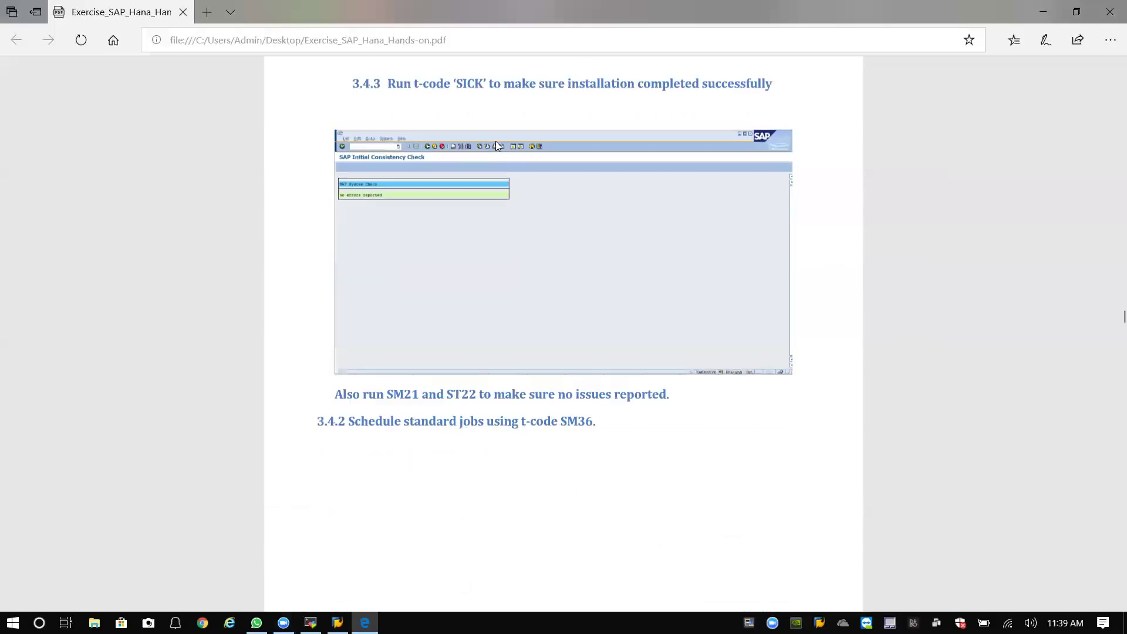
Select the SICK transaction code in the exercise guide, then minimize Edge to reach SAP Logon.
double_click(457, 254)
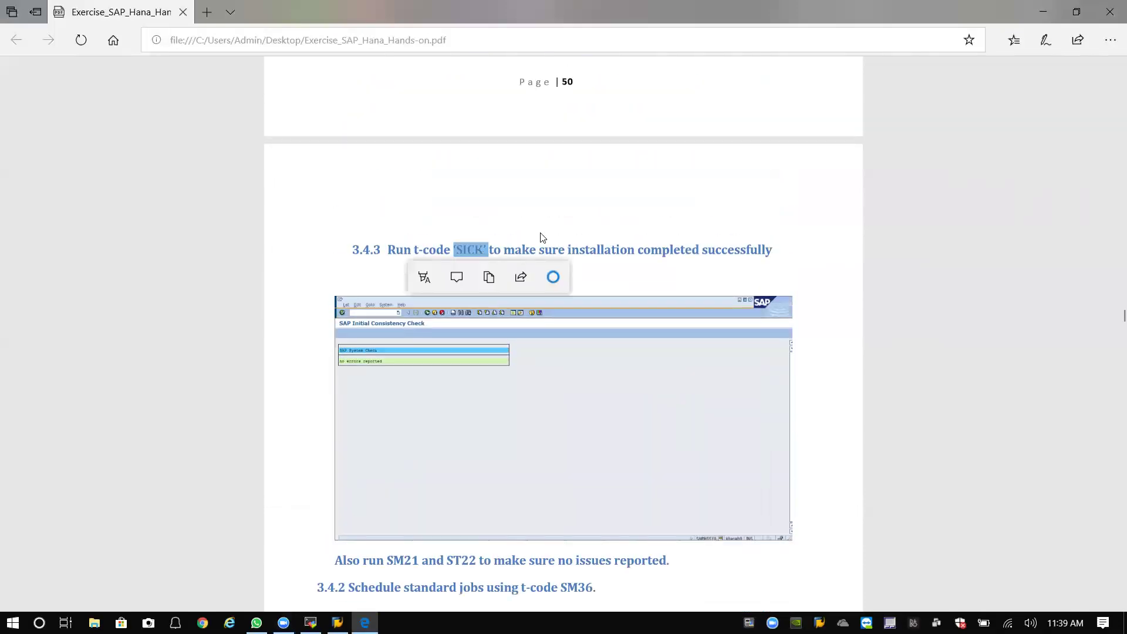
click(766, 157)
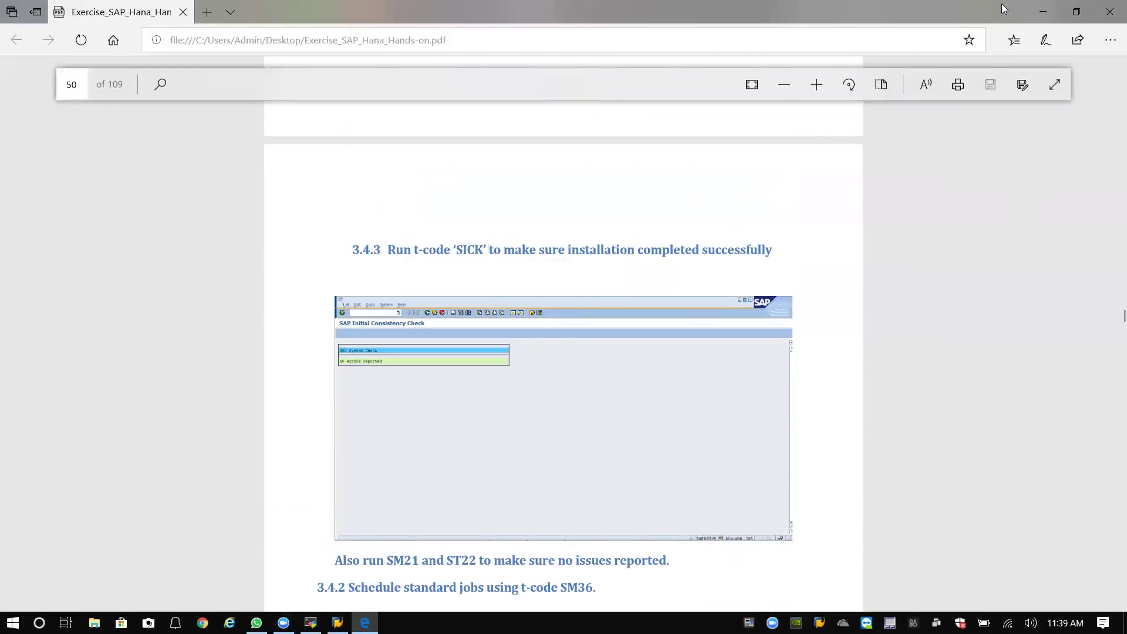
click(1039, 14)
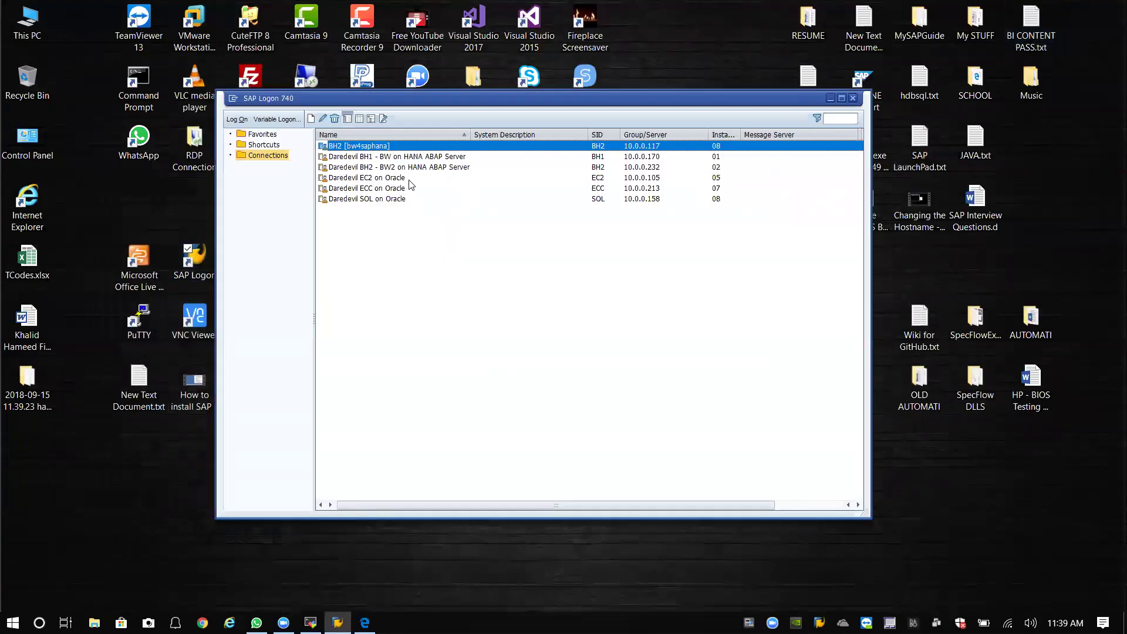
Open the Daredevil BH2 - BW2 on HANA ABAP Server connection and hide the connection list.
click(388, 168)
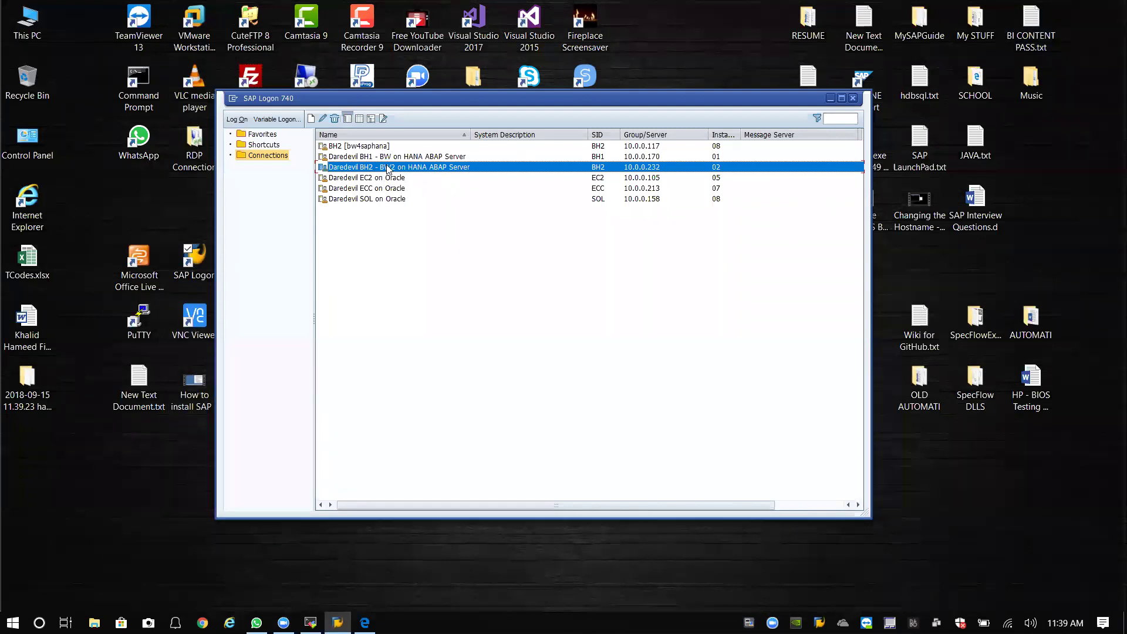
double_click(390, 170)
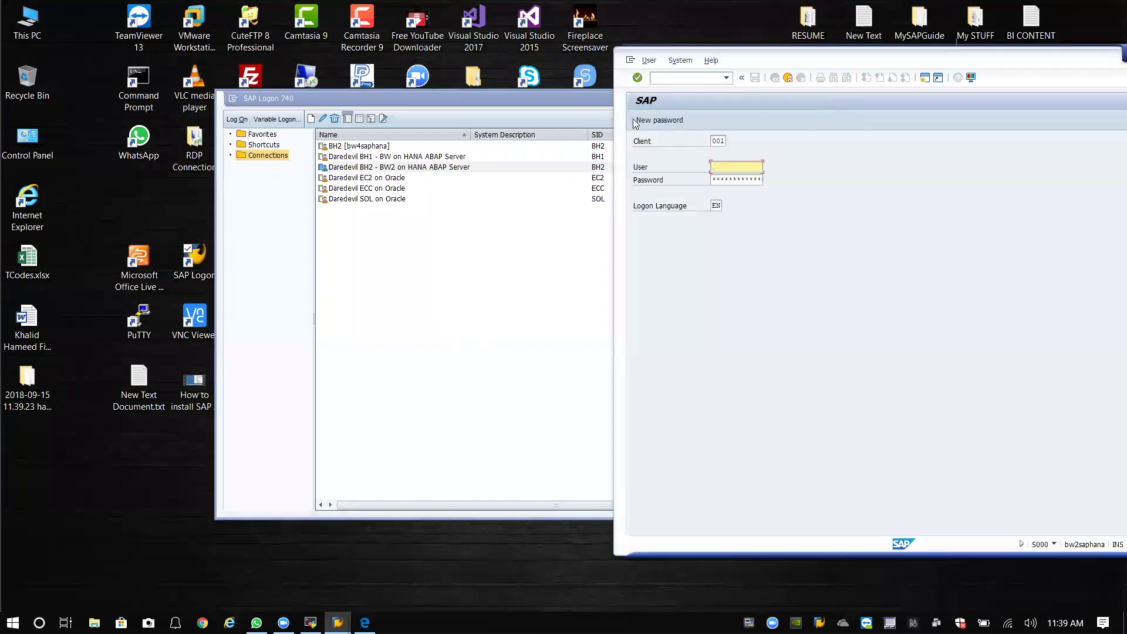
click(557, 115)
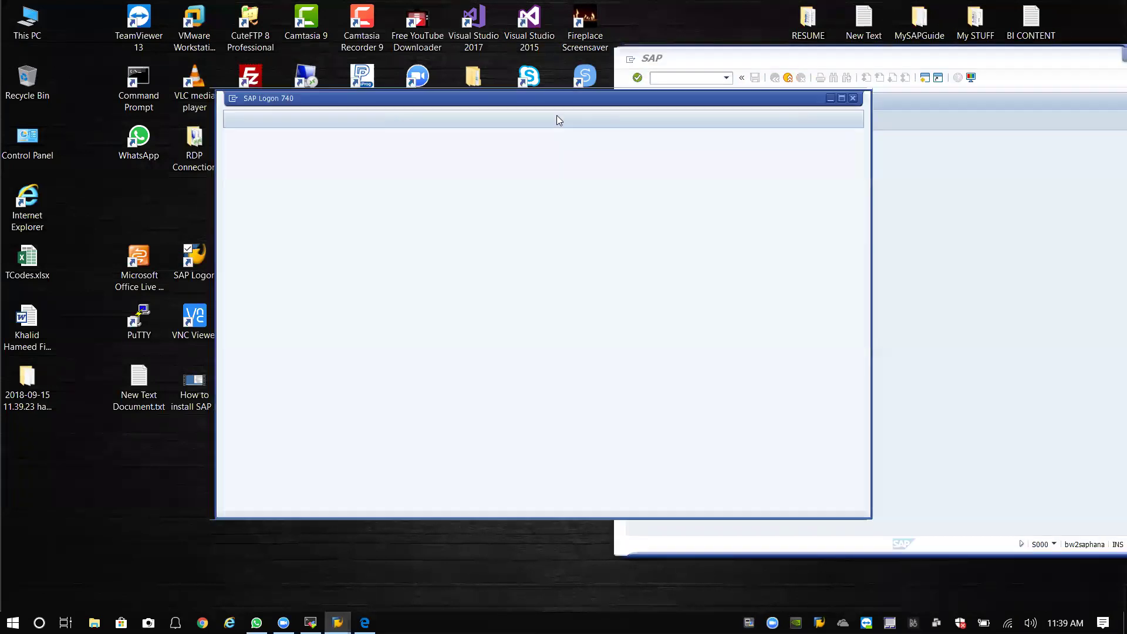
click(830, 98)
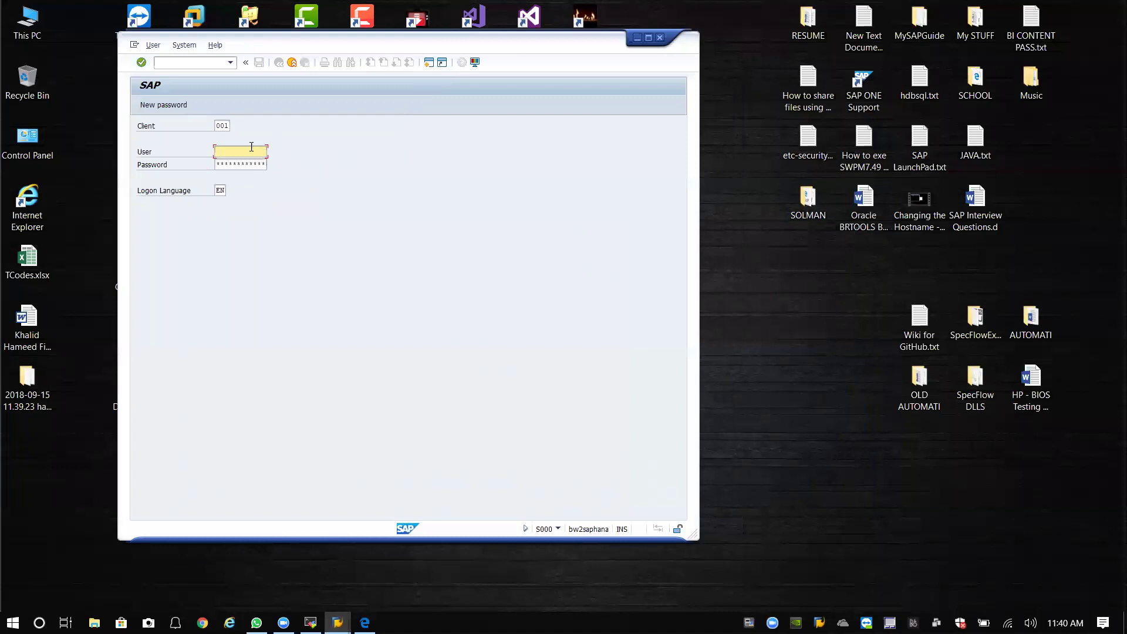
Log on to client 000 as the standard DDIC administration user with its password.
click(225, 126)
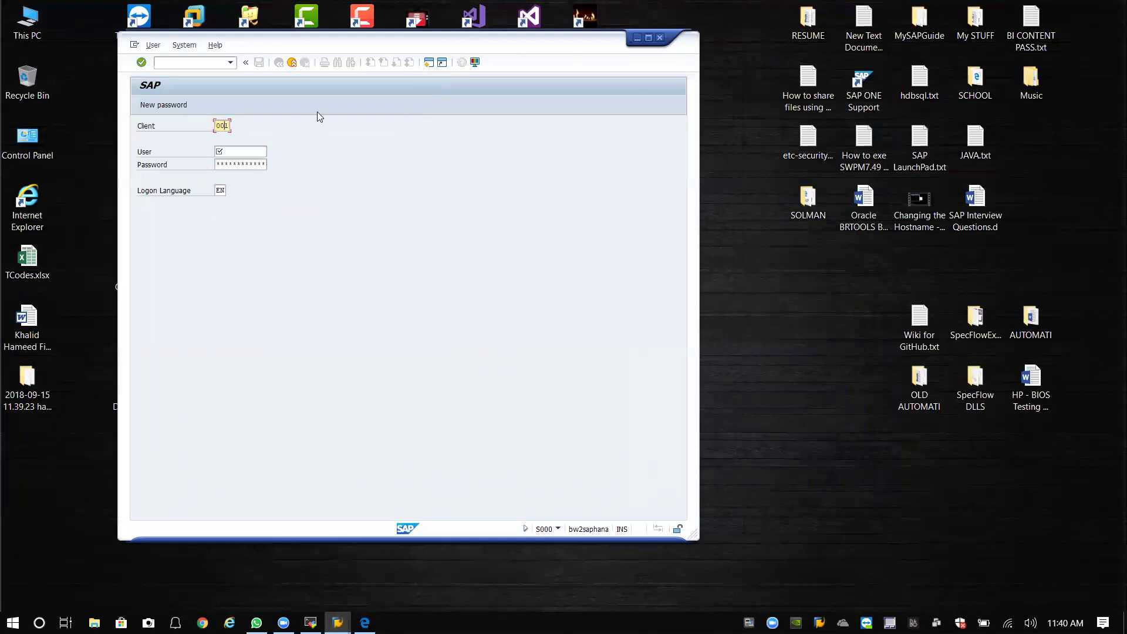
key(BackSpace)
key(BackSpace)
key(BackSpace)
text(000)
key(Tab)
text(ddic)
key(Tab)
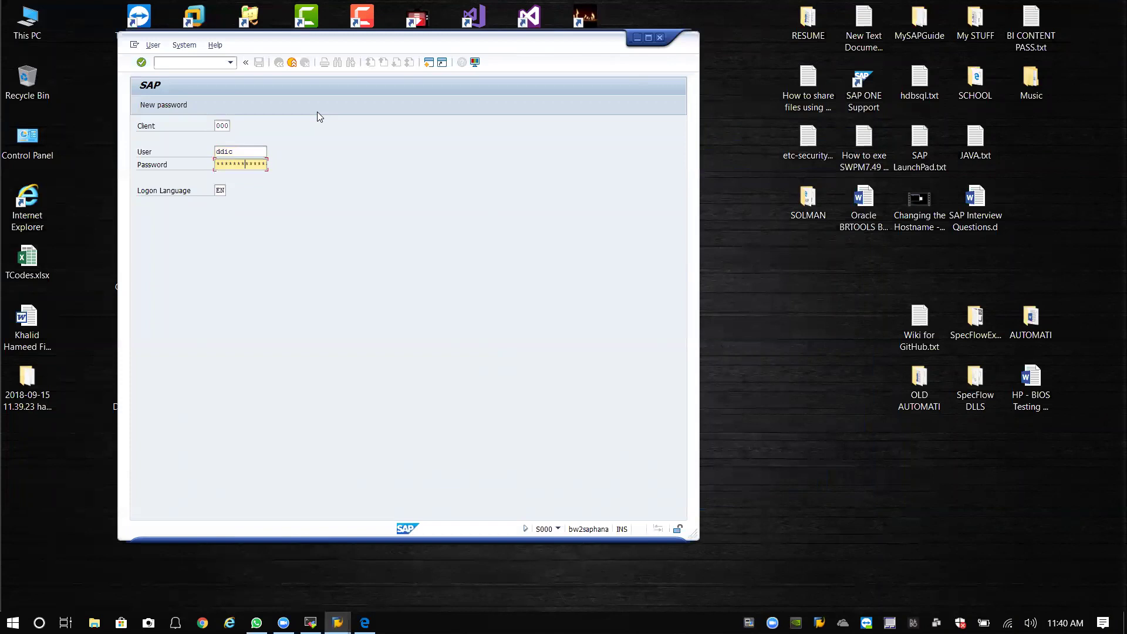
key(Return)
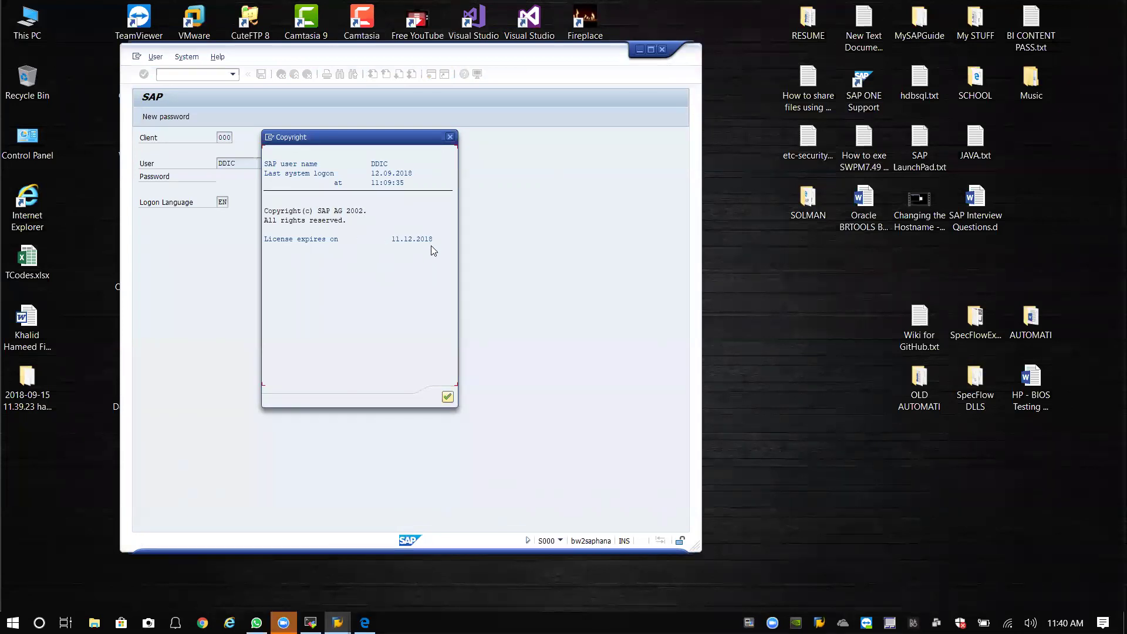
Dismiss the copyright notice, enlarge the SAP window, and run SICK with no errors reported.
click(449, 399)
key(Return)
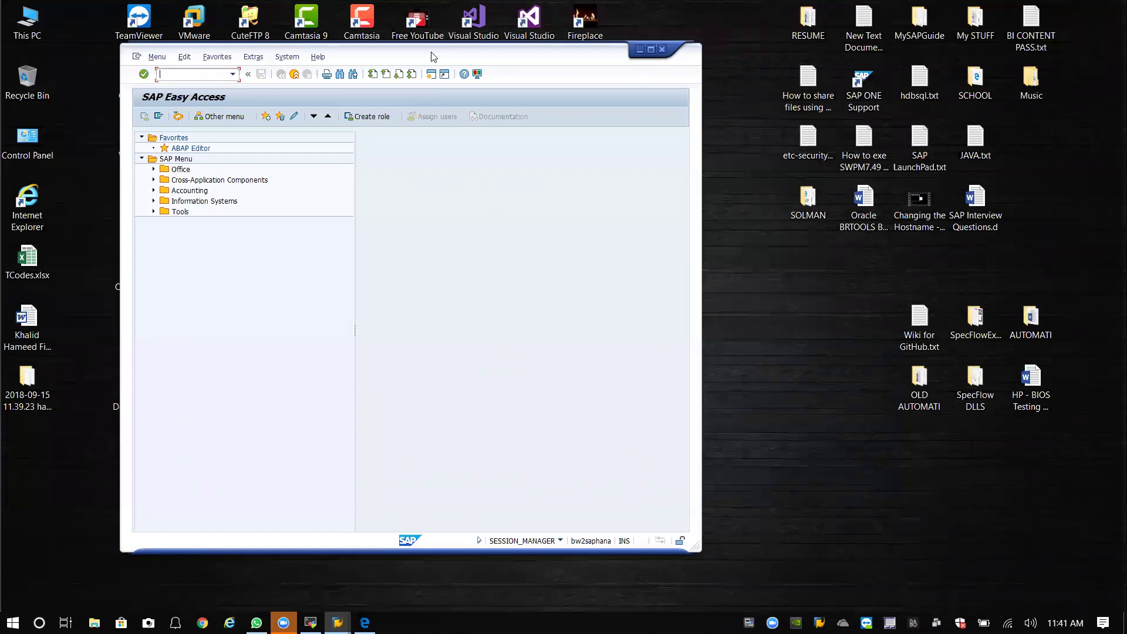
drag(433, 57, 406, 40)
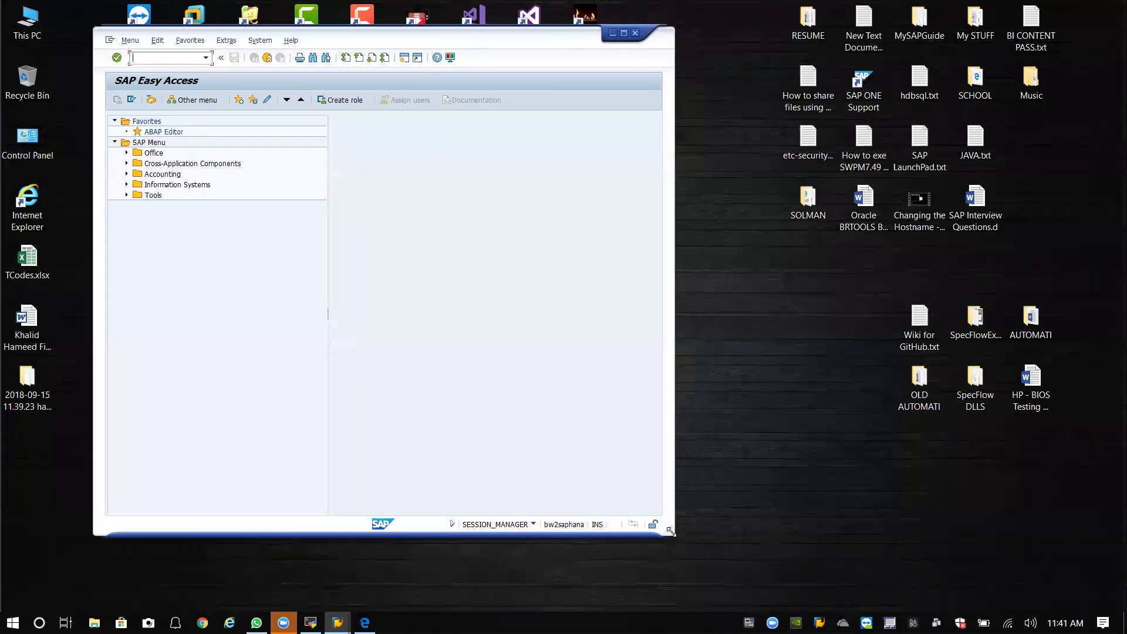
drag(670, 531, 740, 570)
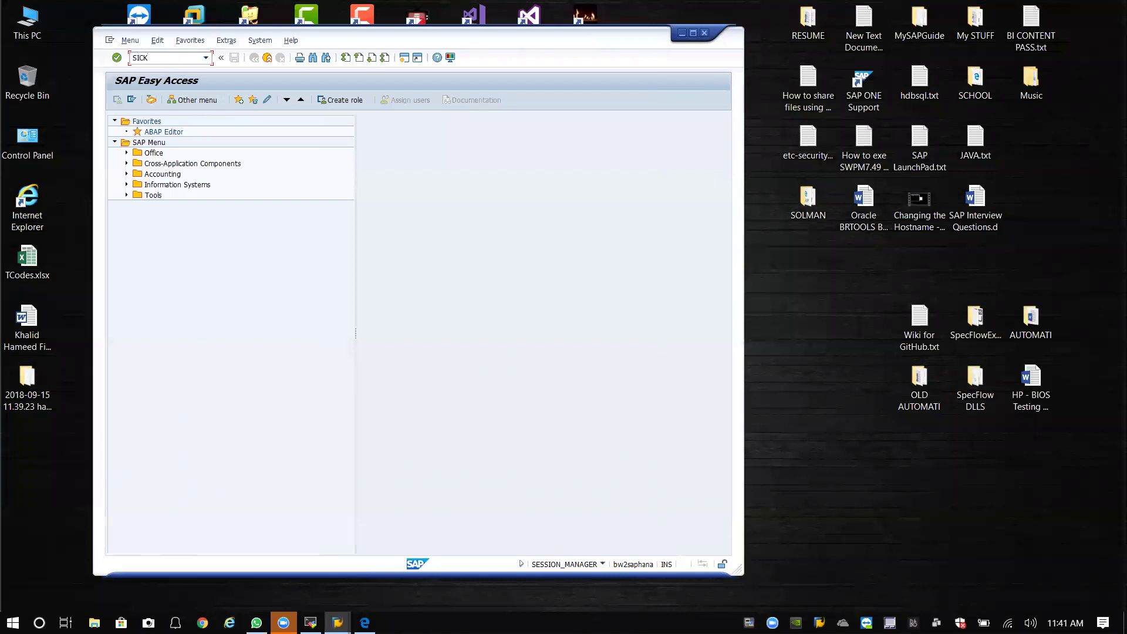
key(Return)
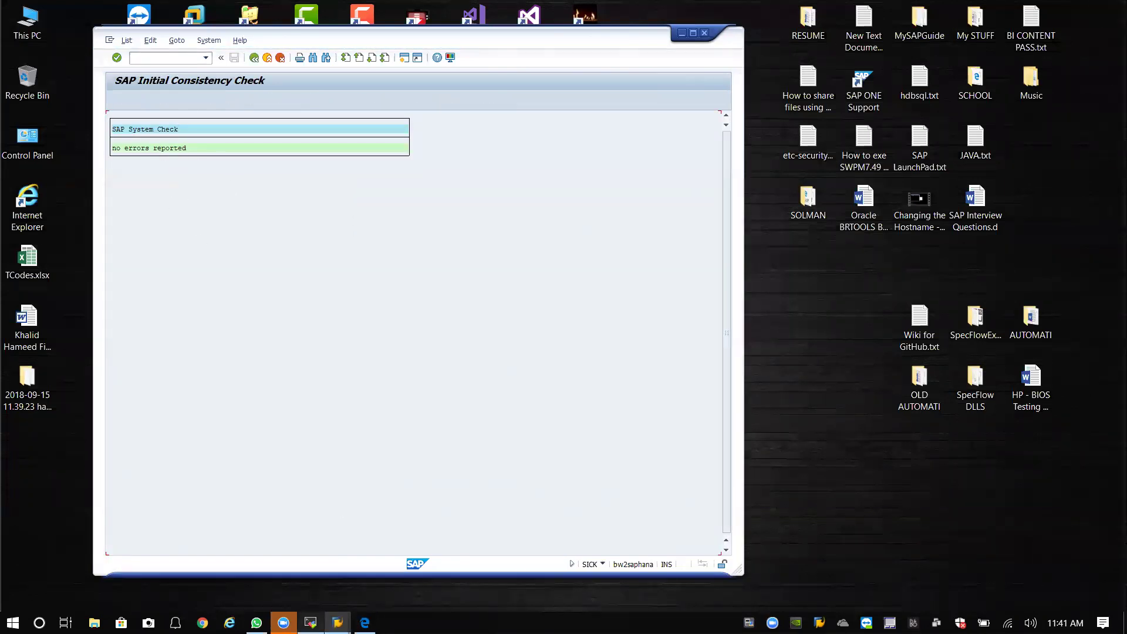
click(365, 622)
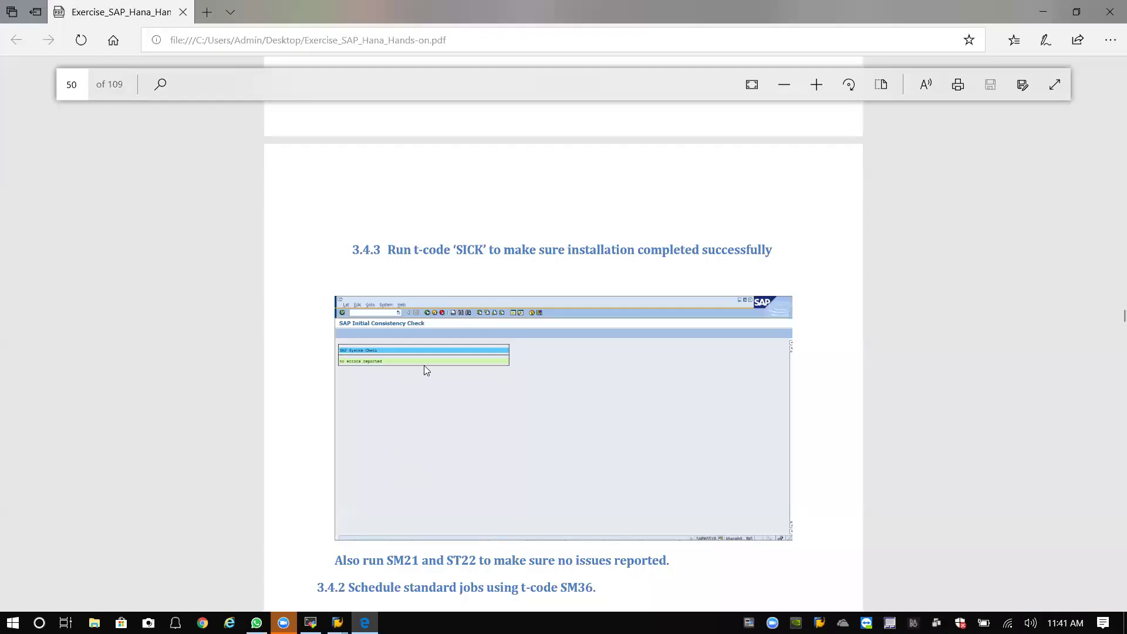
Scroll the guide to page 51's SM21 and ST22 steps, then bring back the consistency check window.
scroll(452, 352, down, 6)
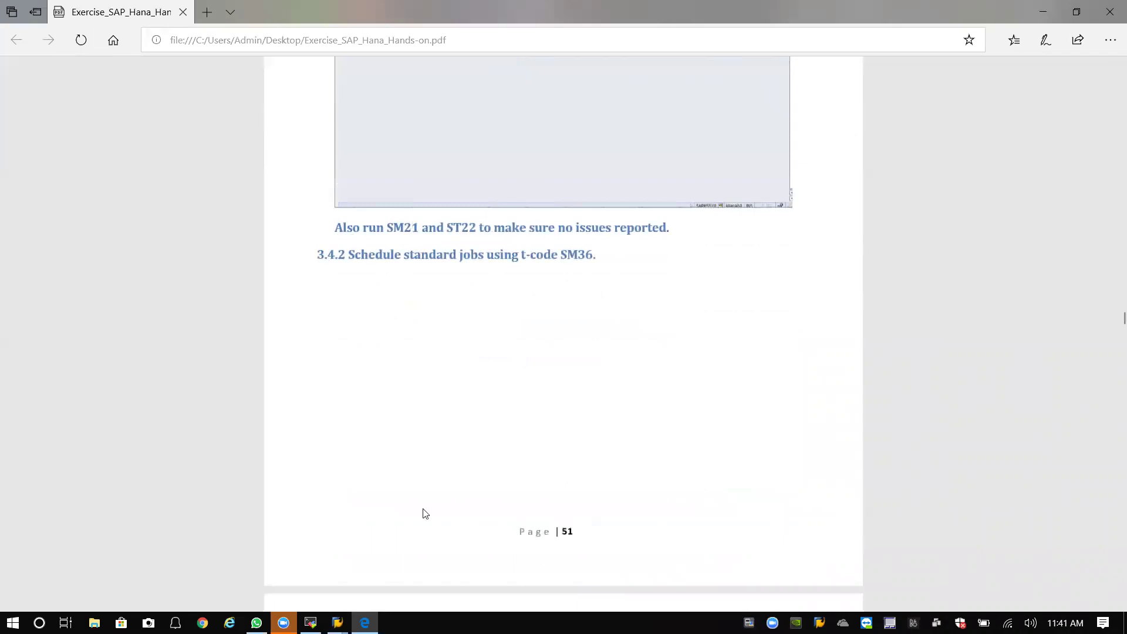
click(336, 623)
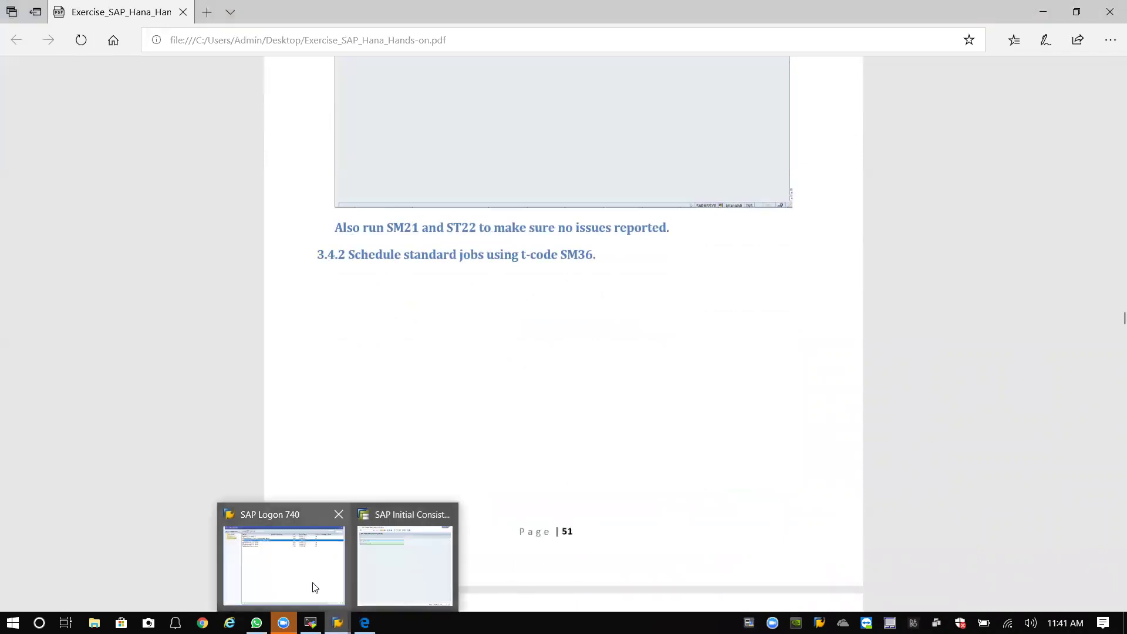
click(312, 581)
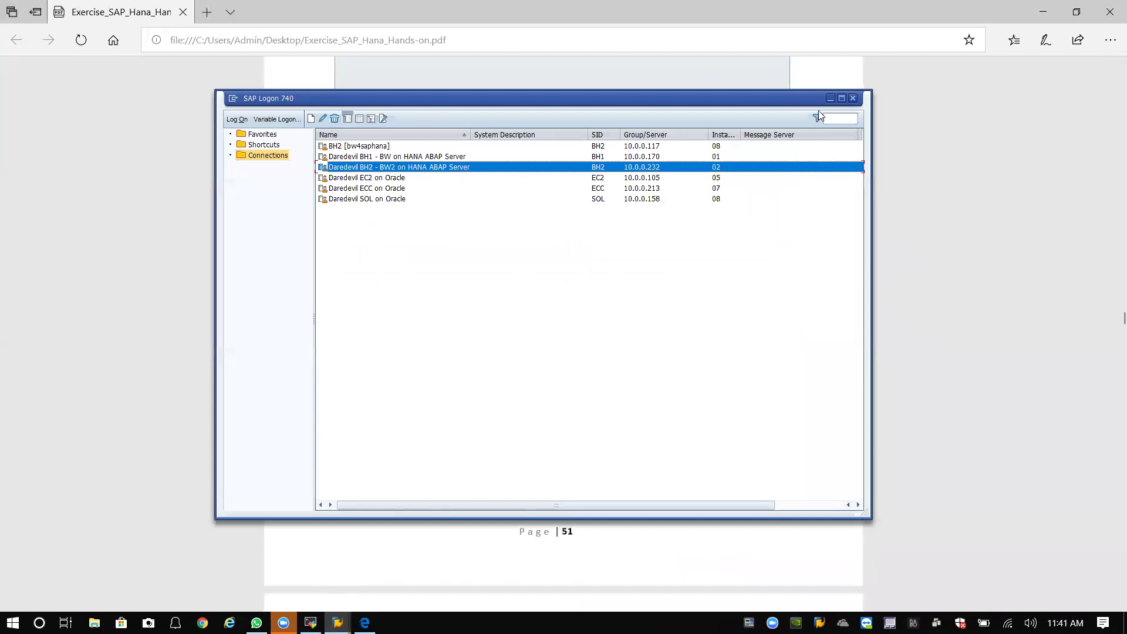
click(831, 98)
click(337, 622)
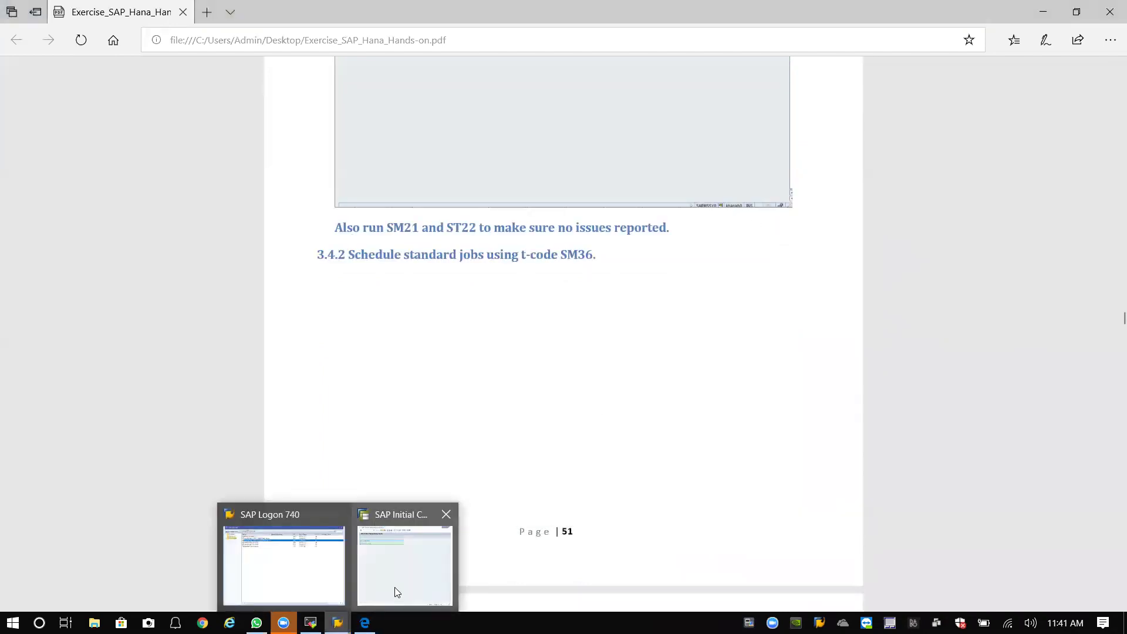
click(392, 588)
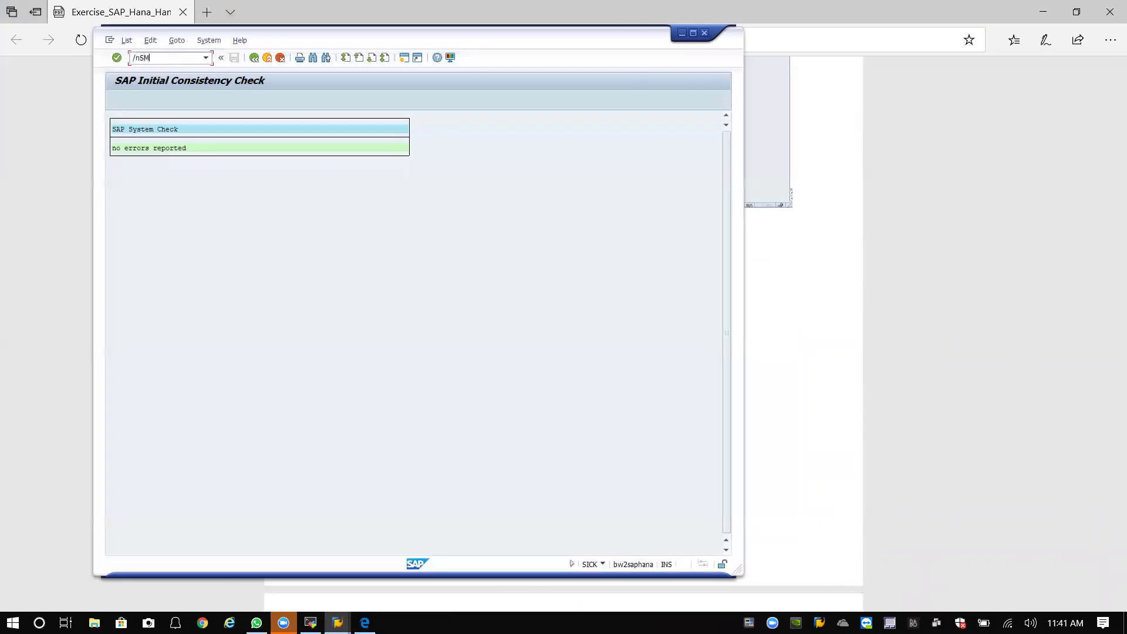
After SM22 is not found, recheck the guide and run ST22, showing 0 runtime errors today and yesterday.
key(Return)
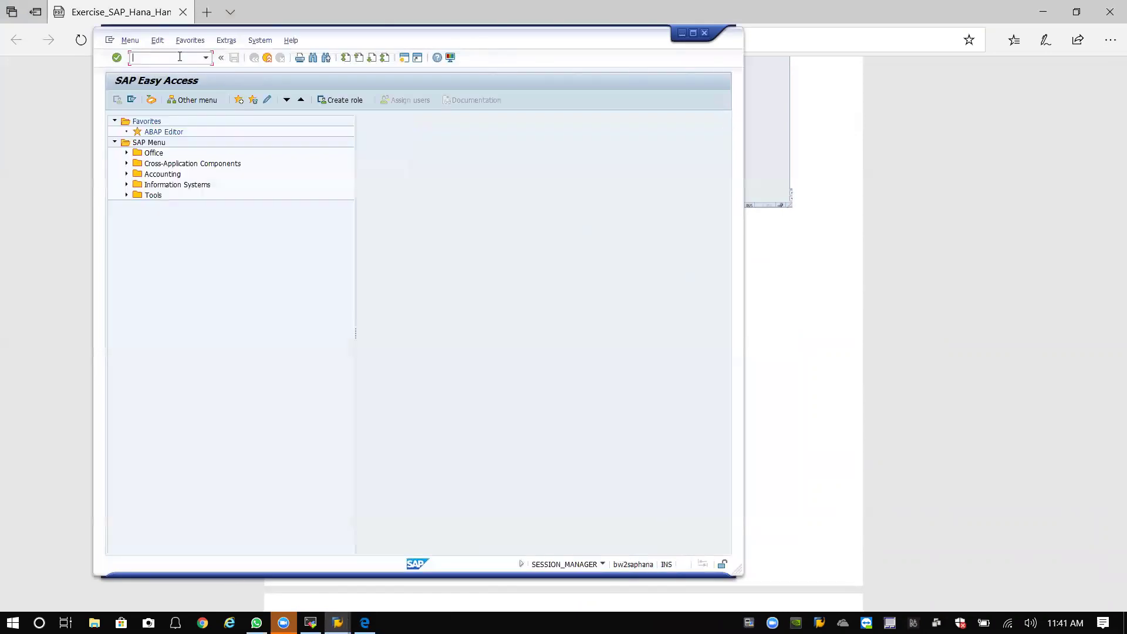
click(774, 107)
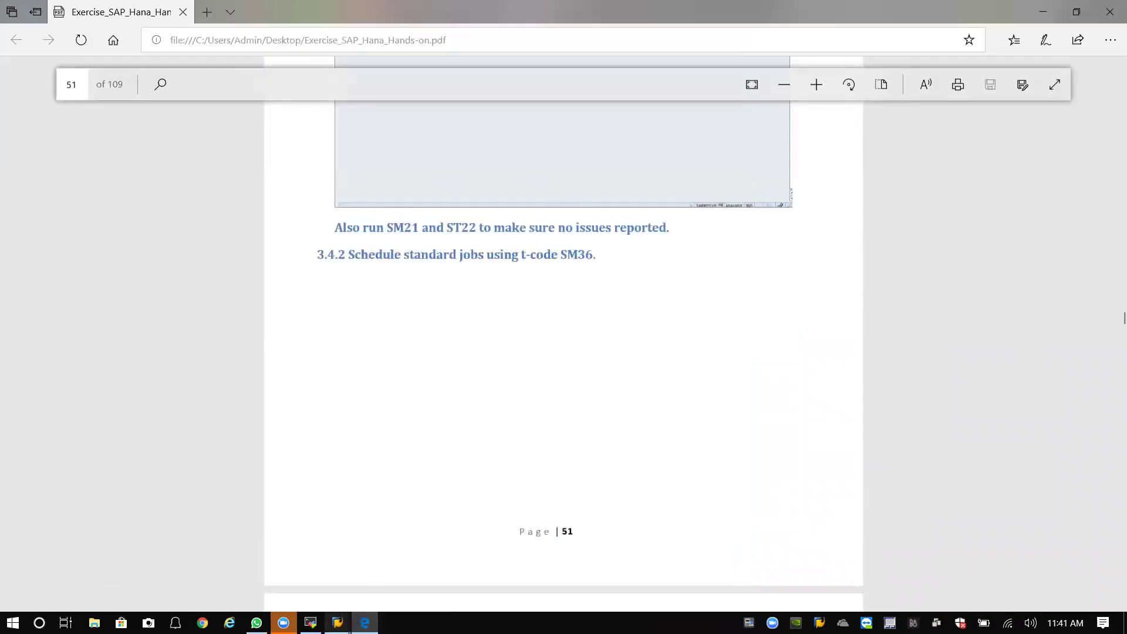
mouse_move(337, 623)
click(397, 586)
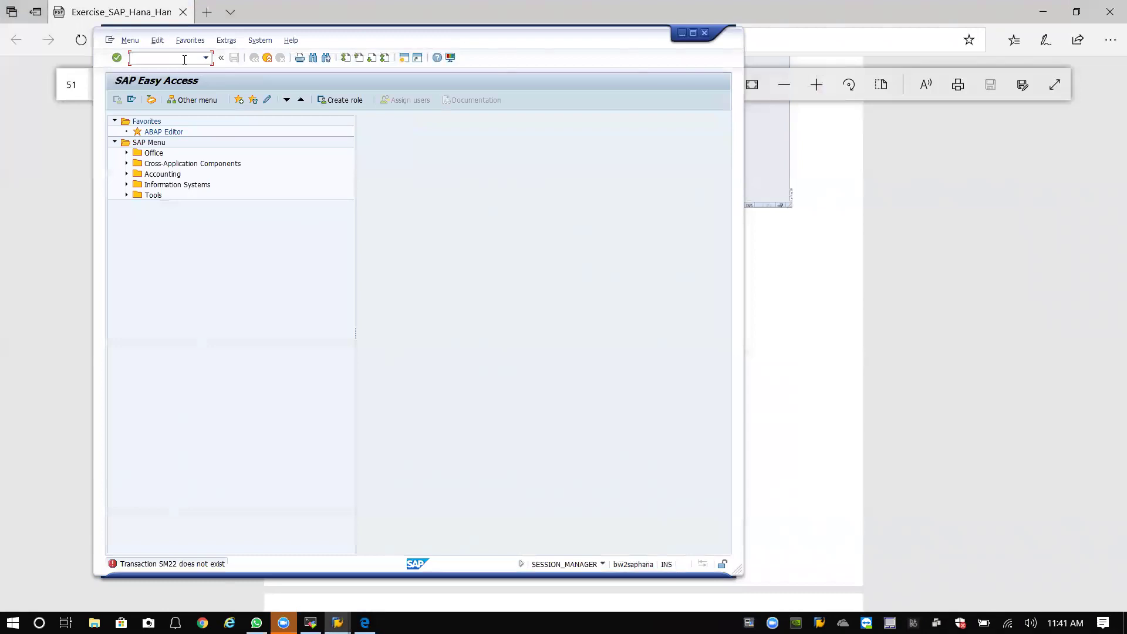
click(176, 54)
text(/nst22)
key(Return)
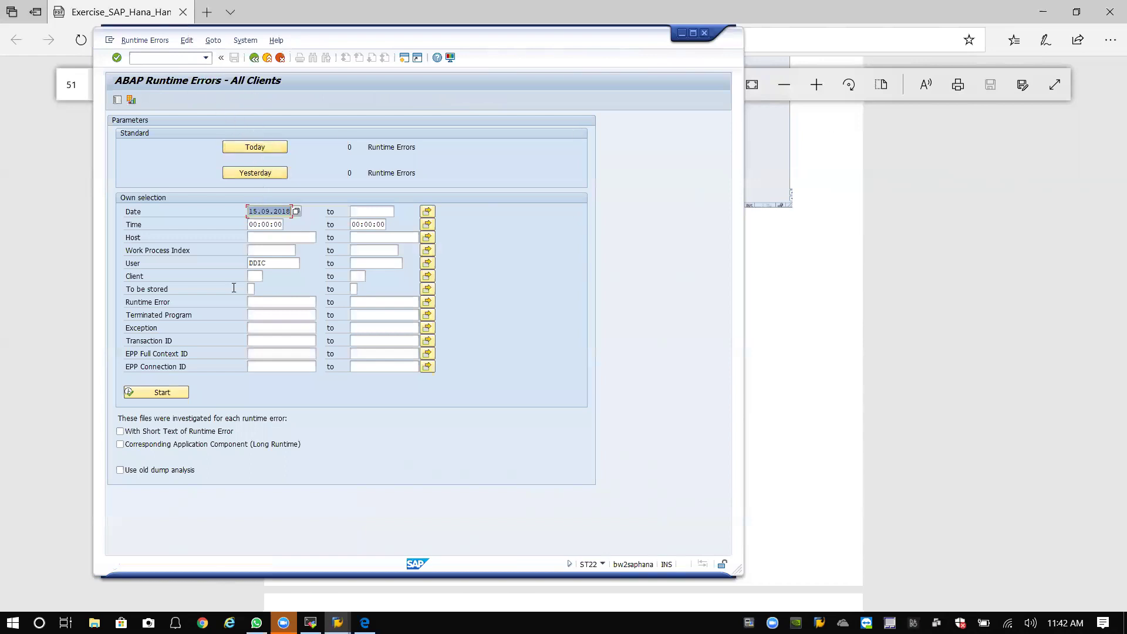
Search ST22 runtime errors for 15.09.2018, finding no short dumps matching the selection.
click(169, 394)
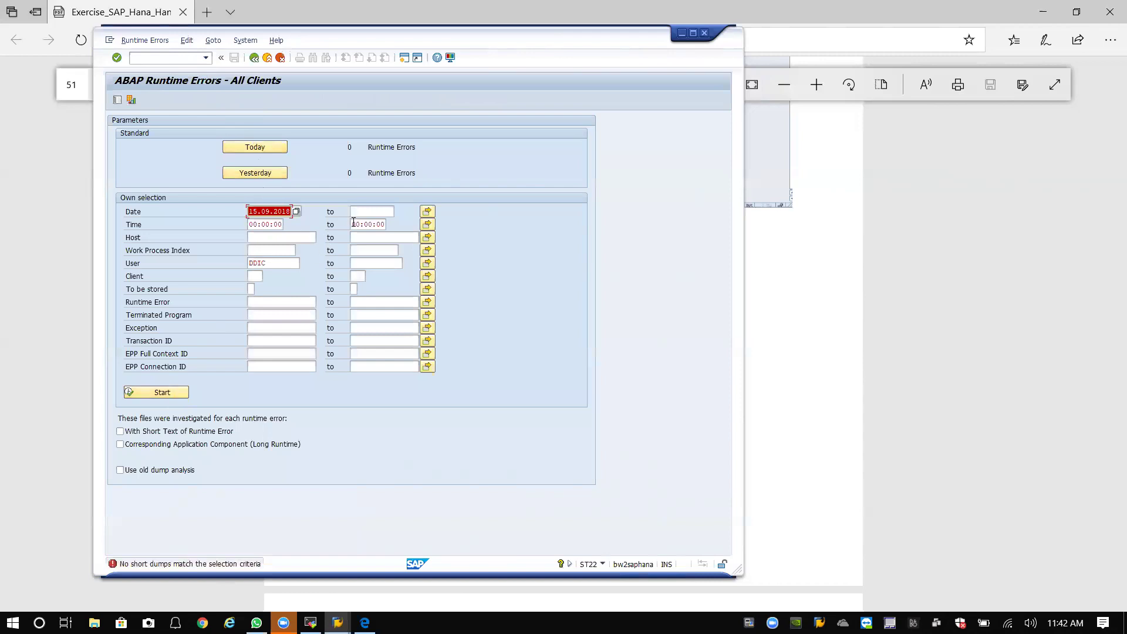
click(388, 212)
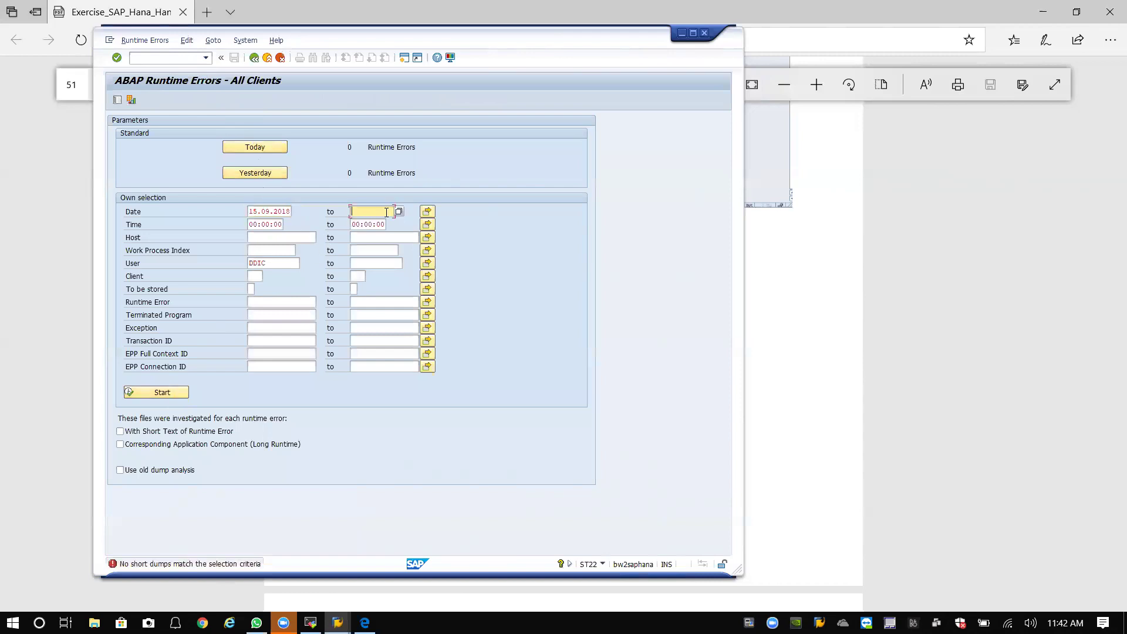
click(284, 212)
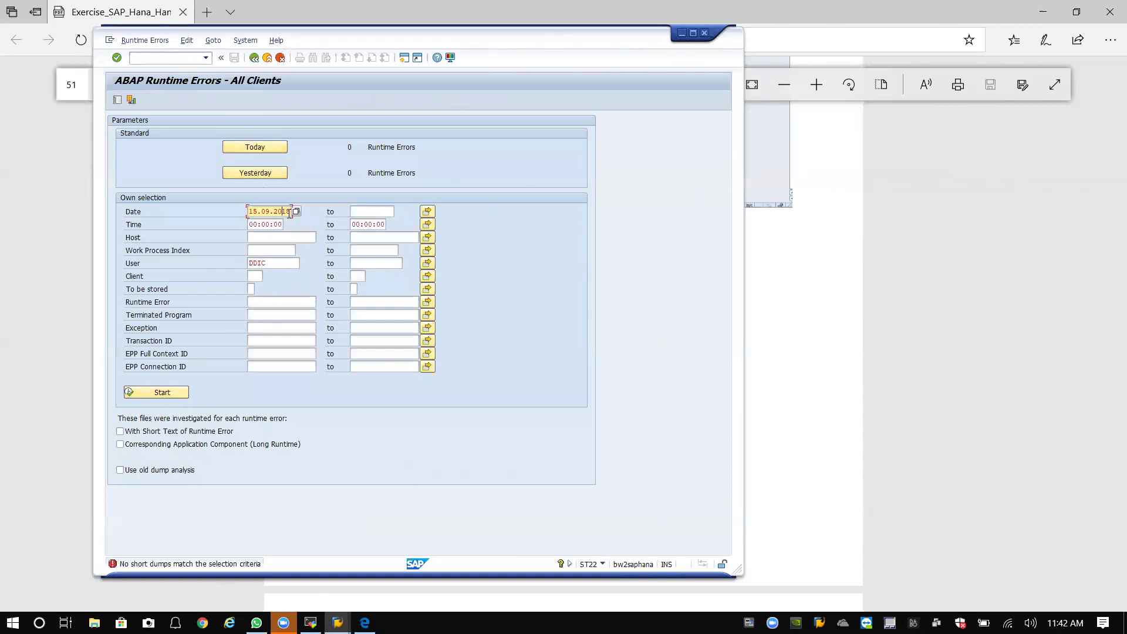
click(901, 551)
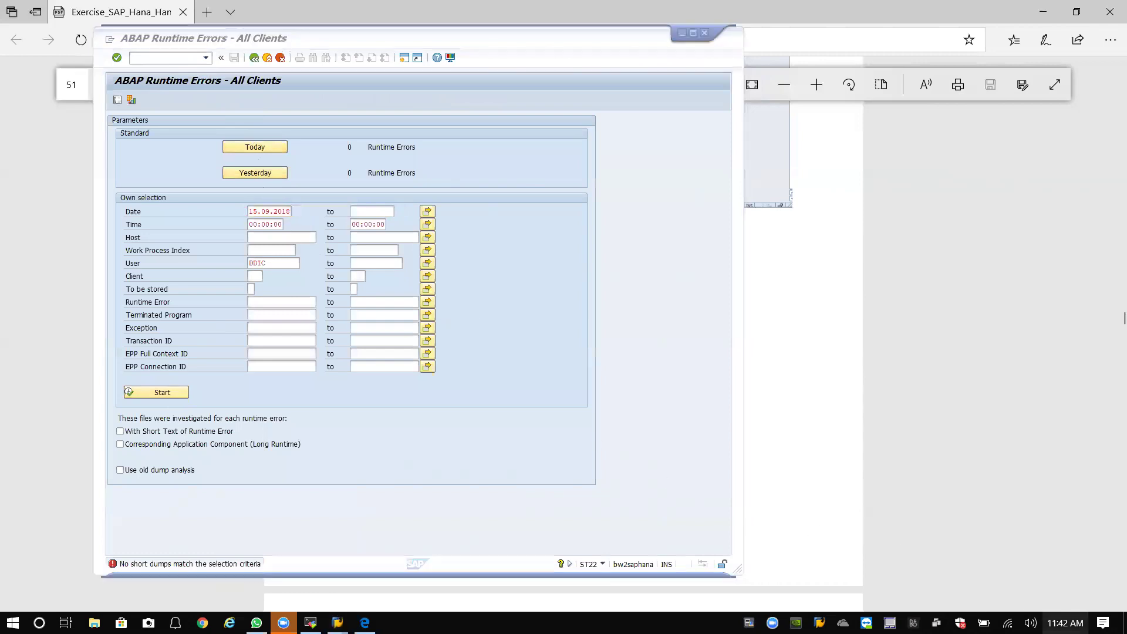
click(1065, 622)
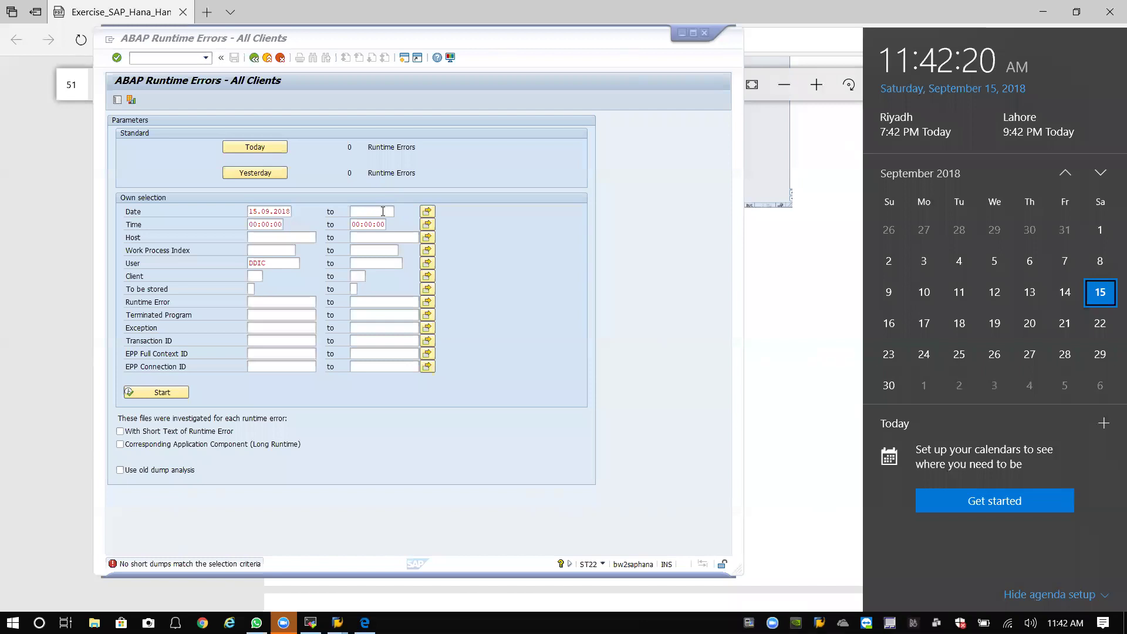
click(383, 211)
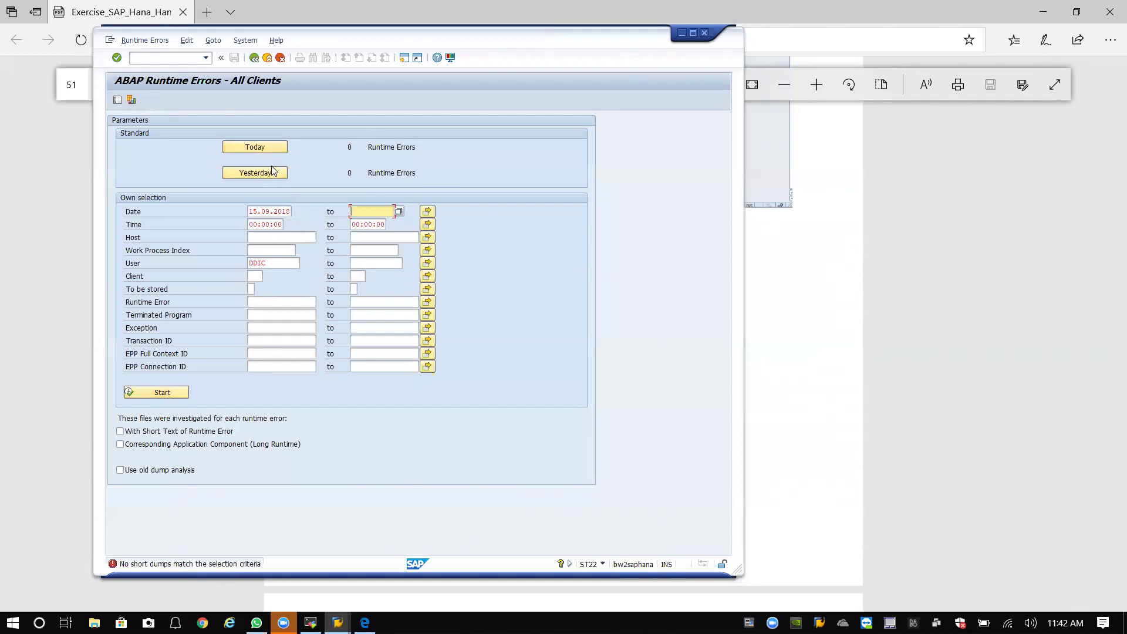
click(176, 393)
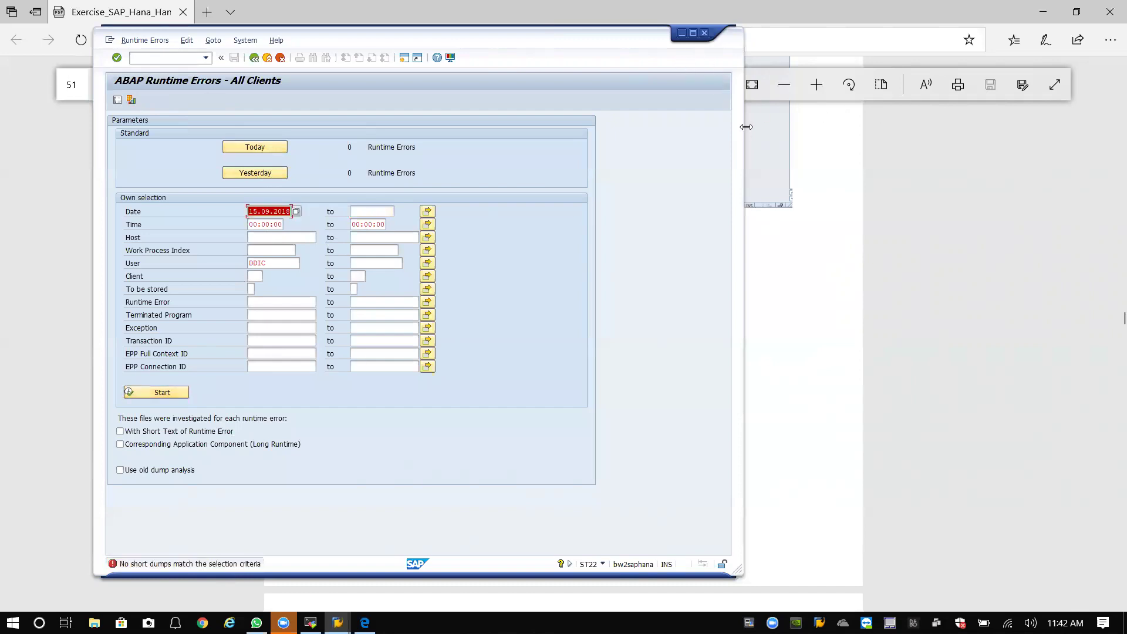
Close the date multiple selection unchanged, then list today's runtime errors, which show a count of 0.
drag(746, 127, 799, 127)
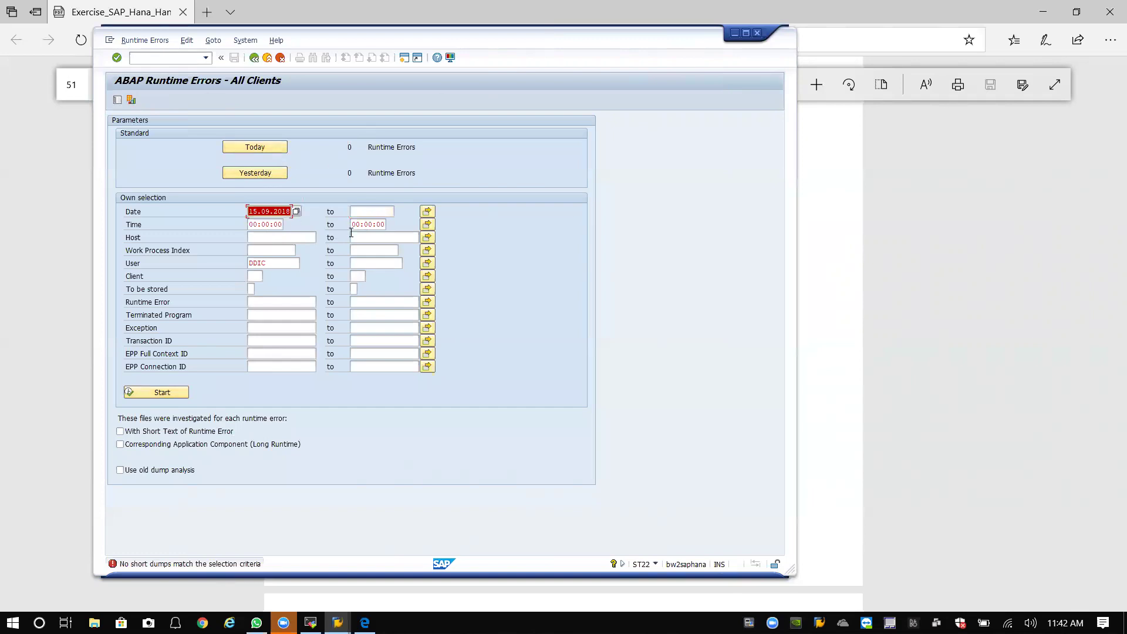
click(386, 212)
click(428, 213)
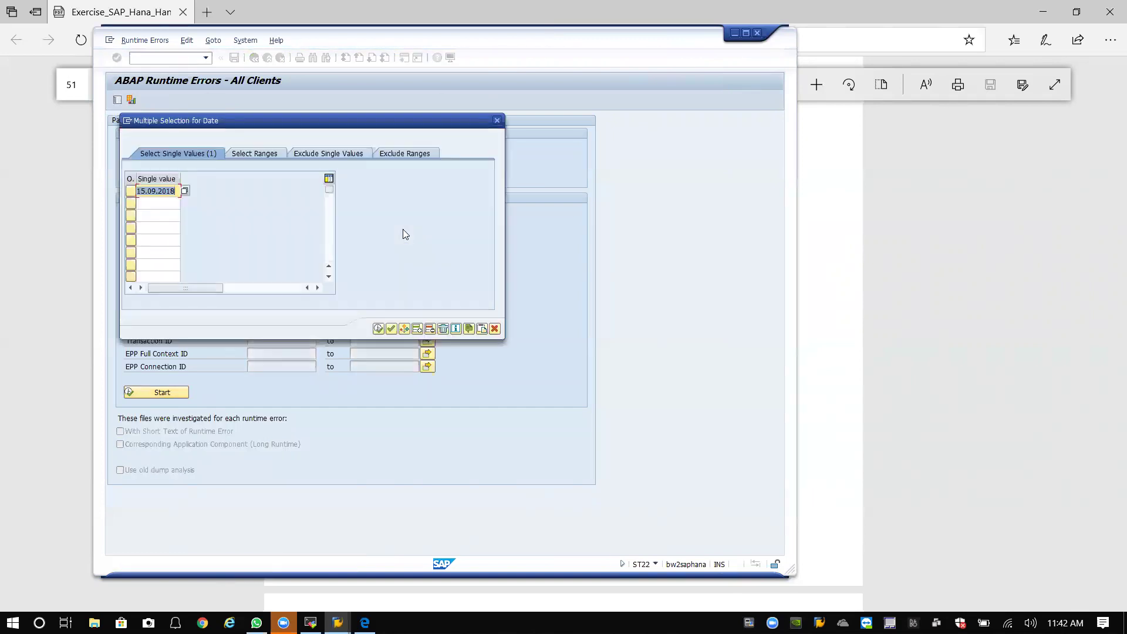
click(497, 122)
click(273, 151)
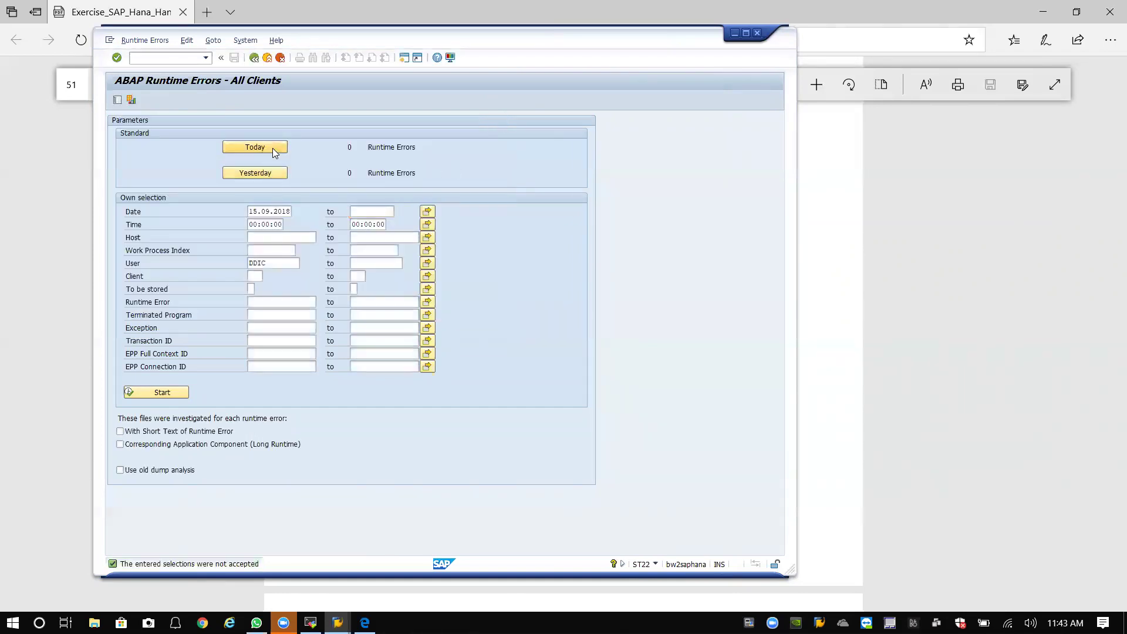
drag(348, 151, 413, 179)
click(427, 180)
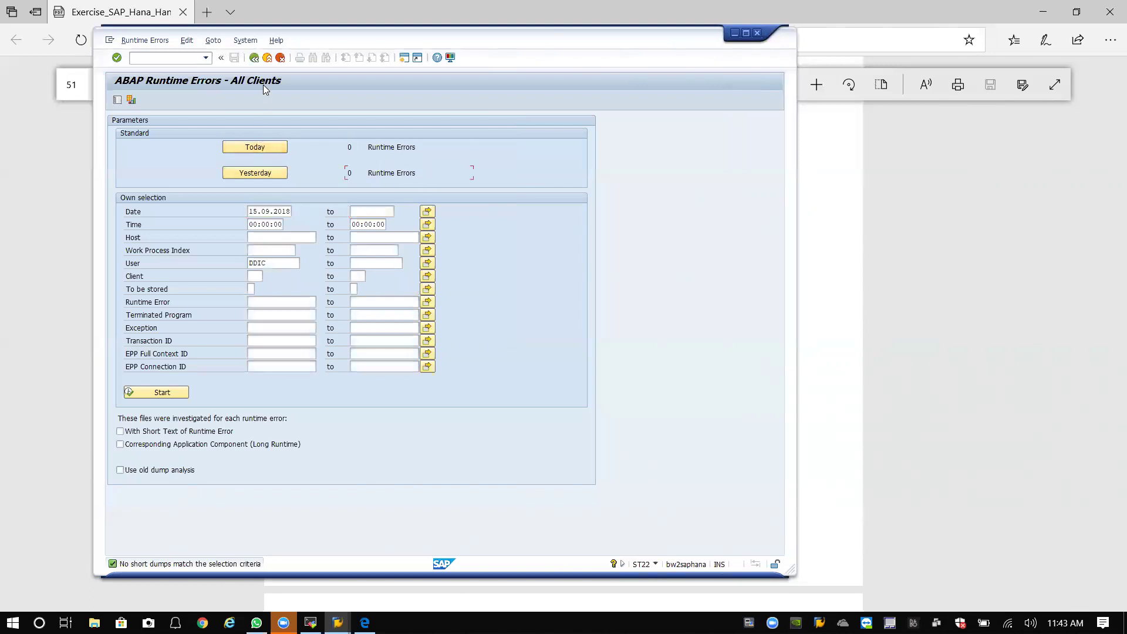
Run SM21 by editing /nSM22 from history, and show the old syslog with no messages listed.
click(205, 59)
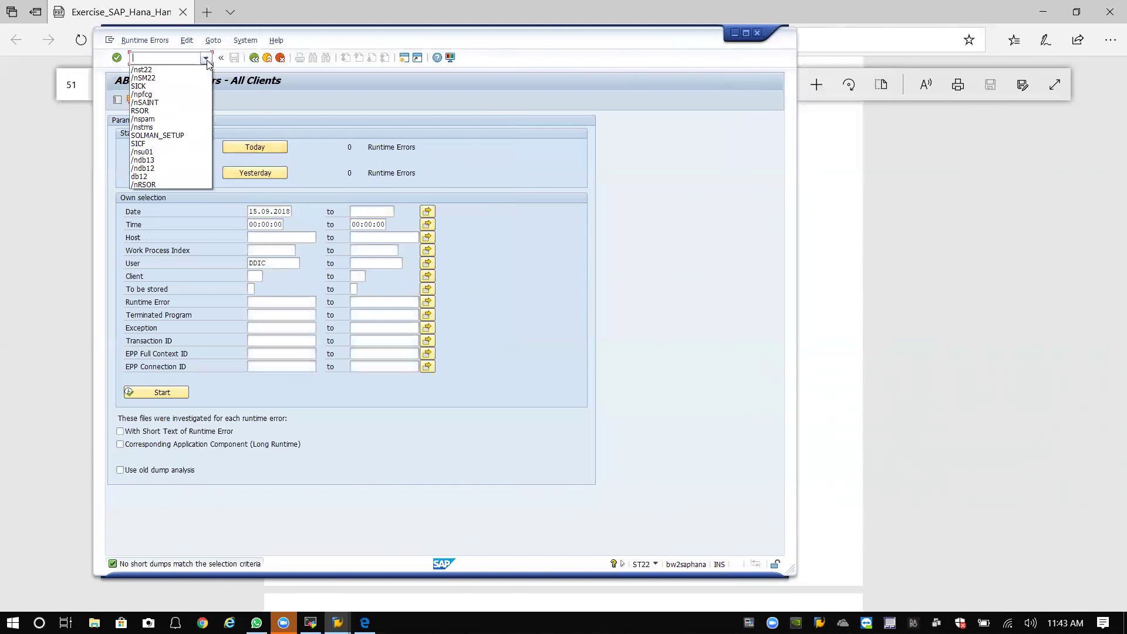
click(205, 59)
click(205, 59)
click(173, 77)
click(177, 59)
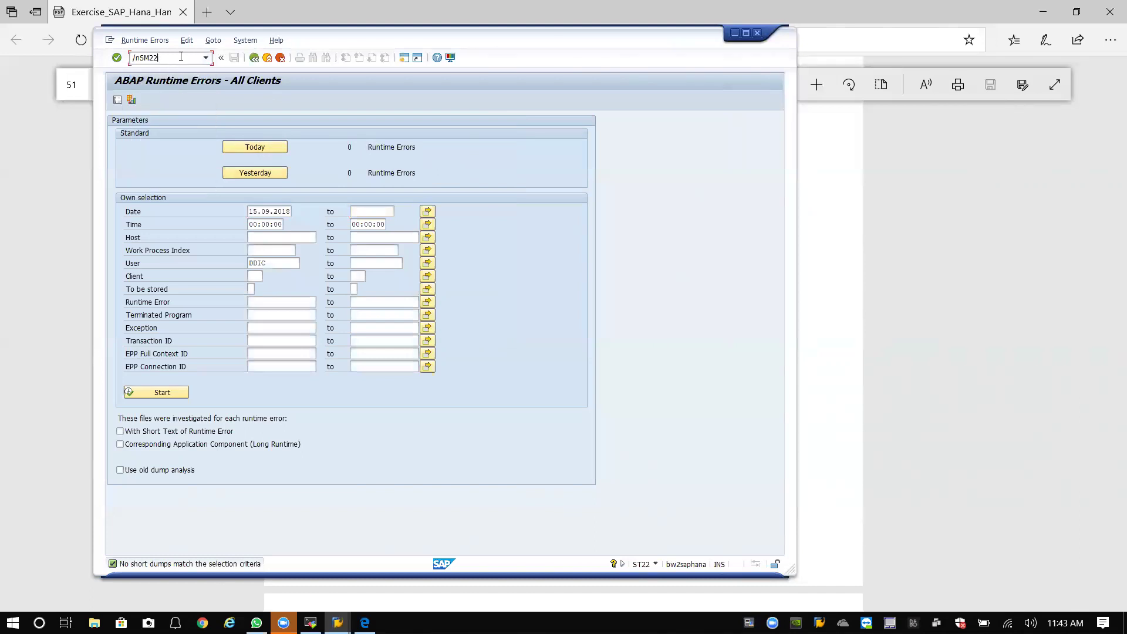
text(1)
key(Return)
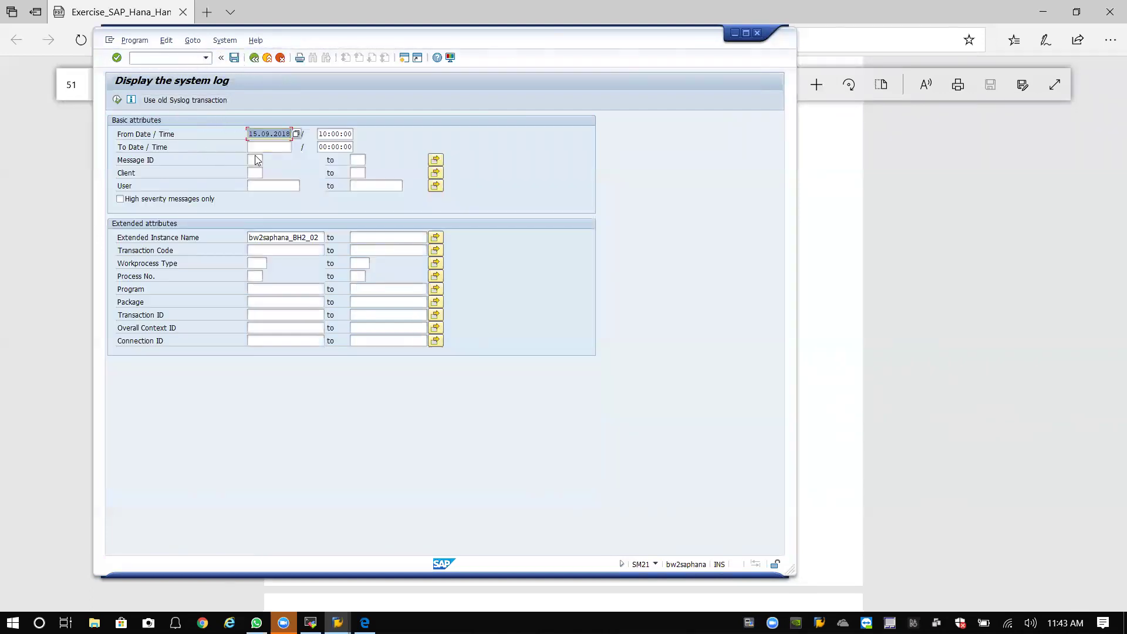
click(119, 100)
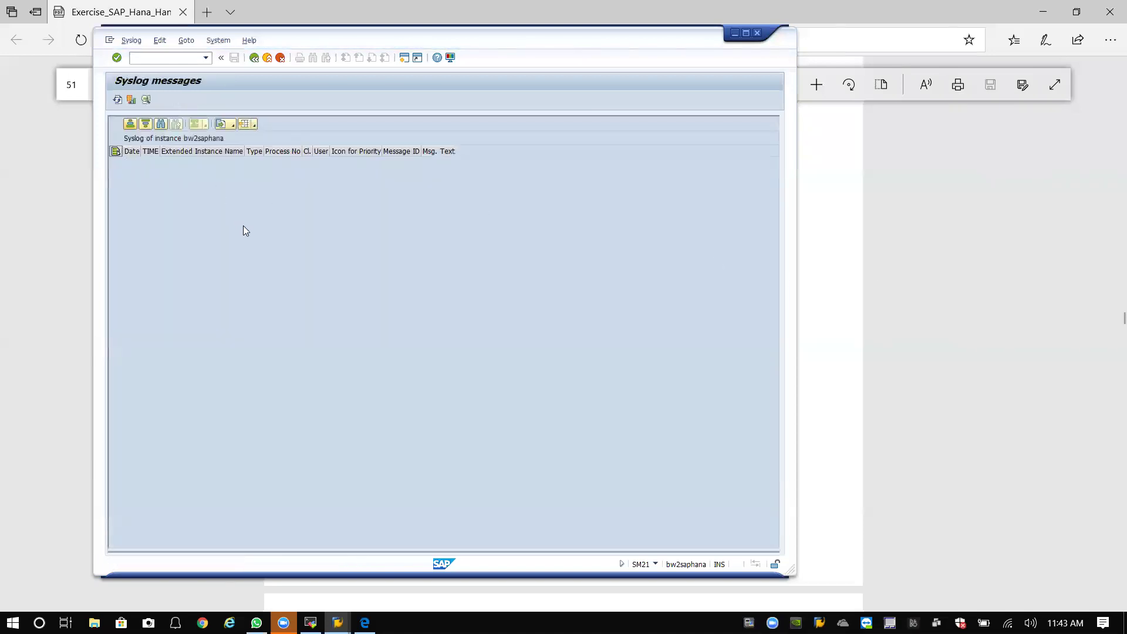
click(58, 403)
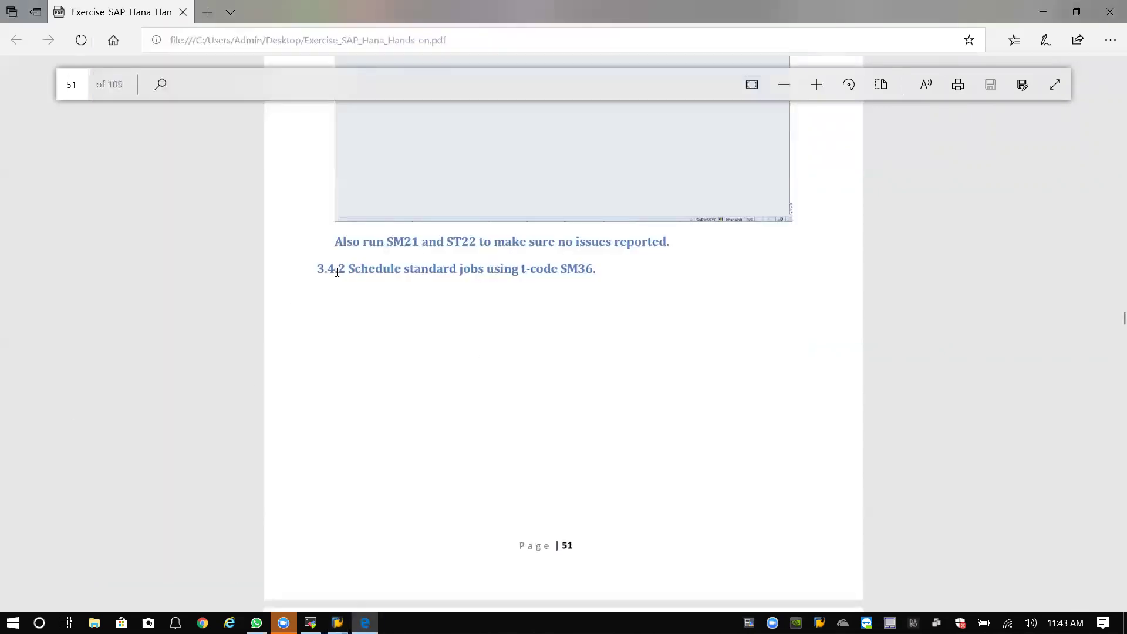
Review the guide's SM36 standard-jobs section in 3.4.2, then return to the SAP Syslog window.
scroll(435, 285, up, 1)
drag(601, 285, 325, 301)
click(469, 347)
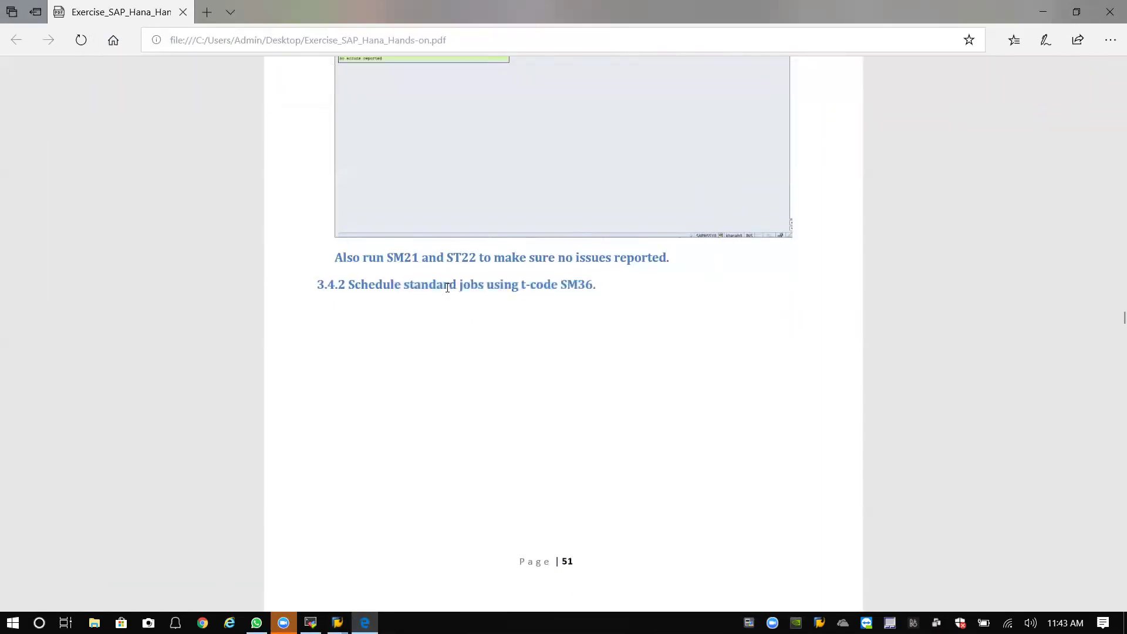
scroll(480, 304, down, 6)
scroll(492, 304, up, 3)
scroll(494, 296, up, 2)
scroll(499, 294, down, 8)
scroll(506, 295, up, 2)
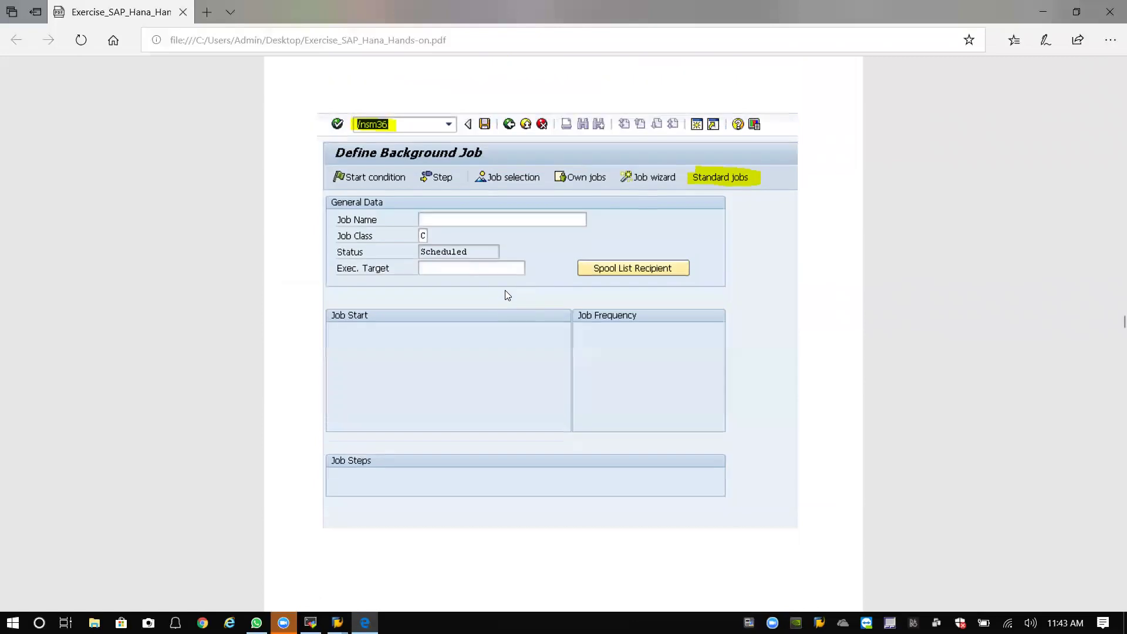
mouse_move(337, 622)
click(389, 581)
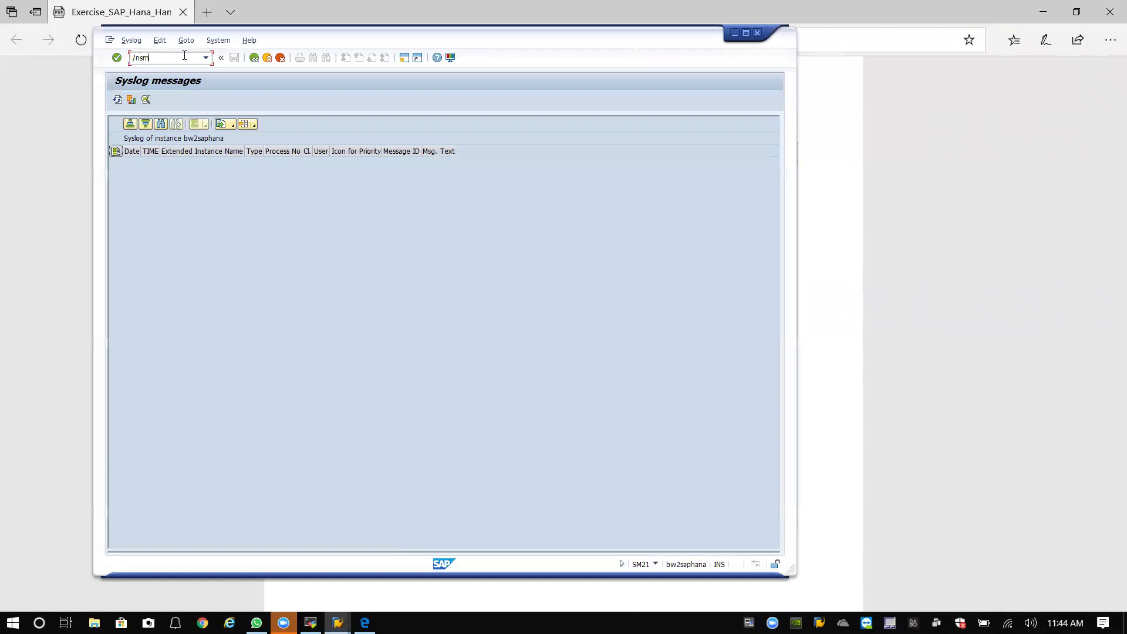
Run /nsm36, check the guide, then show the Standard jobs list of reorganization jobs like SAP_REORG_JOBS.
text(/nsm36)
key(Return)
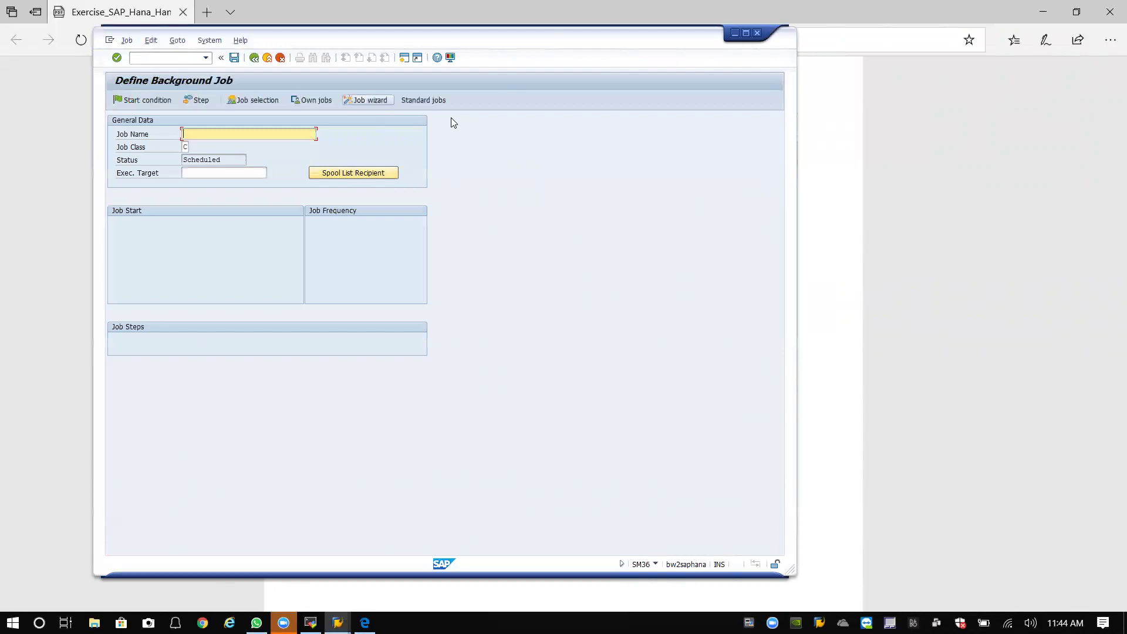
click(809, 132)
scroll(626, 203, down, 4)
scroll(626, 209, up, 3)
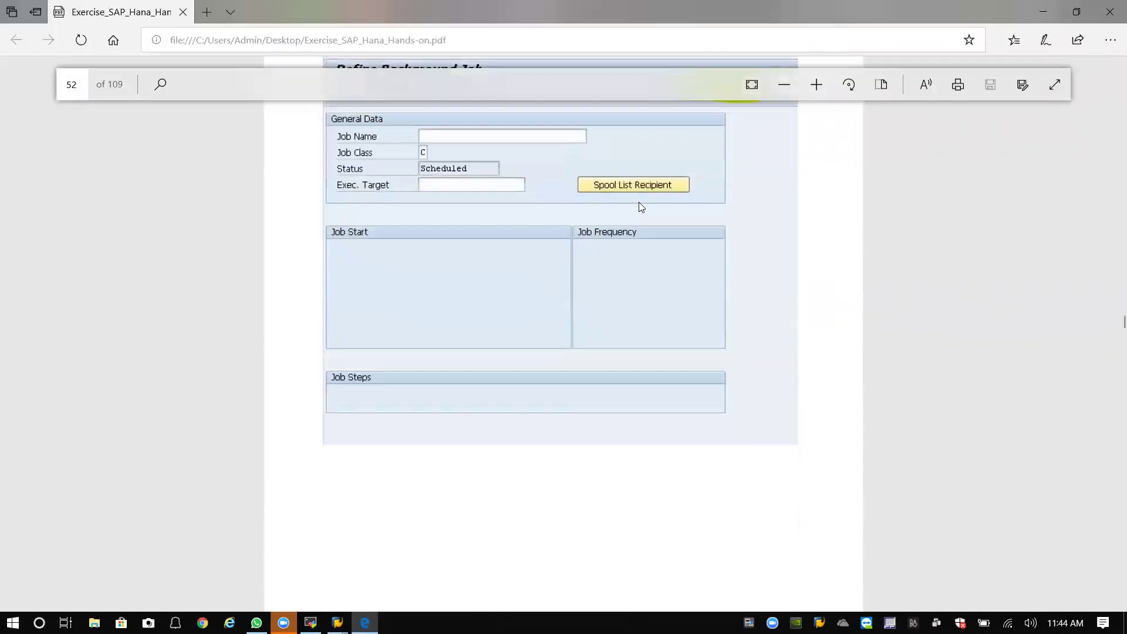
scroll(638, 189, up, 3)
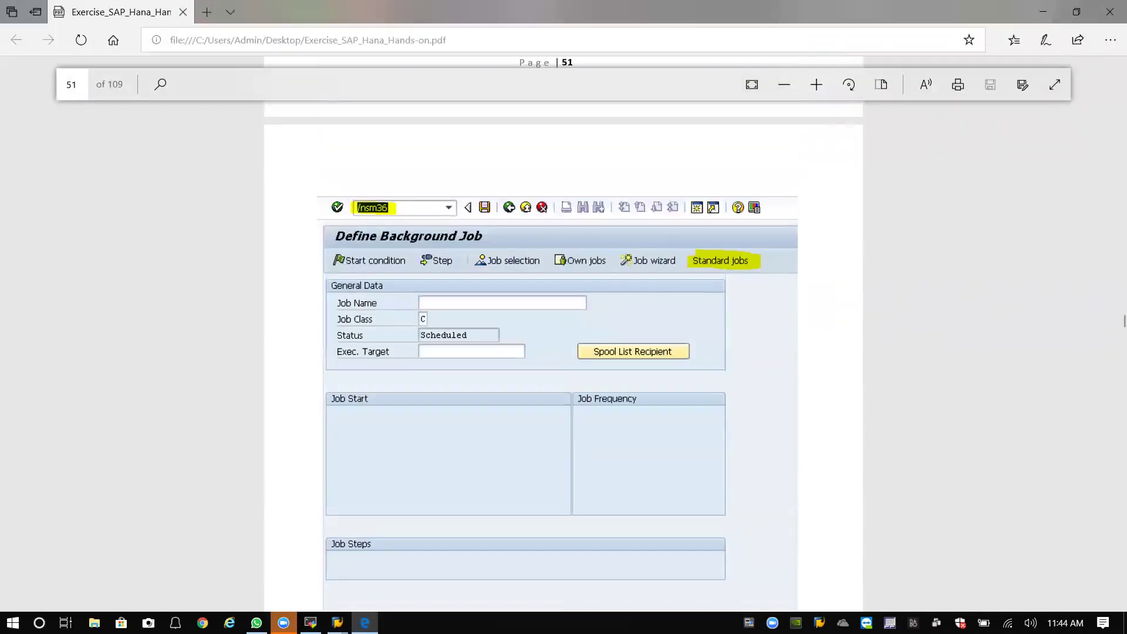
mouse_move(337, 622)
click(405, 576)
click(427, 100)
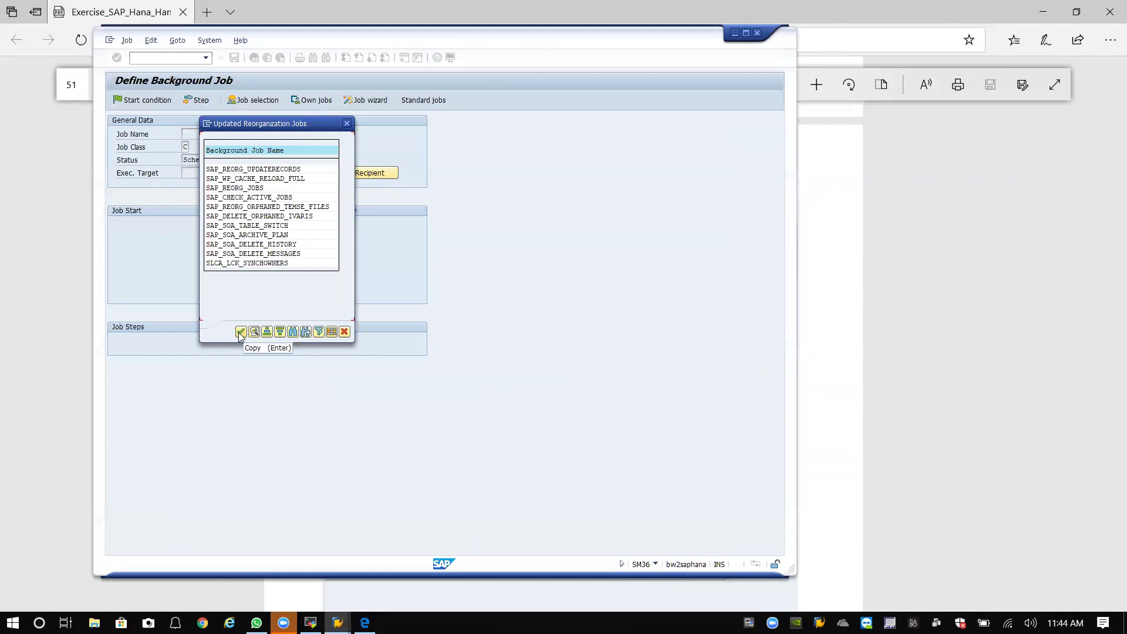
Accept the updated reorganization jobs to reach the Standard Jobs screen, then return to the guide.
click(241, 332)
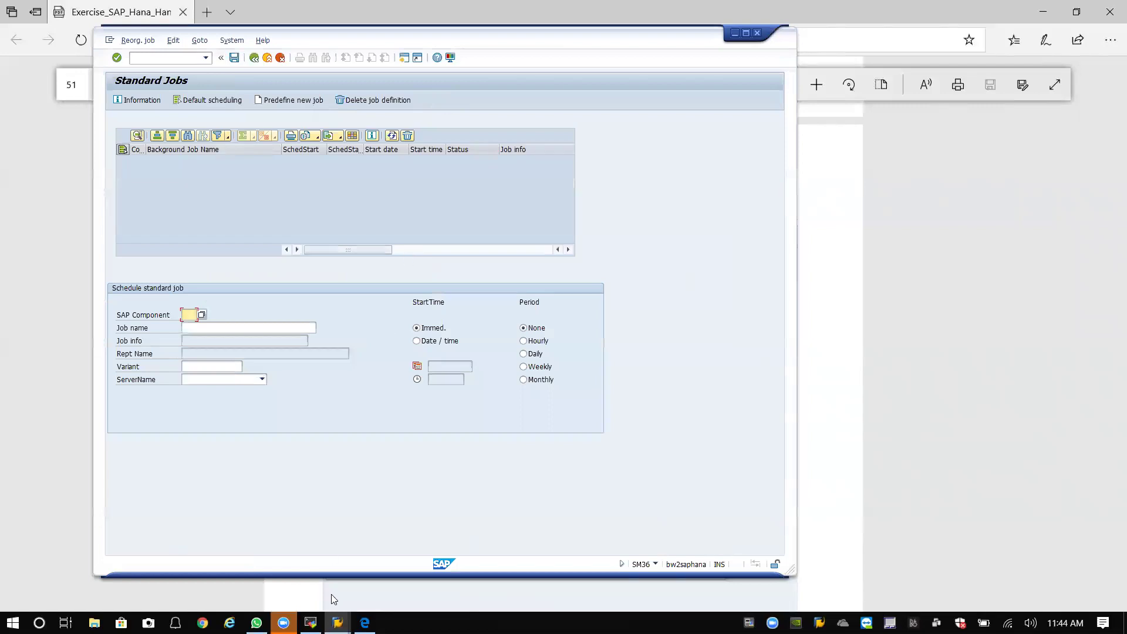
mouse_move(310, 622)
Read the guide's Default scheduling and SM37 steps near page 54, then return to SAP Standard Jobs.
click(365, 622)
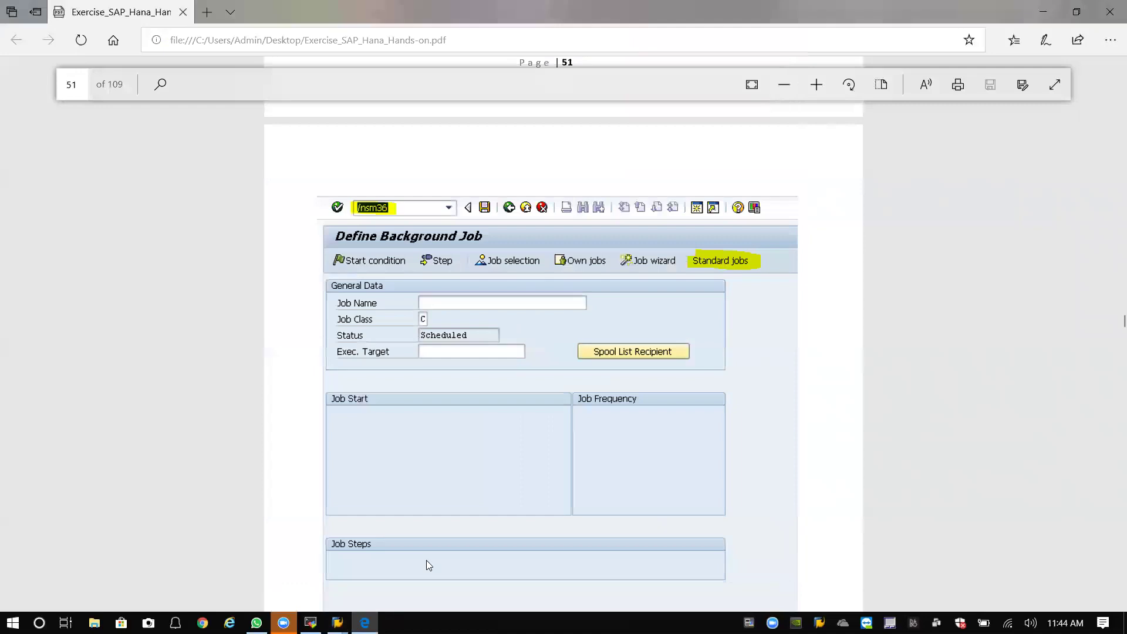
scroll(715, 266, down, 15)
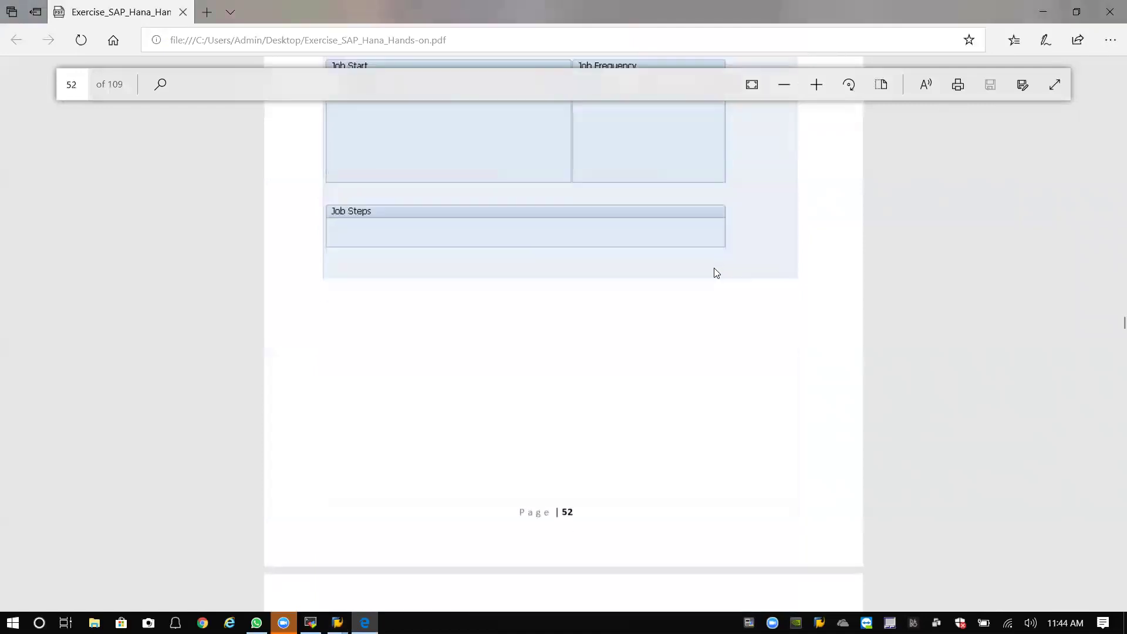
scroll(369, 335, down, 4)
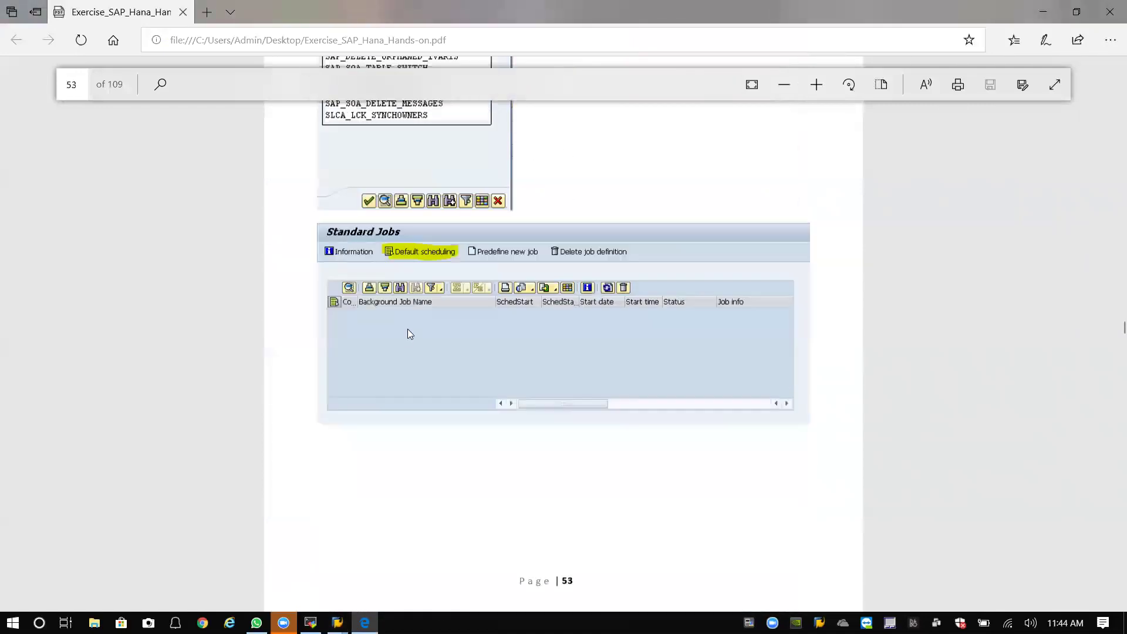
scroll(492, 325, down, 5)
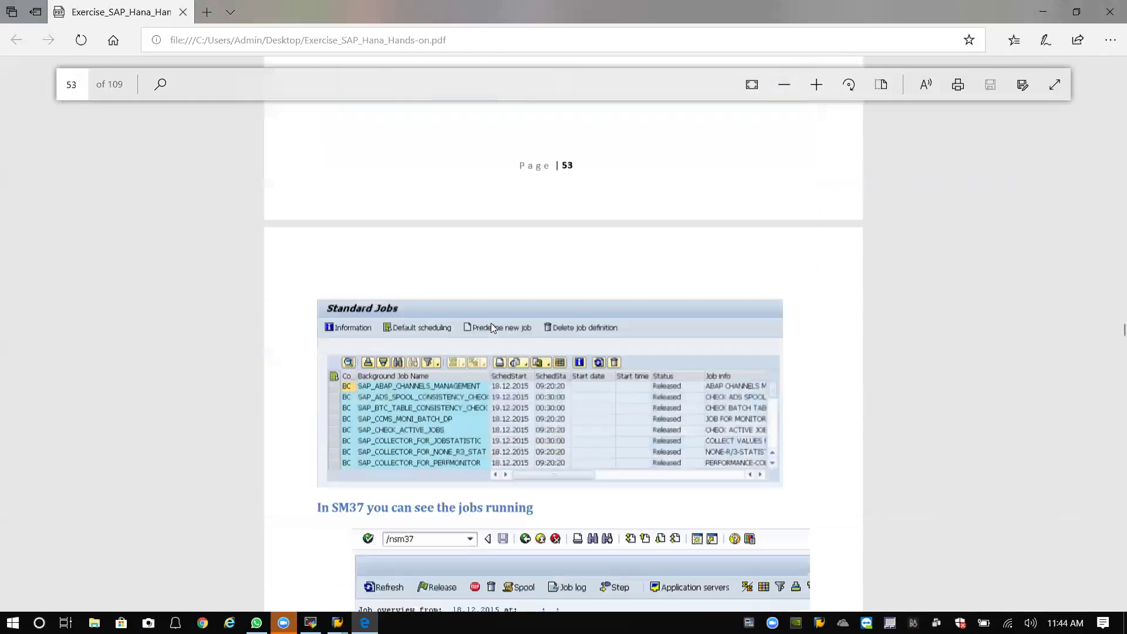
scroll(493, 326, down, 1)
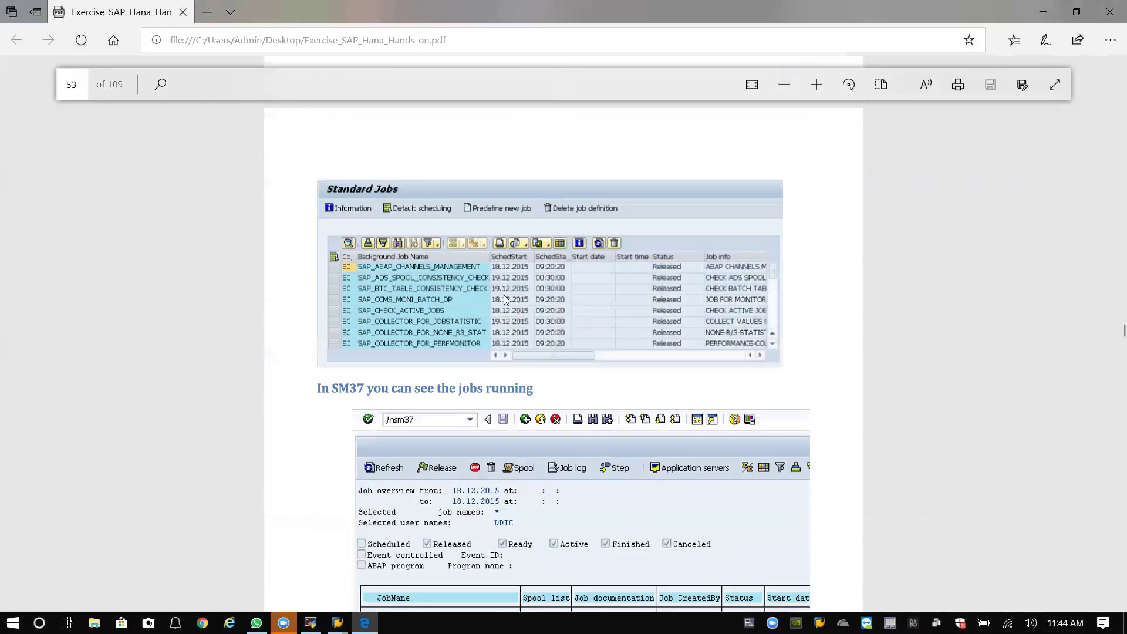
scroll(505, 294, down, 2)
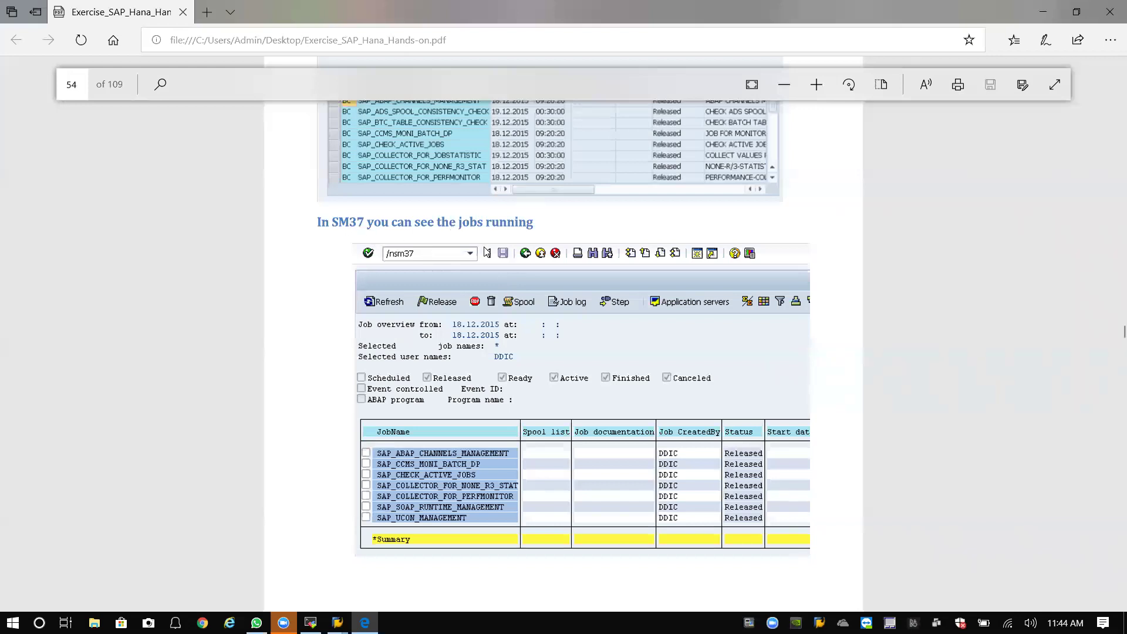
scroll(505, 337, down, 2)
scroll(521, 332, up, 2)
click(337, 623)
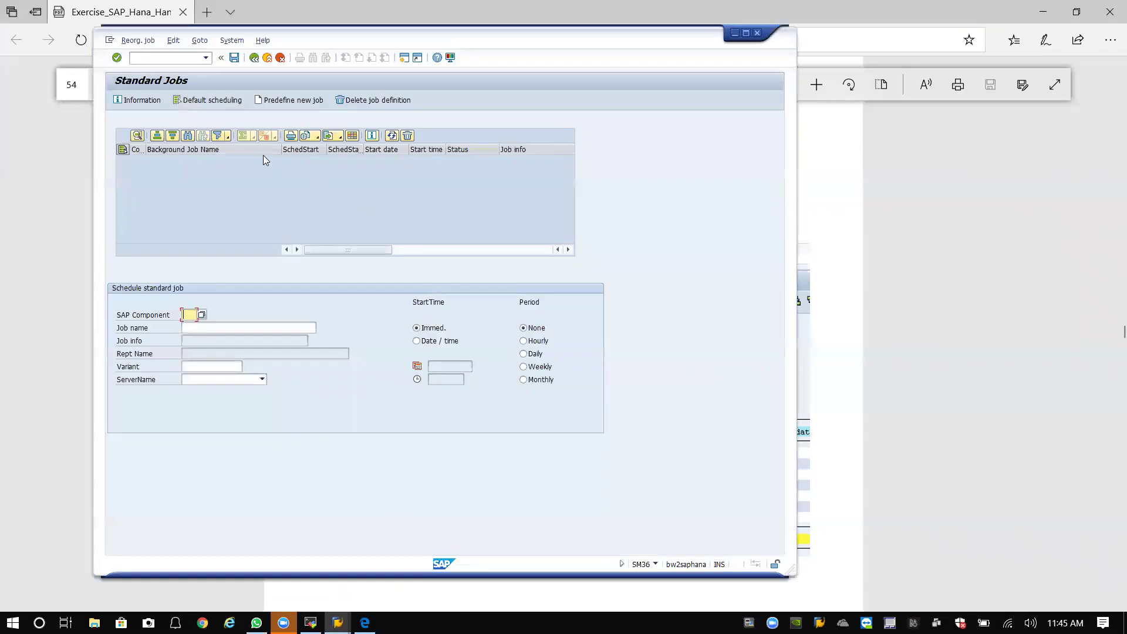
Run Default scheduling so jobs like SAP_CHECK_ACTIVE_JOBS are listed as Released.
click(196, 101)
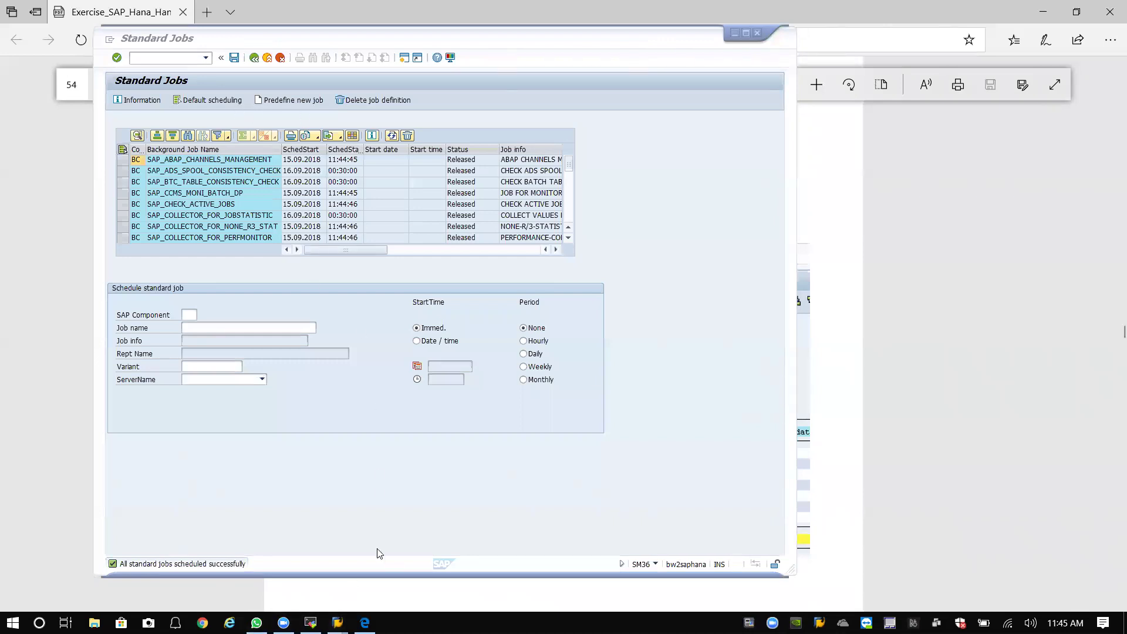
click(365, 622)
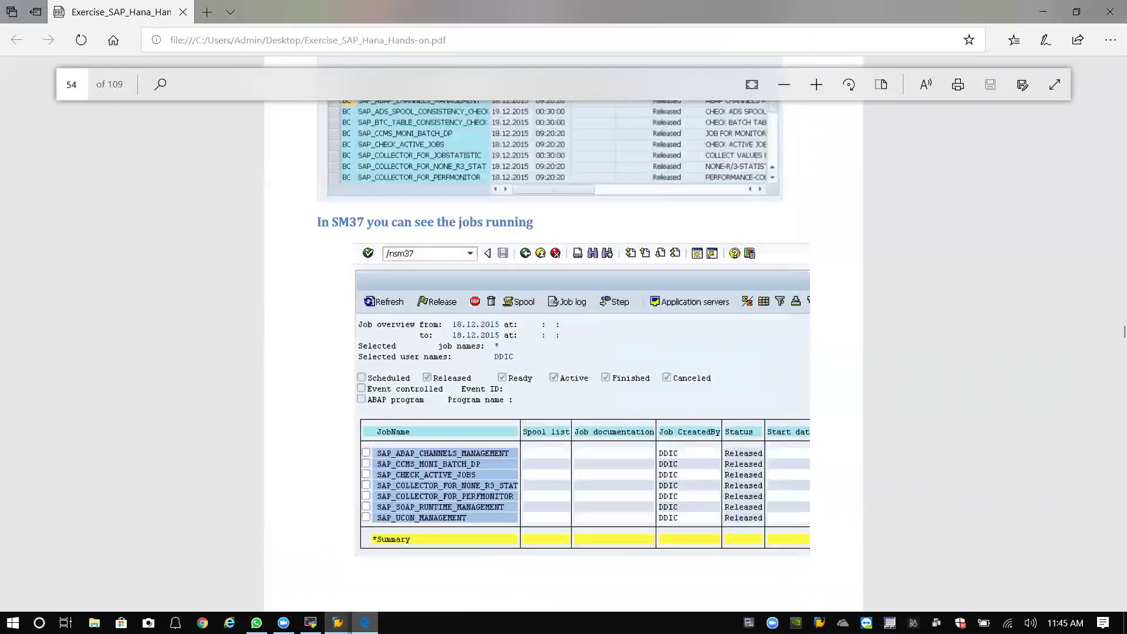
scroll(477, 401, up, 4)
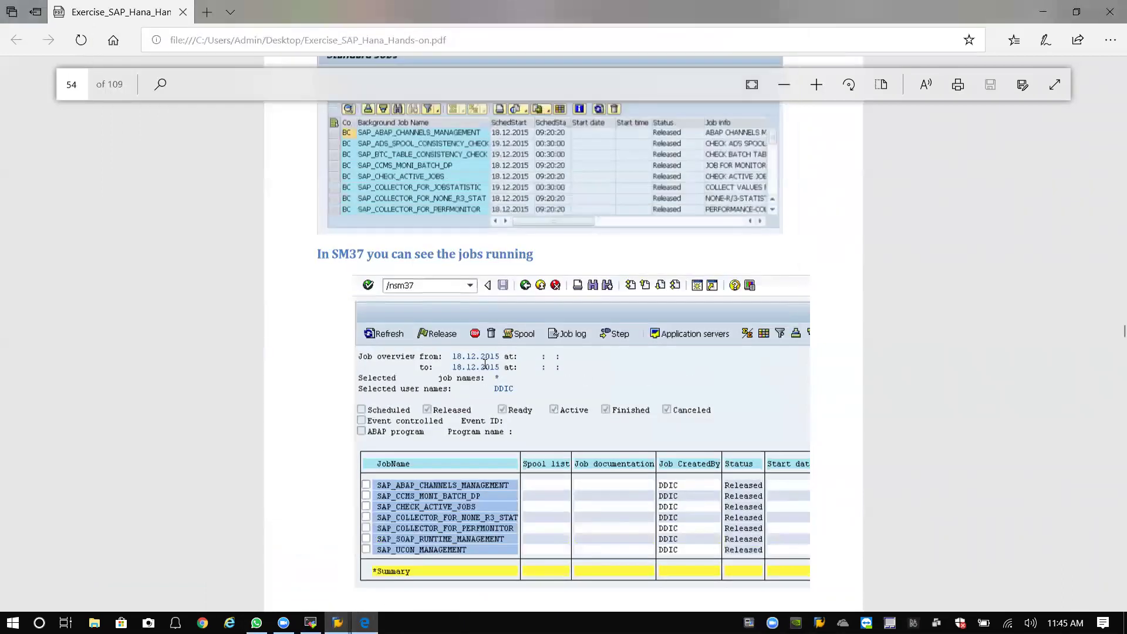
scroll(485, 364, down, 3)
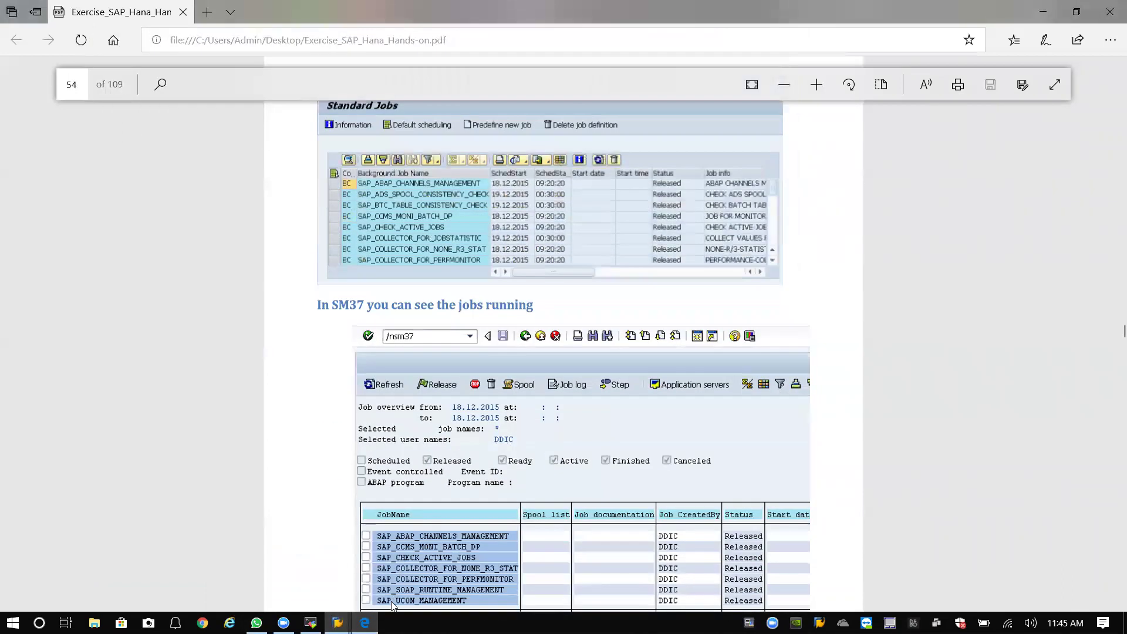
mouse_move(338, 622)
click(410, 579)
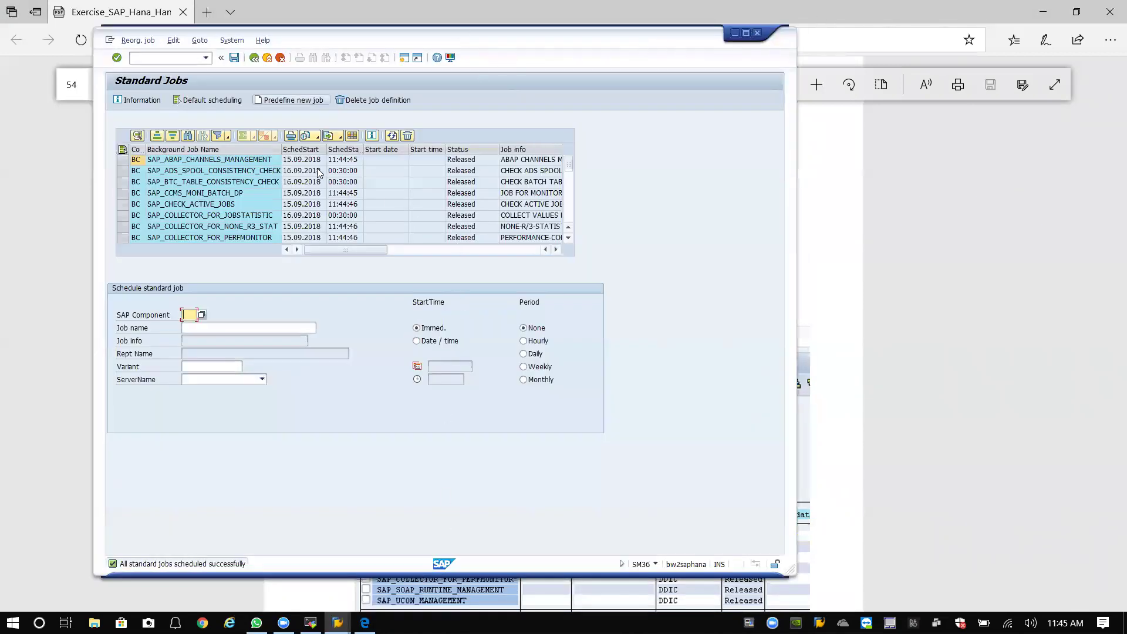
Run SM37, execute the job selection and refresh to list seven Released standard jobs.
click(179, 57)
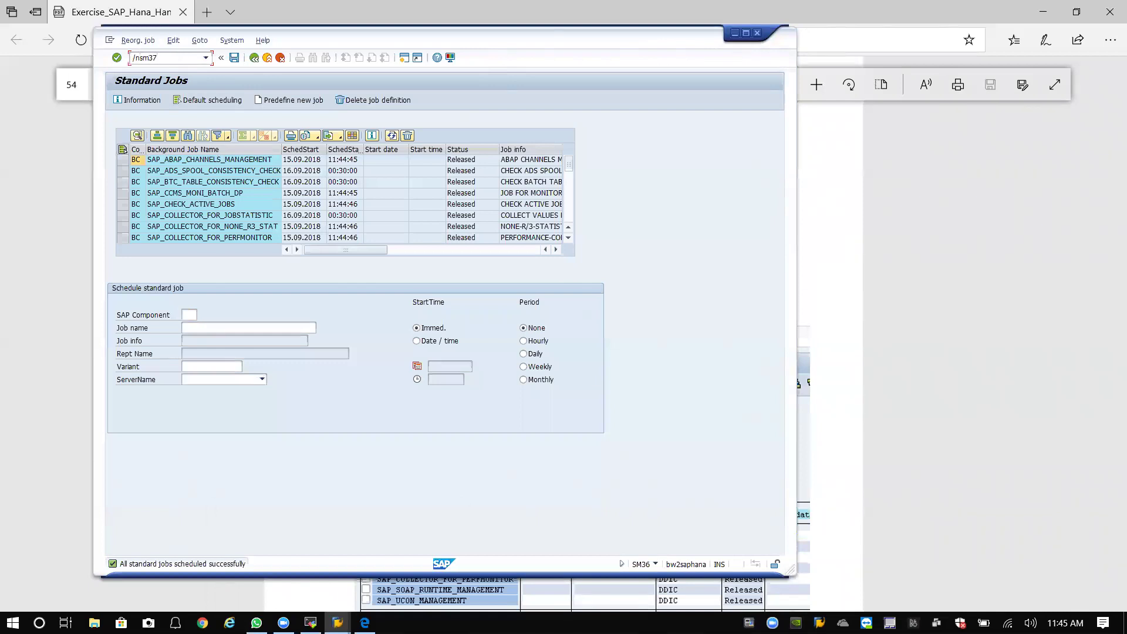
key(Return)
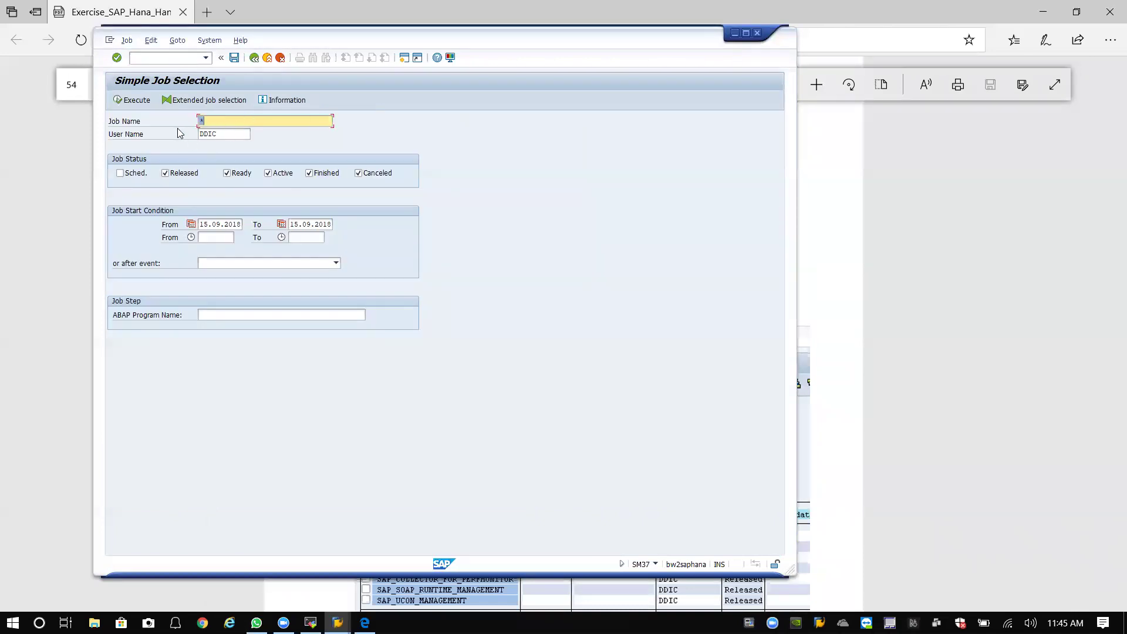
click(126, 99)
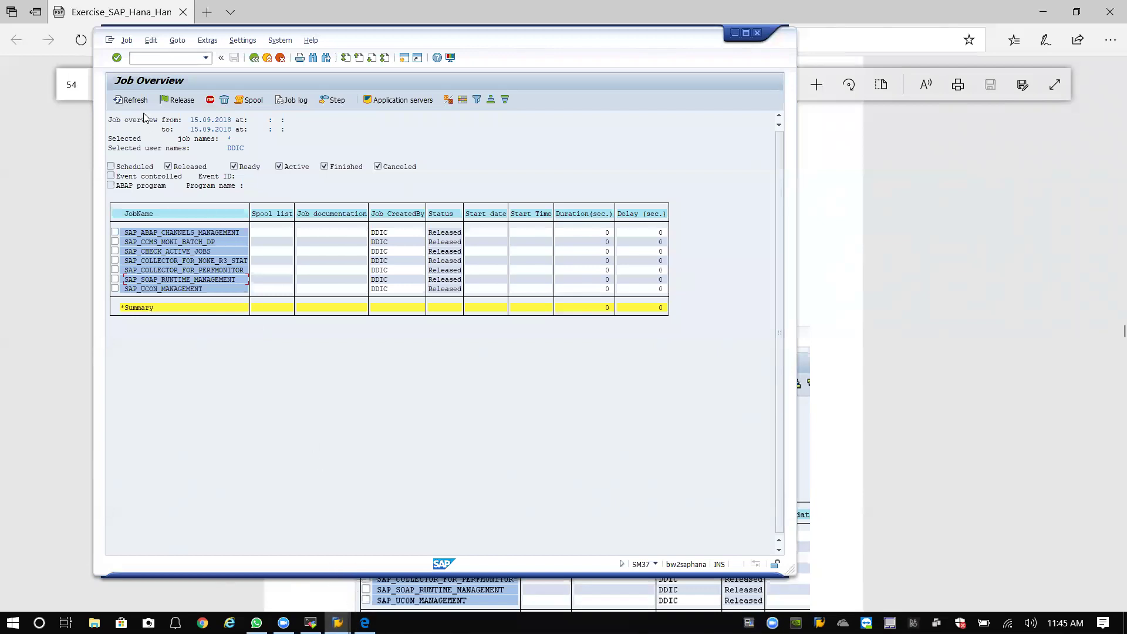
click(130, 100)
Preview section 3.4.3 Setup STMS on page 55 of the guide, then minimize Edge.
key(alt+Tab)
scroll(581, 245, down, 10)
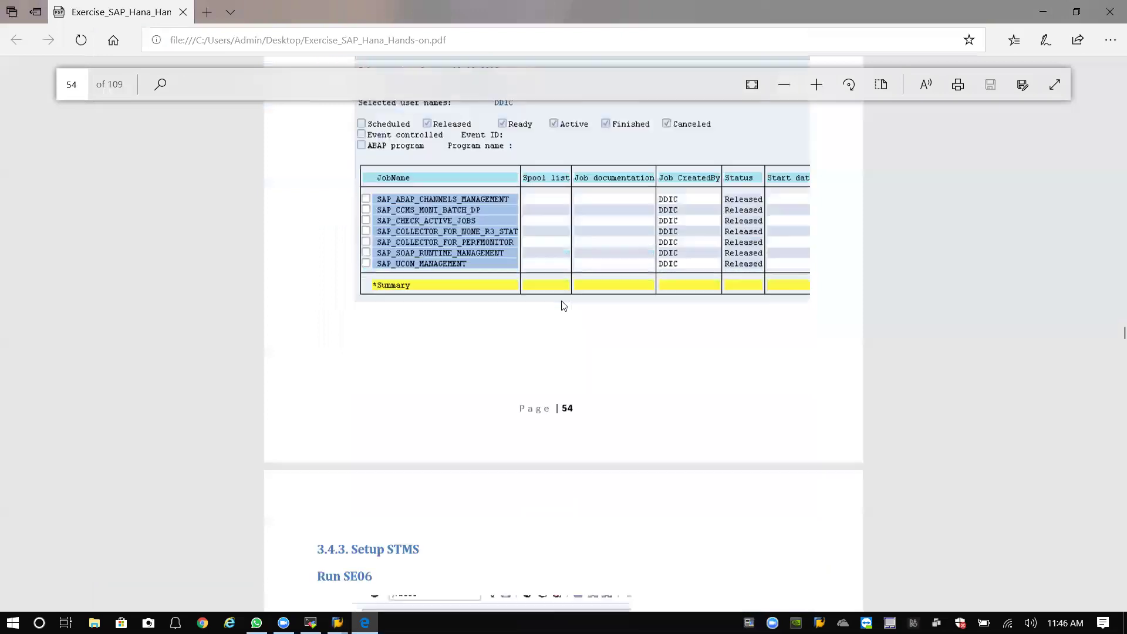
scroll(563, 300, down, 1)
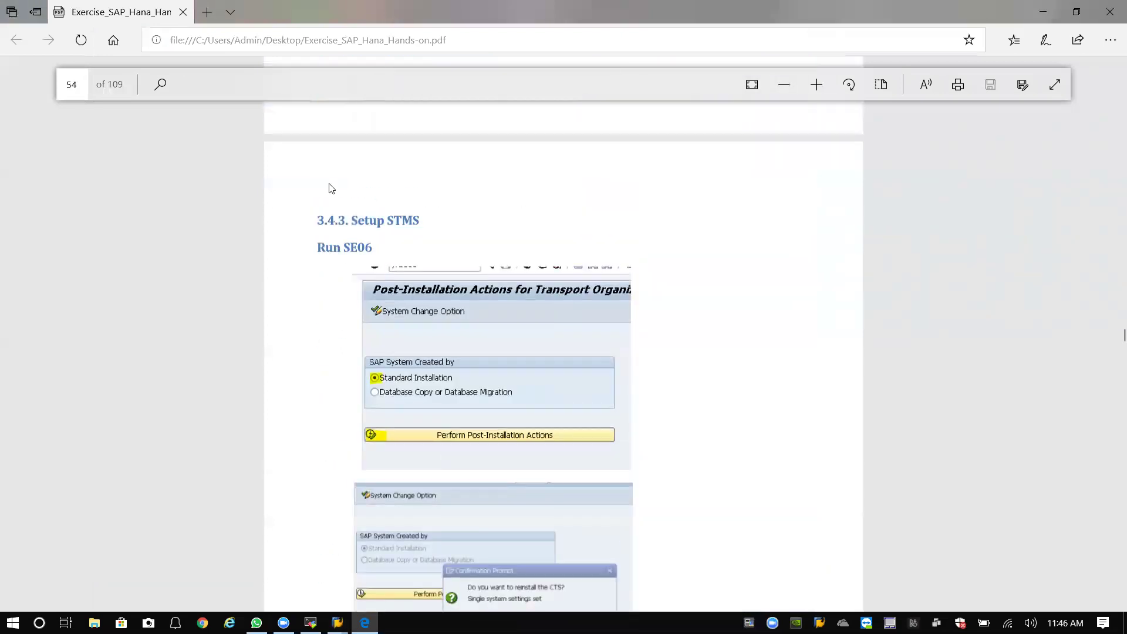
scroll(410, 218, down, 15)
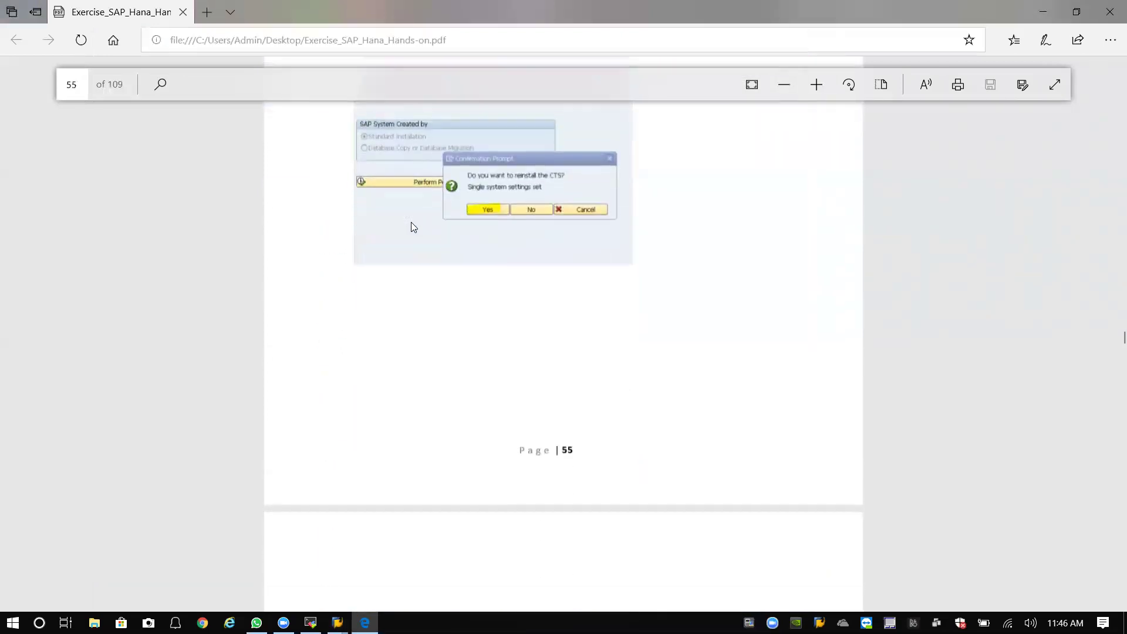
scroll(416, 235, up, 10)
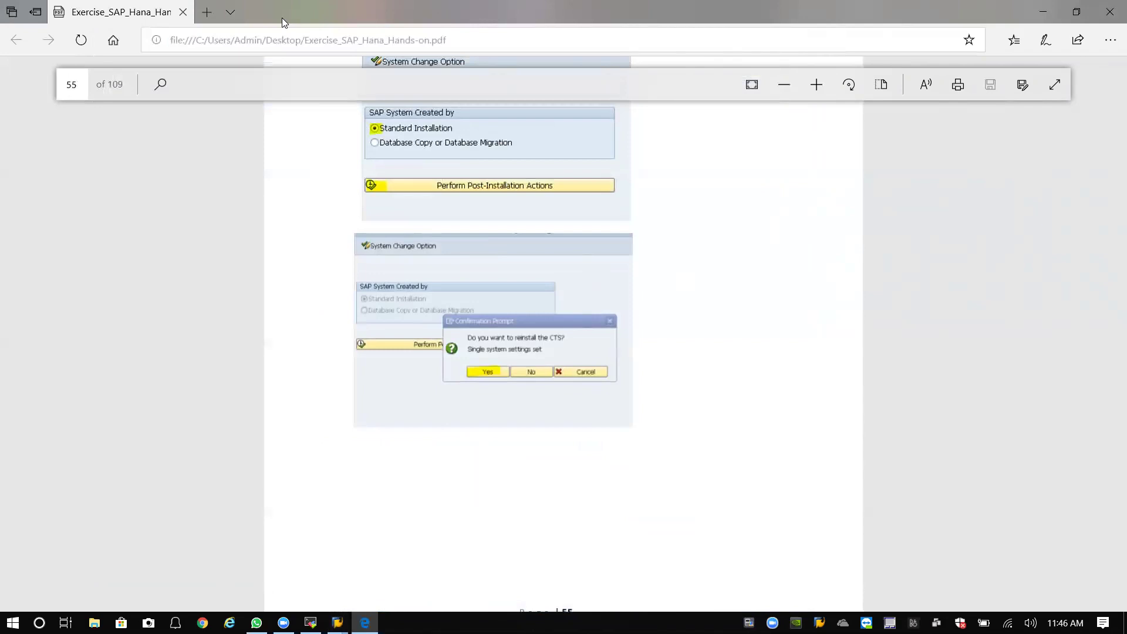
click(1043, 12)
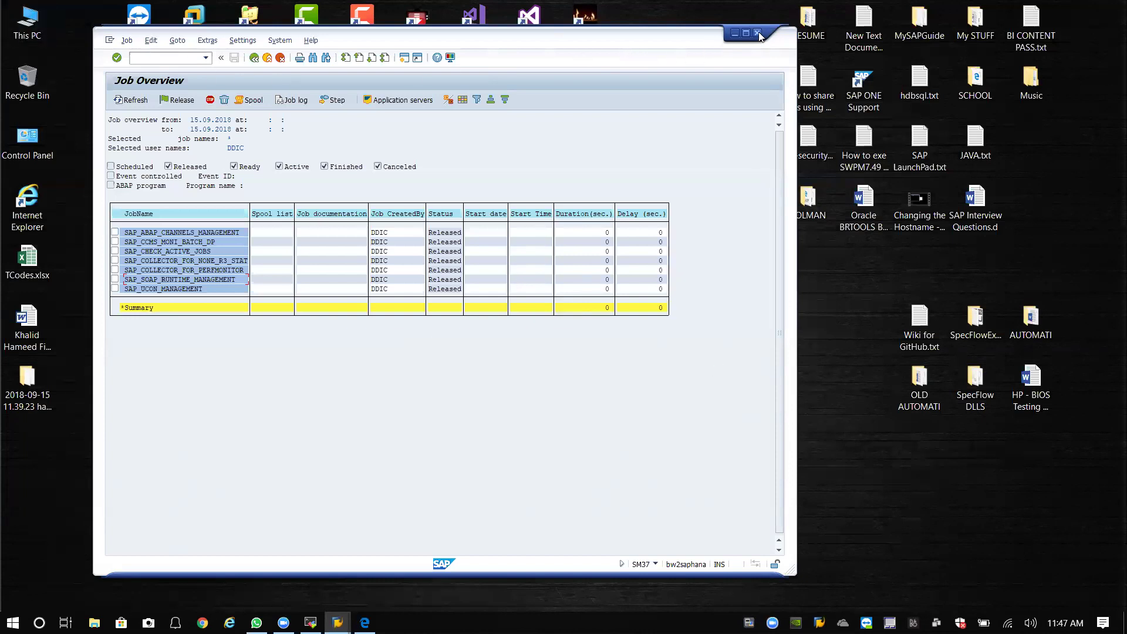
Close the SAP session and confirm logging off.
click(206, 59)
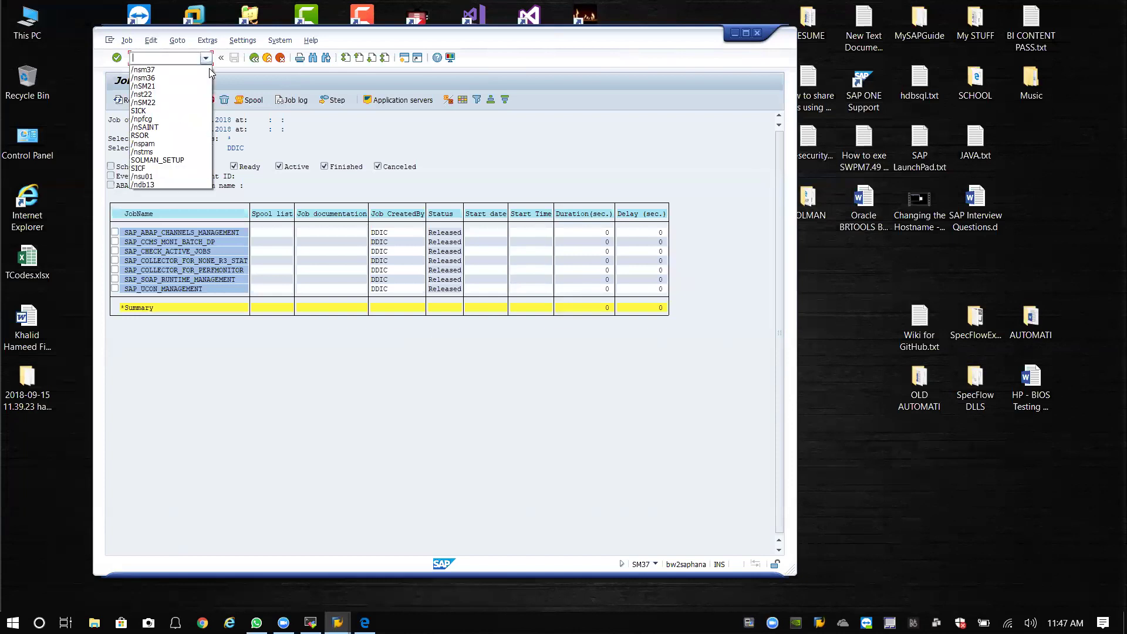
click(756, 41)
click(756, 41)
click(215, 226)
Log on to BH2 client 001 as DDIC and dismiss the copyright notice.
double_click(194, 258)
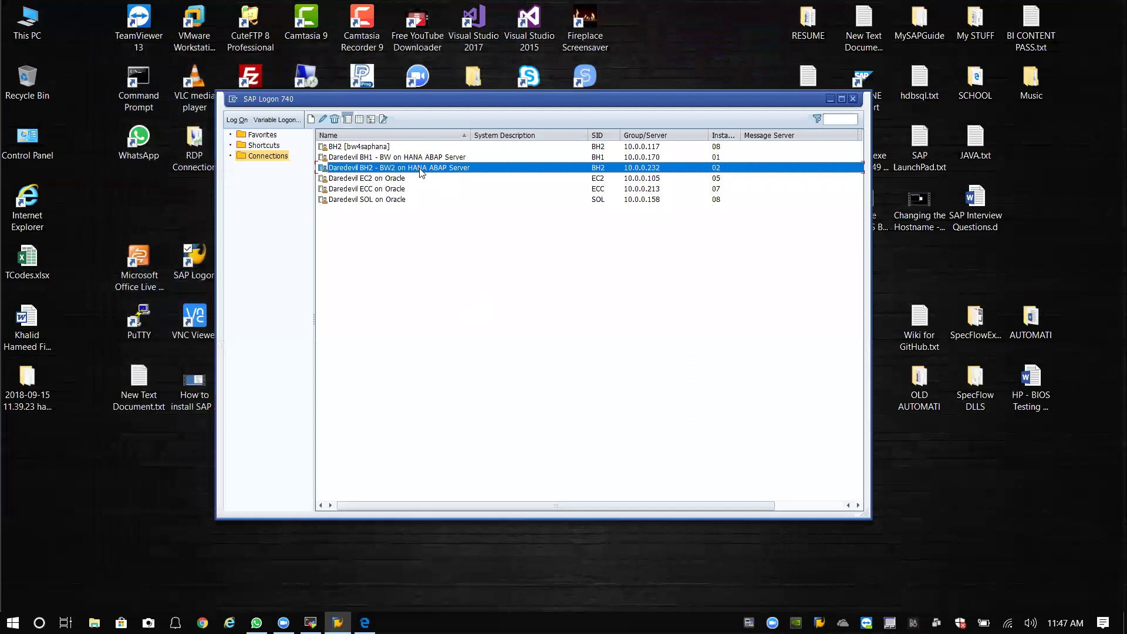
double_click(421, 172)
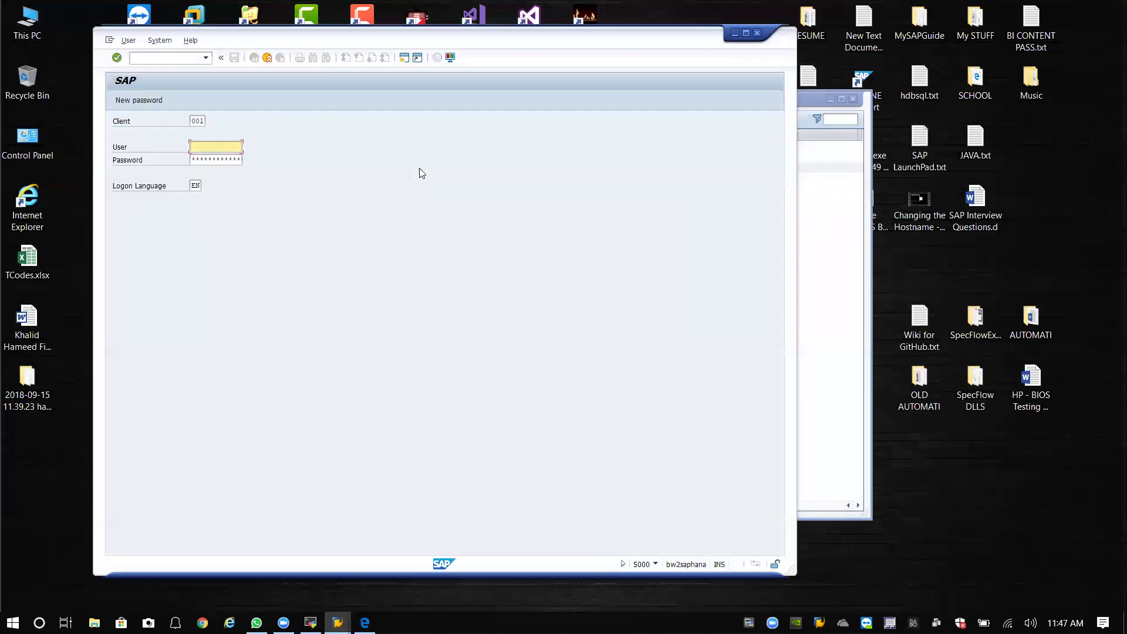
click(201, 123)
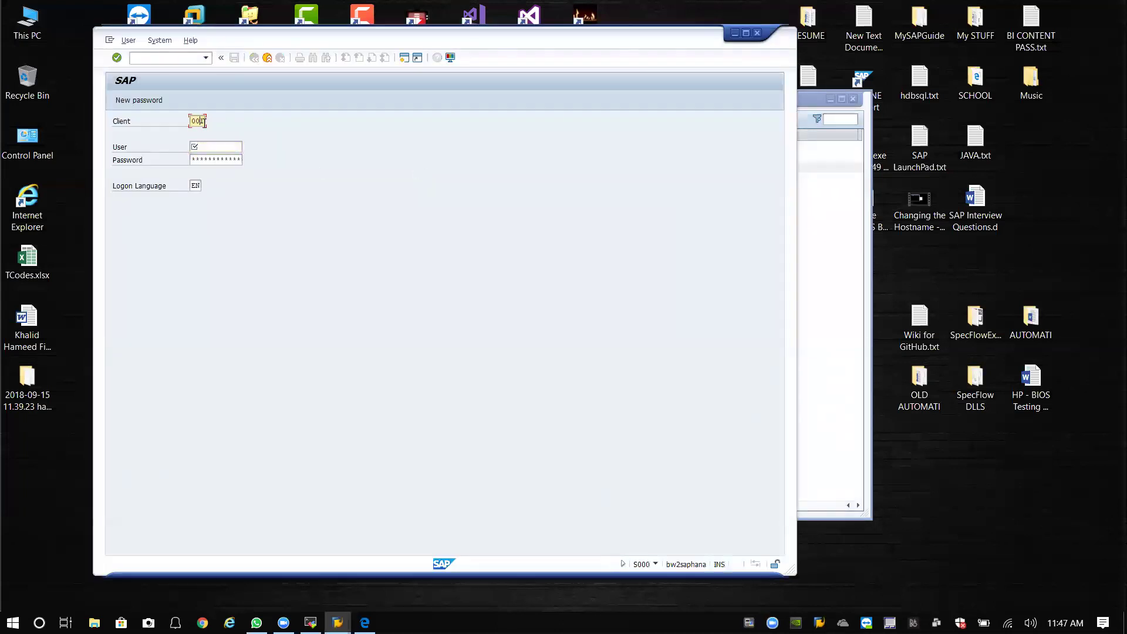
click(222, 148)
text(ddic)
key(Tab)
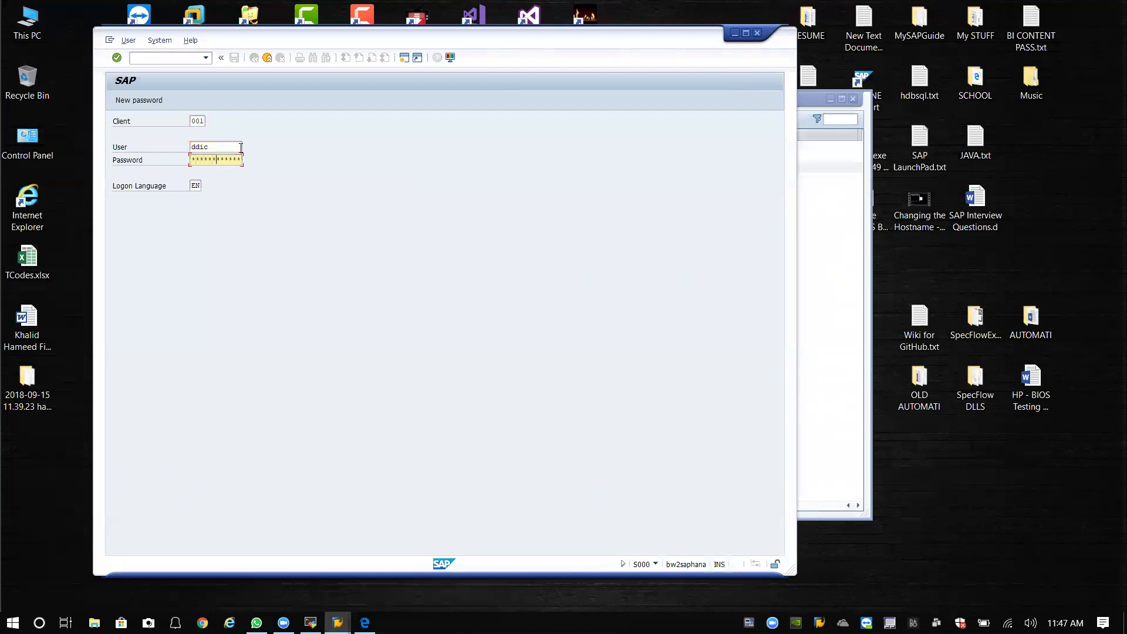
key(Return)
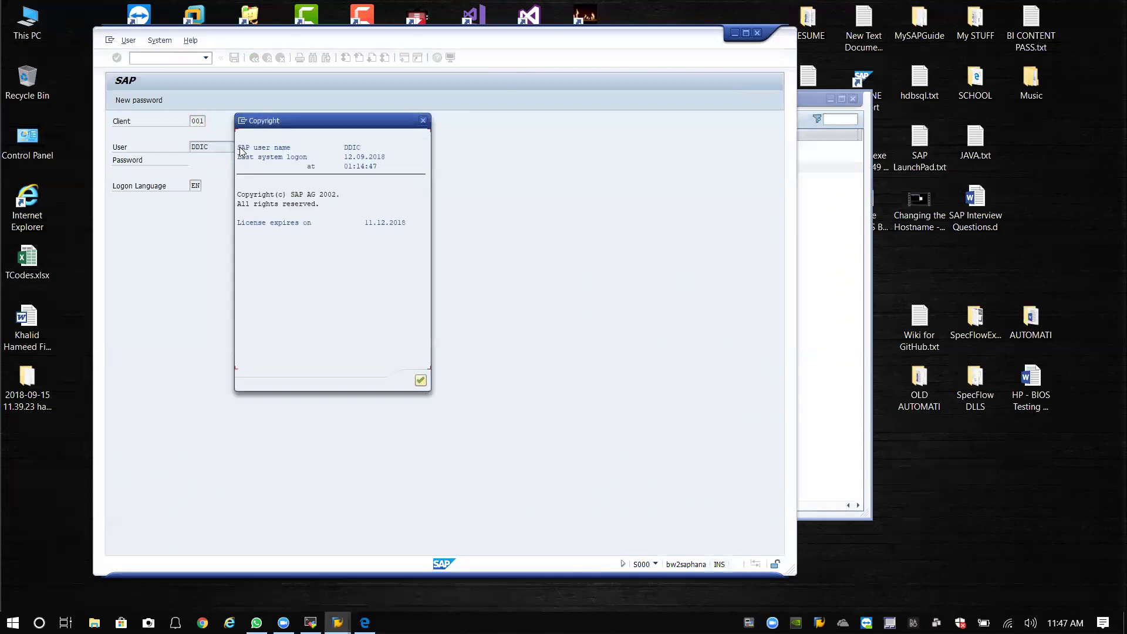
click(420, 381)
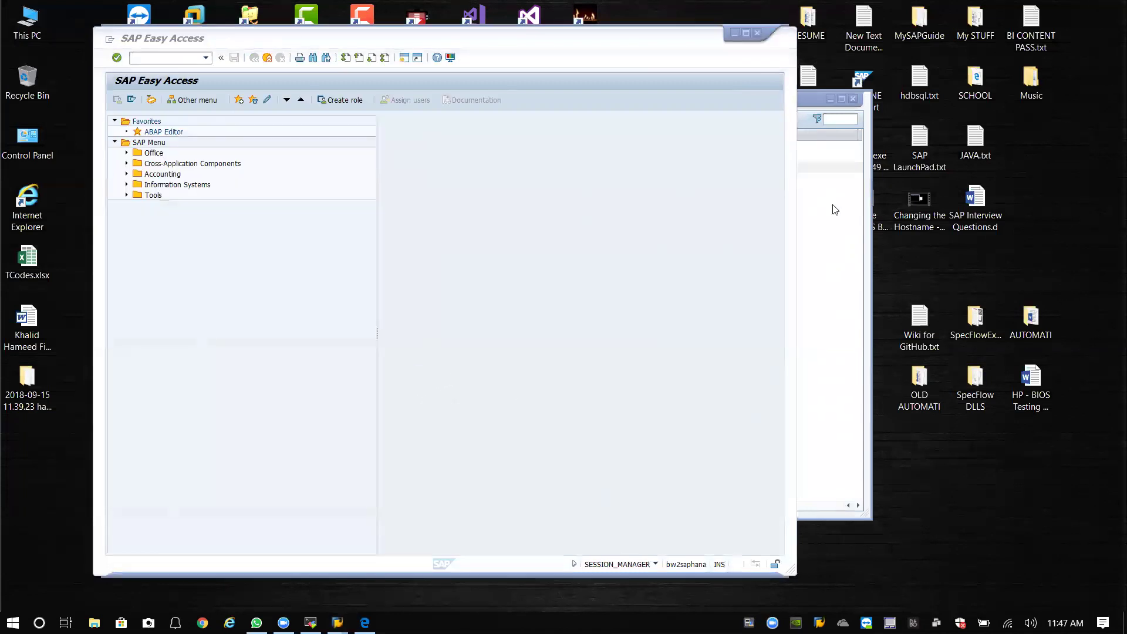
Open SU01 User Maintenance with /nsu01 and minimize the SAP Logon list.
click(202, 288)
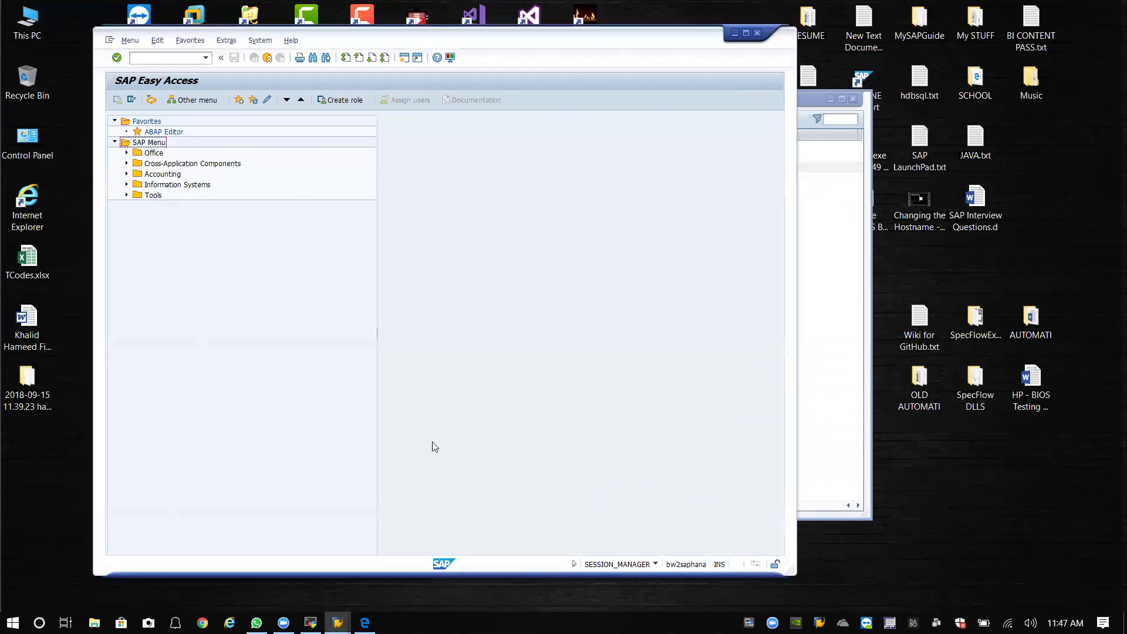
click(193, 58)
text(/su01)
key(Return)
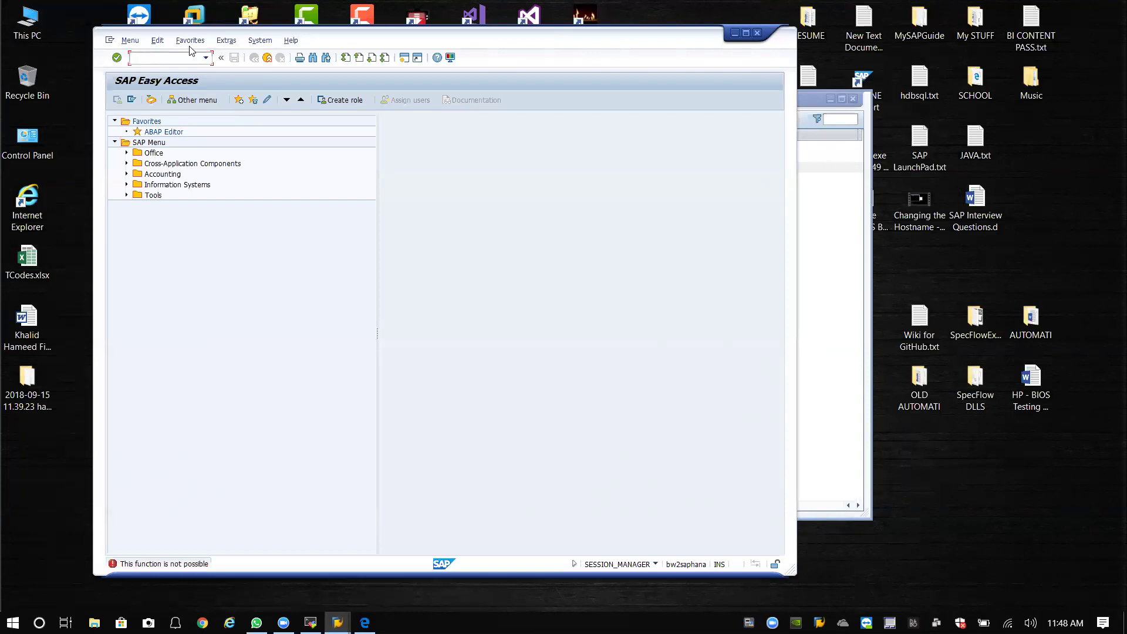
click(190, 40)
click(149, 57)
text(/nsu01)
key(Return)
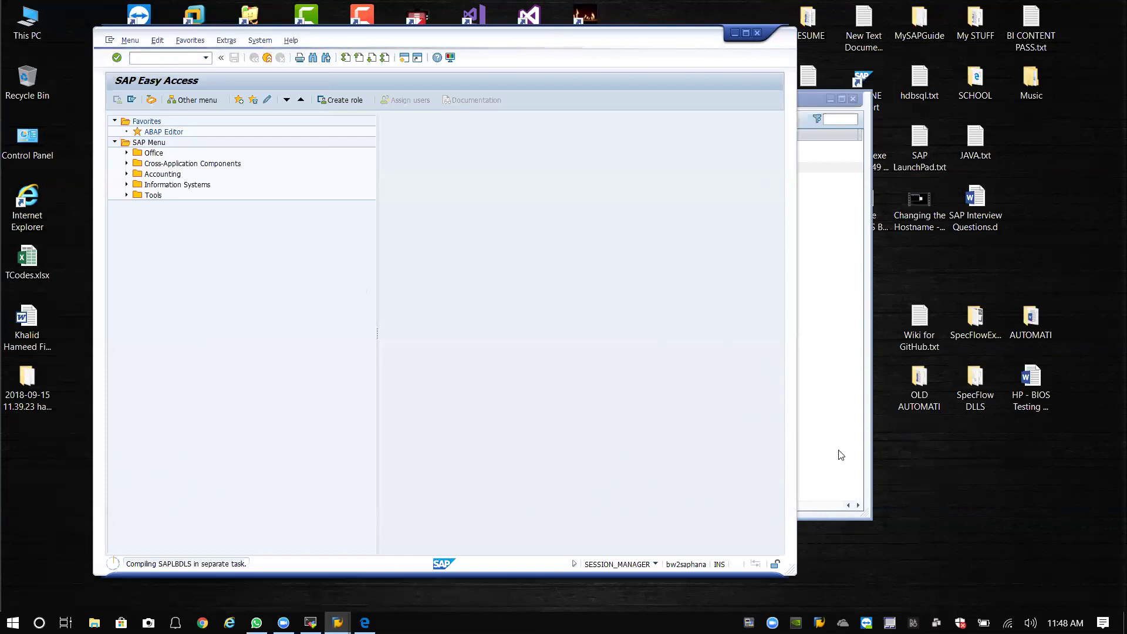
click(830, 99)
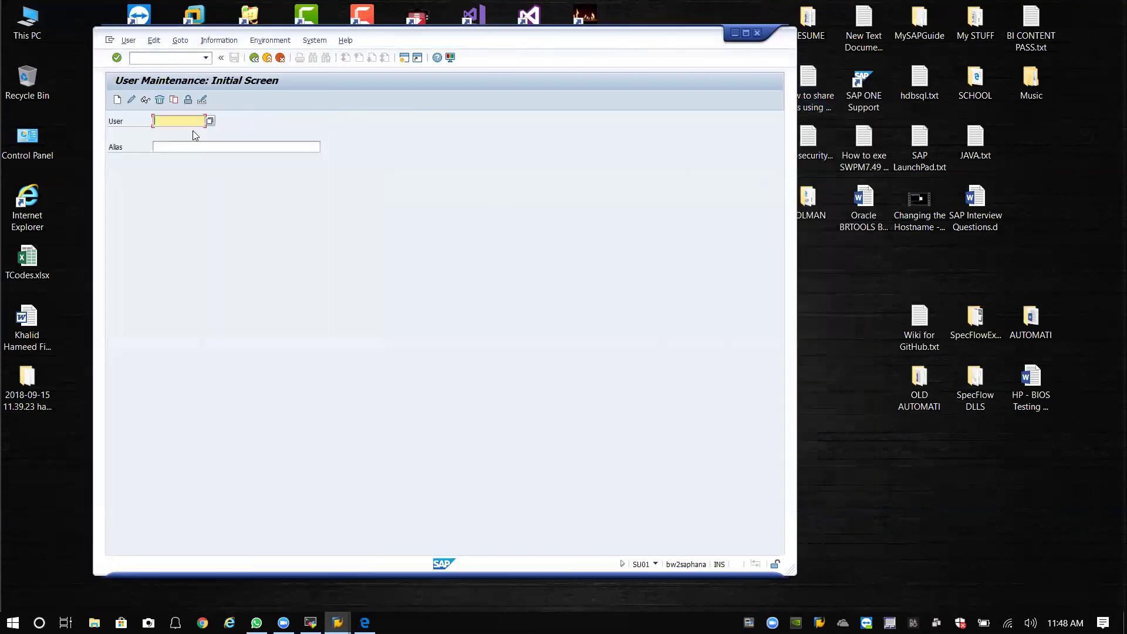
Enter the new user ID on the SU01 screen and choose Create.
click(117, 100)
text(khameed)
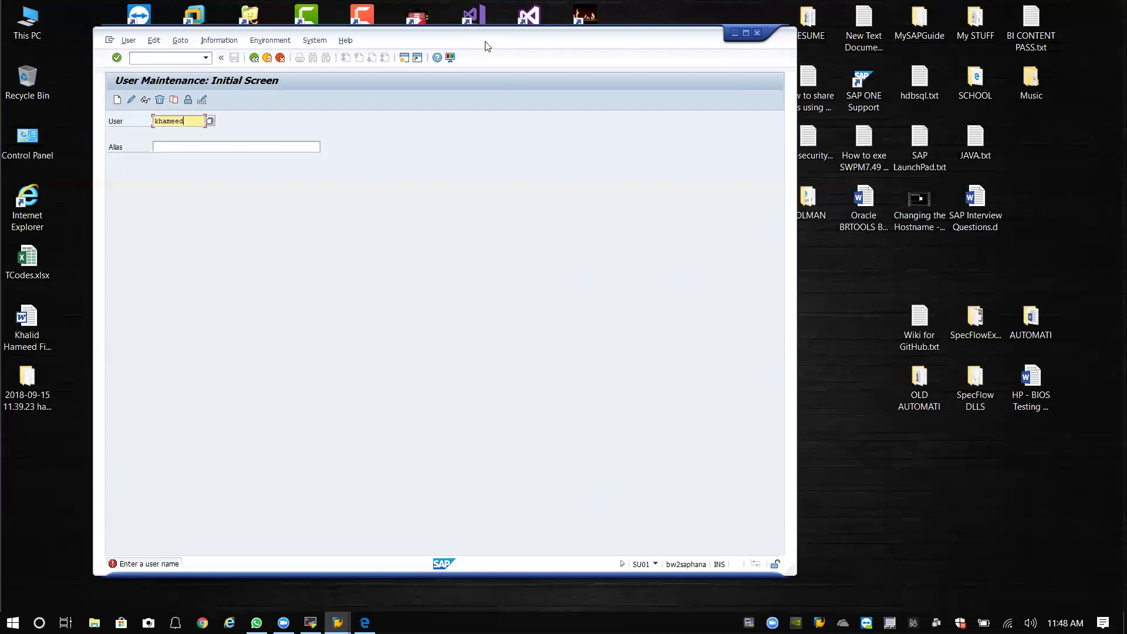
drag(486, 46, 557, 45)
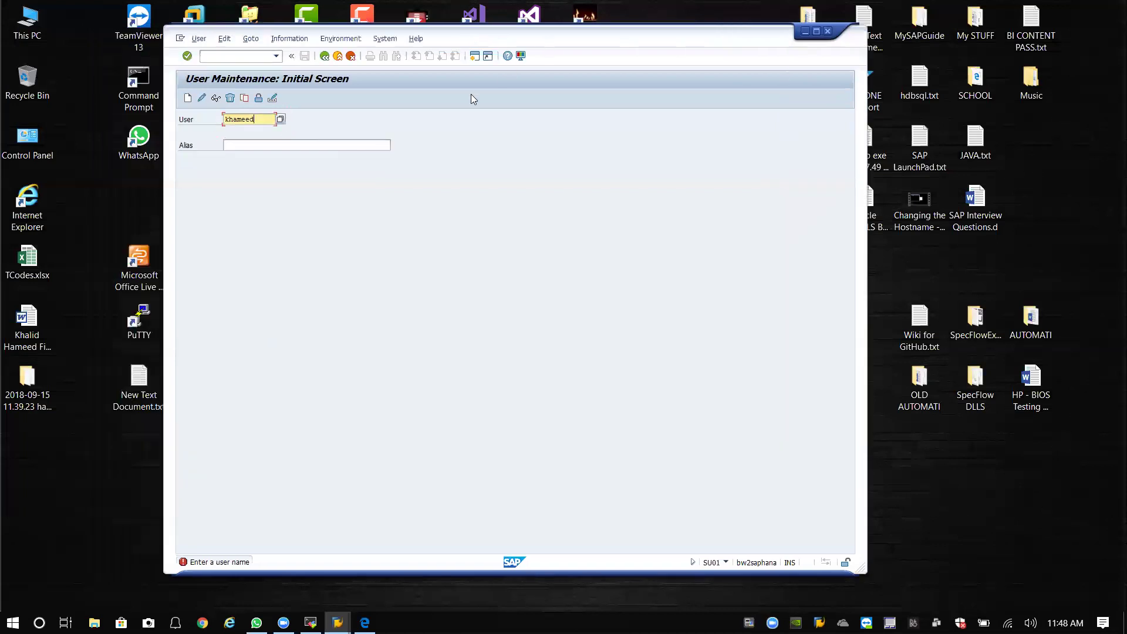
click(188, 99)
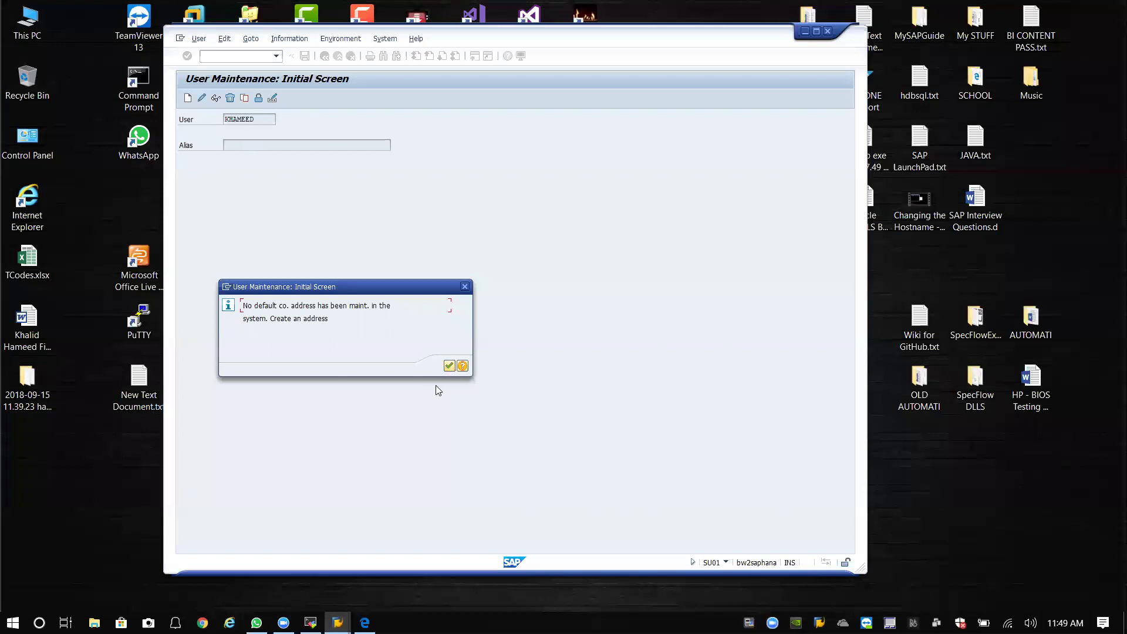
Acknowledge the notice and enter ArtScape as the new company name.
click(448, 367)
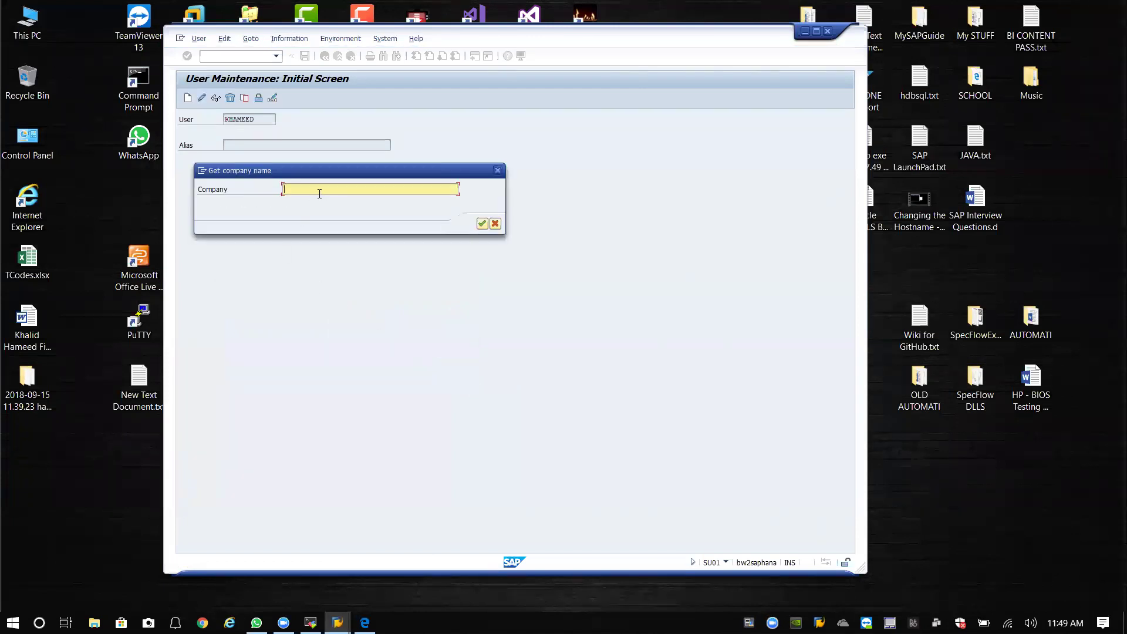
text(ArtScar)
key(BackSpace)
text(pe)
click(482, 223)
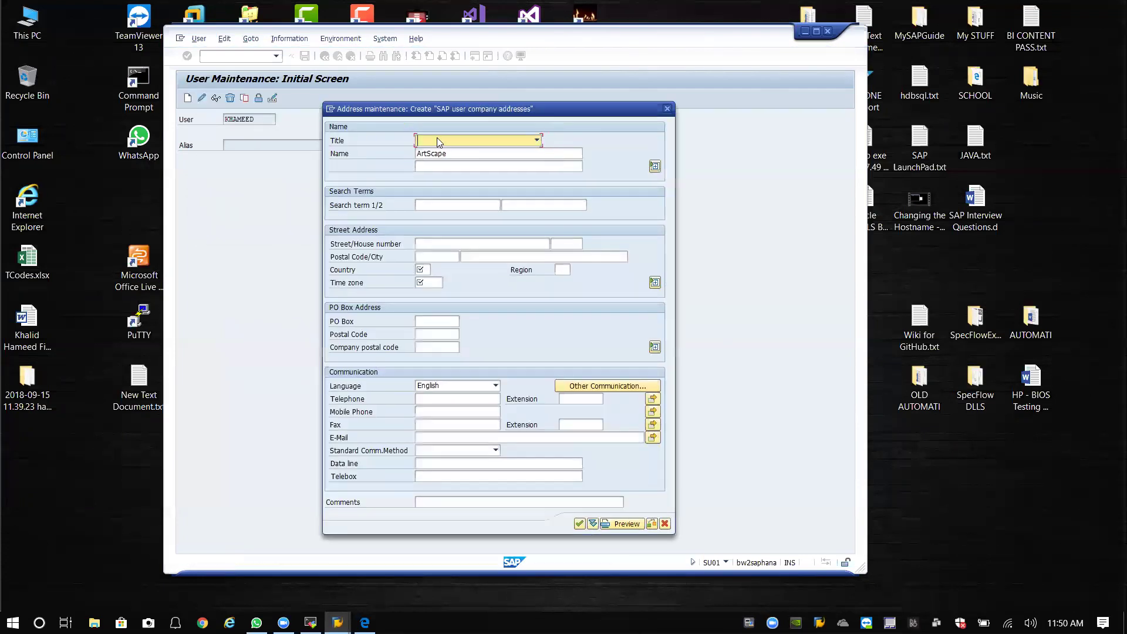
Set the company address country to USA from the country list.
click(422, 271)
key(F4)
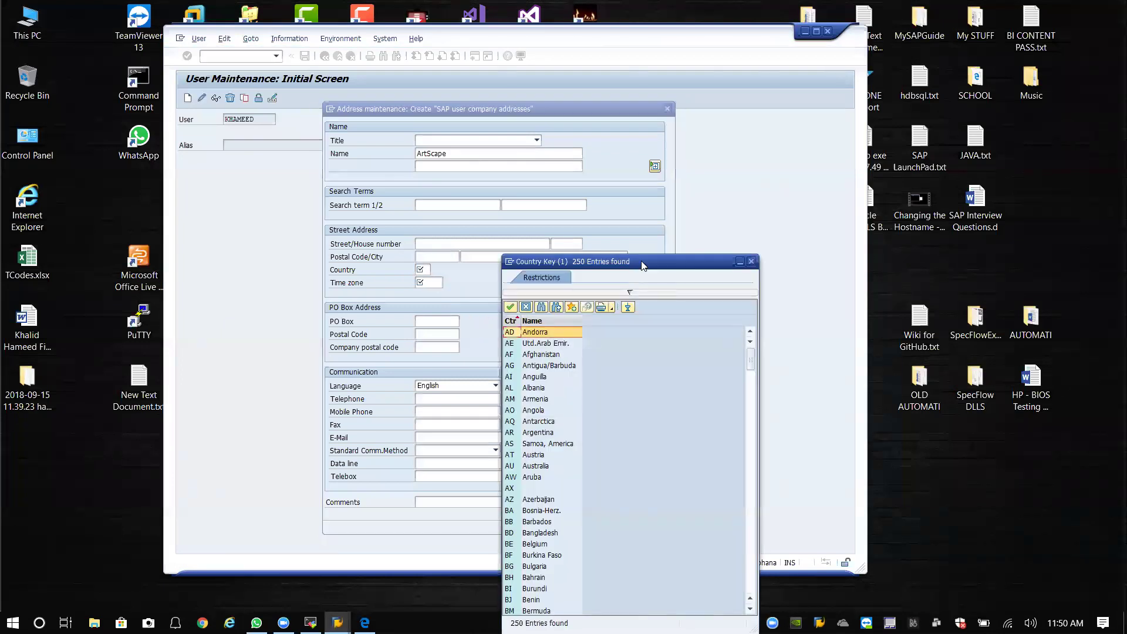
drag(643, 266, 613, 81)
scroll(516, 305, down, 9)
scroll(516, 305, down, 20)
scroll(509, 315, down, 17)
scroll(504, 320, down, 14)
scroll(496, 327, down, 10)
scroll(496, 323, down, 1)
click(480, 340)
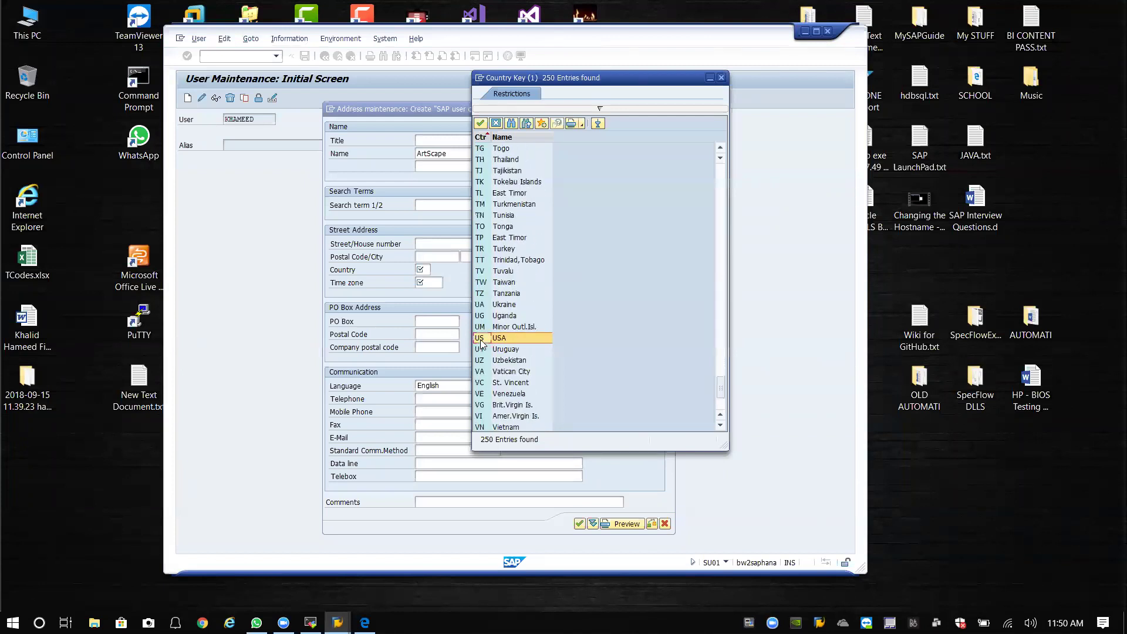
click(480, 340)
Set the time zone to CST (Central Time, Dallas) and confirm the address.
click(434, 282)
click(448, 283)
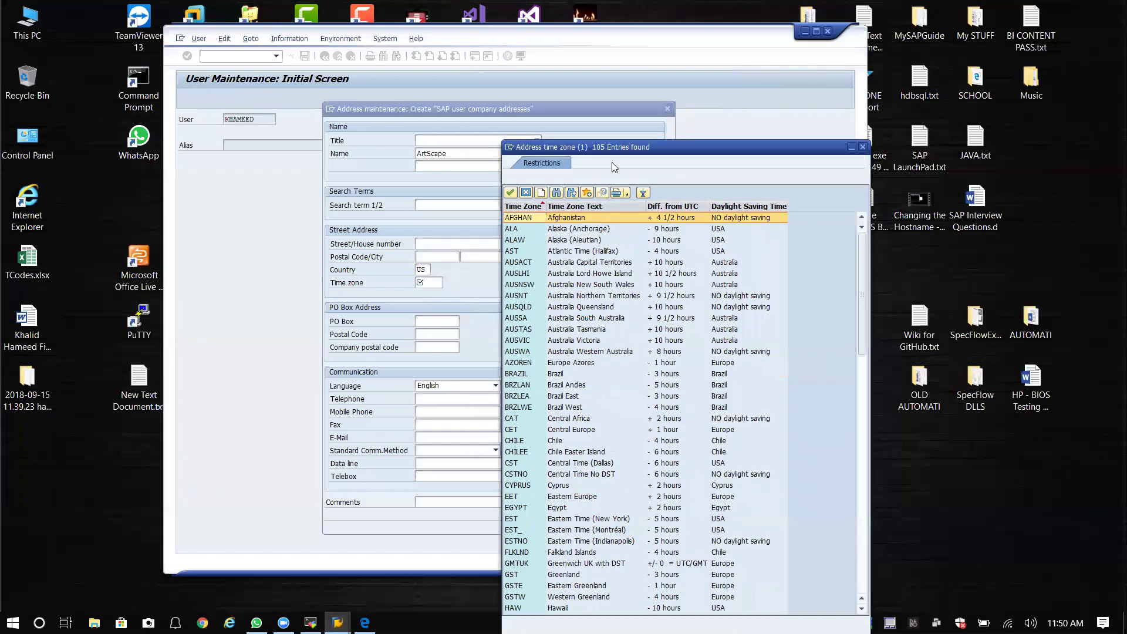
scroll(488, 258, down, 5)
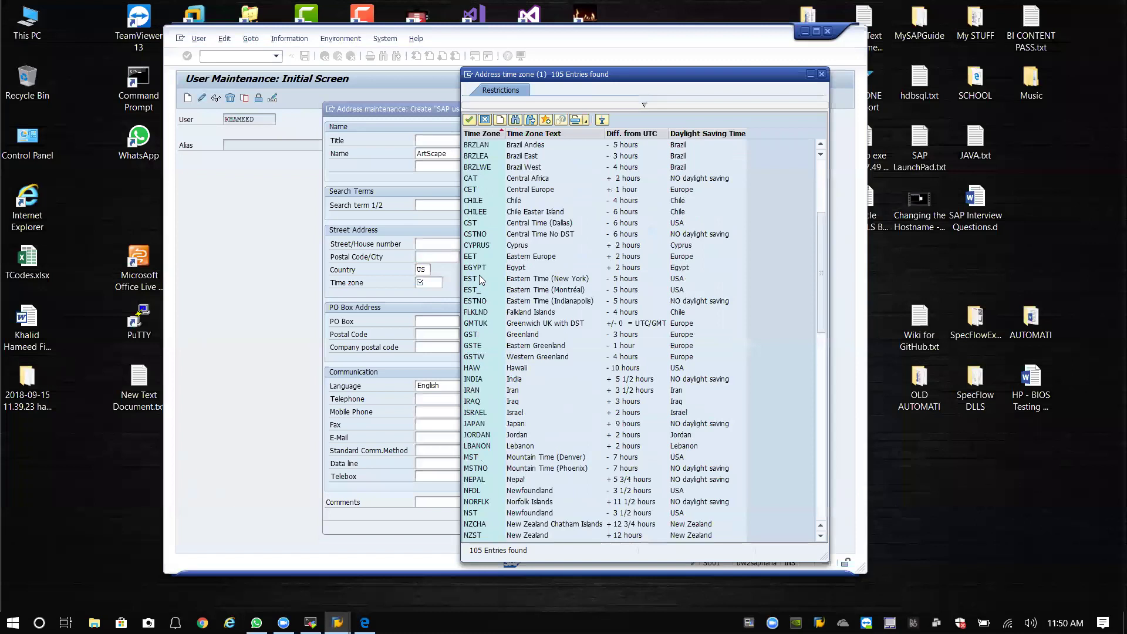
click(468, 226)
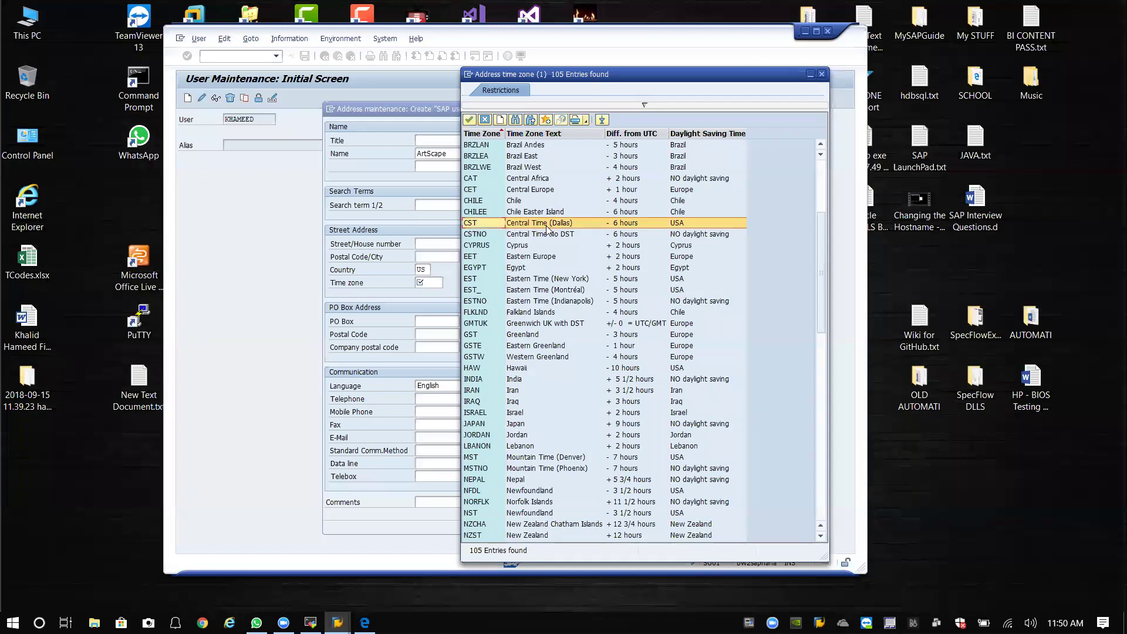
double_click(476, 224)
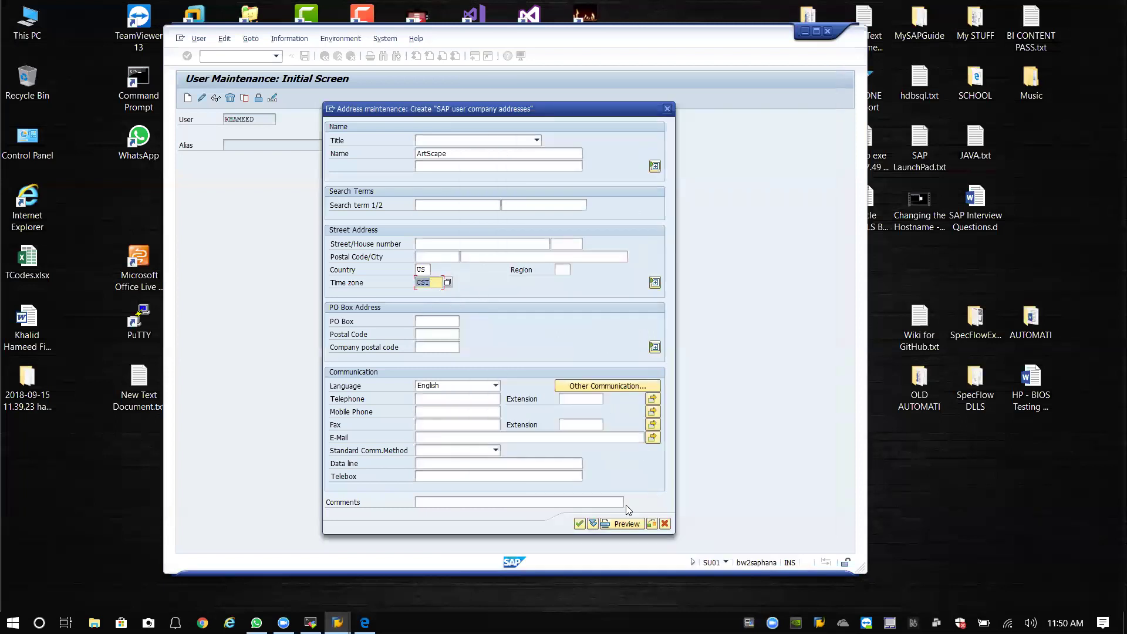
click(579, 524)
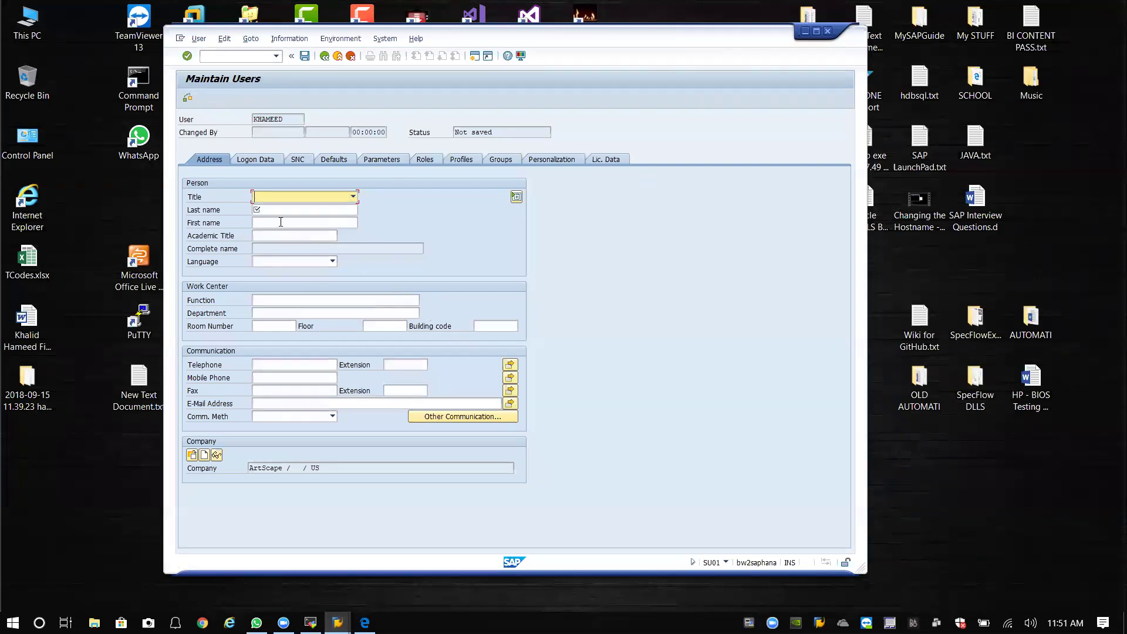
Enter the user's last name, choose English as language, and go to Logon Data.
click(347, 209)
text(hameed)
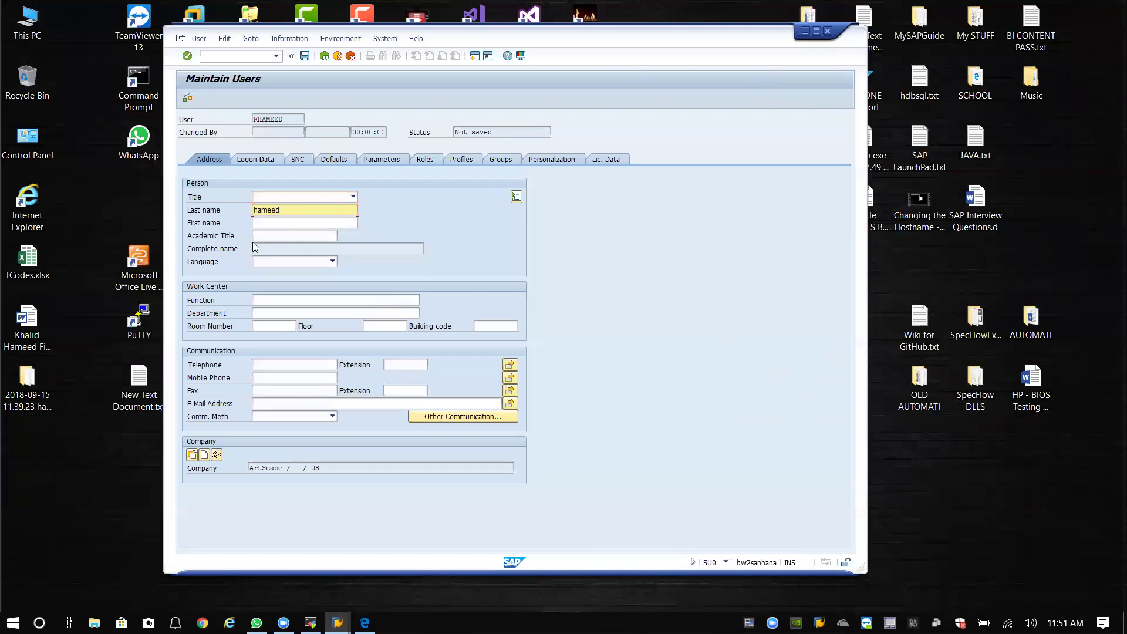
click(283, 223)
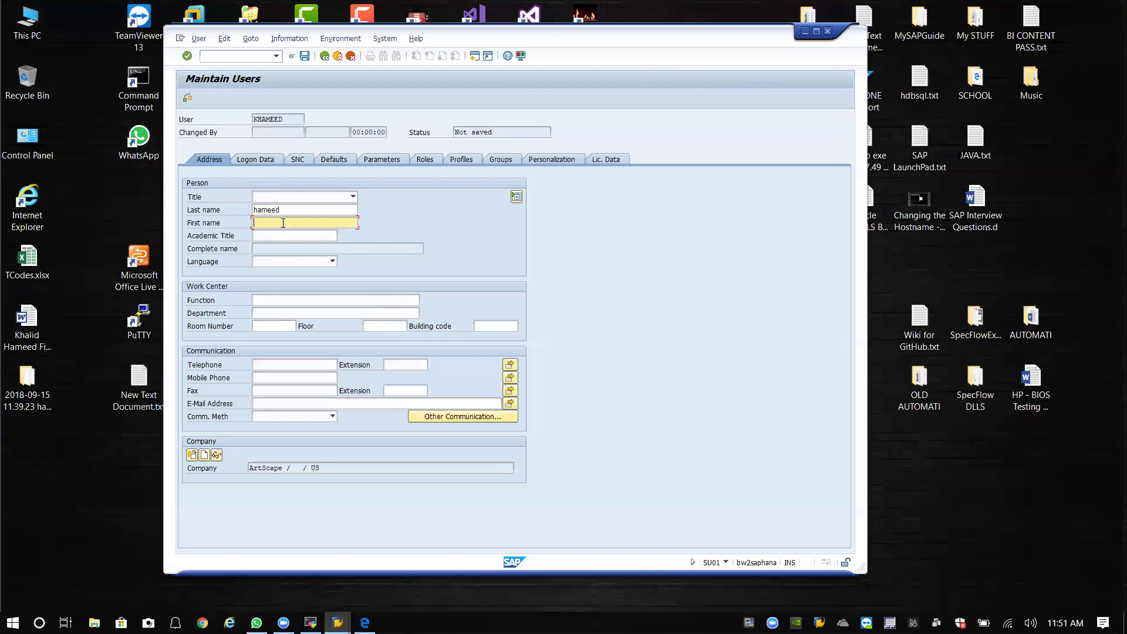
click(283, 260)
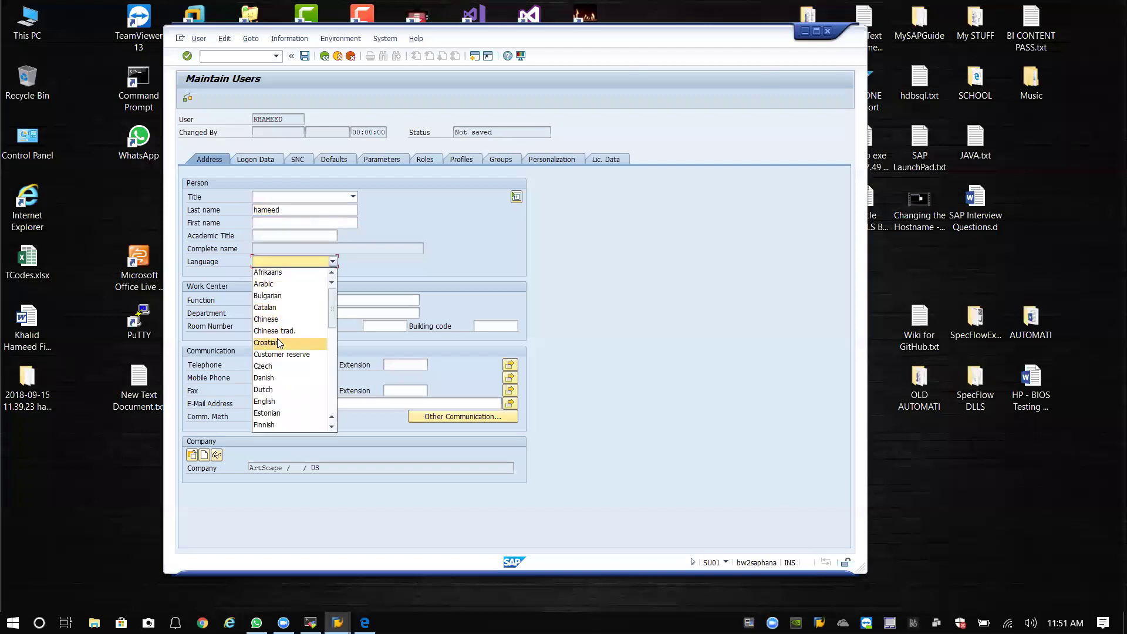
click(274, 402)
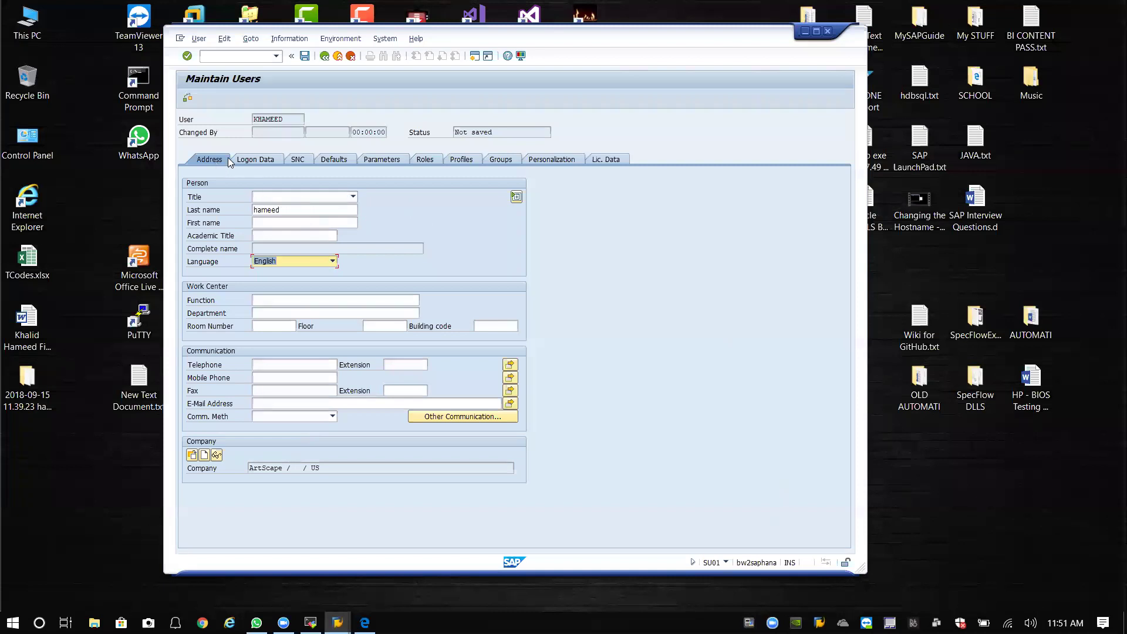
click(264, 159)
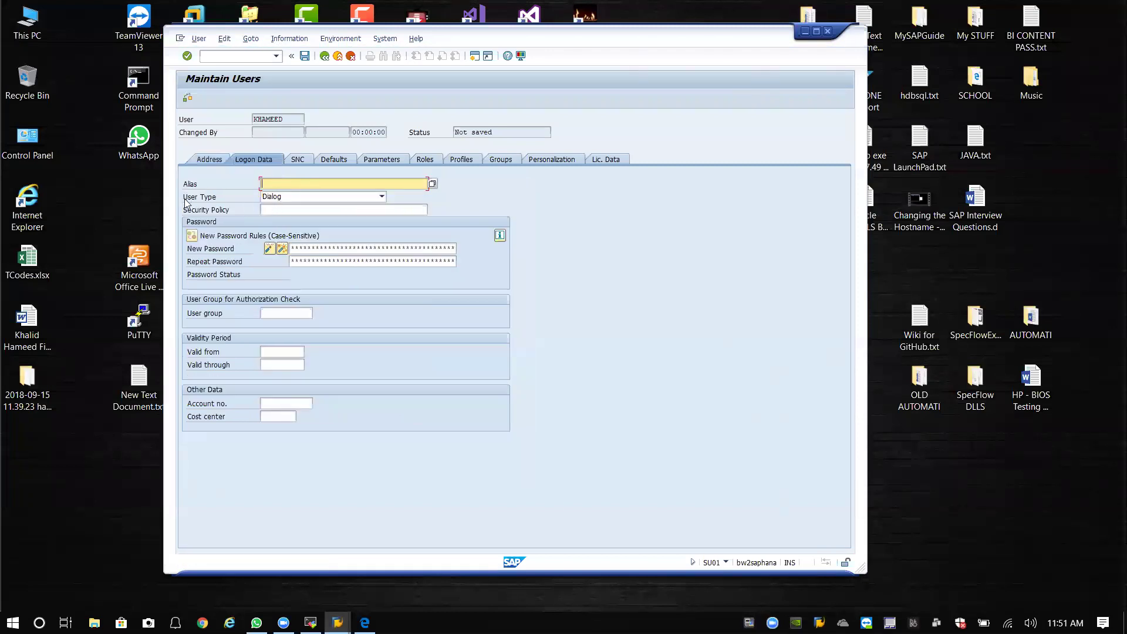
Keep user type Dialog, enter and repeat the new password, then view Profiles.
click(381, 198)
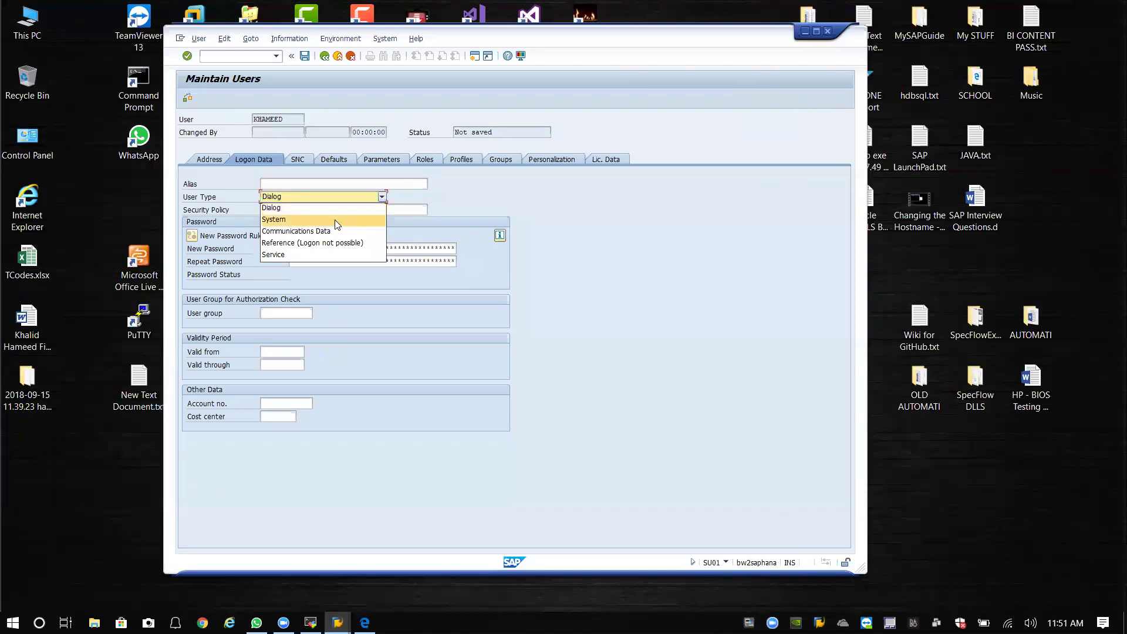
click(303, 207)
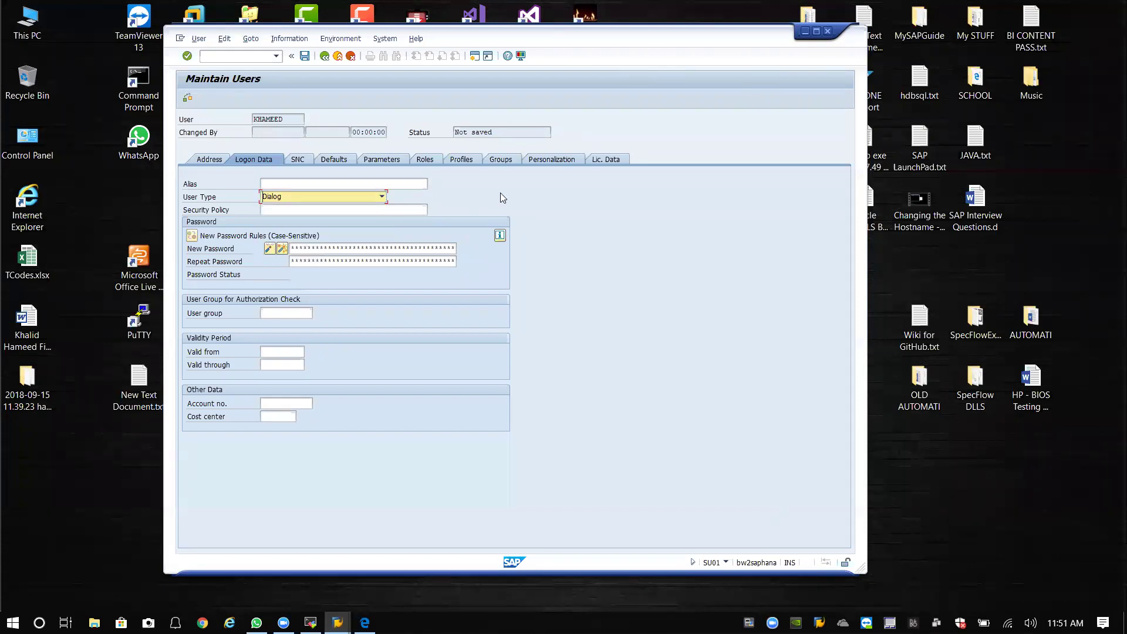
click(316, 246)
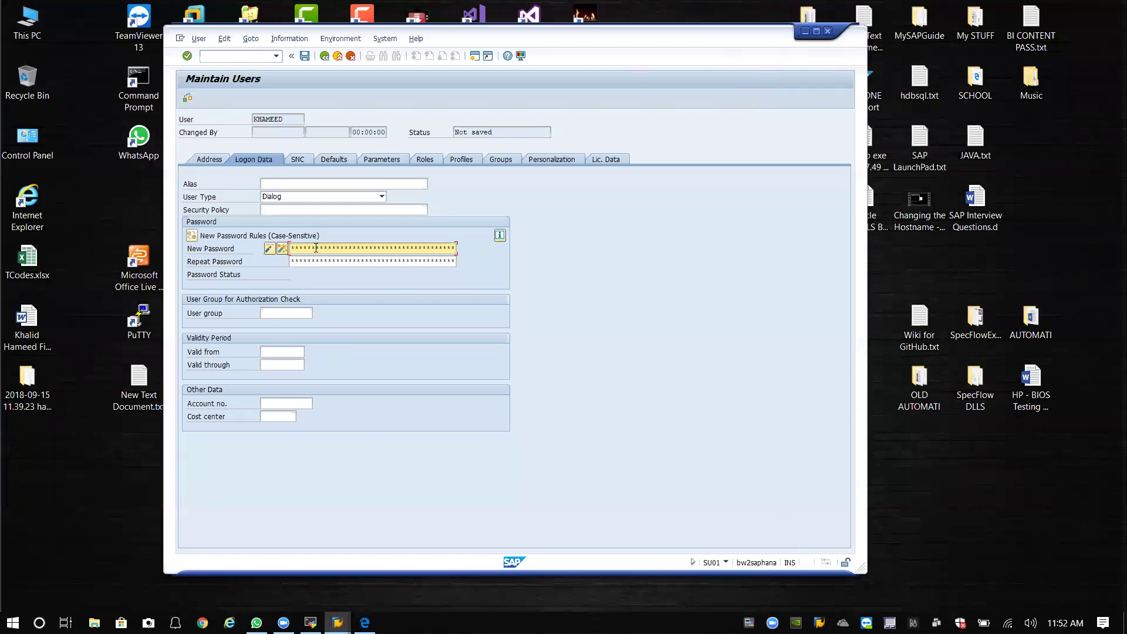
click(307, 260)
text(****)
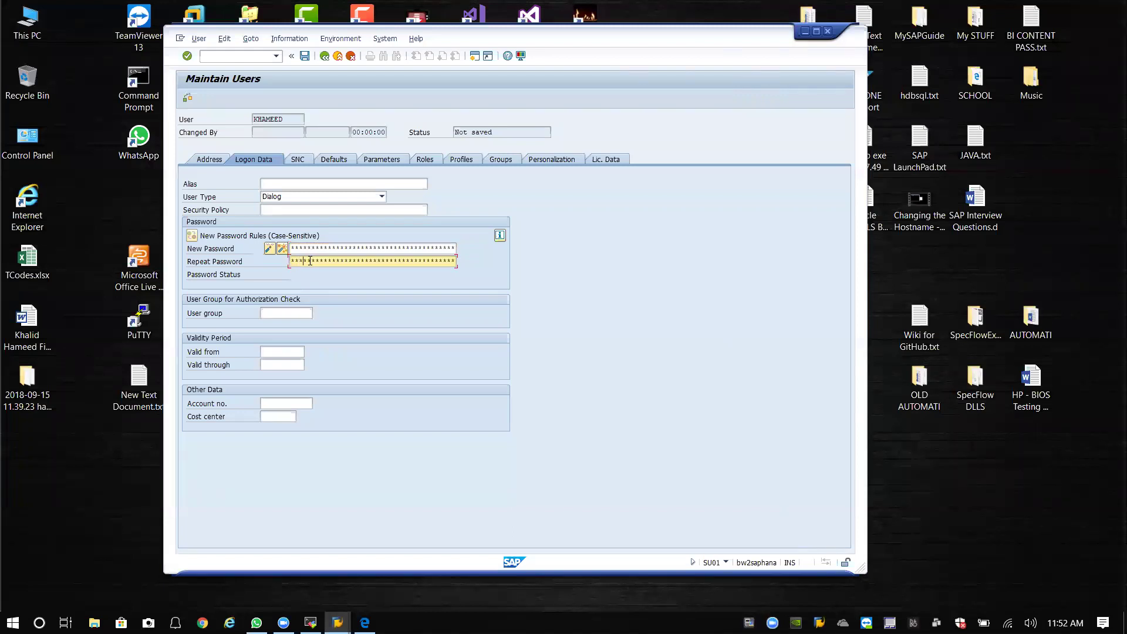
text(***)
click(465, 159)
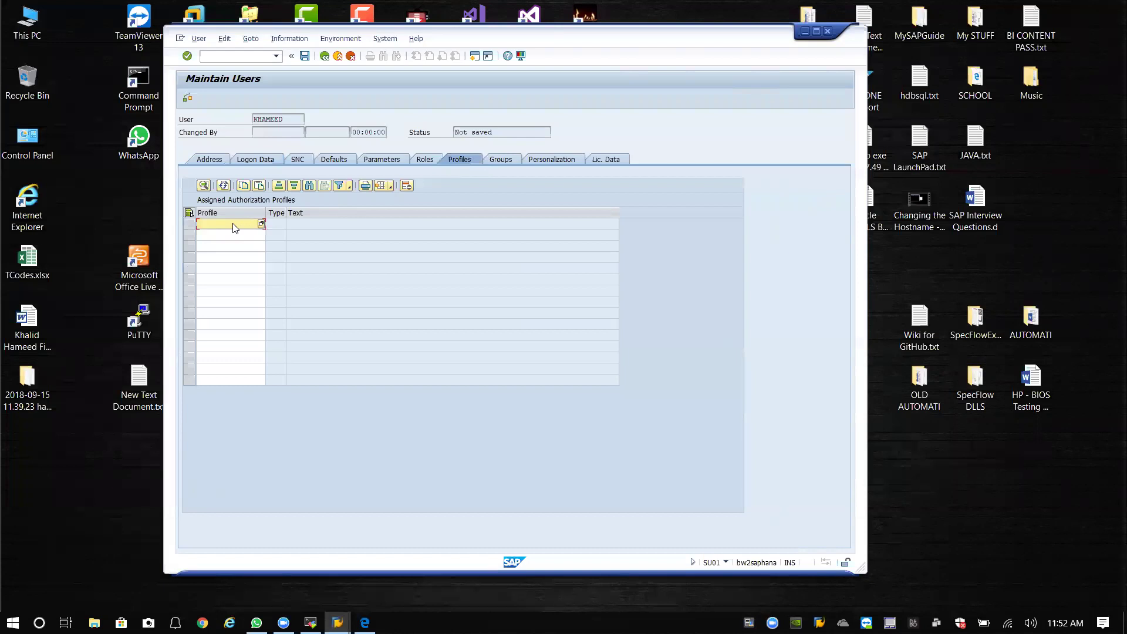
Assign the SAP_ALL and SAP_NEW profiles to the new user and save it.
text(SAP_ALL)
key(Return)
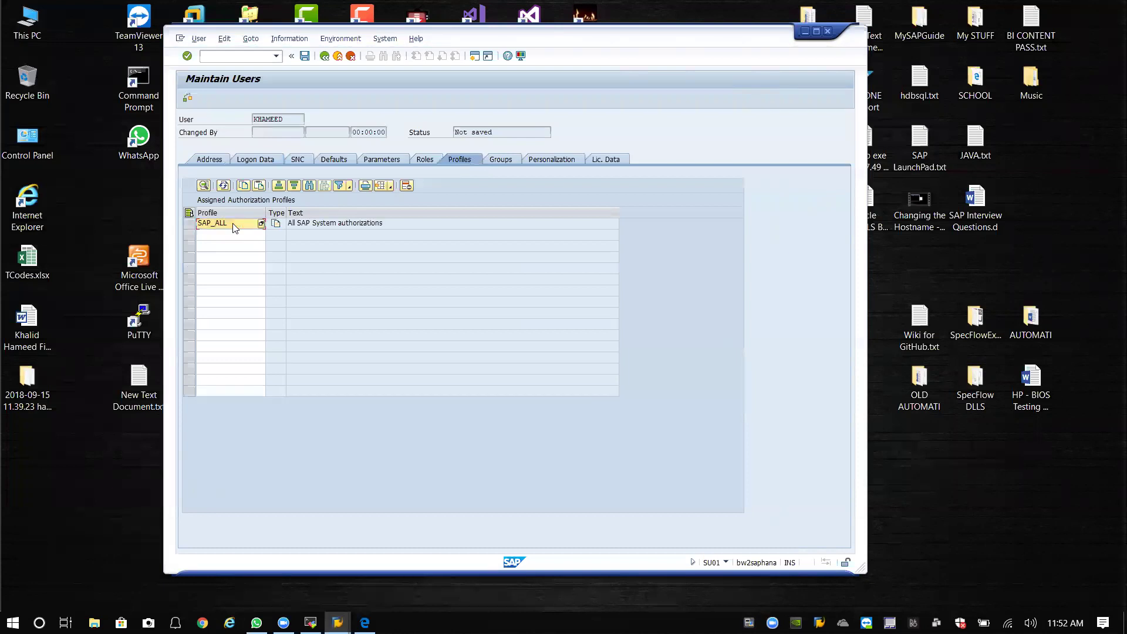
click(225, 236)
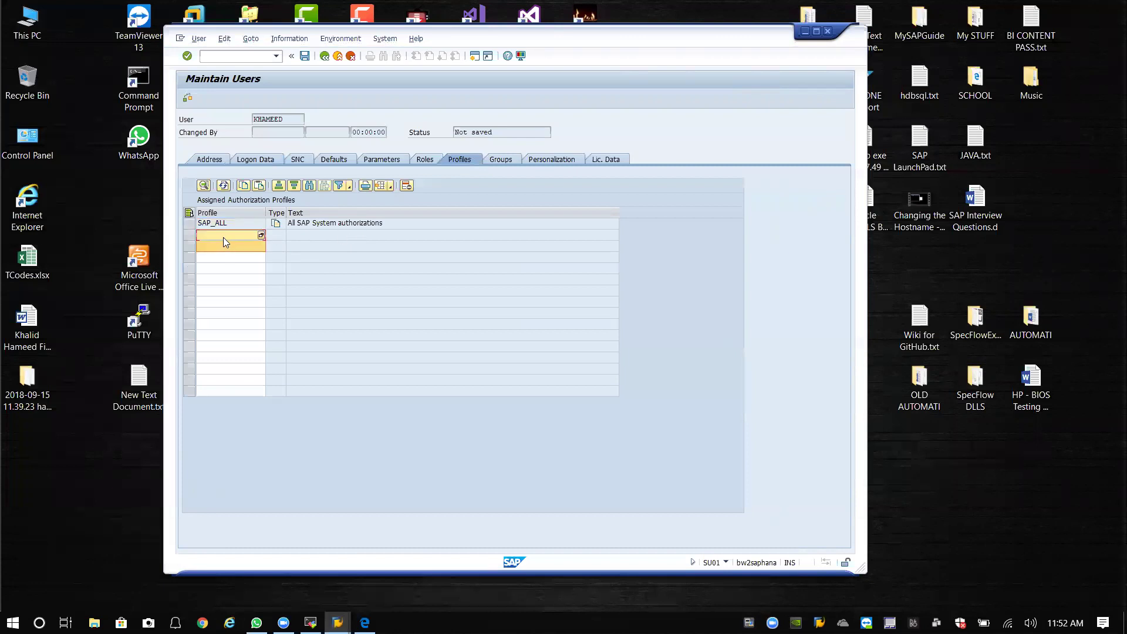
text(SAP_NEW)
key(Return)
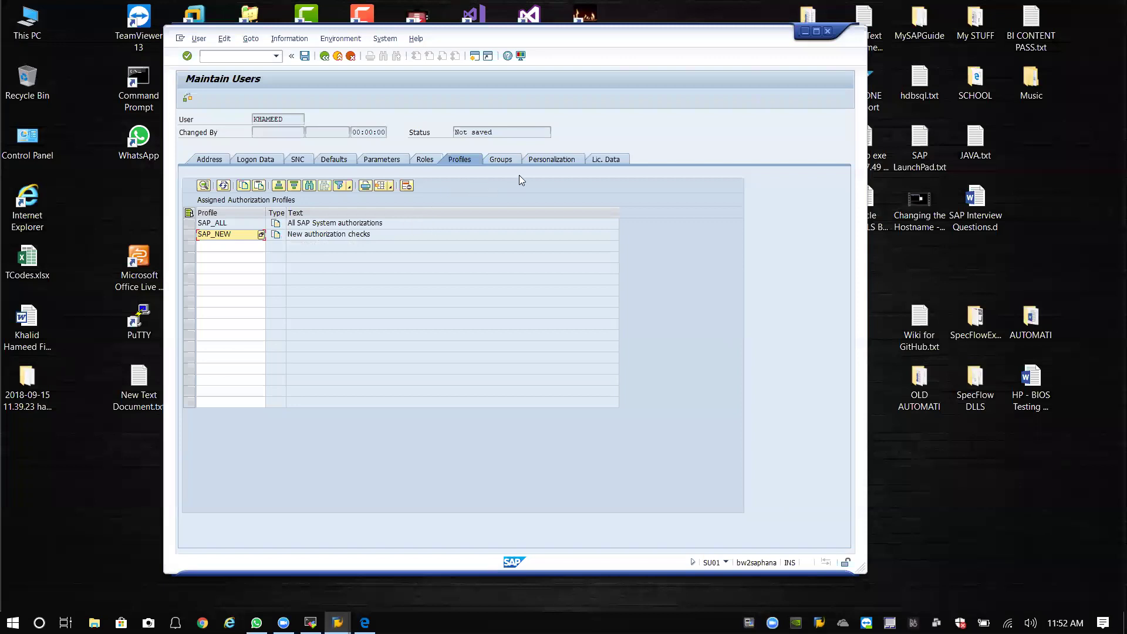
click(304, 56)
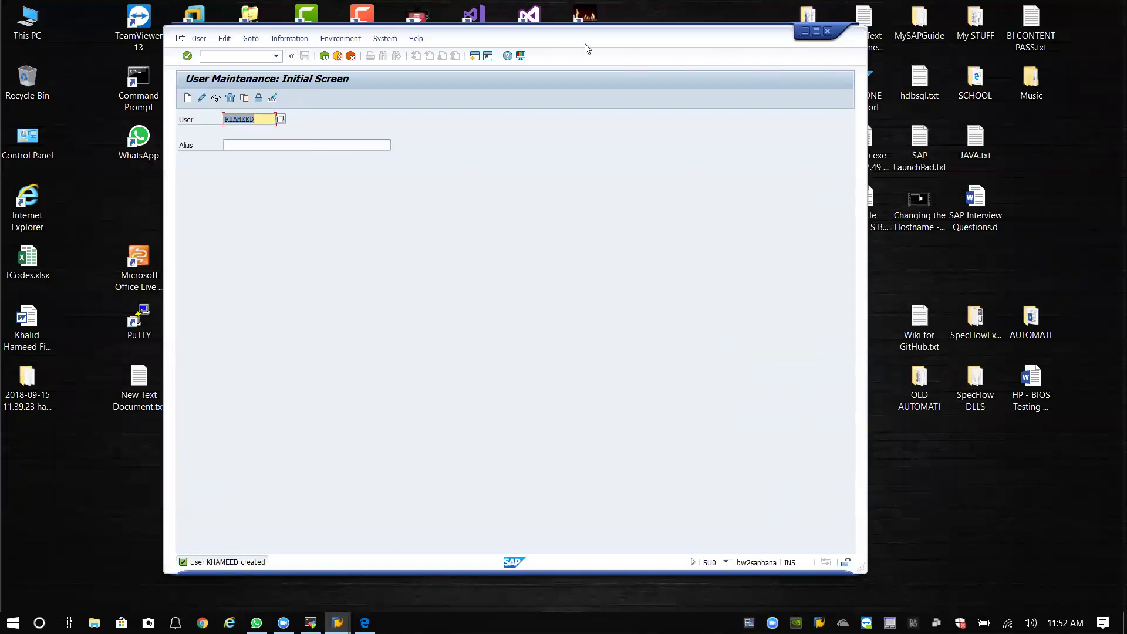
Log off the current session and open the Daredevil BH2 - BW2 on HANA logon screen.
click(827, 33)
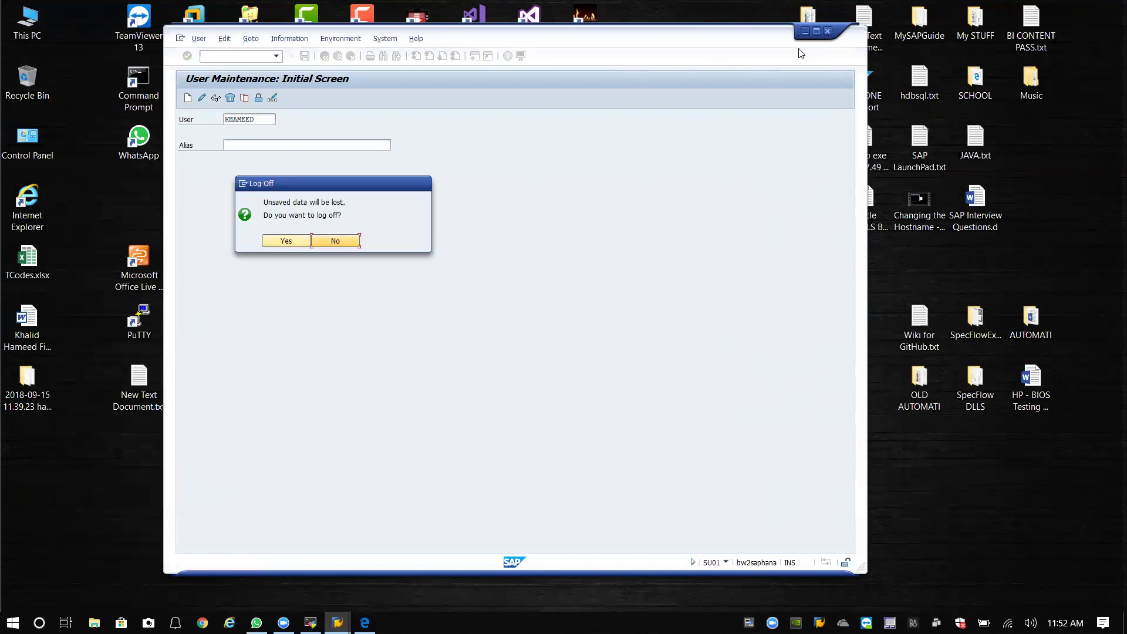
click(274, 240)
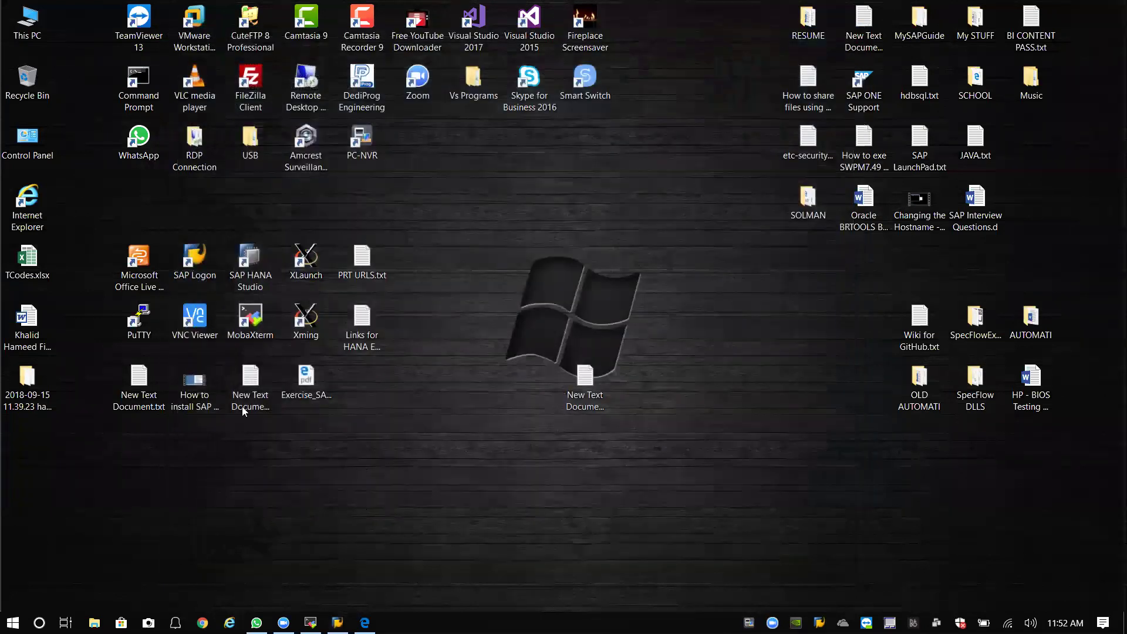
double_click(206, 263)
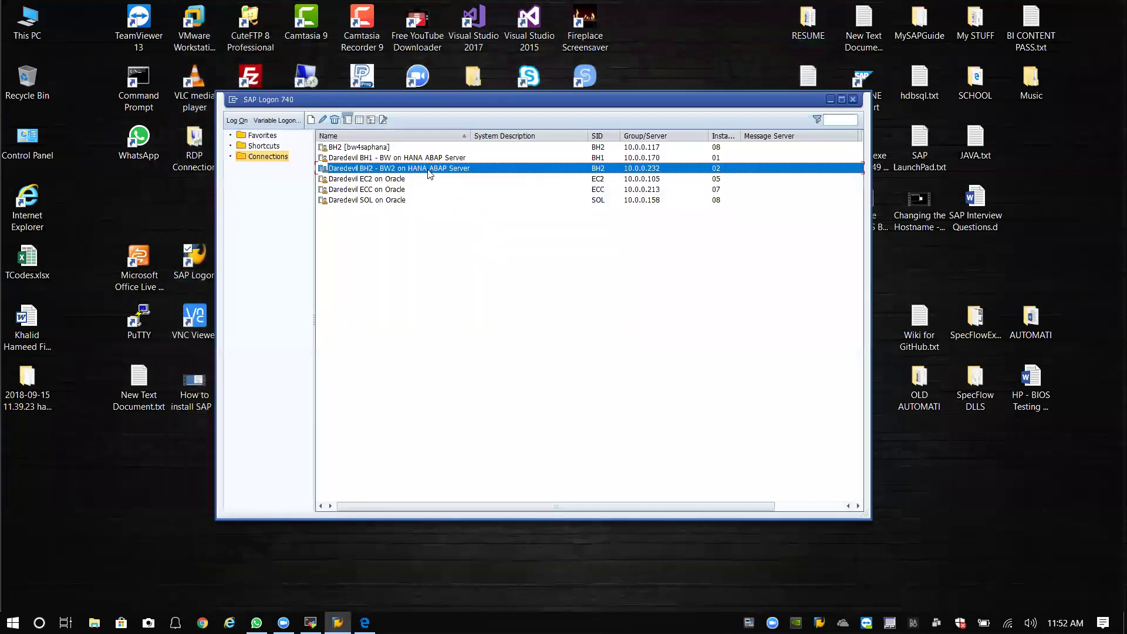
double_click(426, 169)
key(Return)
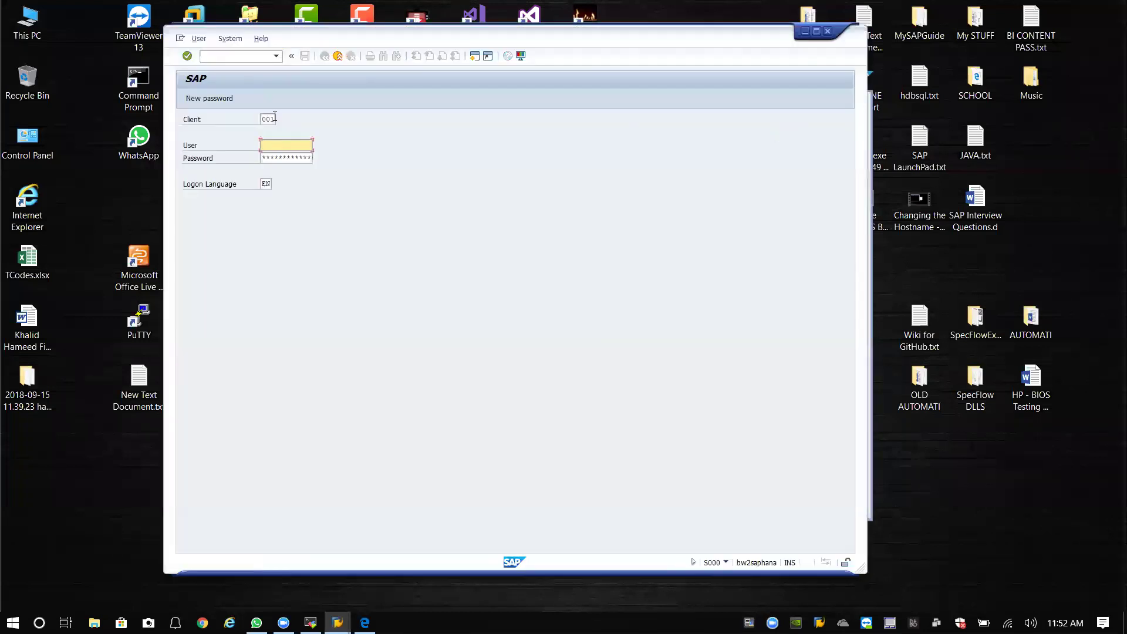
Log on as the new user, set a new password, and accept the copyright notice.
text(khameed)
key(Tab)
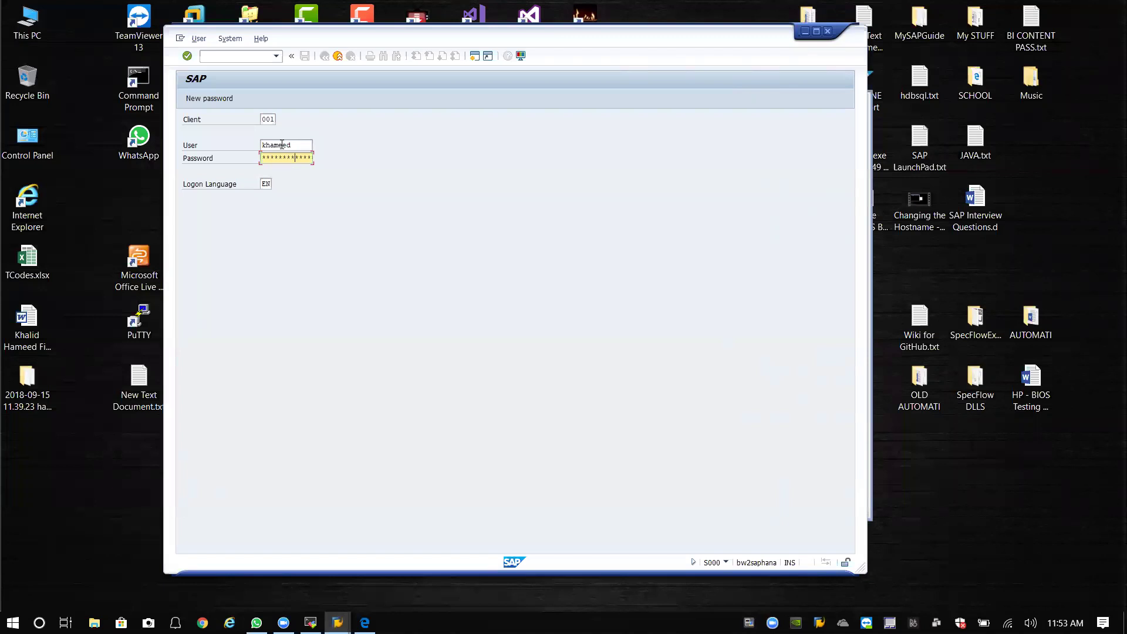
key(Return)
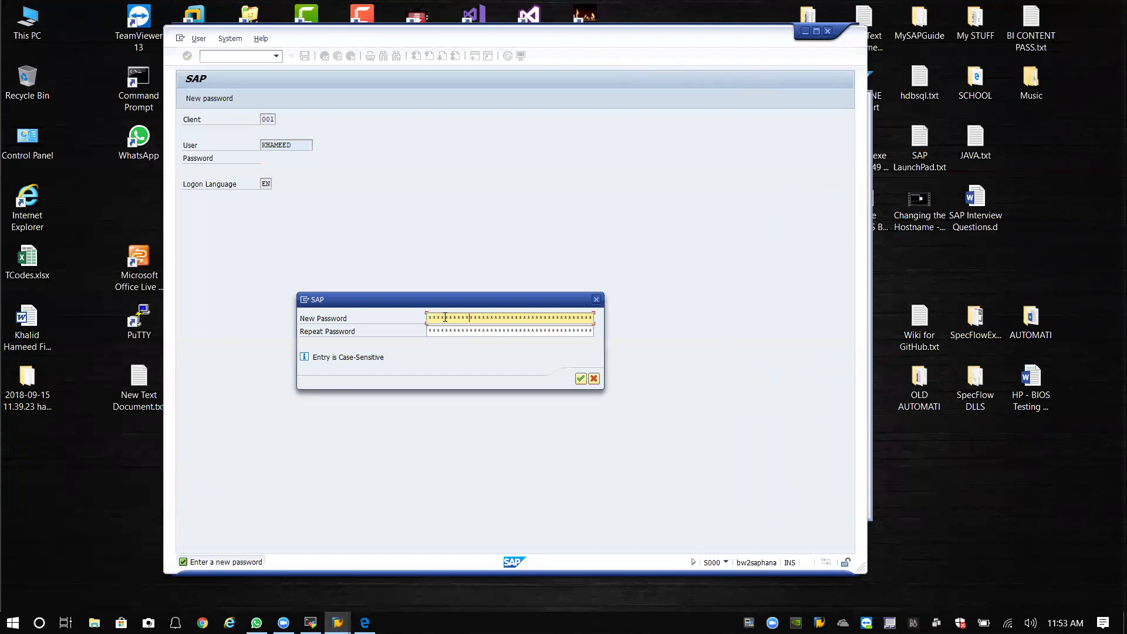
key(Tab)
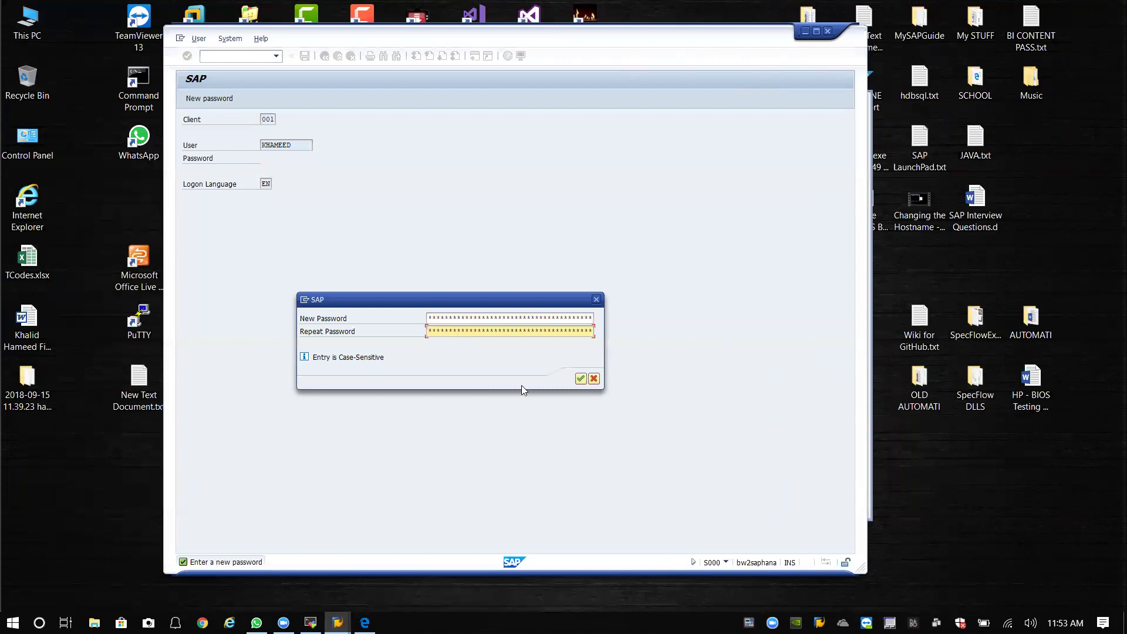
click(580, 379)
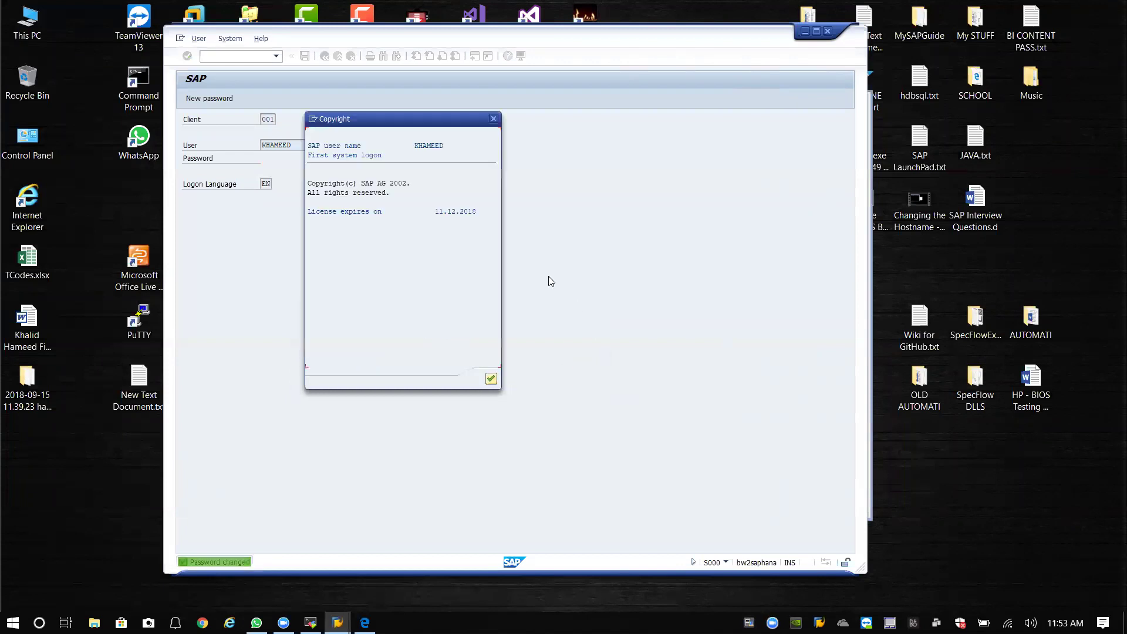
click(493, 380)
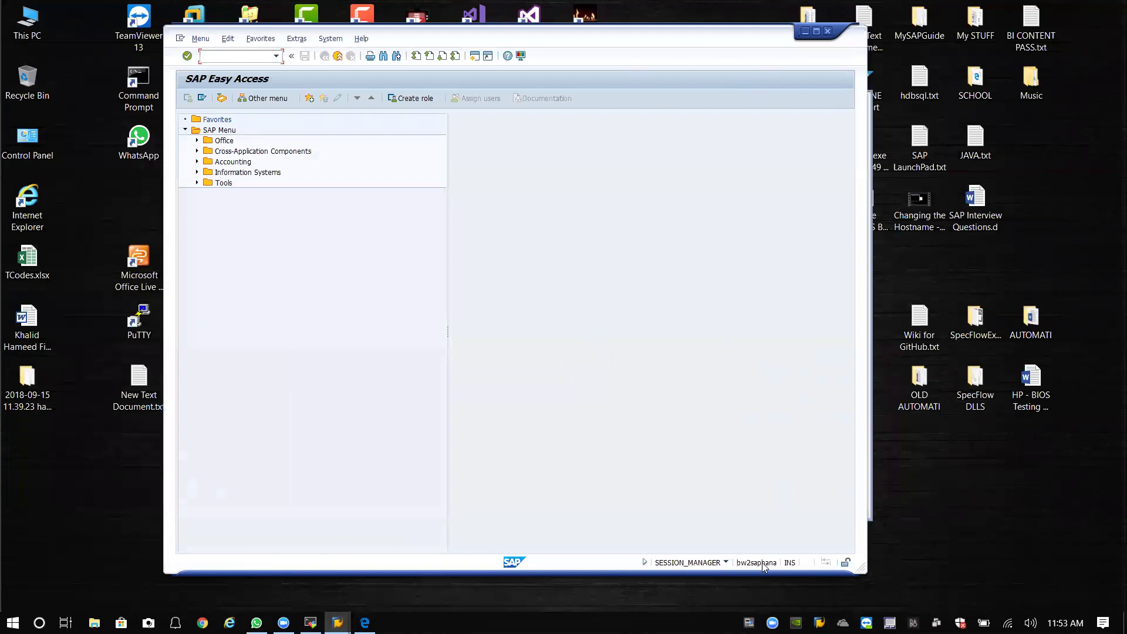
Check the current system and session information, then close the popup.
click(726, 563)
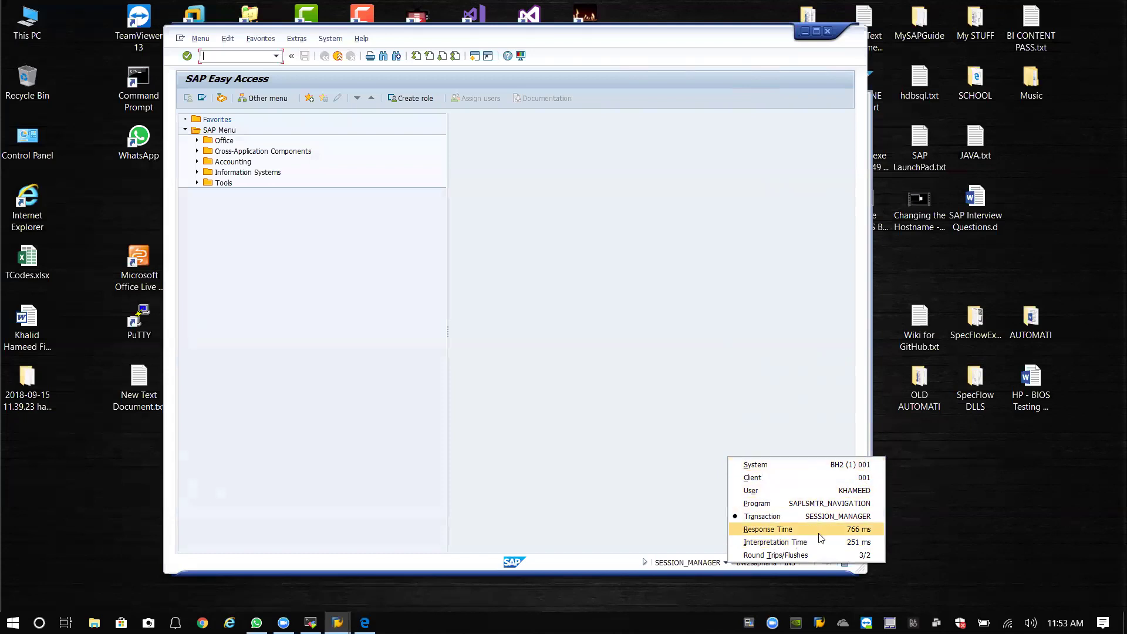
click(744, 353)
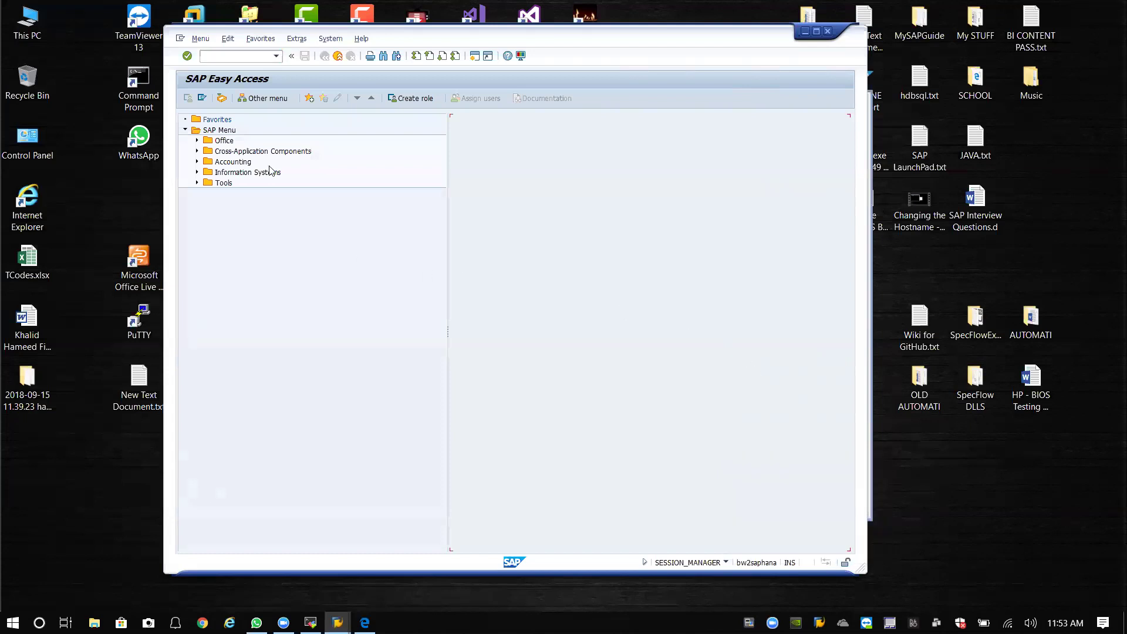
click(878, 189)
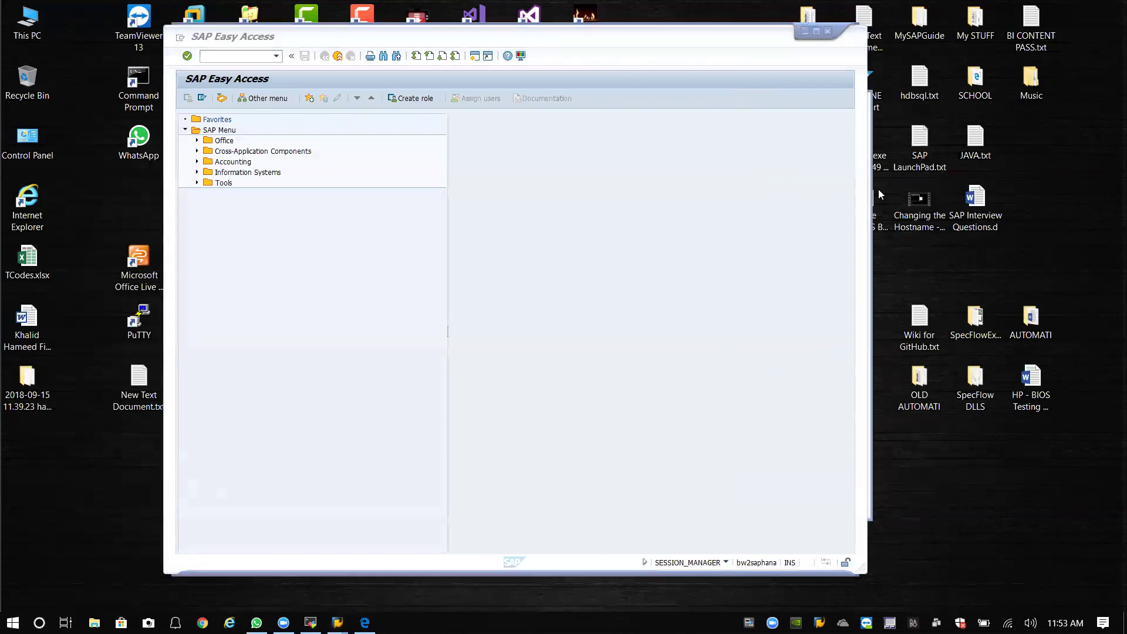
Run transaction /nscc4 to open the client maintenance overview.
click(275, 59)
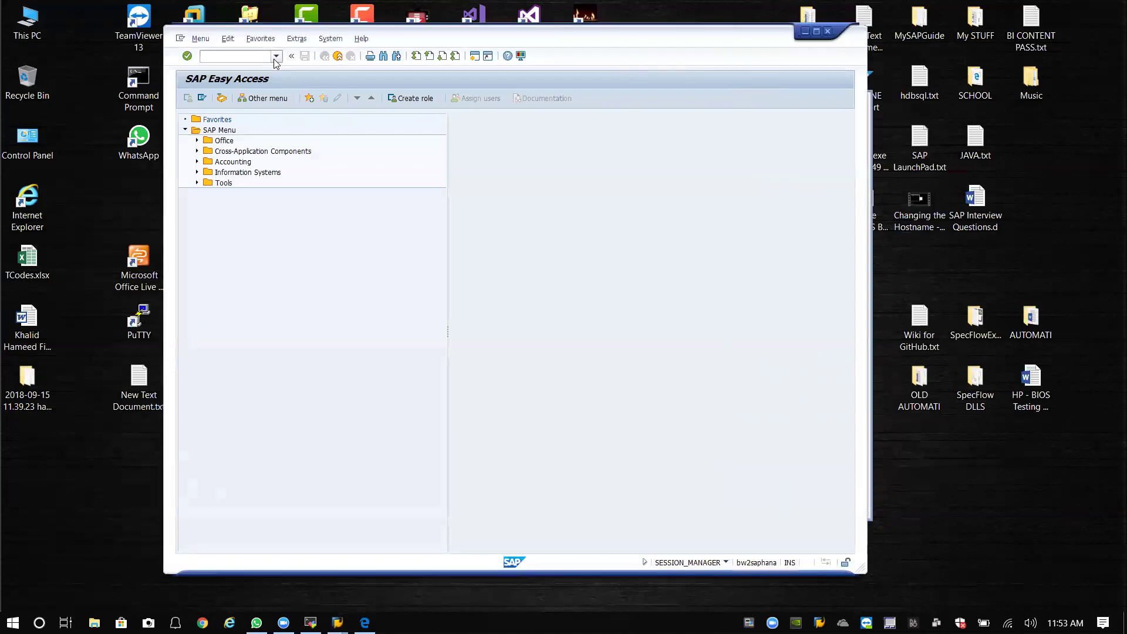
click(231, 55)
text(/nscc4)
key(Return)
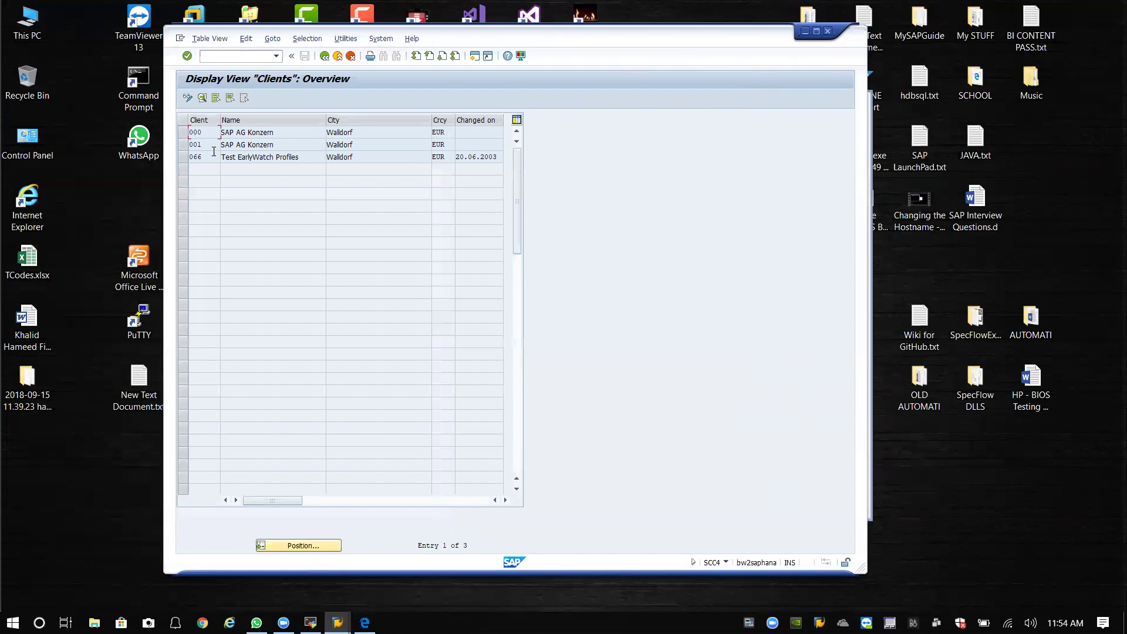
In change mode, add a new client 300 named Houston with city Houston.
click(188, 98)
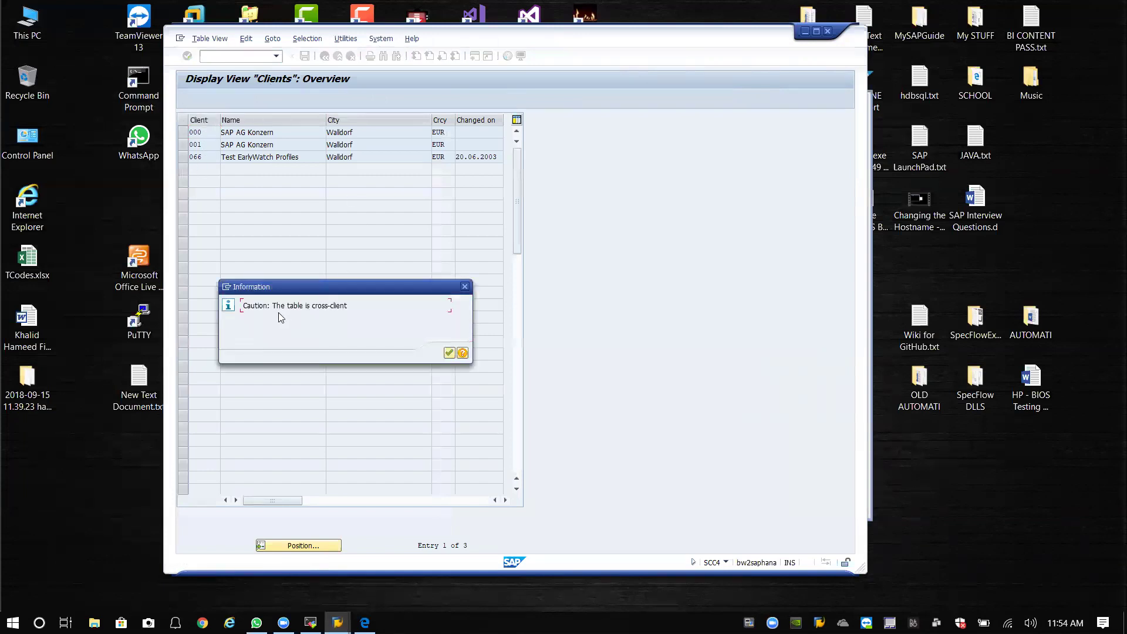
click(449, 352)
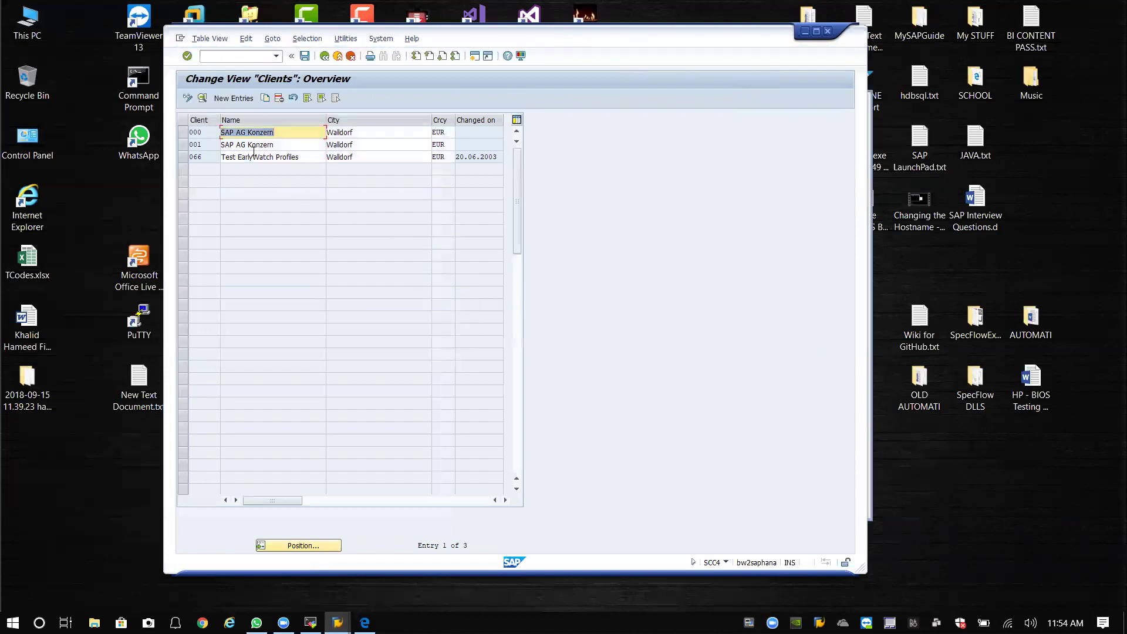
click(229, 98)
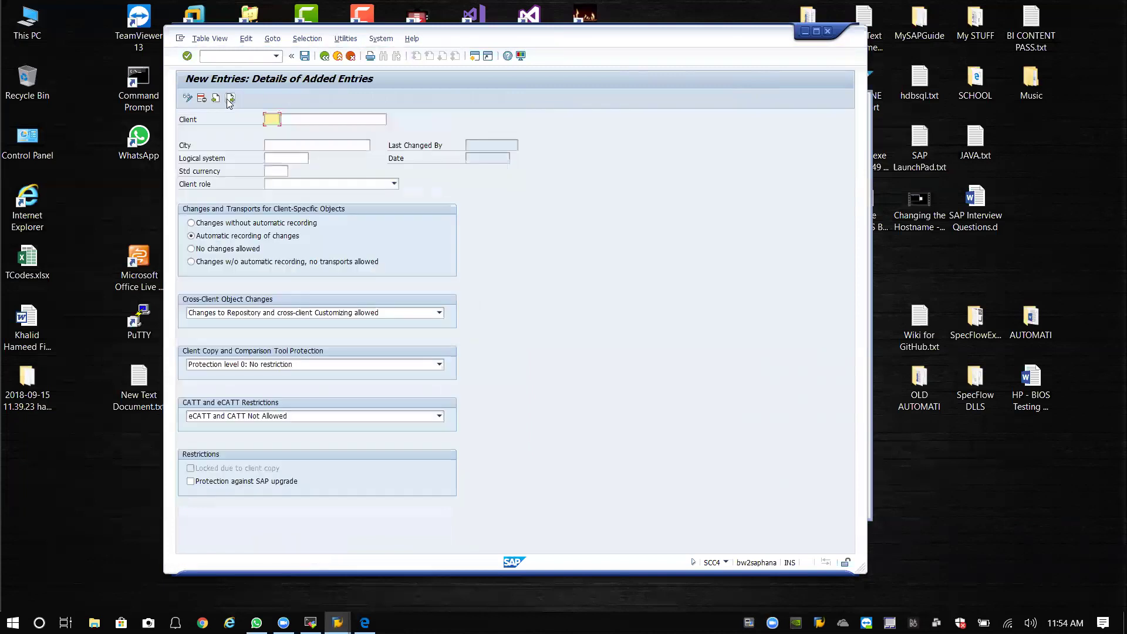
text(300)
key(Tab)
text(Houston)
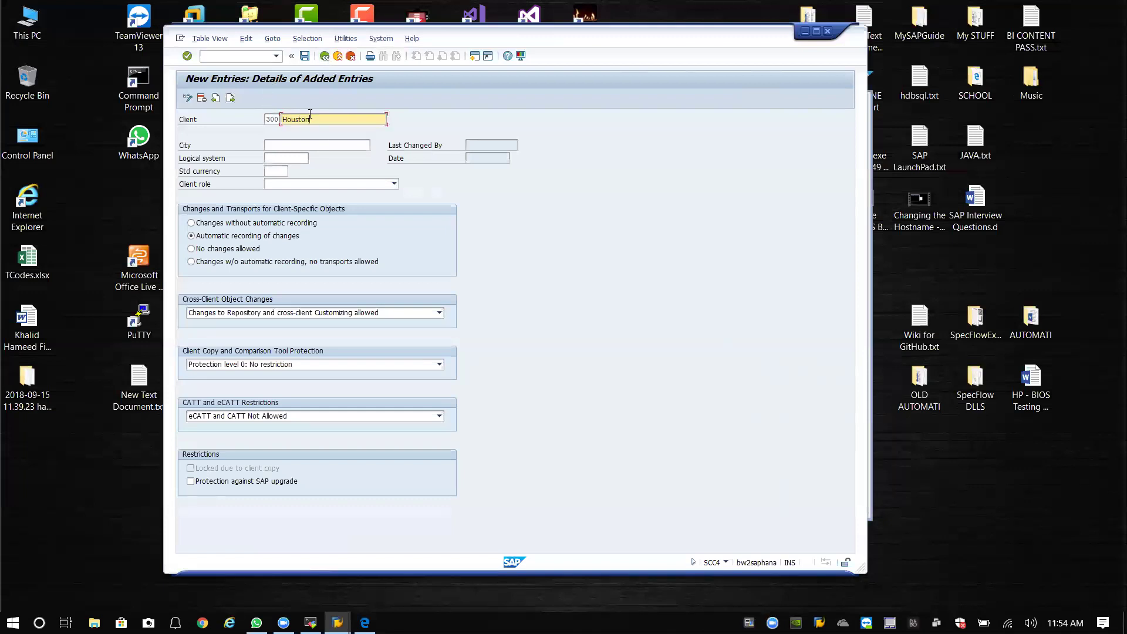
click(300, 145)
text(Houston)
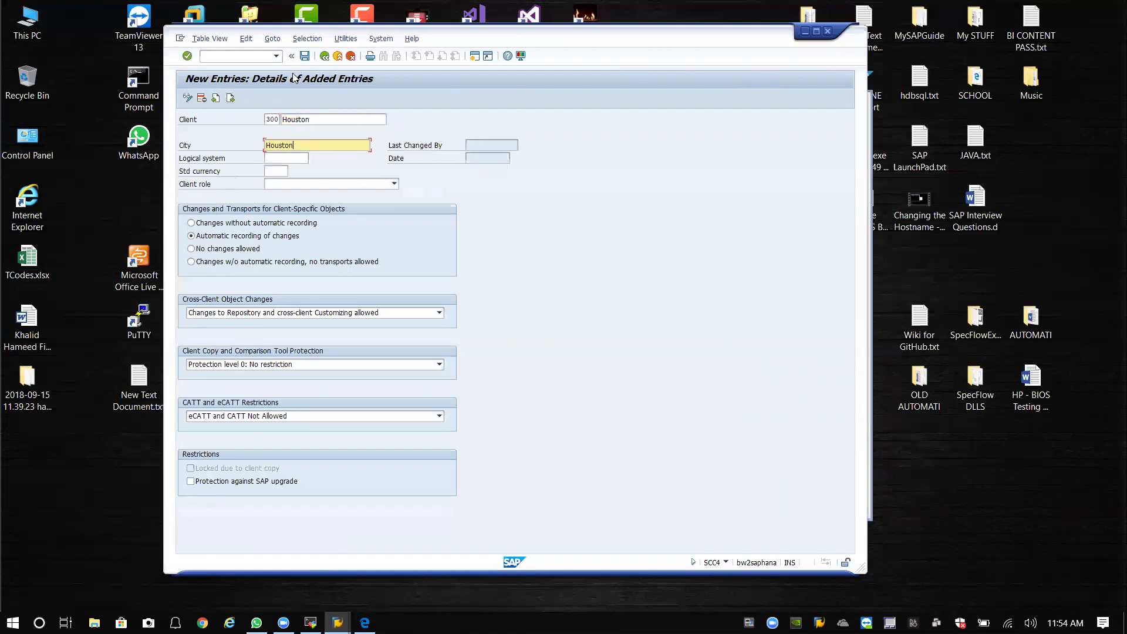
Save the client 300 entry and return to SAP Easy Access.
click(304, 56)
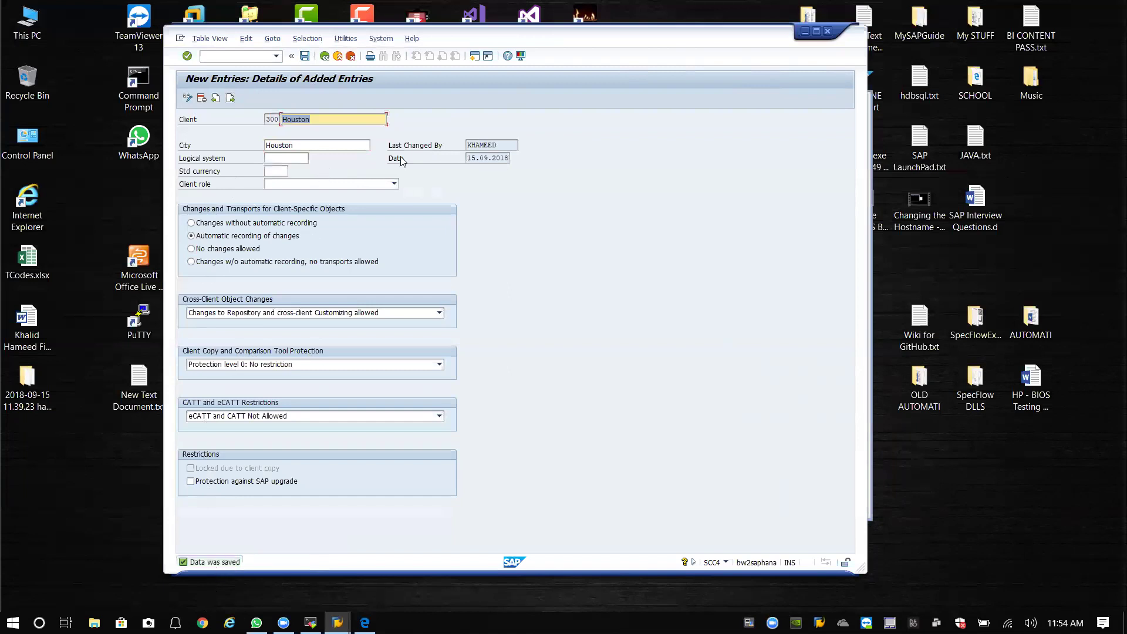
click(323, 57)
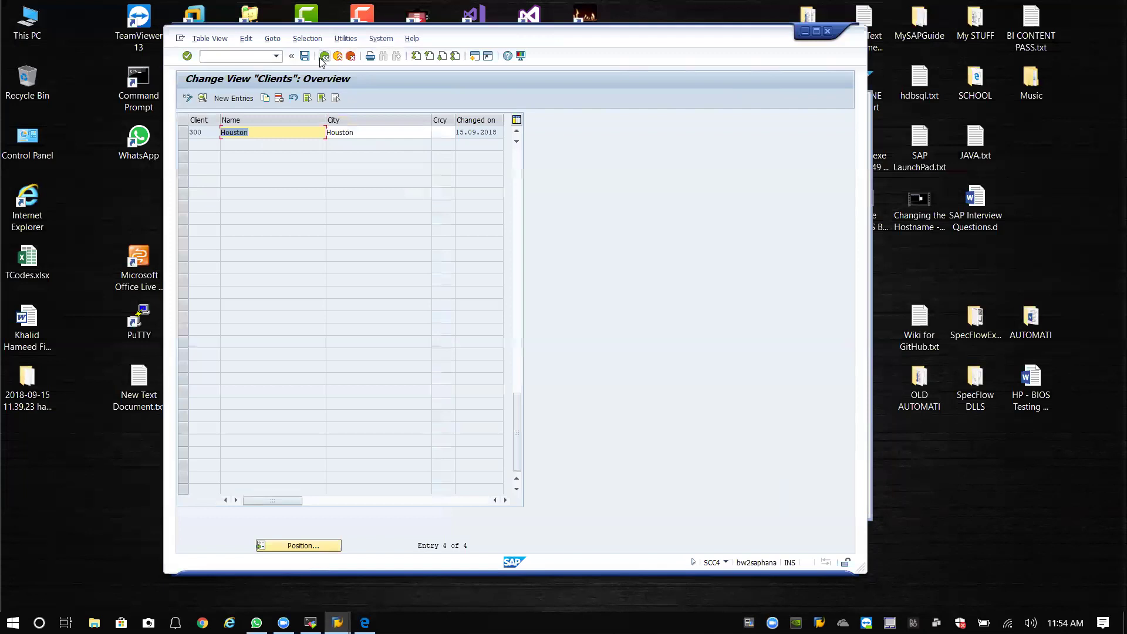
click(324, 57)
click(276, 56)
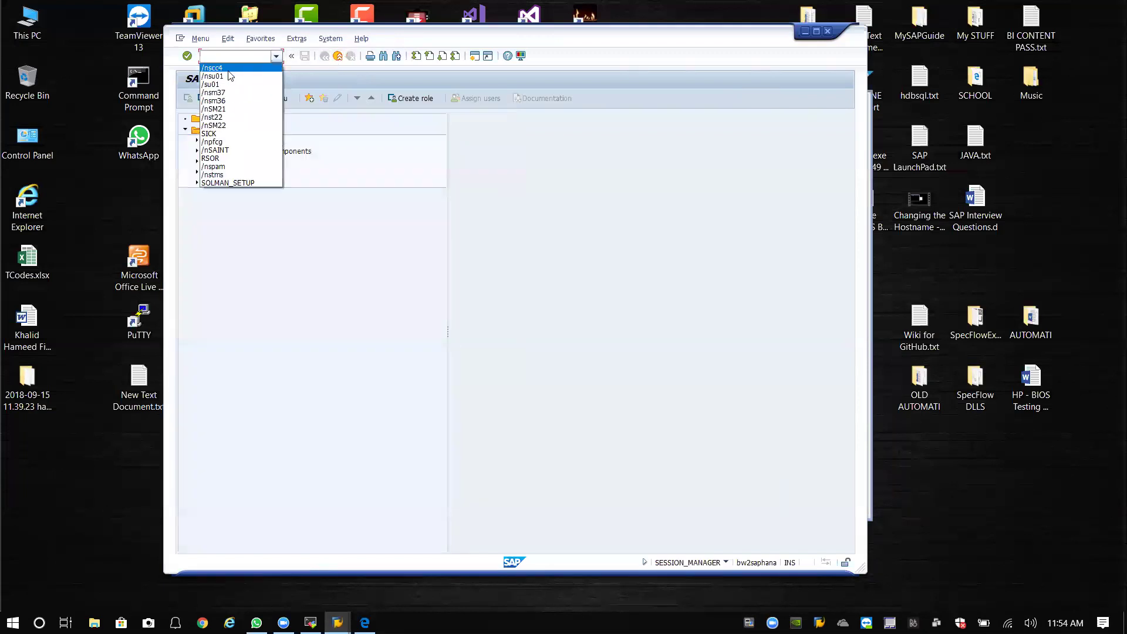
Rerun /nscc4 from command history to see client 300 Houston in the list.
click(230, 69)
key(Return)
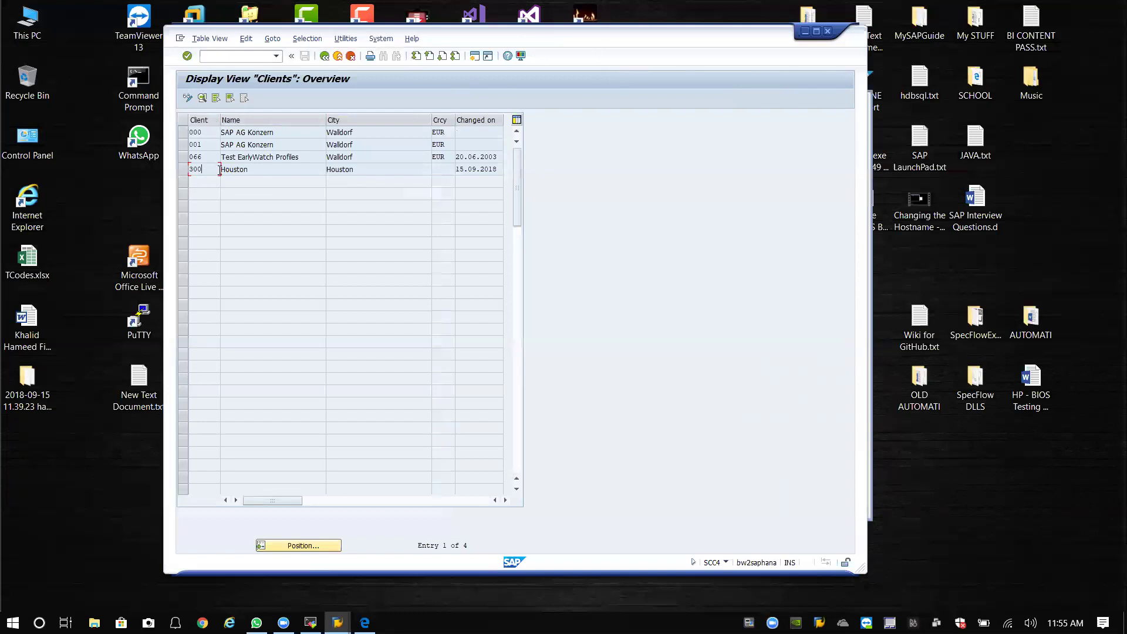
Log off and open the Daredevil BH2 - BW2 on HANA ABAP Server logon screen.
click(828, 31)
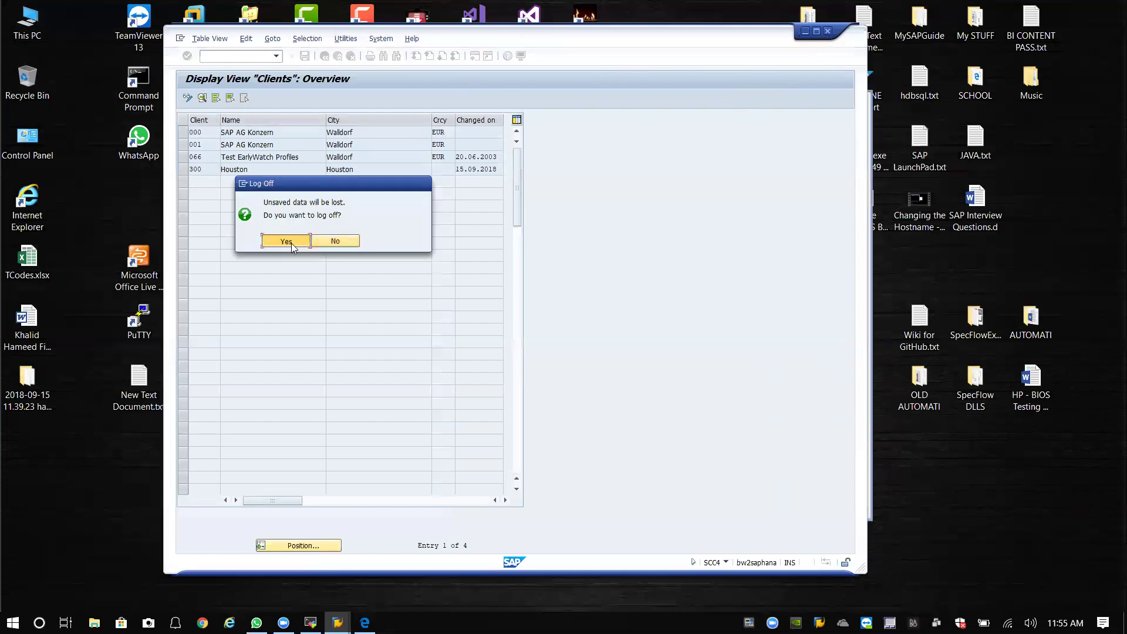
click(291, 244)
click(381, 263)
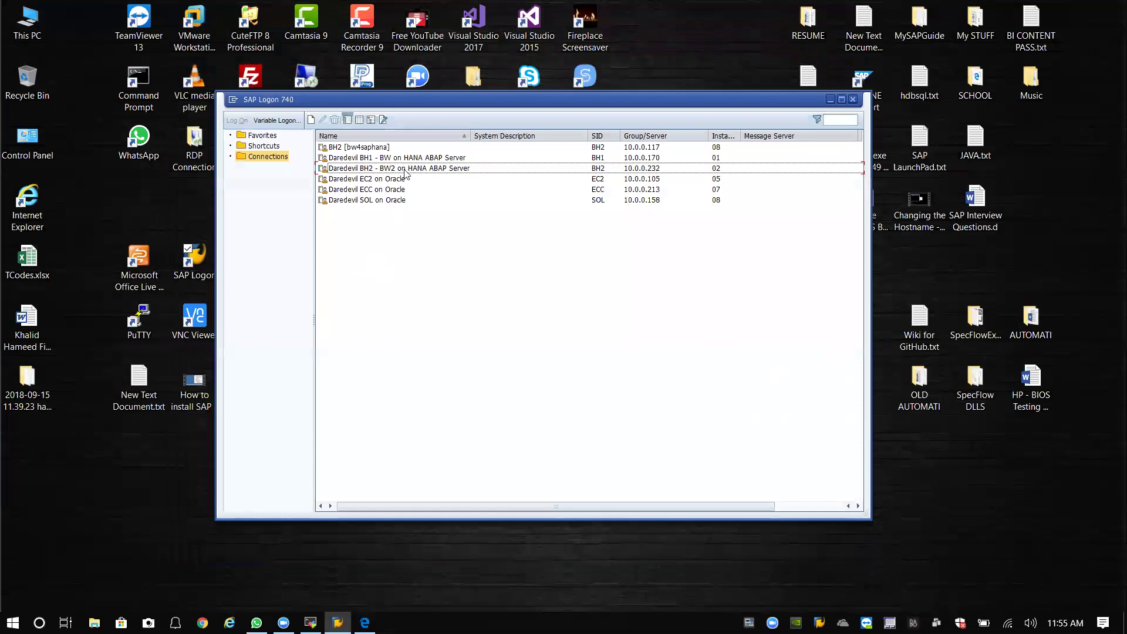
click(405, 170)
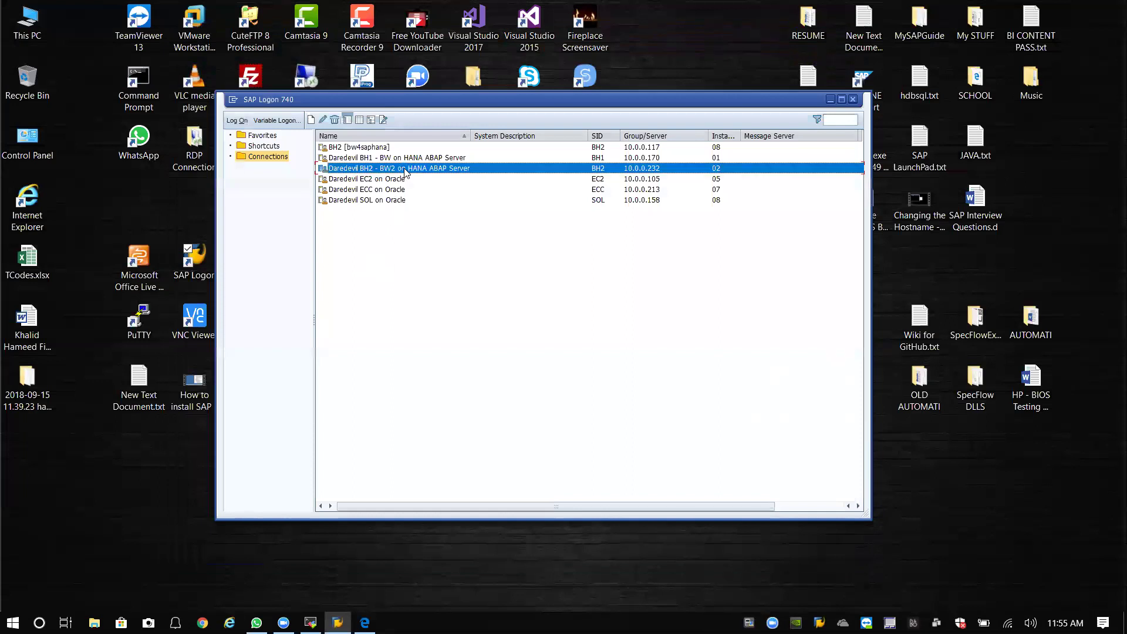
double_click(404, 169)
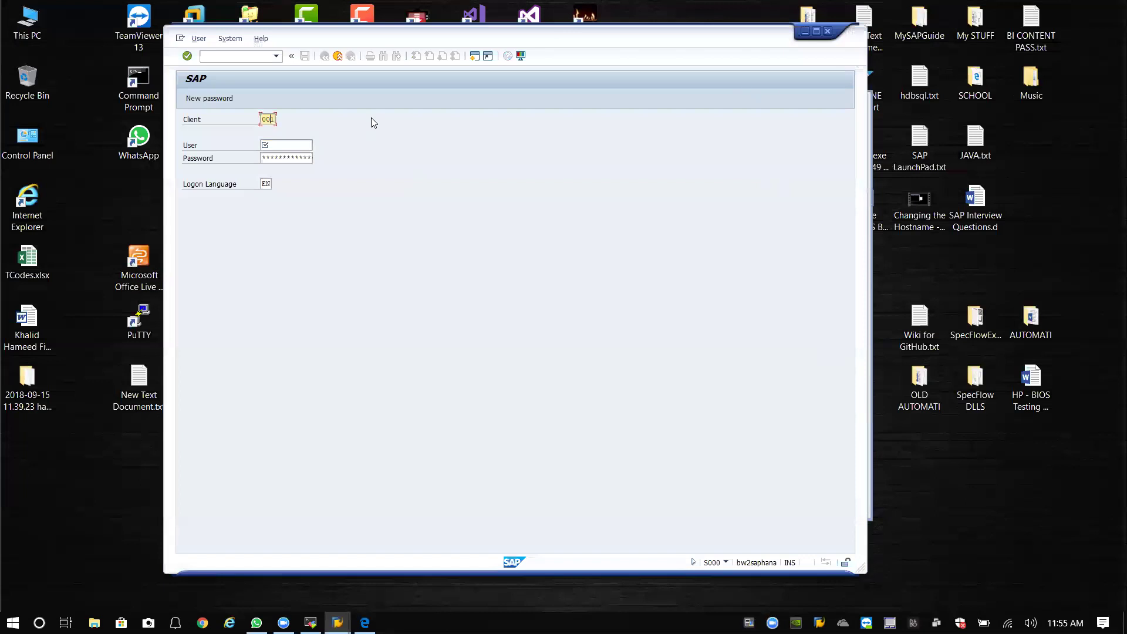
Replace the default client 001 with 300 and start entering user SAP*.
key(BackSpace)
key(BackSpace)
key(BackSpace)
text(300)
key(Tab)
text(SAP)
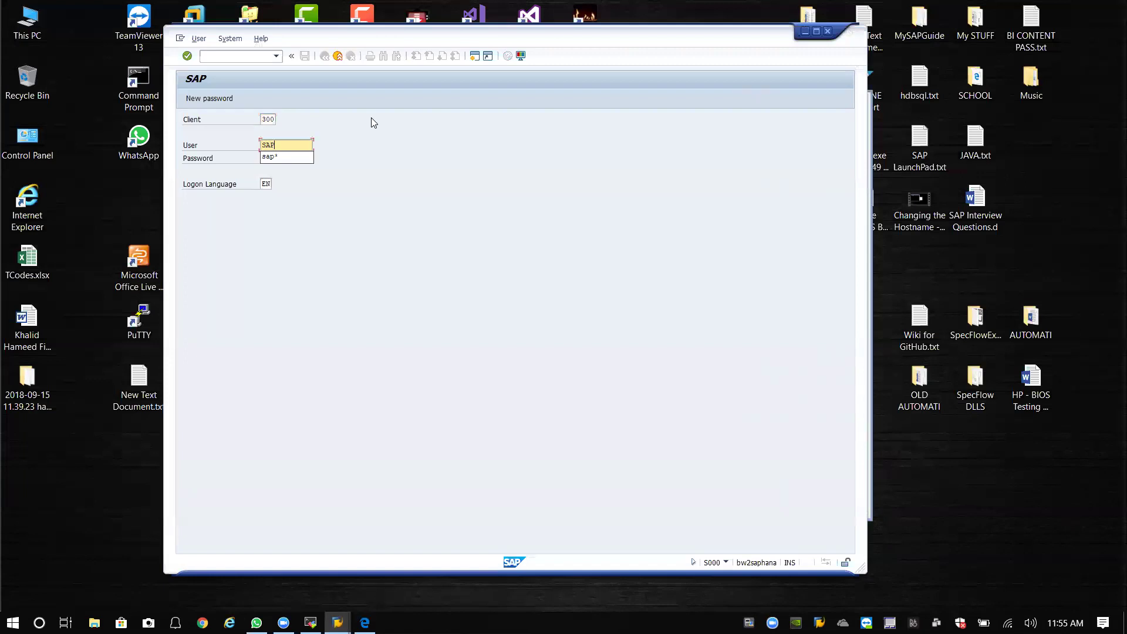
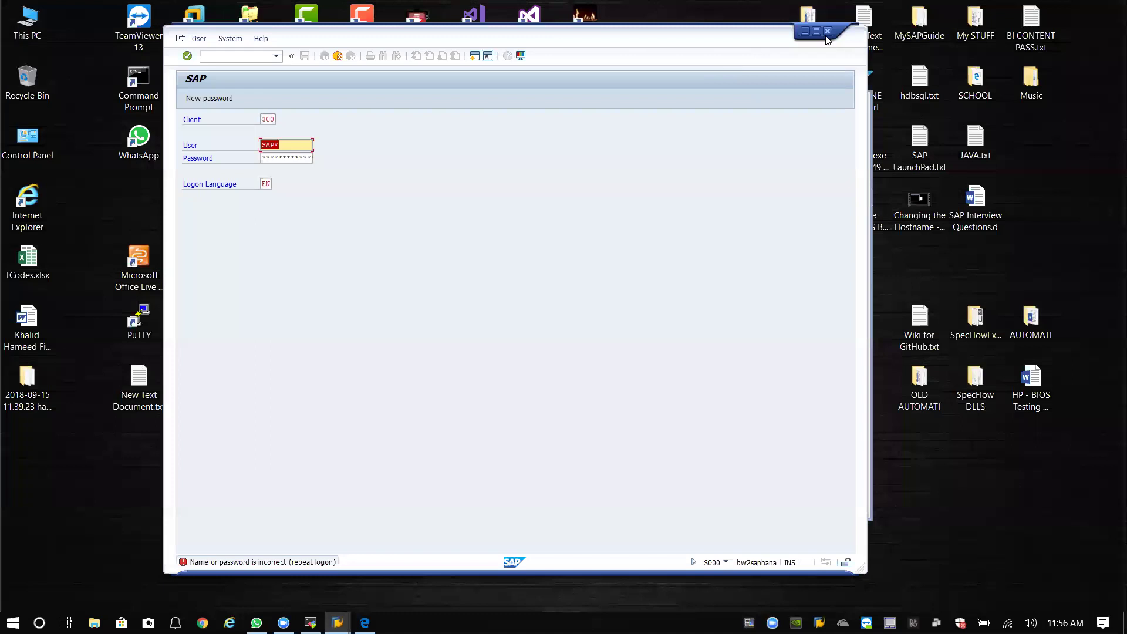
Reopen the Daredevil BH2 logon, sign in with the user ID and password, then launch the browser.
click(827, 31)
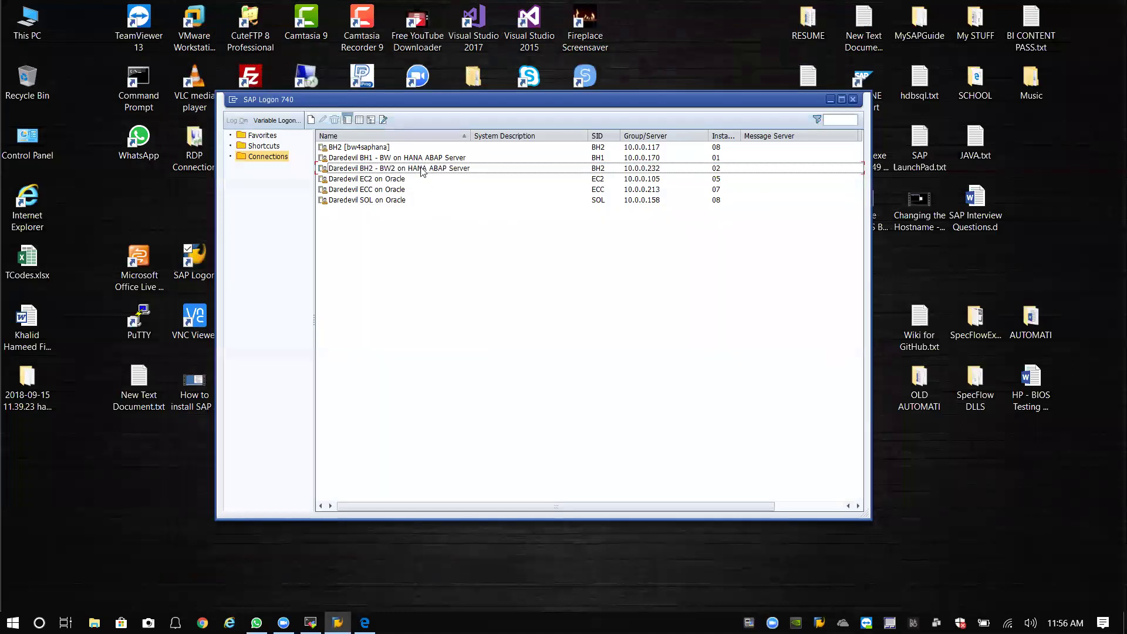
click(422, 169)
double_click(421, 170)
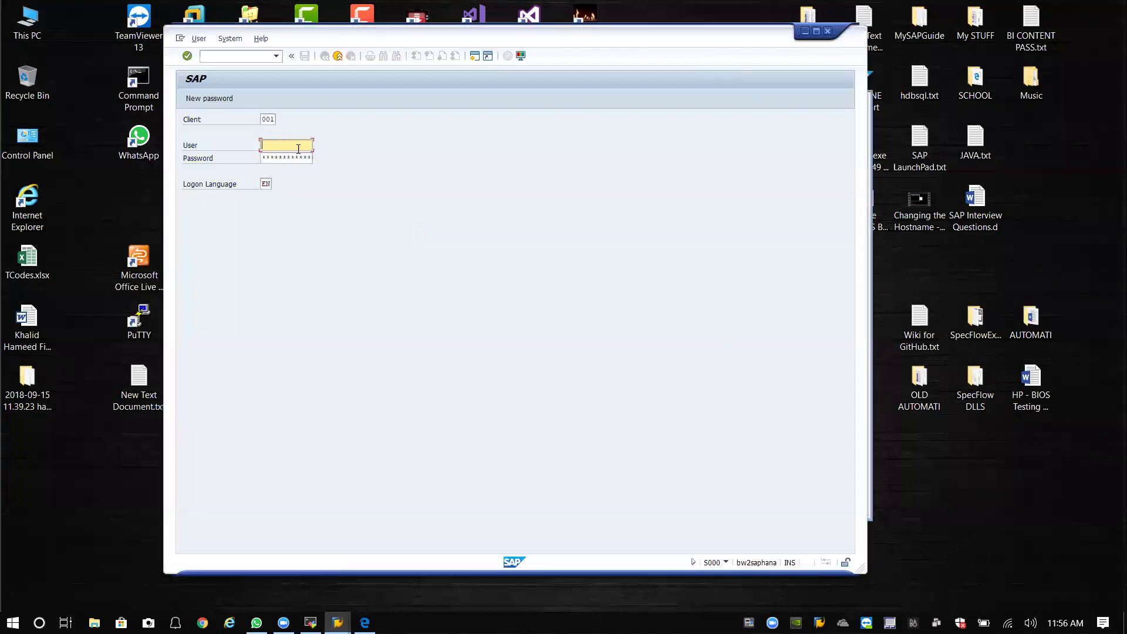
text(khameed)
key(Tab)
key(Return)
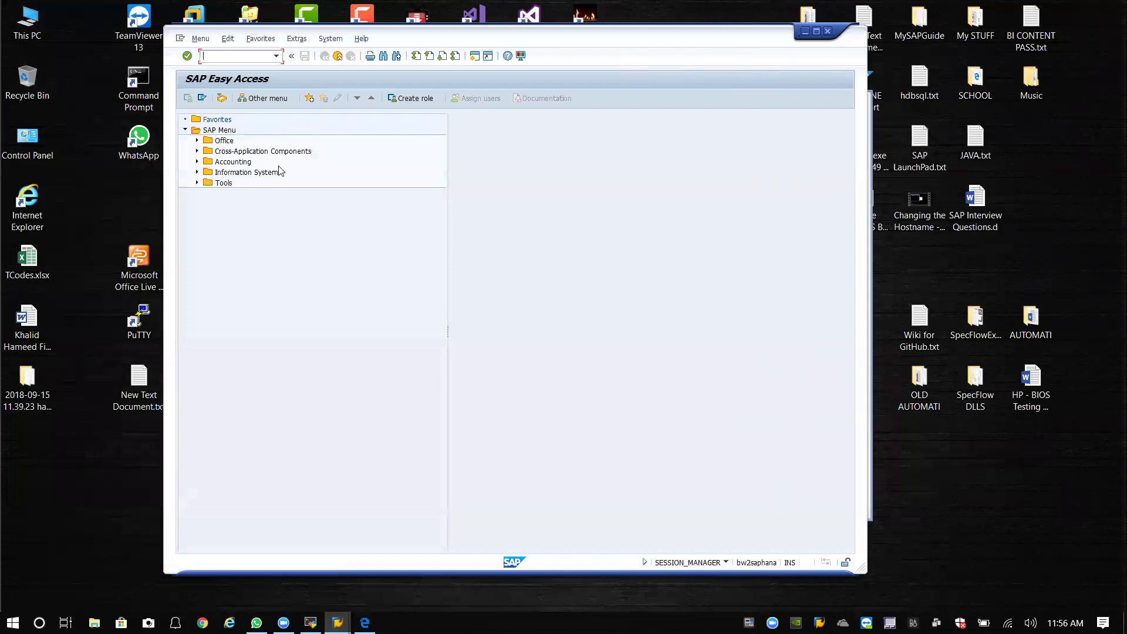
double_click(33, 217)
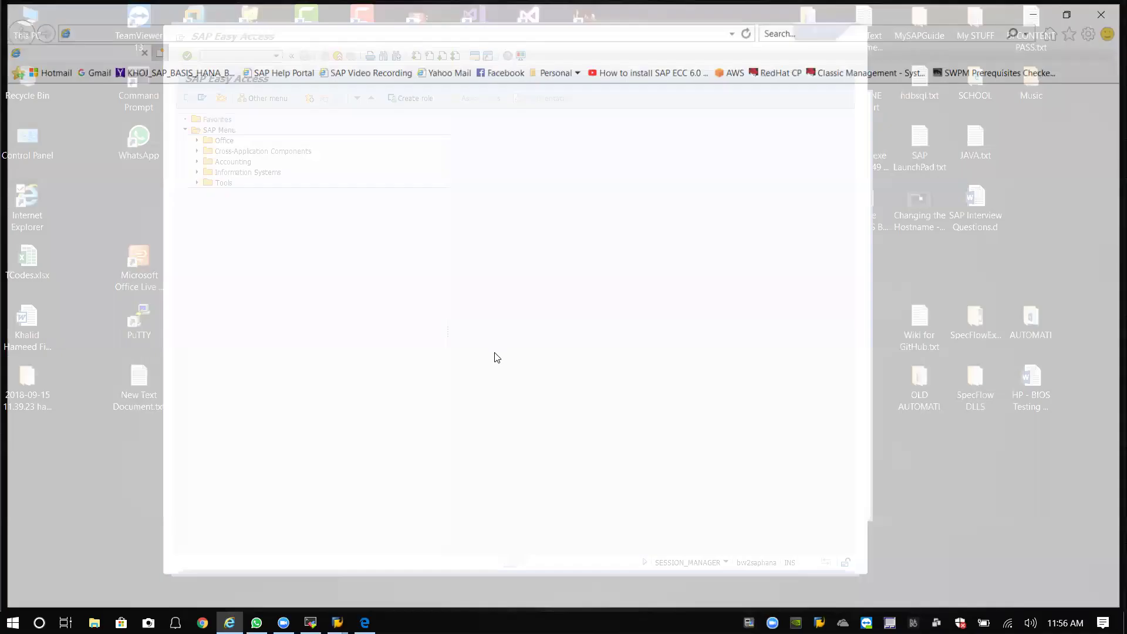
Search Google for 'sap* parameter' and copy login/no_automatic_user_sapstar from the top result.
text(s)
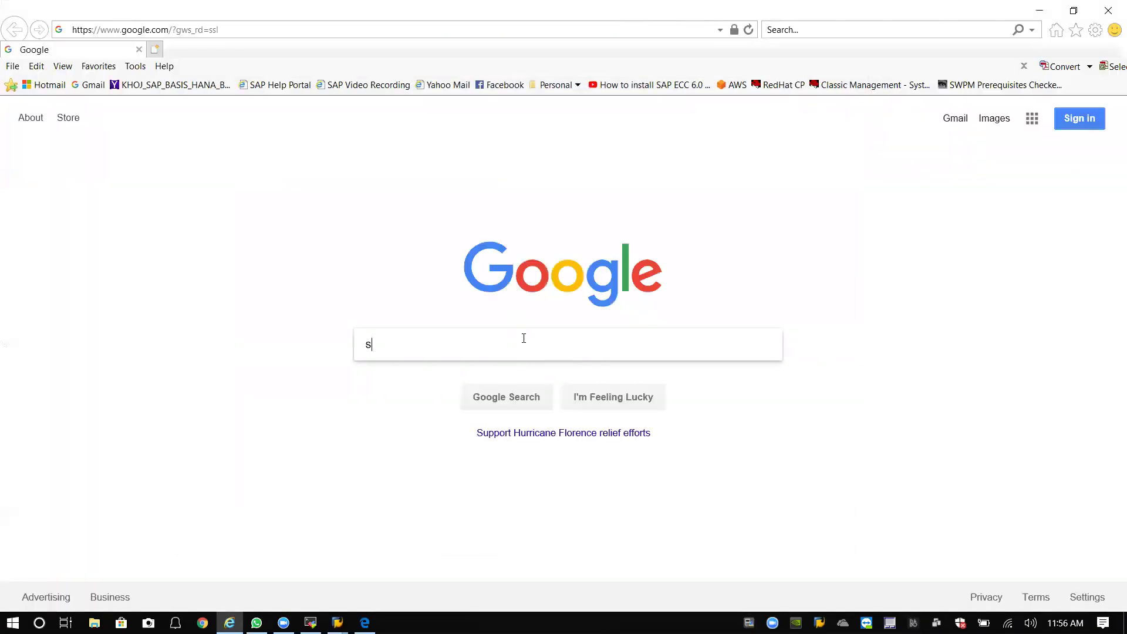
text(ap* para)
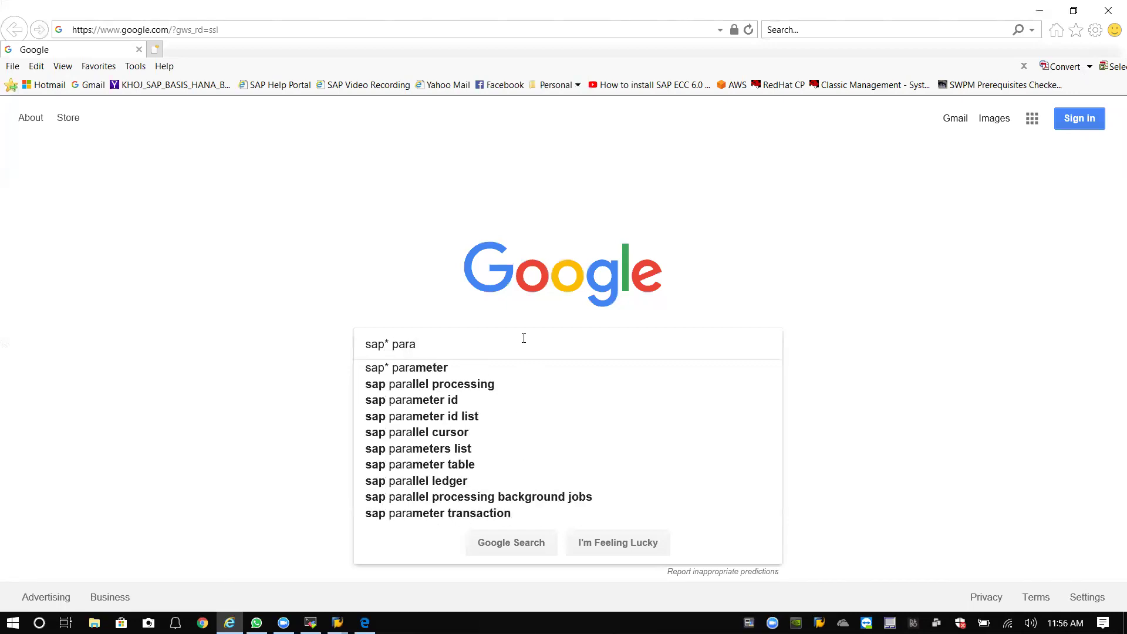
key(Down)
key(Return)
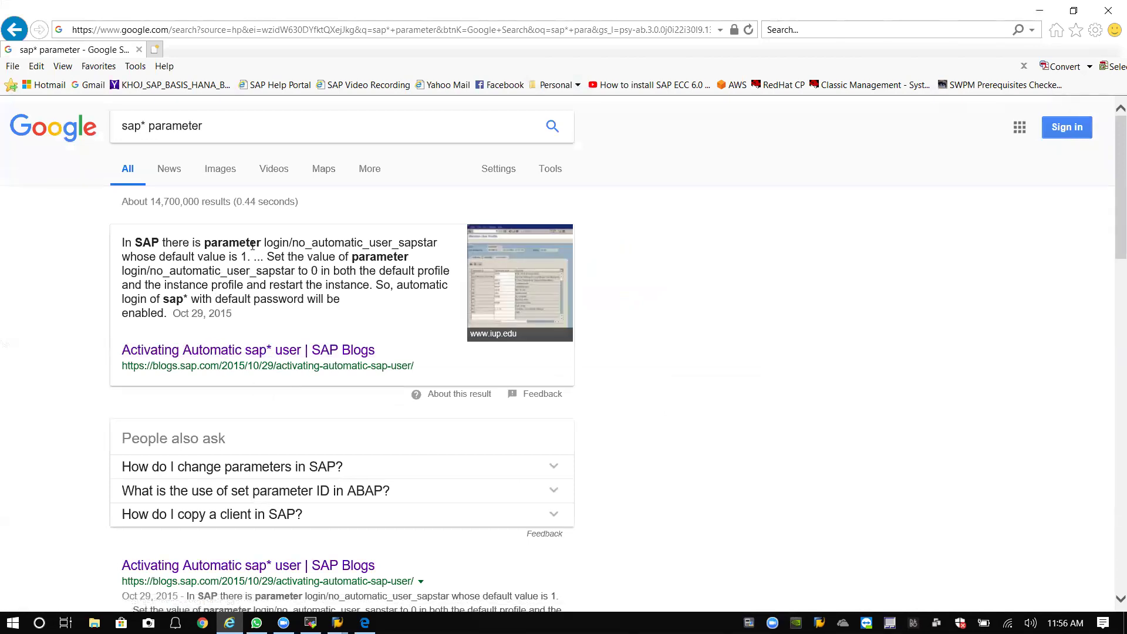
drag(264, 242, 438, 243)
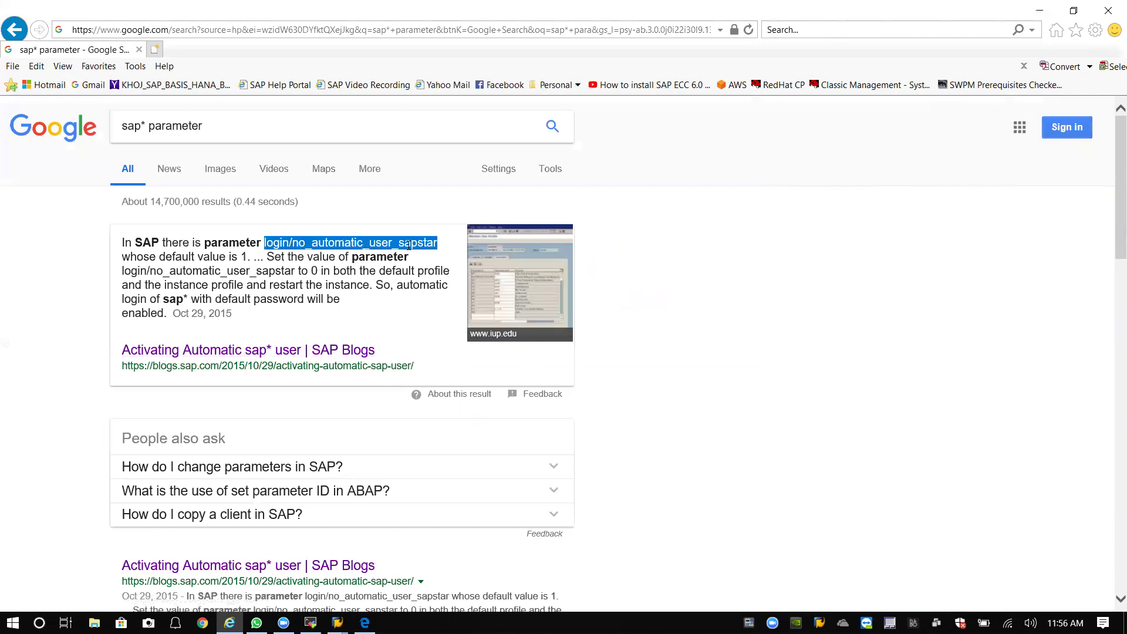
right_click(393, 243)
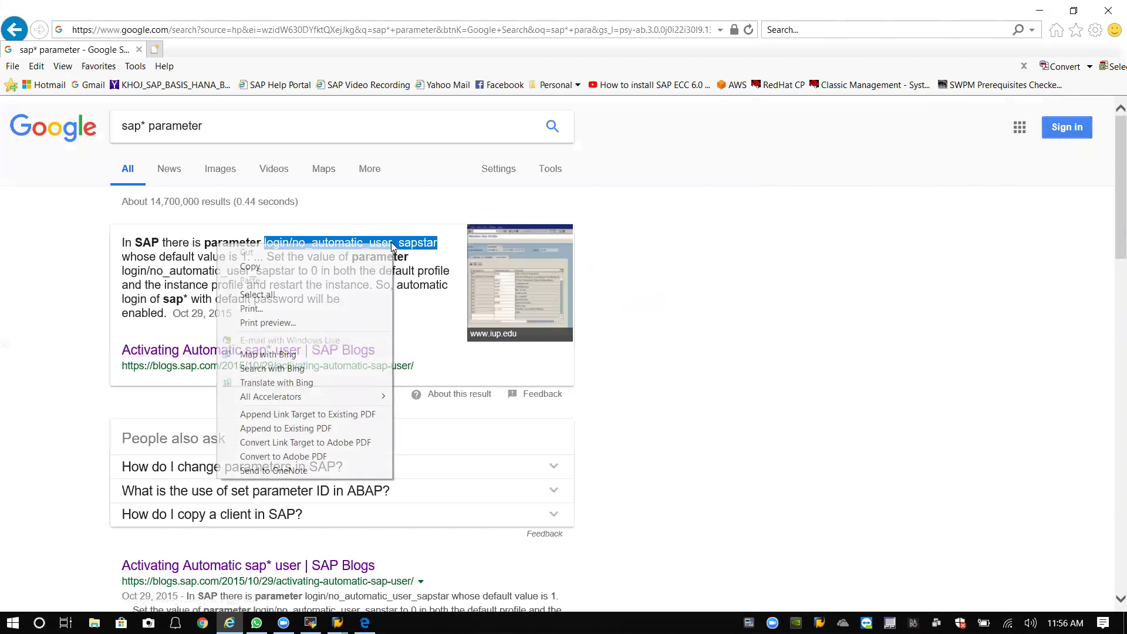
click(294, 263)
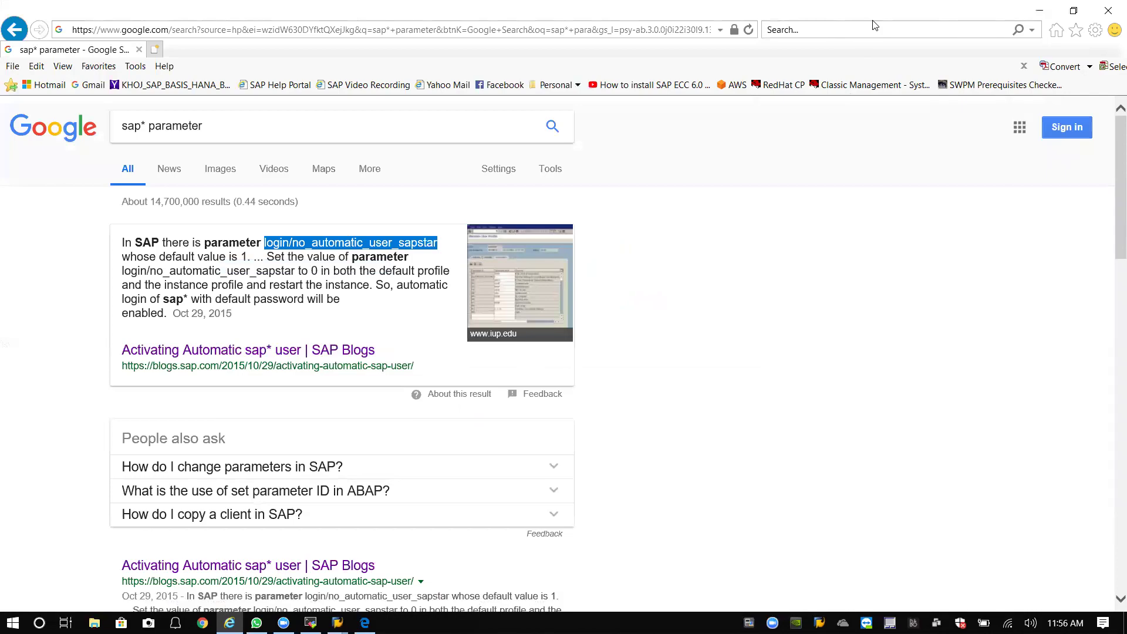
click(1037, 12)
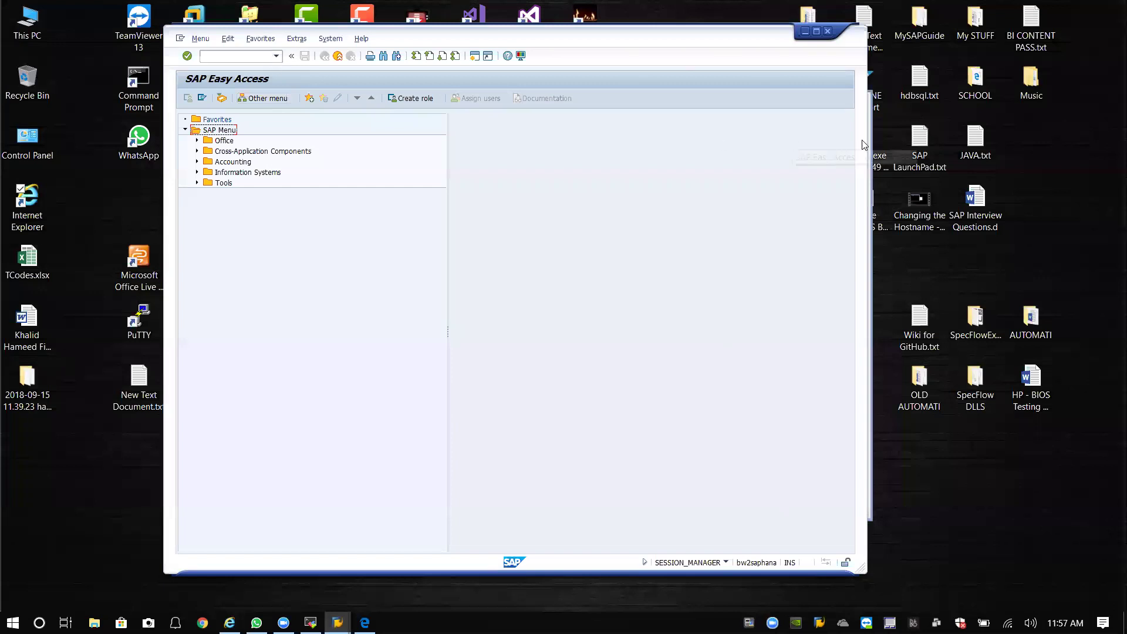
Run /nrz10 and check all profiles of the active servers.
click(265, 56)
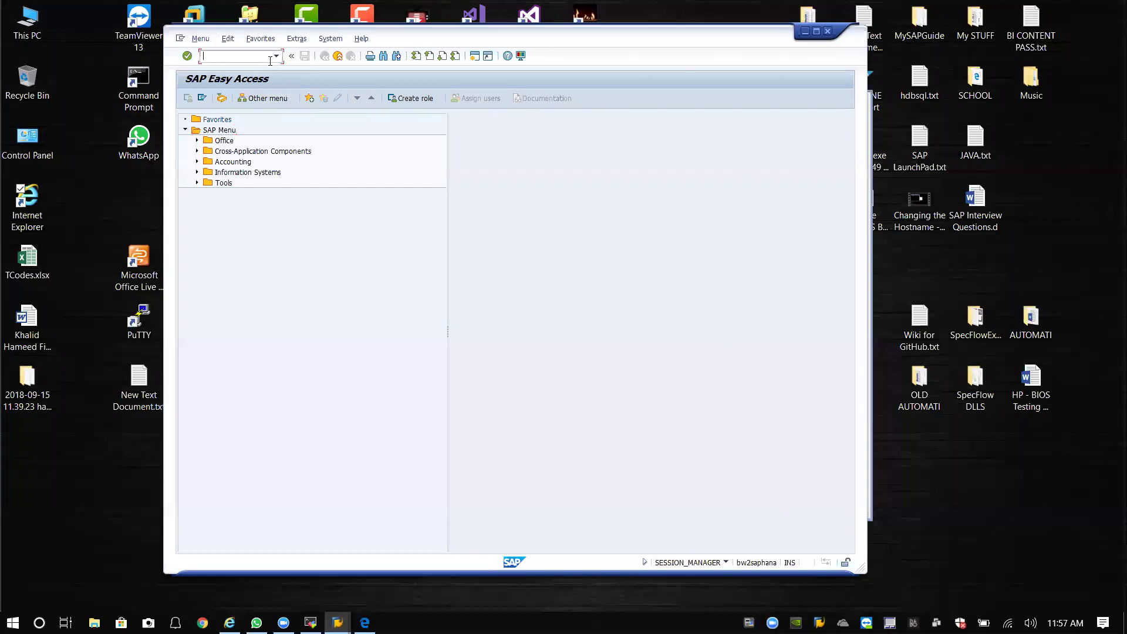
text(/nrz10)
key(Return)
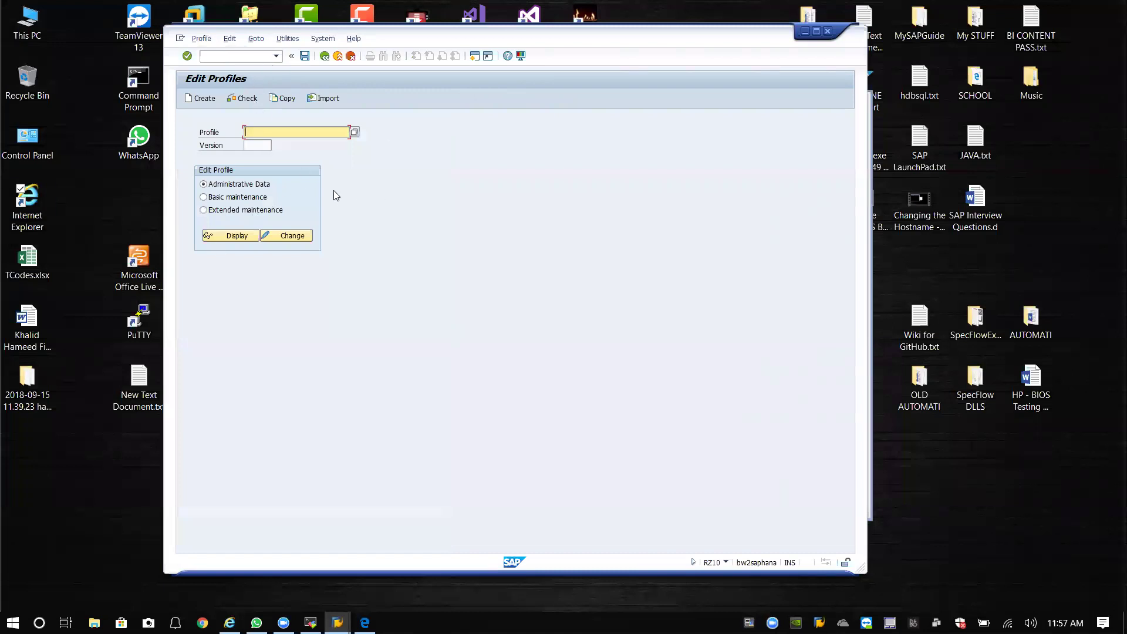
click(281, 41)
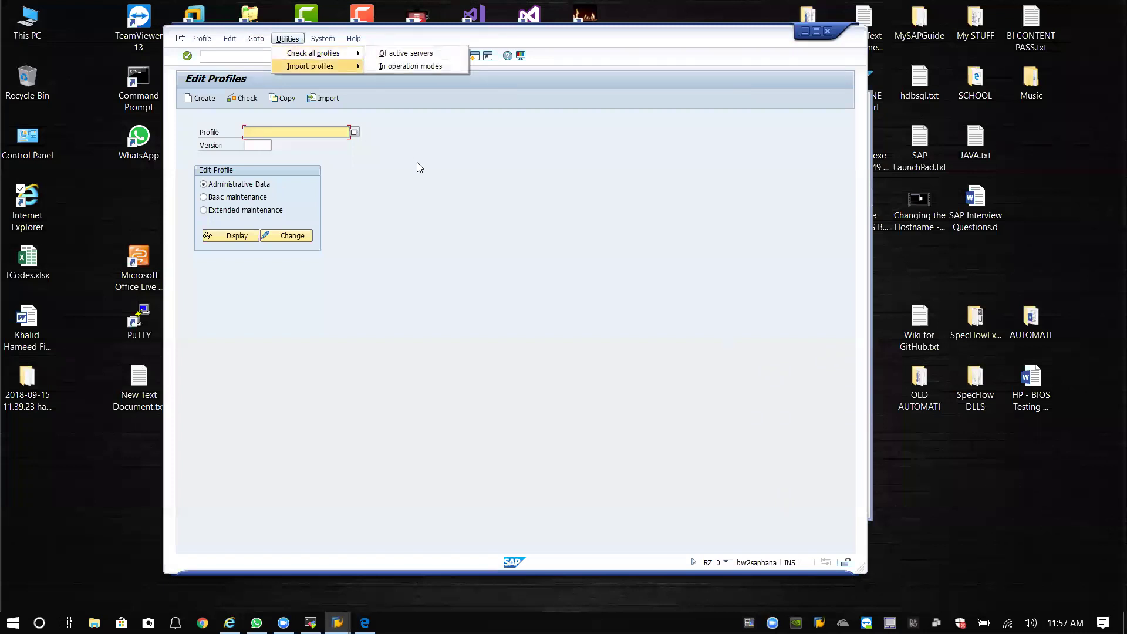
click(295, 41)
click(290, 40)
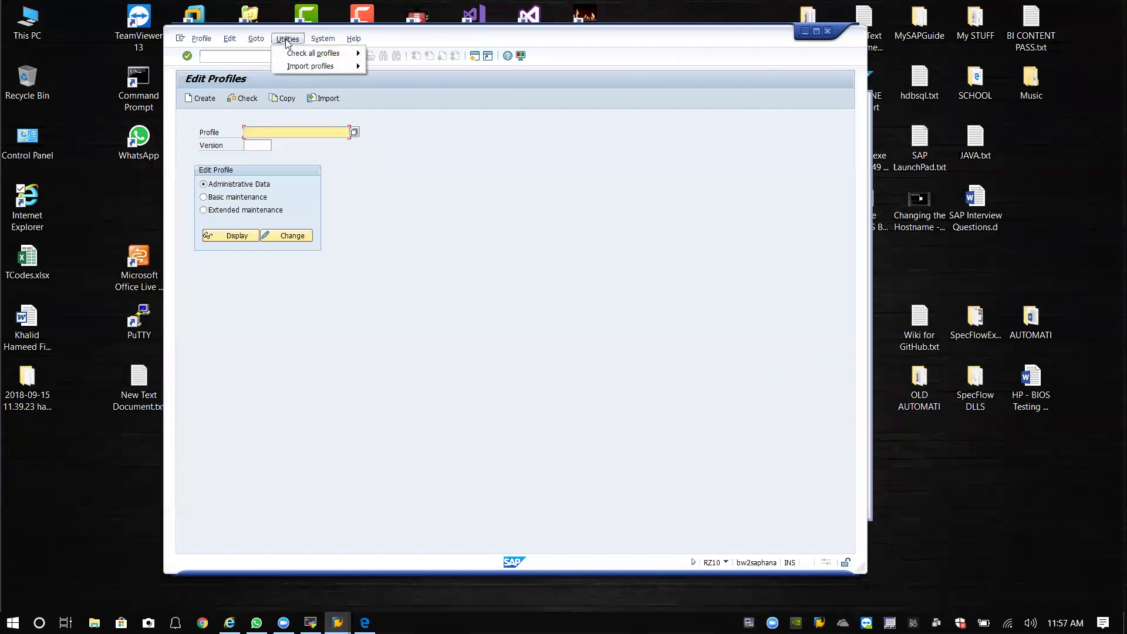
mouse_move(305, 54)
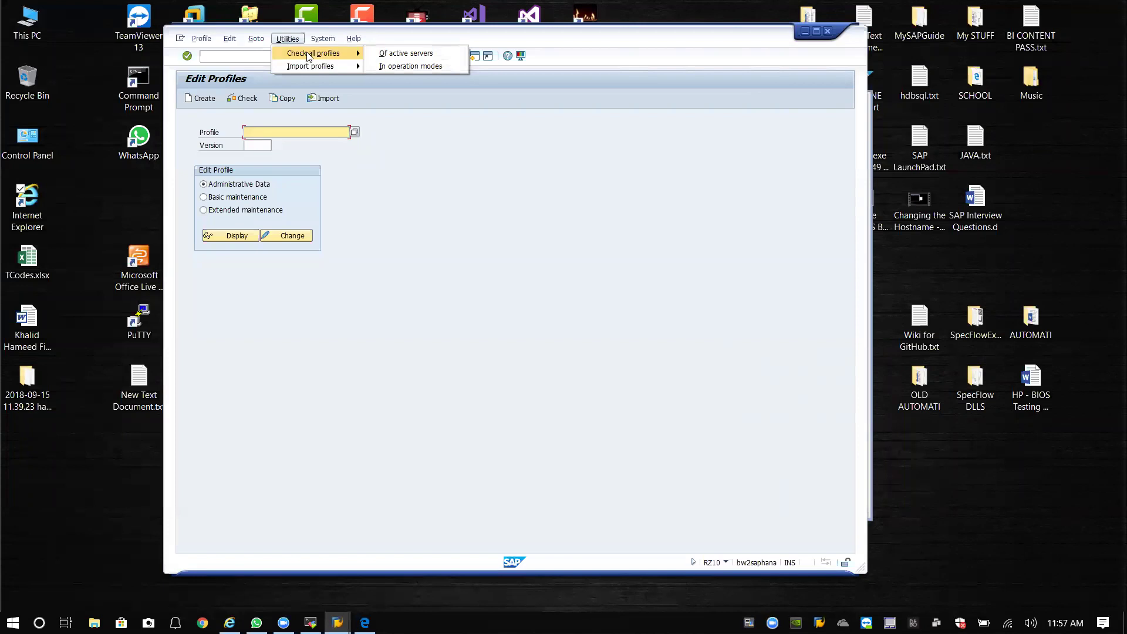
click(407, 54)
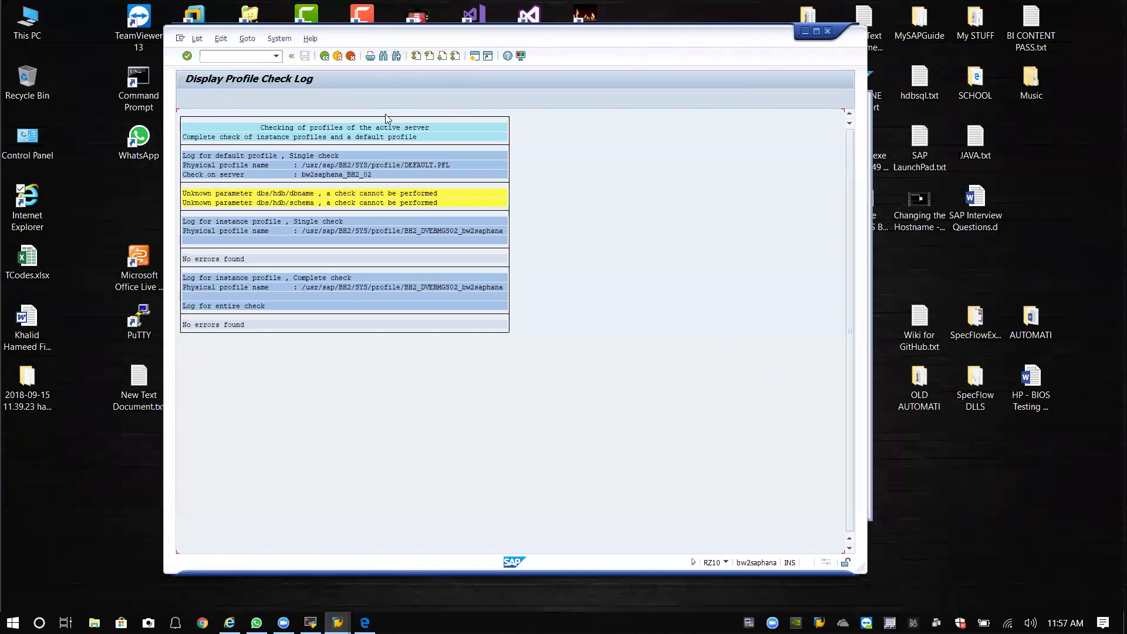
click(324, 56)
Import the active servers' profiles and return to Edit Profiles.
click(288, 39)
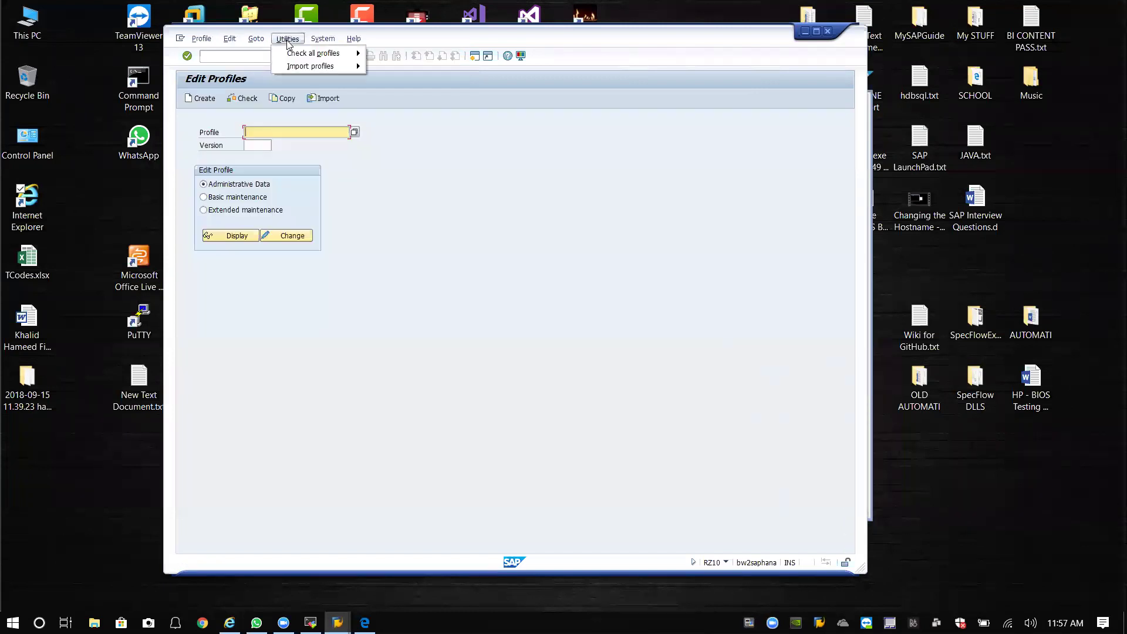
mouse_move(297, 67)
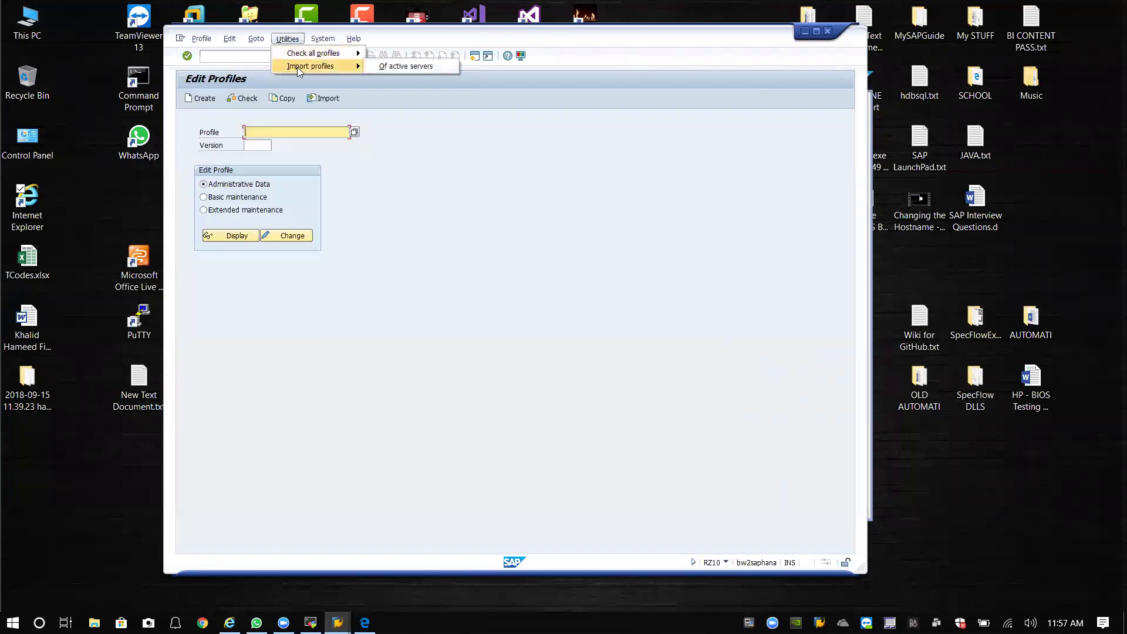
click(398, 67)
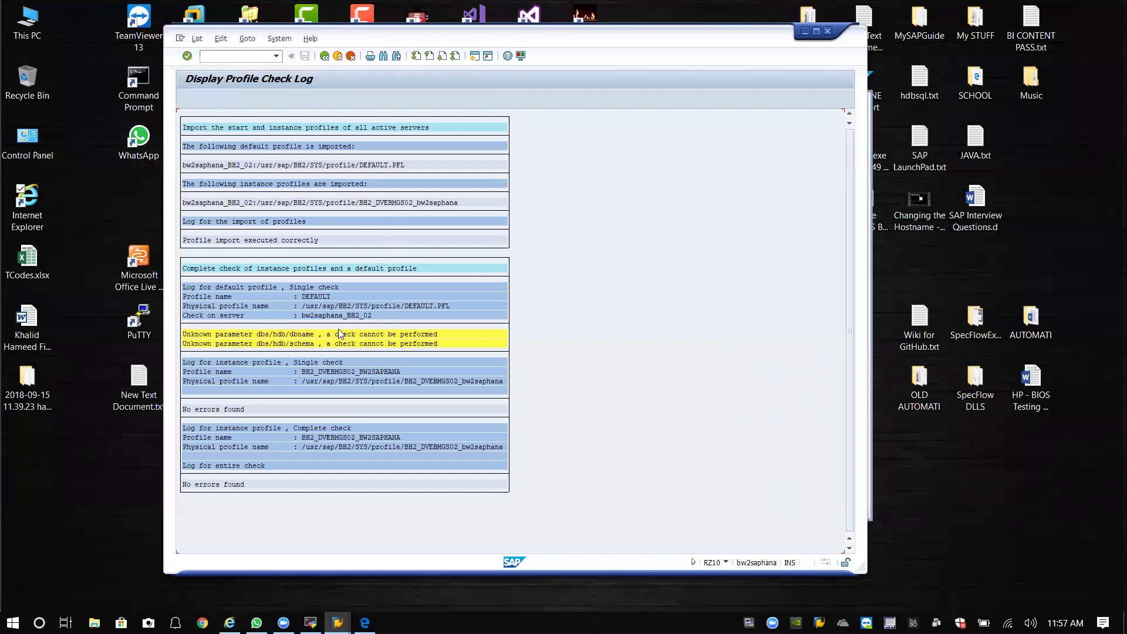
click(337, 57)
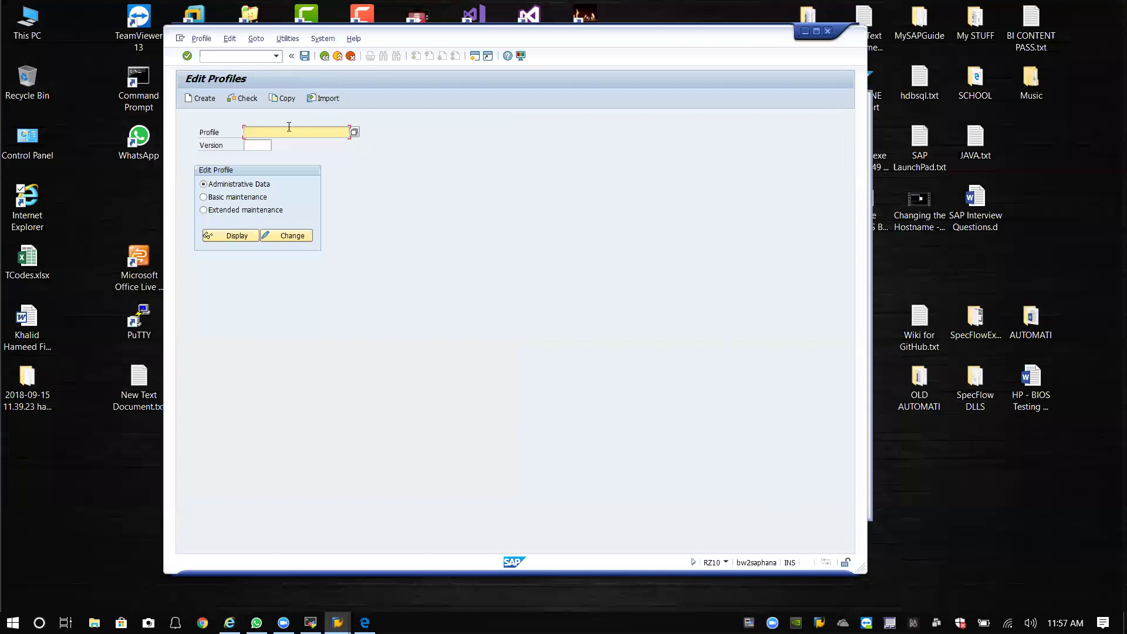
Choose extended maintenance, select the DEFAULT profile from the F4 list, and display its parameters.
click(221, 214)
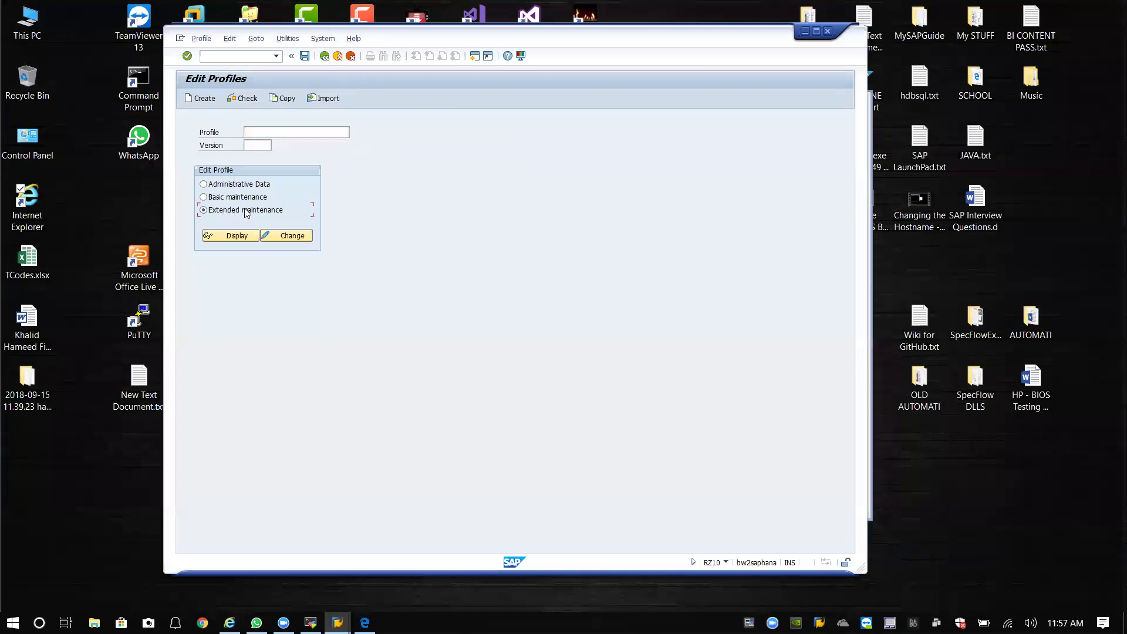
click(284, 133)
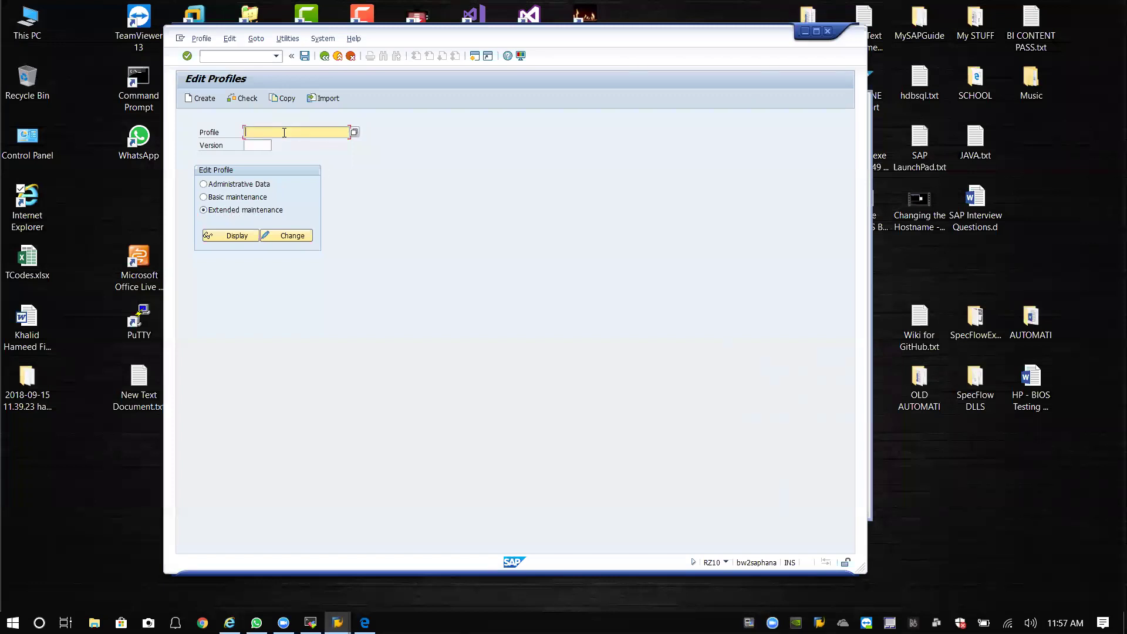
click(354, 133)
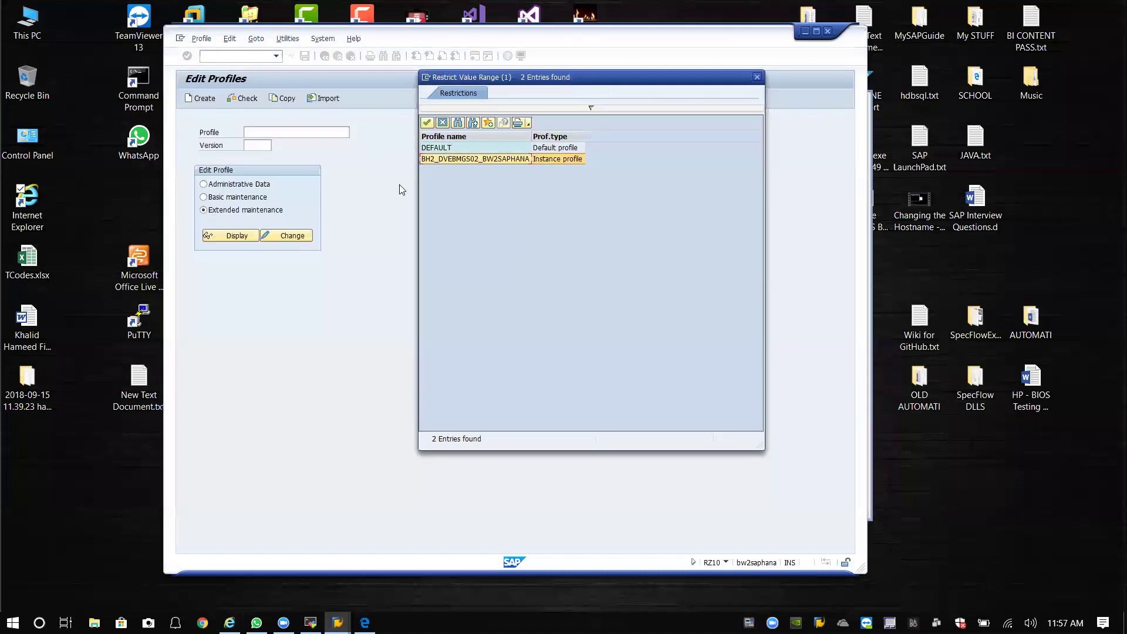
click(464, 148)
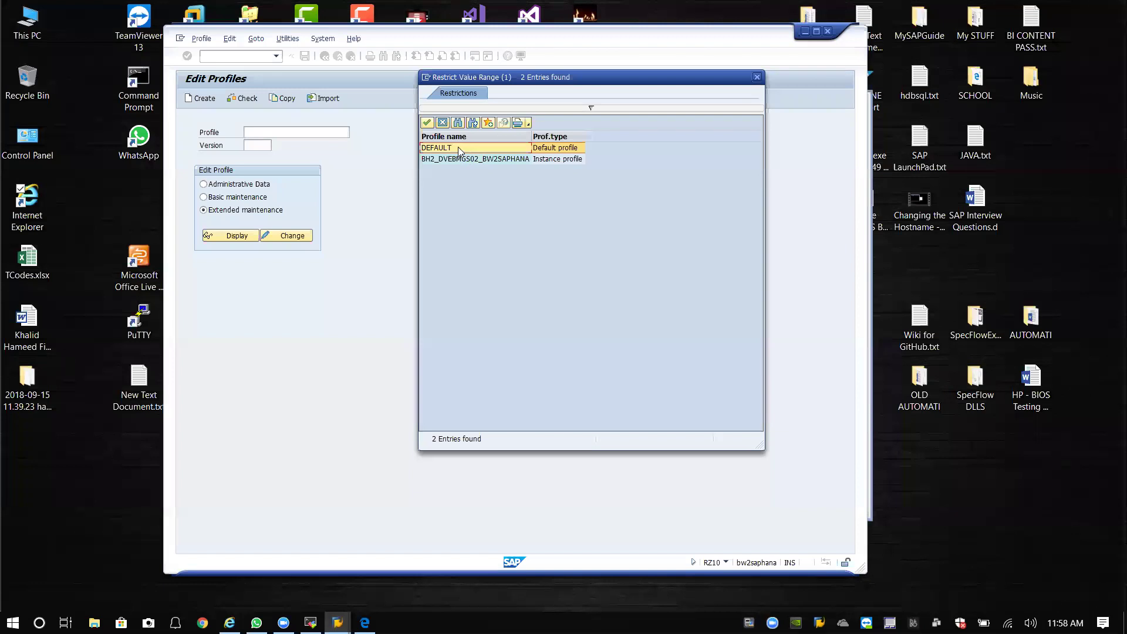
double_click(458, 148)
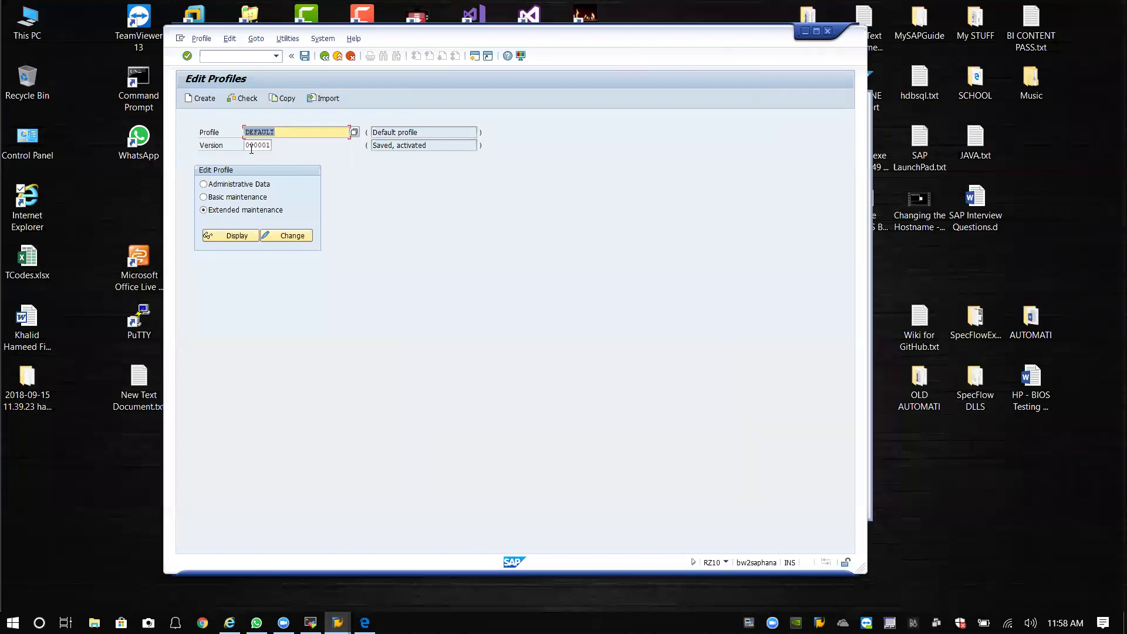
click(241, 236)
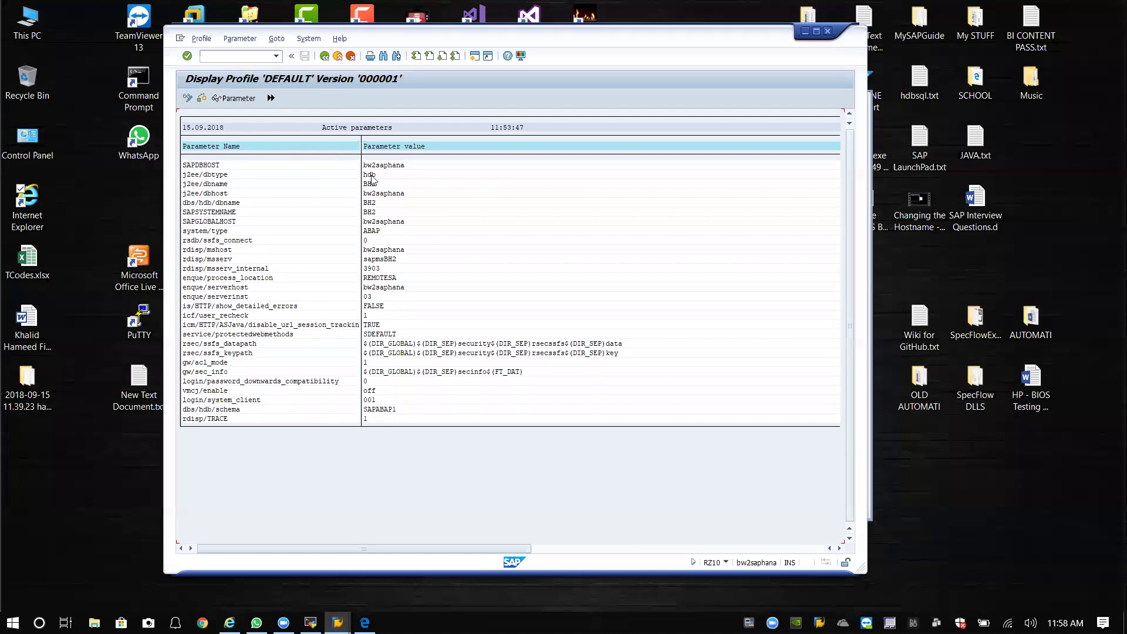
Create parameter login/no_automatic_user_sapstar with value 0 in DEFAULT, copy it, and transfer the profile.
click(188, 99)
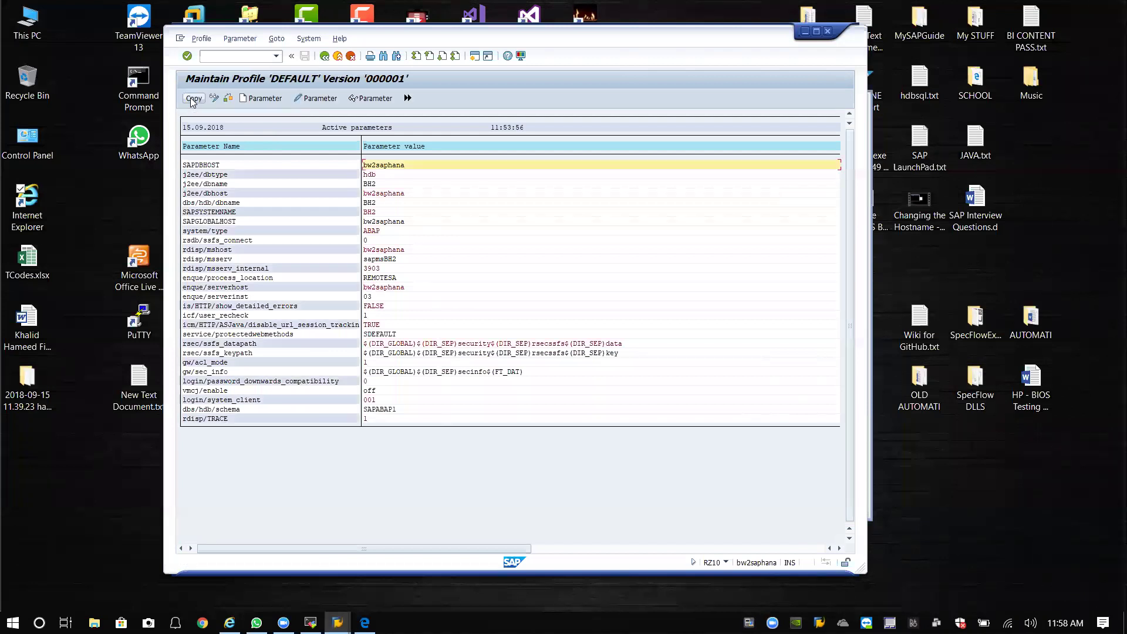
click(265, 100)
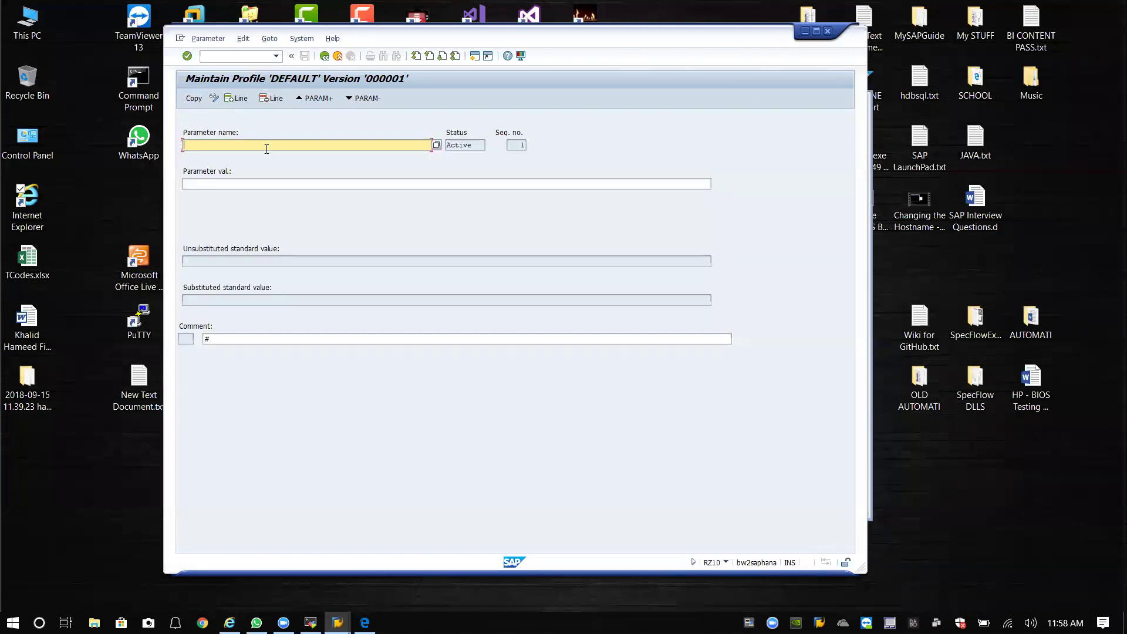
text(login/no_automatic_user_sapstar)
click(289, 185)
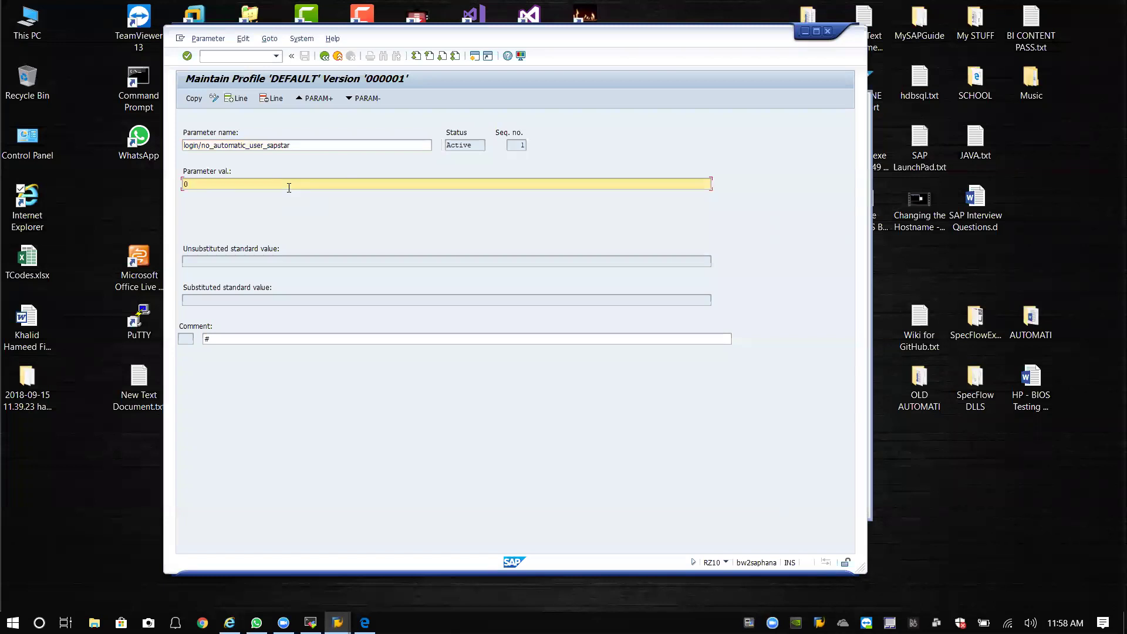
key(Return)
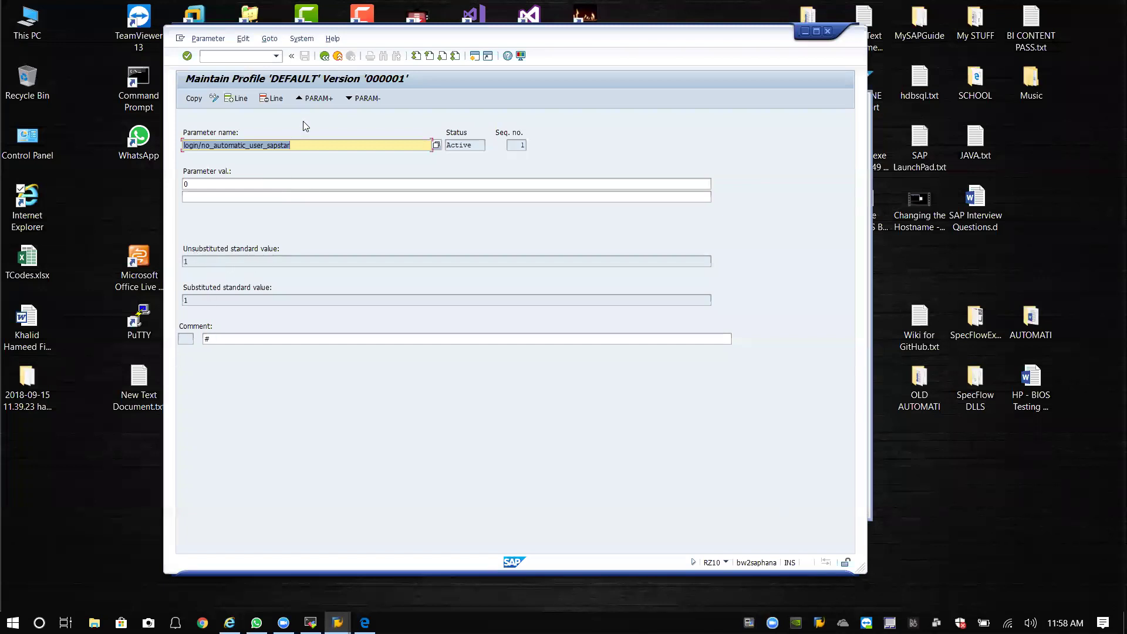
click(191, 99)
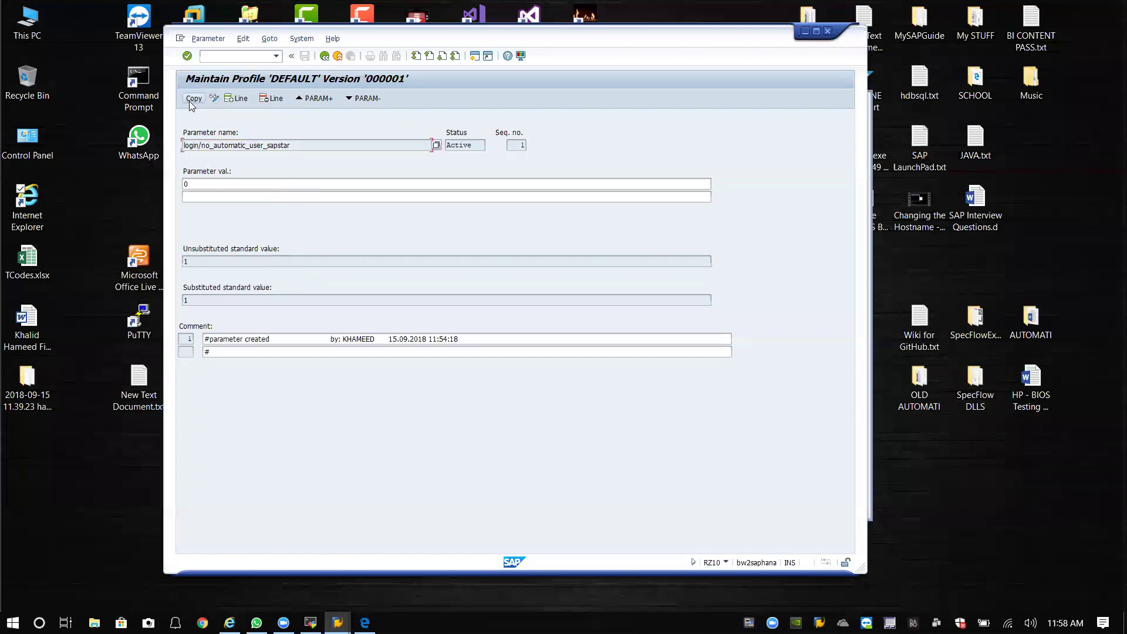
click(323, 60)
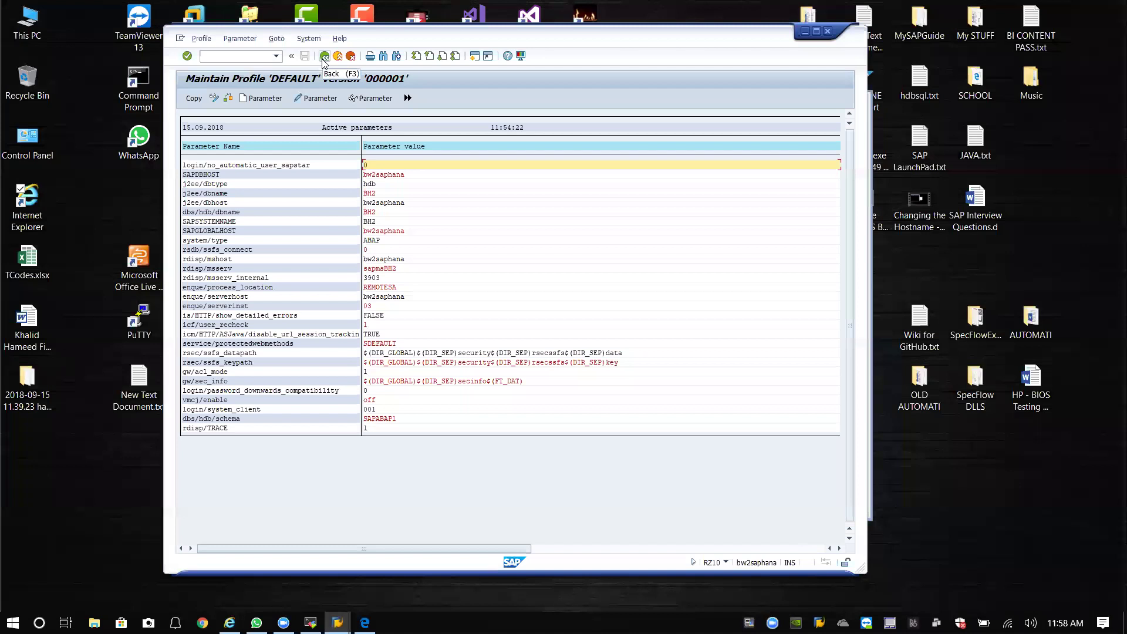
click(188, 99)
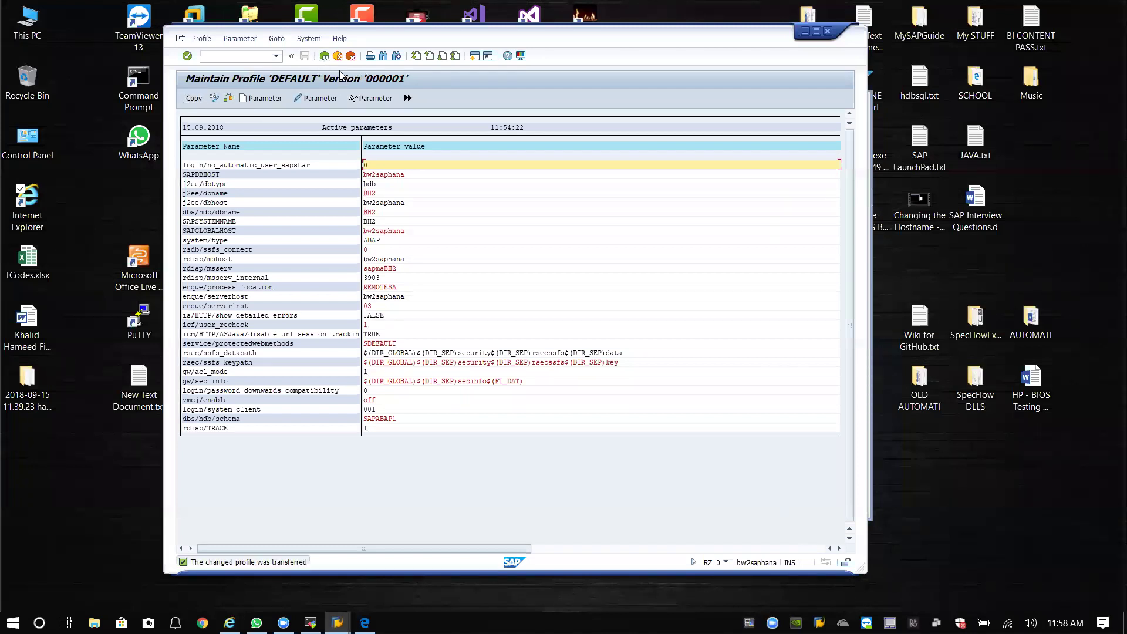
click(326, 59)
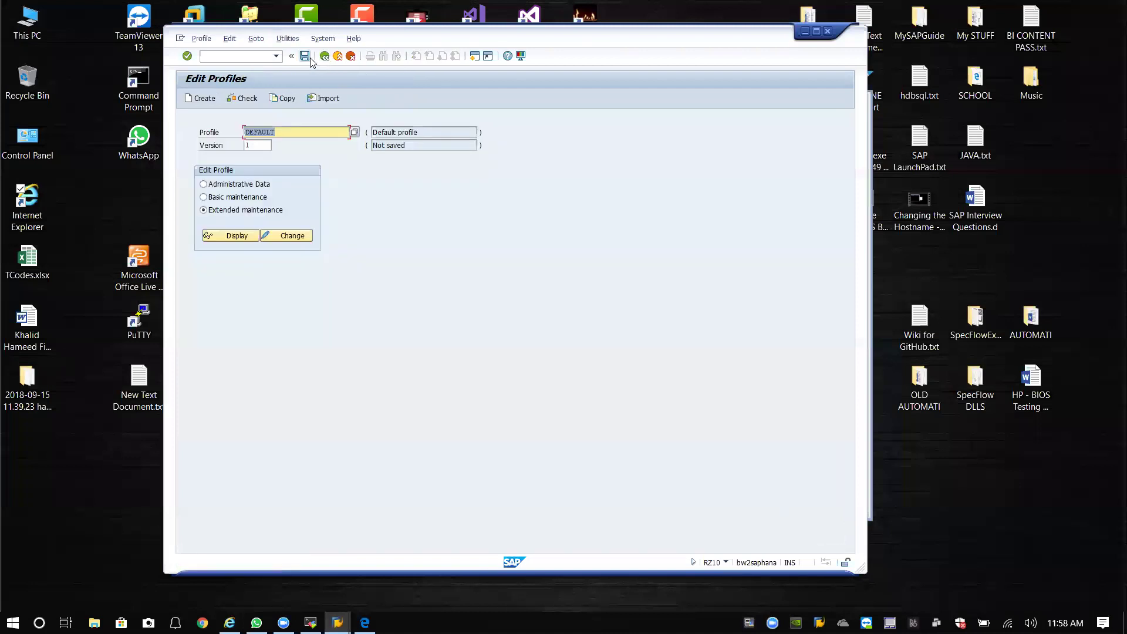
Save DEFAULT without showing values, activate it as version 000002, dismiss the notes, and close the session.
click(305, 57)
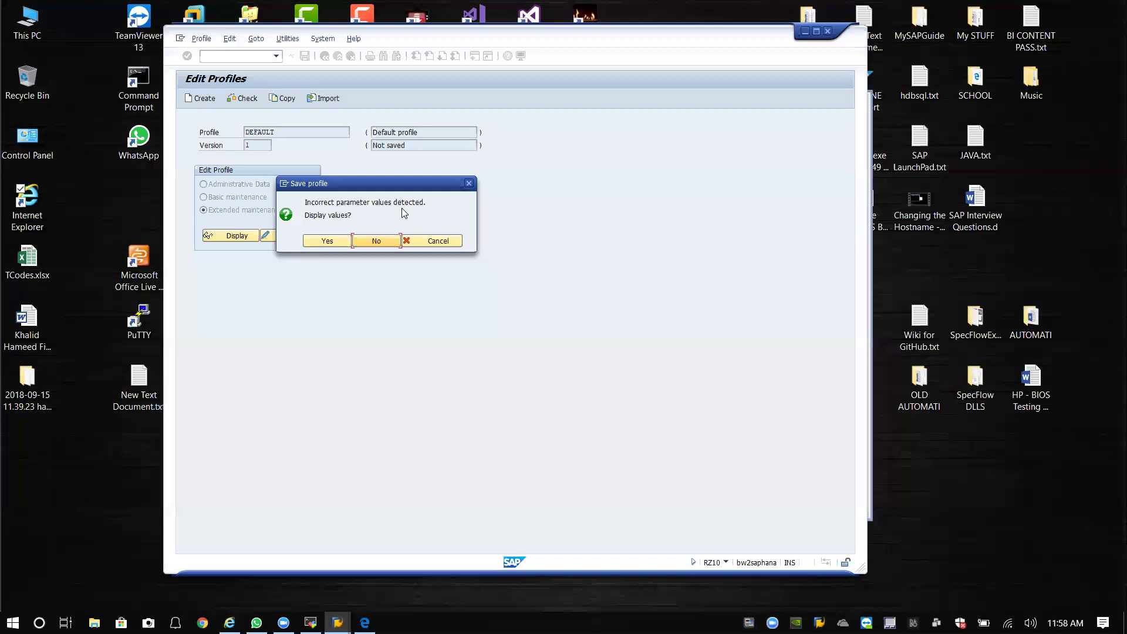
click(376, 241)
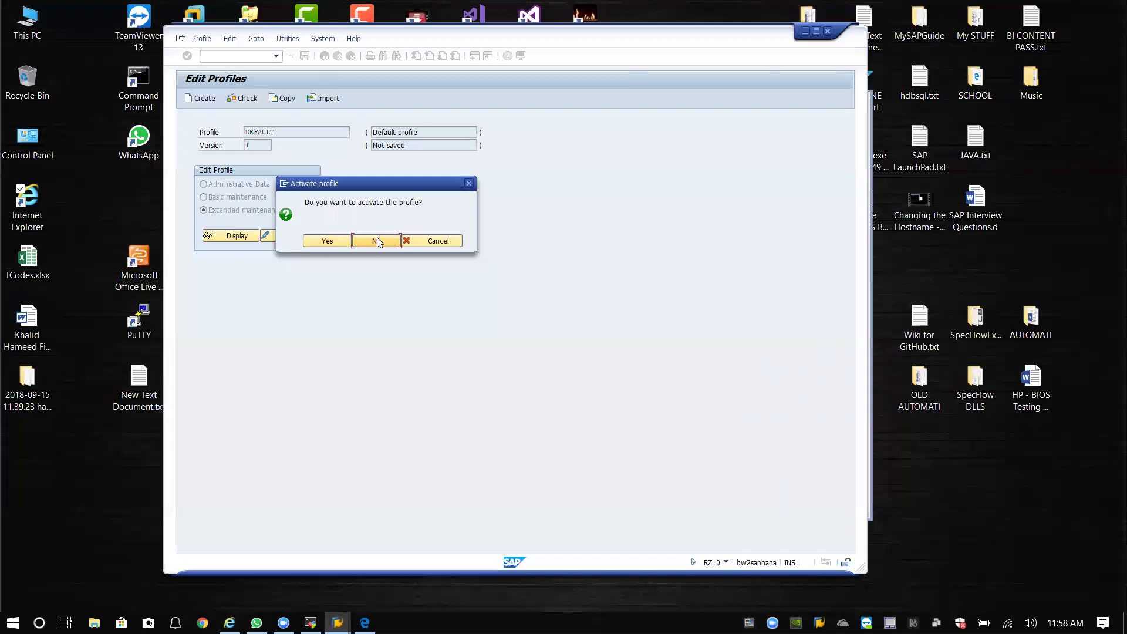
click(342, 240)
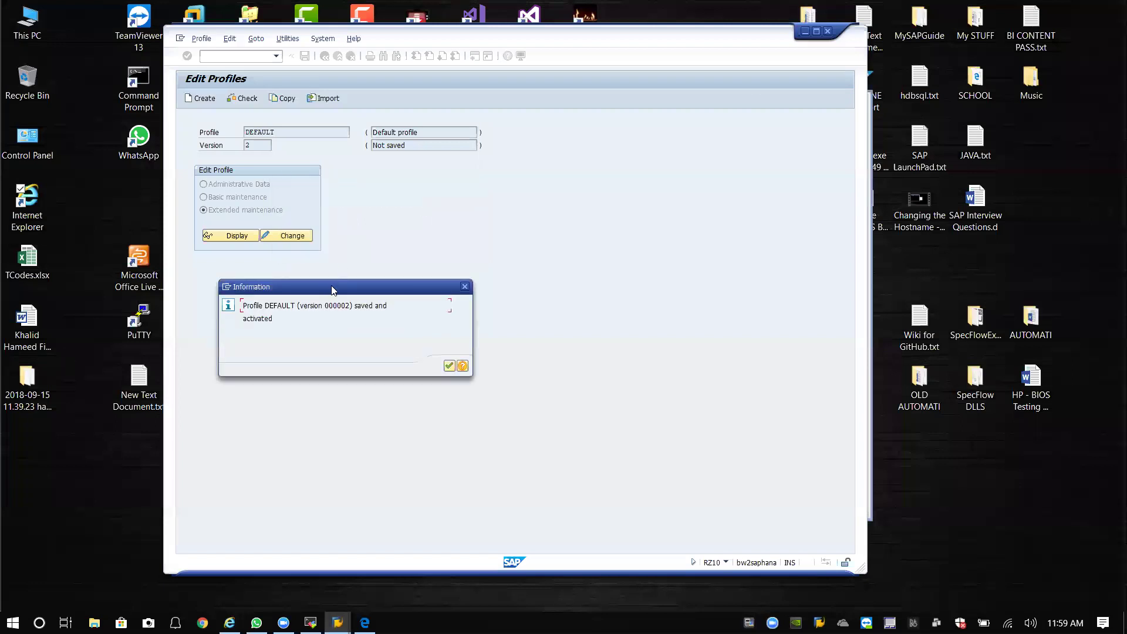
drag(326, 288, 465, 191)
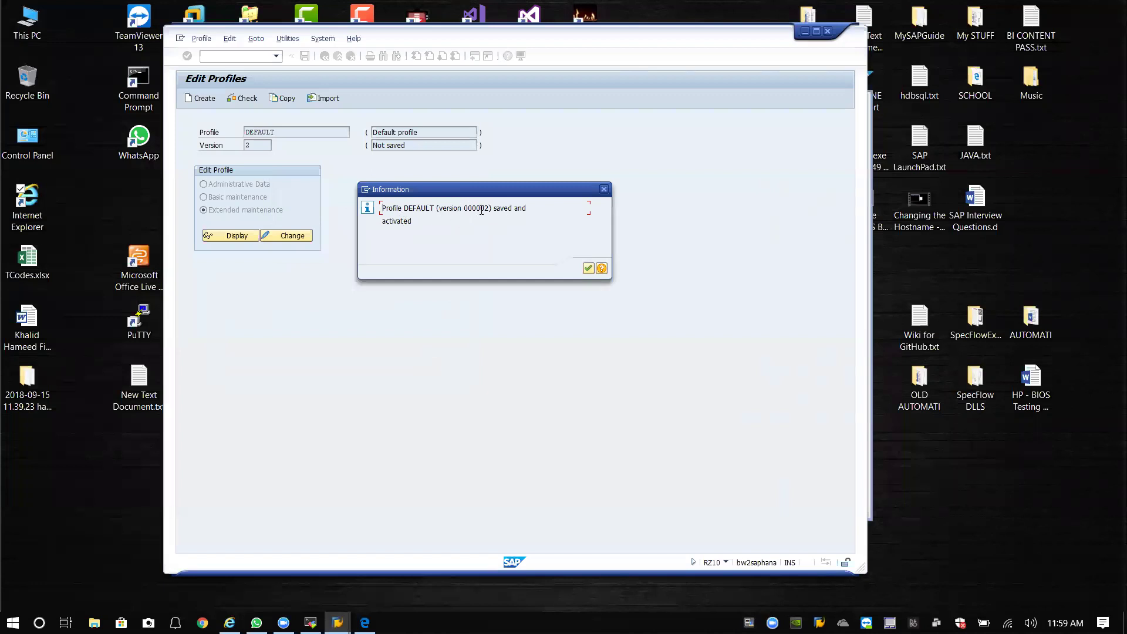
click(588, 269)
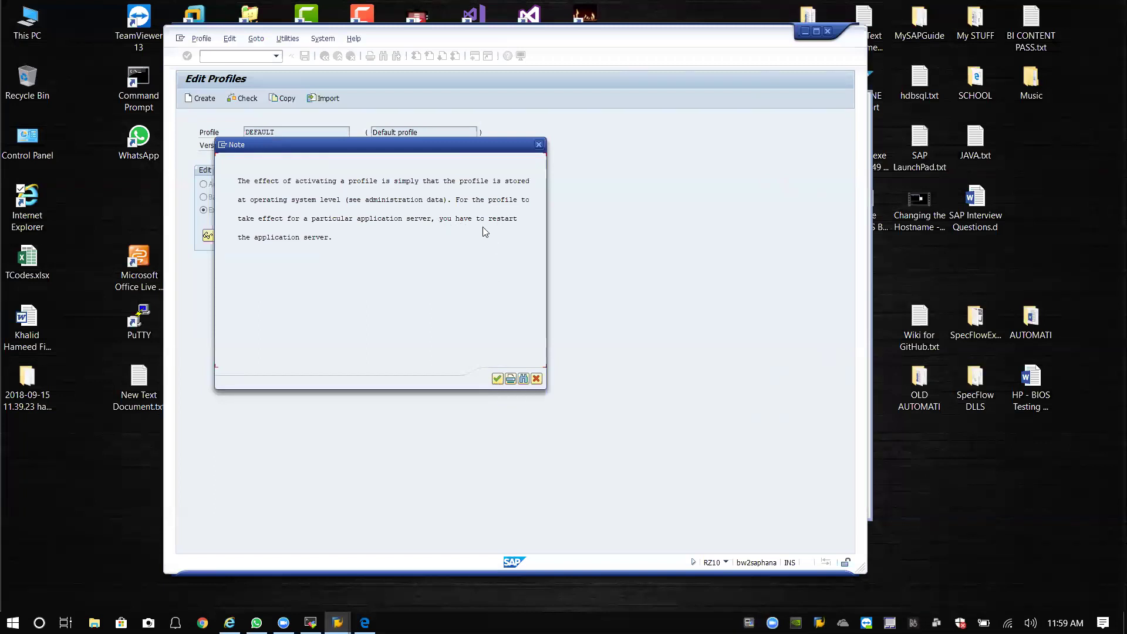
click(497, 378)
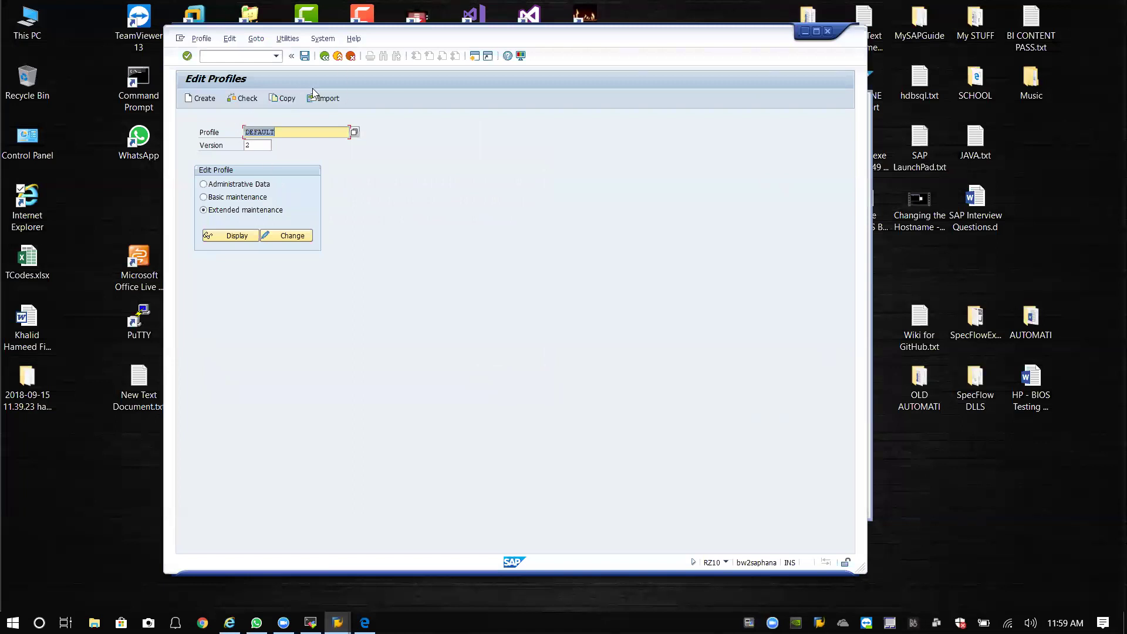
click(827, 31)
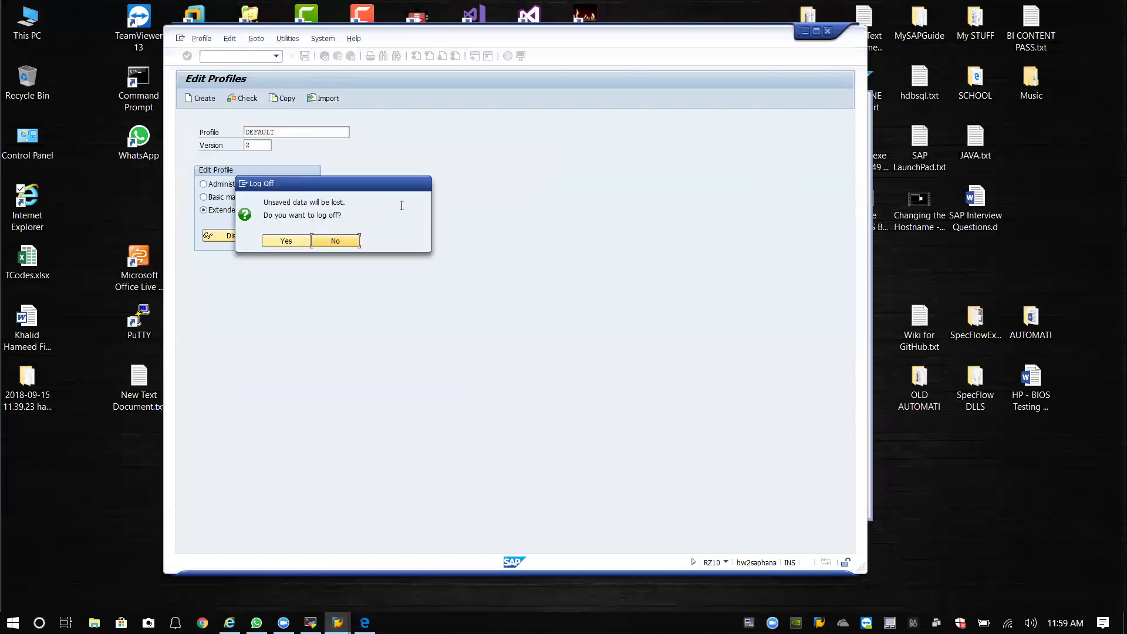
Log off SAP, close SAP Logon, and log in to the BH2 server as root in MobaXterm.
click(297, 241)
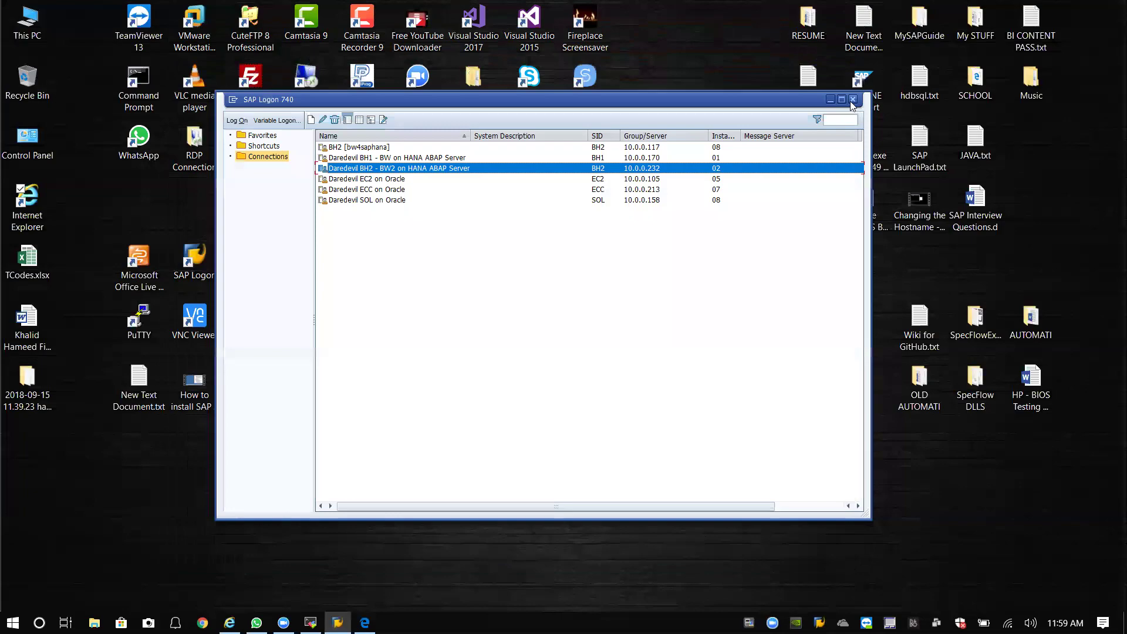
key(alt+F4)
click(311, 623)
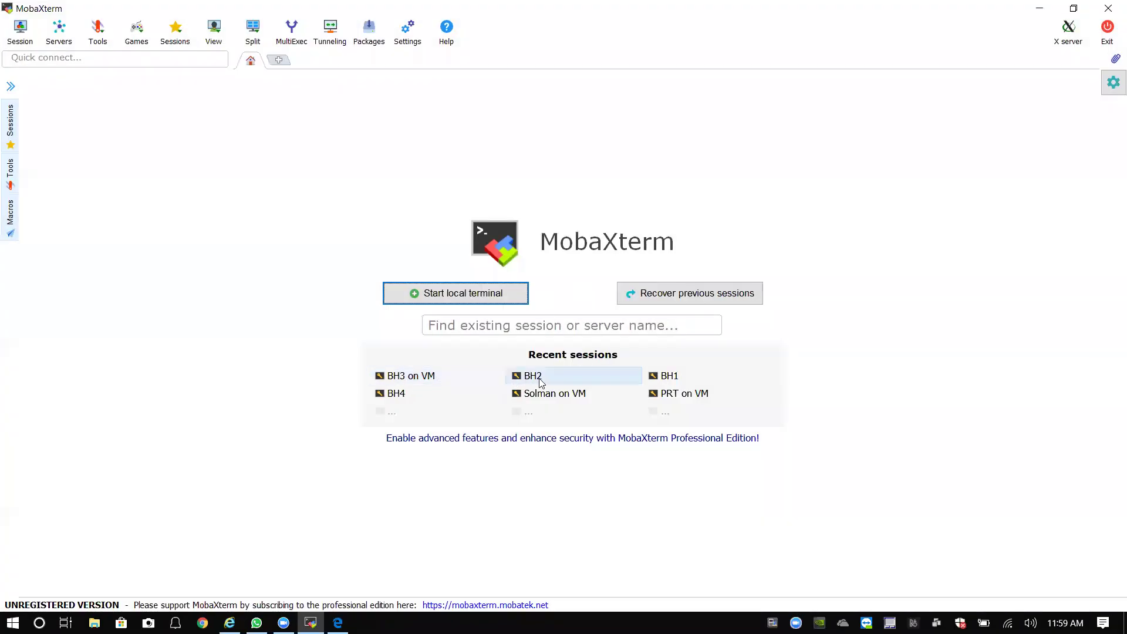
click(541, 382)
text(root)
key(Return)
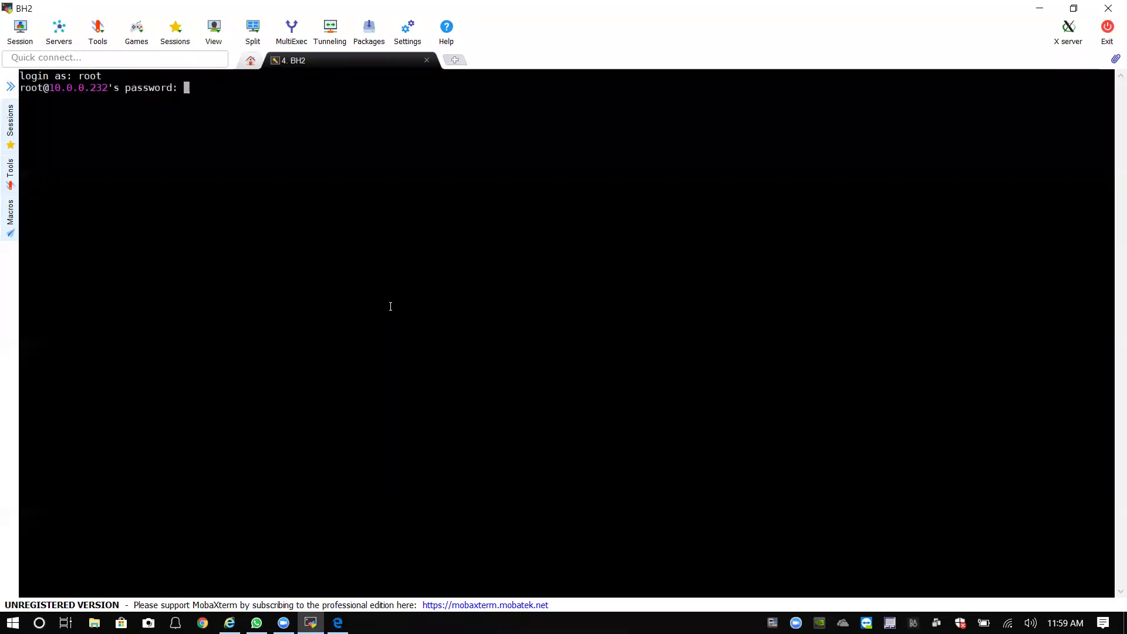
key(Return)
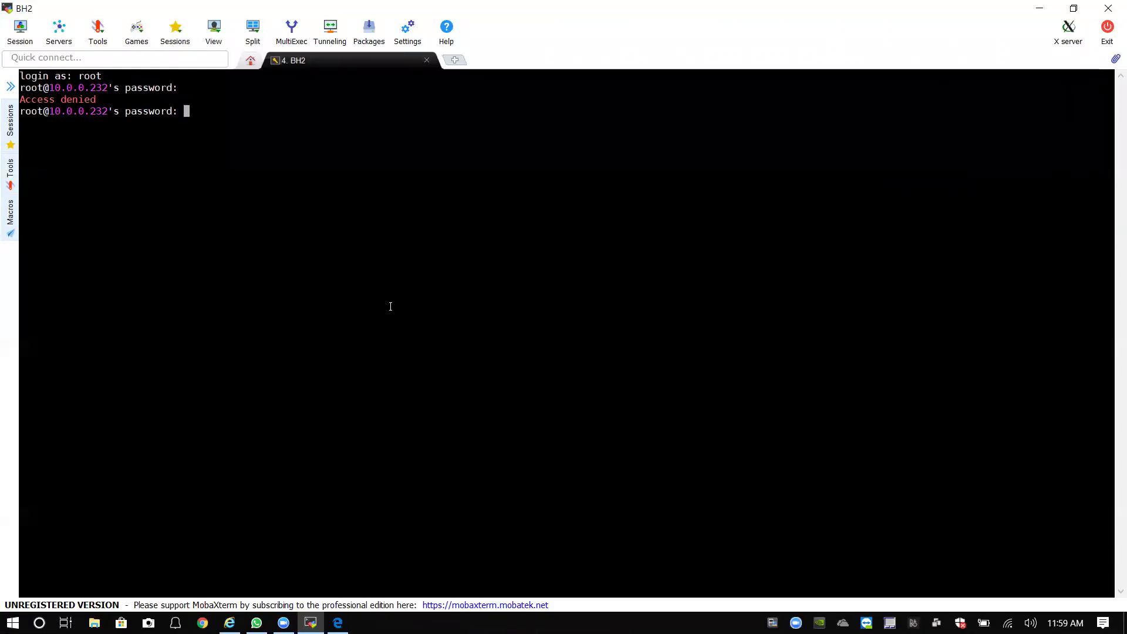
key(Return)
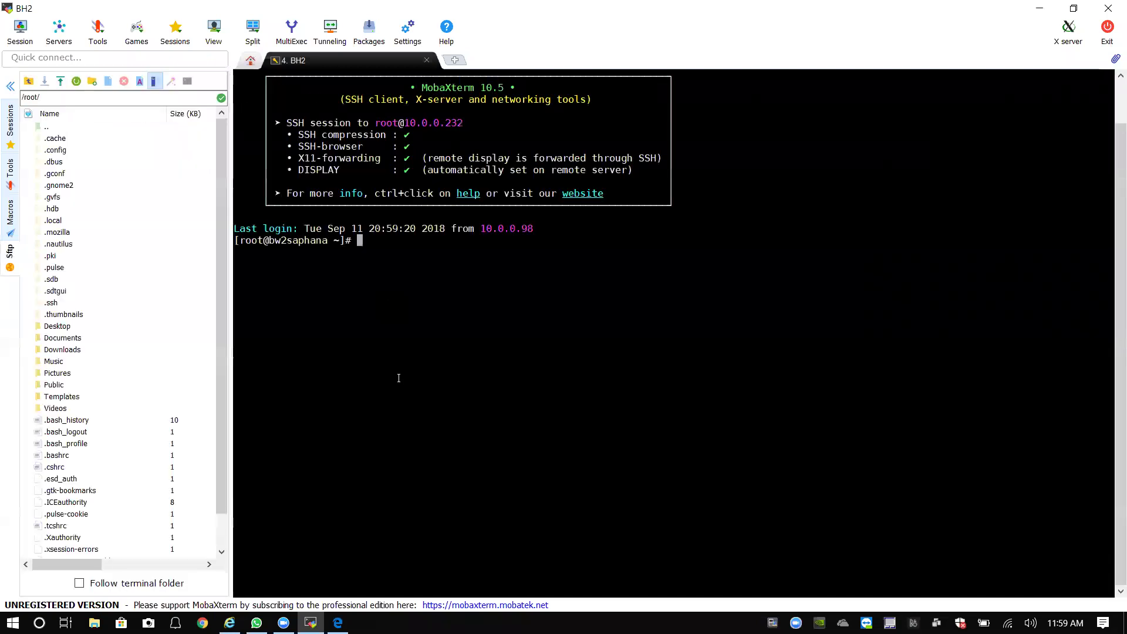
click(10, 86)
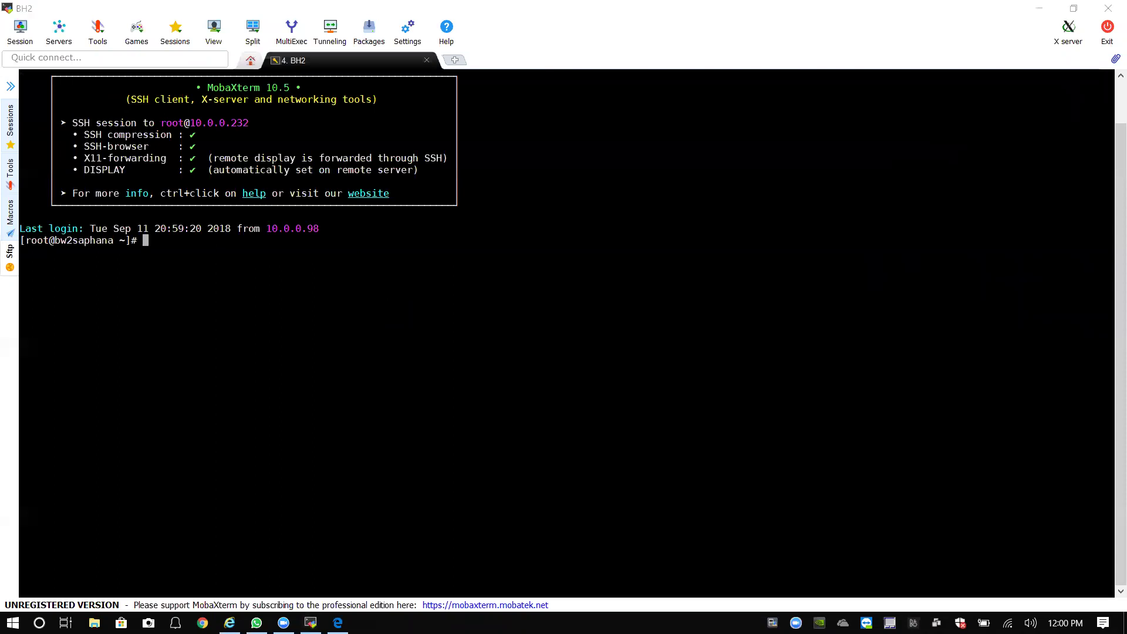
click(307, 172)
Switch to bh2adm with su - bh2adm, then exit that shell.
text(s)
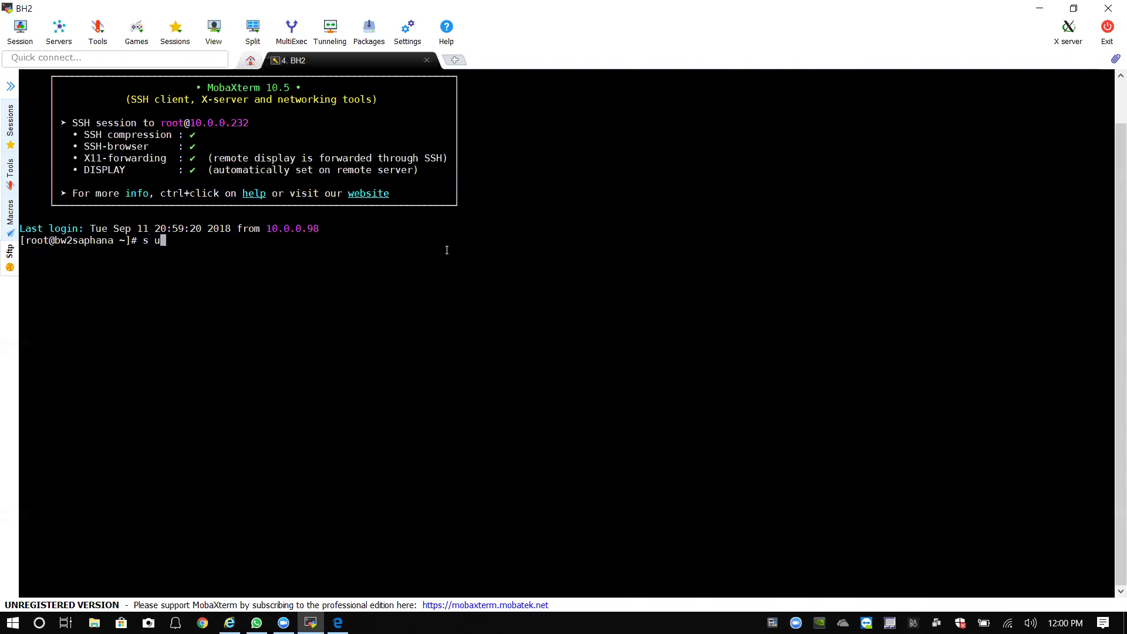
text(u - bh2adm)
key(Return)
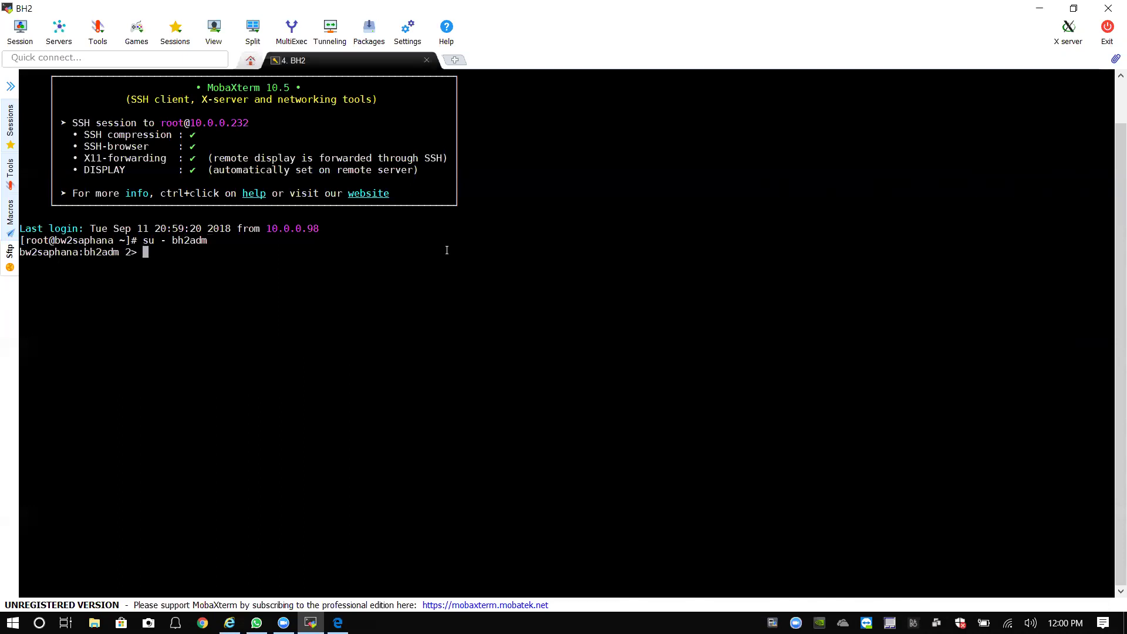
text(exit)
key(Return)
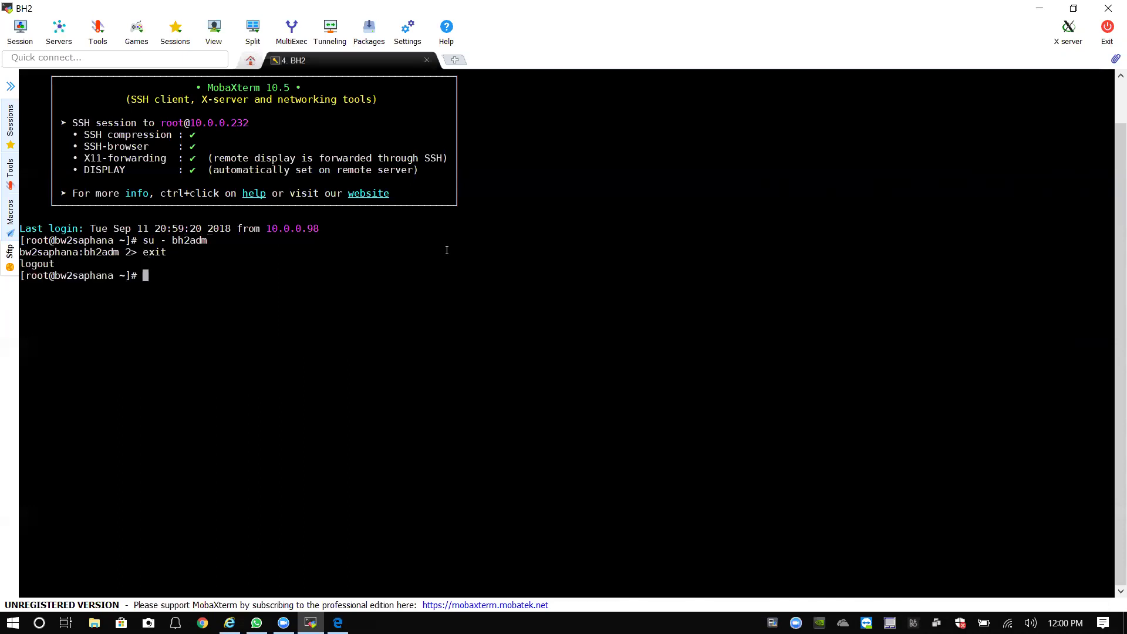
Close the BH2 tab, reopen the saved BH2 session, and log in directly as bh2adm.
click(427, 60)
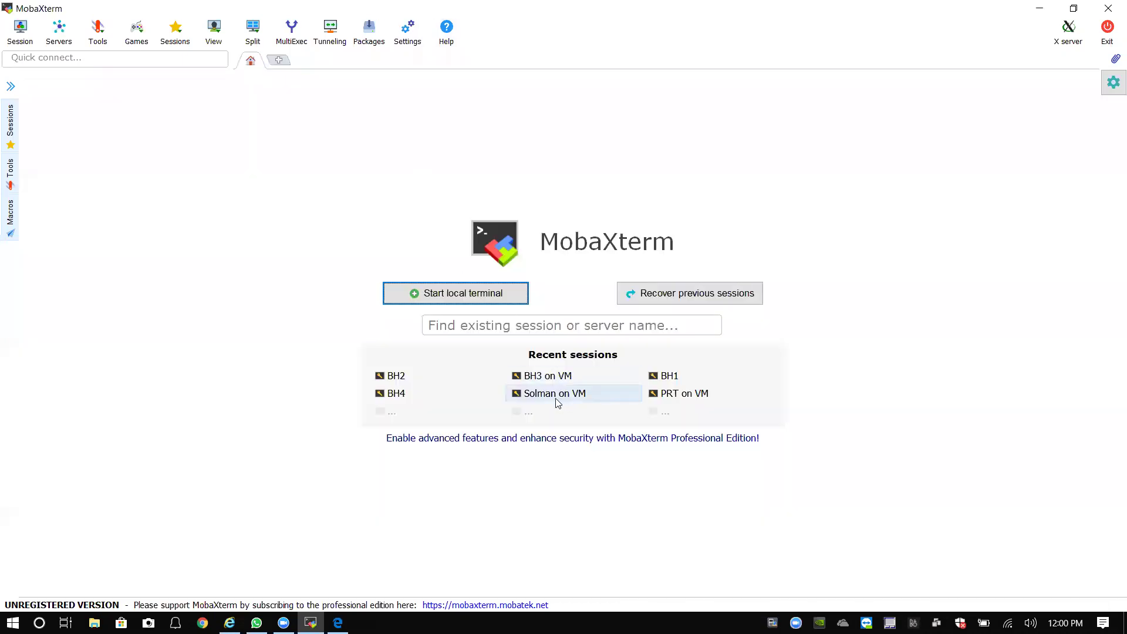
click(405, 377)
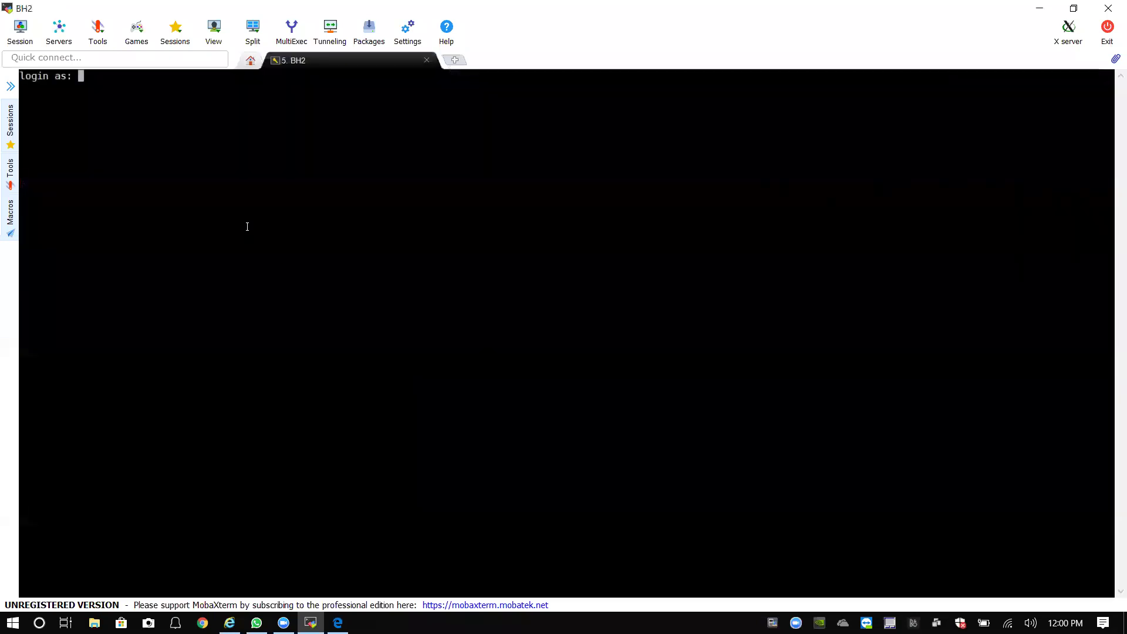
text(bh2adm)
key(Return)
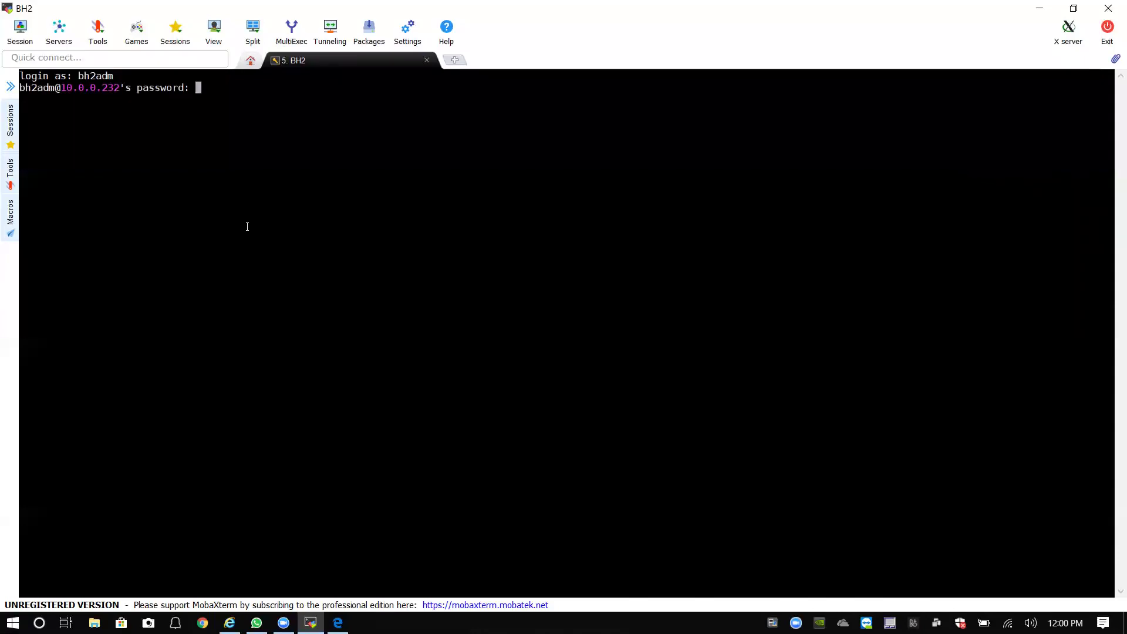
key(Return)
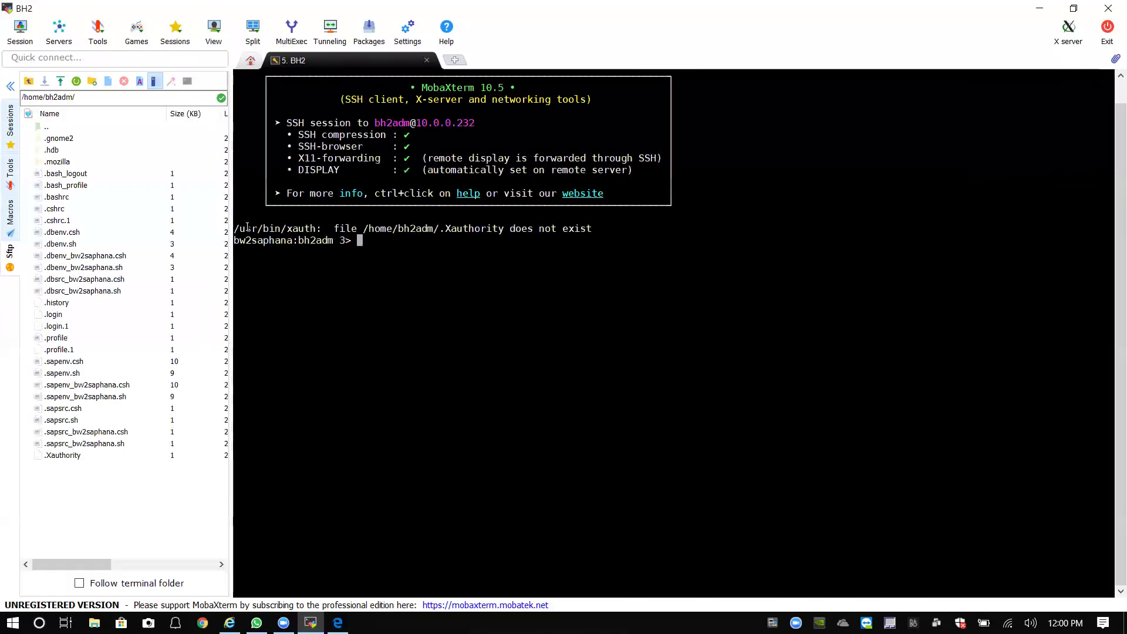
click(11, 86)
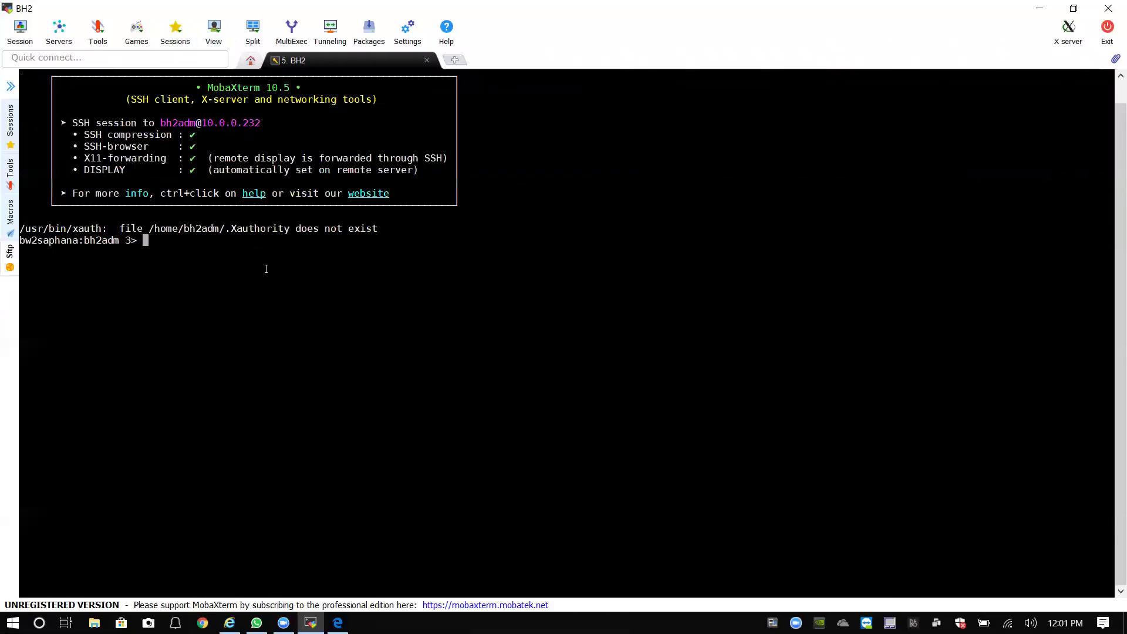
Stop DVEBMGS02 and ASCS03 with stopsap -v bw2saphana, then switch to hdbadm.
text(stopsap -v bw2saphana)
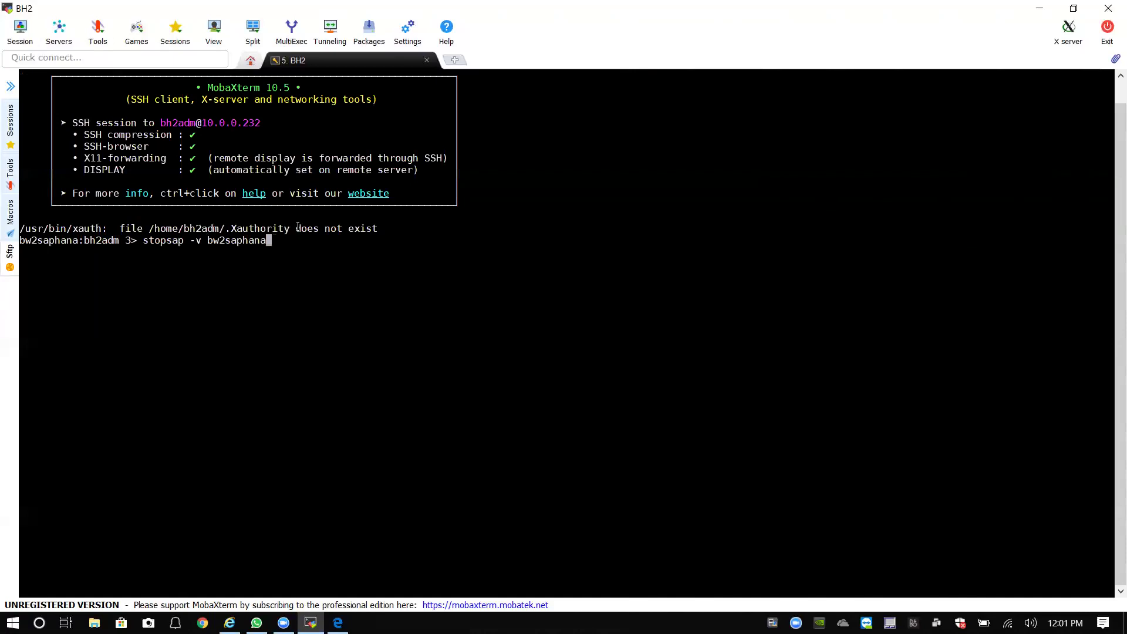
key(Return)
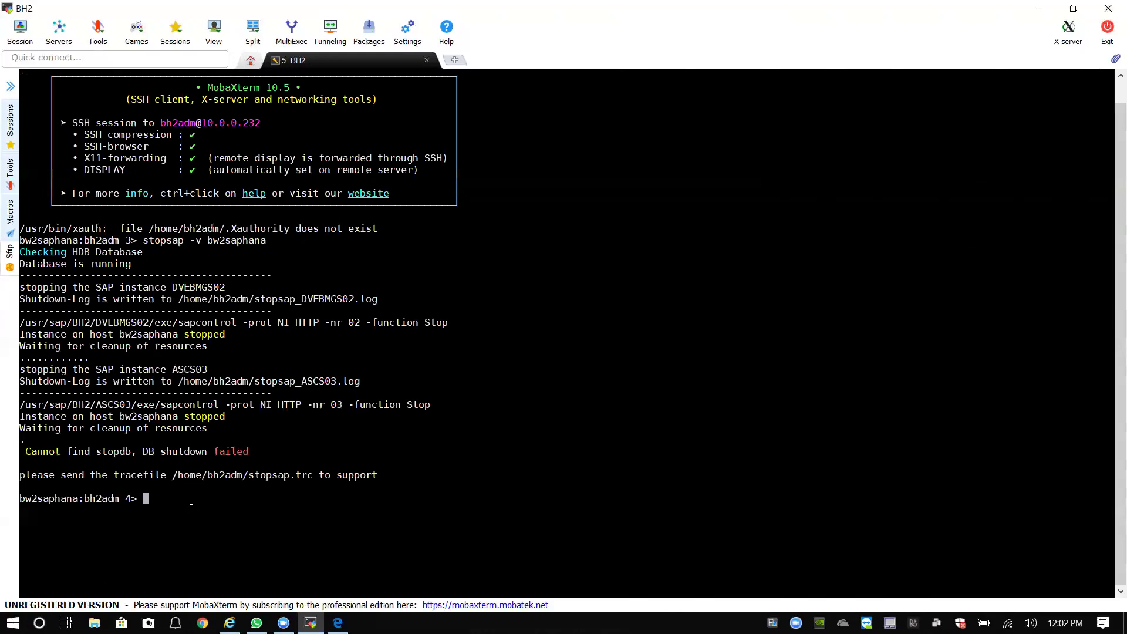
text(su - hdbadm)
key(Return)
key(Return)
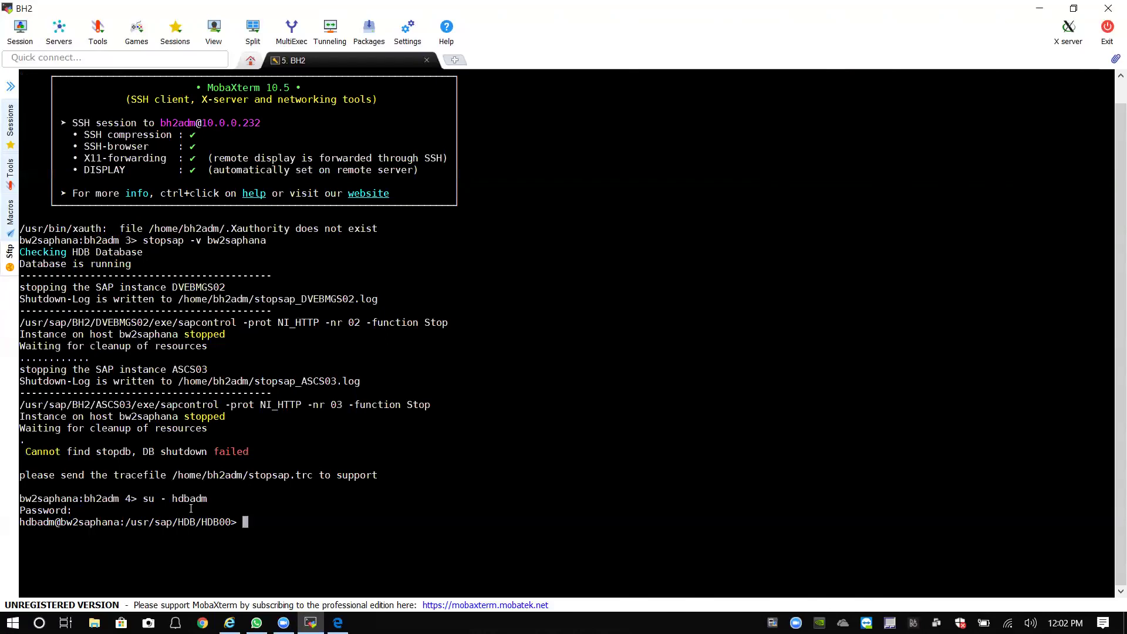
Check the HANA processes with HDB info, exit to bh2adm, and type startsap -v bw2saphana.
text(HDB info)
key(Return)
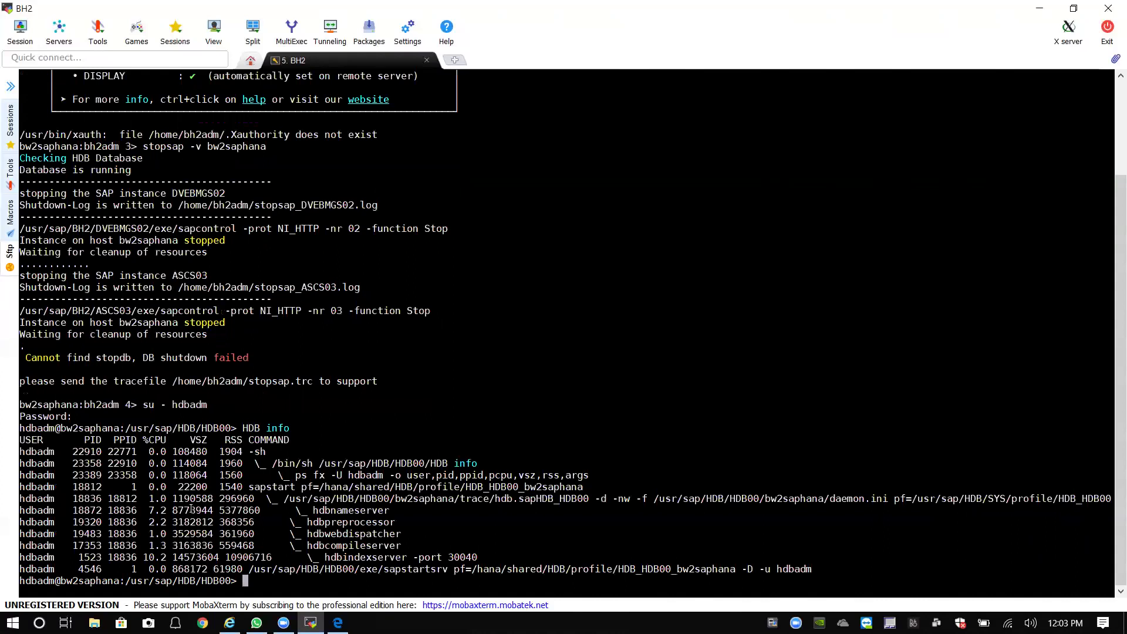
text(exit)
key(Return)
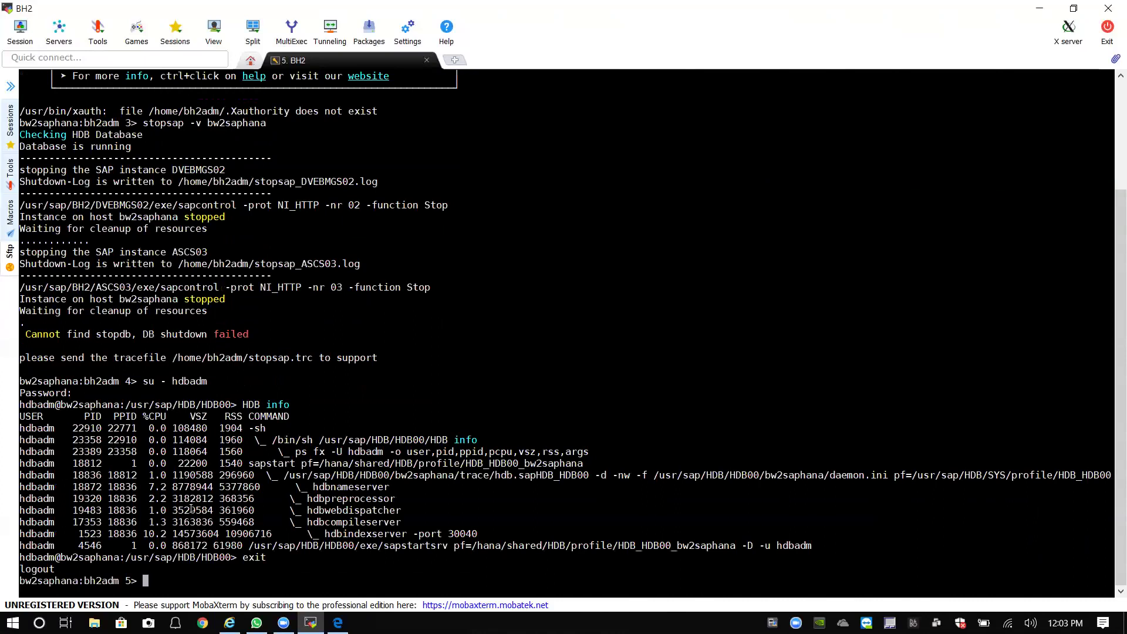
text(startsap -v bw2saphana)
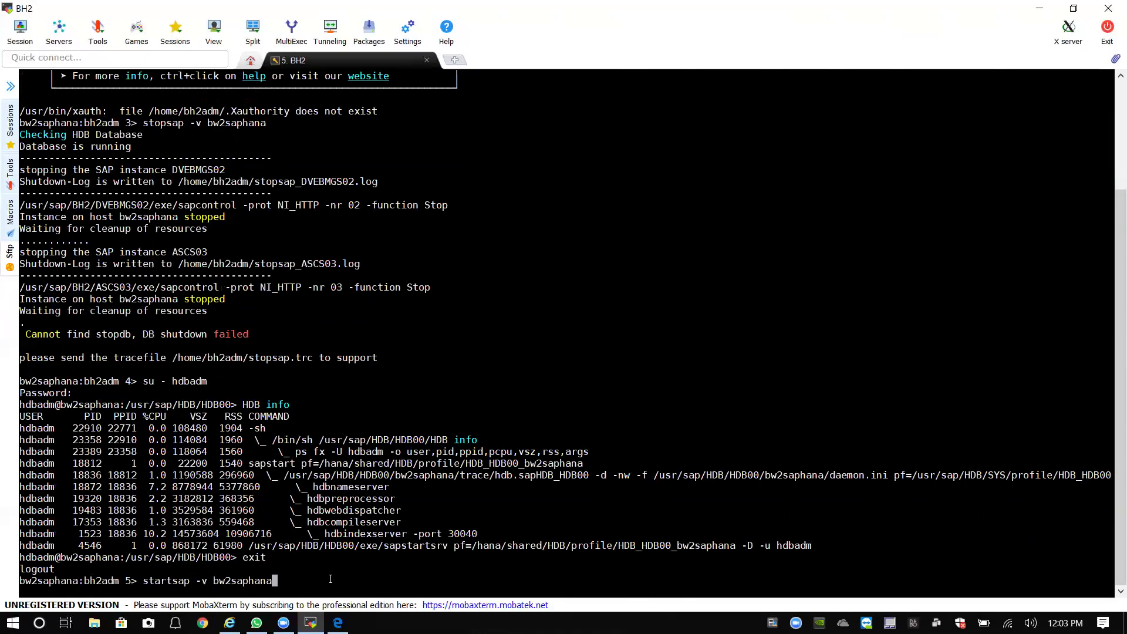
Run startsap -v bw2saphana to bring up ASCS03 and DVEBMGS02, then exit the bh2adm session.
key(Return)
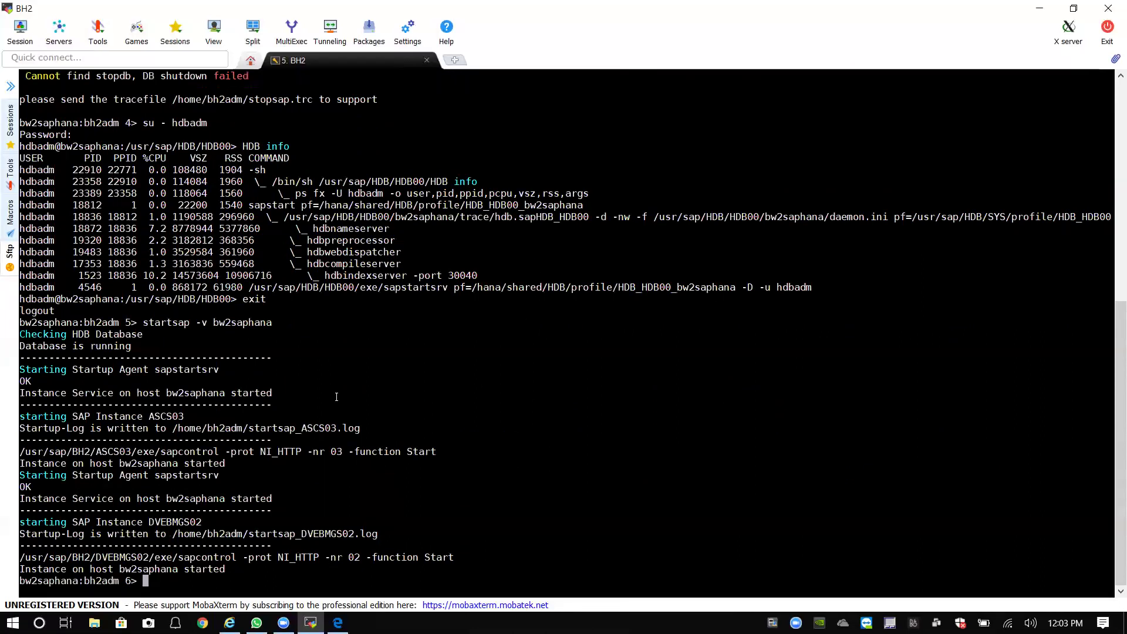
text(exit)
key(Return)
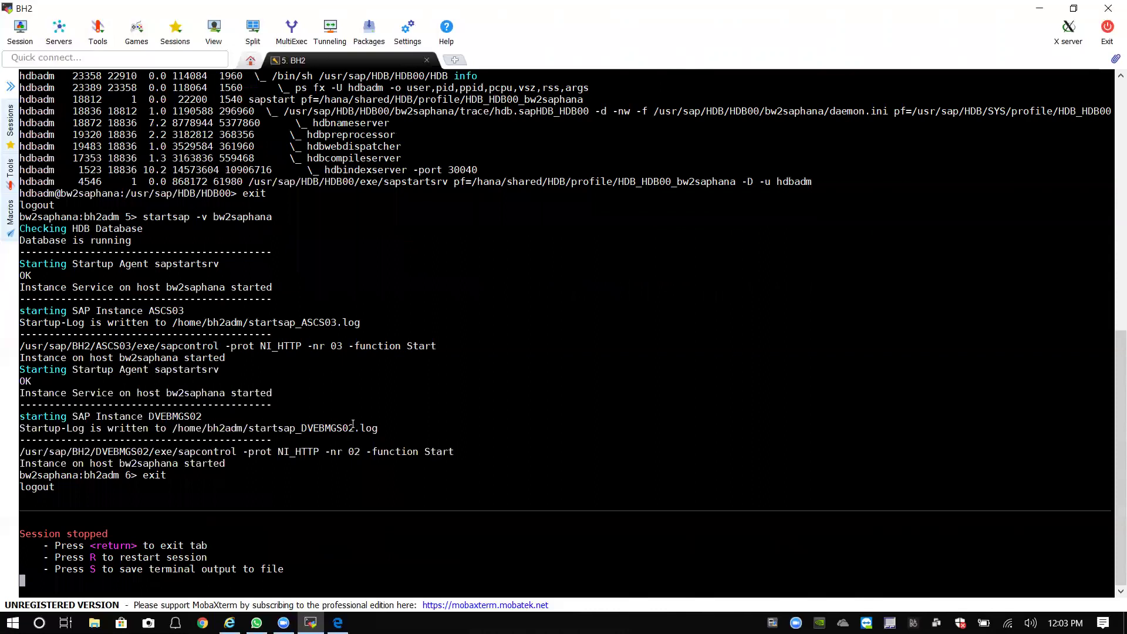
Close the stopped BH2 session and MobaXterm, then launch SAP Logon 740.
click(427, 60)
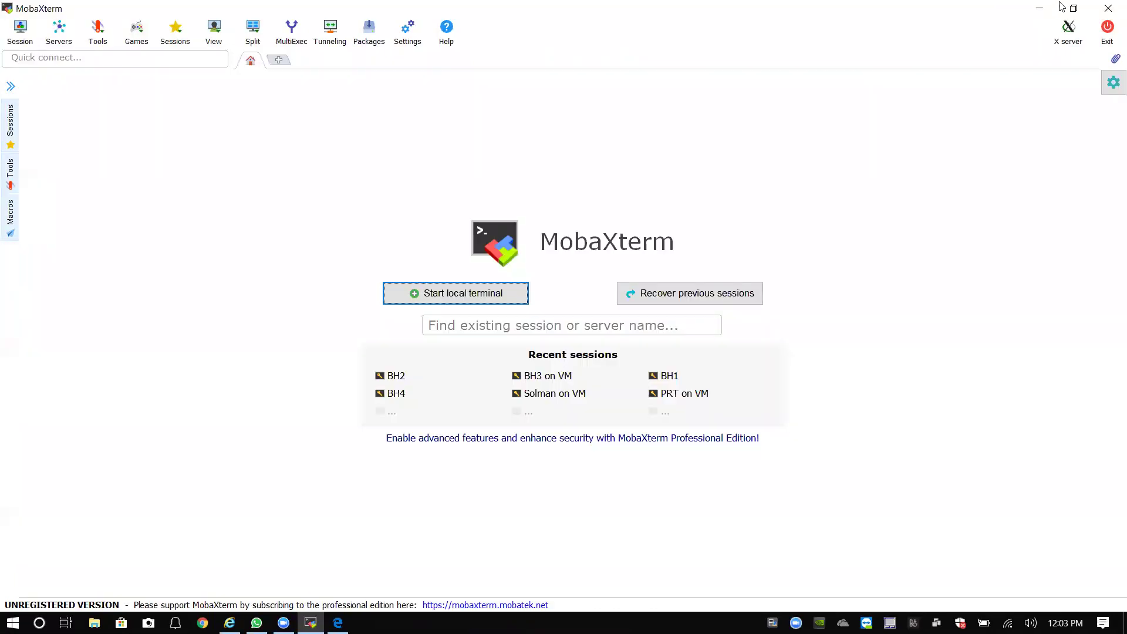
click(1101, 9)
click(220, 273)
double_click(219, 273)
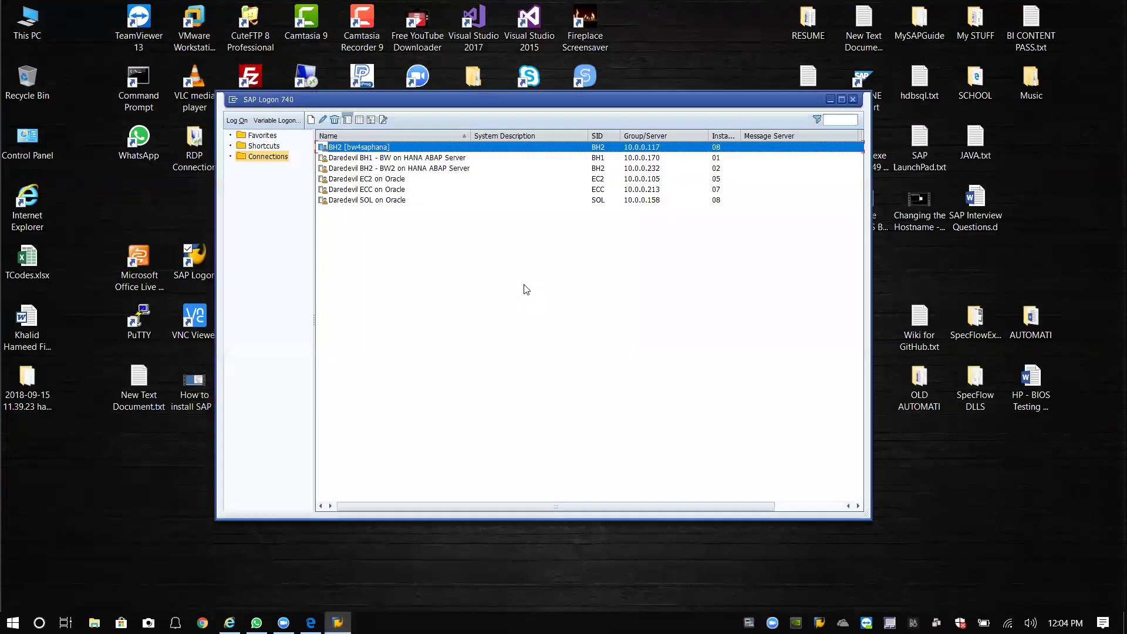
Open the Daredevil BH2 - BW2 on HANA logon screen and change the client from 001 to 300.
click(400, 169)
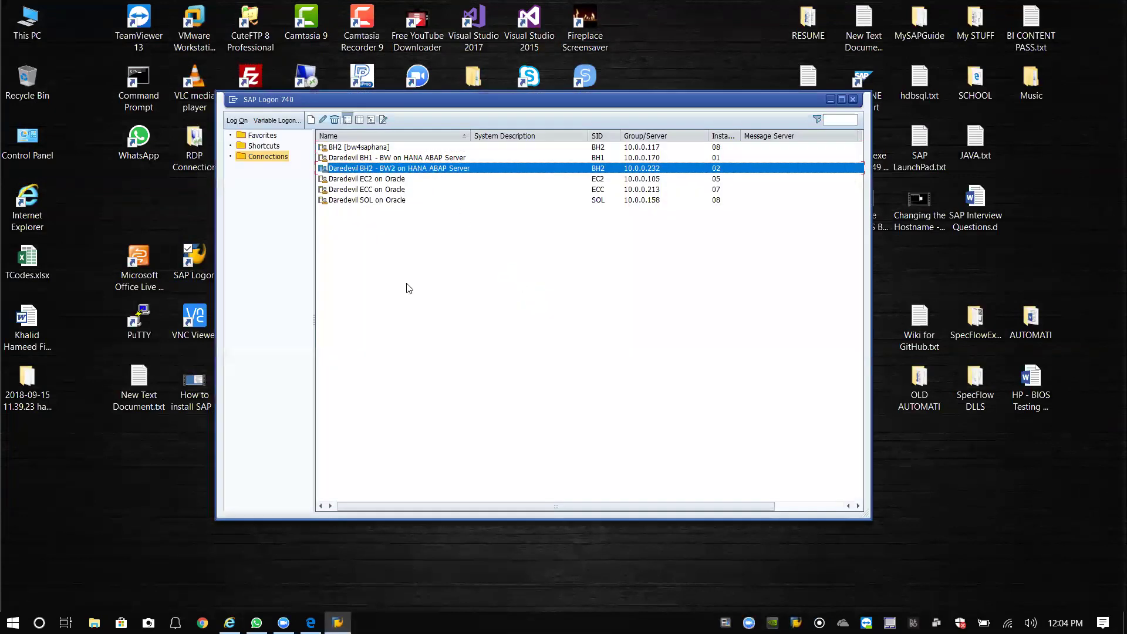
key(Return)
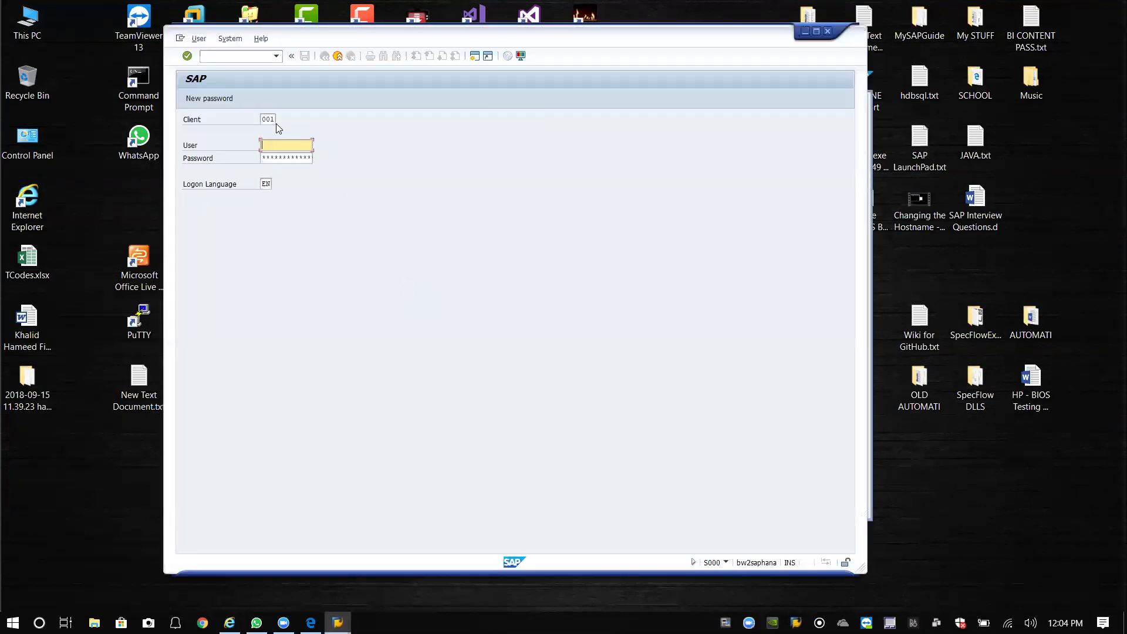
key(BackSpace)
key(BackSpace)
key(BackSpace)
text(300)
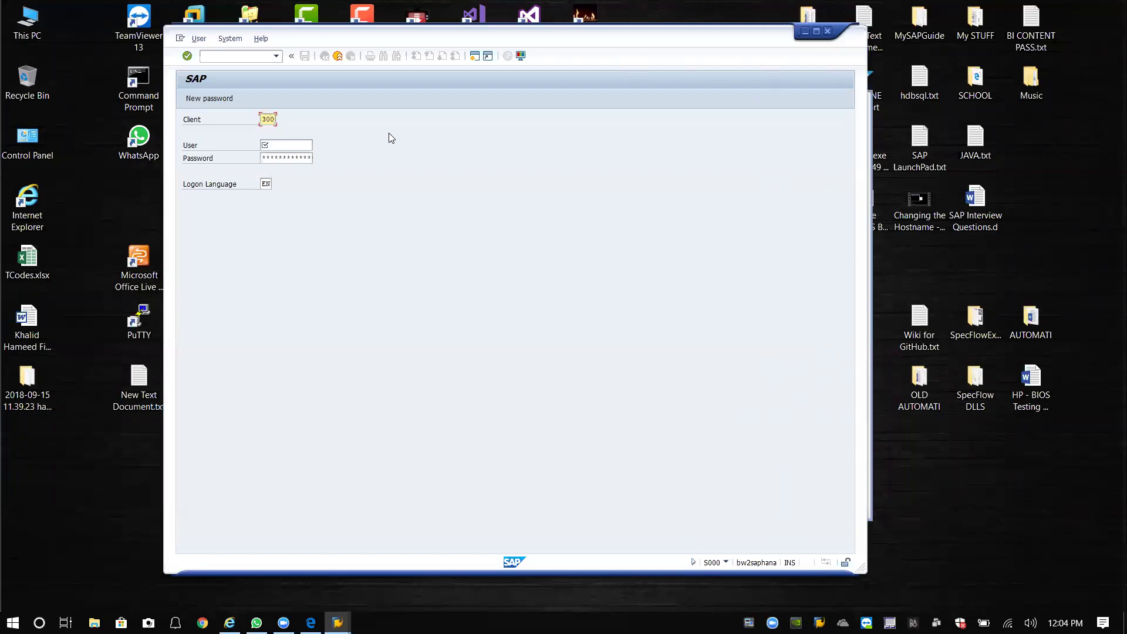
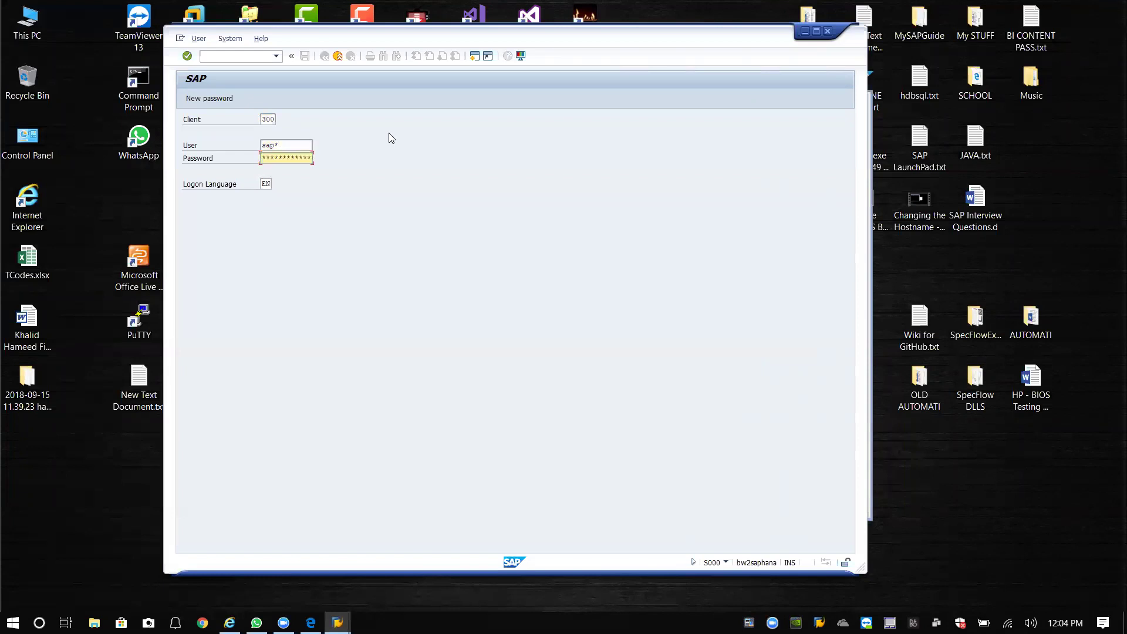
Log on to client 300 with the password, accept the copyright notice, and minimize SAP Logon 740.
text(as)
key(Return)
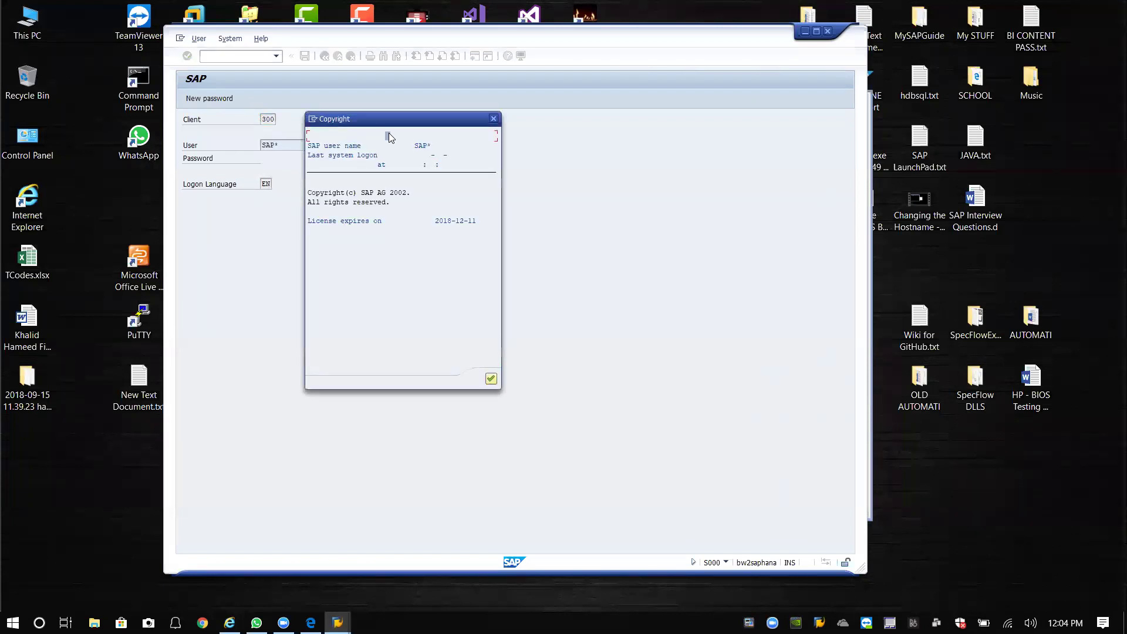
click(491, 378)
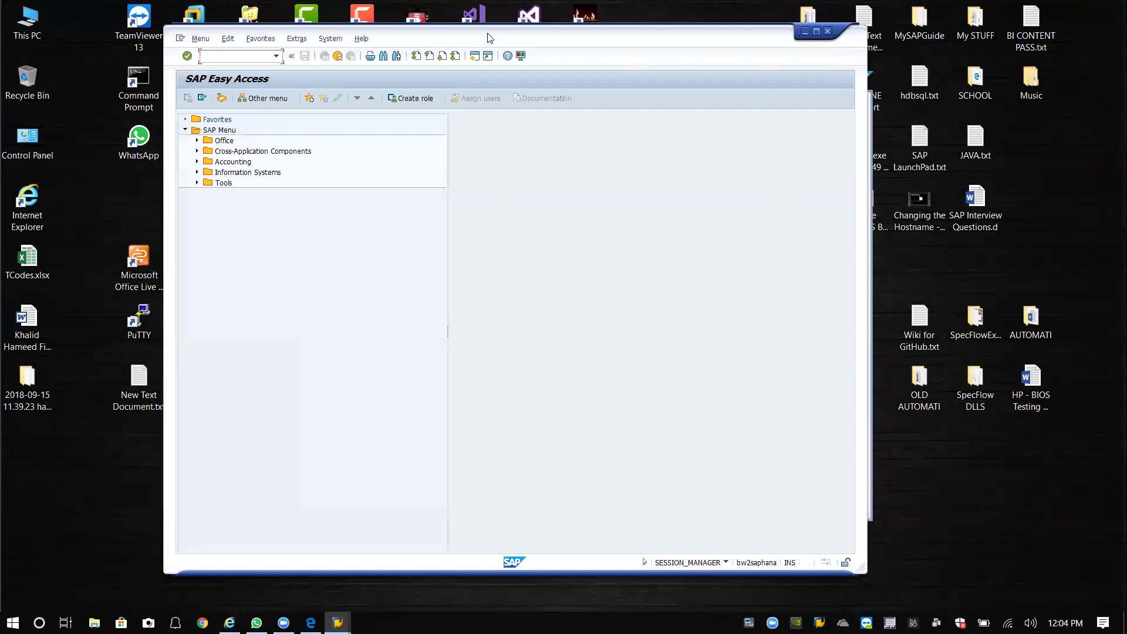
click(817, 104)
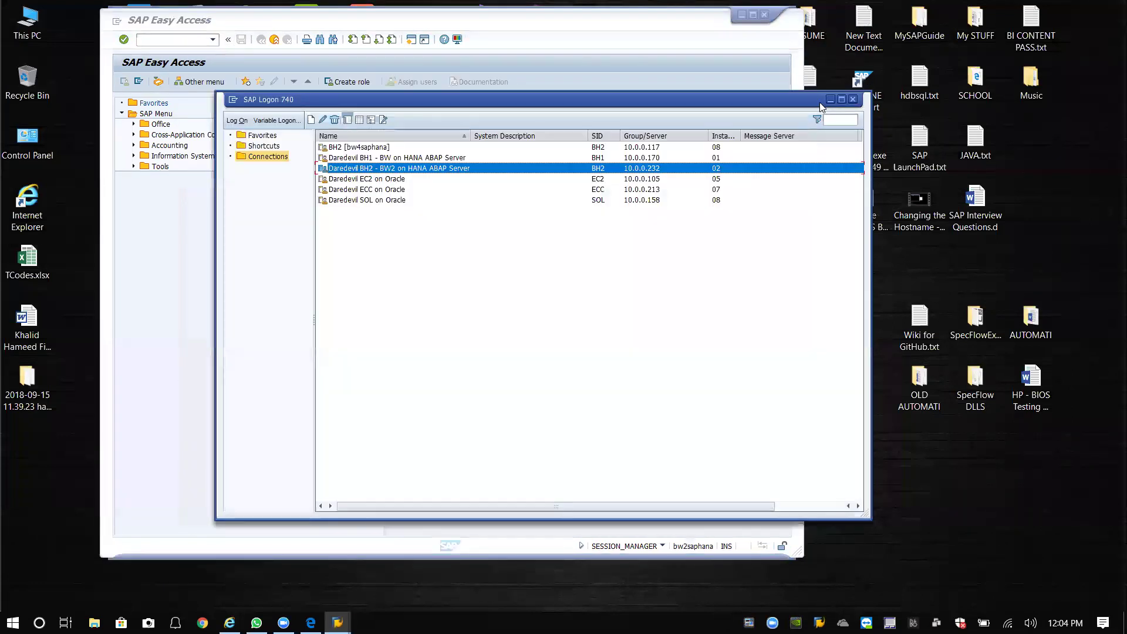
click(829, 99)
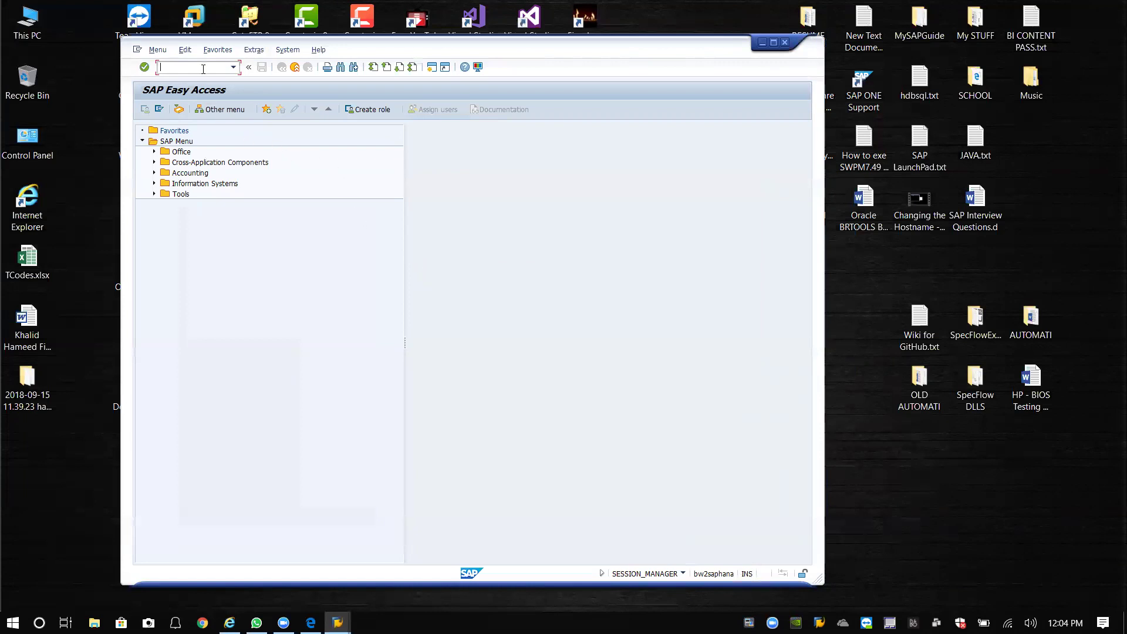
Open the client copy transaction /nsccl and choose the SAP_ALL copy profile.
text(scc)
key(BackSpace)
key(BackSpace)
key(BackSpace)
text(nsccl)
key(Return)
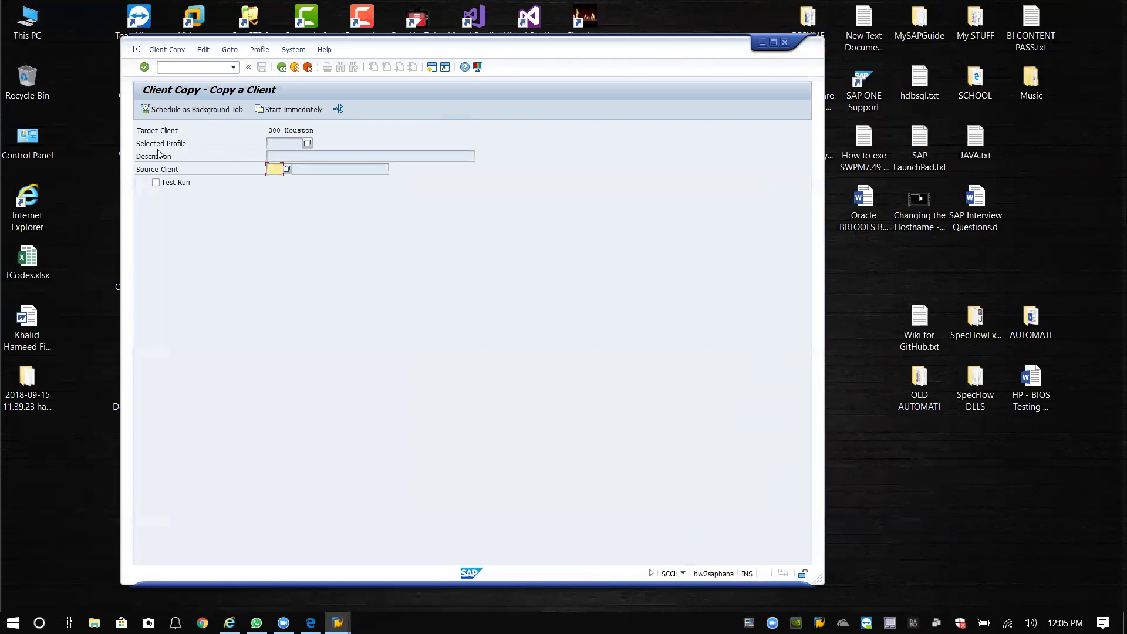
click(308, 144)
drag(298, 182, 399, 141)
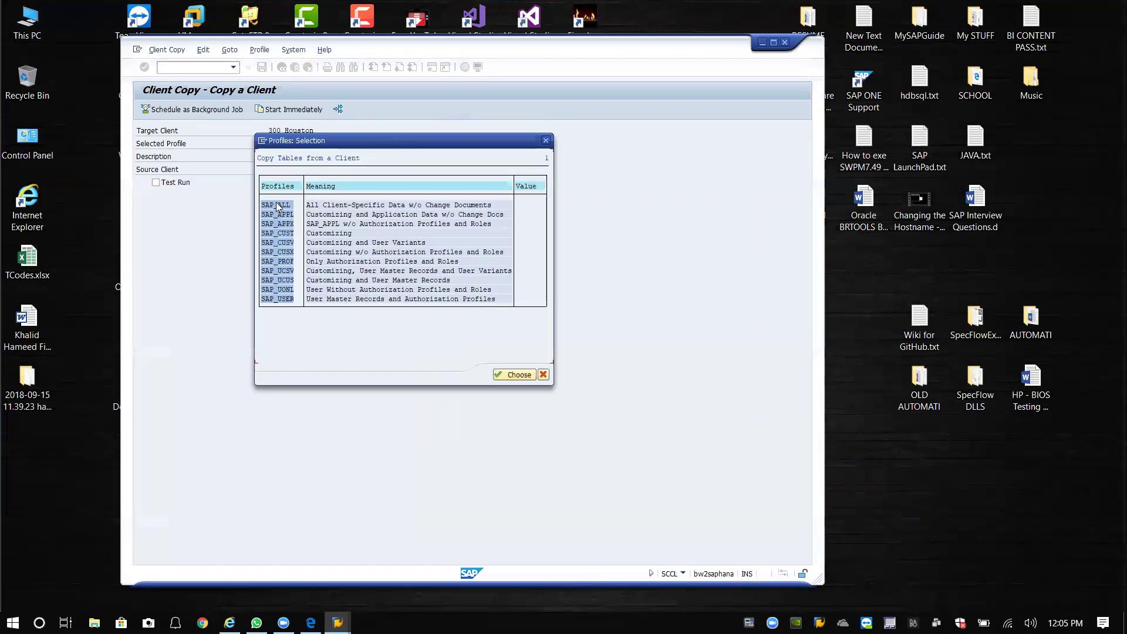
click(280, 209)
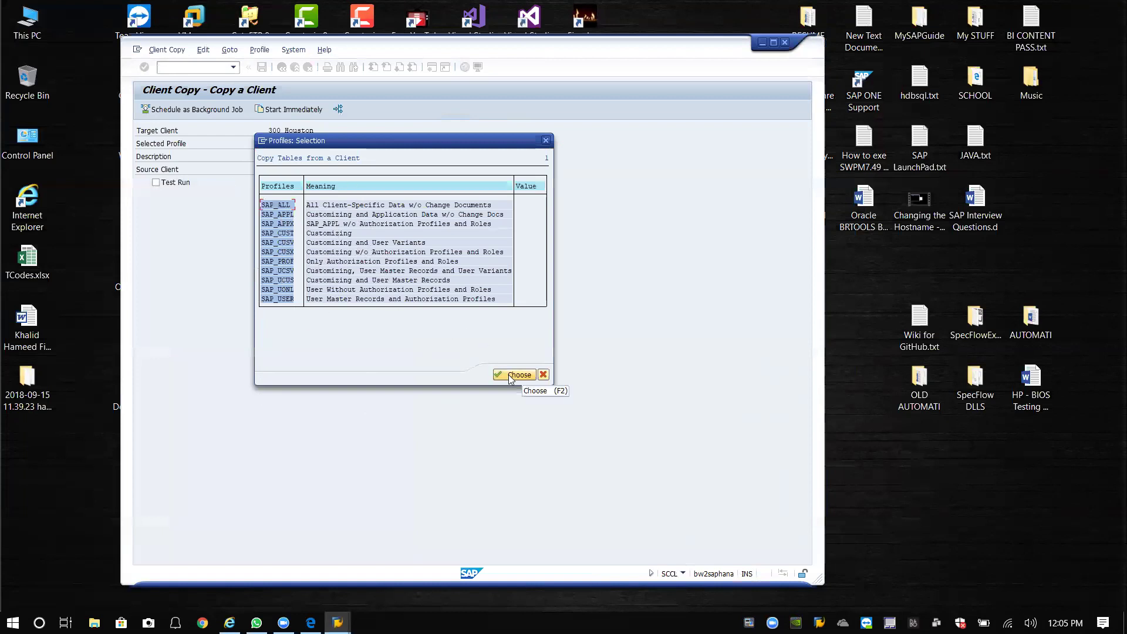
click(511, 376)
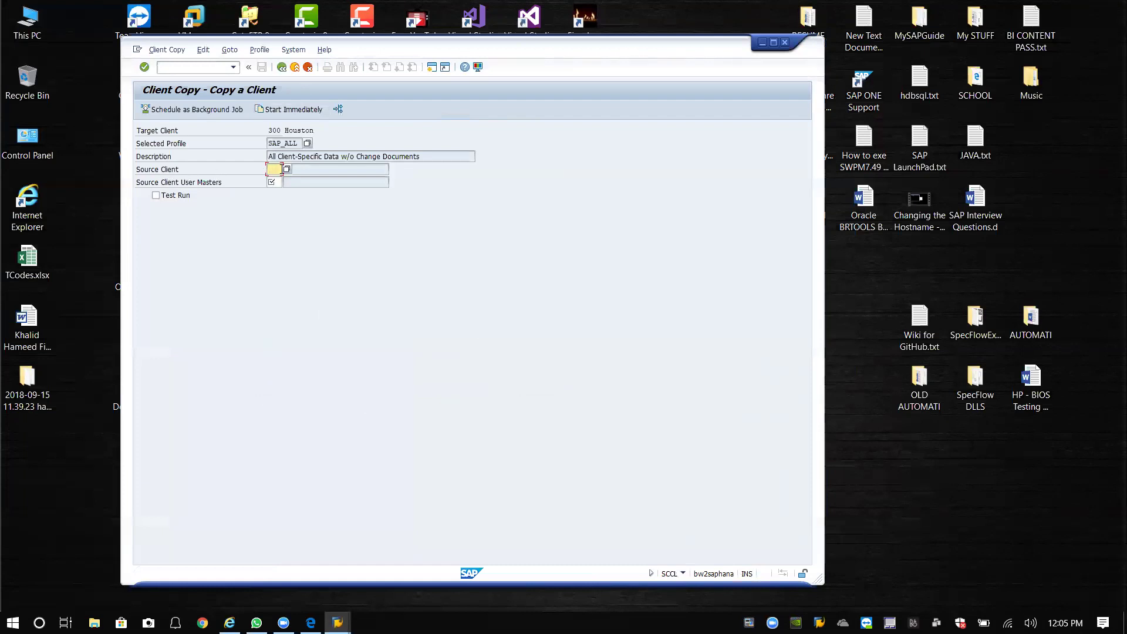
Set client 001 as both the source client and the user masters source, then validate.
click(286, 169)
click(165, 256)
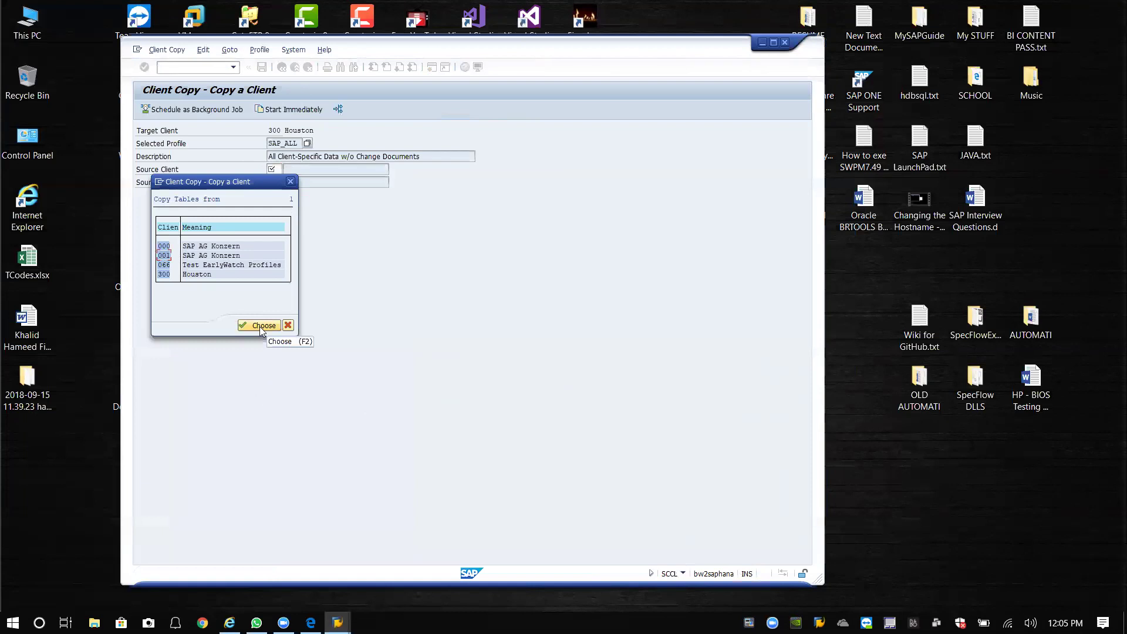
click(262, 327)
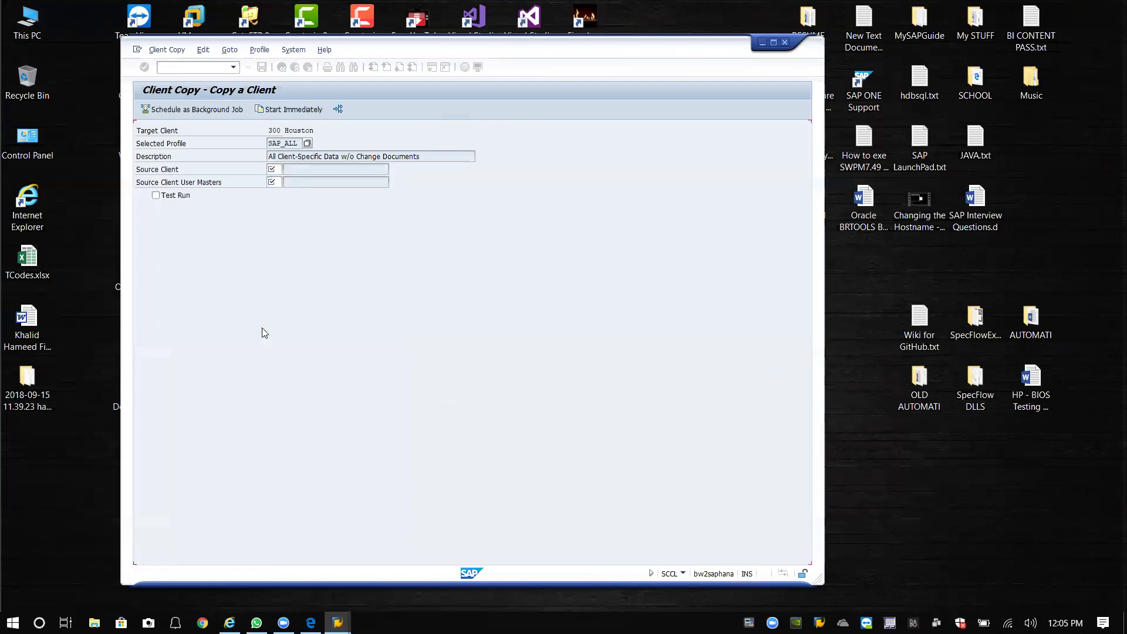
click(277, 183)
click(286, 182)
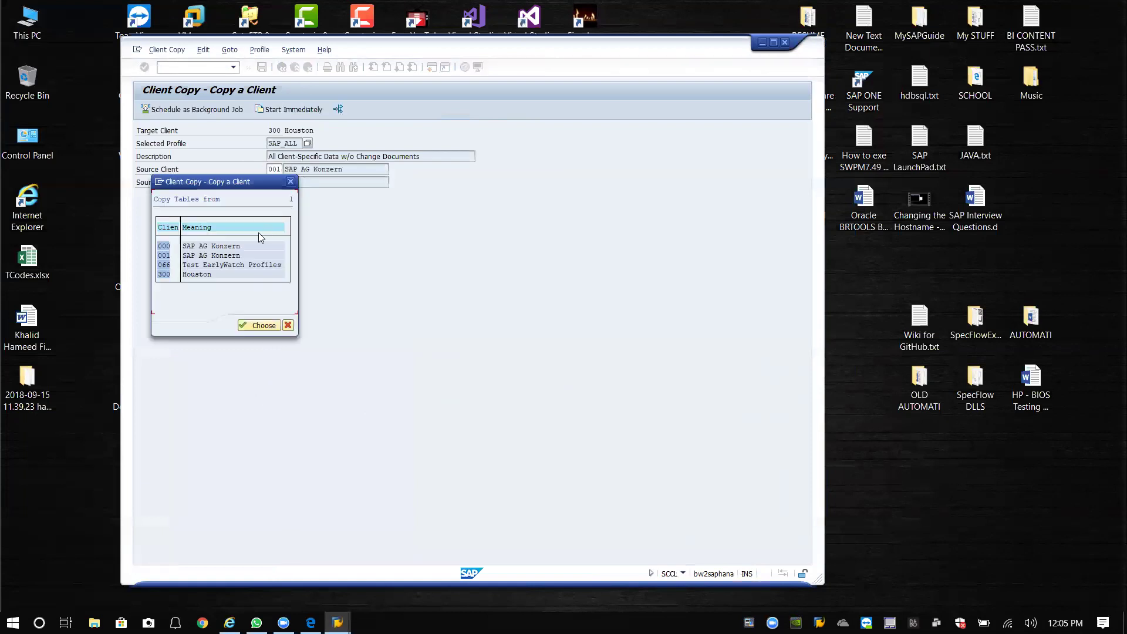
click(163, 257)
click(258, 325)
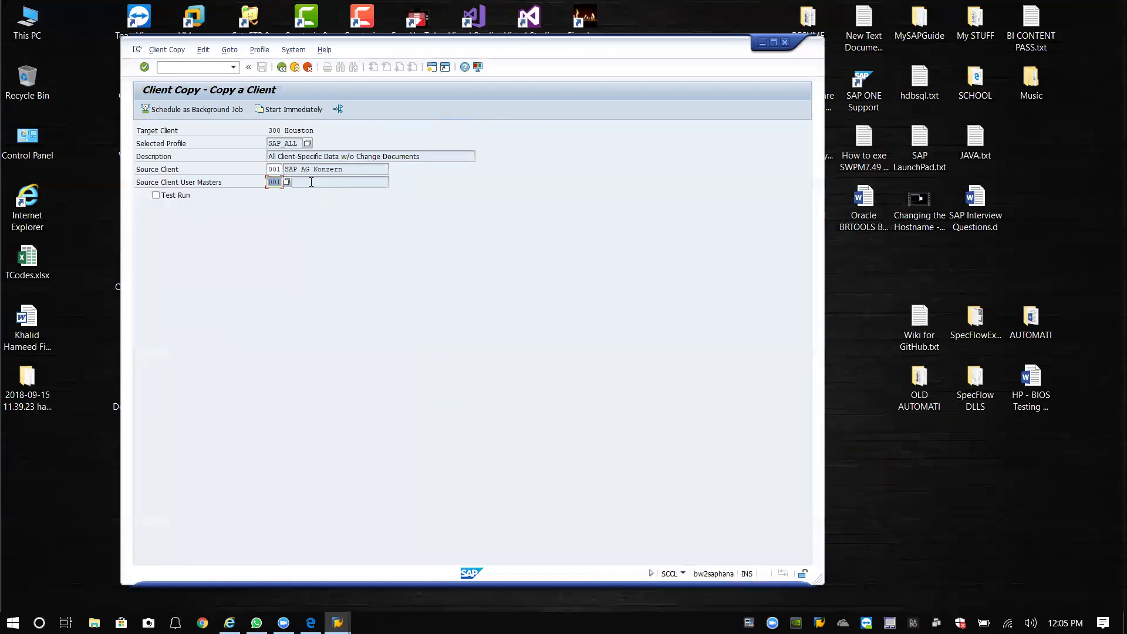
key(Return)
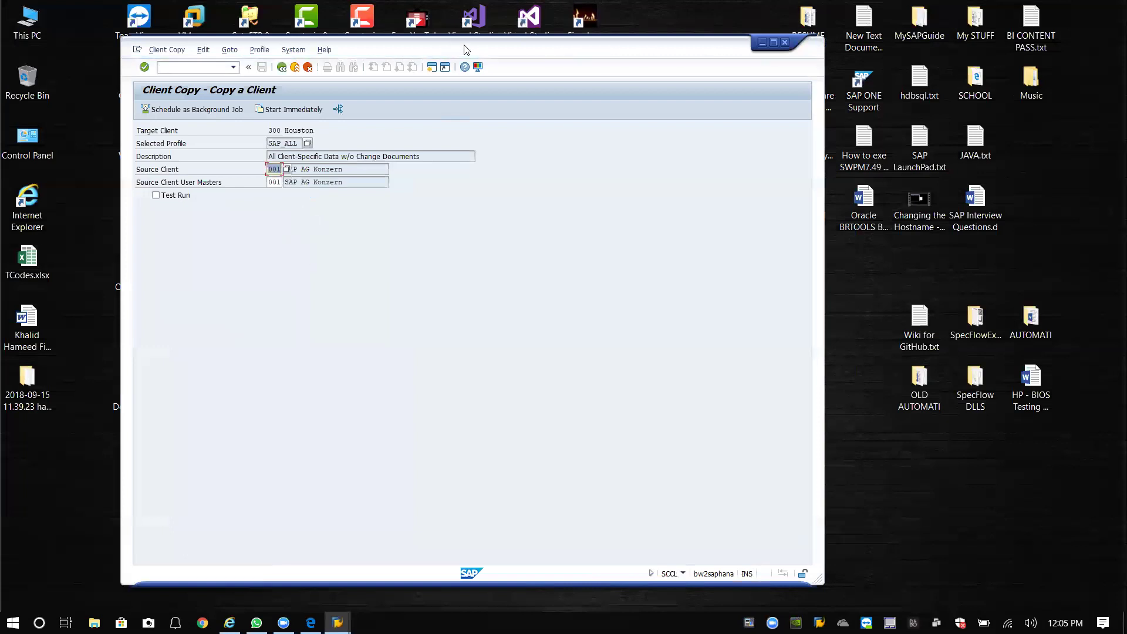
drag(464, 48, 511, 41)
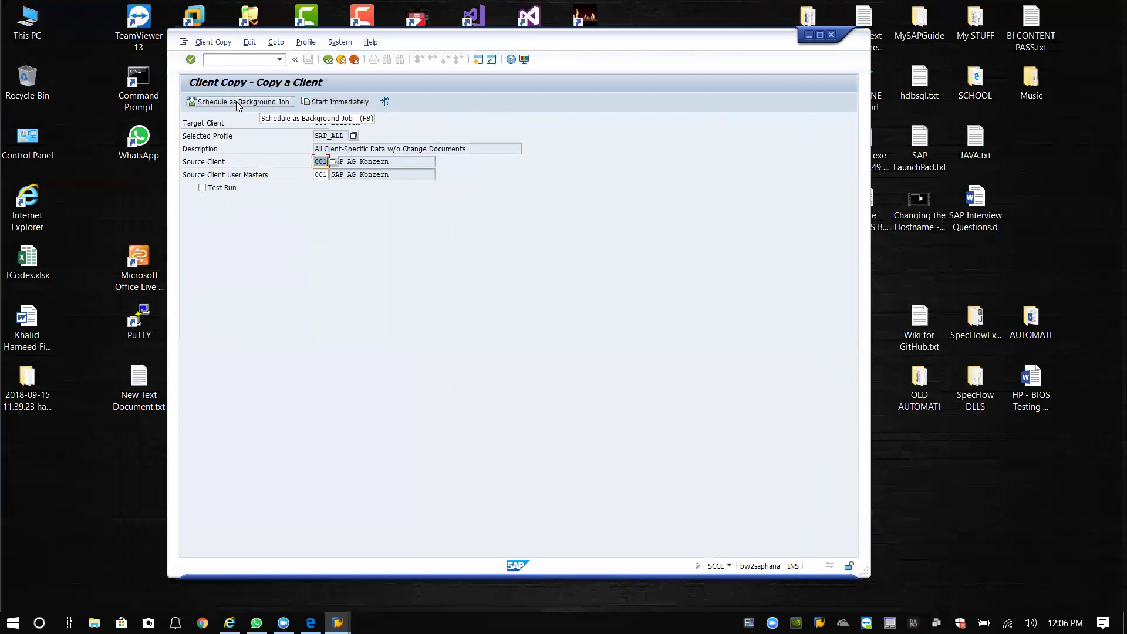
Schedule the 001-to-300 client copy as an immediate background job and confirm the scheduled message.
click(237, 103)
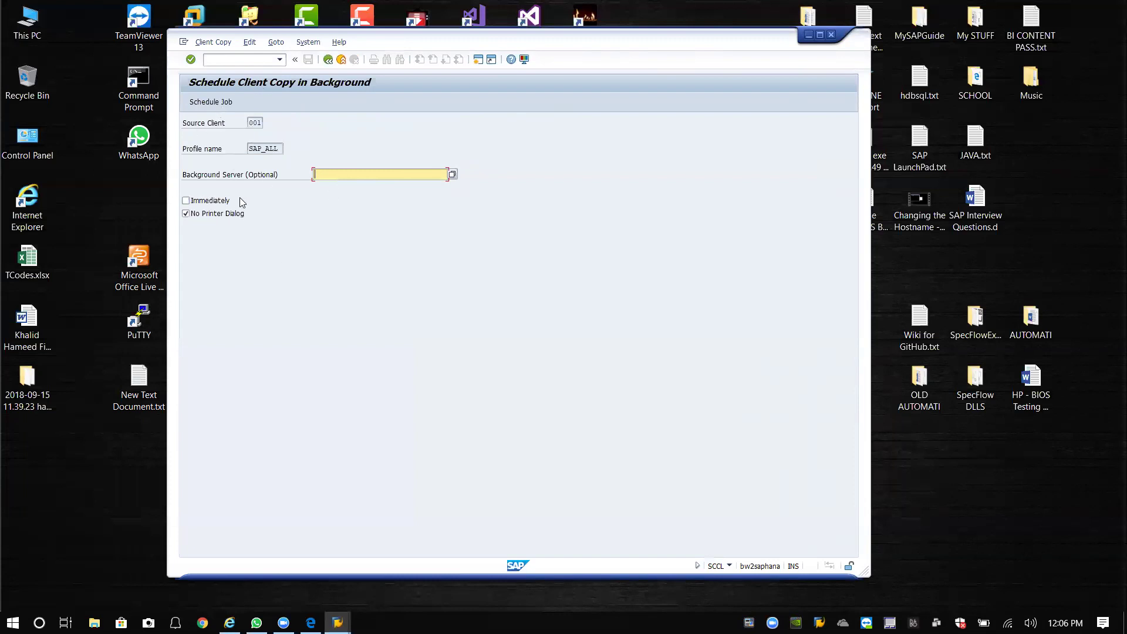
click(187, 202)
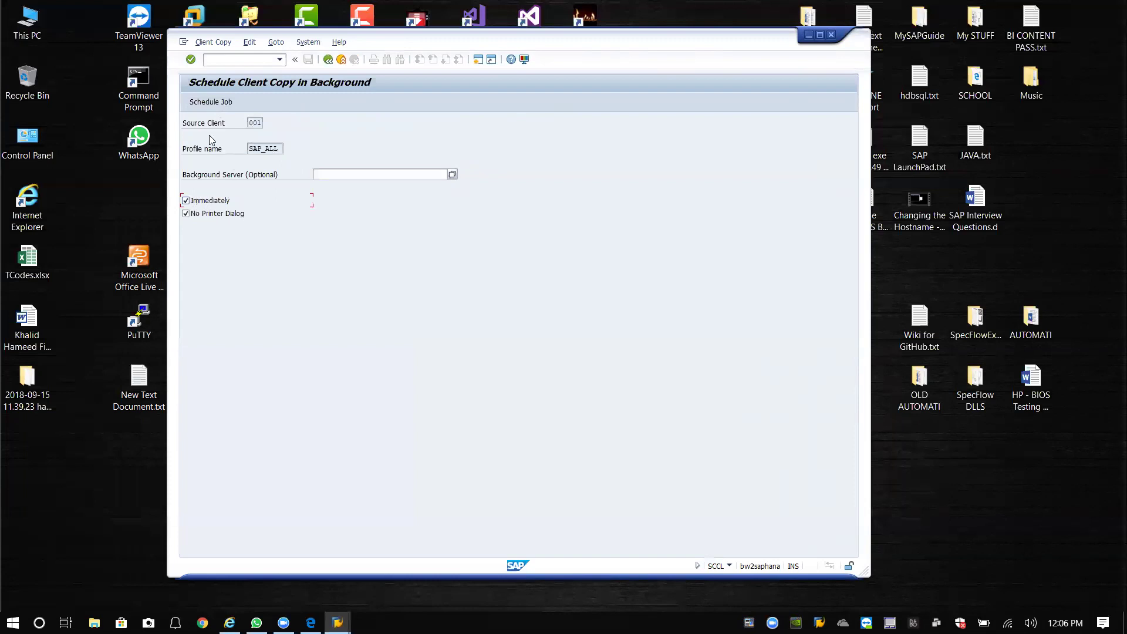
click(212, 103)
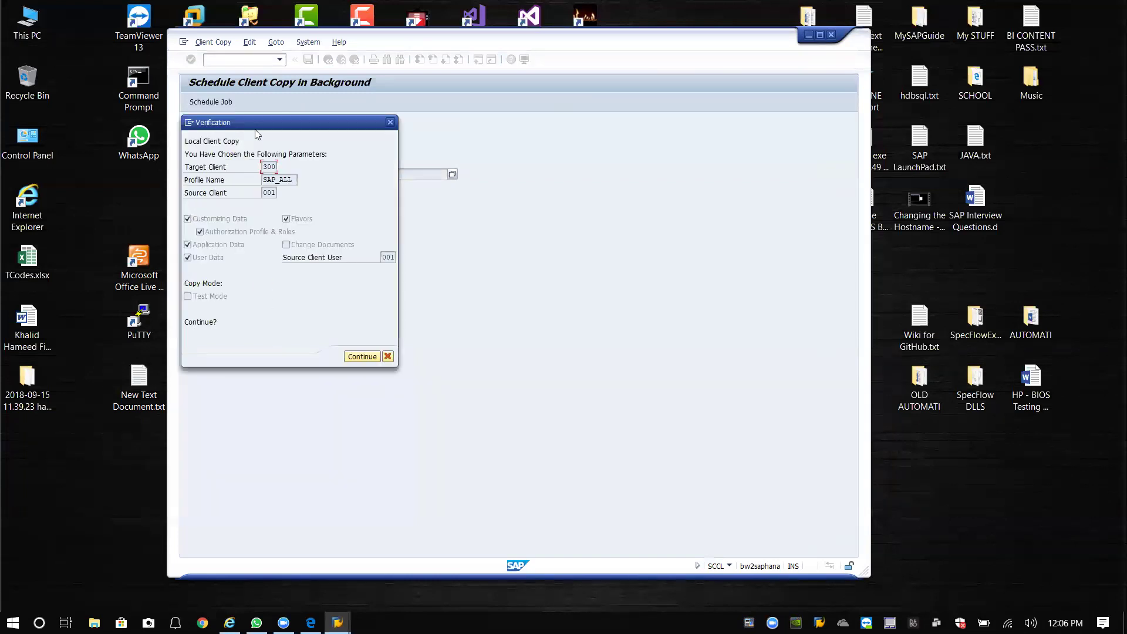
drag(262, 120, 293, 96)
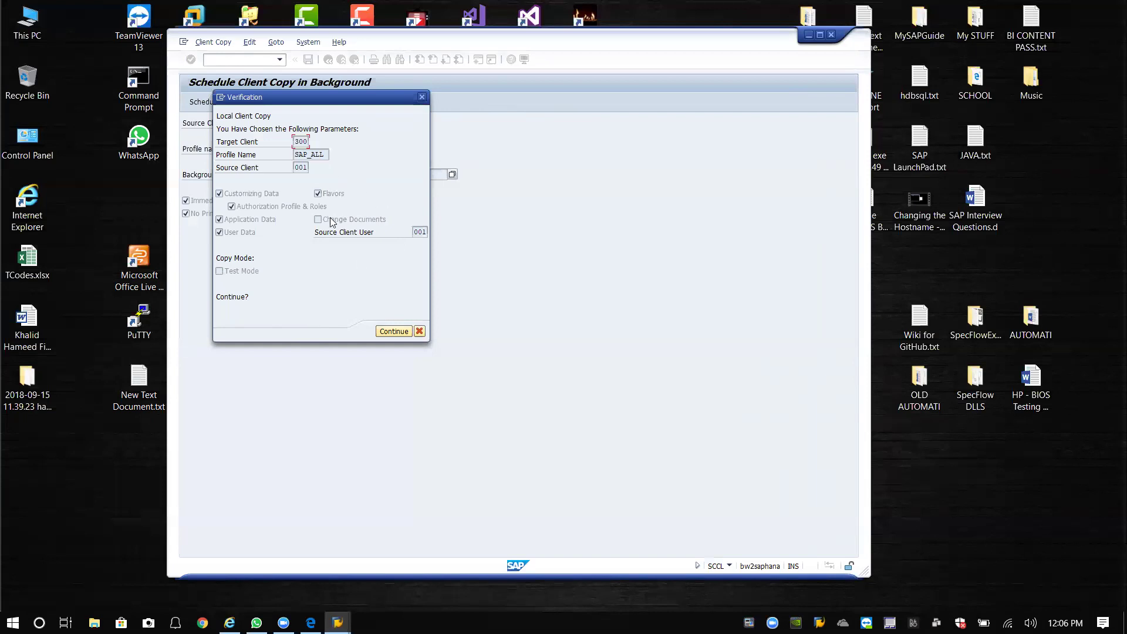
click(387, 332)
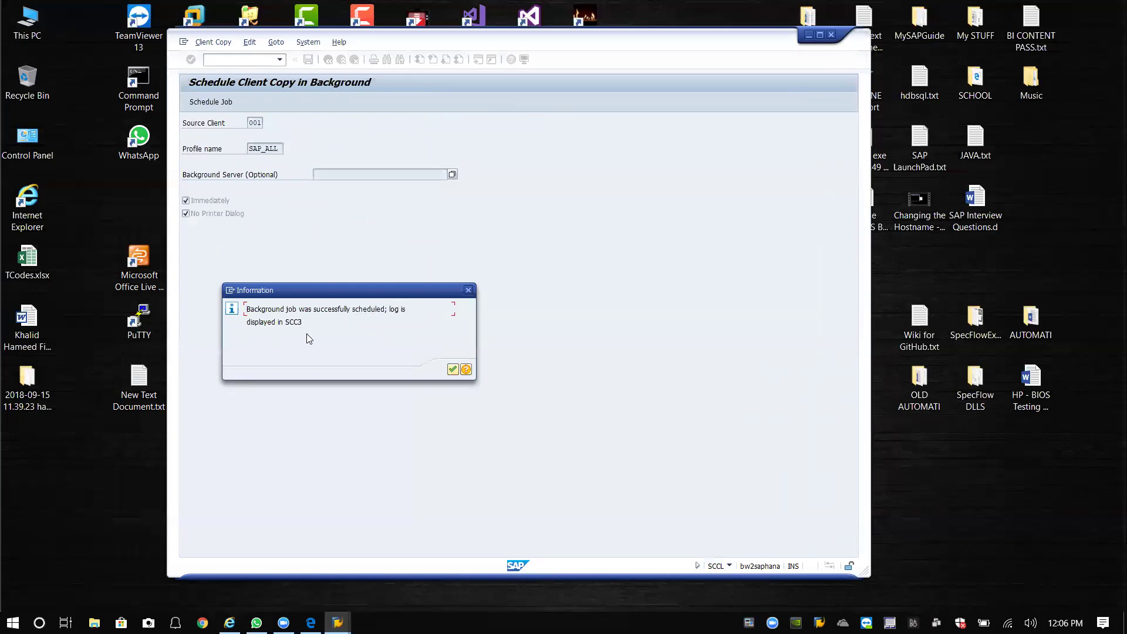
click(452, 369)
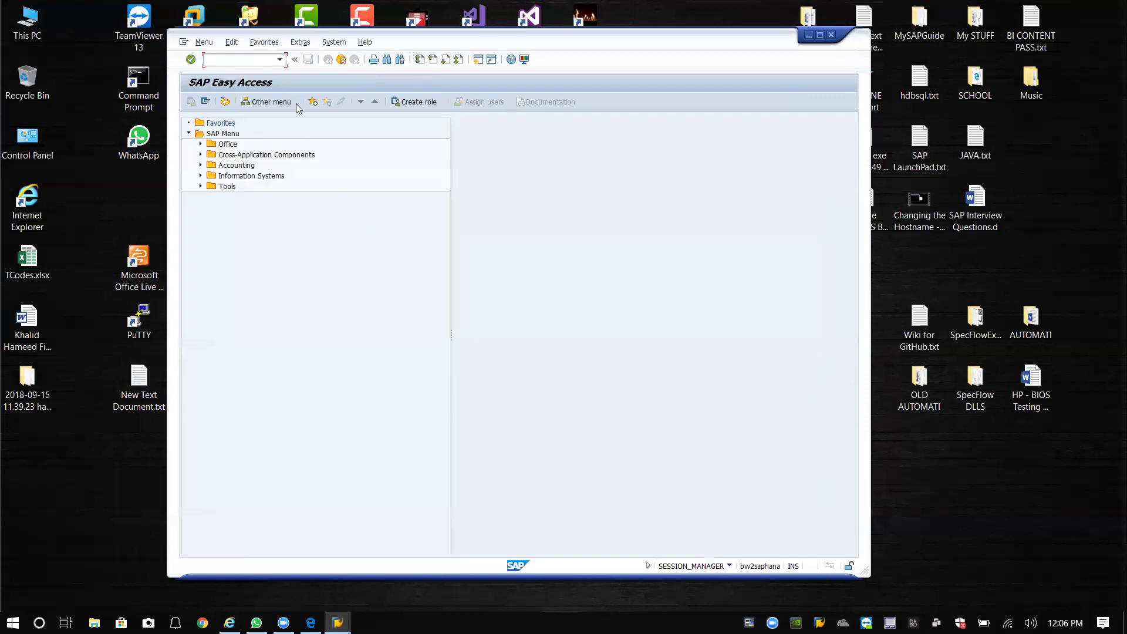
Open the /nscc3 log and show details of the running client 300 copy.
text(/nscc3)
key(Return)
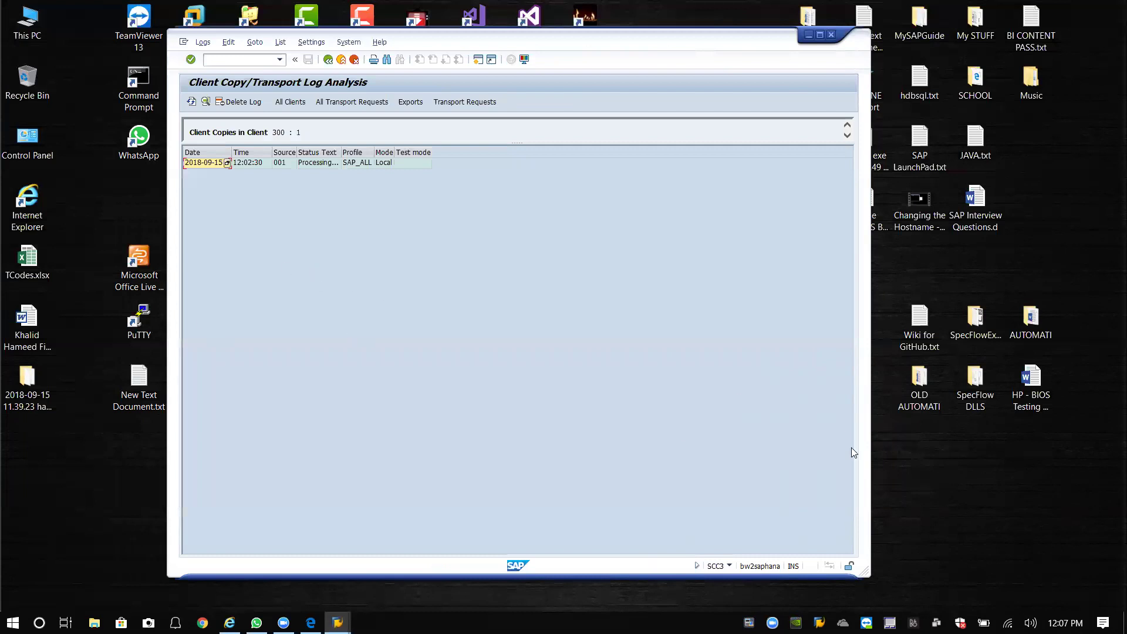
click(199, 165)
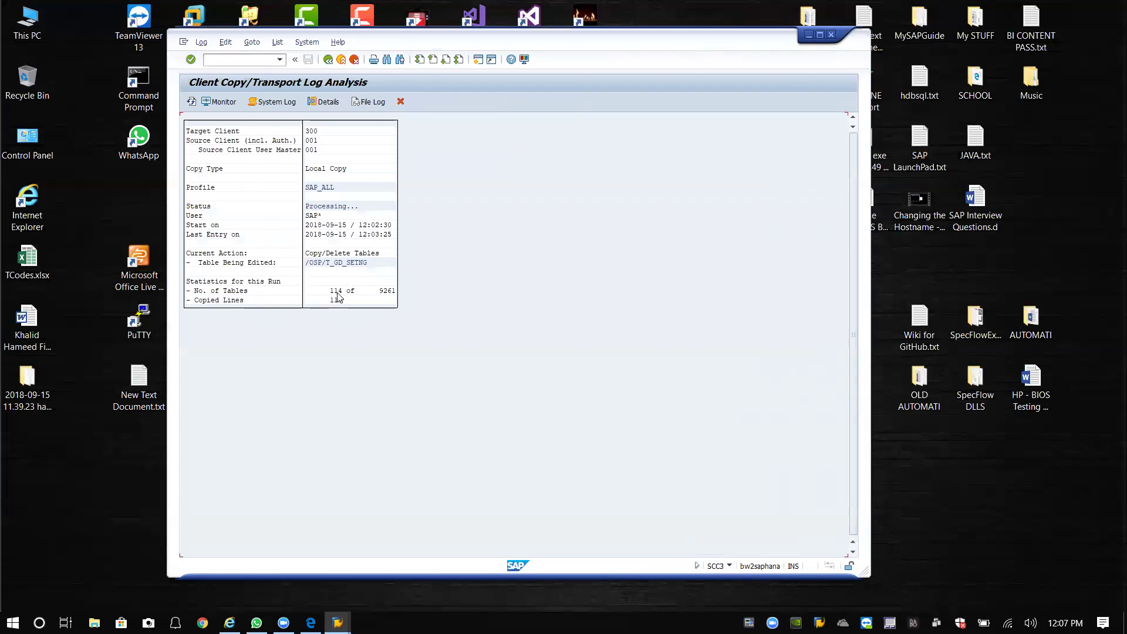
Refresh the client 300 copy progress until it reaches 1021 of 9261 tables, then minimize SAP GUI.
click(192, 101)
click(192, 102)
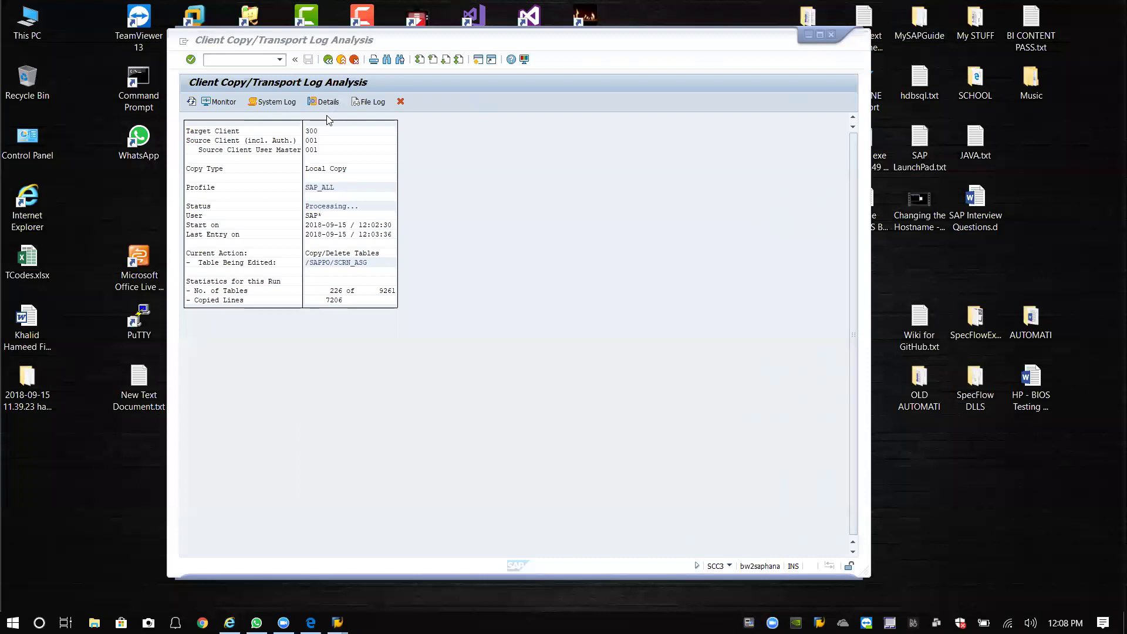
click(191, 104)
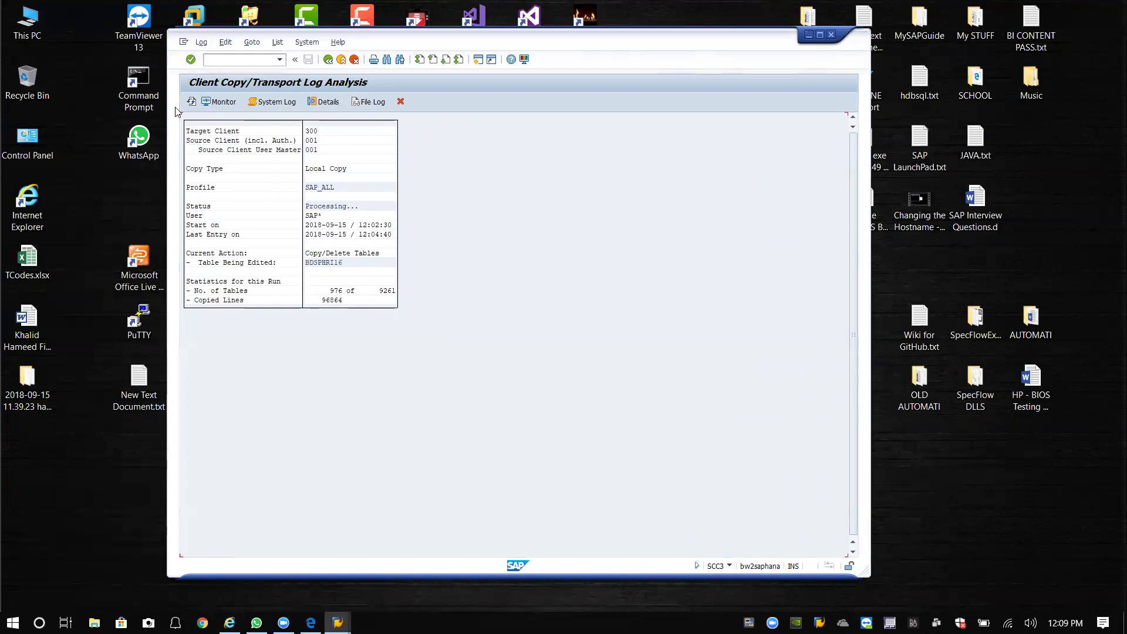
click(192, 104)
drag(741, 41, 751, 48)
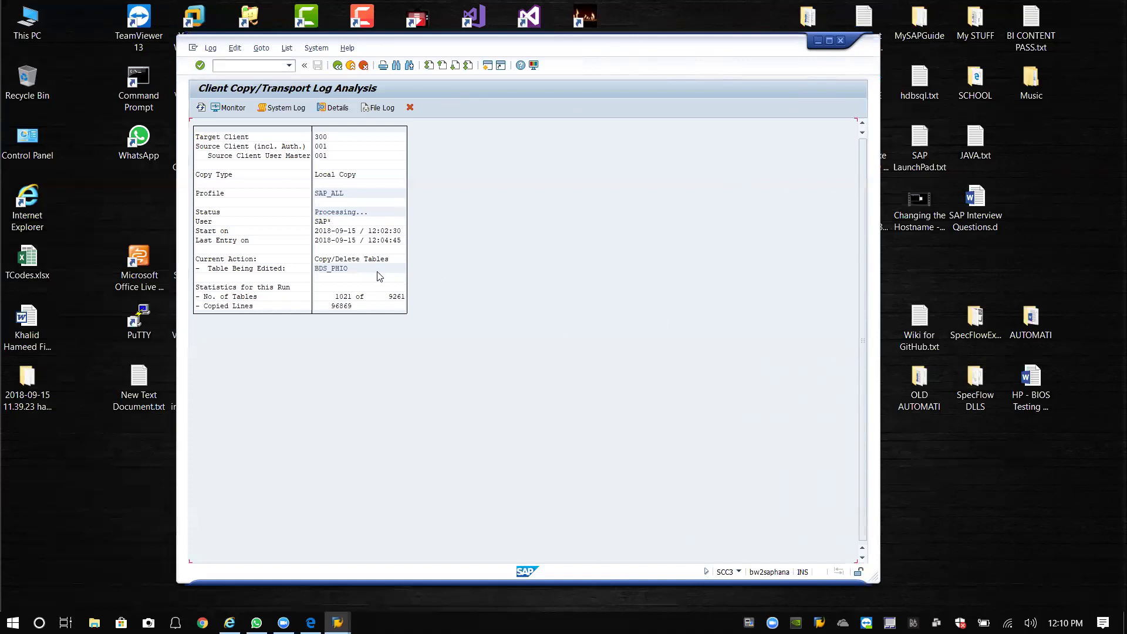
click(881, 289)
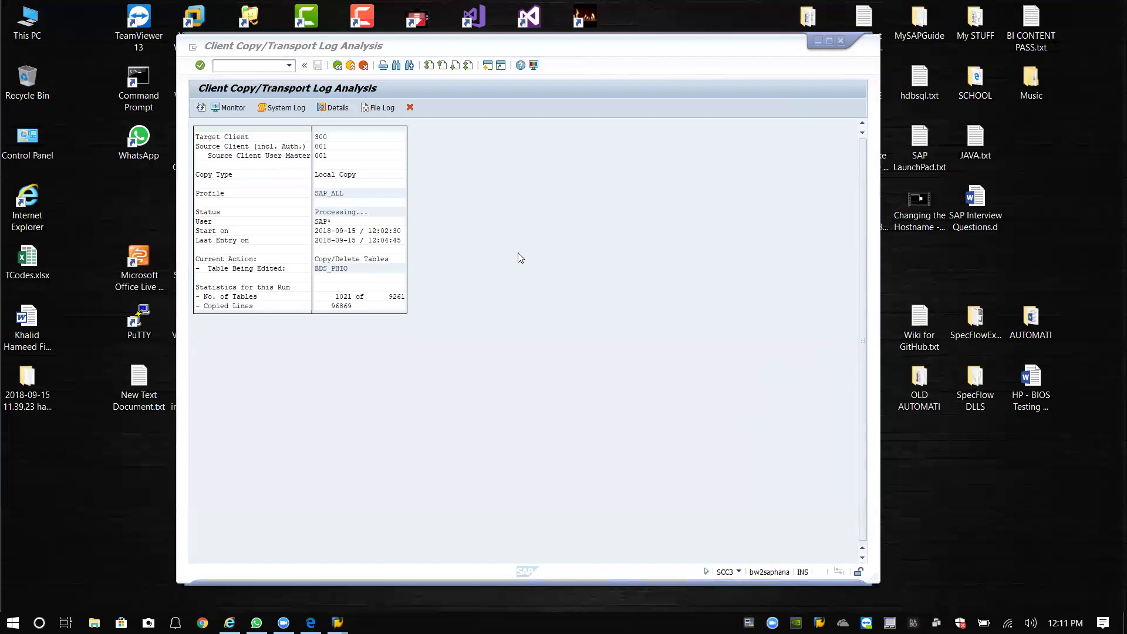
click(818, 41)
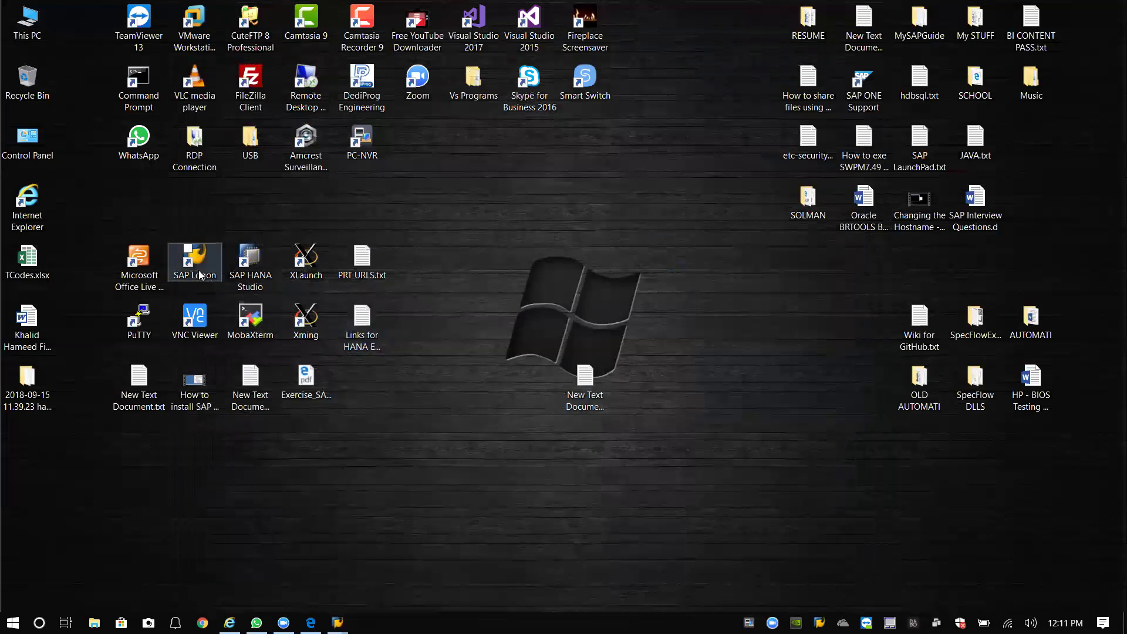
Launch SAP HANA Studio from the desktop with the default workspace.
double_click(264, 278)
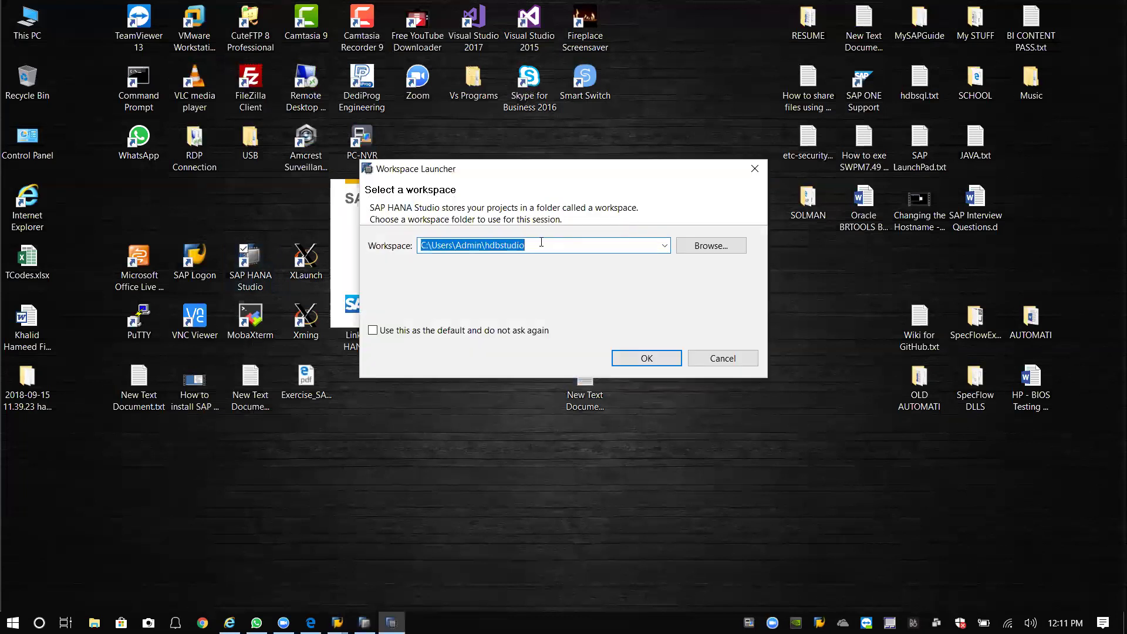
click(640, 357)
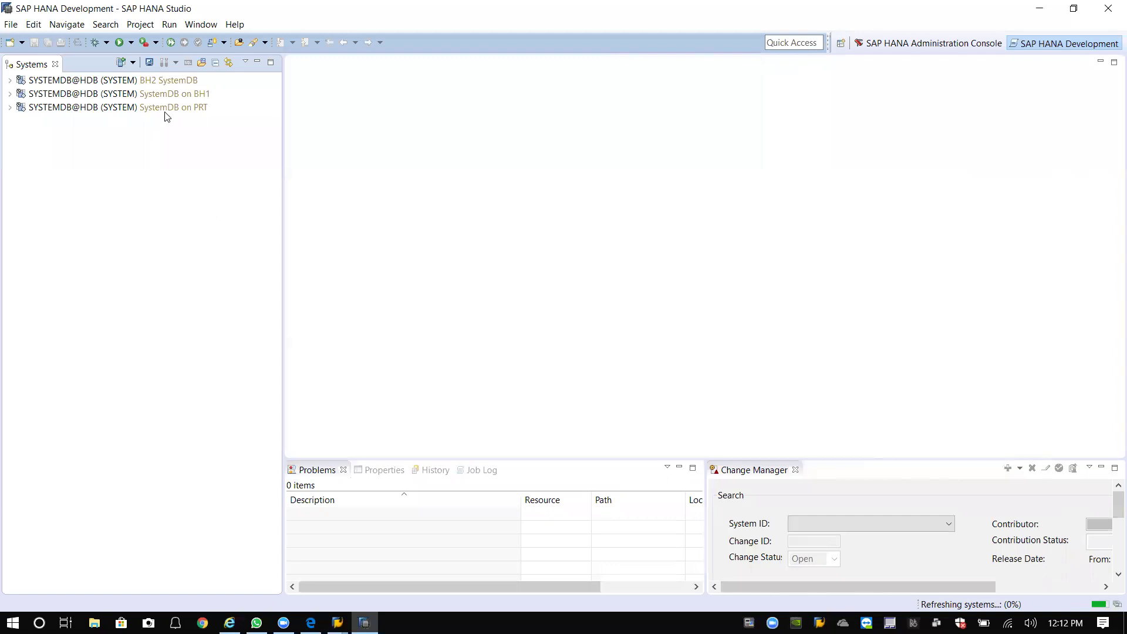
Select the BH2, PRT and BH1 SystemDB entries to check their status, confirming BH1 services are started.
click(162, 82)
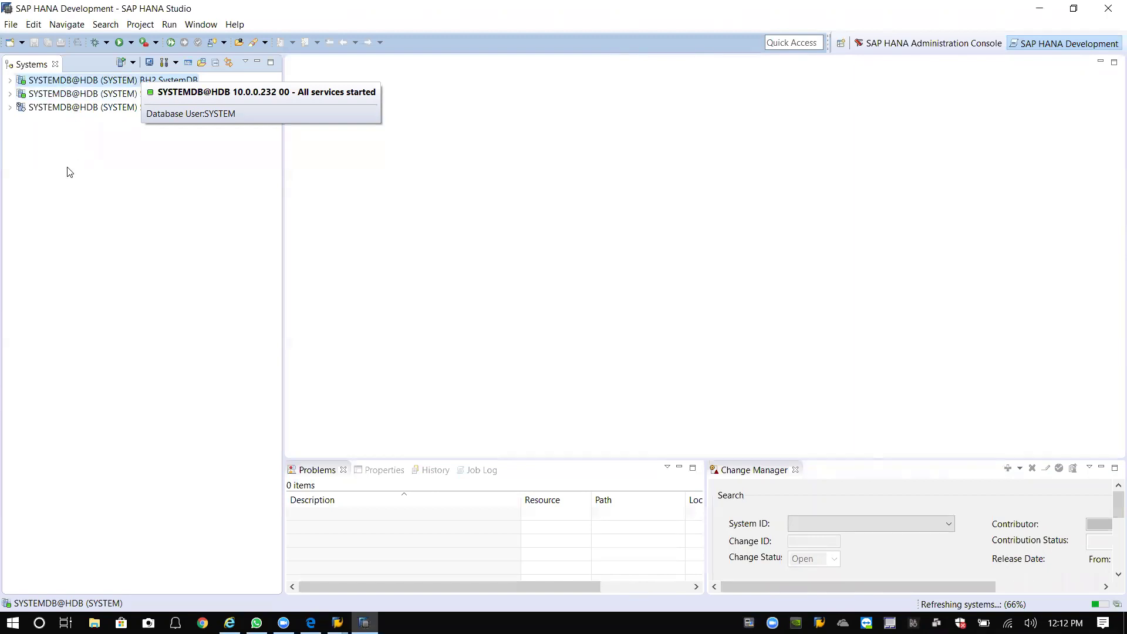
click(54, 79)
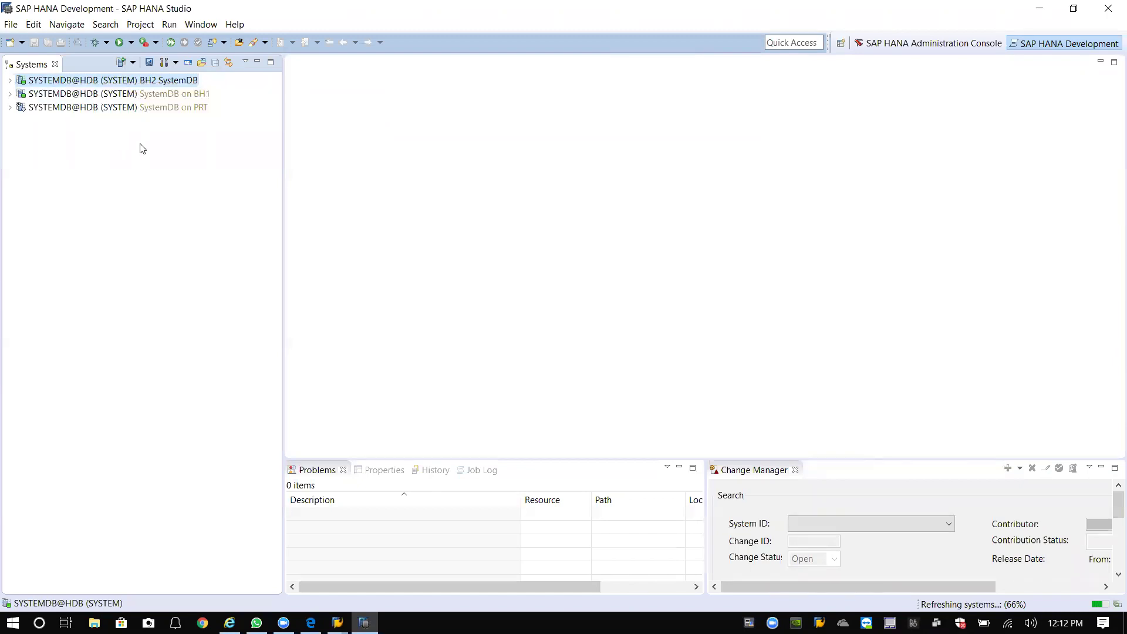
click(97, 111)
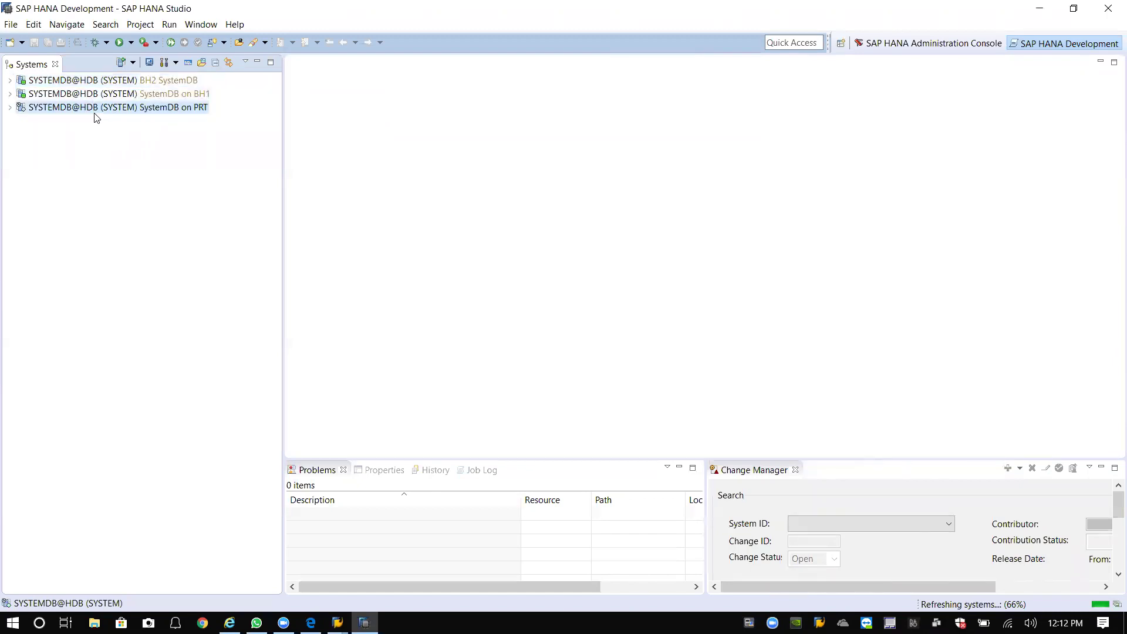
click(144, 95)
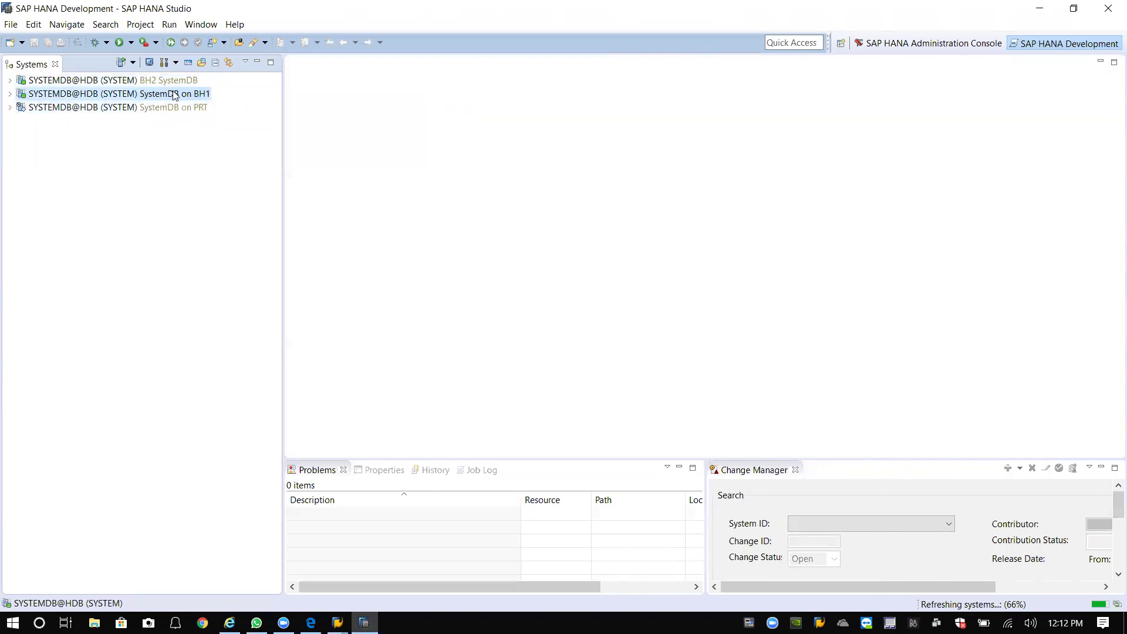
Review BH2 SystemDB's Alerts, Landscape, Overview, Trace Configuration and System Information tabs in the administration editor.
click(162, 81)
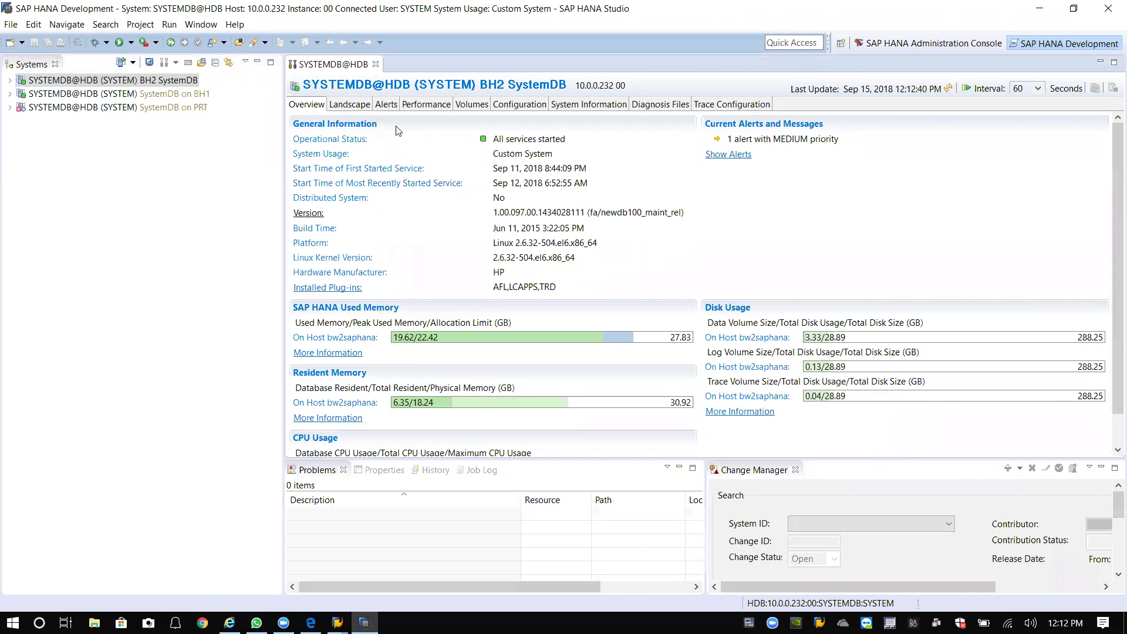
click(387, 105)
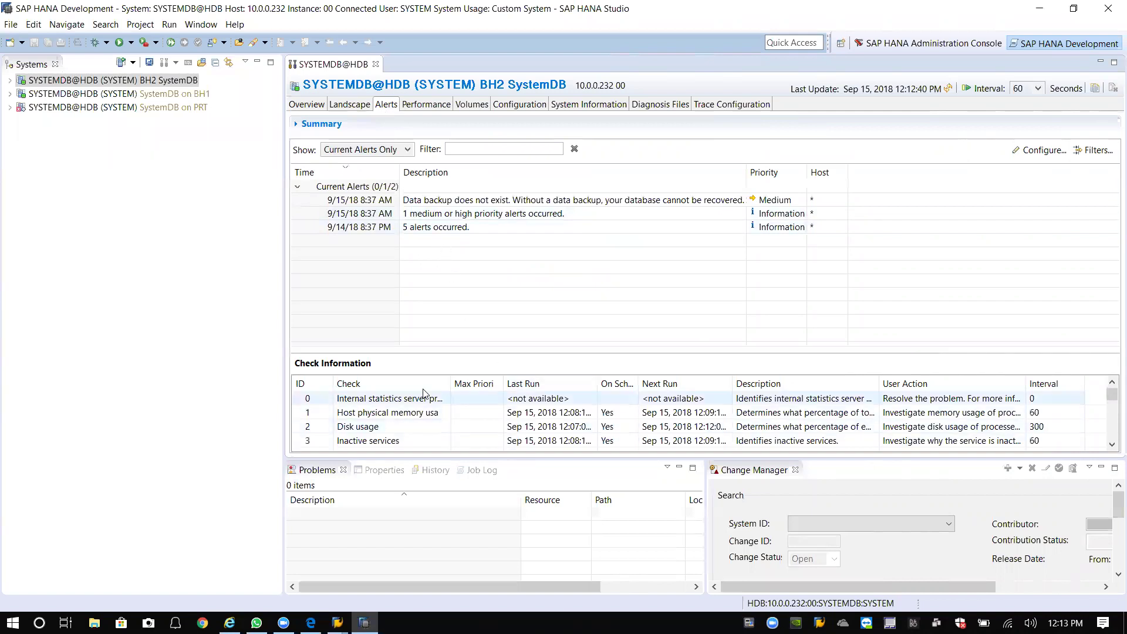
click(355, 106)
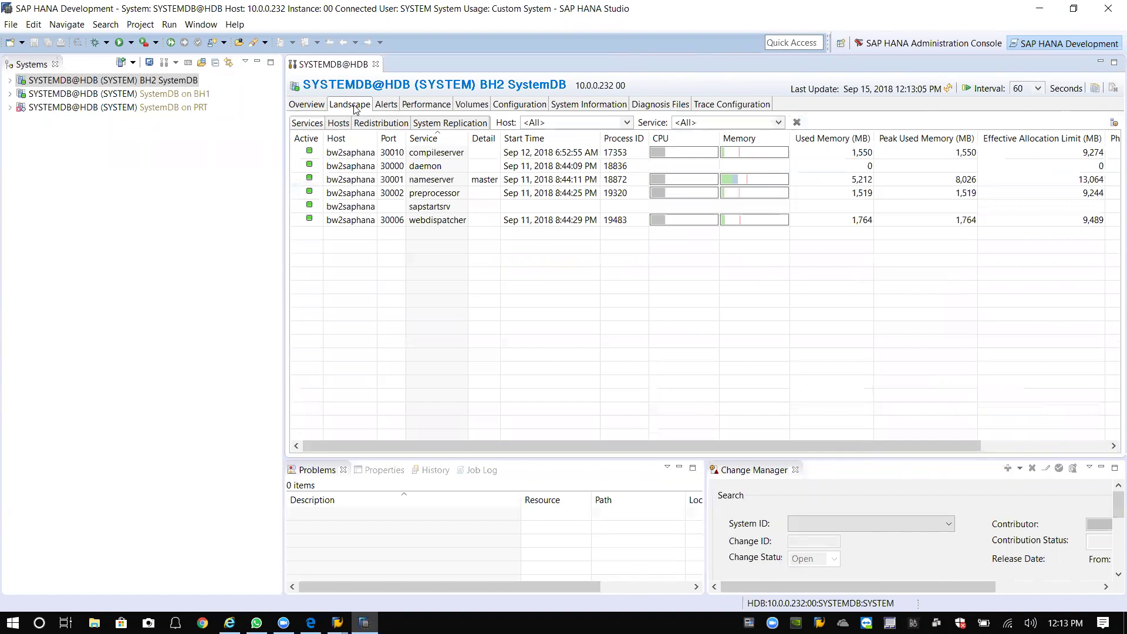
click(313, 111)
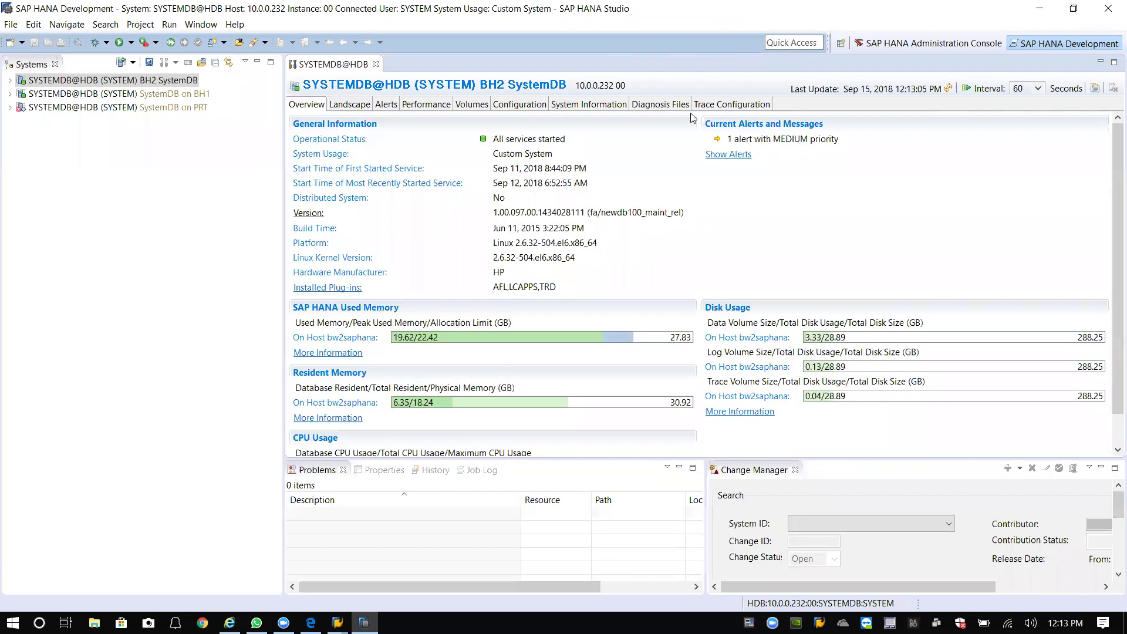
click(740, 109)
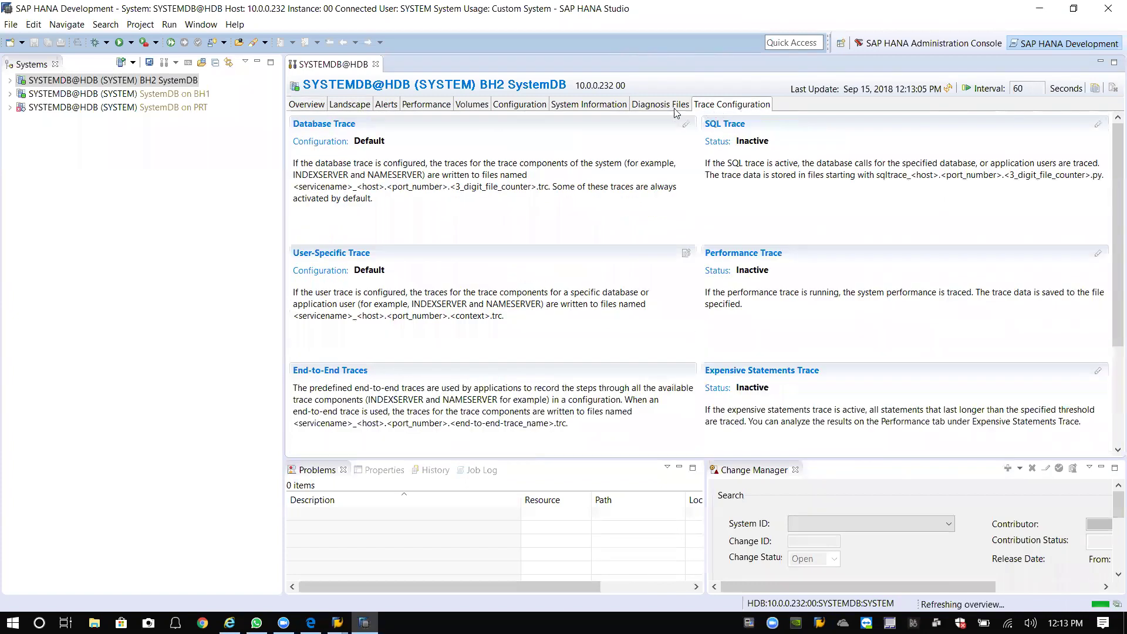
click(568, 109)
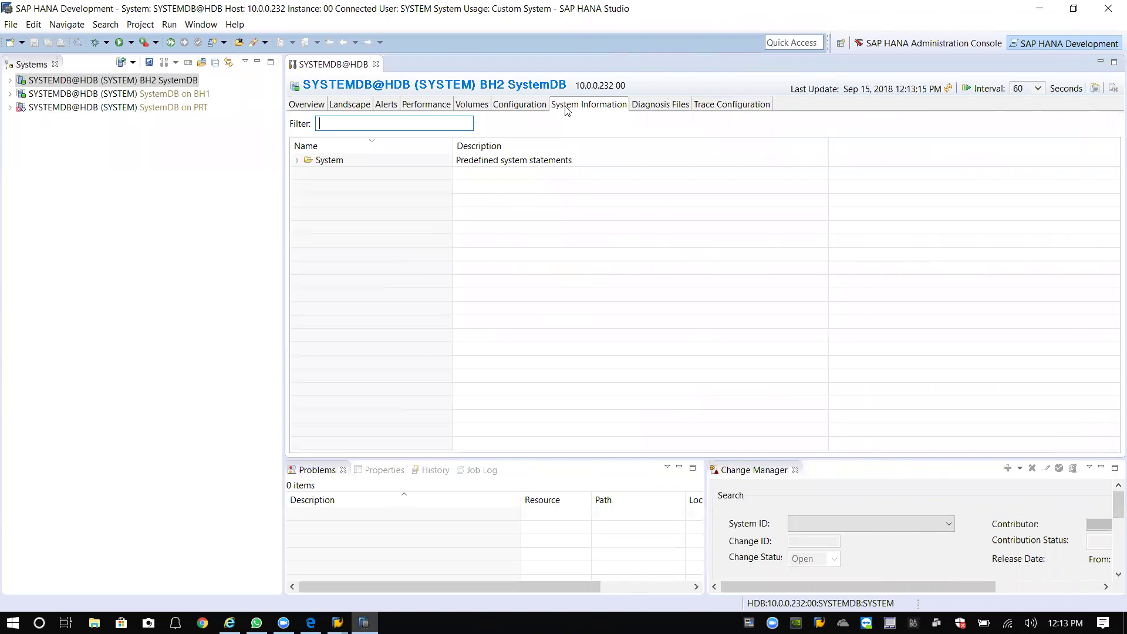
click(297, 161)
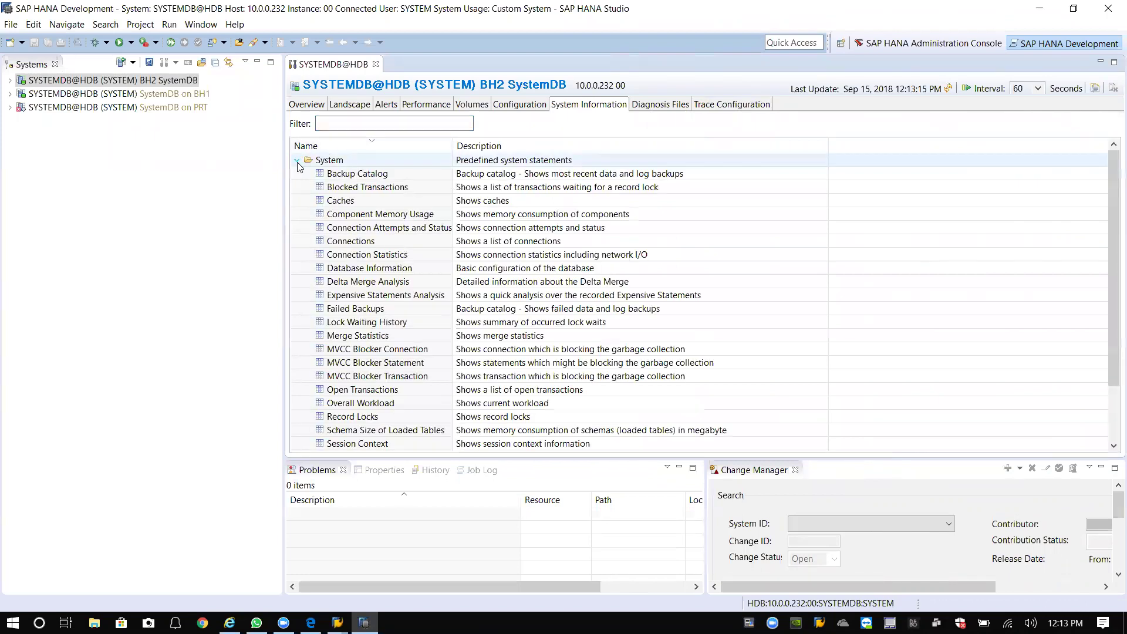
click(297, 161)
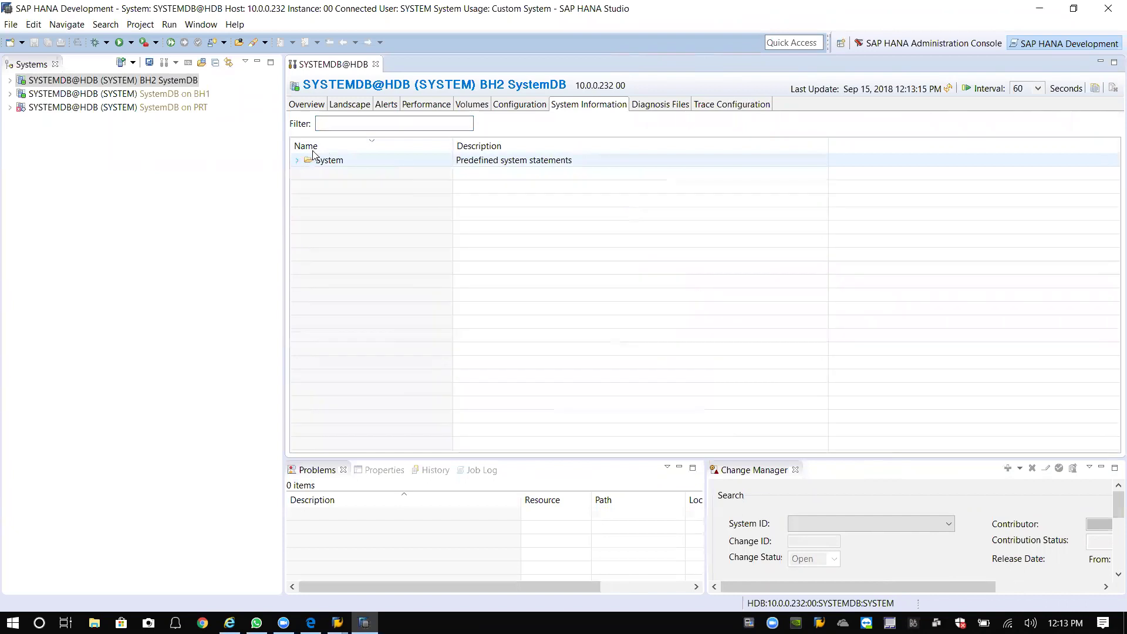
mouse_move(155, 86)
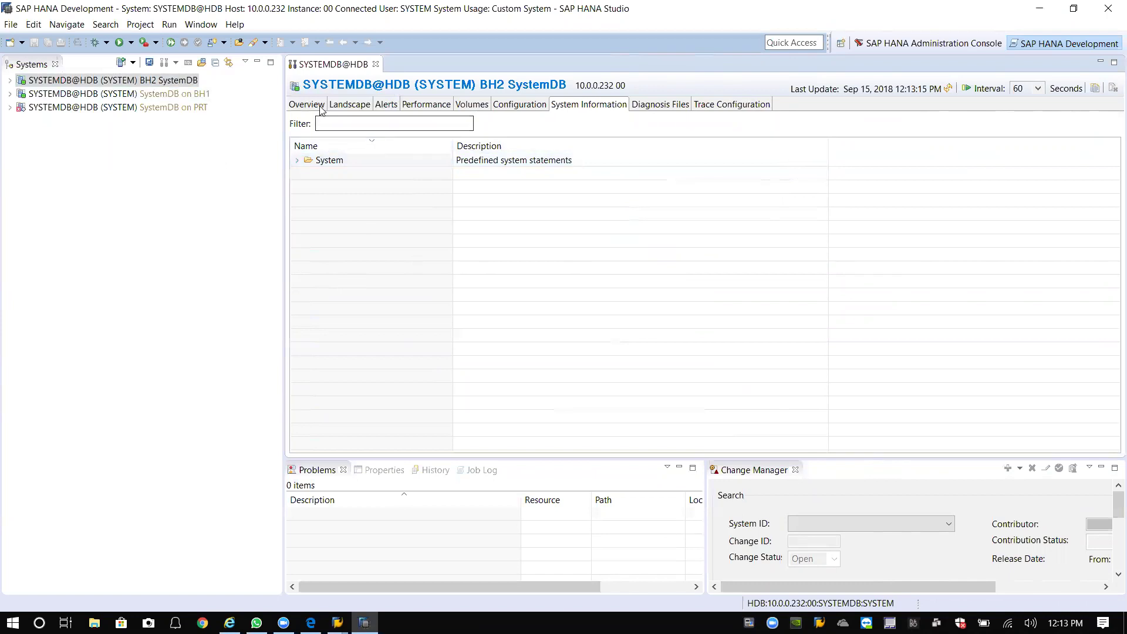
Open SQL Console 1 on BH2 SystemDB and minimize SAP HANA Studio.
right_click(149, 83)
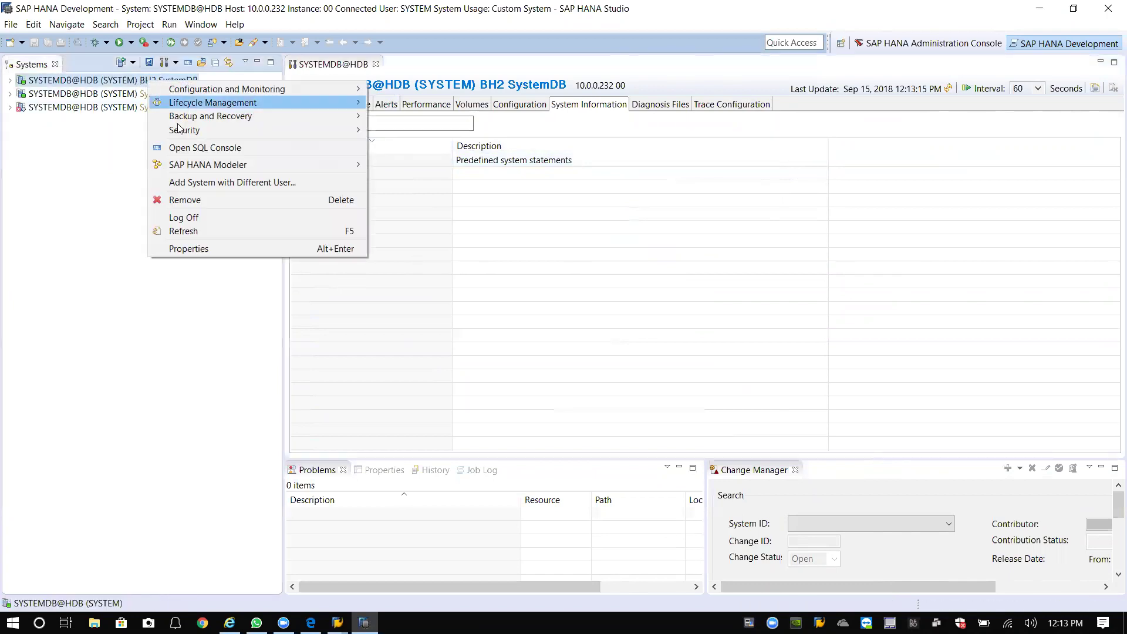
click(218, 149)
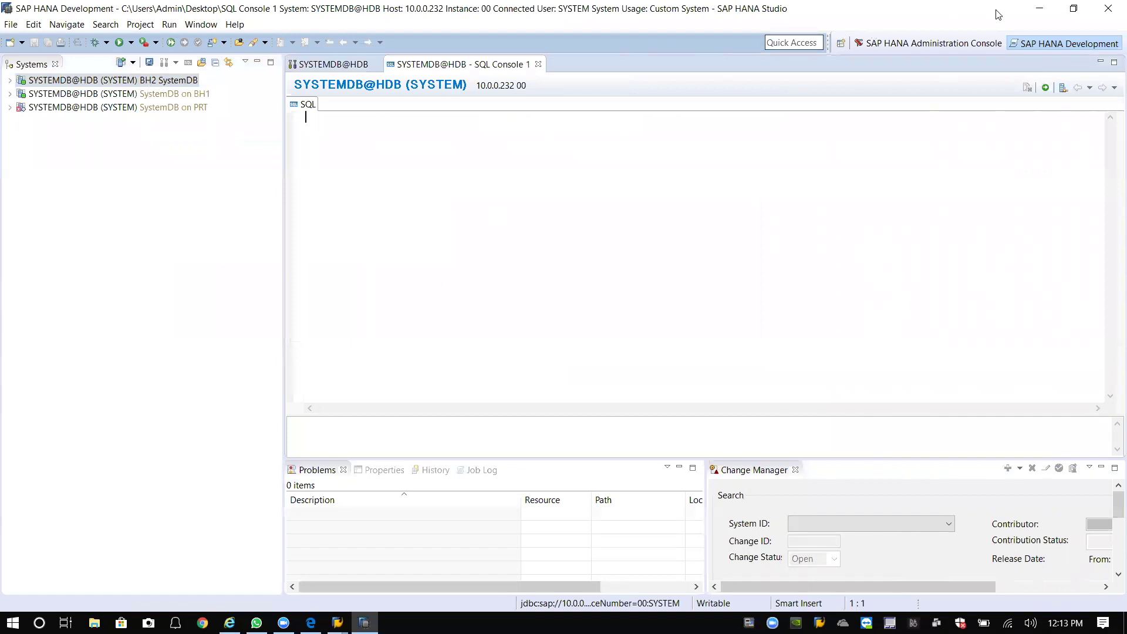
click(1033, 12)
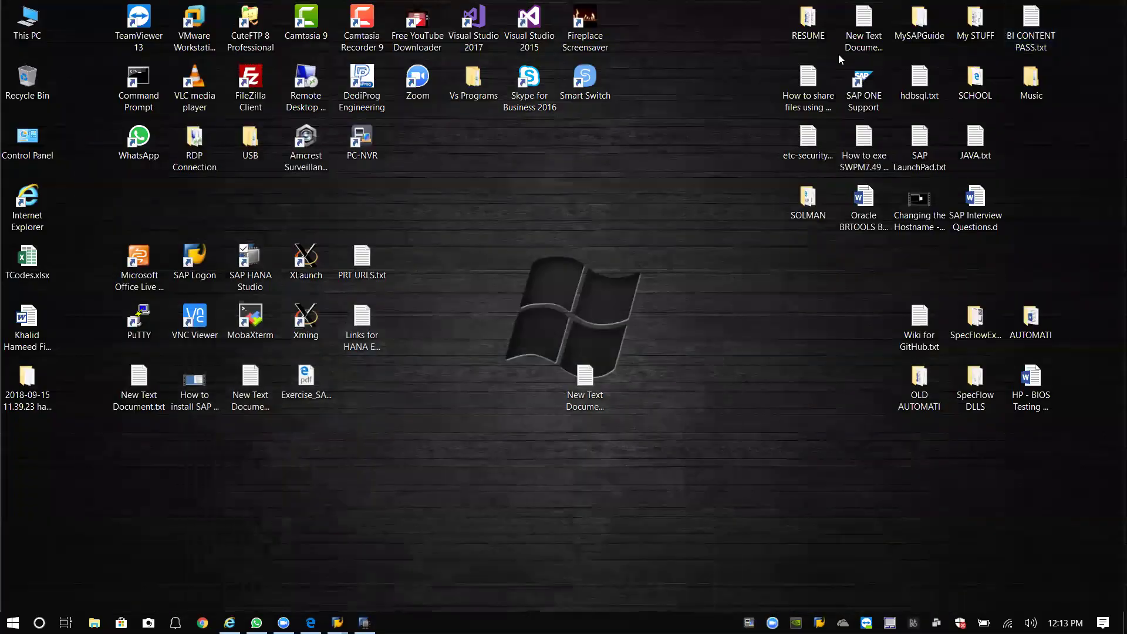
Copy the 'select * from M_DATABASES' line from New Text Document (2).txt and minimize Notepad.
double_click(839, 54)
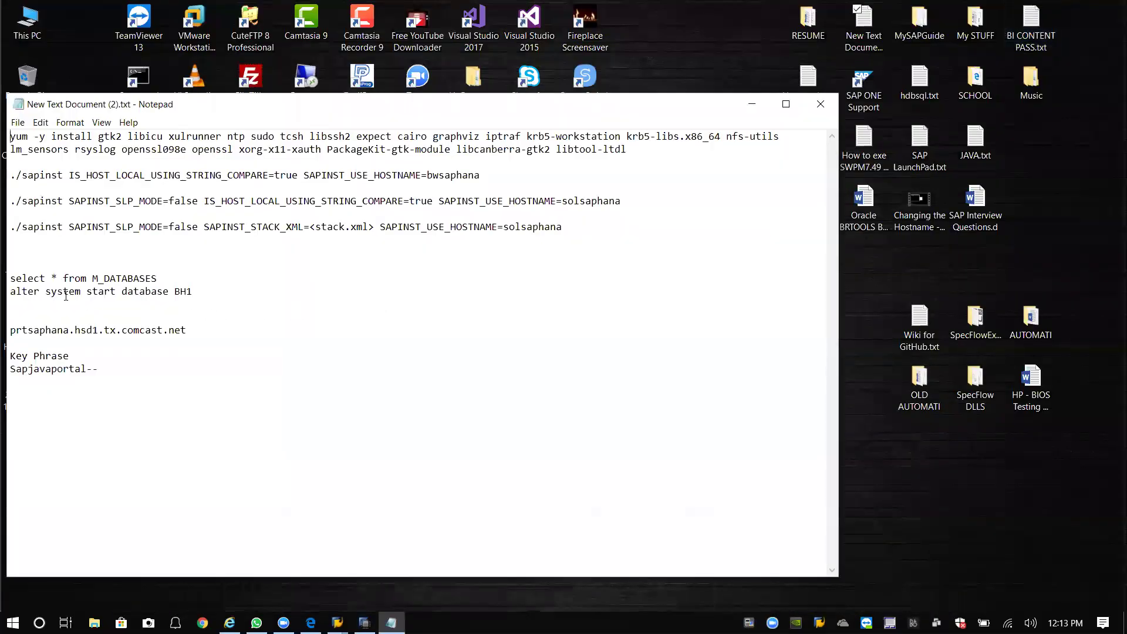
drag(10, 280, 232, 278)
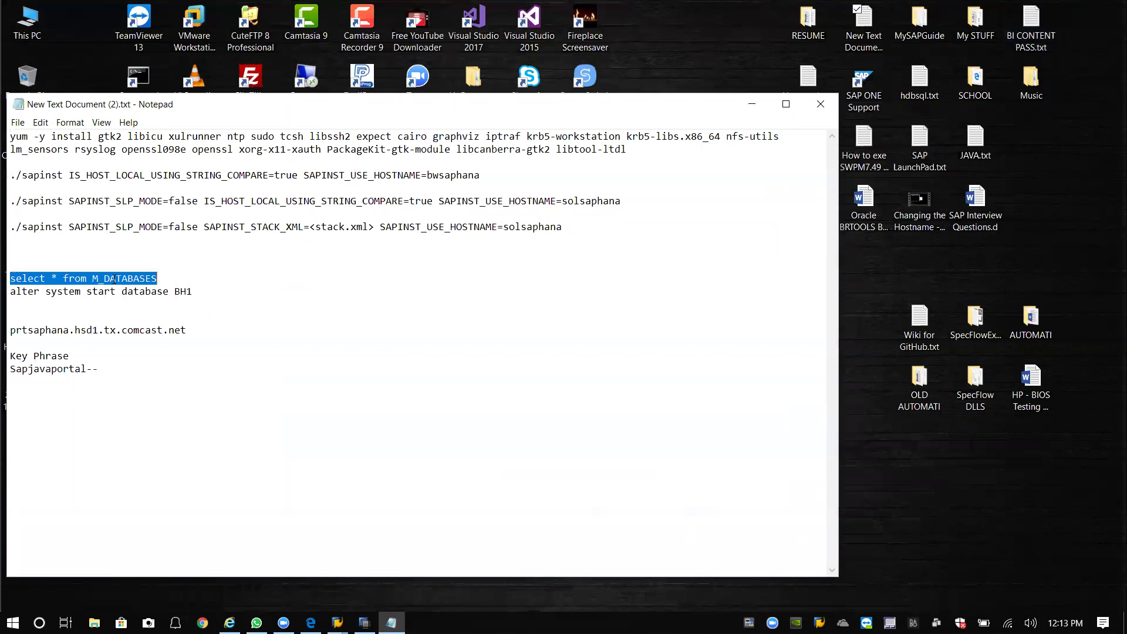
right_click(114, 281)
click(132, 321)
click(755, 106)
Run select * from M_DATABASES in the SQL Console, showing SYSTEMDB and BH2 with ACTIVE_STATUS YES.
mouse_move(338, 621)
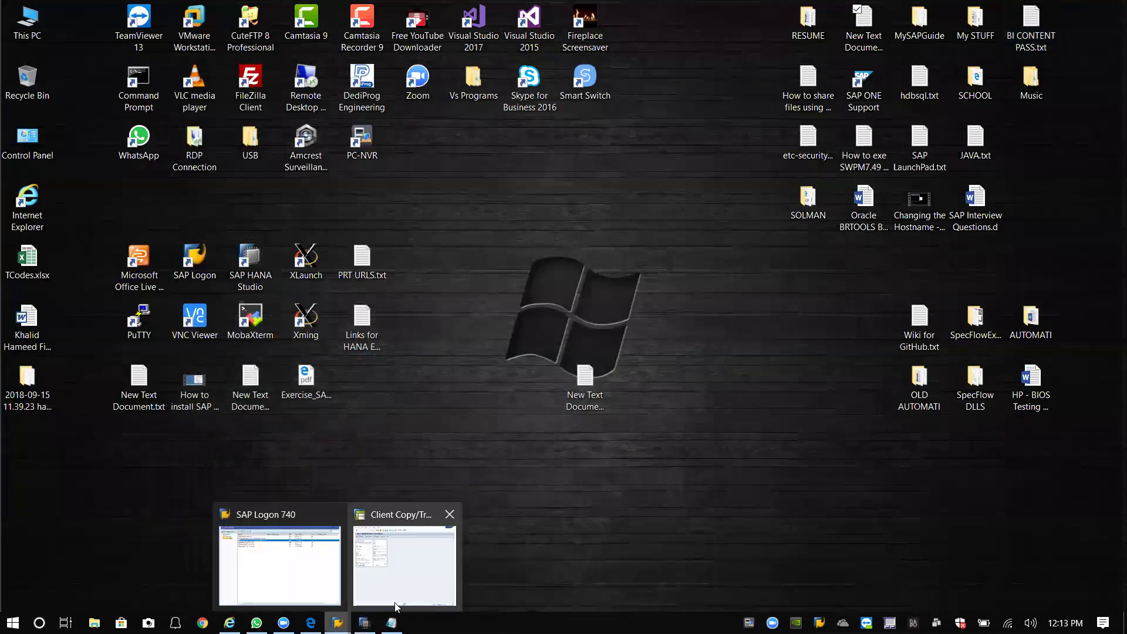
click(364, 623)
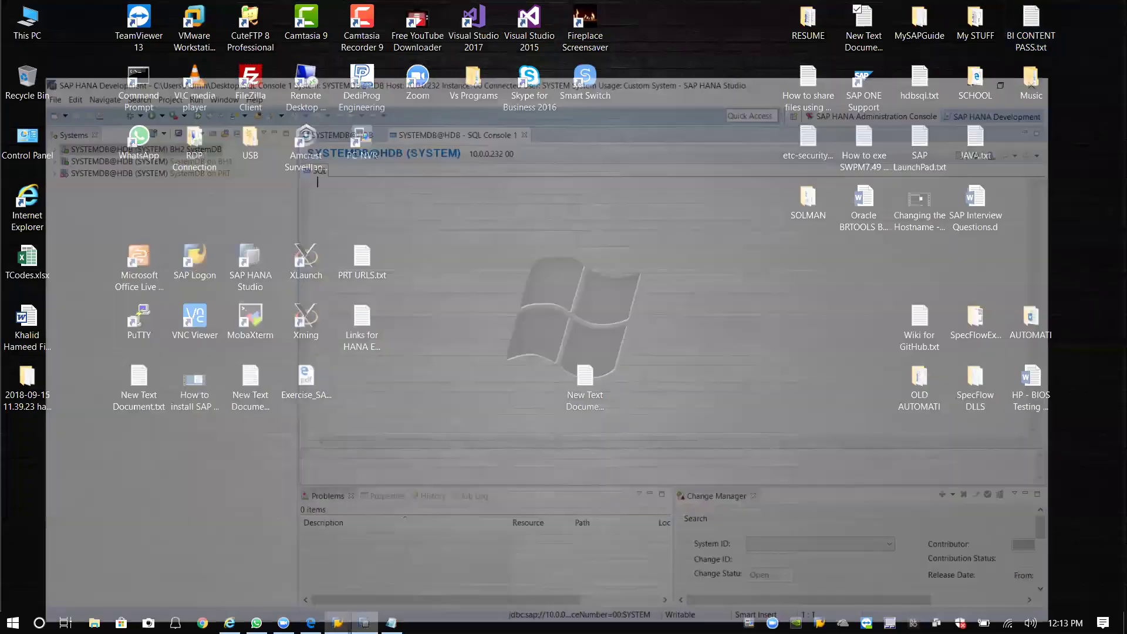
right_click(339, 125)
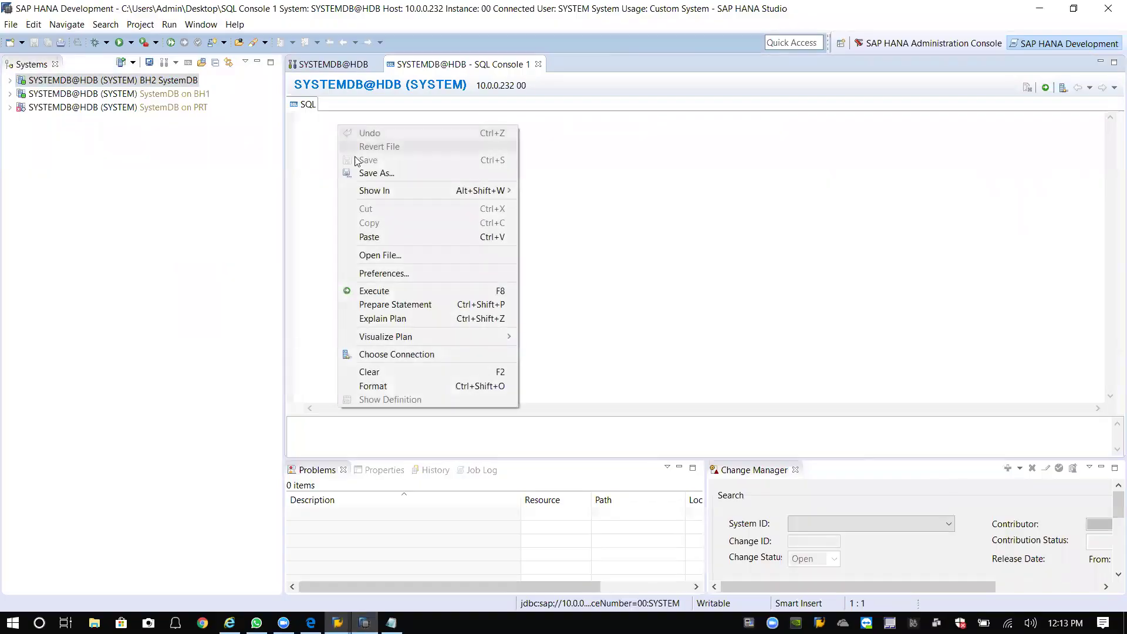
click(377, 237)
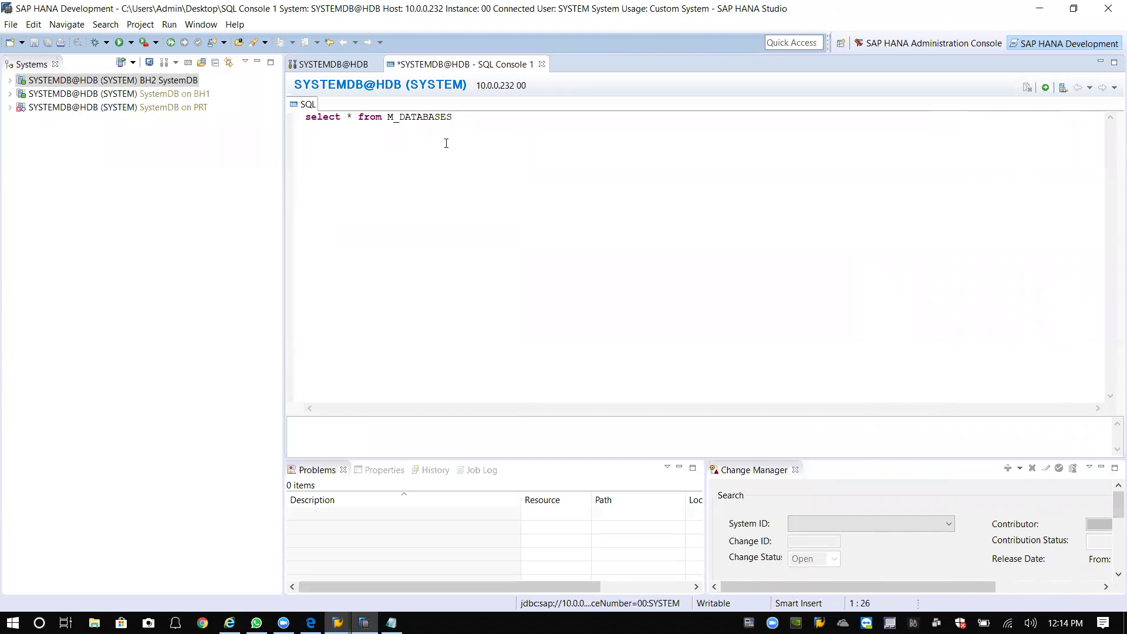
key(Return)
click(1047, 90)
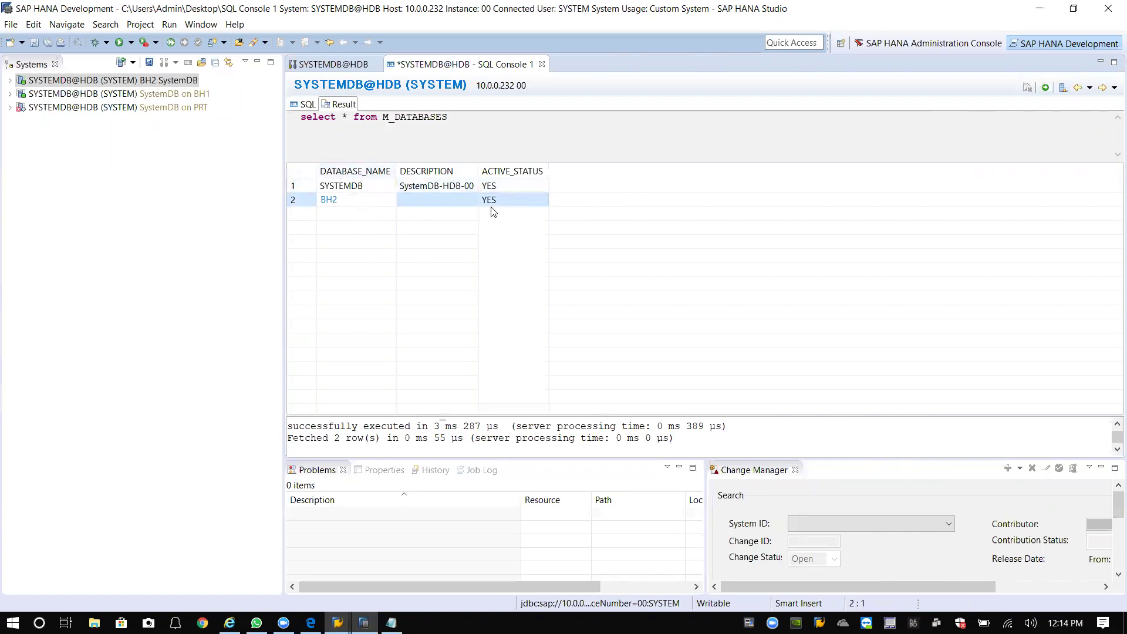
click(76, 124)
right_click(77, 139)
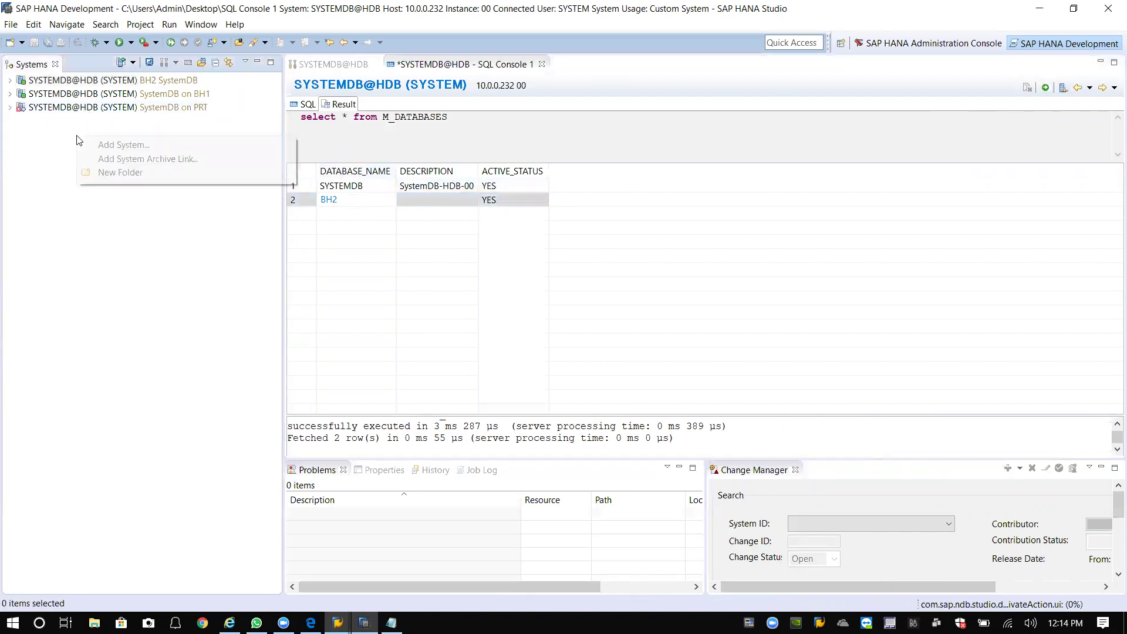
Close the SQL Console without saving and the SYSTEMDB@HDB editor, then choose Add System from the Systems view.
click(542, 64)
click(640, 320)
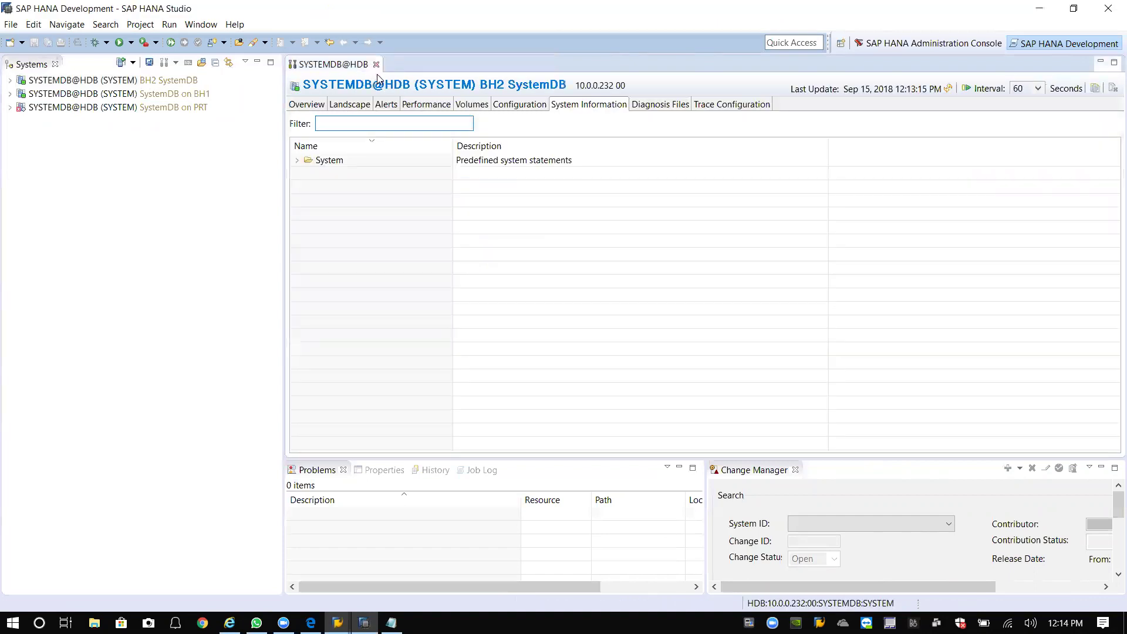
click(374, 65)
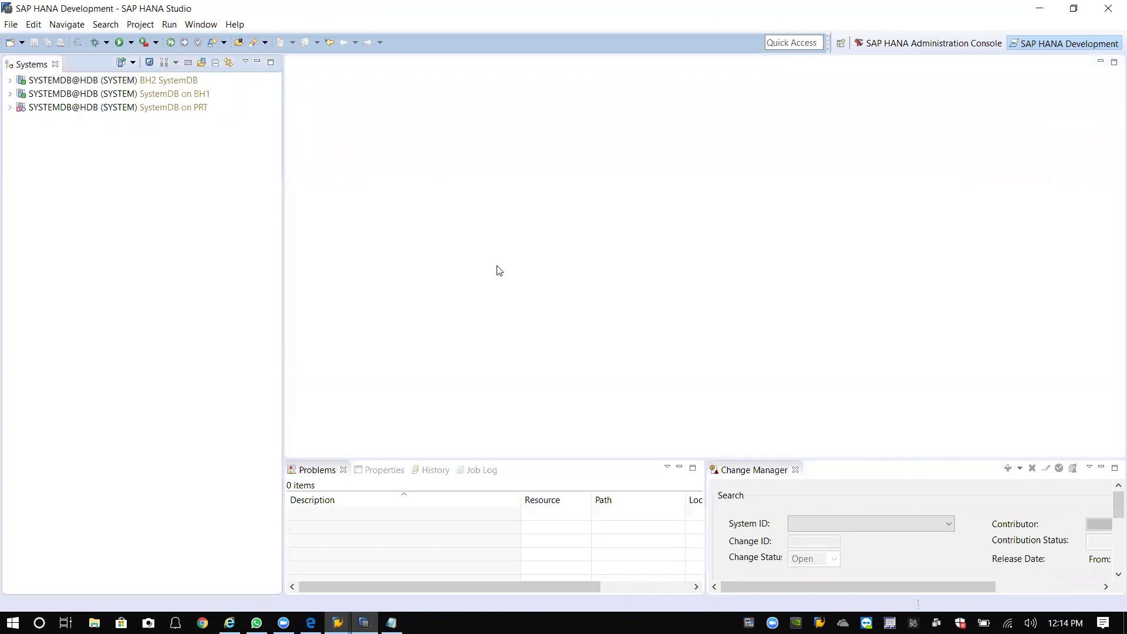
right_click(77, 143)
click(123, 151)
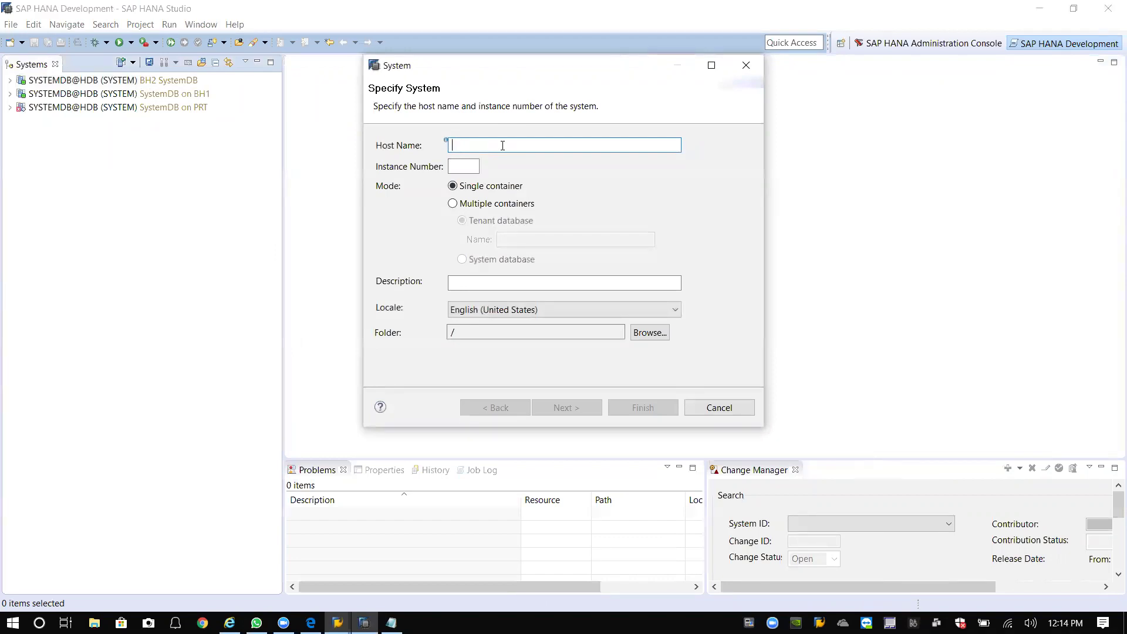
Specify host 10.0.0.232, instance 00, multiple containers with tenant BH2, and description 'Tenant DB on BW2 Hana'.
text(10)
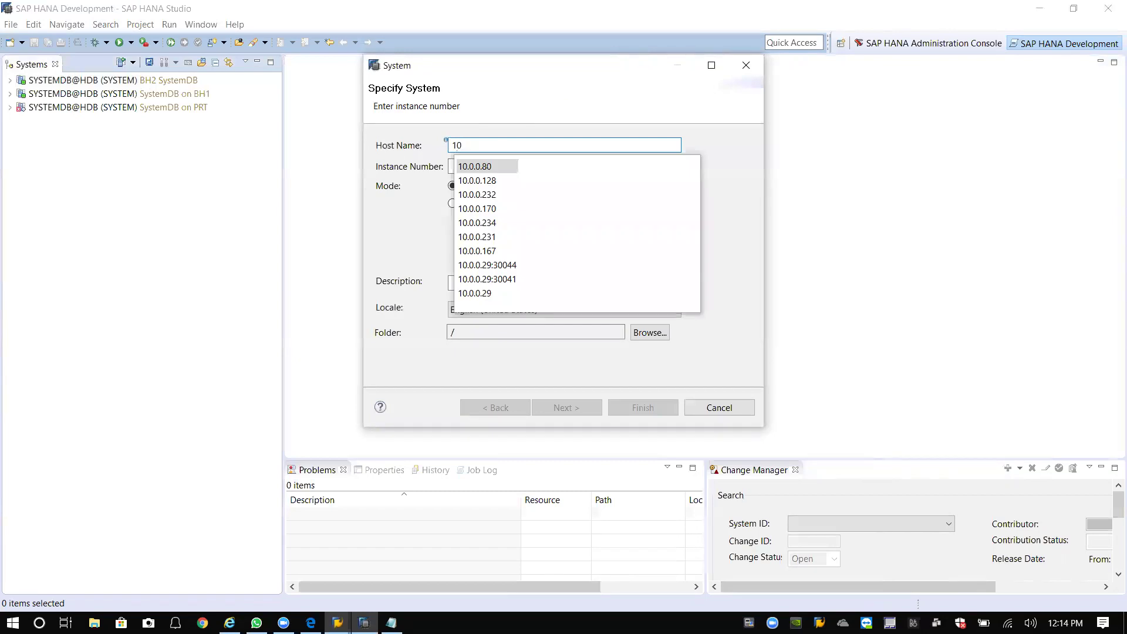
key(Down)
key(Down)
key(Return)
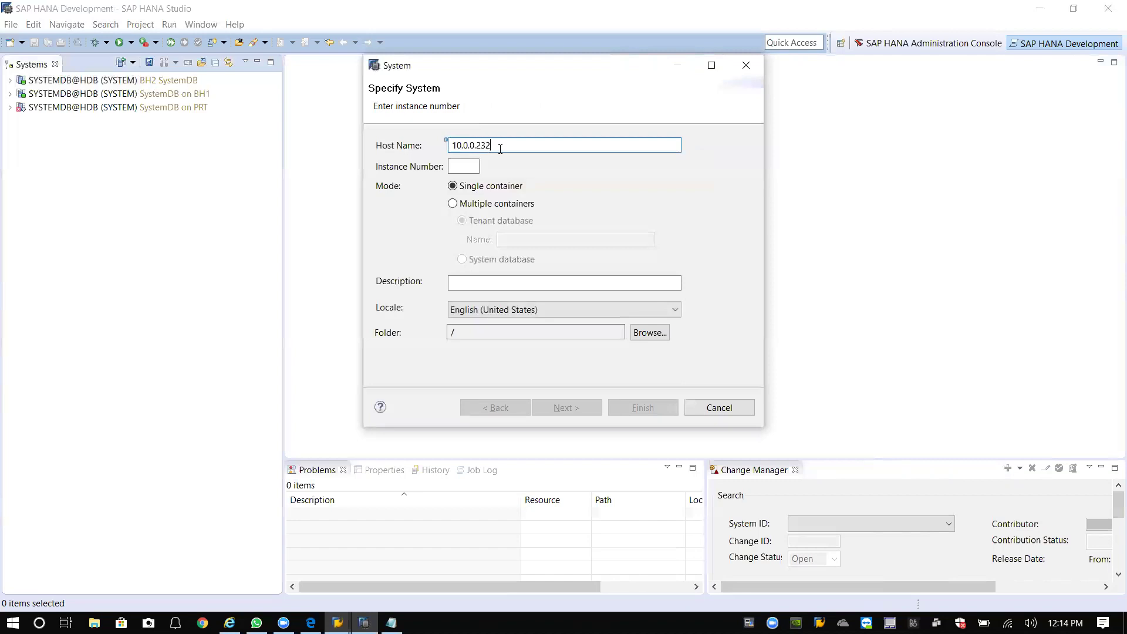
double_click(474, 150)
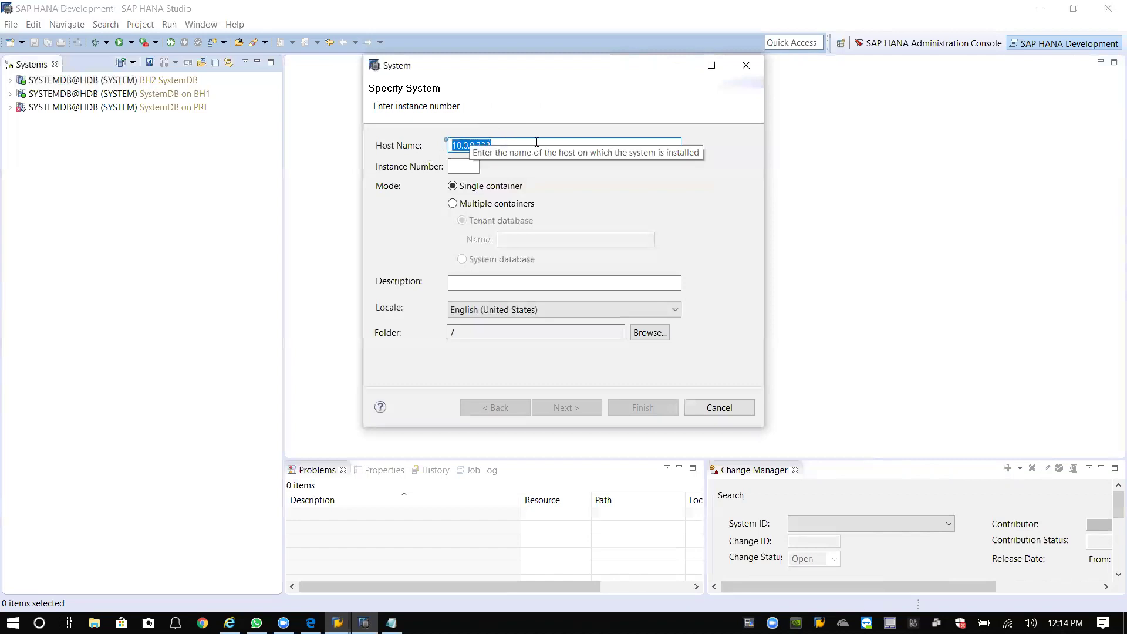
click(587, 104)
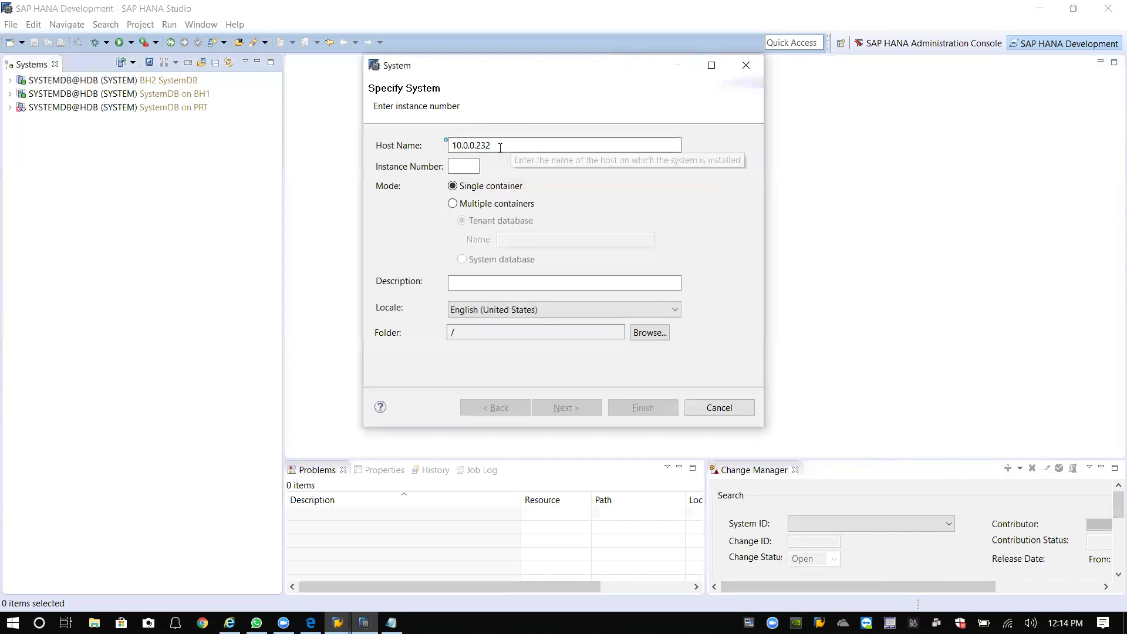
click(465, 167)
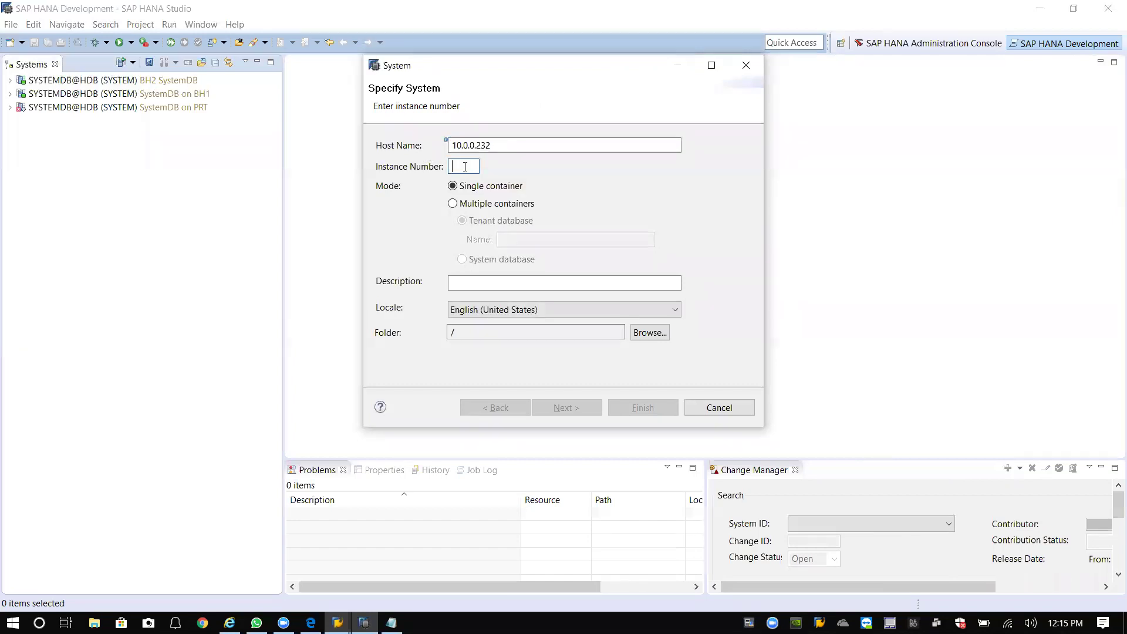
text(00)
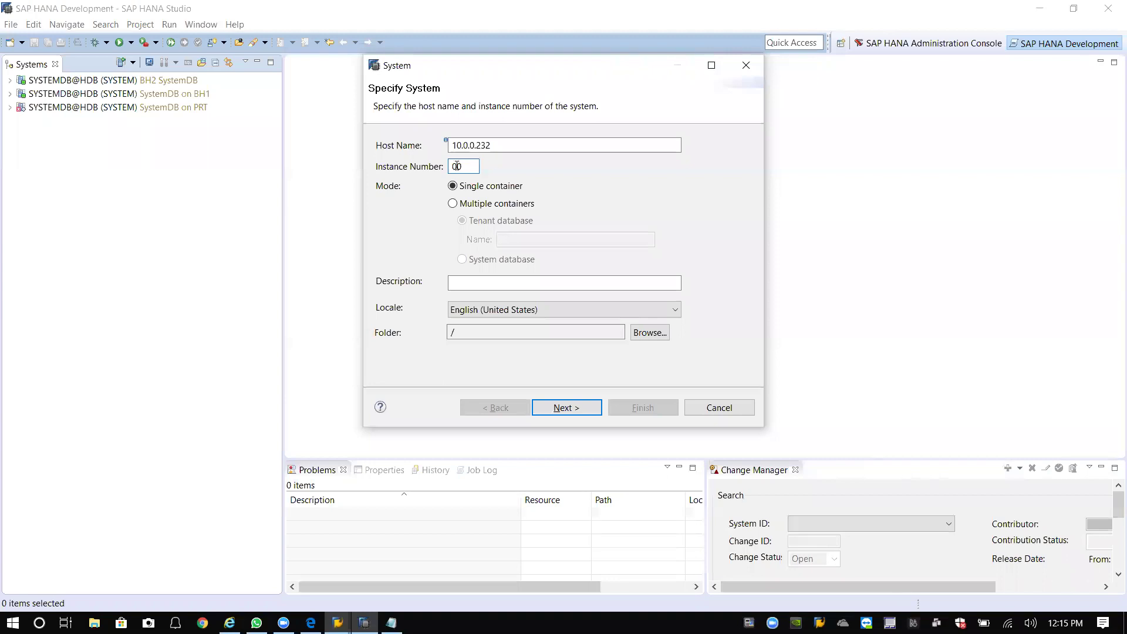
click(452, 205)
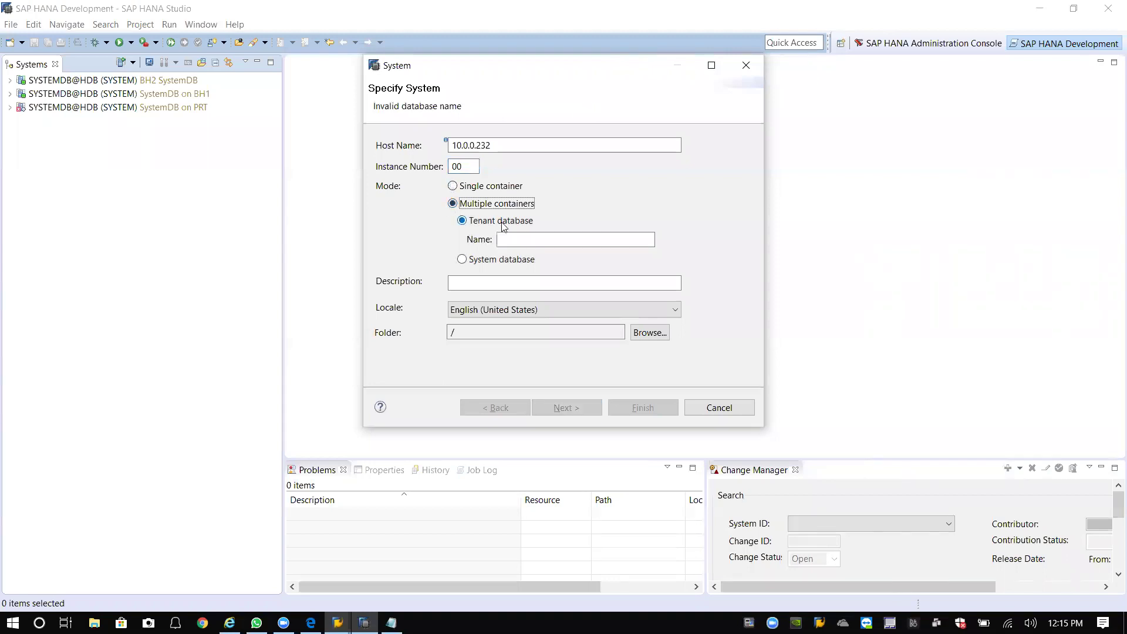
click(523, 238)
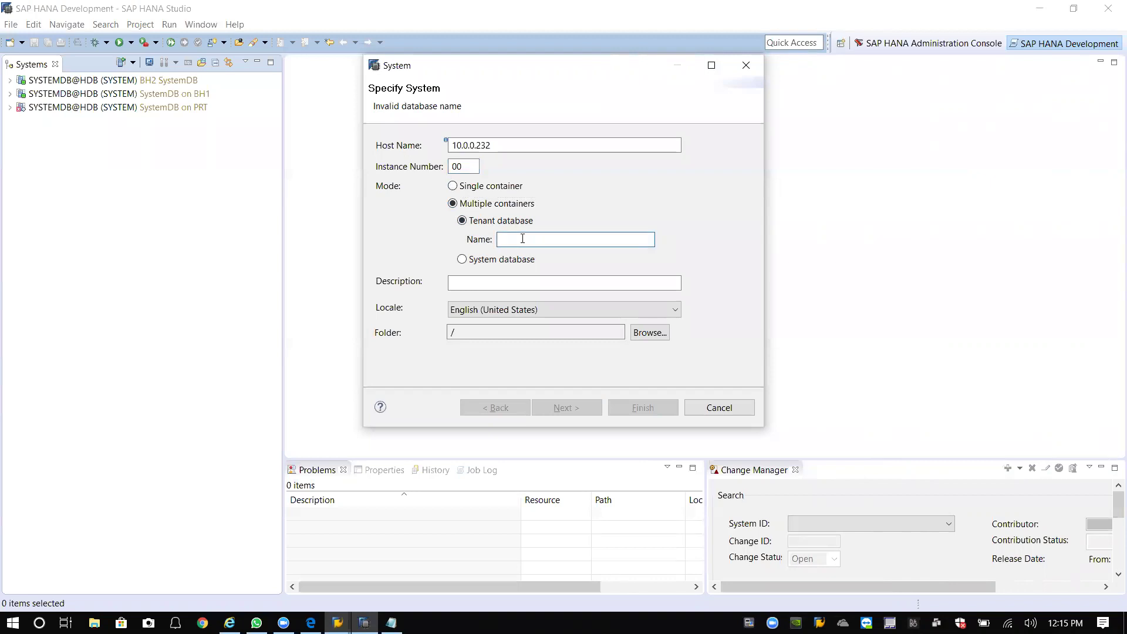
text(BH2)
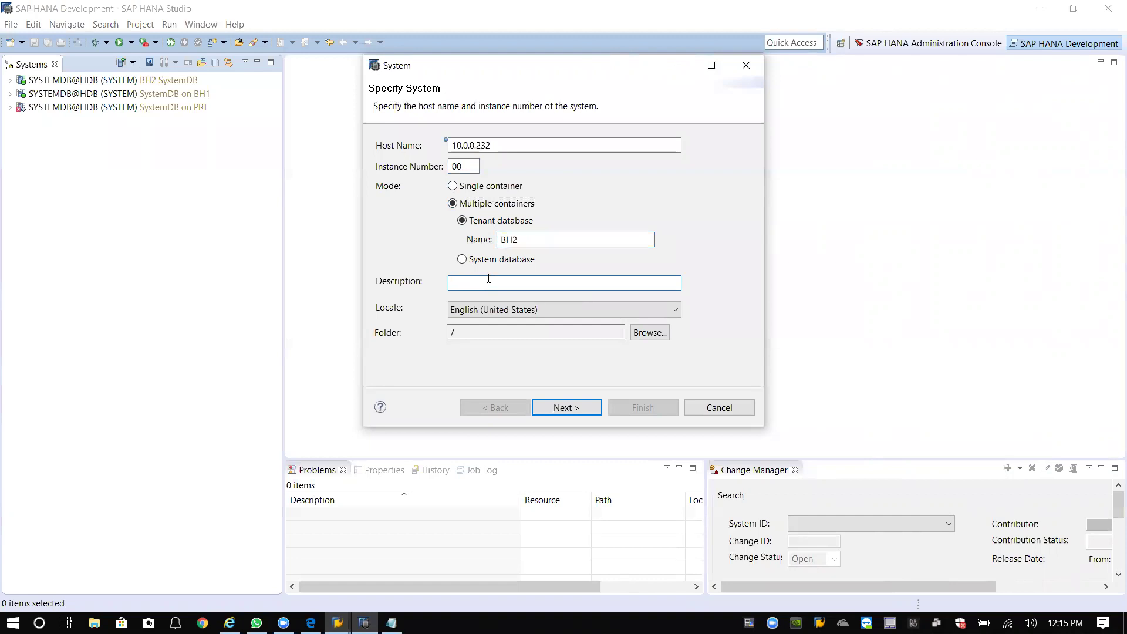
text(HDB)
key(BackSpace)
key(BackSpace)
key(BackSpace)
text(Tentant DB on BH)
key(BackSpace)
key(BackSpace)
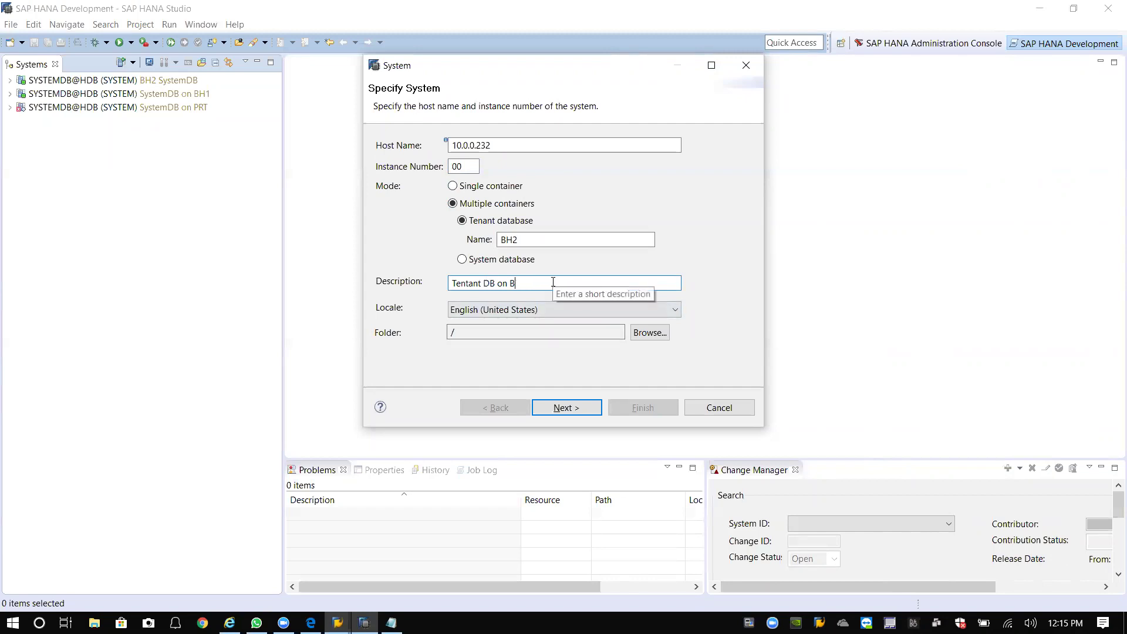
text(W2 Hana)
Log in as user SYSTEM with its password and finish adding the BH2 tenant system.
click(577, 407)
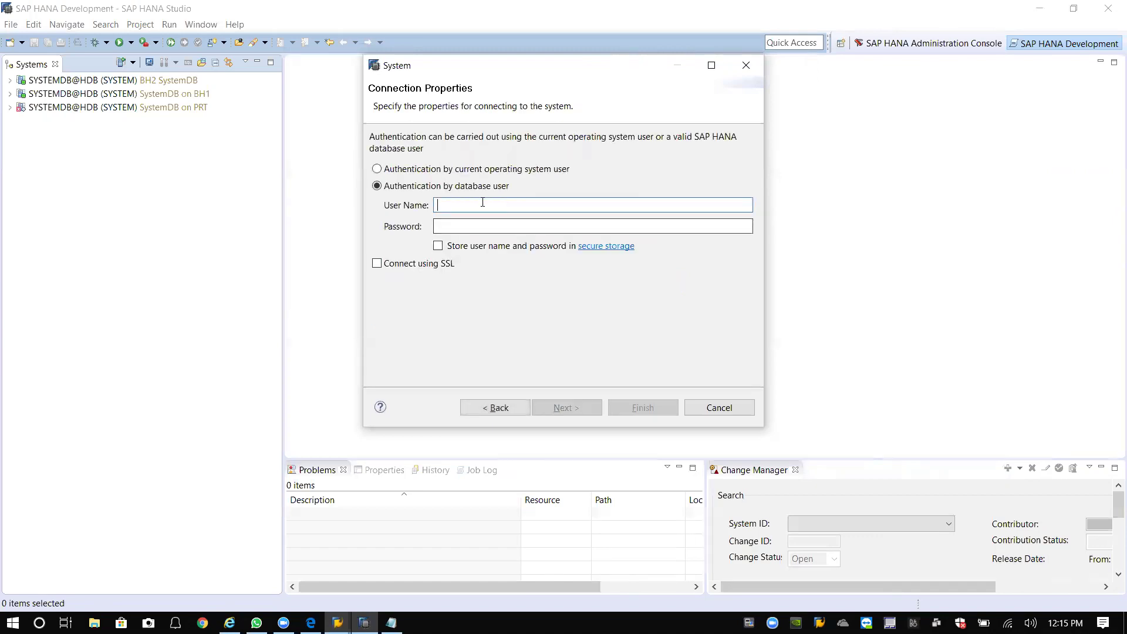
text(SYSTEM)
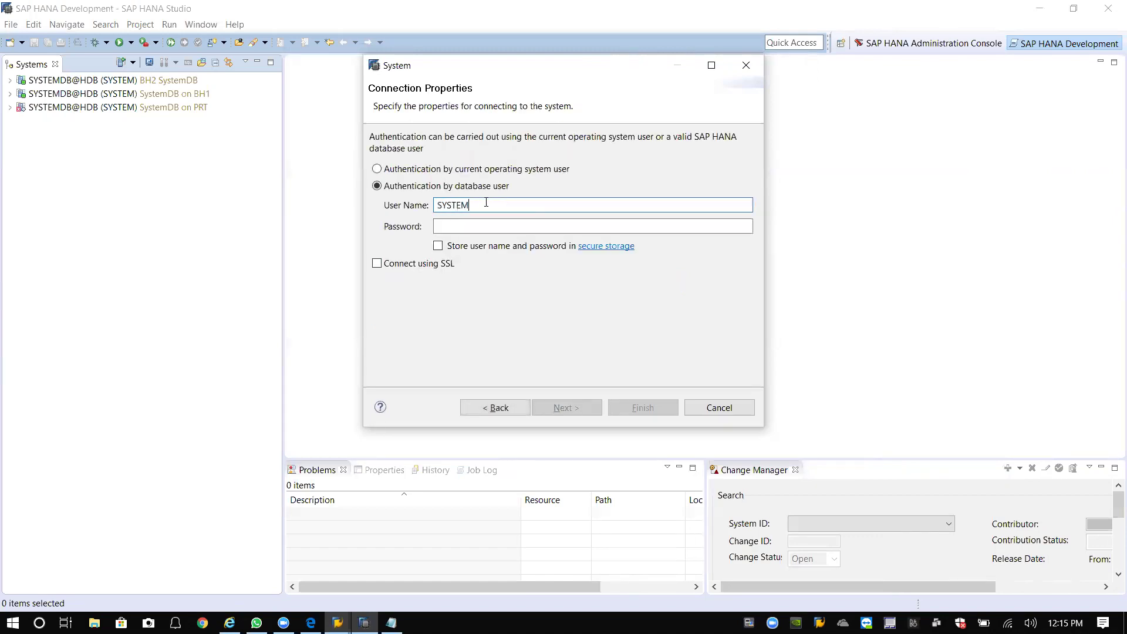
key(Tab)
text(manager)
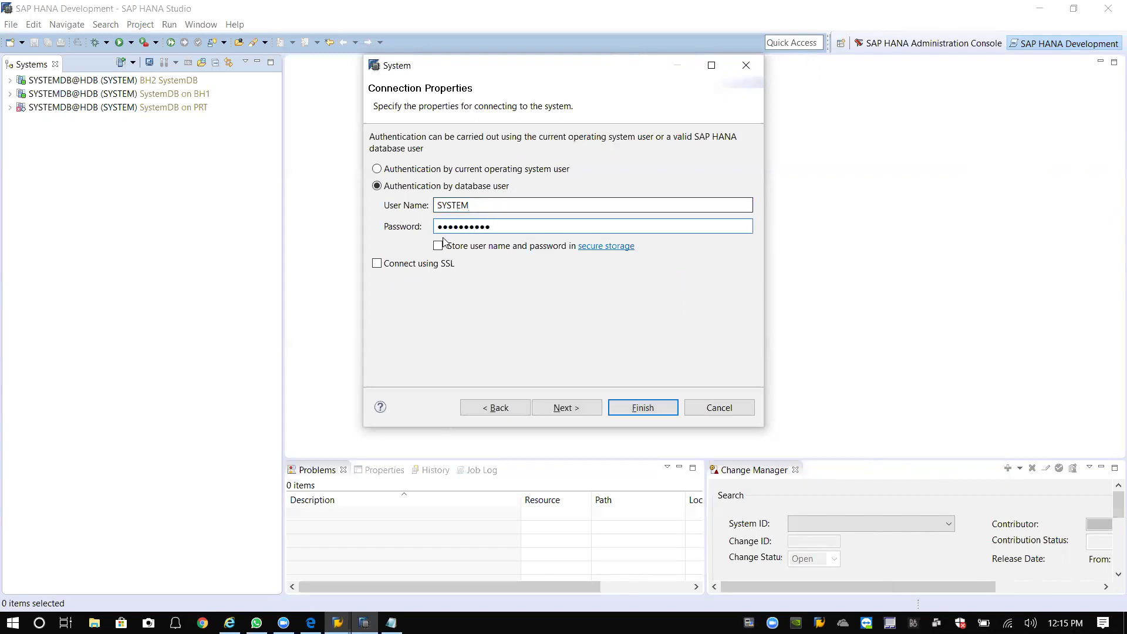
click(587, 411)
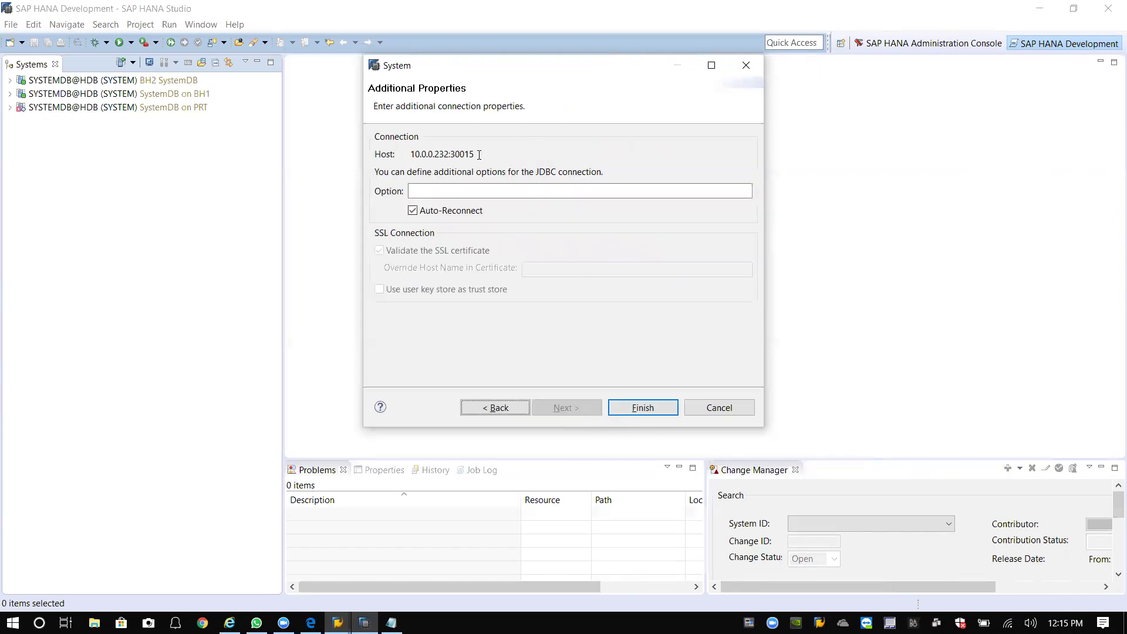
drag(479, 155, 411, 153)
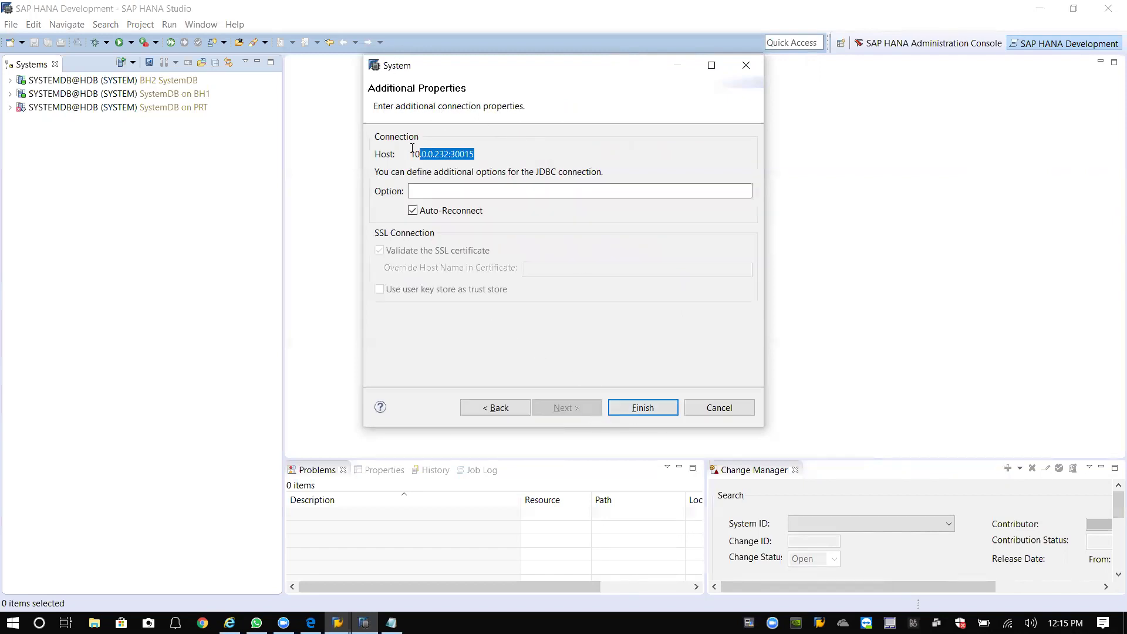
click(637, 409)
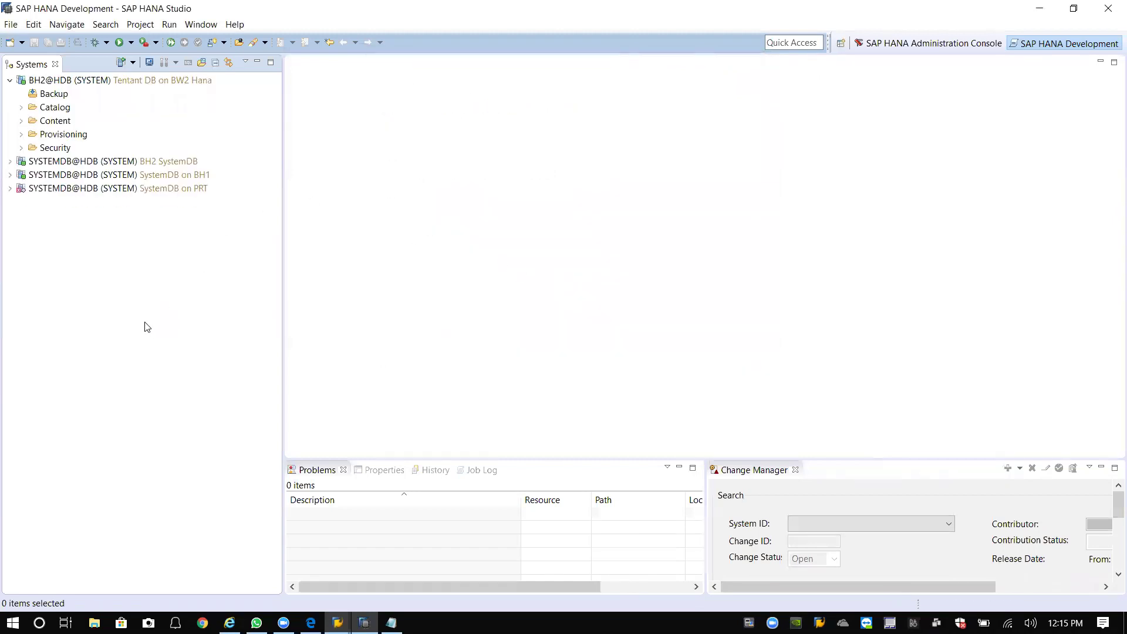
Select and collapse the new BH2@HDB system, then close the Notepad notes.
click(78, 86)
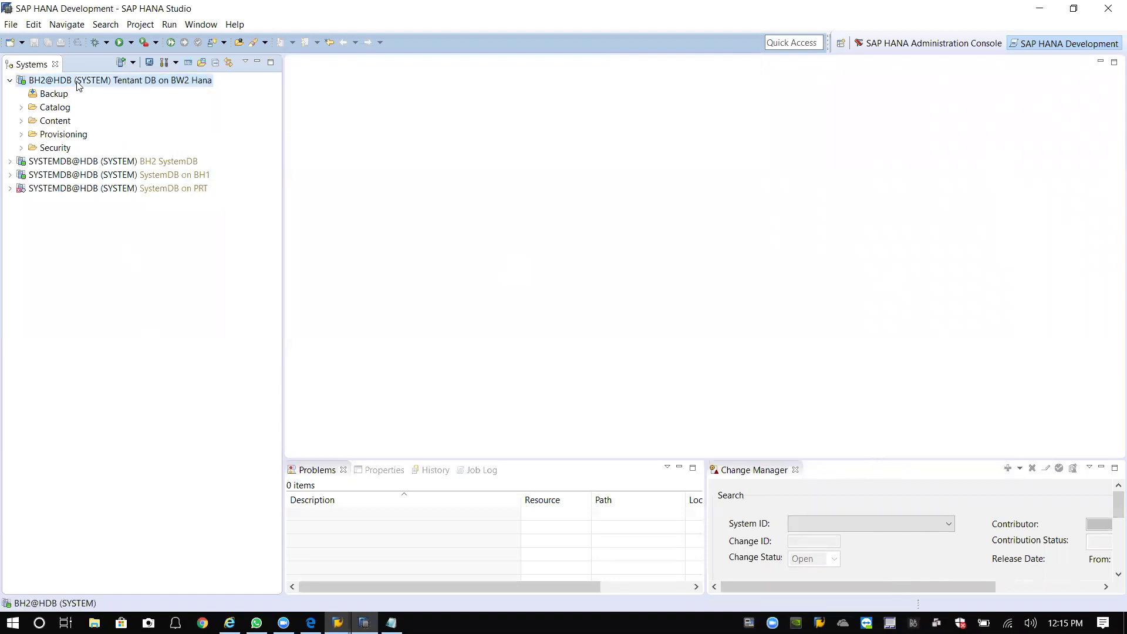
click(10, 80)
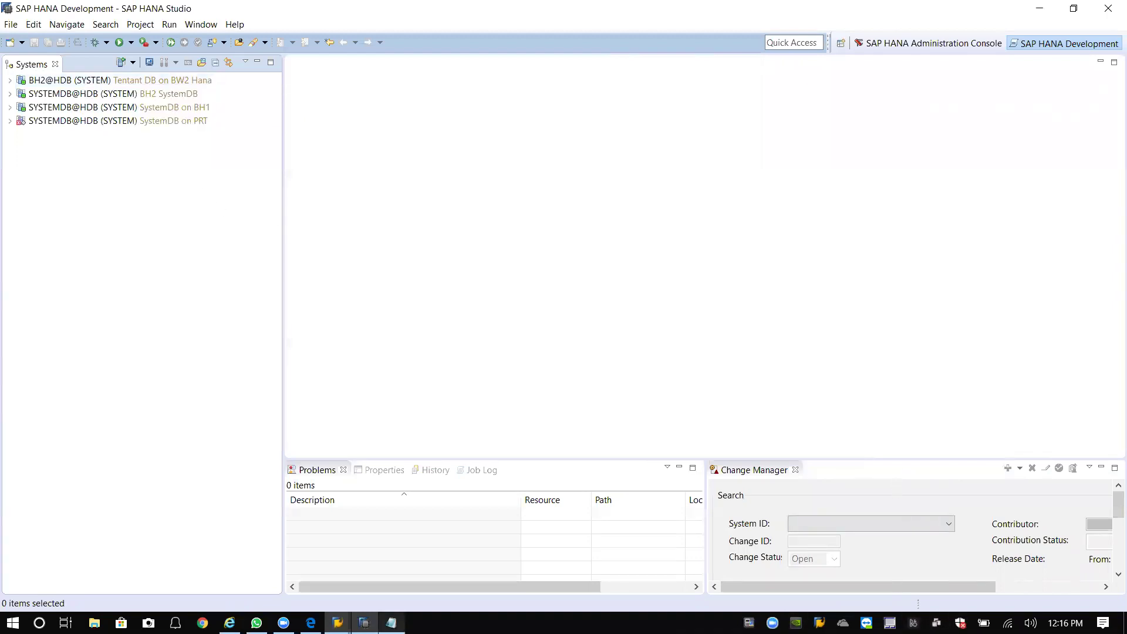
key(alt+Tab)
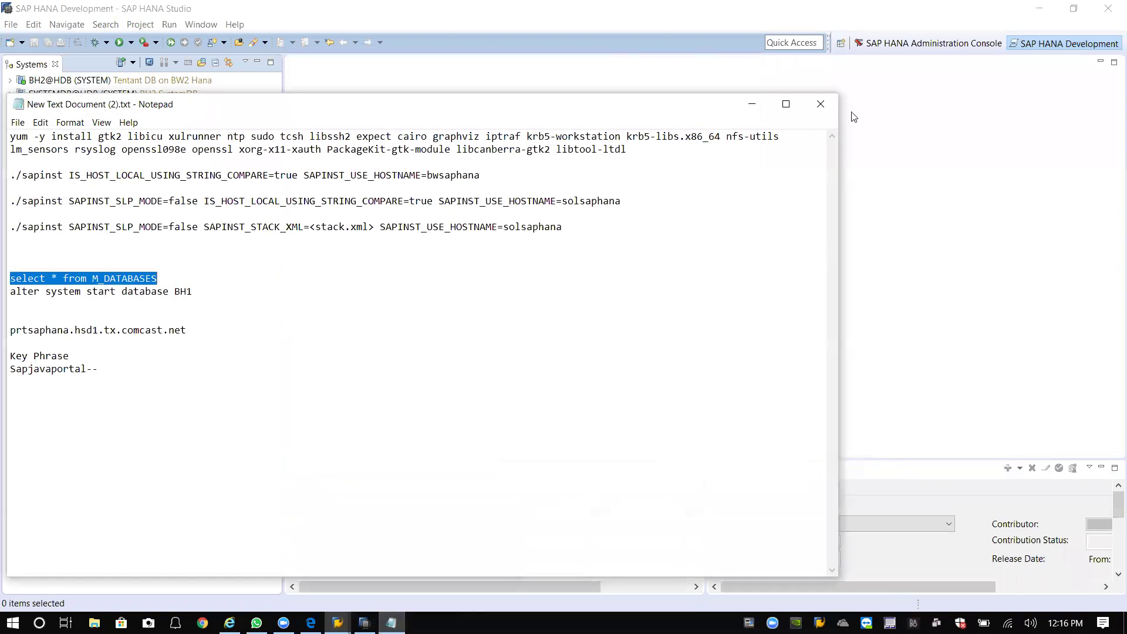
click(814, 104)
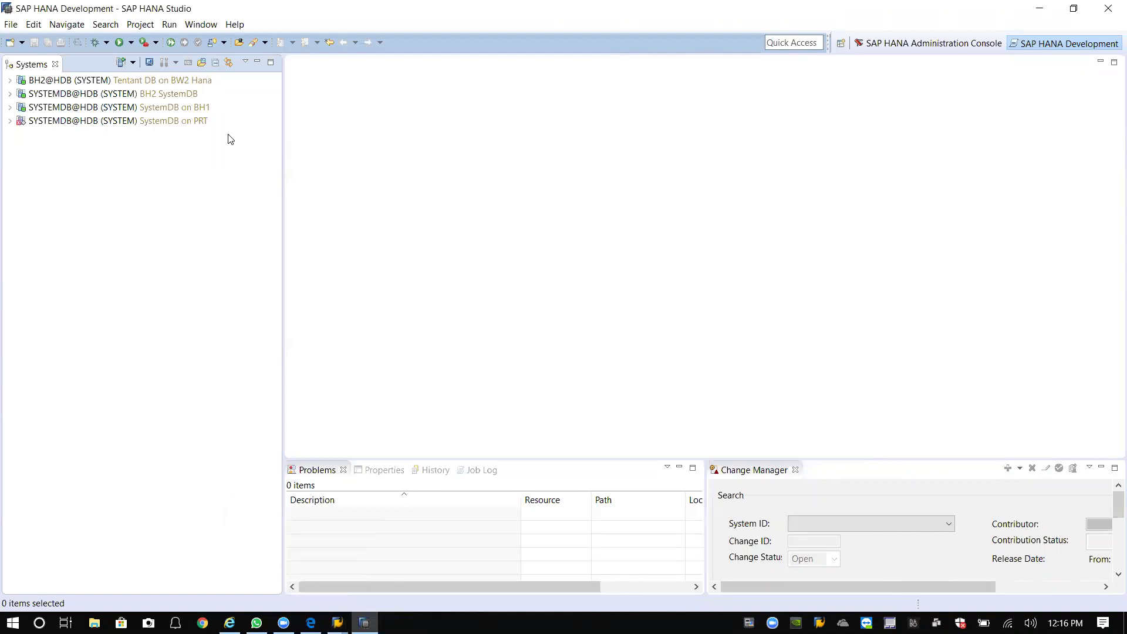
Open the BH2 tenant's Backup Console, showing no successful data backup, close it, and select the BH2 SystemDB.
right_click(85, 85)
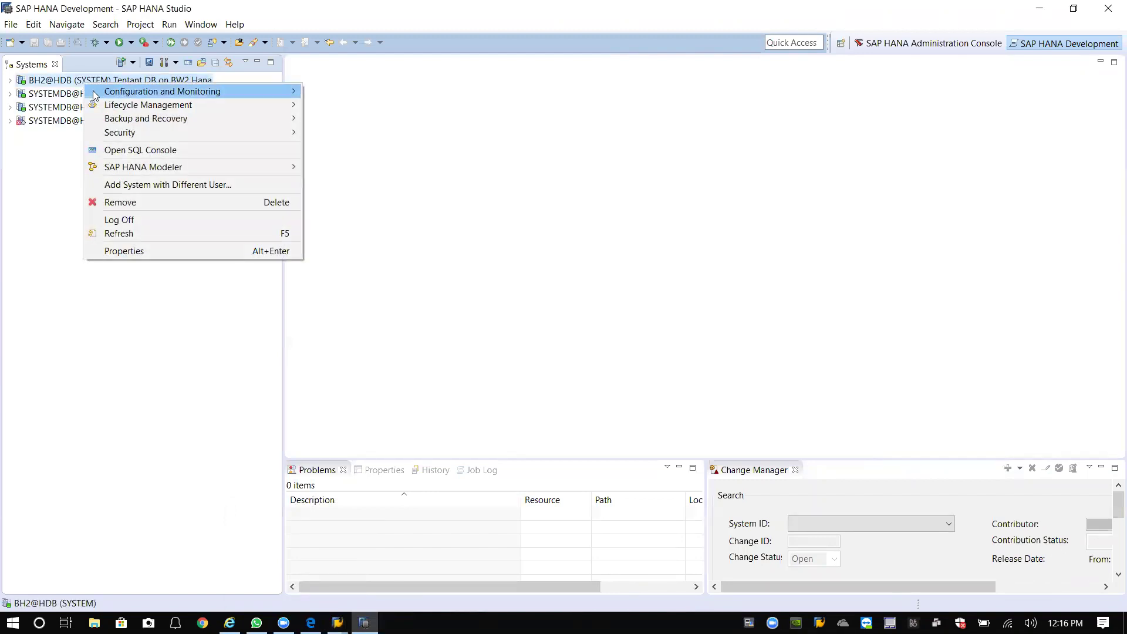
mouse_move(138, 121)
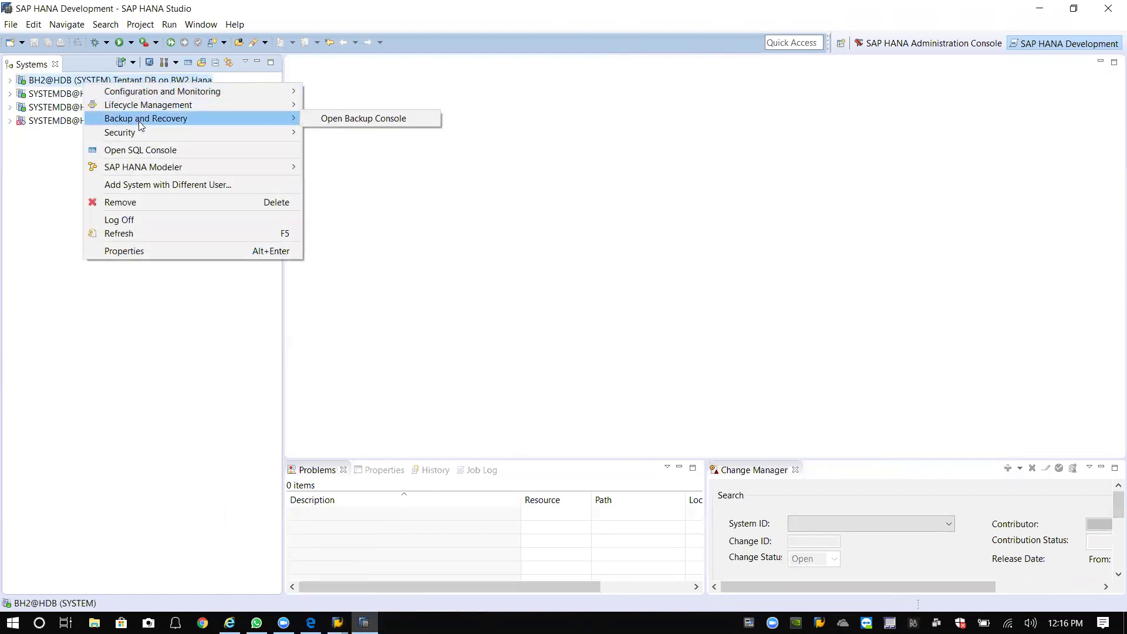
click(380, 121)
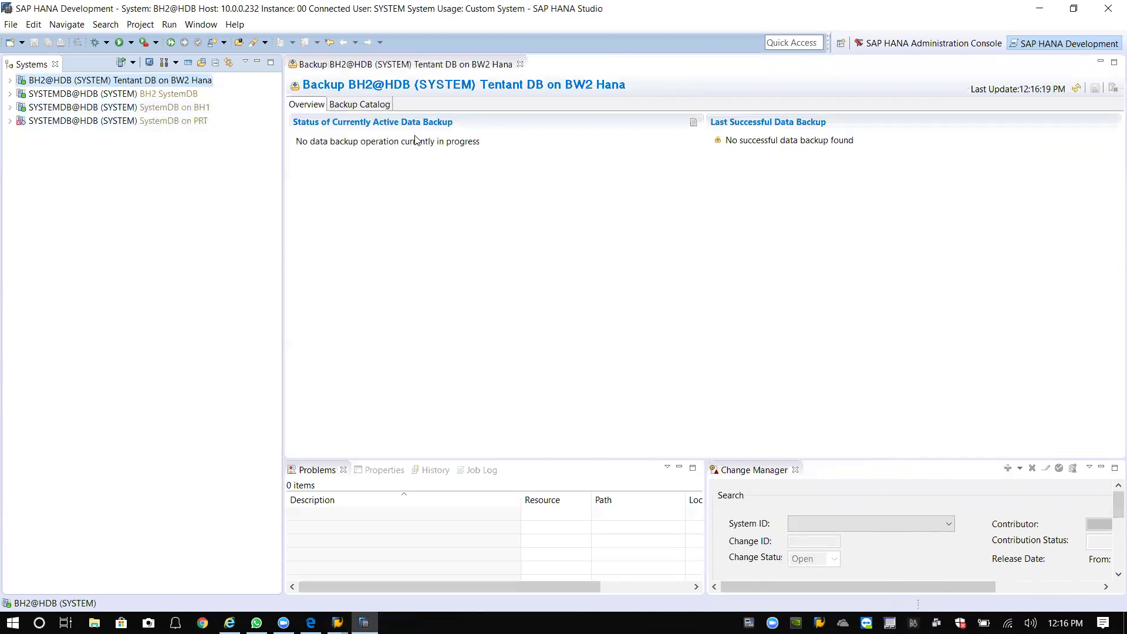
click(522, 65)
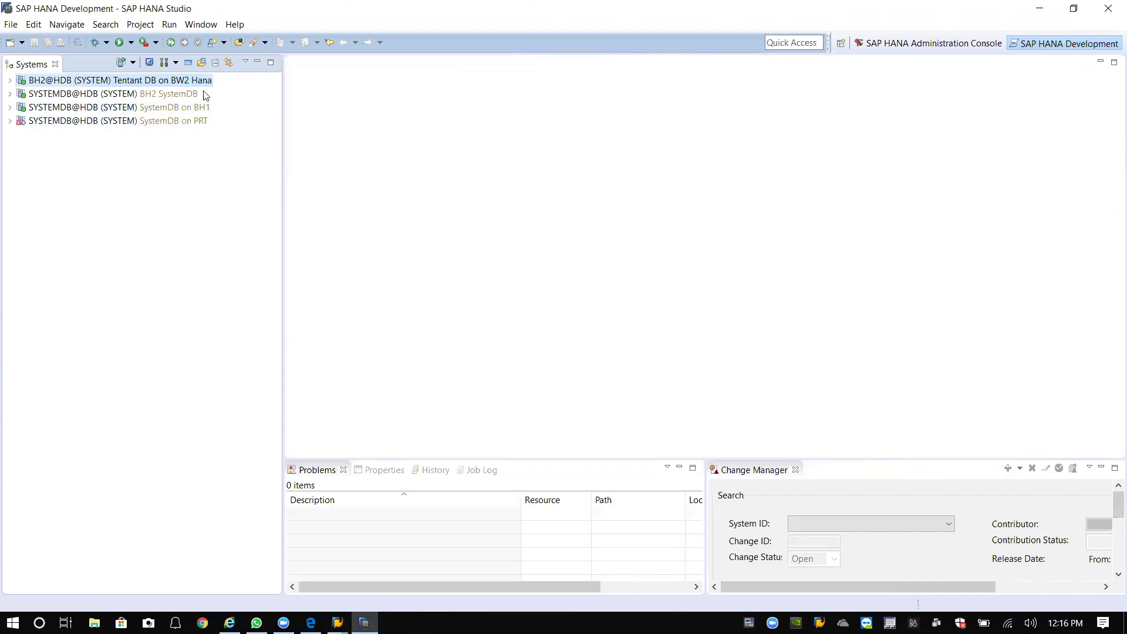
click(133, 97)
right_click(134, 97)
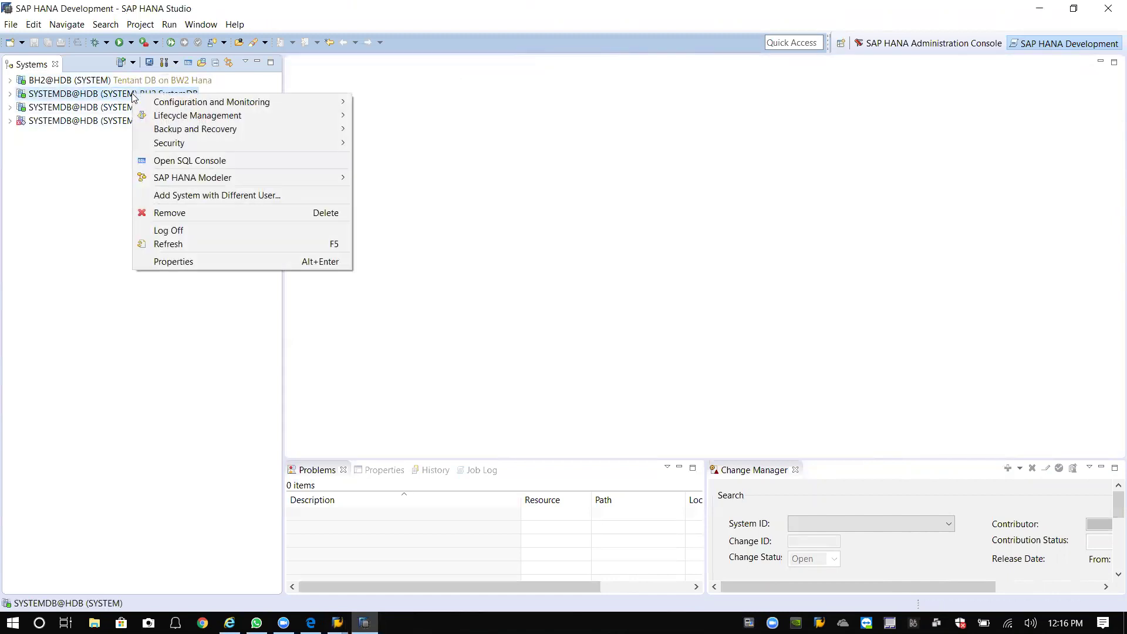
mouse_move(189, 135)
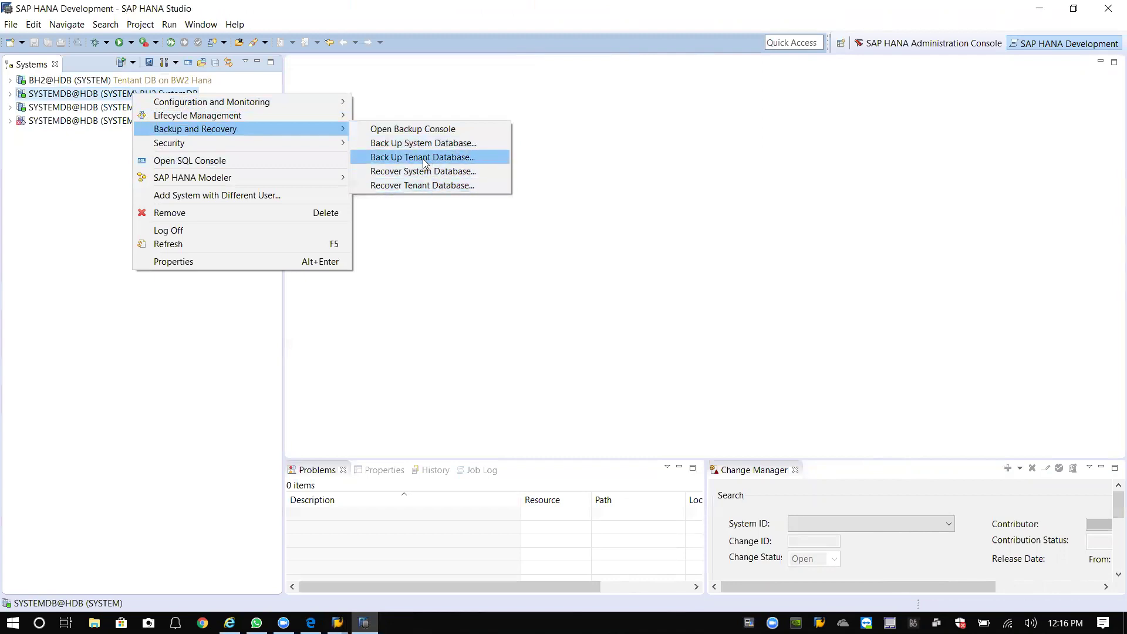
click(426, 163)
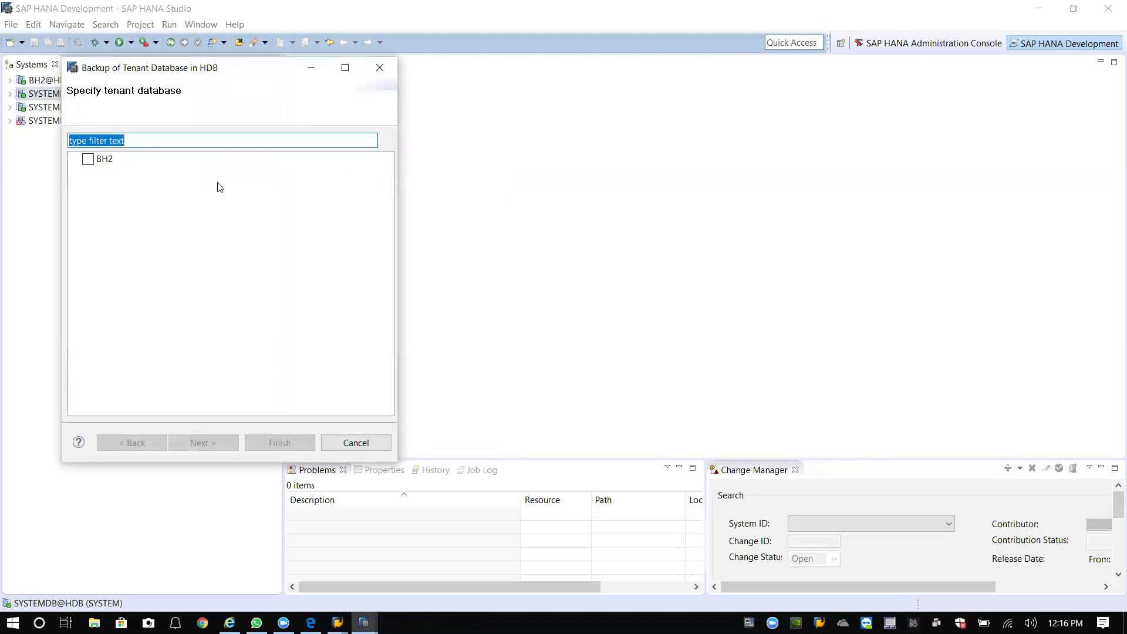
click(87, 159)
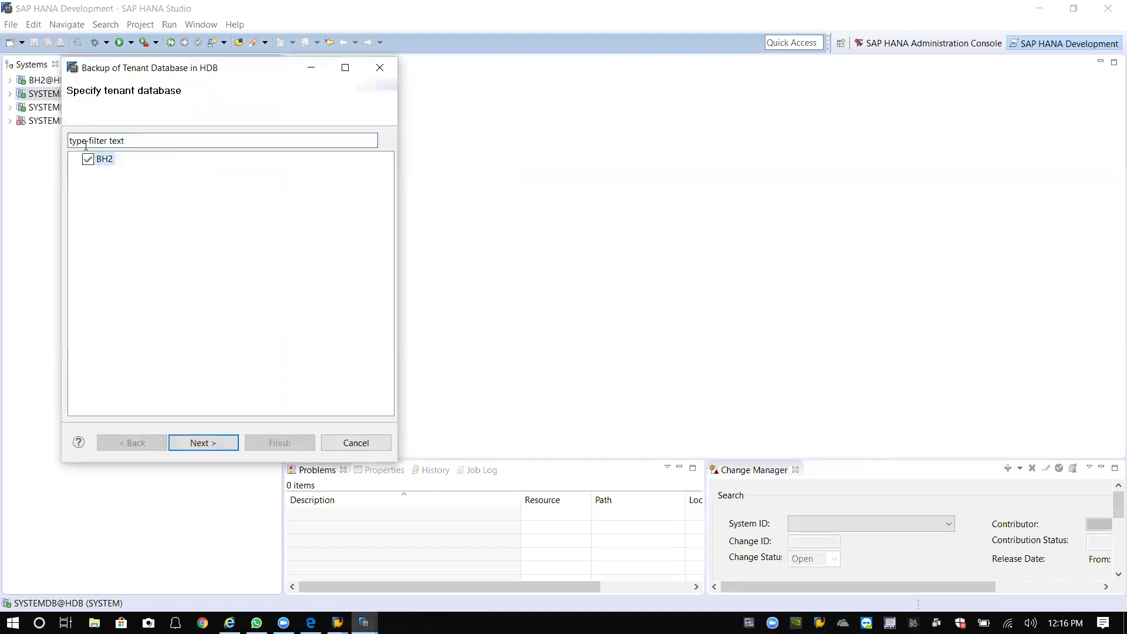
click(217, 441)
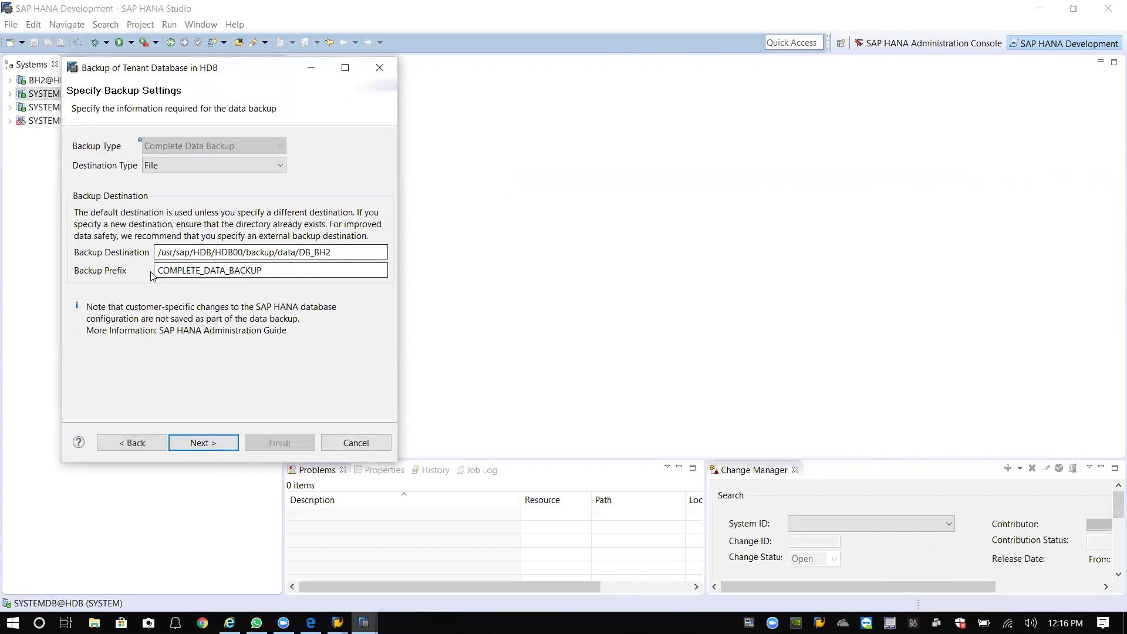
double_click(236, 270)
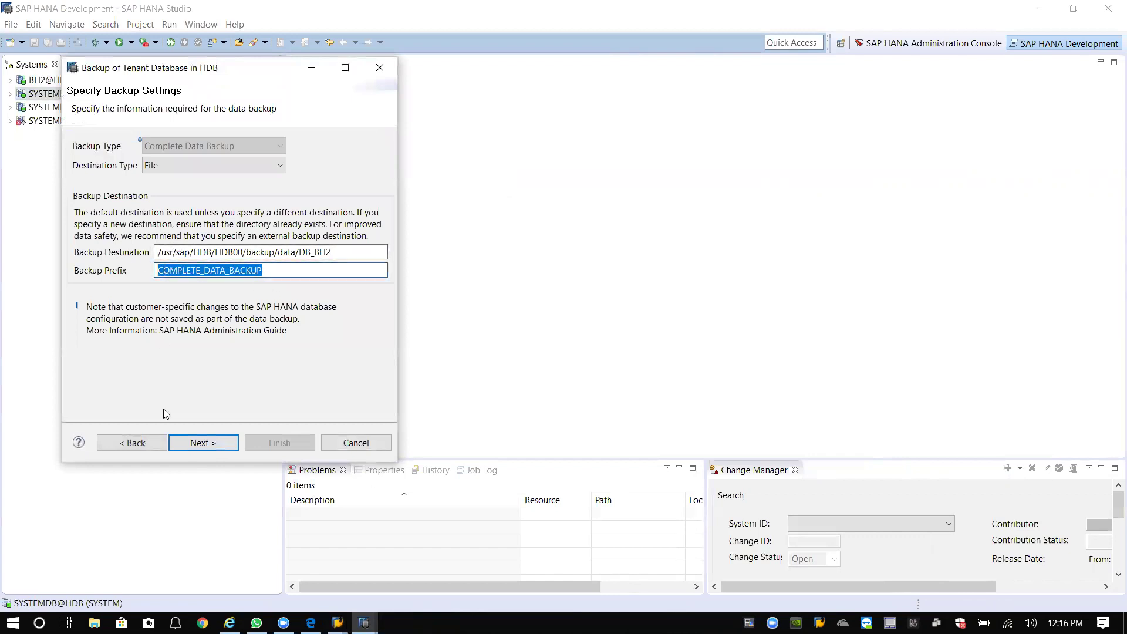
click(346, 444)
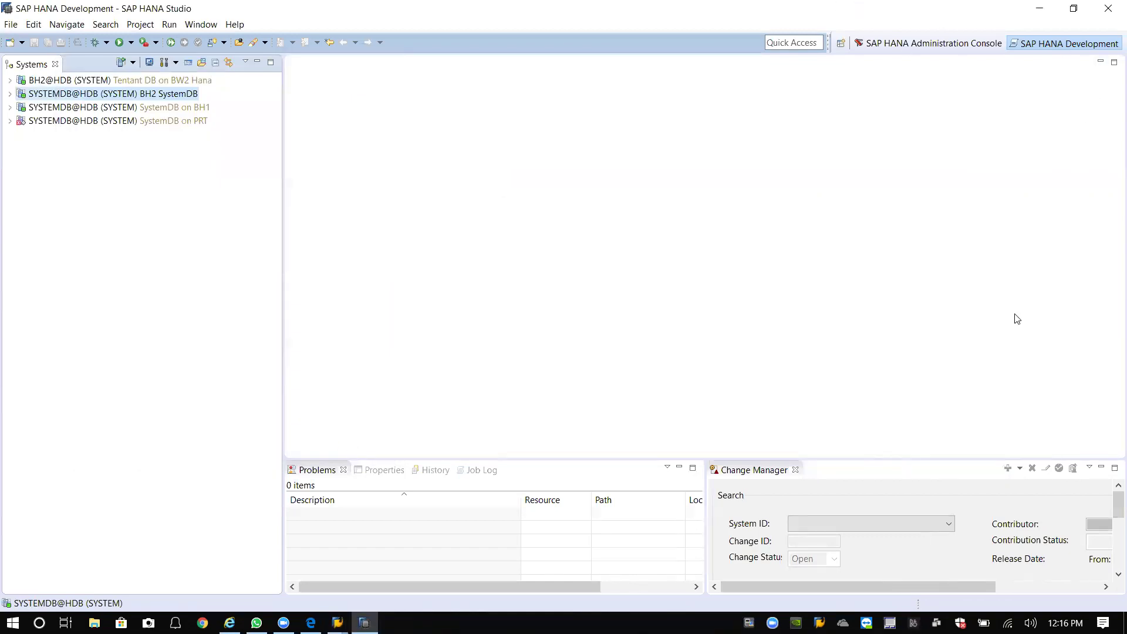
Close HANA Studio and refresh the client 300 copy log, now at 6665 of 9261 tables.
click(1108, 11)
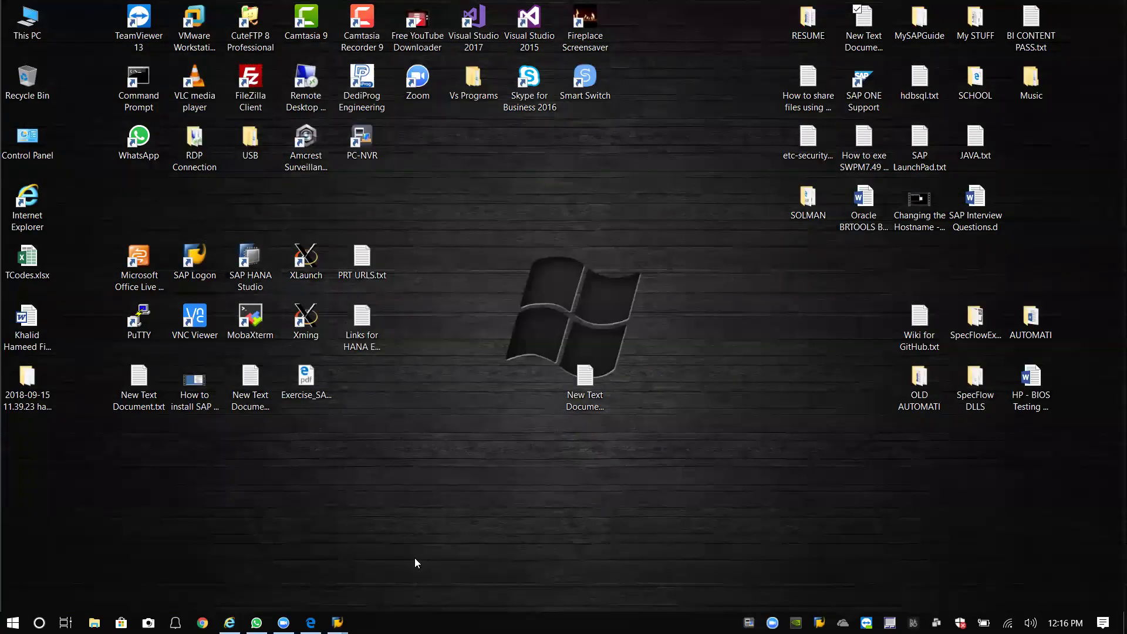
mouse_move(337, 623)
click(393, 581)
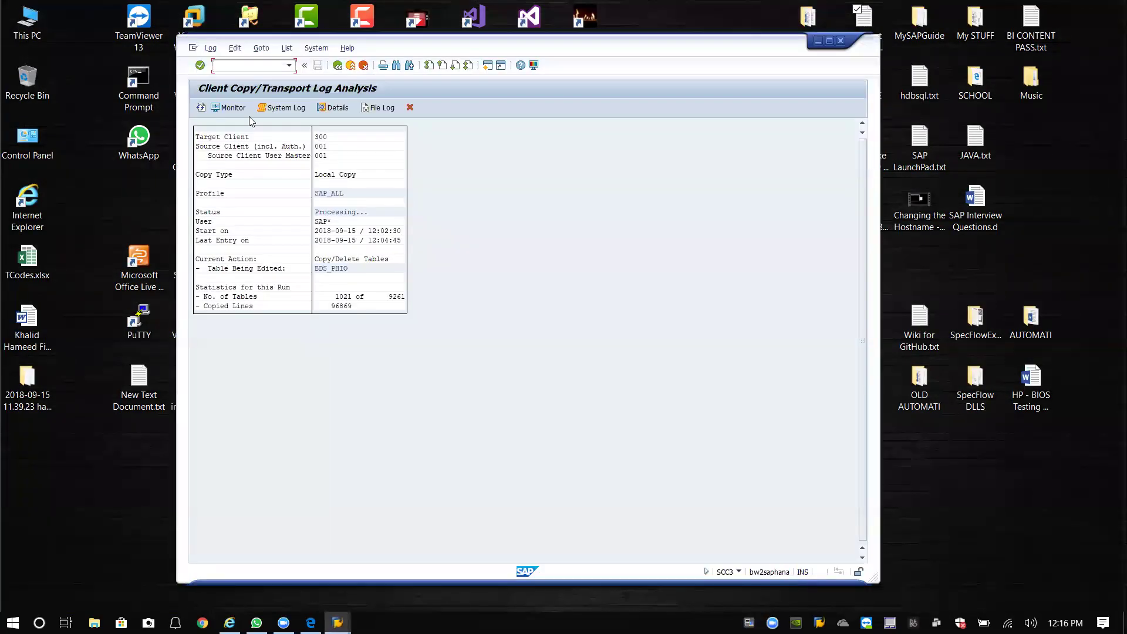
click(201, 109)
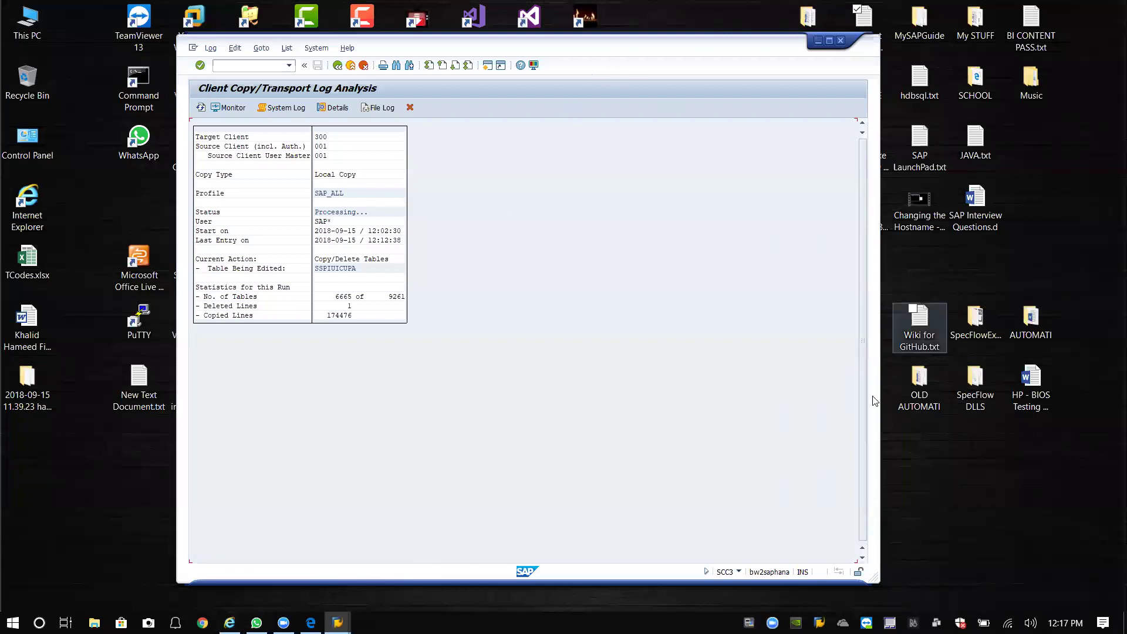
mouse_move(337, 622)
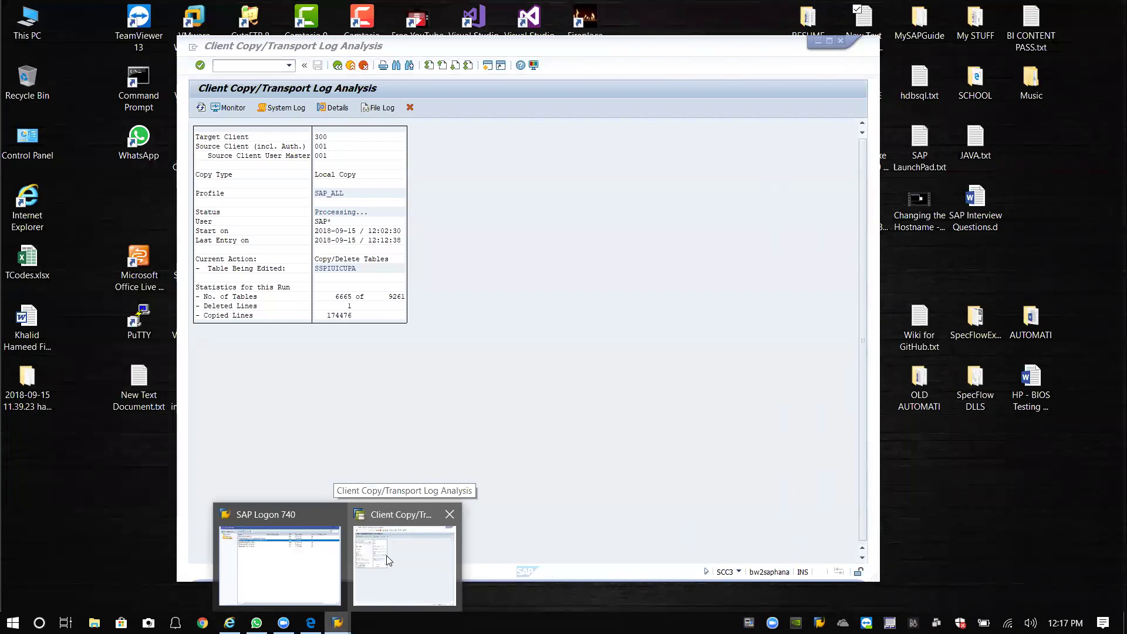
click(386, 556)
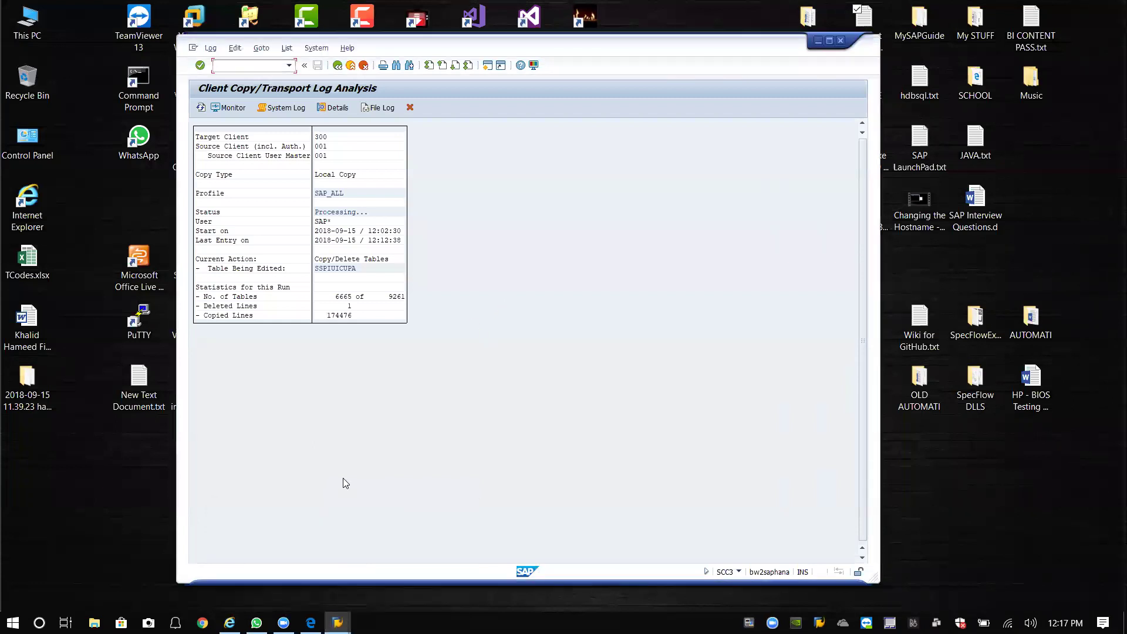
mouse_move(338, 622)
mouse_move(230, 622)
drag(526, 51, 523, 43)
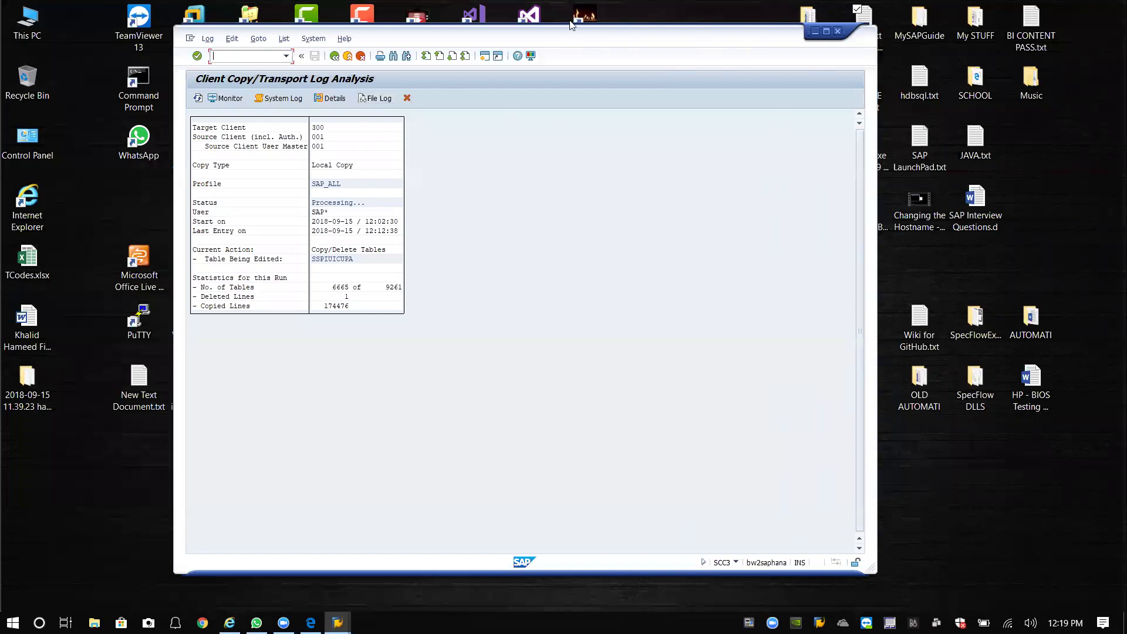
Refresh the client copy log repeatedly until it shows 7165 of 9261 tables and 223097 lines copied.
click(197, 98)
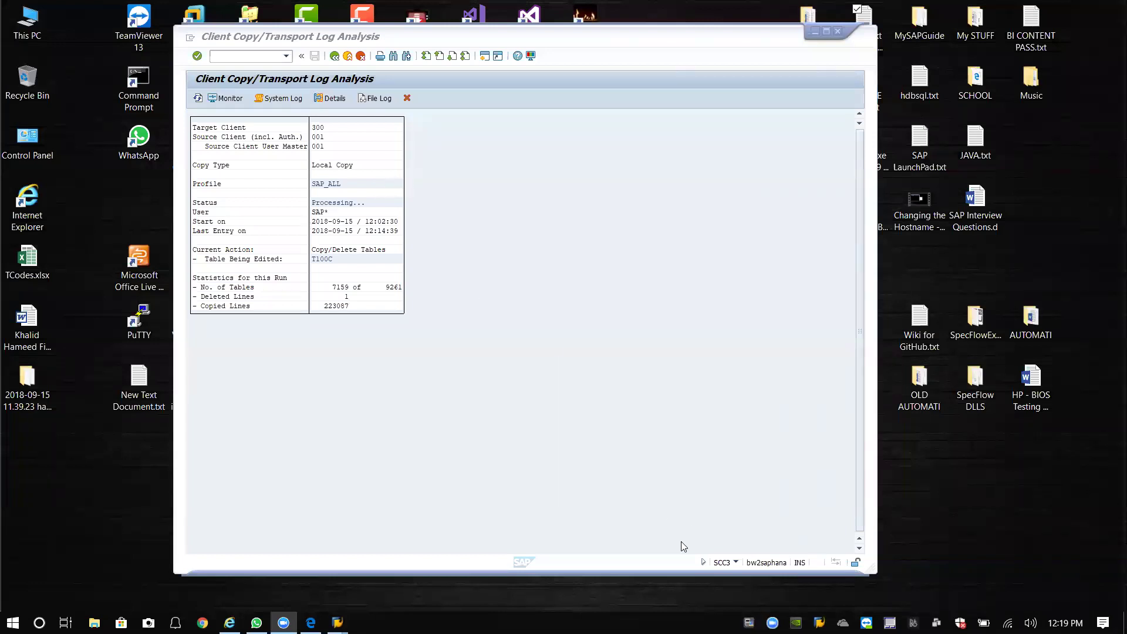
click(198, 99)
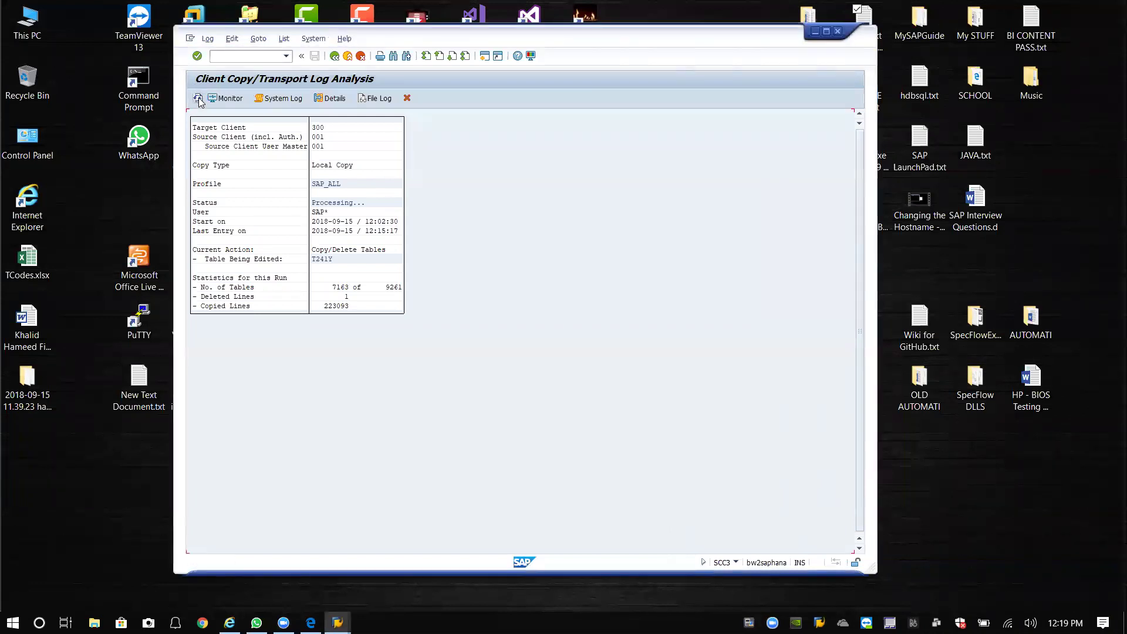
click(198, 99)
click(199, 98)
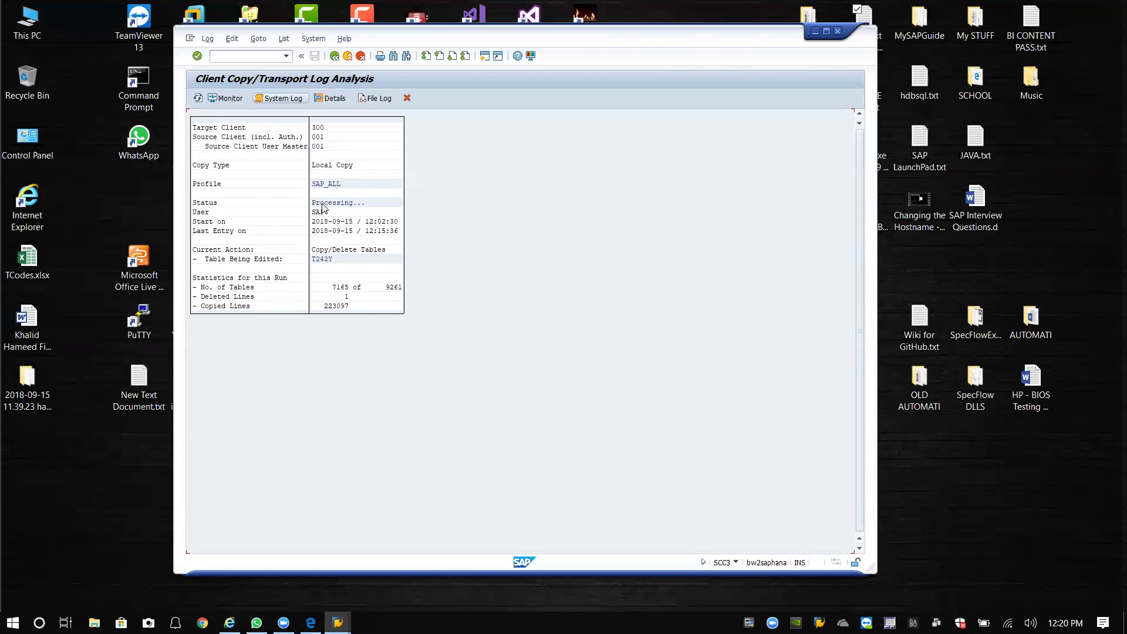
Refresh the client copy log once more and shift its window as the database connection drops.
click(197, 99)
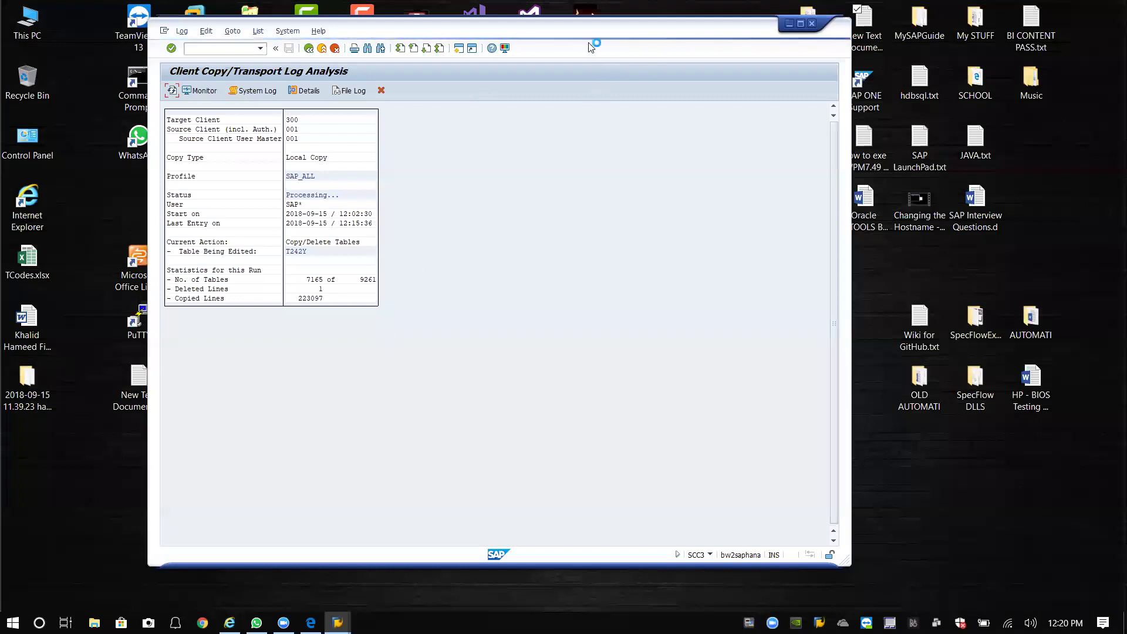
drag(590, 40, 620, 47)
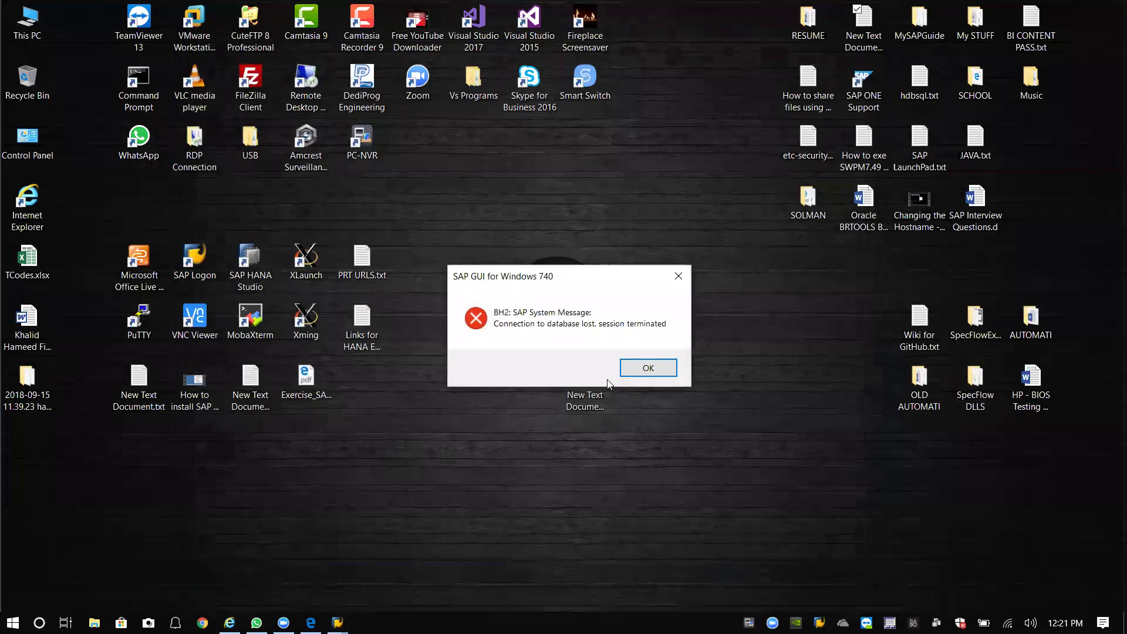
Dismiss the lost-connection error, relaunch SAP Logon and try logging on to Daredevil BH2 - BW2.
click(649, 368)
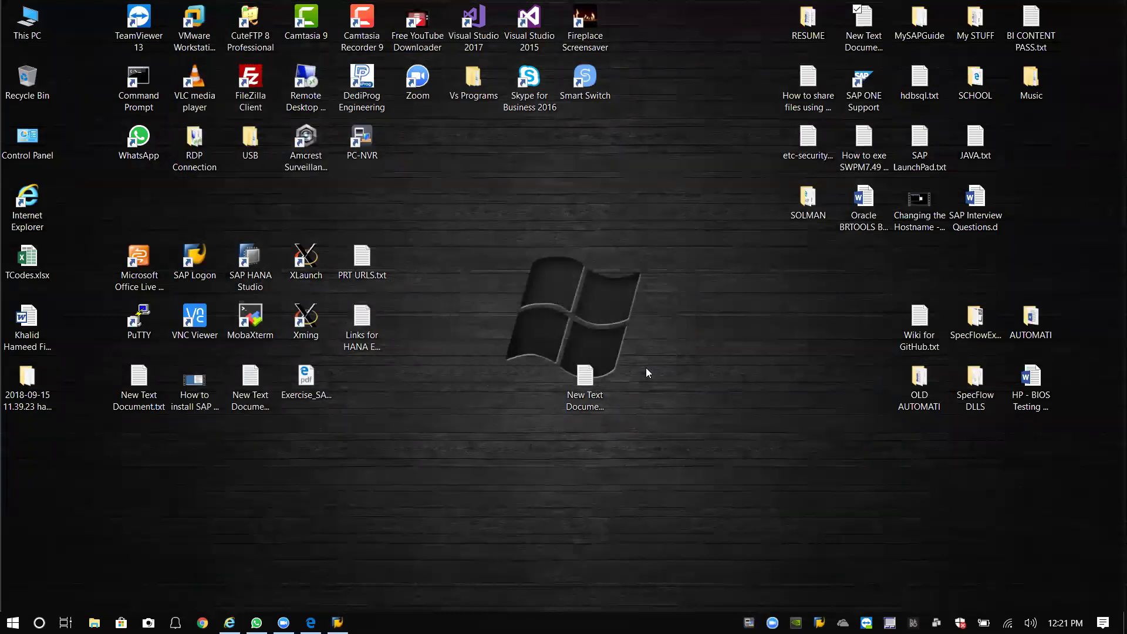
drag(587, 392, 394, 391)
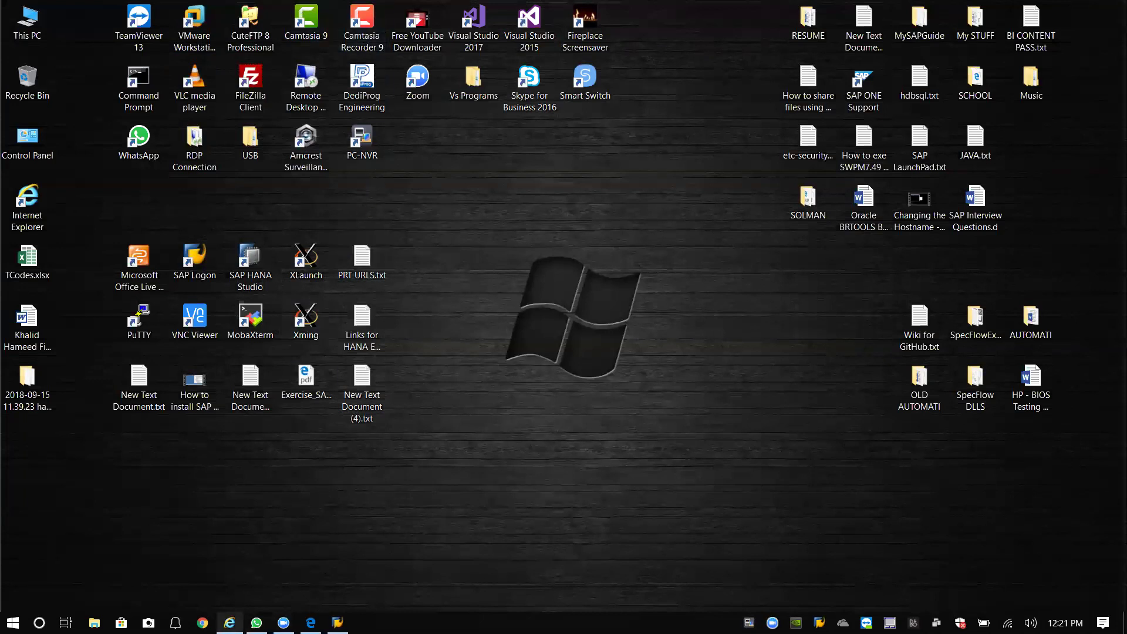
click(338, 622)
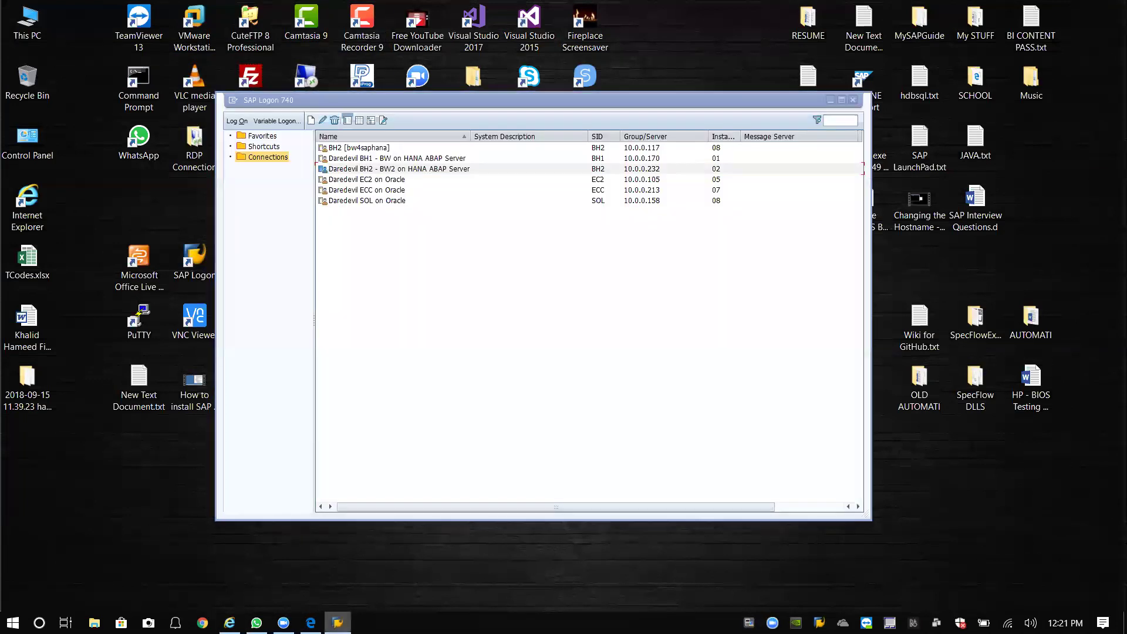
click(337, 622)
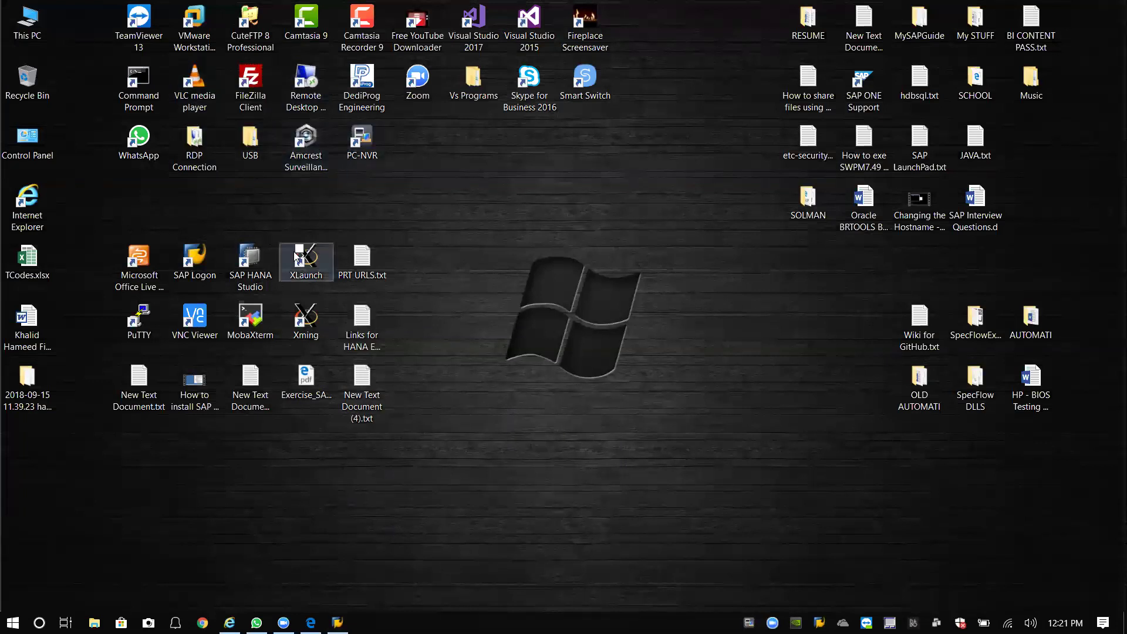
double_click(195, 261)
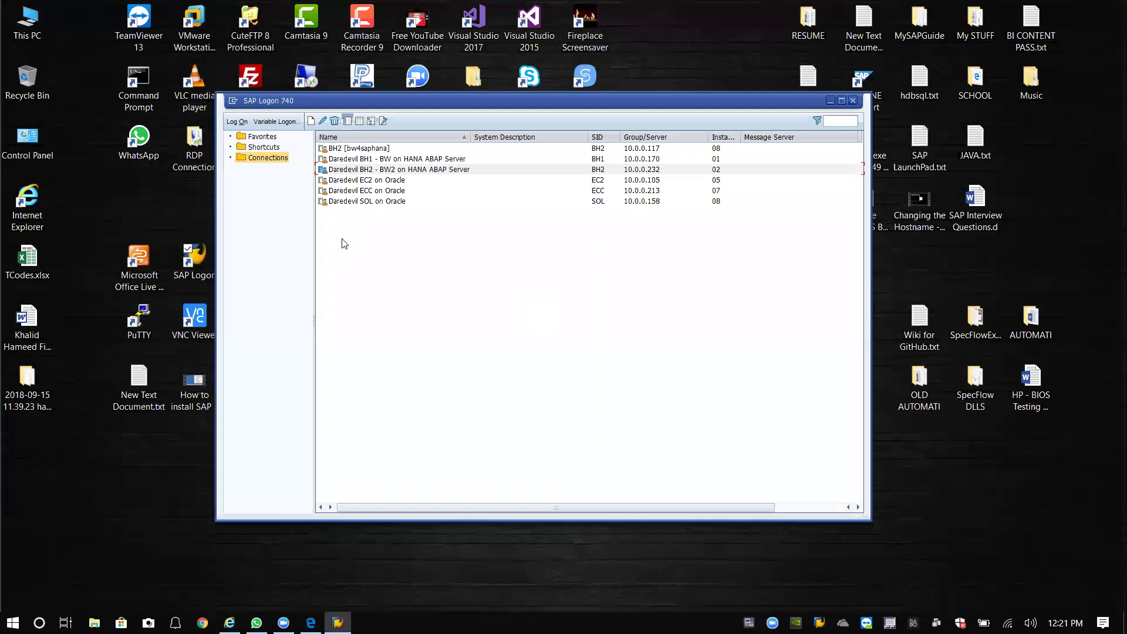
click(364, 172)
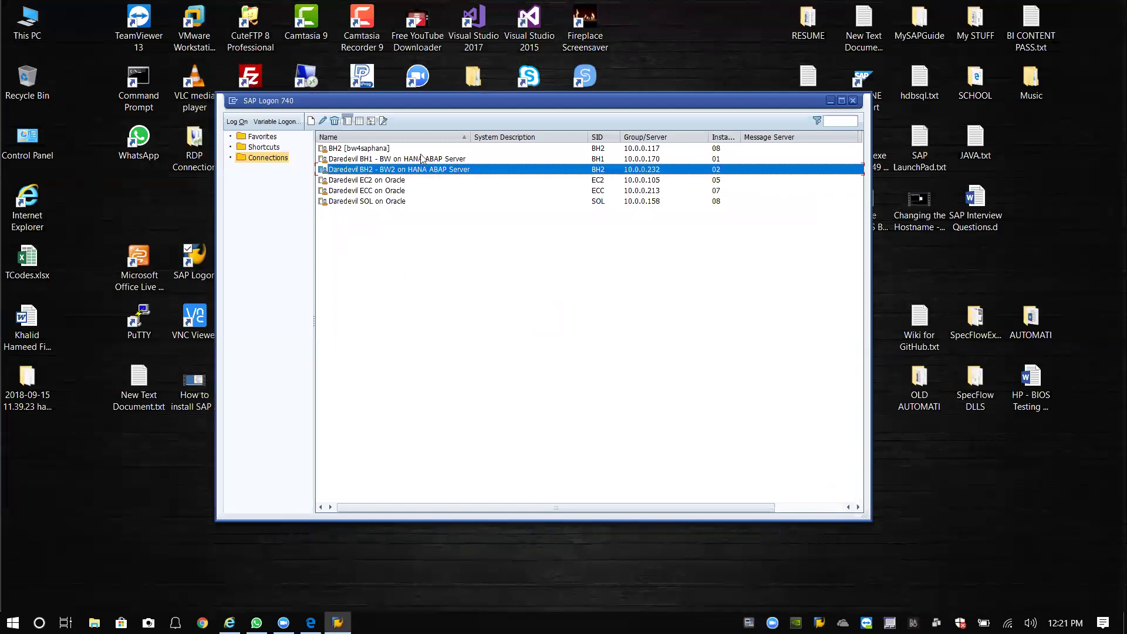
key(Return)
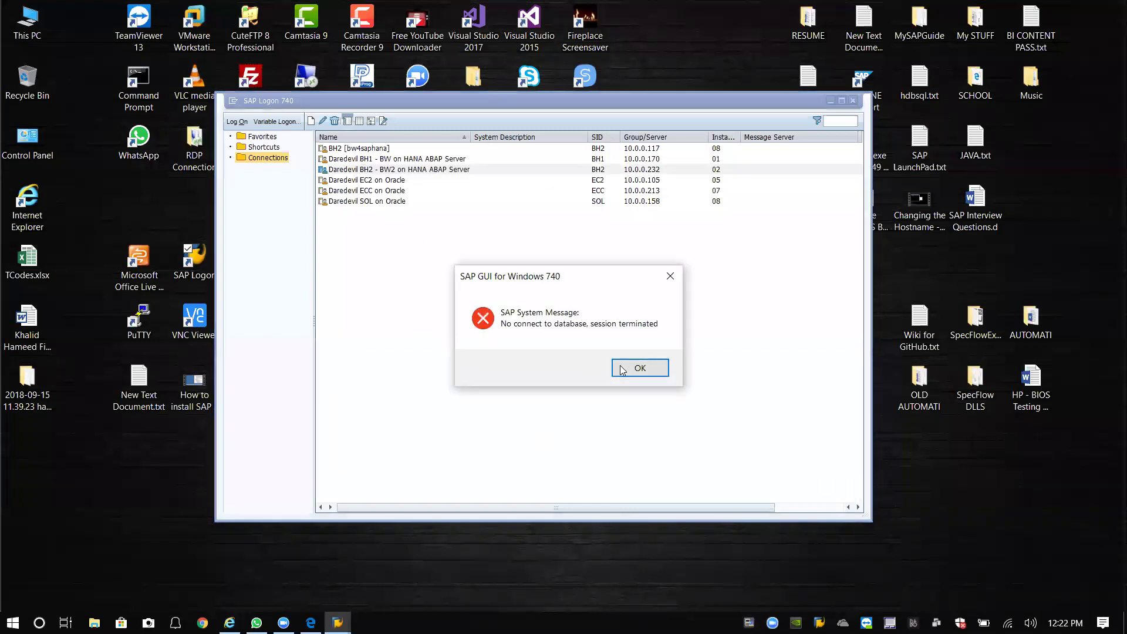
Dismiss the no-database-connection error, reselect the Daredevil BH2 - BW2 row and minimize SAP Logon.
click(622, 369)
click(457, 218)
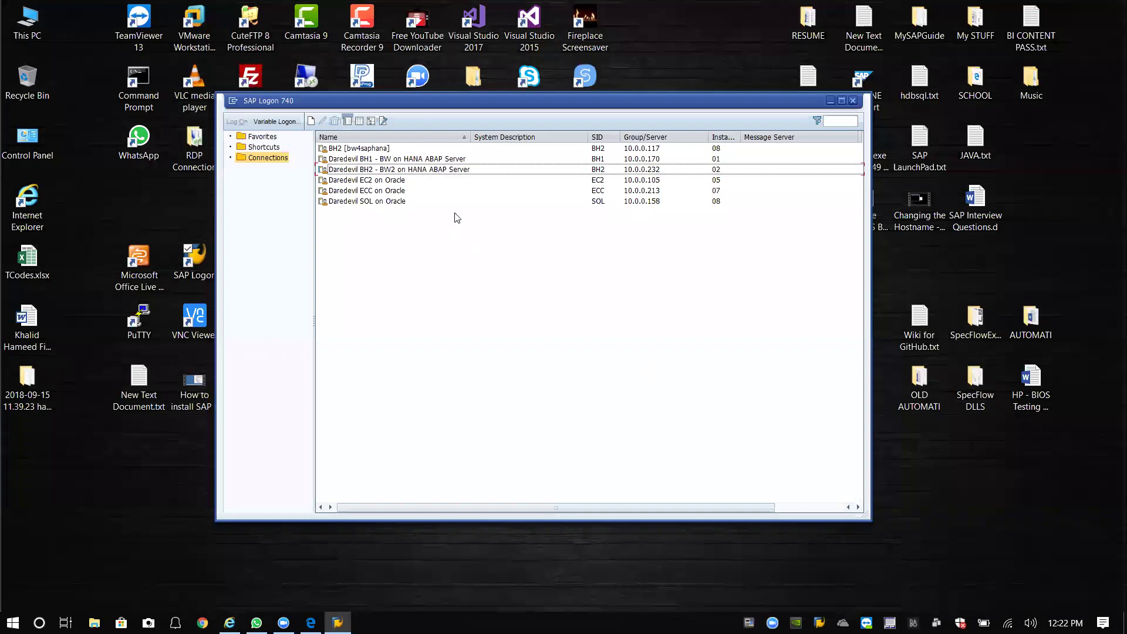
click(438, 172)
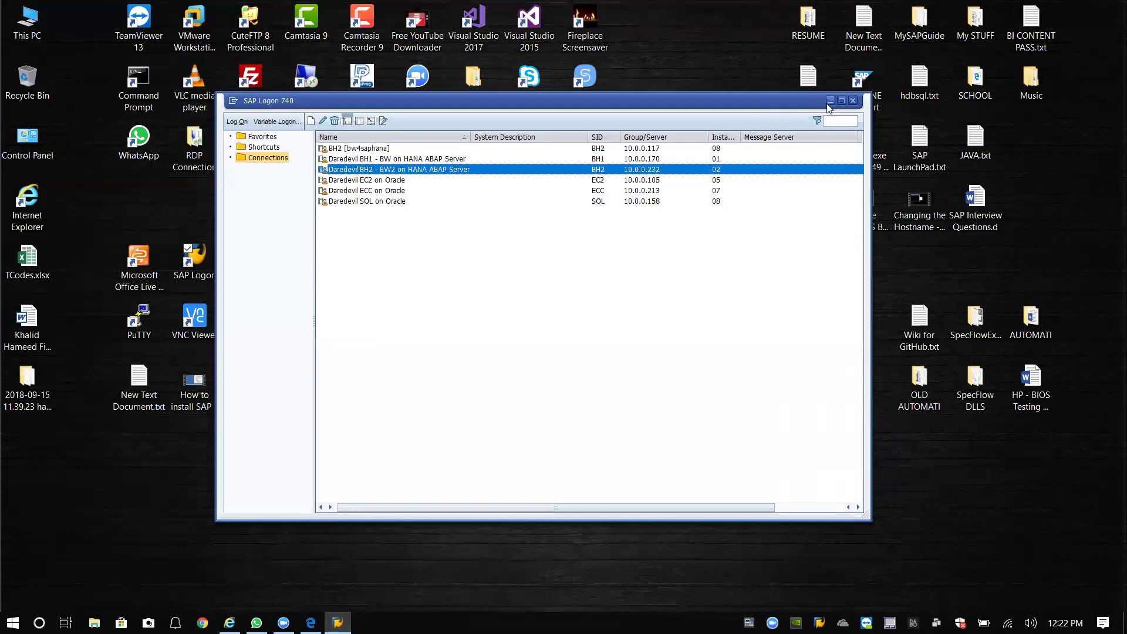
click(829, 101)
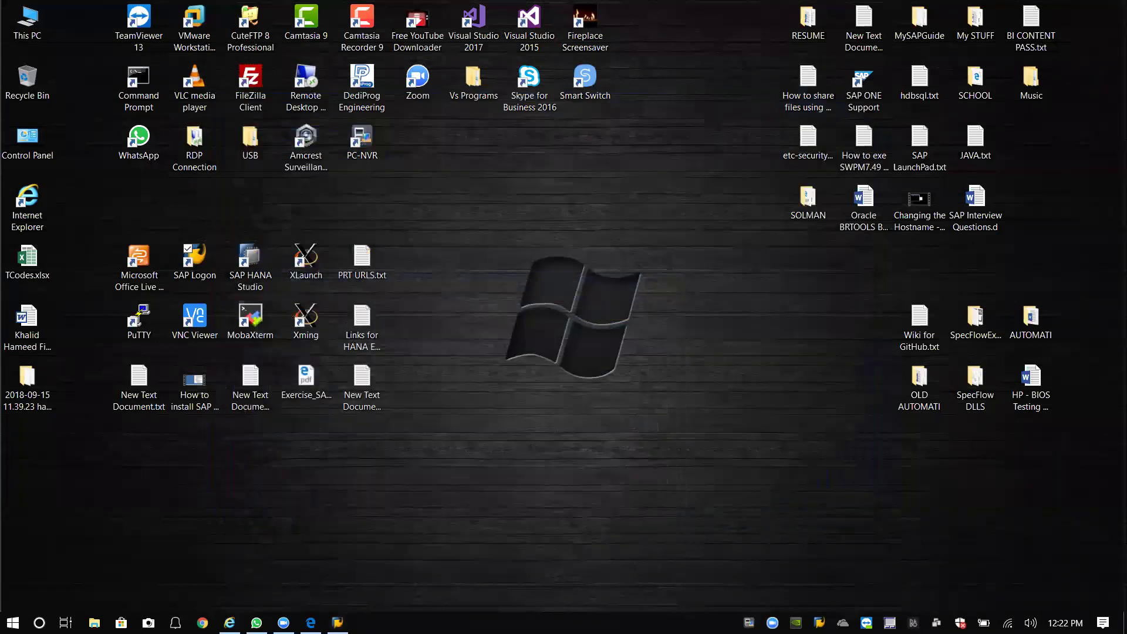
Launch MobaXterm and log in to the saved BH2 SSH session as root.
click(268, 332)
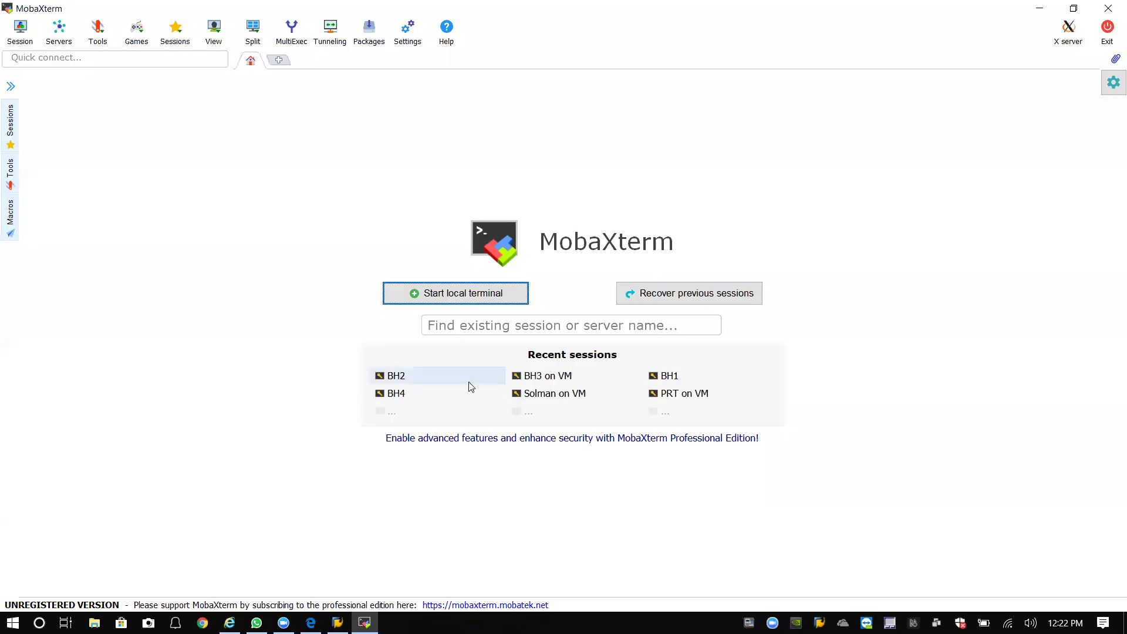
click(399, 377)
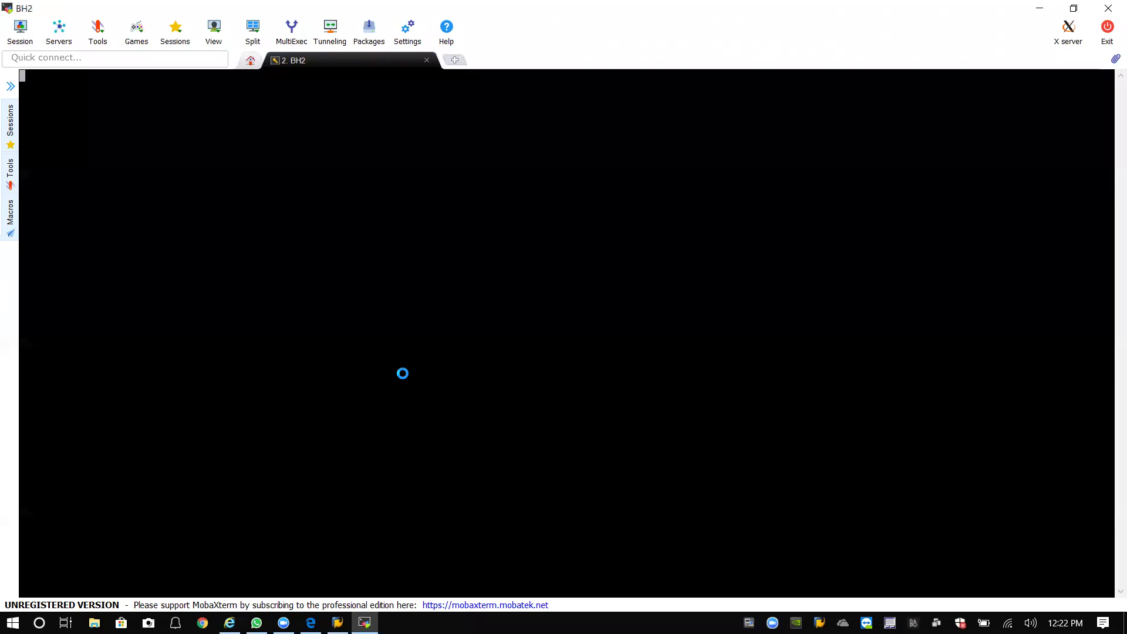
text(root)
key(Return)
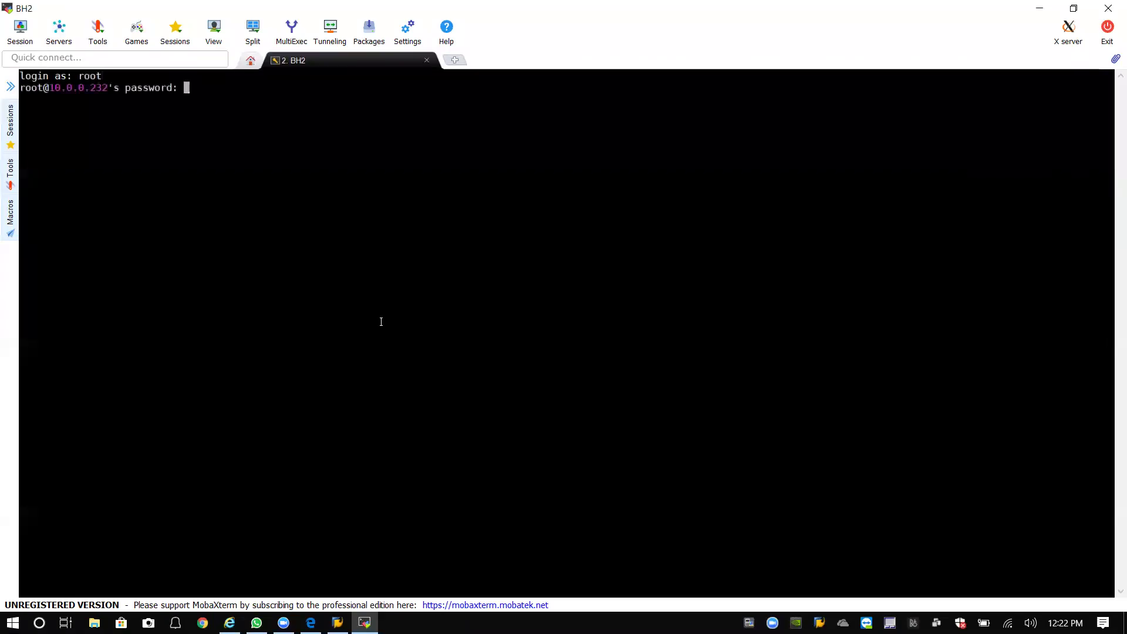
key(Return)
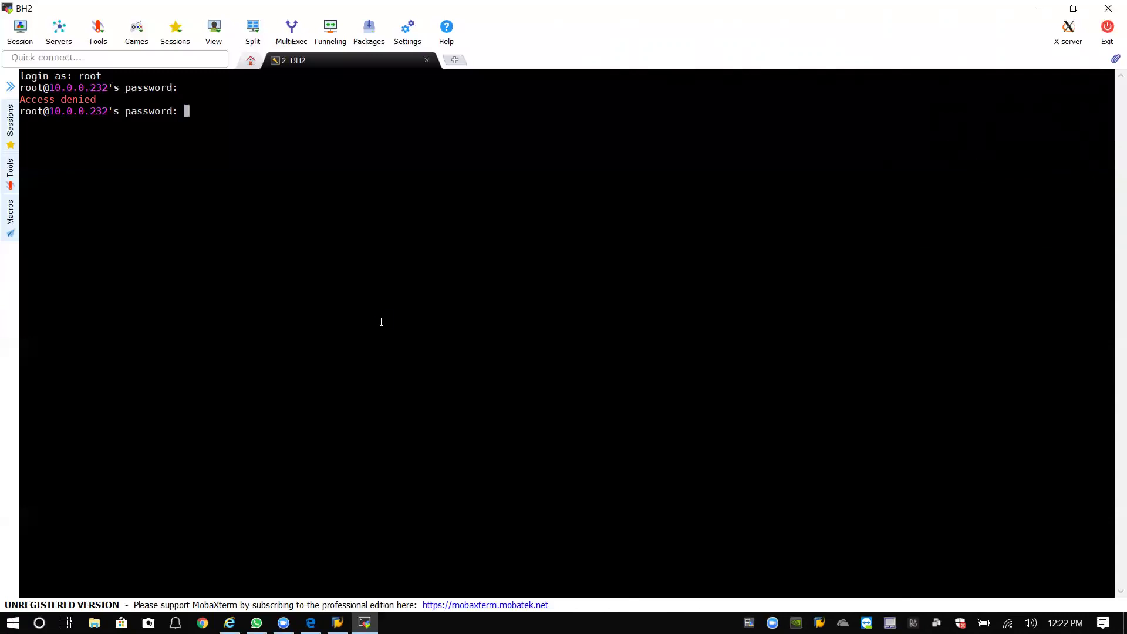
key(Return)
Change to the / directory and switch to the bh2adm user with su - bh2adm.
text(cd /)
key(Return)
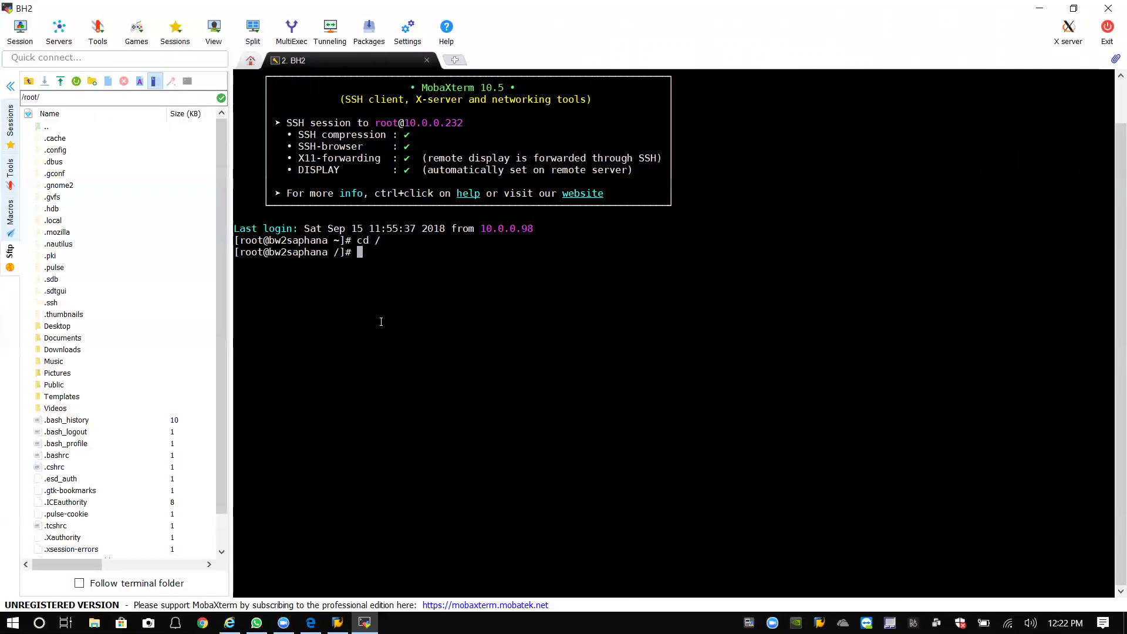
click(10, 86)
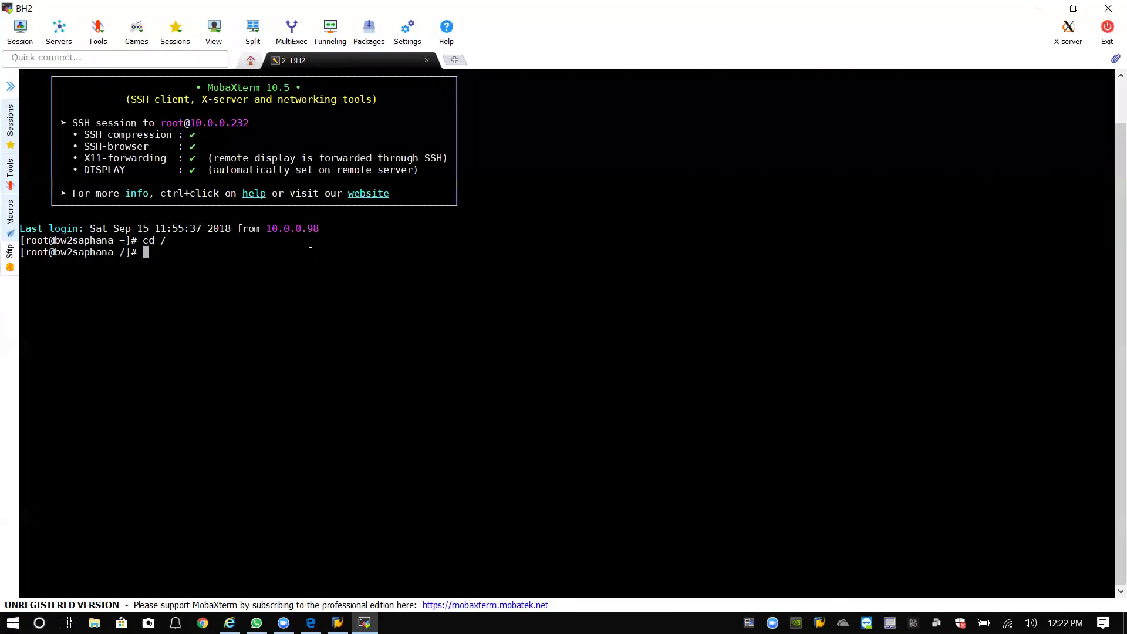
text(su - bh2adm)
key(Return)
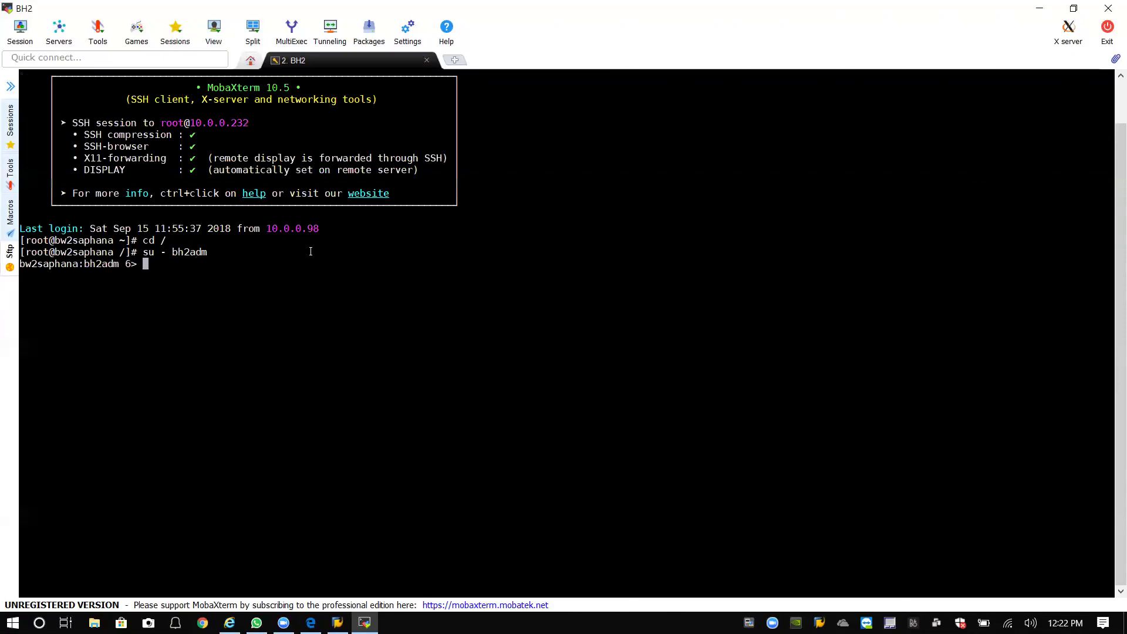
List the running SAP processes with ps -ef | grep sap.
text(ps -ef)
text(greo)
key(Home)
key(BackSpace)
key(Right)
key(Right)
key(End)
key(BackSpace)
text(p sap)
key(Return)
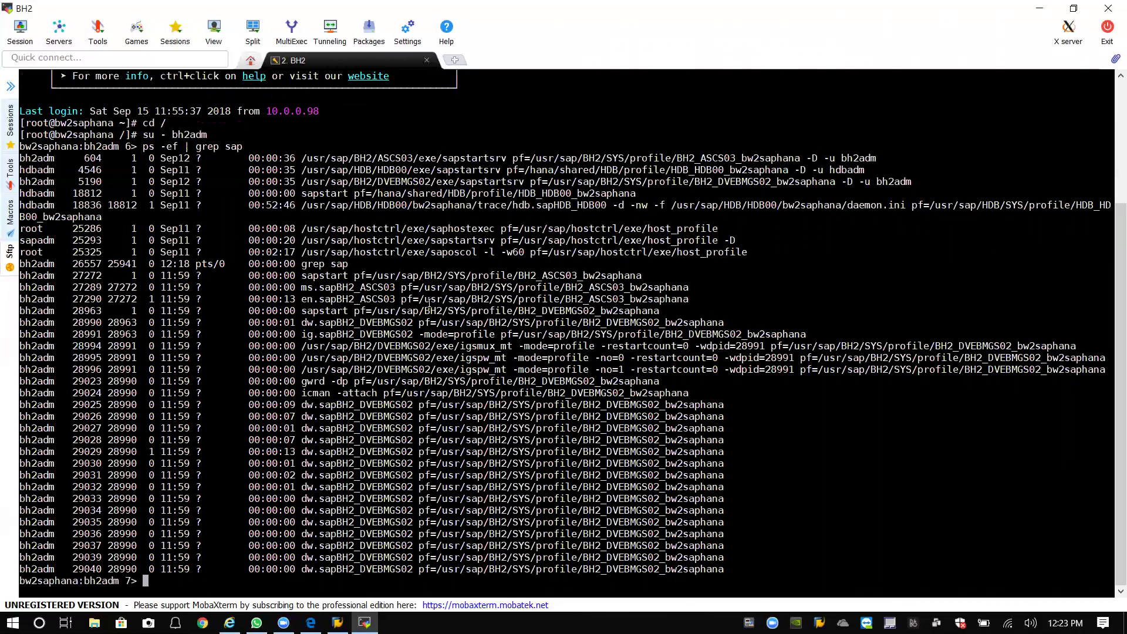
Recall the process-listing command, try a grep DE filter instead, then minimize MobaXterm.
key(Up)
key(BackSpace)
key(BackSpace)
key(BackSpace)
text(DE)
key(BackSpace)
key(BackSpace)
key(BackSpace)
key(BackSpace)
key(BackSpace)
key(BackSpace)
key(BackSpace)
key(BackSpace)
key(BackSpace)
key(BackSpace)
key(BackSpace)
key(BackSpace)
key(BackSpace)
key(BackSpace)
key(BackSpace)
key(BackSpace)
click(1040, 8)
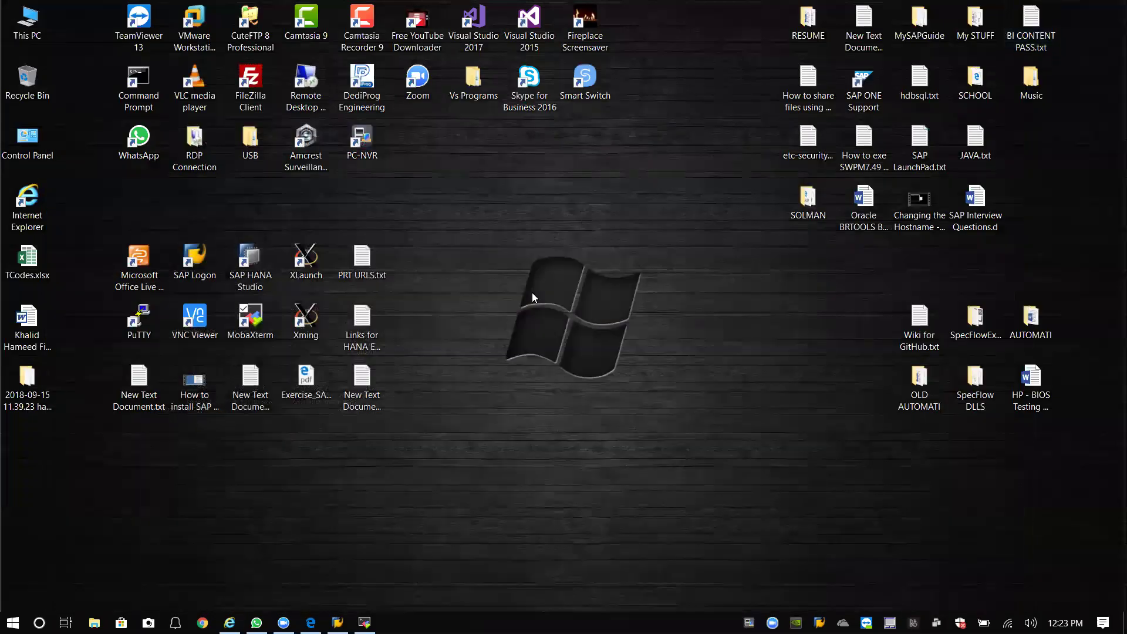
Launch SAP Logon, open the BH2 entry, and log on to client 001 with the user name and password.
double_click(190, 265)
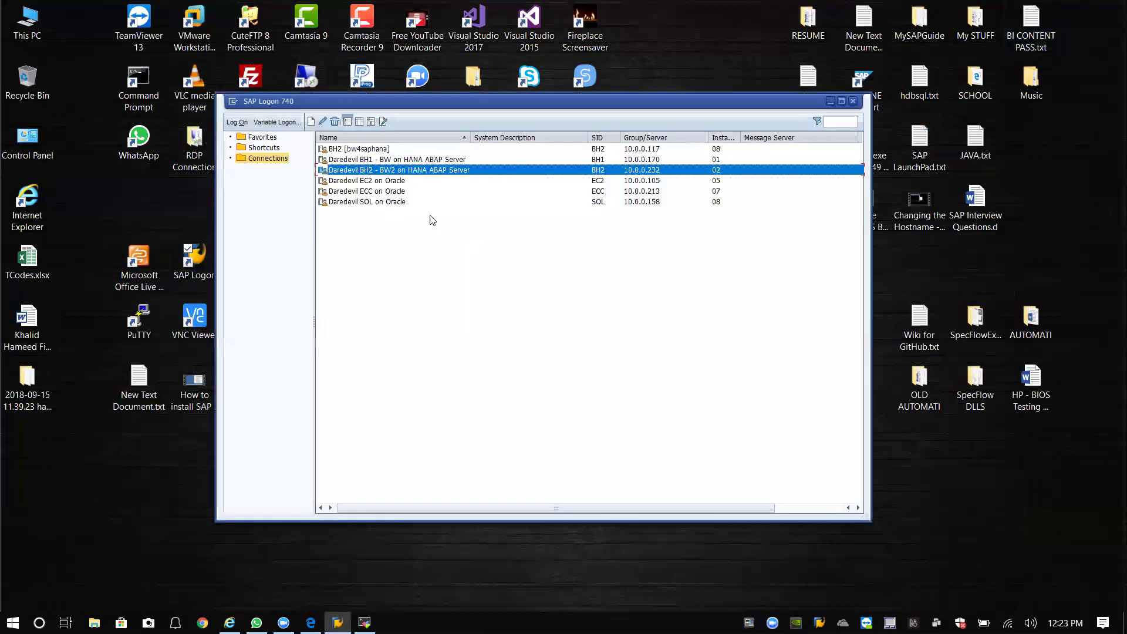
double_click(438, 174)
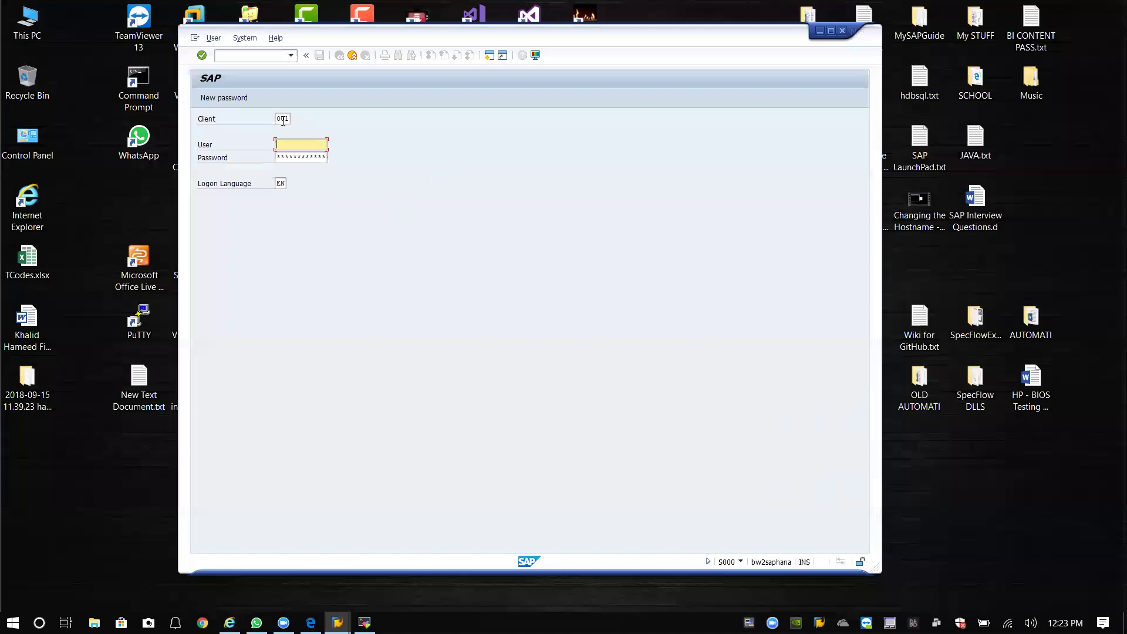
drag(289, 118, 263, 119)
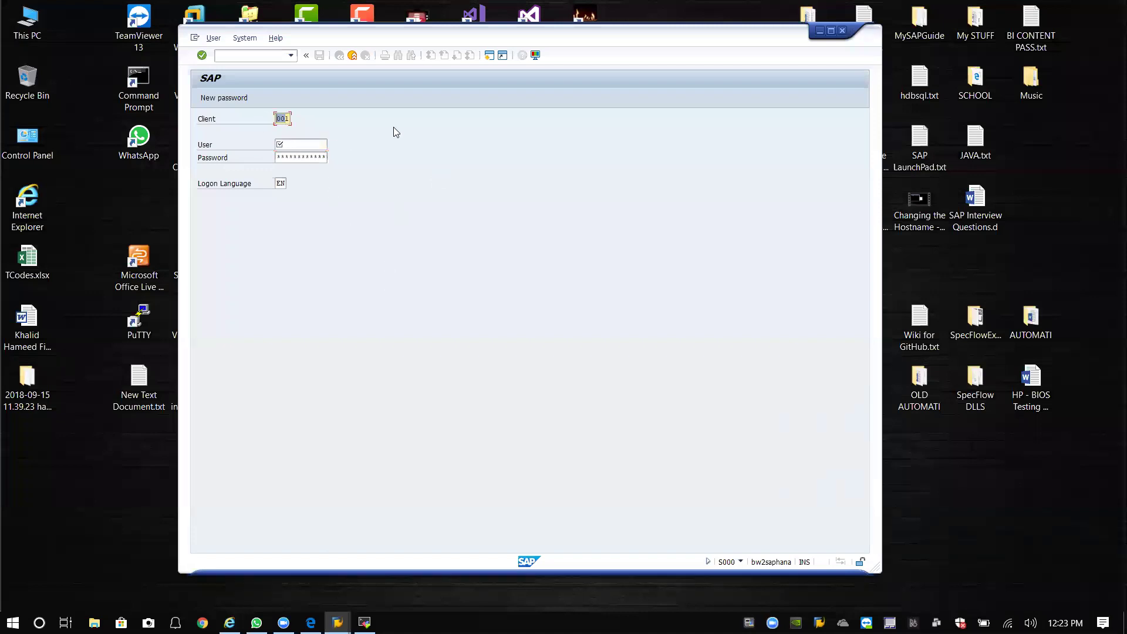
text(01)
key(BackSpace)
key(BackSpace)
text(001)
key(Tab)
text(khameed)
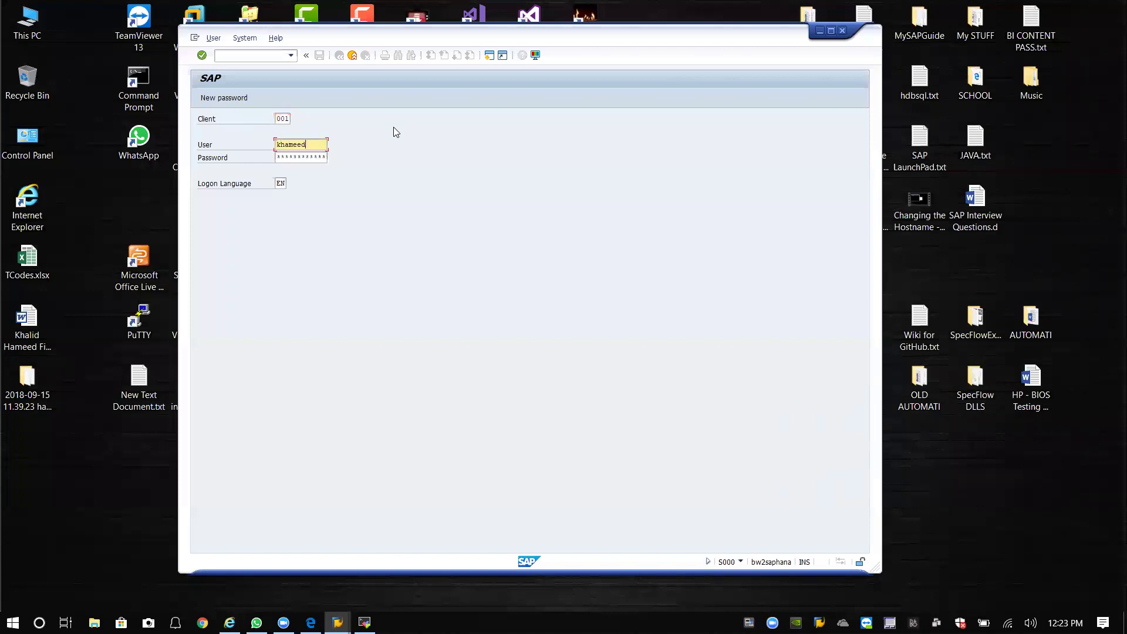
key(Tab)
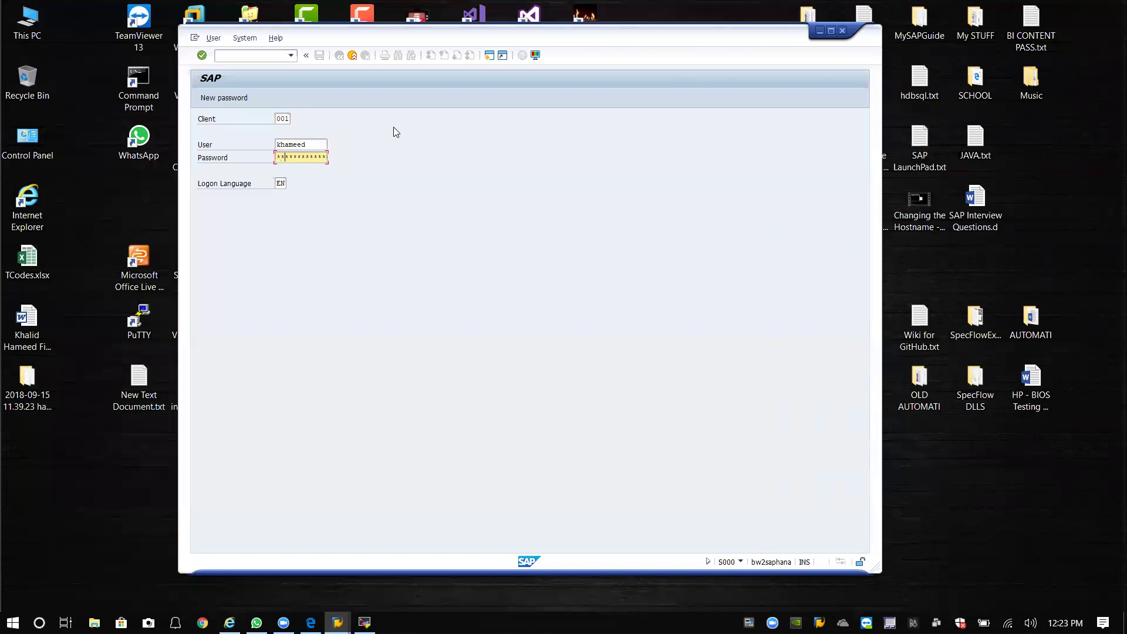
key(Return)
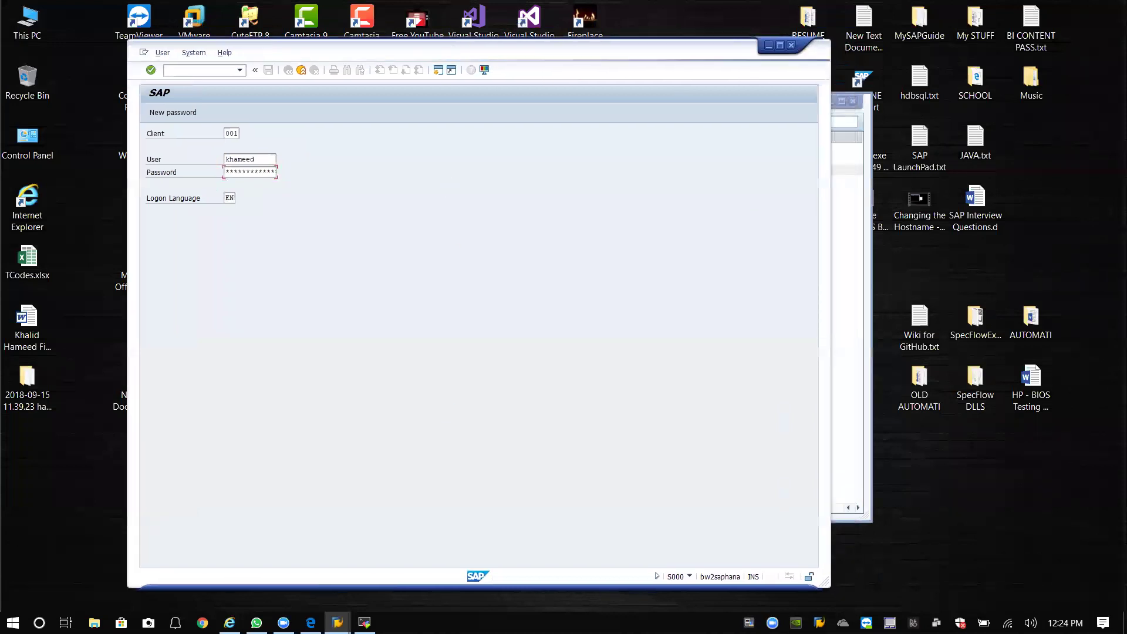
End the stuck SAP Logon task in Task Manager.
right_click(446, 622)
click(487, 547)
click(176, 188)
click(337, 344)
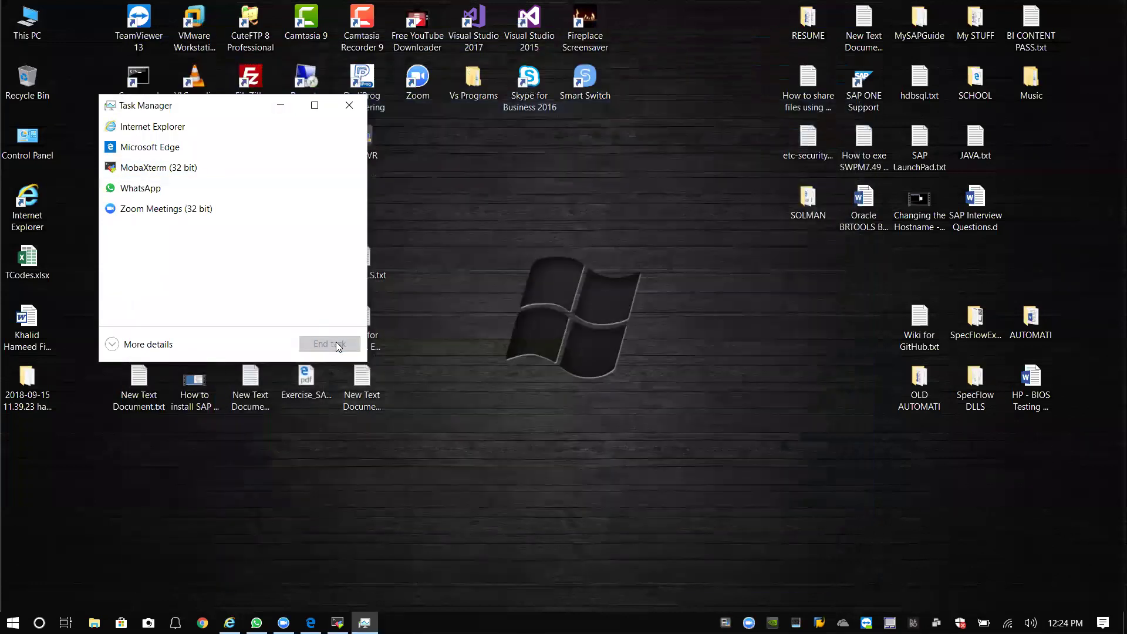
Close Task Manager and relaunch SAP Logon from its desktop icon.
click(1076, 10)
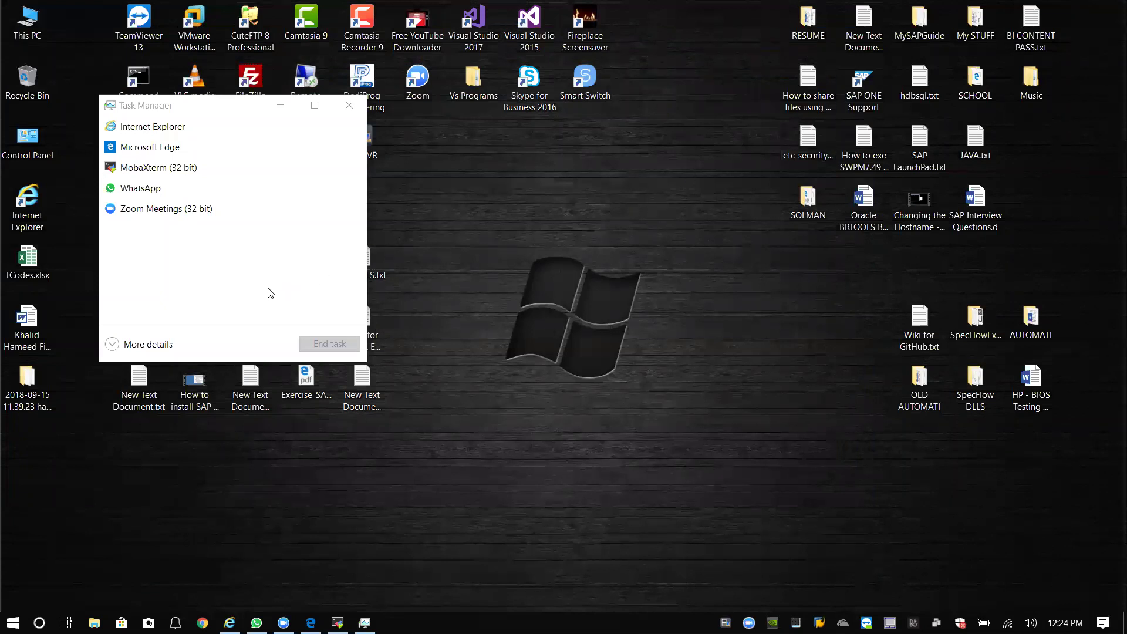
click(343, 113)
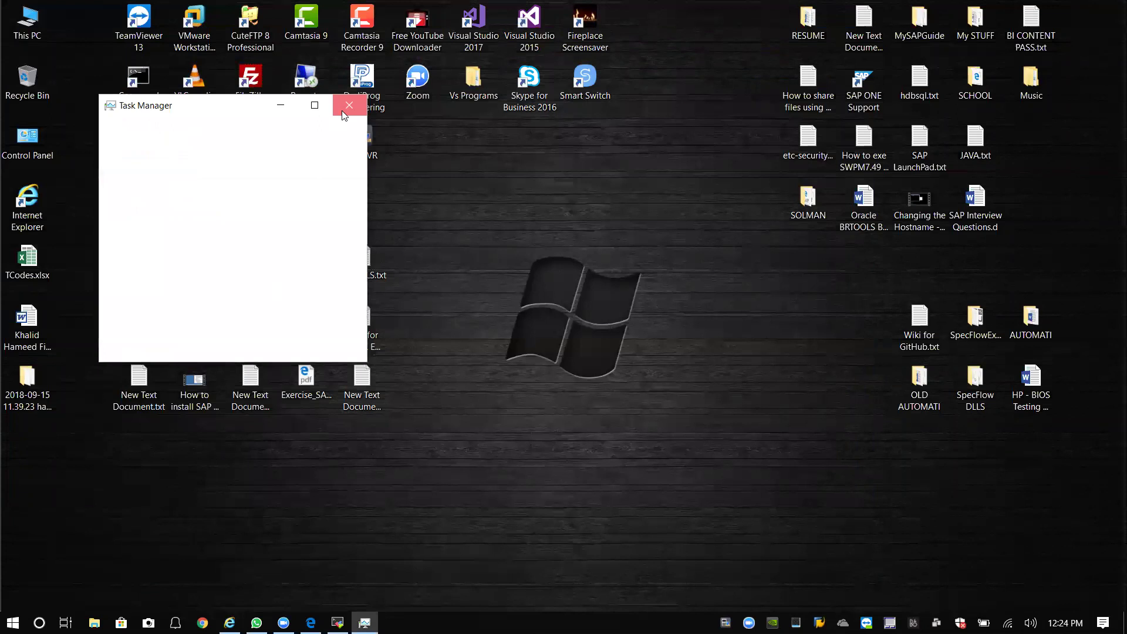
double_click(195, 259)
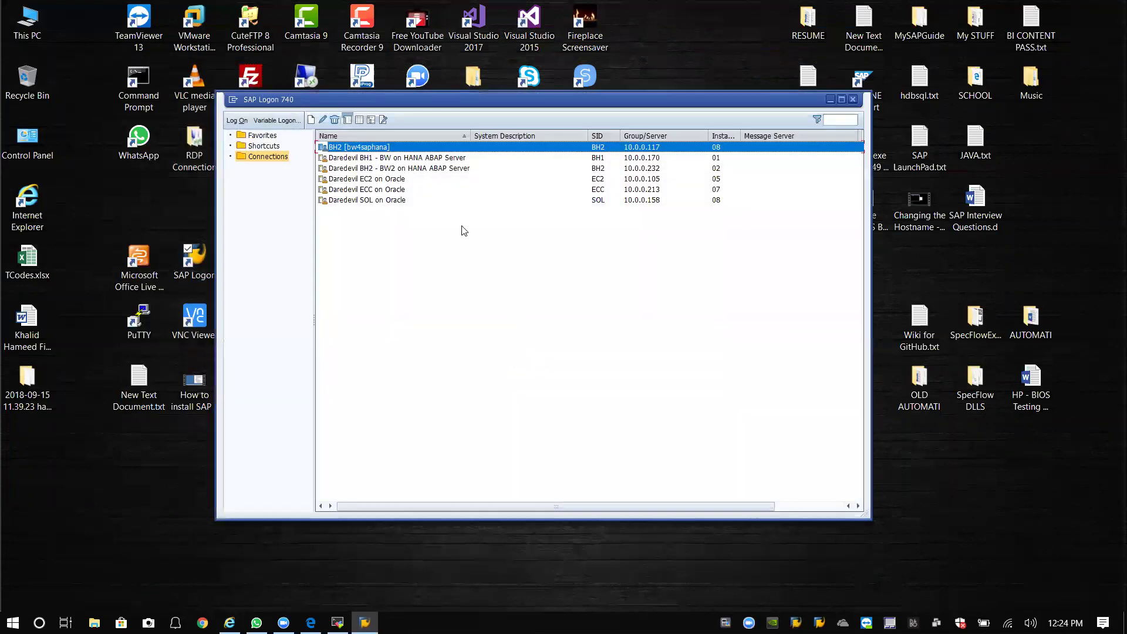
Select the Daredevil BH2 - BW2 connection and bring the MobaXterm terminal back to the front.
click(392, 170)
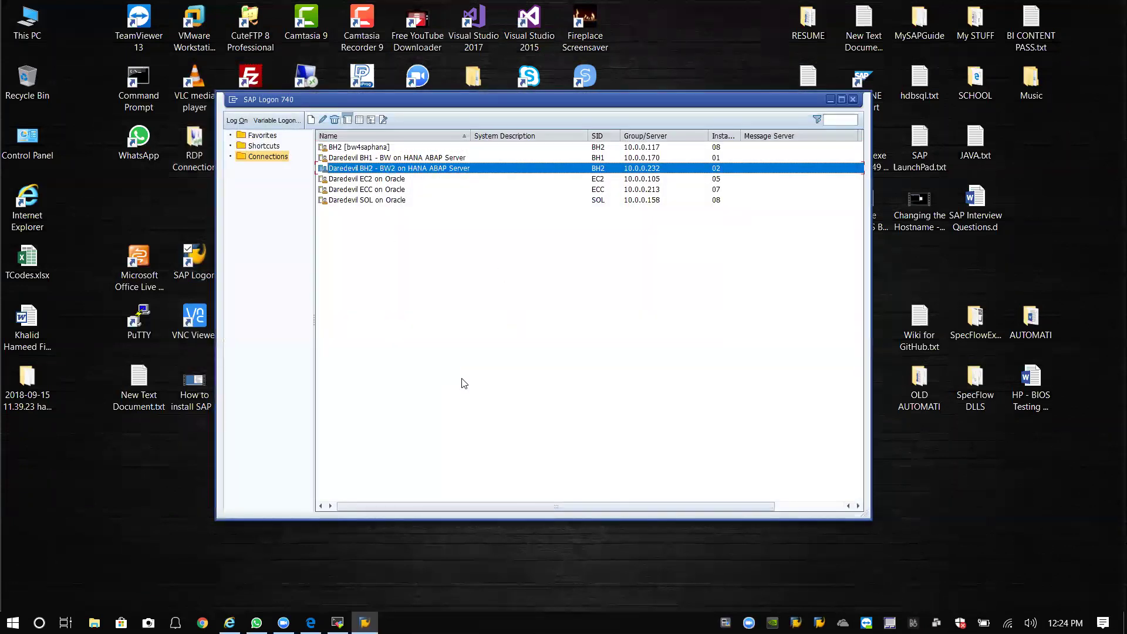
click(338, 622)
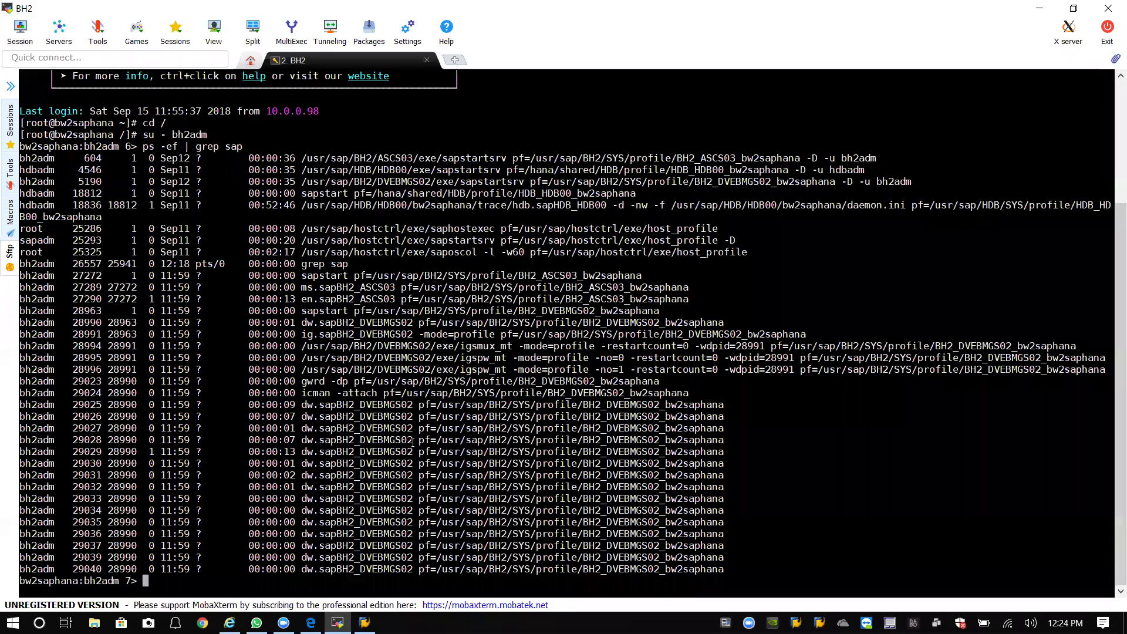
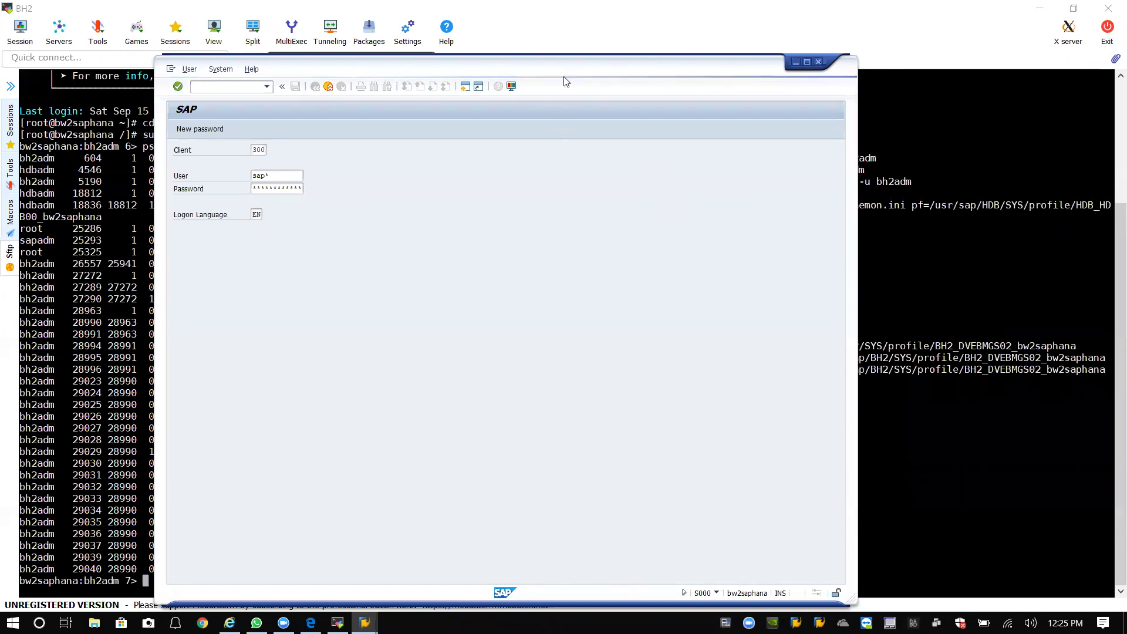
Move the SAP logon window forward, then minimize MobaXterm and the SAP Logon 740 pad.
drag(569, 75, 587, 51)
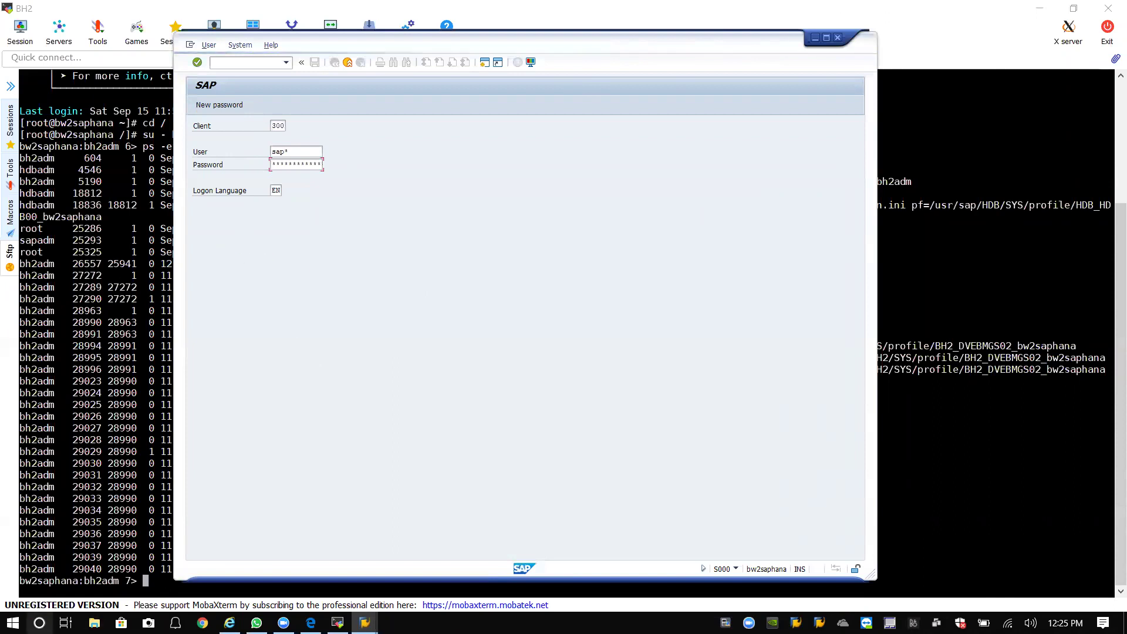
mouse_move(365, 623)
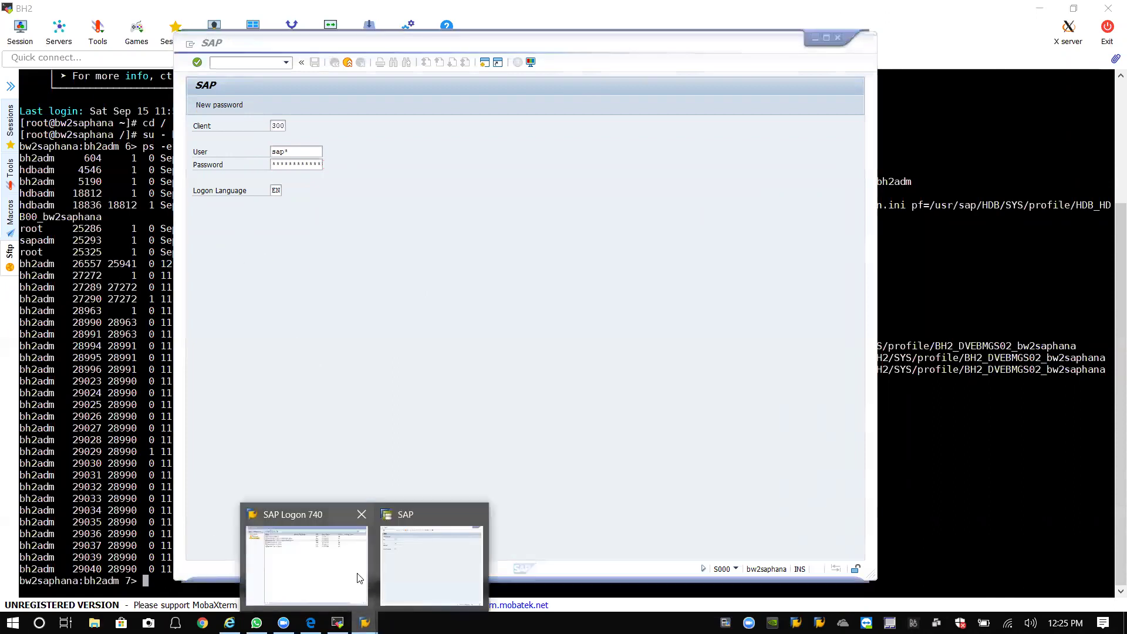
click(410, 559)
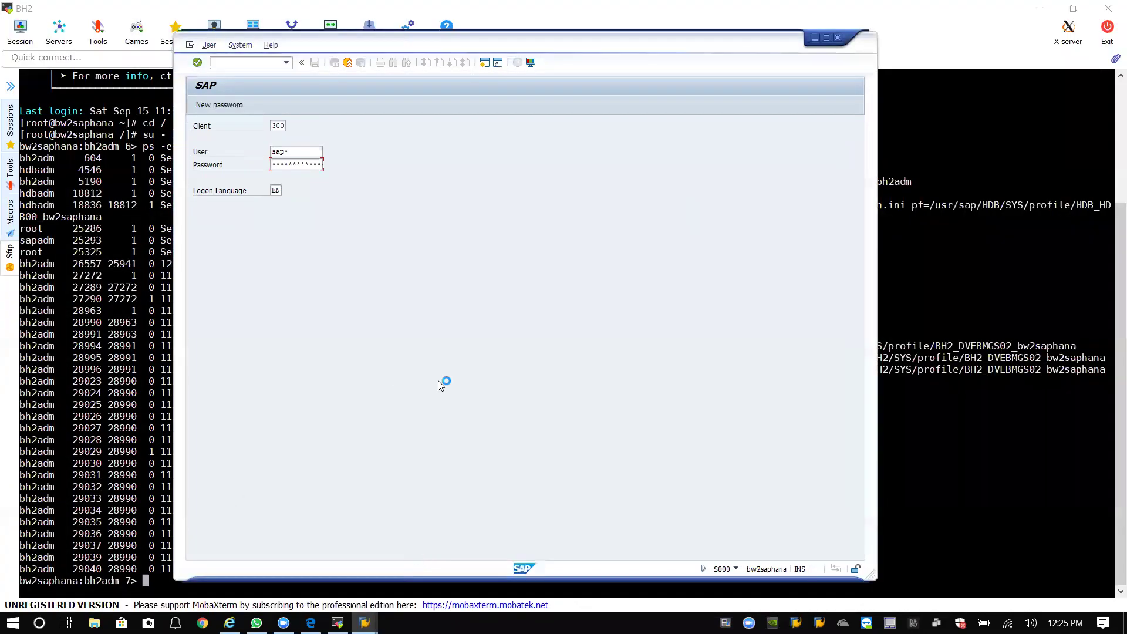
click(1036, 6)
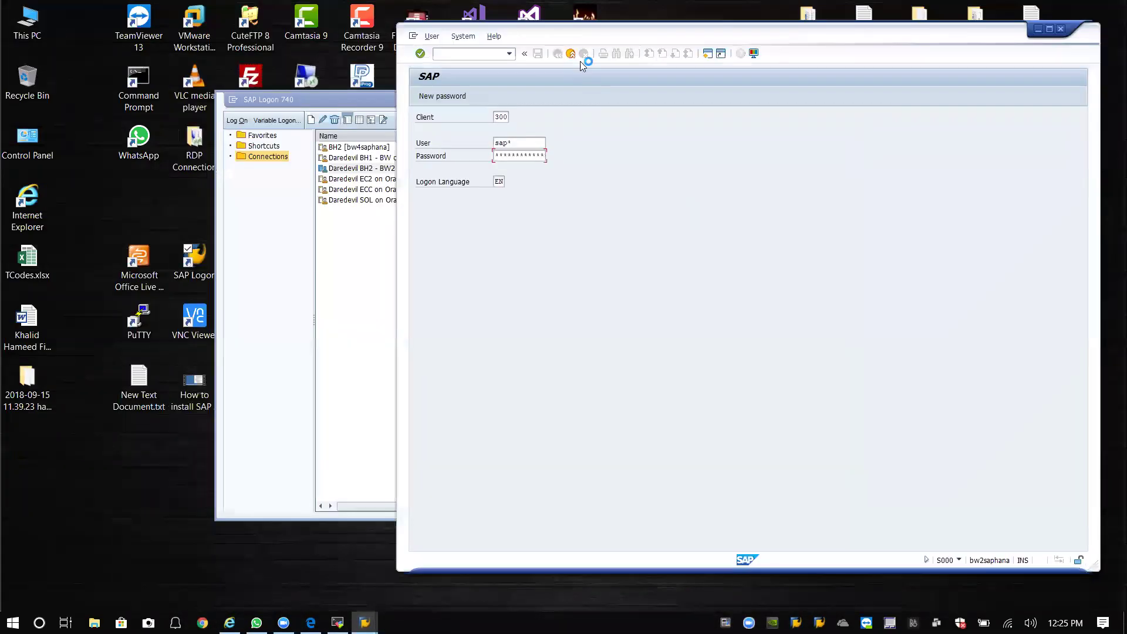
click(359, 109)
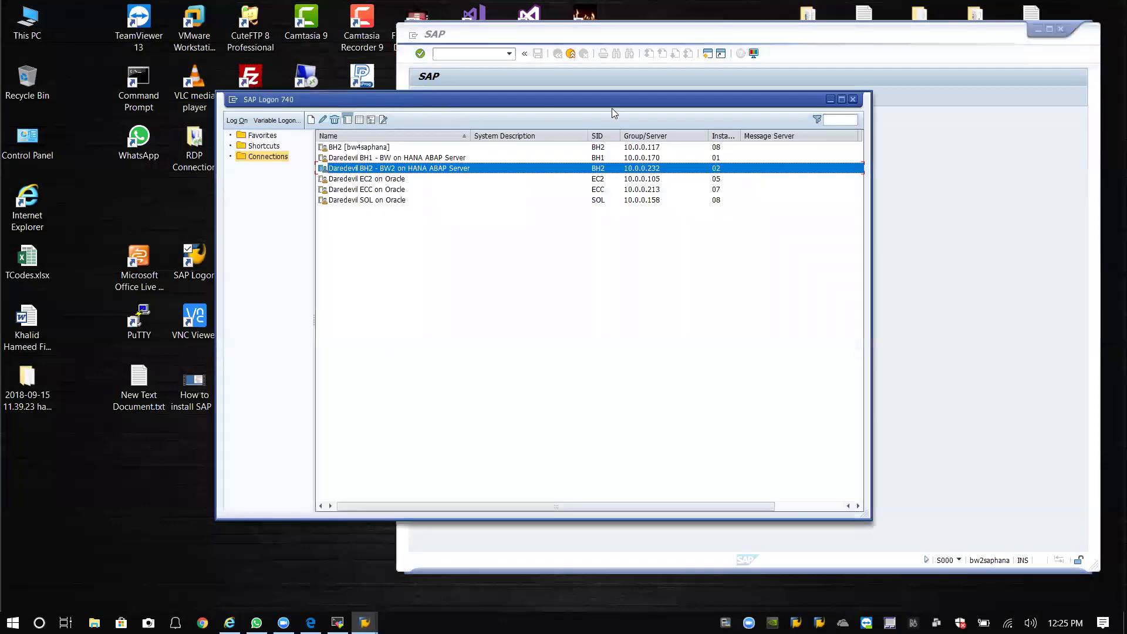
click(831, 100)
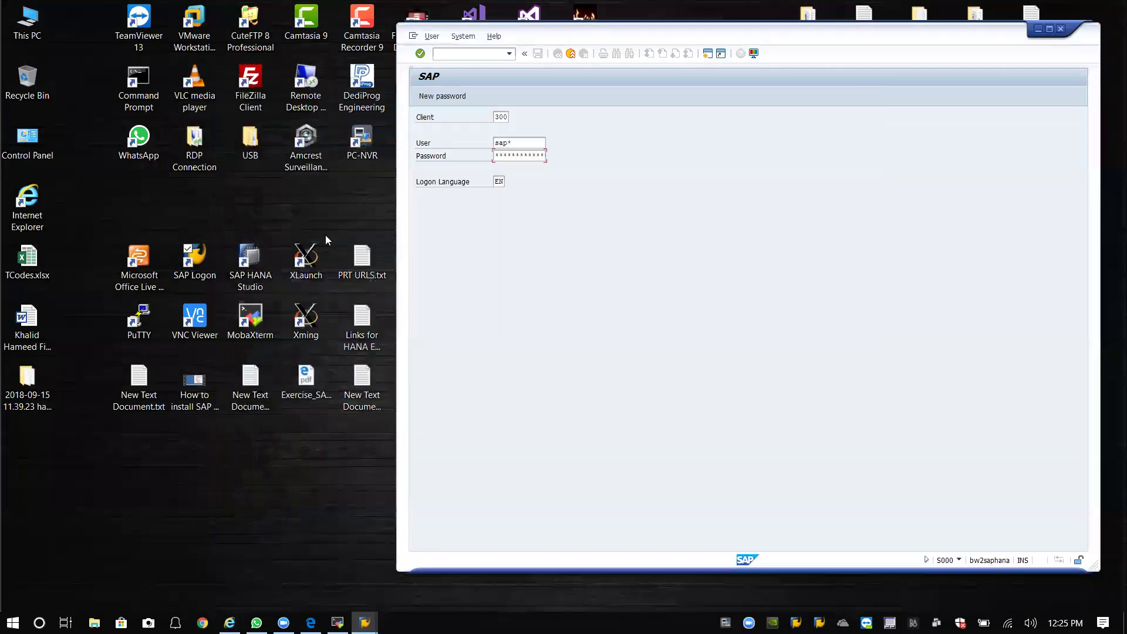
Launch SAP HANA Studio with the default workspace and open SYSTEMDB@HDB BH2 SystemDB's overview.
double_click(259, 275)
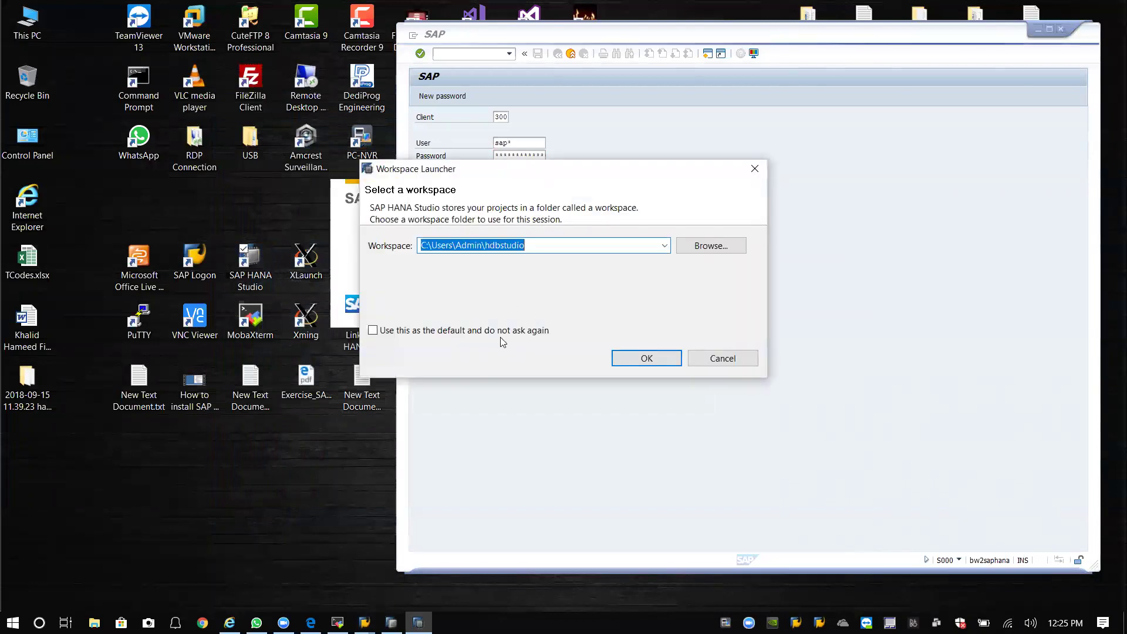
click(649, 356)
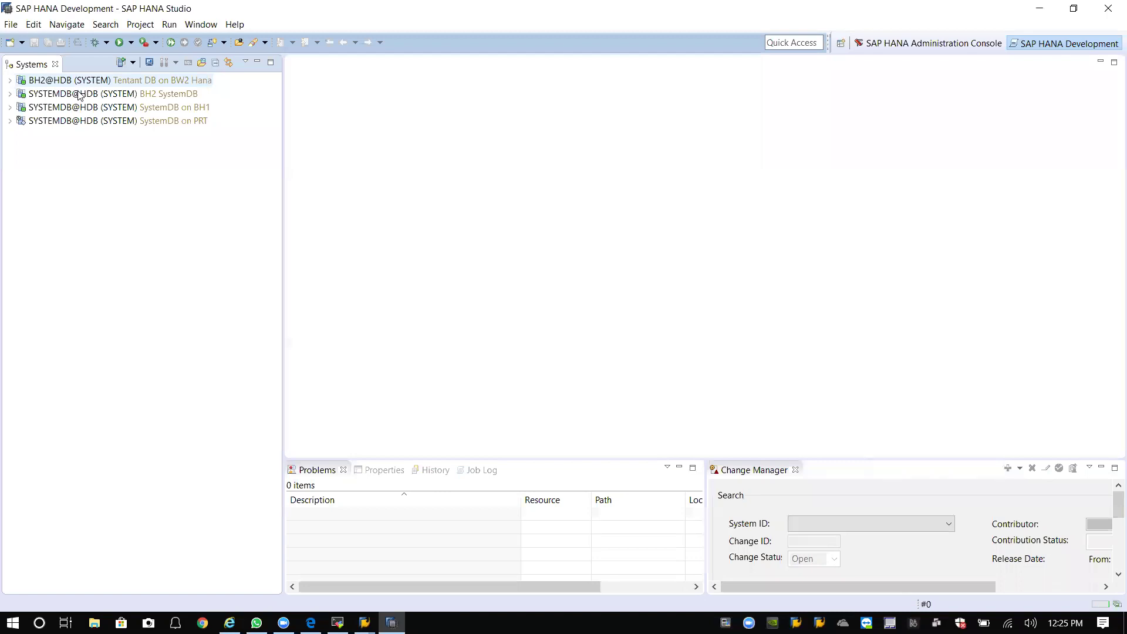
click(56, 94)
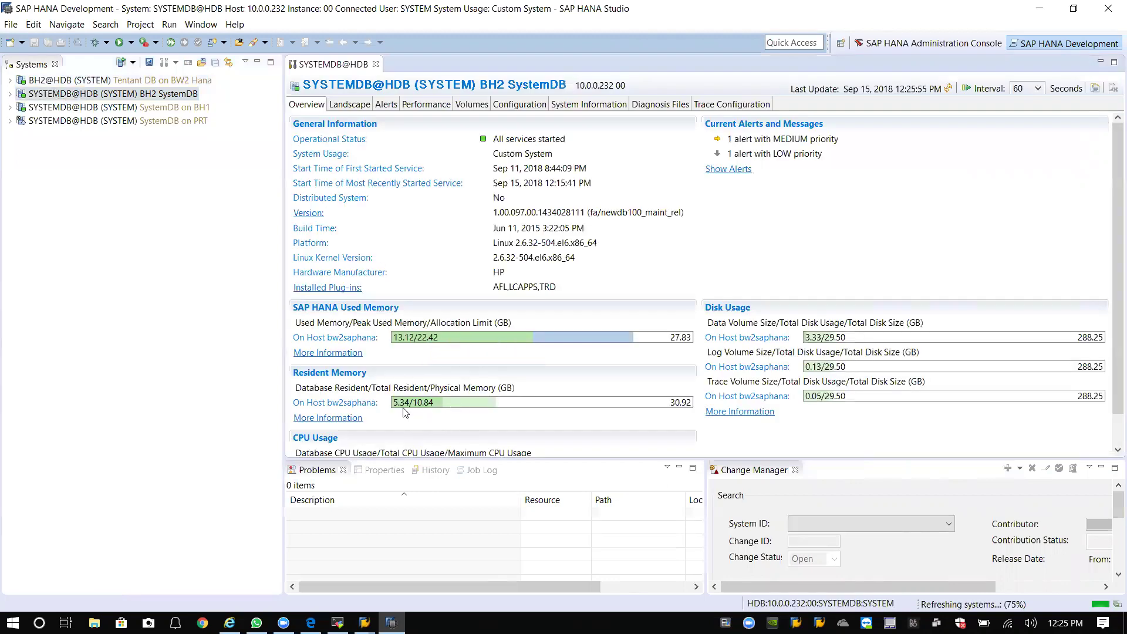
mouse_move(408, 413)
mouse_move(440, 340)
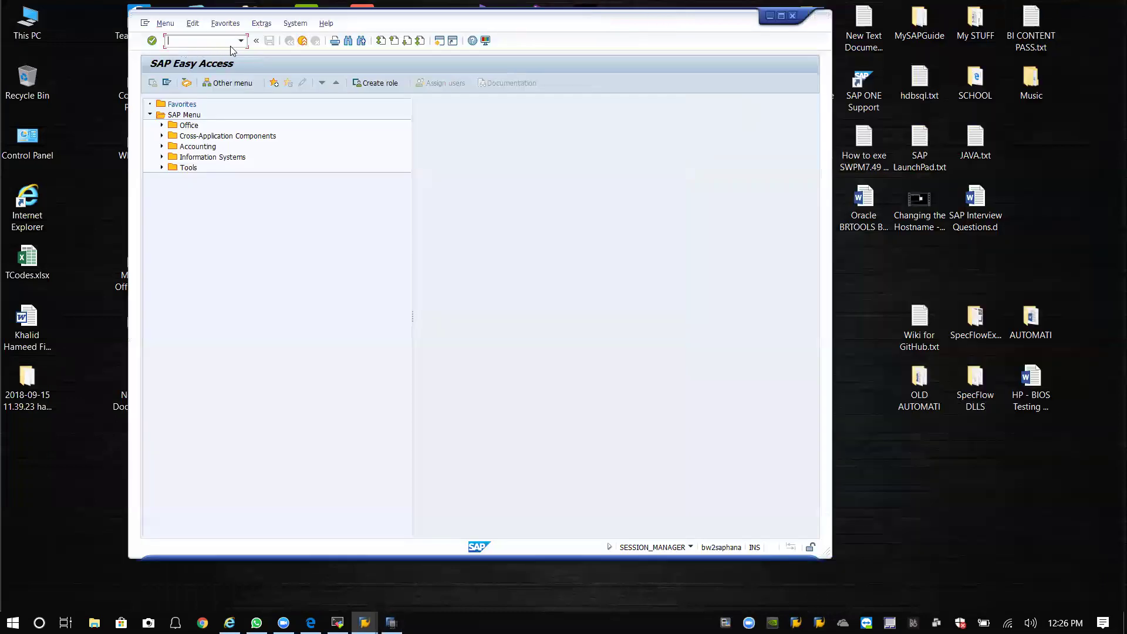
In SCC3, reset the client 300 copy lock and open the cancelled copy's log.
click(240, 41)
click(191, 54)
key(Return)
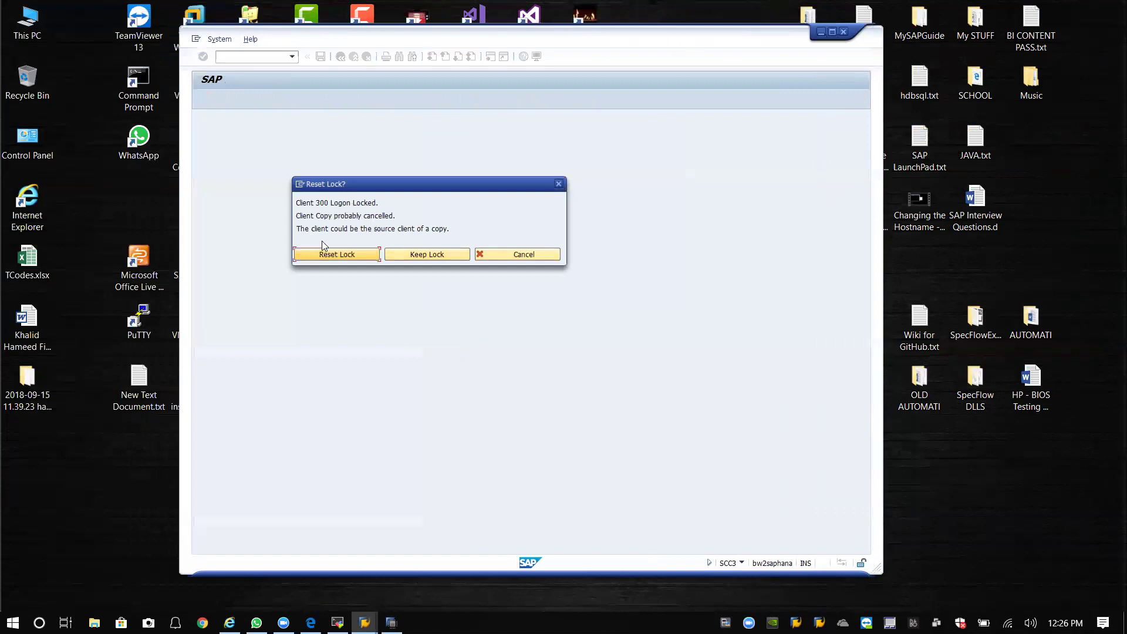
click(350, 257)
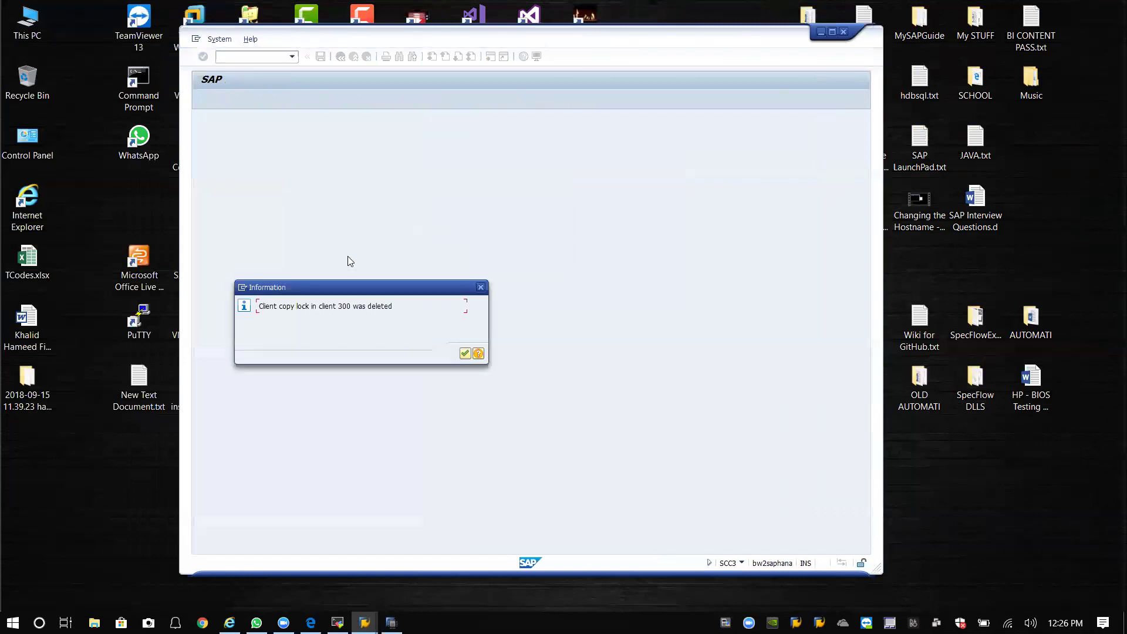
click(466, 354)
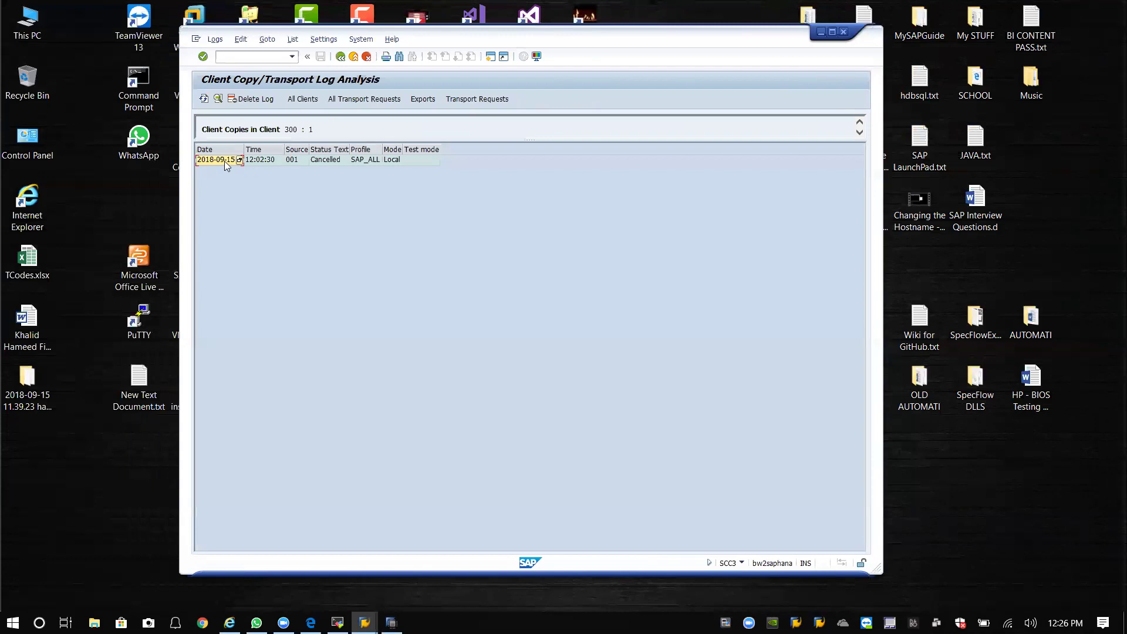
double_click(221, 160)
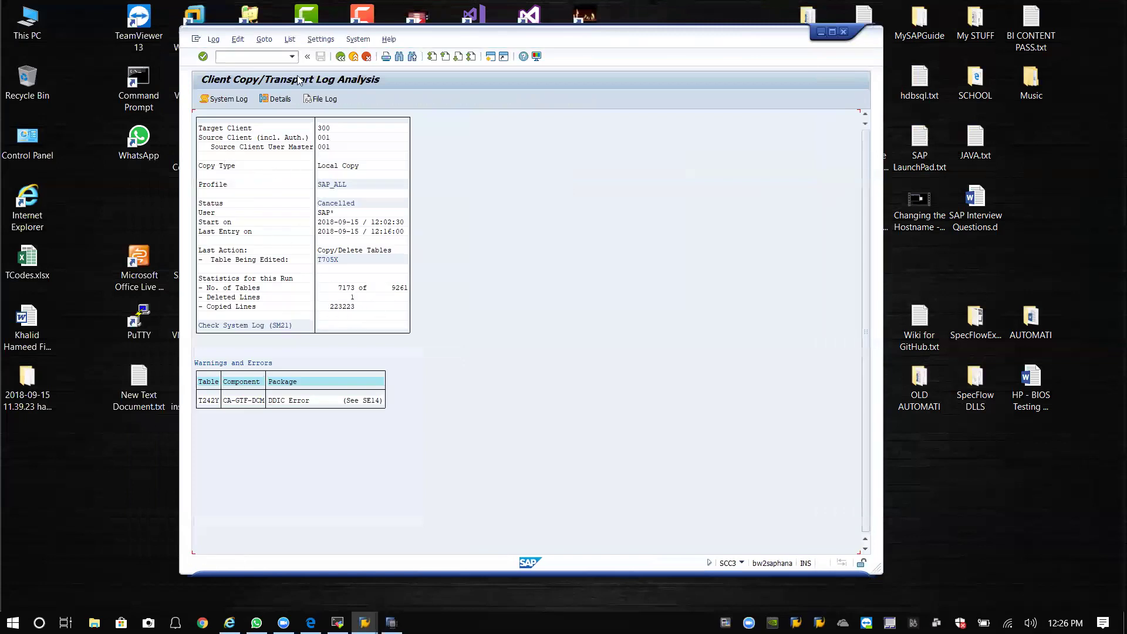
Reschedule the SAP_ALL copy from client 001 to 300 as a background job in SCCL.
click(292, 57)
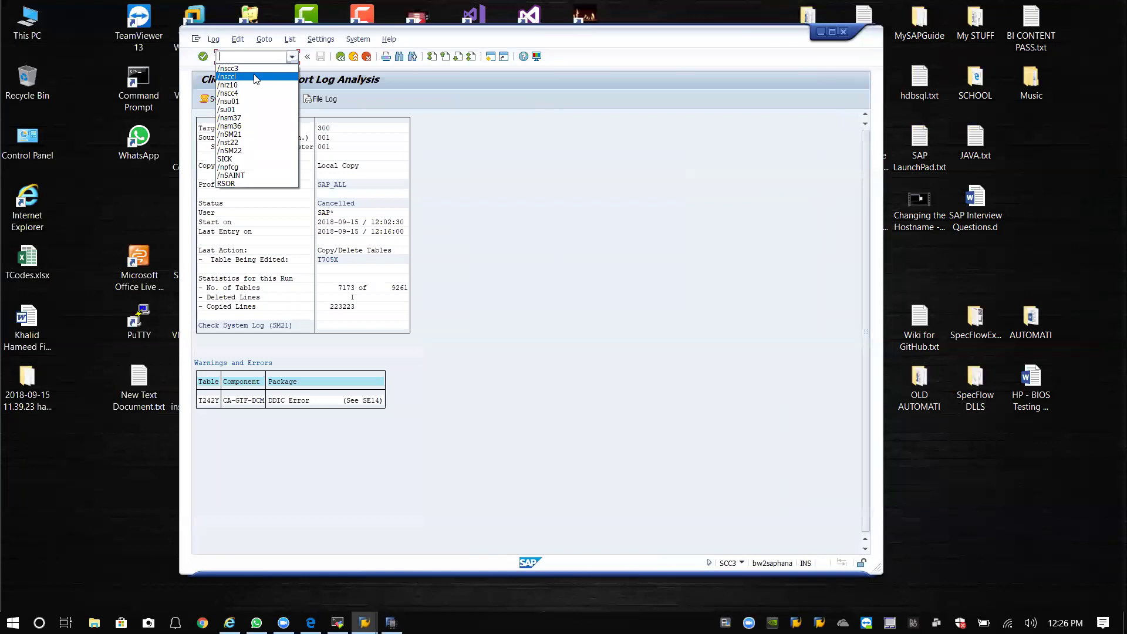
click(251, 76)
key(Return)
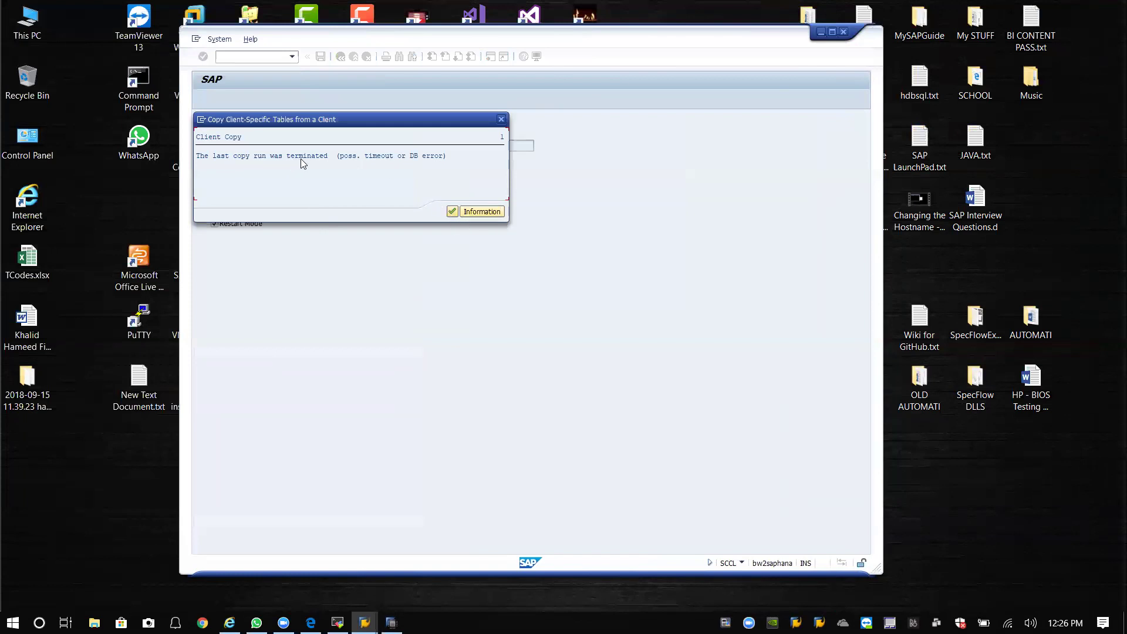
click(452, 212)
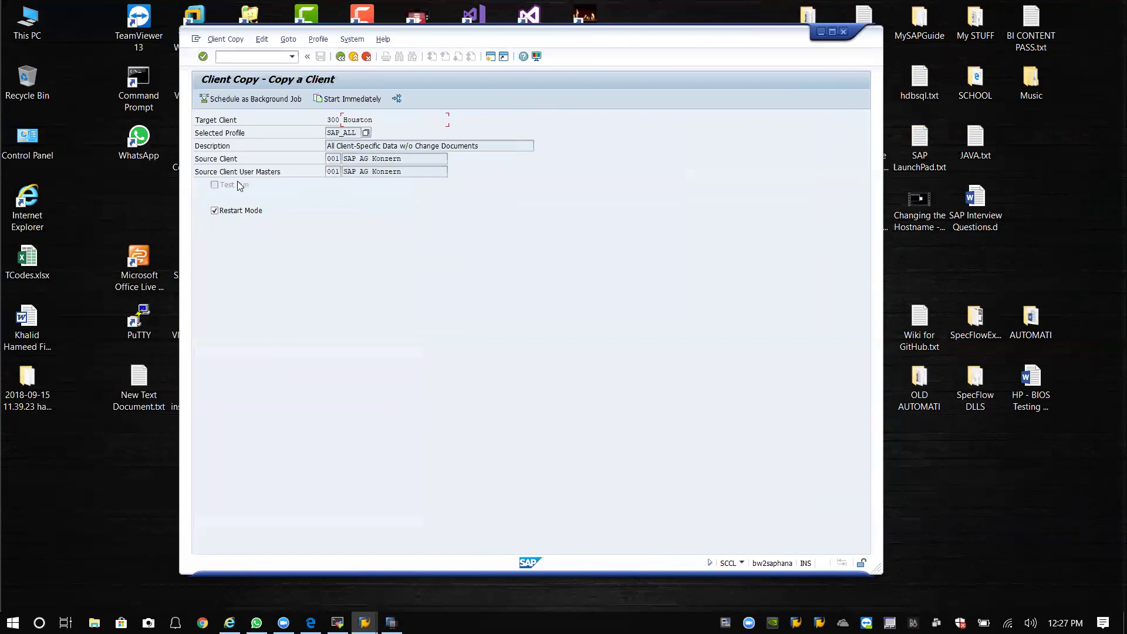
click(245, 100)
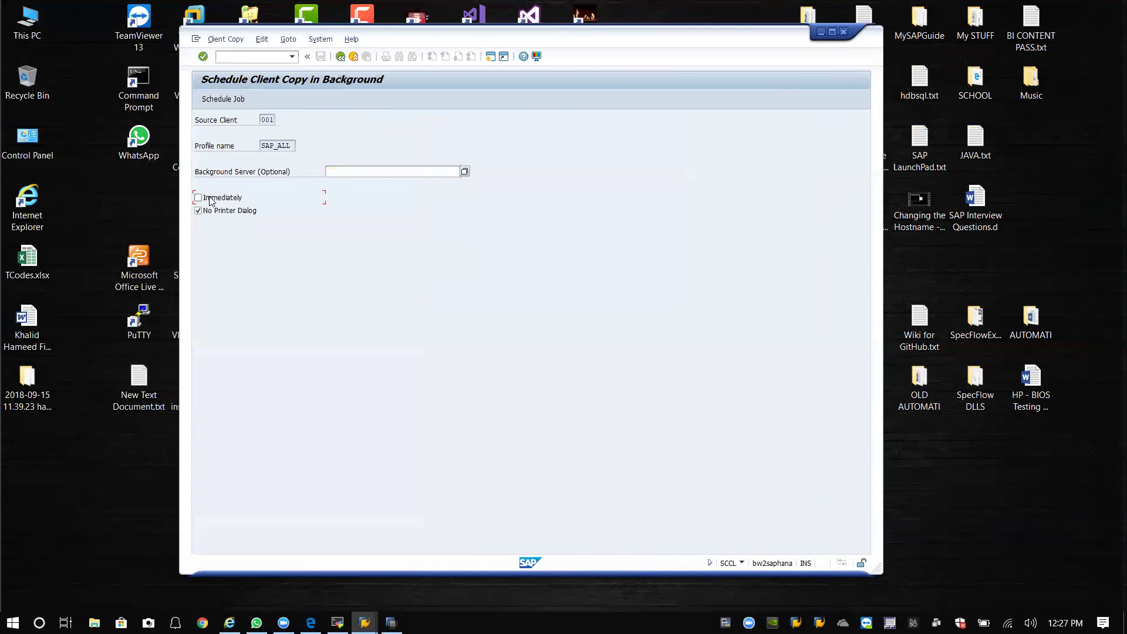
click(235, 101)
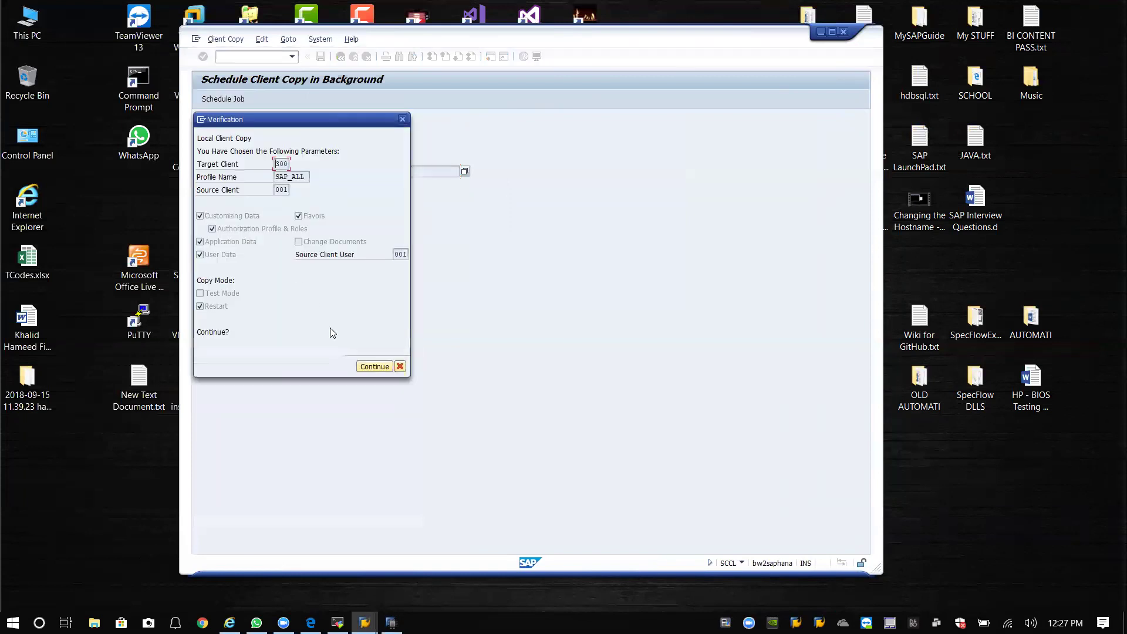
click(372, 367)
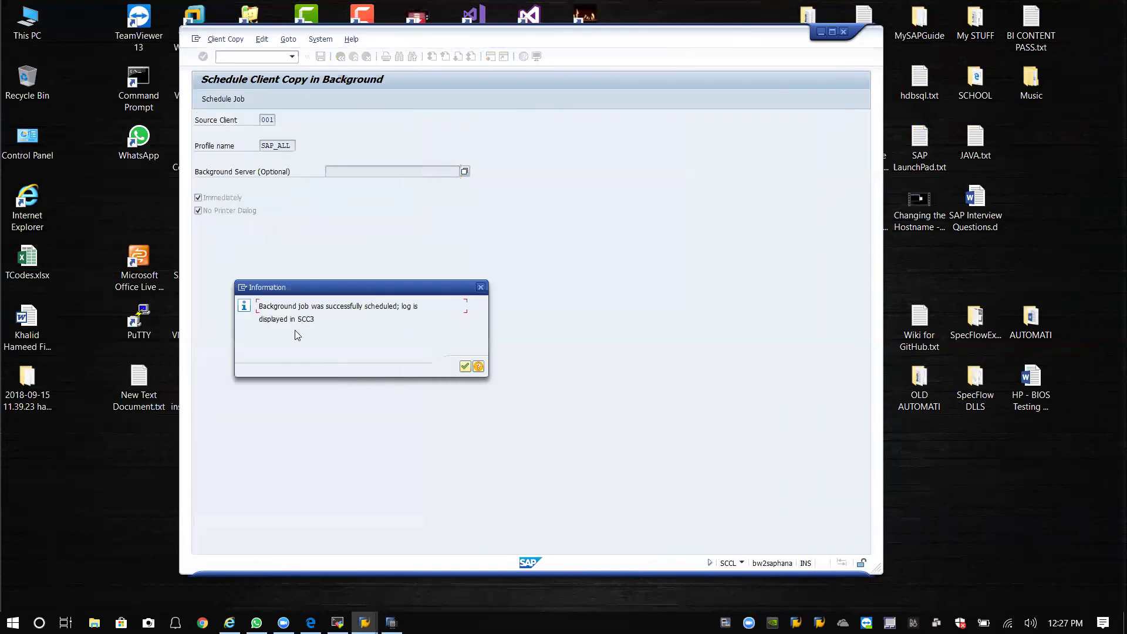
click(467, 367)
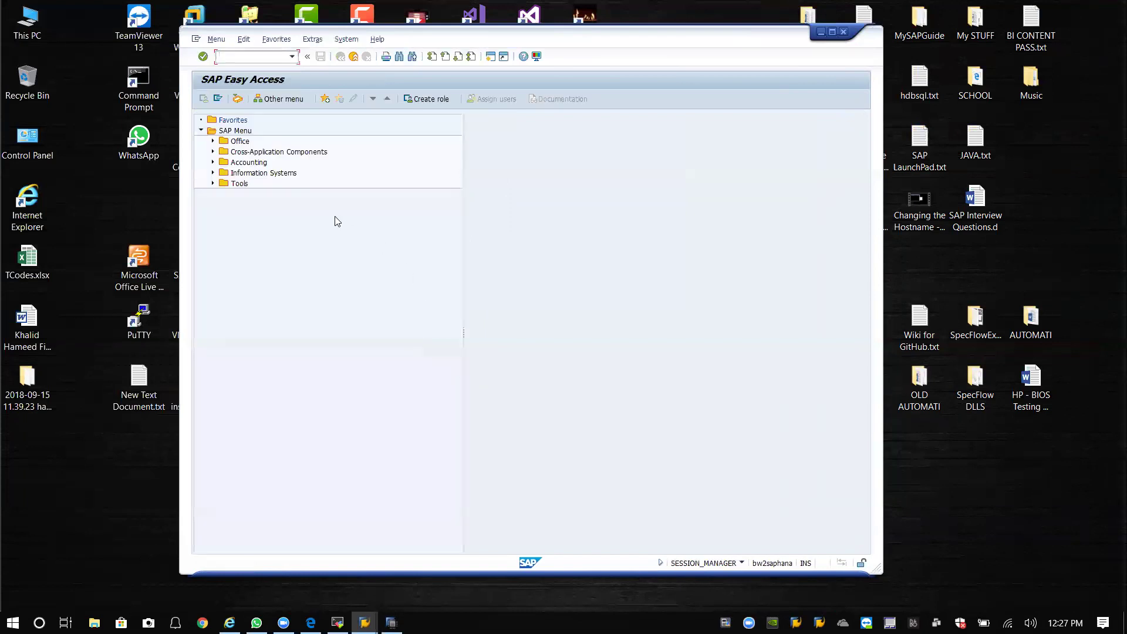
Open the restarted copy's SCC3 log and refresh it as the copied table count rises.
click(291, 57)
key(Escape)
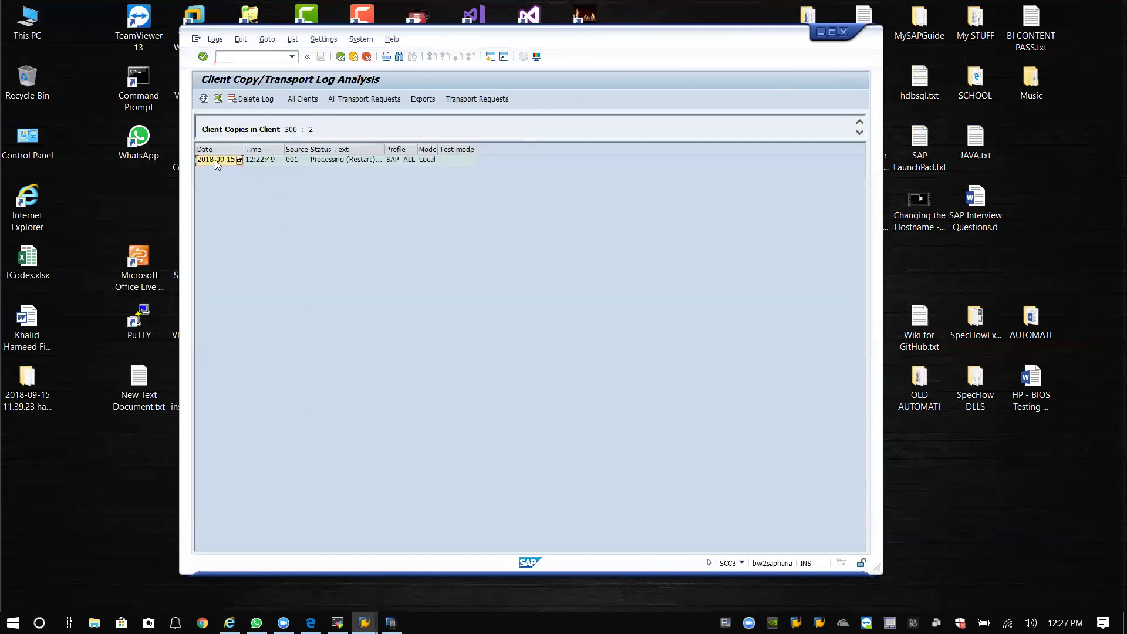
double_click(214, 160)
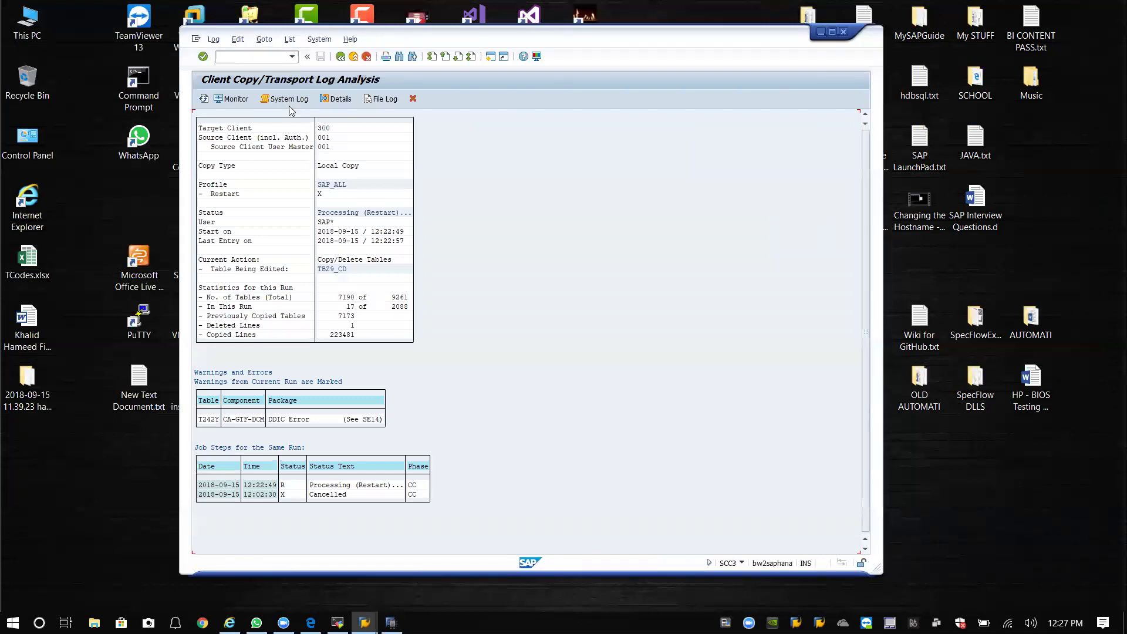
click(203, 98)
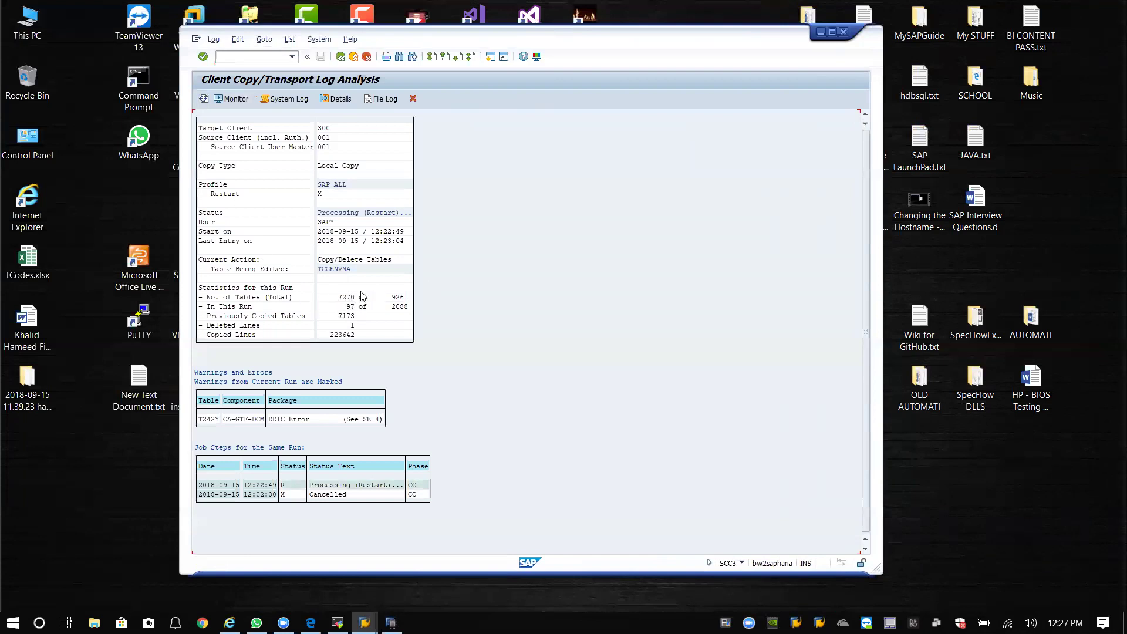
click(204, 98)
click(311, 419)
drag(587, 40, 570, 40)
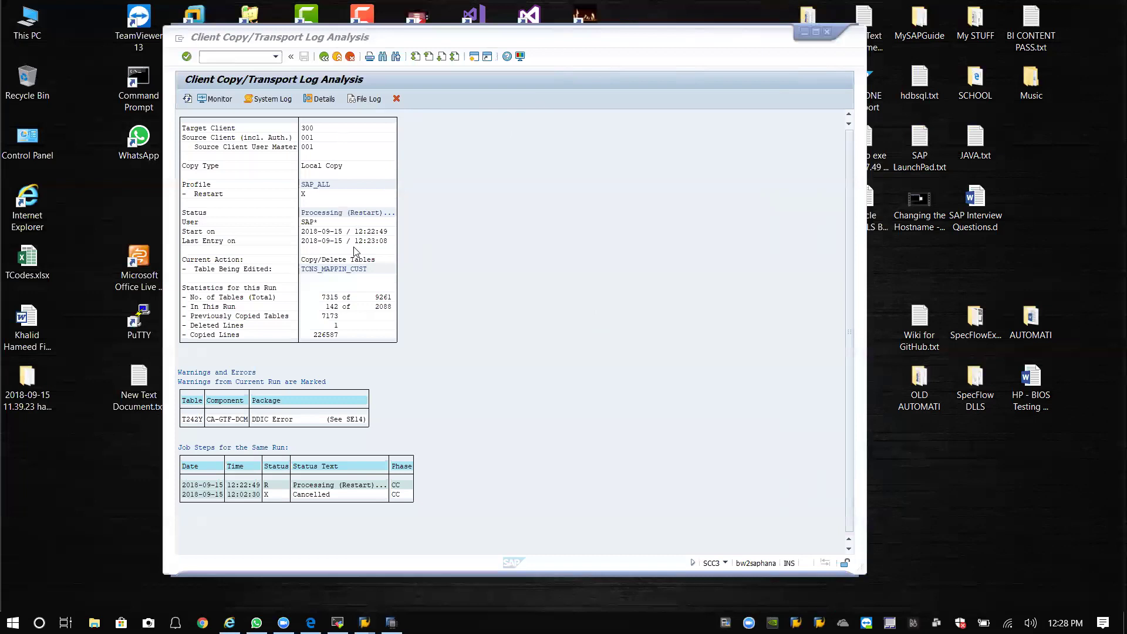
Refresh the copy log until it reads Successfully Completed, then close the session window.
click(188, 100)
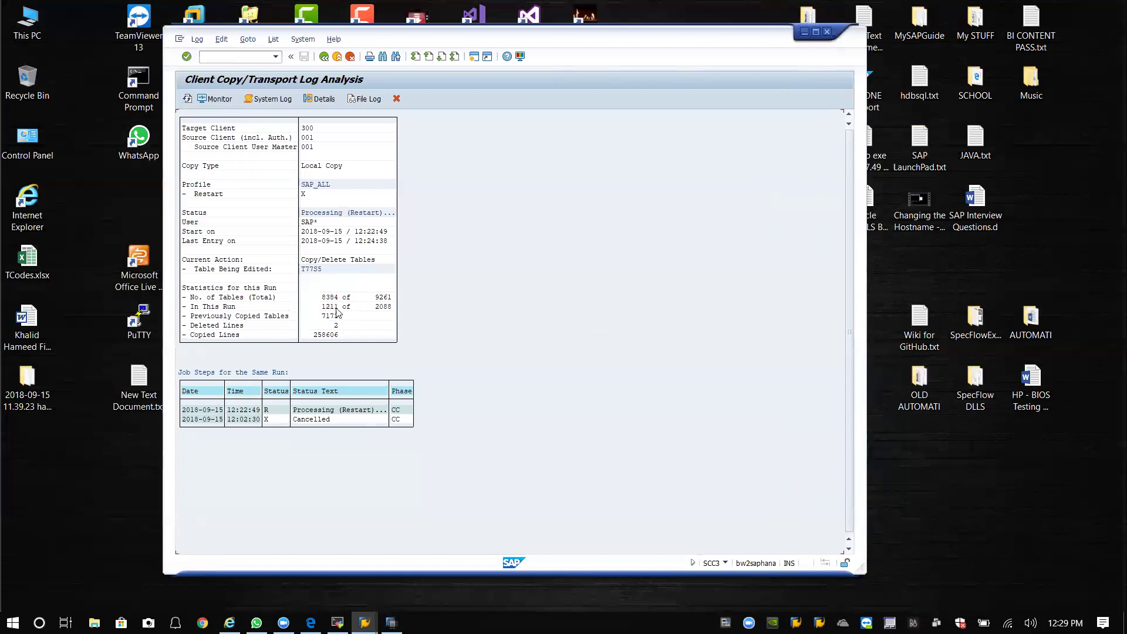
click(187, 100)
click(902, 5)
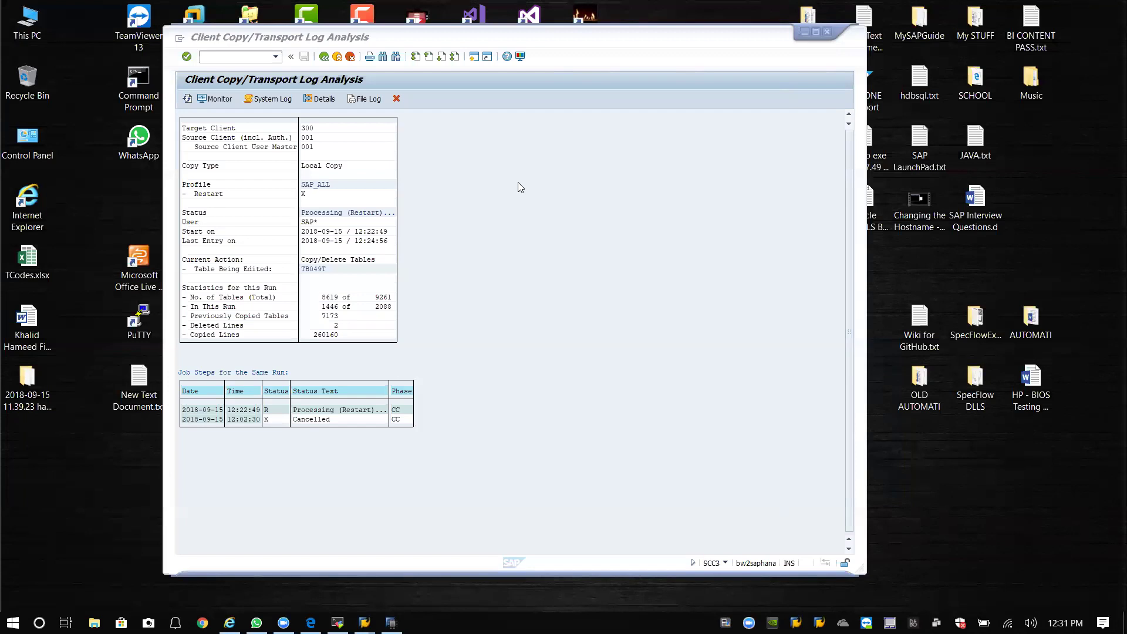
click(186, 99)
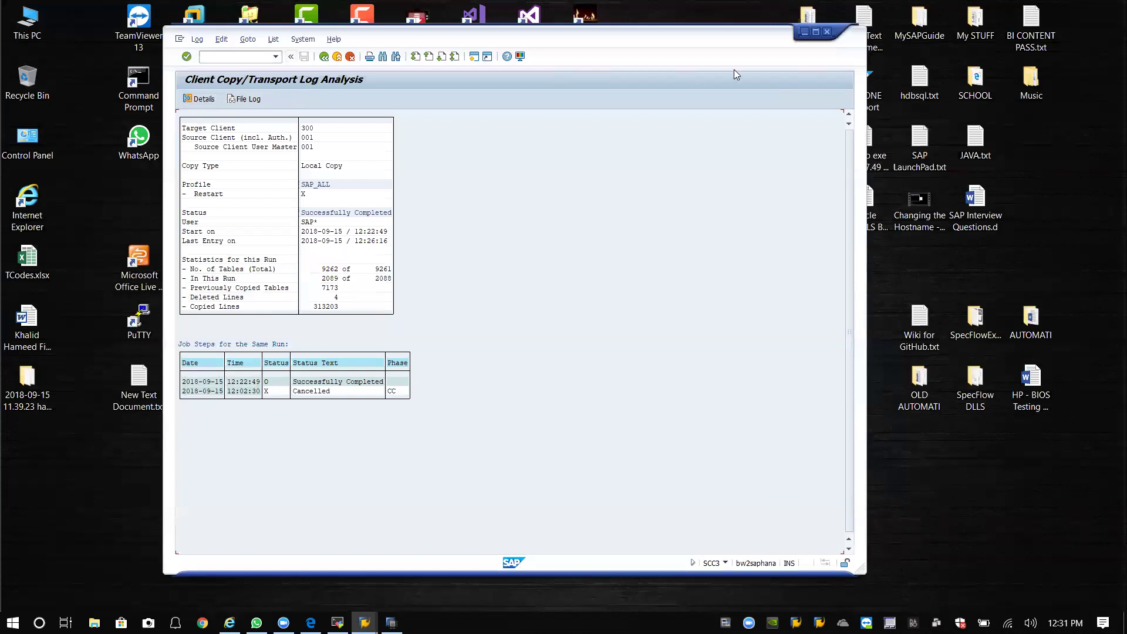
click(827, 33)
Confirm the log-off and open the Daredevil BH2 logon screen from SAP Logon.
click(285, 223)
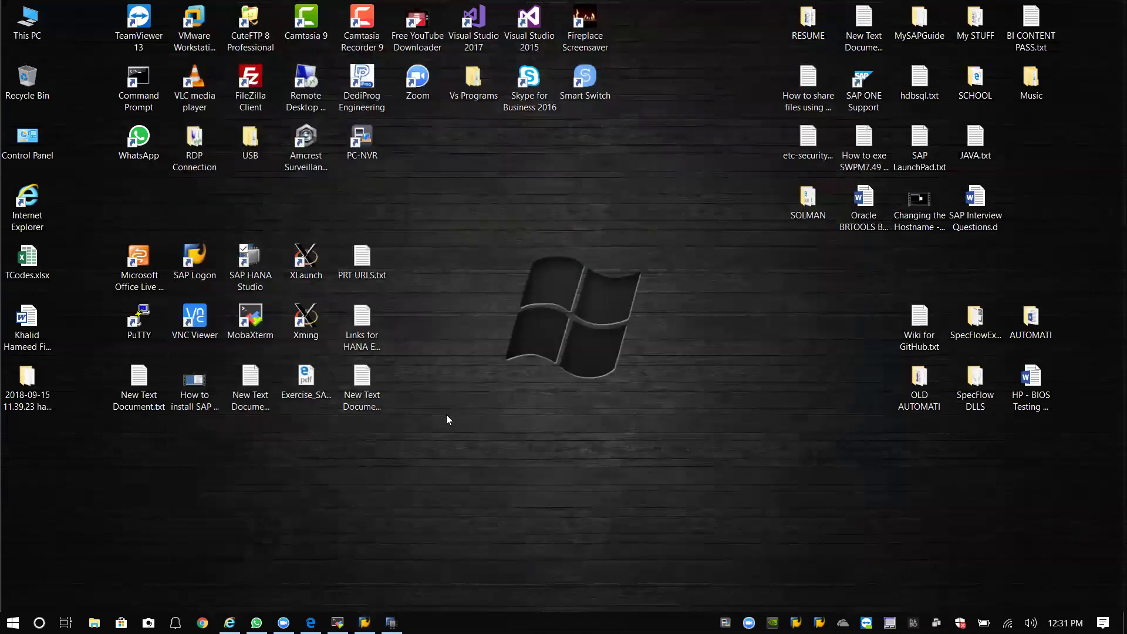
double_click(178, 262)
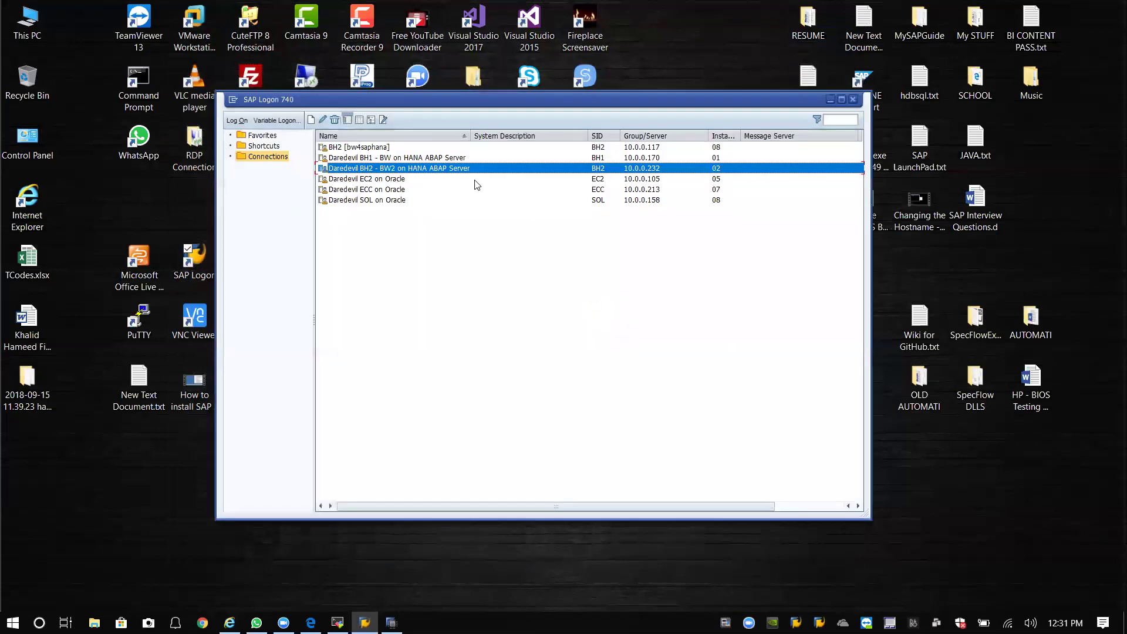
double_click(419, 168)
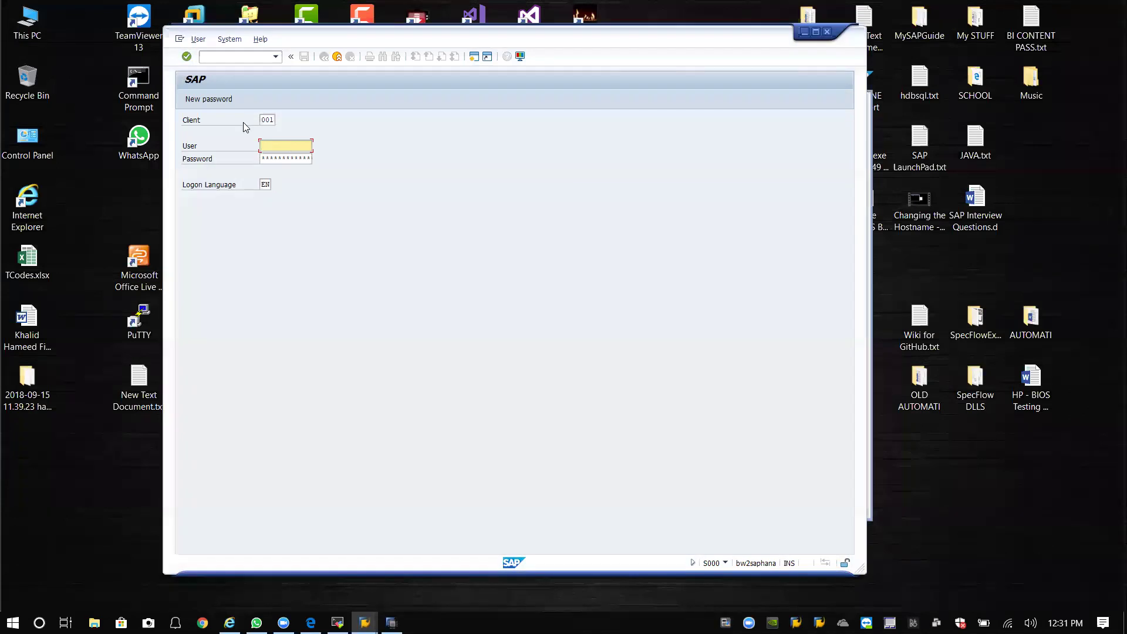
Log on to client 300 as the SAP* superuser, dismiss the copyright notice, and start logging off.
click(267, 120)
text(01)
key(BackSpace)
key(BackSpace)
text(300)
click(291, 147)
text(sap*)
key(Tab)
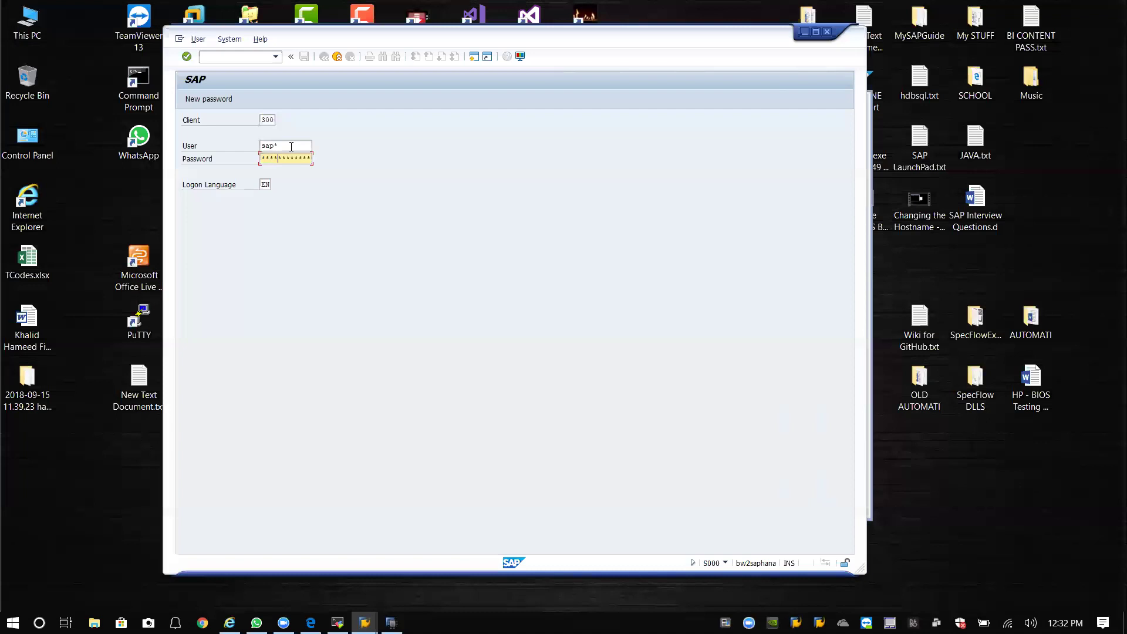
key(Return)
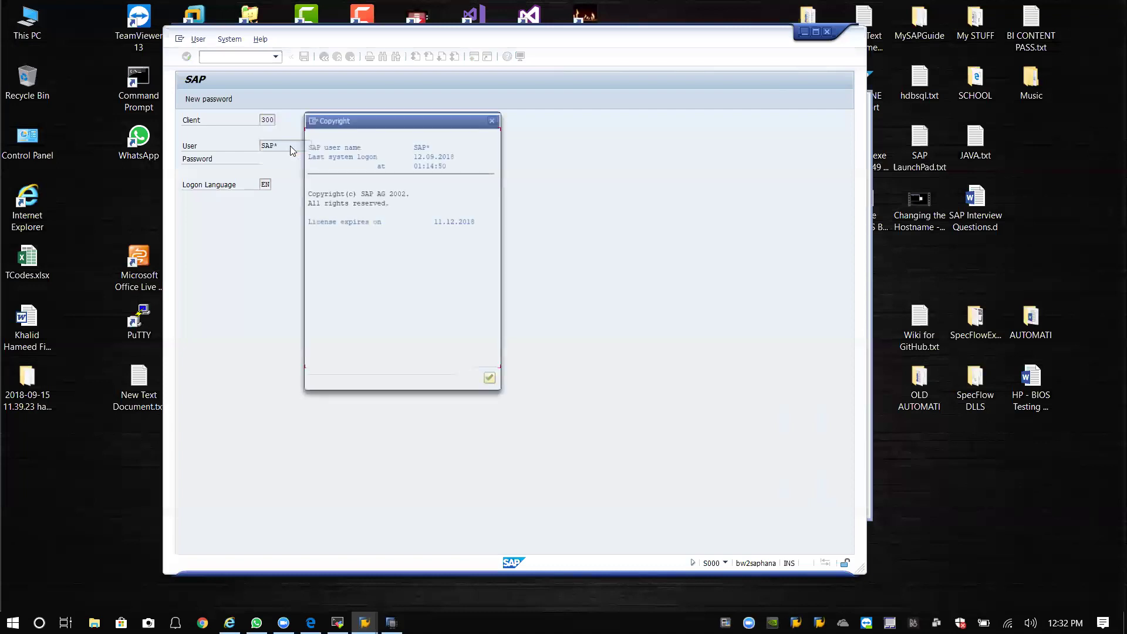
click(490, 380)
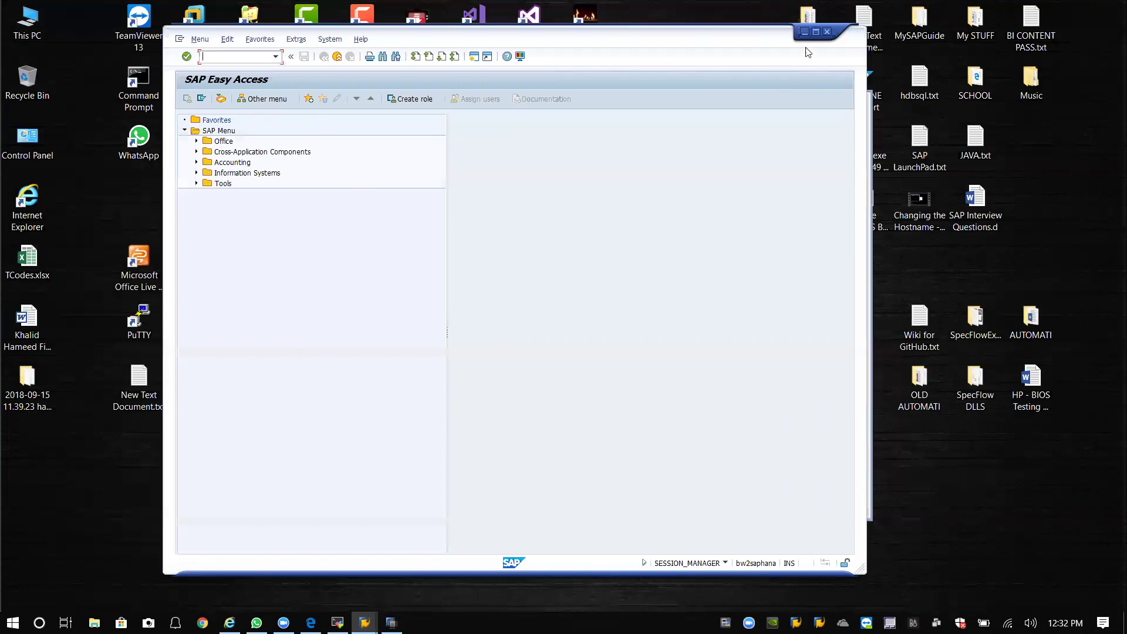
click(827, 31)
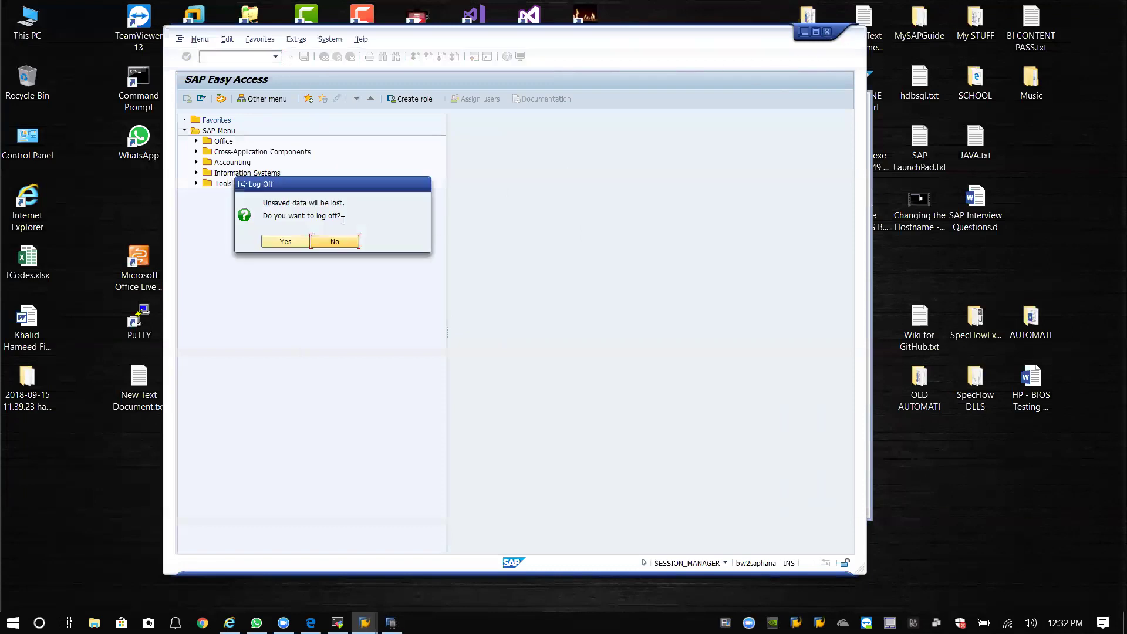
Confirm the log-off and sign in to BH2 client 300 with your own user and password.
click(285, 241)
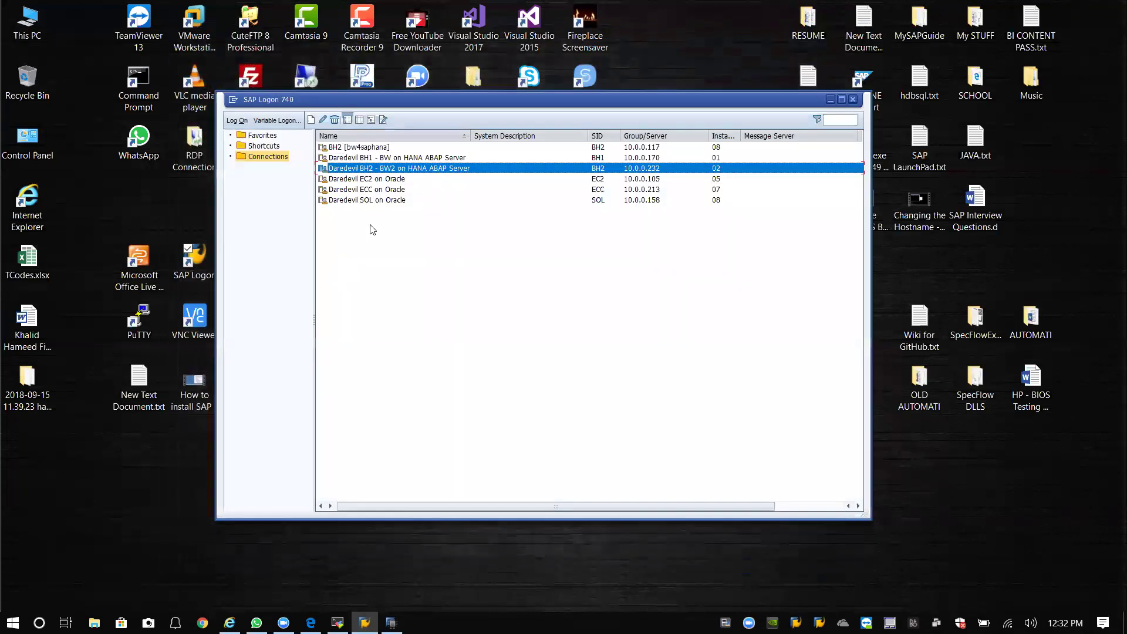
double_click(364, 169)
click(272, 121)
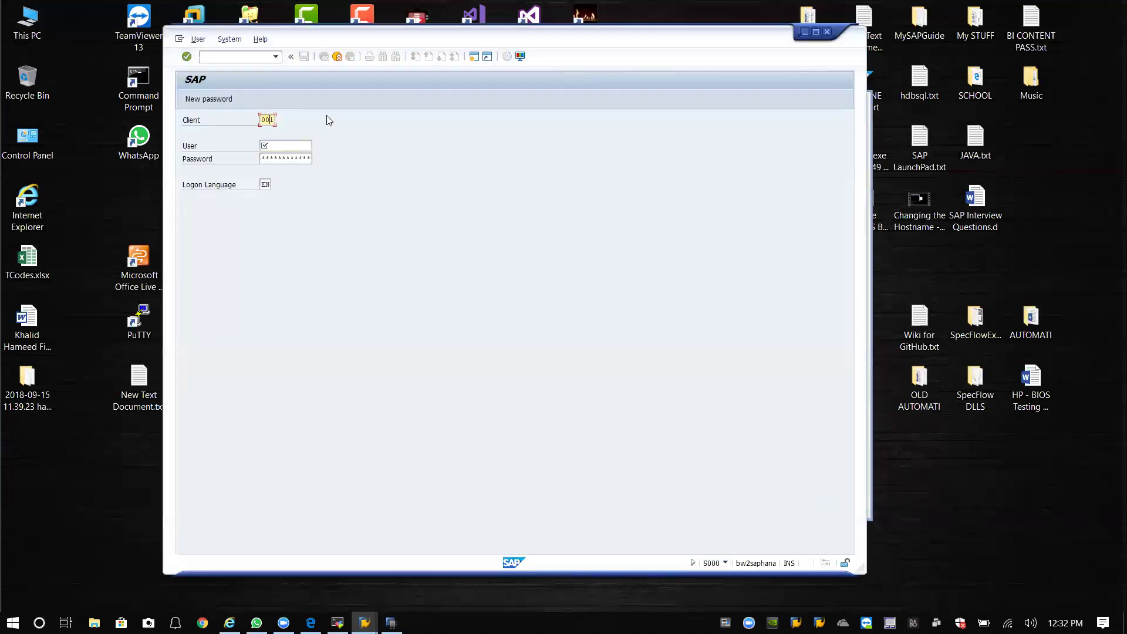
key(BackSpace)
key(BackSpace)
key(BackSpace)
text(300)
key(Tab)
text(khameed)
key(Tab)
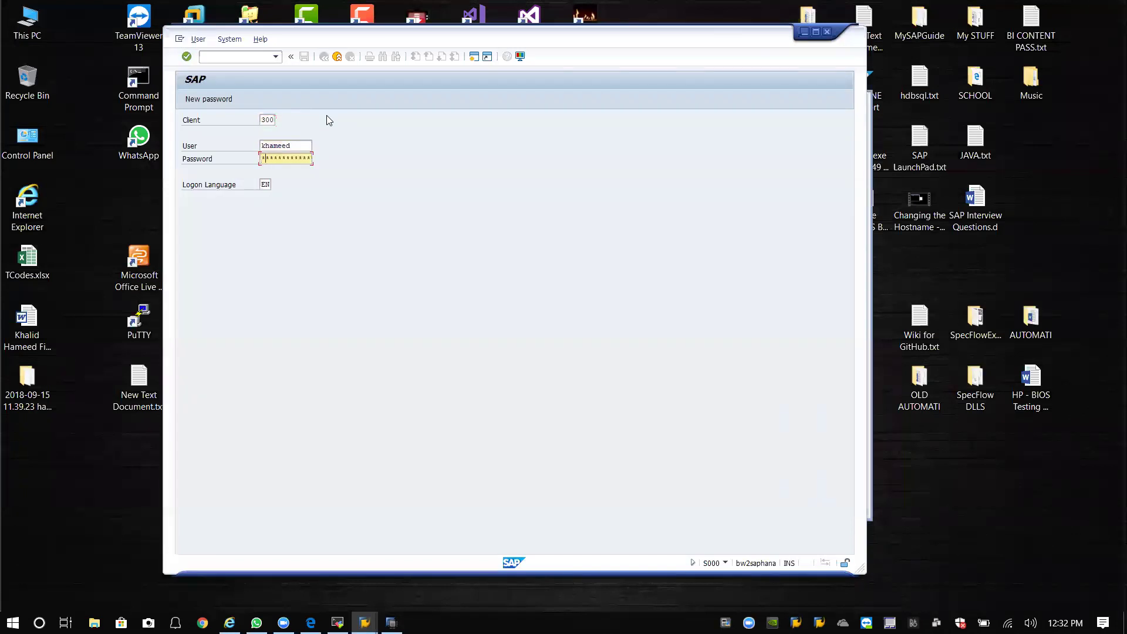
key(Return)
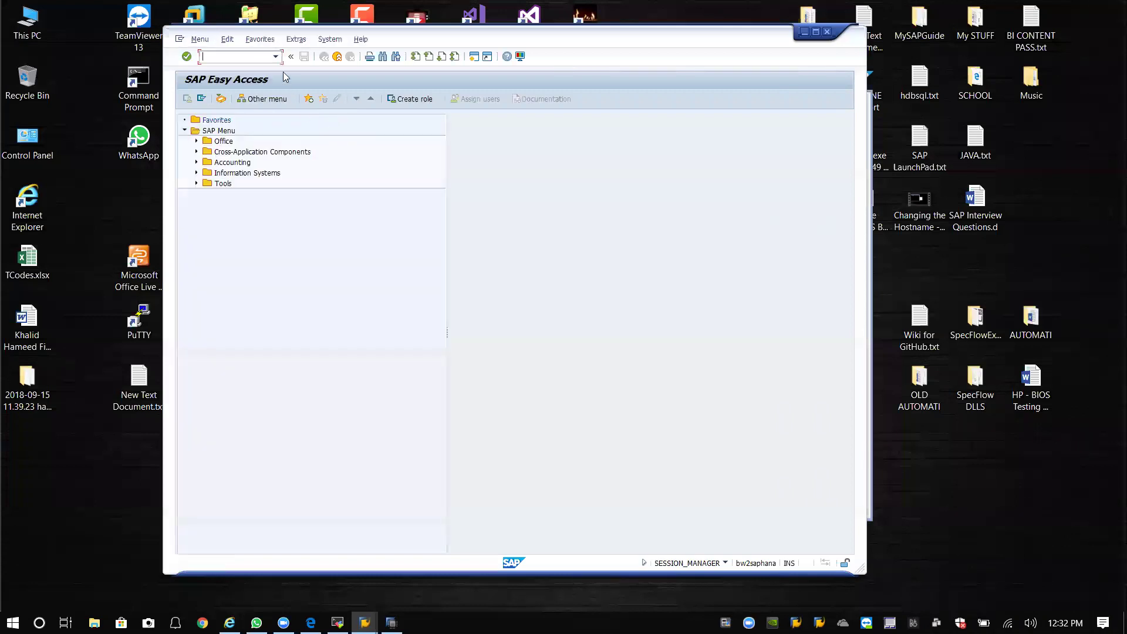
Glance at recent transactions, rearrange the Easy Access and SAP Logon windows, then close the session.
click(275, 57)
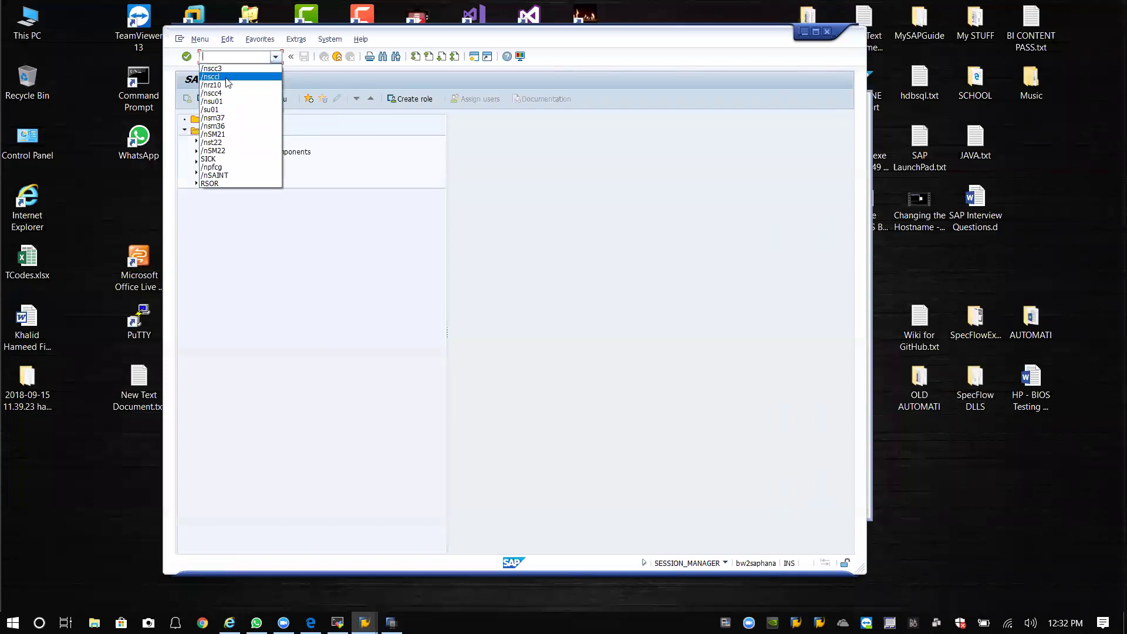
click(371, 232)
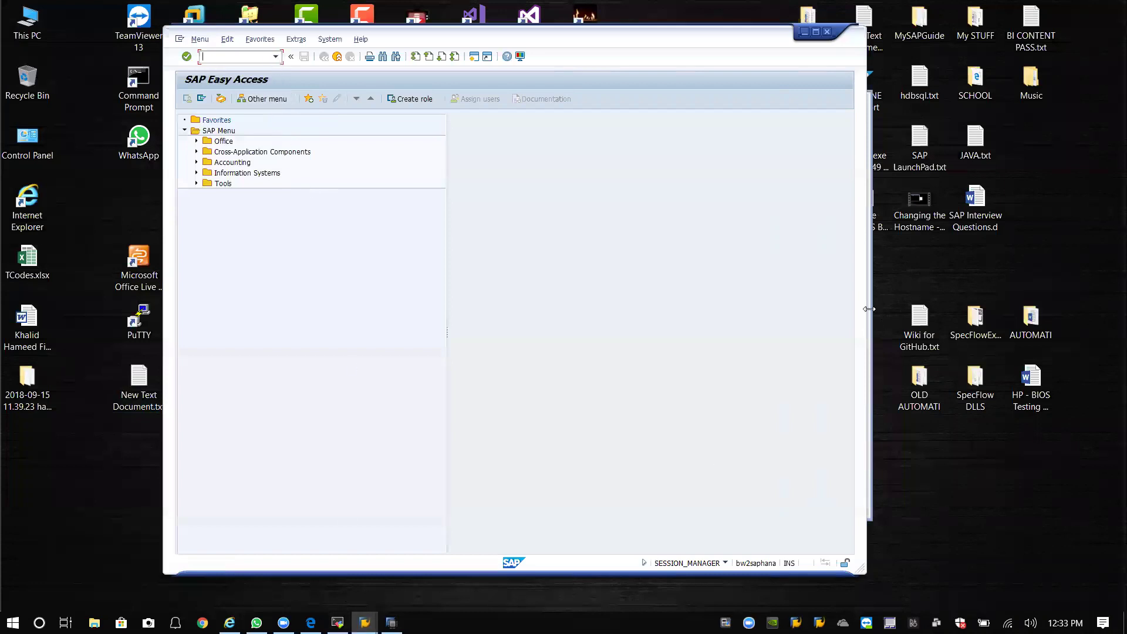
drag(646, 44, 622, 44)
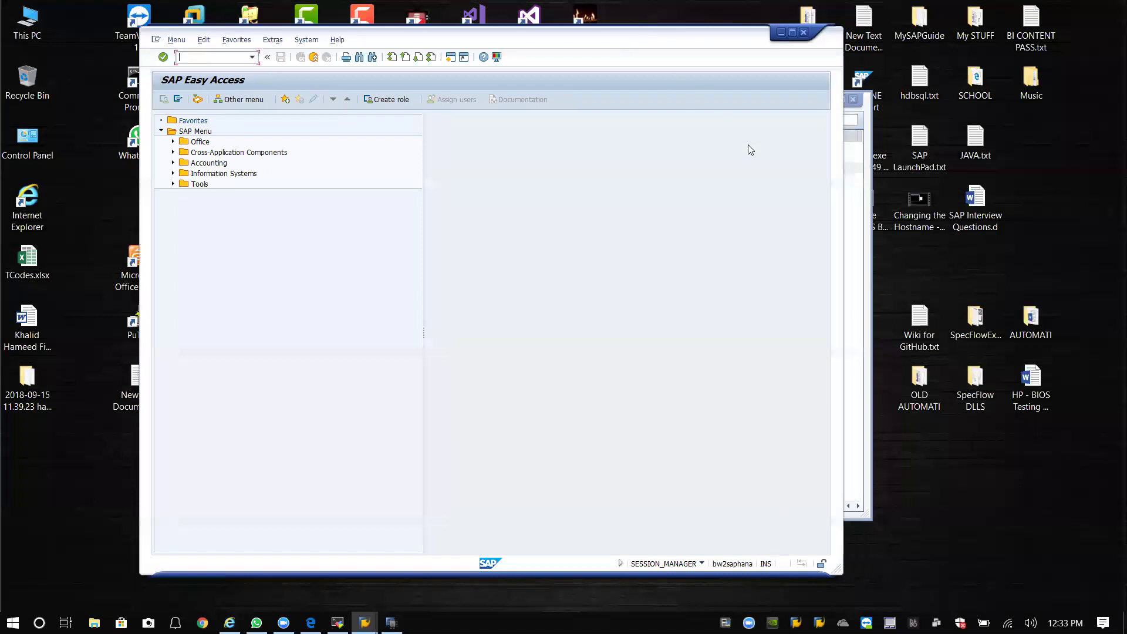
click(867, 167)
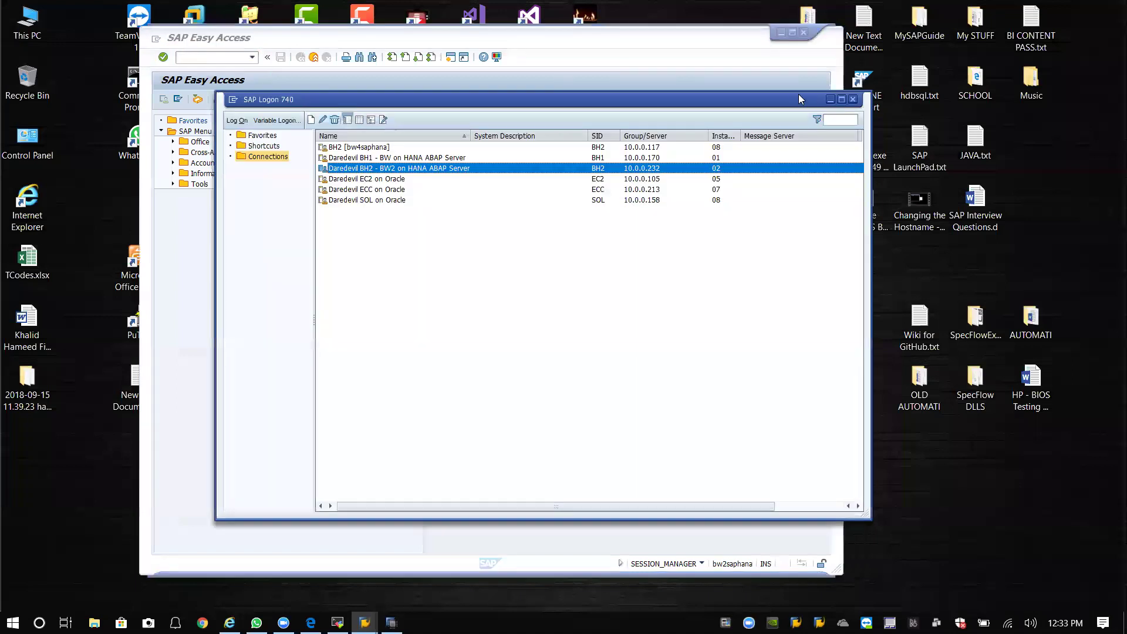
click(829, 100)
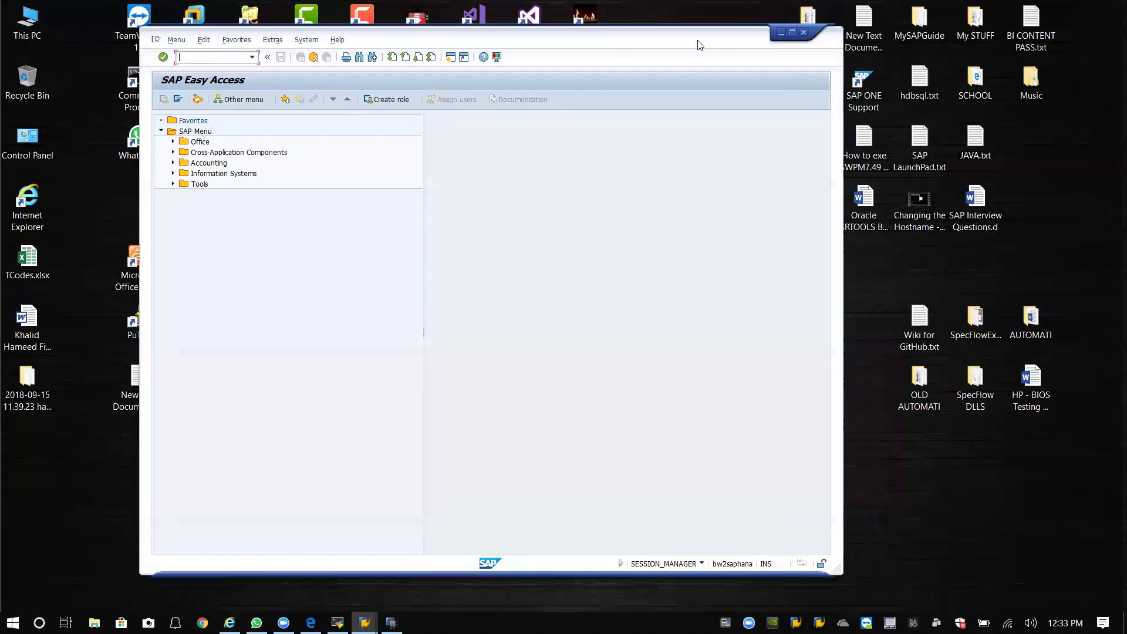
drag(702, 43, 727, 45)
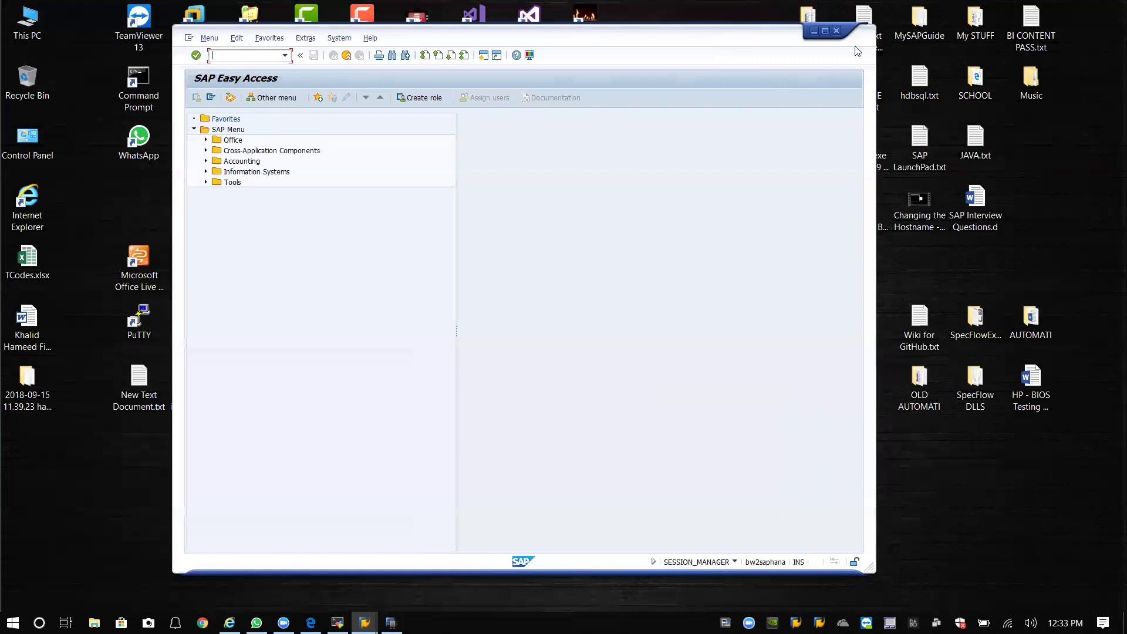
click(836, 31)
Confirm the log-off, relaunch SAP Logon, and sign in to BH2 client 300 as DDIC.
click(293, 241)
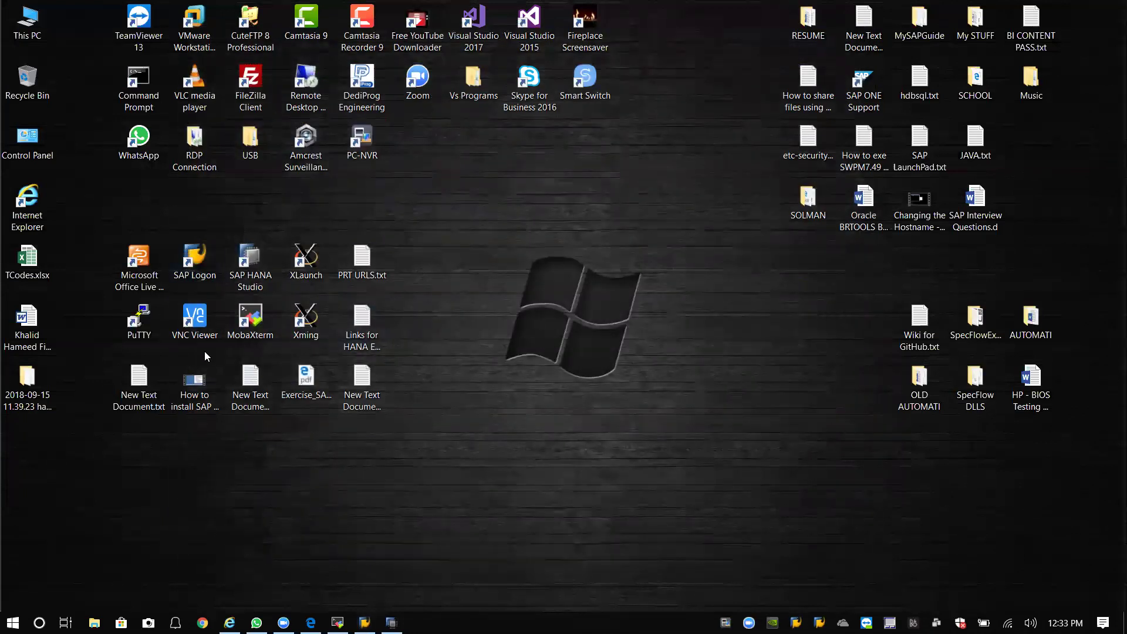
double_click(196, 276)
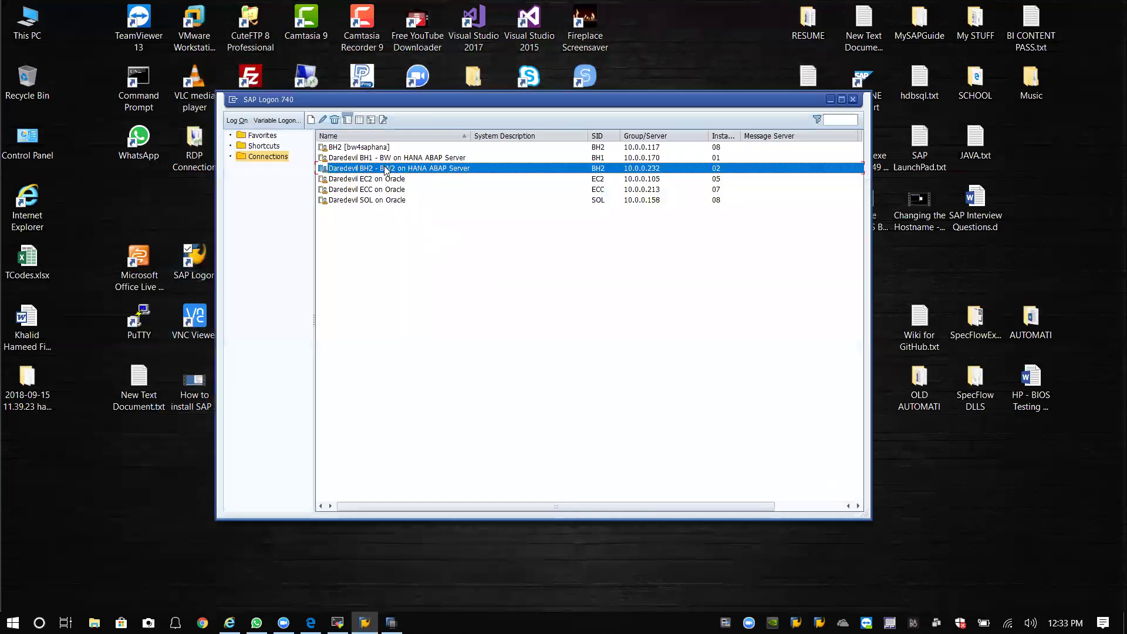
key(Return)
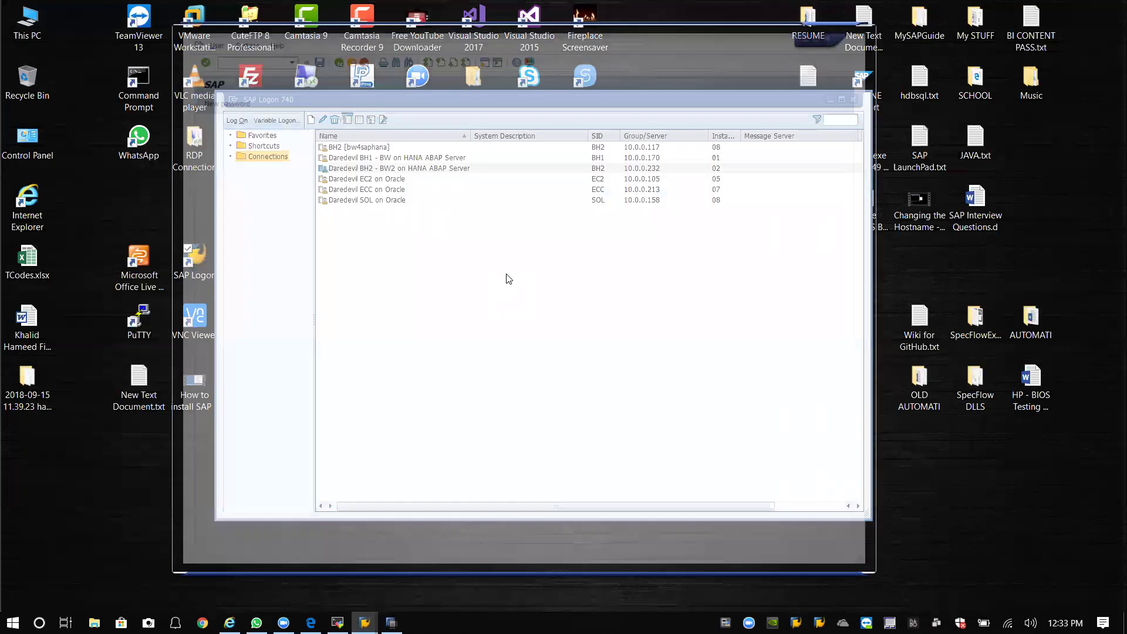
click(282, 120)
key(BackSpace)
key(BackSpace)
key(BackSpace)
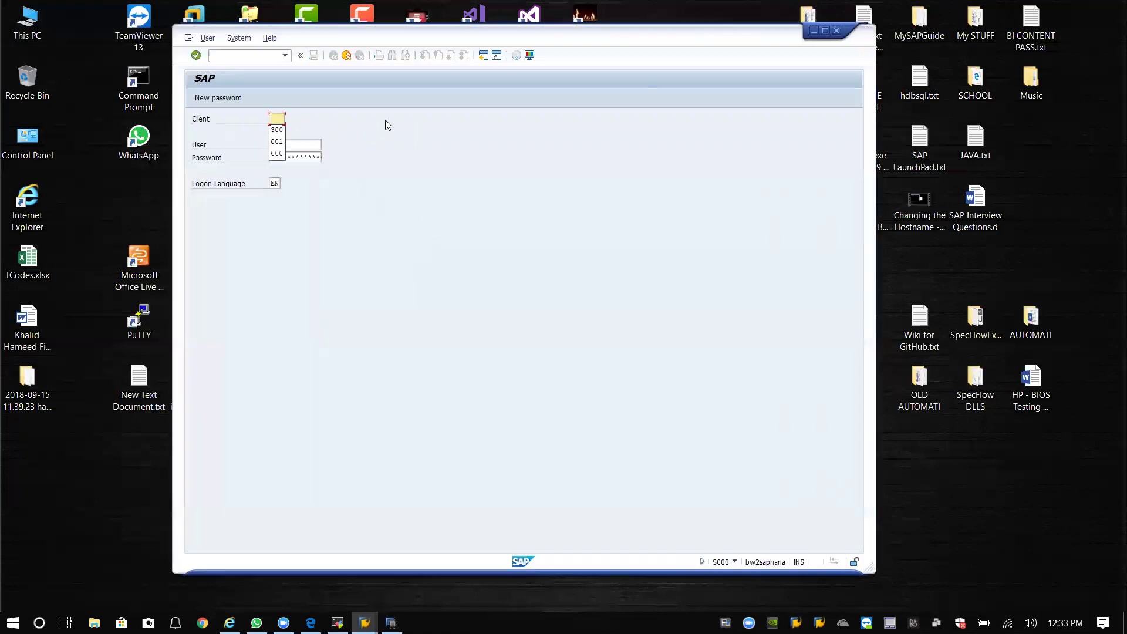
text(300)
key(Tab)
text(ddic)
key(Tab)
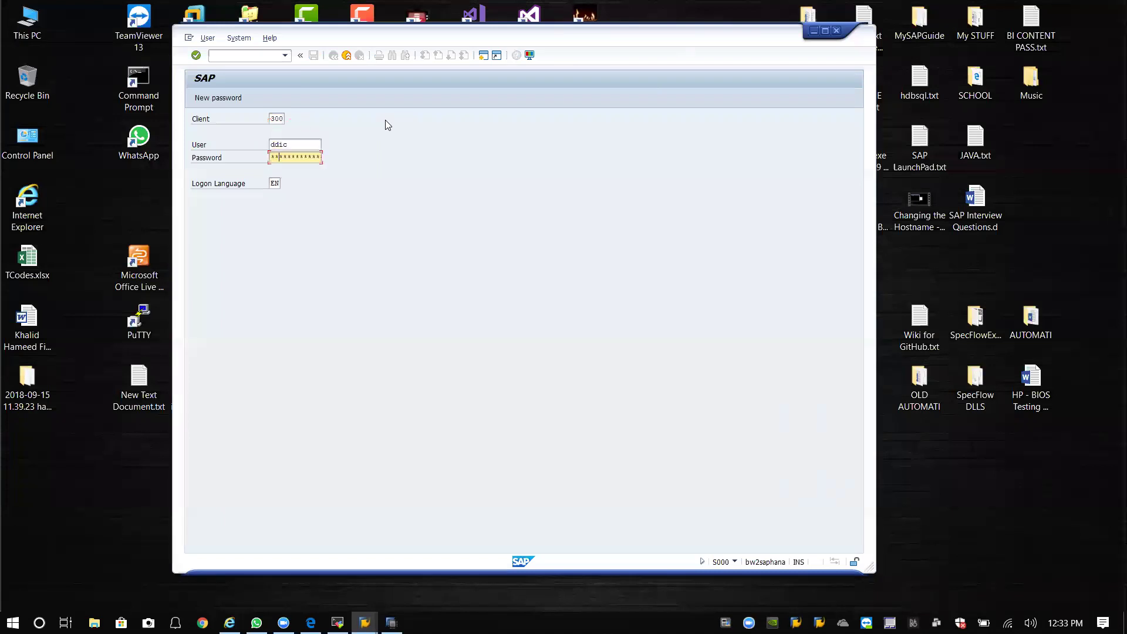
key(Return)
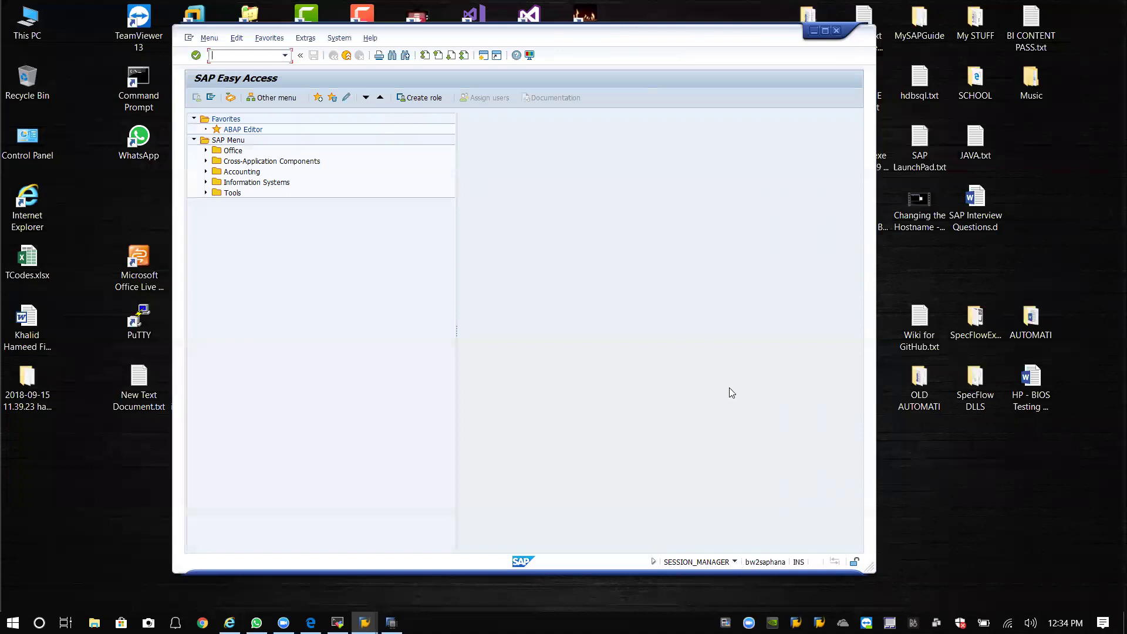
Run /nSTMS to open the Transport Management System for BH2.
click(594, 262)
text(/nSTMS)
key(Return)
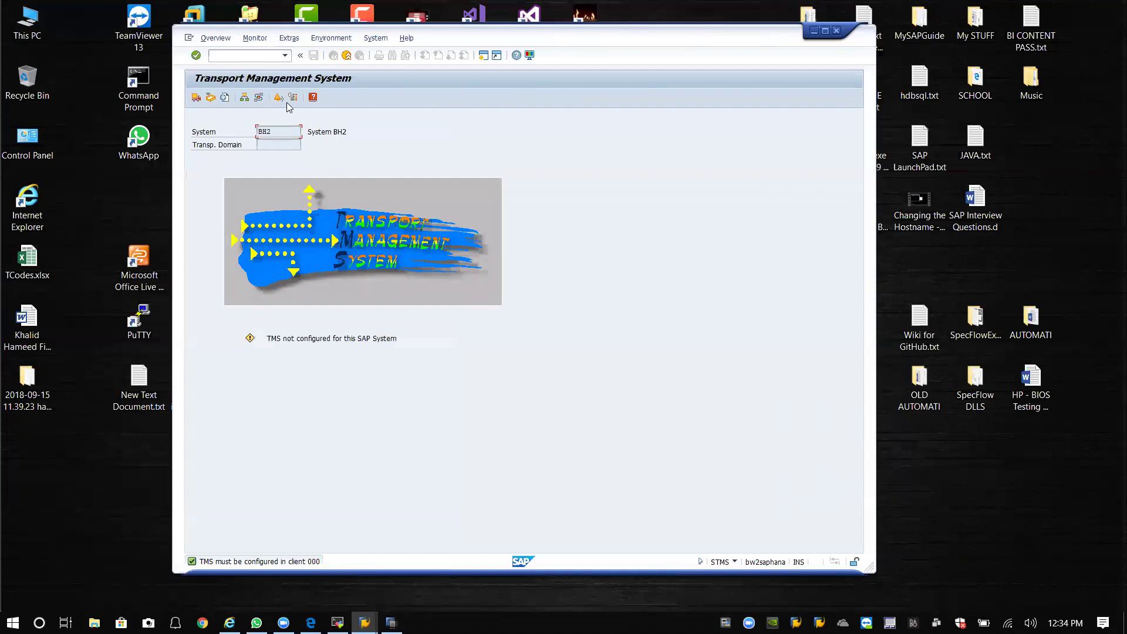
Try the BH2 transport routes and overviews, dismissing each 'TMS not configured' message.
click(244, 98)
click(459, 352)
click(259, 99)
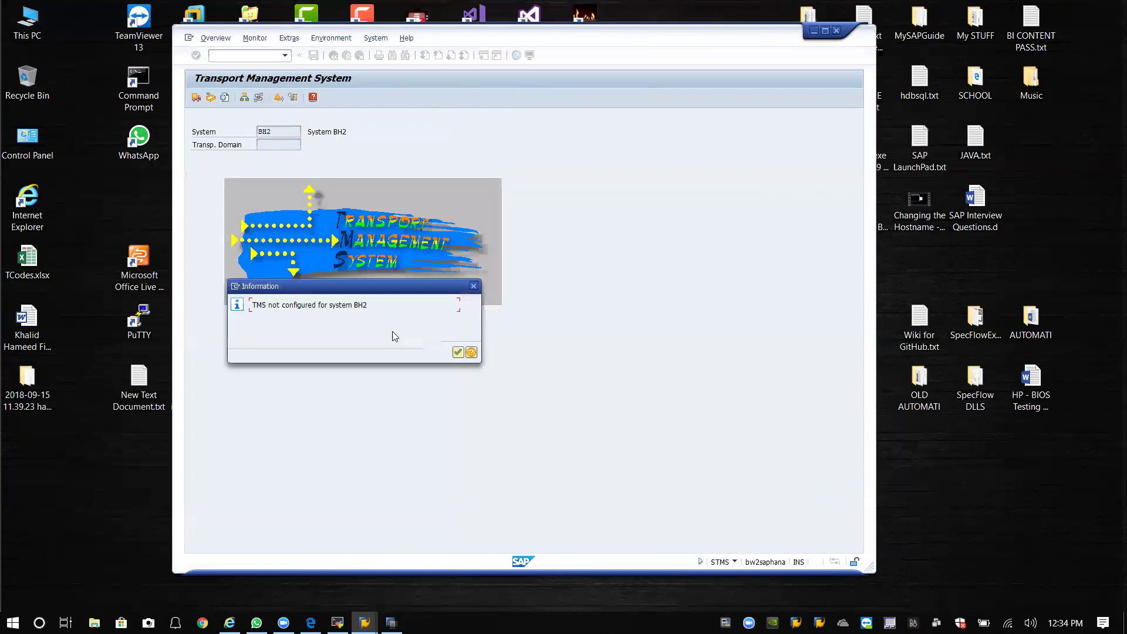
click(457, 353)
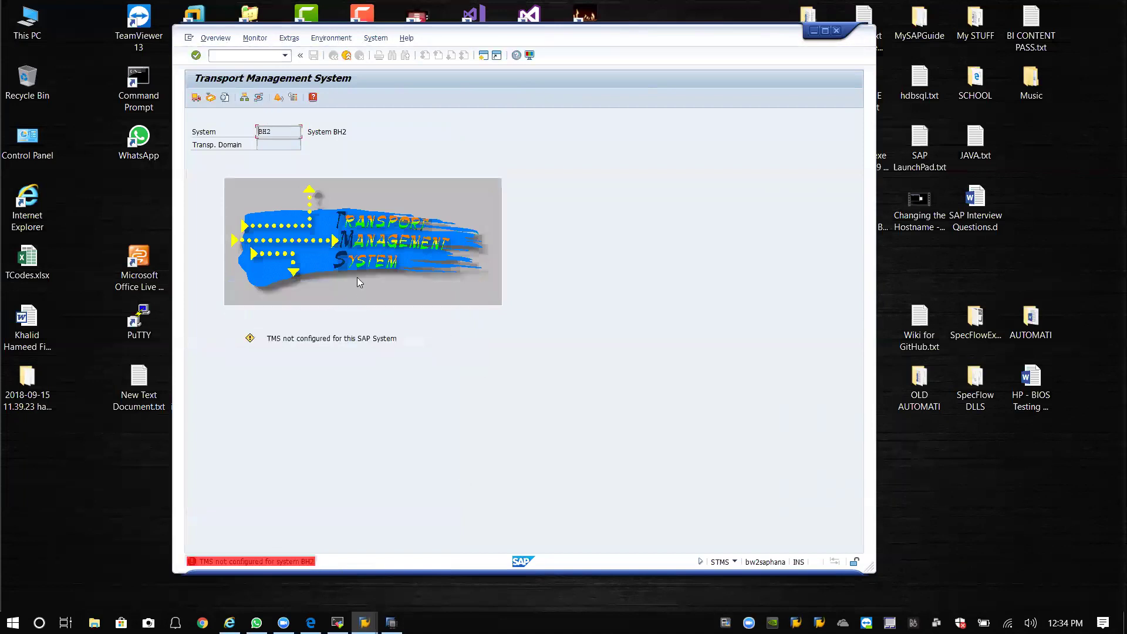
click(276, 340)
click(367, 228)
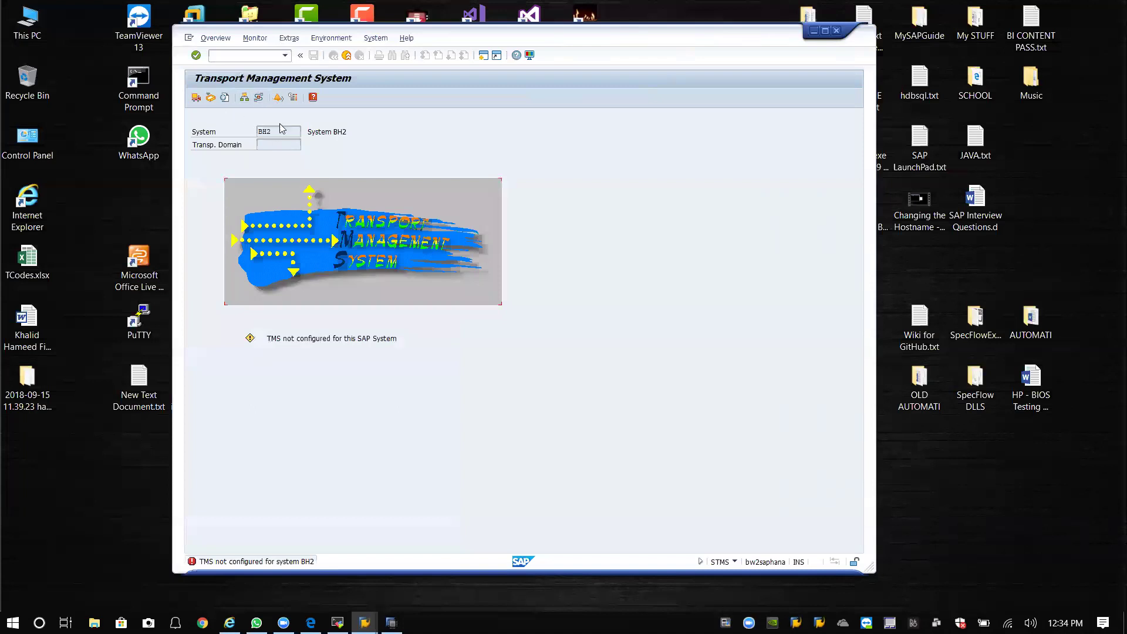
click(258, 97)
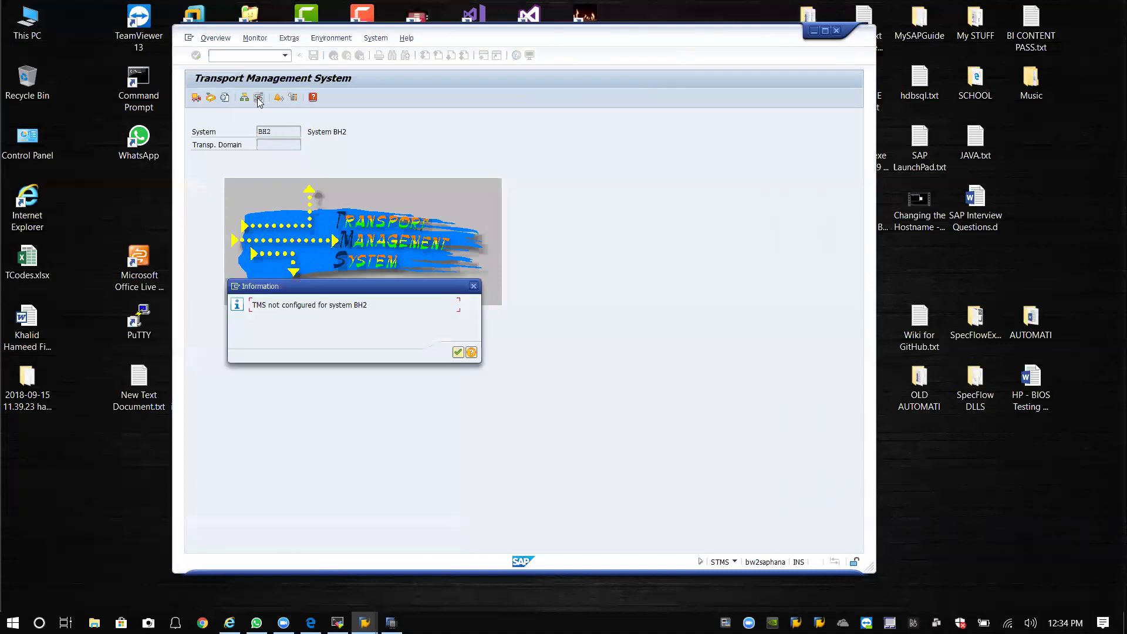
click(458, 352)
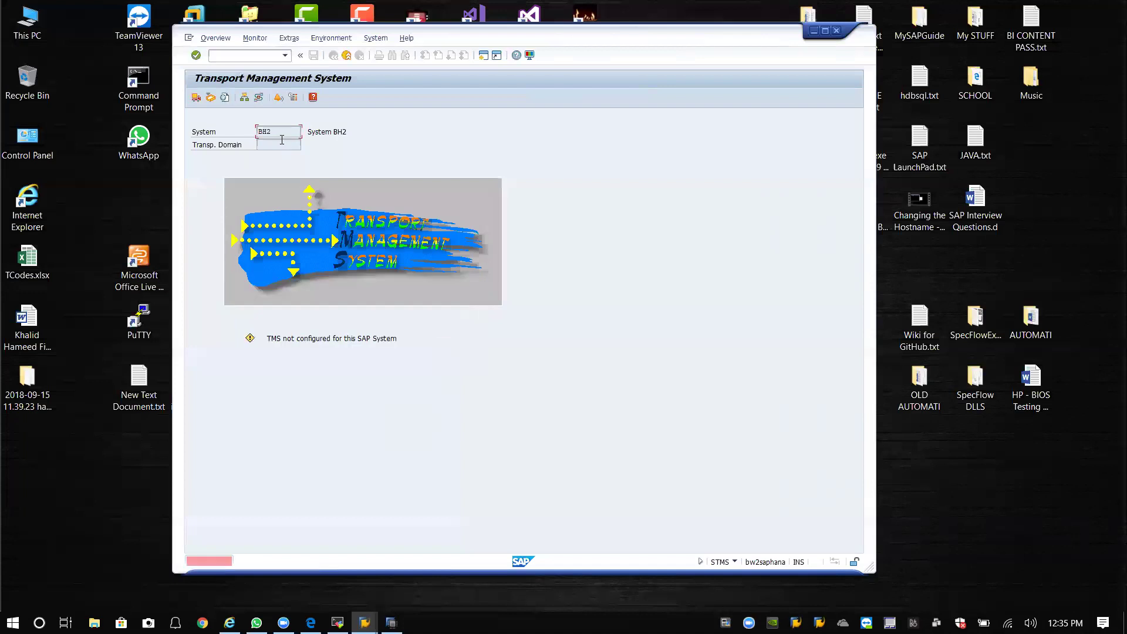
click(258, 97)
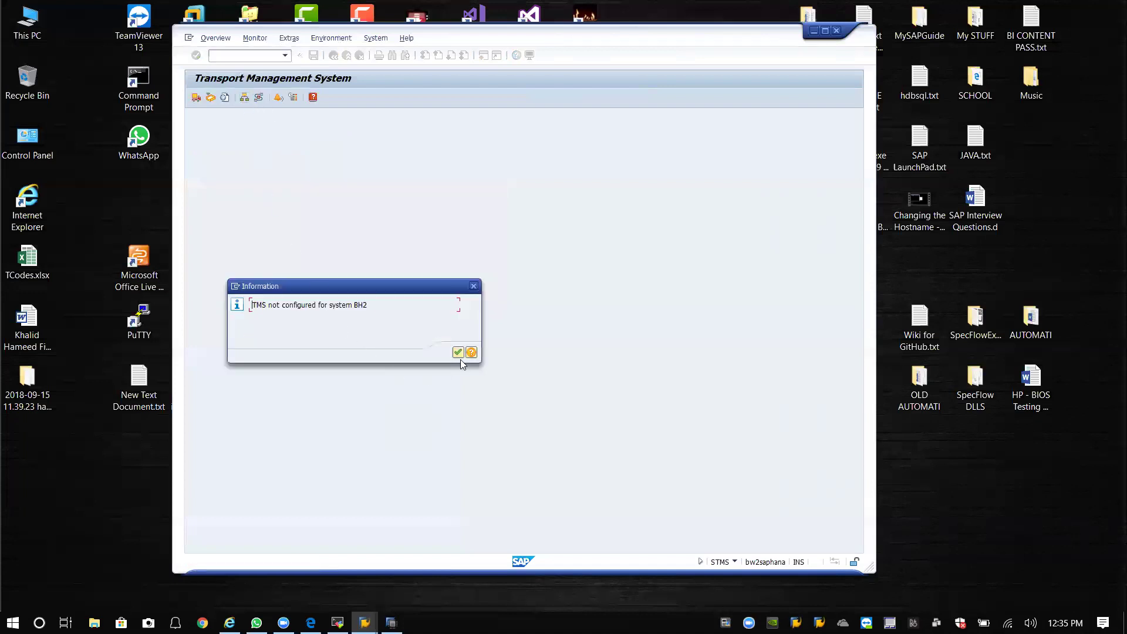
click(458, 353)
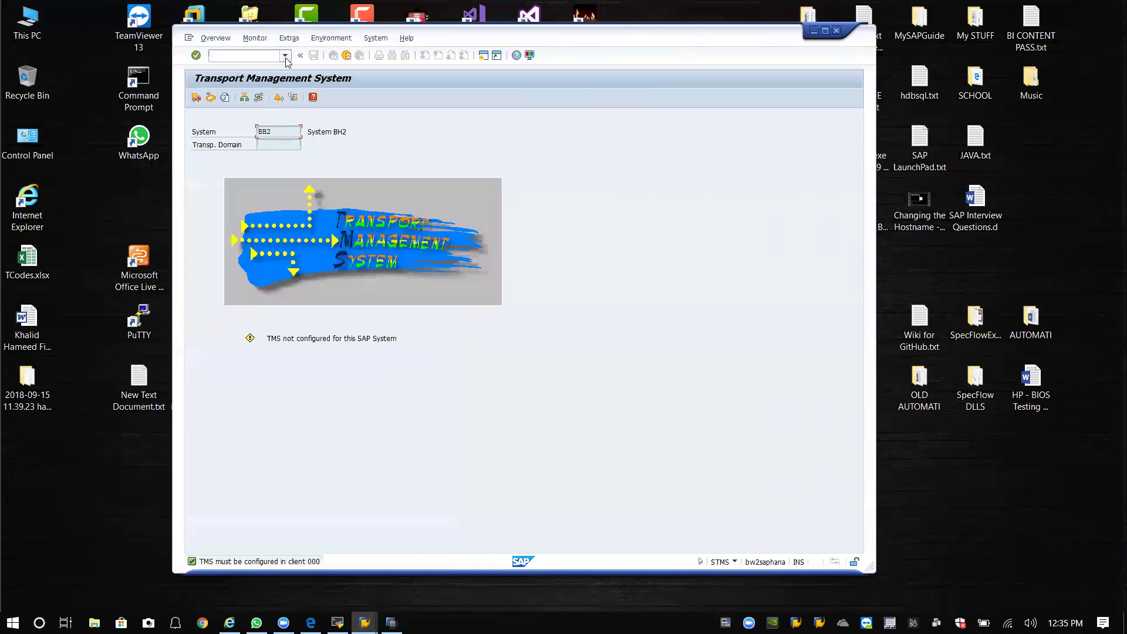
Delete the TMS configuration via Extras > Delete TMS Configuration and confirm.
click(255, 38)
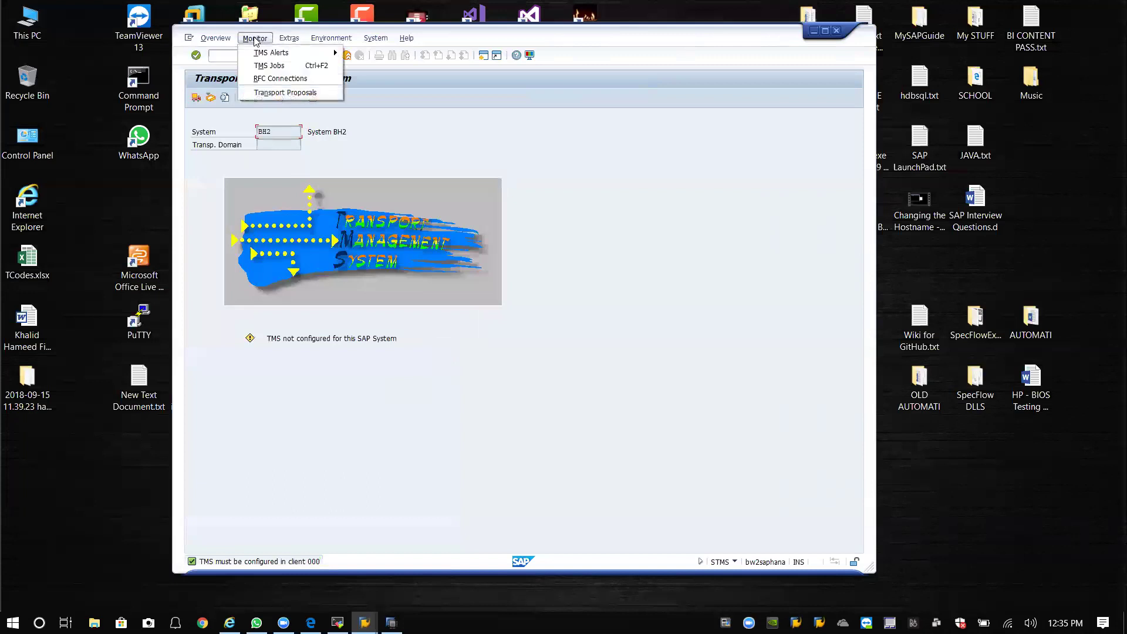
mouse_move(289, 39)
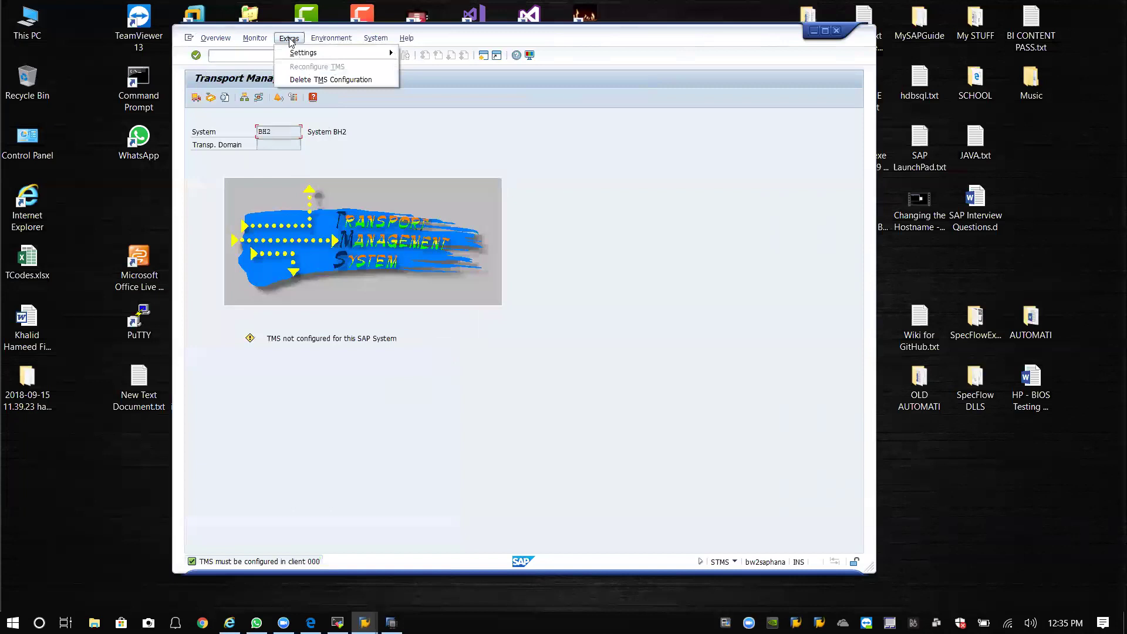
click(332, 80)
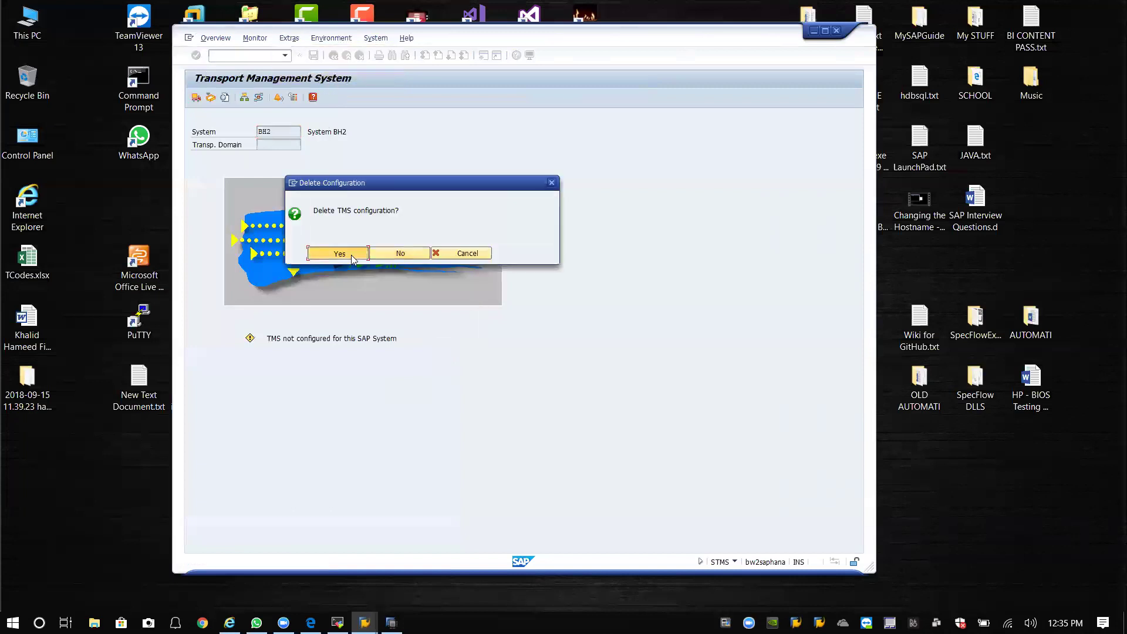
click(351, 255)
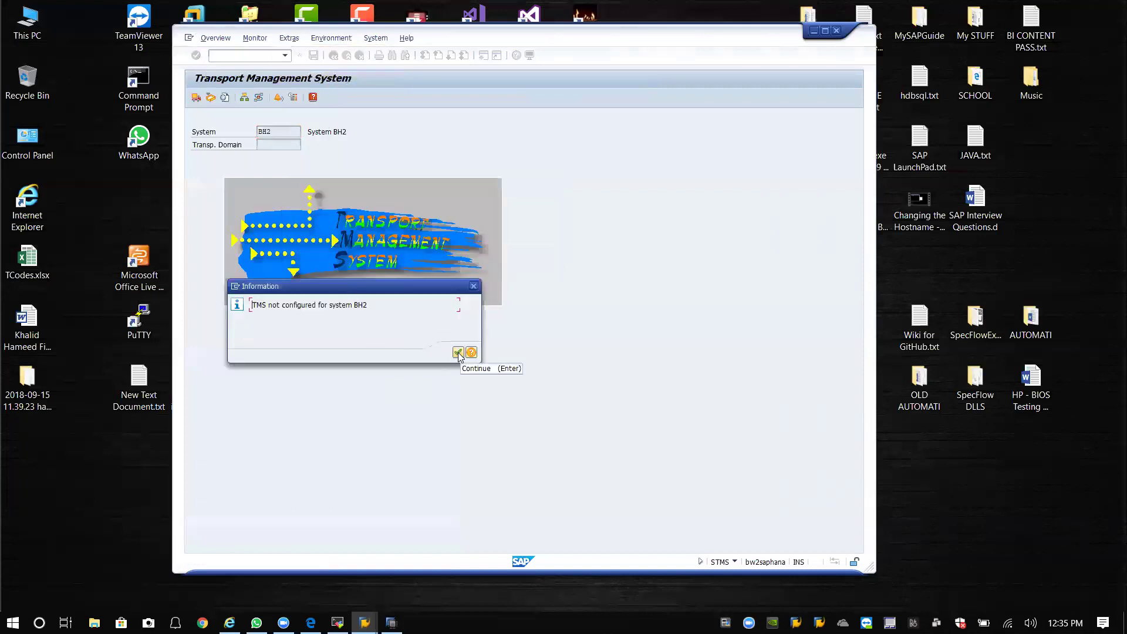
click(459, 353)
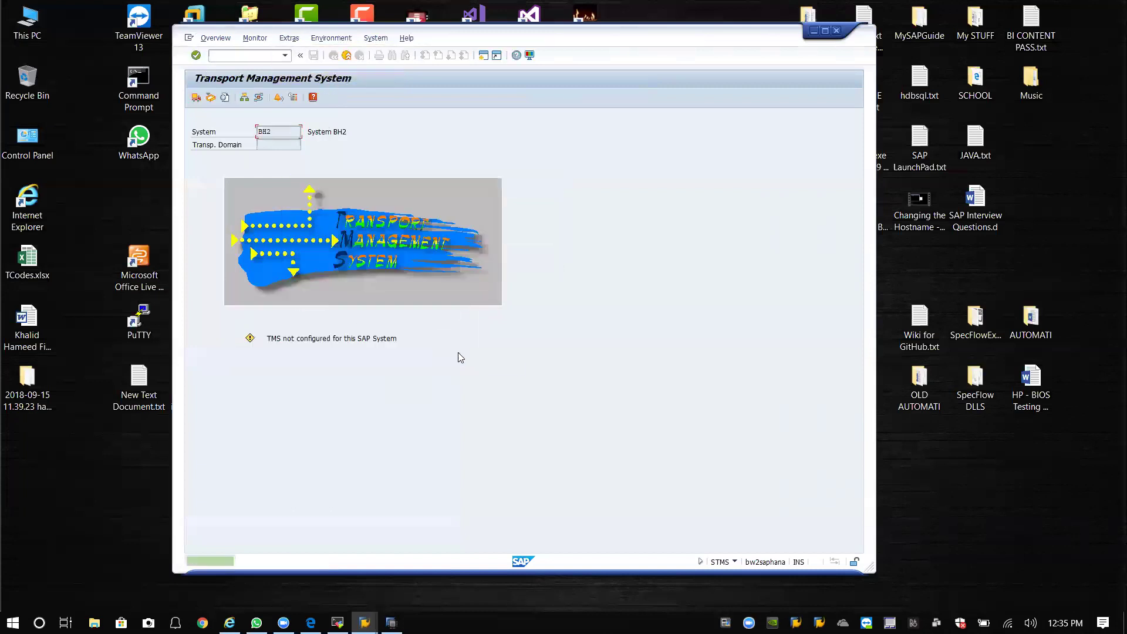
Exit STMS and rerun /nSTMS from the command field history.
click(346, 56)
click(285, 55)
click(238, 71)
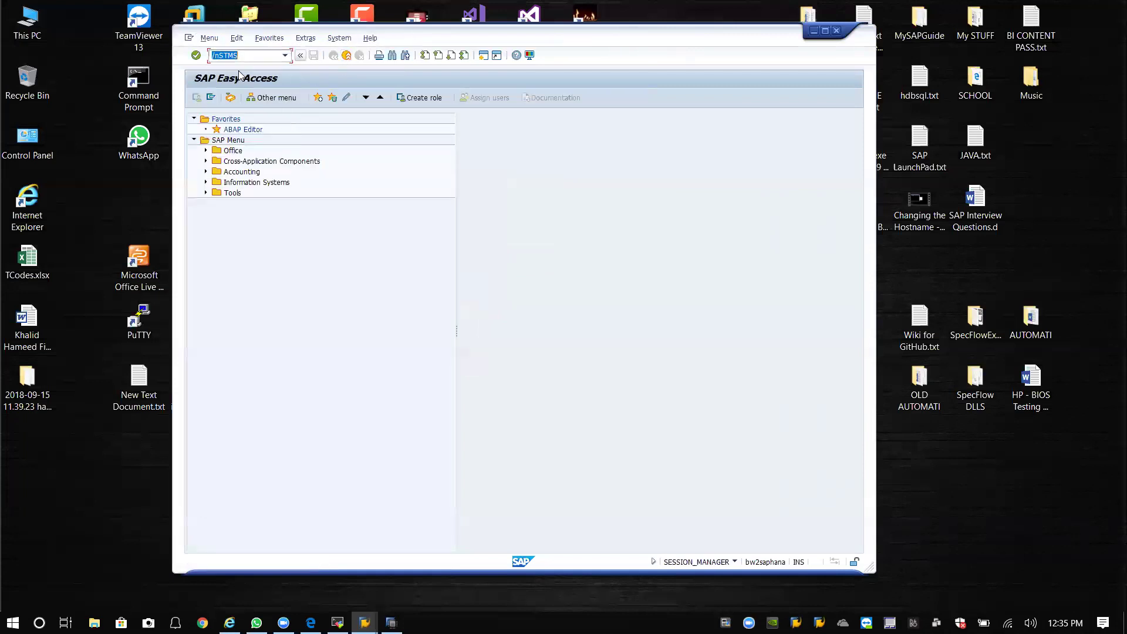
key(Return)
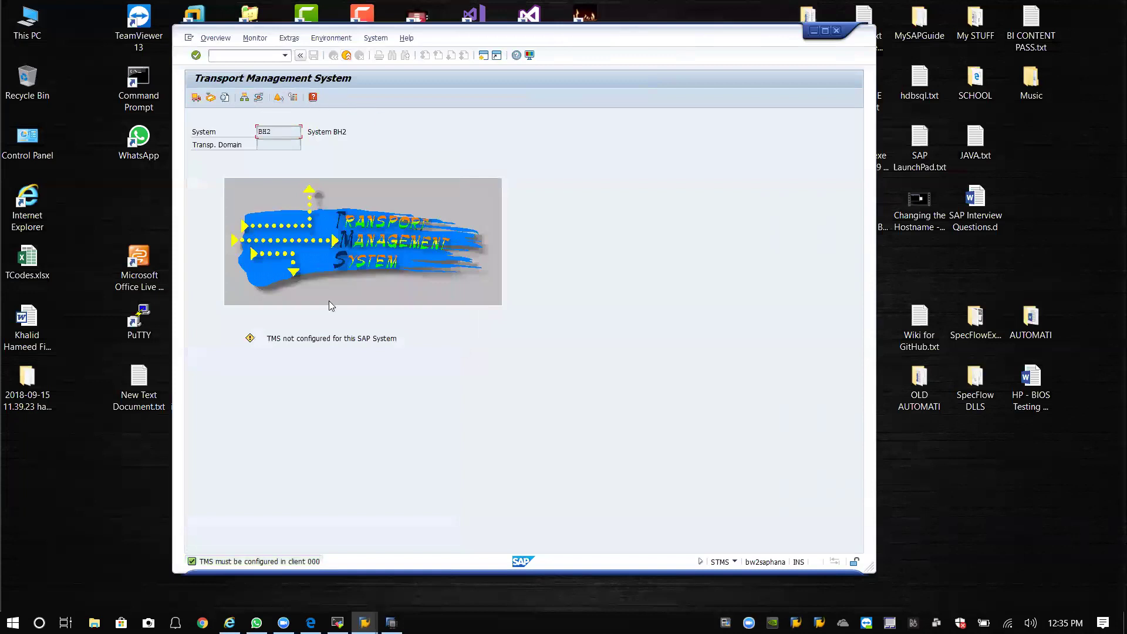
click(244, 98)
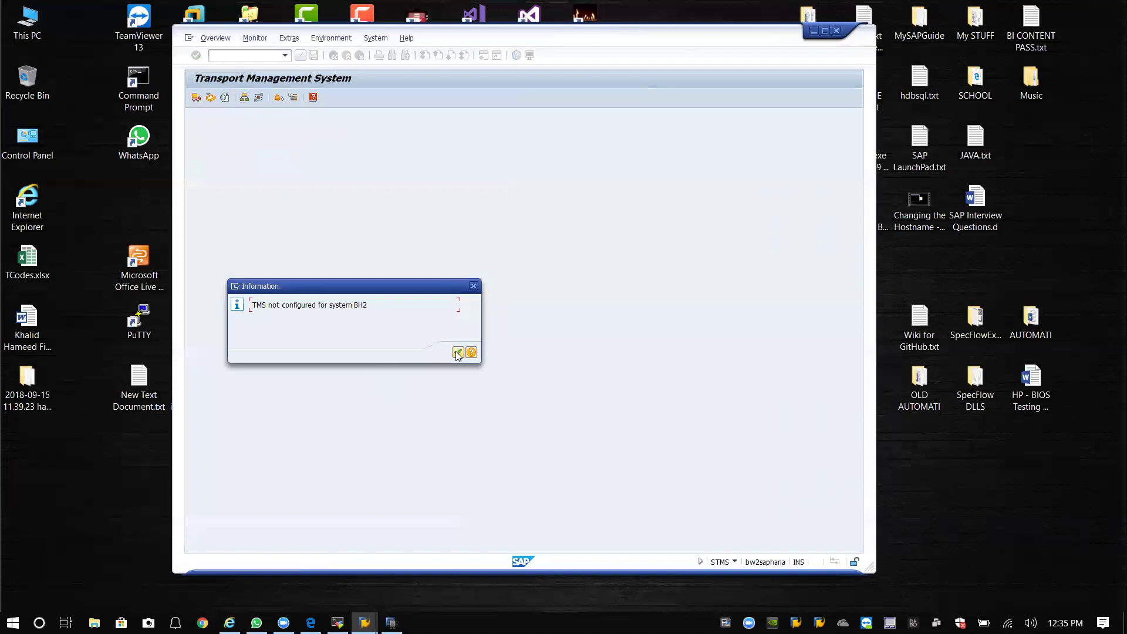
click(458, 354)
click(259, 97)
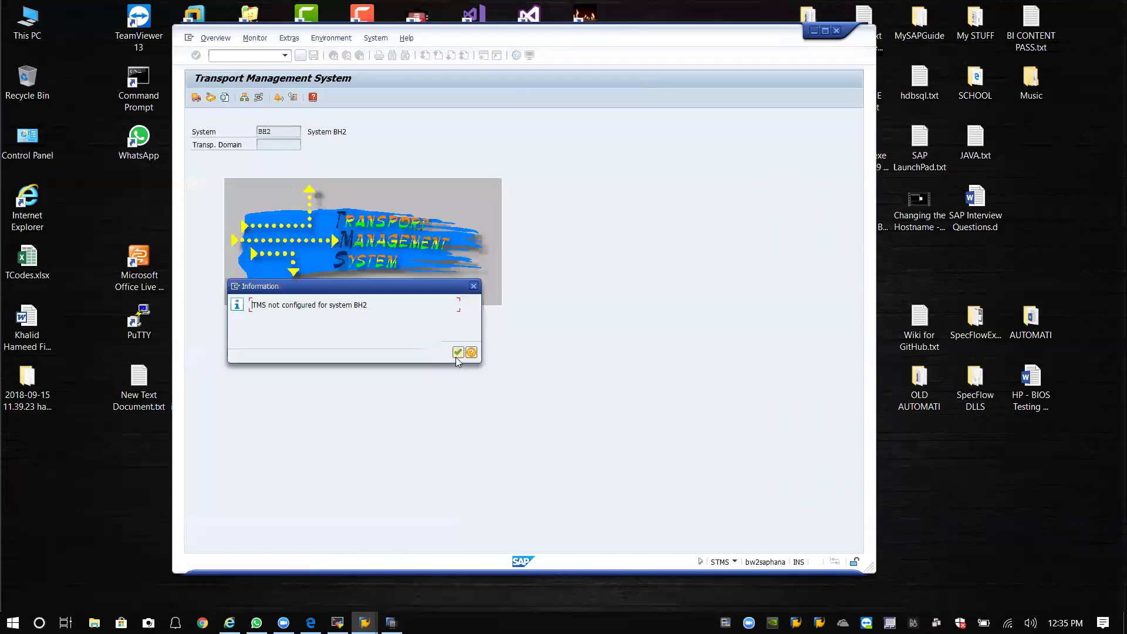
click(457, 354)
click(285, 56)
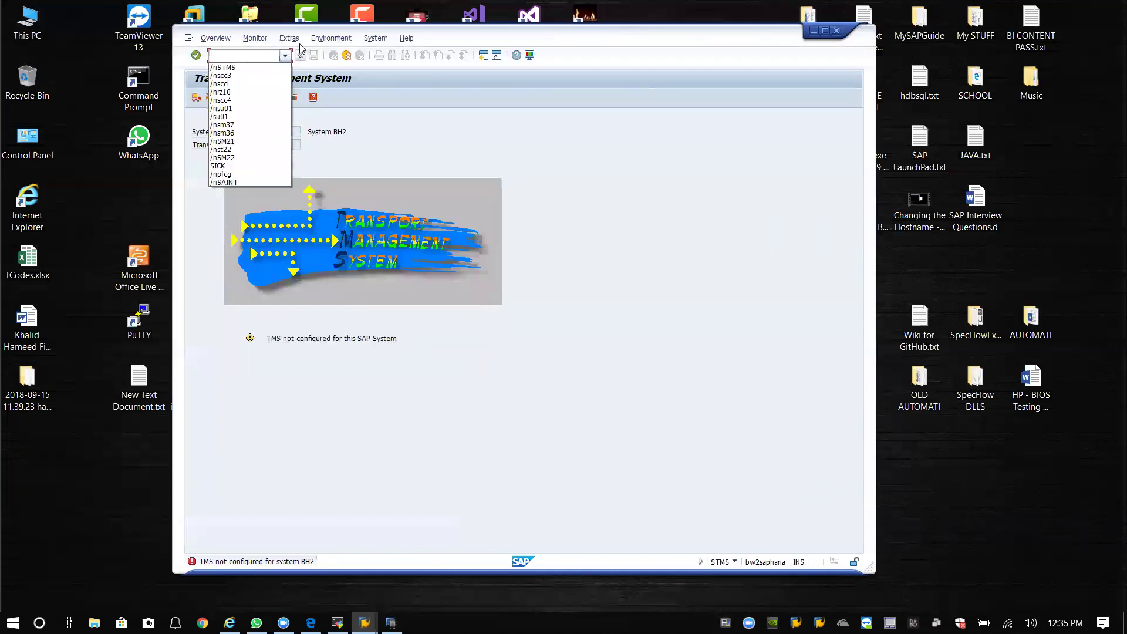
click(289, 37)
mouse_move(330, 40)
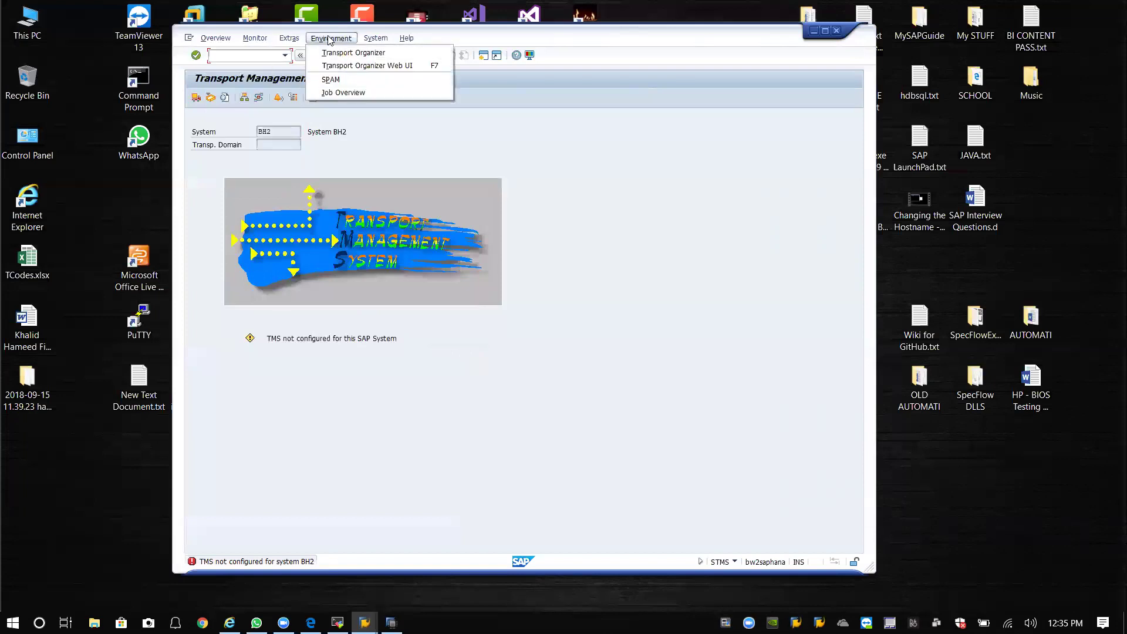
mouse_move(249, 40)
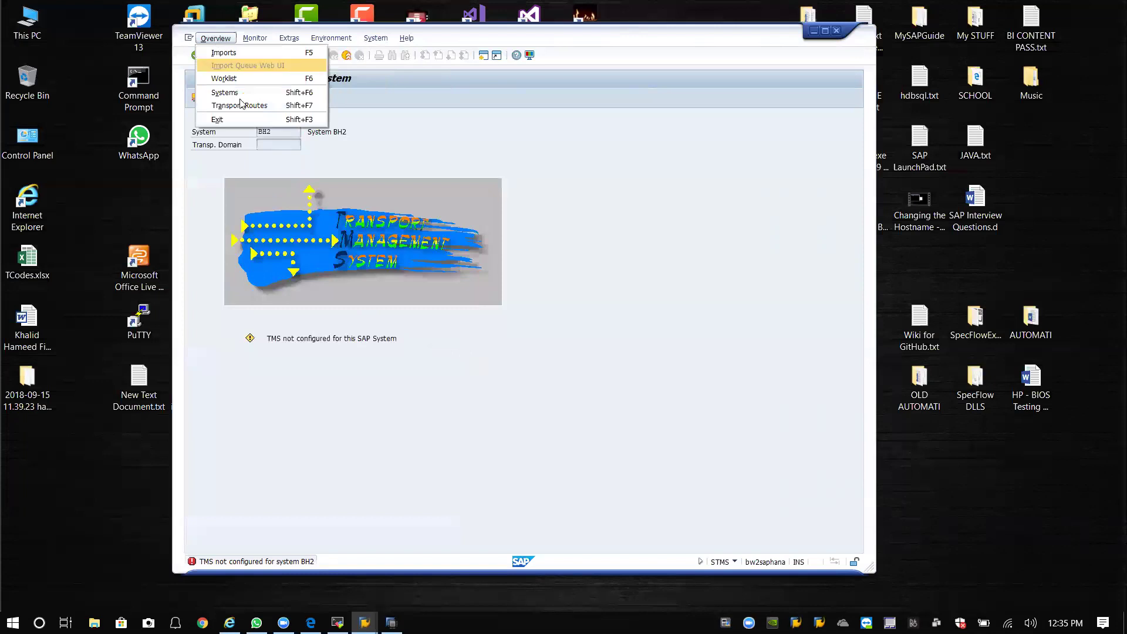
click(249, 105)
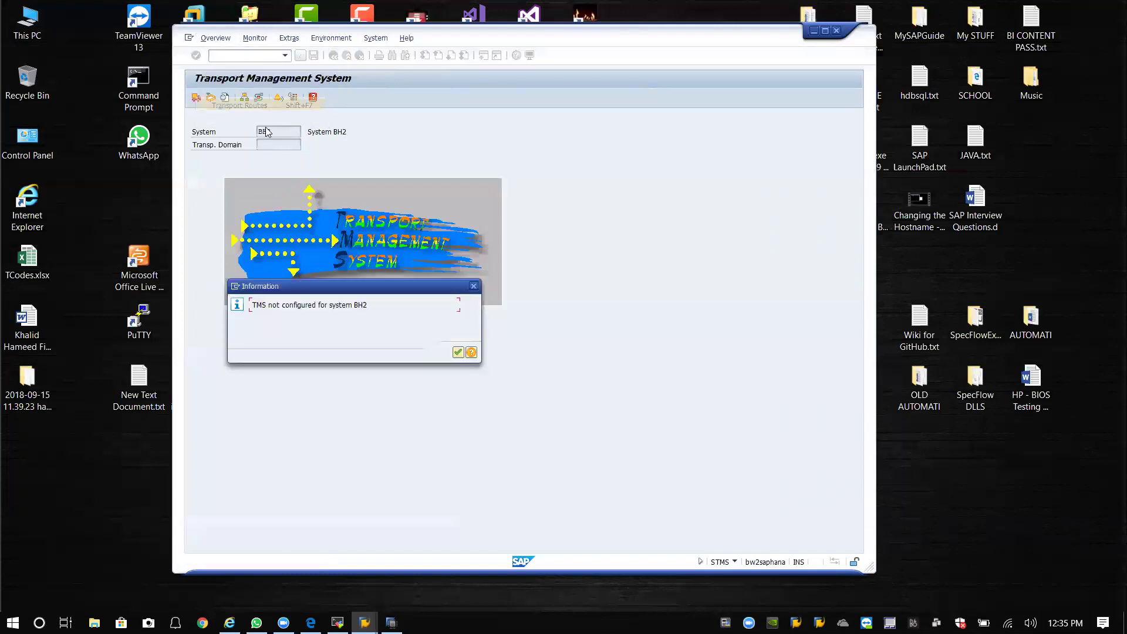
click(457, 353)
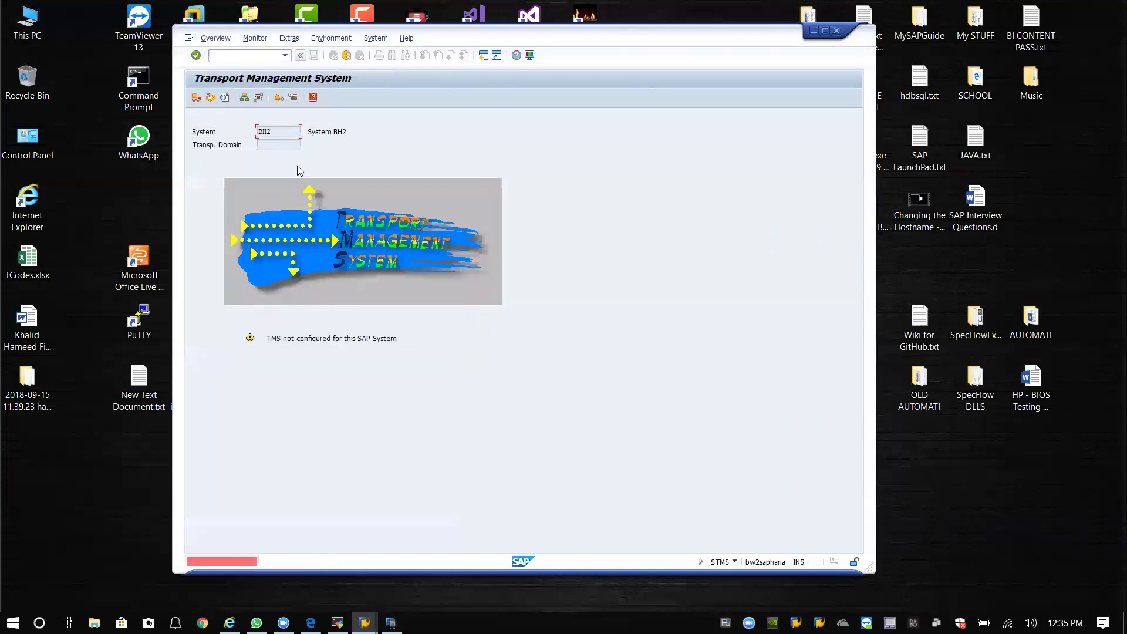
click(285, 56)
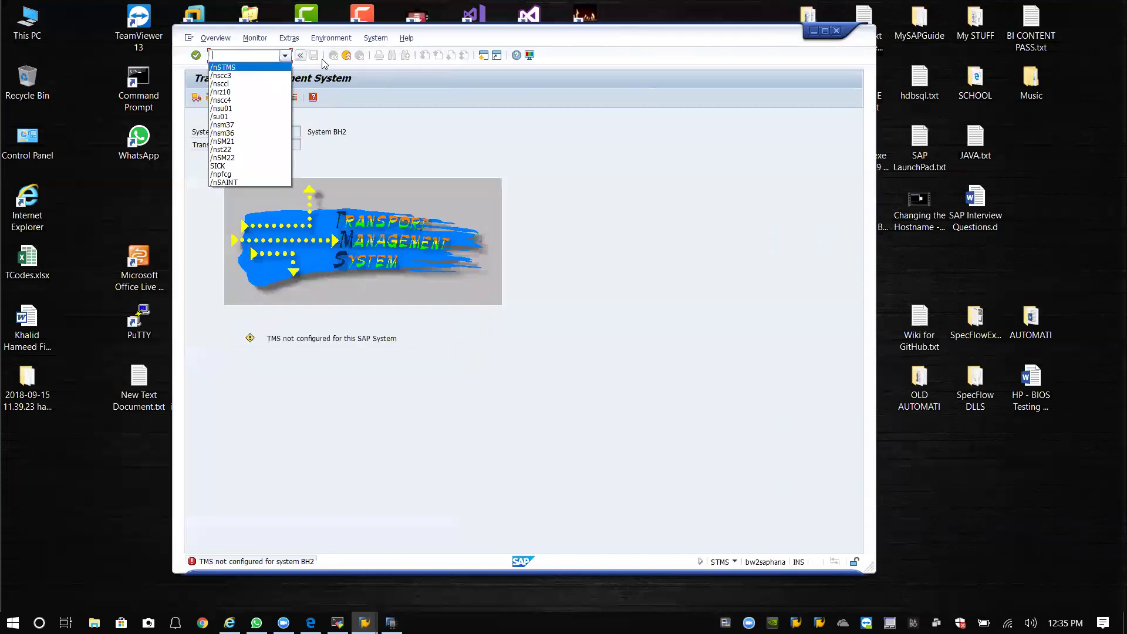
click(317, 42)
click(318, 43)
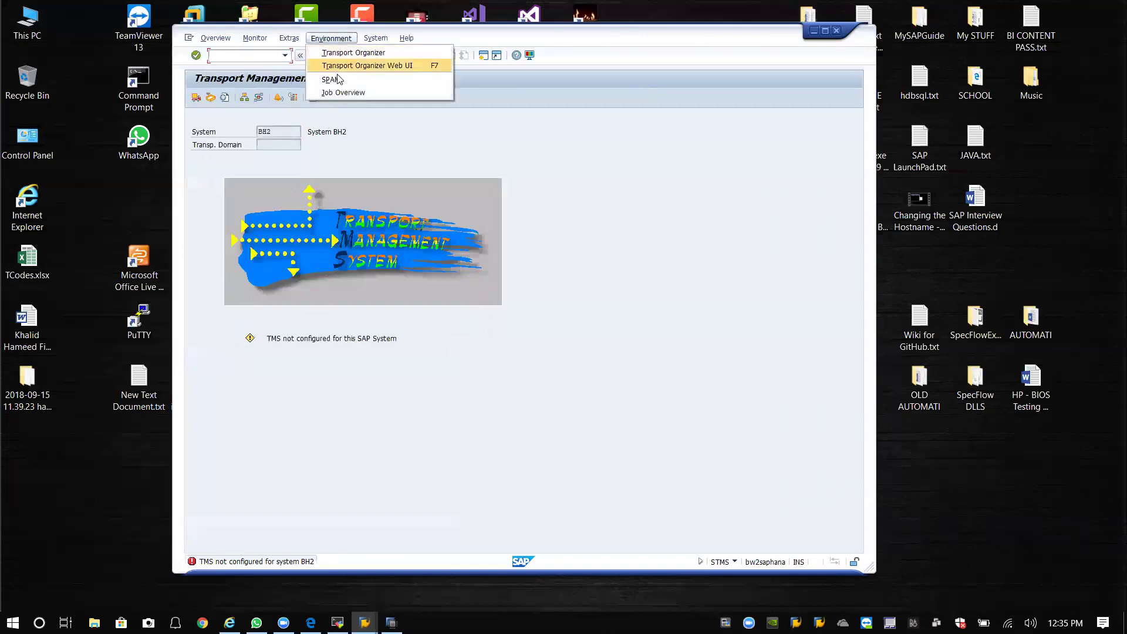
mouse_move(369, 43)
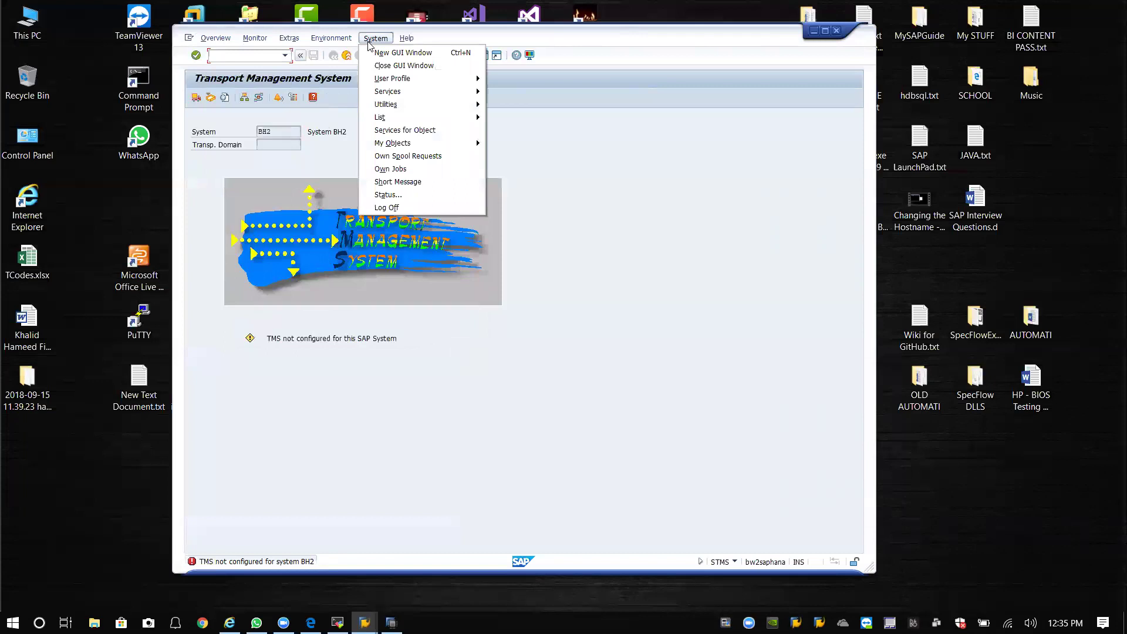
mouse_move(289, 42)
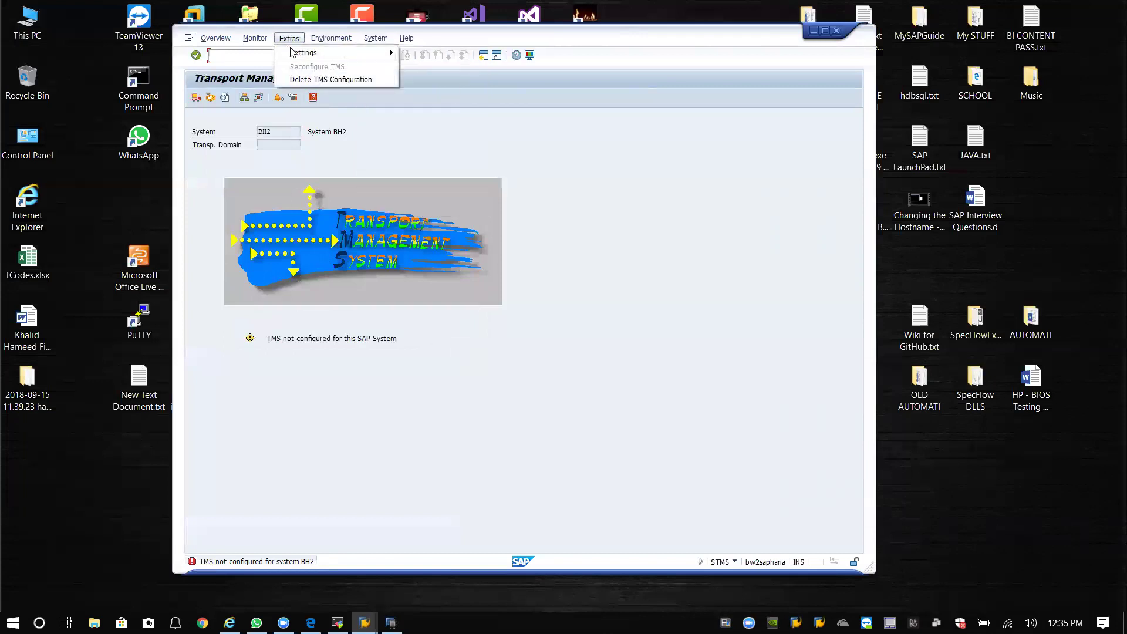
click(434, 79)
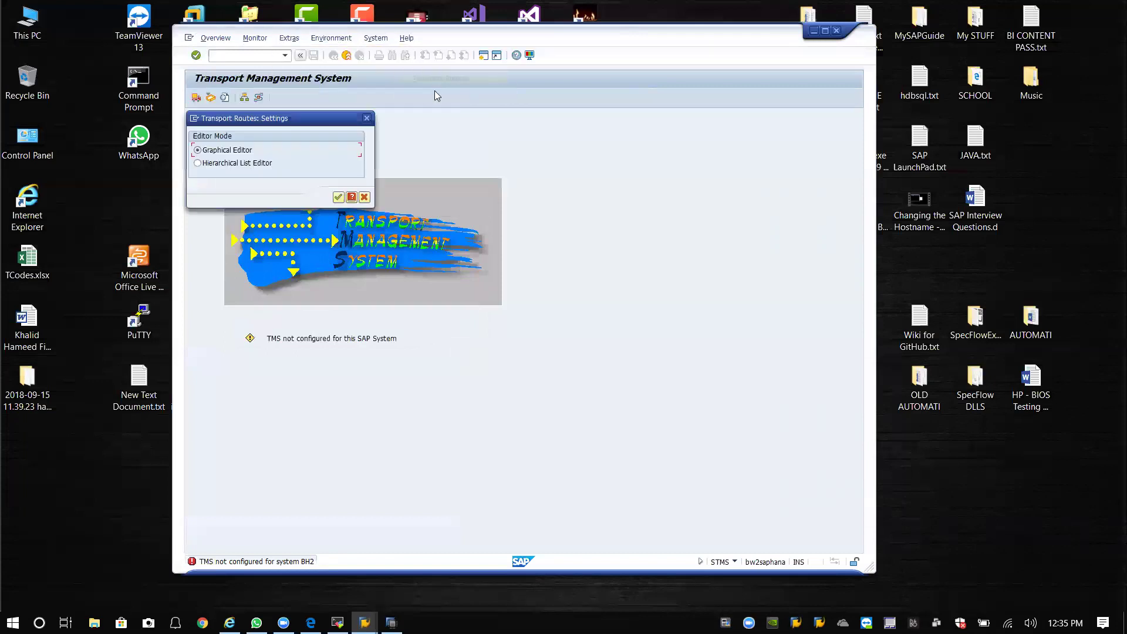
click(338, 197)
click(260, 97)
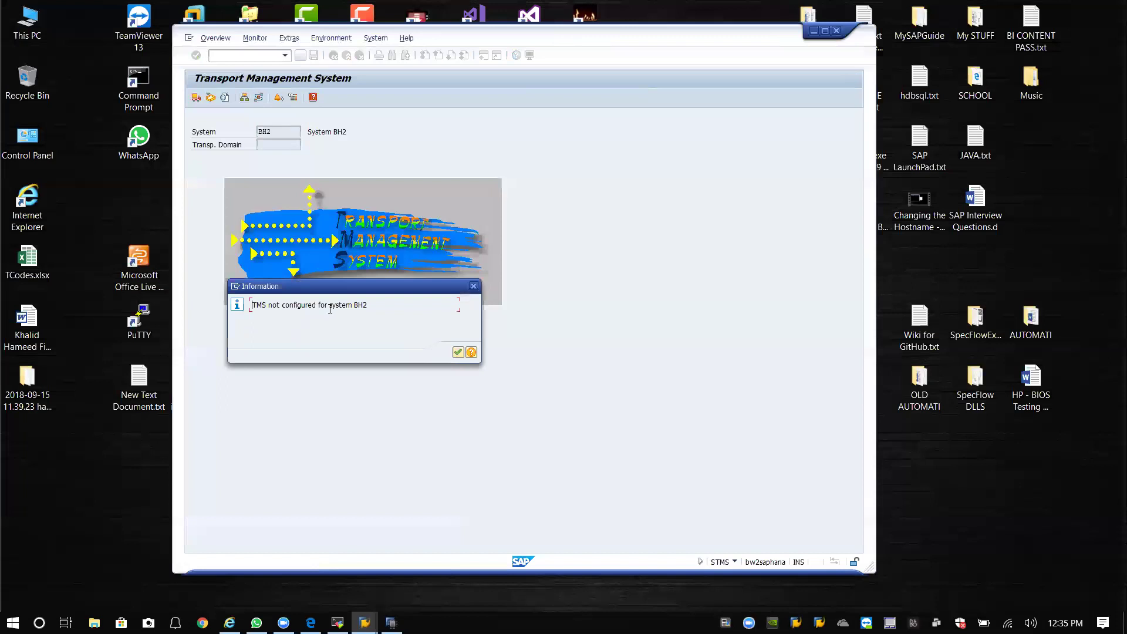
click(458, 353)
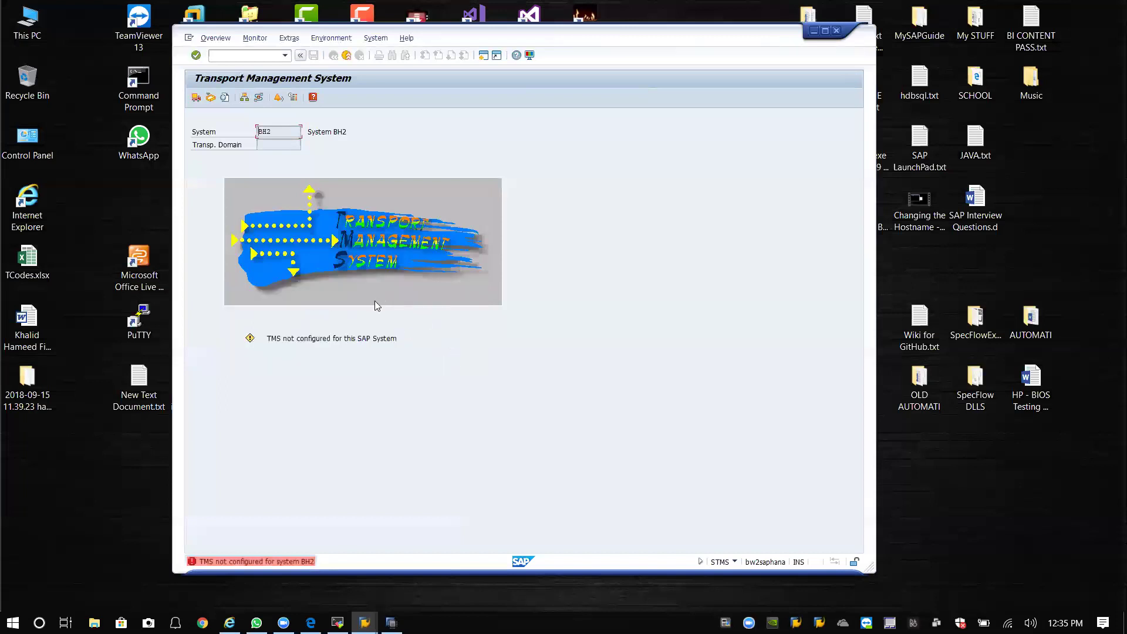
click(245, 98)
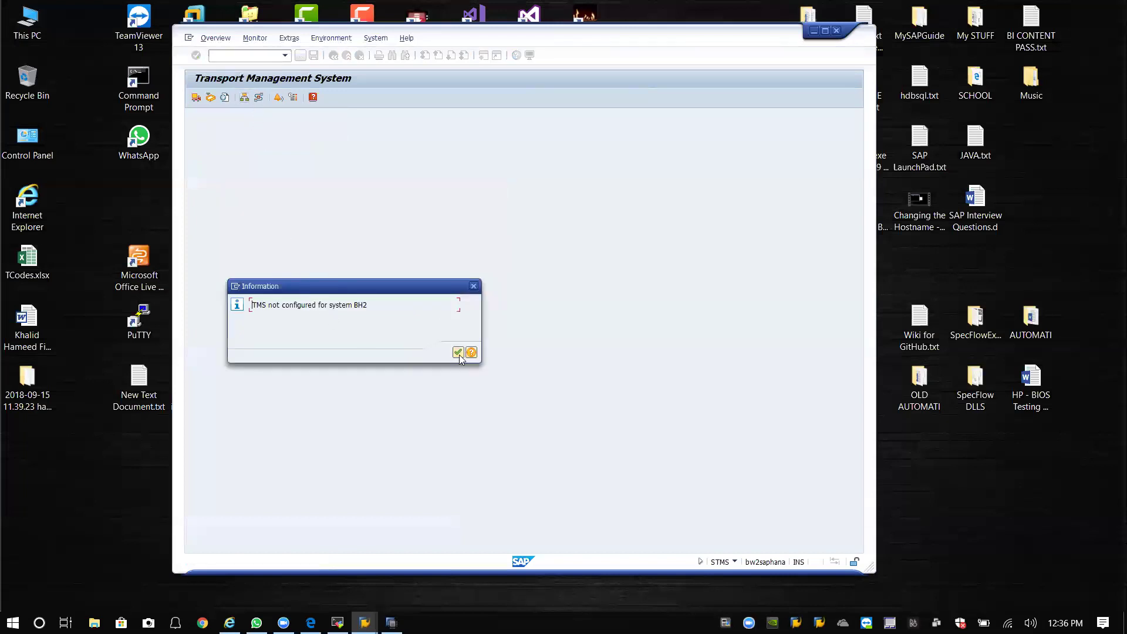
click(459, 352)
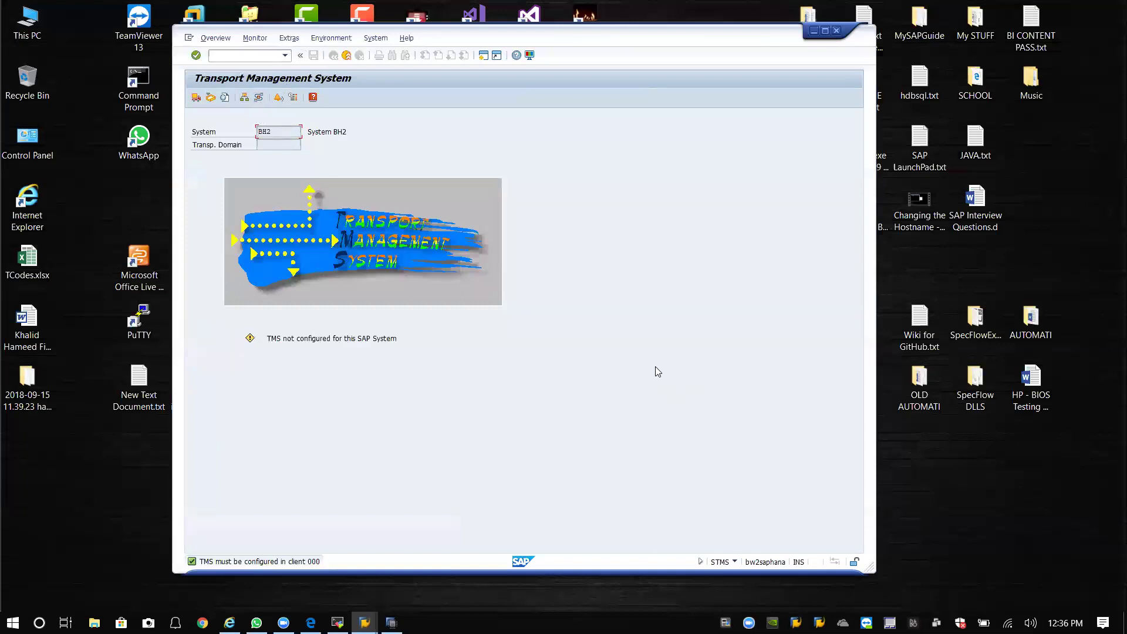
Open user maintenance with /nsu01 and try creating the personal user, which already exists in client 300.
click(285, 56)
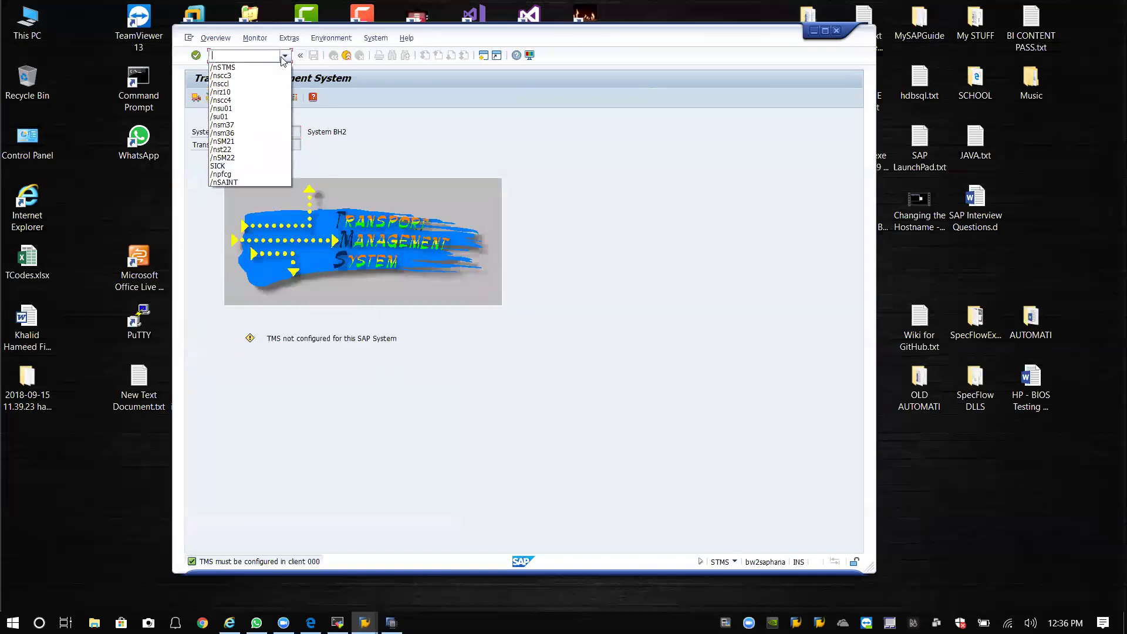
click(234, 116)
key(Return)
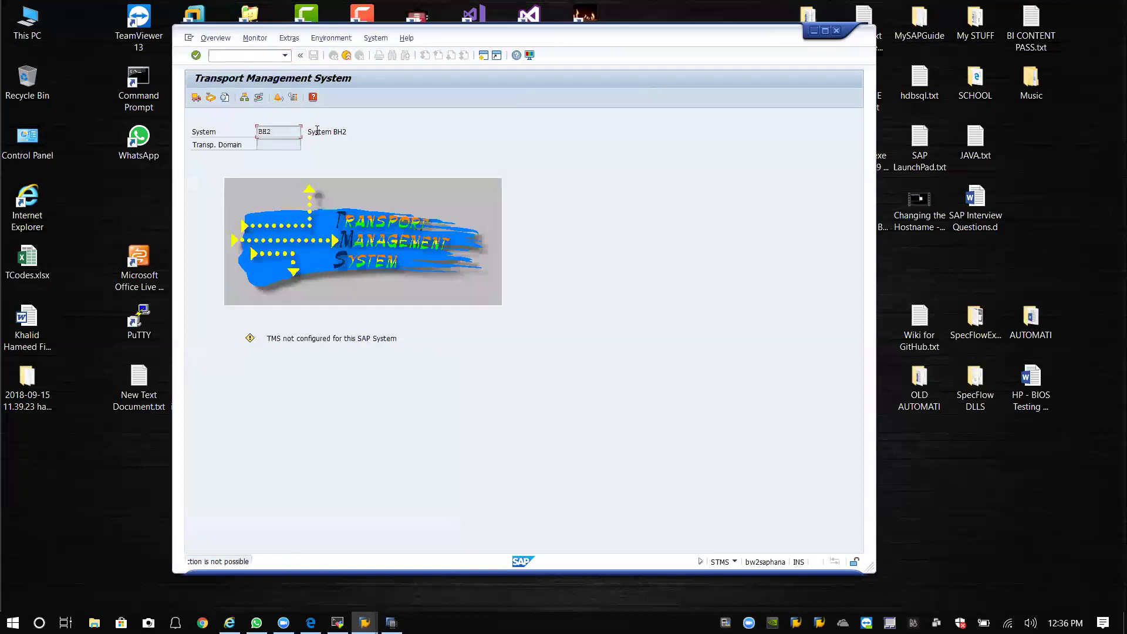
click(238, 56)
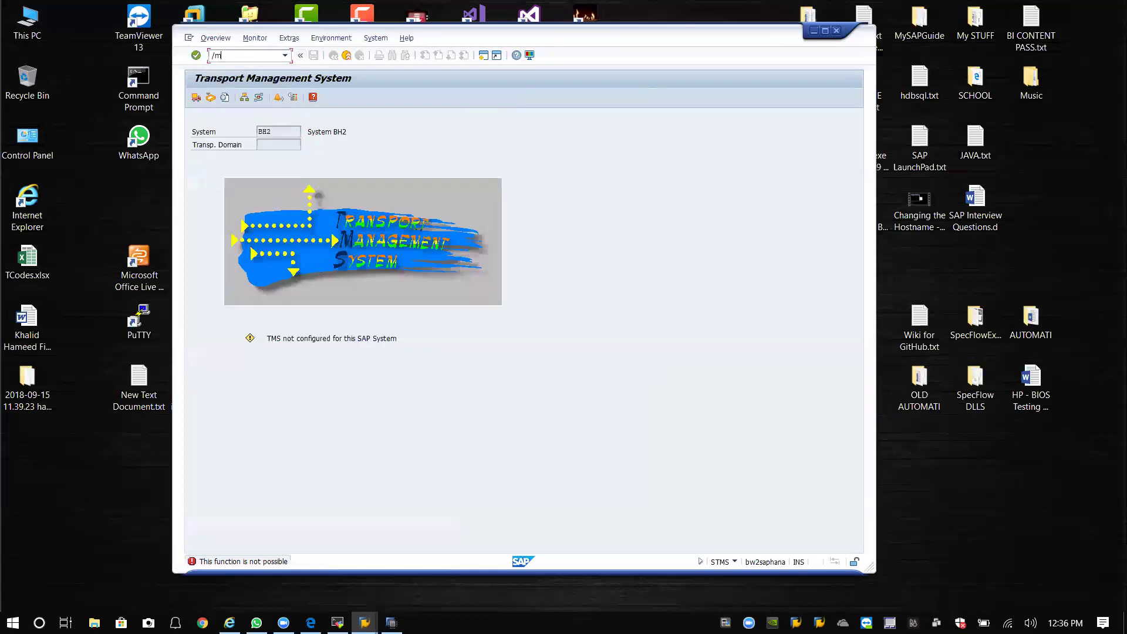
text(/nsu01)
key(Return)
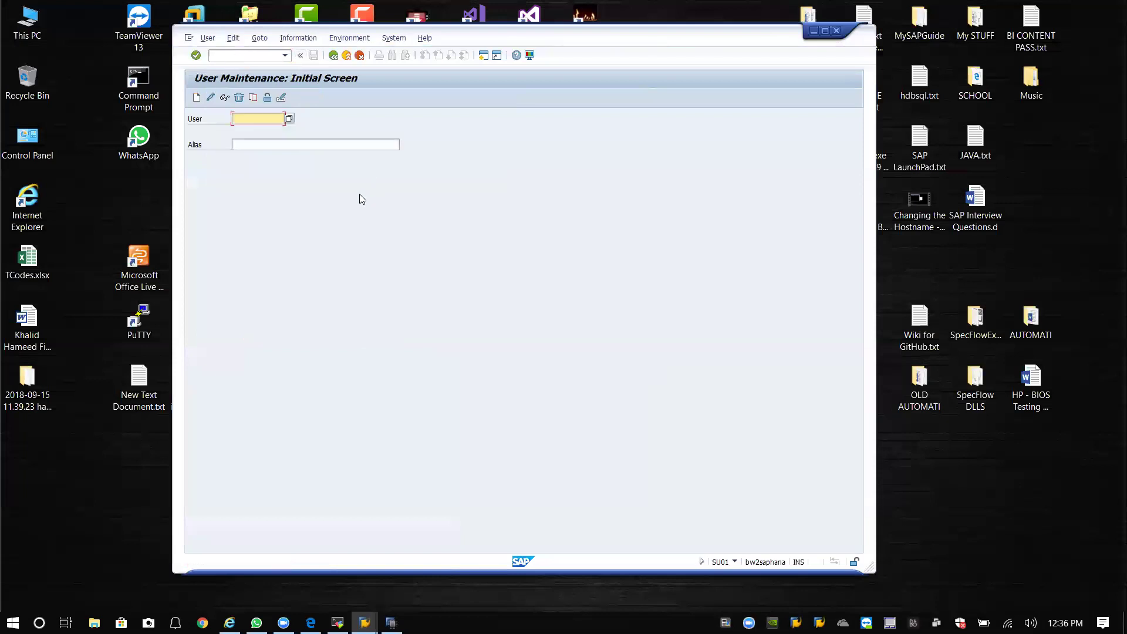
text(k)
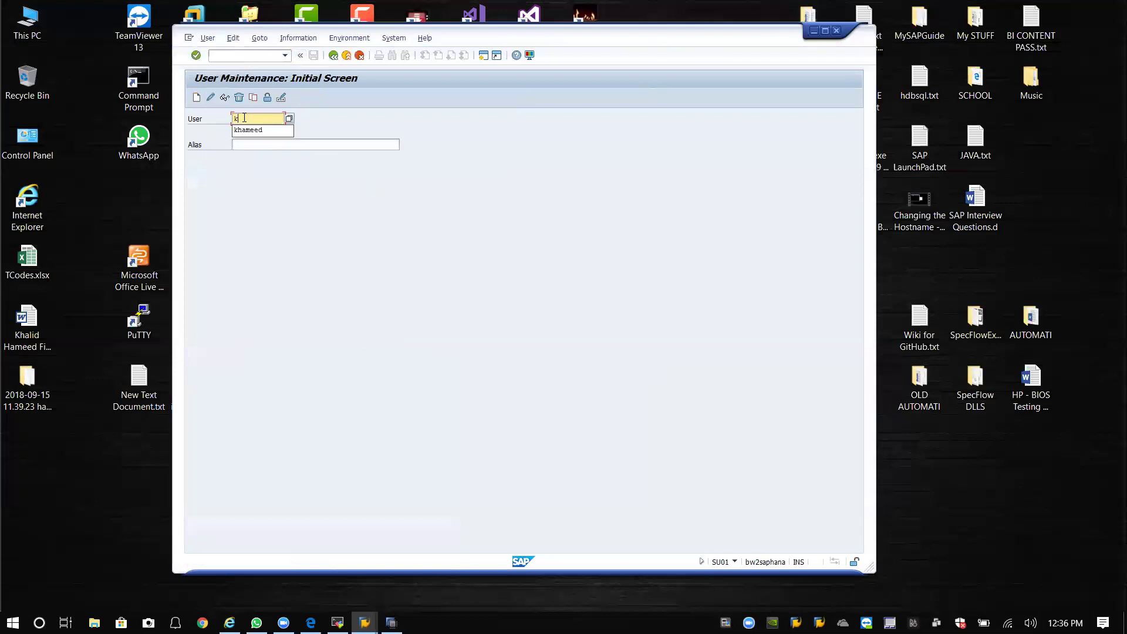
text(hameed)
key(Tab)
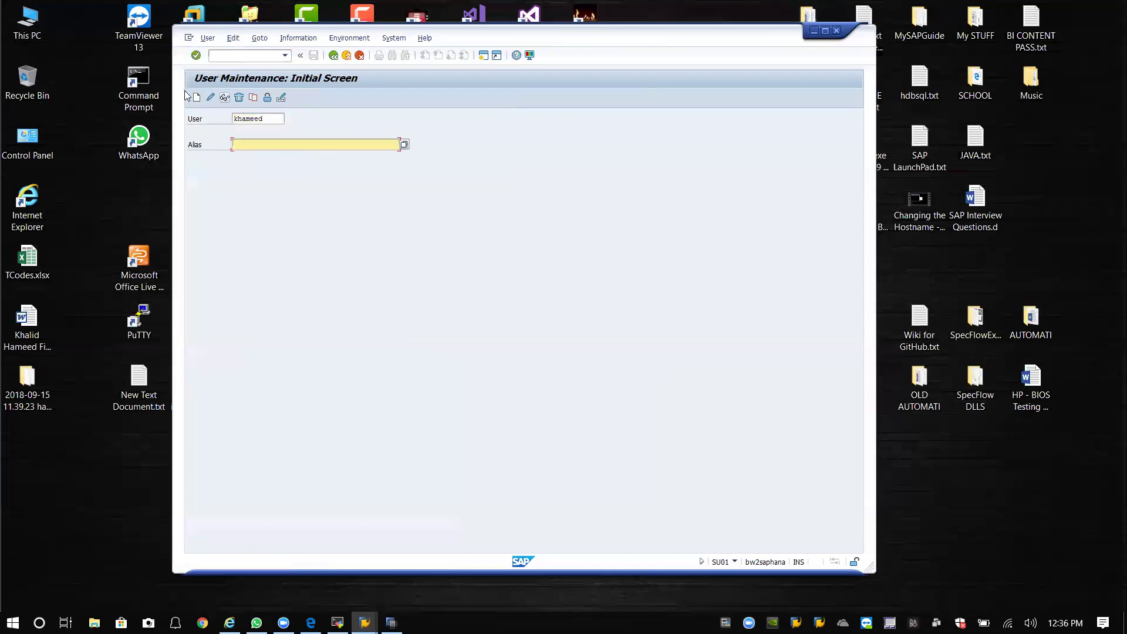
key(Return)
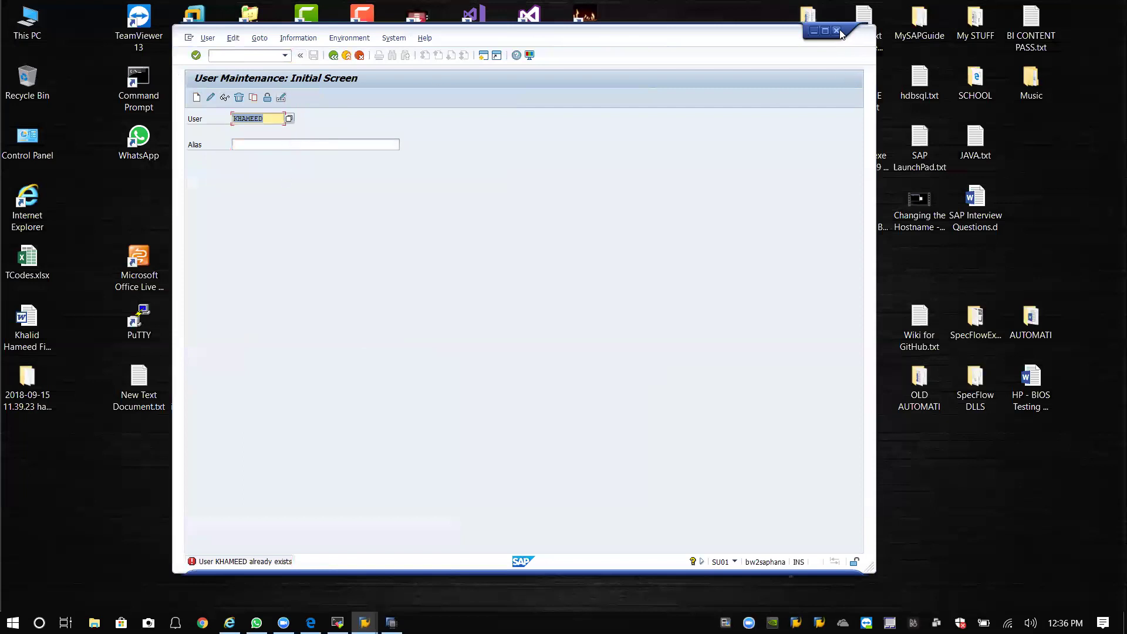
Check the system and client details, then close the BH2 session window.
click(735, 563)
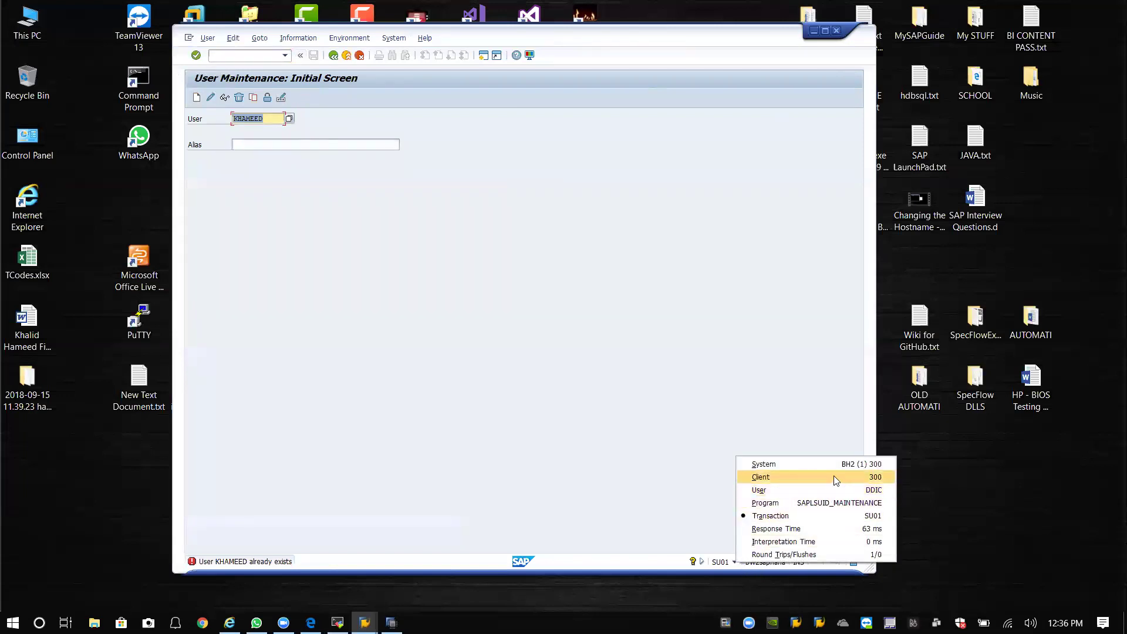
click(808, 406)
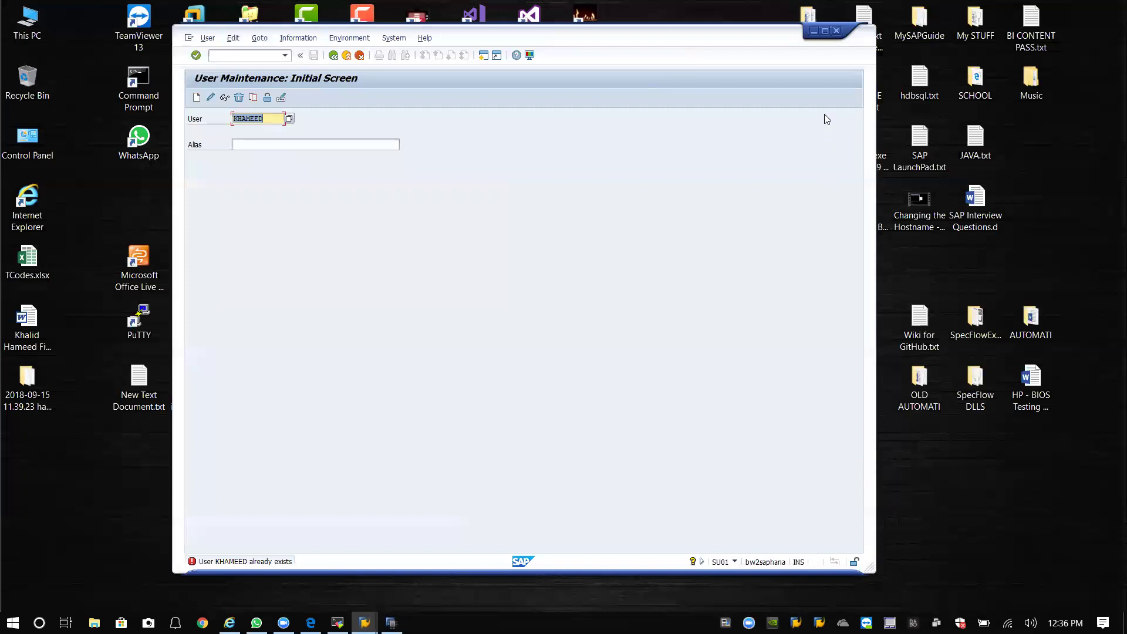
click(835, 30)
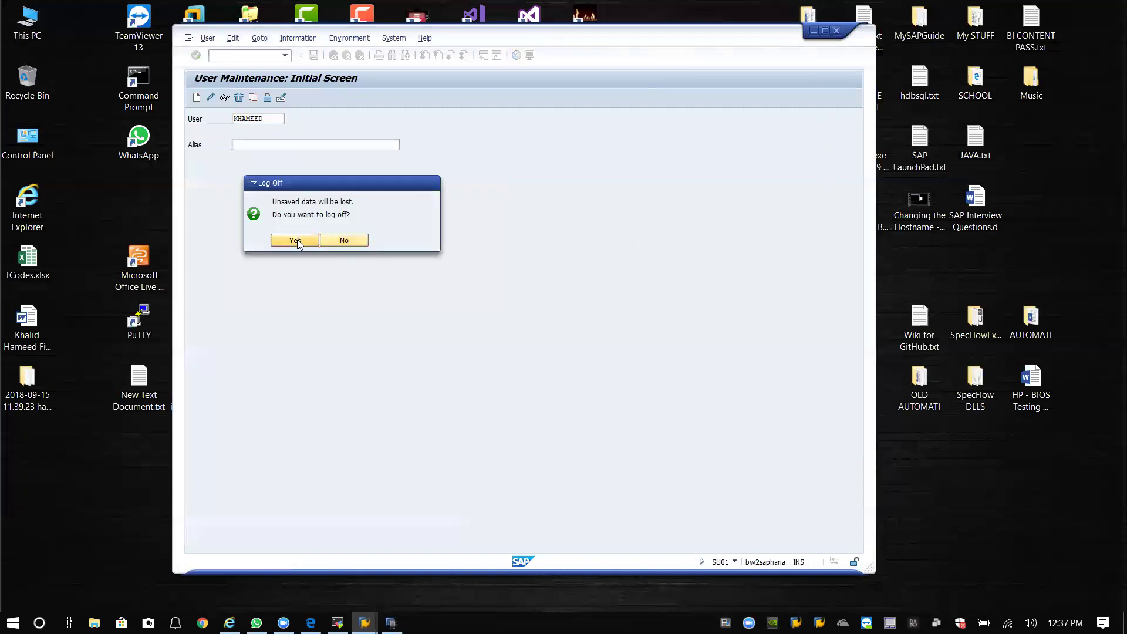
Confirm log-off, then log on to BH2 - BW2 in client 000 as user DDIC.
click(297, 241)
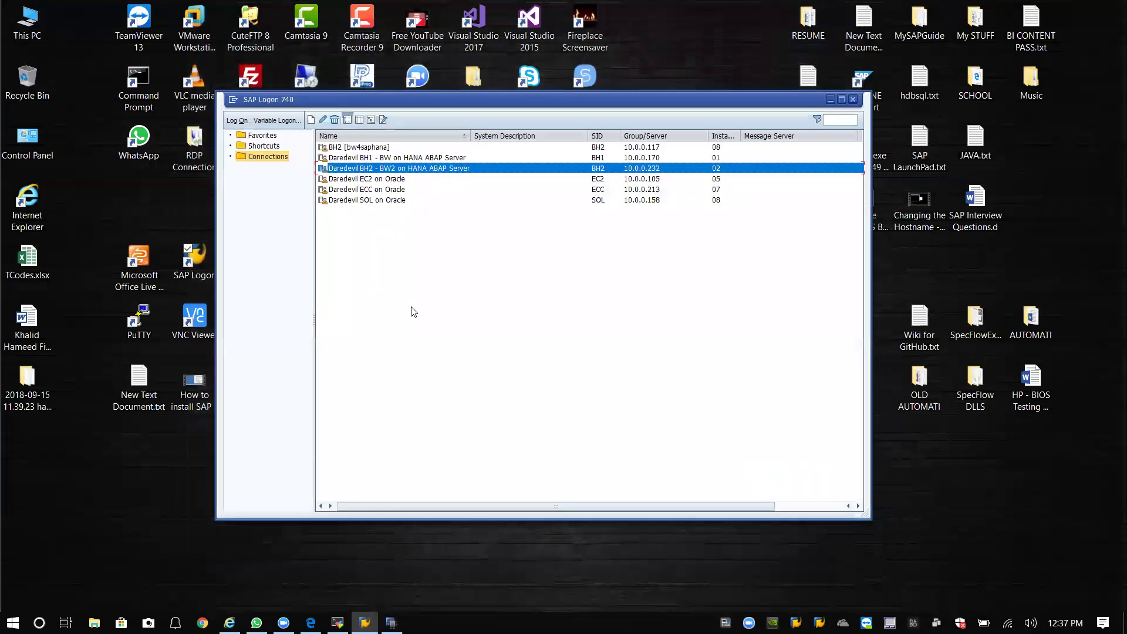
double_click(440, 170)
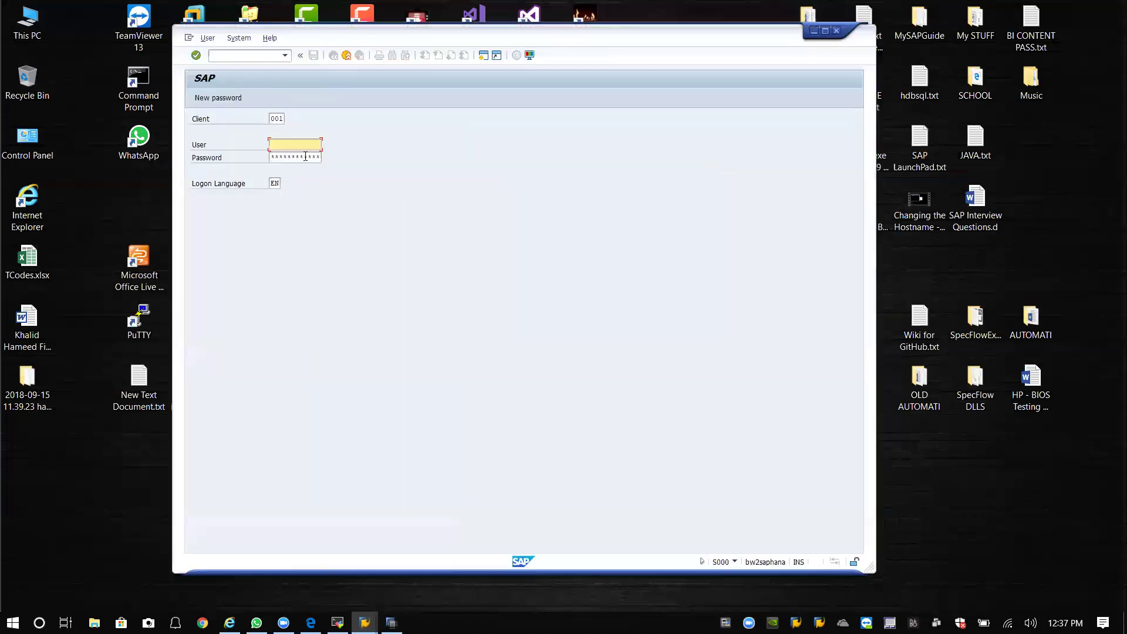
double_click(281, 118)
text(01)
key(BackSpace)
text(00)
click(308, 148)
text(ddic)
key(Tab)
key(Return)
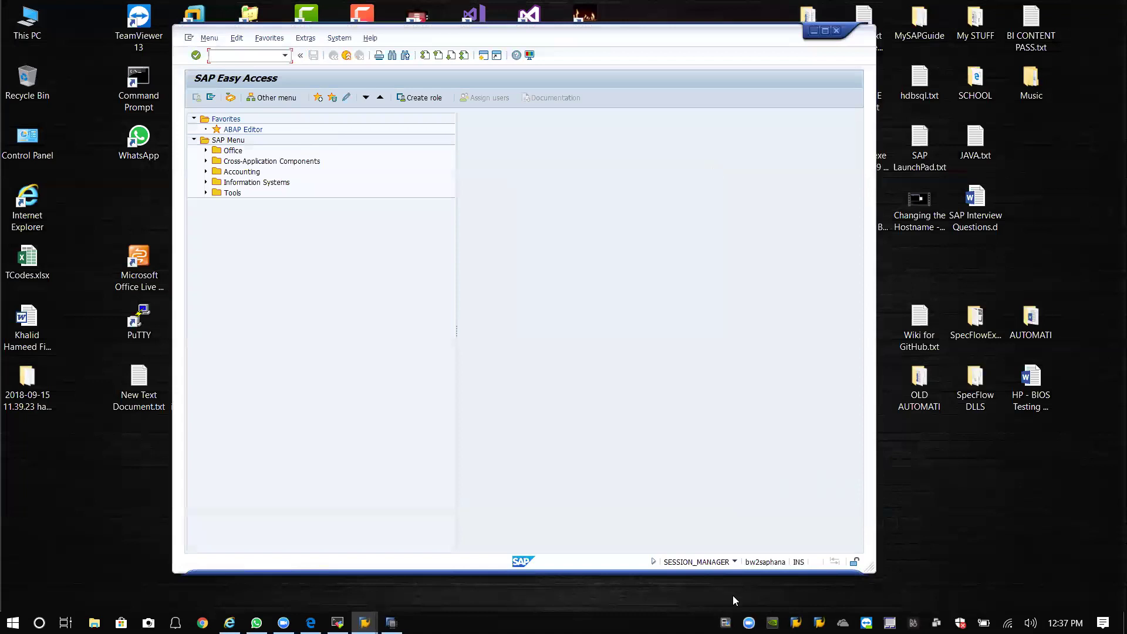
Run STMS from history to bring up the DOMAIN_BH2 transport domain dialog and move it aside.
click(733, 562)
click(663, 399)
click(285, 55)
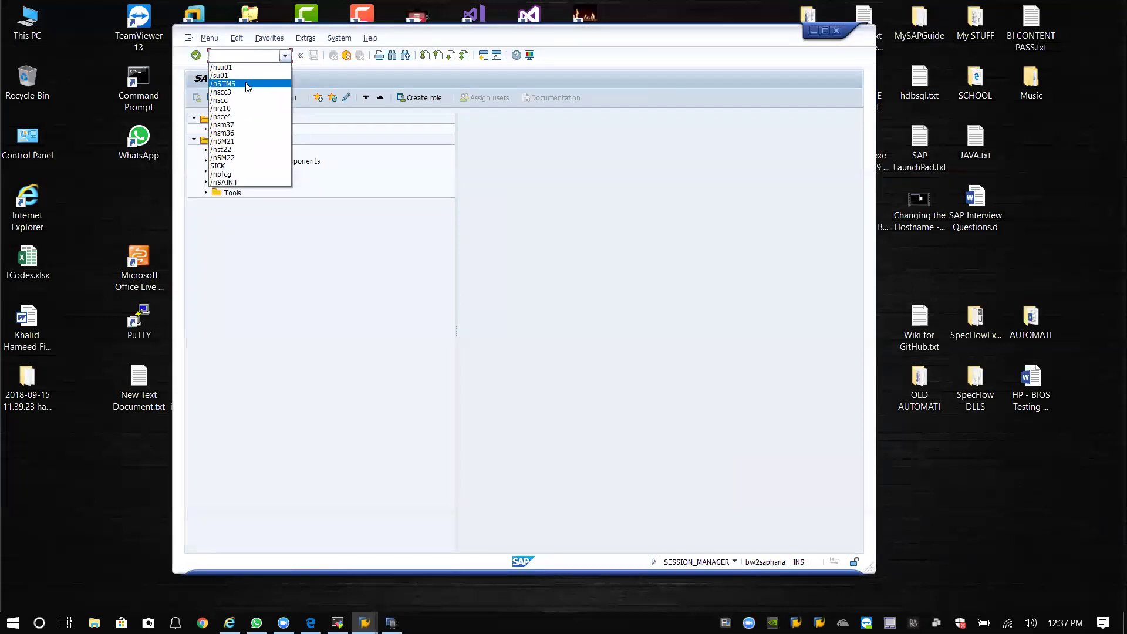
click(247, 87)
key(Return)
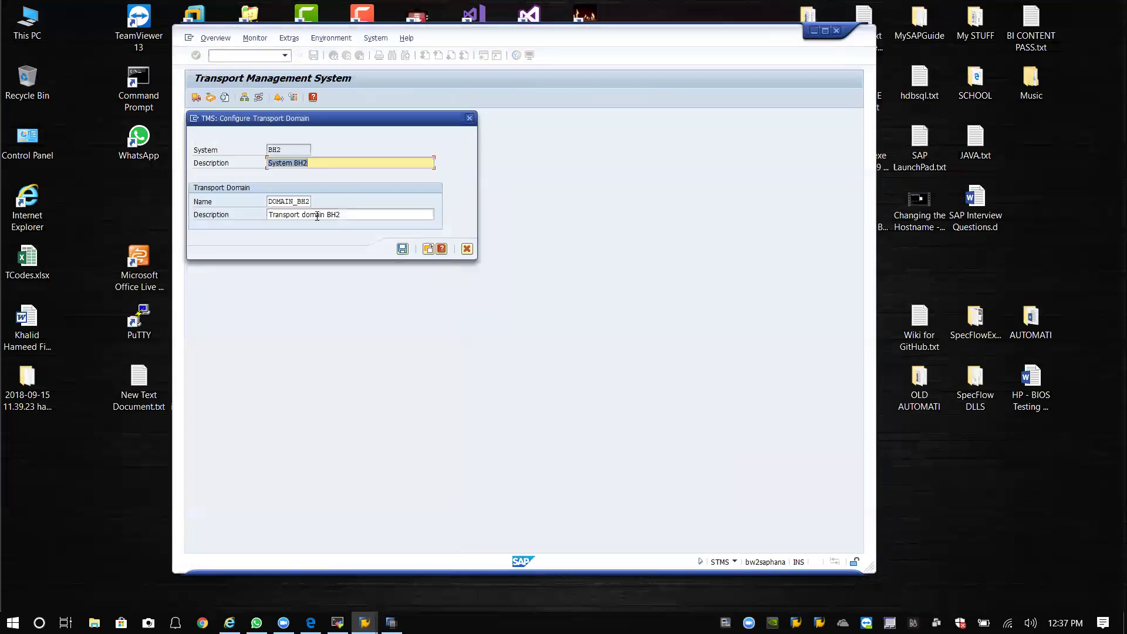
drag(339, 122, 493, 140)
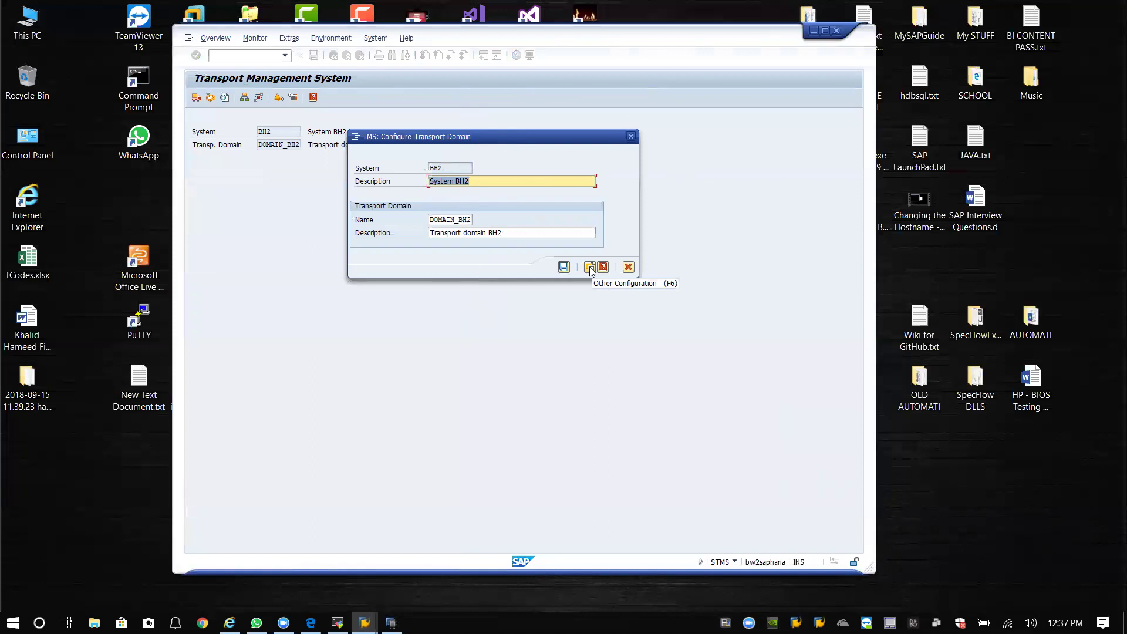
Choose Other Configuration, enter controller host bwsaphana and system number 01, and save.
click(590, 268)
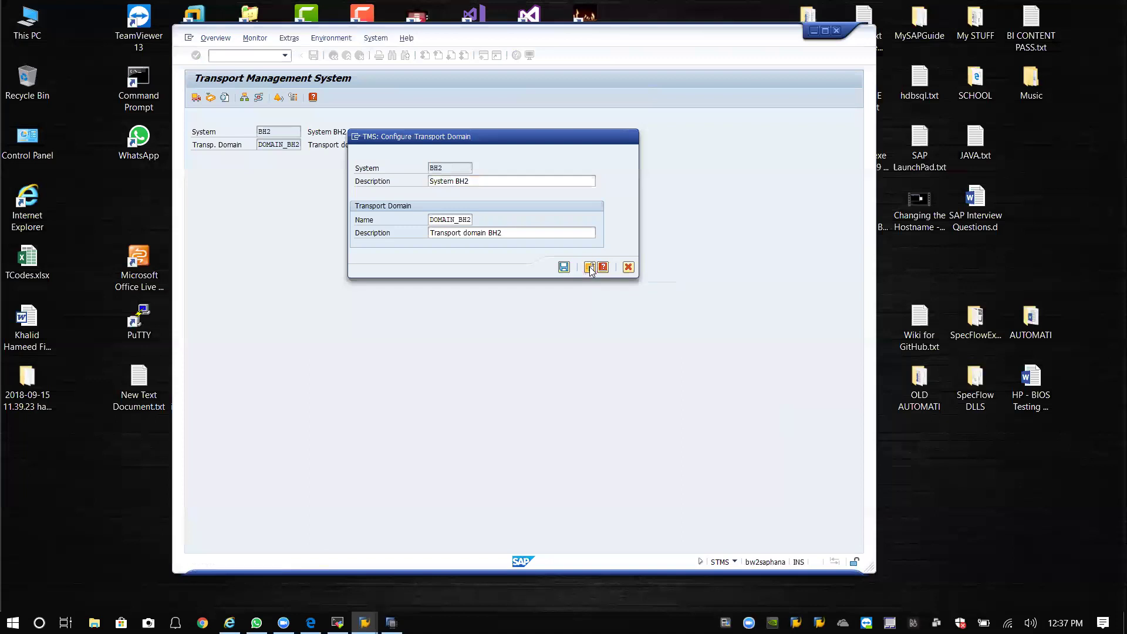
drag(328, 120, 492, 144)
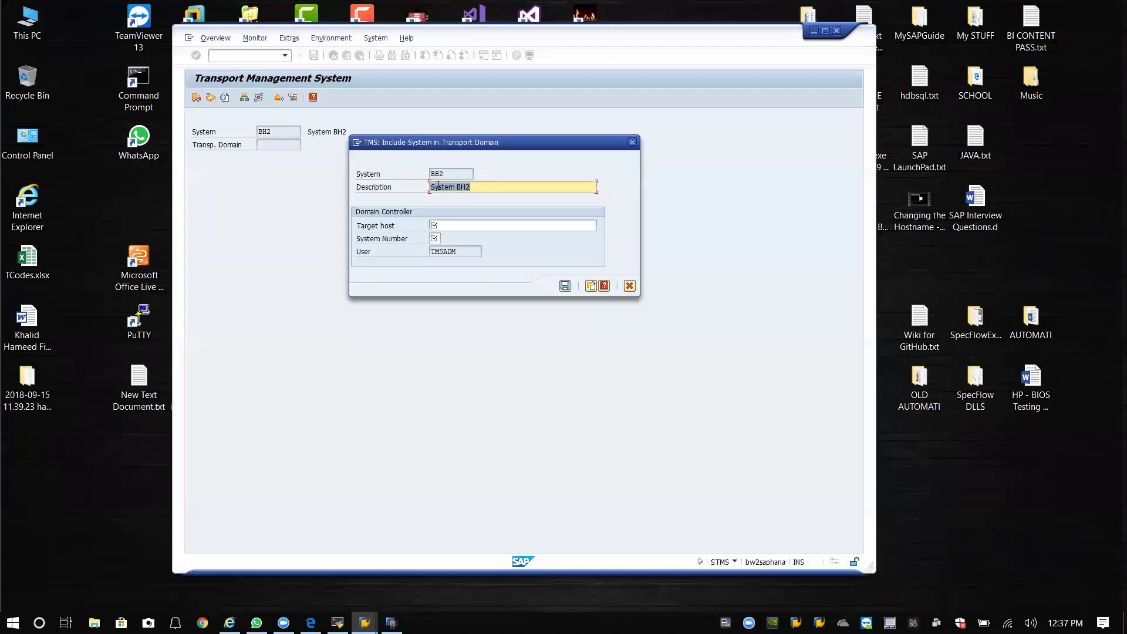
click(462, 226)
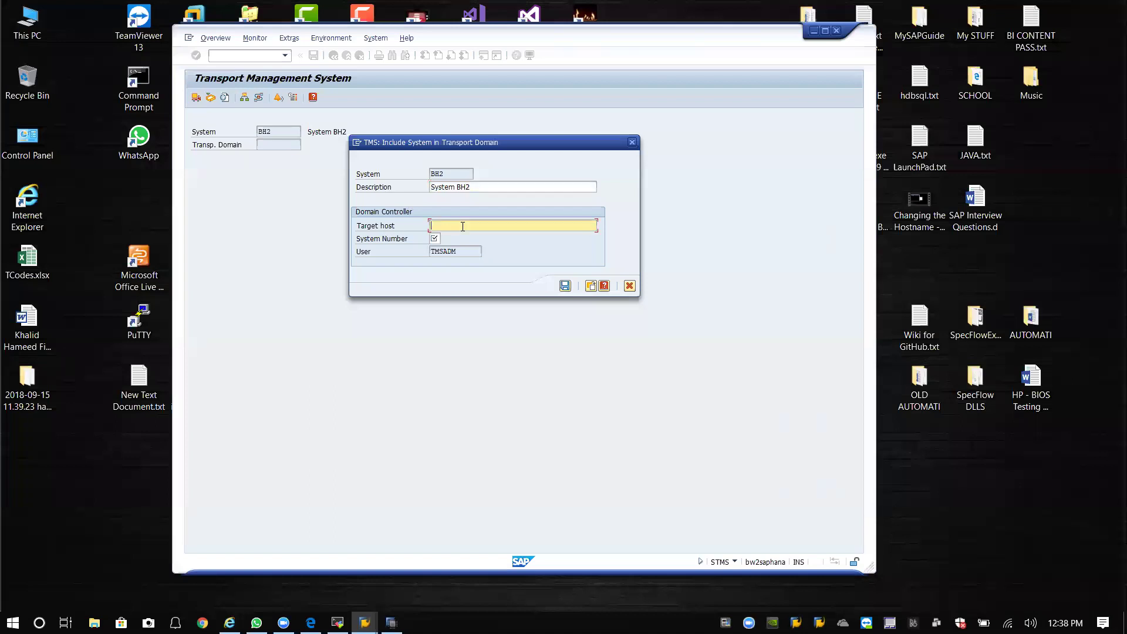
text(bwsaphana)
click(435, 238)
text(01)
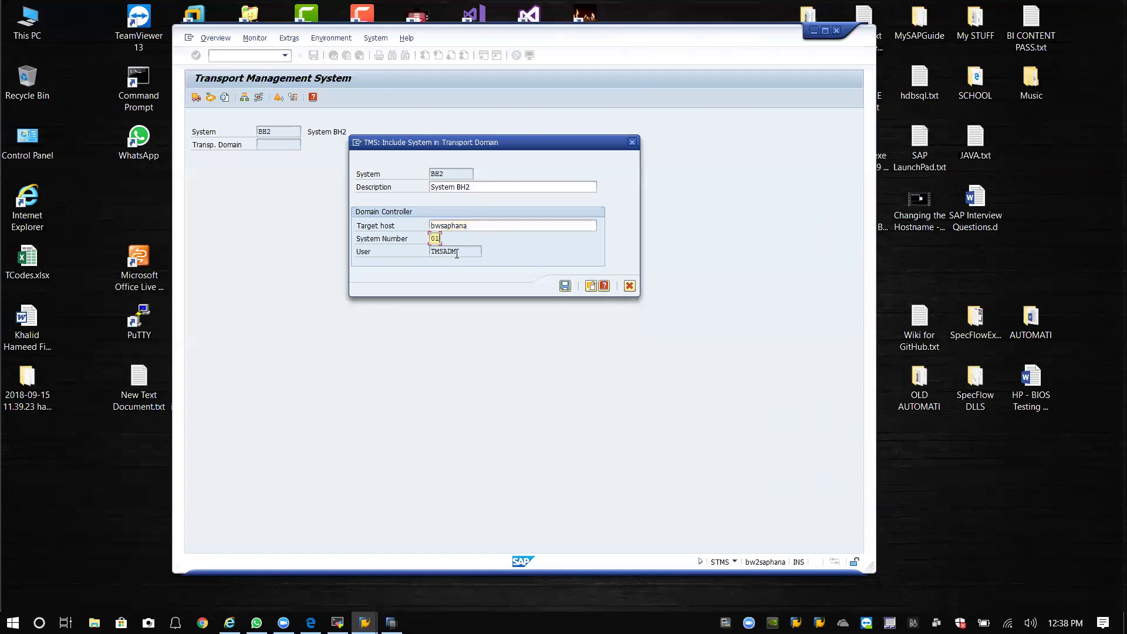
click(565, 286)
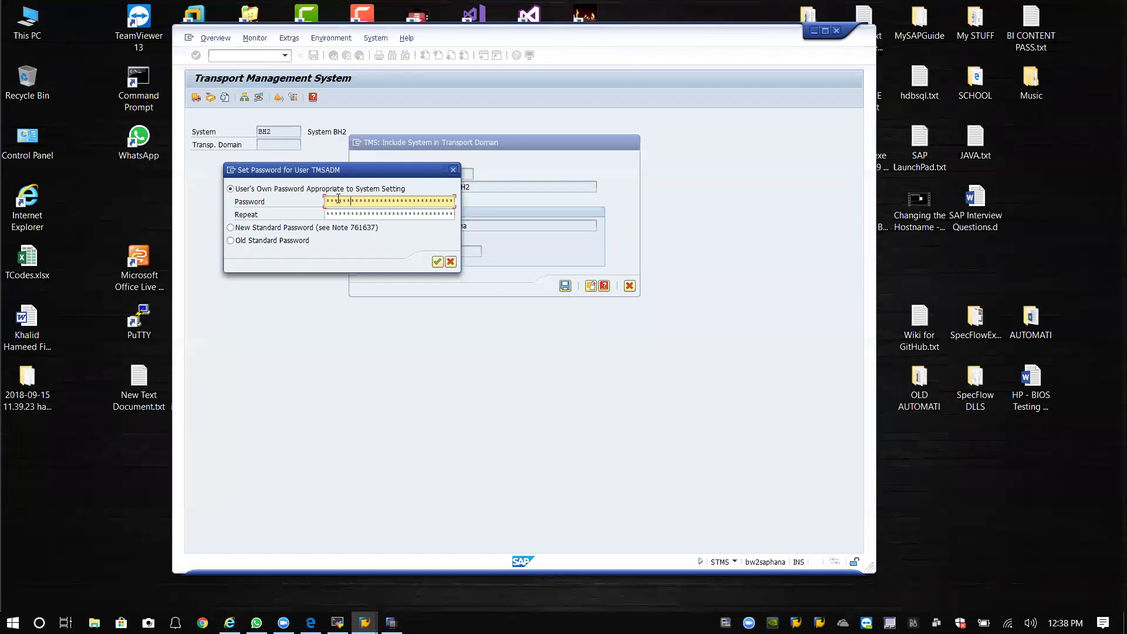
Accept the prefilled TMSADM password and its repeat value.
click(351, 213)
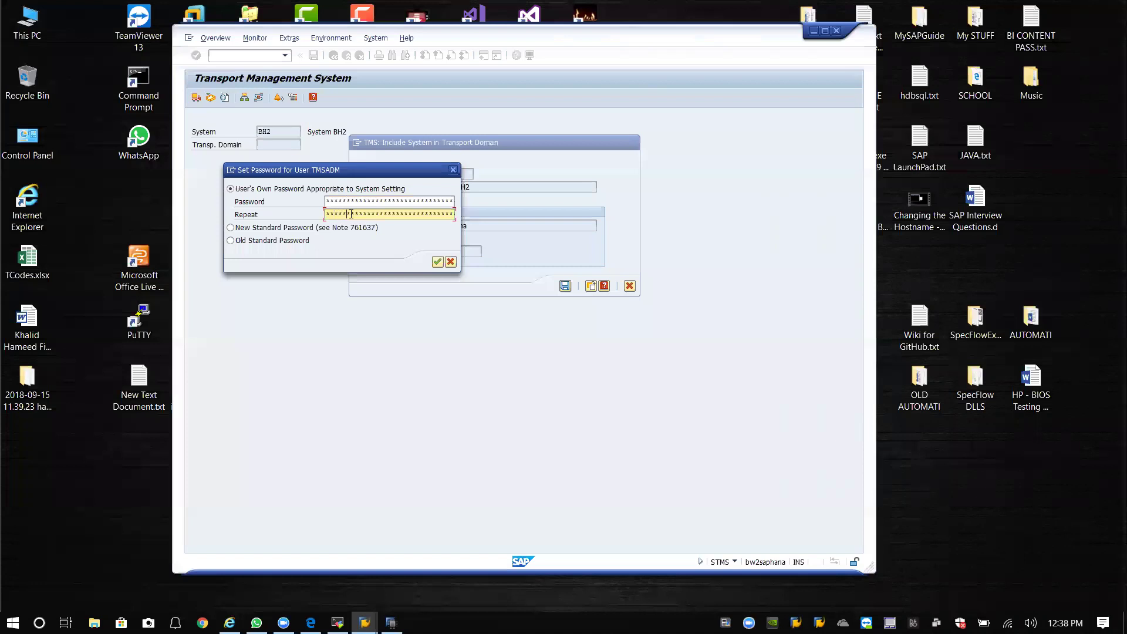
click(437, 261)
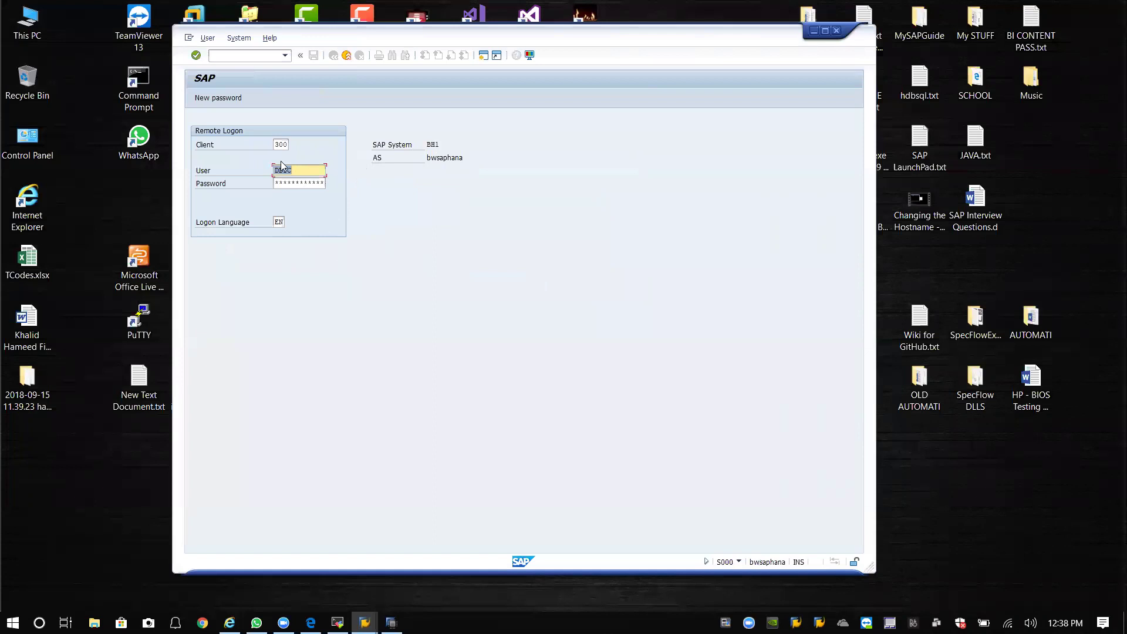
Open a new logon window for the BH1 - BW on HANA connection from SAP Logon.
click(196, 59)
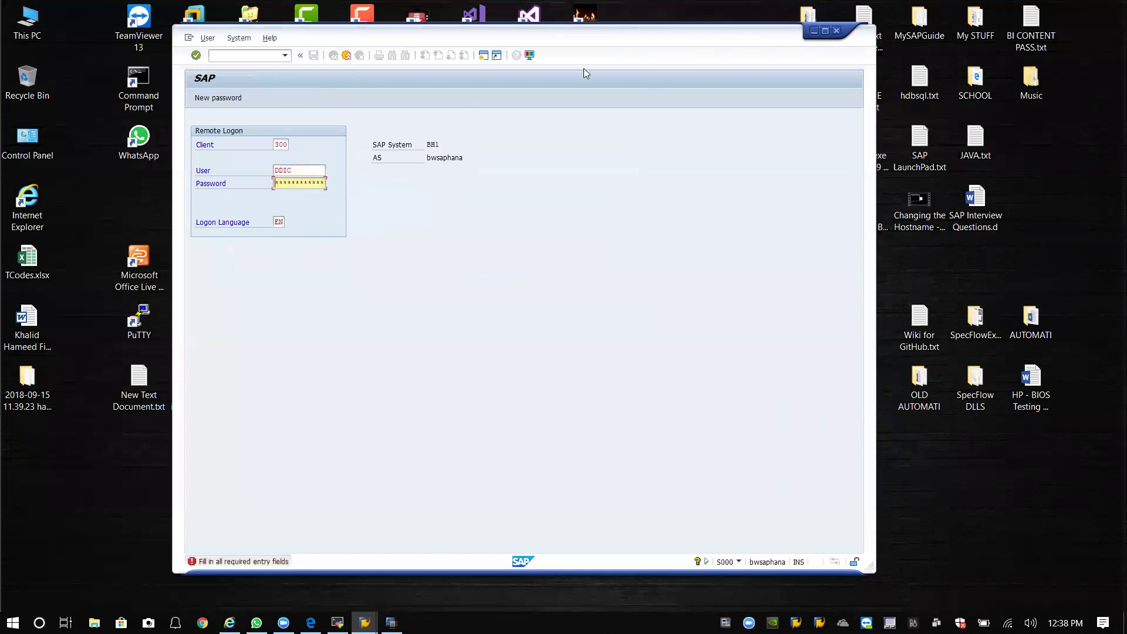
drag(741, 43, 984, 40)
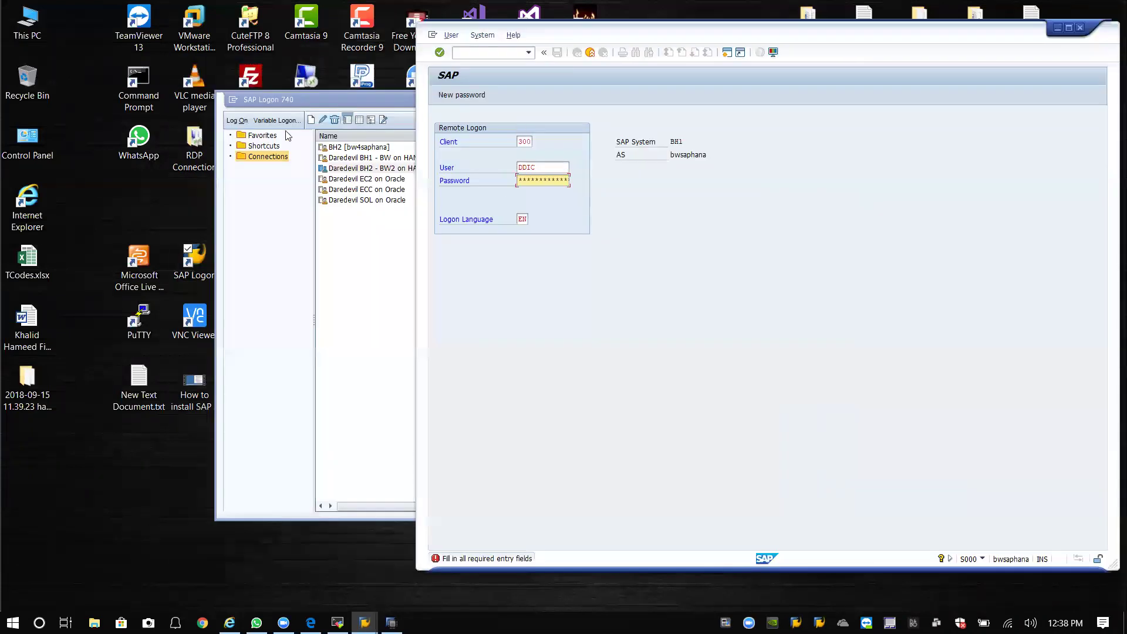
click(369, 101)
click(385, 158)
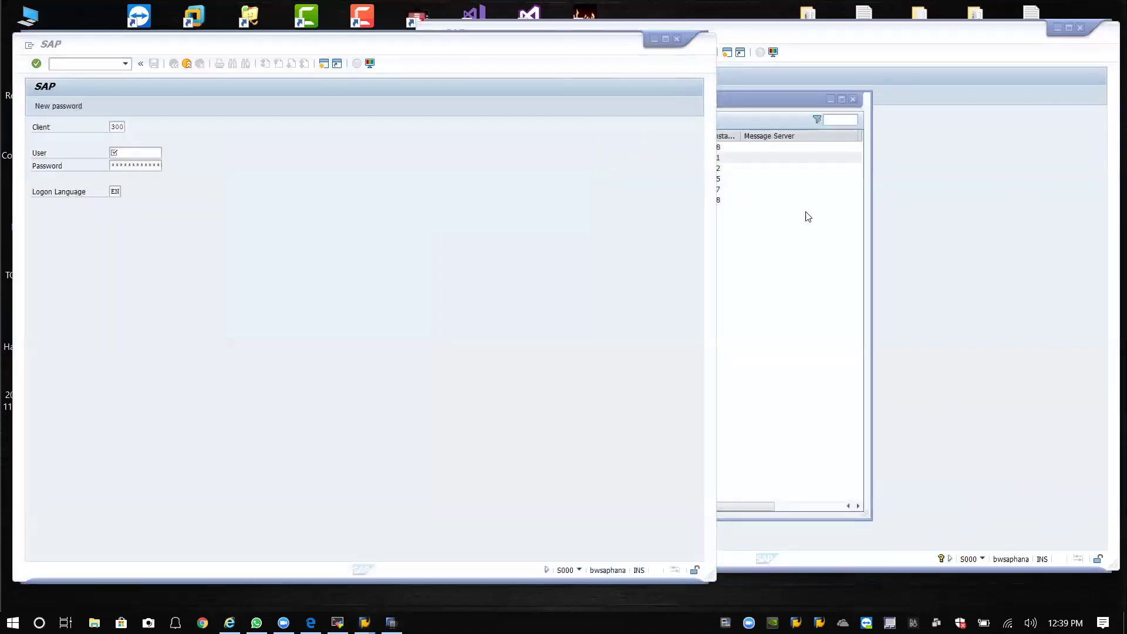
click(830, 99)
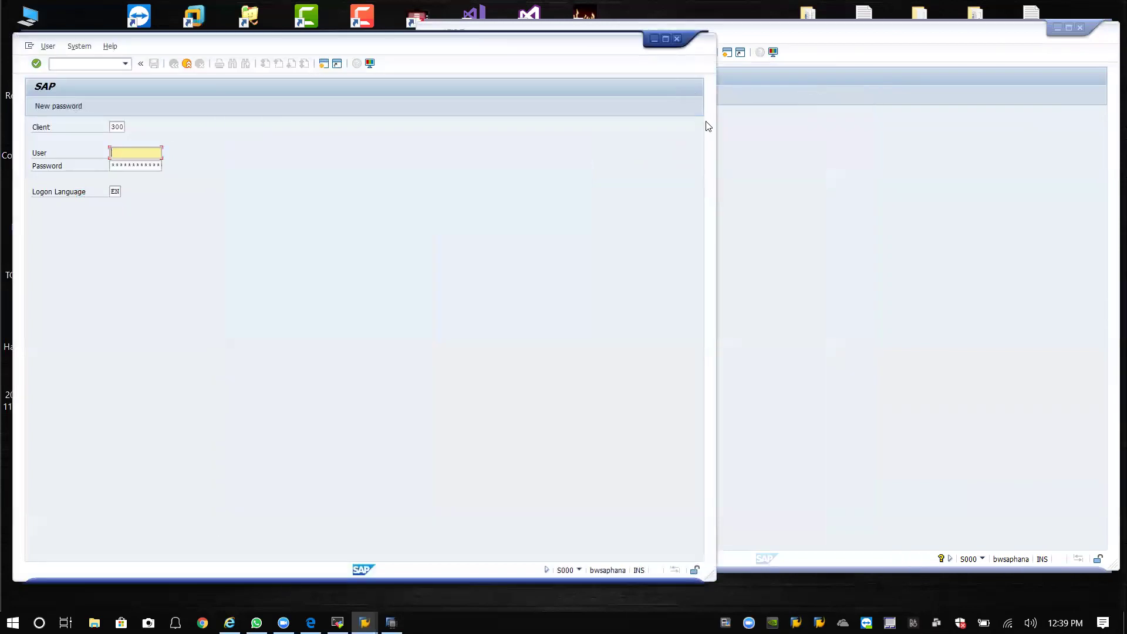
Arrange the BH1 logon and remote logon windows side by side.
drag(715, 126, 529, 126)
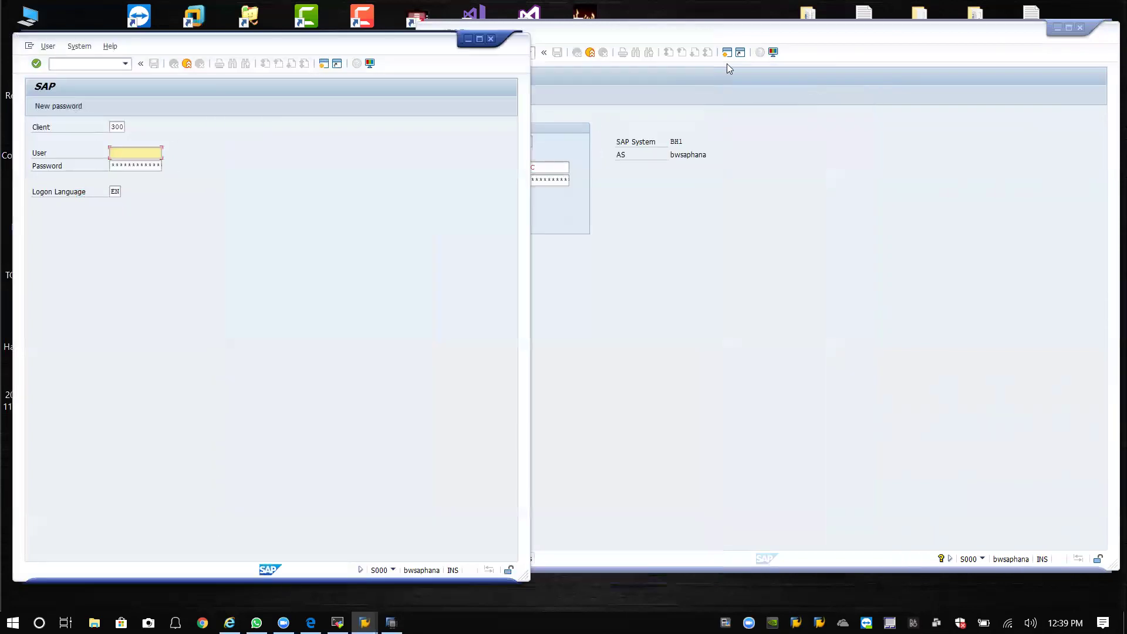
click(763, 32)
drag(803, 41, 816, 46)
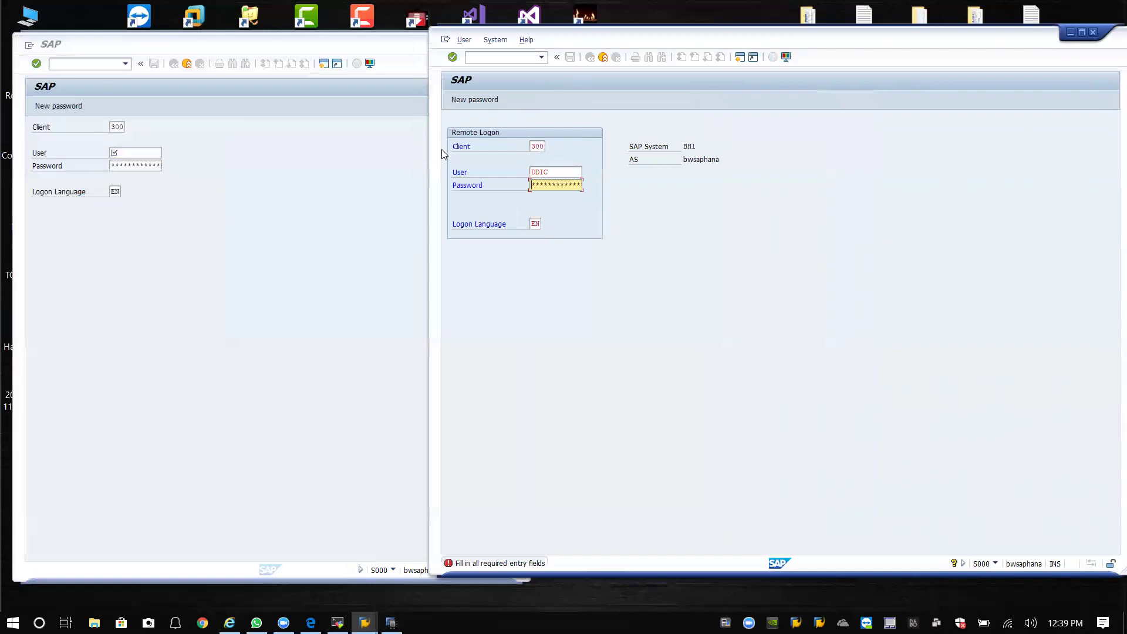
drag(733, 41, 777, 40)
click(415, 44)
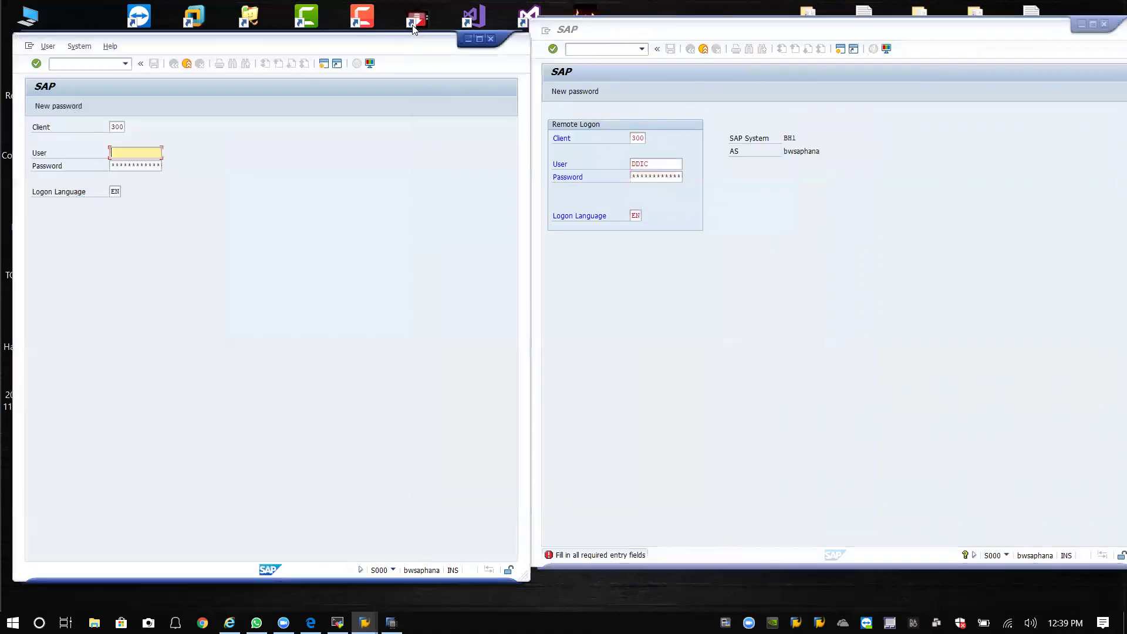
drag(393, 43, 394, 31)
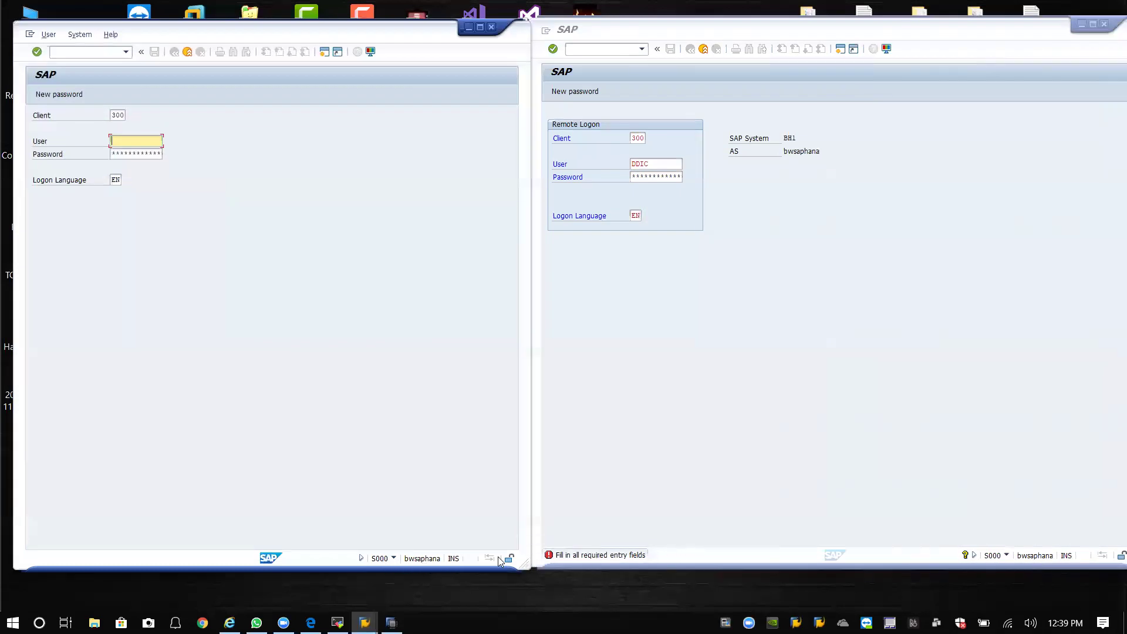
Attempt a BH2 logon in client 000 as DDIC, then cancel the duplicate-logon prompt.
click(188, 52)
double_click(203, 278)
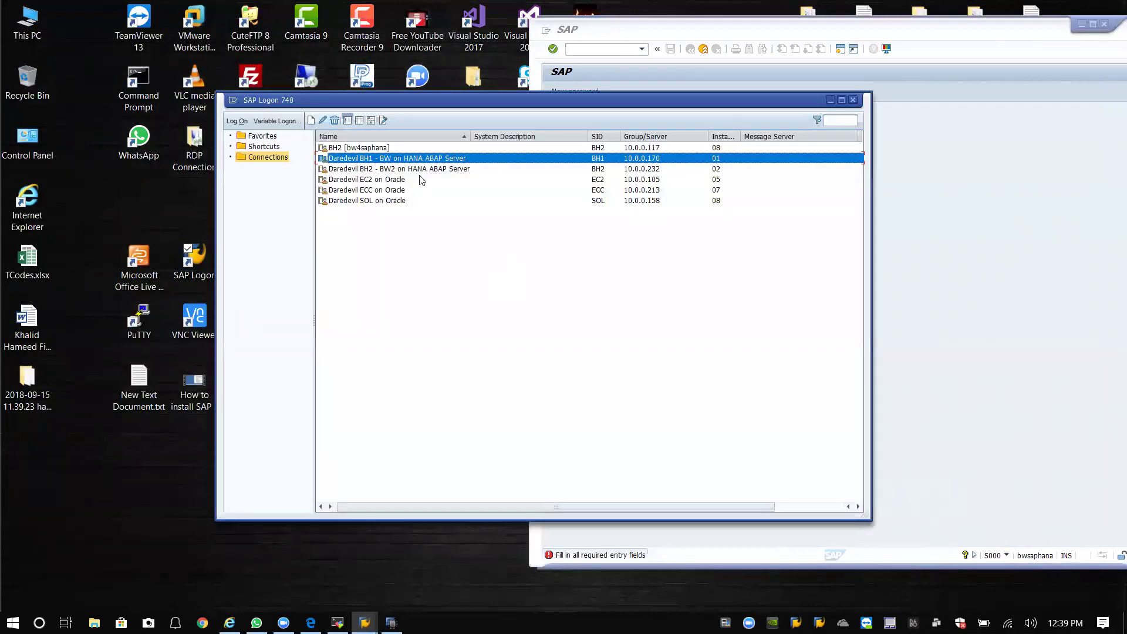
click(414, 169)
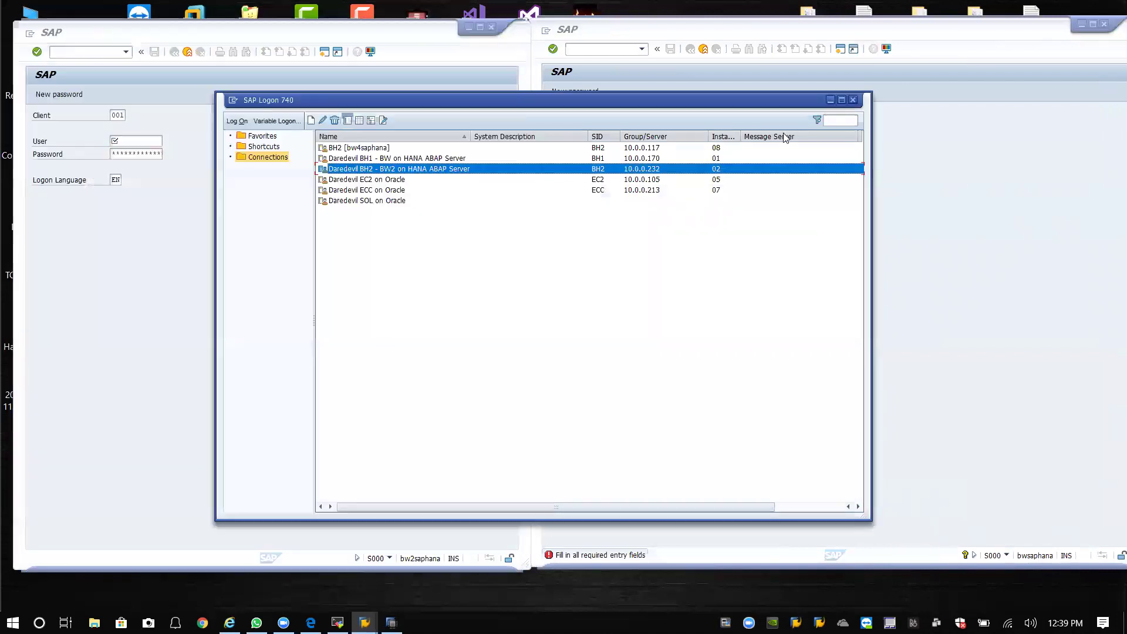
click(828, 100)
click(123, 115)
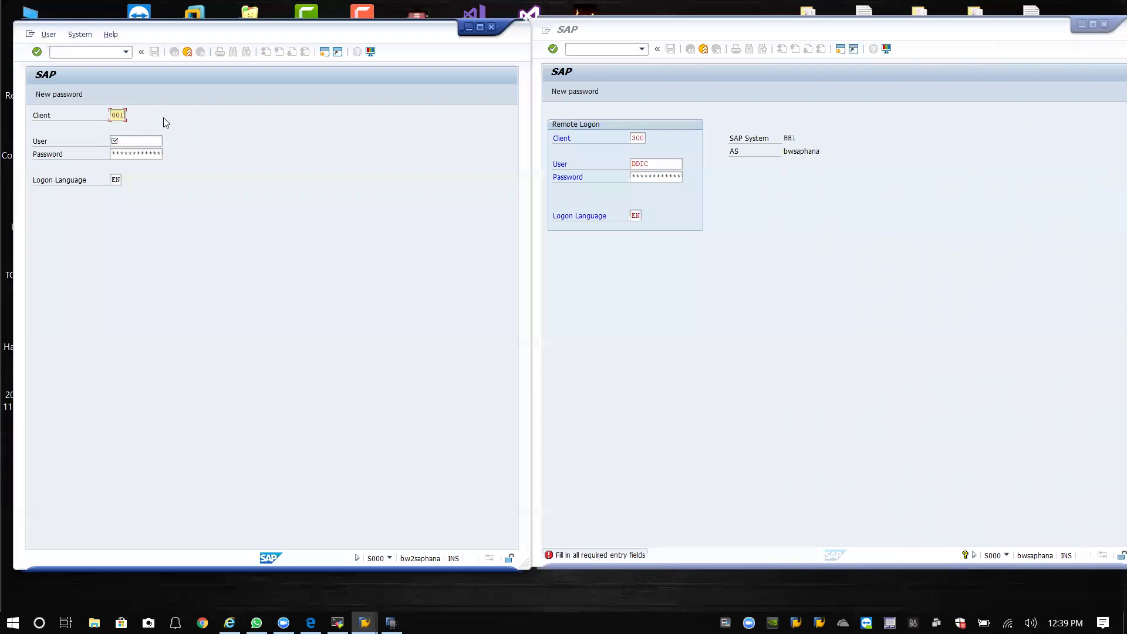
key(BackSpace)
text(0)
key(Tab)
text(ddic)
key(Tab)
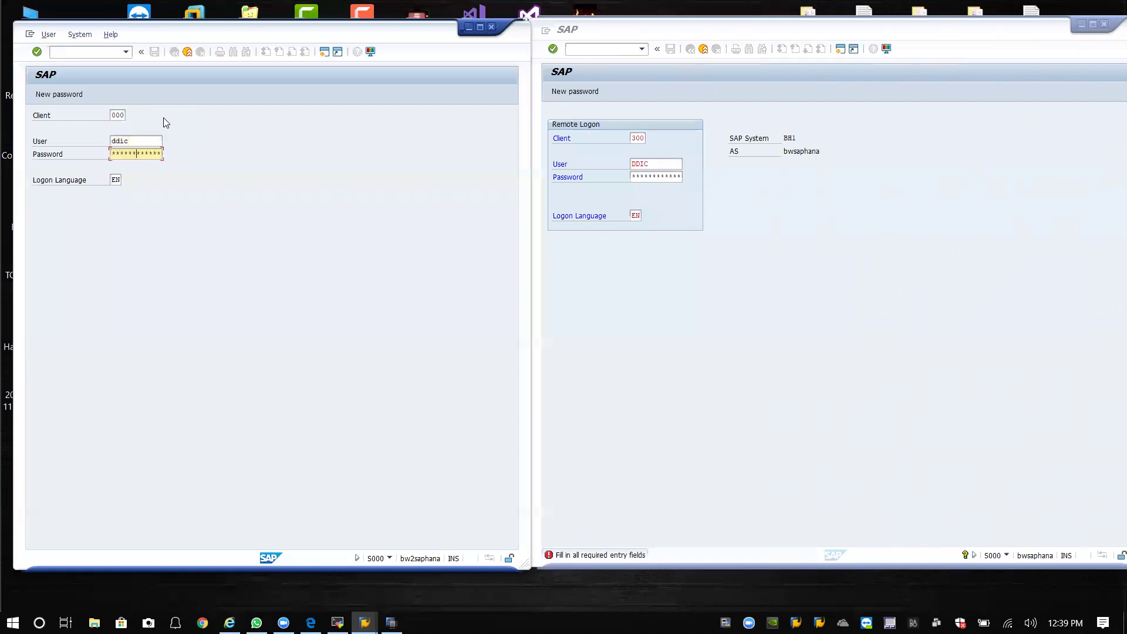
key(Return)
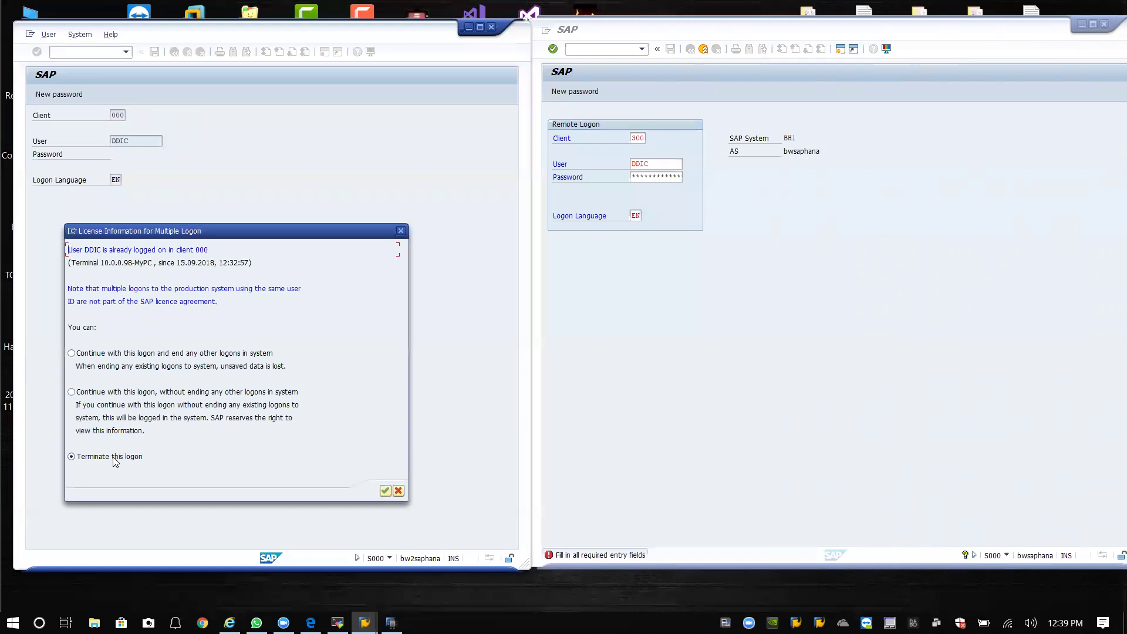
click(385, 491)
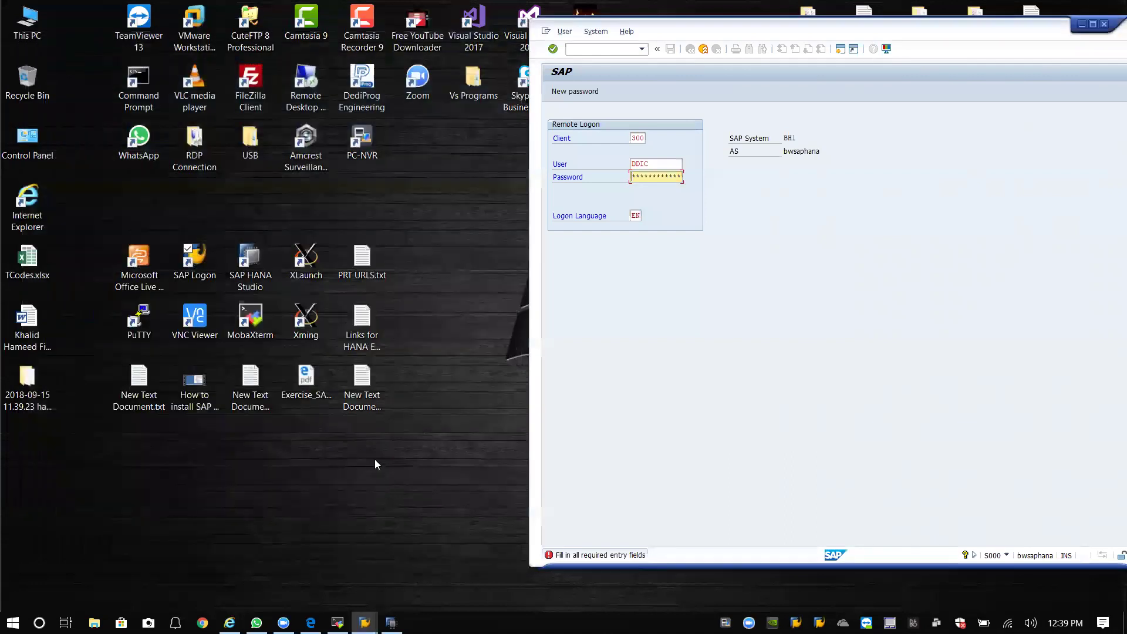
Reopen the BH2 logon and enter client 000, user DDIC and the password.
double_click(195, 258)
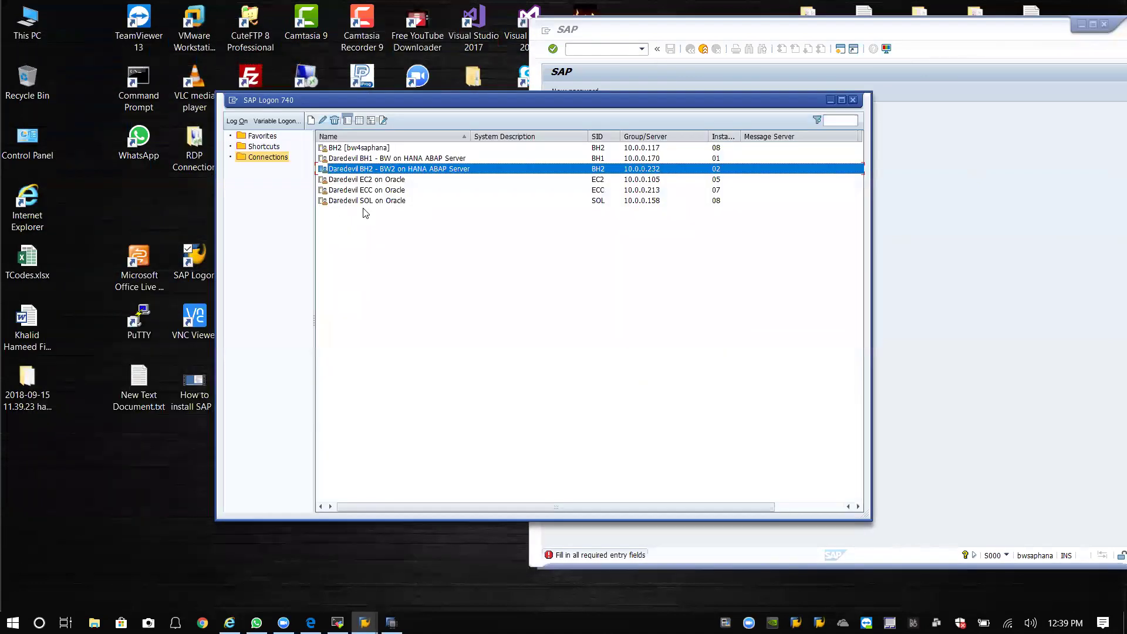
double_click(393, 170)
click(119, 115)
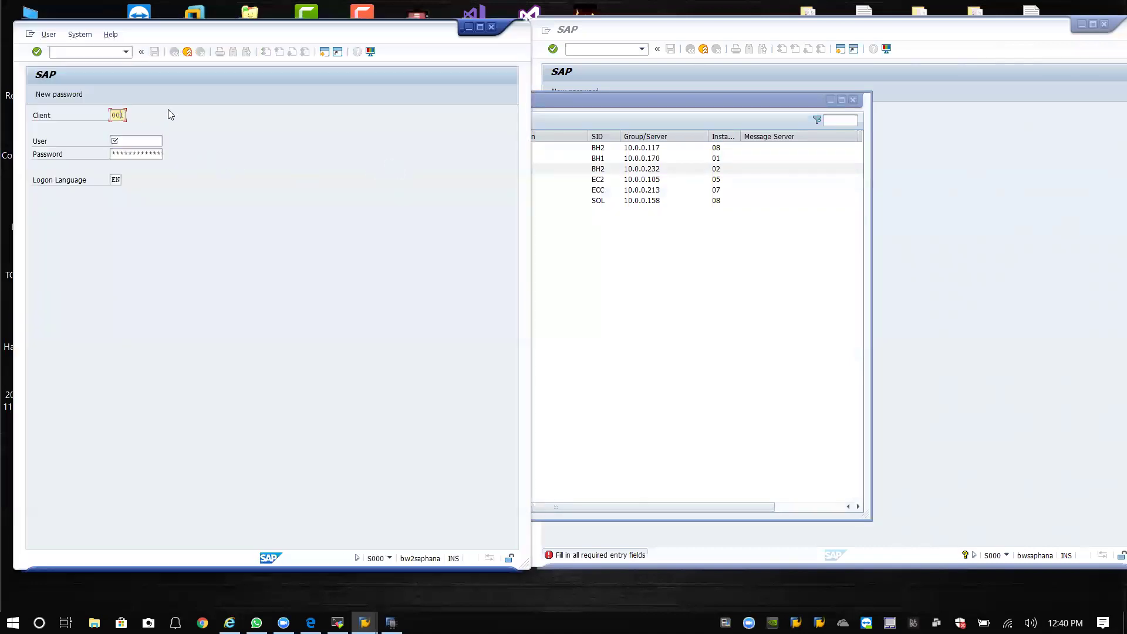
key(BackSpace)
text(0)
key(Tab)
text(kham)
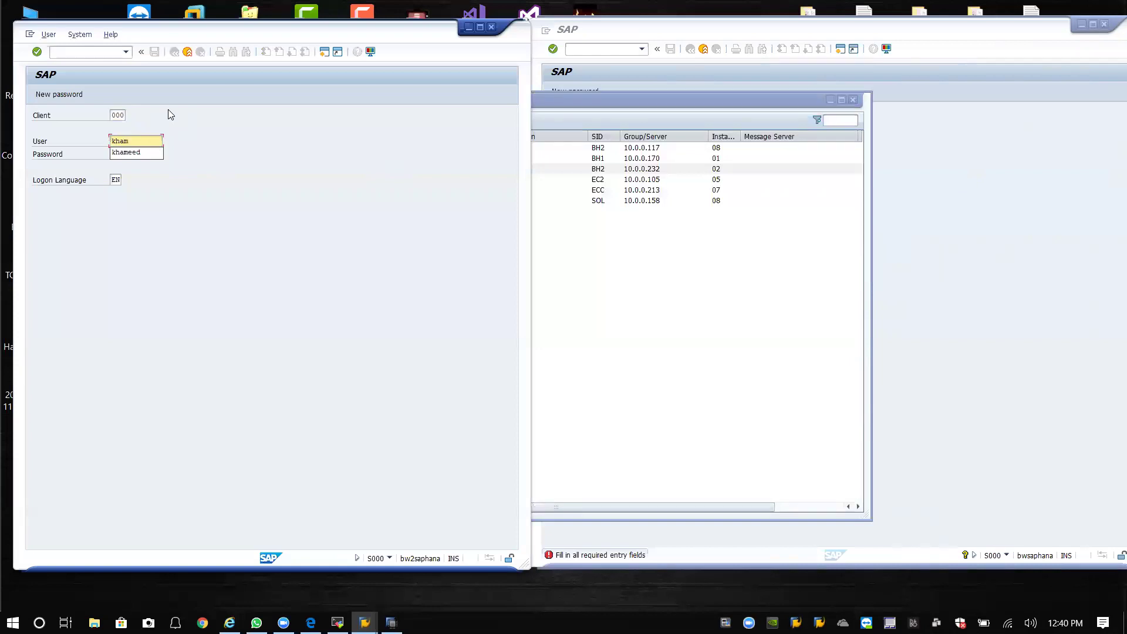
key(BackSpace)
key(BackSpace)
key(BackSpace)
key(BackSpace)
text(ddic)
key(Tab)
text(************)
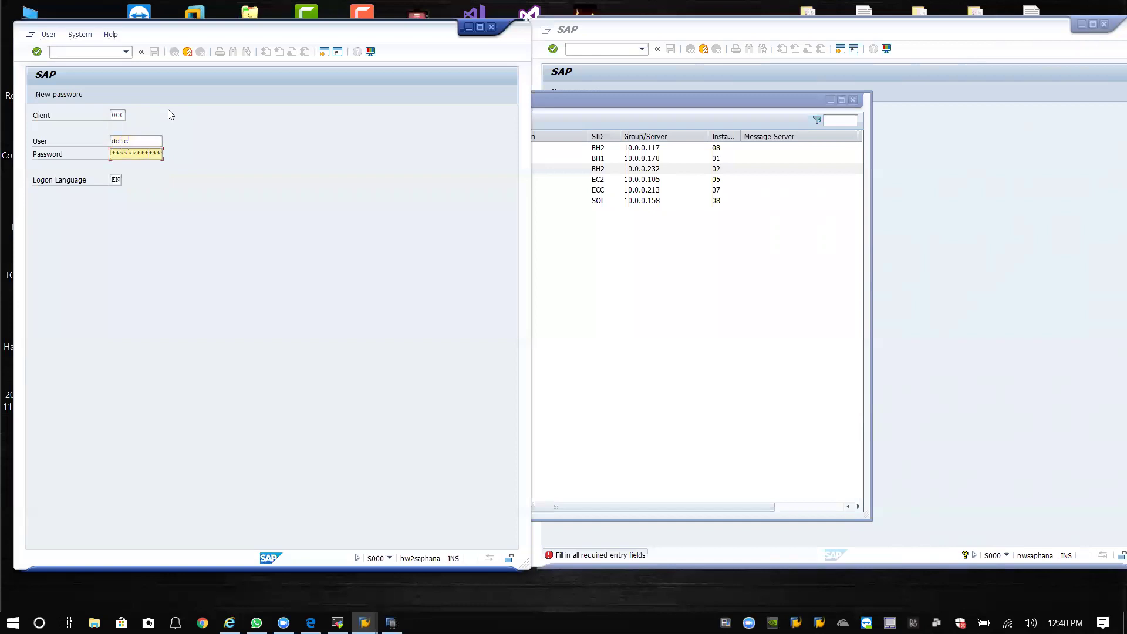
Submit the logon, choosing to continue without ending other existing logons.
key(Return)
click(104, 354)
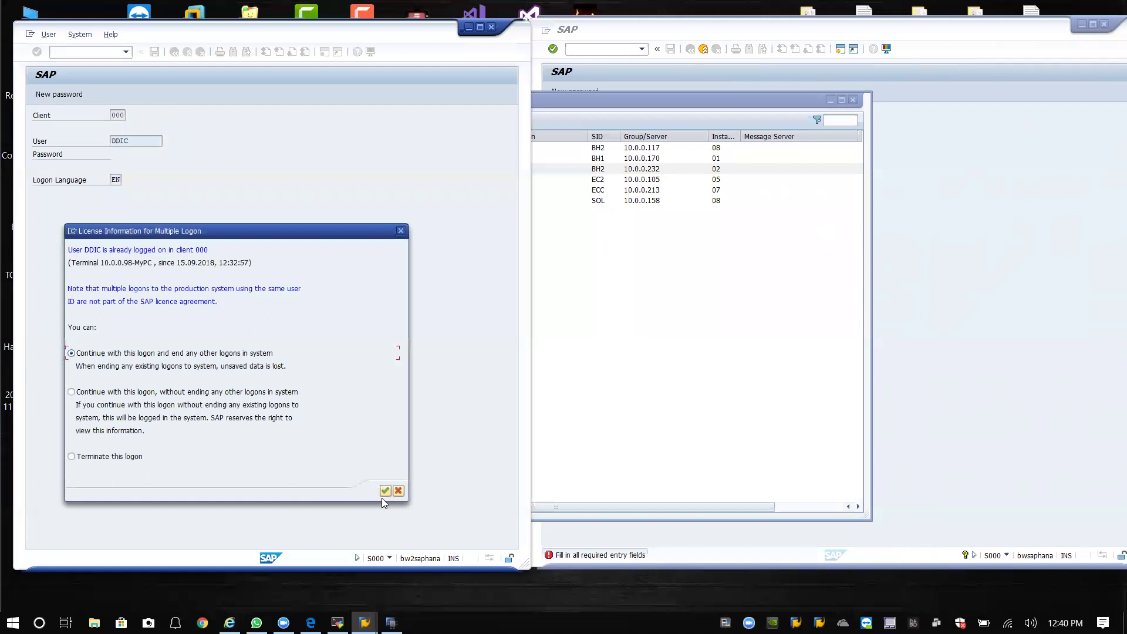
click(164, 394)
click(386, 491)
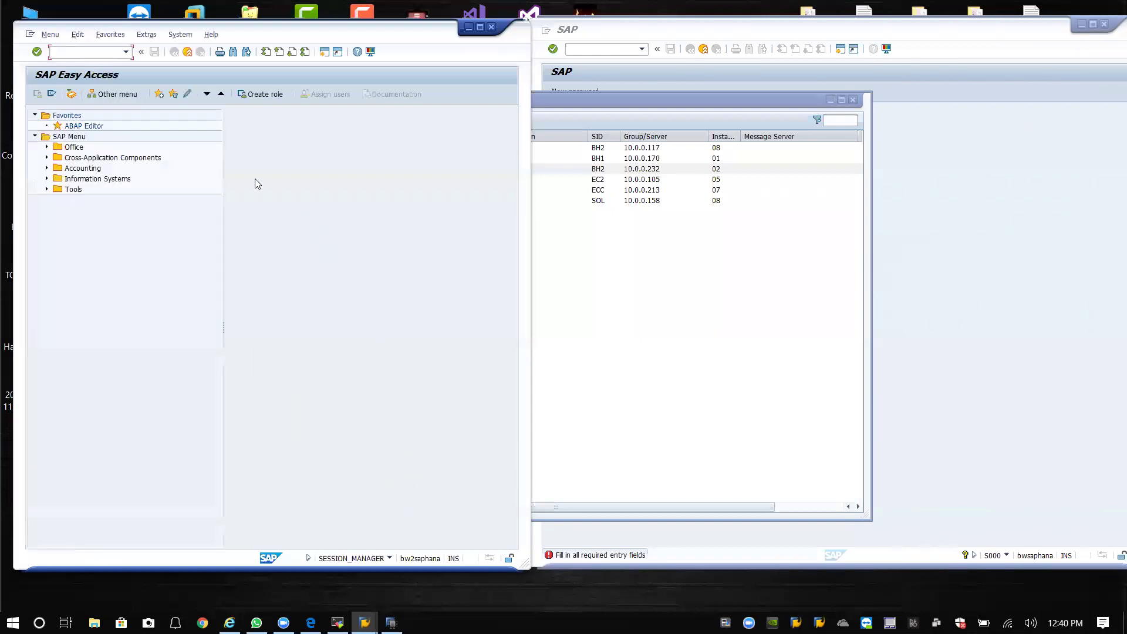
Run /nSTMS on BH2, submit the BB1 remote logon, and dismiss the 'User locked or deleted' alert.
click(774, 111)
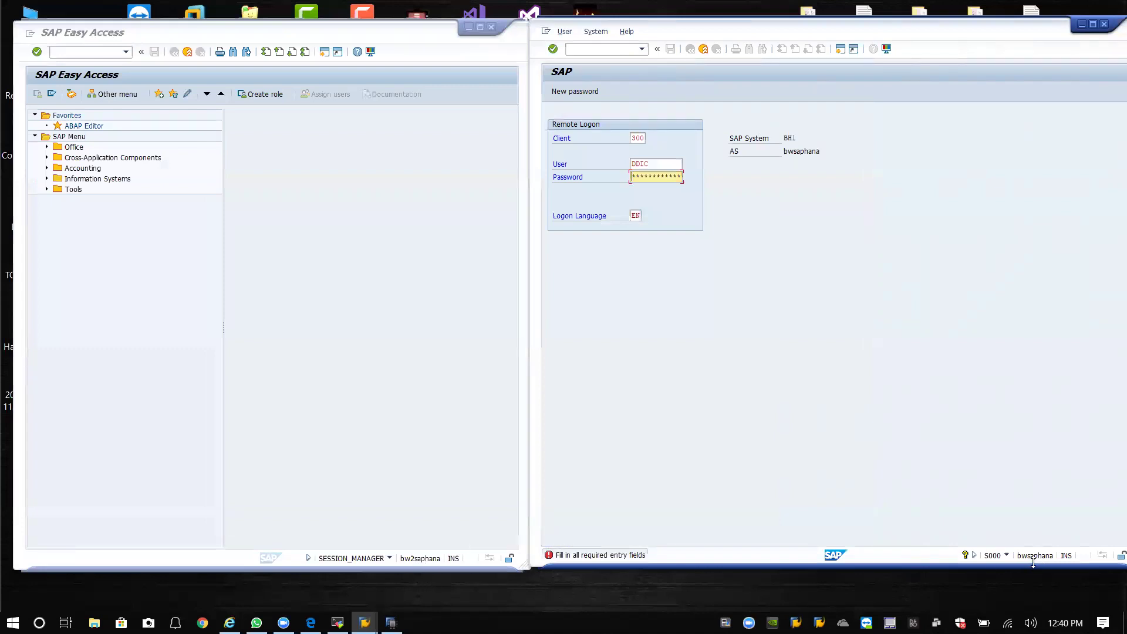
click(642, 50)
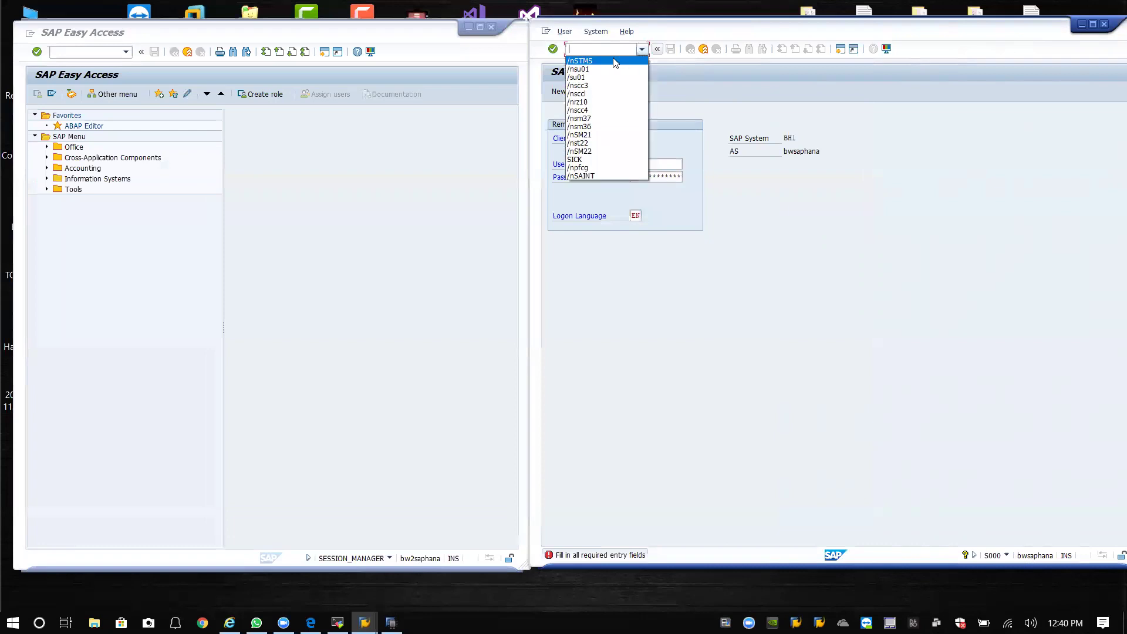
click(615, 61)
key(Return)
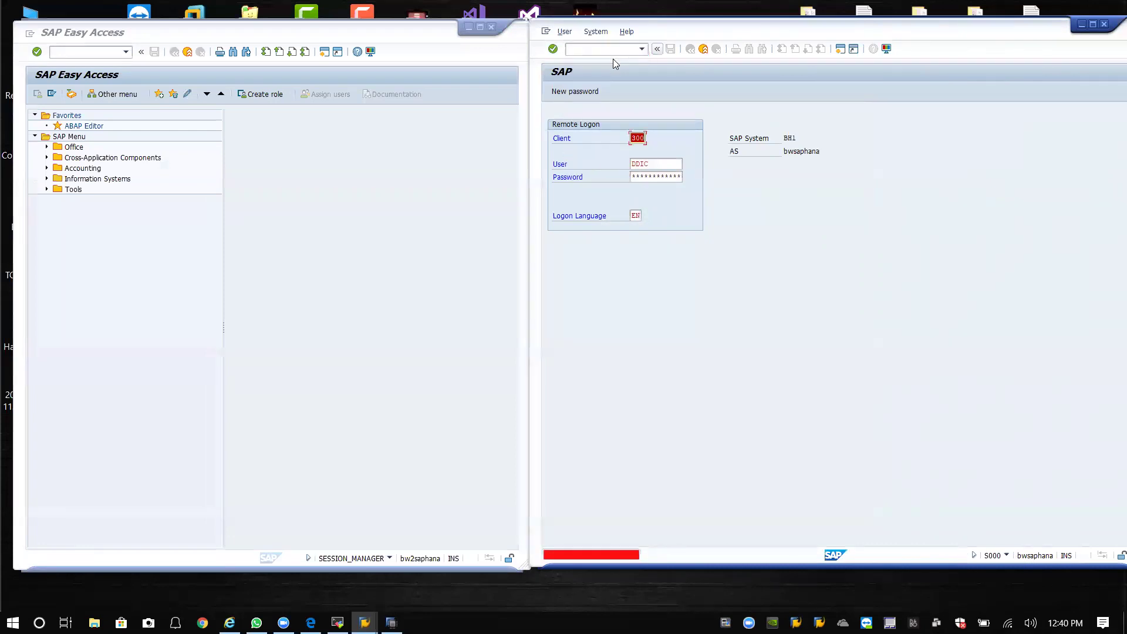
click(607, 49)
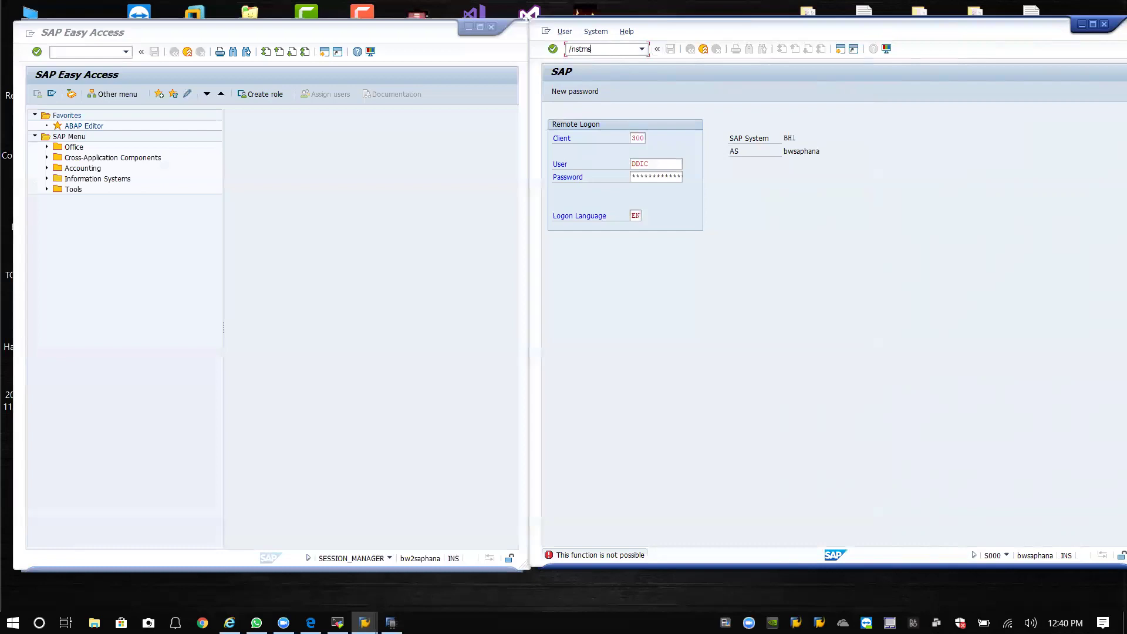
key(Return)
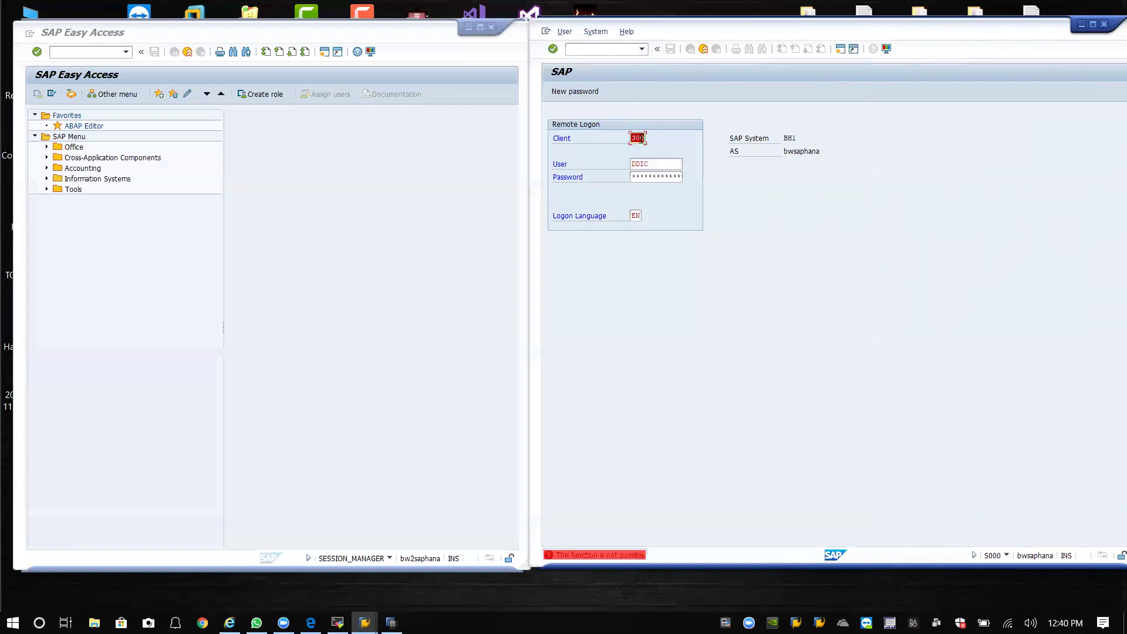
click(651, 177)
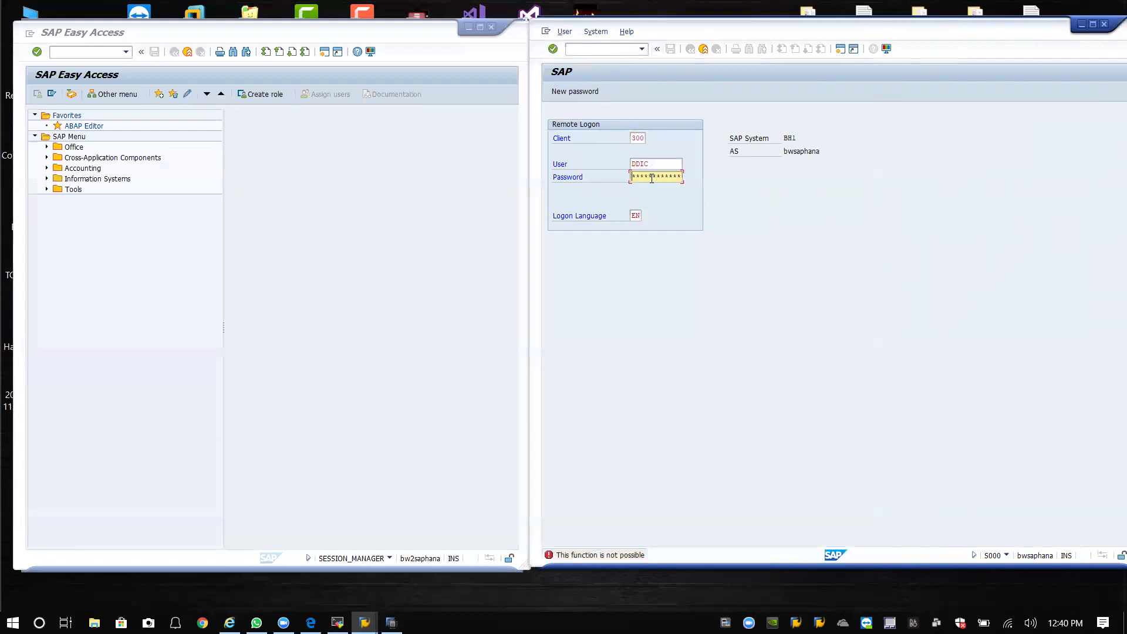
key(Return)
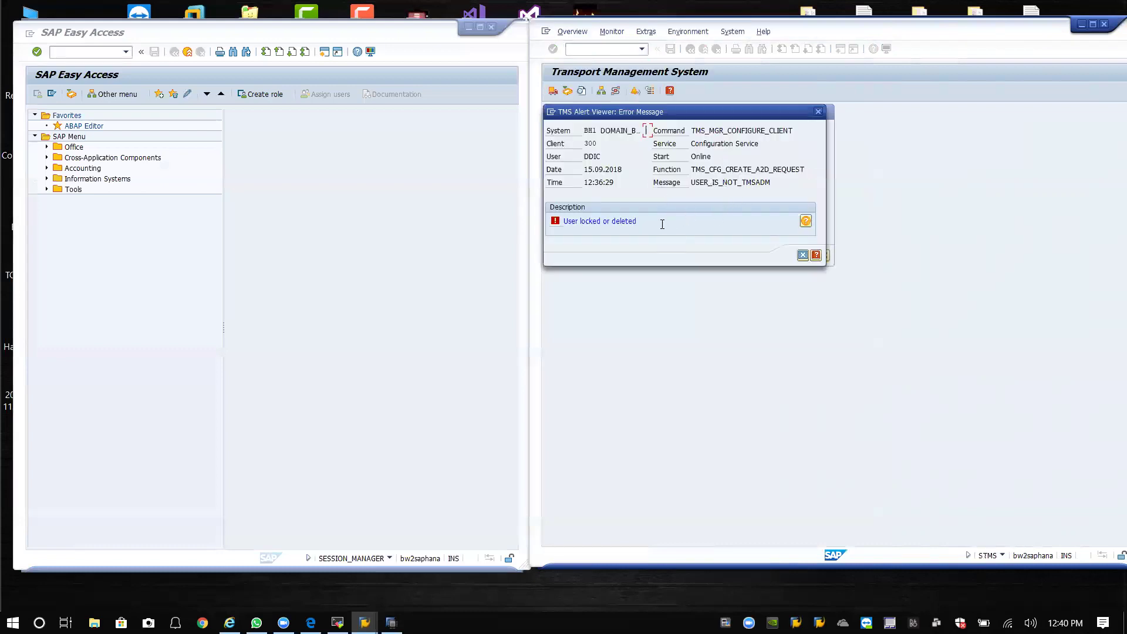
click(803, 254)
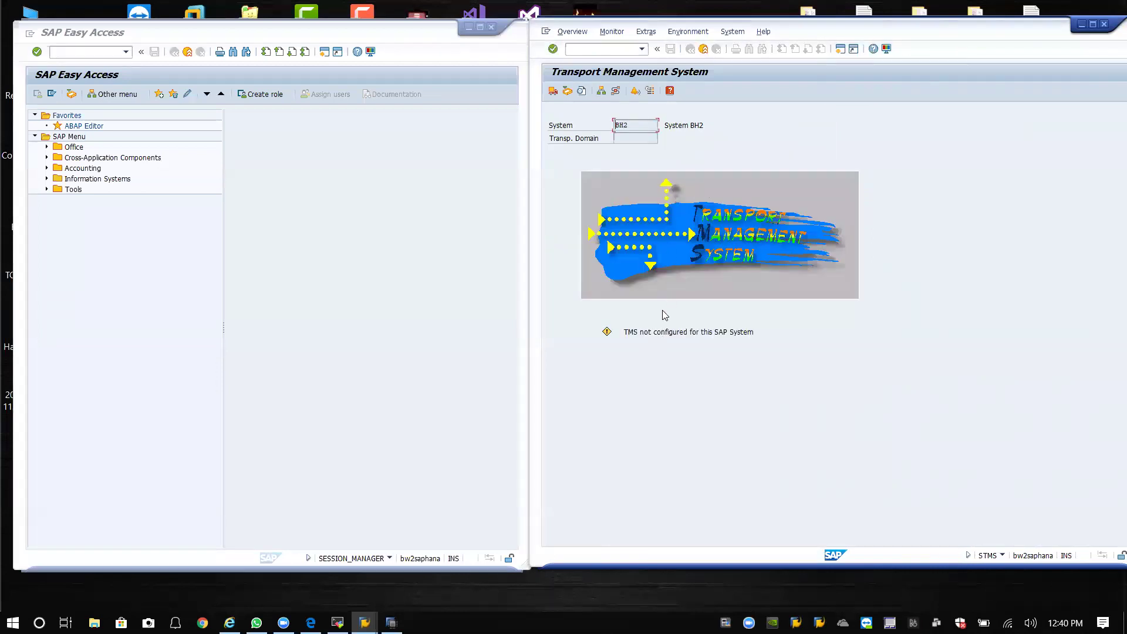
Confirm Transport Routes still shows TMS unconfigured, check system info, then close STMS and log off.
click(616, 92)
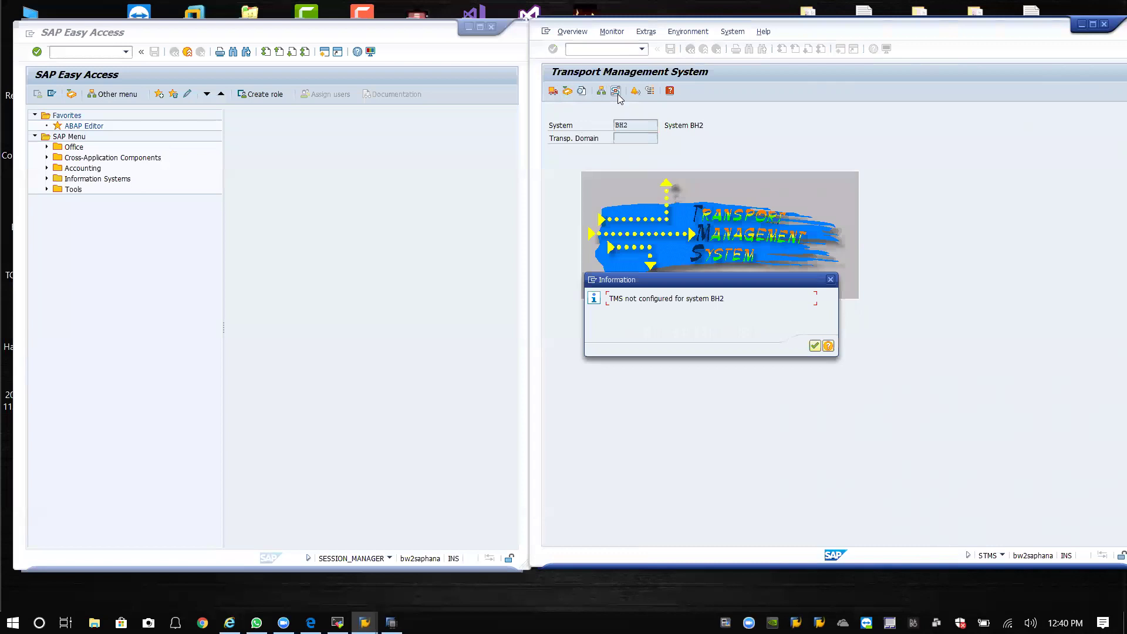
click(815, 346)
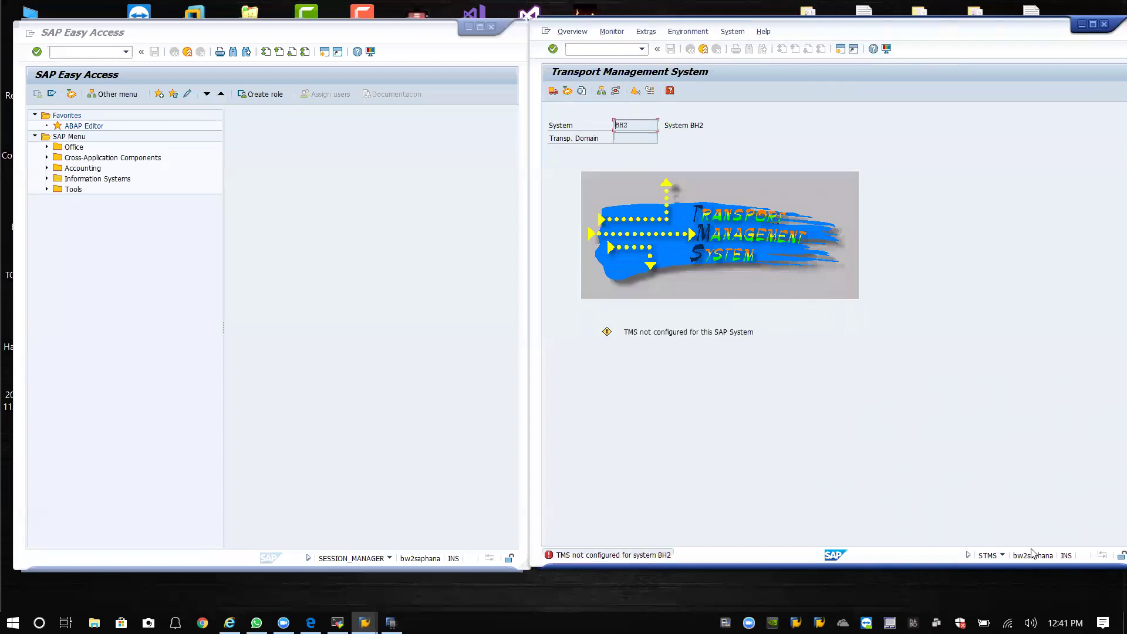
click(1002, 556)
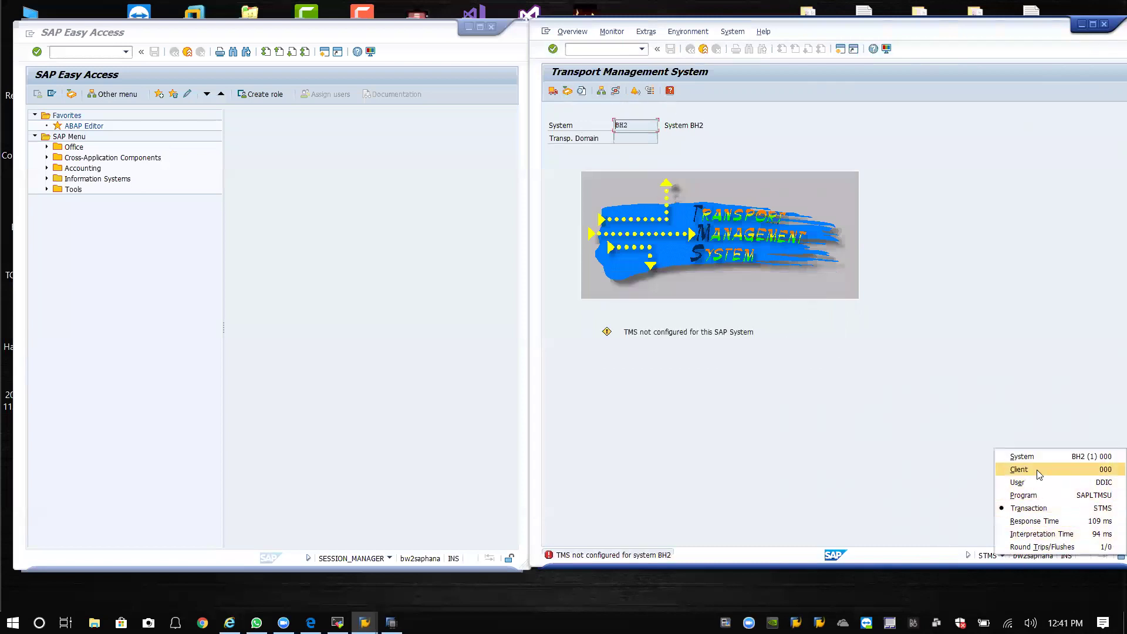
click(764, 253)
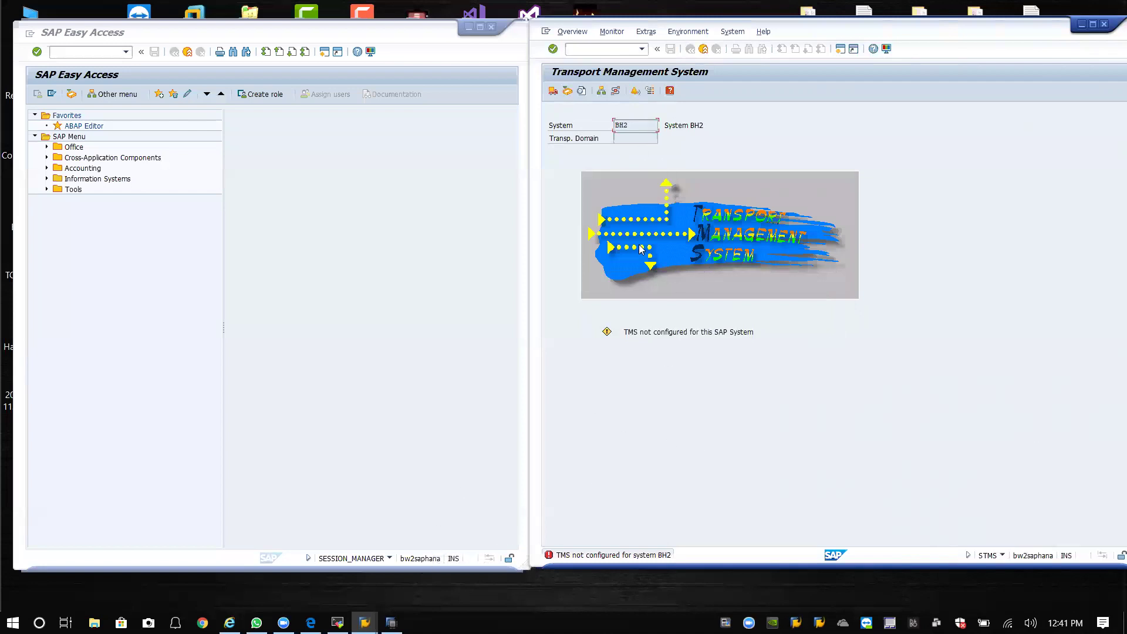
click(1105, 24)
click(652, 234)
Log off Easy Access and log on to BH1 in client 000 as DDIC.
click(491, 27)
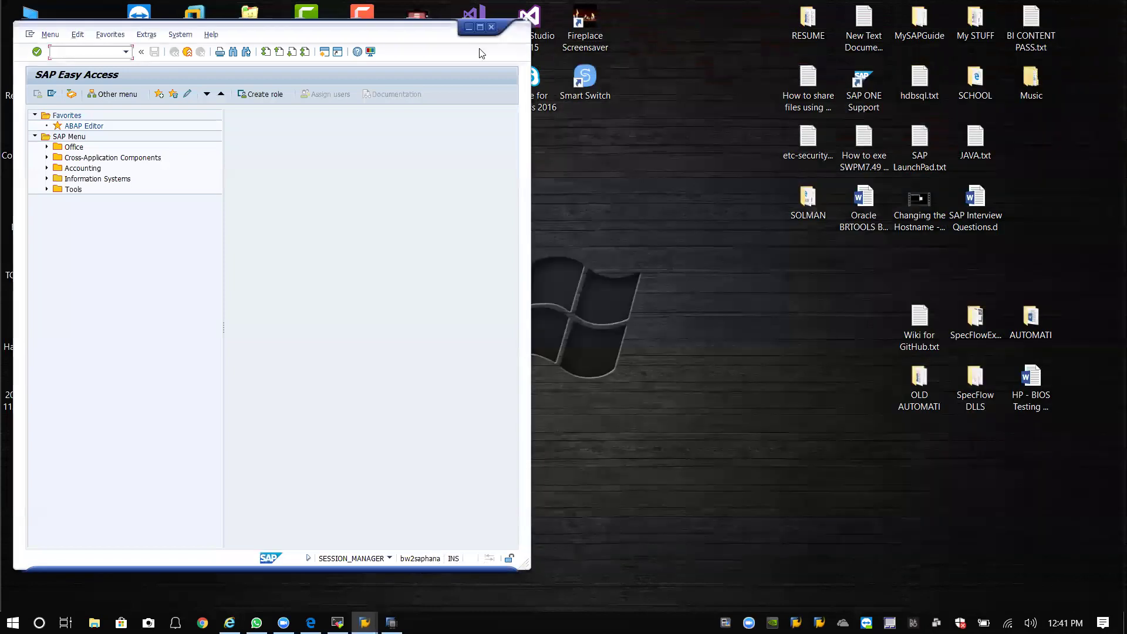
click(135, 237)
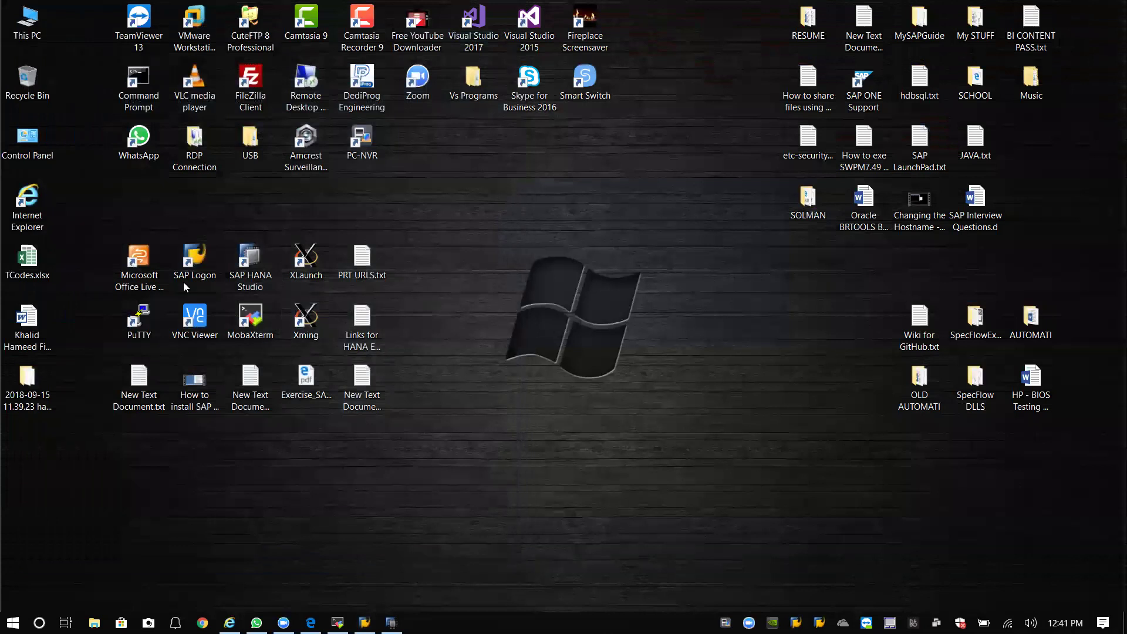
double_click(201, 261)
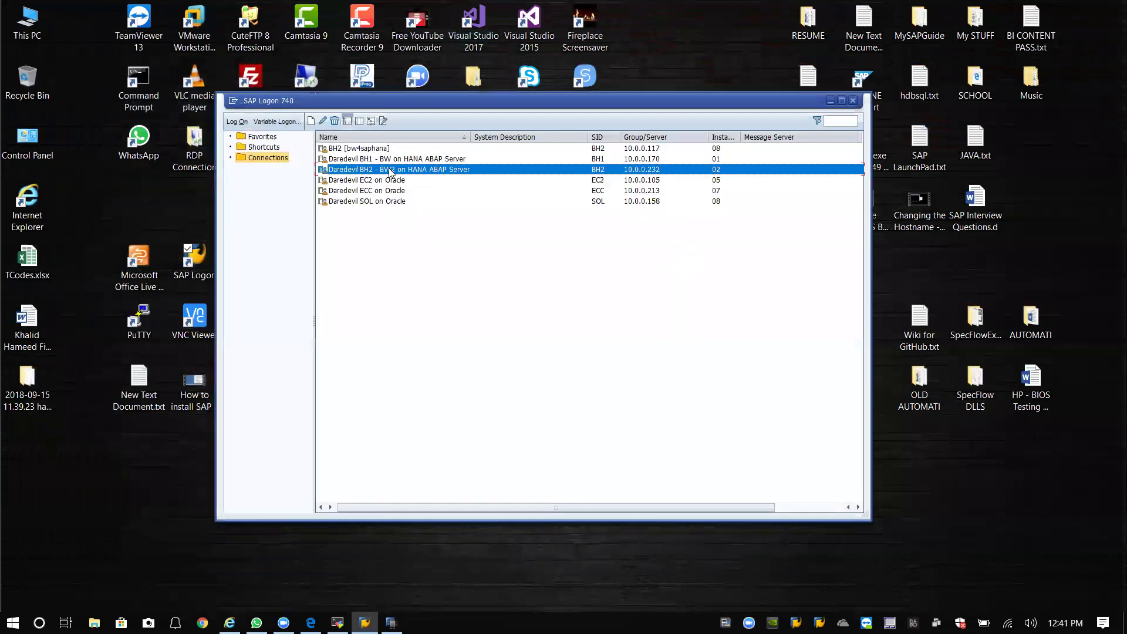
double_click(409, 163)
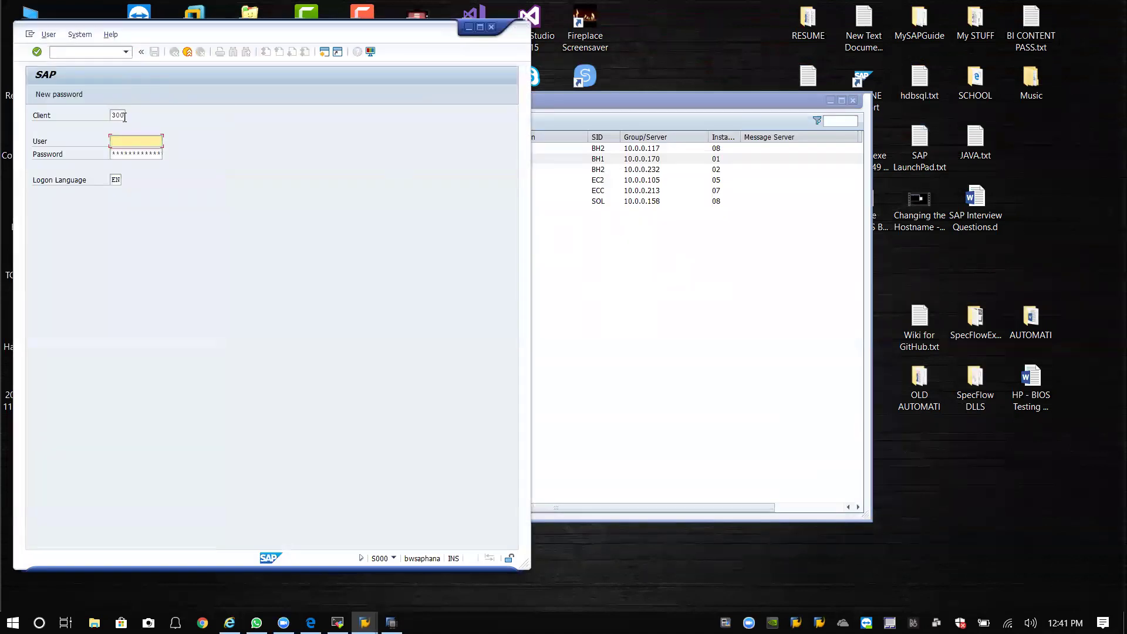
drag(125, 117, 111, 110)
key(BackSpace)
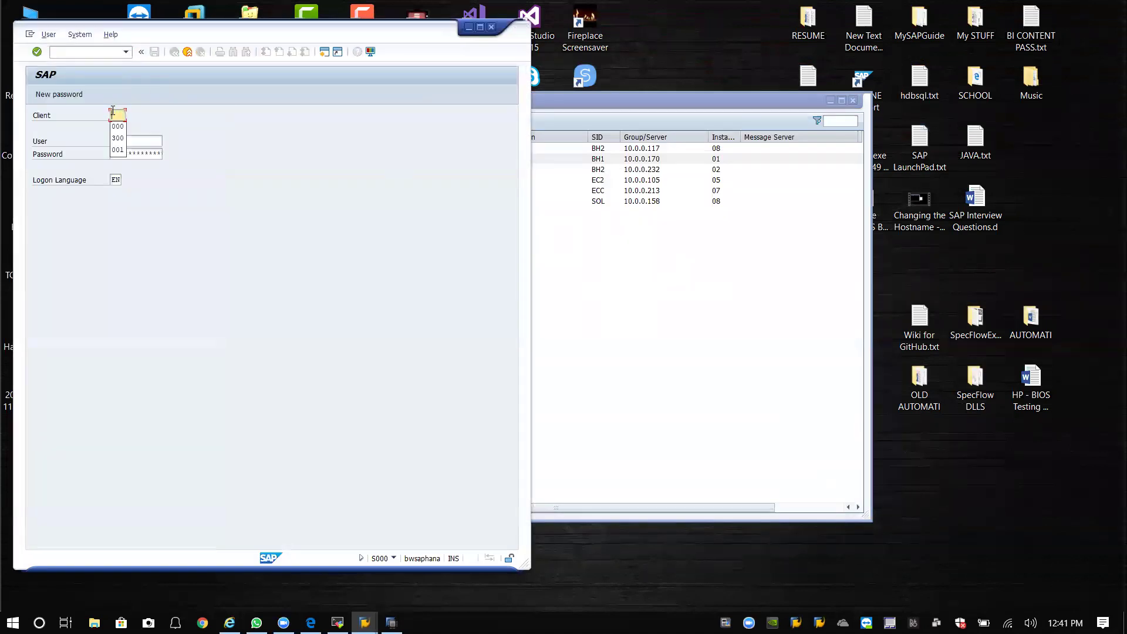
text(000)
text(ddic)
key(Tab)
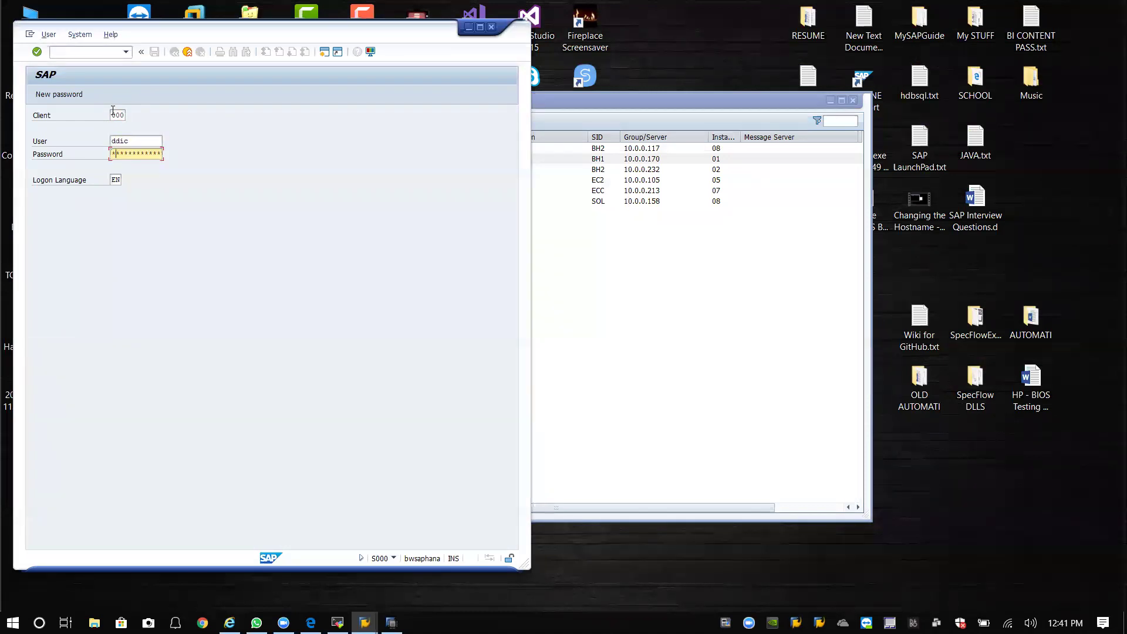
key(Return)
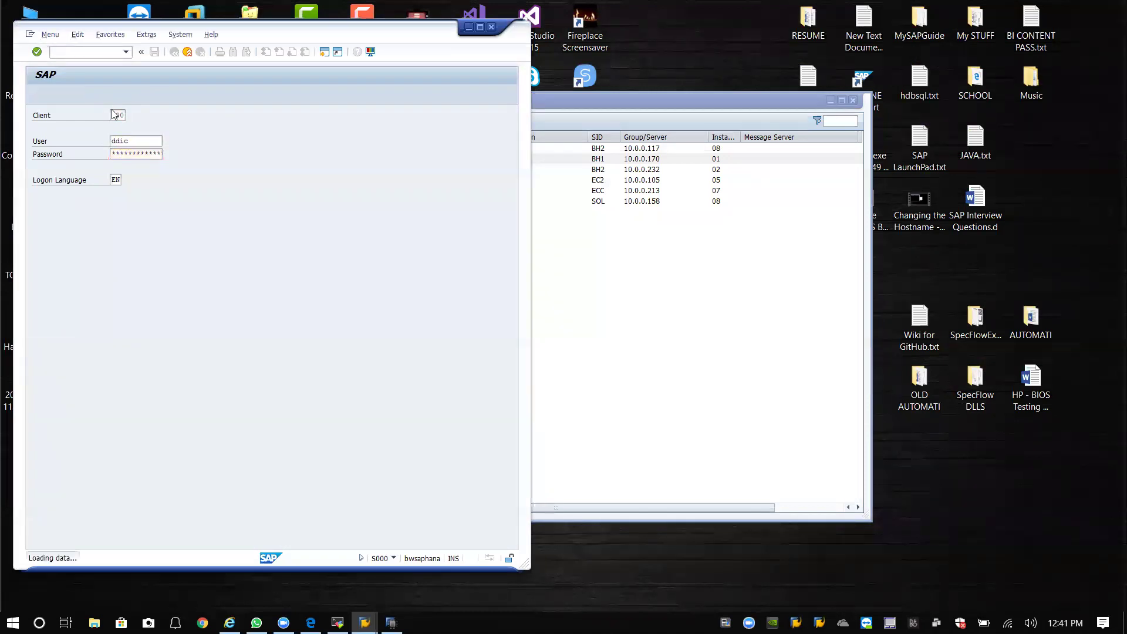
Run /nSTMS from the command history to open BH1's Transport Management System.
click(126, 52)
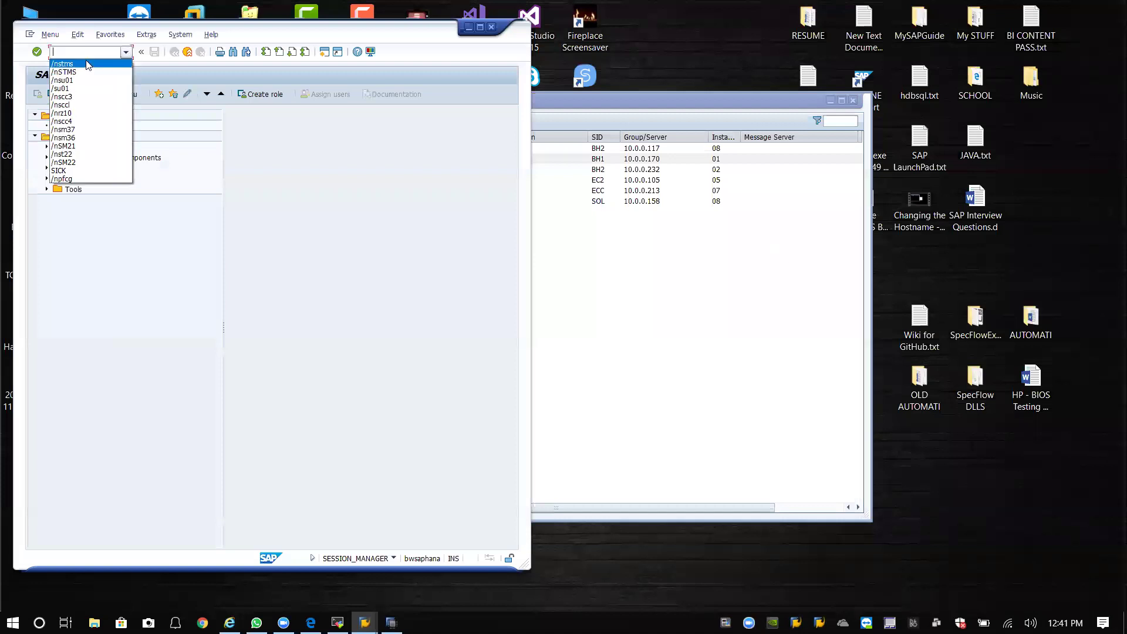
click(89, 63)
key(Return)
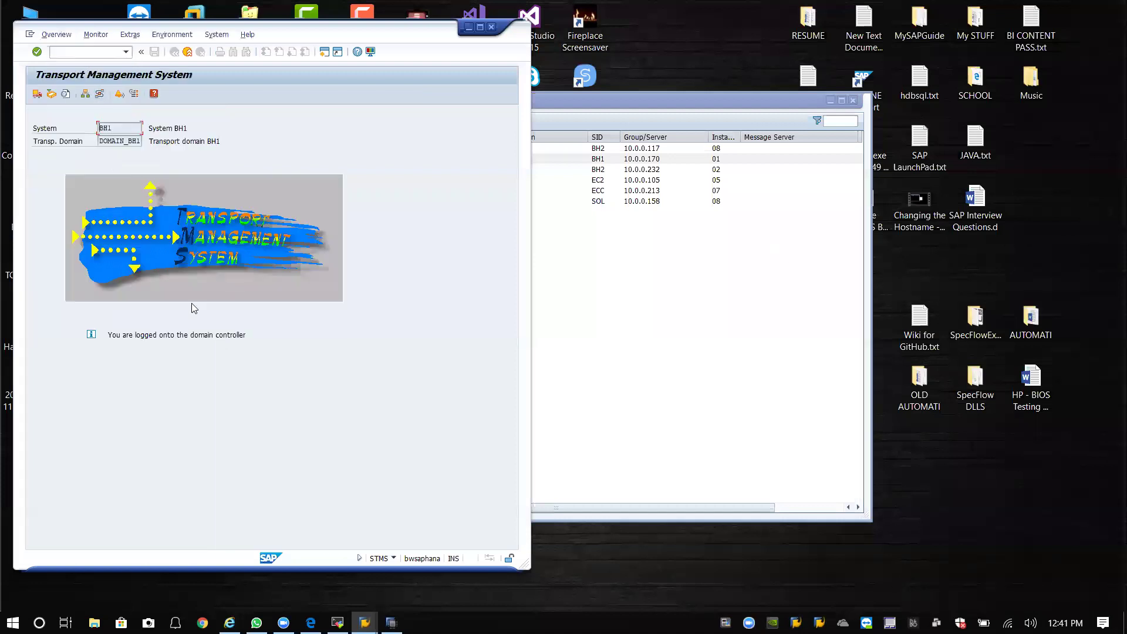
Show BH1's active transport routes (version 0002) linking BH1 to BH2 via ZBH1 and SAP.
click(98, 95)
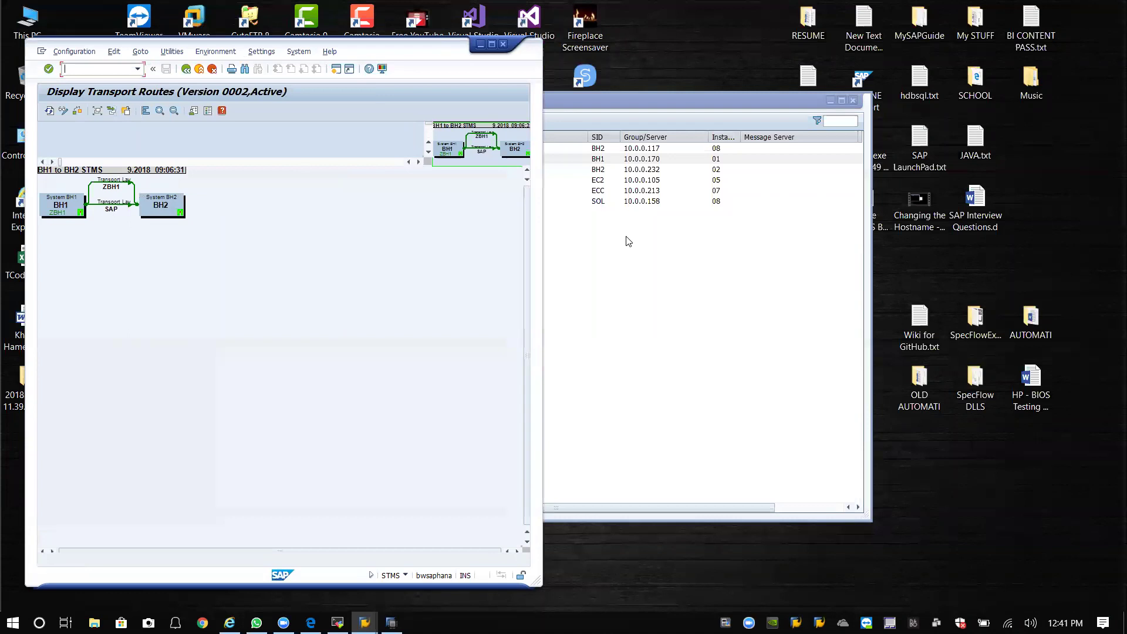
click(830, 102)
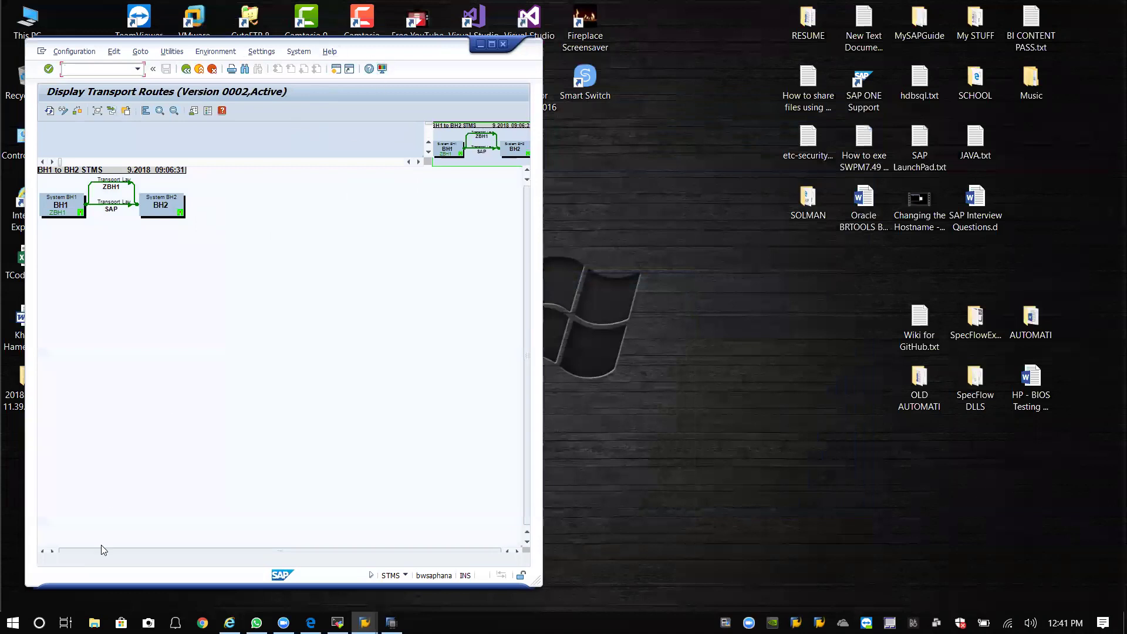
Log on to the BH2 system in client 000 as user DDIC.
click(481, 44)
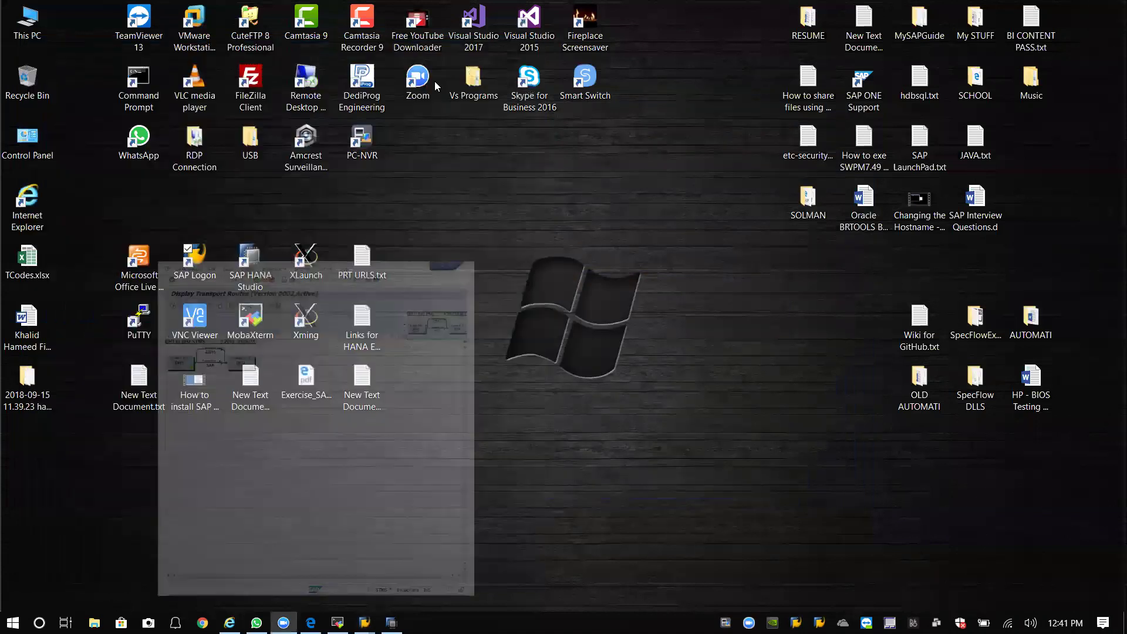
click(202, 268)
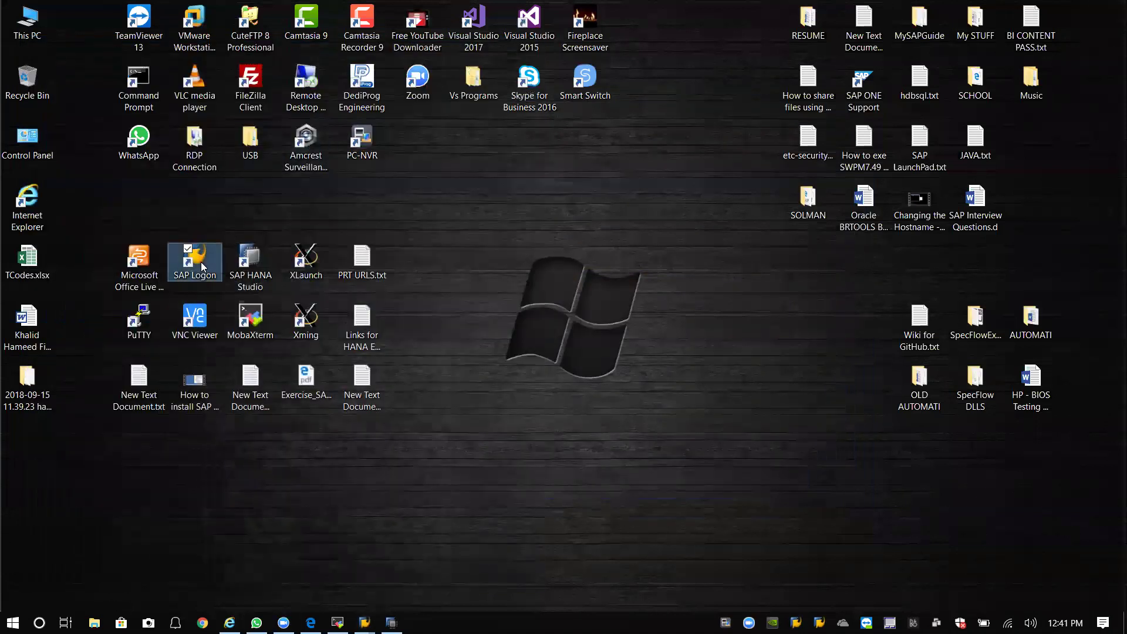
double_click(202, 267)
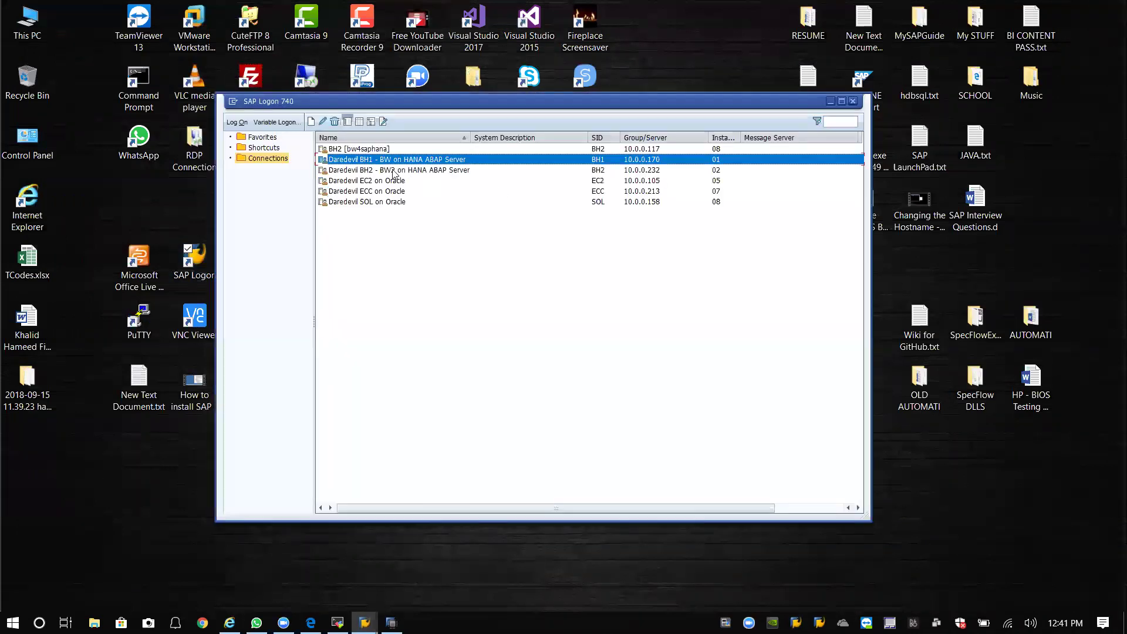
click(394, 171)
key(Return)
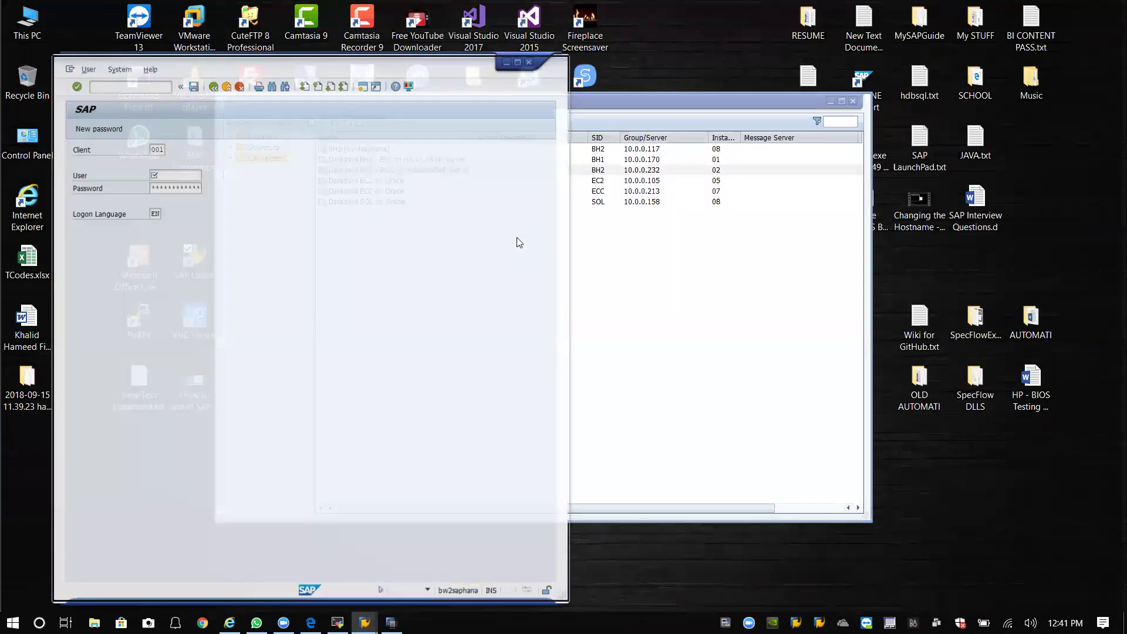
click(162, 149)
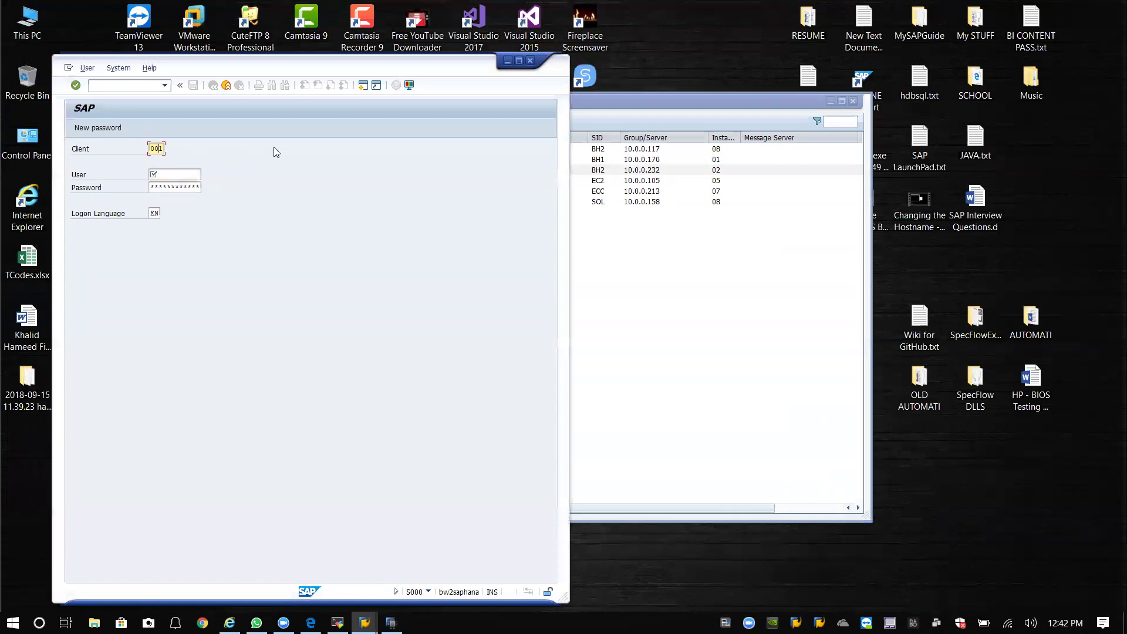
text(000)
key(Tab)
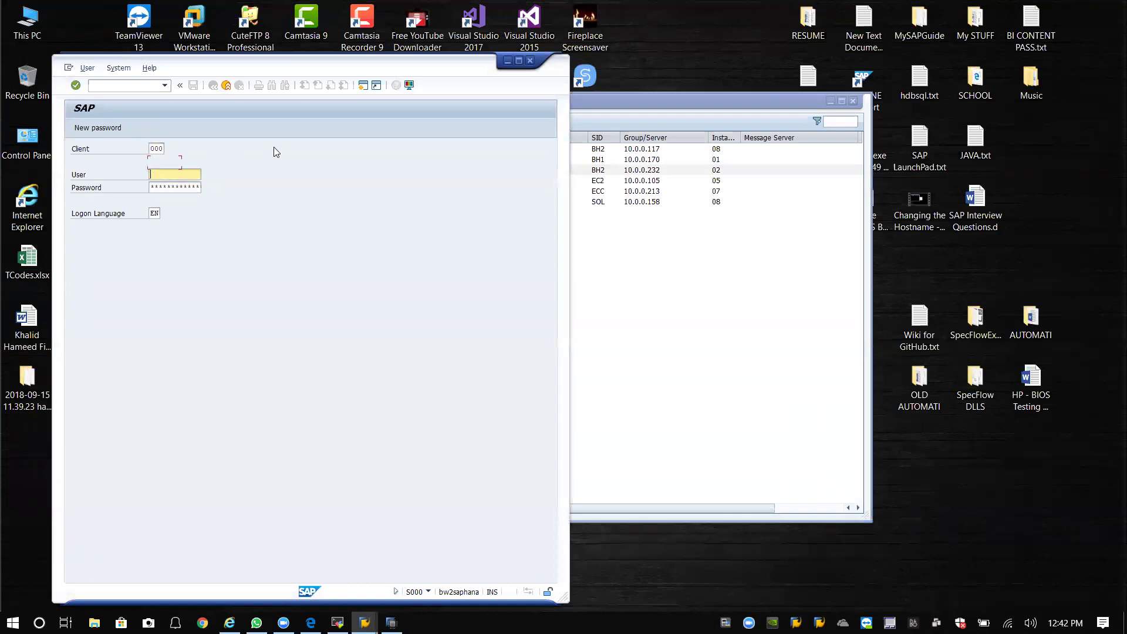
text(ddic)
key(Tab)
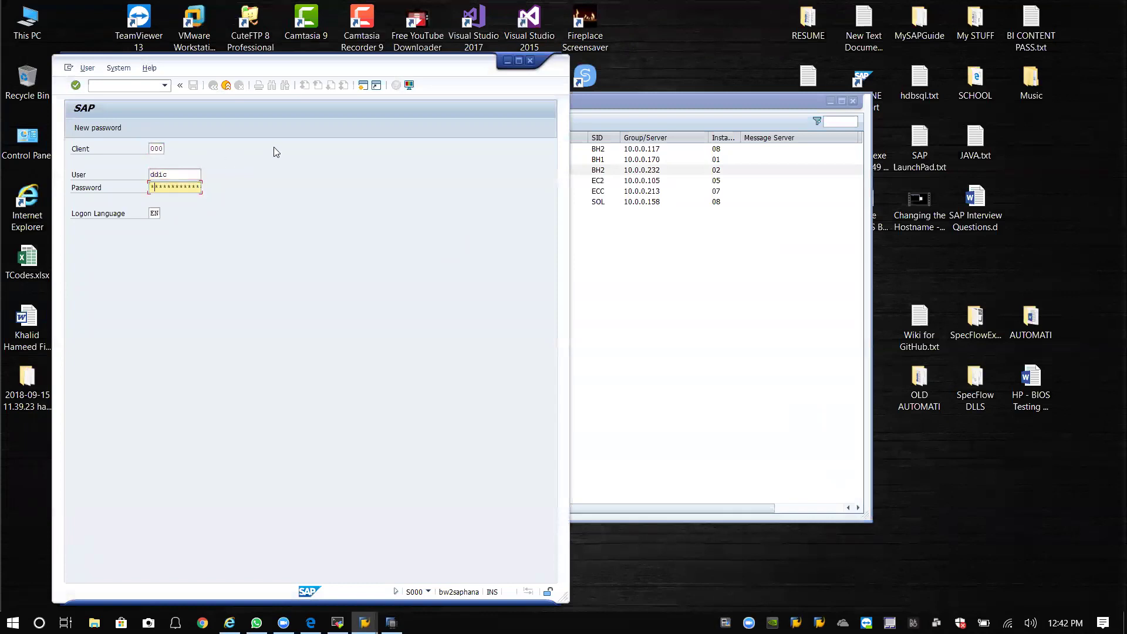
key(Return)
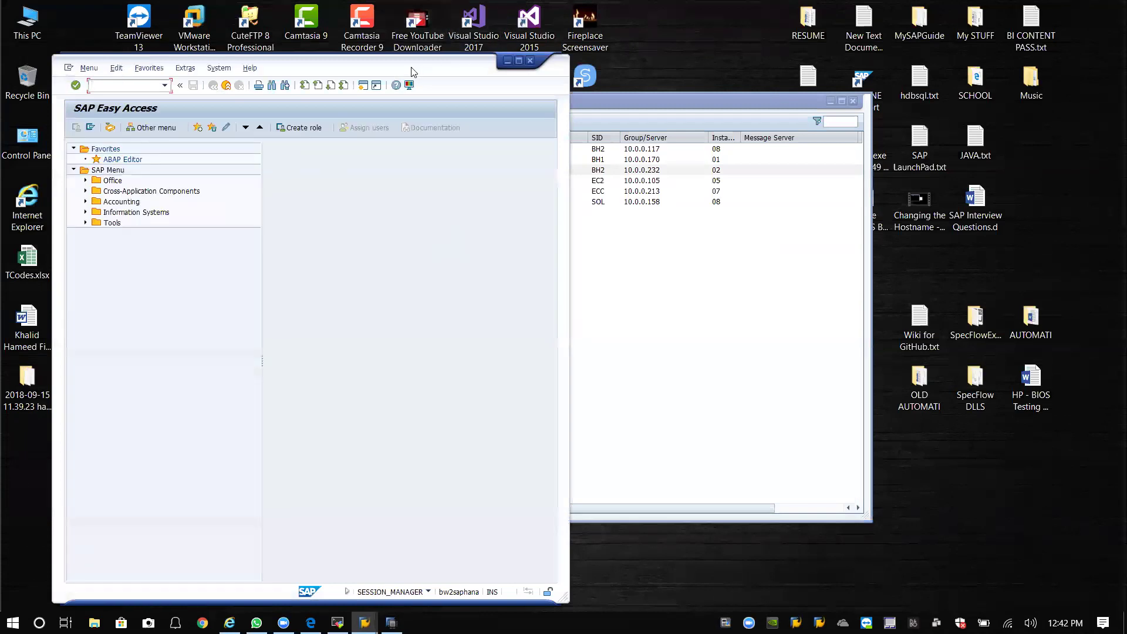
Place the BH2 session beside BH1's routes display and pick stms from its command history.
drag(411, 71, 951, 49)
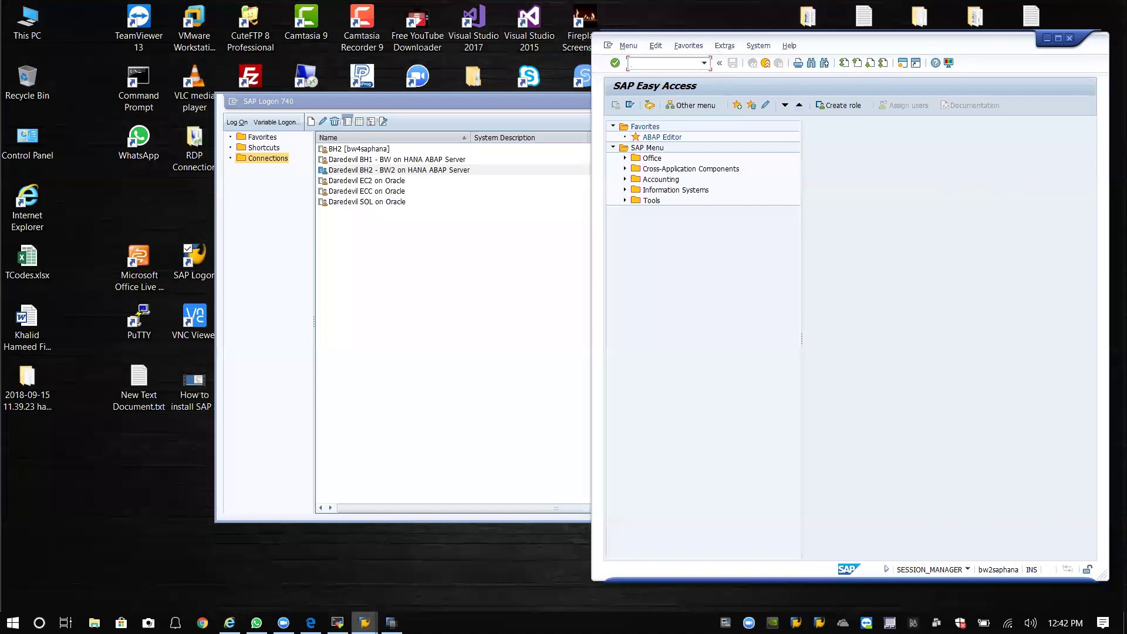
mouse_move(365, 623)
click(373, 563)
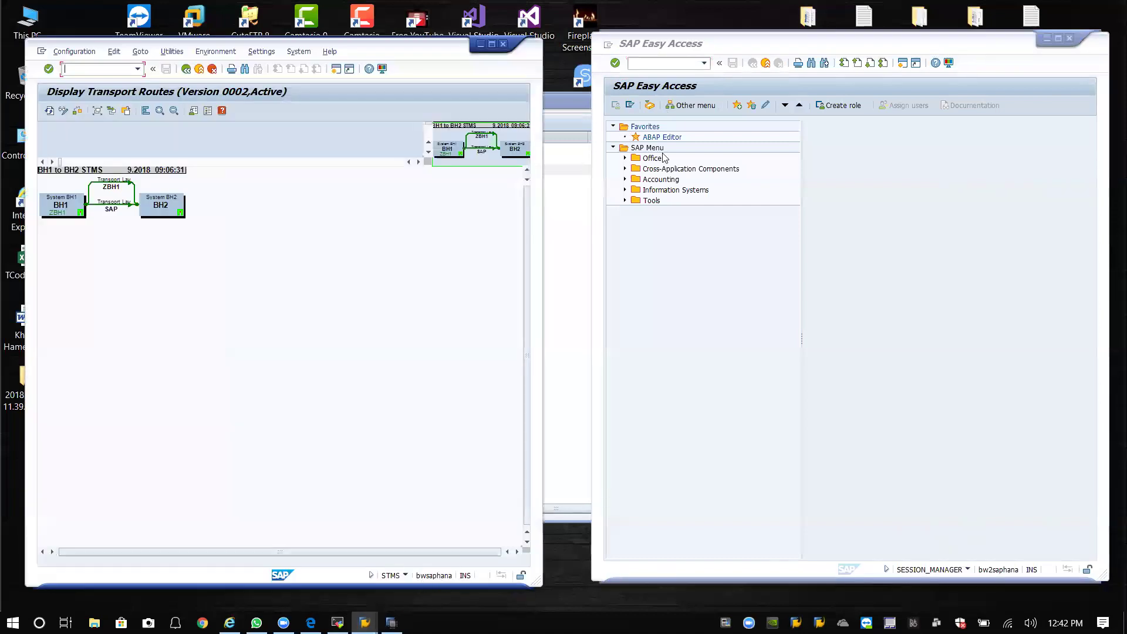
click(705, 51)
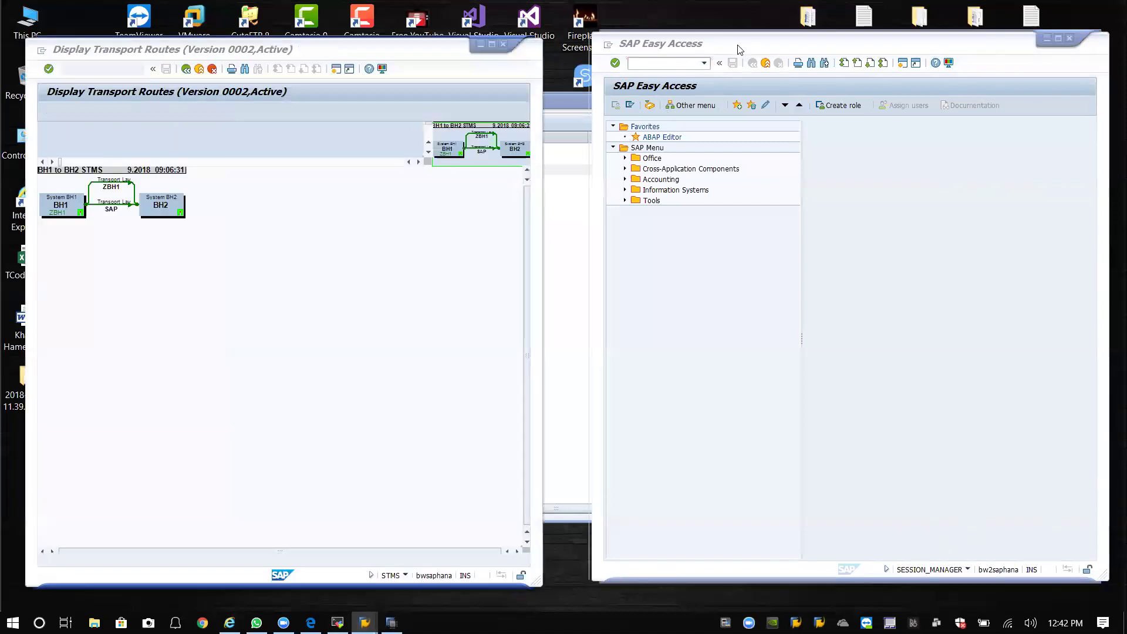
click(704, 63)
click(669, 75)
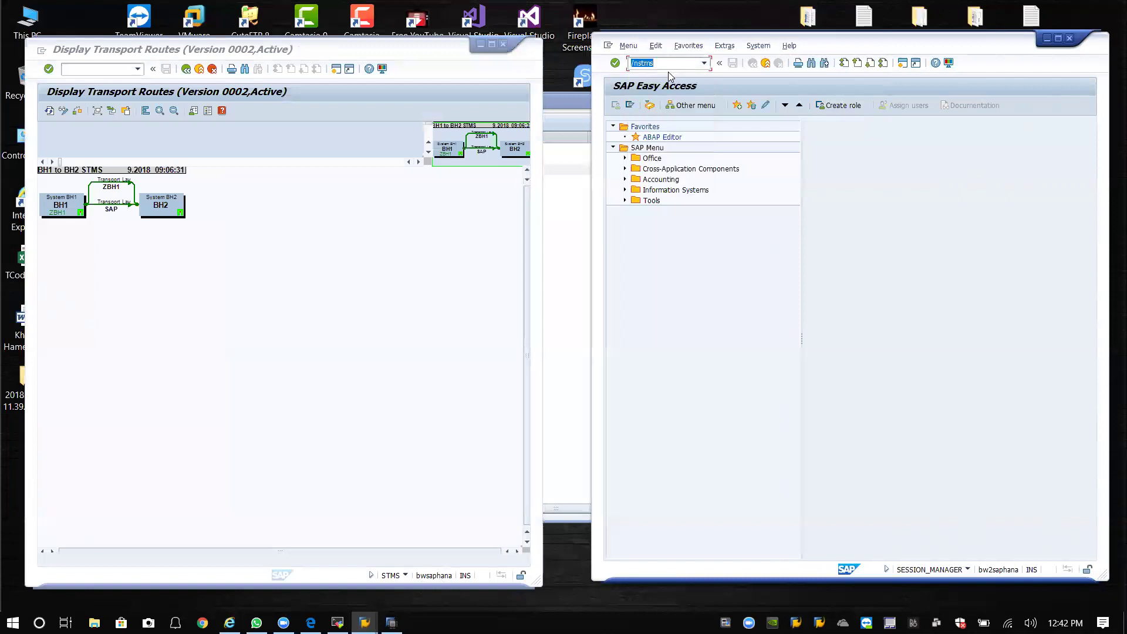
Run STMS on BH2 and request inclusion in the domain at host bwsaphana, system number 01.
key(Return)
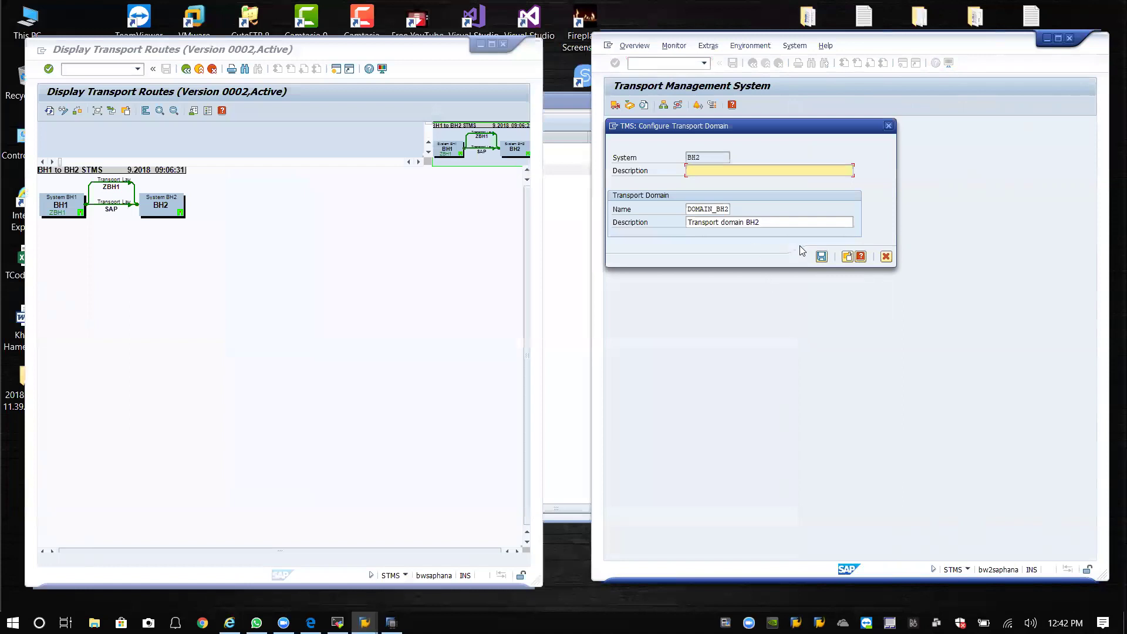
click(847, 257)
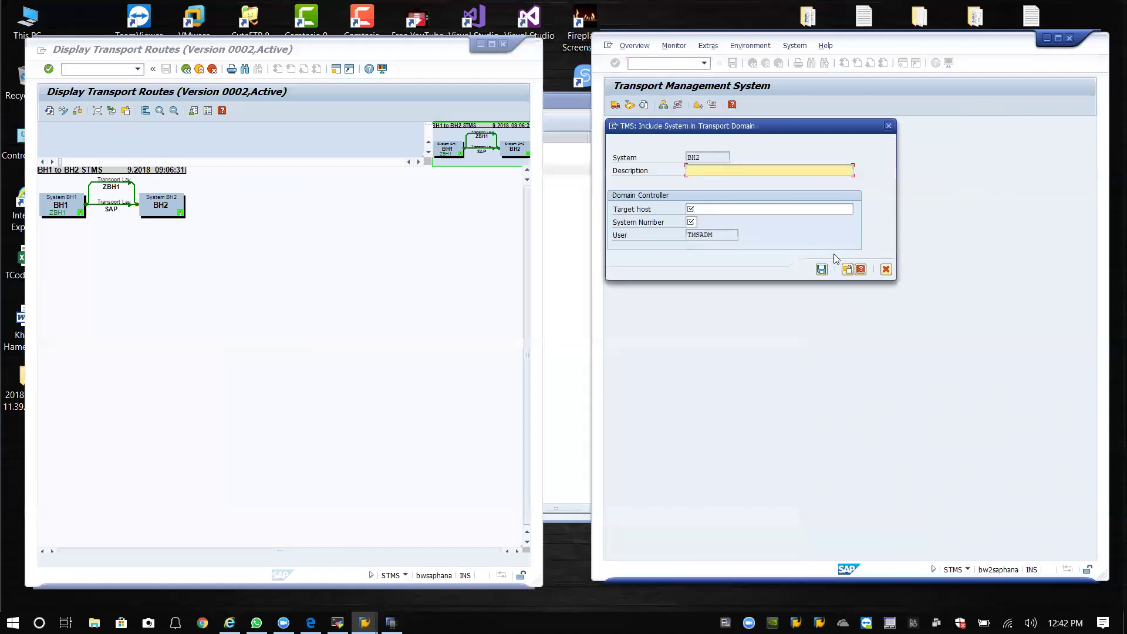
click(716, 208)
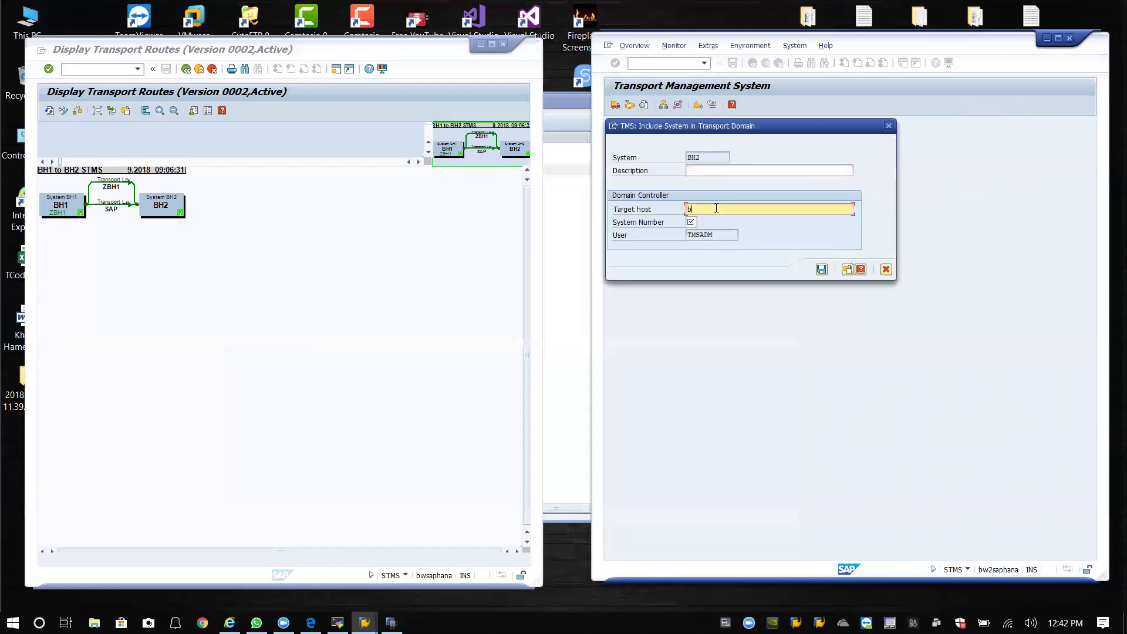
text(bwsaphana)
key(Tab)
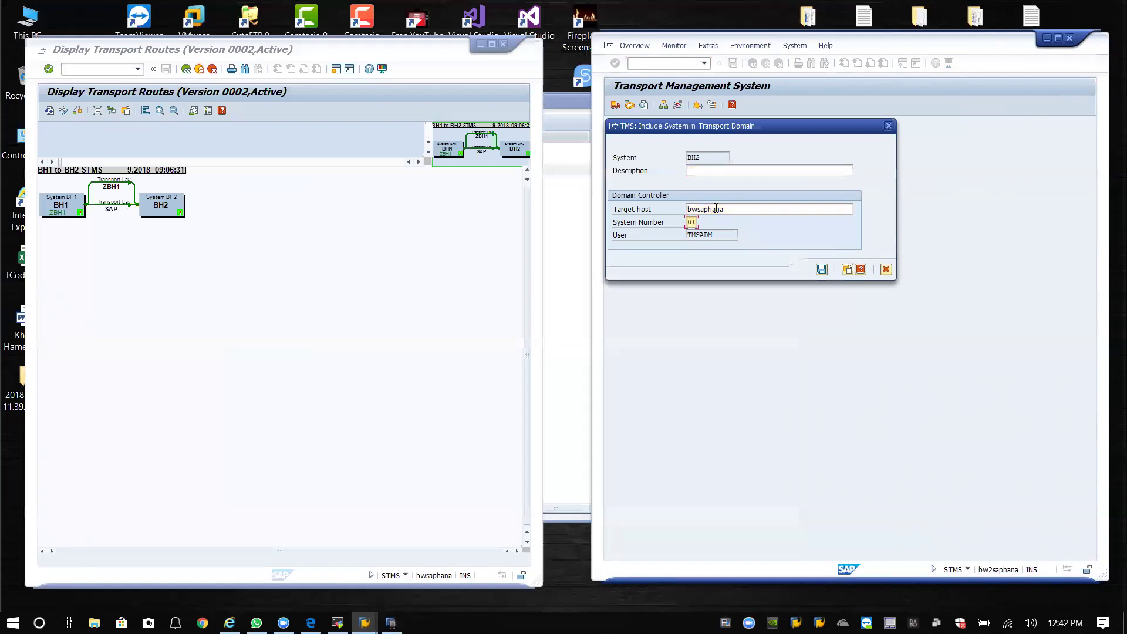
click(821, 269)
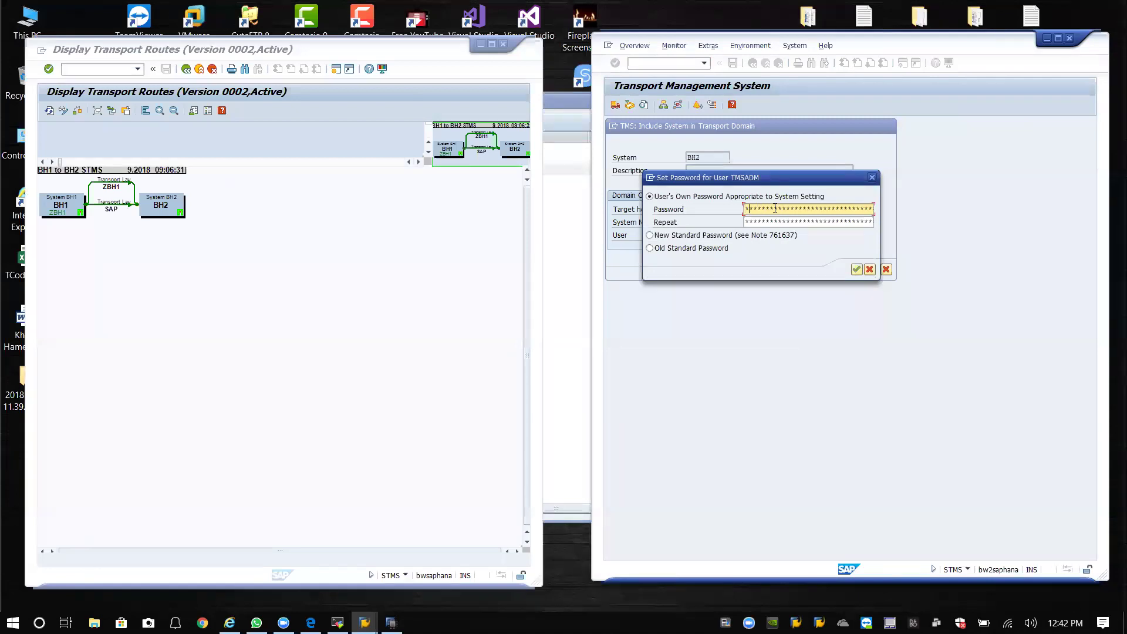
Set the TMSADM password and log on remotely to BH1 with client changed from 300 to 000.
key(Tab)
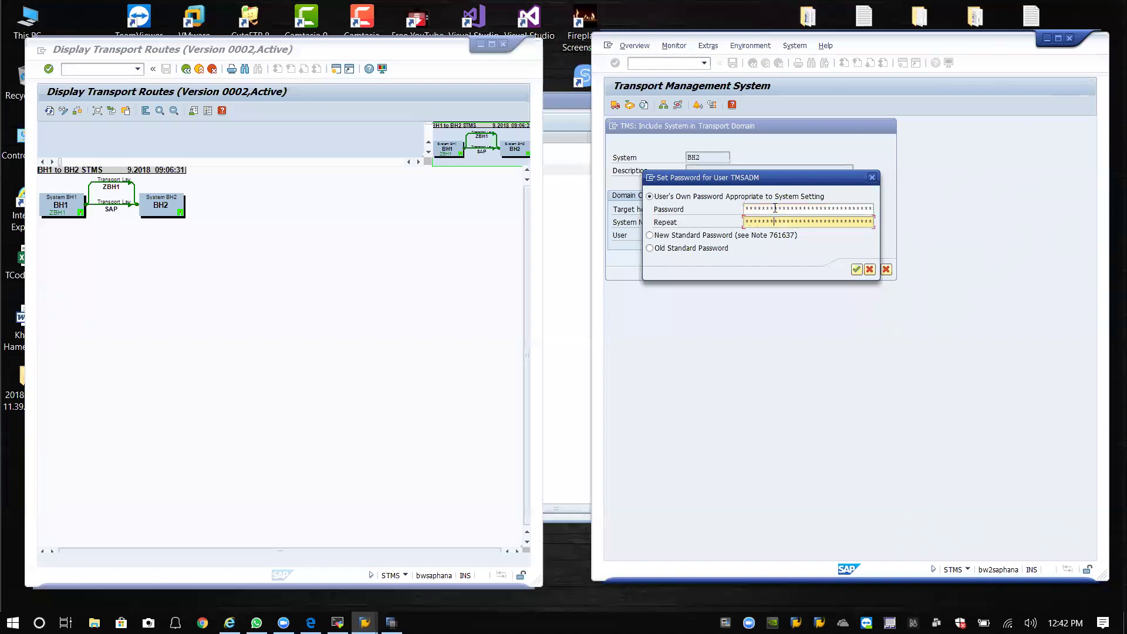
click(856, 269)
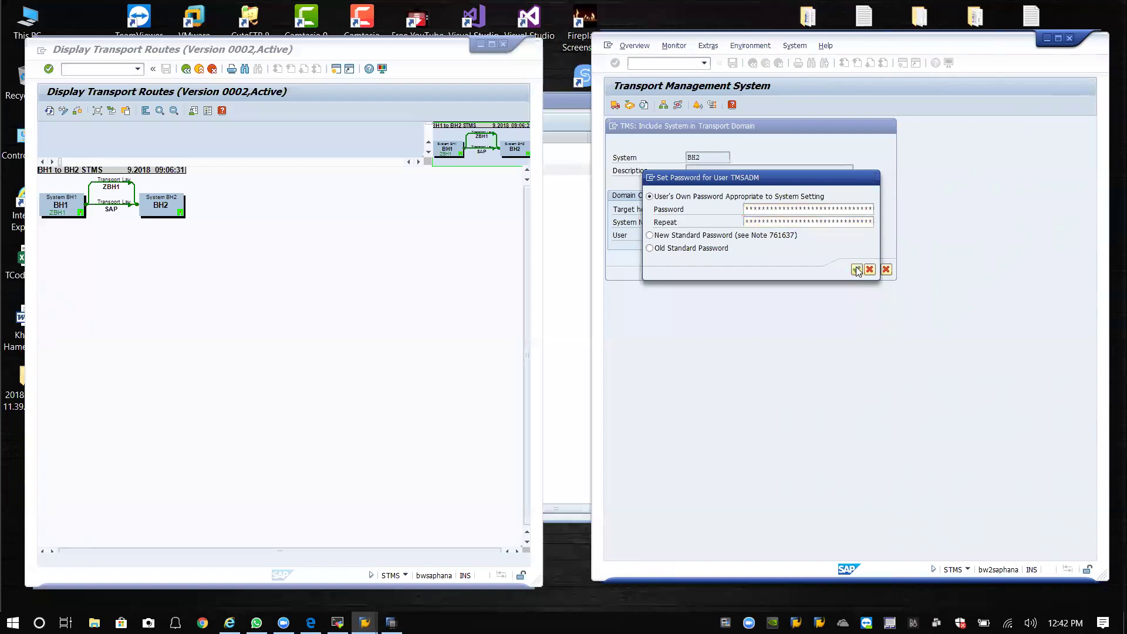
click(713, 190)
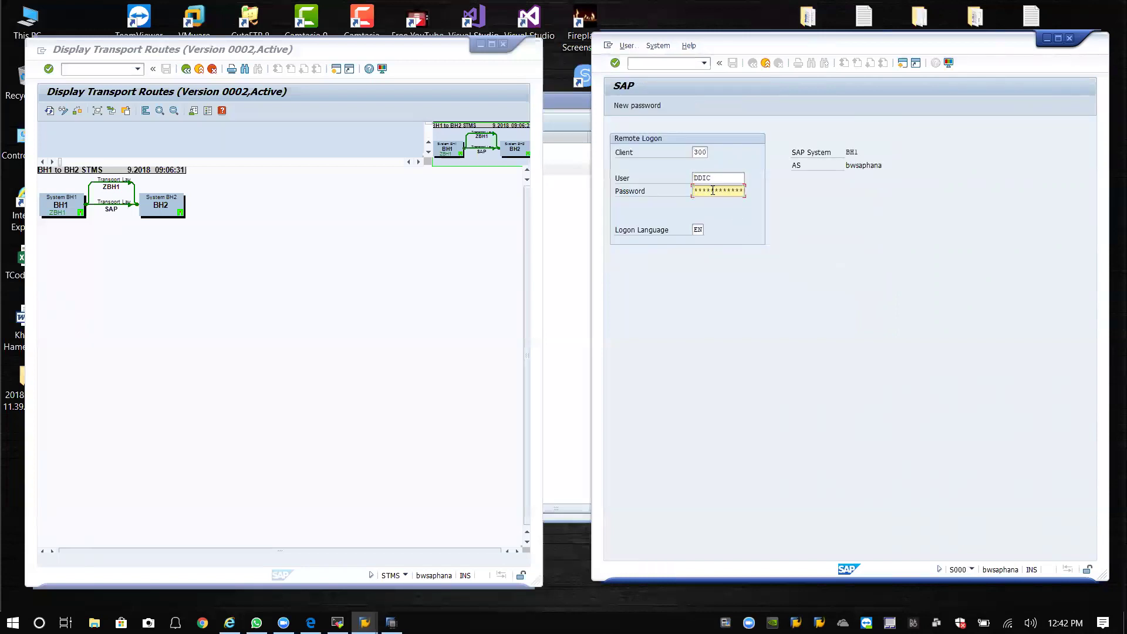
double_click(704, 153)
text(000)
click(699, 190)
key(Return)
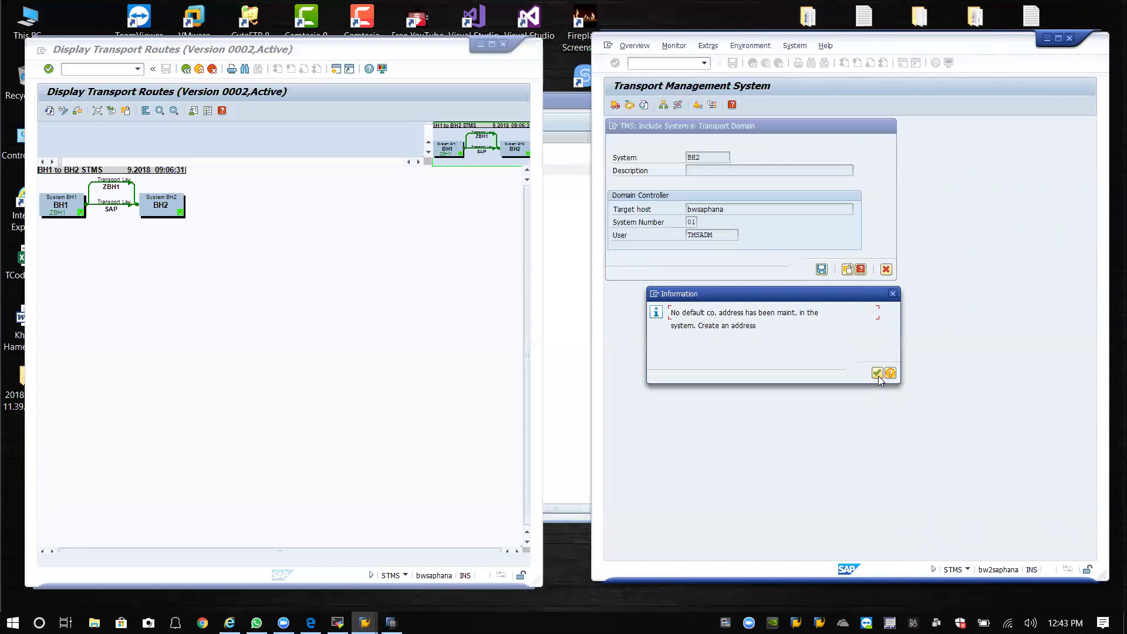
Acknowledge the missing address notice and enter the company name ArtScape.
click(878, 374)
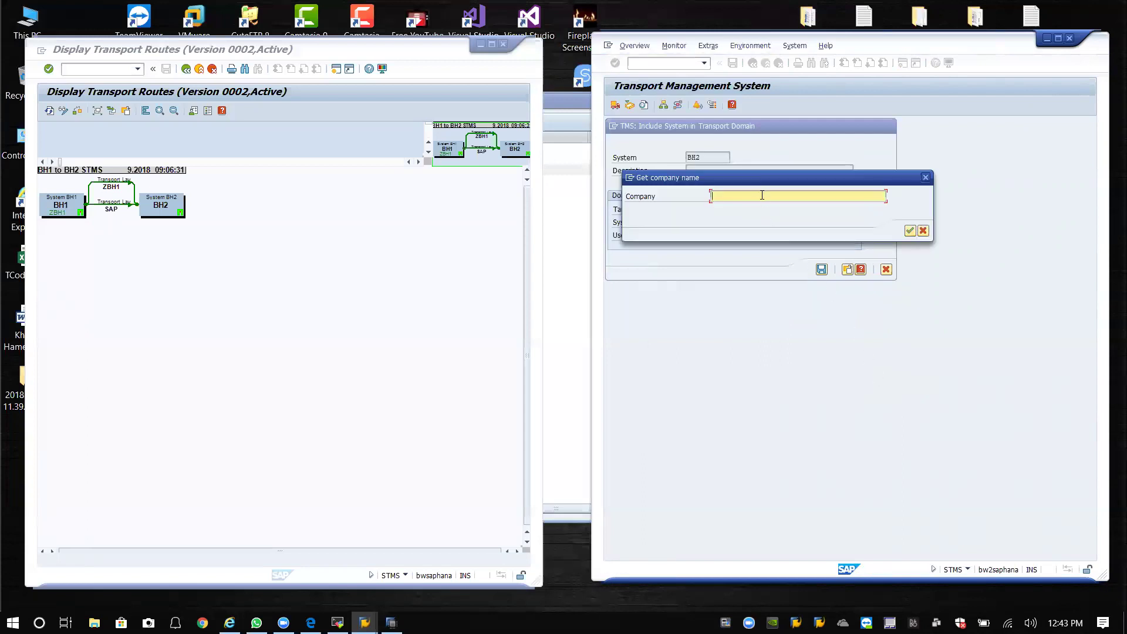
text(ArtSc)
key(Down)
key(Return)
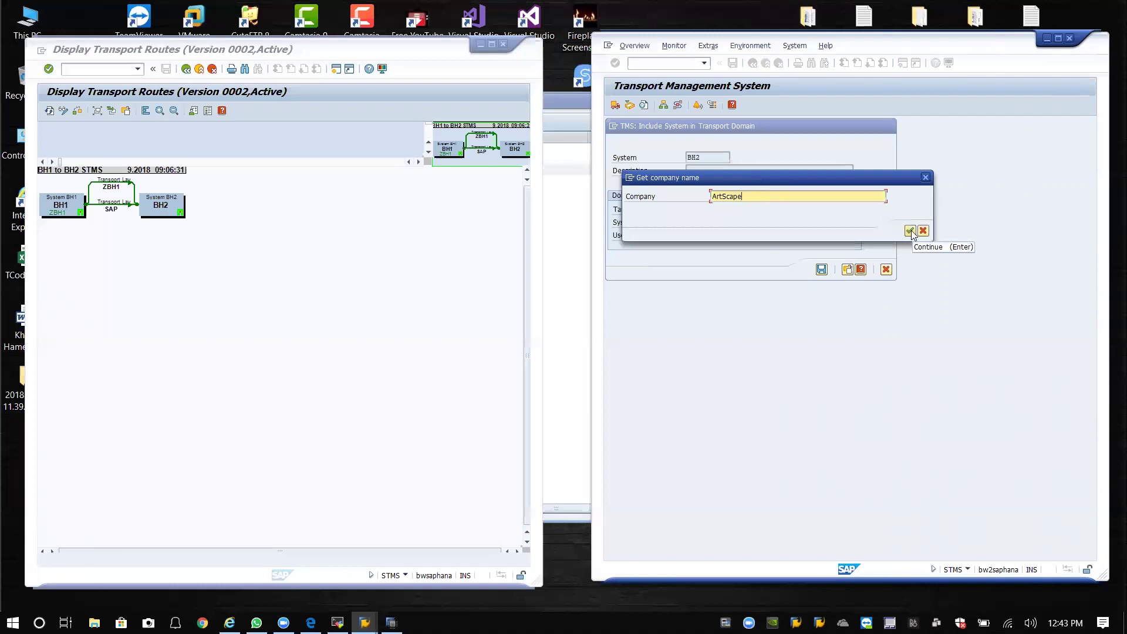
click(910, 230)
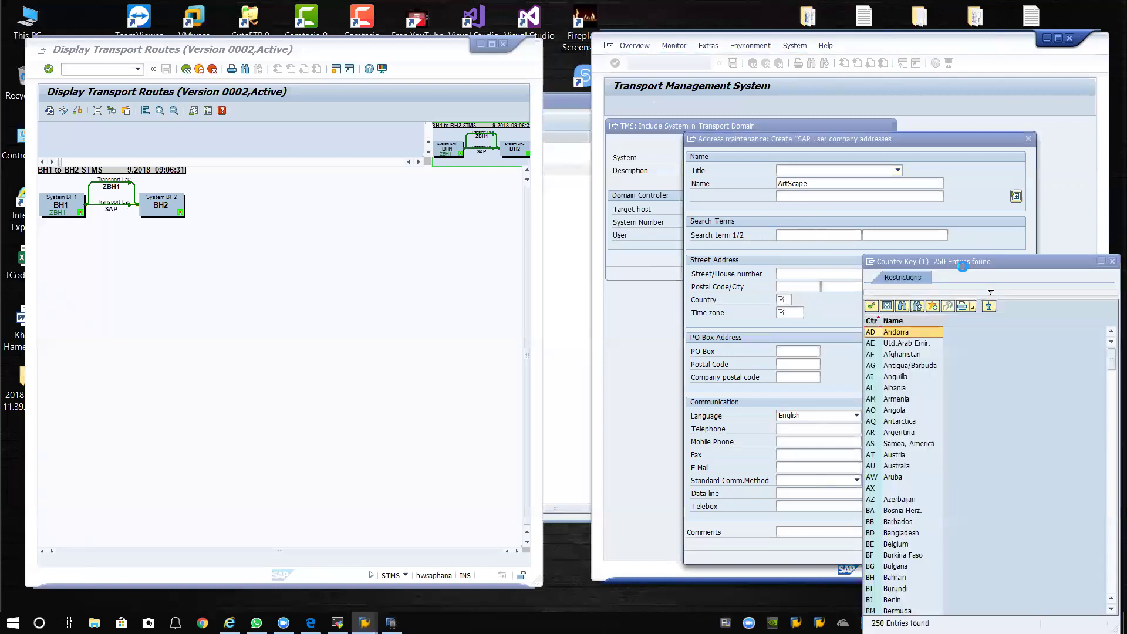
Set country US and time zone CST, then save the company address.
drag(983, 229, 974, 333)
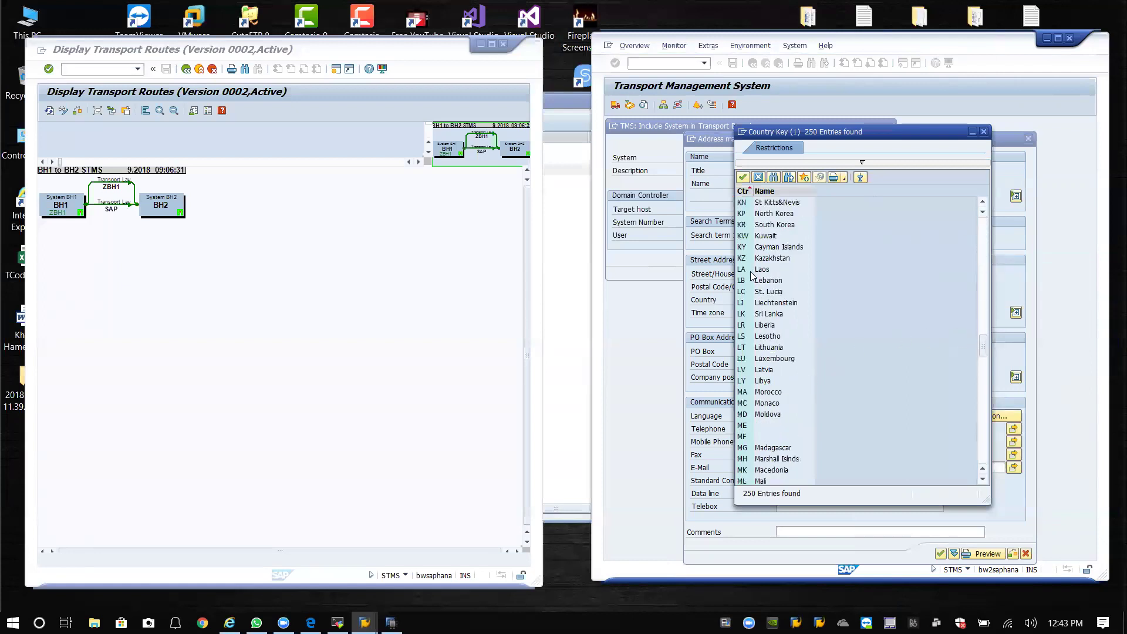
scroll(744, 332, down, 20)
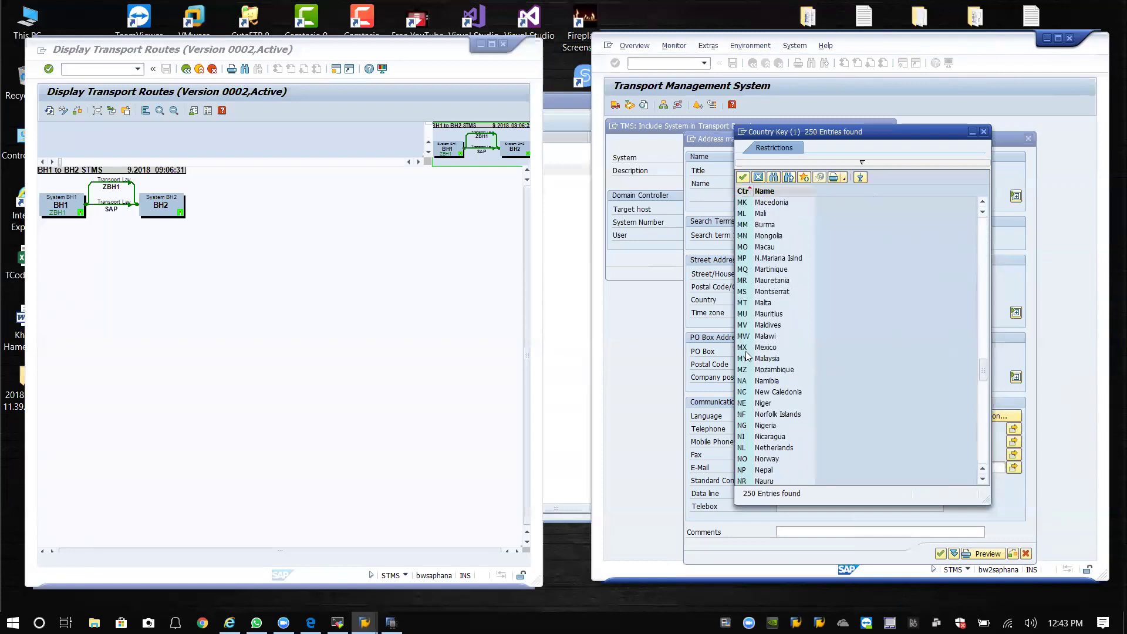
scroll(749, 353, down, 10)
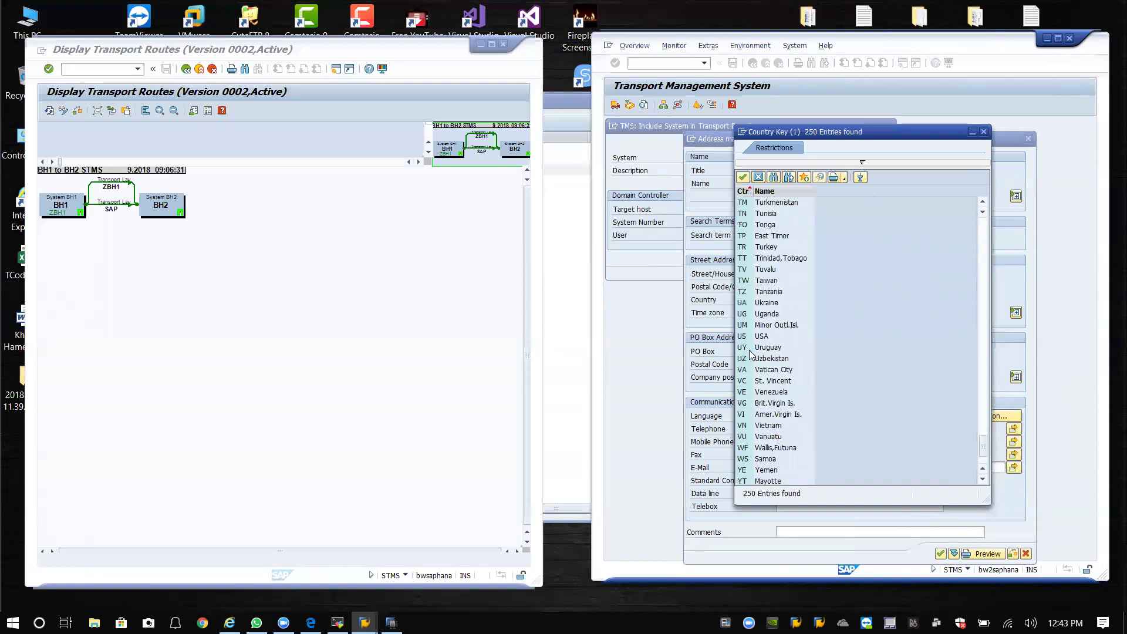
key(Escape)
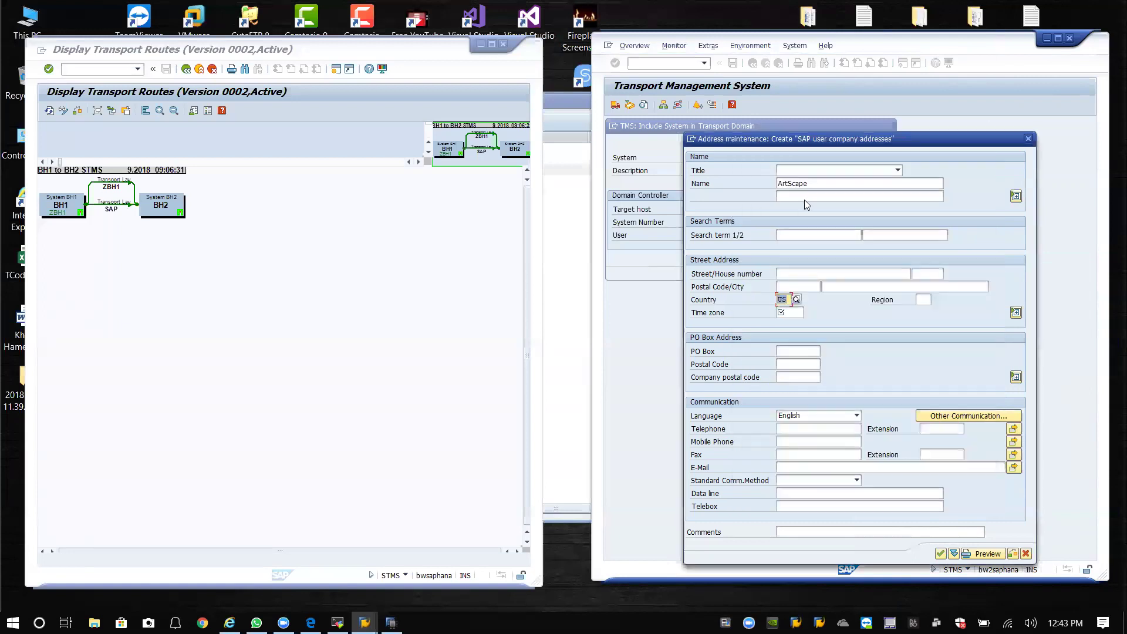
click(802, 313)
click(809, 312)
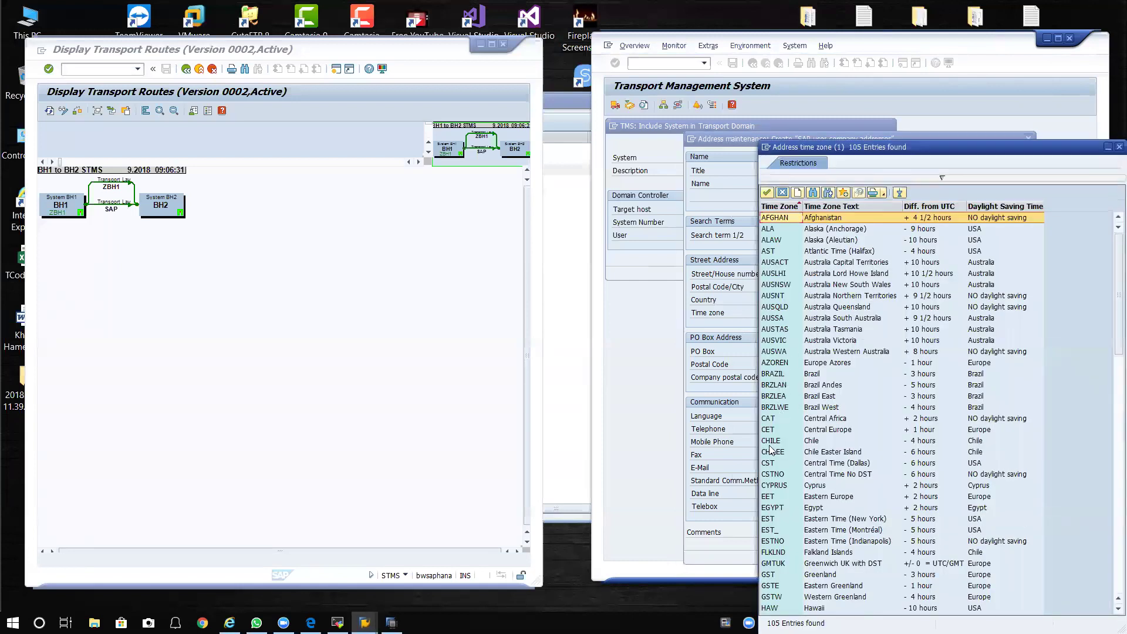
double_click(770, 463)
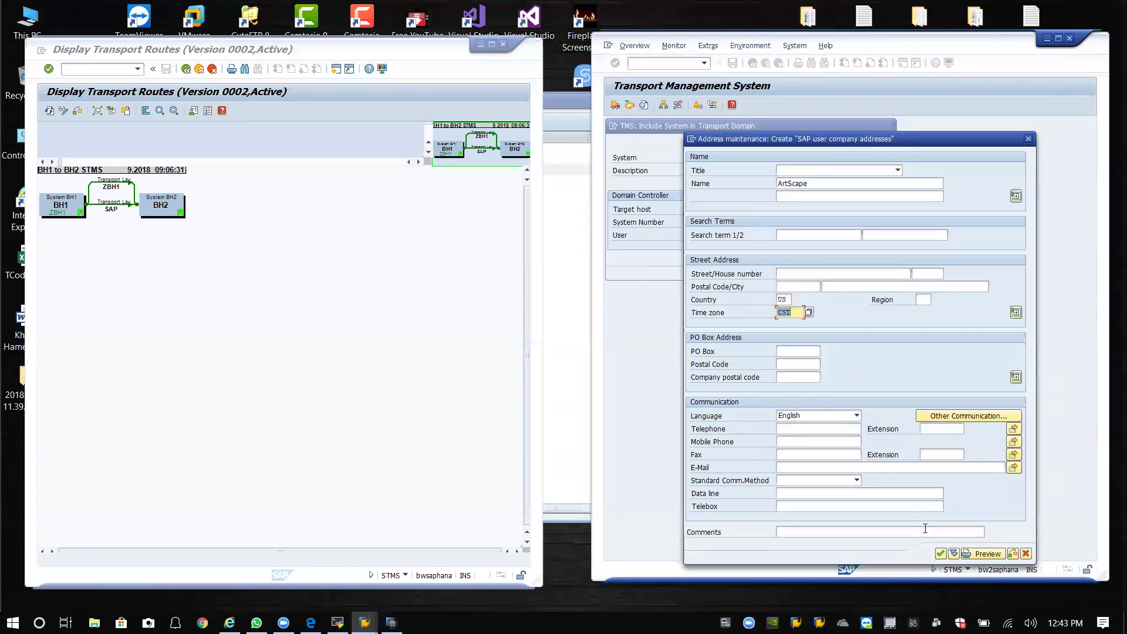
click(941, 554)
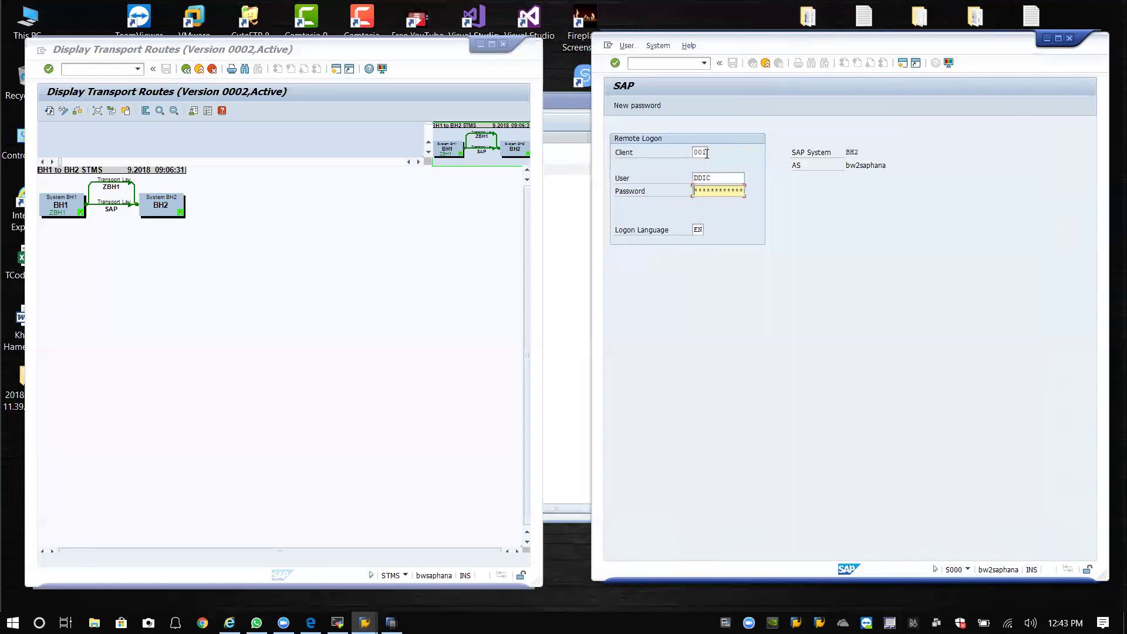
Complete the BH2 remote logon as DDIC in client 000, retrying after correcting the client.
key(BackSpace)
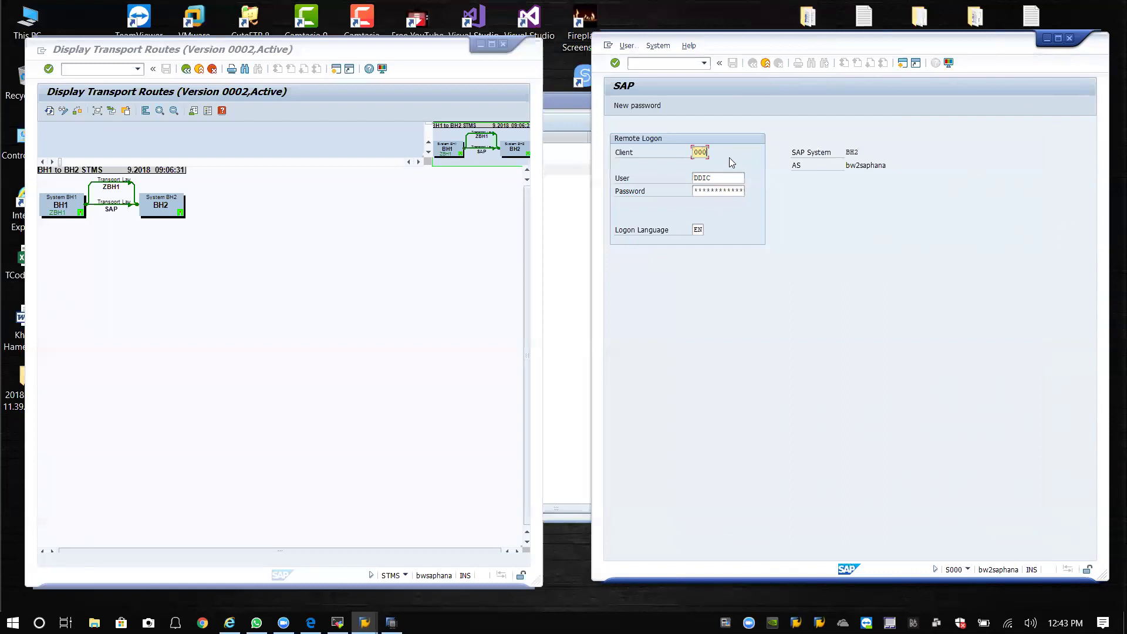
key(Tab)
key(Tab)
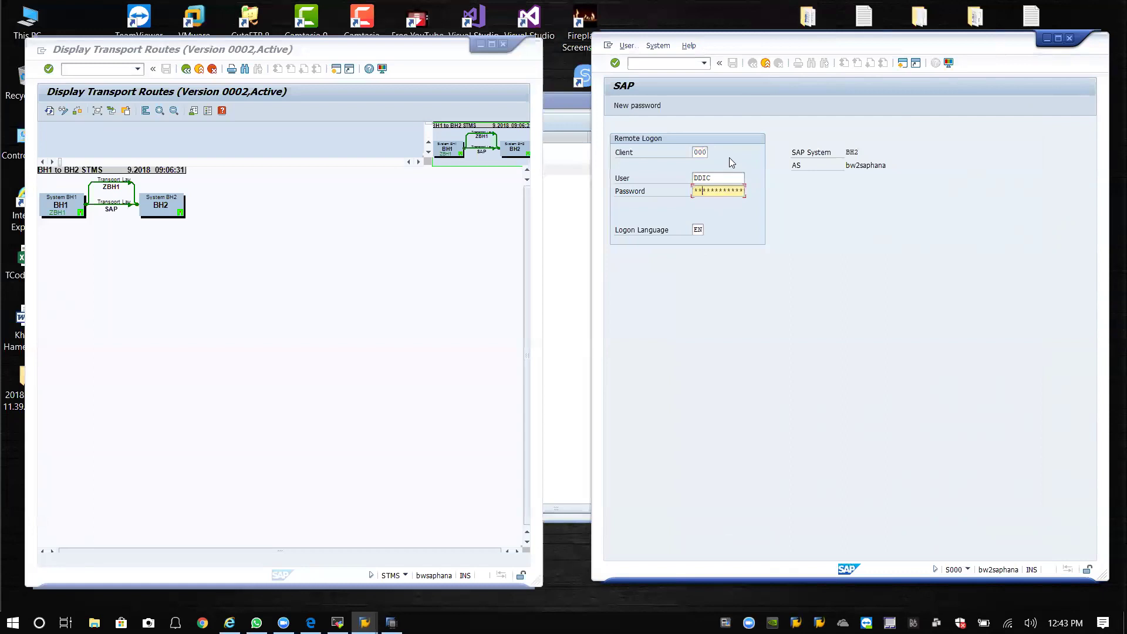
key(Return)
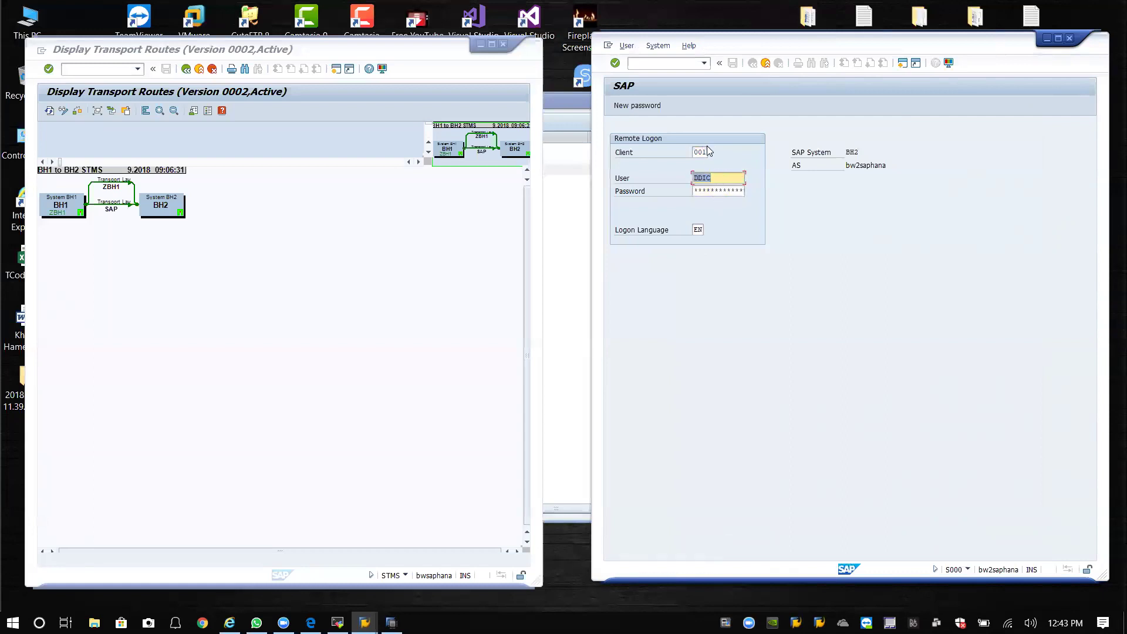
key(BackSpace)
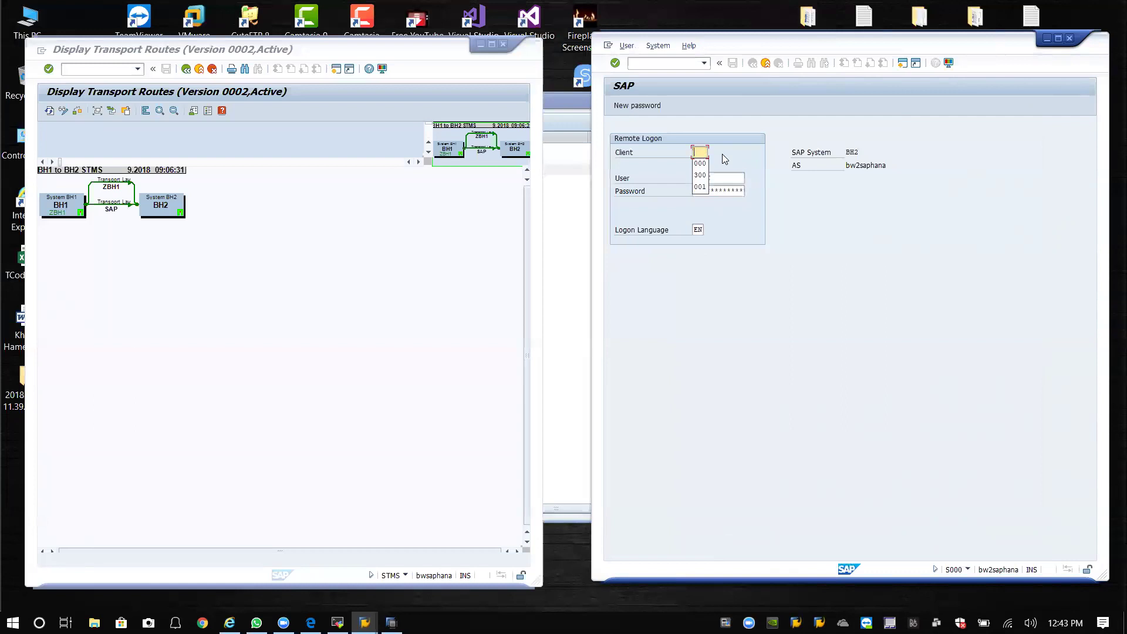
key(Tab)
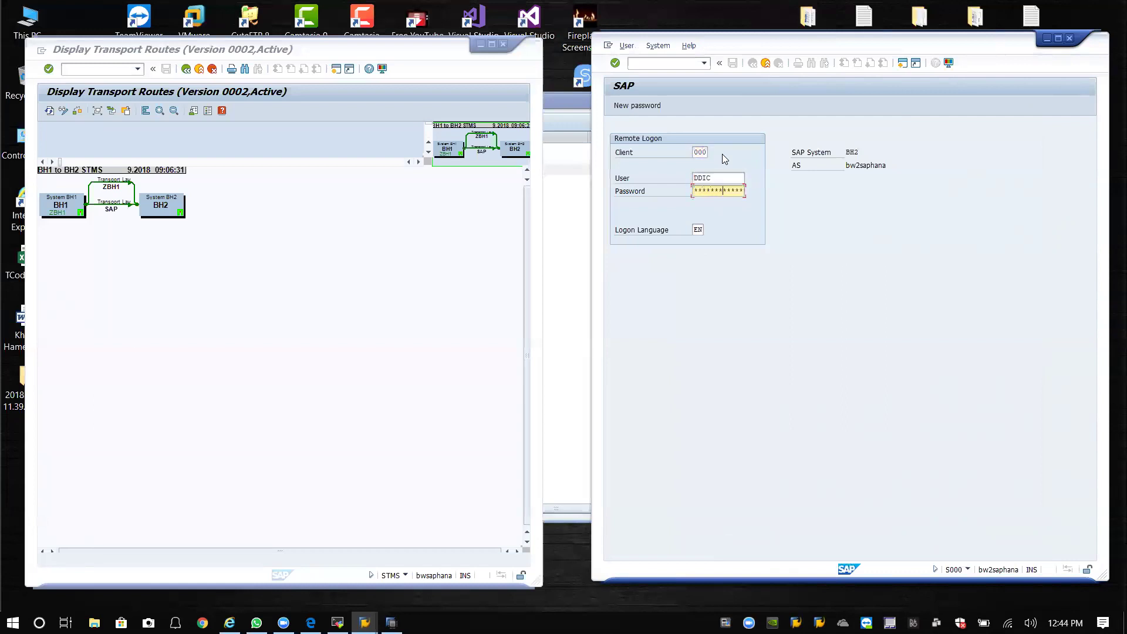
key(Return)
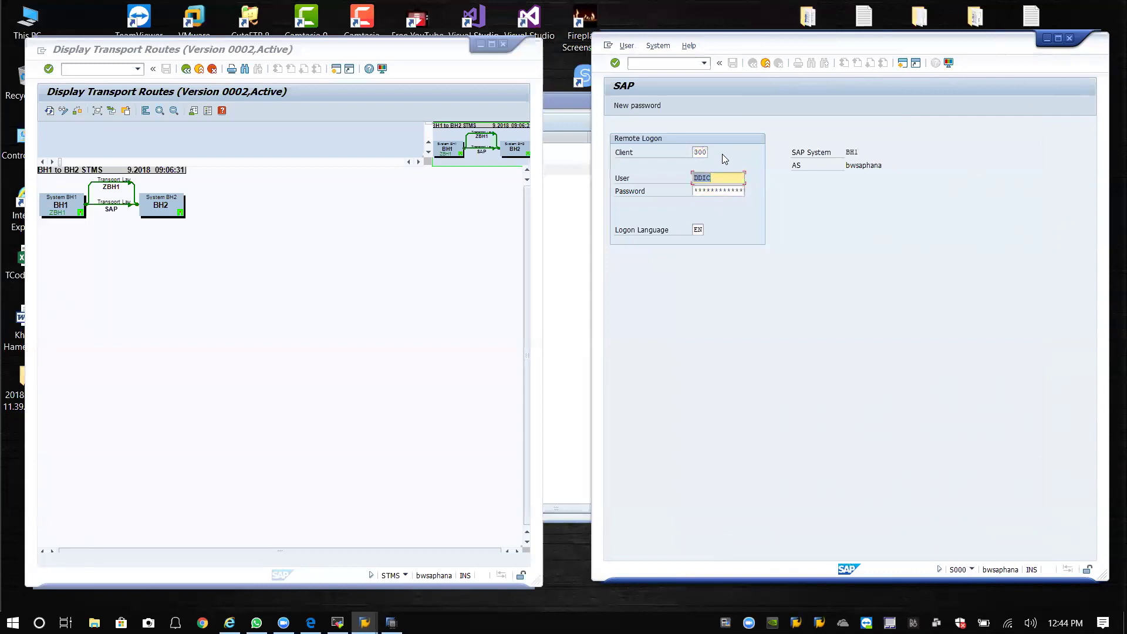
drag(741, 72, 697, 59)
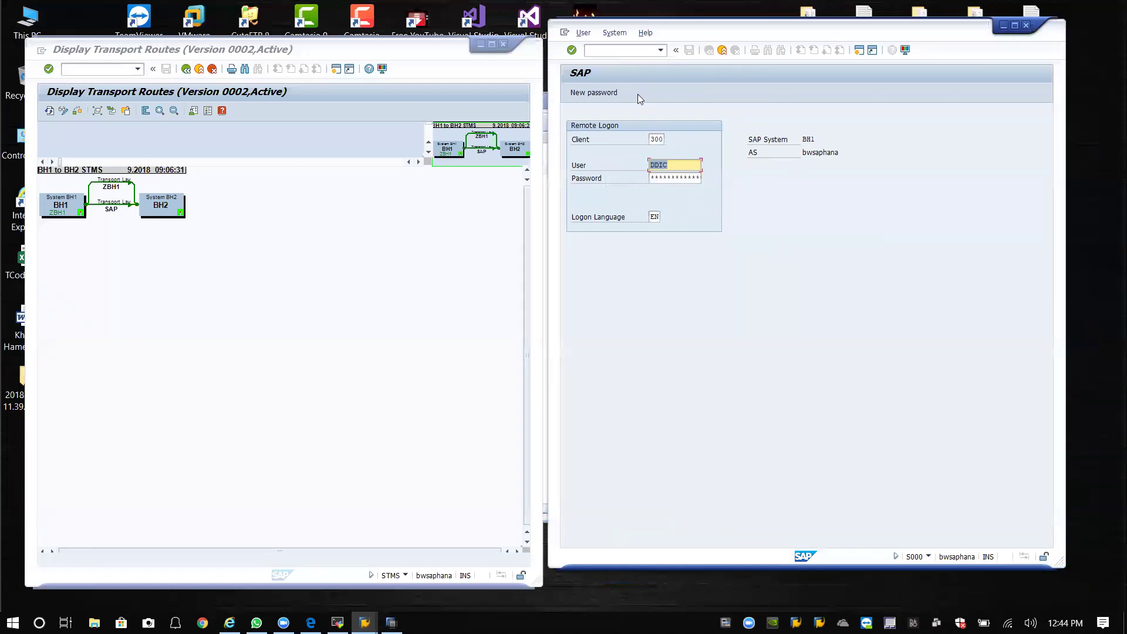
Log on remotely to BH1 in client 000 instead of 300, retrying once.
click(671, 179)
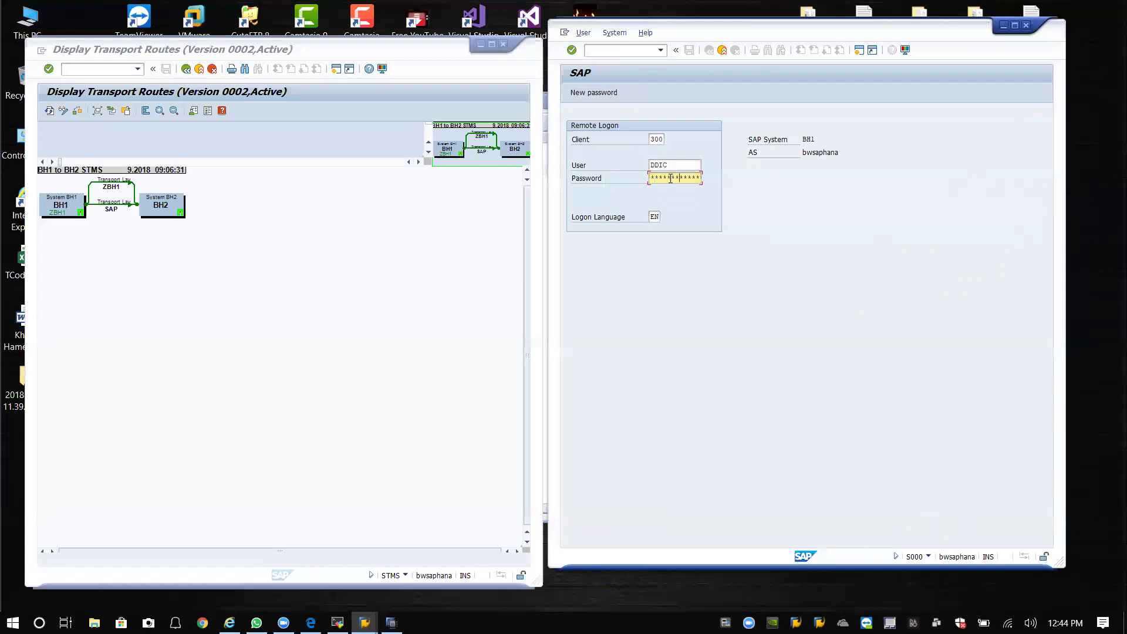
drag(661, 139, 632, 134)
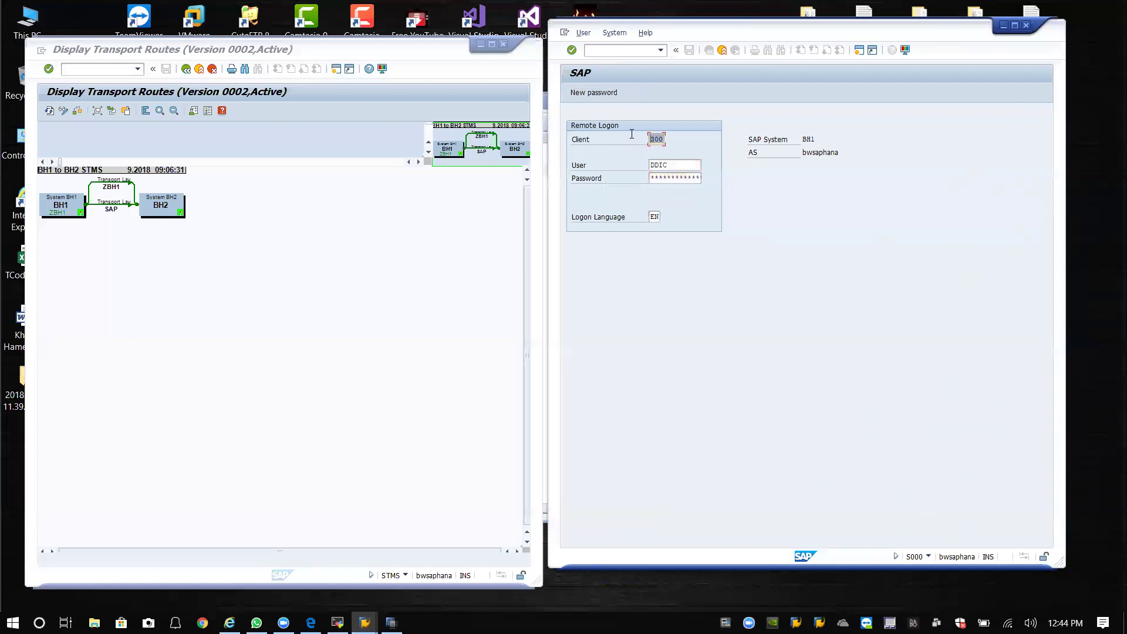
text(000)
key(Return)
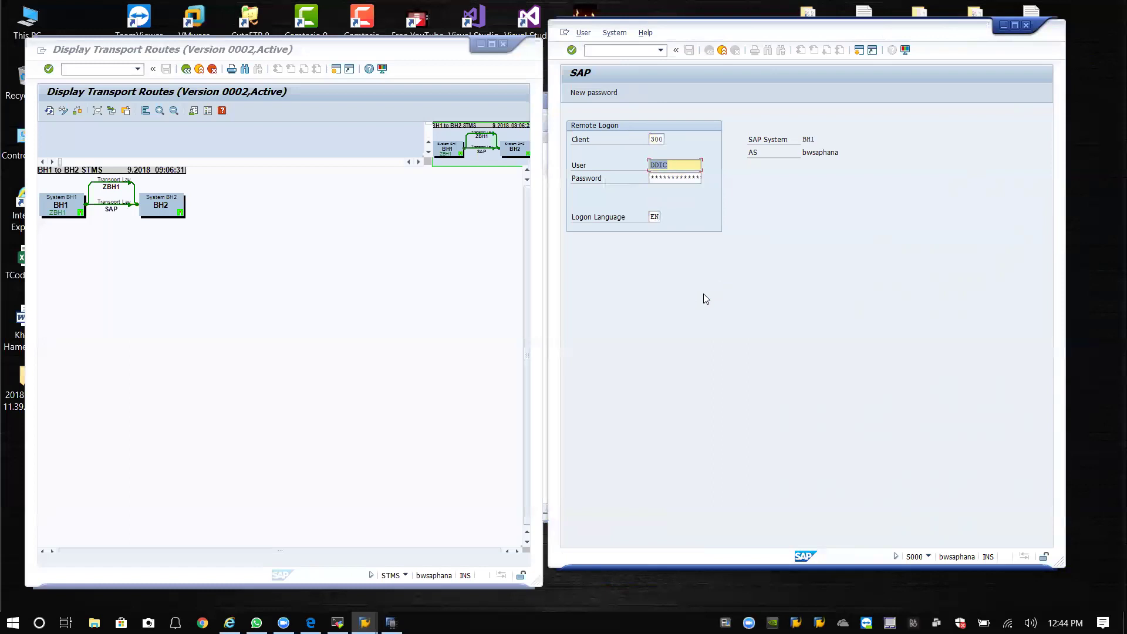
click(681, 179)
double_click(663, 139)
key(BackSpace)
text(000)
key(Tab)
key(Tab)
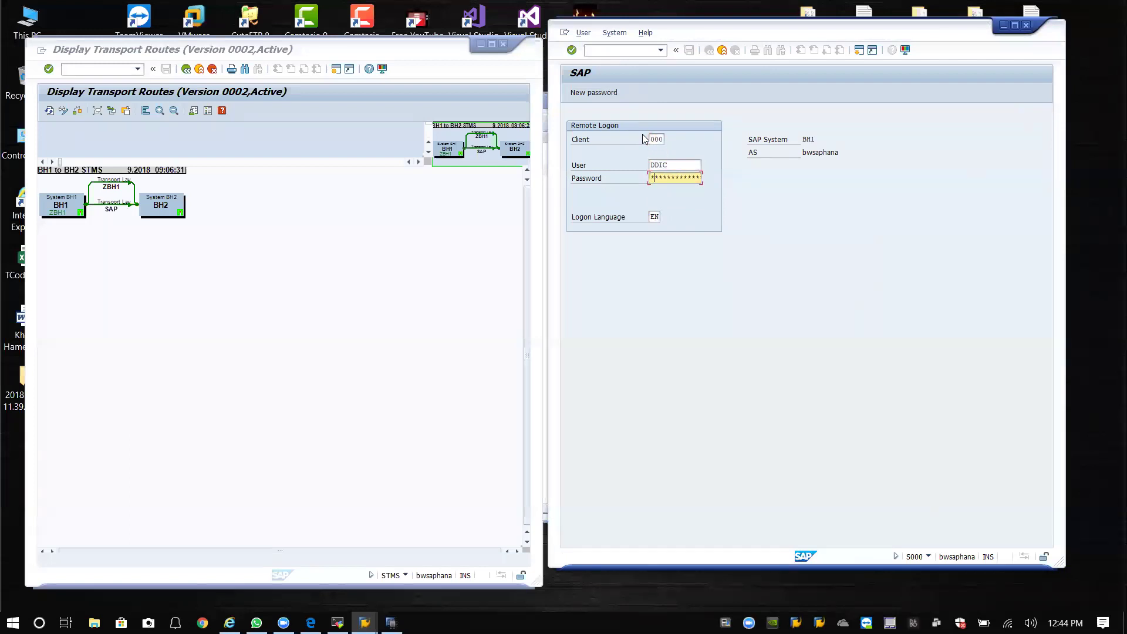
key(Return)
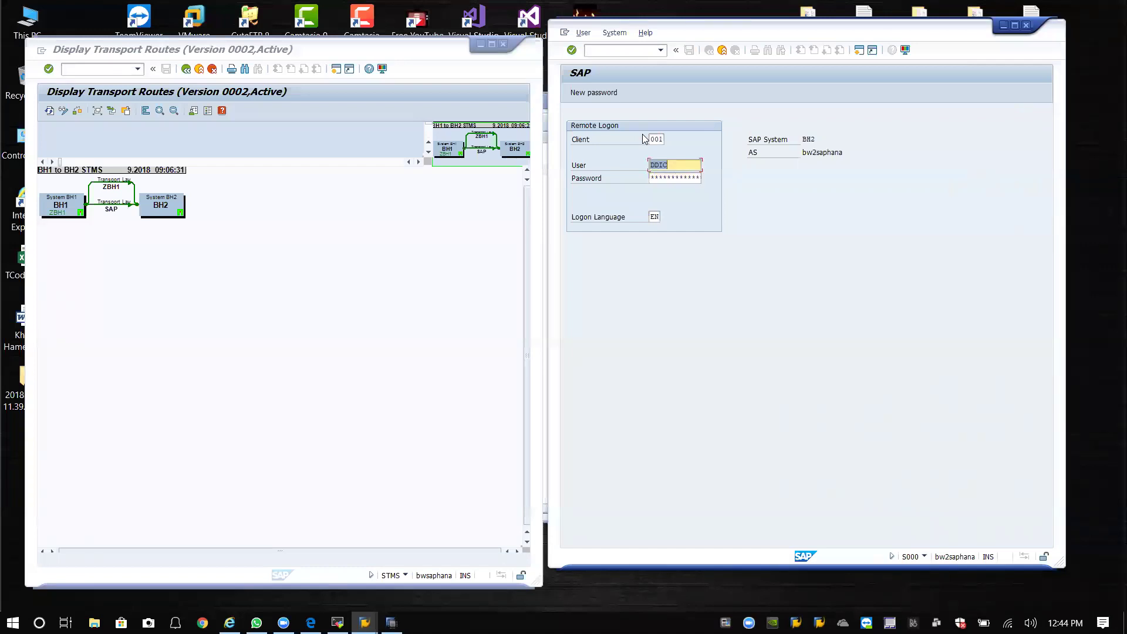
Log on to BH2 in client 000 to reach its Transport Management System in DOMAIN_BH1.
click(661, 138)
key(BackSpace)
key(BackSpace)
text(000)
key(Tab)
key(Tab)
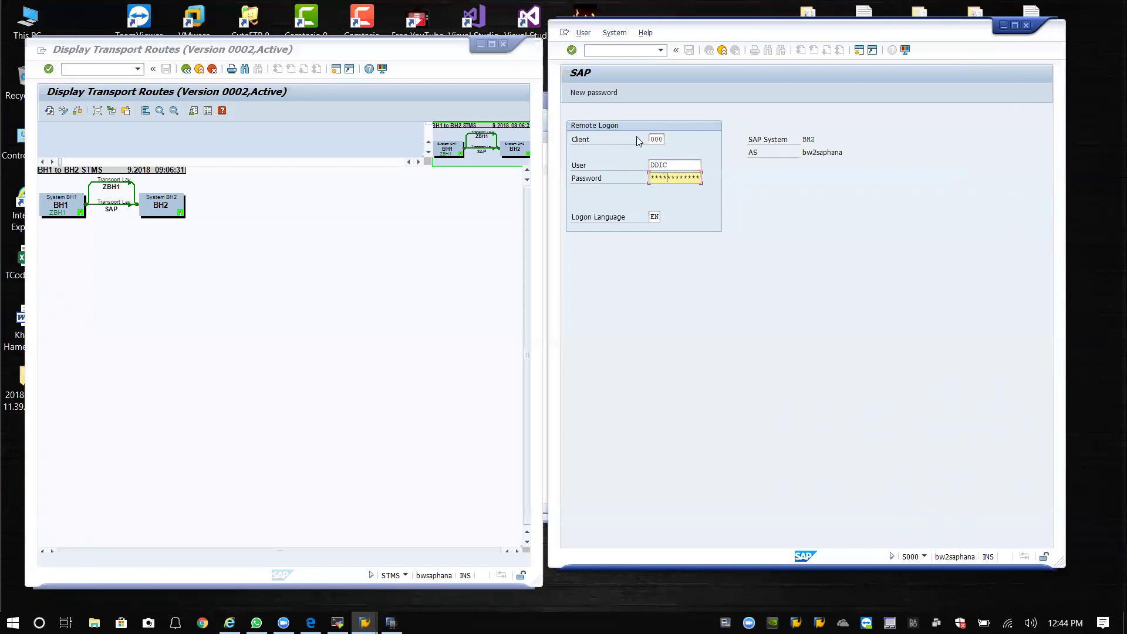
key(Return)
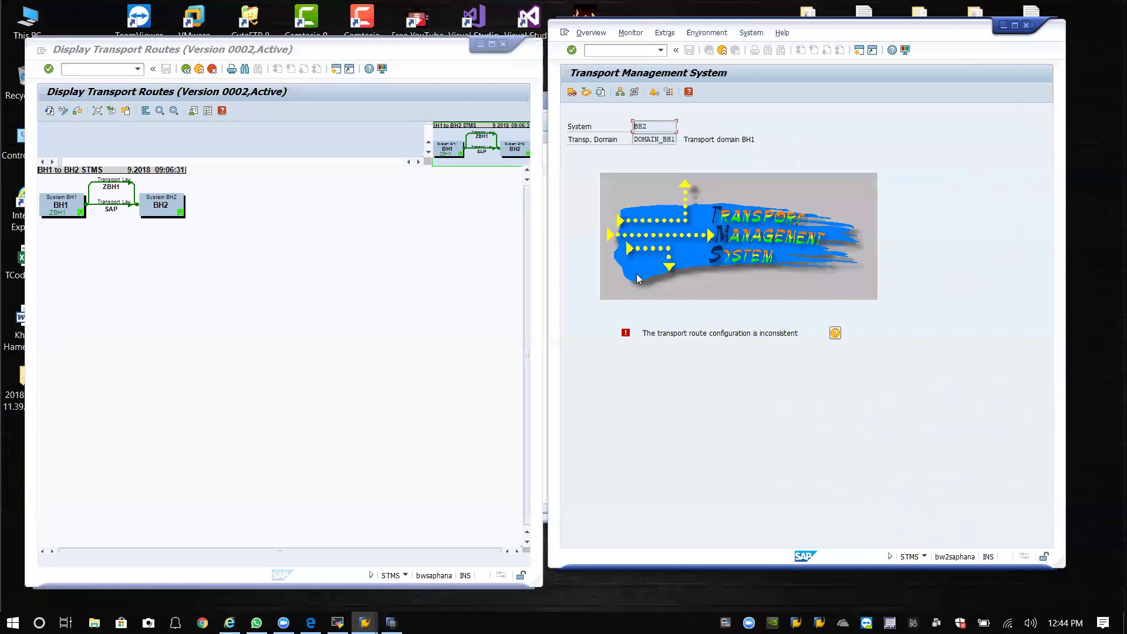
Open BH2's route display, try adjusting routes in BH1's route graphic, then reload it.
click(634, 92)
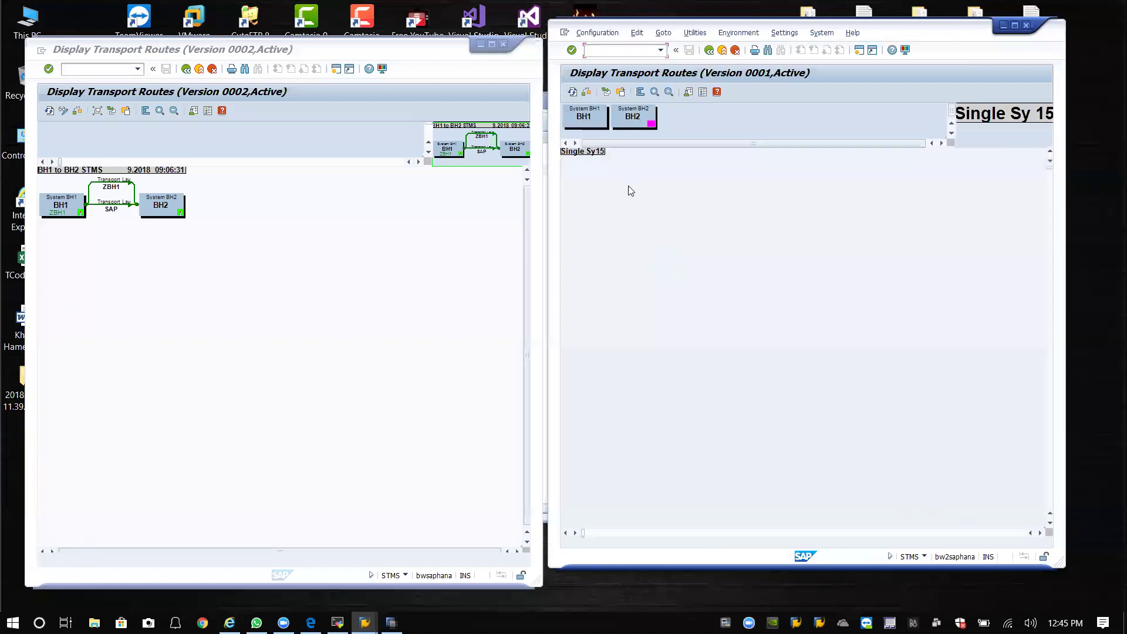
click(146, 214)
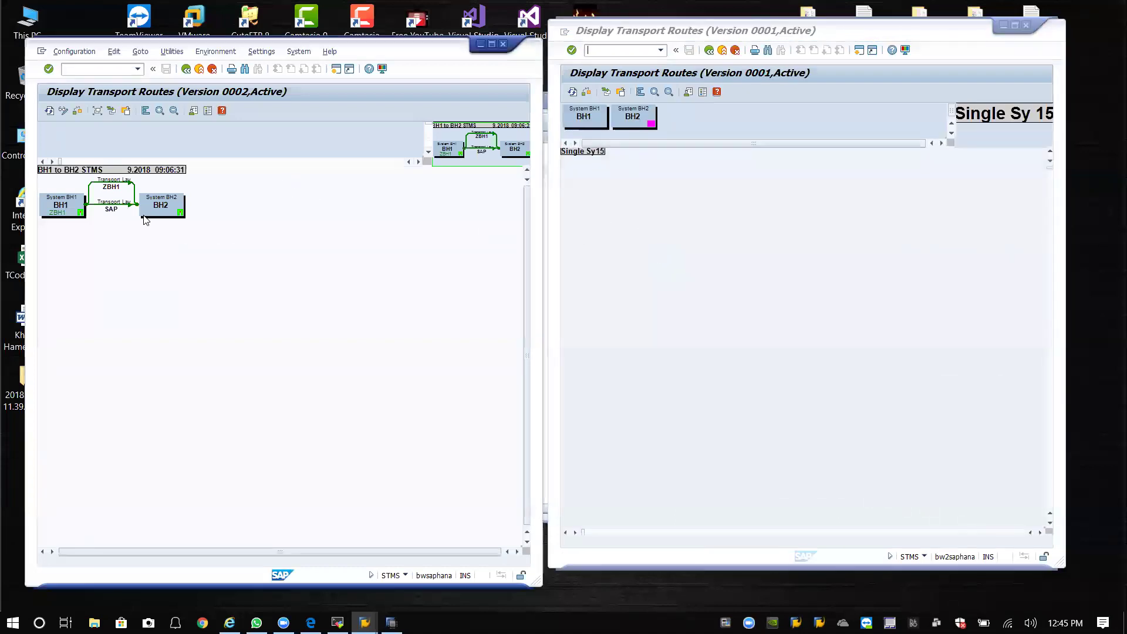
click(75, 58)
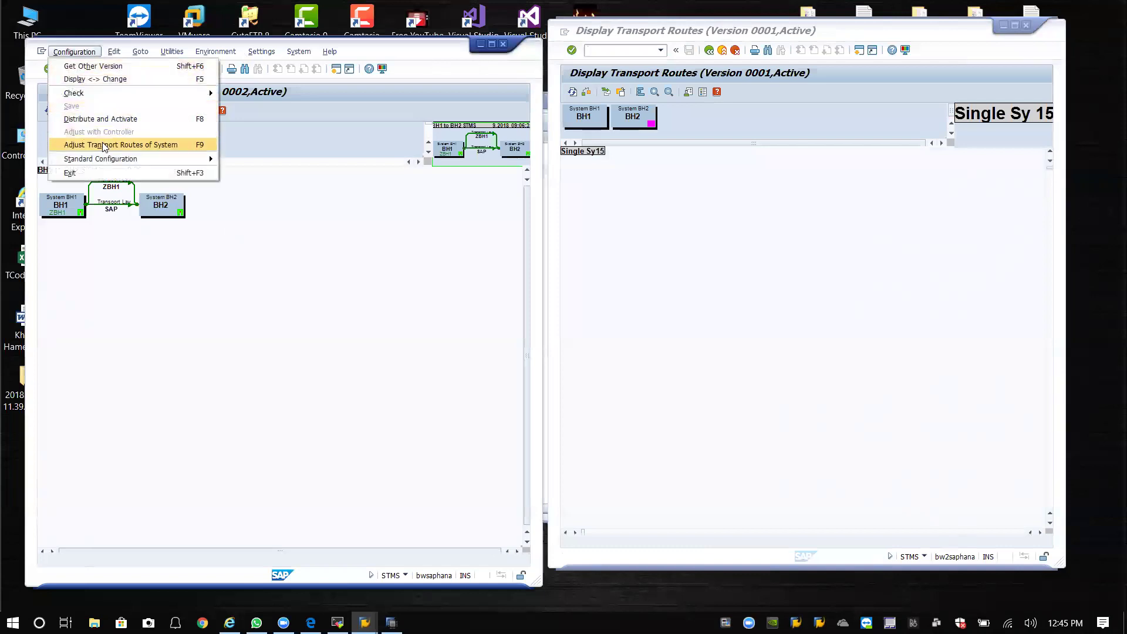
click(101, 119)
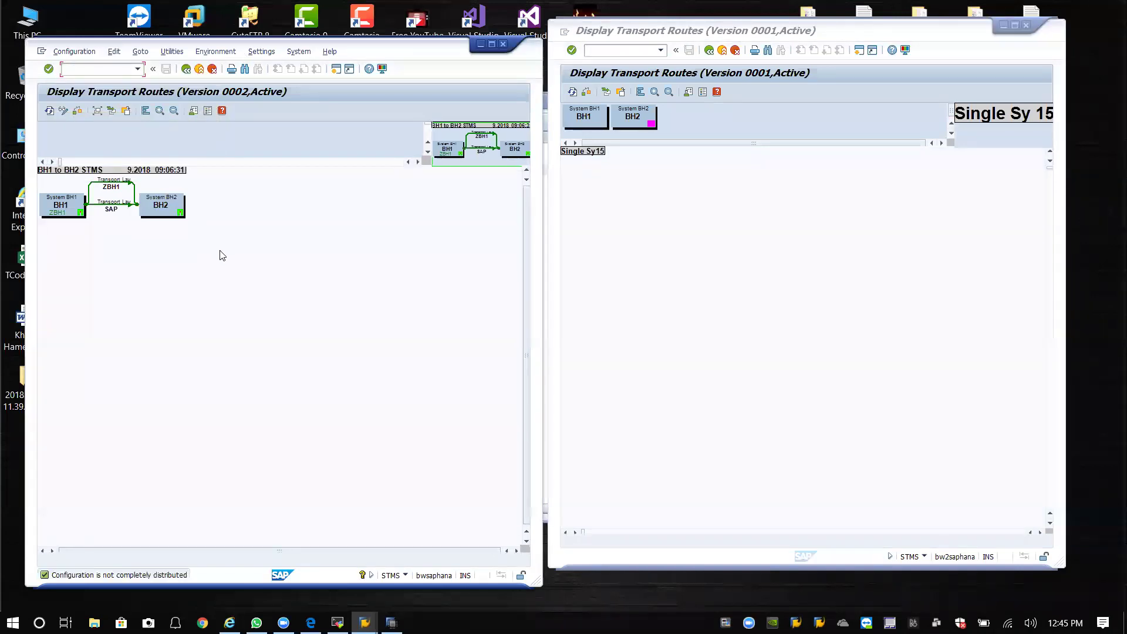
click(190, 69)
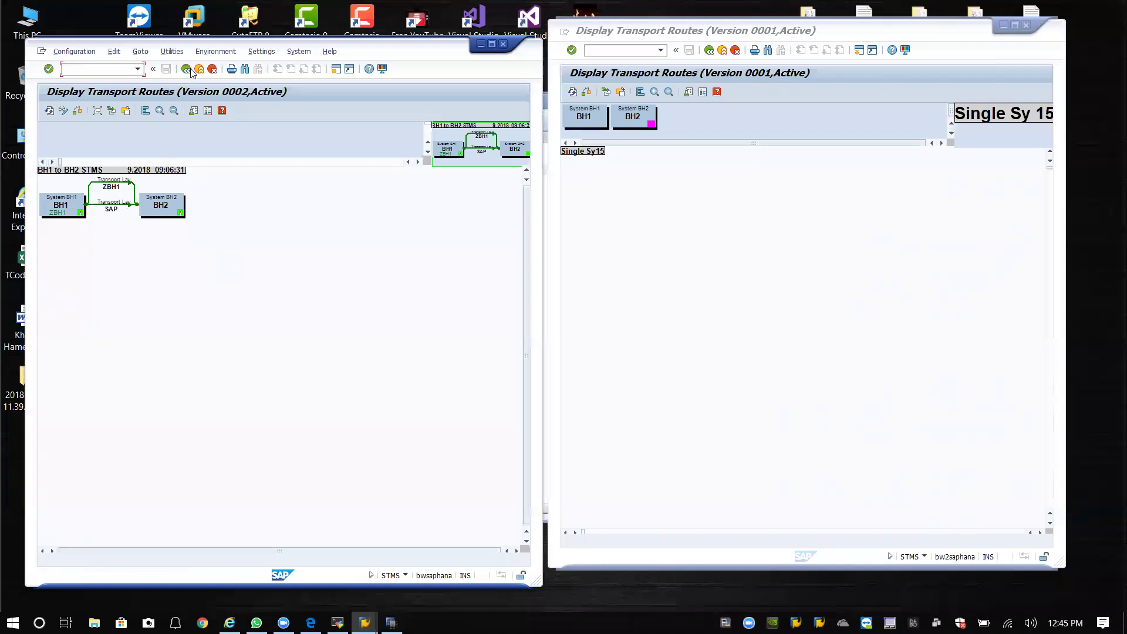
click(110, 110)
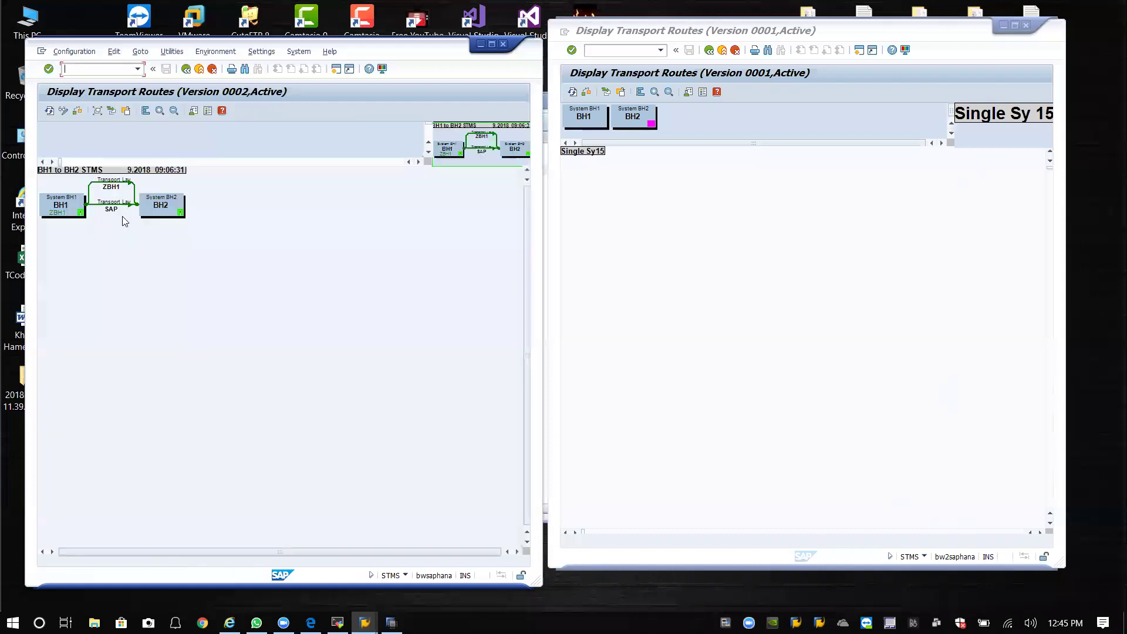
Rearrange BH2's route graphic, try a standard route configuration and refresh the display.
drag(661, 273, 656, 117)
click(596, 33)
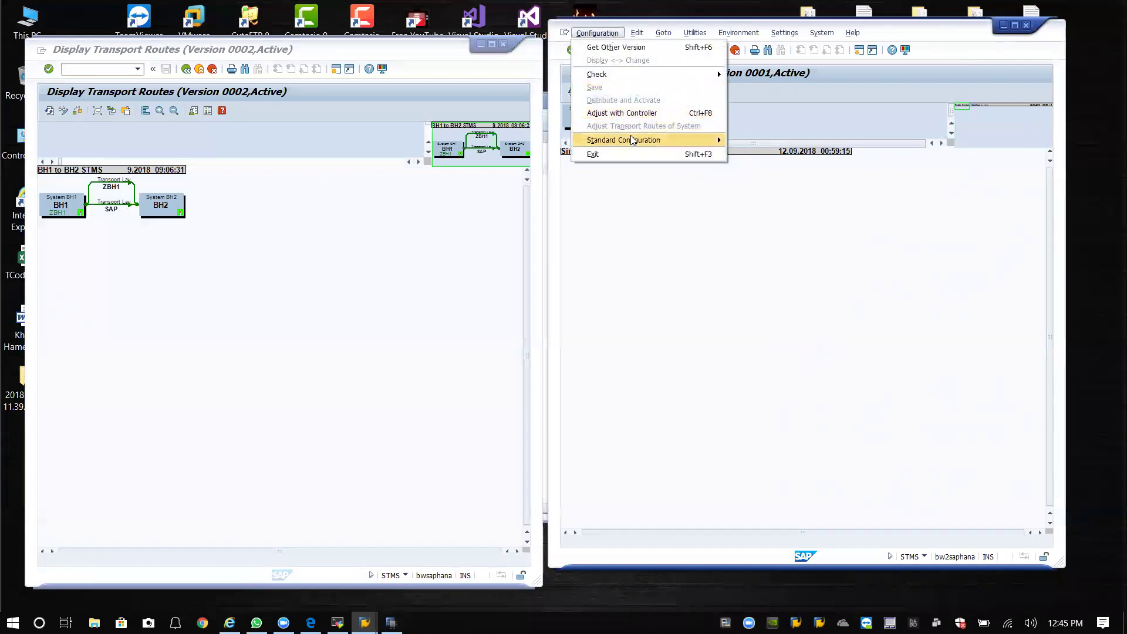
click(763, 166)
click(692, 34)
click(632, 35)
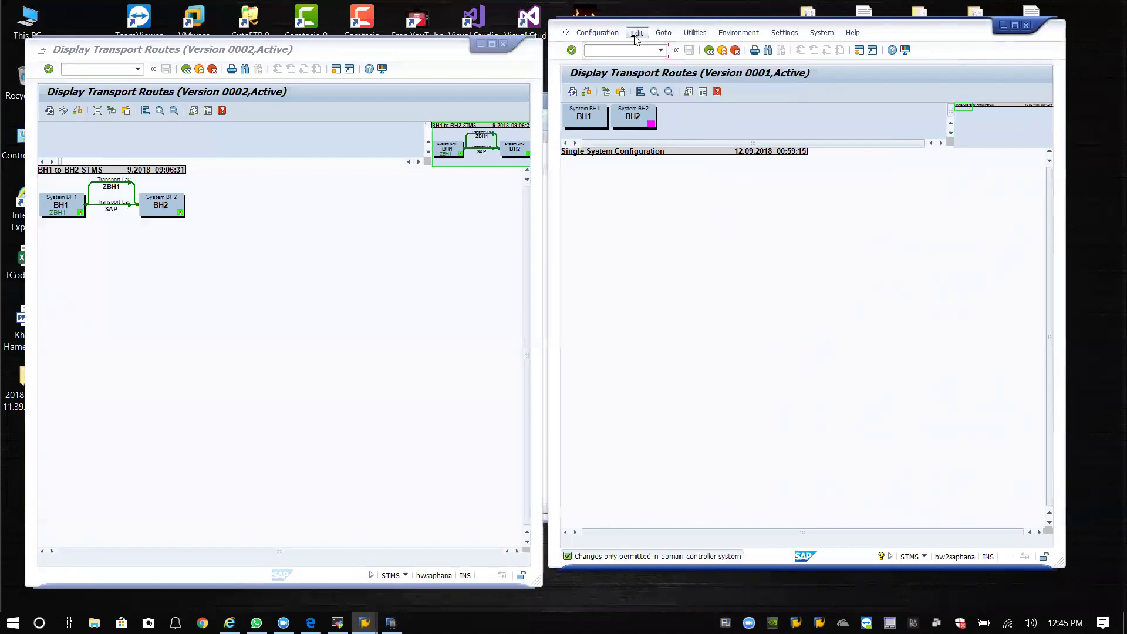
mouse_move(603, 39)
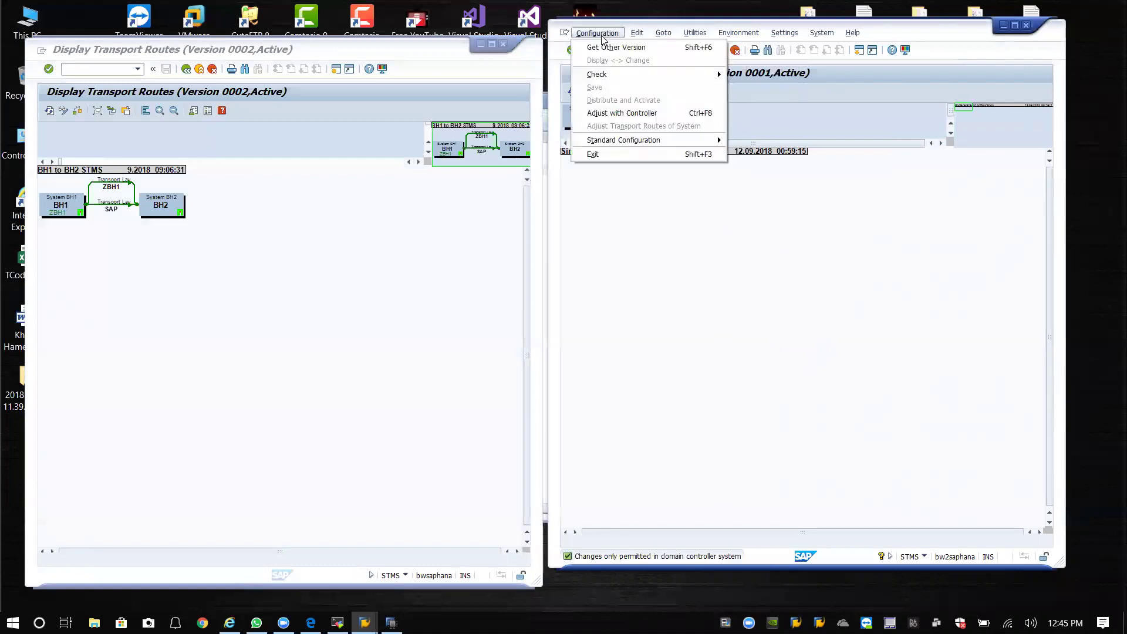
click(640, 35)
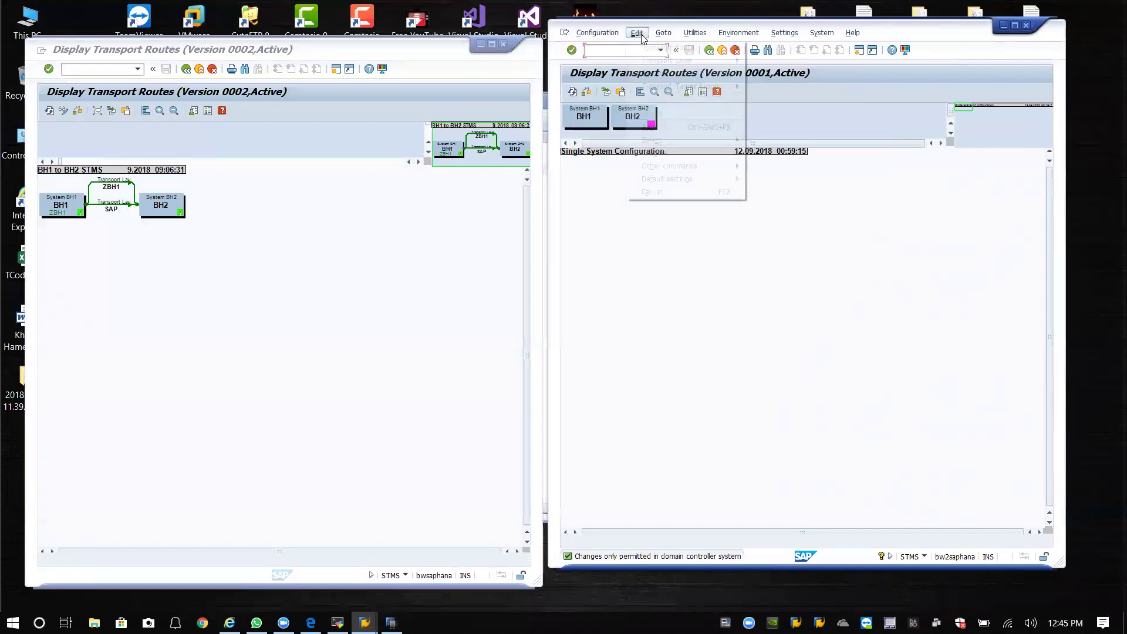
click(596, 206)
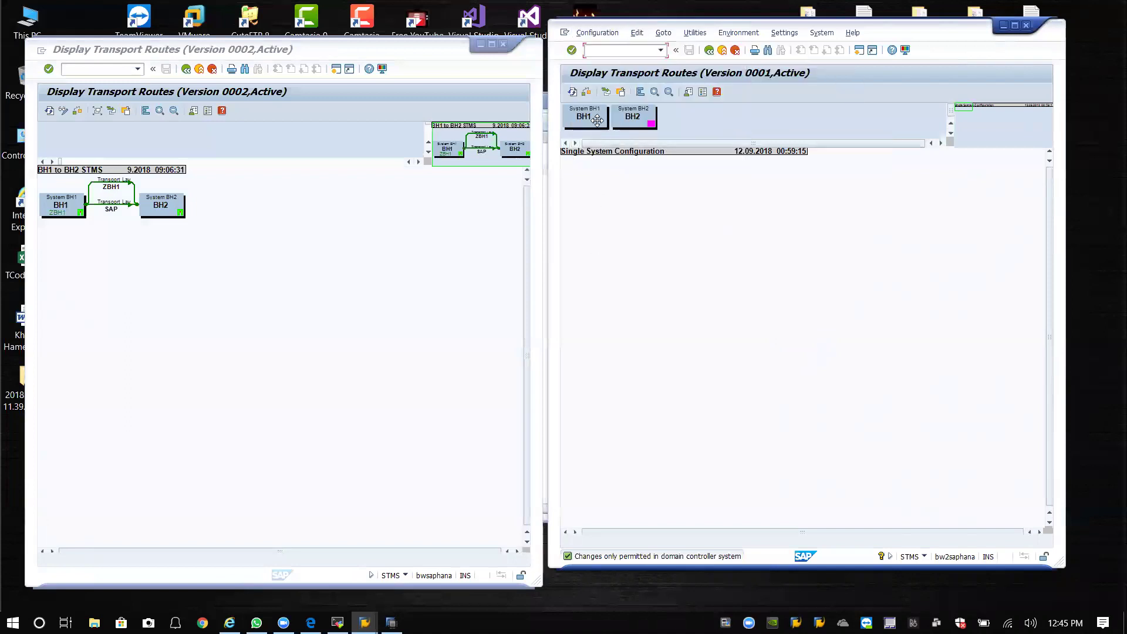
click(573, 94)
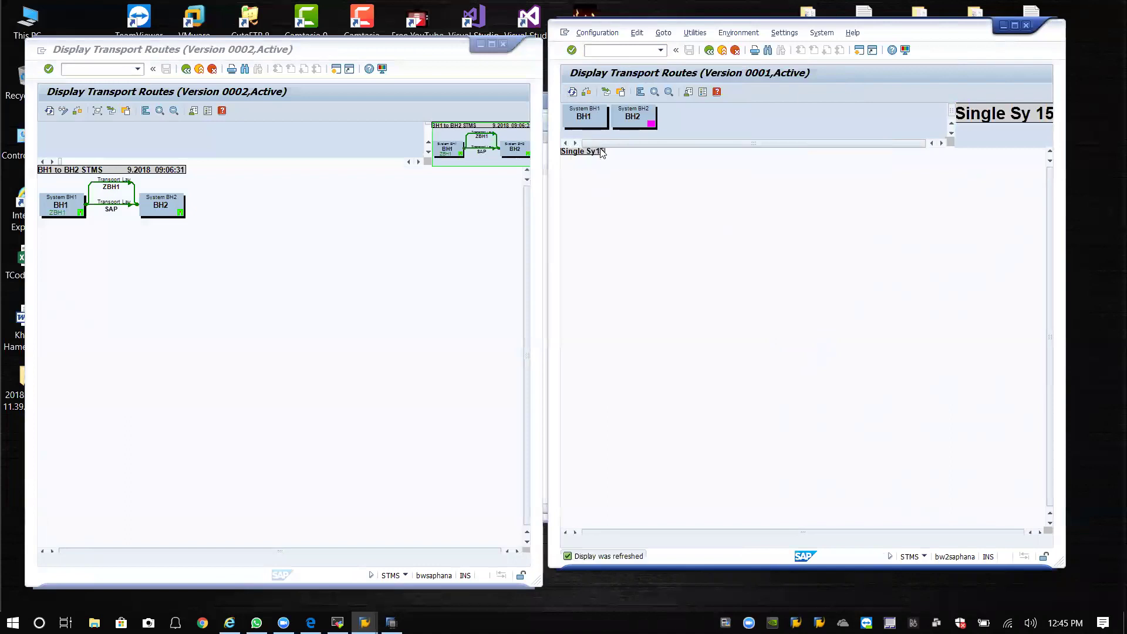
drag(614, 120, 688, 107)
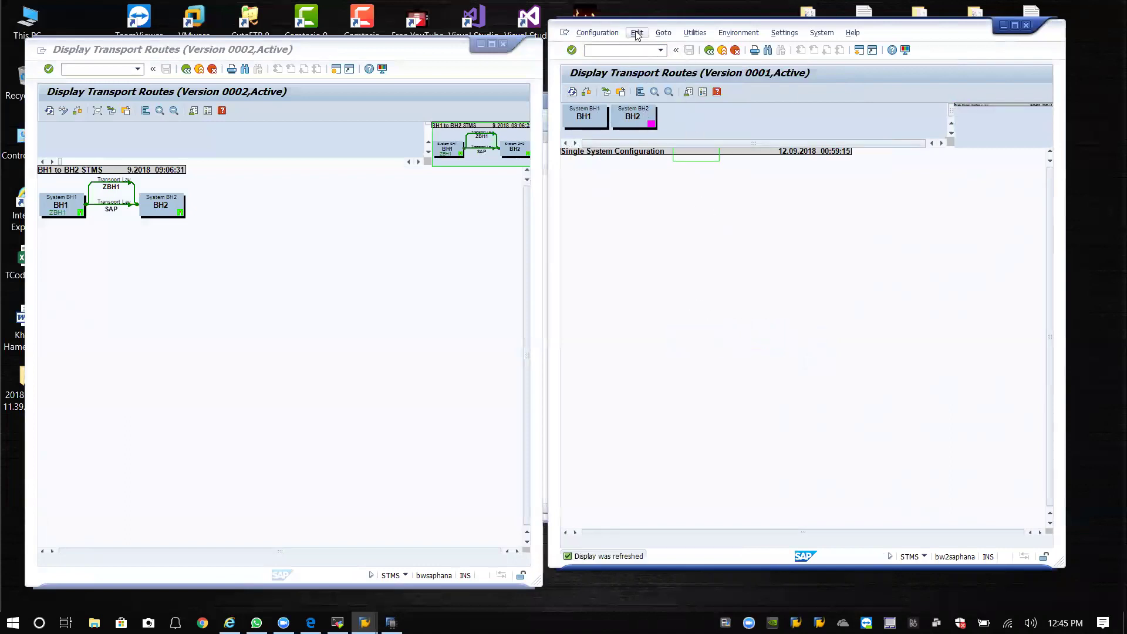
click(611, 34)
mouse_move(696, 34)
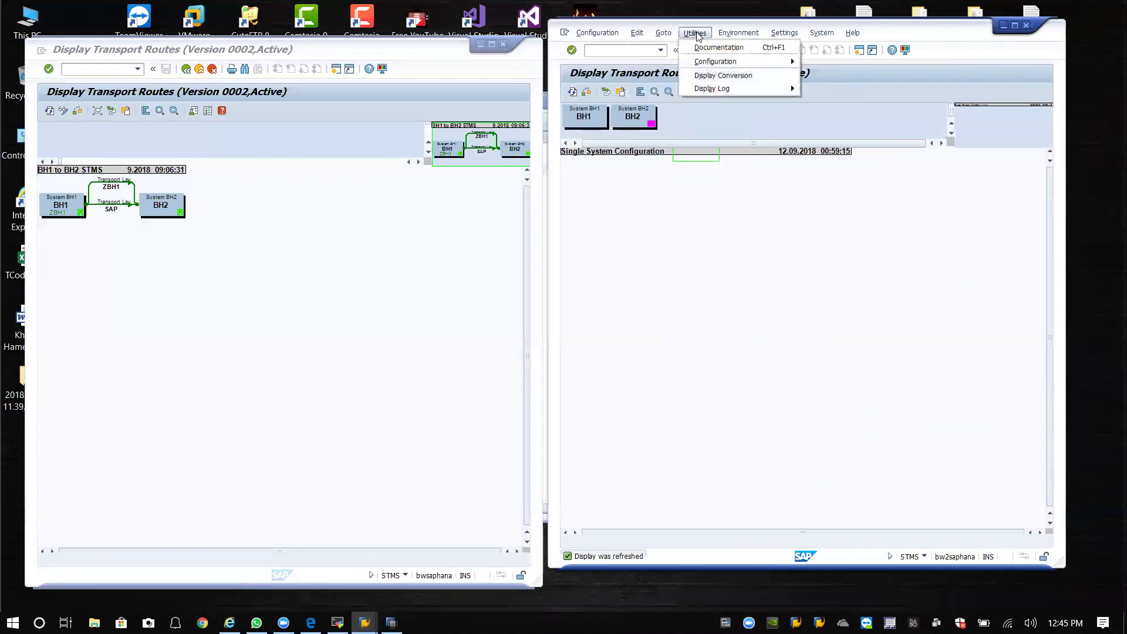
mouse_move(662, 34)
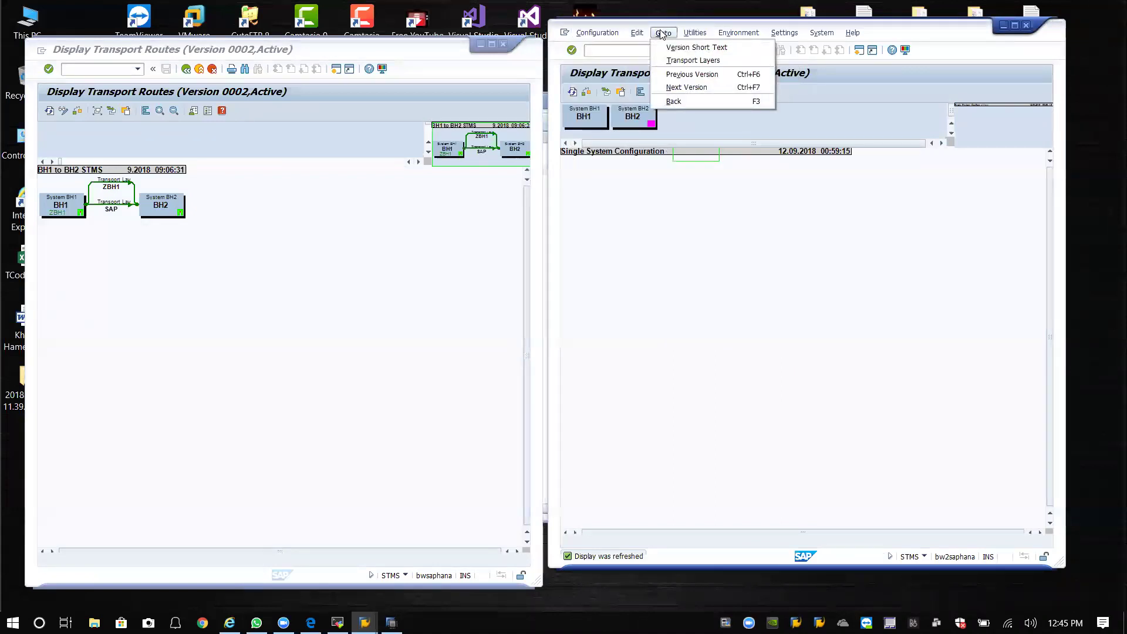
Browse BH1's route configuration menus, dismiss them and go back to STMS start.
click(115, 274)
click(73, 51)
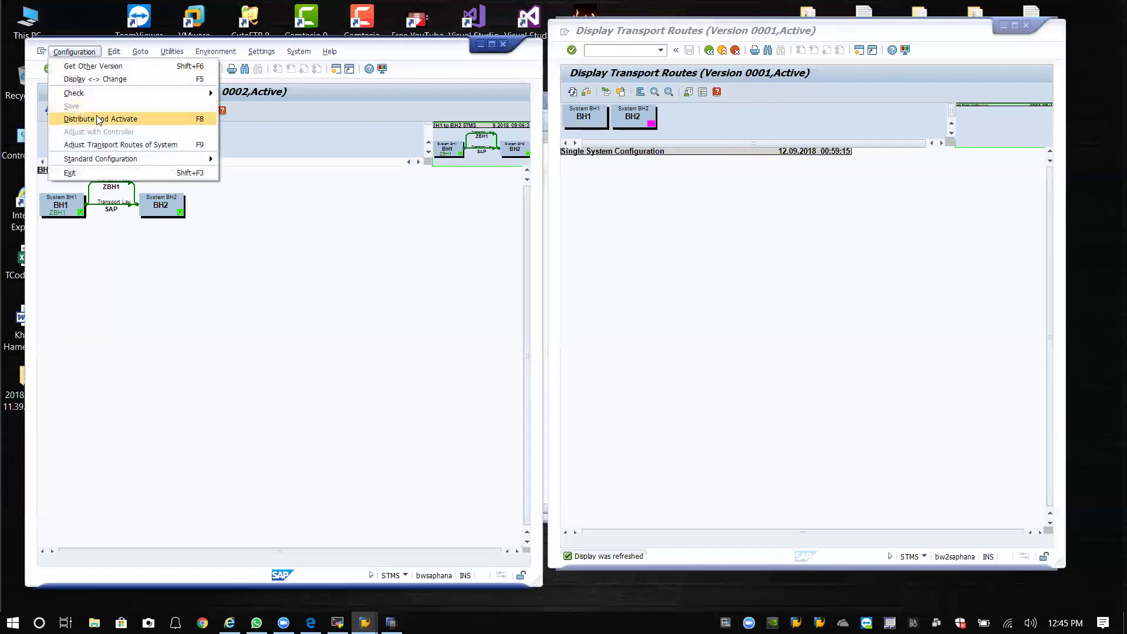
mouse_move(115, 53)
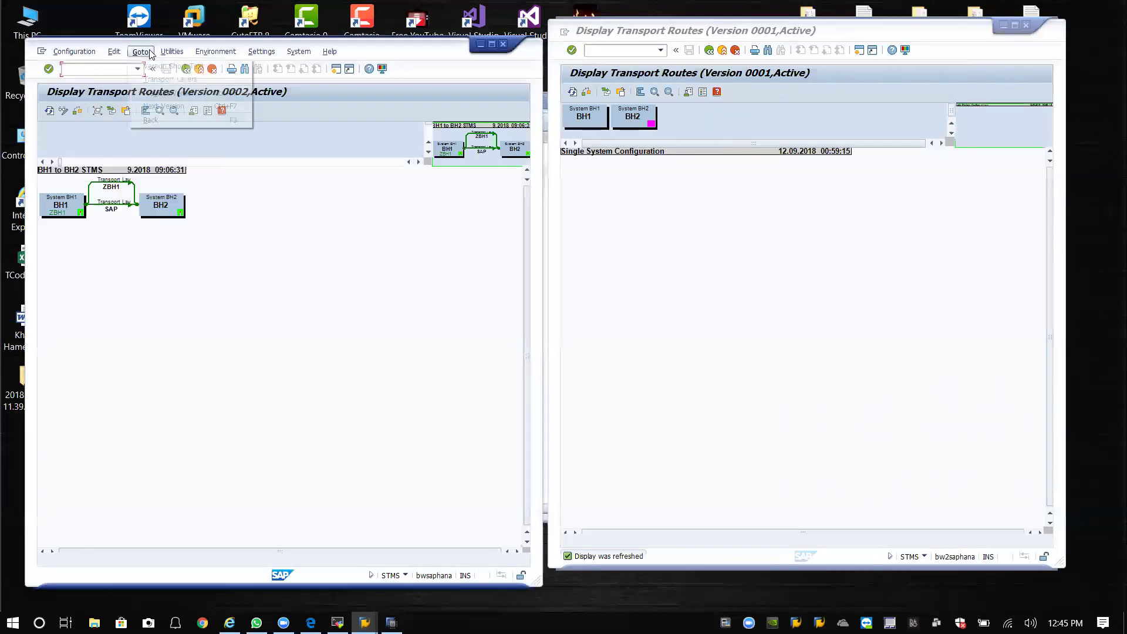
mouse_move(169, 54)
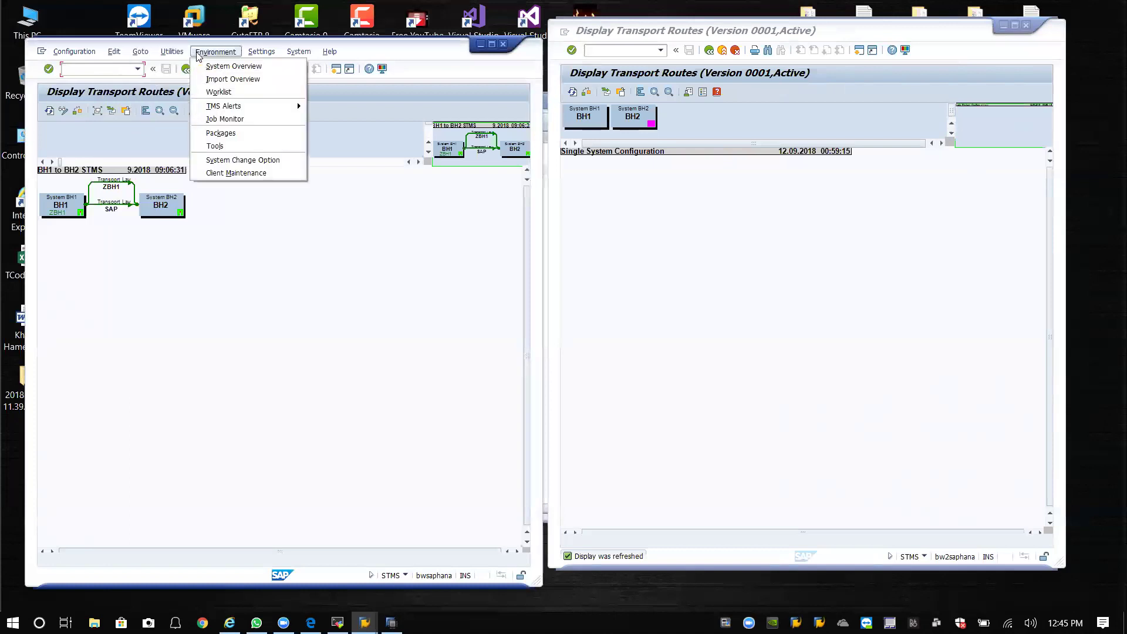
click(192, 98)
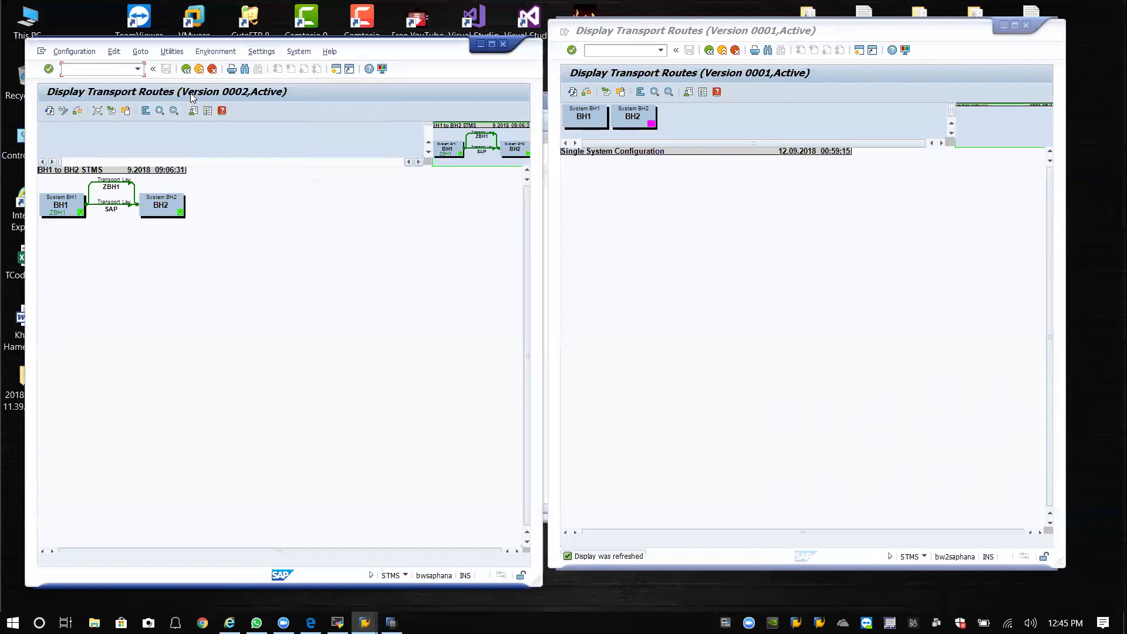
click(186, 69)
Delete BH1's TMS configuration via Extras > Delete TMS Configuration.
click(108, 52)
mouse_move(138, 56)
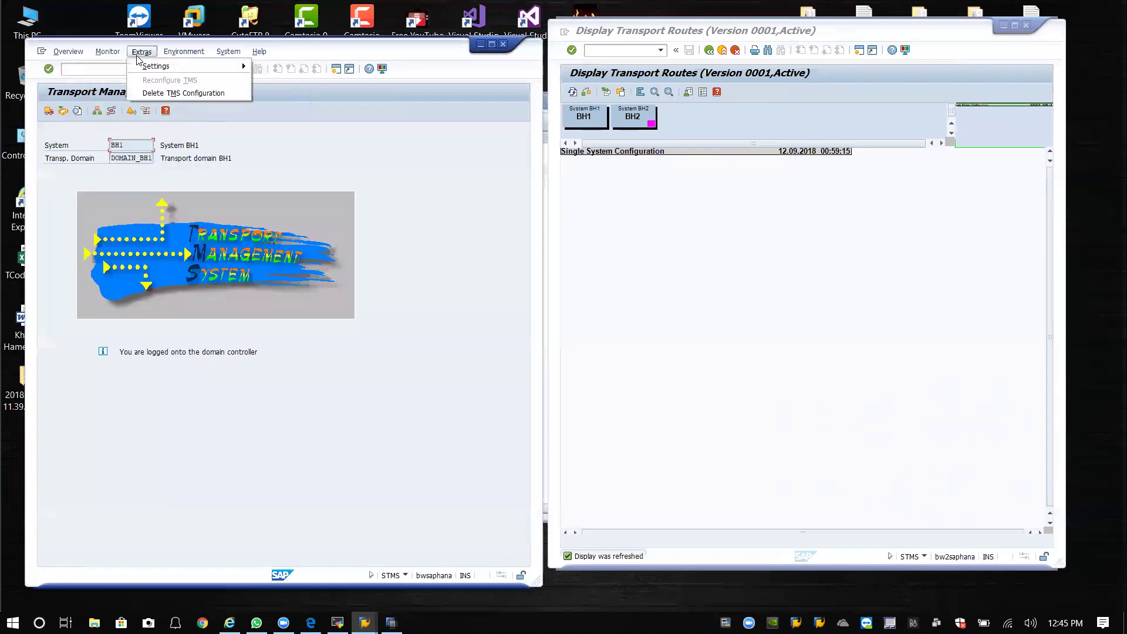
click(176, 93)
click(193, 267)
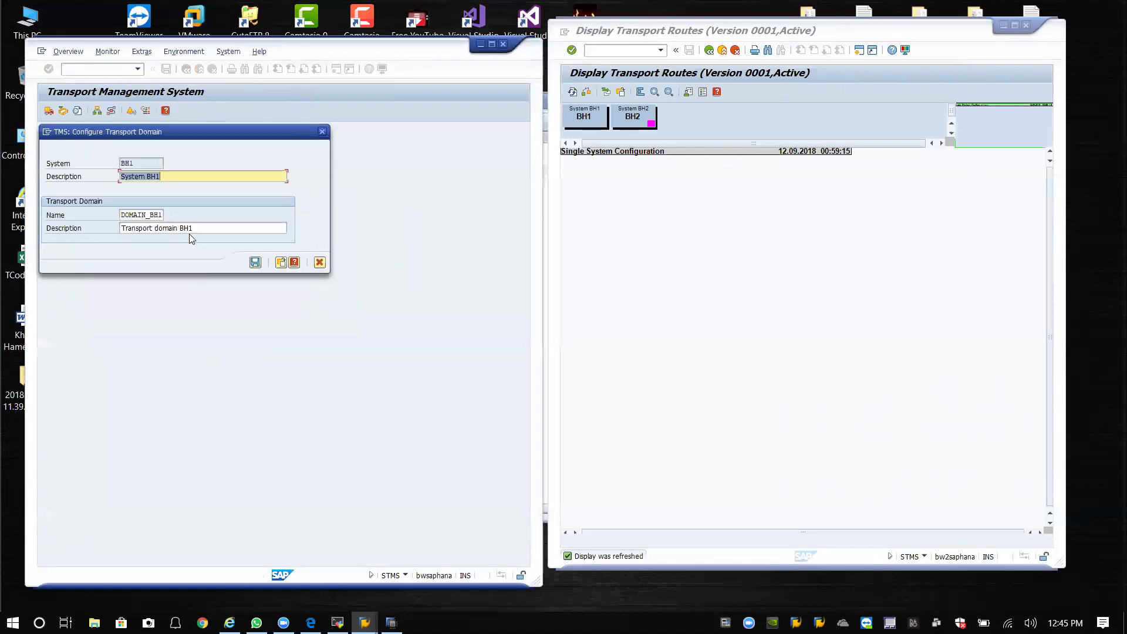
Rerun STMS on BH2 and delete its TMS configuration as well.
click(710, 50)
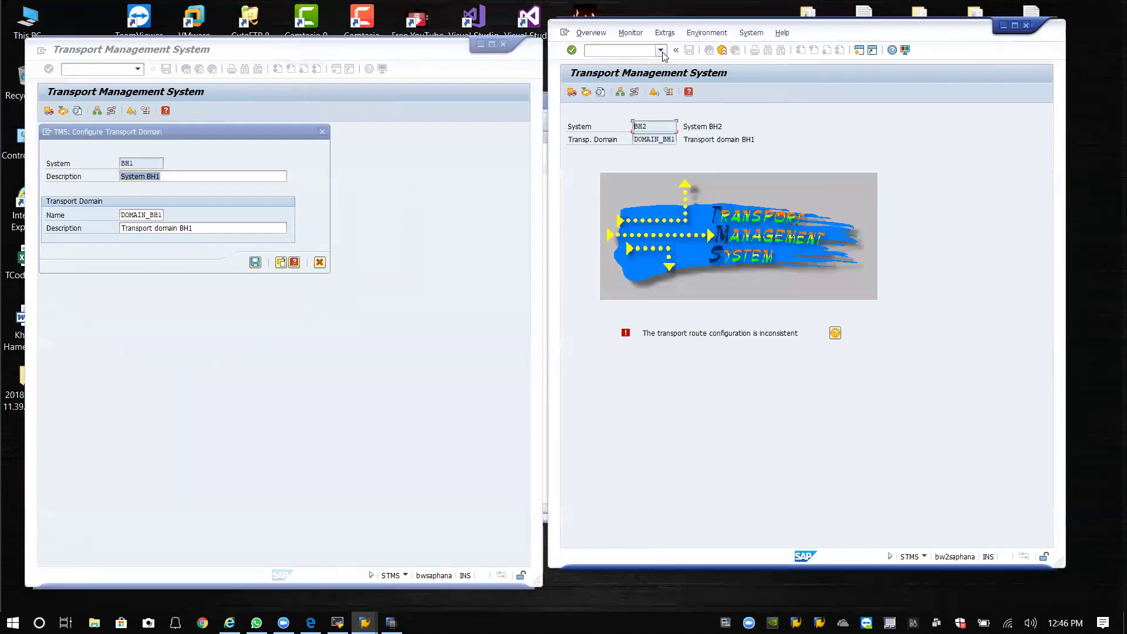
click(661, 50)
click(628, 59)
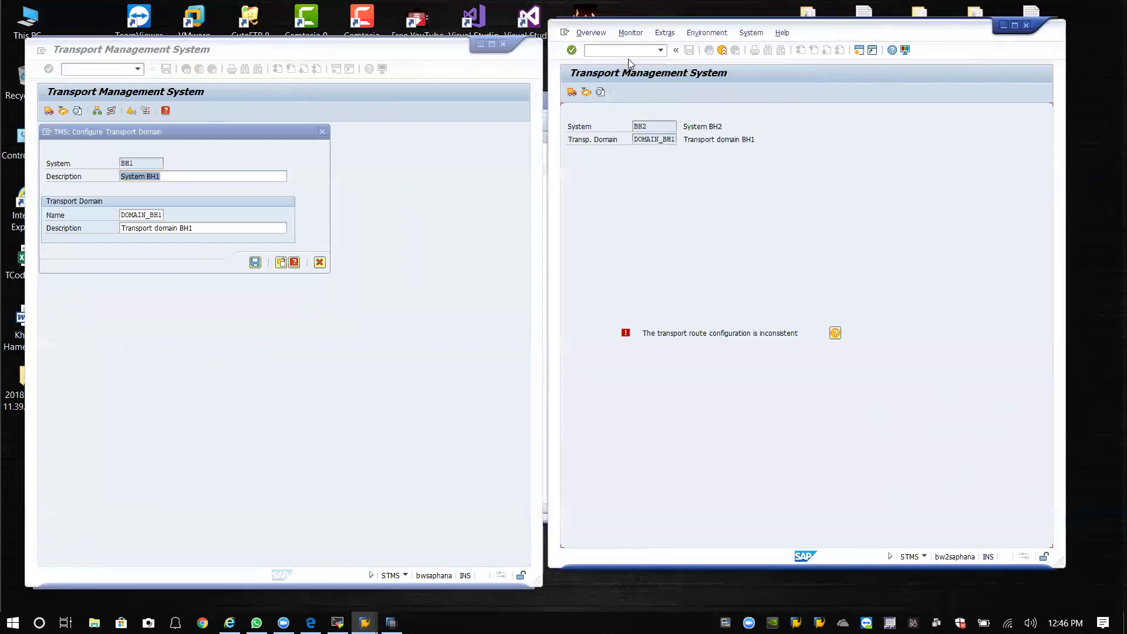
click(631, 33)
mouse_move(665, 33)
click(687, 74)
click(717, 246)
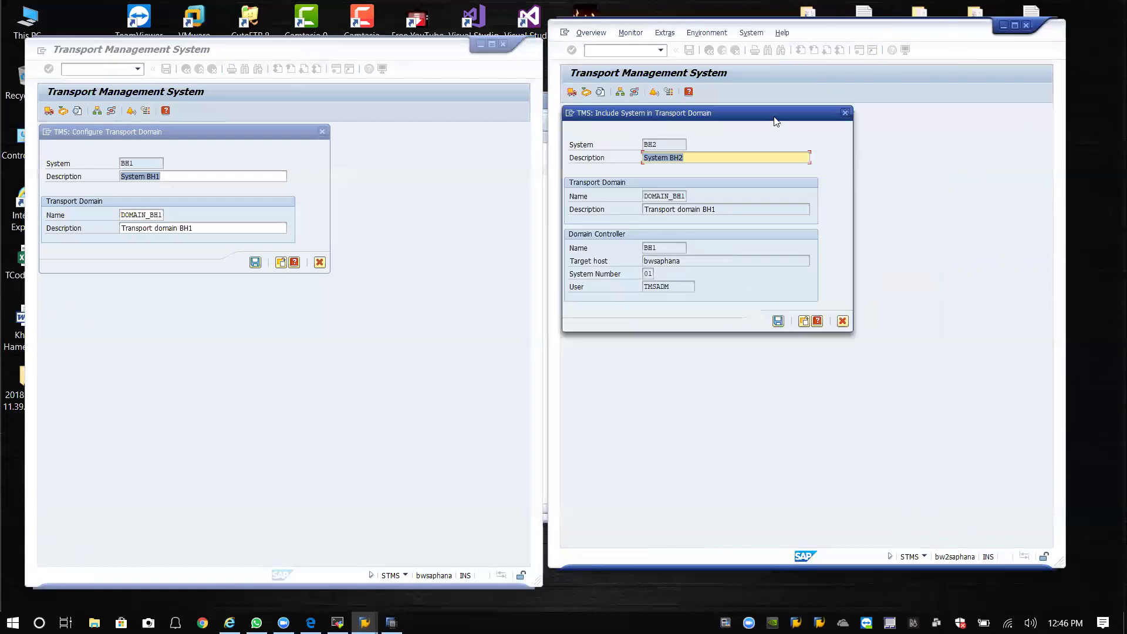
Save BH1 as domain controller of DOMAIN_BH1 and set the TMSADM password.
drag(829, 120, 886, 122)
click(314, 49)
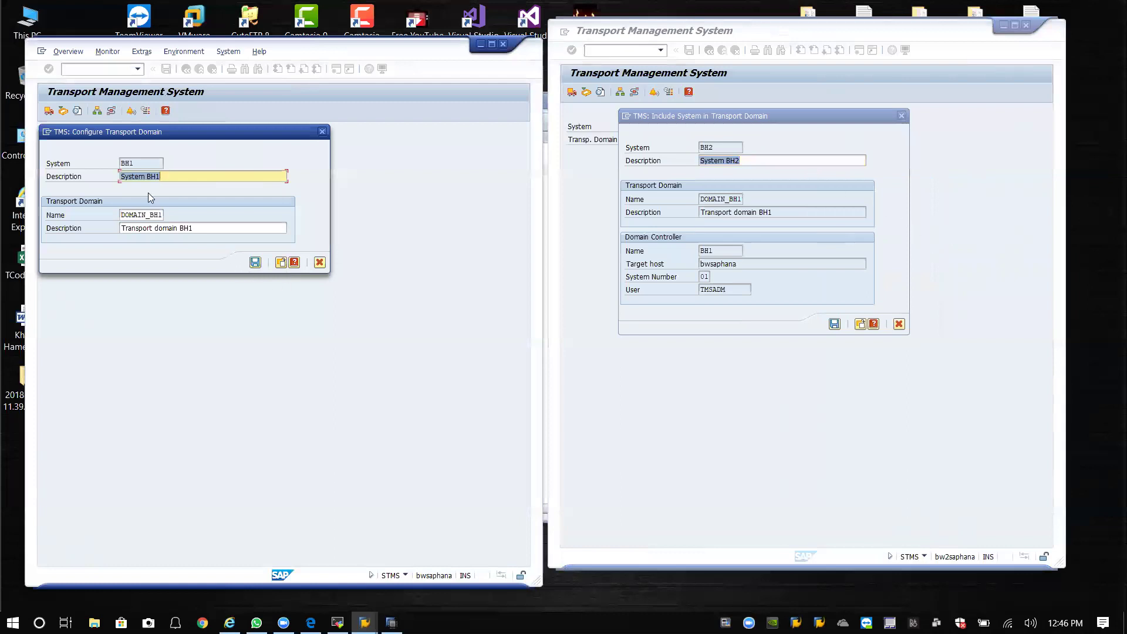
drag(170, 130, 253, 132)
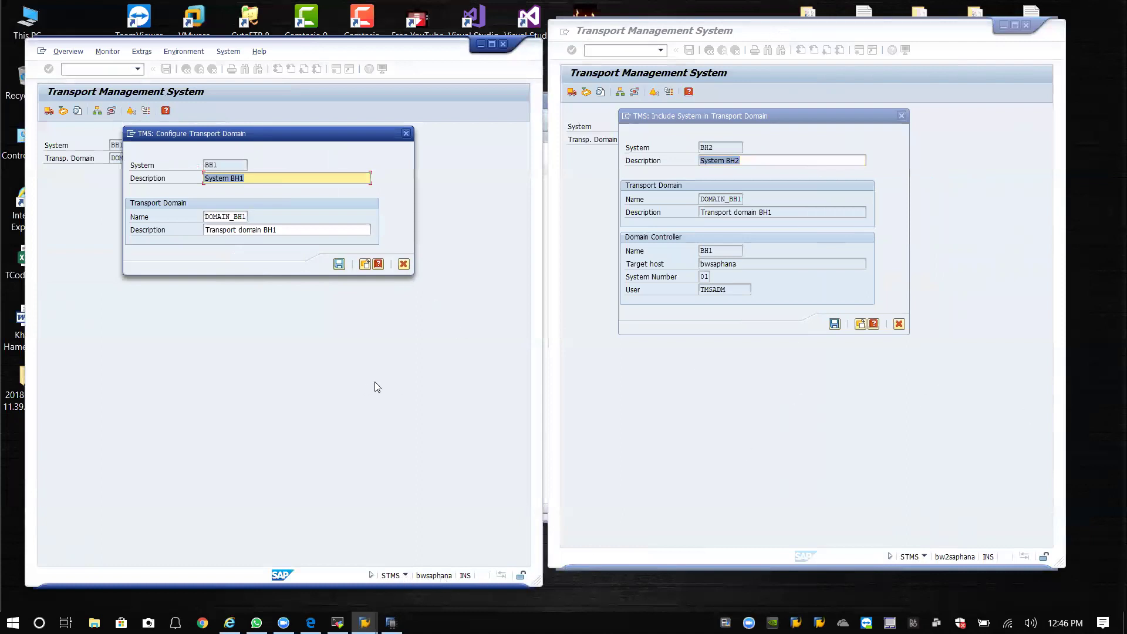
click(339, 264)
click(235, 214)
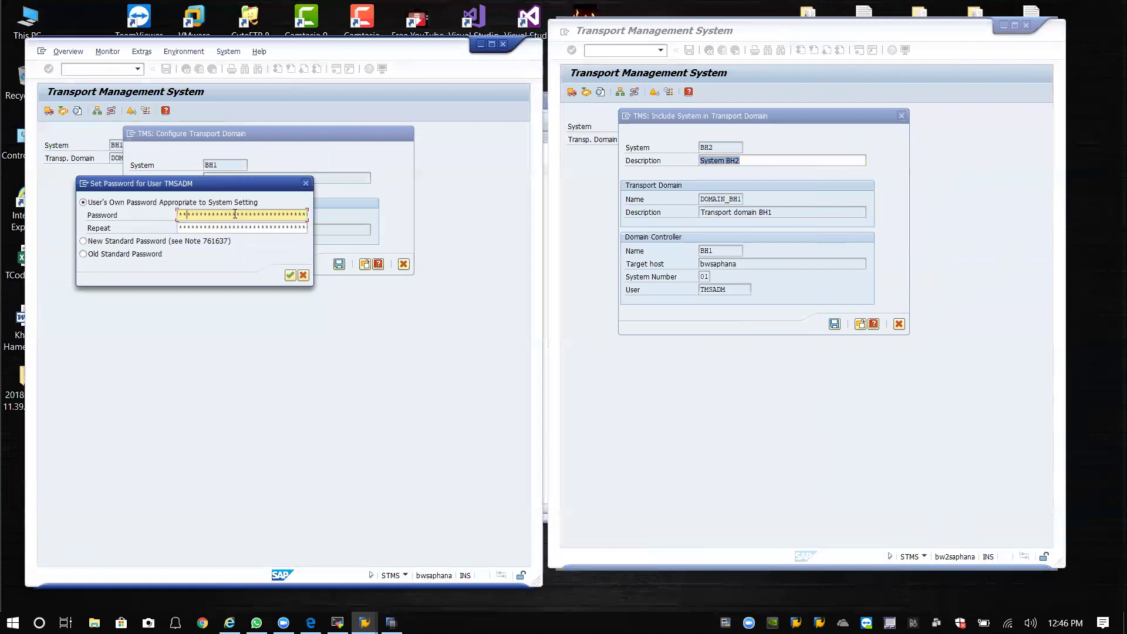
key(Tab)
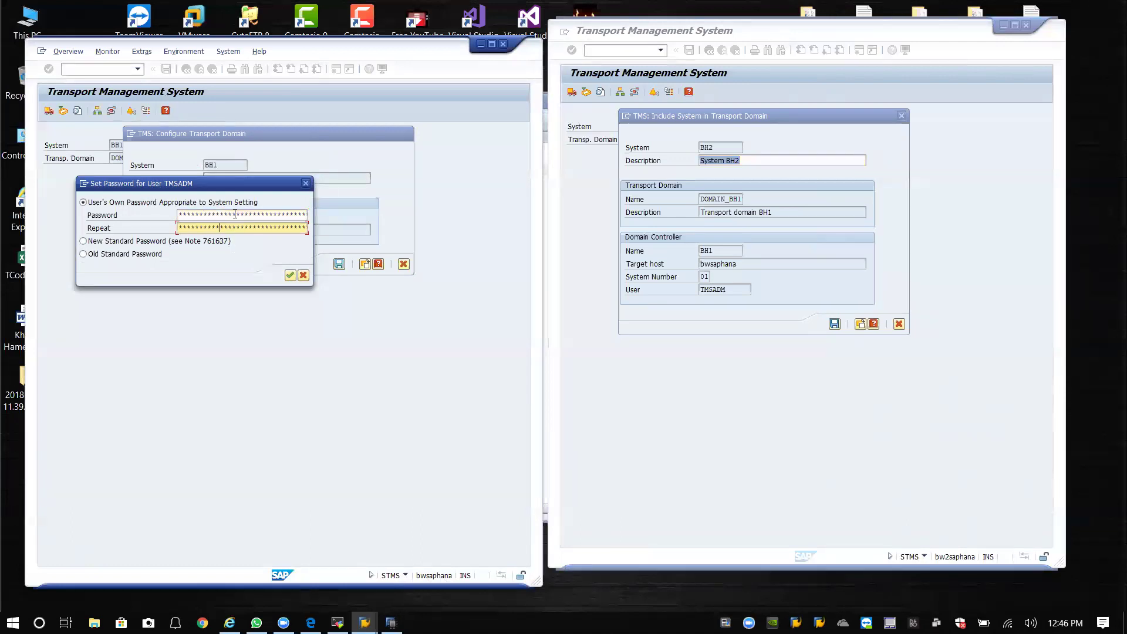
click(290, 271)
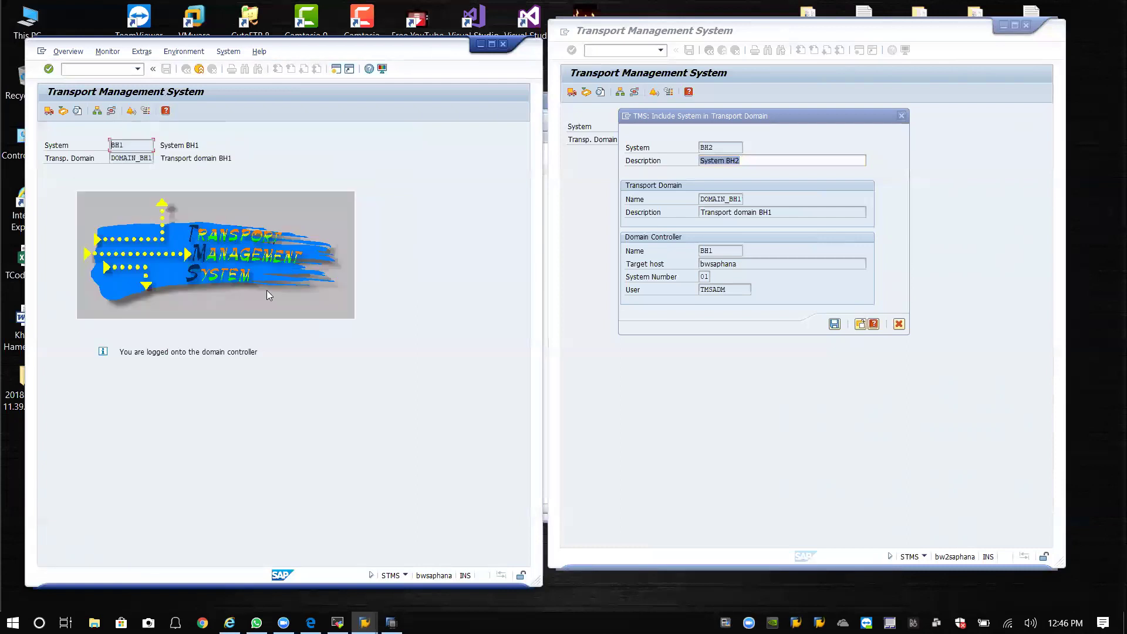
click(256, 351)
Display the BH1 to BH2 transport routes graphic and distribute and activate the route configuration.
click(112, 112)
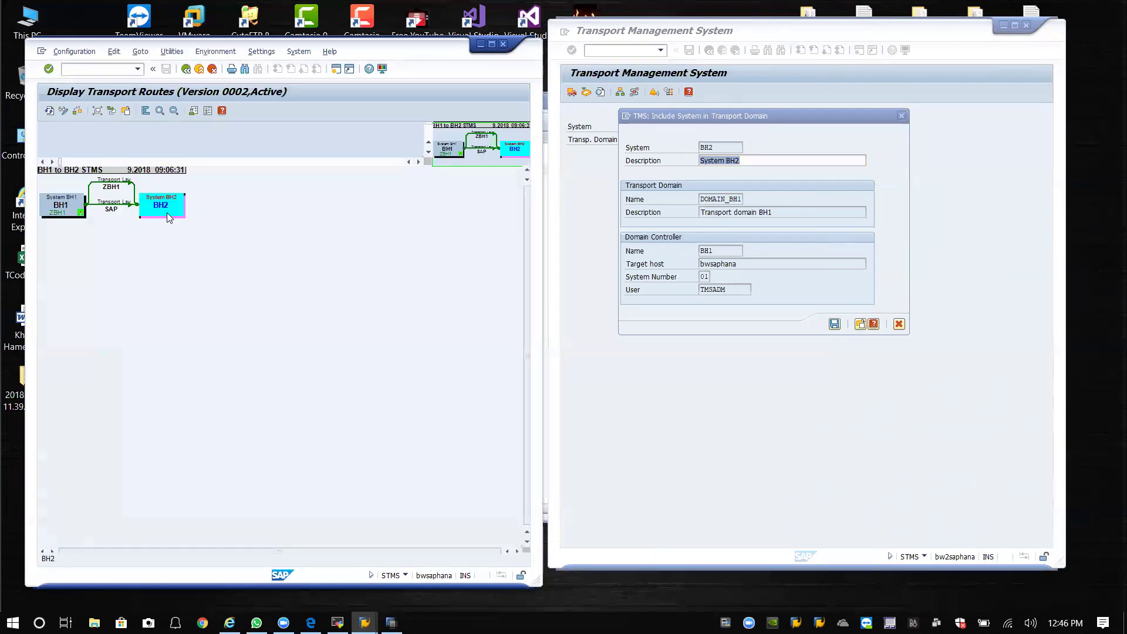
click(112, 209)
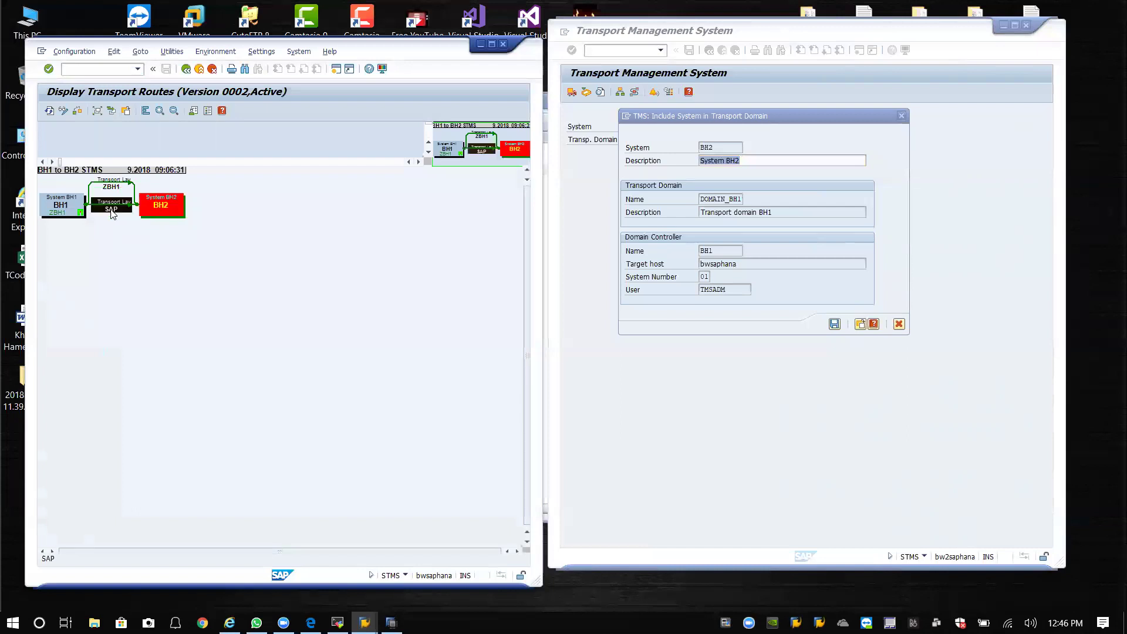
click(189, 244)
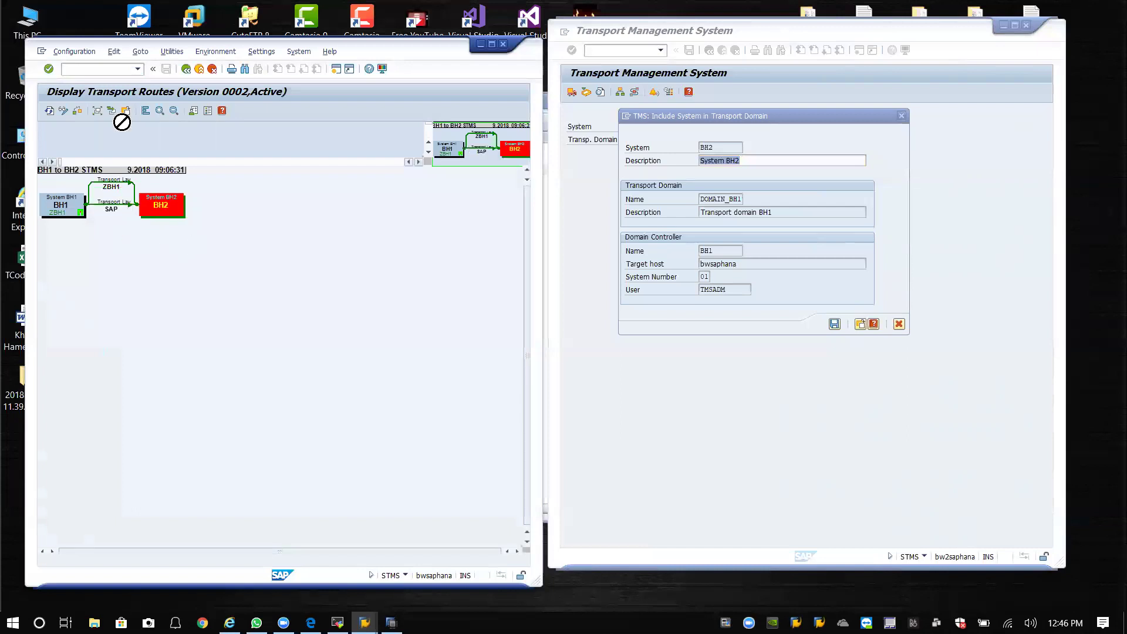
click(74, 52)
click(104, 120)
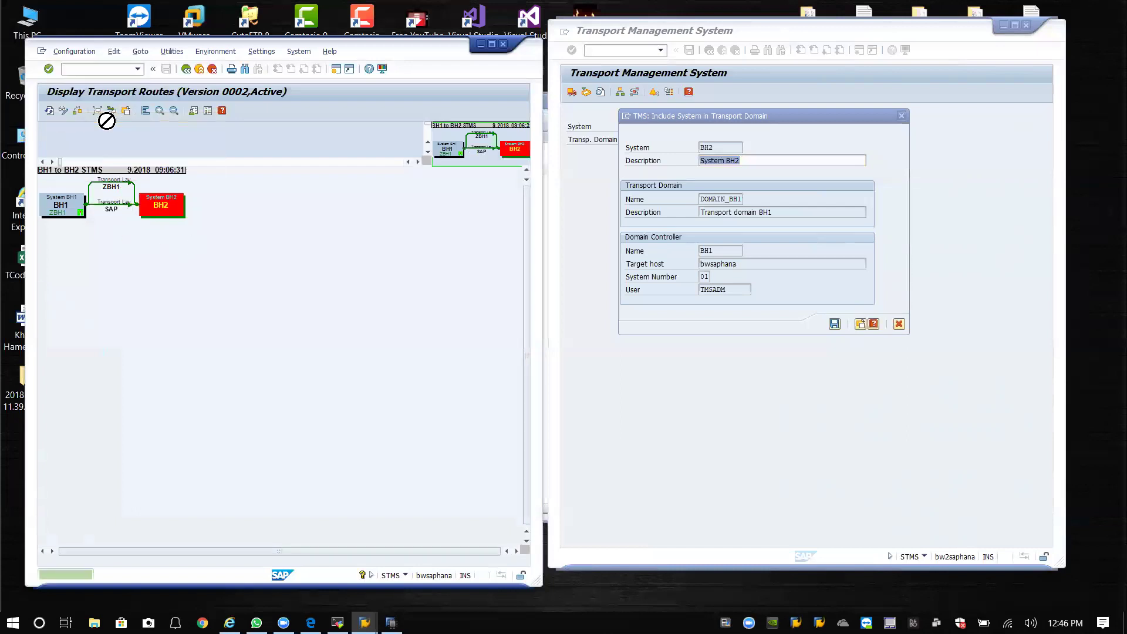
Adjust the transport routes for system BH2, selecting the BH2 system box.
click(77, 52)
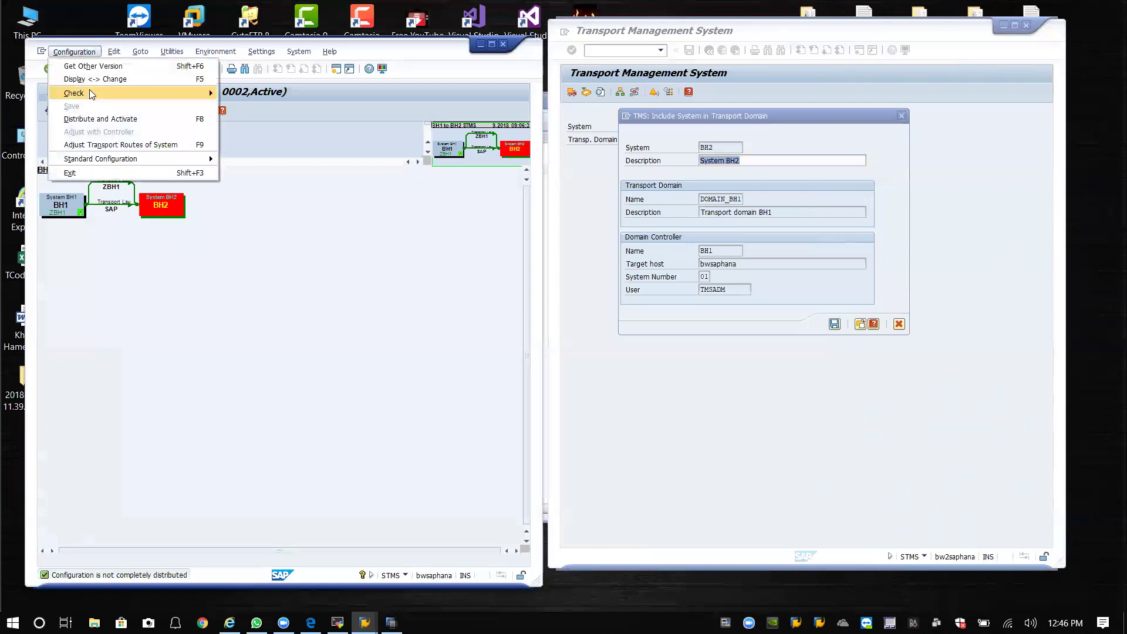
click(115, 143)
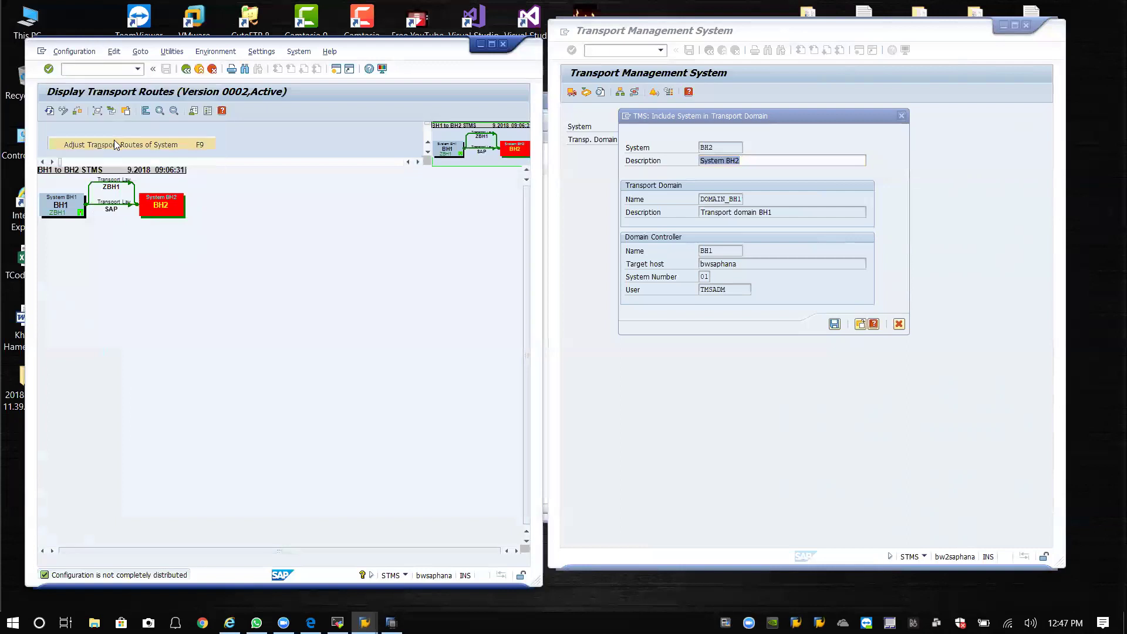
click(211, 276)
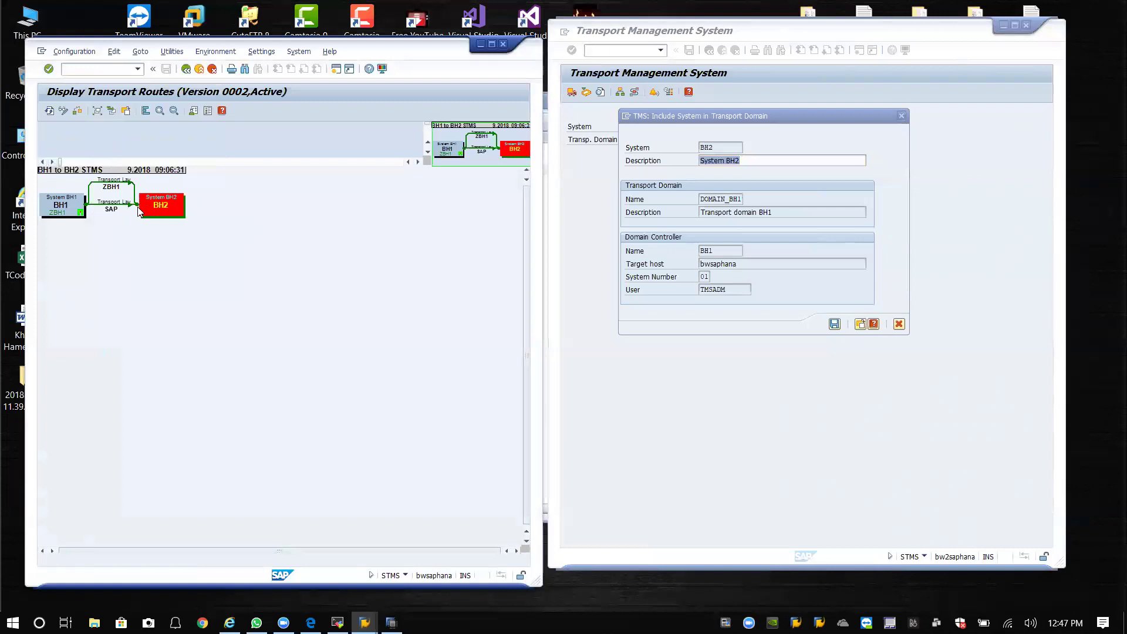
click(166, 208)
click(163, 222)
click(157, 208)
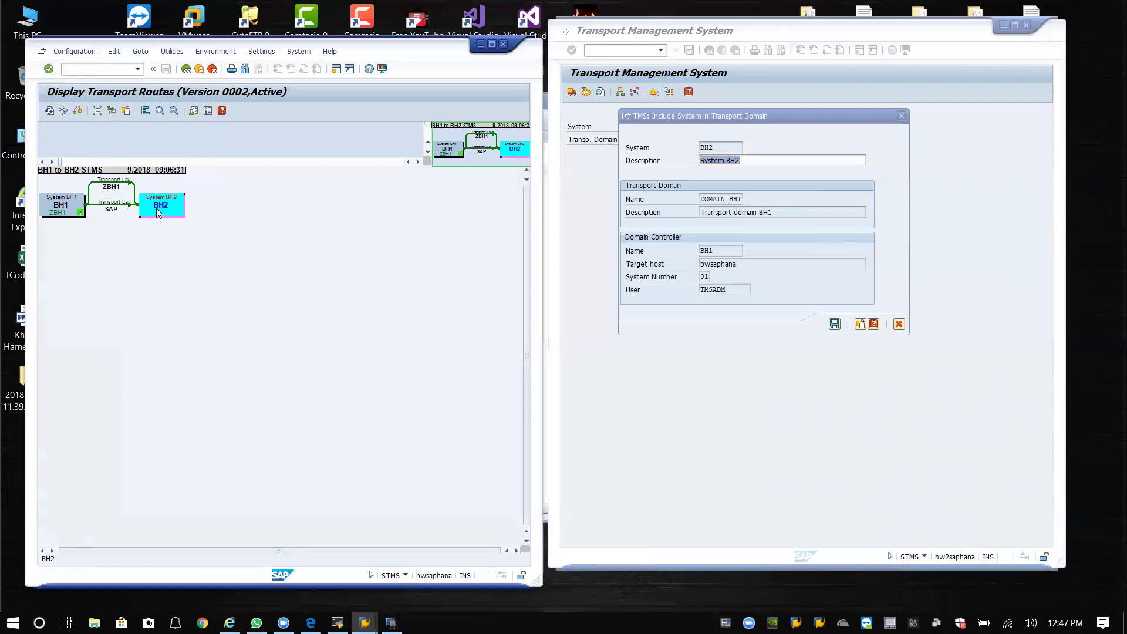
Switch the route editor to change mode, then back out of the Edit menu without changing routes.
click(64, 111)
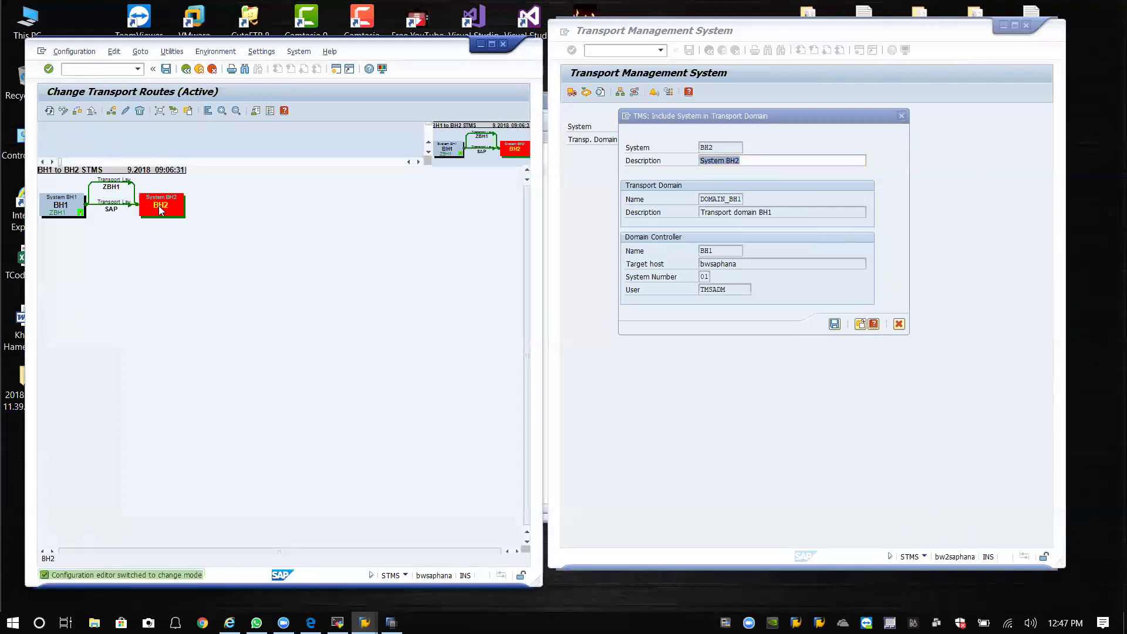
click(158, 206)
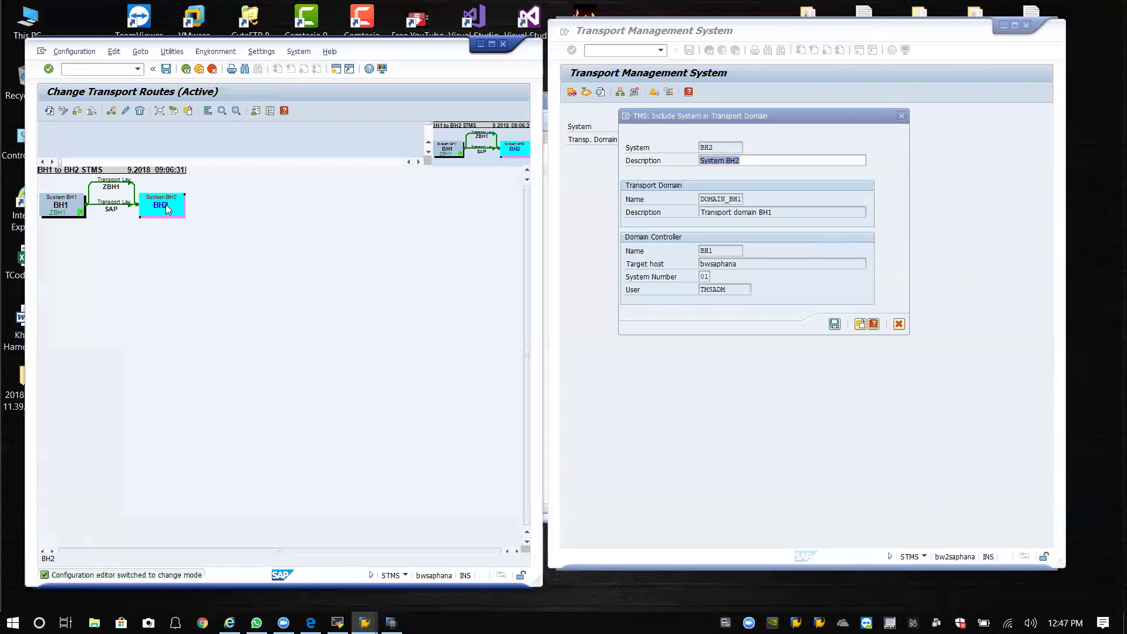
click(119, 53)
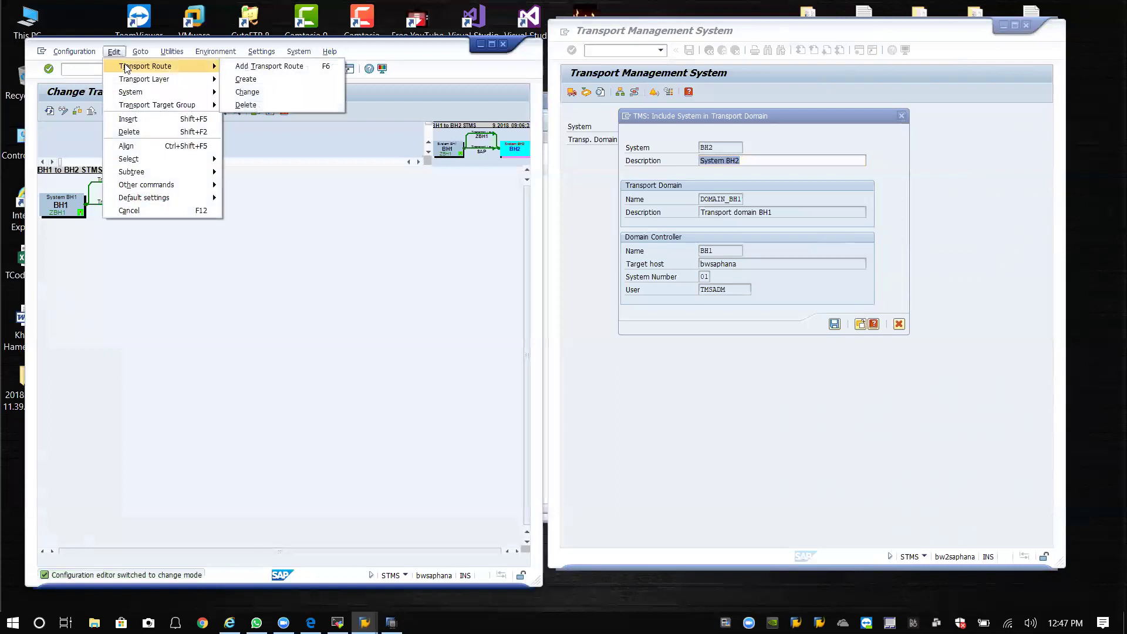
click(130, 211)
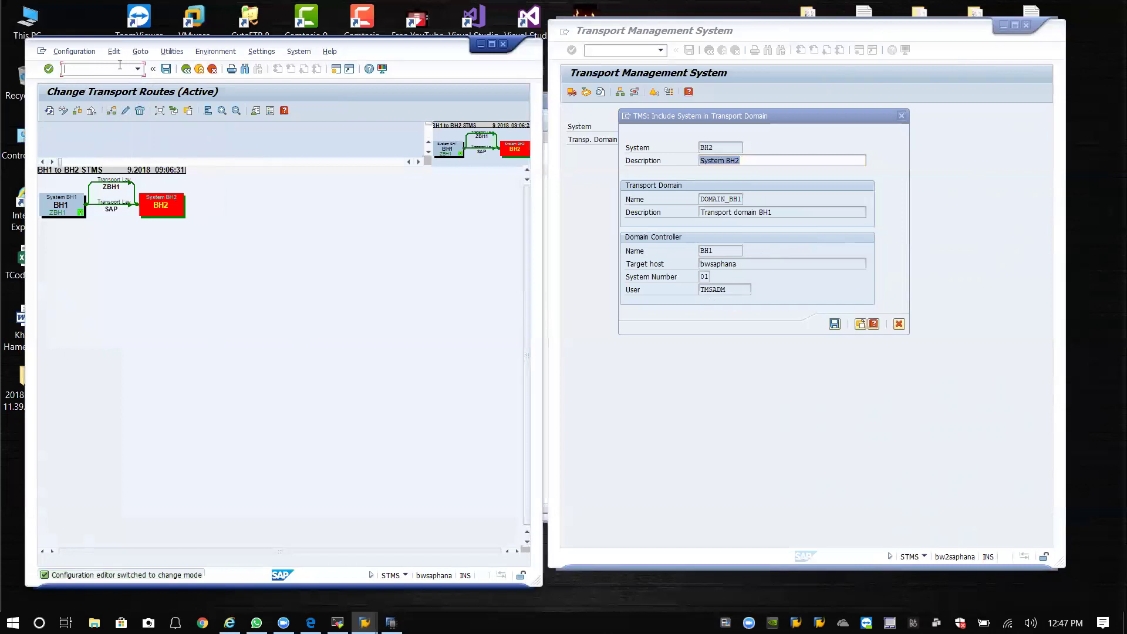
Run /nse06 to reach the Transport Organizer post-installation actions with Standard Installation.
text(06)
key(Return)
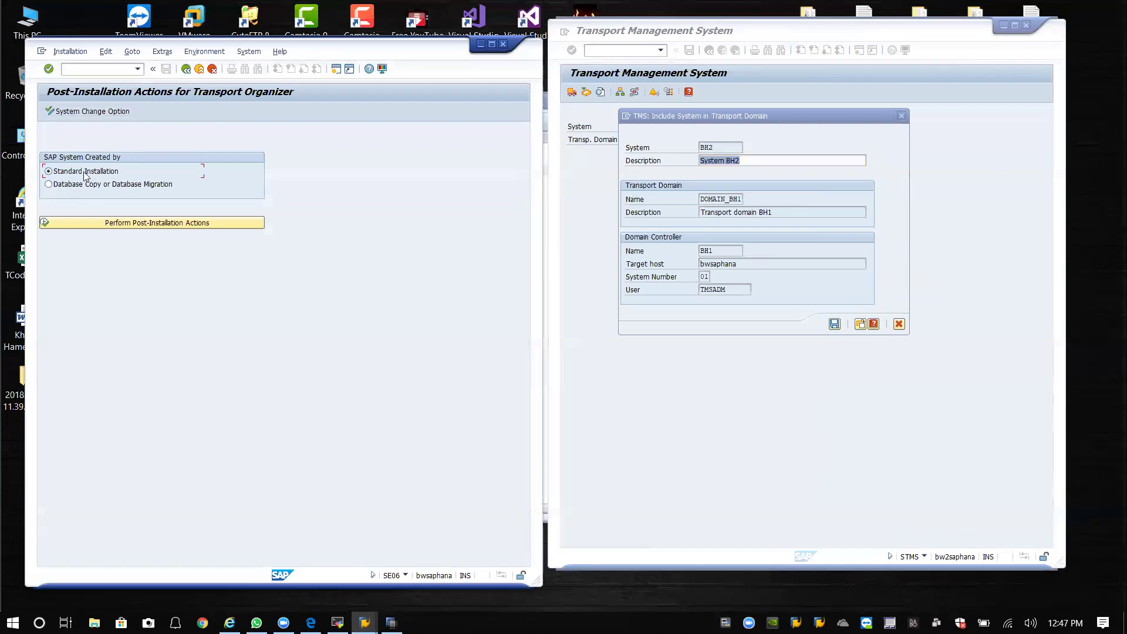
Perform the post-installation actions, confirm the CTS reinstall, and rerun /nstms from history.
click(138, 224)
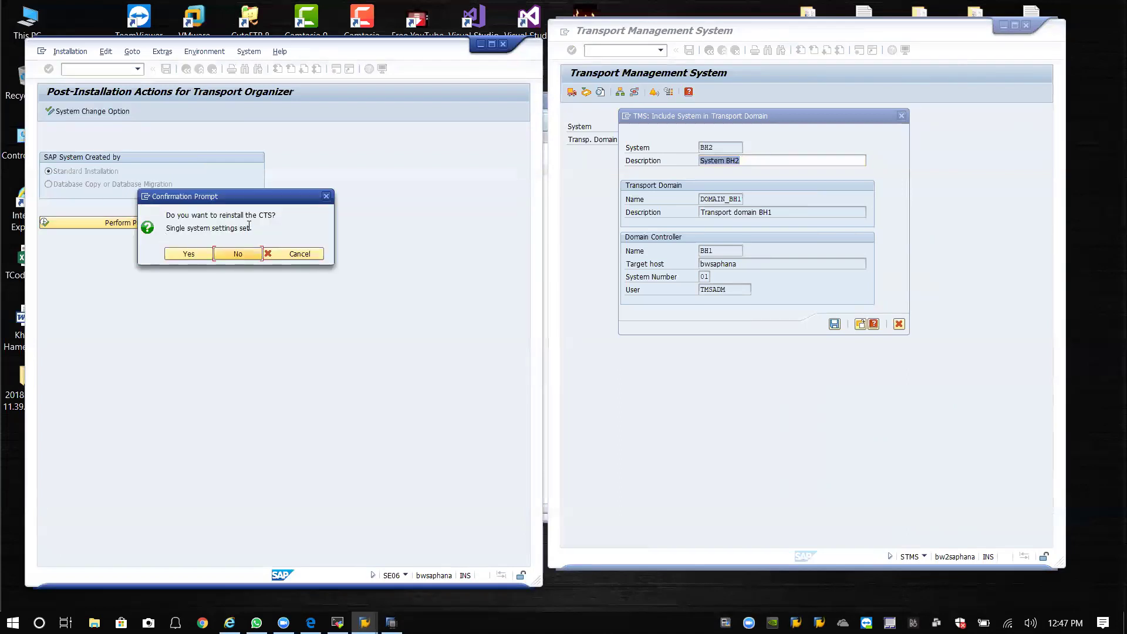
click(189, 254)
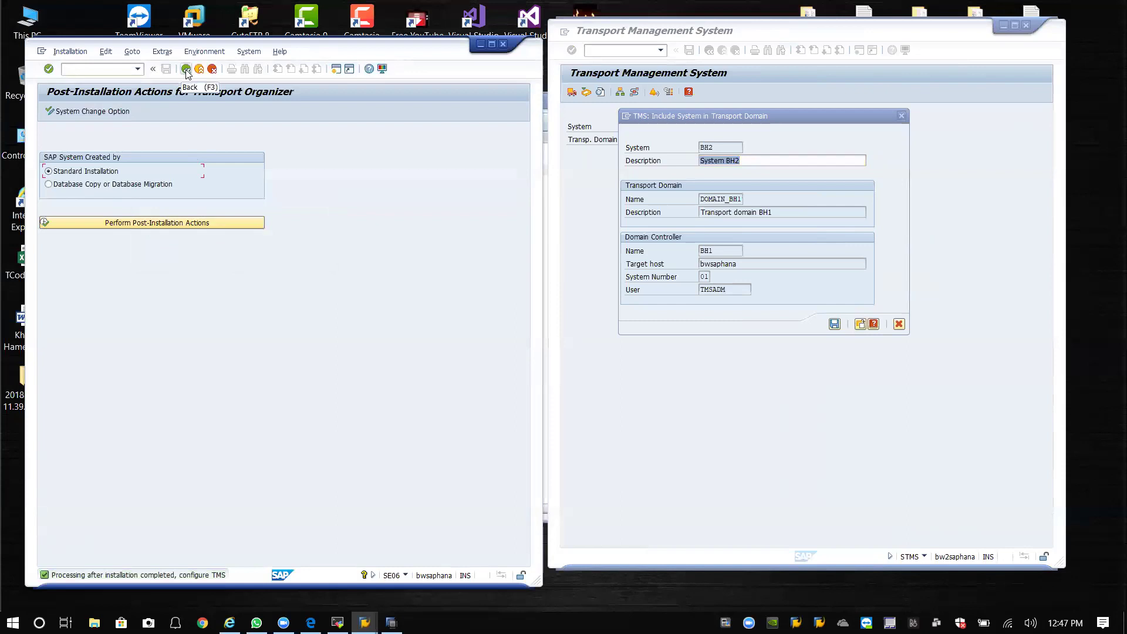
click(140, 69)
click(100, 88)
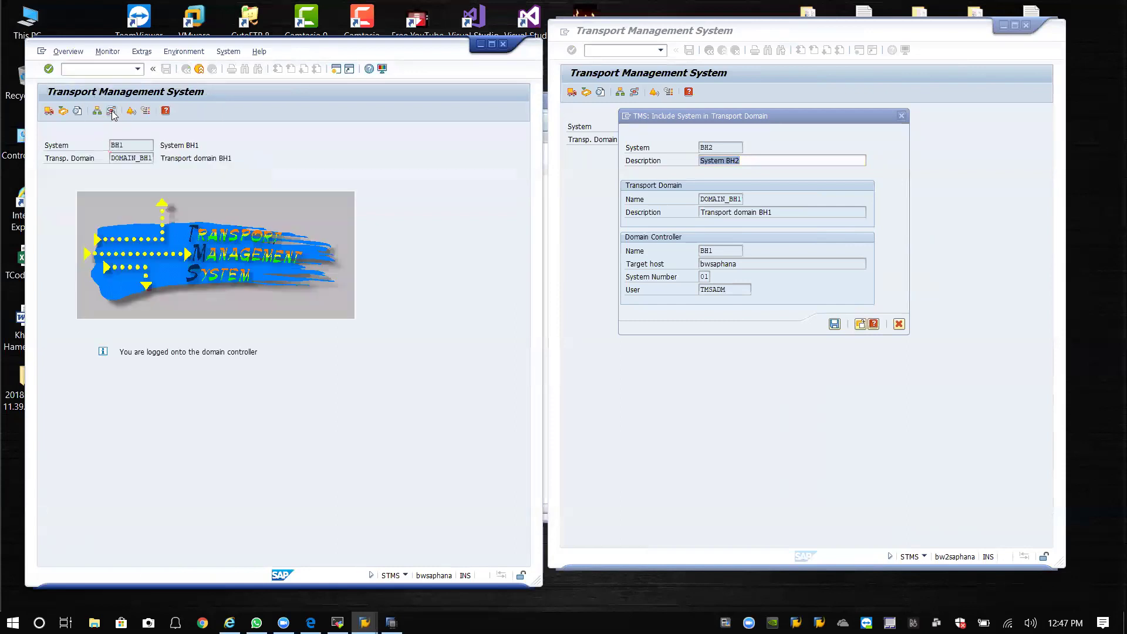
Display BH1's transport routes, save BH2's domain inclusion, and confirm the TMSADM password.
click(112, 112)
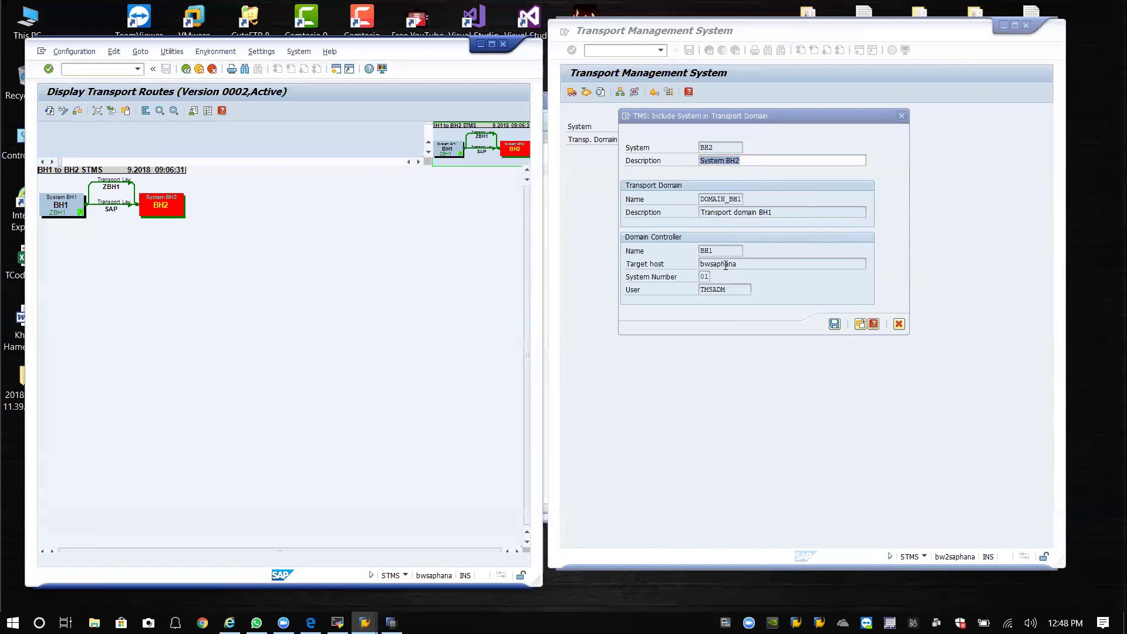
click(835, 325)
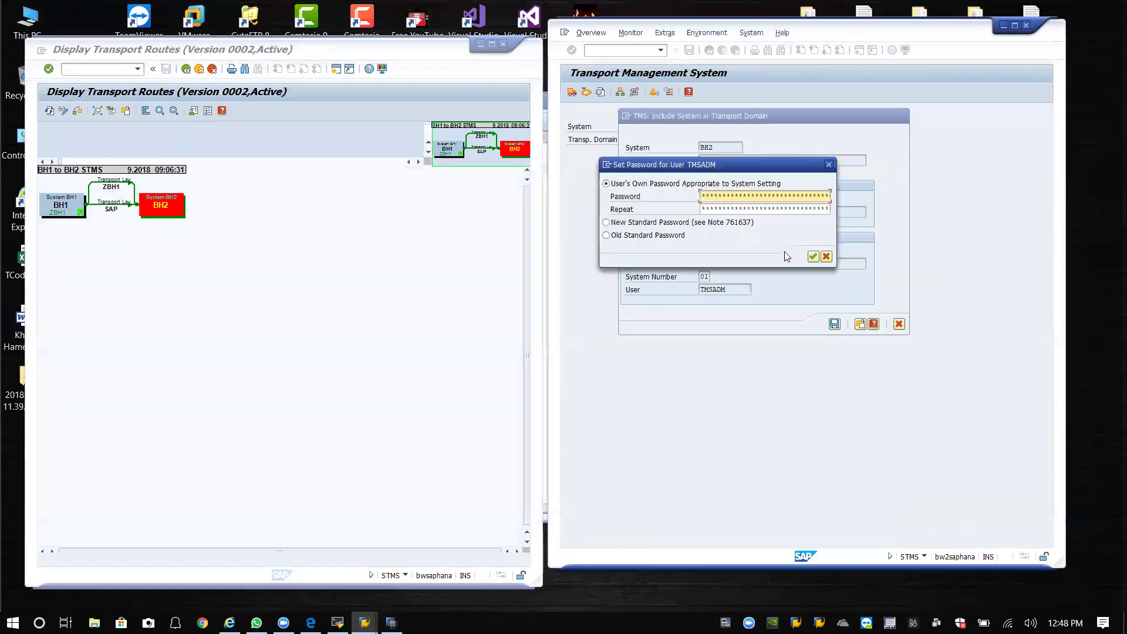
click(741, 208)
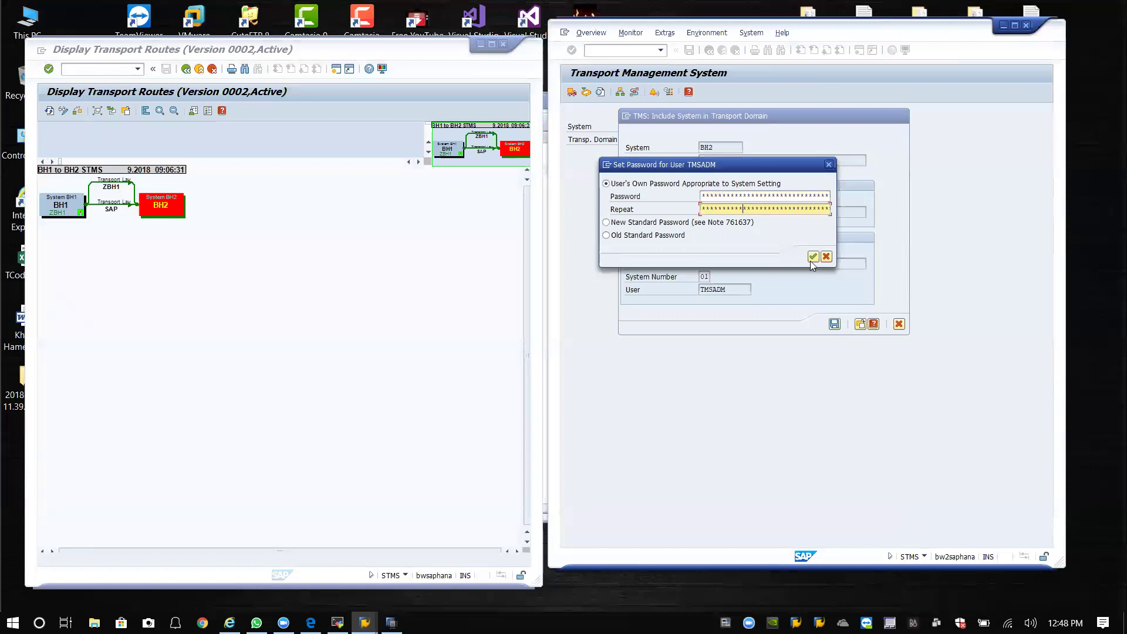
click(811, 258)
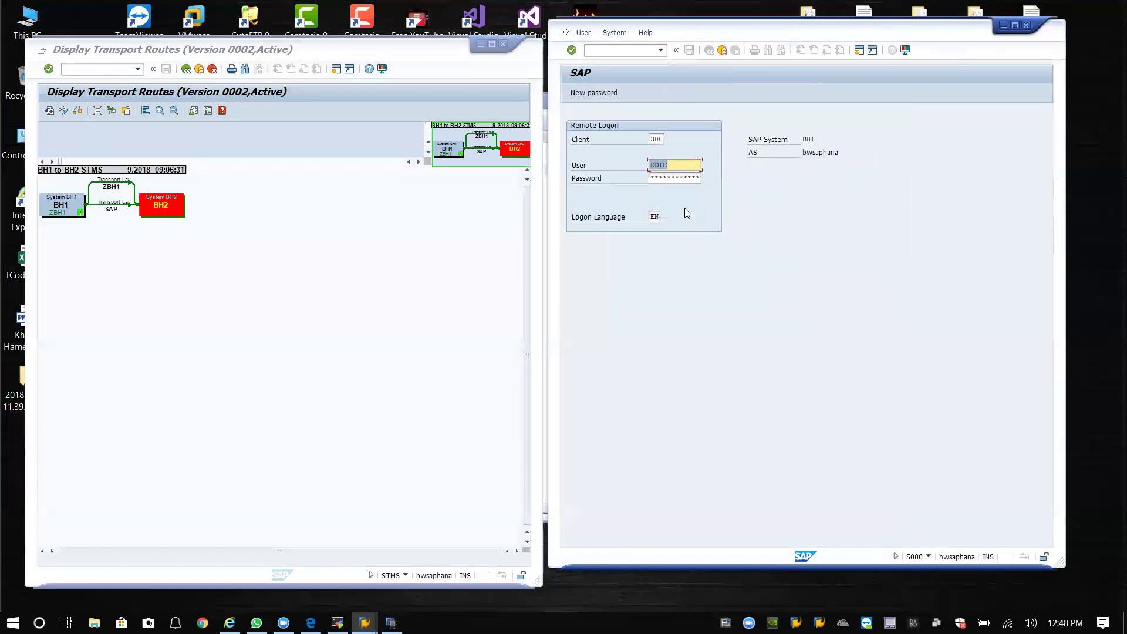
Log on remotely to BH1 as DDIC in client 000 instead of 300.
click(678, 177)
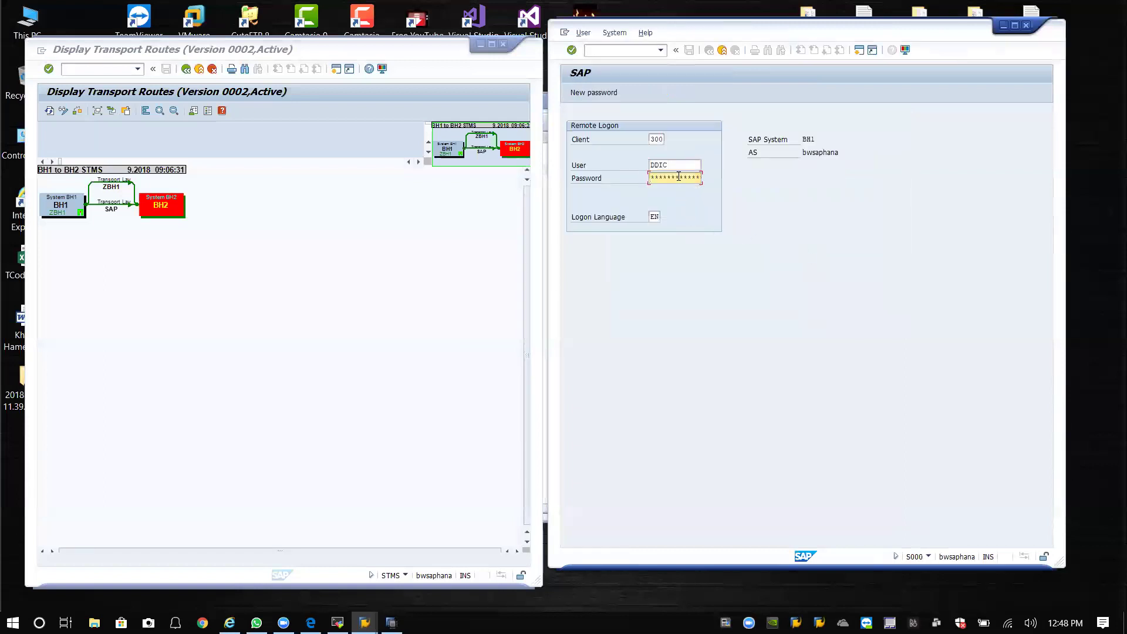
click(656, 139)
double_click(657, 140)
text(0)
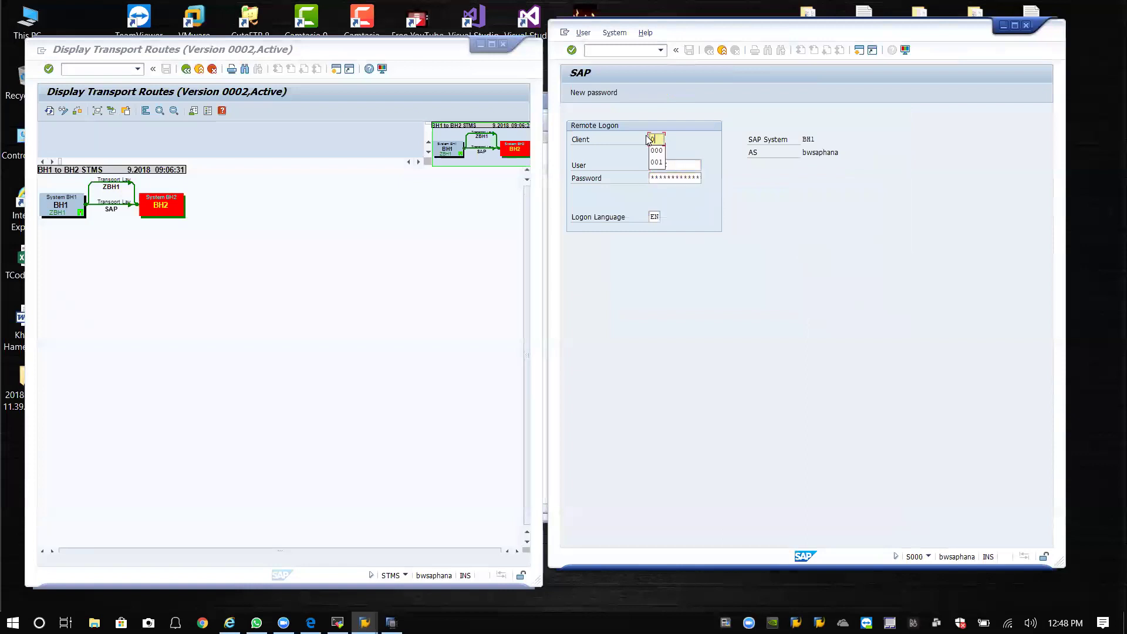
text(00)
key(Tab)
key(Tab)
key(Return)
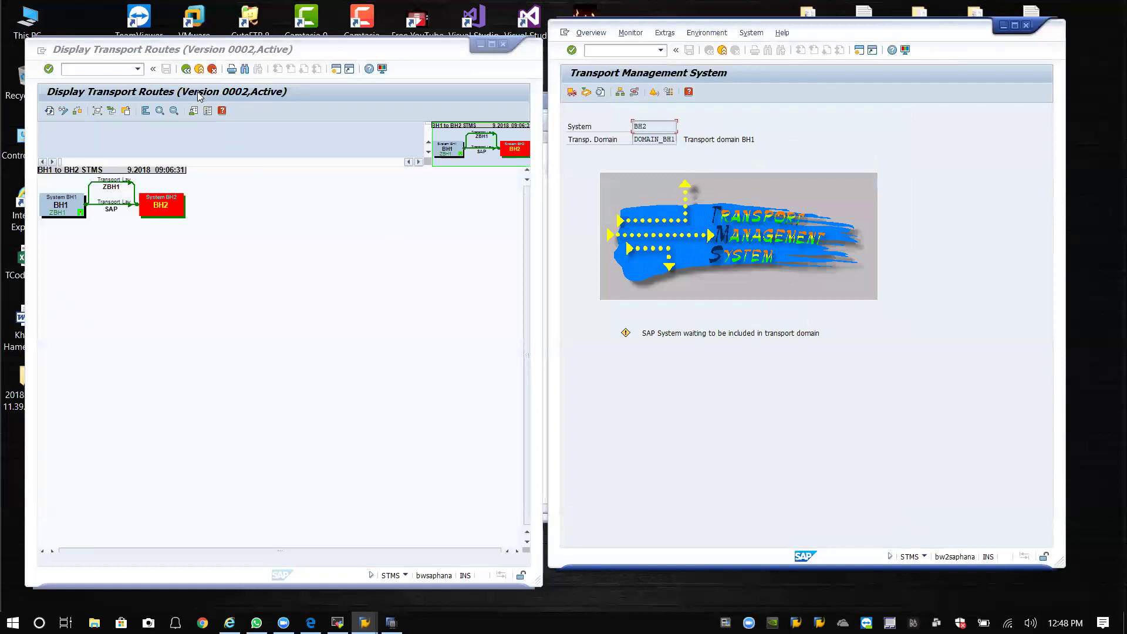
Open the DOMAIN_BH1 system overview from BH2 after dismissing the TMS-not-active message.
click(545, 154)
key(F3)
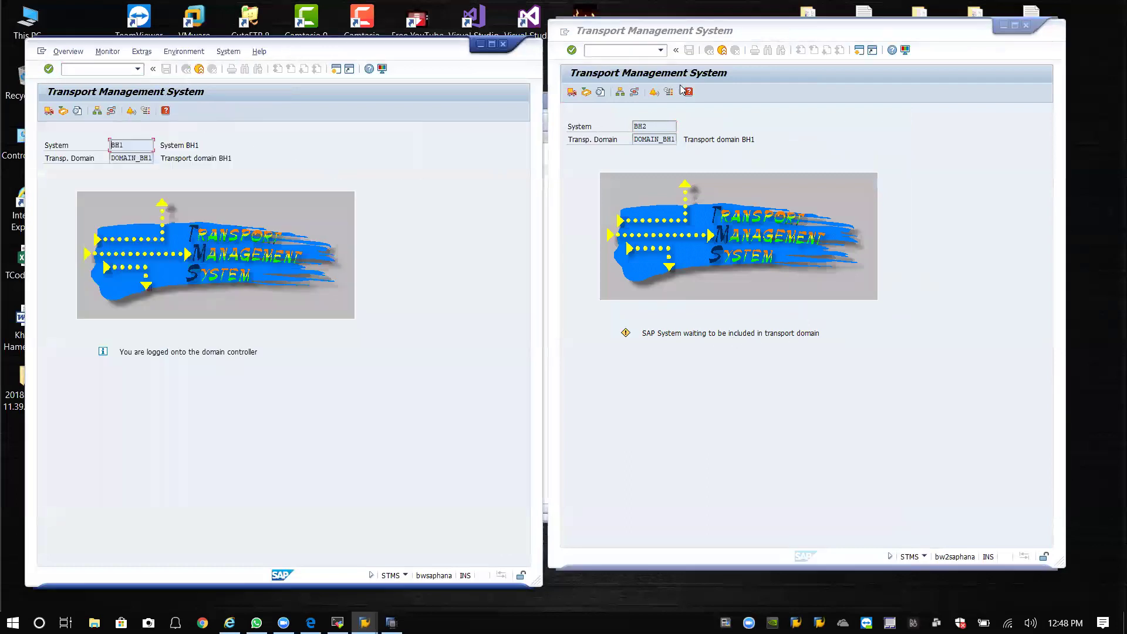
click(632, 94)
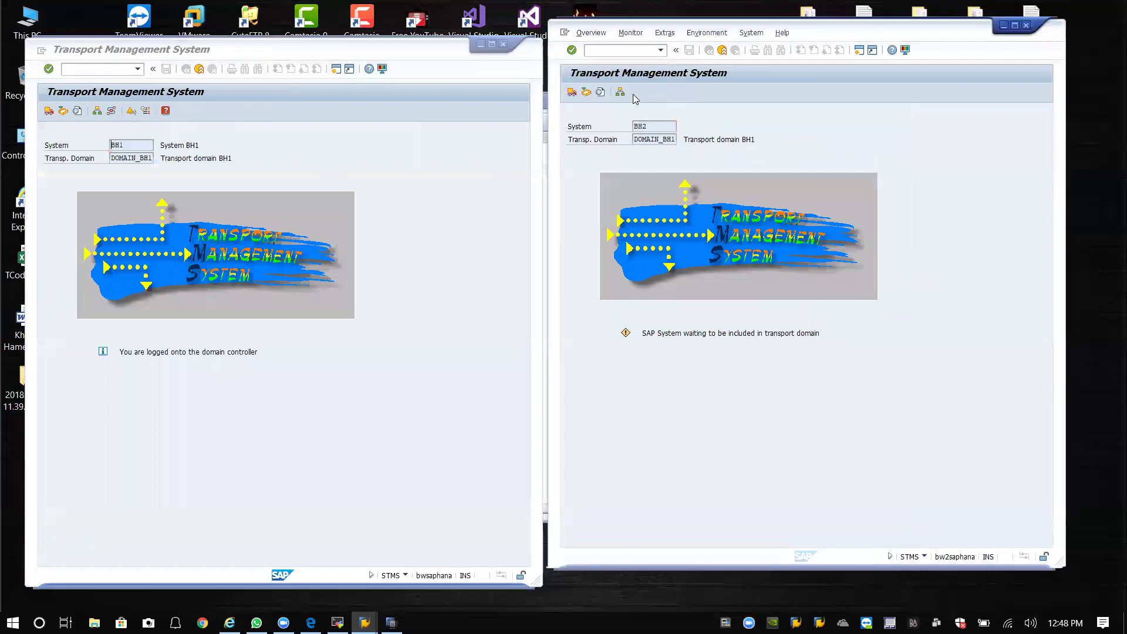
click(834, 347)
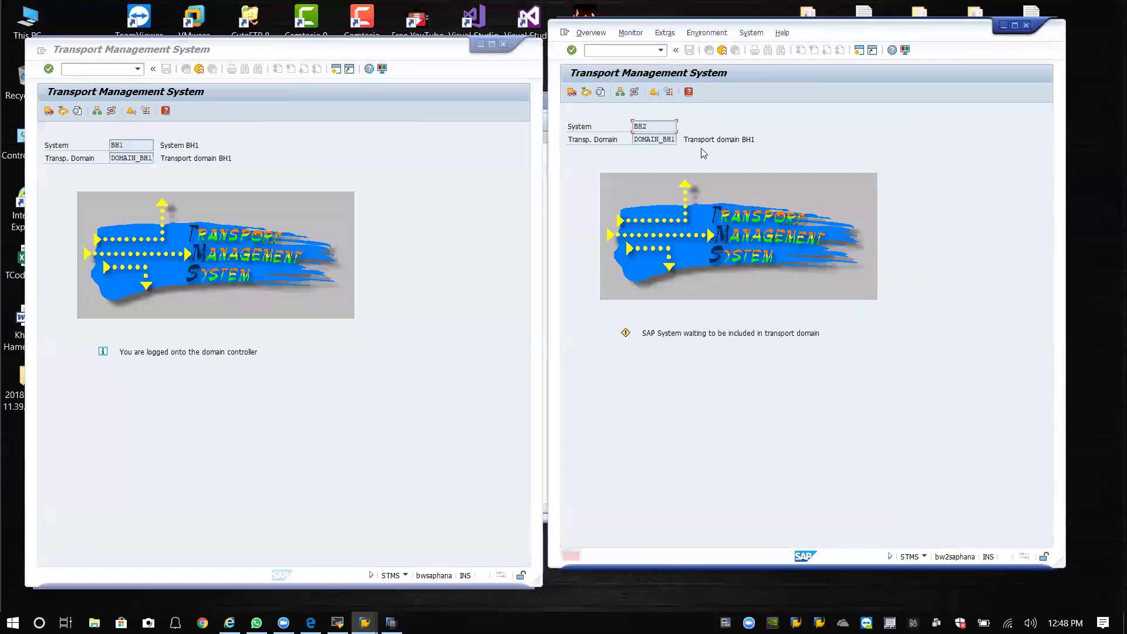
click(620, 92)
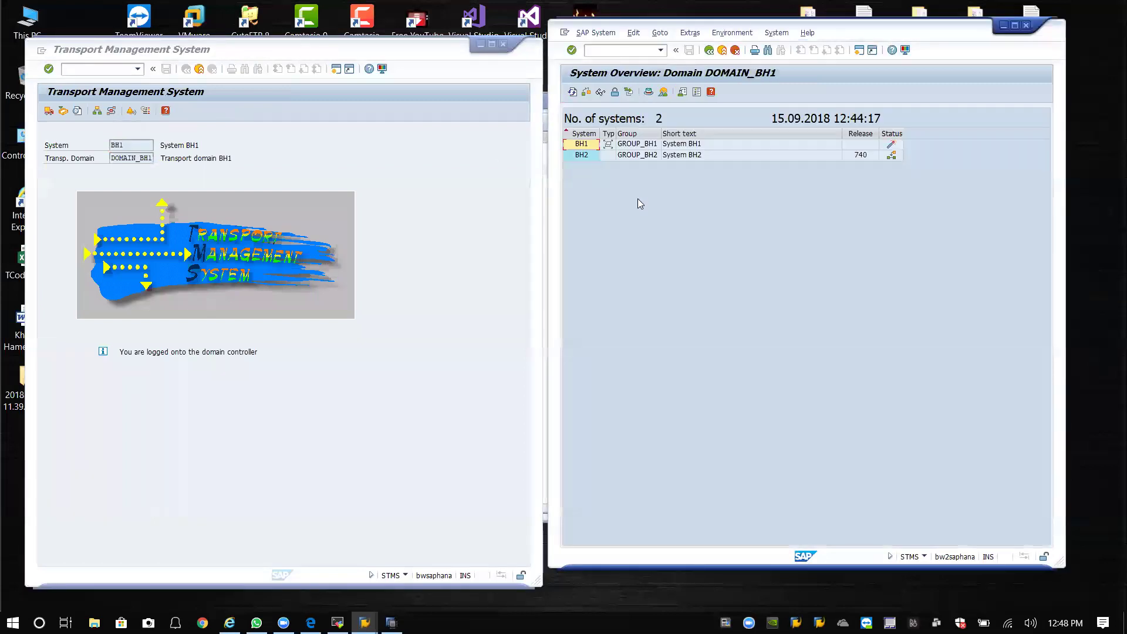
double_click(583, 145)
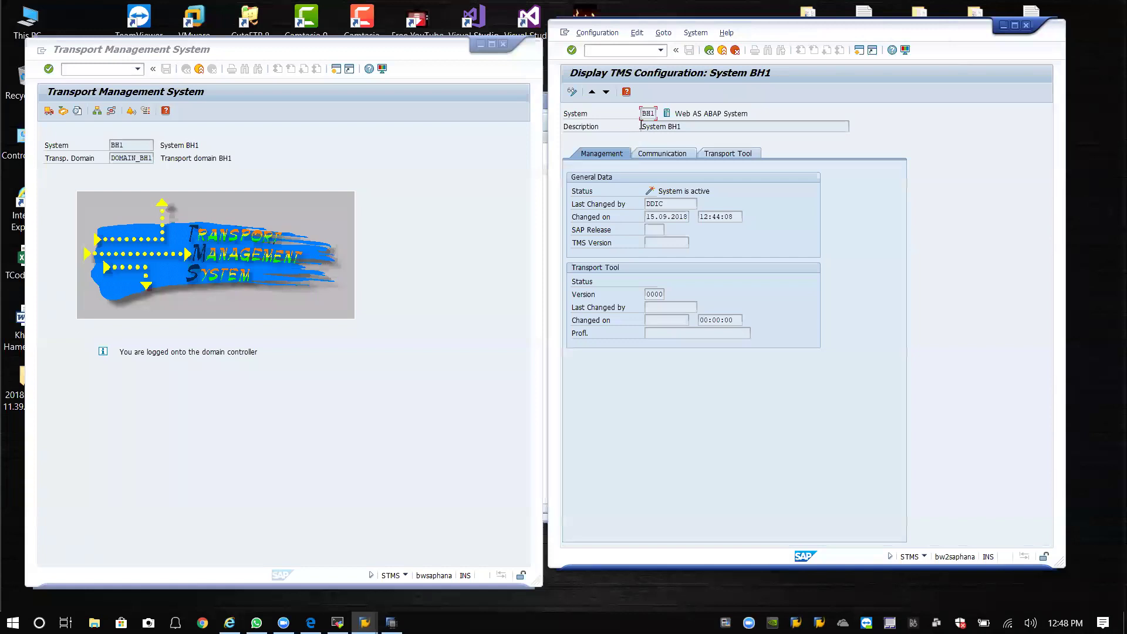
click(708, 50)
On BH1, review BH1's Management, Communication and Transport Tool tabs, then select BH2.
click(138, 69)
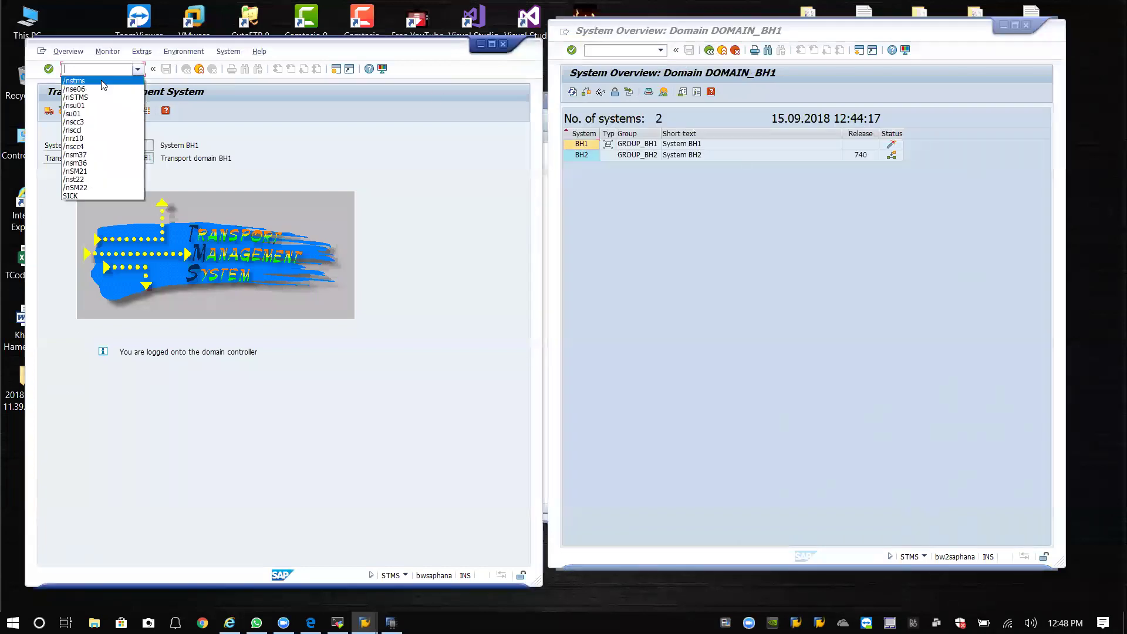
key(Escape)
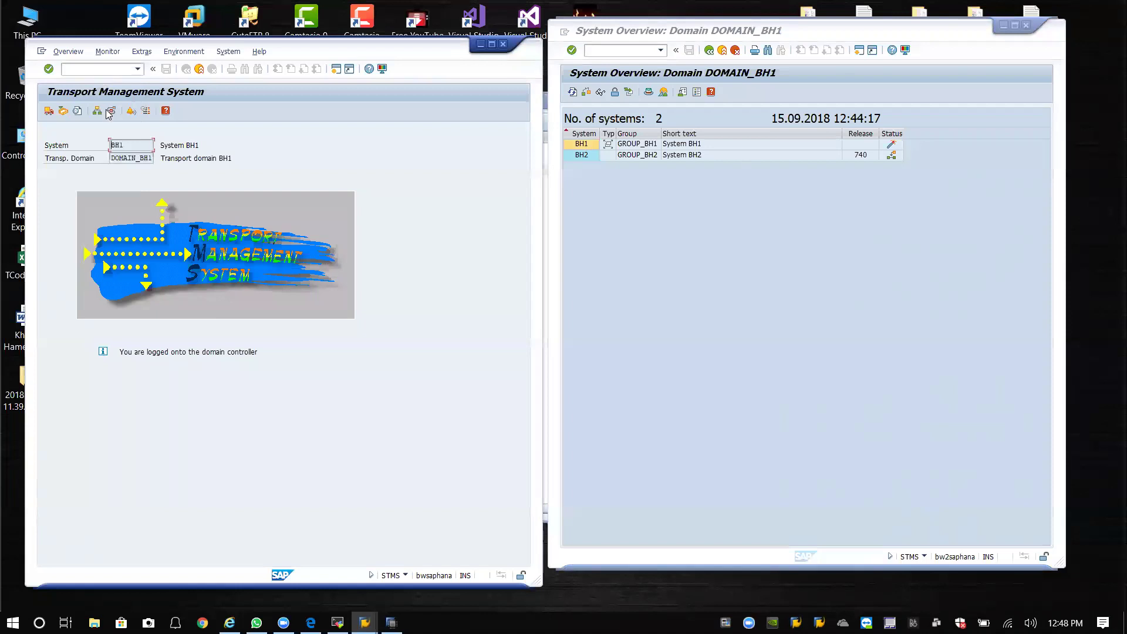
click(97, 110)
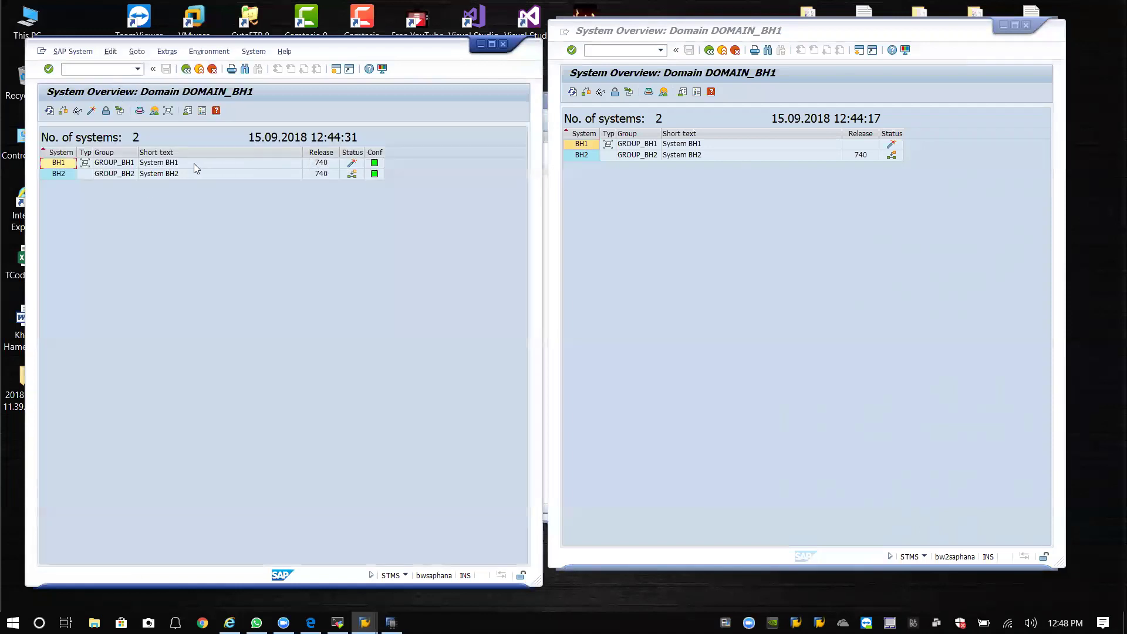
double_click(58, 162)
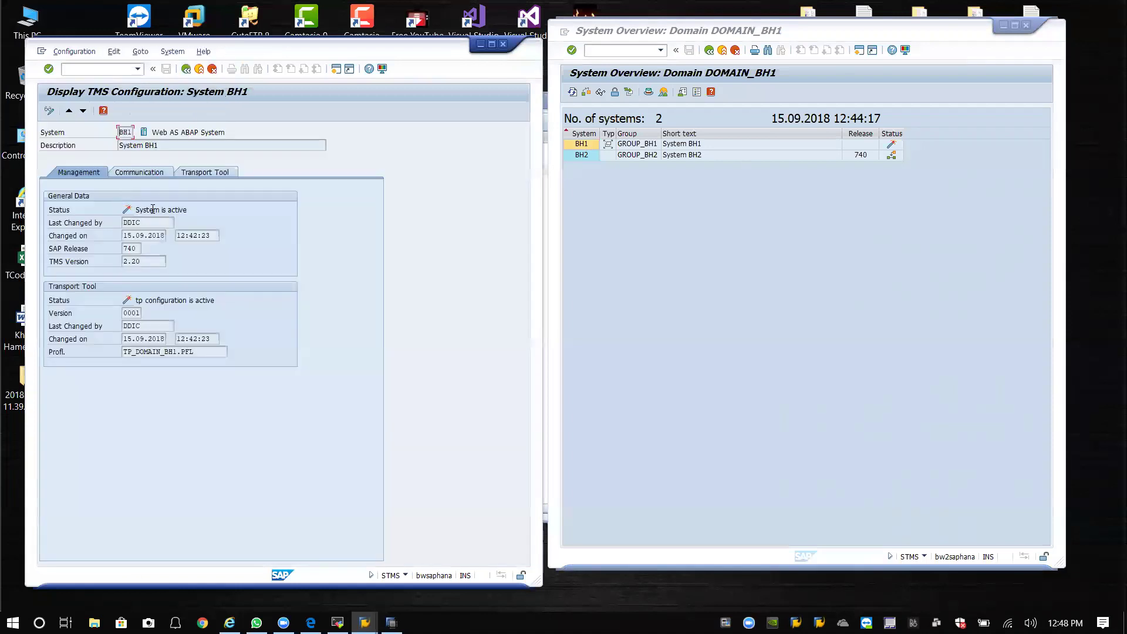
click(155, 173)
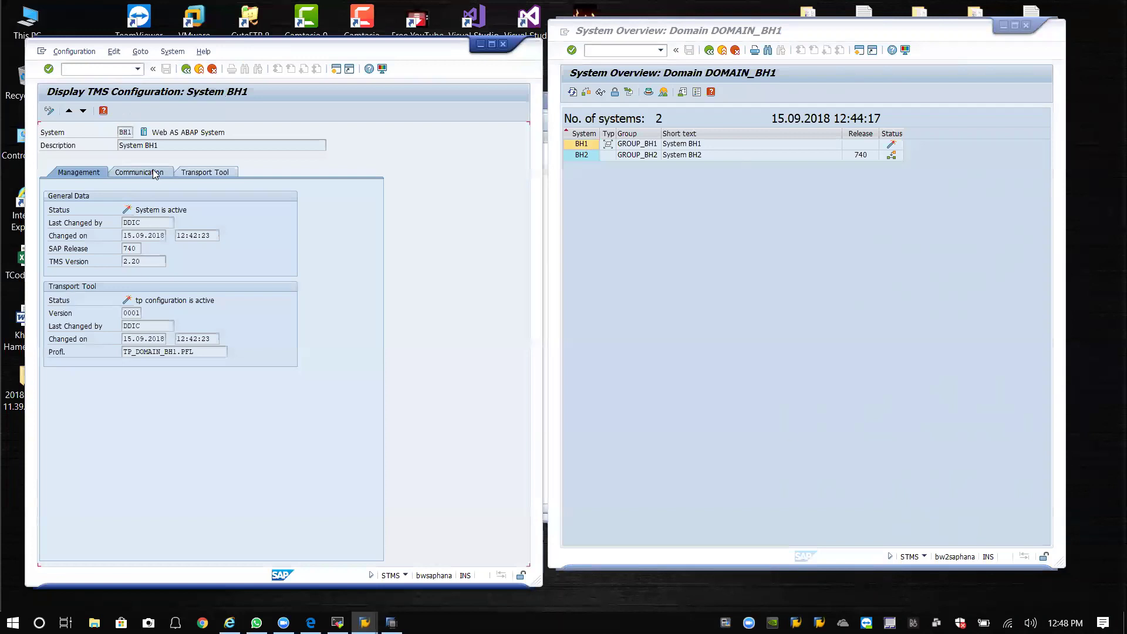
click(207, 171)
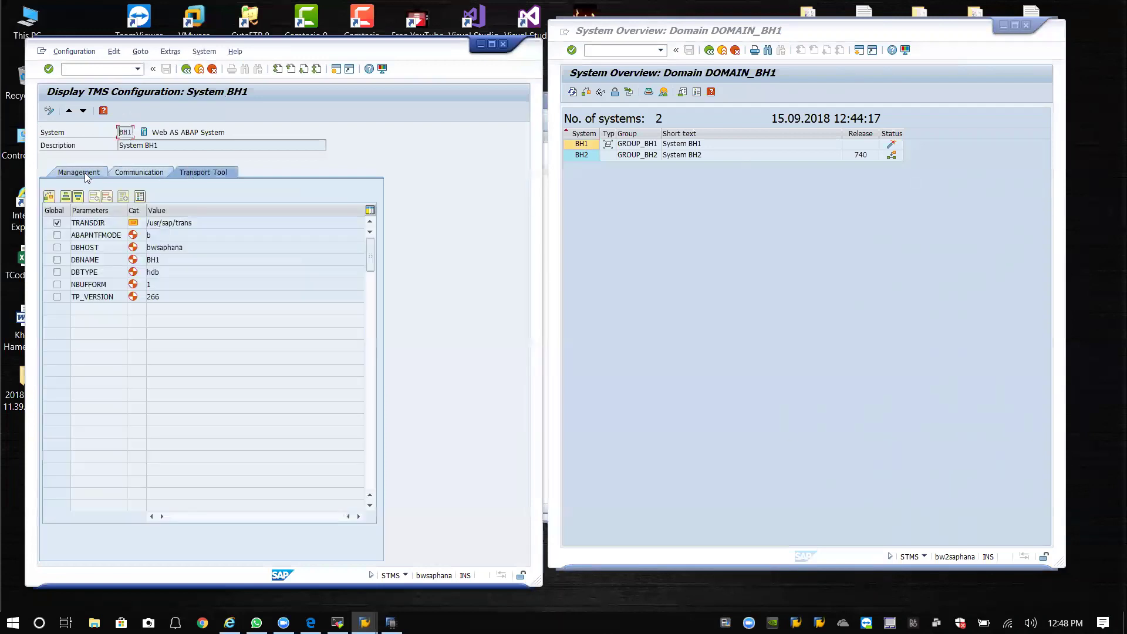
click(85, 173)
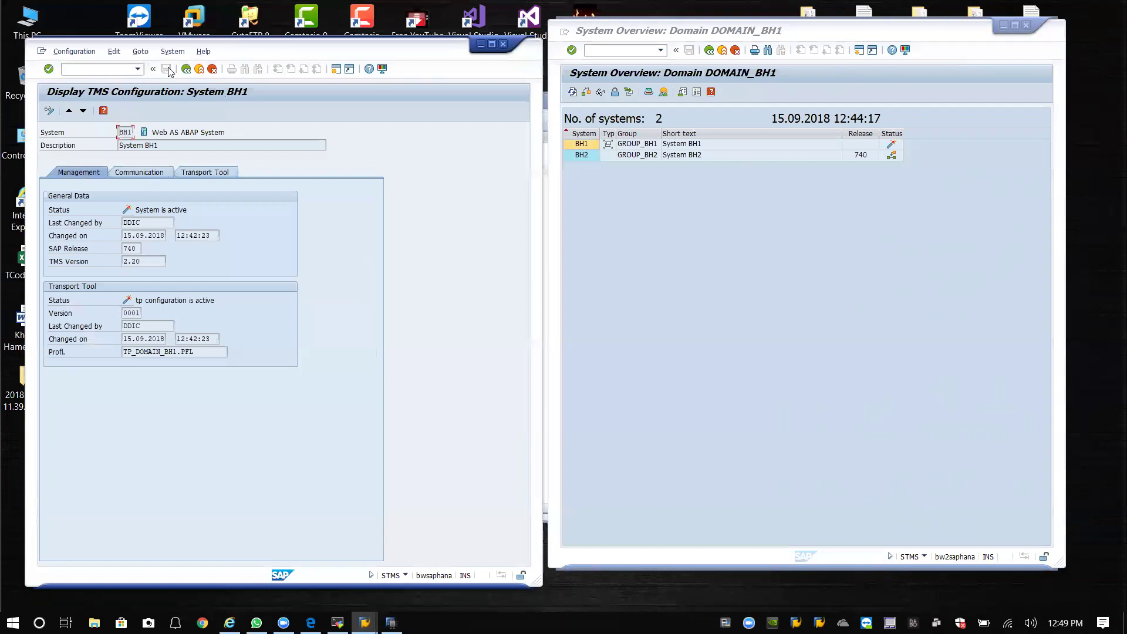
click(186, 69)
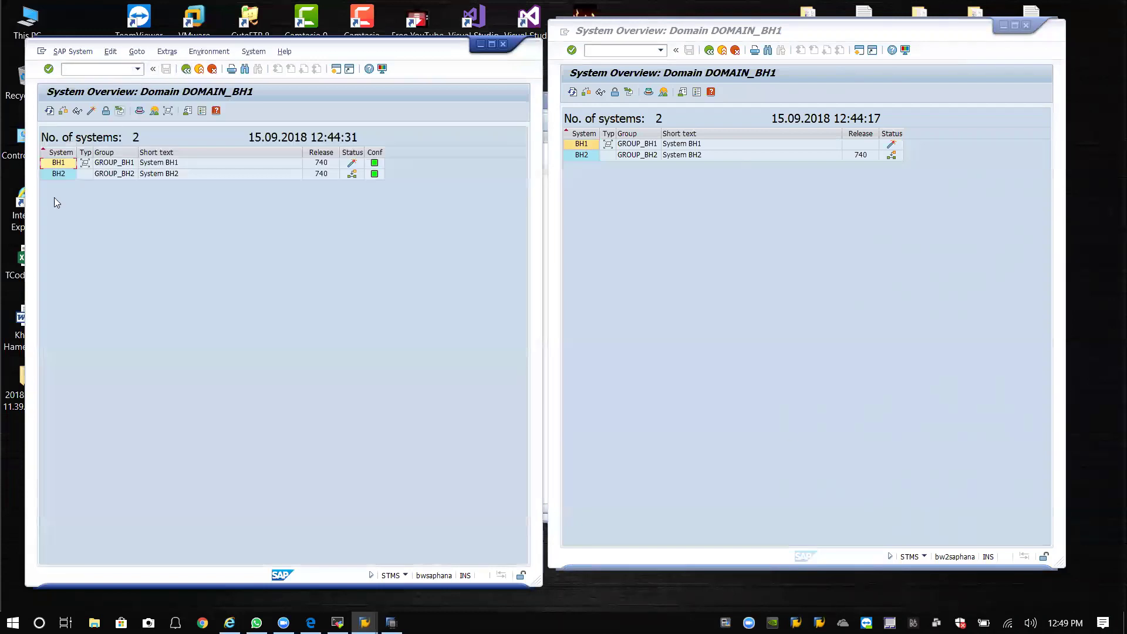
click(61, 175)
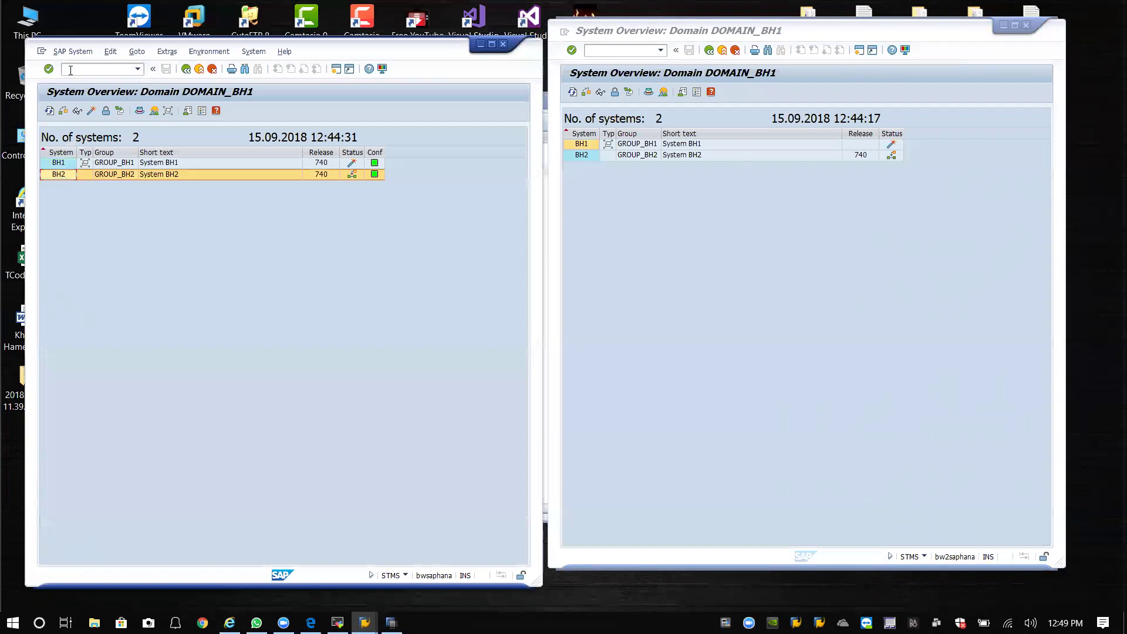
Approve BH2 into the transport domain and log on remotely to BH2 in client 000.
click(72, 51)
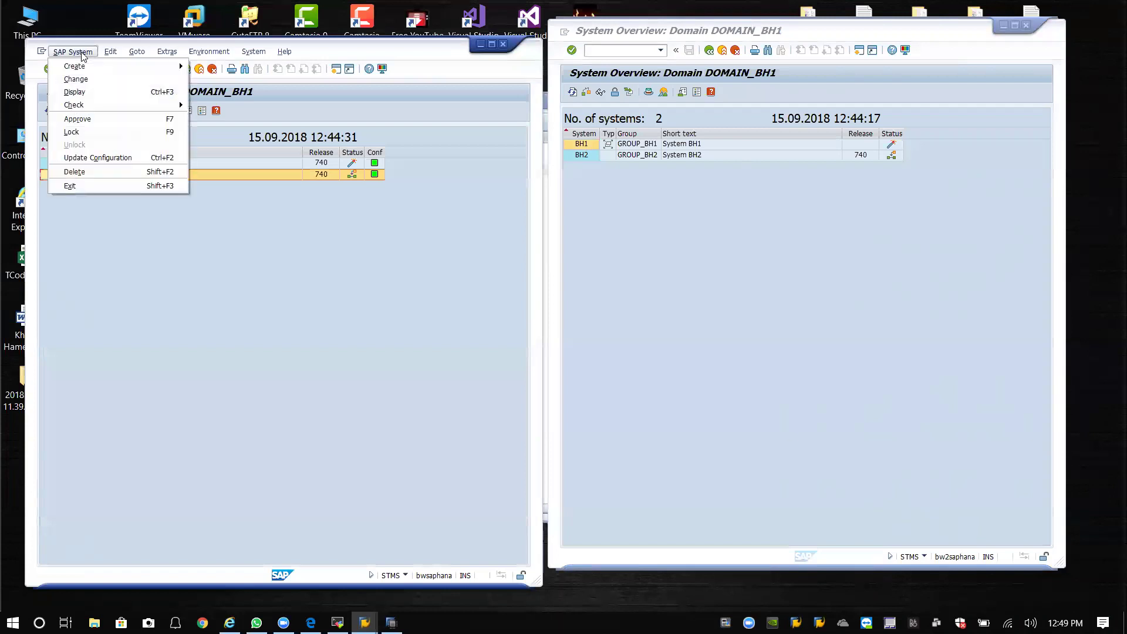
click(80, 121)
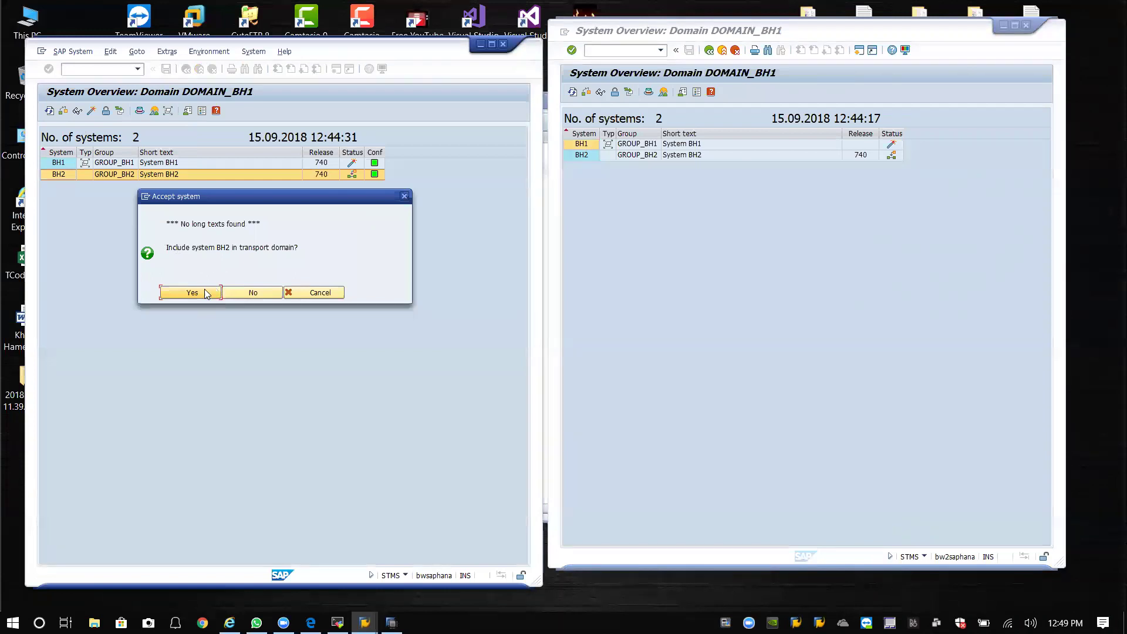
click(195, 292)
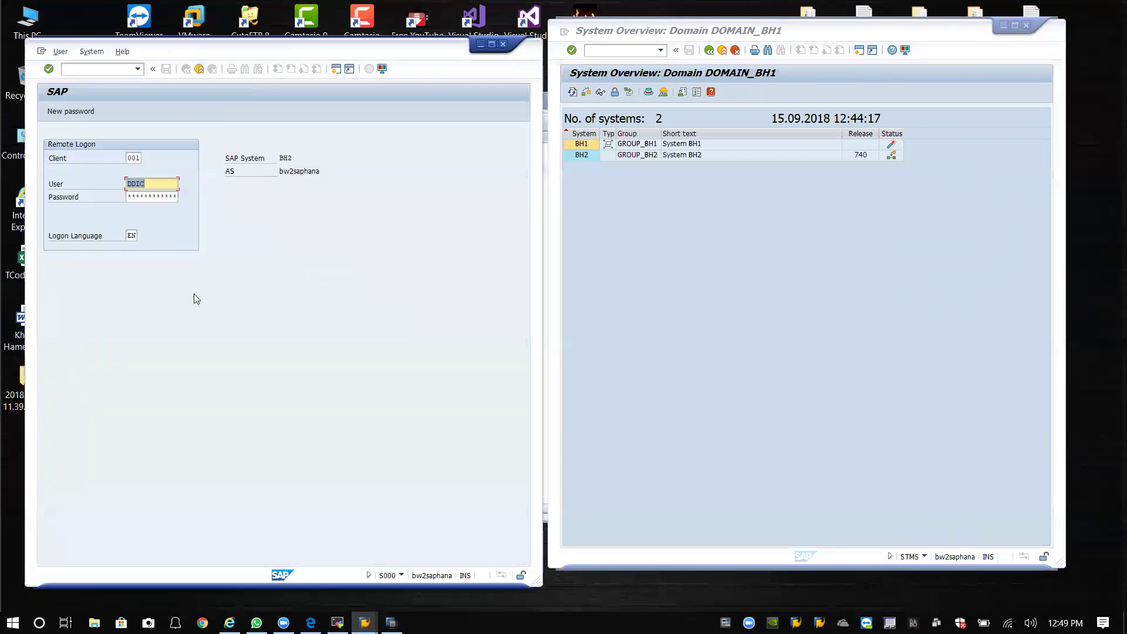
click(157, 195)
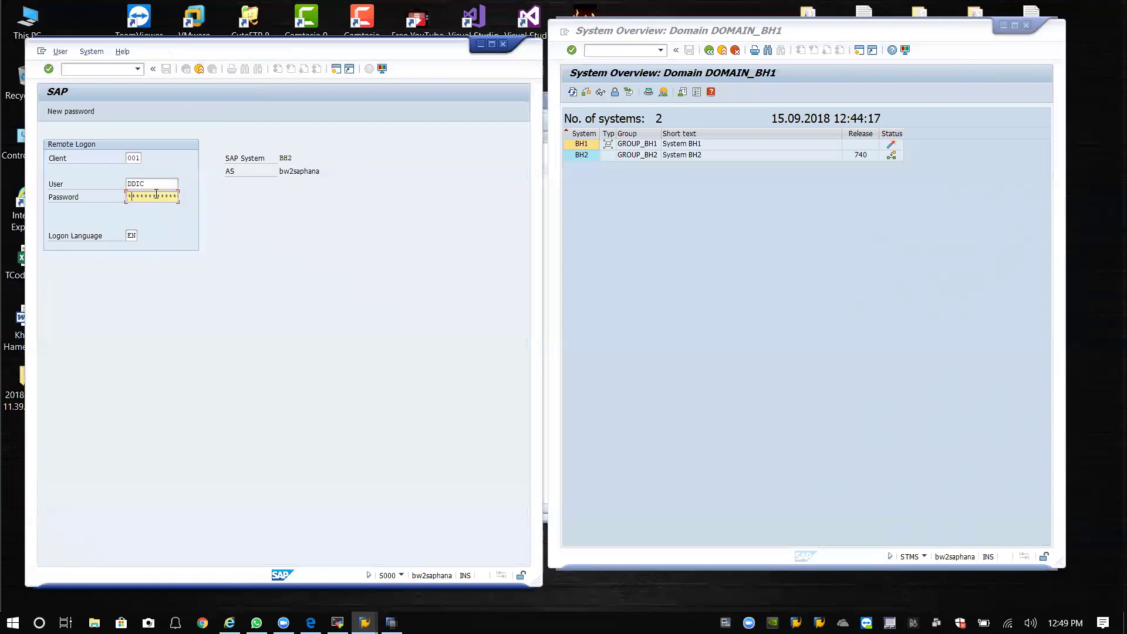
click(136, 158)
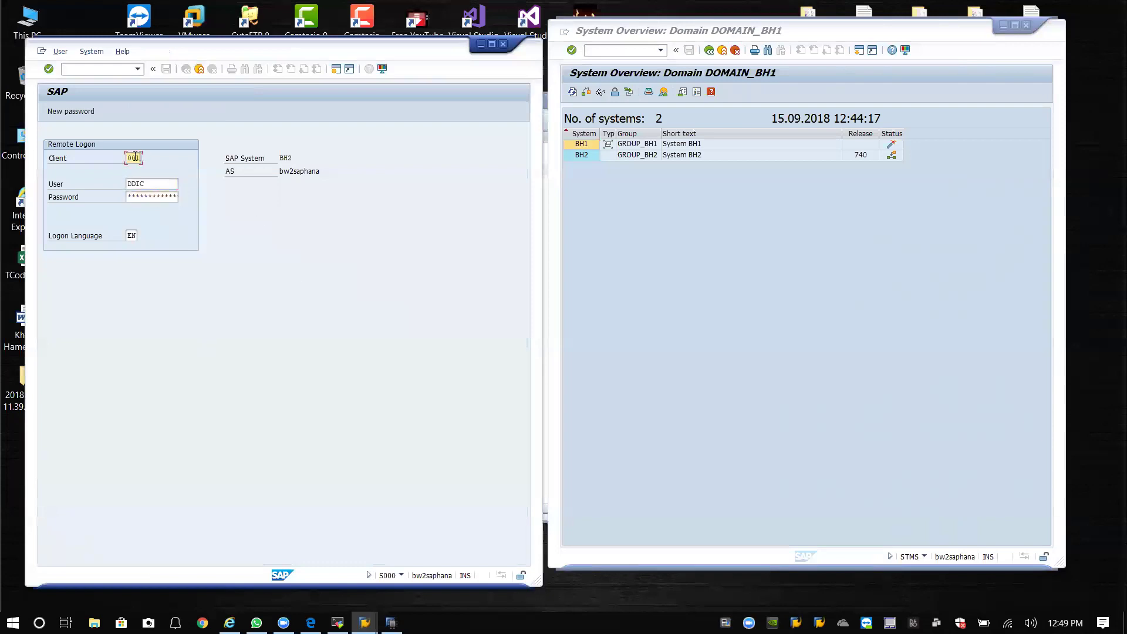
text(000)
key(Tab)
key(Tab)
key(Return)
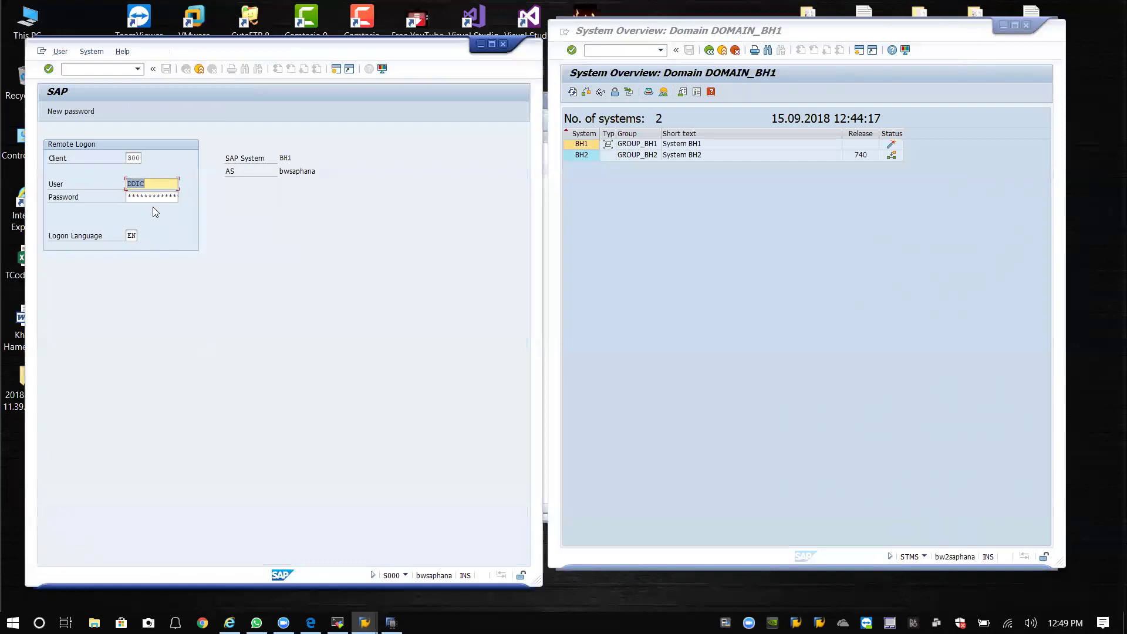
Log on remotely to BH1 in client 000, correcting the client after a mistaken 300 entry.
click(154, 196)
drag(140, 157, 120, 160)
text(000)
key(Tab)
key(Tab)
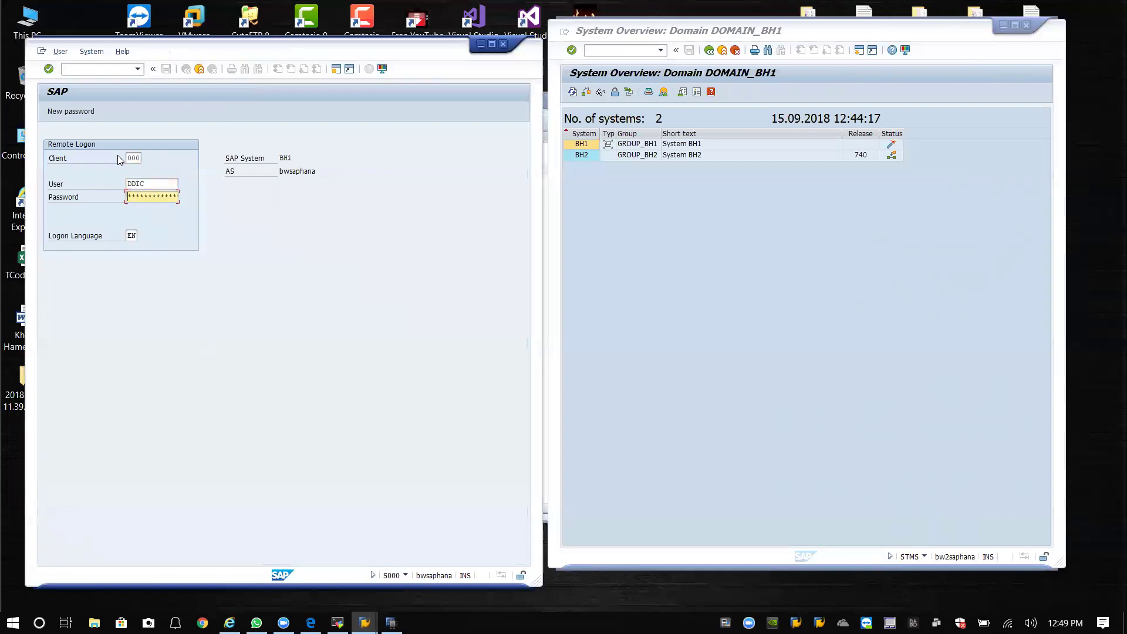
key(shift+Tab)
key(shift+Tab)
text(300)
key(Tab)
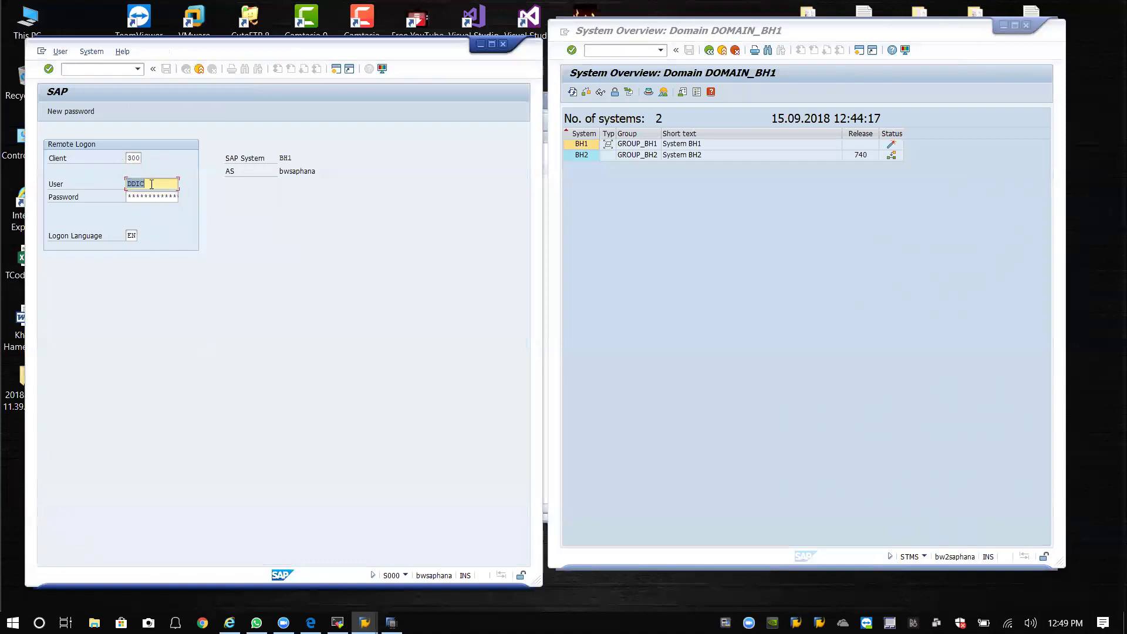
click(137, 158)
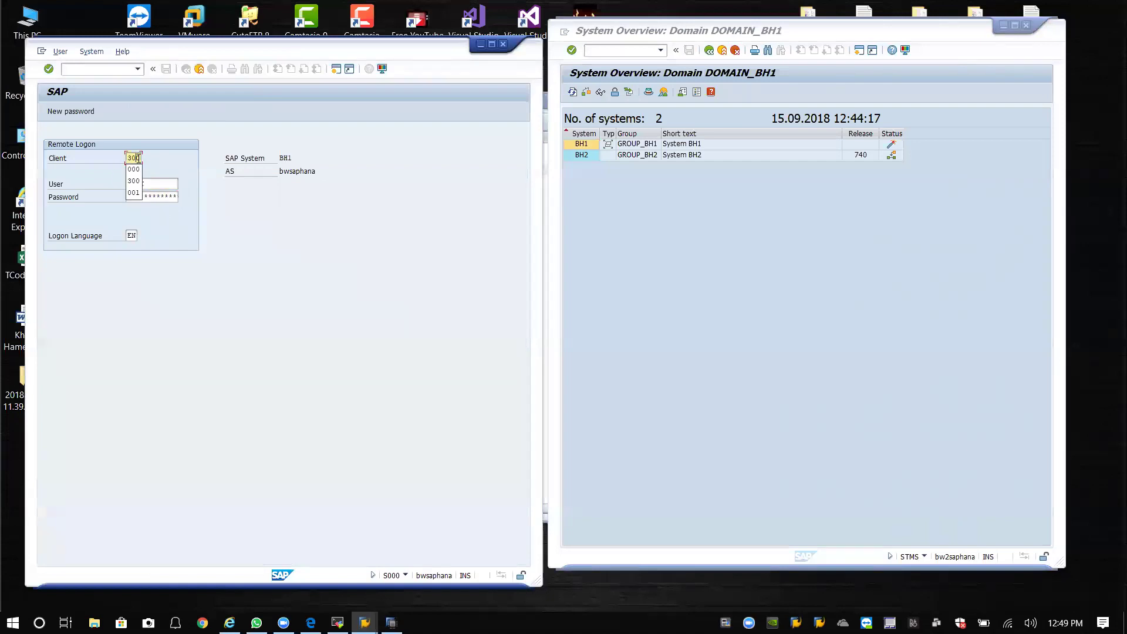
key(BackSpace)
key(BackSpace)
key(BackSpace)
text(000)
key(Tab)
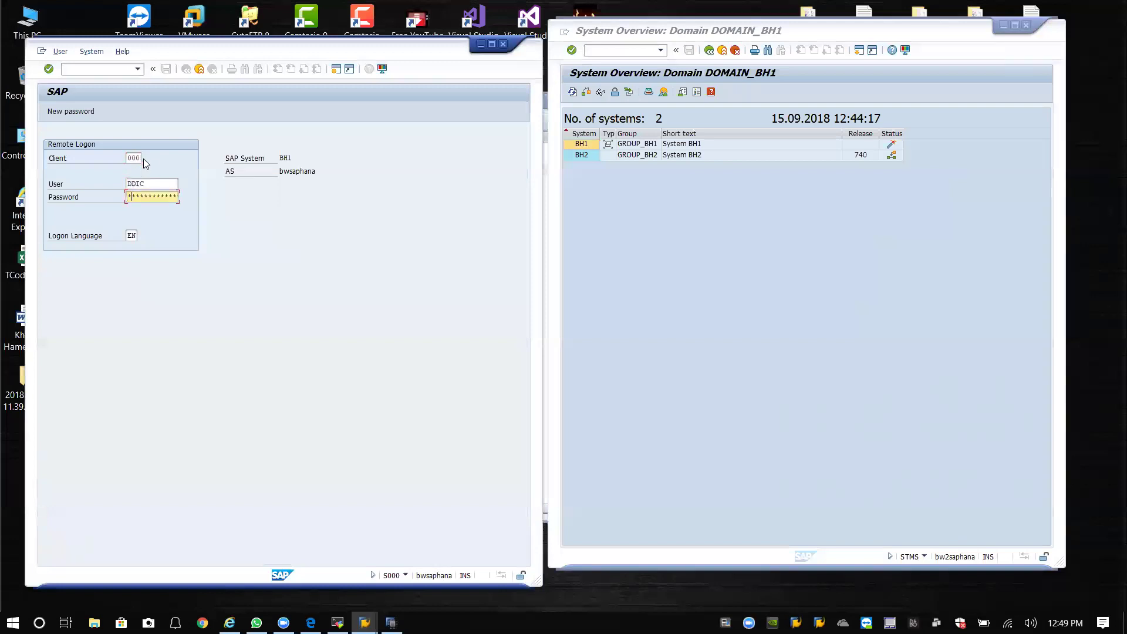
key(Return)
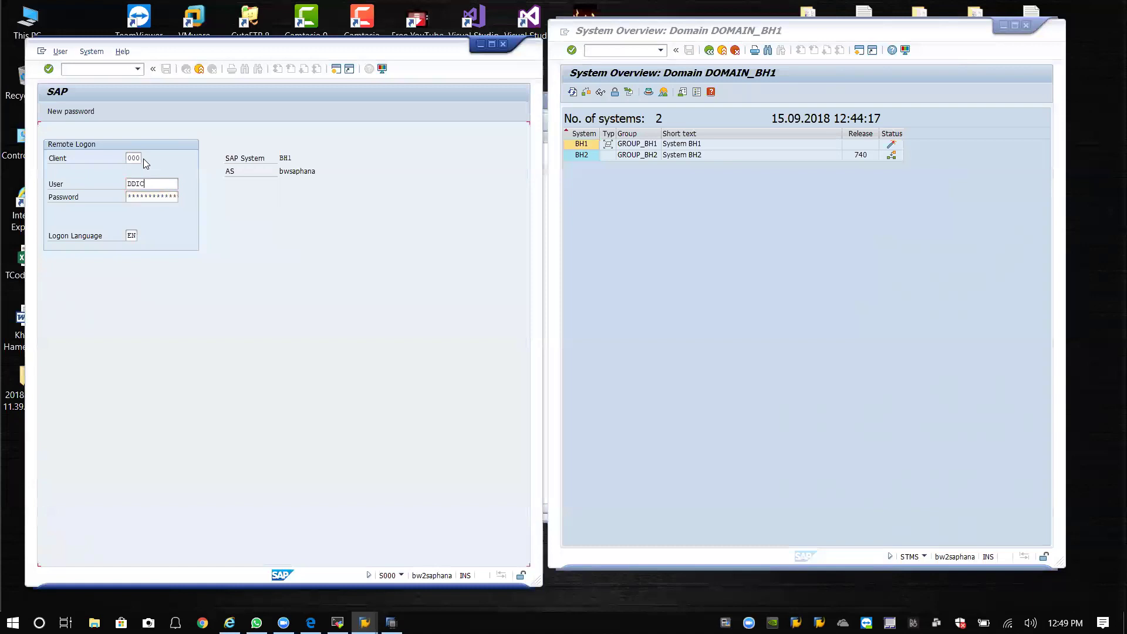
Log on to BH2 in client 000 and acknowledge the new GROUP_BH2 transport group.
click(138, 159)
key(BackSpace)
key(BackSpace)
key(BackSpace)
text(000)
key(Tab)
key(Tab)
key(Return)
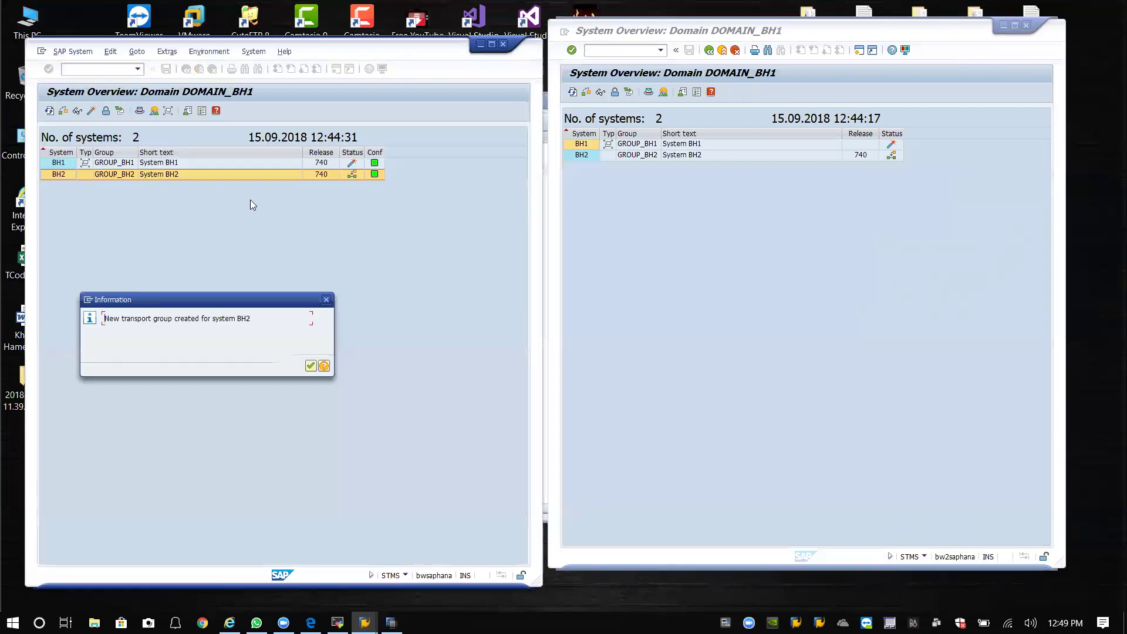
click(310, 366)
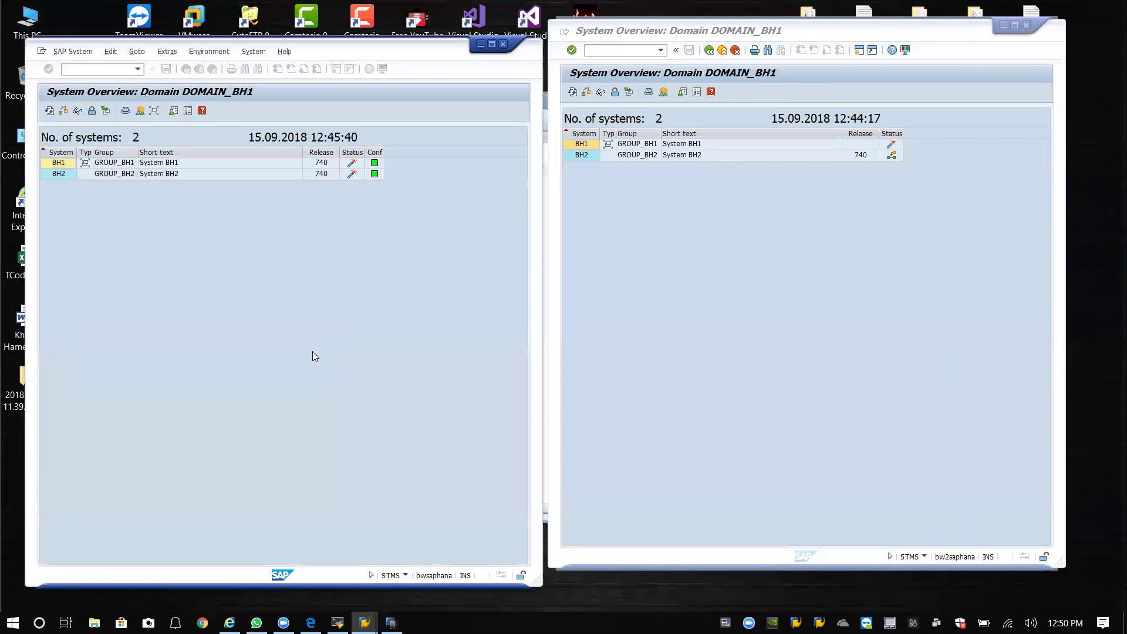
Update the TMS configuration for BH1.
click(96, 53)
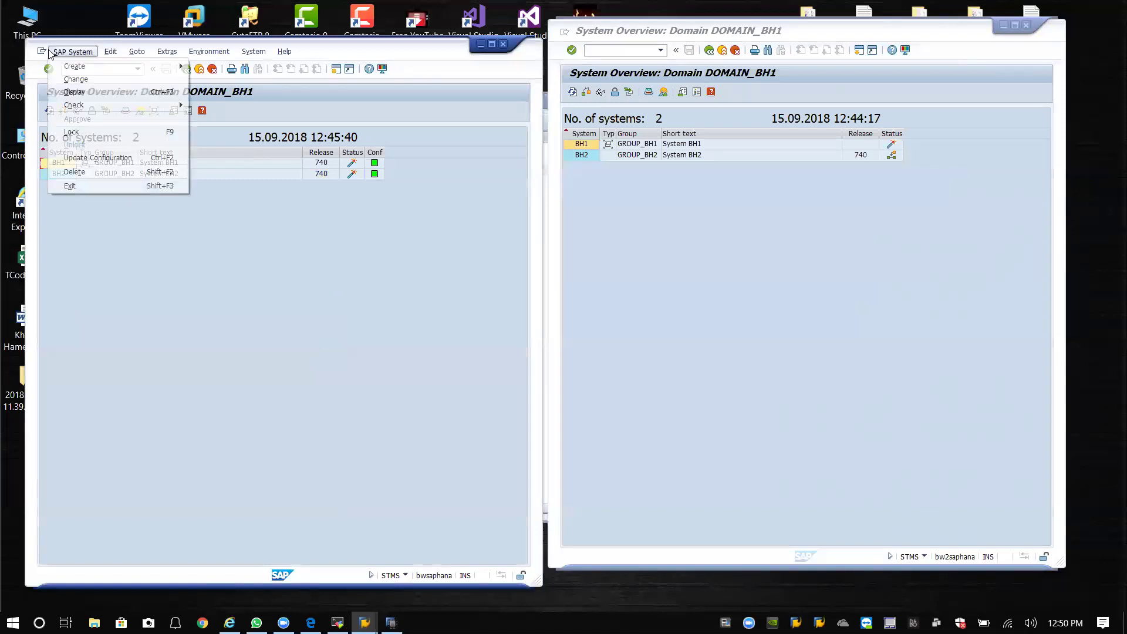
click(114, 159)
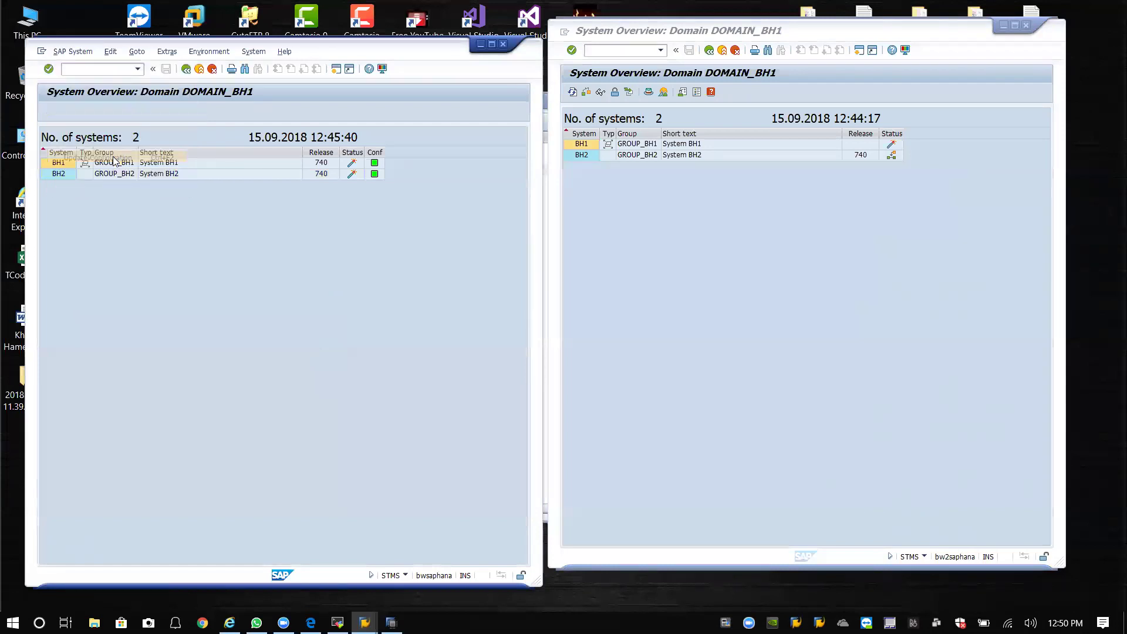
click(205, 291)
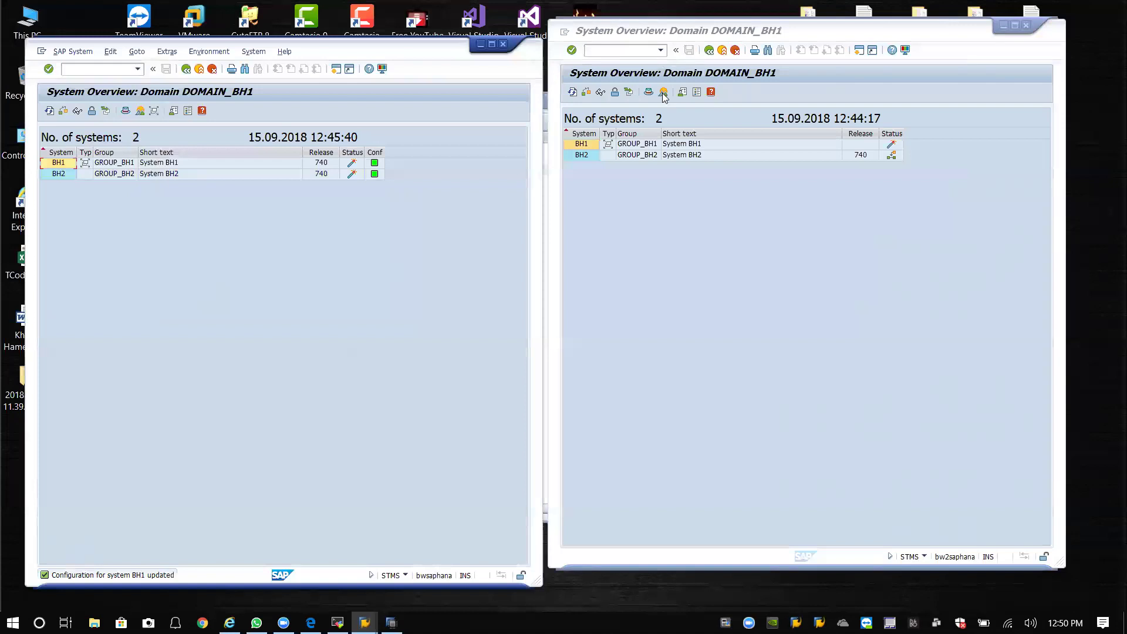
Rerun /nstms in the right session and display transport routes in both sessions.
click(708, 51)
click(660, 51)
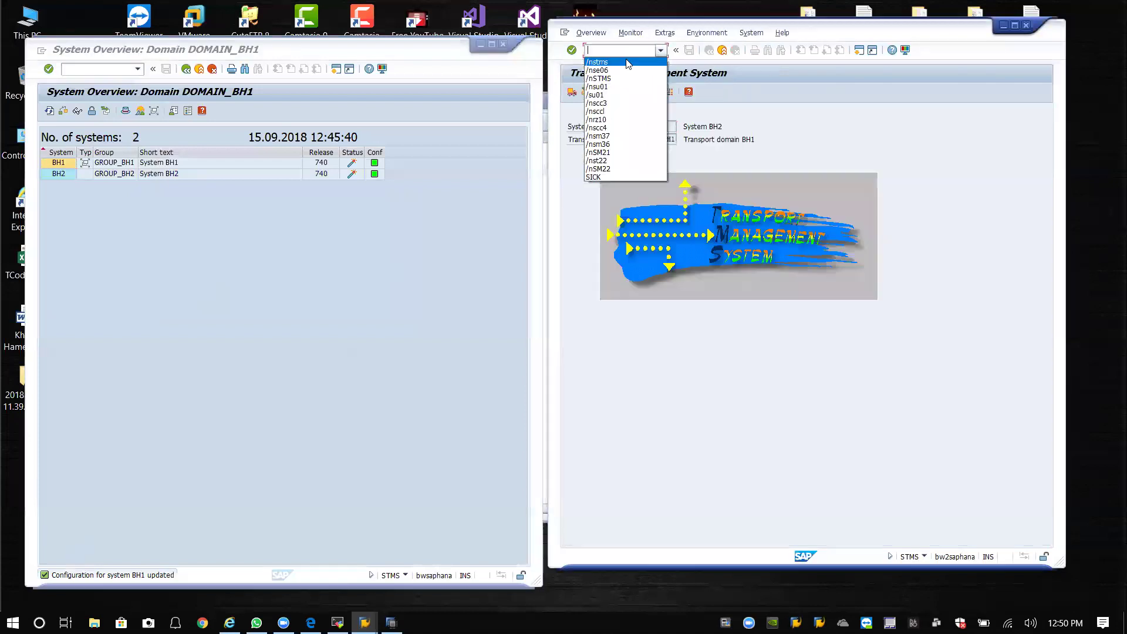
click(627, 61)
key(Return)
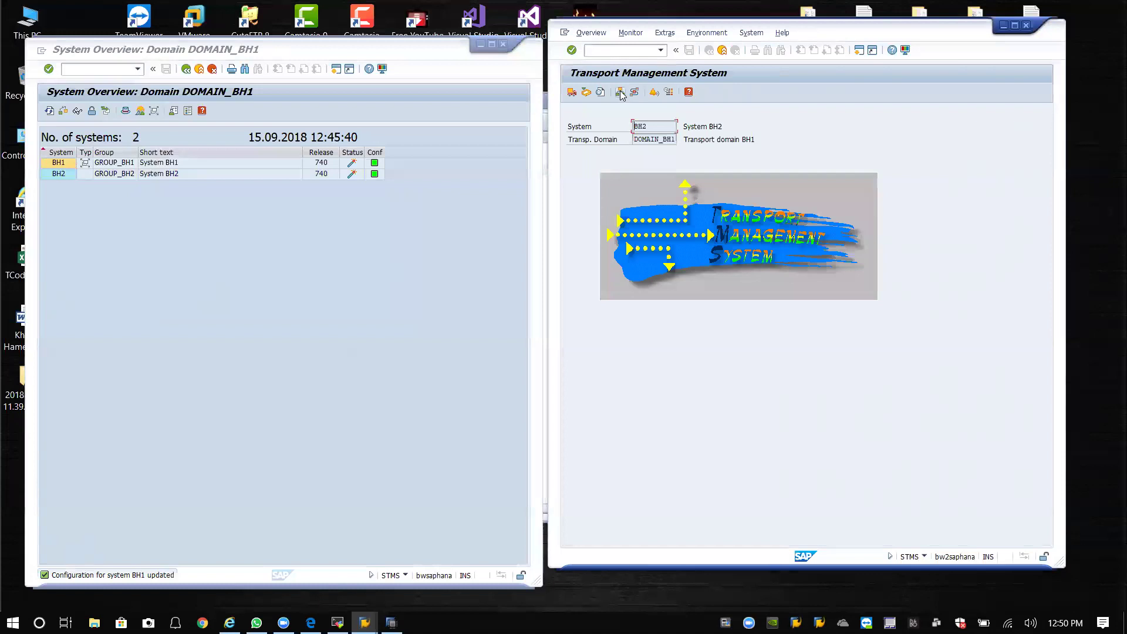
click(620, 93)
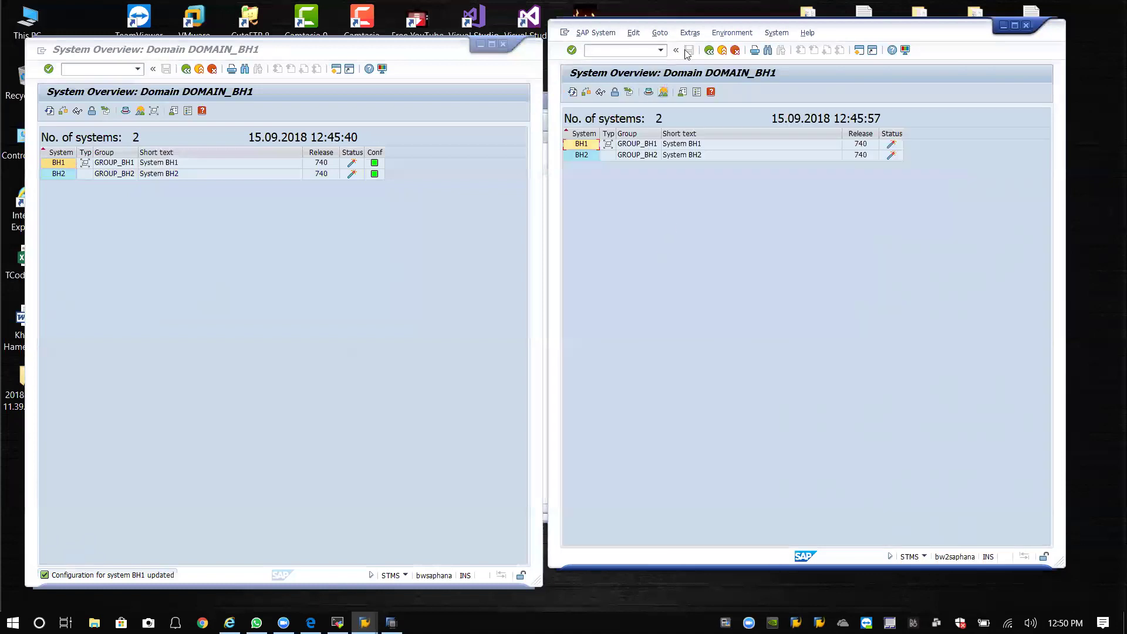
click(709, 51)
key(shift+F7)
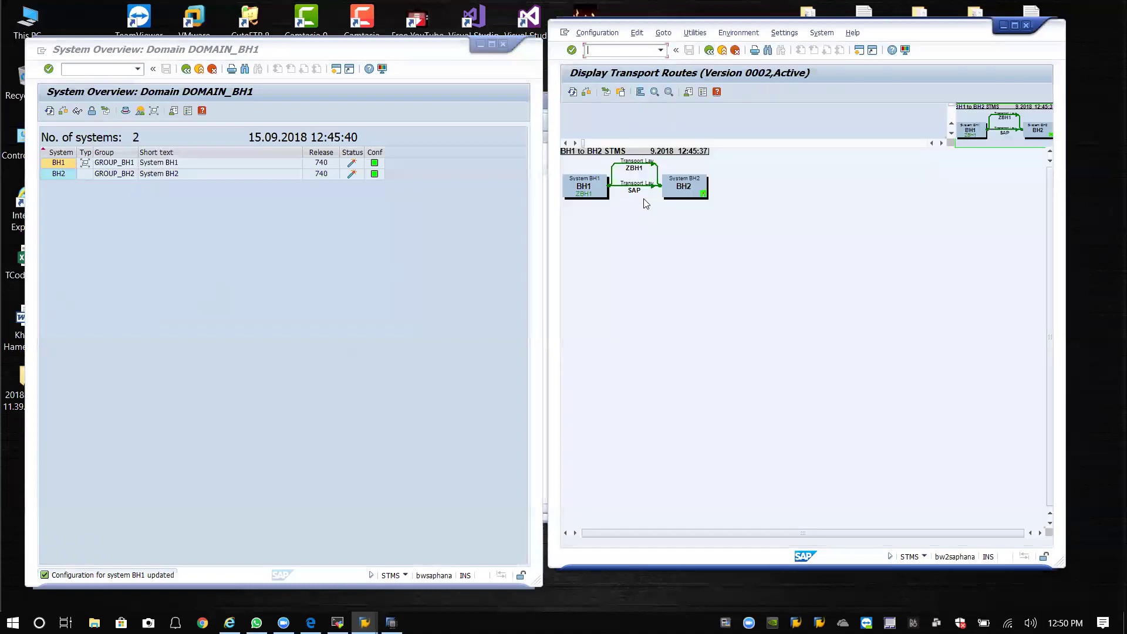
click(185, 70)
click(111, 111)
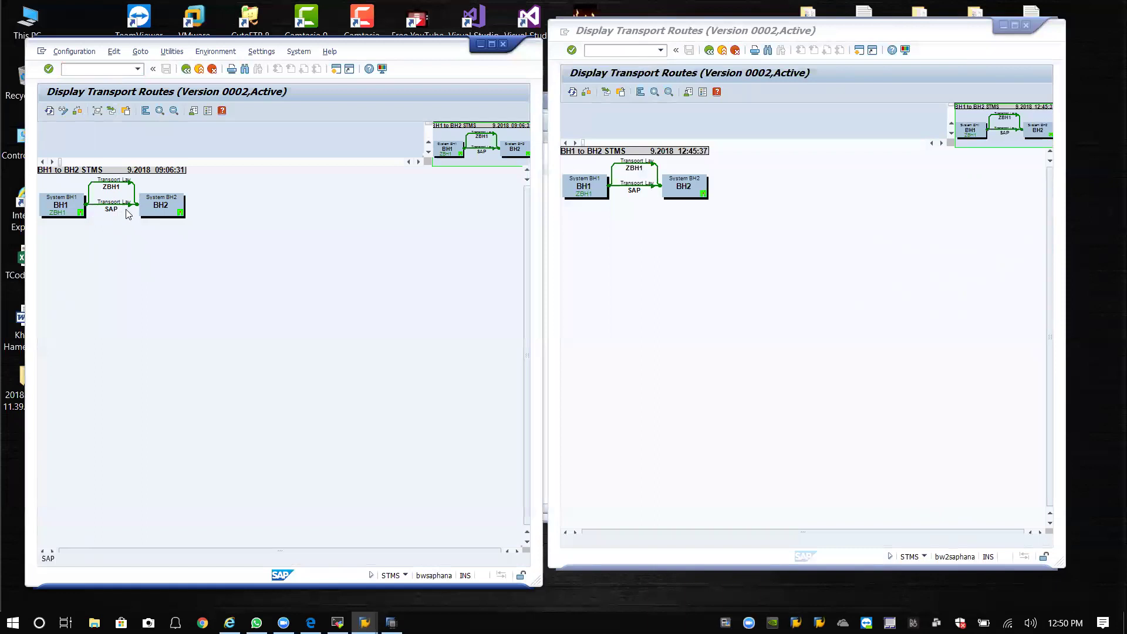
Reposition the right SAP window and select the BH1 and BH2 boxes in the route diagrams.
click(693, 230)
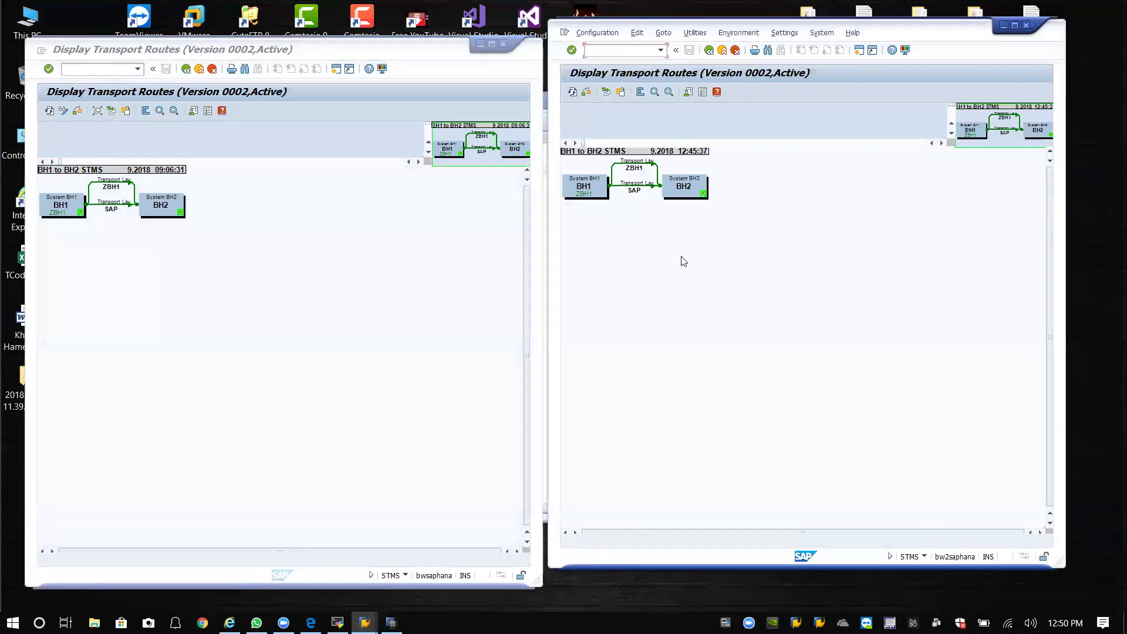
drag(898, 35, 902, 49)
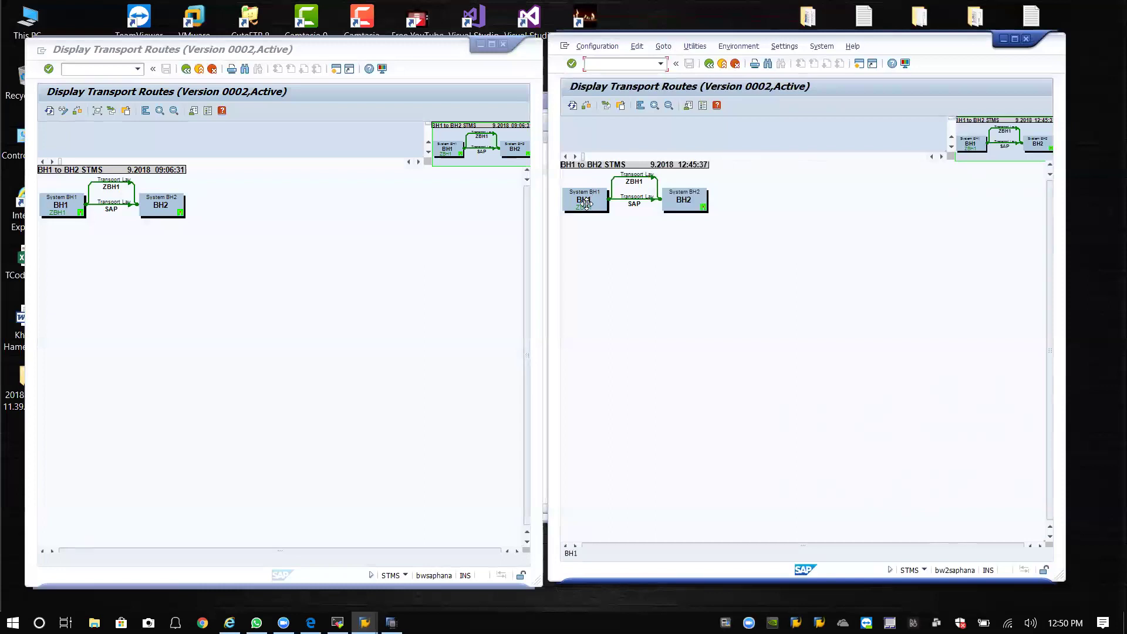
click(604, 204)
click(65, 207)
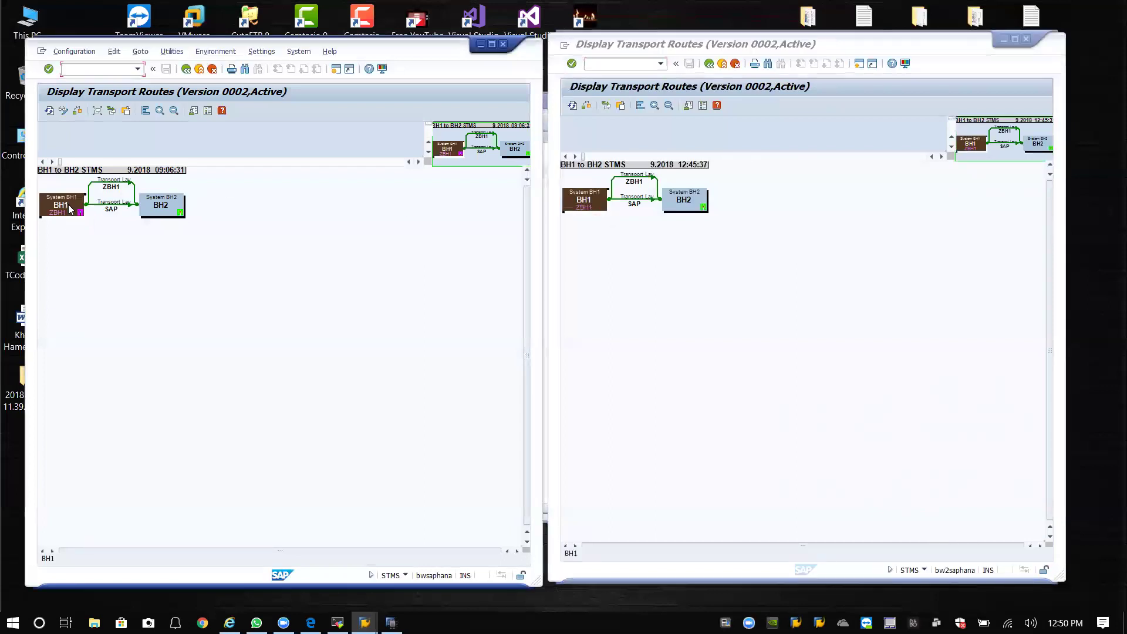
click(173, 205)
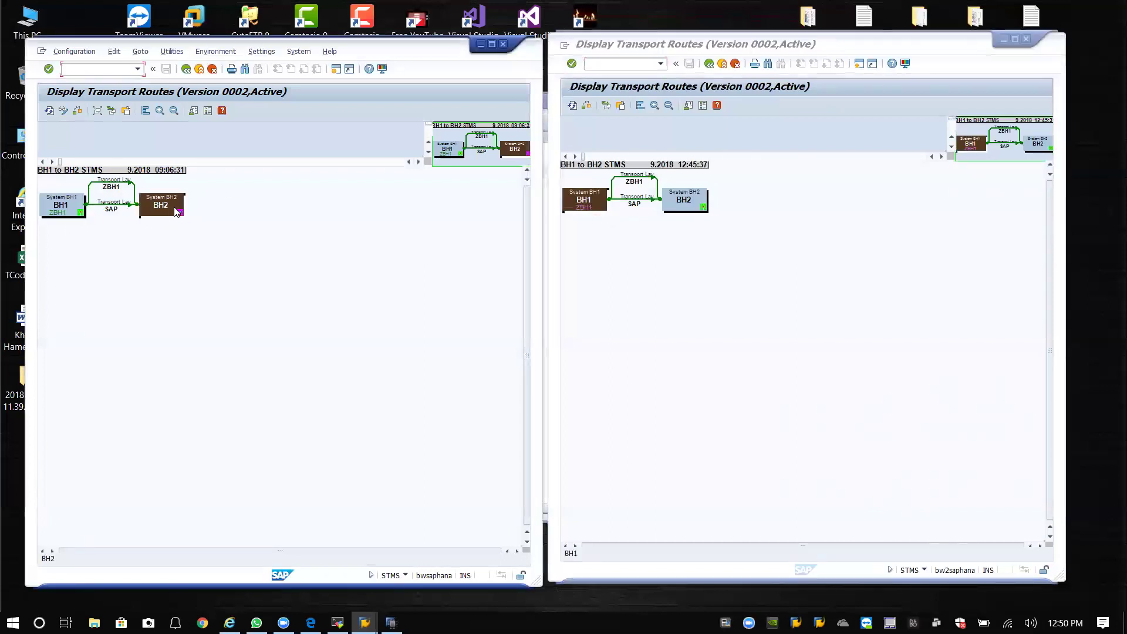
click(677, 220)
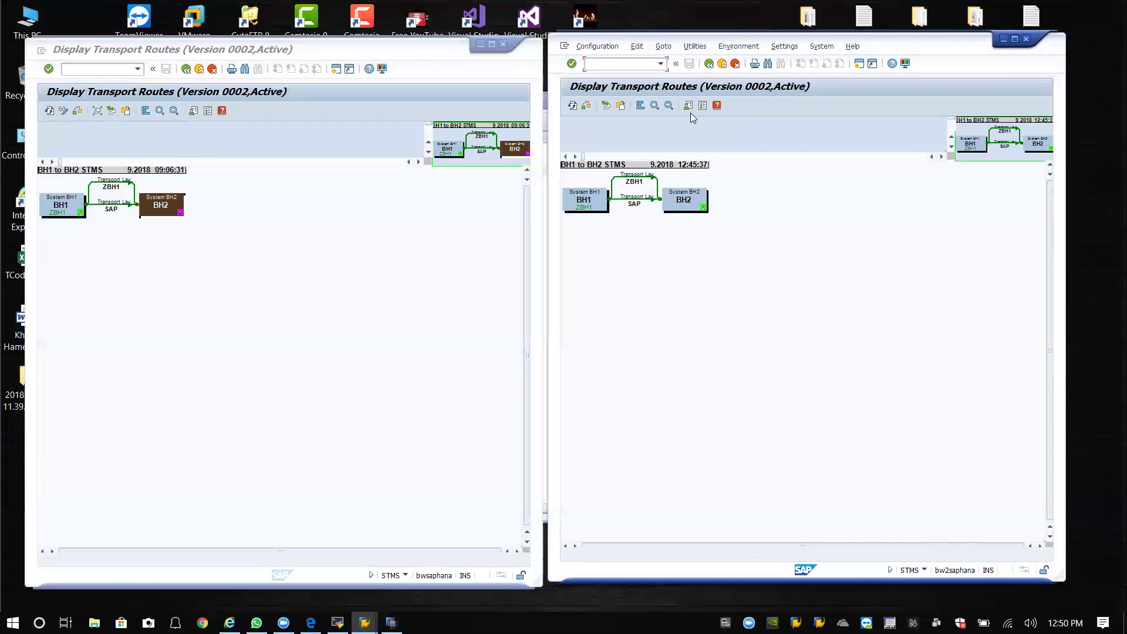
key(alt)
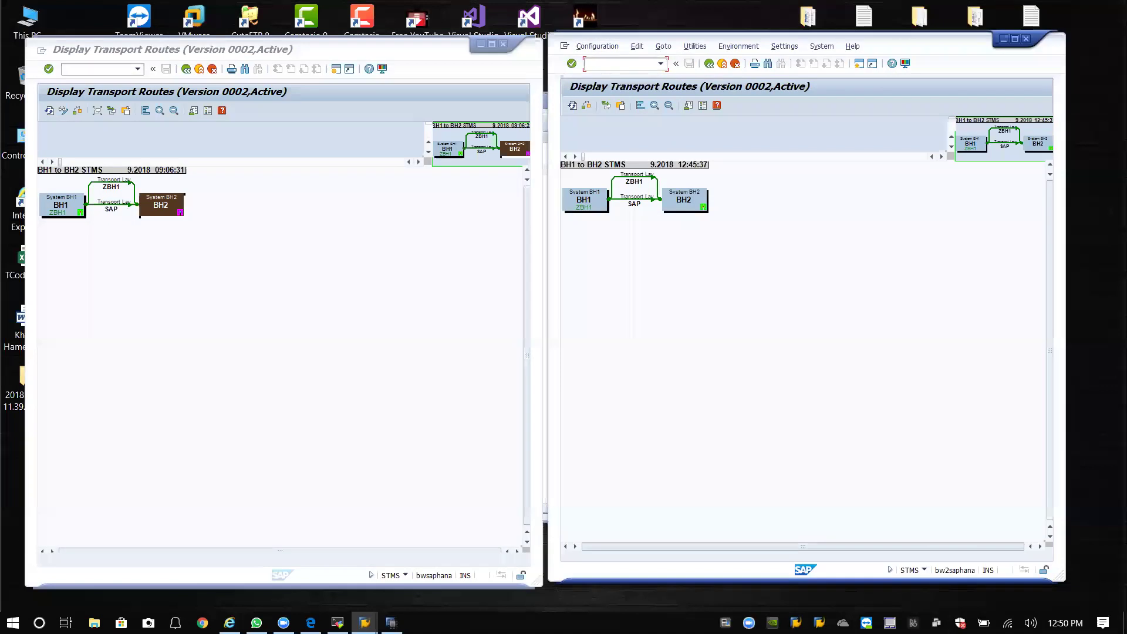
Clear the audio-jack notification, check SAP HANA Studio, then log off the left SAP session.
click(1103, 622)
click(1045, 547)
click(735, 319)
click(319, 292)
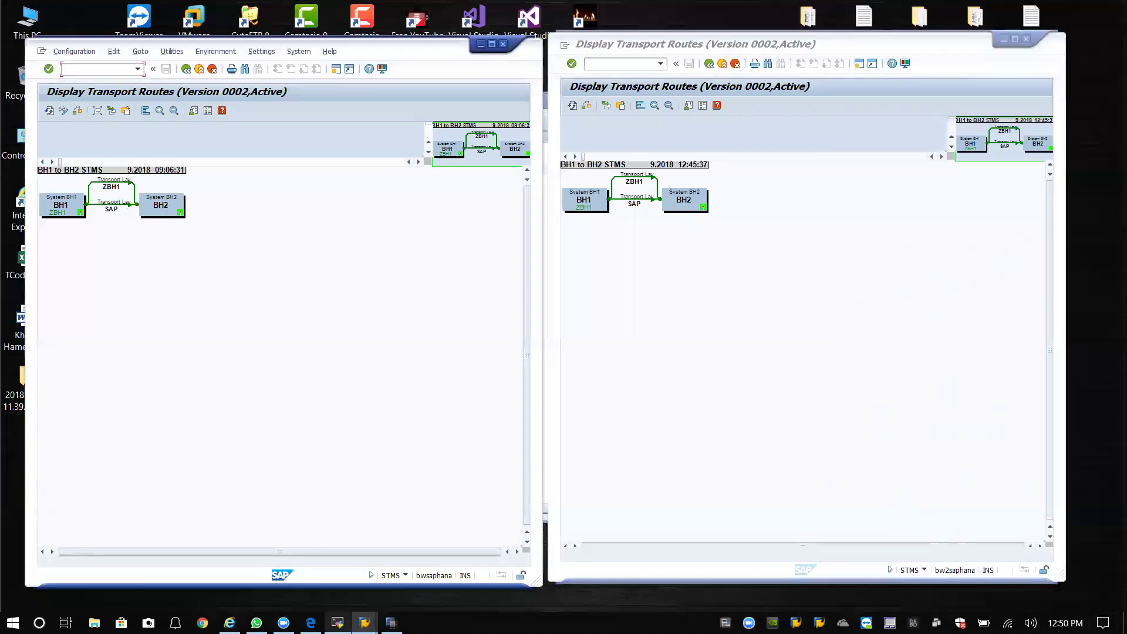
mouse_move(392, 622)
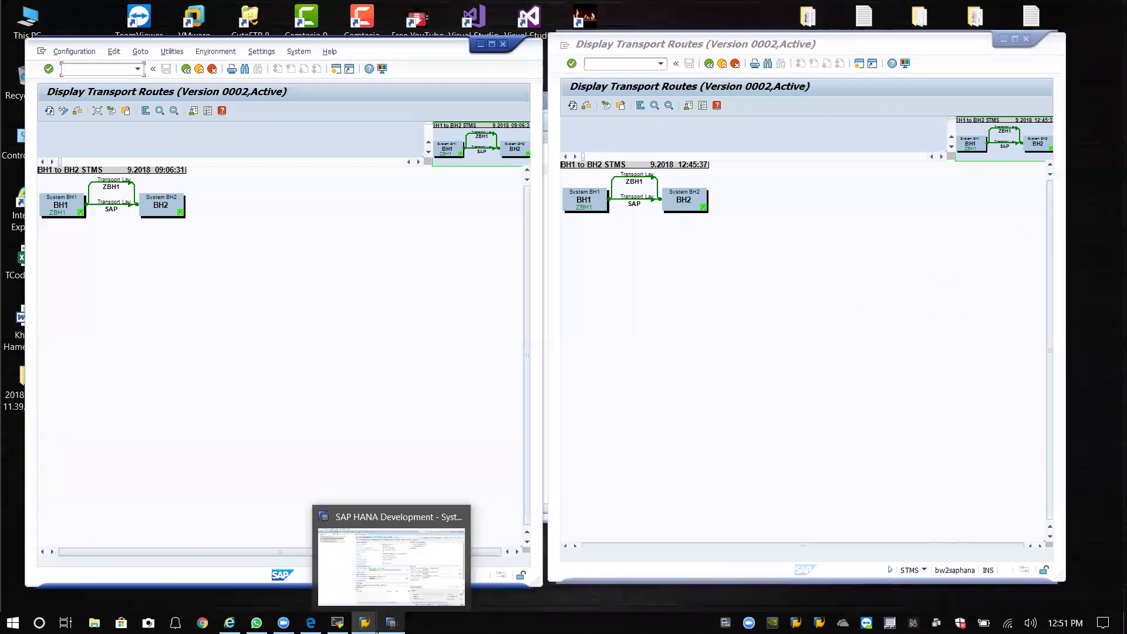
click(404, 581)
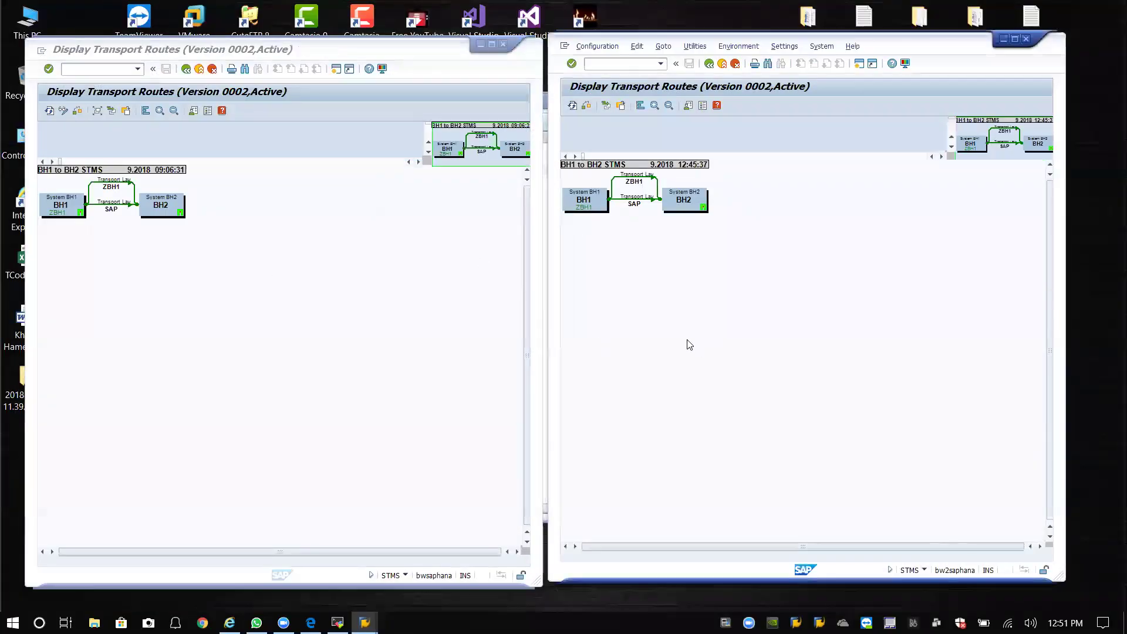
click(350, 307)
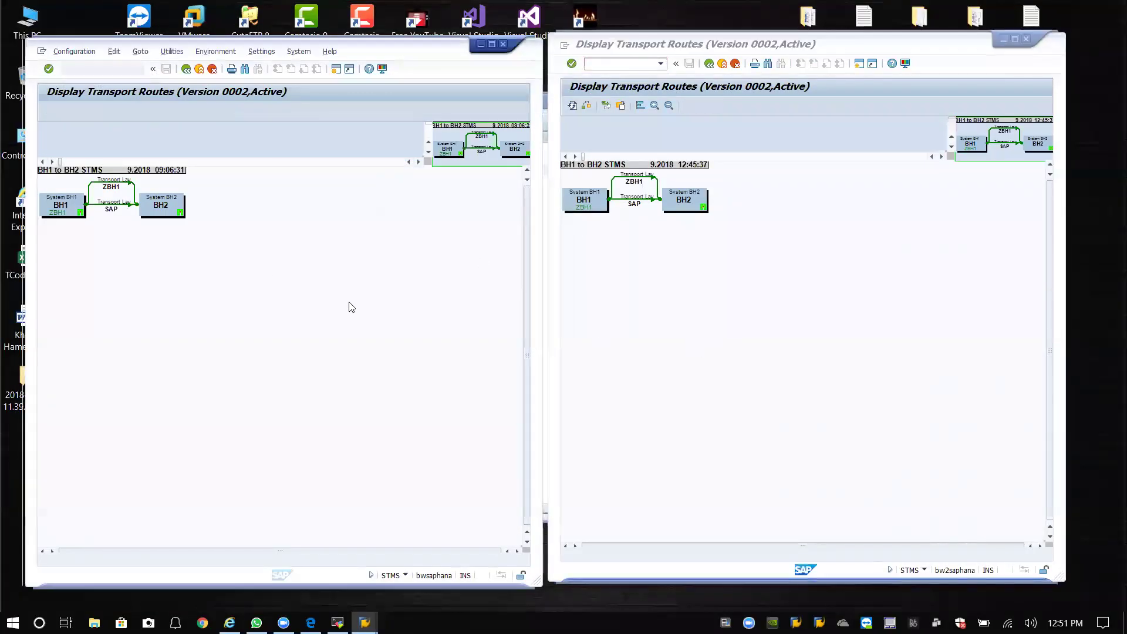
click(605, 288)
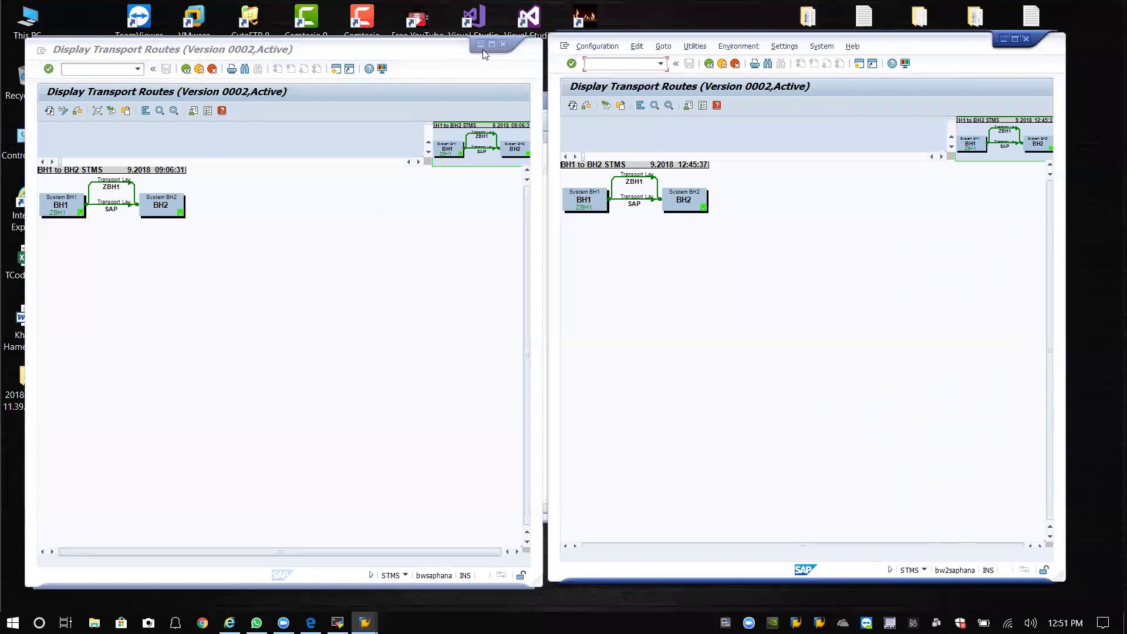
click(503, 44)
click(150, 252)
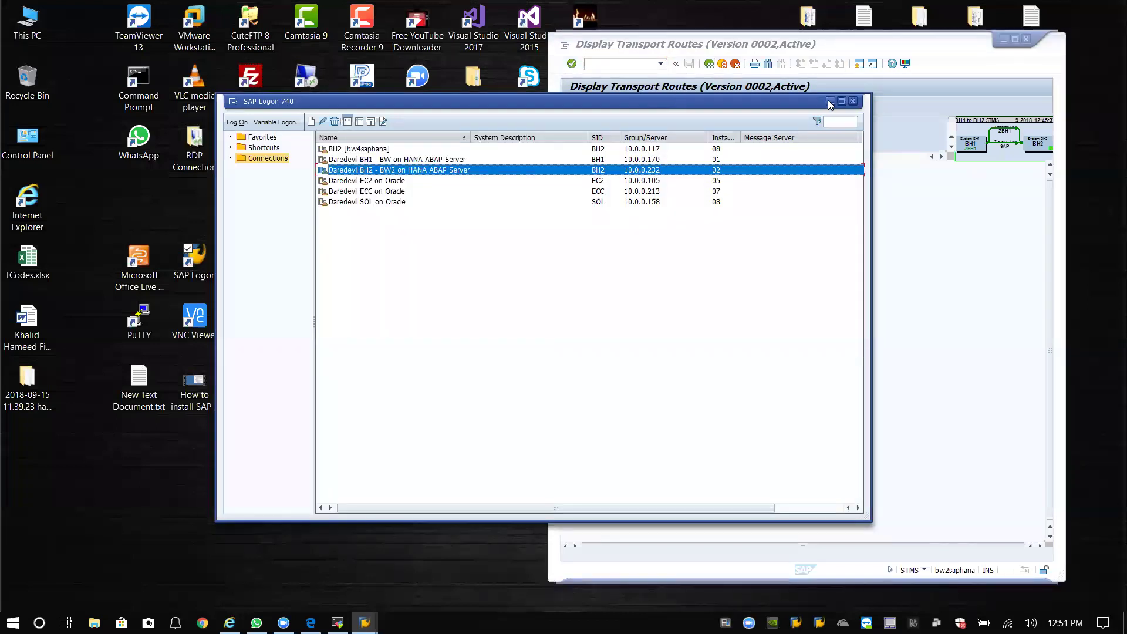
Move the transport routes window aside and log off that session.
click(830, 102)
drag(915, 51, 624, 52)
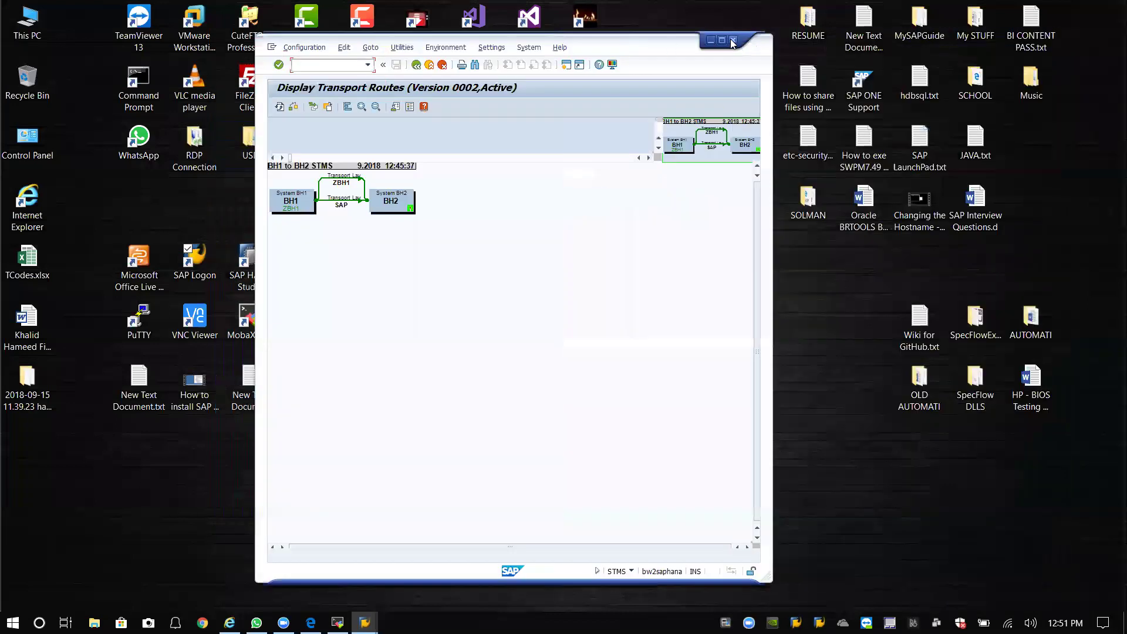
click(733, 43)
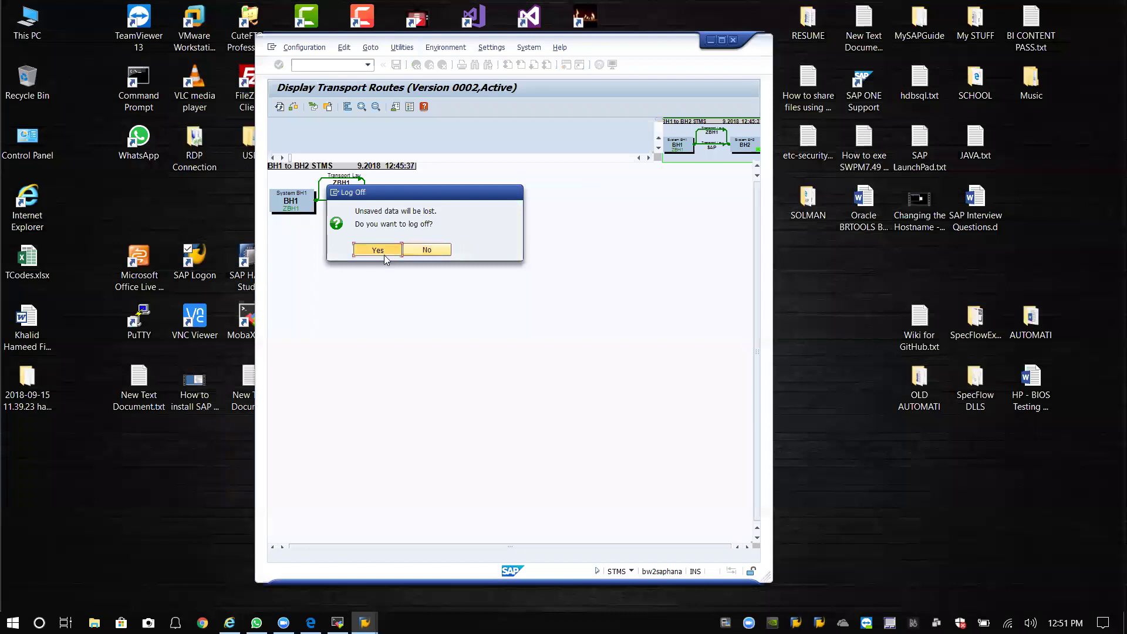
click(377, 253)
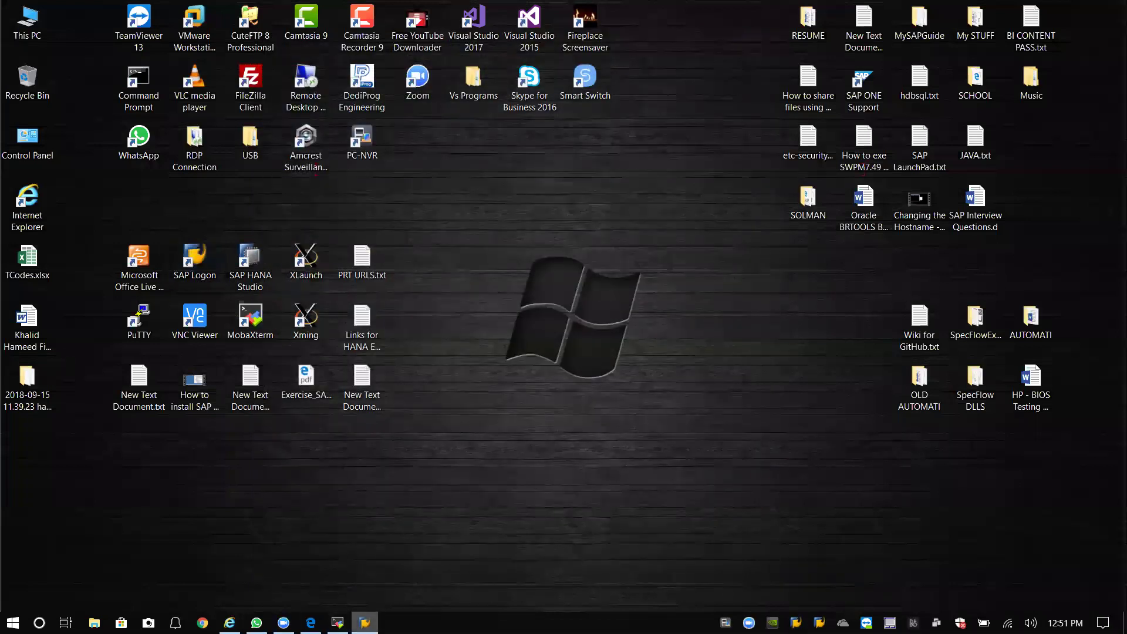
Log on to BH2 in client 300 with the user ID and password, acknowledging the failed-attempt notice.
click(365, 622)
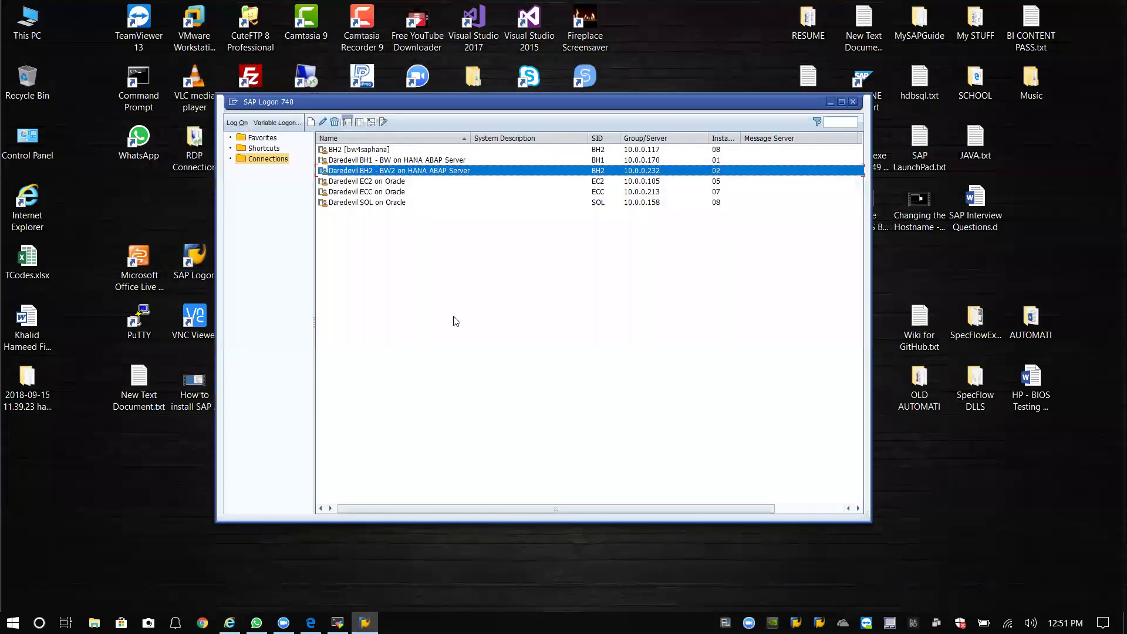
double_click(427, 171)
click(367, 129)
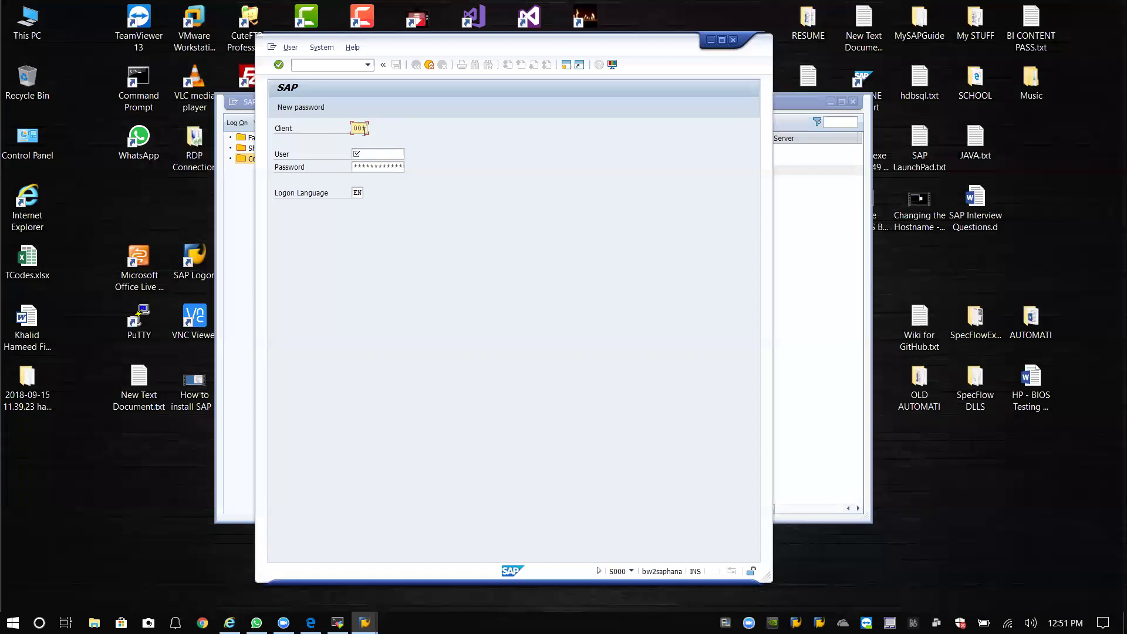
drag(367, 128, 355, 127)
text(300)
key(Tab)
text(khameed)
key(Tab)
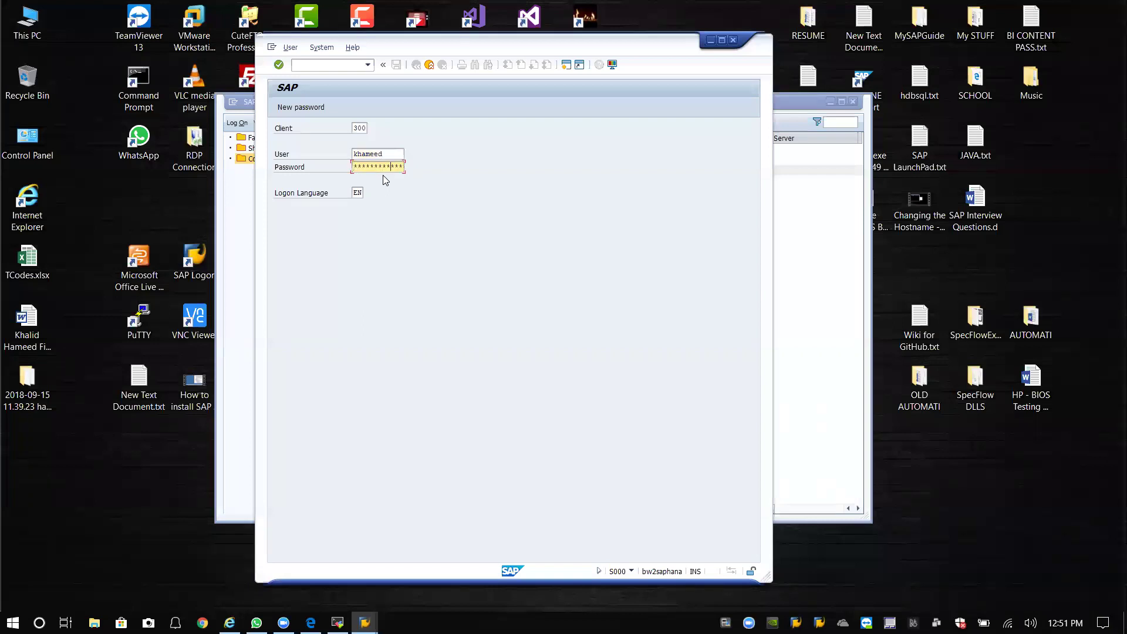
key(Return)
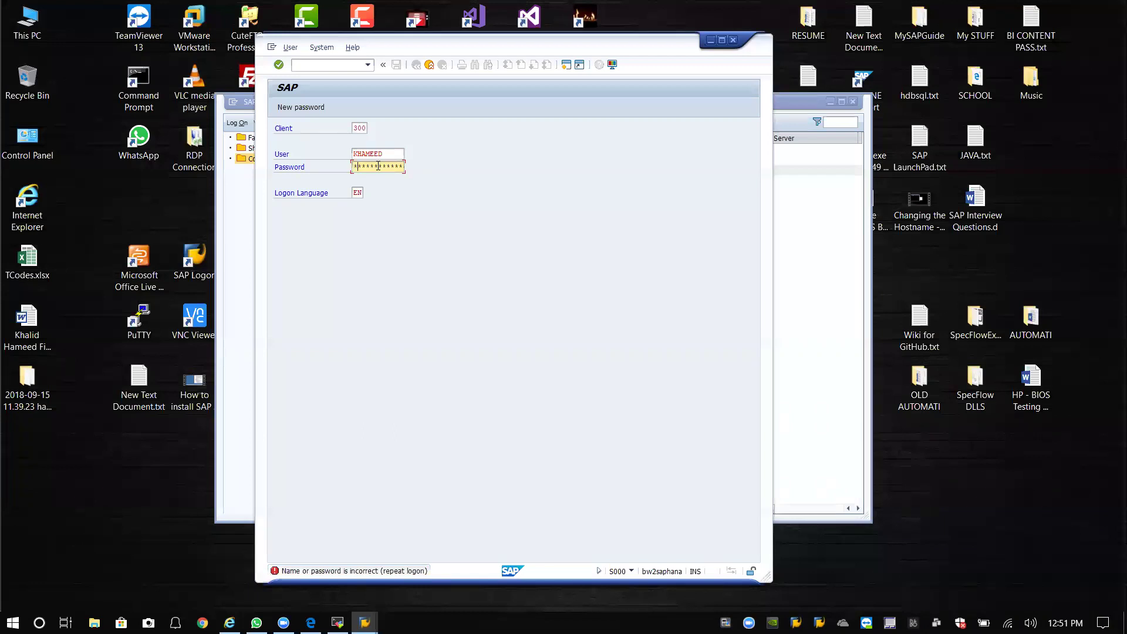
key(Return)
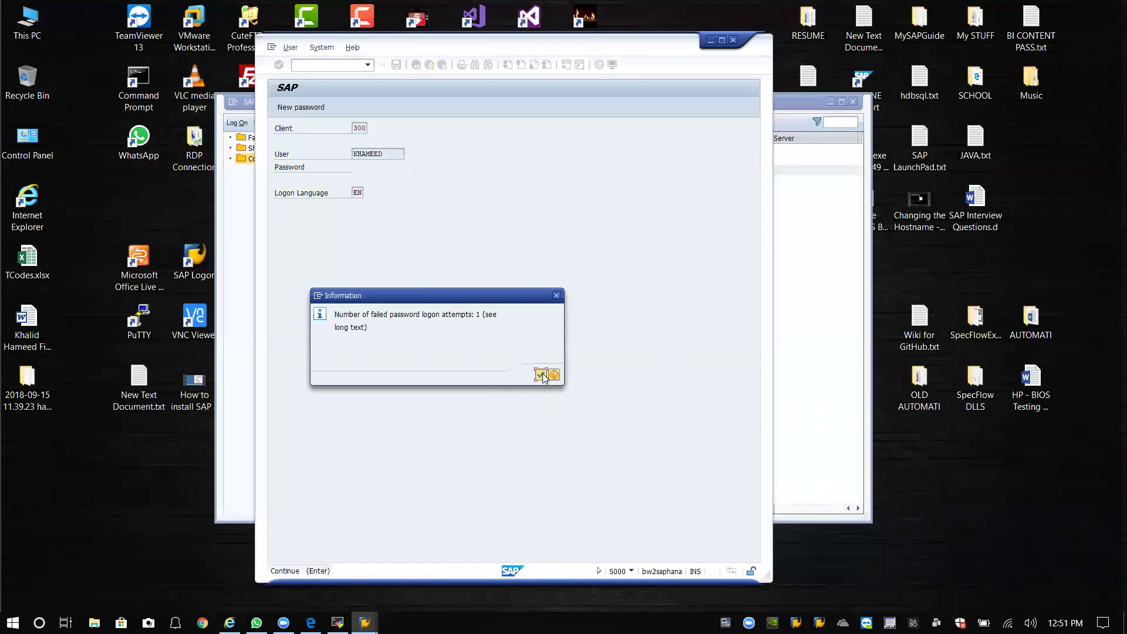
click(540, 374)
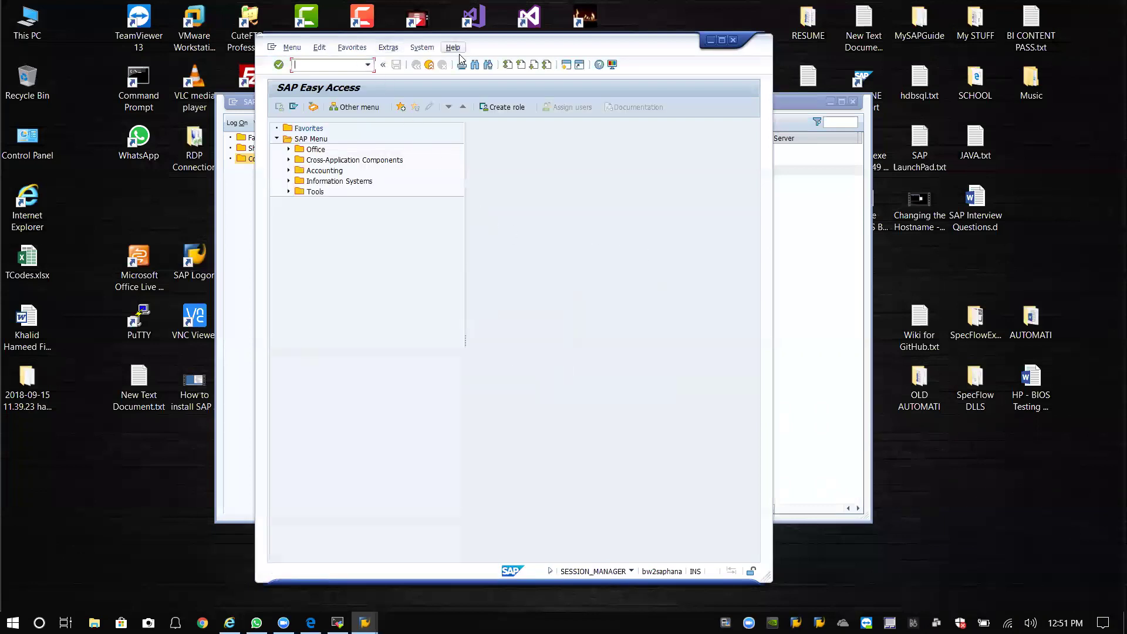
Reconnect to BH2 and run /nrz10 from the transaction history to reach Edit Profiles.
drag(496, 48, 446, 38)
click(798, 115)
double_click(399, 170)
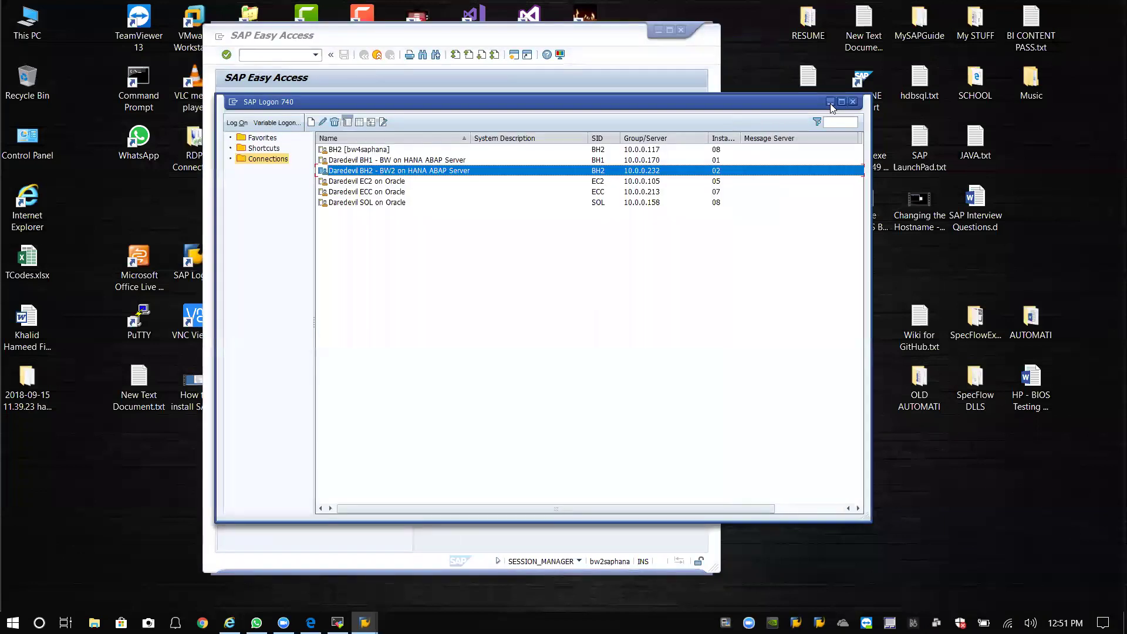
drag(427, 37, 354, 28)
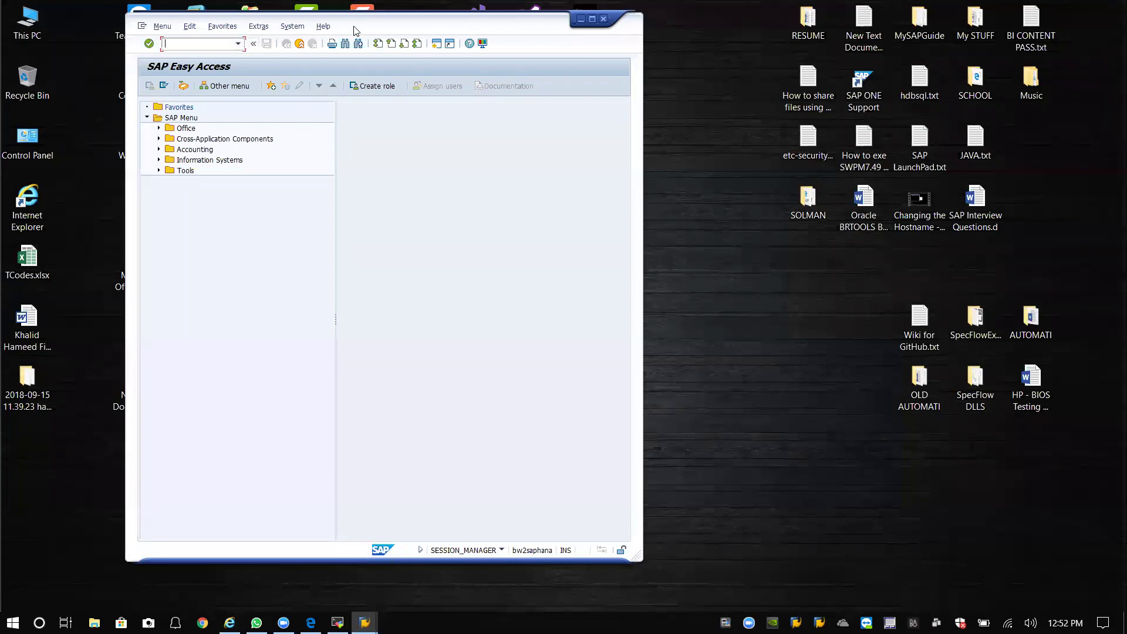
drag(353, 26, 396, 50)
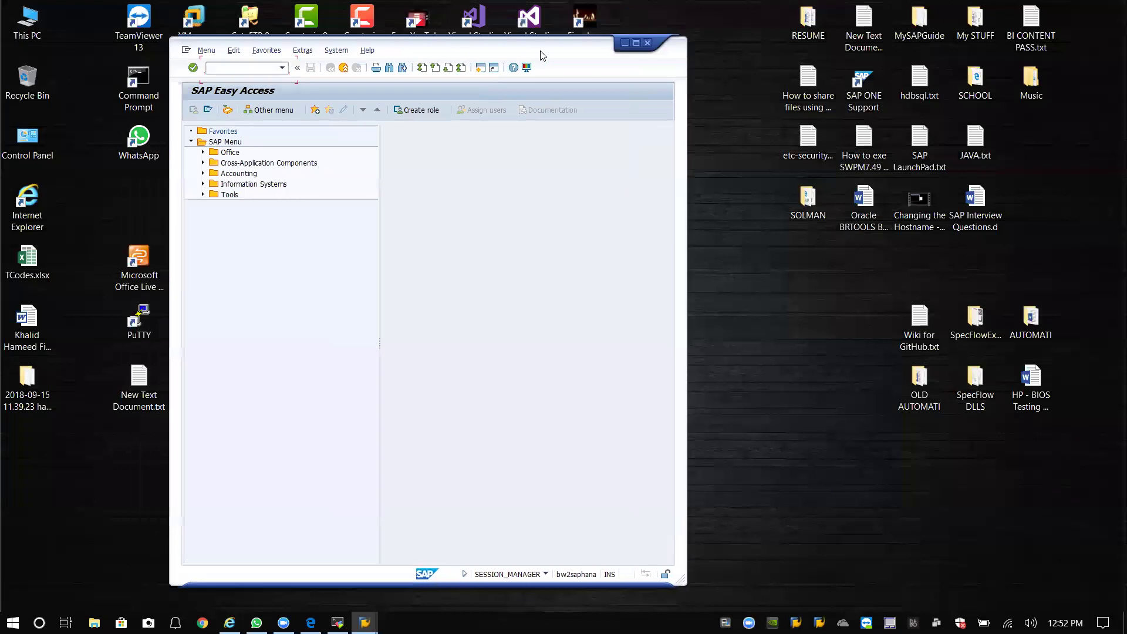
drag(430, 57, 478, 68)
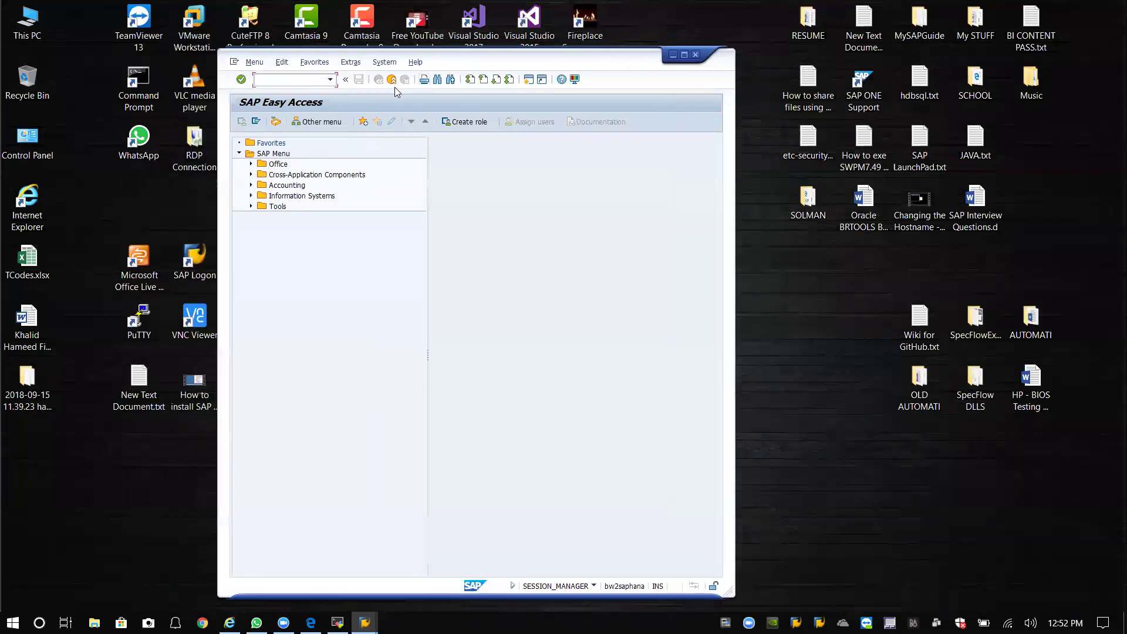
click(331, 81)
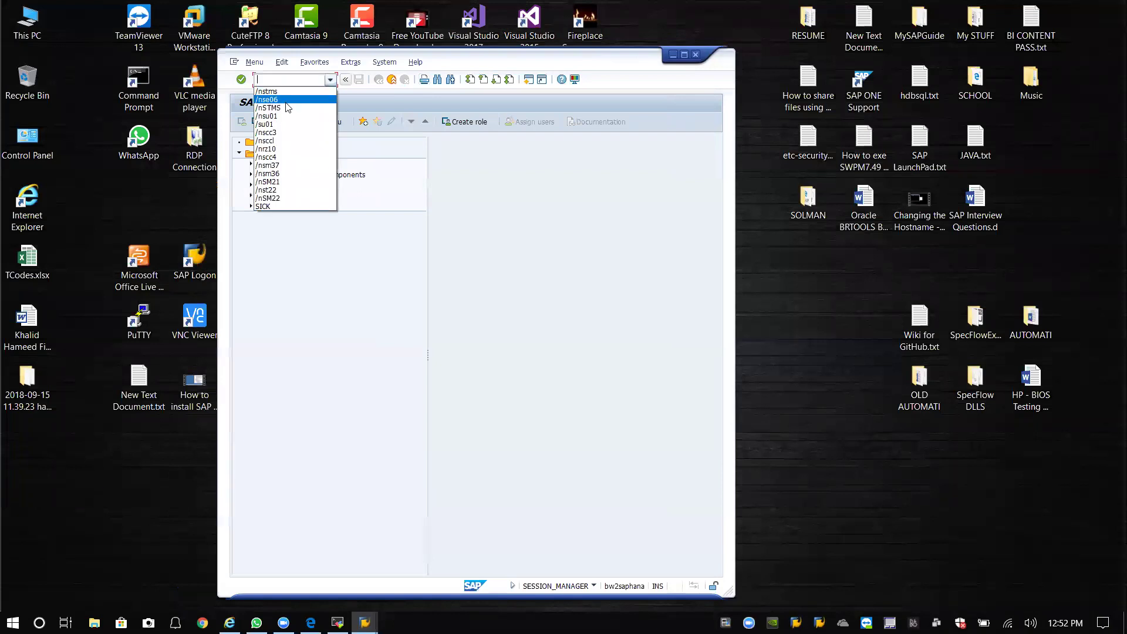
click(273, 150)
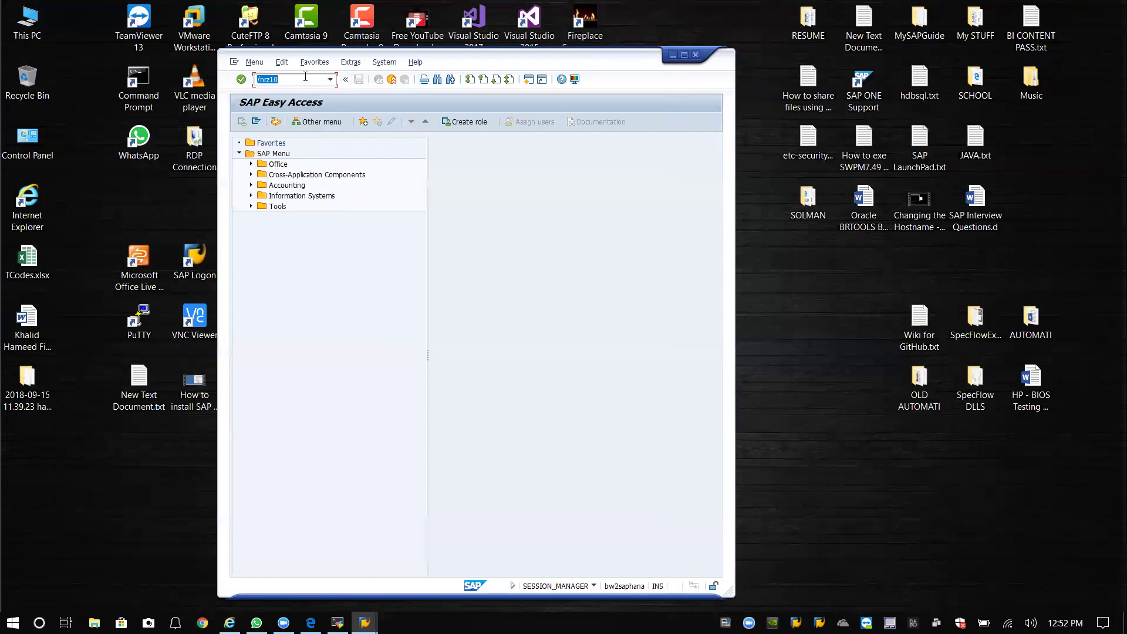
key(Return)
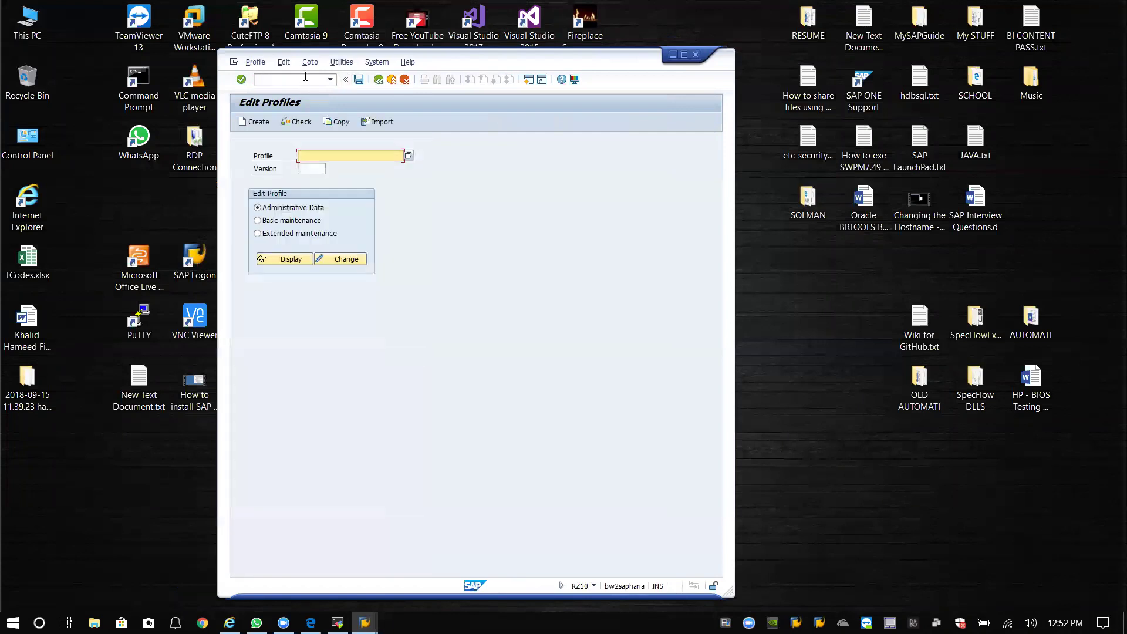
Open the DEFAULT profile in extended maintenance and change login/system_client to 300.
click(409, 155)
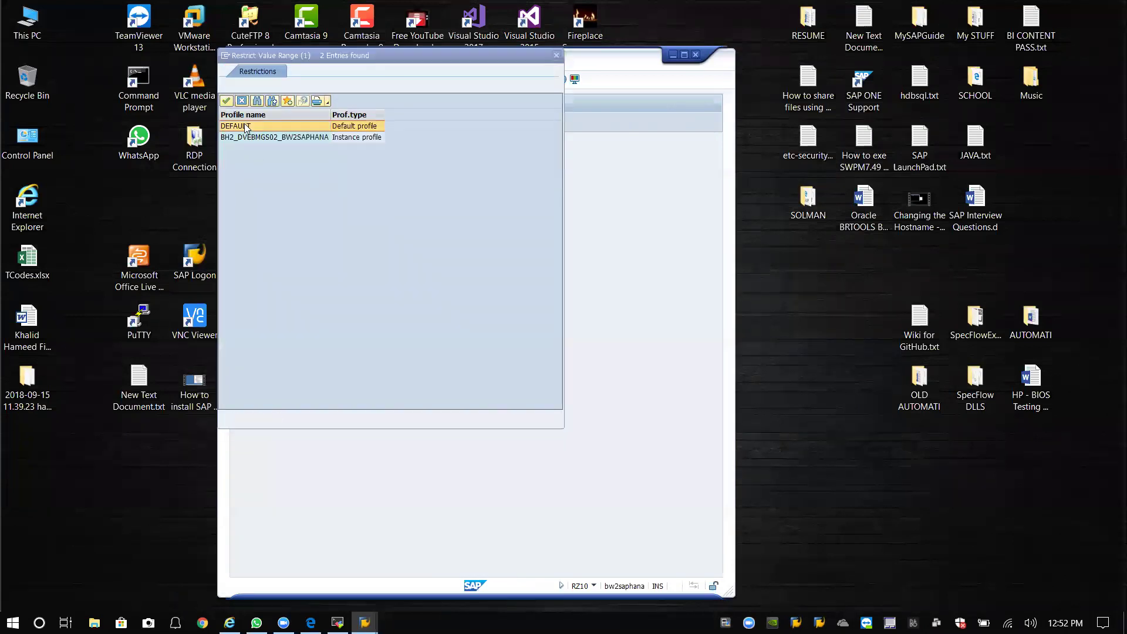
double_click(244, 126)
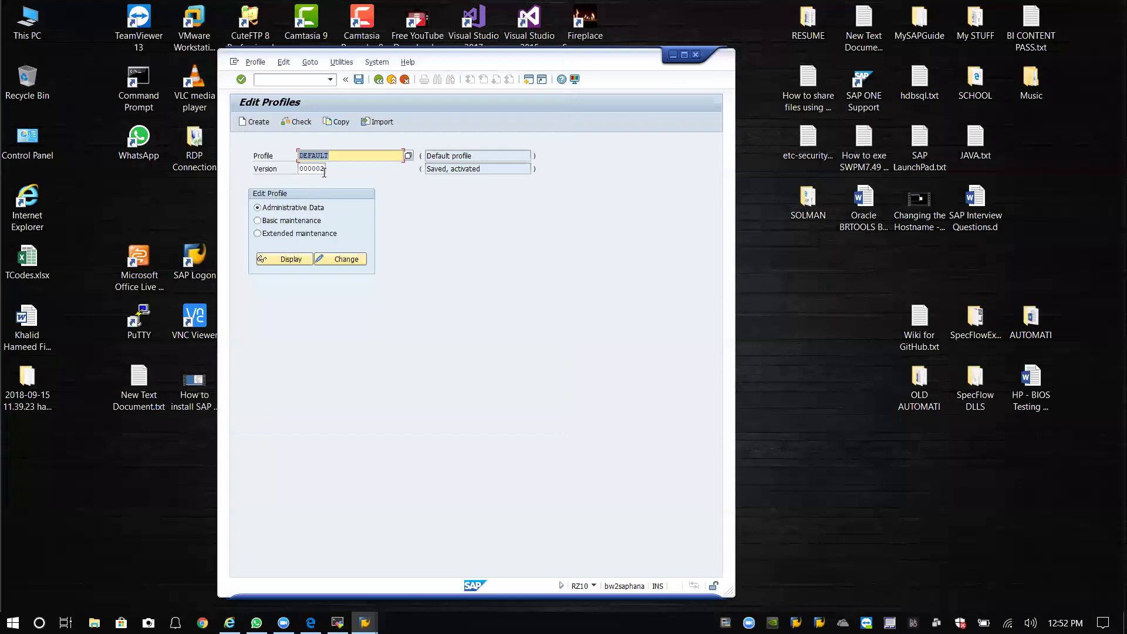
click(280, 234)
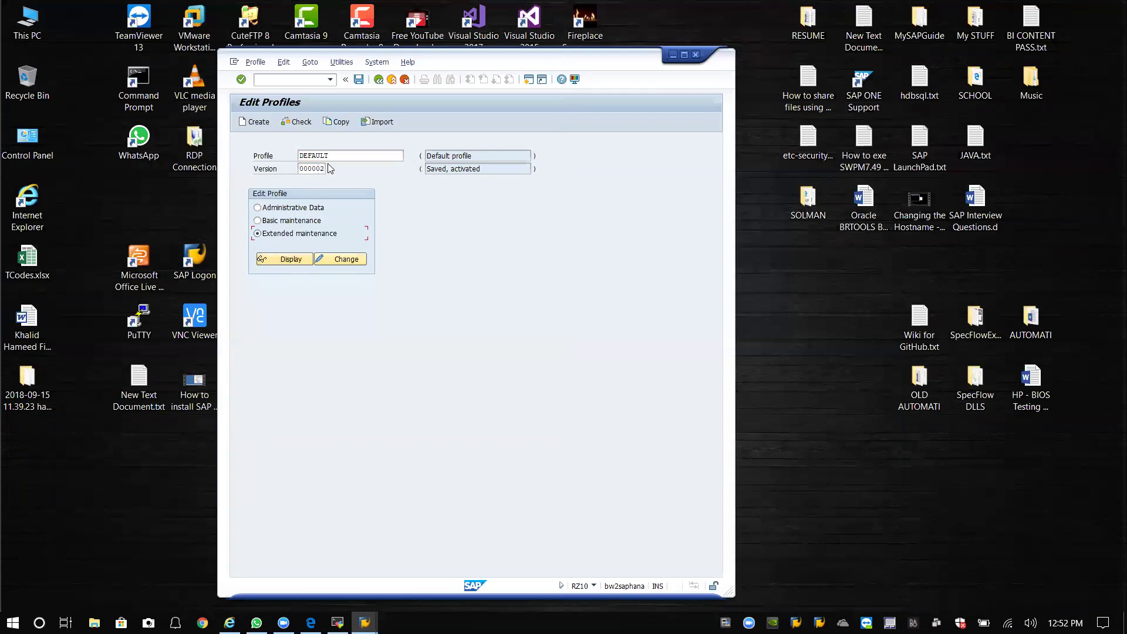
click(286, 260)
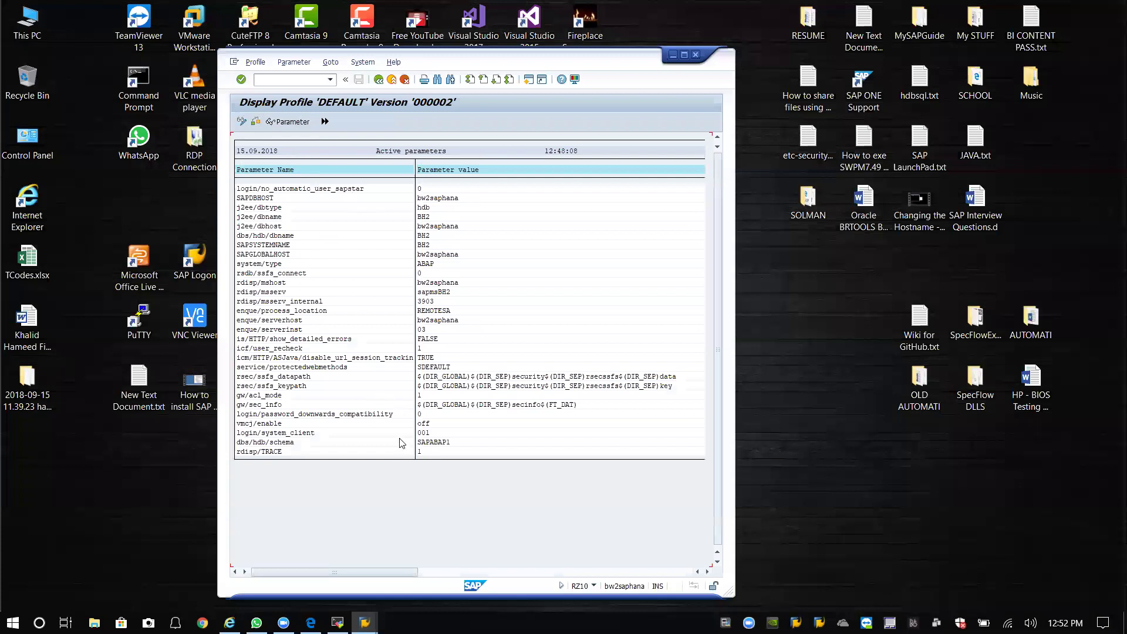
click(440, 434)
click(241, 121)
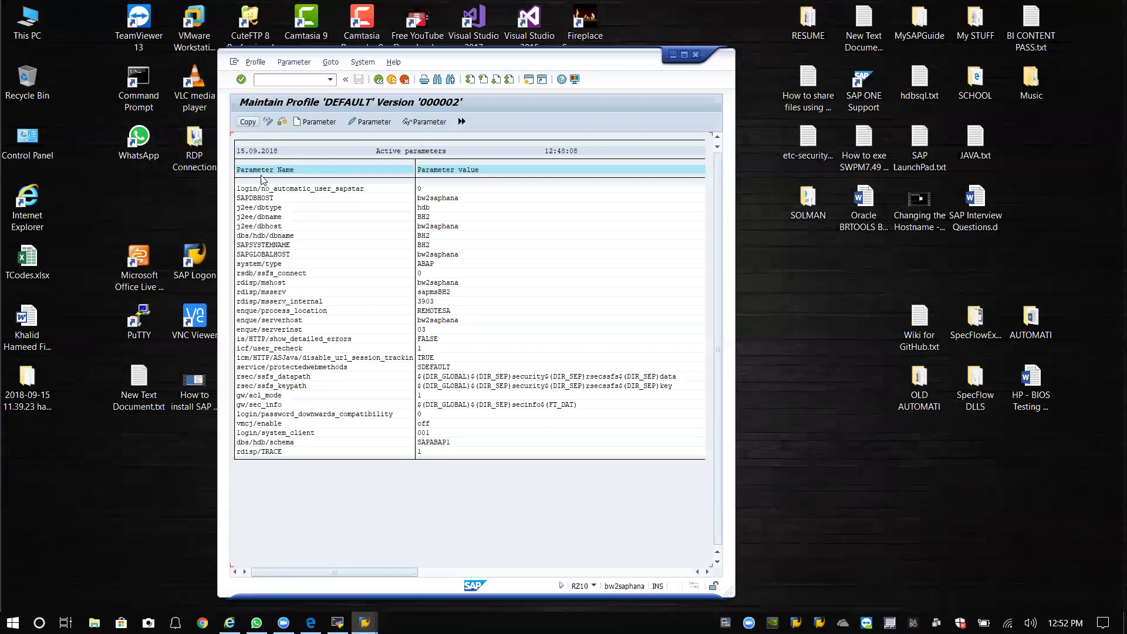
click(446, 431)
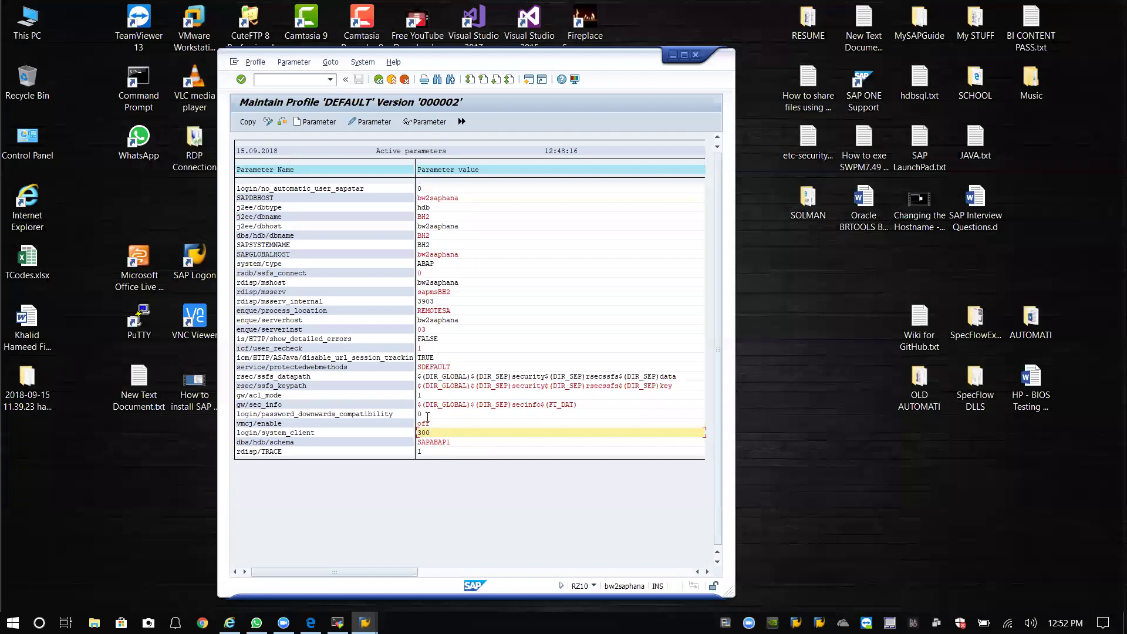
click(239, 126)
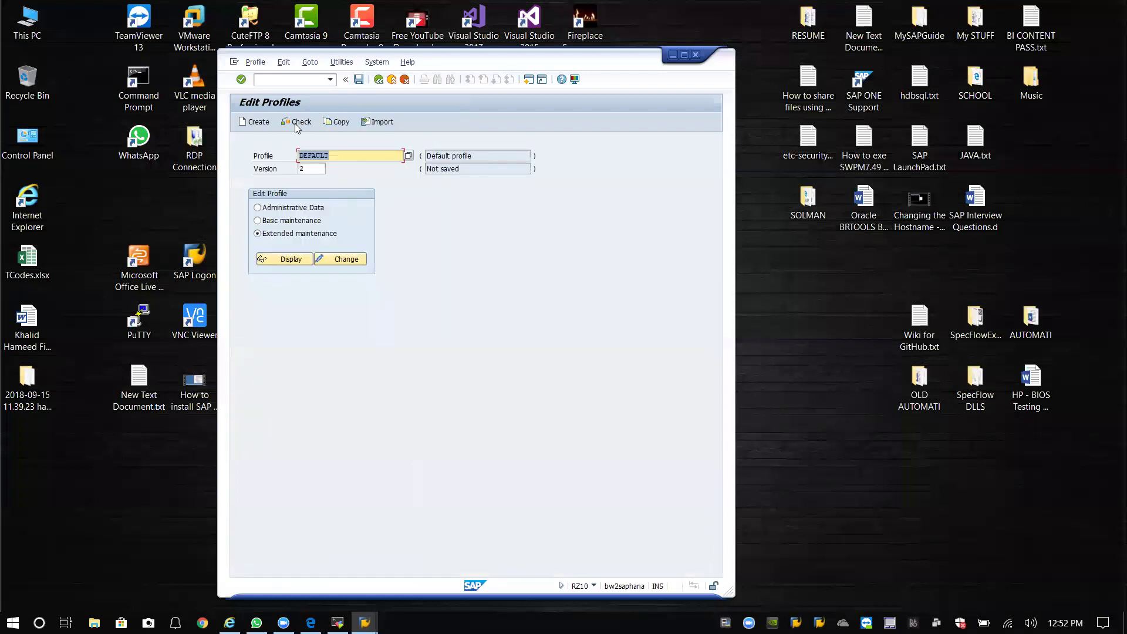
Save and activate the DEFAULT profile as version 000003, then close and log off.
click(358, 81)
click(437, 266)
click(381, 265)
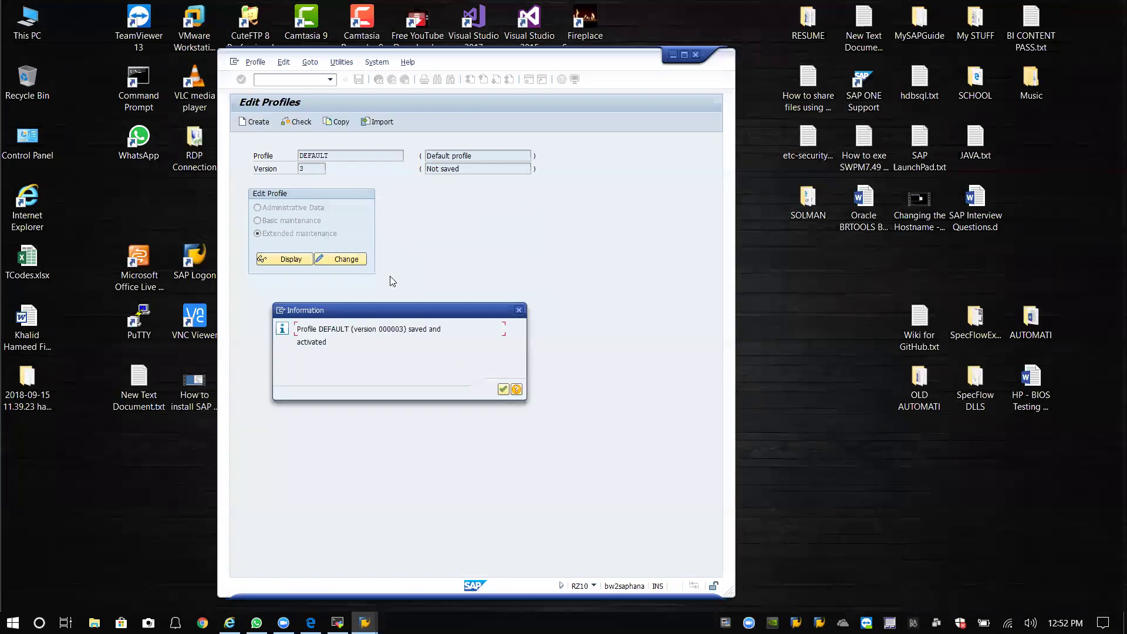
click(502, 391)
click(552, 402)
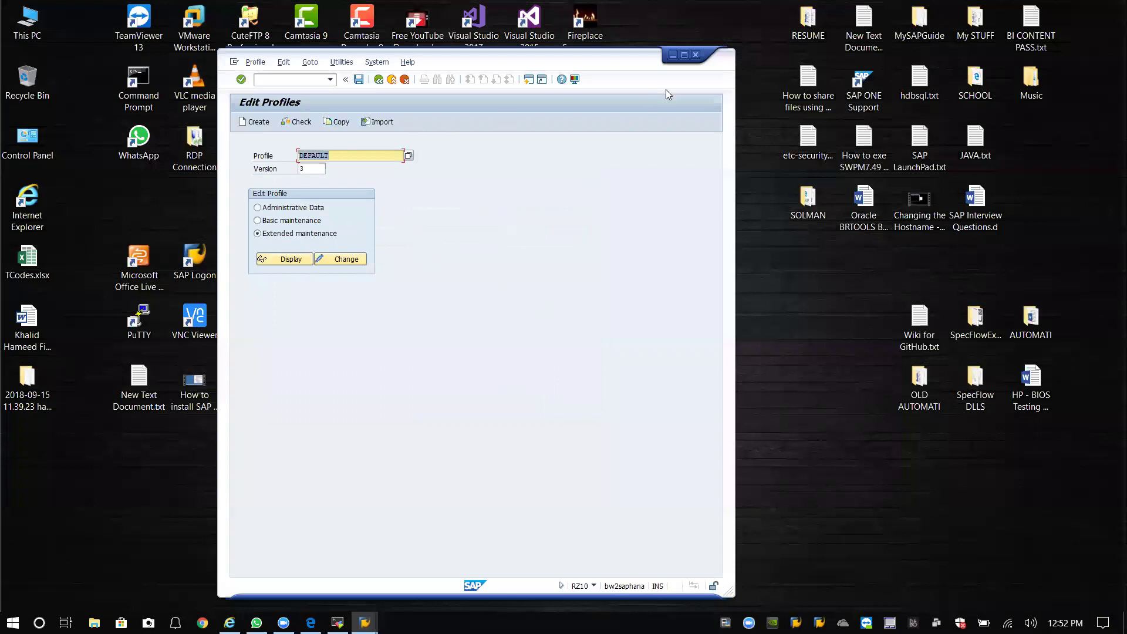
click(696, 53)
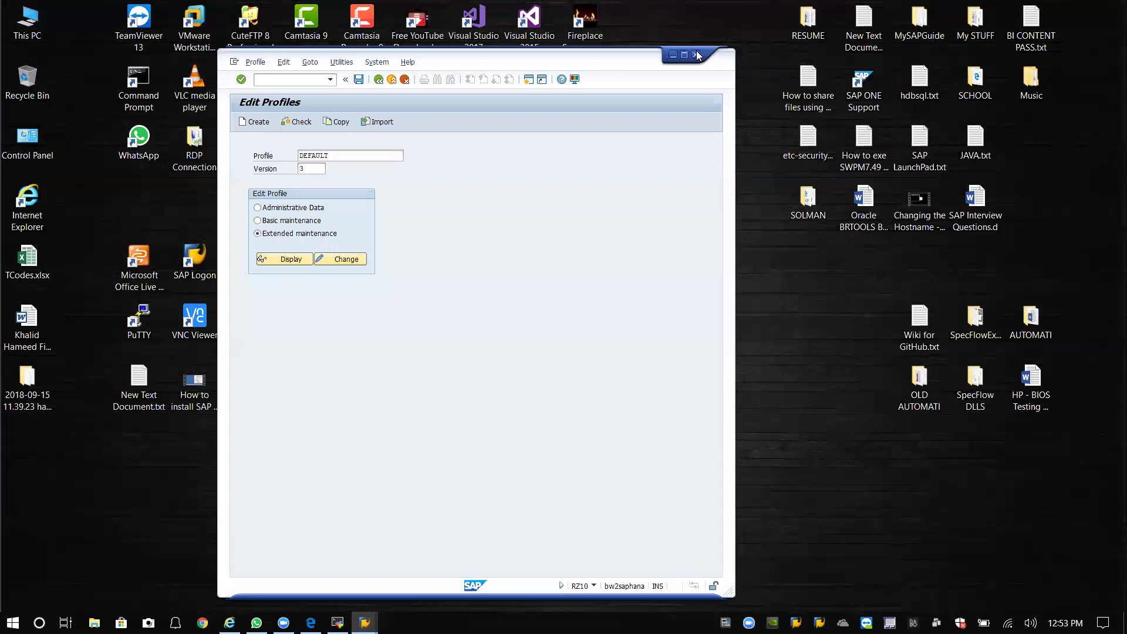
click(339, 264)
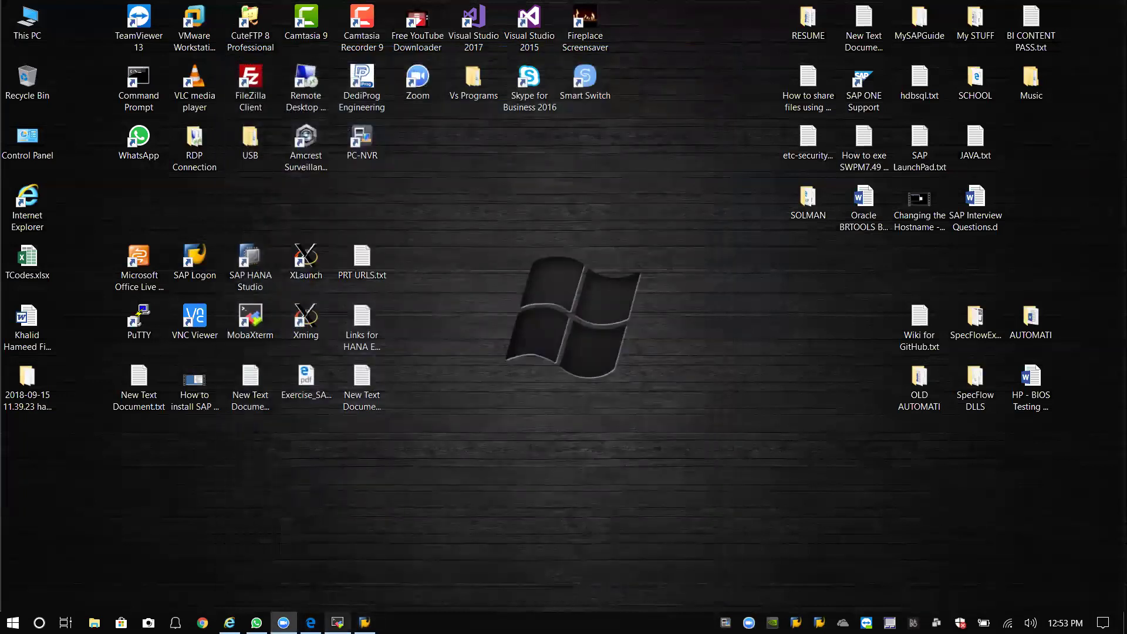
Clear the BH2 terminal and run stopsap -v bw2saphana to stop the SAP instances.
click(338, 622)
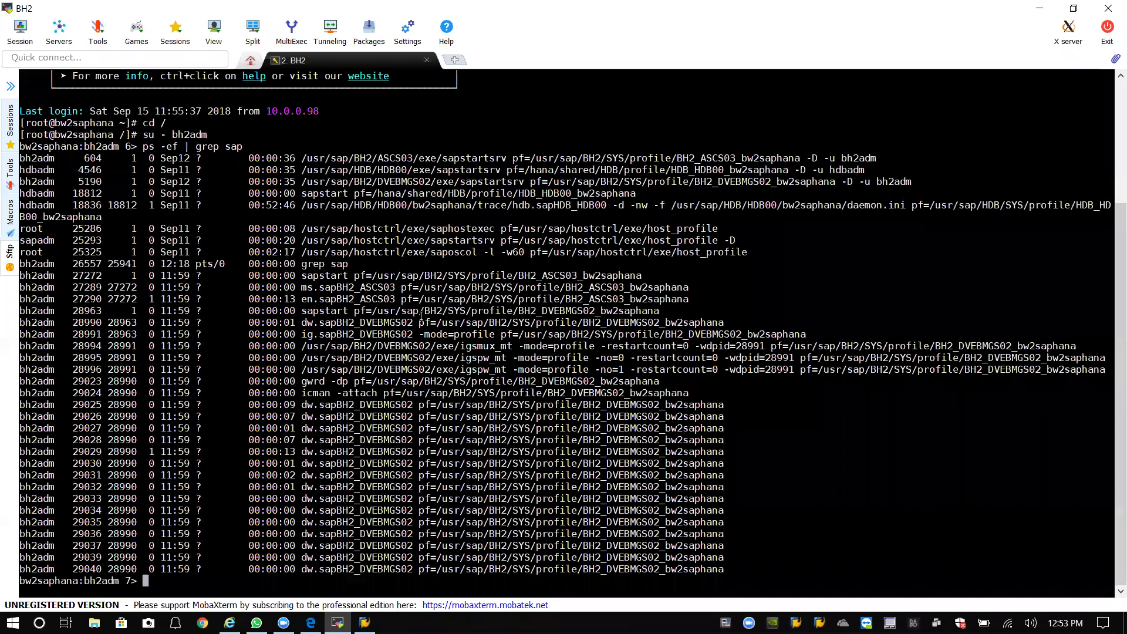
text(clear)
key(Return)
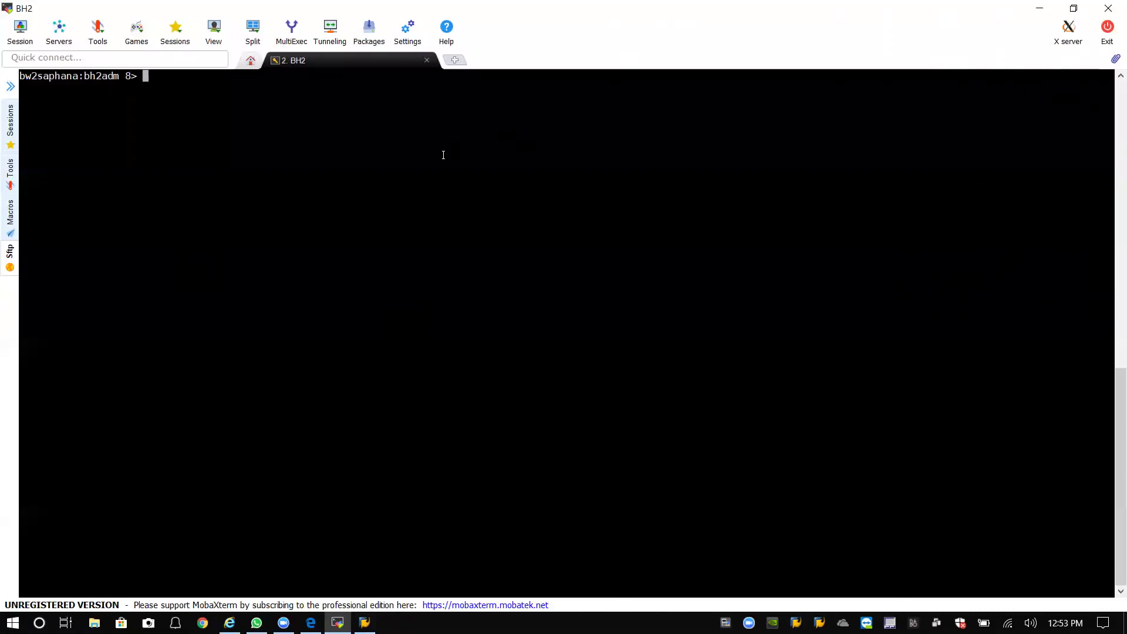
text(stopsap -v bw2saphana)
key(Return)
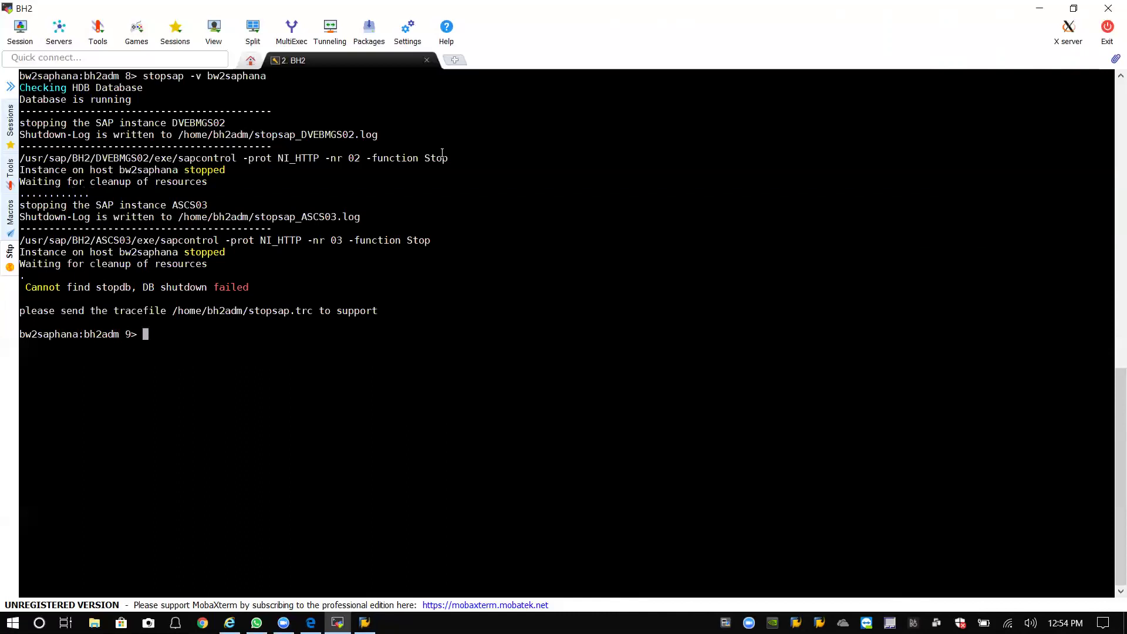
Launch SAP Logon and sign on to 'Daredevil BH2 - BW2 on HANA ABAP Server' with your user and password.
click(1040, 8)
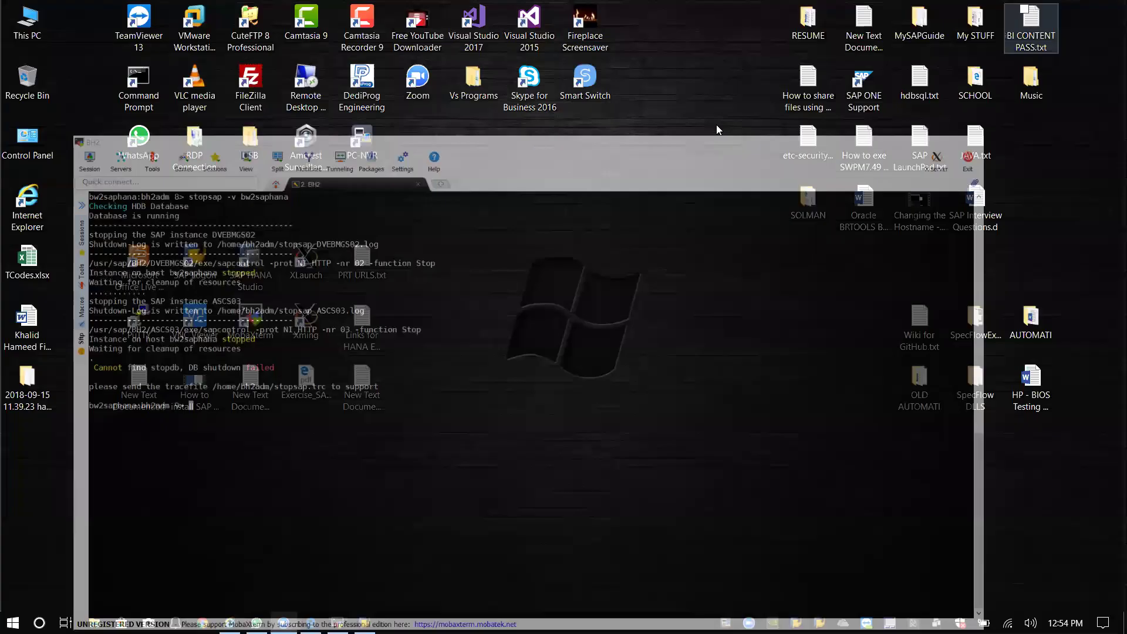
double_click(194, 259)
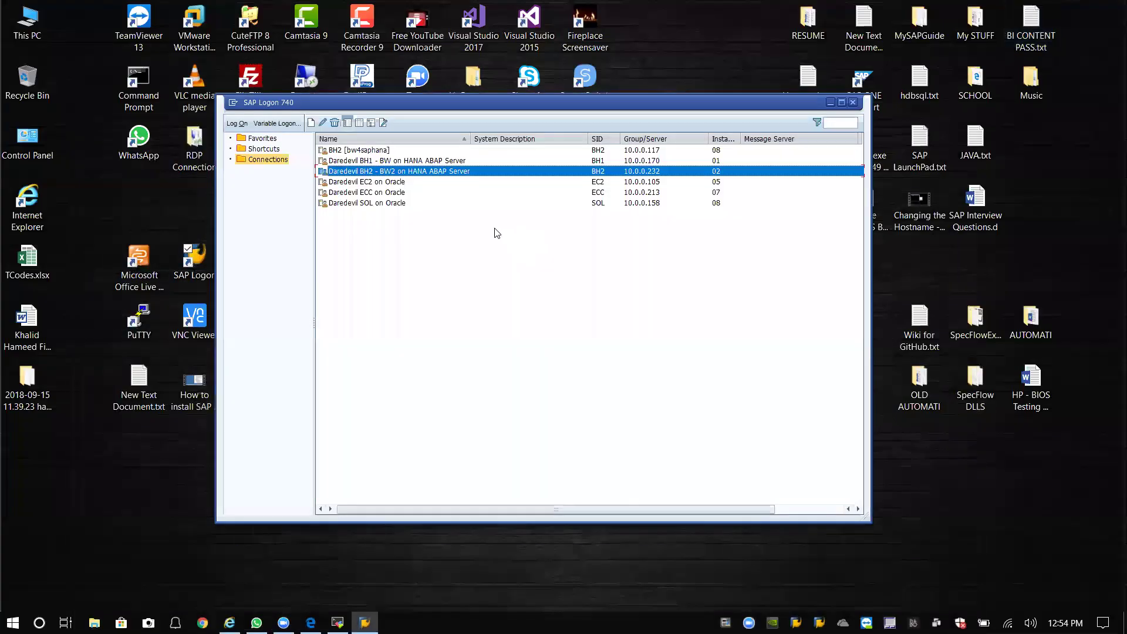
double_click(416, 164)
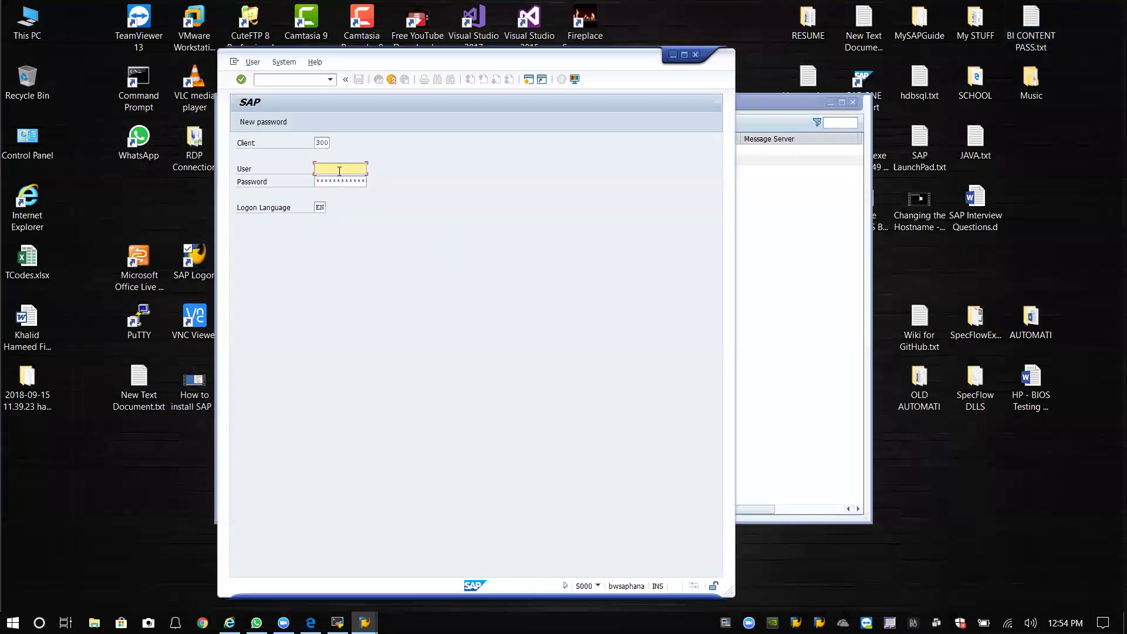
text(khameed)
click(329, 182)
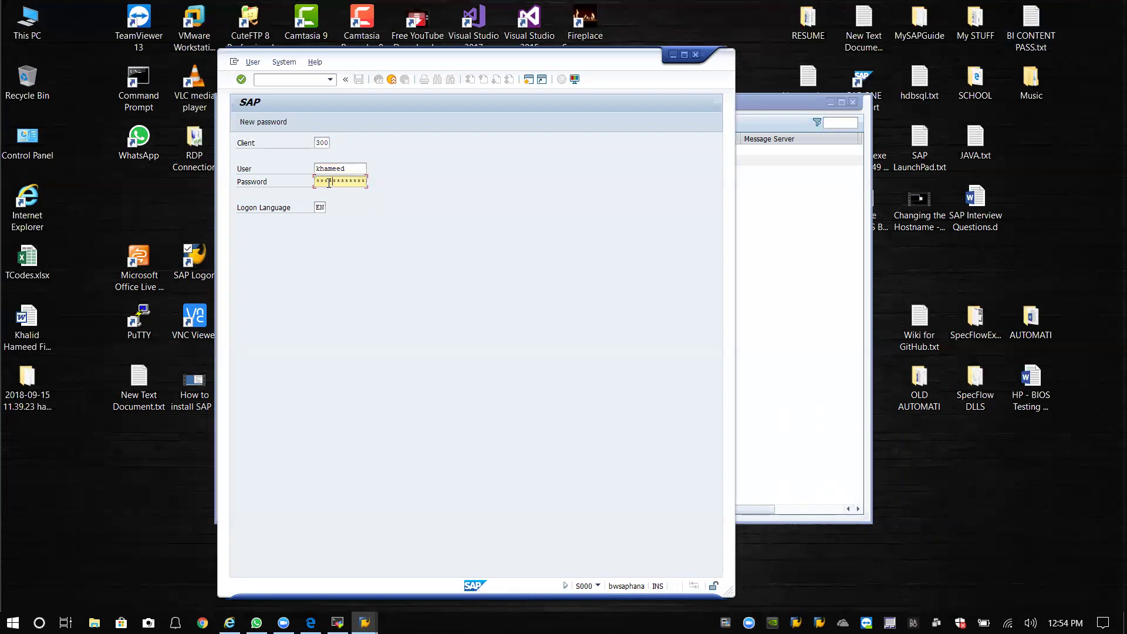
key(Return)
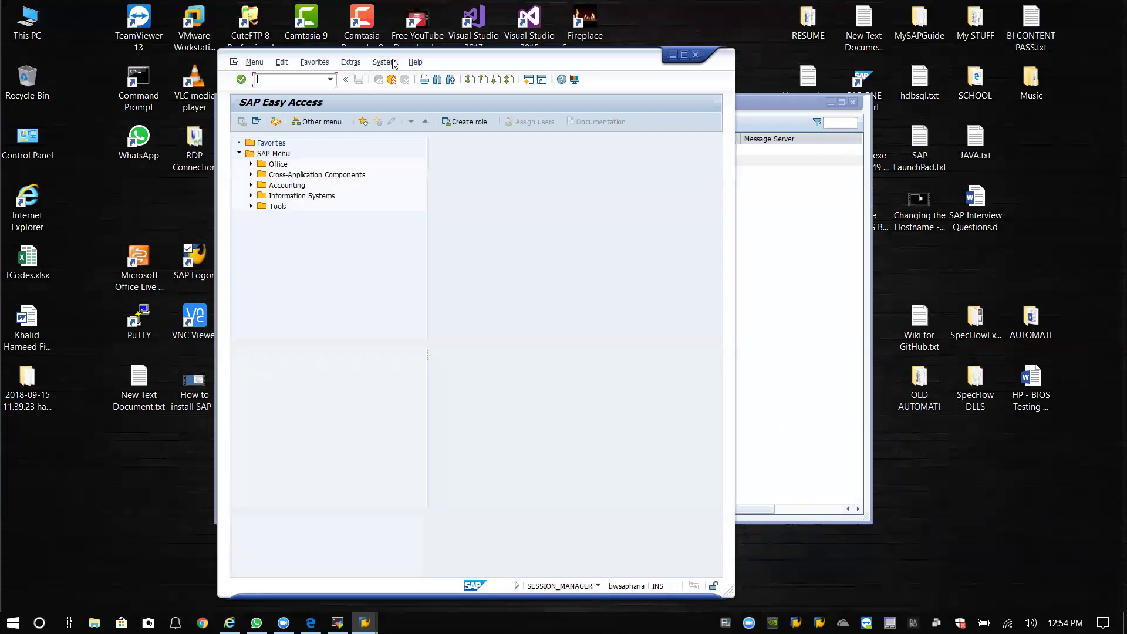
Open System Status and compare the BI_CONT and BI_CONT_XT rows among the installed software components.
click(388, 62)
click(397, 219)
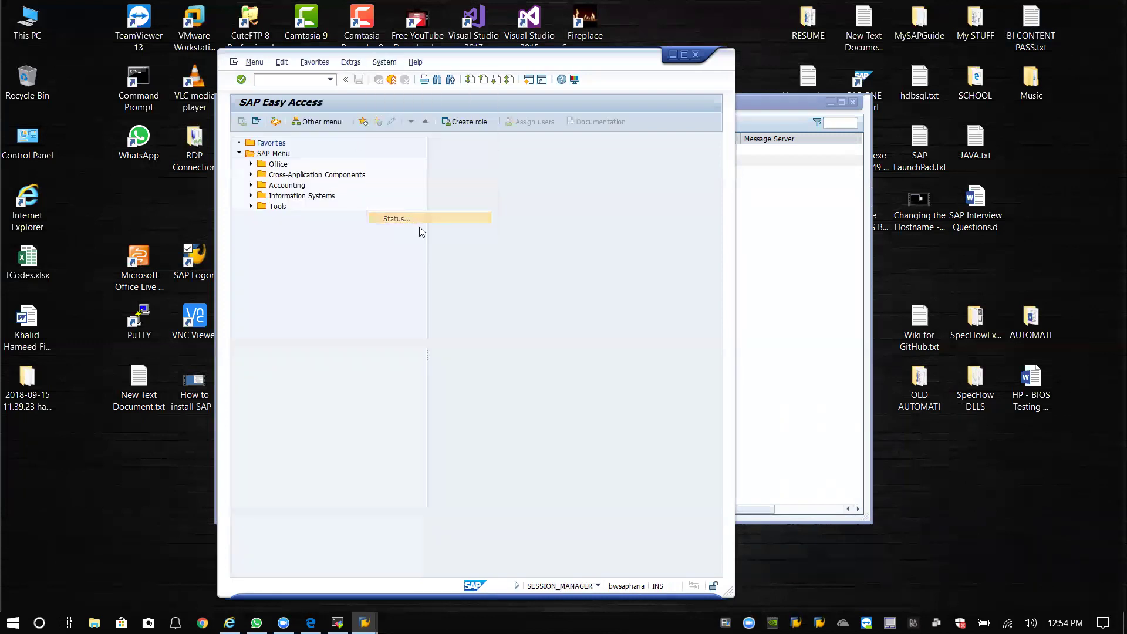
drag(374, 143, 553, 86)
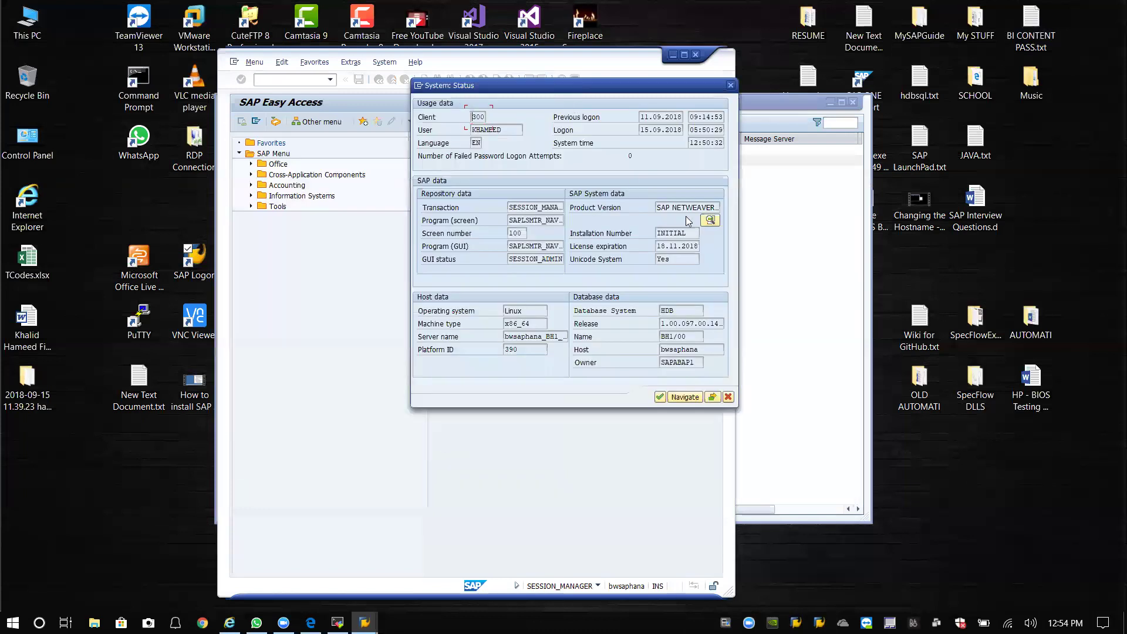
click(711, 221)
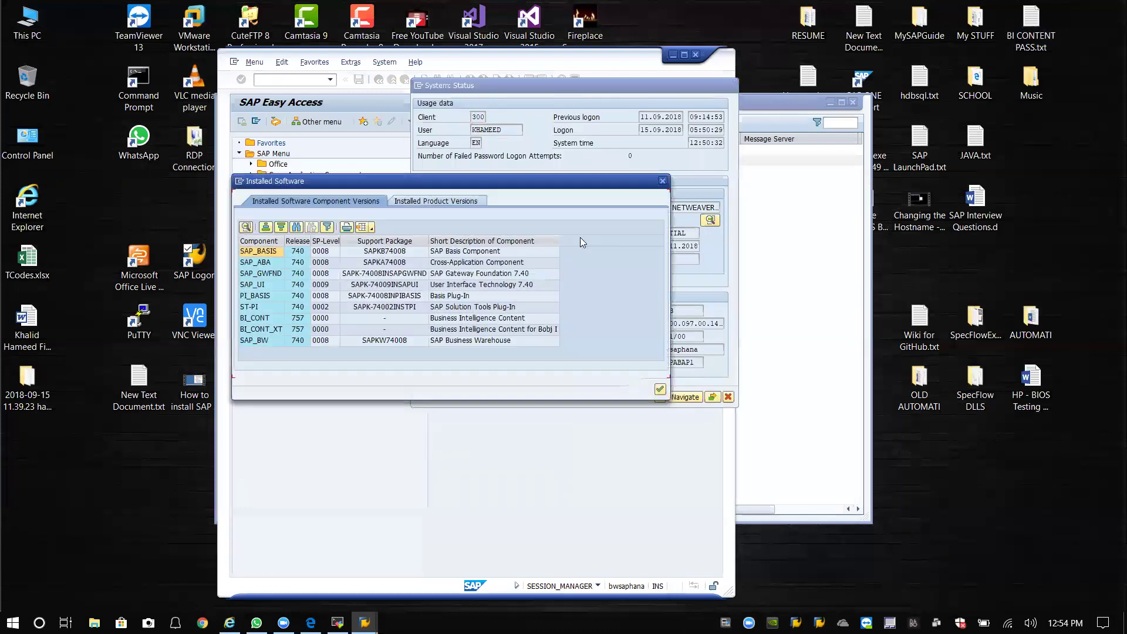
click(267, 330)
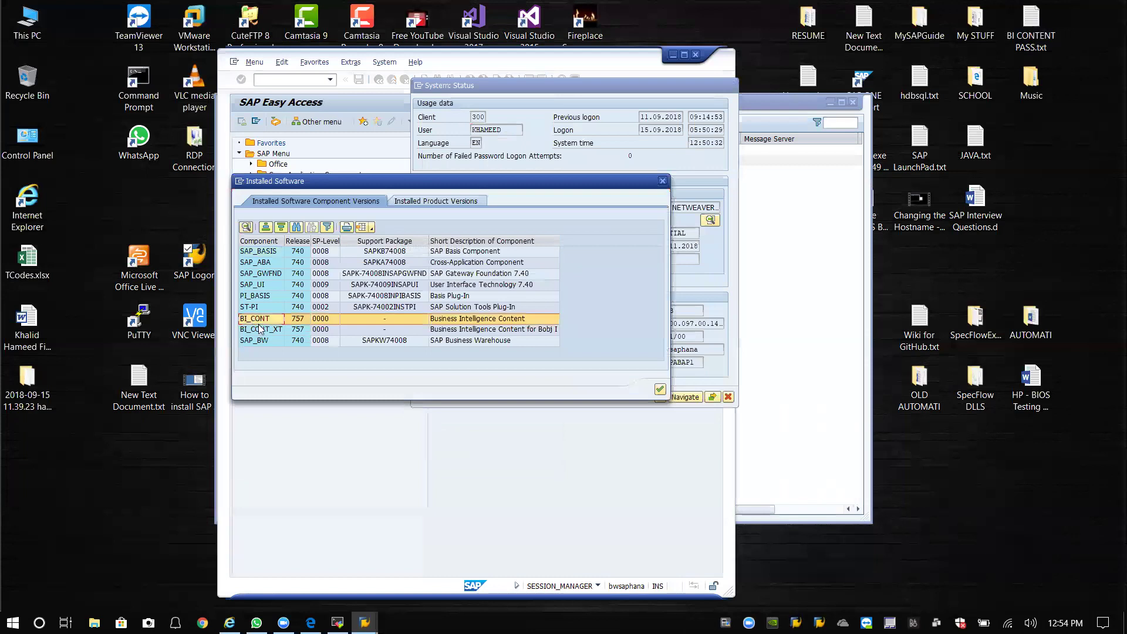
click(269, 319)
click(269, 330)
click(270, 318)
click(270, 330)
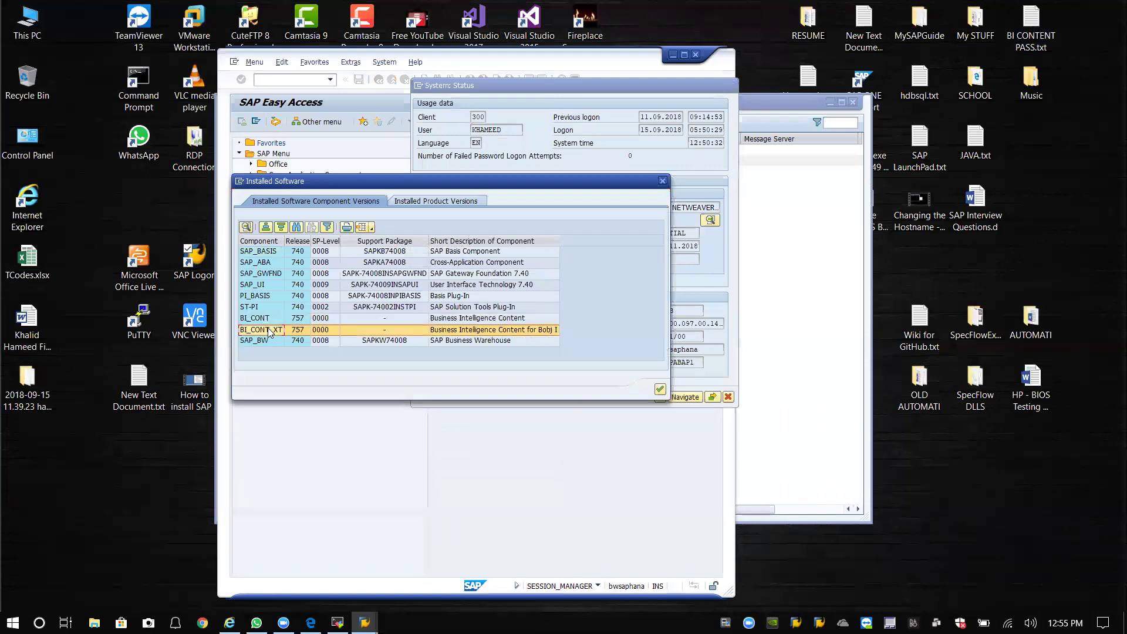
click(270, 318)
click(272, 330)
click(272, 318)
click(274, 330)
click(274, 318)
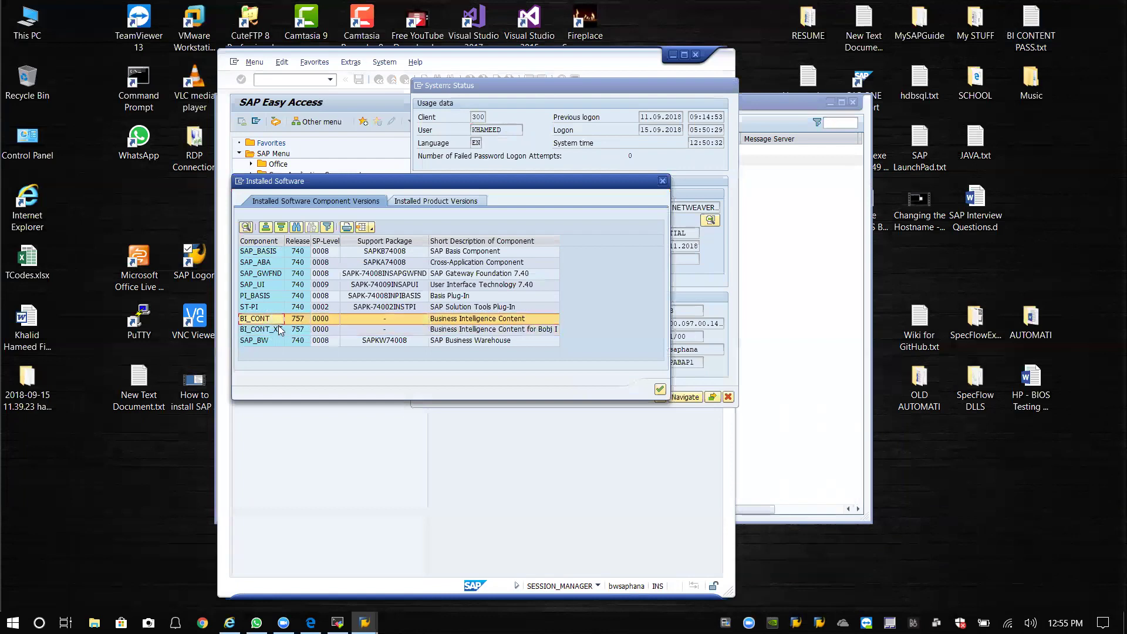
click(660, 391)
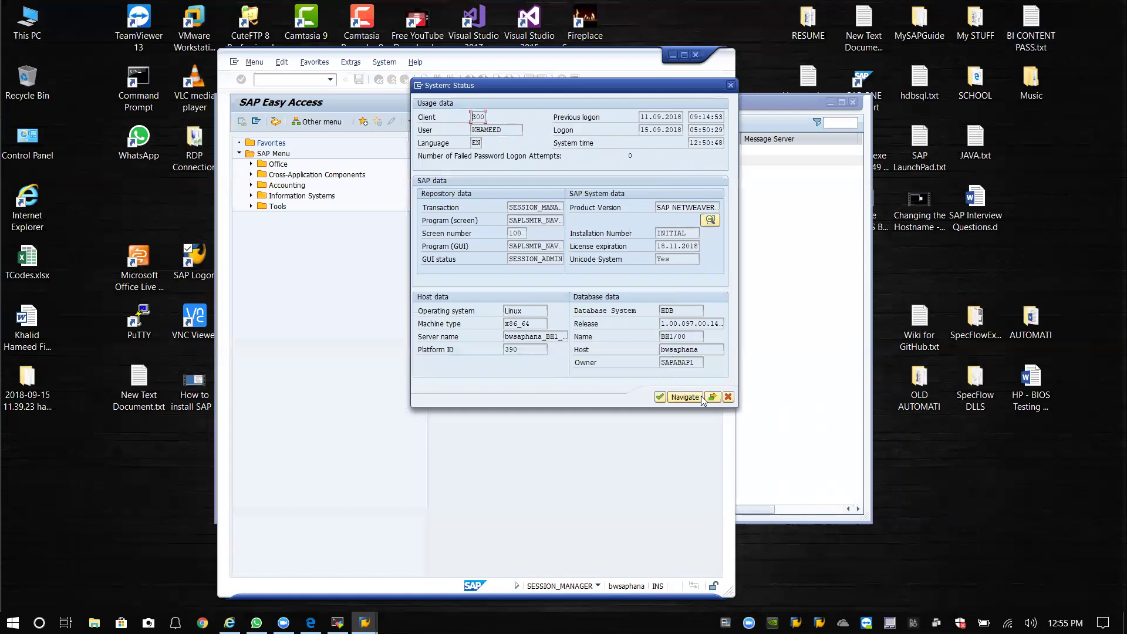
Check the kernel information: support package level 200 and DBSL patch level 114.
click(713, 399)
click(339, 253)
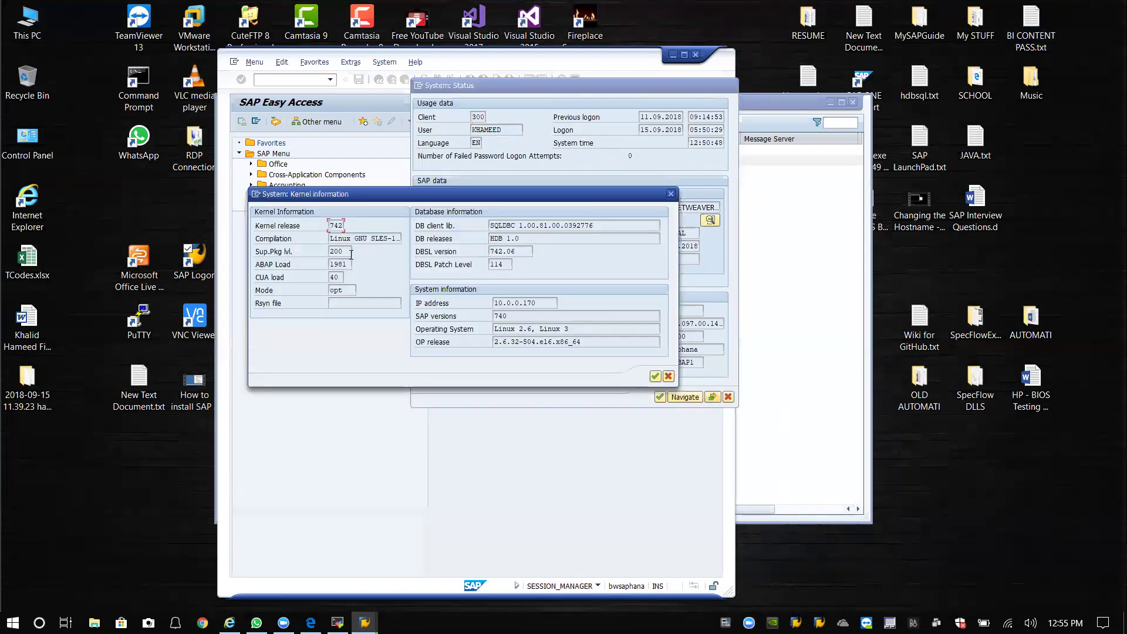
double_click(339, 252)
double_click(497, 265)
click(654, 376)
click(365, 622)
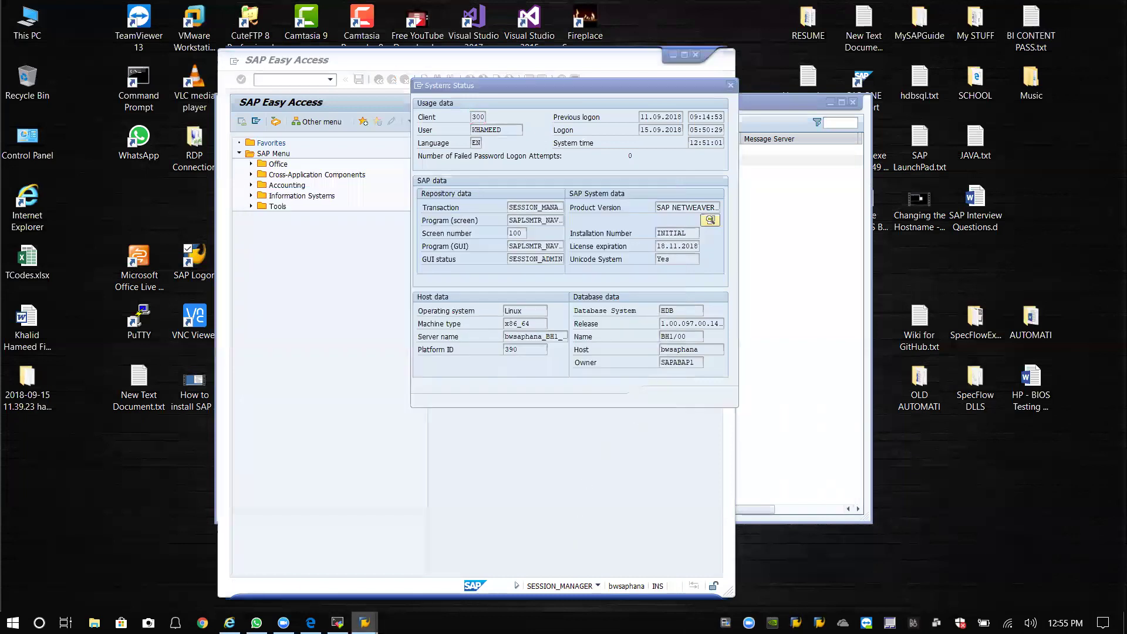
Run startsap -v bw2saphana in the terminal to start ASCS03 and DVEBMGS02.
click(337, 622)
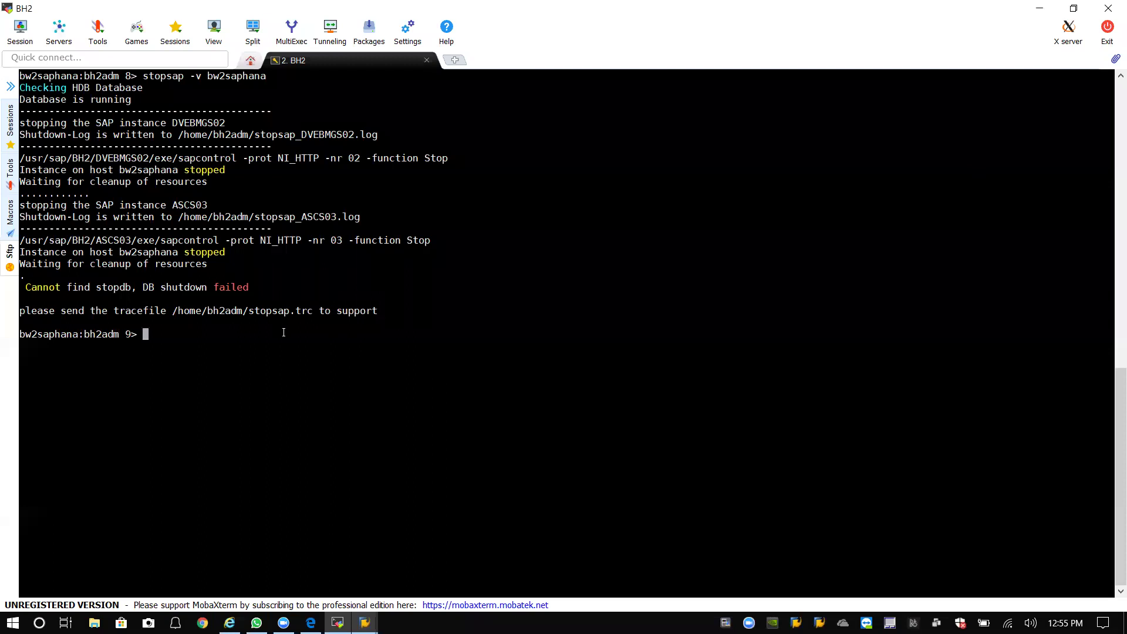
text(startsap--v bw2saphana)
key(Return)
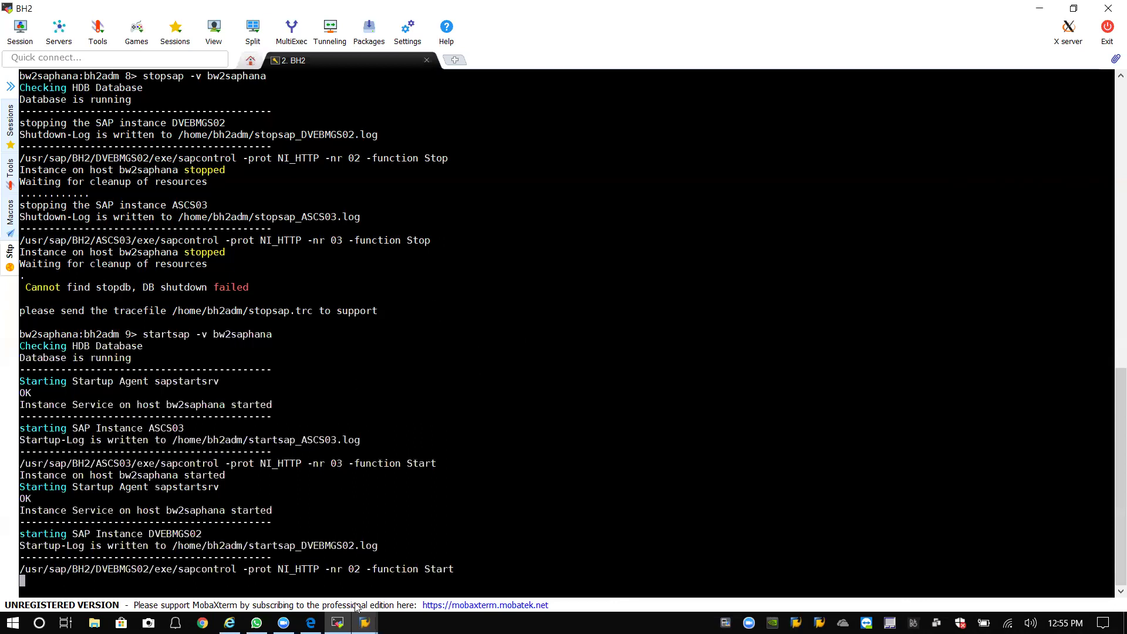
mouse_move(364, 622)
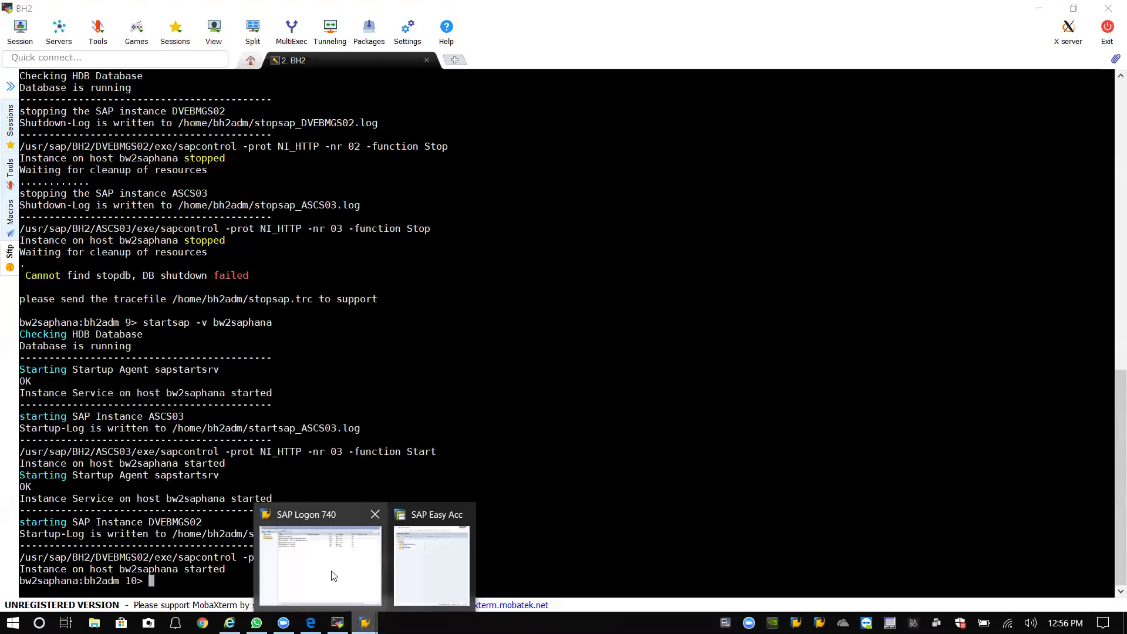
Close the System Status dialog and move the SAP Easy Access window up and left.
click(330, 574)
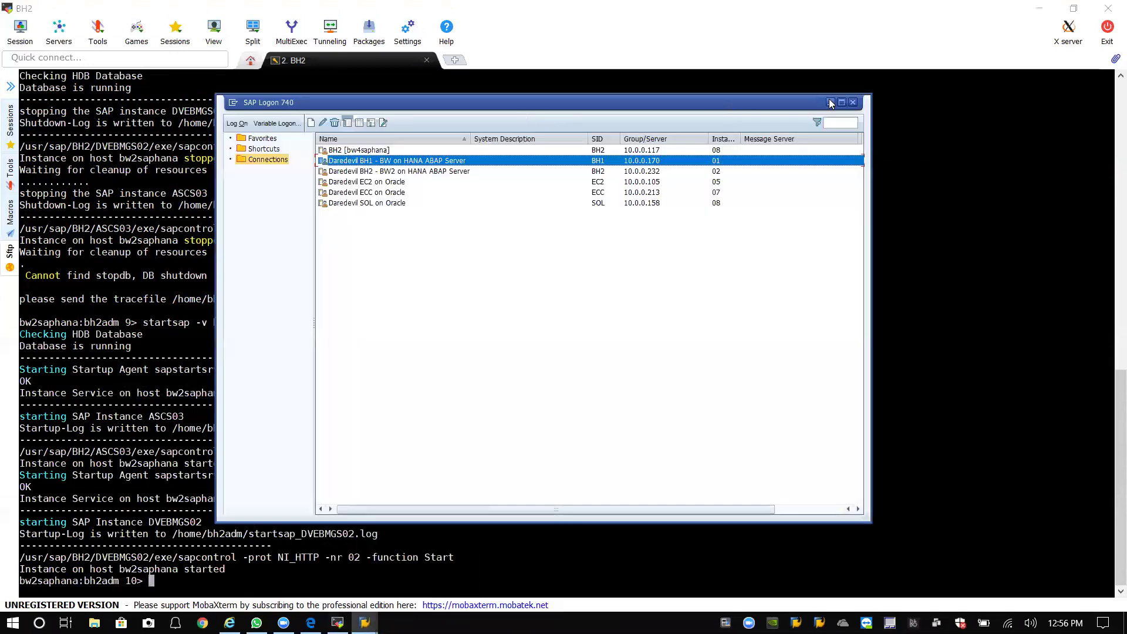
click(830, 102)
mouse_move(365, 623)
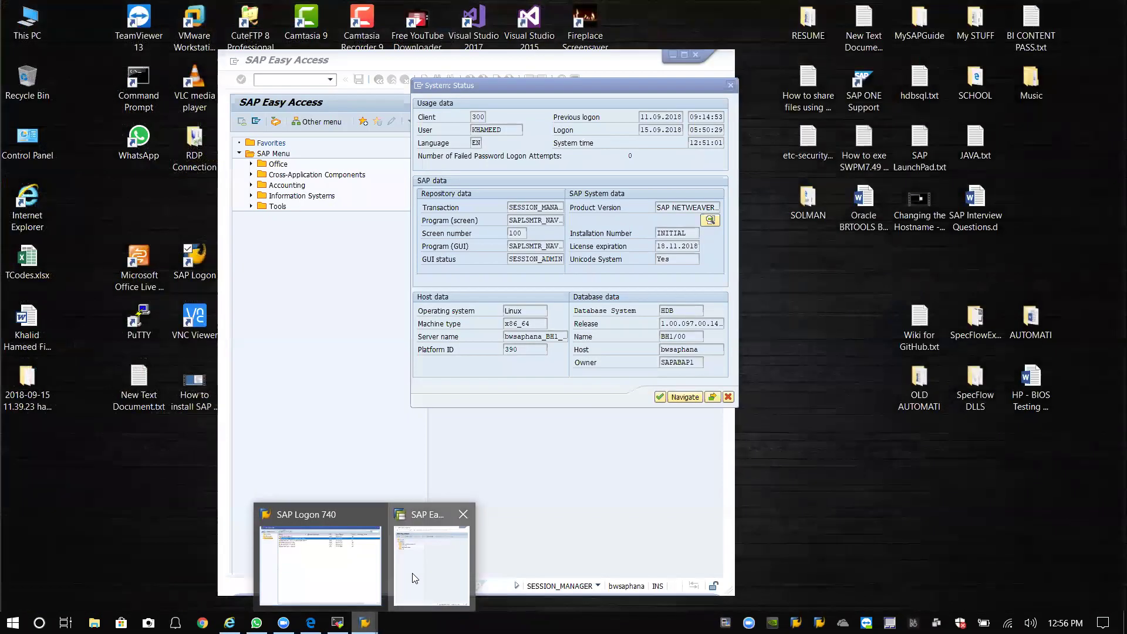
click(415, 576)
click(730, 87)
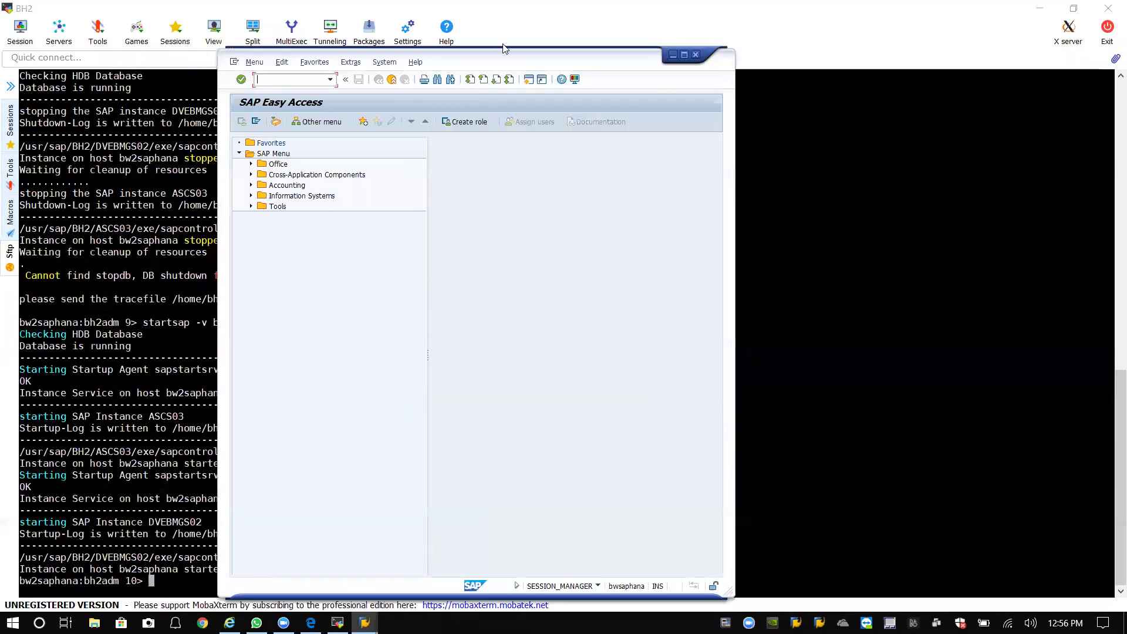
drag(502, 61, 322, 32)
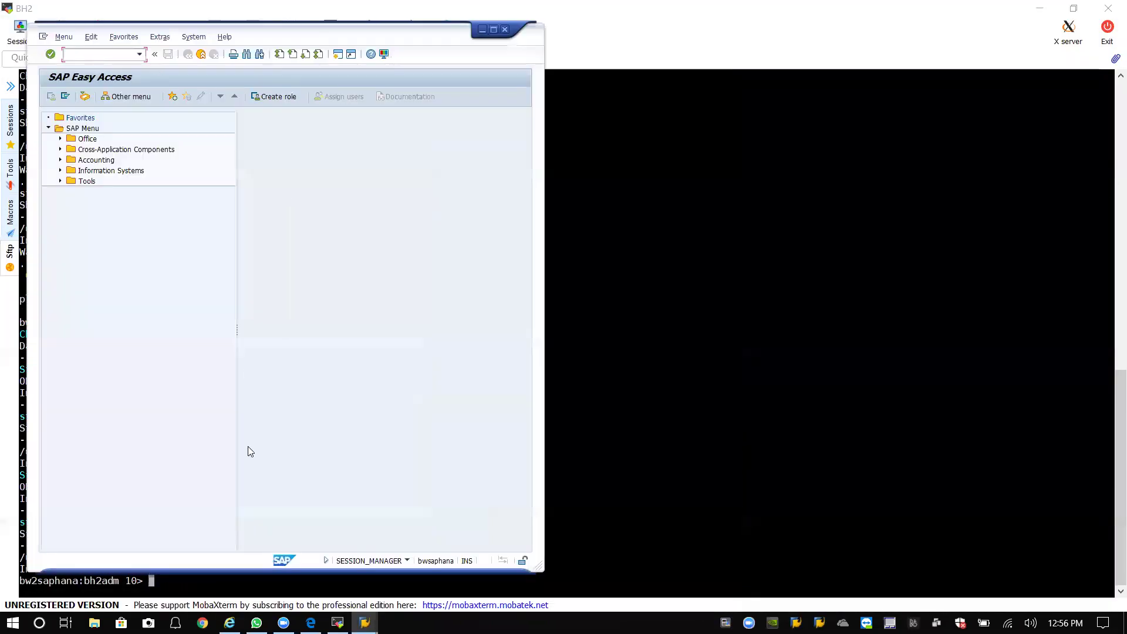
click(322, 565)
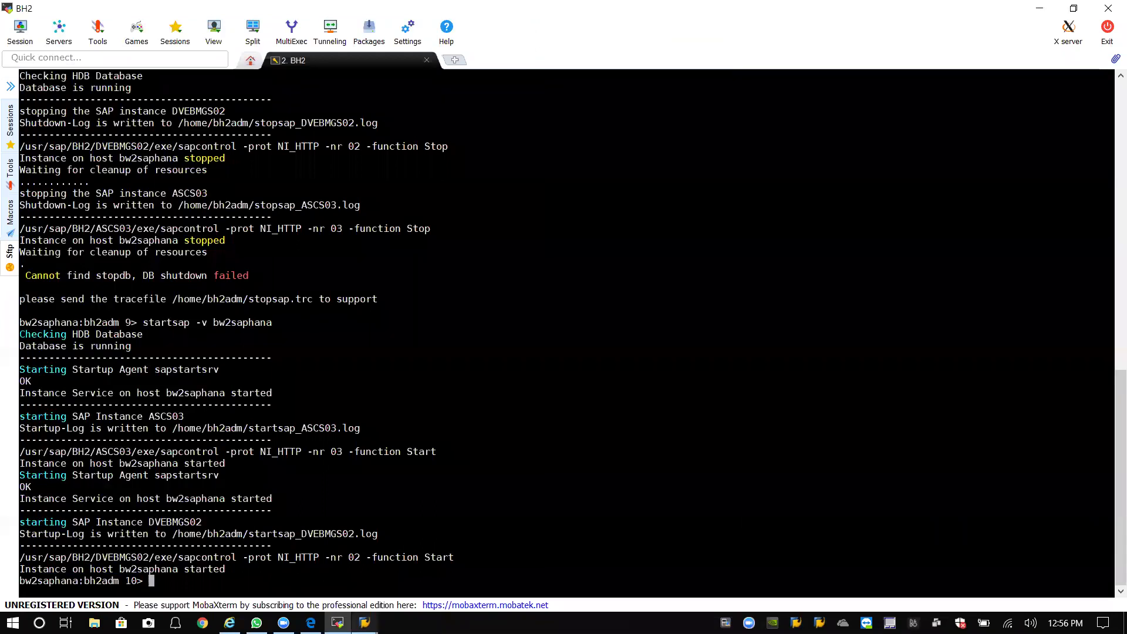
Log on again to the BH2 BW2 on HANA connection with your user and password, window placed right.
mouse_move(364, 622)
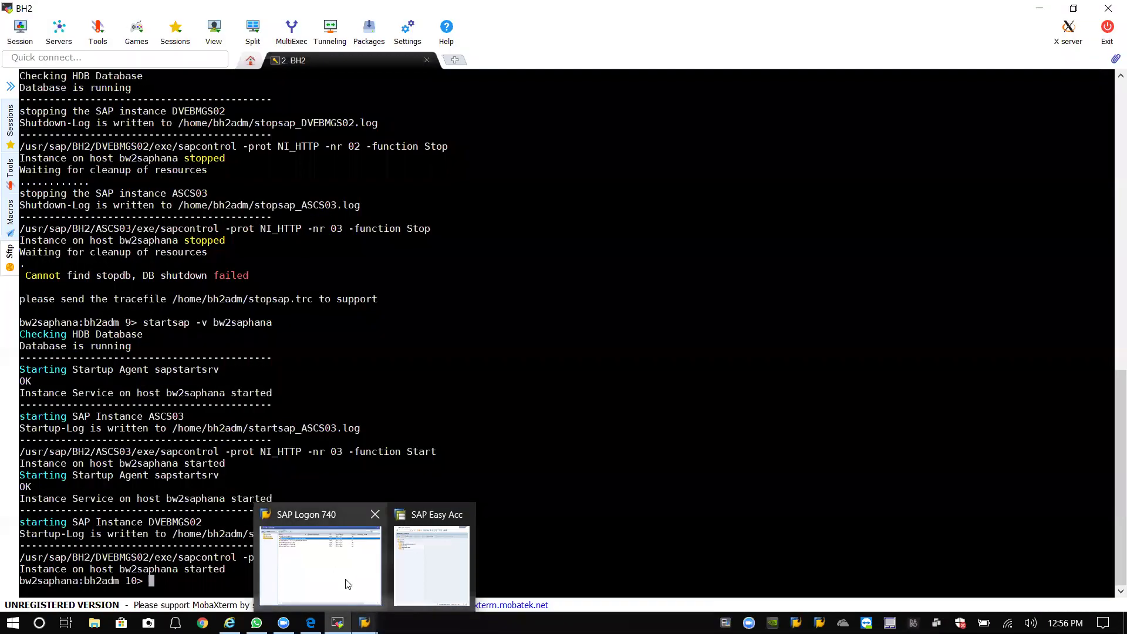
click(348, 584)
click(413, 172)
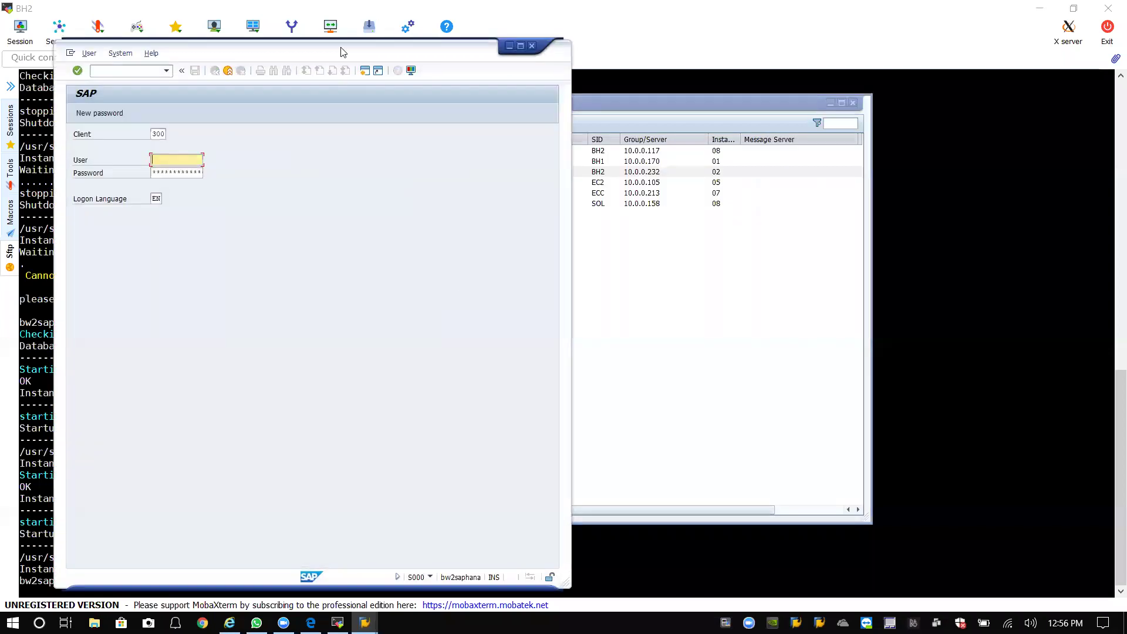
drag(344, 52, 861, 48)
click(567, 101)
click(830, 103)
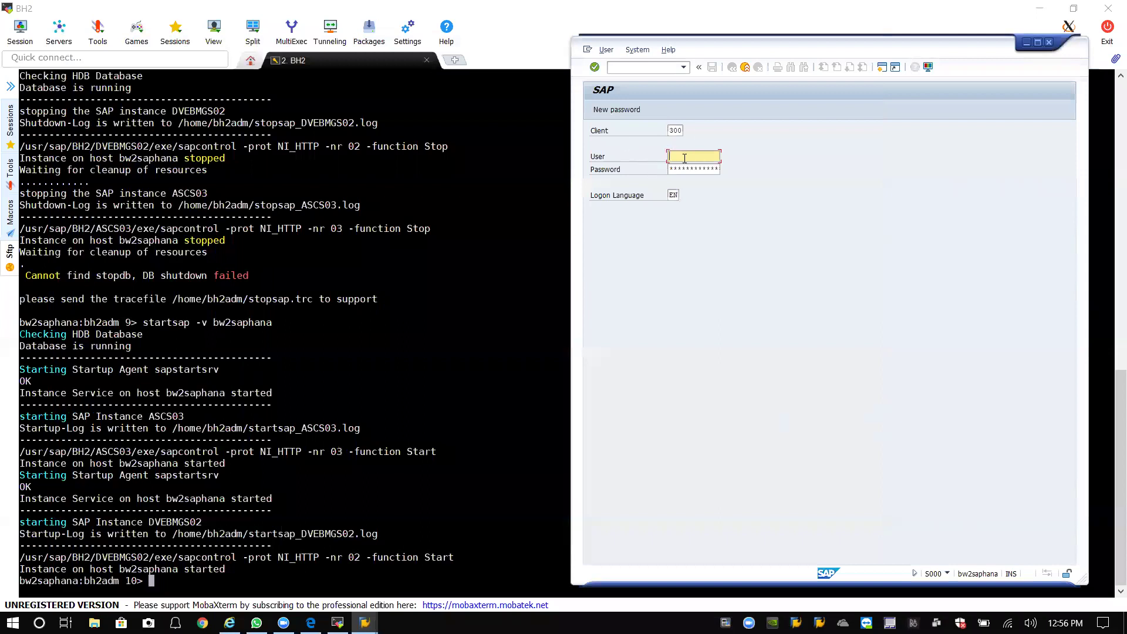
text(khameed)
key(Tab)
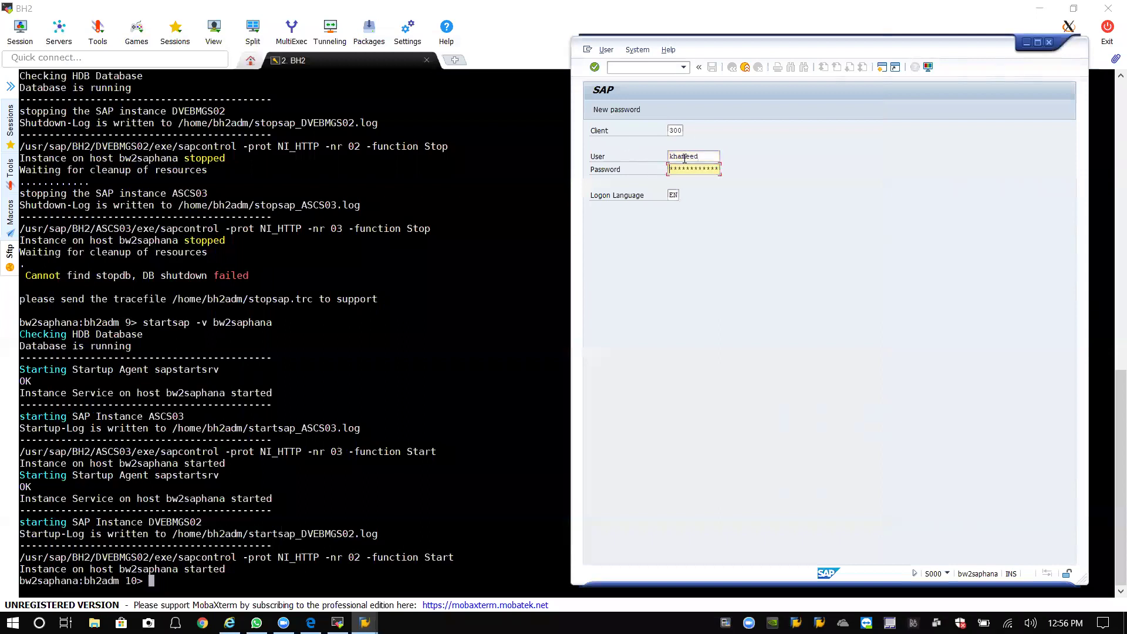
key(Return)
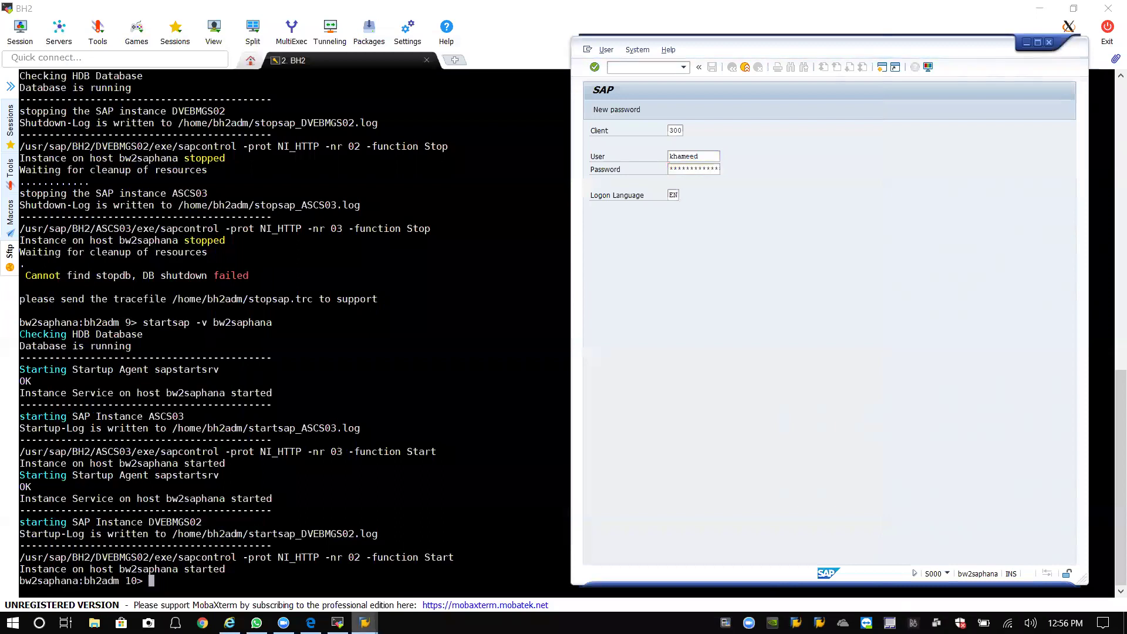
mouse_move(337, 623)
click(416, 582)
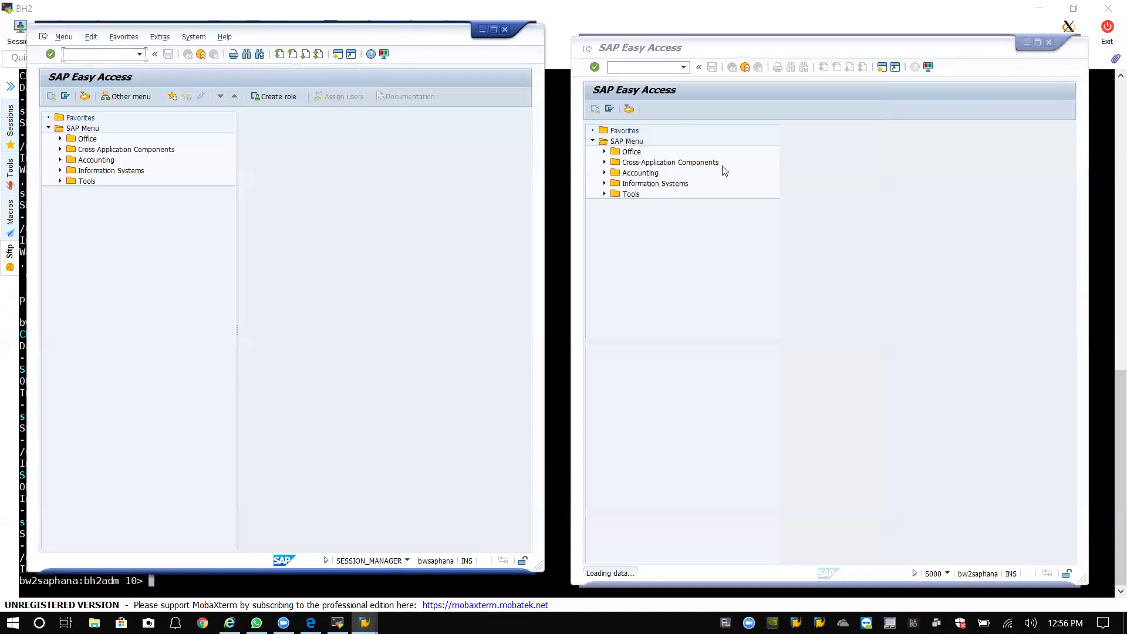
click(752, 54)
click(738, 49)
click(754, 205)
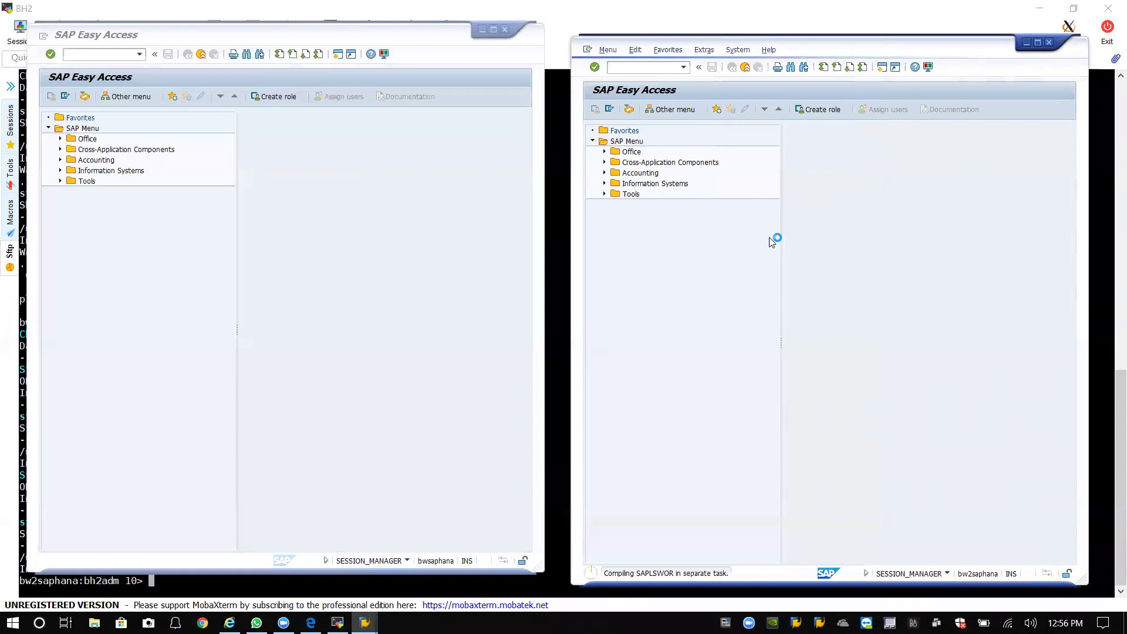
click(193, 44)
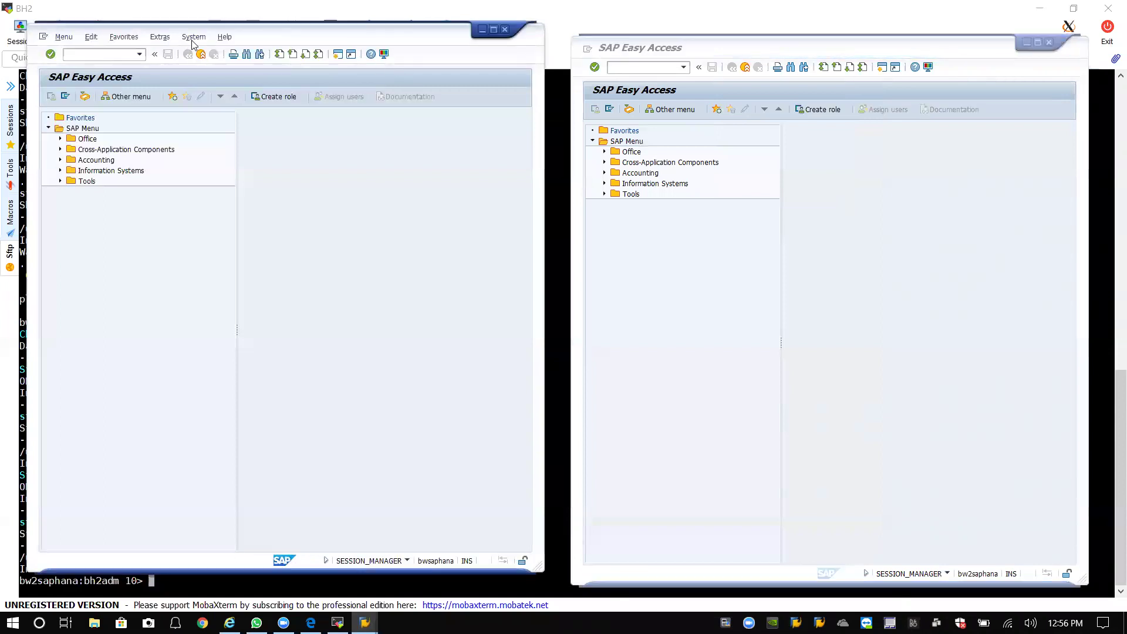
click(193, 39)
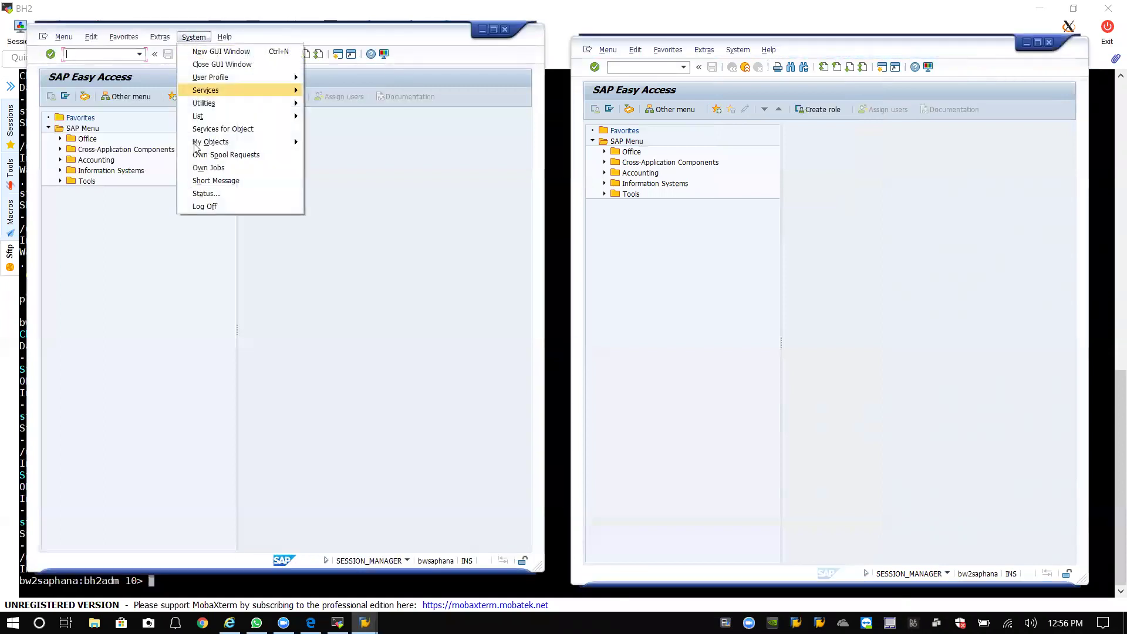
click(206, 193)
drag(282, 129, 315, 110)
click(375, 410)
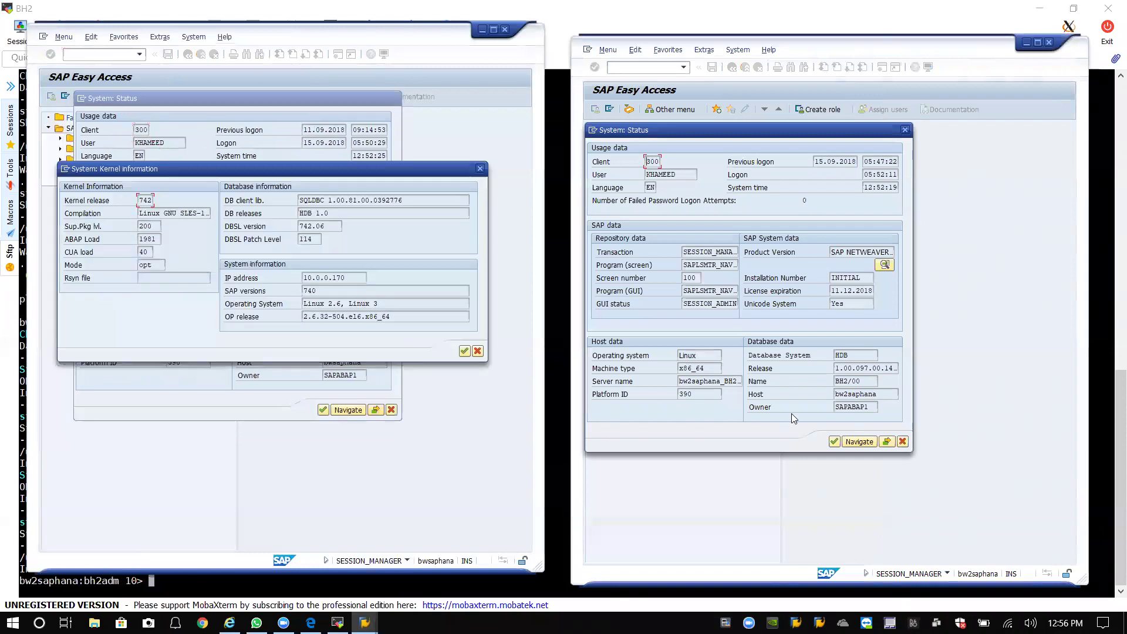
click(886, 442)
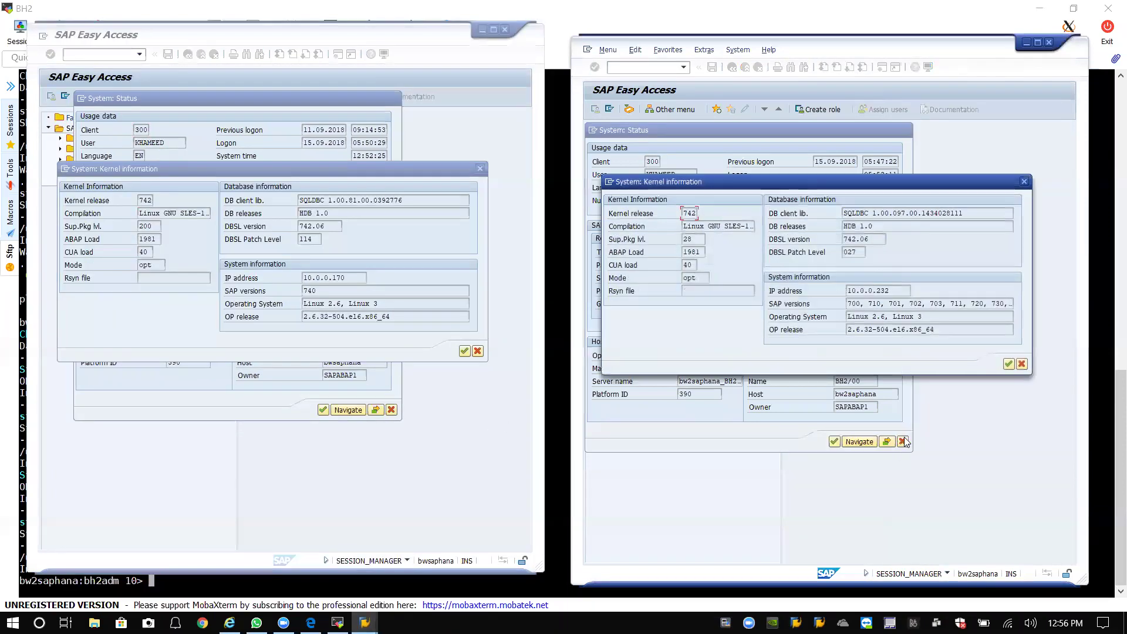
drag(853, 188, 845, 165)
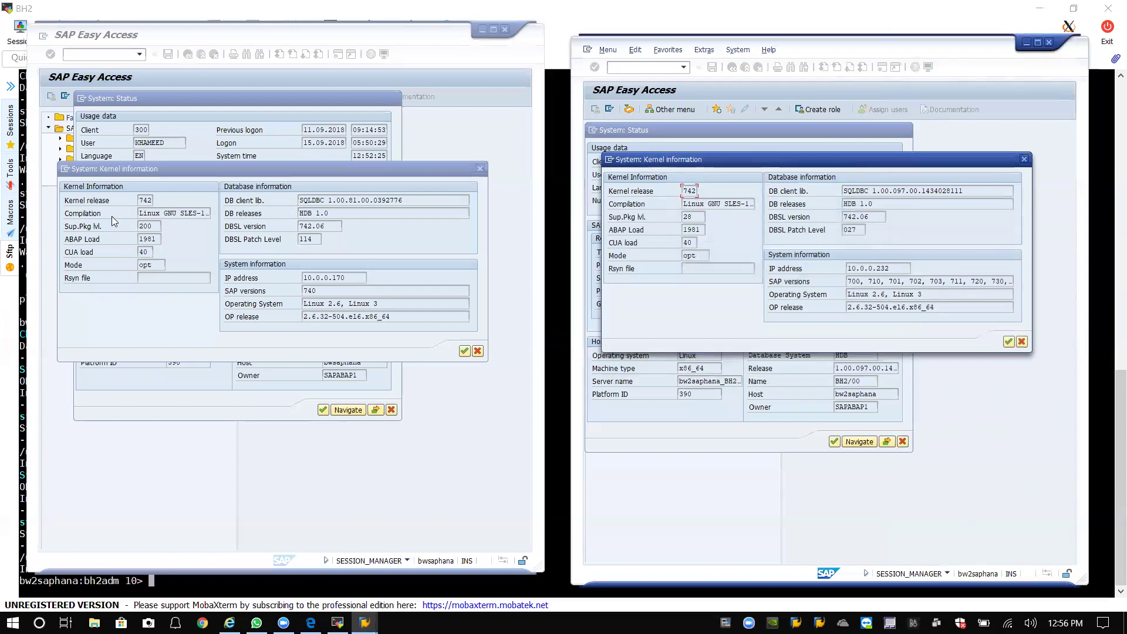
click(137, 226)
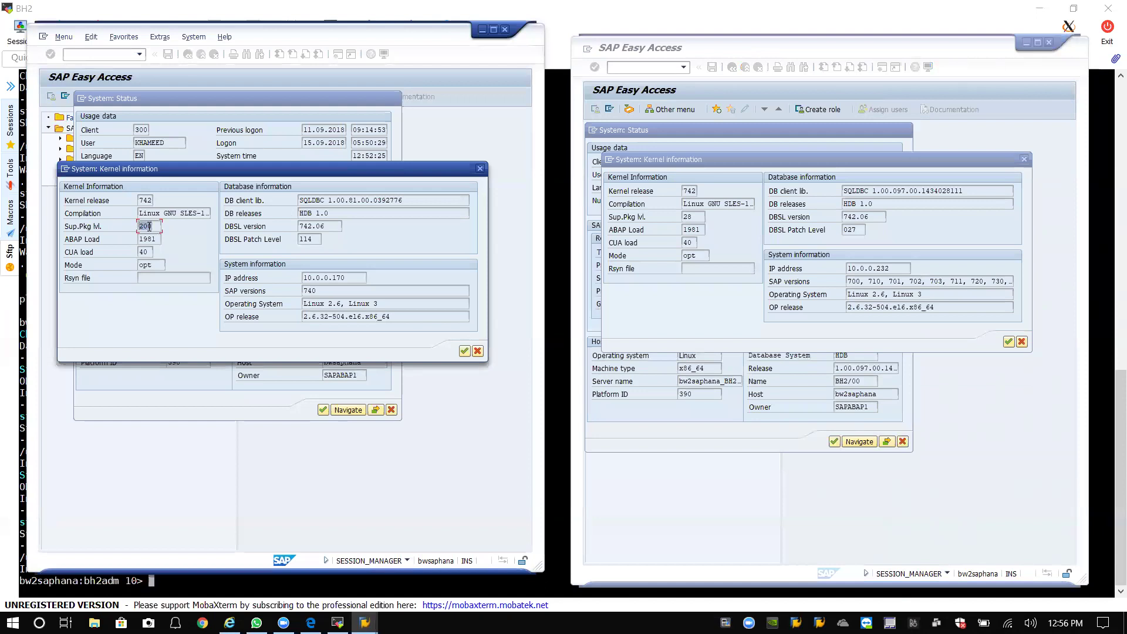
click(694, 218)
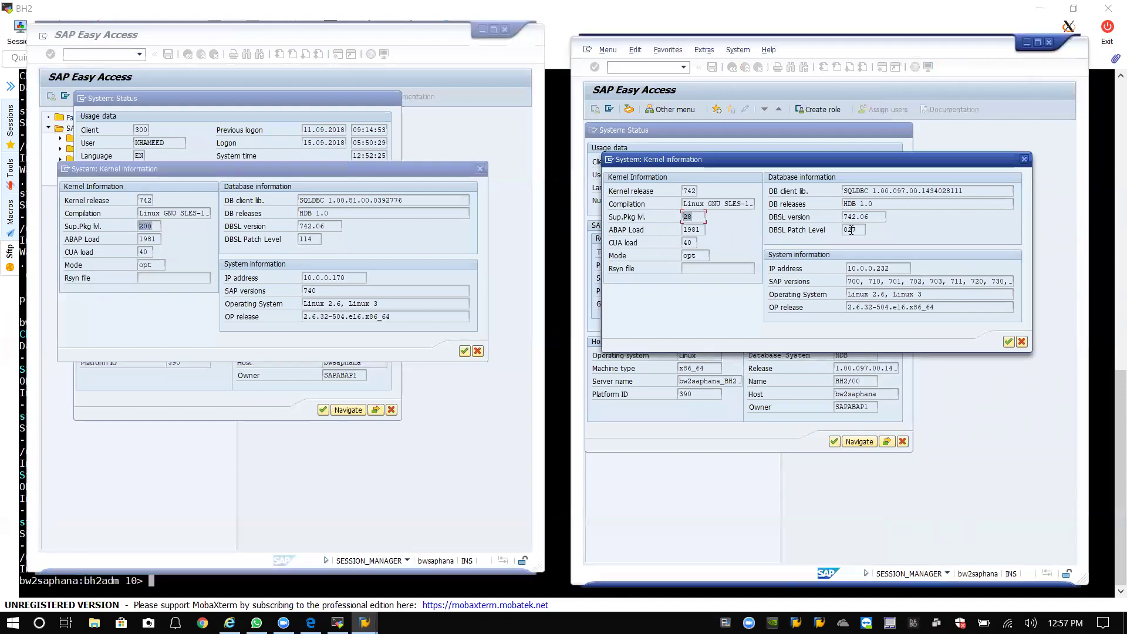
drag(863, 233, 835, 232)
click(857, 232)
click(1008, 343)
click(1021, 342)
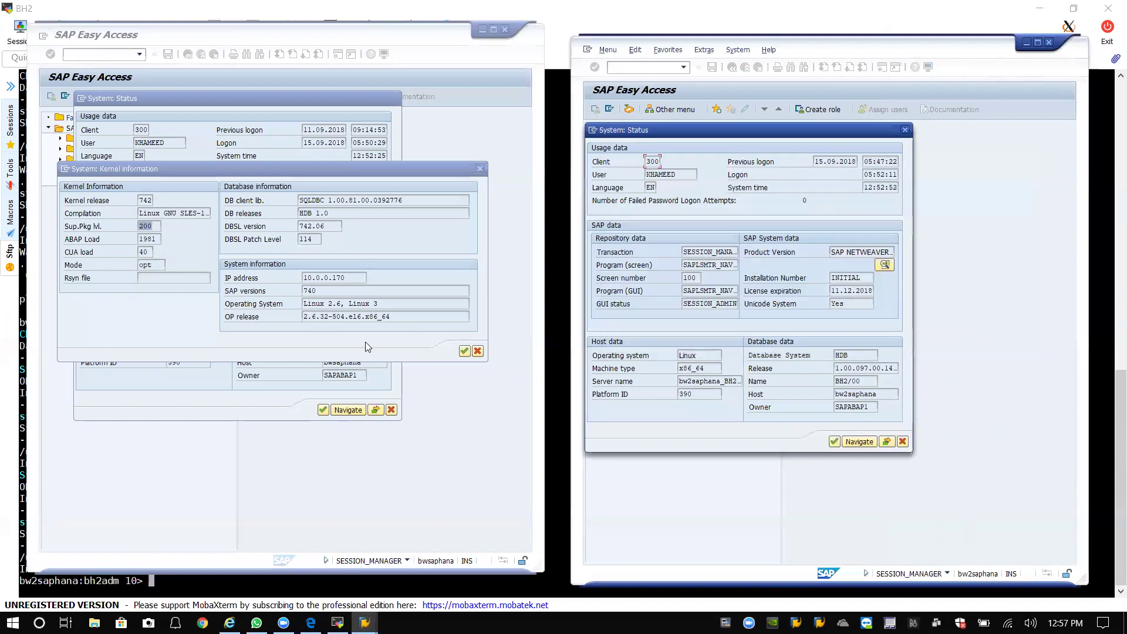
click(478, 351)
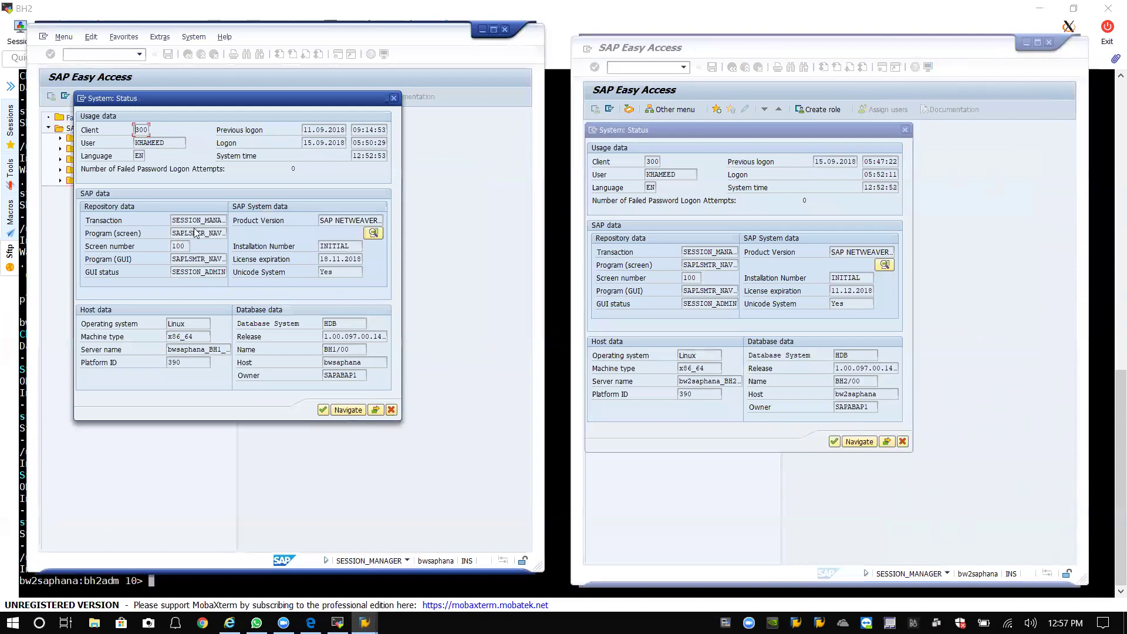
click(391, 409)
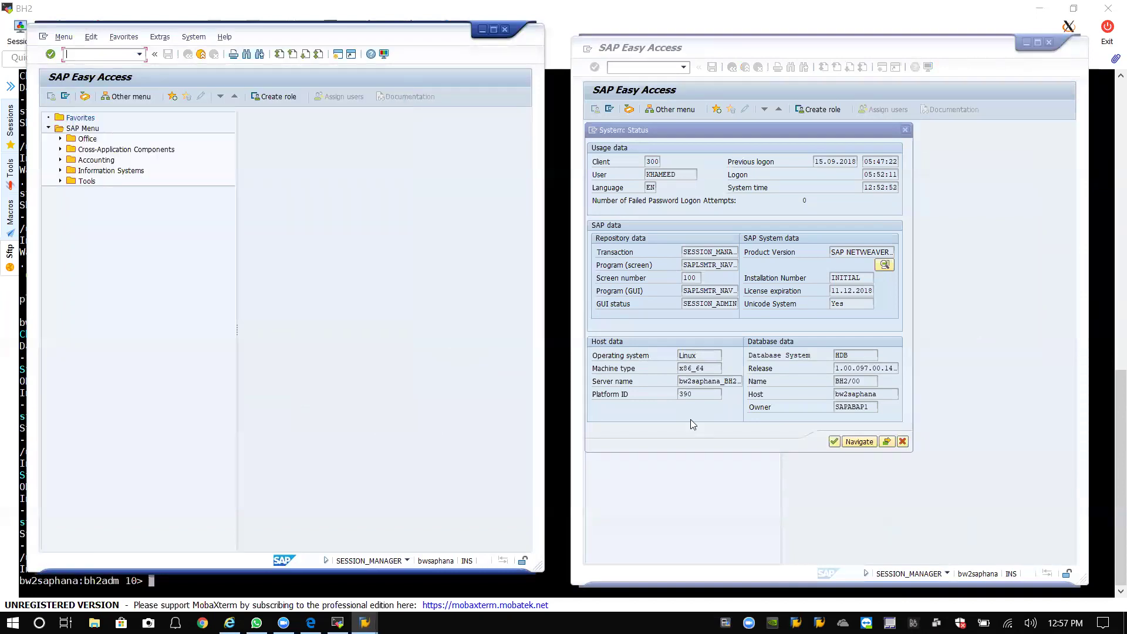
click(903, 440)
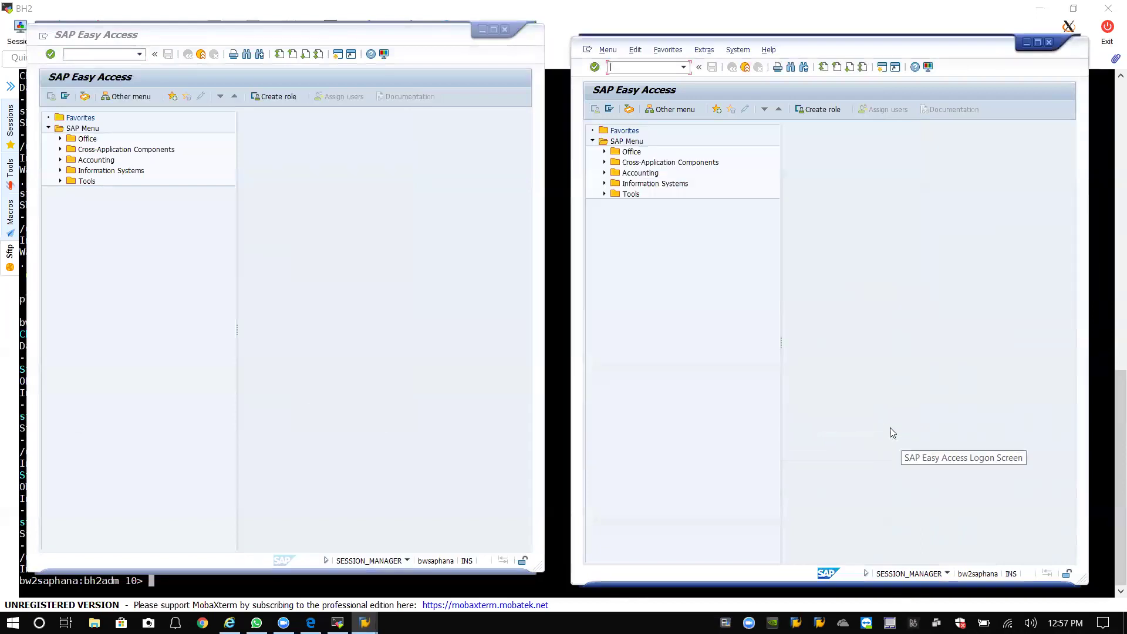
drag(853, 47, 849, 34)
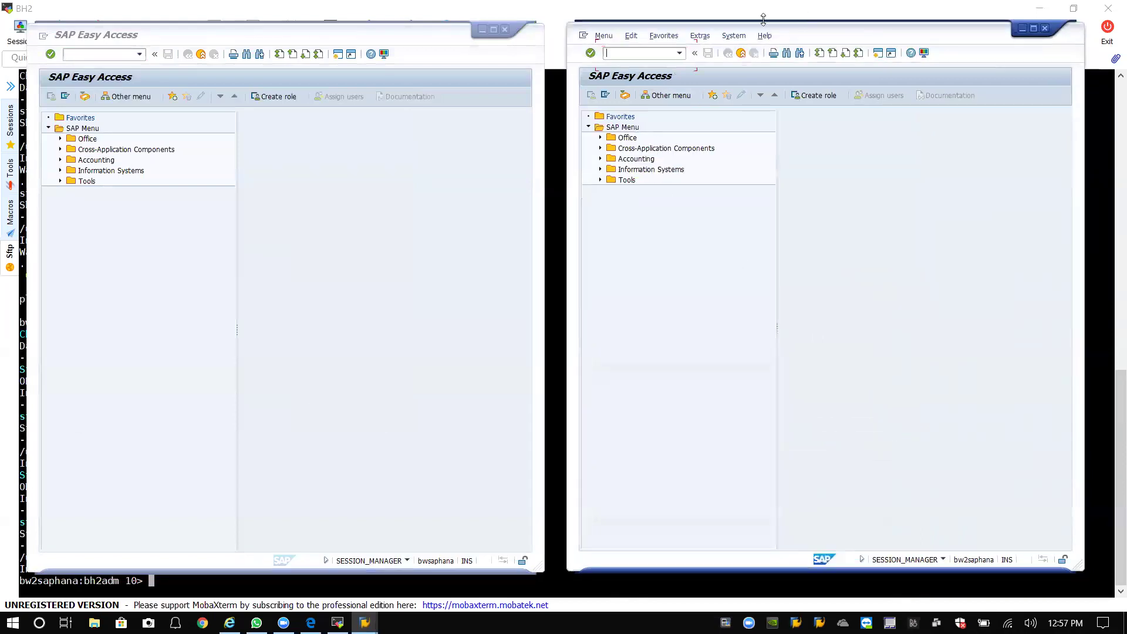
click(734, 35)
click(768, 193)
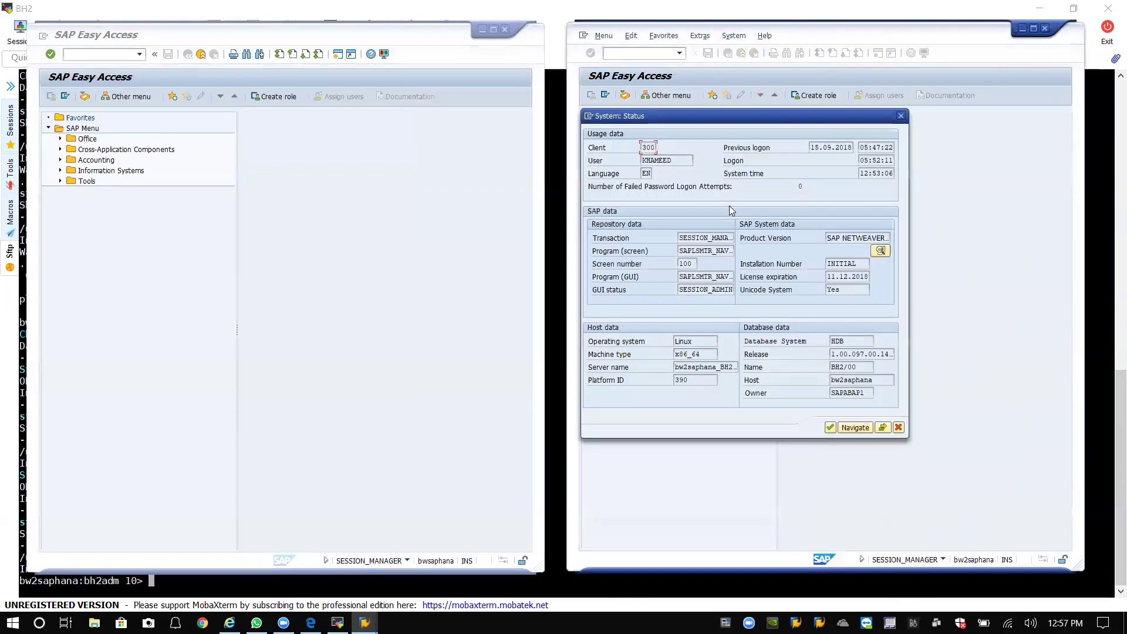
click(881, 250)
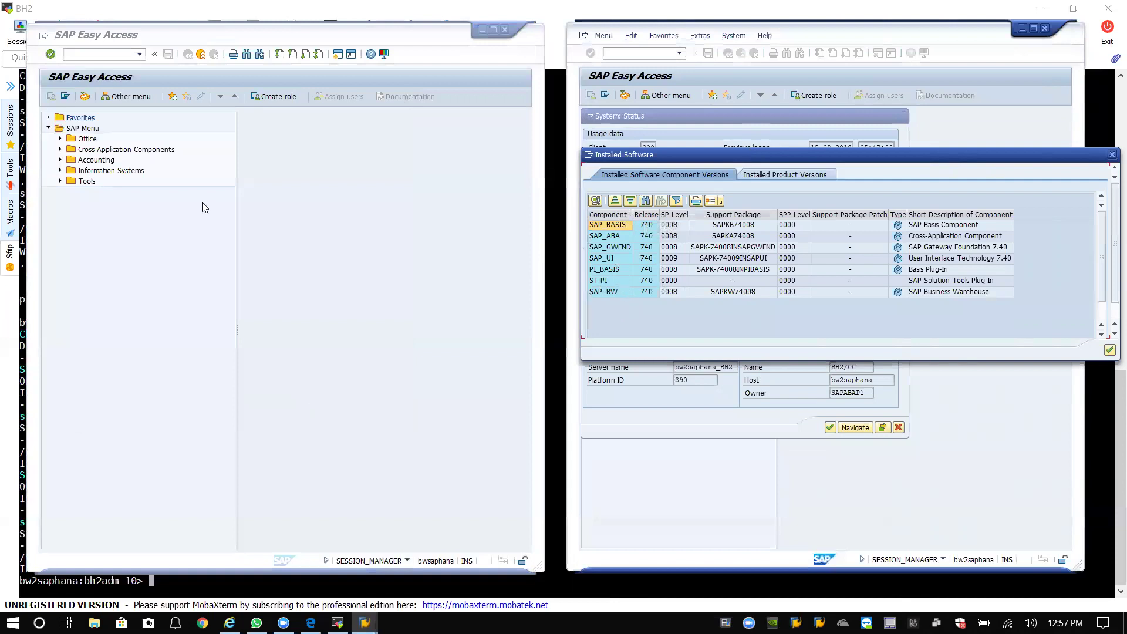
click(152, 83)
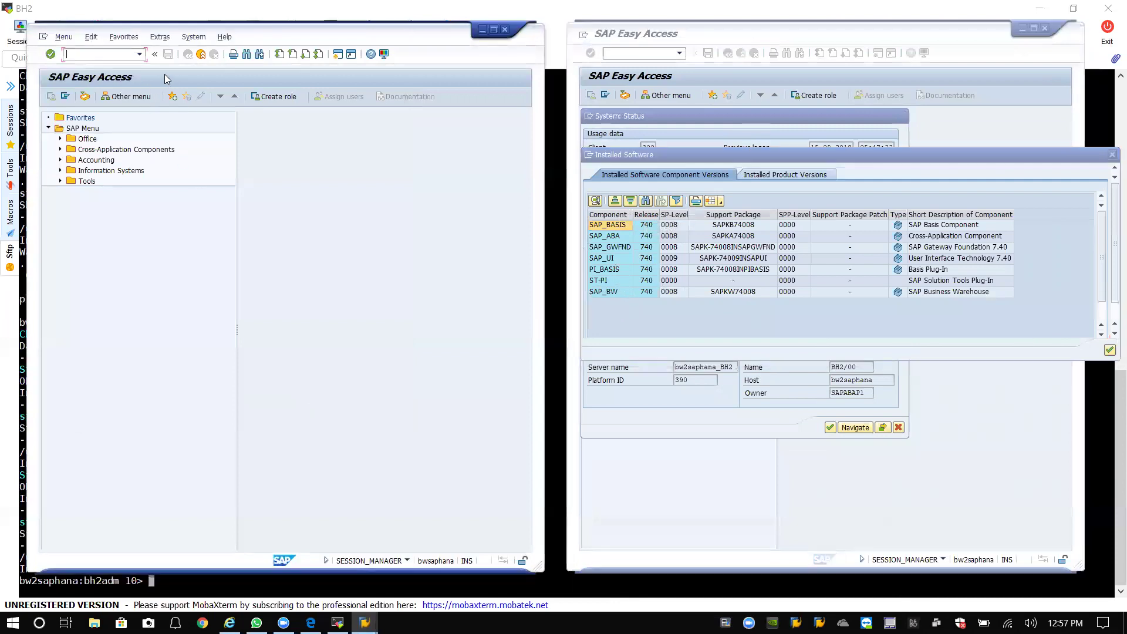
click(193, 37)
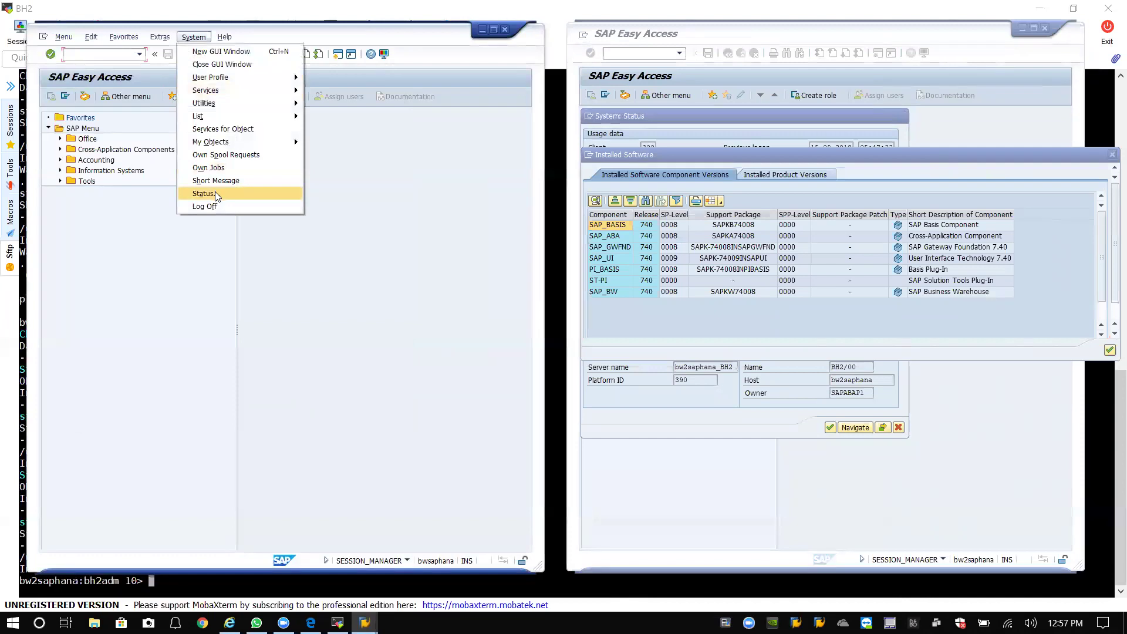
click(216, 195)
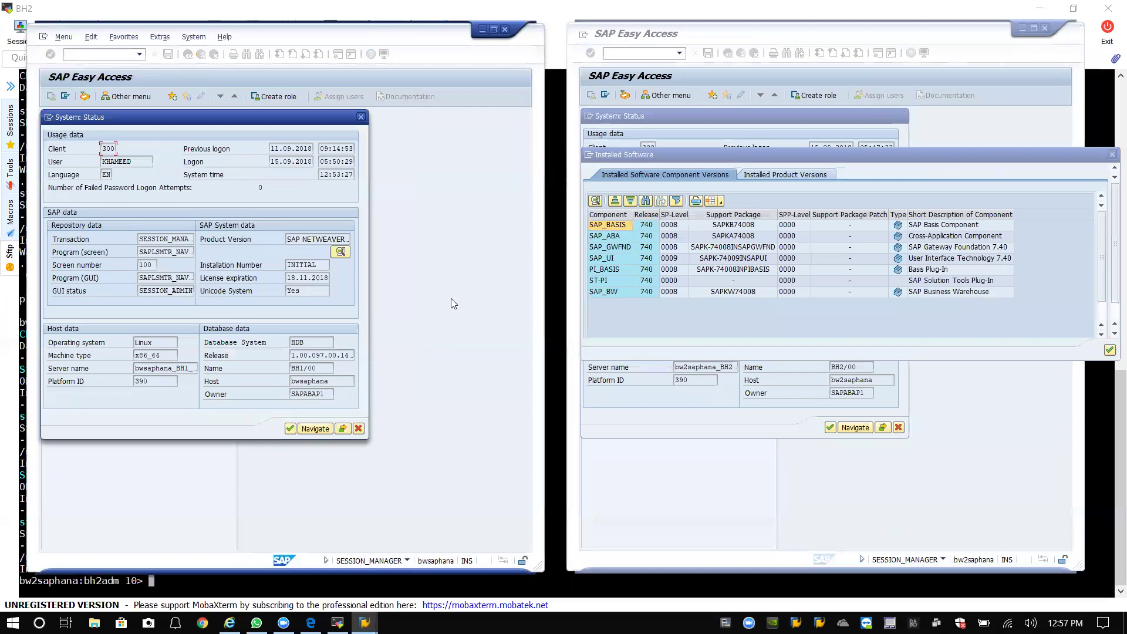
click(341, 252)
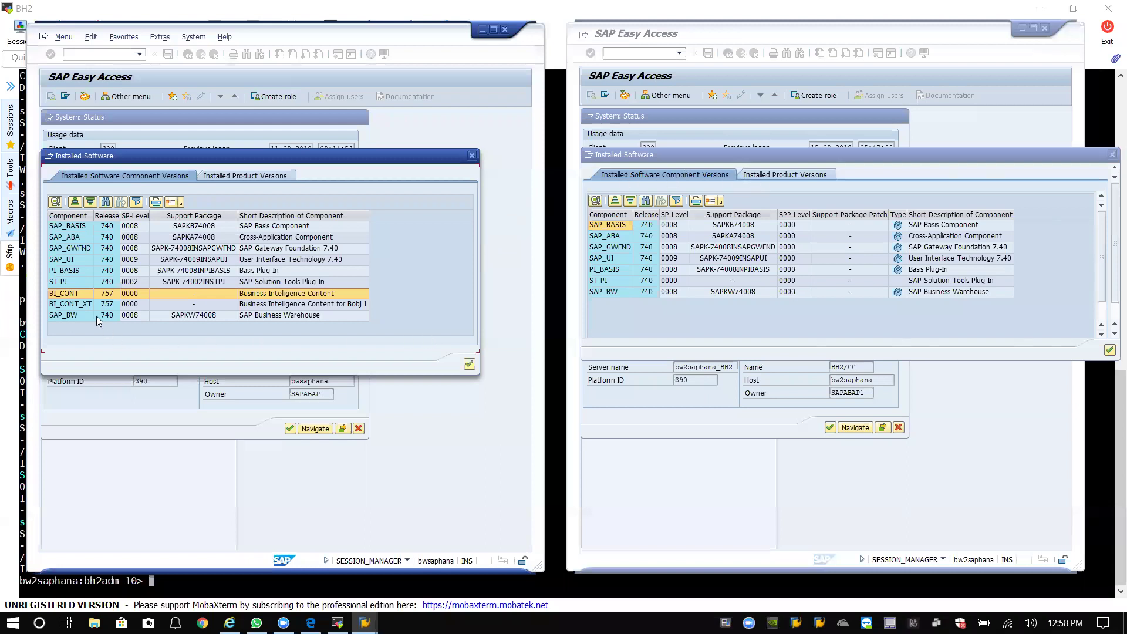
click(69, 304)
click(69, 293)
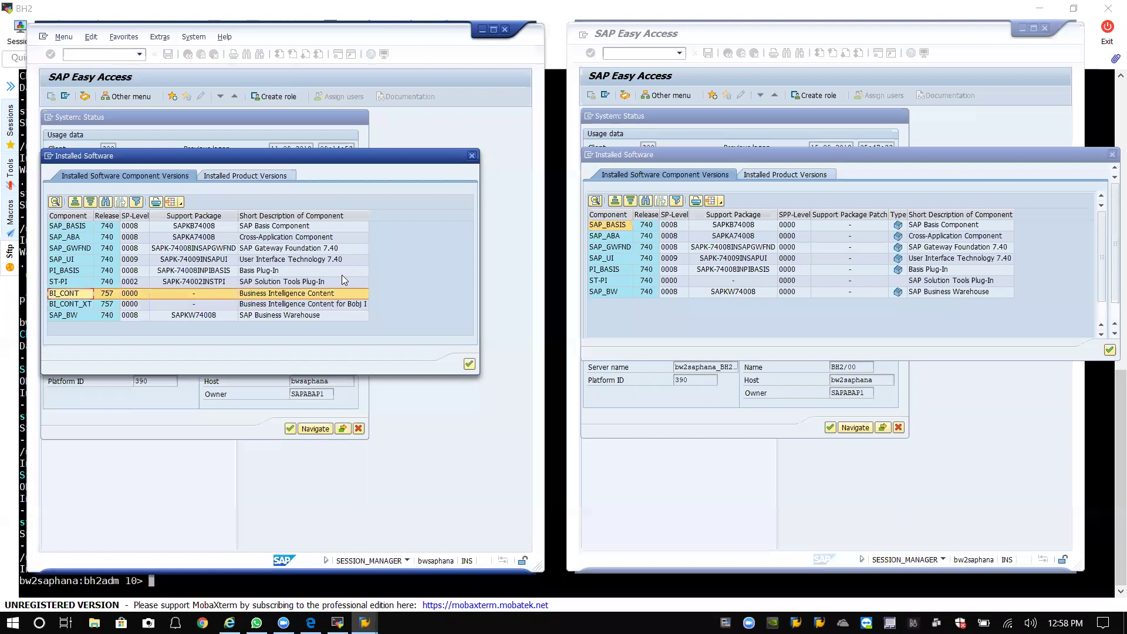
click(472, 155)
click(1112, 154)
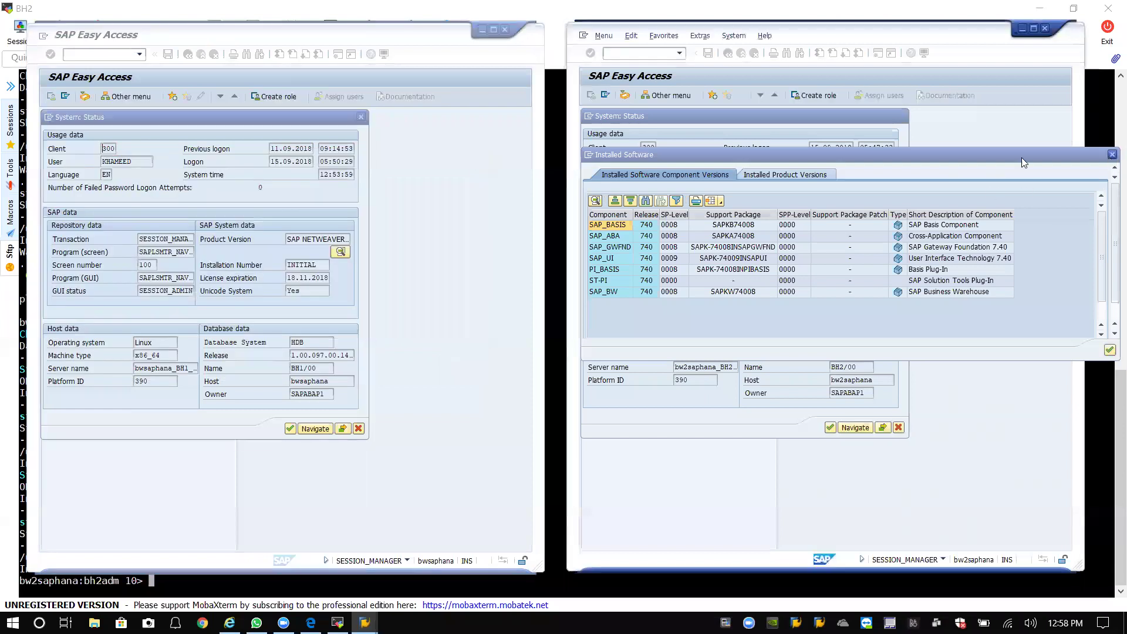
click(898, 428)
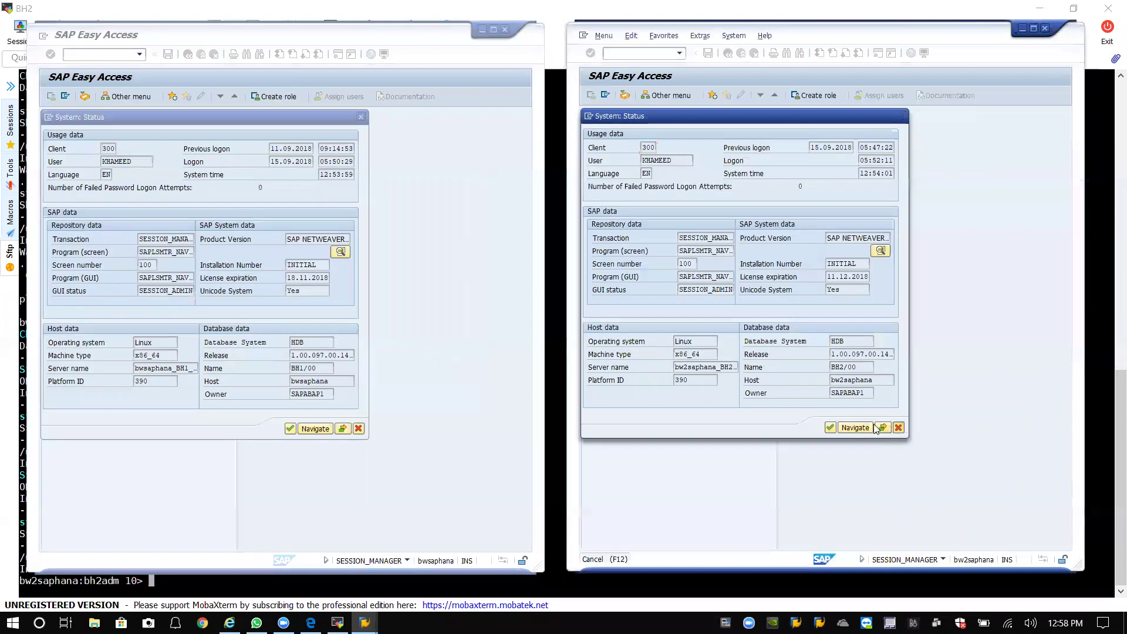
click(358, 429)
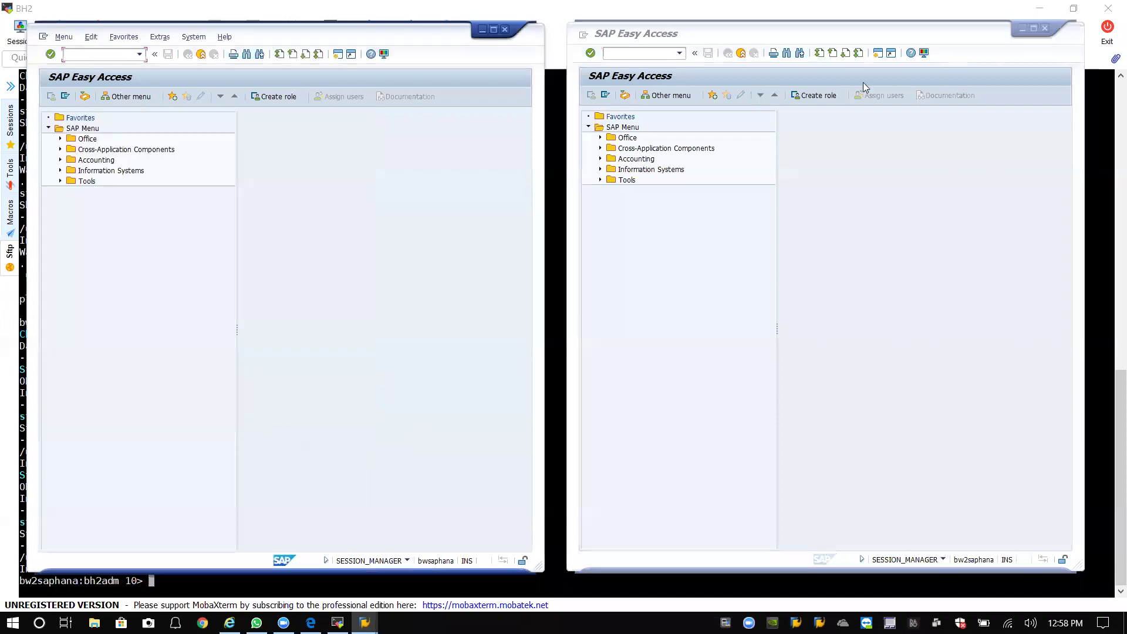
Log off the first SAP session and shift the remaining SAP window to the right.
click(504, 29)
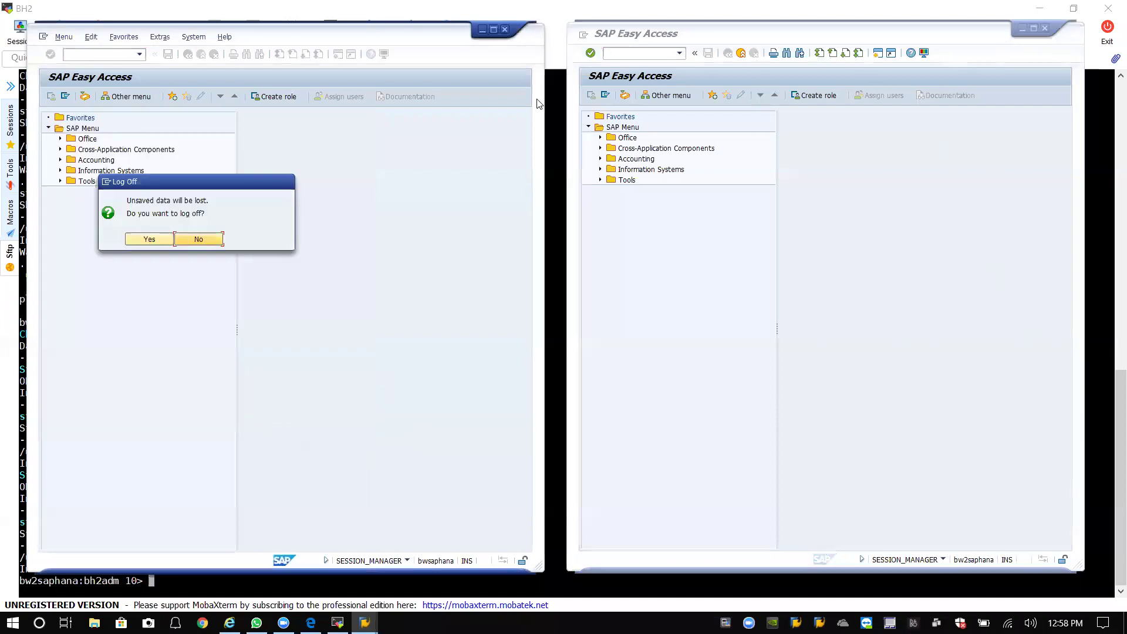
click(151, 239)
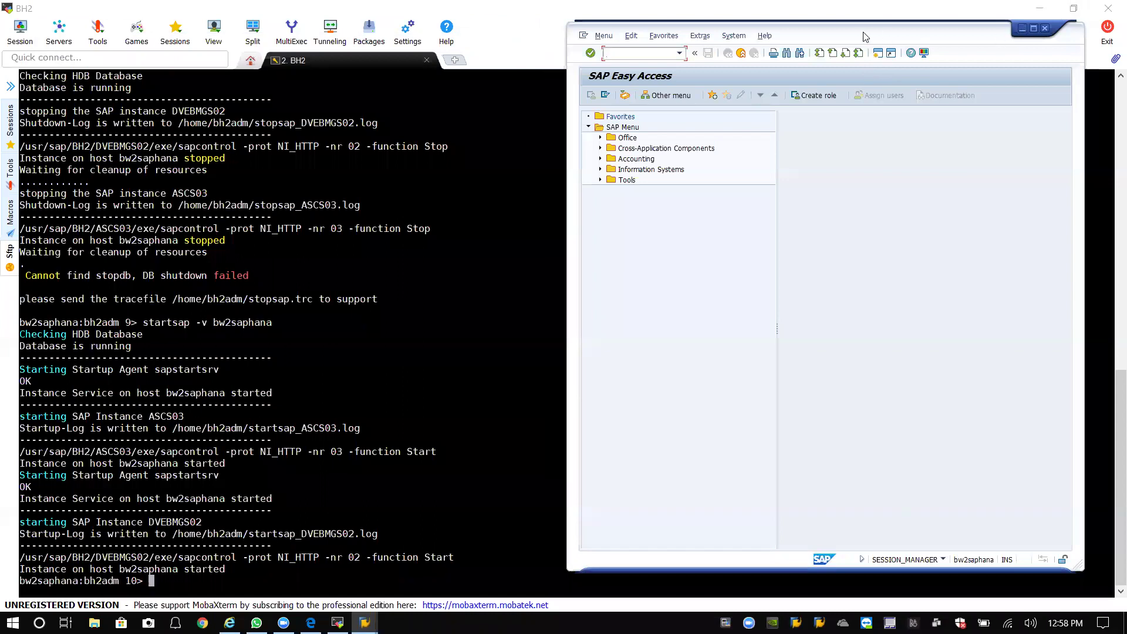
drag(863, 37, 877, 34)
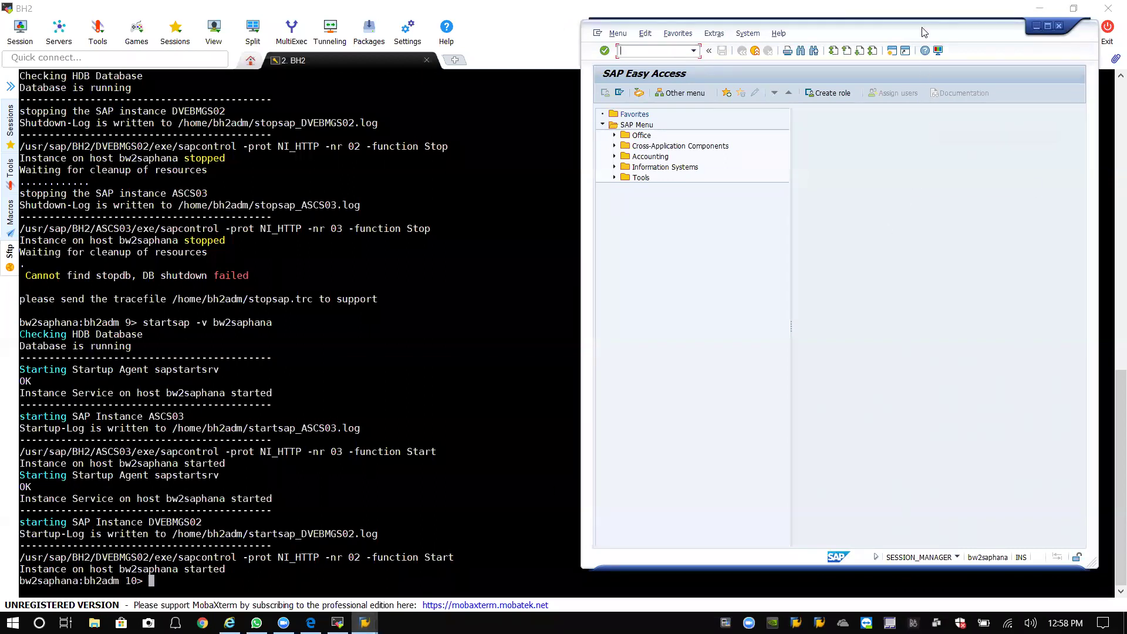
drag(660, 38, 398, 46)
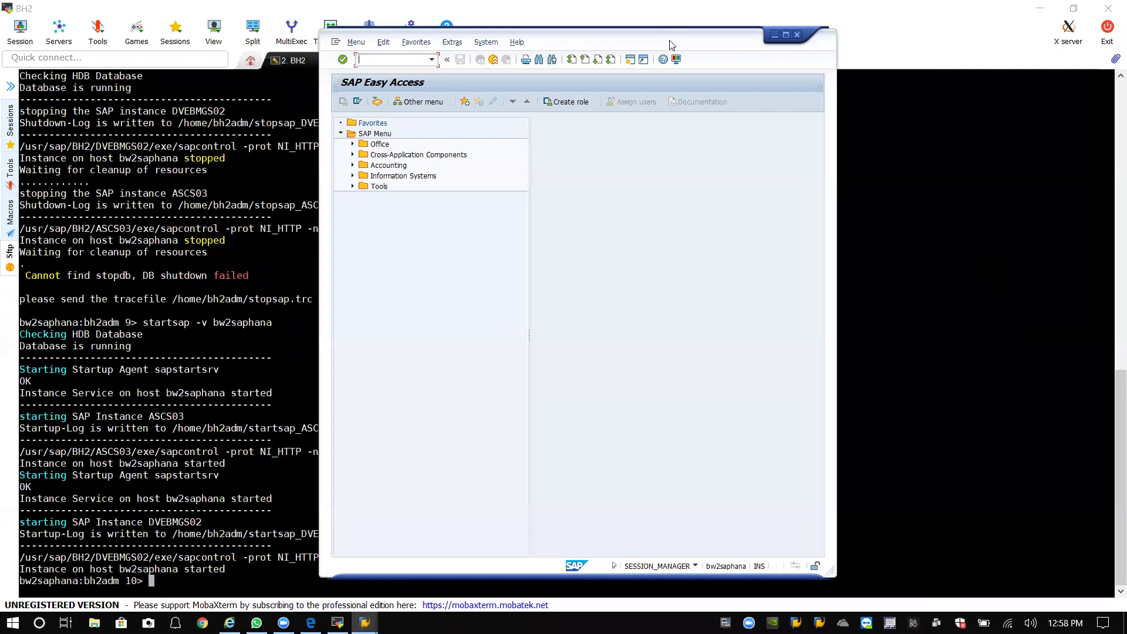
drag(672, 44, 899, 44)
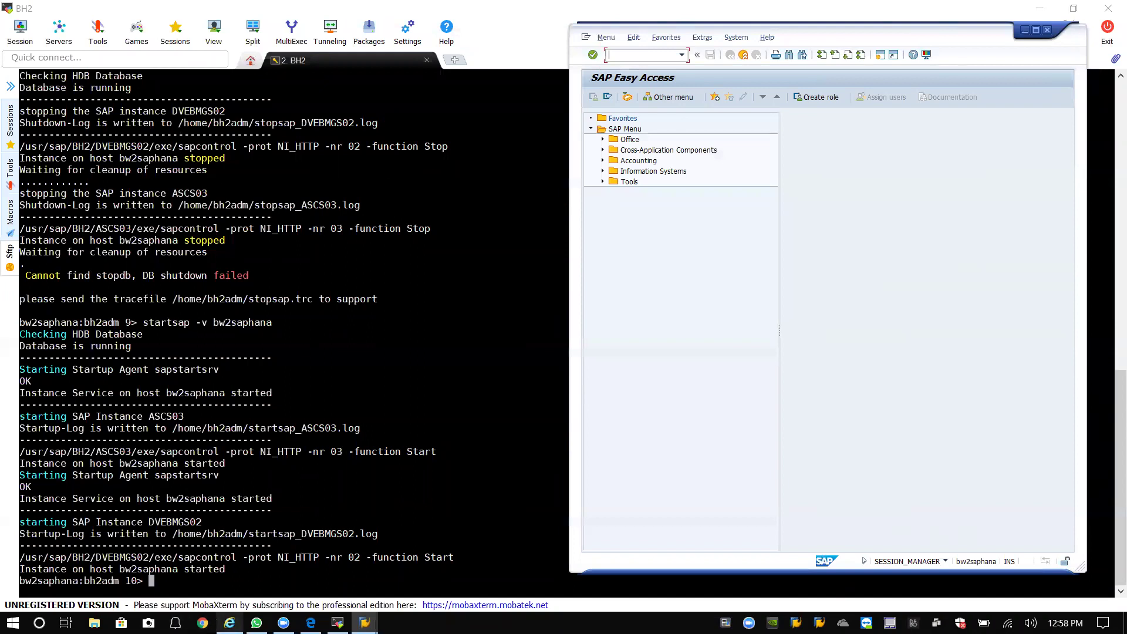
Exit the bh2adm session, clear the screen, and list the root and /software directories.
click(374, 461)
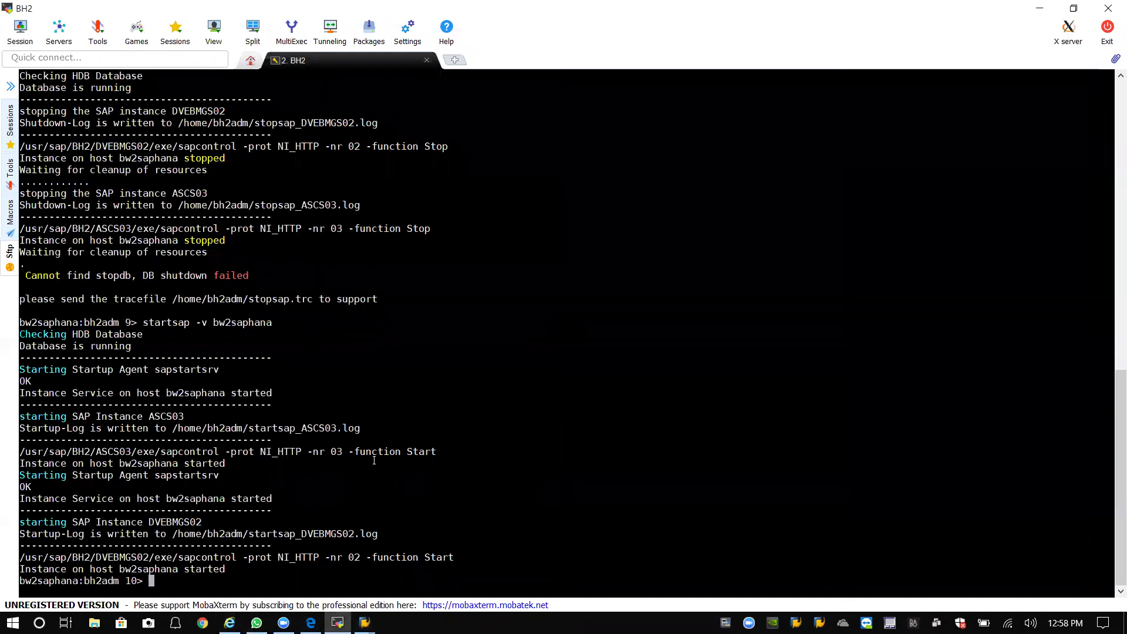
text(exit)
key(Return)
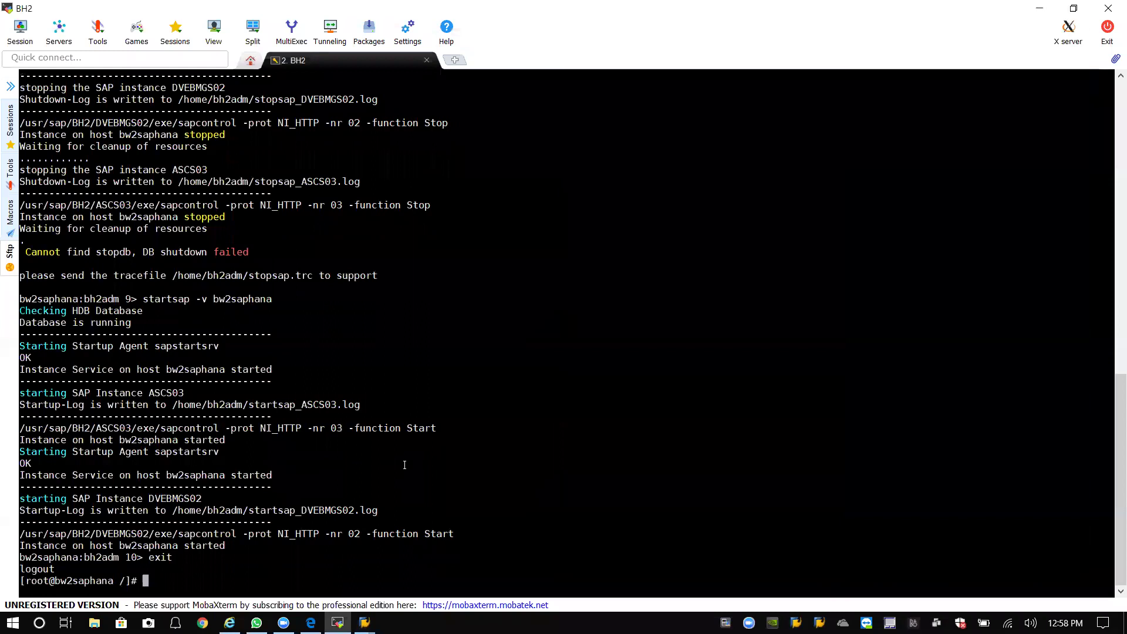
text(clear)
key(Return)
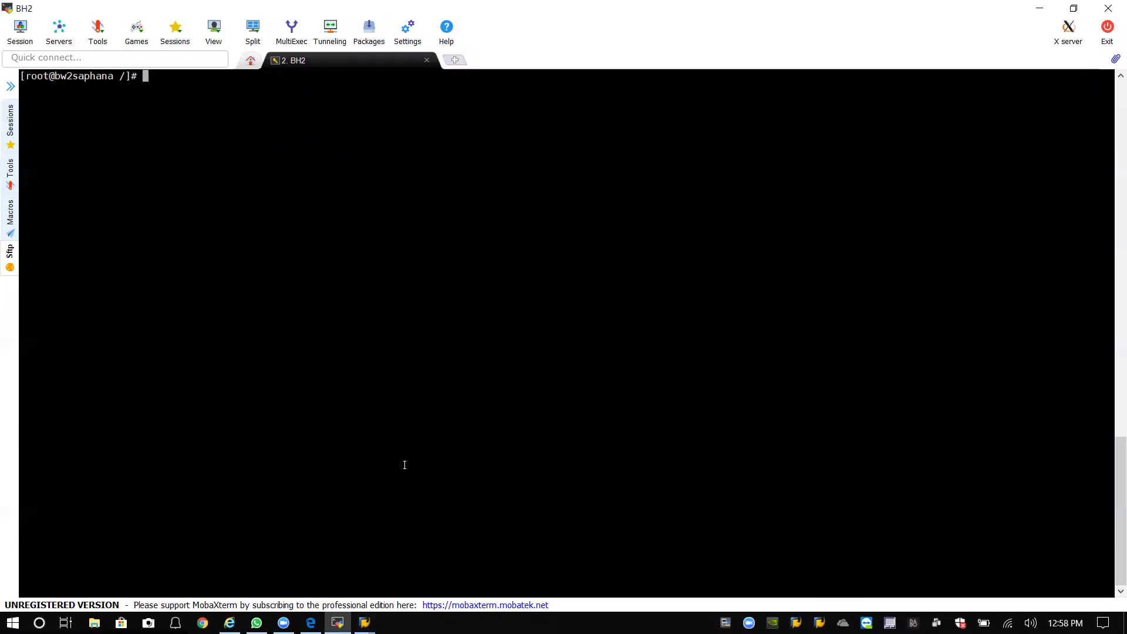
text(ll)
key(Return)
text(cd sof)
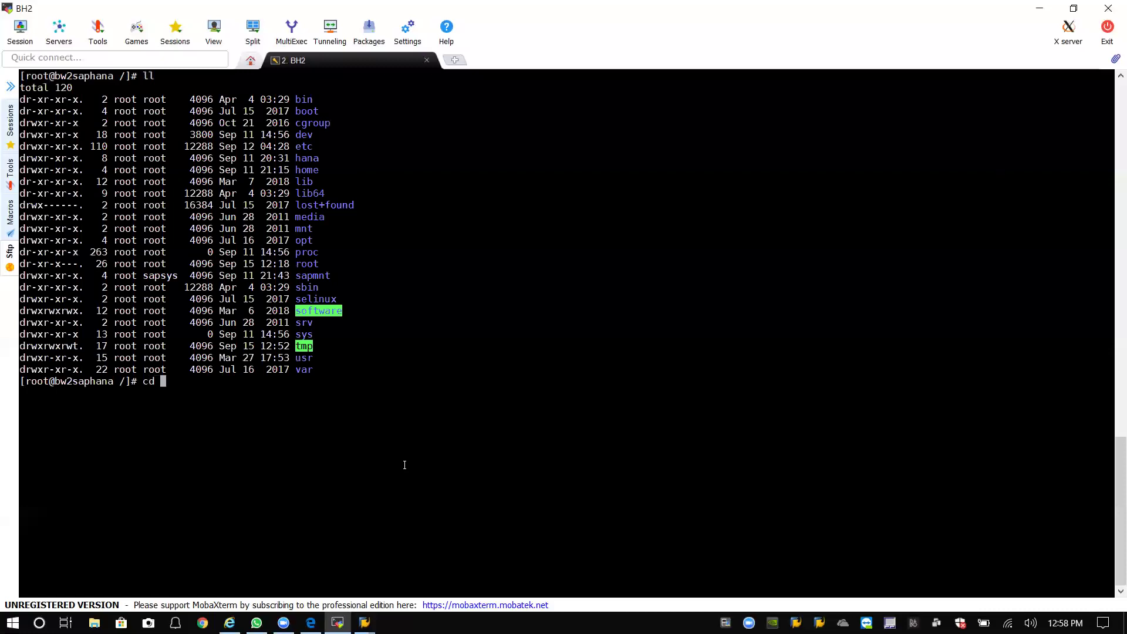
key(Tab)
key(Return)
text(ls)
key(Return)
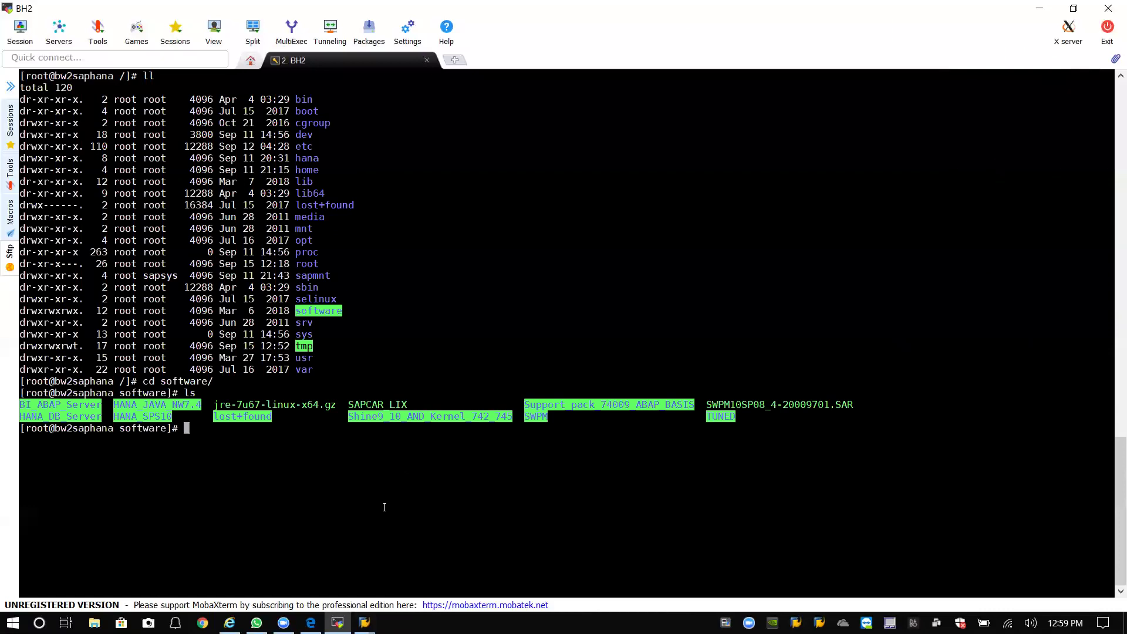
Bring SAP Easy Access forward and show, then dismiss, the transaction code history.
mouse_move(365, 622)
click(420, 568)
click(682, 55)
click(682, 54)
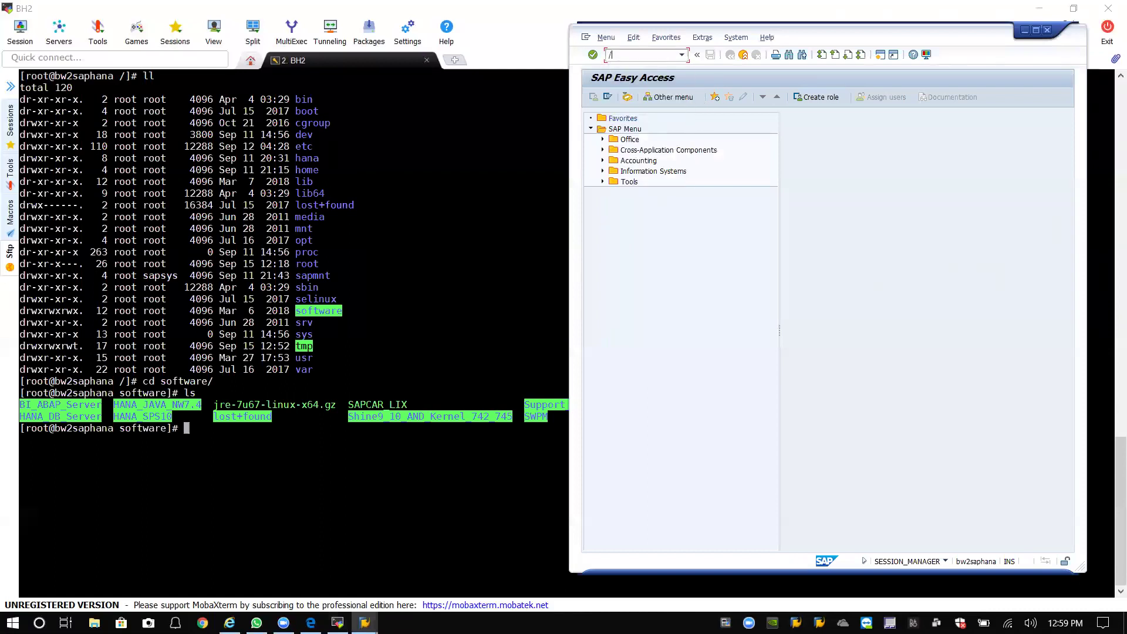
Start the Support Package Manager with /nspam.
text(/nspam)
key(Return)
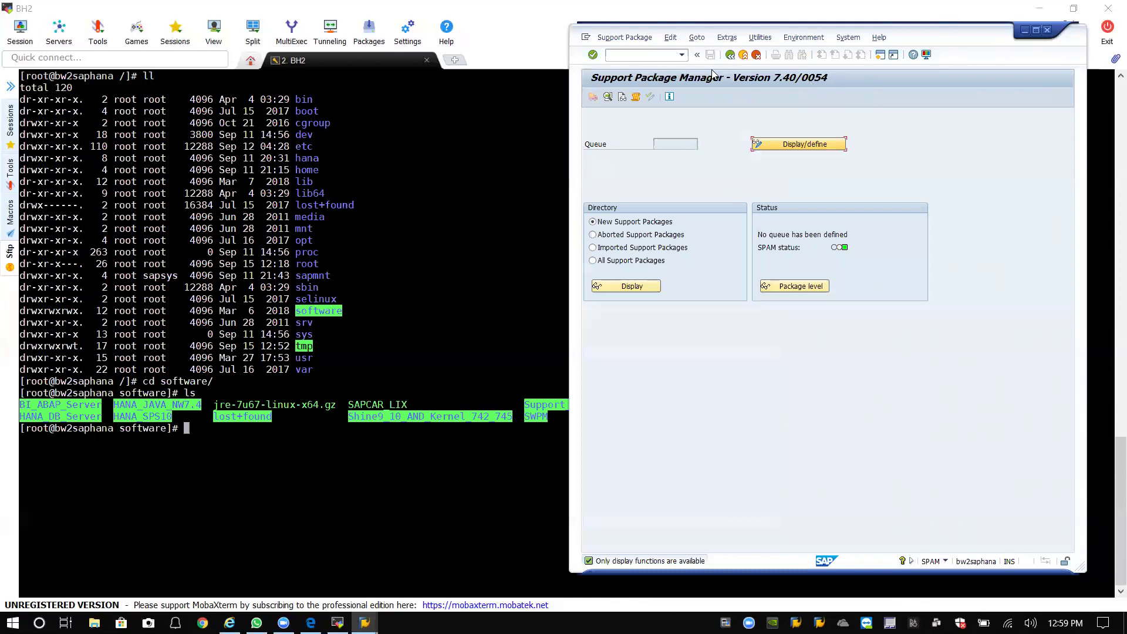
click(408, 211)
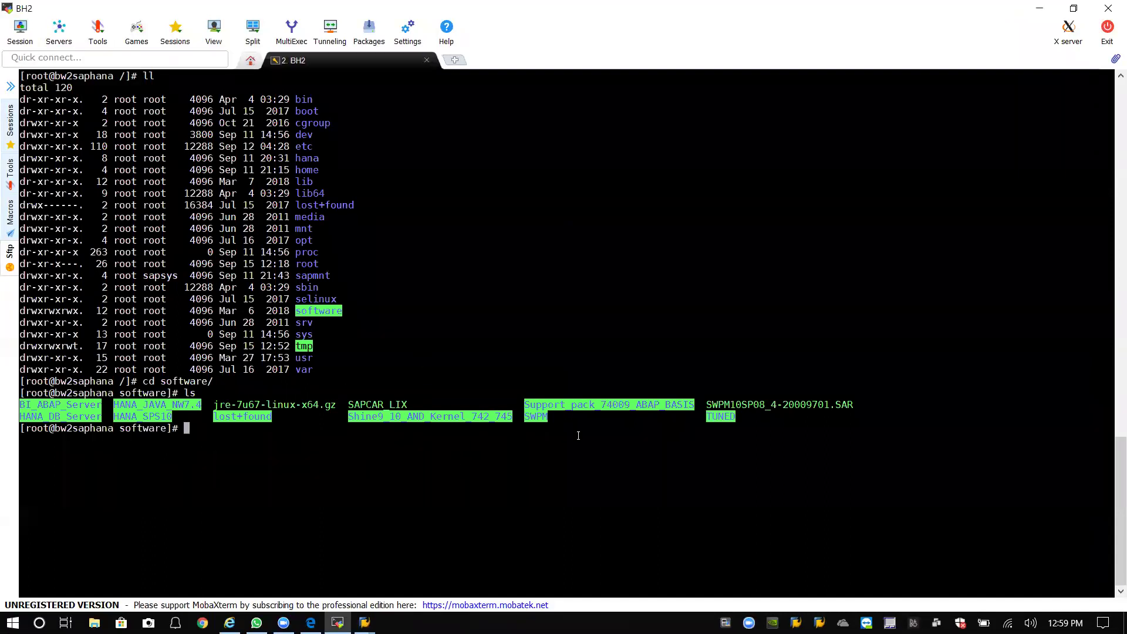
List the SAR files in the Support_pack_74009_ABAP_BASIS folder on the server.
text(cd Support_pack_74009_ABAP_BASIS/)
key(Tab)
key(Return)
text(l)
key(Return)
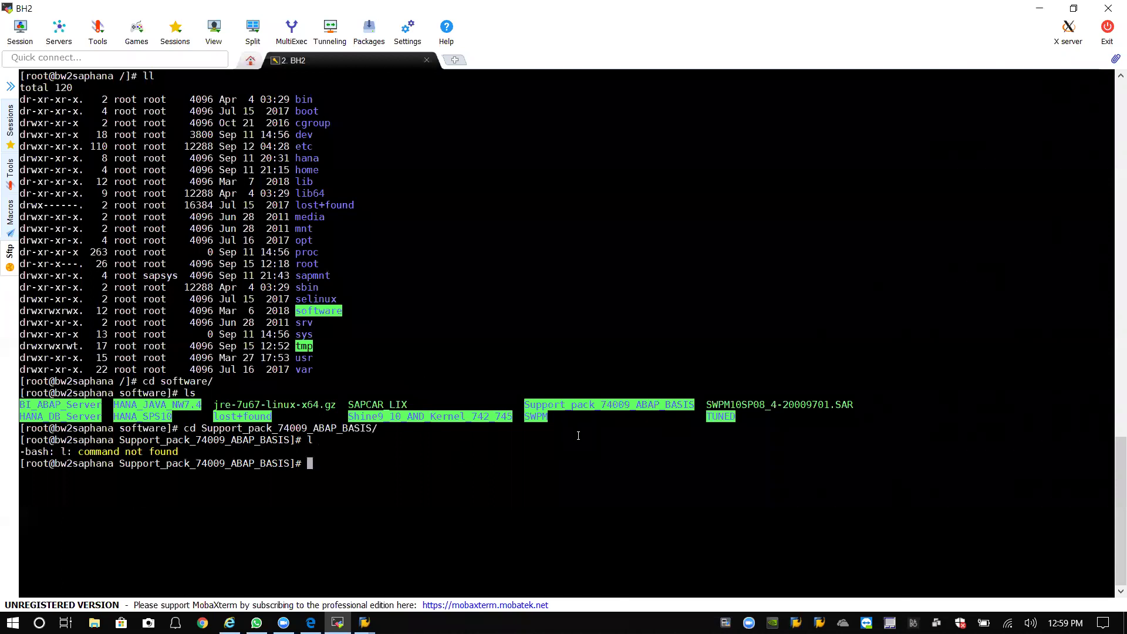
text(ls)
key(Return)
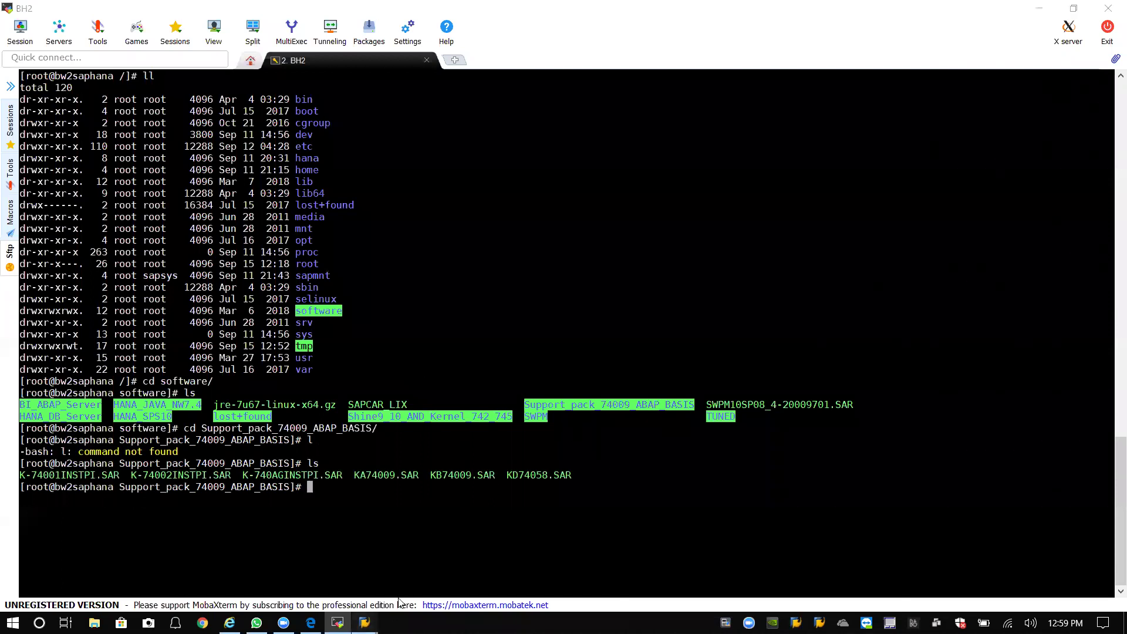
Review the Load packages options under the Support Package menu in SPAM.
click(425, 585)
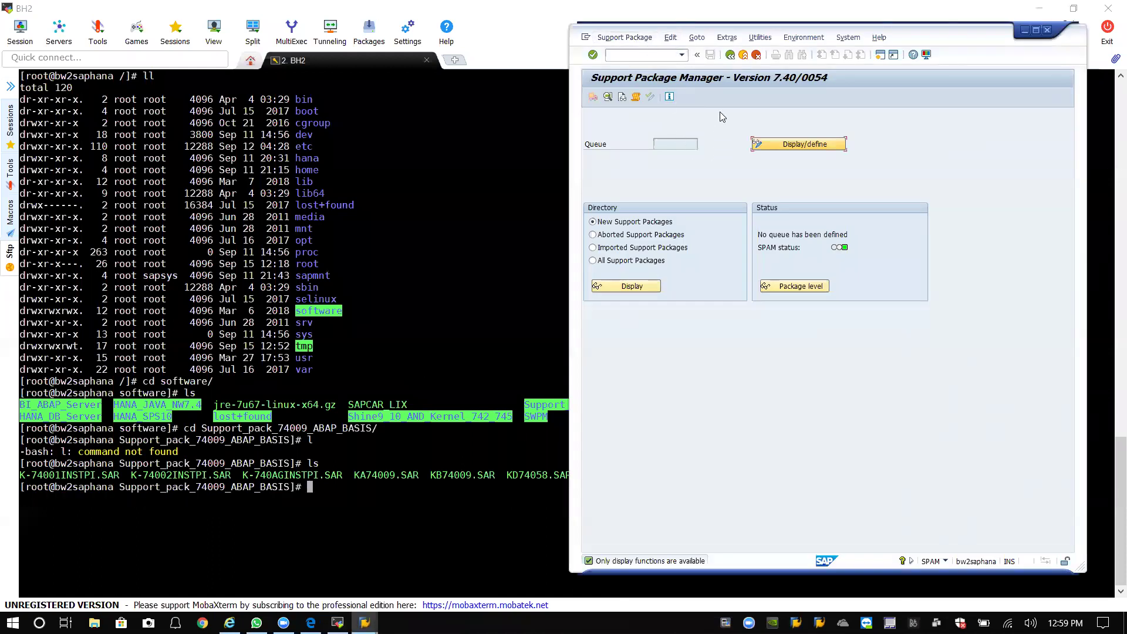
click(624, 36)
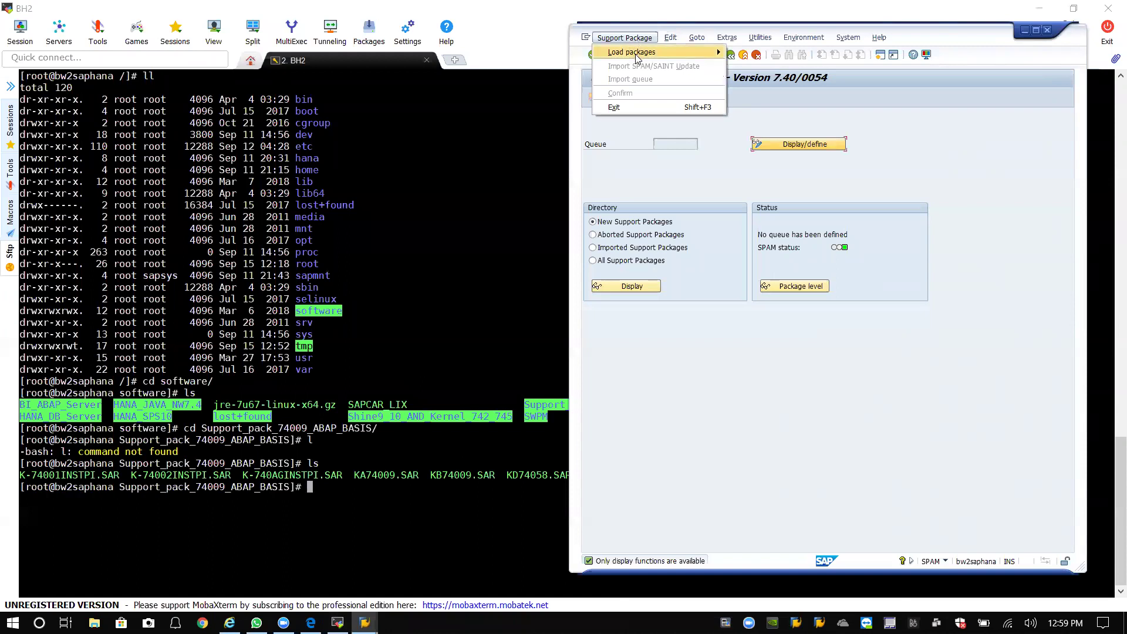
mouse_move(636, 57)
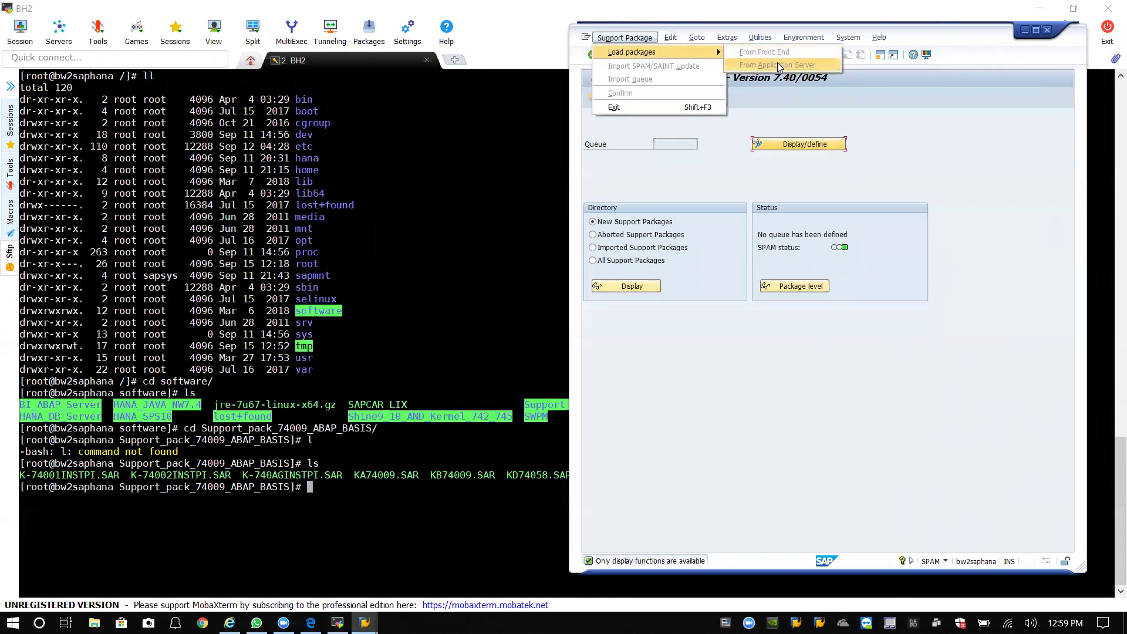
key(alt+Tab)
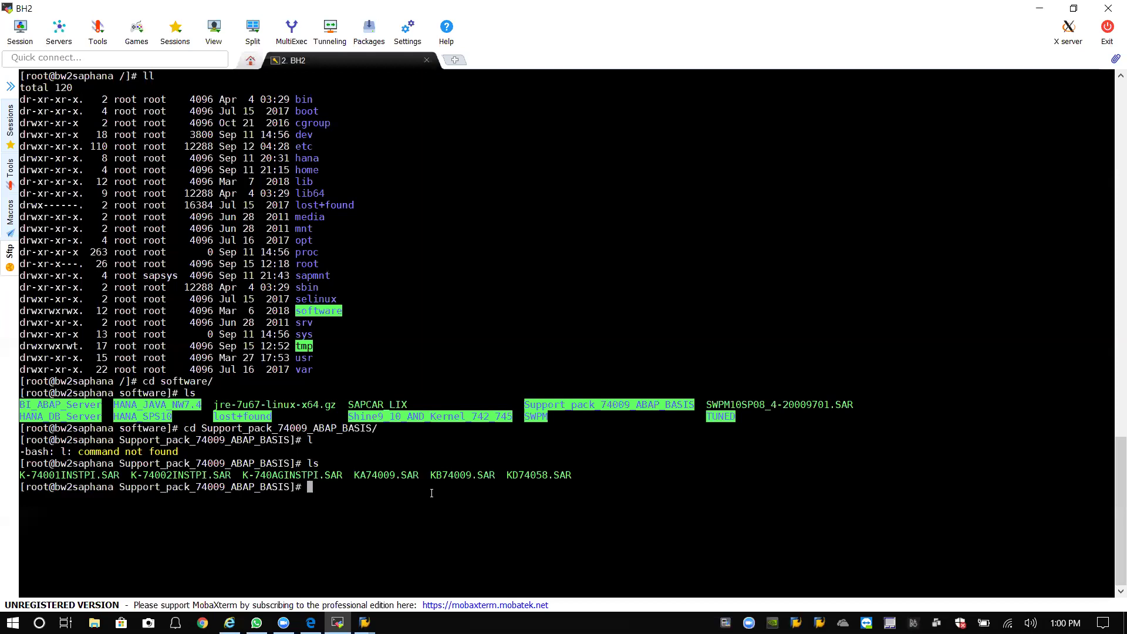
List the support pack files with sizes, then list the contents of /usr/sap/trans.
text(ll)
key(Return)
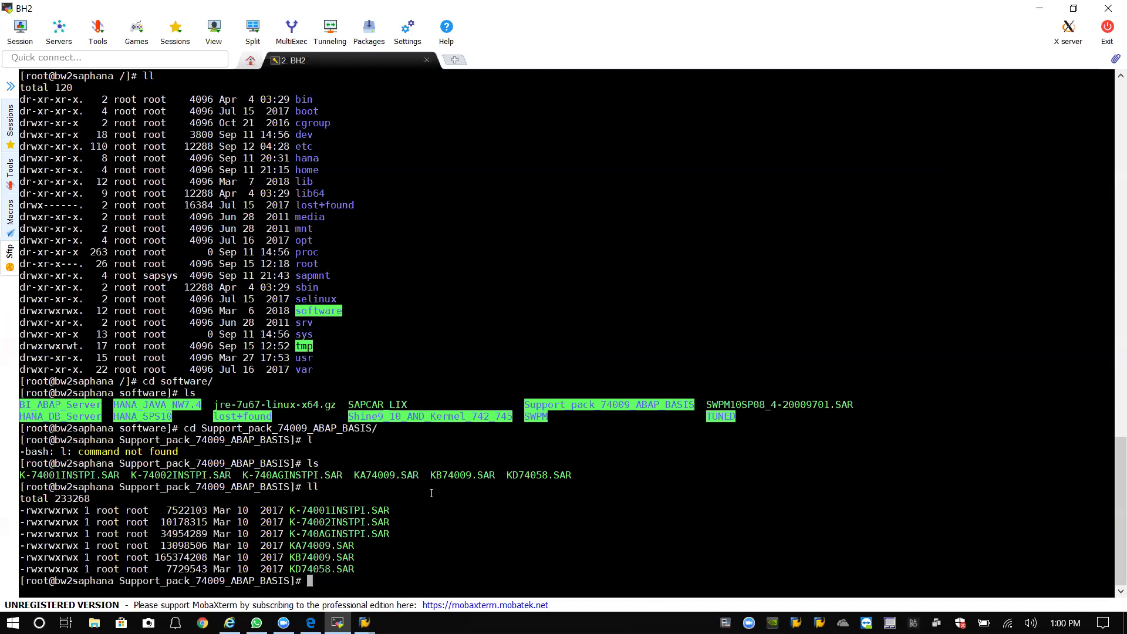
text(cd /)
key(Return)
text(cd usr)
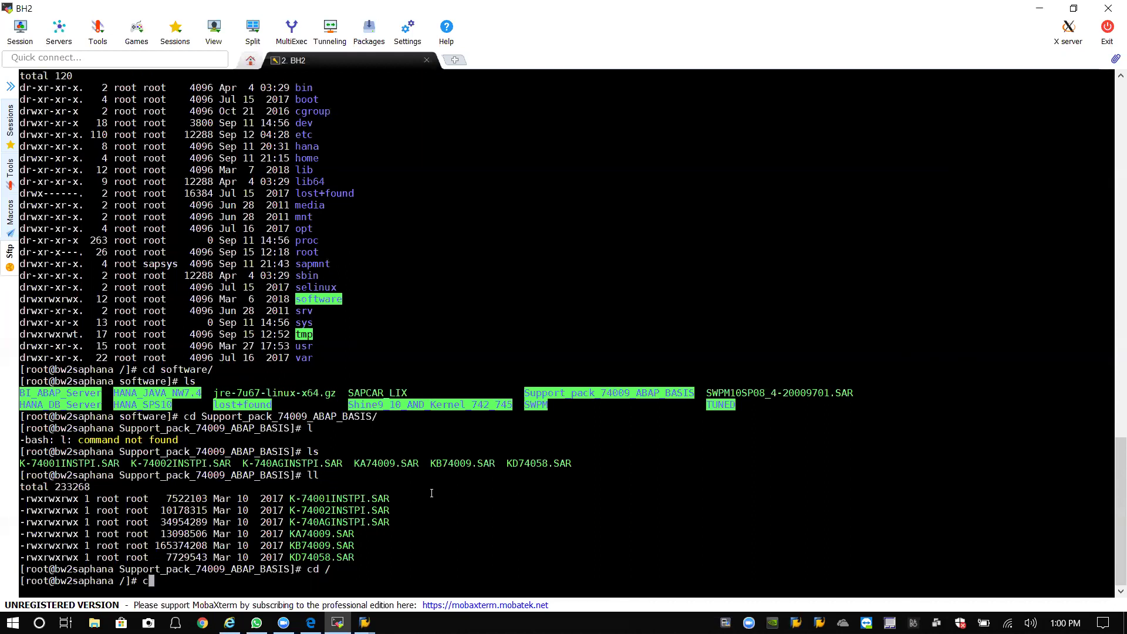
text(/sap/trans)
key(Return)
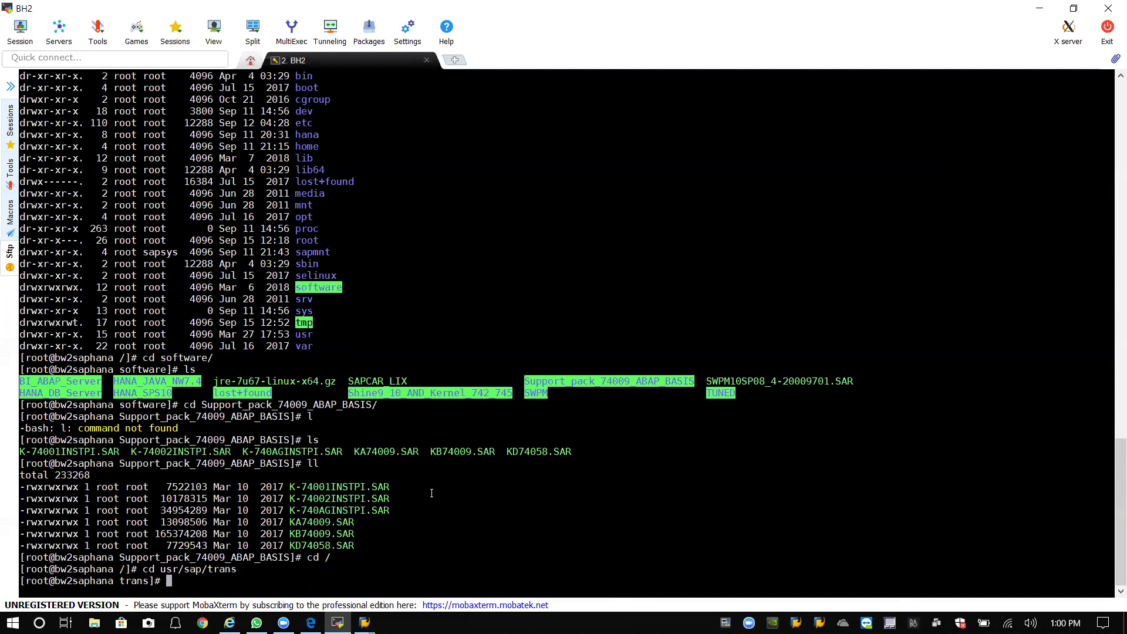
text(ll)
key(Return)
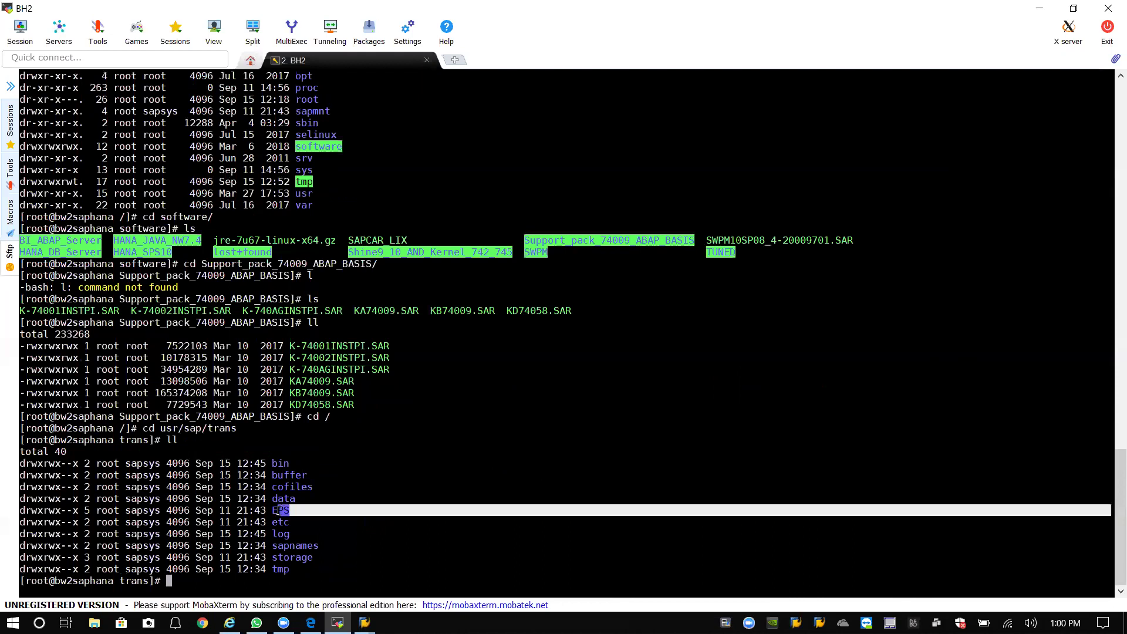
List the EPS directory and confirm /usr/sap/trans/EPS/in is empty.
text(cd )
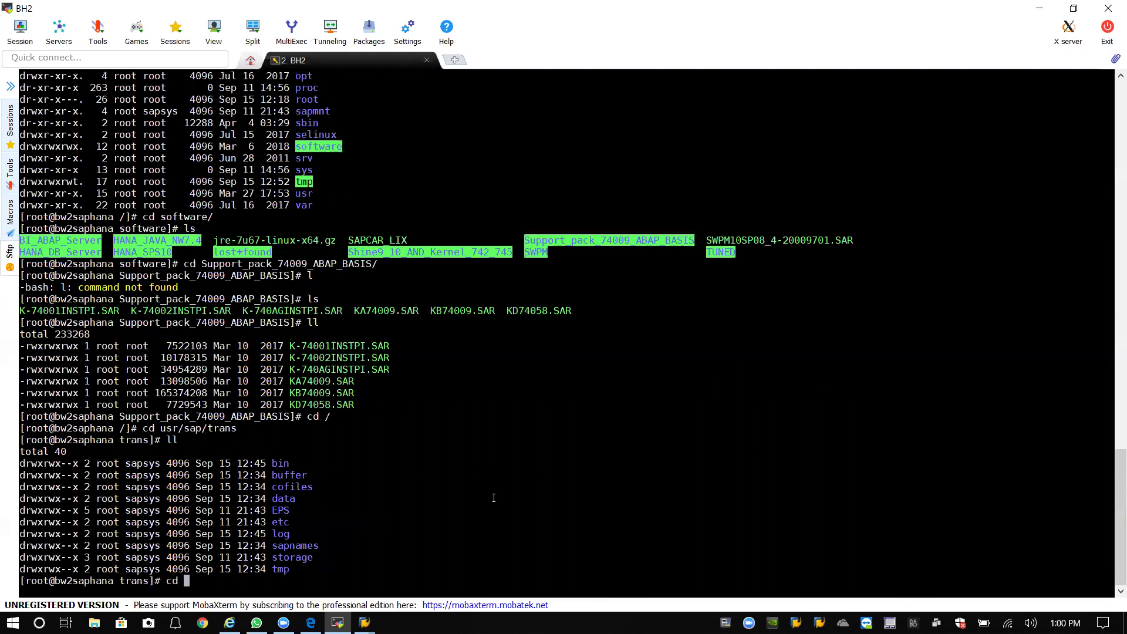
text(EPS)
key(Return)
text(ls)
key(Return)
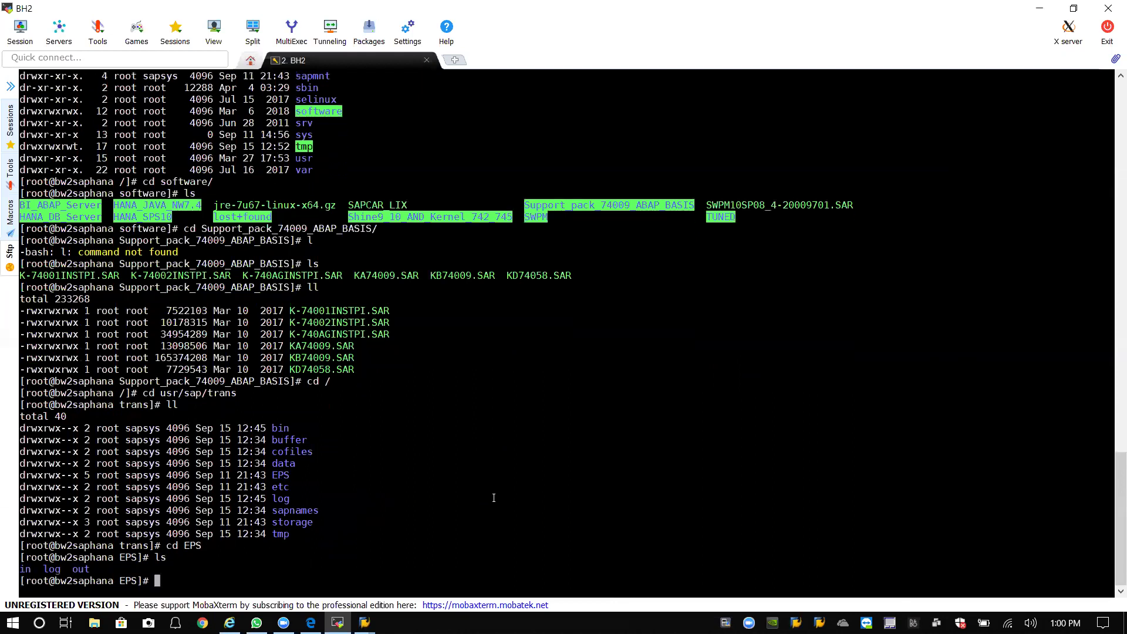
text(cd in)
key(Return)
text(ll)
key(Return)
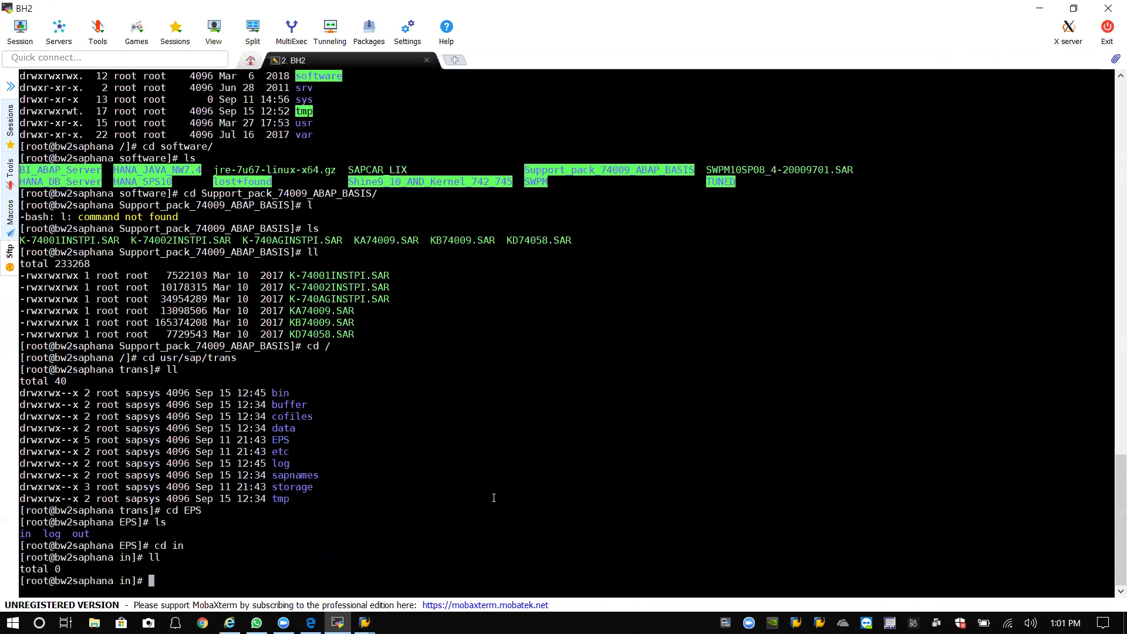
Return to the Support_pack_74009_ABAP_BASIS folder and type cp *.SAR /usr/sap/trans.
text(cd /)
key(Return)
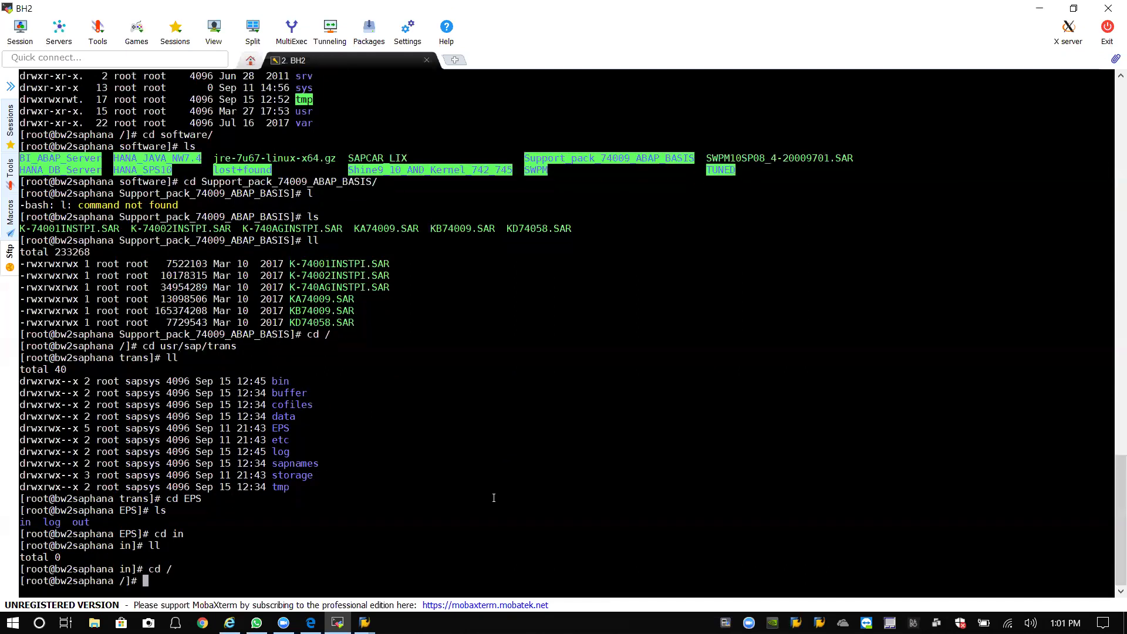
text(cd sof)
key(Tab)
text(Su)
key(Tab)
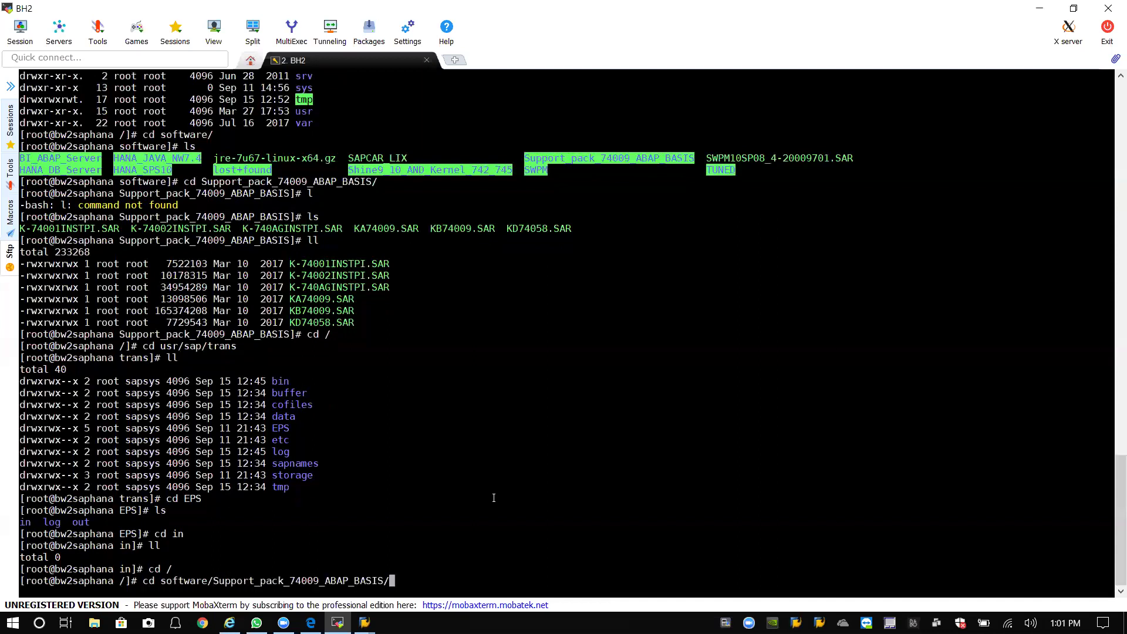
key(Return)
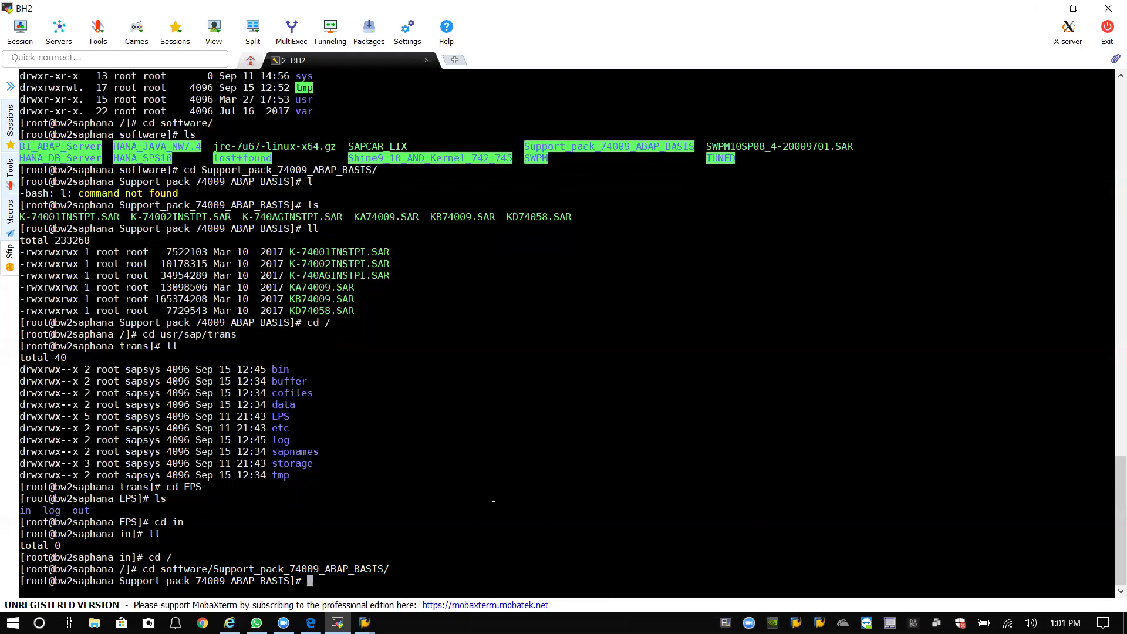
text(cp *.SAR /usr/sap/trans)
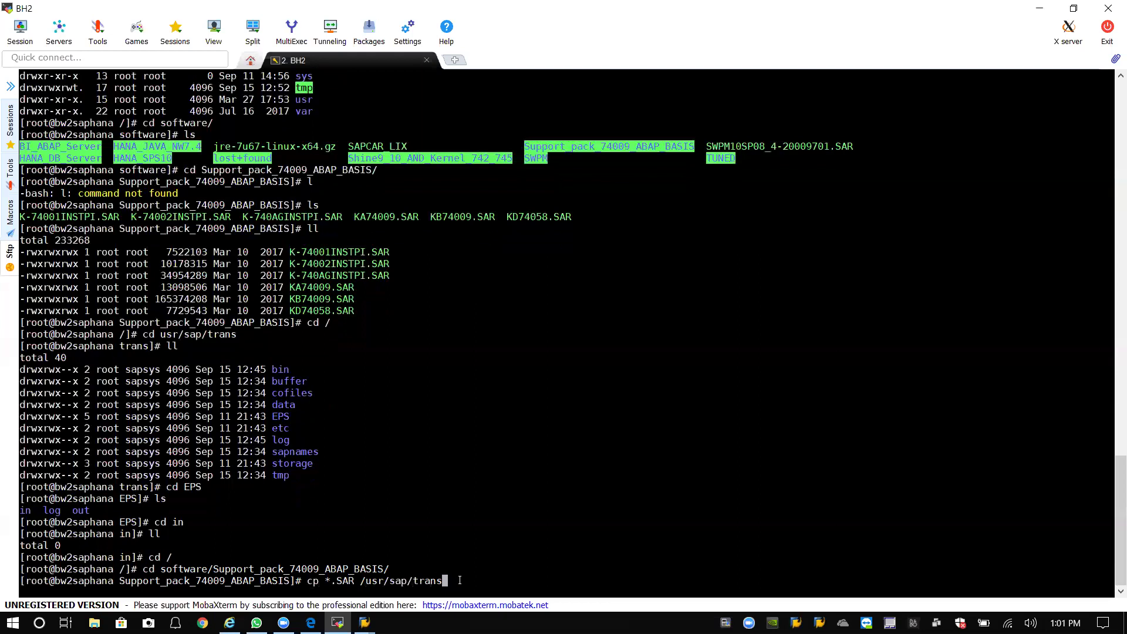
Copy all .SAR files into /usr/sap/trans, then list the /software folder.
key(Return)
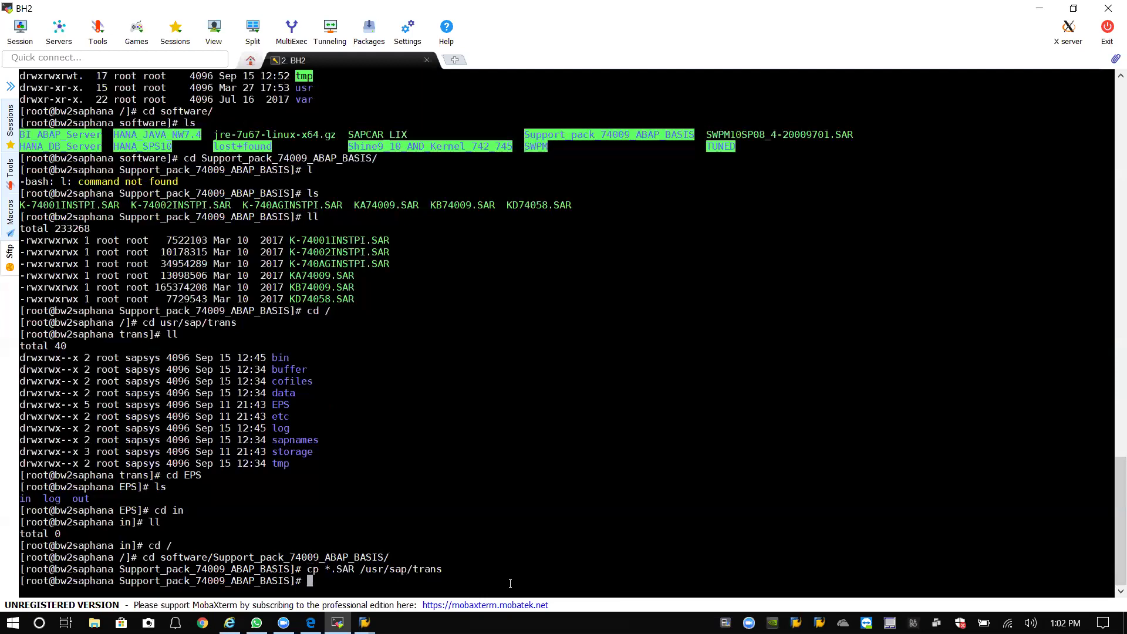
text(ll)
key(Return)
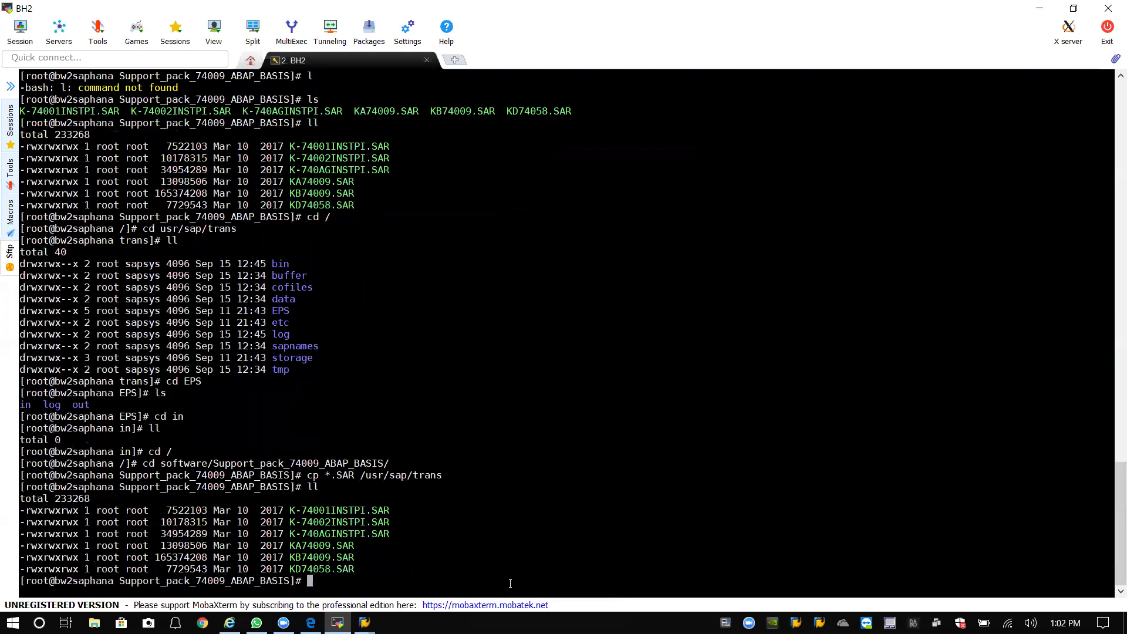
text(cd /)
key(Return)
text(cd)
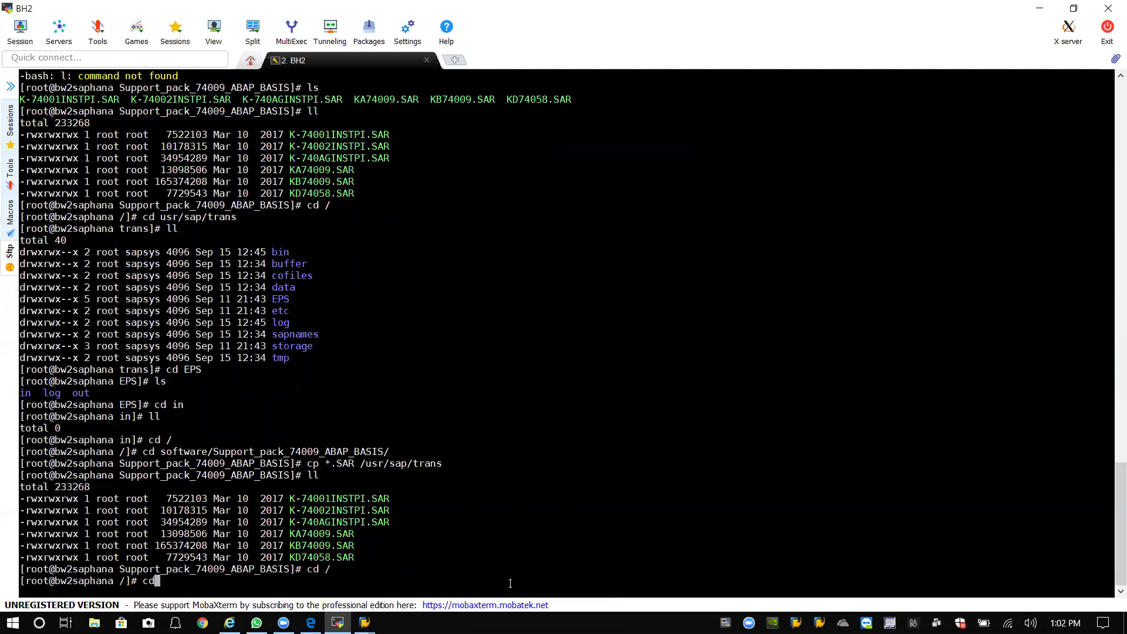
text( sof)
key(Tab)
key(Return)
text(ls)
key(Return)
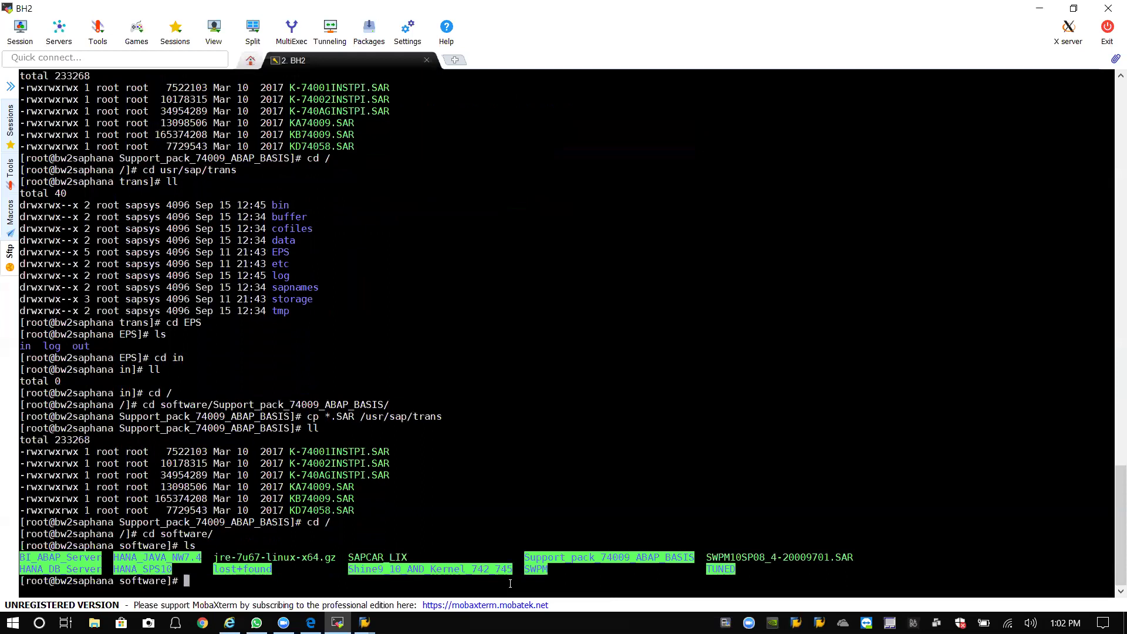
Copy SAPCAR_LIX from /software into /usr/sap/trans.
text(cp  SAP)
key(Left)
key(Left)
key(Left)
key(BackSpace)
key(End)
text(CAR)
key(Tab)
text(/usr/sap/trans)
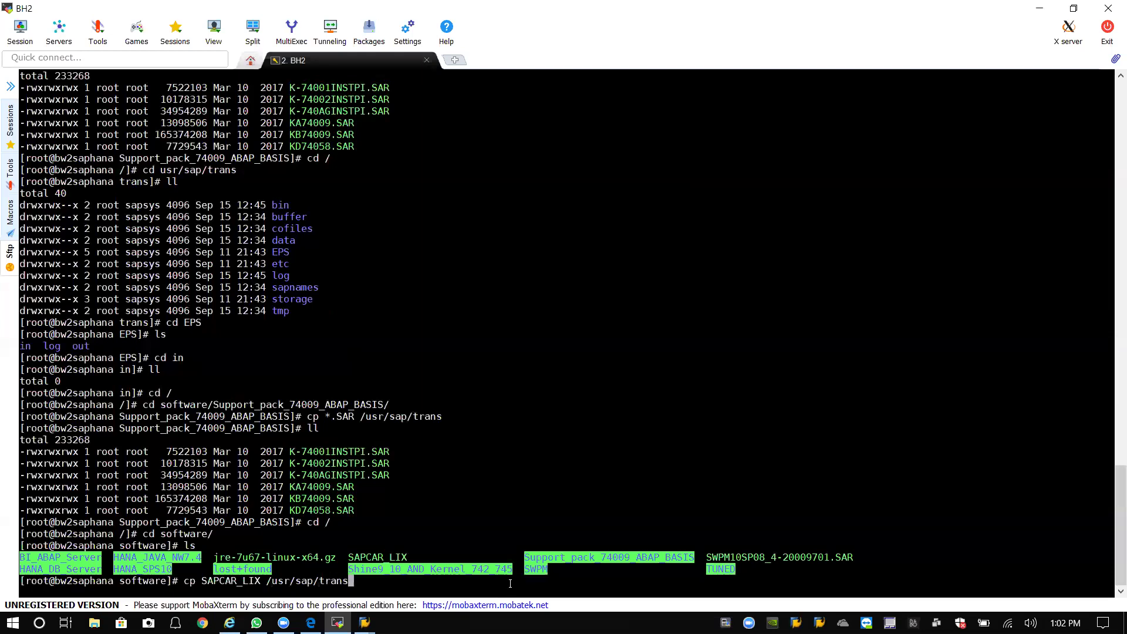
key(Return)
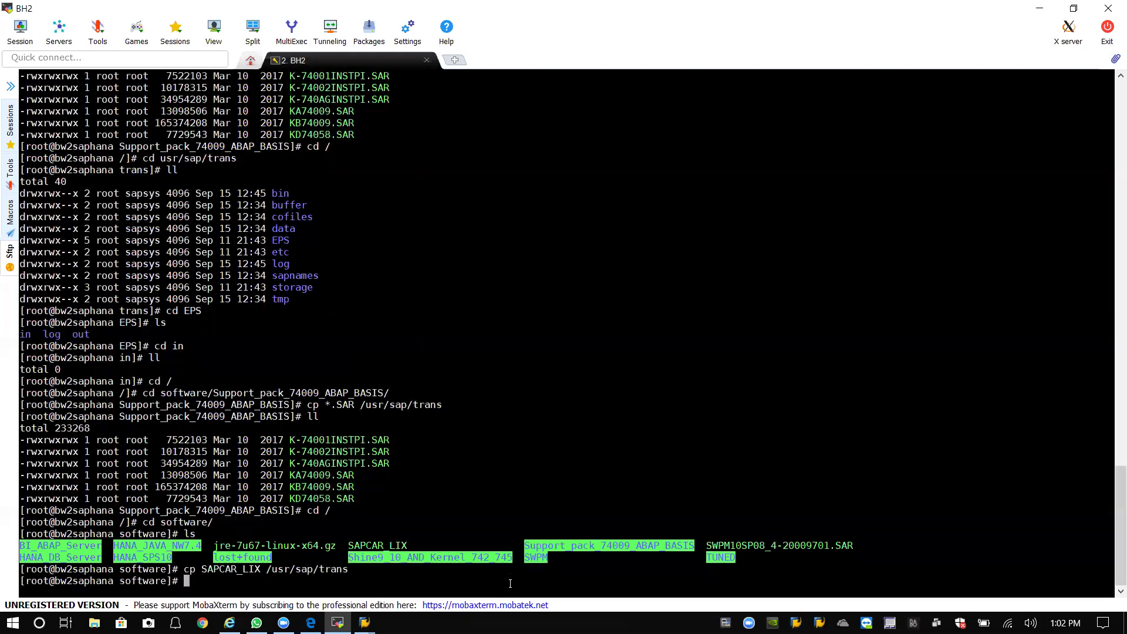
Change into /usr/sap/trans and list its contents with ll.
text(cd)
key(BackSpace)
key(BackSpace)
key(BackSpace)
text(cd //)
key(Return)
text(cd /)
key(Return)
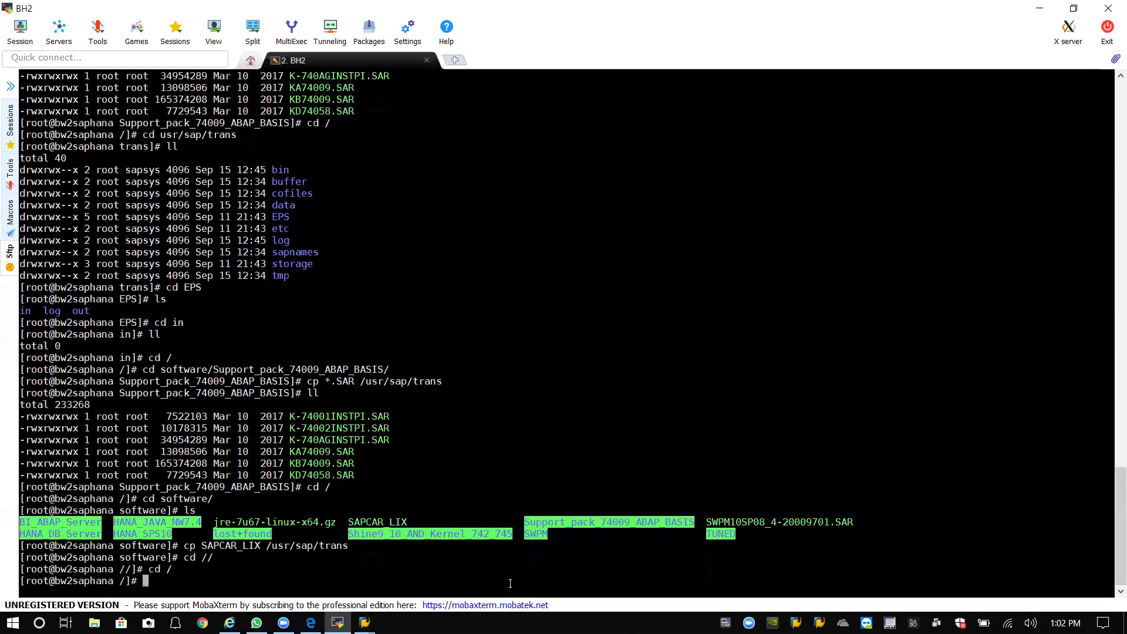
text(cd software/)
key(BackSpace)
key(BackSpace)
key(BackSpace)
key(BackSpace)
key(BackSpace)
key(BackSpace)
key(BackSpace)
key(BackSpace)
key(BackSpace)
key(BackSpace)
key(BackSpace)
key(BackSpace)
text(cd ussr)
key(BackSpace)
key(BackSpace)
text(r/sap/trans)
key(Return)
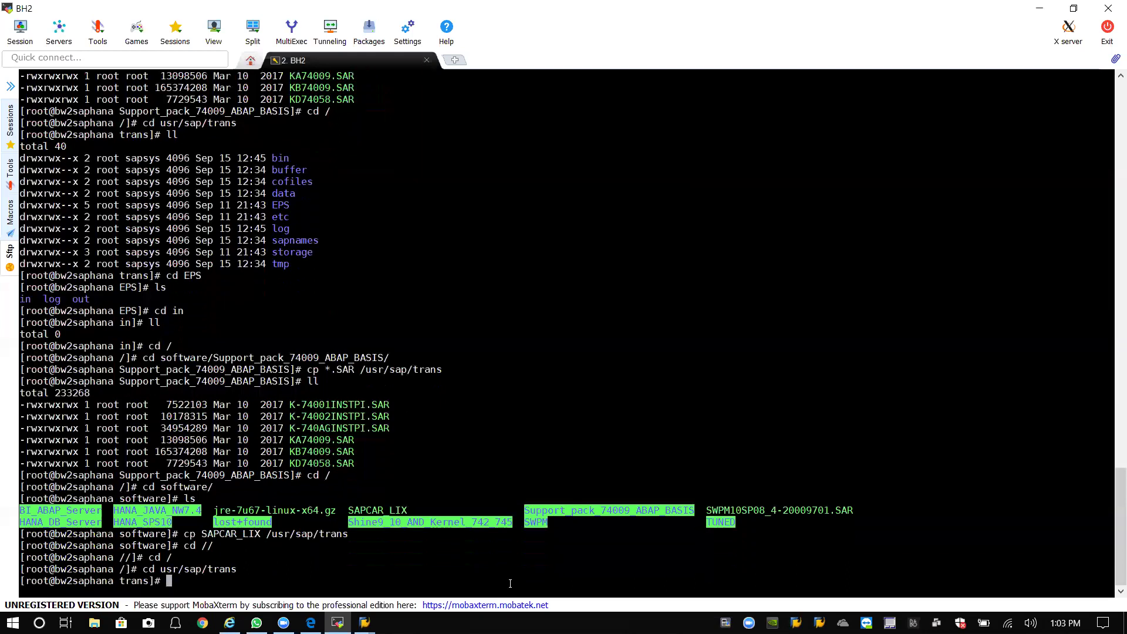
text(ll)
key(Return)
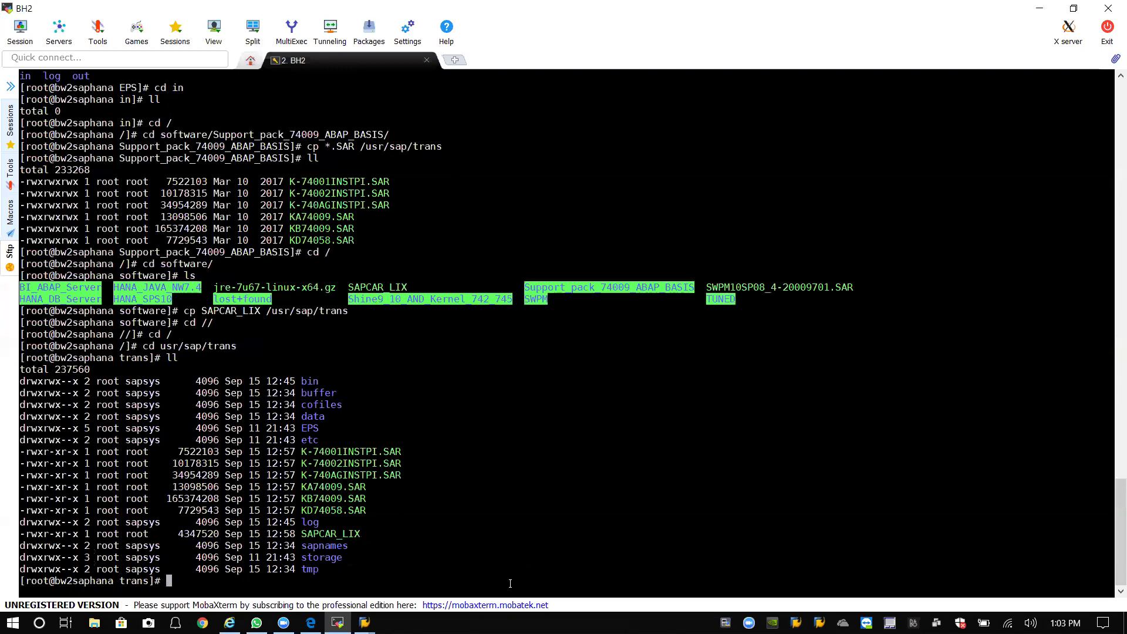
Extract K-74001INSTPI.SAR with ./SAPCAR_LIX -xvf, placing its PAT file in EPS/in.
text(./s)
key(BackSpace)
text(SA)
key(Tab)
text(-xvf K-7400)
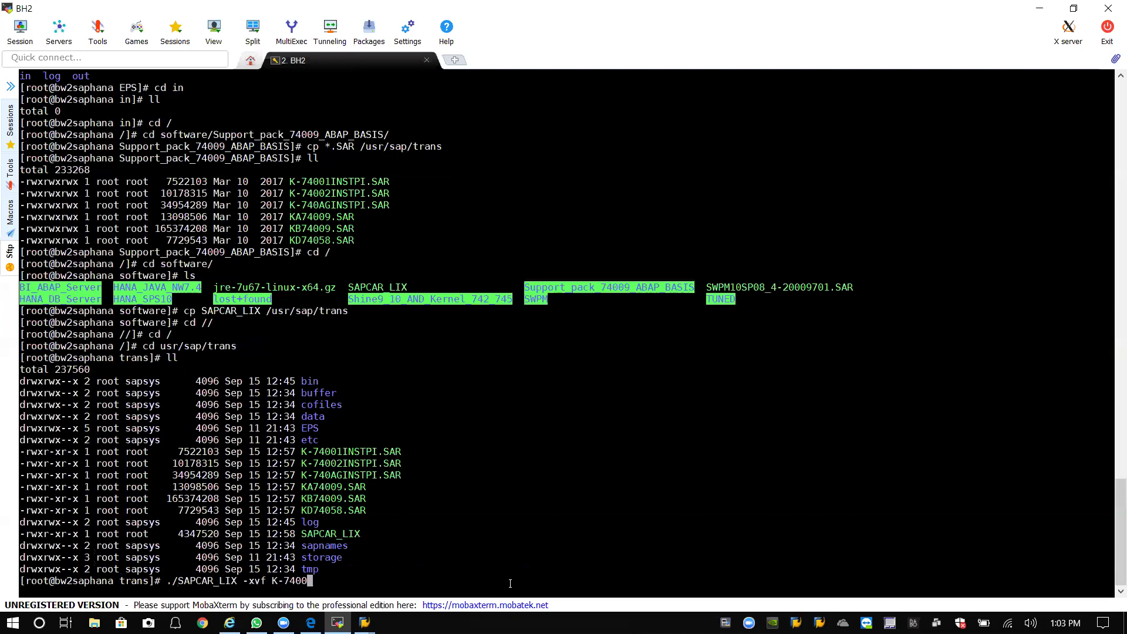
text(1)
key(Tab)
key(Return)
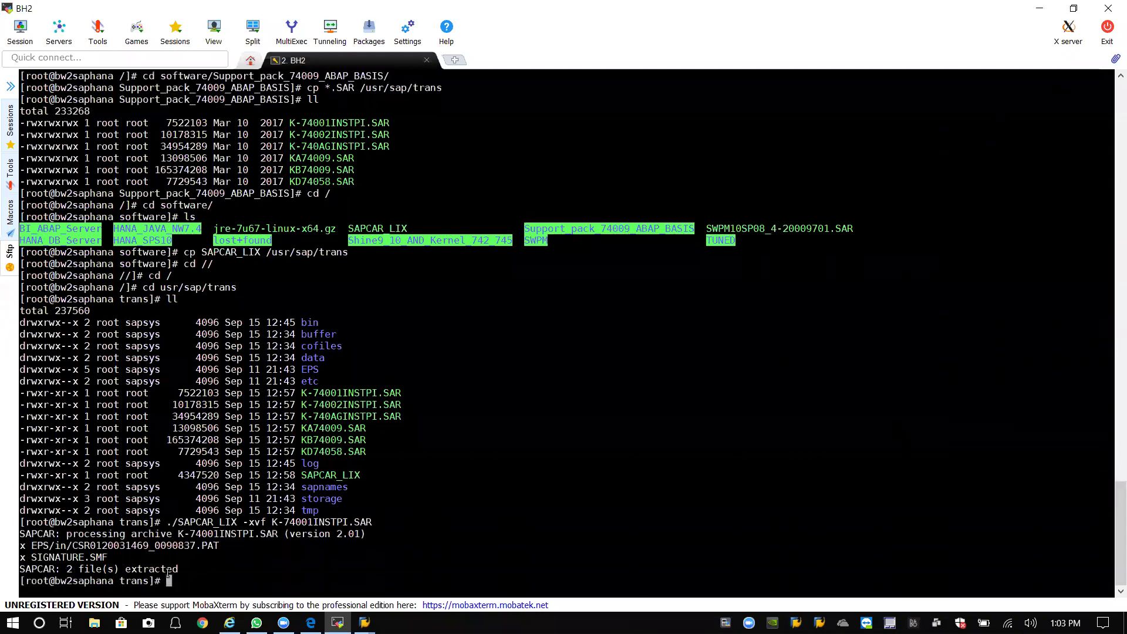
Duplicate the '2. BH2' session tab and log in as root with the password.
right_click(386, 59)
click(421, 76)
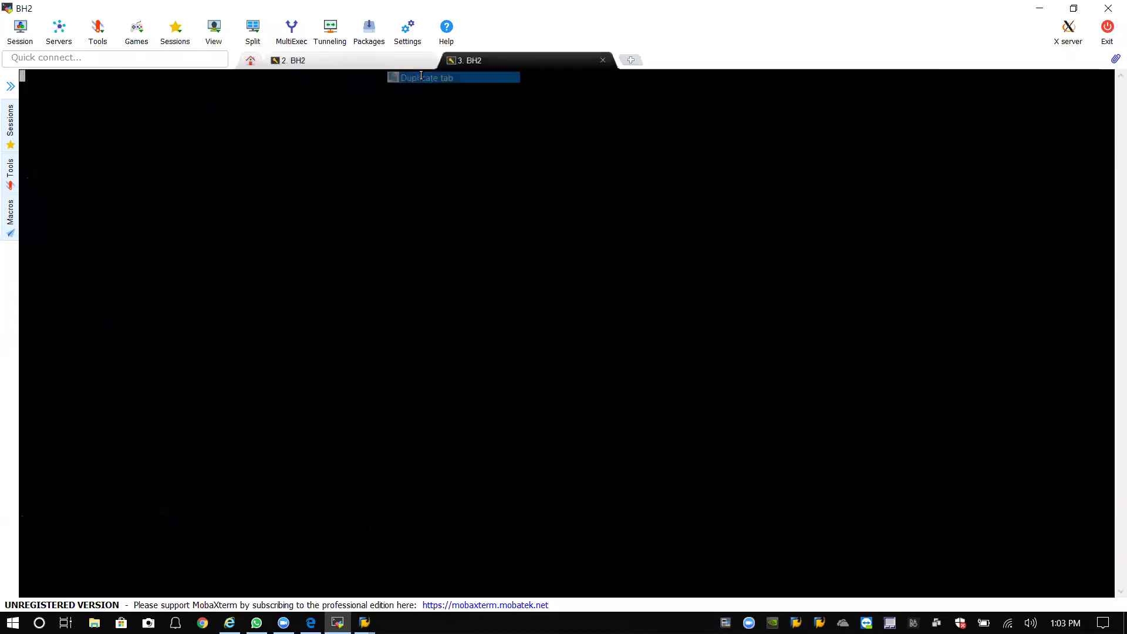
text(root)
key(Return)
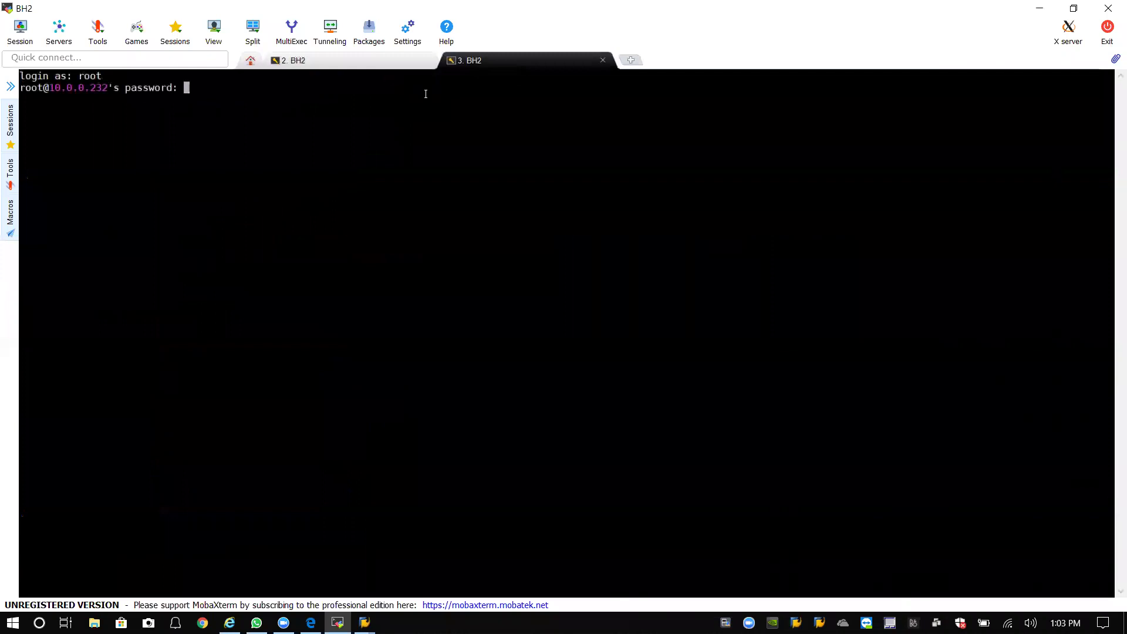
key(Return)
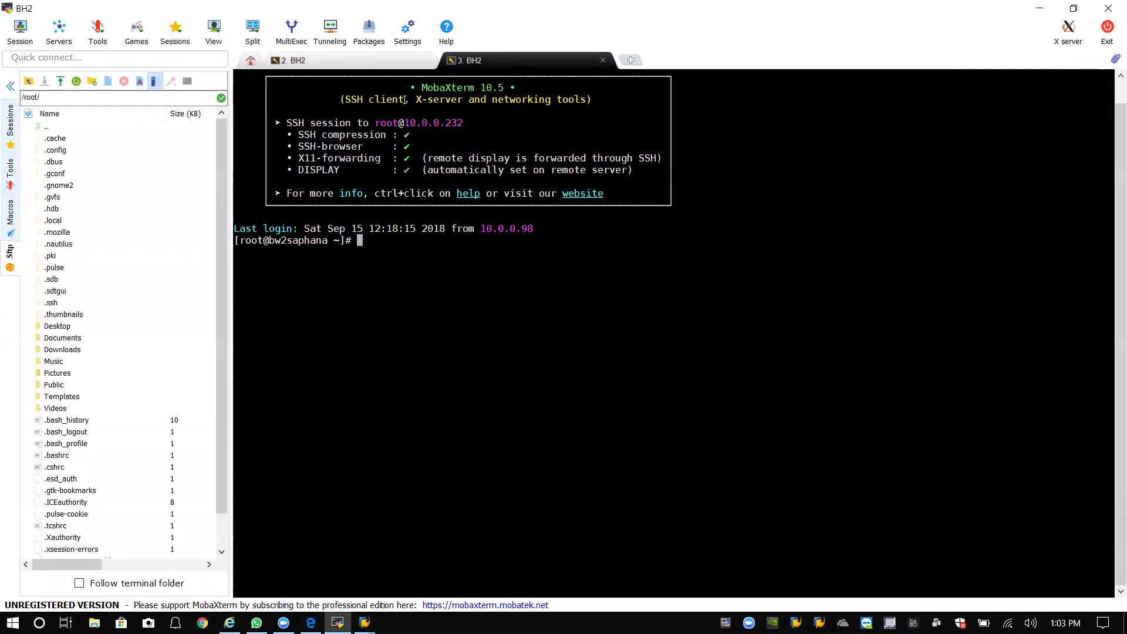
Collapse the SFTP file browser panel and change to the / directory.
click(10, 86)
click(10, 121)
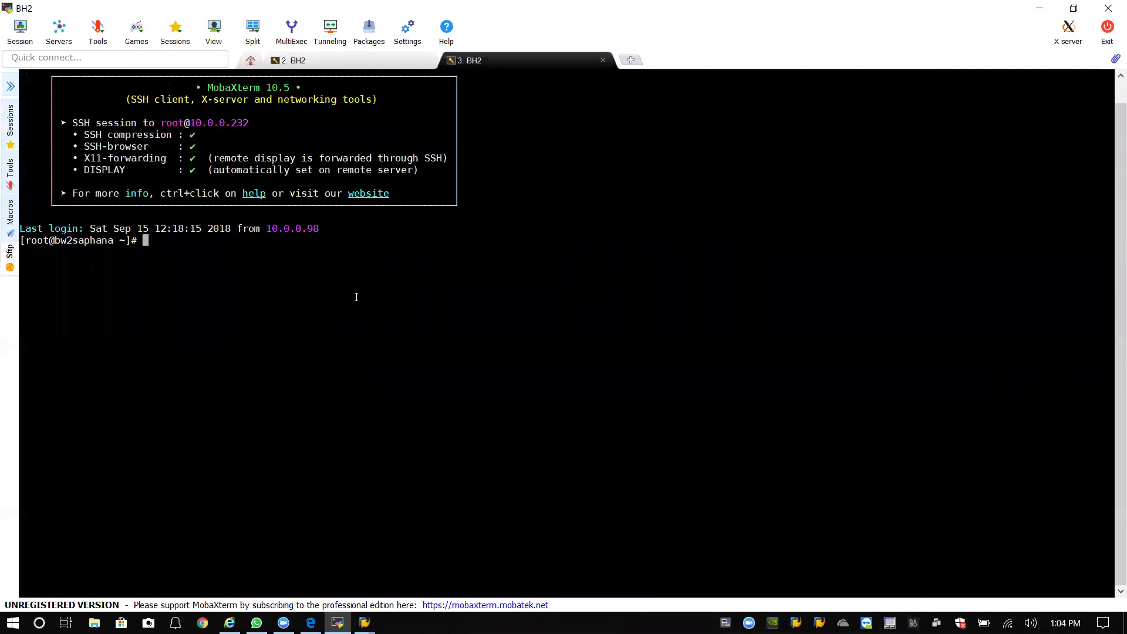
text(cd /)
key(Return)
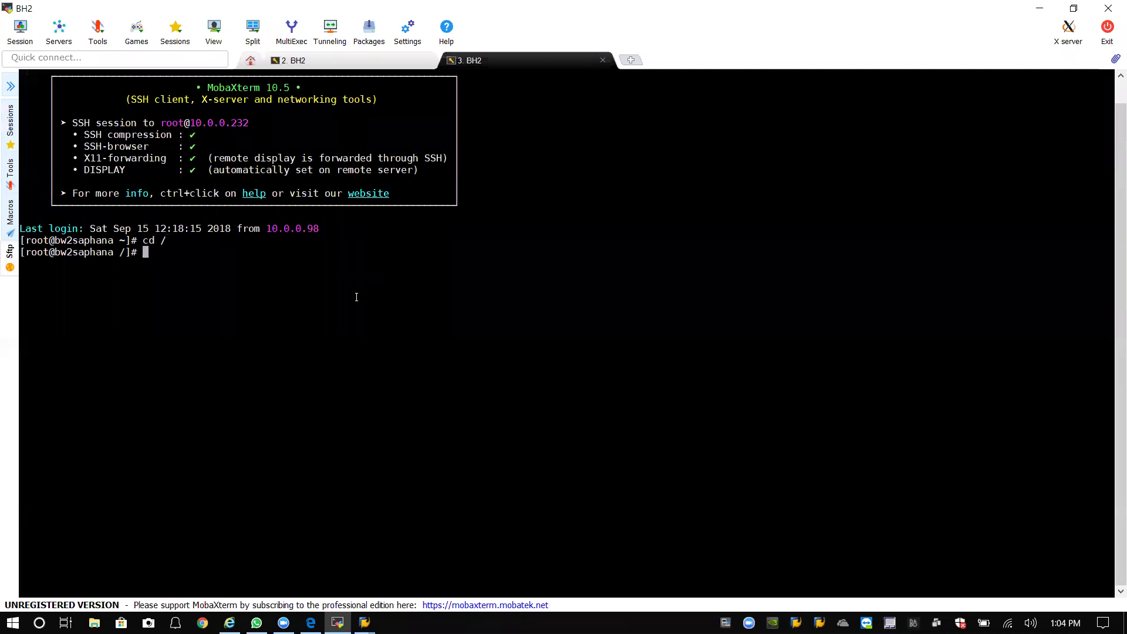
Attempt to jump straight to /usr/sap/tran/EPS/in, then fall back to the root directory.
text(cd /usr/sap/tran/EPS/in)
key(Return)
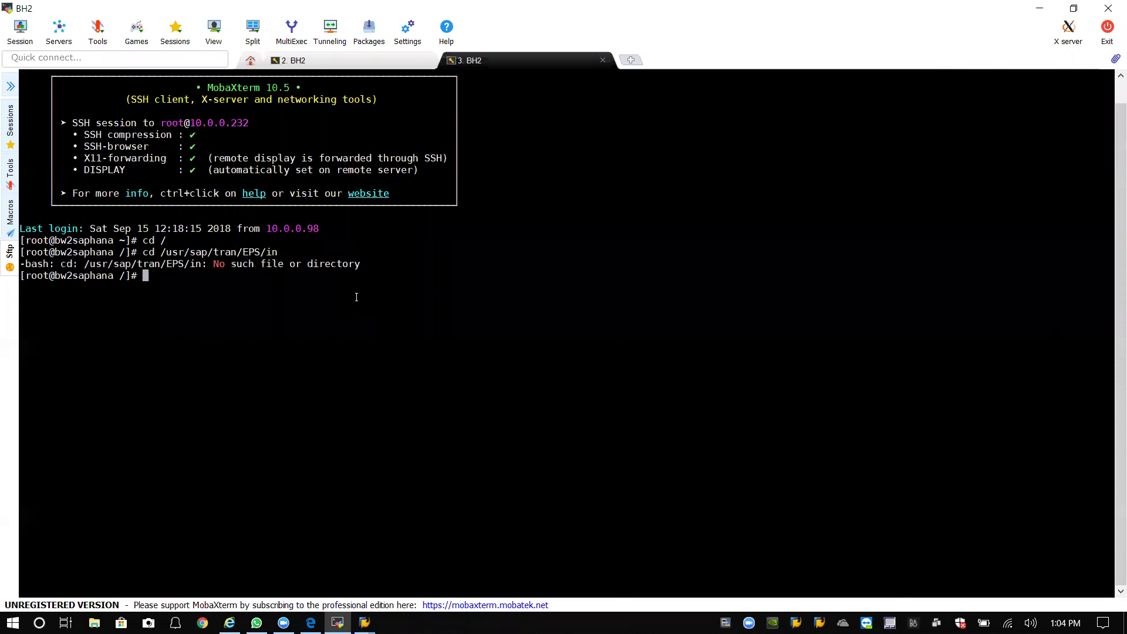
key(Up)
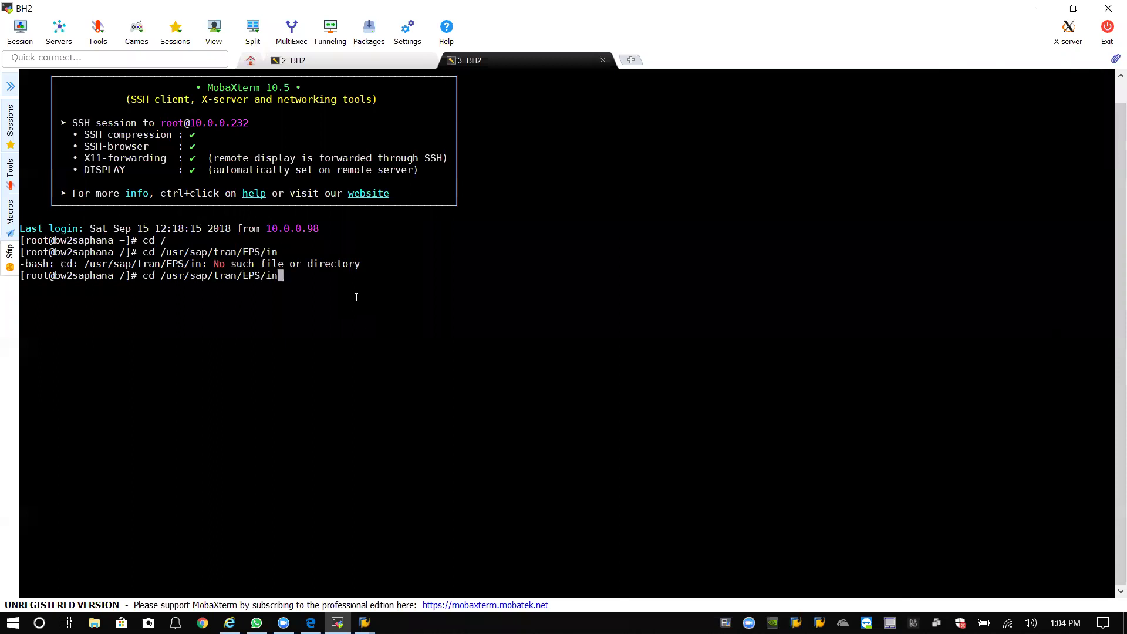
key(BackSpace)
key(BackSpace)
key(BackSpace)
key(BackSpace)
key(BackSpace)
key(BackSpace)
key(BackSpace)
key(Return)
text(c)
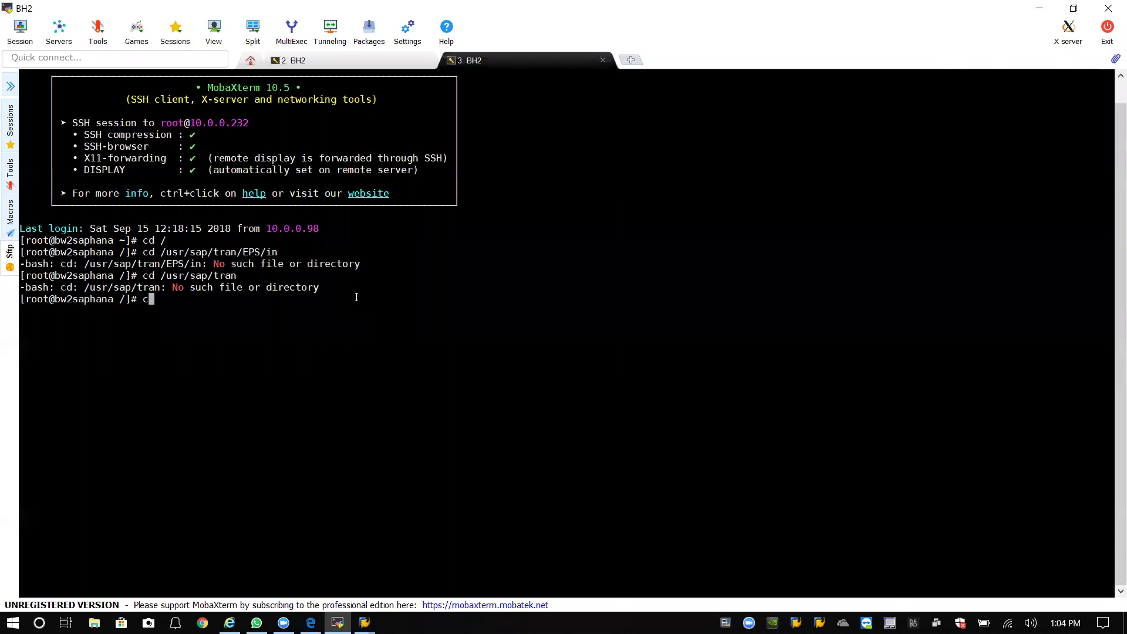
text(d/)
key(Return)
text(cd/)
key(Return)
Move into usr and then sap, listing the sap directory.
text(cd )
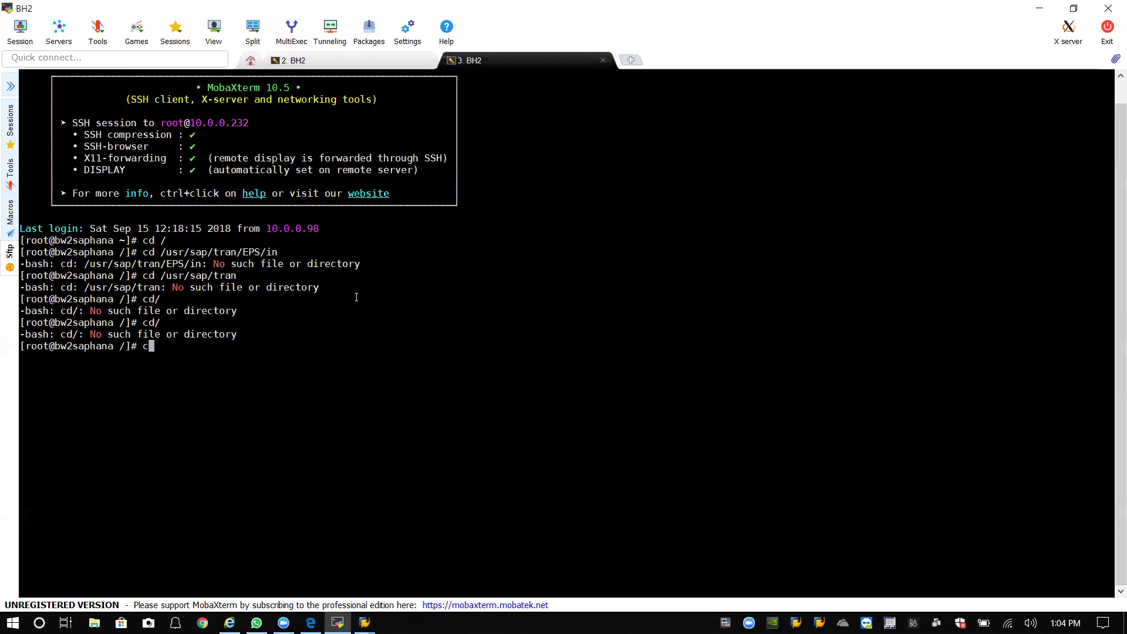
text(us)
text(r)
key(Return)
text(cd )
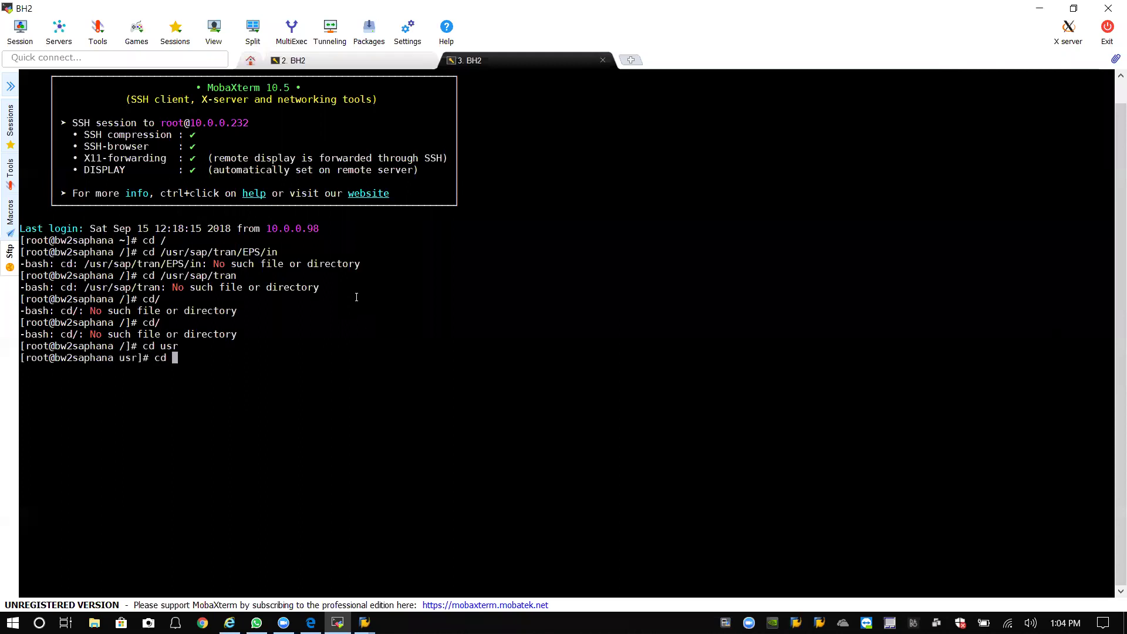
text(/sap/trans/EPS/in)
key(BackSpace)
key(BackSpace)
text(in)
key(Return)
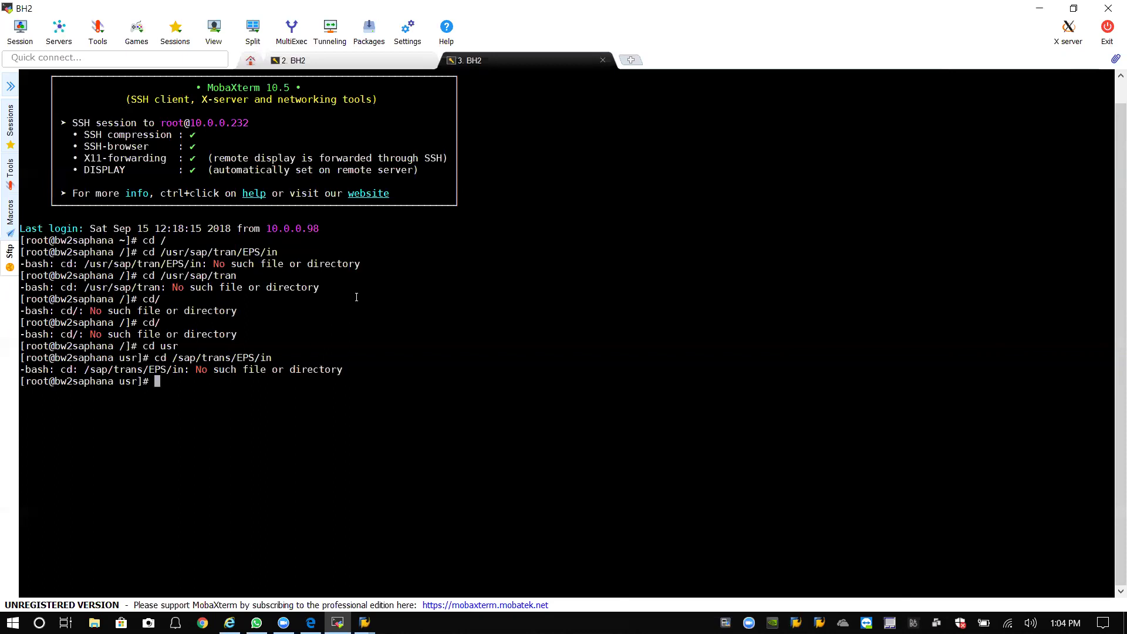
text(cd sap)
key(Return)
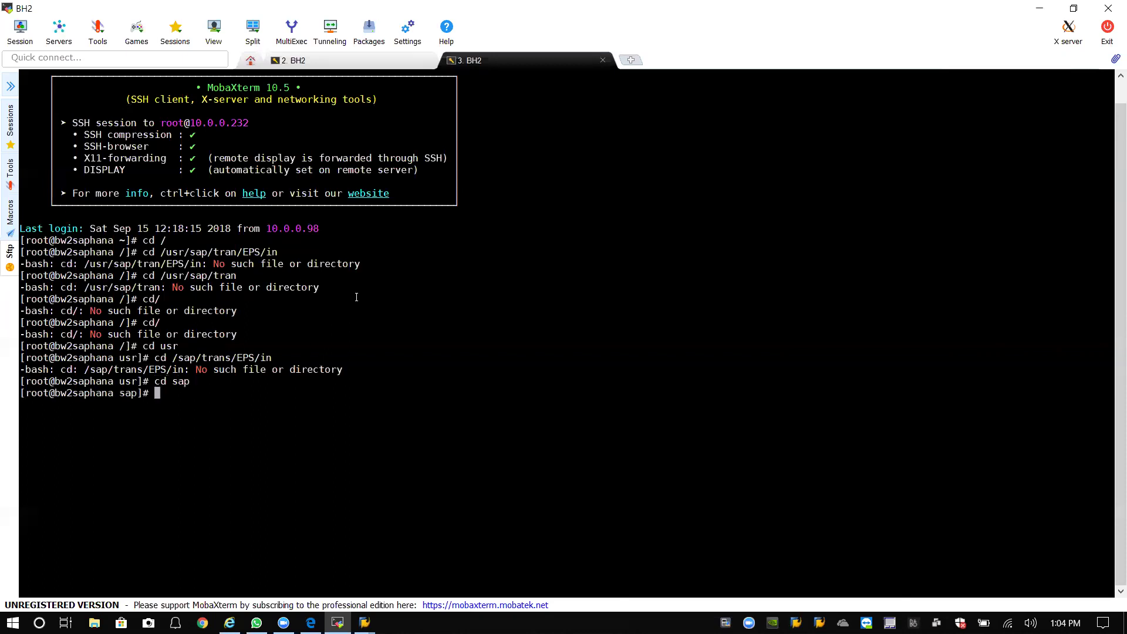
text(ll)
key(Return)
text(c)
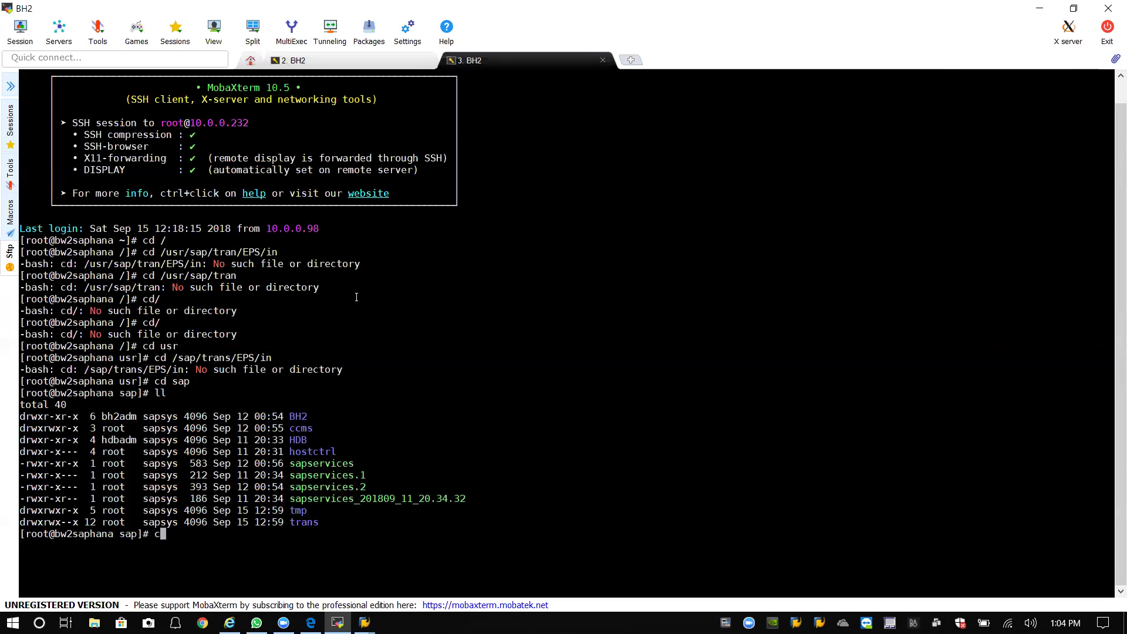
text(d)
key(BackSpace)
key(BackSpace)
text(pwd)
key(Return)
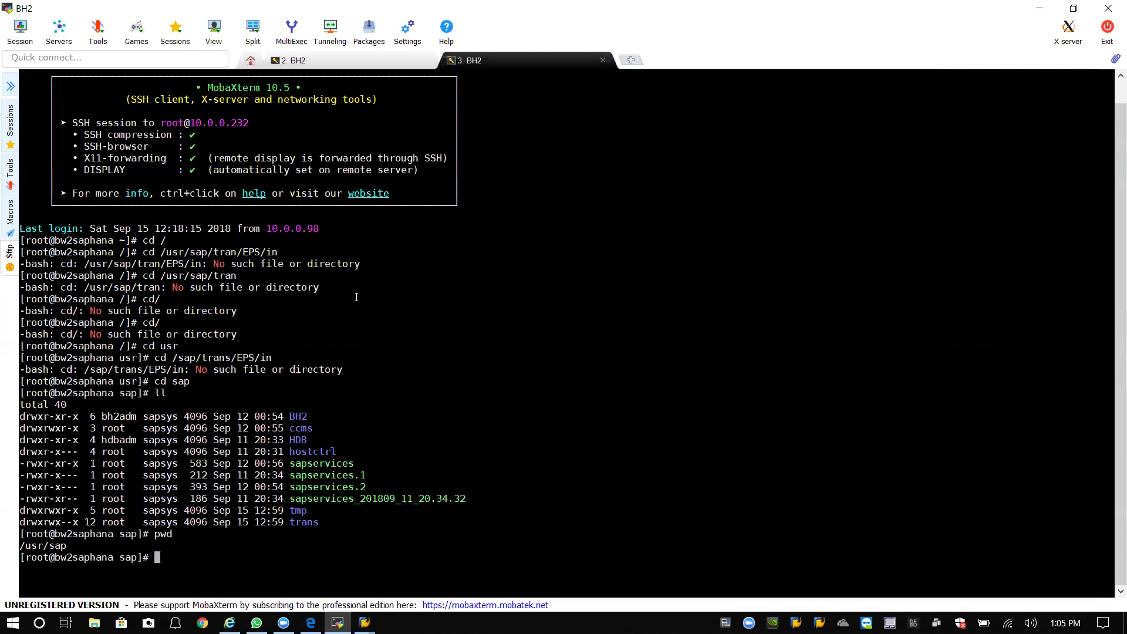
text(cd trans)
key(Return)
text(cd EPS/in)
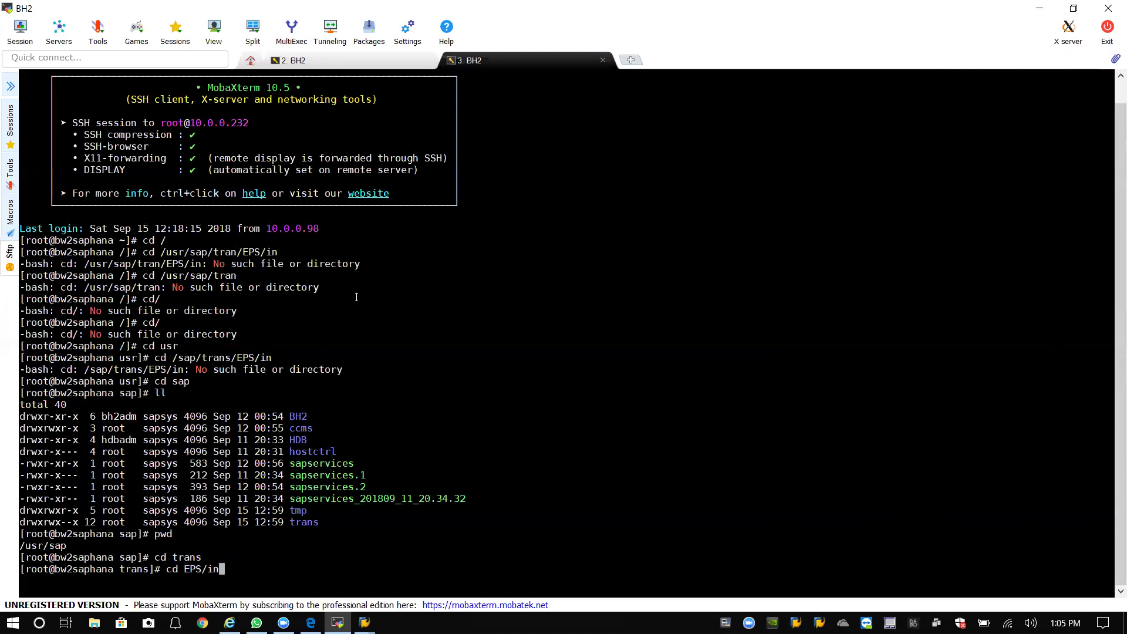
key(Return)
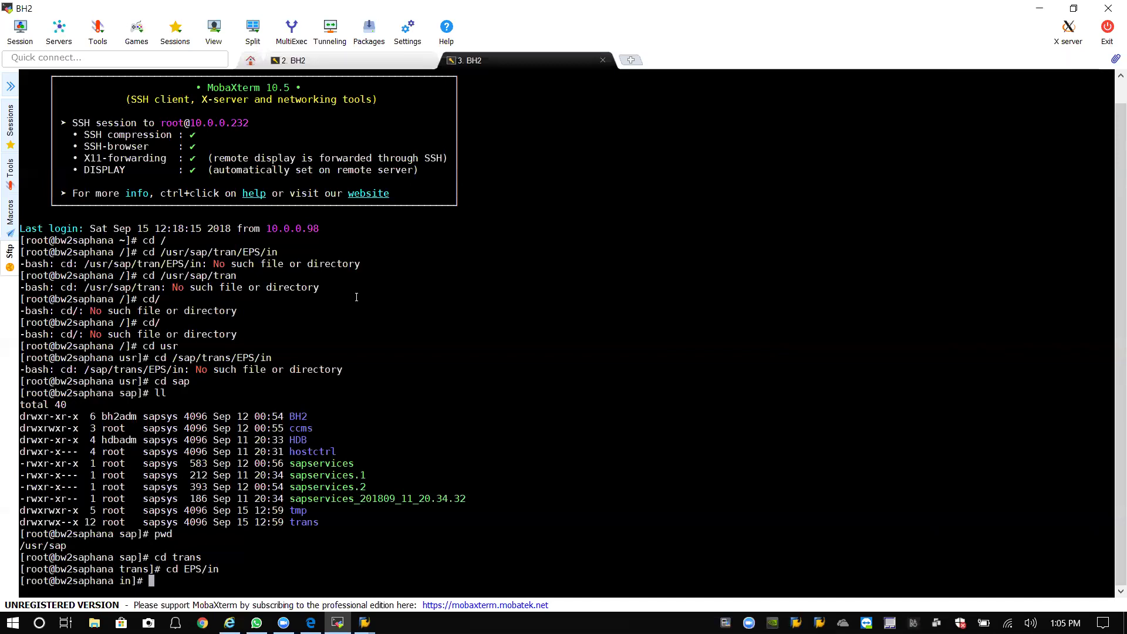
text(ll)
key(Return)
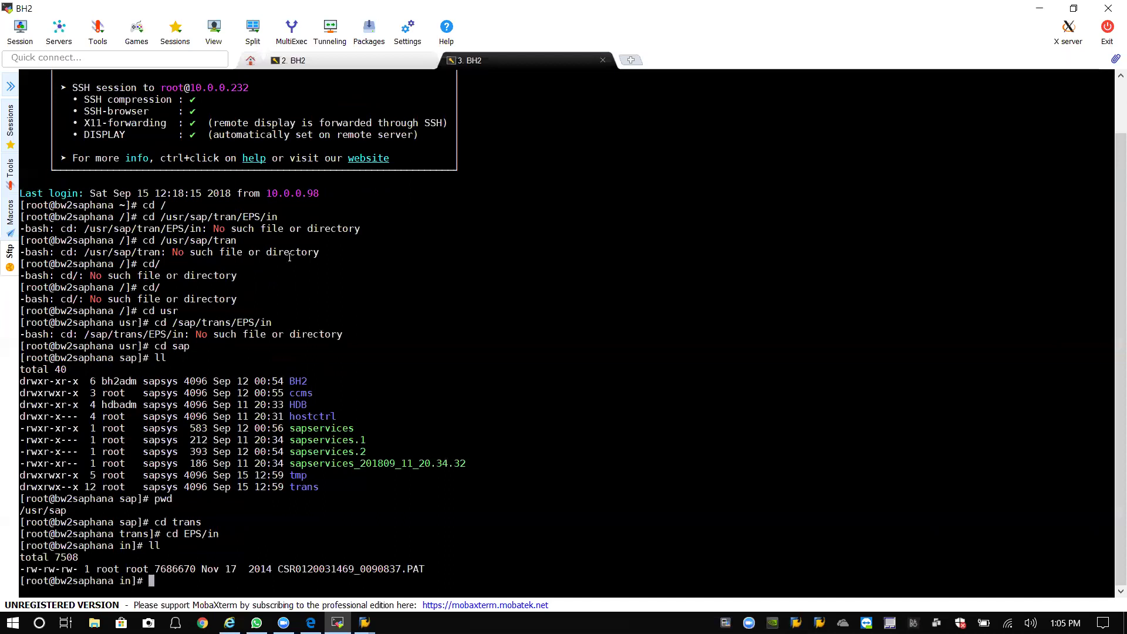
drag(424, 568, 74, 569)
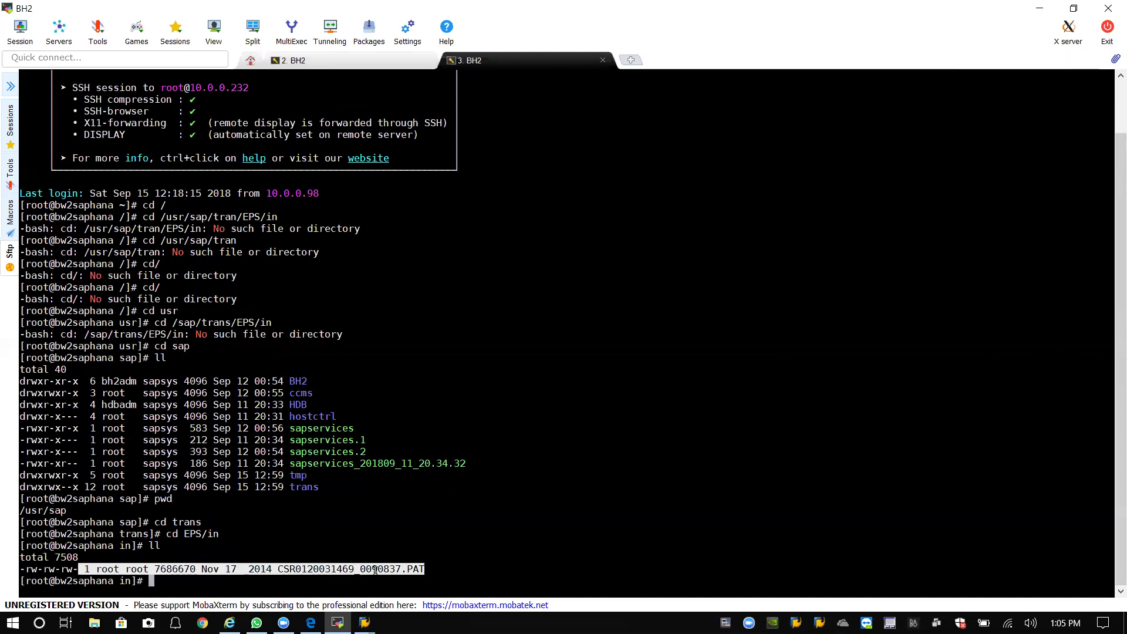
Extract K-74002INSTPI.SAR in the first session and list EPS/in in the second to verify.
click(518, 189)
click(409, 63)
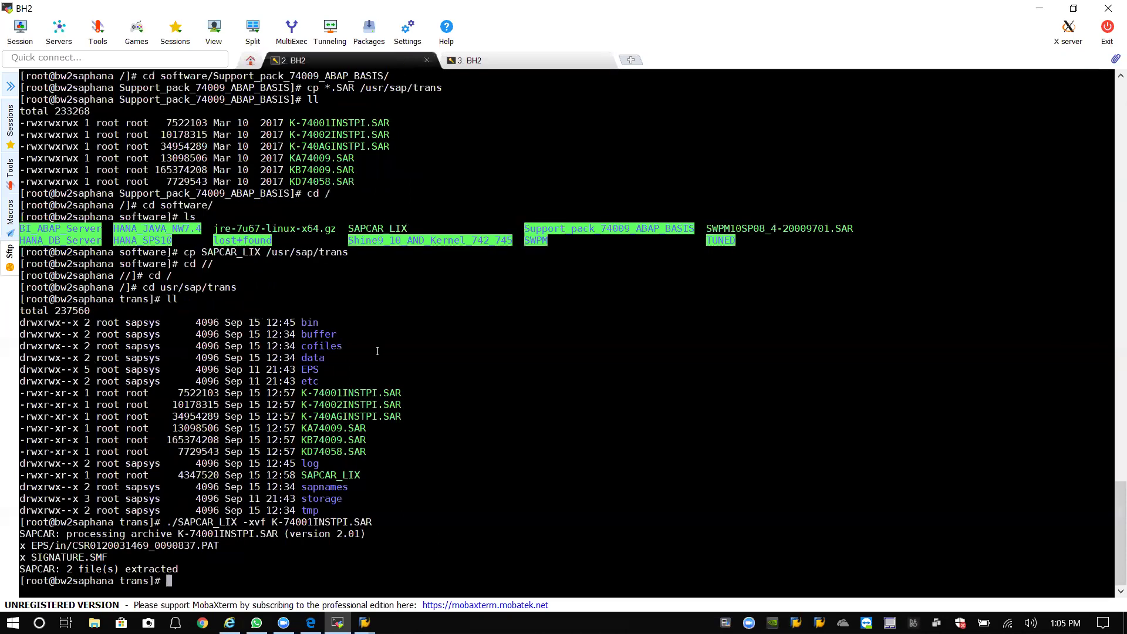
key(Up)
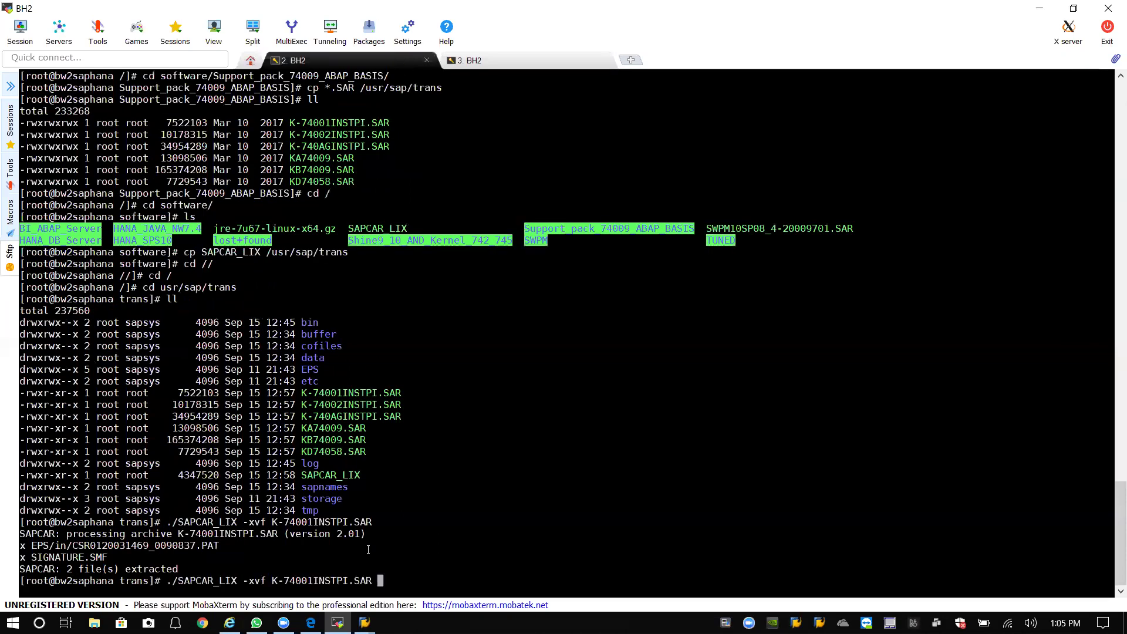
key(BackSpace)
key(BackSpace)
key(BackSpace)
key(BackSpace)
key(BackSpace)
key(BackSpace)
key(BackSpace)
key(BackSpace)
key(BackSpace)
key(BackSpace)
key(BackSpace)
key(BackSpace)
text(2)
key(Tab)
key(Return)
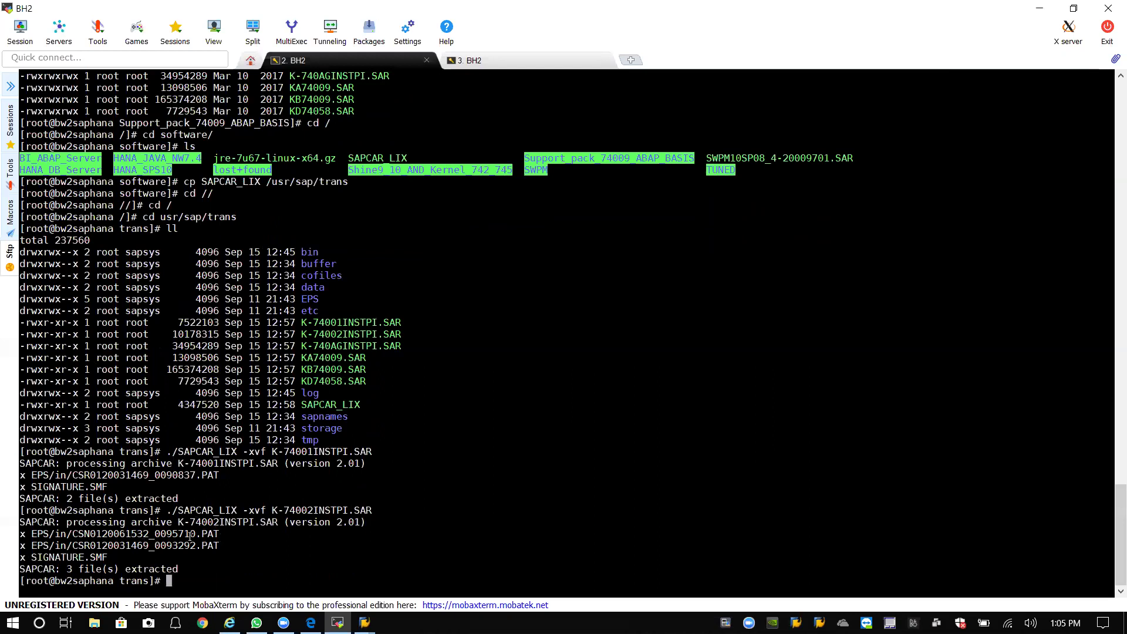
click(488, 61)
text(ll)
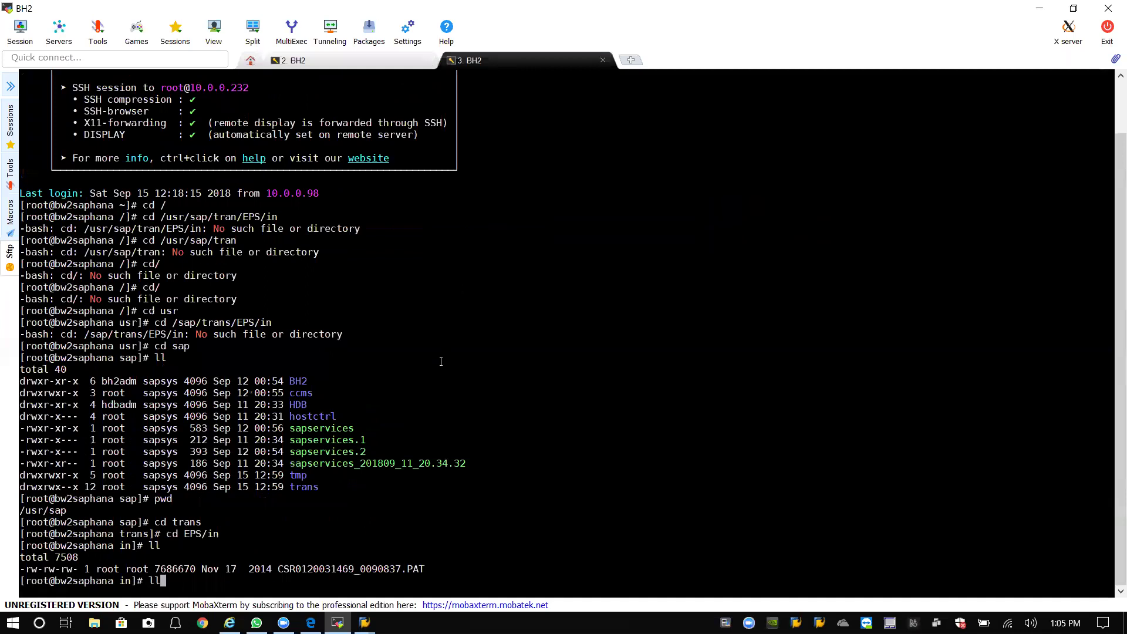
key(Return)
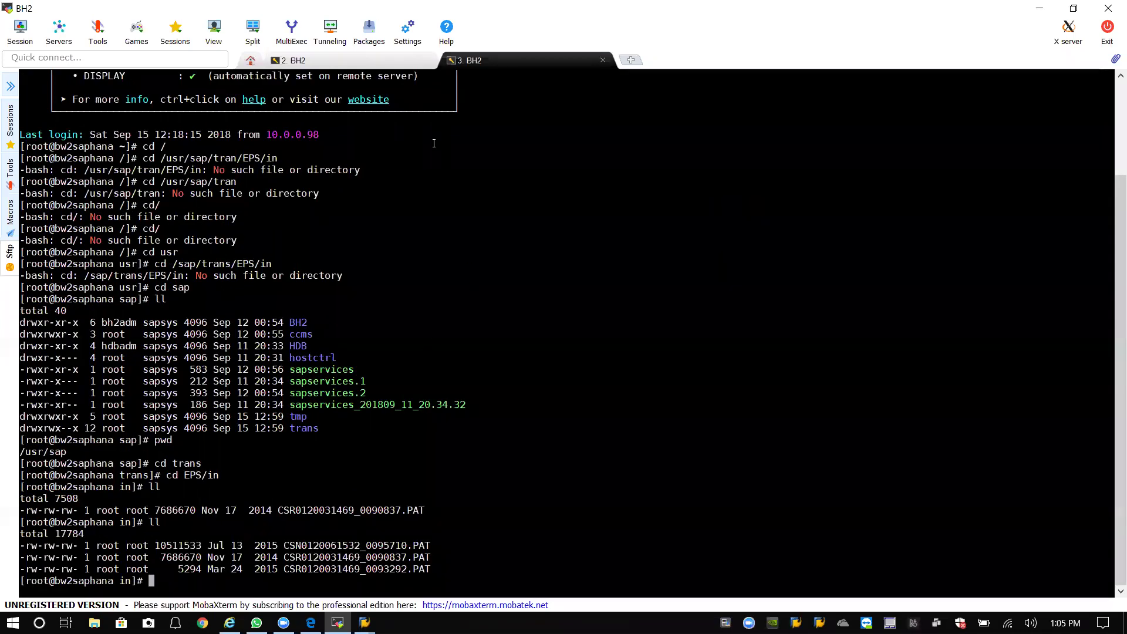
Extract K-740AGINSTPI.SAR and recheck the EPS/in listing.
click(371, 58)
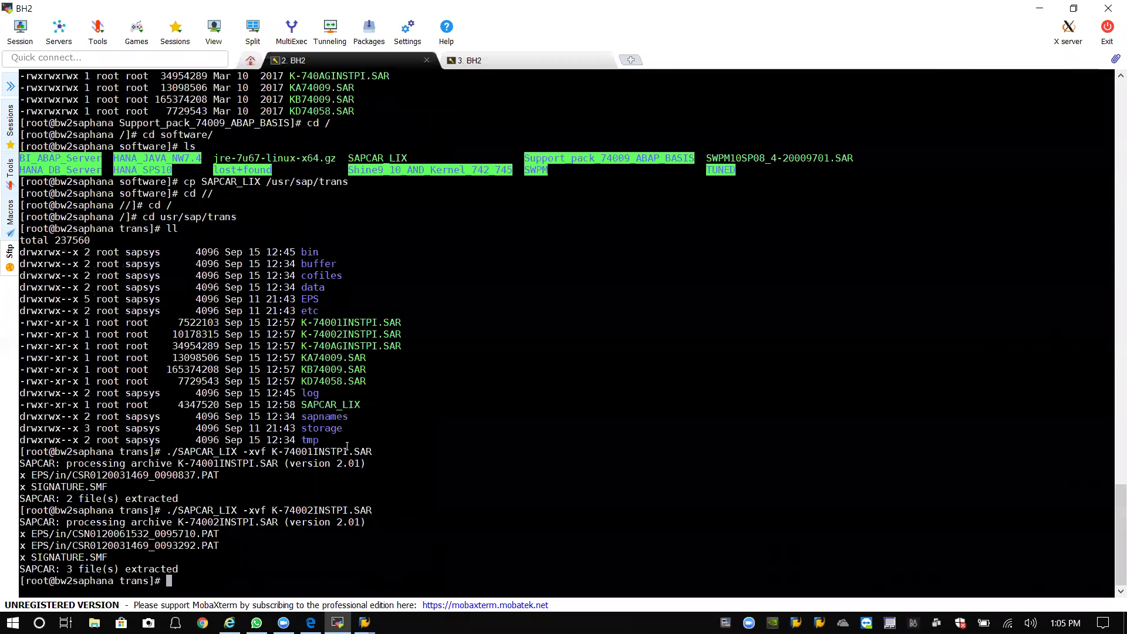
key(Up)
key(BackSpace)
key(BackSpace)
key(BackSpace)
key(BackSpace)
key(BackSpace)
key(BackSpace)
key(BackSpace)
key(BackSpace)
key(BackSpace)
key(BackSpace)
key(BackSpace)
key(BackSpace)
text(A)
key(Tab)
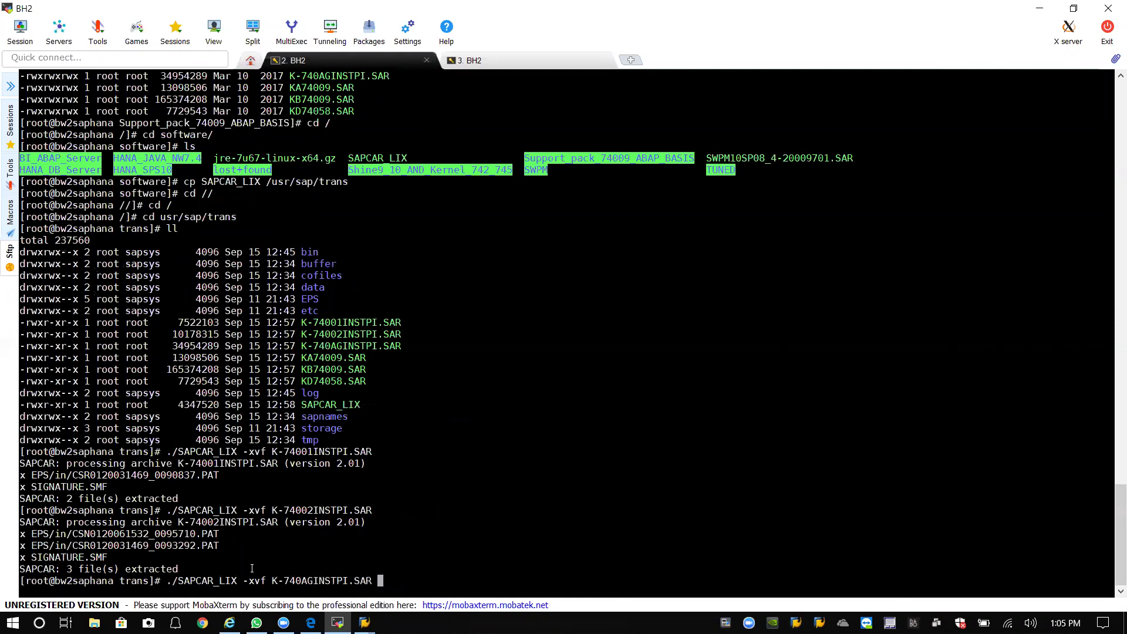
key(Return)
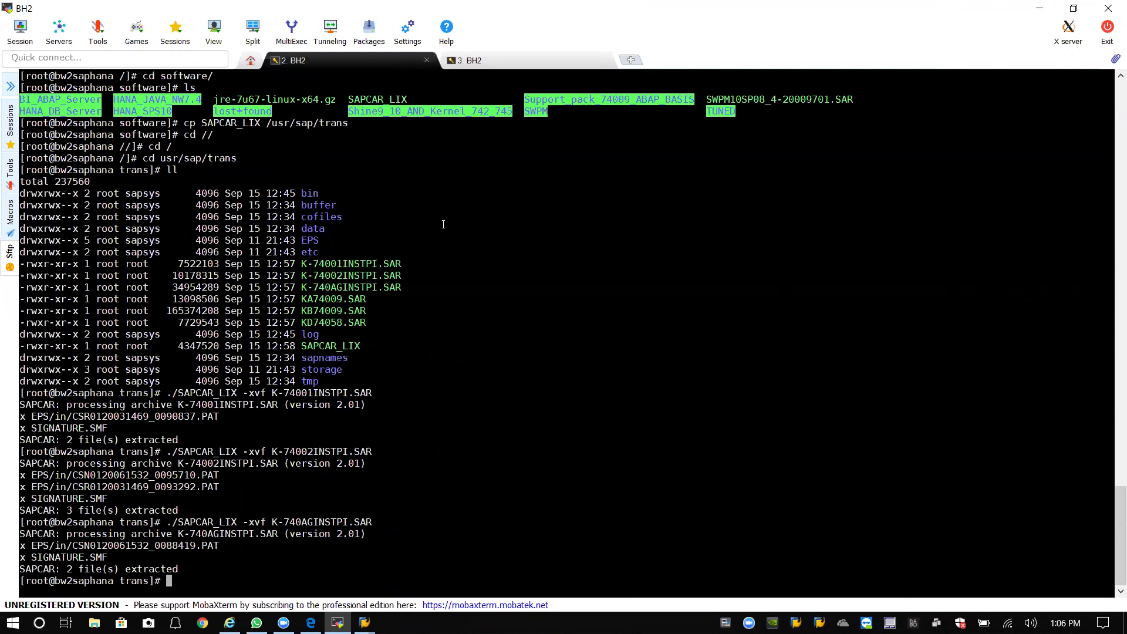
click(476, 61)
text(ll)
key(Return)
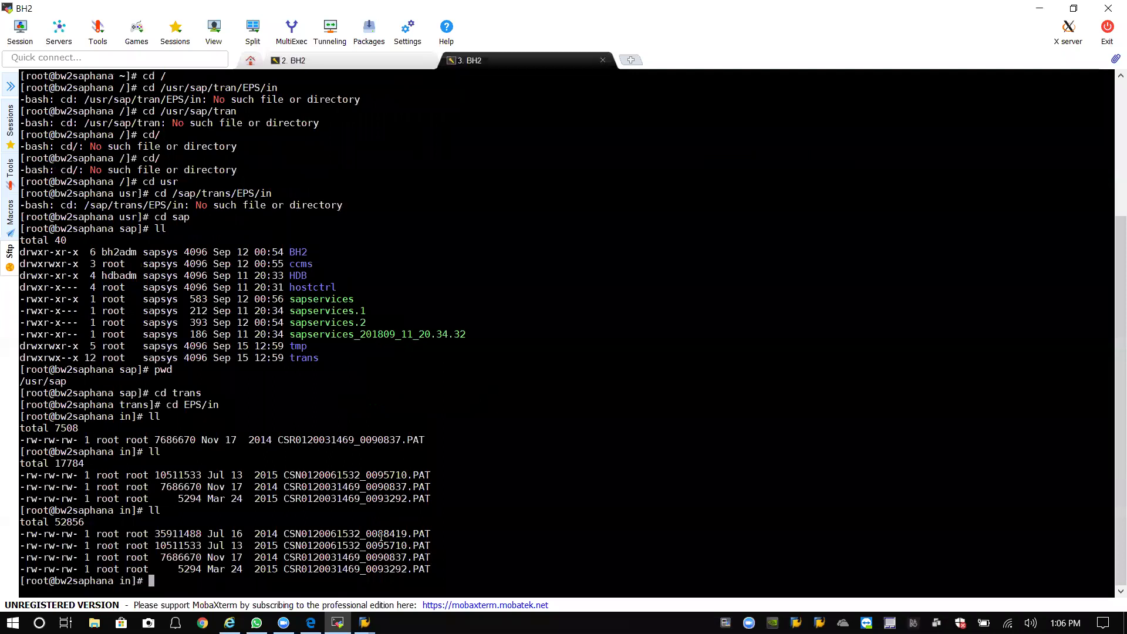
Extract KA74009.SAR, KB74009.SAR and KD74058.SAR one after another with SAPCAR_LIX.
click(367, 61)
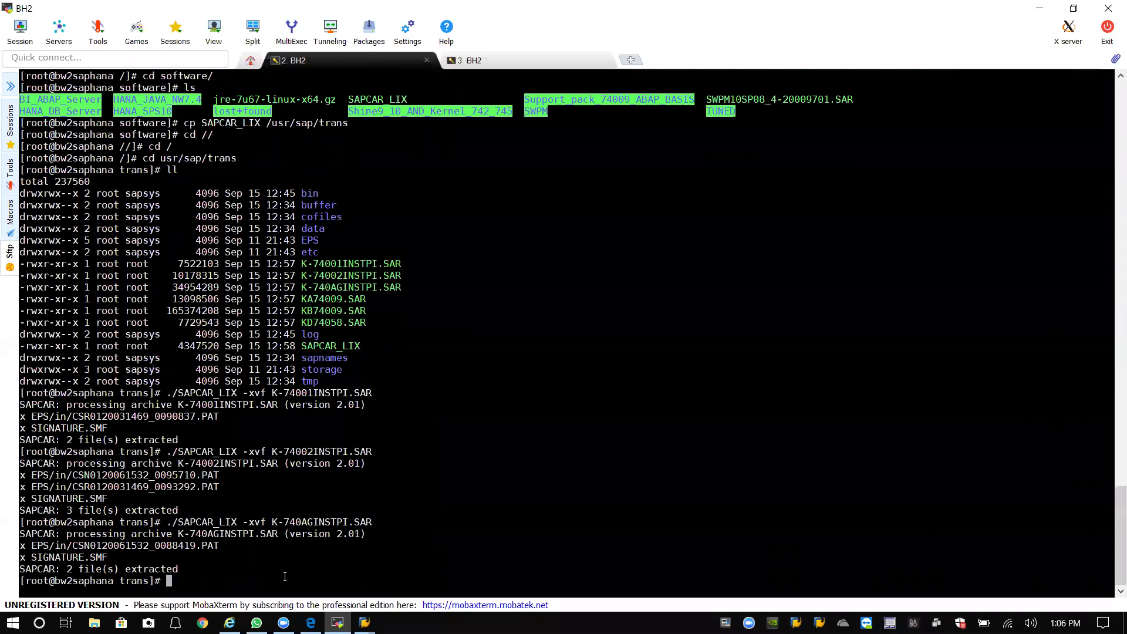
key(Up)
key(BackSpace)
key(BackSpace)
key(BackSpace)
key(BackSpace)
key(BackSpace)
key(BackSpace)
key(BackSpace)
key(BackSpace)
key(BackSpace)
key(BackSpace)
key(BackSpace)
key(BackSpace)
key(BackSpace)
key(BackSpace)
key(BackSpace)
key(BackSpace)
key(BackSpace)
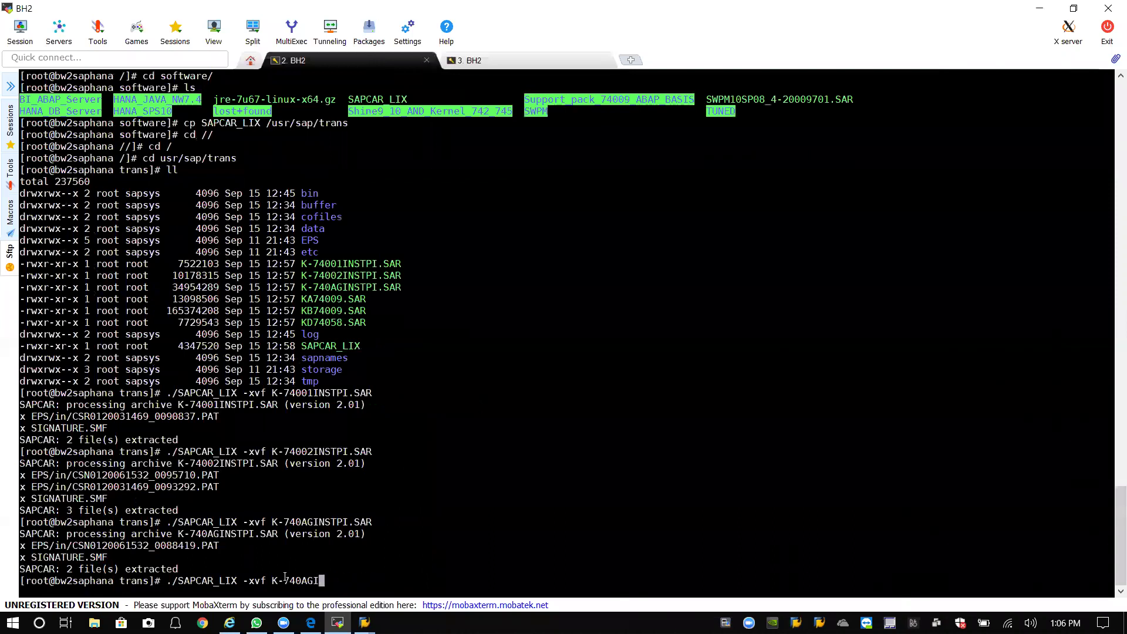
text(A)
key(Tab)
key(Return)
key(Up)
key(BackSpace)
key(BackSpace)
key(BackSpace)
key(BackSpace)
key(BackSpace)
key(BackSpace)
key(BackSpace)
key(BackSpace)
key(BackSpace)
key(BackSpace)
key(BackSpace)
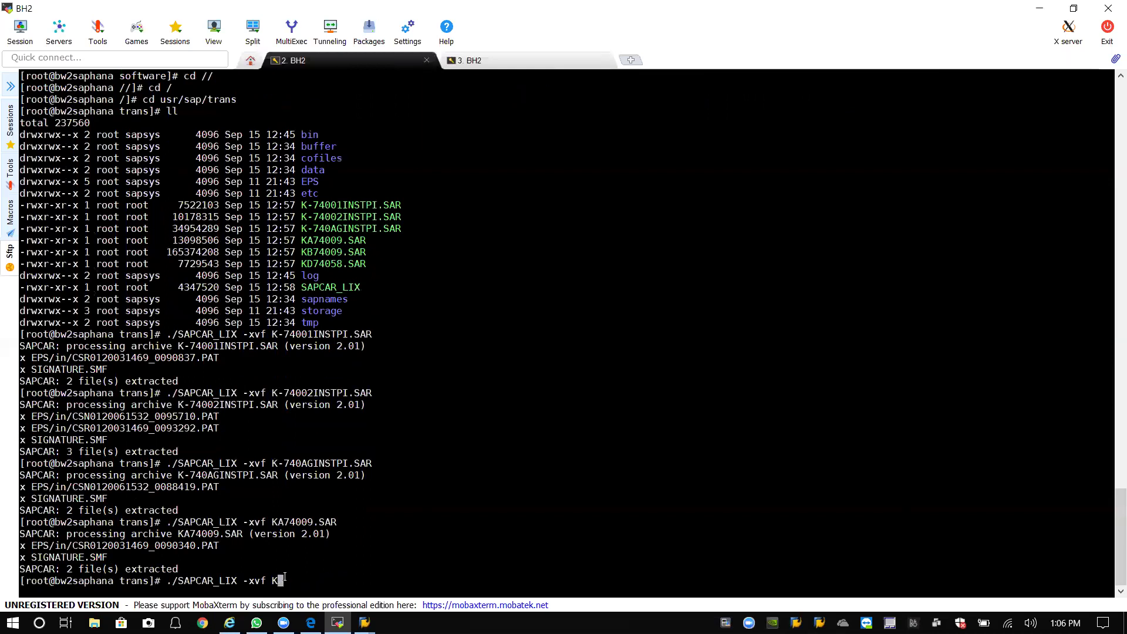
text(B)
key(Tab)
key(Return)
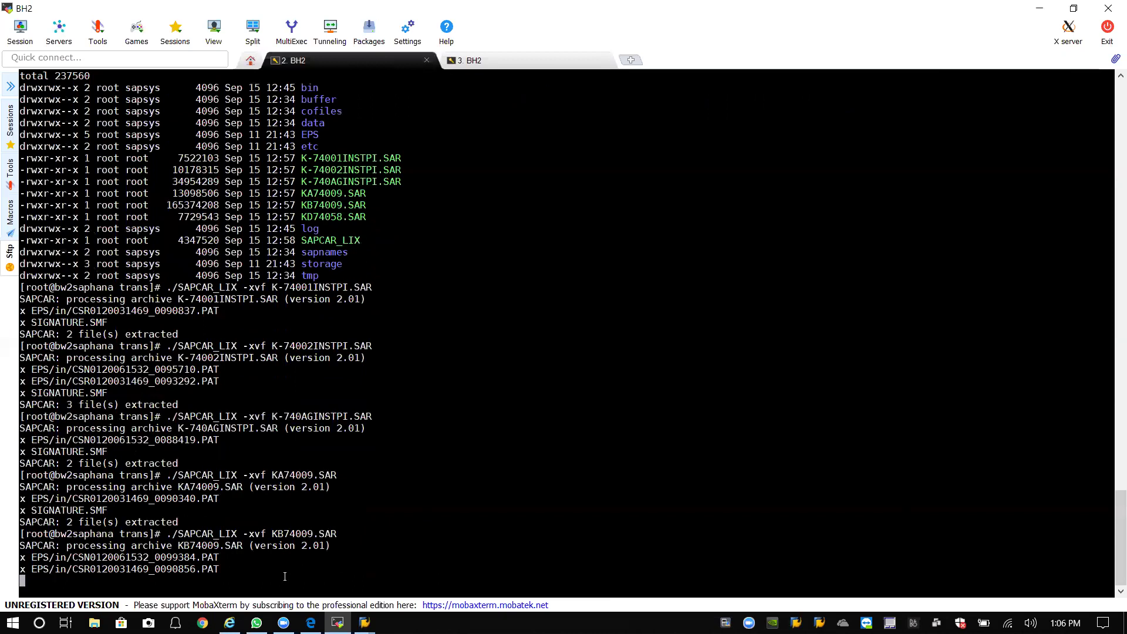
key(Up)
key(BackSpace)
key(BackSpace)
key(BackSpace)
key(BackSpace)
key(BackSpace)
key(BackSpace)
key(BackSpace)
key(BackSpace)
key(BackSpace)
key(BackSpace)
key(BackSpace)
key(BackSpace)
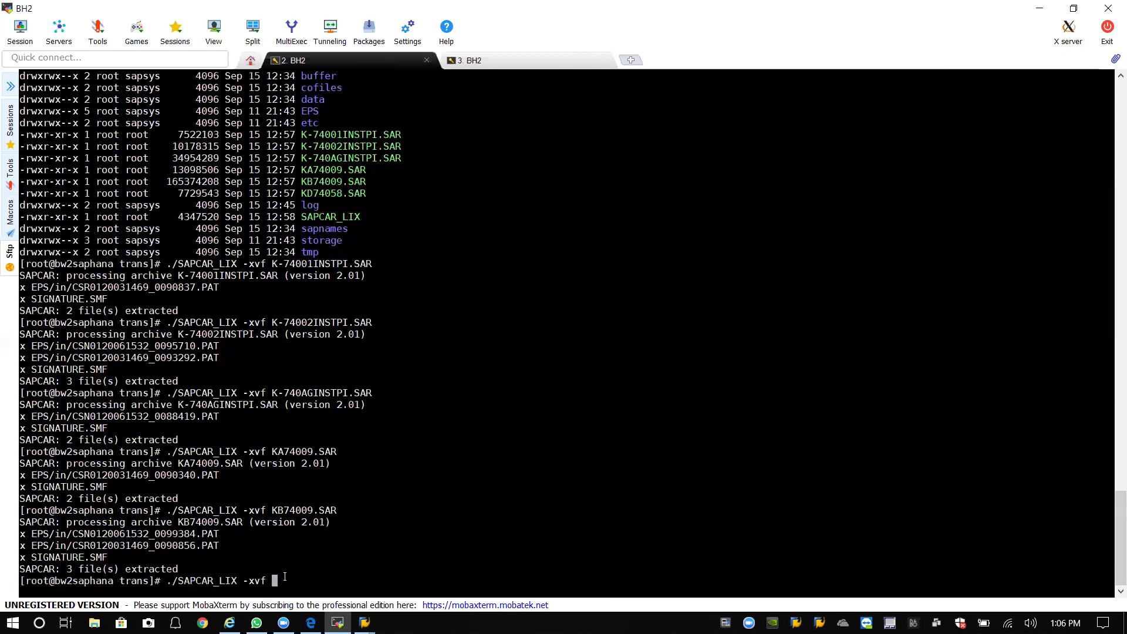
text(KD74058.SAR)
key(Return)
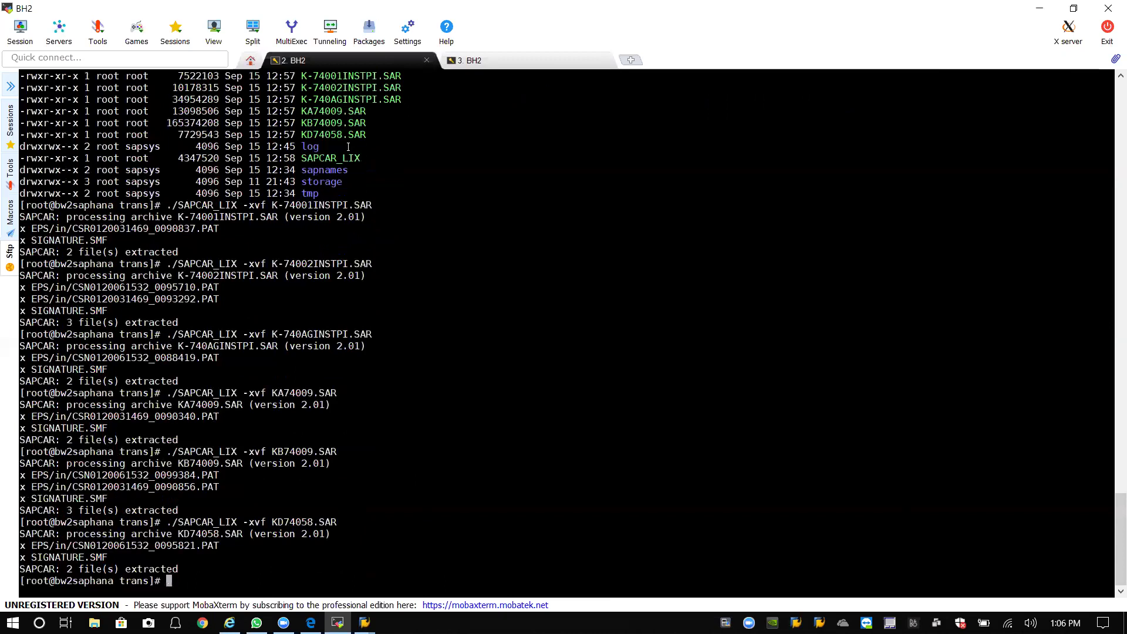
Rerun SPAM and review the installed software component package levels.
mouse_move(364, 621)
click(426, 572)
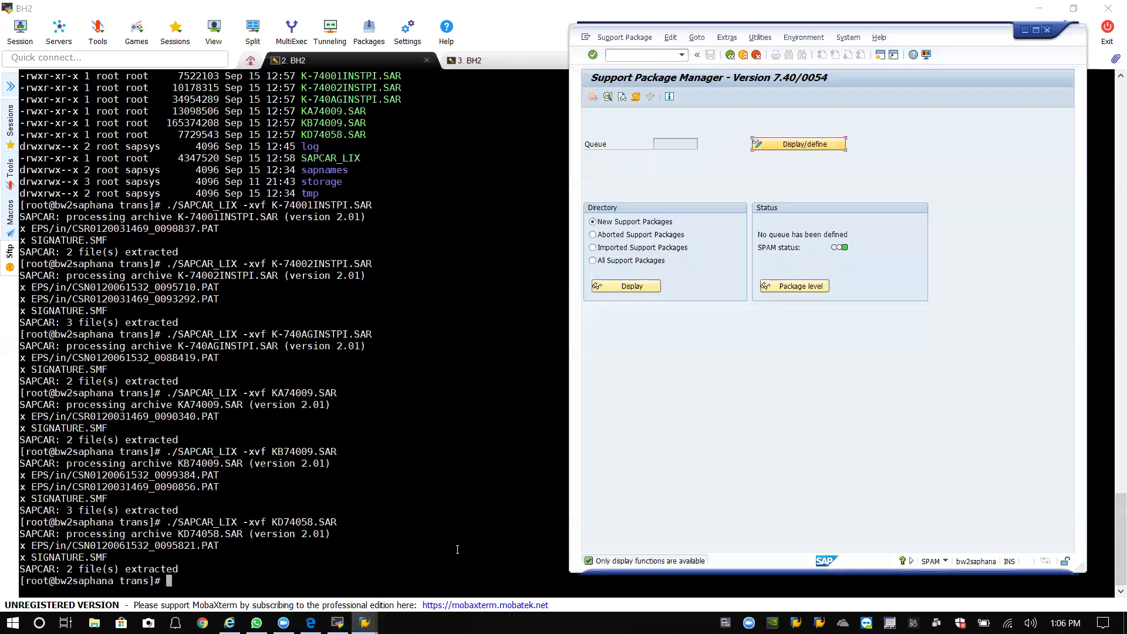
click(731, 55)
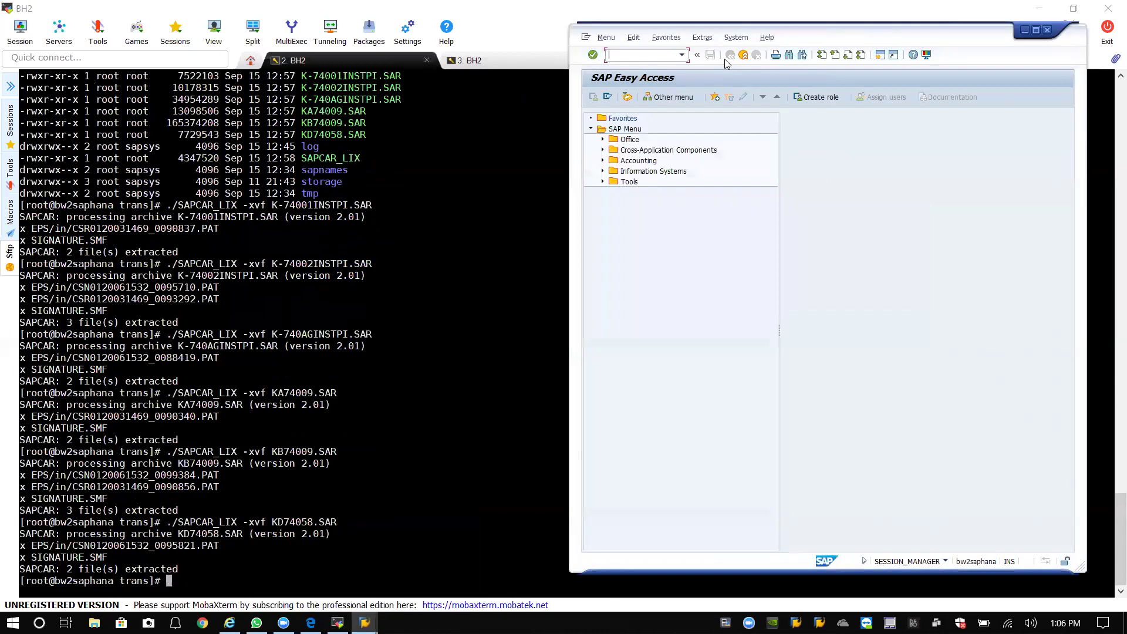
click(681, 55)
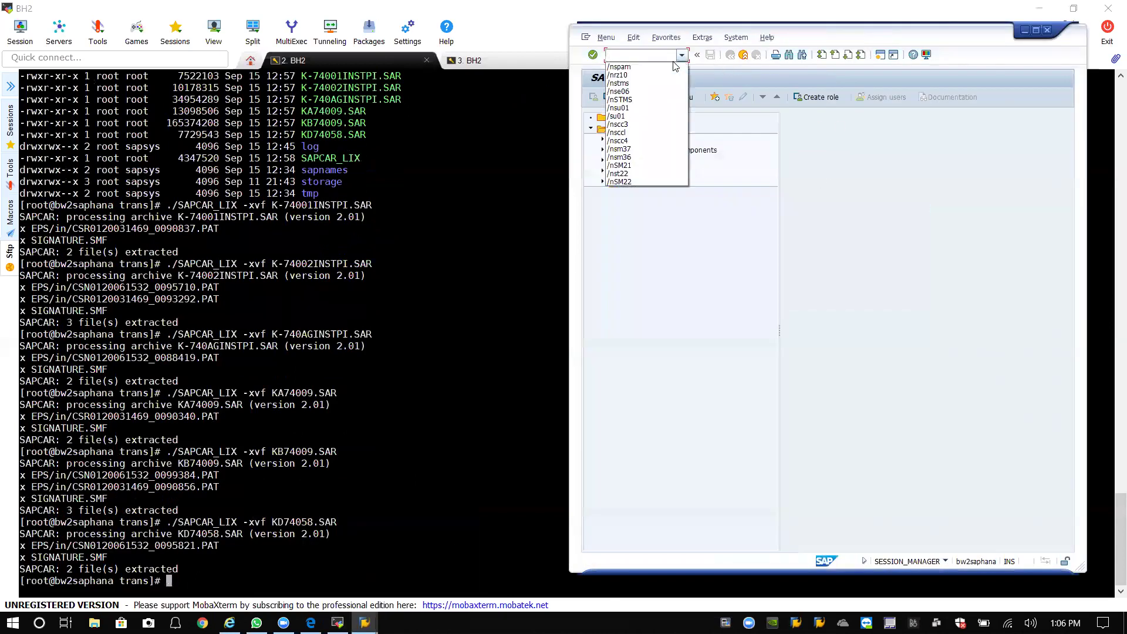
click(644, 67)
key(Return)
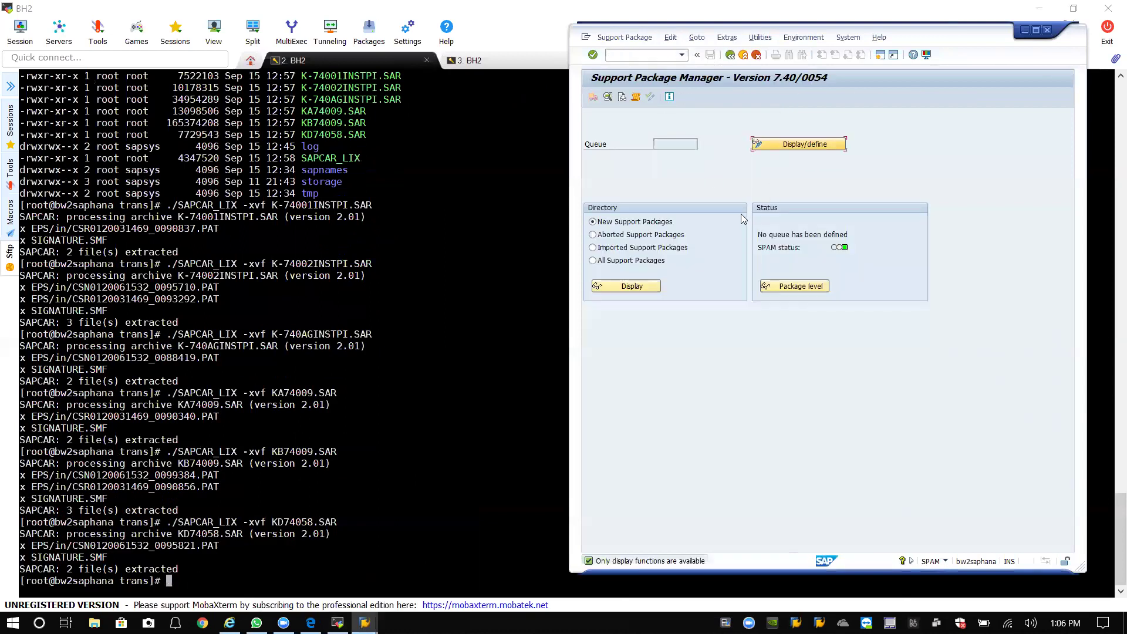
click(630, 46)
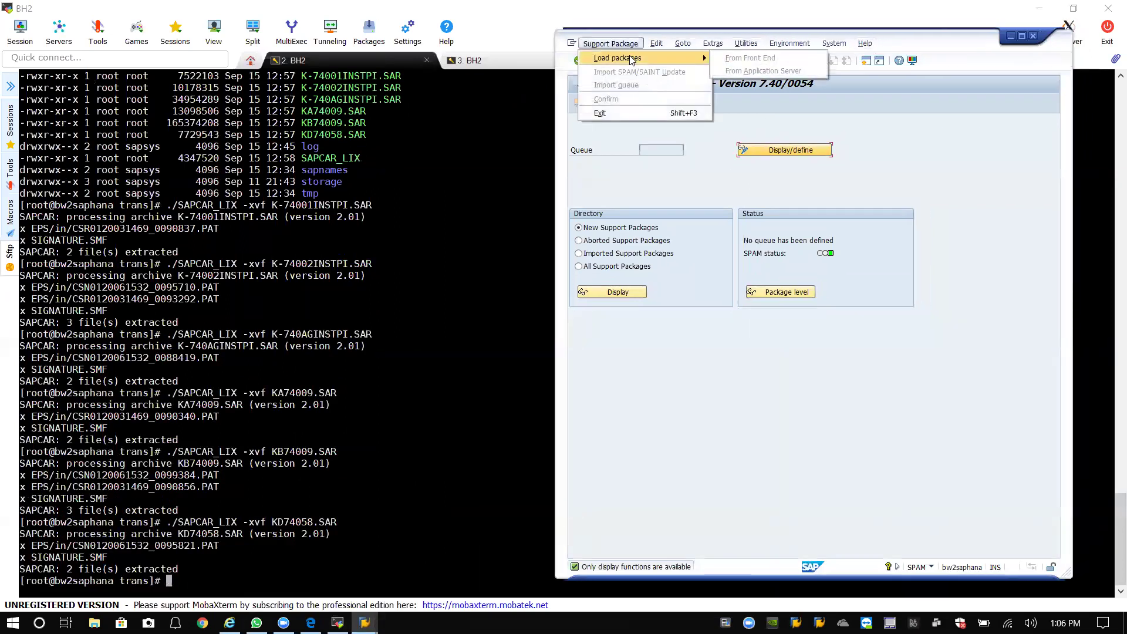
click(711, 185)
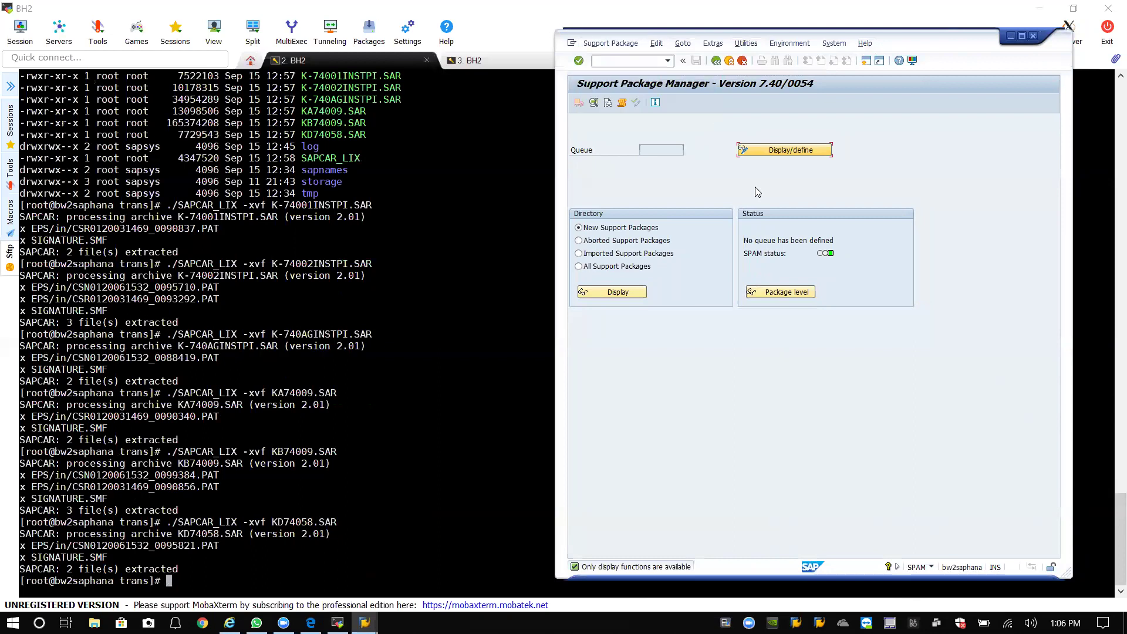
click(790, 292)
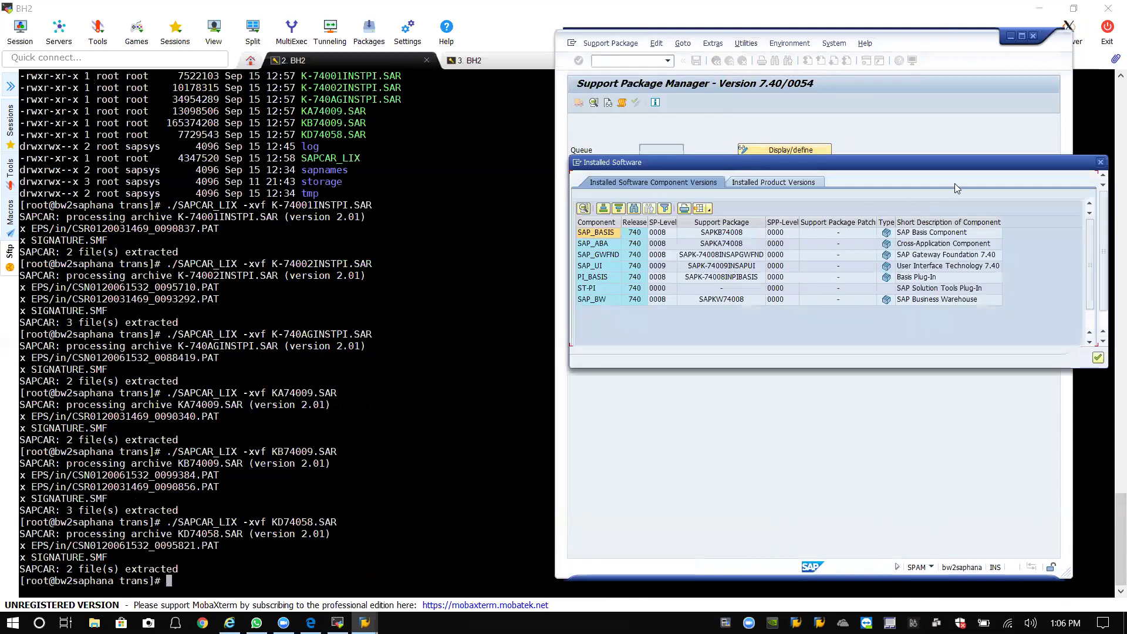
click(1101, 163)
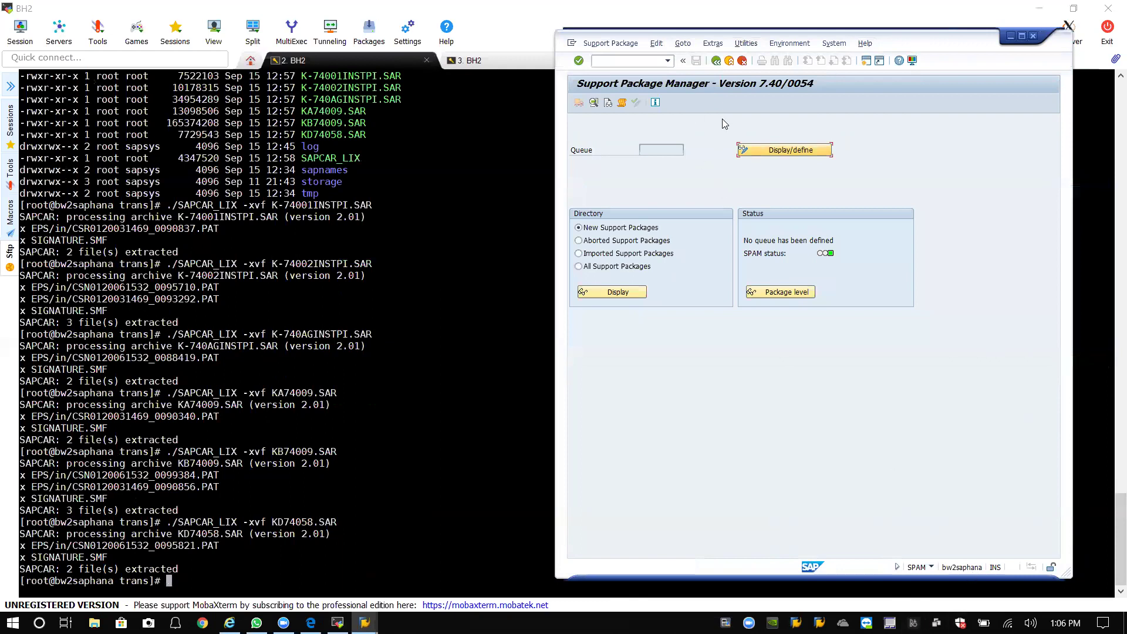
Check the system, client and user details, then log off the SAP session.
click(659, 61)
click(930, 568)
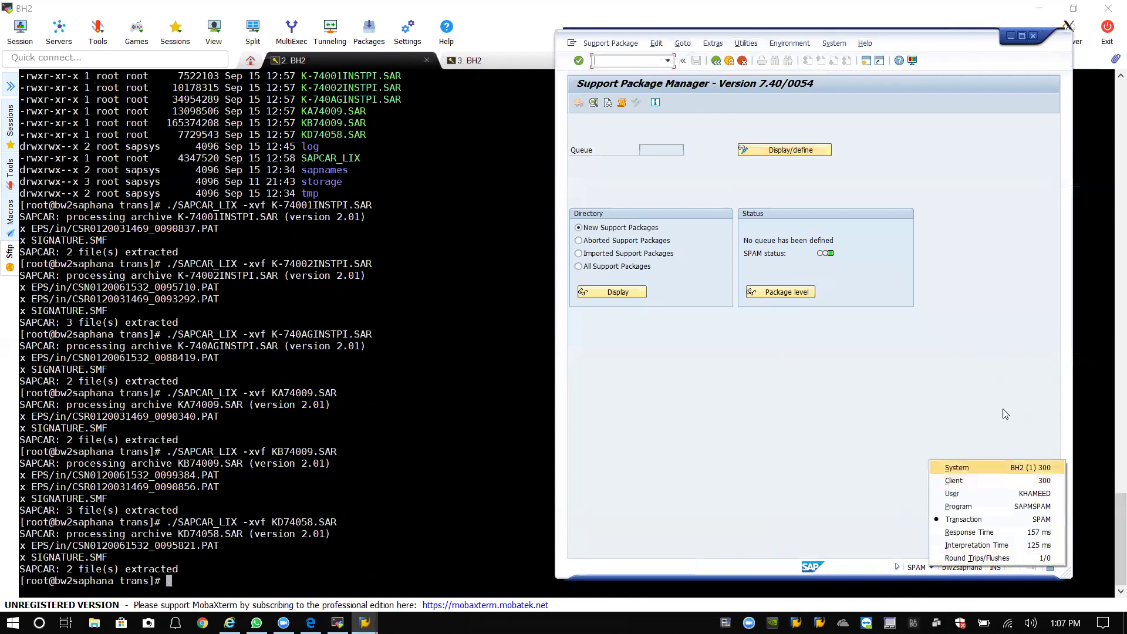
click(1033, 36)
click(677, 245)
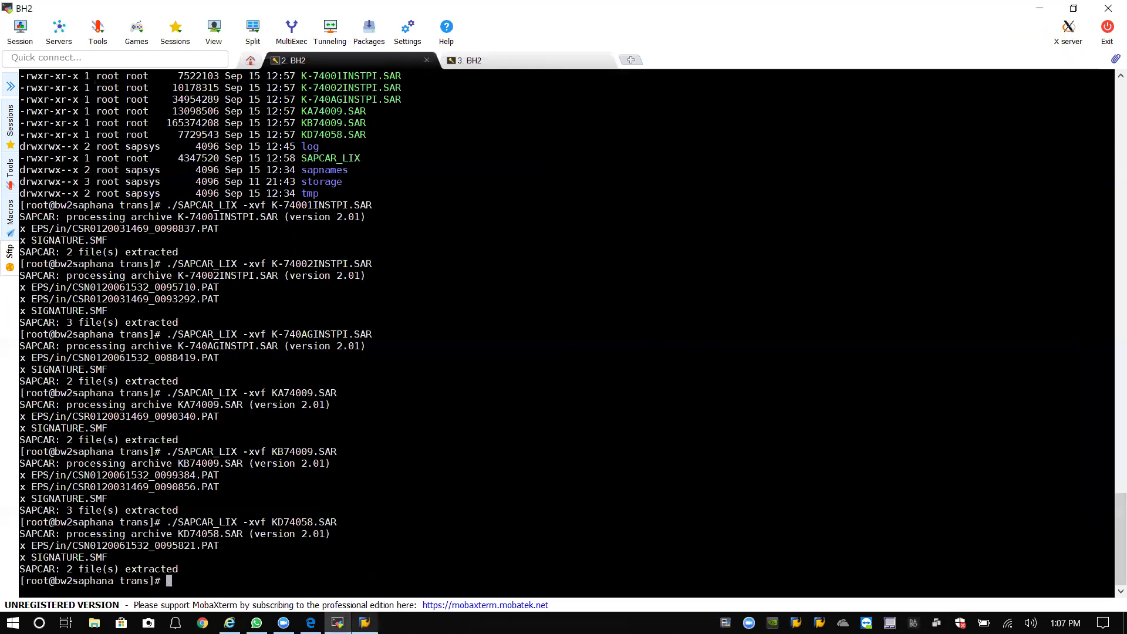
click(364, 622)
Open the BH2 logon, change the client from 300 to 000, and submit a user name.
double_click(455, 172)
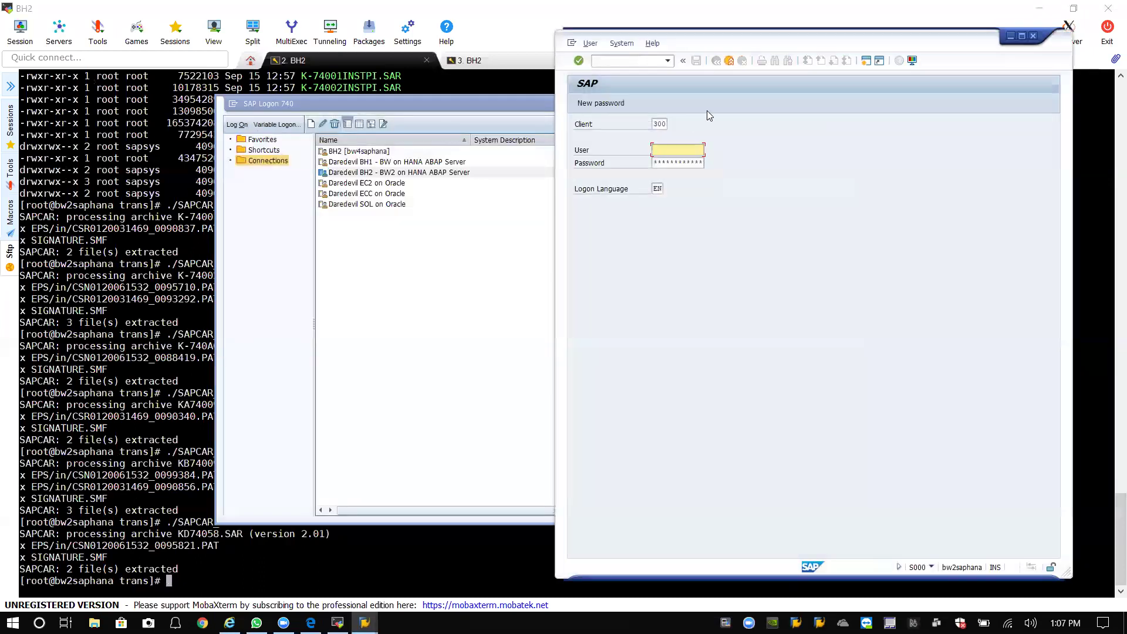
key(BackSpace)
key(BackSpace)
key(BackSpace)
text(000)
key(Tab)
text(khameed)
key(Tab)
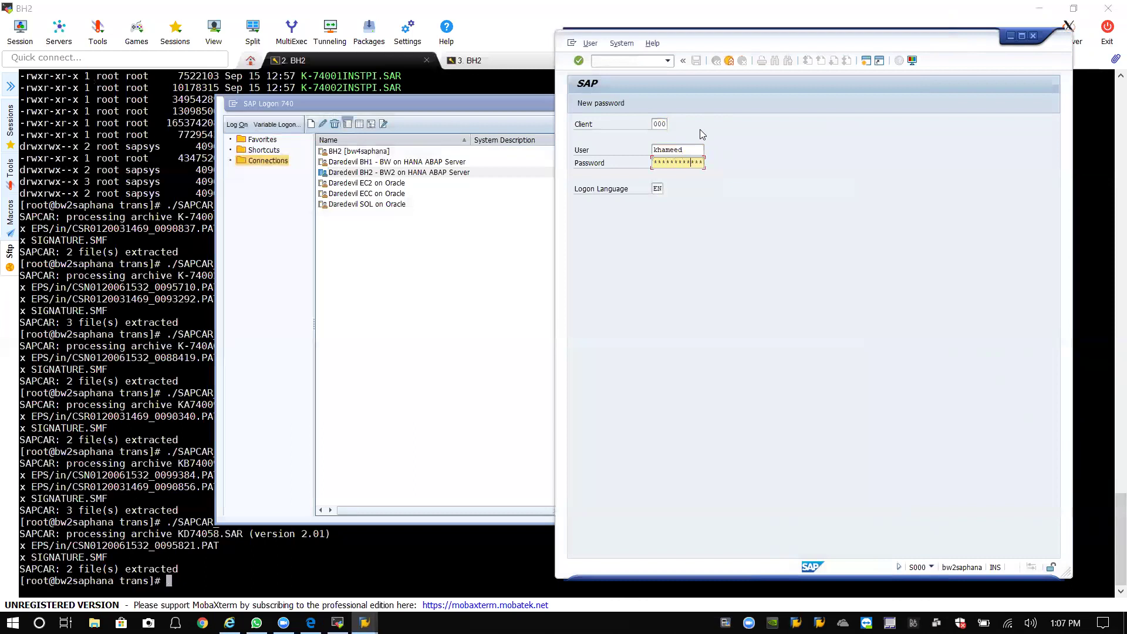
key(Return)
After the incorrect name or password error, retry and switch the user to ddic.
click(681, 162)
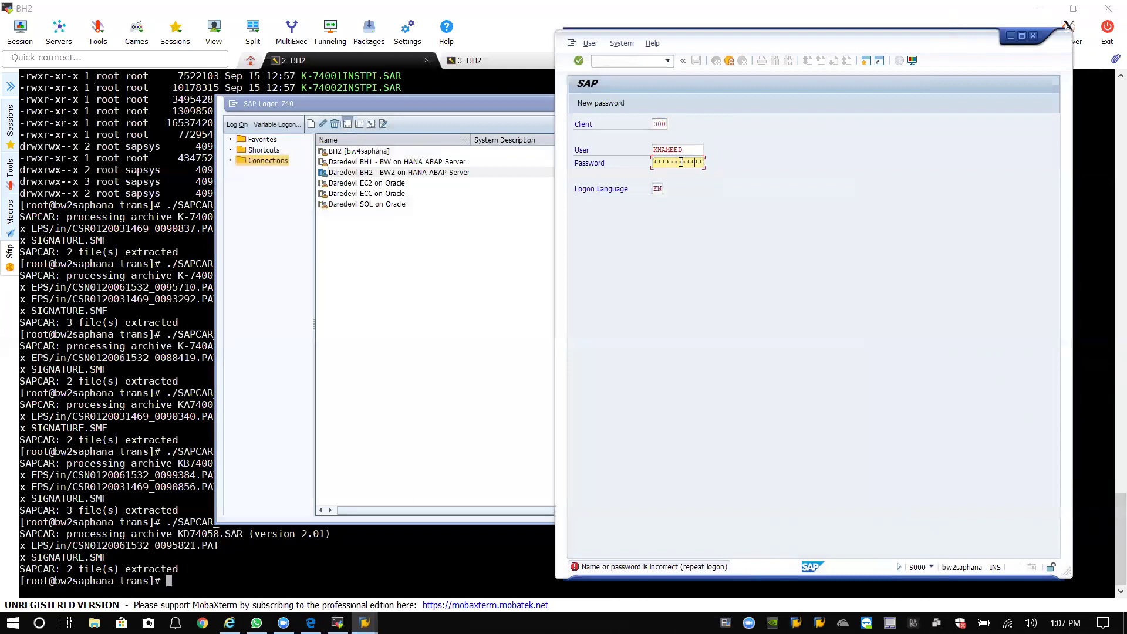
key(Return)
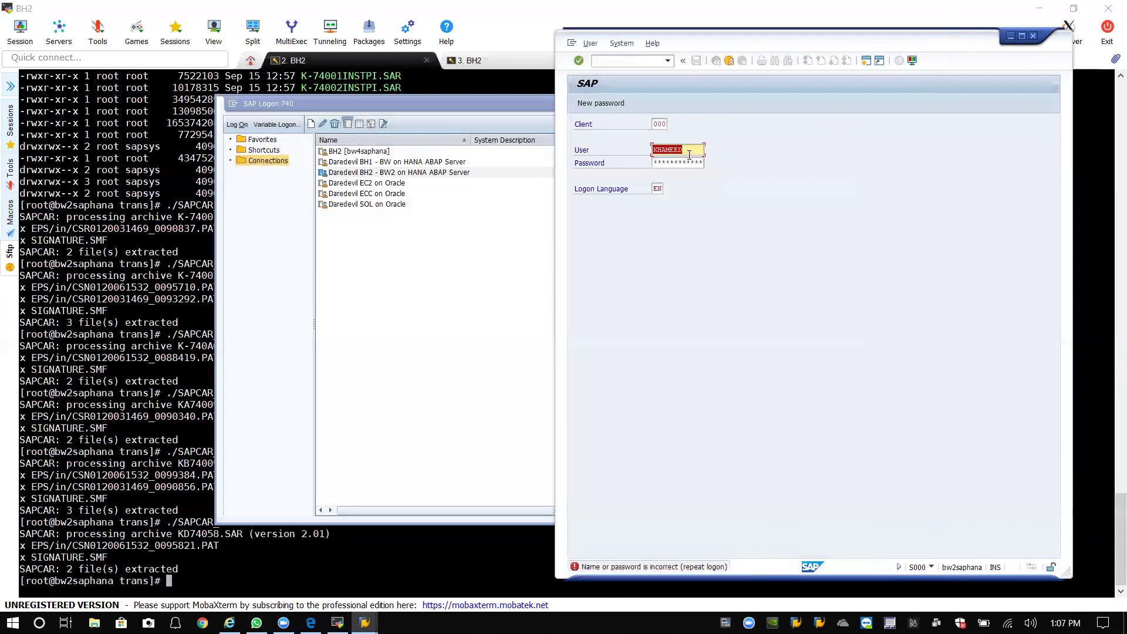
text(ddic)
key(Tab)
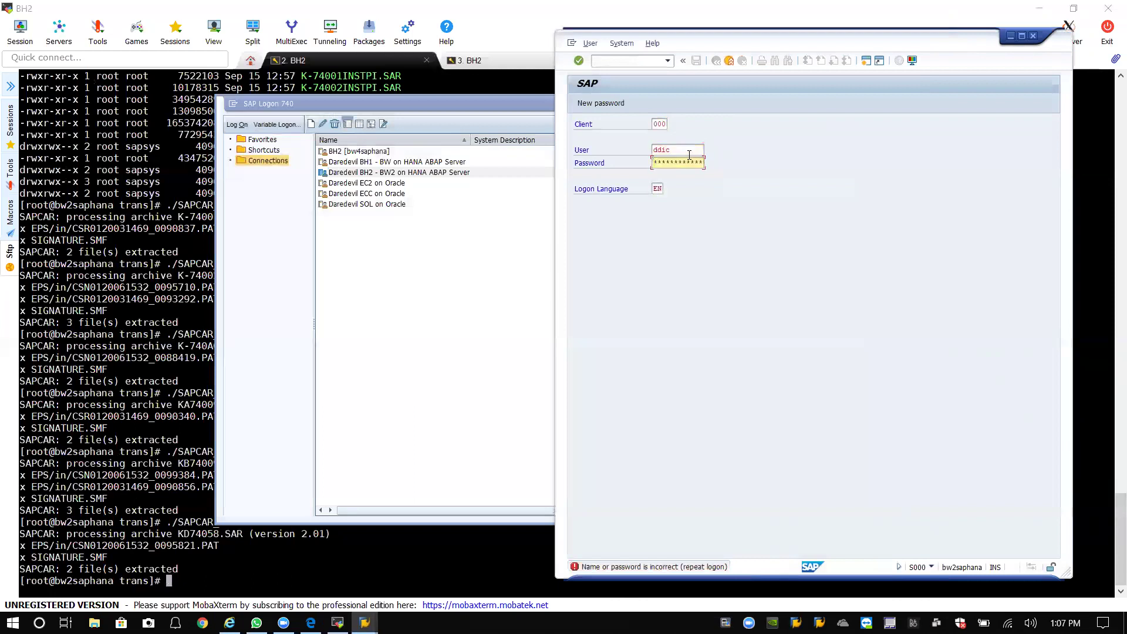
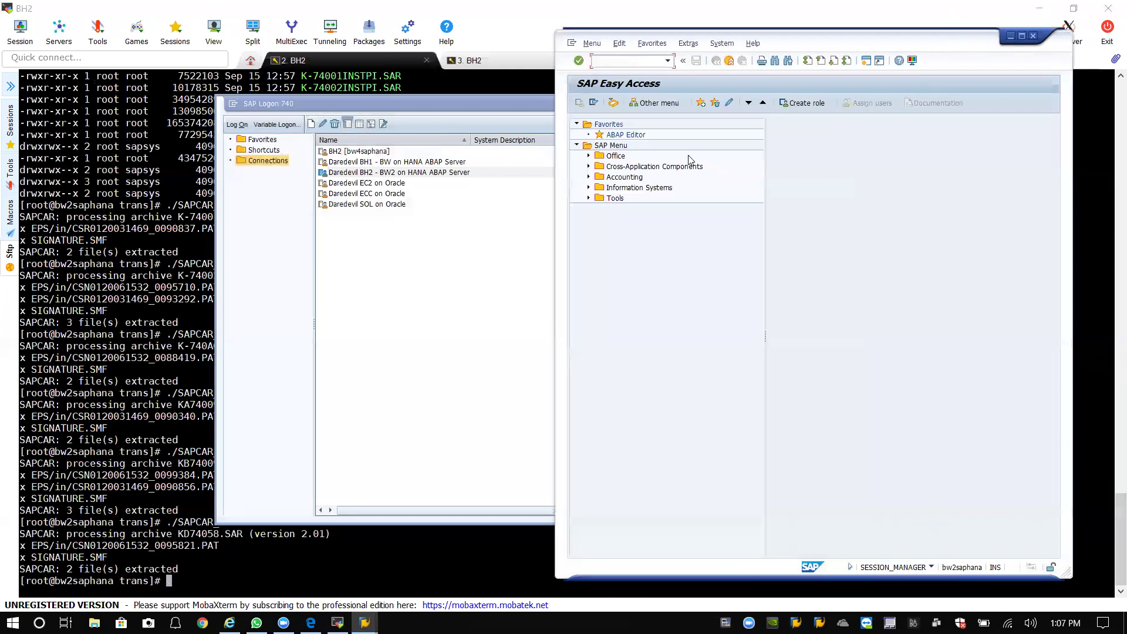
Look up the user account in SU01, find it doesn't exist, and pick /nspam from history.
click(667, 60)
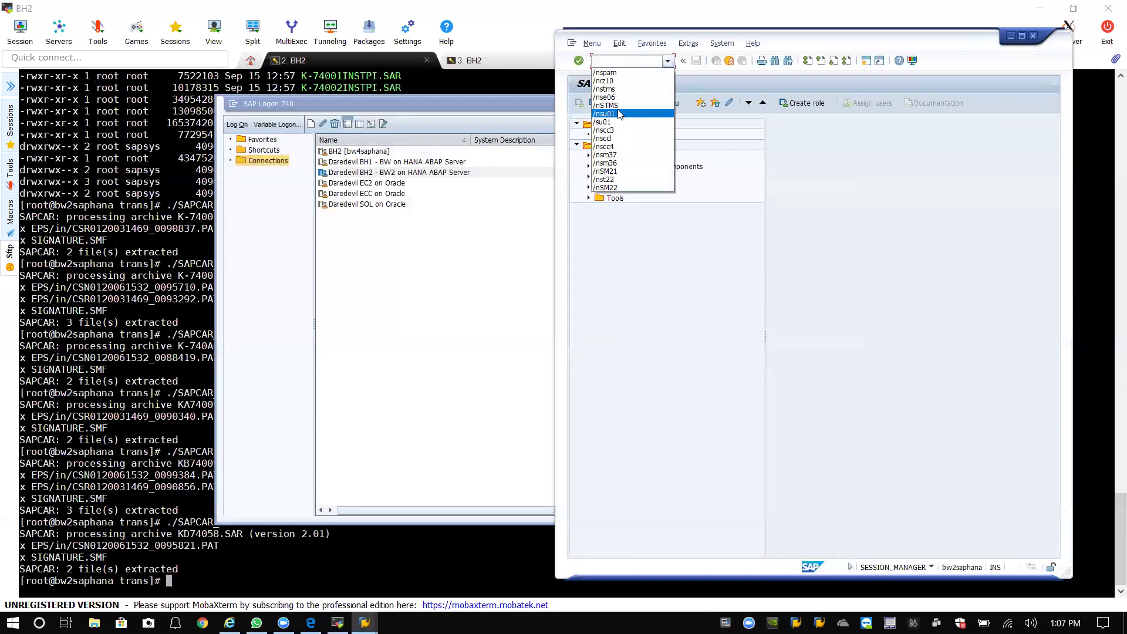
click(618, 114)
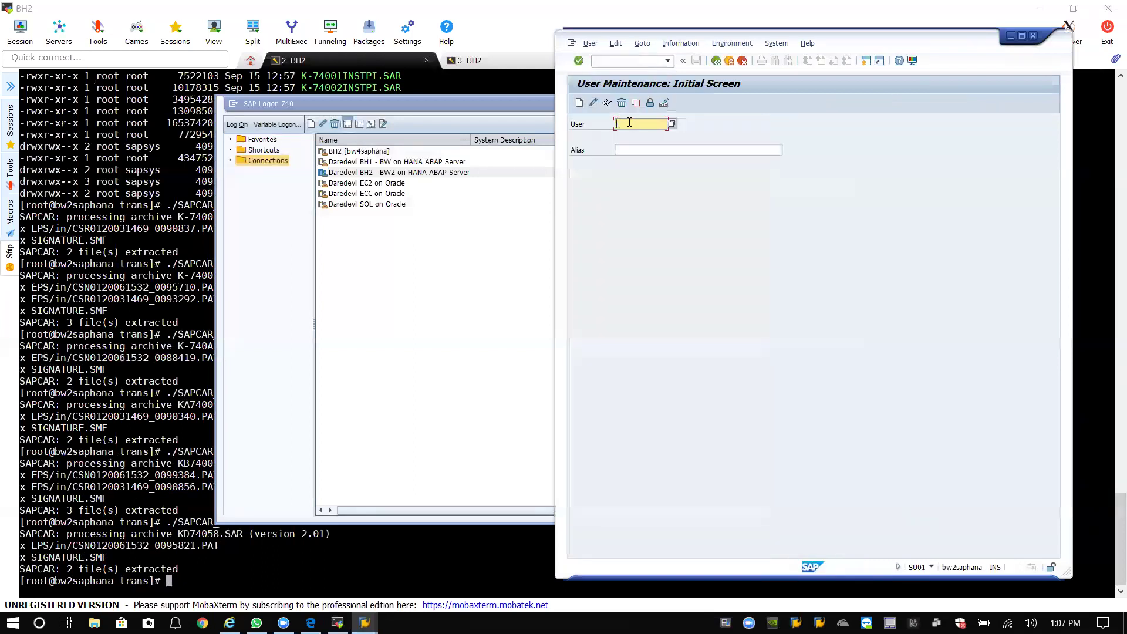
text(khameed)
click(608, 103)
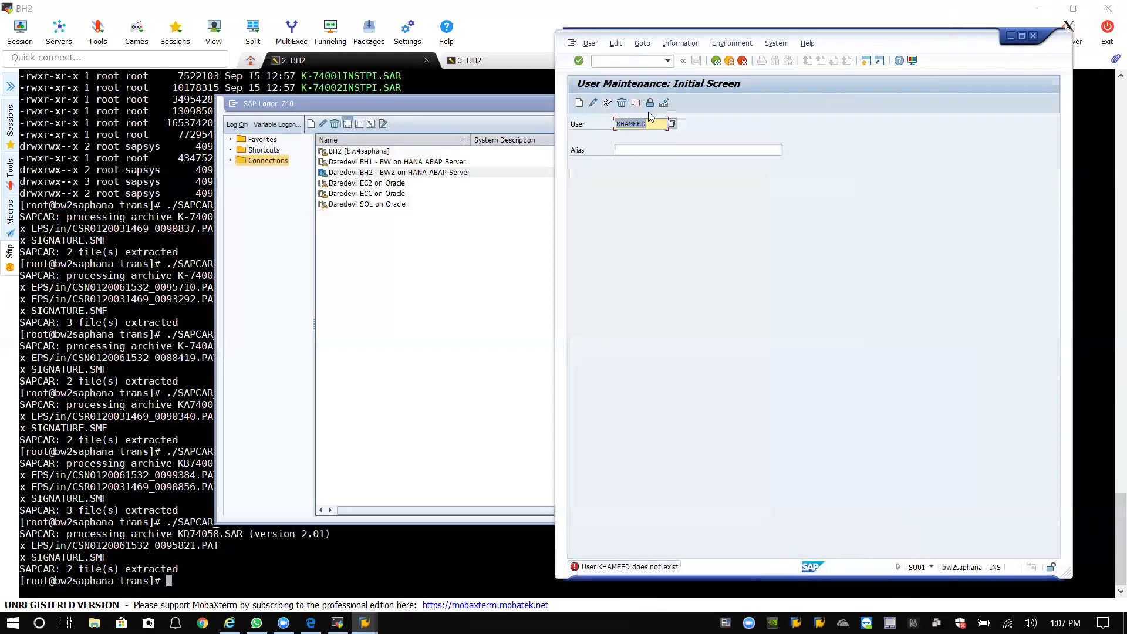
click(668, 60)
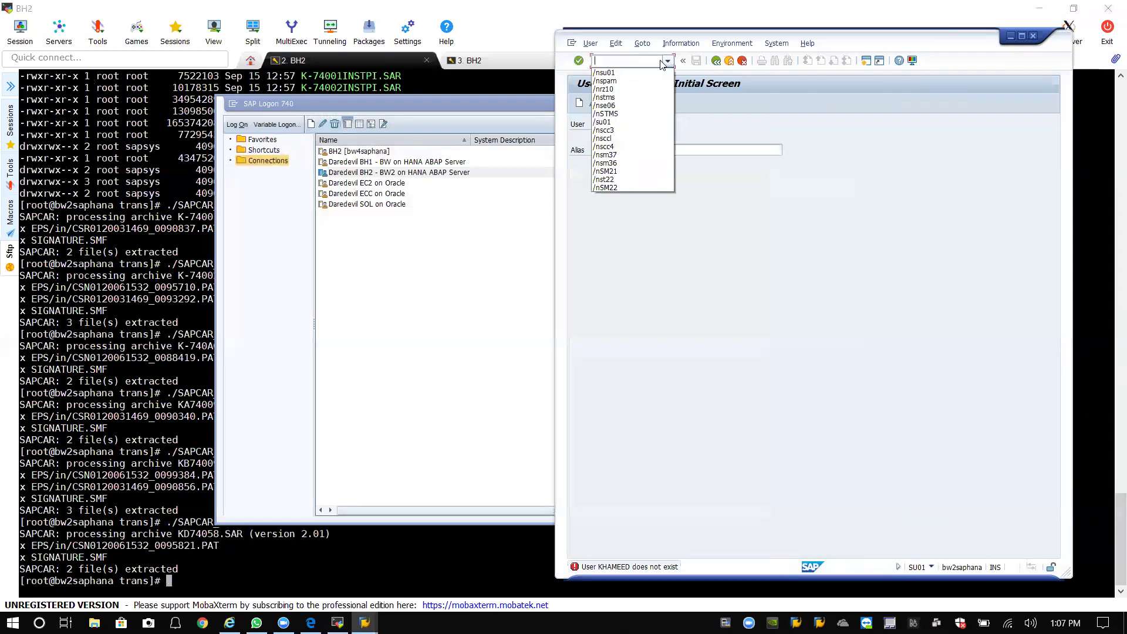
click(651, 81)
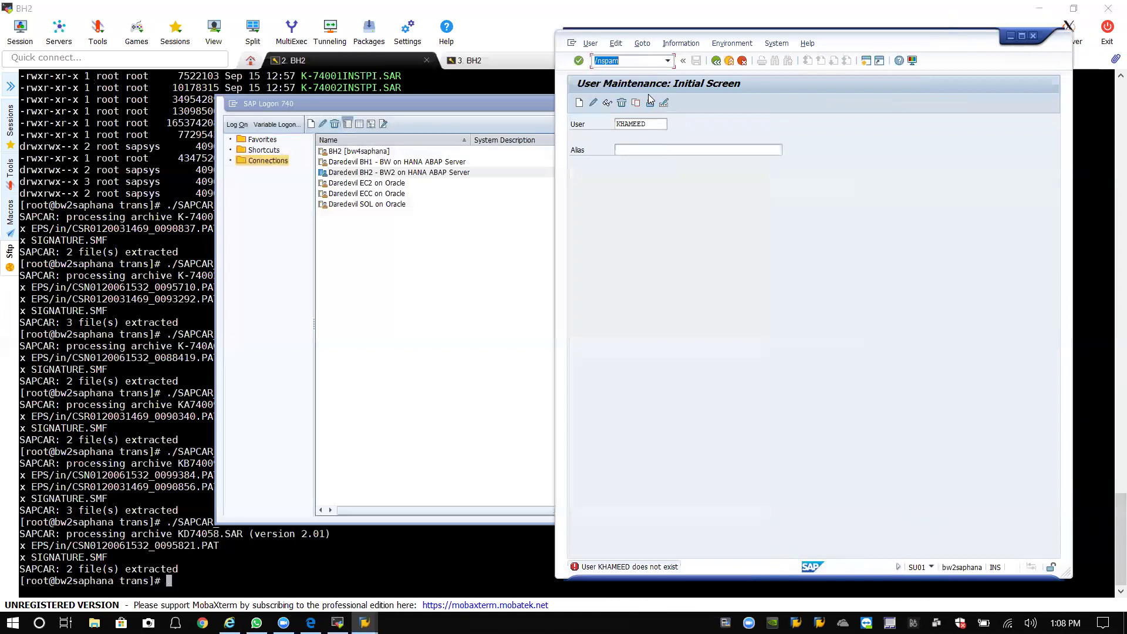
Run SPAM and open the Support Package > Load packages submenu.
key(Return)
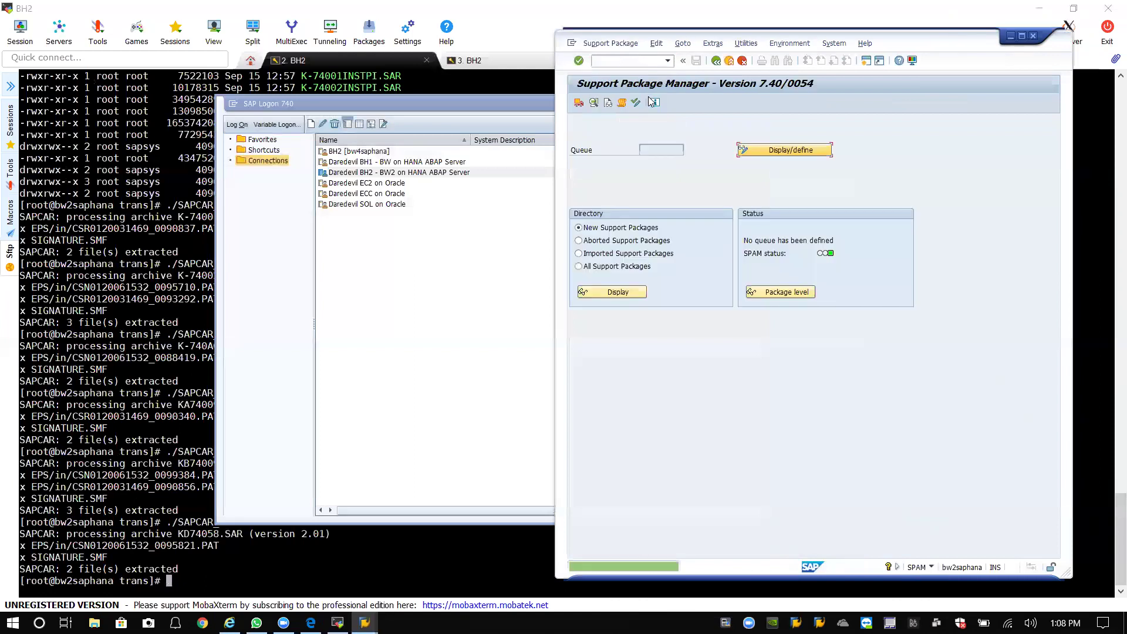
click(620, 44)
mouse_move(624, 58)
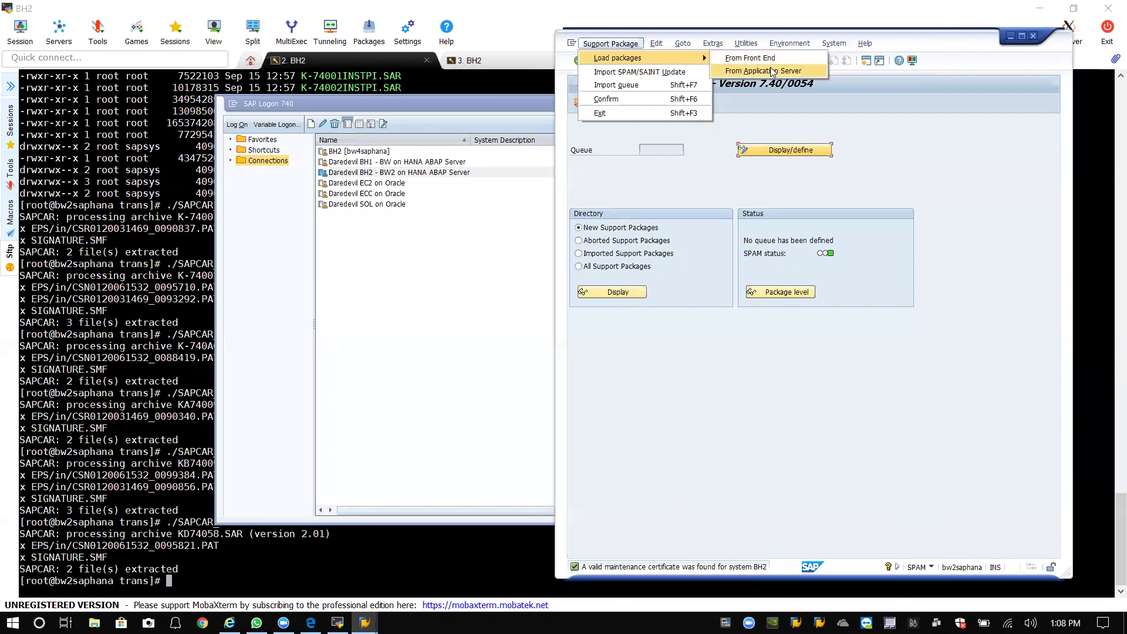
Upload the eight OCS packages from the application server's EPS inbox, then return to SPAM.
click(772, 71)
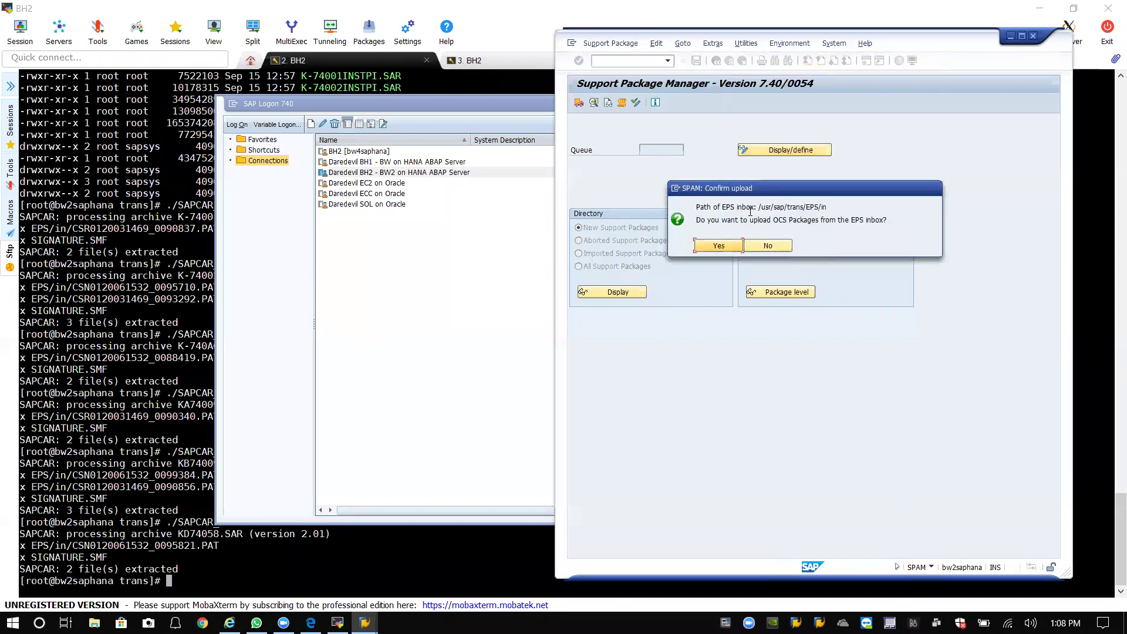
click(833, 209)
click(726, 243)
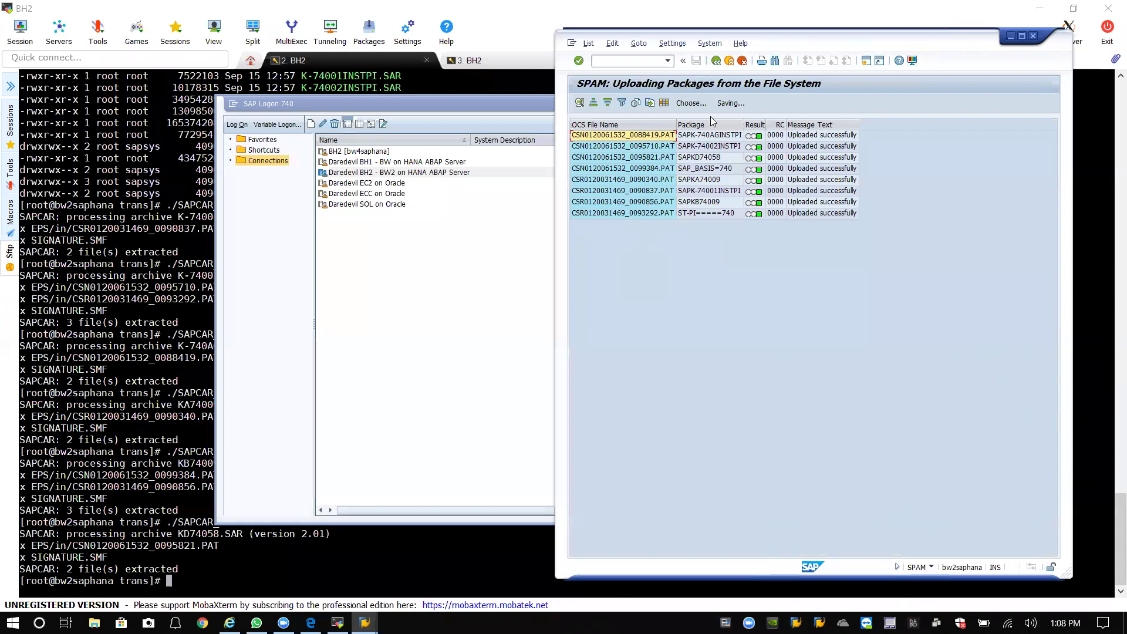
click(688, 215)
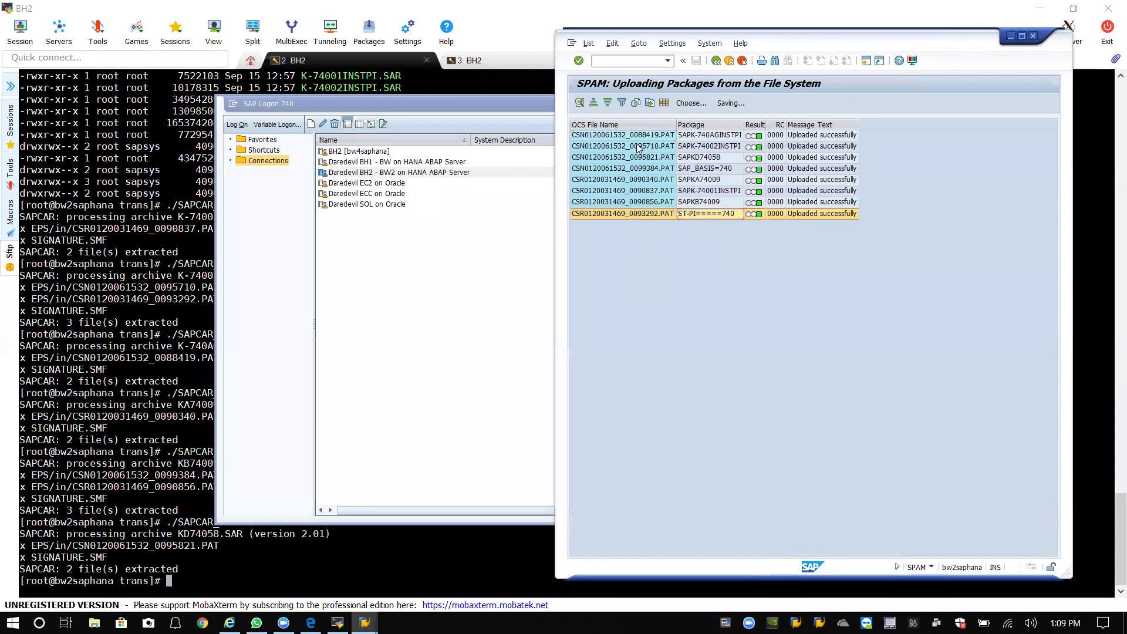
click(717, 61)
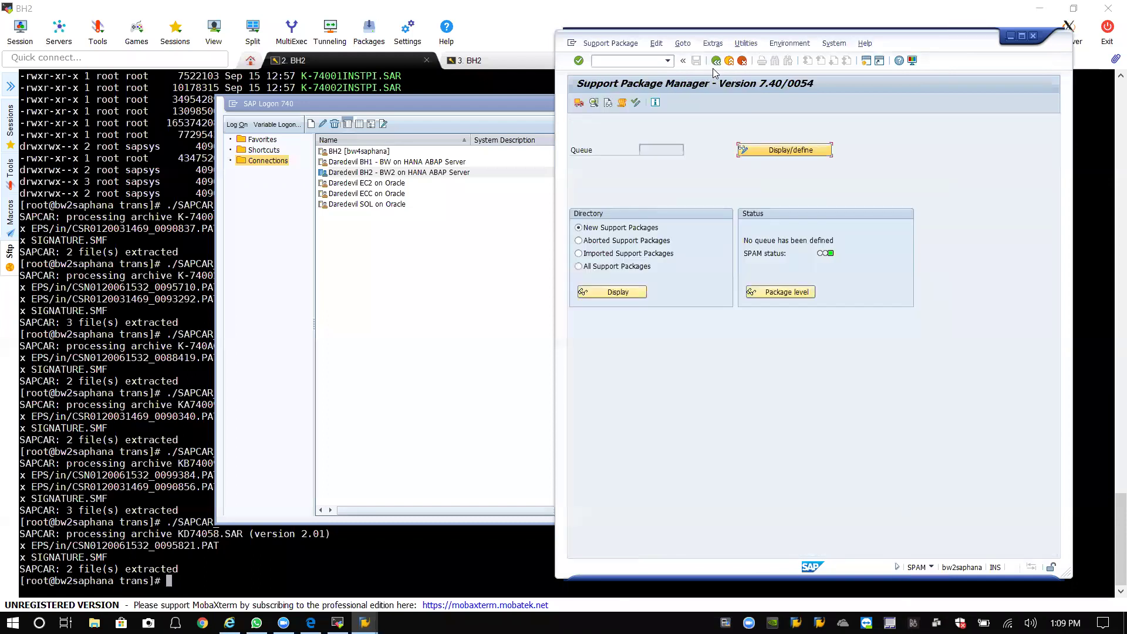
Choose Import SPAM/SAINT Update from the Support Package menu to import SAPKD74058.
click(610, 44)
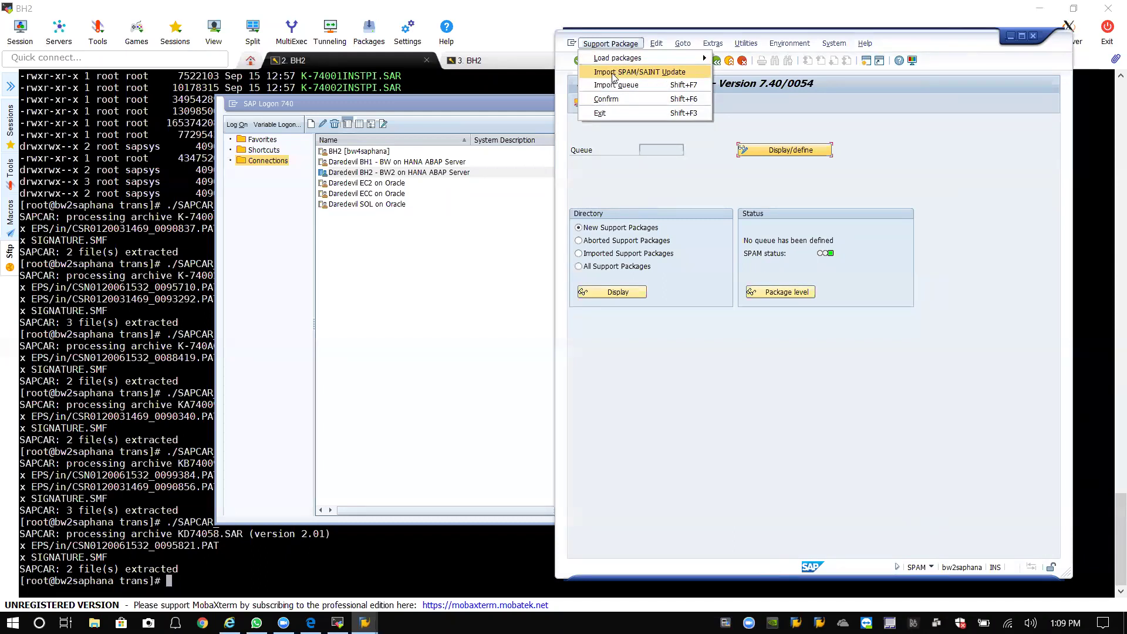
click(666, 77)
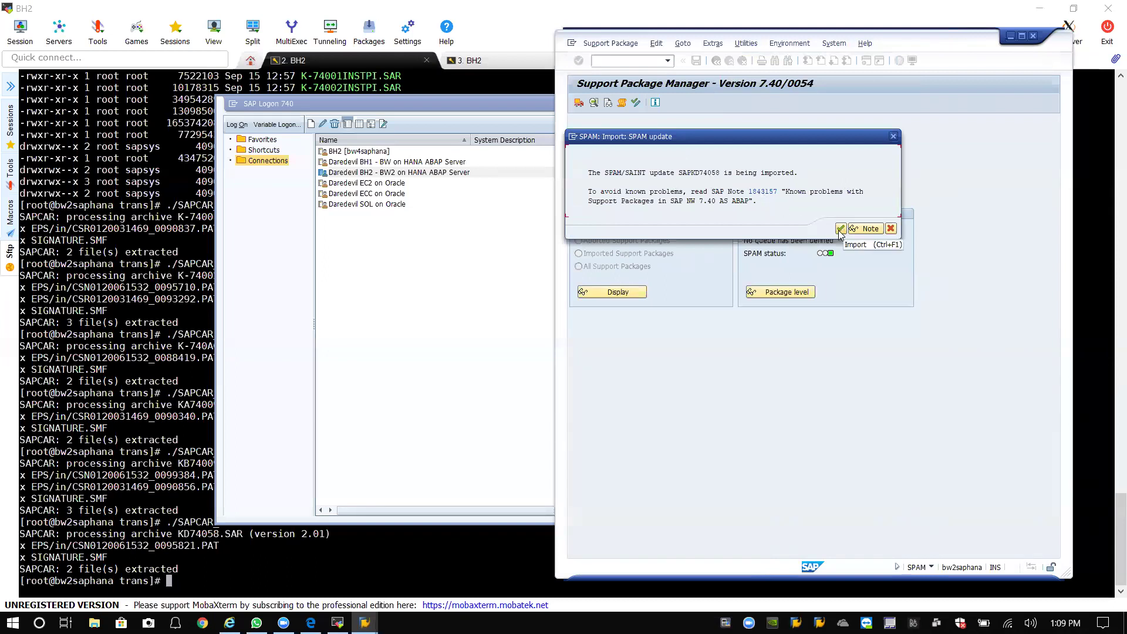
Confirm the SPAM/SAINT update import and start editing the Remote Logon client field.
click(840, 231)
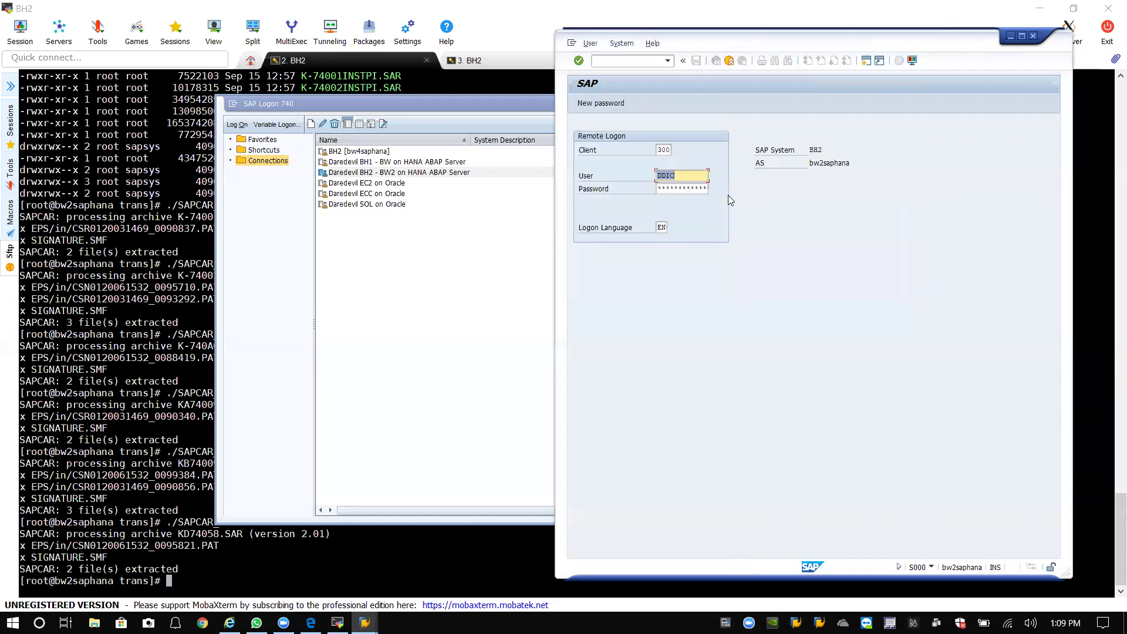
click(682, 188)
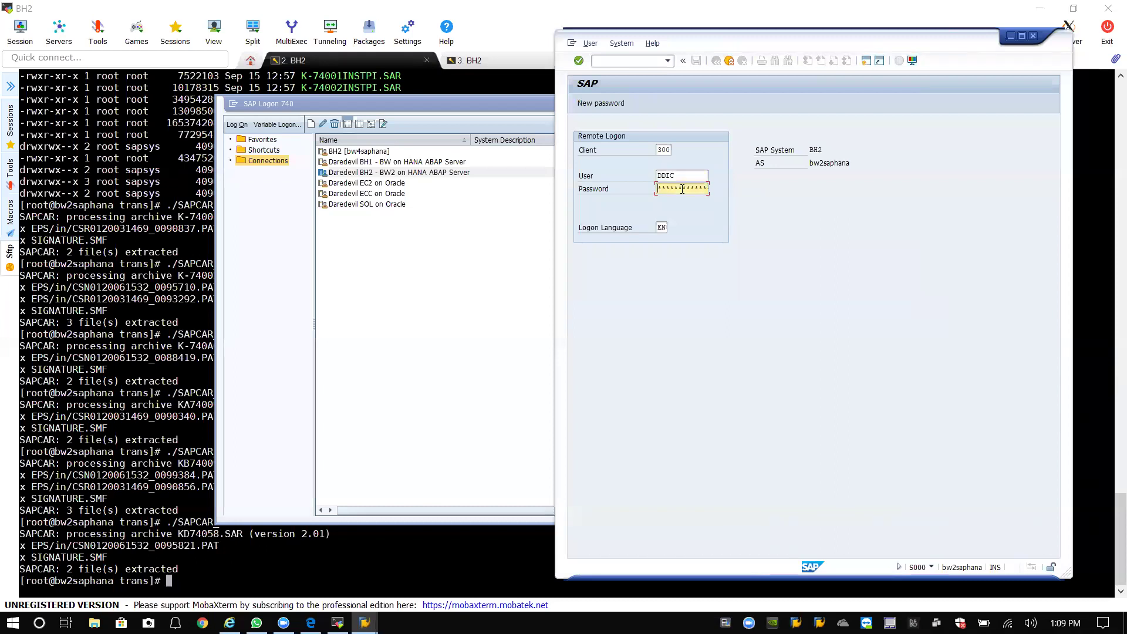
click(666, 150)
key(BackSpace)
key(BackSpace)
text(00)
key(Tab)
key(shift+Tab)
key(shift+Tab)
text(300)
key(Tab)
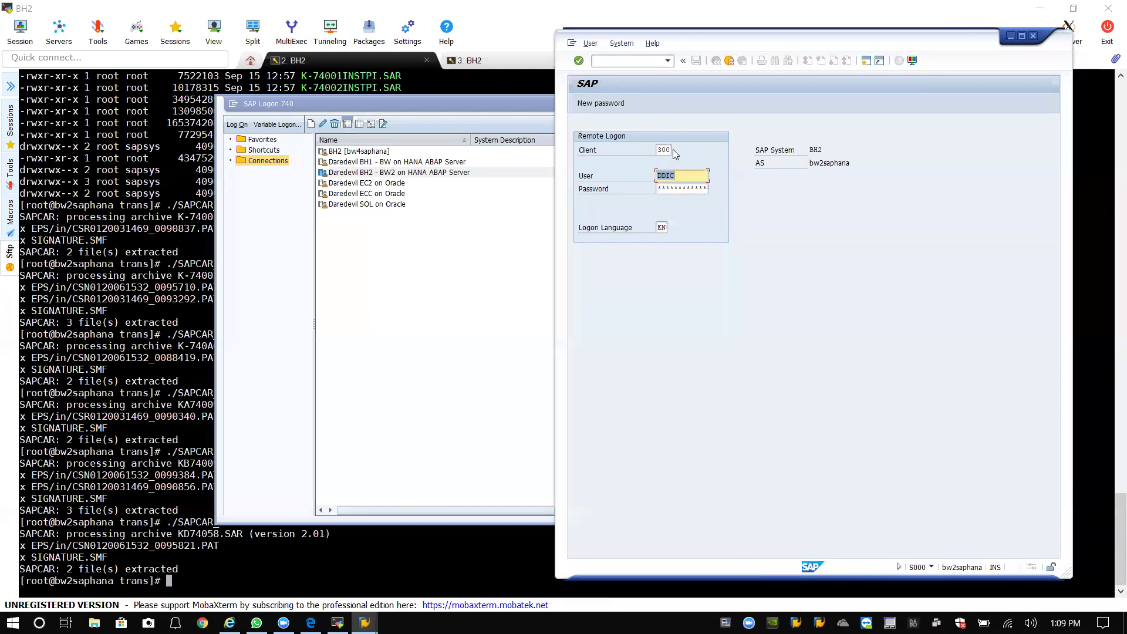
key(Tab)
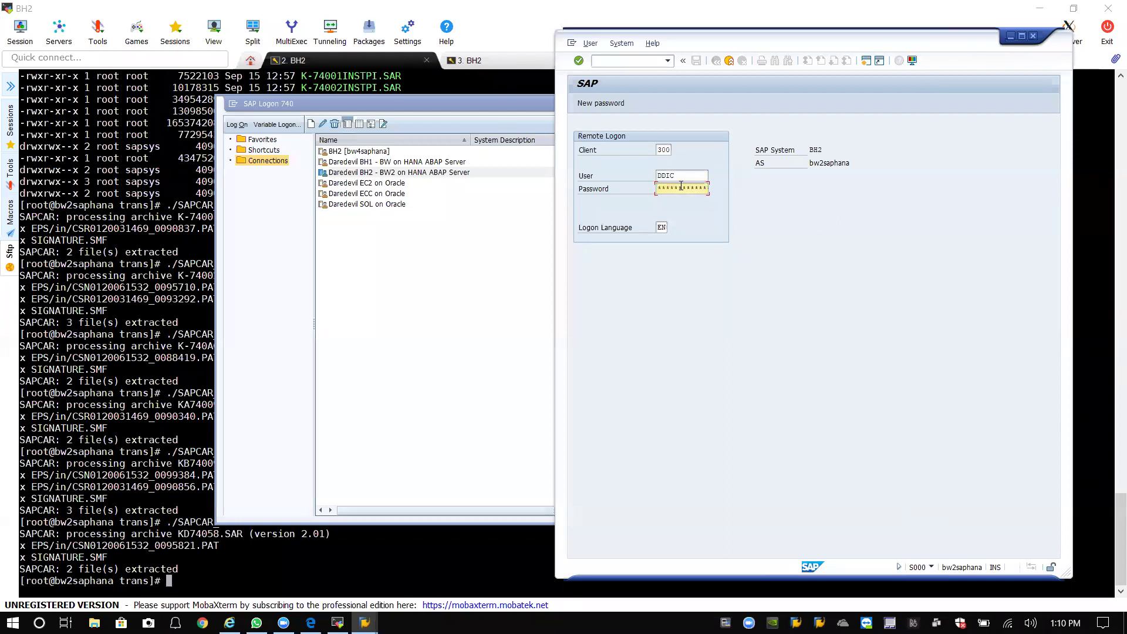
Log on remotely to client 000 with the user's password so the import runs.
click(669, 151)
key(BackSpace)
key(BackSpace)
key(BackSpace)
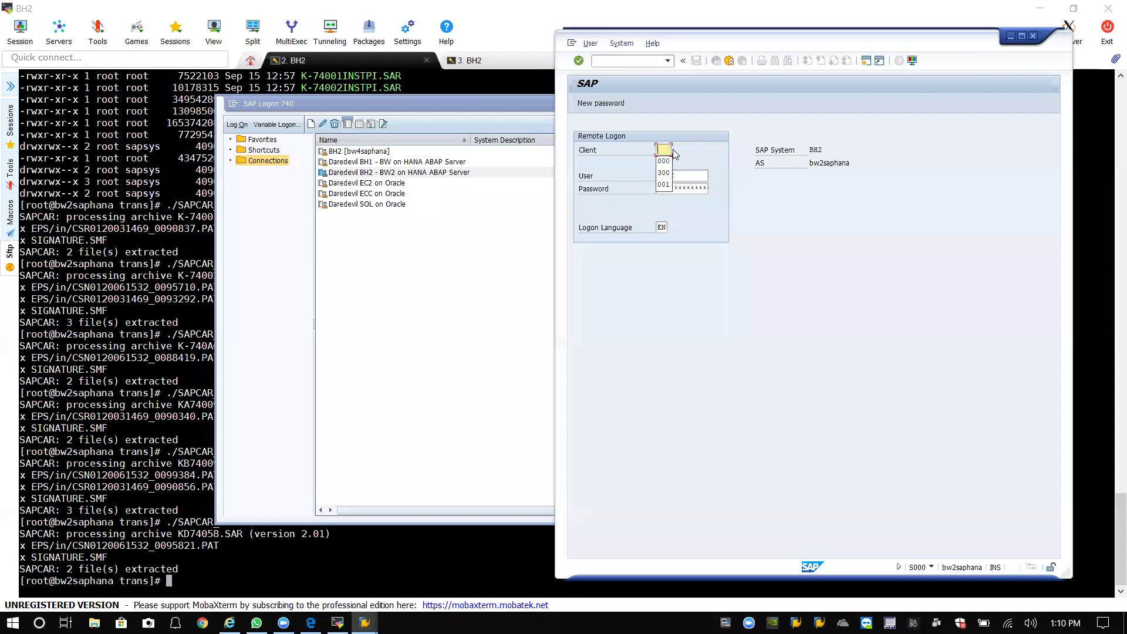
text(000)
key(Tab)
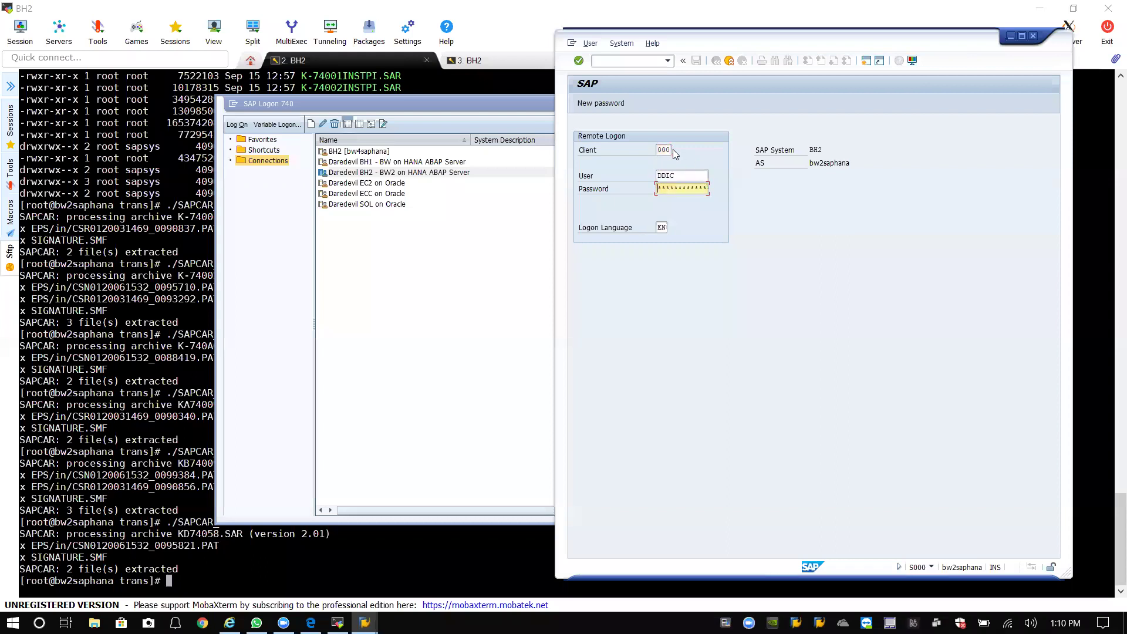
text(**)
key(Return)
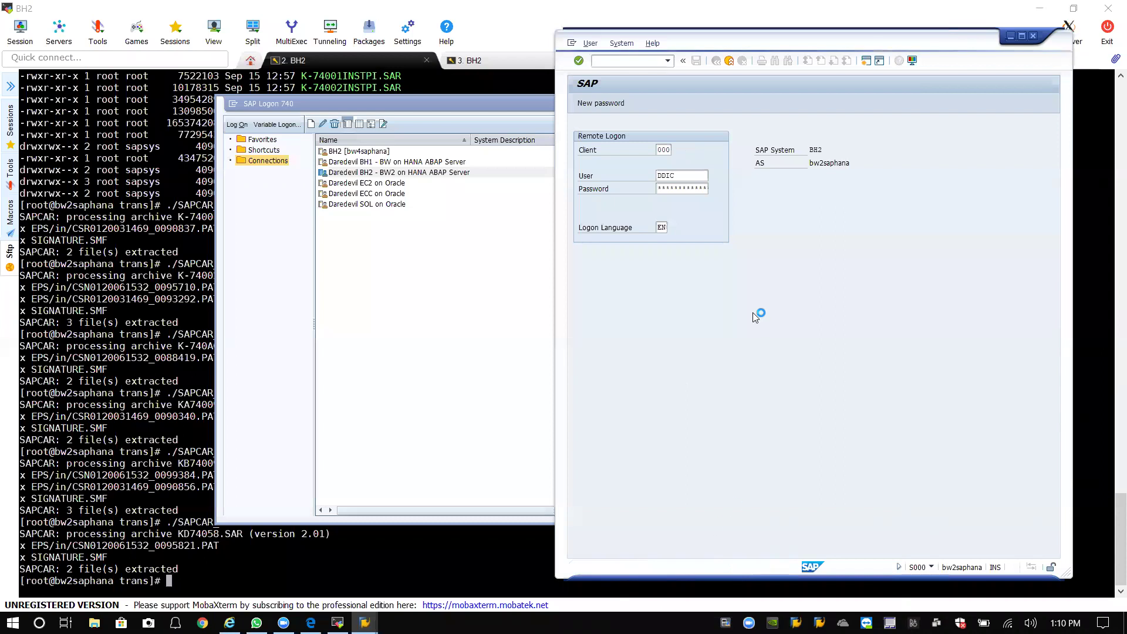
Minimize SAP Logon 740 and the MobaXterm terminal, then bring the exercise PDF forward.
click(528, 267)
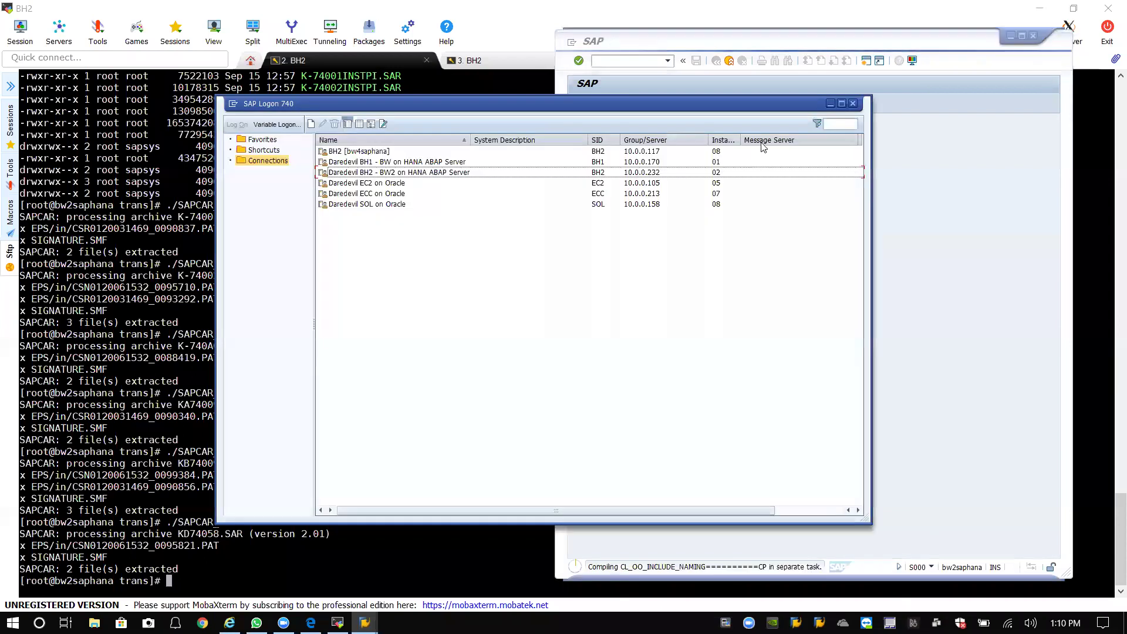
click(830, 104)
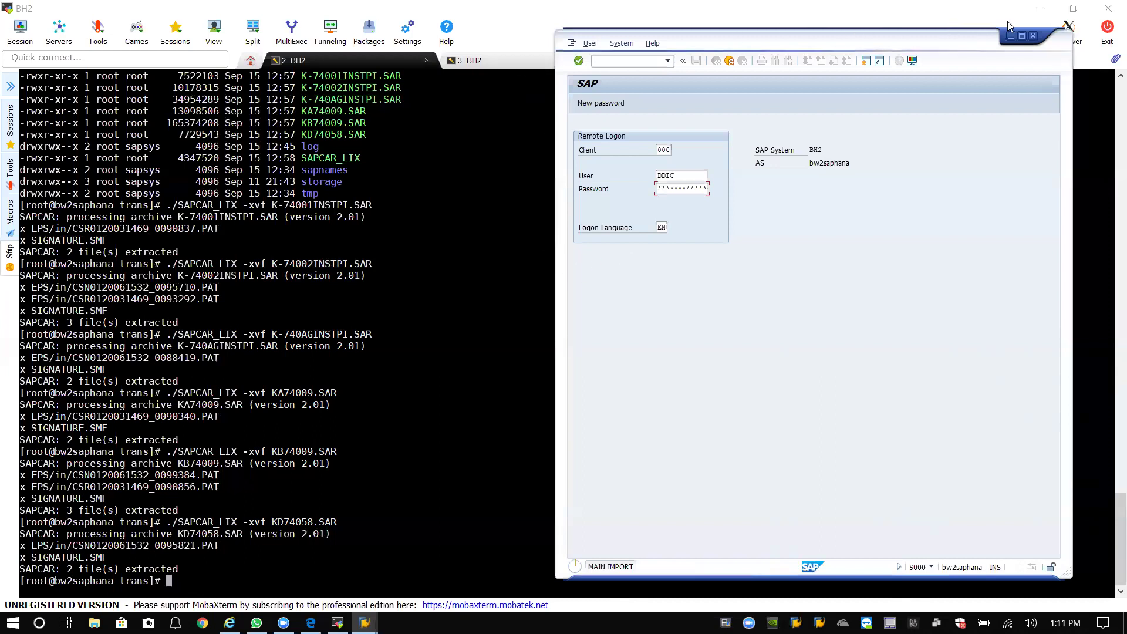
click(1040, 8)
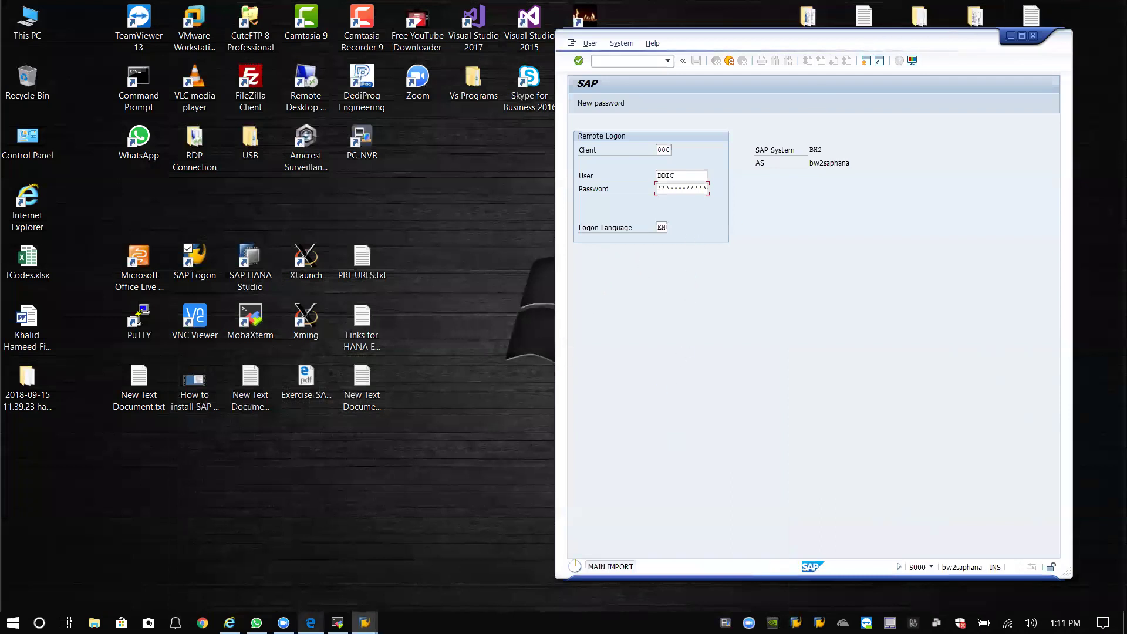
mouse_move(363, 612)
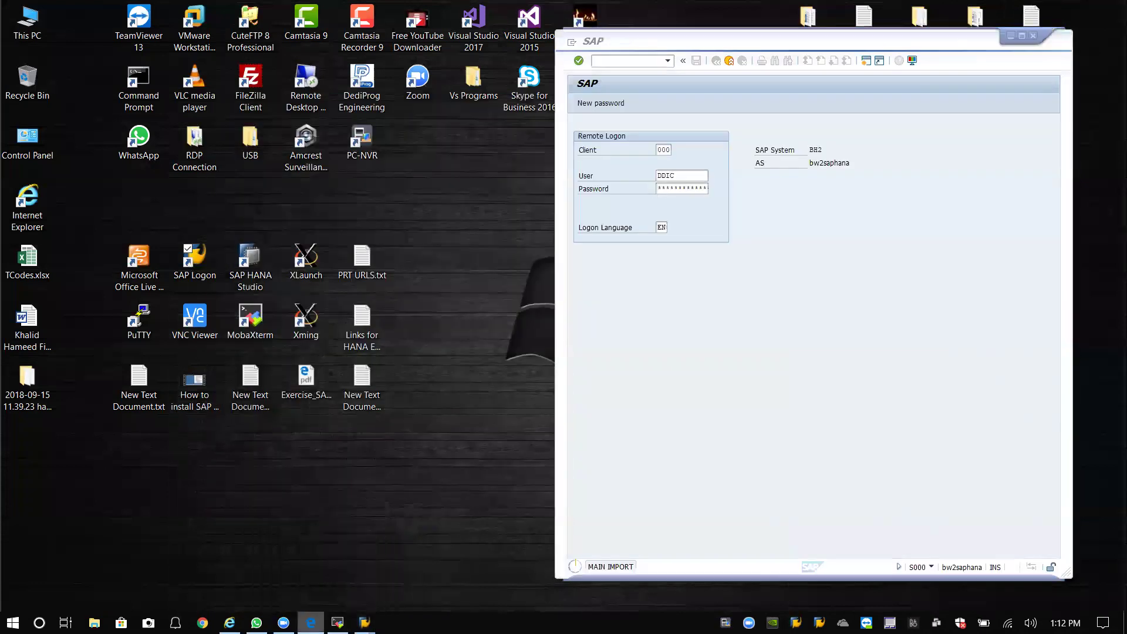
click(311, 621)
Scroll the exercise PDF to section 5.2, 'Patching SAP Component using SPAM', on page 65.
scroll(608, 288, down, 10)
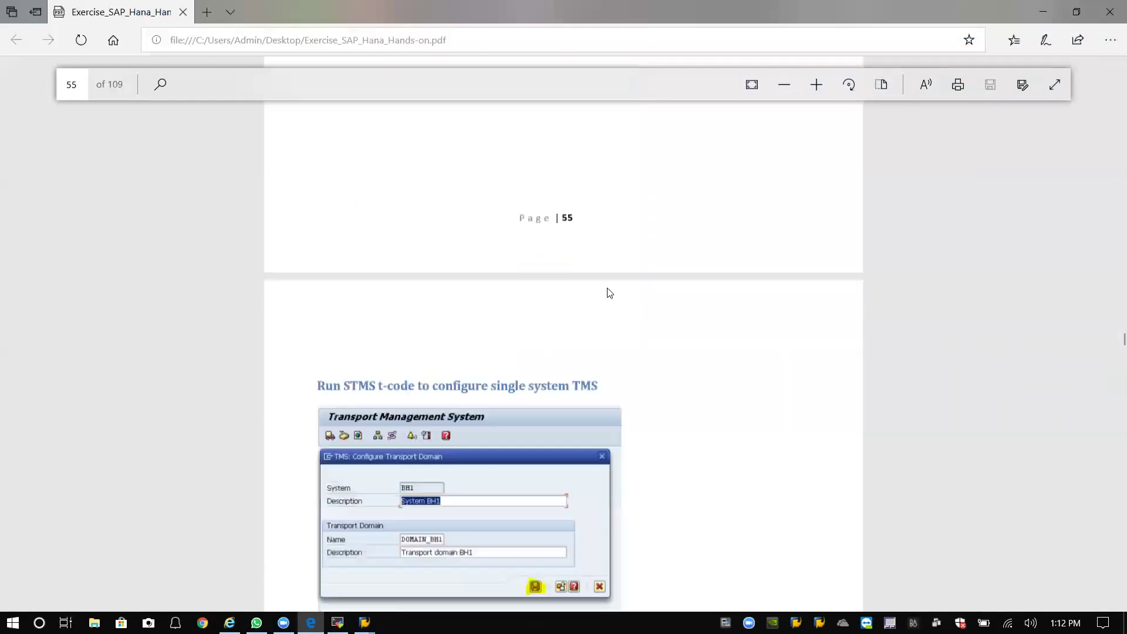
scroll(605, 281, down, 15)
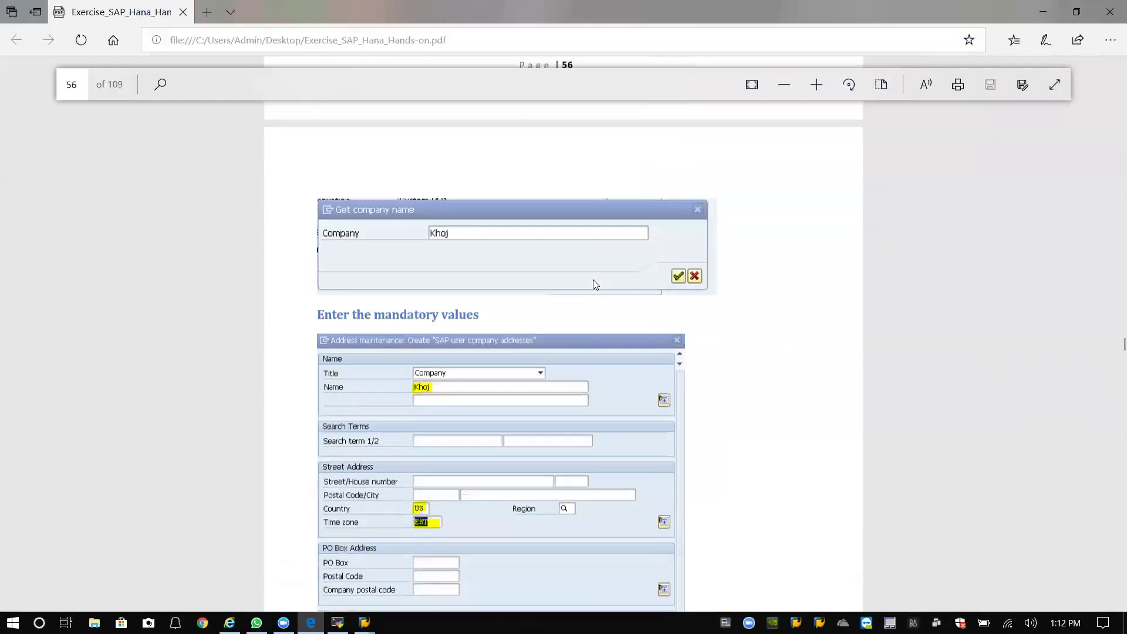
scroll(593, 284, down, 12)
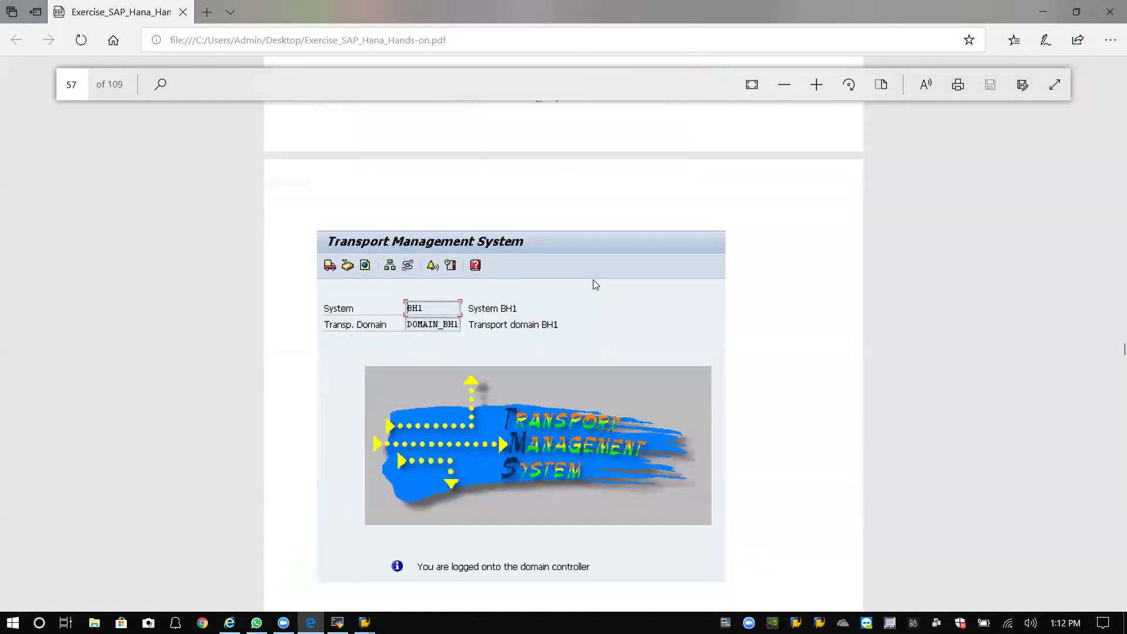
scroll(593, 279, down, 15)
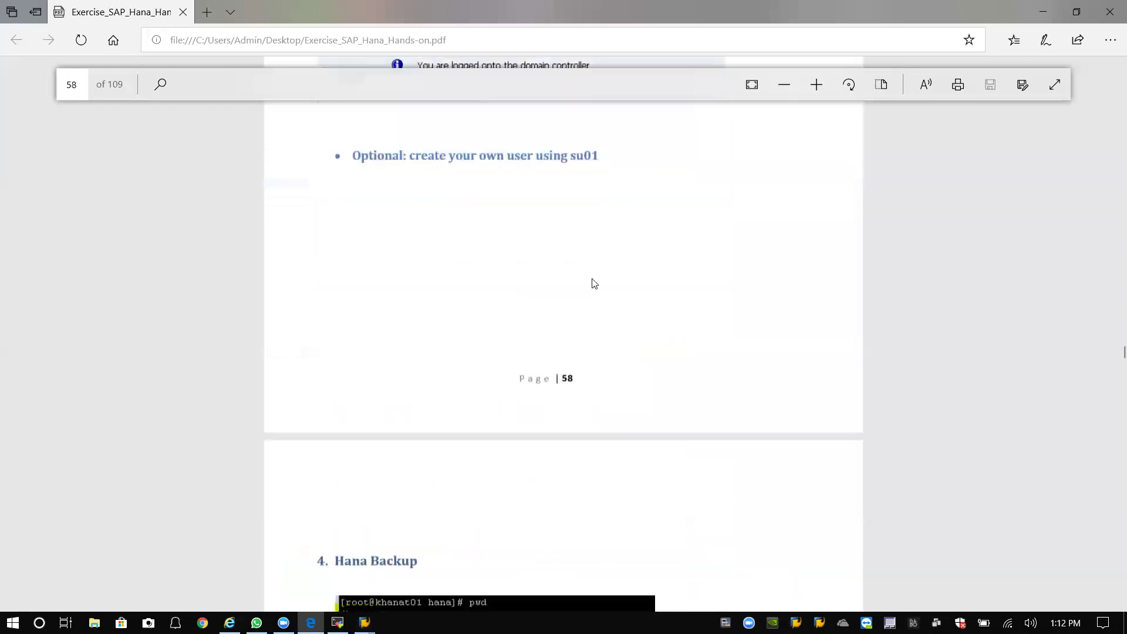
scroll(593, 282, down, 2)
scroll(592, 284, down, 2)
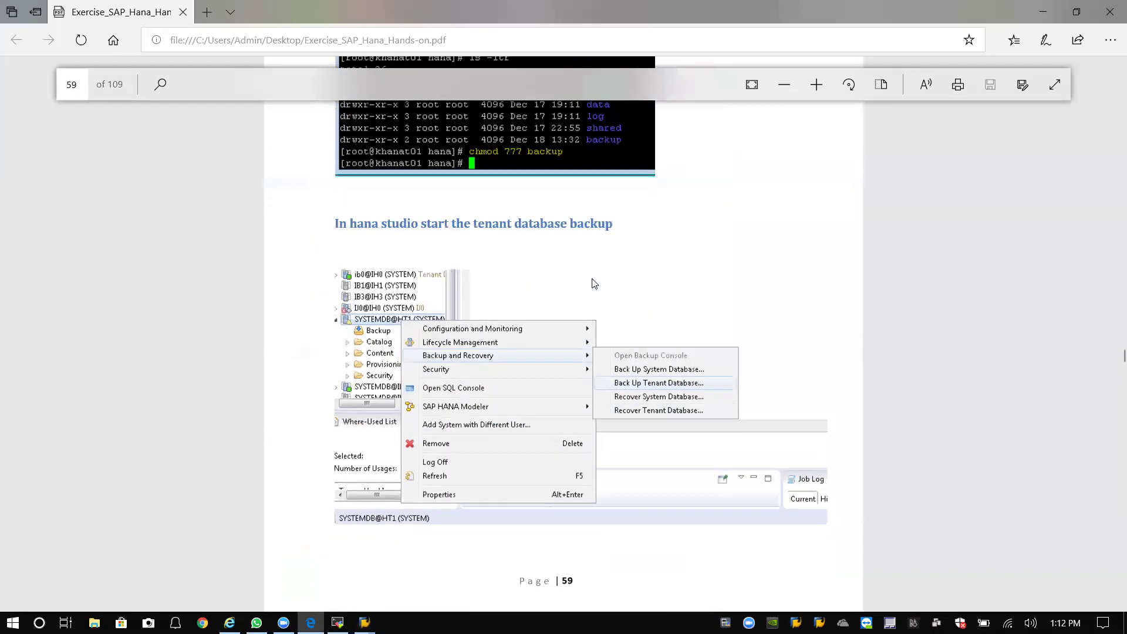
scroll(592, 284, down, 20)
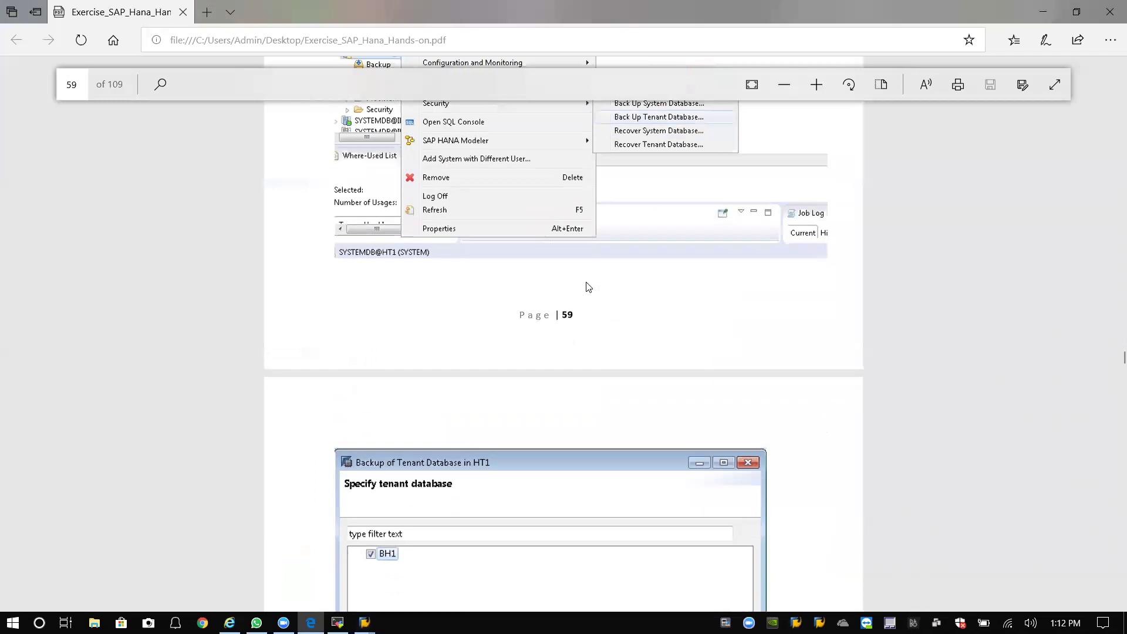
scroll(584, 286, down, 20)
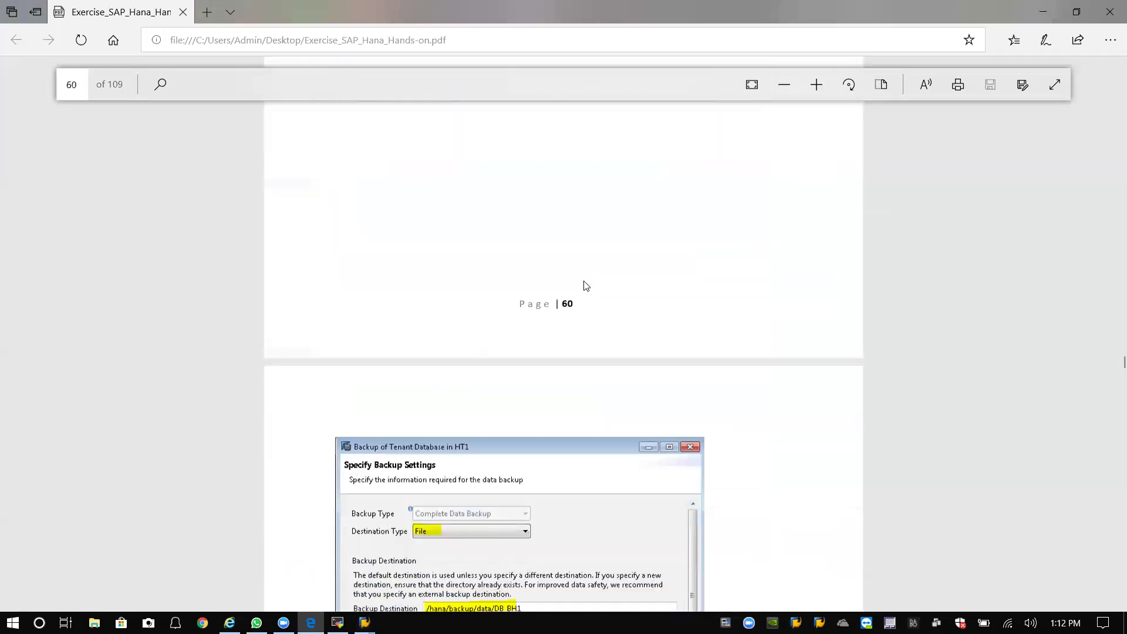
scroll(585, 288, down, 8)
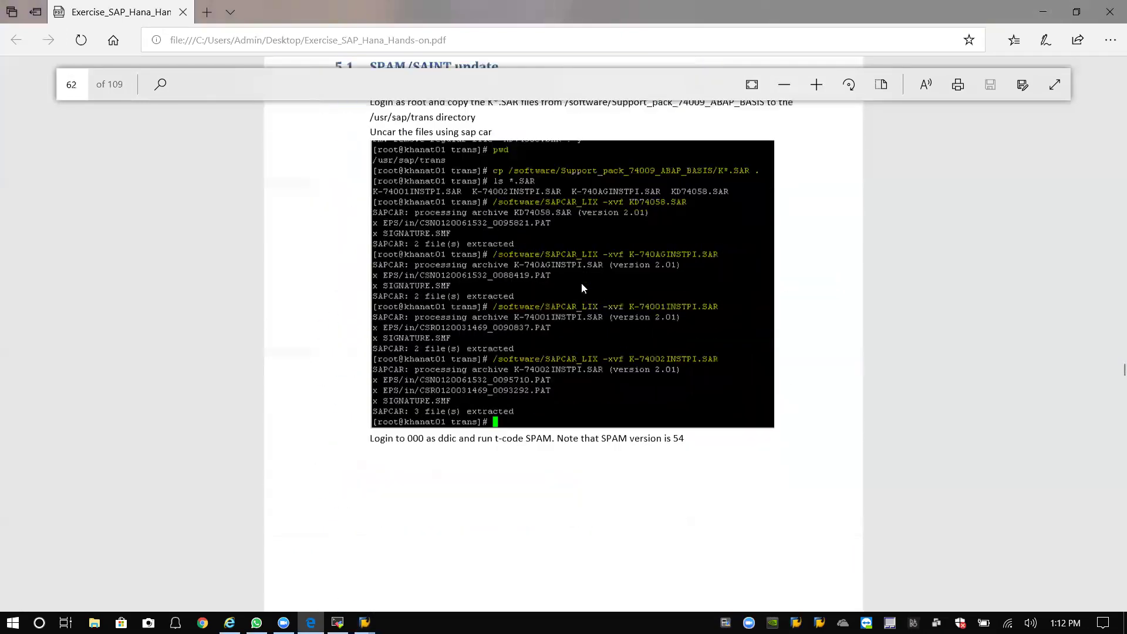
scroll(681, 214, up, 4)
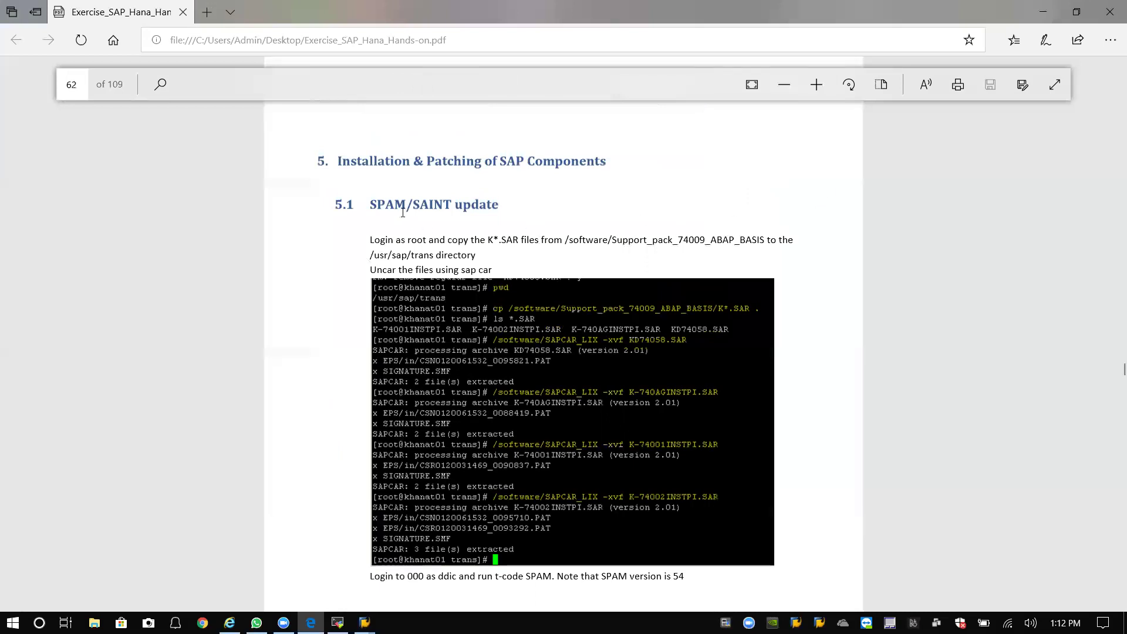
scroll(446, 224, down, 12)
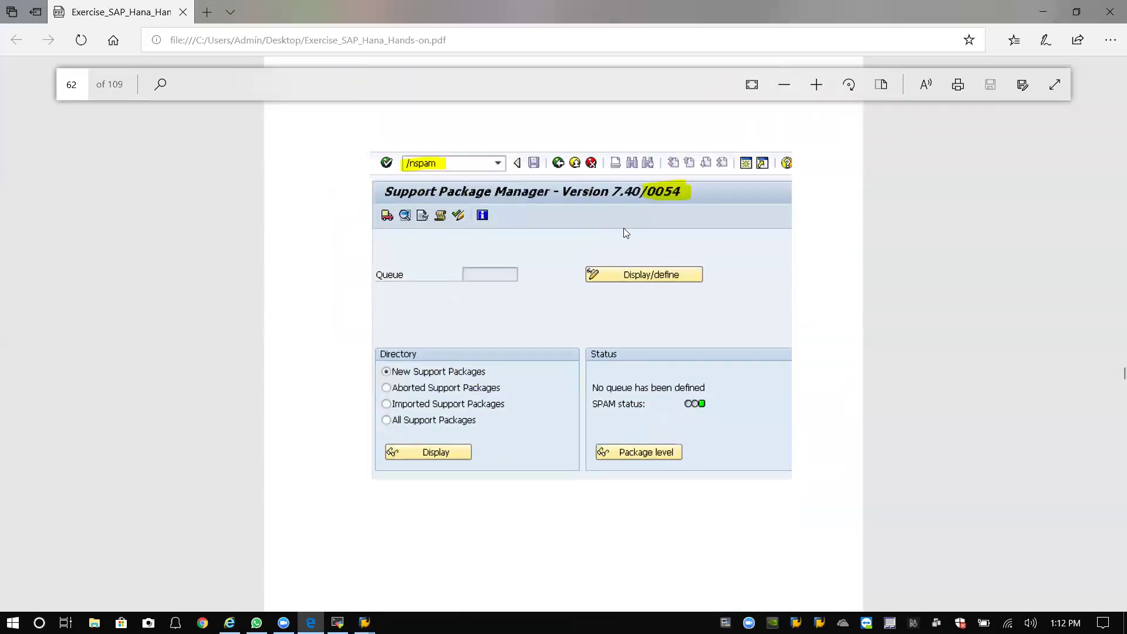
scroll(595, 227, down, 15)
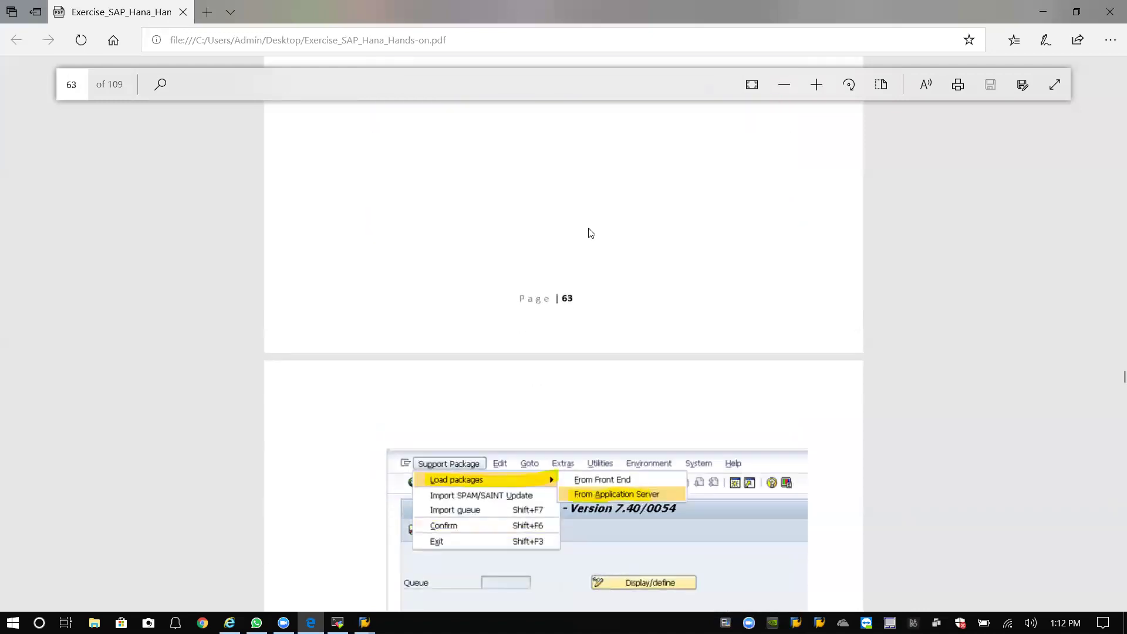
scroll(588, 229, down, 8)
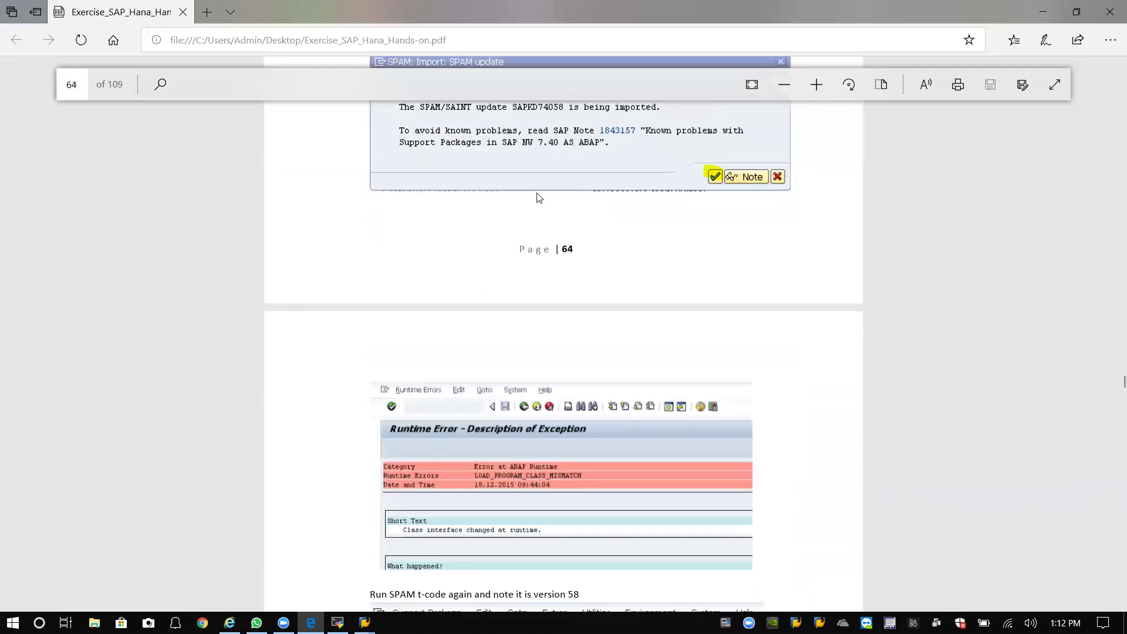
scroll(543, 195, down, 6)
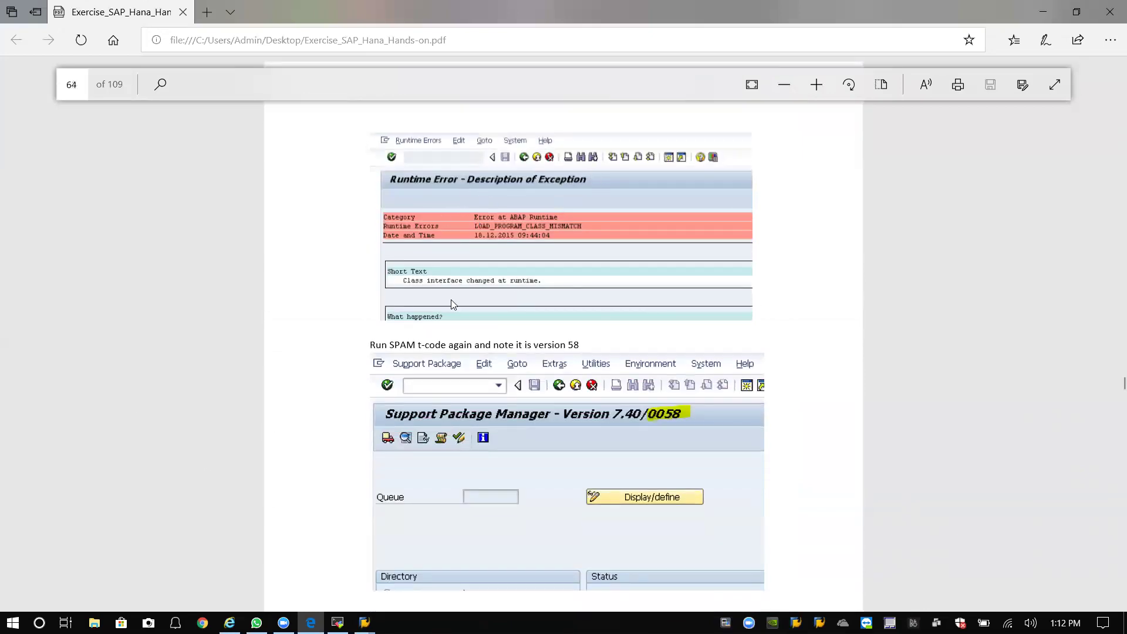
scroll(452, 302, down, 4)
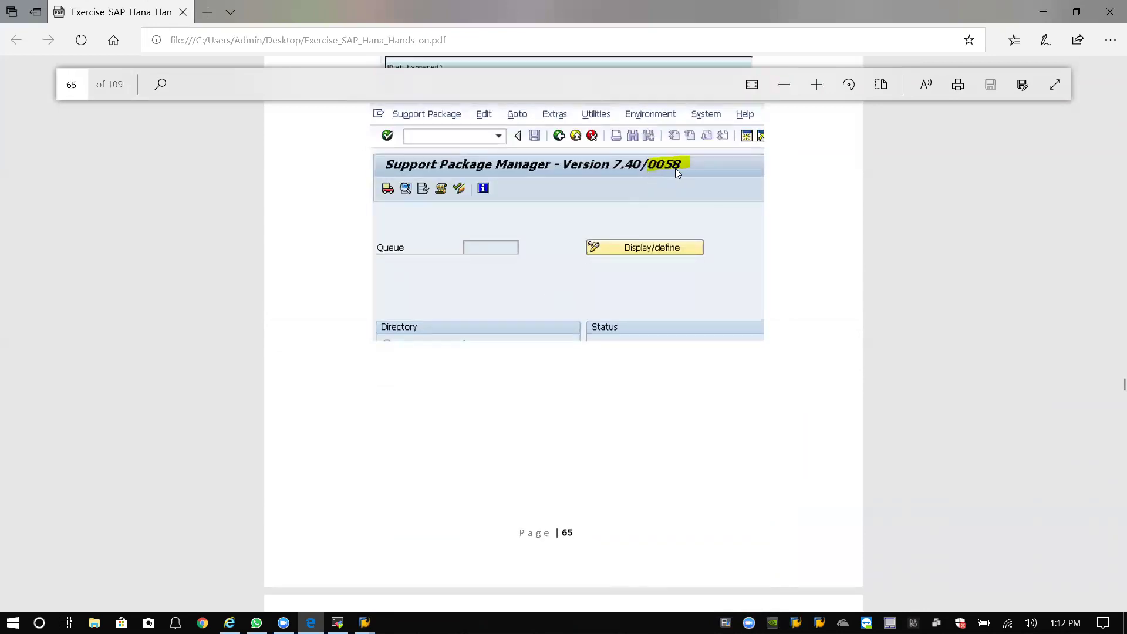
scroll(672, 176, down, 8)
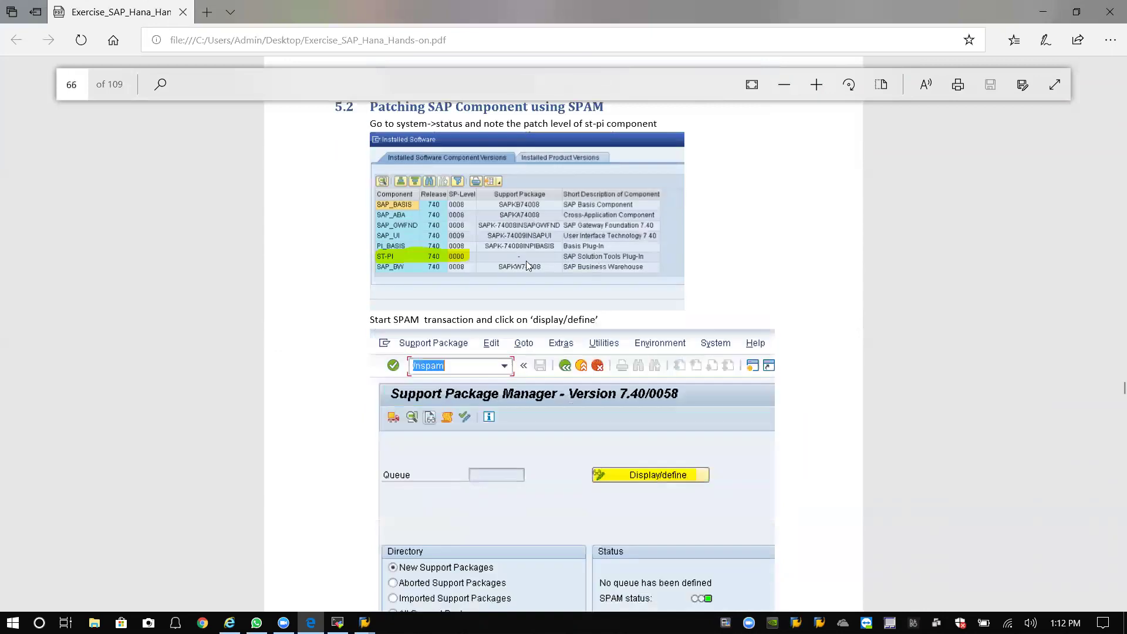
scroll(448, 327, up, 1)
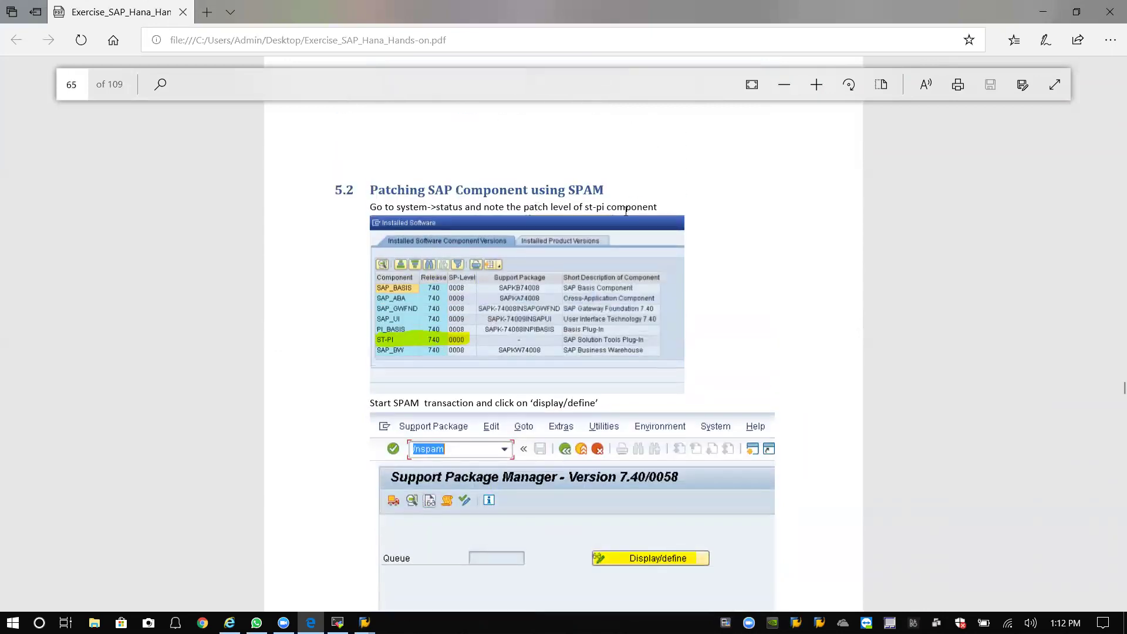
Highlight and deselect the section 5.2 heading, then minimize the PDF.
drag(371, 189, 614, 190)
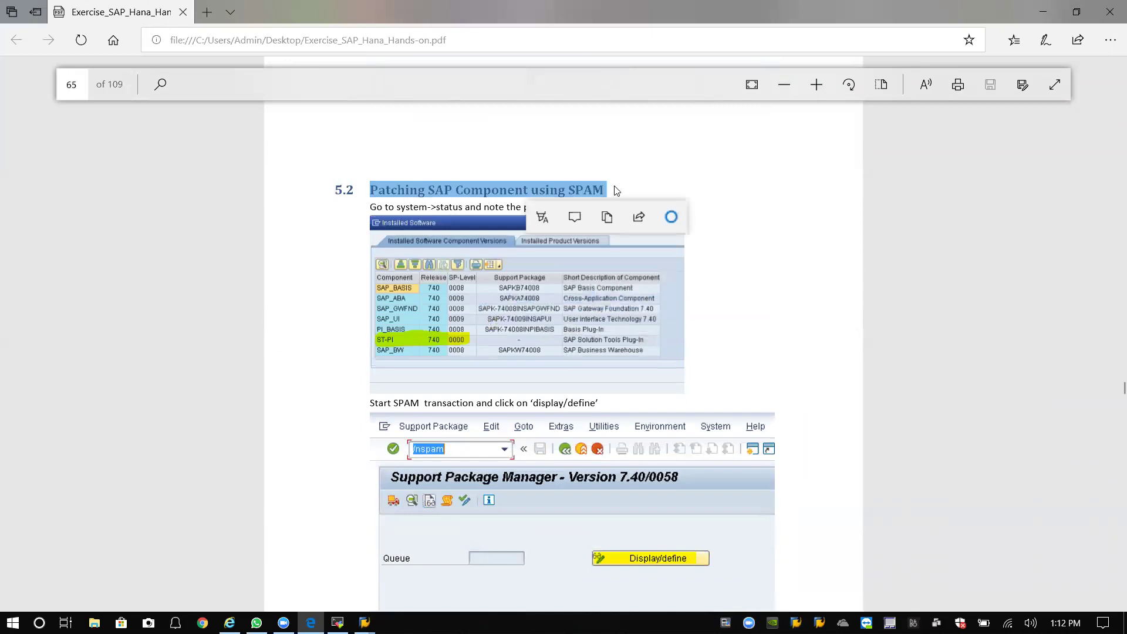
click(396, 343)
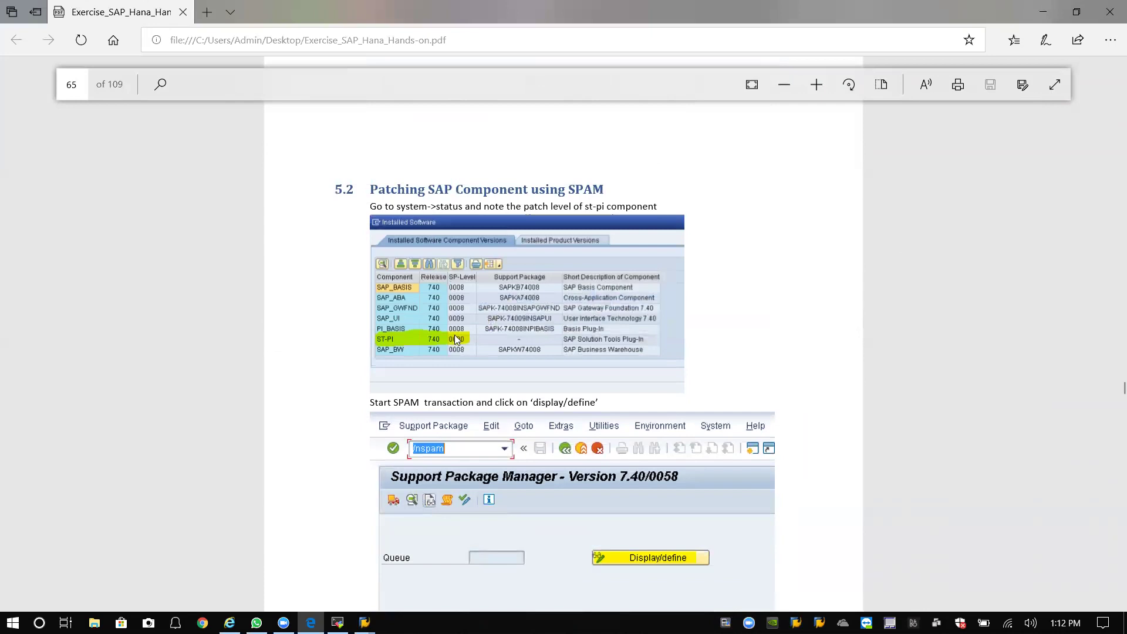
click(1040, 18)
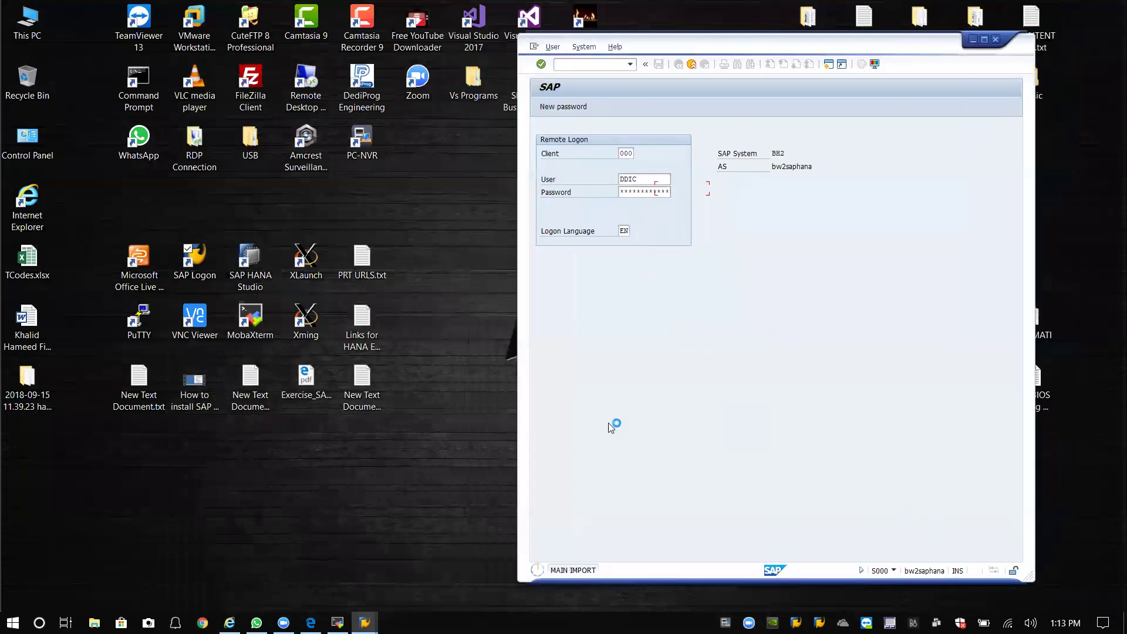
Raise the SAP session and move it left while the import ends in LOAD_PROGRAM_CLASS_MISMATCH.
mouse_move(365, 621)
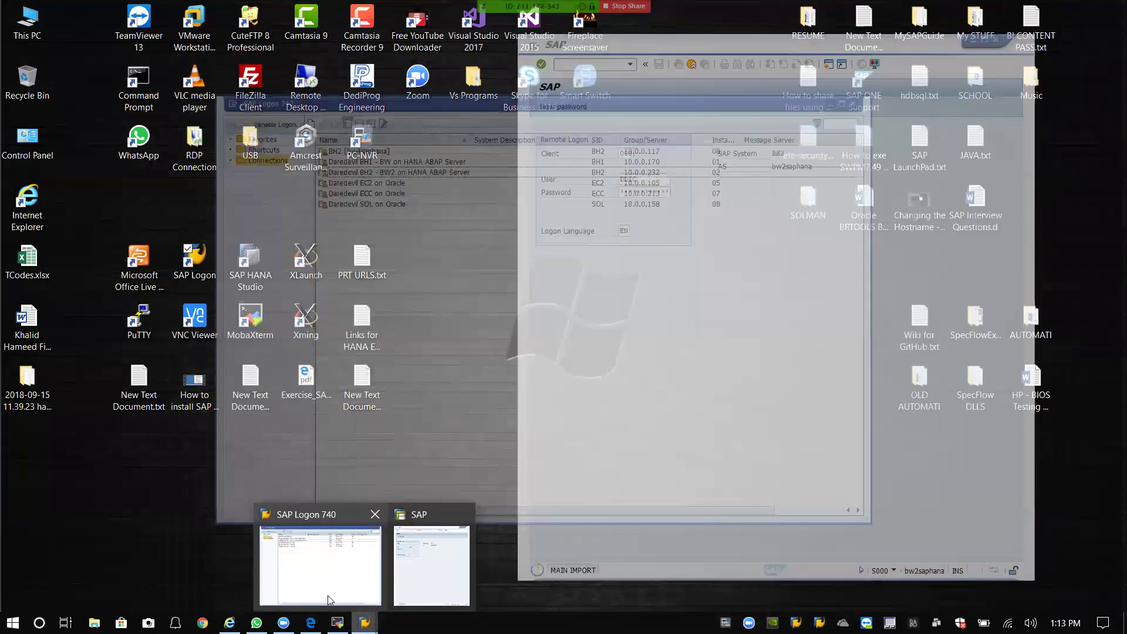
click(415, 582)
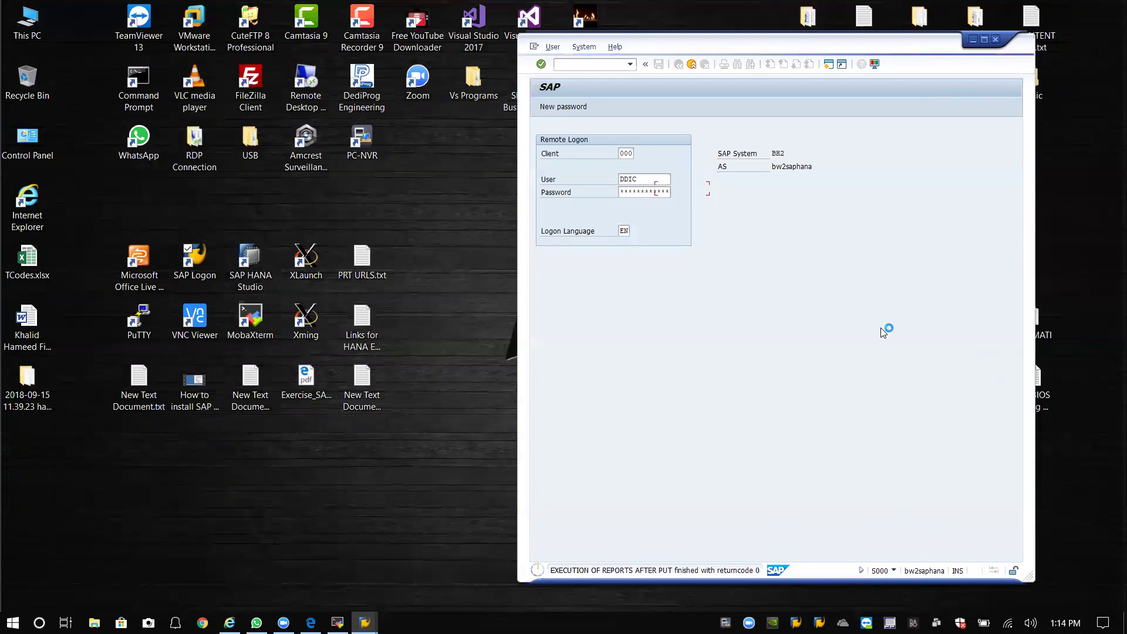
drag(822, 52, 632, 48)
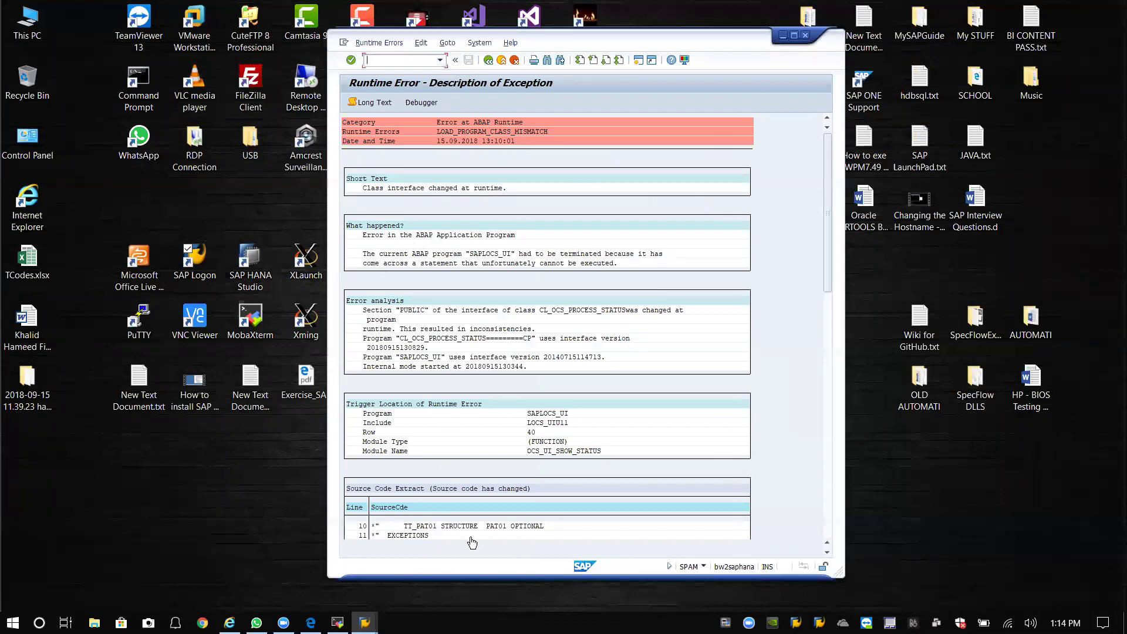
Leave the runtime error, rerun /nspam, and check the installed ST-PI component level.
click(488, 60)
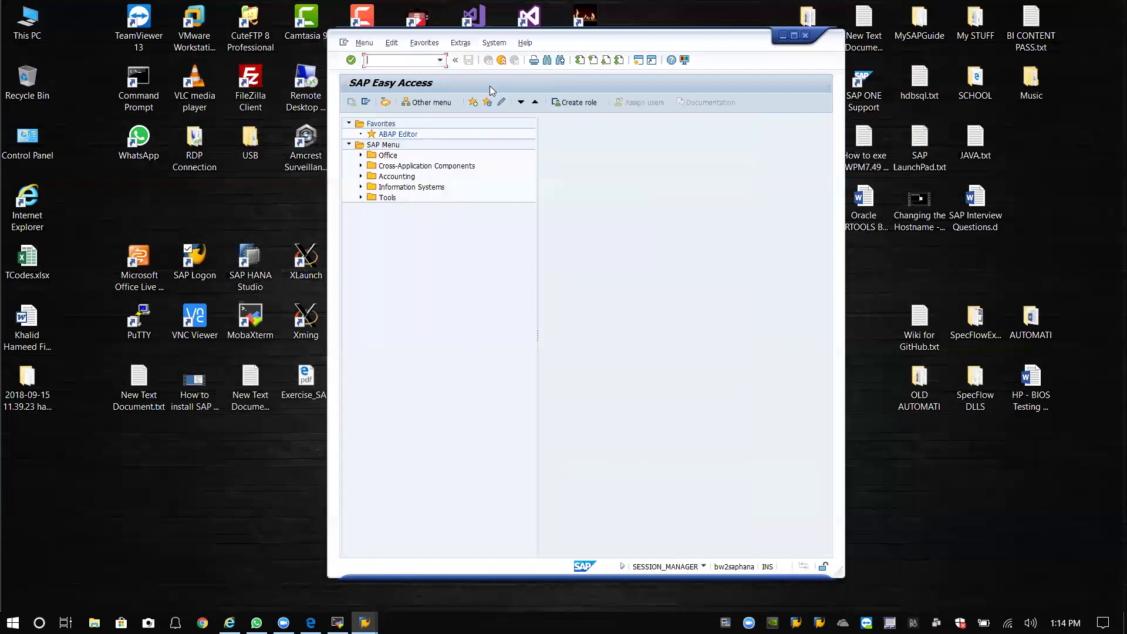
click(440, 59)
click(415, 72)
key(Return)
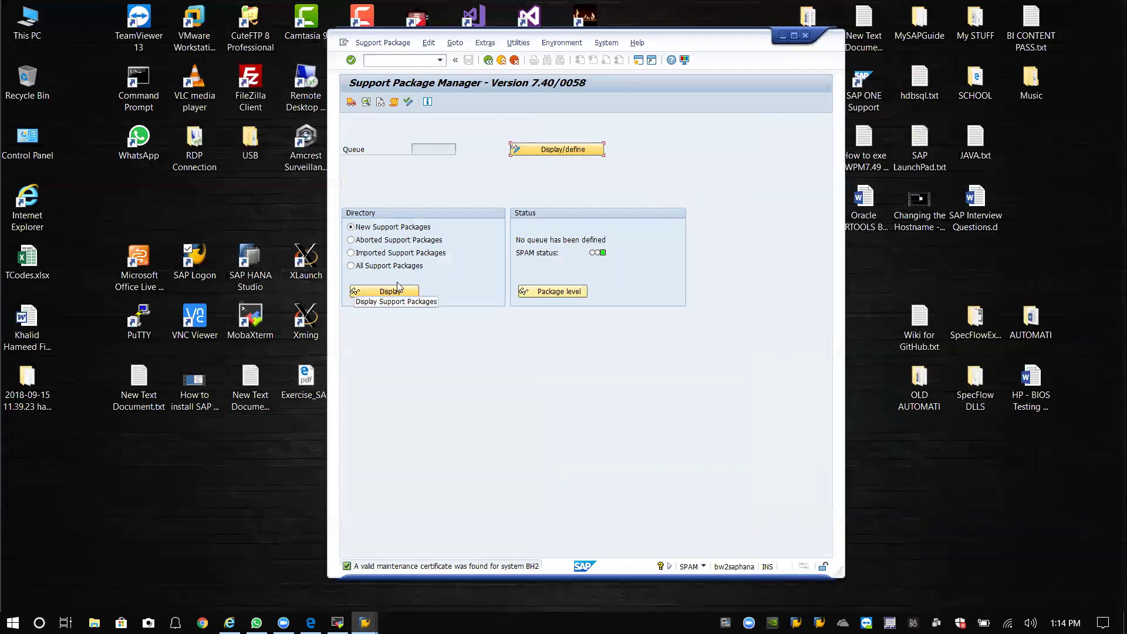
click(536, 151)
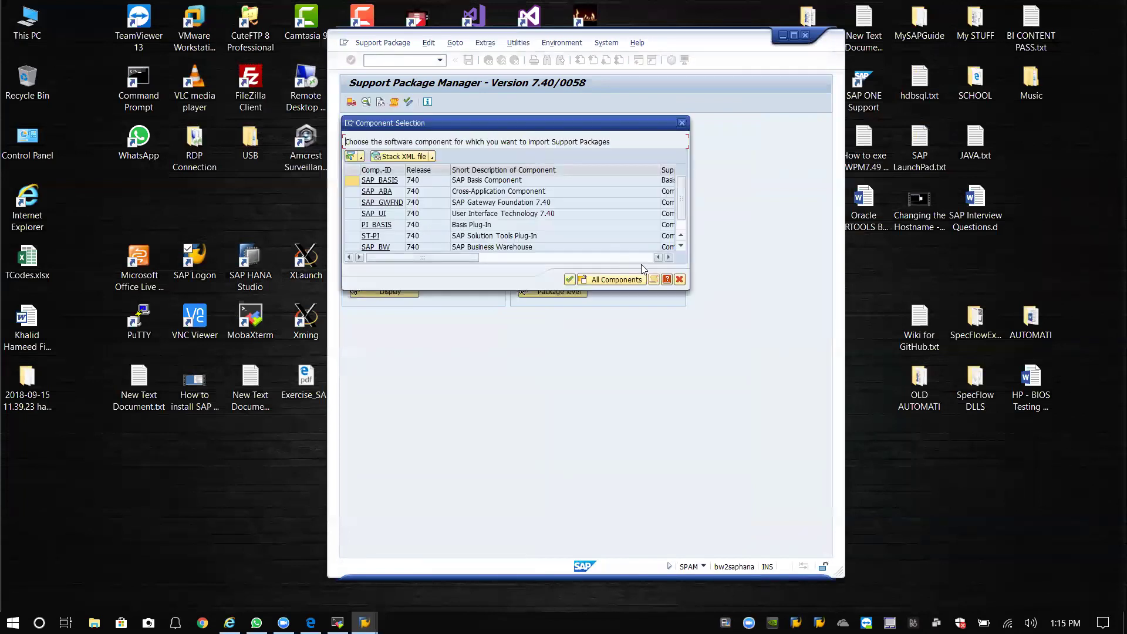
click(680, 279)
click(565, 296)
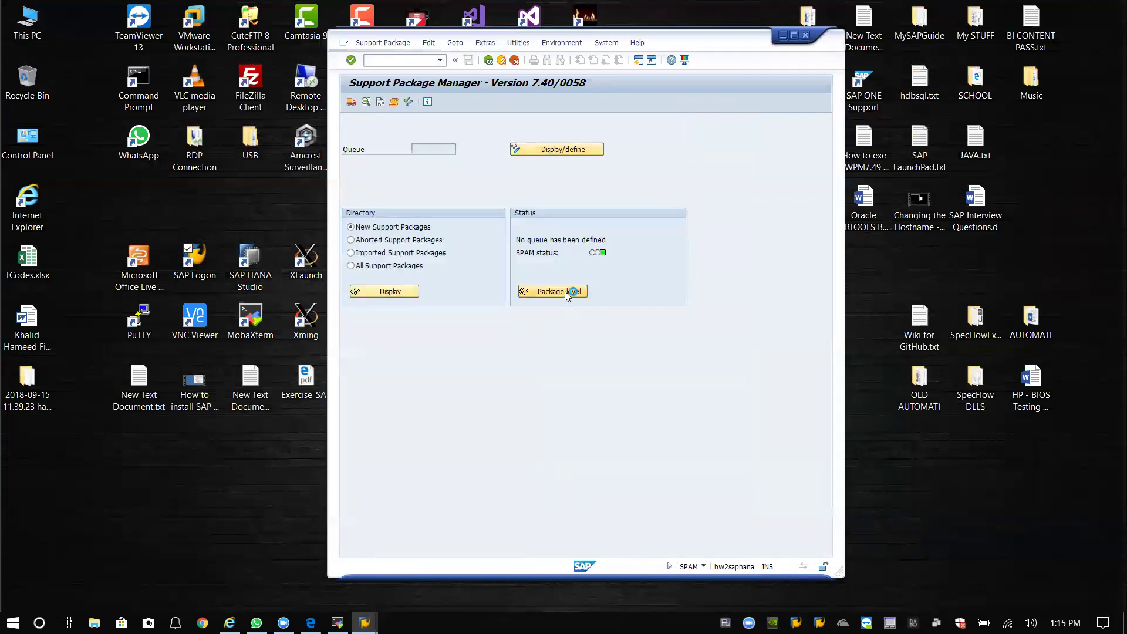
click(379, 289)
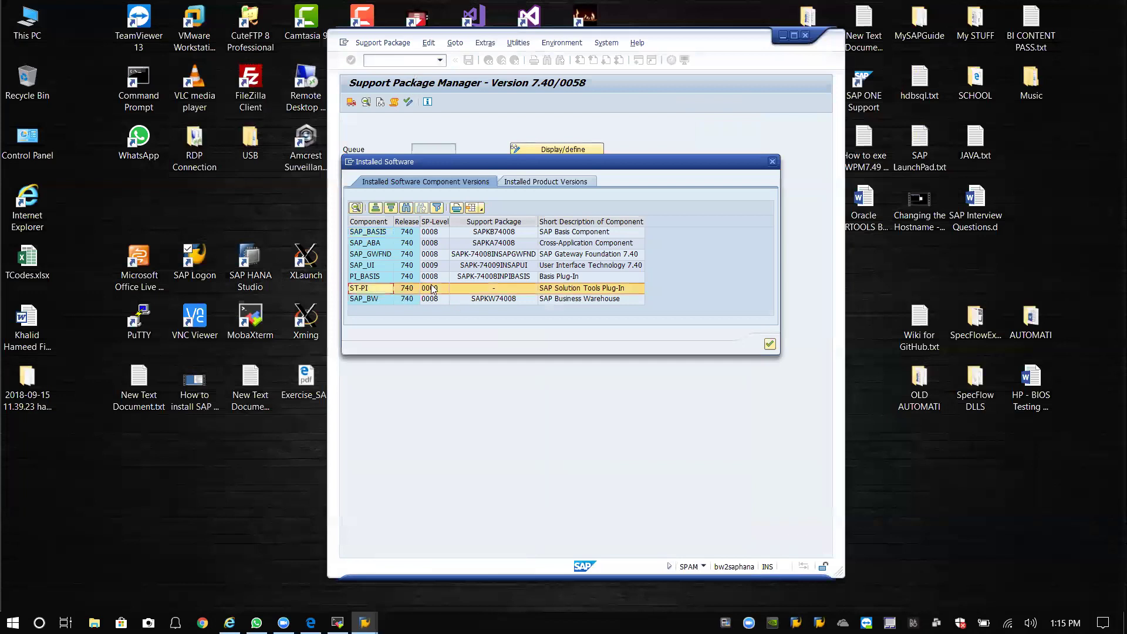
click(770, 344)
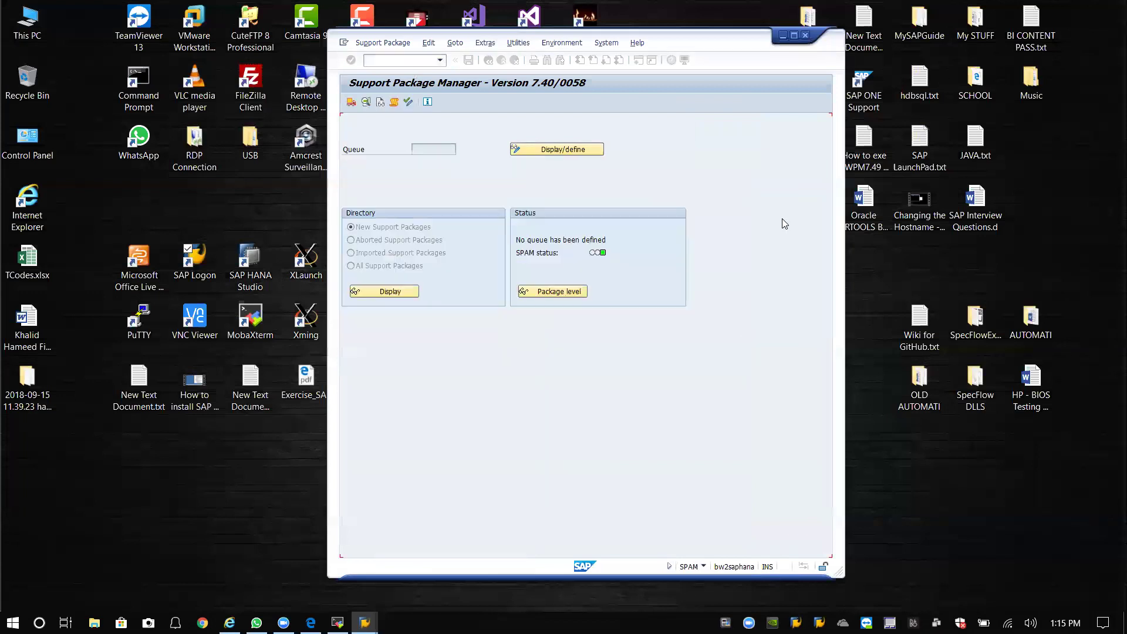
Load packages from the application server, confirming the EPS inbox upload.
click(390, 43)
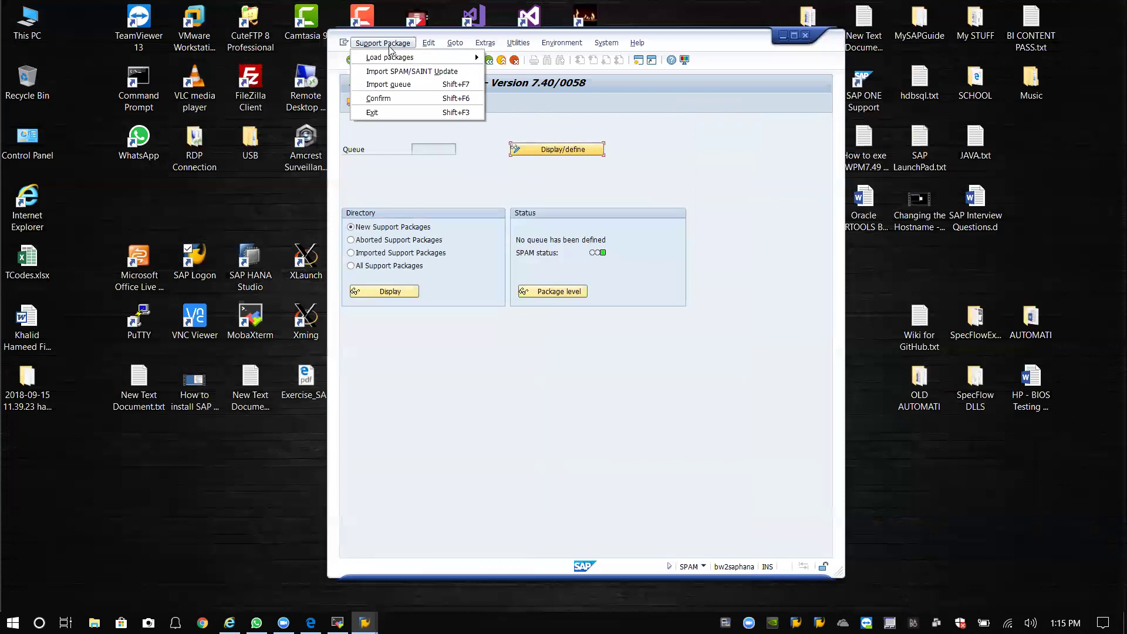
click(428, 44)
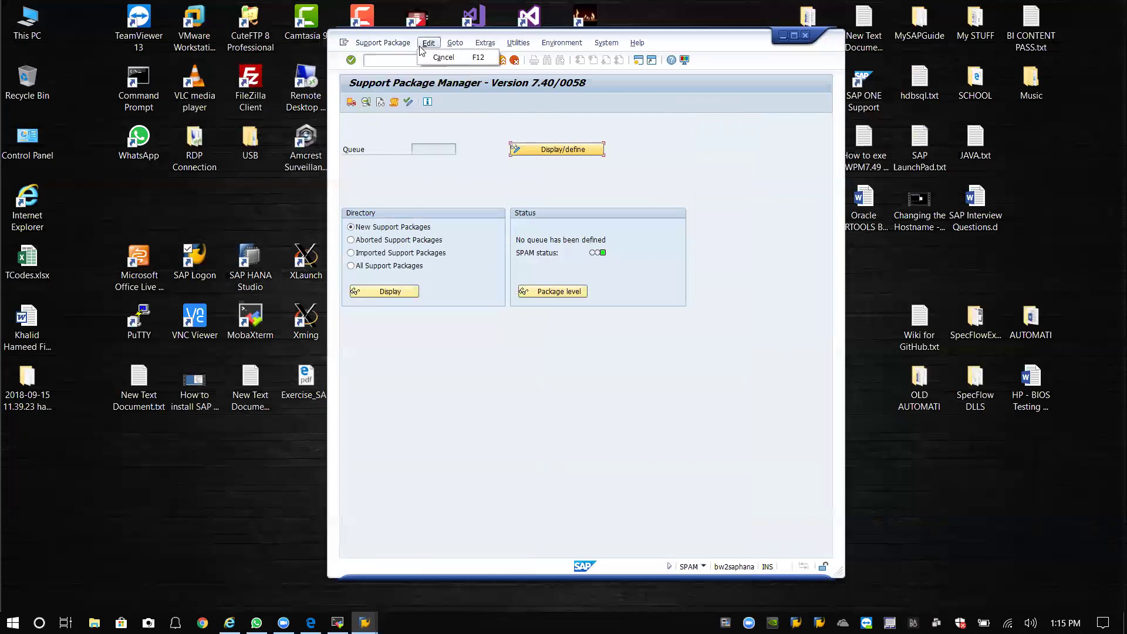
click(382, 43)
mouse_move(403, 59)
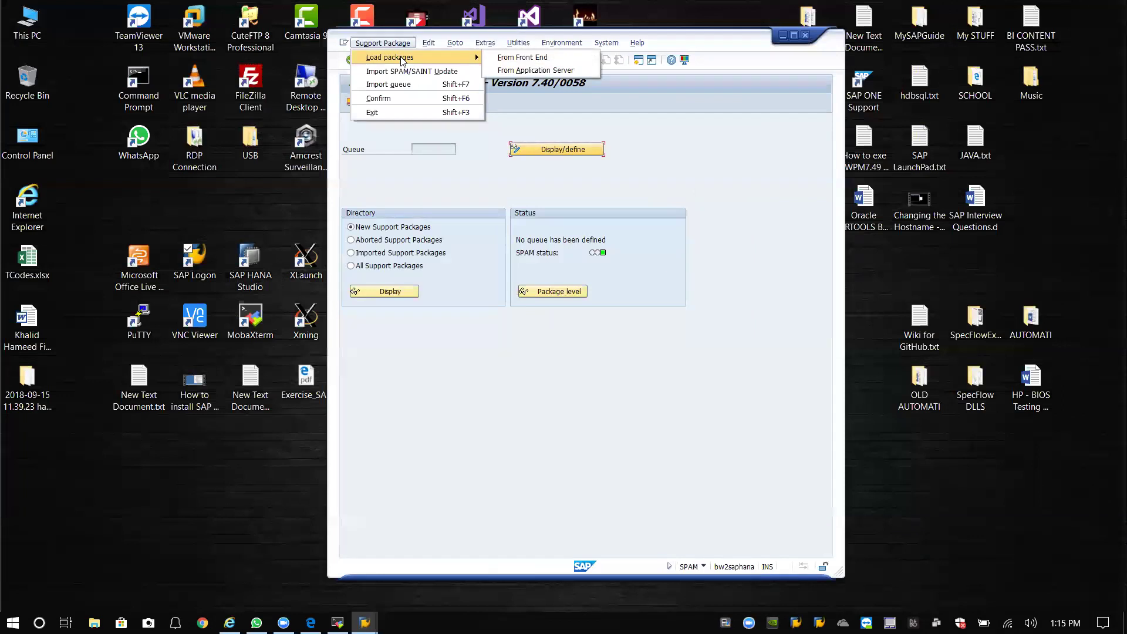
click(409, 48)
click(408, 48)
mouse_move(474, 55)
click(507, 70)
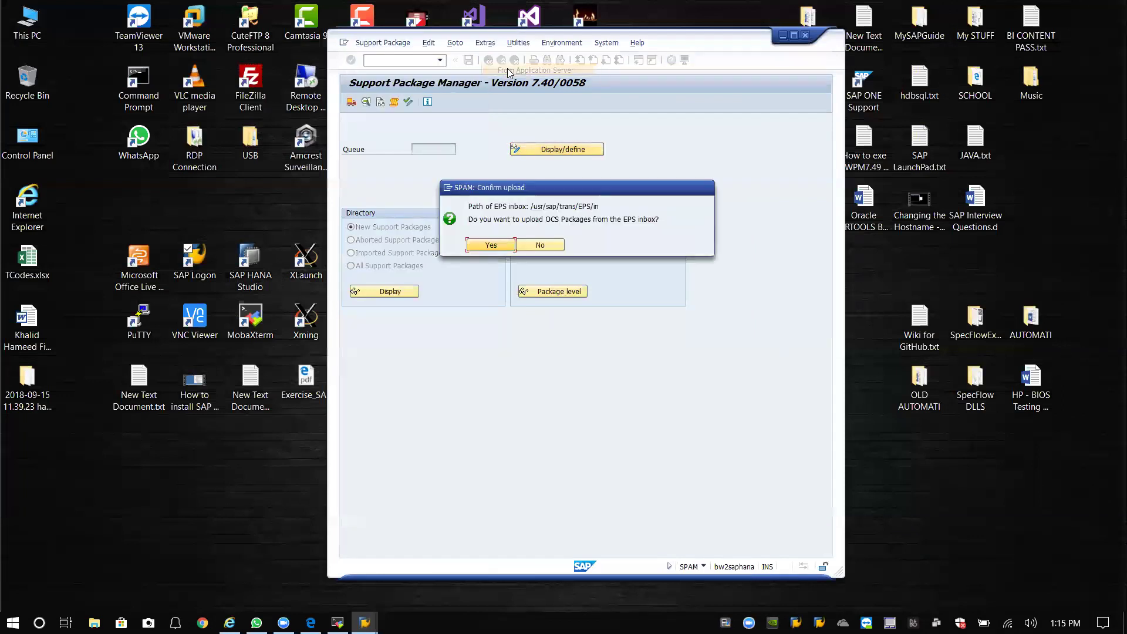
click(493, 245)
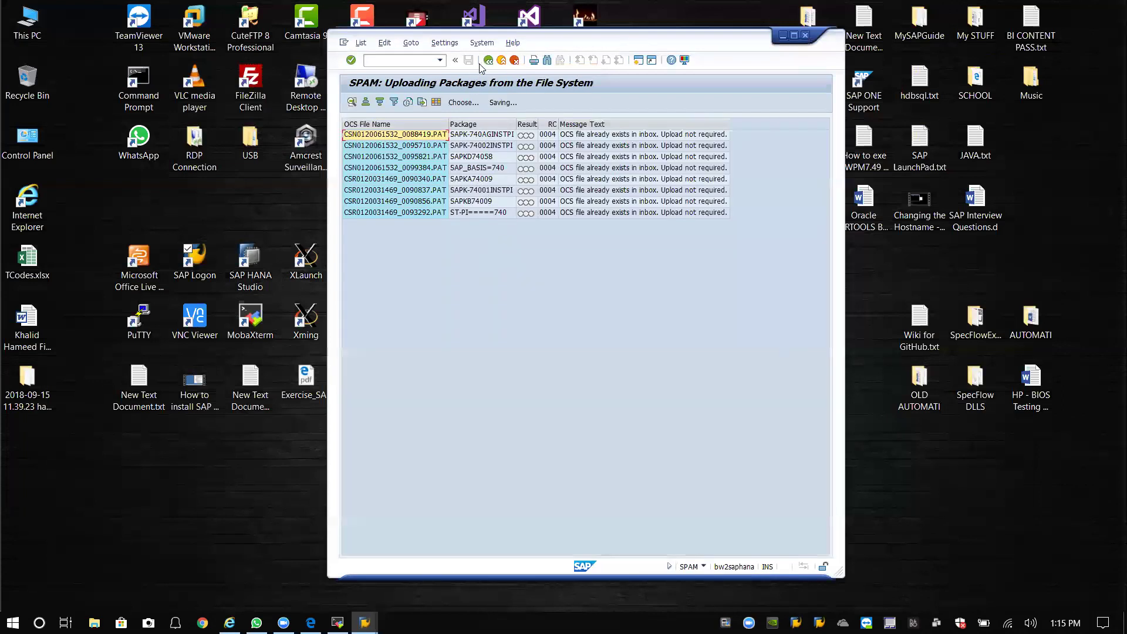
click(488, 60)
Display the directory of all support packages, then return to SPAM.
click(387, 266)
click(386, 291)
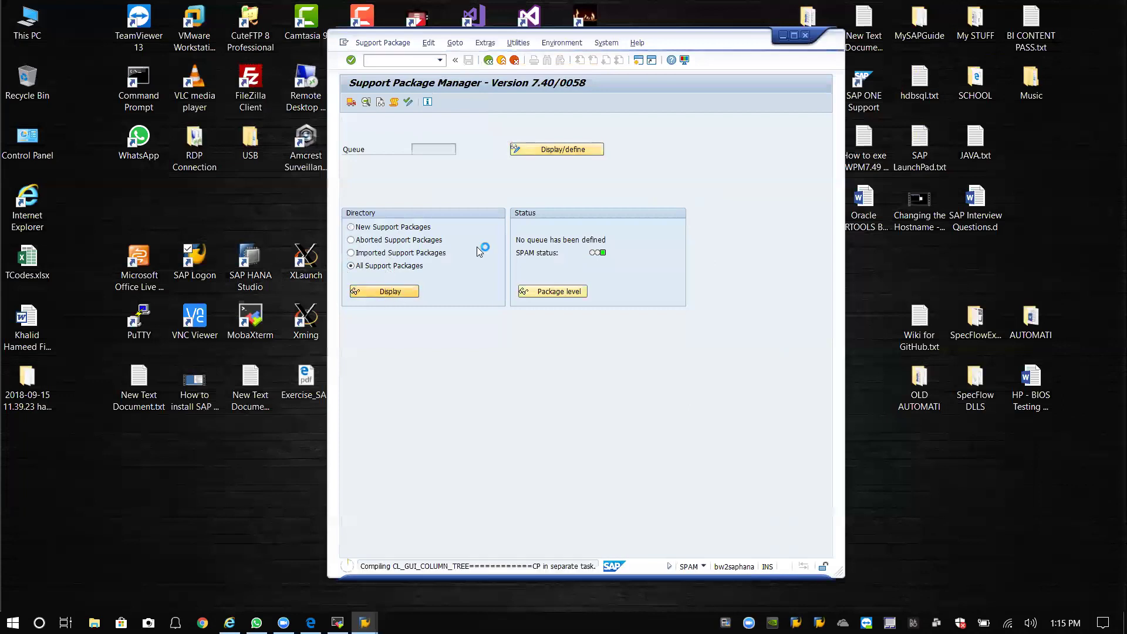
click(488, 60)
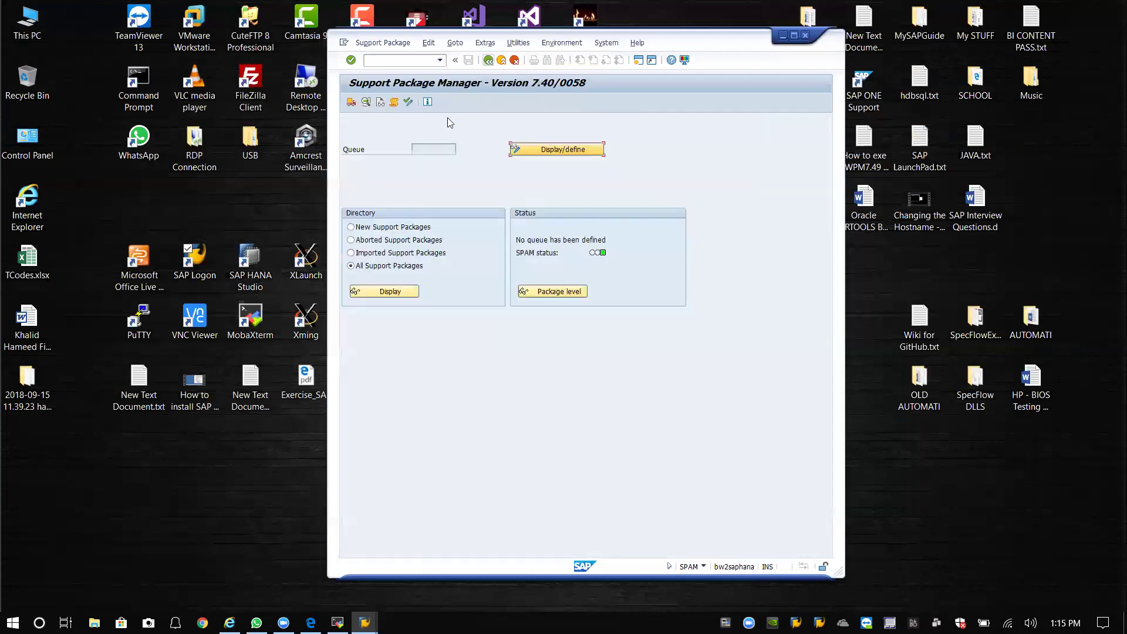
click(524, 150)
Queue ST-PI, acknowledge the SAP notes, and decline adding modification adjustment transports.
click(357, 236)
click(569, 280)
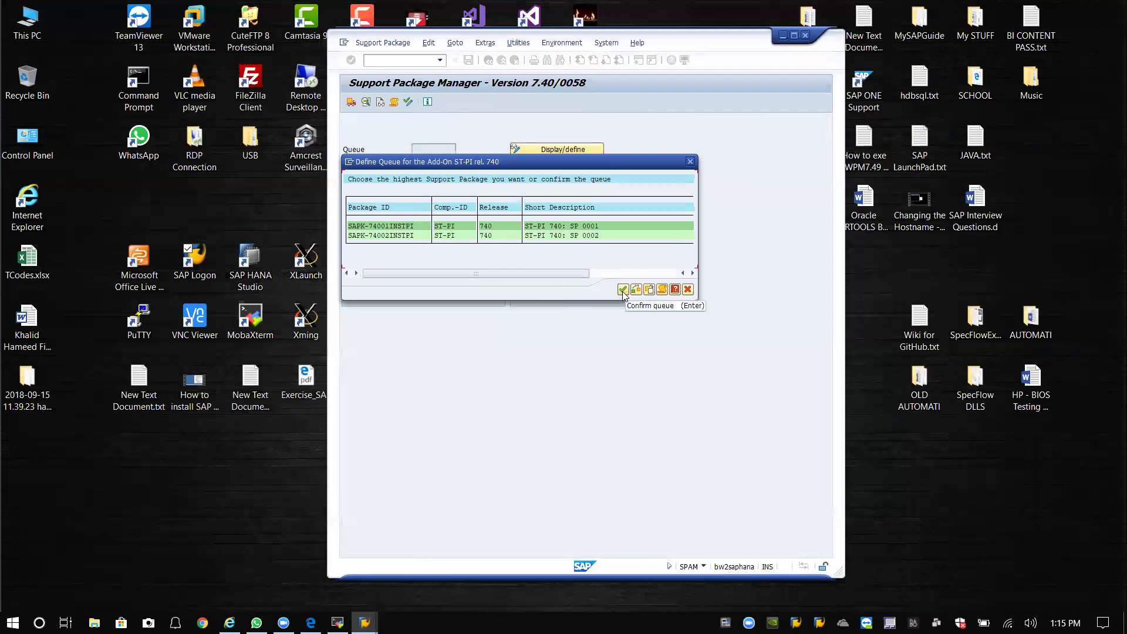
click(624, 290)
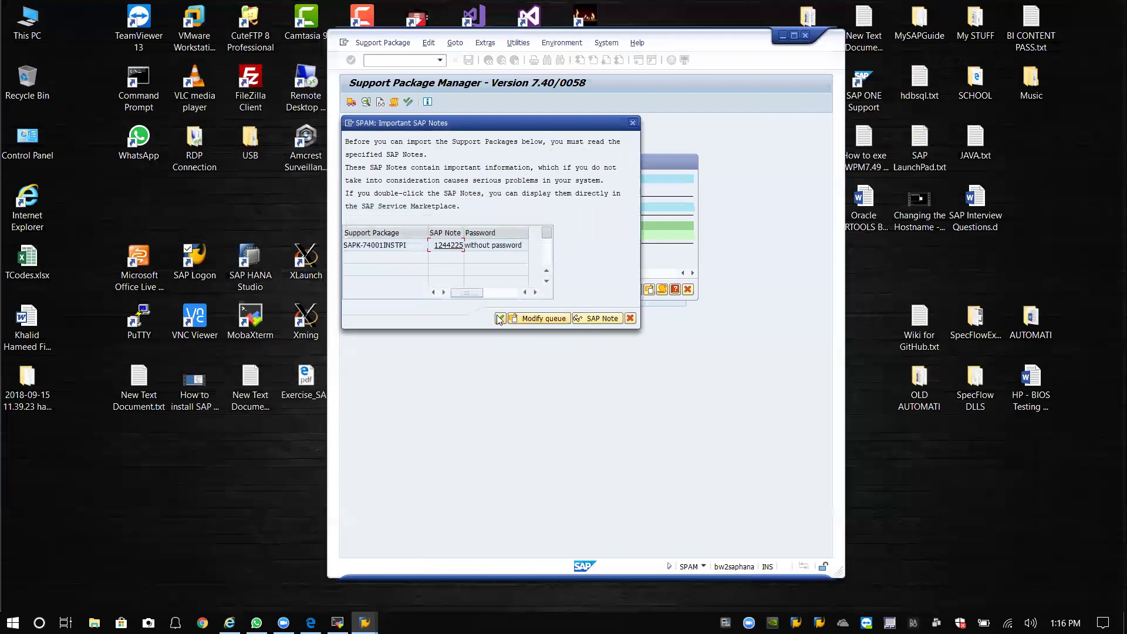
click(500, 318)
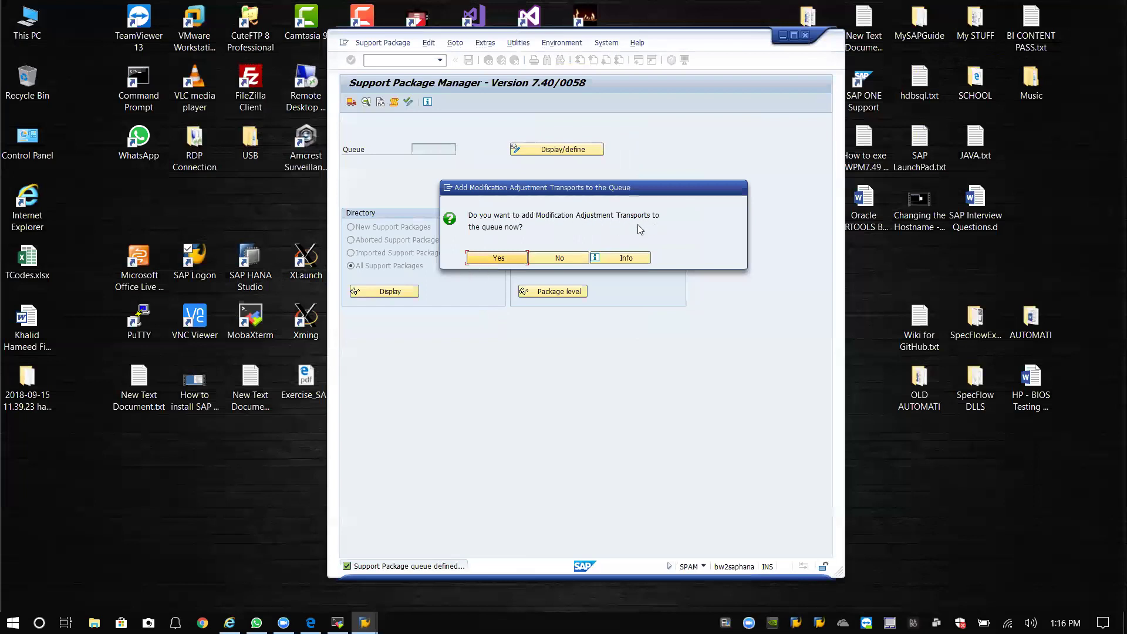
click(568, 262)
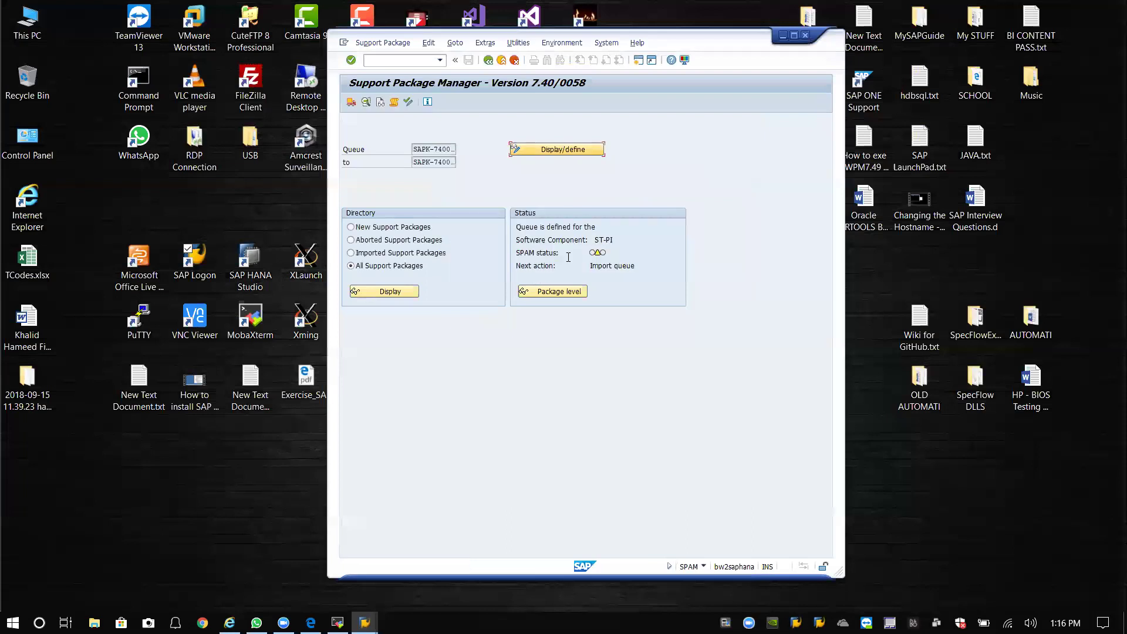
Choose Import queue from the Support Package menu and continue past the SAP Notes notice.
click(368, 43)
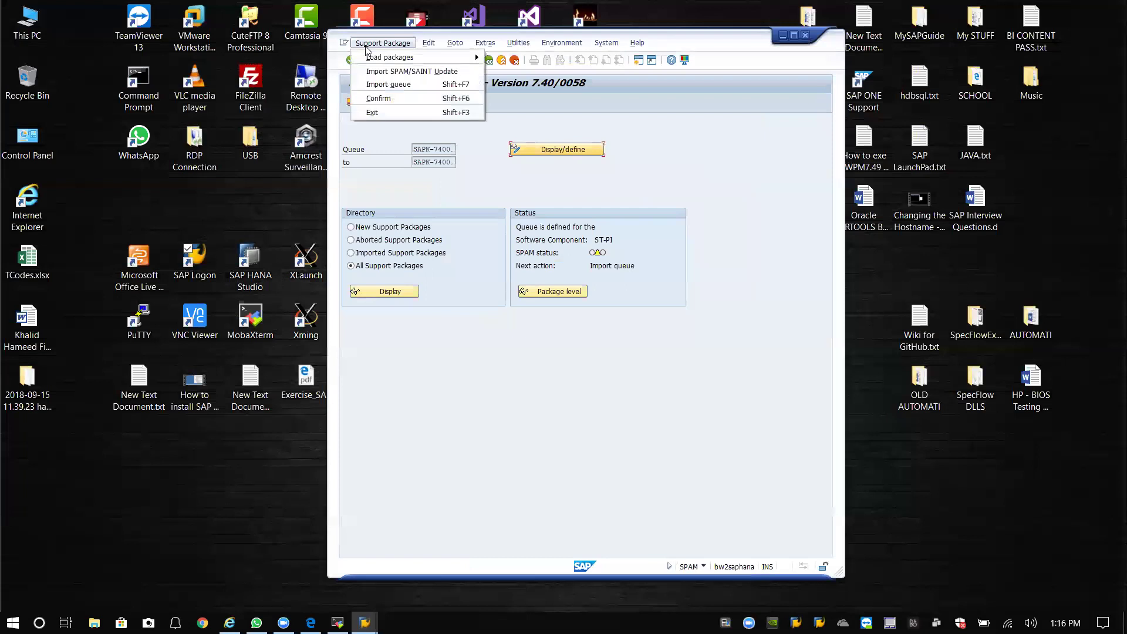
click(387, 100)
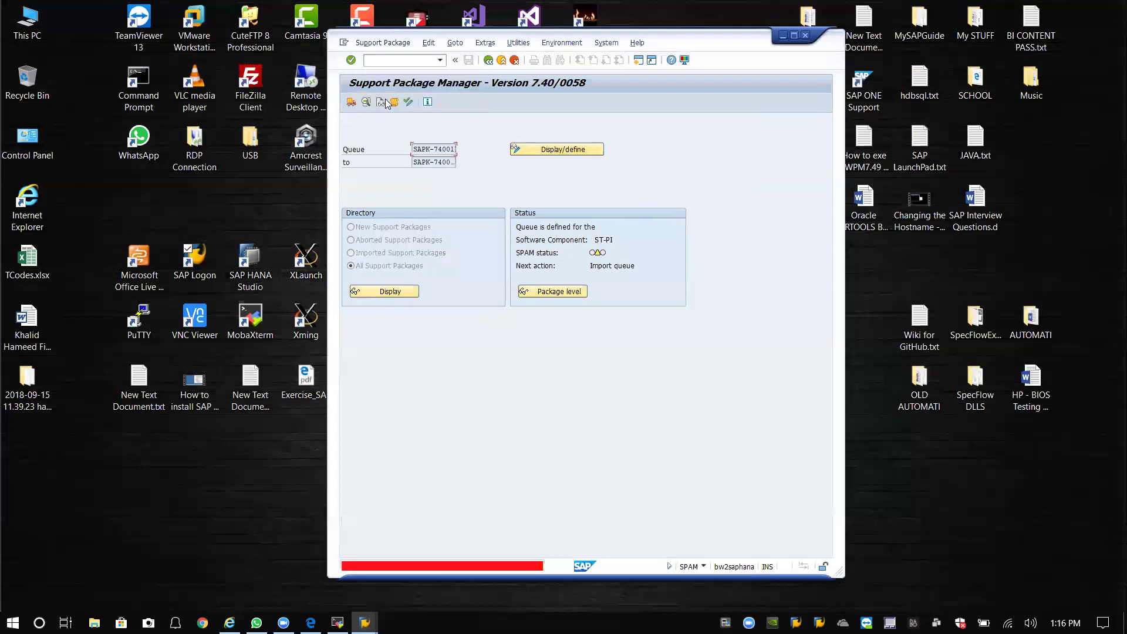
click(378, 43)
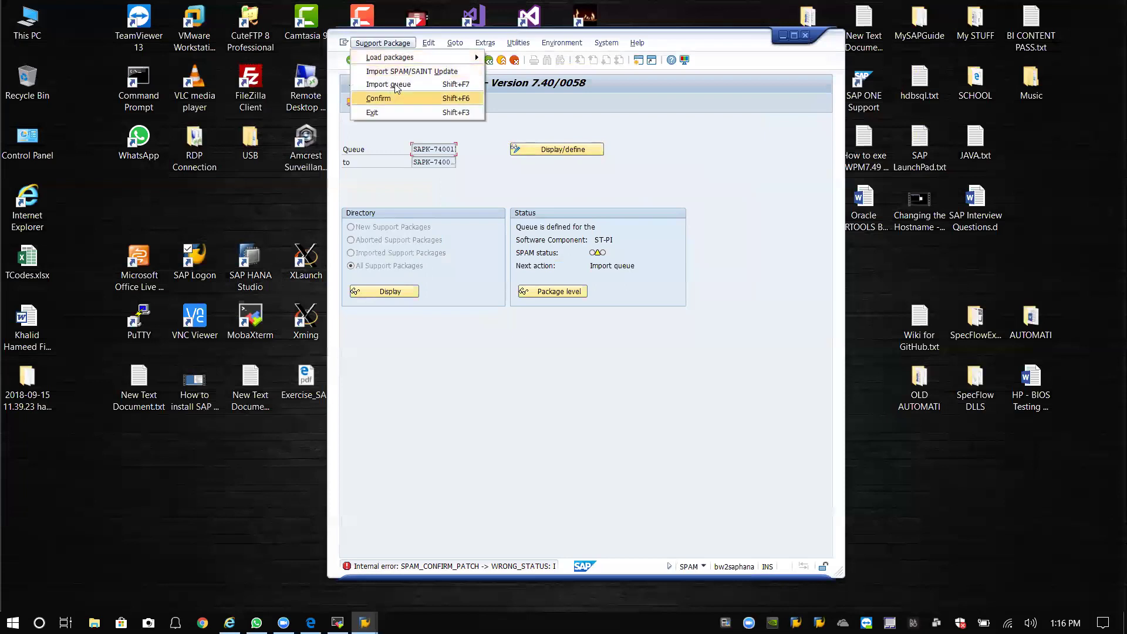
click(391, 82)
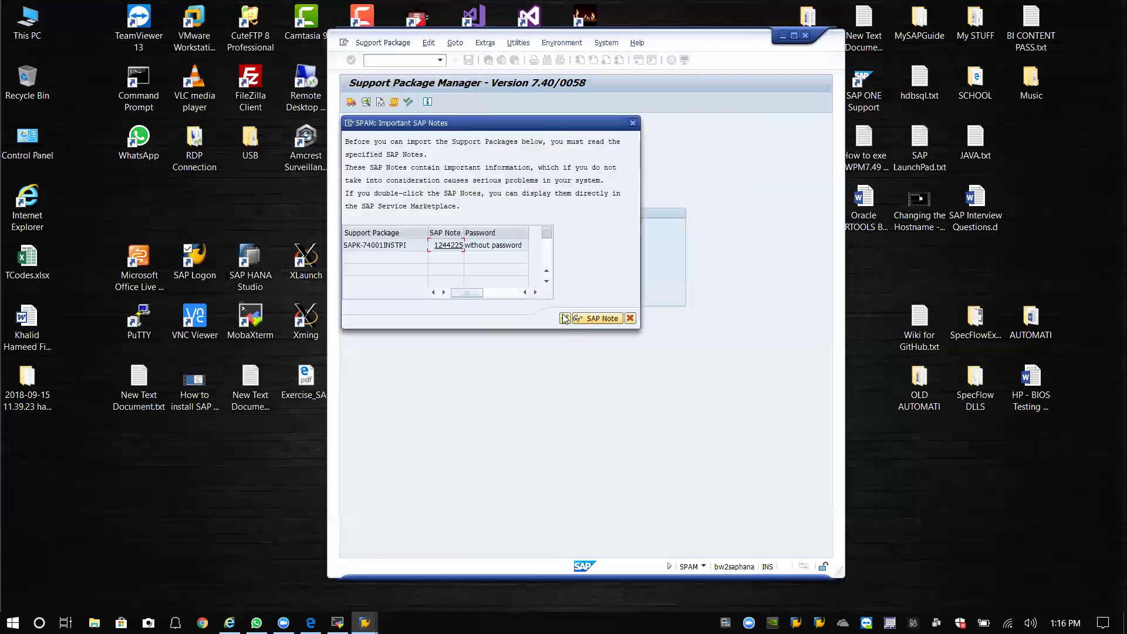
click(564, 320)
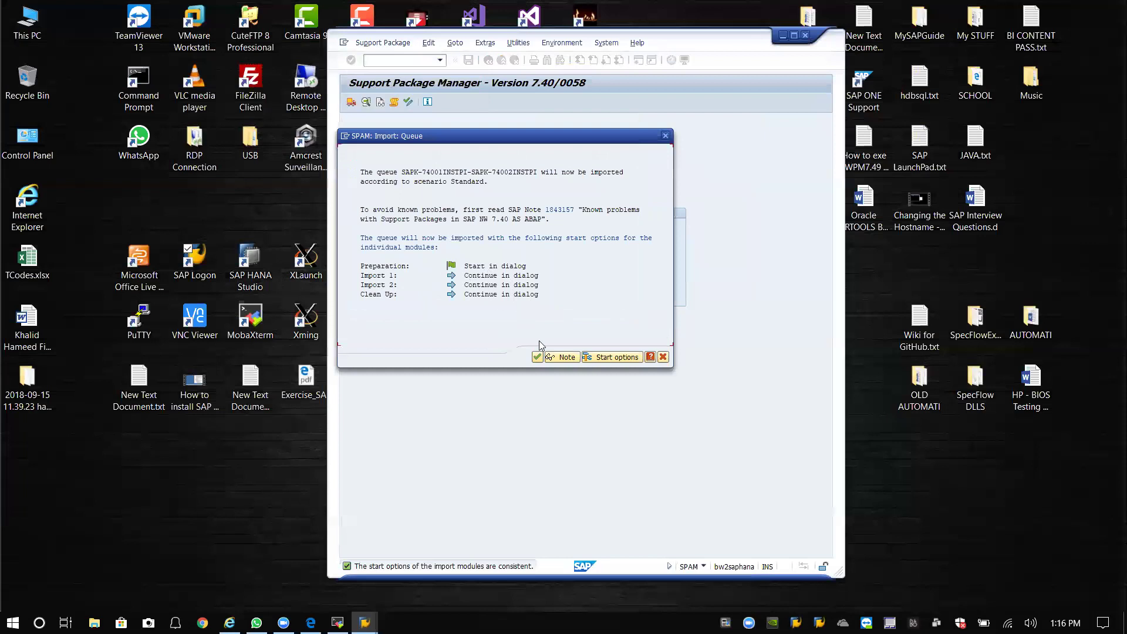
Set Import 1, Import 2 and Clean Up to run in background, then start the import.
click(619, 358)
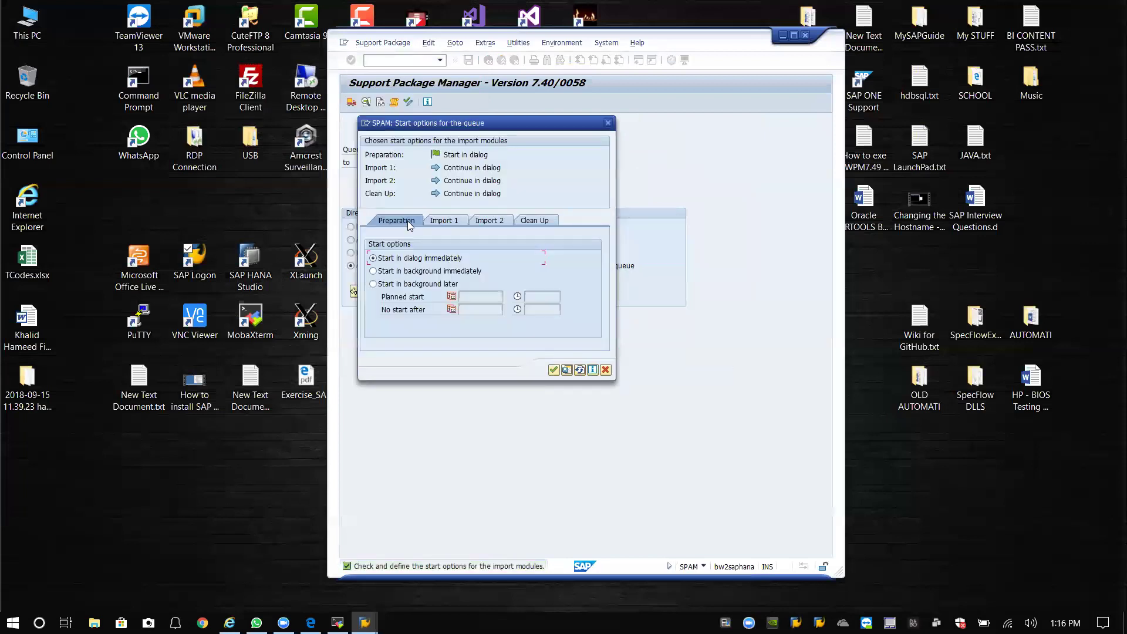
click(444, 221)
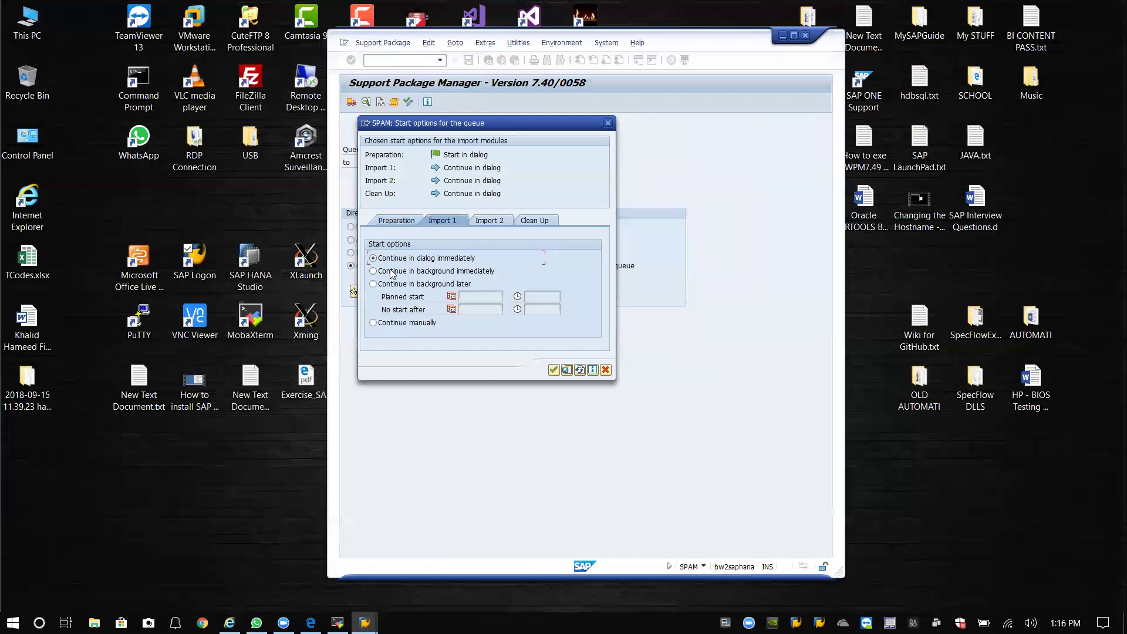
click(392, 274)
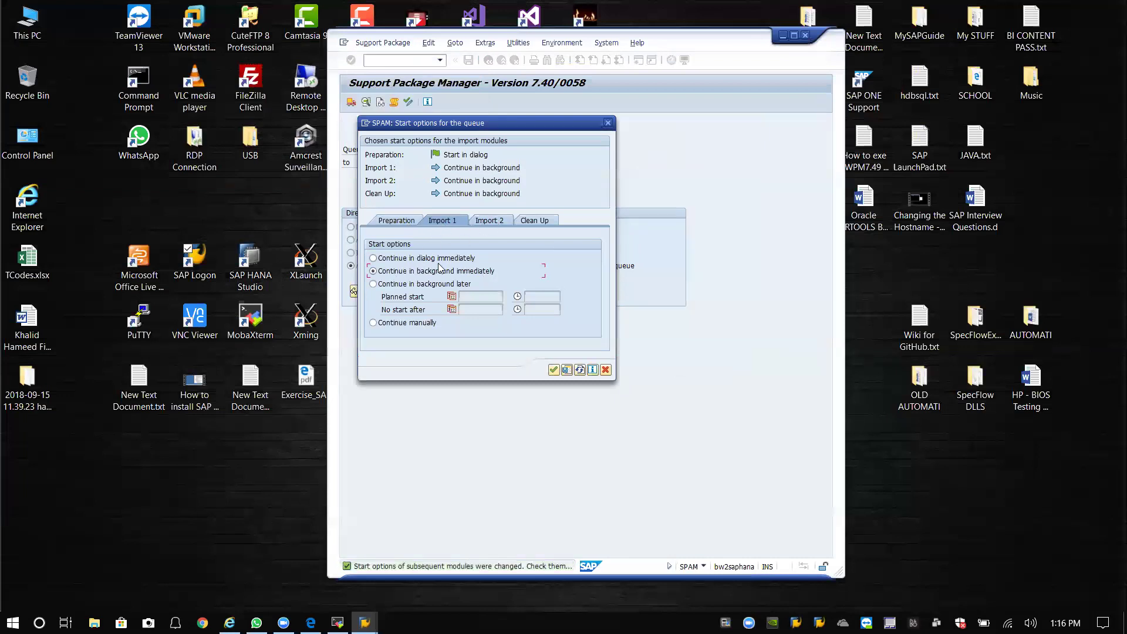
click(400, 259)
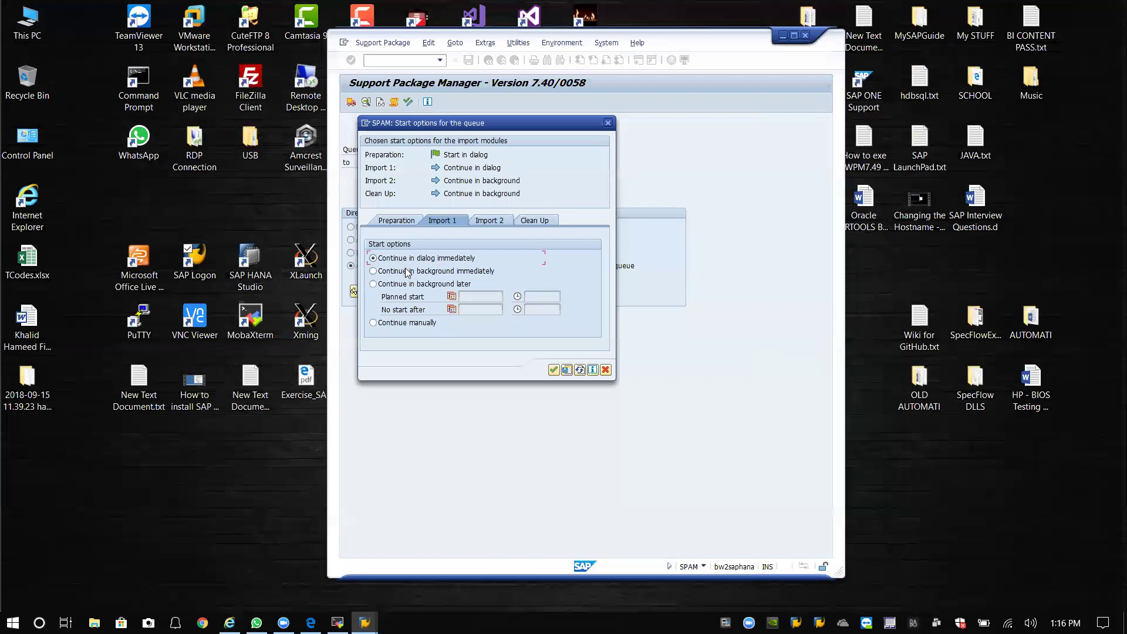
click(408, 271)
click(490, 223)
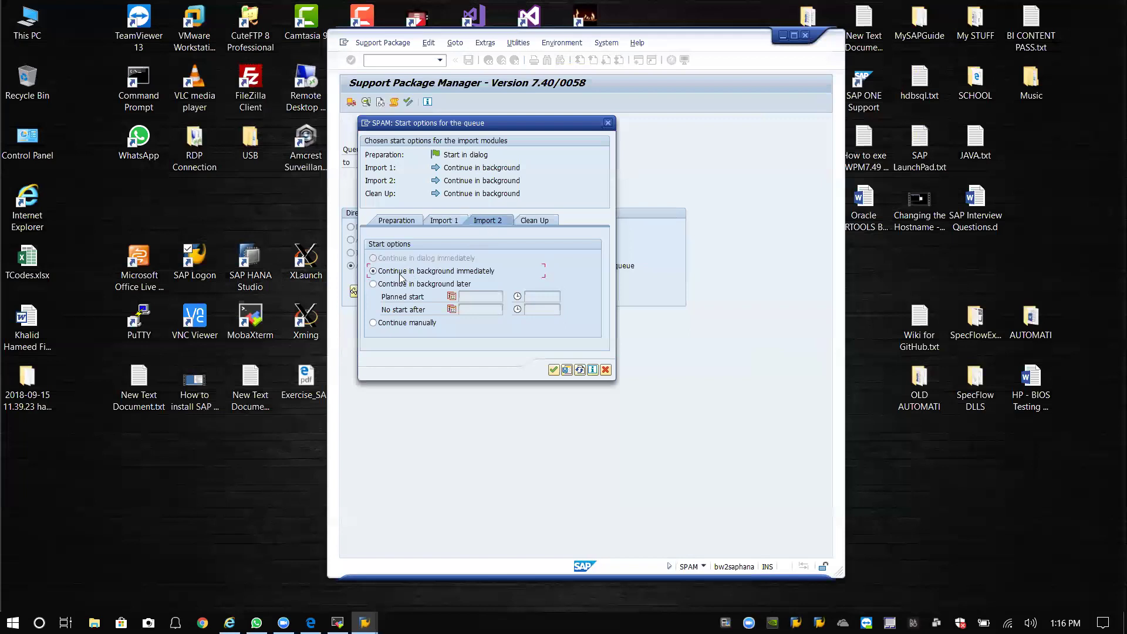
click(542, 223)
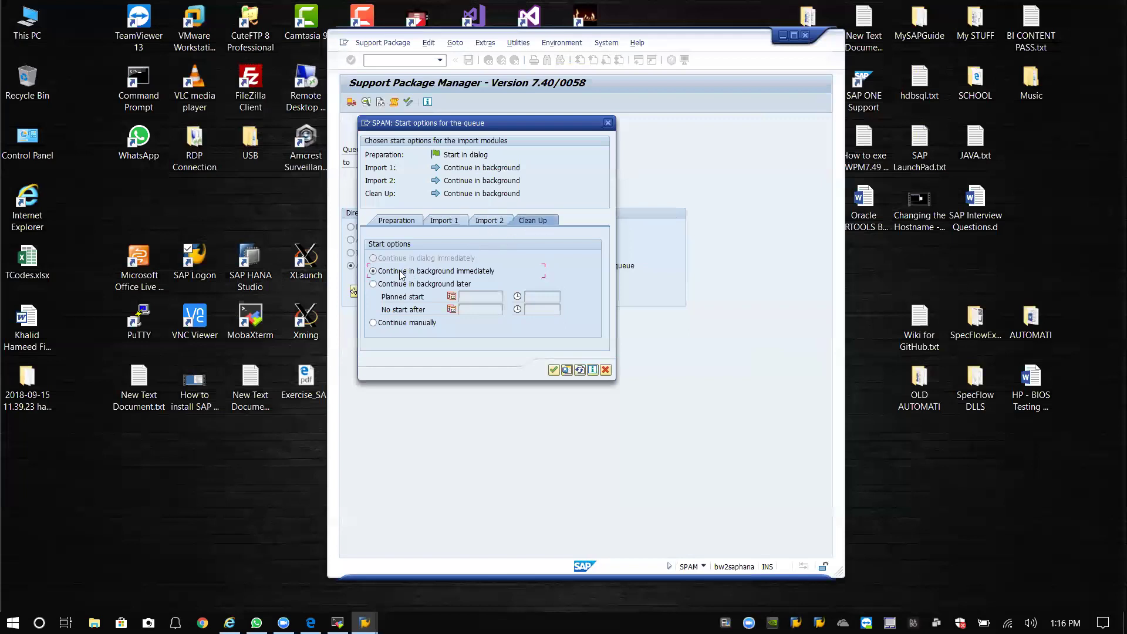
click(553, 370)
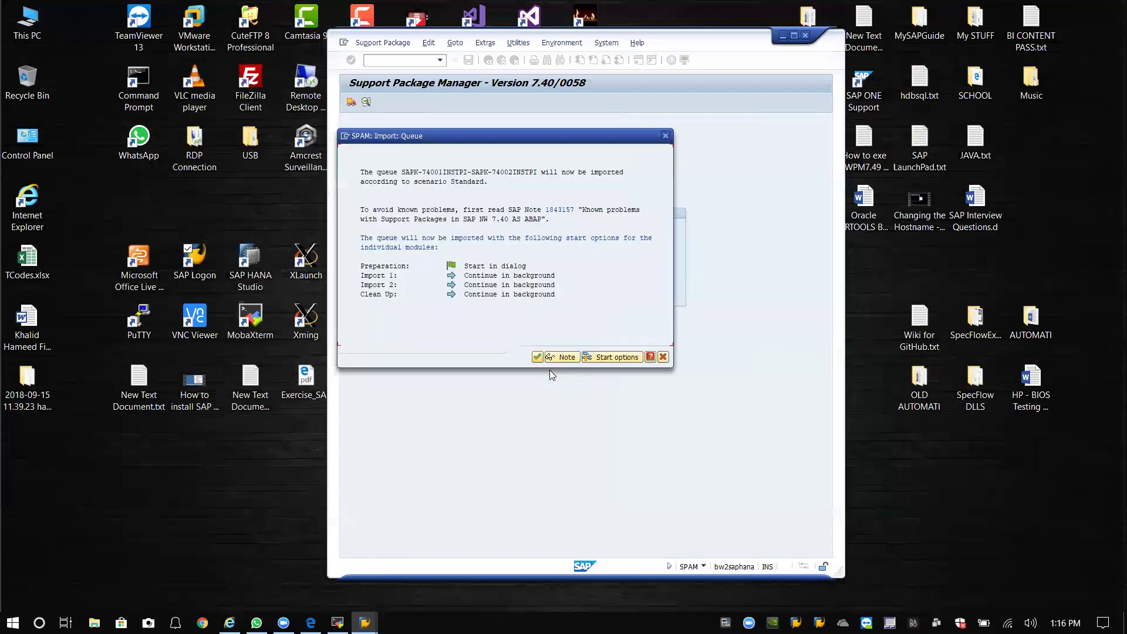
click(538, 357)
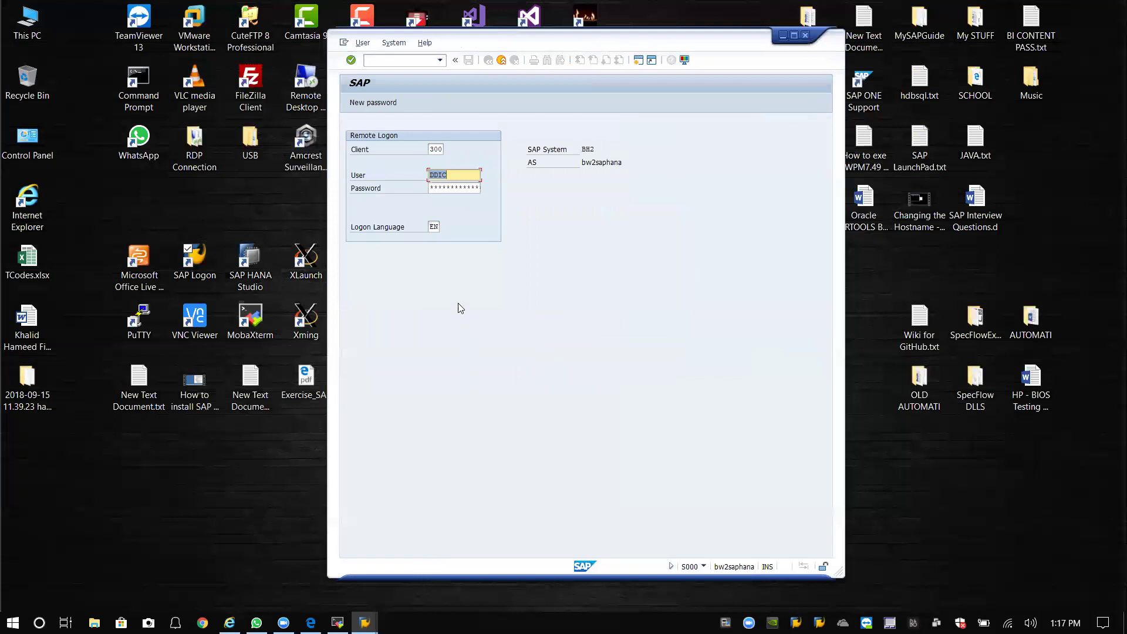
Change the remote logon client from 300 to 000 and submit the logon.
click(442, 150)
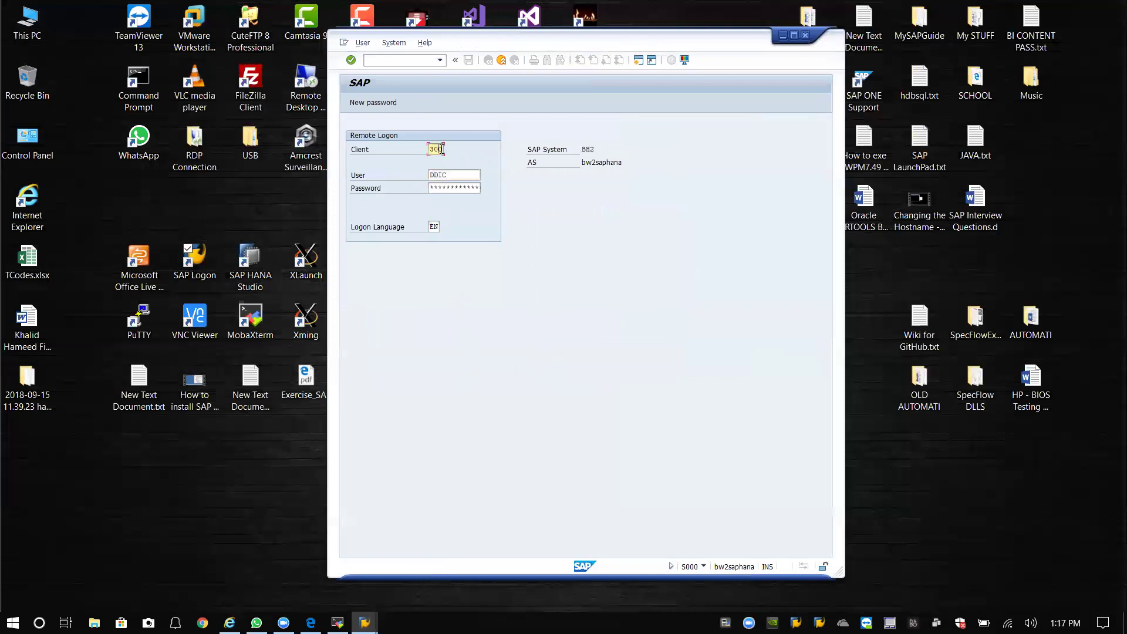
key(BackSpace)
key(BackSpace)
key(BackSpace)
text(000)
key(Tab)
Re-enter client 000 with the password, log on, and let the import continue in background.
key(Tab)
key(Return)
click(442, 150)
key(BackSpace)
key(BackSpace)
key(BackSpace)
text(000)
key(Tab)
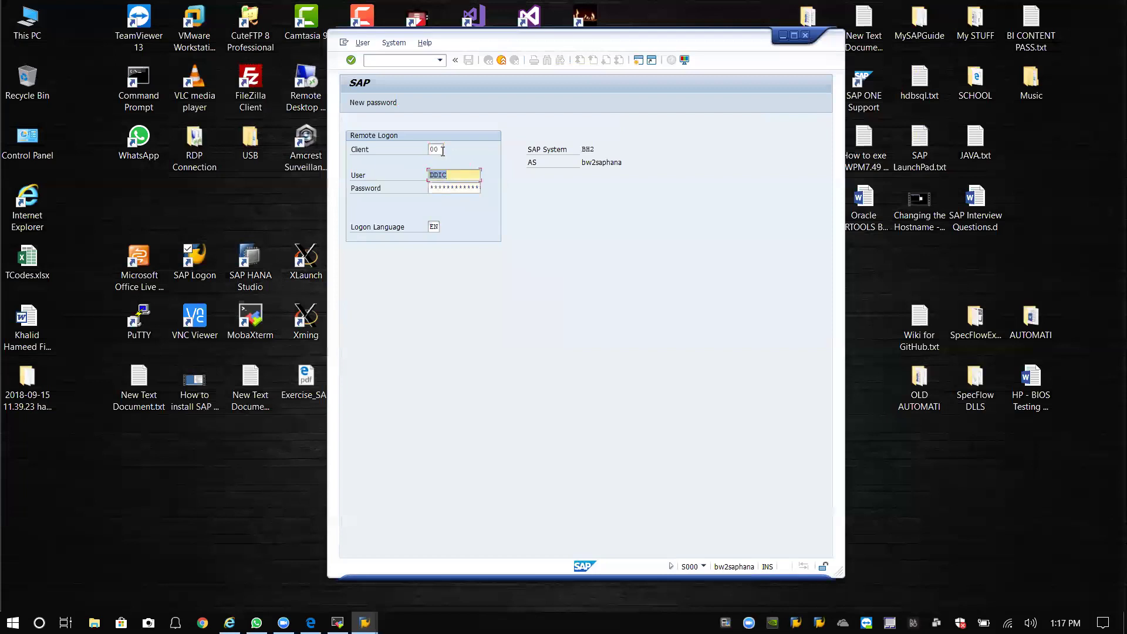
click(443, 150)
text(0)
key(Tab)
key(Tab)
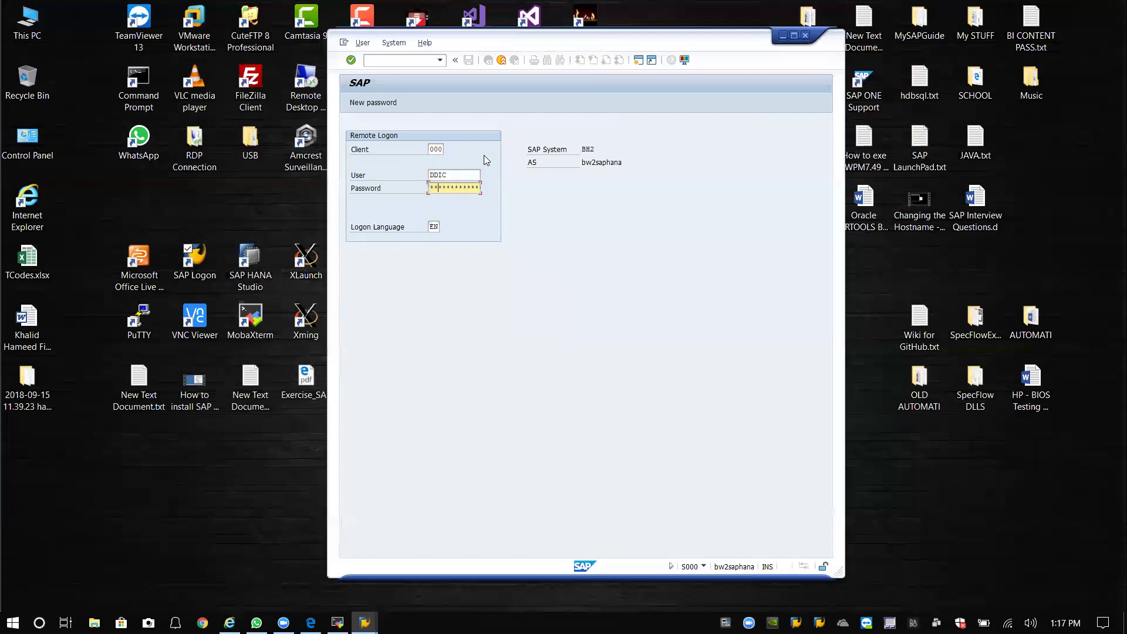
key(Return)
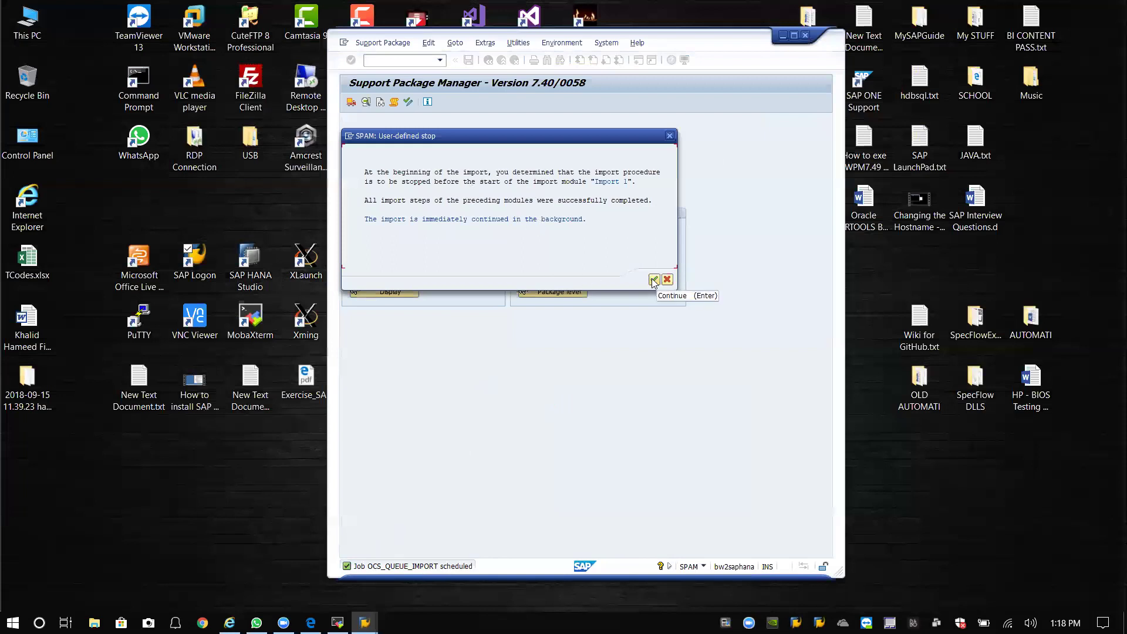
click(653, 280)
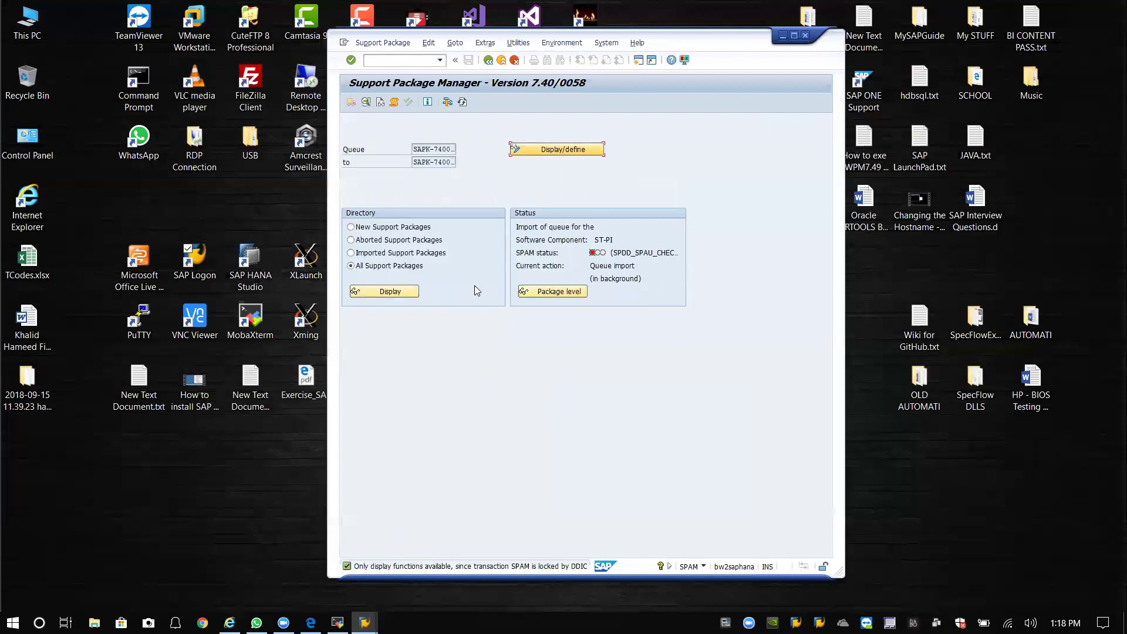
click(383, 43)
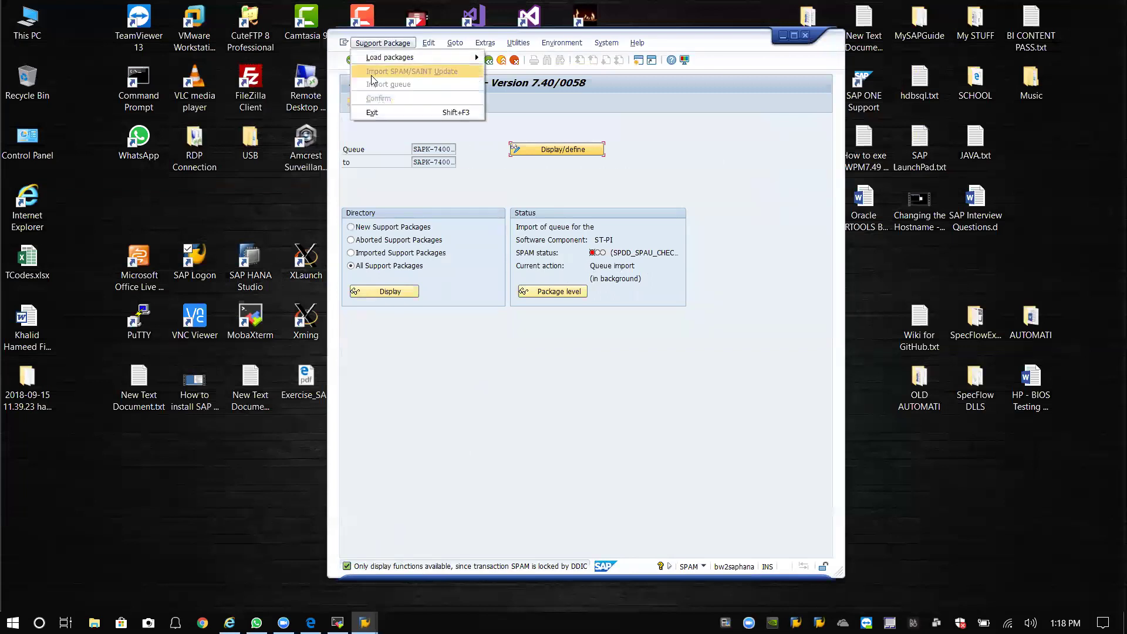
click(614, 276)
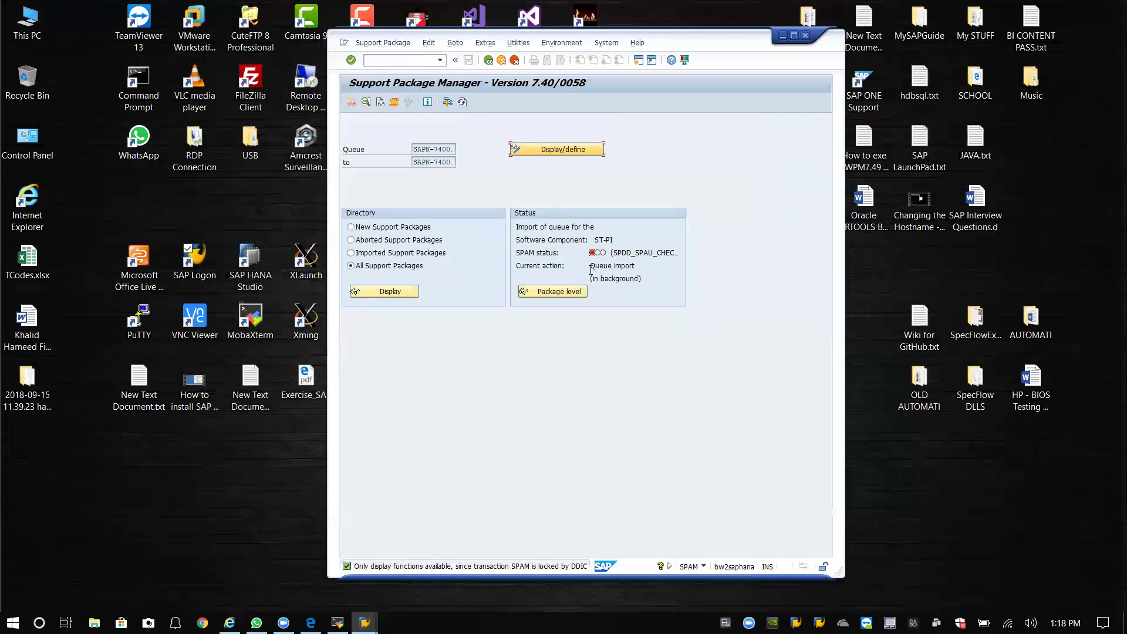
click(556, 295)
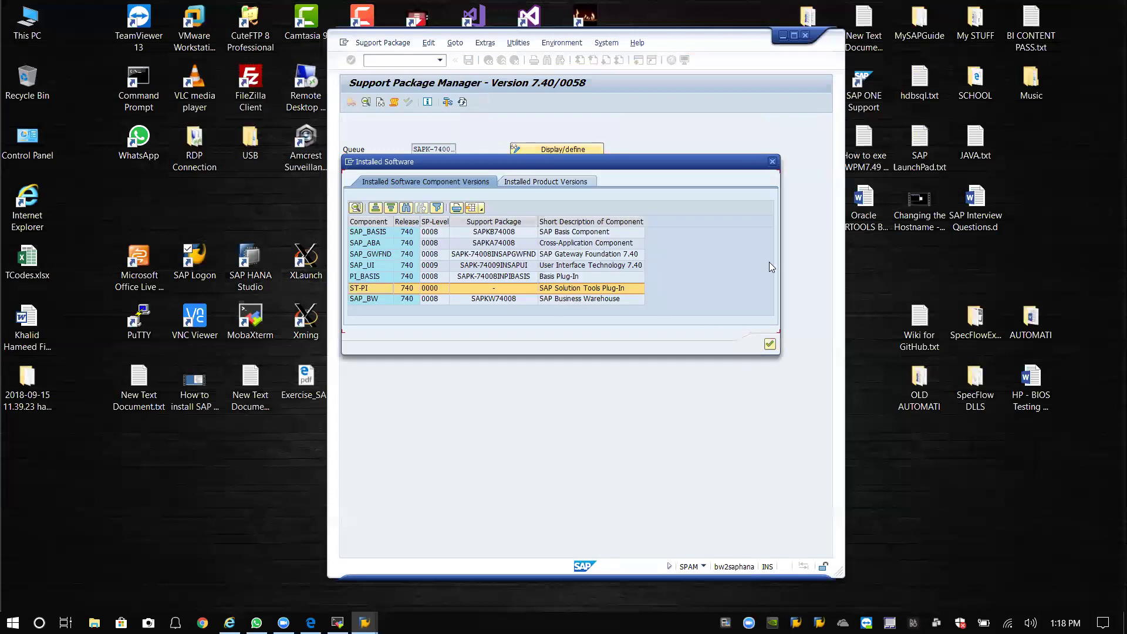
click(772, 161)
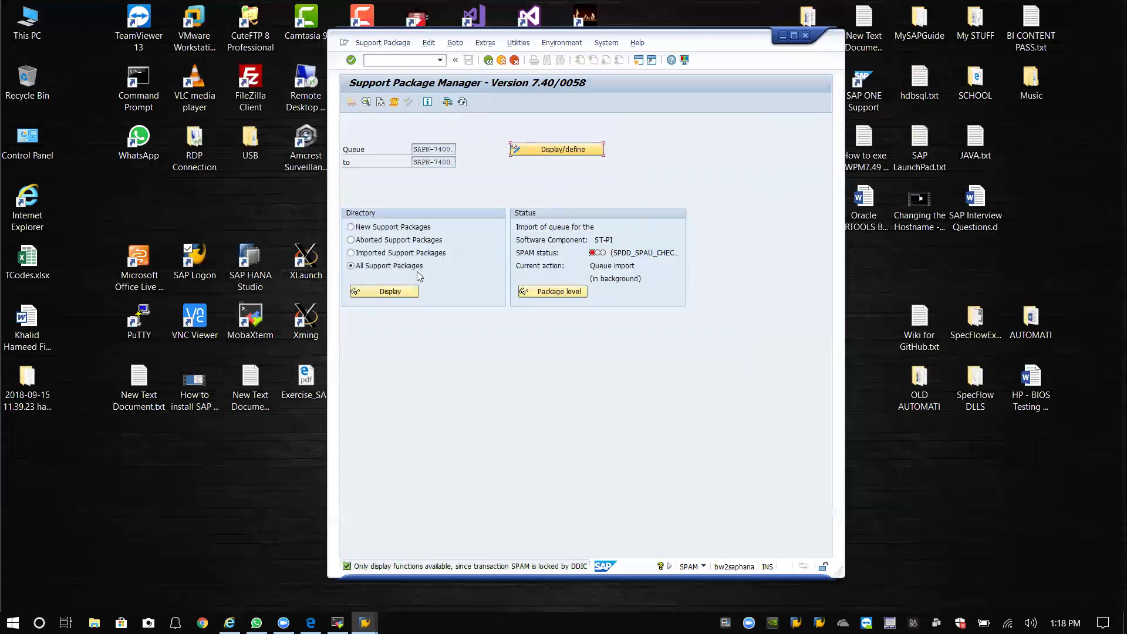
click(399, 291)
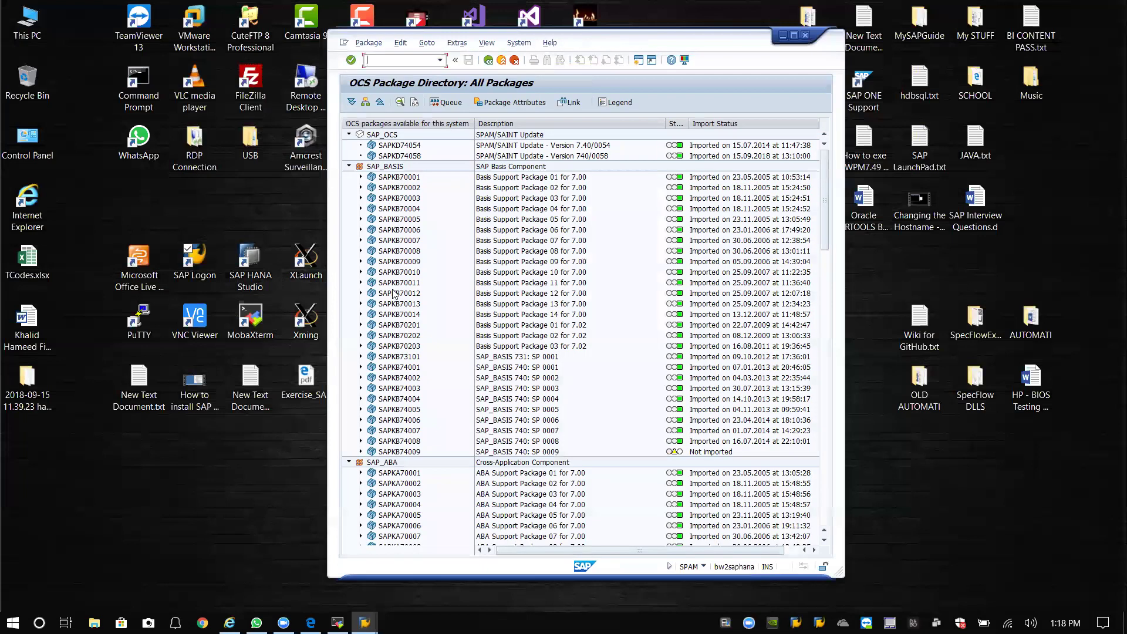
click(487, 60)
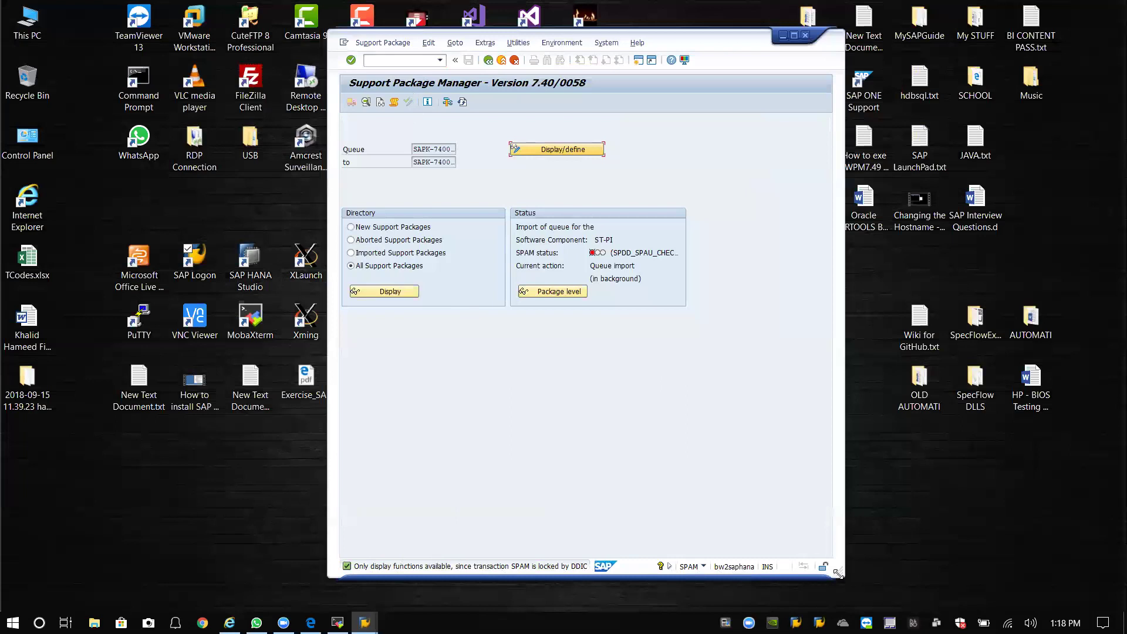
Enlarge the SAP window and refresh SPAM so the ST-PI import shows DDIC_IMPORT.
drag(838, 573, 862, 570)
drag(708, 43, 692, 34)
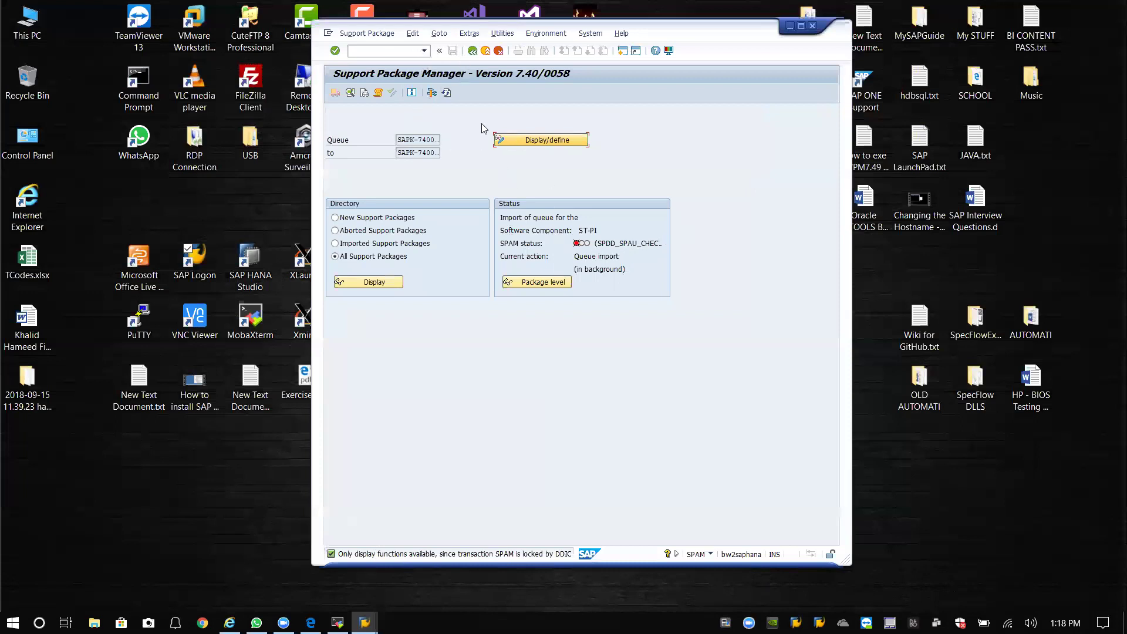
click(447, 93)
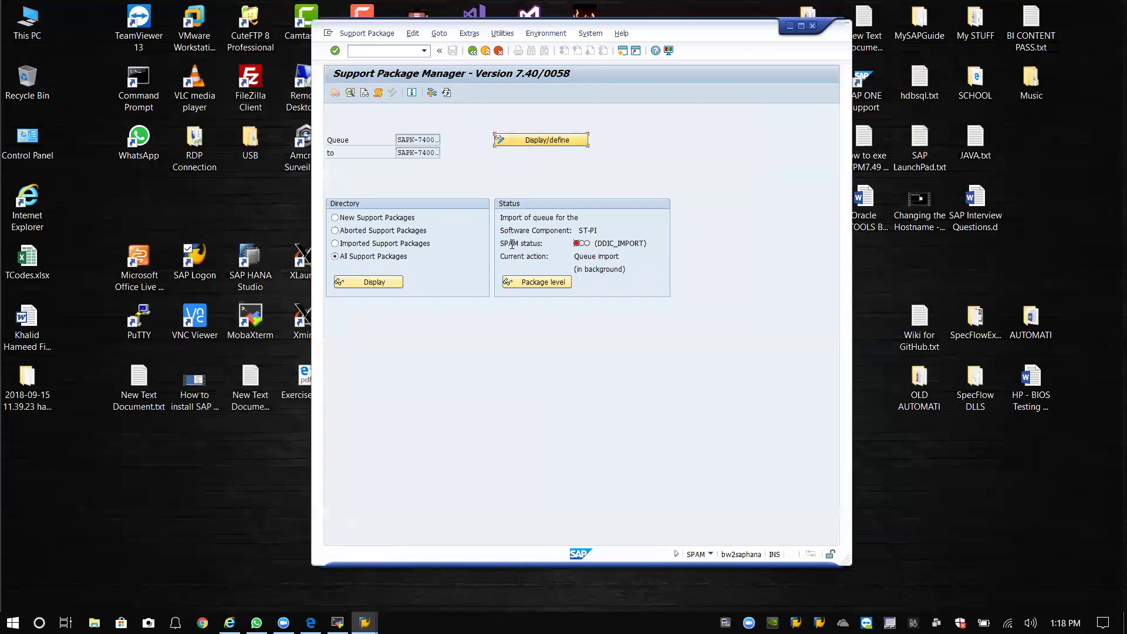
drag(504, 244, 674, 244)
click(649, 242)
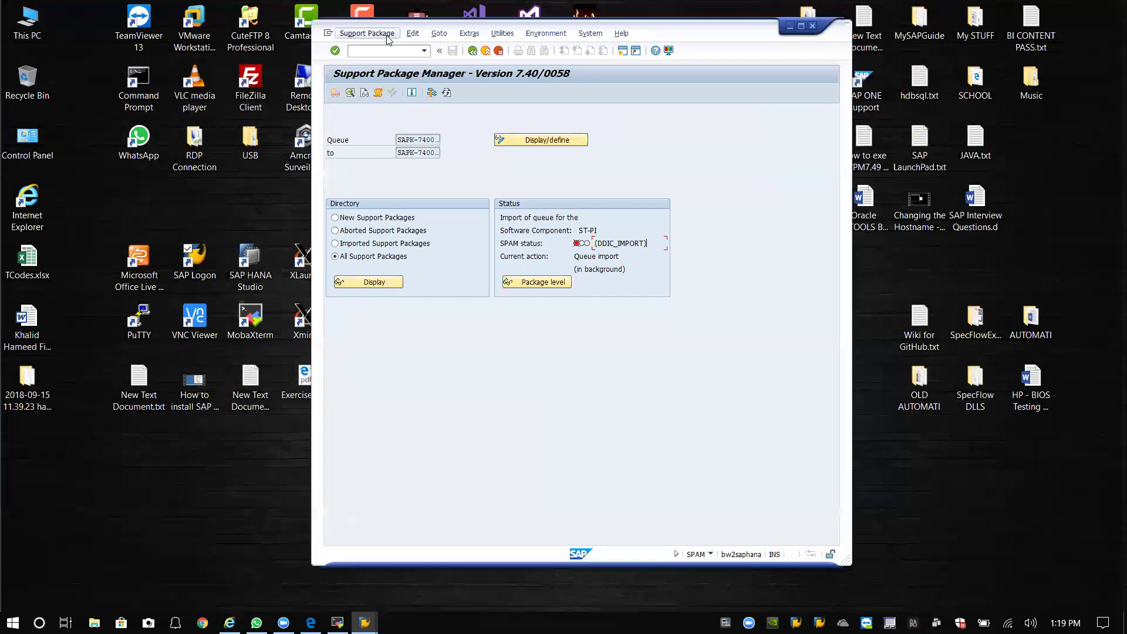
click(438, 34)
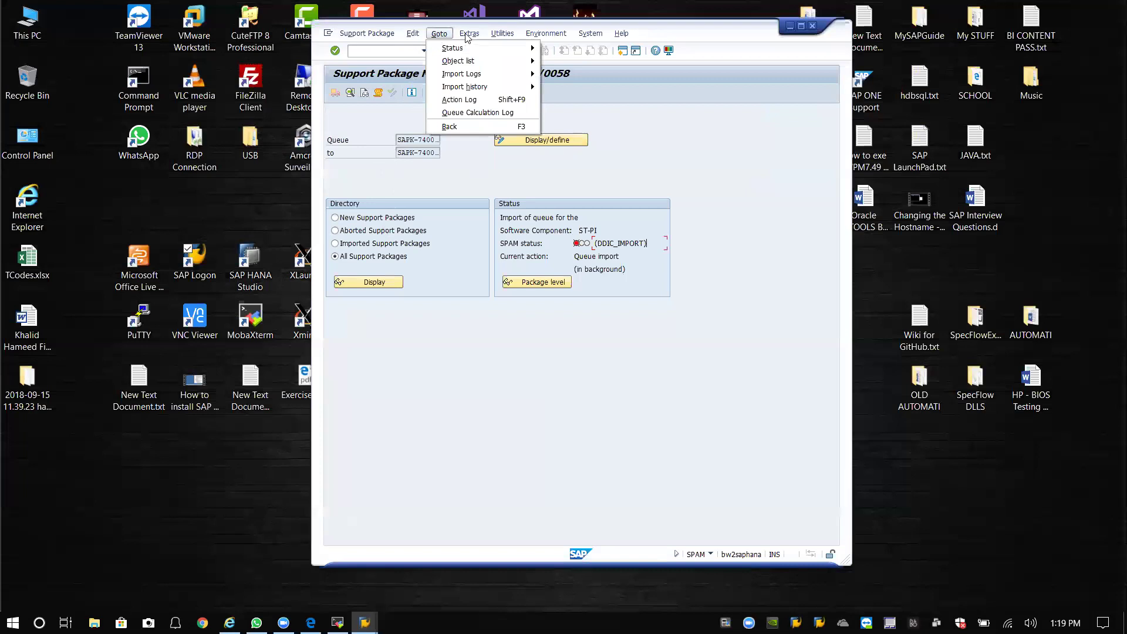
mouse_move(469, 34)
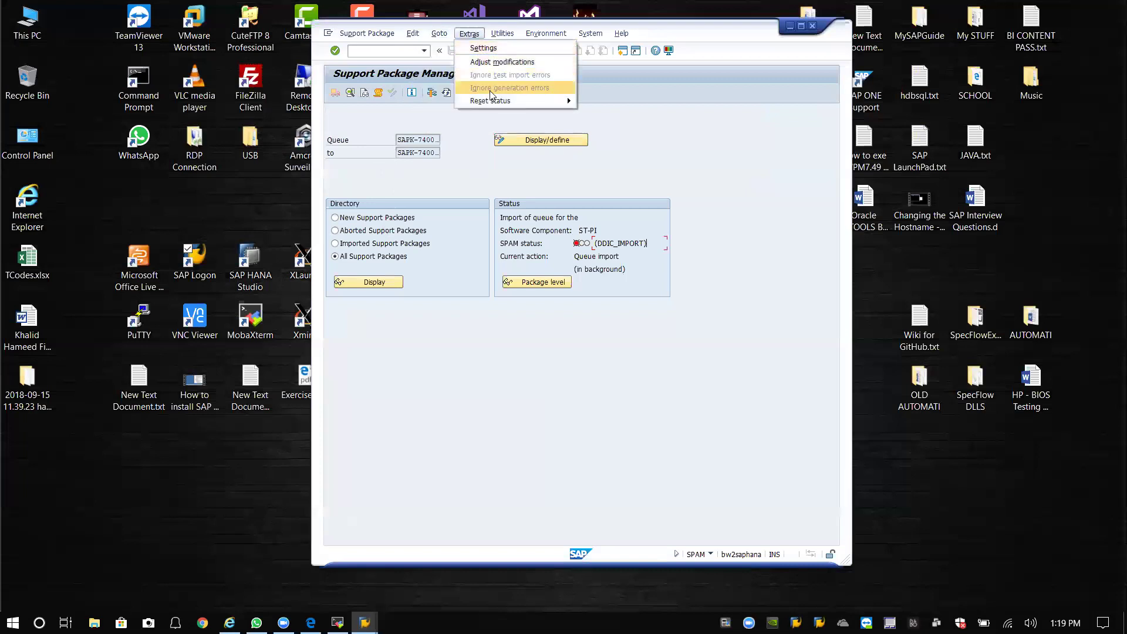
Leave the SAP window and bring the MobaXterm terminal session to the front.
click(502, 48)
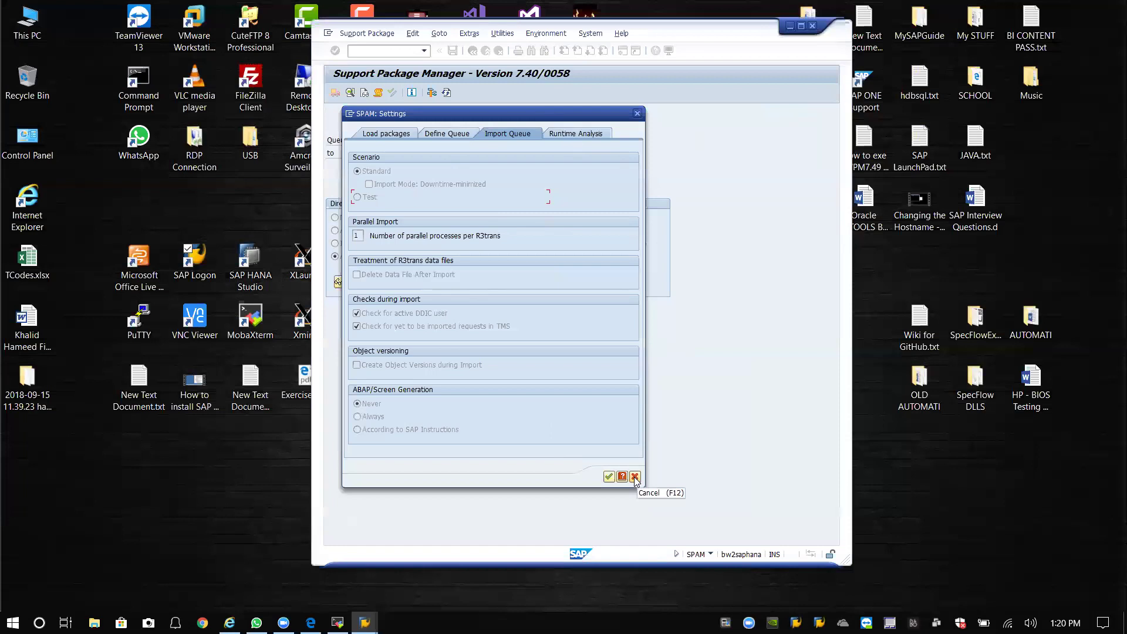
click(188, 513)
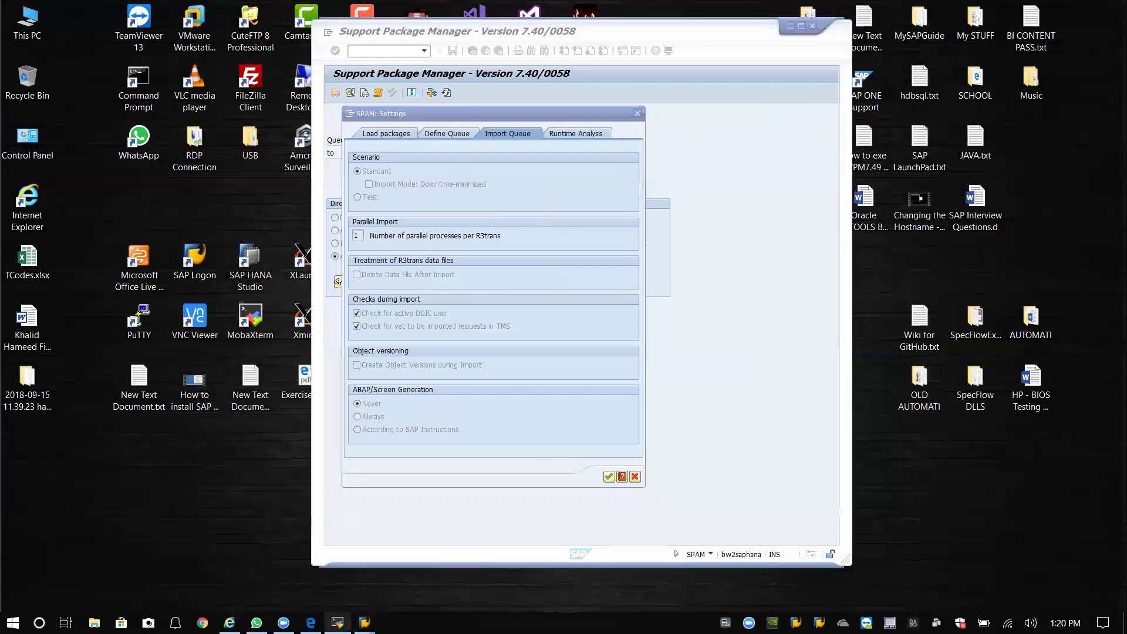
click(338, 623)
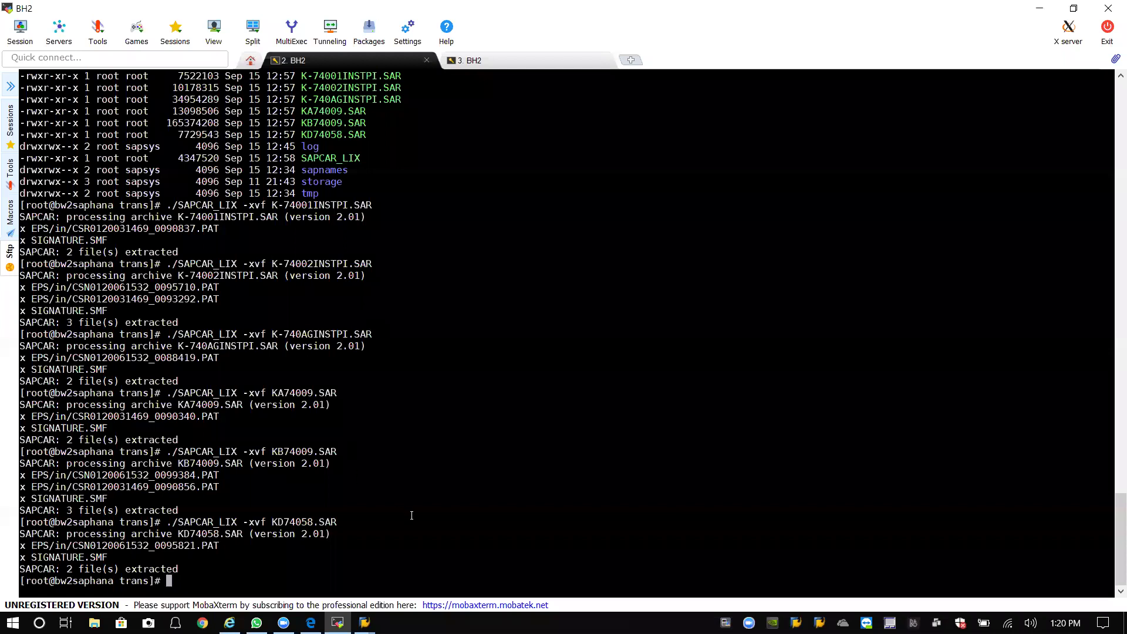
List the trans directory and try entering a 'logs' folder, which fails.
text(ll)
key(Return)
text(cd logs)
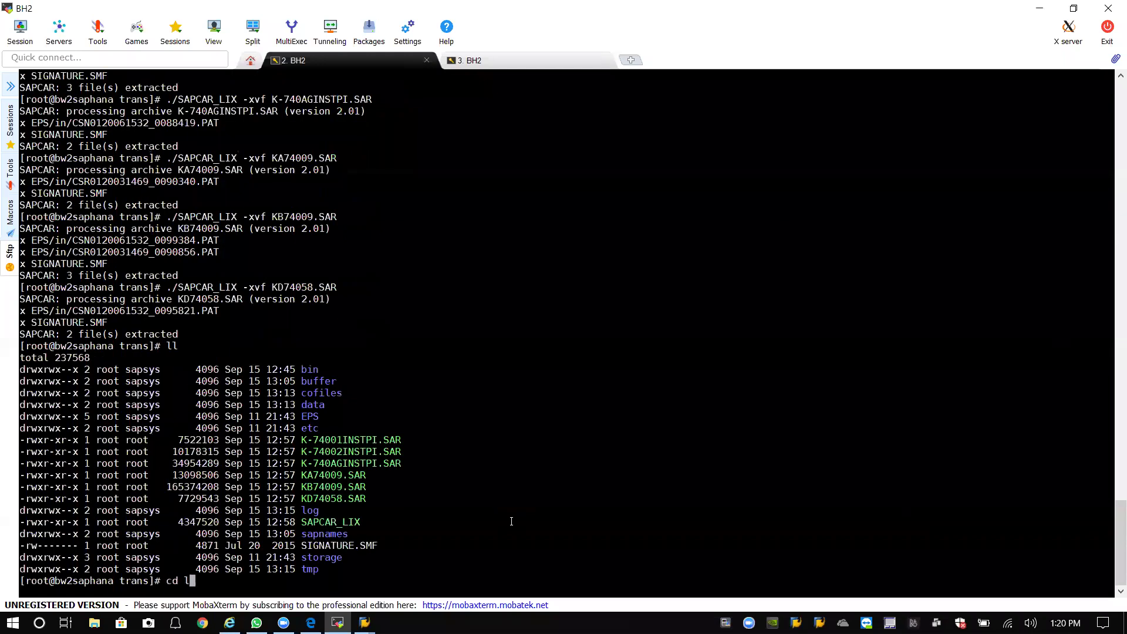
key(Return)
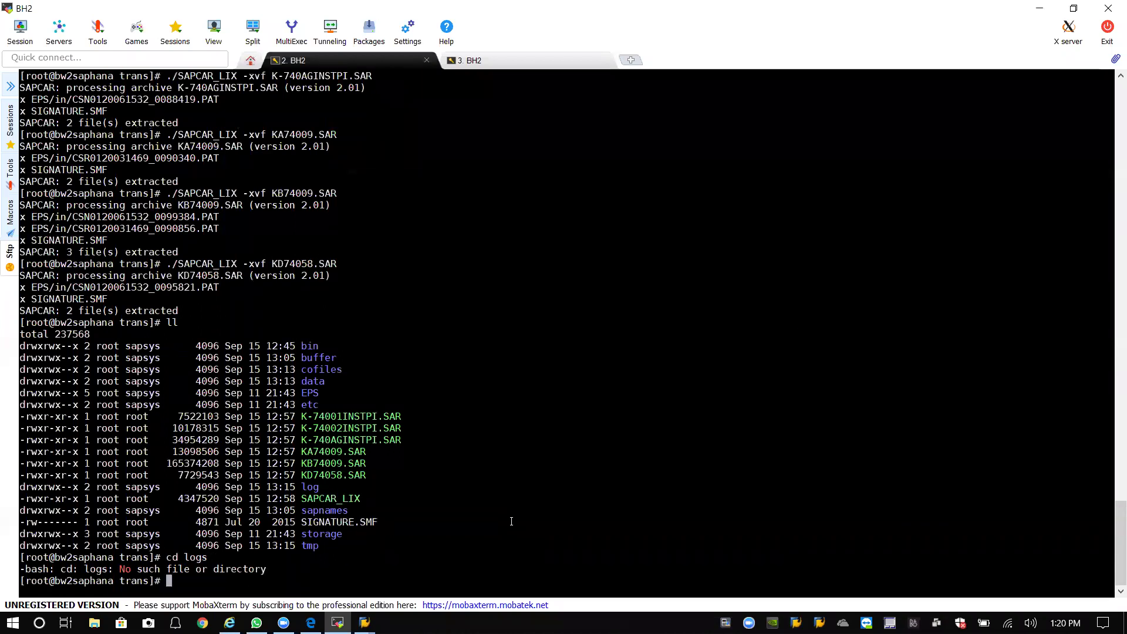
text(ll)
key(Return)
text(cd logs)
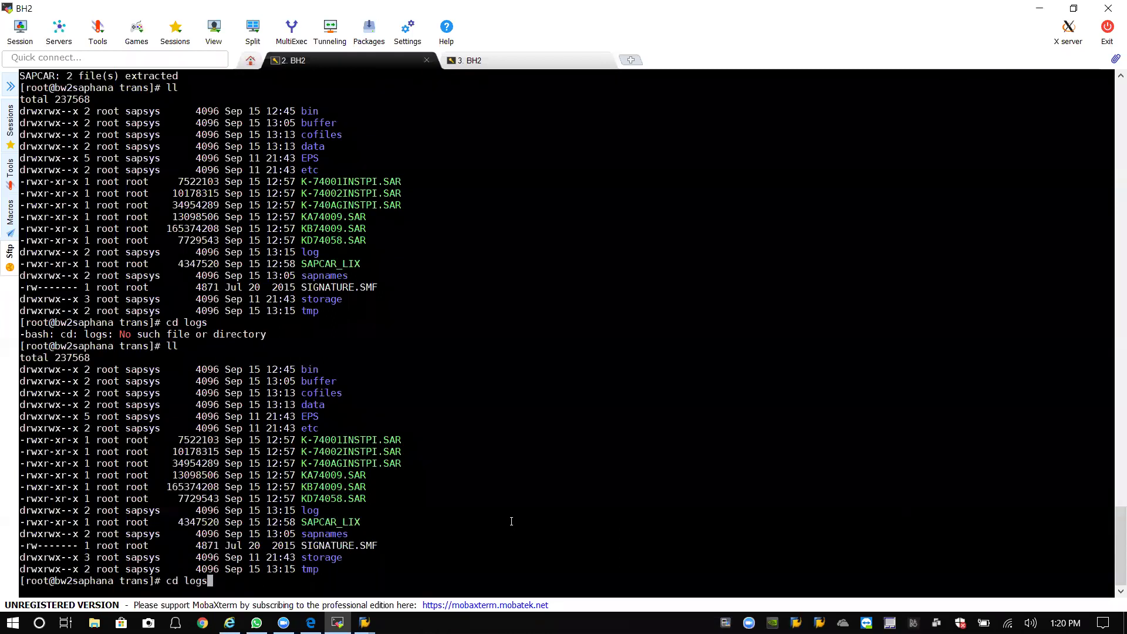
key(Return)
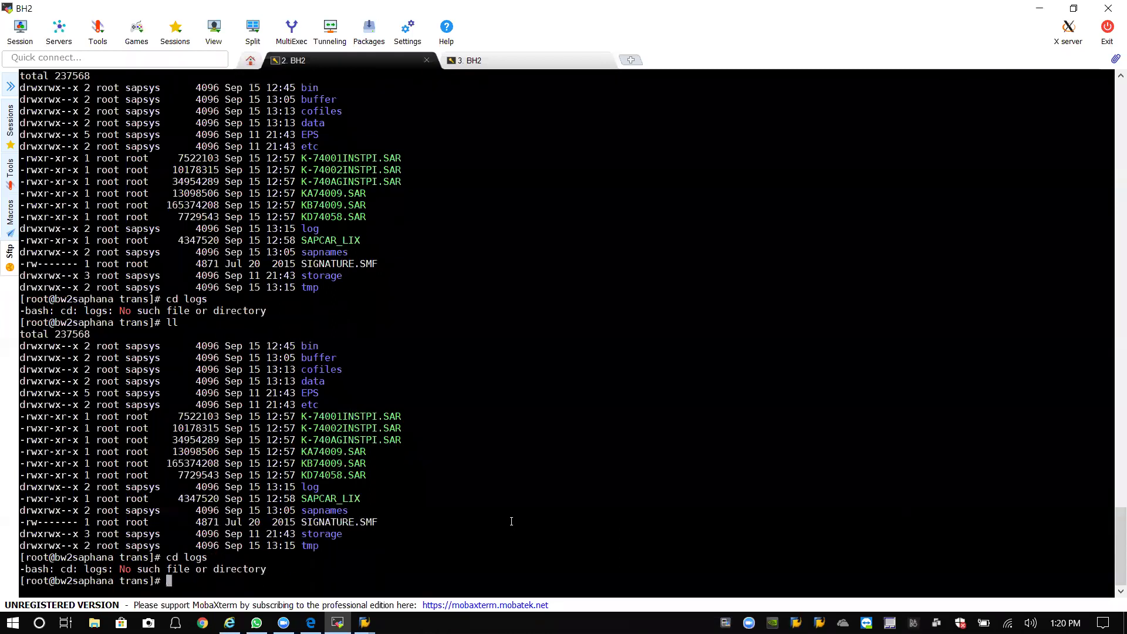
Go up to the sap directory and back into trans, listing each.
text(cd ..)
key(Return)
text(ll)
key(Return)
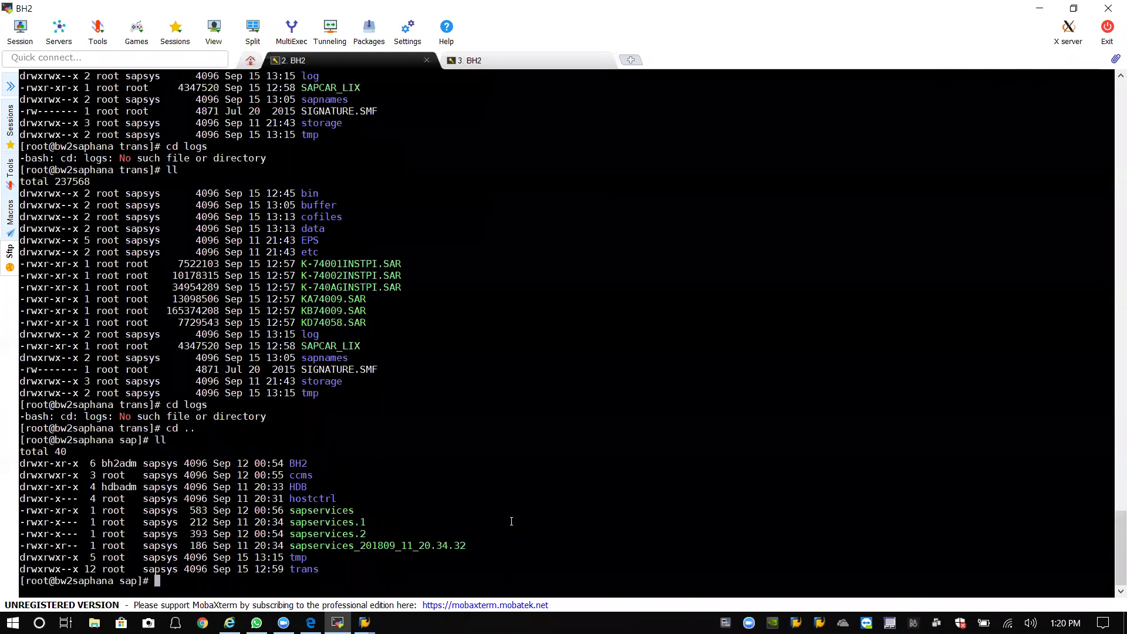
text(cd trans)
key(Return)
text(ll)
key(Return)
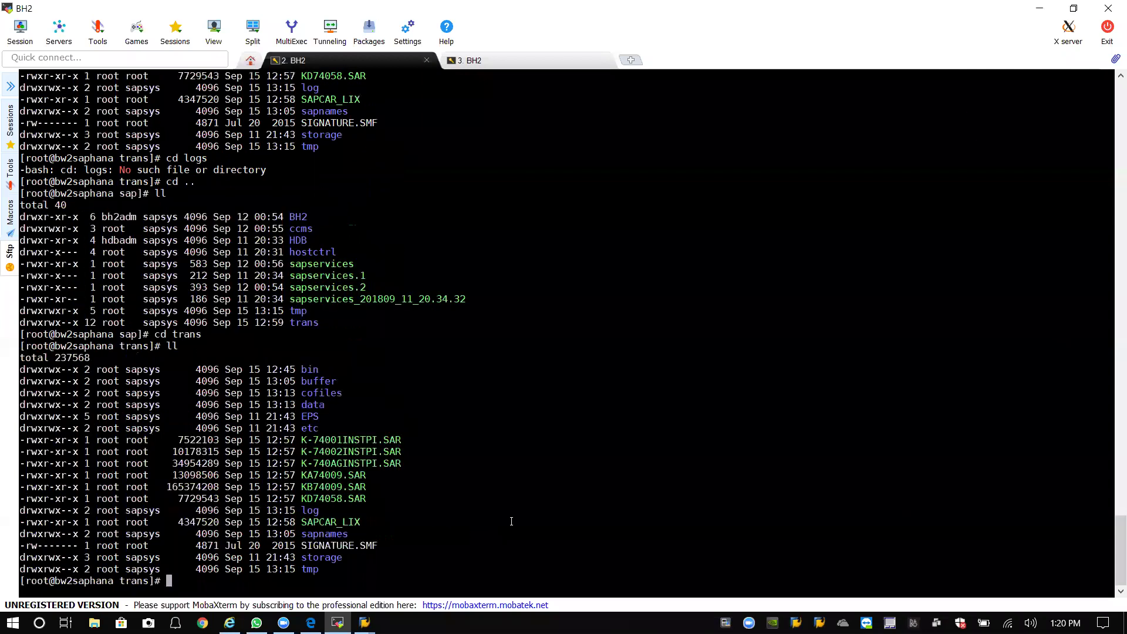
List the EPS directory and confirm its log folder is empty.
text(cd EPS)
key(Return)
text(l)
key(Return)
text(s)
key(BackSpace)
text(ll)
key(Return)
text(cd log)
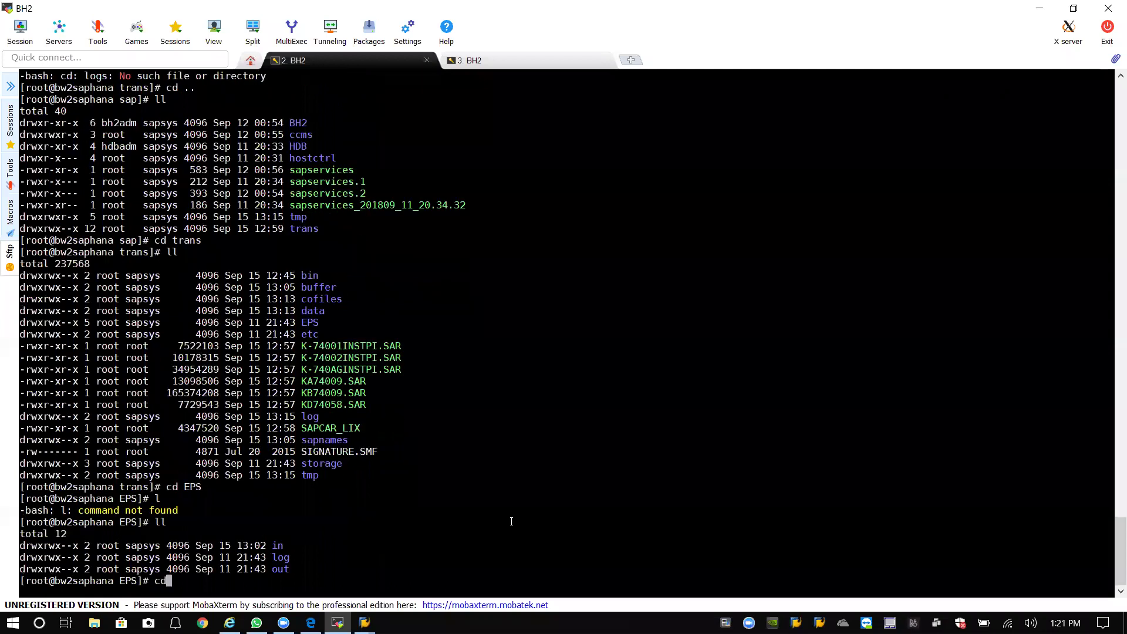
key(Return)
text(ls)
key(Return)
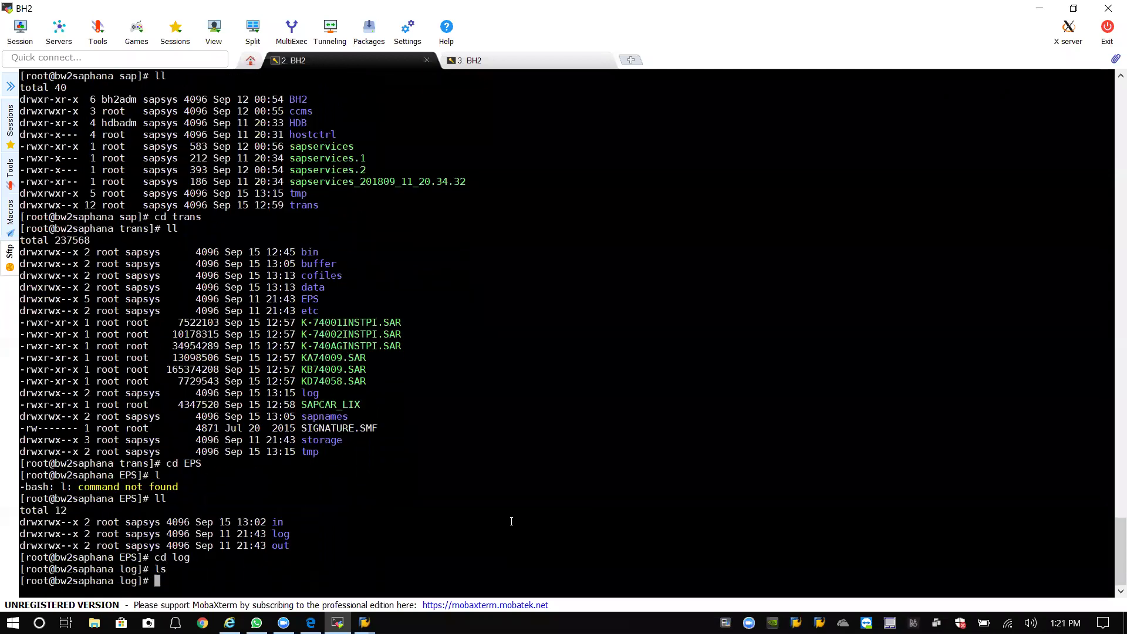
text(cd ..)
key(Return)
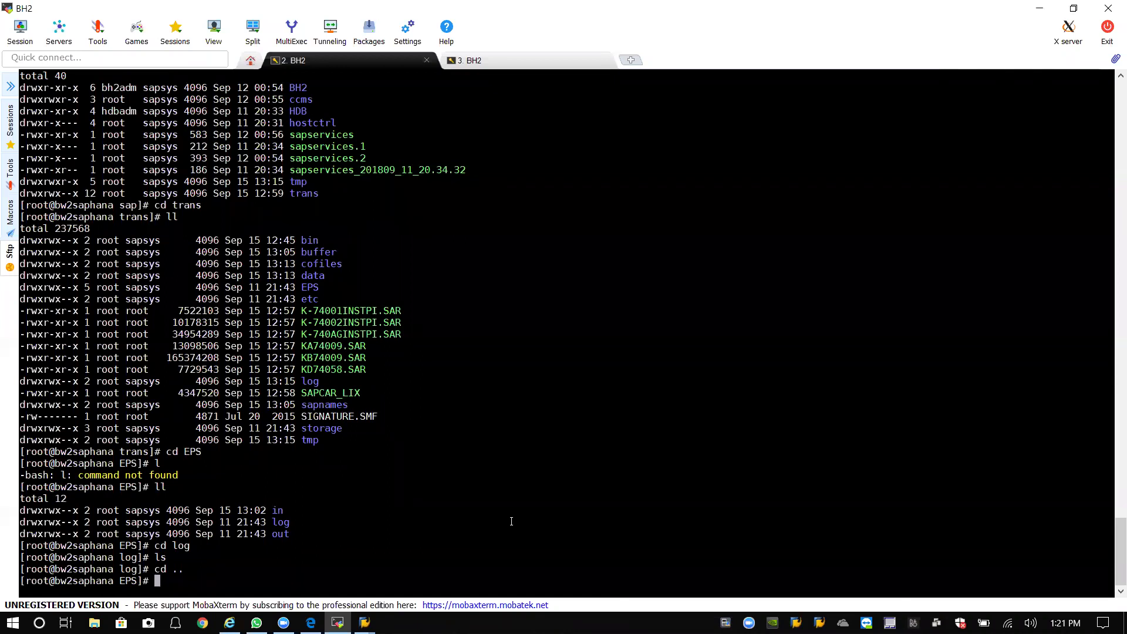
List the PAT files in the EPS 'in' folder, then return to EPS.
text(cd in)
key(Return)
text(ll)
key(Return)
text(cd ..)
key(Return)
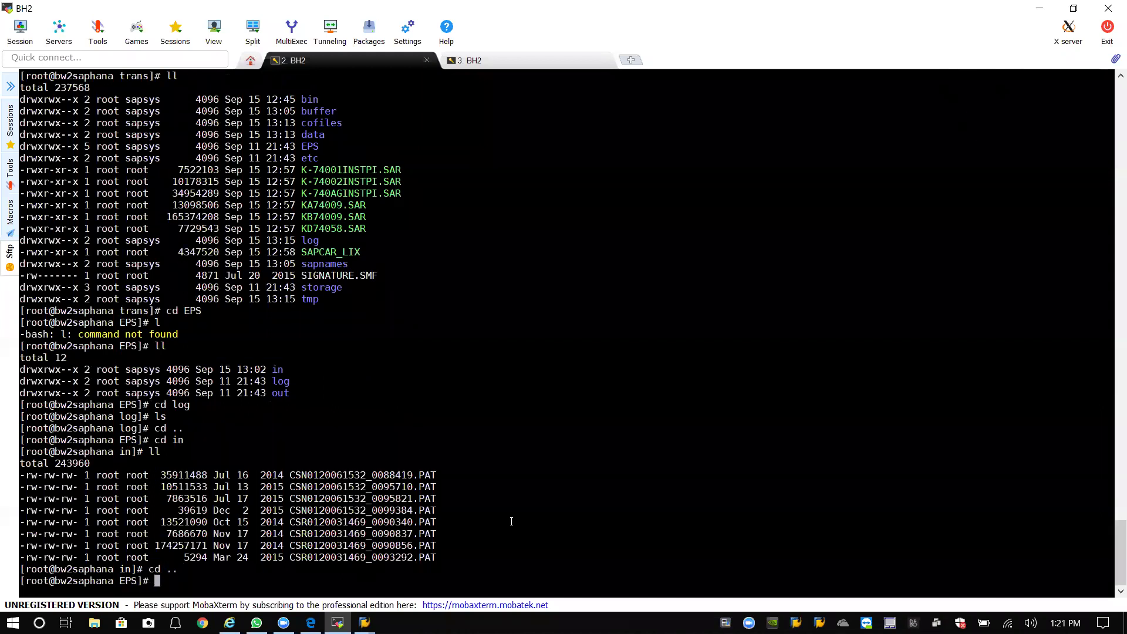
text(ll)
key(Return)
Return to trans and list the import log files in its log directory.
text(cd ..)
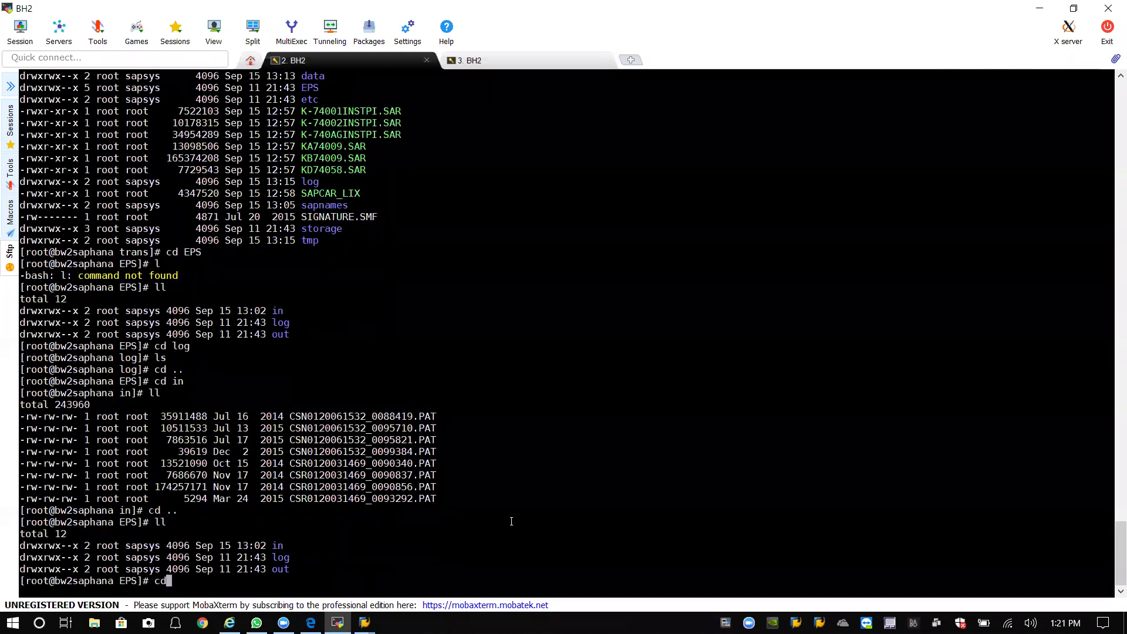
key(Return)
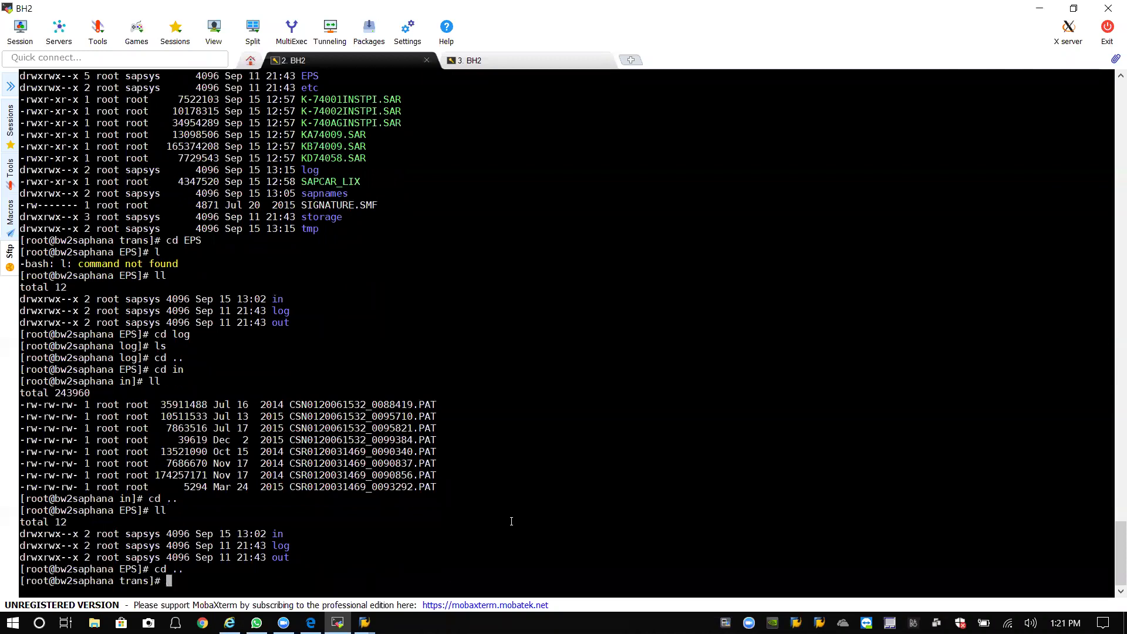
text(ll)
key(Return)
text(cd log)
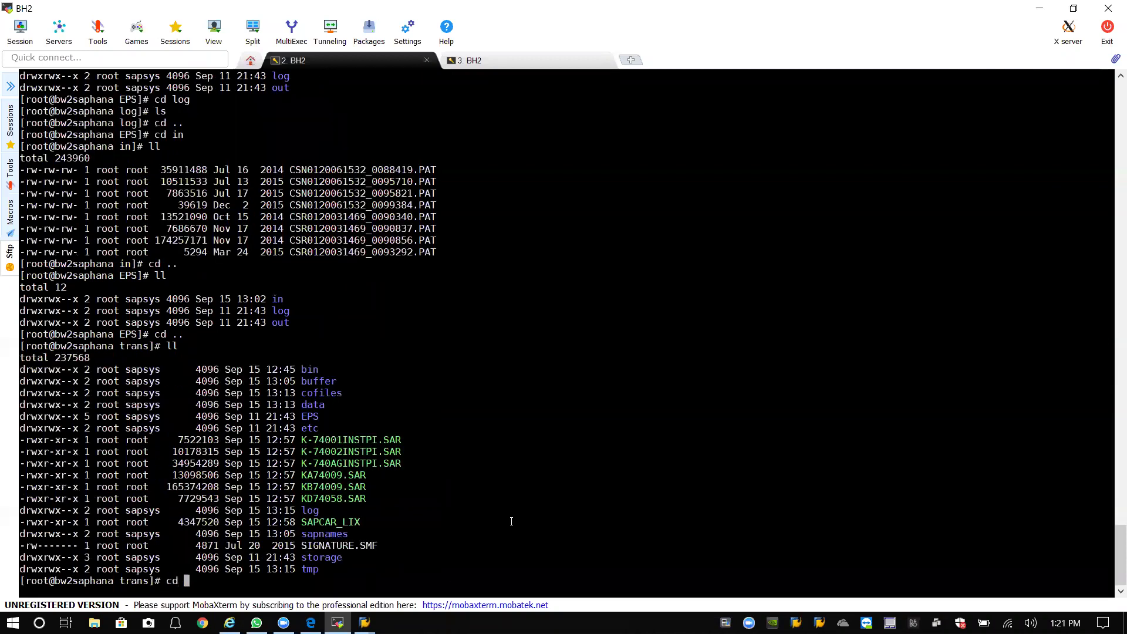
key(Return)
text(ll)
key(Return)
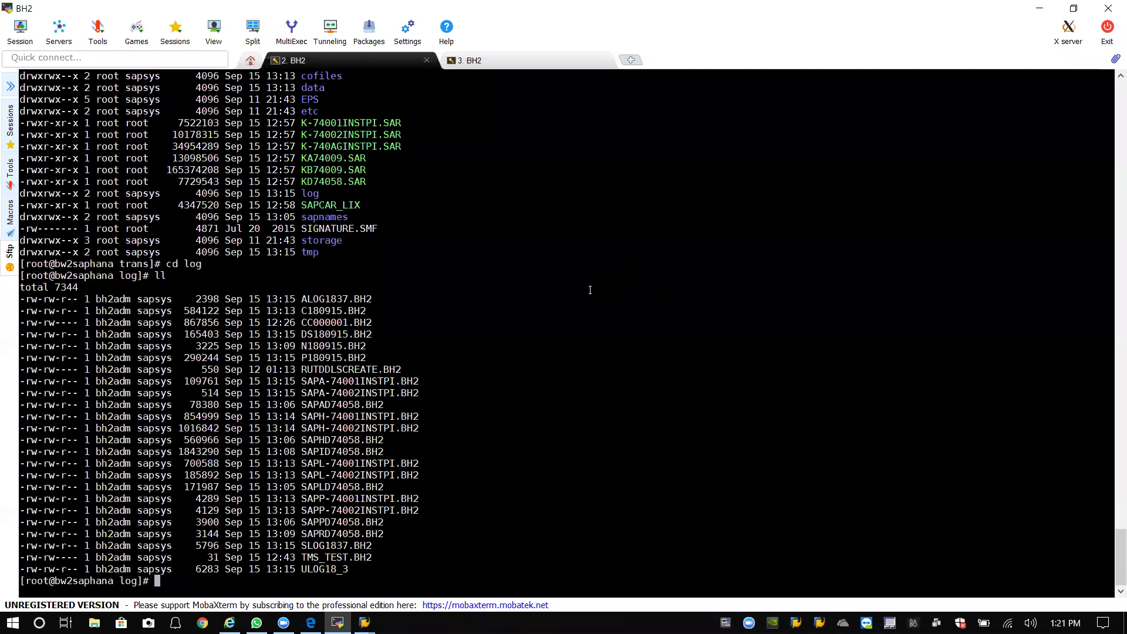
Cancel SPAM Settings, refresh SPAM to show IMPORT_PROPER, and point at Goto > Import Logs.
mouse_move(364, 623)
click(412, 580)
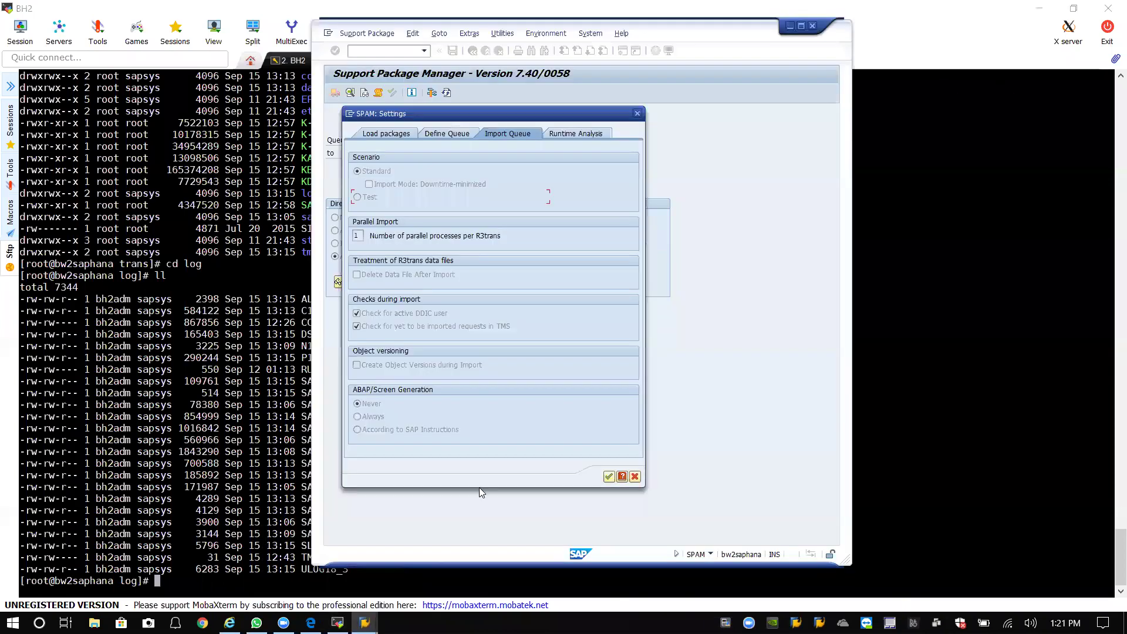
click(634, 476)
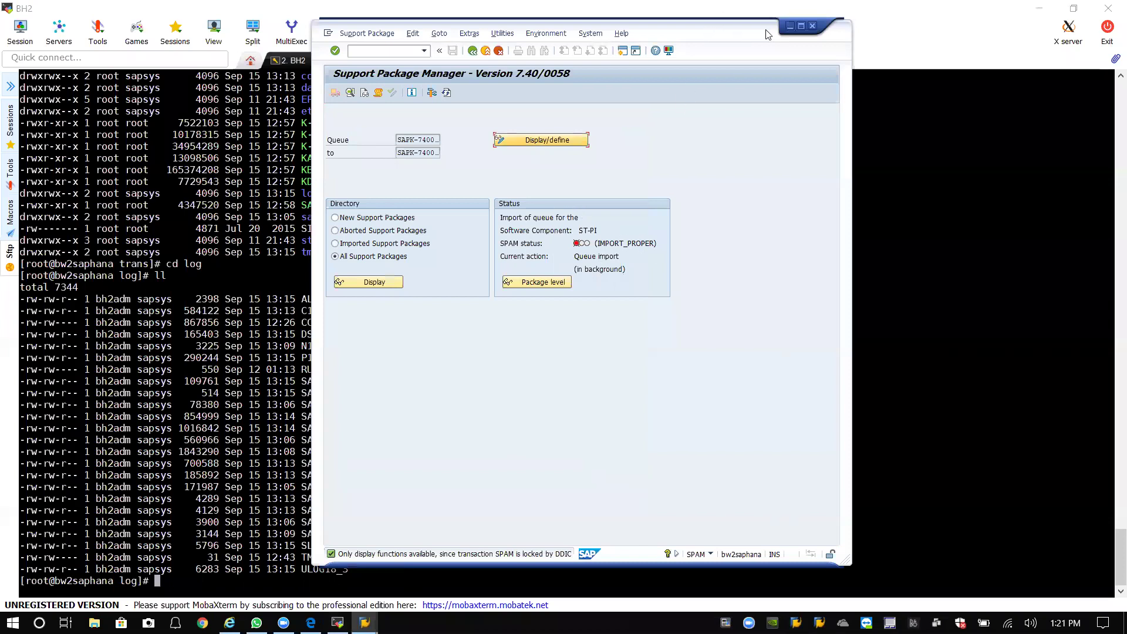
drag(767, 34, 831, 37)
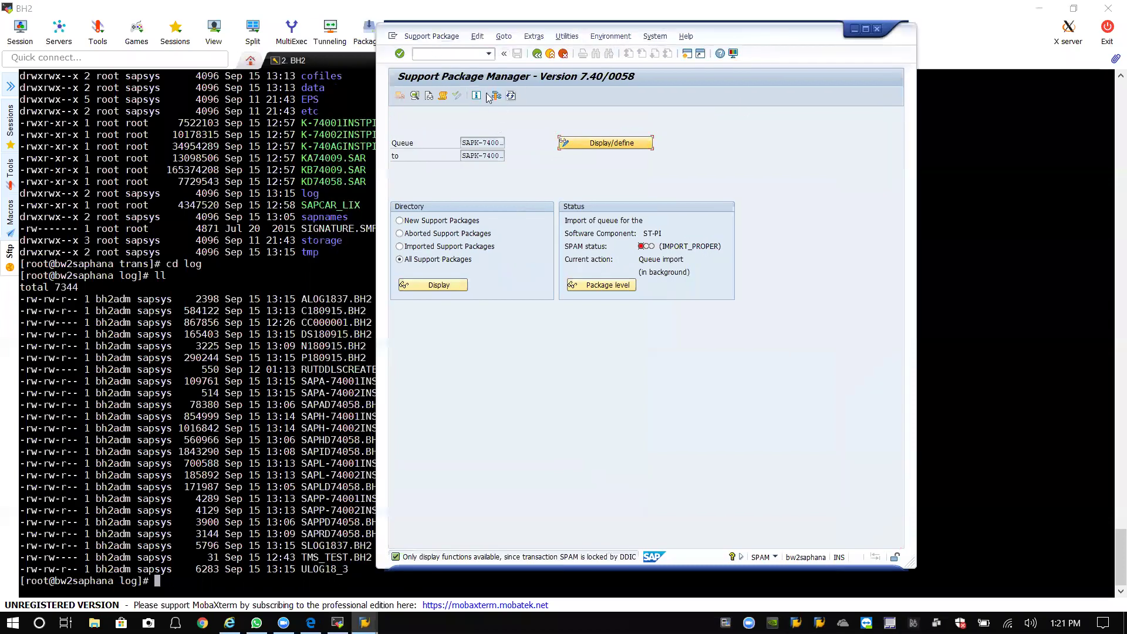
click(510, 96)
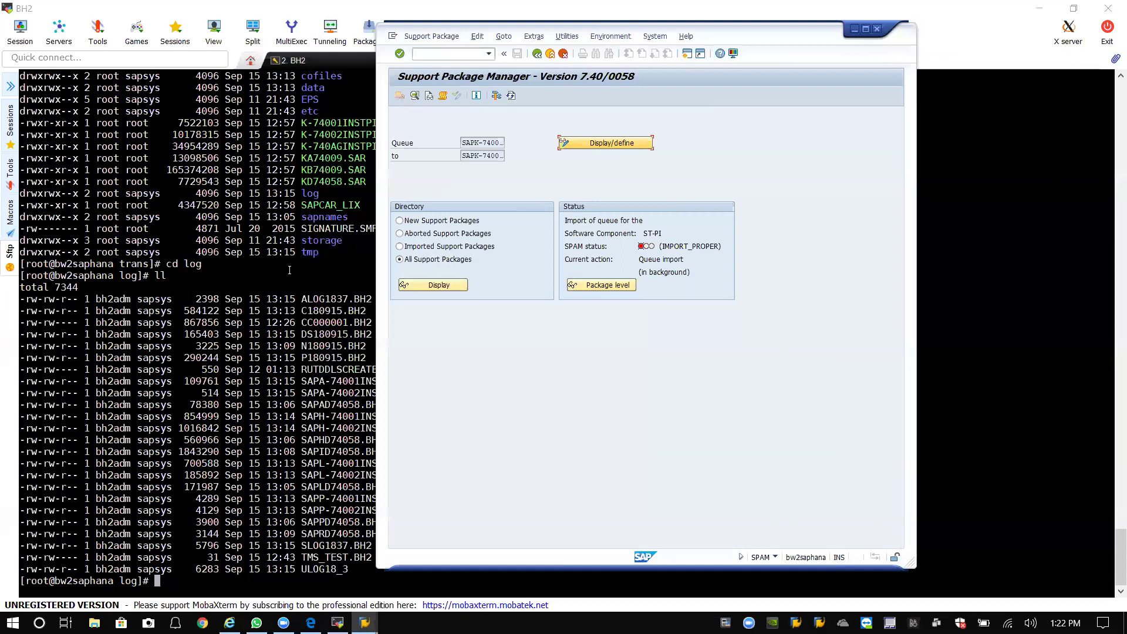
click(504, 37)
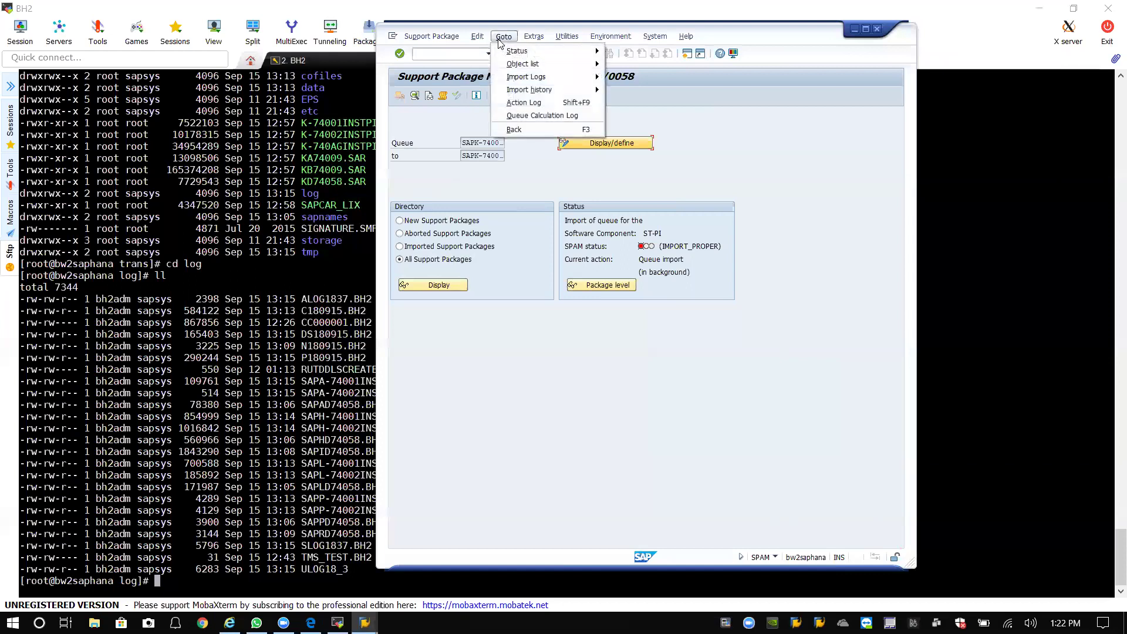
mouse_move(525, 80)
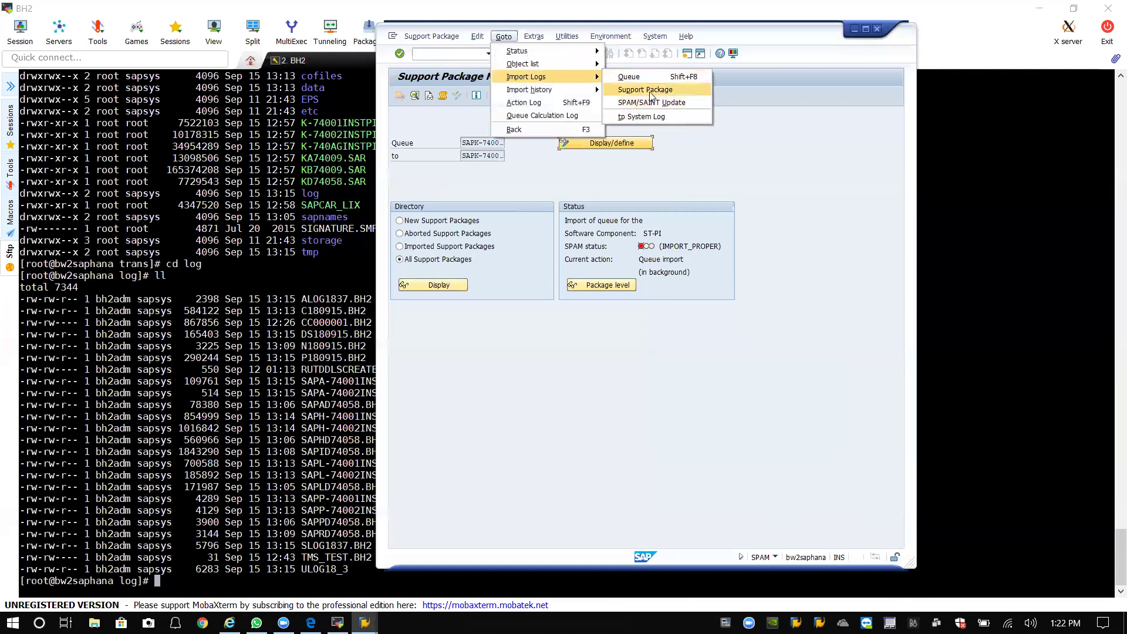
Open the import log for support package ST-PI=====740.
click(650, 95)
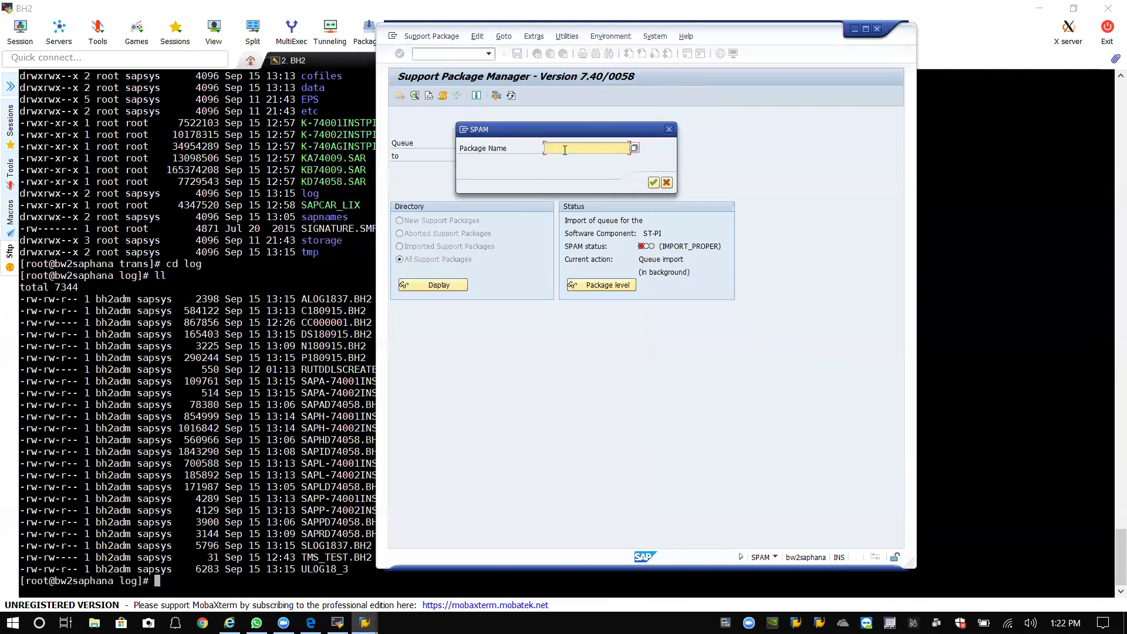
click(633, 149)
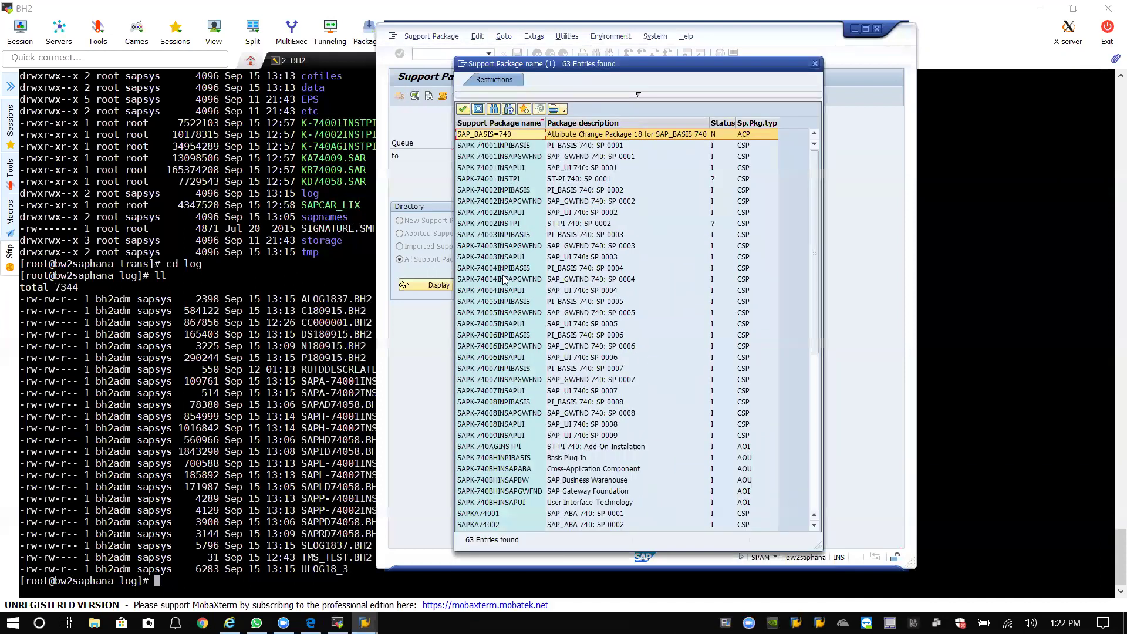
scroll(498, 393, down, 5)
scroll(494, 394, down, 3)
scroll(493, 394, up, 3)
scroll(545, 439, down, 4)
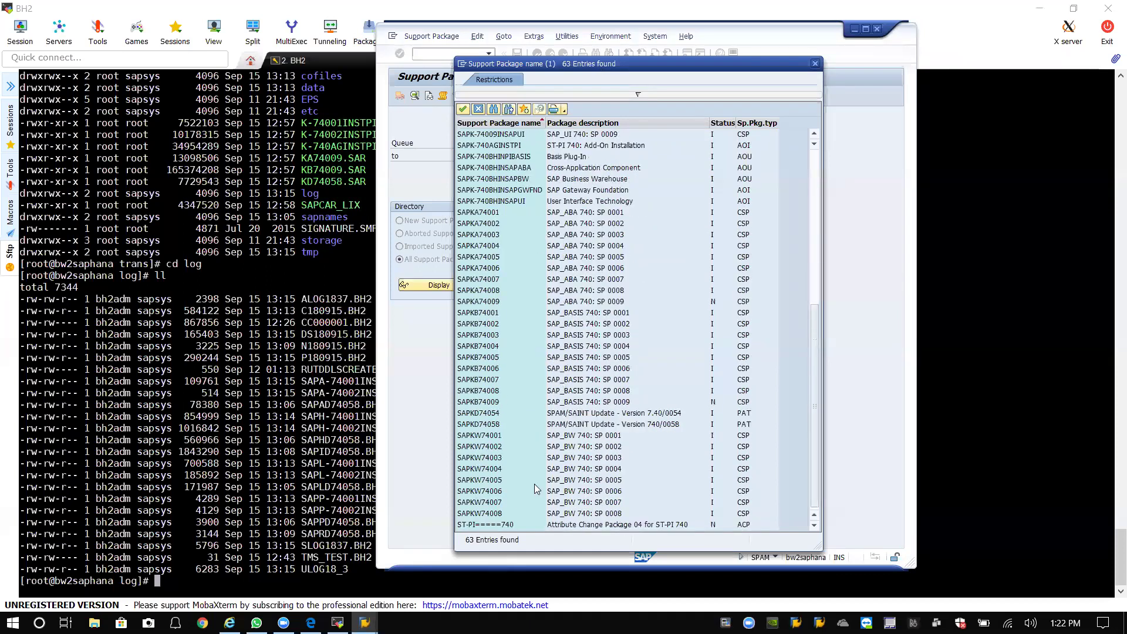
click(501, 525)
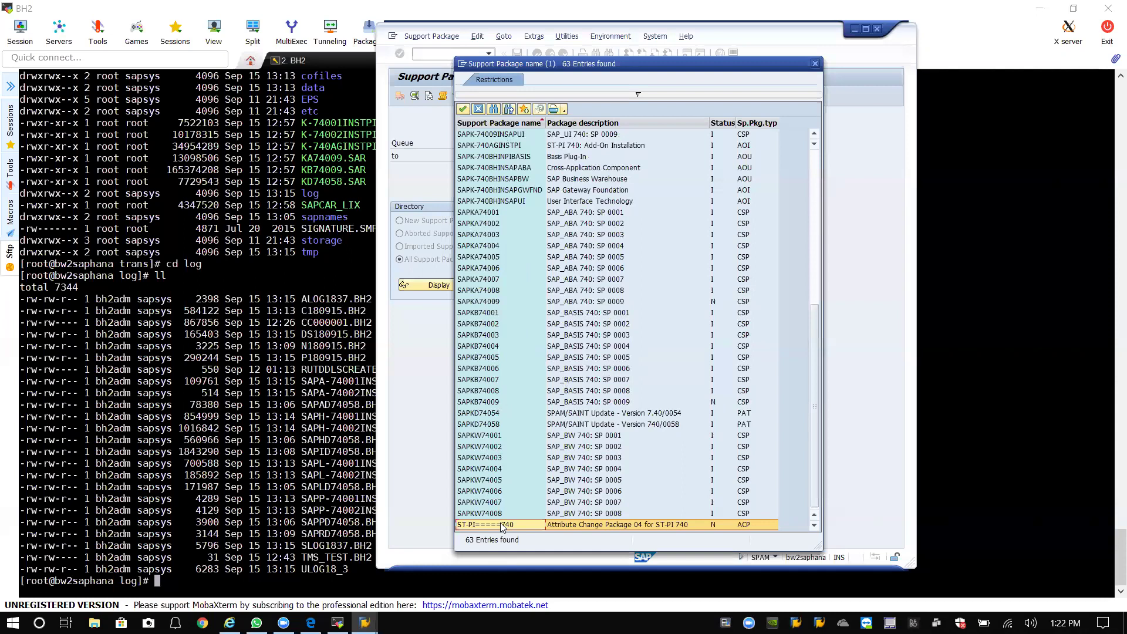
double_click(500, 525)
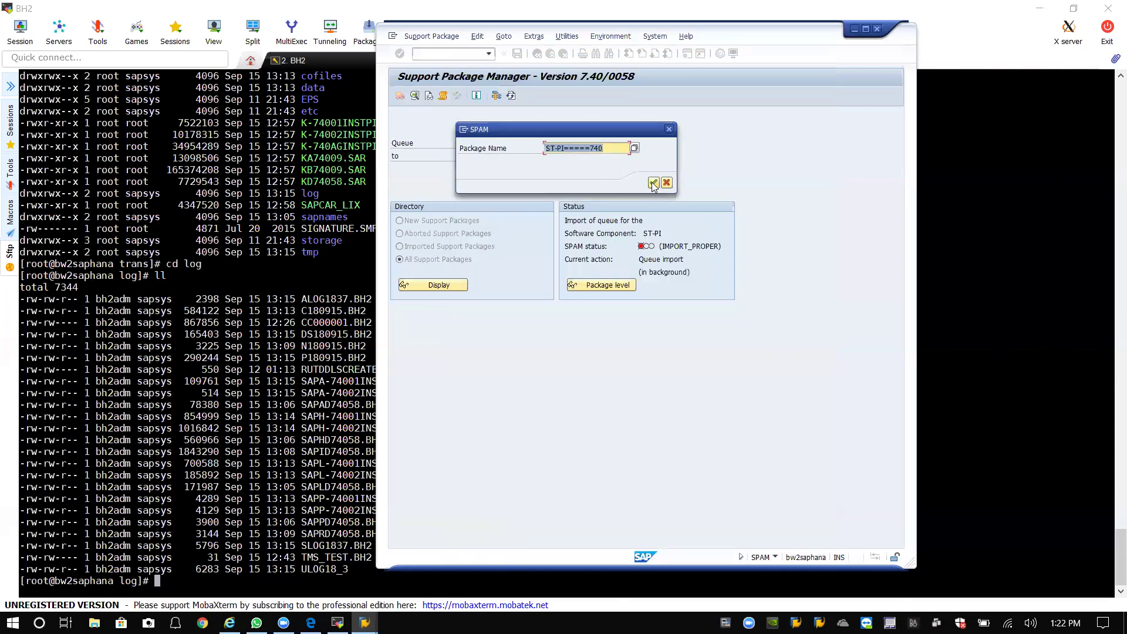
click(653, 183)
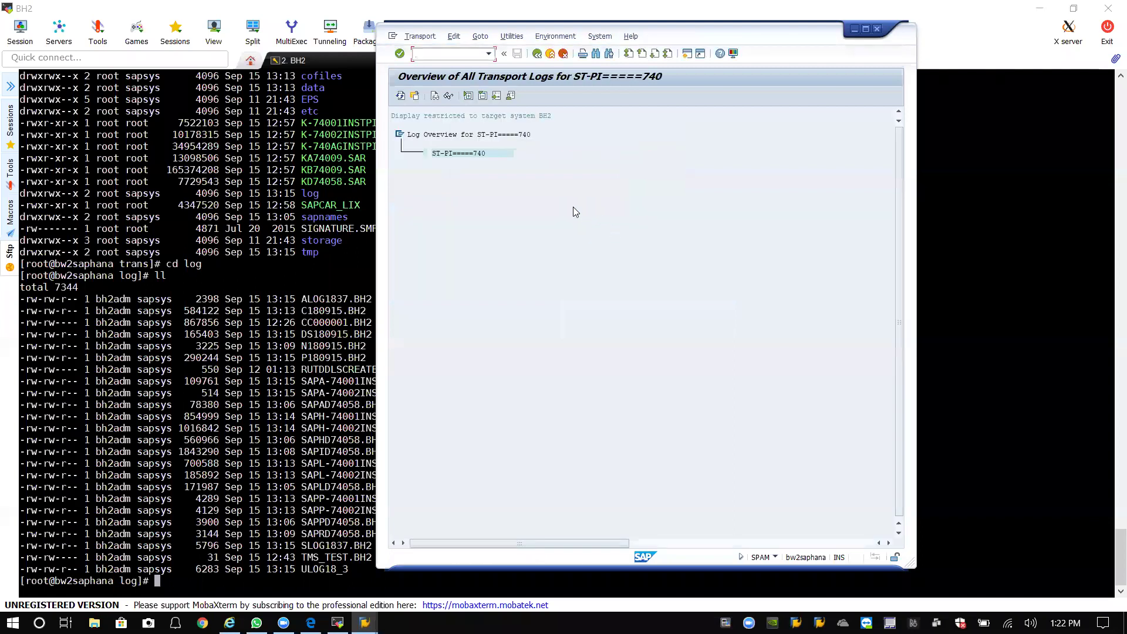
click(399, 103)
double_click(450, 155)
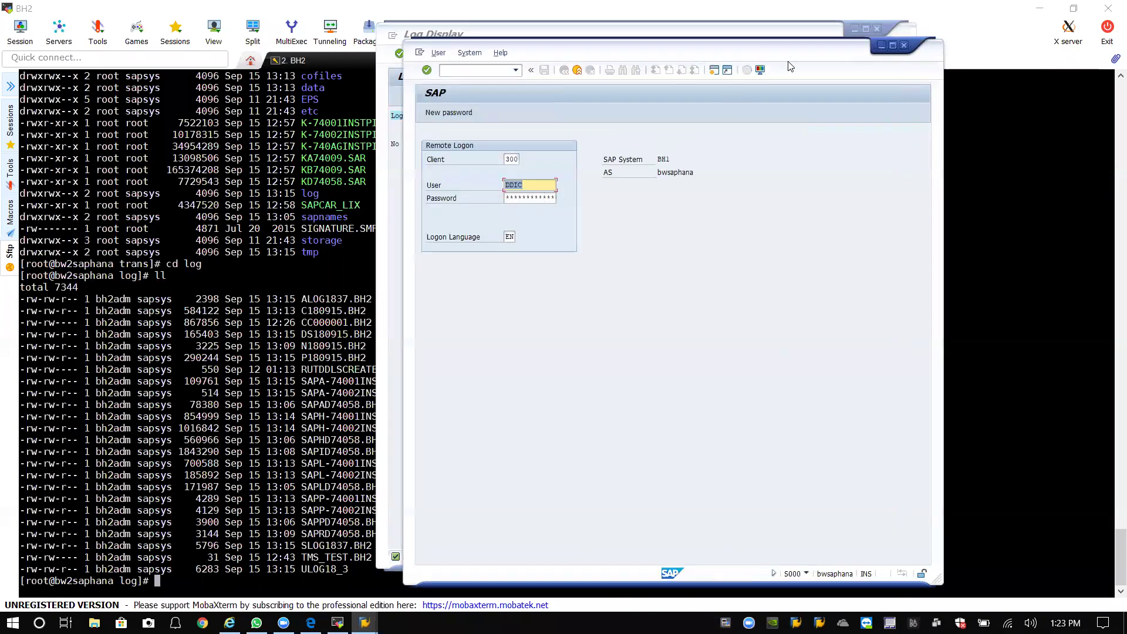
Close the remote logon popup, return to a refreshed SPAM at IMPORT_PROPER, then show the terminal.
drag(809, 54, 751, 54)
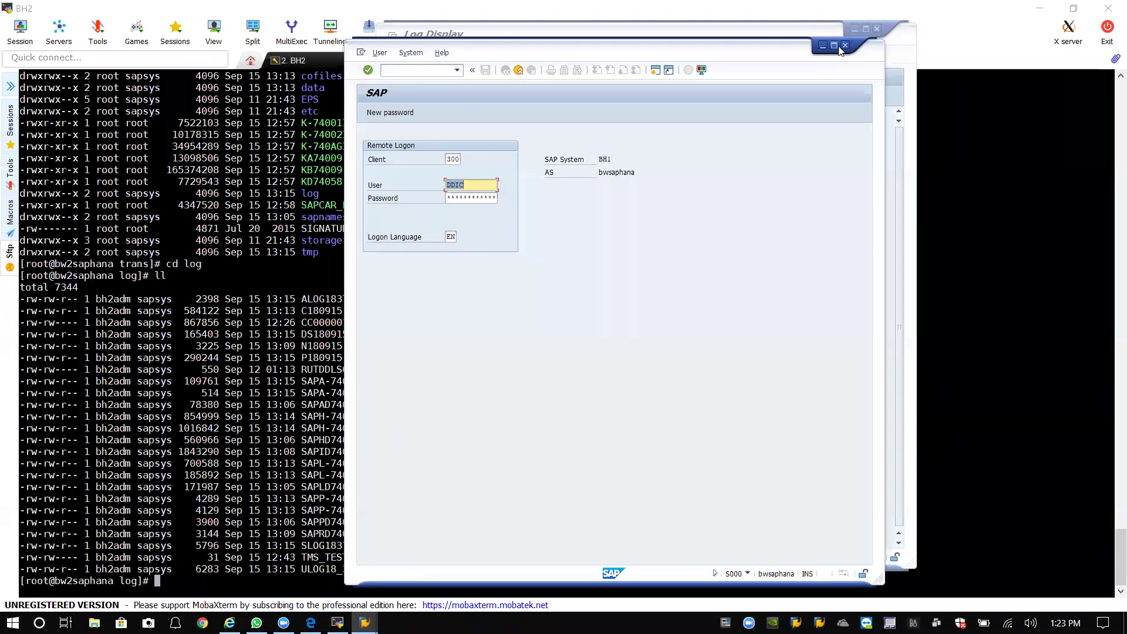
click(847, 47)
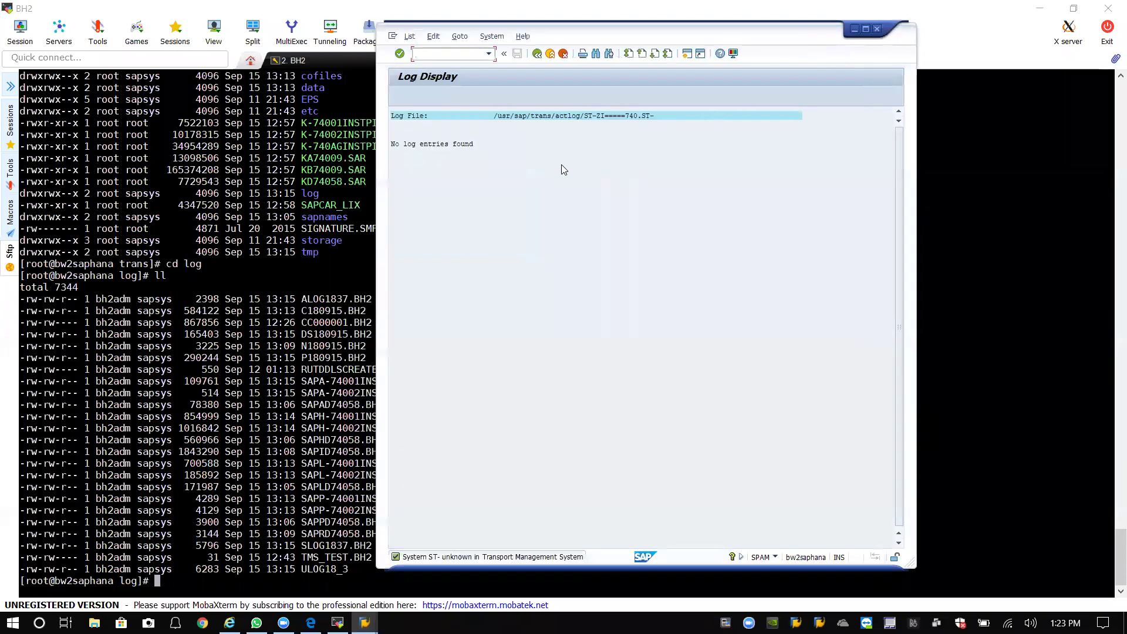
click(538, 54)
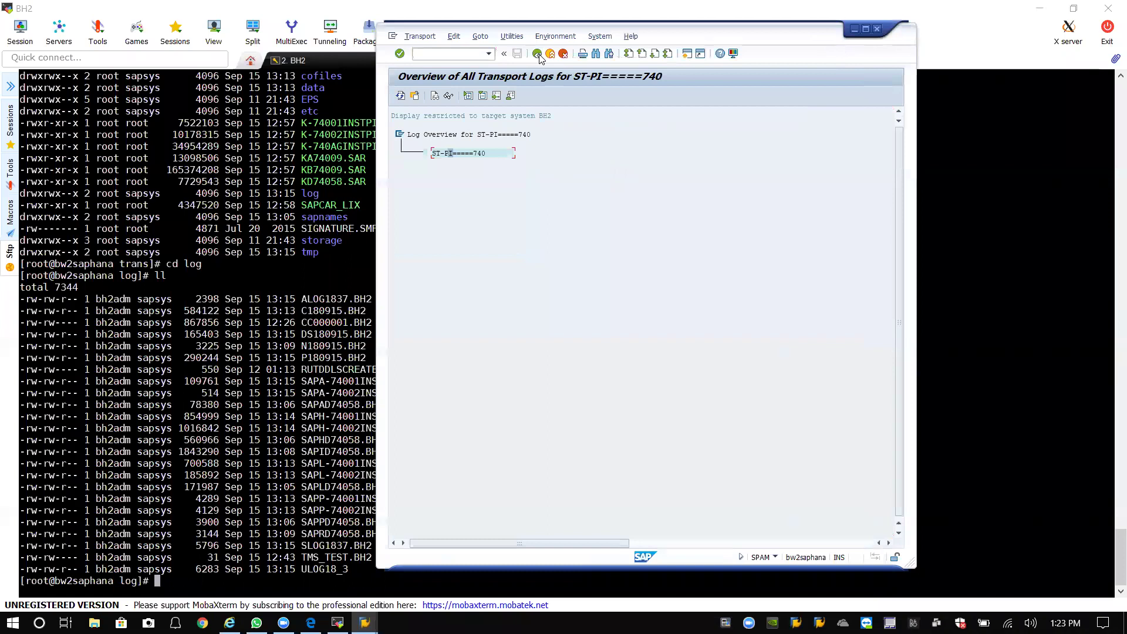
click(538, 55)
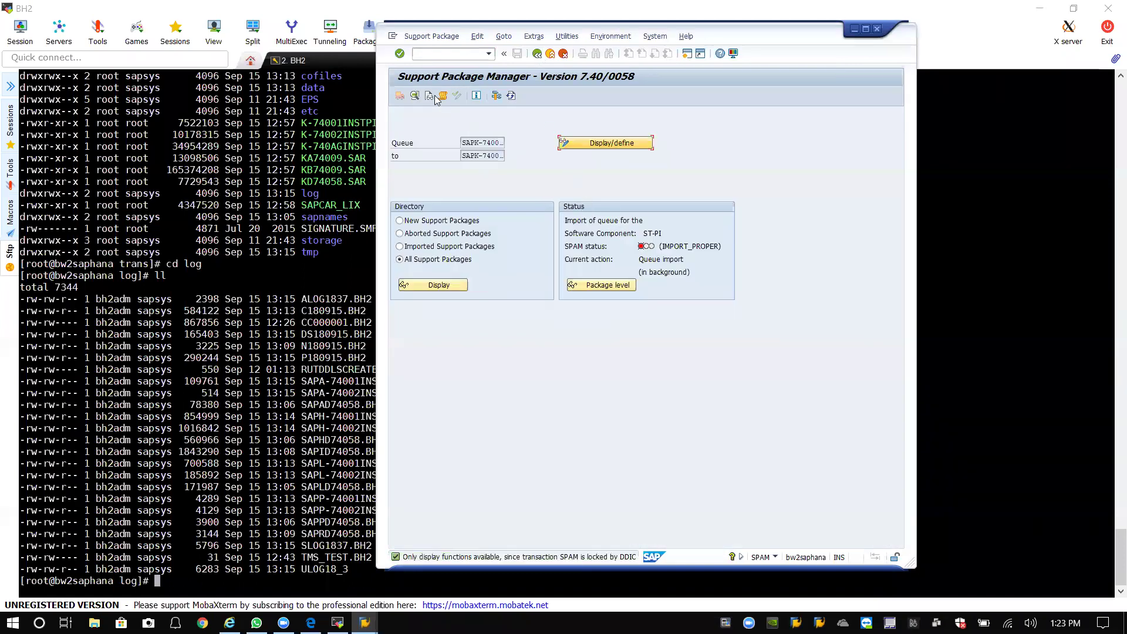
click(511, 96)
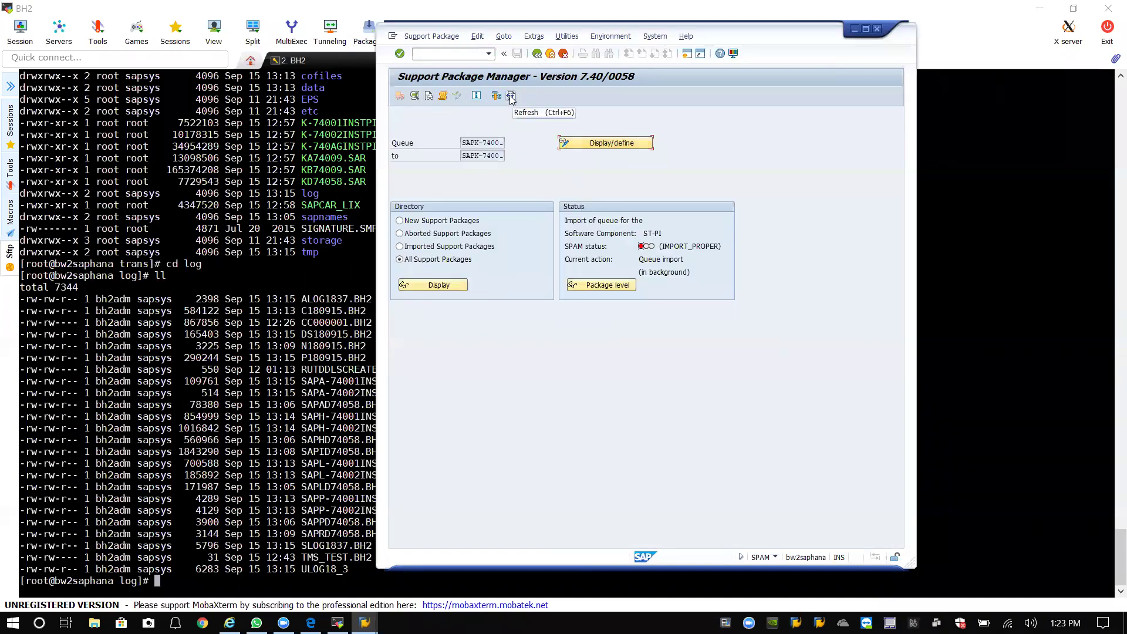
click(680, 247)
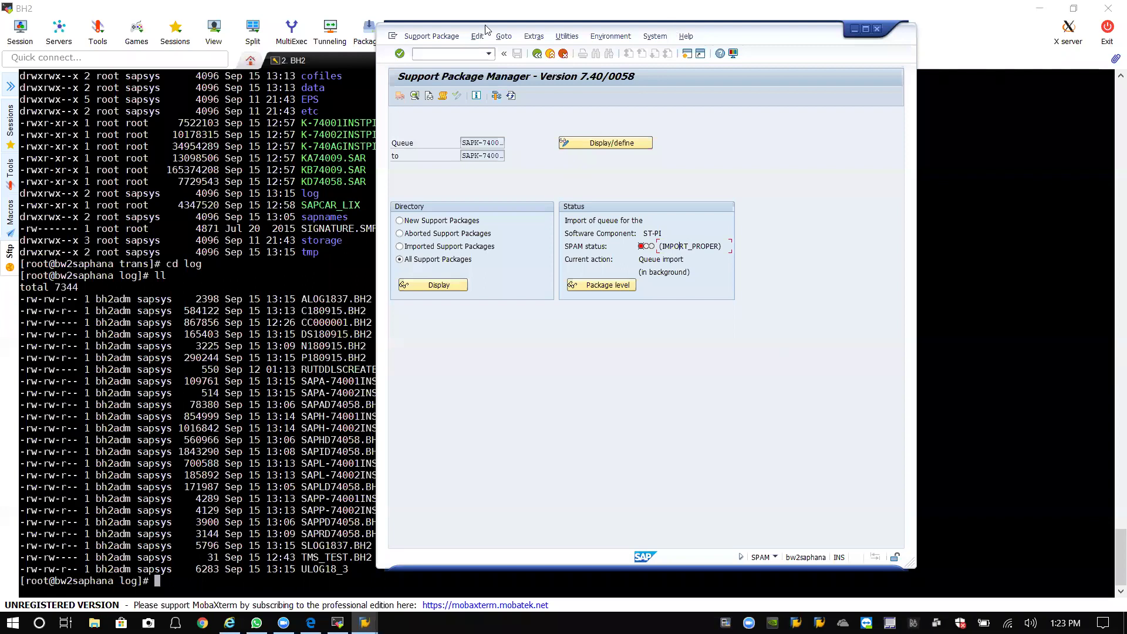
click(844, 16)
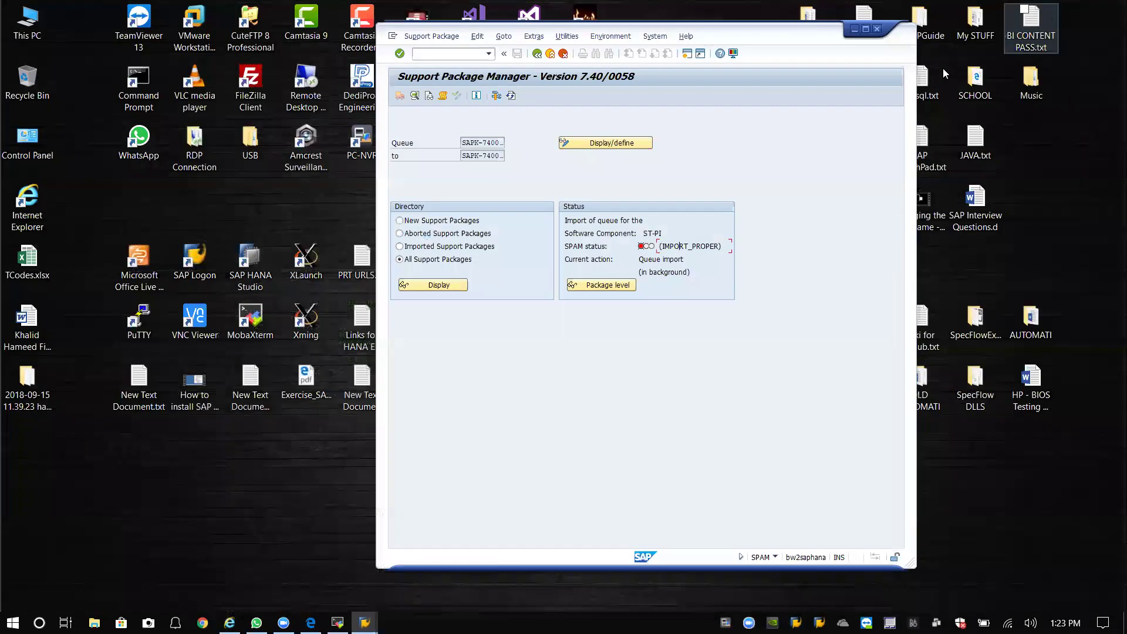
Launch SAP HANA Studio with the default workspace, then minimize it.
click(1039, 8)
double_click(250, 259)
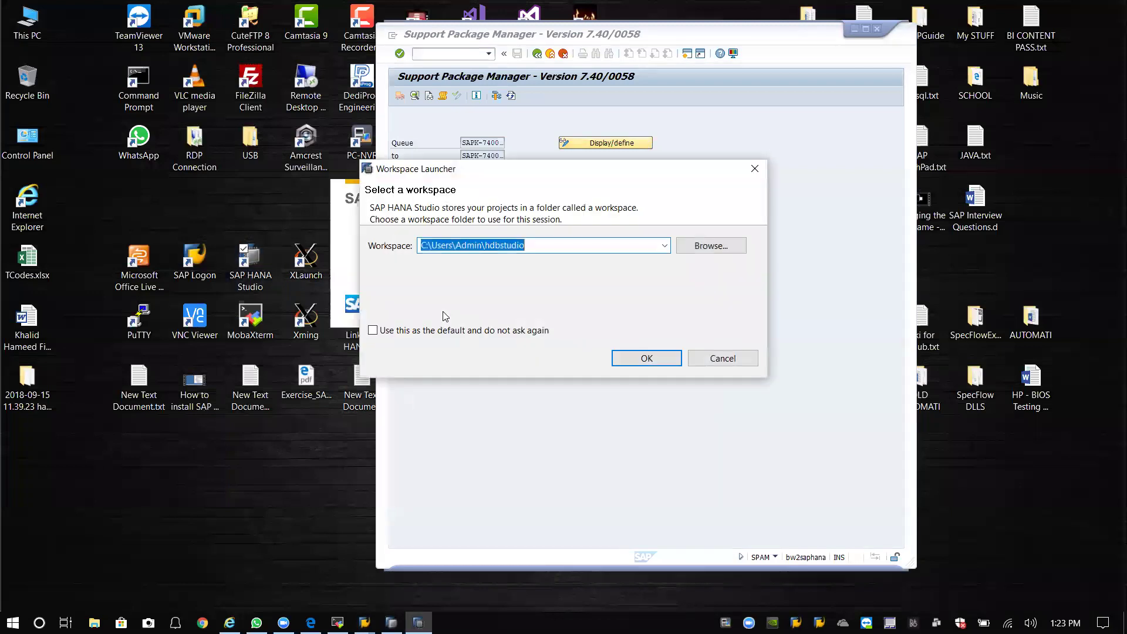
click(633, 360)
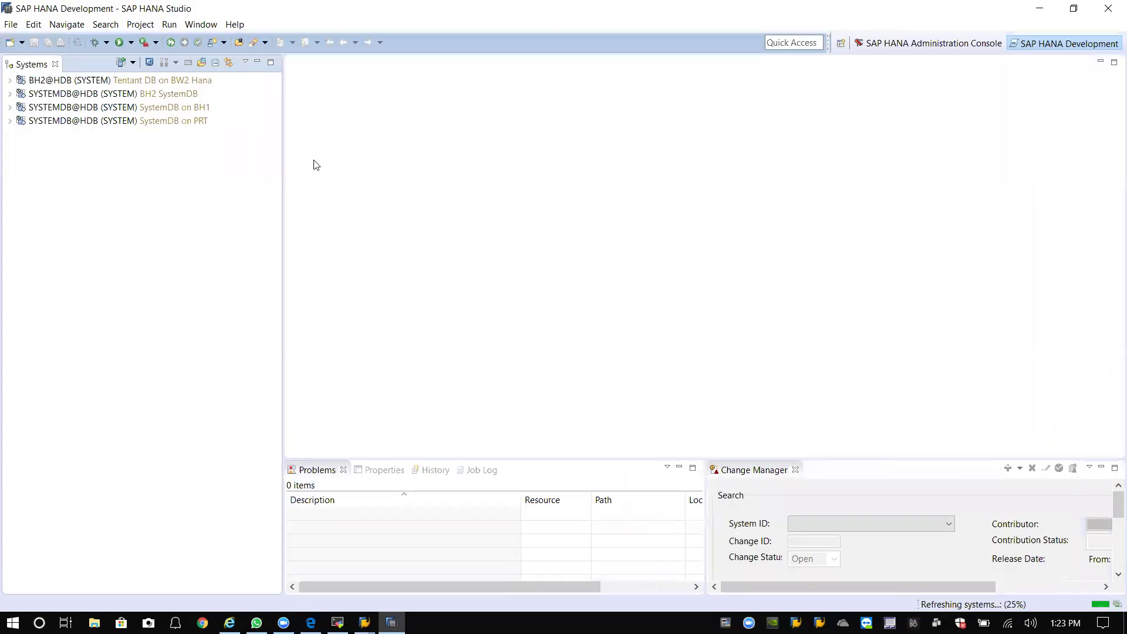
click(1040, 8)
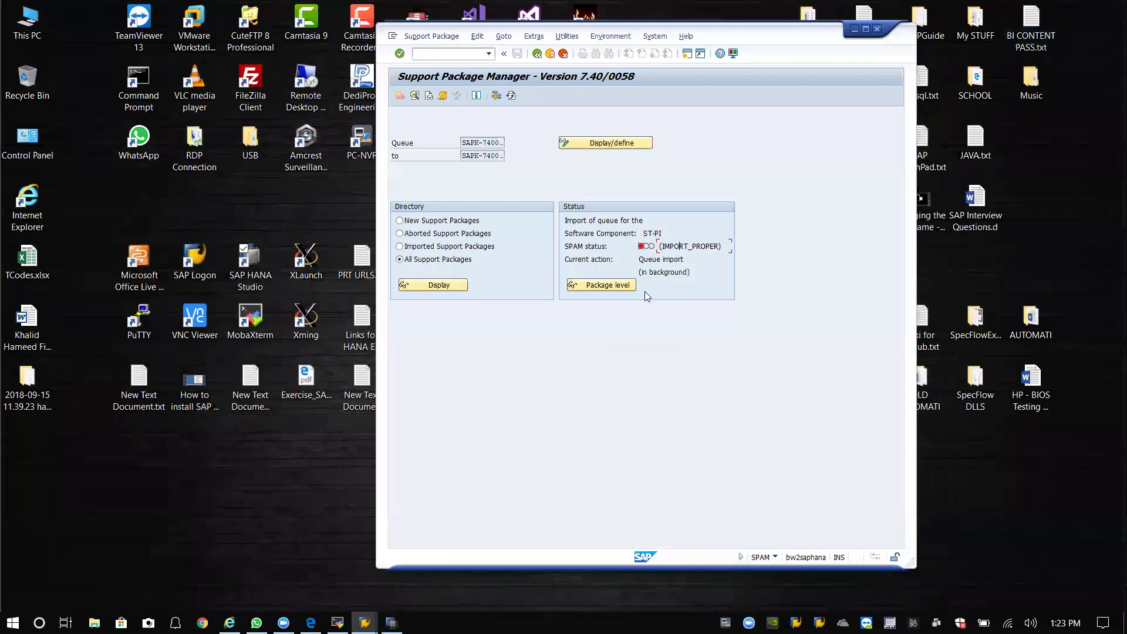
Refresh SPAM, still at IMPORT_PROPER, and put the SAP window back over the terminal.
click(510, 95)
click(418, 37)
click(566, 189)
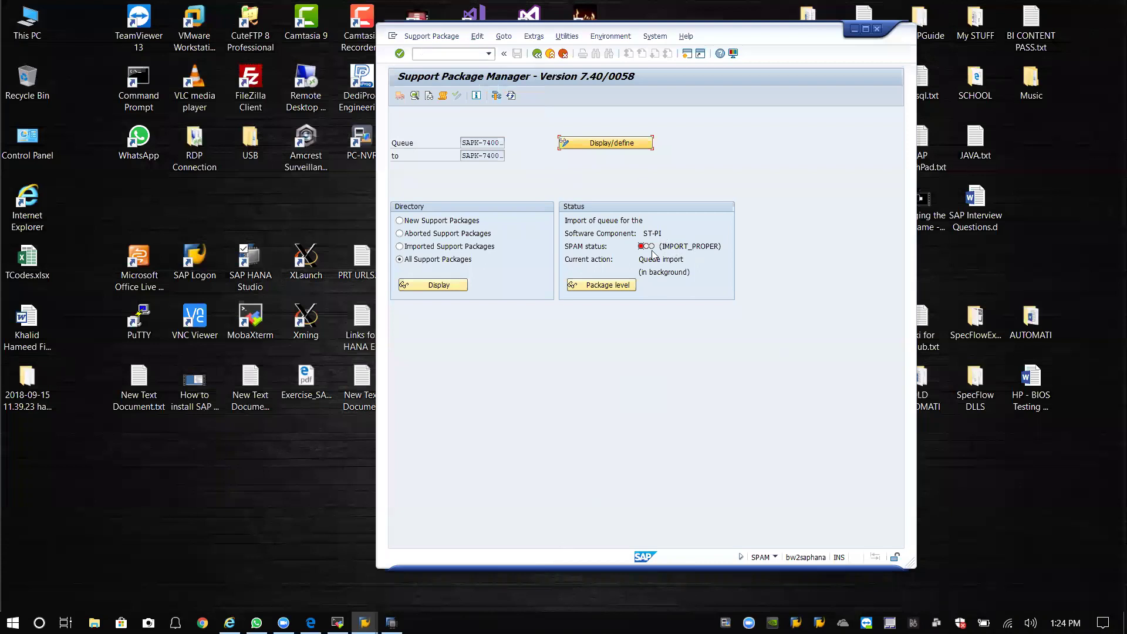
drag(734, 35, 704, 35)
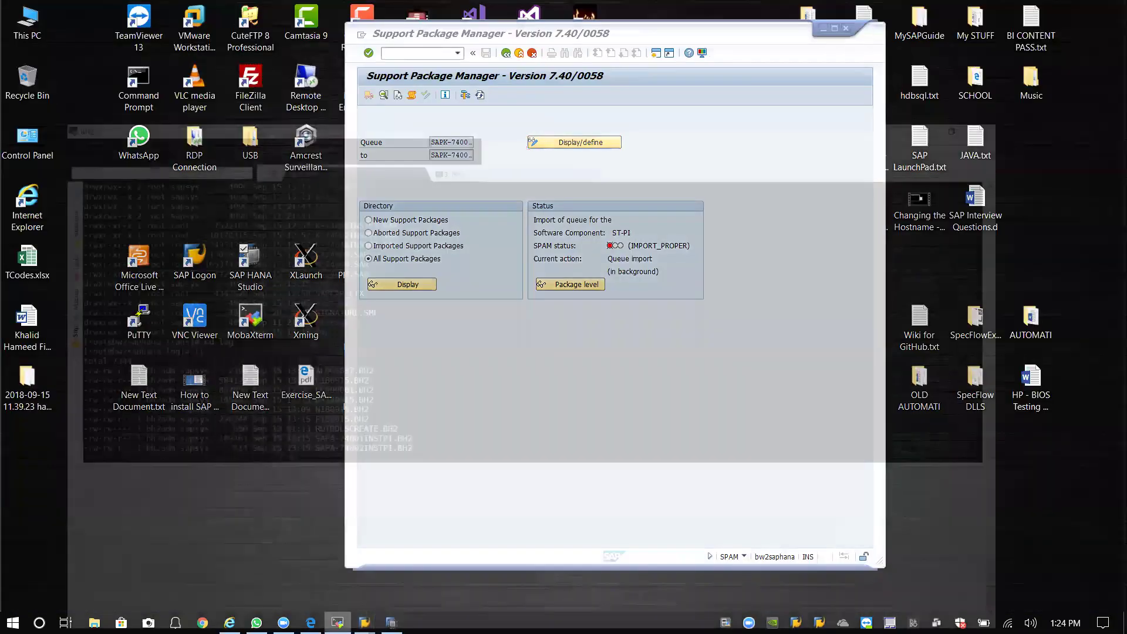
click(337, 623)
mouse_move(364, 623)
click(446, 593)
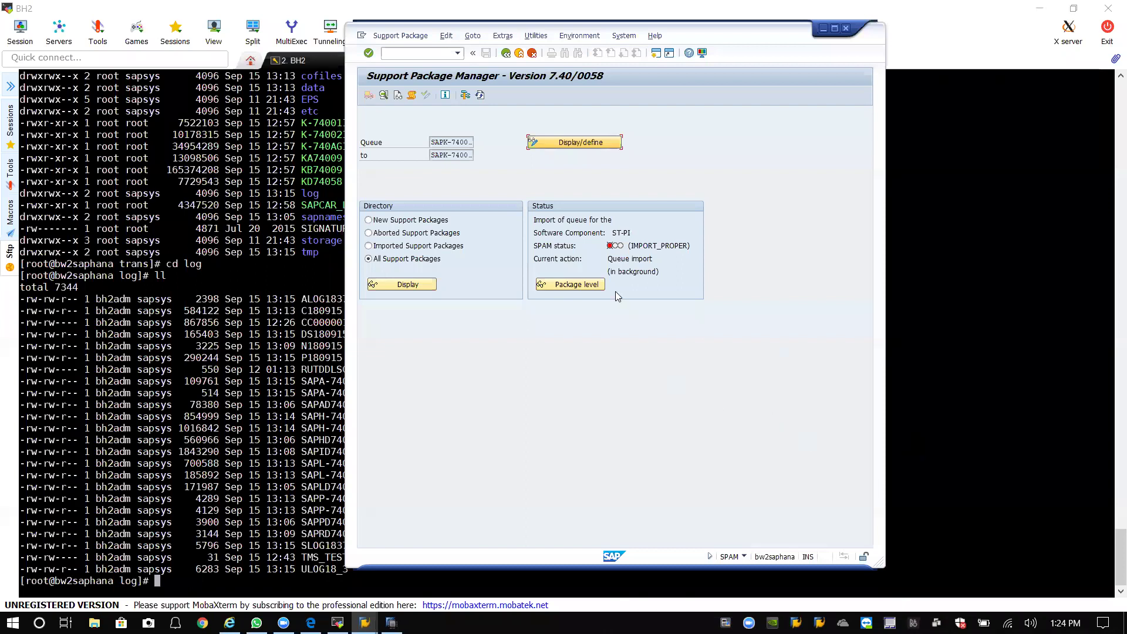
Glance at the transaction history list, reposition the SAP window, and minimize MobaXterm.
click(459, 53)
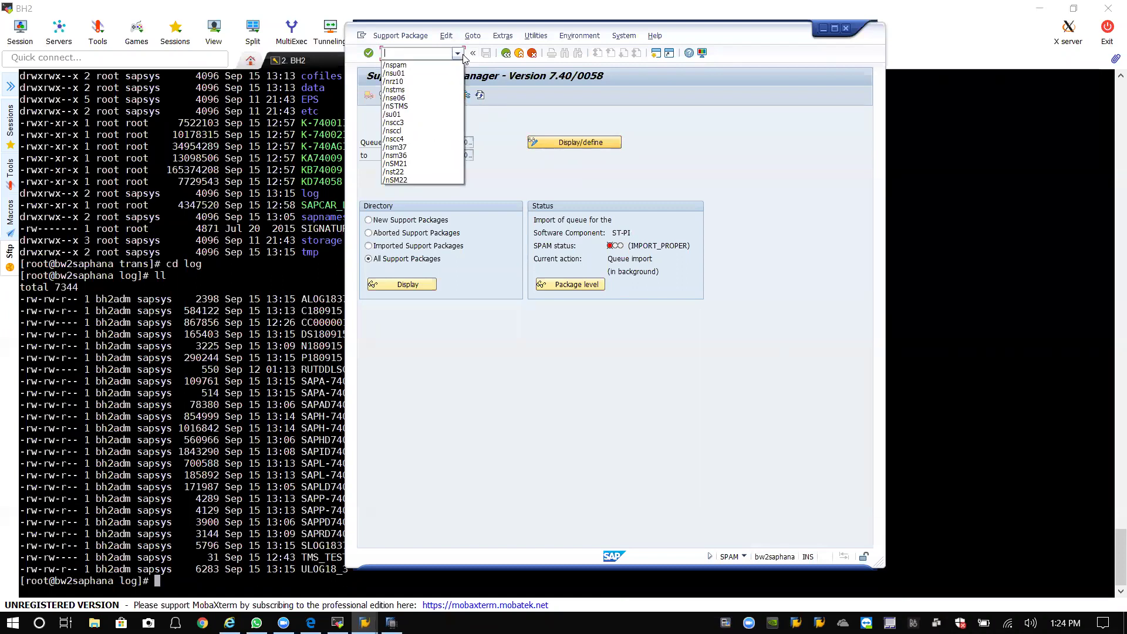
click(728, 131)
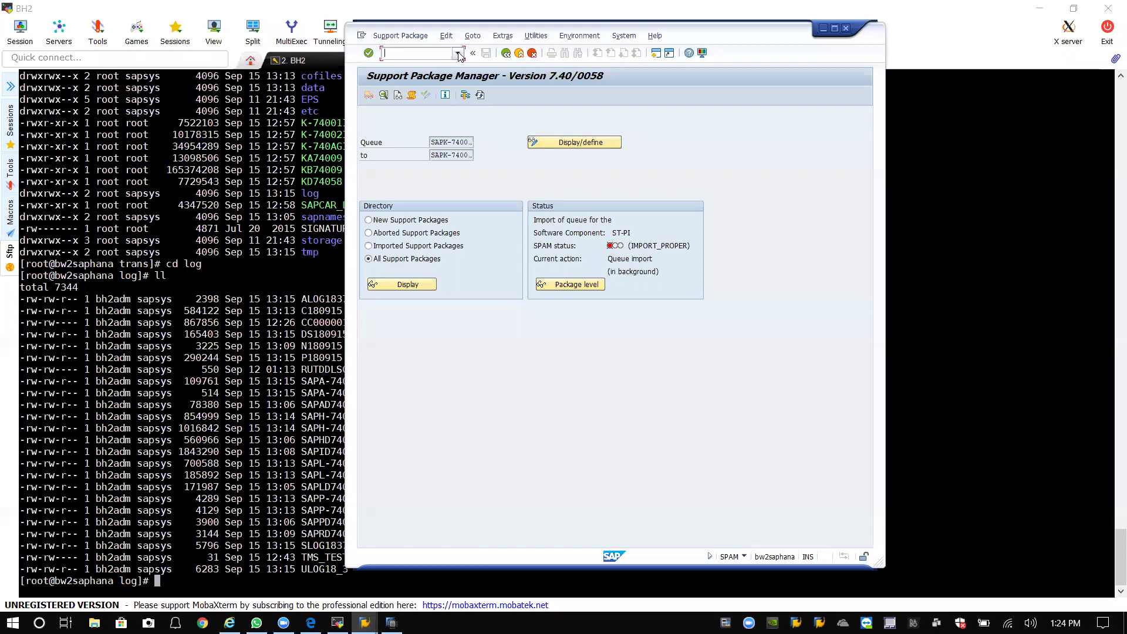
click(458, 54)
click(459, 54)
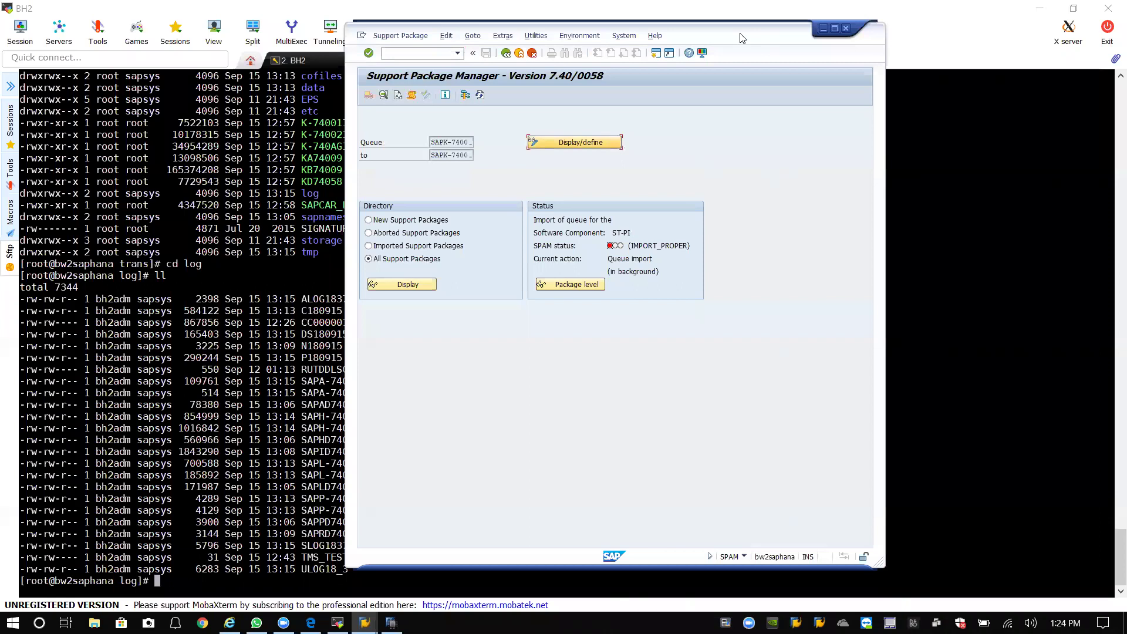
drag(740, 37, 766, 64)
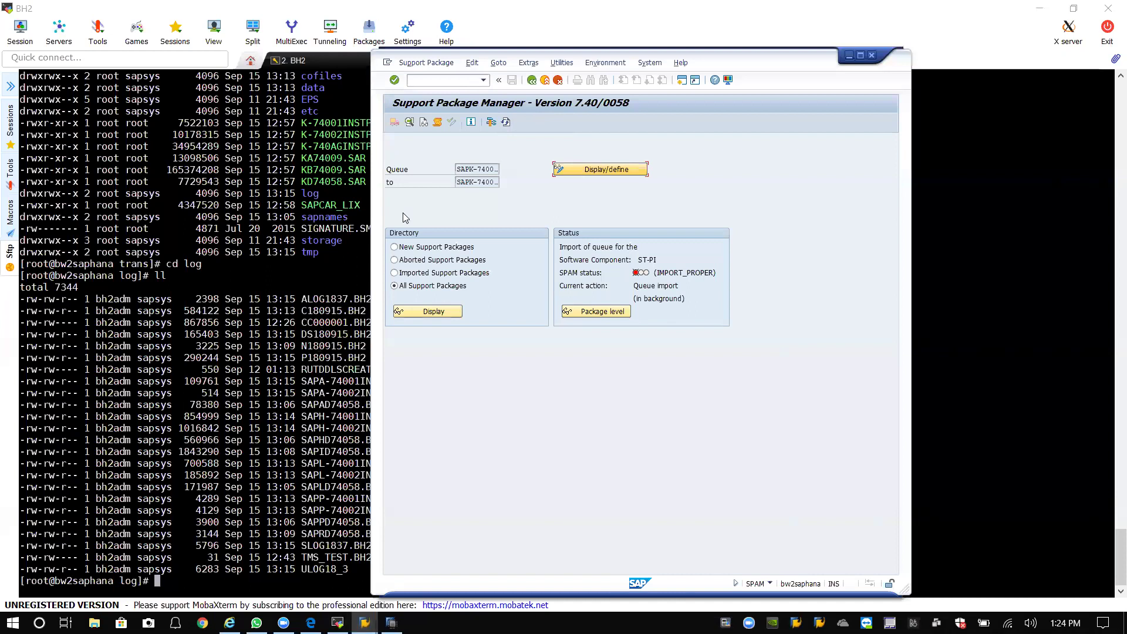
click(1041, 12)
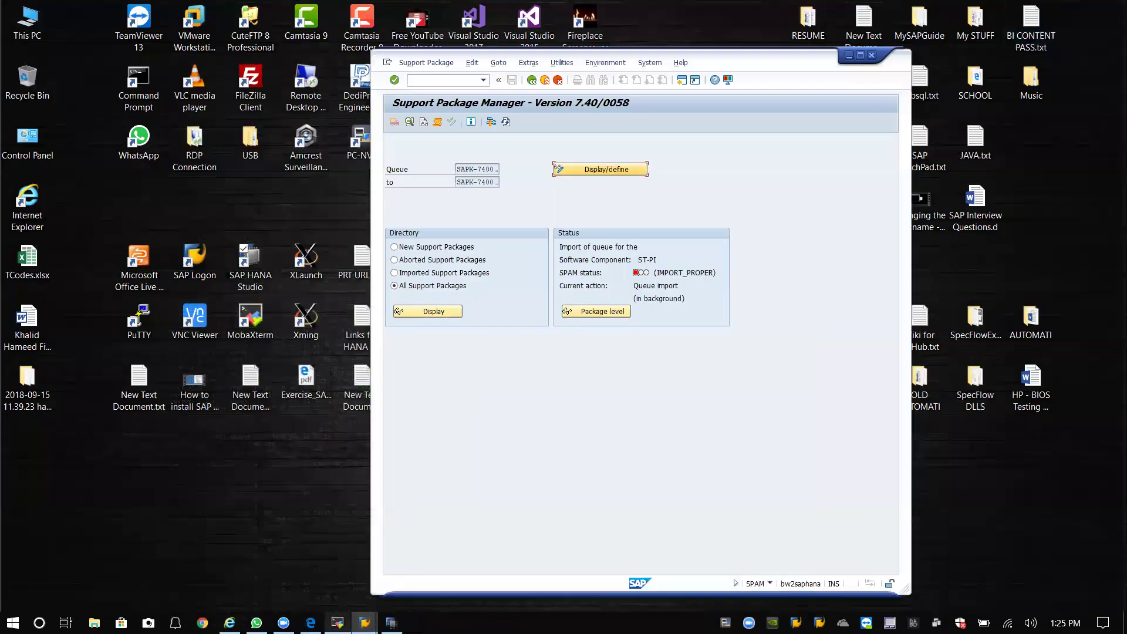
From a cleared root directory, list its contents and show filesystem disk usage with df -h.
key(alt+Tab)
text(cd /)
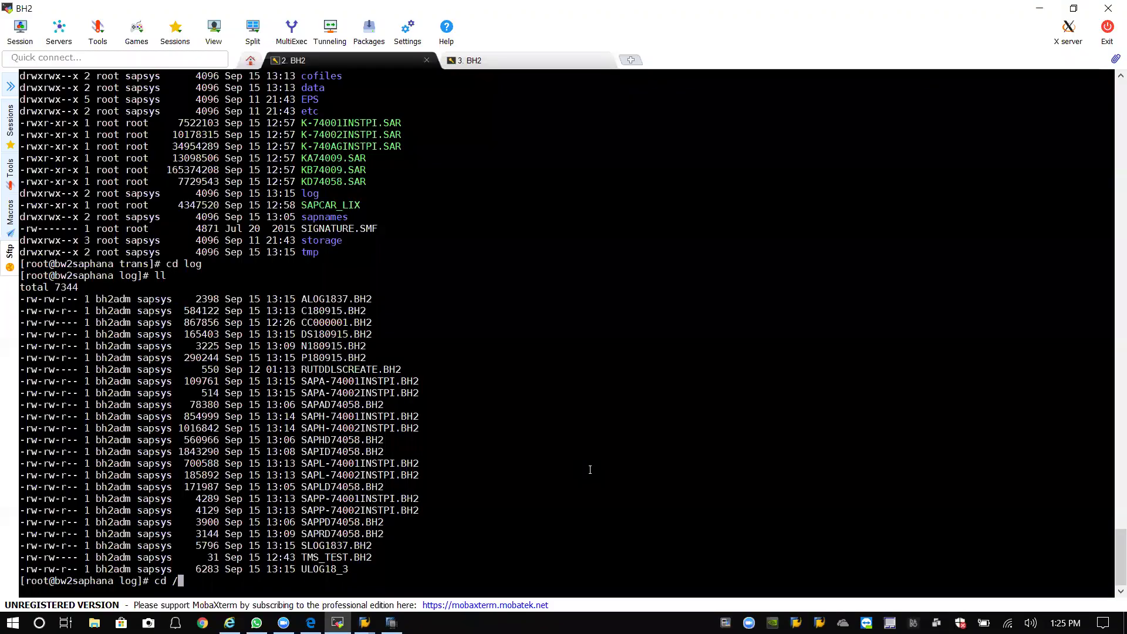
key(Return)
text(clear)
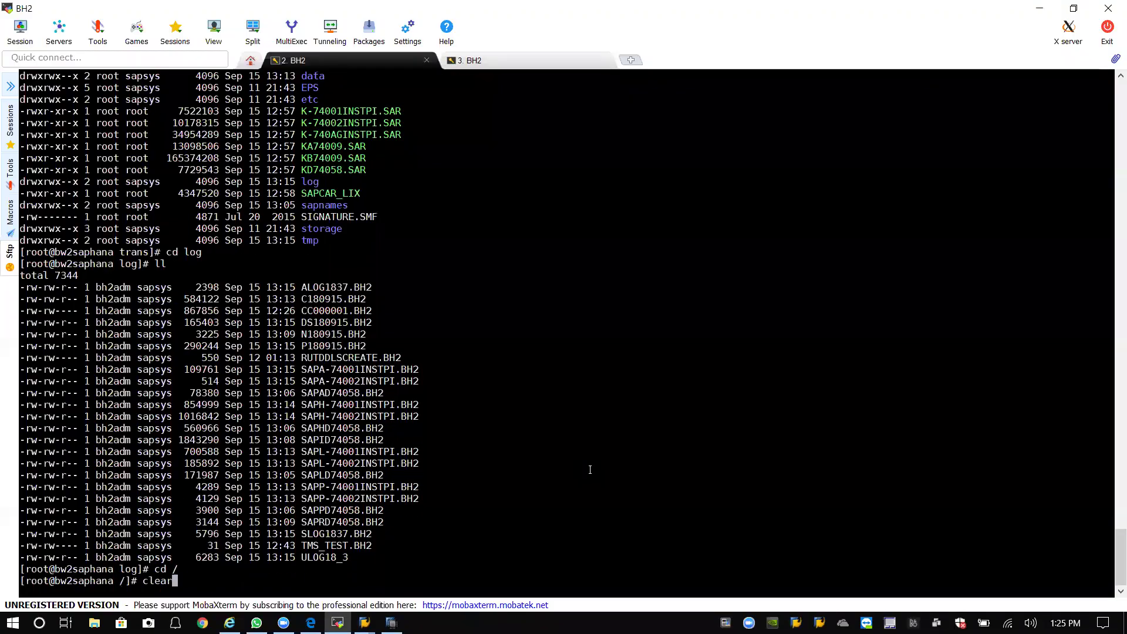
key(Return)
text(ll)
key(Return)
text(cd)
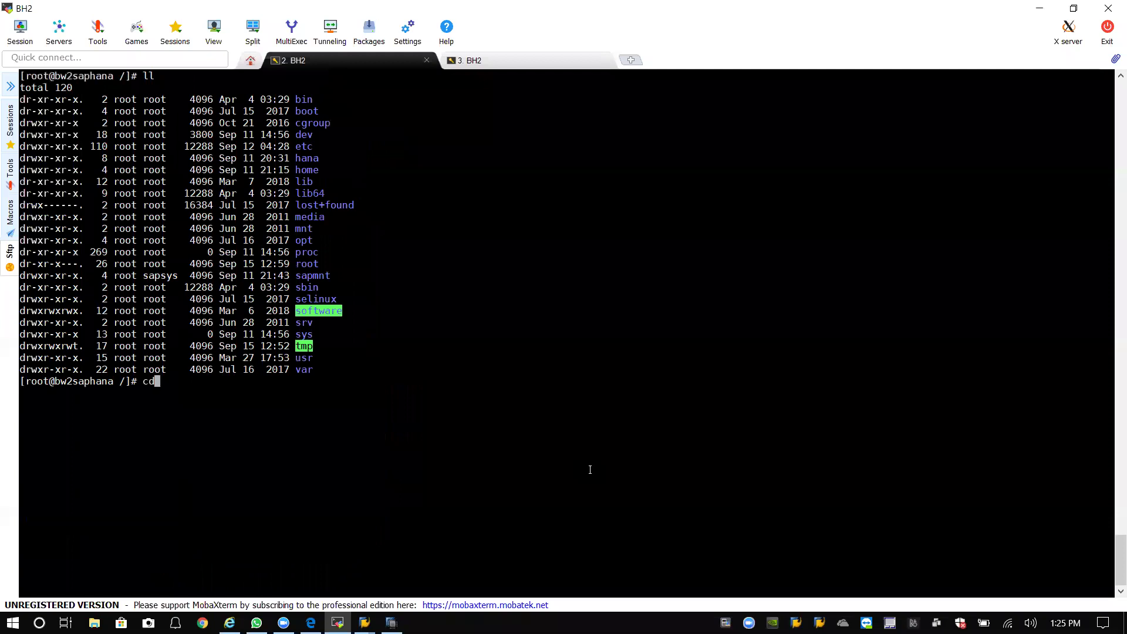
key(BackSpace)
key(BackSpace)
key(BackSpace)
text(df -h)
key(Return)
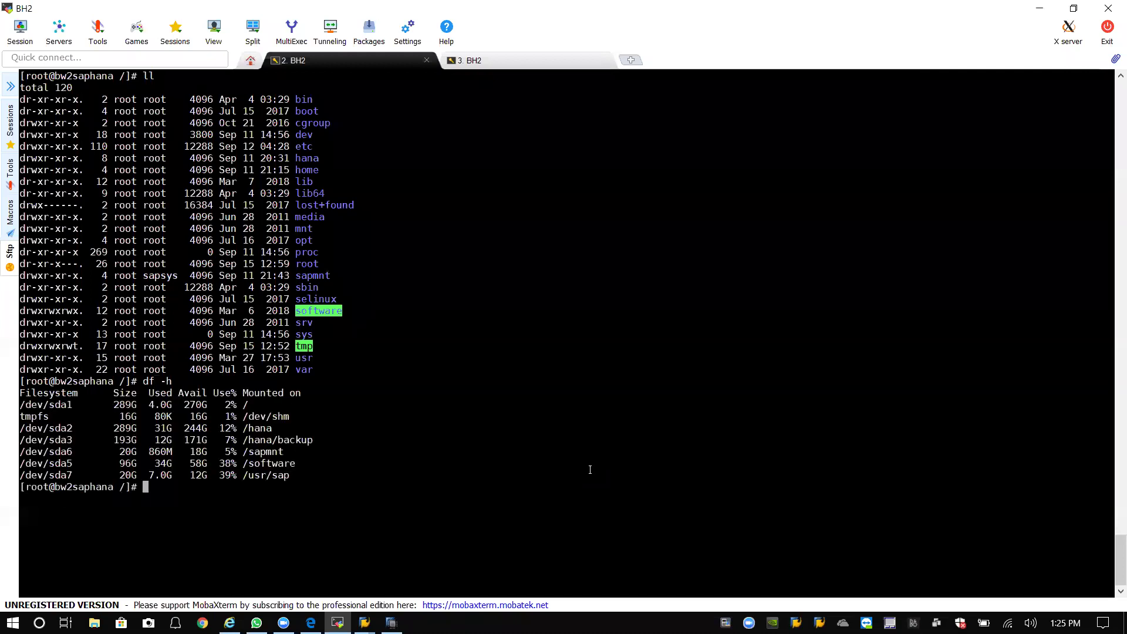
key(Up)
text(t)
key(Return)
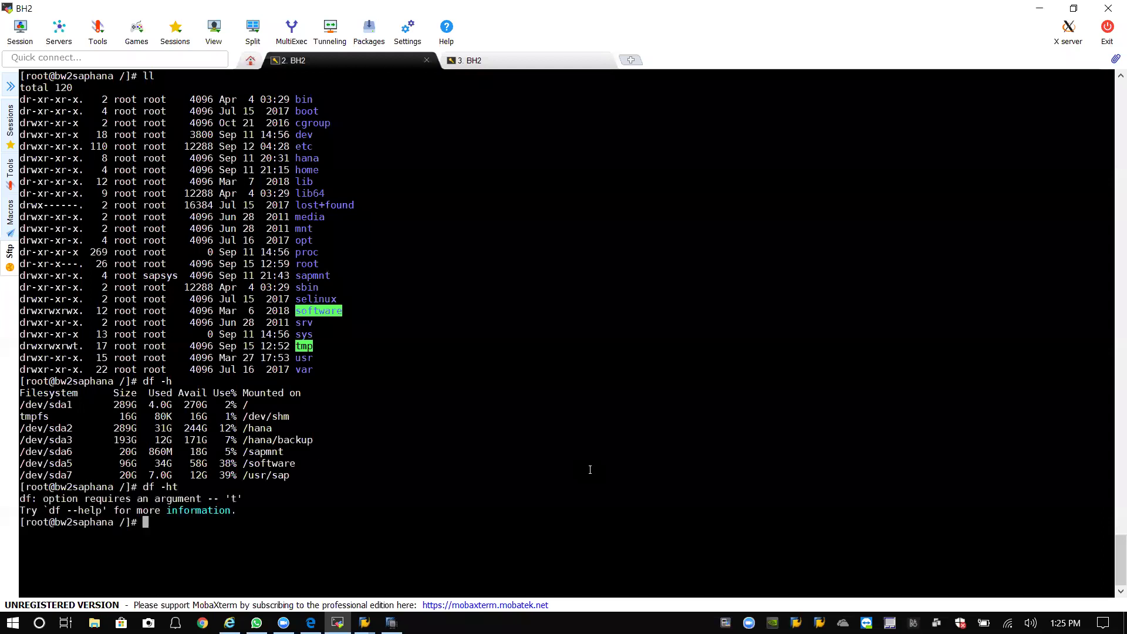
Walk down into /hana/log/HDB, listing the hana, log and HDB directories along the way.
text(cd hana)
key(Return)
text(ll)
key(Return)
text(cd log)
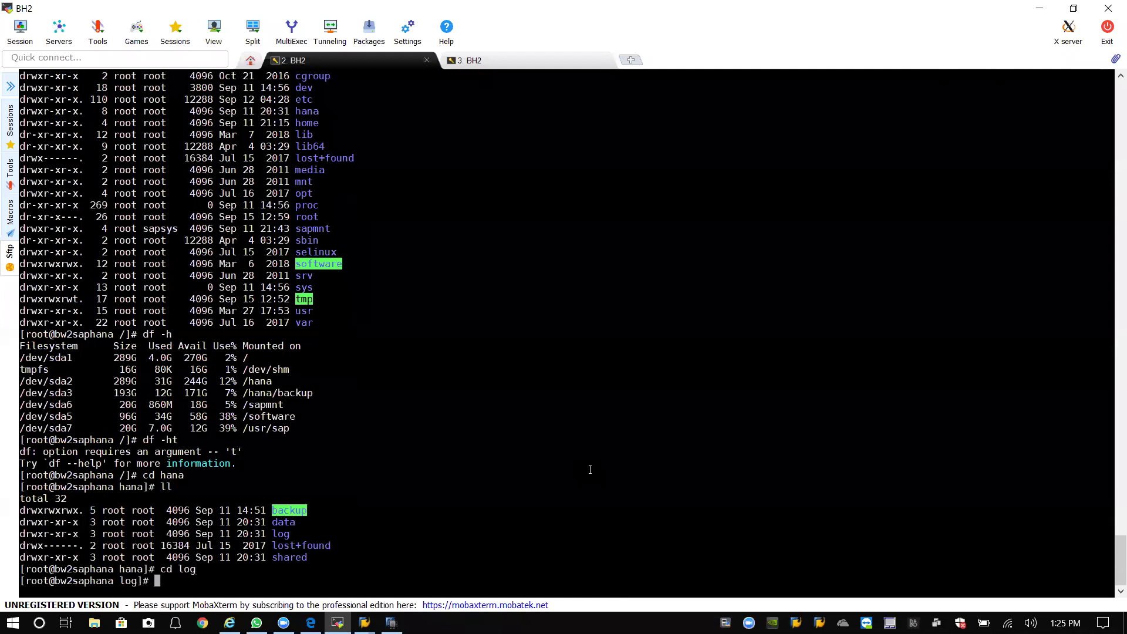
key(Return)
text(ll)
key(Return)
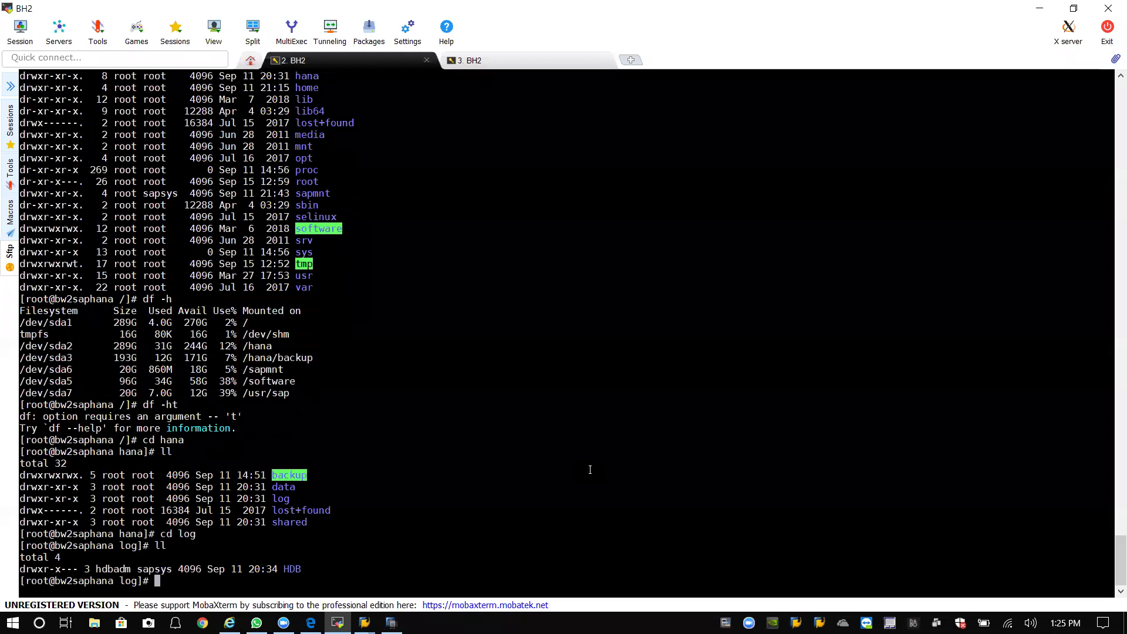
text(cd HDB)
key(Return)
text(ll)
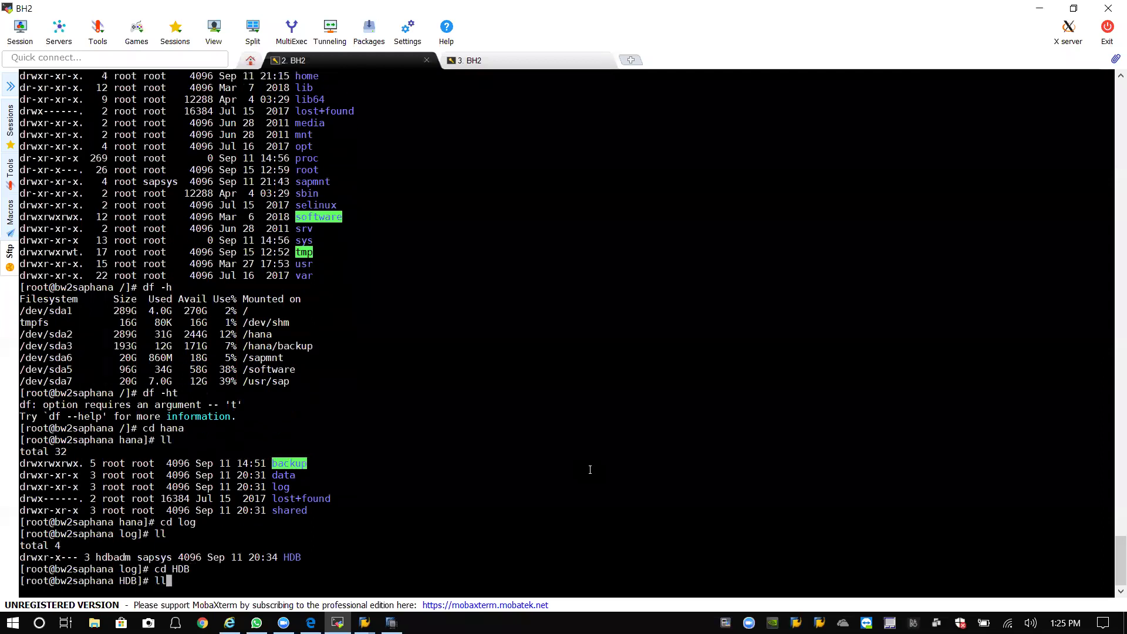
key(Return)
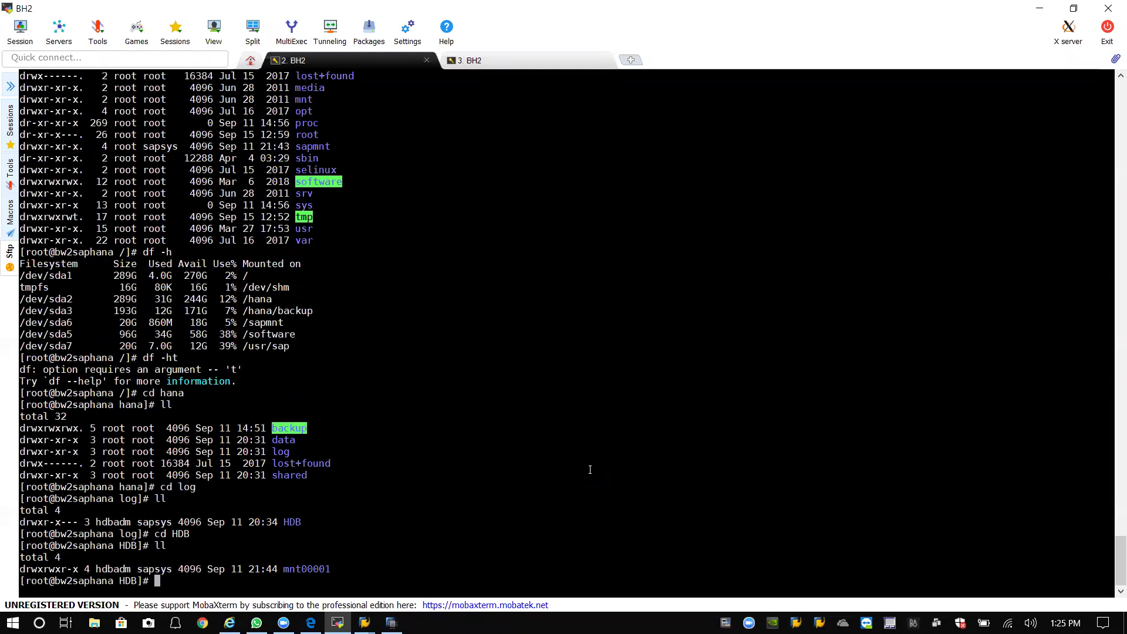
List the mnt00001 log volumes, then return to HDB and list it again.
text(cd mnt)
key(Tab)
key(Return)
text(ll)
key(Return)
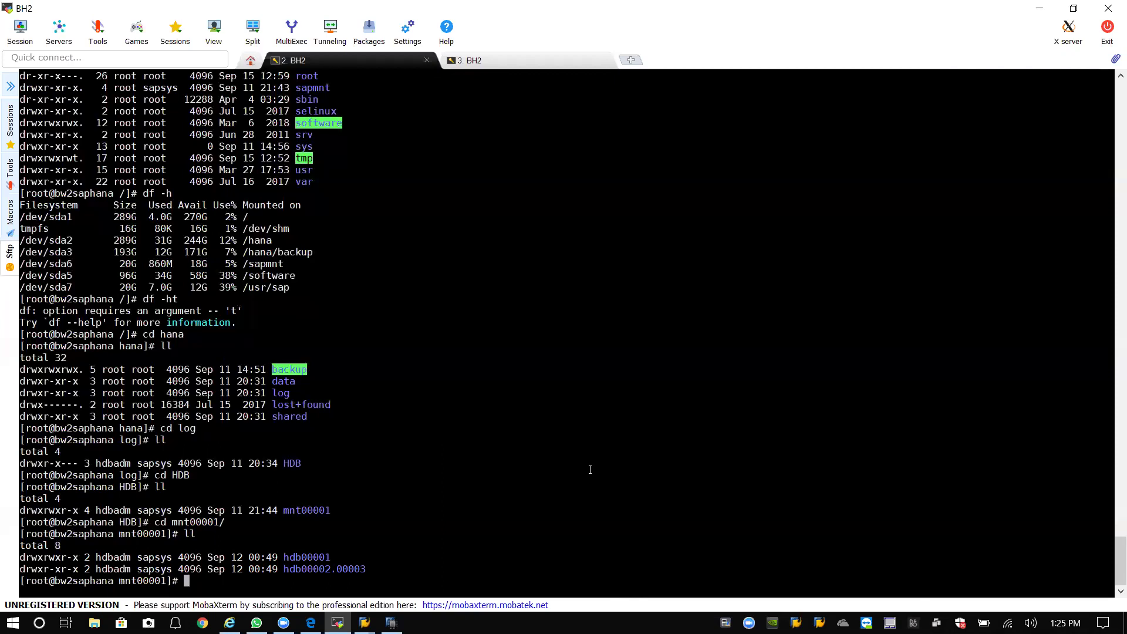
text(cd ..)
key(Return)
text(ll)
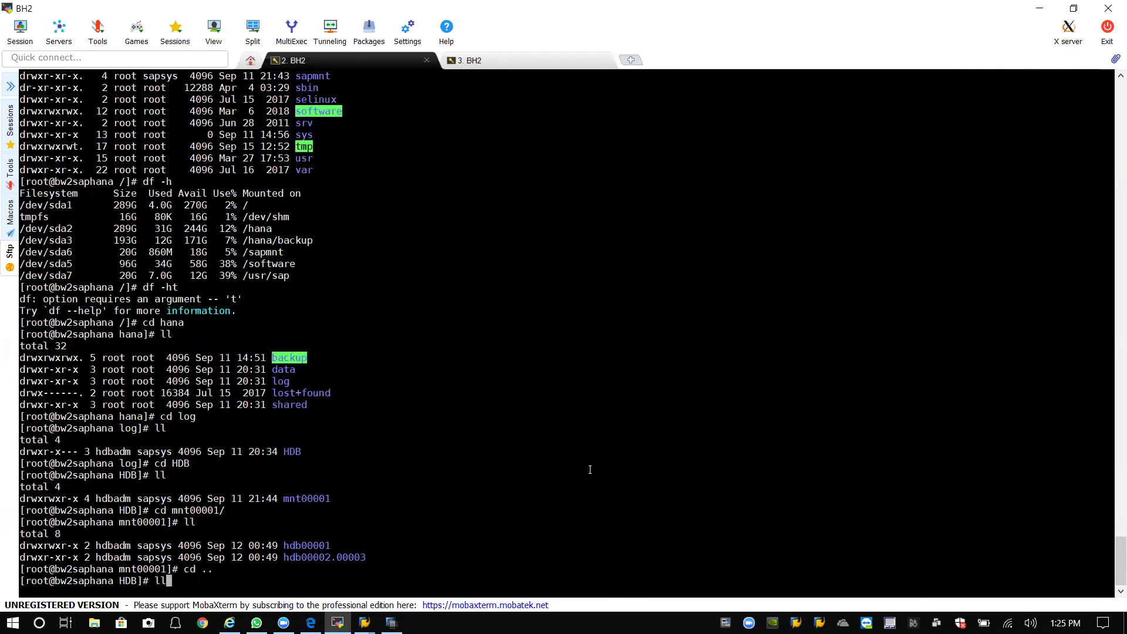
key(Return)
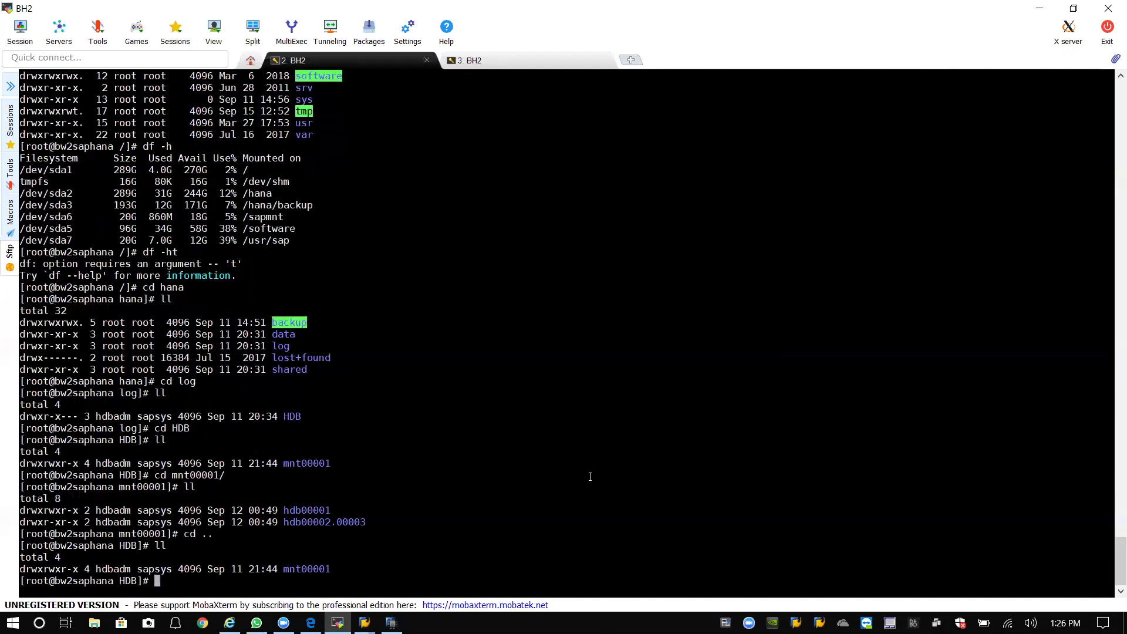
Open the Backup Console for SYSTEMDB BH2 SystemDB from its Backup and Recovery context menu.
click(391, 622)
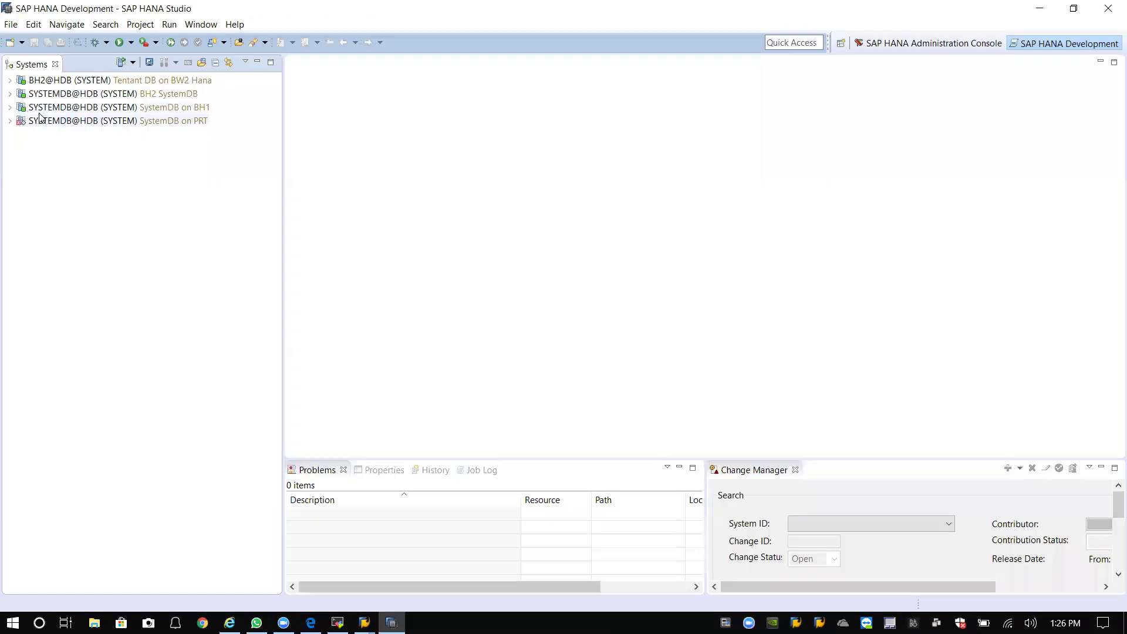
click(60, 95)
double_click(63, 97)
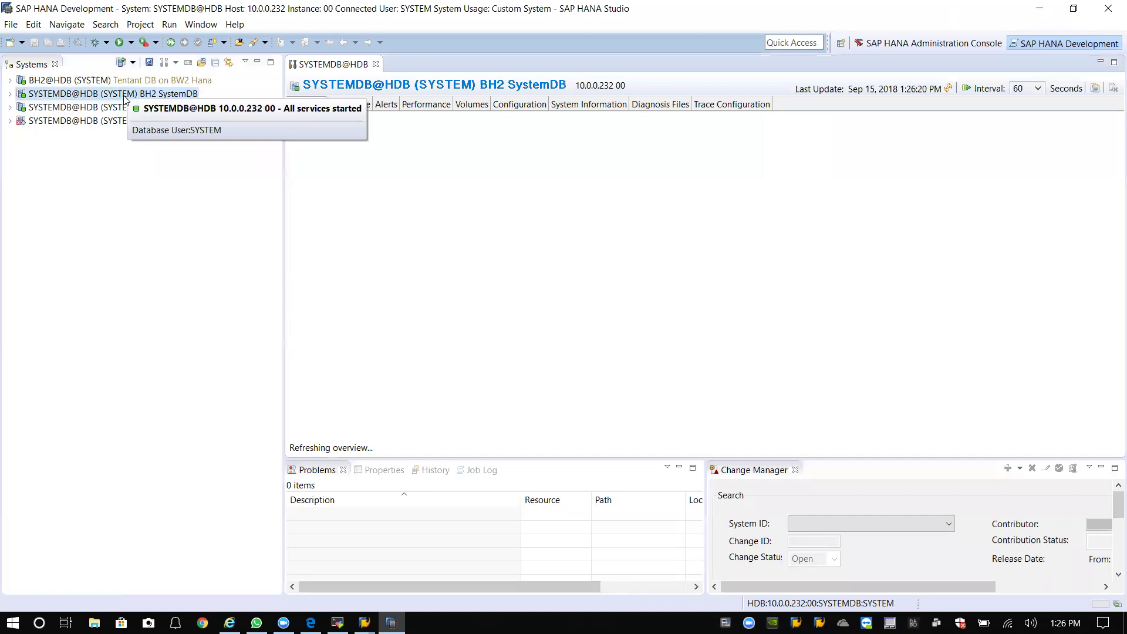
right_click(68, 95)
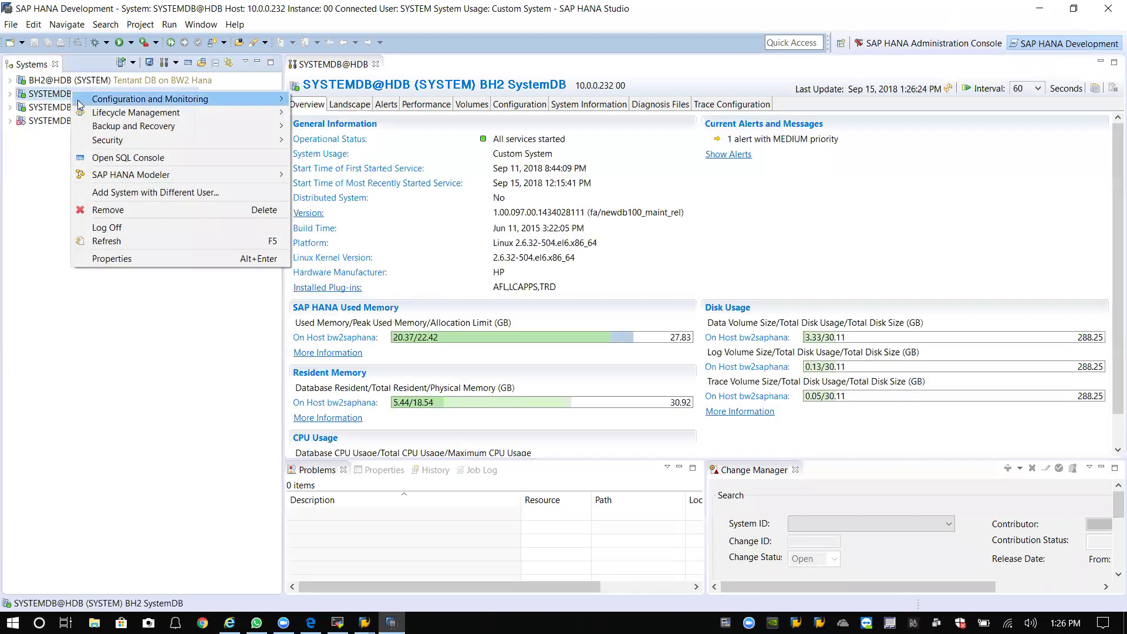
mouse_move(121, 128)
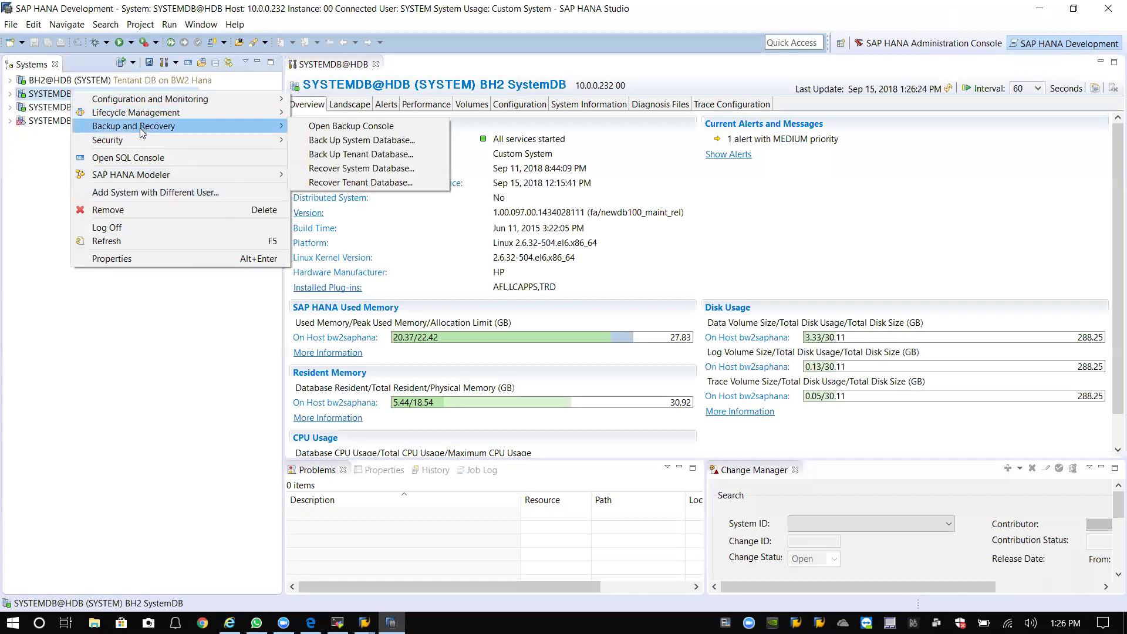
mouse_move(142, 101)
click(15, 189)
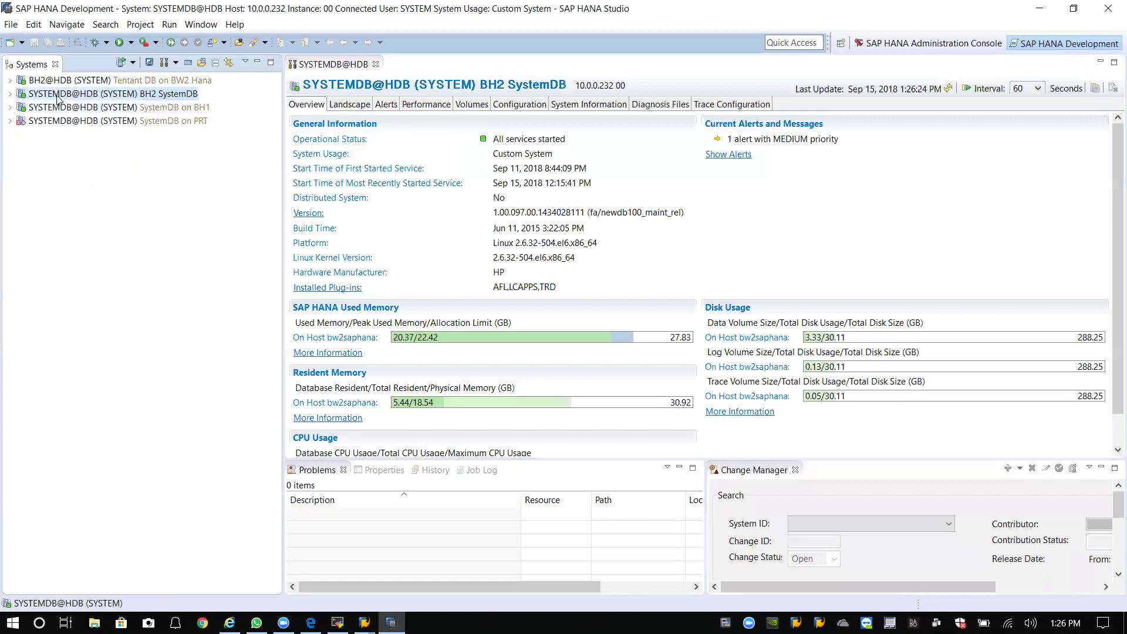
right_click(57, 97)
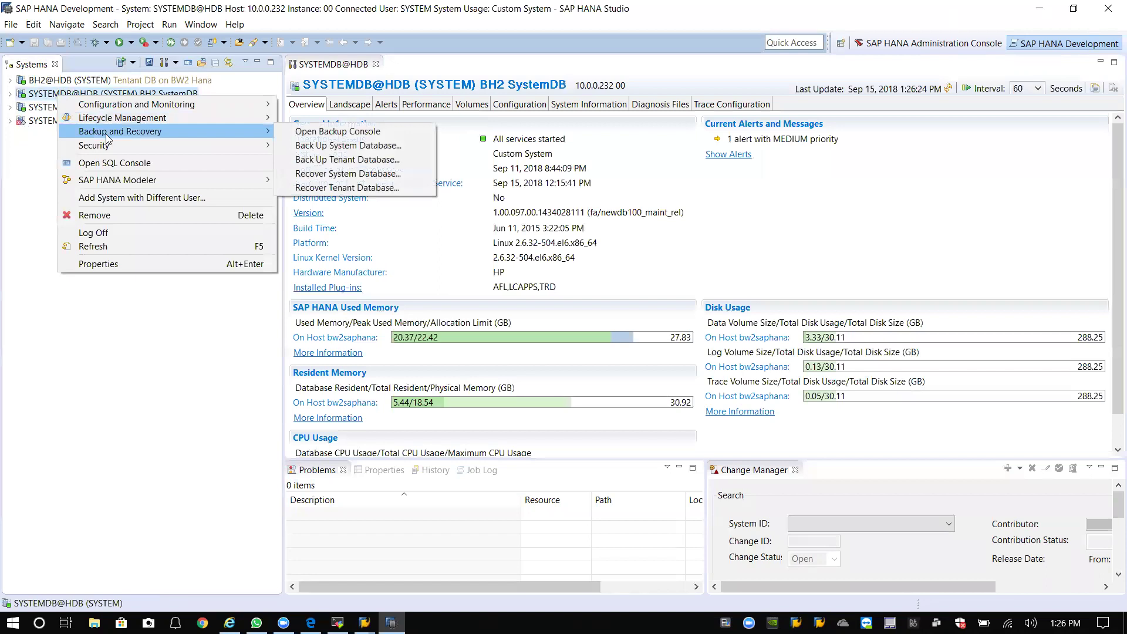
click(332, 131)
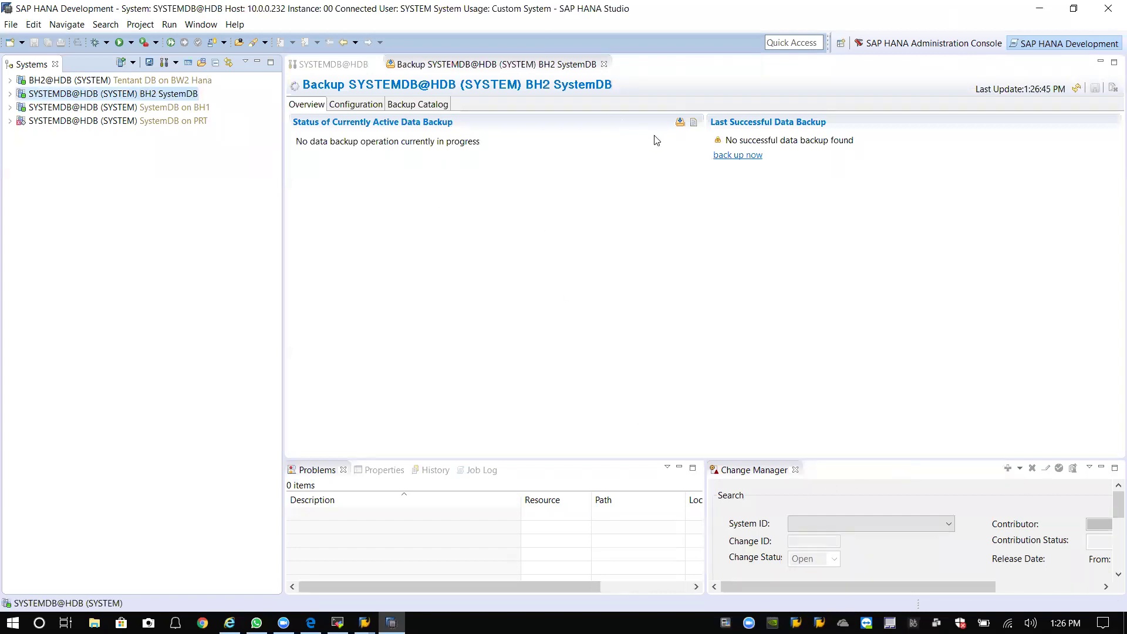
Review the backup Configuration's log destination and backup interval, then return to Support Package Manager.
click(358, 106)
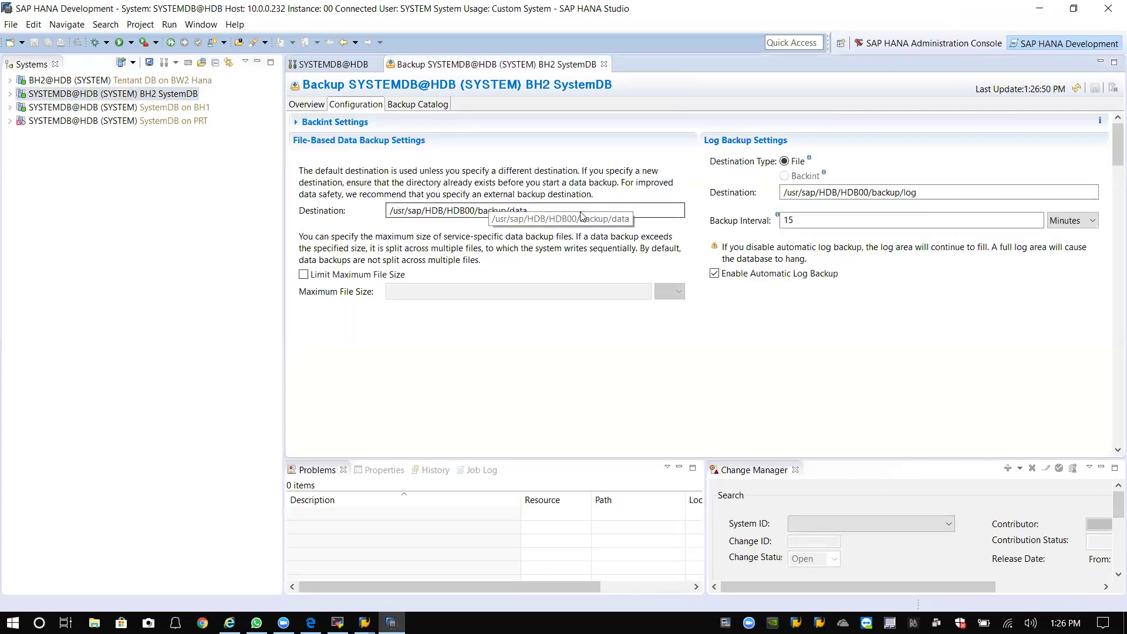
click(931, 193)
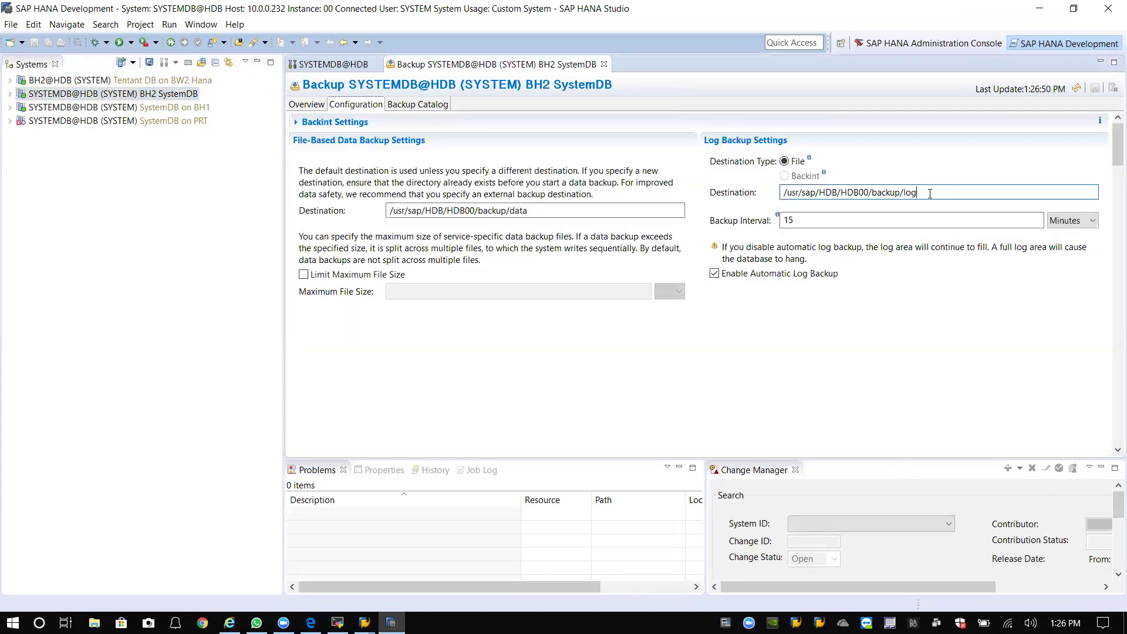
click(819, 221)
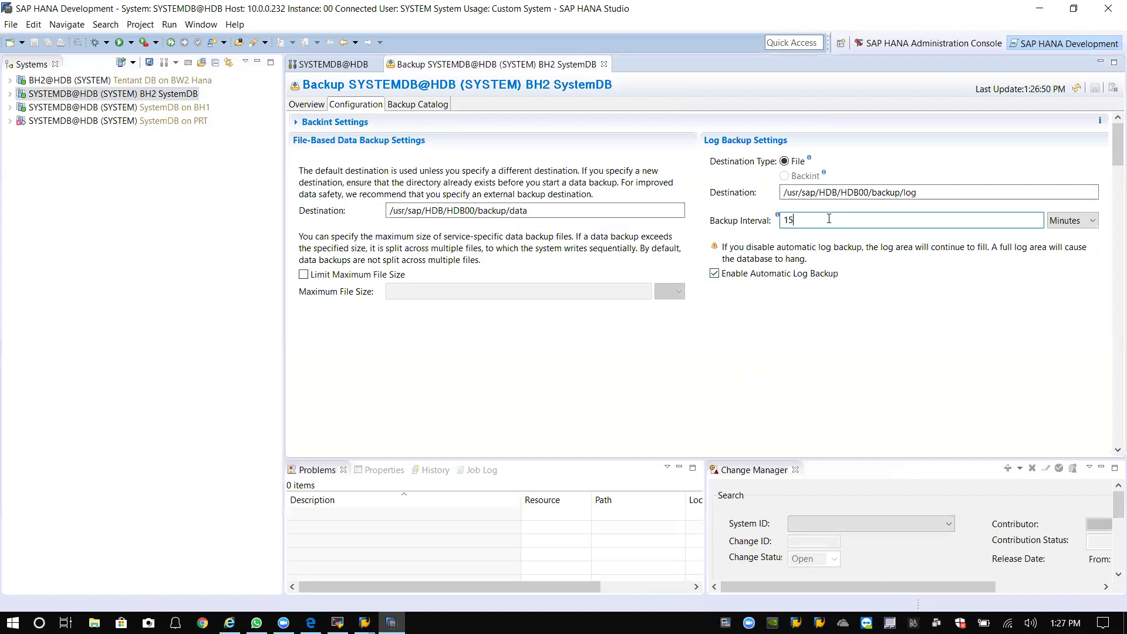
click(666, 327)
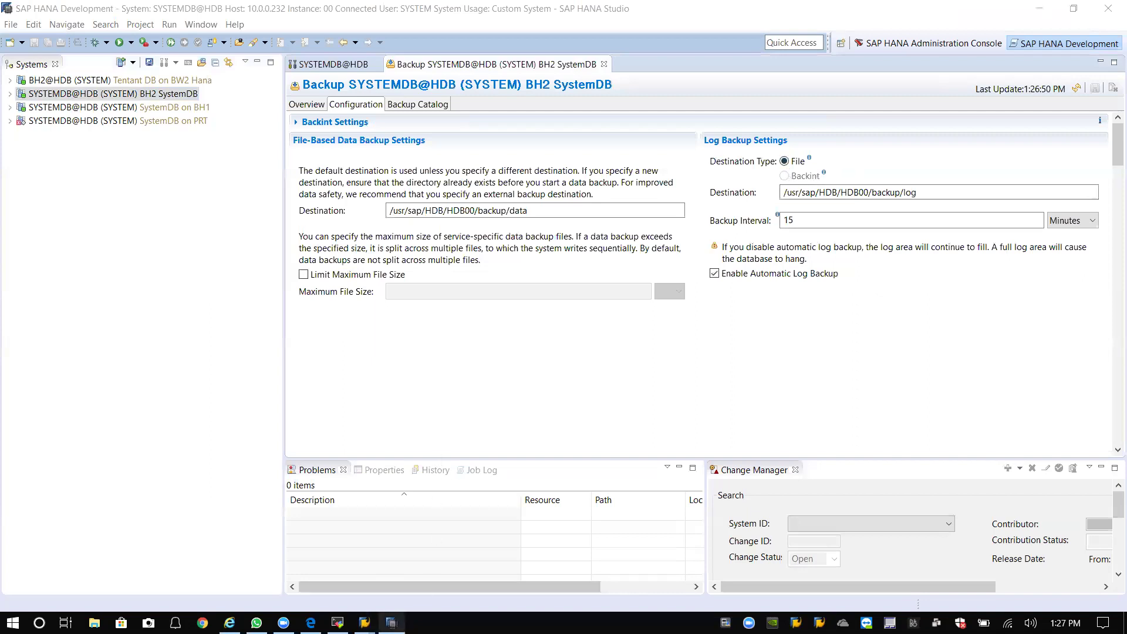
mouse_move(365, 623)
click(412, 586)
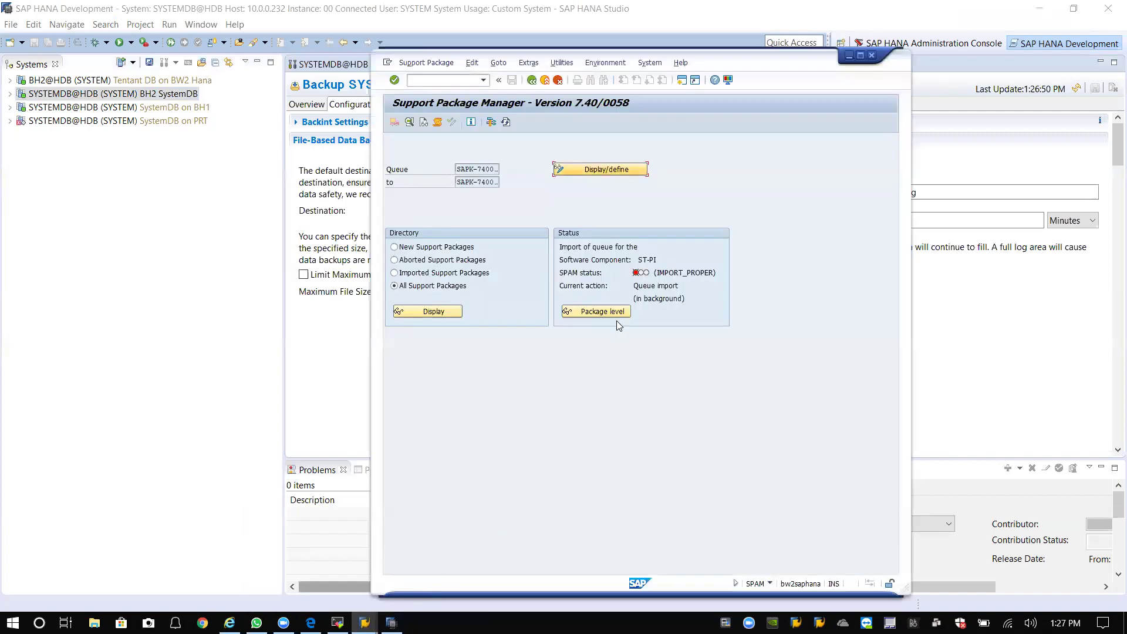
Refresh the ST-PI queue status and select the full log backup destination path in HANA Studio.
click(505, 122)
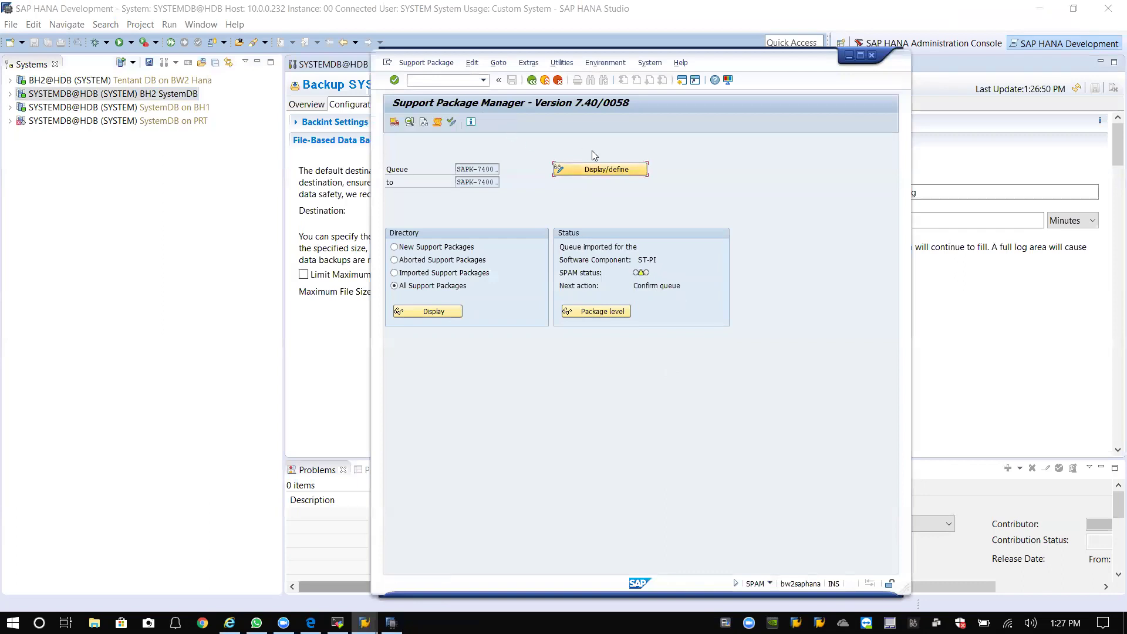
drag(727, 63, 585, 41)
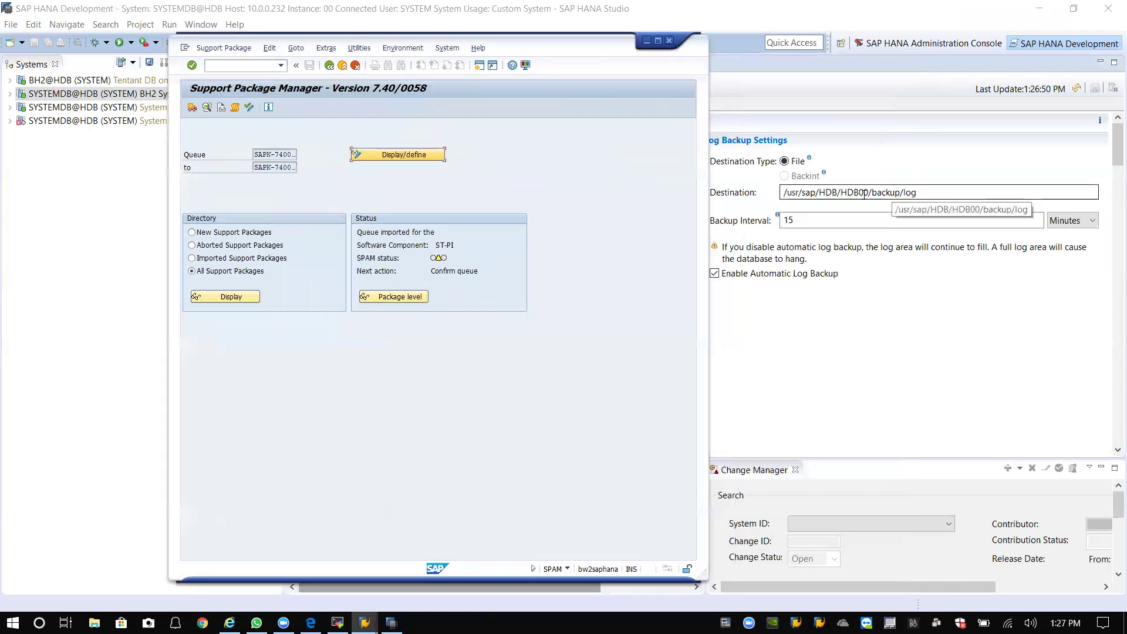
click(787, 194)
drag(917, 192, 765, 202)
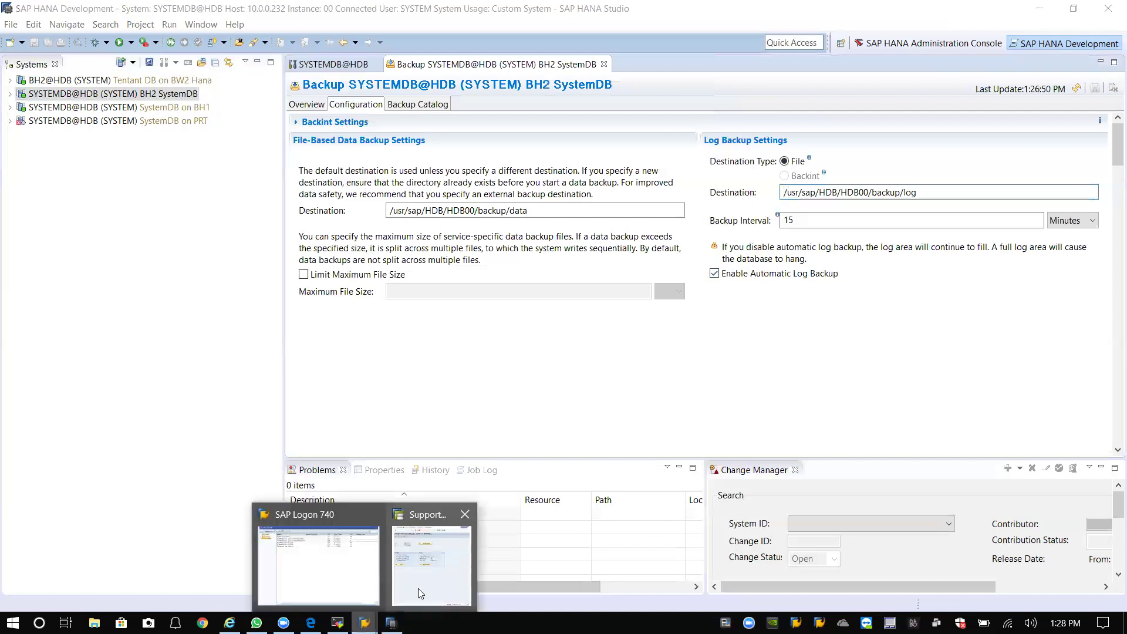
click(433, 558)
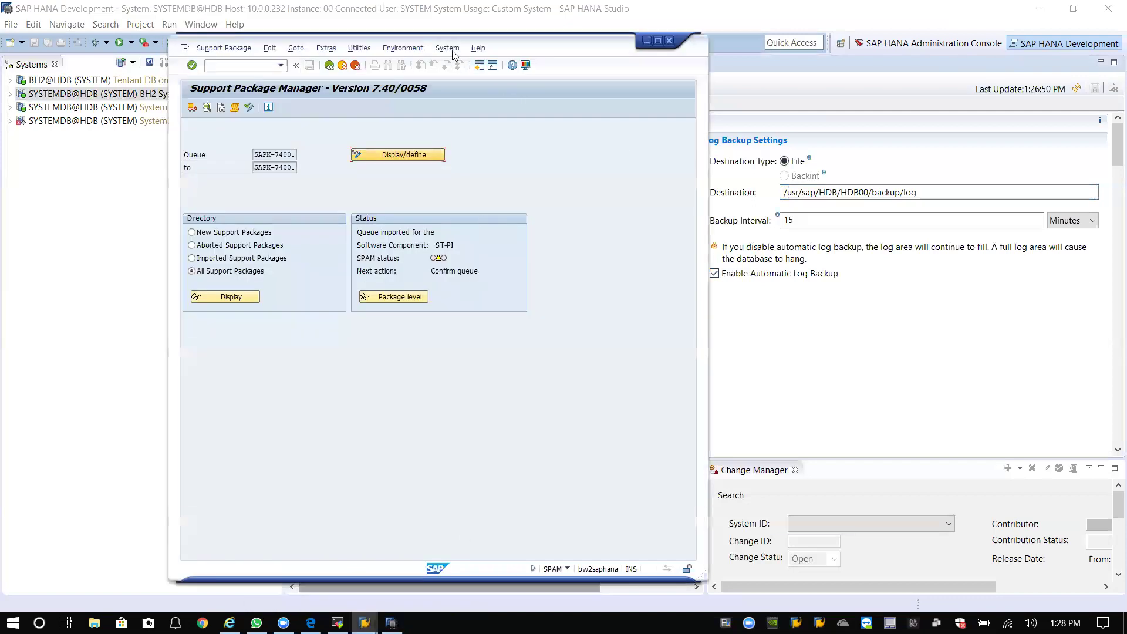
drag(550, 56, 667, 55)
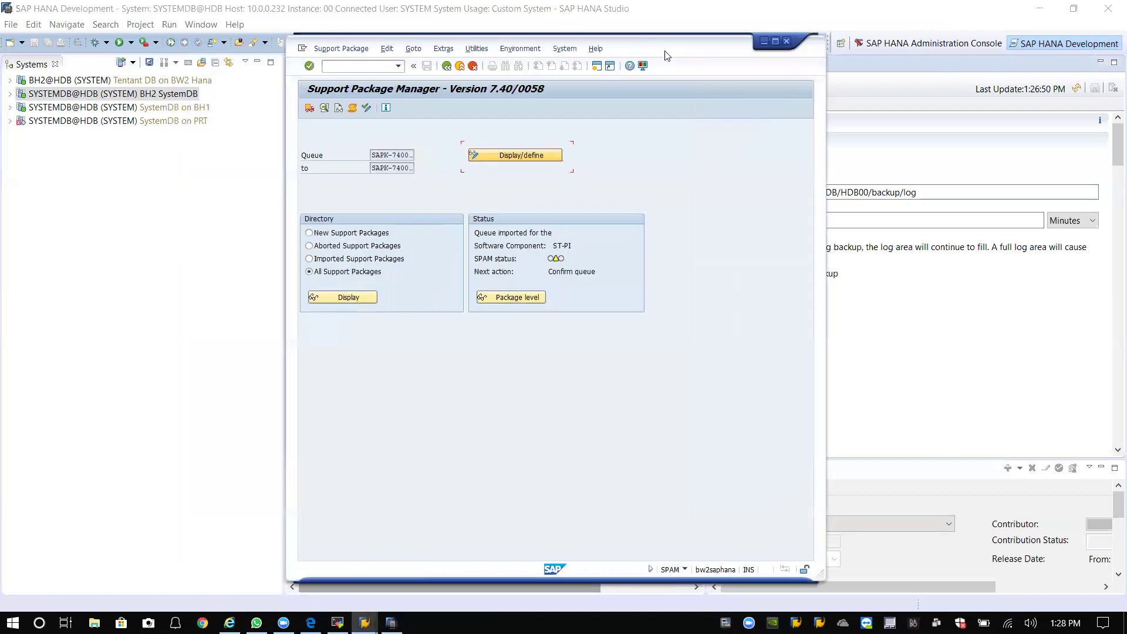
click(332, 58)
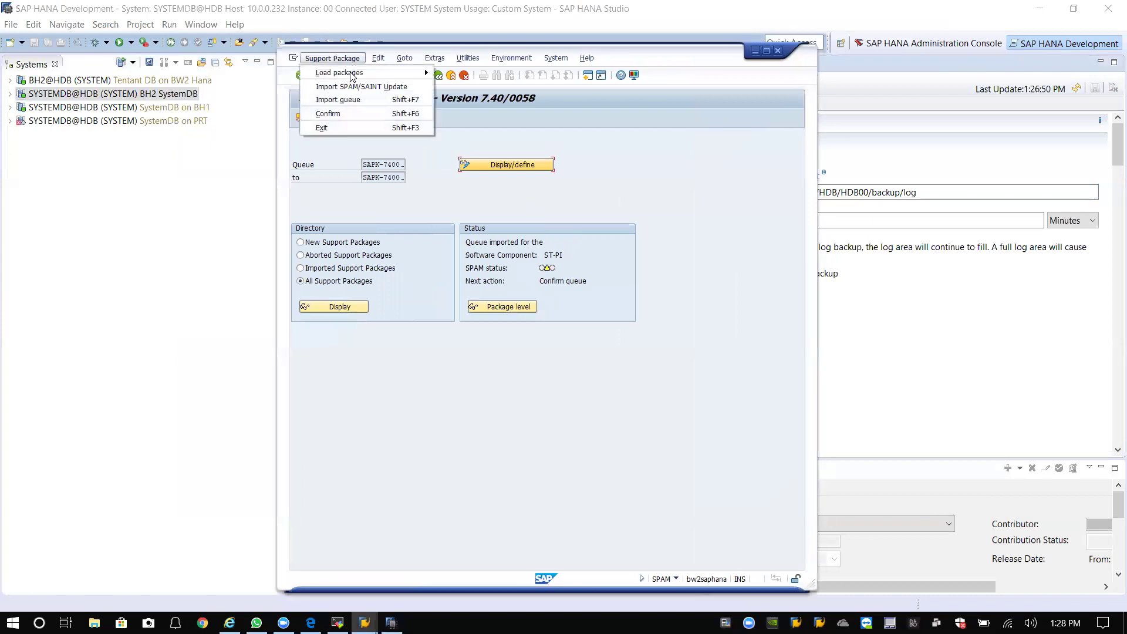
Confirm the imported ST-PI support package queue and leave the runtime error screen.
click(346, 113)
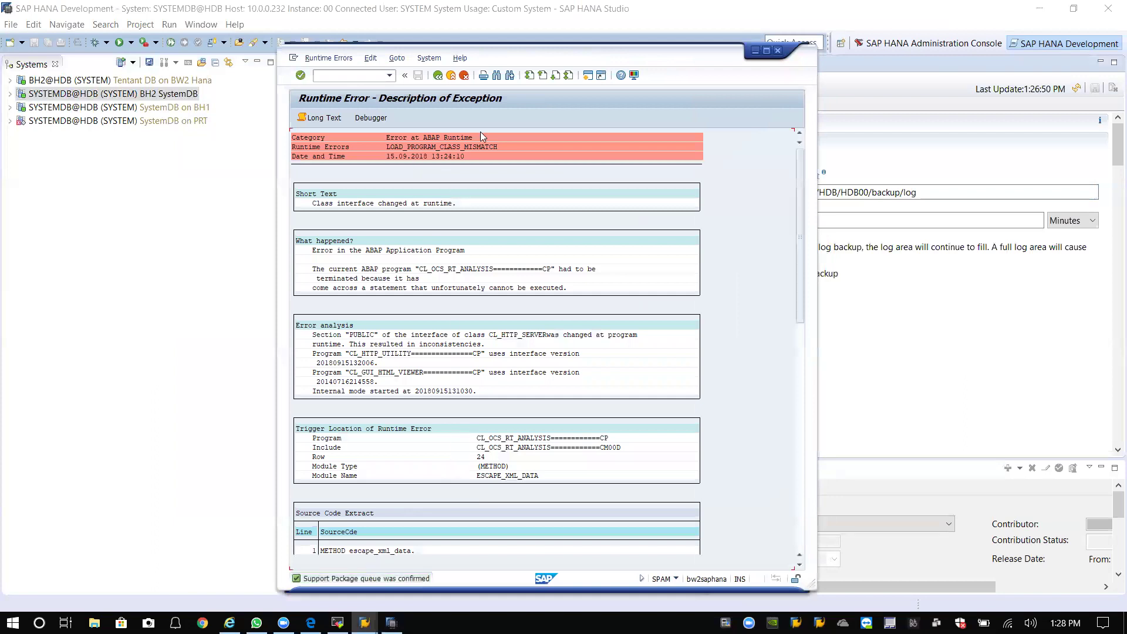
click(440, 76)
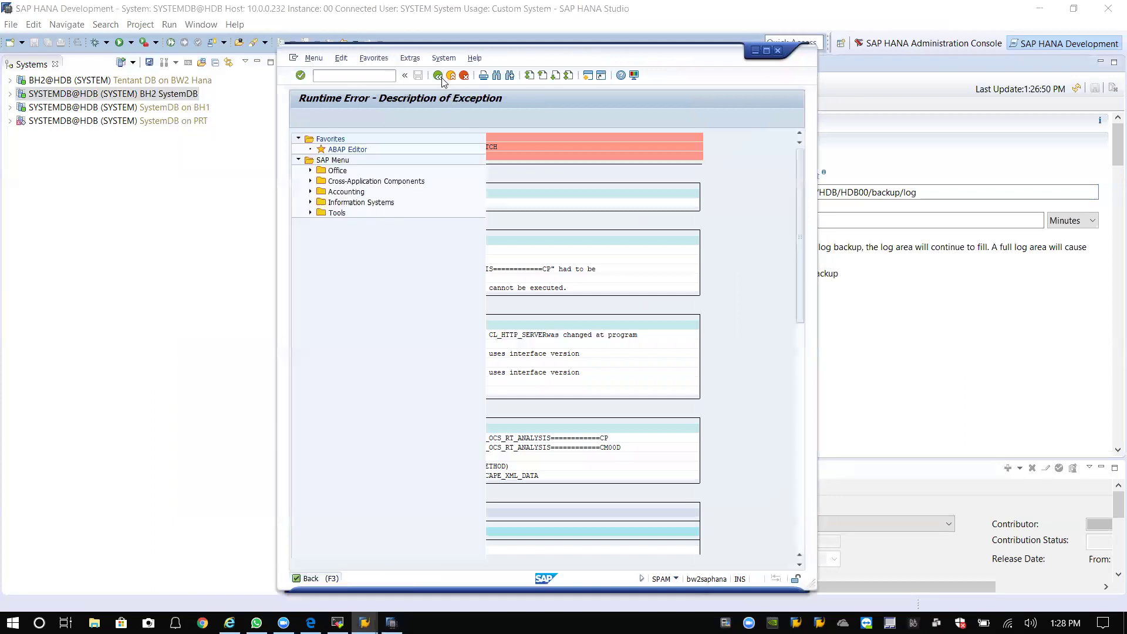
click(390, 75)
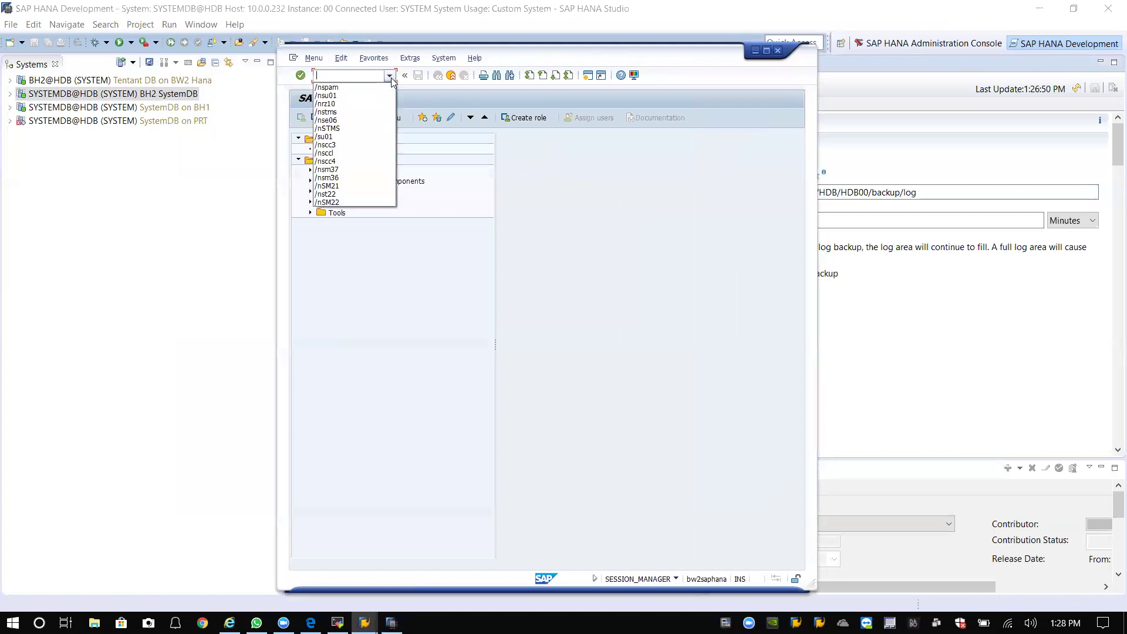
click(444, 58)
Check System > Status product versions, noting ST-PI 740 at level 0002.
click(444, 58)
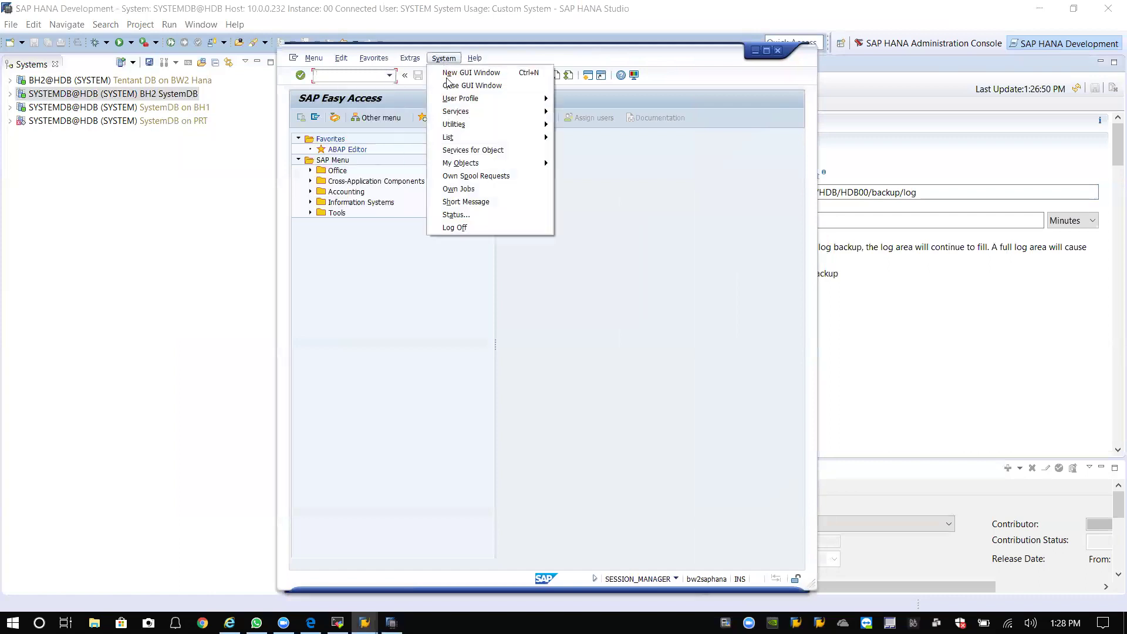
click(464, 214)
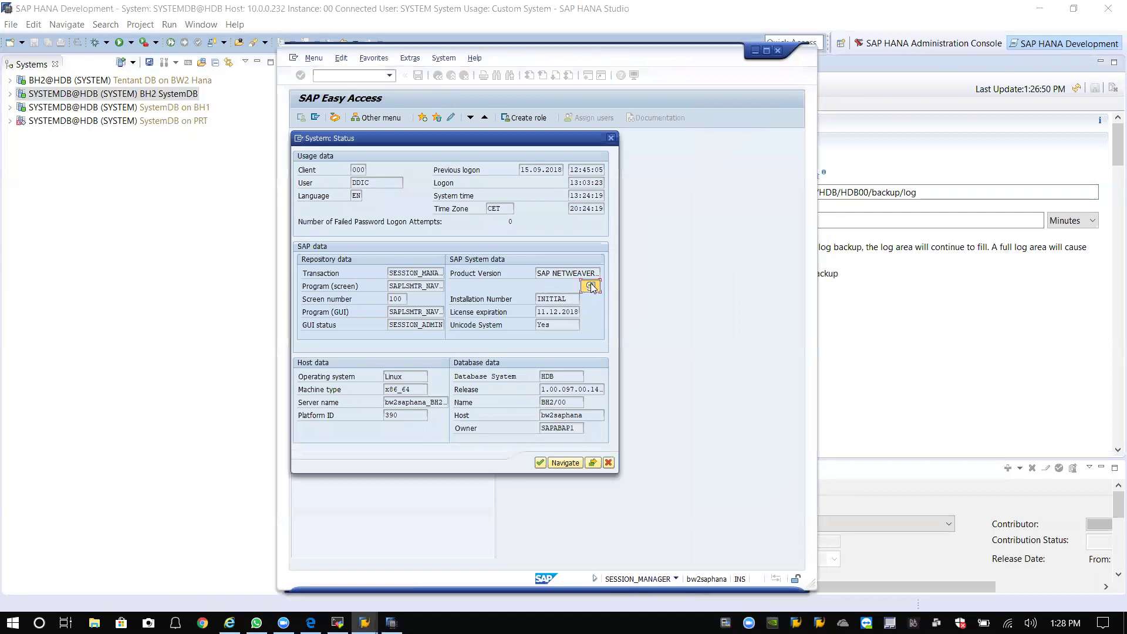
click(591, 286)
click(331, 304)
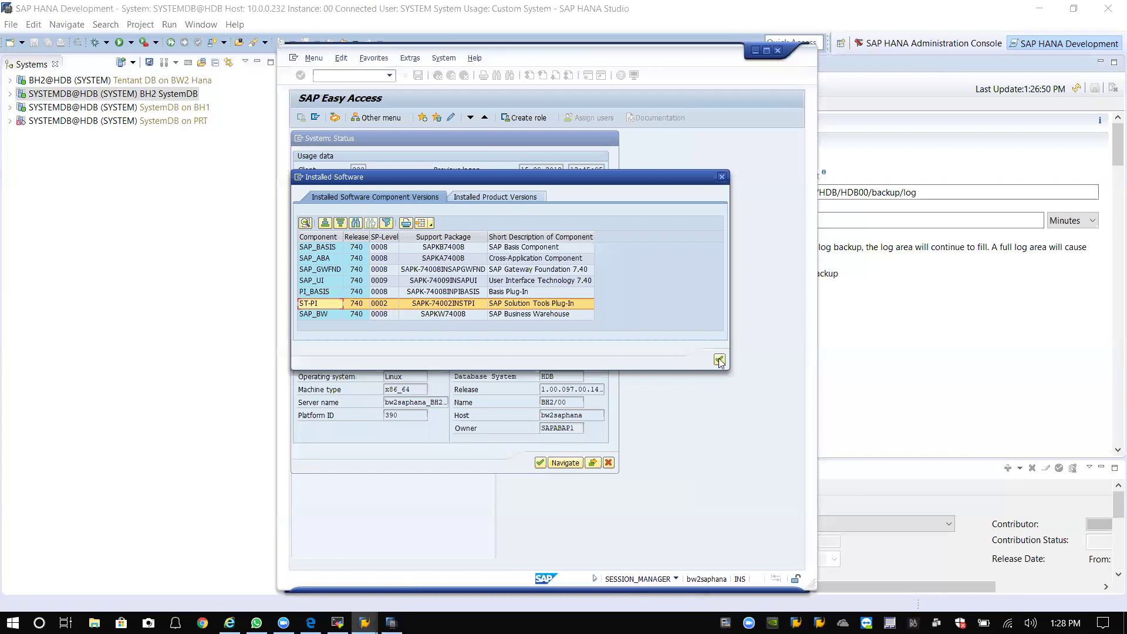
click(720, 358)
click(609, 463)
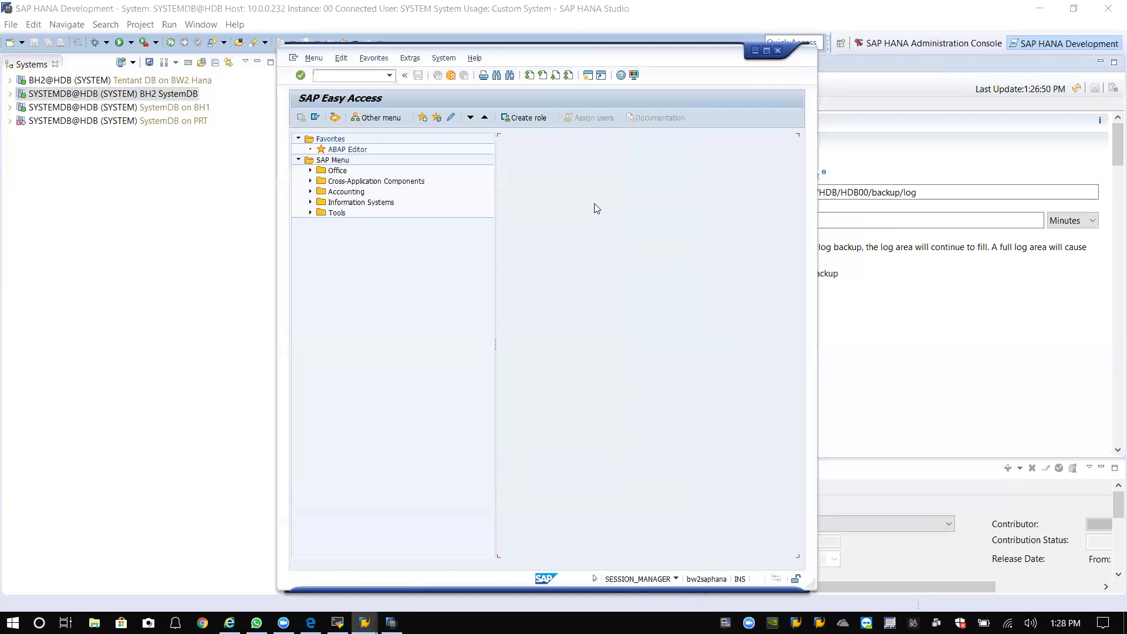
Minimize HANA Studio and, in the terminal, go to the root directory and clear the screen.
click(1045, 11)
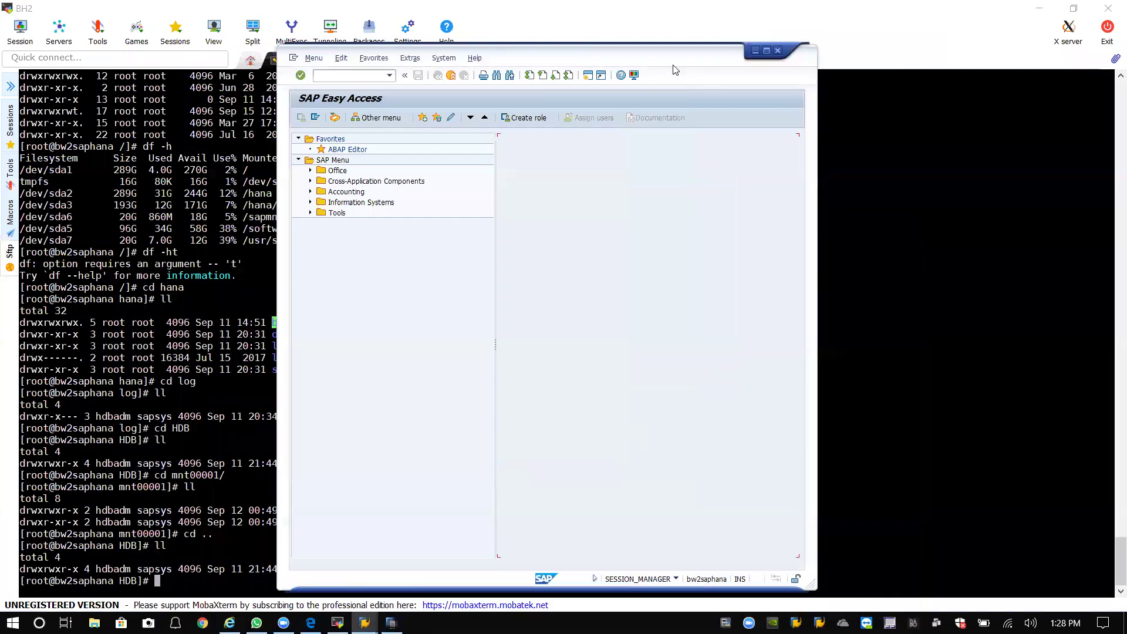
drag(679, 61, 960, 59)
click(504, 473)
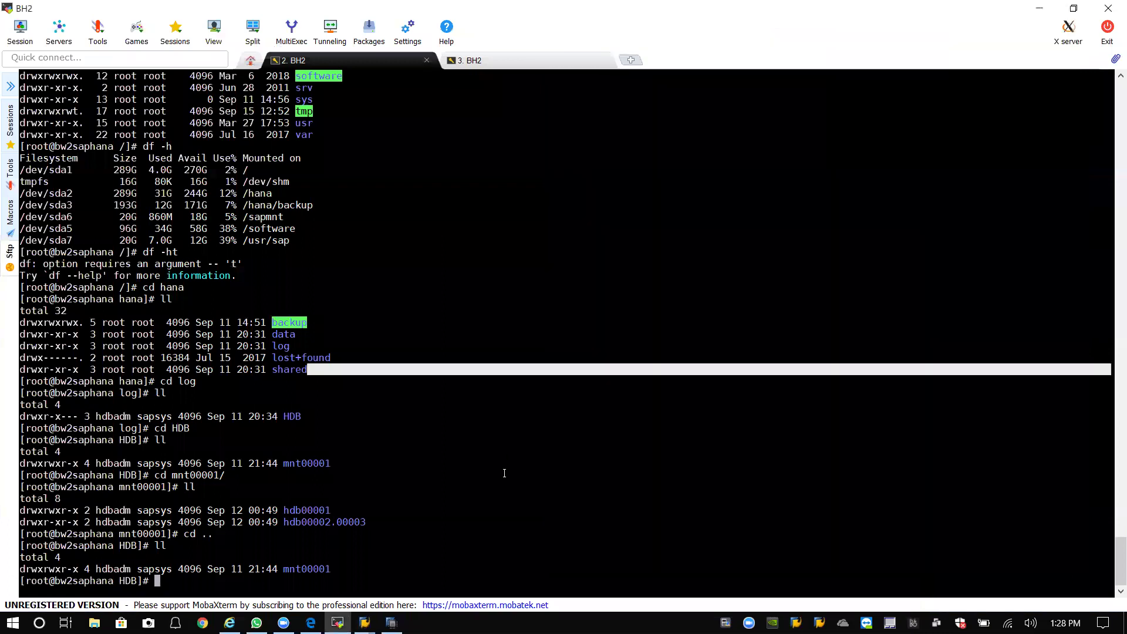
text(cd /)
key(Return)
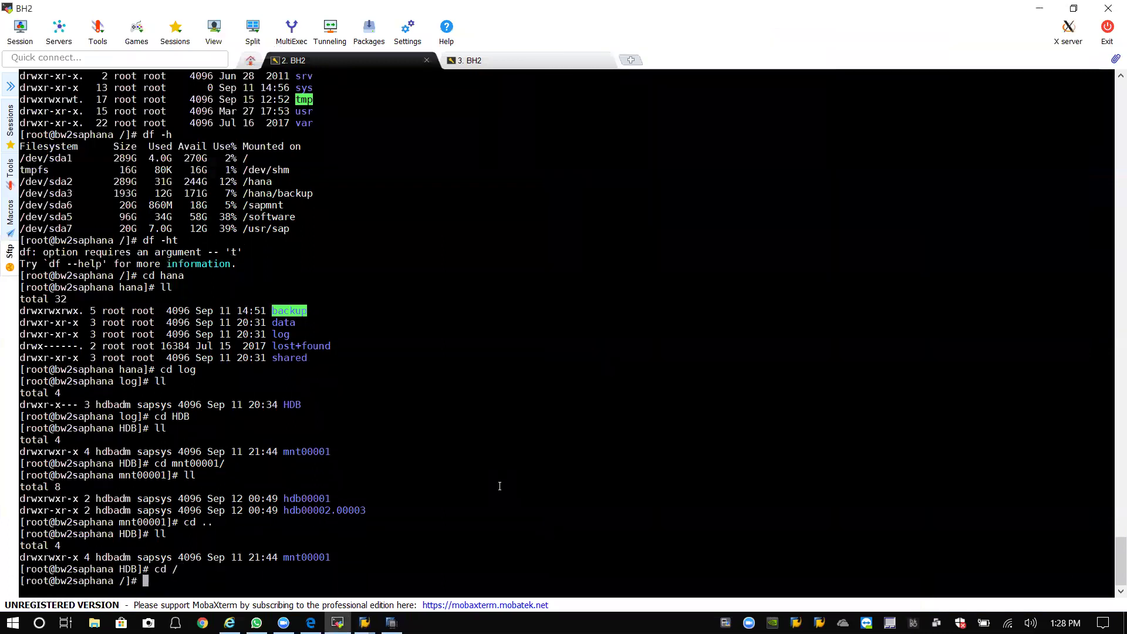
text(clear)
key(Return)
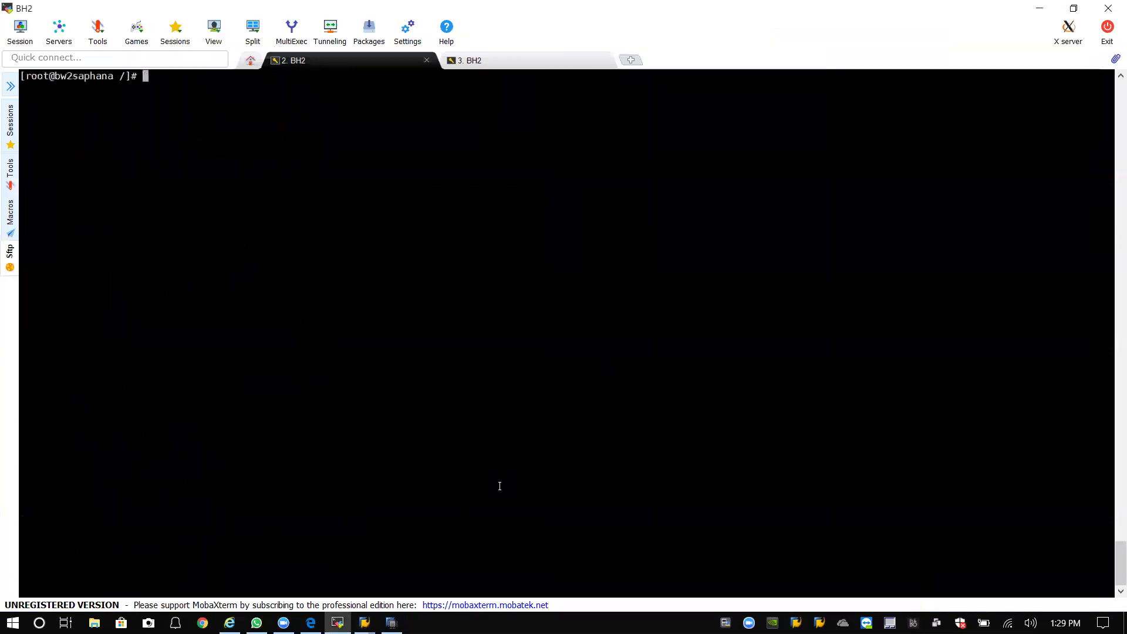
List the /software directory to find the Shine9_10_AND_Kernel_742_745 folder.
text(cd)
key(BackSpace)
key(BackSpace)
key(BackSpace)
text(cd sof)
key(Tab)
key(Return)
text(ls)
key(Return)
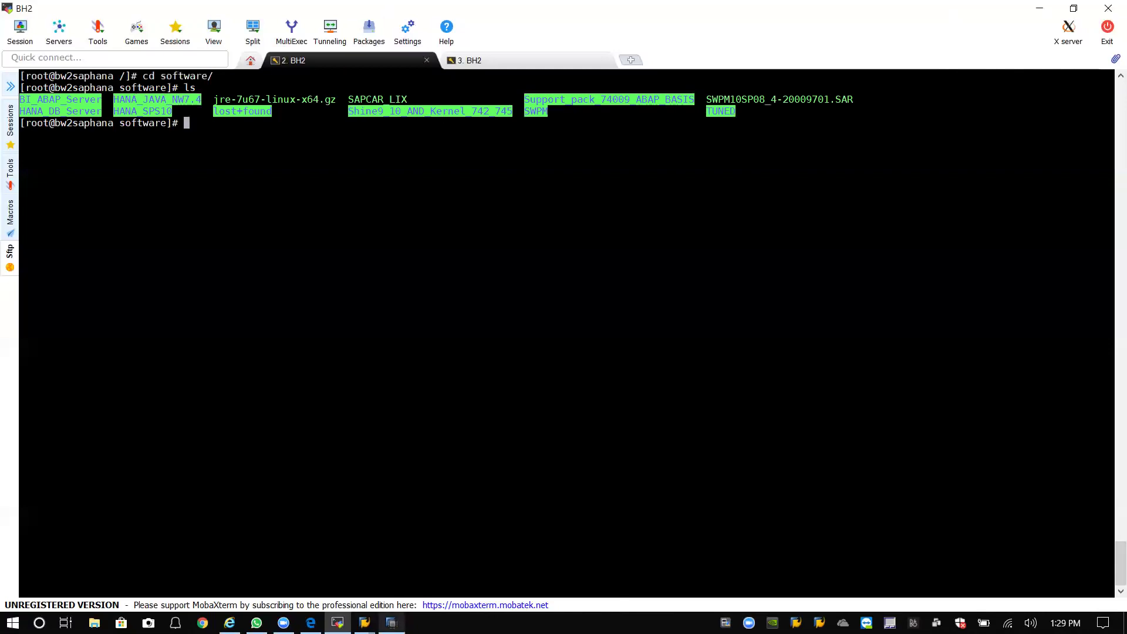
key(alt+Tab)
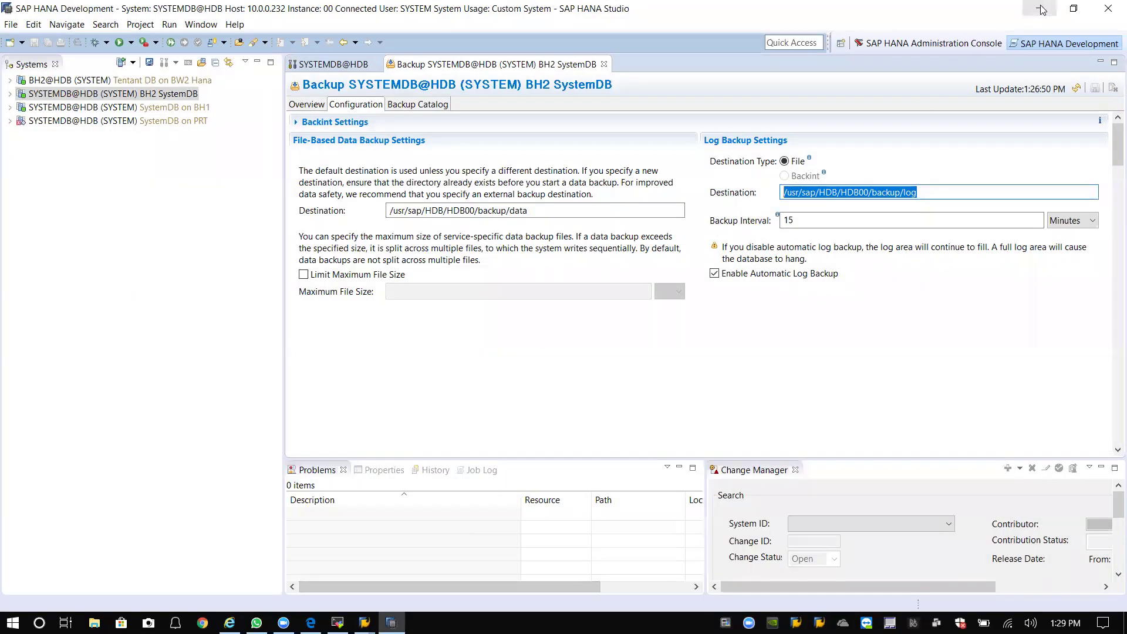
key(alt+Tab)
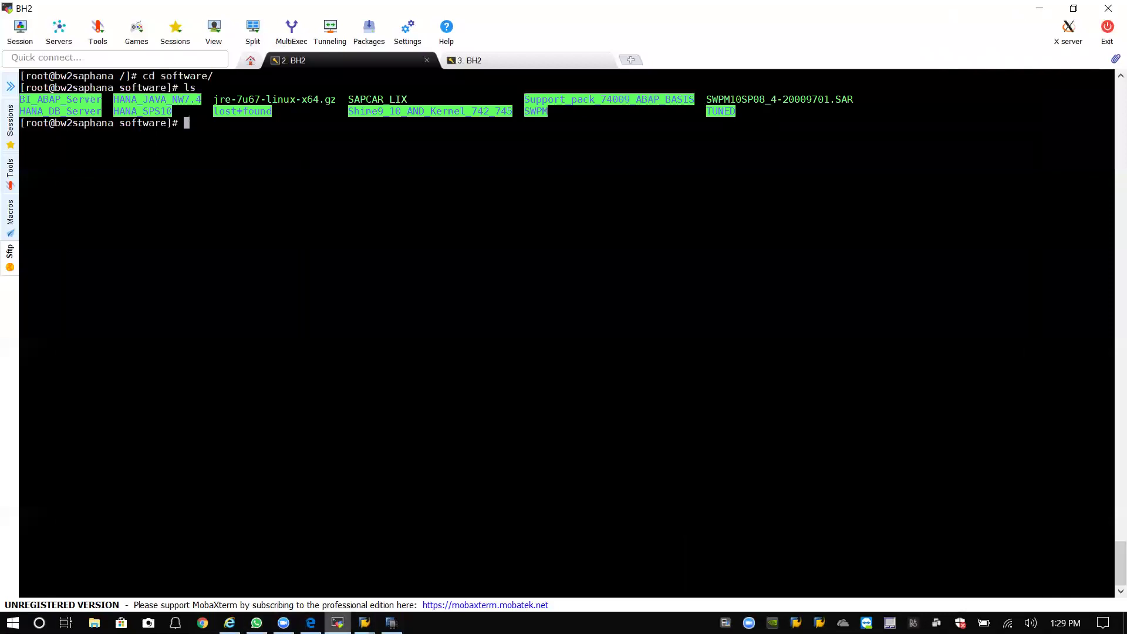
Review the installed software component versions under System > Status.
mouse_move(364, 621)
click(417, 572)
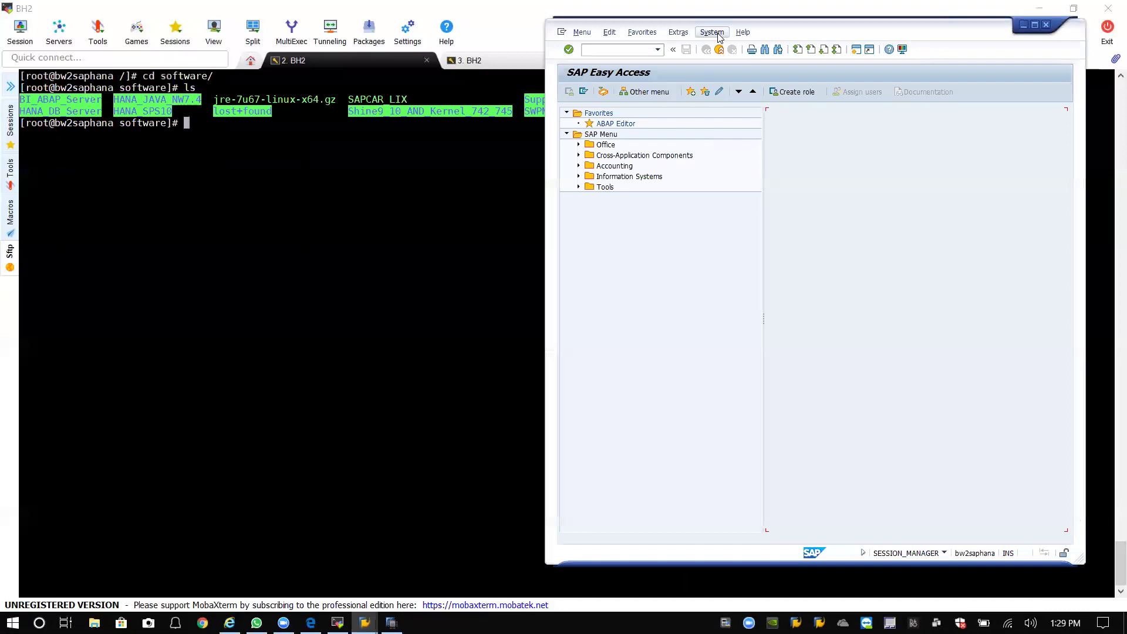
click(712, 32)
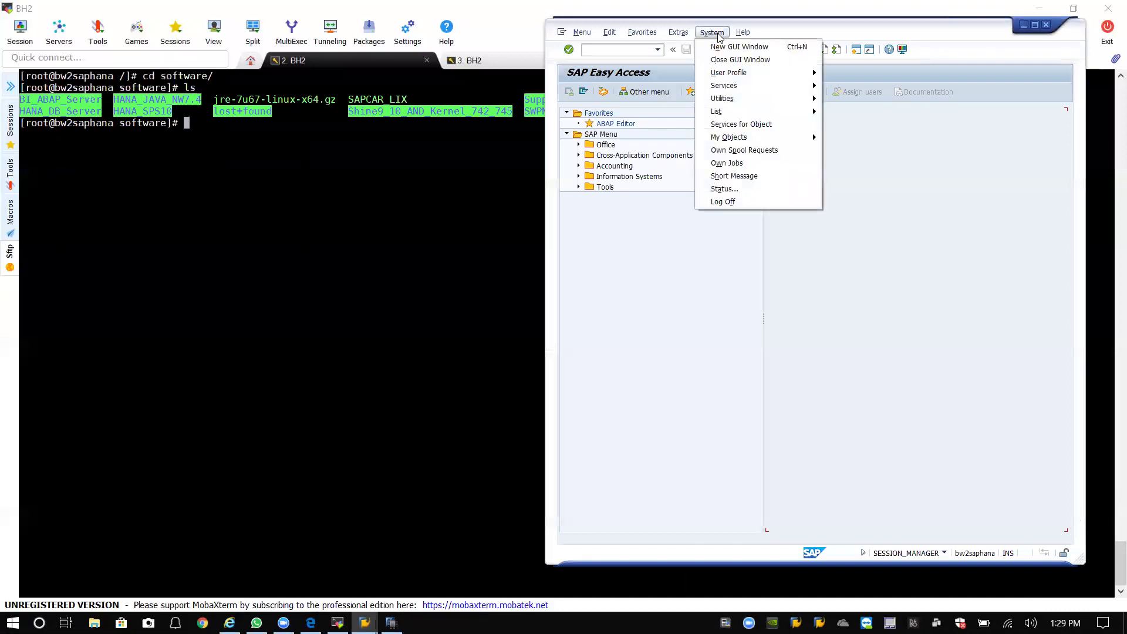
click(725, 189)
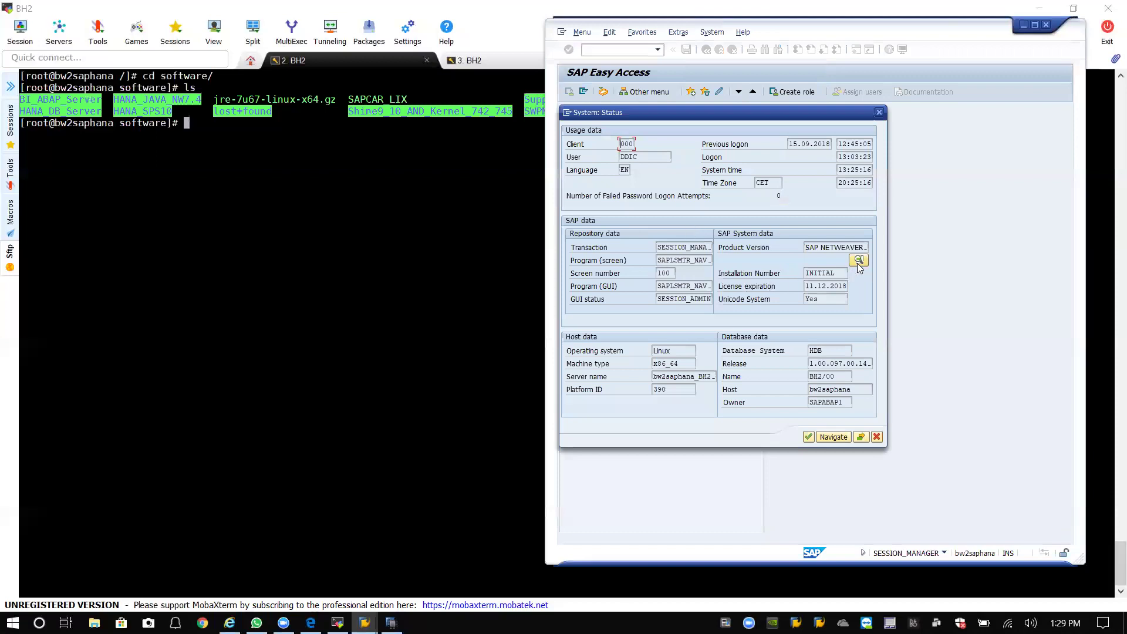
click(858, 261)
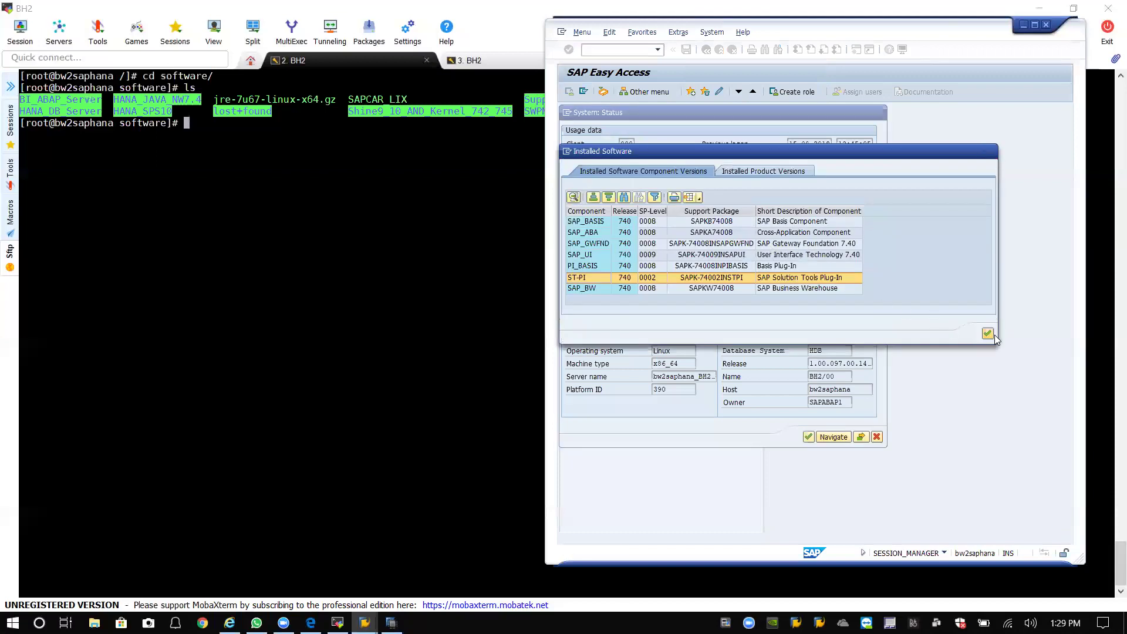
click(988, 334)
Confirm kernel release 742 at patch level 28 in the kernel details, then close Status.
click(861, 437)
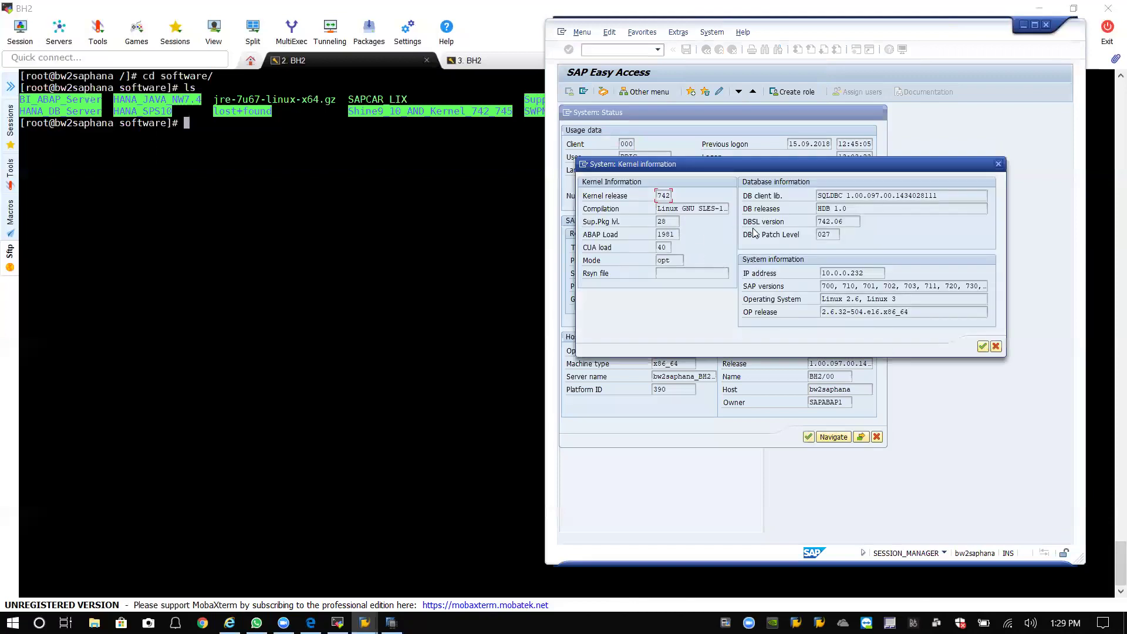
click(998, 164)
click(876, 437)
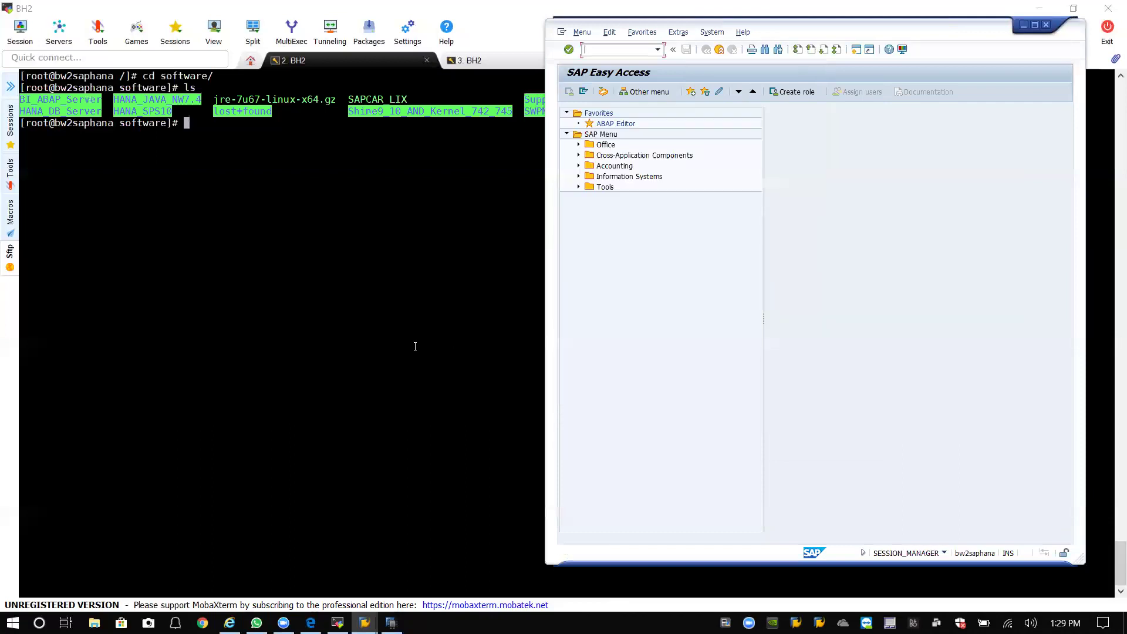
click(419, 338)
text(cd )
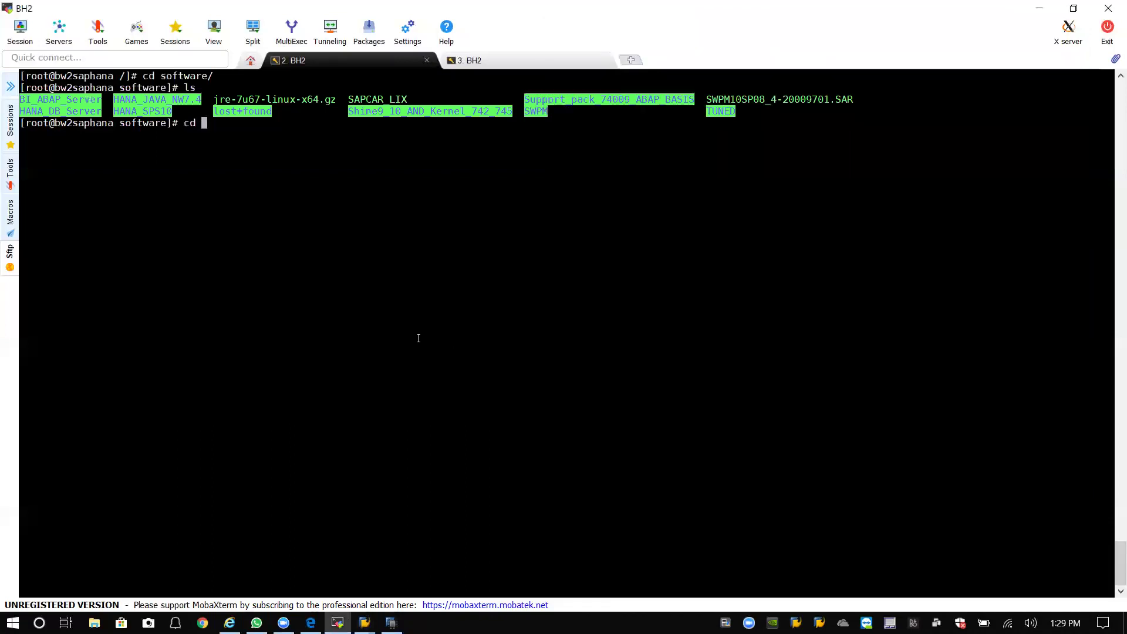
text(Shine)
List Shine9_10_AND_Kernel_742_745, then the SAR files inside its SAP_Kernel_742 folder.
key(BackSpace)
key(BackSpace)
text(ne)
key(Tab)
key(Return)
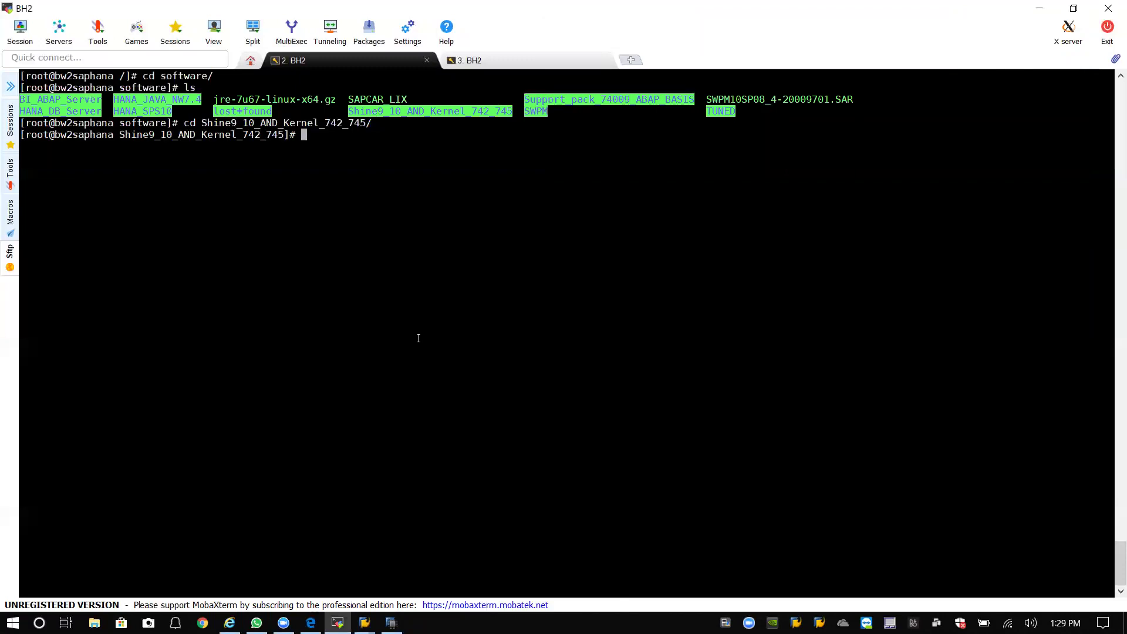
text(ll)
key(Return)
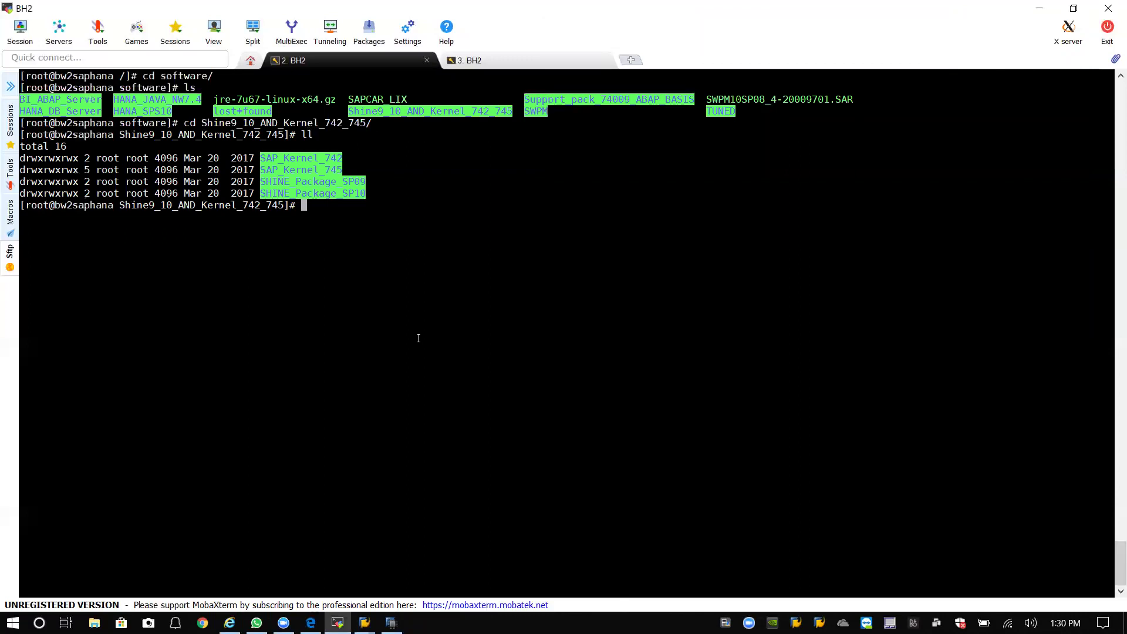
text(cd SA)
key(Tab)
text(2)
key(Return)
text(l)
key(Return)
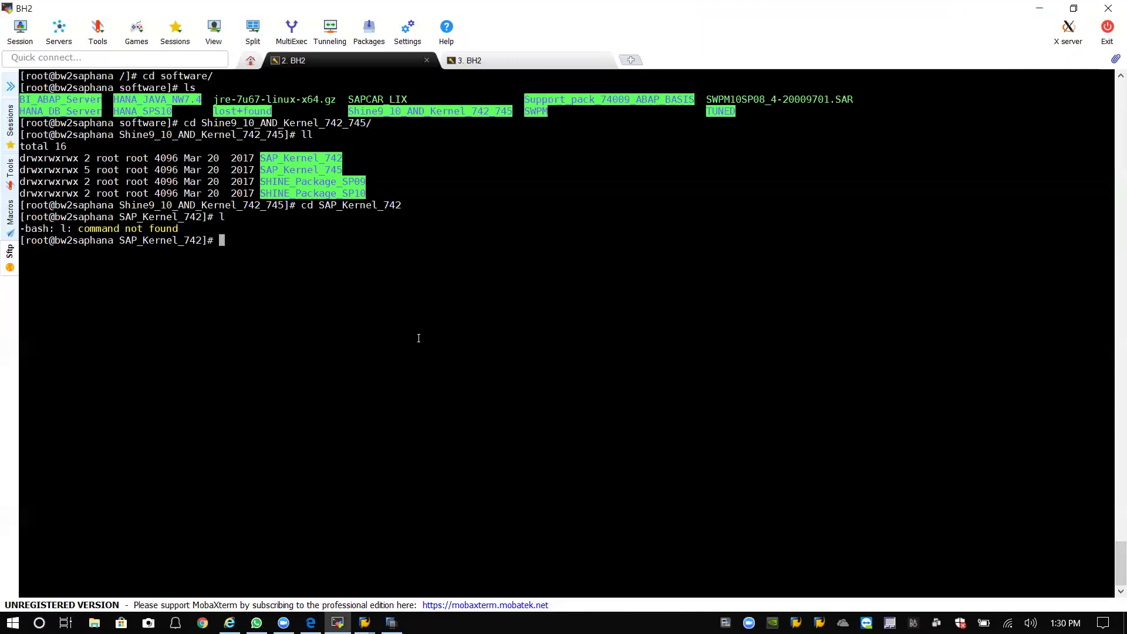
text(ll)
key(Return)
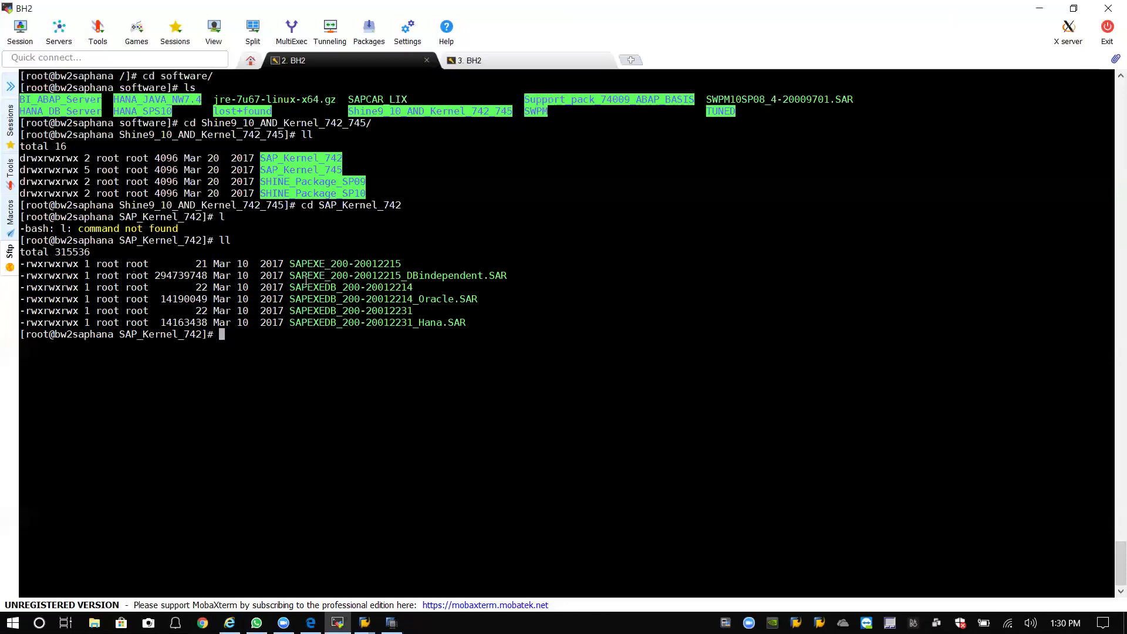
drag(290, 275, 1104, 276)
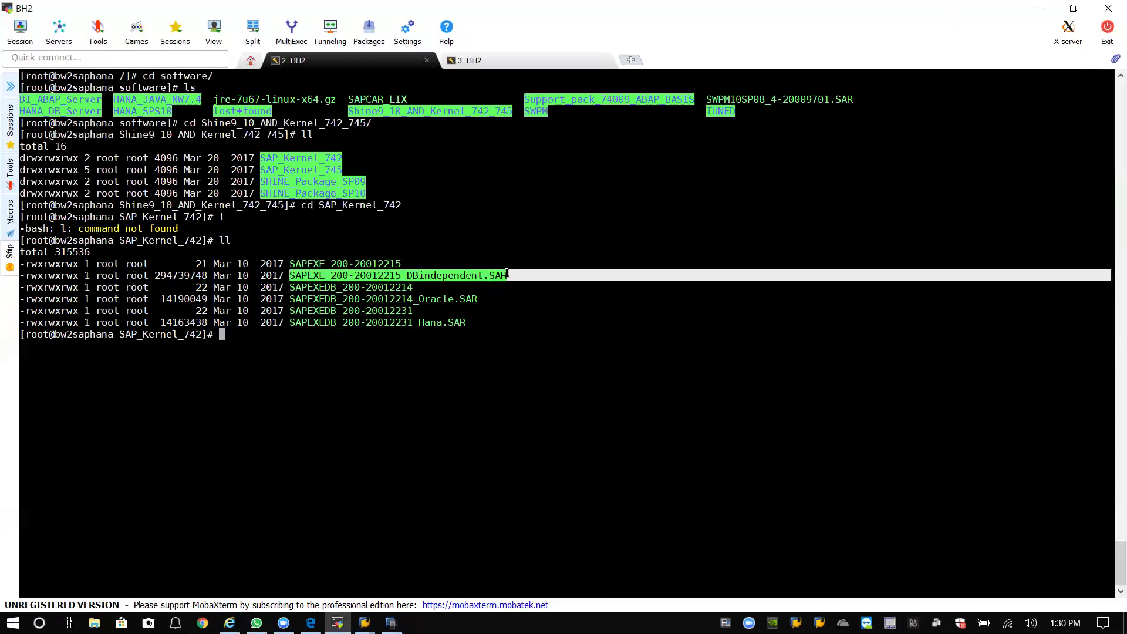
drag(290, 322, 480, 322)
click(480, 322)
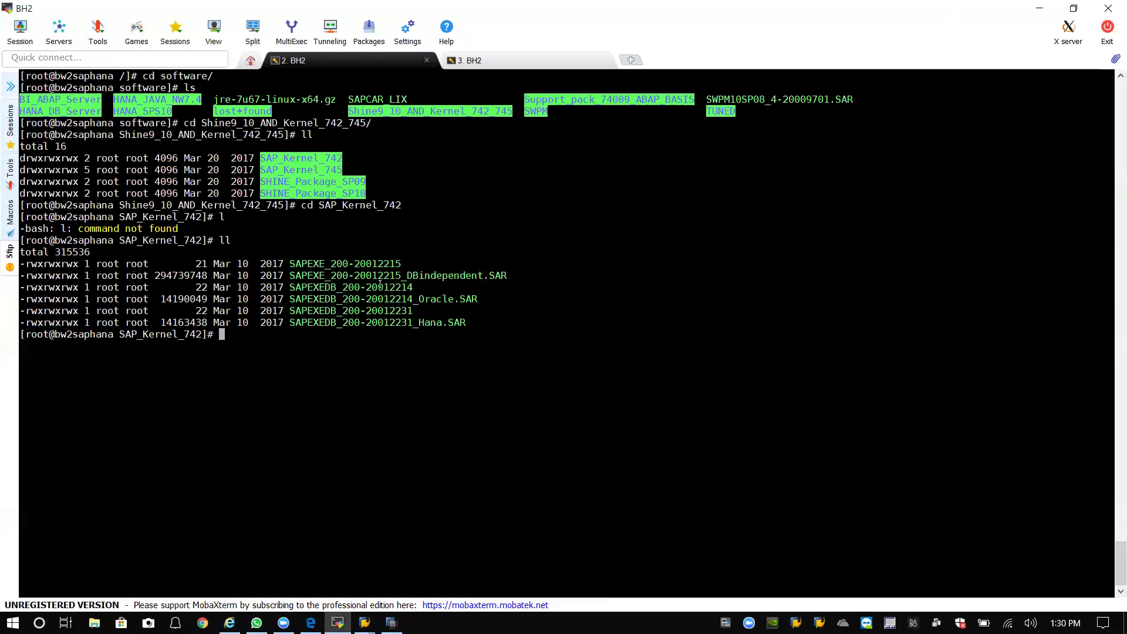
drag(290, 276, 508, 275)
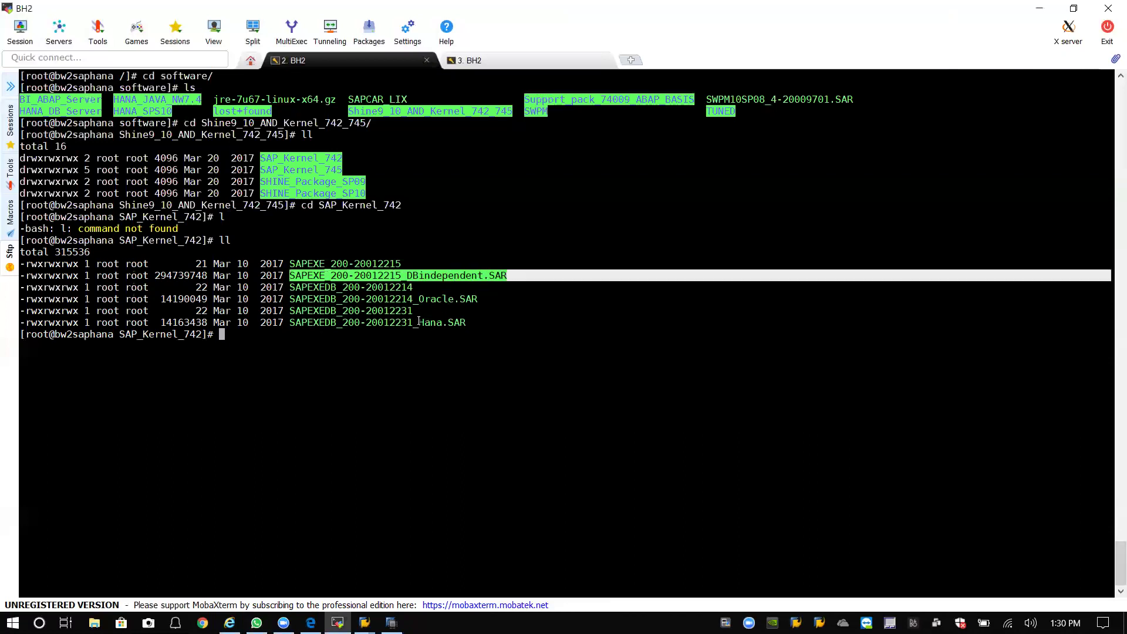
drag(291, 324, 462, 323)
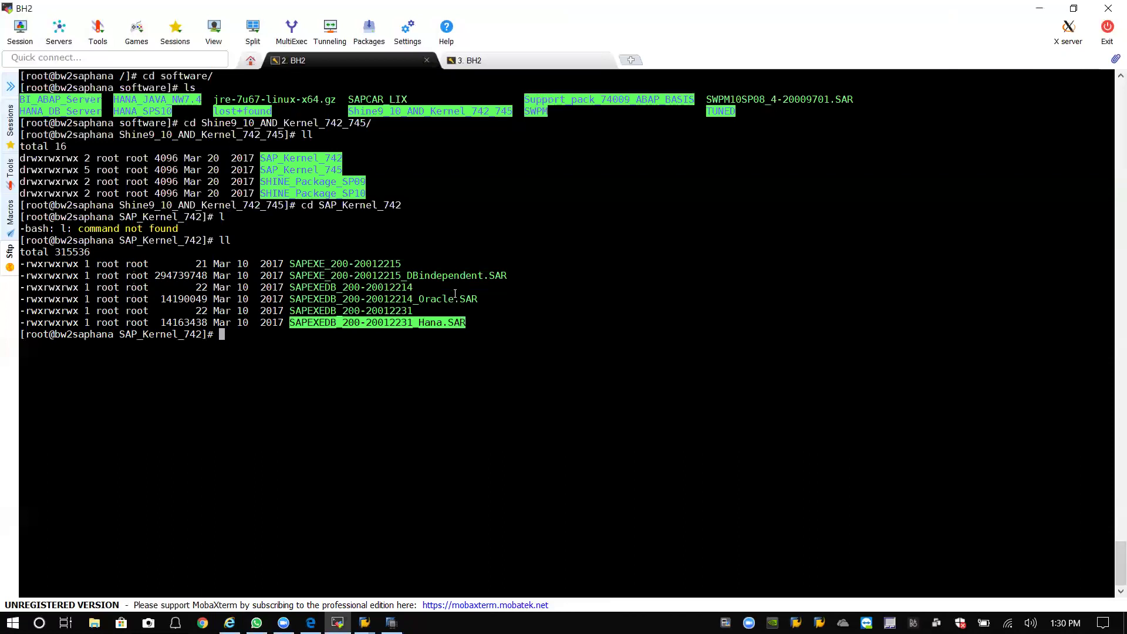
drag(507, 275, 292, 274)
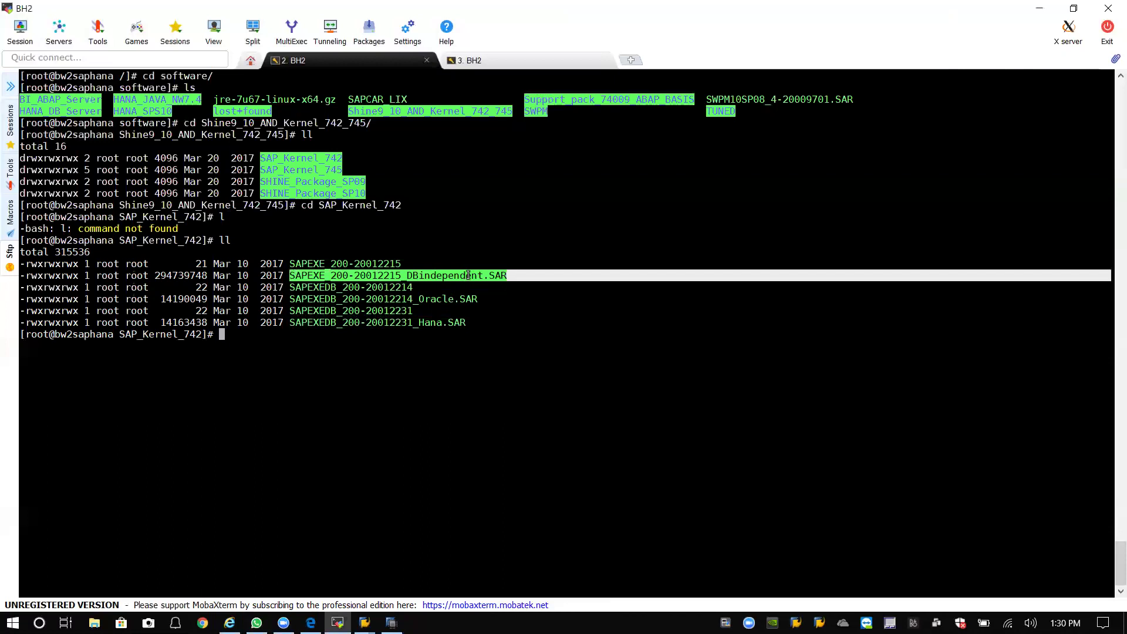
drag(508, 276, 291, 275)
drag(469, 322, 289, 322)
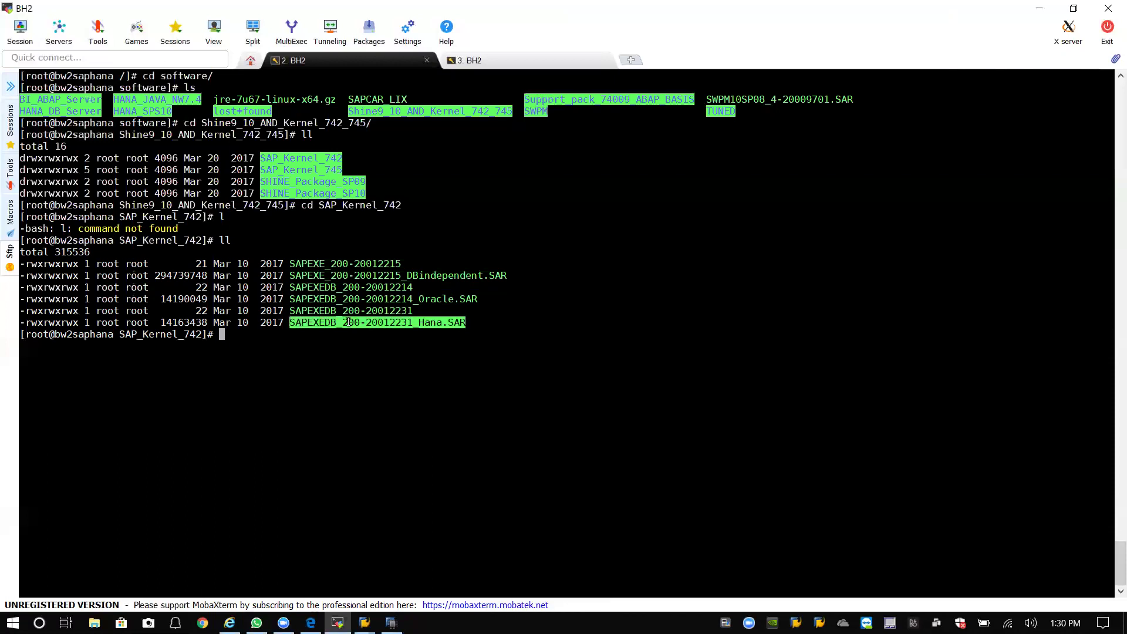
click(478, 325)
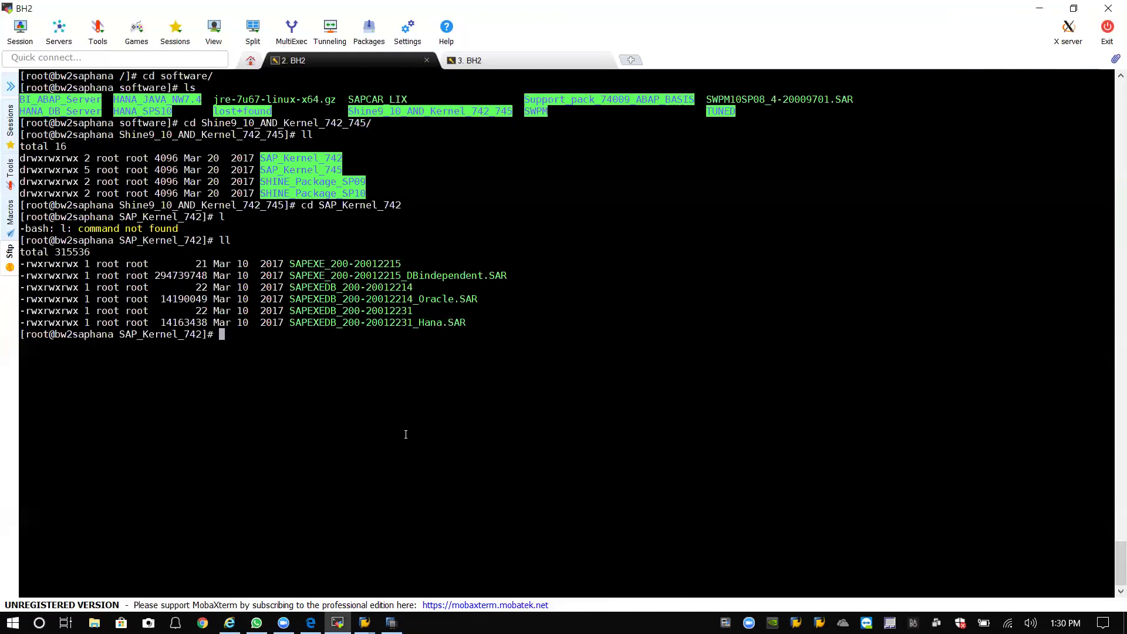
Return to the root directory and list its contents.
text(cd /)
key(Return)
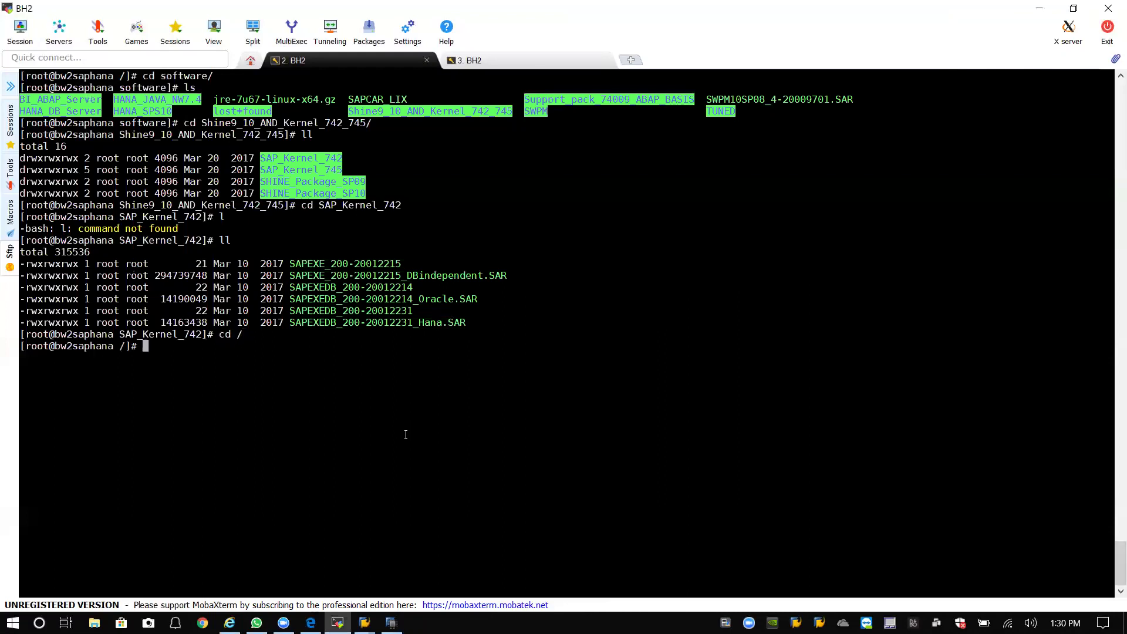
text(ll)
key(Return)
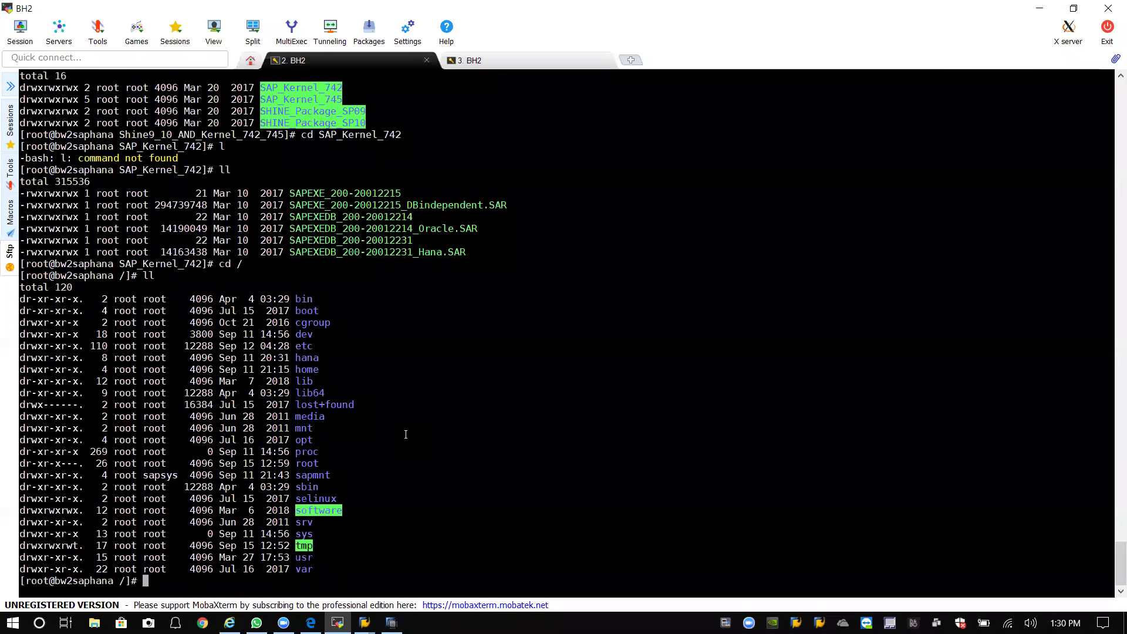
text(cd sapmnt)
Descend through /sapmnt, BH2 and exe, listing each directory.
key(Return)
text(ll)
key(Return)
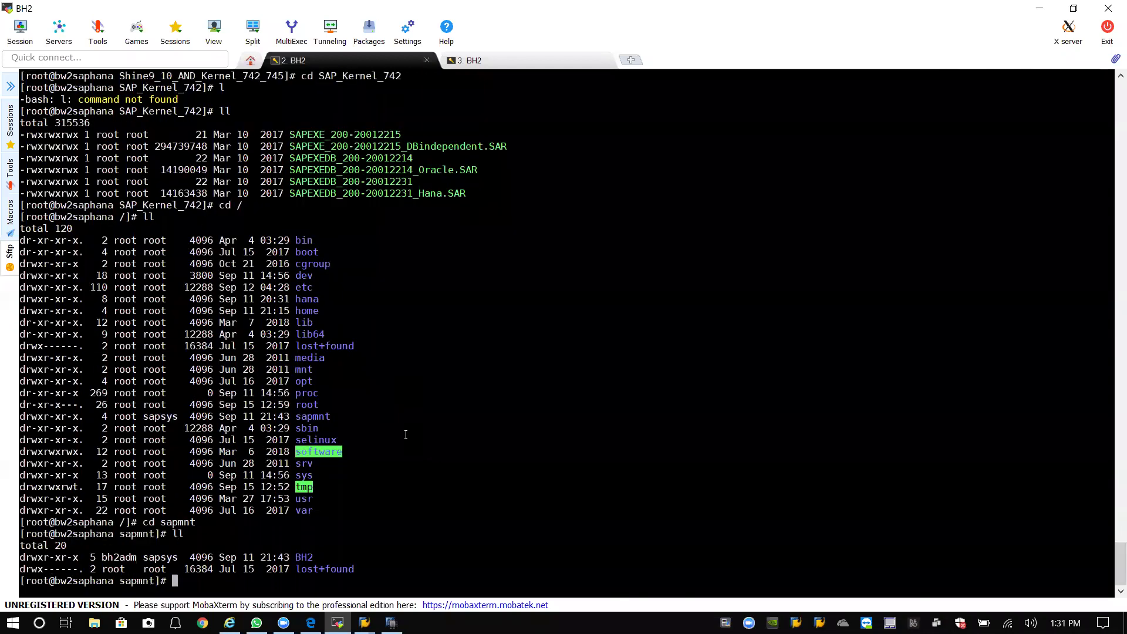
text(cd BH)
text(2)
key(Return)
text(ll)
key(Return)
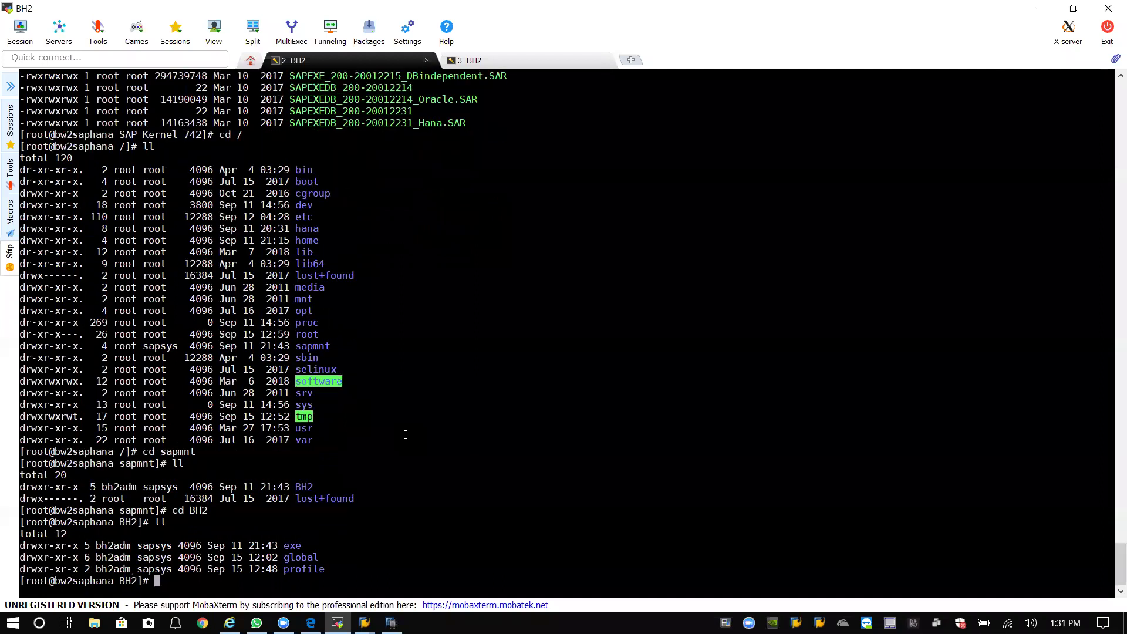
text(cd exe)
key(Return)
text(ll)
key(Return)
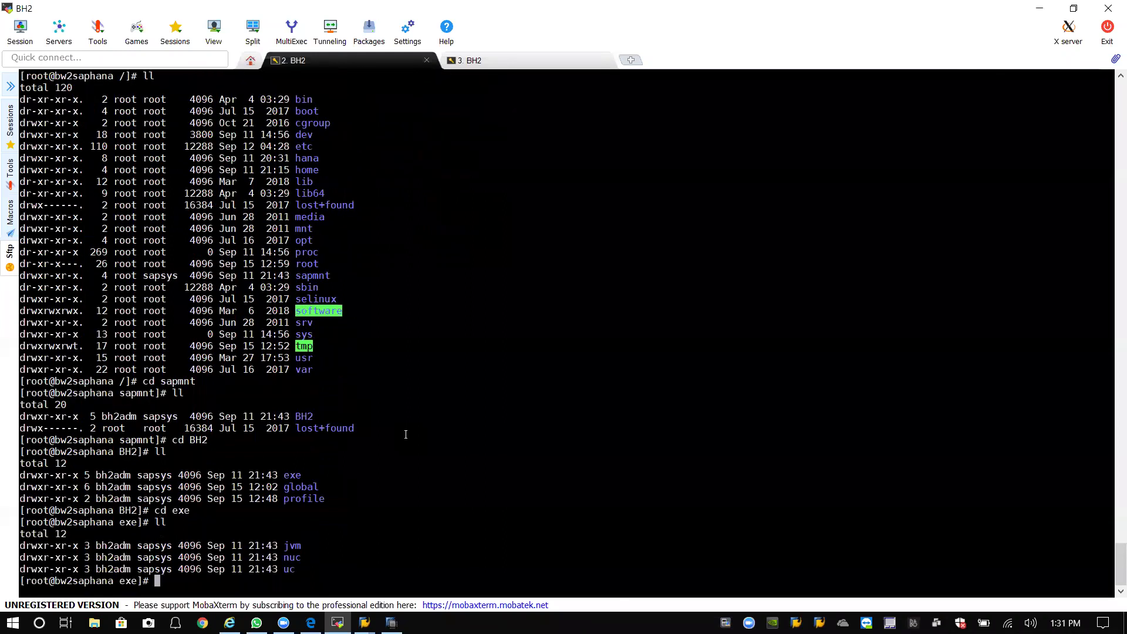
List /sapmnt/BH2/exe/uc and enter 'cp -pr linuxx86_64/ /kernal_backup' at the prompt.
text(cd uc)
key(Return)
text(ll)
key(Return)
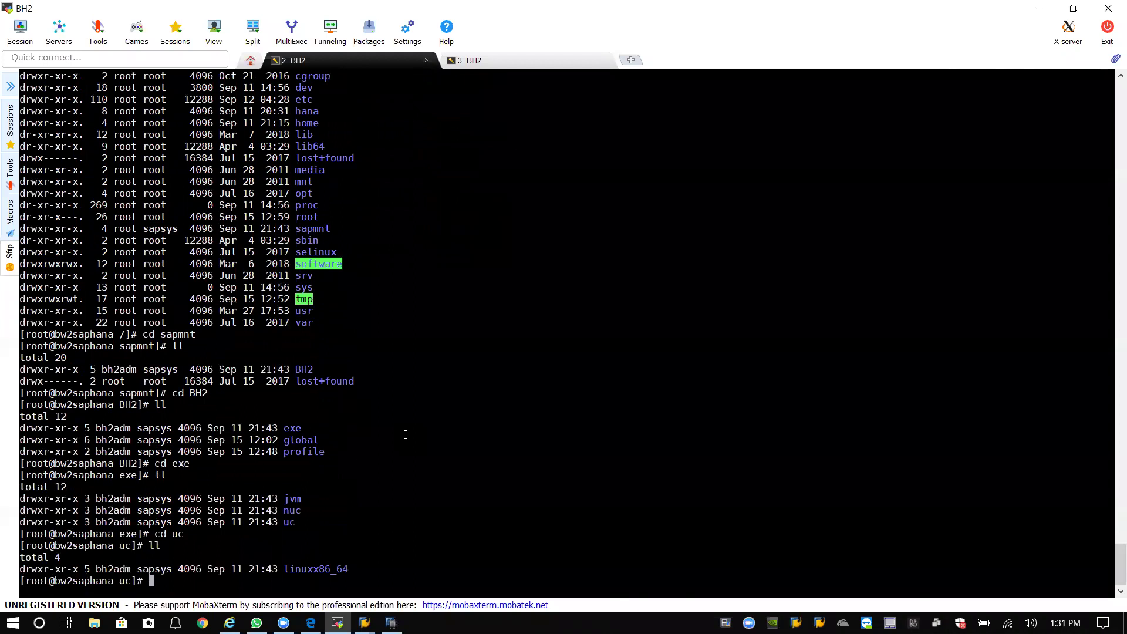
text(cp -pr lin)
key(Tab)
text(/kernal_backup)
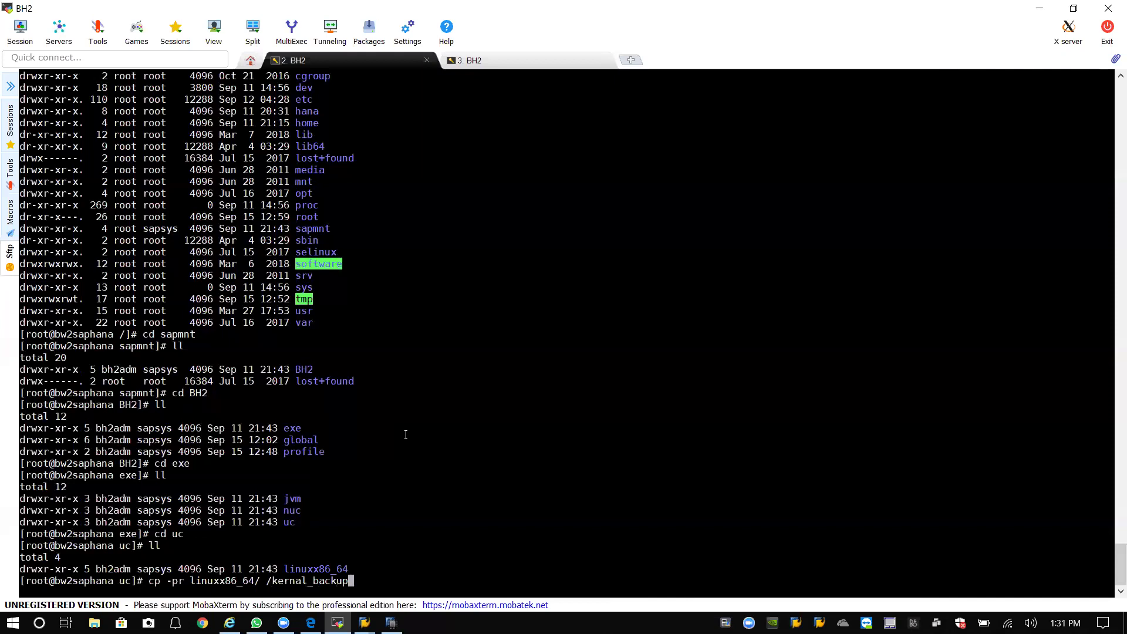
Copy linuxx86_64 to /kernal_backup, then list the uc directory contents.
key(Return)
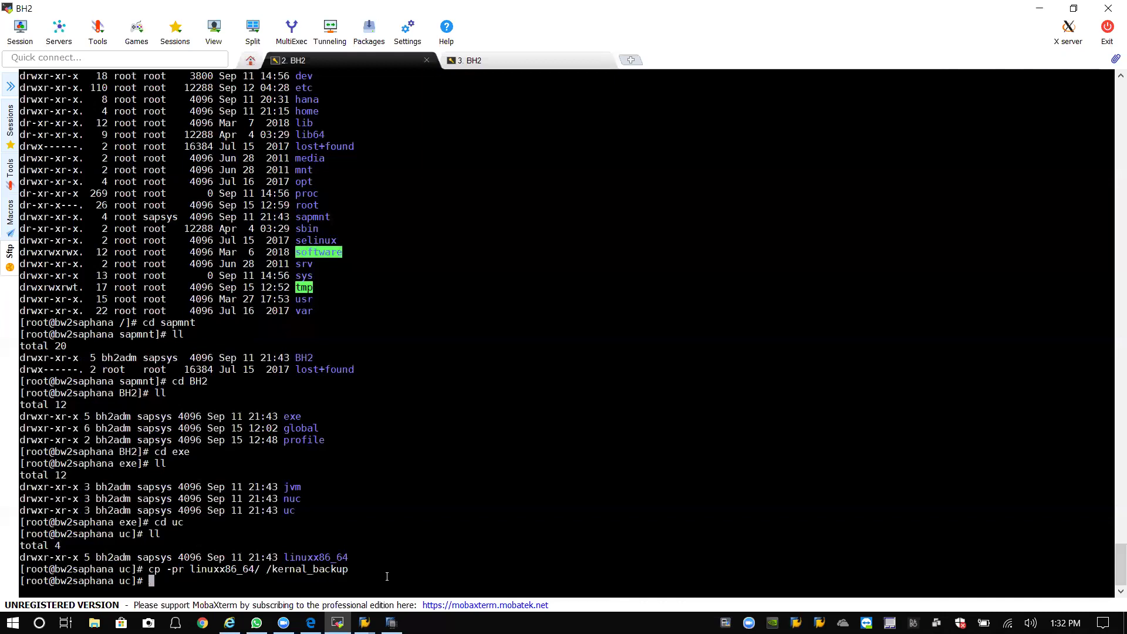
text(ll)
key(Return)
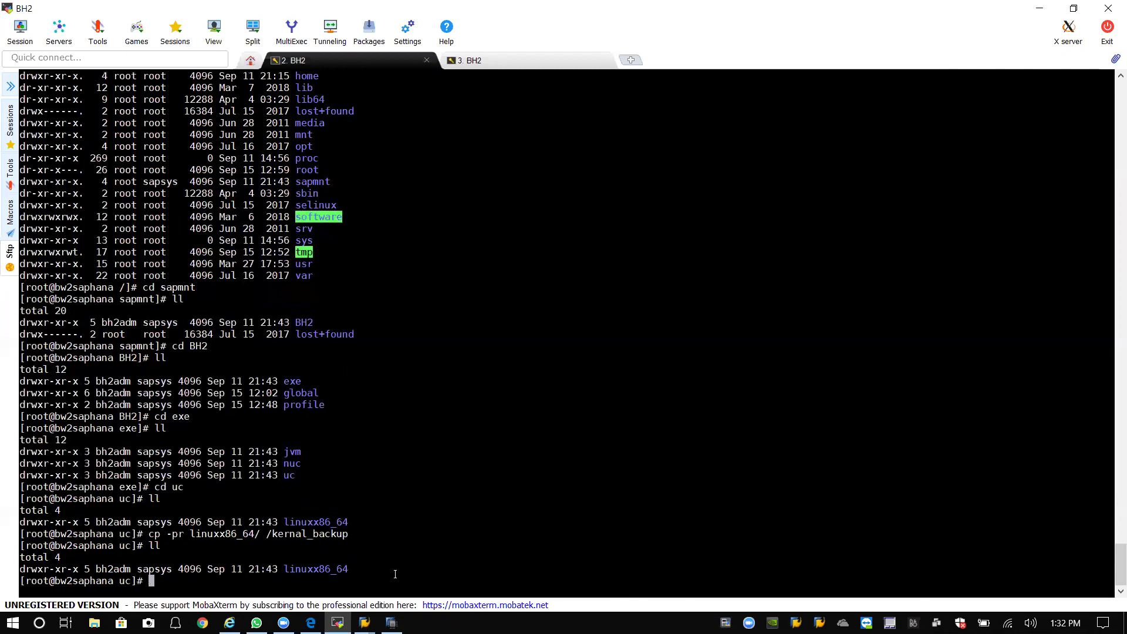
text(ls)
key(Return)
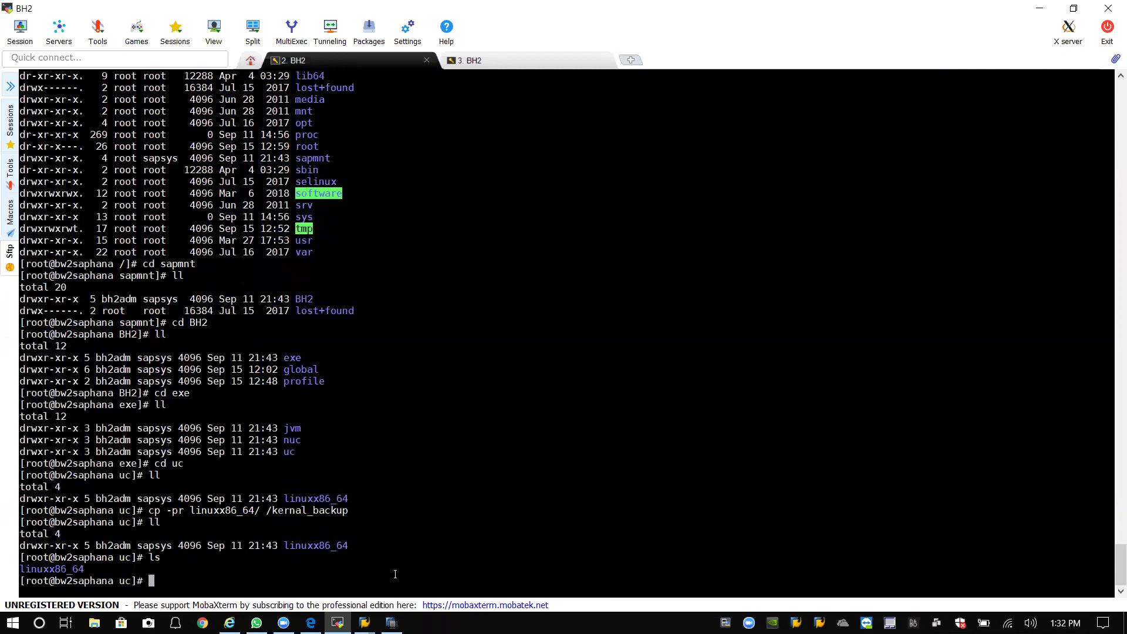
List the root directory and confirm kernal_backup now appears there.
text(cd /)
key(Return)
text(ll)
key(Return)
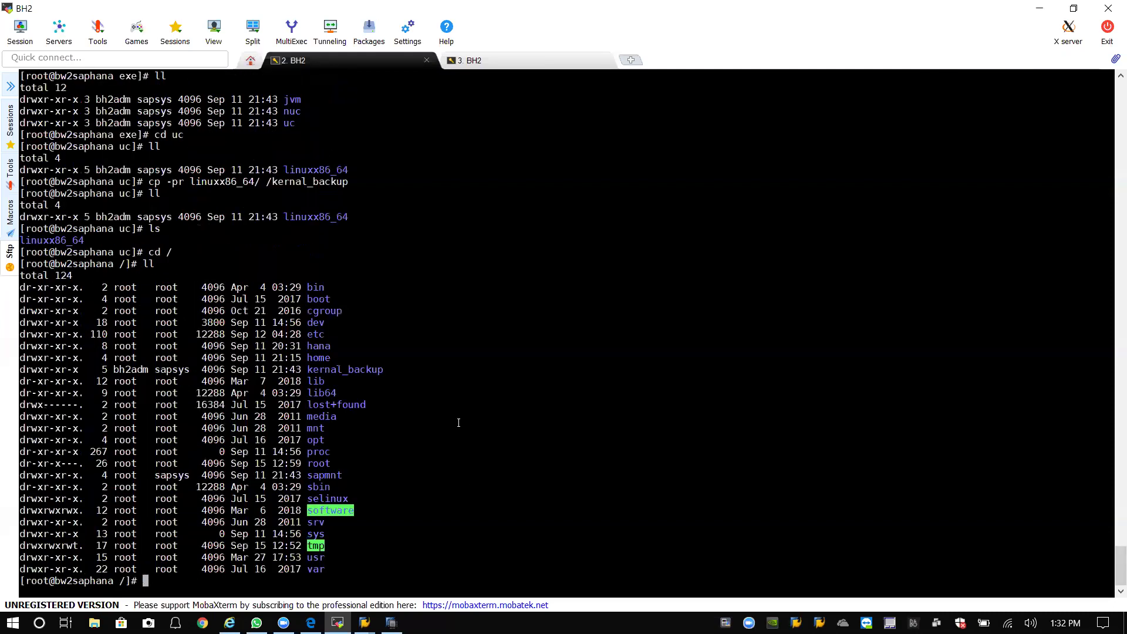
drag(387, 370, 307, 370)
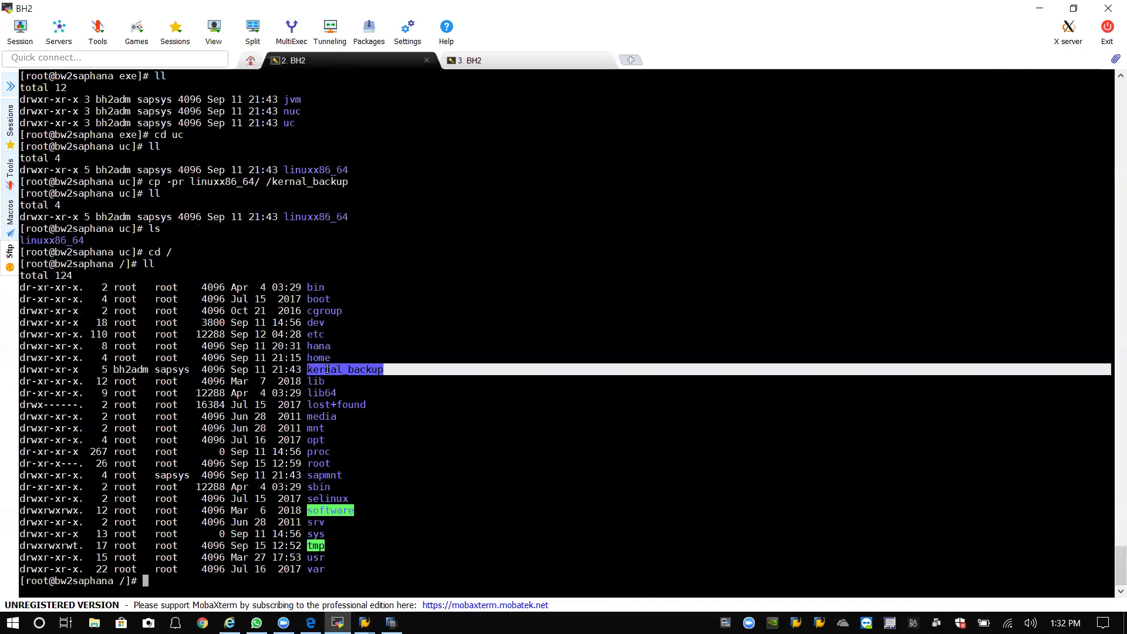
click(404, 369)
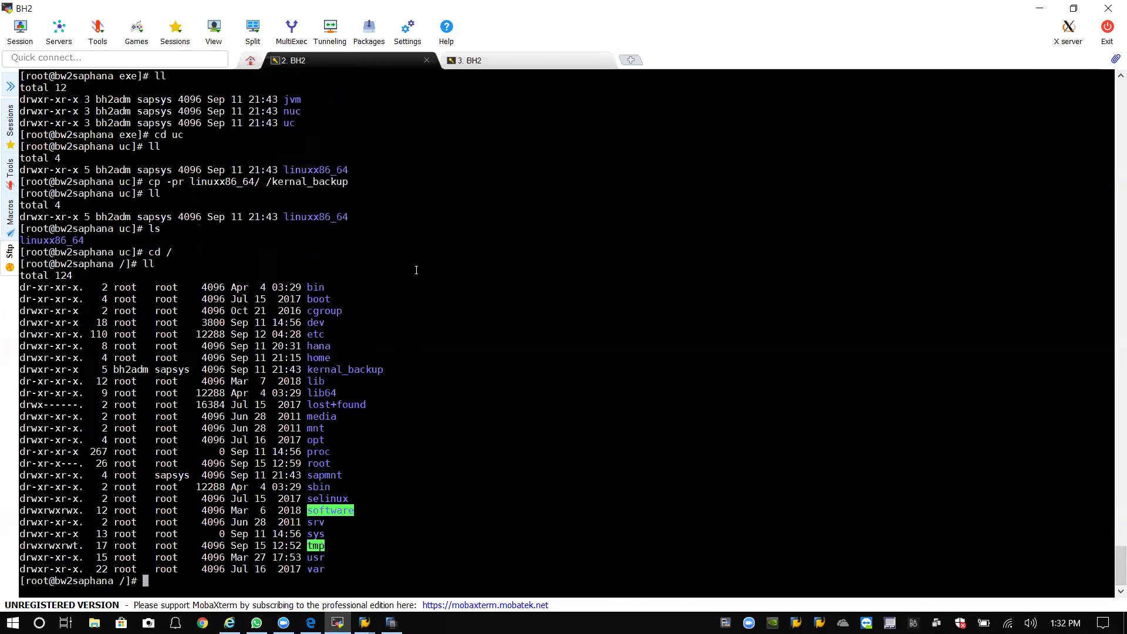
Move kernal_backup to /sapmnt/BH2/exe/uc and list root to confirm it's gone.
text(mv ker)
key(Tab)
text(/)
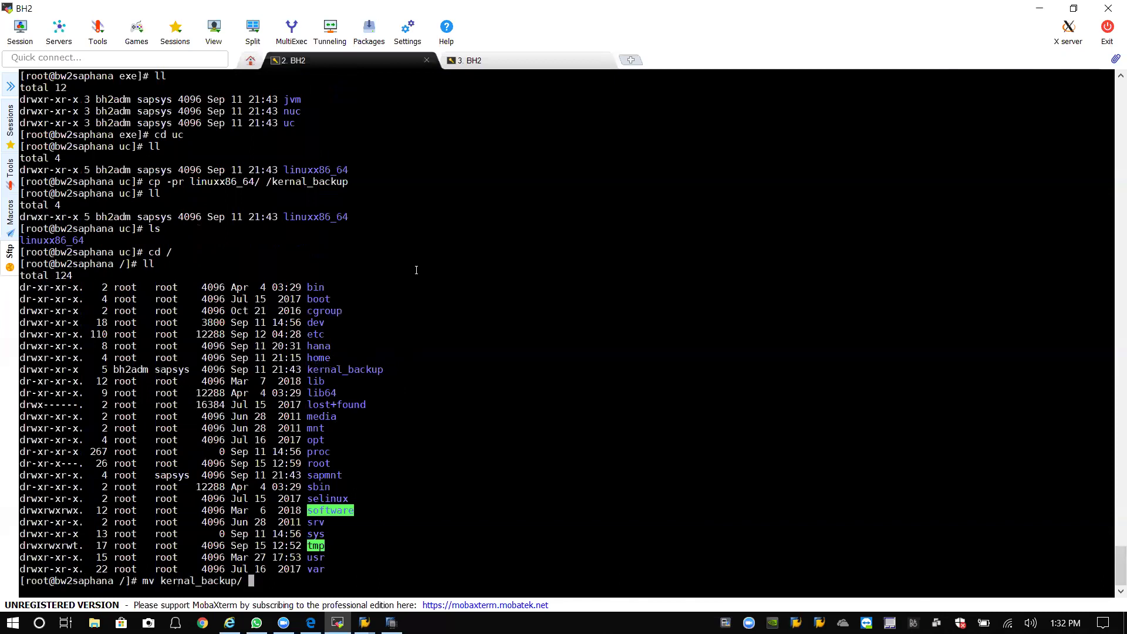
text(sap)
key(BackSpace)
key(BackSpace)
text(apmnt/BH2/exe/uc)
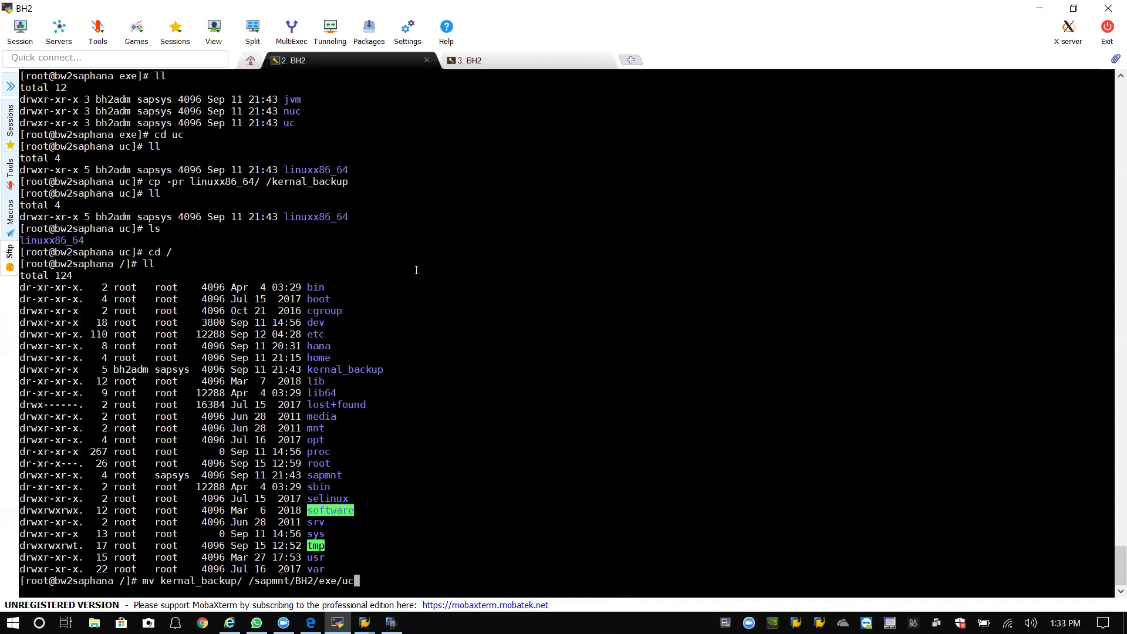
key(Return)
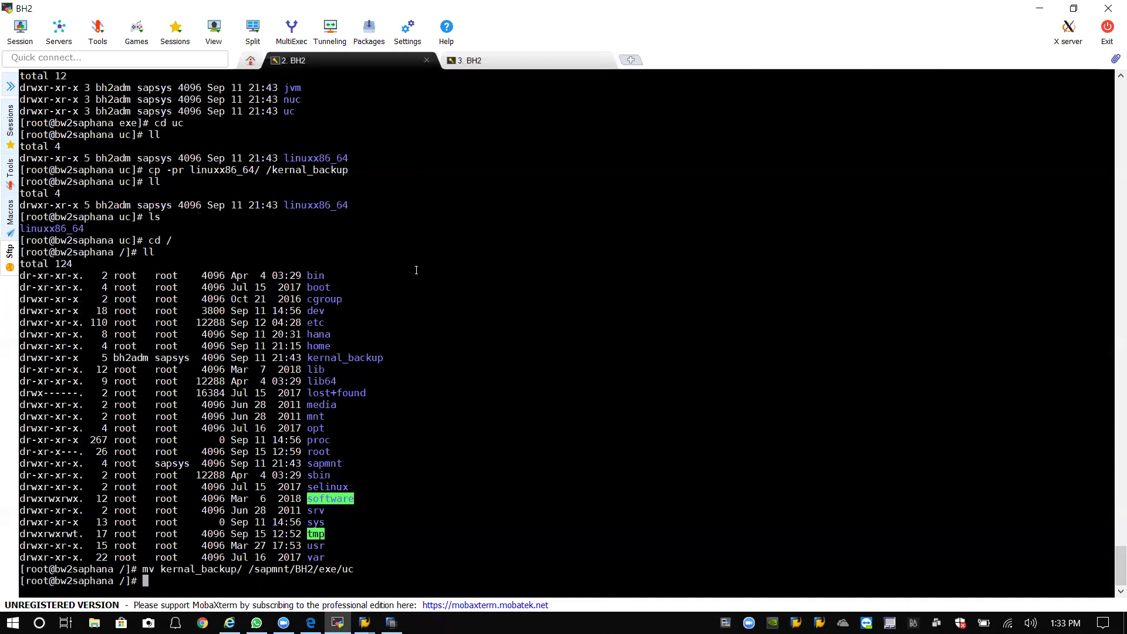
text(ll)
key(Return)
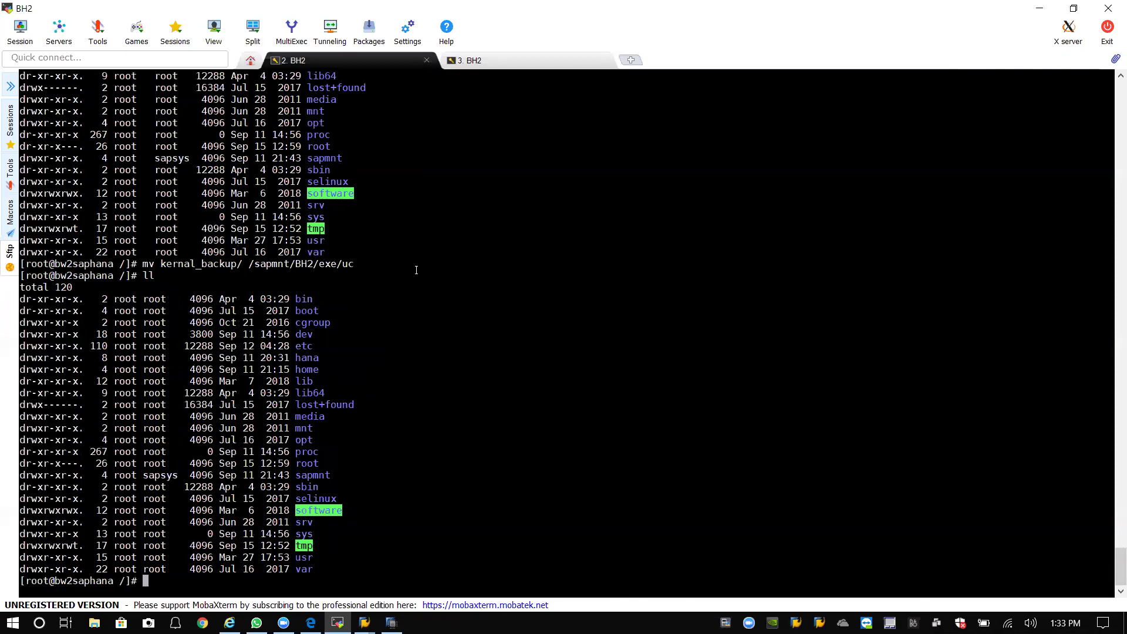
Change into the /sapmnt/BH2/exe/uc directory.
text(cd usr/sap)
key(BackSpace)
key(BackSpace)
key(BackSpace)
key(BackSpace)
key(BackSpace)
key(BackSpace)
key(BackSpace)
text(sapm)
key(Tab)
text(B)
key(Tab)
text(e)
key(Tab)
text(u)
key(Tab)
key(Return)
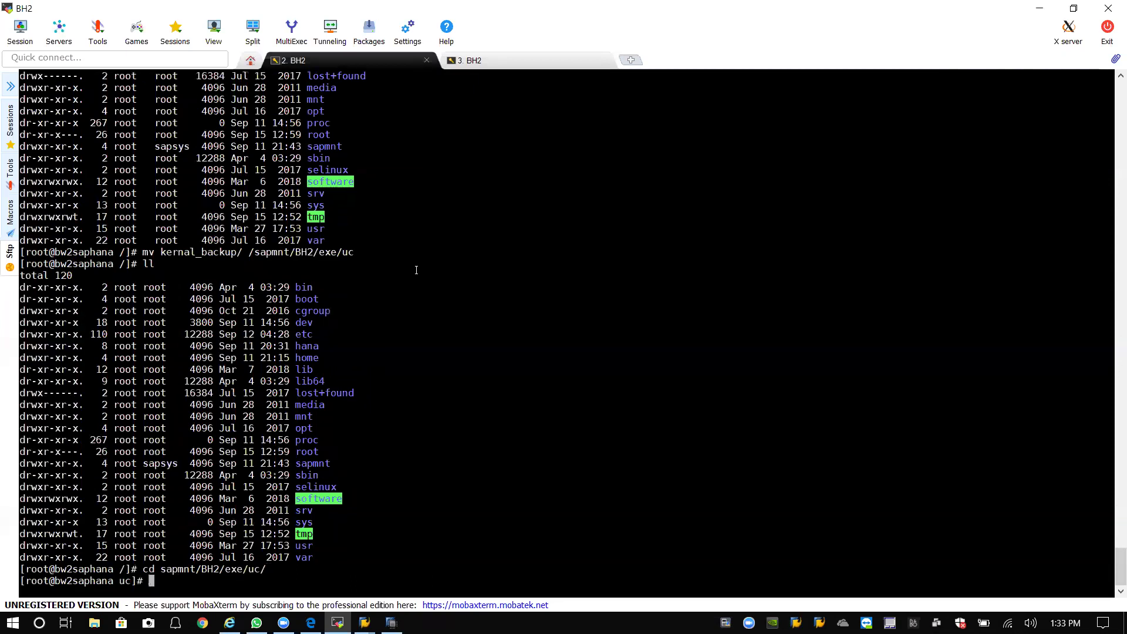
List uc and confirm kernal_backup sits beside linuxx86_64.
text(ll)
key(Return)
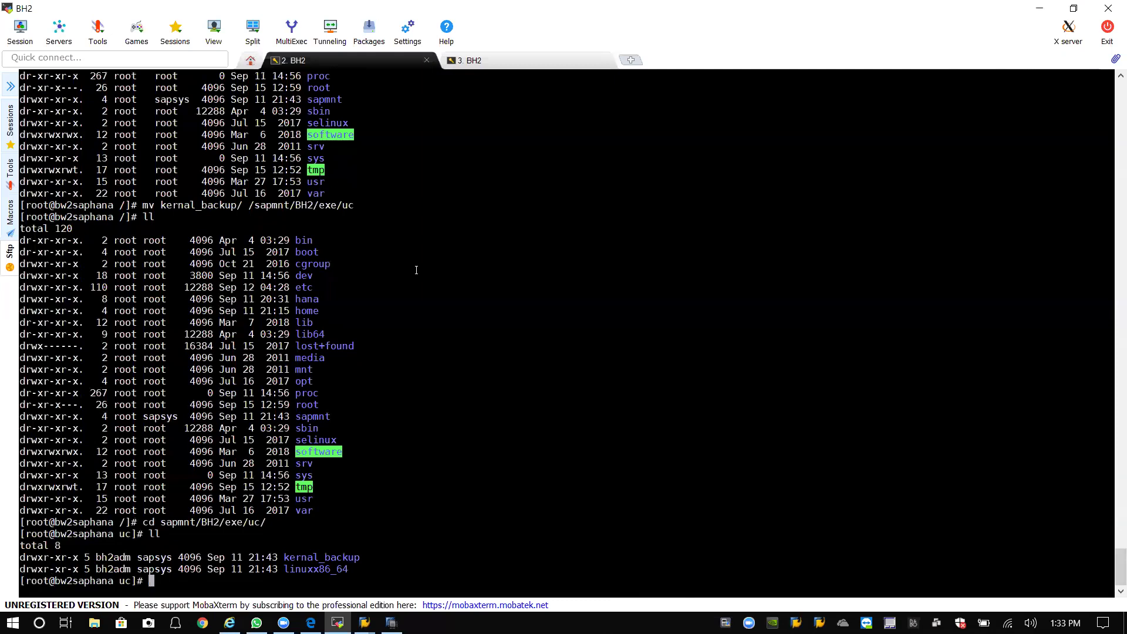
drag(366, 557, 283, 558)
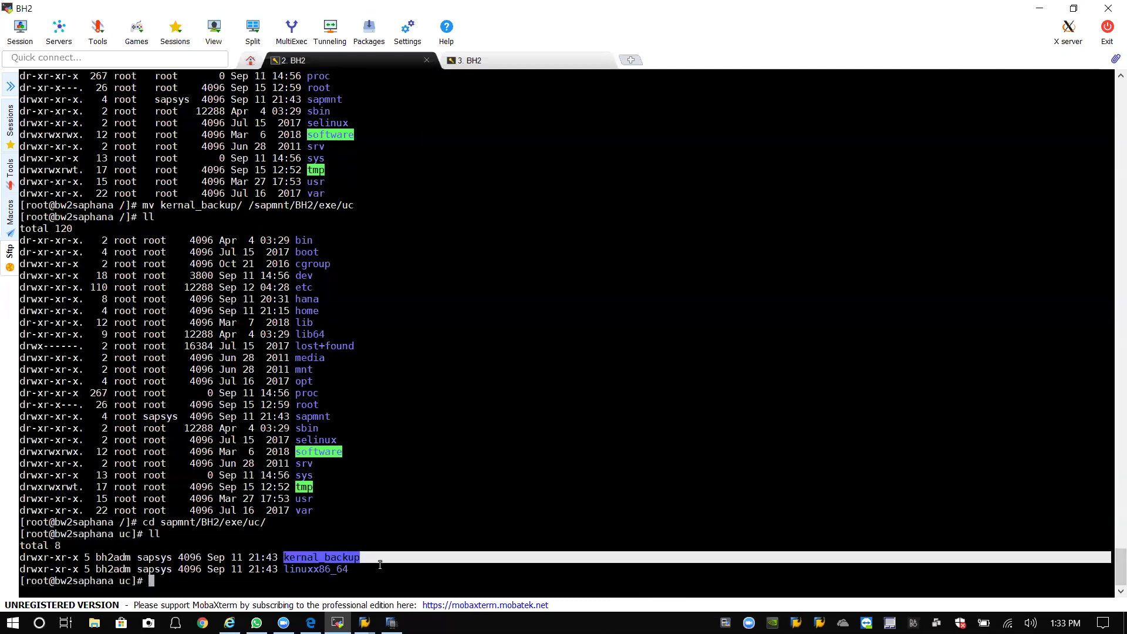
click(382, 562)
drag(350, 569, 283, 569)
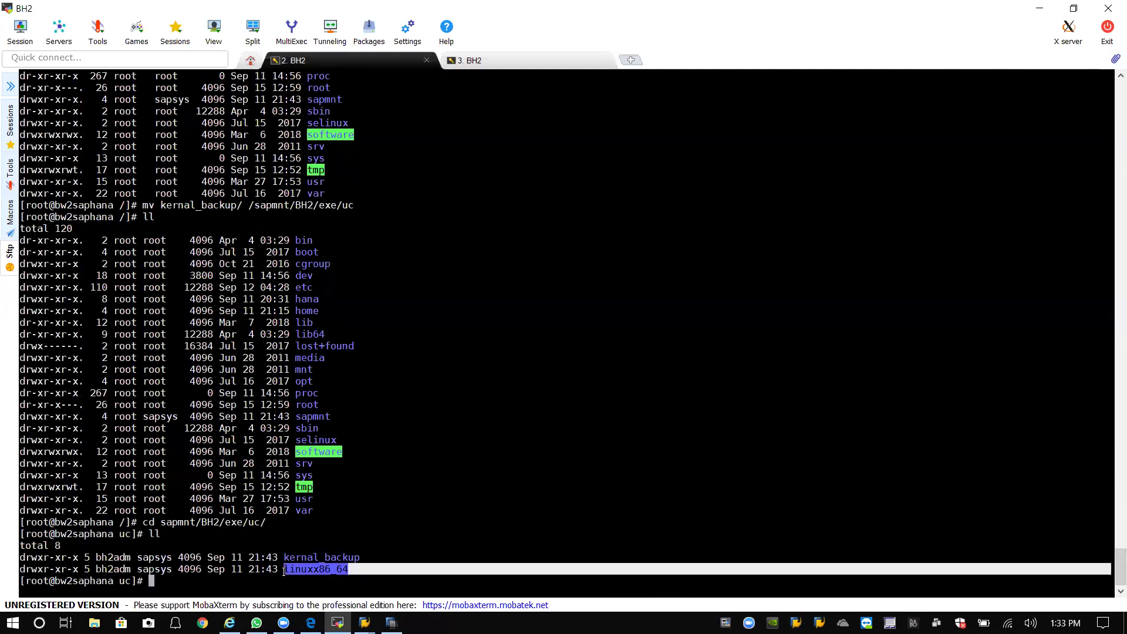
click(367, 570)
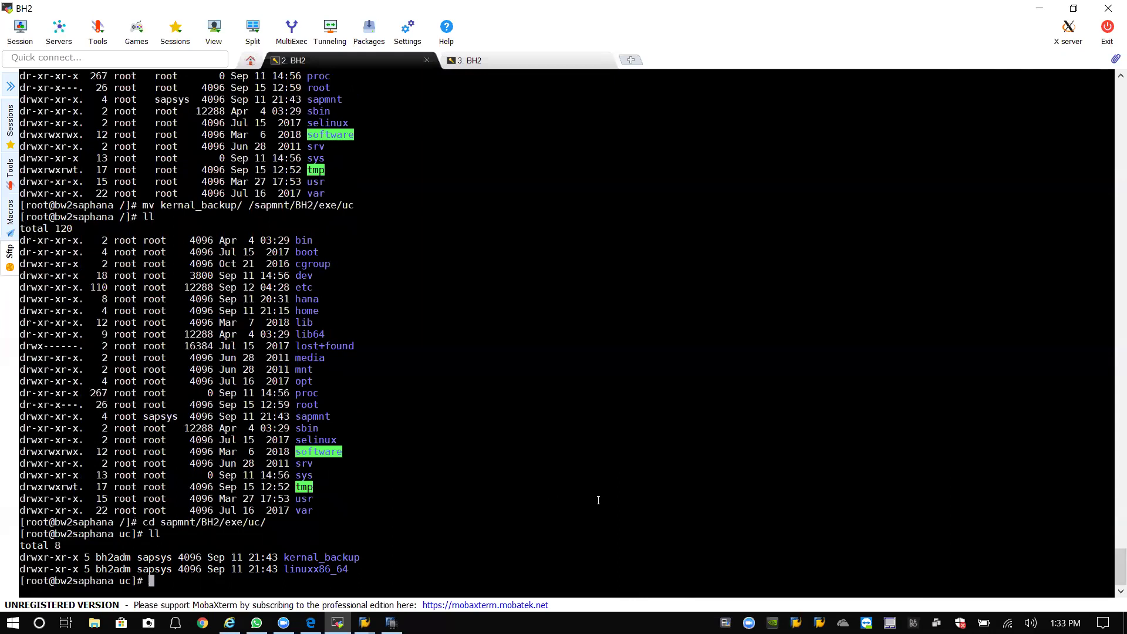
Return to root and switch to the bh2adm user with su - bh2adm.
text(cd /)
key(Return)
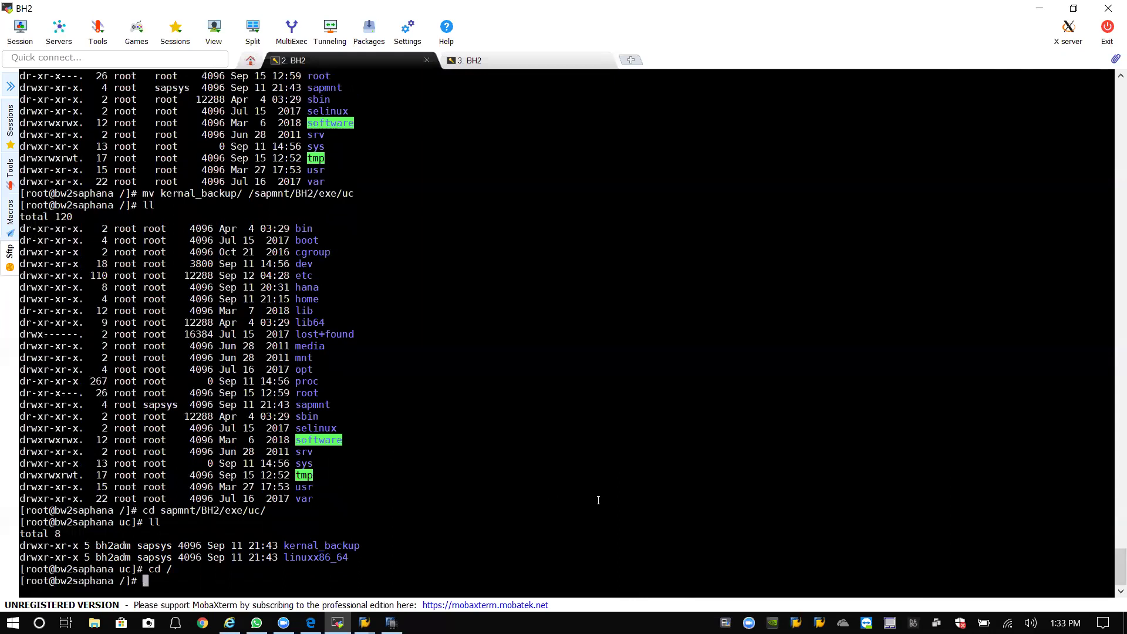
text(su - bh2adm)
key(Return)
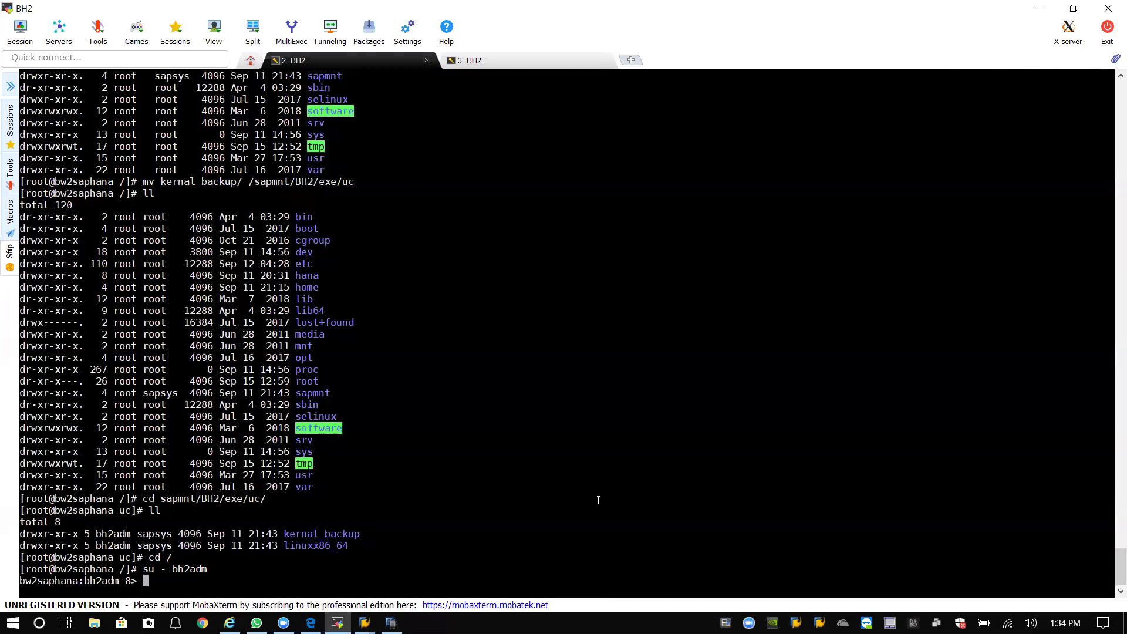
Run stopsap -v bw2saphana, then dismiss the SAP GUI shutdown error and close SAP Logon.
text(stopsap -v bw2saphana)
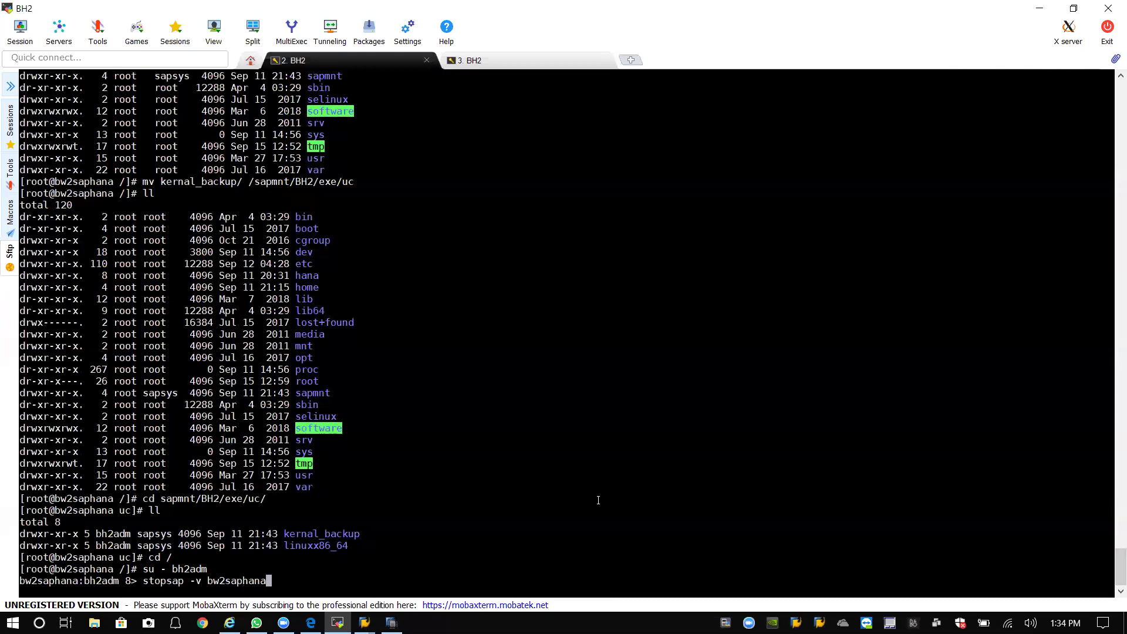
key(Return)
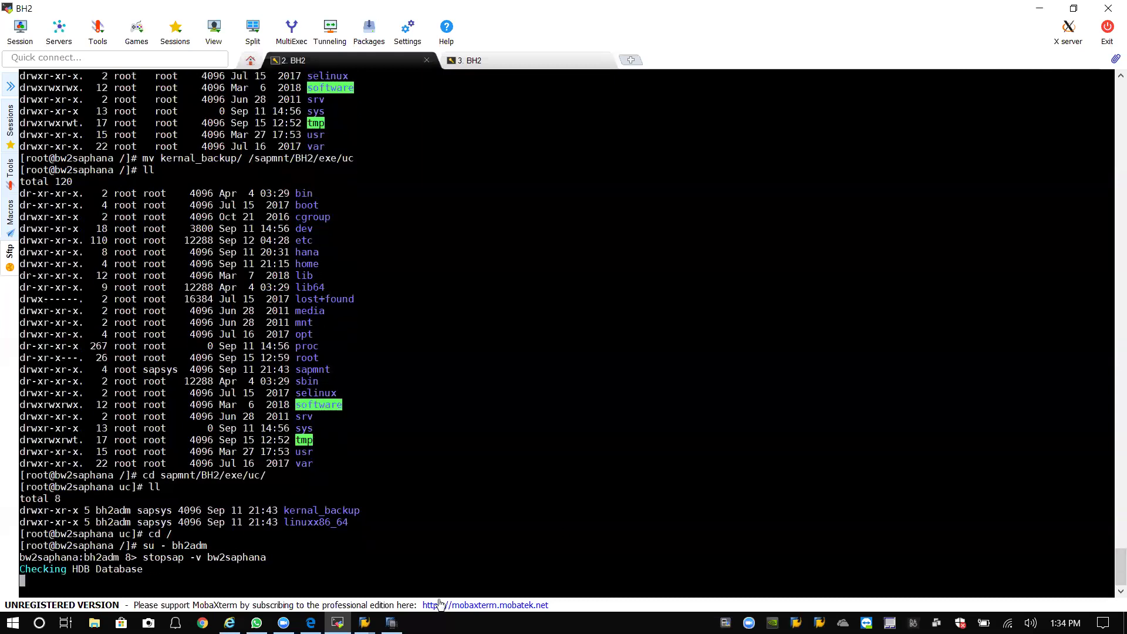
mouse_move(364, 622)
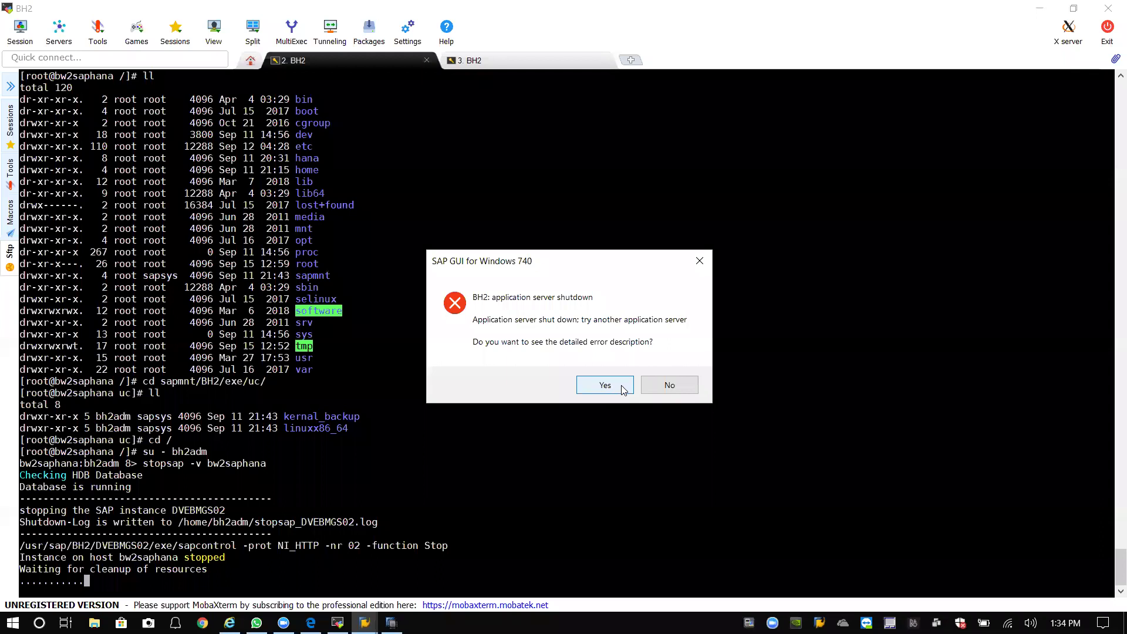
click(624, 390)
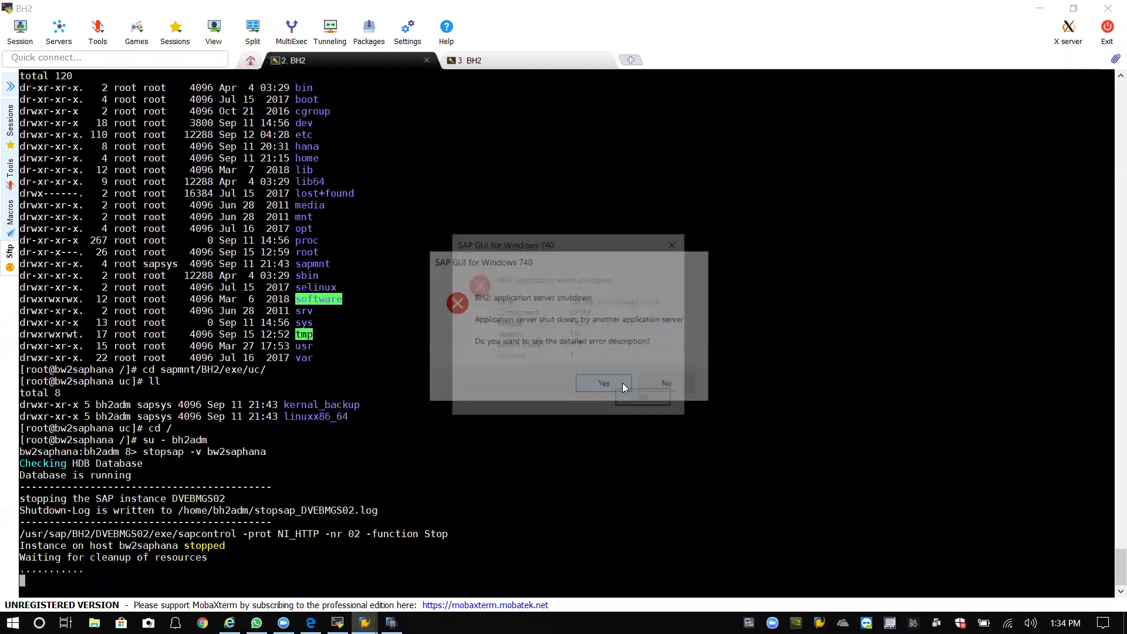
click(632, 400)
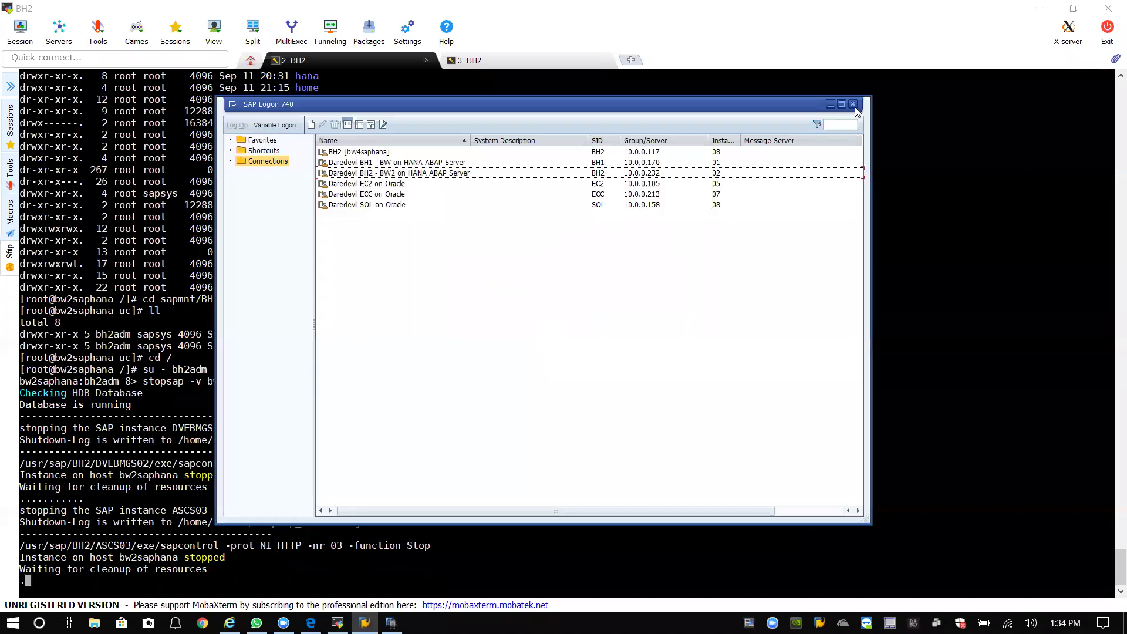
click(858, 105)
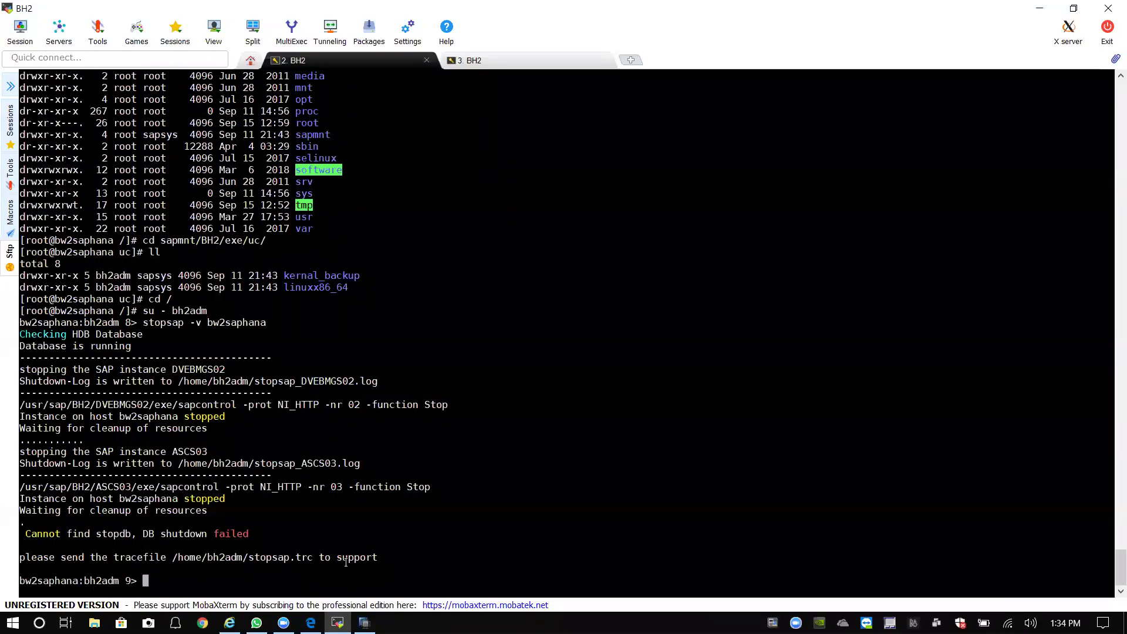
Go to the /software folder and list its contents.
text(cd /)
key(Return)
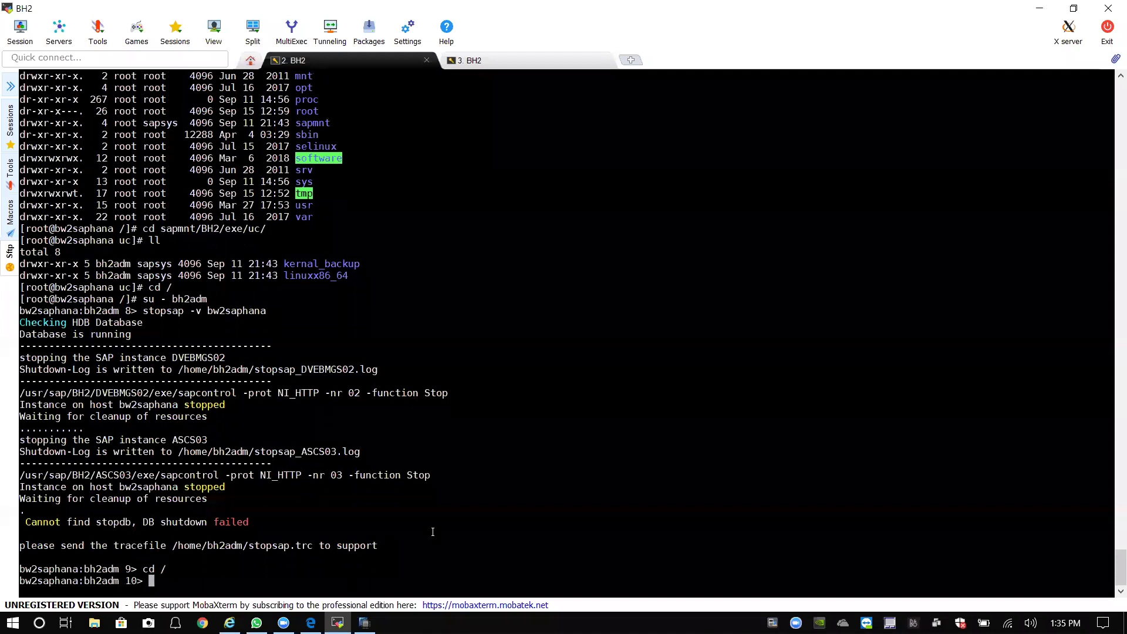
text(cd software/)
key(Return)
text(ll)
key(Return)
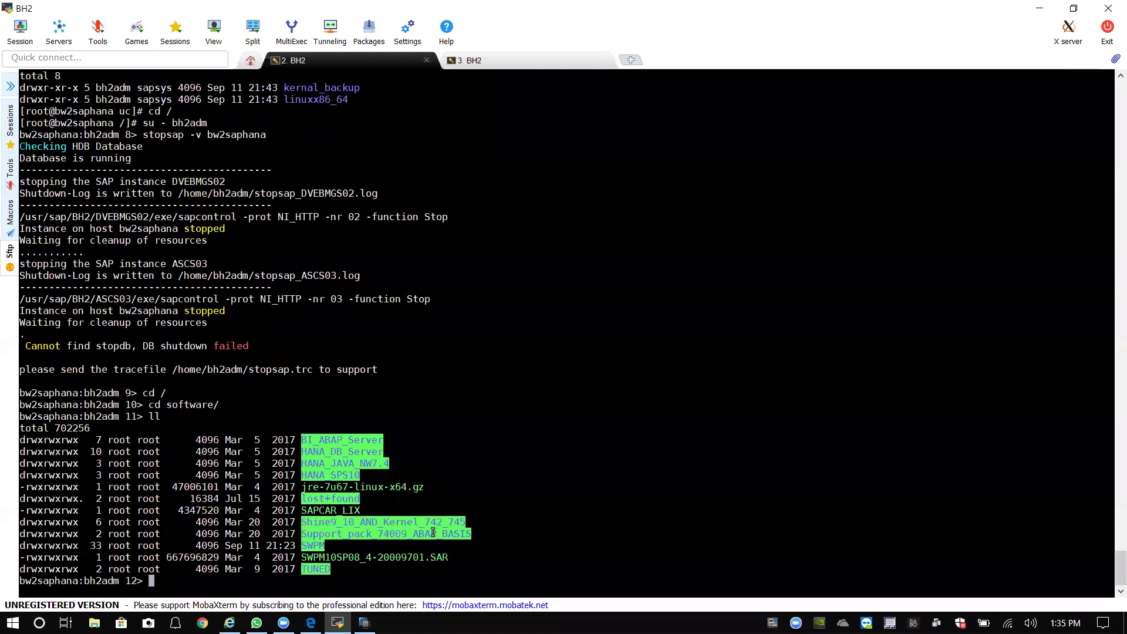
Enter the Shine9_10_AND_Kernel_742_745 folder and list its contents.
text(cd Sh)
key(Tab)
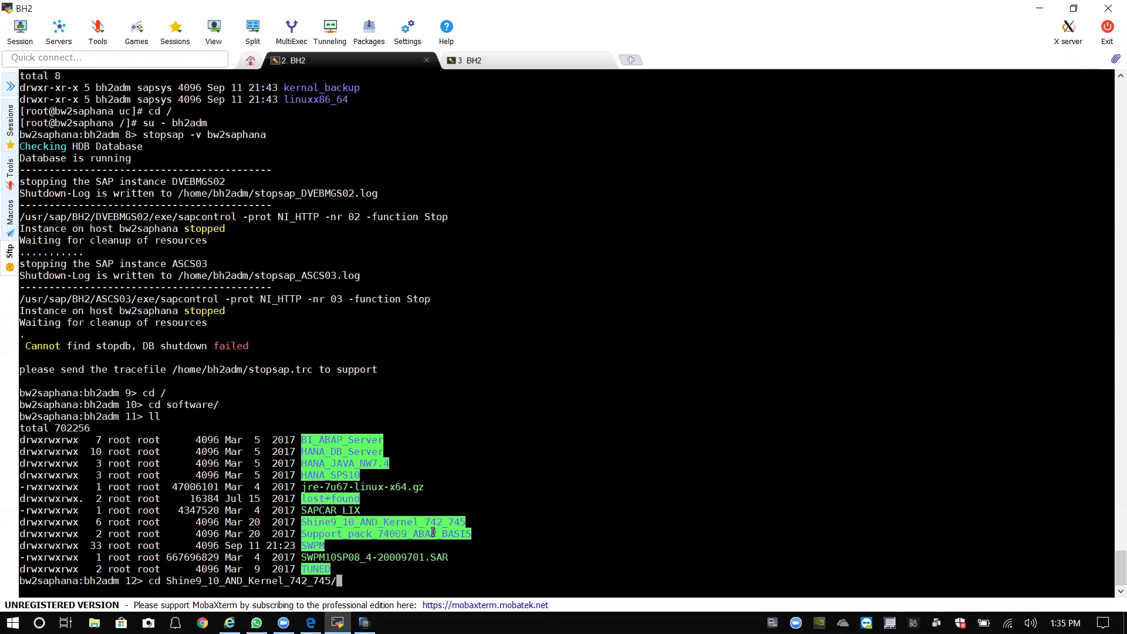
key(Return)
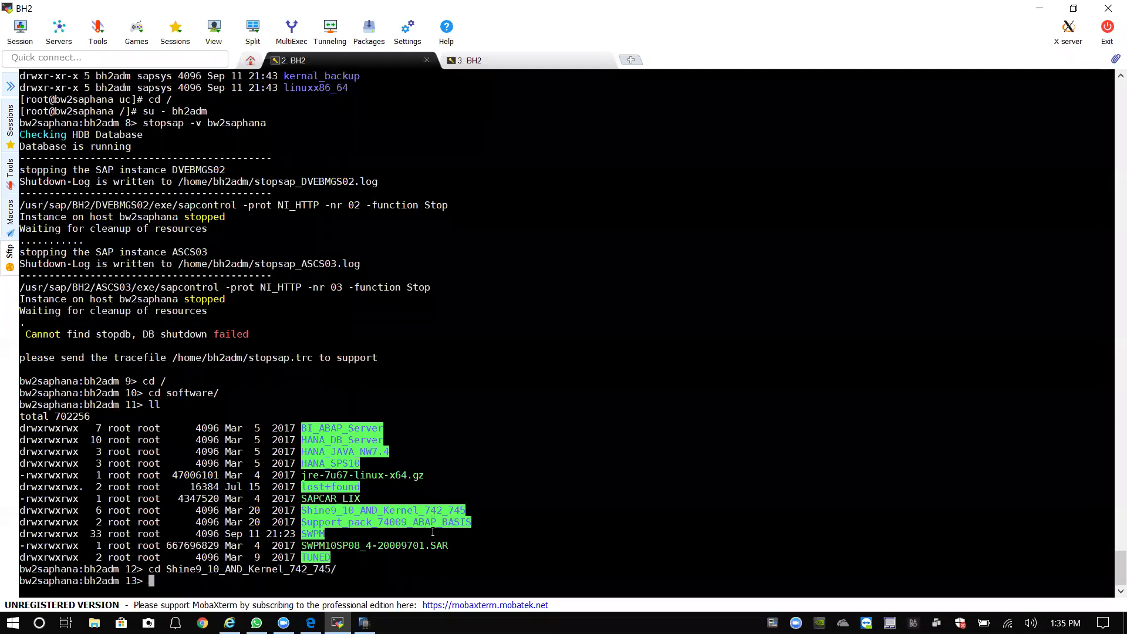
key(Return)
text(ll)
key(Return)
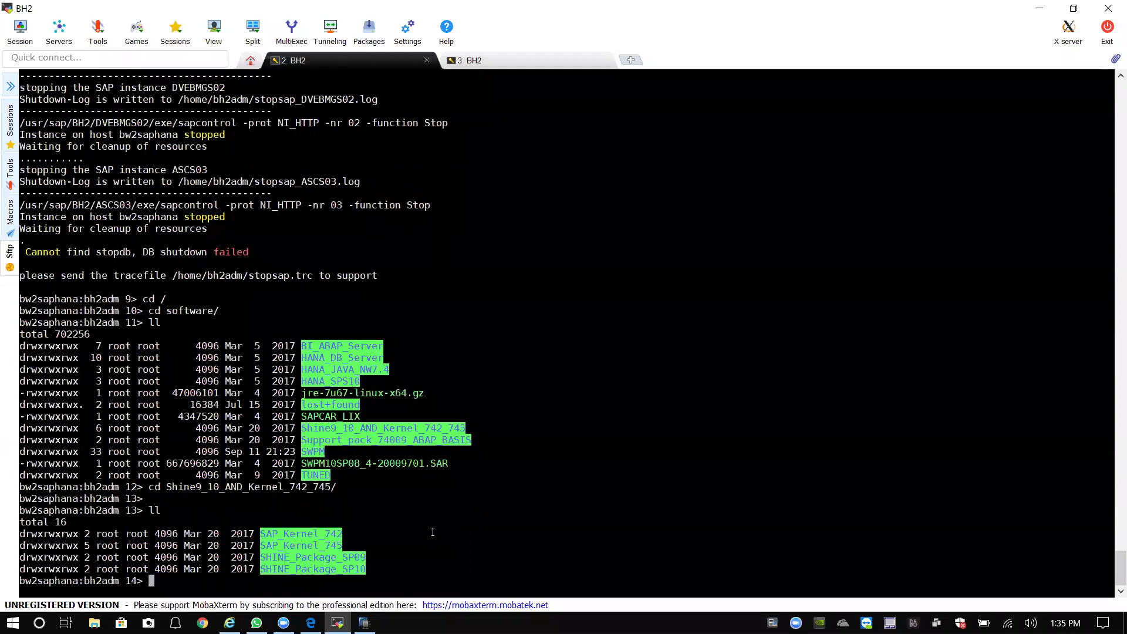
Enter SAP_Kernel_742 and list the SAPEXE and SAPEXEDB SAR files.
text(cd SAP)
key(Tab)
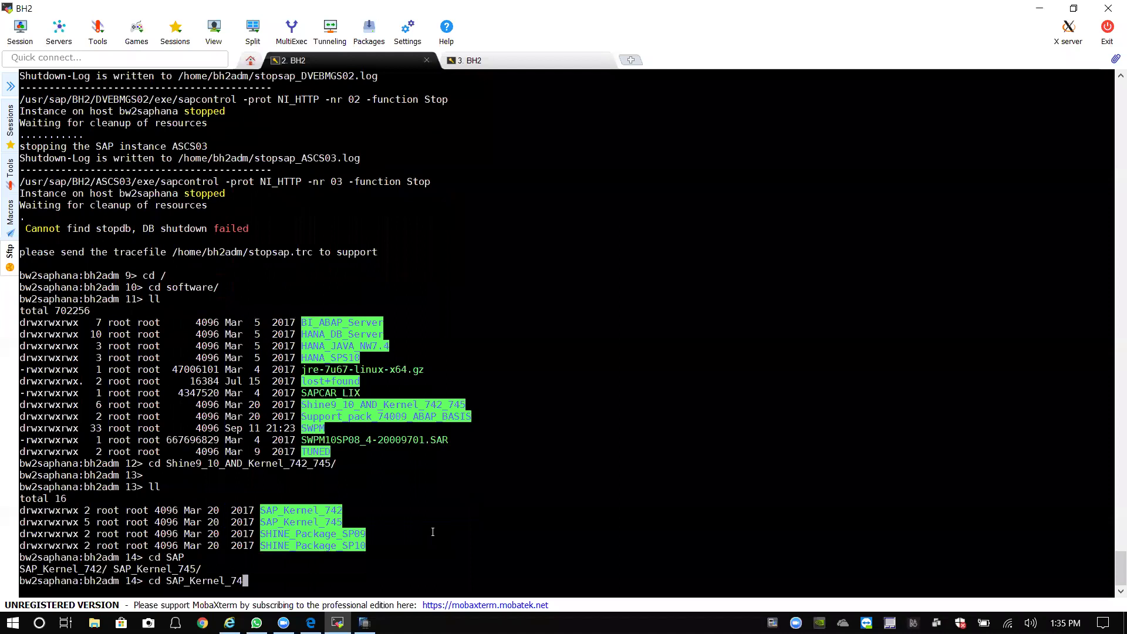
text(2)
key(Return)
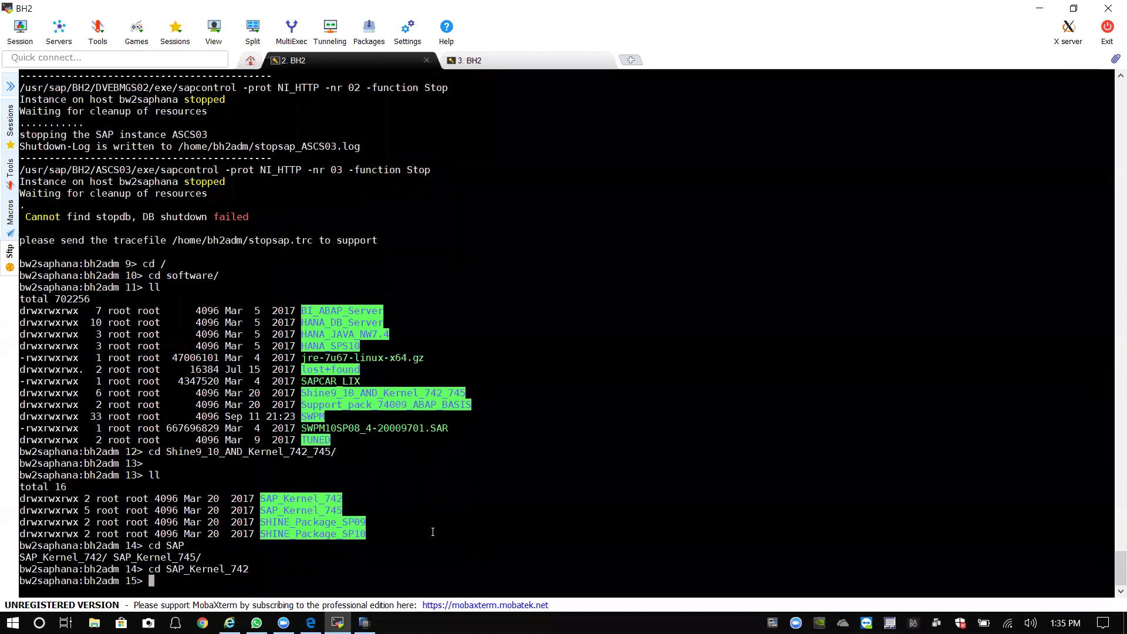
text(ll)
key(Return)
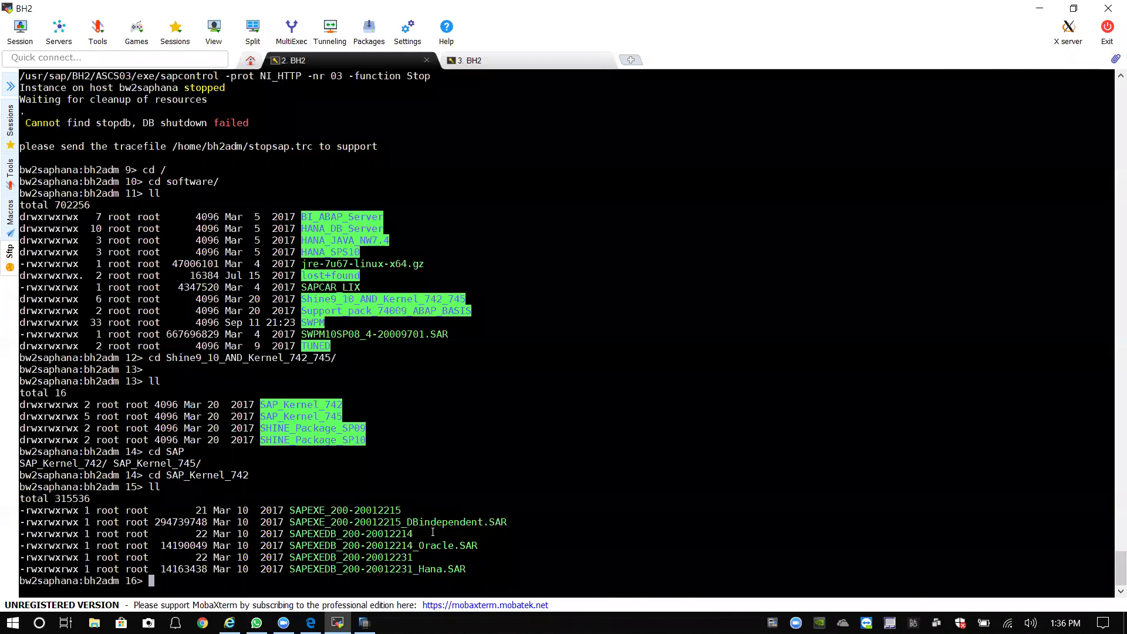
text(cp SAP)
key(Tab)
key(Tab)
text(EXE)
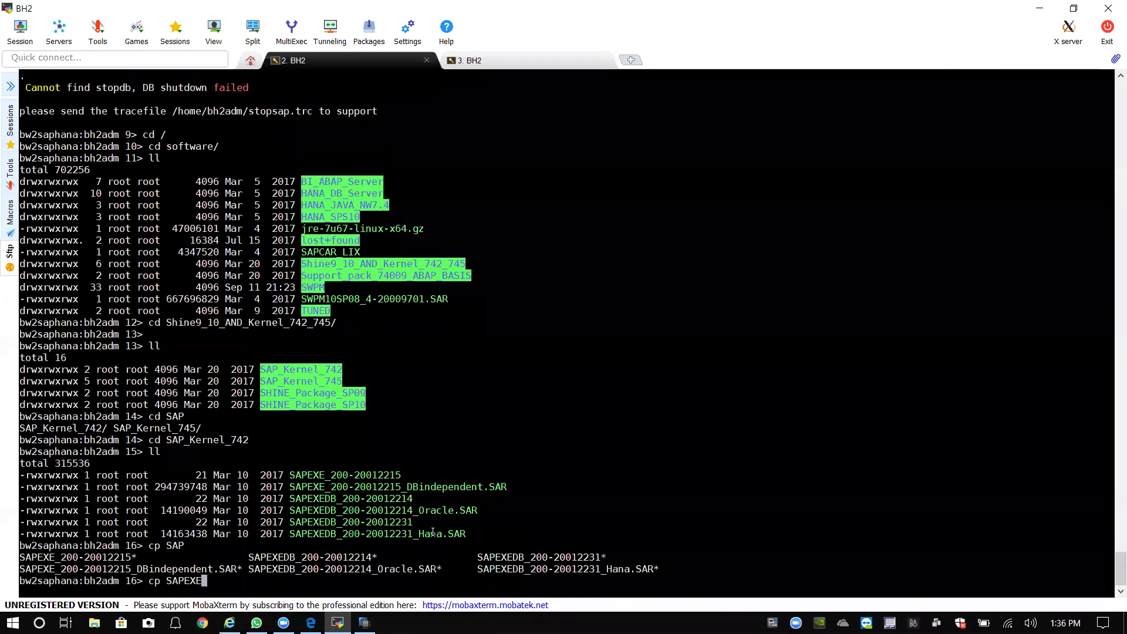
text(_)
text(0)
key(Tab)
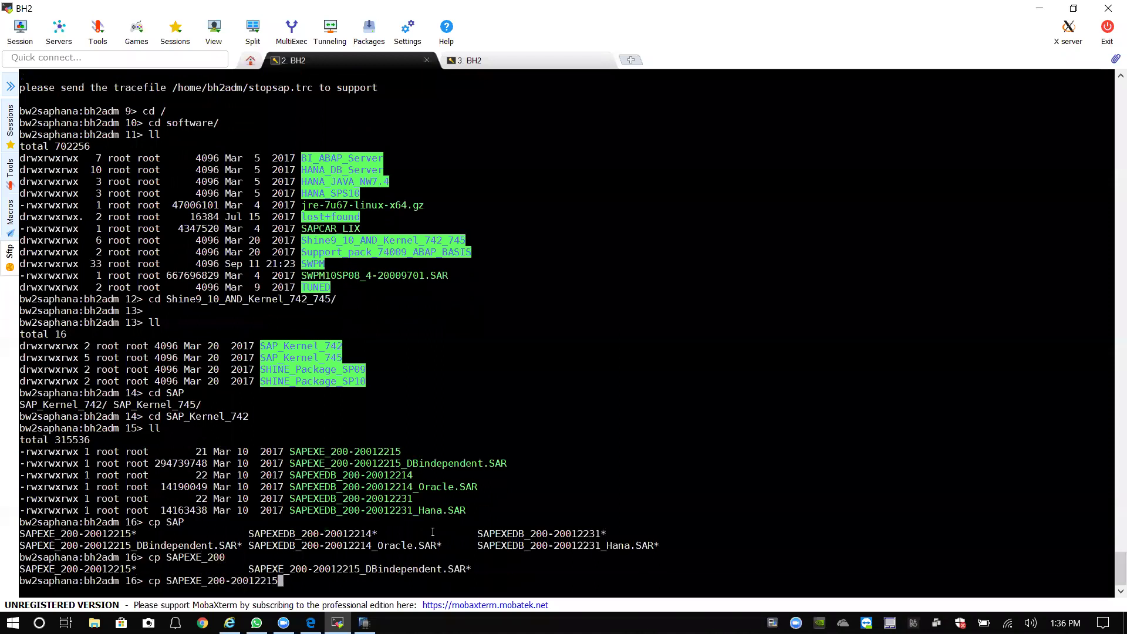
text(D)
key(BackSpace)
text(_D)
key(Tab)
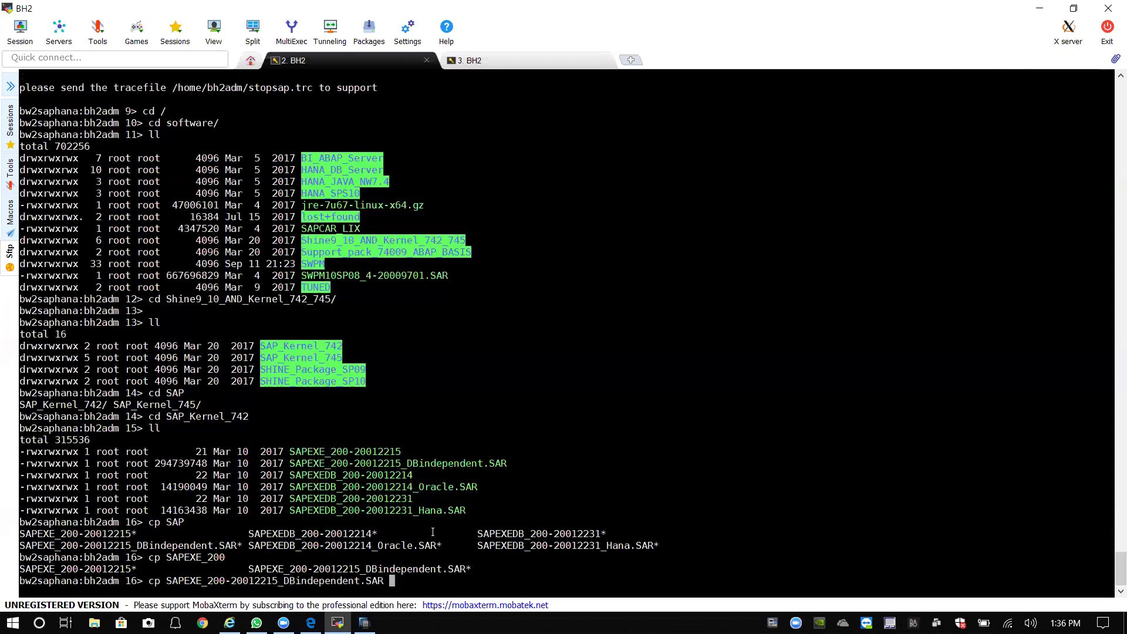
text(/sap)
key(Tab)
text(BH2/exe/uc)
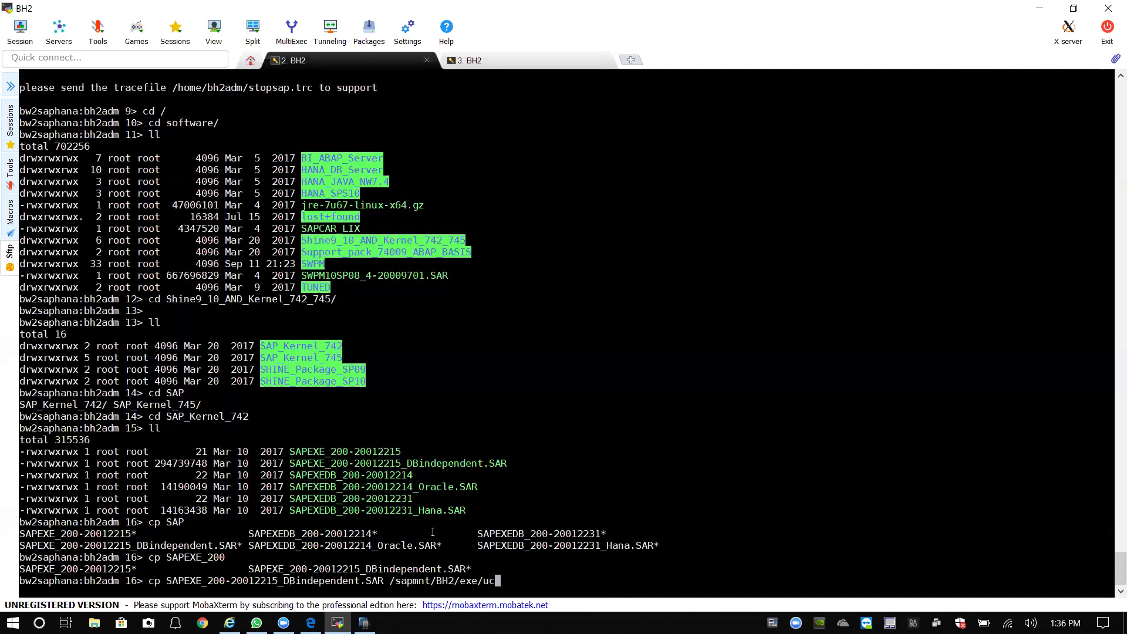
key(Return)
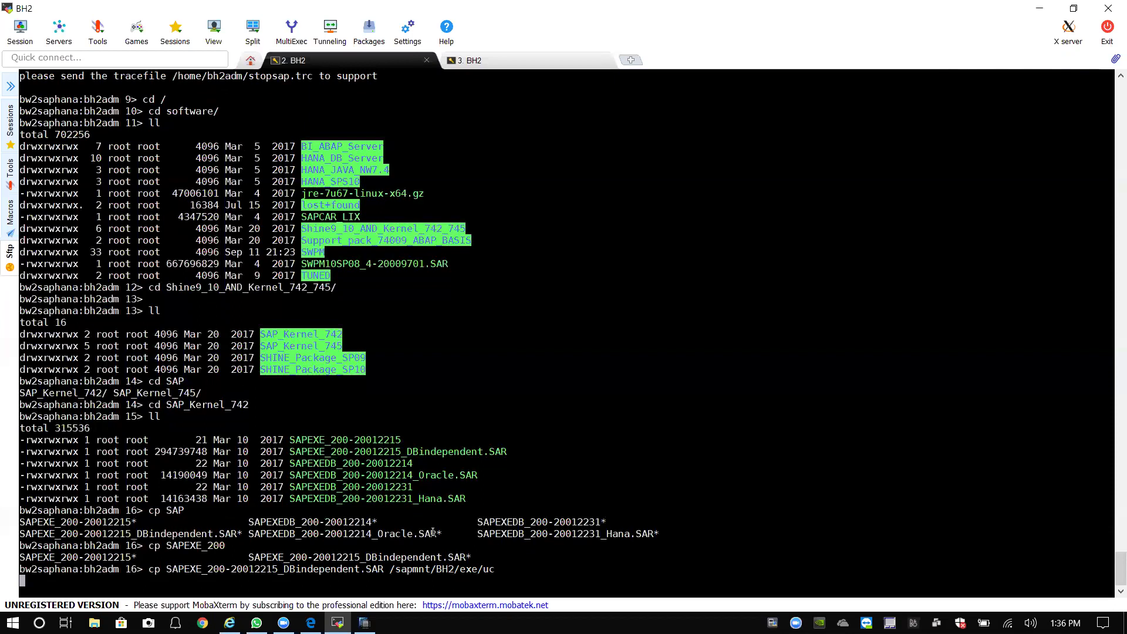
key(Up)
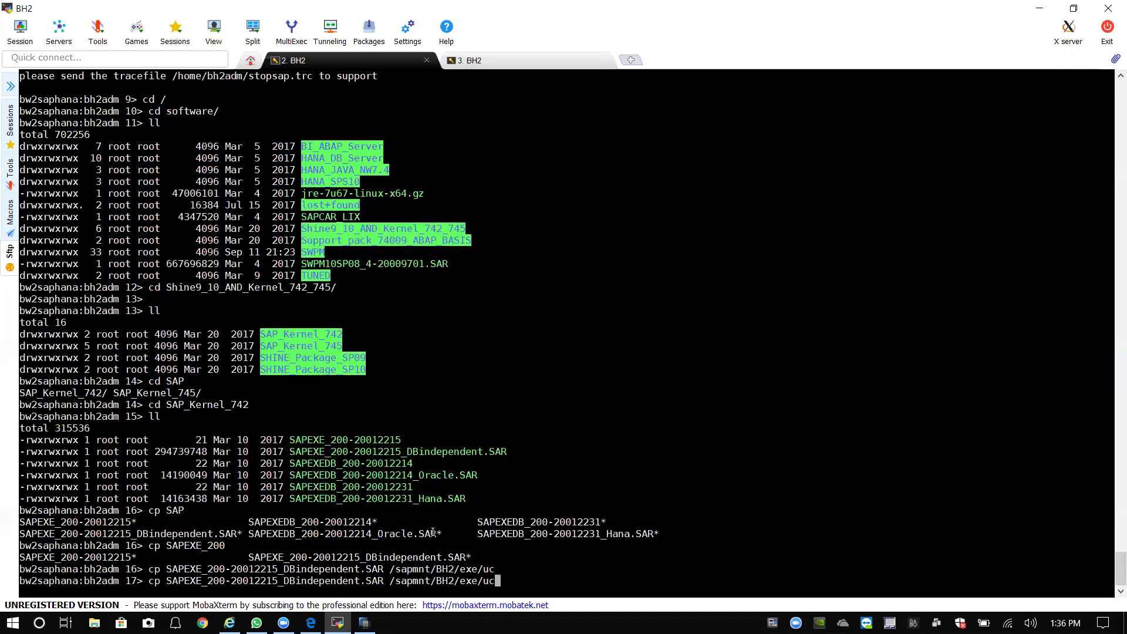
key(BackSpace)
key(BackSpace)
key(BackSpace)
key(BackSpace)
key(BackSpace)
key(BackSpace)
key(BackSpace)
key(BackSpace)
key(BackSpace)
key(BackSpace)
key(BackSpace)
key(BackSpace)
key(BackSpace)
key(BackSpace)
key(BackSpace)
key(BackSpace)
key(BackSpace)
key(BackSpace)
key(BackSpace)
key(BackSpace)
key(BackSpace)
key(BackSpace)
key(BackSpace)
key(BackSpace)
key(BackSpace)
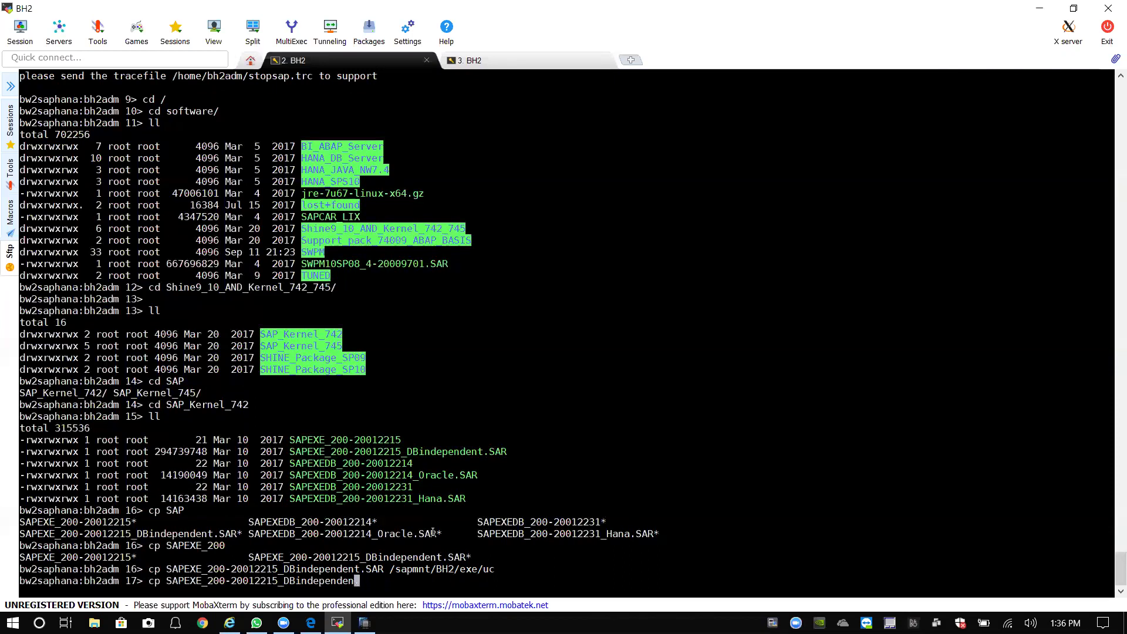
key(BackSpace)
key(BackSpace)
key(BackSpace)
key(BackSpace)
key(BackSpace)
key(BackSpace)
key(BackSpace)
key(BackSpace)
key(BackSpace)
key(BackSpace)
key(BackSpace)
key(BackSpace)
key(BackSpace)
key(BackSpace)
key(BackSpace)
key(BackSpace)
key(BackSpace)
key(BackSpace)
key(BackSpace)
key(BackSpace)
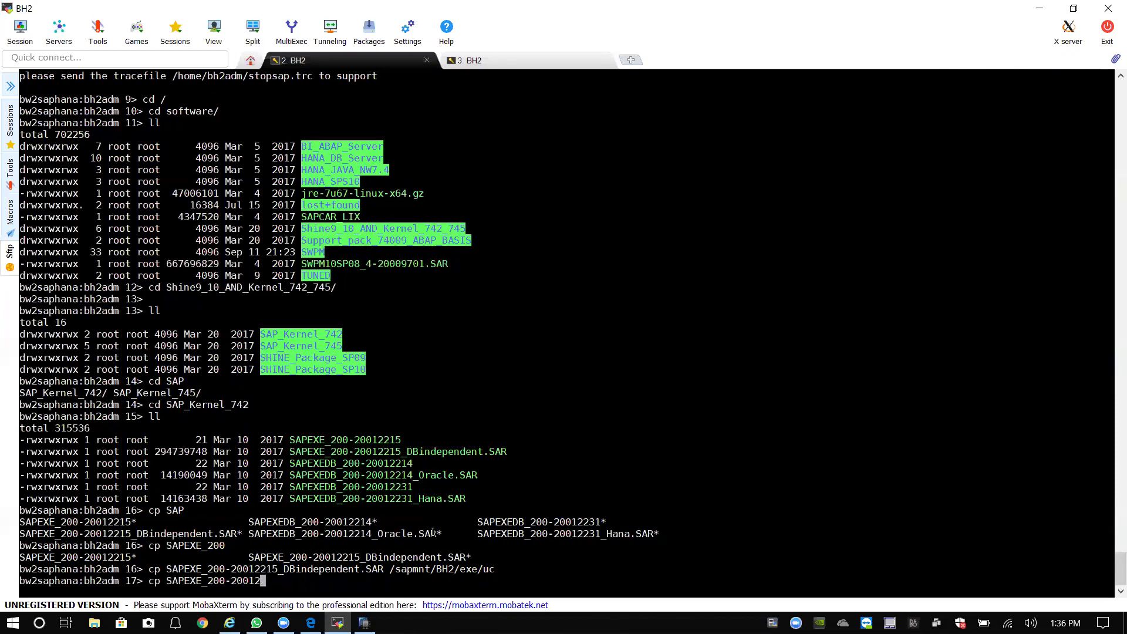
key(BackSpace)
key(BackSpace)
key(BackSpace)
key(BackSpace)
key(BackSpace)
text(D)
key(Tab)
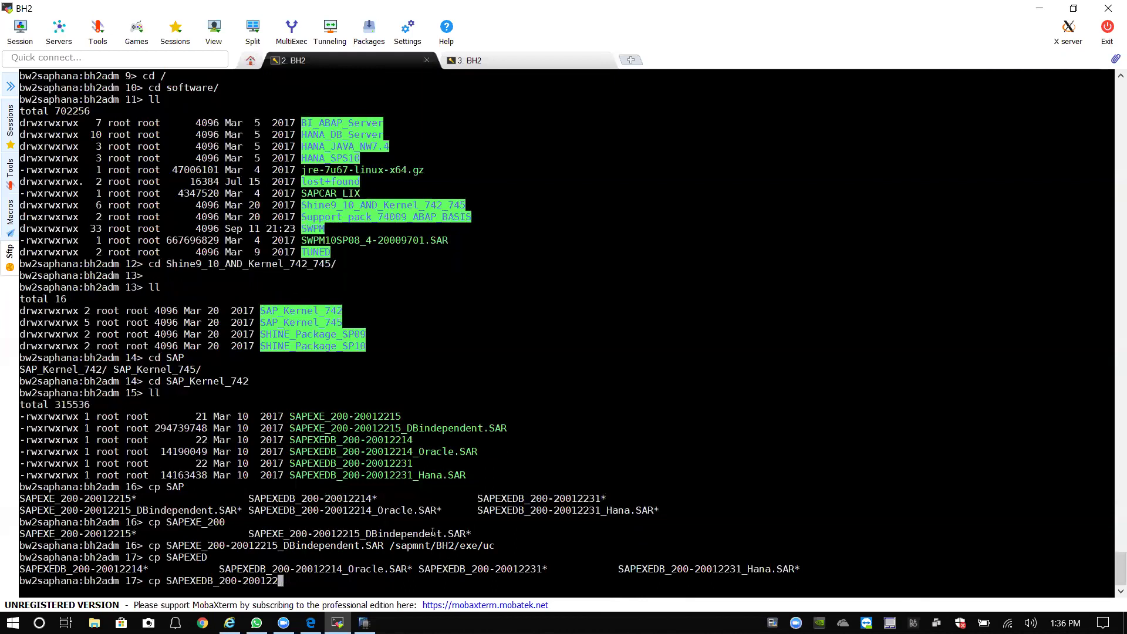
text(3)
key(Tab)
text(_)
key(Tab)
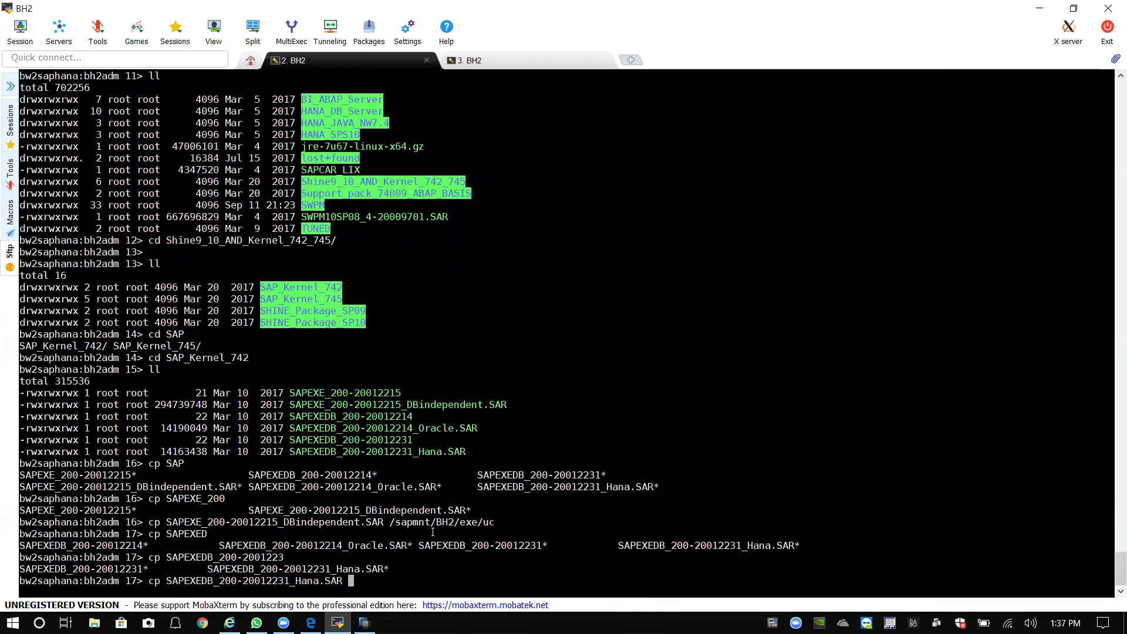
text(/sapmnt/BH2/exe/uc)
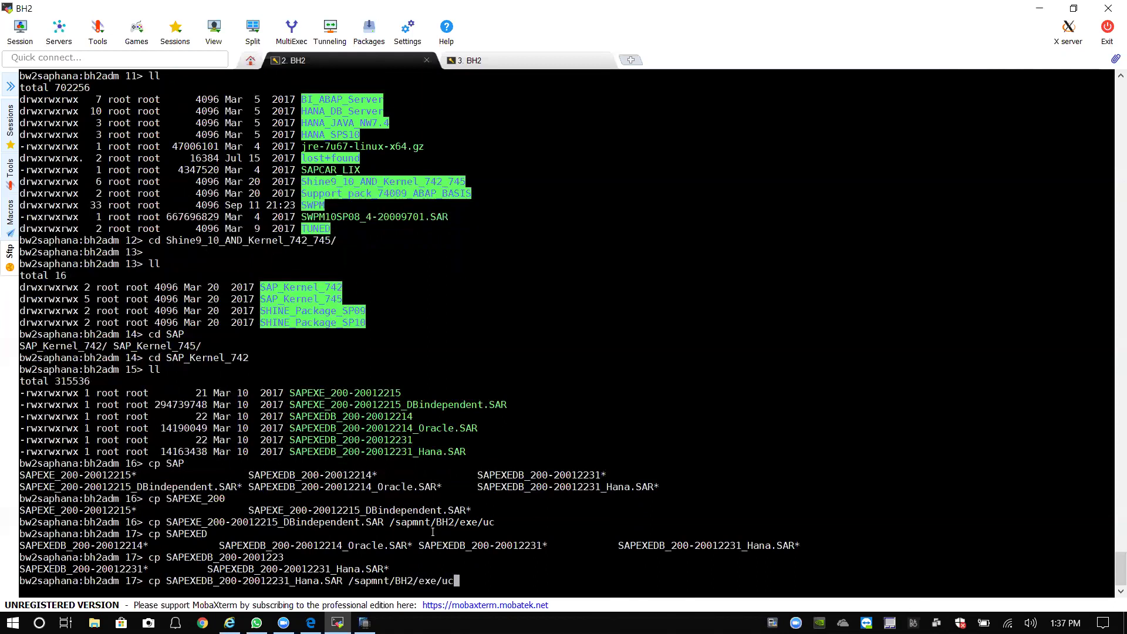
key(Return)
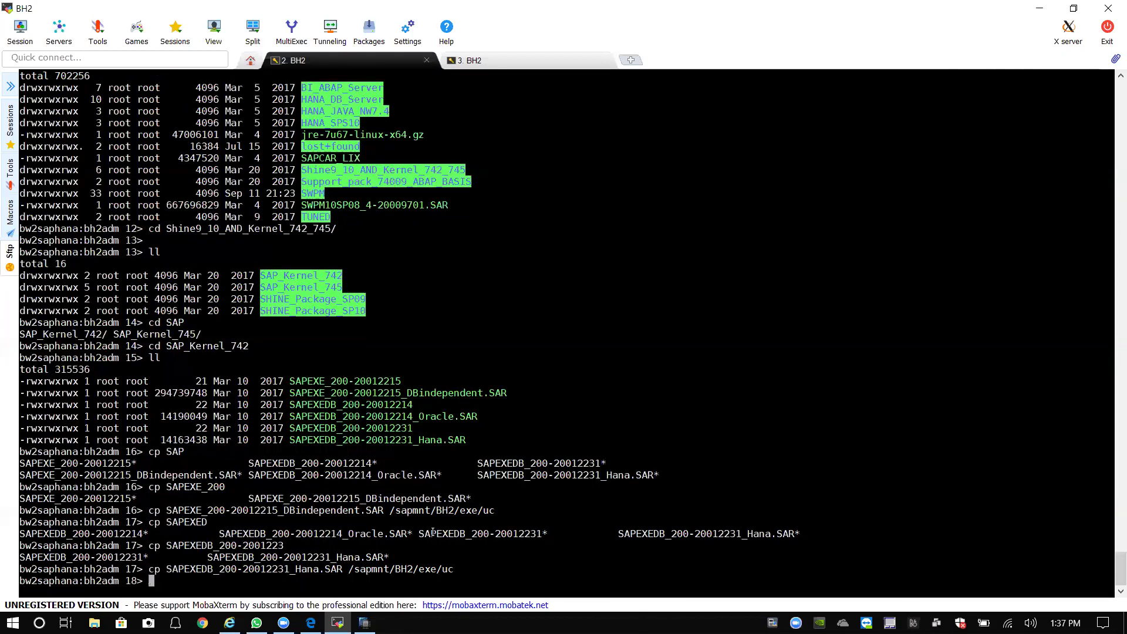
Go to the root directory, then enter /software and list its contents.
text(cdc /)
key(Return)
text(cd )
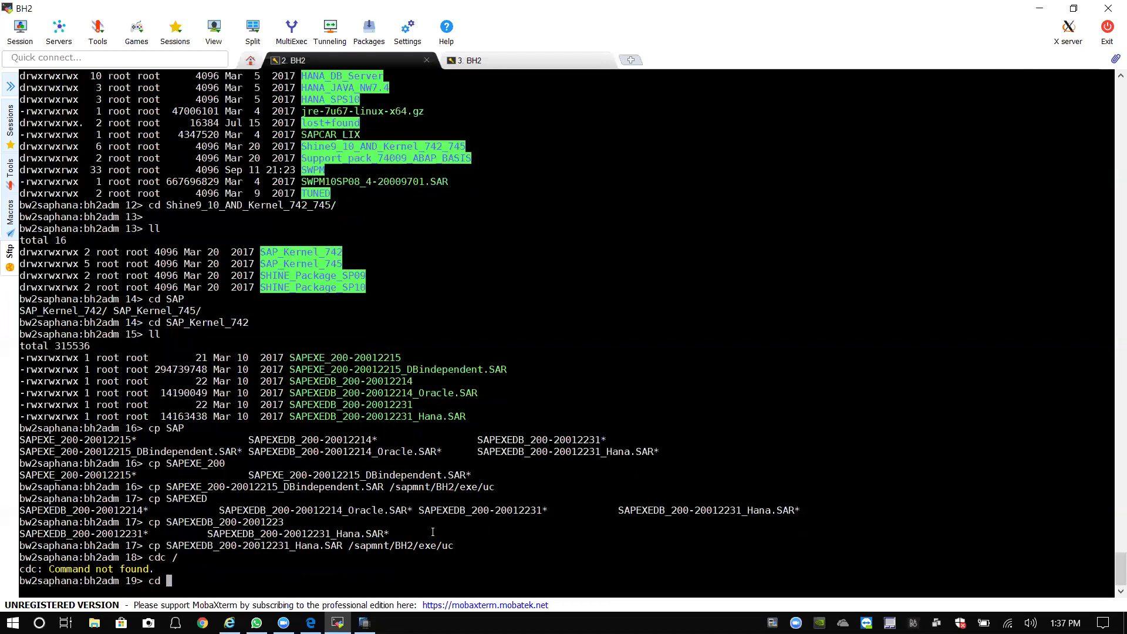
text(/)
key(Return)
text(ll)
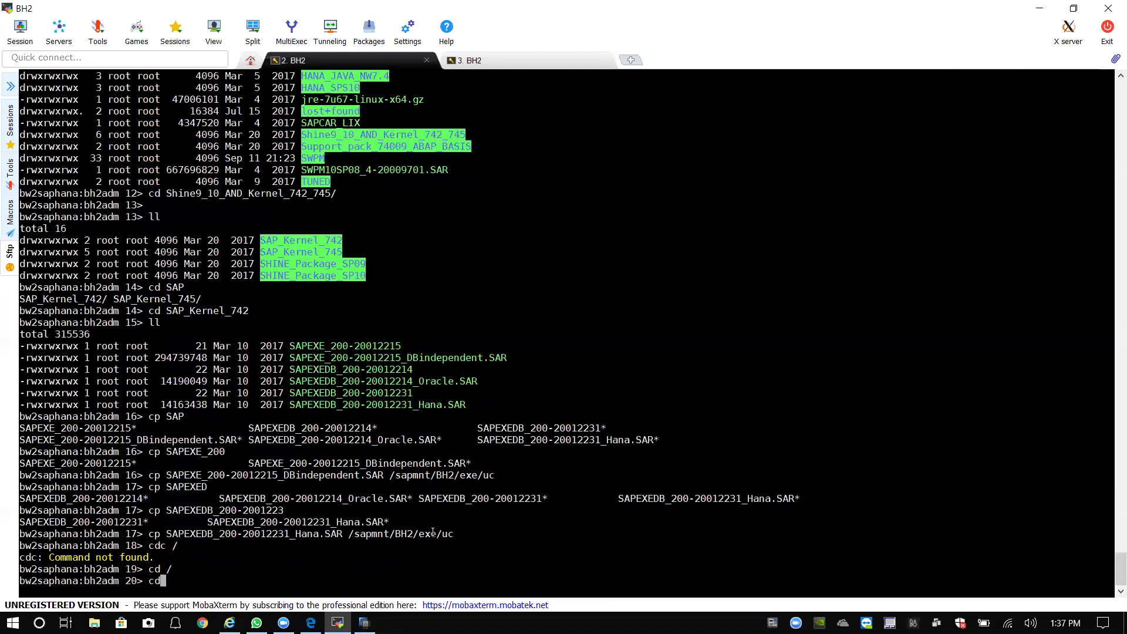
key(Return)
text(cd software/)
key(Tab)
key(Return)
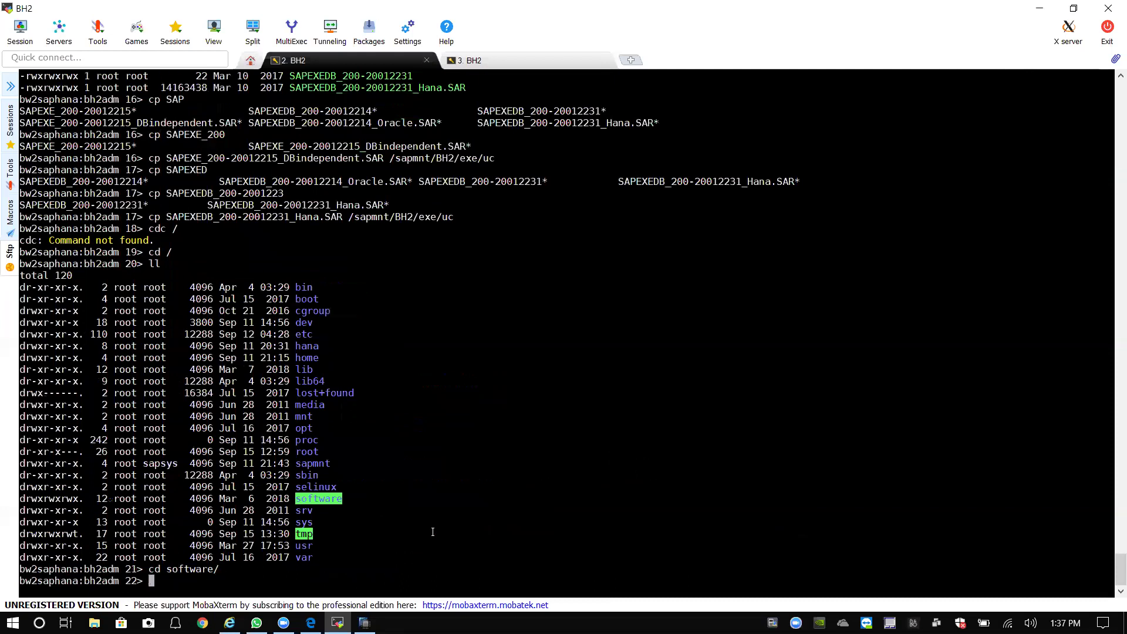
text(ll)
key(Return)
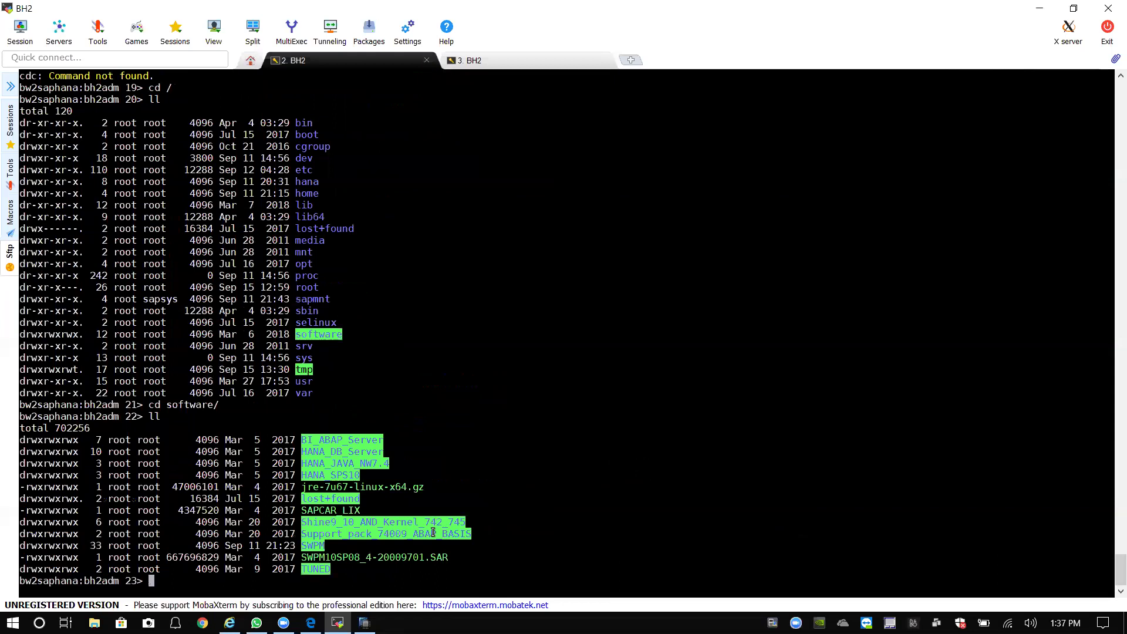
Copy SAPCAR_LIX into /sapmnt/BH2/exe/uc/.
text(cp SAP)
key(Tab)
text(/sapmnt/)
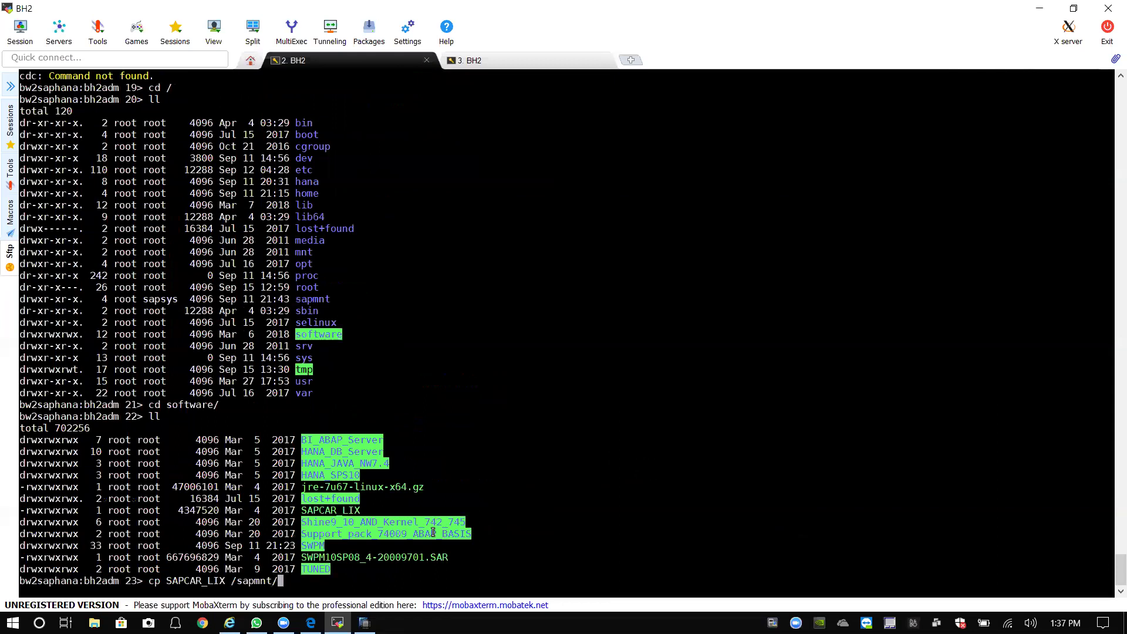
text(BH2/)
text(exe/uc/)
key(Return)
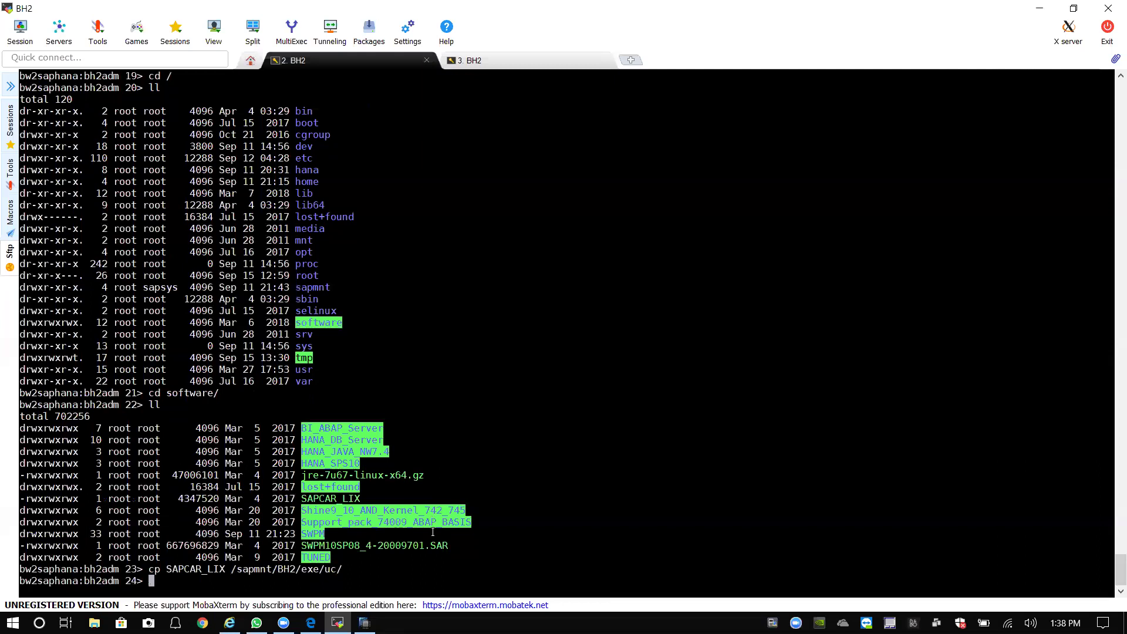
Return to the root directory and list it.
text(d)
key(BackSpace)
key(BackSpace)
text(cd /)
key(Return)
text(ll)
key(Return)
Enter sapmnt/BH2/exe/uc/ and list its contents.
text(cd )
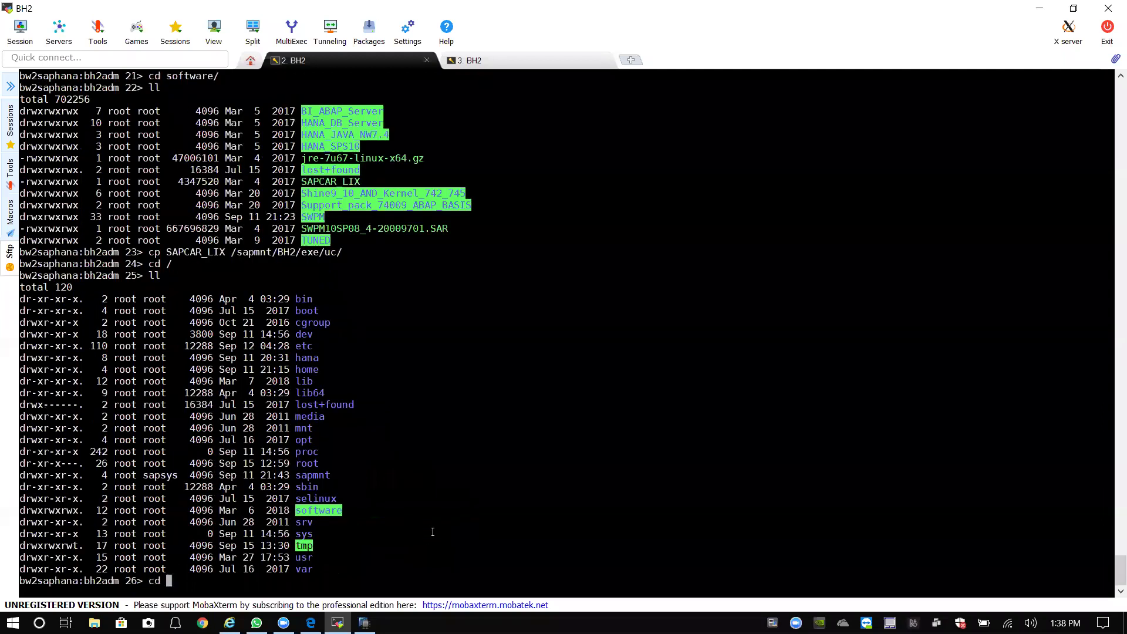
text(sapmnt/BH2/exe/uc/)
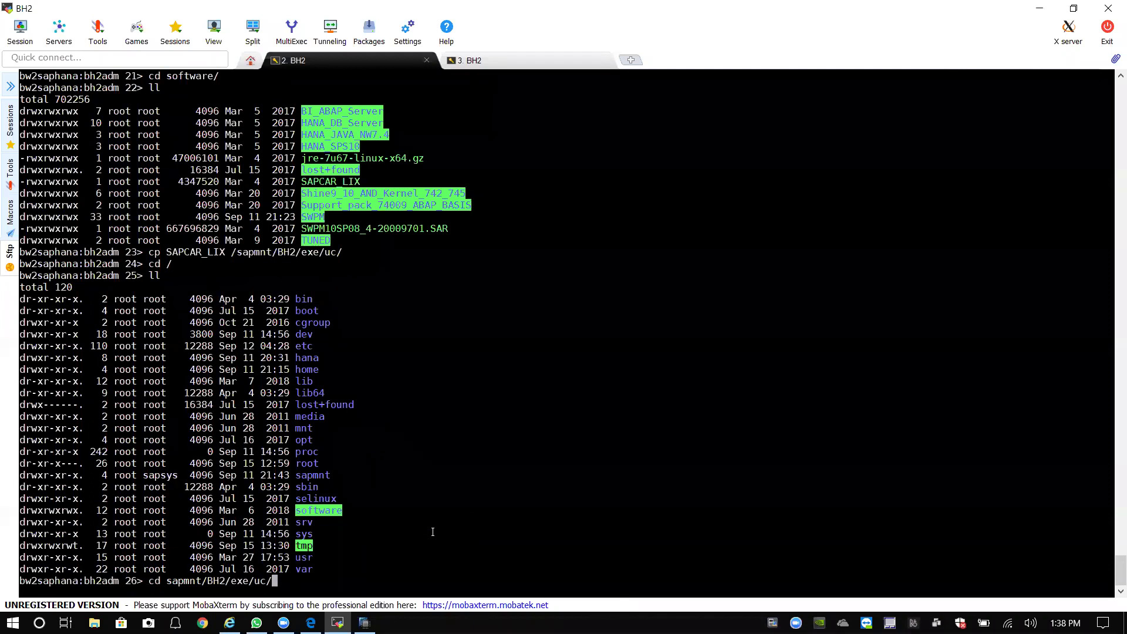
key(Return)
text(ll)
key(Return)
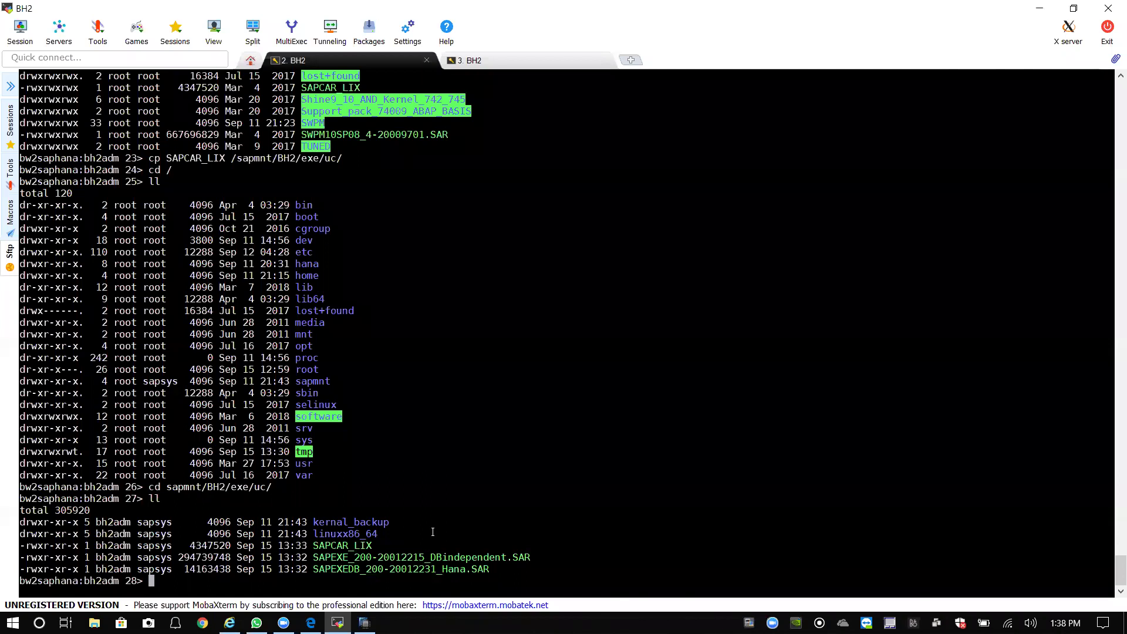
Start a ./SAPCAR_LIX -xvf command, then clear the line.
text(./SA)
key(Tab)
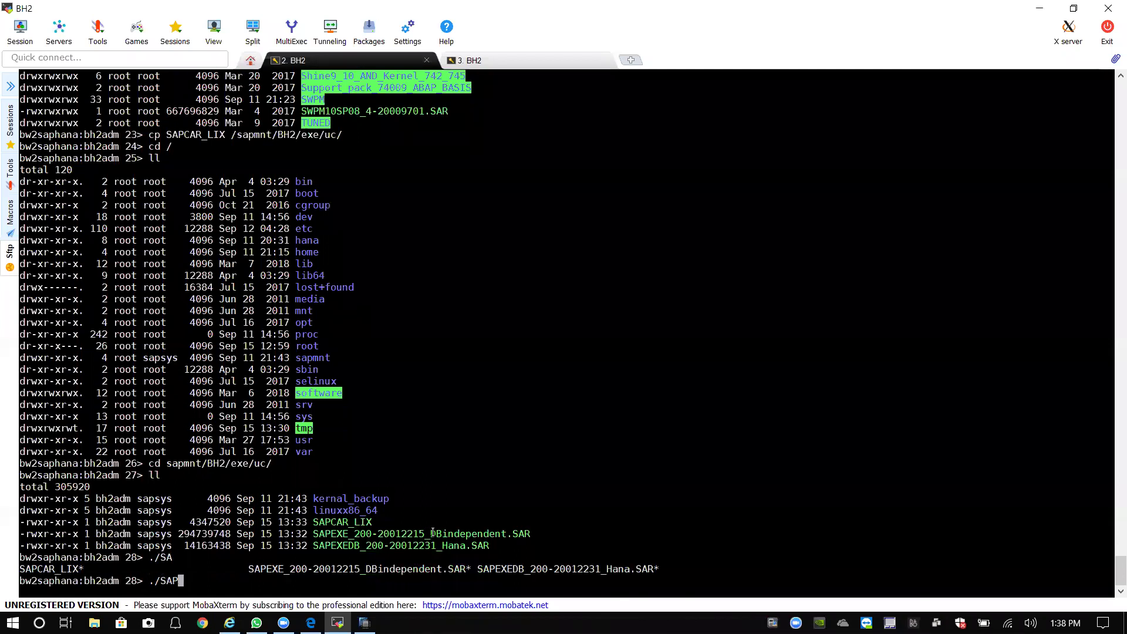
text(C)
key(Tab)
text(-xvf)
drag(315, 522, 328, 543)
click(378, 510)
key(BackSpace)
key(BackSpace)
key(BackSpace)
key(BackSpace)
key(BackSpace)
key(BackSpace)
key(BackSpace)
key(BackSpace)
key(BackSpace)
key(BackSpace)
key(BackSpace)
key(BackSpace)
key(BackSpace)
key(BackSpace)
key(BackSpace)
key(BackSpace)
key(BackSpace)
key(BackSpace)
text(mv)
key(BackSpace)
key(BackSpace)
key(BackSpace)
Retype ./SAPCAR_LIX -xvf SAPE and list the matching SAPEXE archives.
text(./SA)
key(Tab)
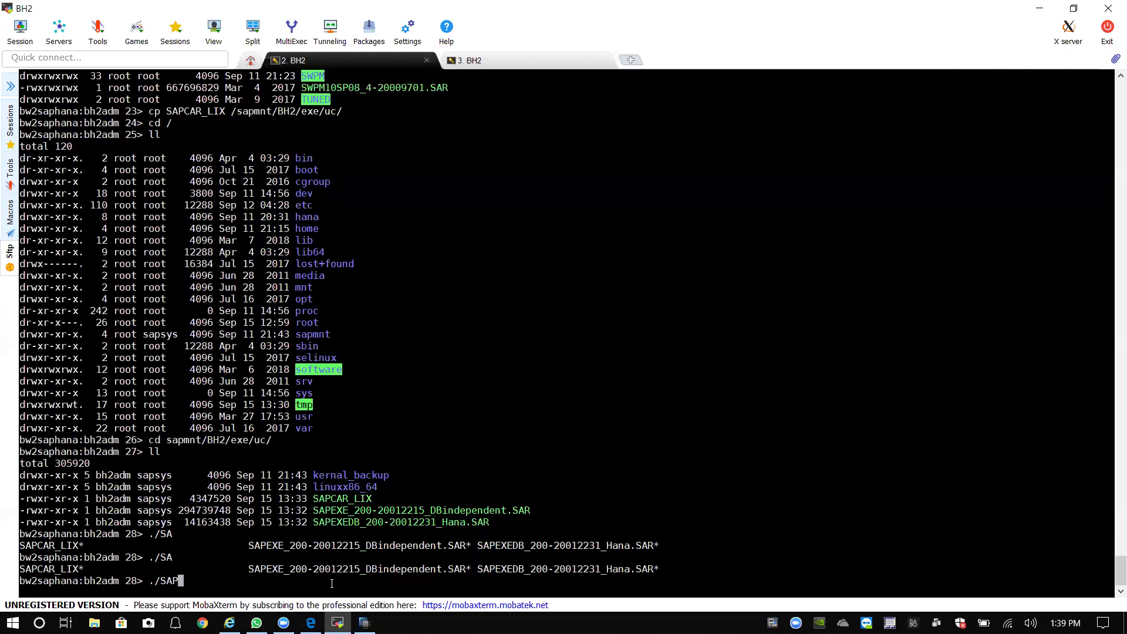
text(C)
key(Tab)
text(-xvf SAPE)
key(Tab)
key(Tab)
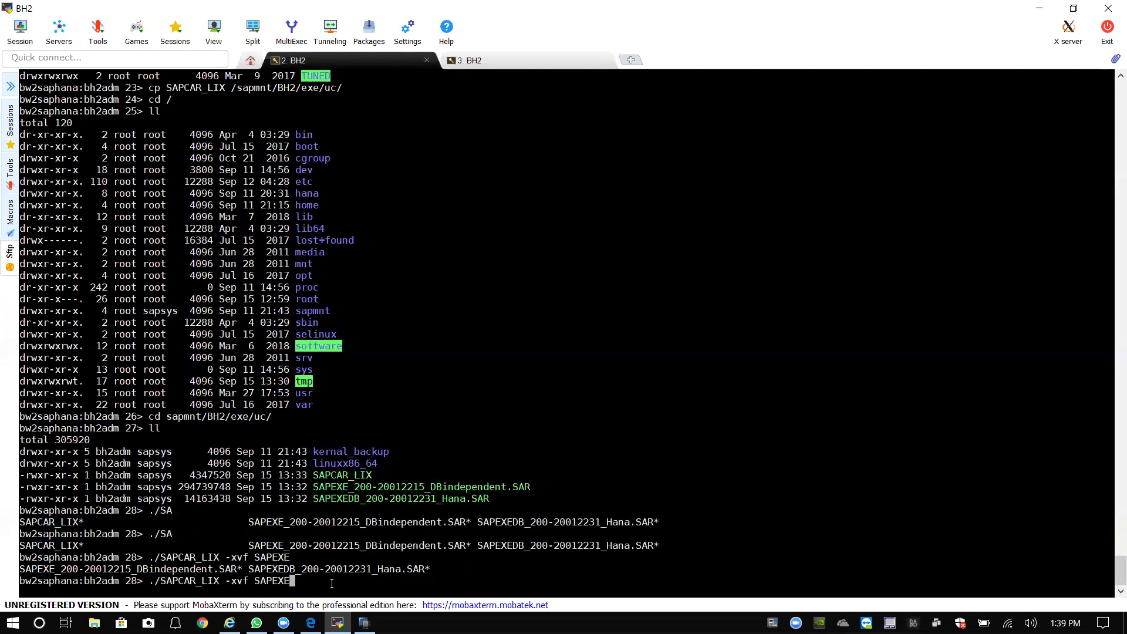
text(_20)
key(Tab)
text(/)
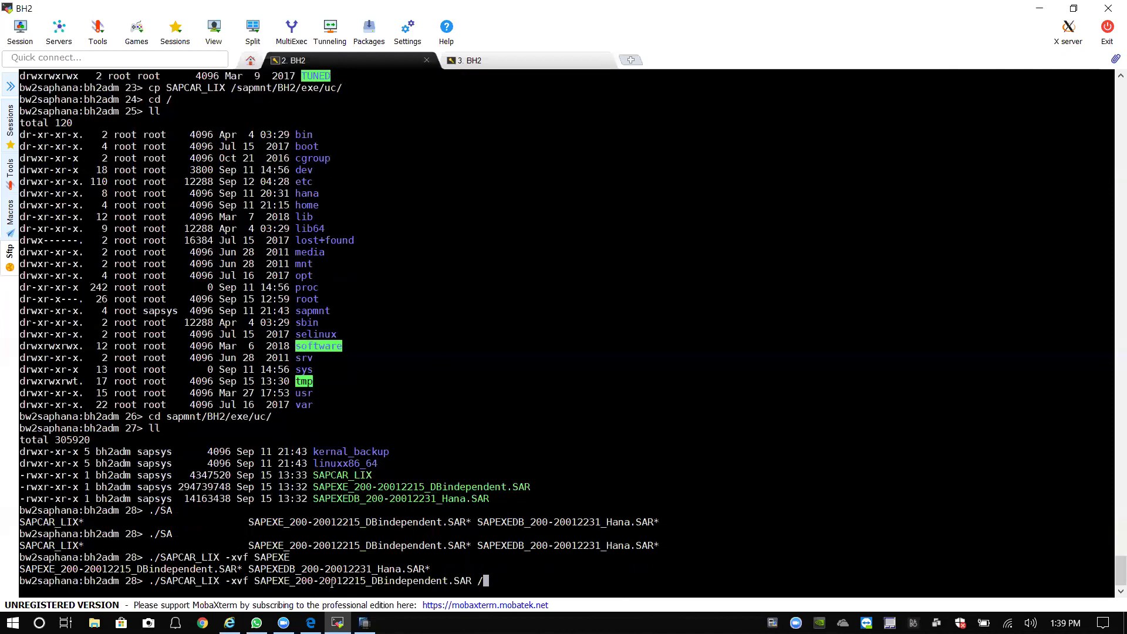
text(sap)
key(Tab)
text(BH2/)
text(exe/uc/l)
key(Tab)
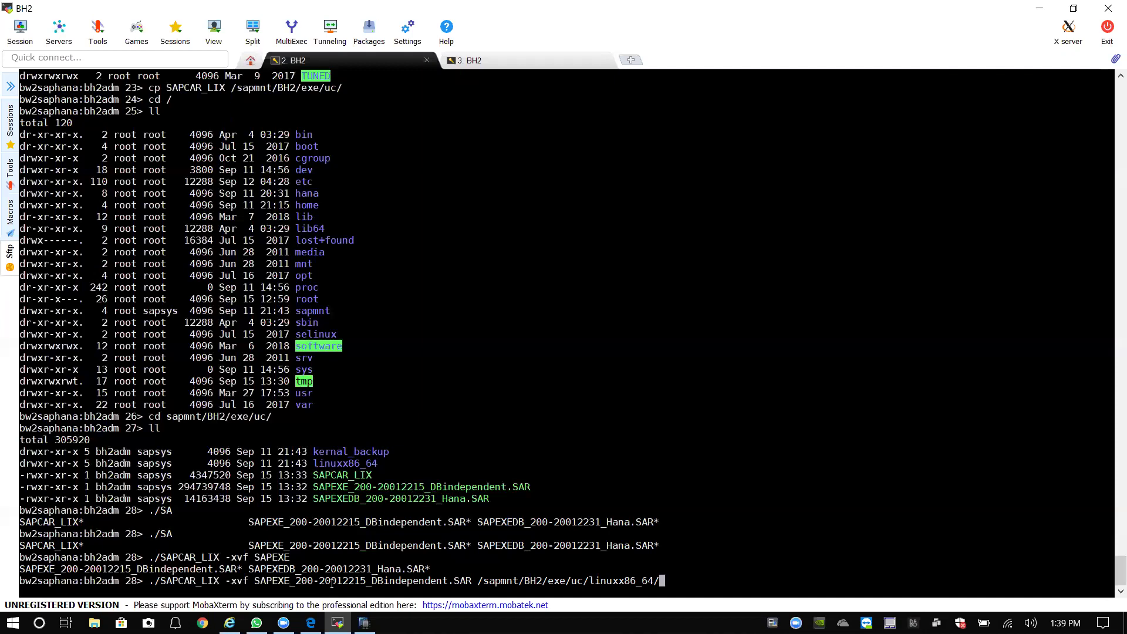
key(Return)
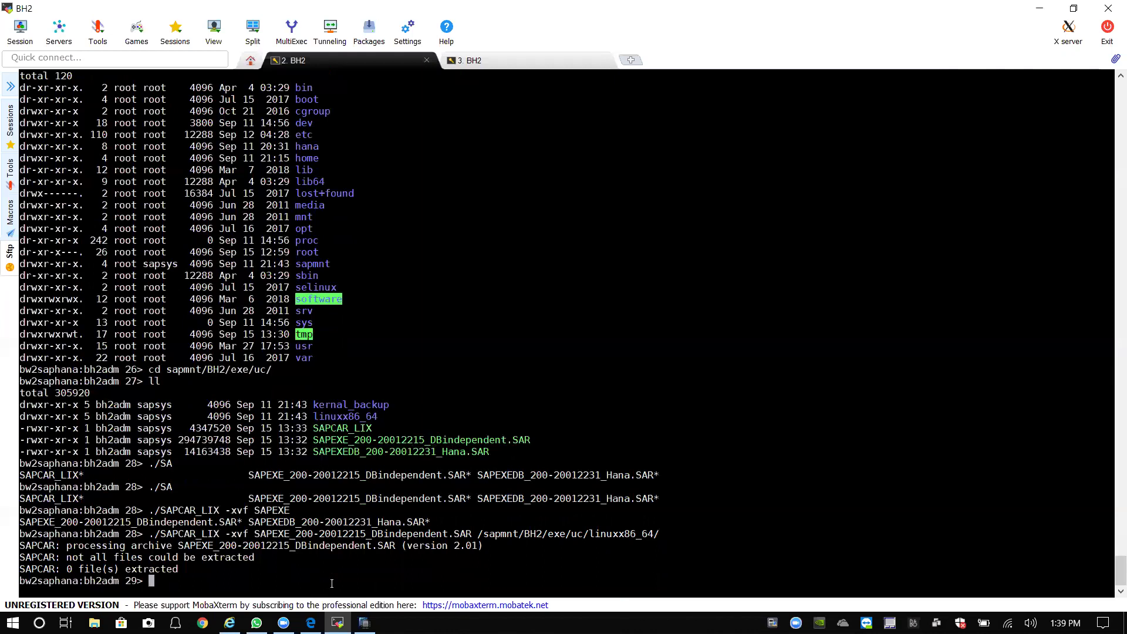
Rerun the SAPCAR extraction with the -i option, then with -r.
key(Up)
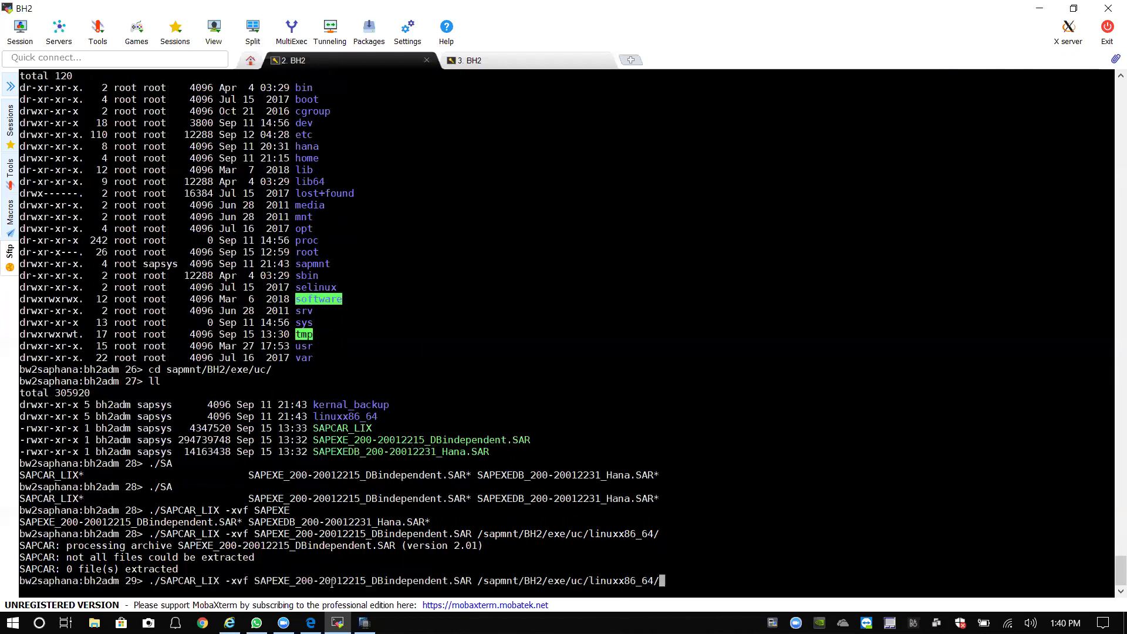
key(Left)
key(Left)
key(Left)
key(Left)
key(Left)
key(Left)
key(Left)
key(Left)
key(Left)
key(Left)
key(Left)
key(Left)
key(Left)
key(Left)
key(Left)
key(Left)
key(Left)
key(Left)
key(Left)
key(Left)
key(Left)
key(Left)
key(Left)
key(Left)
key(Left)
key(Left)
key(Left)
key(Left)
key(Left)
key(Left)
key(Left)
key(Left)
key(Left)
key(Left)
key(Left)
key(Left)
key(Left)
key(Left)
key(Left)
key(Left)
key(Right)
key(Right)
key(Right)
key(Right)
key(Right)
key(Right)
key(Right)
key(Right)
key(Right)
key(Right)
key(Right)
key(Right)
key(Right)
key(Right)
key(Right)
key(Right)
key(Right)
key(Right)
key(Right)
key(Right)
key(Right)
key(Right)
key(Right)
key(Right)
key(Right)
key(Right)
key(Right)
key(Right)
key(Right)
text(-)
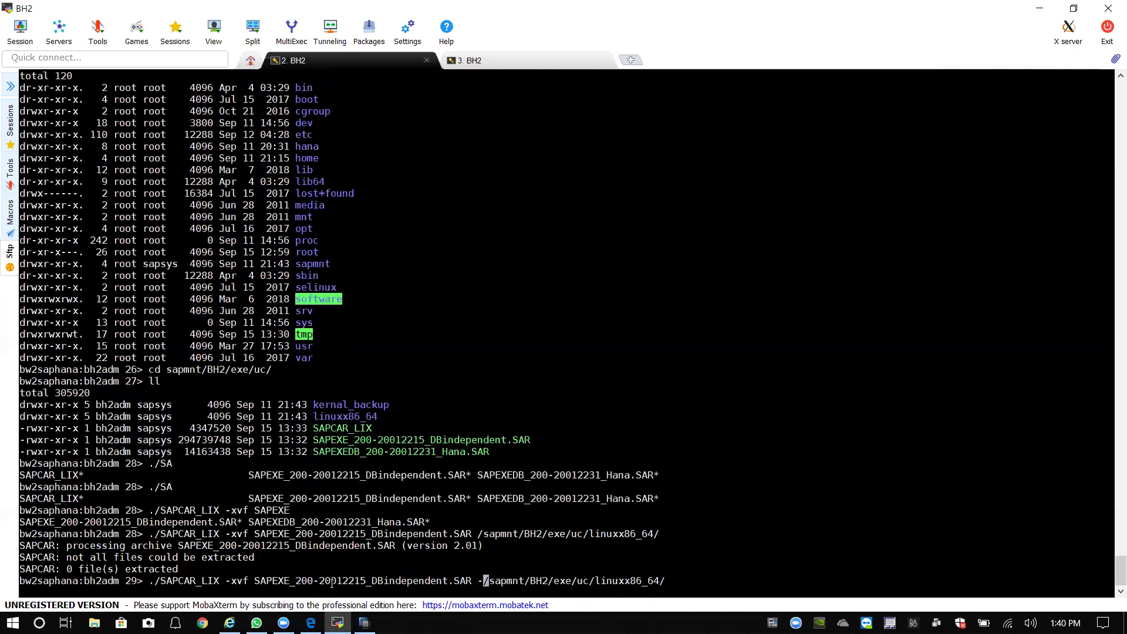
text(i)
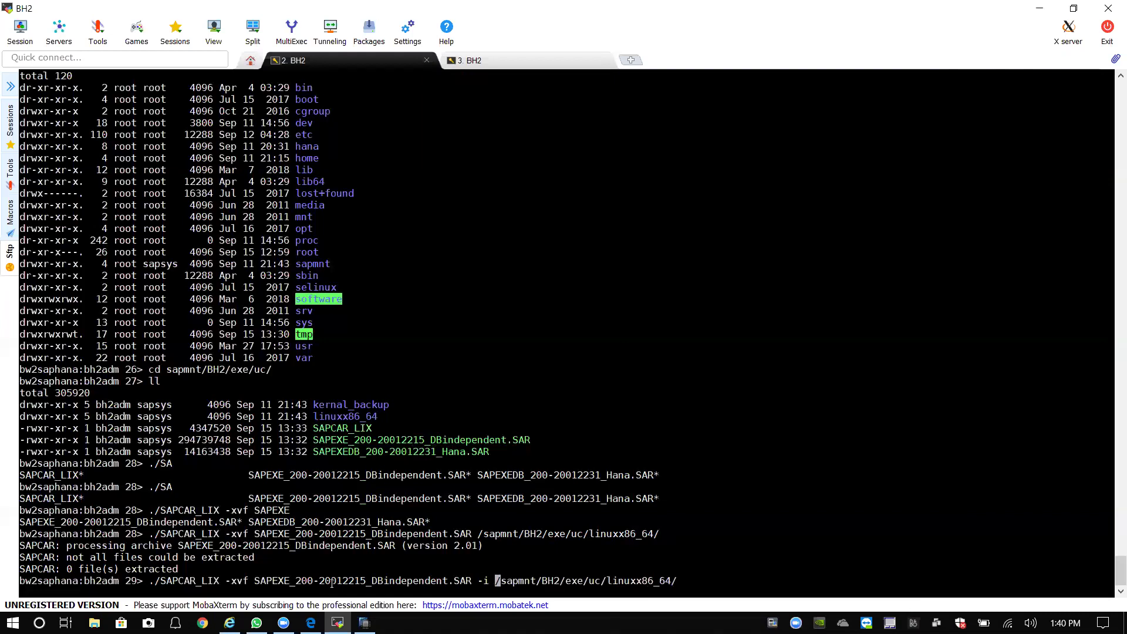
key(Right)
key(Right)
key(Right)
key(Right)
key(Right)
key(Right)
key(Right)
key(Right)
key(Right)
key(Right)
key(Right)
key(Right)
key(Right)
key(Right)
key(Right)
key(Right)
key(Right)
key(Right)
key(Right)
key(Right)
key(Return)
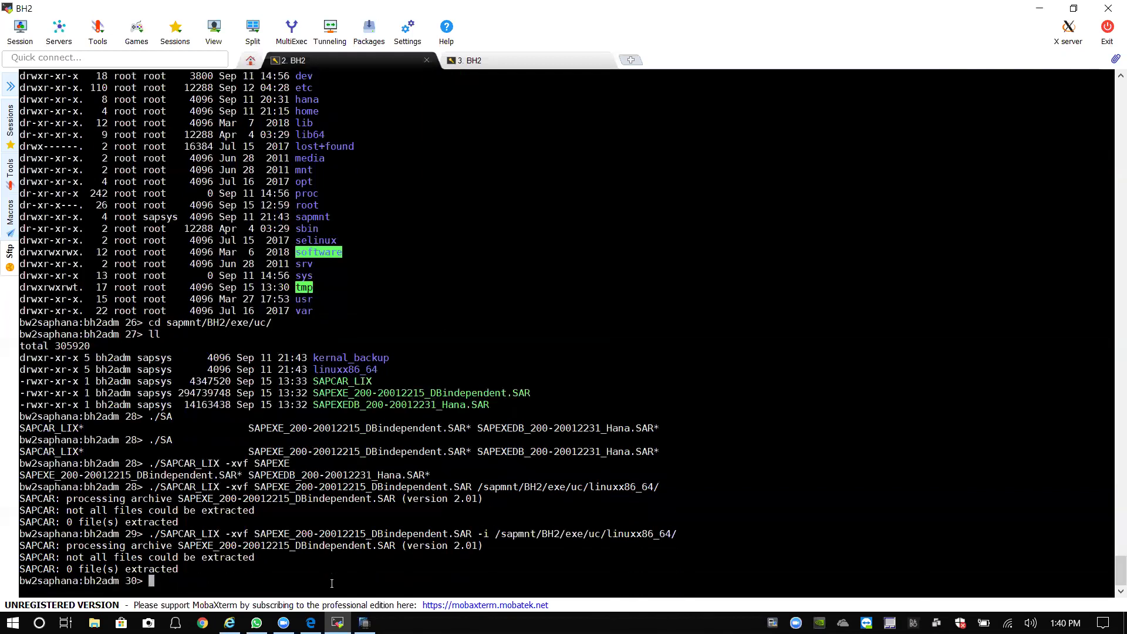
key(Up)
key(Left)
key(Left)
key(Left)
key(Left)
key(Left)
key(Left)
key(Left)
key(Left)
key(Left)
key(Left)
key(Left)
key(Left)
key(Left)
key(Left)
key(Left)
key(Left)
key(Left)
key(Left)
key(Left)
key(Left)
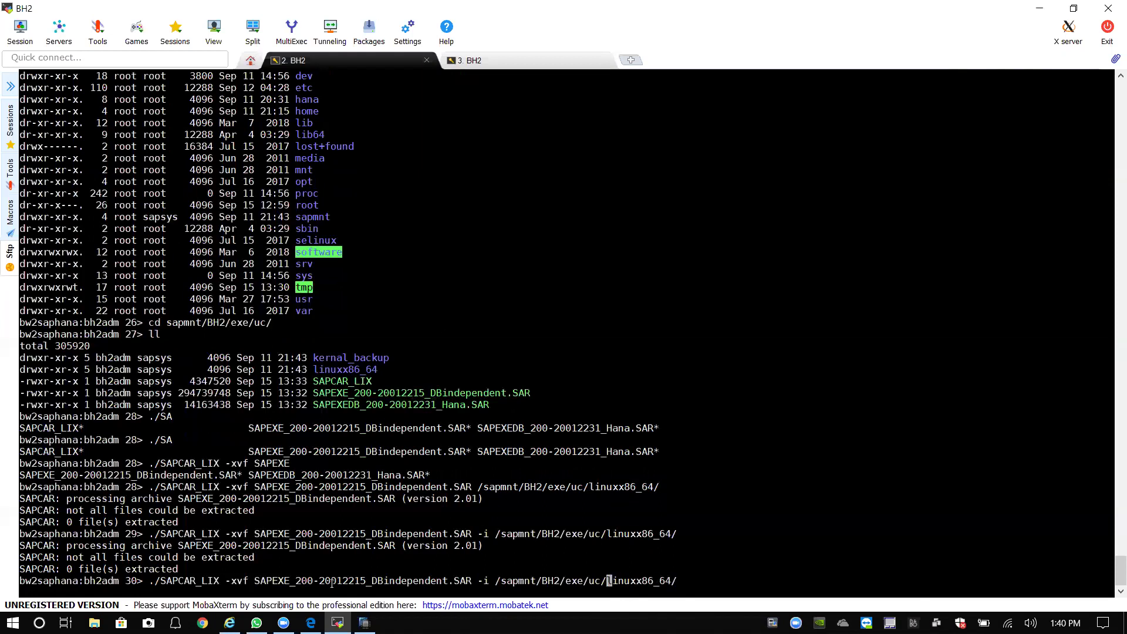
key(BackSpace)
text(r)
key(Return)
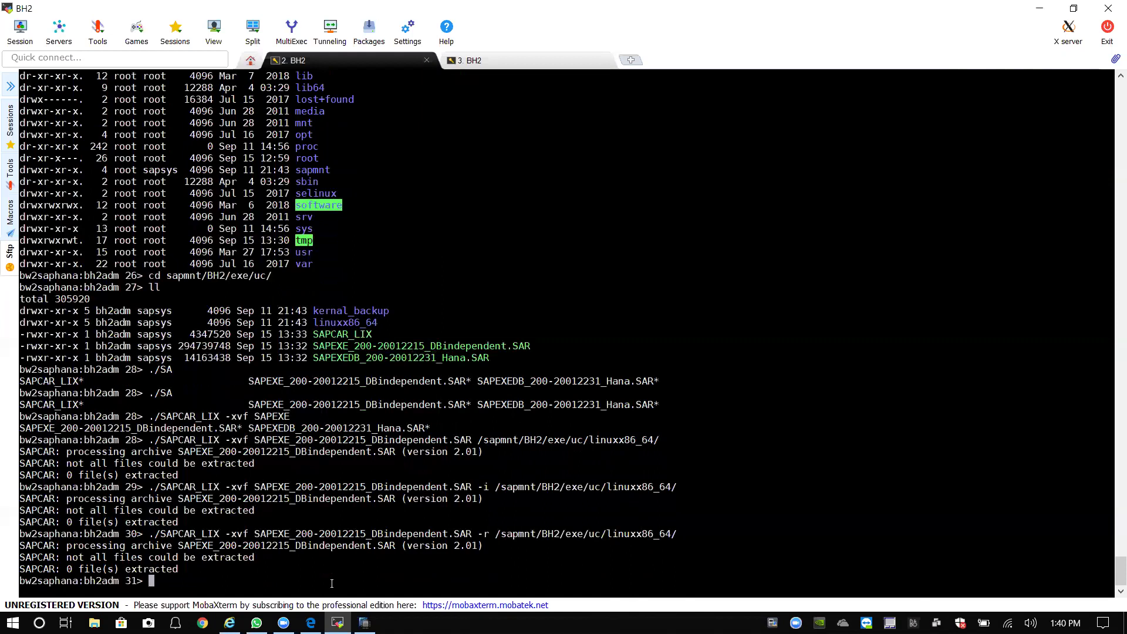
Move SAPCAR_LIX into /sapmnt/BH2/exe/uc/linuxx86_64 and list the folder.
text(ll)
key(Return)
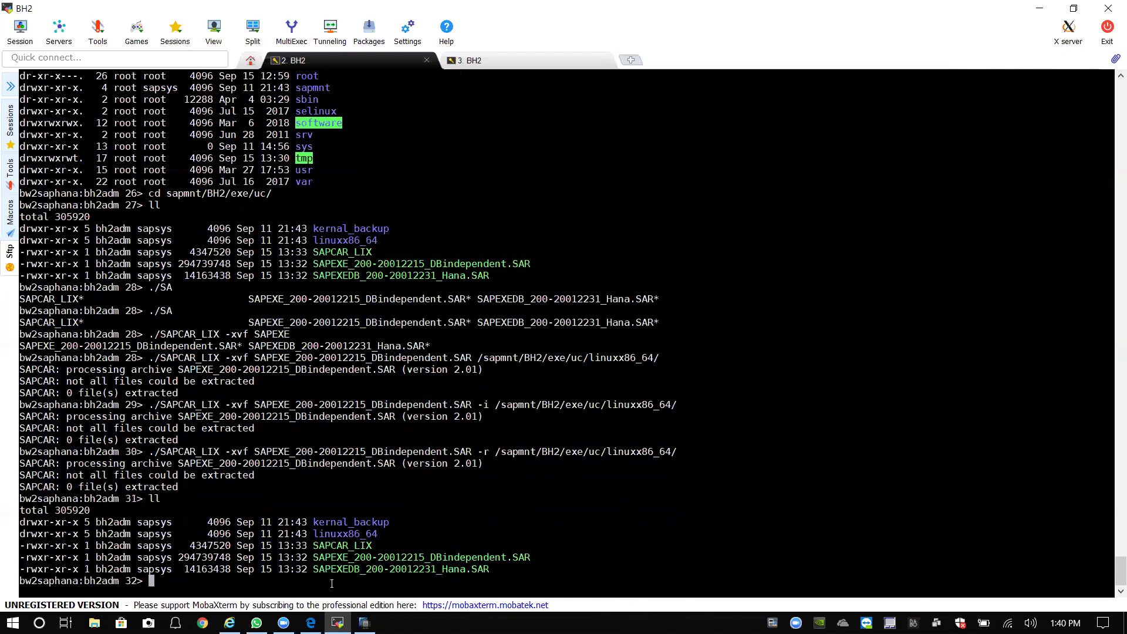
text(mv SAP)
key(Tab)
key(Tab)
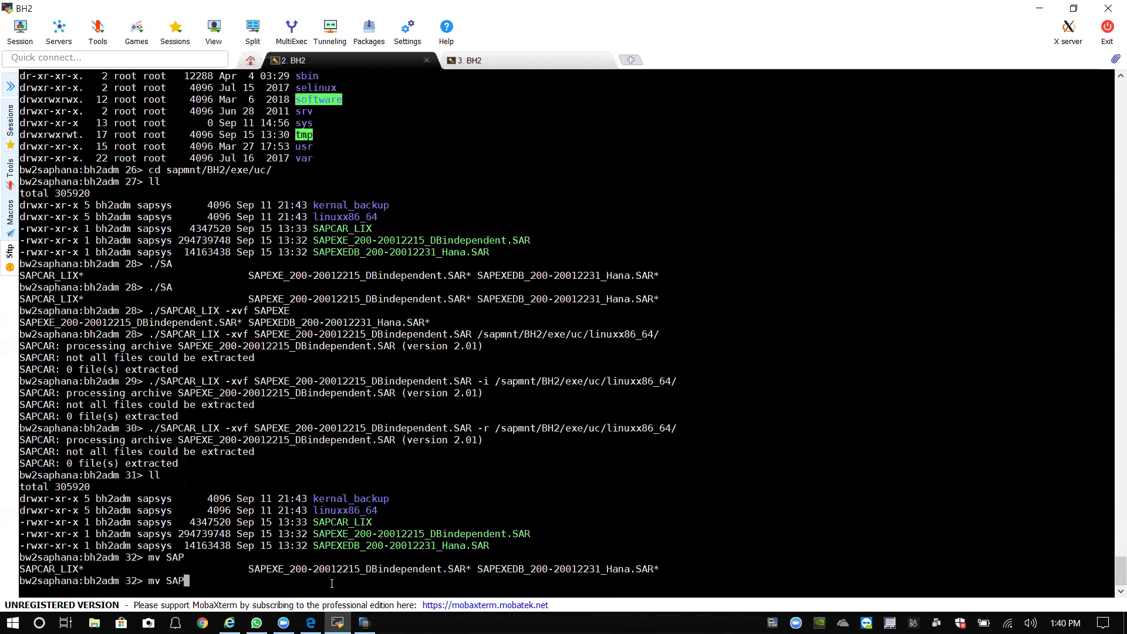
text(C)
key(Tab)
text(/)
text(sapmnt/)
text(BH2/)
text(exe/uc/)
text(l)
key(Tab)
key(Return)
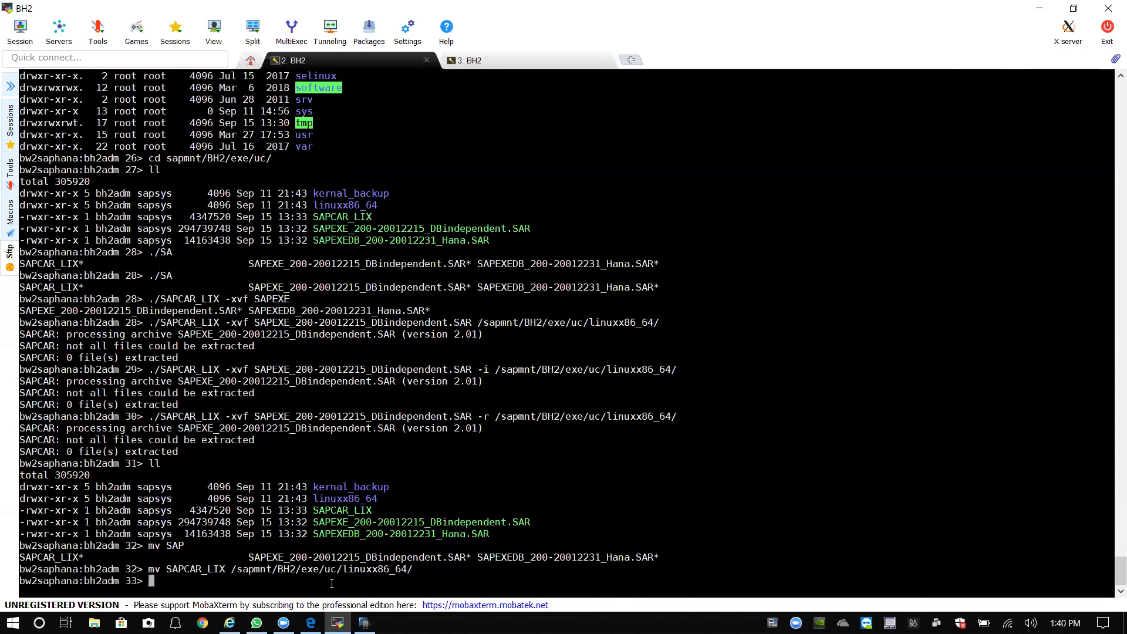
text(ll)
key(Return)
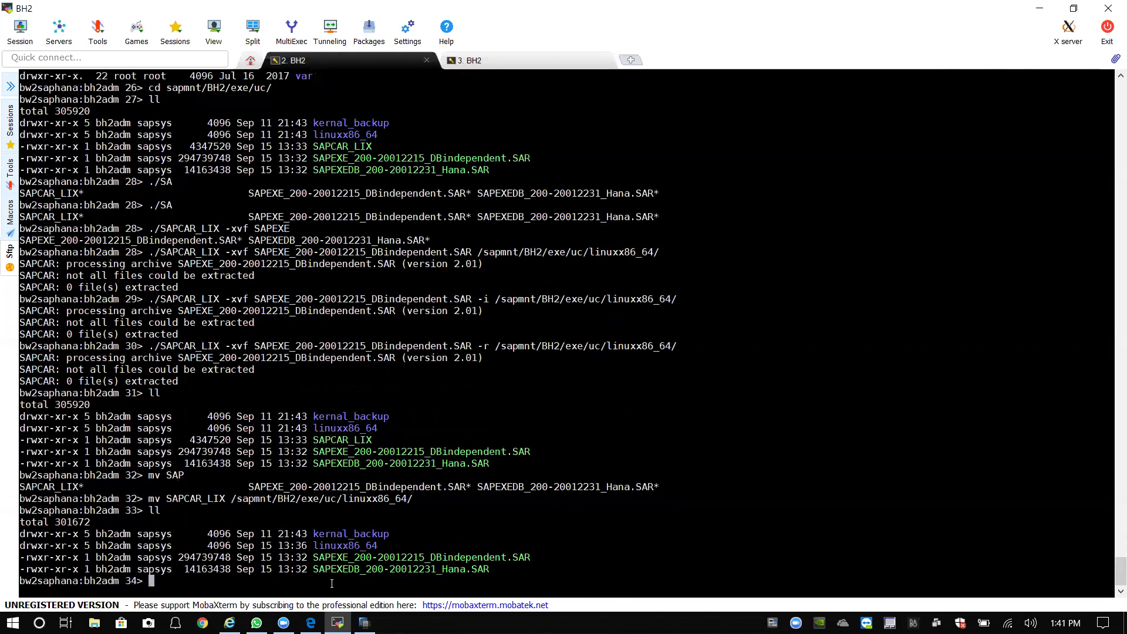
text(mv SAP)
key(Tab)
text(_20)
key(Tab)
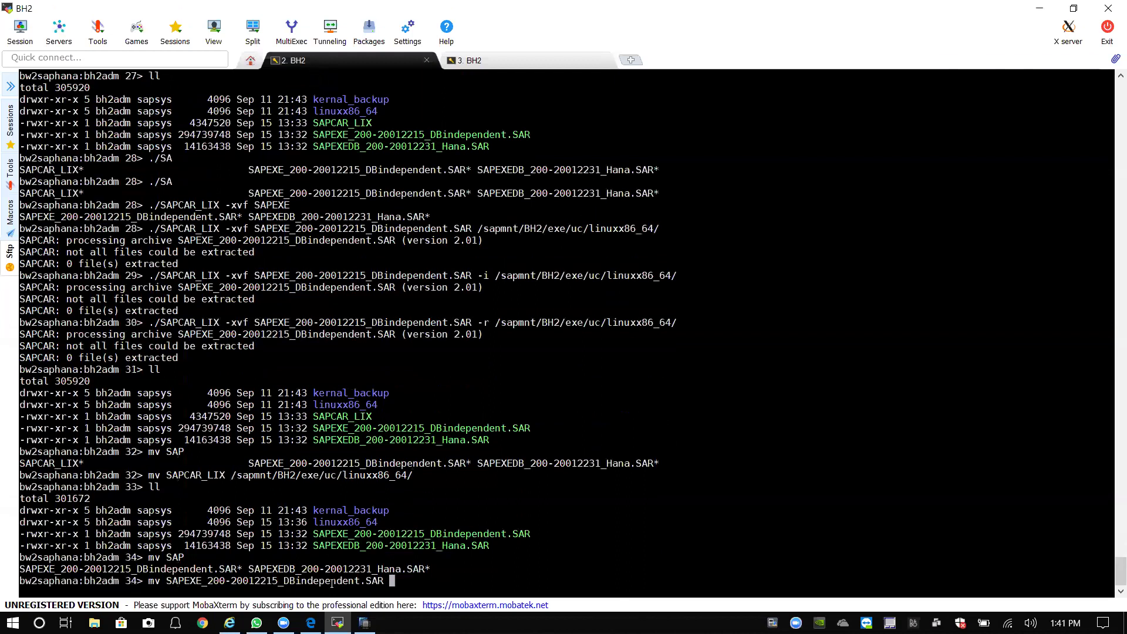
text(/)
text(sapmnt/BH2/exe/uc/l)
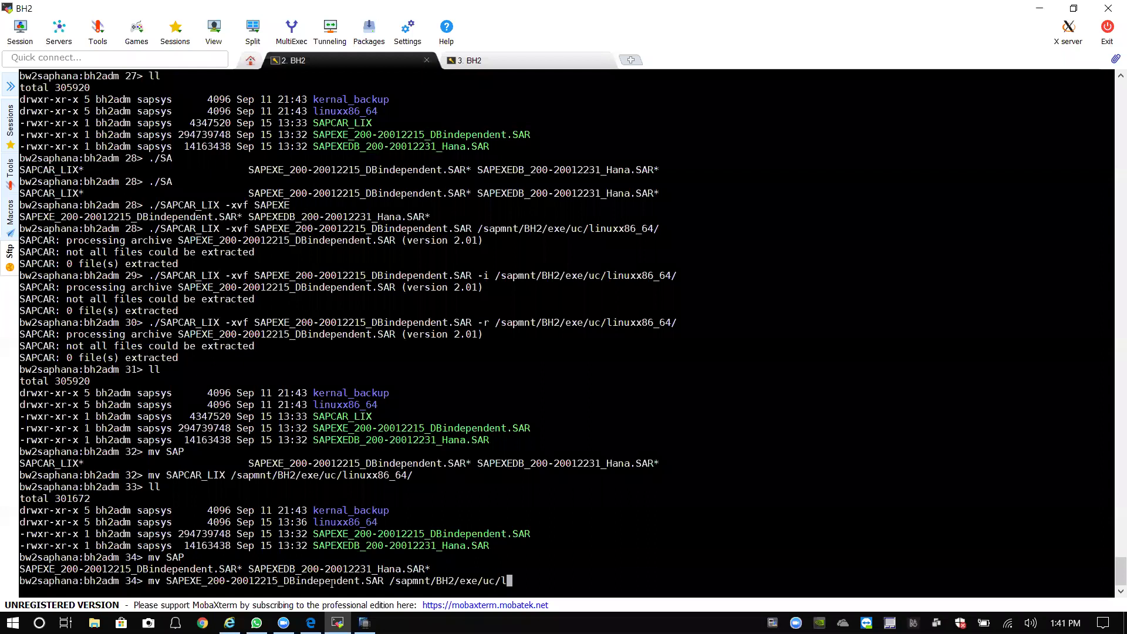
key(Tab)
key(Return)
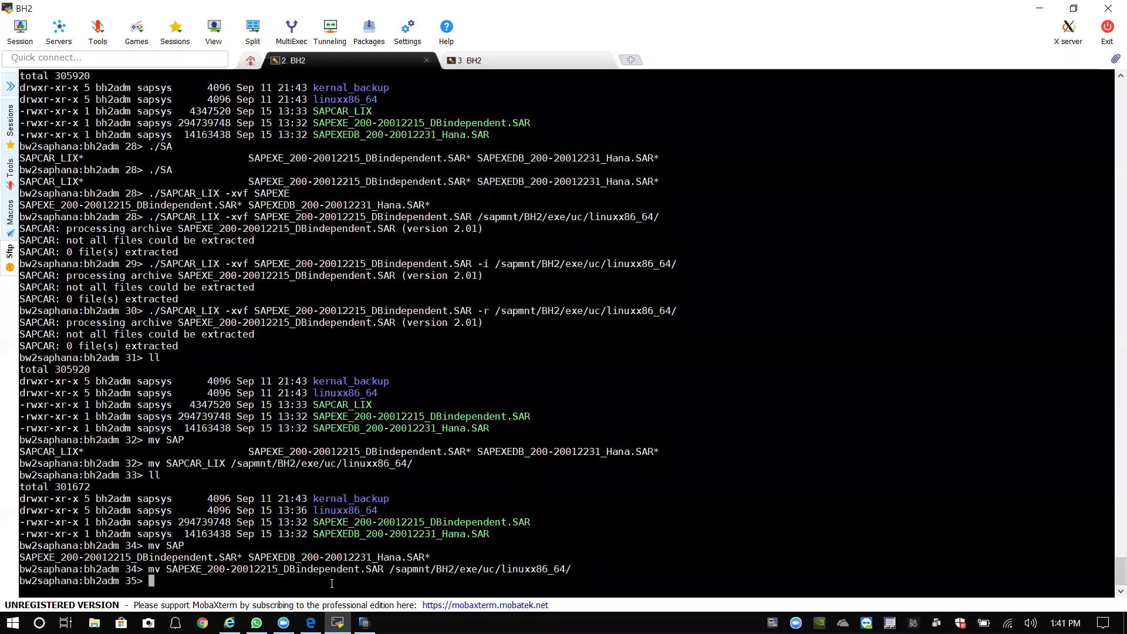
List what remains in the uc folder and begin a ./SAP command.
key(Up)
key(BackSpace)
key(BackSpace)
key(BackSpace)
key(BackSpace)
key(BackSpace)
key(BackSpace)
key(BackSpace)
key(BackSpace)
key(BackSpace)
key(BackSpace)
key(BackSpace)
key(BackSpace)
key(BackSpace)
key(BackSpace)
key(BackSpace)
key(BackSpace)
key(BackSpace)
key(BackSpace)
key(BackSpace)
key(BackSpace)
key(BackSpace)
key(BackSpace)
key(BackSpace)
key(BackSpace)
key(BackSpace)
key(BackSpace)
key(BackSpace)
key(BackSpace)
key(BackSpace)
key(BackSpace)
key(BackSpace)
key(BackSpace)
key(BackSpace)
key(BackSpace)
key(BackSpace)
key(BackSpace)
key(BackSpace)
key(BackSpace)
key(BackSpace)
key(BackSpace)
text(ll)
key(Return)
text(ll)
key(BackSpace)
key(BackSpace)
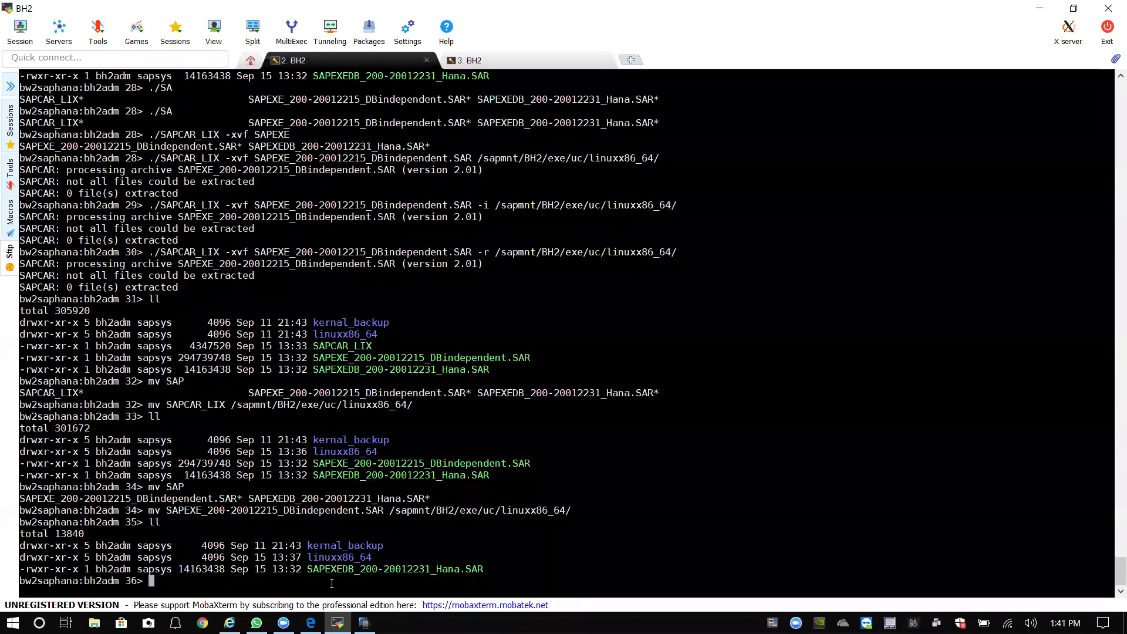
text(./SAP)
key(Tab)
key(BackSpace)
key(BackSpace)
key(BackSpace)
key(BackSpace)
key(BackSpace)
key(BackSpace)
key(BackSpace)
key(BackSpace)
key(BackSpace)
key(BackSpace)
key(BackSpace)
key(BackSpace)
key(BackSpace)
key(BackSpace)
key(BackSpace)
key(BackSpace)
key(BackSpace)
key(BackSpace)
key(BackSpace)
key(BackSpace)
key(BackSpace)
Enter linuxx86_64 and list its contents.
text(C)
key(BackSpace)
key(BackSpace)
key(BackSpace)
key(BackSpace)
key(BackSpace)
key(BackSpace)
text(cd linuxx86_64/)
key(Return)
text(ll)
key(Return)
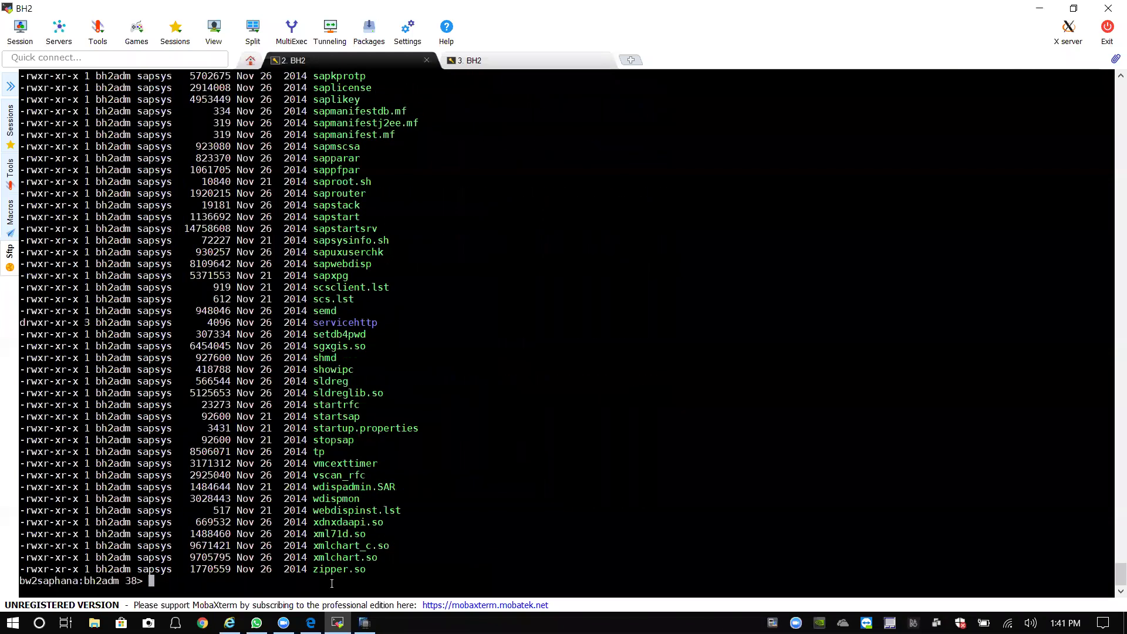
Move SAPCAR_LIX back to /sapmnt/BH2/exe/uc/ and list the folder.
text(mv SAPC)
key(Tab)
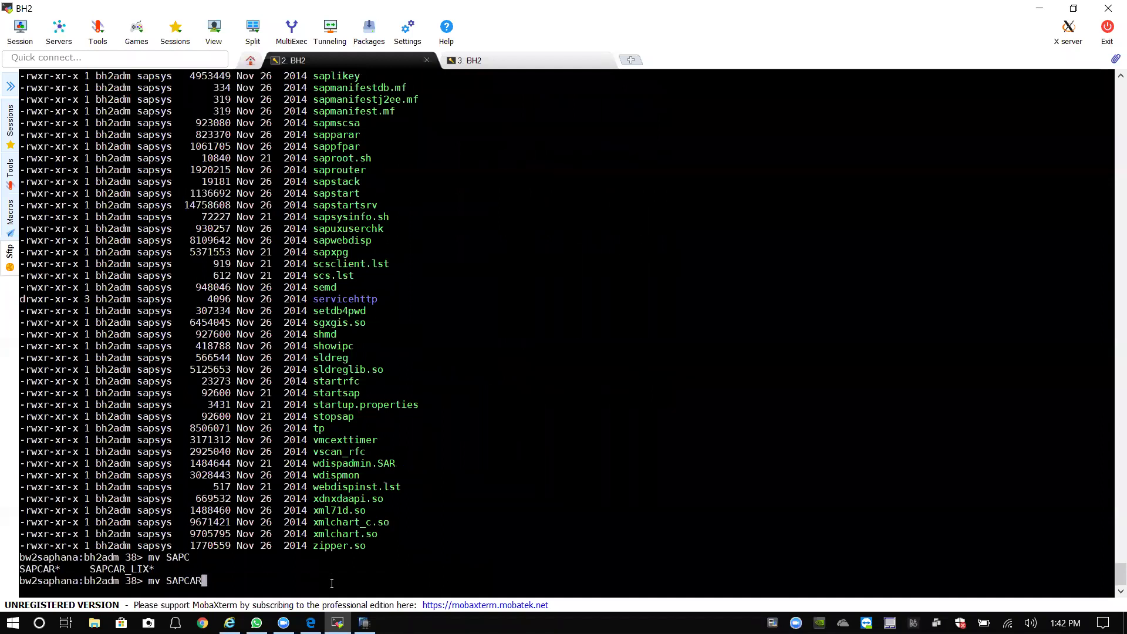
text(_)
key(Tab)
text(/sapmnt/BH2/ee)
key(BackSpace)
text(xe/uc/)
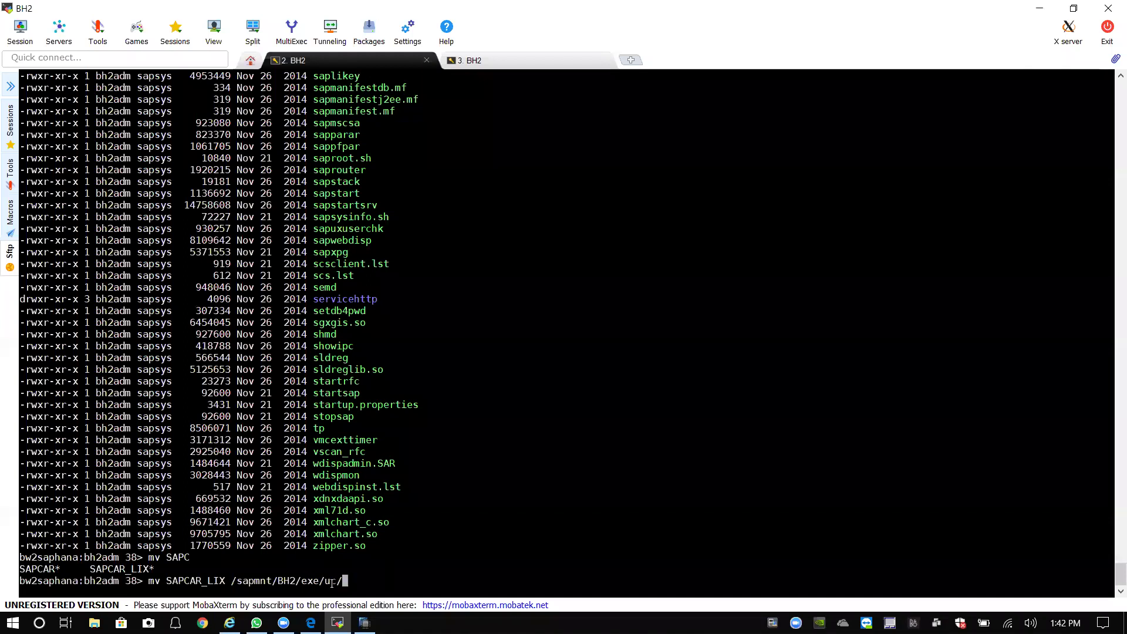
key(Return)
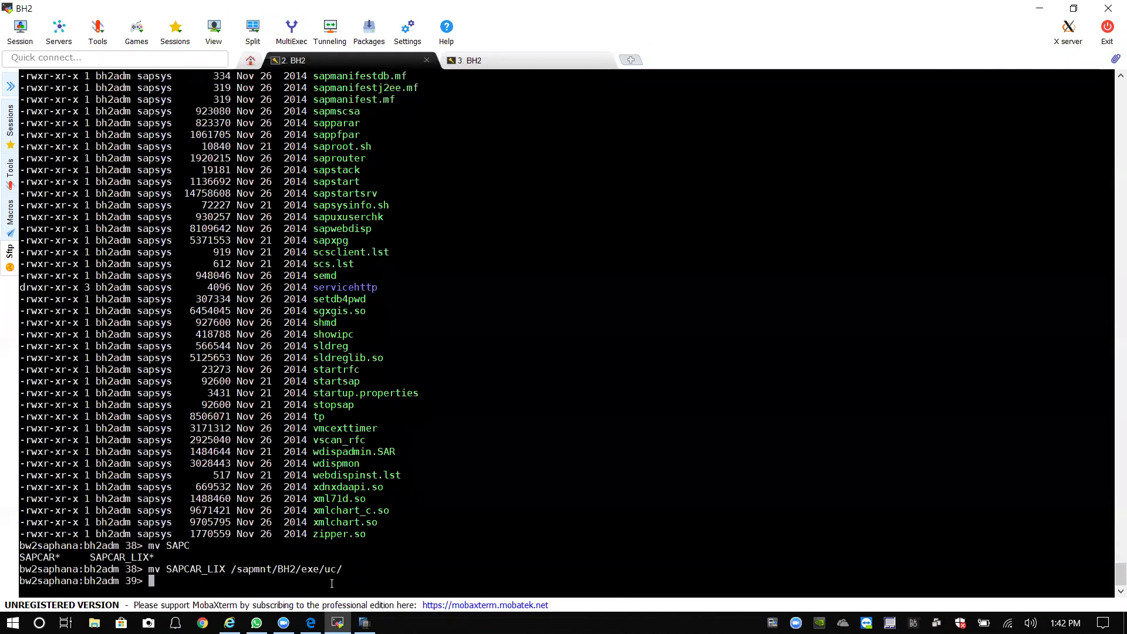
text(ll)
key(Return)
Go to the root directory and start changing into sapmnt.
text(cd /)
key(Return)
text(cd s)
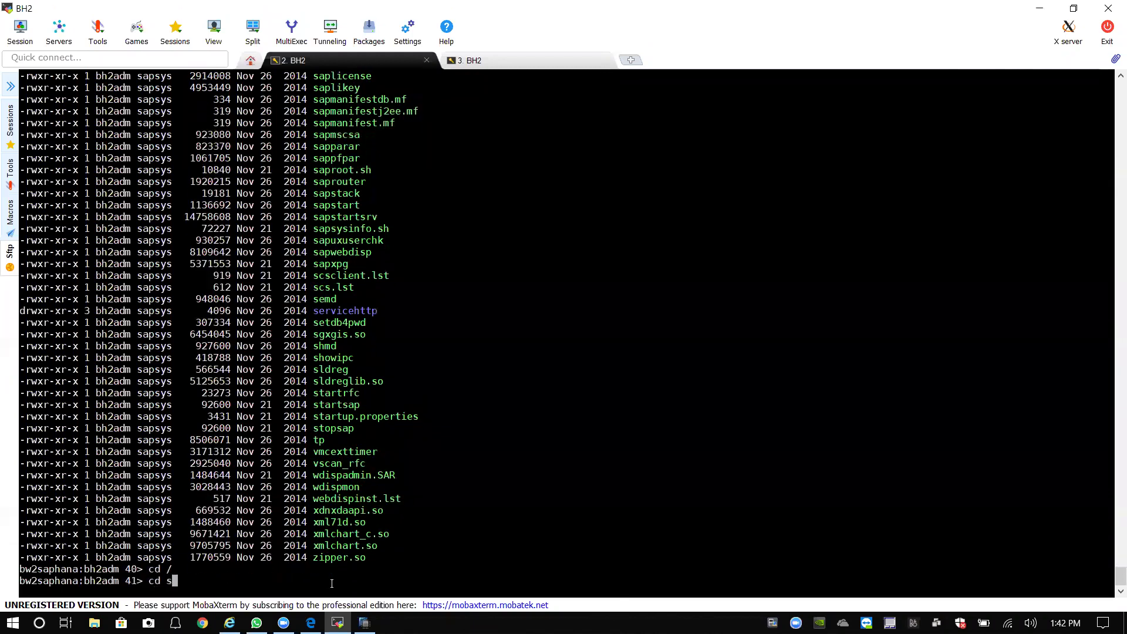
text(a)
Change into /sapmnt/BH2/exe/uc and list its contents.
key(Tab)
text(B)
key(Tab)
text(ex)
key(Tab)
text(u)
key(Tab)
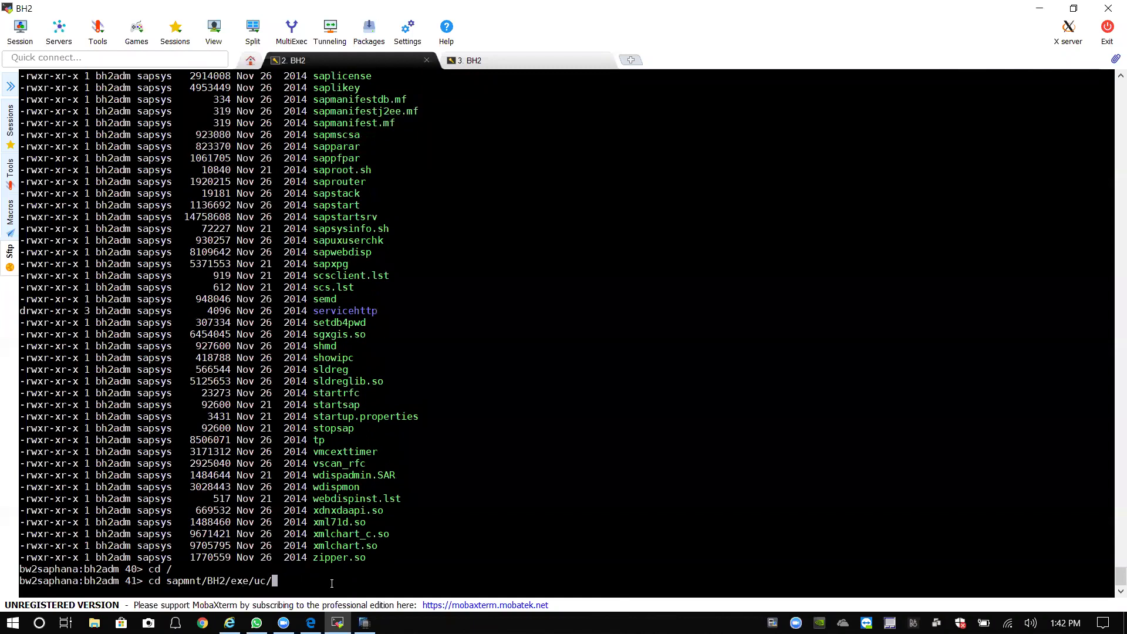
key(Return)
text(ll)
key(Return)
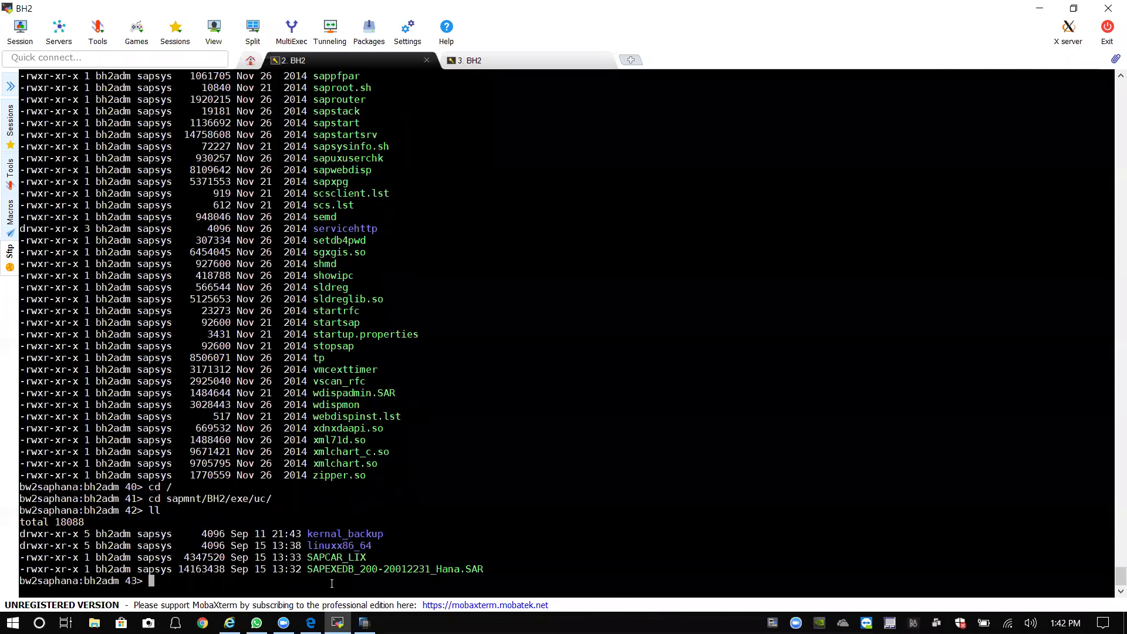
text(./SAP)
key(Tab)
key(Tab)
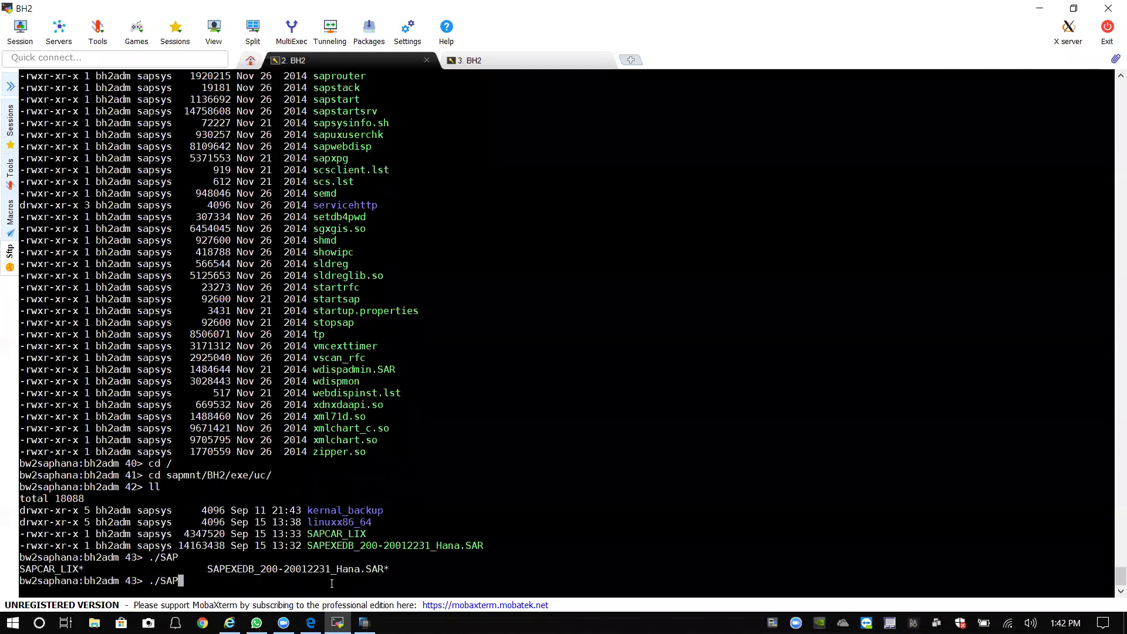
text(C)
key(Tab)
text(-xvf SAP)
key(Tab)
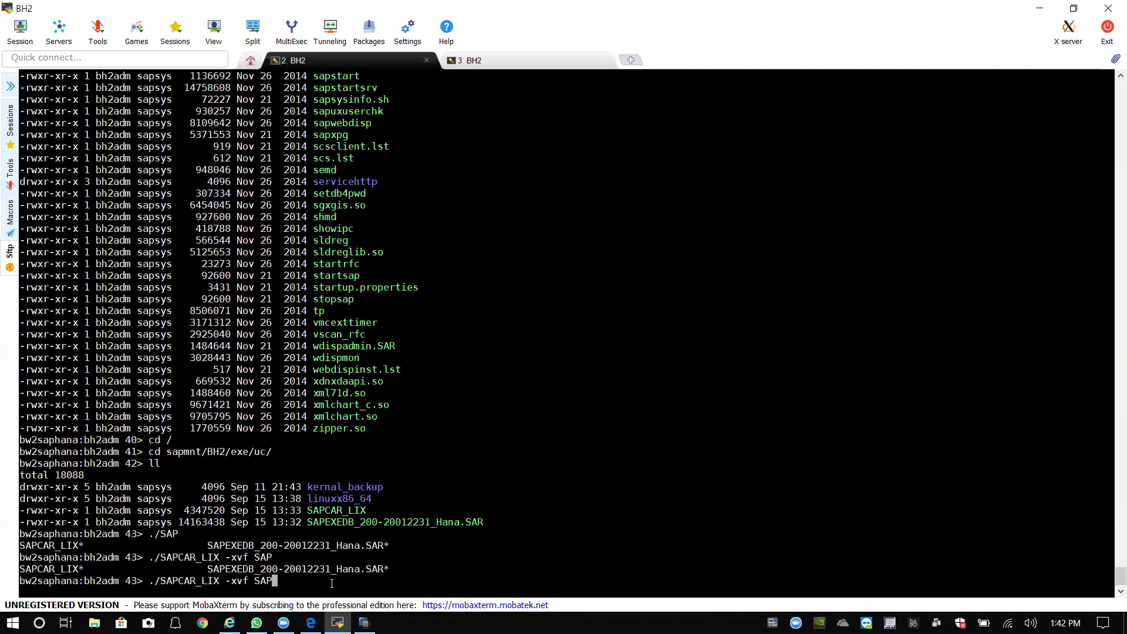
text(E)
key(Tab)
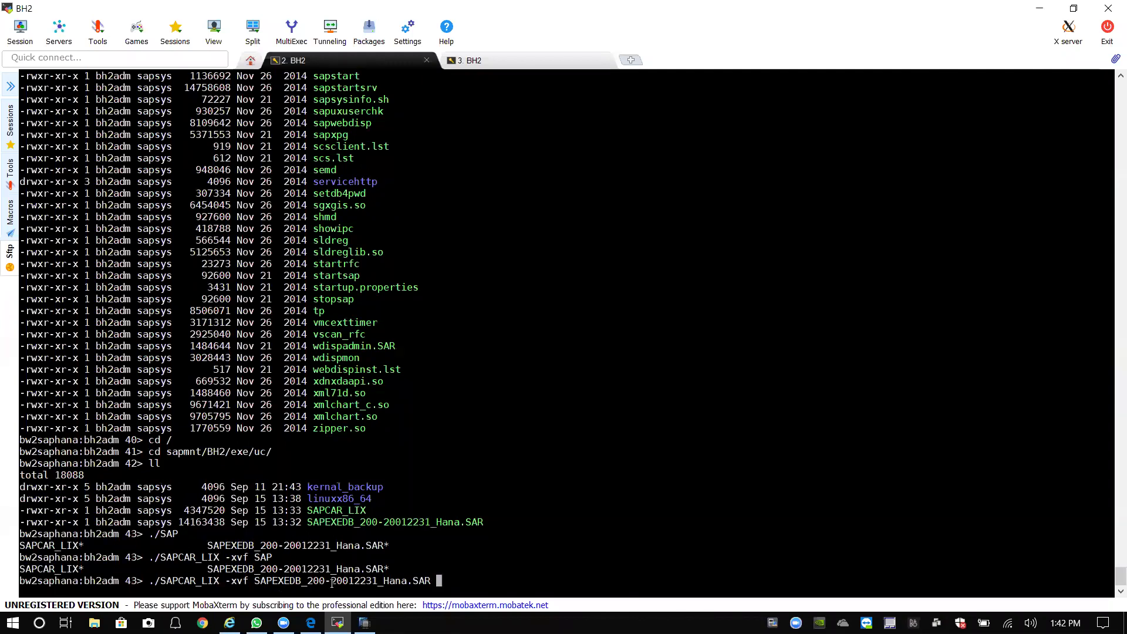
text(-R /)
text(p)
key(Tab)
text(B)
key(Tab)
text(ex)
key(Tab)
text(u)
key(Tab)
text(l)
key(Tab)
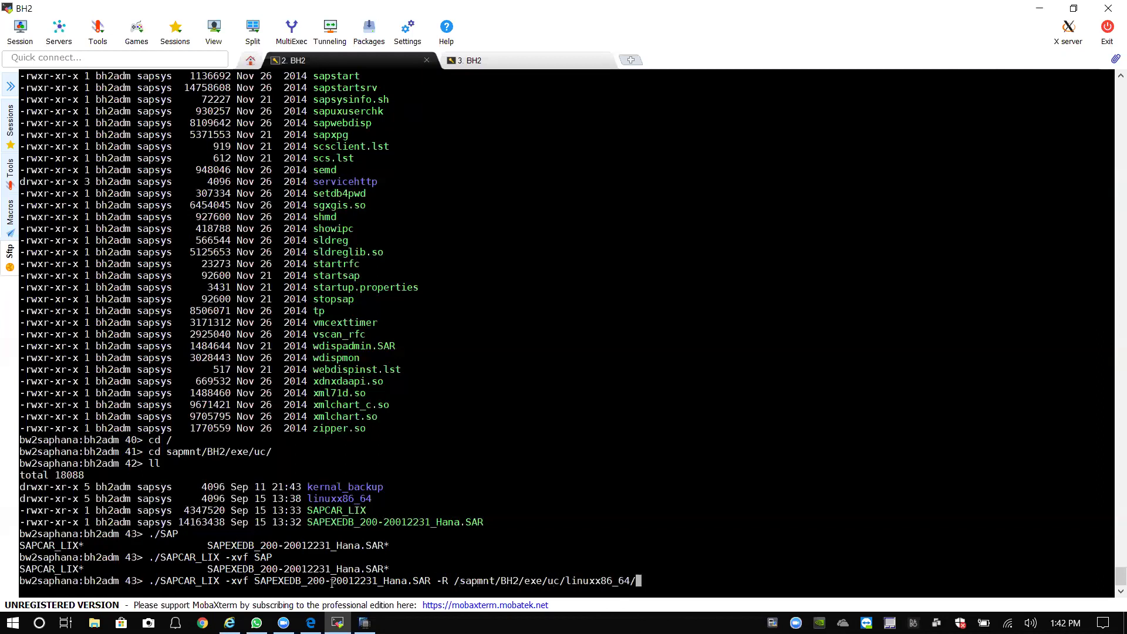
key(Return)
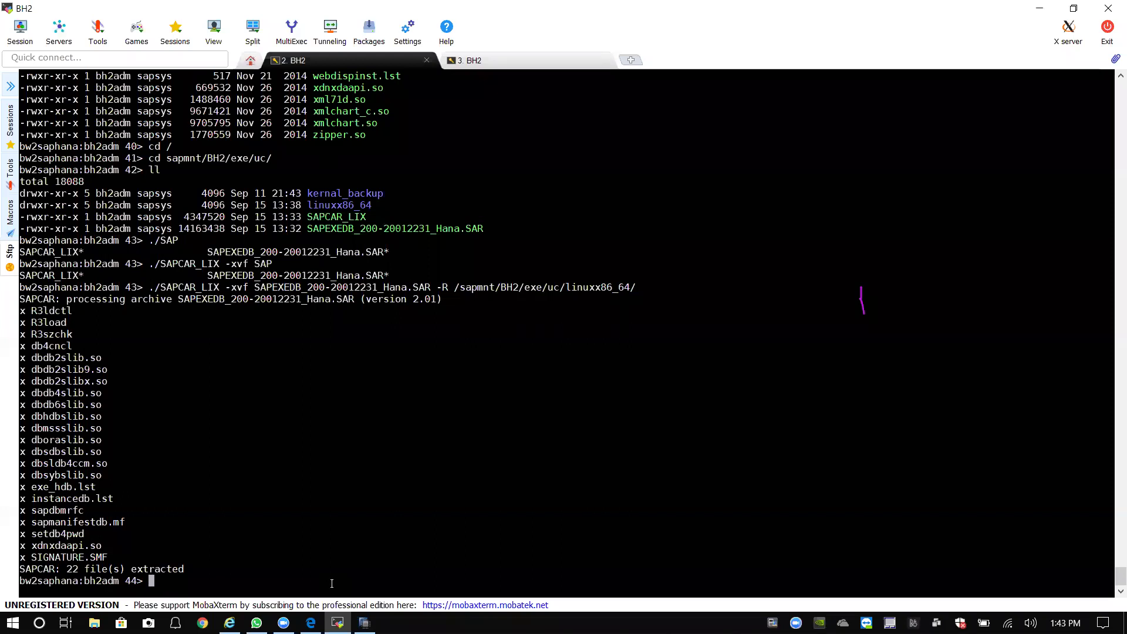
Move SAPCAR_LIX into /sapmnt/BH2/exe/uc/linuxx86_64 and list the current folder.
text(mv SAP)
key(Tab)
text(C)
key(Tab)
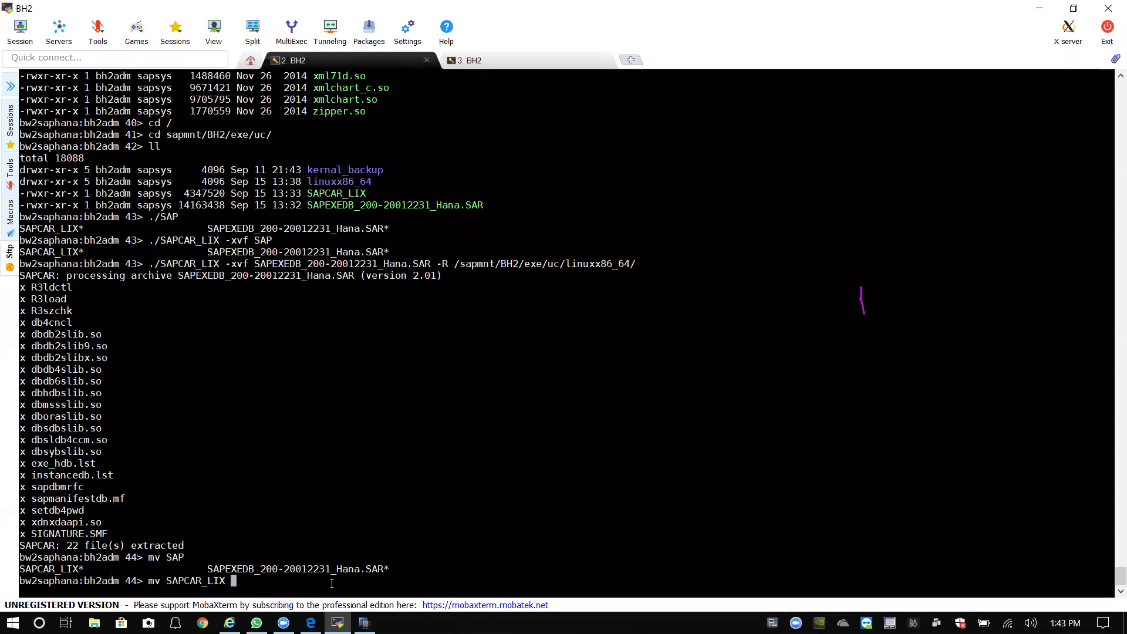
text(/sap)
key(Tab)
text(B)
key(Tab)
text(e)
key(Tab)
text(u)
key(Tab)
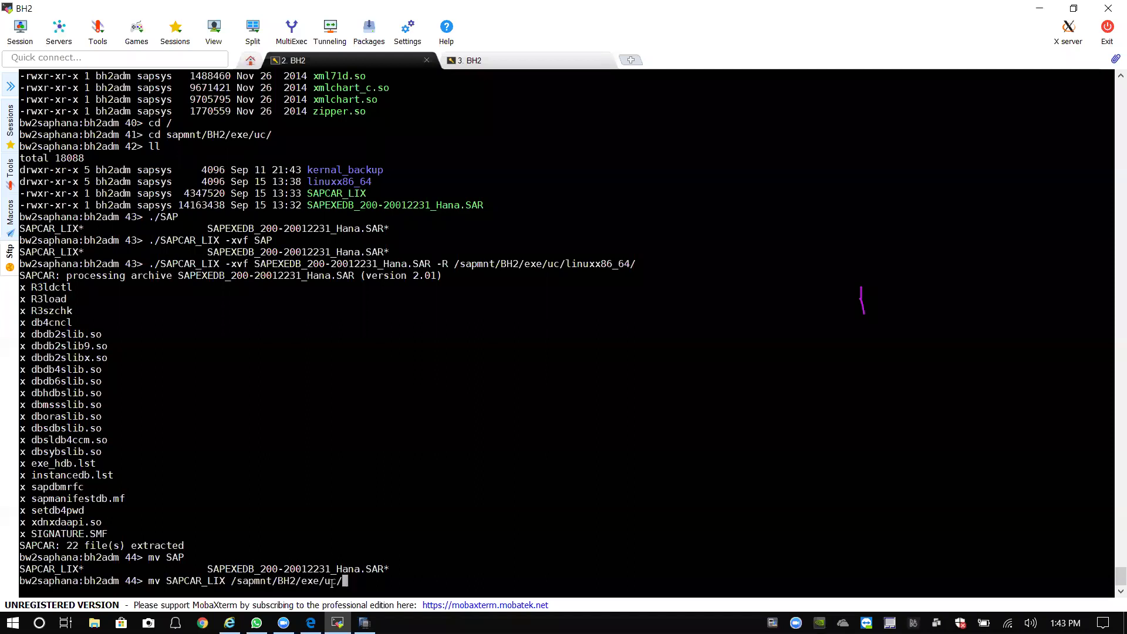
text(l)
key(Tab)
key(Return)
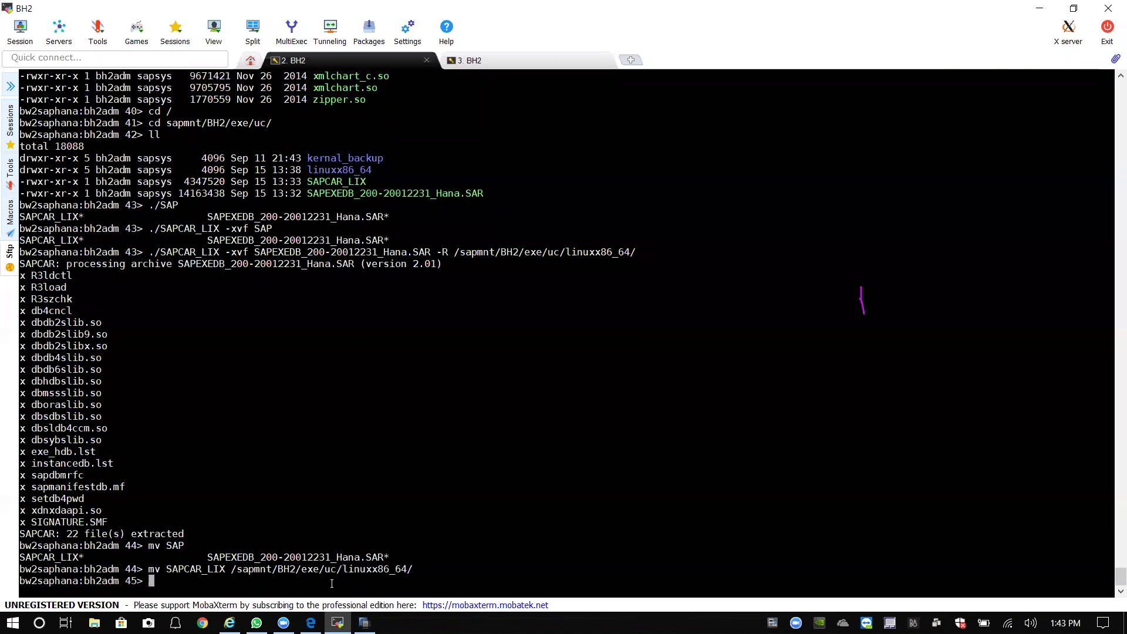
text(ll)
key(Return)
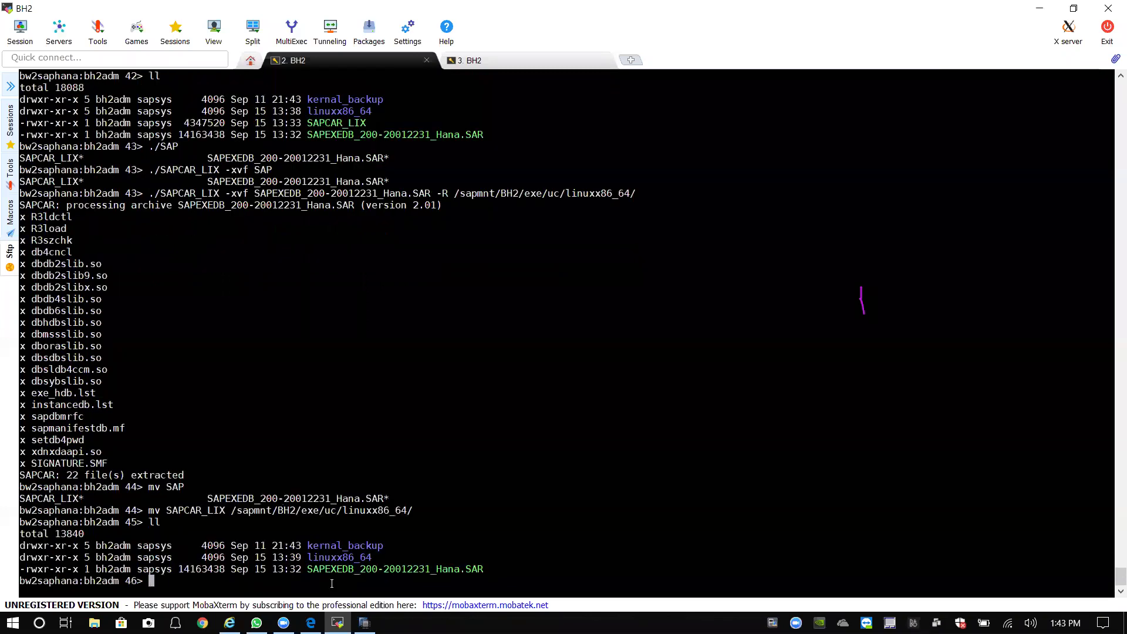
Change into the linuxx86_64 directory and list its contents.
text(cd l)
key(Tab)
key(Return)
text(ll)
key(Return)
Clear the terminal and list the five .SAR archives with ls *.SAR.
text(c)
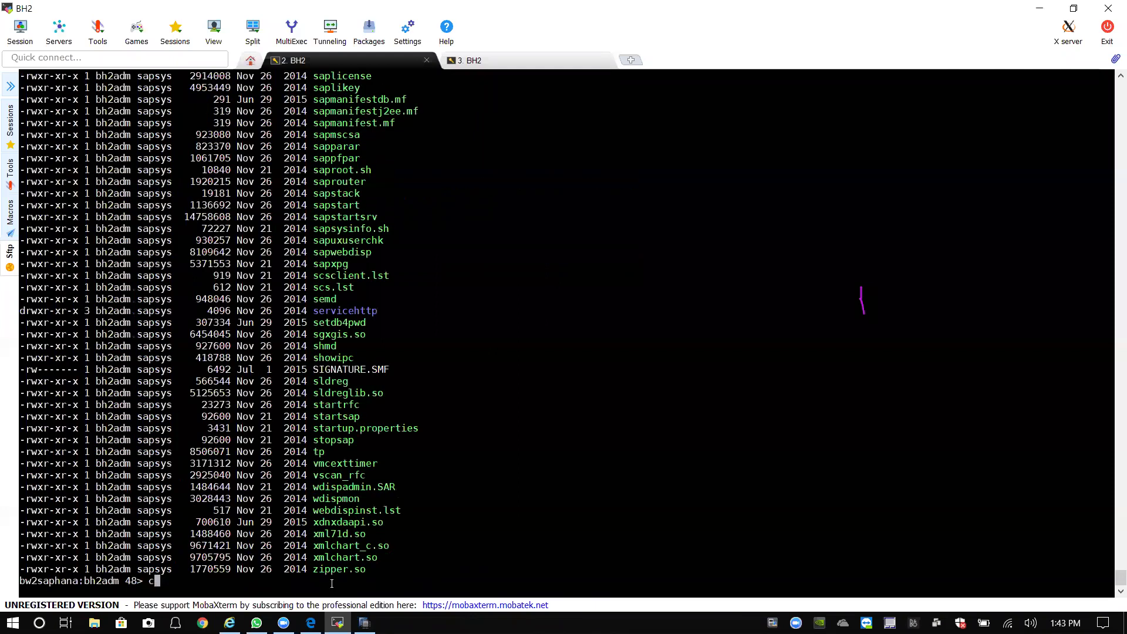
text(lear)
key(Return)
key(Return)
text(find *SAR)
key(BackSpace)
key(BackSpace)
key(BackSpace)
key(BackSpace)
text(*.SAR)
key(Return)
text(l)
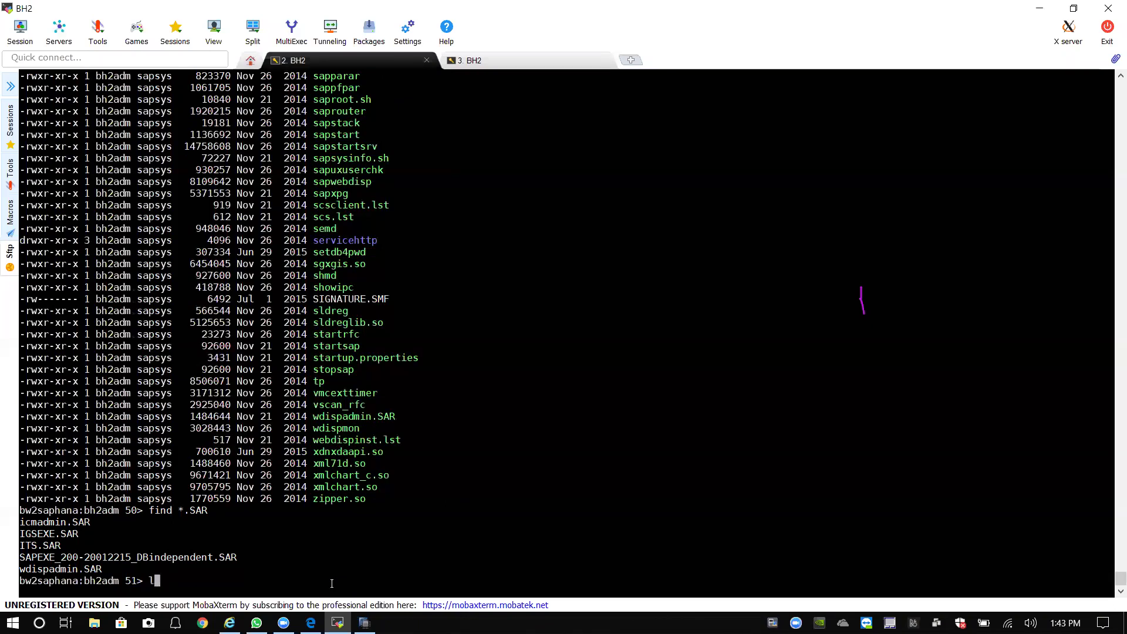
text(s *.SAR)
key(Return)
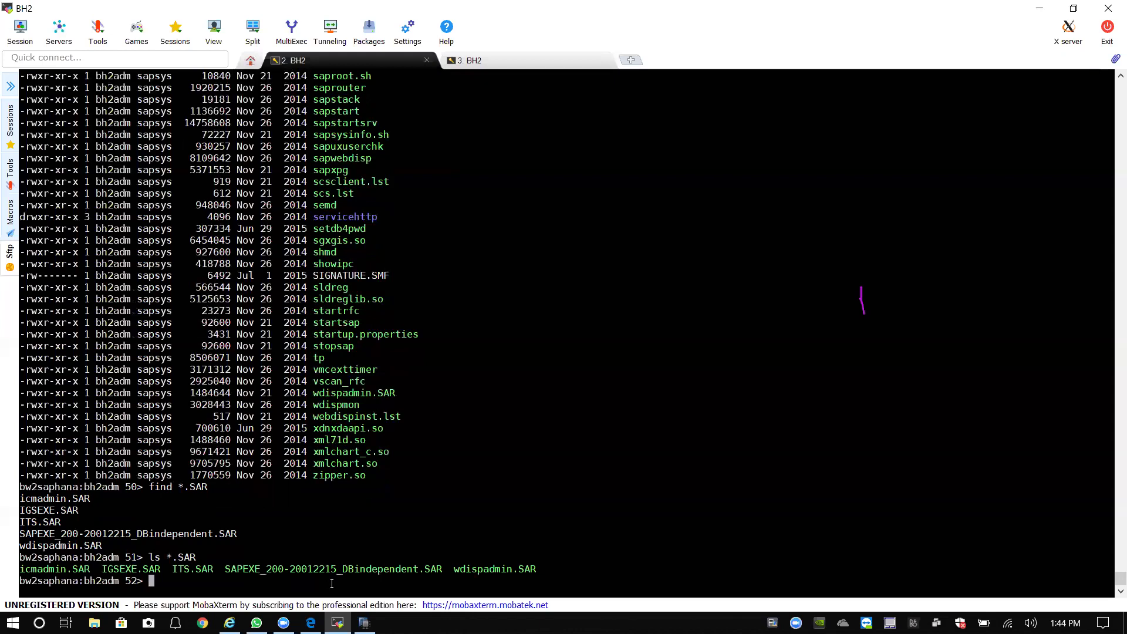
Begin typing the ./SAPCAR_LIX command.
text(./SA)
key(Tab)
text(C)
key(Tab)
text(_)
key(Tab)
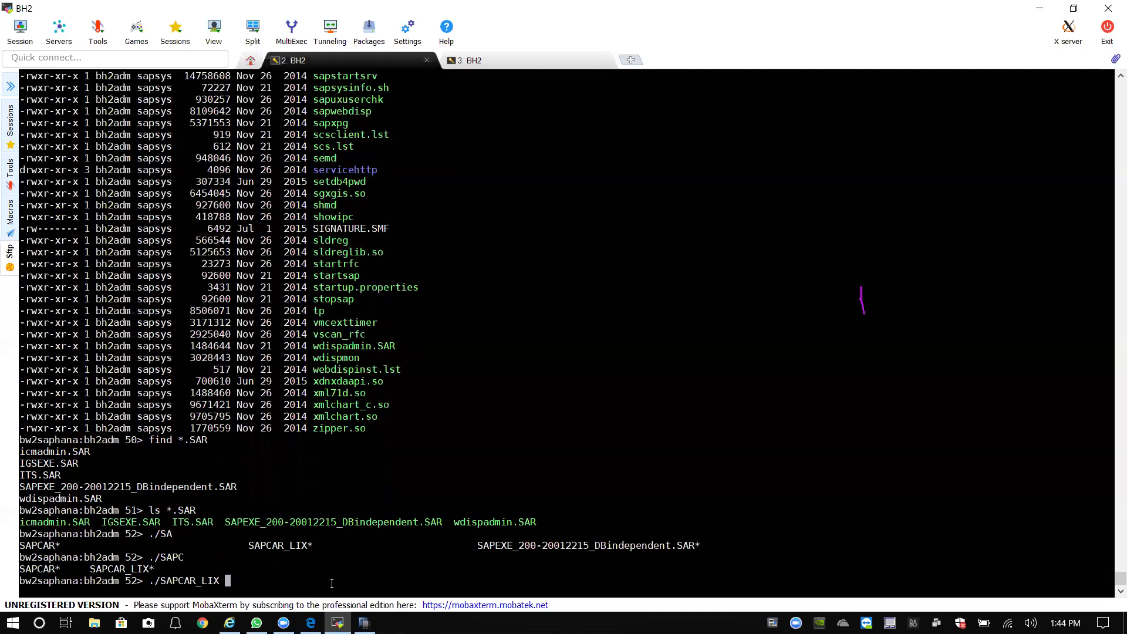
text(-xvf SAPEX)
key(Tab)
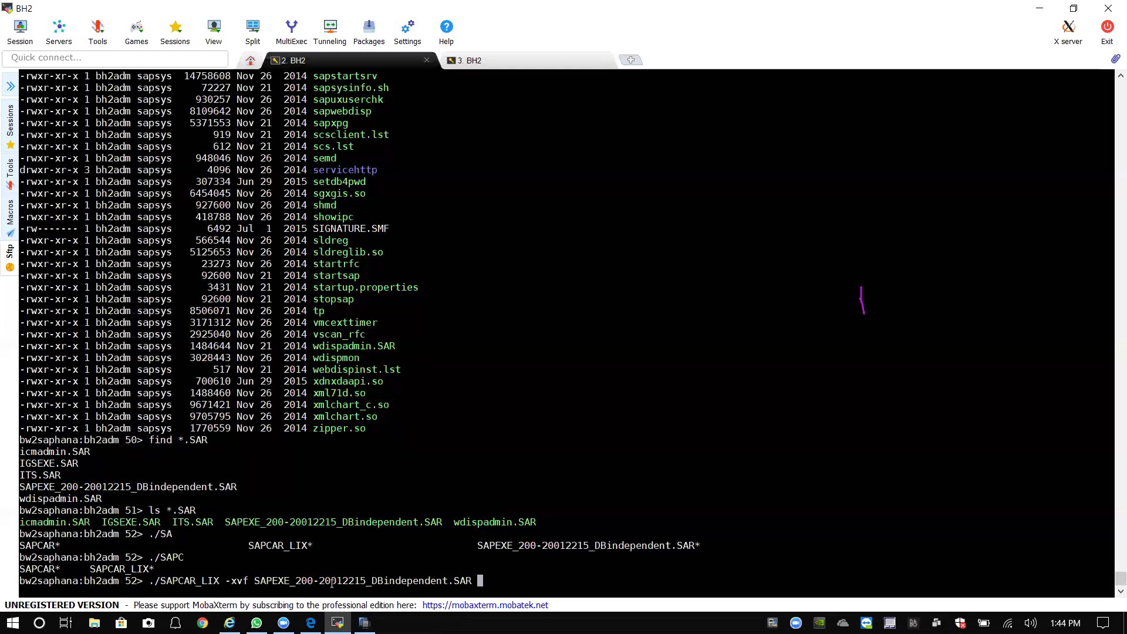
key(Return)
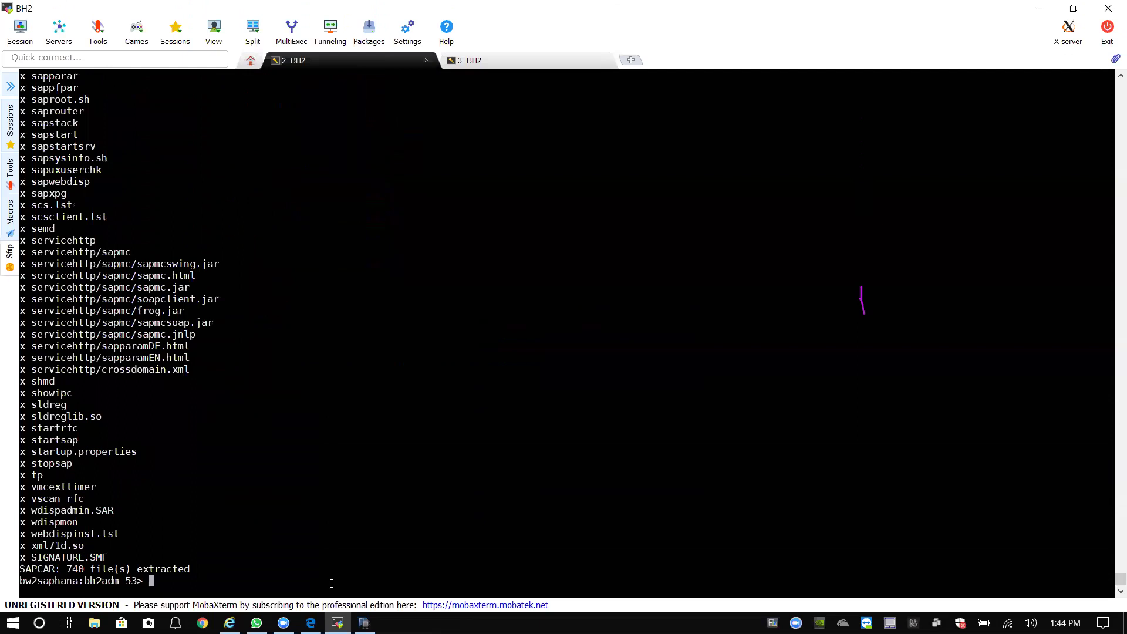
Return to the root directory with cd /.
text(cd /~)
key(BackSpace)
key(Return)
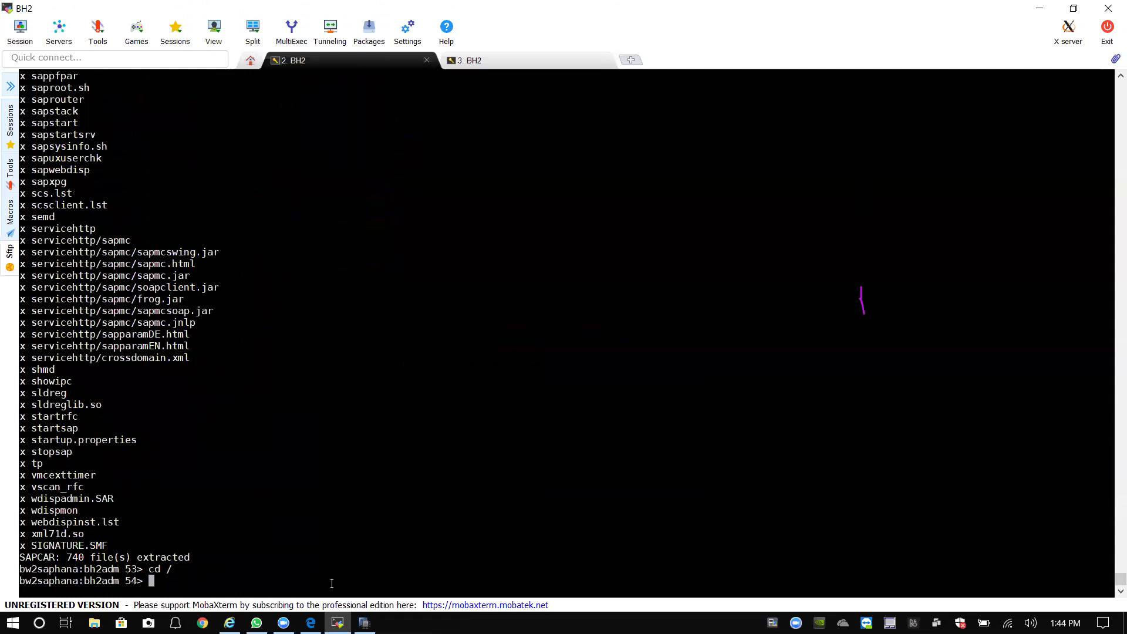
Run startsap -v bw2saphana so instances ASCS03 and DVEBMGS02 both start.
text(start)
key(Tab)
key(Tab)
text(sap)
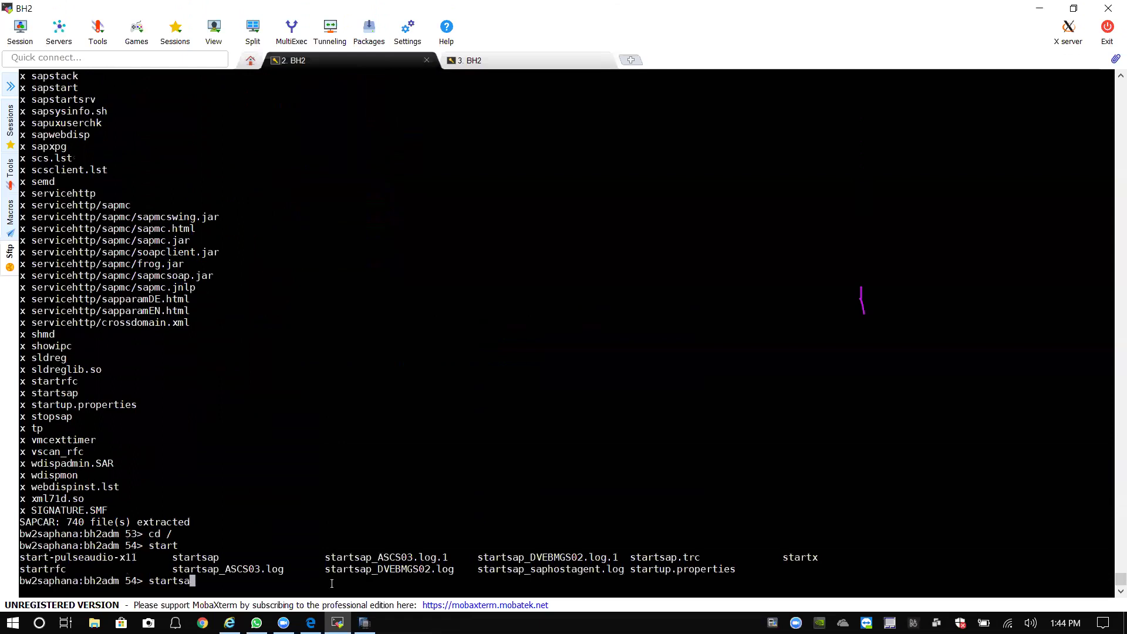
key(Tab)
key(Tab)
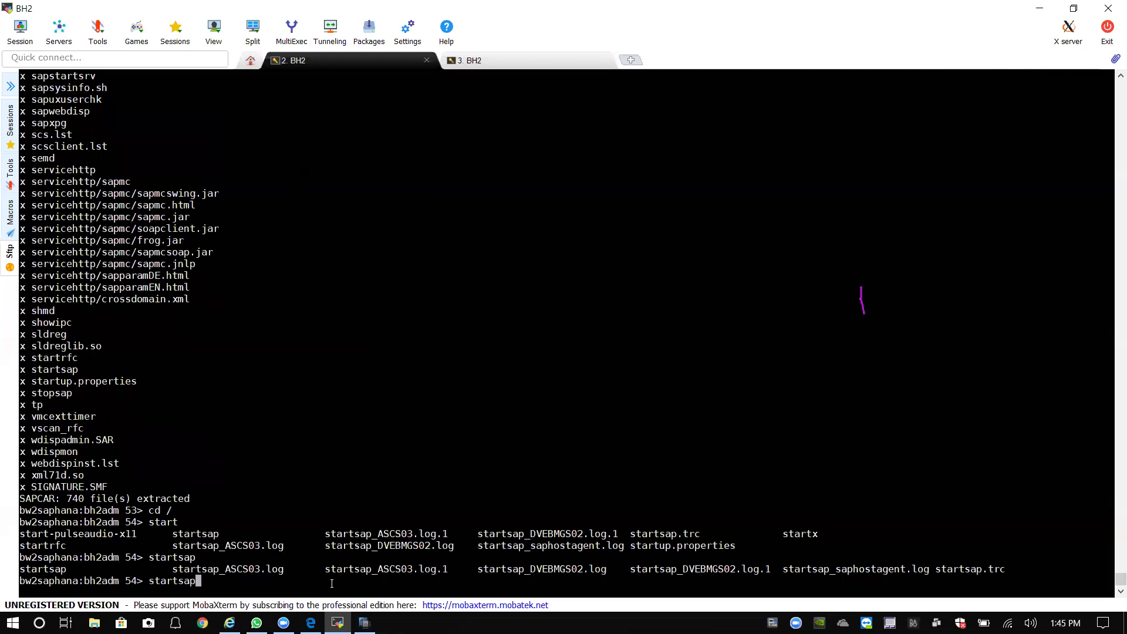
key(BackSpace)
key(BackSpace)
key(BackSpace)
key(BackSpace)
key(BackSpace)
key(BackSpace)
key(BackSpace)
key(BackSpace)
text(startsap)
key(Tab)
key(Tab)
text(-v )
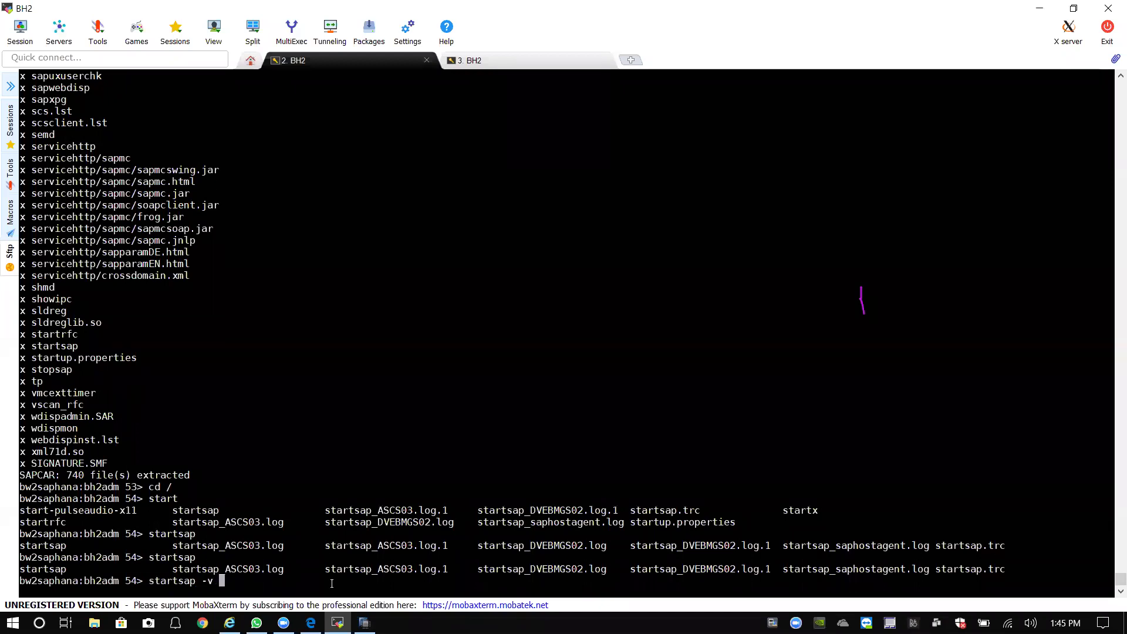
text(bw2saphana)
key(Return)
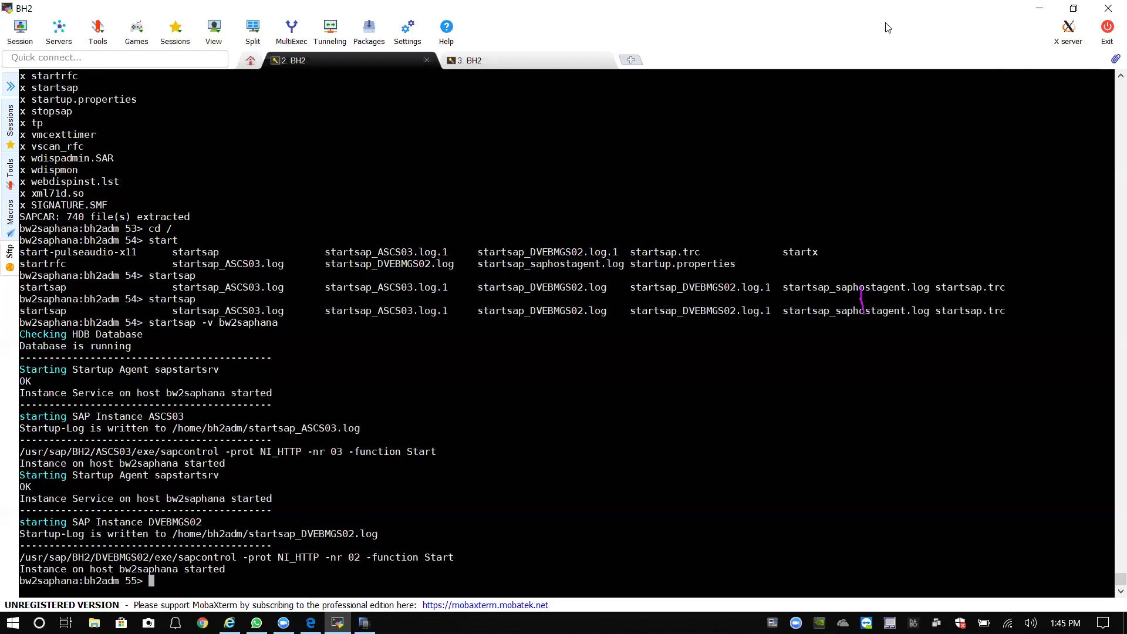
key(super+d)
Launch SAP Logon from the desktop, then switch back to MobaXterm.
double_click(195, 258)
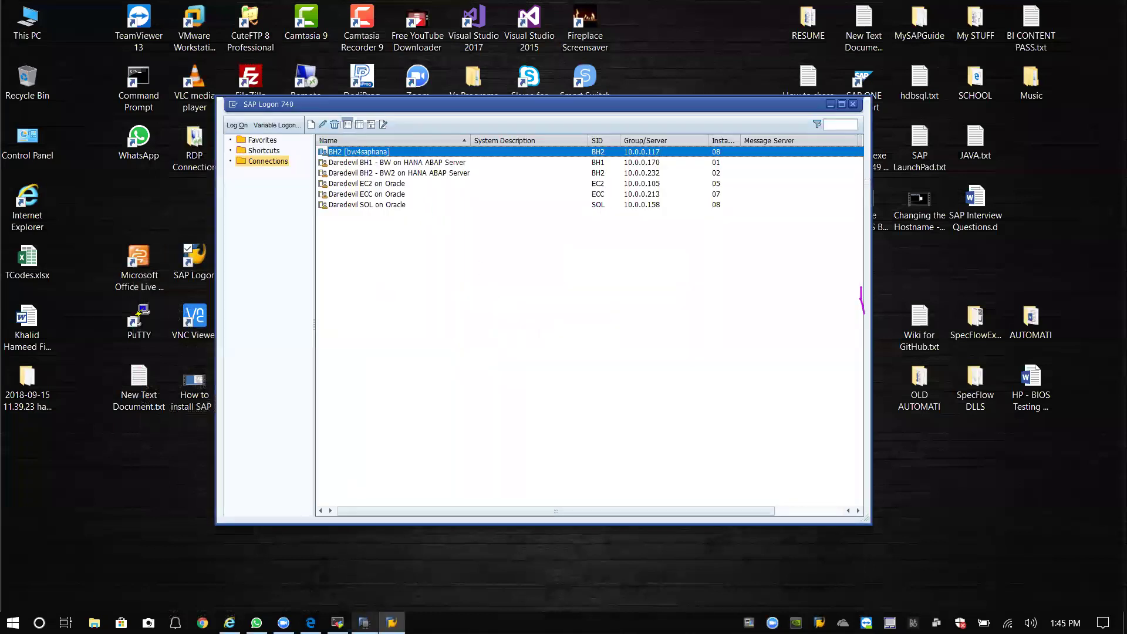
click(337, 622)
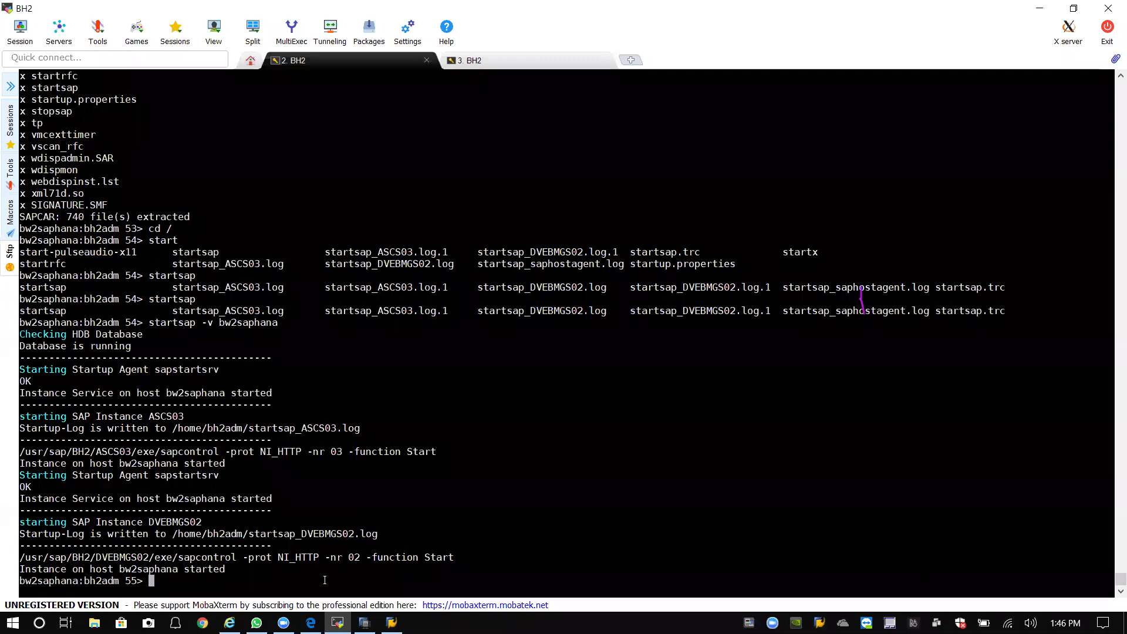
Run disp+work to show kernel release 742 at patch number 200.
text(disk)
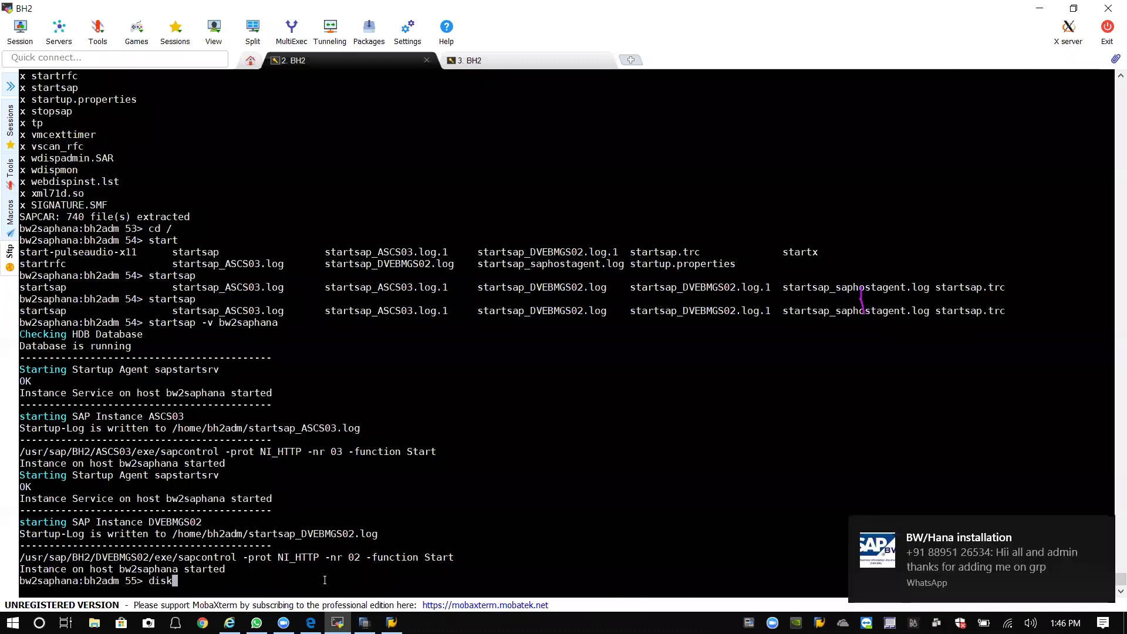
key(BackSpace)
text(p work)
key(BackSpace)
key(BackSpace)
key(BackSpace)
key(BackSpace)
key(BackSpace)
text(+work)
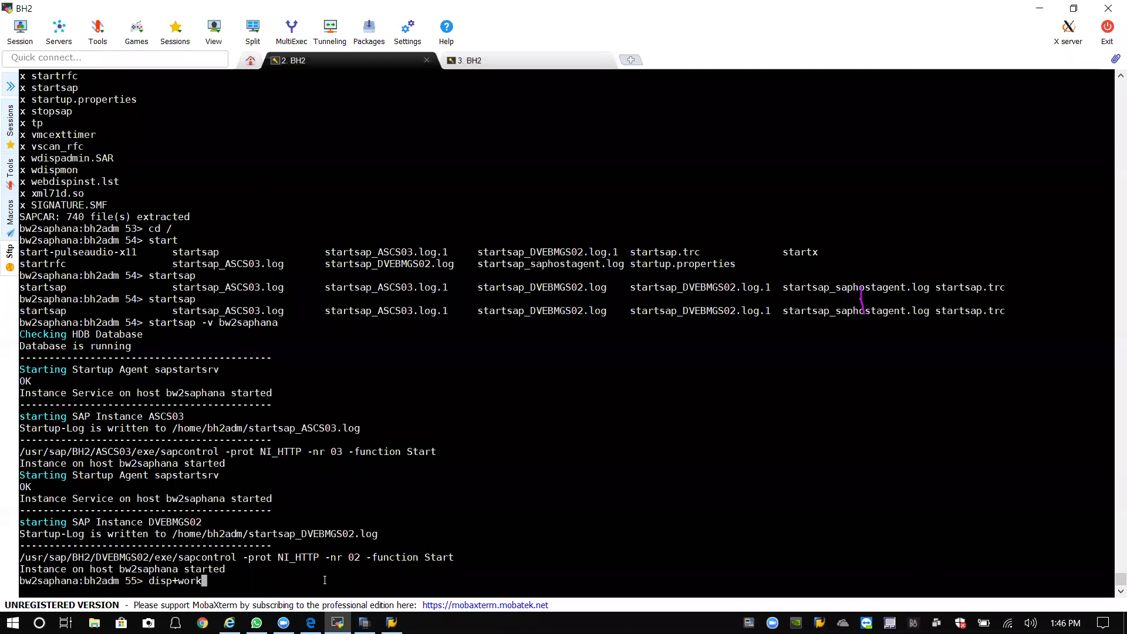
key(Return)
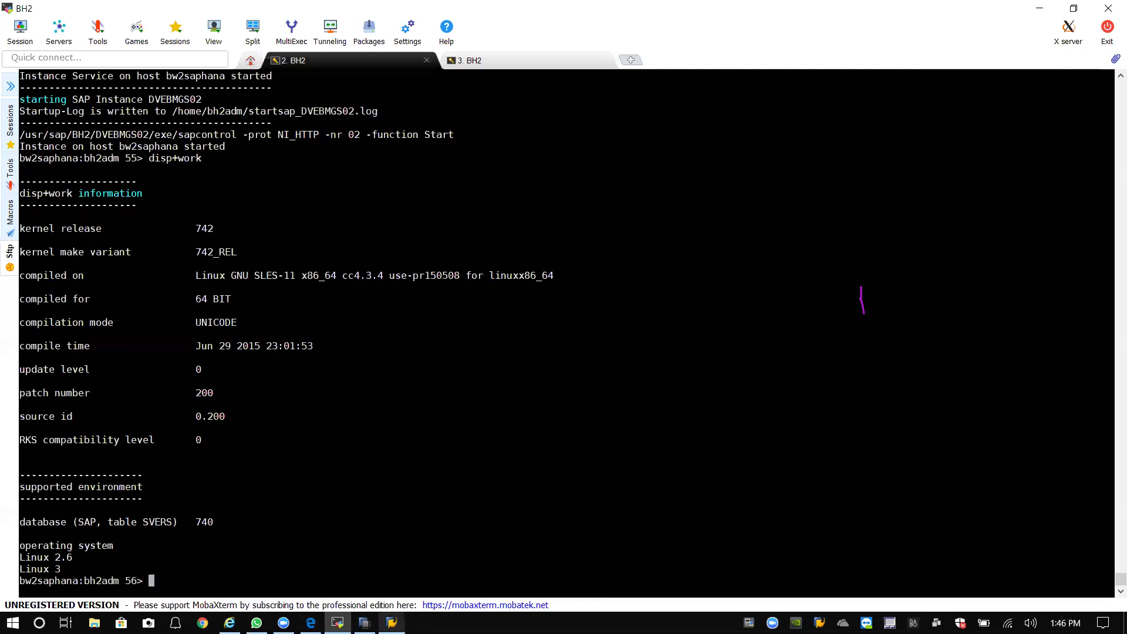
click(392, 622)
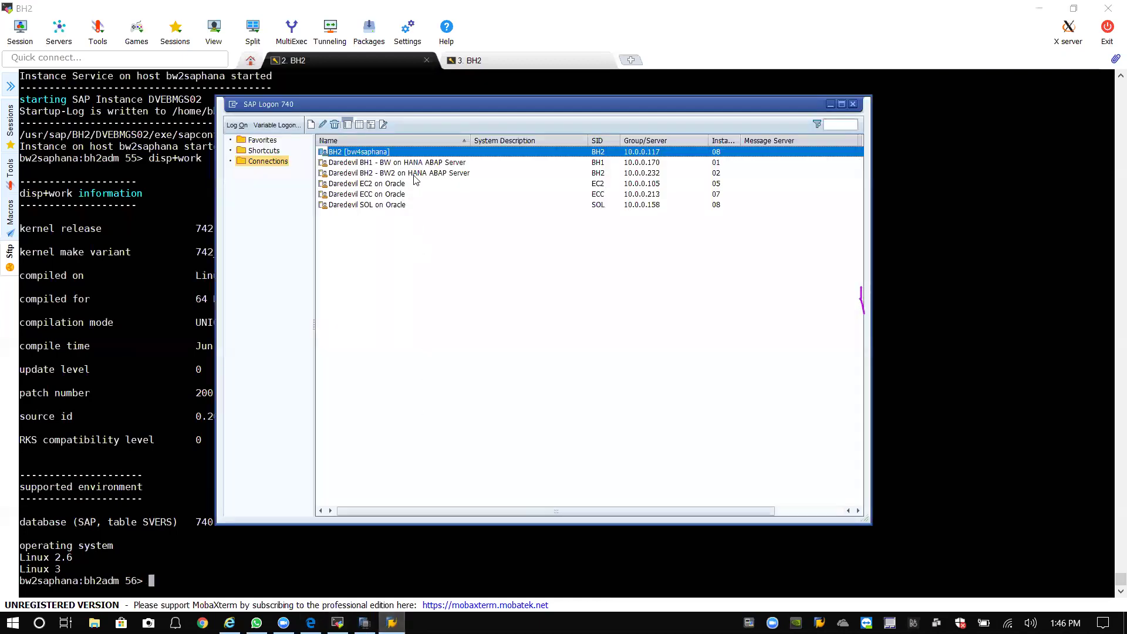
Select the BW2 on HANA ABAP connection and submit the logon with the user name.
click(414, 175)
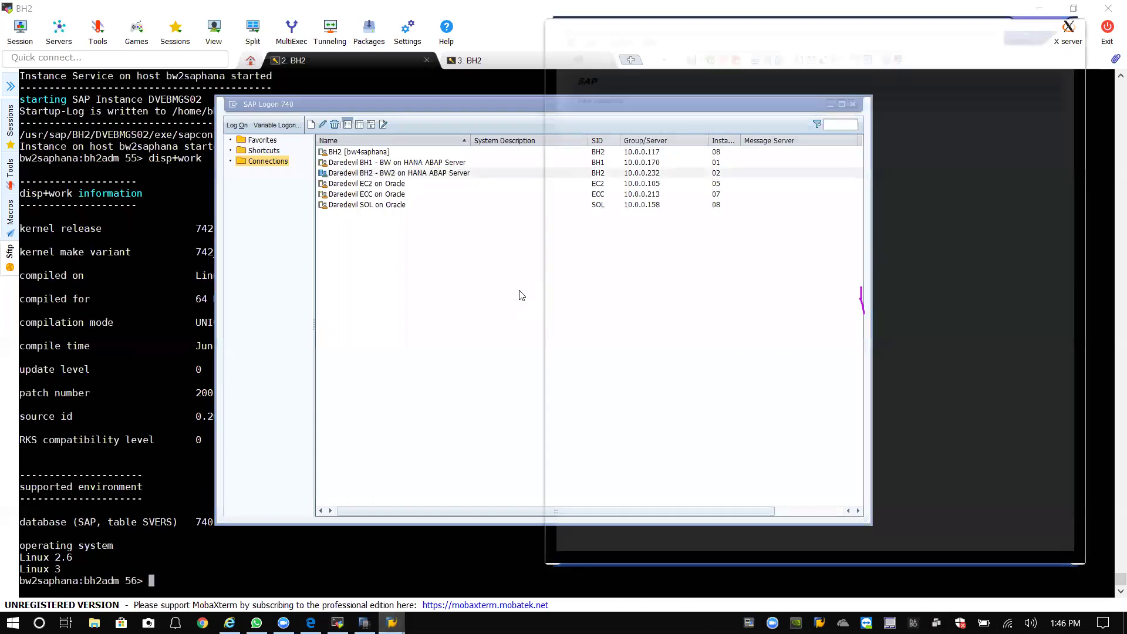
text(khameed)
key(Tab)
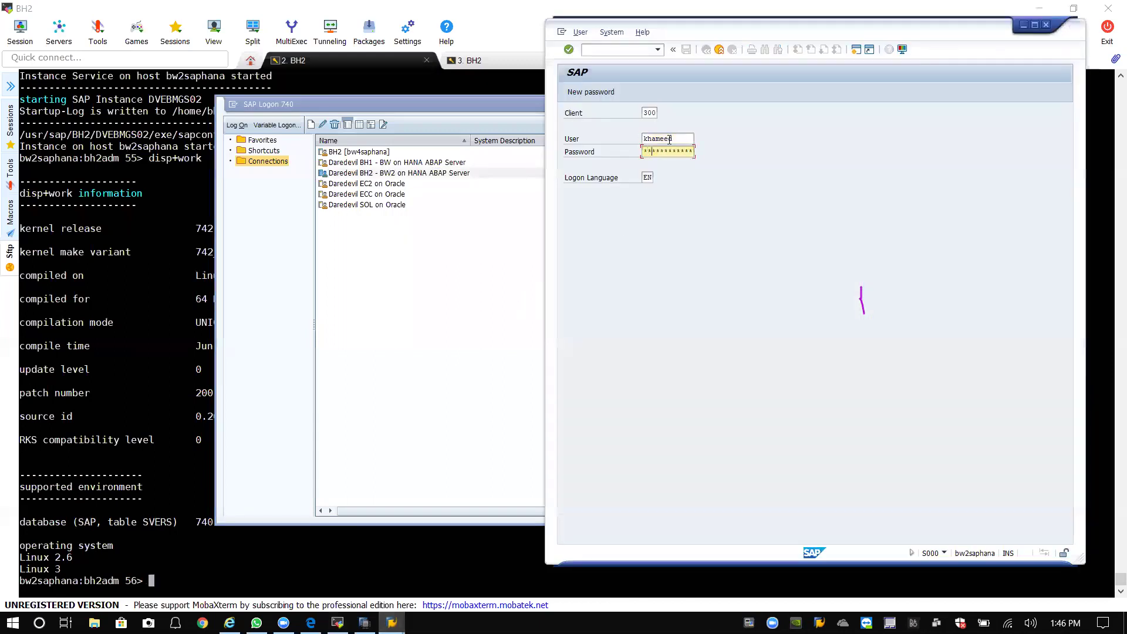
key(Return)
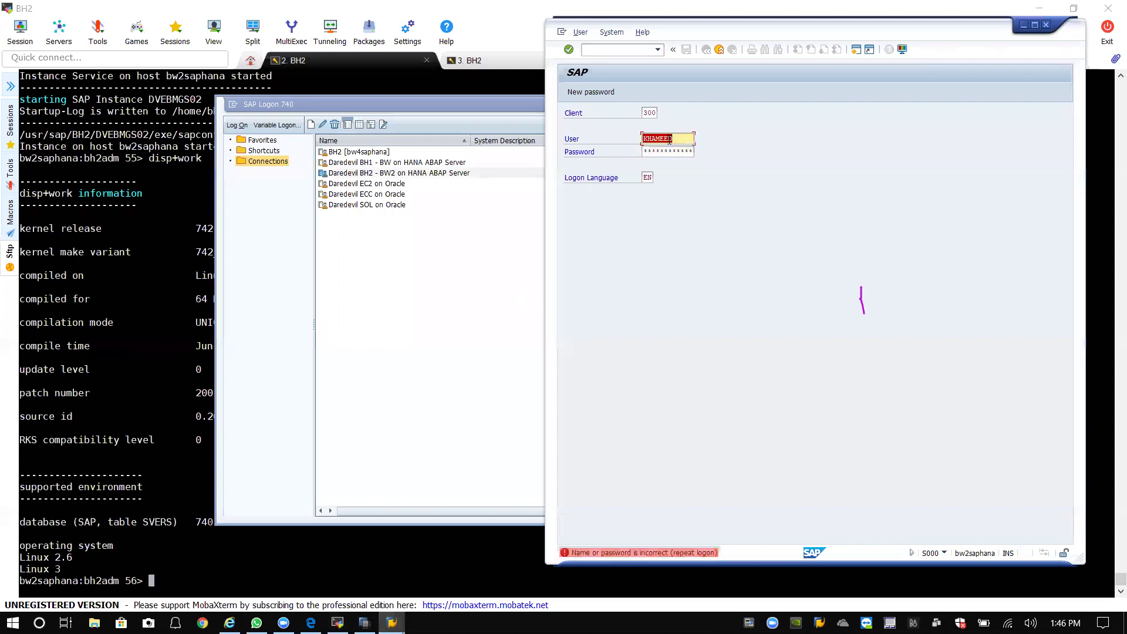
Set client 300, enter the password, log on, and acknowledge the failed-attempts notice.
click(655, 113)
key(BackSpace)
key(BackSpace)
key(BackSpace)
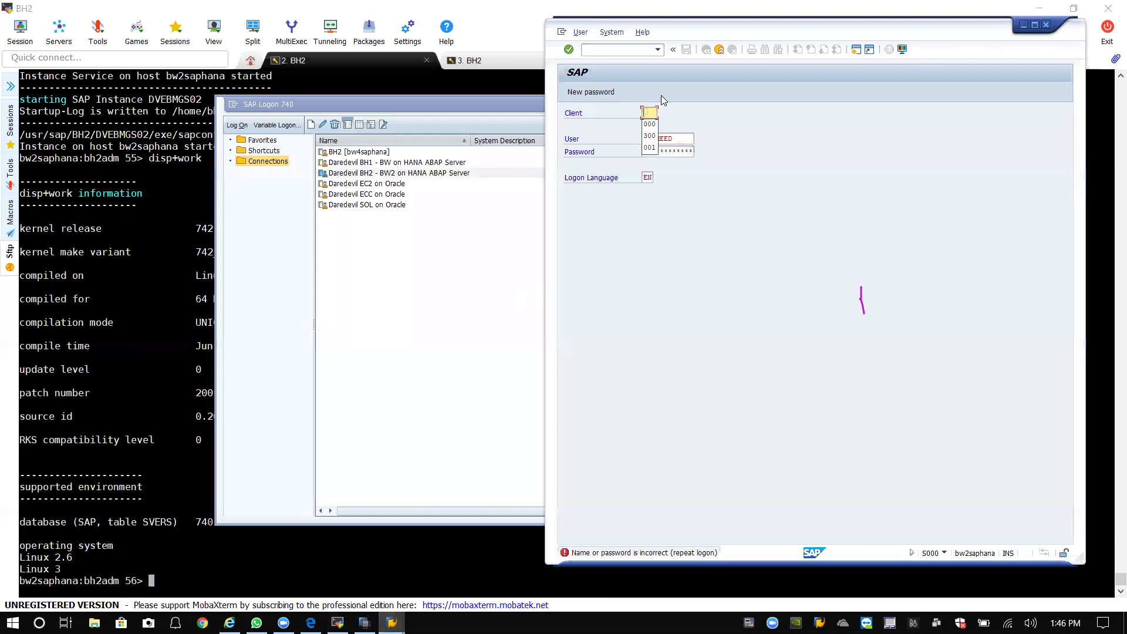
click(655, 124)
drag(758, 26, 687, 18)
click(583, 105)
key(BackSpace)
key(BackSpace)
key(BackSpace)
text(300)
key(Tab)
key(Tab)
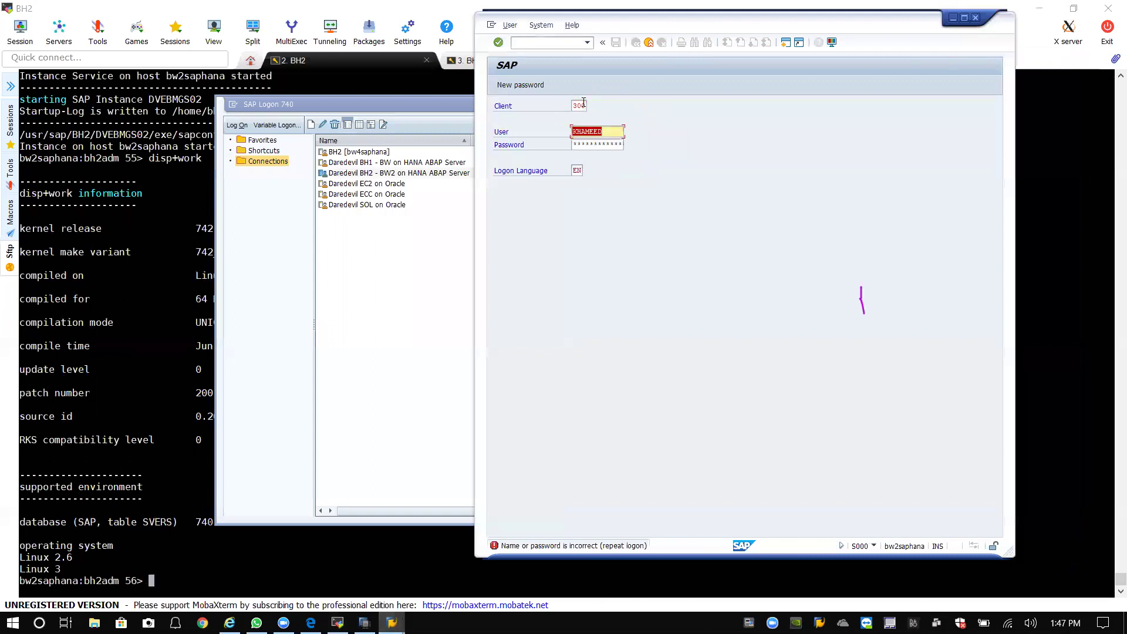
text(**)
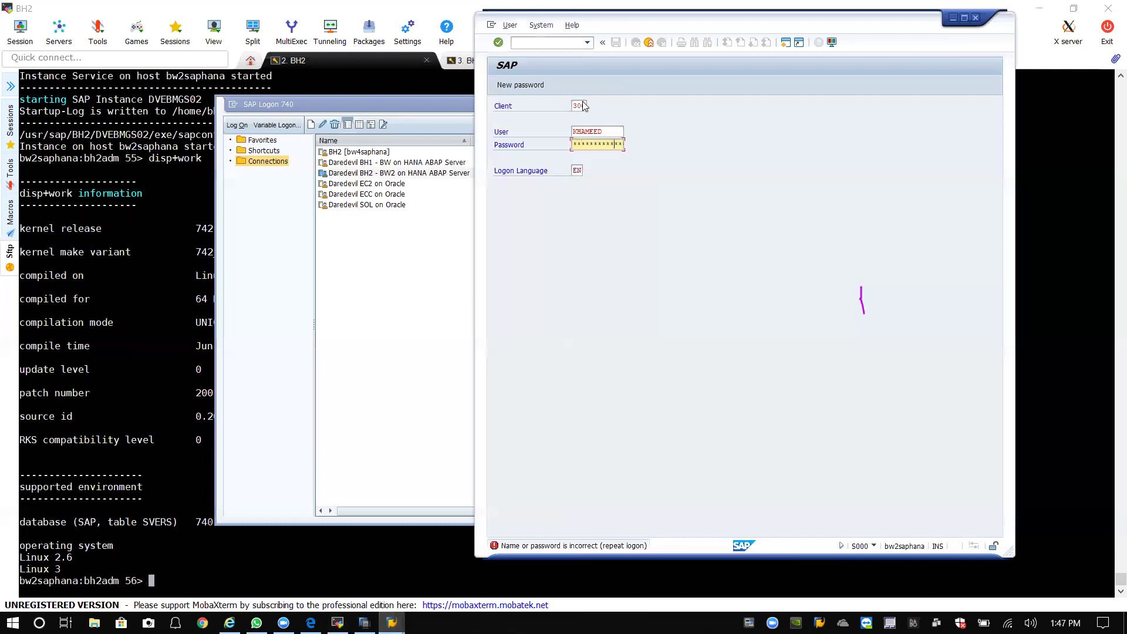
key(Return)
click(760, 352)
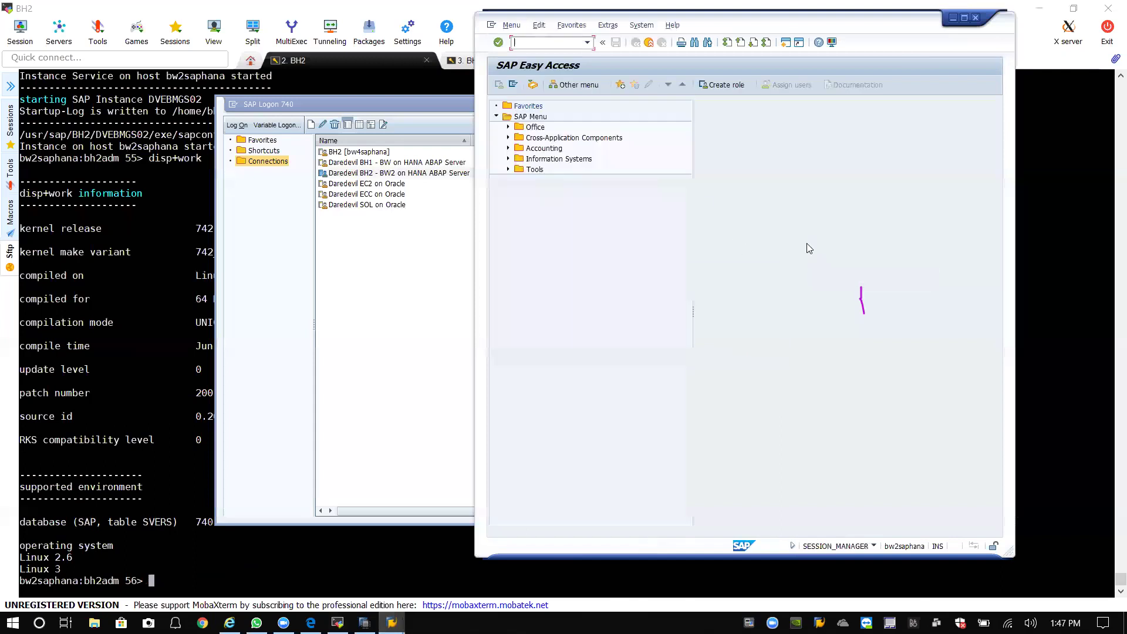
Open System Status and review the installed software component versions.
click(641, 26)
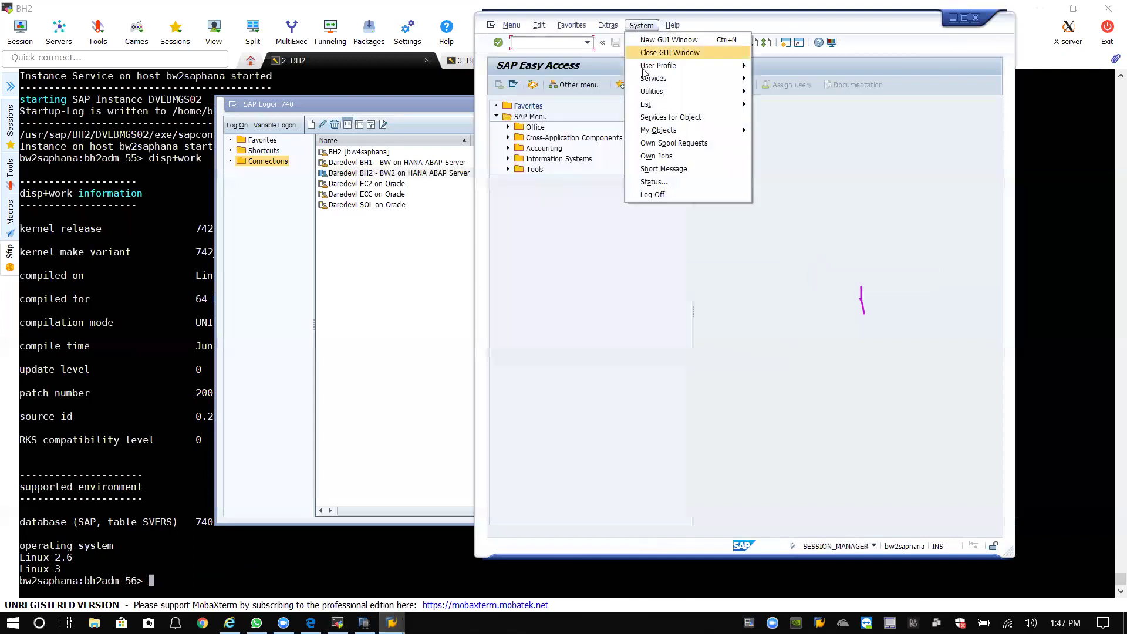
click(654, 181)
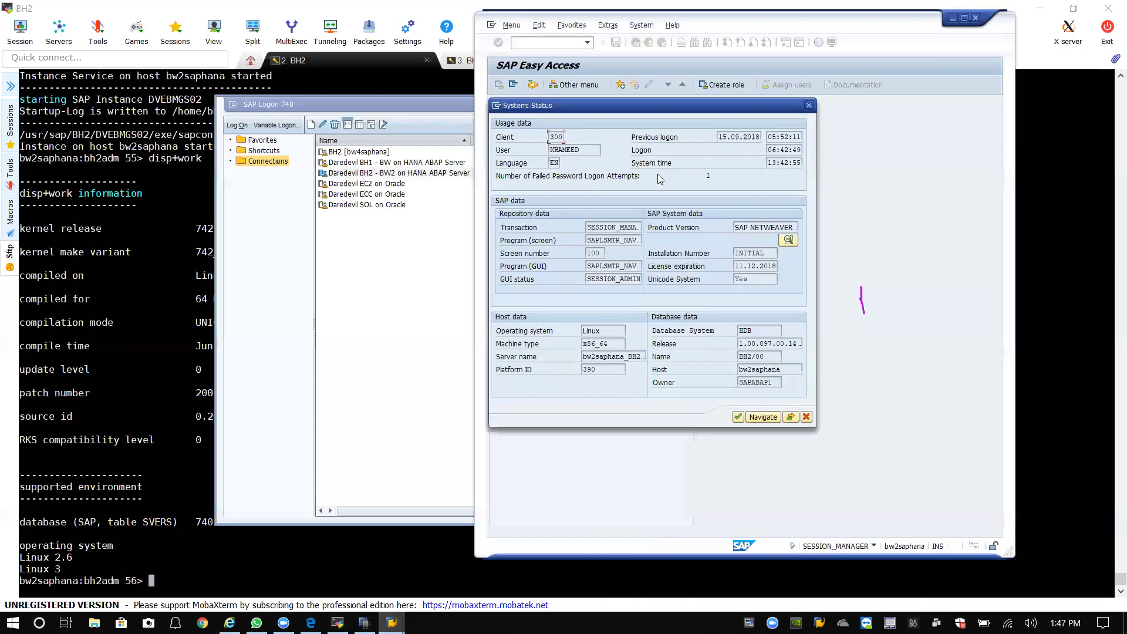
click(630, 185)
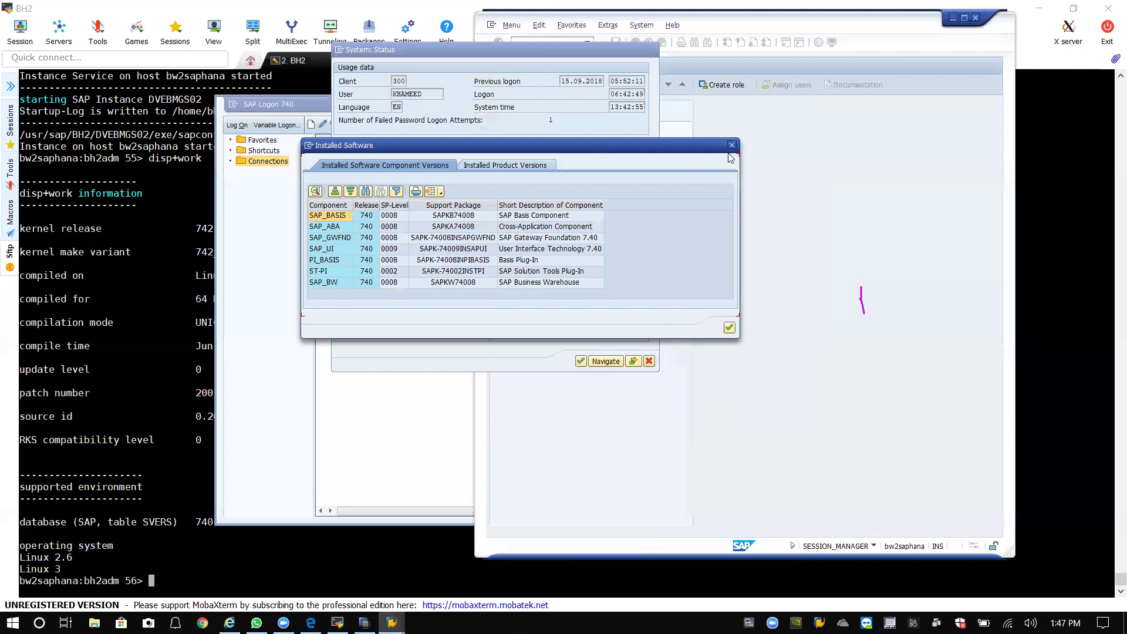
click(731, 145)
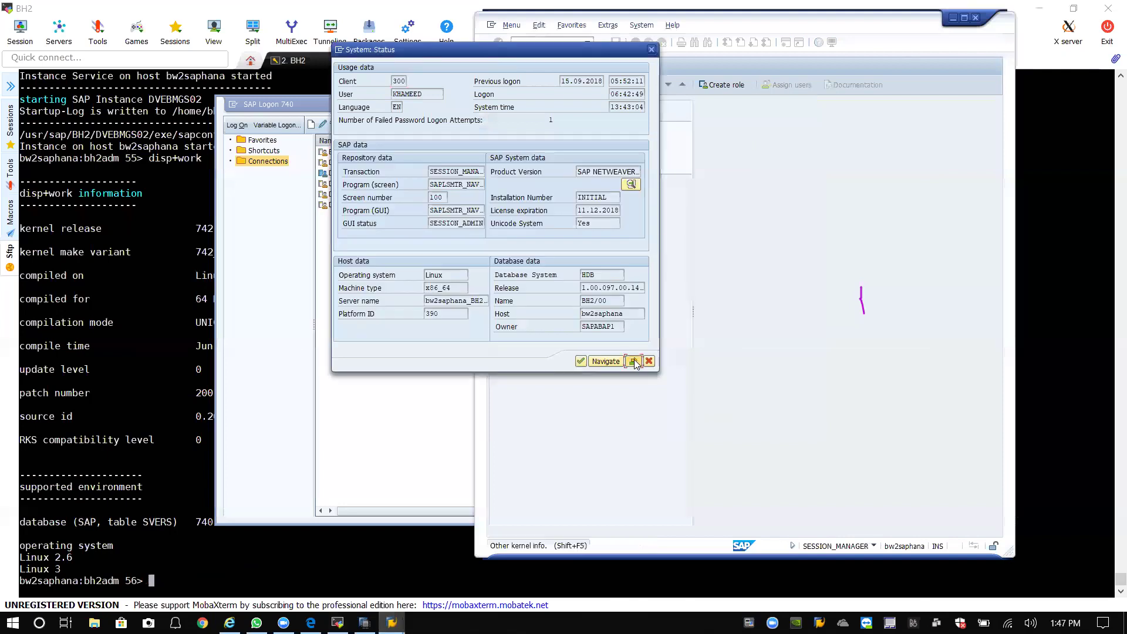
Check kernel support package level 200 and DBSL patch level 114, then close the status windows.
click(633, 361)
drag(464, 180, 440, 179)
drag(614, 191, 603, 191)
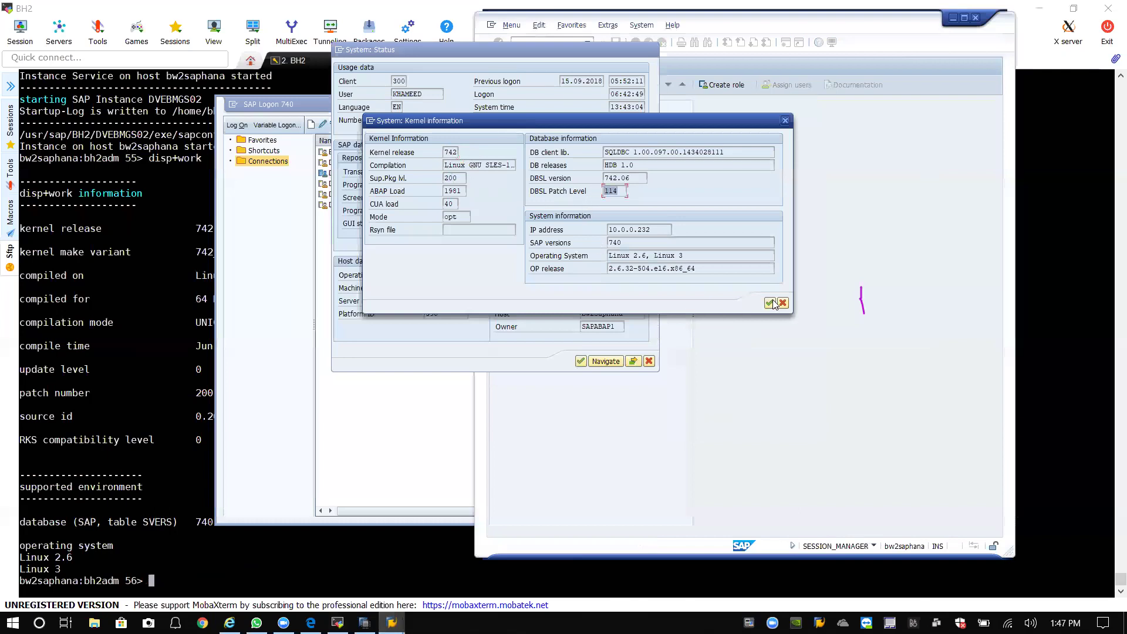
click(769, 303)
click(649, 361)
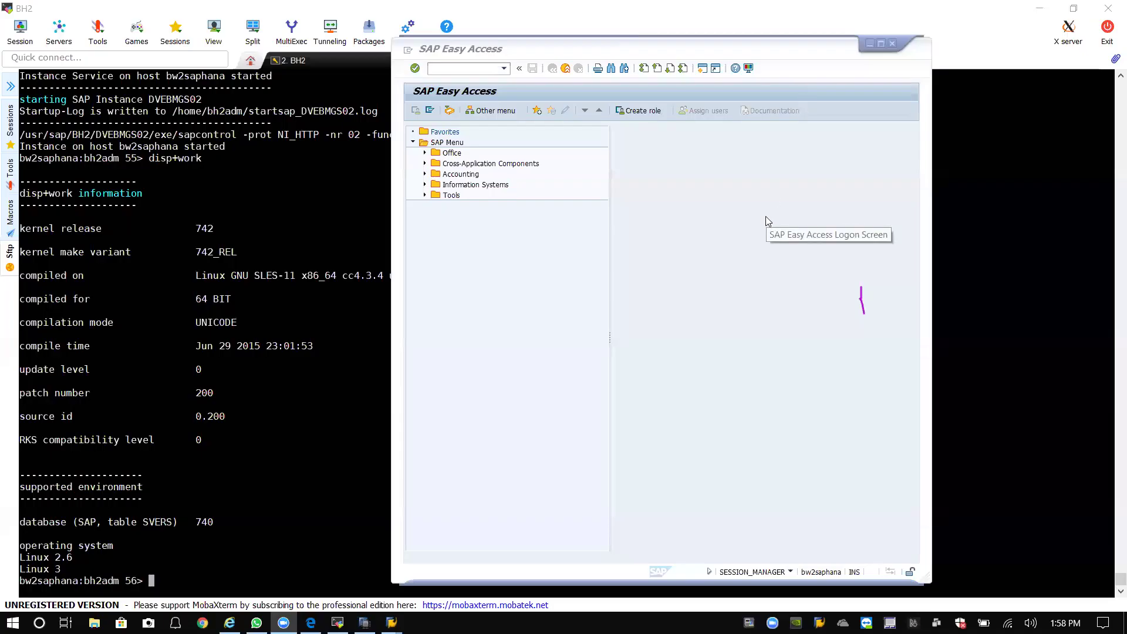
click(767, 218)
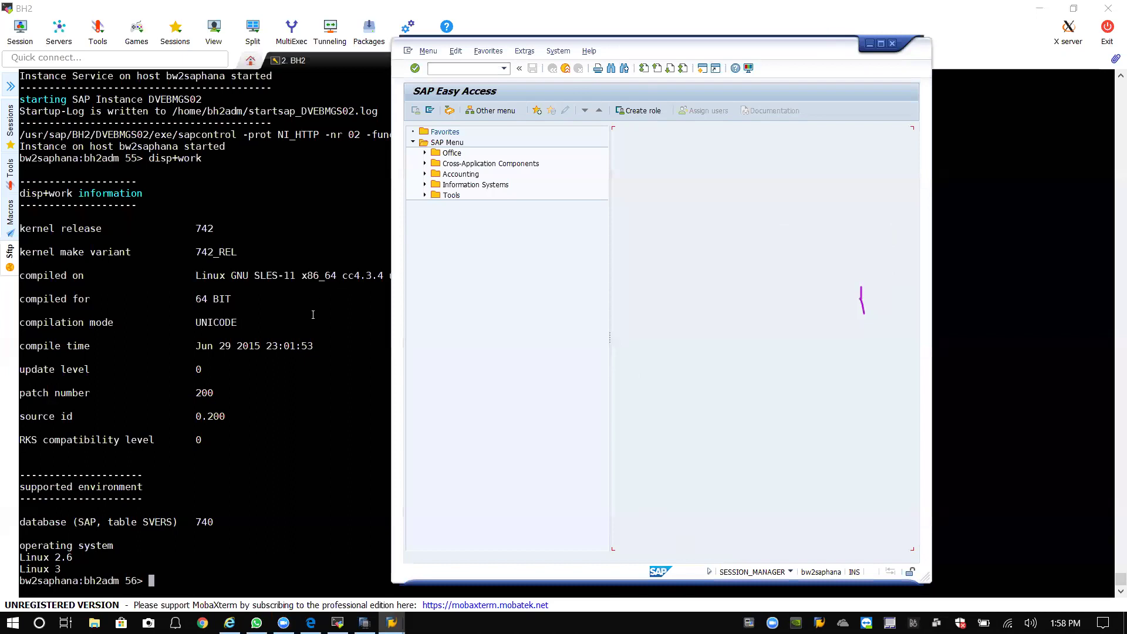
Exit the bh2adm shell back to root, clear the screen and list the root directory.
click(322, 409)
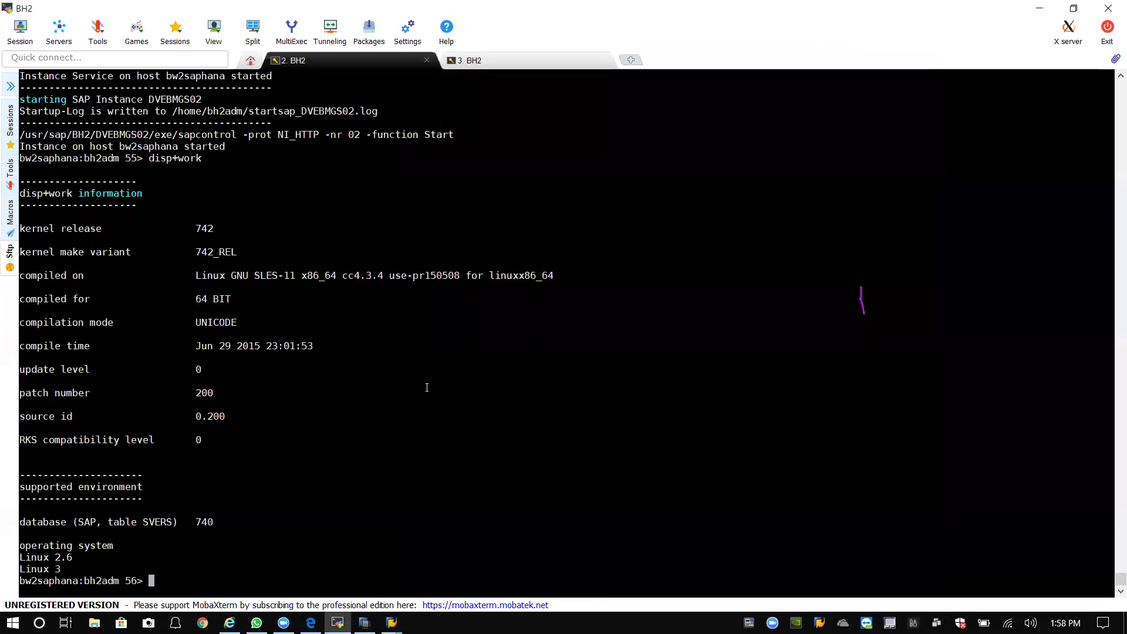
text(cd /)
key(Return)
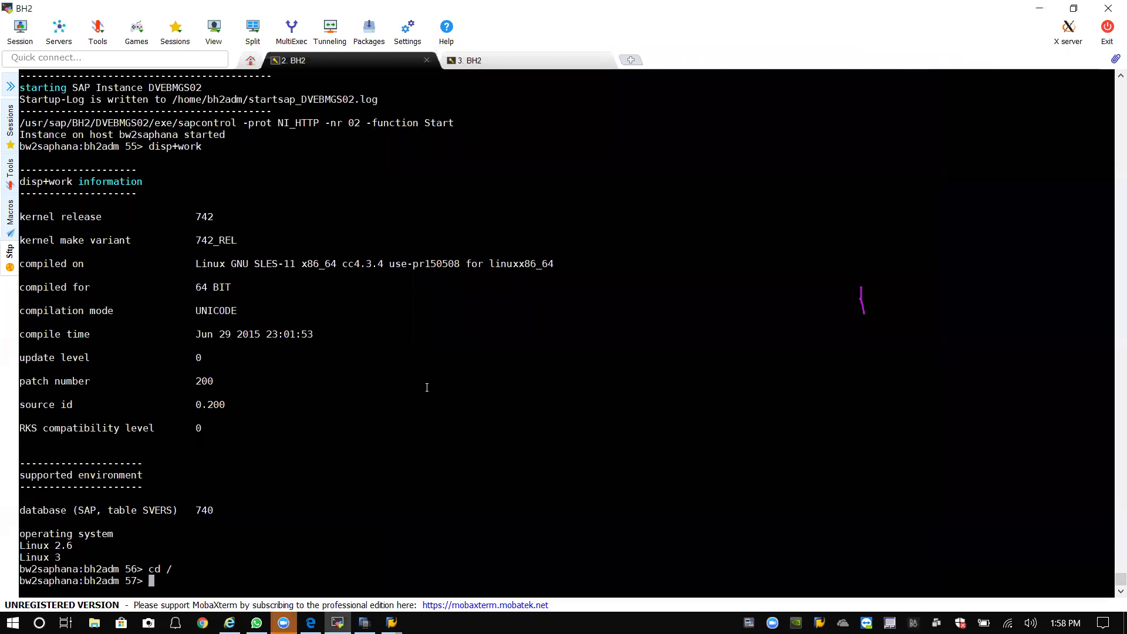
text(exit)
key(Return)
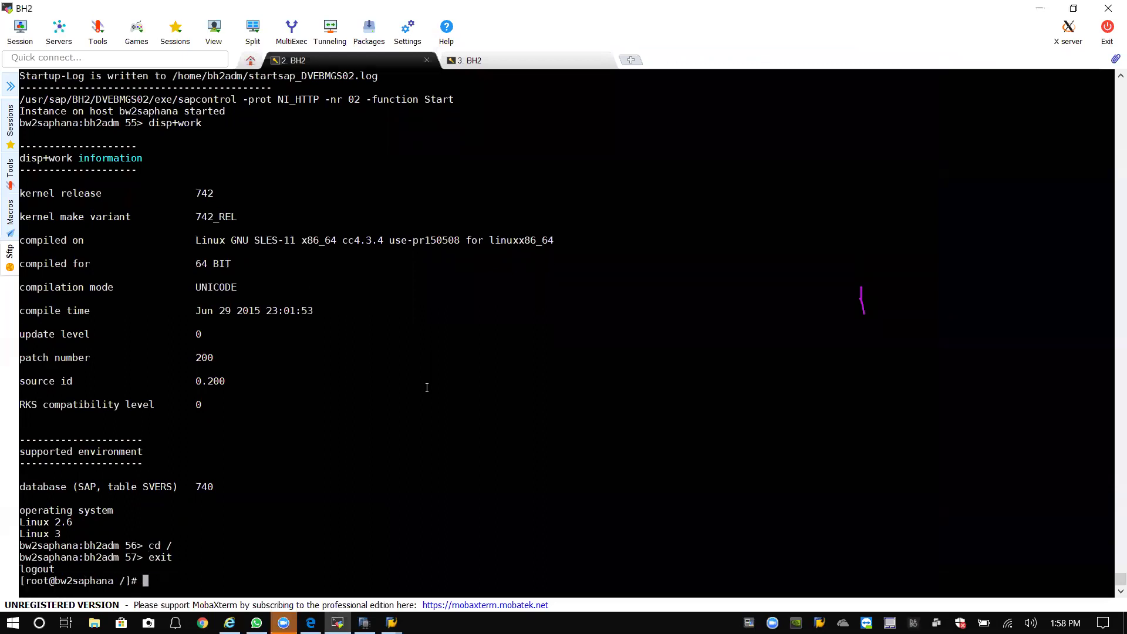
text(clear)
key(Return)
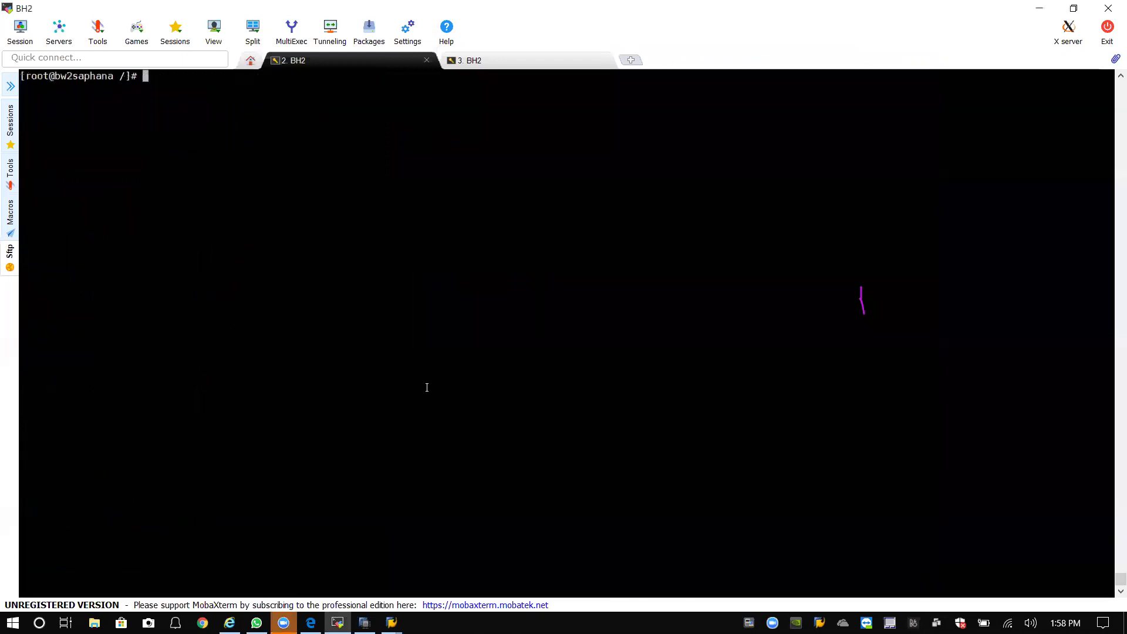
text(ll)
key(Return)
Enter /software/BI_ABAP_Server and list its five installation folders.
text(cd software/)
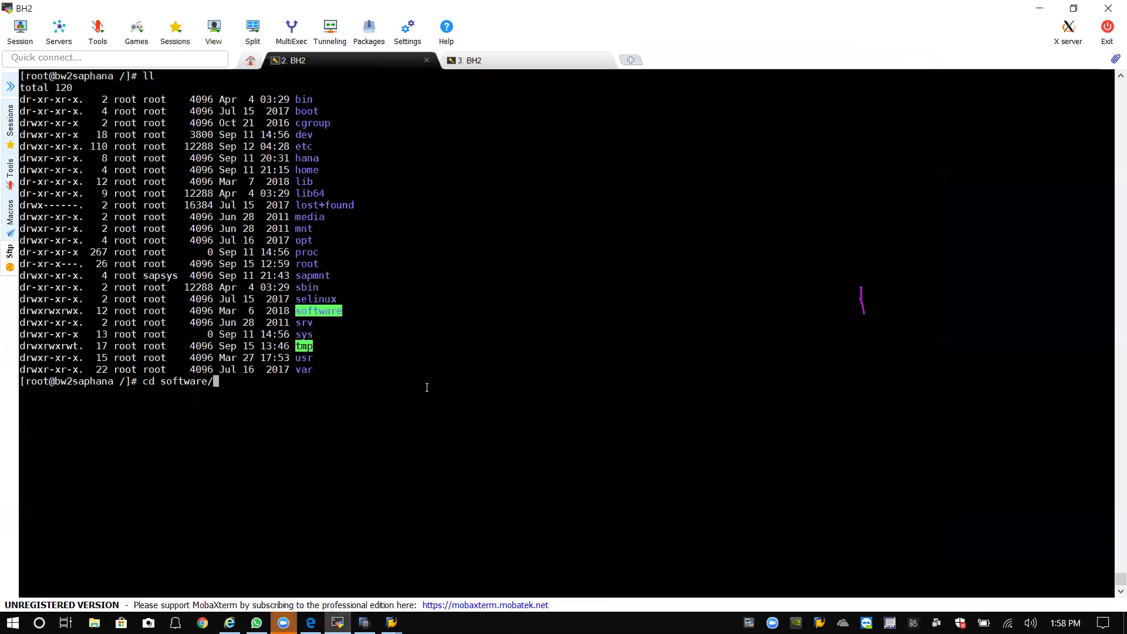
key(Return)
text(ls)
key(Return)
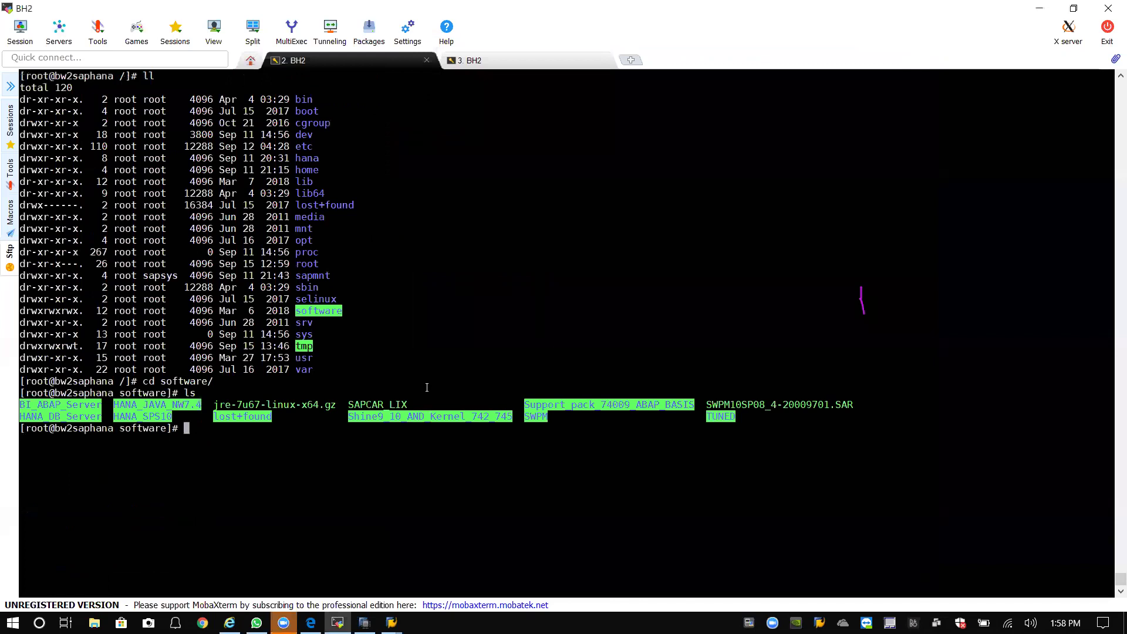
text(cd BI)
key(Tab)
key(Return)
text(ll)
key(Return)
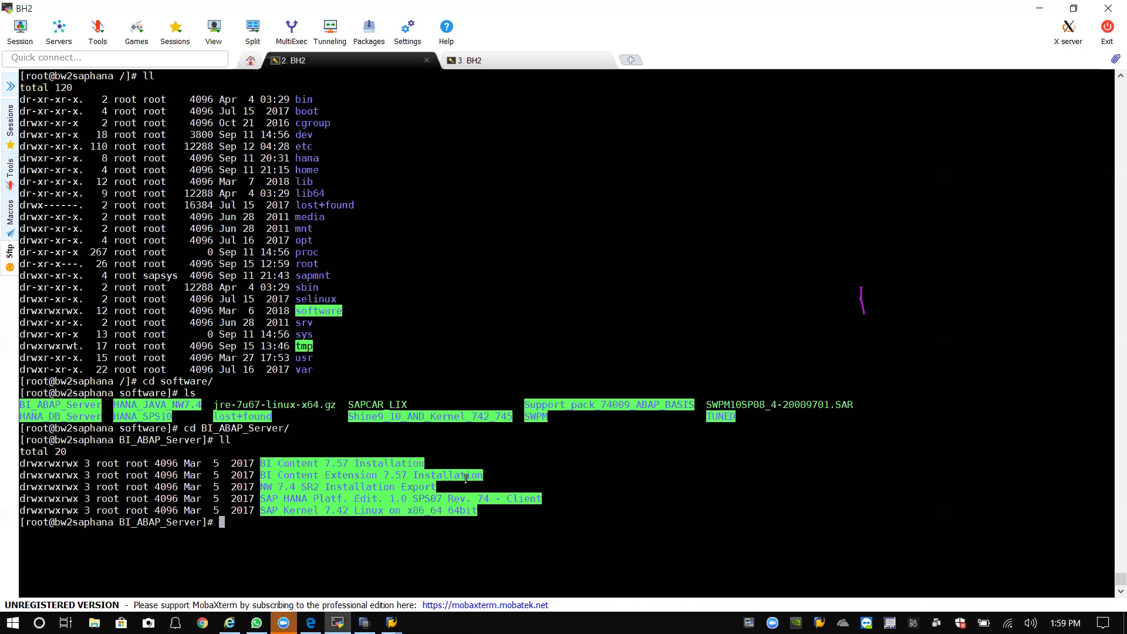
Highlight the BI Content 7.57 Installation folder name in the terminal listing.
drag(262, 466, 423, 467)
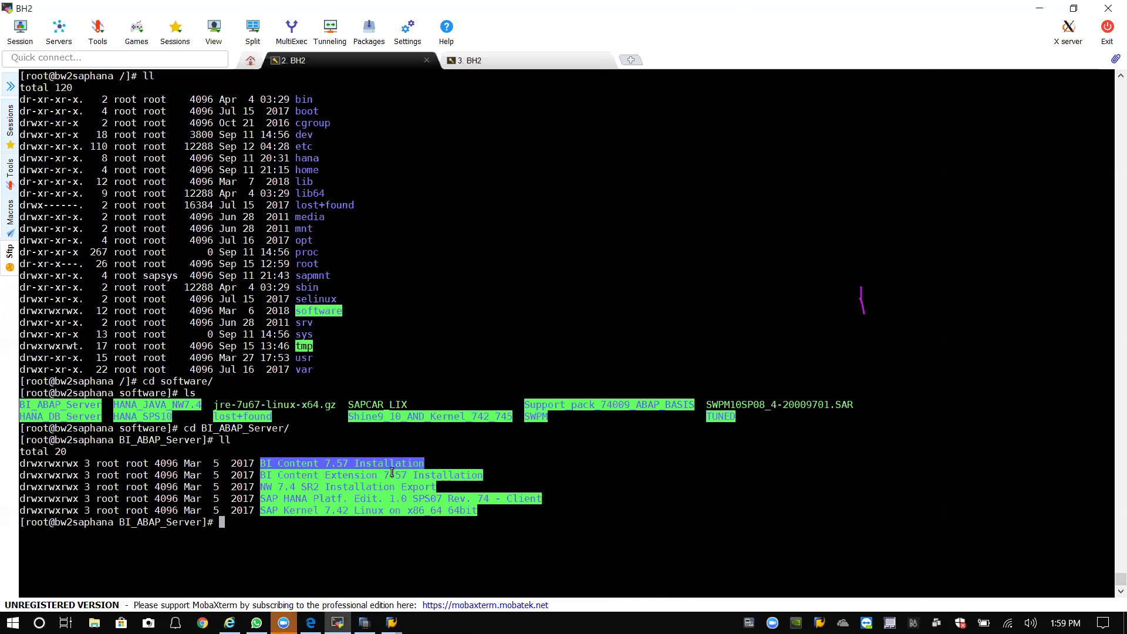
click(449, 460)
drag(423, 463, 260, 464)
click(450, 457)
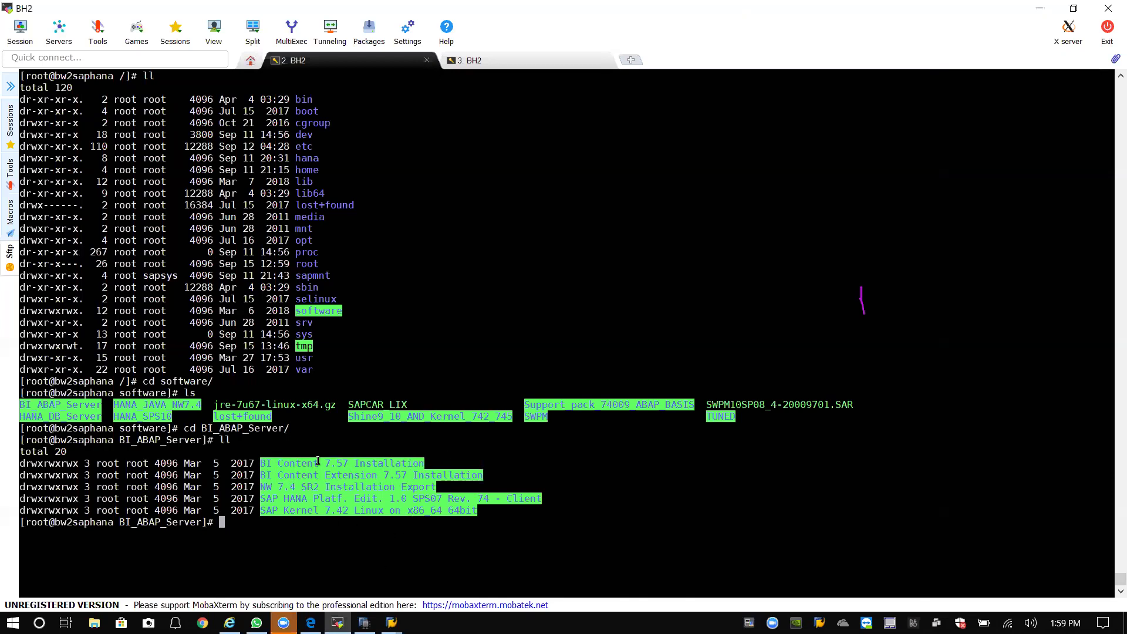
drag(262, 463, 446, 463)
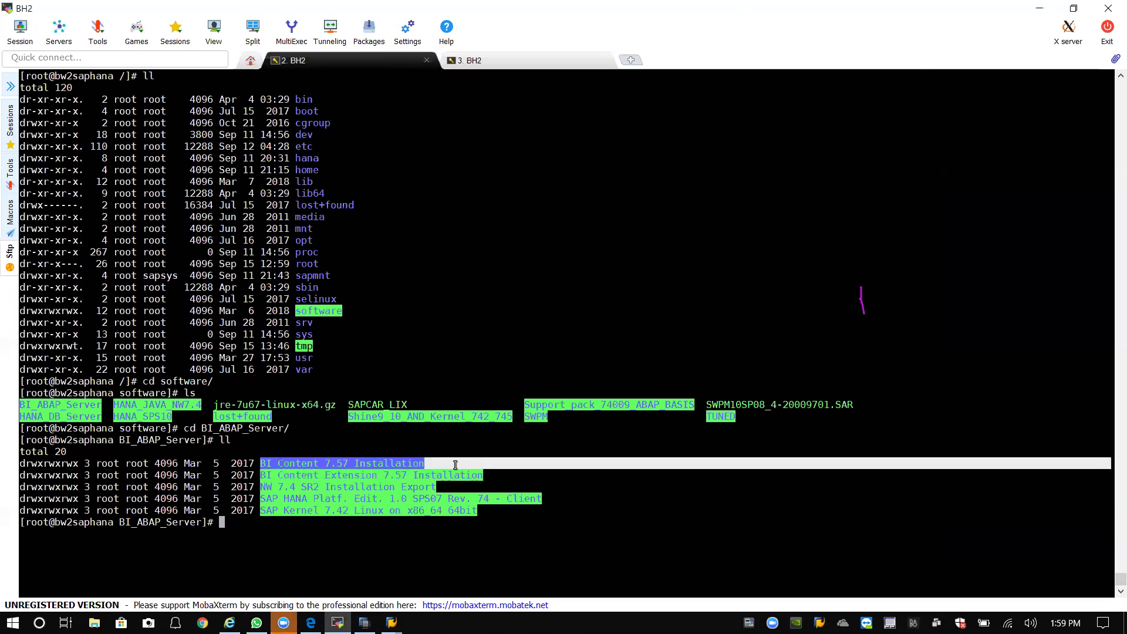
click(374, 465)
drag(262, 464, 438, 461)
click(468, 456)
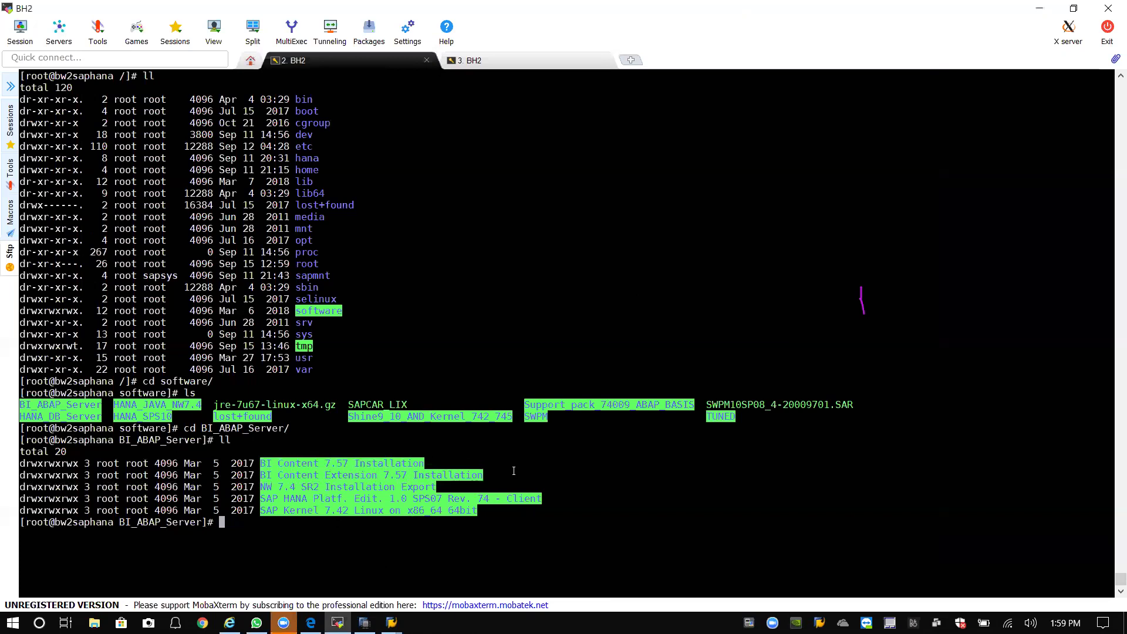
Enter BI Content 7.57 Installation, then BI_CONT_7.57_incl._Extension, listing each with ll.
text(cd BI)
key(Tab)
text(7)
key(Tab)
key(Return)
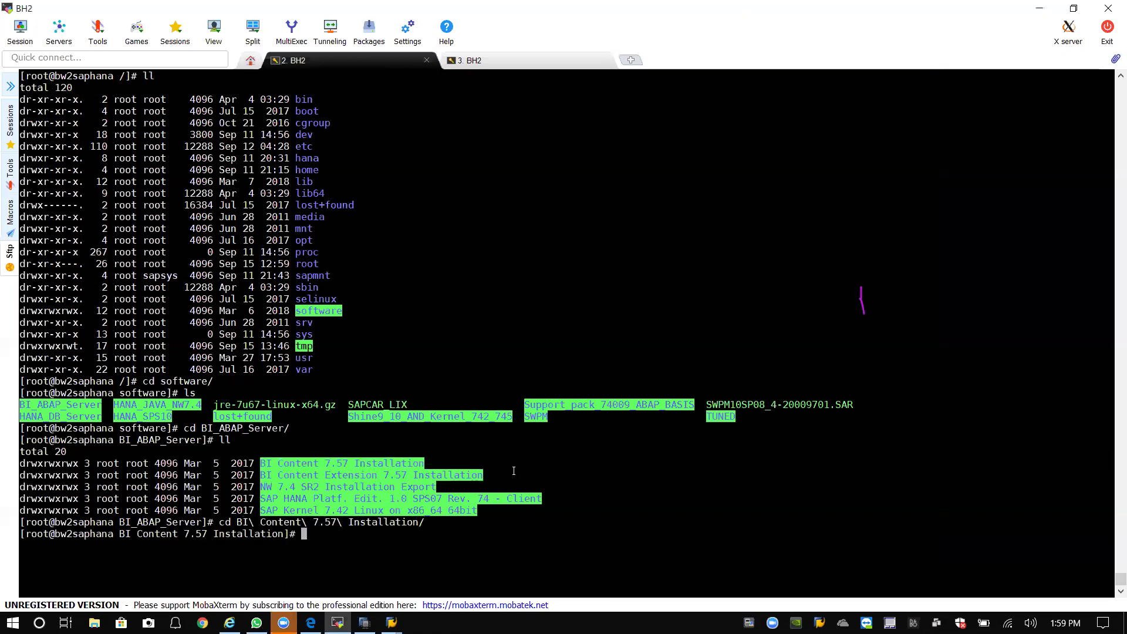
text(ll)
key(Return)
text(cd BI)
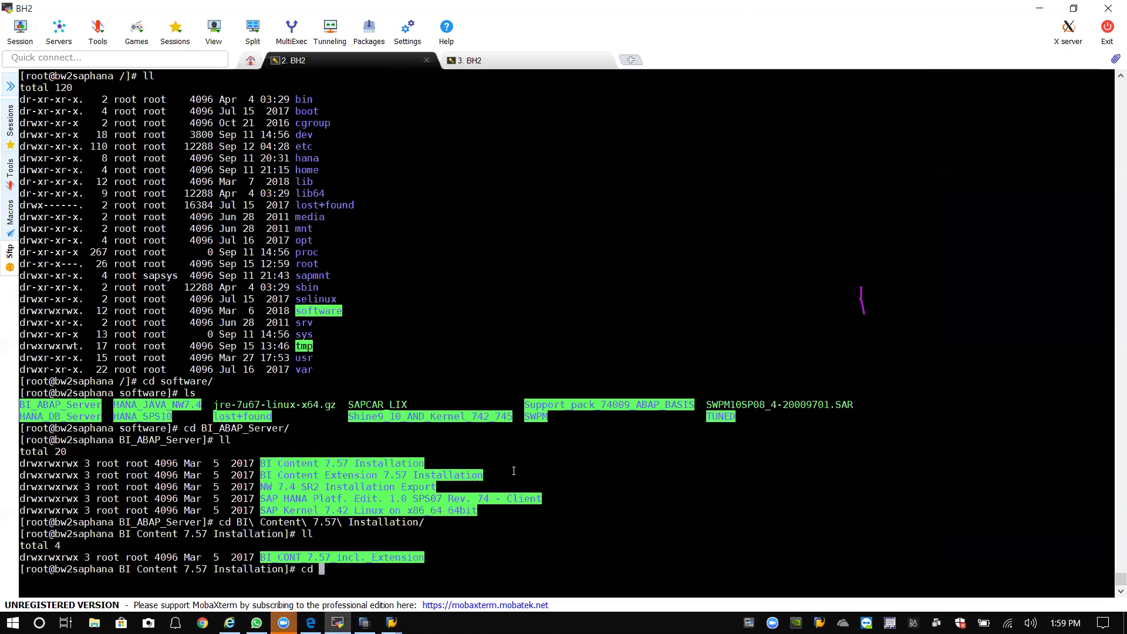
key(Tab)
key(Return)
text(ll)
key(Return)
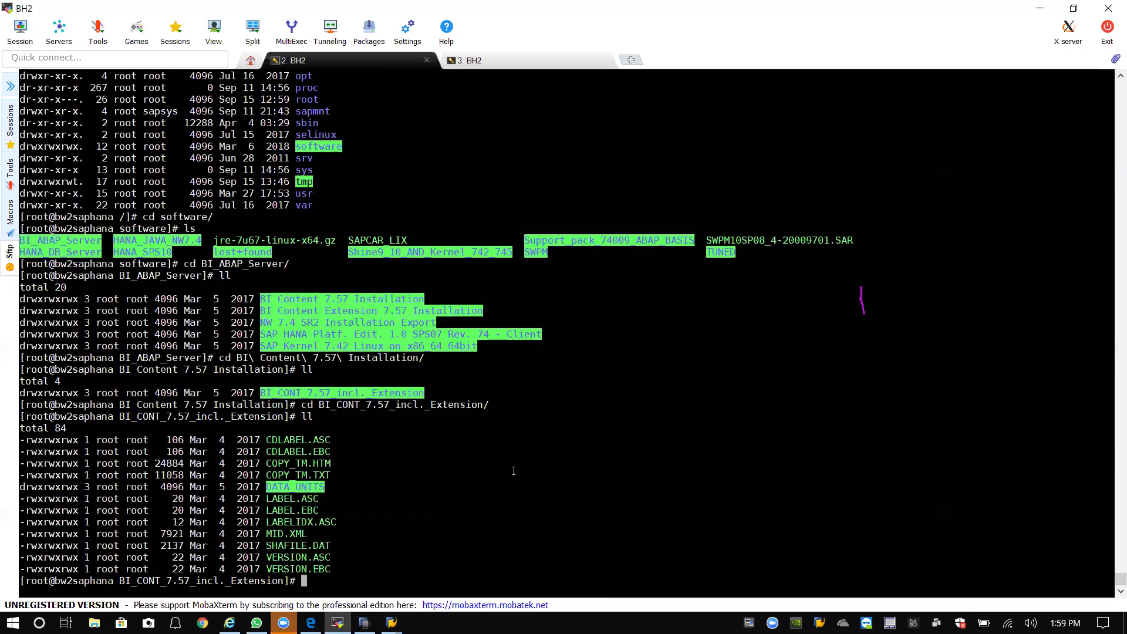
Go down through DATA_UNITS and BI_CONT_757_INST into the DATA folder.
text(cd DAT)
key(Tab)
key(Return)
text(ll)
key(Return)
text(cd BI)
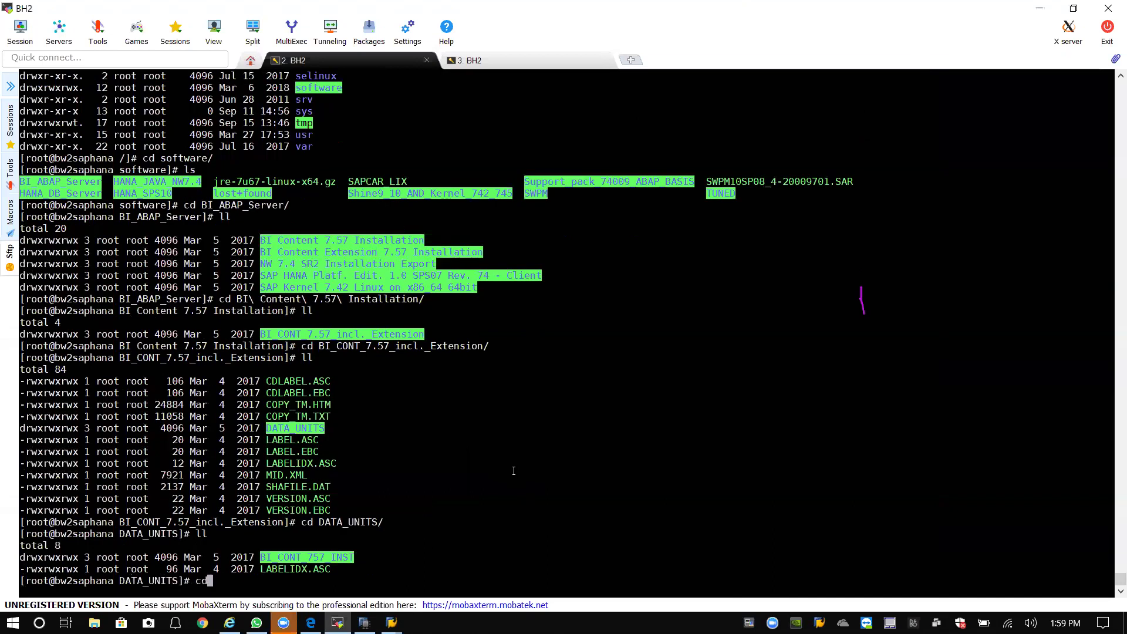
key(Tab)
key(Return)
text(ll)
key(Return)
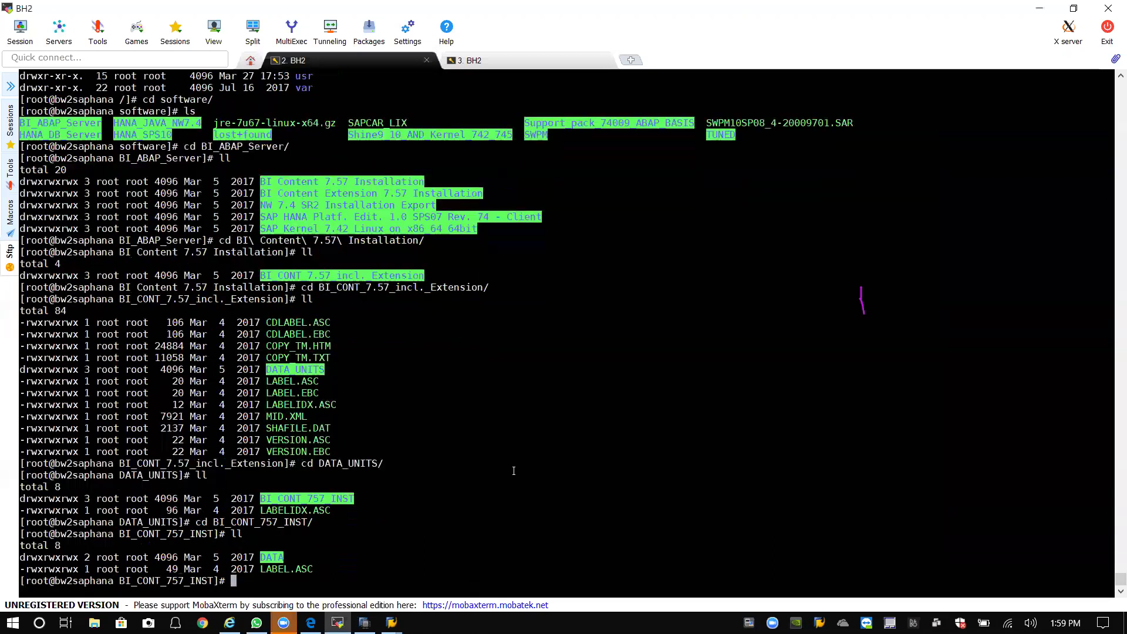
text(cd D)
key(Tab)
key(Return)
List DATA, then start and discard copying K-757AHINBICONT.SAR to /usr/sap/trans/.
text(ll)
key(Return)
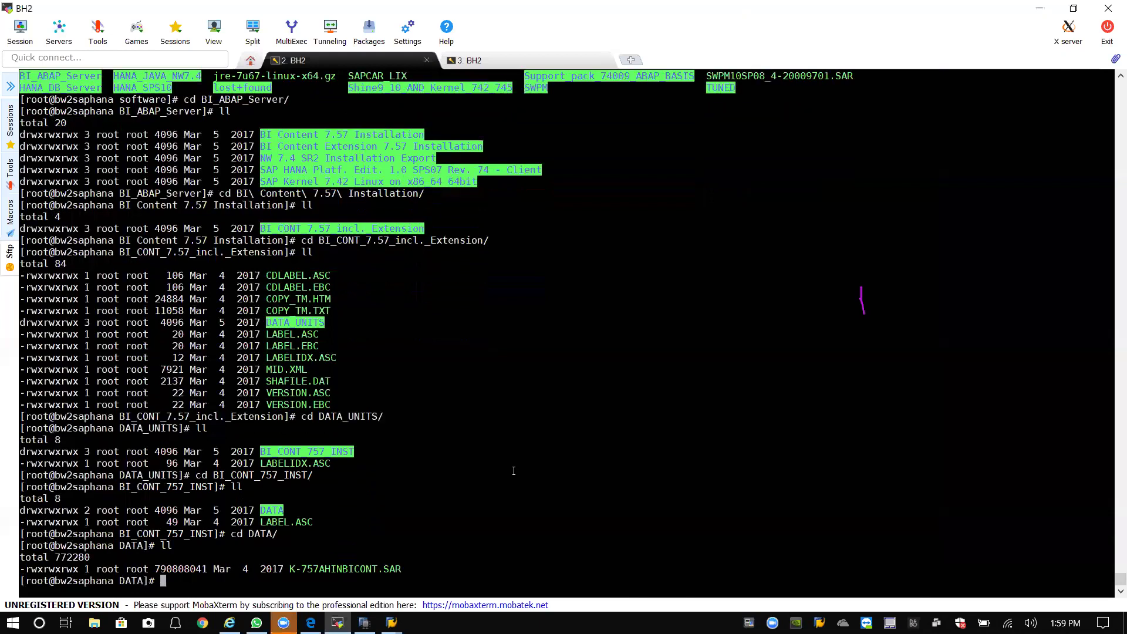
text(cp K)
key(Tab)
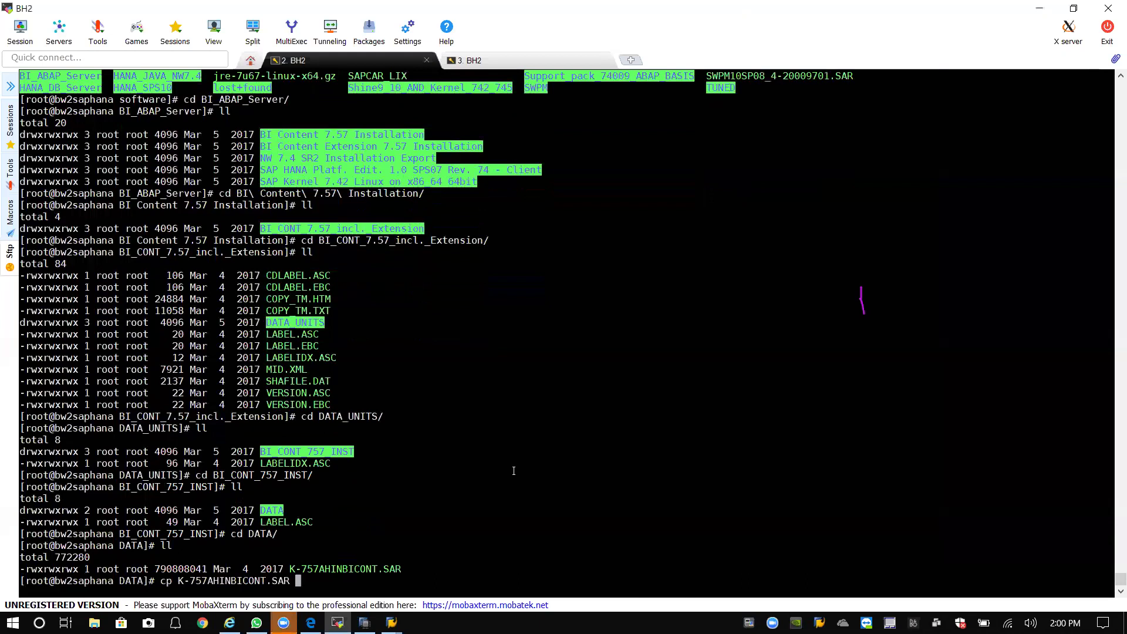
text(/usr/sao)
key(BackSpace)
text(p/trans/)
key(BackSpace)
key(BackSpace)
key(BackSpace)
key(BackSpace)
key(BackSpace)
key(BackSpace)
key(BackSpace)
key(BackSpace)
key(BackSpace)
key(BackSpace)
key(BackSpace)
key(BackSpace)
key(BackSpace)
key(BackSpace)
key(BackSpace)
key(BackSpace)
key(BackSpace)
key(BackSpace)
key(BackSpace)
key(BackSpace)
key(BackSpace)
key(BackSpace)
key(BackSpace)
key(BackSpace)
key(BackSpace)
key(BackSpace)
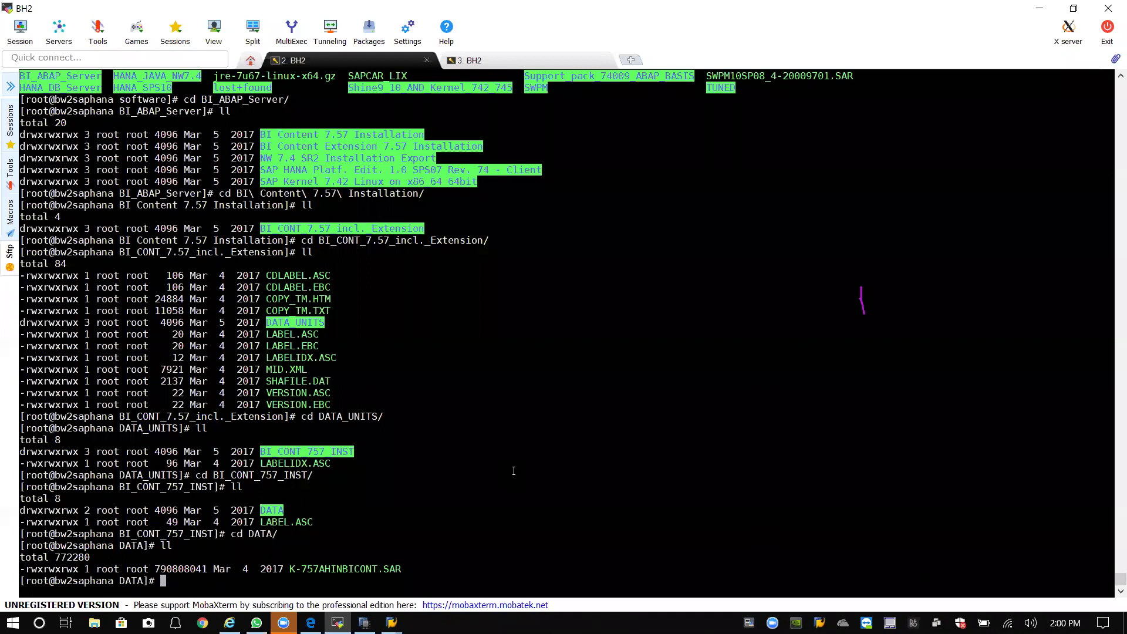
Abandon a local SAPCAR call and begin an absolute /sapmnt/ path at the prompt.
text(./SA)
key(BackSpace)
key(BackSpace)
key(BackSpace)
key(BackSpace)
text(./)
text(sa)
key(BackSpace)
key(BackSpace)
text(sa)
key(BackSpace)
key(BackSpace)
text(SA)
key(BackSpace)
key(BackSpace)
key(BackSpace)
key(BackSpace)
text(cd)
key(BackSpace)
key(BackSpace)
key(BackSpace)
text(/sap)
key(Tab)
Complete the path to /sapmnt/BH2/exe/uc/linuxx86_64/SAPCAR_LIX.
text(B)
key(Tab)
text(exx)
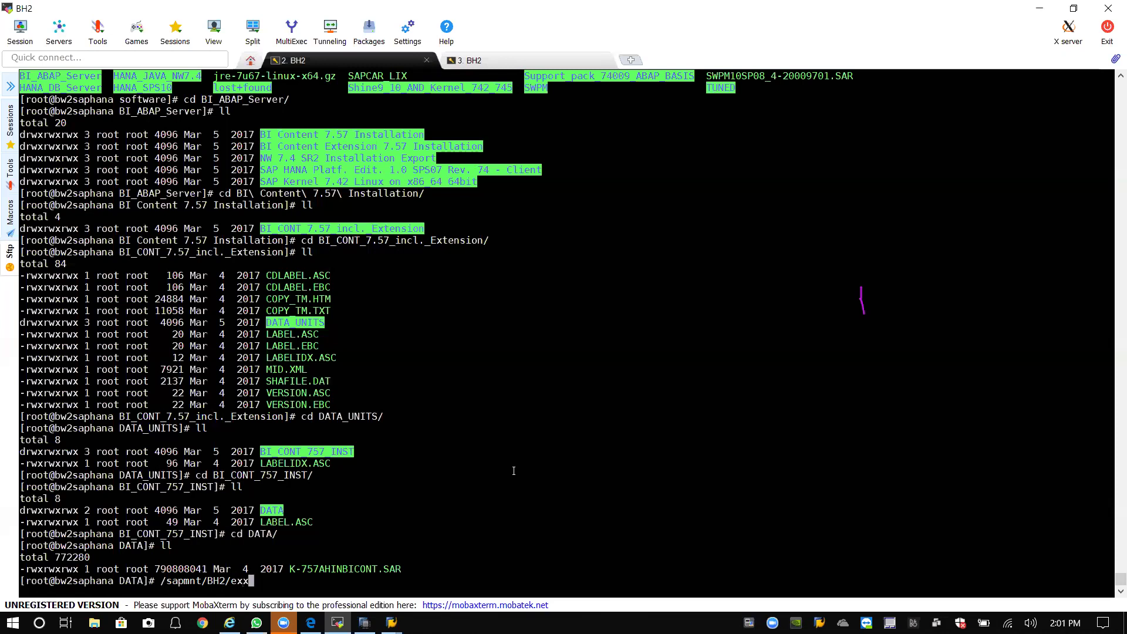
key(BackSpace)
text(e/)
text(uc/)
text( ./S)
key(BackSpace)
key(BackSpace)
key(BackSpace)
key(BackSpace)
text(l)
key(Tab)
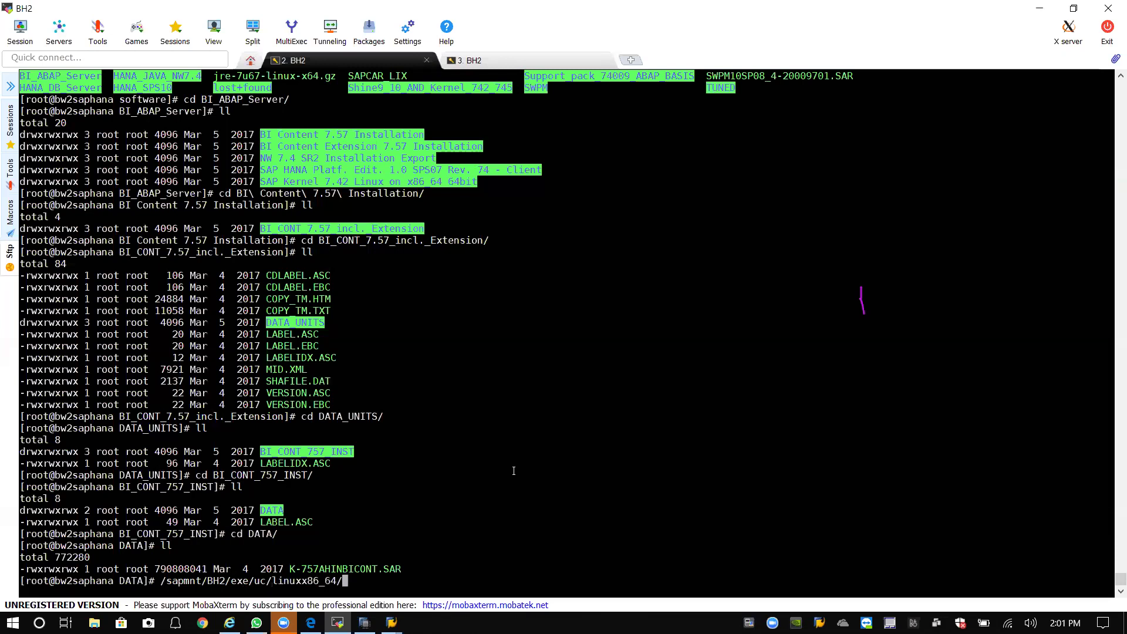
text(./SA)
key(BackSpace)
key(BackSpace)
key(BackSpace)
key(BackSpace)
text(SA)
key(BackSpace)
key(BackSpace)
key(BackSpace)
text(SAPCAR-)
key(BackSpace)
key(Tab)
key(Tab)
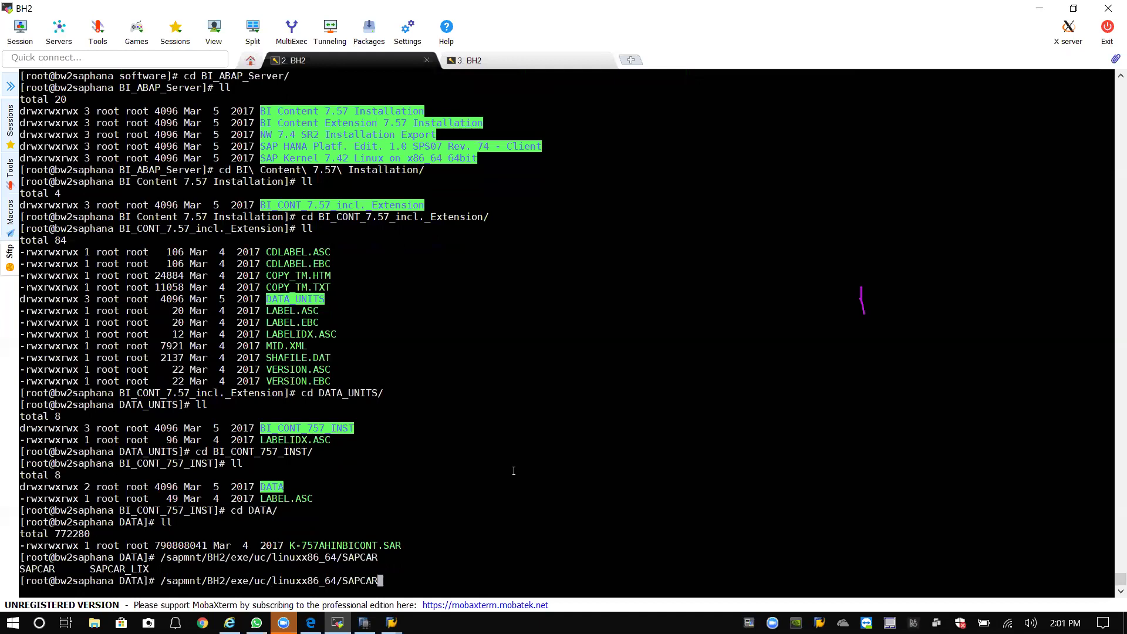
text(_L)
key(Tab)
Run SAPCAR_LIX -xvf K-757AHINBICONT.SAR -R /usr/sap/trans/EPS/in and relist the DATA folder.
text(-xvf K)
key(Tab)
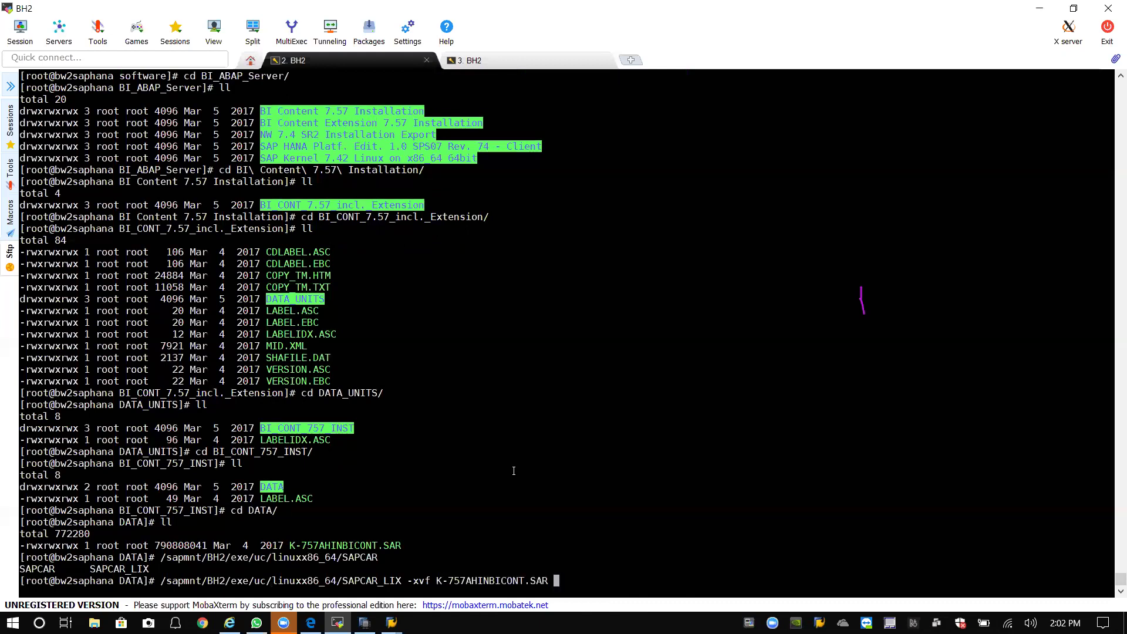
text(-R /usr/sap/trans/EPS)
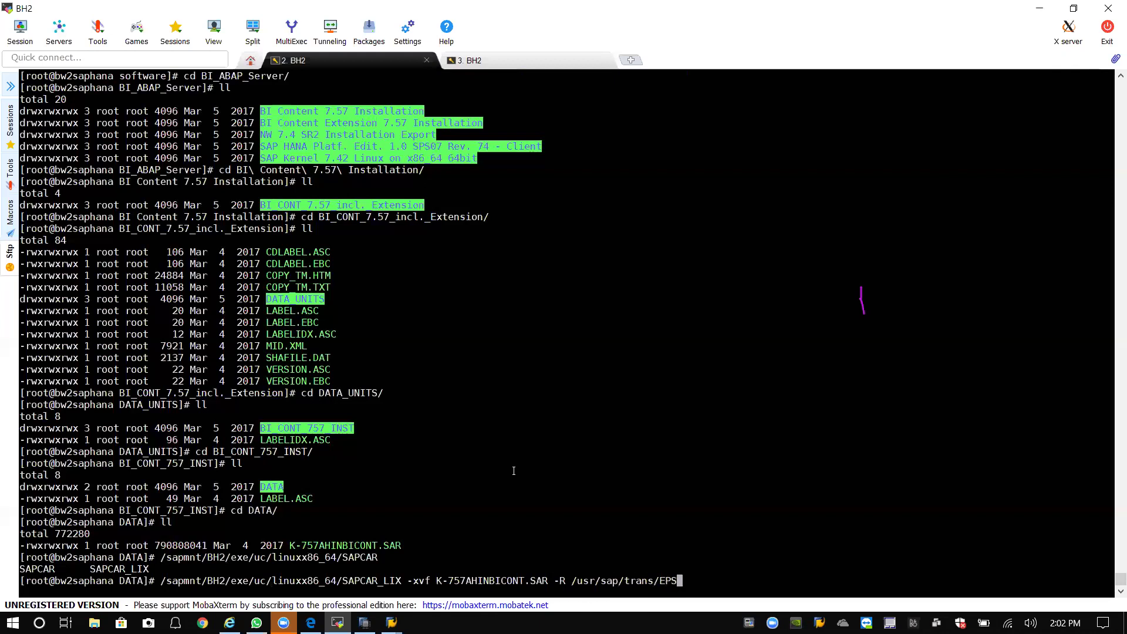
text(/in)
key(Return)
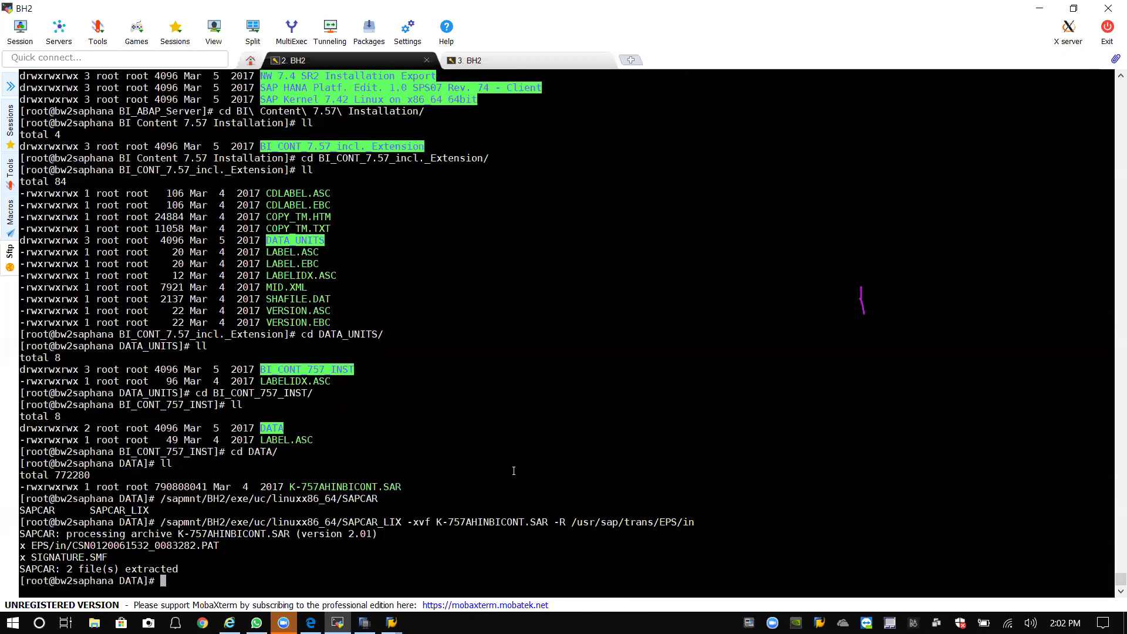
text(ll)
key(Return)
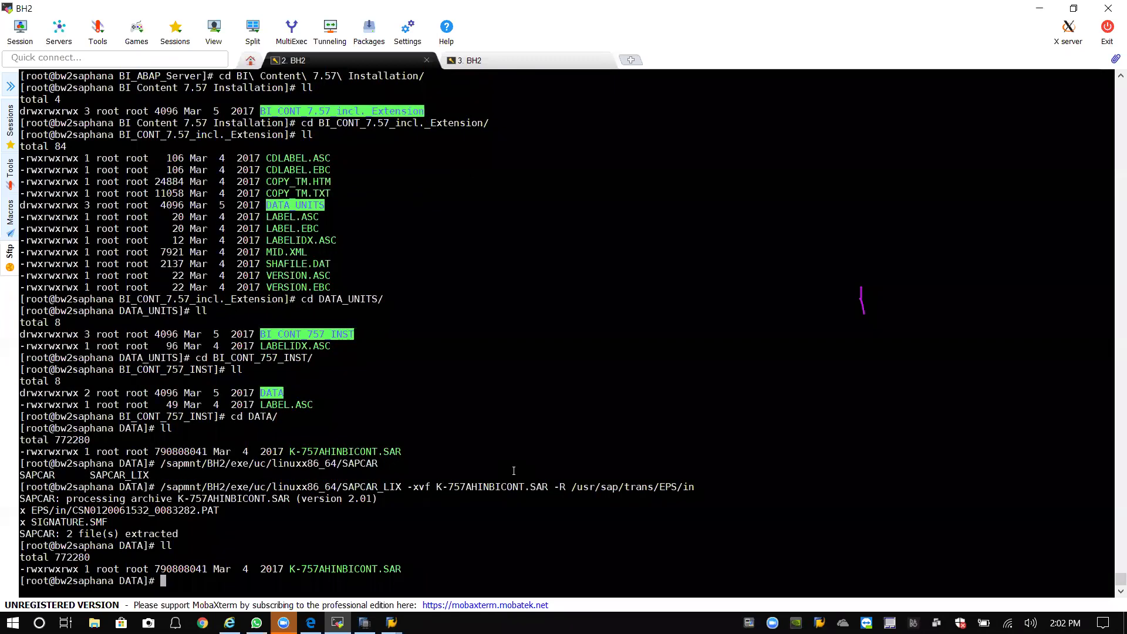
text(cd..)
key(BackSpace)
key(BackSpace)
key(BackSpace)
key(BackSpace)
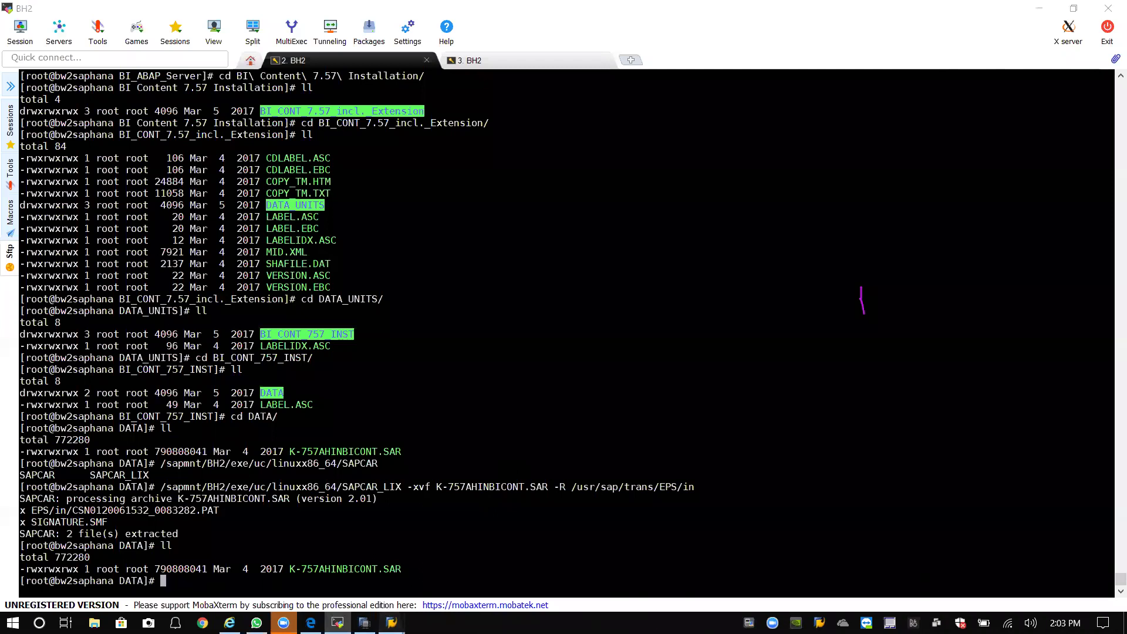
Return to SAP GUI, decline the log-off, and start transaction /nsaint.
mouse_move(391, 622)
click(459, 563)
click(566, 68)
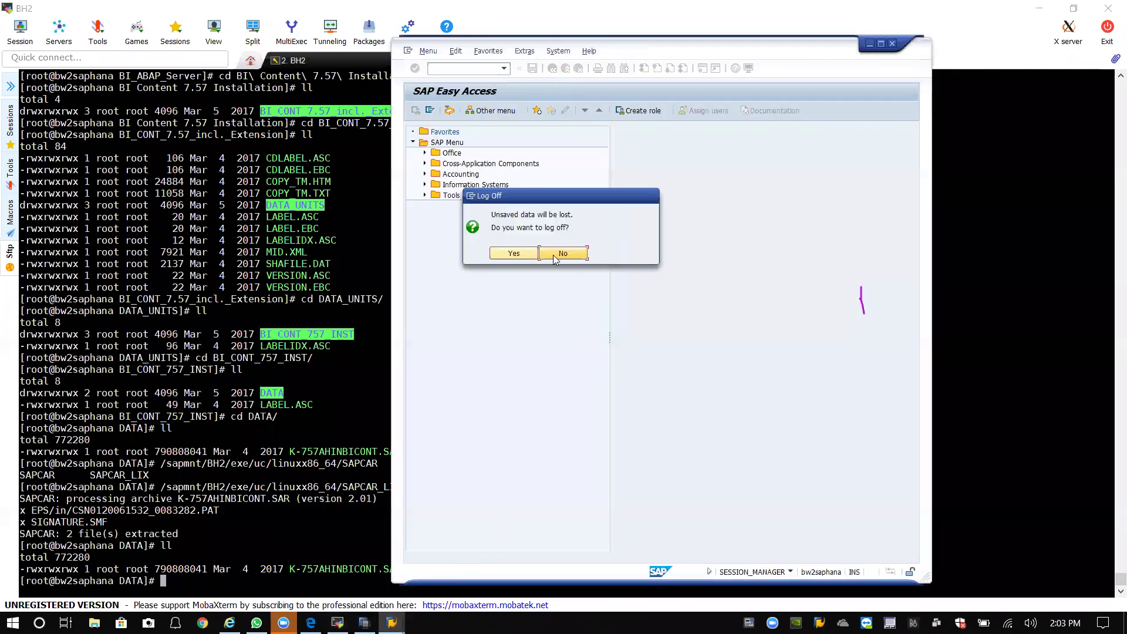
click(560, 256)
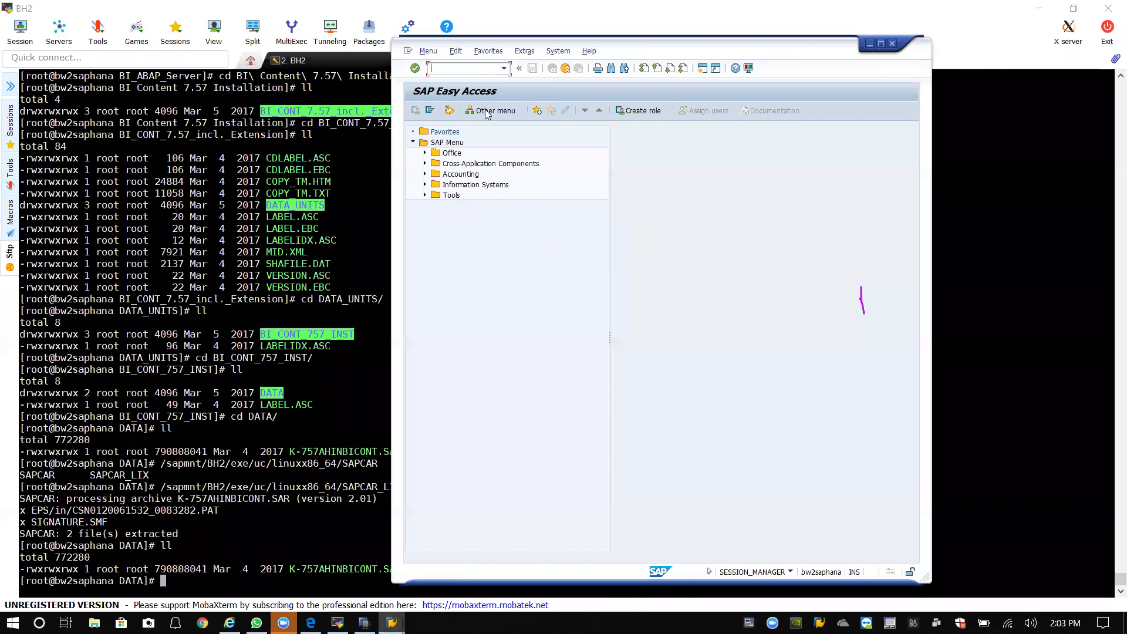
click(504, 69)
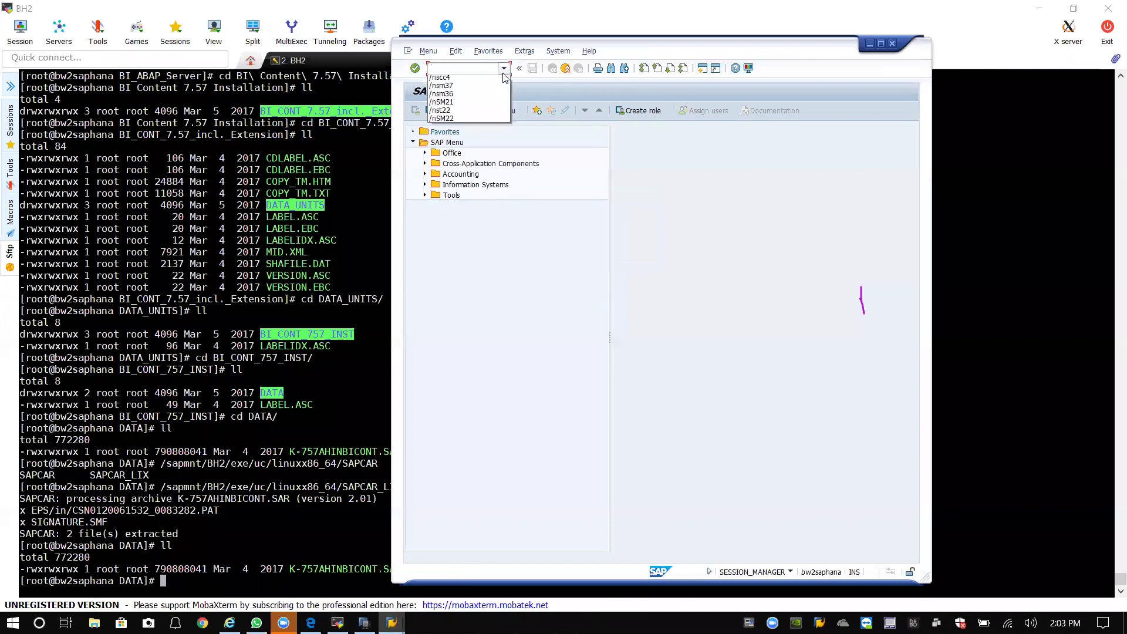
click(473, 69)
text(/nsaint)
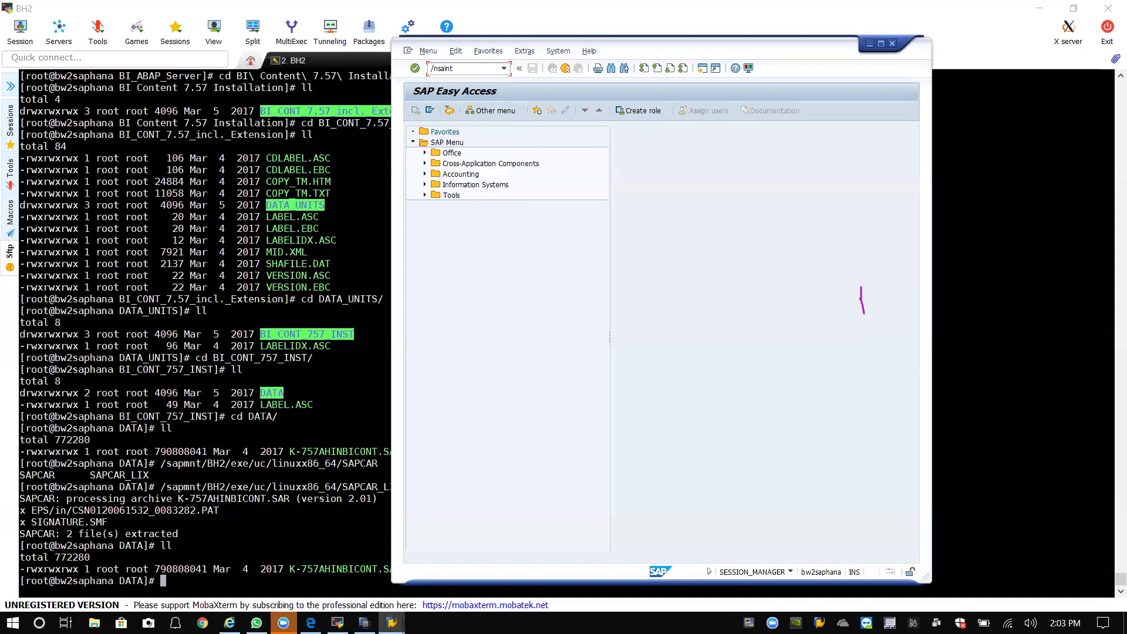
key(Return)
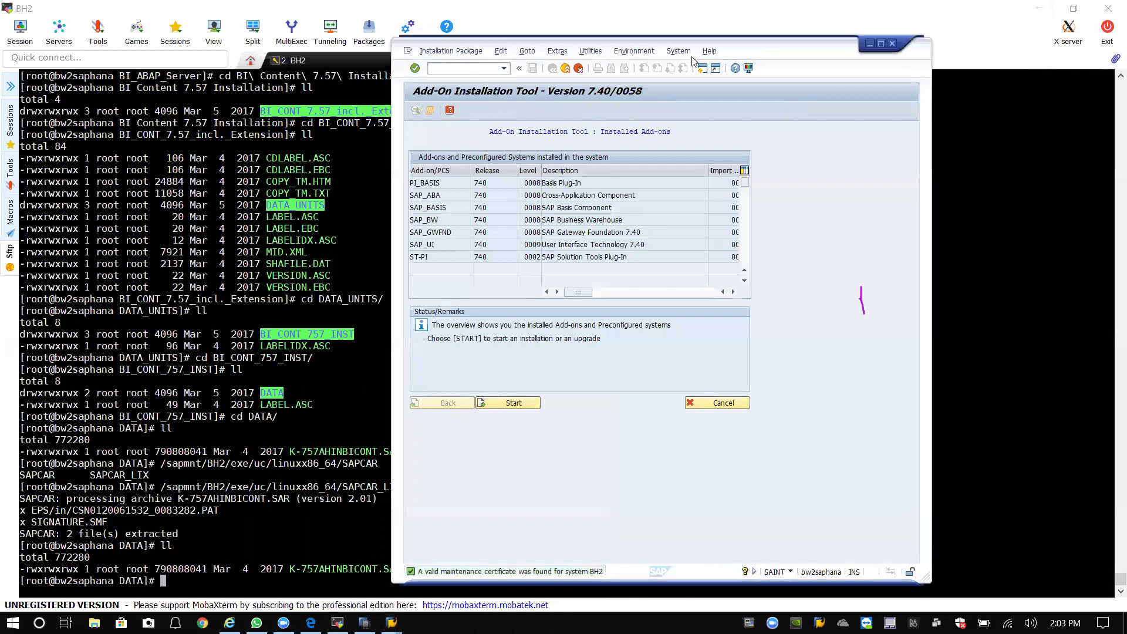
In SAINT, load packages from the application server and confirm the EPS inbox upload.
click(460, 53)
mouse_move(472, 65)
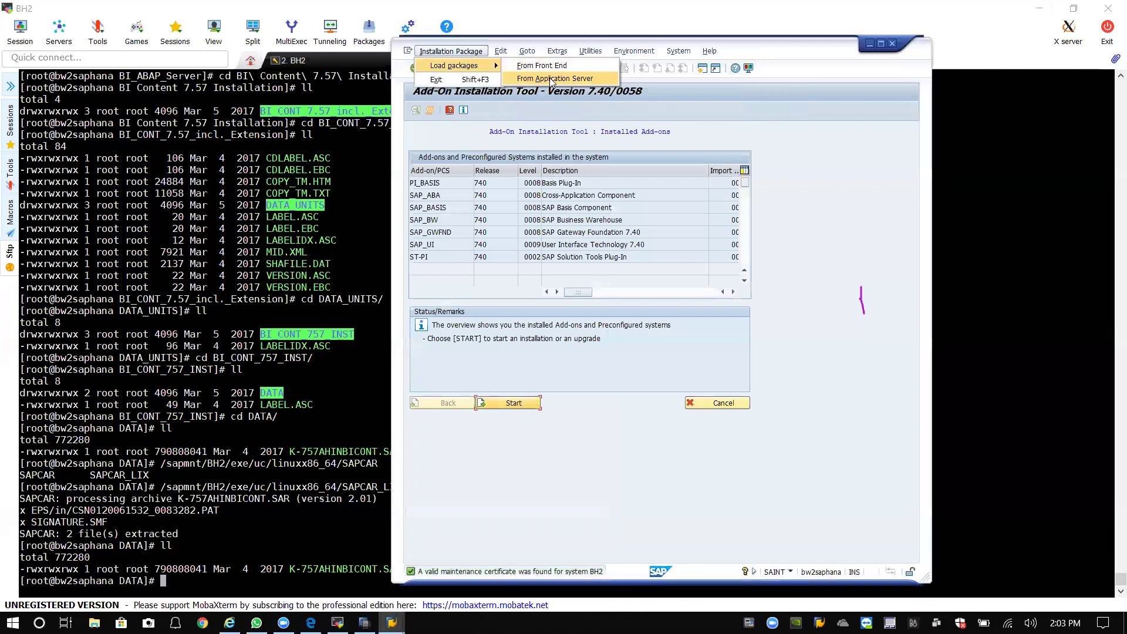
click(550, 77)
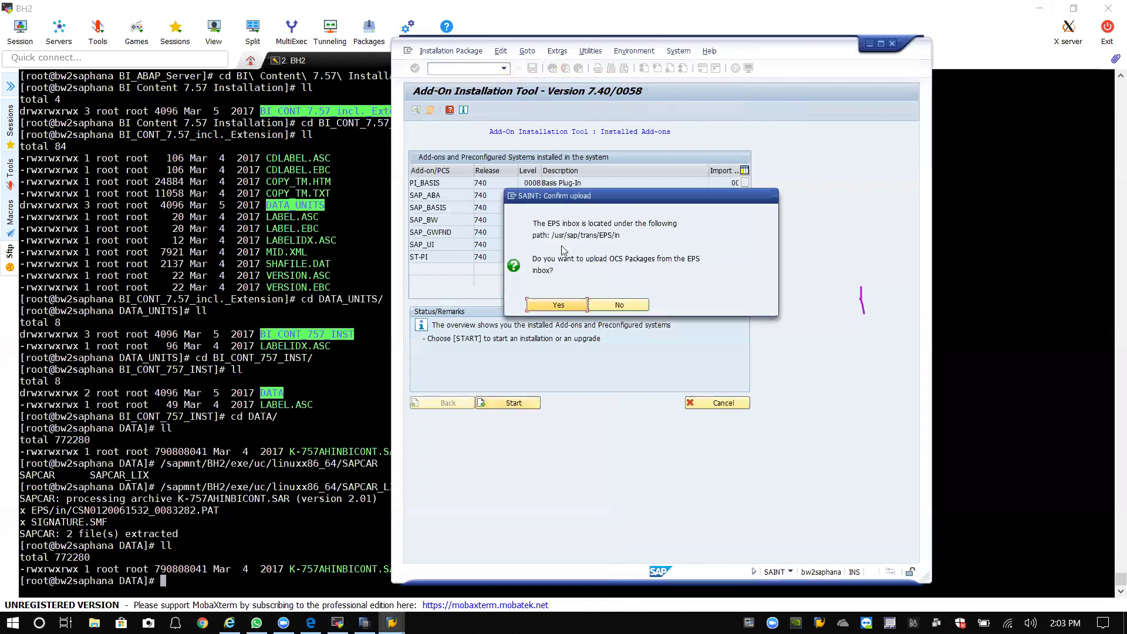
click(560, 302)
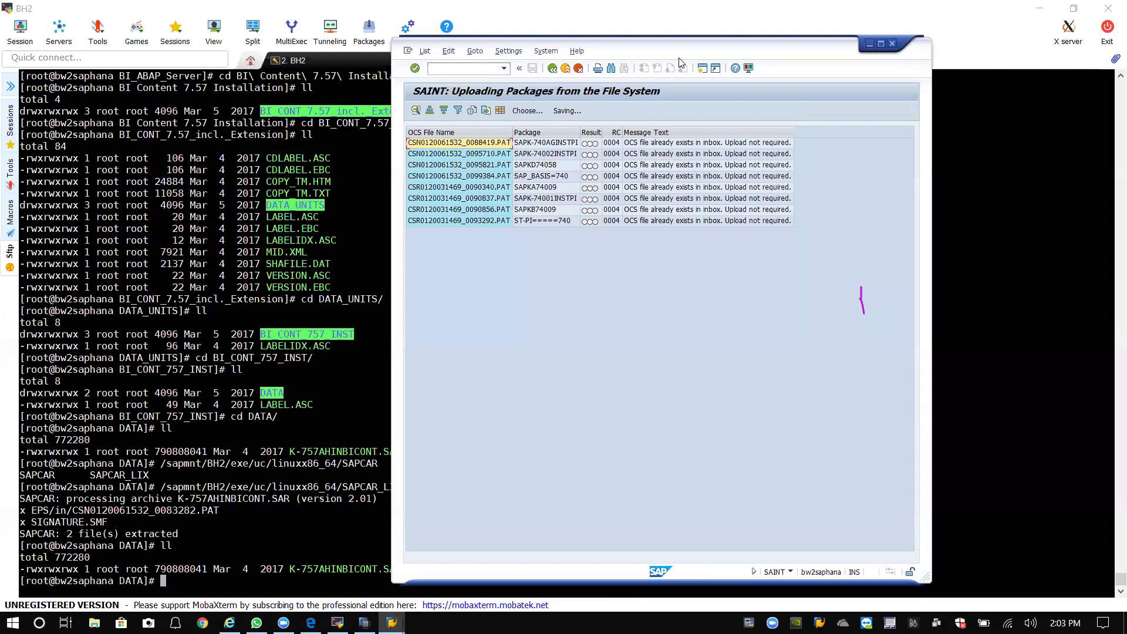
Repeat the application-server package load, then bring the terminal back.
drag(679, 62, 372, 66)
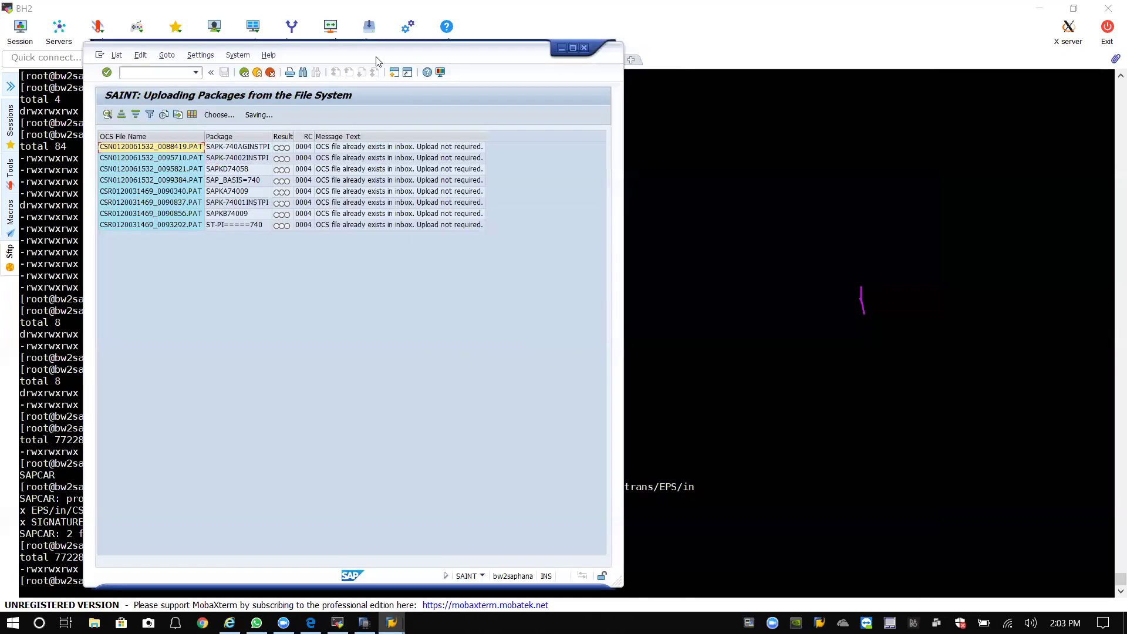
click(244, 72)
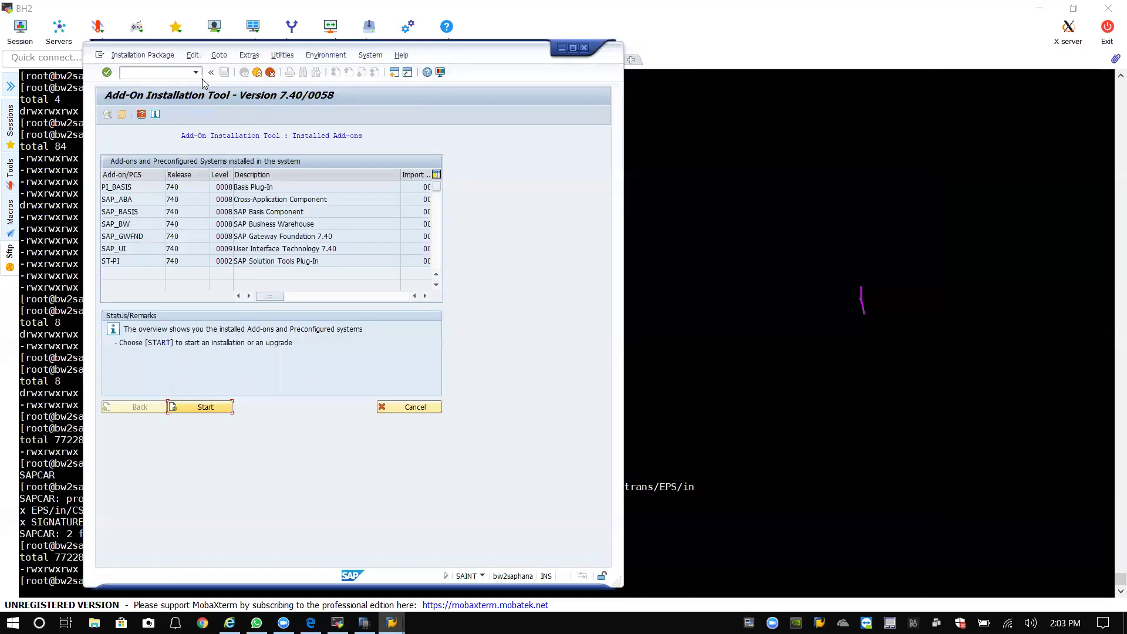
click(144, 56)
mouse_move(151, 75)
click(235, 70)
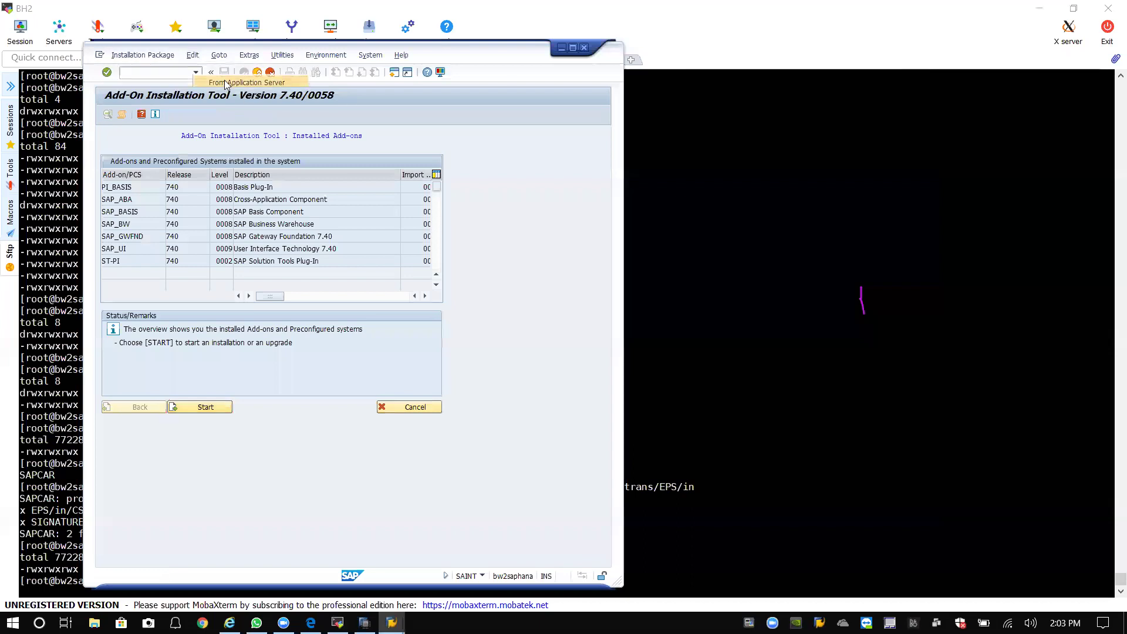
click(246, 310)
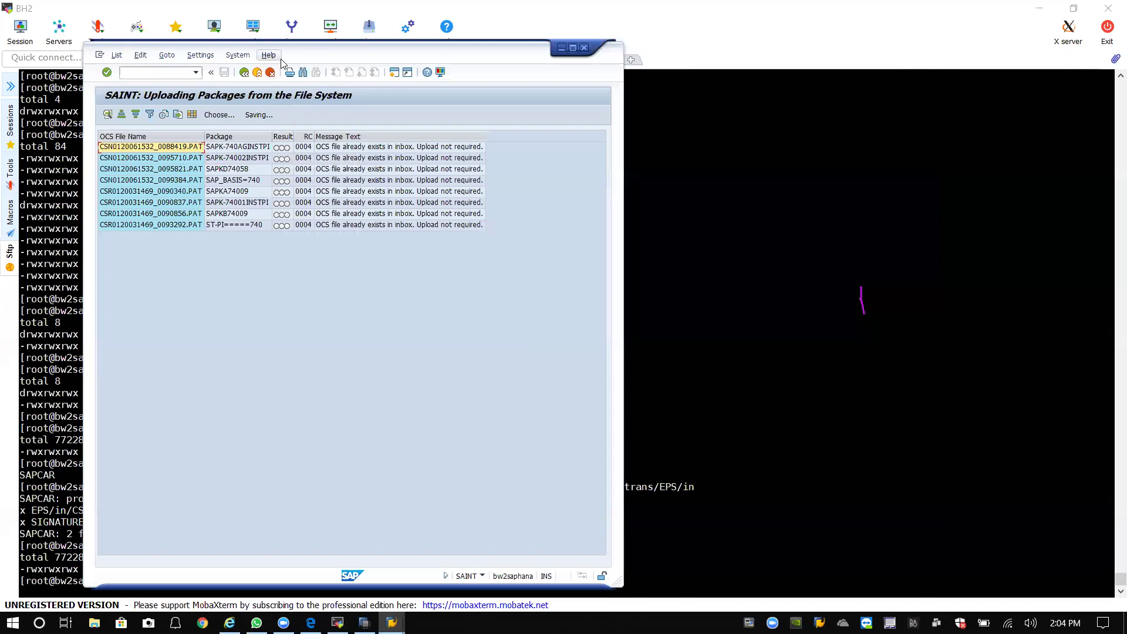
drag(299, 59, 487, 76)
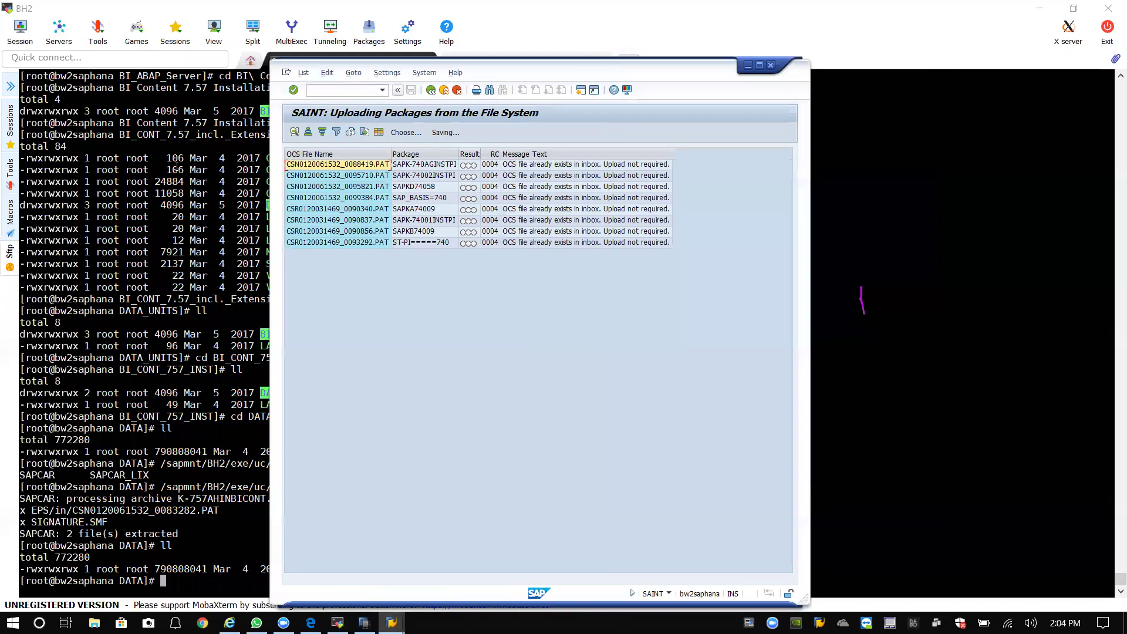
click(158, 408)
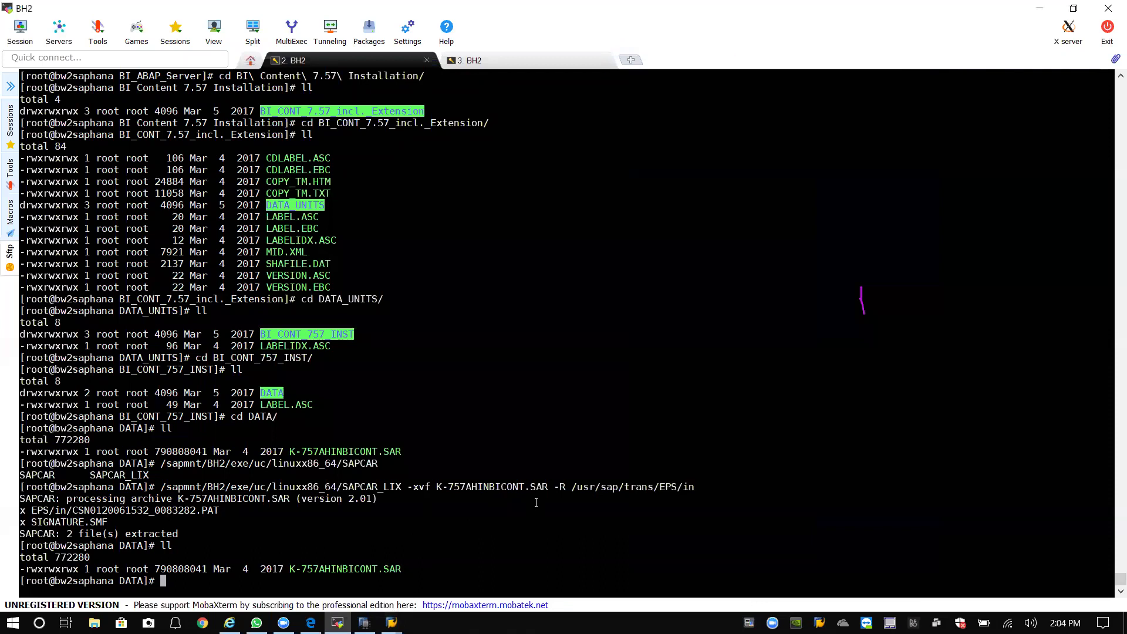
Change to /usr/sap/trans/EPS/in from the root and list its contents.
text(cd usr/sap/tr)
key(BackSpace)
key(BackSpace)
key(BackSpace)
key(BackSpace)
key(BackSpace)
key(BackSpace)
key(BackSpace)
key(BackSpace)
key(BackSpace)
key(BackSpace)
key(BackSpace)
key(BackSpace)
key(BackSpace)
text(cd /)
key(Return)
text(cd usr)
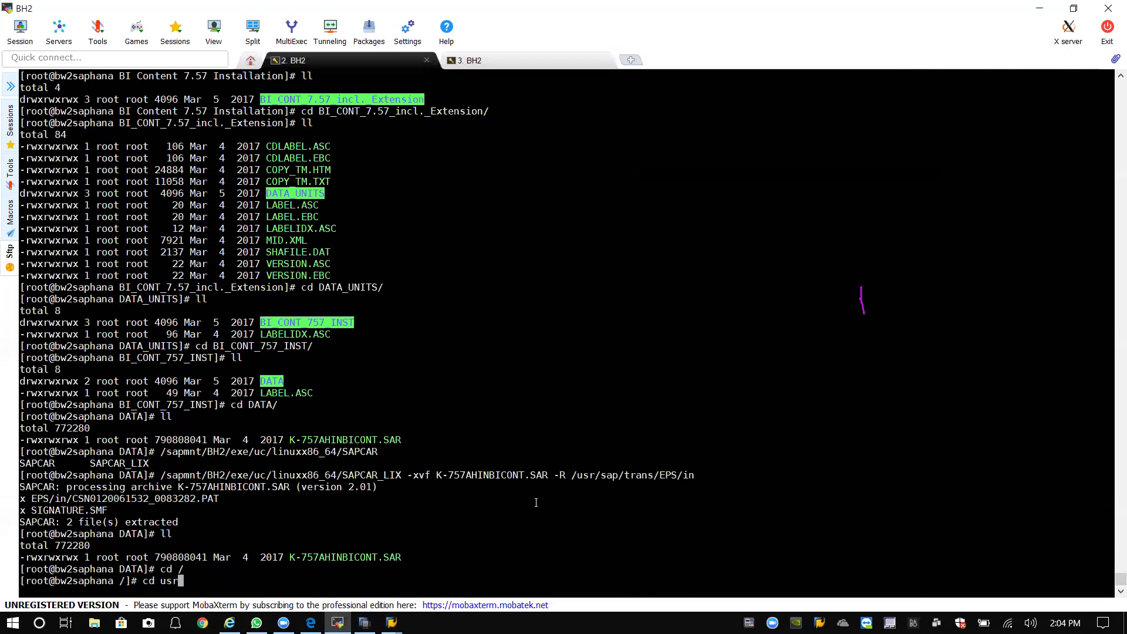
text(/sap/trans/EPS/in)
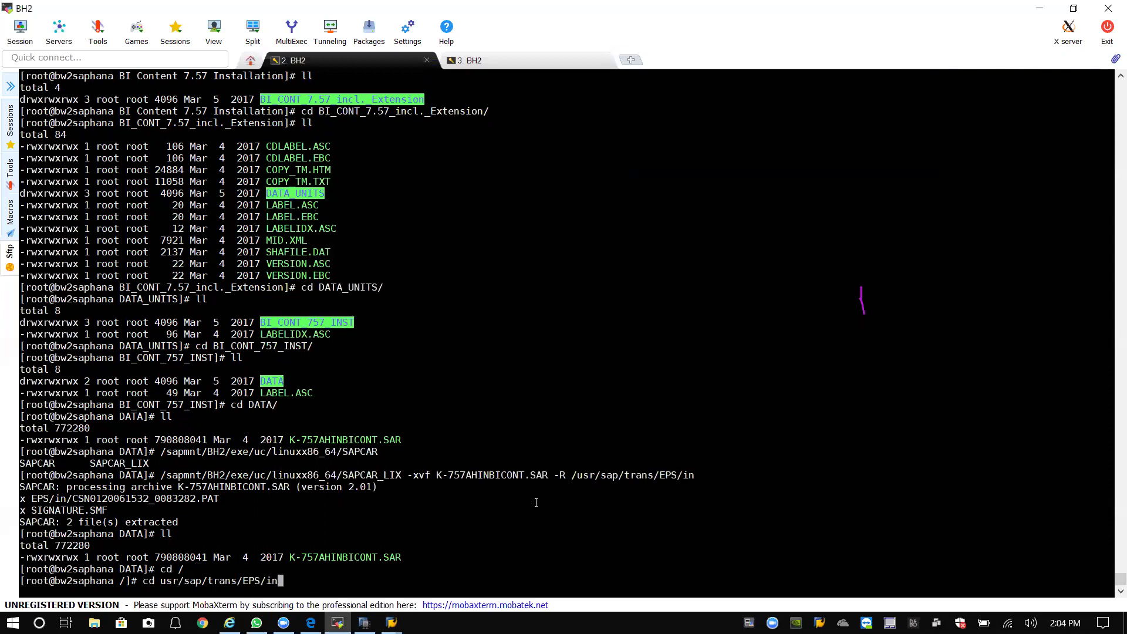
key(Return)
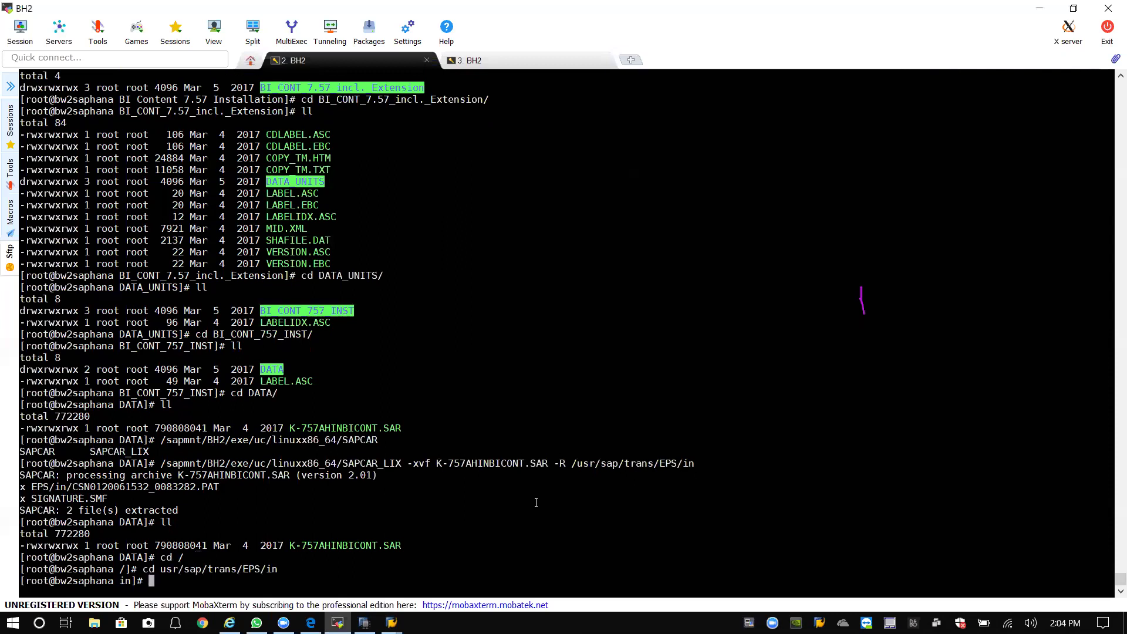
text(ll)
key(Return)
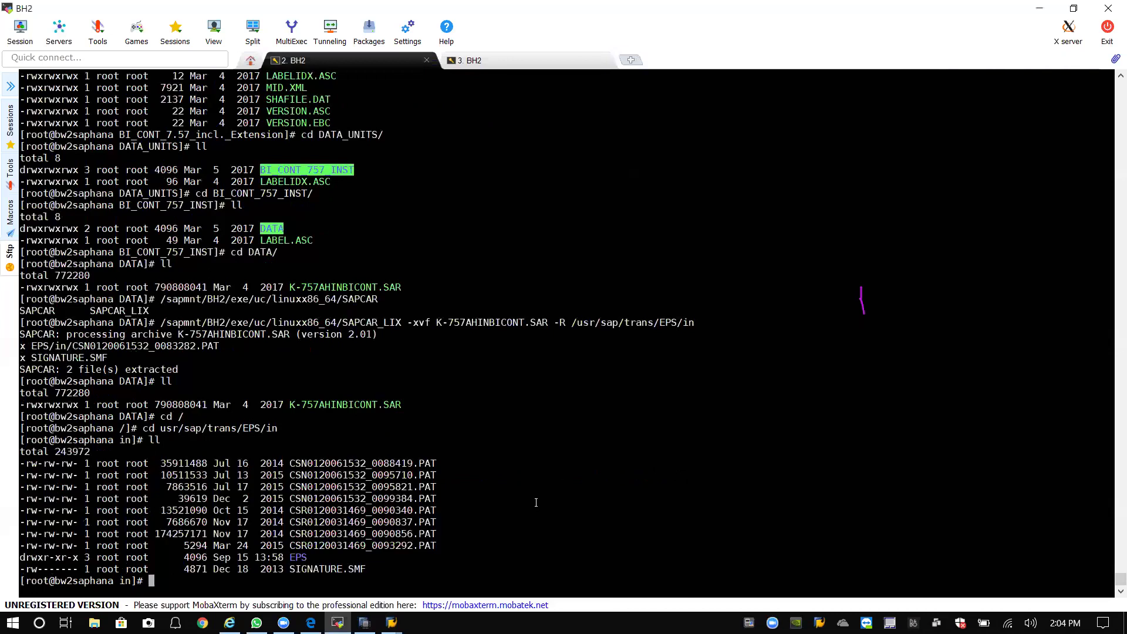
text(cd EPS)
key(Return)
text(ll)
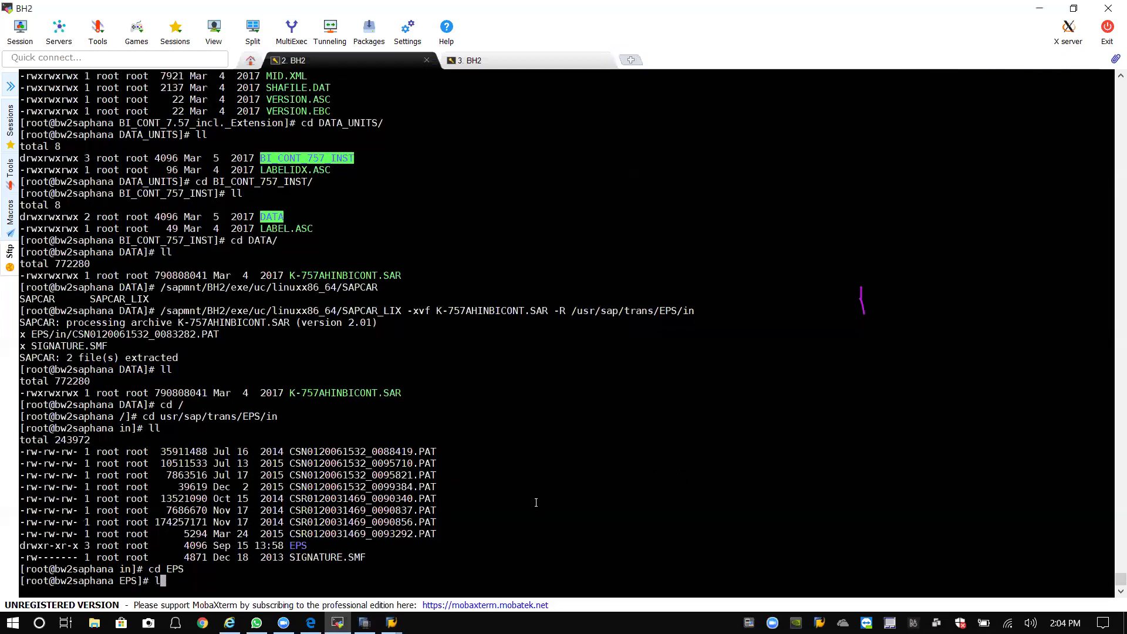
key(Return)
text(cd in)
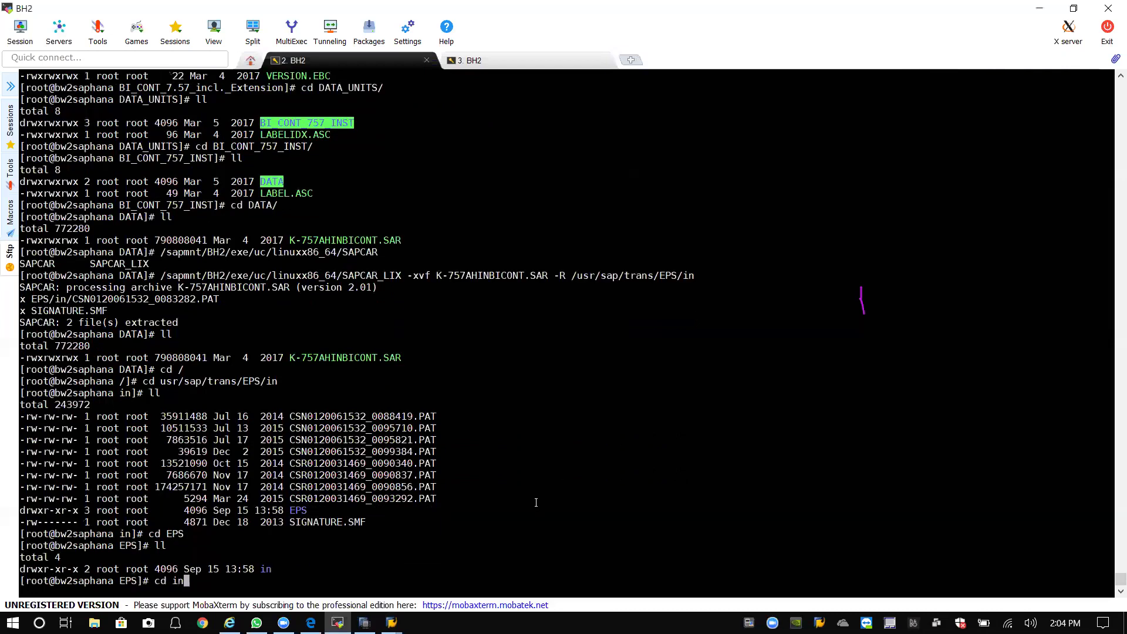
key(Return)
text(ll)
key(Return)
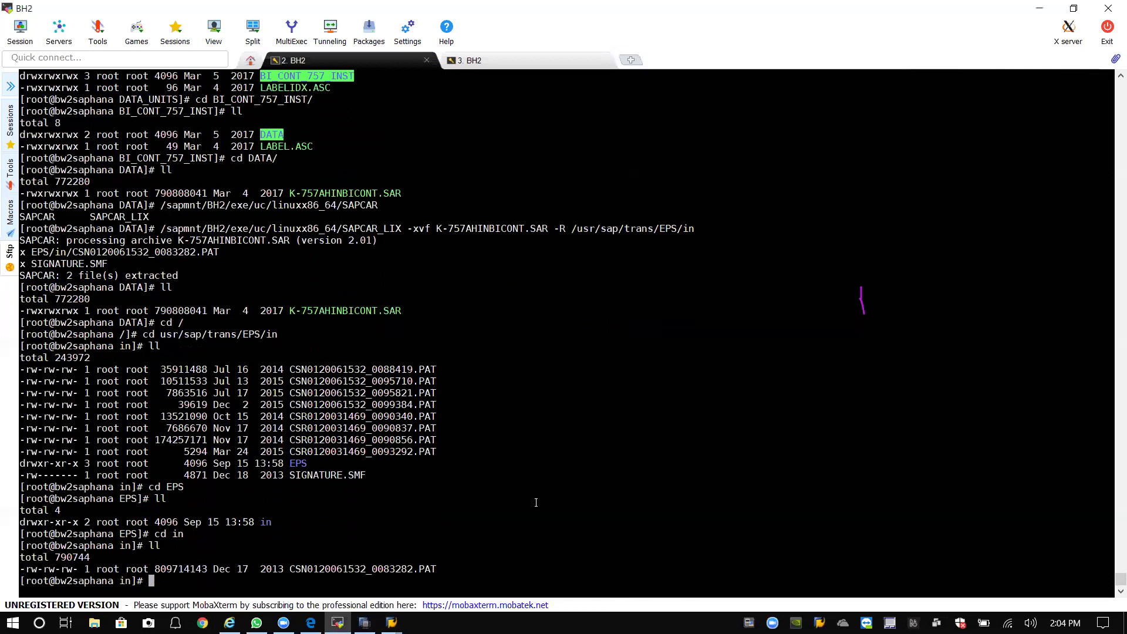
text(mv C)
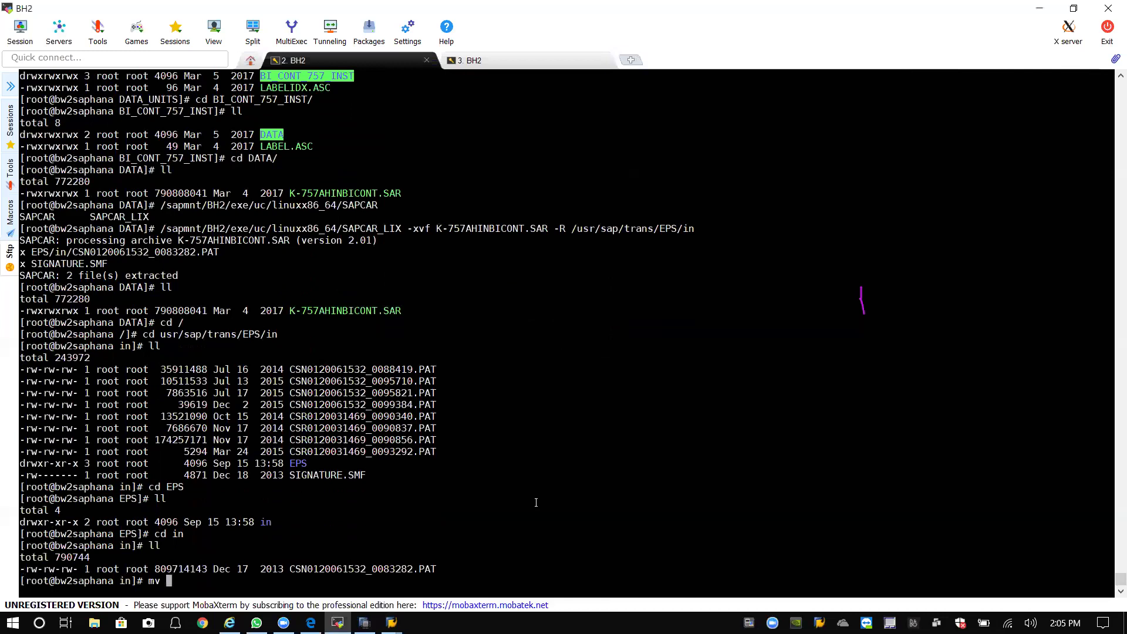
text(CS)
key(Tab)
text(/usr)
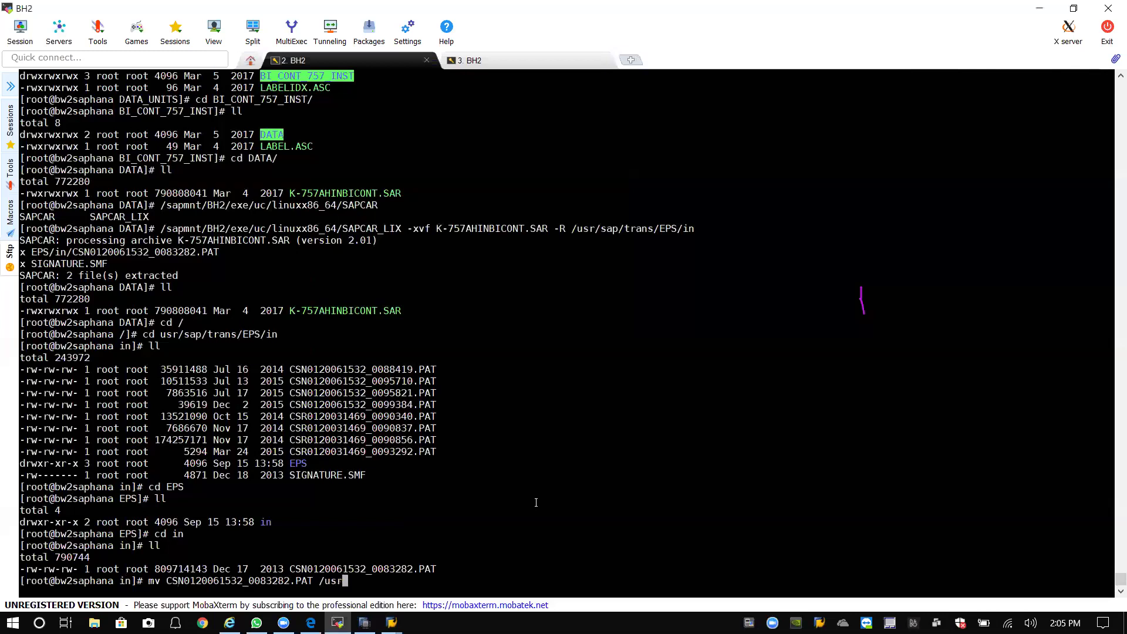
text(/sap/trans/EPS/in)
key(Return)
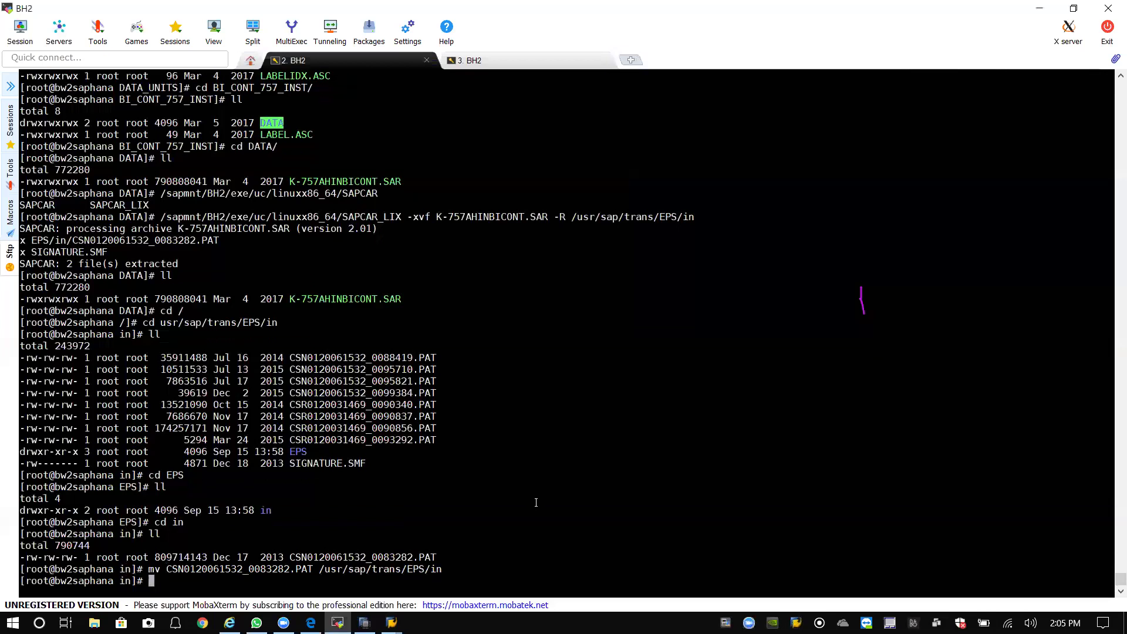
Check the nested folder is empty, then list /usr/sap/trans/EPS/in to see the PAT file.
text(ll)
key(Return)
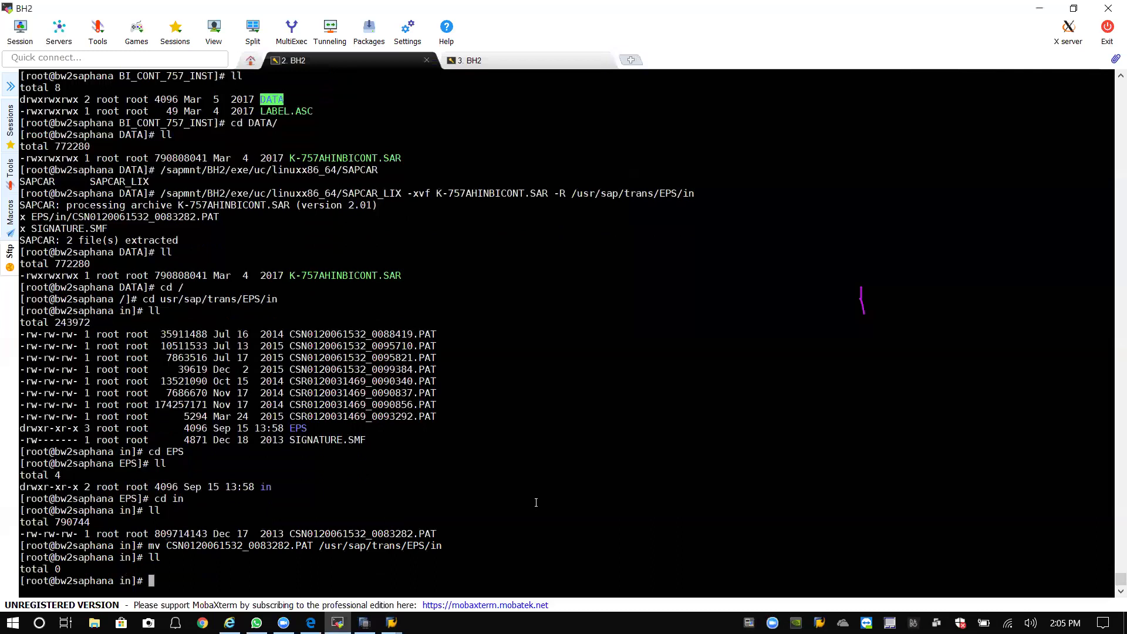
text(cd /)
key(Return)
text(cd usr/sap/trans/EPS/in)
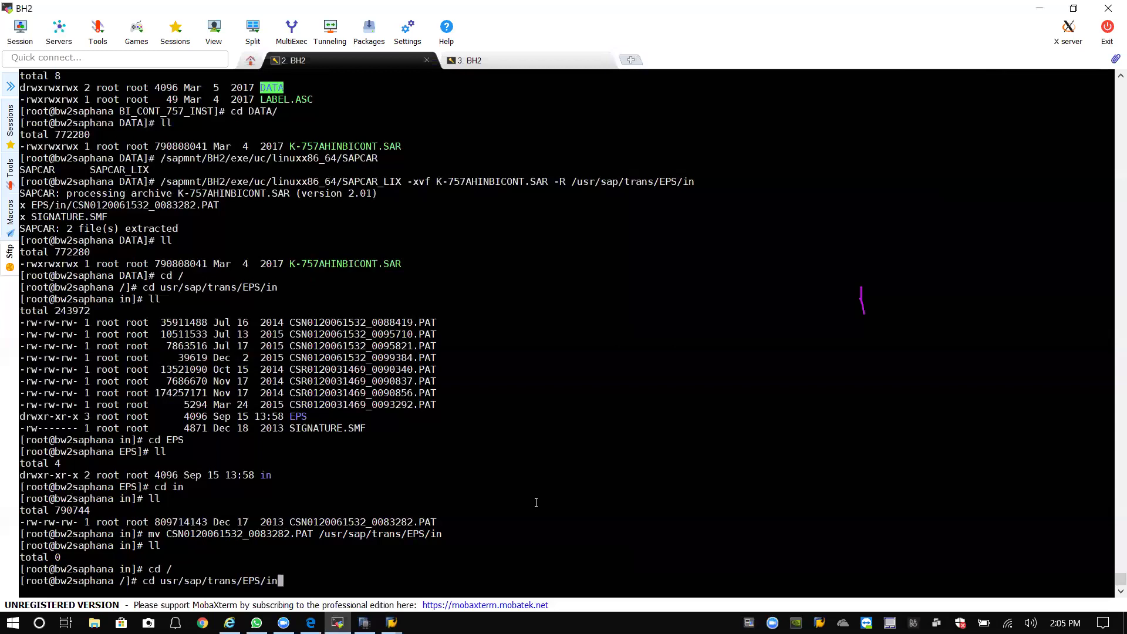
key(Return)
text(ll)
key(Return)
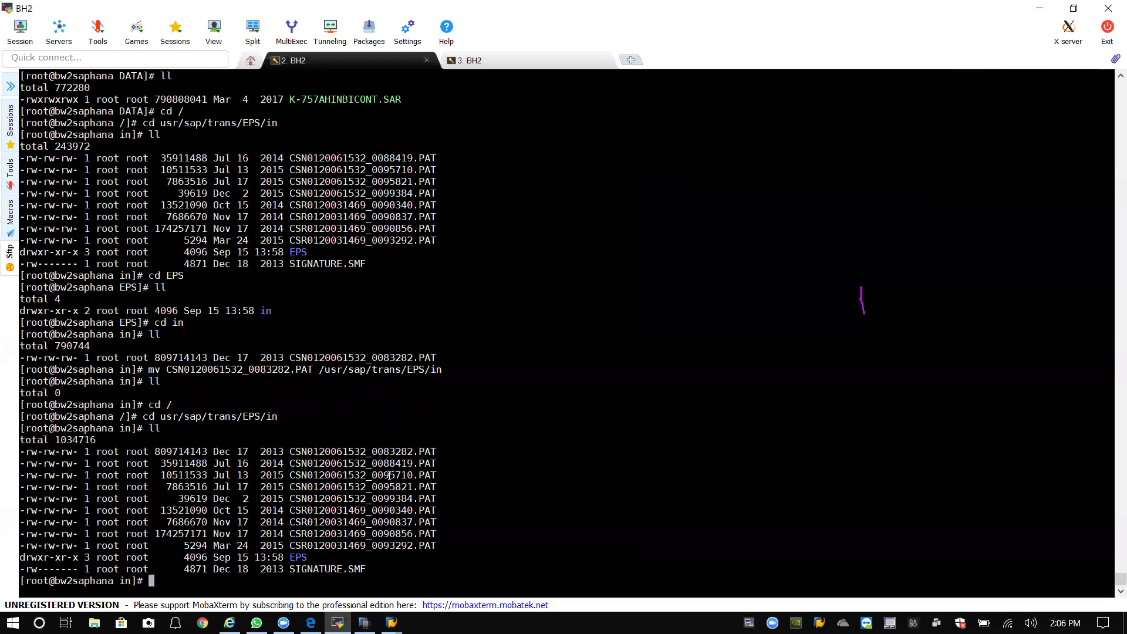
Return to the SAINT overview and load packages from the application server's EPS inbox.
mouse_move(391, 622)
click(455, 579)
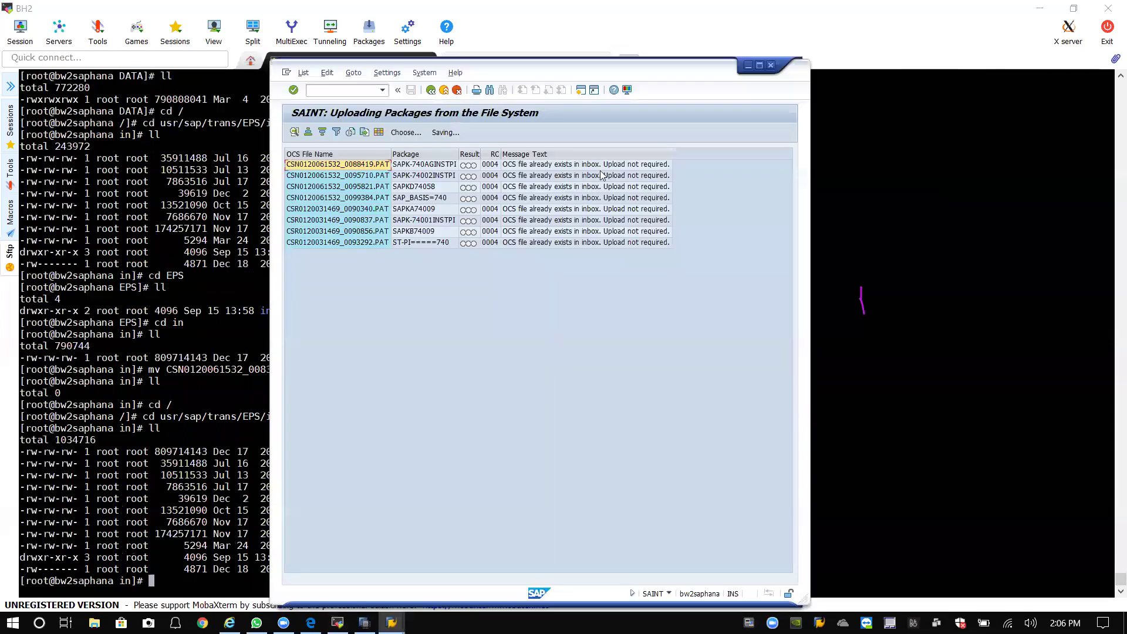
click(431, 90)
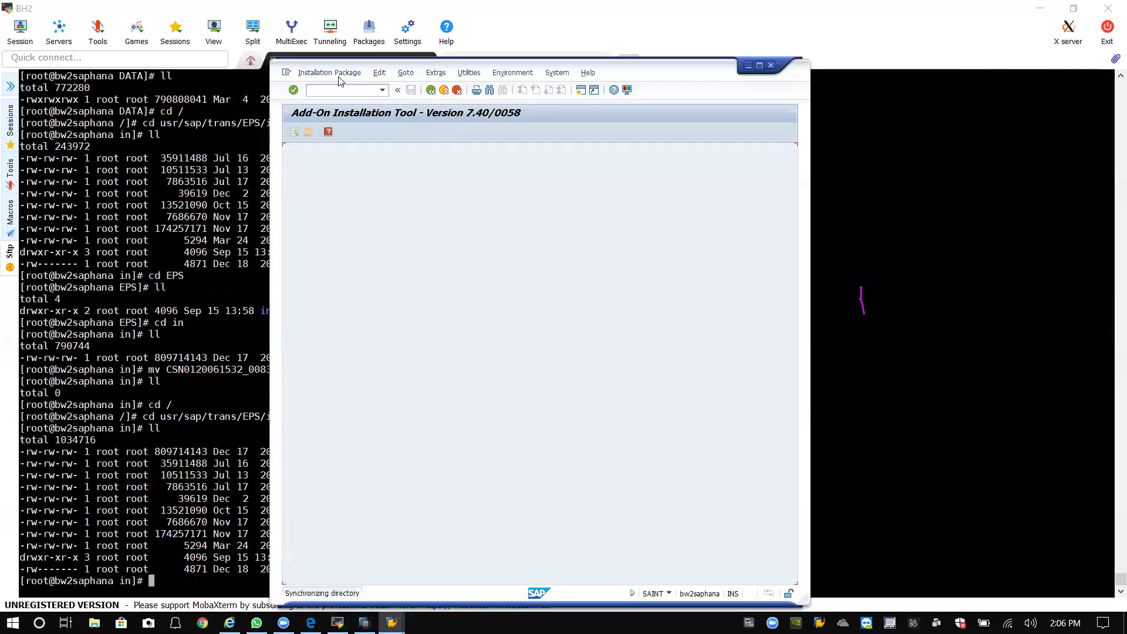
click(329, 72)
mouse_move(341, 88)
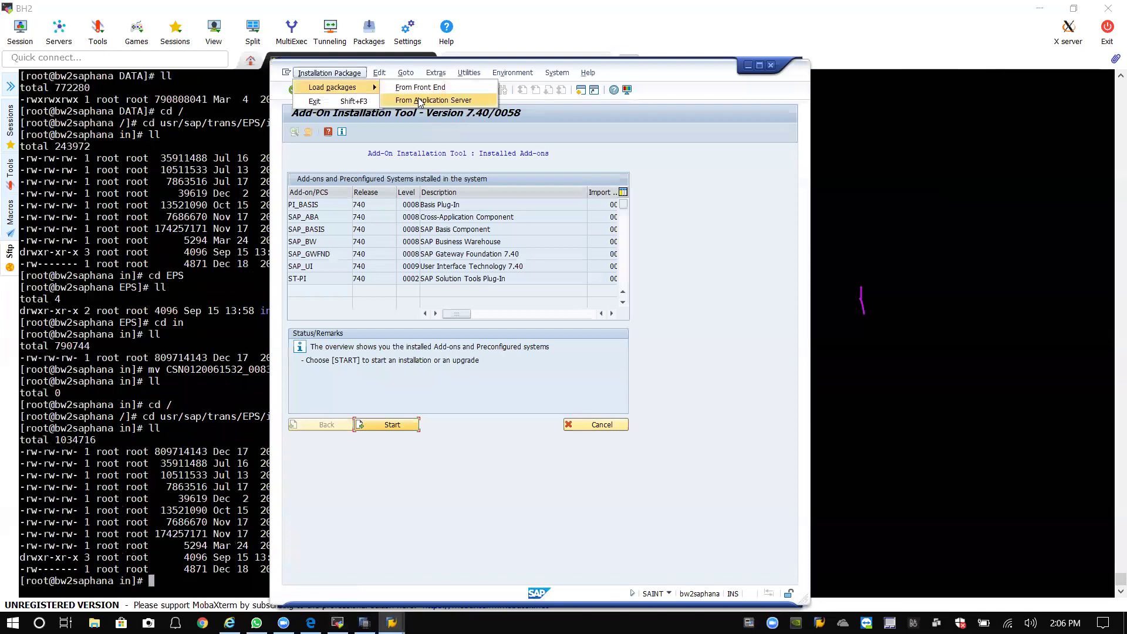
click(433, 101)
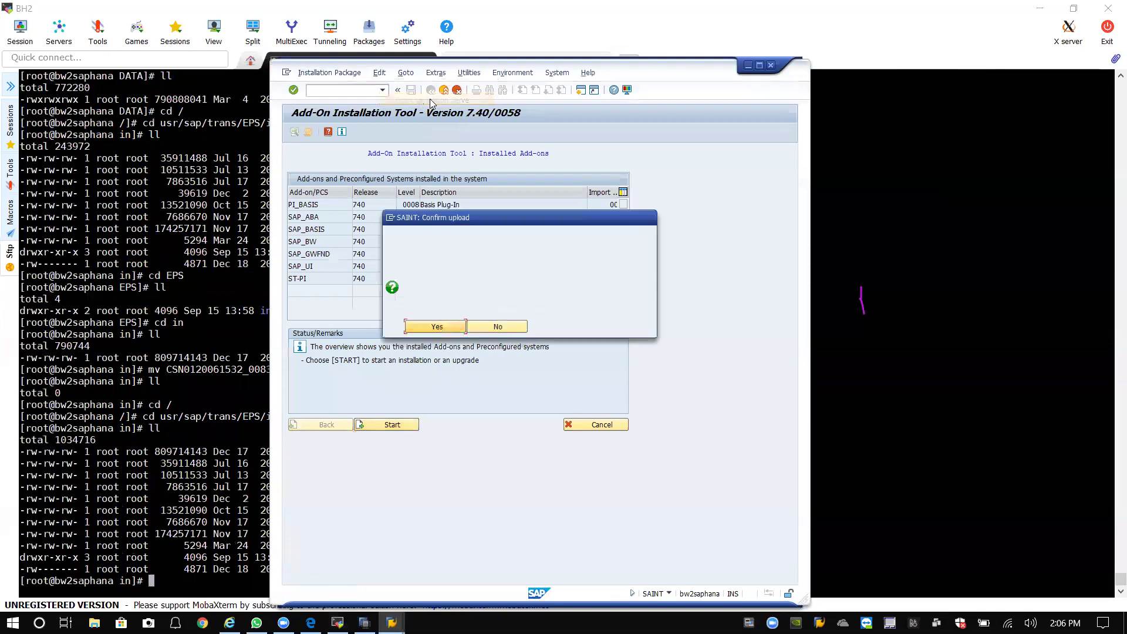
click(434, 327)
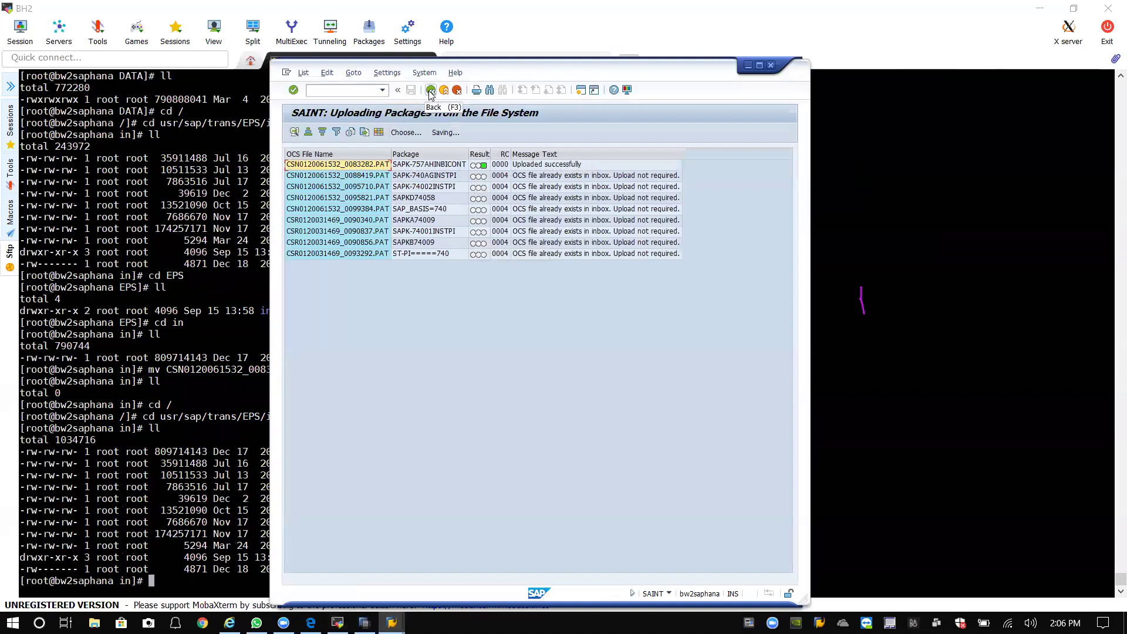
Start a new add-on installation, find no package to continue with, and exit SAINT.
click(431, 91)
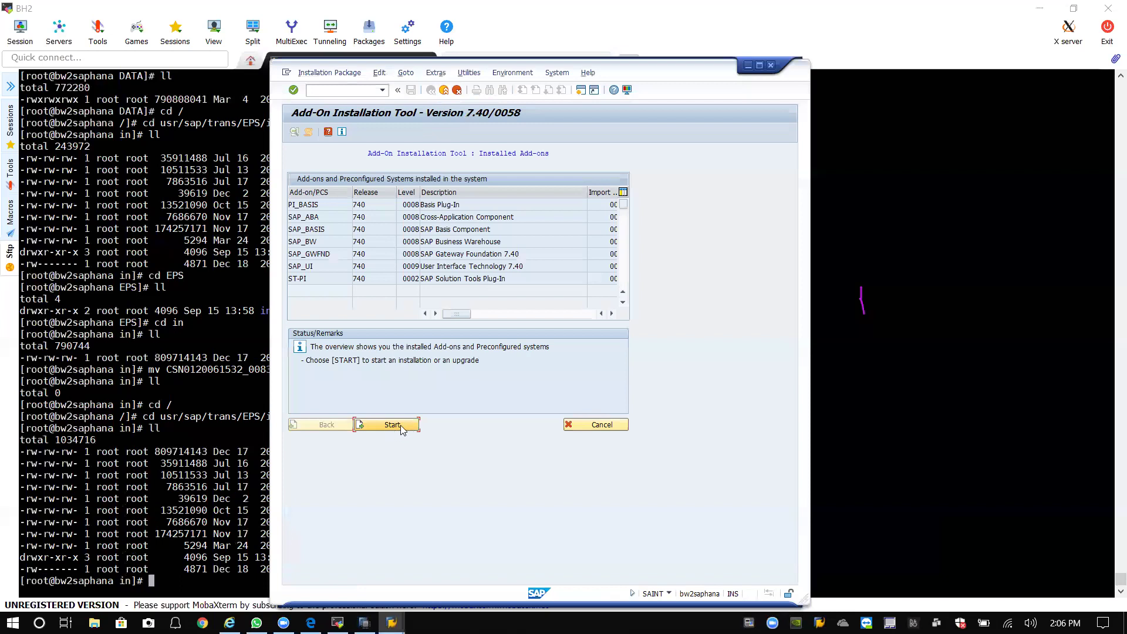
click(408, 426)
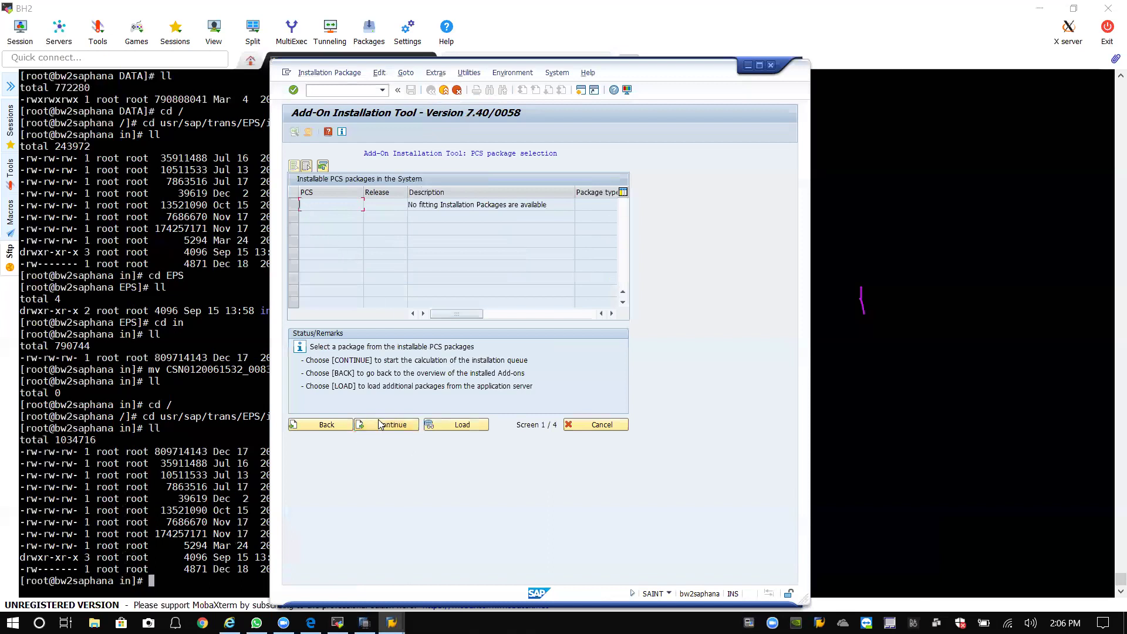
click(387, 428)
click(324, 426)
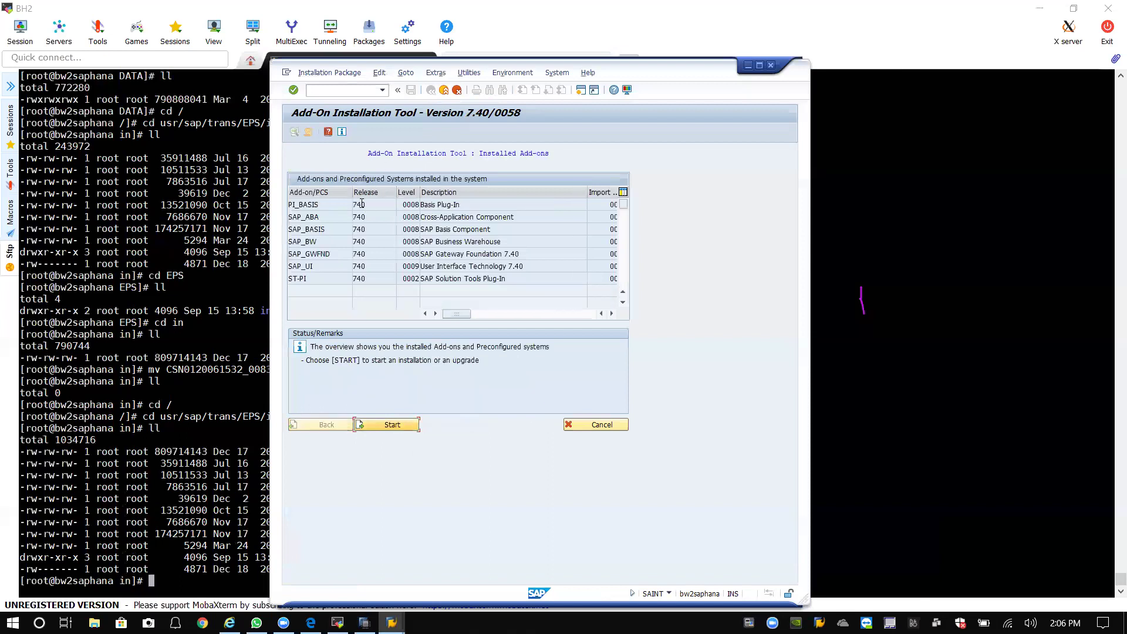
click(444, 90)
Reopen SAINT from the transaction history and reload packages from the application server.
click(382, 90)
click(353, 108)
key(Return)
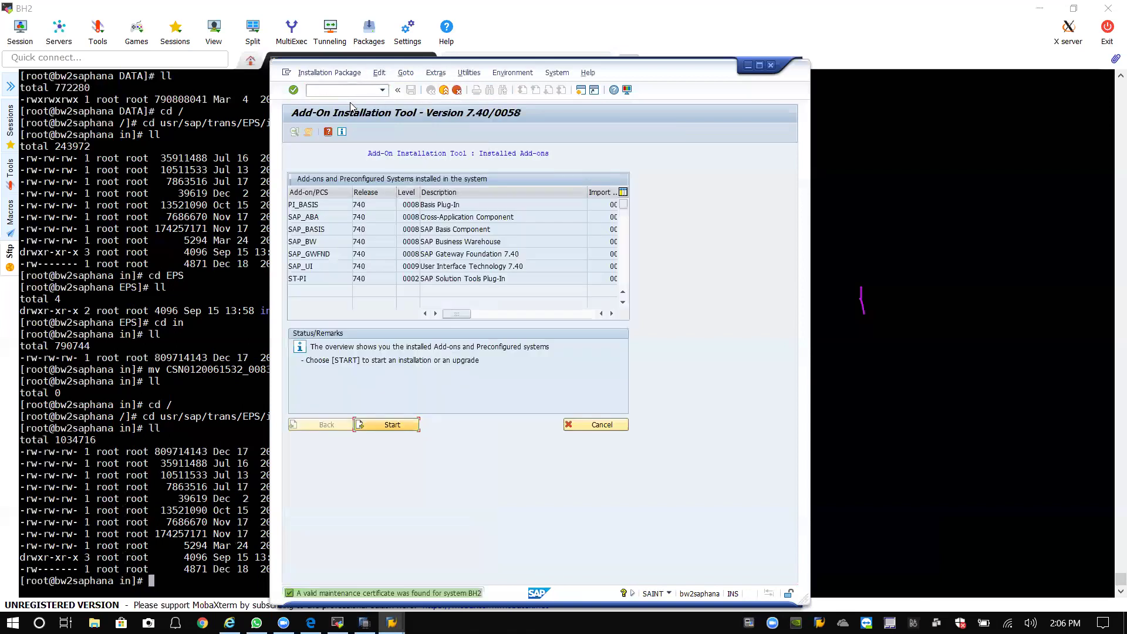
click(329, 73)
mouse_move(352, 84)
click(436, 99)
click(441, 328)
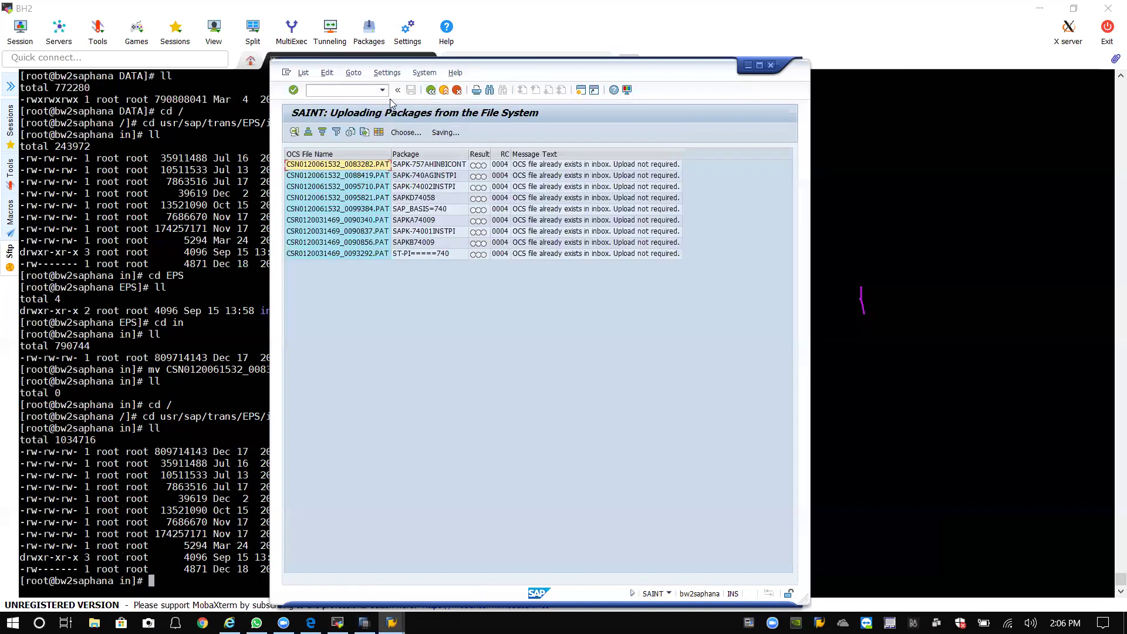
click(431, 89)
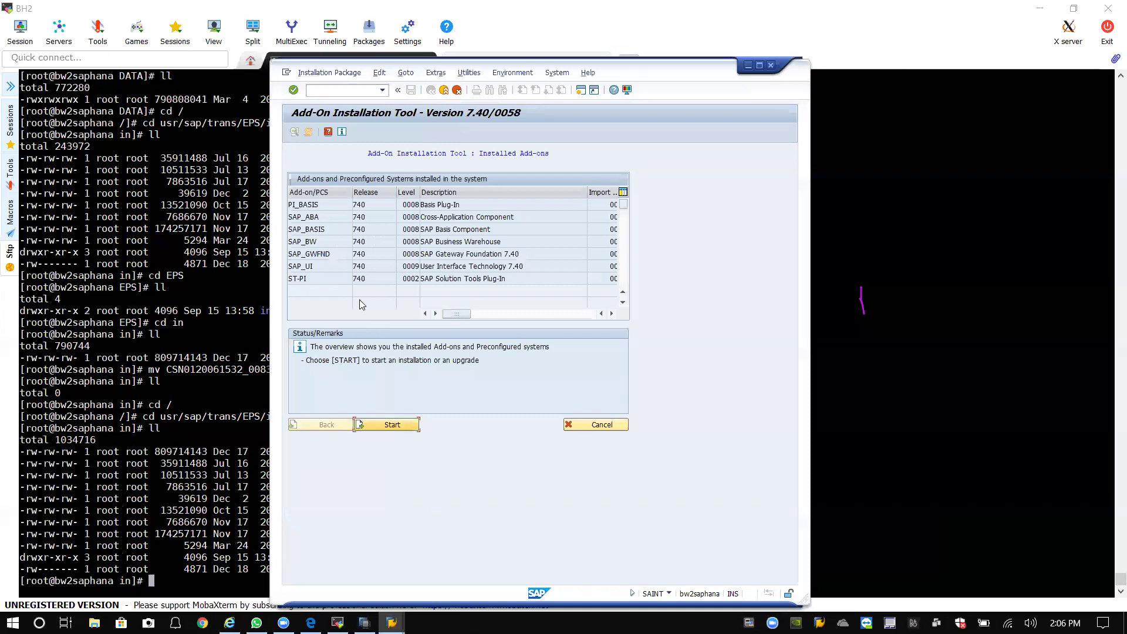
click(397, 429)
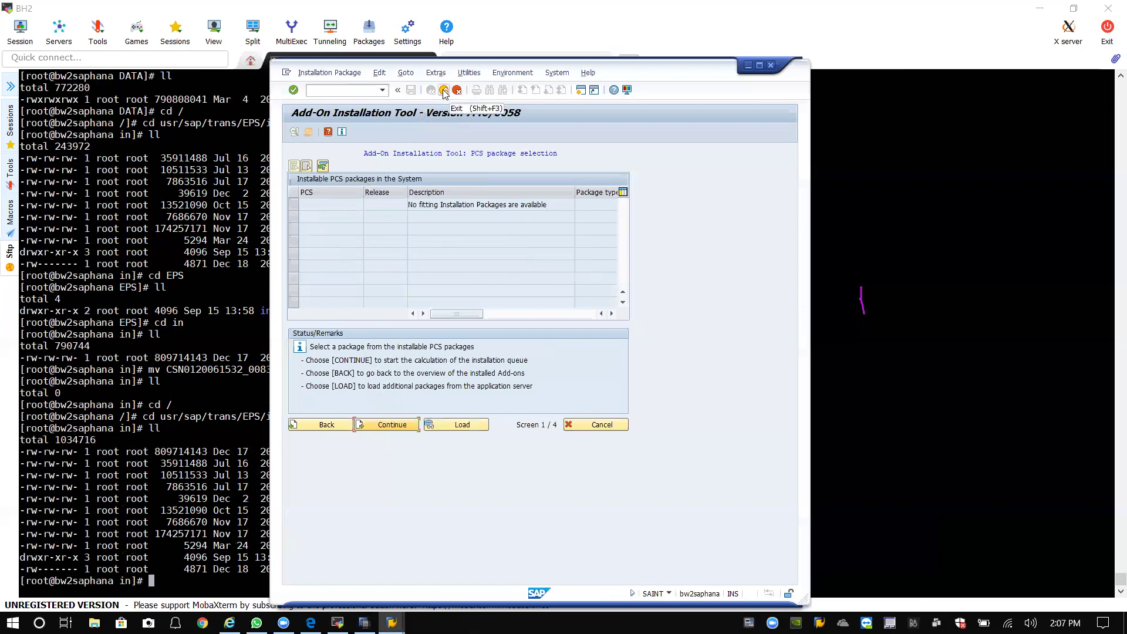
click(329, 73)
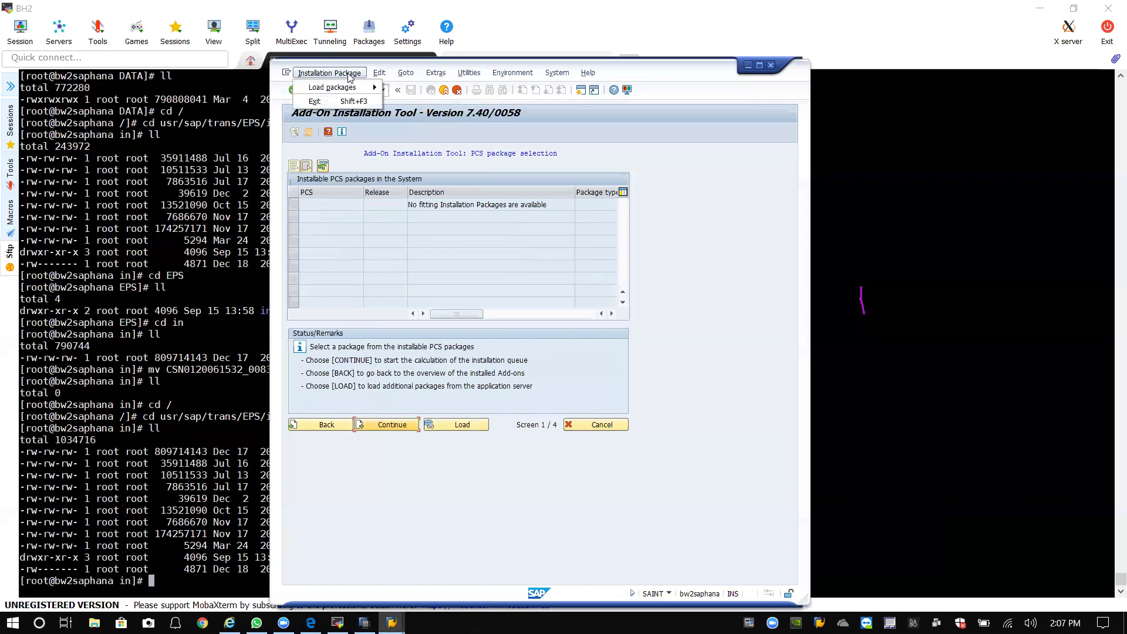
click(442, 88)
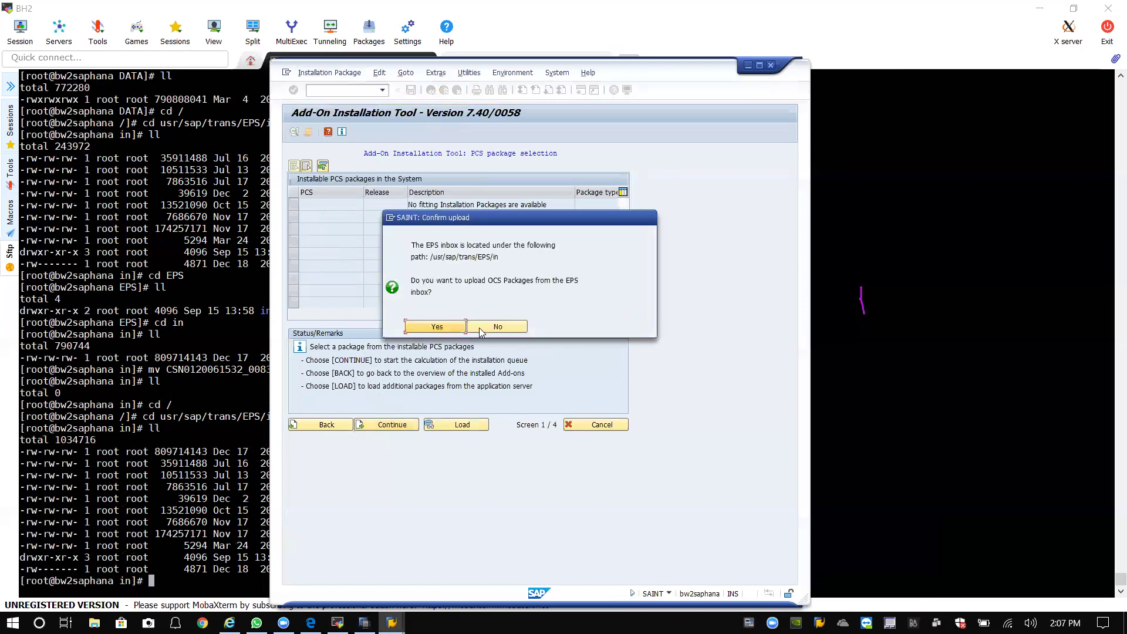
click(451, 329)
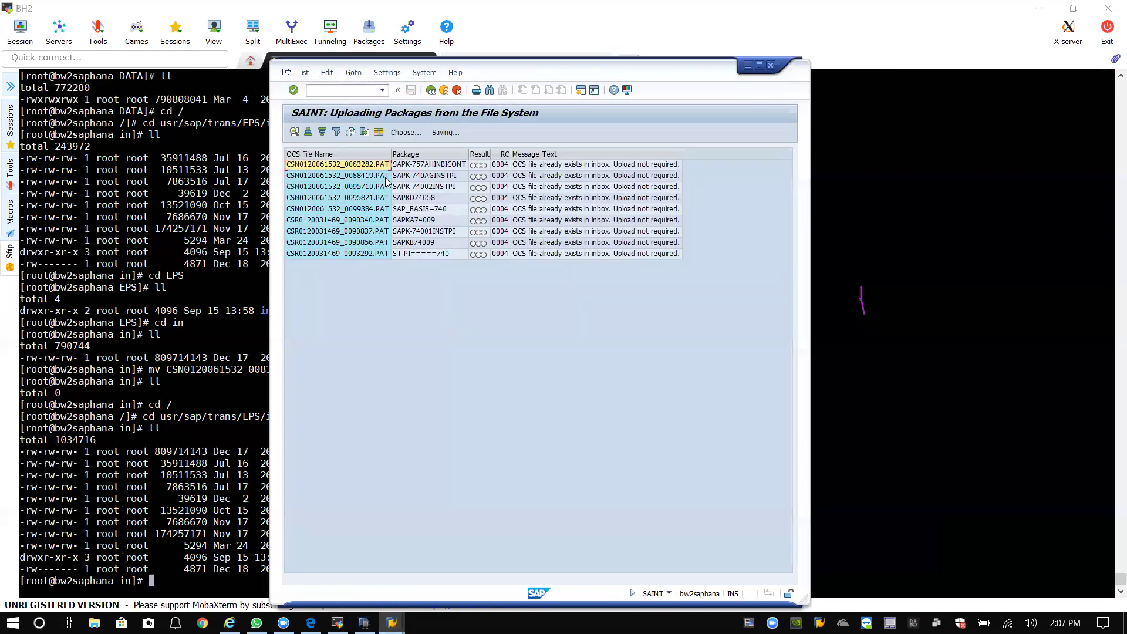
double_click(373, 166)
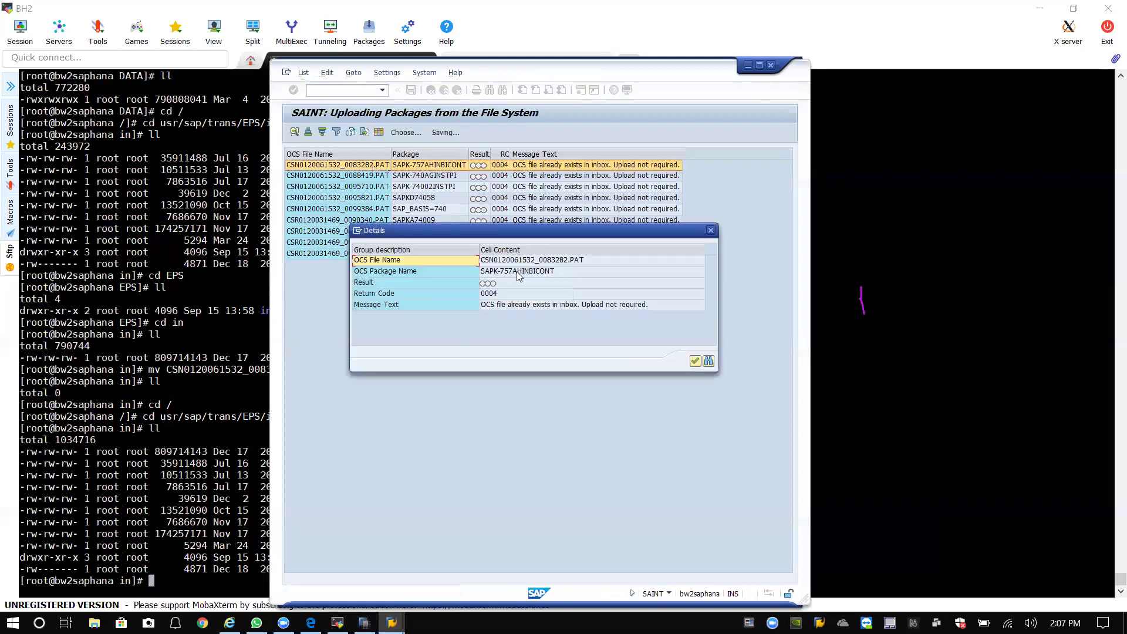
click(696, 361)
click(431, 91)
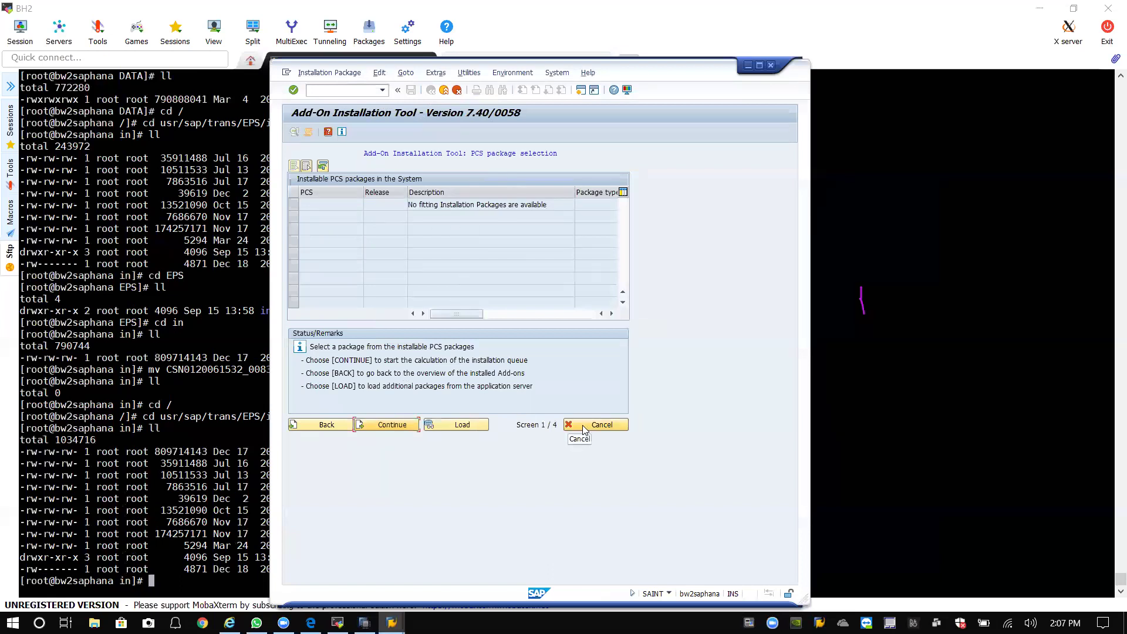
Reload packages again, check the first package's details, then exit SAINT and recall /nsaint.
click(459, 425)
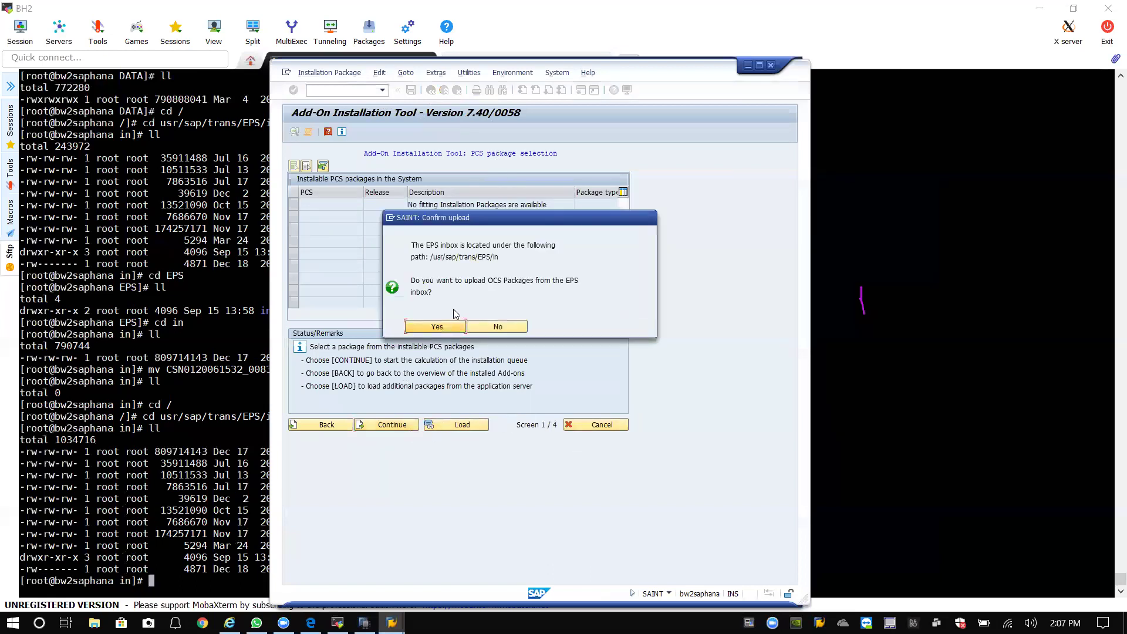
click(453, 327)
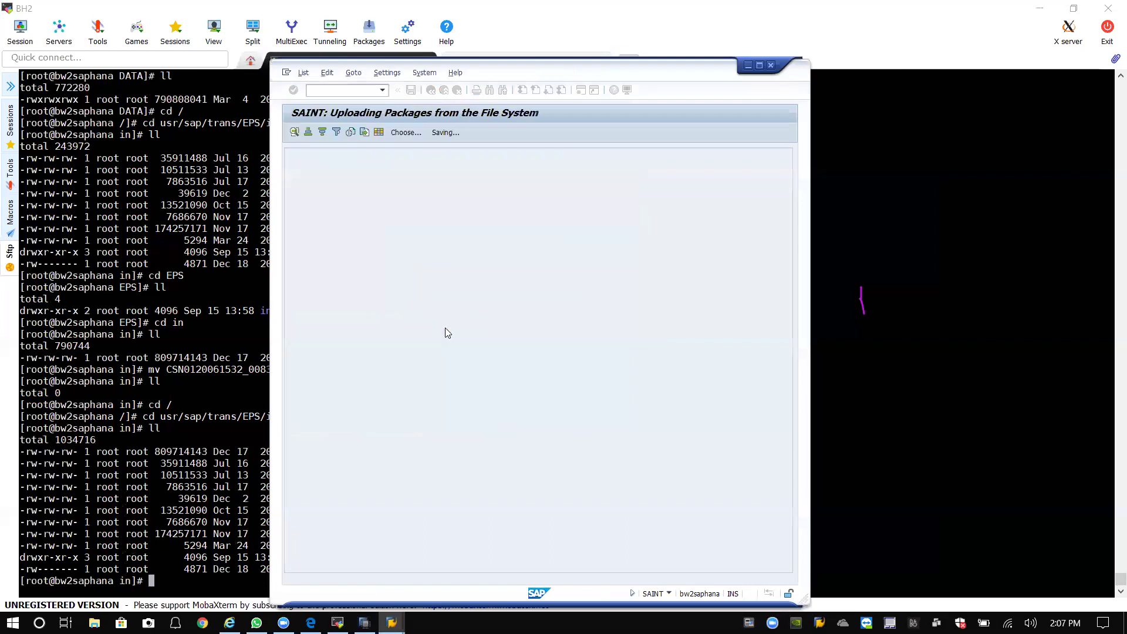
double_click(376, 166)
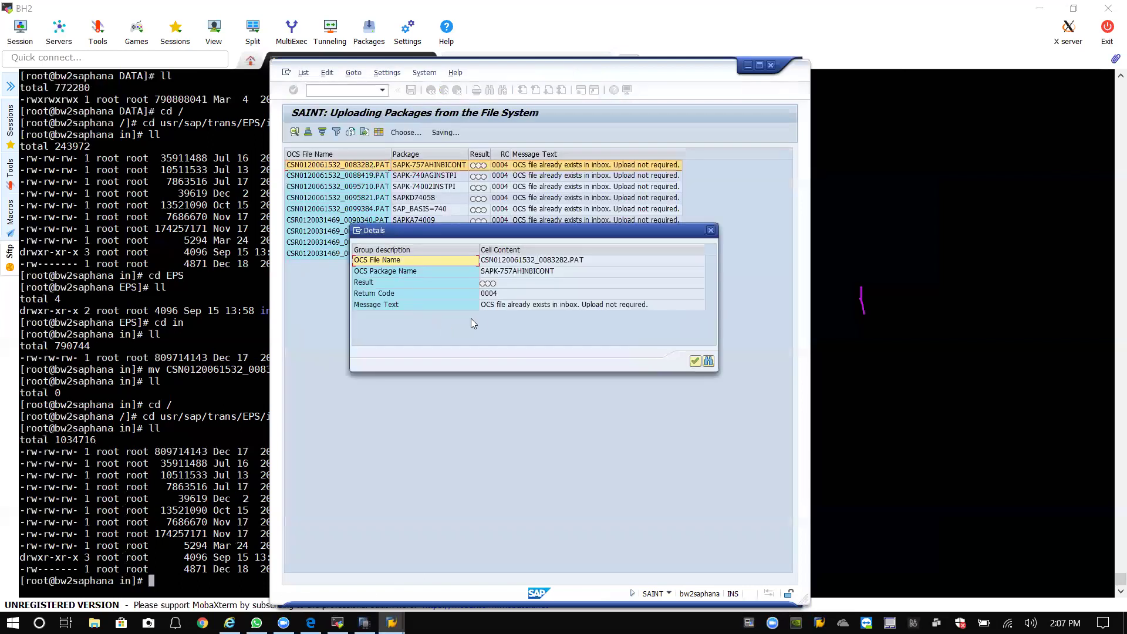
click(694, 361)
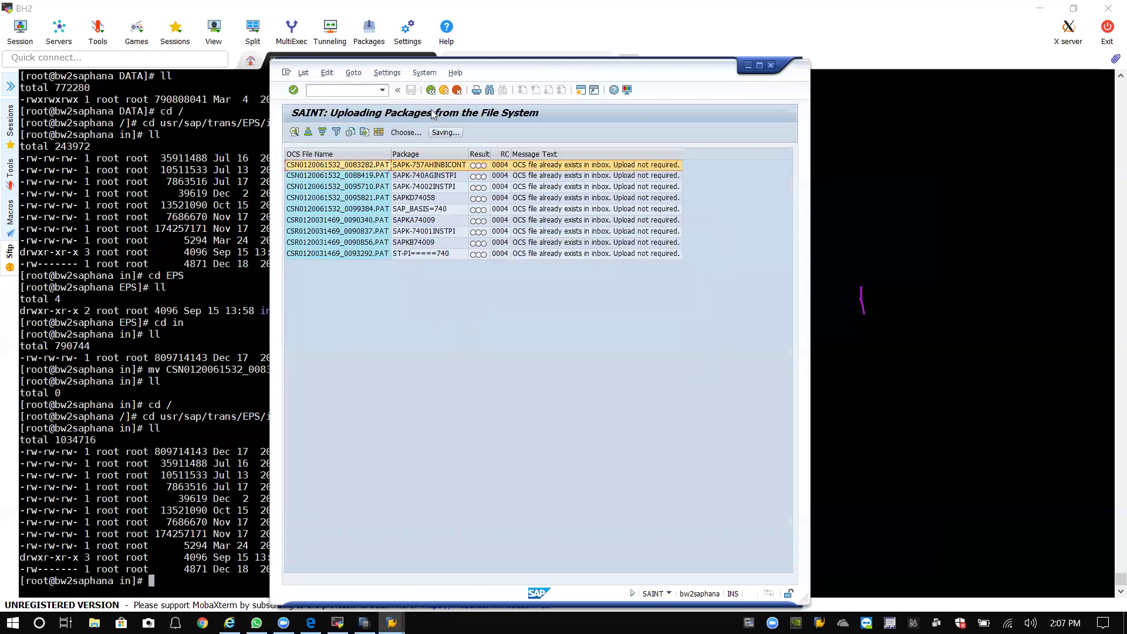
click(431, 90)
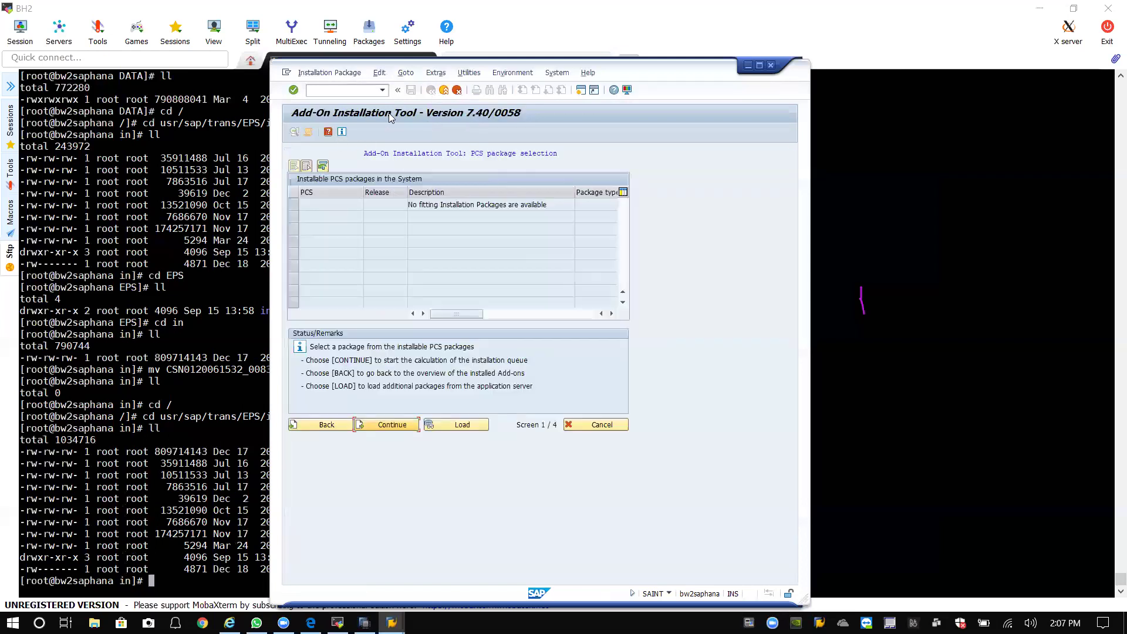
click(443, 90)
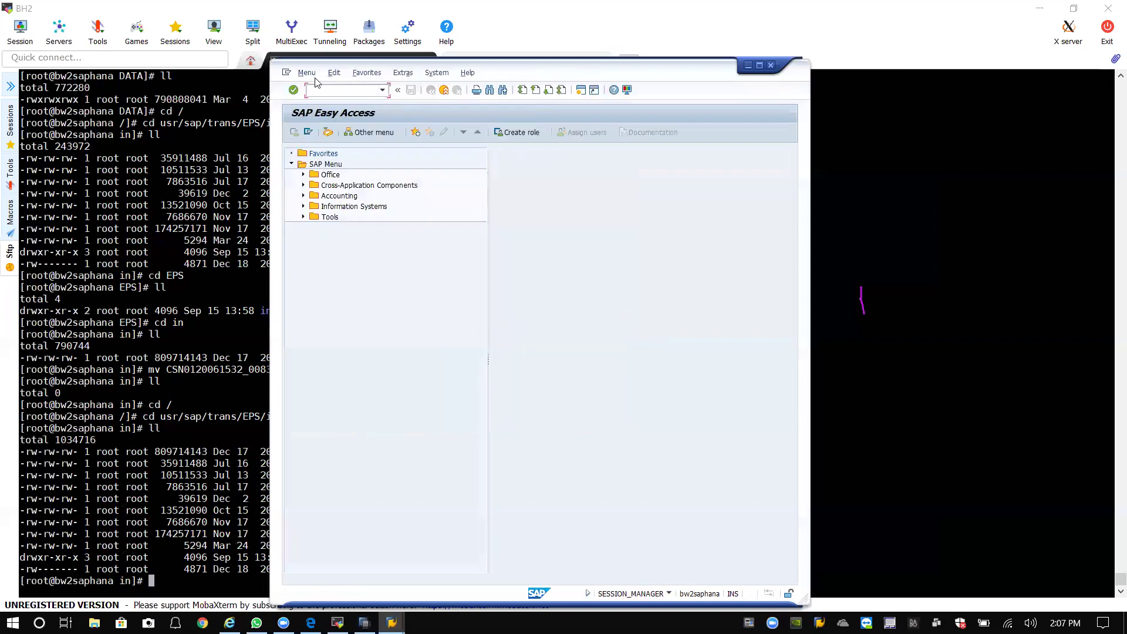
click(383, 89)
click(352, 102)
In the terminal, go to the root directory and list its contents.
click(892, 189)
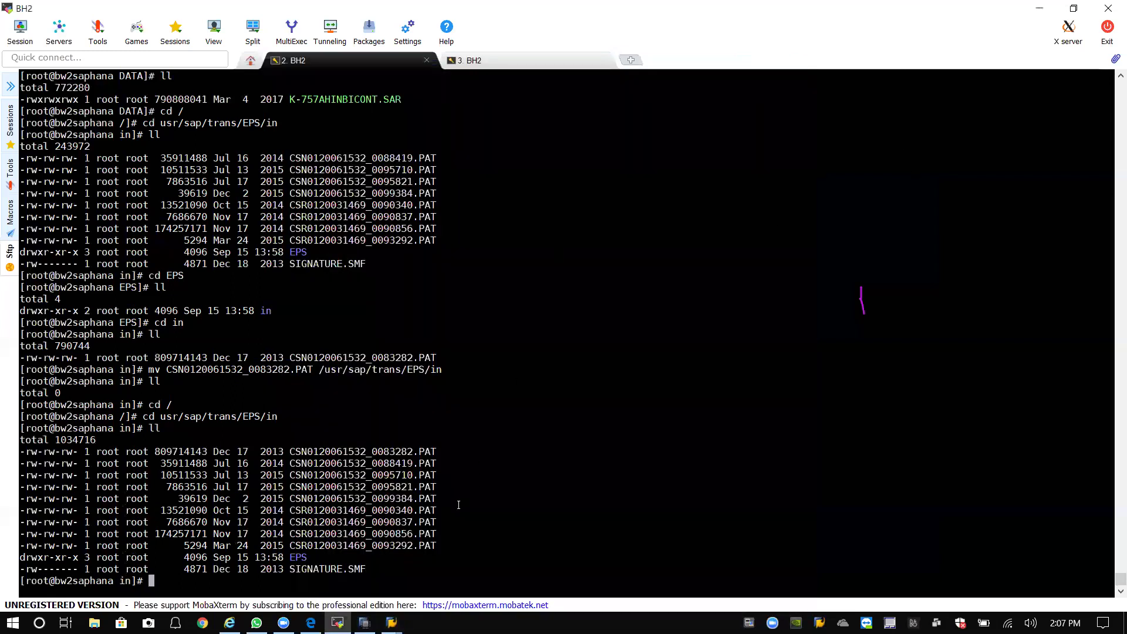
text(cd /)
key(Return)
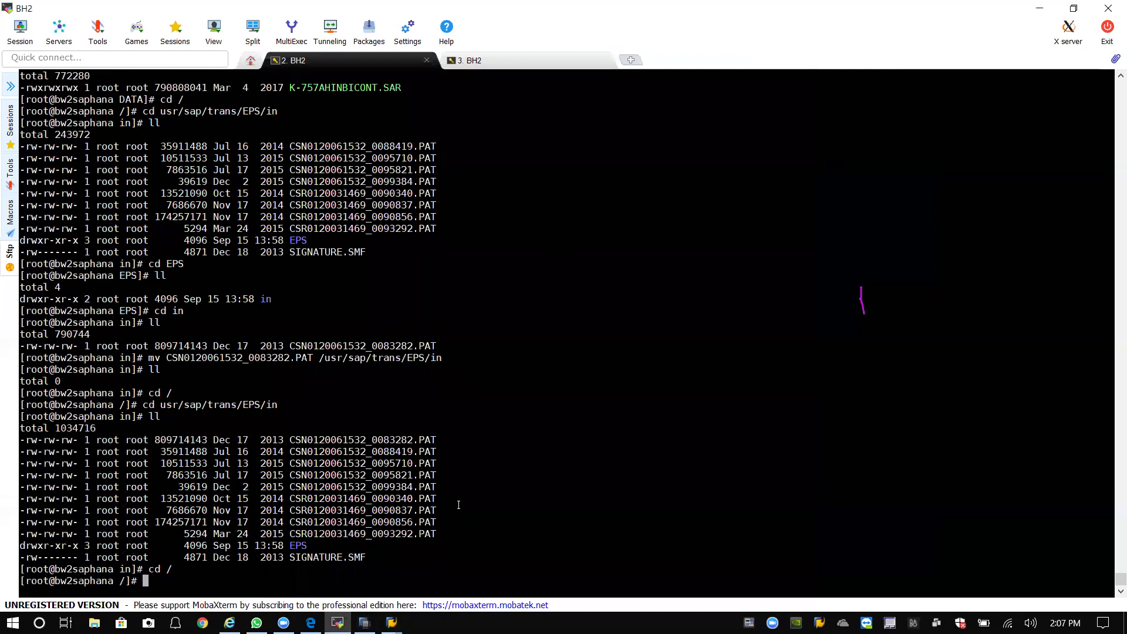
text(rm)
key(BackSpace)
key(BackSpace)
text(ll)
key(Return)
Change into /usr/sap/trans/EPS/in and list its contents.
text(cd usr)
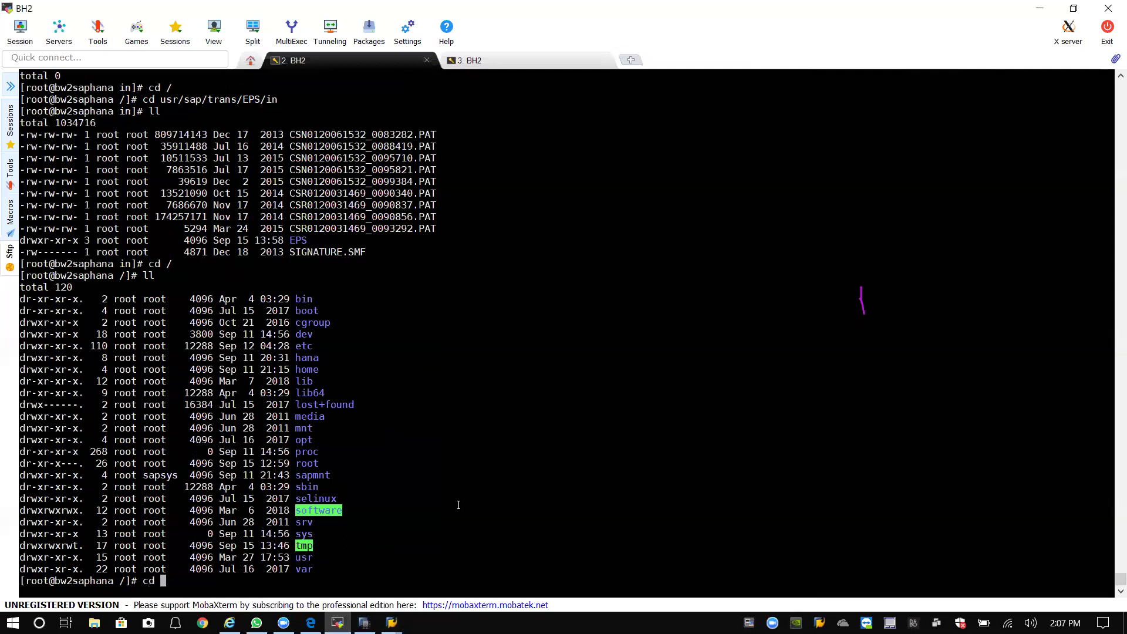
text(/sap/tr)
key(Tab)
text(EPS)
key(BackSpace)
key(BackSpace)
key(BackSpace)
key(BackSpace)
text(/EPS/in)
key(Return)
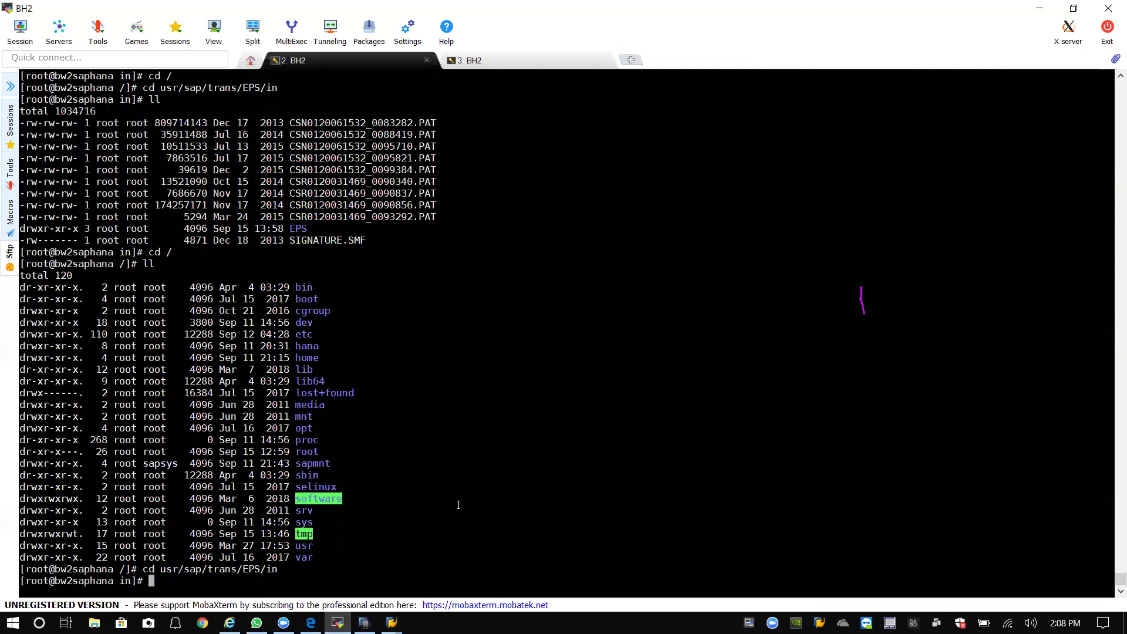
text(ll)
key(Return)
Try removing the EPS subfolder with rmdir -r EPS.
text(rmdir -)
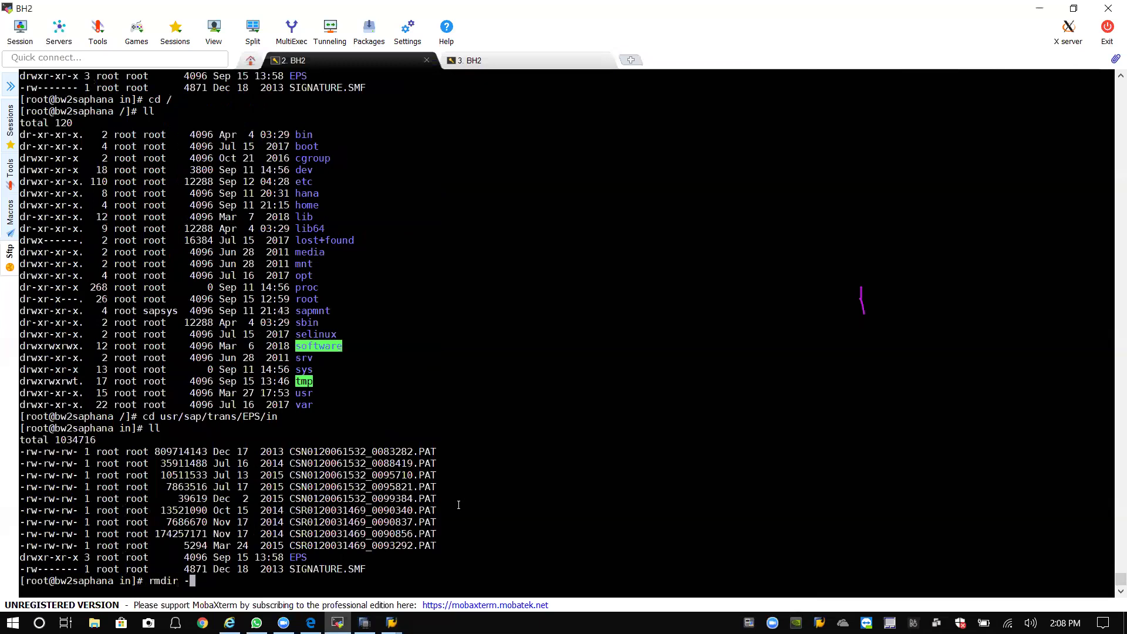
text(R EPs)
key(BackSpace)
key(BackSpace)
key(BackSpace)
key(BackSpace)
key(BackSpace)
text(r EPS/)
key(BackSpace)
key(Return)
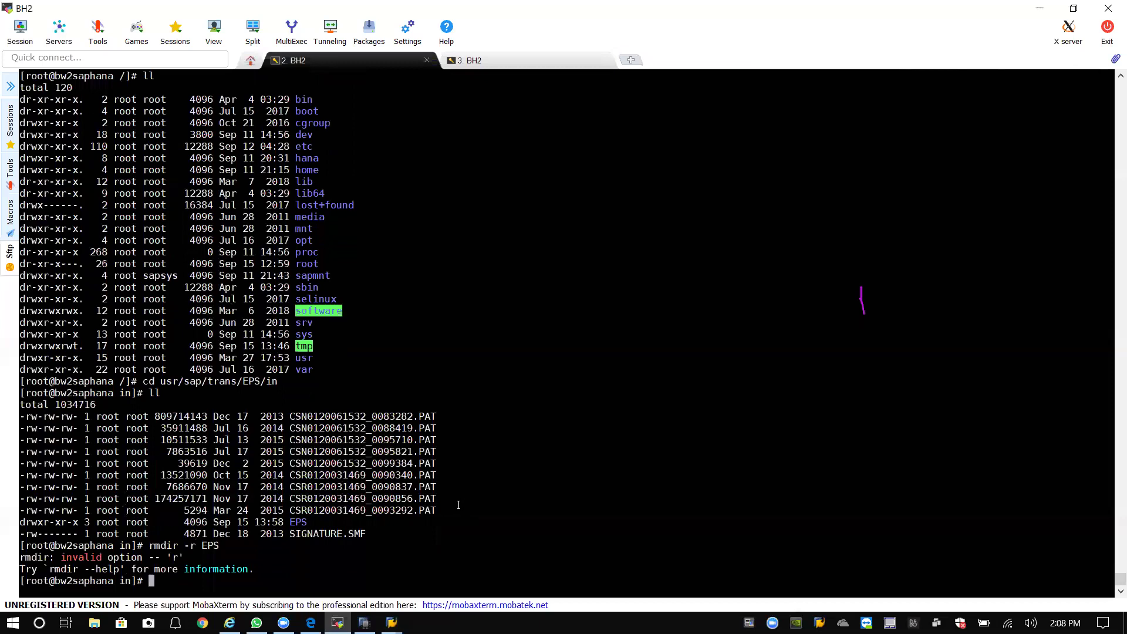
Force-delete the EPS subfolder with rm -rf EPS and list the inbox to confirm it's gone.
key(Up)
key(BackSpace)
key(BackSpace)
key(BackSpace)
key(BackSpace)
key(BackSpace)
key(BackSpace)
key(BackSpace)
key(BackSpace)
key(BackSpace)
key(BackSpace)
text(-rf)
key(BackSpace)
key(BackSpace)
key(BackSpace)
text(-rf EPS)
key(Return)
text(ll)
key(Return)
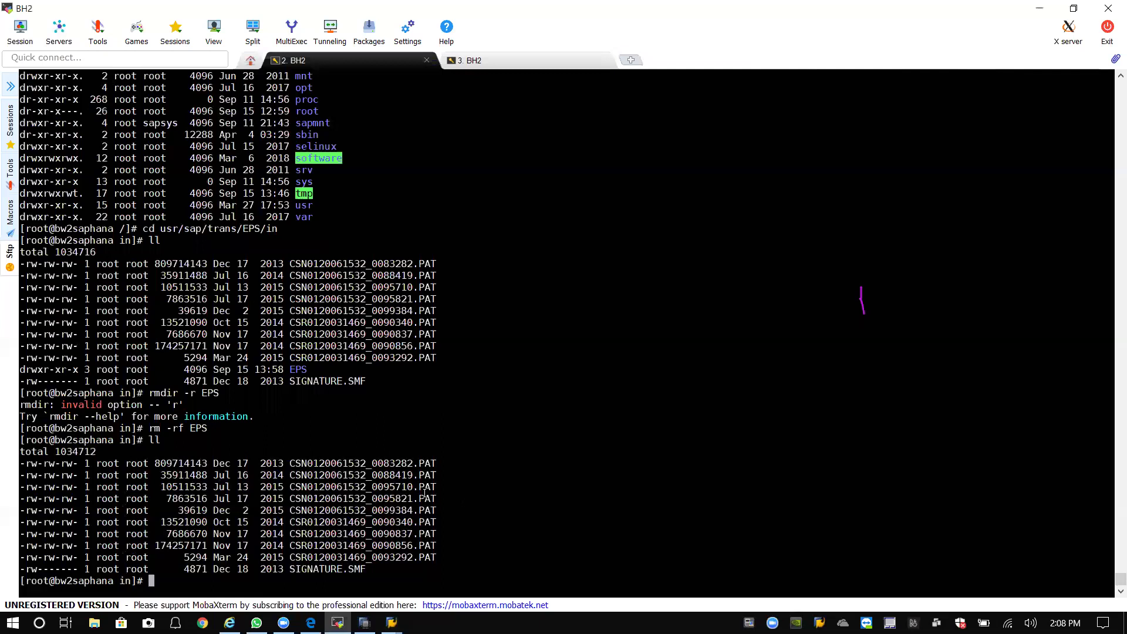
drag(375, 464, 446, 464)
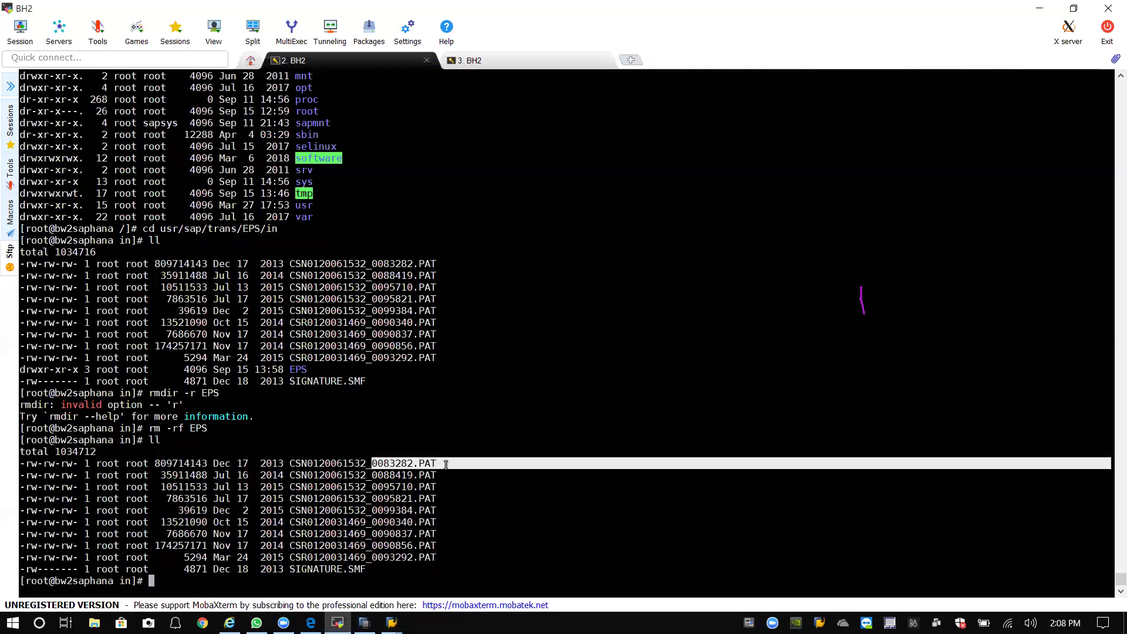
click(431, 468)
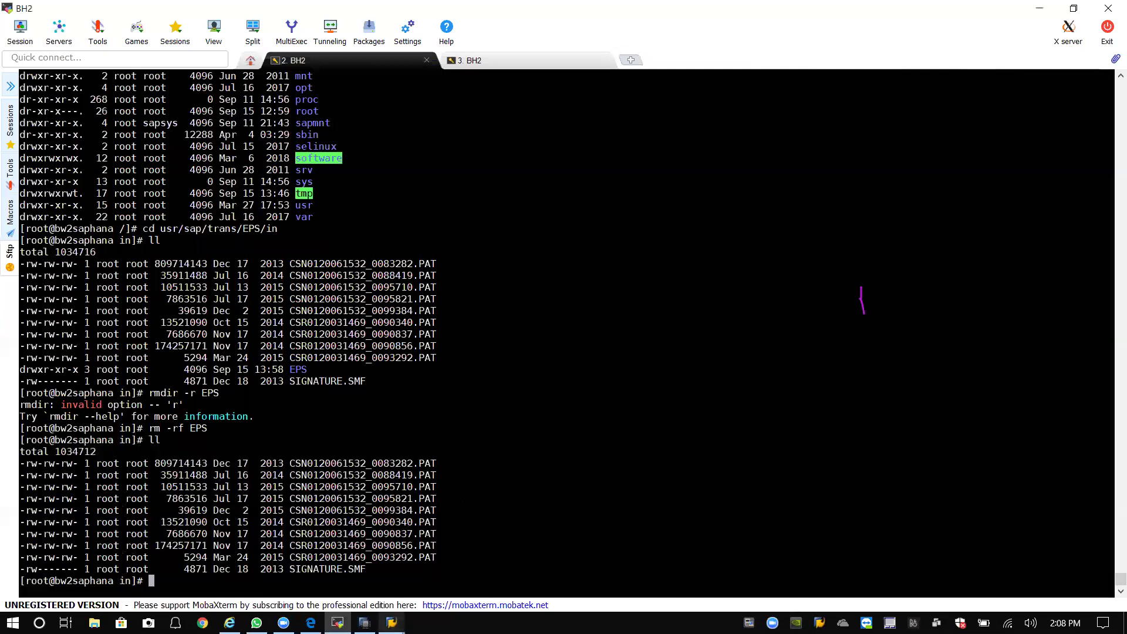
Back in SAP, cancel an accidental log-off and relaunch SAINT from the transaction history.
click(438, 579)
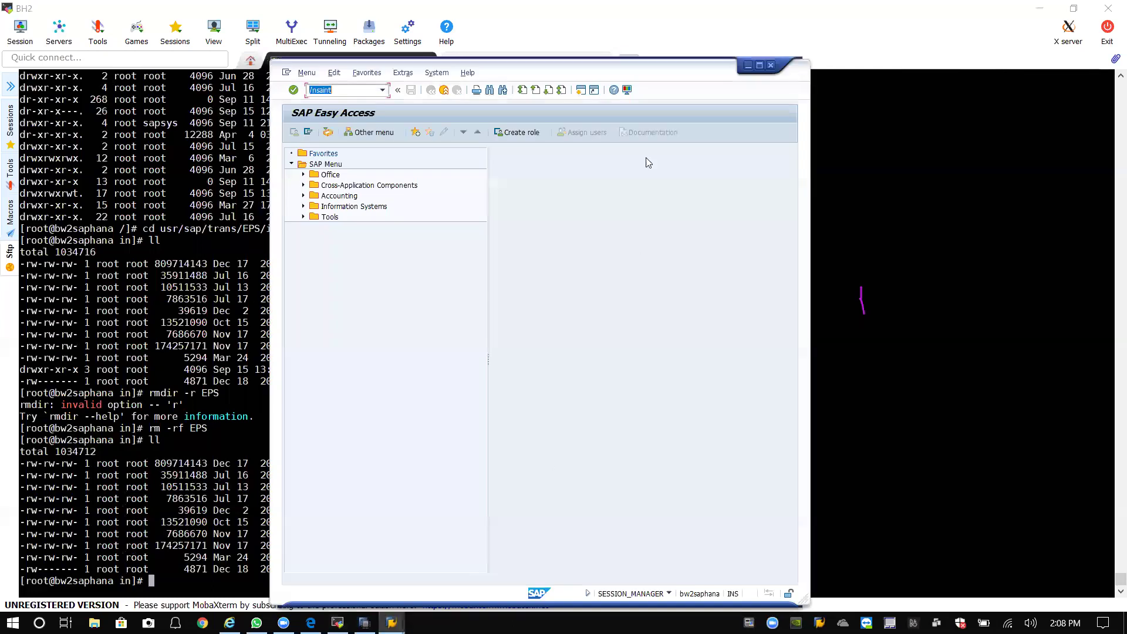
click(442, 89)
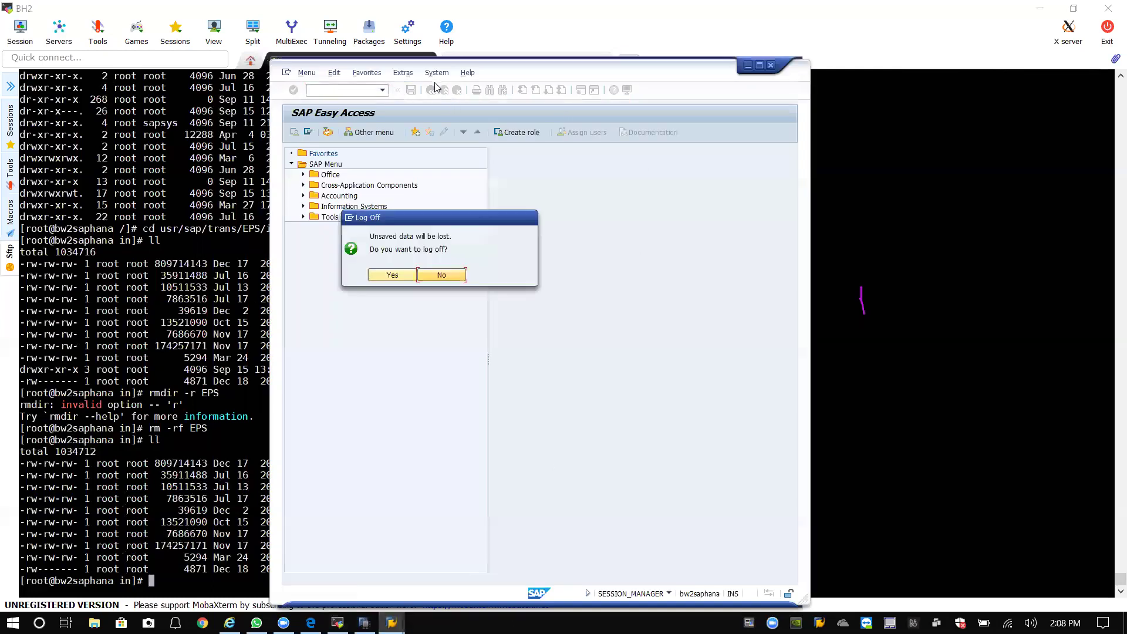
click(435, 273)
click(382, 90)
click(353, 101)
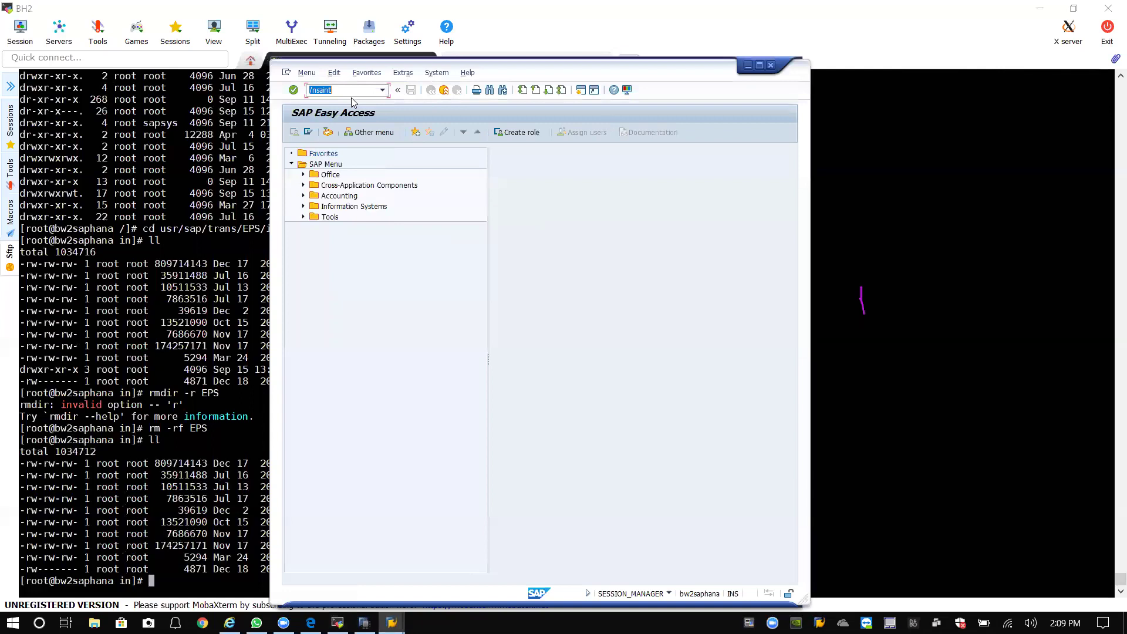
key(Return)
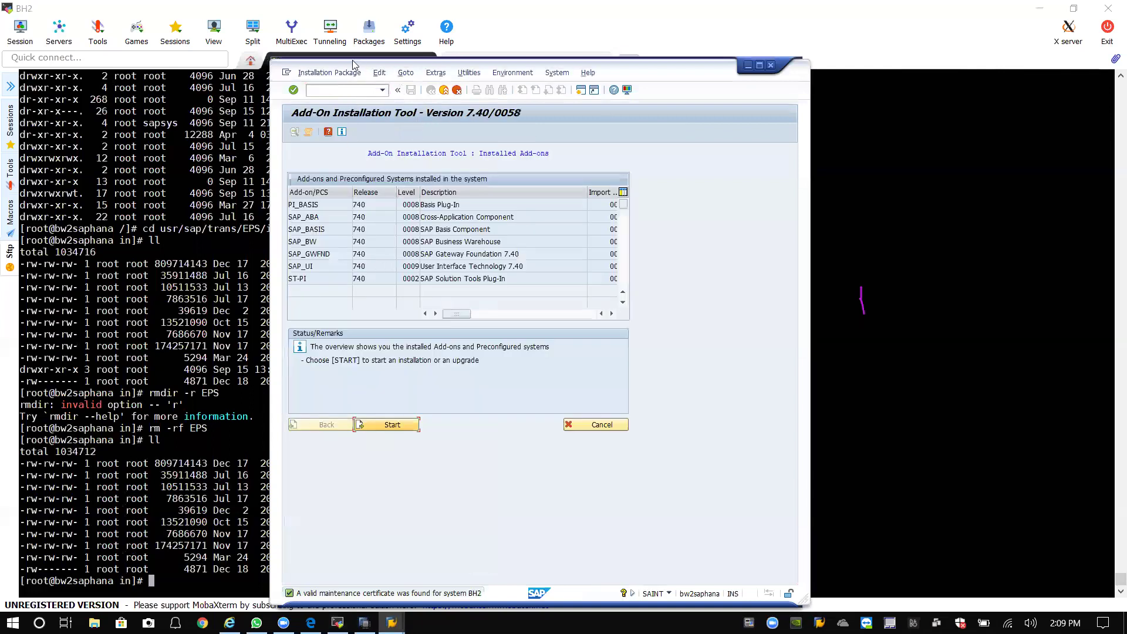
Load packages from the application server's EPS inbox and return from the results.
click(329, 72)
mouse_move(352, 87)
click(421, 101)
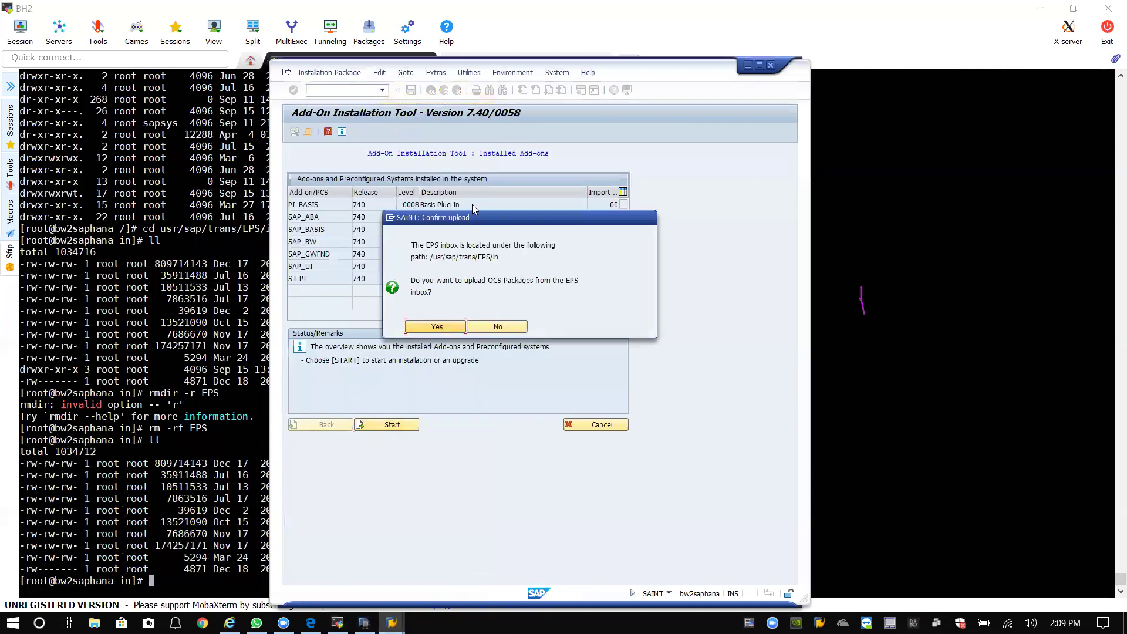
click(444, 329)
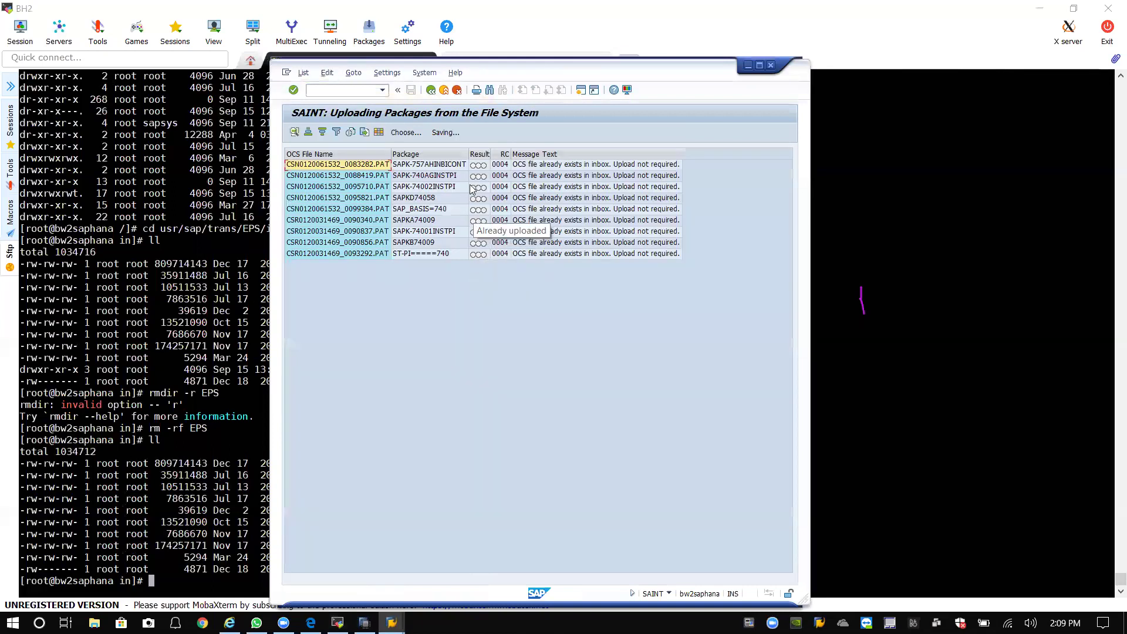
click(431, 90)
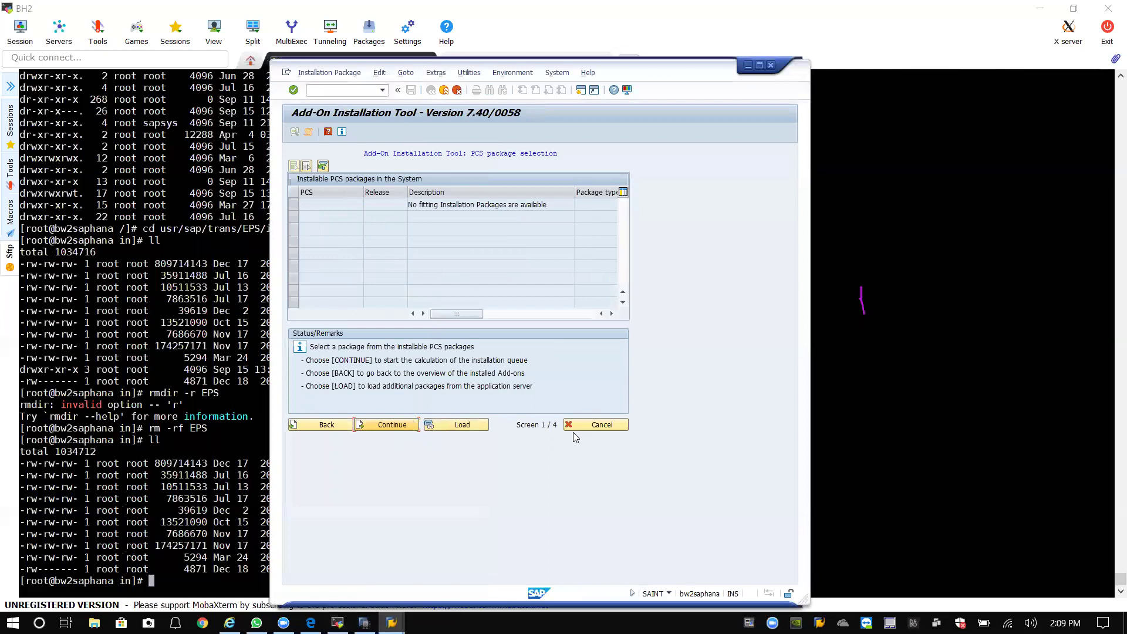
Retry loading packages from the inbox, go back, and return to the Add-On Installation window.
click(457, 427)
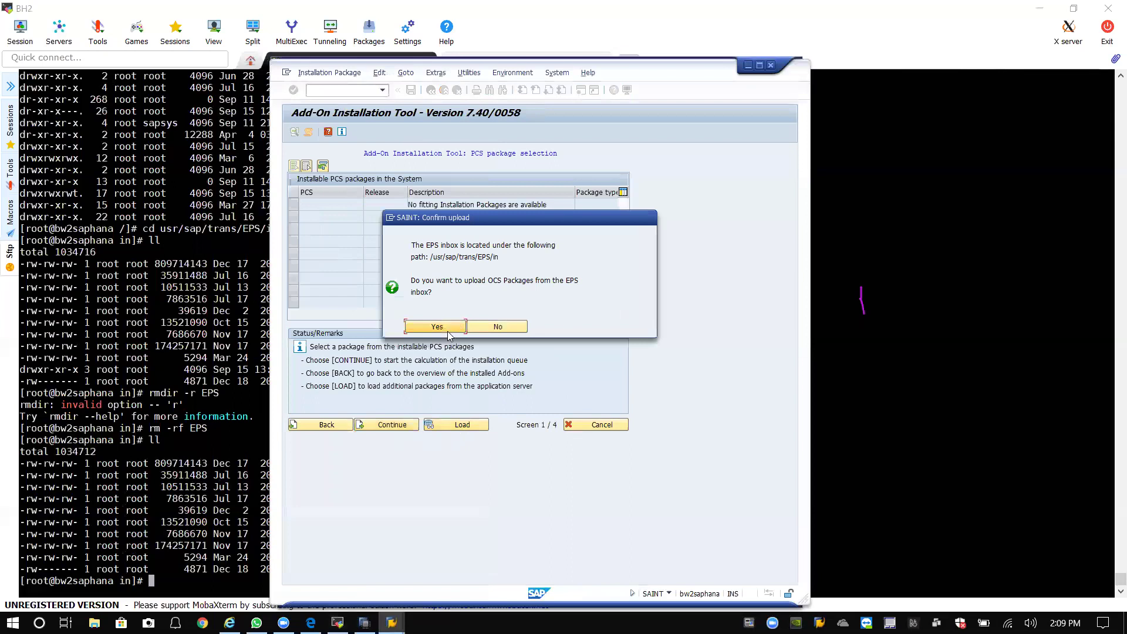
click(450, 330)
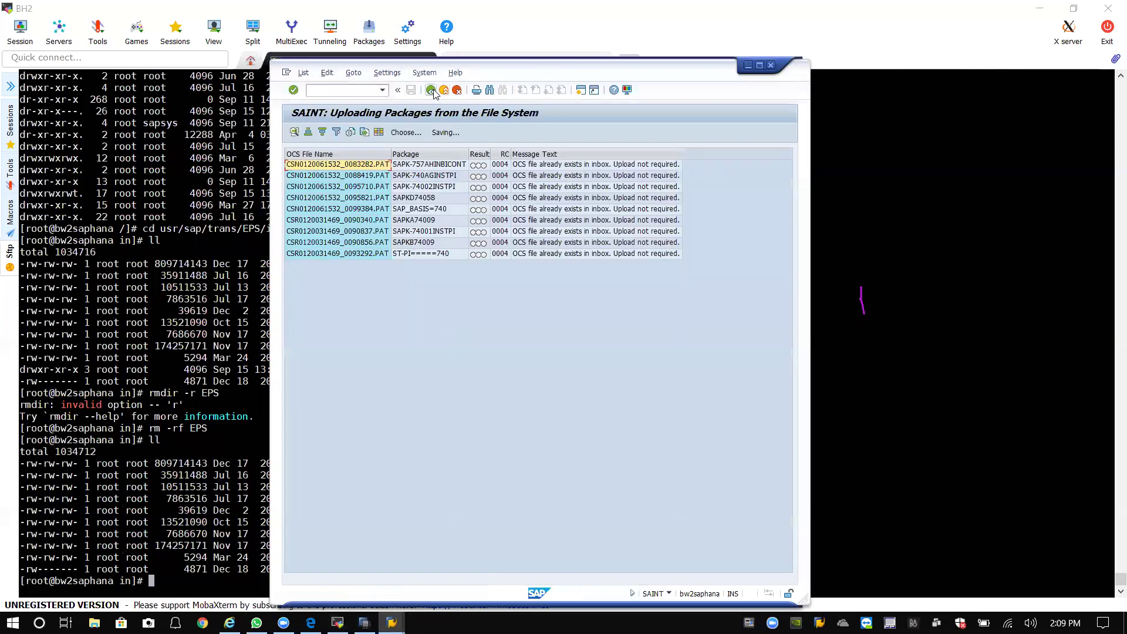
click(431, 90)
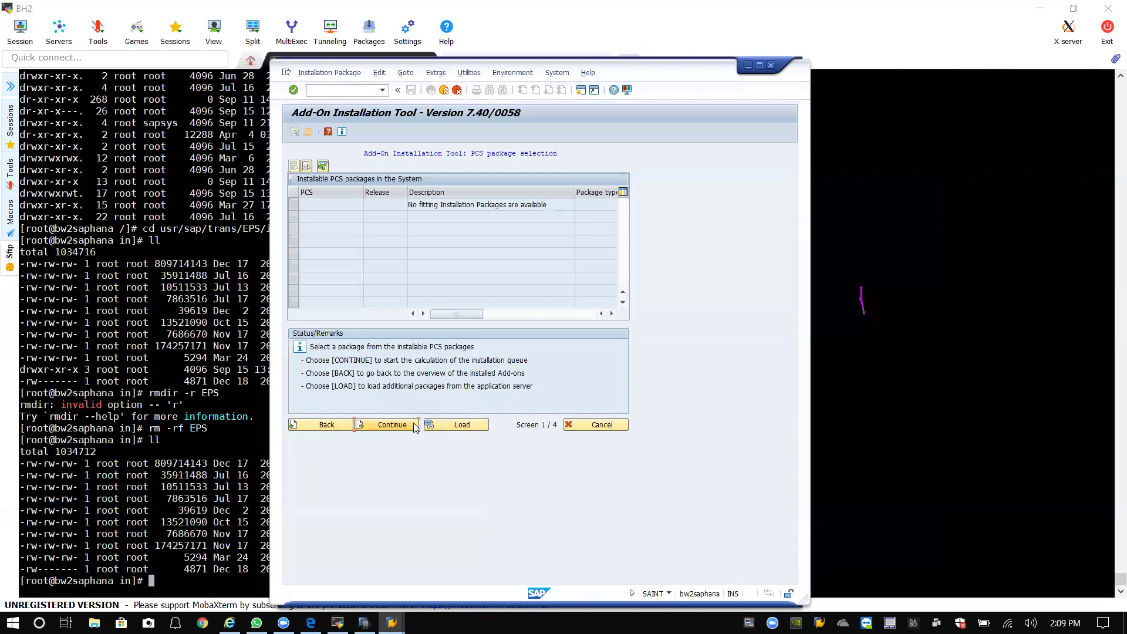
click(913, 359)
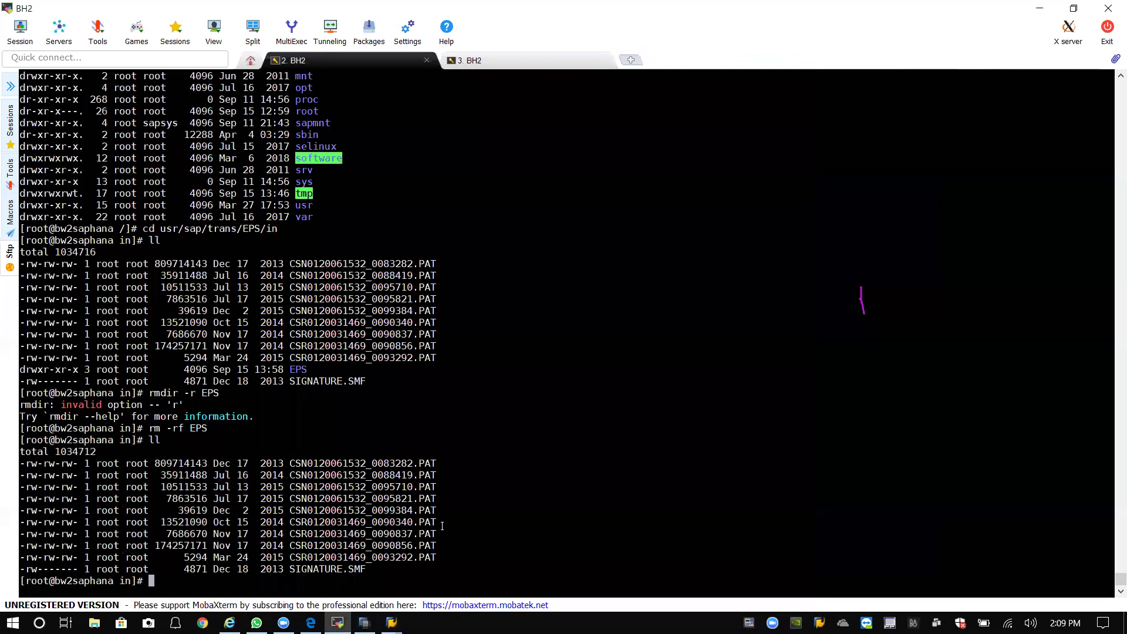
mouse_move(391, 622)
click(452, 561)
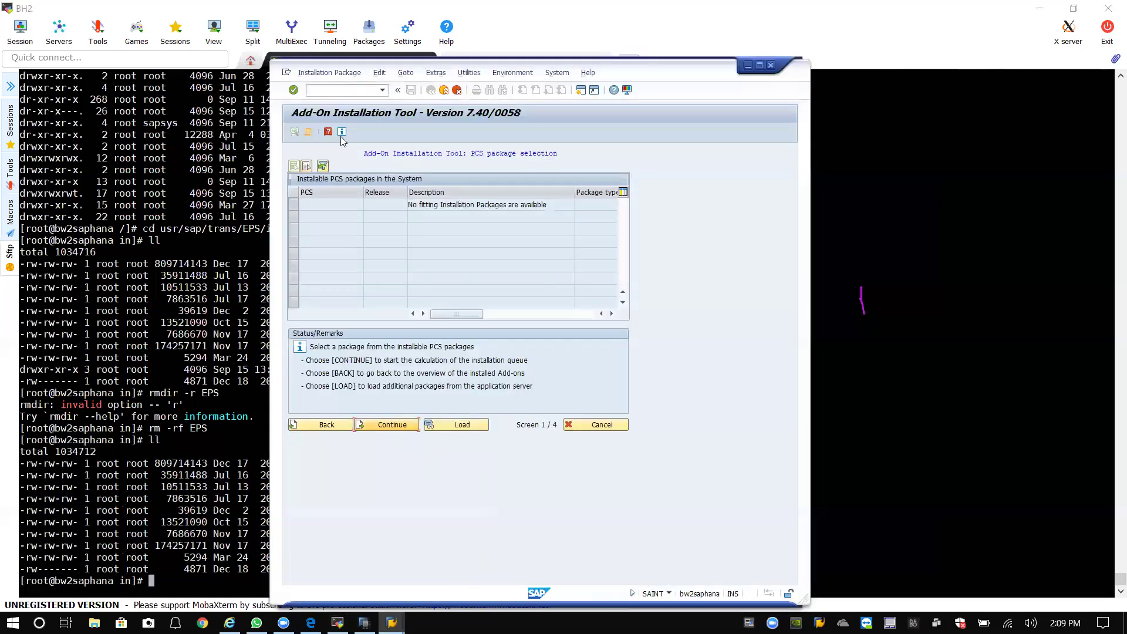
Exit SAINT, relaunch it from history, and start a new add-on installation.
click(443, 91)
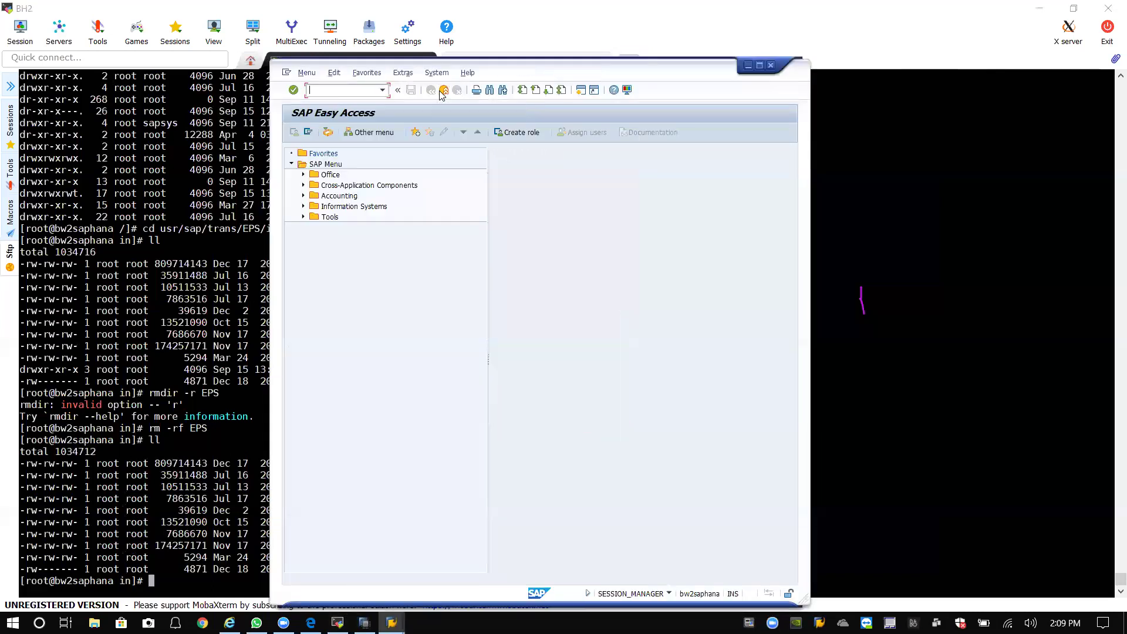
click(383, 90)
click(329, 103)
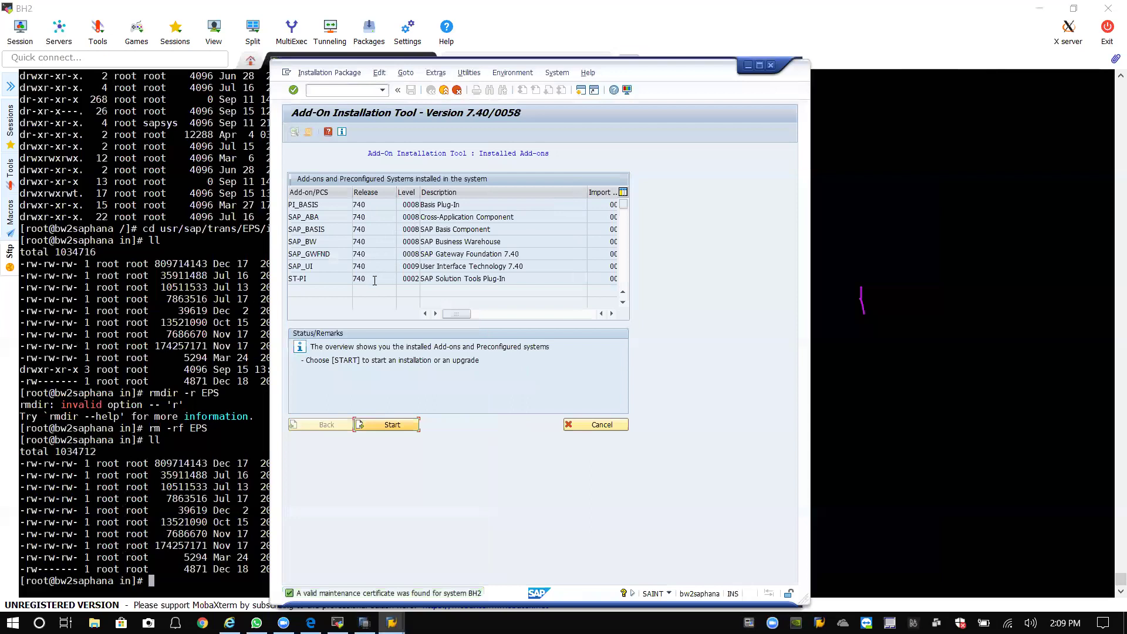
click(302, 241)
click(383, 423)
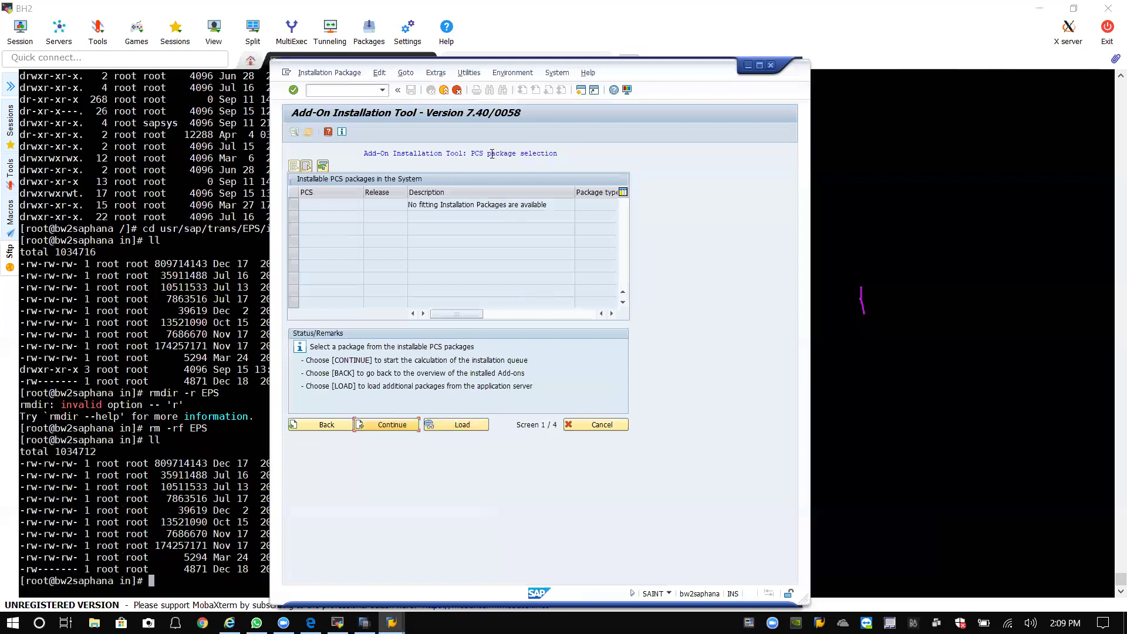
Check the package selection title and system details for client 300, then close the window and log off.
drag(561, 154, 344, 153)
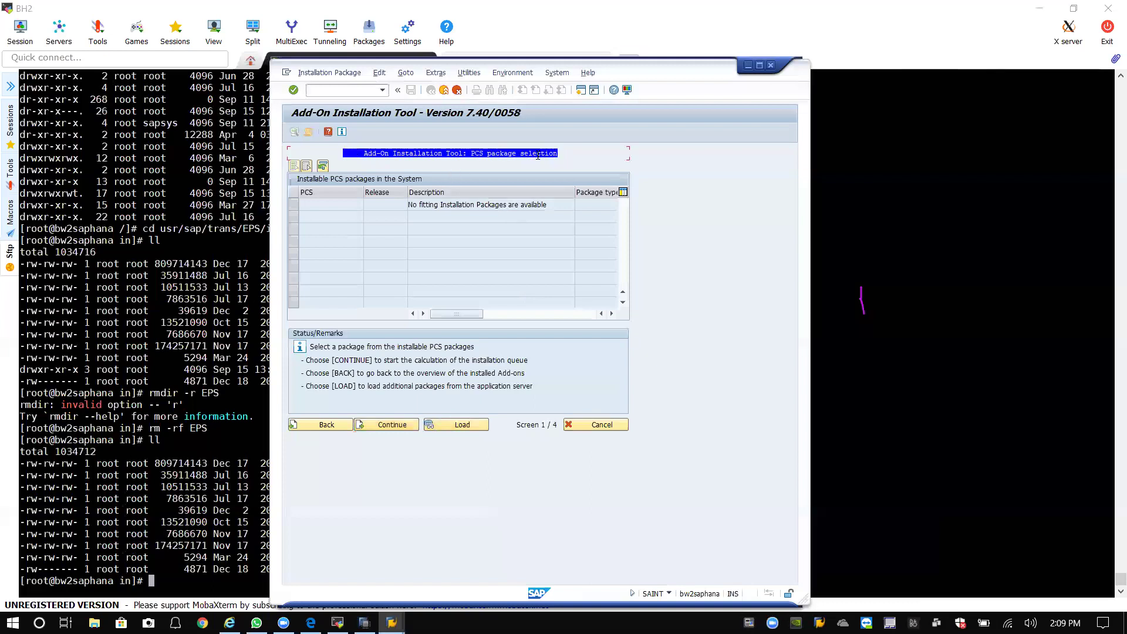
drag(576, 162, 328, 157)
click(669, 594)
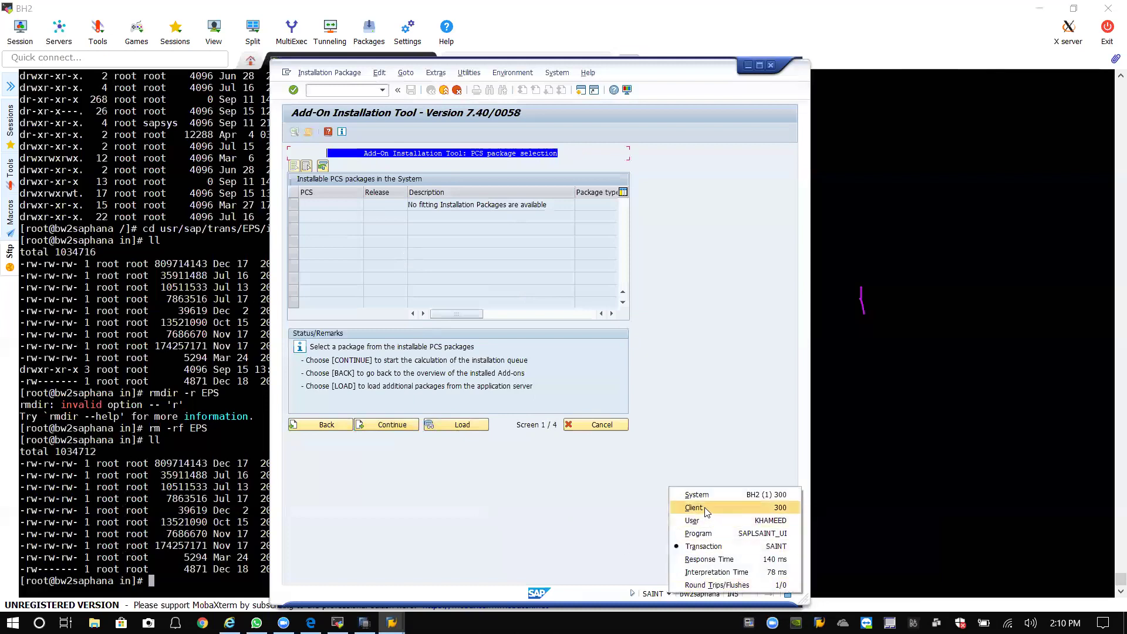
click(771, 65)
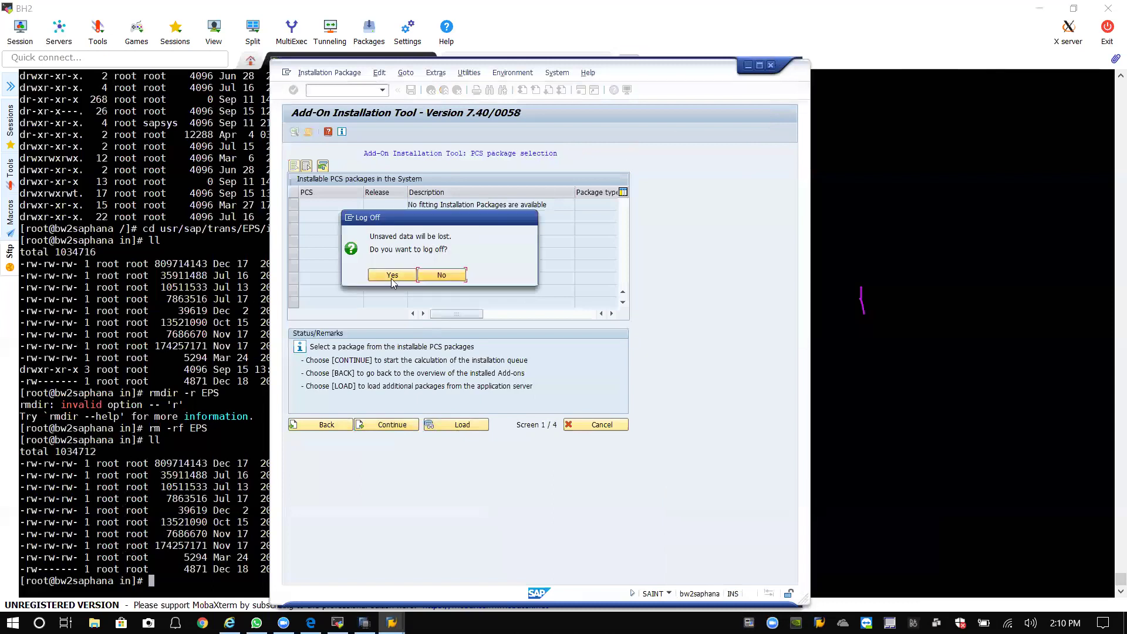
click(392, 277)
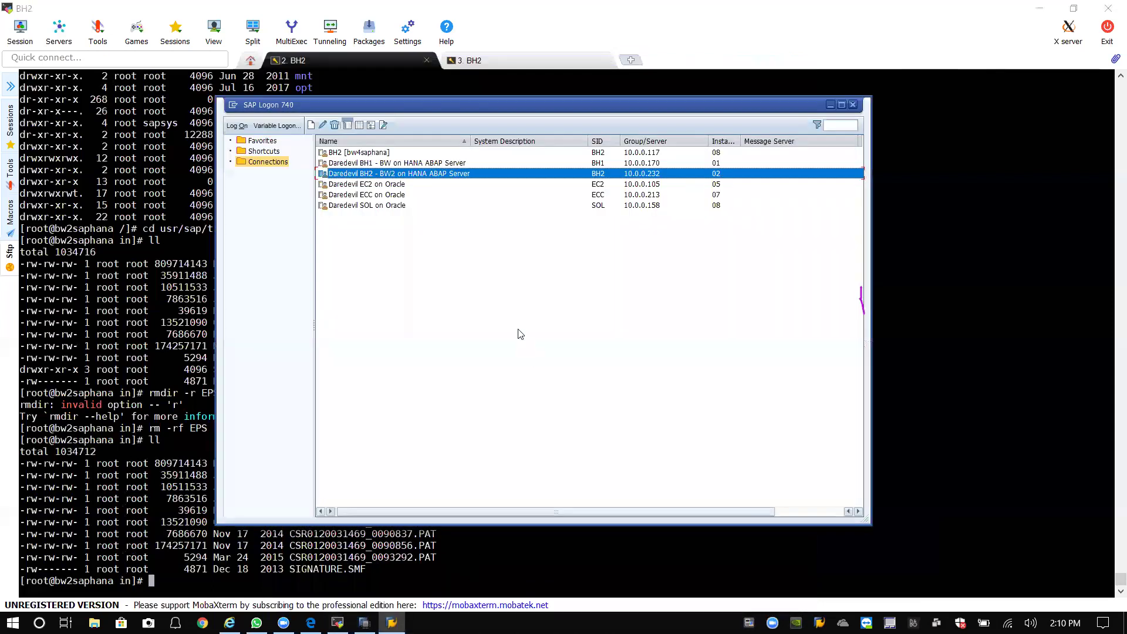
Open the Daredevil BH2 connection and attempt a logon to client 000 with the user's credentials.
click(367, 175)
key(Return)
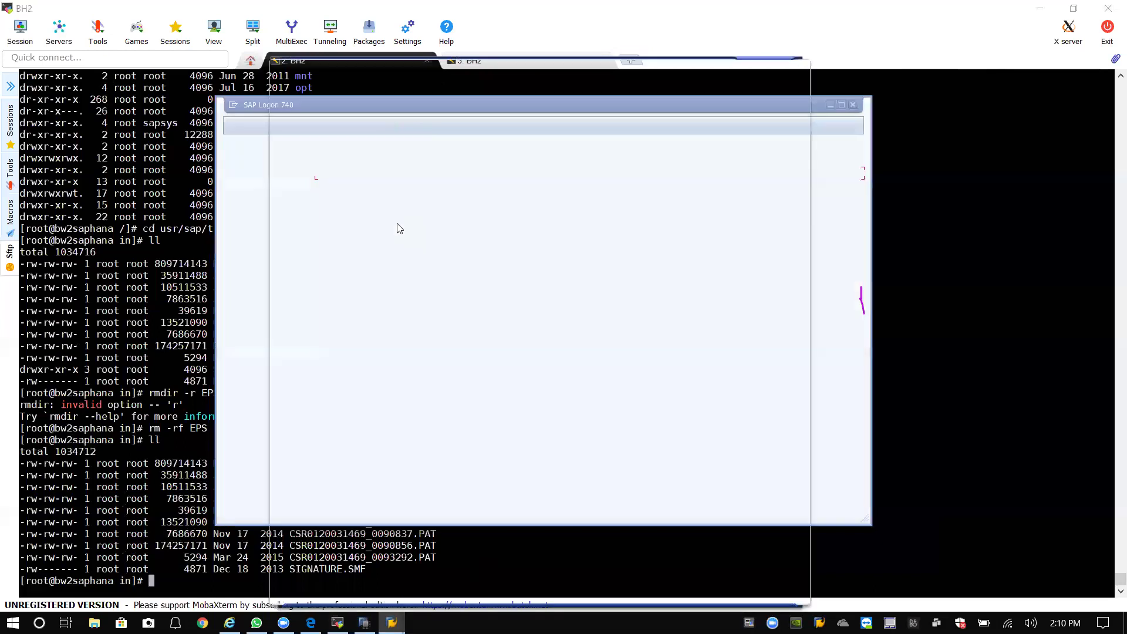
click(377, 152)
key(BackSpace)
key(BackSpace)
key(BackSpace)
text(000)
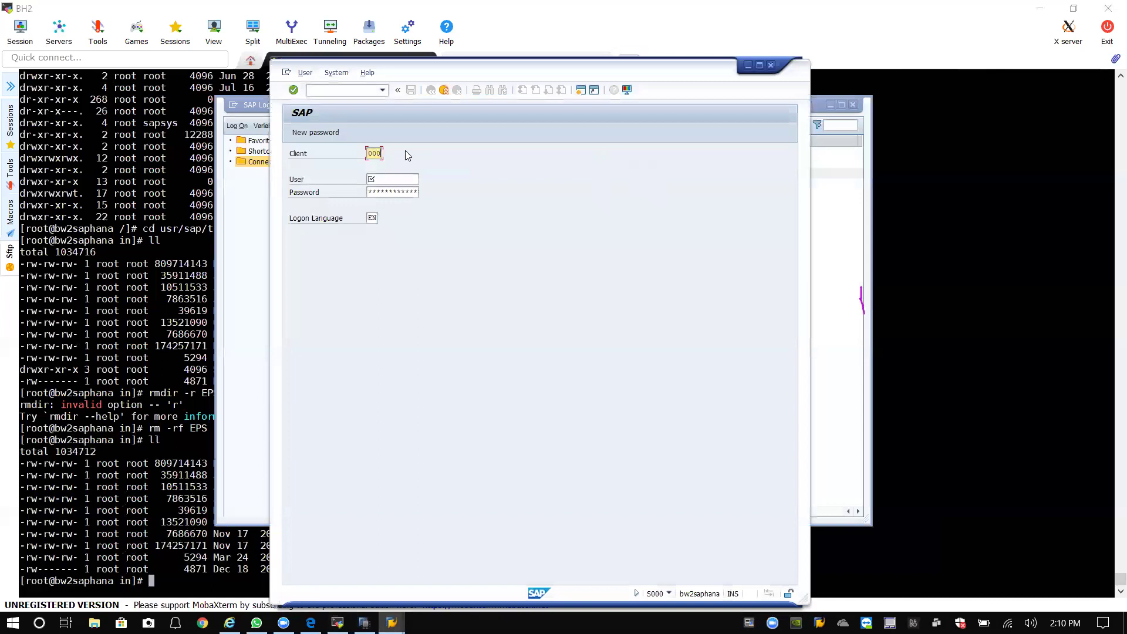
click(411, 178)
key(Tab)
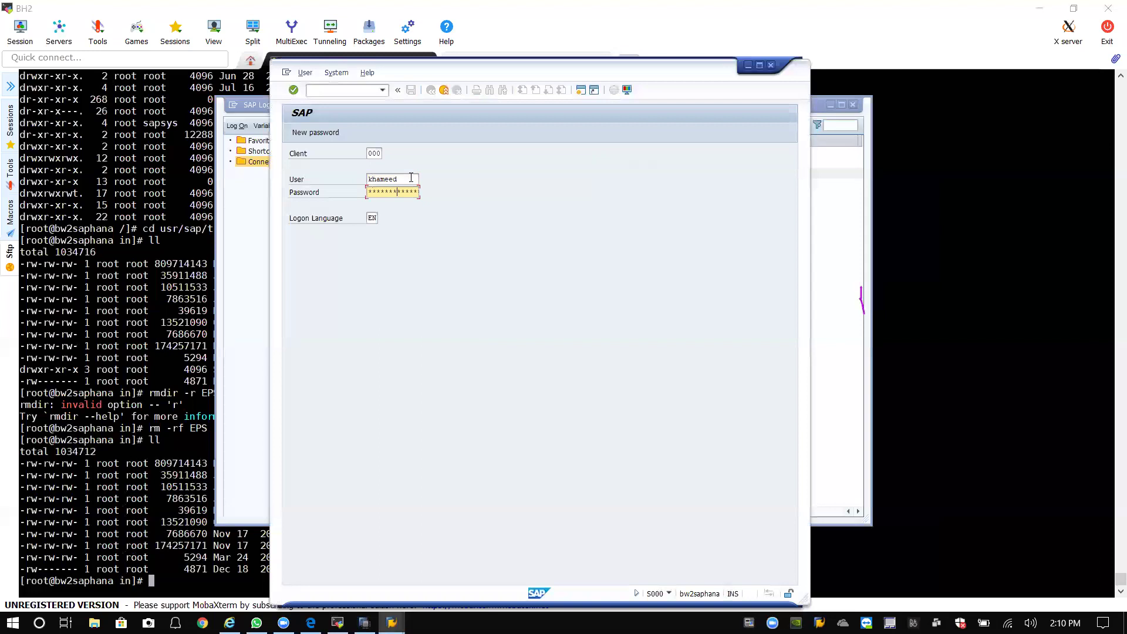
key(Return)
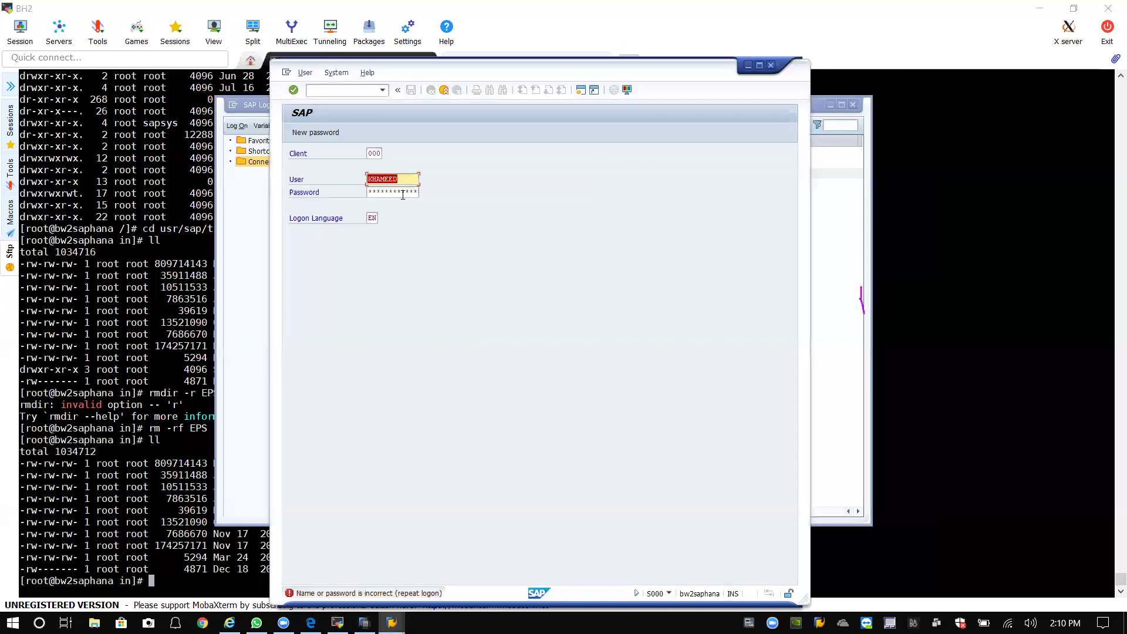
Replace the rejected user name with DDIC and move to the password field.
click(403, 192)
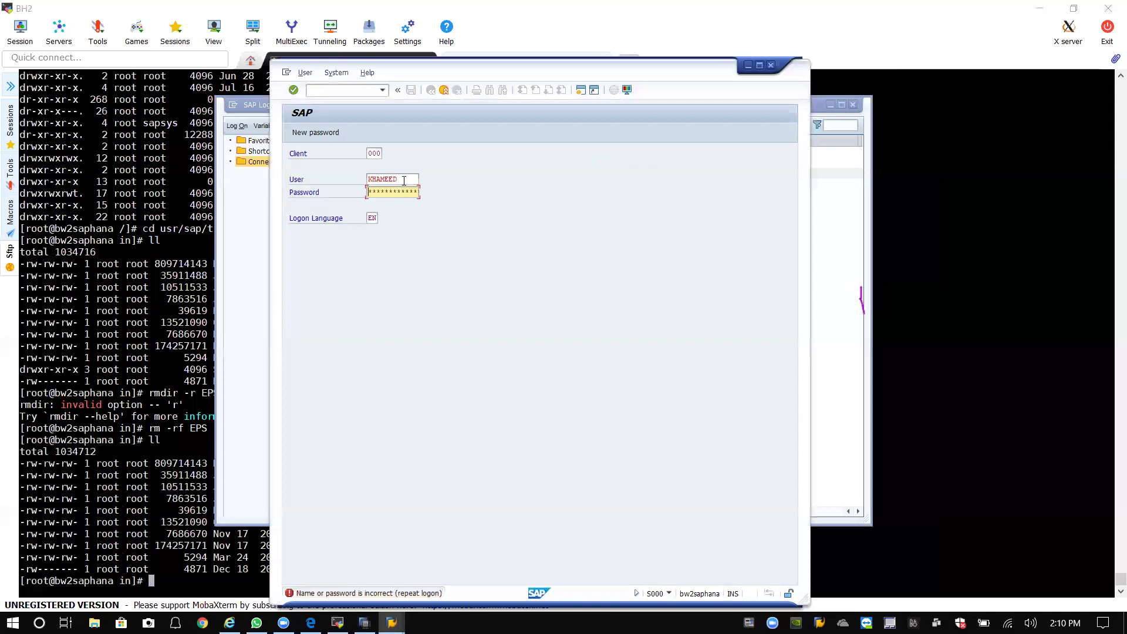
double_click(404, 180)
text(ddic)
key(Tab)
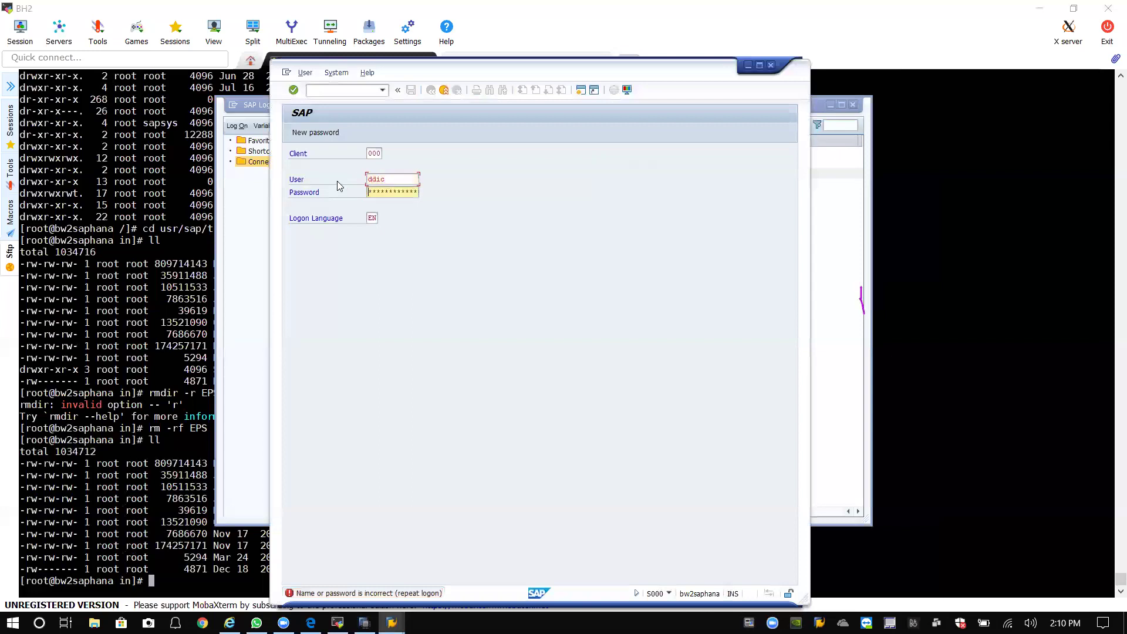
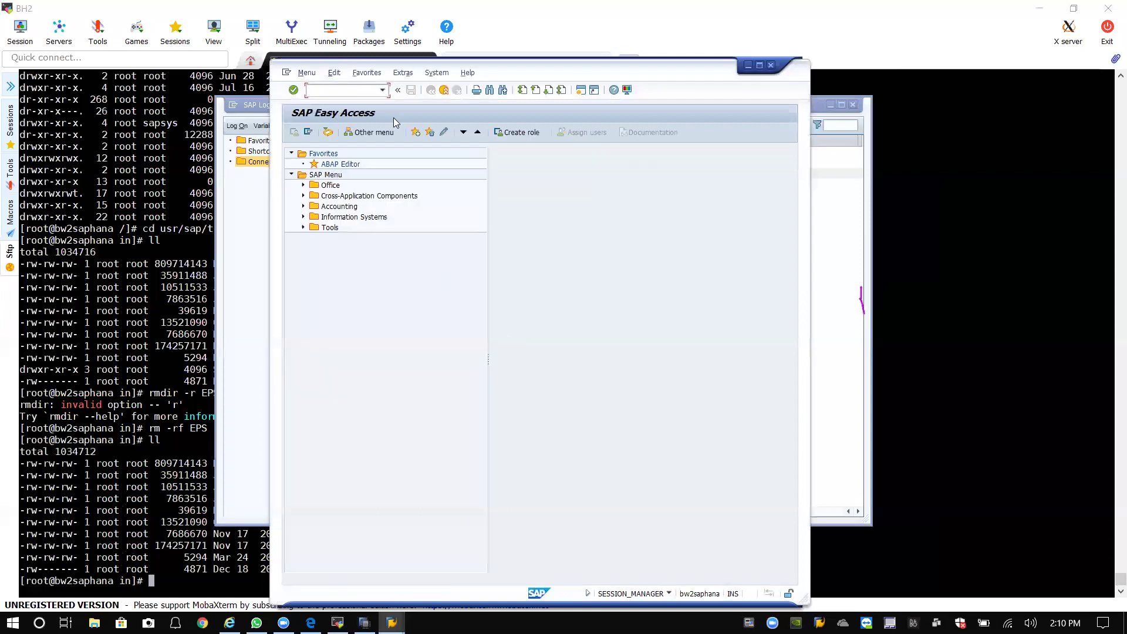
Launch SAINT from the transaction history and select the BI_CONT 757 add-on package.
click(382, 91)
click(352, 99)
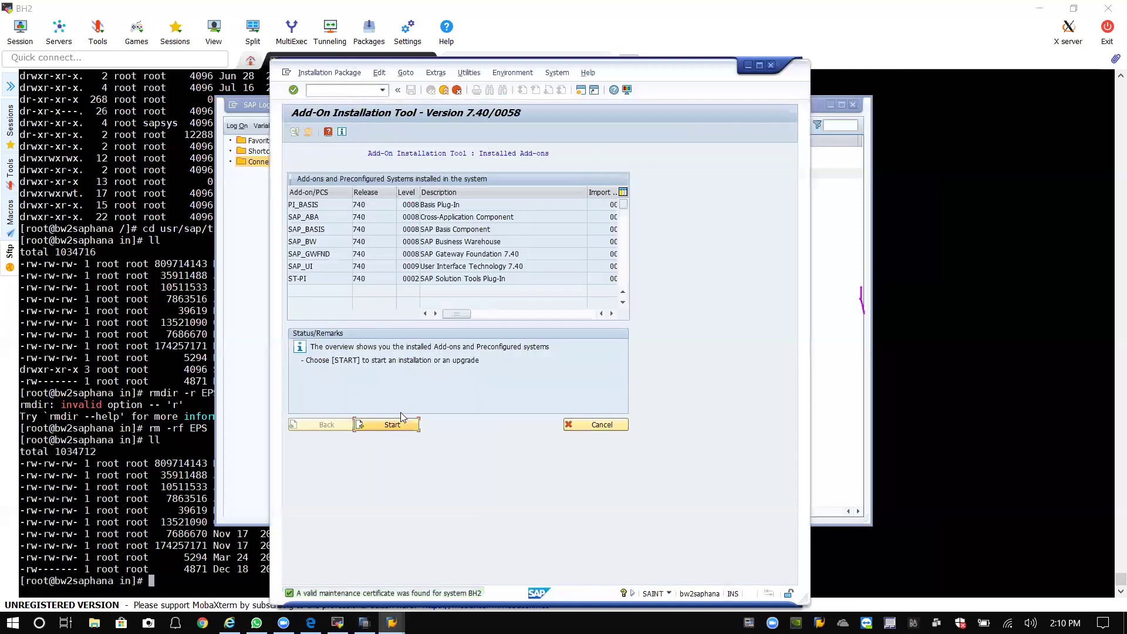
click(382, 424)
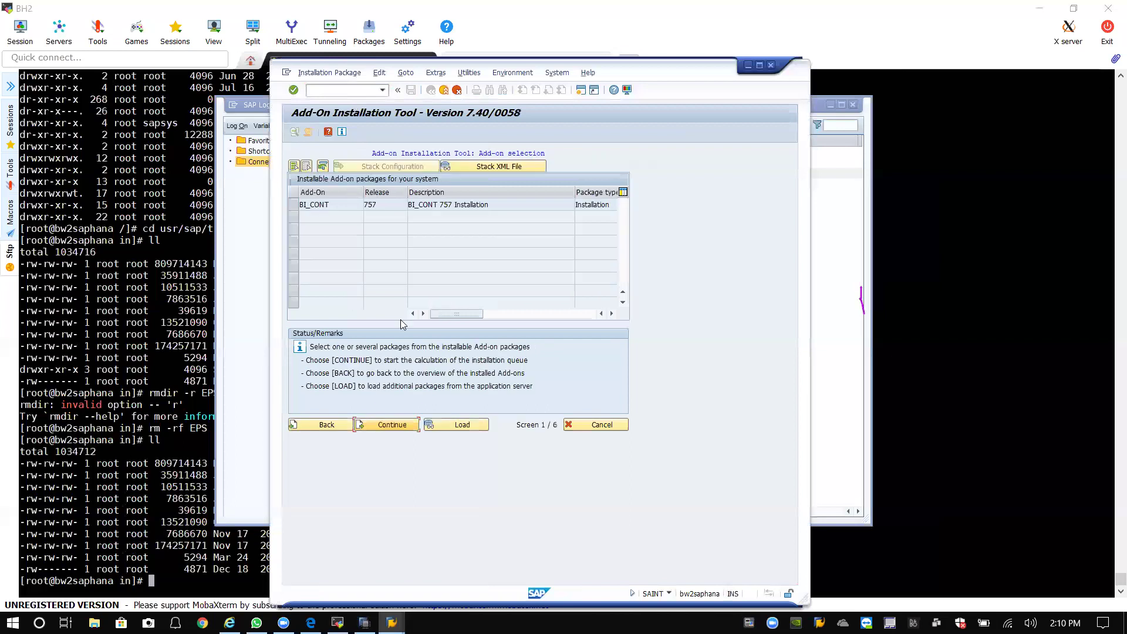
click(336, 210)
click(387, 427)
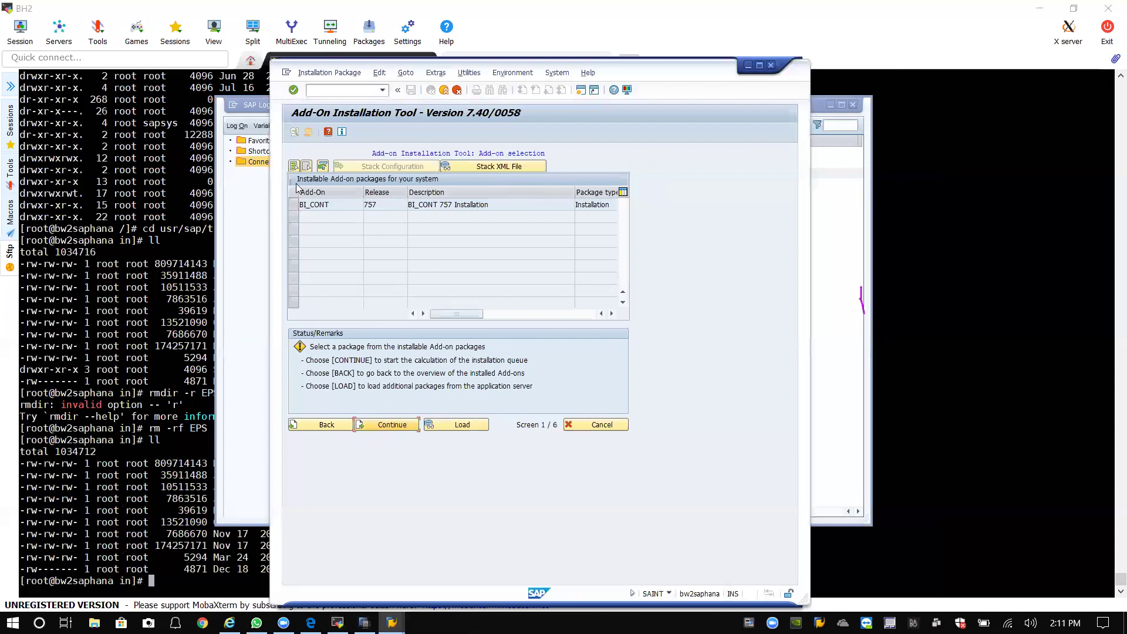
click(293, 204)
Calculate and confirm the installation queue, answer the transports question, and open SAP Note 1943931.
click(389, 425)
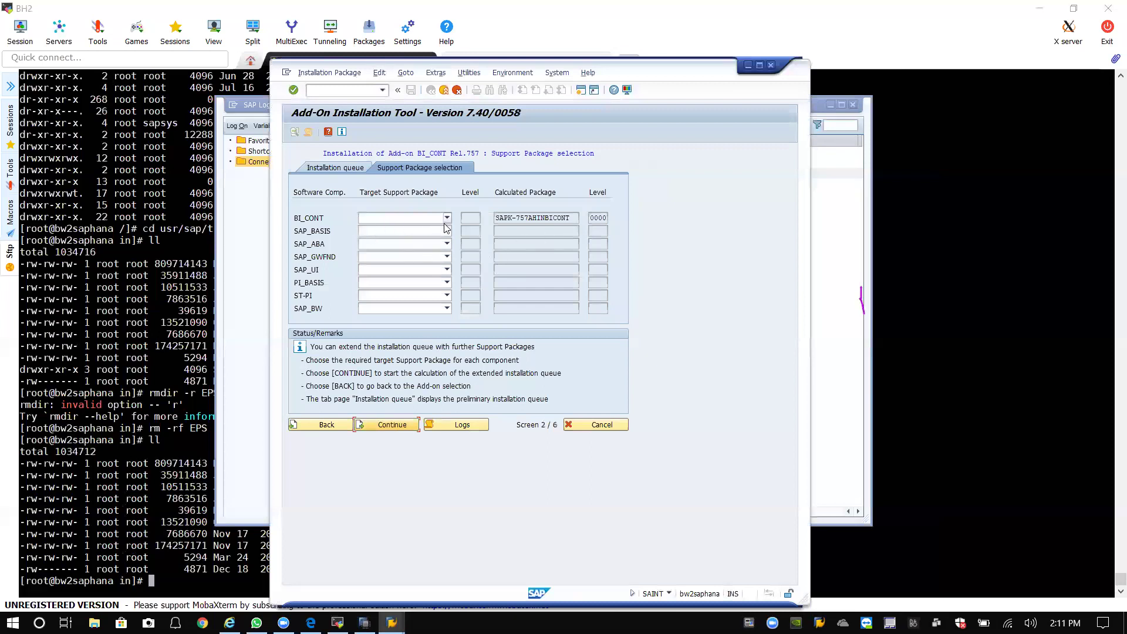
click(387, 423)
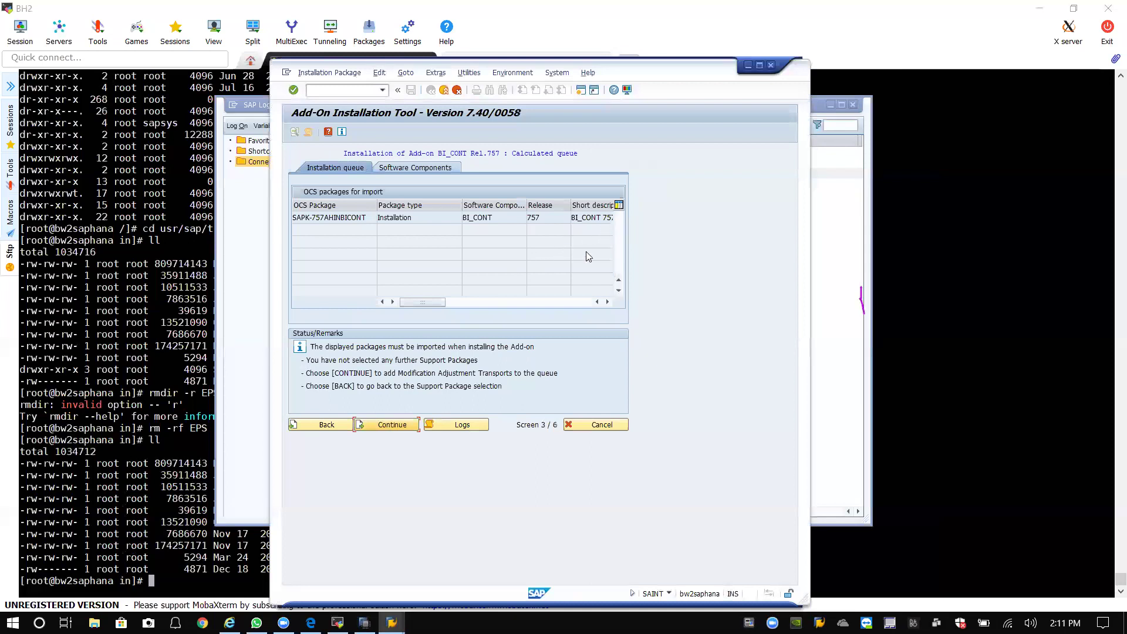
click(392, 424)
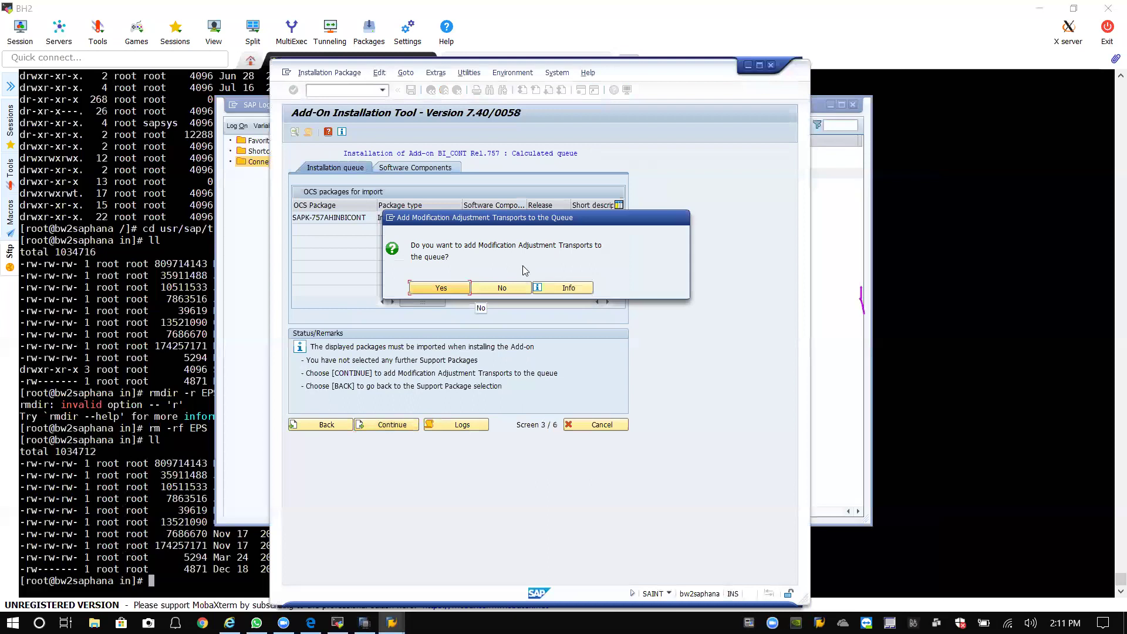
click(502, 287)
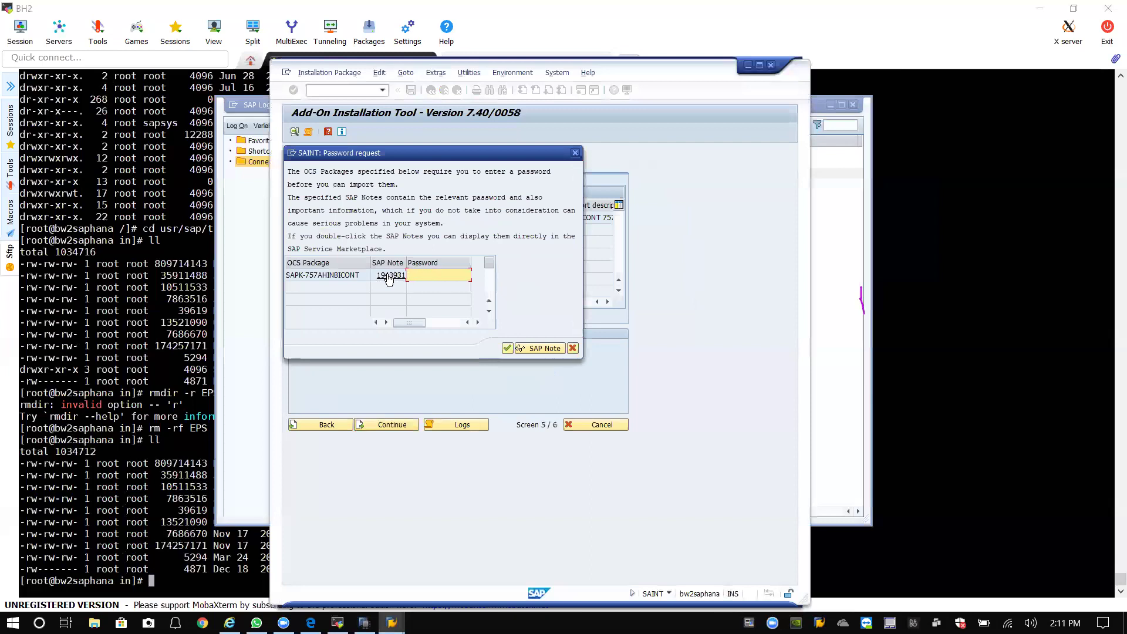
double_click(387, 276)
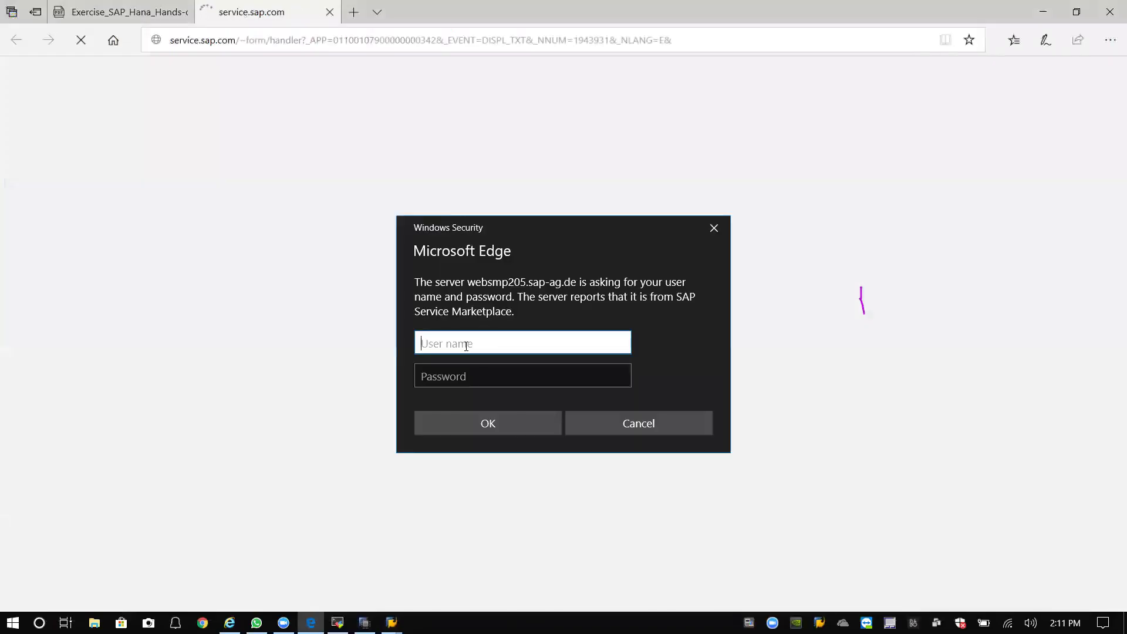
Cancel the Service Marketplace sign-in, close the SAP Note authorization error tab, and minimize Edge.
click(620, 427)
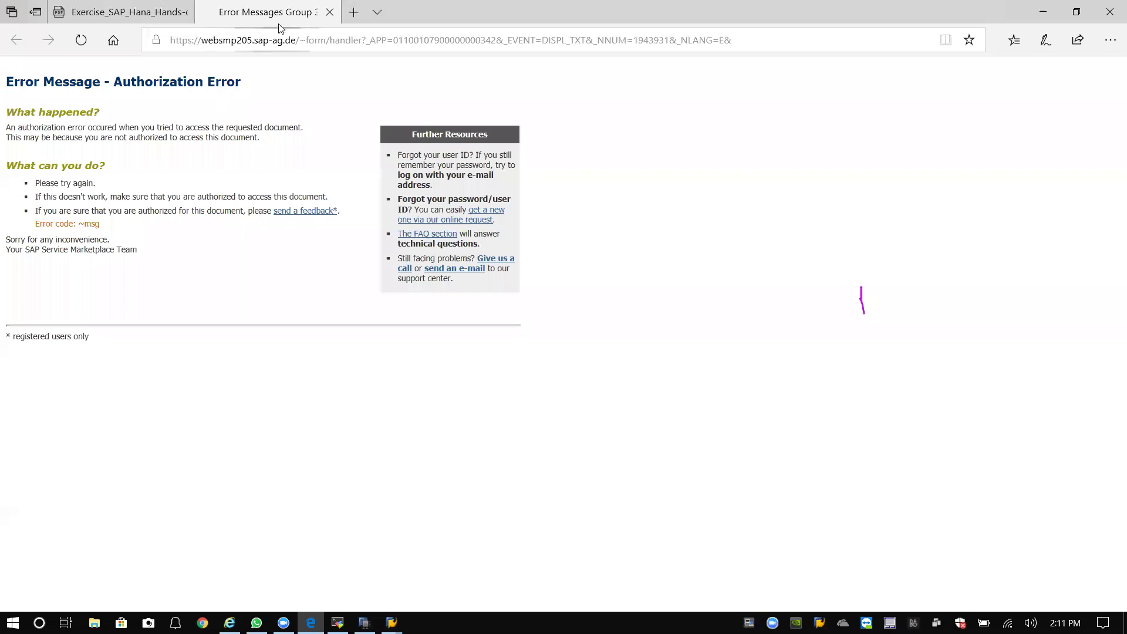
click(329, 13)
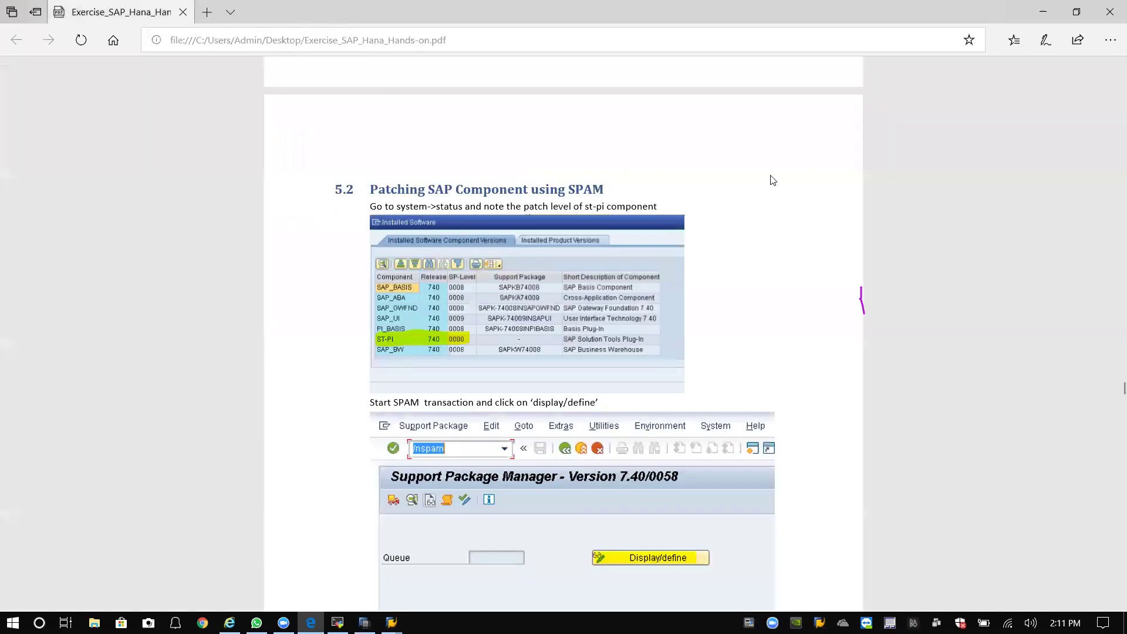
click(1043, 11)
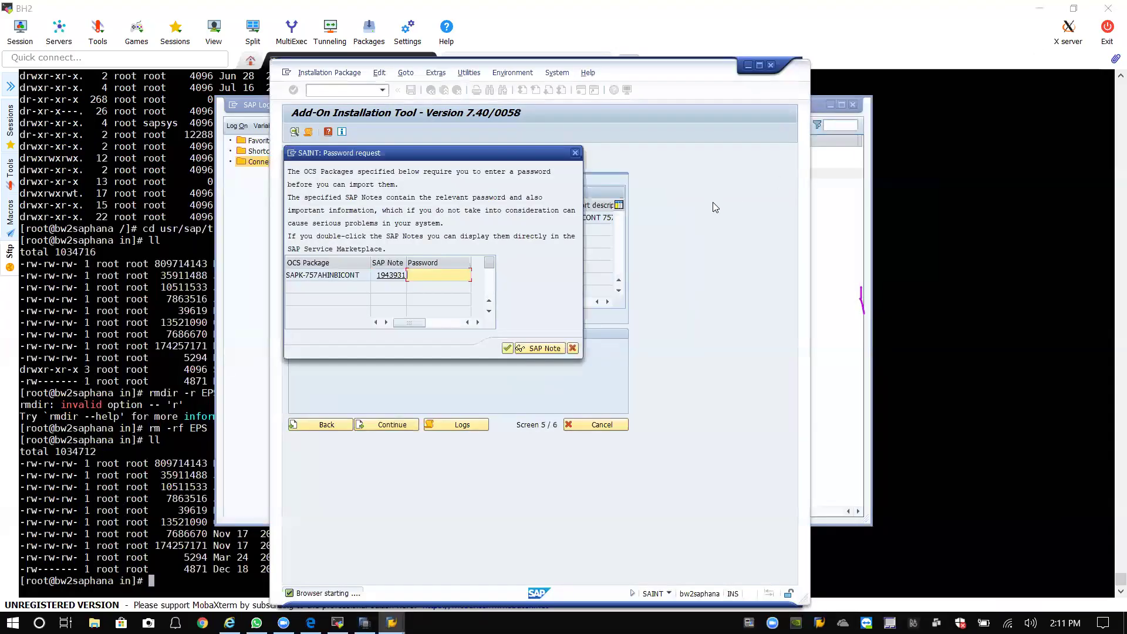
Minimize the MobaXterm terminal and the SAP Logon window to reach the desktop.
click(1040, 9)
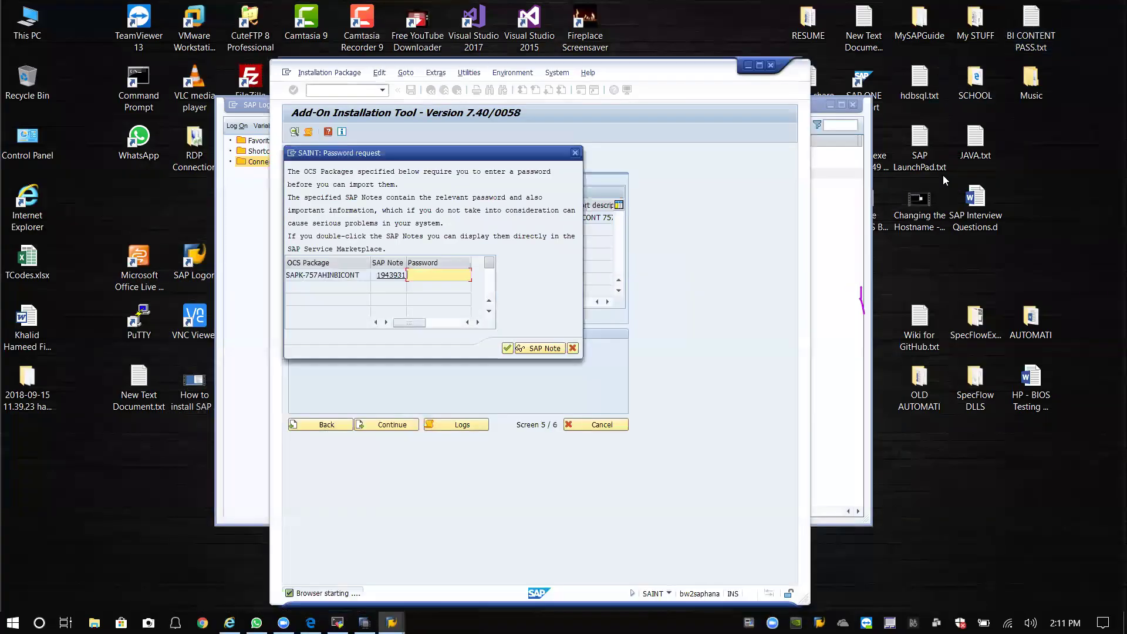
click(863, 82)
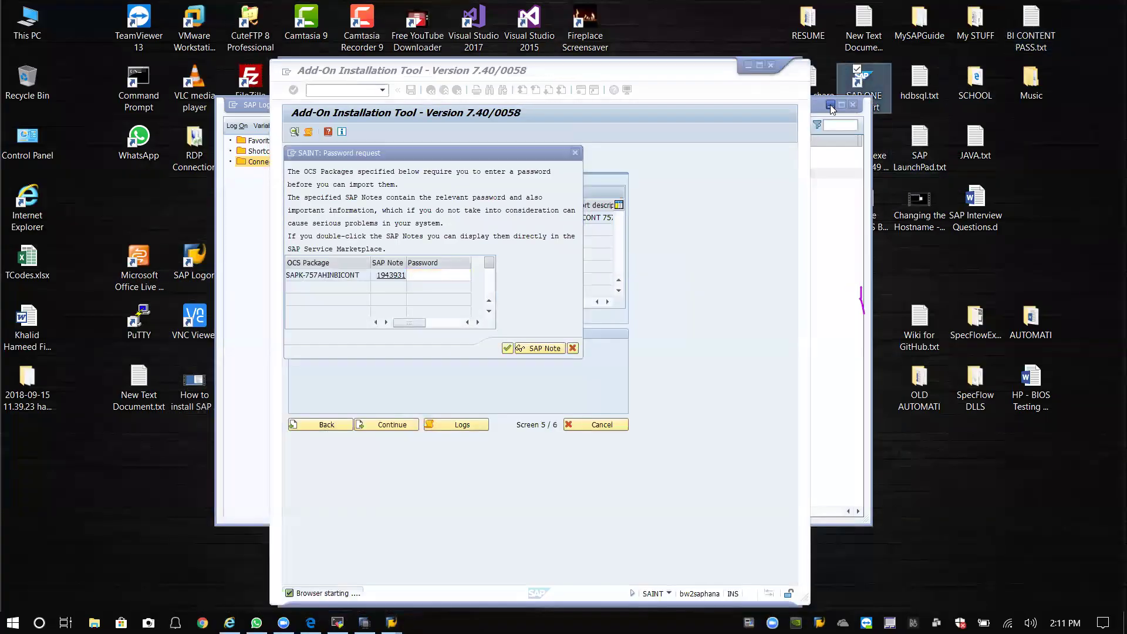
click(831, 105)
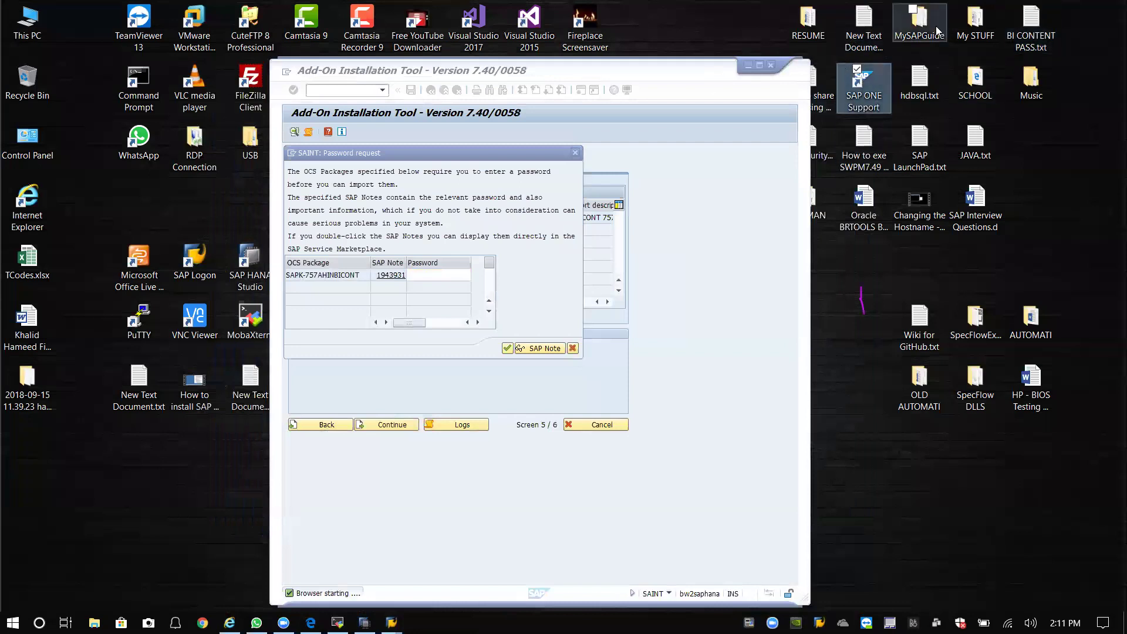
click(1057, 141)
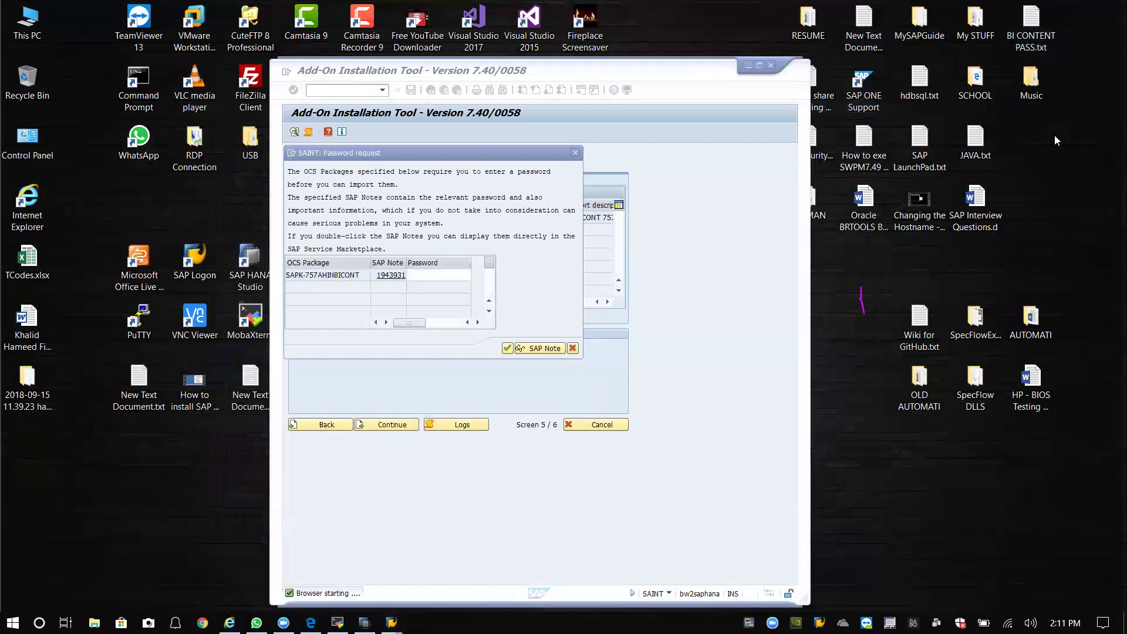
Copy the BI Content password from BI CONTENT PASS.txt and return to the SAINT Password cell.
double_click(1041, 33)
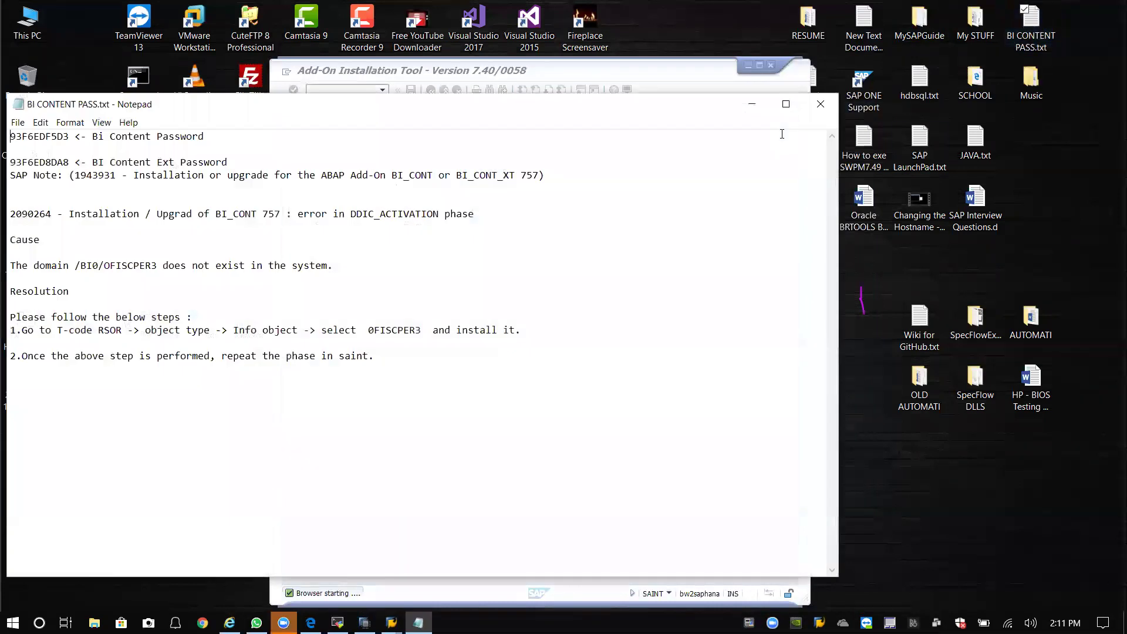
drag(11, 136, 69, 136)
right_click(50, 137)
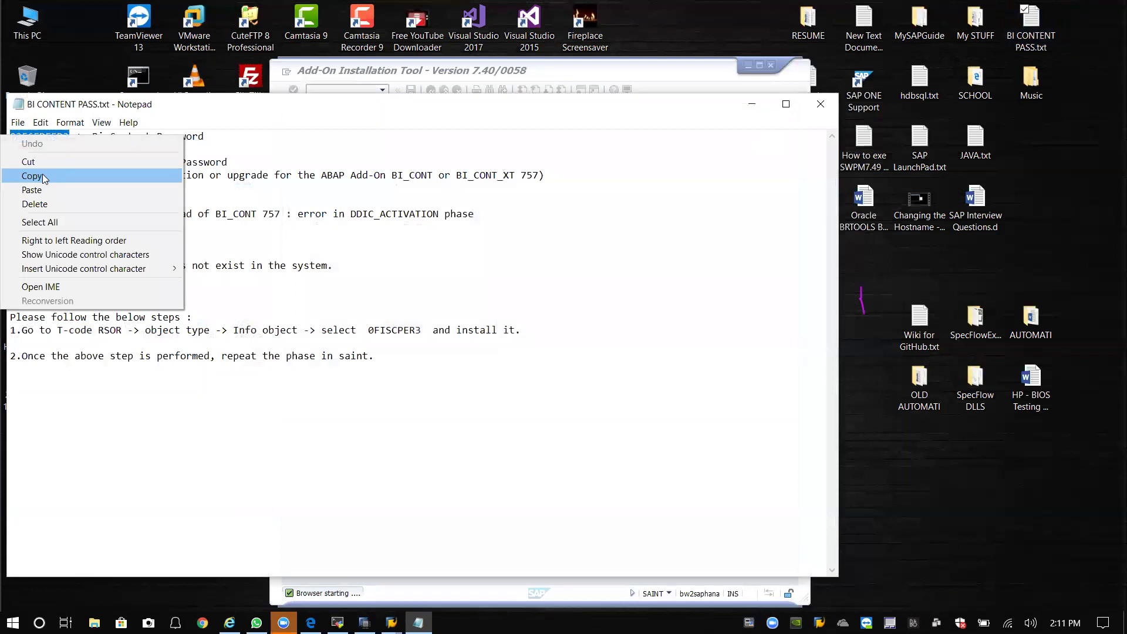
click(43, 175)
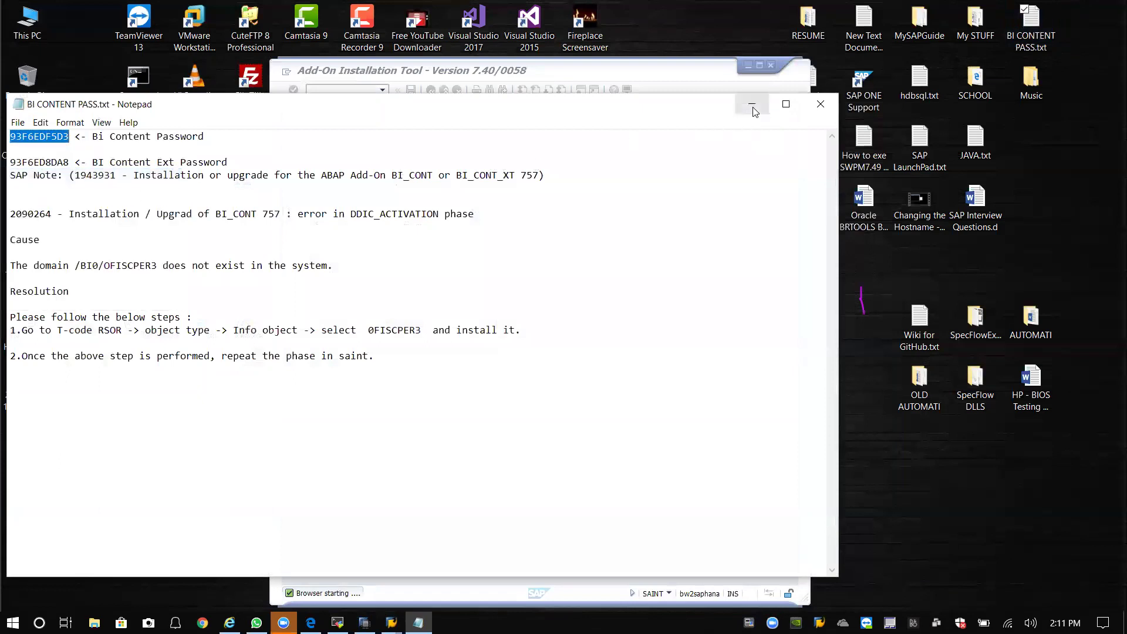
click(752, 104)
right_click(430, 274)
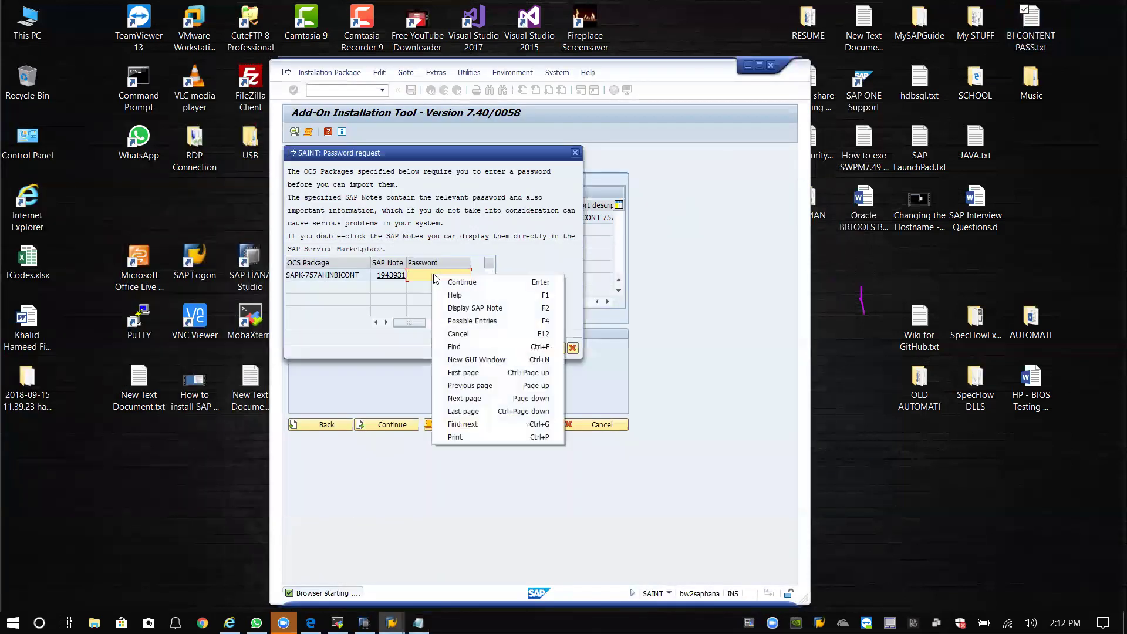
Paste the BI Content password into the package Password cell and submit it.
click(424, 277)
key(ctrl+v)
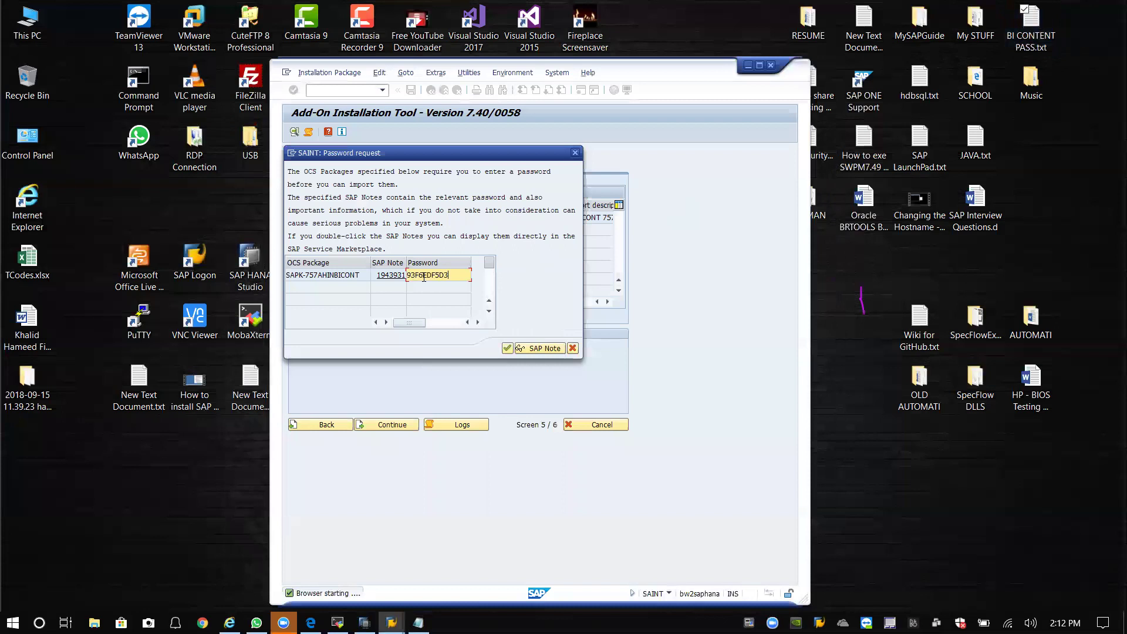
click(506, 350)
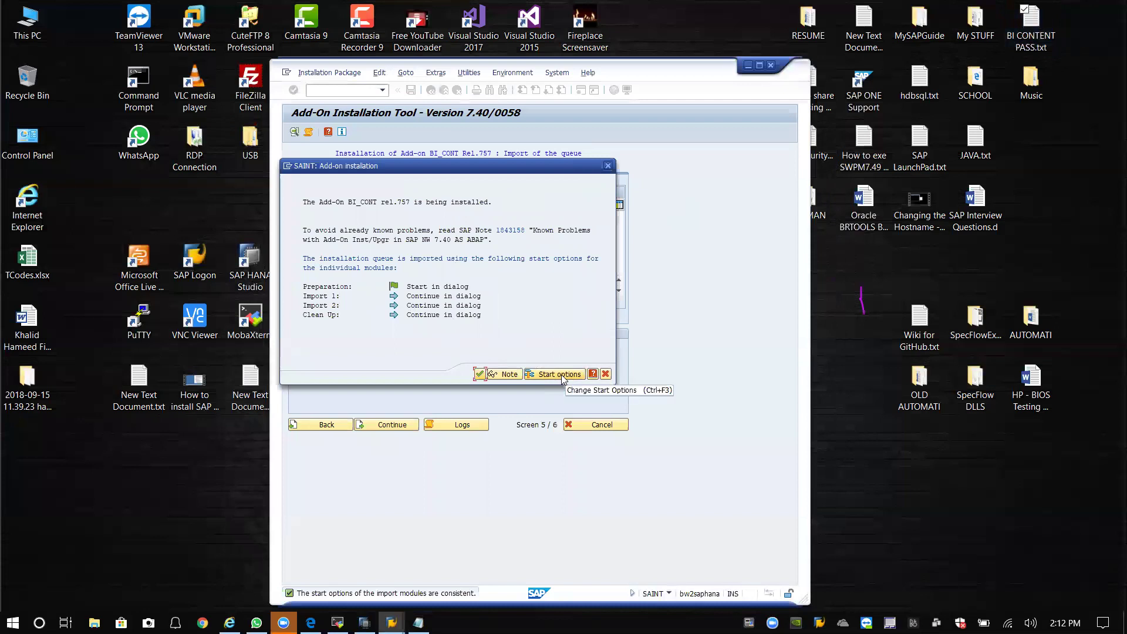
Set Import 1, Import 2 and Clean Up to continue in background, then start the BI_CONT import.
click(561, 374)
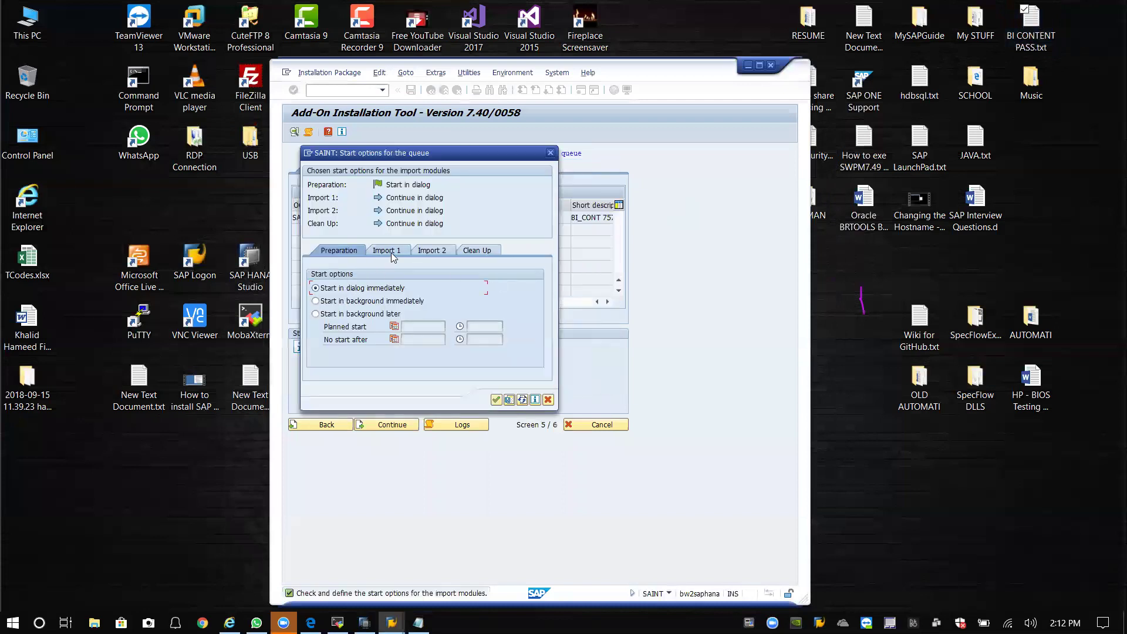
click(388, 251)
click(344, 250)
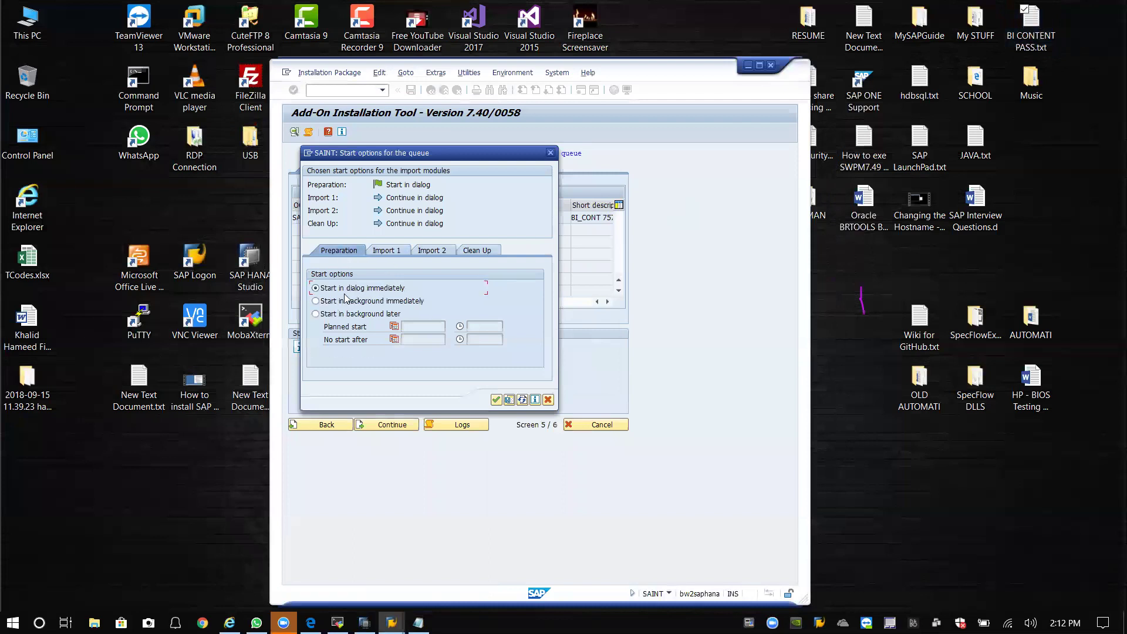
click(385, 252)
click(344, 301)
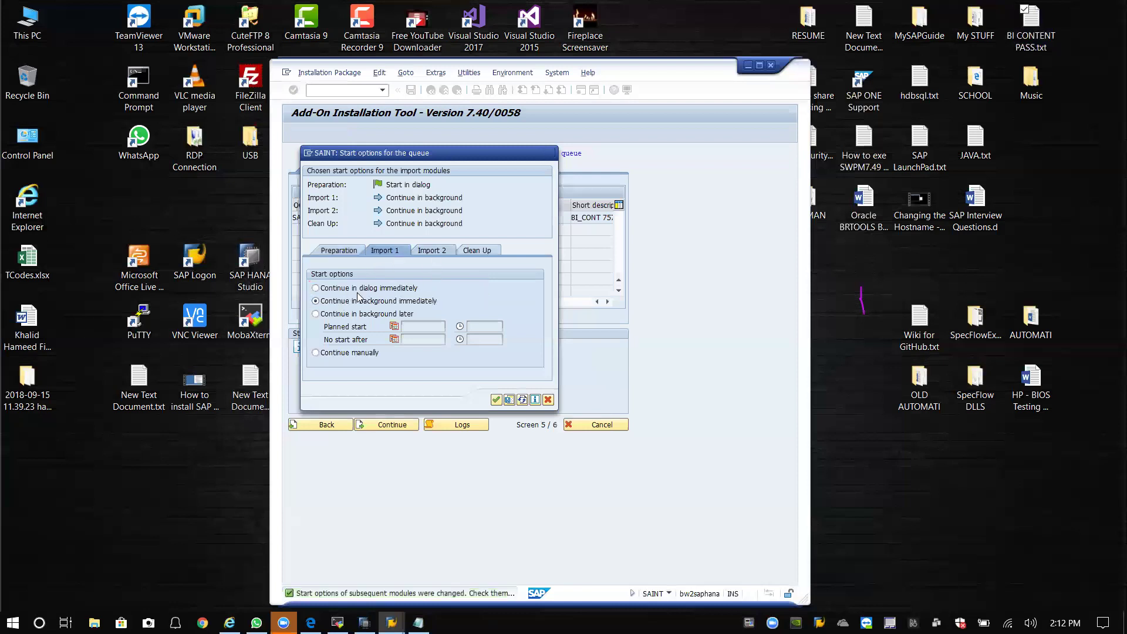
click(435, 251)
click(477, 251)
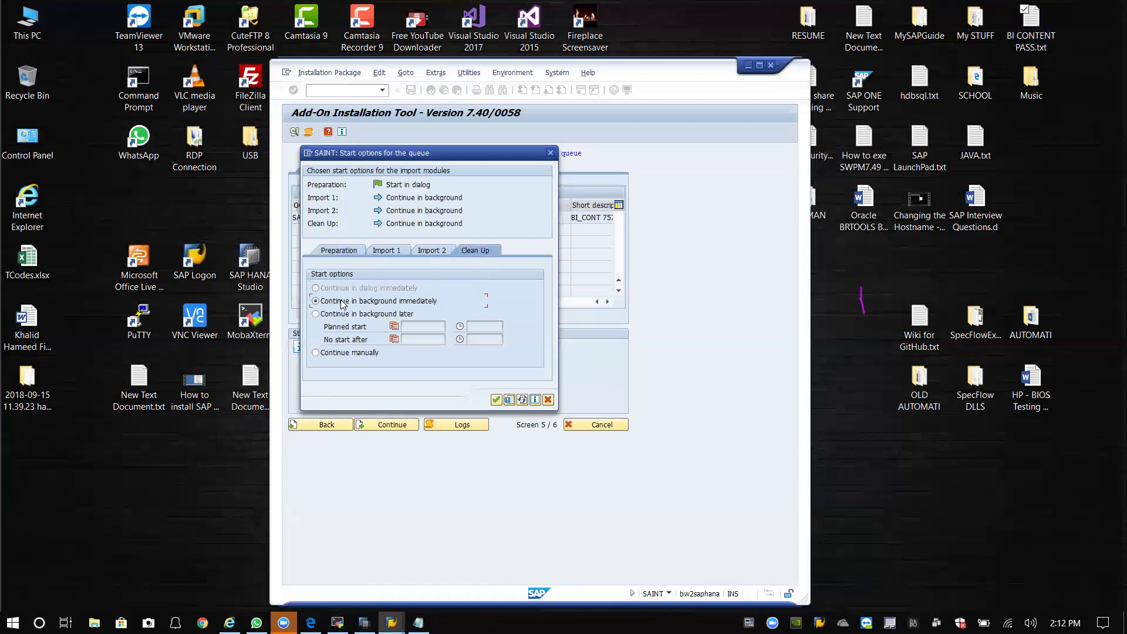
click(355, 251)
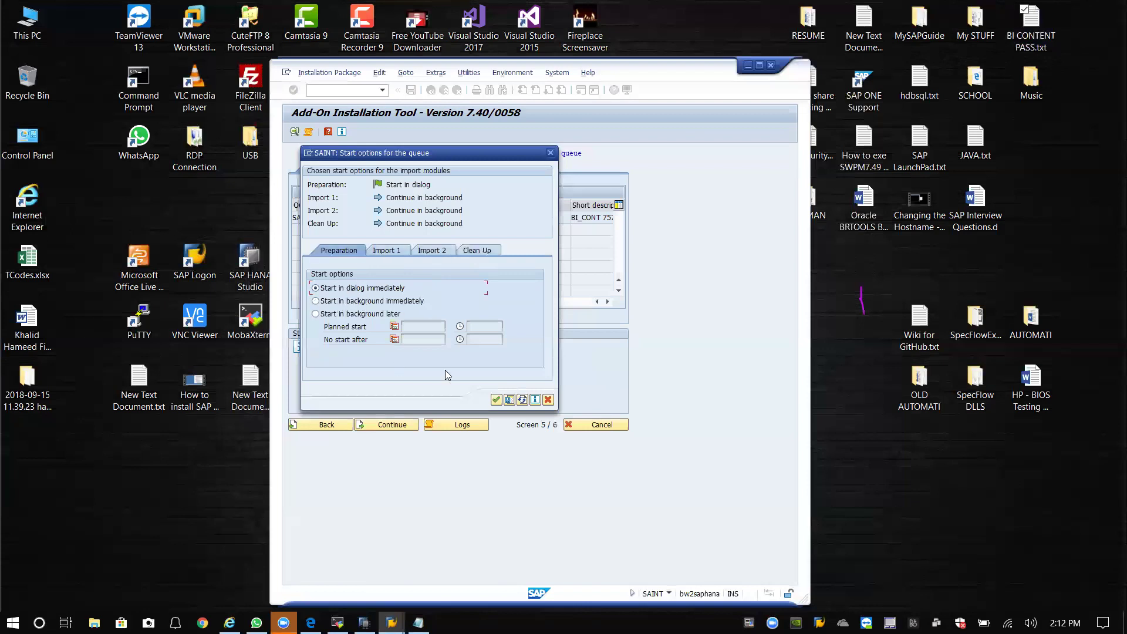
click(496, 400)
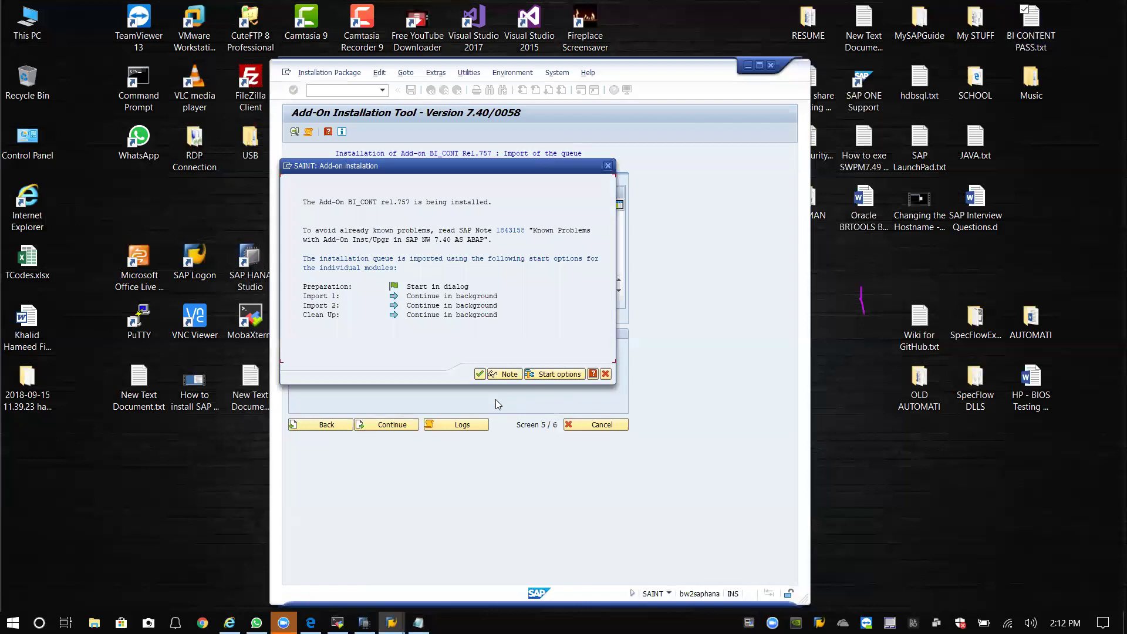
click(481, 375)
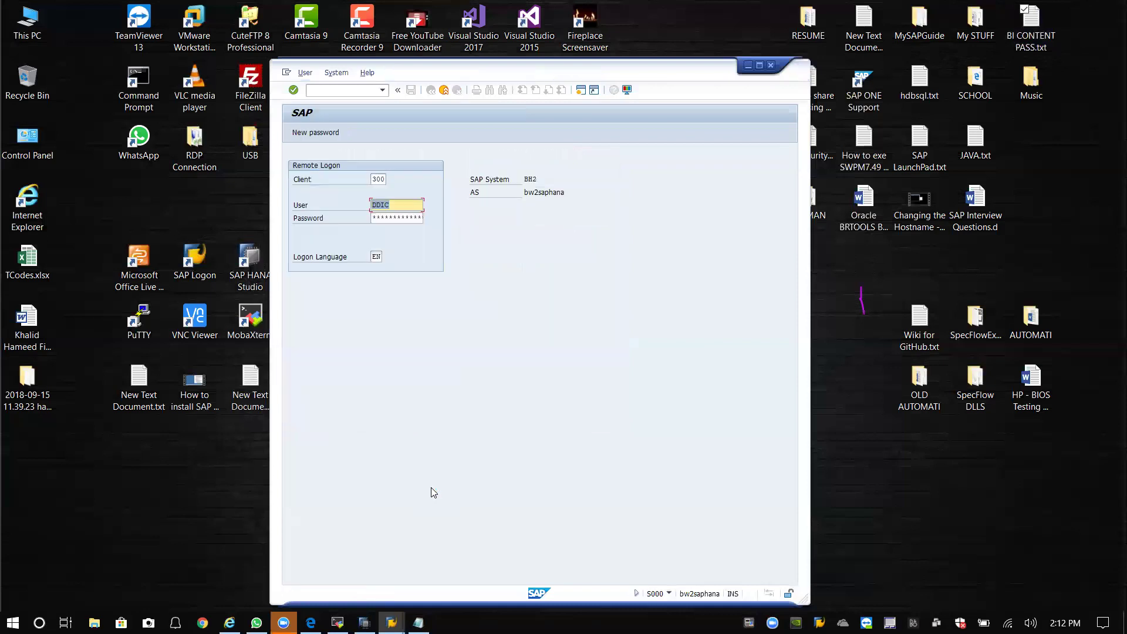
Complete the tp remote logon with client 000, retrying after correcting the client number.
click(382, 179)
text(000)
key(Tab)
key(Tab)
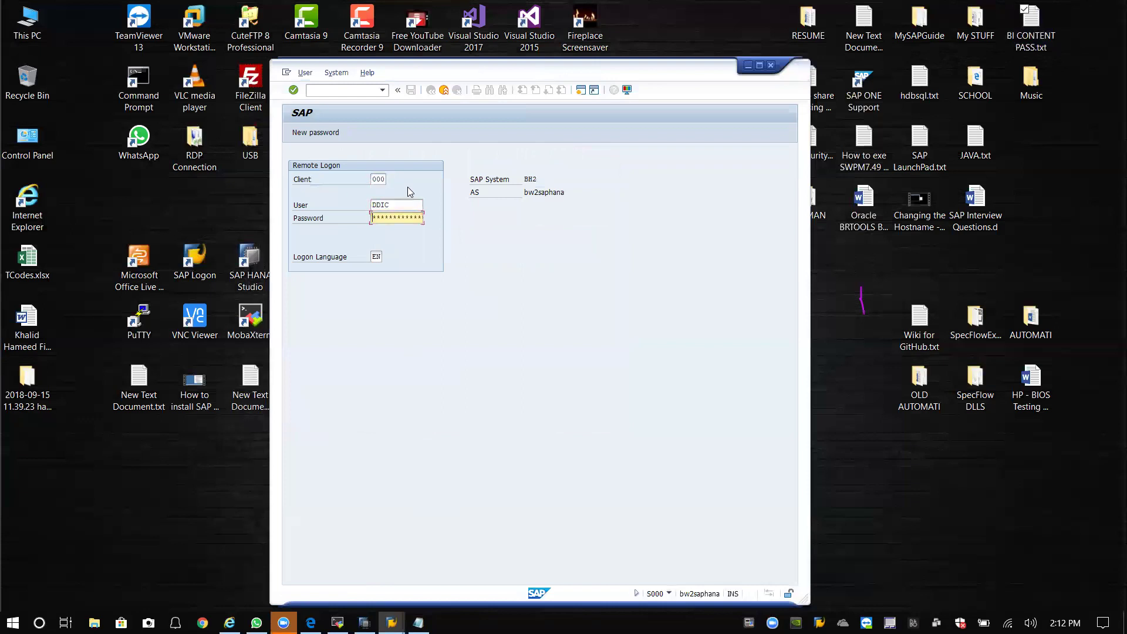
key(Return)
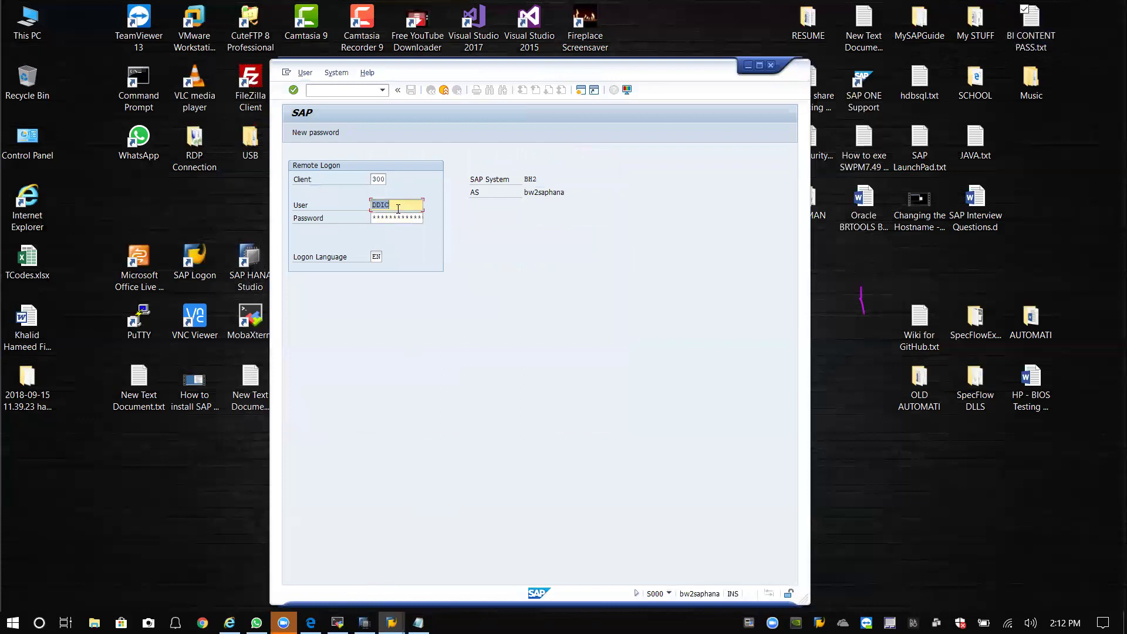
double_click(383, 179)
text(00)
key(Tab)
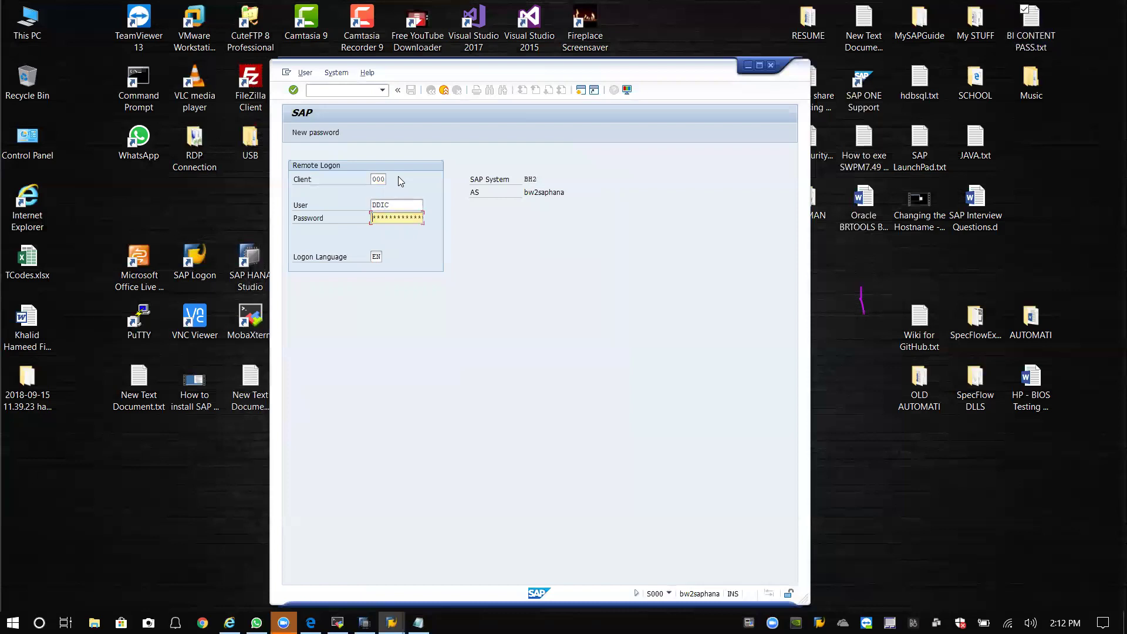
key(Return)
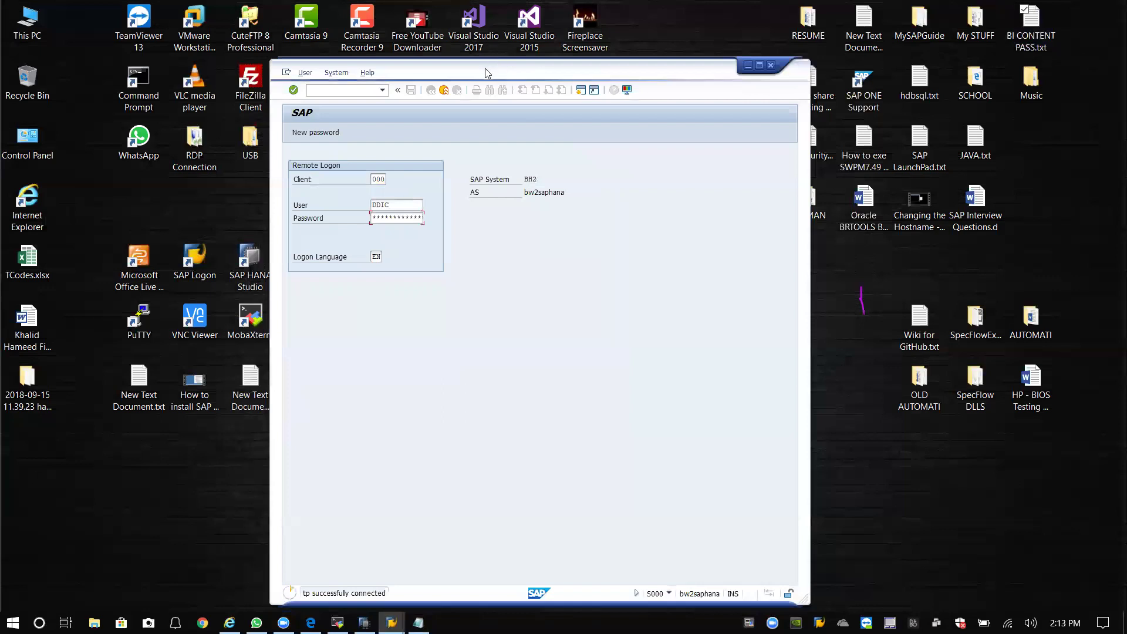
Reposition the SAP remote logon window slightly upward.
drag(484, 68, 464, 61)
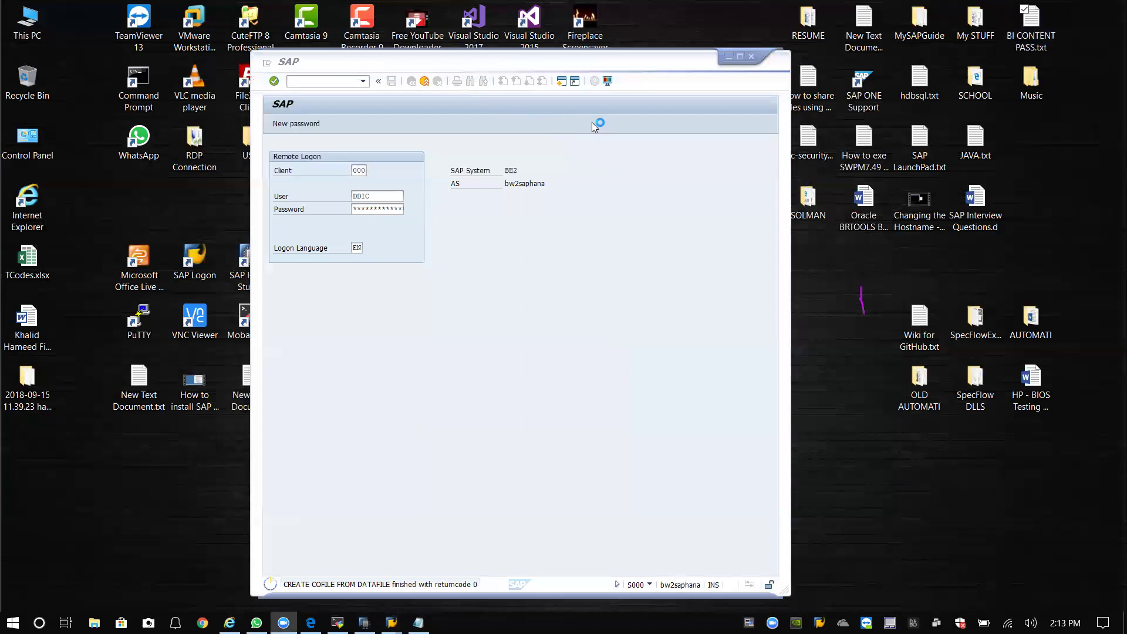
click(591, 50)
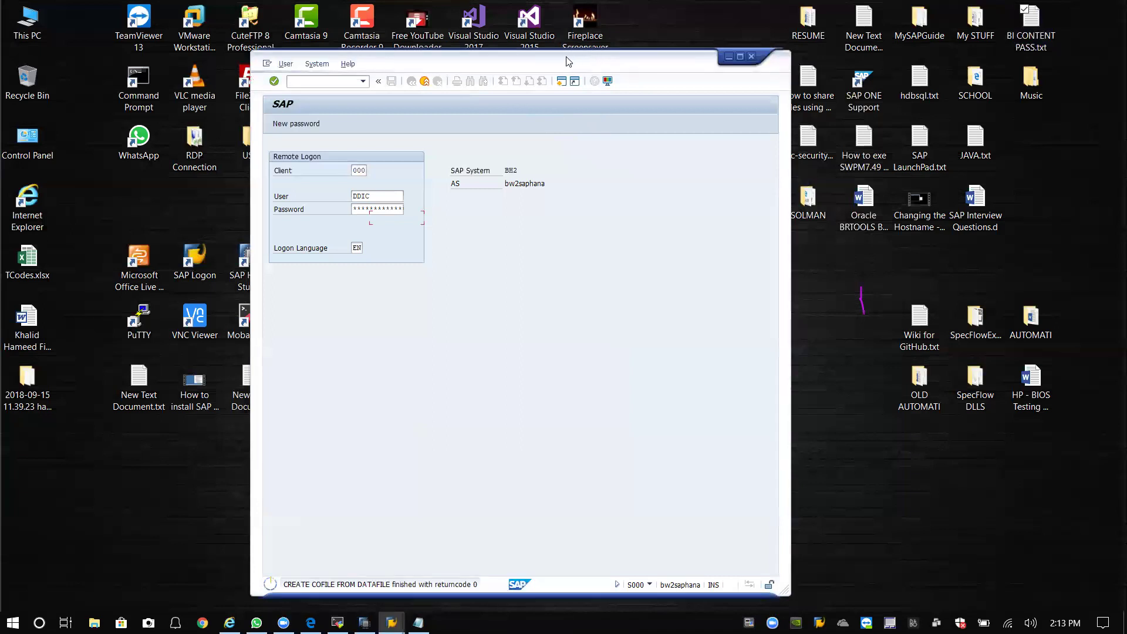
drag(561, 58, 558, 50)
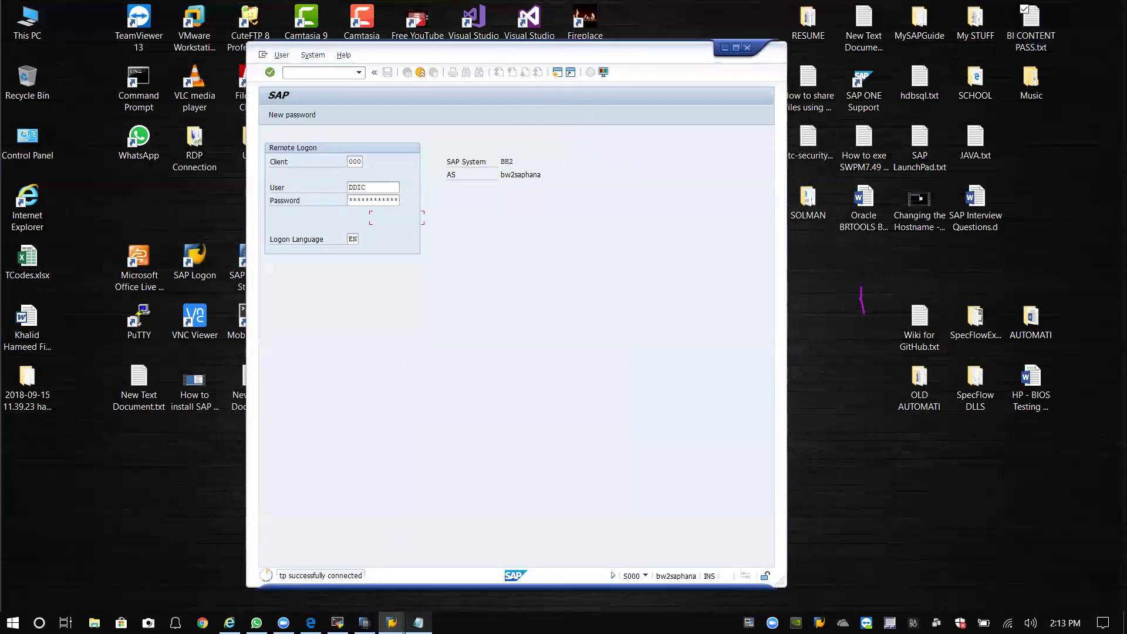
Bring the SAP remote logon window in front of the MobaXterm terminal, then switch to SAP HANA Studio.
click(337, 623)
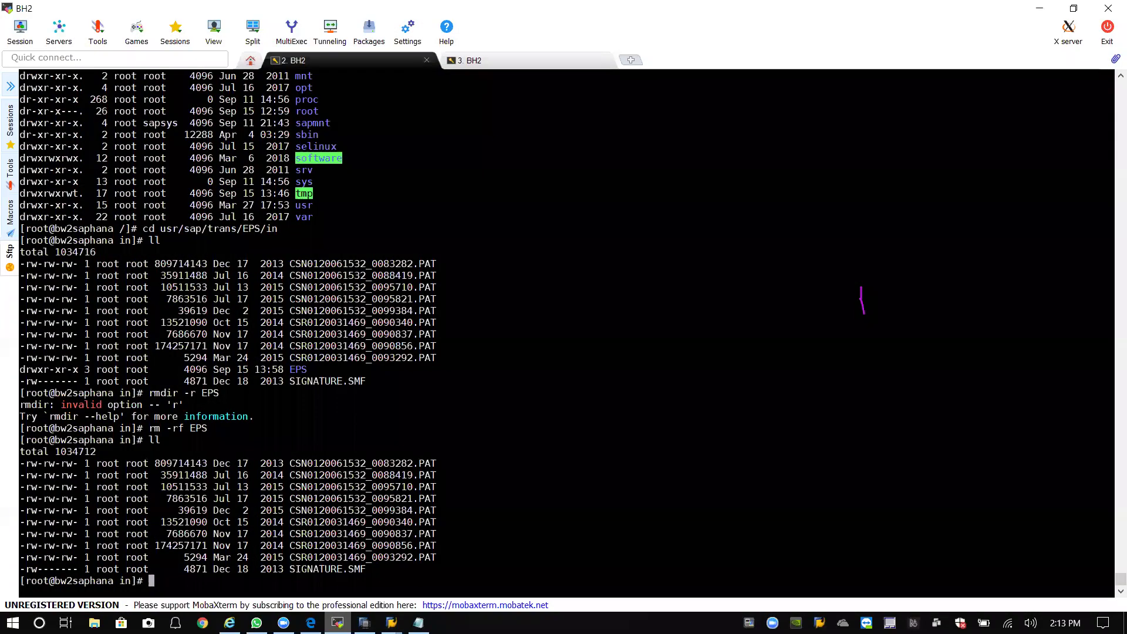
mouse_move(392, 623)
click(446, 577)
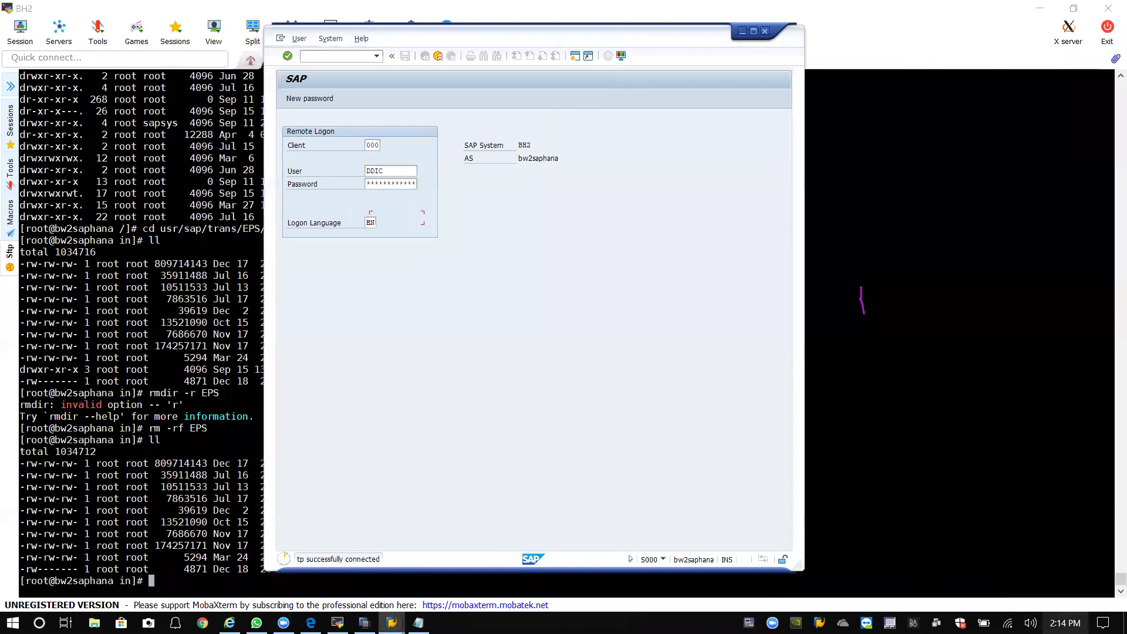
mouse_move(1065, 623)
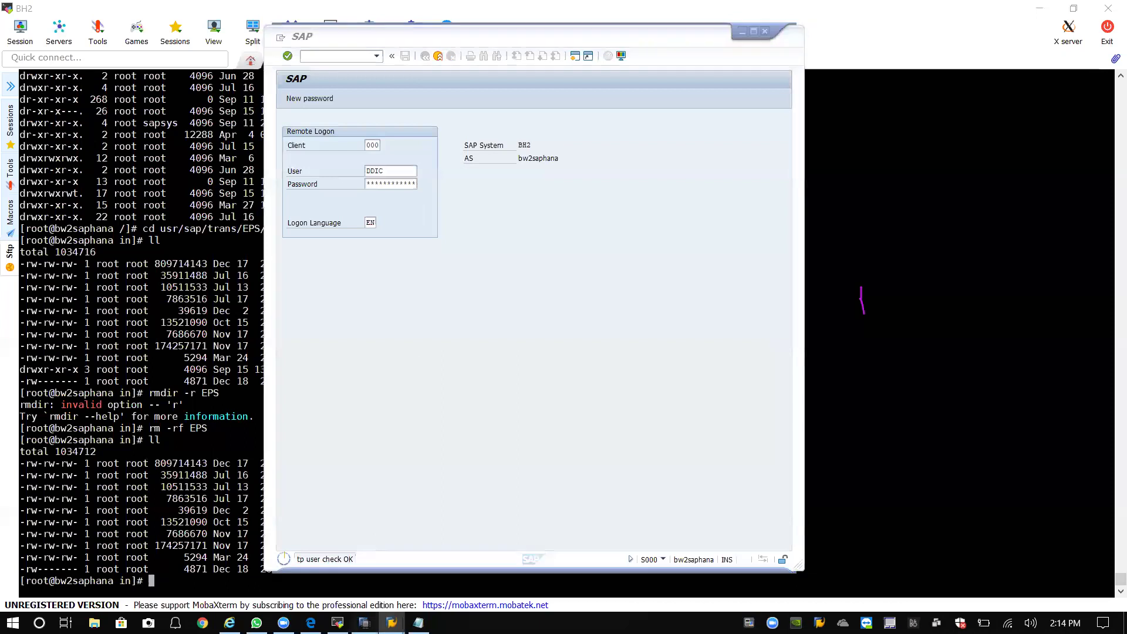
click(364, 622)
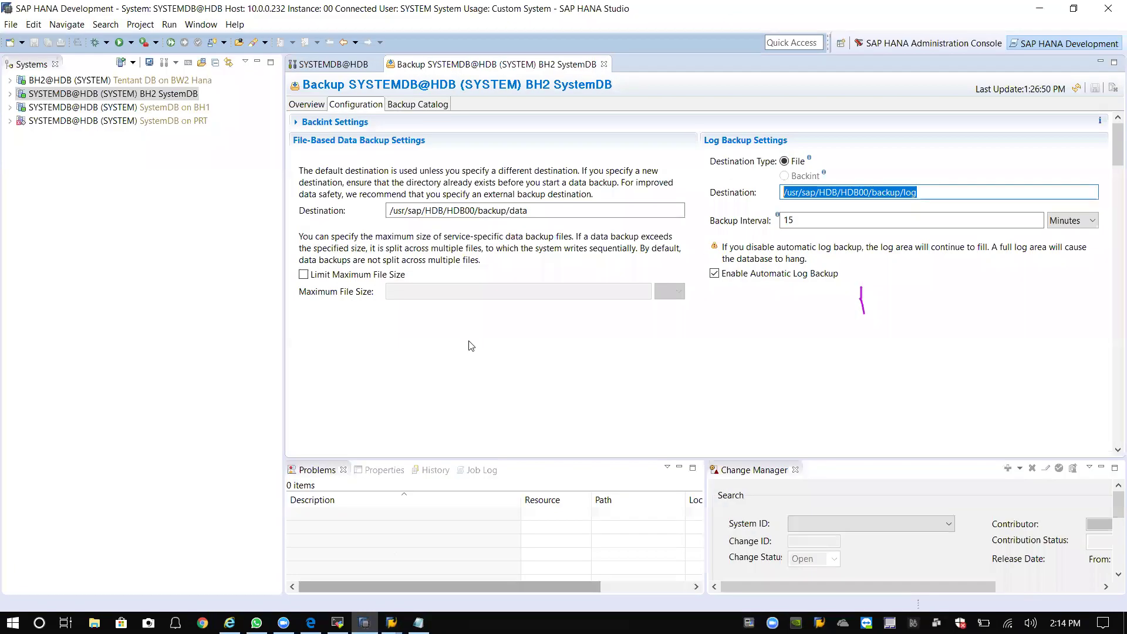
Open the BH2 SystemDB overview, then rearrange and maximise the HANA Studio window.
click(110, 94)
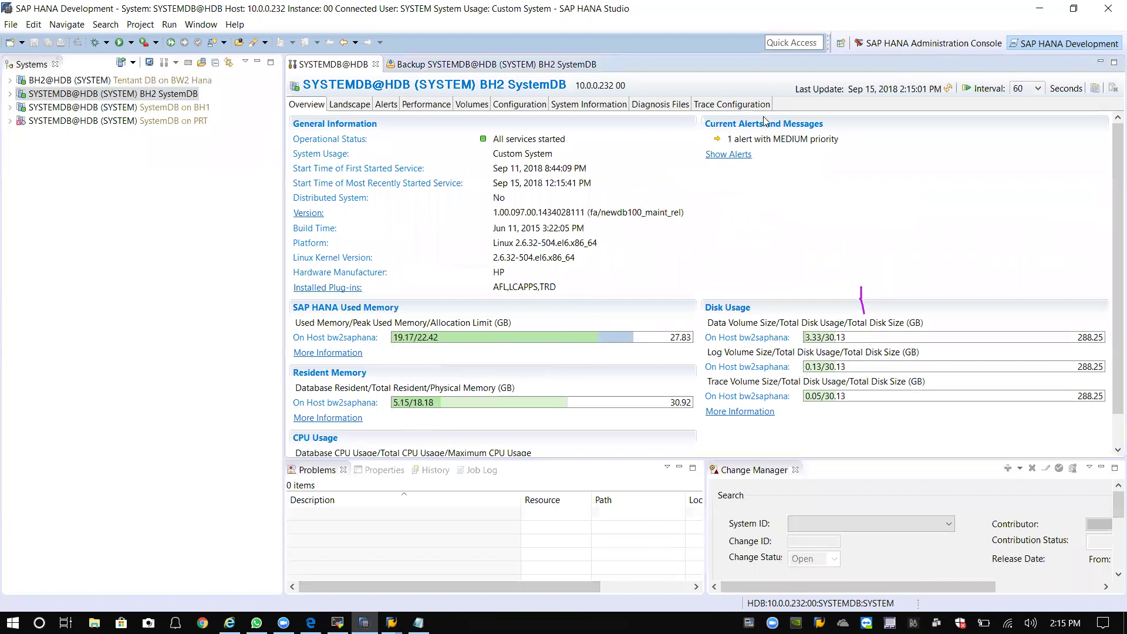
double_click(825, 11)
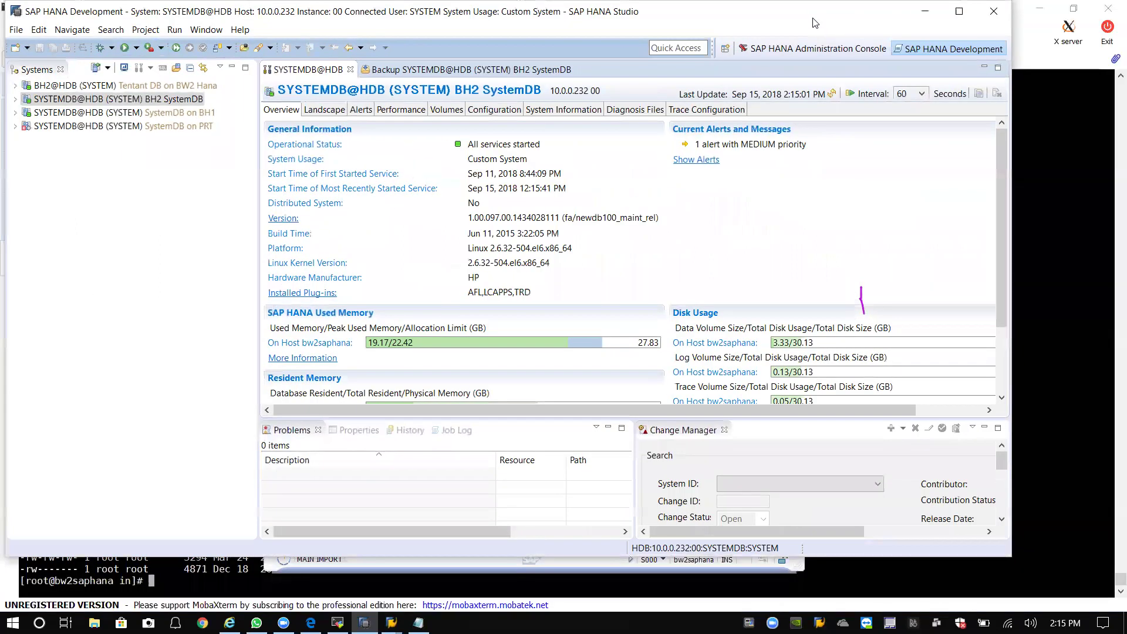
drag(810, 13, 731, 52)
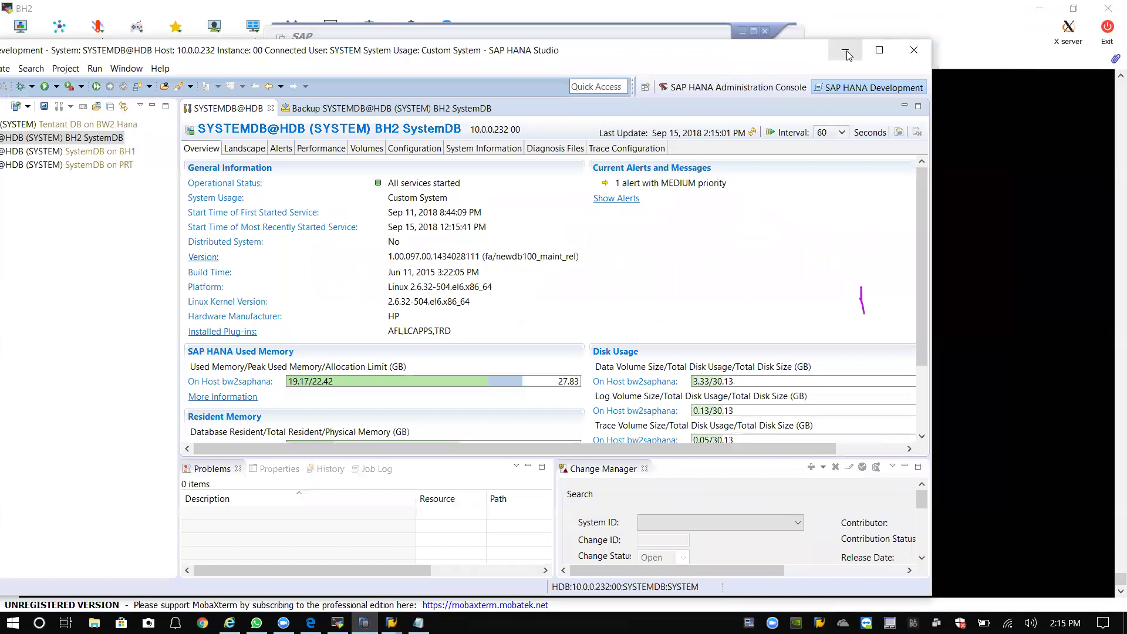
click(846, 53)
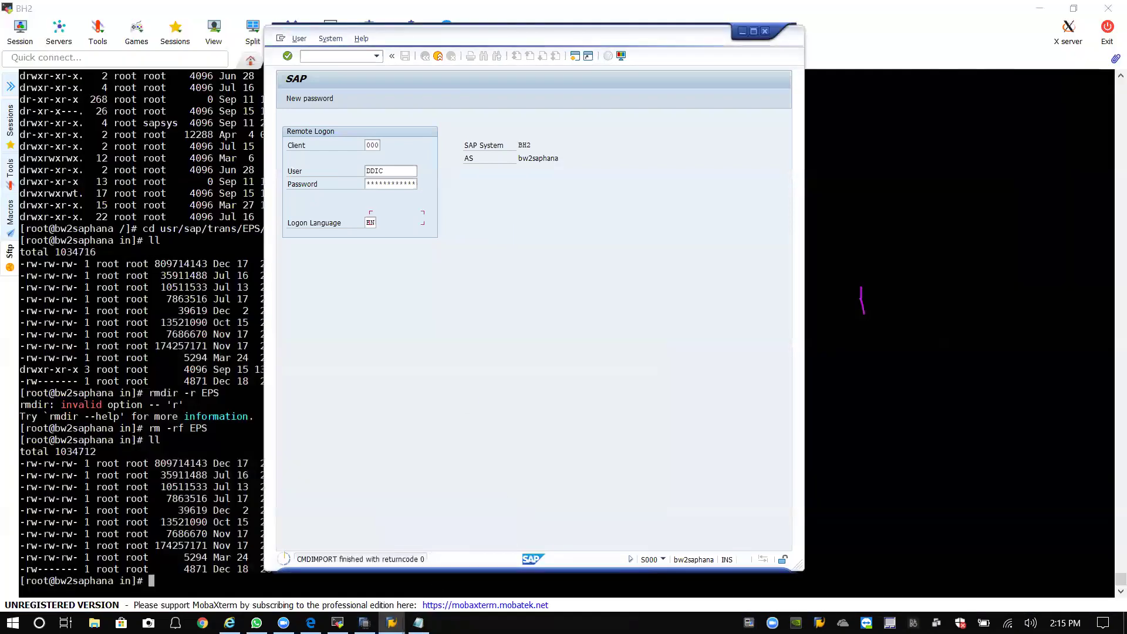
key(alt+Tab)
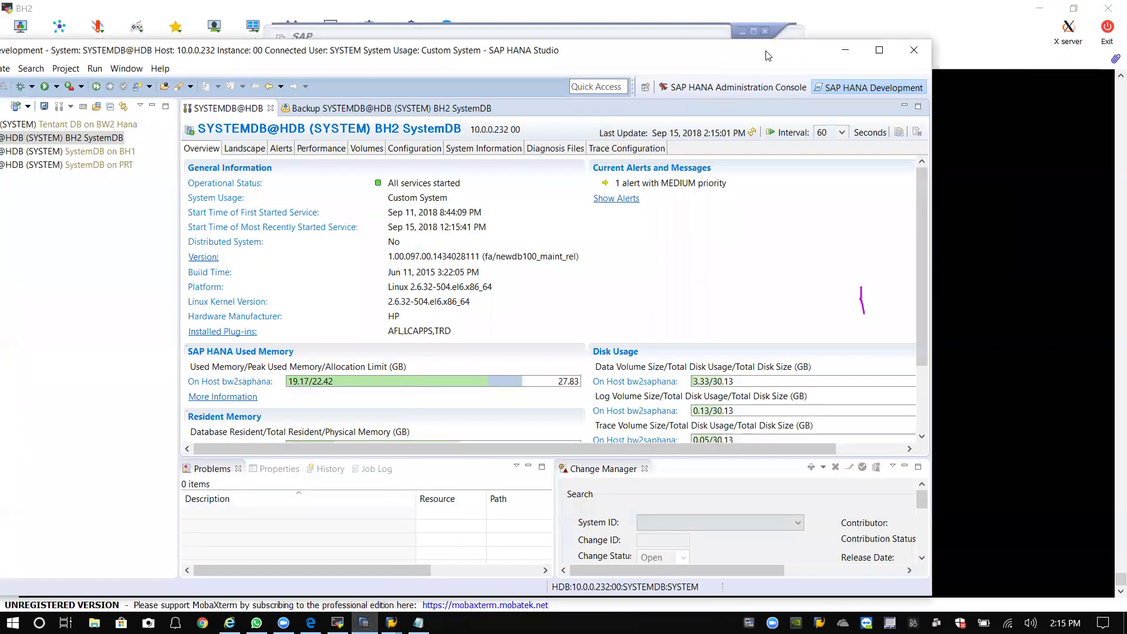
drag(739, 57, 806, 31)
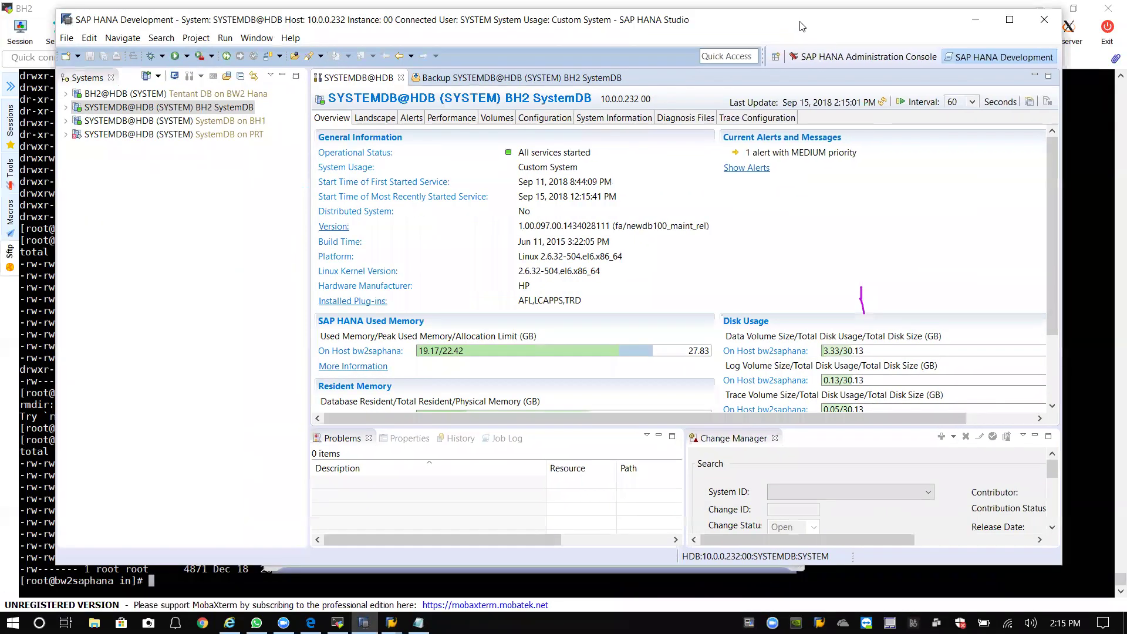
double_click(801, 25)
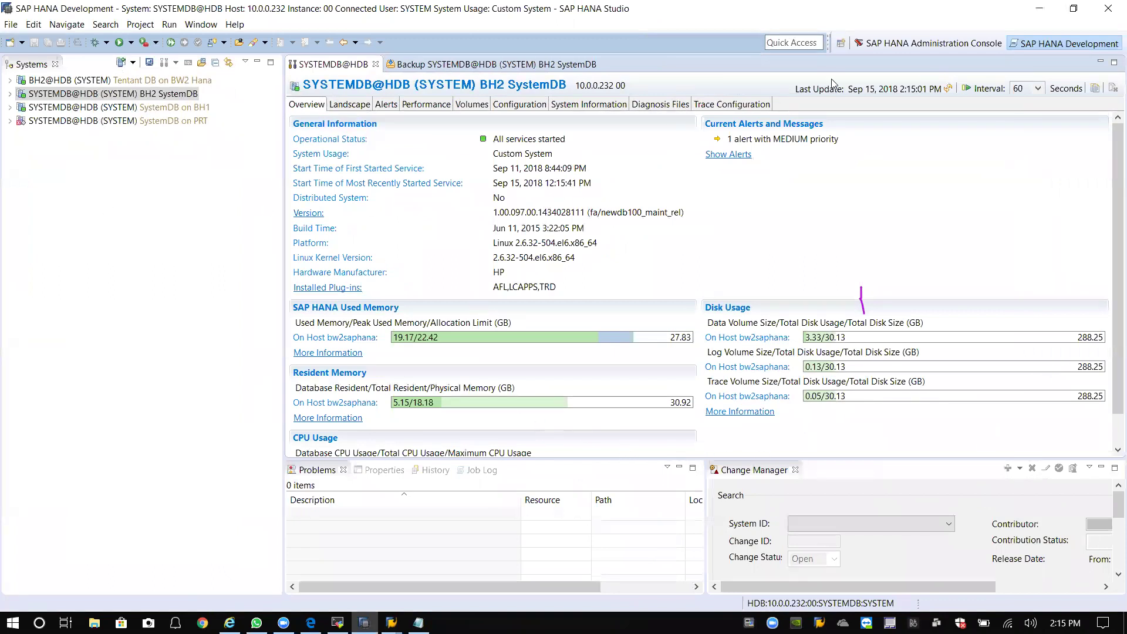
Move the SAP GUI logon window and BI CONTENT PASS Notepad aside, then minimise Notepad.
mouse_move(392, 622)
click(441, 584)
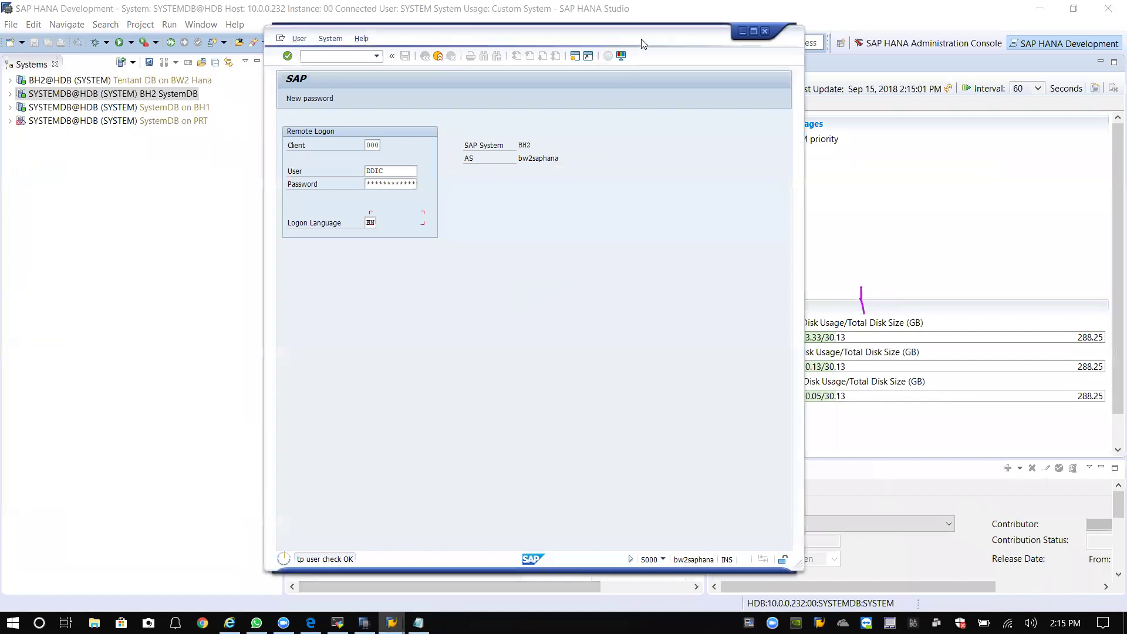
drag(642, 43, 874, 49)
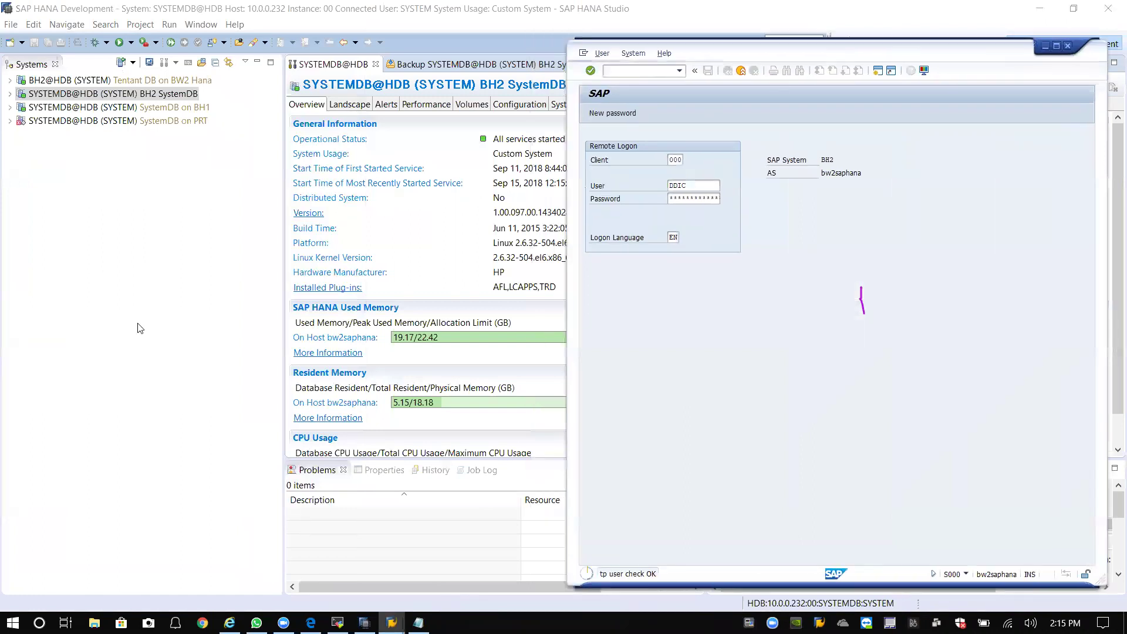
click(168, 323)
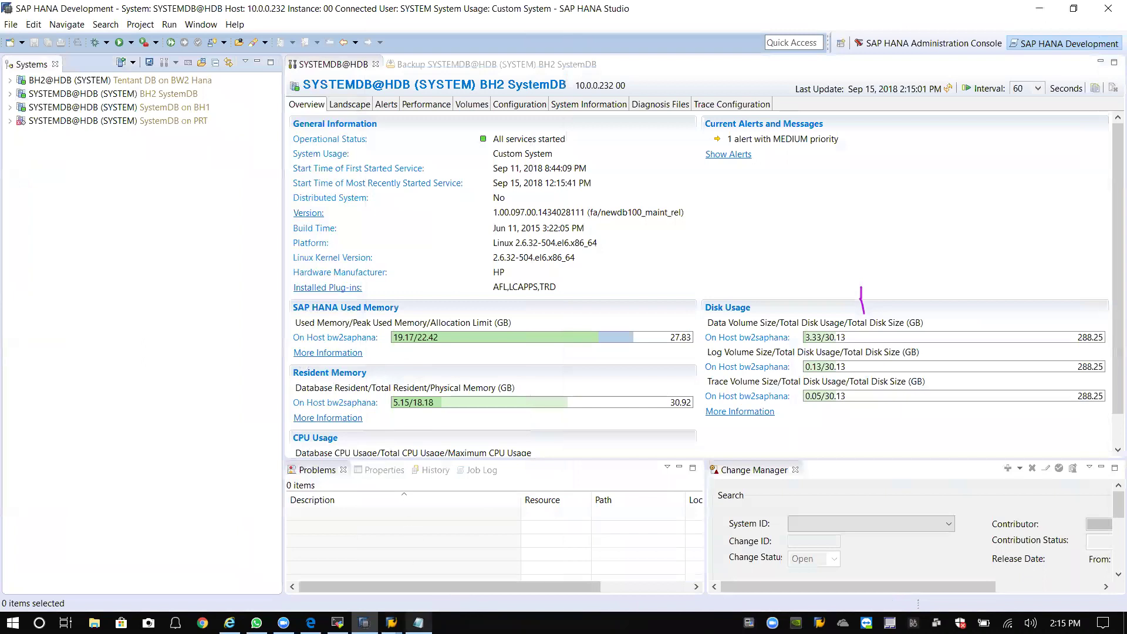
click(419, 622)
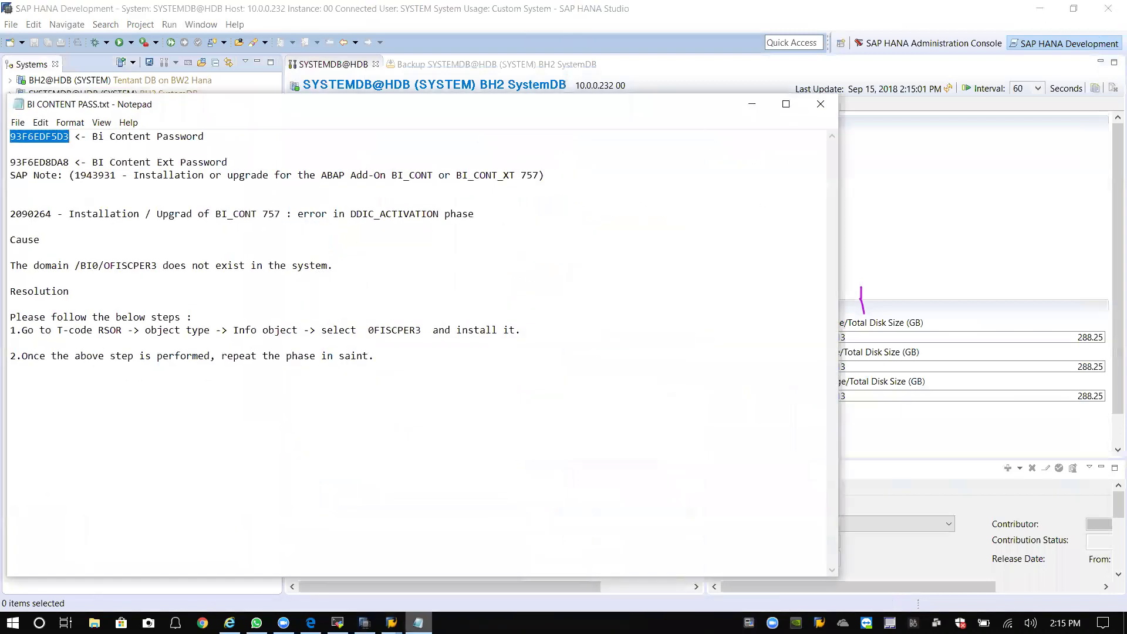
drag(482, 105, 611, 95)
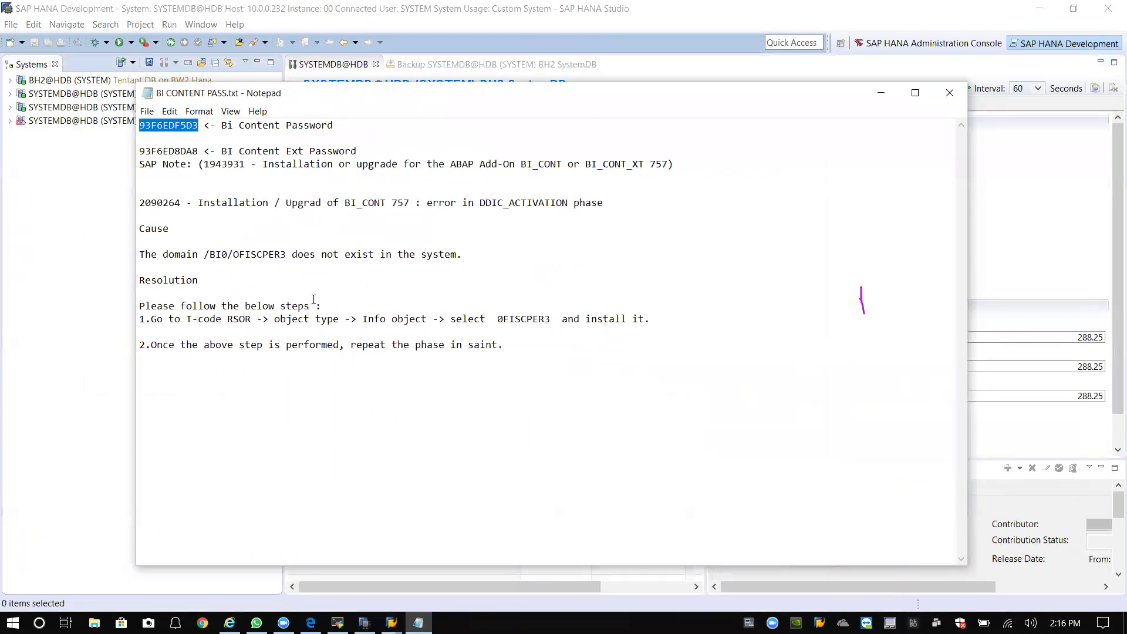
click(881, 92)
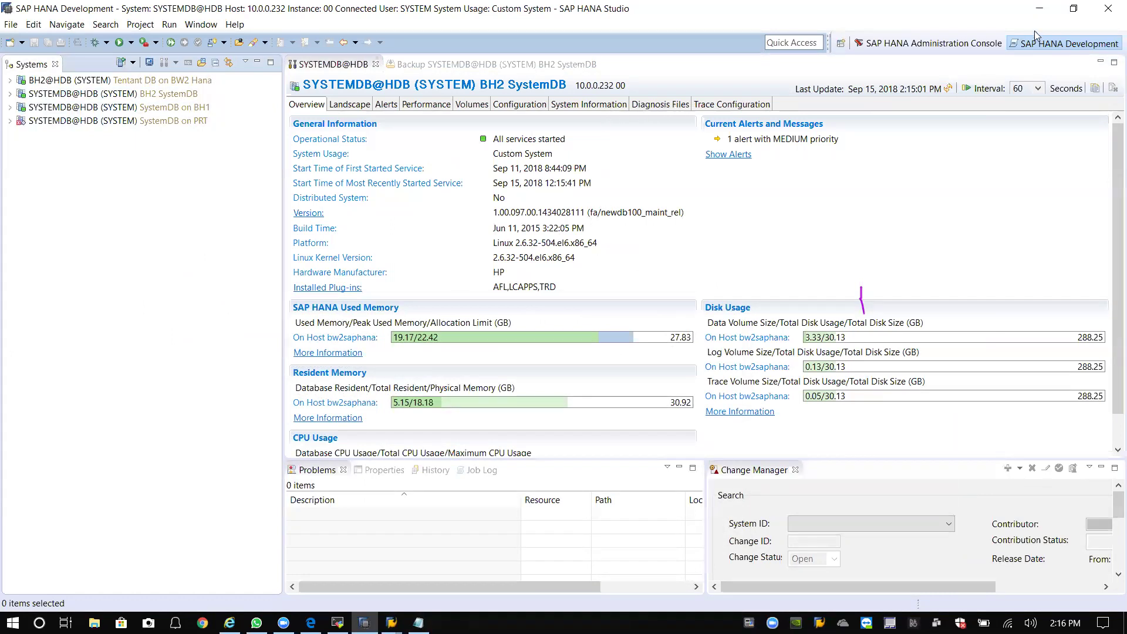
Reselect the BH2 system database and view its Landscape services list.
click(1039, 9)
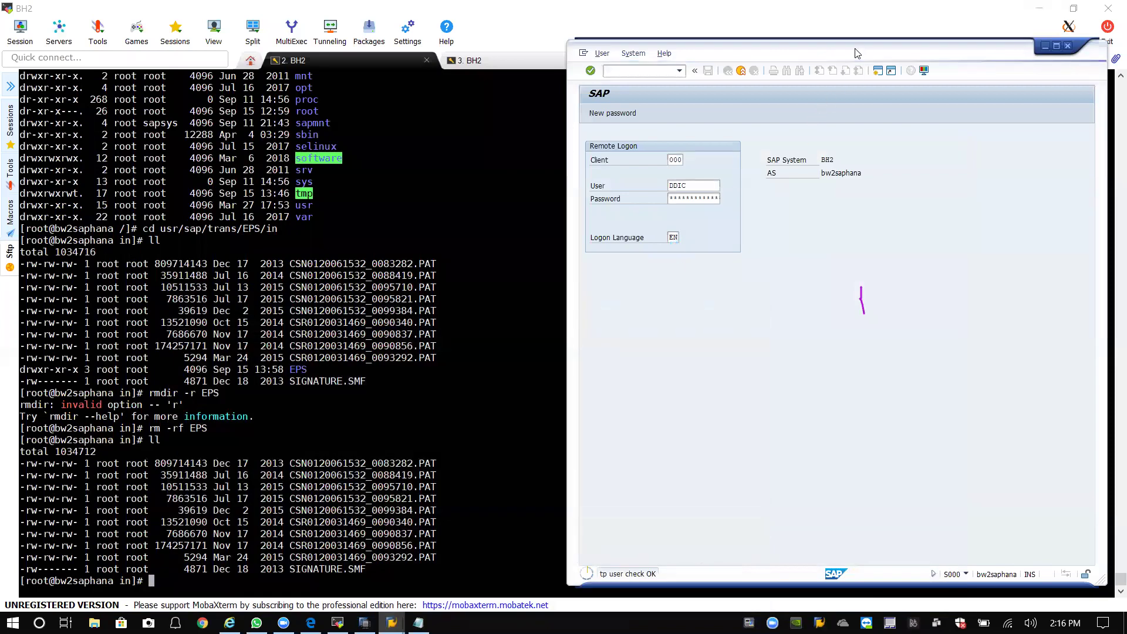
key(alt+Tab)
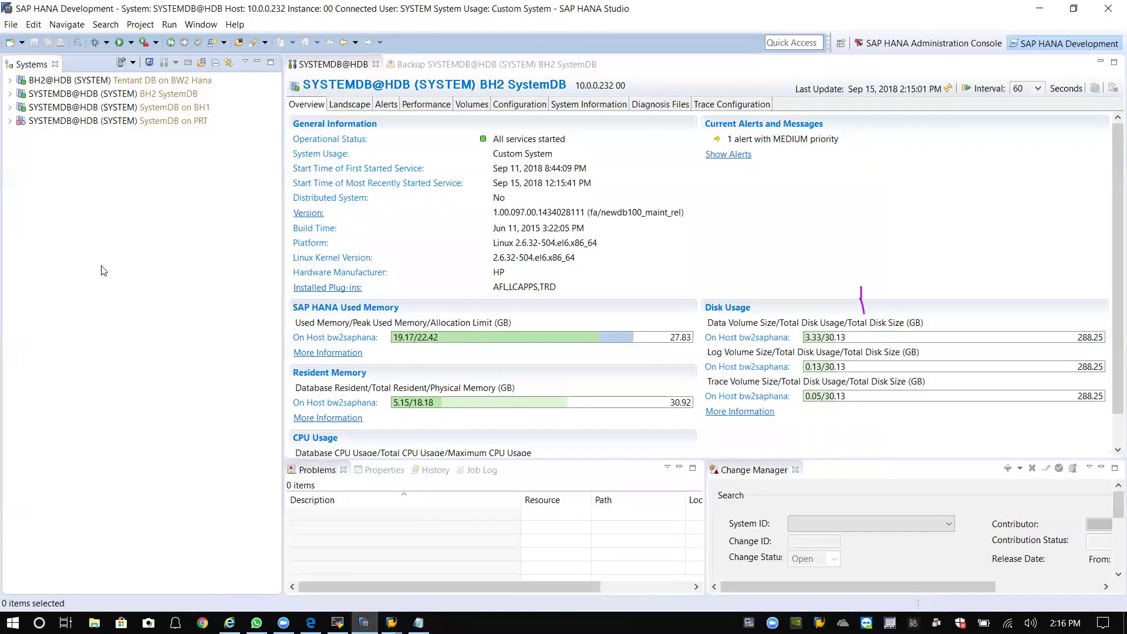
click(72, 93)
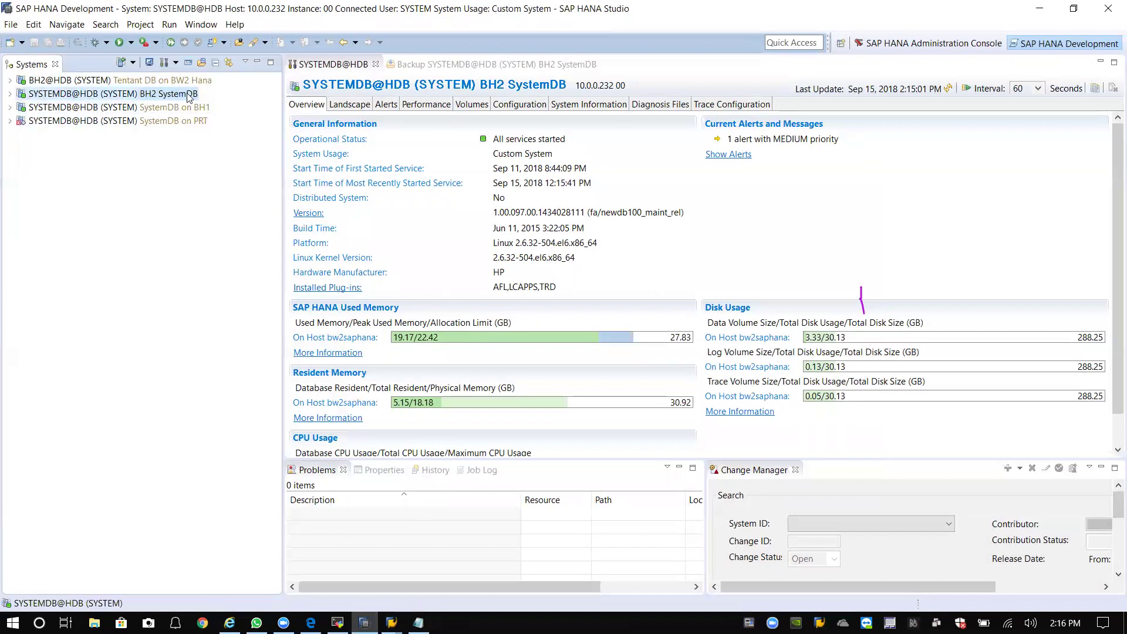
click(350, 106)
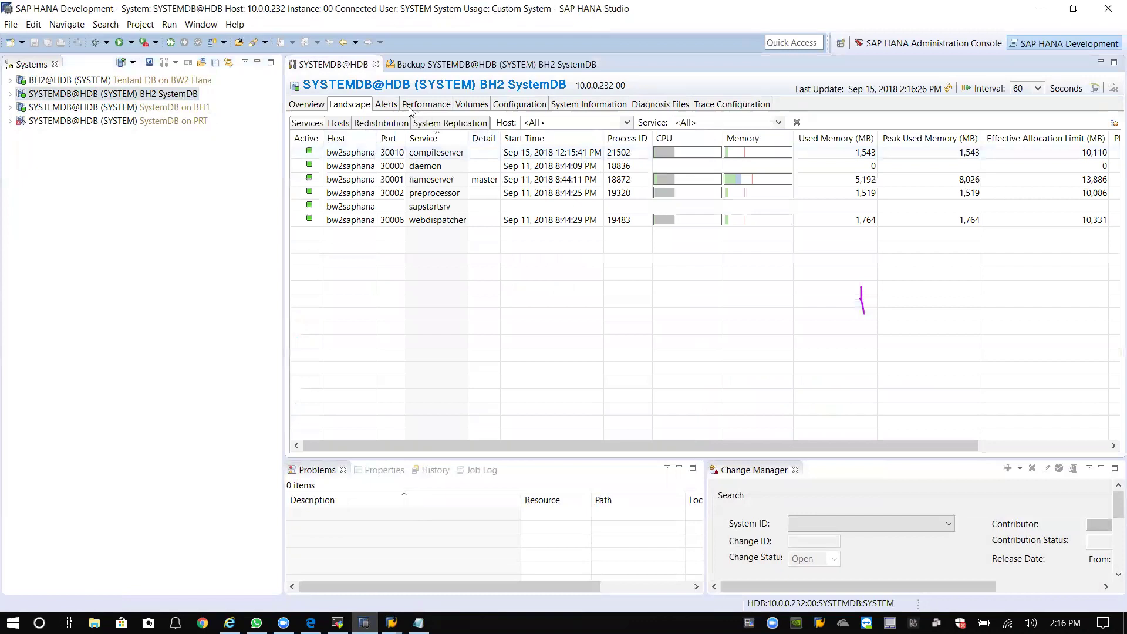
Inspect the nameserver volume's data and log files on the Volumes tab, briefly checking Configuration.
click(586, 105)
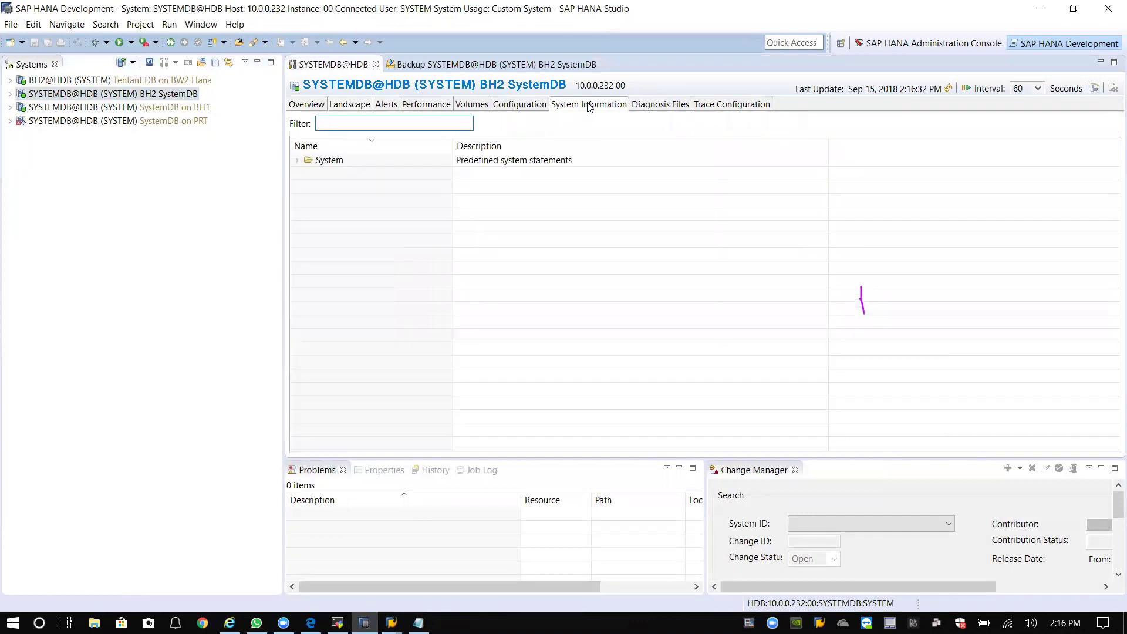
click(472, 105)
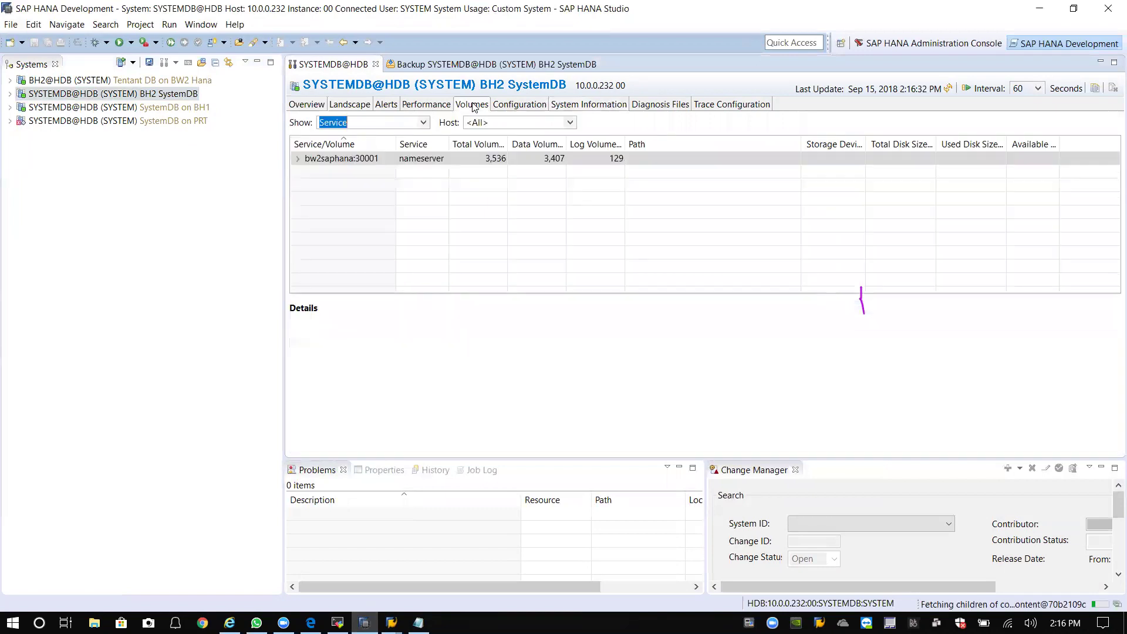
click(481, 165)
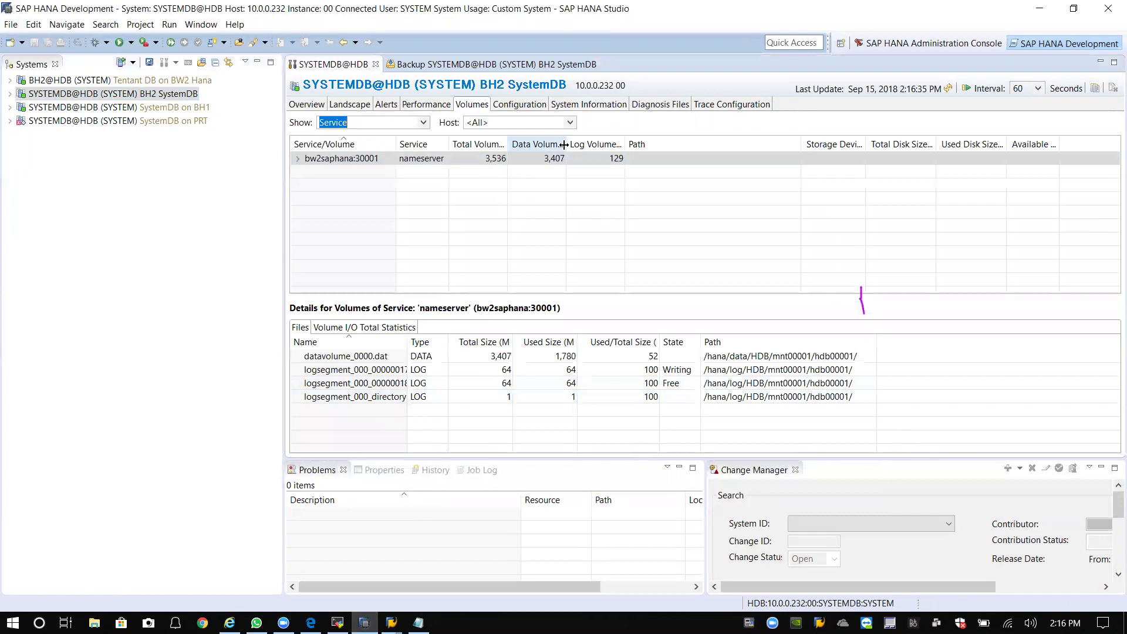
click(560, 157)
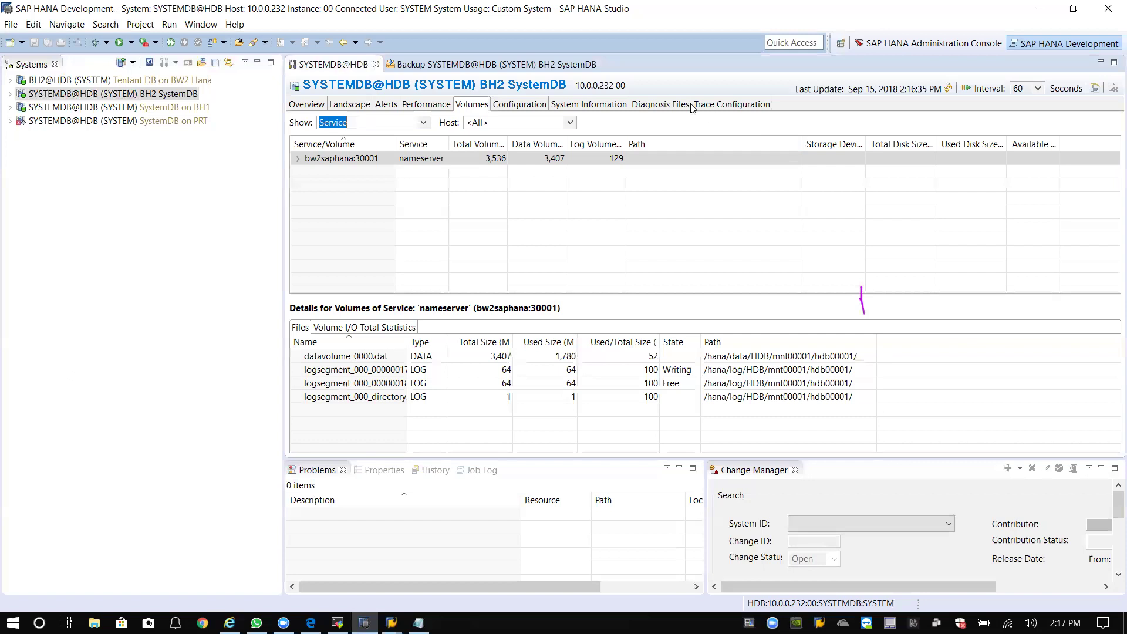
click(541, 104)
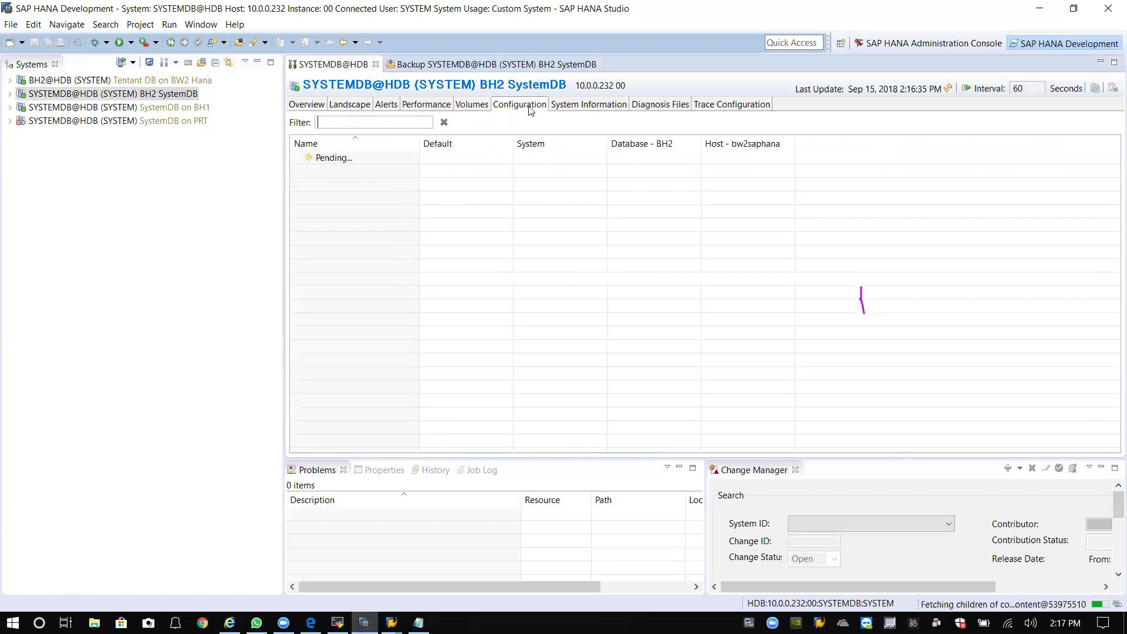
click(464, 107)
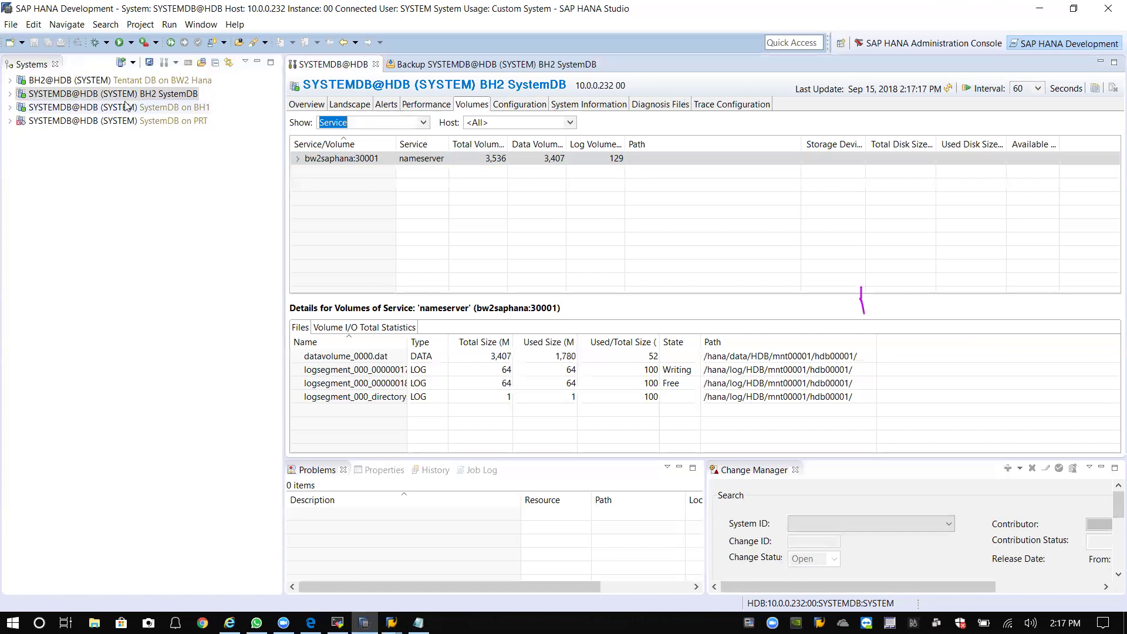
right_click(79, 95)
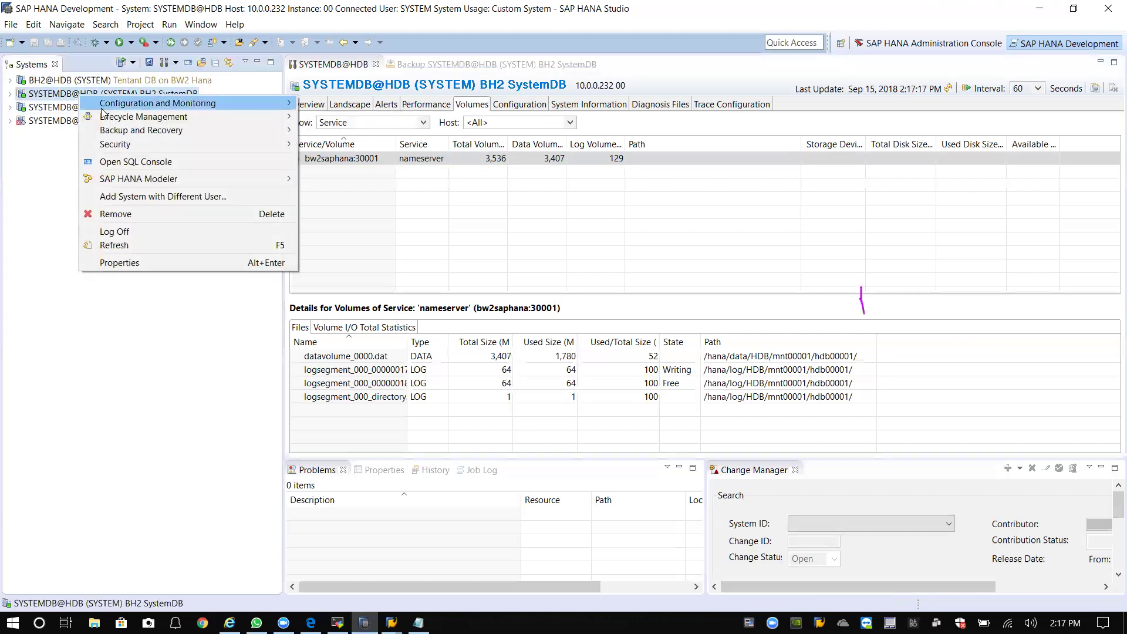
Open the SystemDB backup console via Backup and Recovery and select the log backup destination path.
mouse_move(135, 129)
click(358, 130)
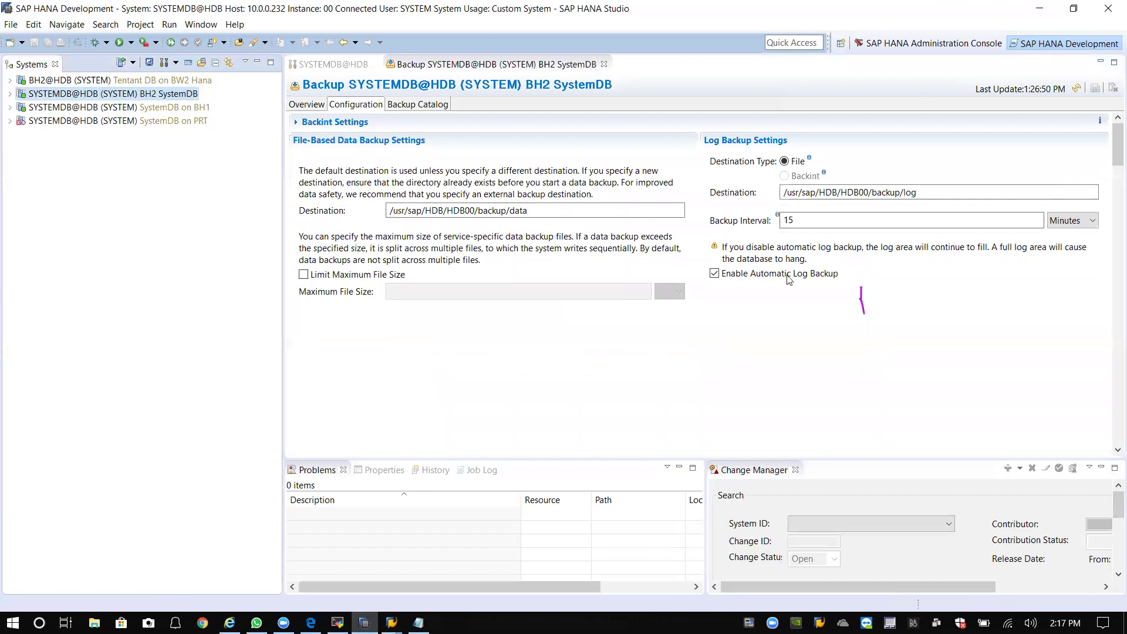
drag(785, 192, 957, 195)
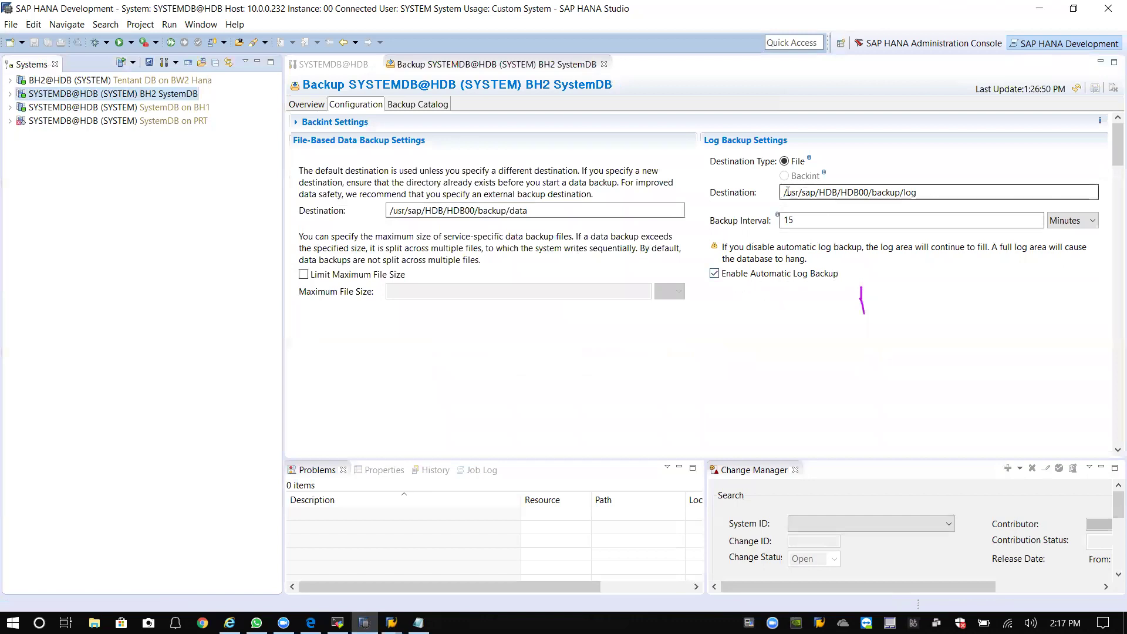
click(925, 193)
drag(924, 193, 770, 194)
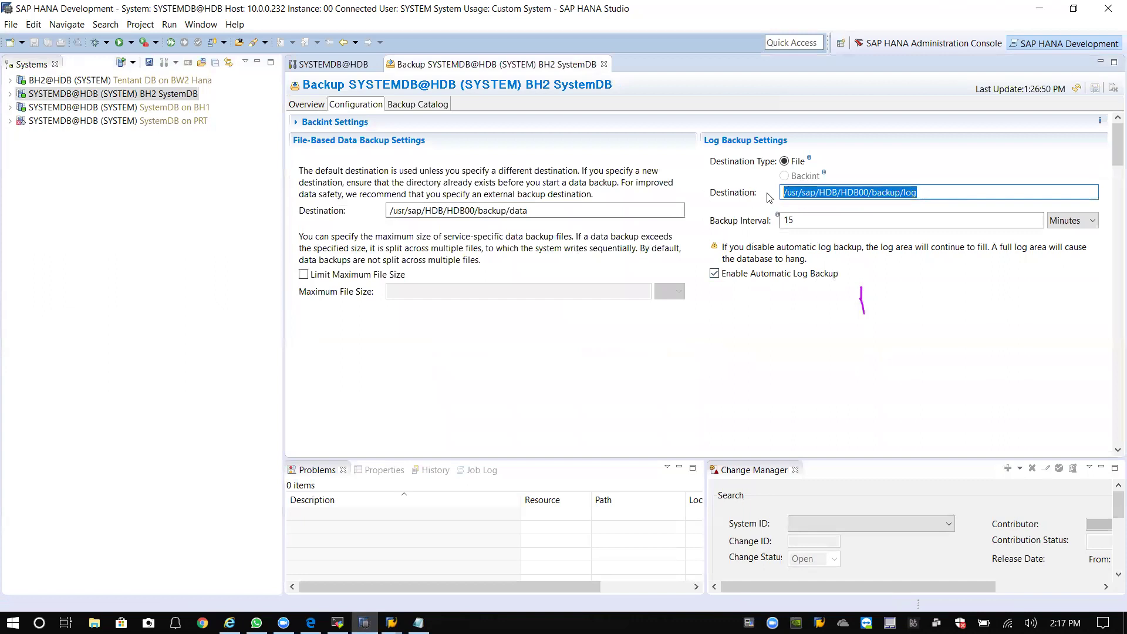
Show the BH2 backup catalog including log backups, then return to the Overview.
click(406, 107)
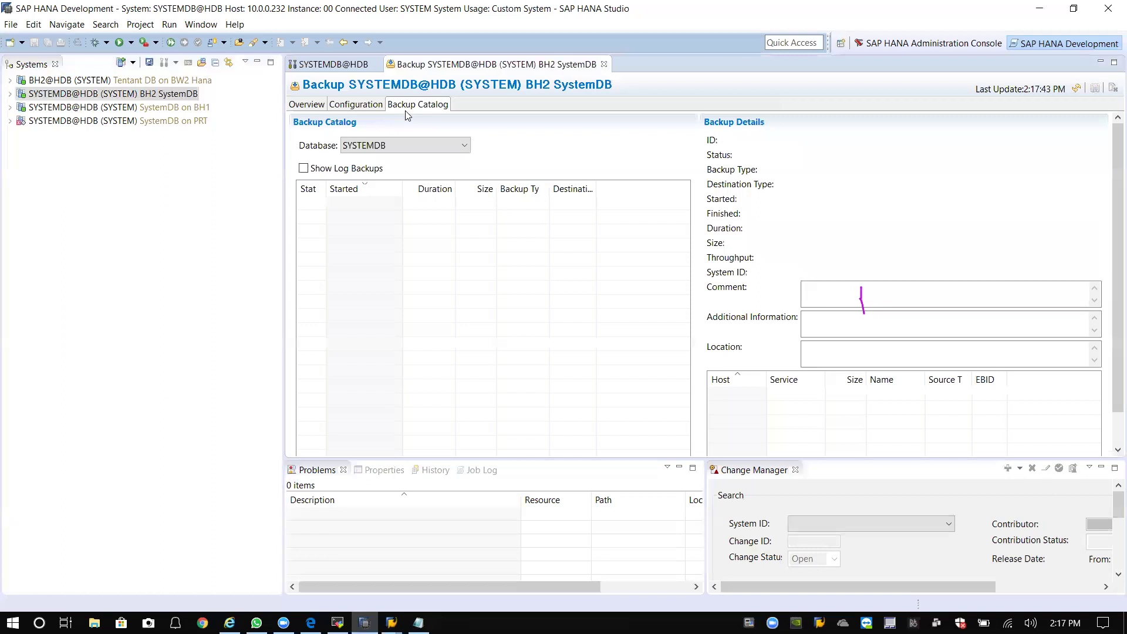
click(303, 168)
click(452, 147)
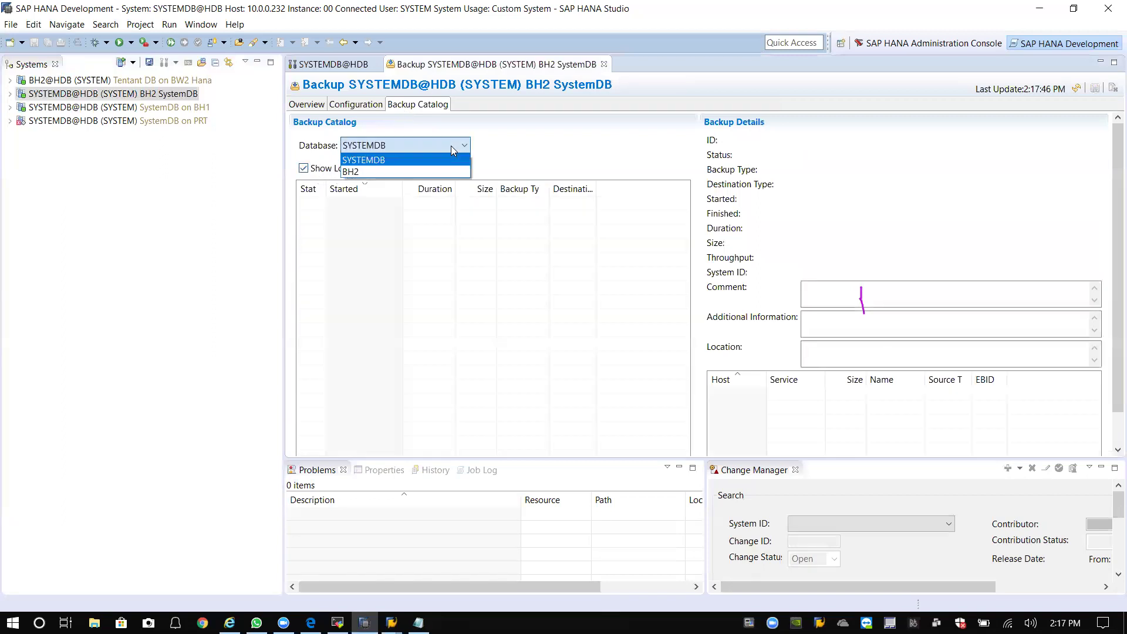
click(421, 170)
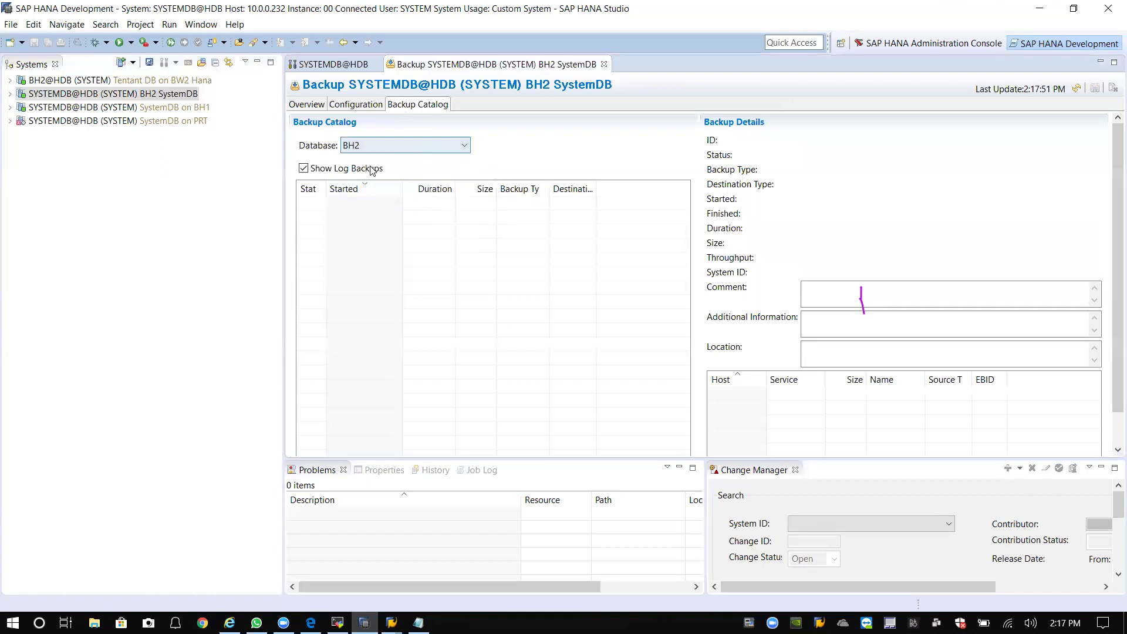
click(307, 105)
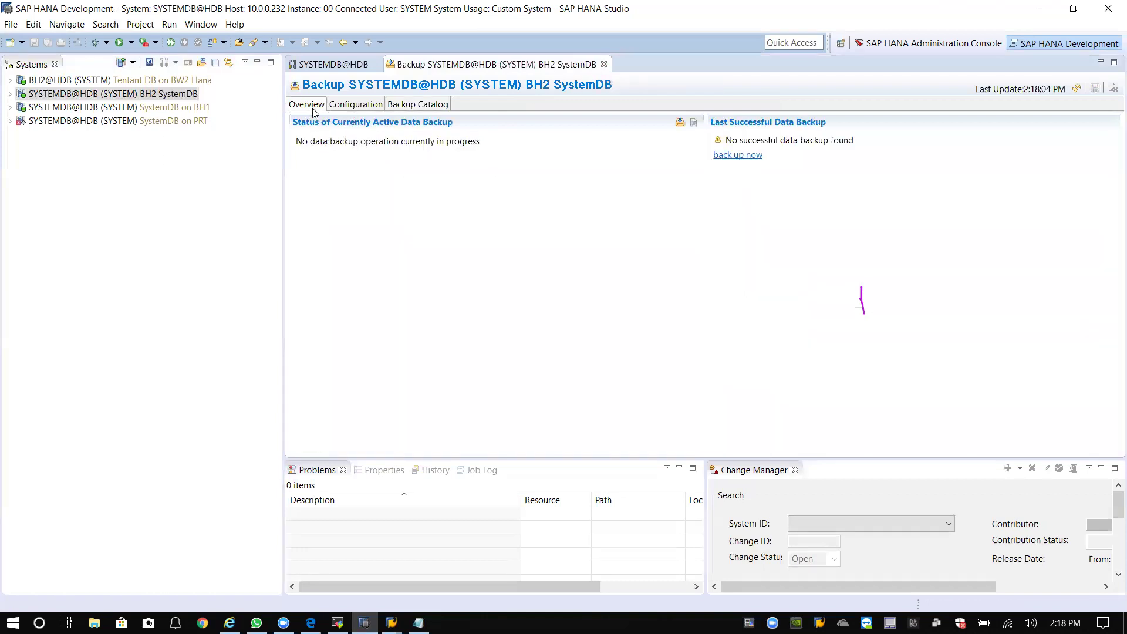
Start a complete data backup, review its settings, and go back to select the default destination path.
click(741, 155)
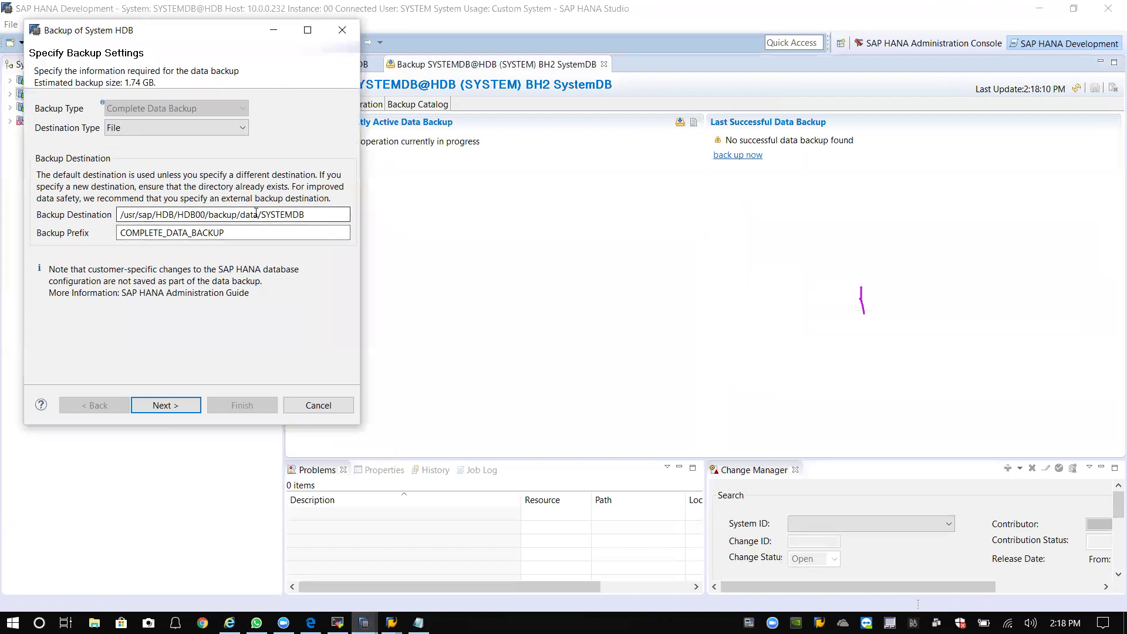
drag(306, 214, 118, 215)
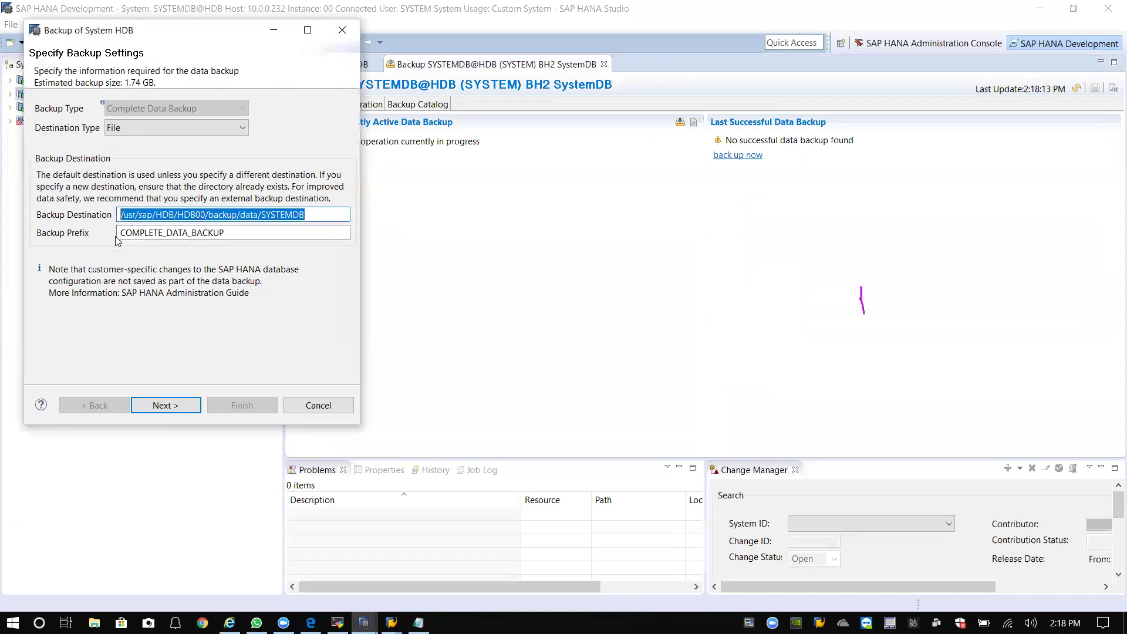
click(166, 405)
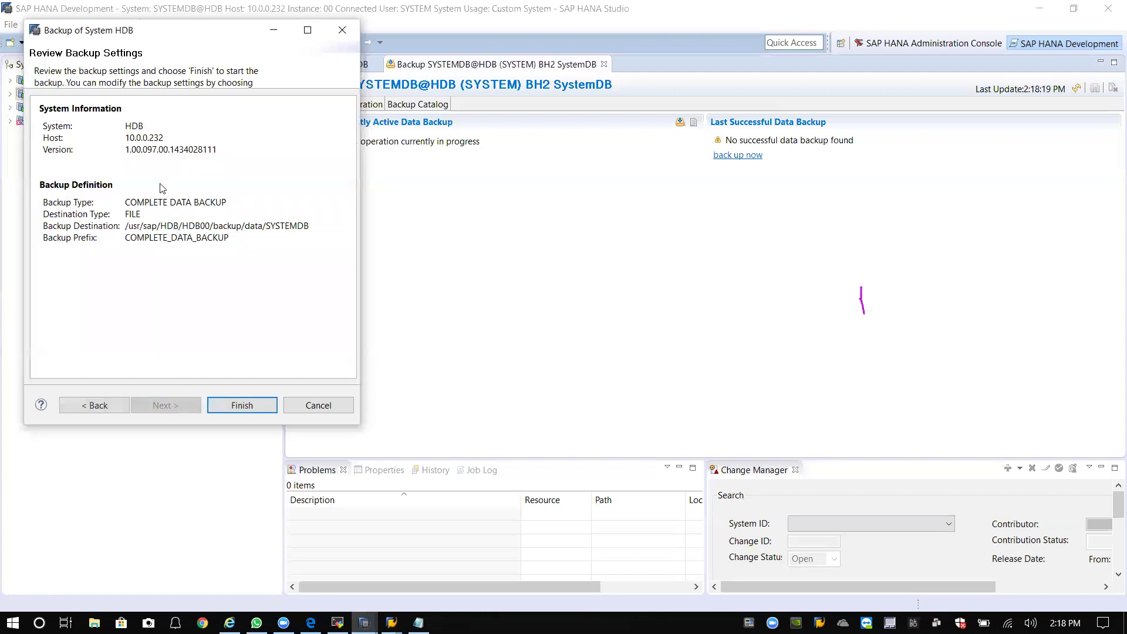
click(101, 413)
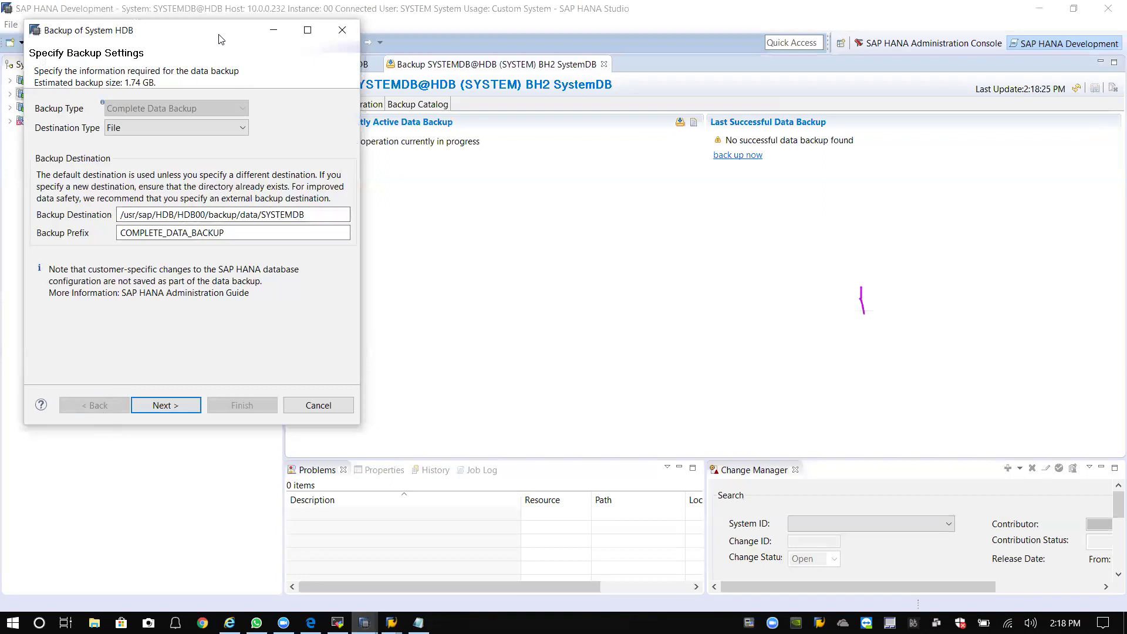
drag(216, 34, 582, 115)
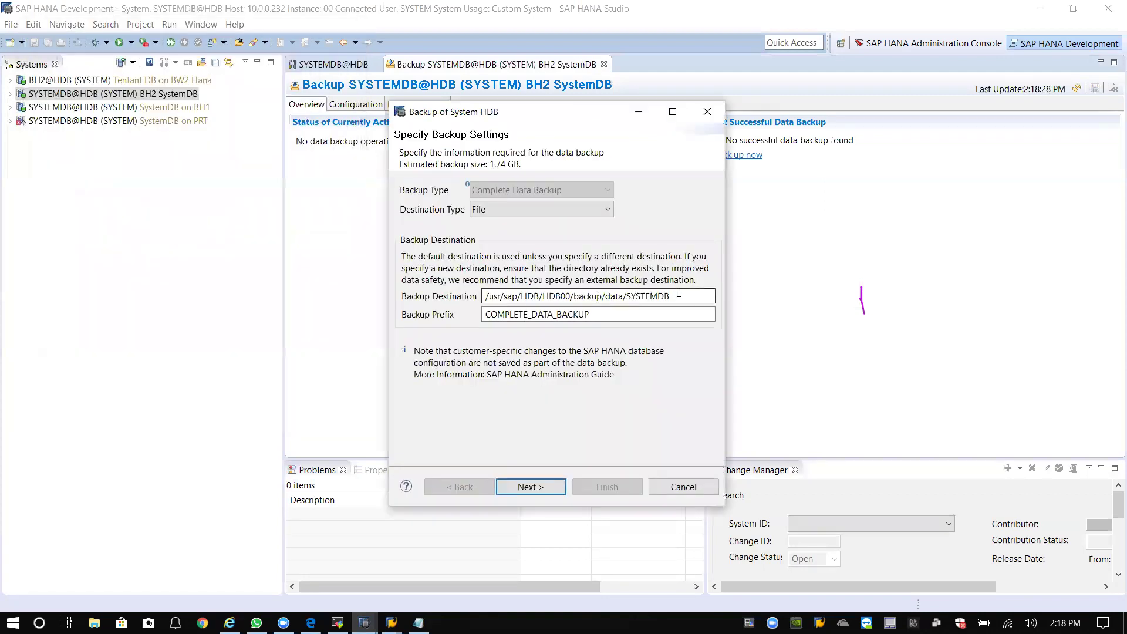
drag(676, 294, 413, 305)
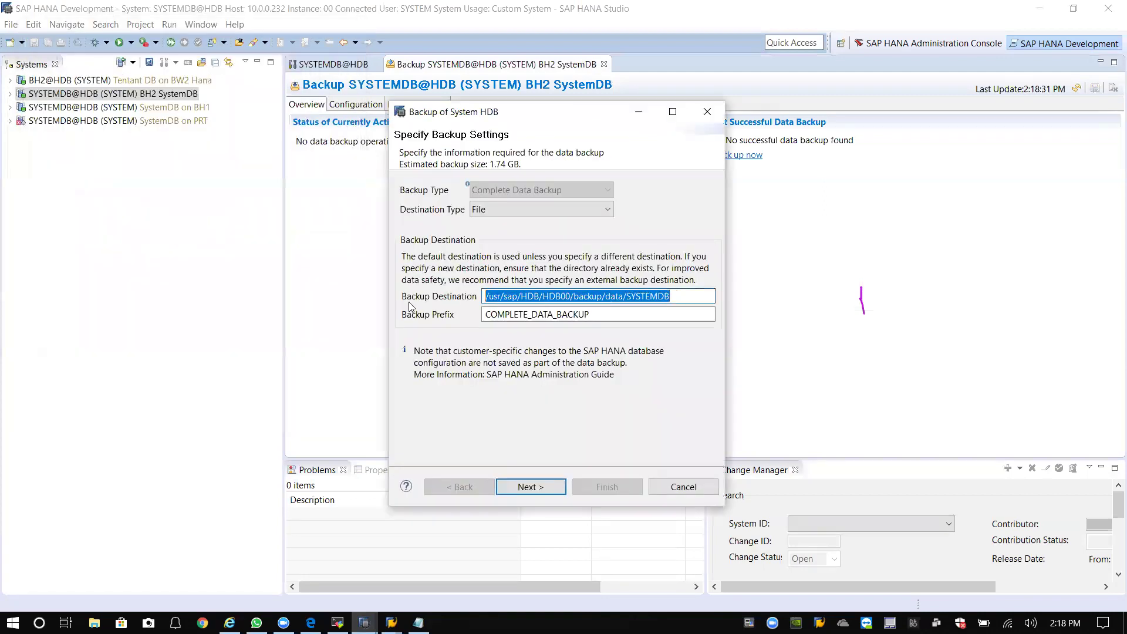
Check the SAP GUI logon window, put it away, and switch to the MobaXterm server terminal.
click(391, 623)
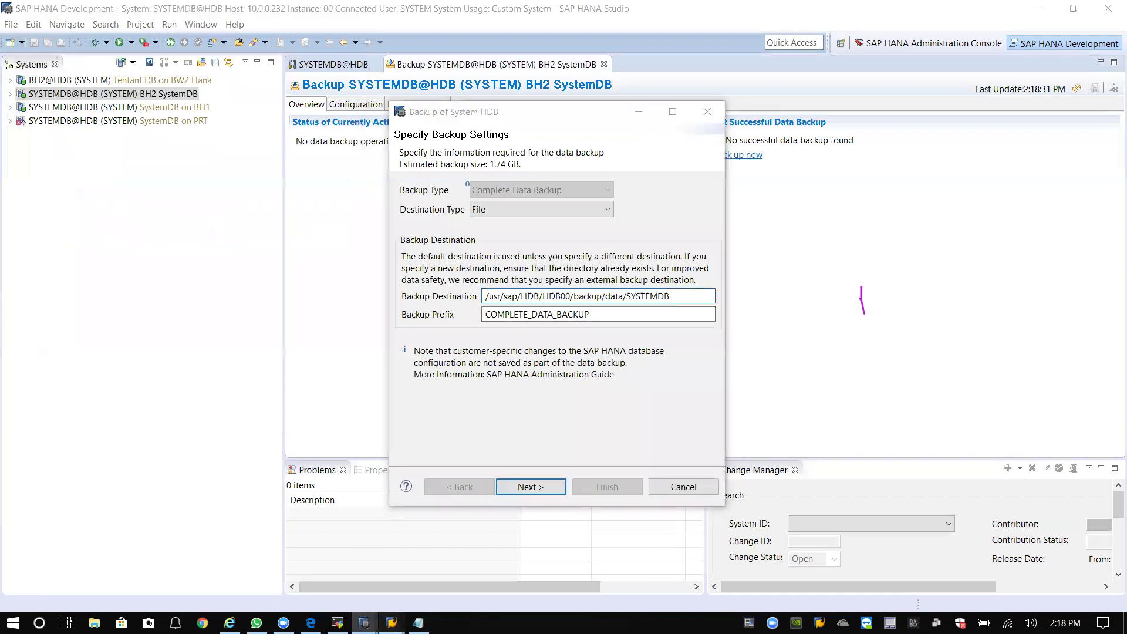
click(457, 560)
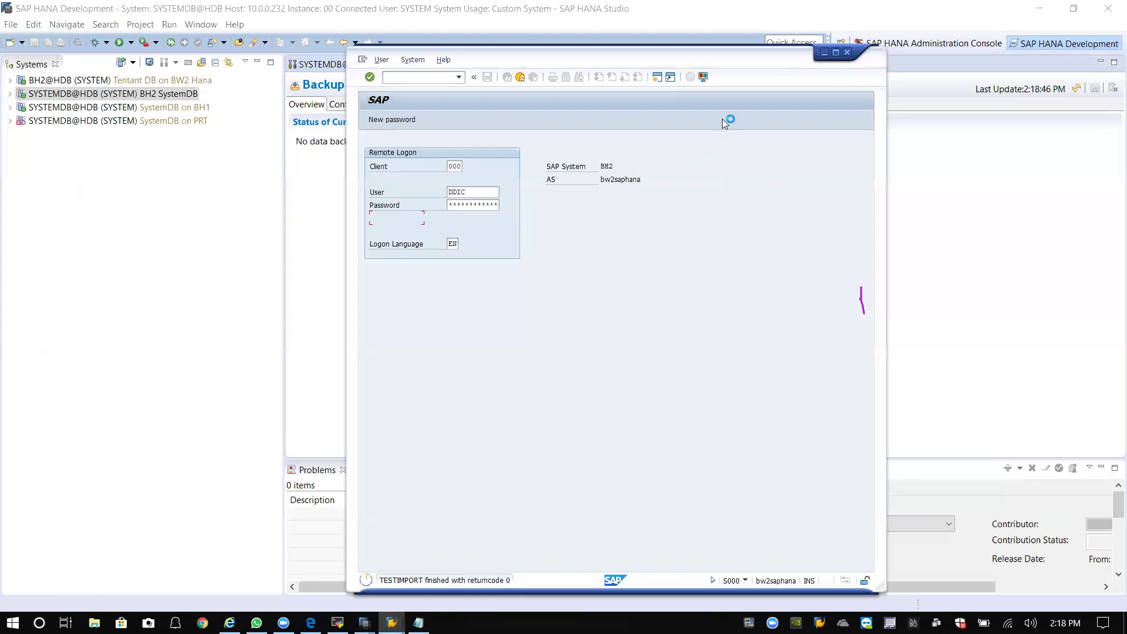
click(823, 56)
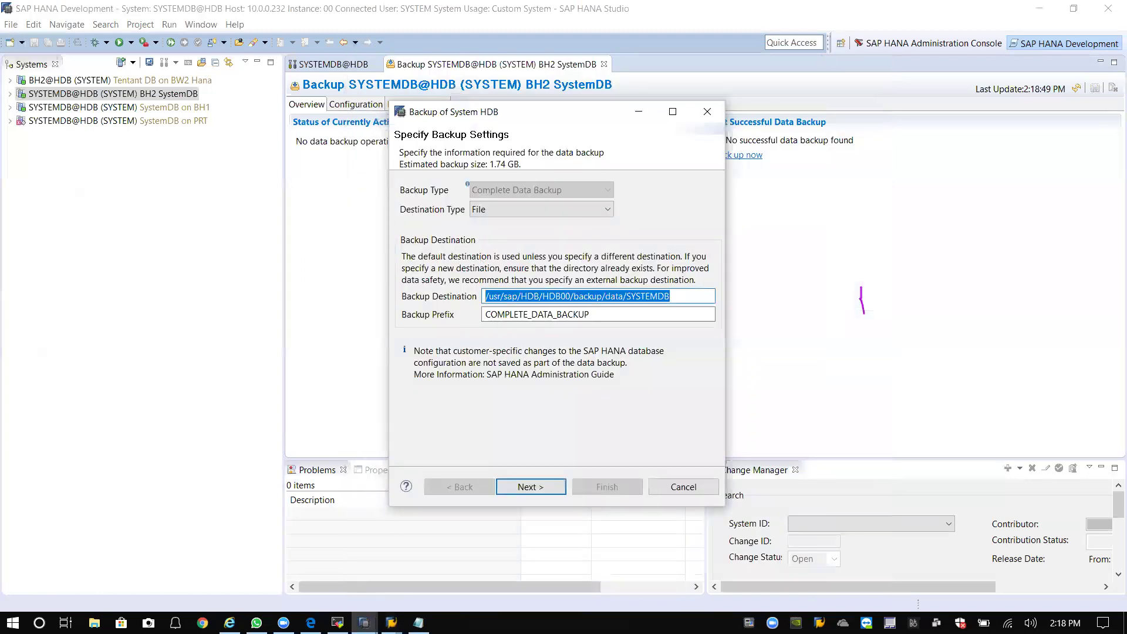
click(337, 623)
Browse /hana and /hana/backup and list the backup files in the 1st folder.
text(cd /)
key(Return)
text(cd hana)
key(Return)
text(l)
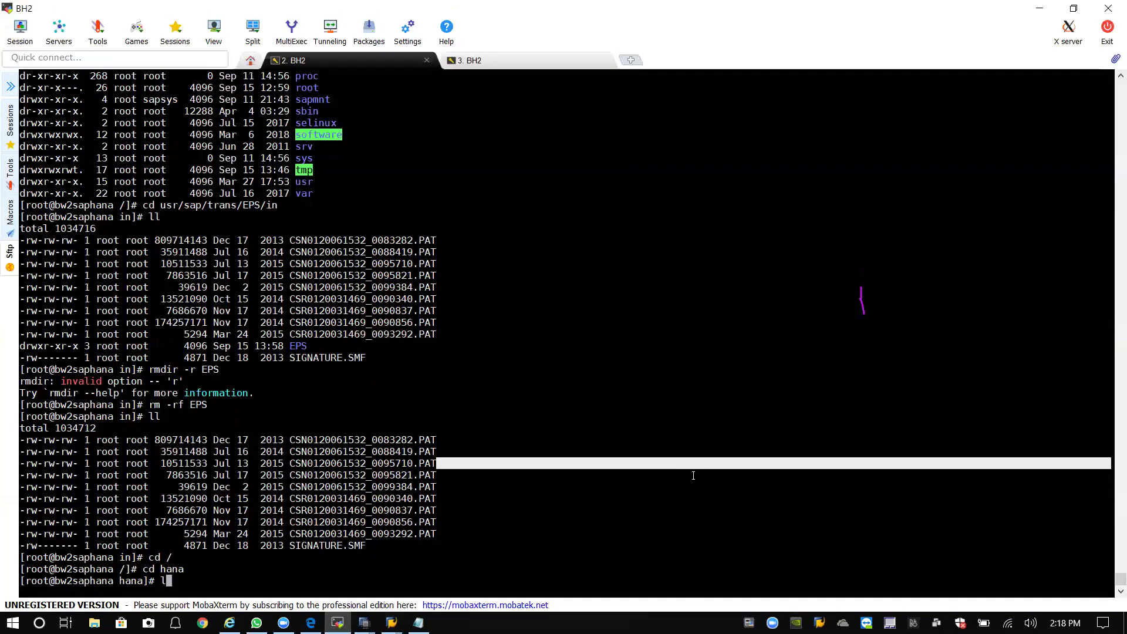
text(l)
key(Return)
text(c)
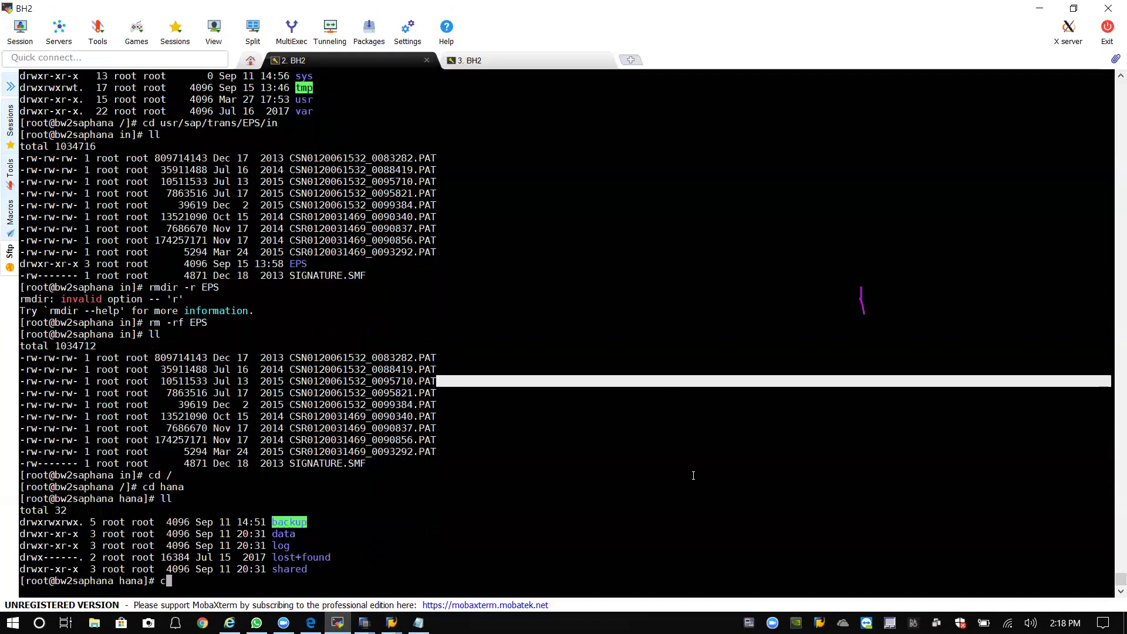
text(d backup/)
key(Return)
text(ll)
key(Return)
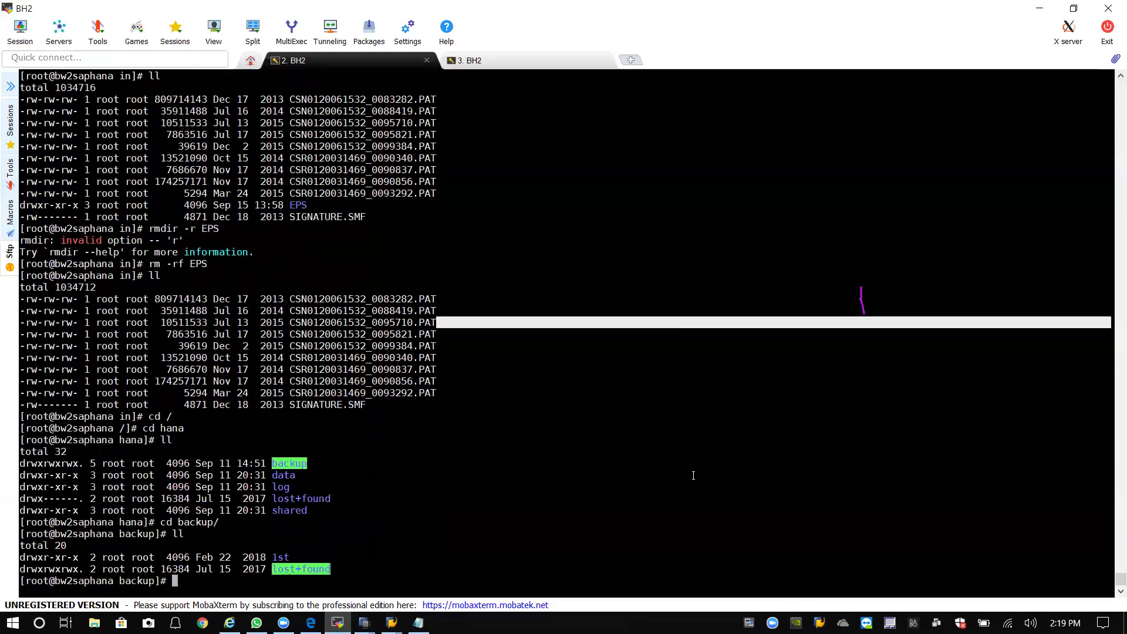
text(cd 1st)
key(Return)
text(ll)
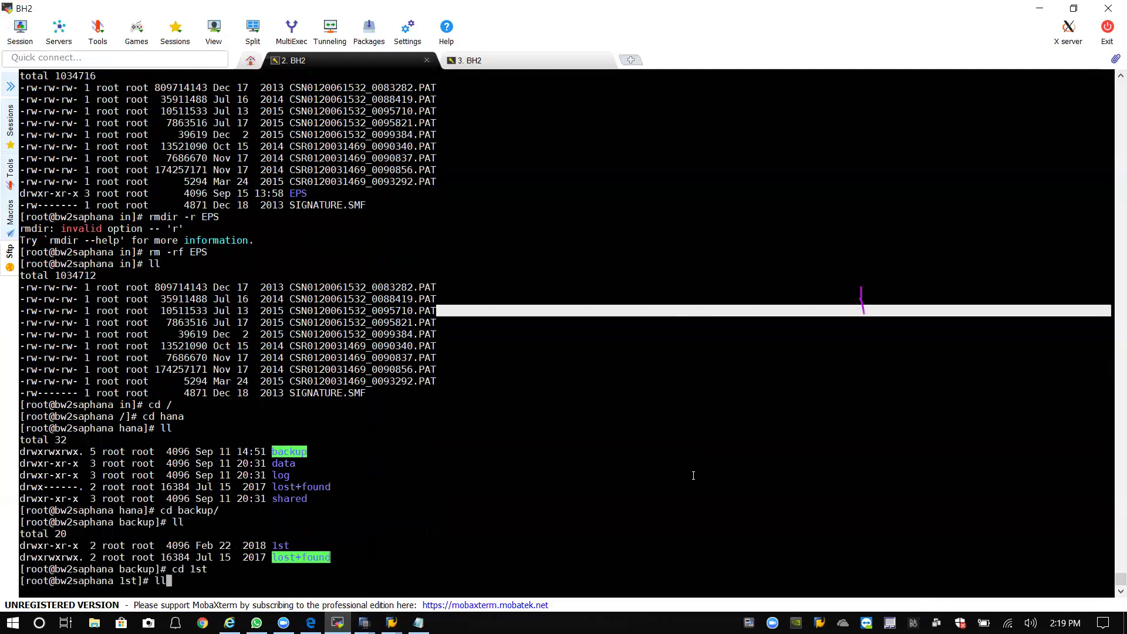
key(Return)
Return to /hana/backup and list its contents.
text(cd /)
key(Return)
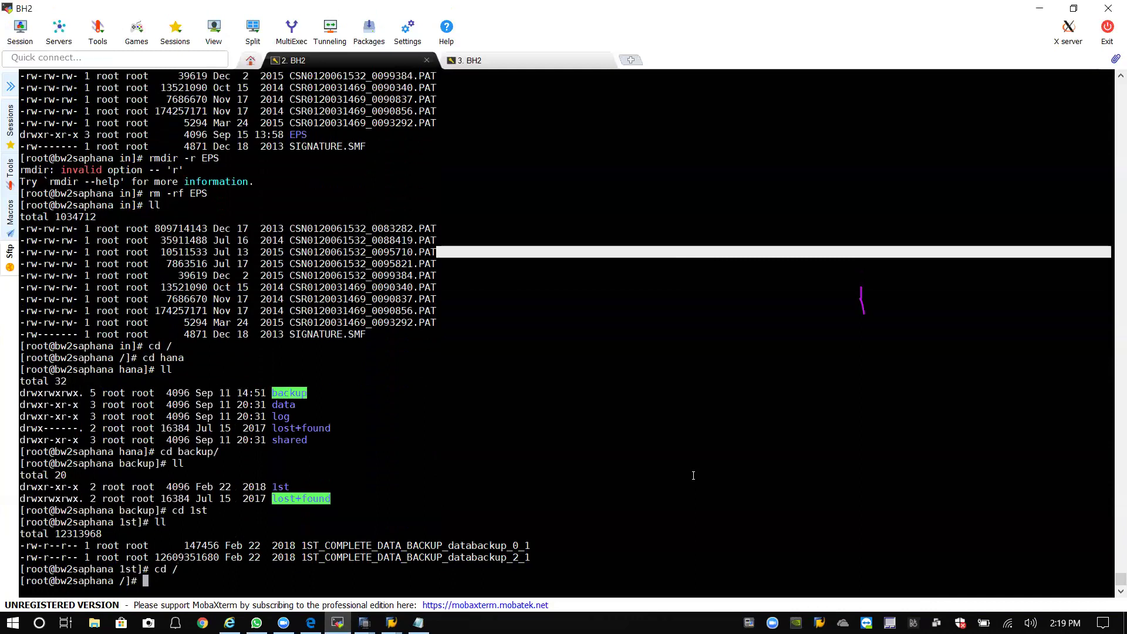
text(cd hana/backup)
key(Return)
text(ll)
key(Return)
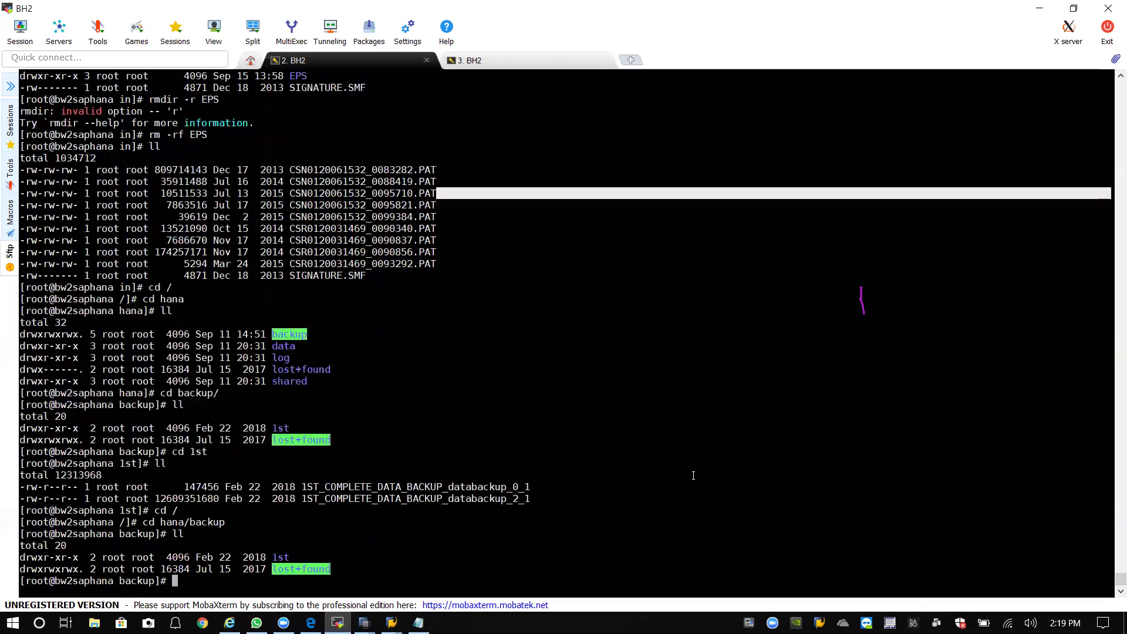
Confirm the current path with pwd and create the logbackup folder with mkdir.
text(mkdir )
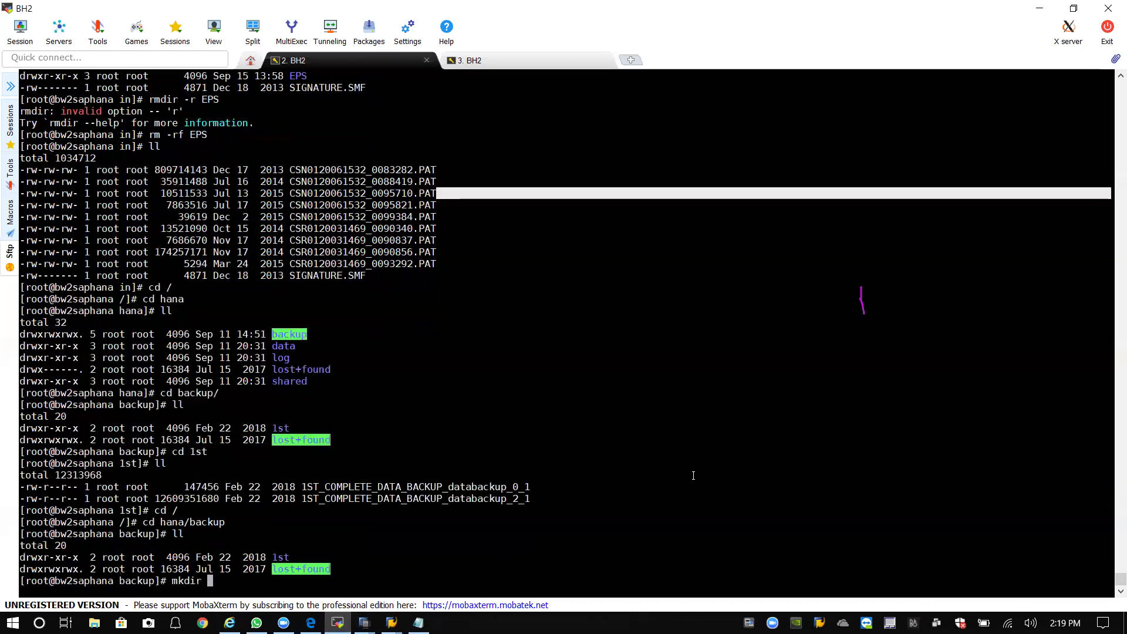
text(log)
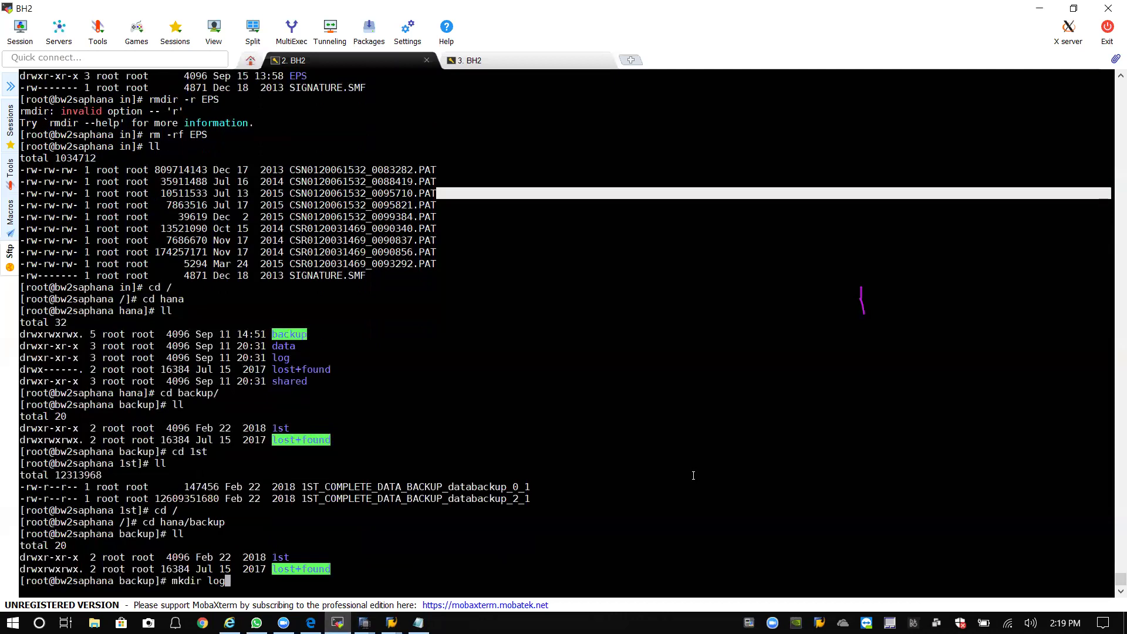
text(backup)
key(BackSpace)
key(BackSpace)
key(BackSpace)
key(BackSpace)
key(BackSpace)
key(BackSpace)
key(BackSpace)
key(BackSpace)
key(BackSpace)
key(BackSpace)
key(BackSpace)
key(BackSpace)
key(BackSpace)
key(BackSpace)
key(BackSpace)
text(pwd)
key(Return)
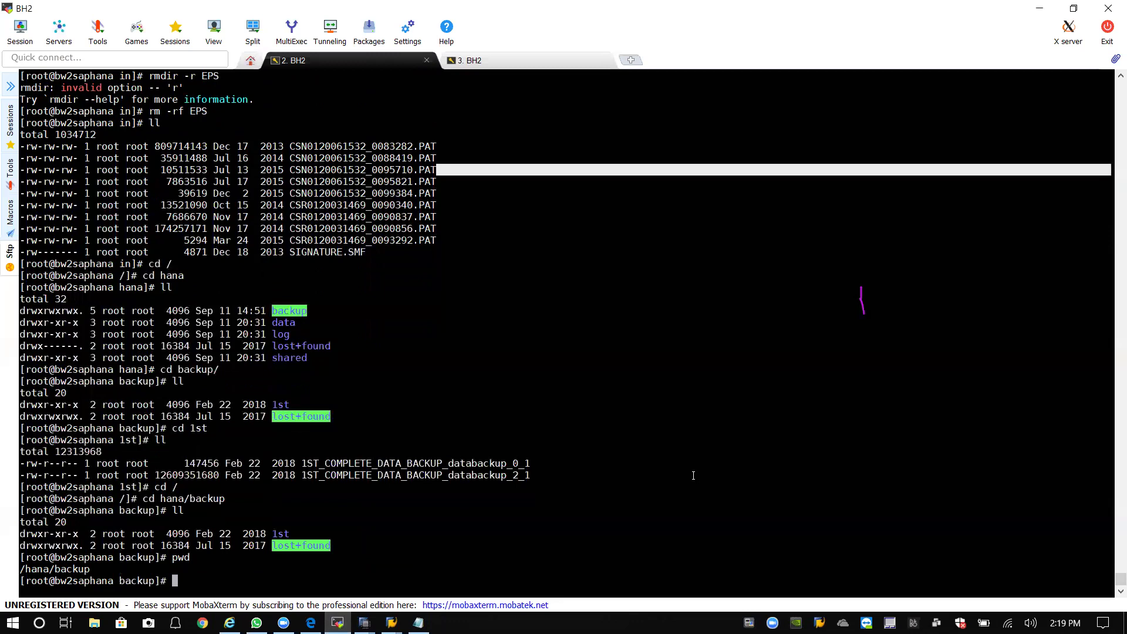
text(mkdir logbackup)
key(Return)
text(ll)
key(Return)
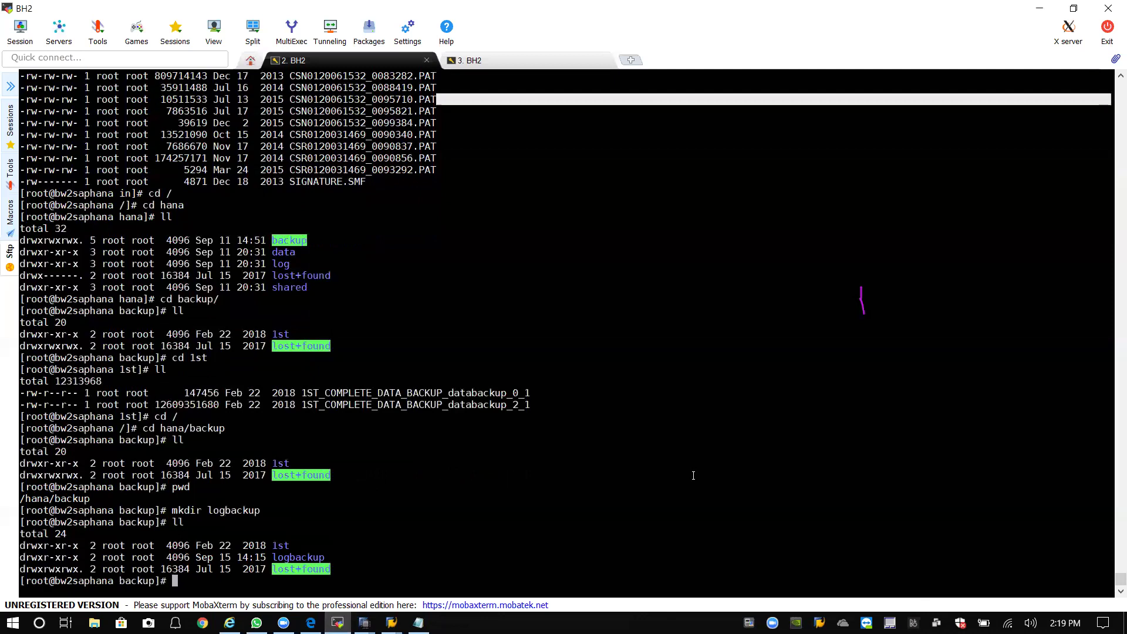
Grant logbackup recursive 777 permissions with chmod and verify them with ll.
text(chmod -R 777)
text(log)
key(Tab)
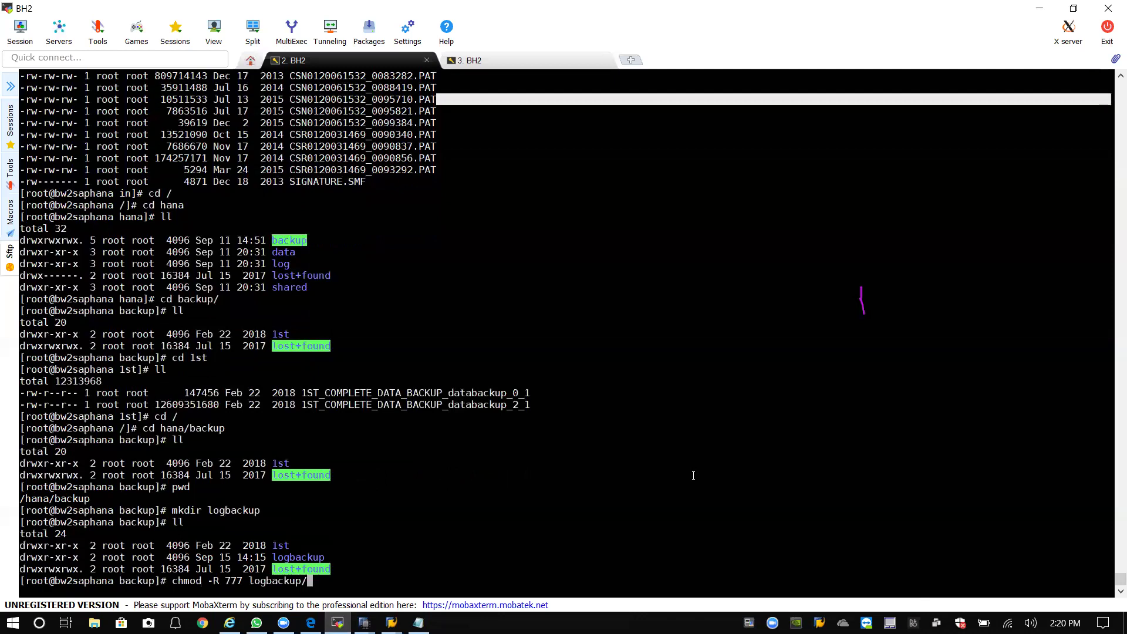
key(Return)
text(ll)
key(Return)
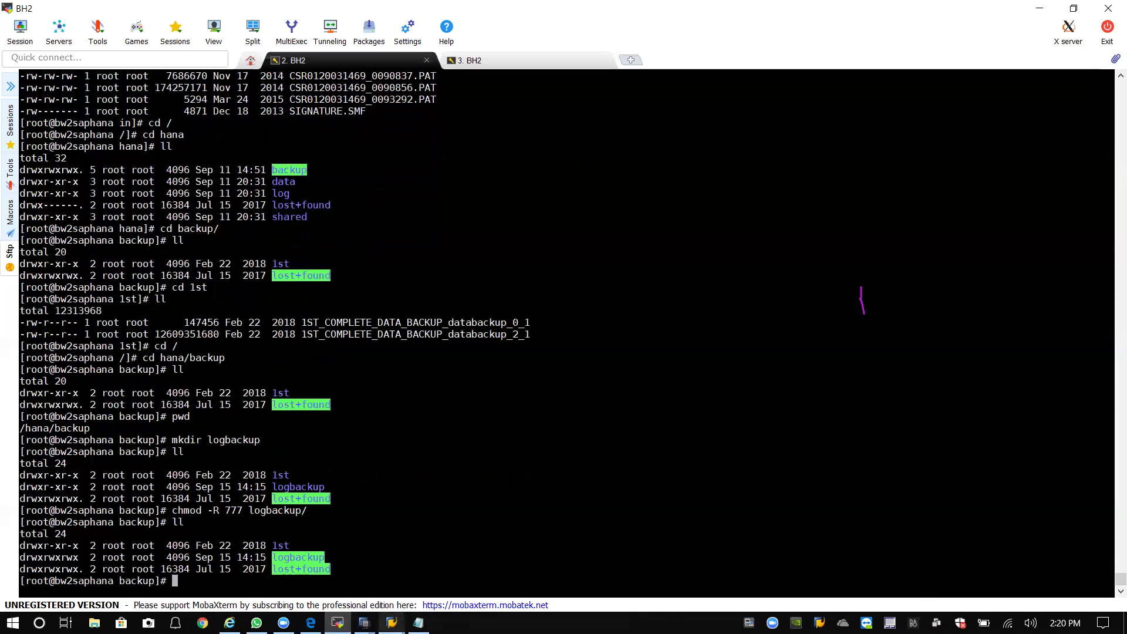
Bring SAP HANA Studio's backup overview forward from the taskbar.
click(392, 623)
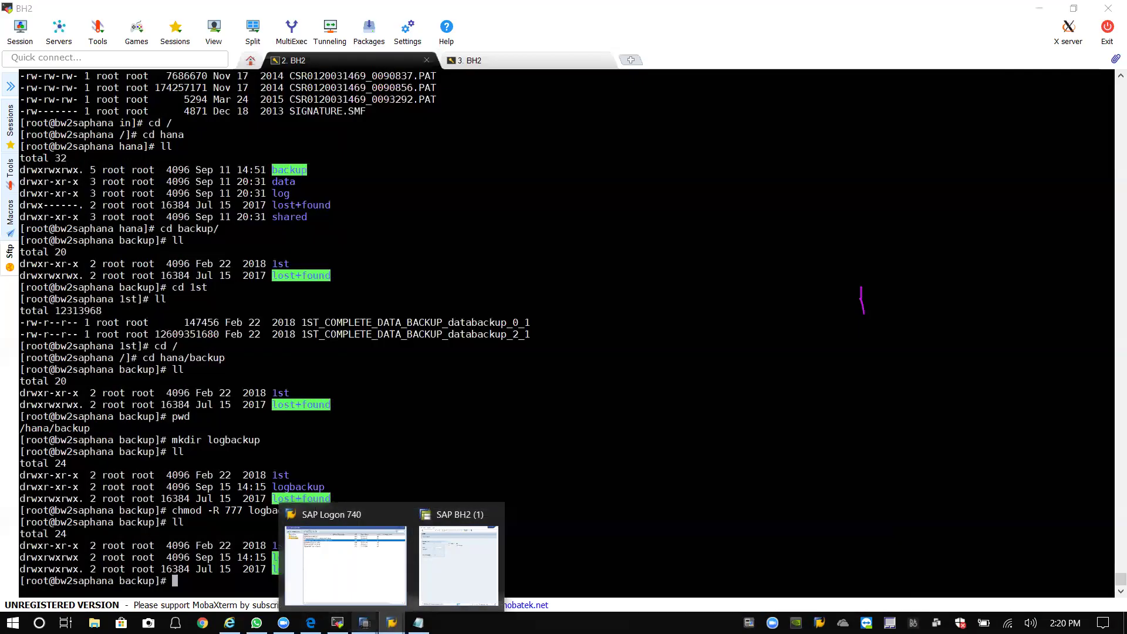
mouse_move(364, 622)
click(369, 587)
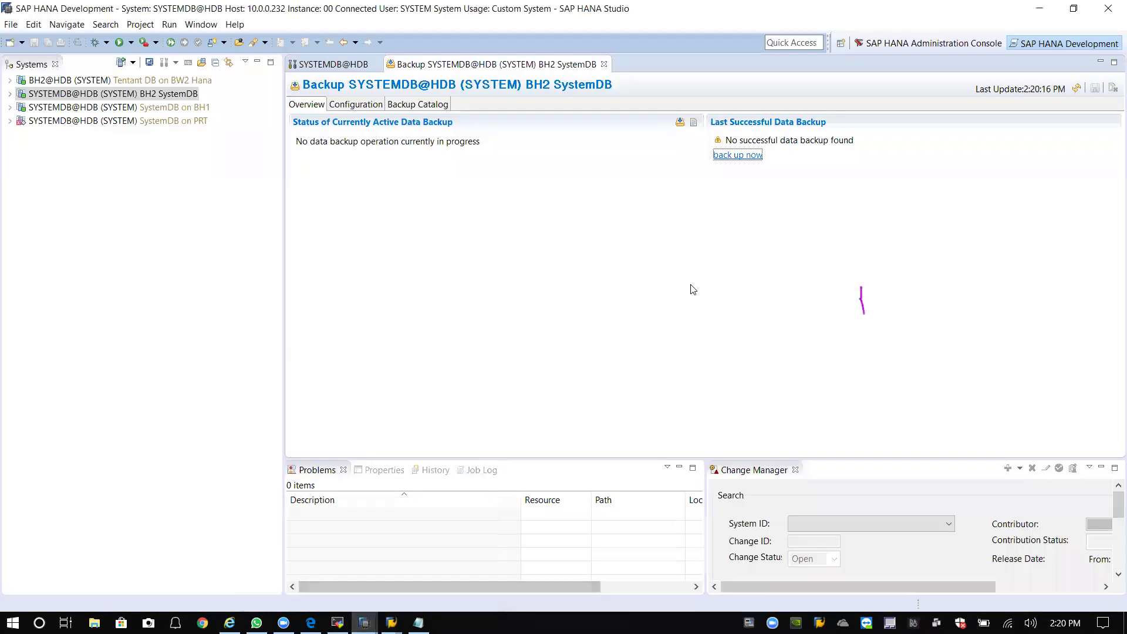
click(738, 156)
key(BackSpace)
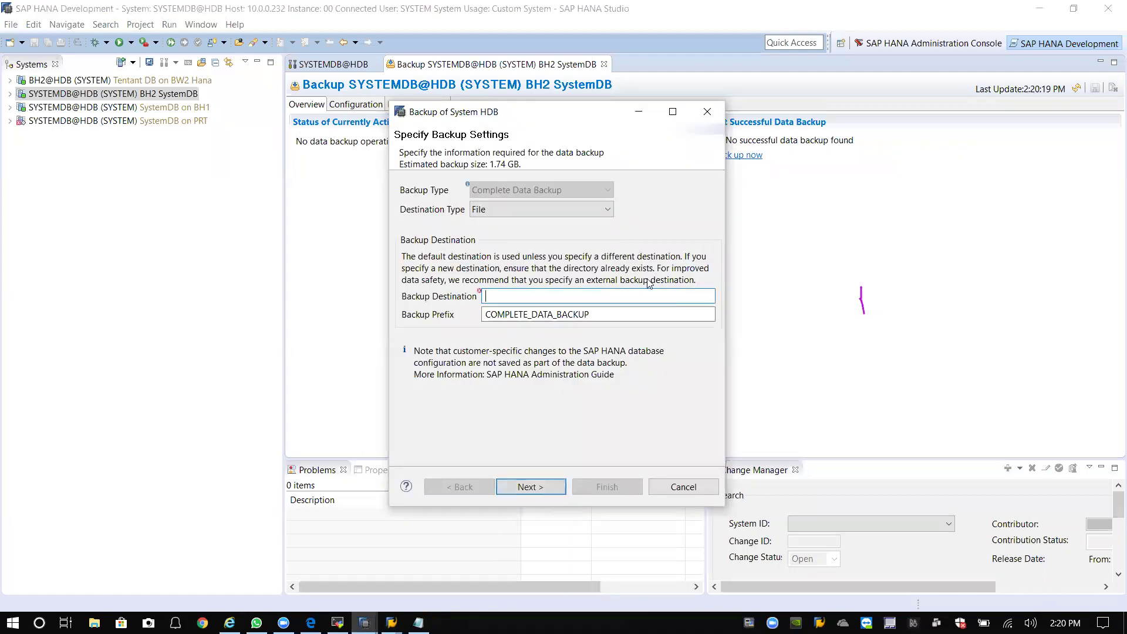
text(/hana)
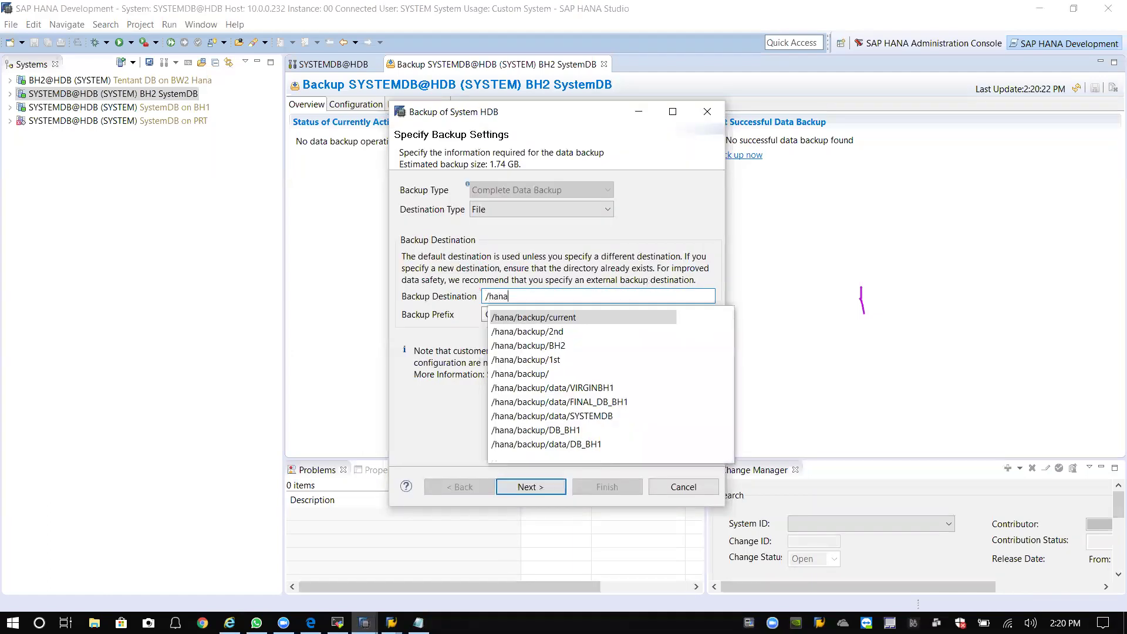
key(Down)
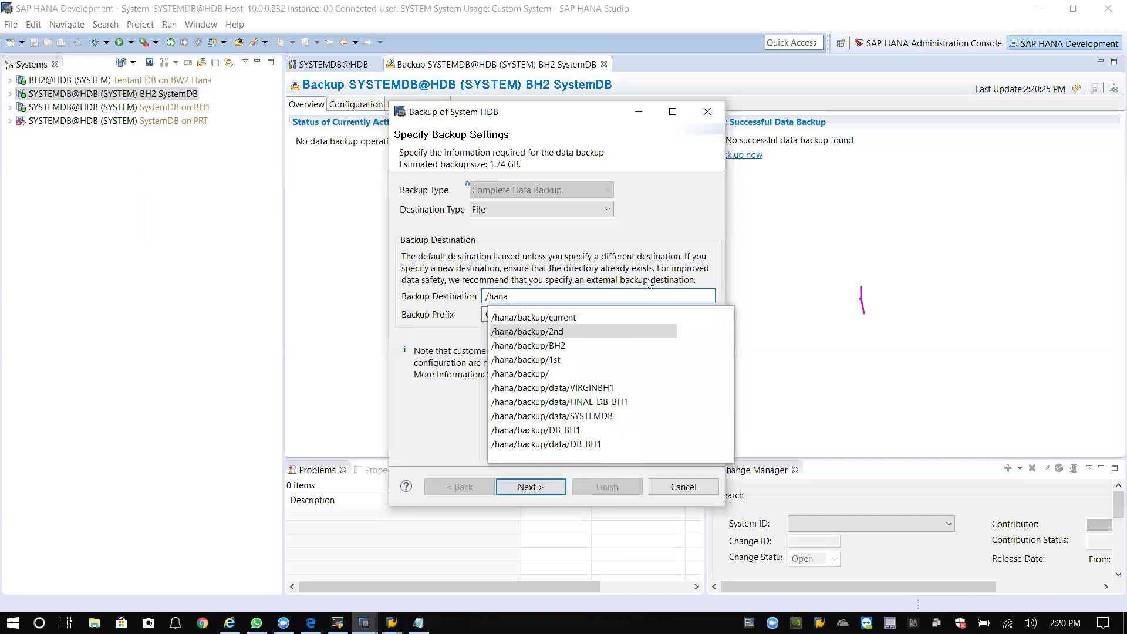
key(Up)
key(Return)
key(BackSpace)
key(BackSpace)
key(BackSpace)
key(BackSpace)
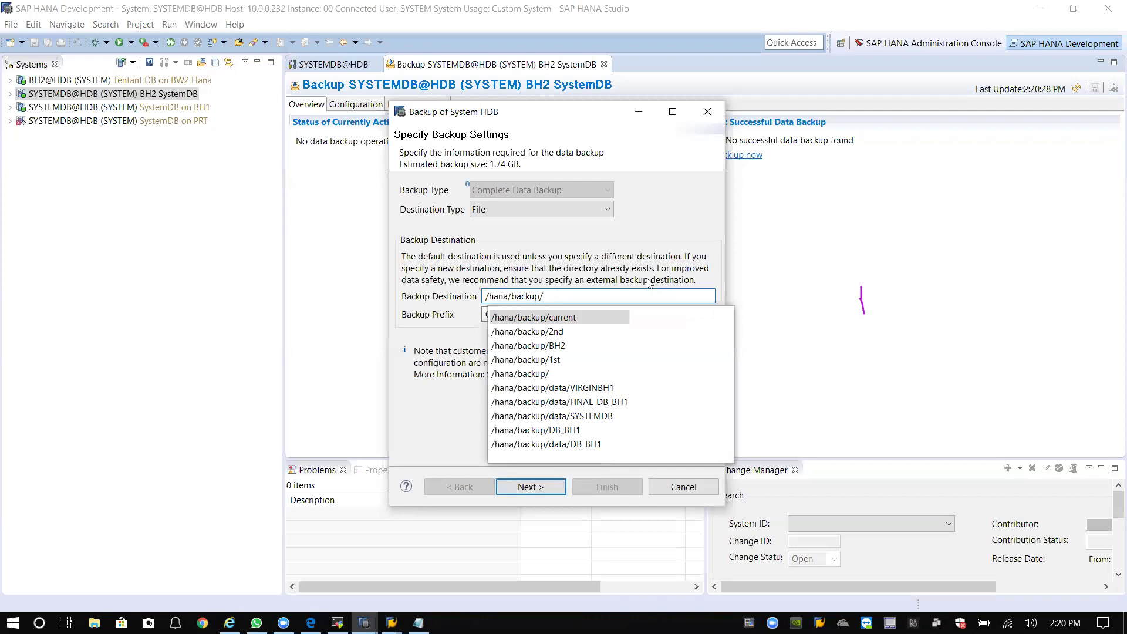
text(log)
key(Tab)
click(605, 294)
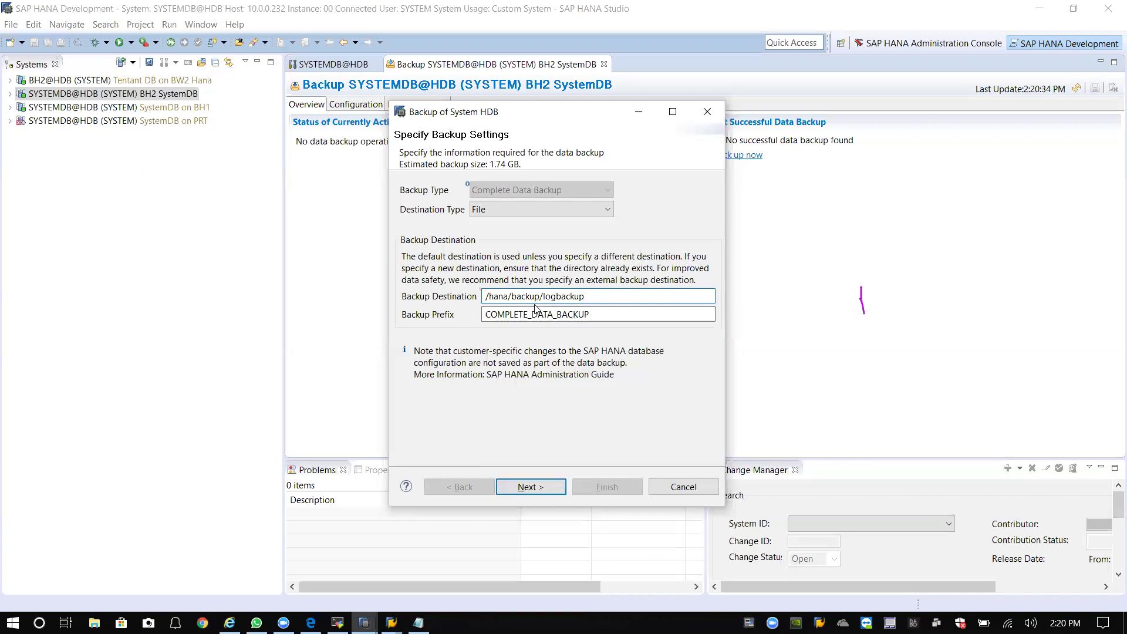
click(526, 488)
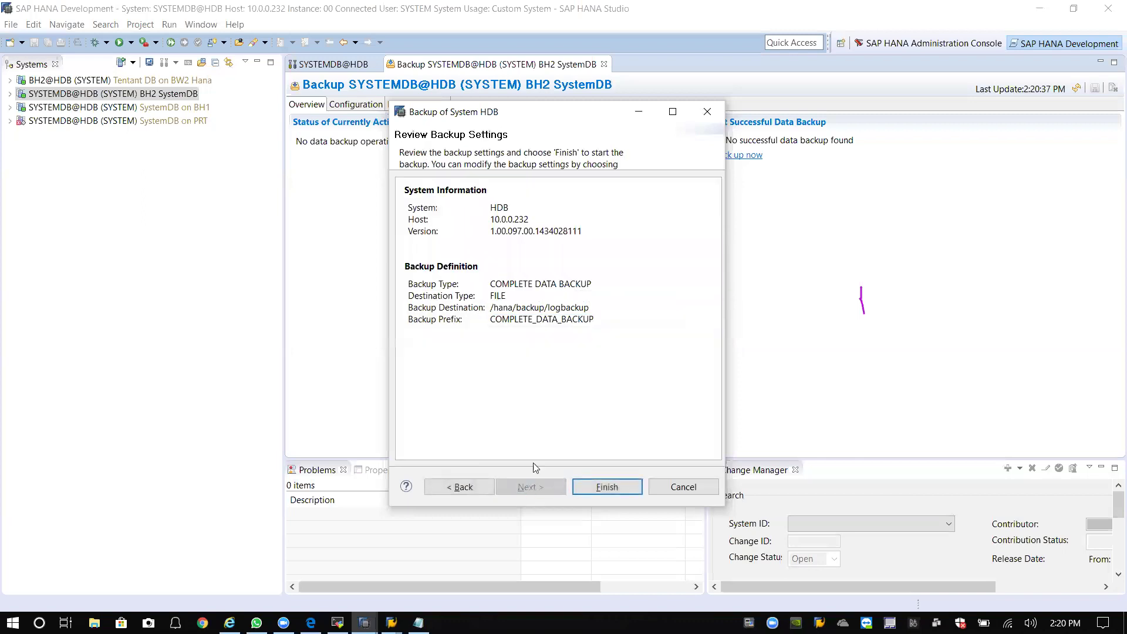
click(464, 489)
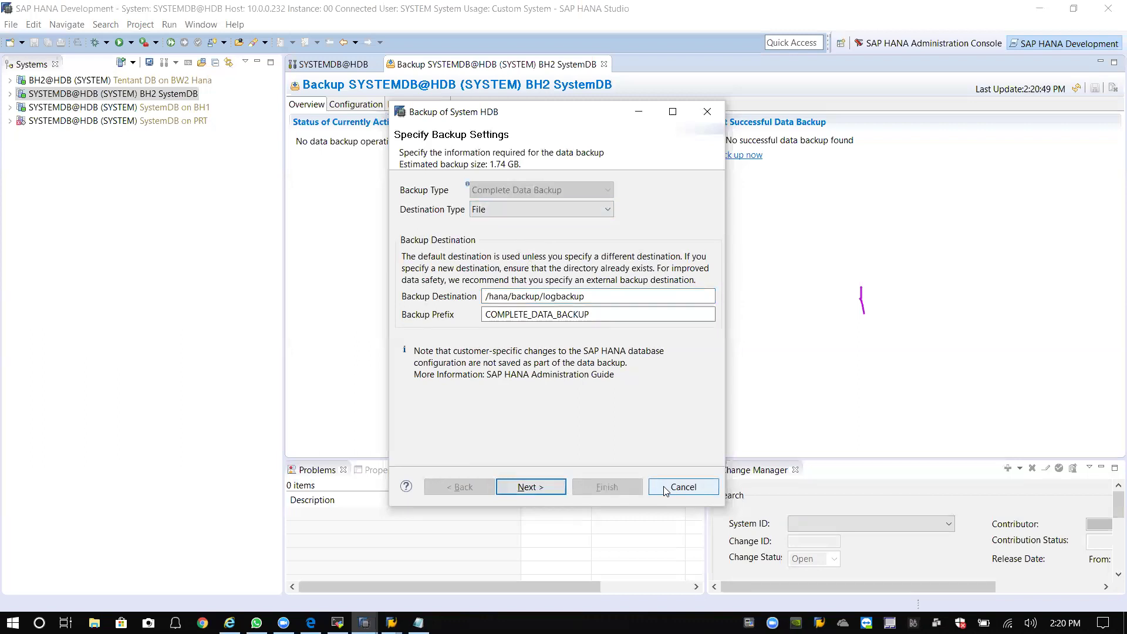
click(682, 487)
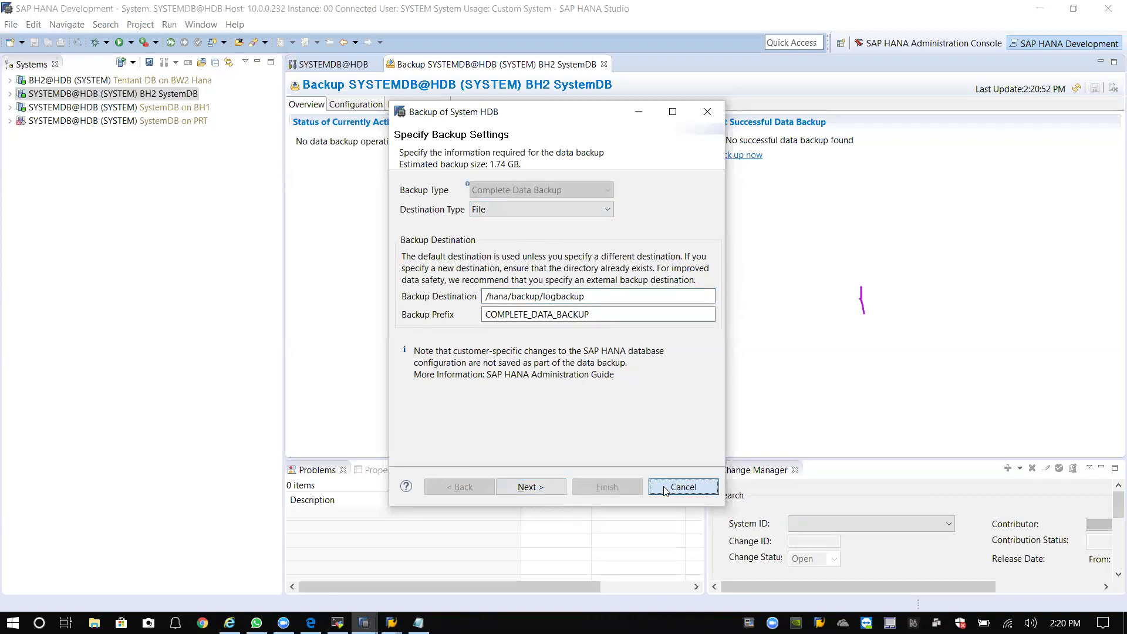
Start a tenant database backup from BH2 SystemDB, selecting tenant BH2.
right_click(65, 94)
mouse_move(135, 130)
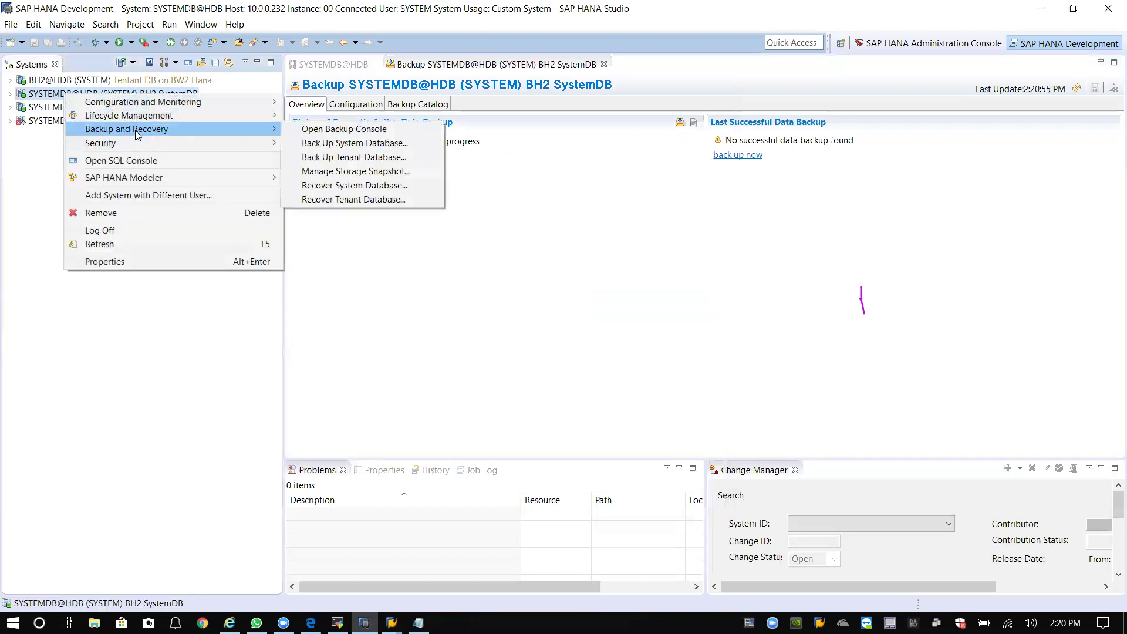
click(368, 159)
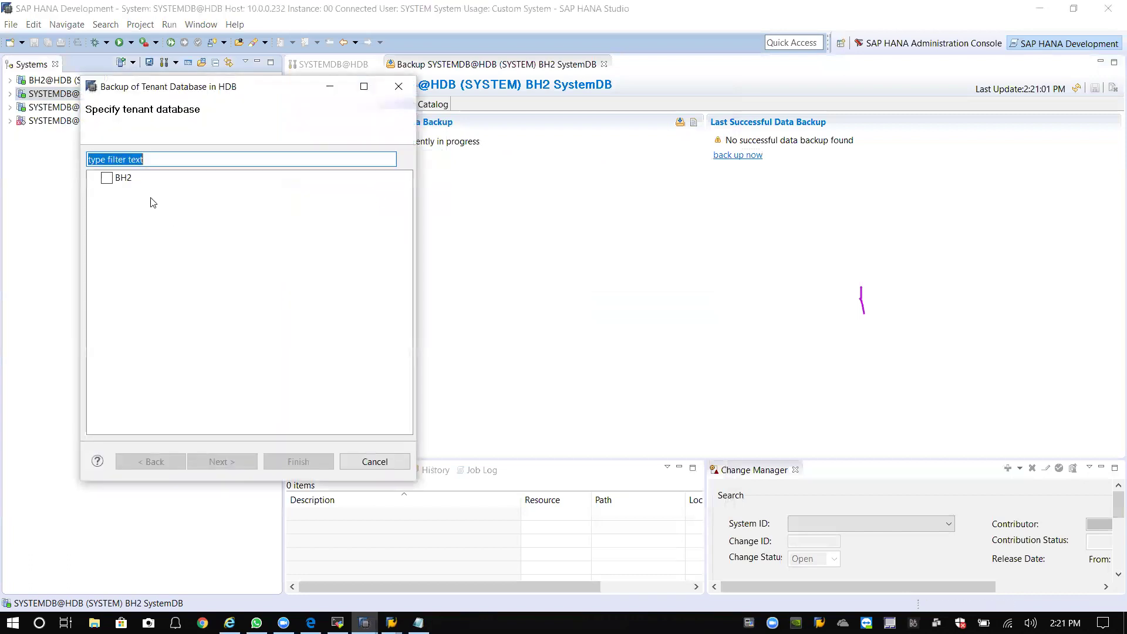
click(106, 178)
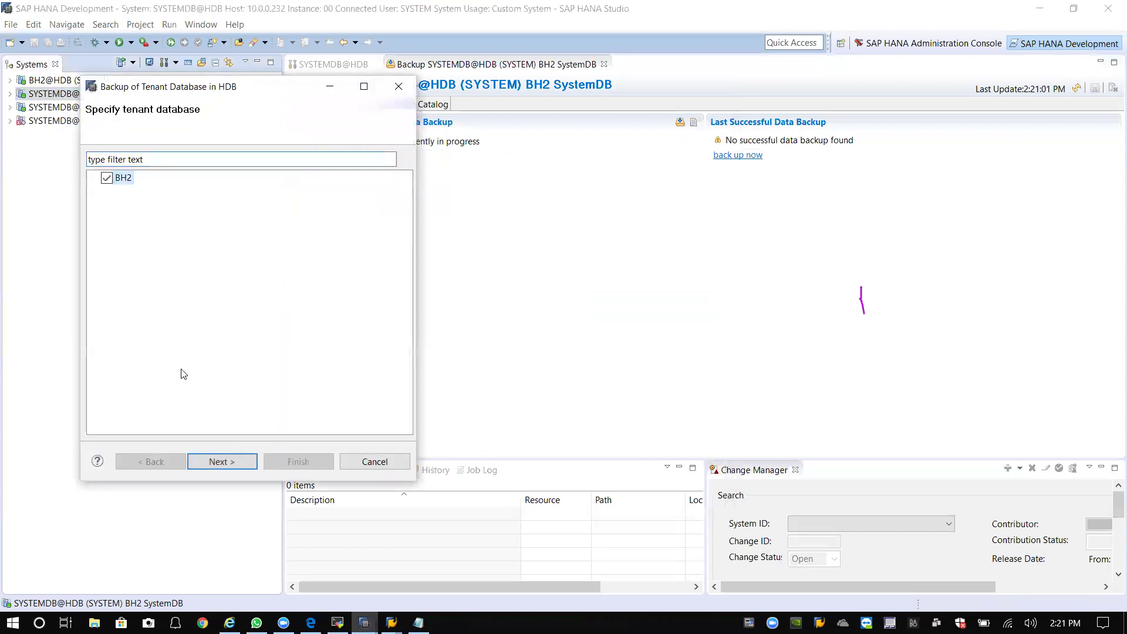
click(229, 464)
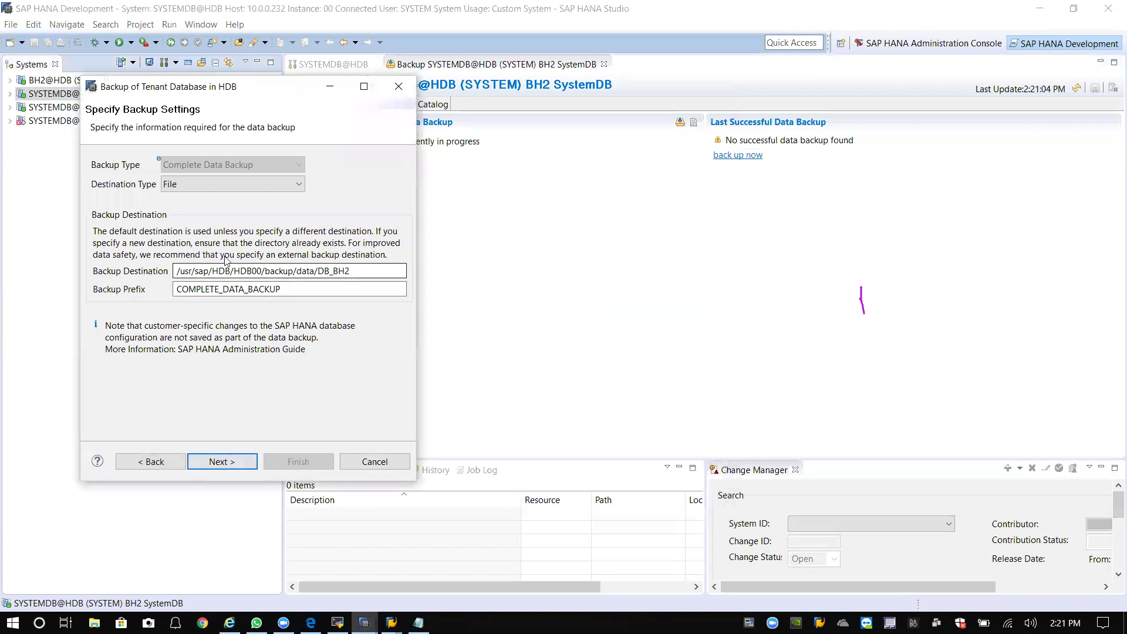
Set the tenant backup destination to /hana/backup/logbackup.
mouse_move(391, 623)
click(446, 585)
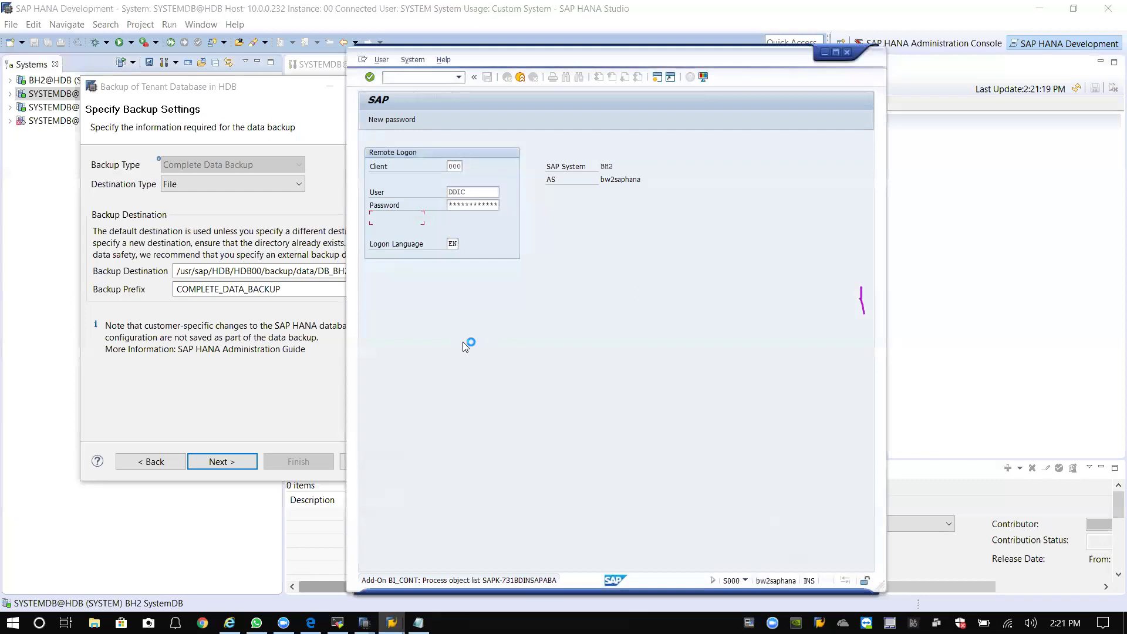
click(329, 383)
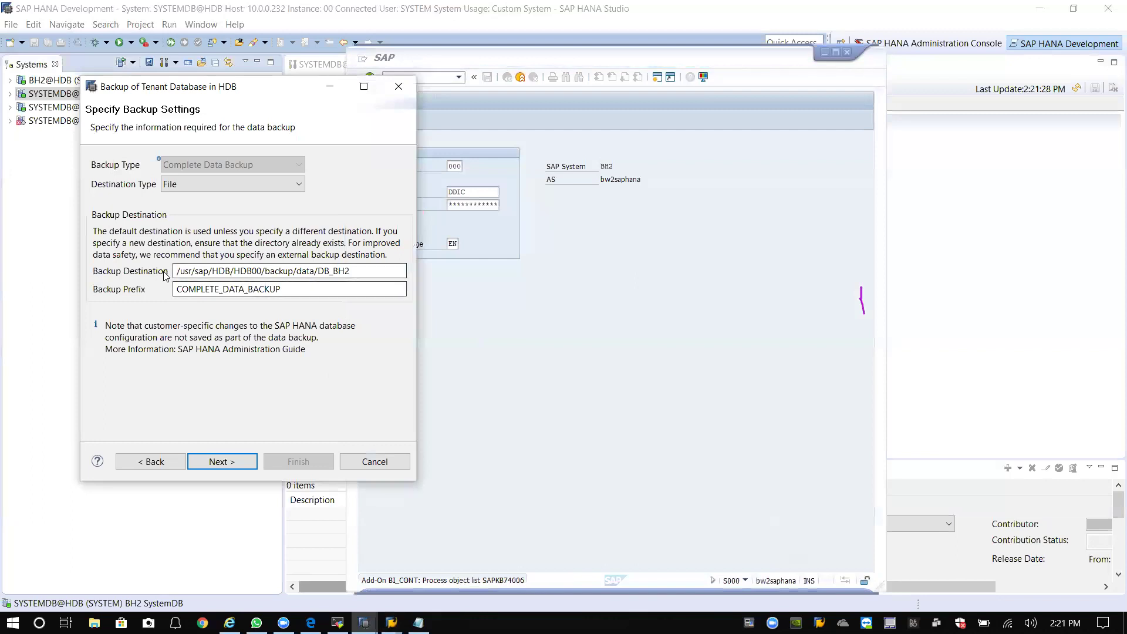
triple_click(370, 269)
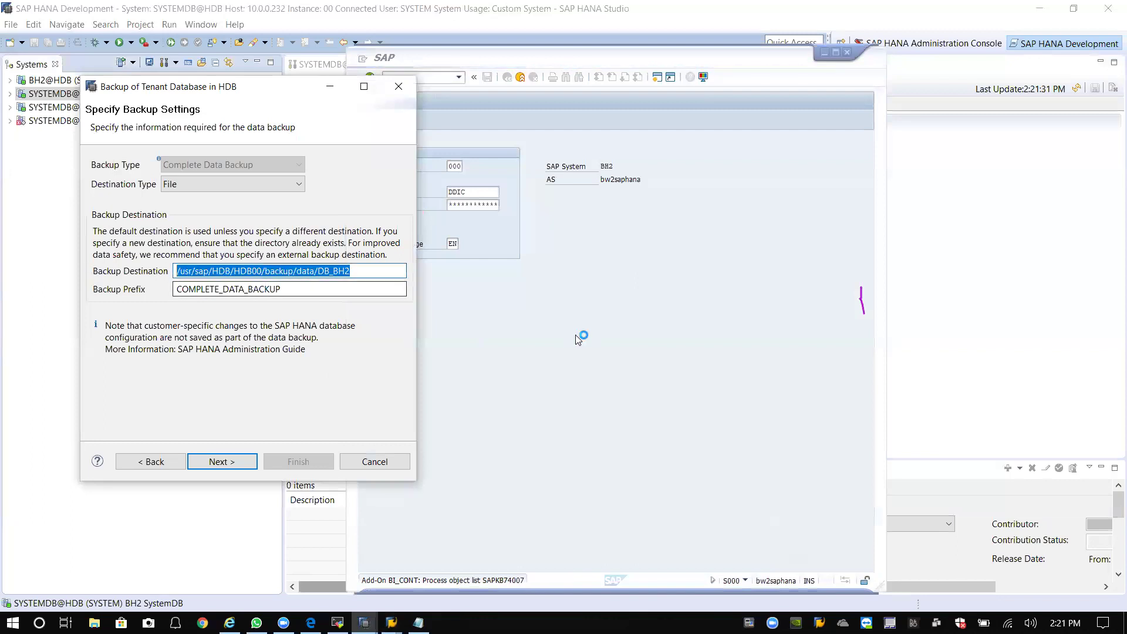
text(/hana)
key(Down)
key(Up)
key(Return)
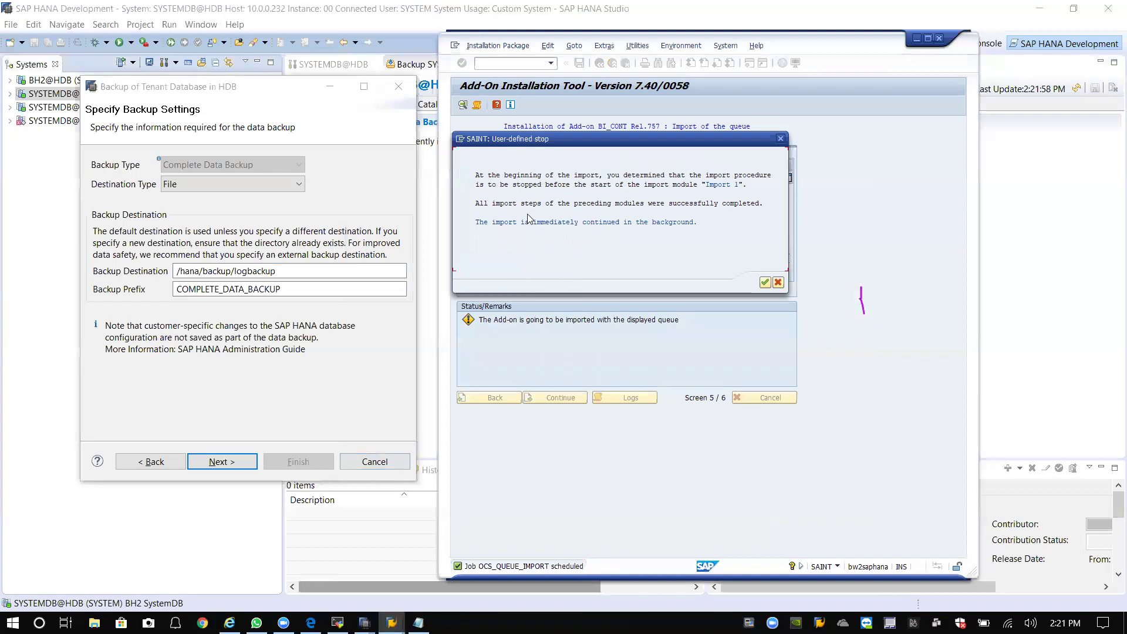
Dismiss the SAINT user-defined stop notice and refresh the BI_CONT installation status.
click(765, 284)
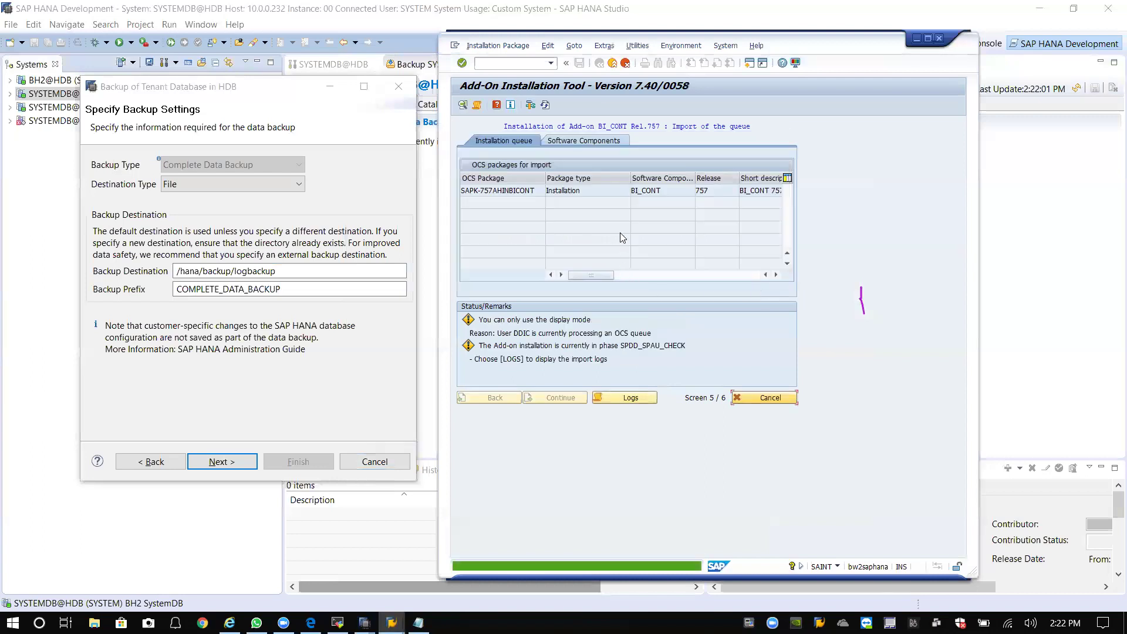
click(545, 105)
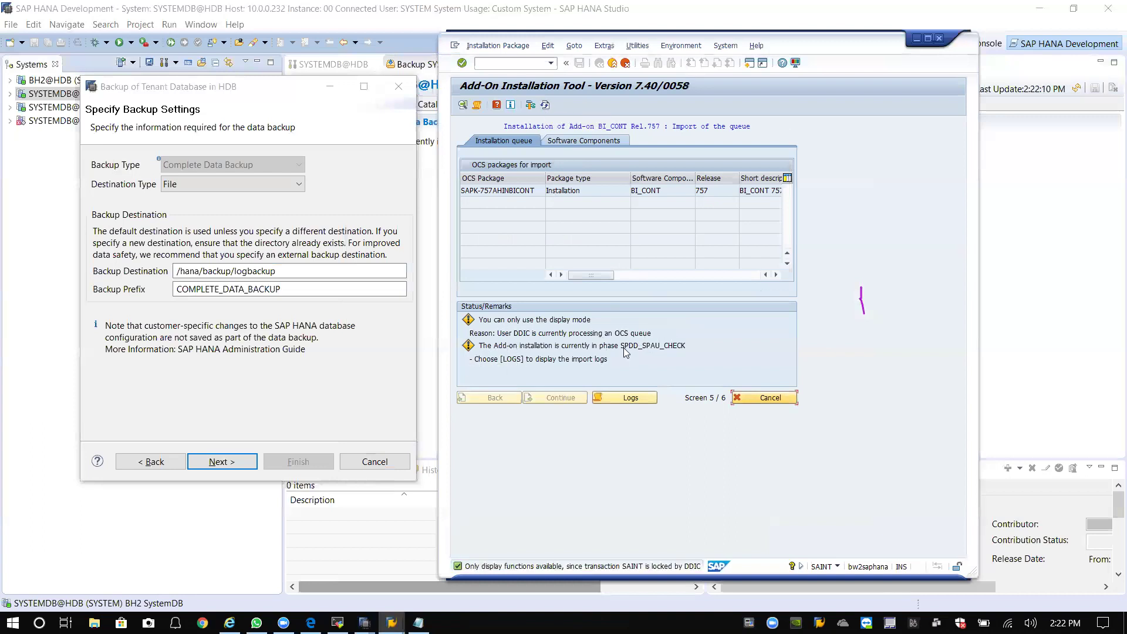
click(545, 105)
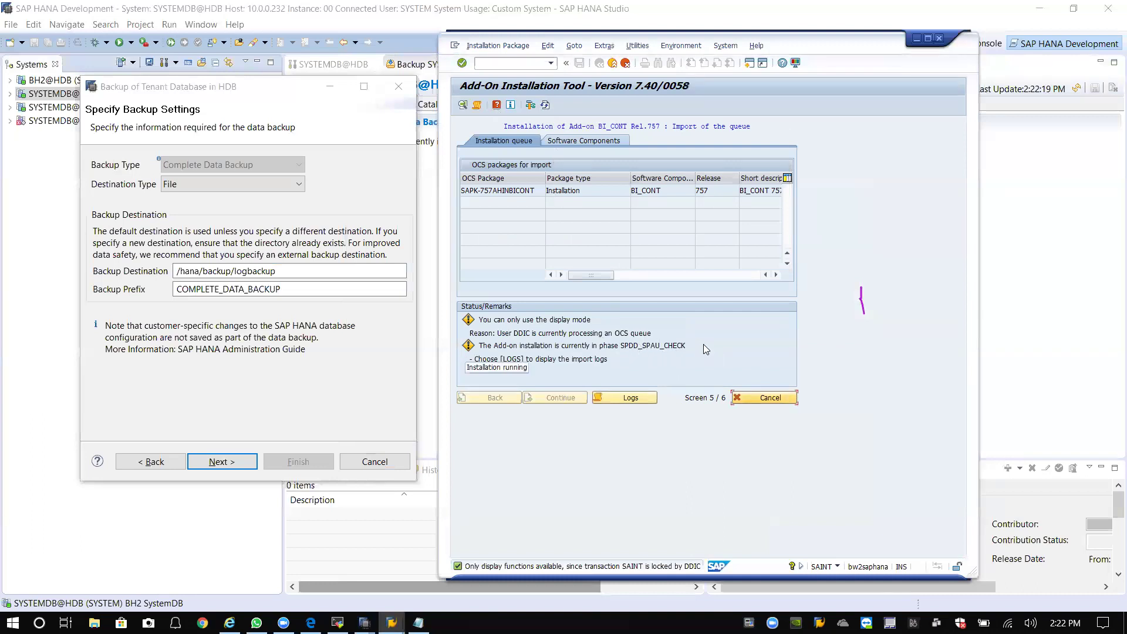
Cancel the BH2 tenant backup wizard and select SystemDB on BH1.
click(382, 465)
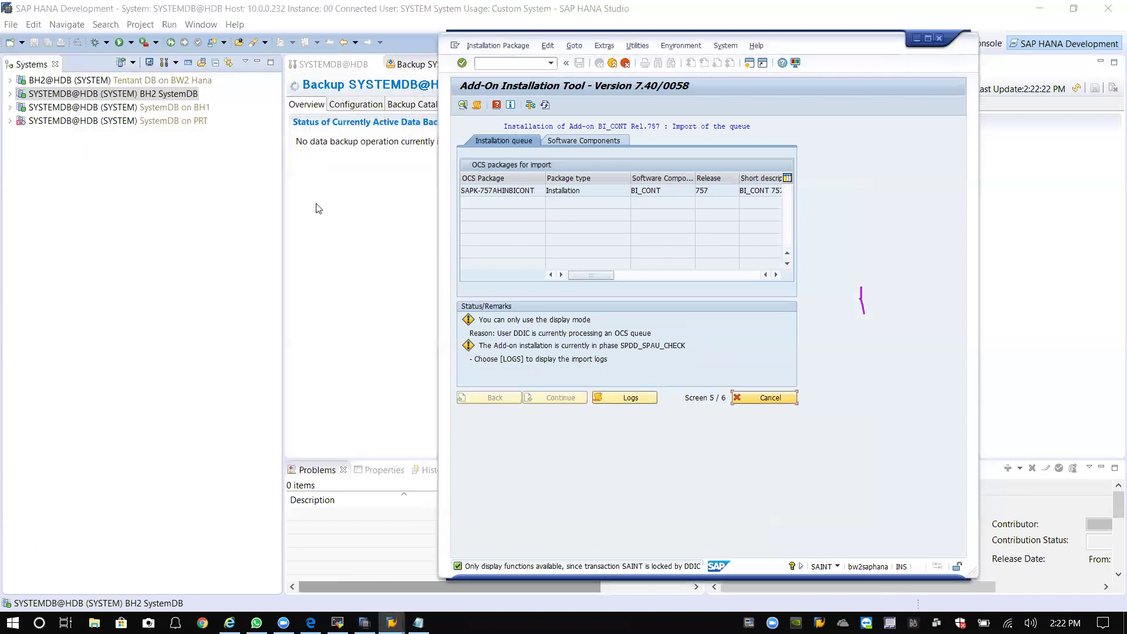
click(146, 186)
click(111, 112)
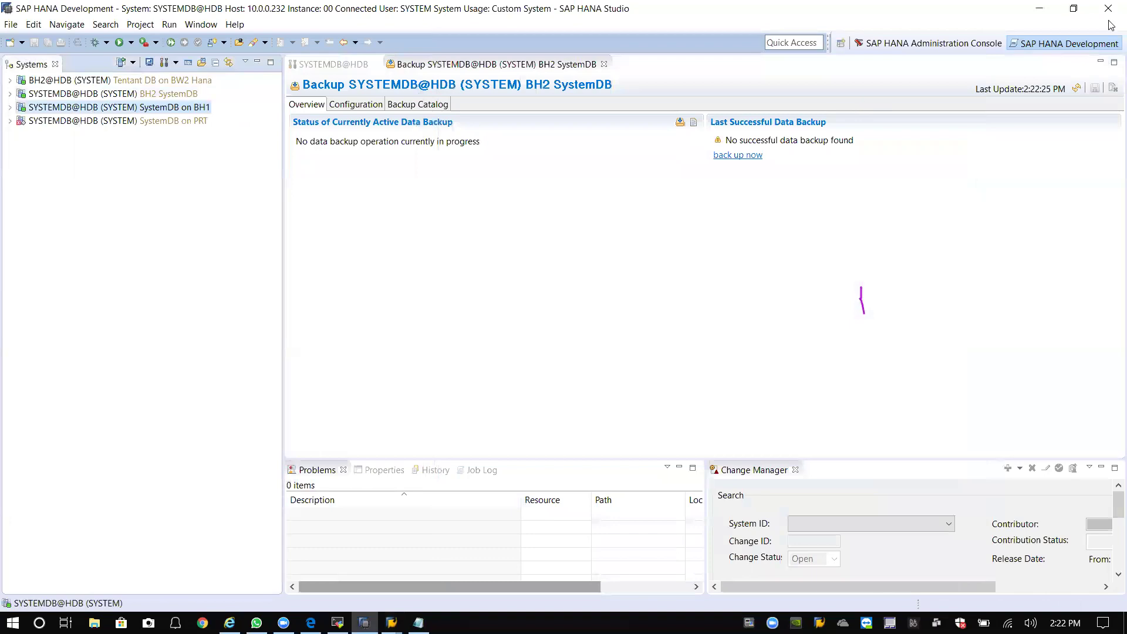
Close the 3. BH2 terminal session and log in to a new BH1 session as root.
click(1040, 9)
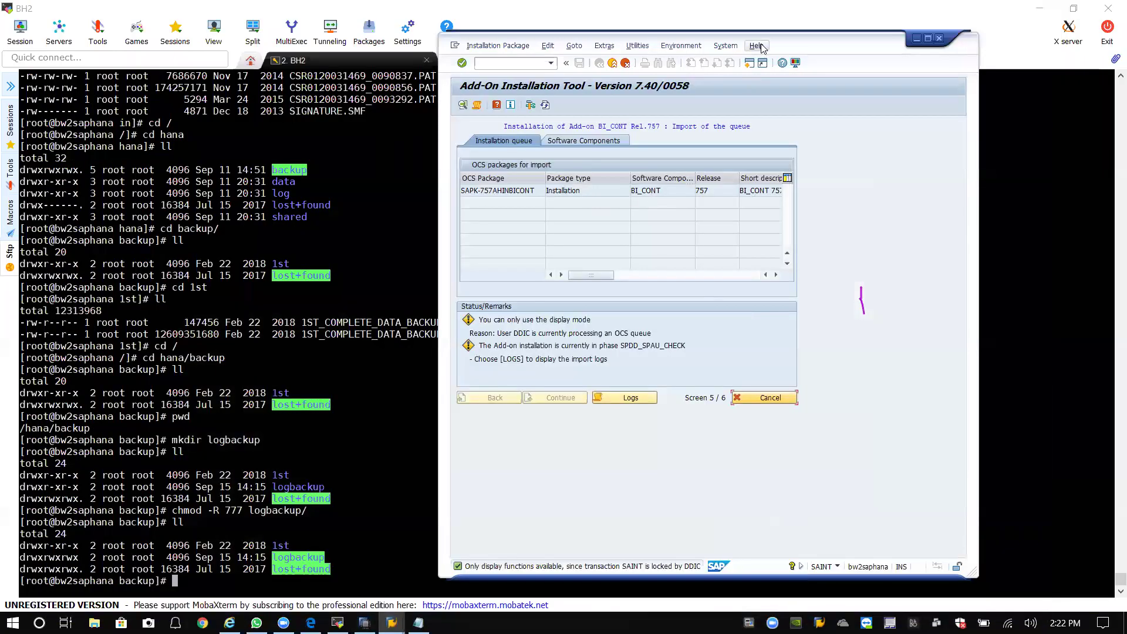
drag(813, 44, 992, 77)
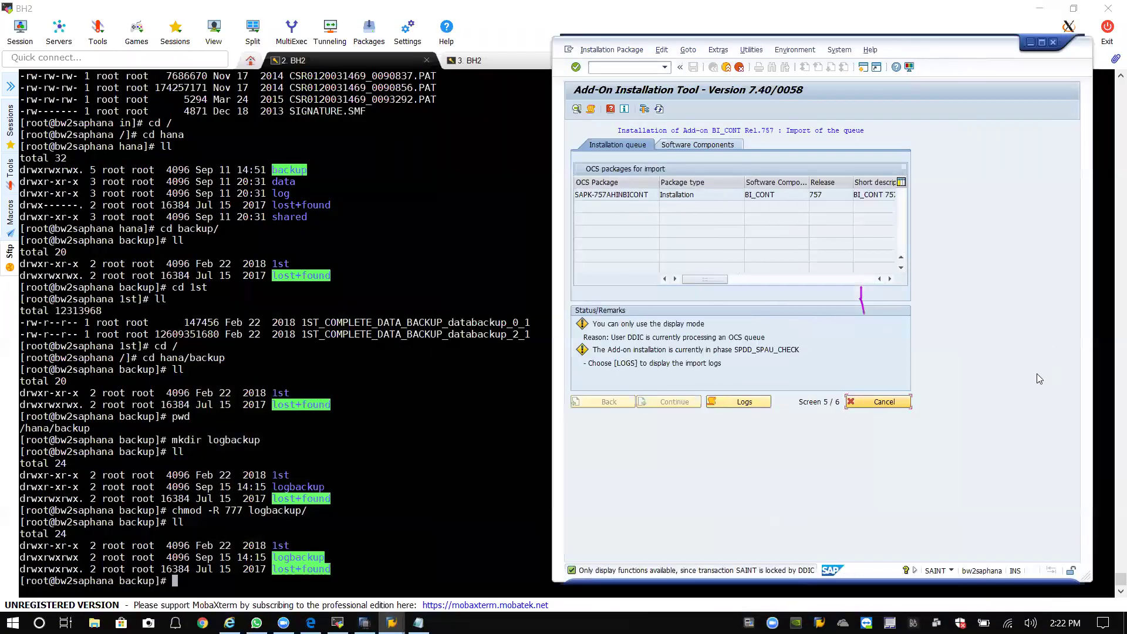
click(381, 283)
click(513, 64)
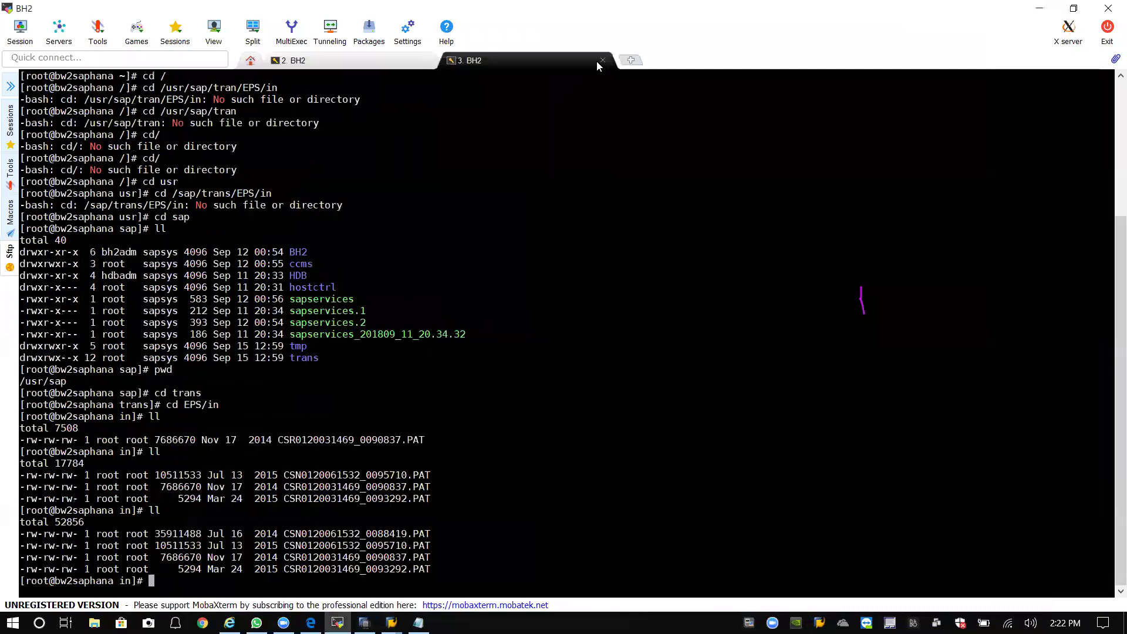
click(604, 60)
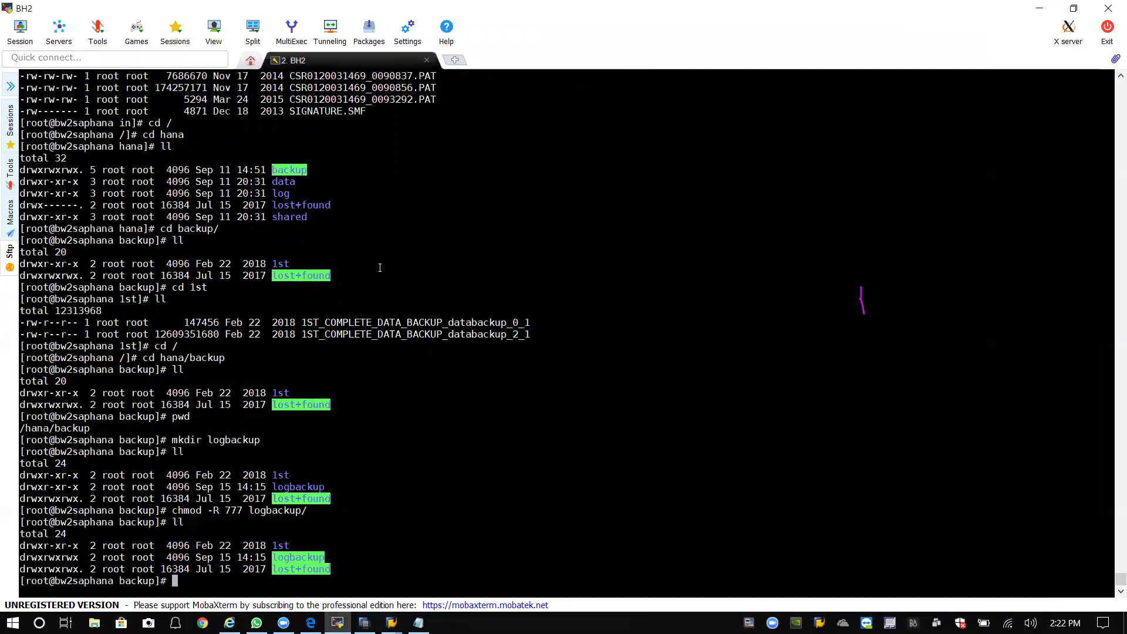
click(11, 86)
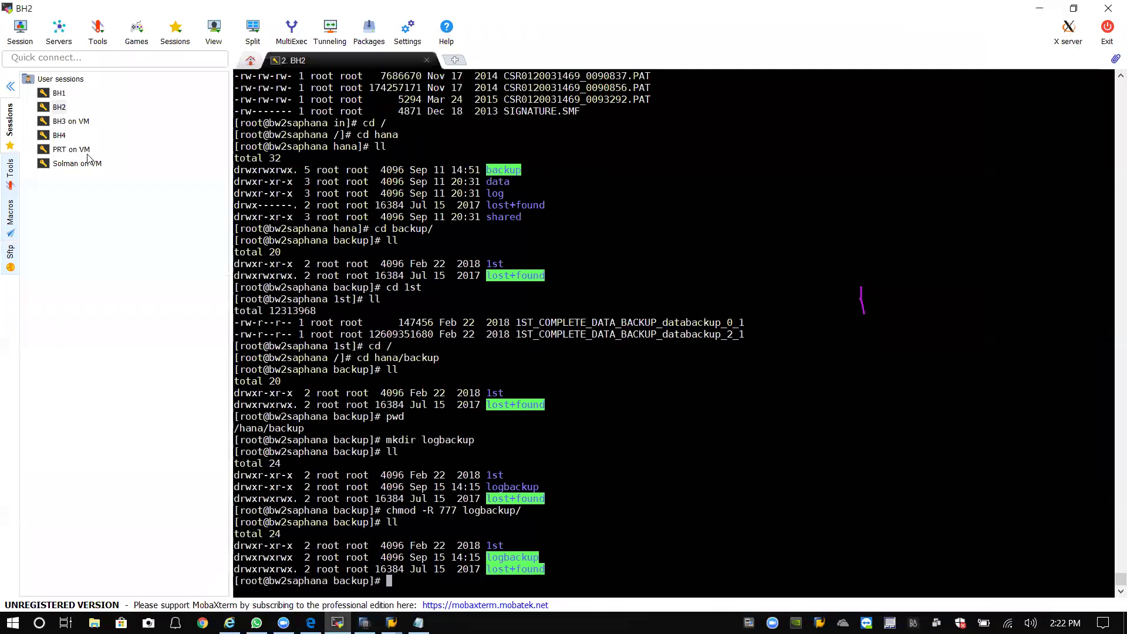
double_click(59, 93)
text(root)
key(Return)
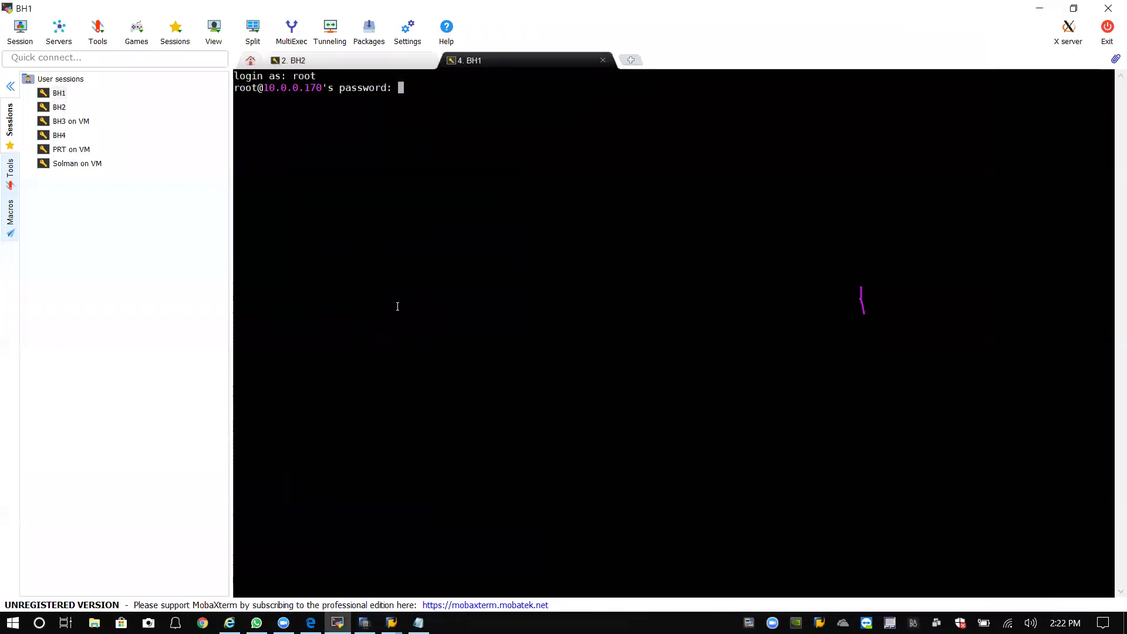
key(Return)
Navigate to /hana/backup and list its contents.
text(cd /)
key(Return)
text(cd hana)
key(Return)
text(ll)
key(Return)
text(cd backup)
key(Return)
text(ll)
key(Return)
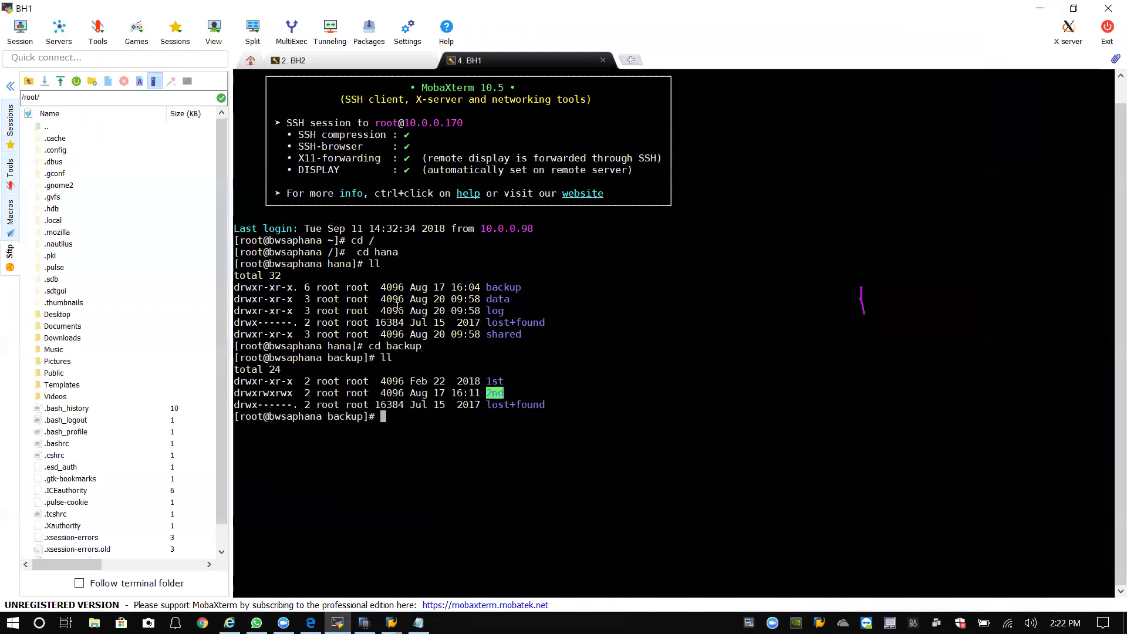
Inspect the backup files inside the 2nd folder.
text(cd 2nd)
key(Return)
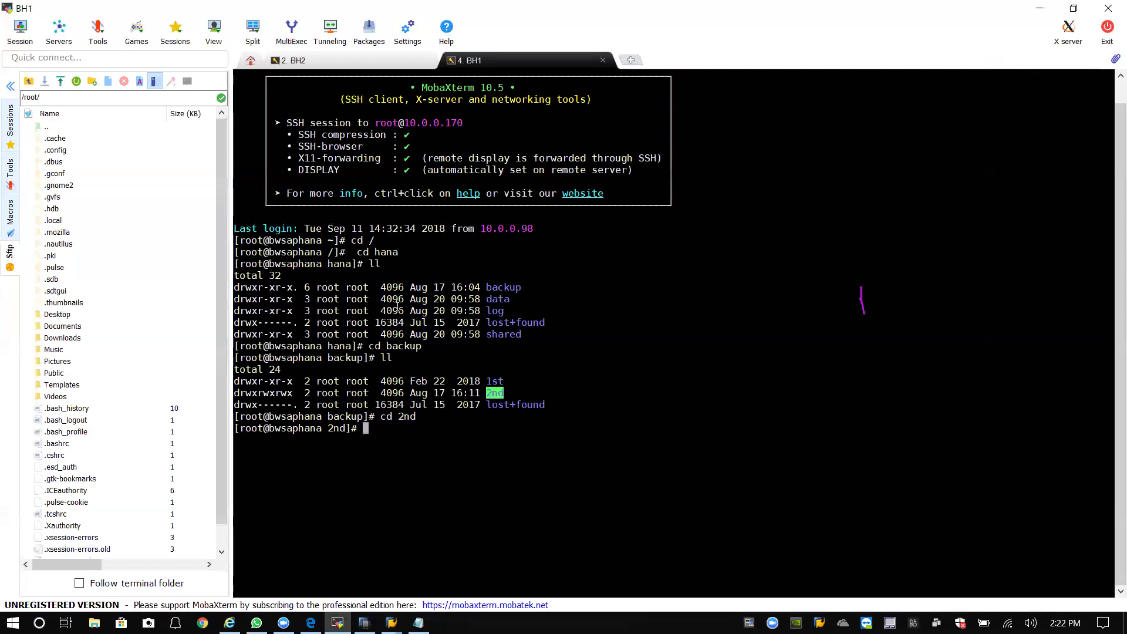
text(ll)
key(Return)
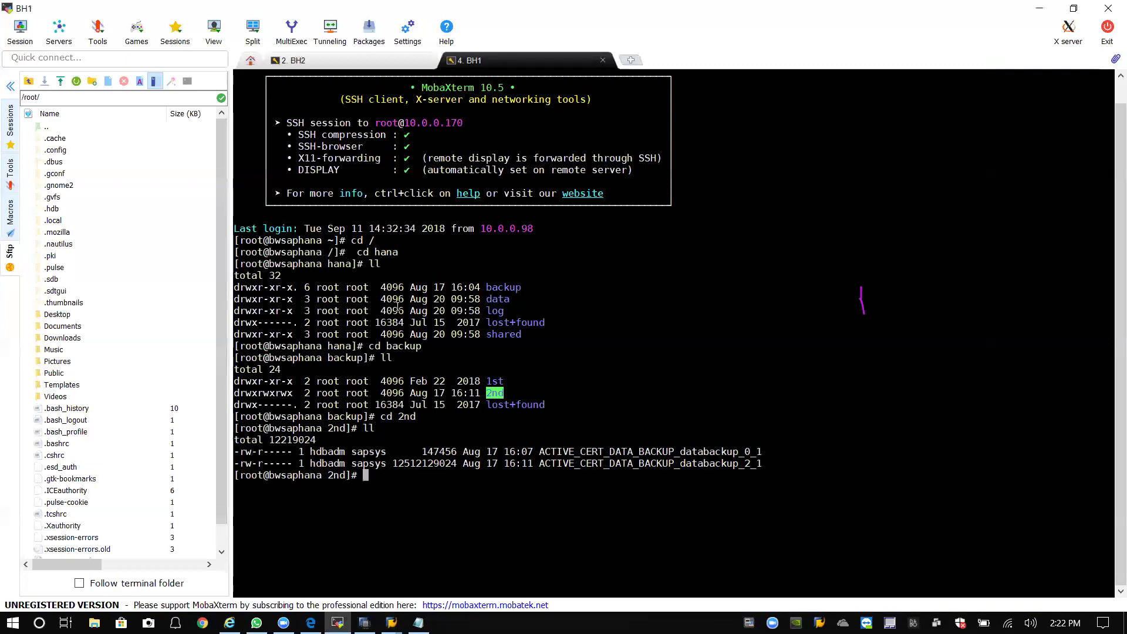
text(cd ..)
key(Return)
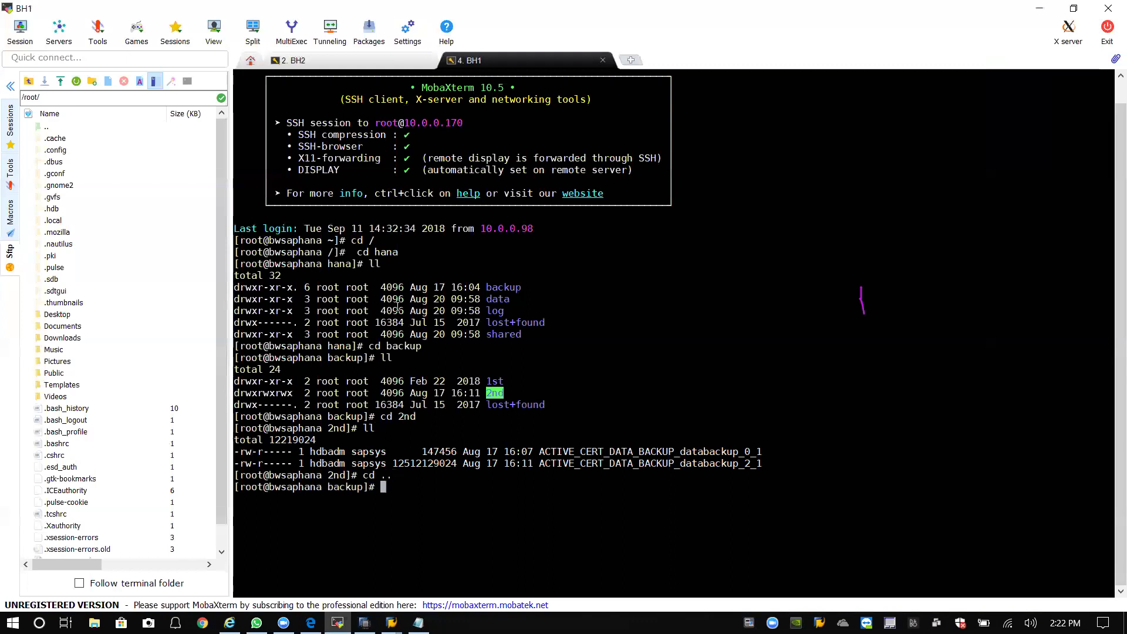
Delete the 2nd folder with rm -rf, verify it's gone, and check the 1st folder.
text(rm -rf 2)
key(Tab)
key(Return)
text(ll)
key(Return)
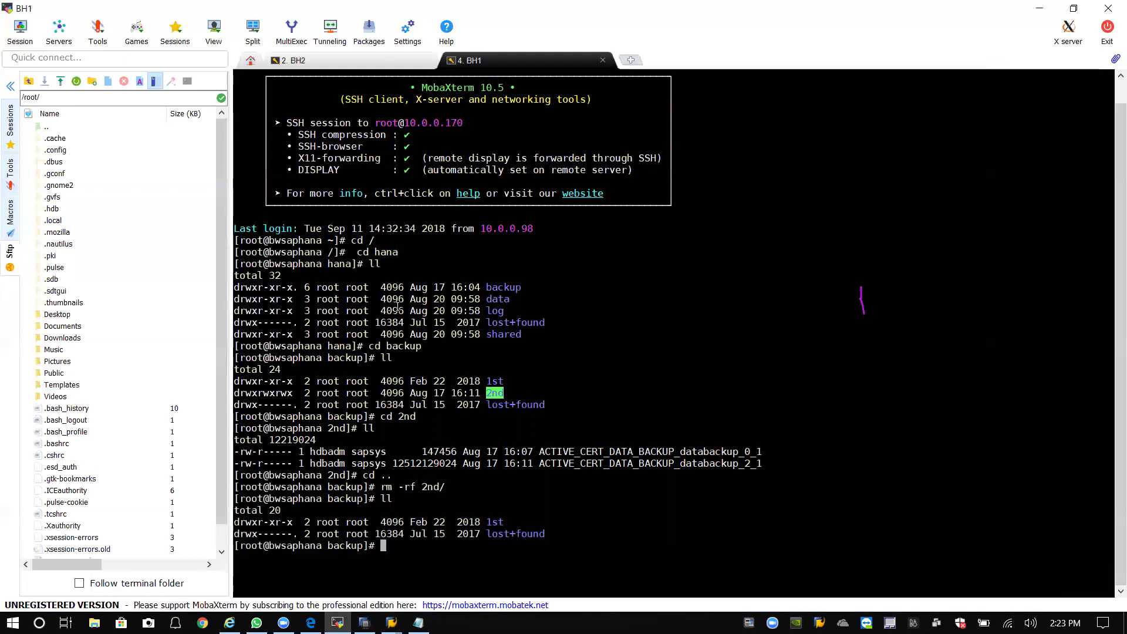
text(cd 1st)
key(Return)
text(ll)
key(Return)
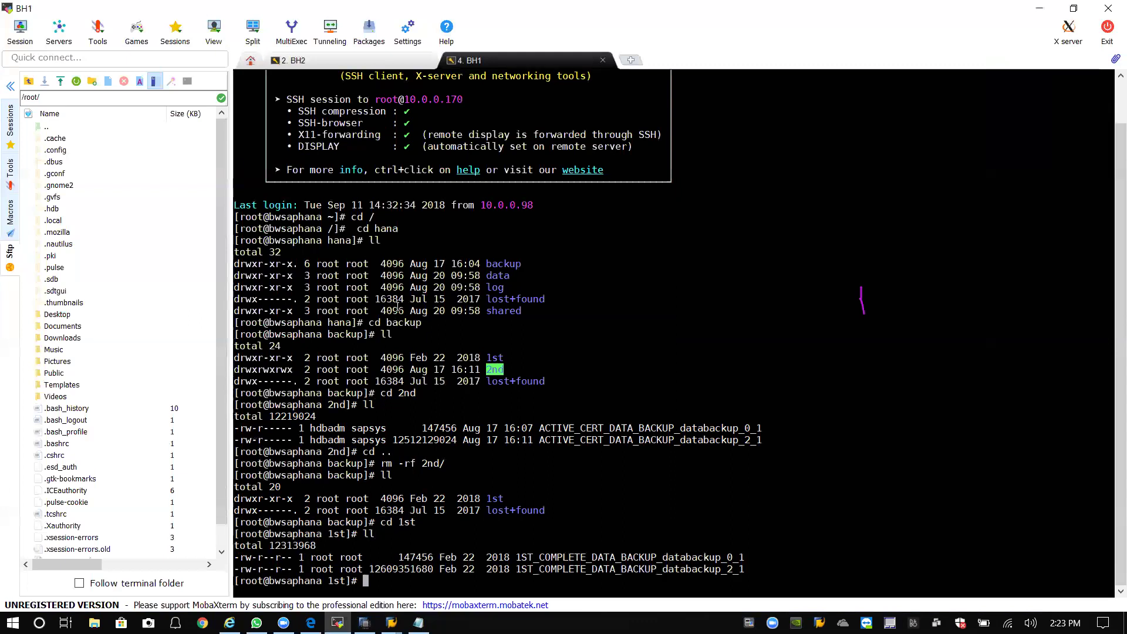
text(cd ..)
key(Return)
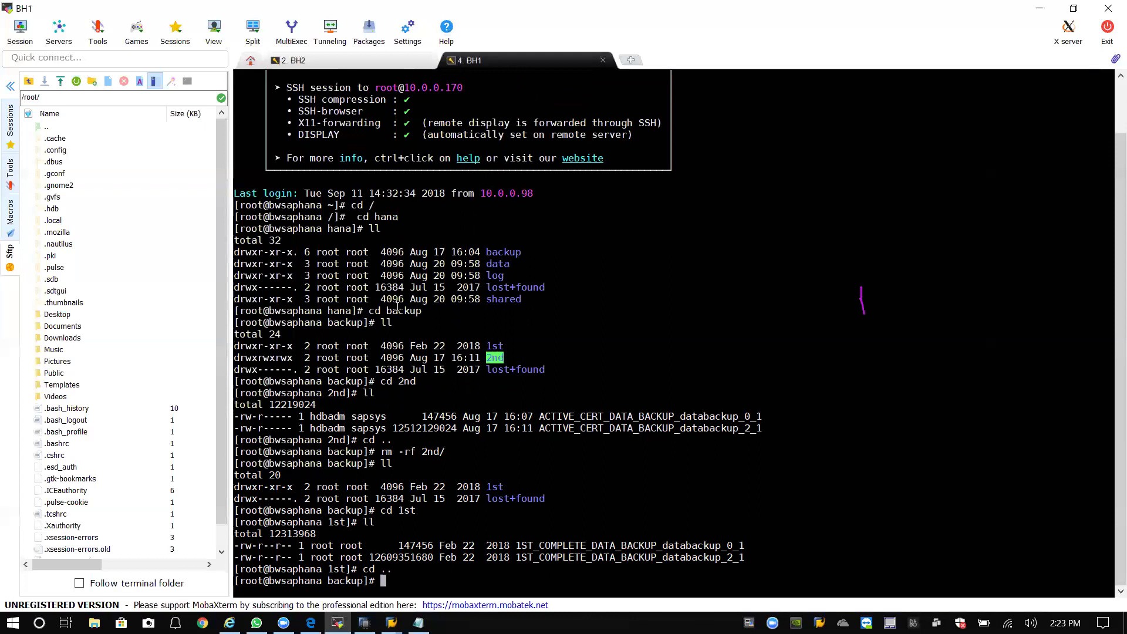
Check filesystem free space with df -h, showing 171G free for /hana/backup.
text(df -)
text(h)
key(Return)
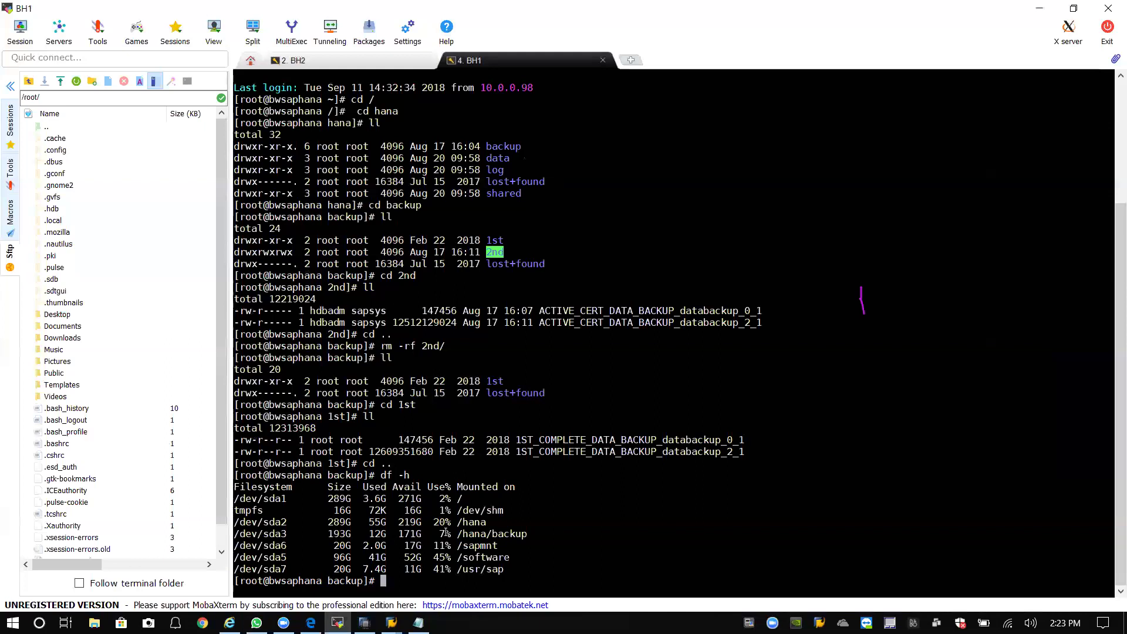
text(cd /)
key(Return)
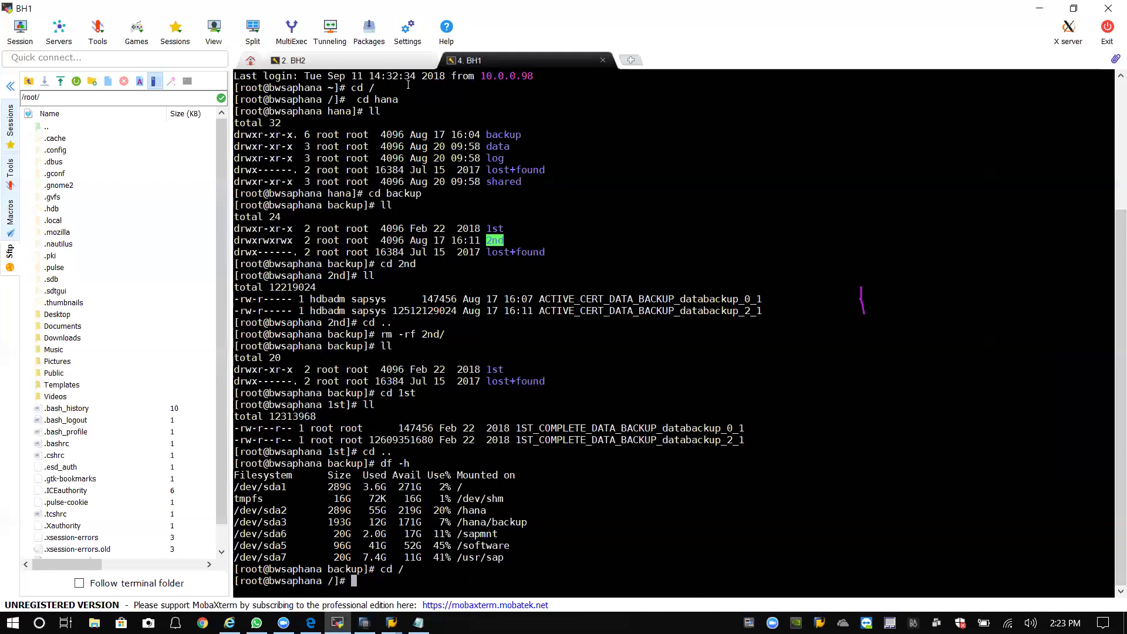
click(1039, 8)
Close the old editors in SAP HANA Studio and open administration for SystemDB on BH1.
click(1055, 14)
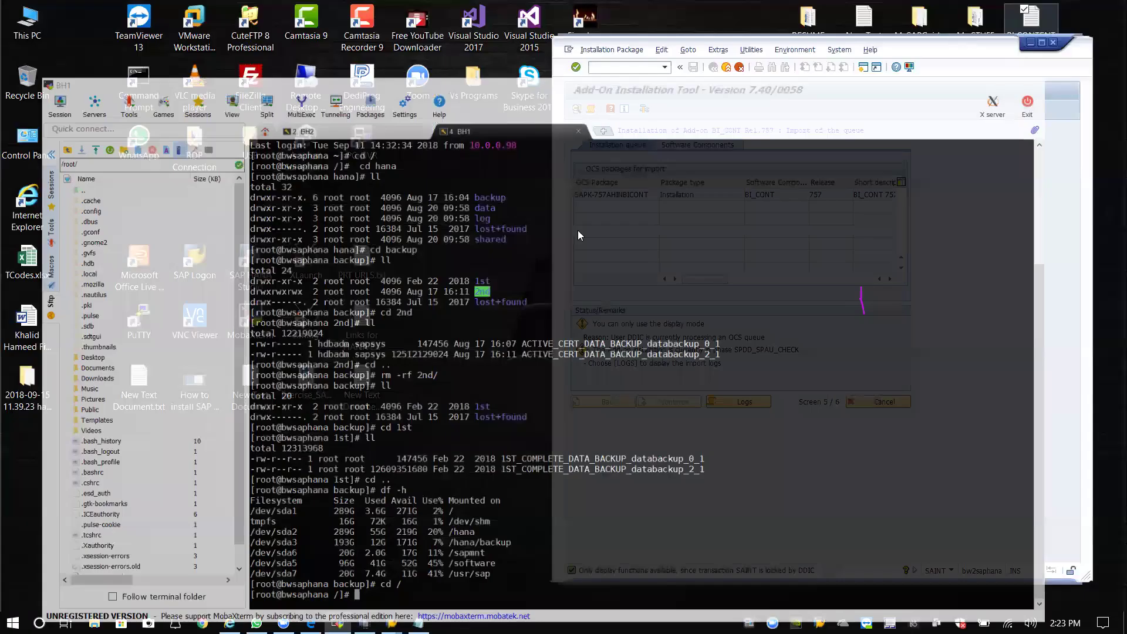
click(364, 623)
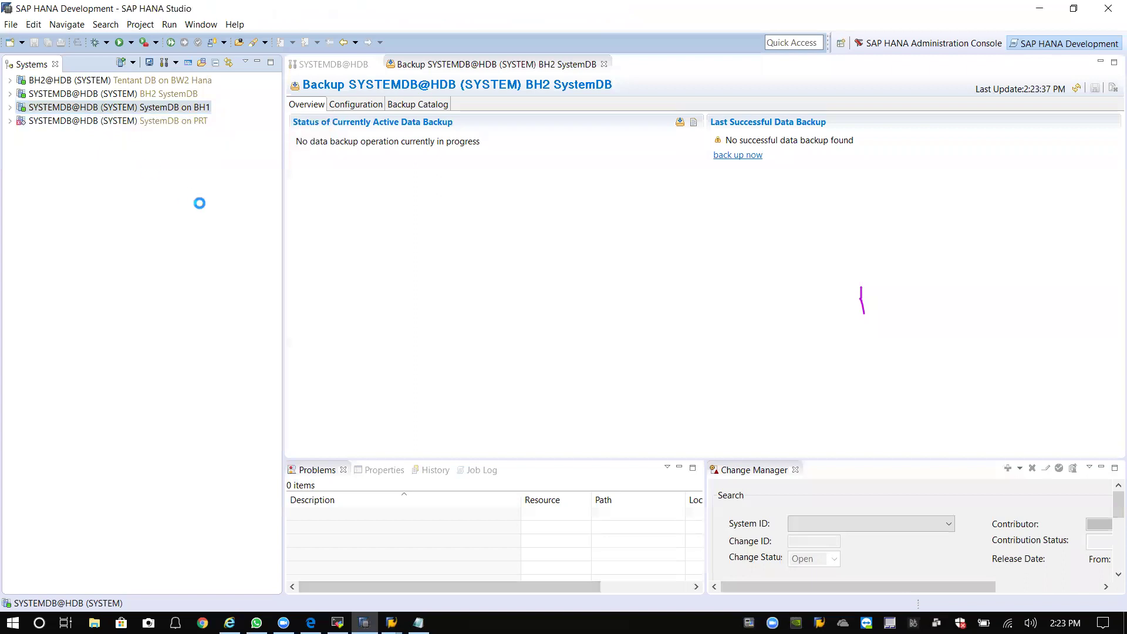
click(603, 65)
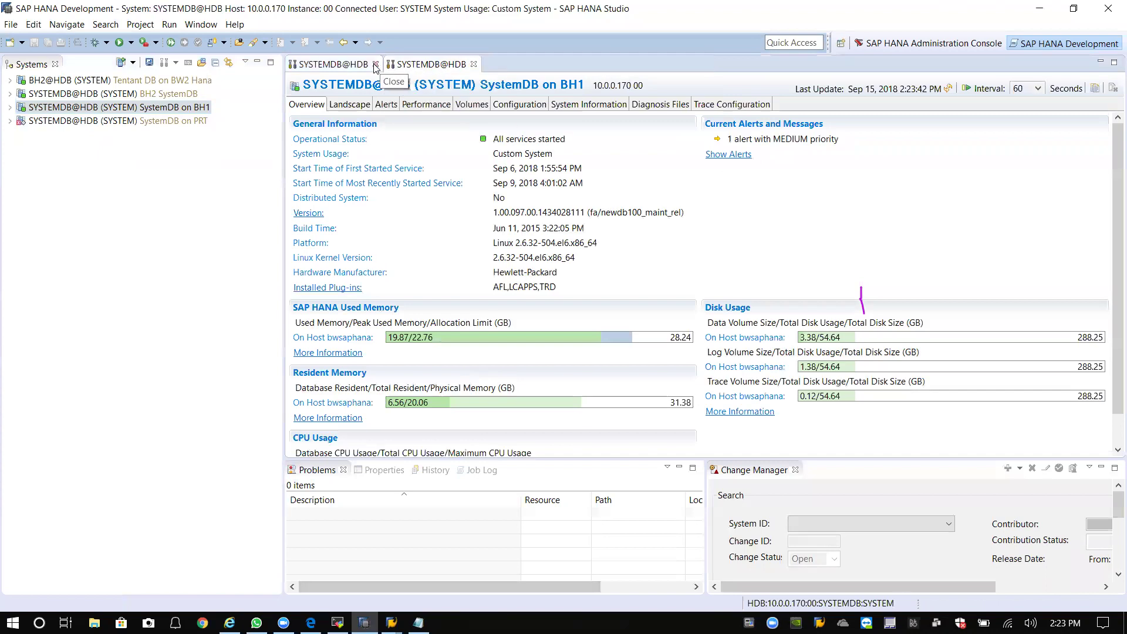
click(376, 65)
click(376, 65)
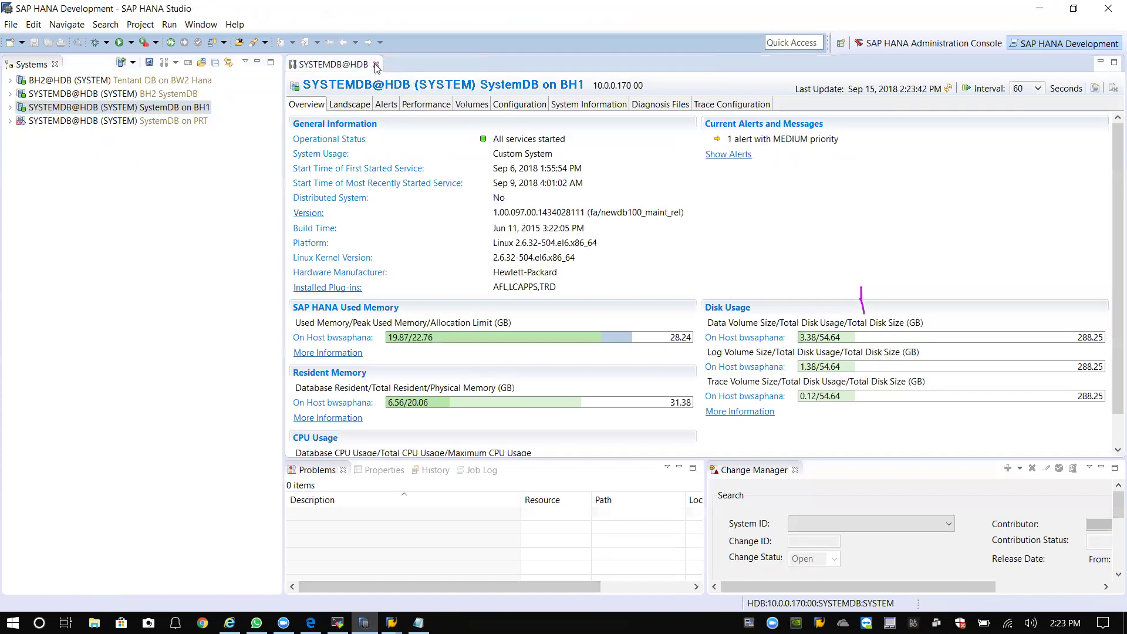
double_click(94, 110)
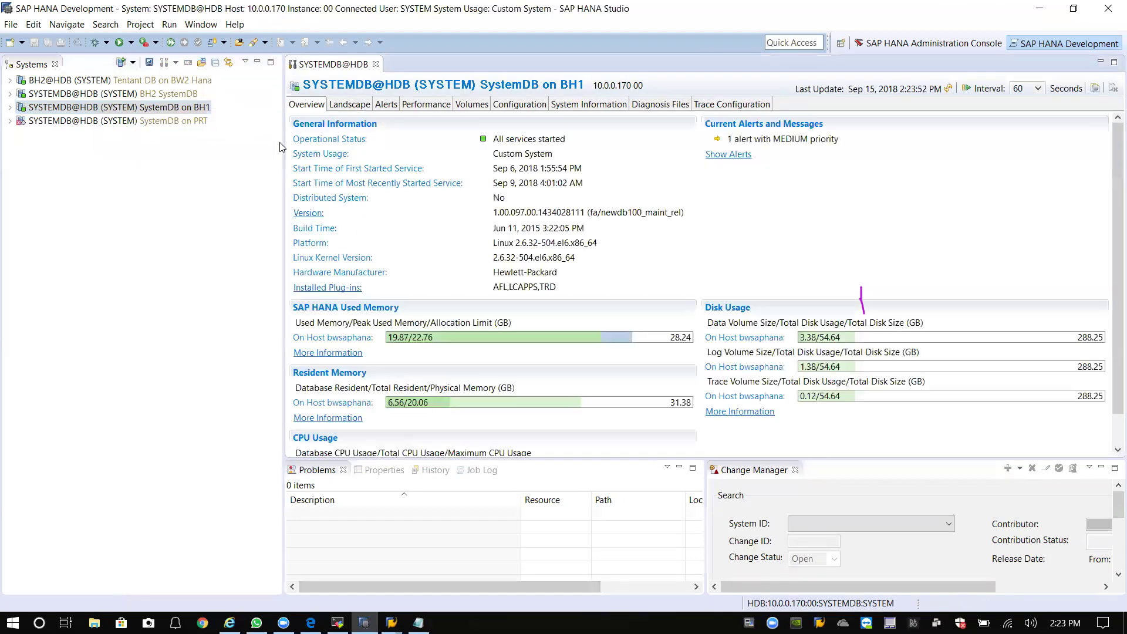
Start a tenant database backup for BH1 and move to its settings.
right_click(121, 109)
mouse_move(182, 142)
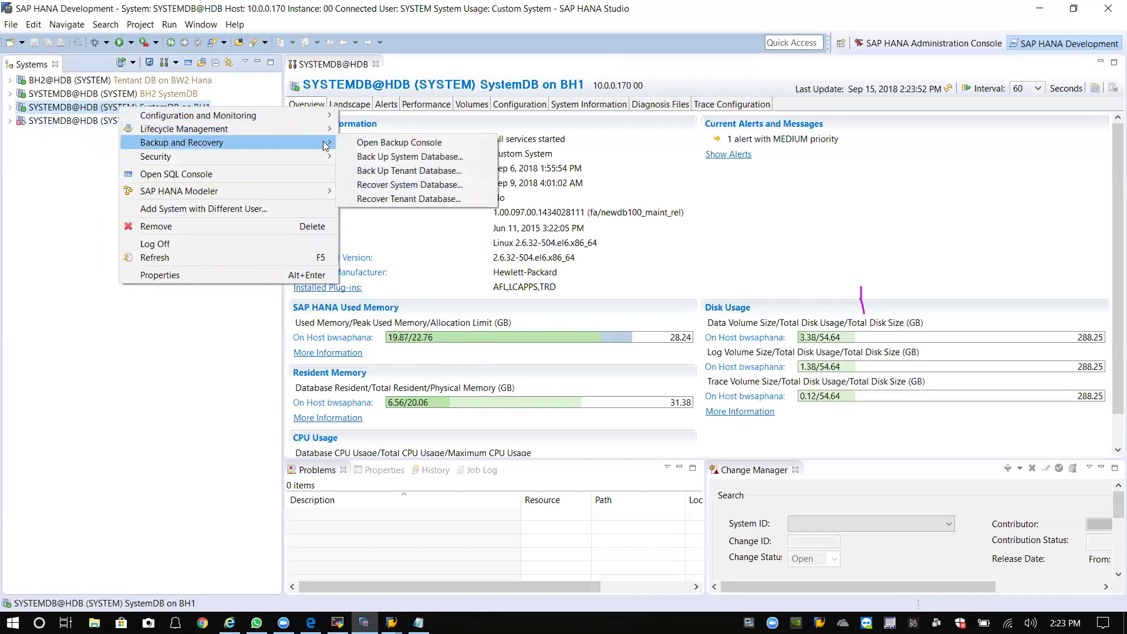
click(401, 171)
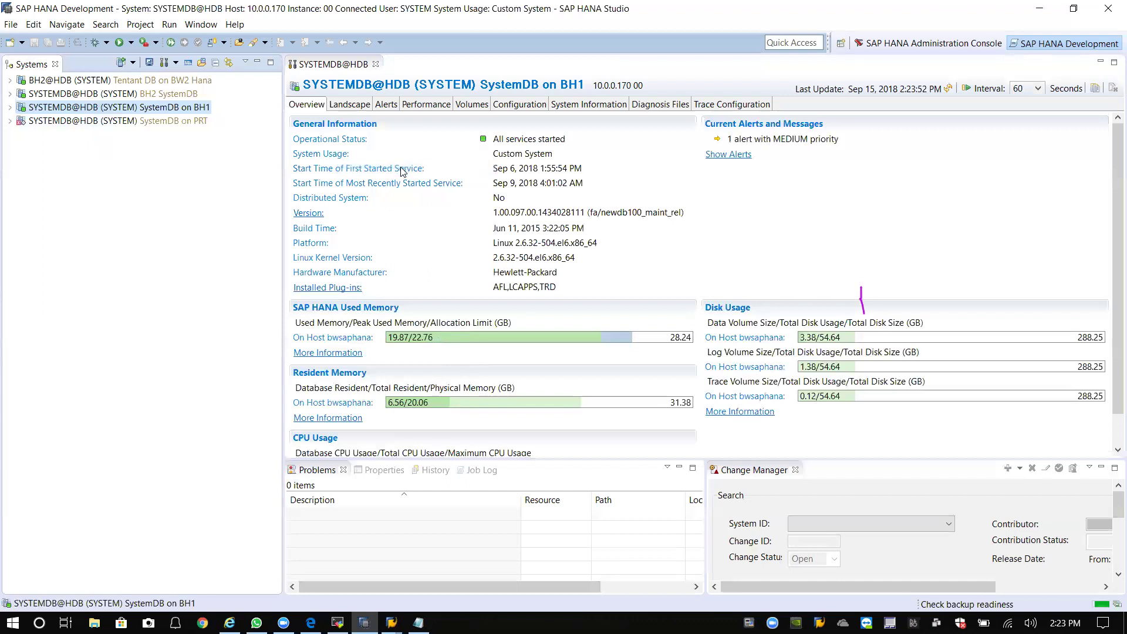
click(92, 162)
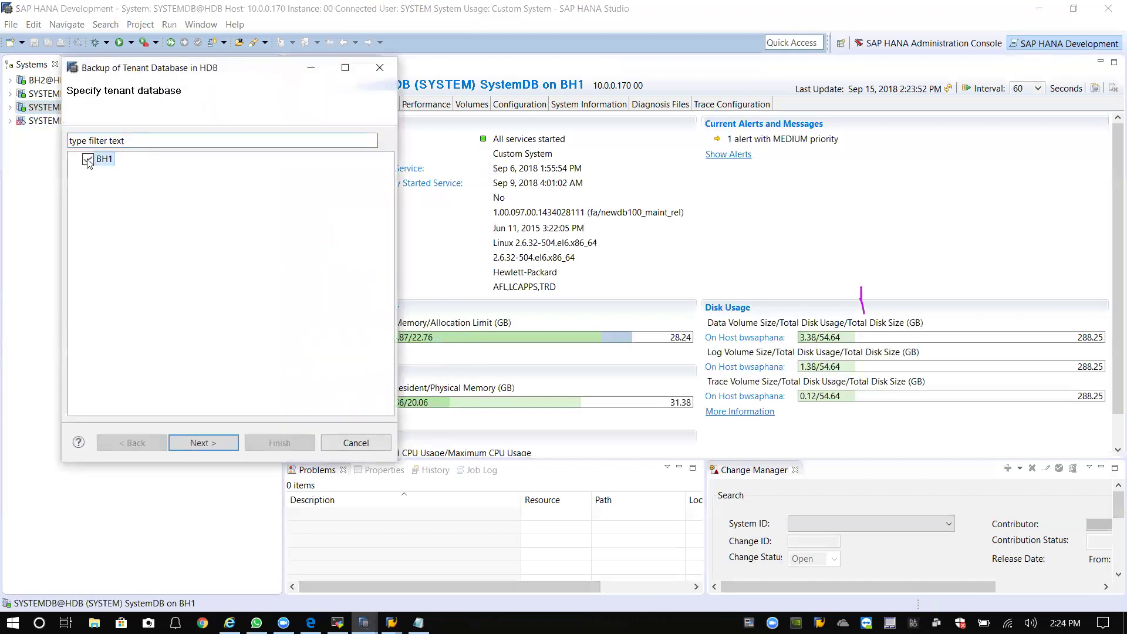
click(206, 450)
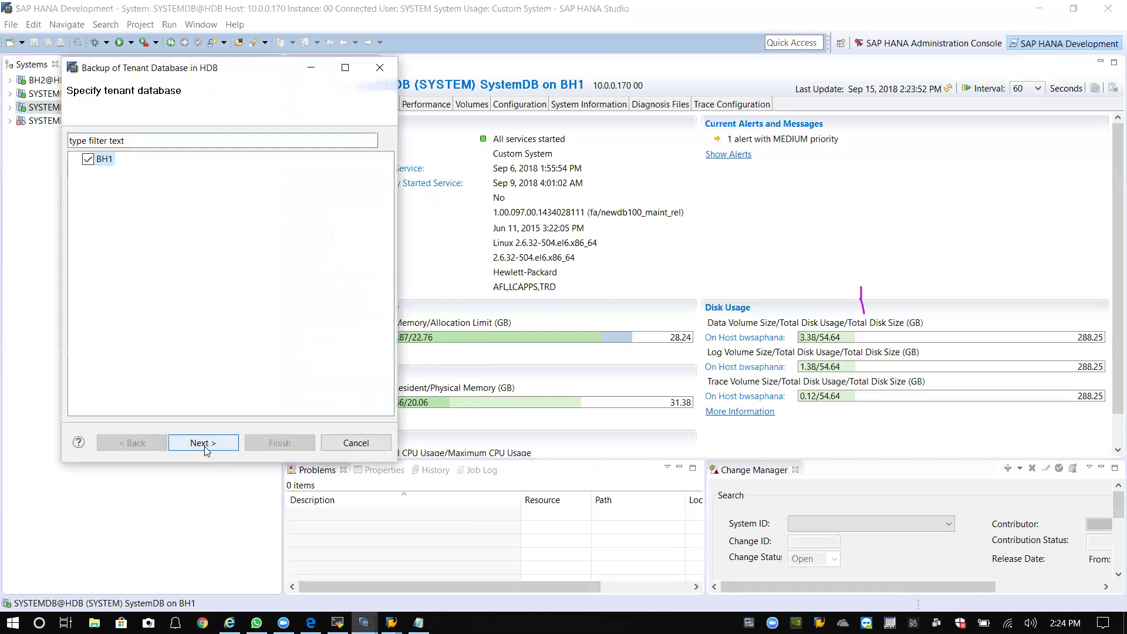
Set the backup destination to /hana/backup.
drag(282, 67, 560, 116)
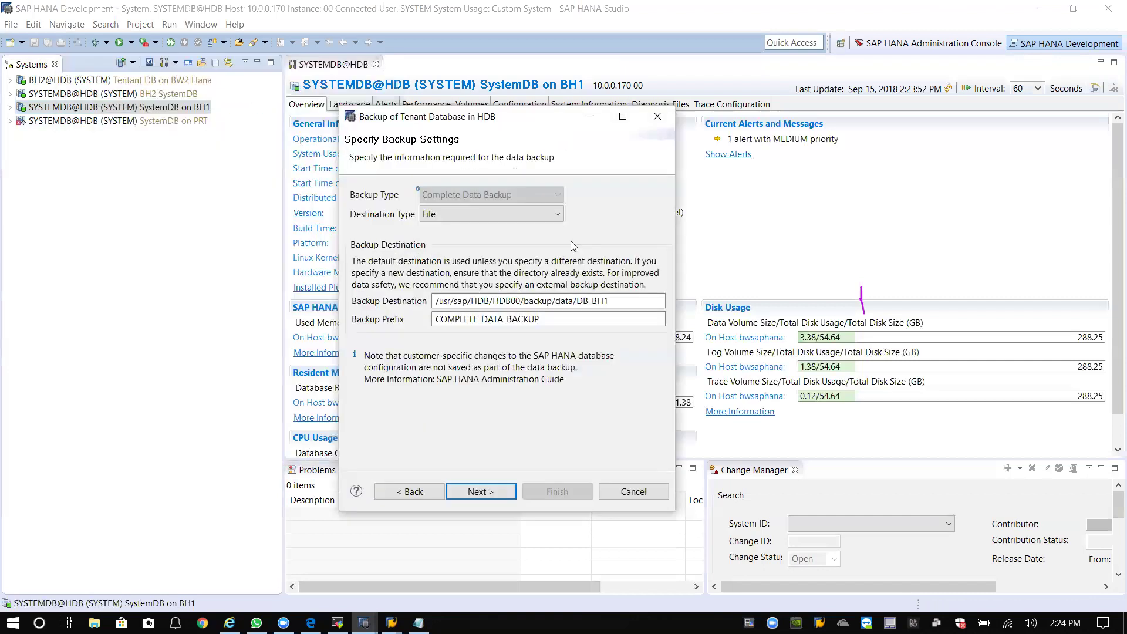
drag(612, 295, 372, 311)
text(/hana)
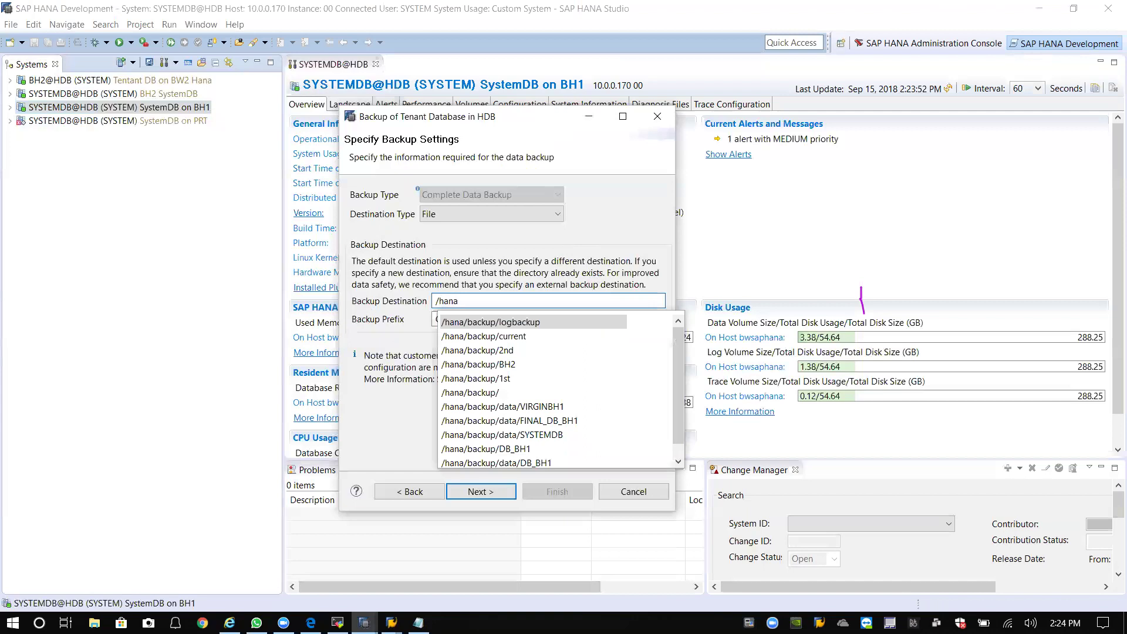
key(Down)
key(Up)
text(ckup)
click(502, 300)
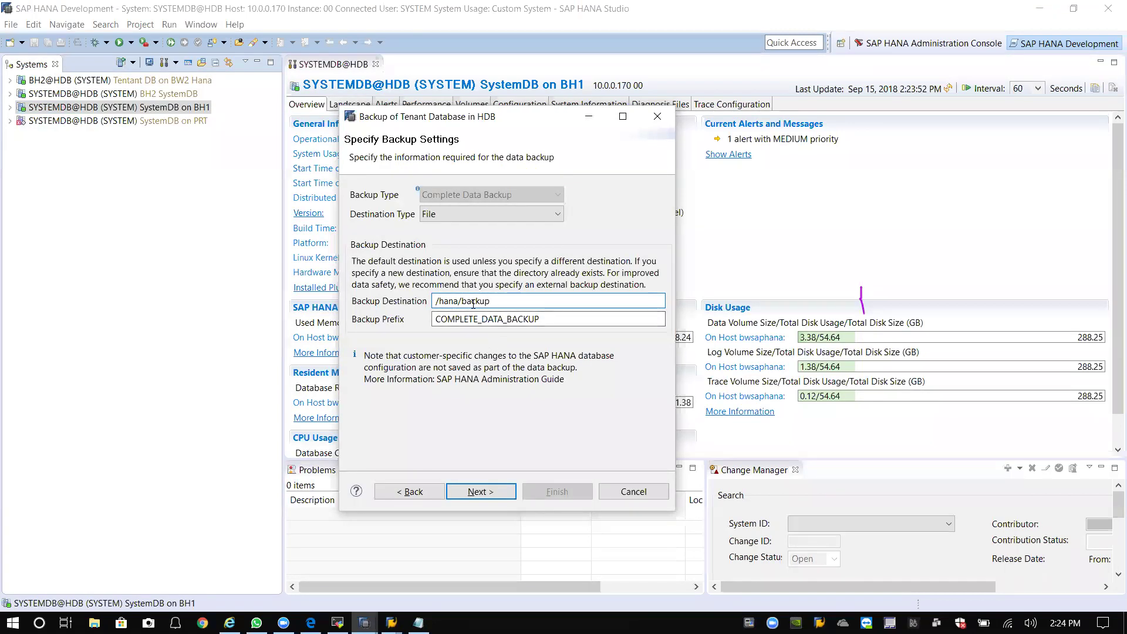
drag(511, 301, 430, 302)
click(502, 297)
Set the backup prefix to 2nd_COMPLETE_DATA_BACKUP and advance to the review step.
click(437, 319)
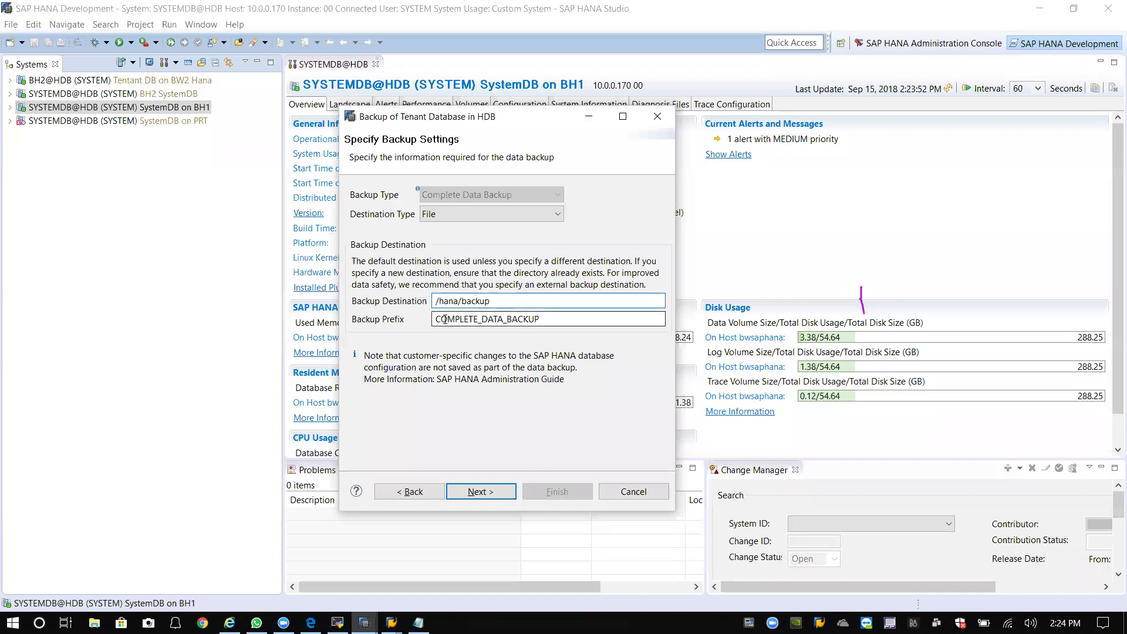
text(2nD)
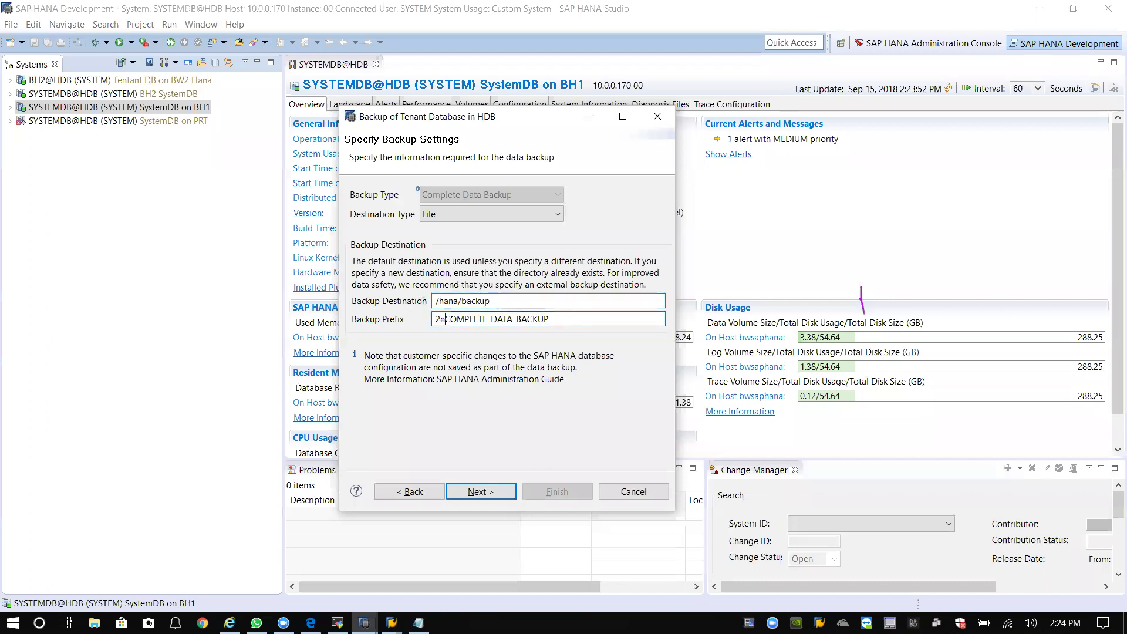
key(BackSpace)
text(d_)
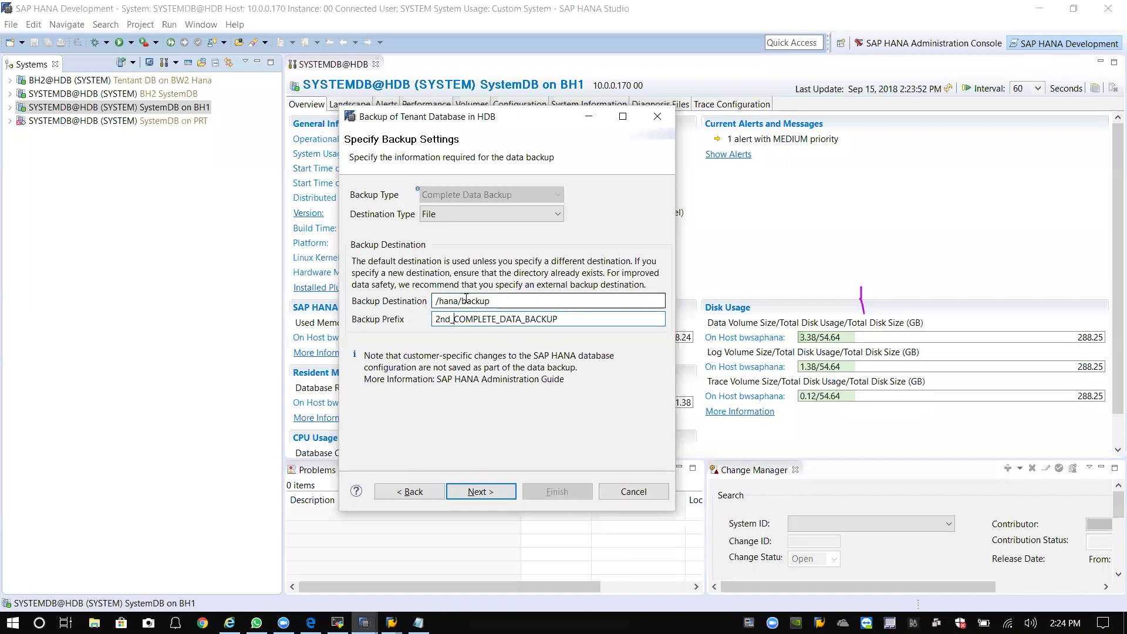
click(490, 498)
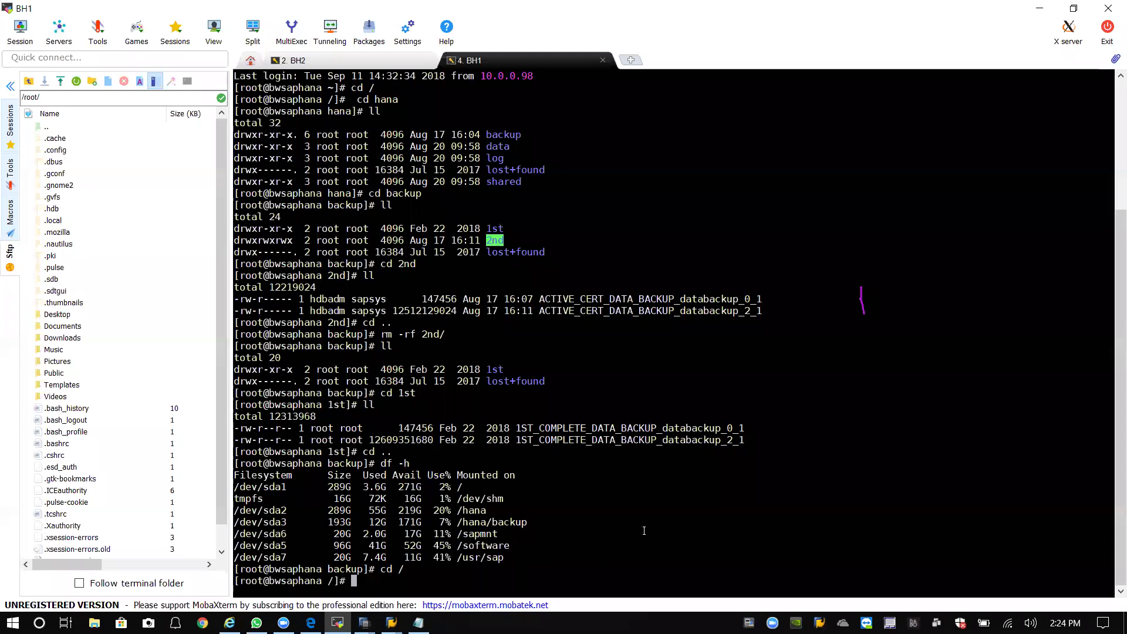
List the root directory, then enter /hana and list its contents.
text(cd)
key(BackSpace)
key(BackSpace)
text(cd)
key(BackSpace)
key(BackSpace)
key(BackSpace)
text(ll)
key(Return)
text(cd back)
key(BackSpace)
key(BackSpace)
key(BackSpace)
key(BackSpace)
text(hana/)
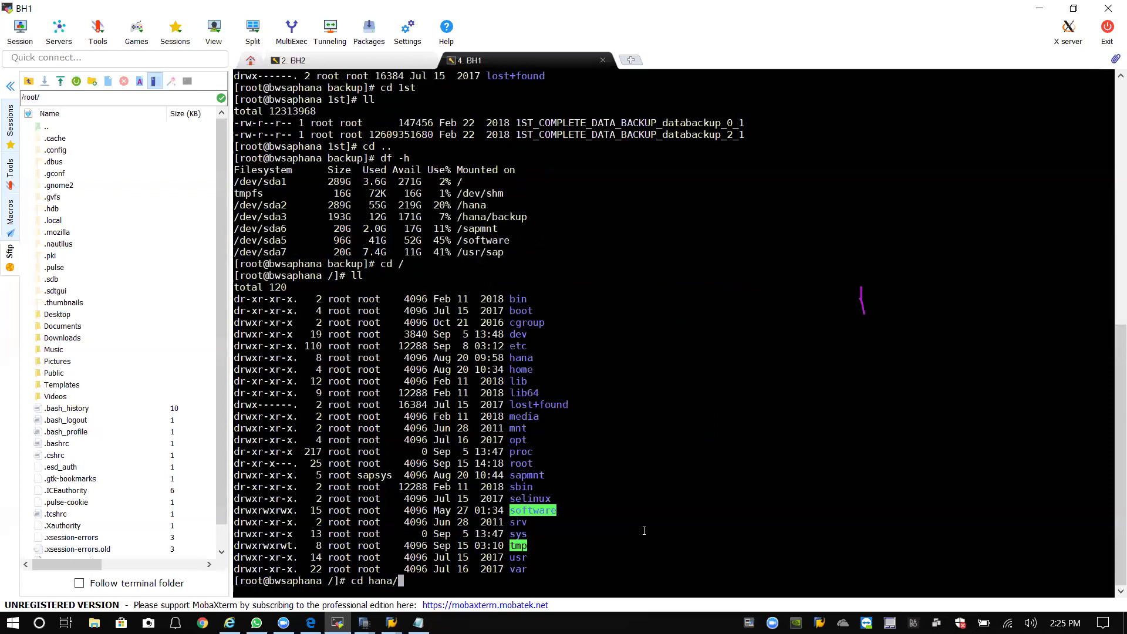
key(Return)
text(ll)
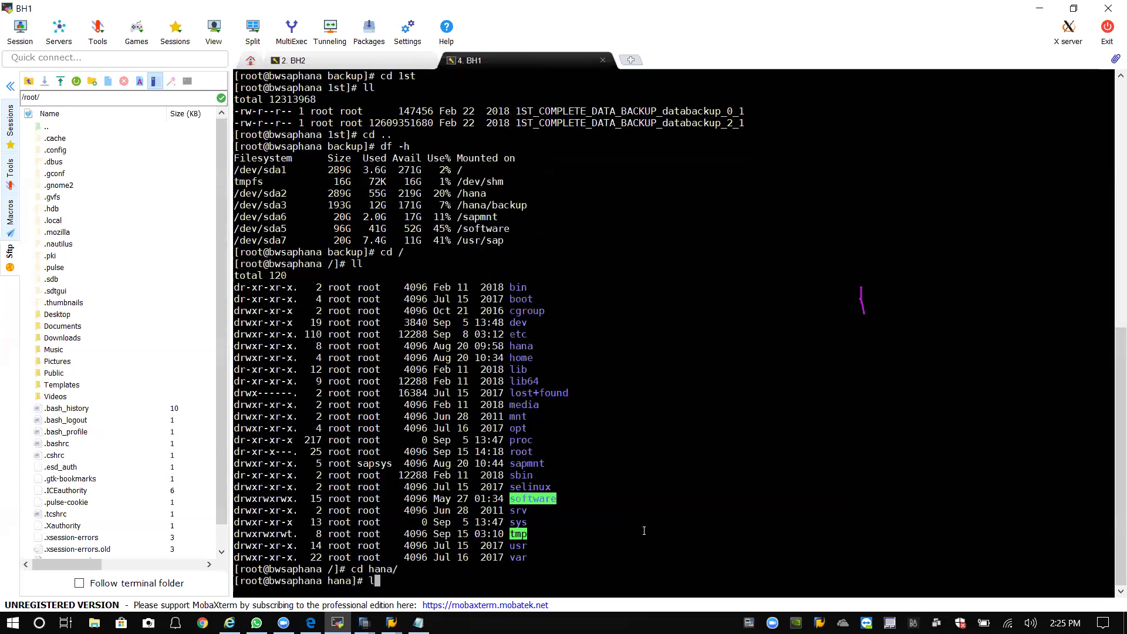
key(Return)
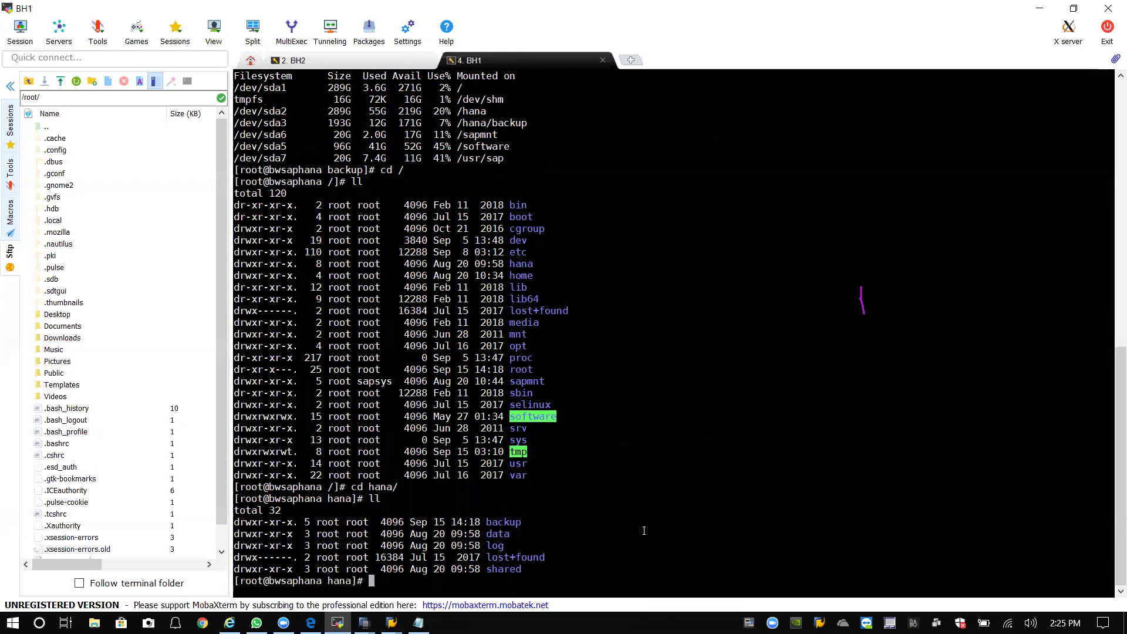
Enter /hana/backup and list it, showing the 1st folder and lost+found.
text(cd backup/)
key(Return)
text(ll)
key(Return)
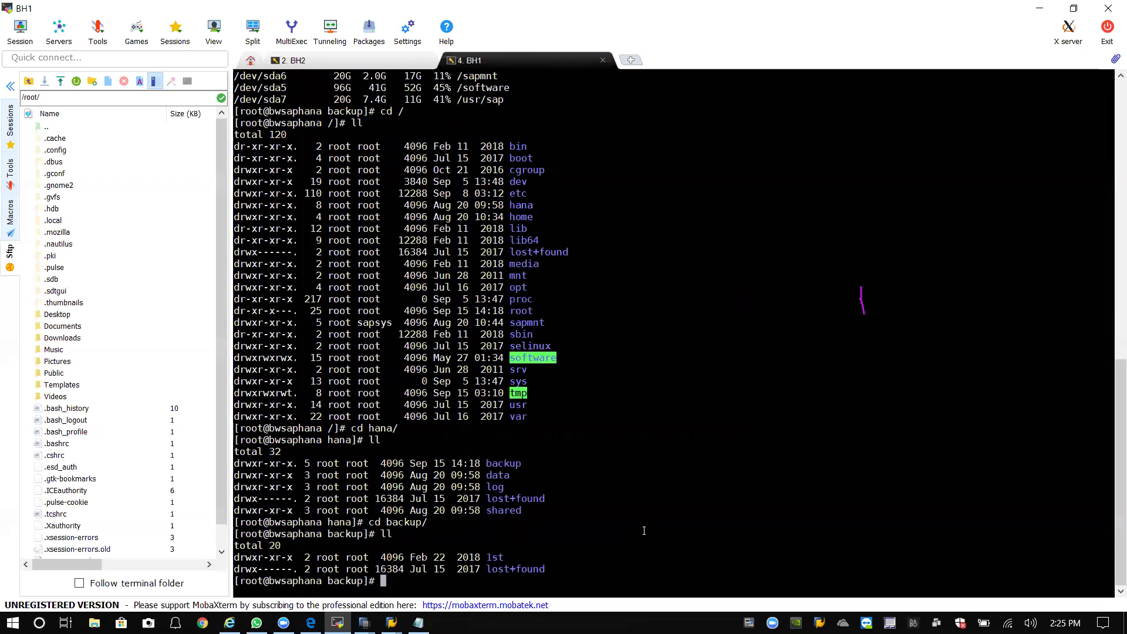
Run the prepared BH1 complete data backup to /hana/backup.
mouse_move(391, 622)
mouse_move(444, 575)
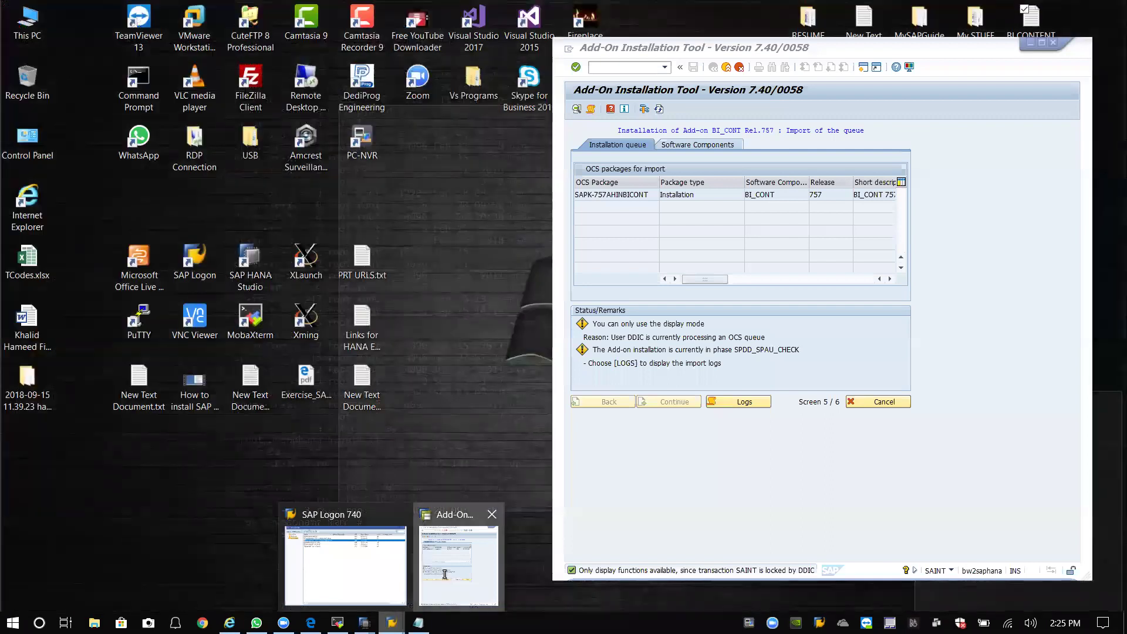
click(449, 522)
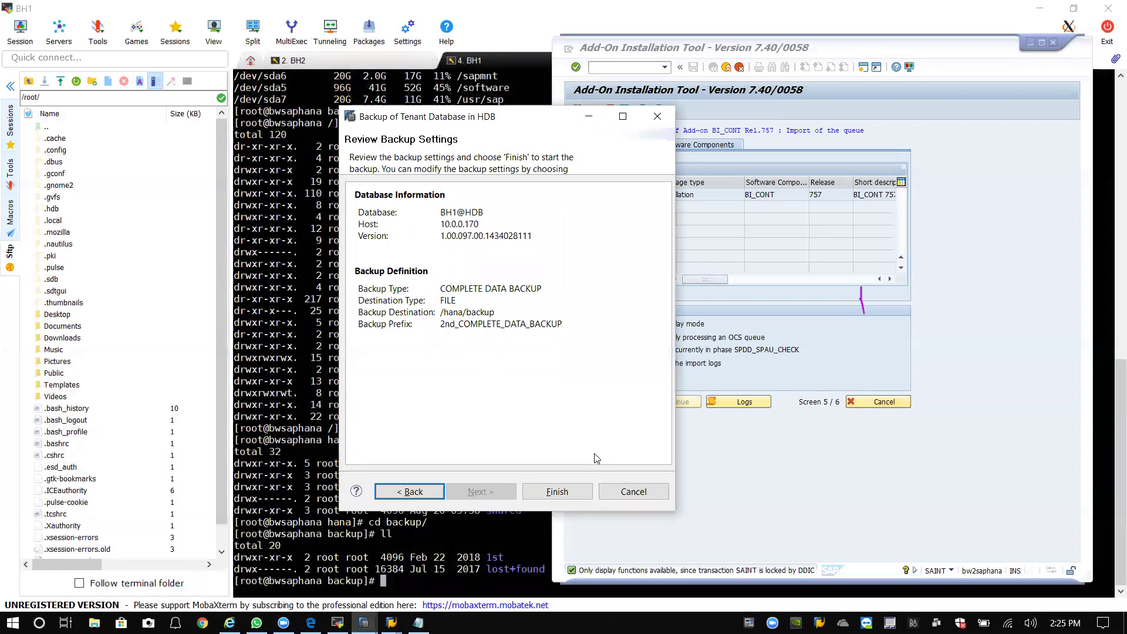
drag(541, 123, 424, 88)
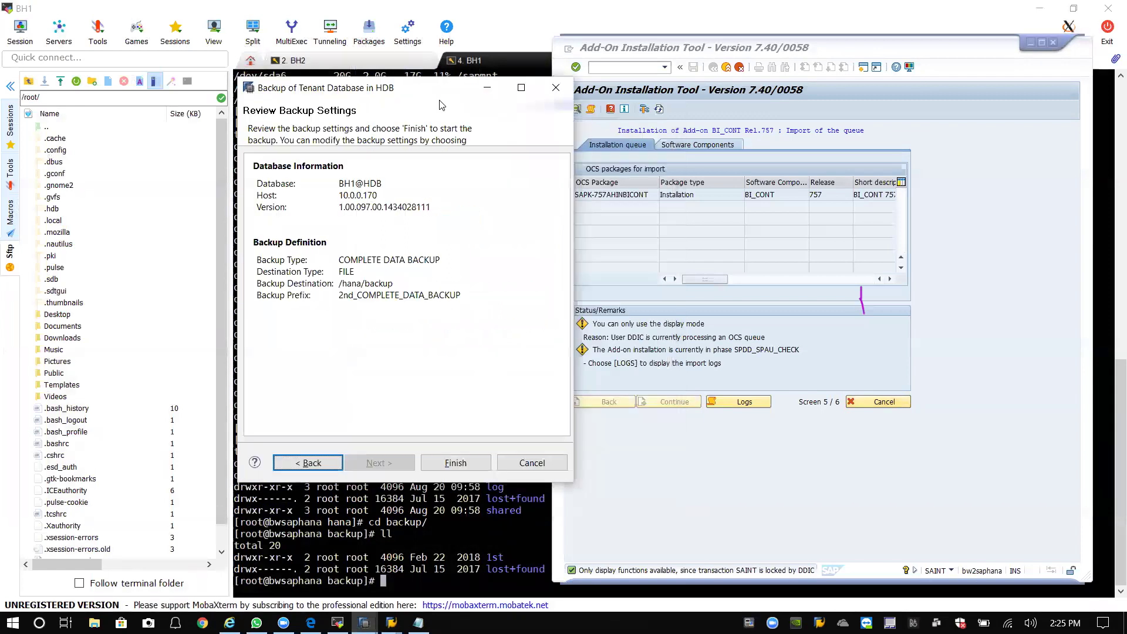
click(454, 463)
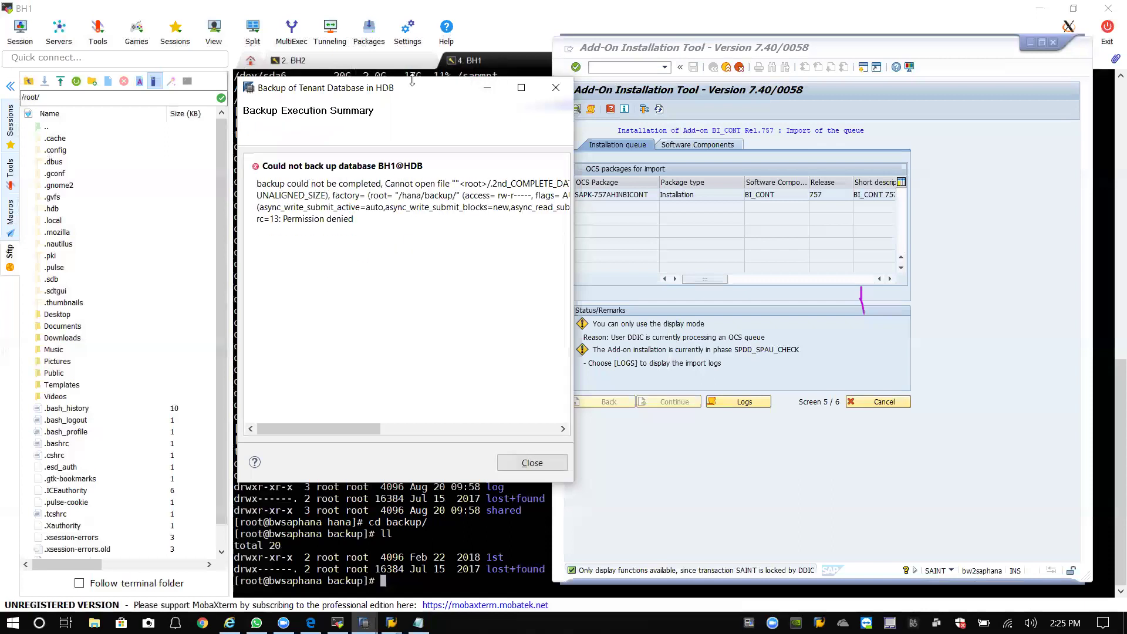
Widen the Backup Execution Summary to read the permission-denied error, then close it.
drag(398, 88, 246, 69)
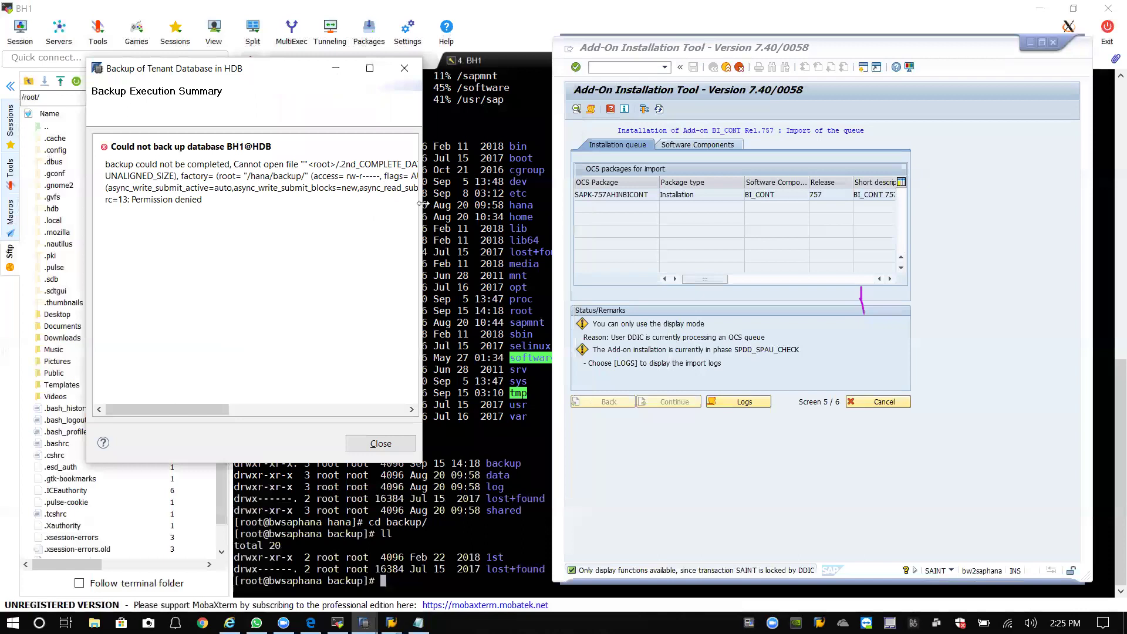
drag(423, 204, 560, 204)
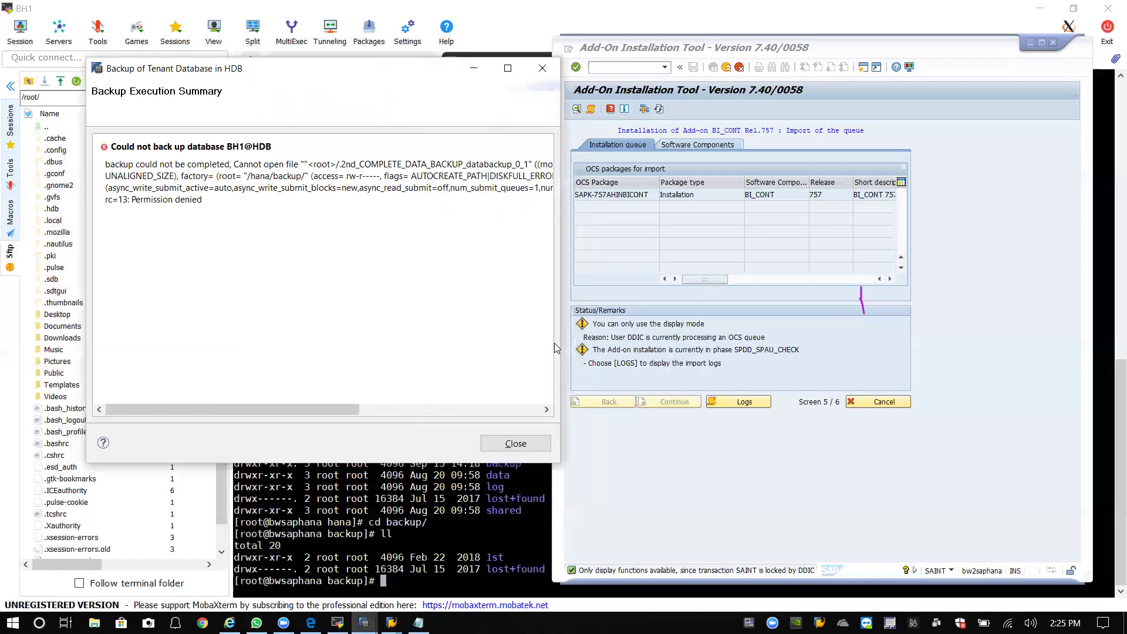
click(543, 444)
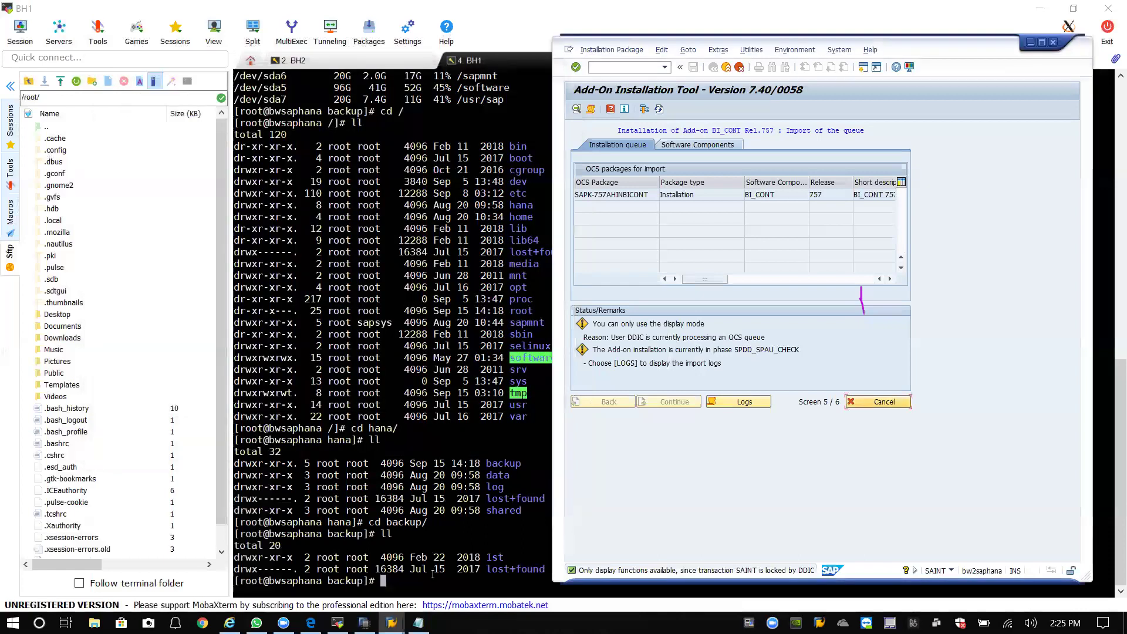
From /hana, give the backup directory 777 permissions recursively and verify with ll.
click(437, 585)
text(cd)
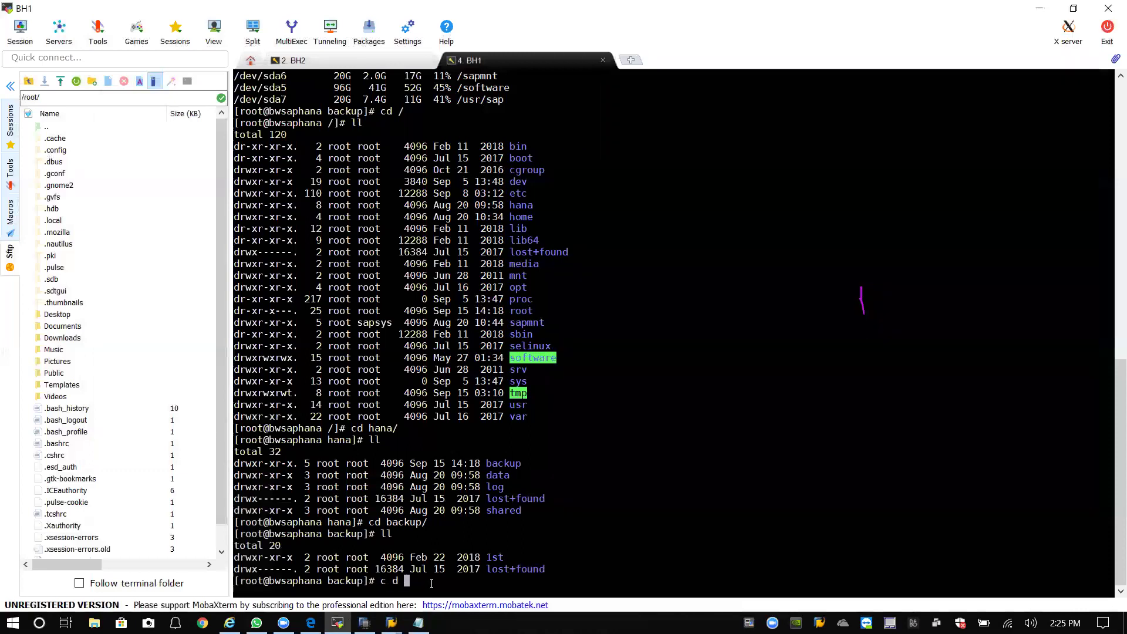
text( ..)
key(Return)
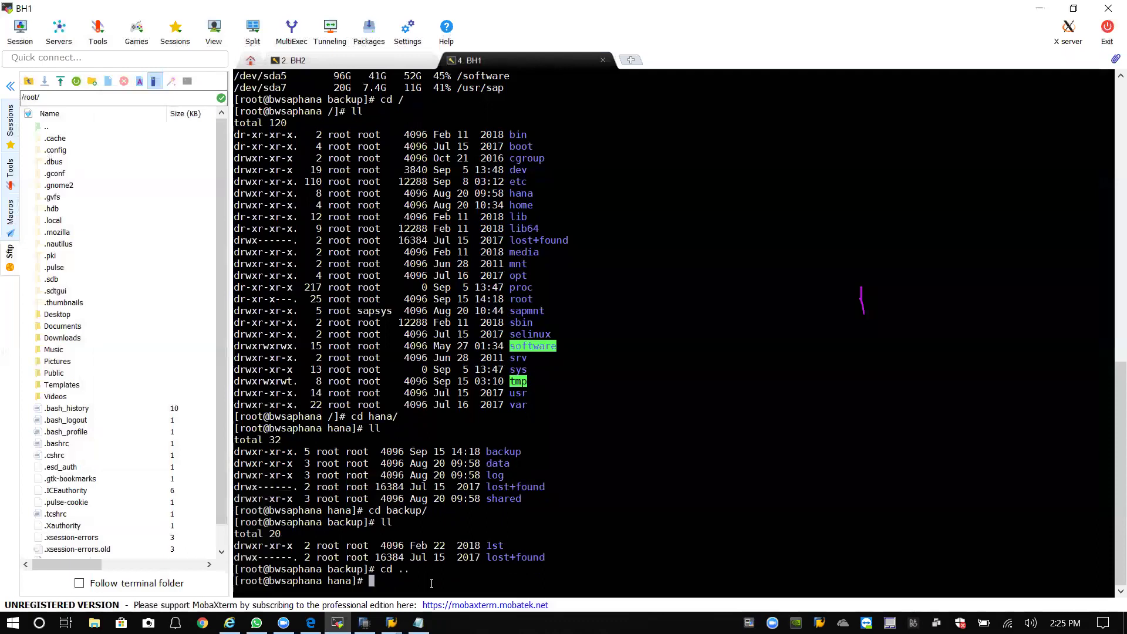
text(chmod -R 777 backup/)
key(Return)
text(ll)
key(Return)
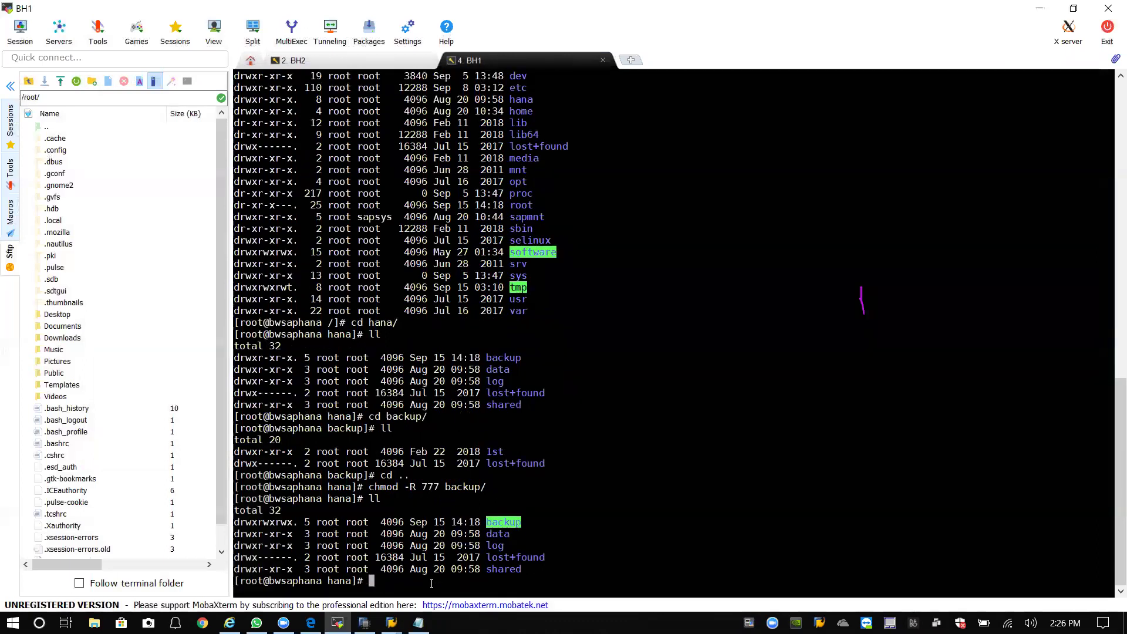
Create a 2nd folder inside /hana/backup and confirm it exists.
text(cd backup)
key(Return)
text(ll)
key(Return)
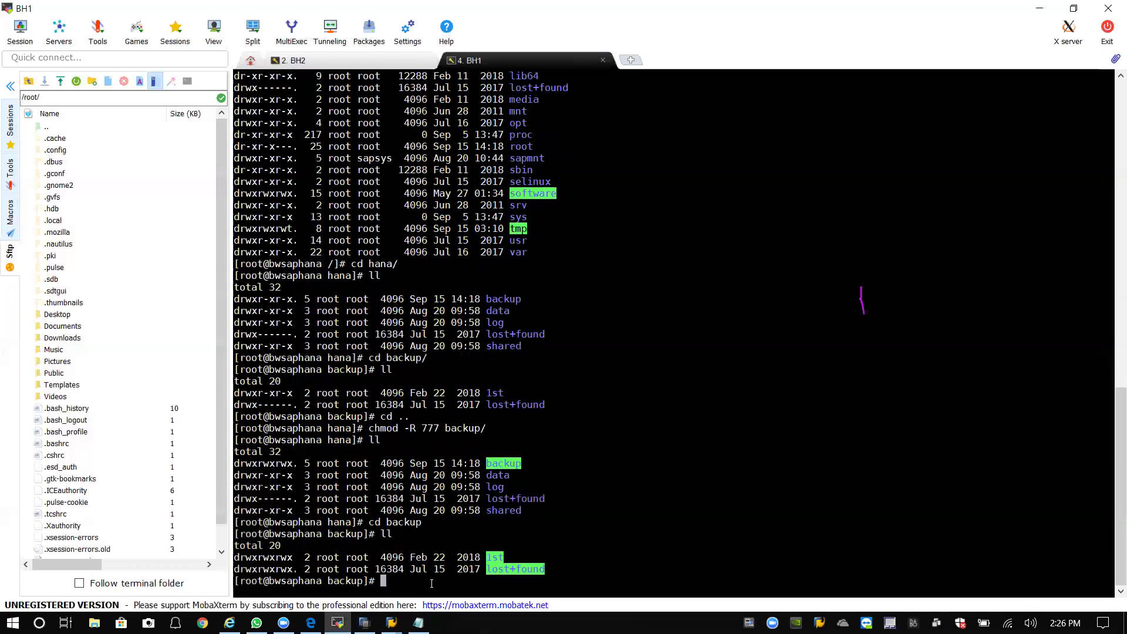
text(mkdir 2nd)
key(Return)
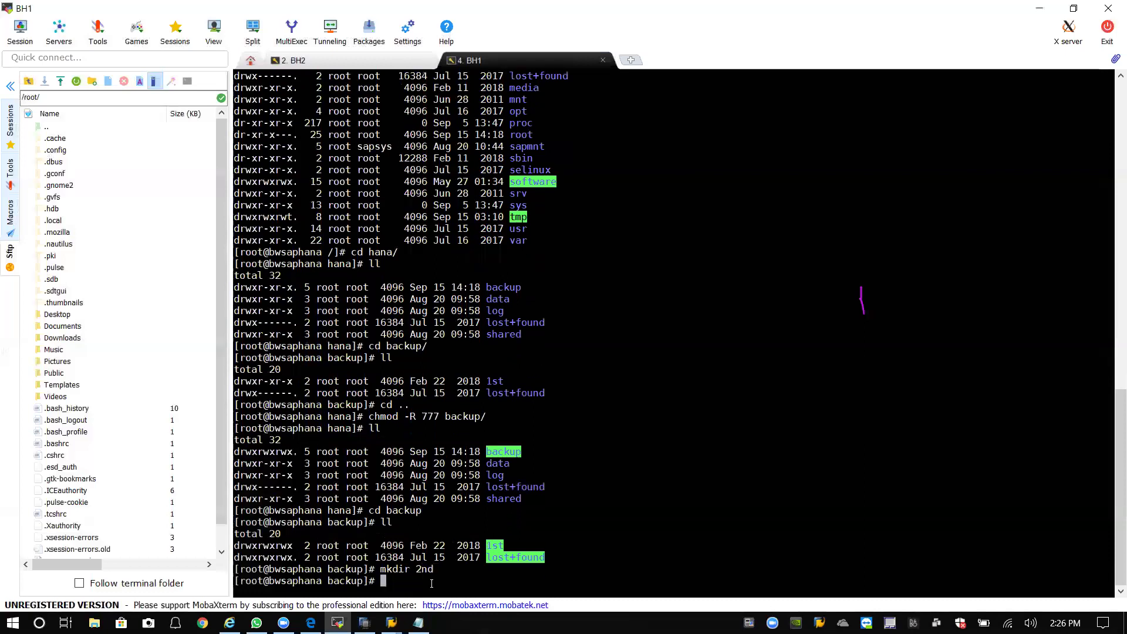
text(ll)
key(Return)
Set the 2nd folder to 777 recursively and confirm the new permissions.
text(chmod )
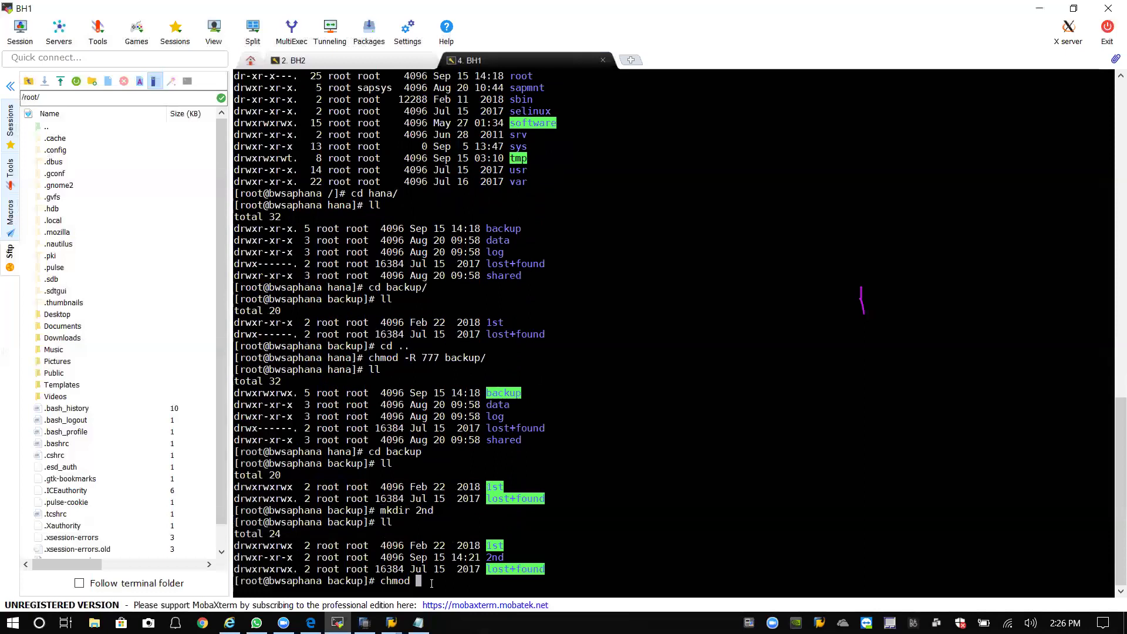
text(-R 777 2nd/)
key(Return)
text(ll)
key(Return)
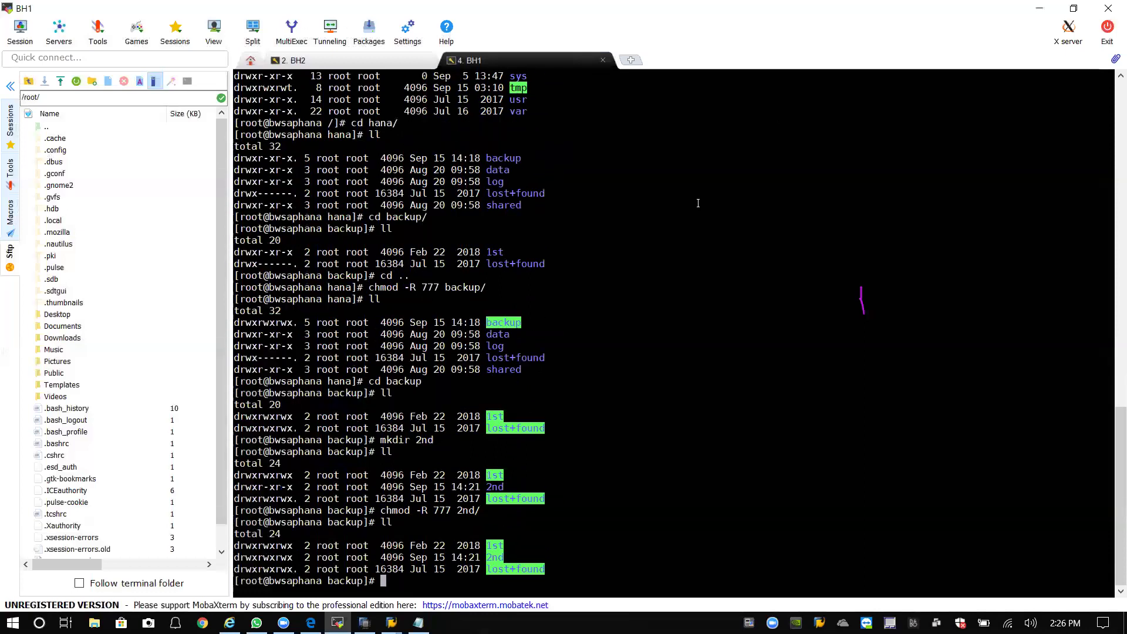
mouse_move(392, 622)
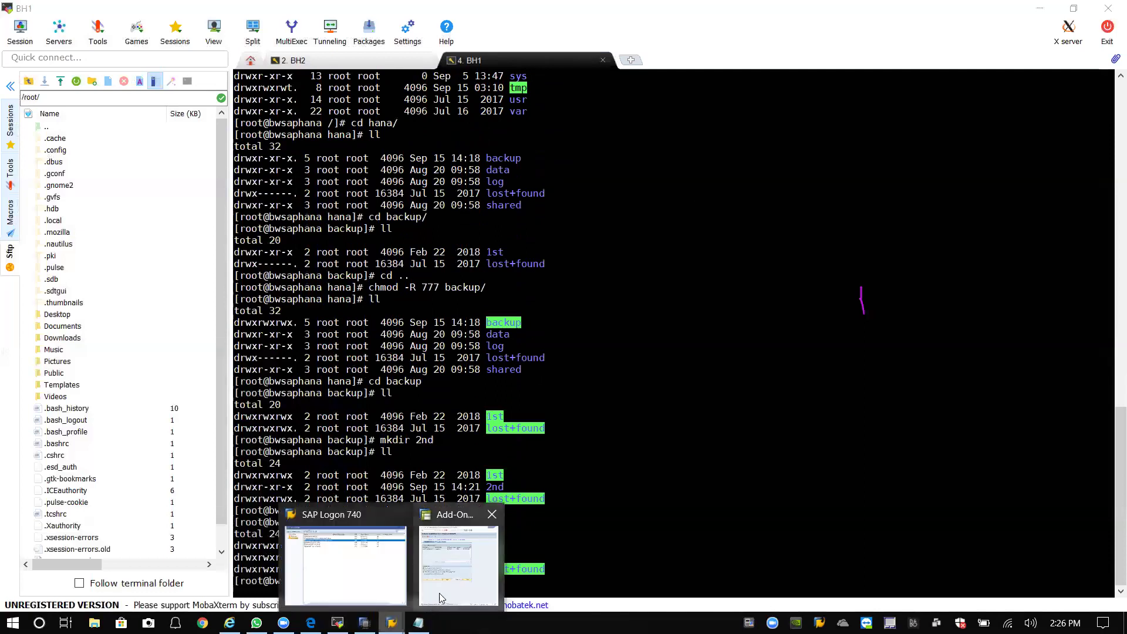
click(439, 590)
Start a tenant database backup from SystemDB on BH1 with tenant BH1 selected.
click(365, 623)
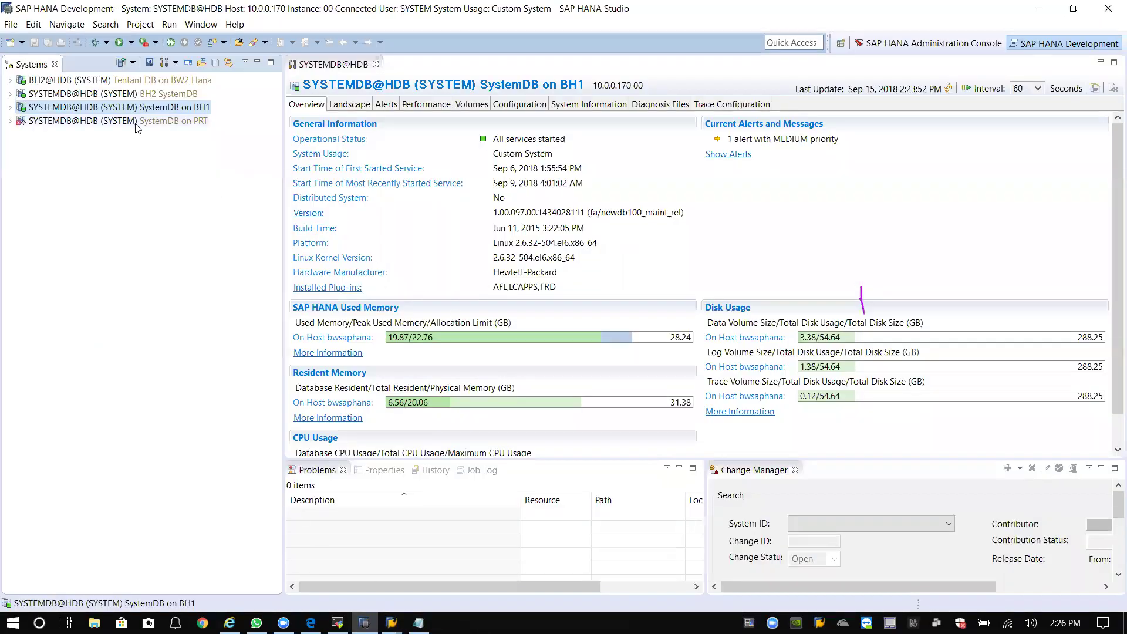
right_click(150, 111)
mouse_move(182, 144)
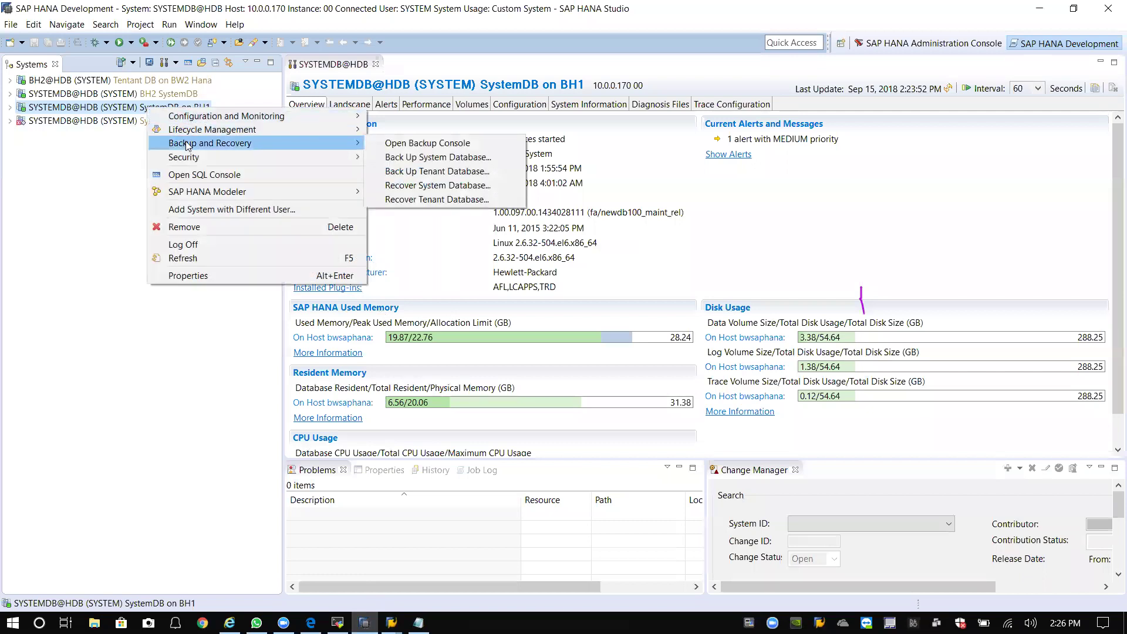
click(436, 171)
click(144, 216)
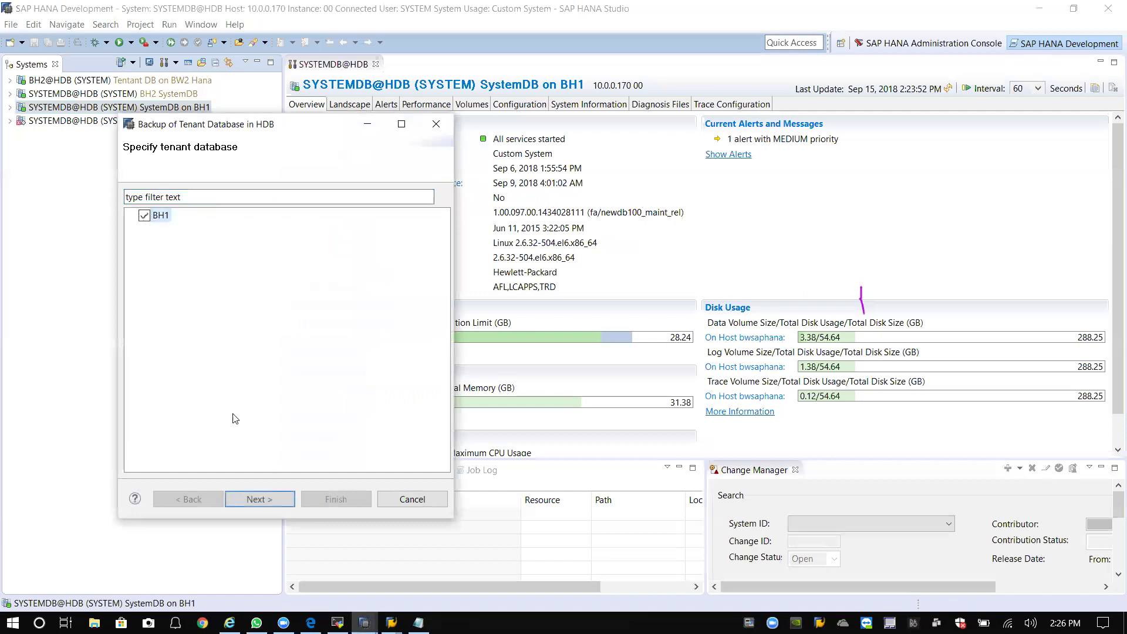
click(273, 498)
Set the backup destination to /hana/backup/2nd and the prefix to 2nd_COMPLETE_DATA_BACKUP.
triple_click(402, 309)
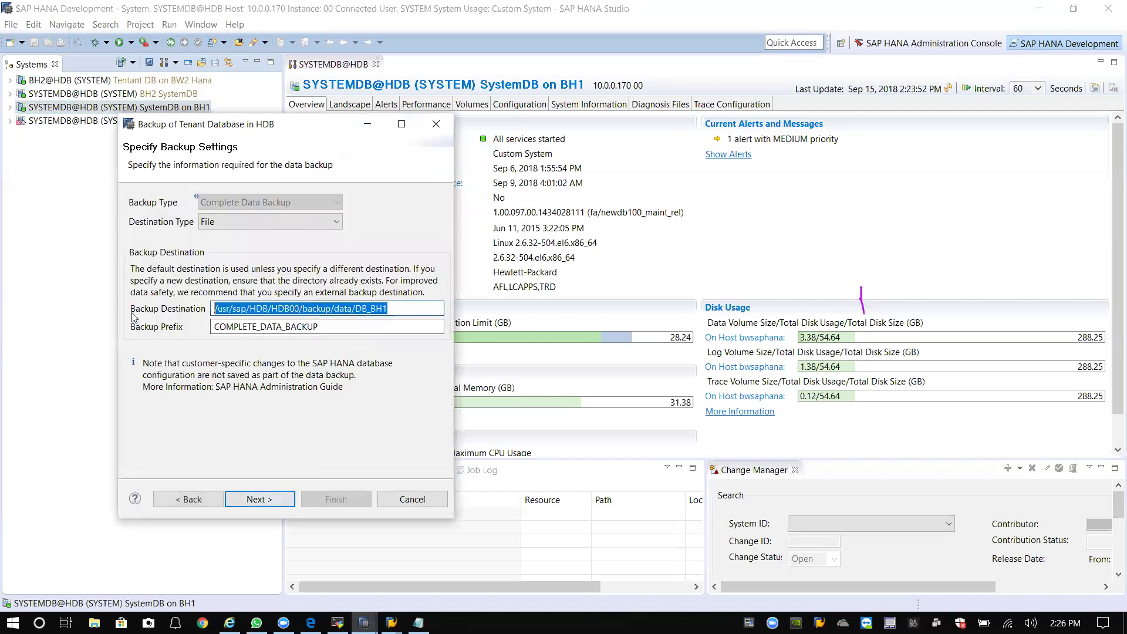
text(/hana)
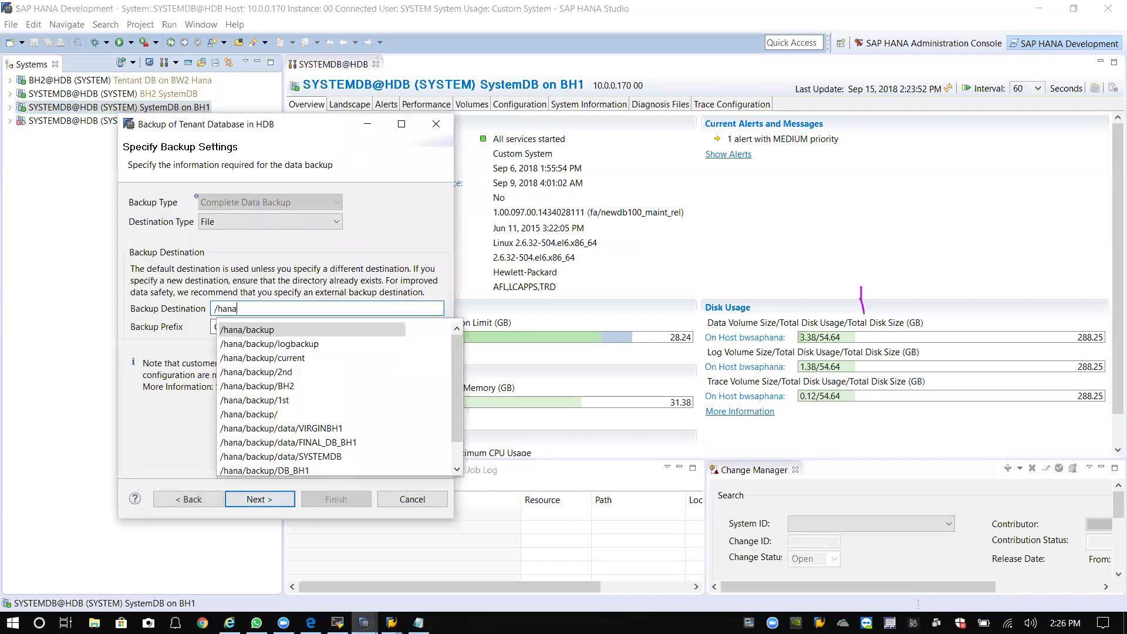
text(/backup)
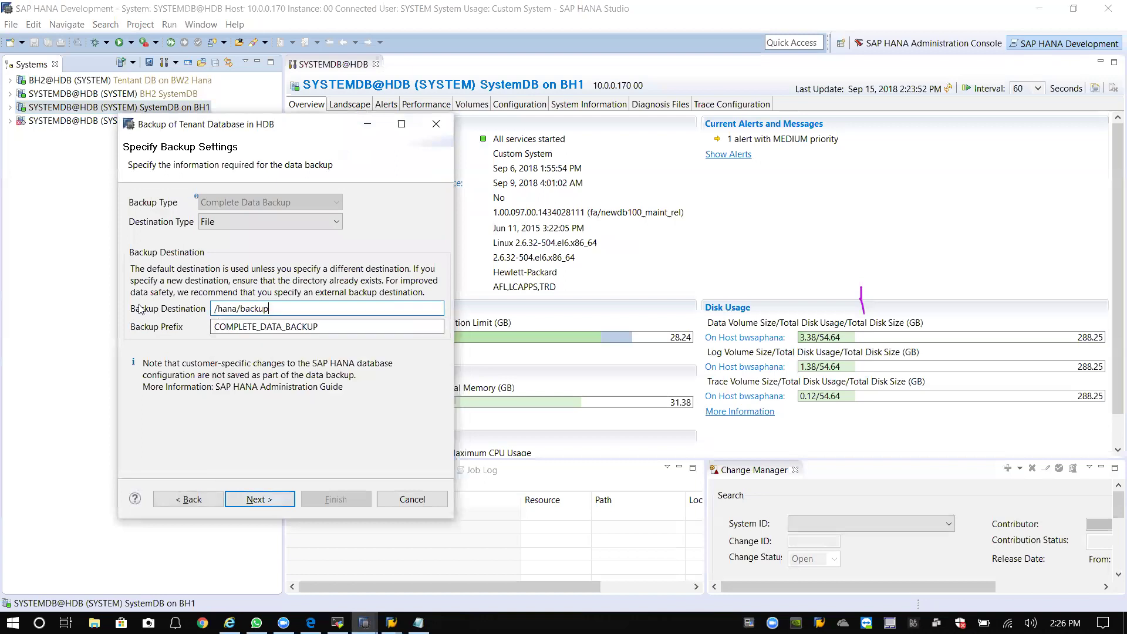
text(/2ns)
key(BackSpace)
text(d)
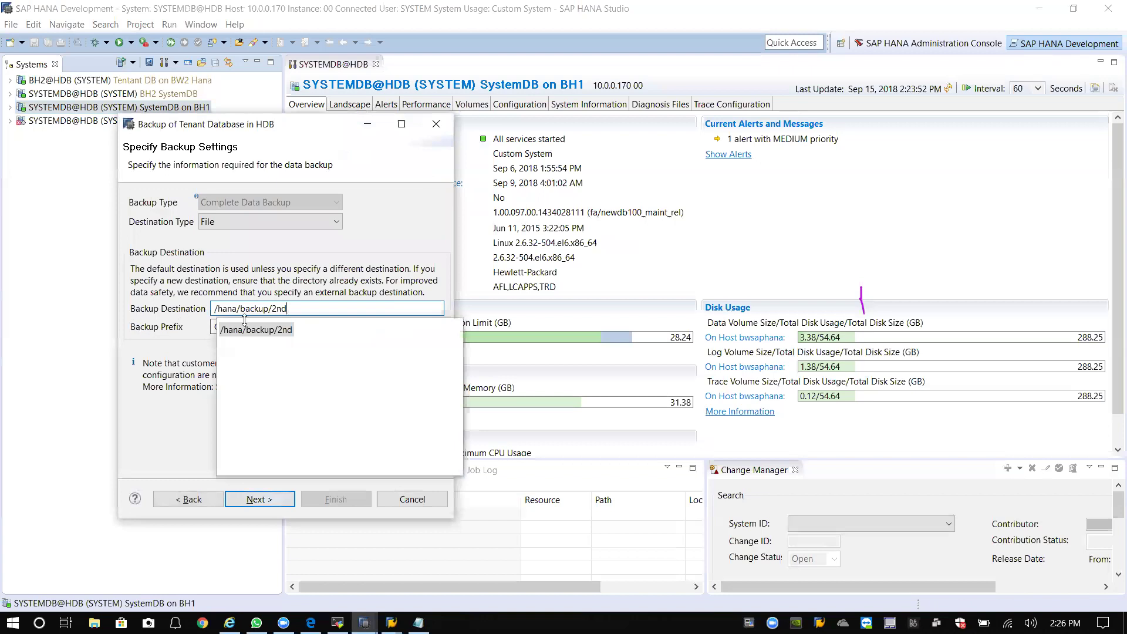
click(258, 331)
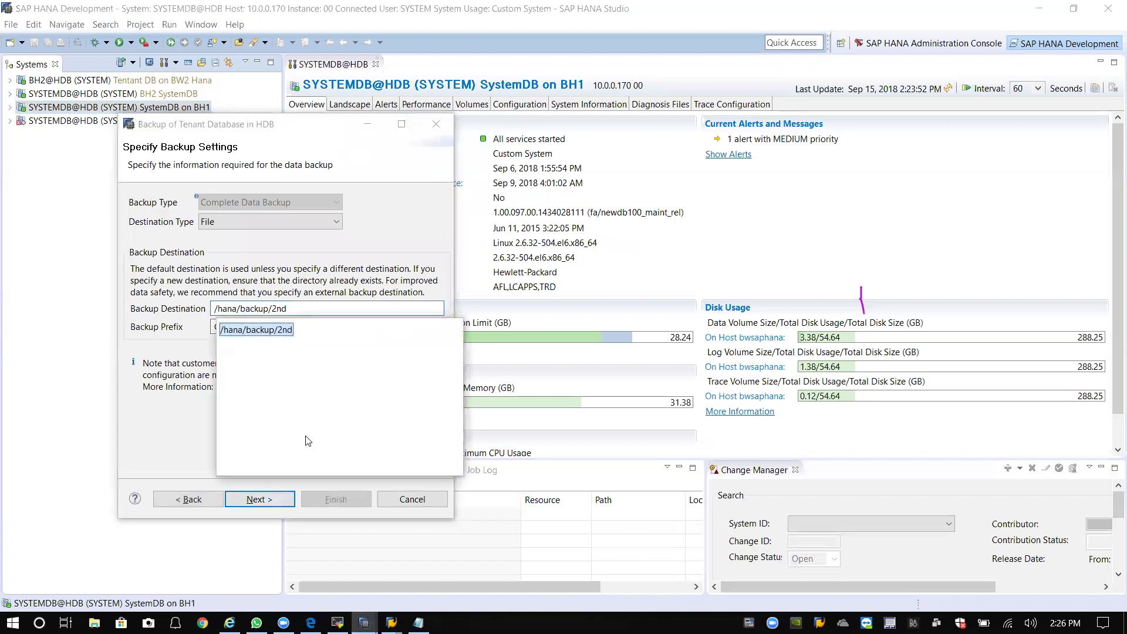
click(280, 330)
key(Tab)
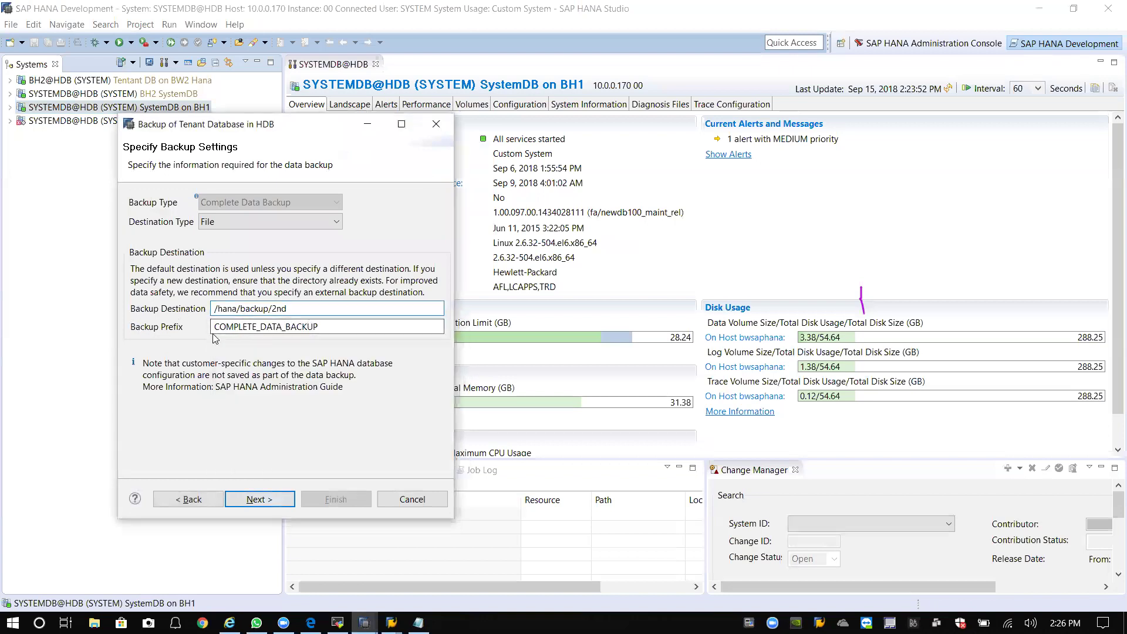
text(2nd_)
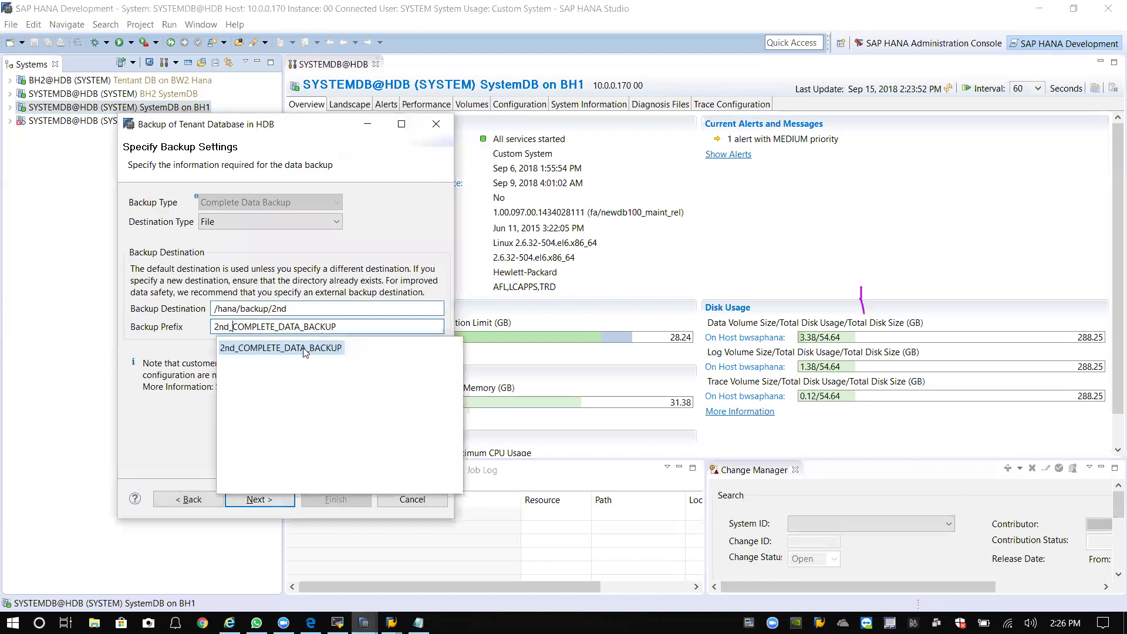
click(302, 349)
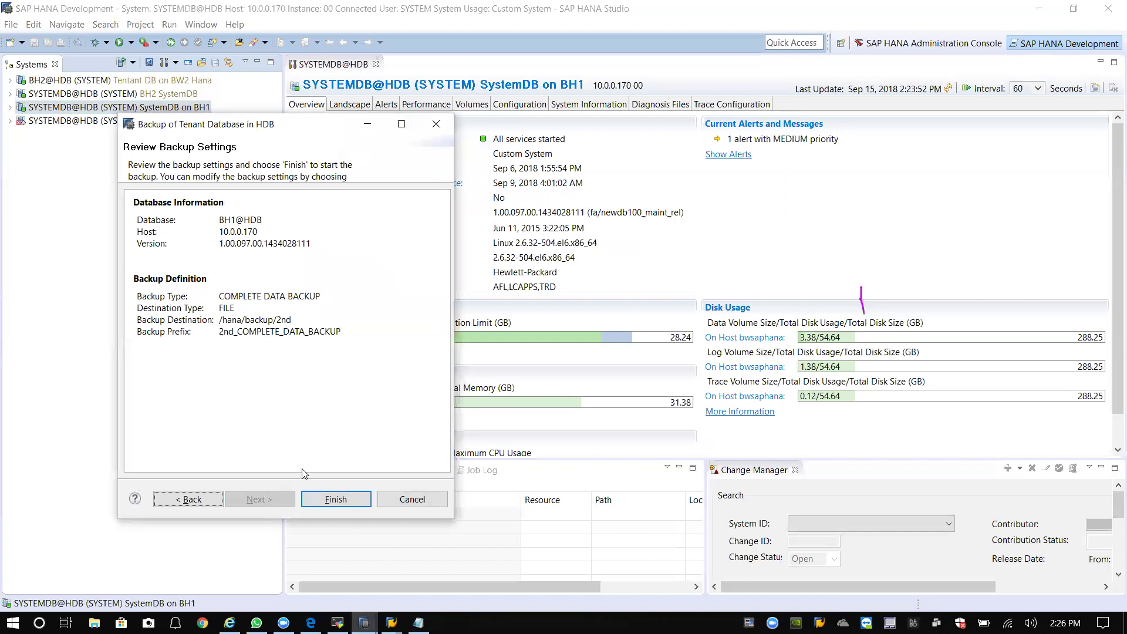
Start the BH1 tenant backup into /hana/backup/2nd, with the add-on installation window forward.
click(335, 499)
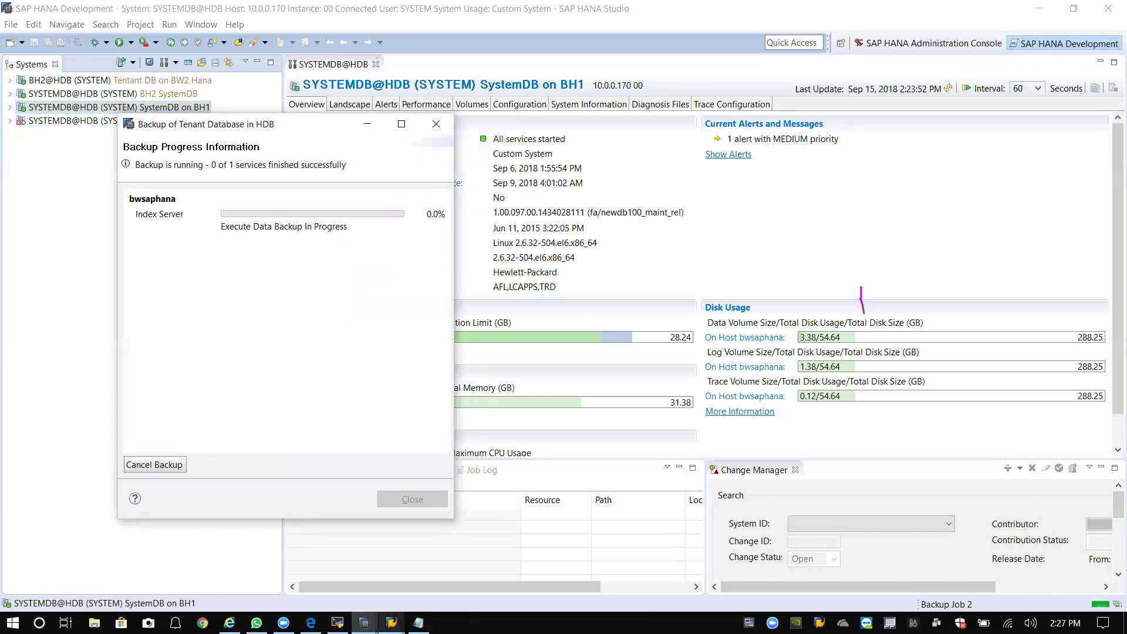
mouse_move(391, 622)
click(474, 581)
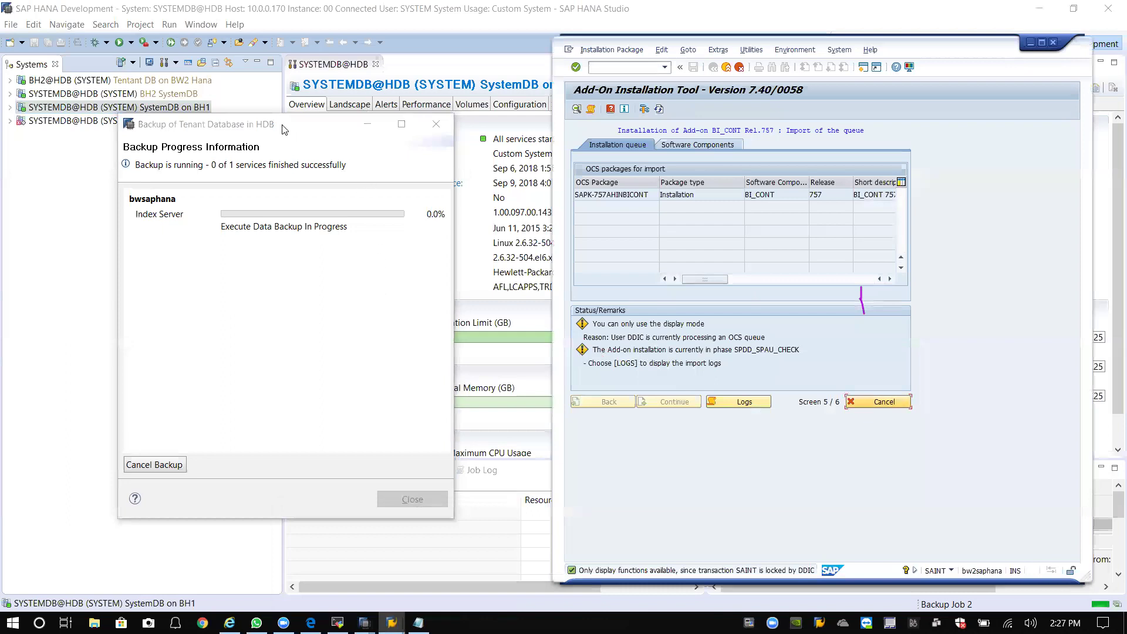
Move and widen the Backup Progress dialog, then minimize it to run in the background.
drag(284, 128, 266, 129)
mouse_move(234, 213)
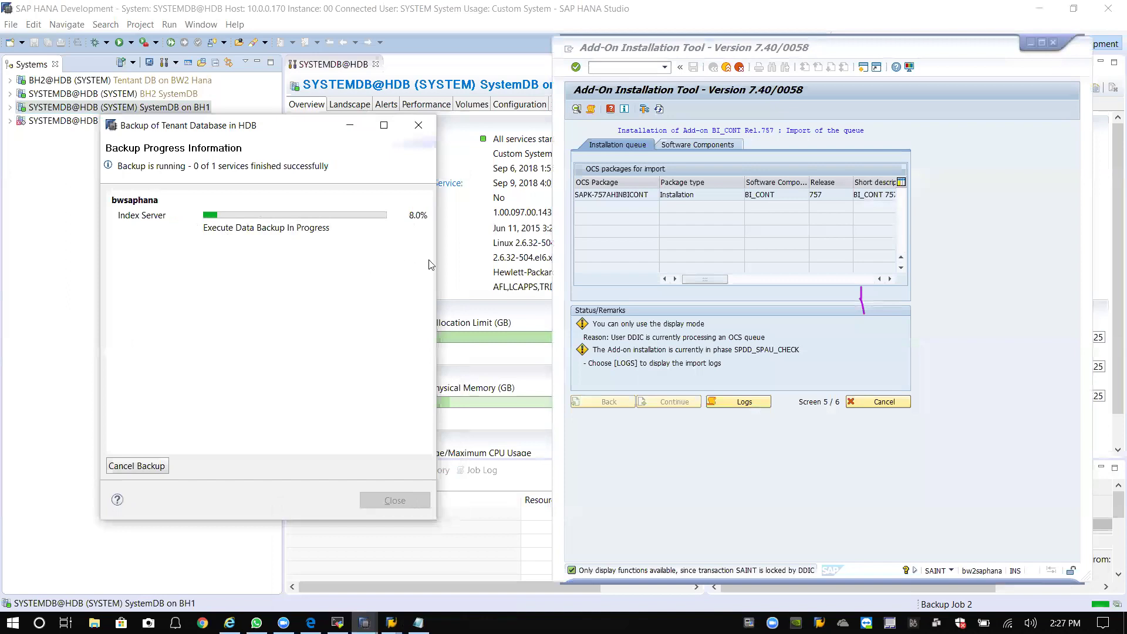
drag(436, 261, 536, 260)
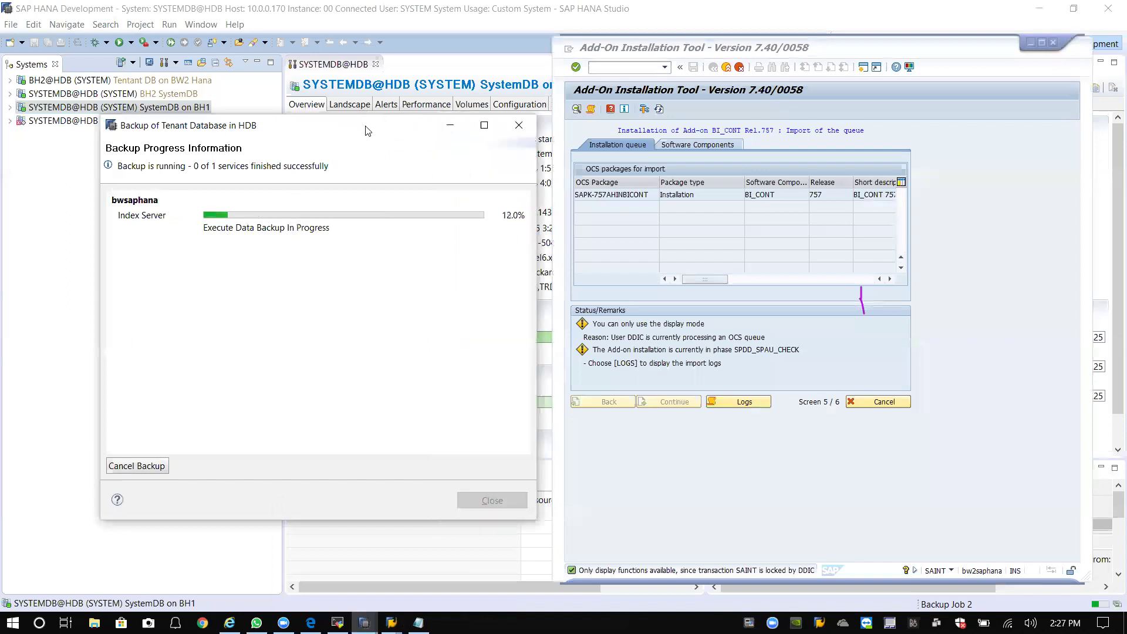
drag(350, 129, 297, 110)
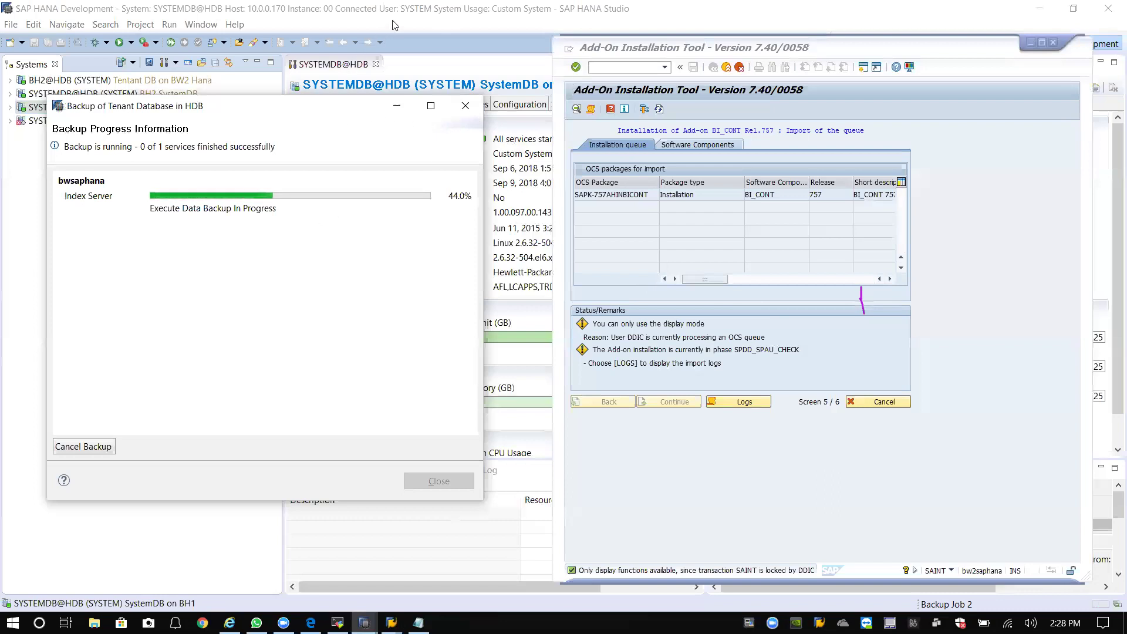
click(398, 105)
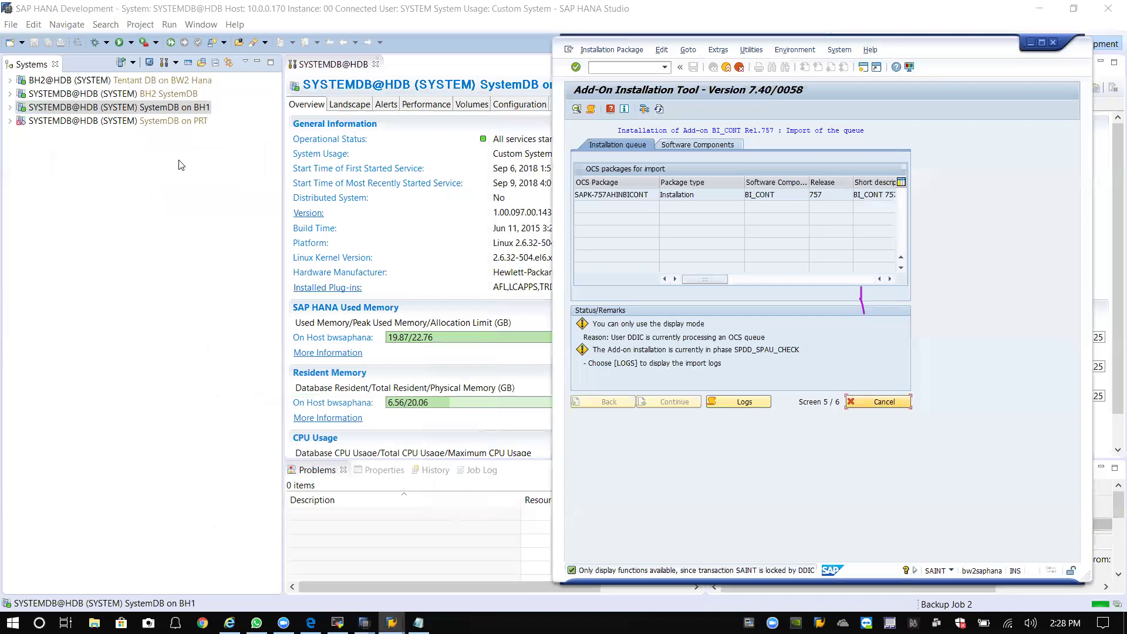
Open the SystemDB backup console's Backup Catalog showing tenant BH1's backups.
click(172, 110)
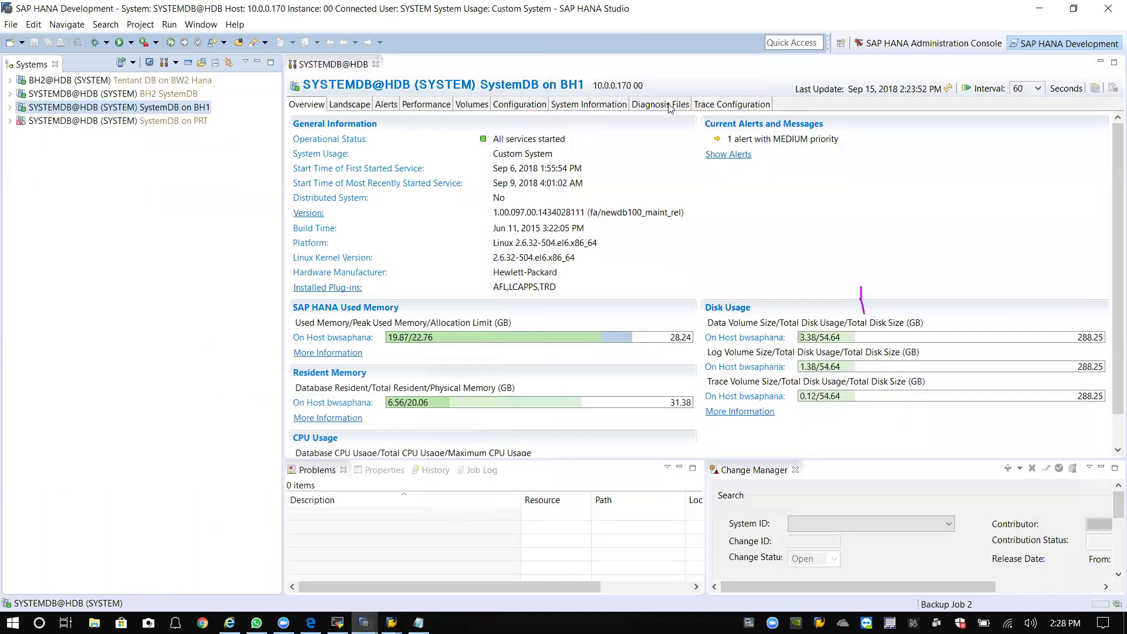
right_click(139, 109)
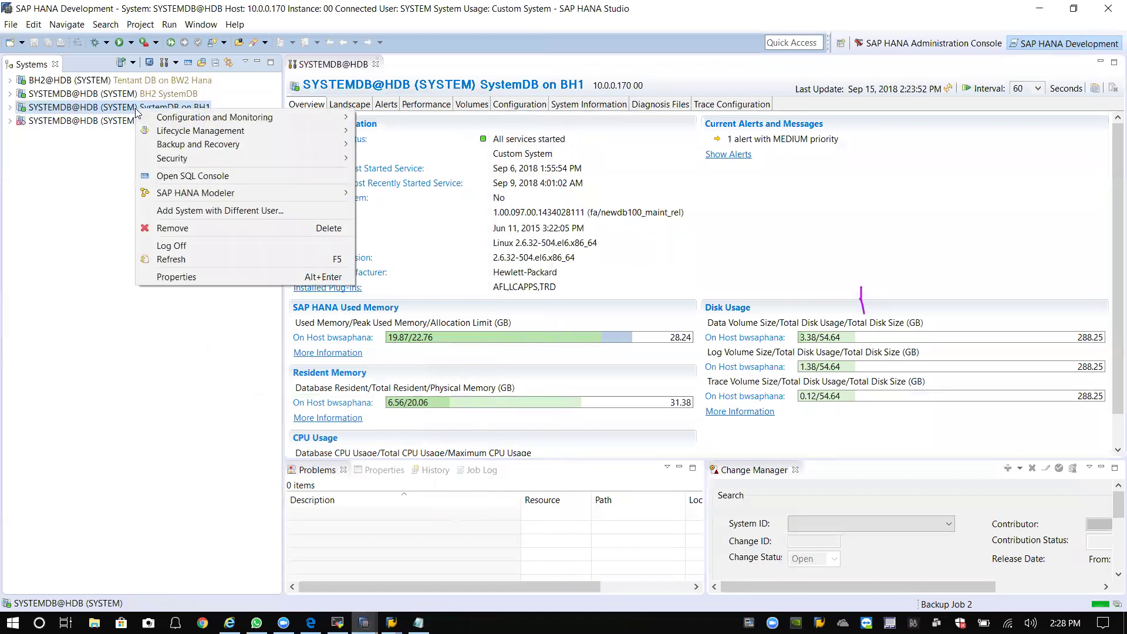
mouse_move(236, 143)
click(421, 145)
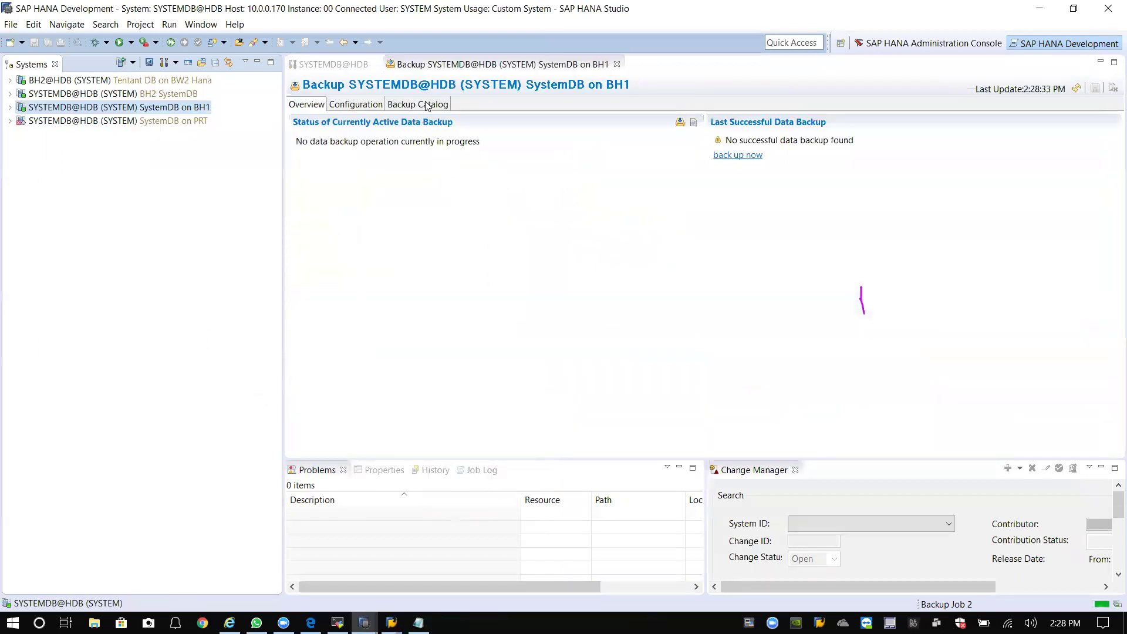
click(423, 106)
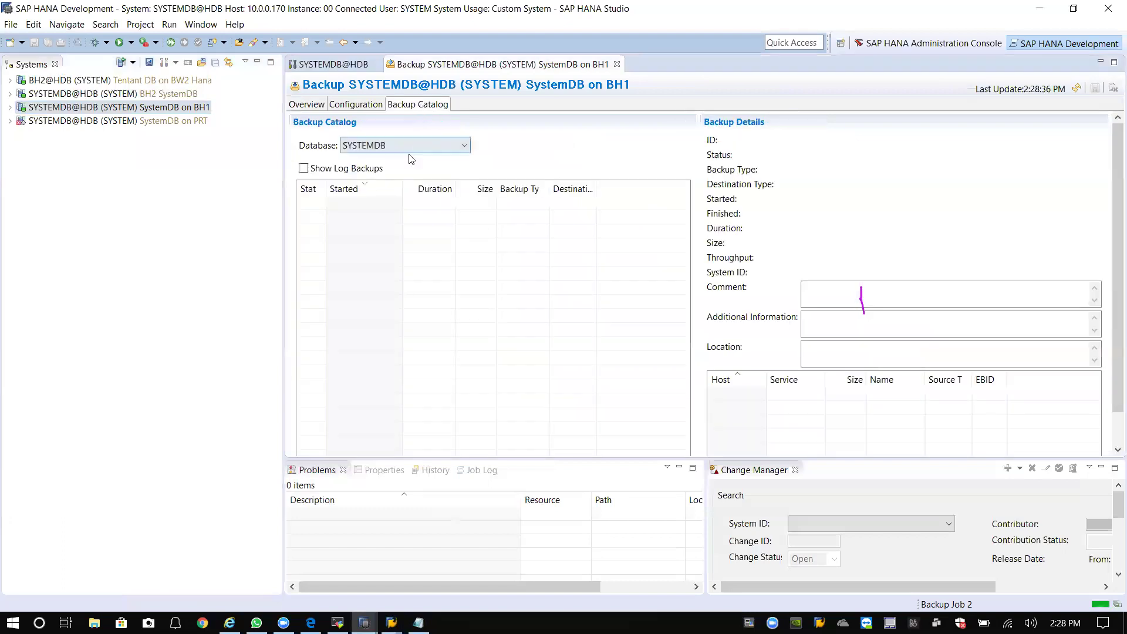
click(392, 147)
click(358, 171)
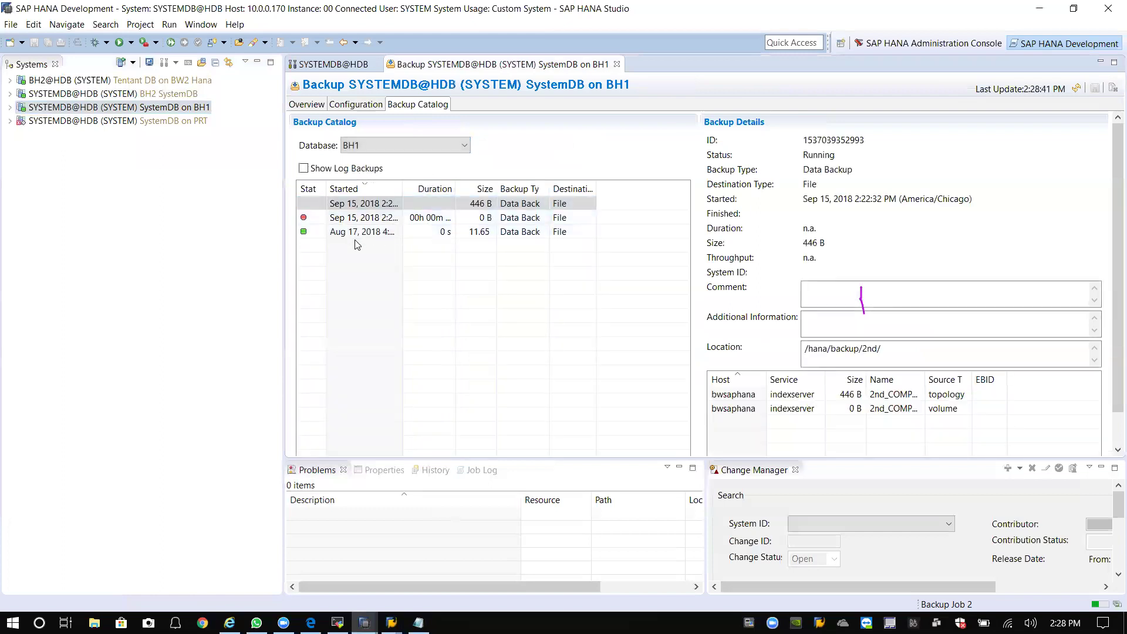
Inspect the failed Sep 15 2:21:09 backup's location and error details in Additional Information.
click(350, 218)
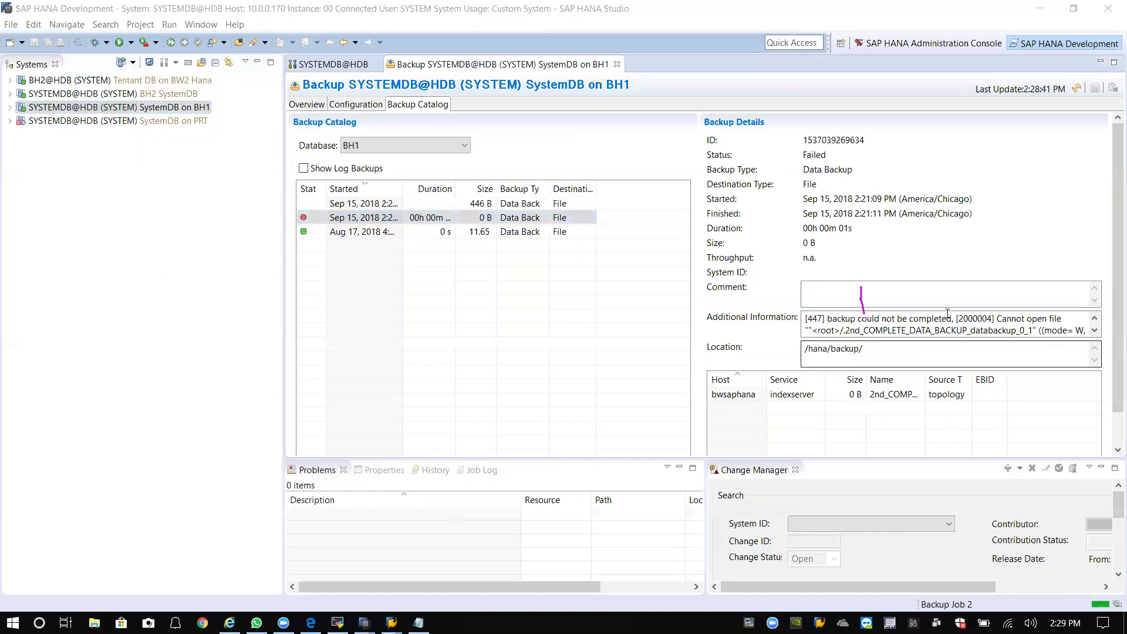
click(779, 400)
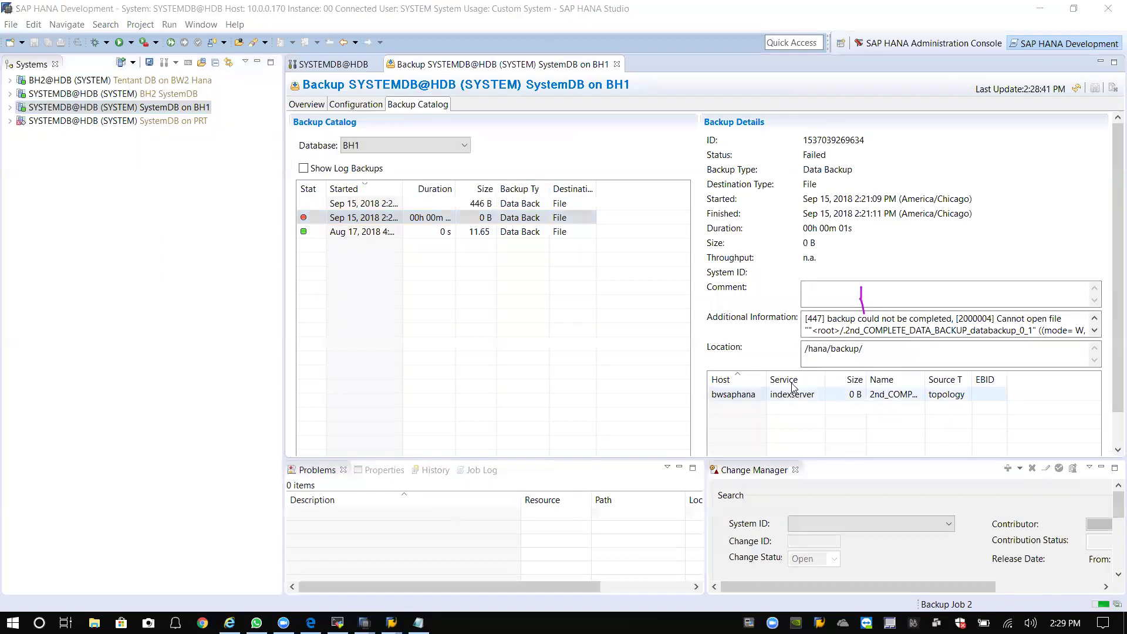
click(811, 354)
click(870, 326)
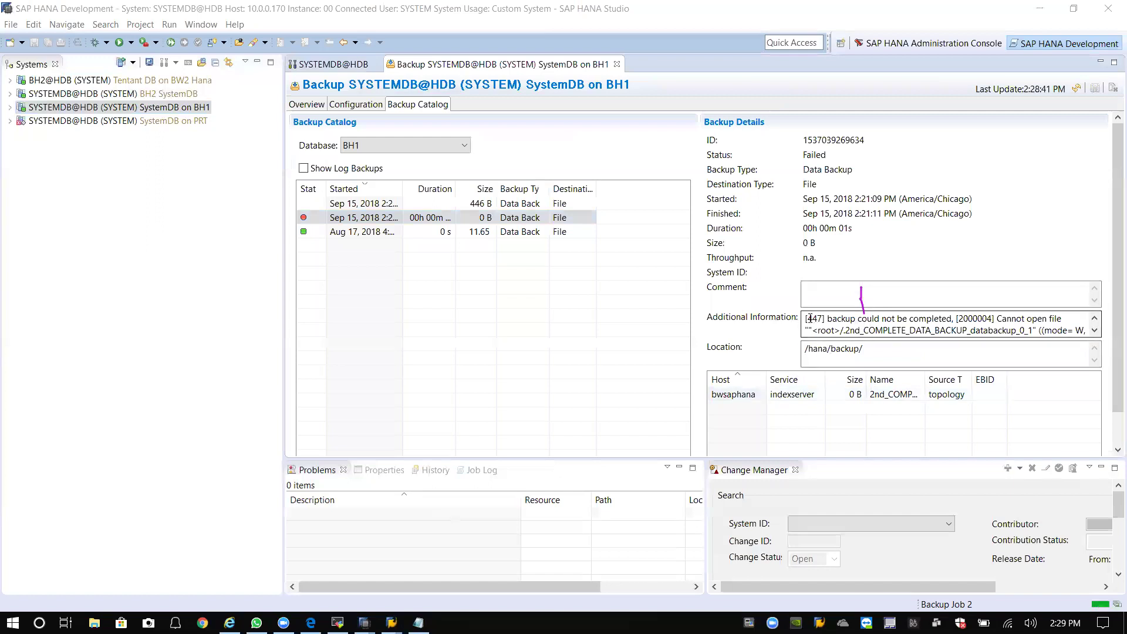
click(862, 320)
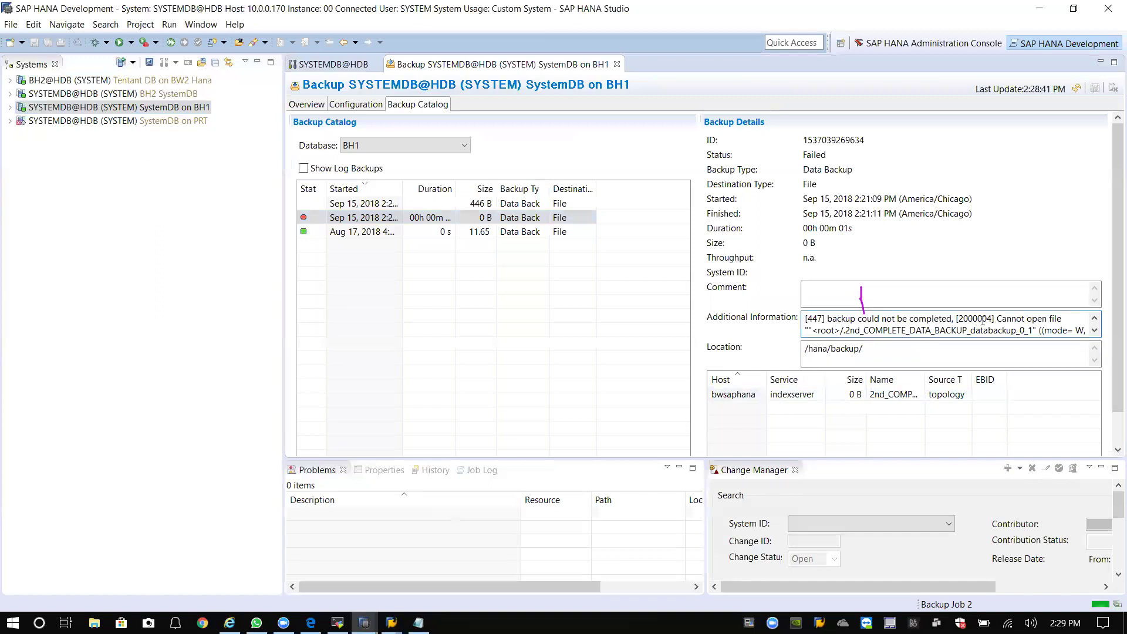
click(1094, 331)
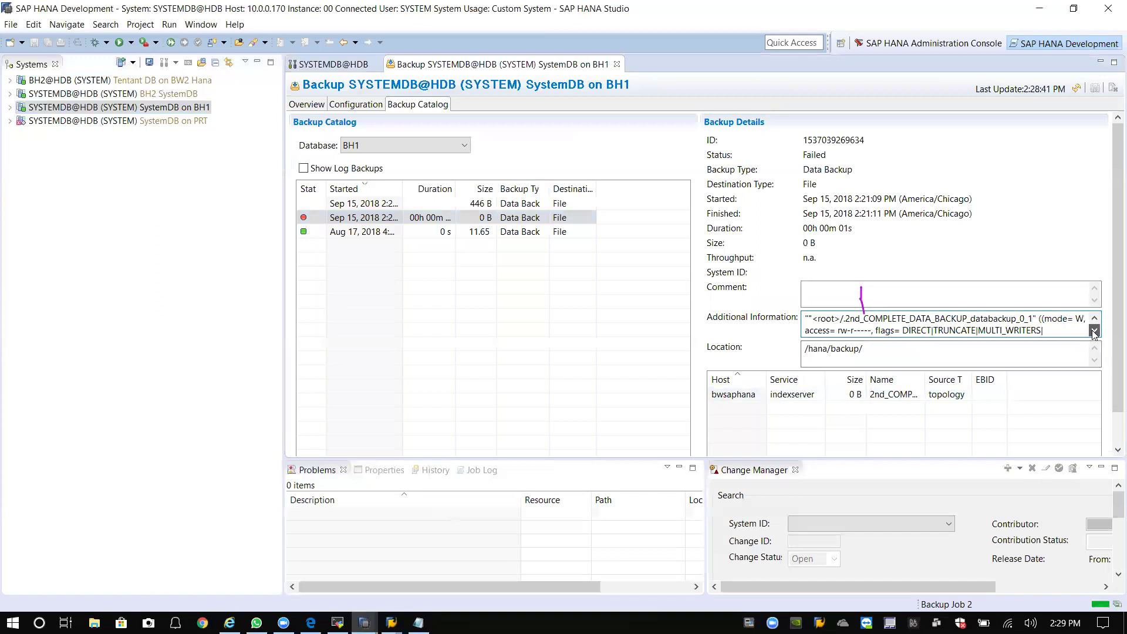
click(1095, 332)
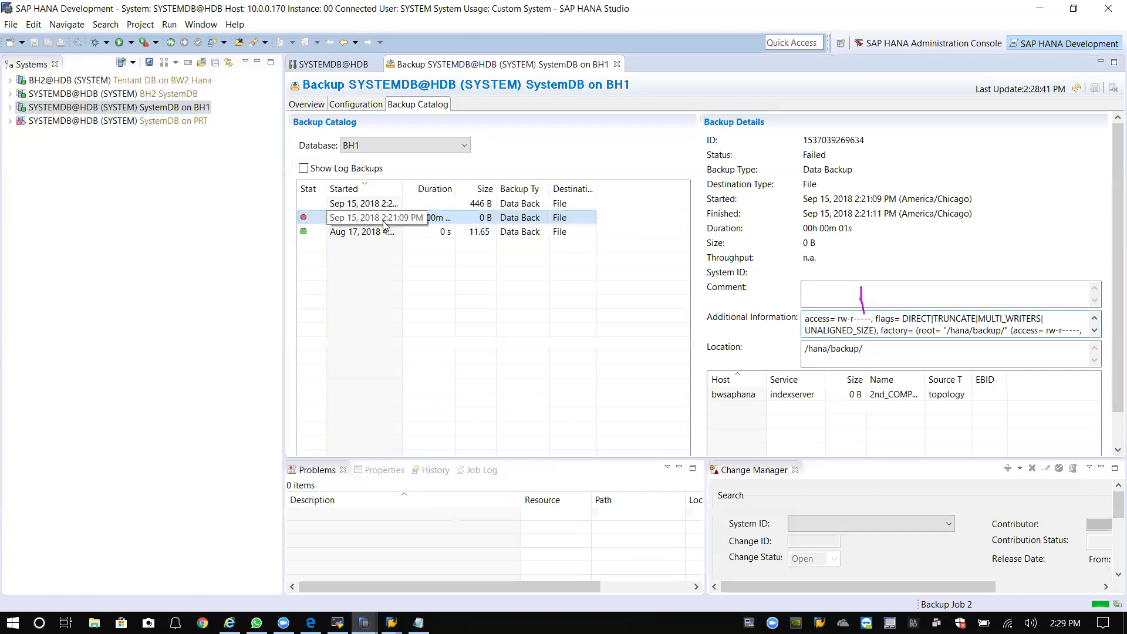
click(1095, 331)
click(1094, 319)
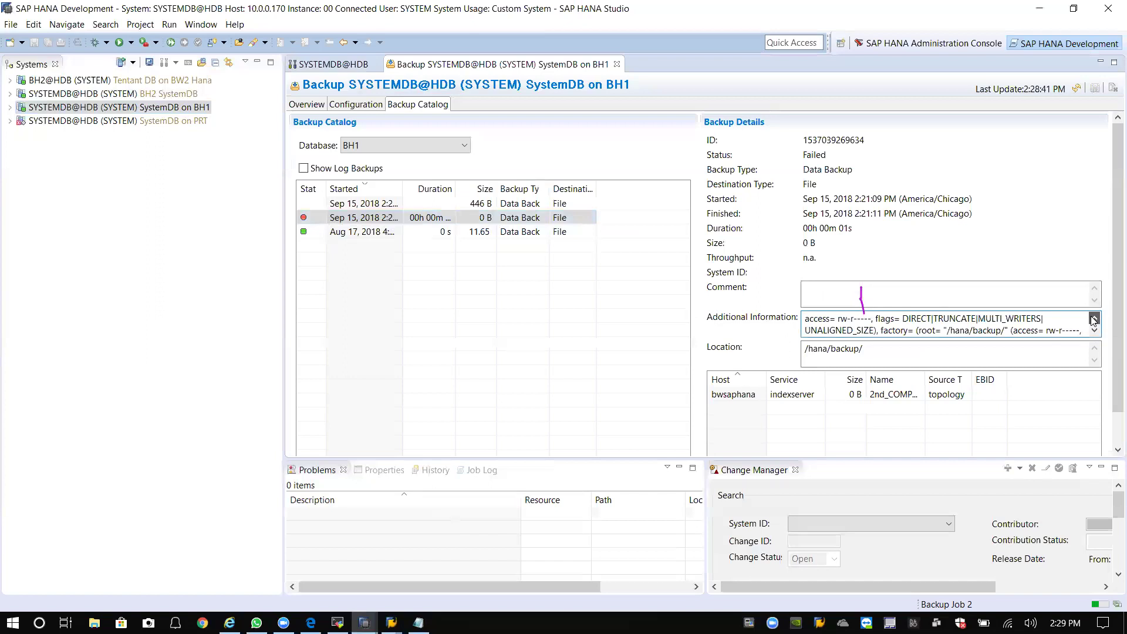
click(1094, 319)
click(1095, 318)
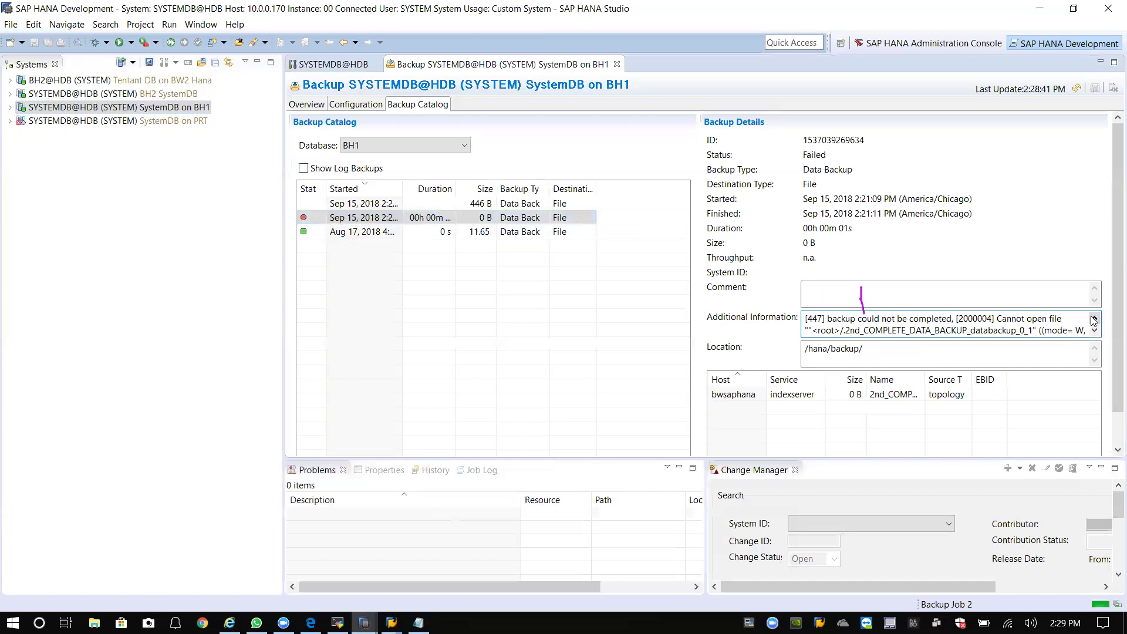
click(1094, 331)
click(1094, 332)
click(1095, 331)
click(1094, 331)
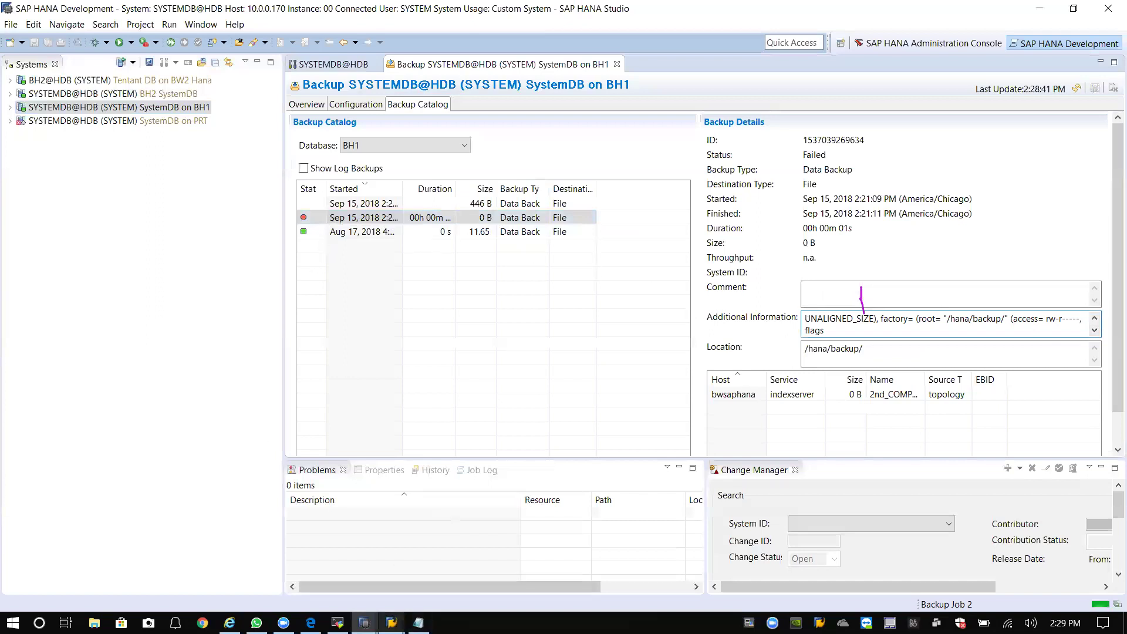
click(338, 623)
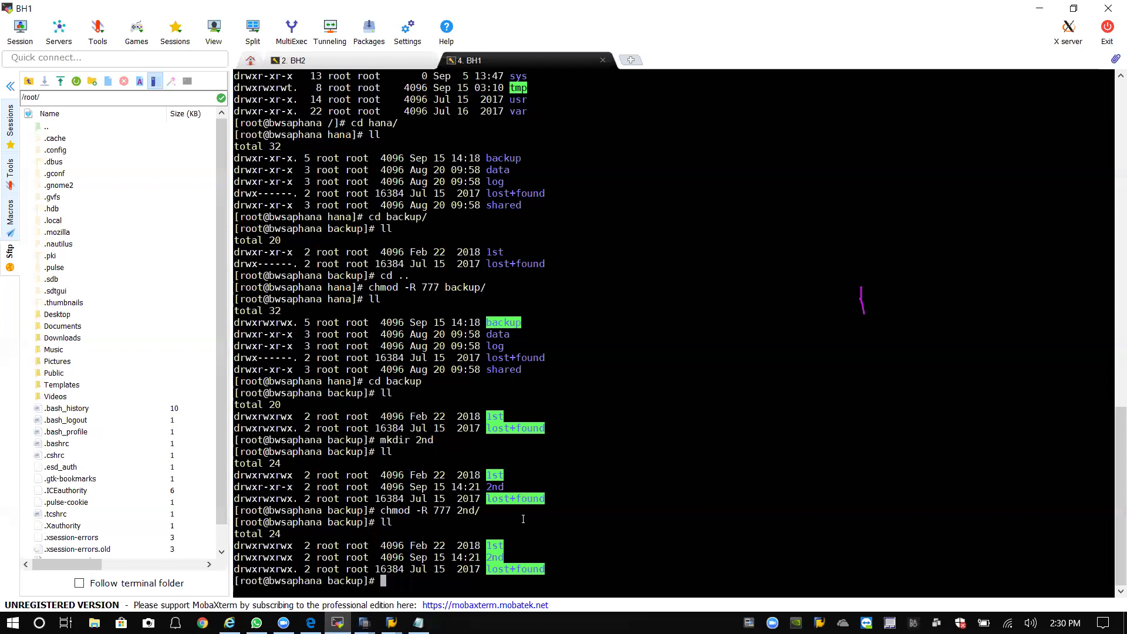
Review the chmod -R 777 2nd/ command and its 777 value in the terminal.
drag(383, 510, 494, 512)
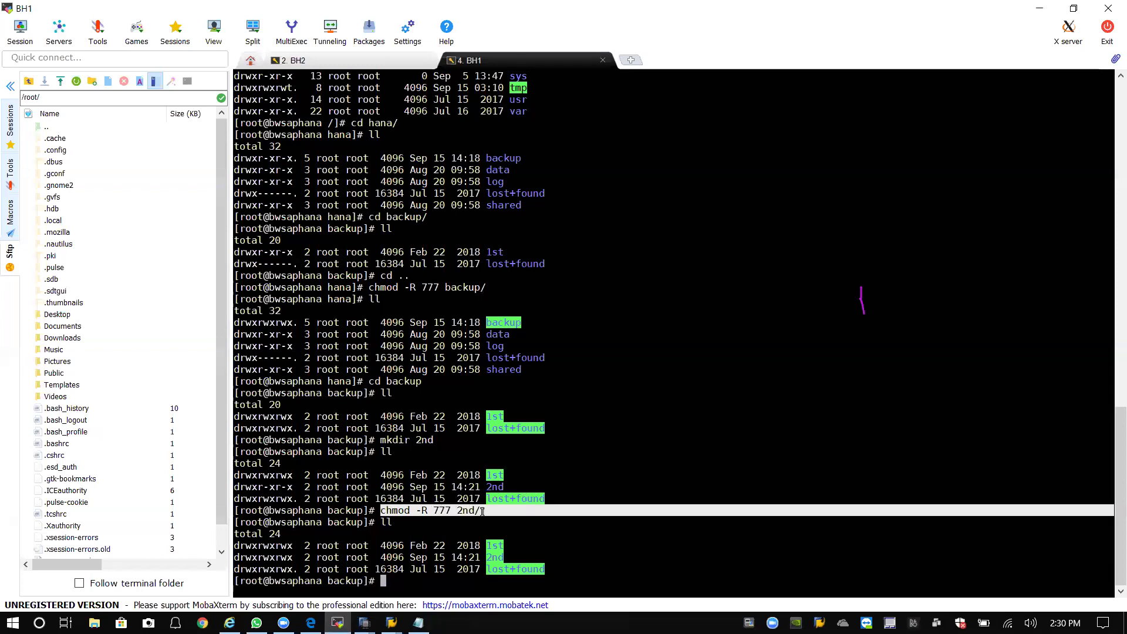
click(439, 511)
double_click(441, 510)
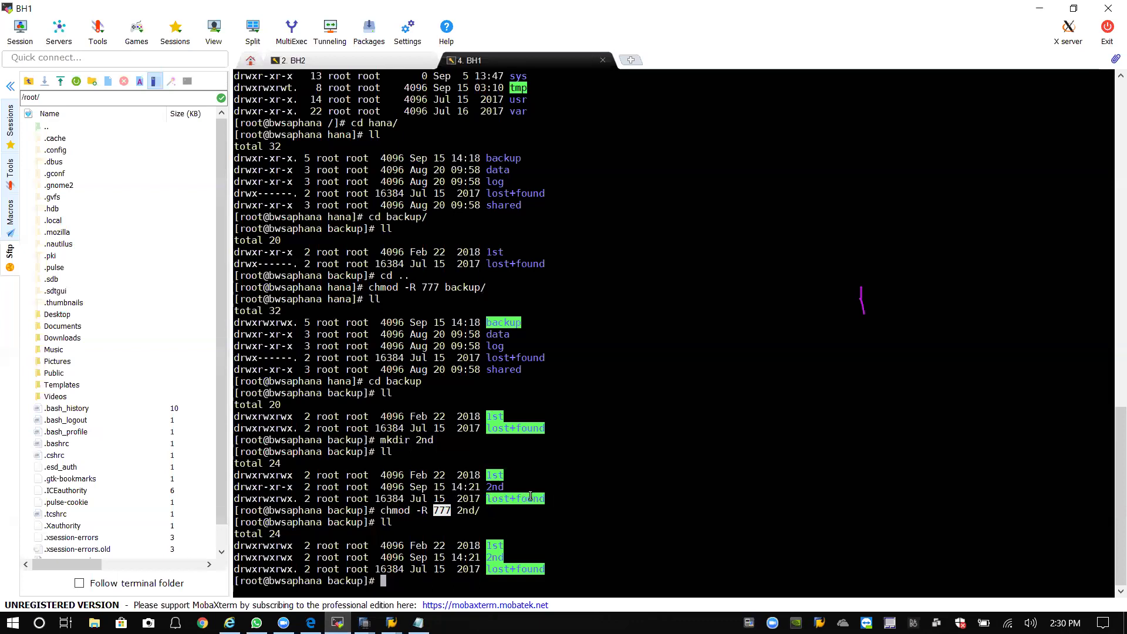
click(453, 507)
Close the finished BH1 Backup Execution Summary and return to SAP HANA Studio.
mouse_move(364, 622)
click(427, 587)
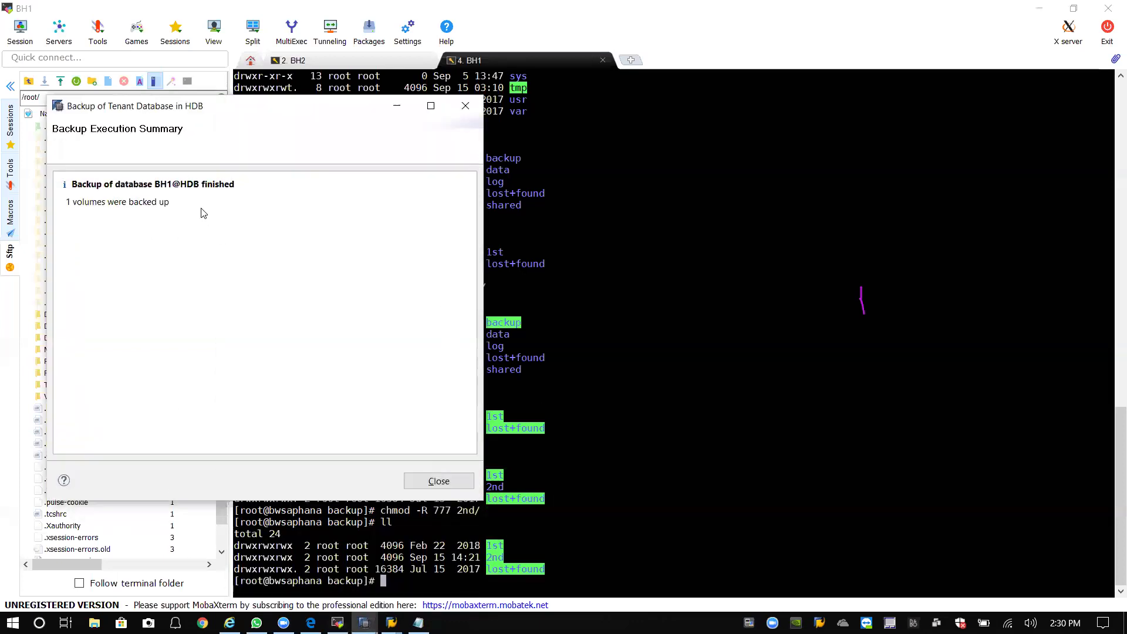
click(449, 484)
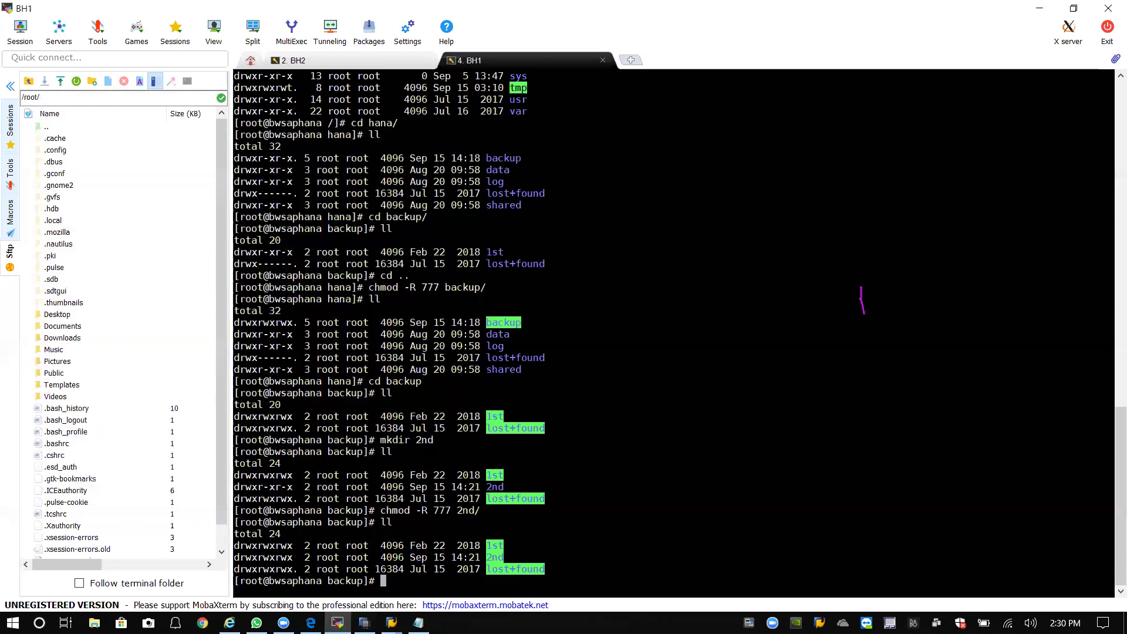
click(365, 623)
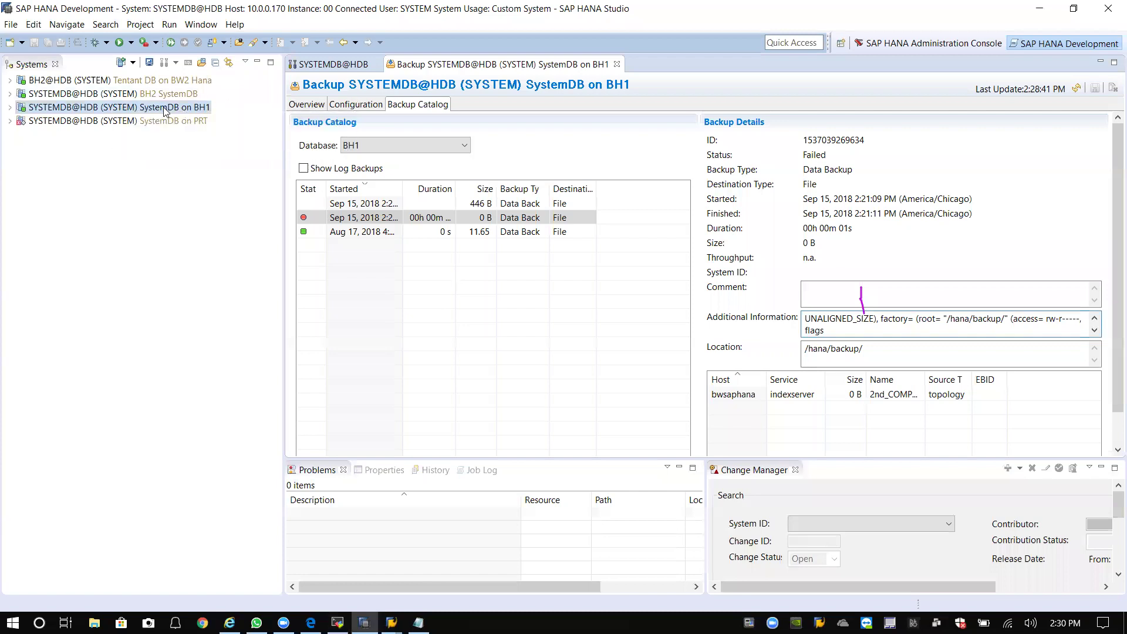
Review BH1's backup Configuration and Overview, opening then cancelling a system database backup.
click(364, 106)
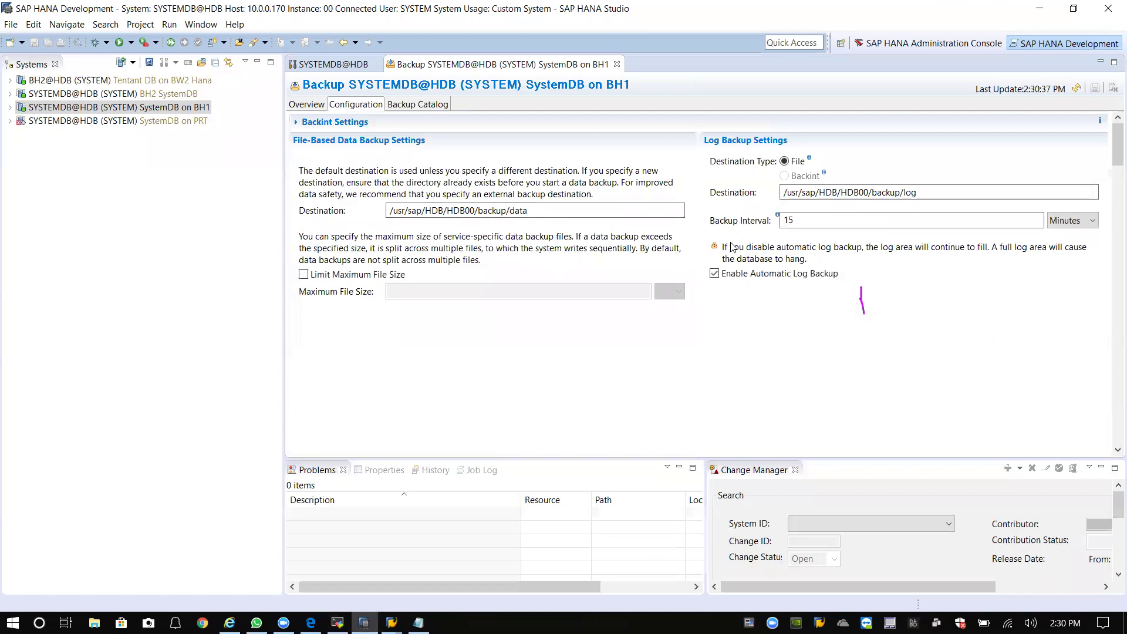
click(307, 104)
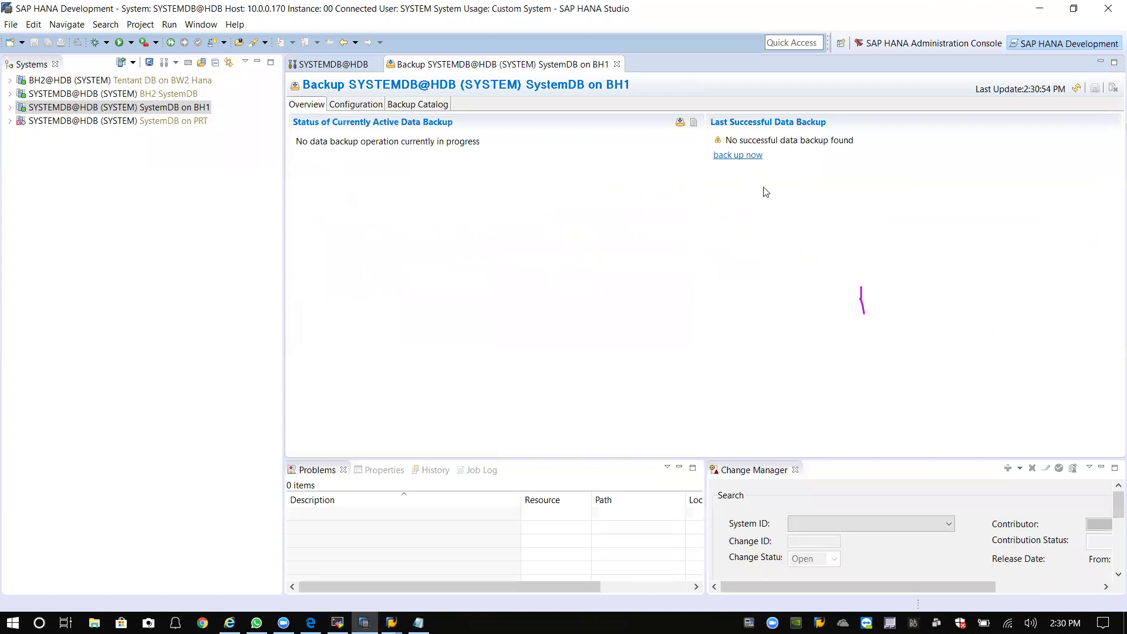
click(755, 165)
click(747, 161)
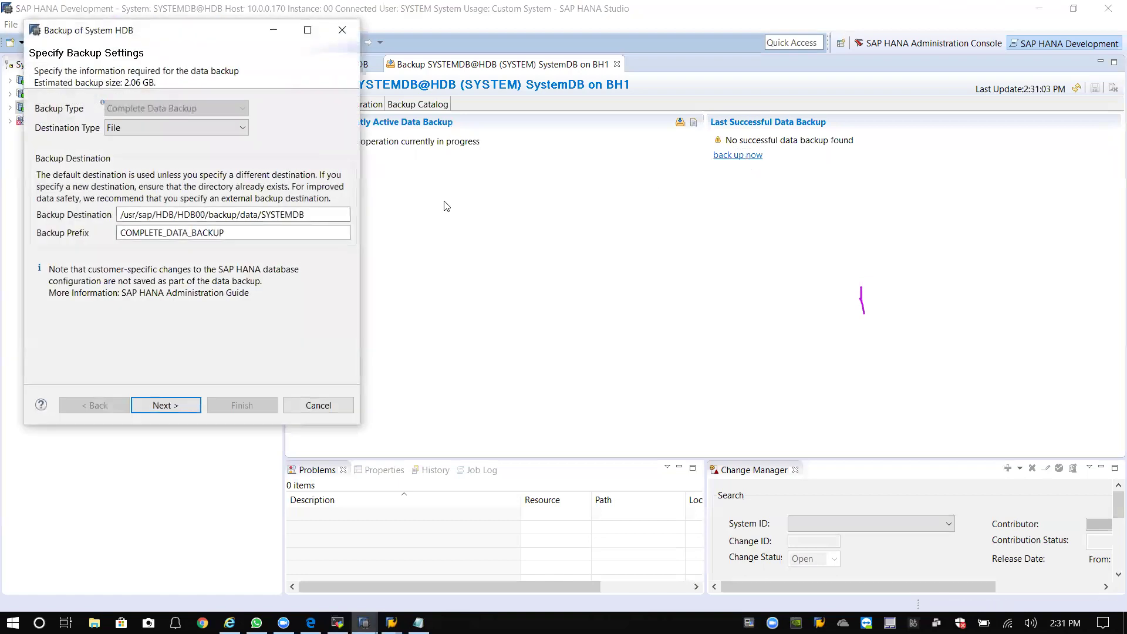
click(318, 405)
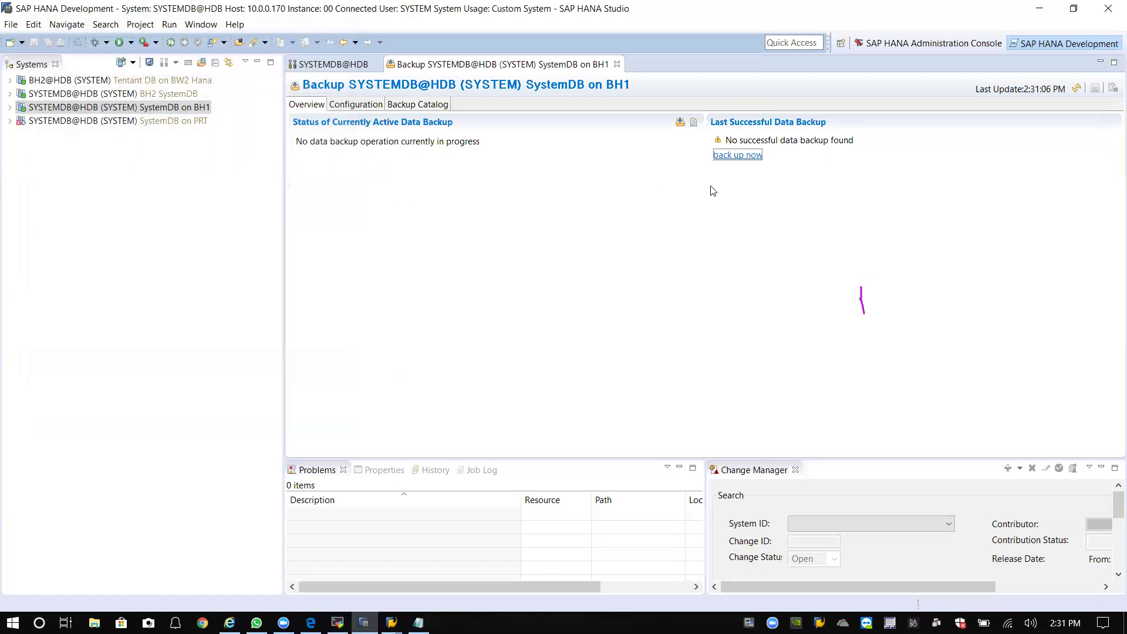
Cycle through Overview and Configuration again, ending on the refreshed Backup Catalog.
click(401, 106)
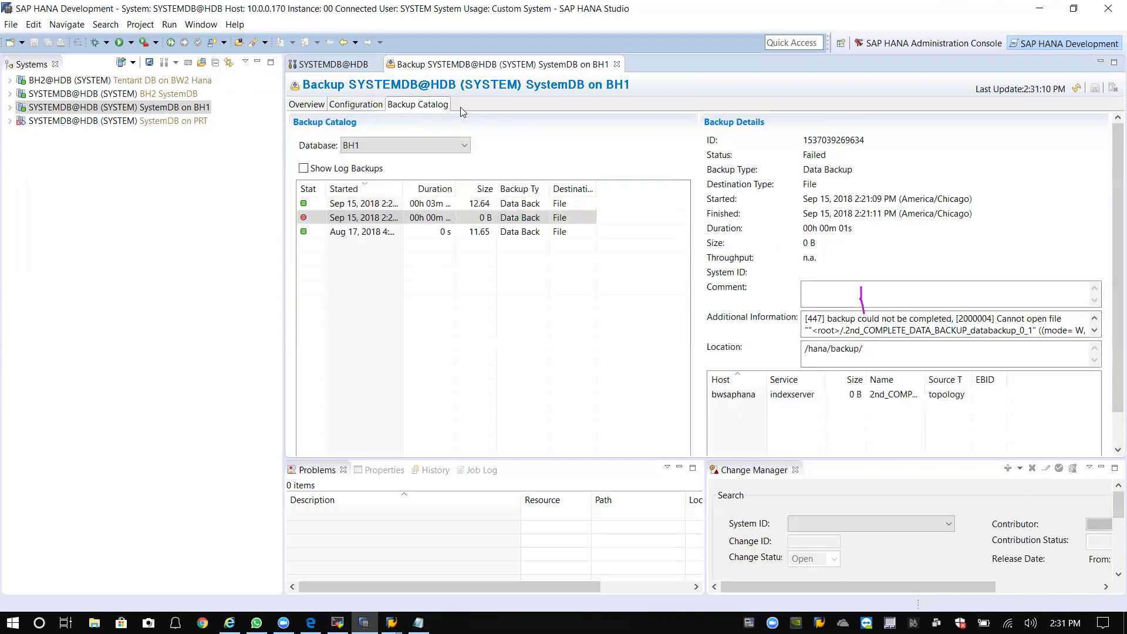
click(300, 106)
click(348, 105)
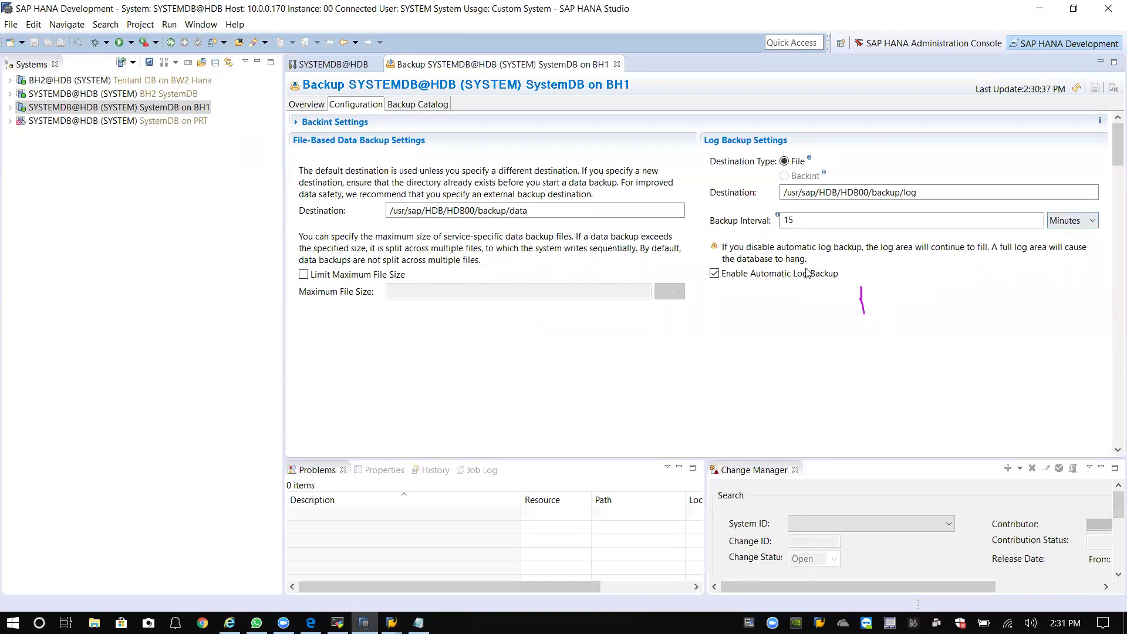
click(307, 105)
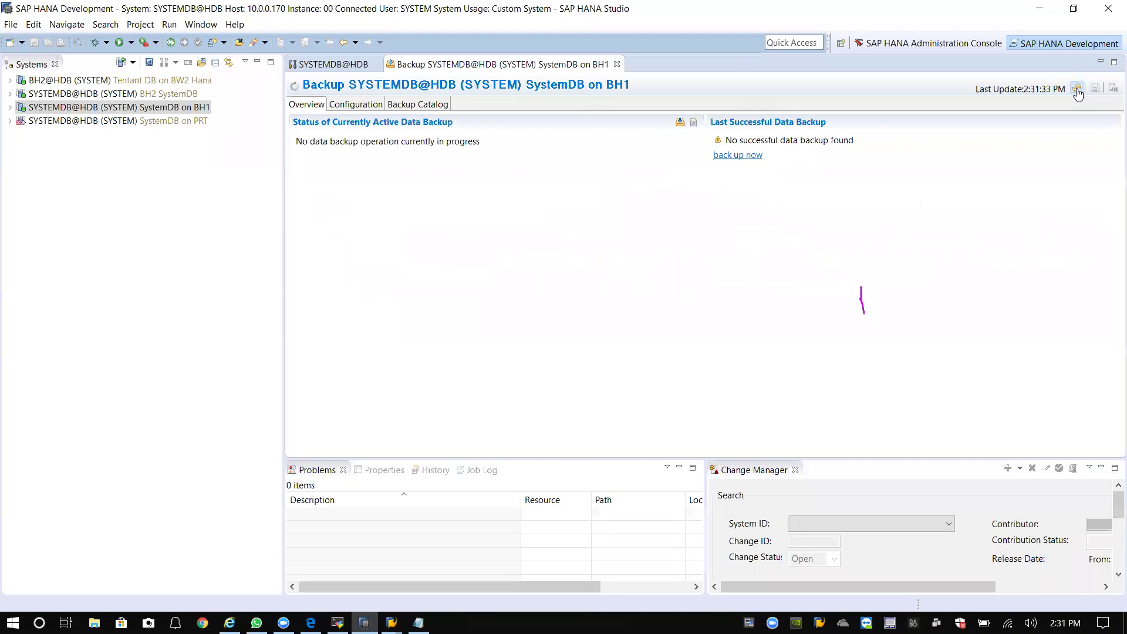
click(355, 104)
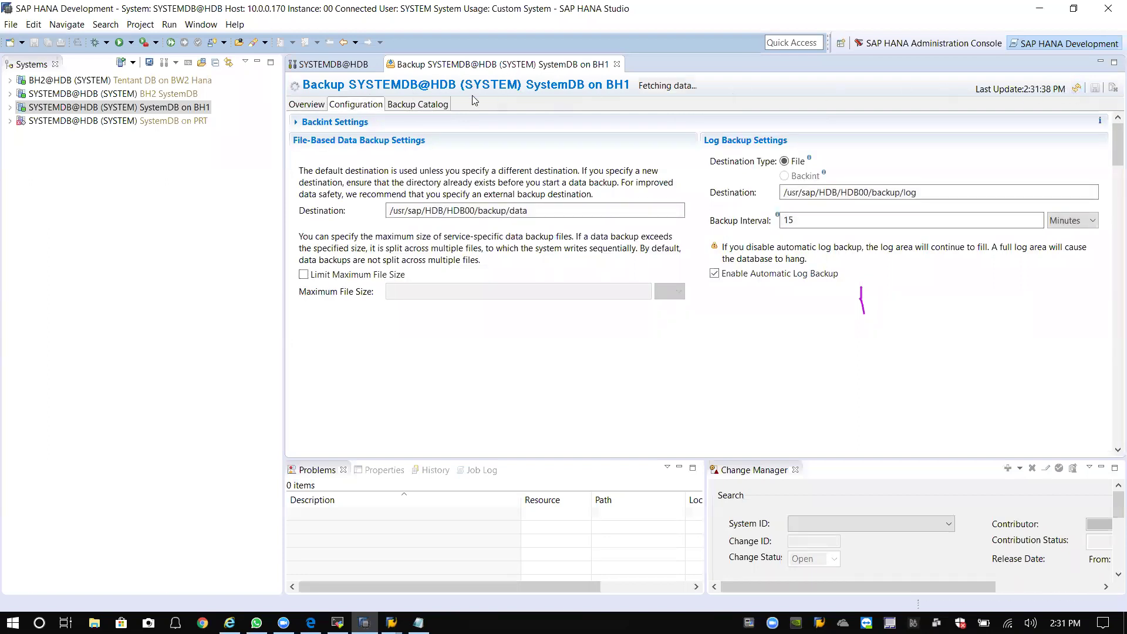
click(418, 105)
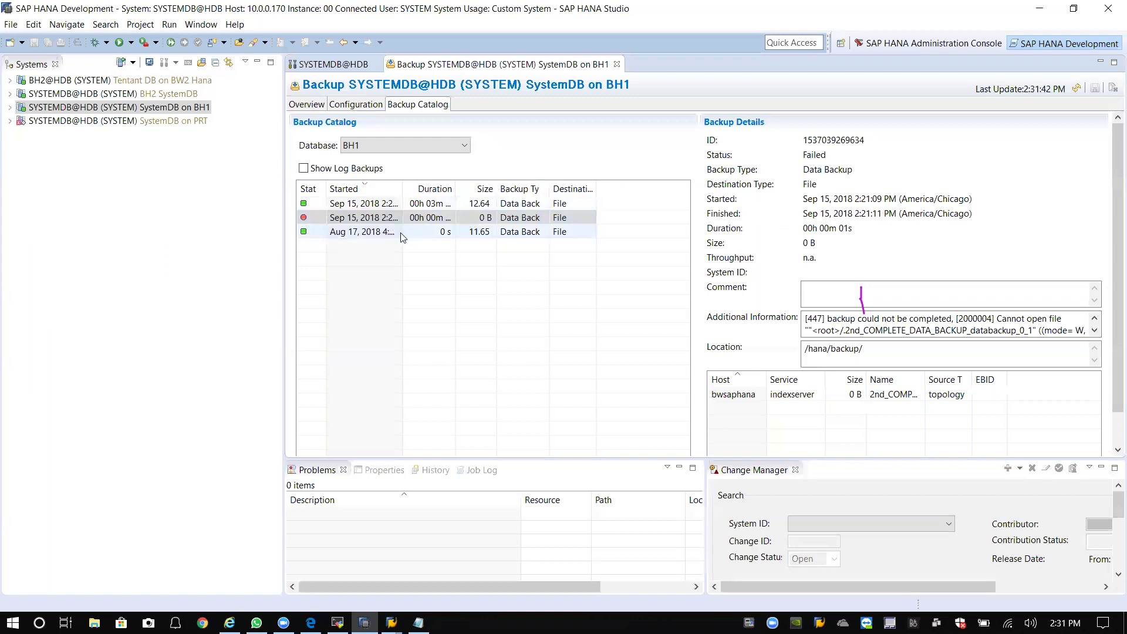
Inspect the Aug 17 and Sep 15 12.64 catalog entries, then bring SAINT's Add-On Installation Tool forward.
click(382, 233)
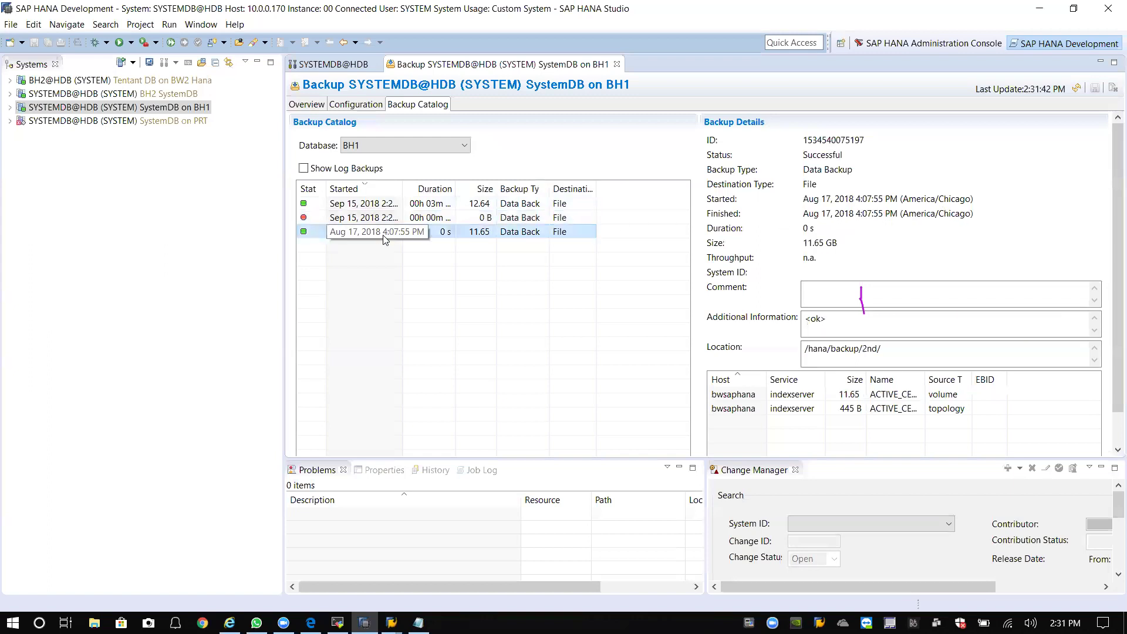
click(382, 205)
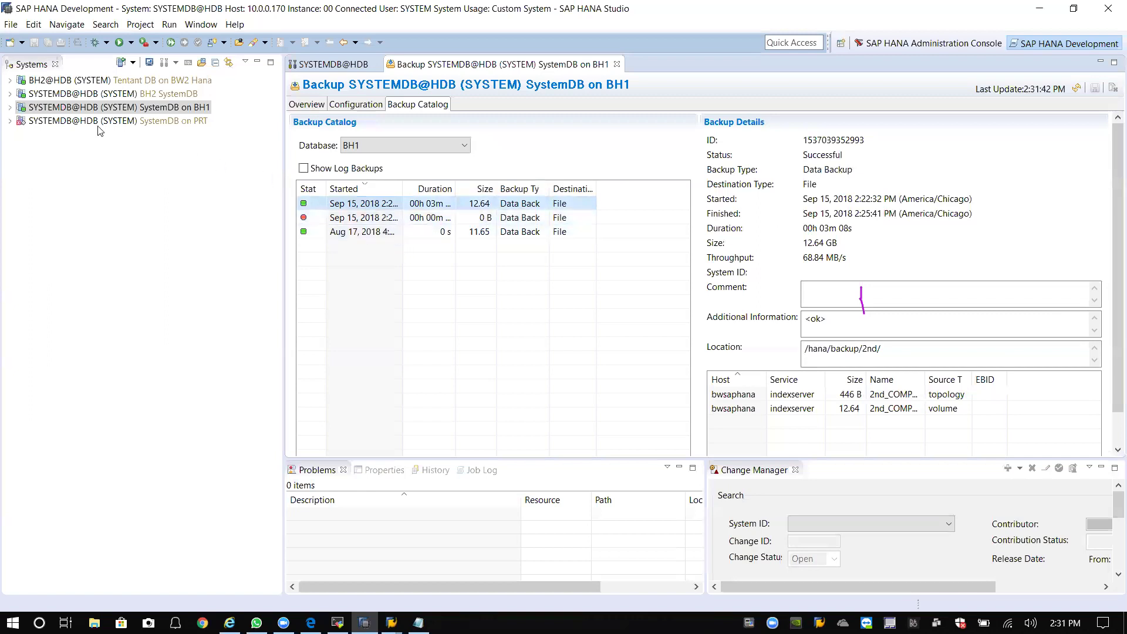
right_click(106, 110)
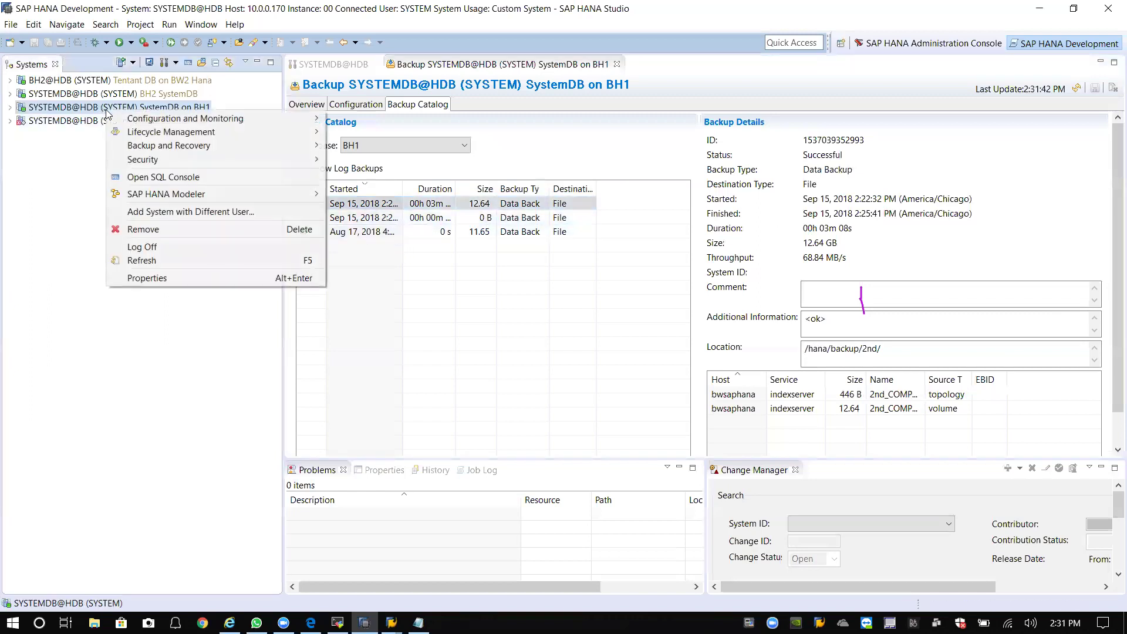
mouse_move(150, 146)
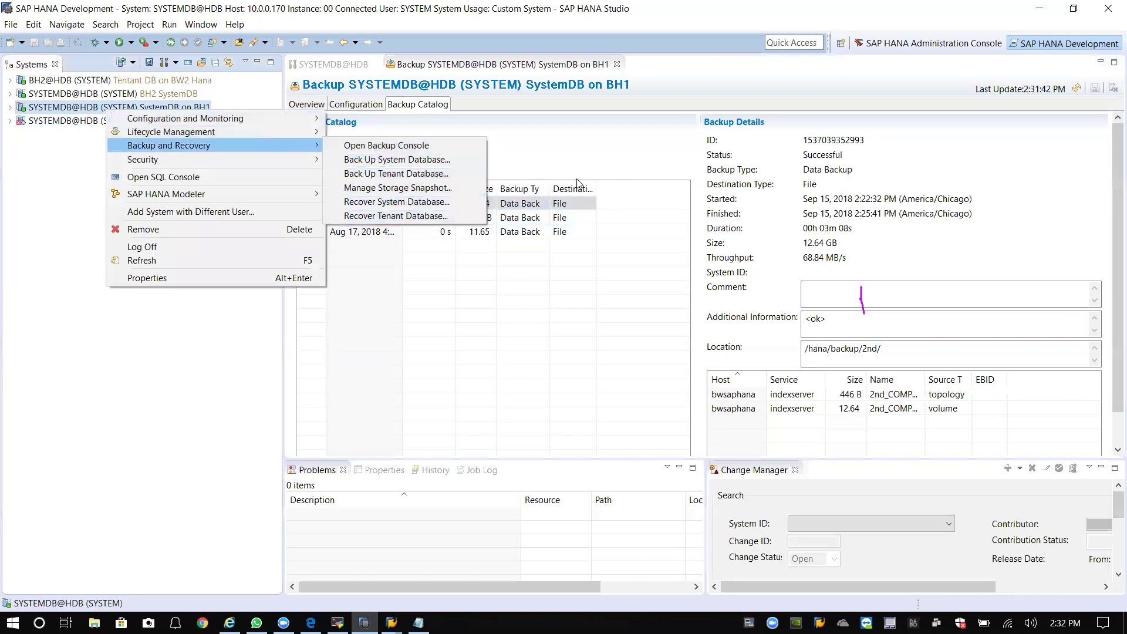
click(610, 140)
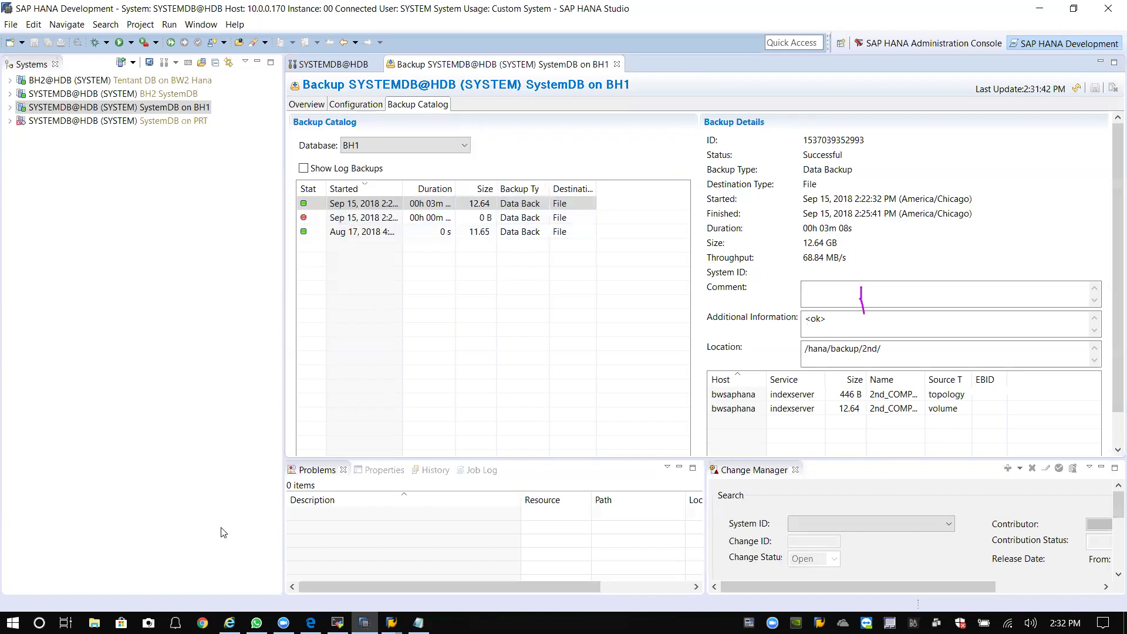
click(391, 622)
click(458, 577)
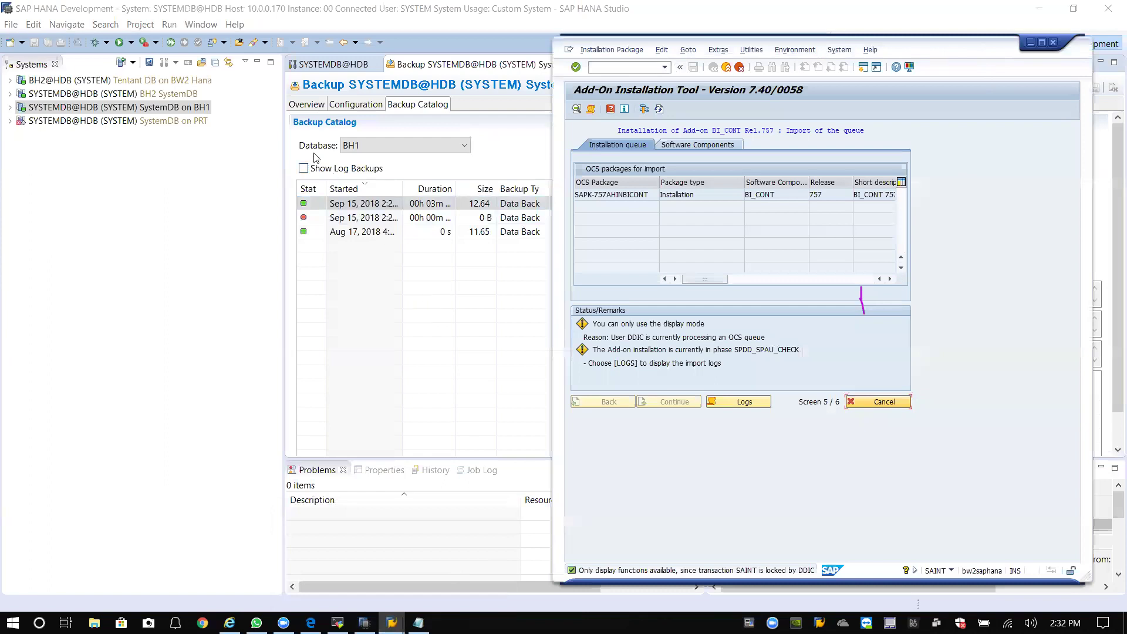
Refresh the BI_CONT 757 installation status, now showing phase DDIC_IMPORT.
mouse_move(190, 116)
drag(945, 54, 973, 79)
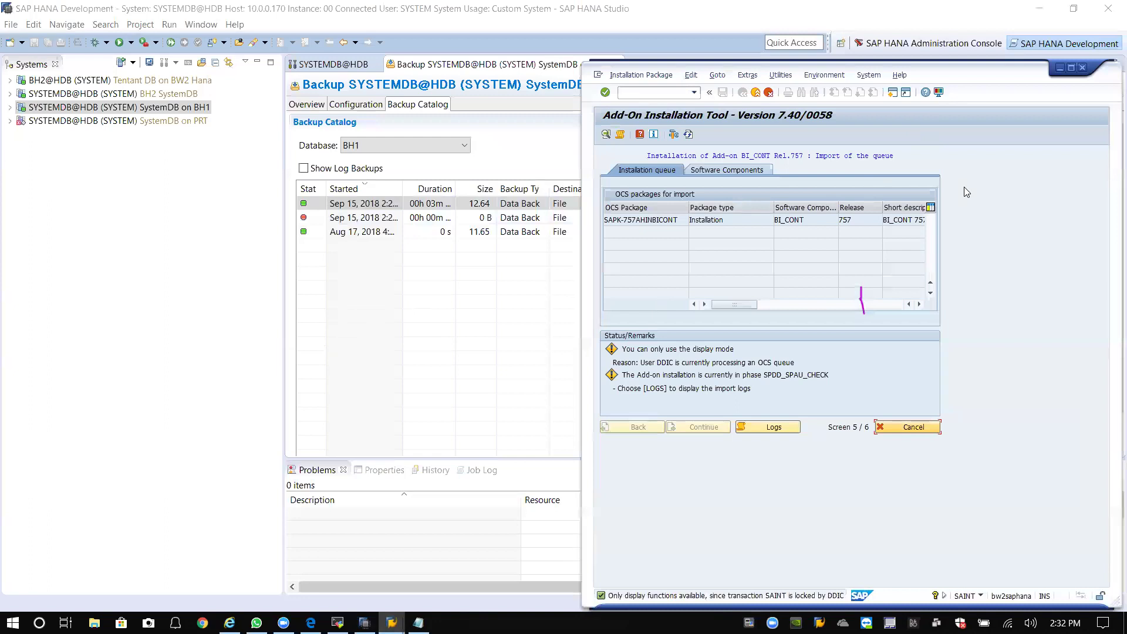
click(688, 135)
Minimize HANA Studio and MobaXterm and move the SAINT window left on the desktop.
click(1038, 8)
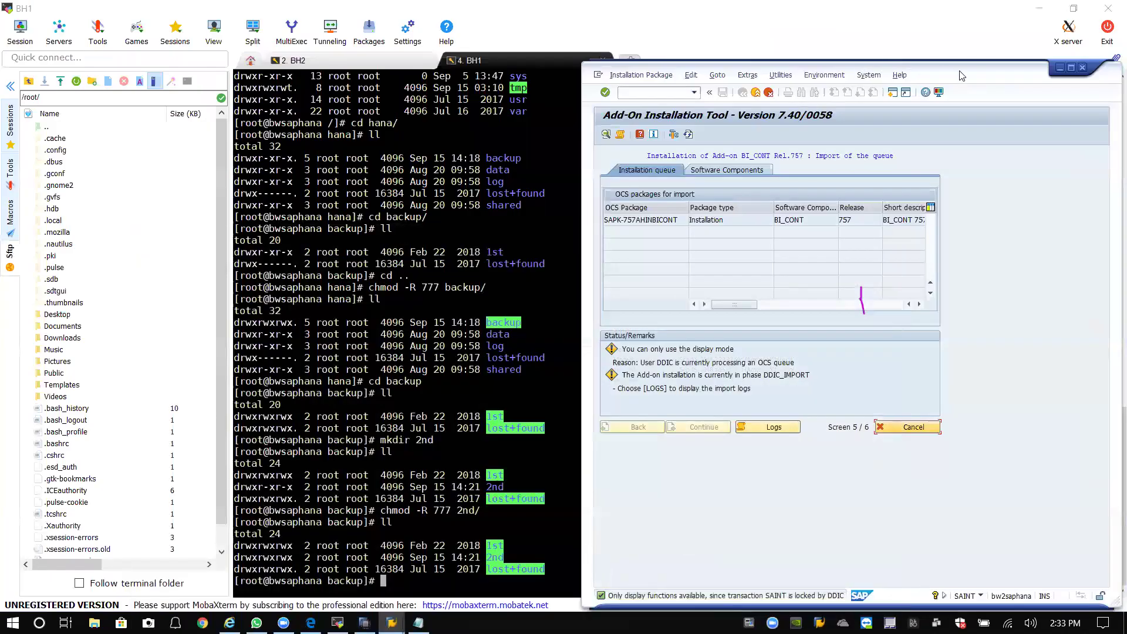
drag(963, 71, 947, 25)
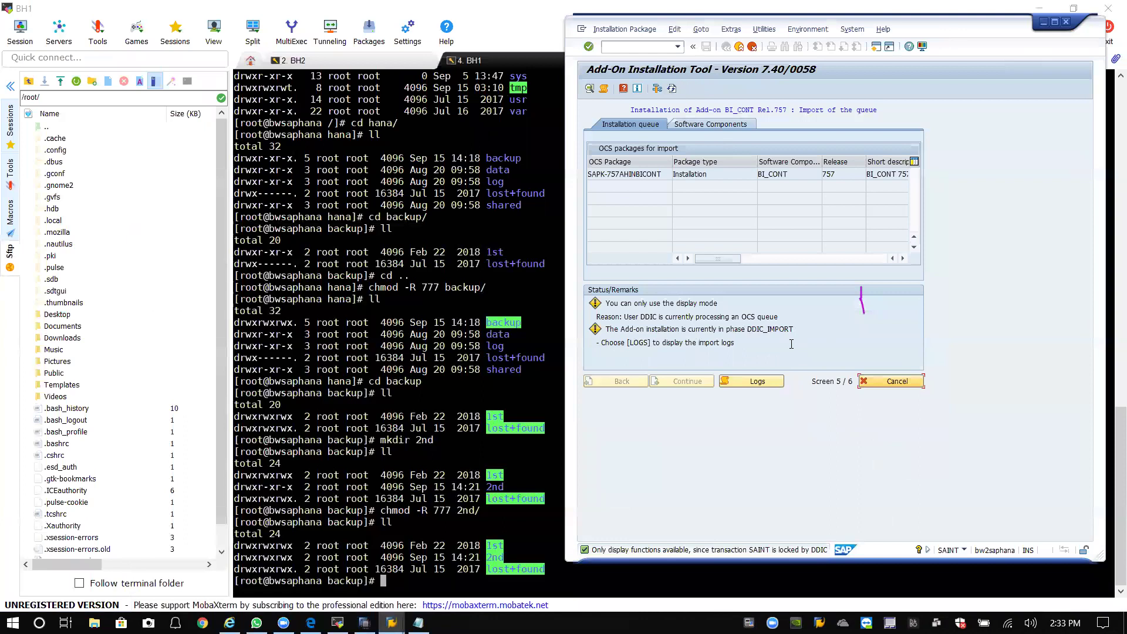
click(1040, 10)
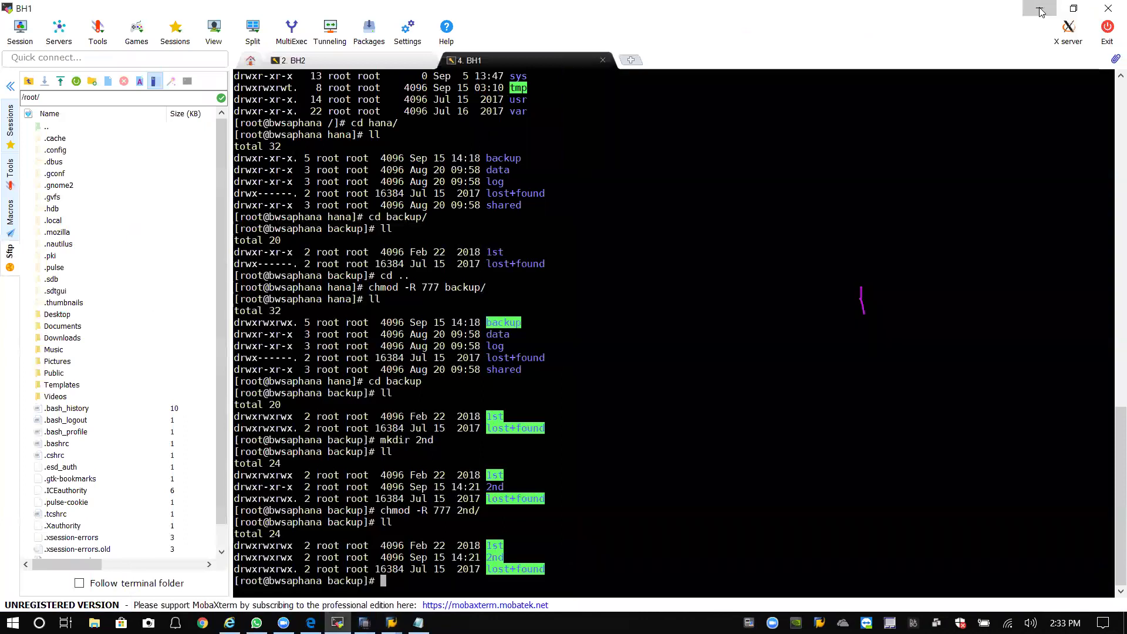
click(1040, 10)
drag(848, 41, 521, 52)
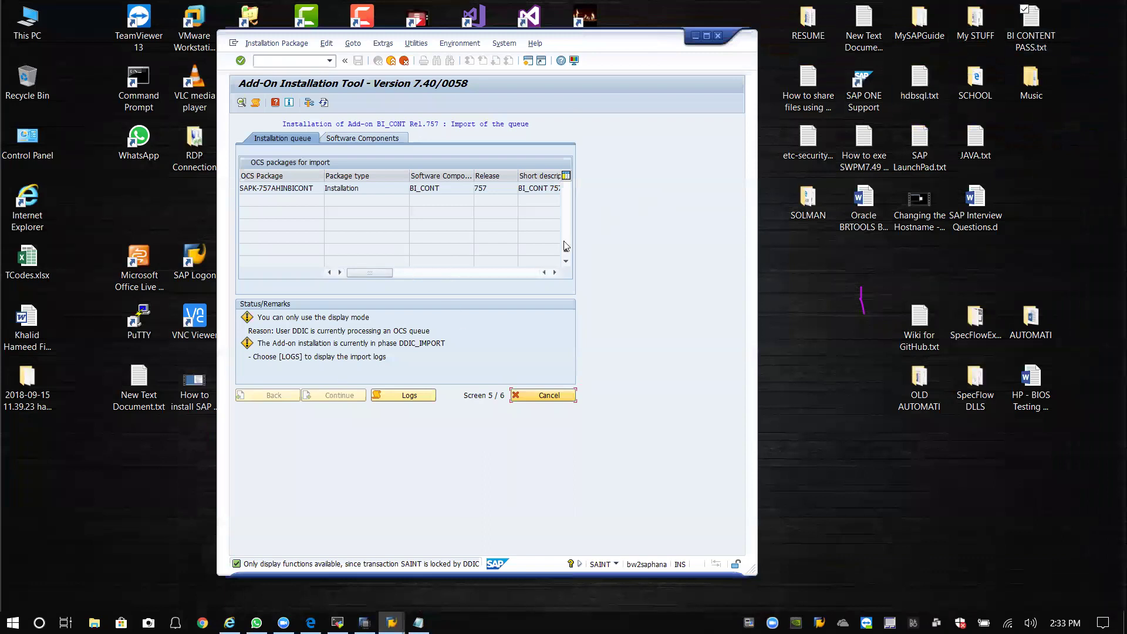
click(446, 345)
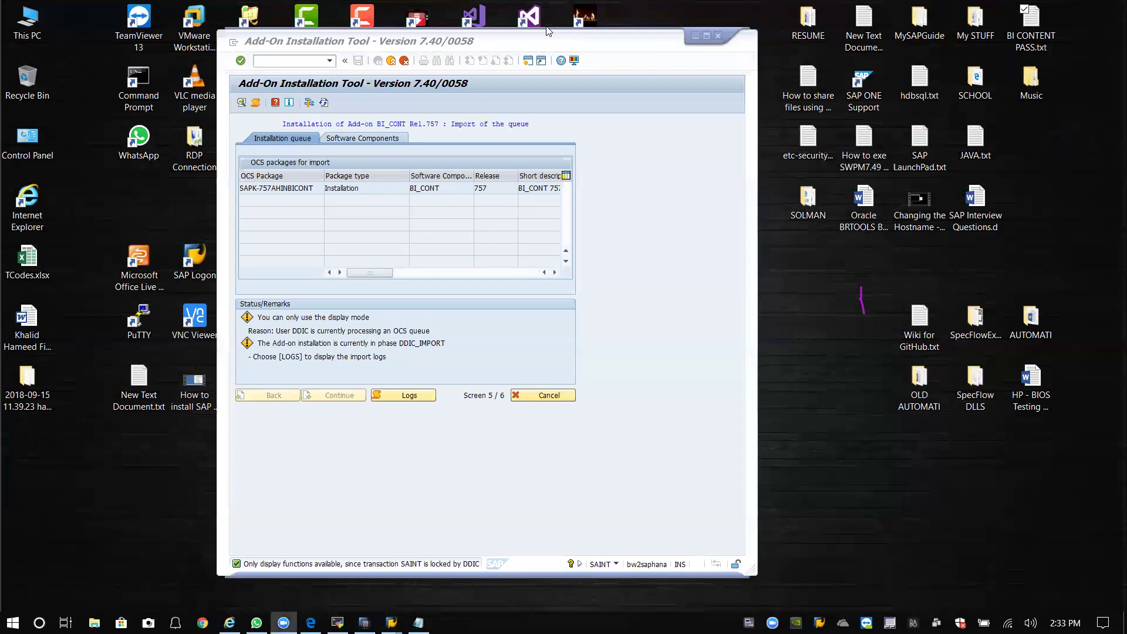
double_click(1026, 40)
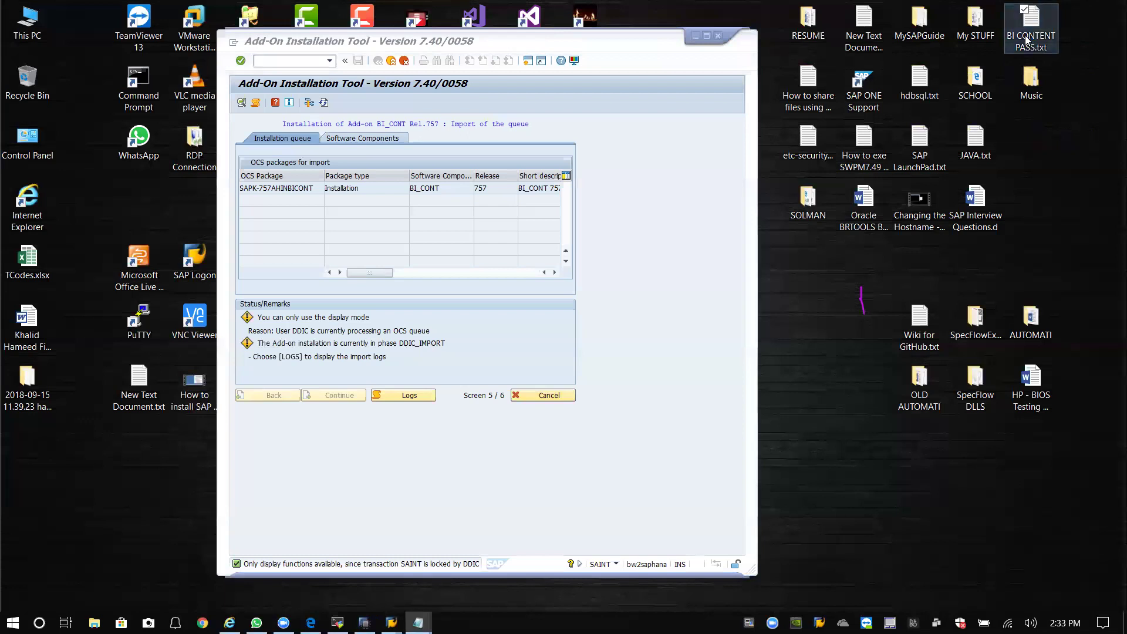
drag(550, 110, 682, 84)
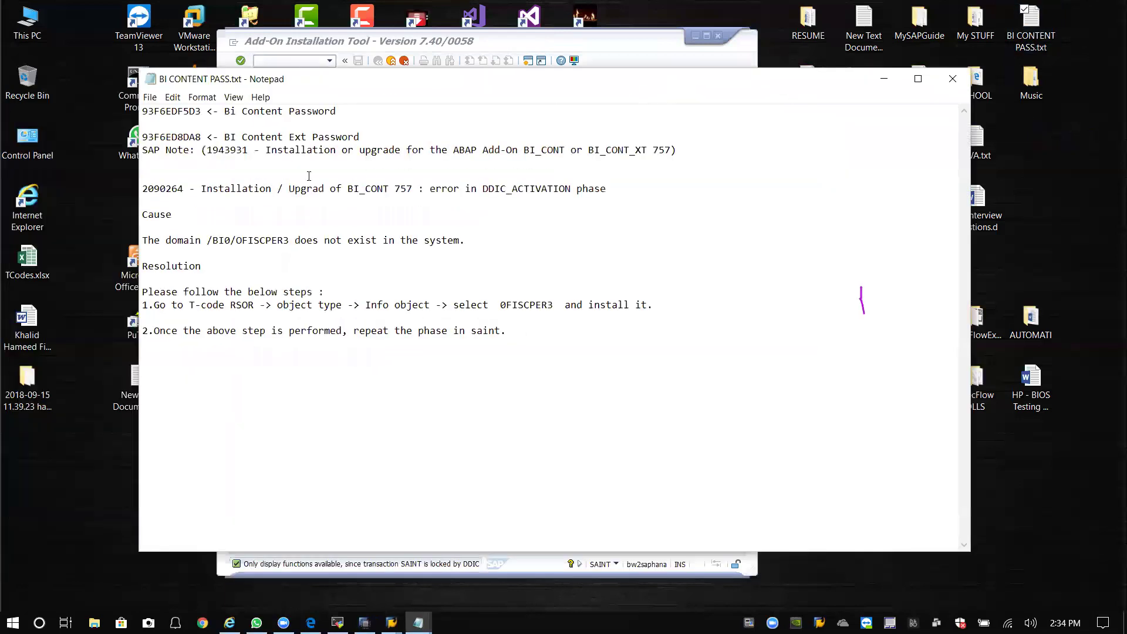
drag(148, 188, 638, 186)
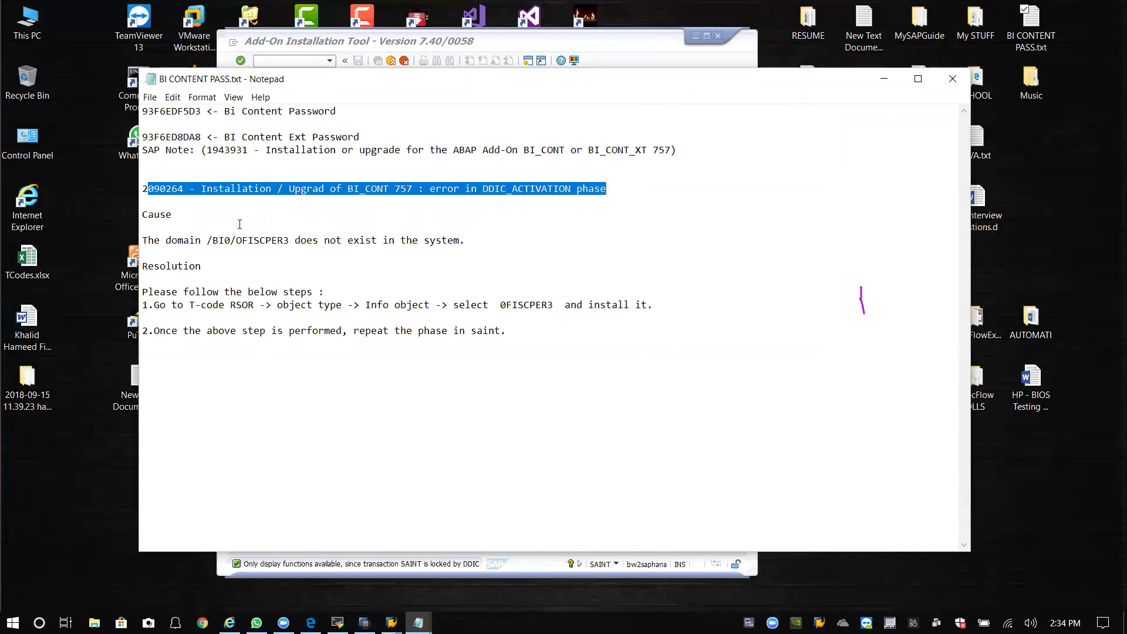
drag(158, 240, 348, 240)
click(384, 242)
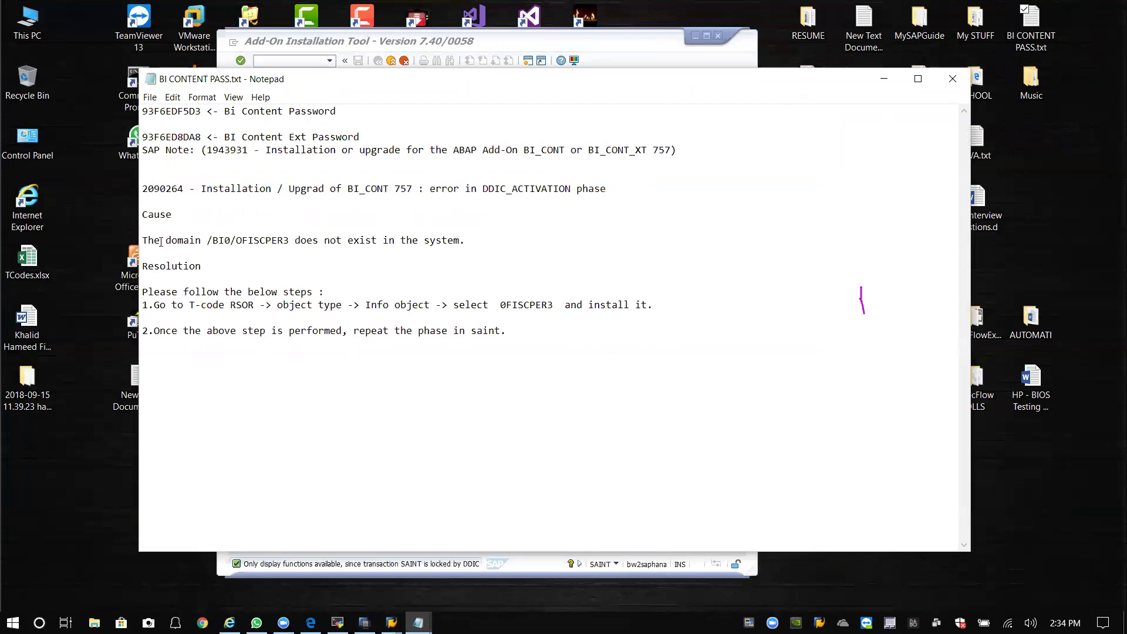
drag(220, 240, 142, 241)
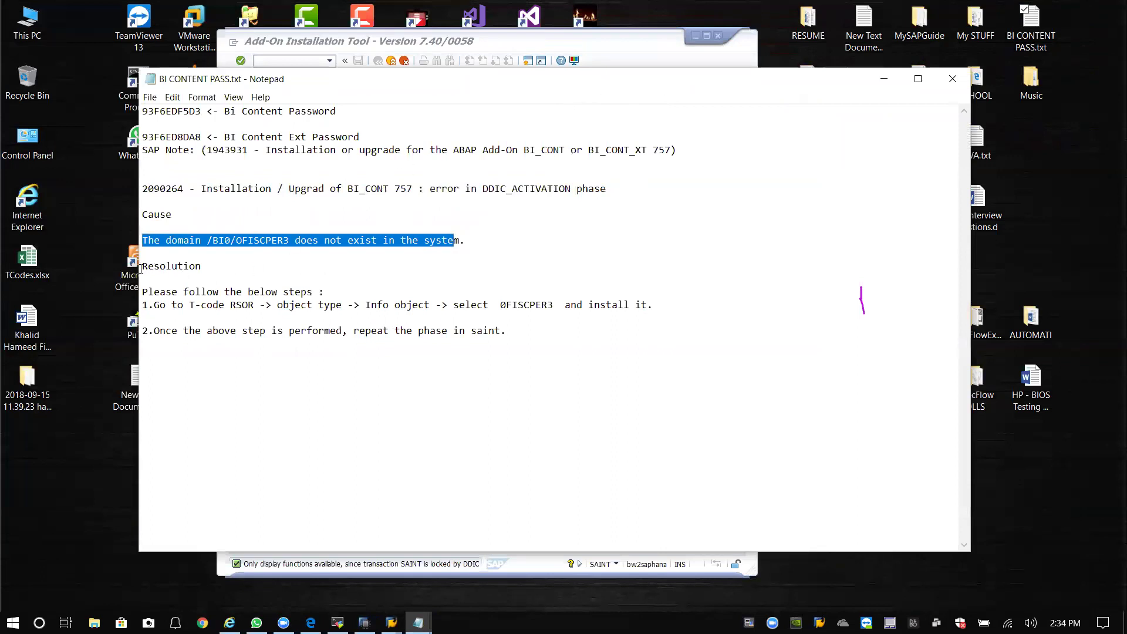
drag(147, 267, 332, 293)
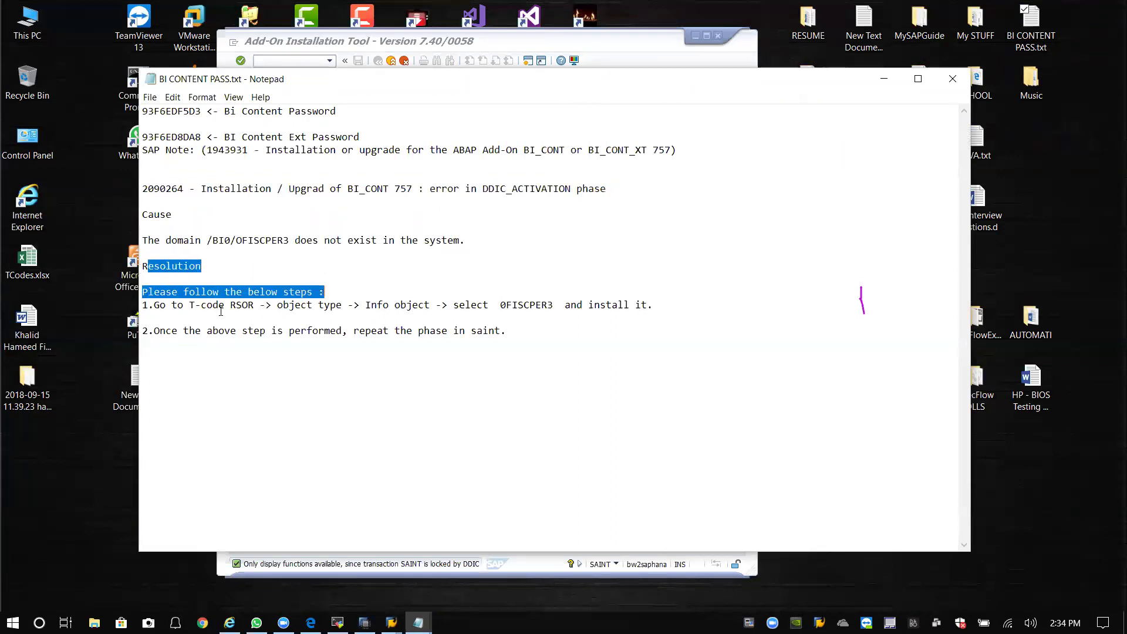
drag(193, 305, 569, 305)
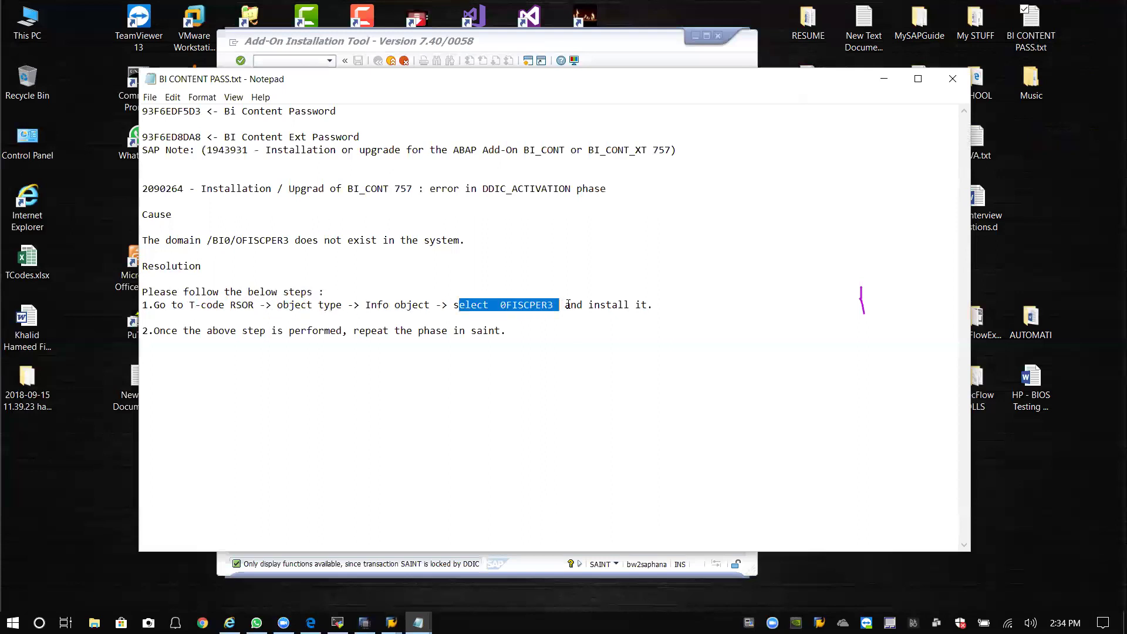
drag(664, 303, 149, 304)
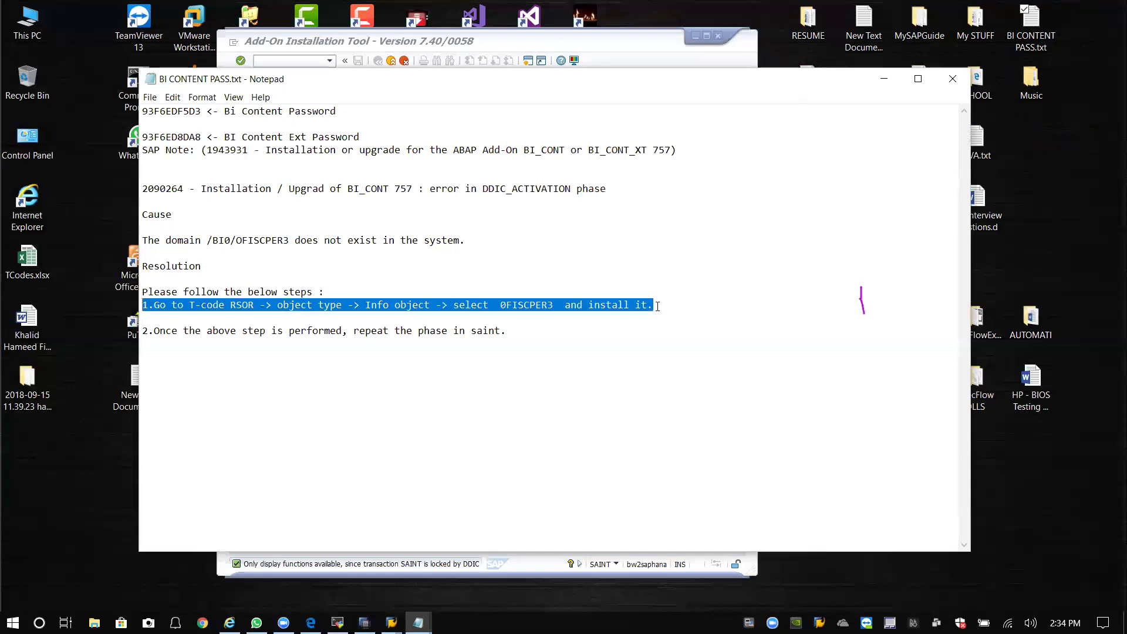
click(657, 305)
drag(388, 331, 478, 331)
click(506, 331)
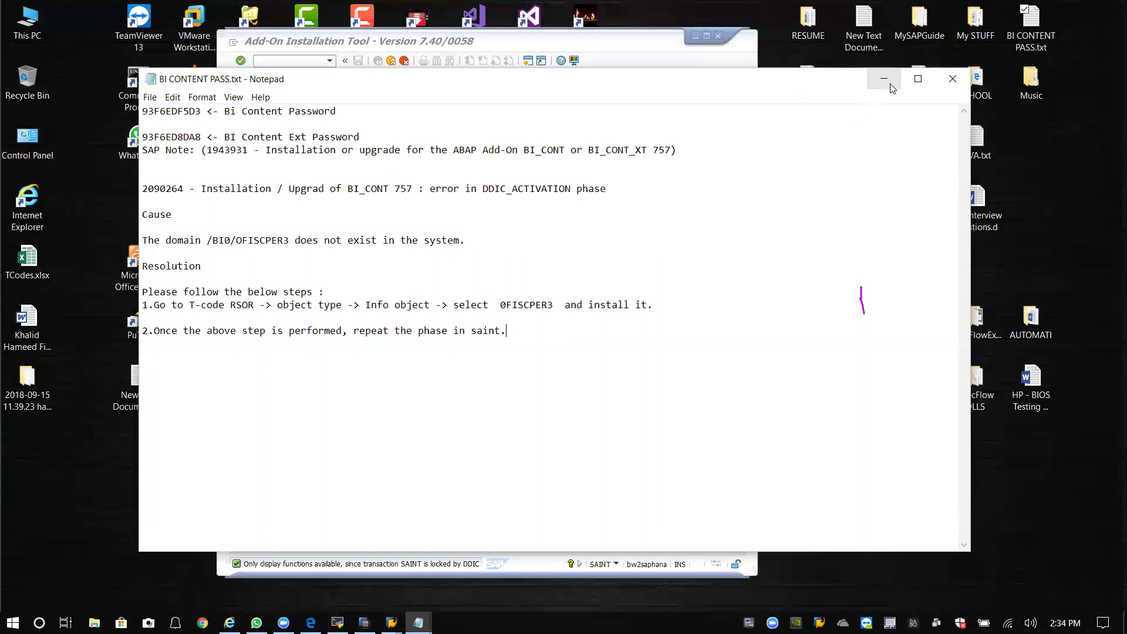
click(890, 84)
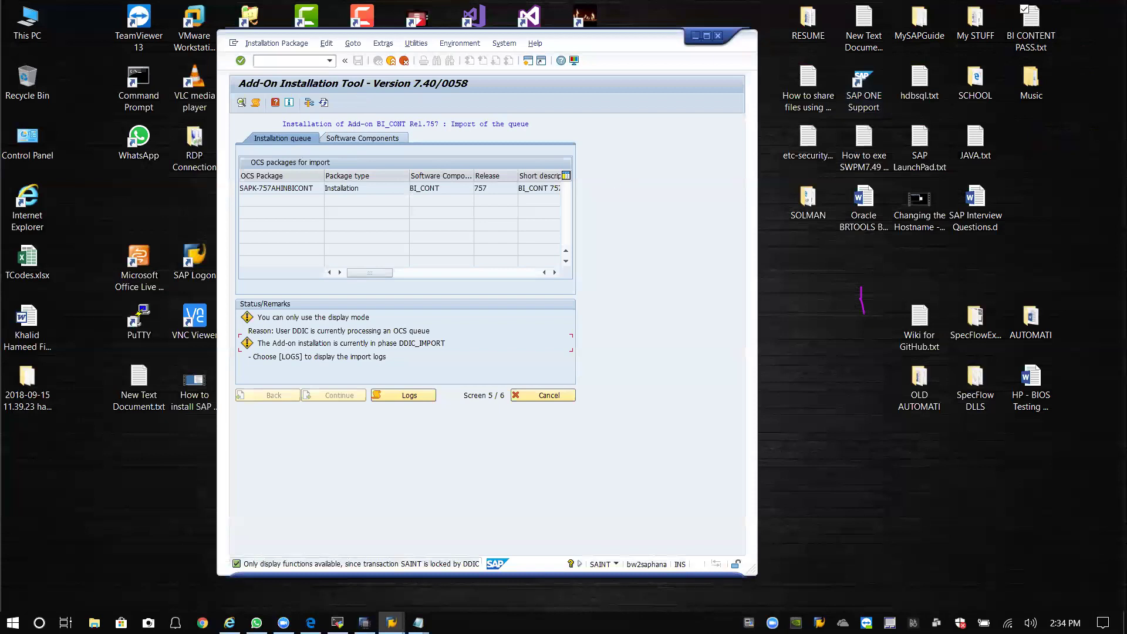
Keep refreshing SAINT until the BI_CONT 757 queue shows DDIC_ACTIVATION at screen 5 of 6.
click(322, 104)
drag(611, 43, 622, 43)
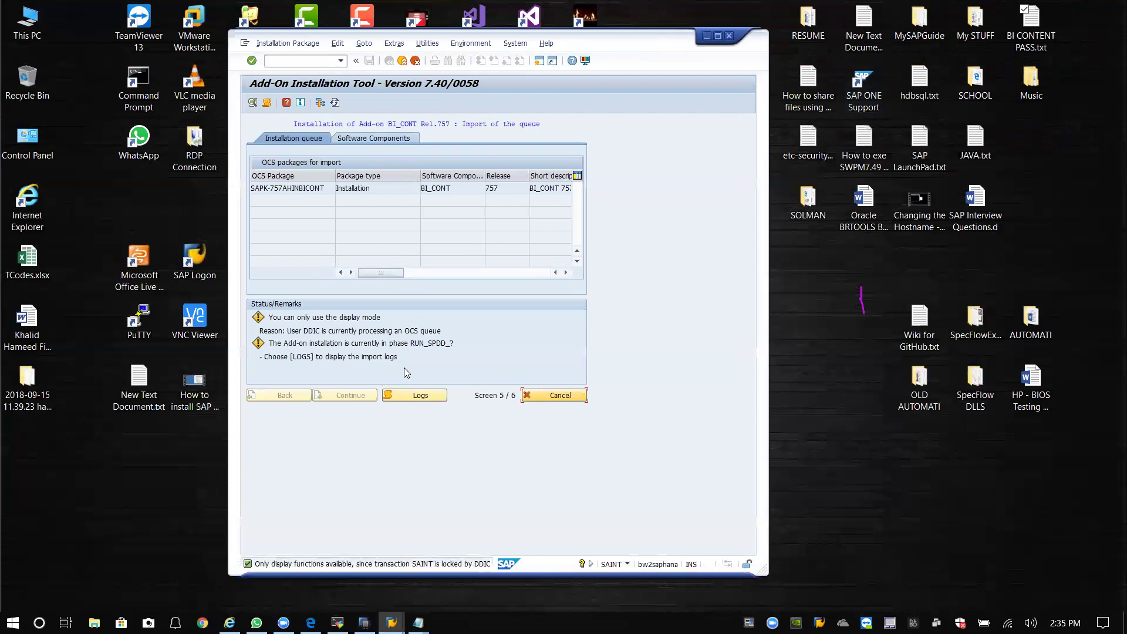
click(334, 104)
click(334, 103)
click(334, 104)
click(335, 104)
click(334, 104)
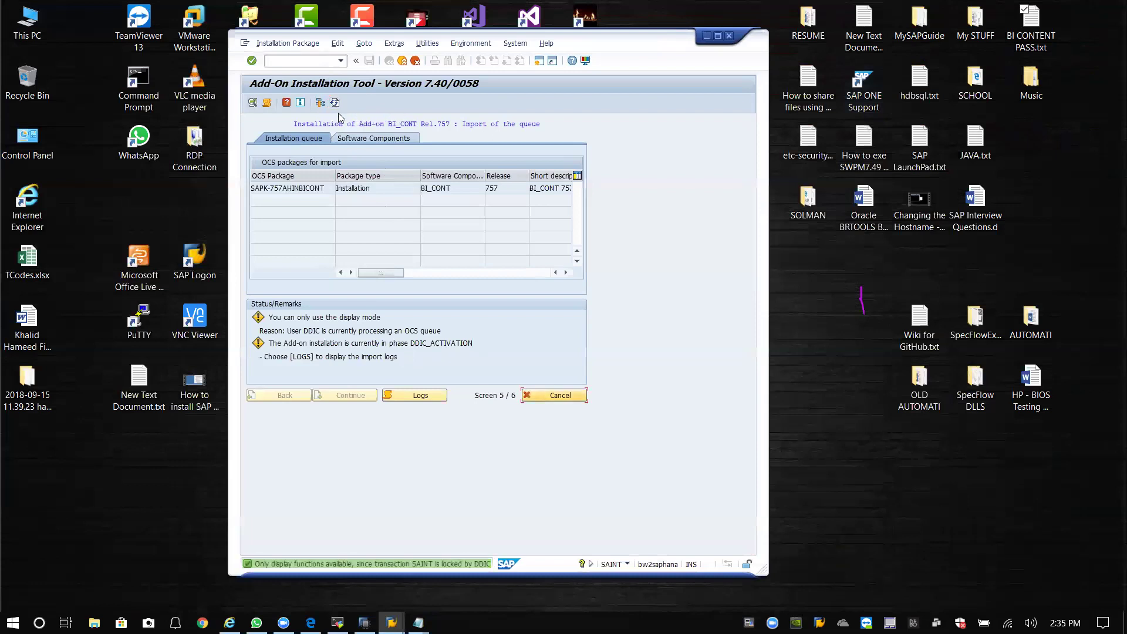
click(335, 104)
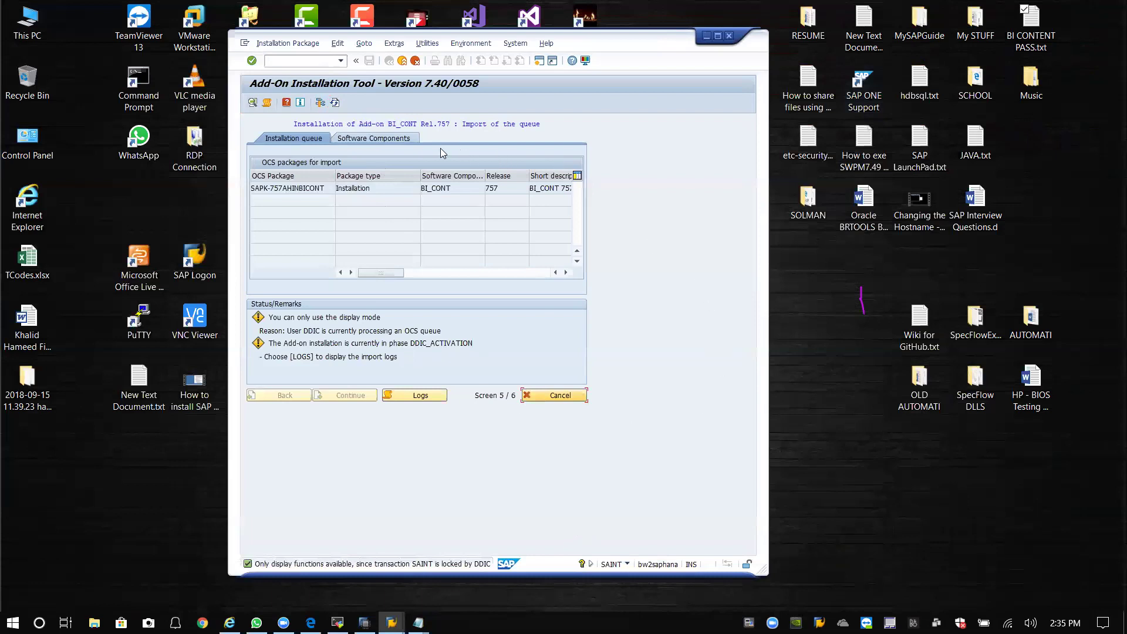
click(335, 104)
drag(593, 41, 619, 39)
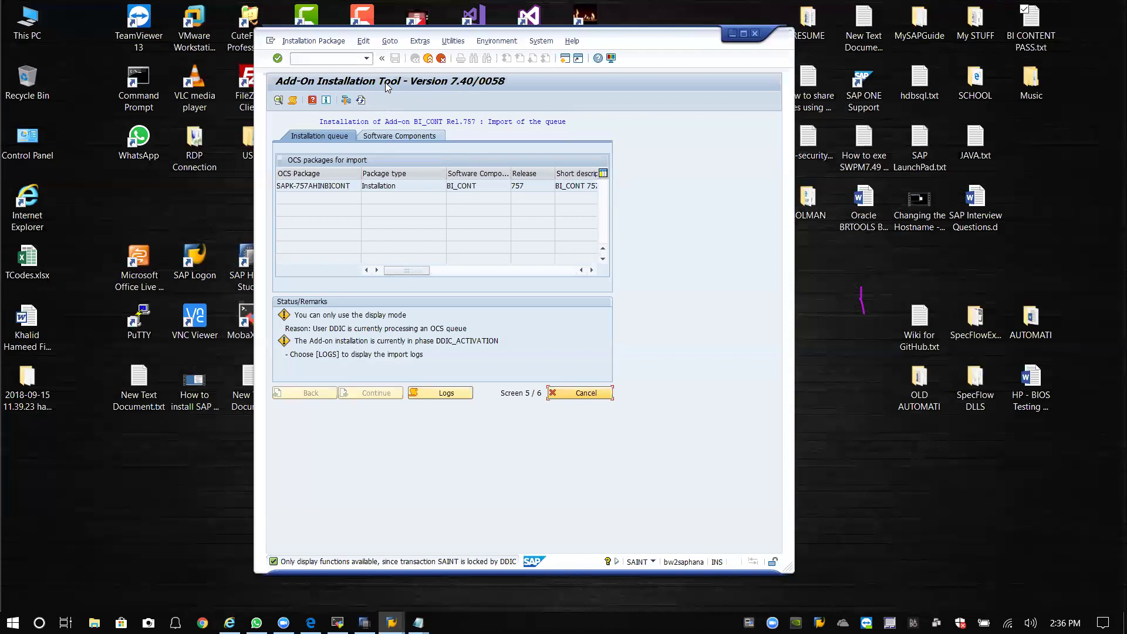
click(361, 101)
drag(663, 40, 836, 44)
Open SAP Logon and start a logon to the BH1 BW on HANA system.
double_click(195, 258)
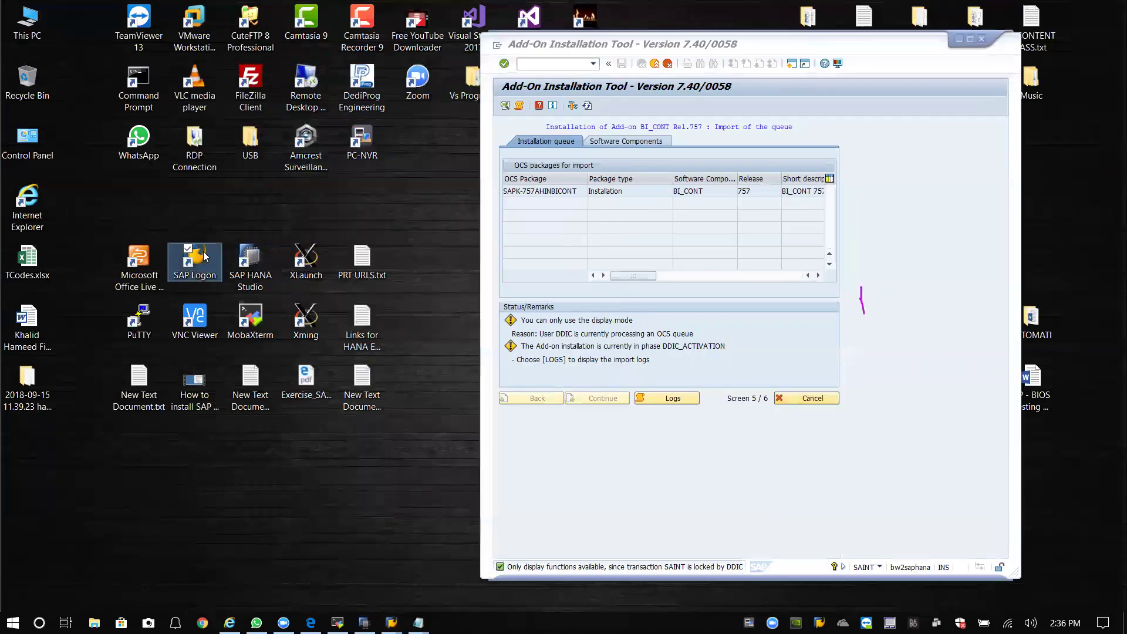
click(392, 164)
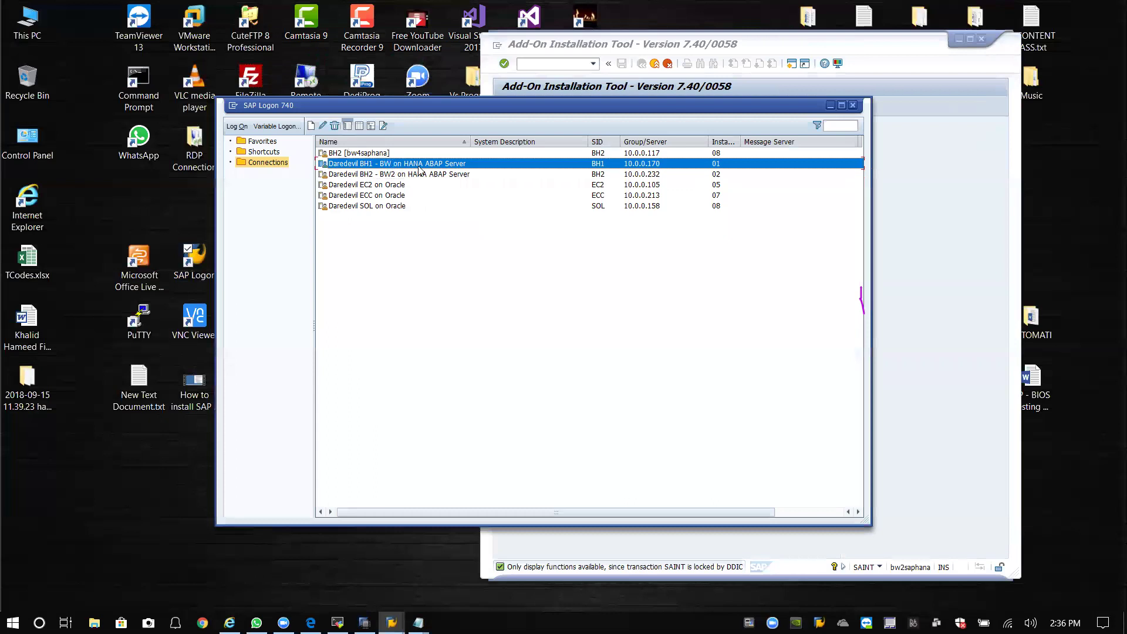
key(Return)
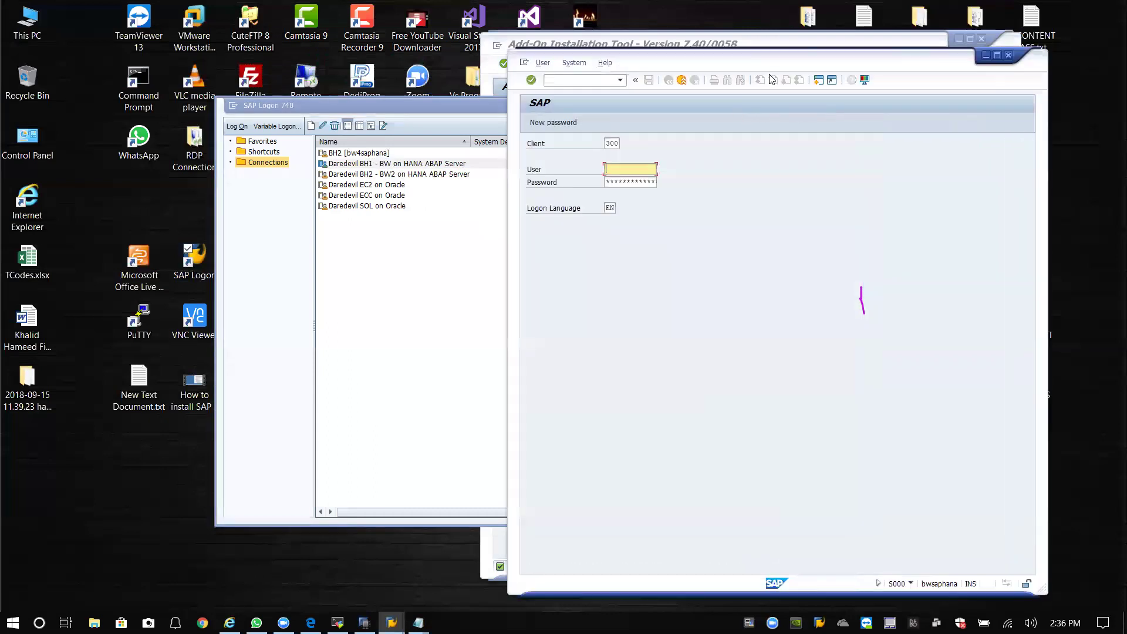
drag(722, 63, 241, 42)
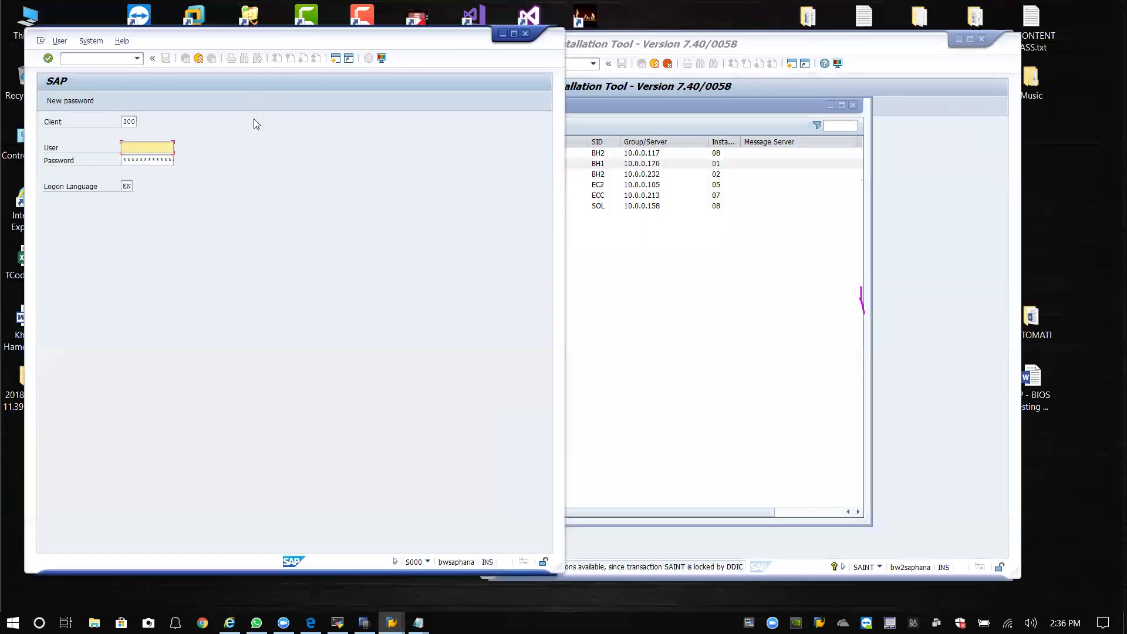
click(503, 34)
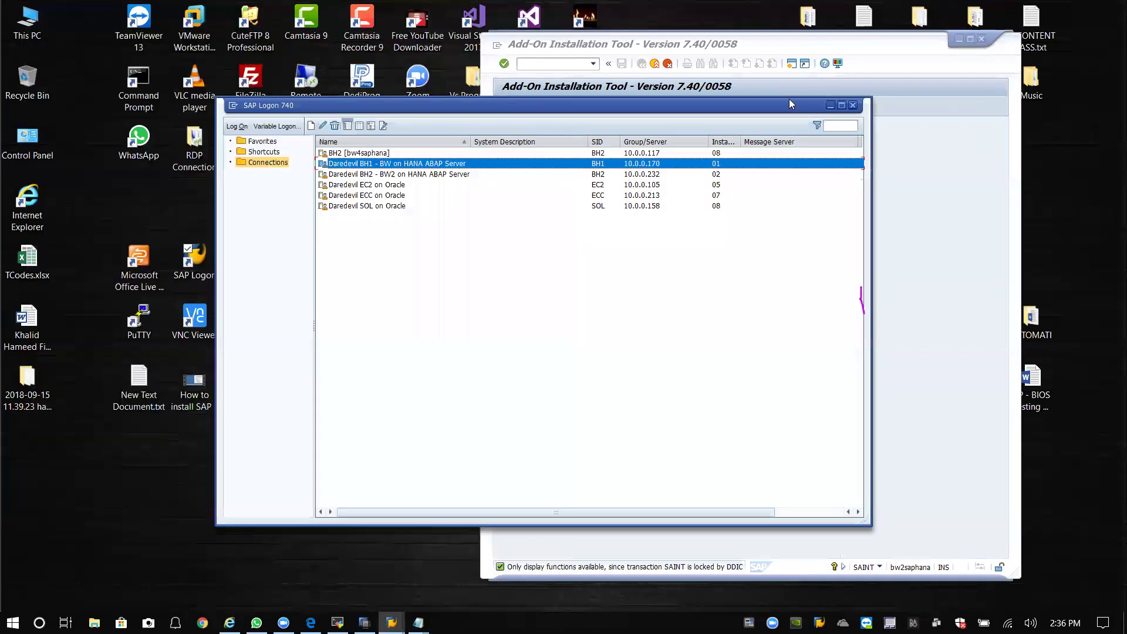
click(833, 106)
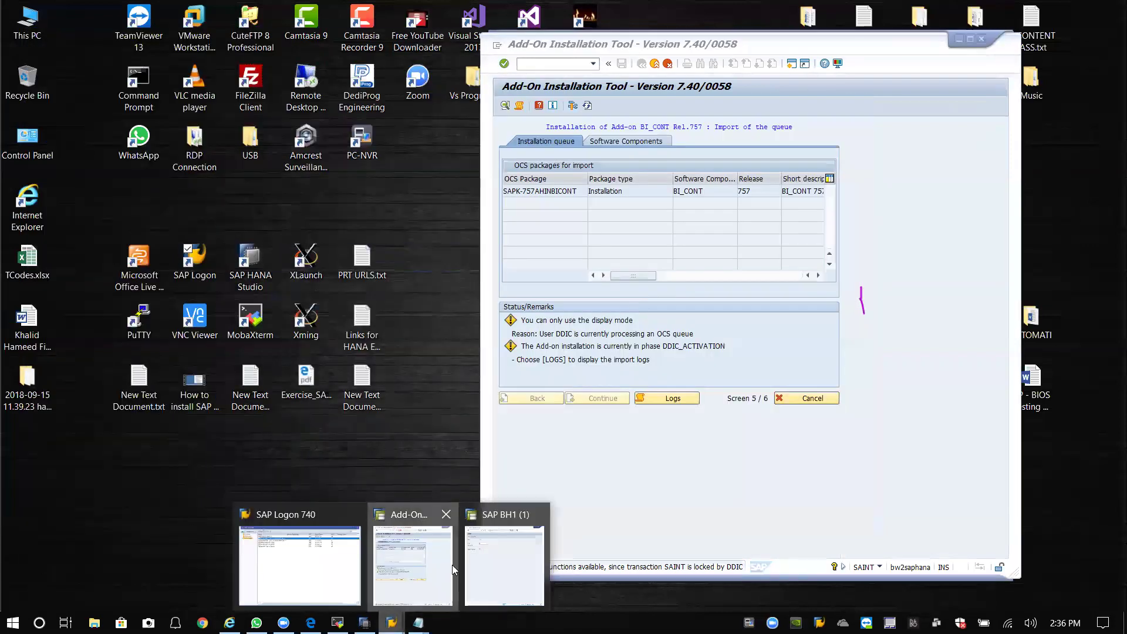
click(392, 621)
click(489, 560)
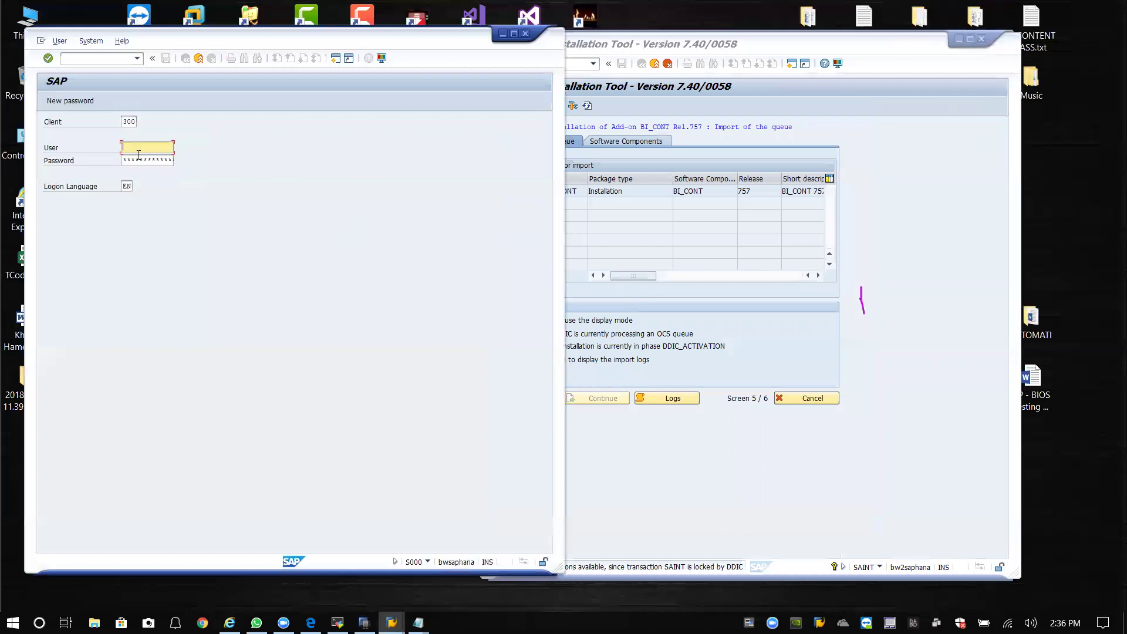
Log on to client 000 as user DDIC with its password.
click(132, 122)
click(132, 122)
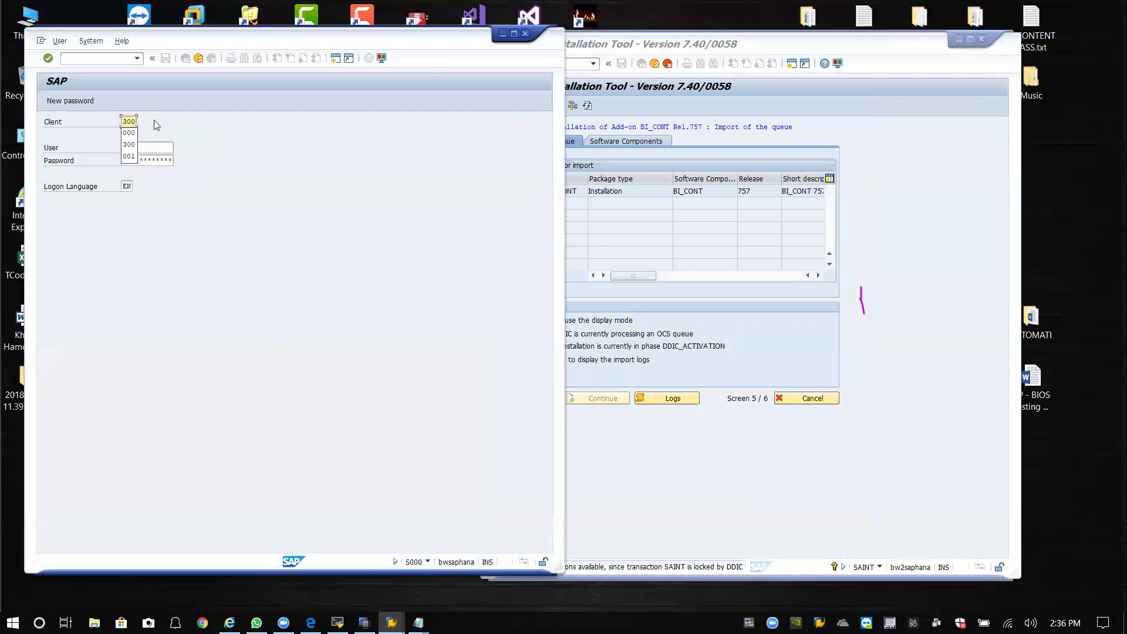
key(Down)
key(Return)
key(Tab)
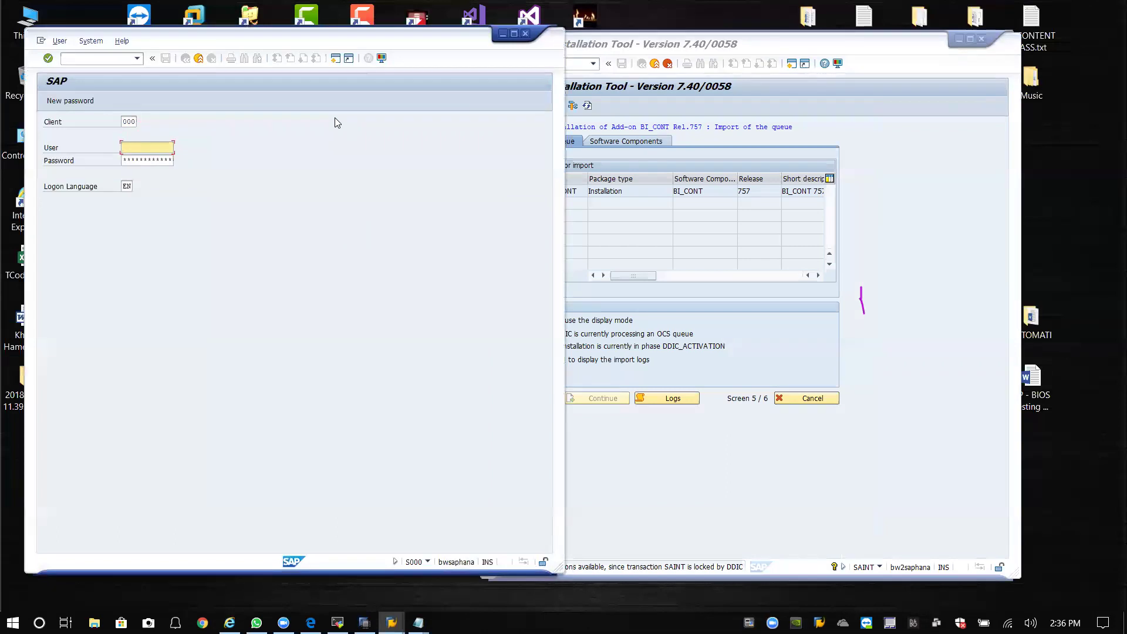
text(hameed)
key(Tab)
drag(171, 148, 89, 148)
text(ddic)
key(Tab)
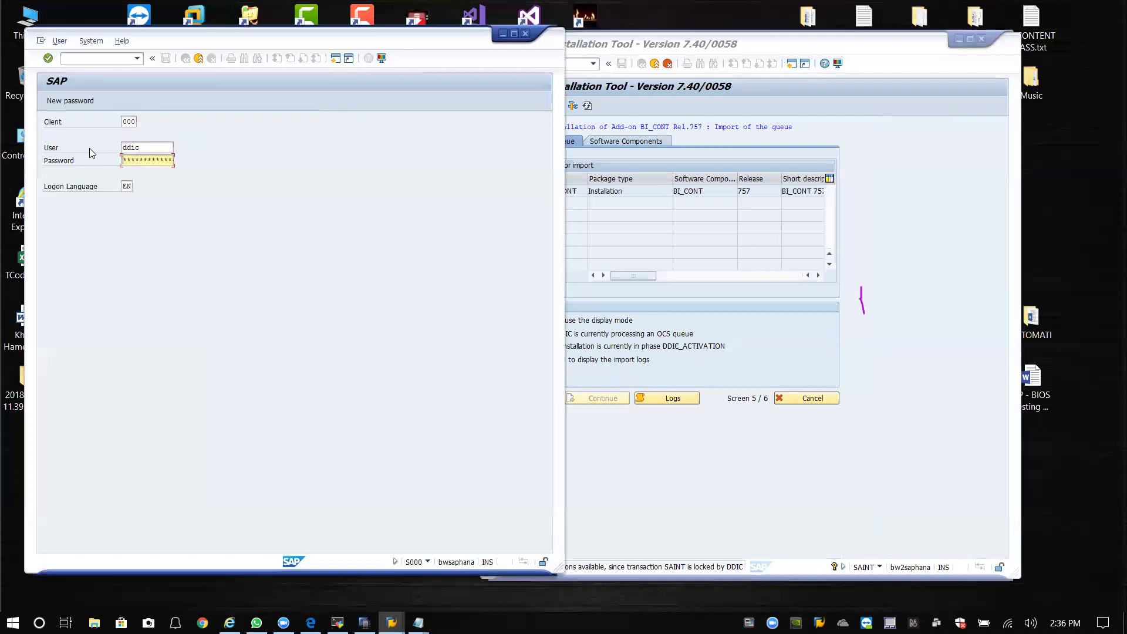
text(**)
key(Return)
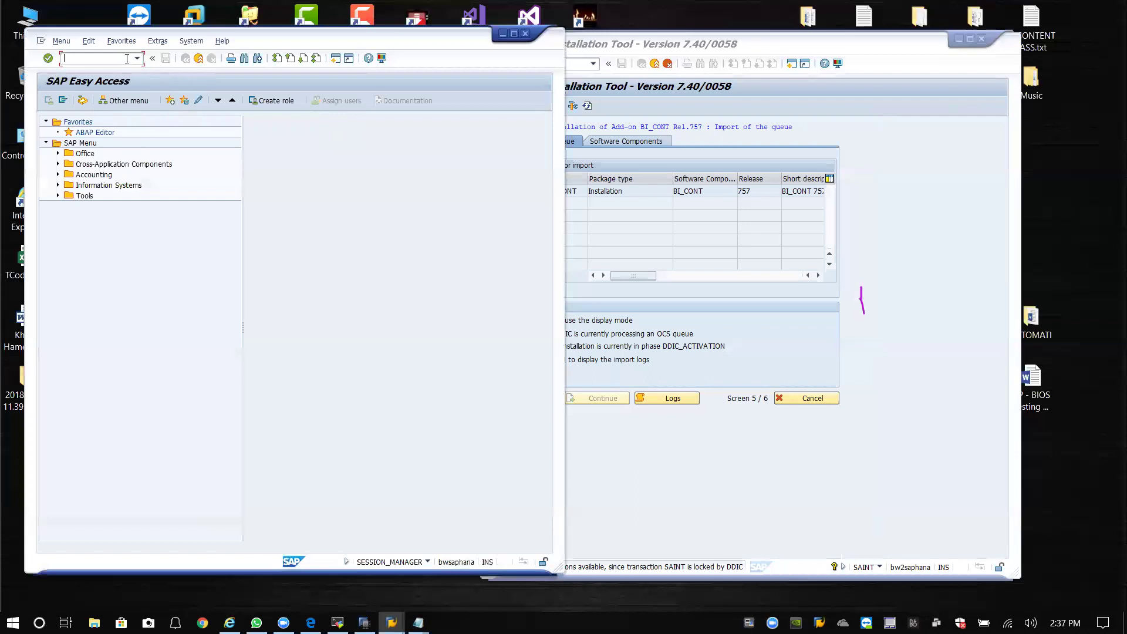
Open SU01 via /nsu01, enter user HELLO and start copying an existing user.
click(139, 59)
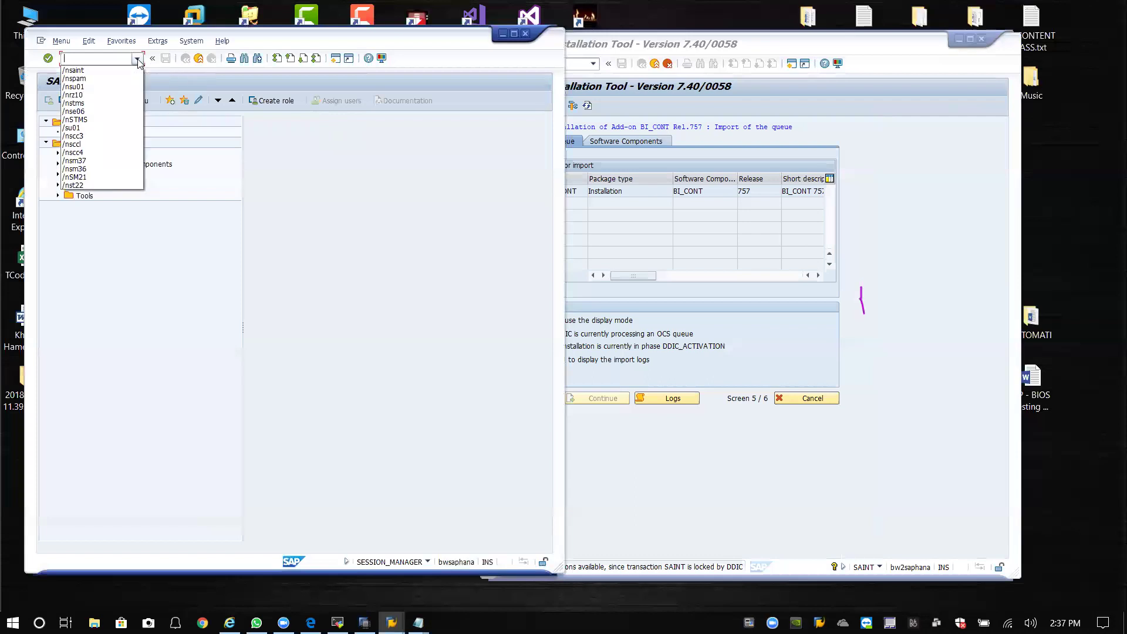
click(88, 128)
key(Return)
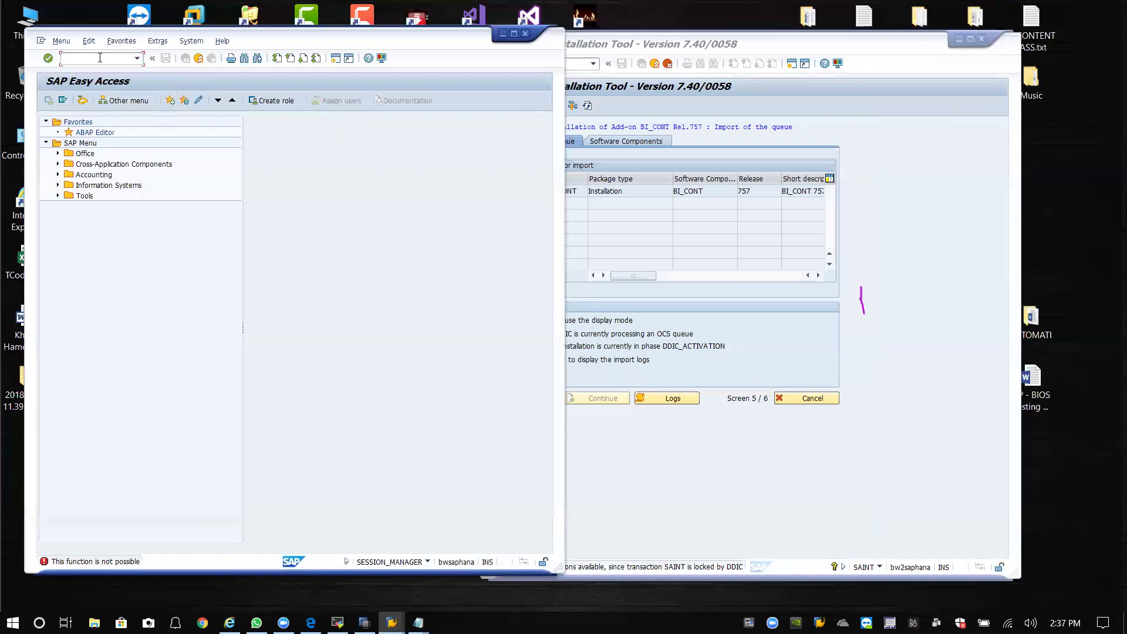
text(/nsu01)
key(Return)
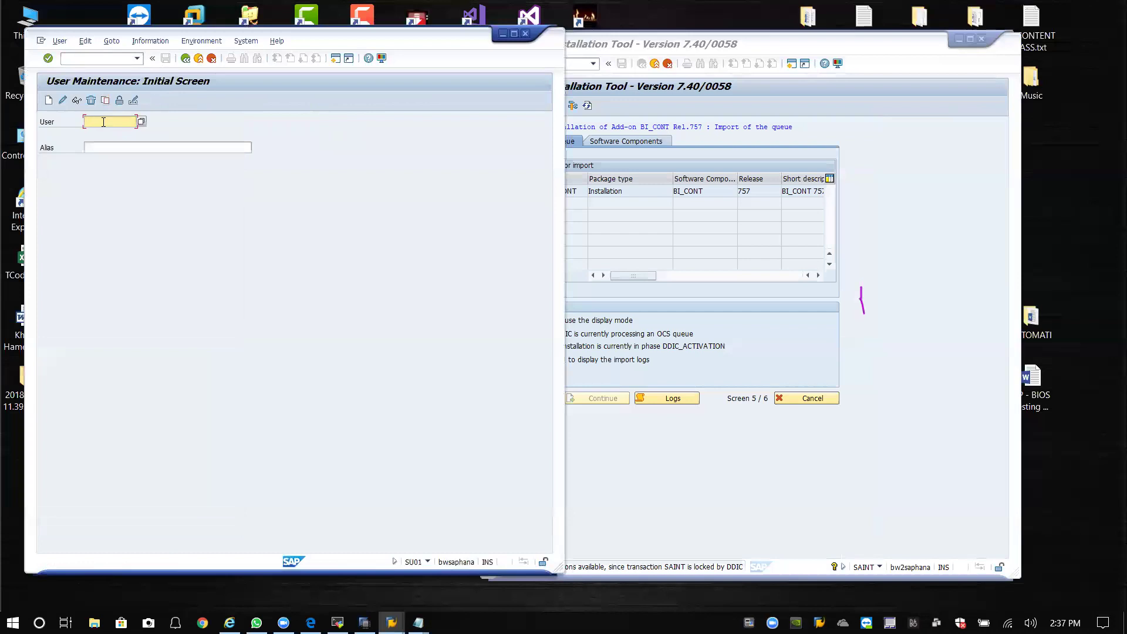
text(hello)
drag(122, 122, 65, 124)
click(105, 101)
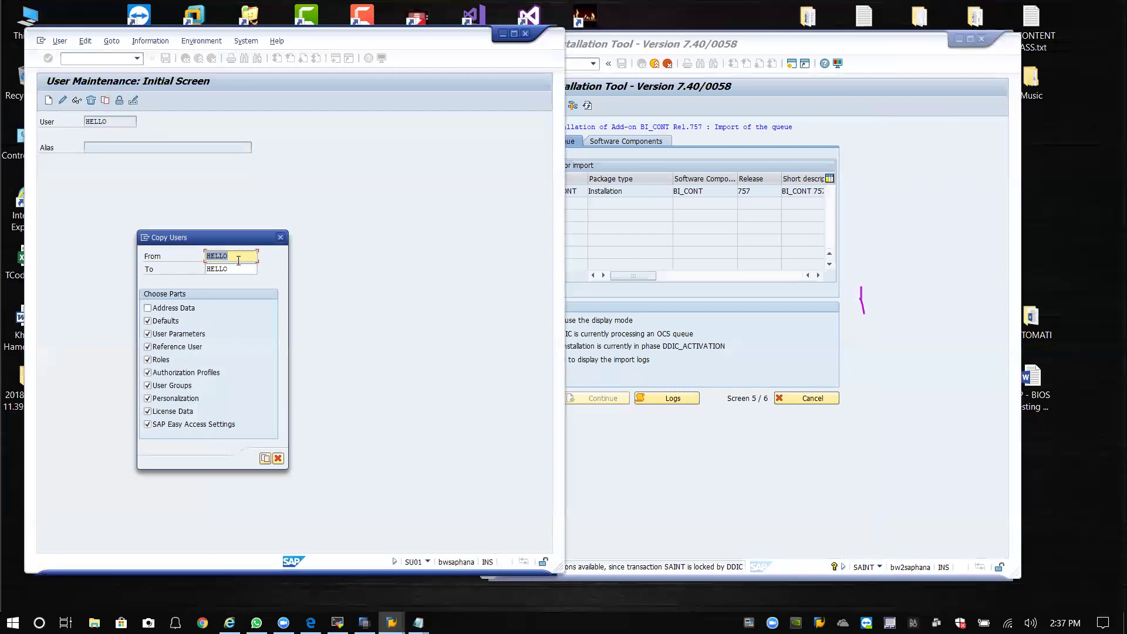
Copy user DDIC into the new user HELLO.
text(ddic)
key(Tab)
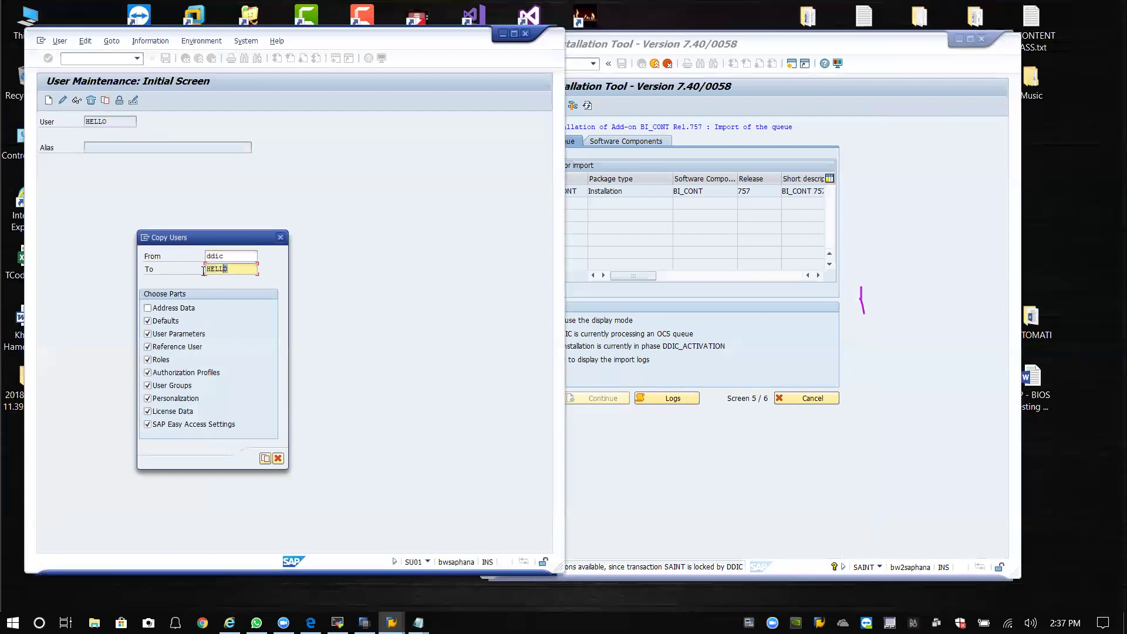
click(237, 269)
click(265, 459)
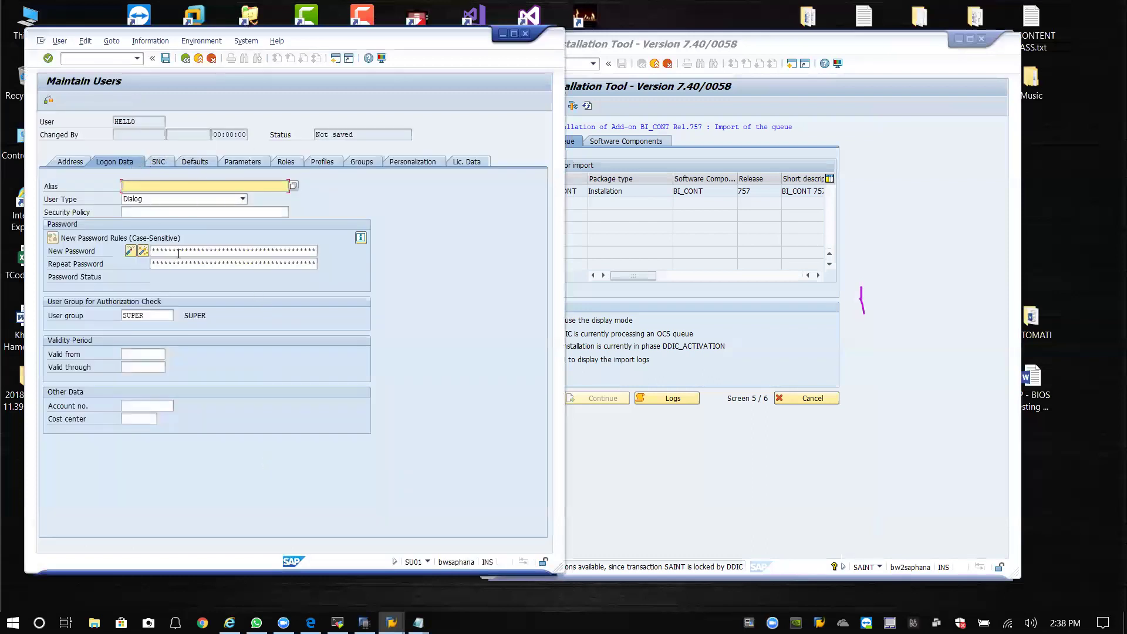
Give HELLO a new password, check its SAP_ALL and S_A.SYSTEM profiles, and save.
click(179, 251)
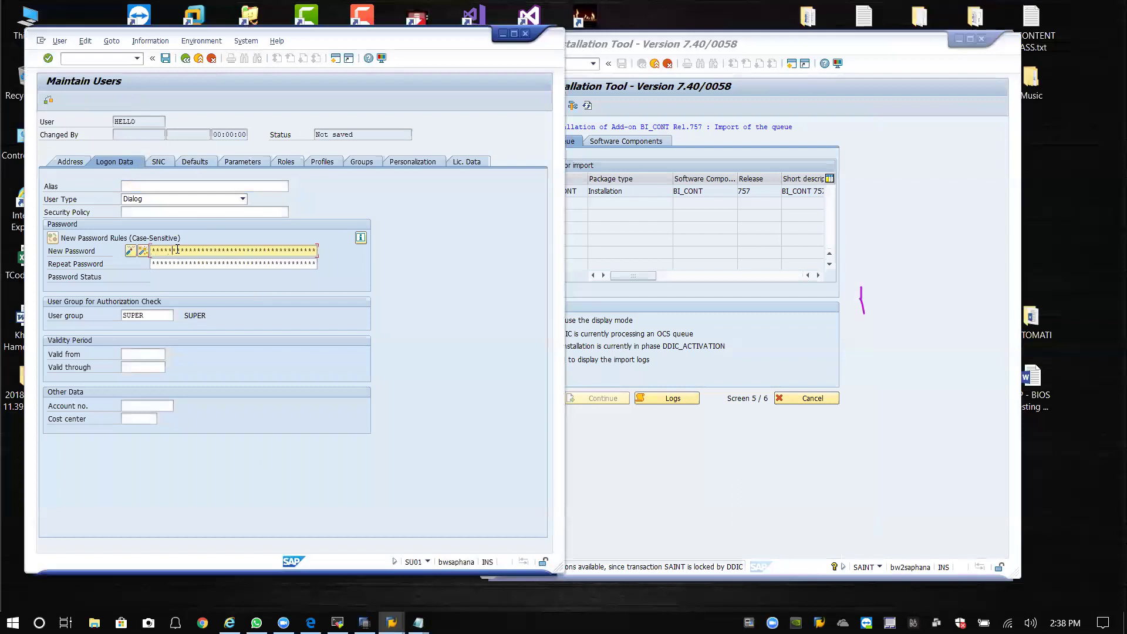
click(181, 264)
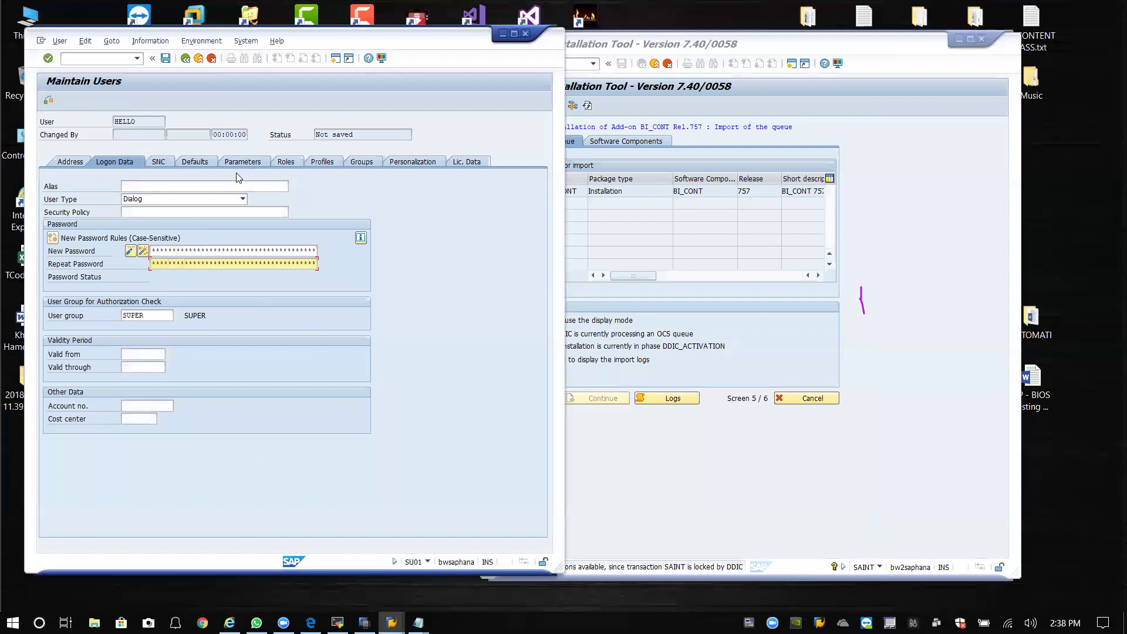
click(319, 164)
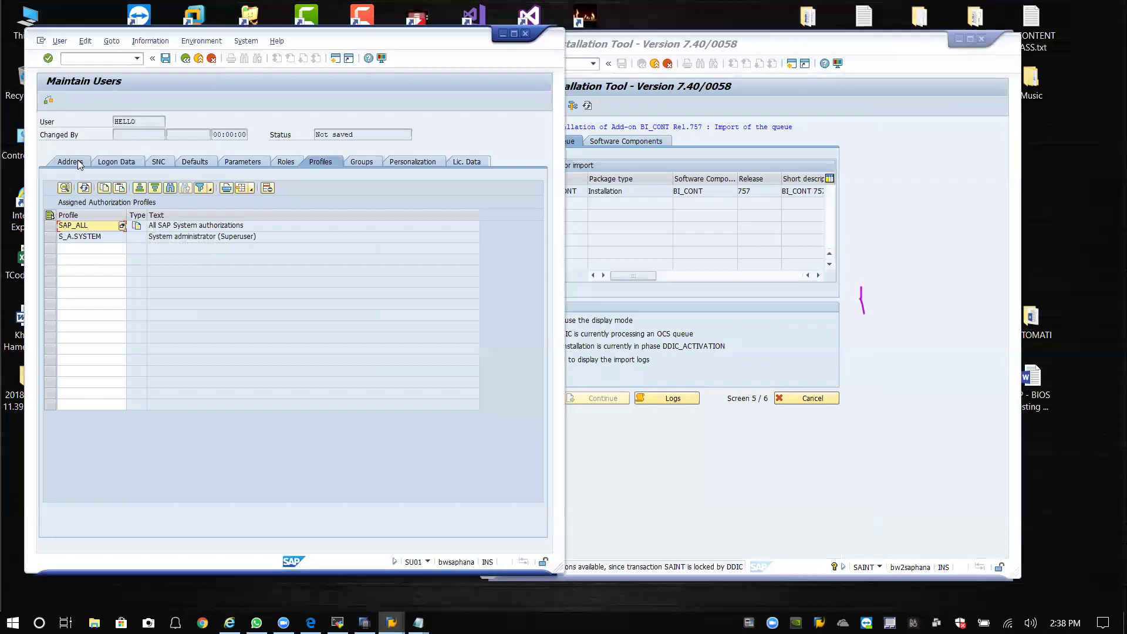
click(114, 163)
click(165, 60)
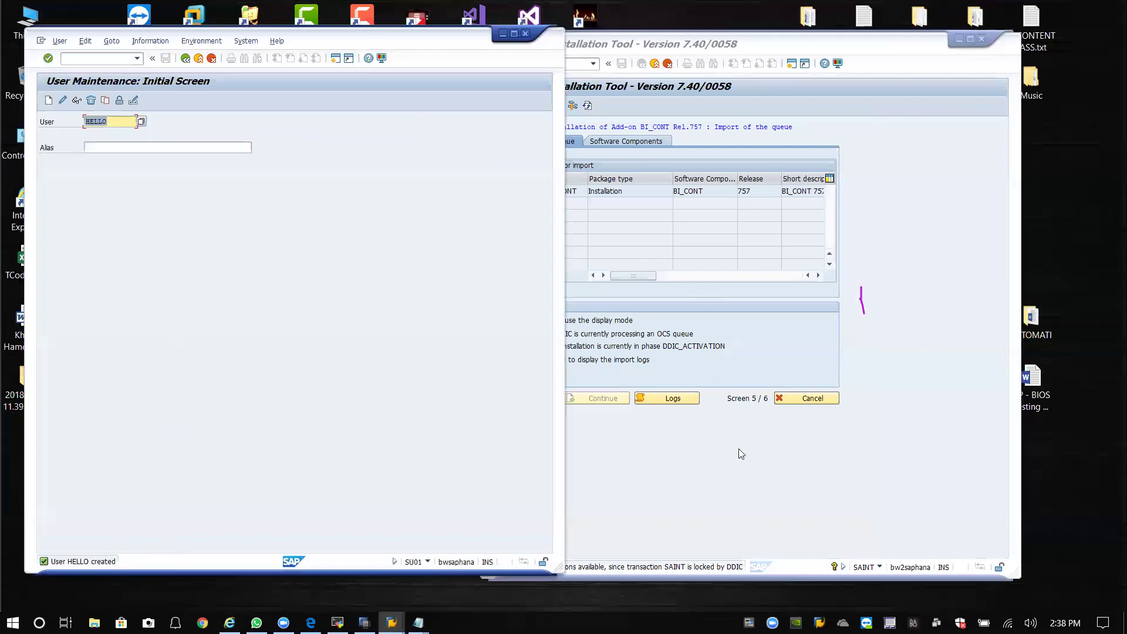
Refresh the BI_CONT 757 installation status and inspect the termination message.
click(720, 470)
click(588, 105)
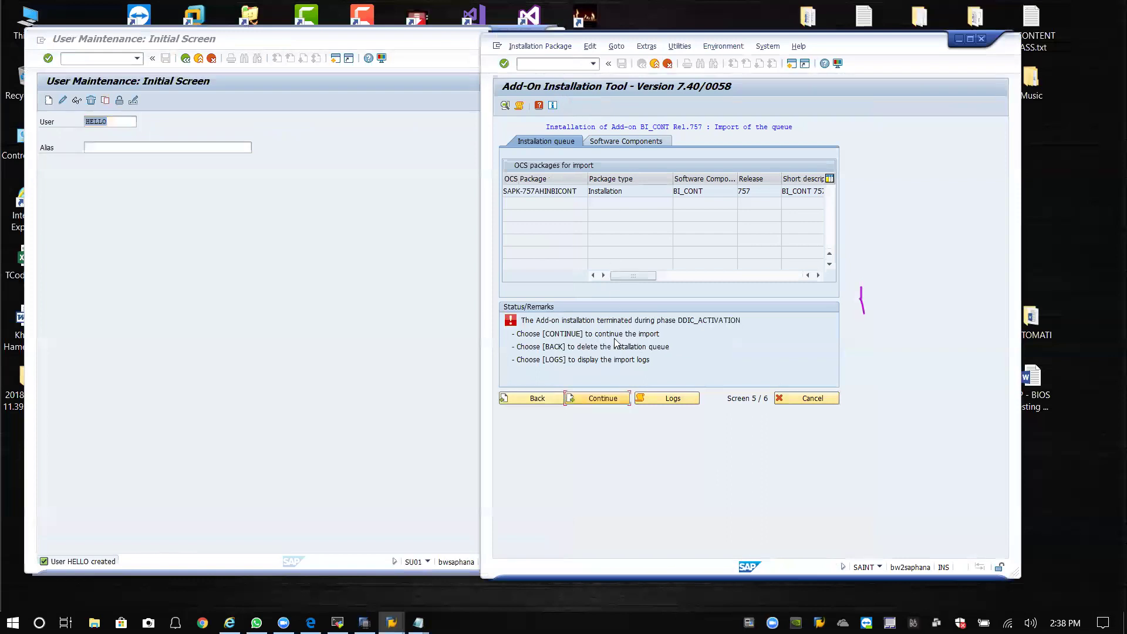
click(722, 323)
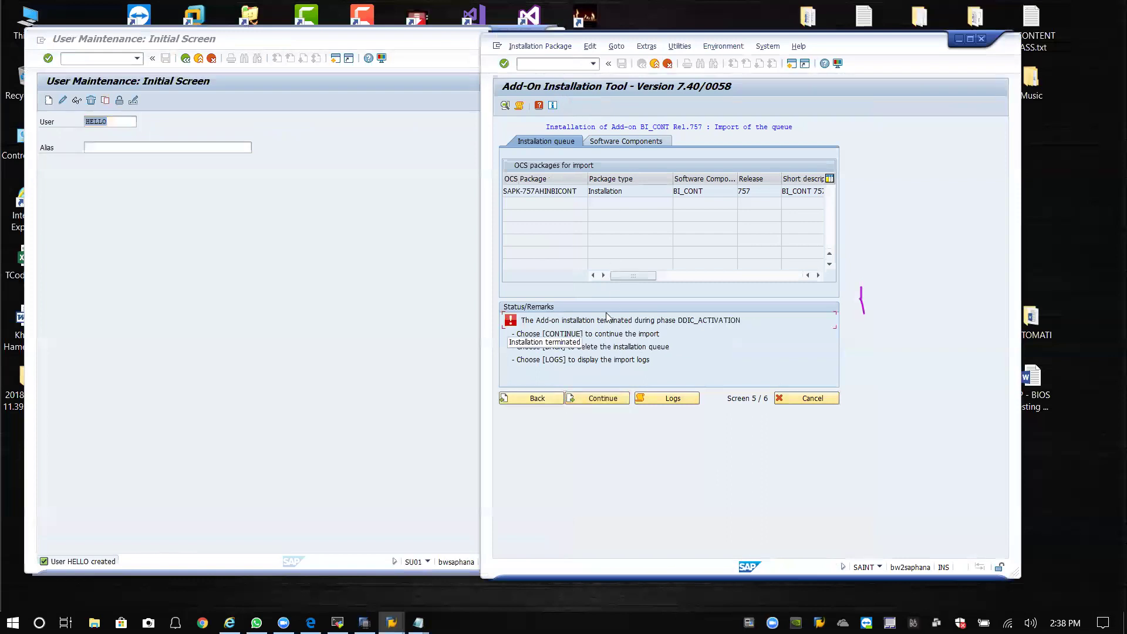
Place the user maintenance and SAINT windows side by side and view system information.
click(344, 45)
drag(333, 46, 318, 46)
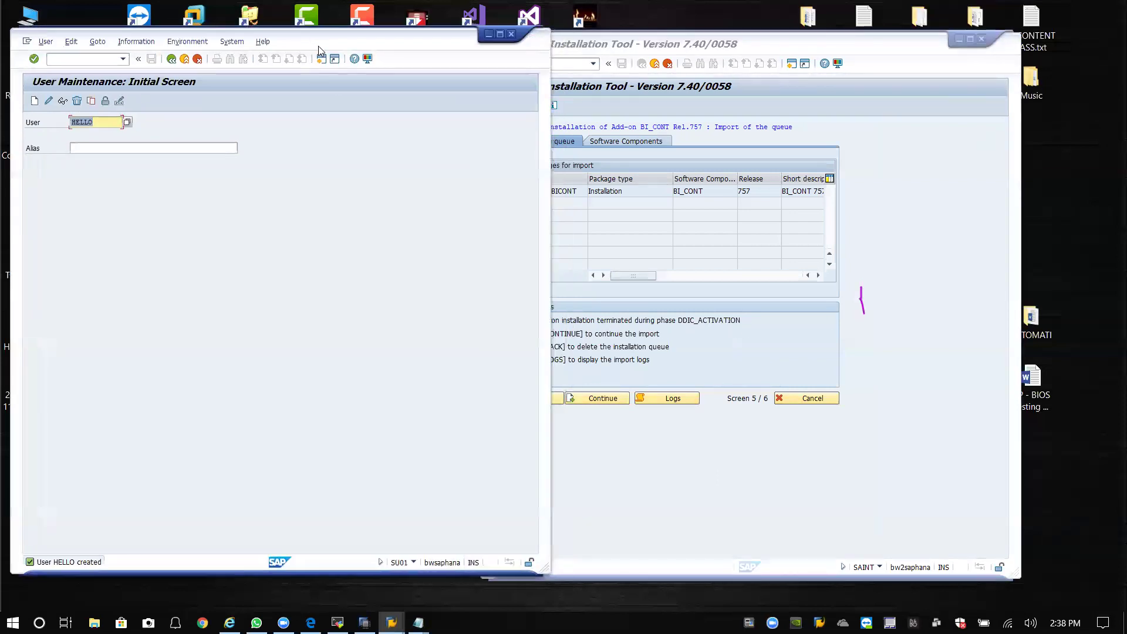
click(844, 48)
click(810, 46)
click(897, 47)
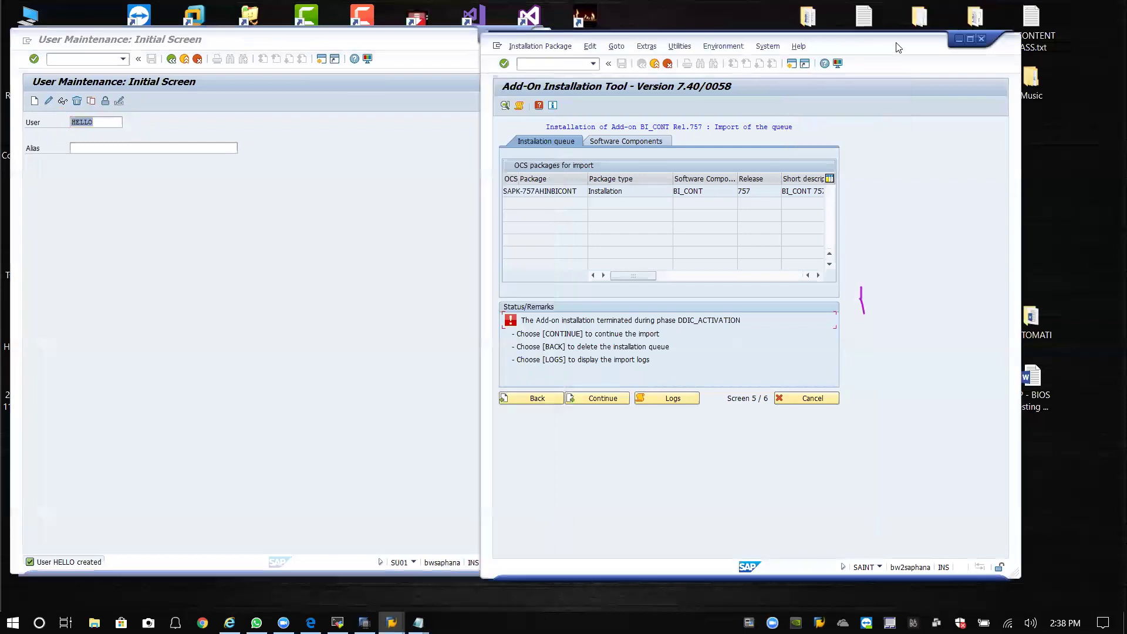
drag(897, 47, 980, 41)
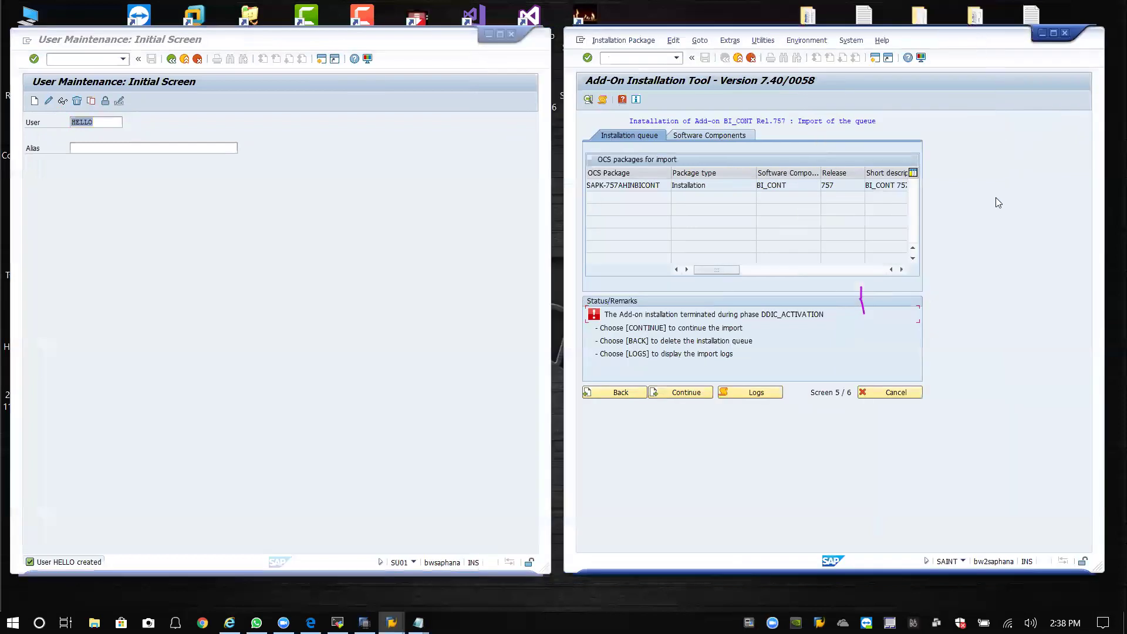
click(304, 187)
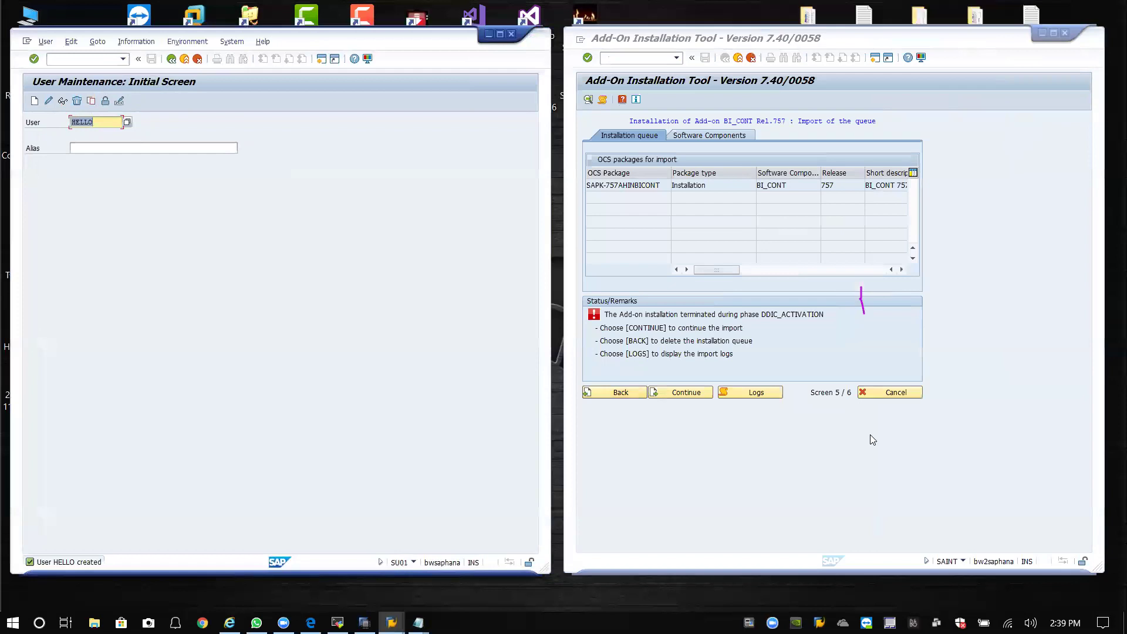
click(1027, 219)
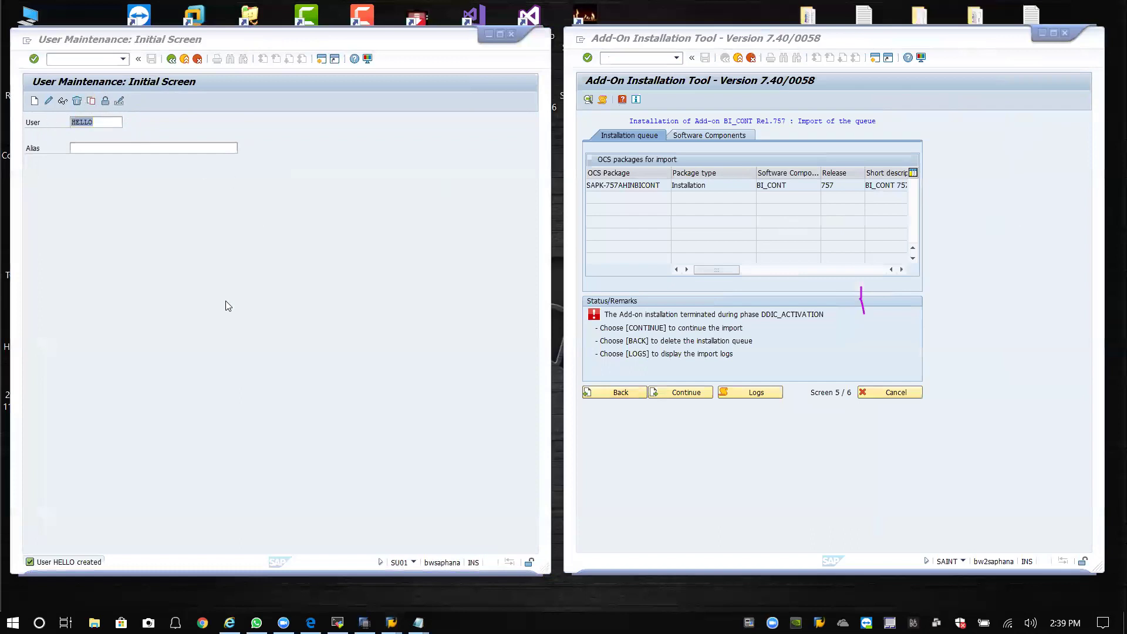
click(416, 563)
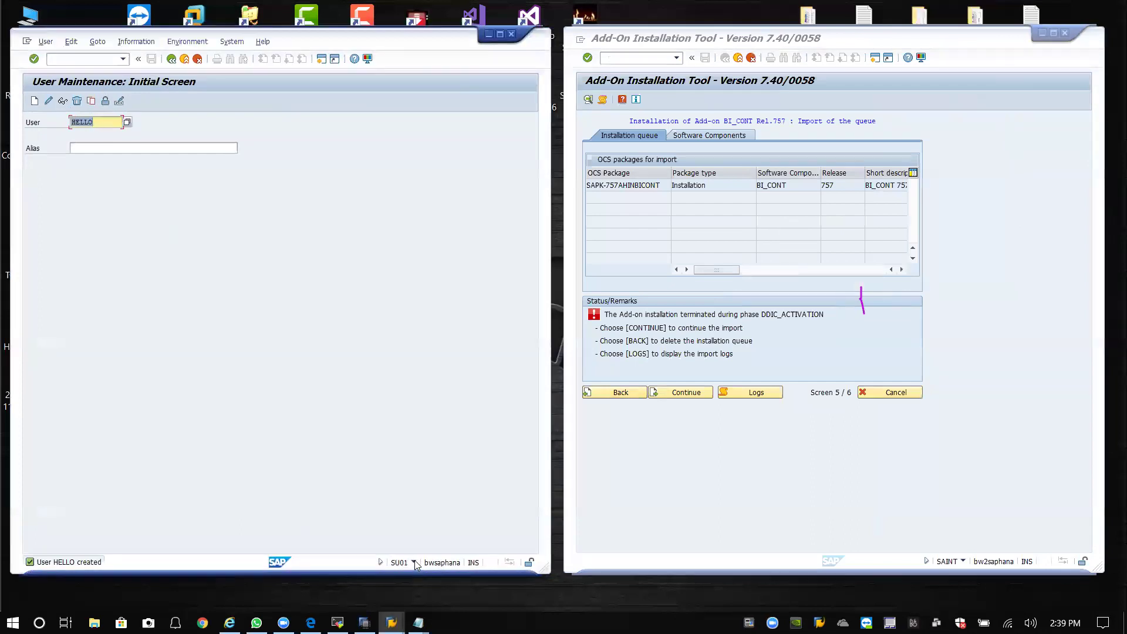
click(416, 563)
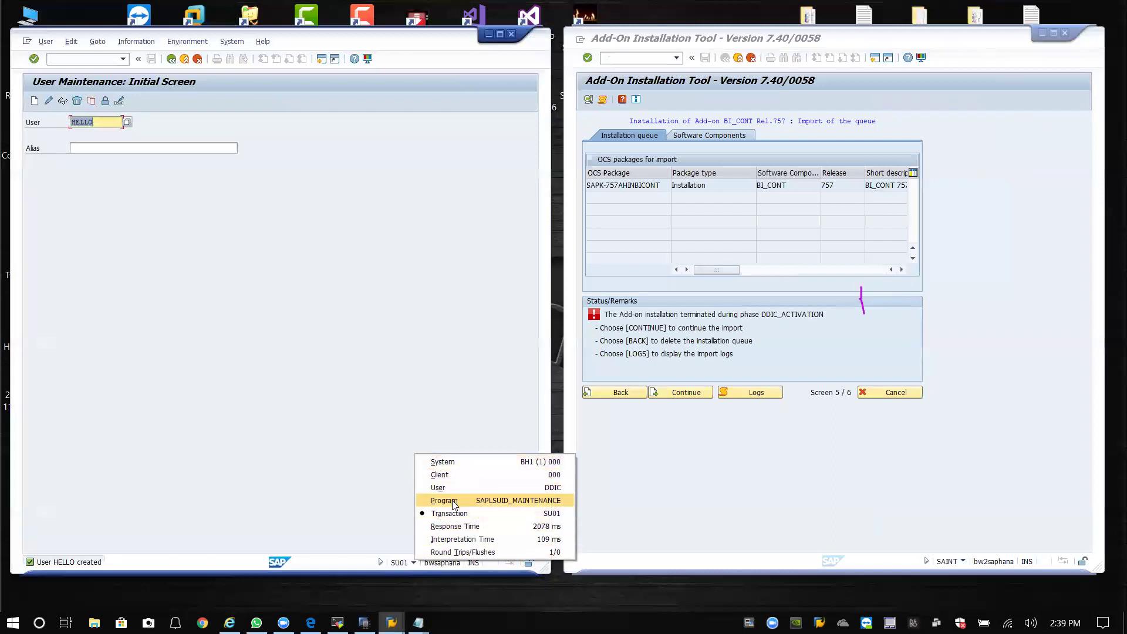
click(334, 435)
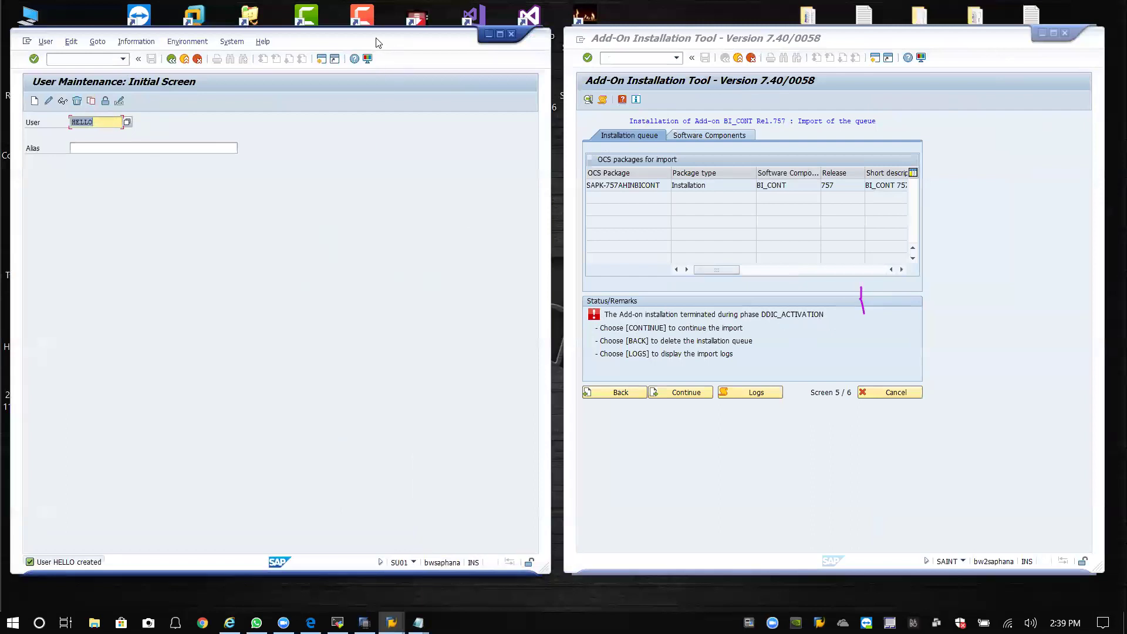
Open the Overview of Transport Logs for the BI_CONT 757 queue.
drag(384, 39, 380, 39)
click(894, 45)
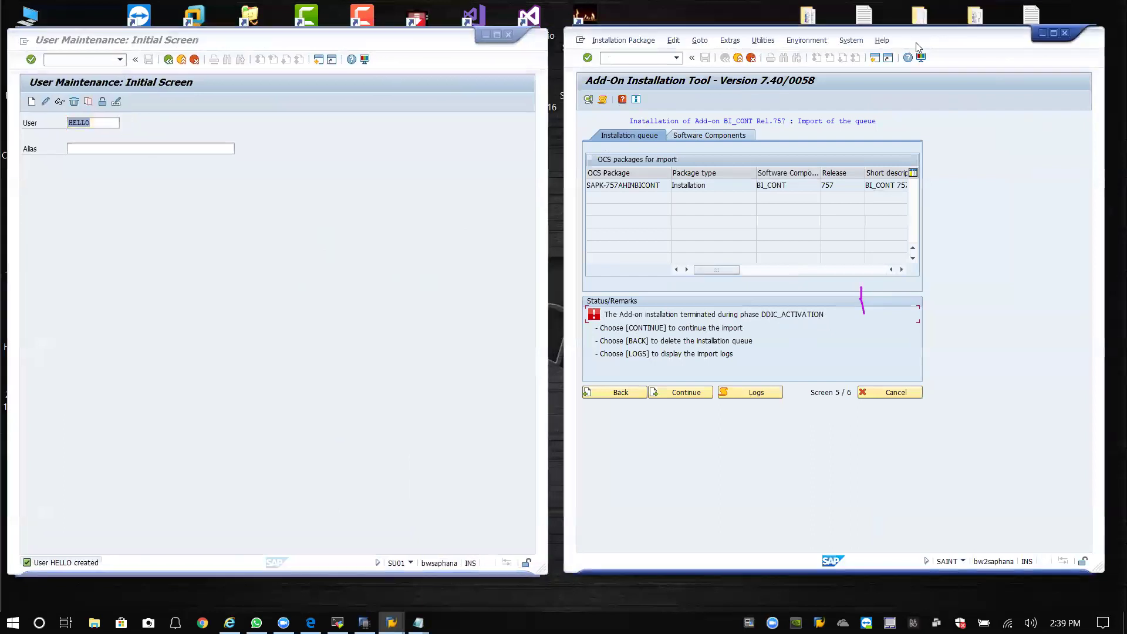
drag(925, 45, 930, 43)
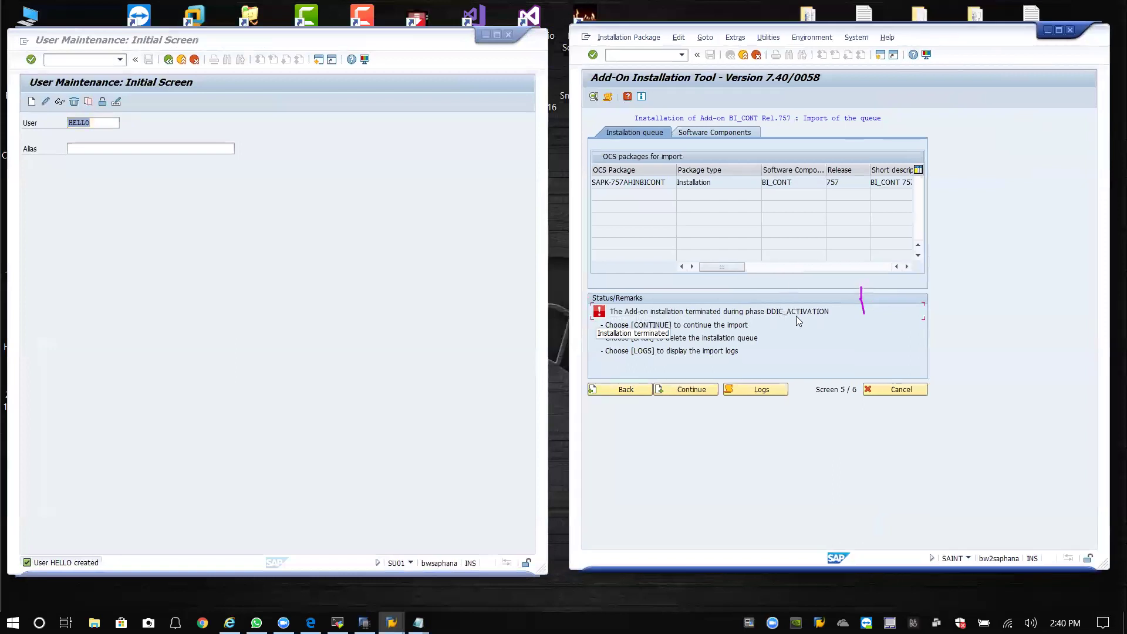
click(763, 394)
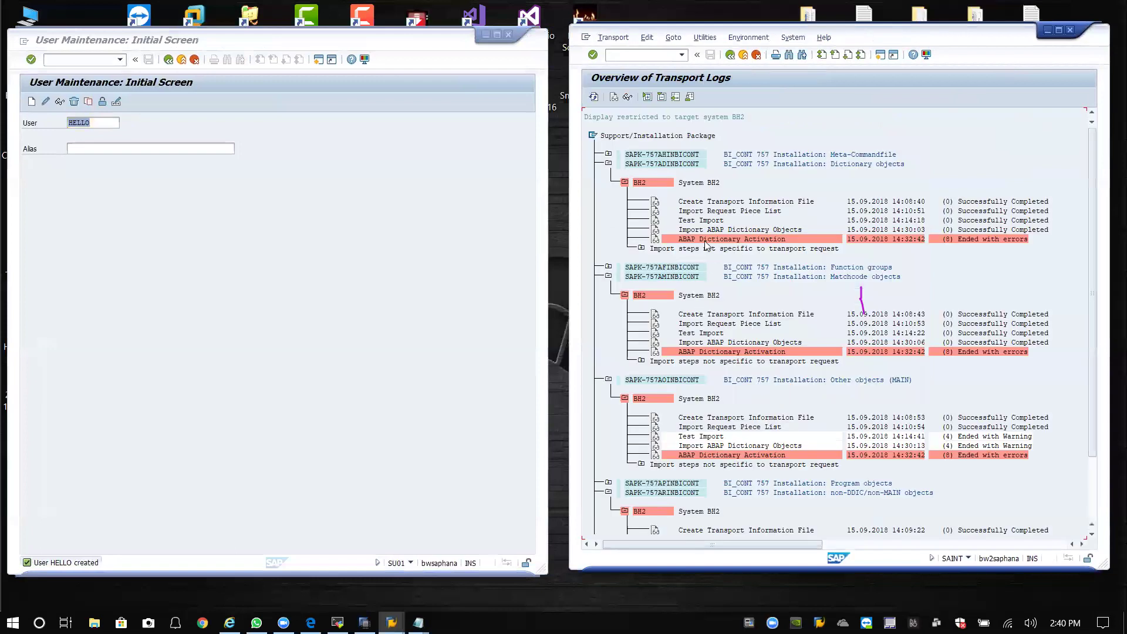
Review the ABAP Dictionary Activation log's missing-domain errors, then return to SAINT.
double_click(704, 239)
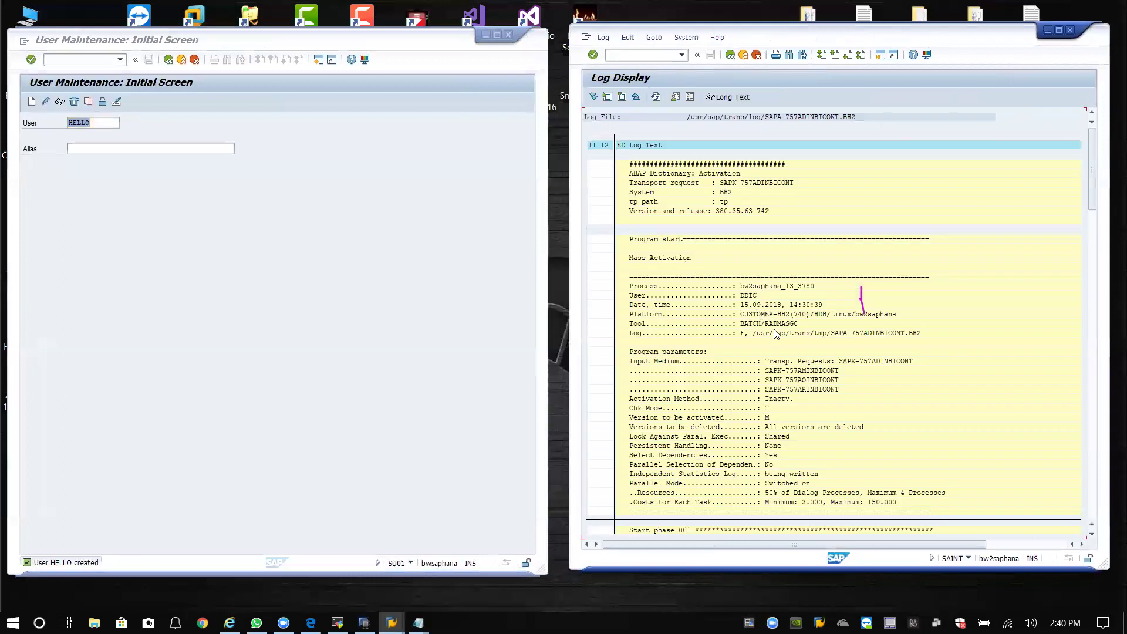
scroll(803, 405, down, 4)
scroll(802, 405, down, 3)
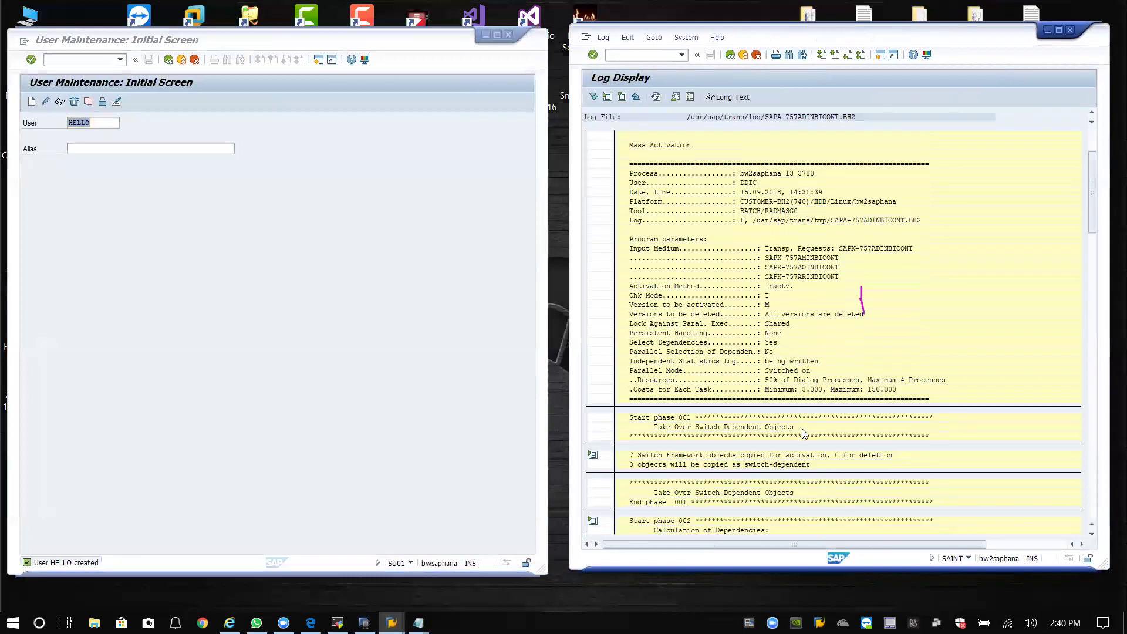
scroll(826, 405, down, 3)
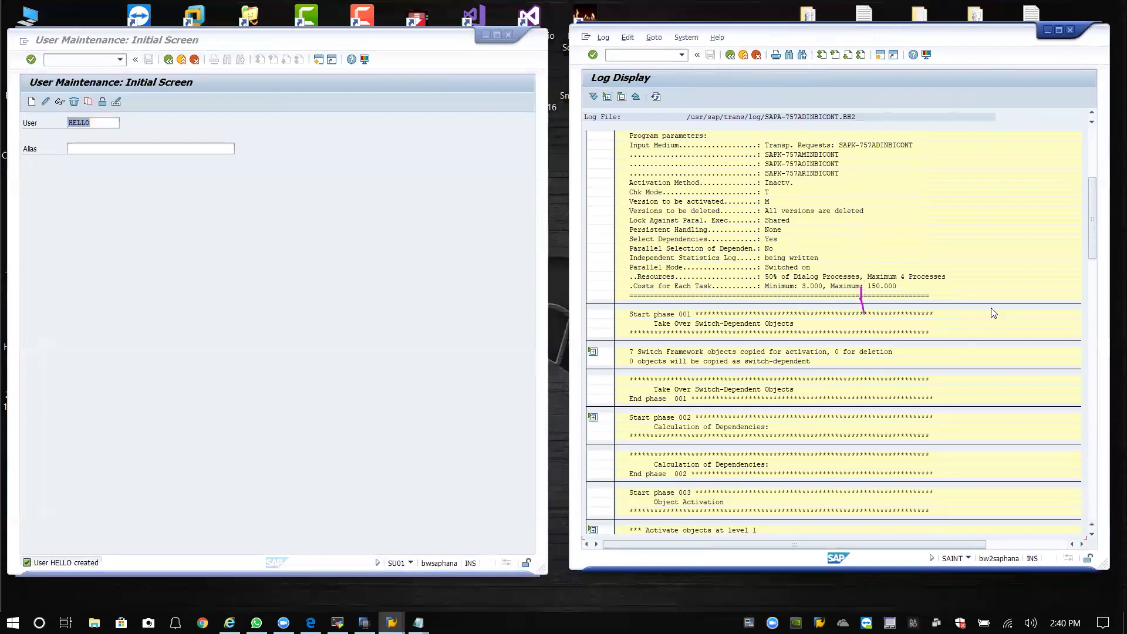
scroll(721, 485, down, 1)
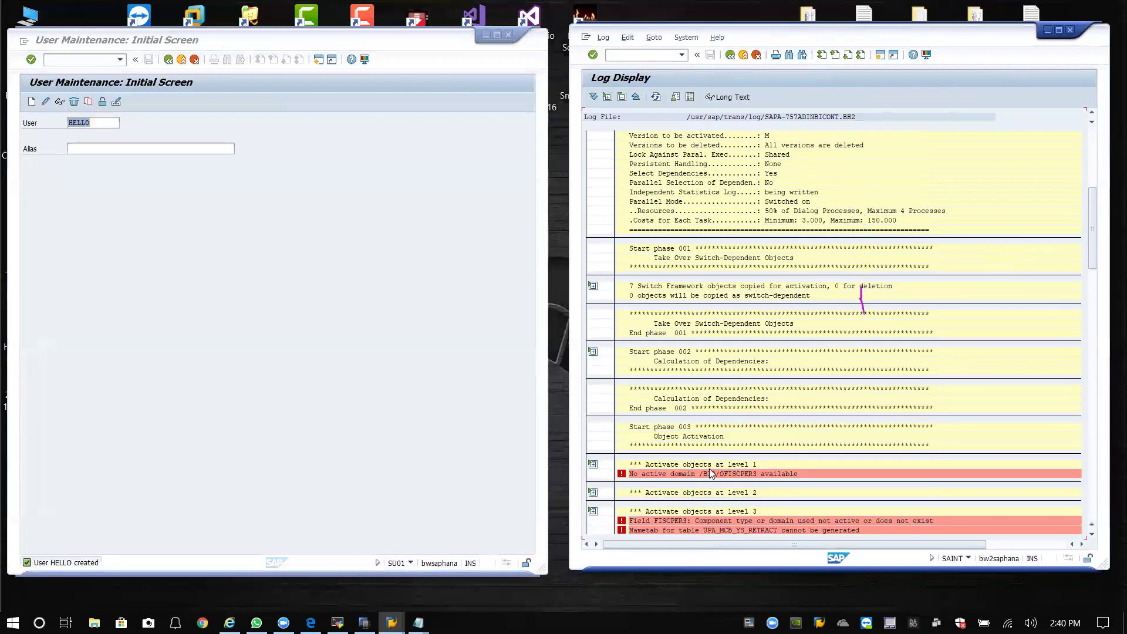
scroll(772, 477, down, 1)
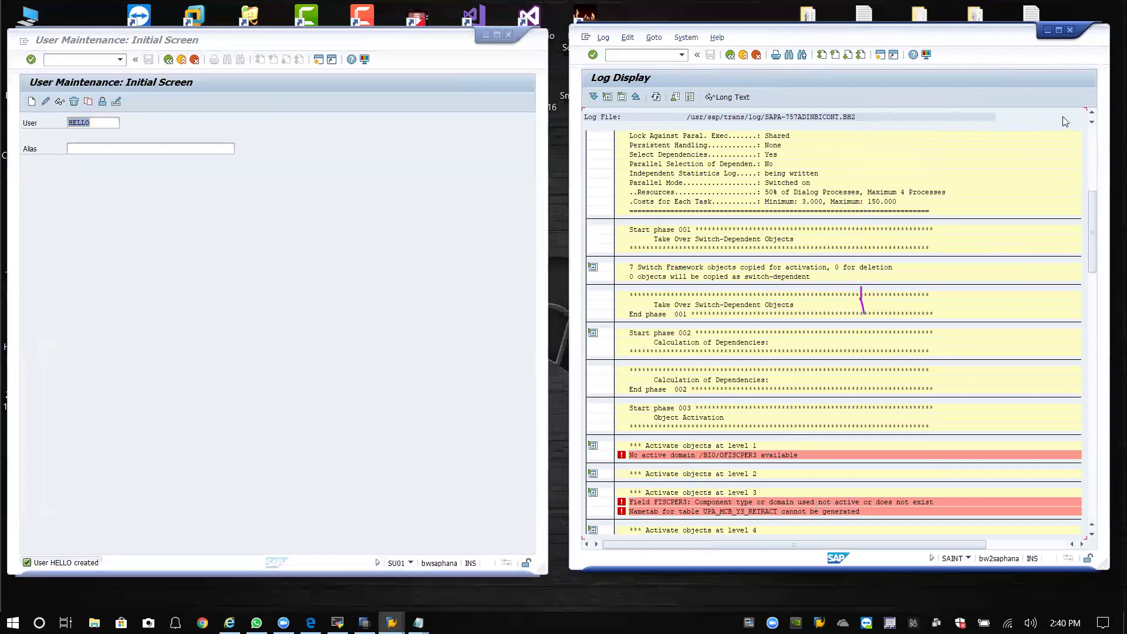
click(743, 55)
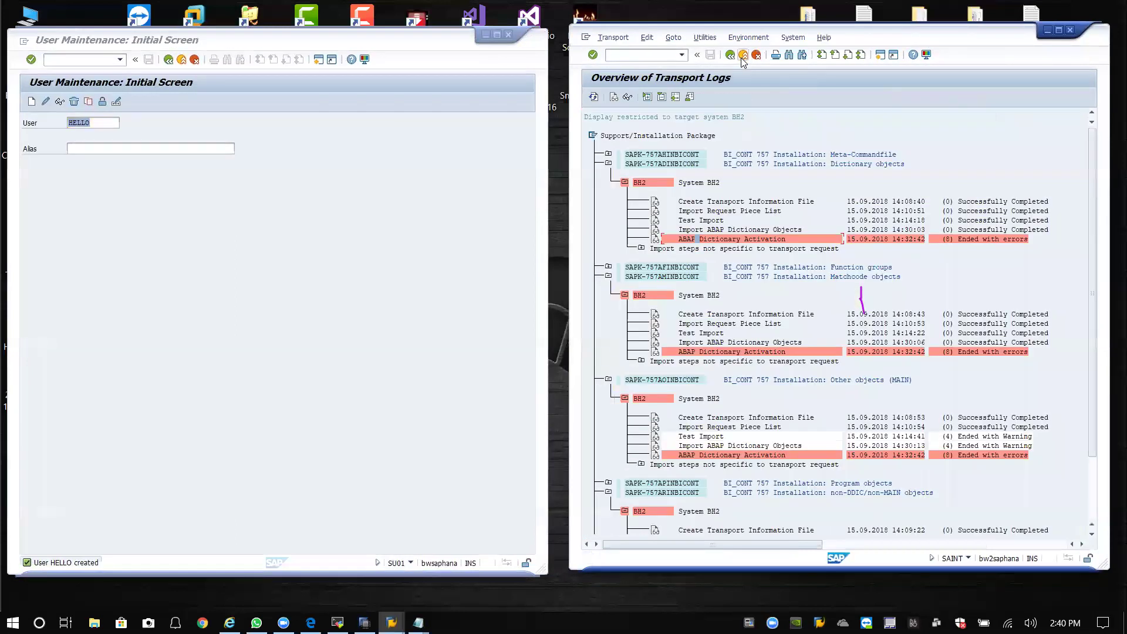
click(743, 55)
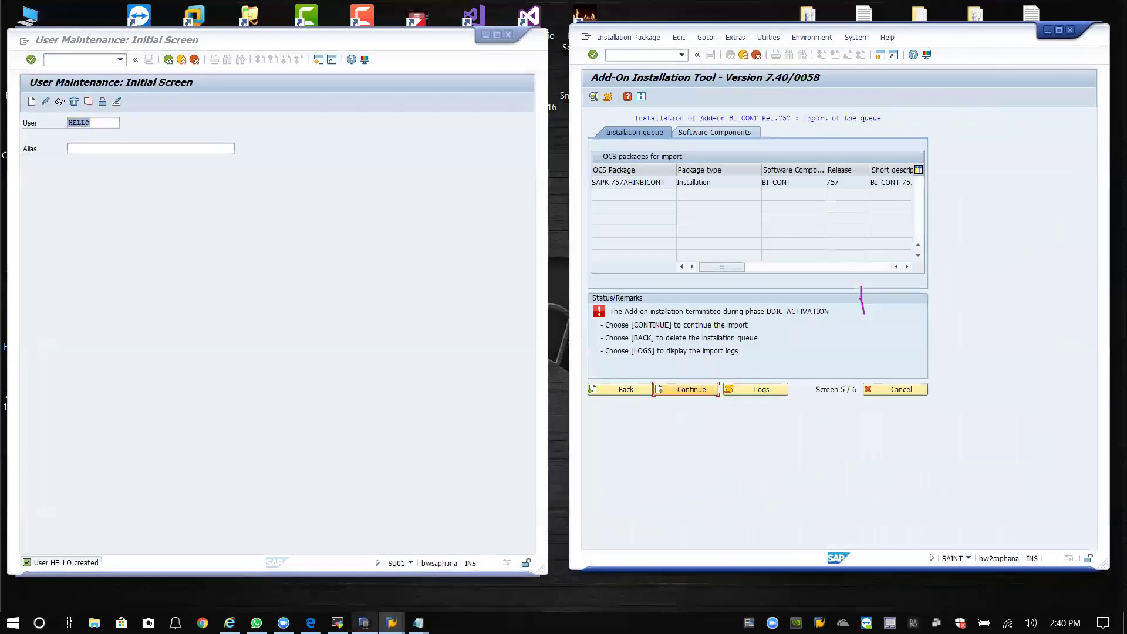
Copy transaction code RSOR from the BI CONTENT PASS notes into SAP's command field.
mouse_move(418, 623)
click(499, 558)
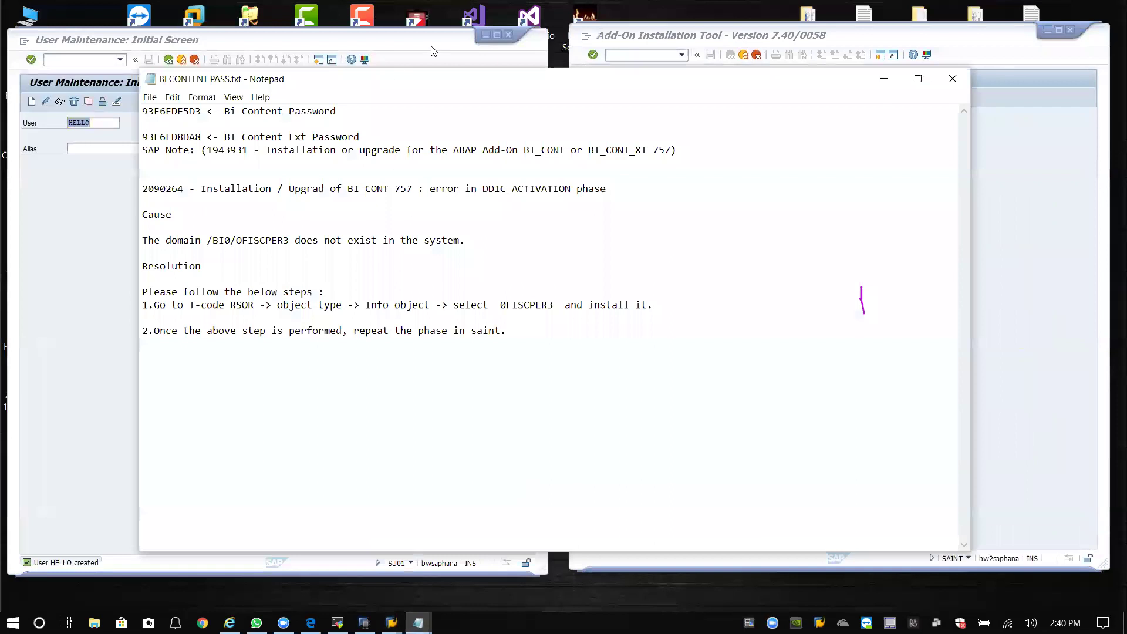
drag(433, 75, 318, 60)
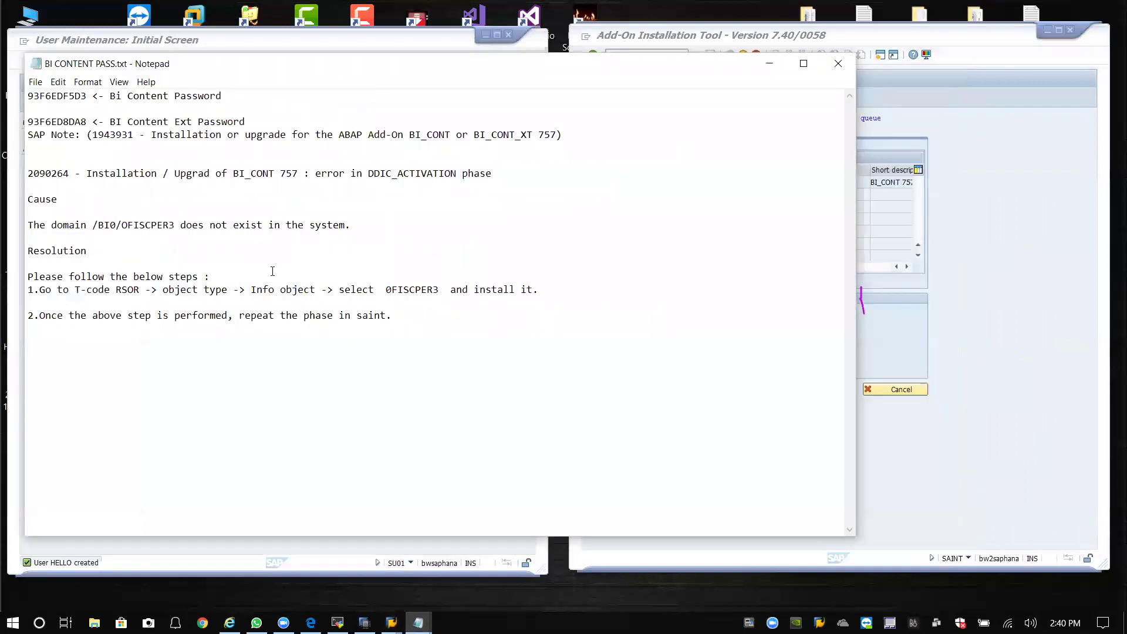
drag(117, 289, 139, 291)
key(super+c)
click(973, 38)
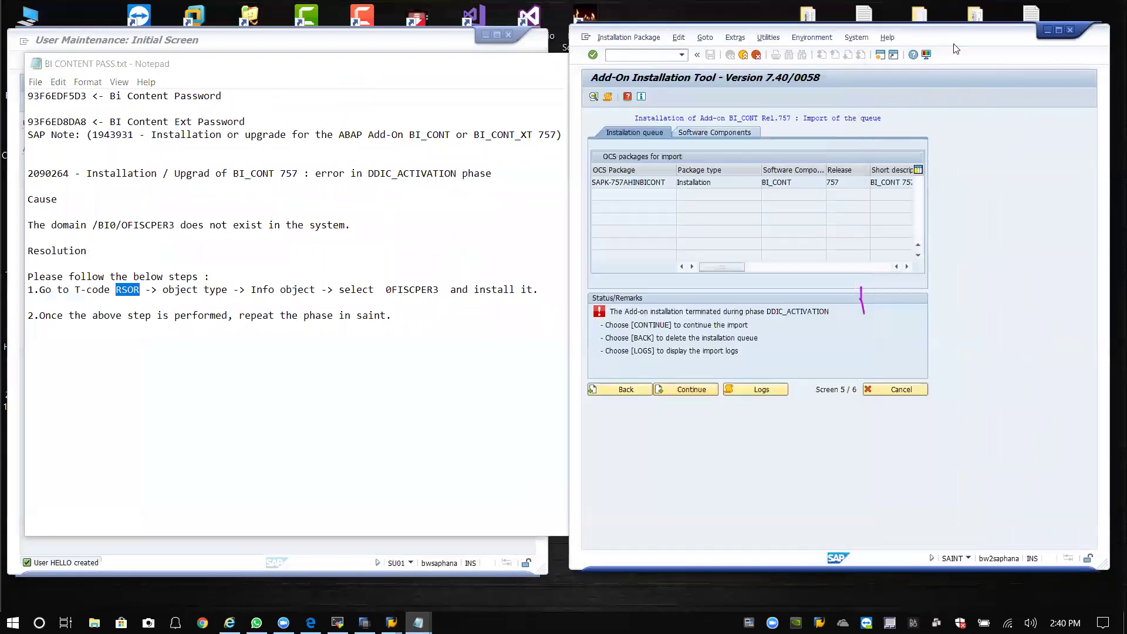
right_click(643, 58)
click(529, 114)
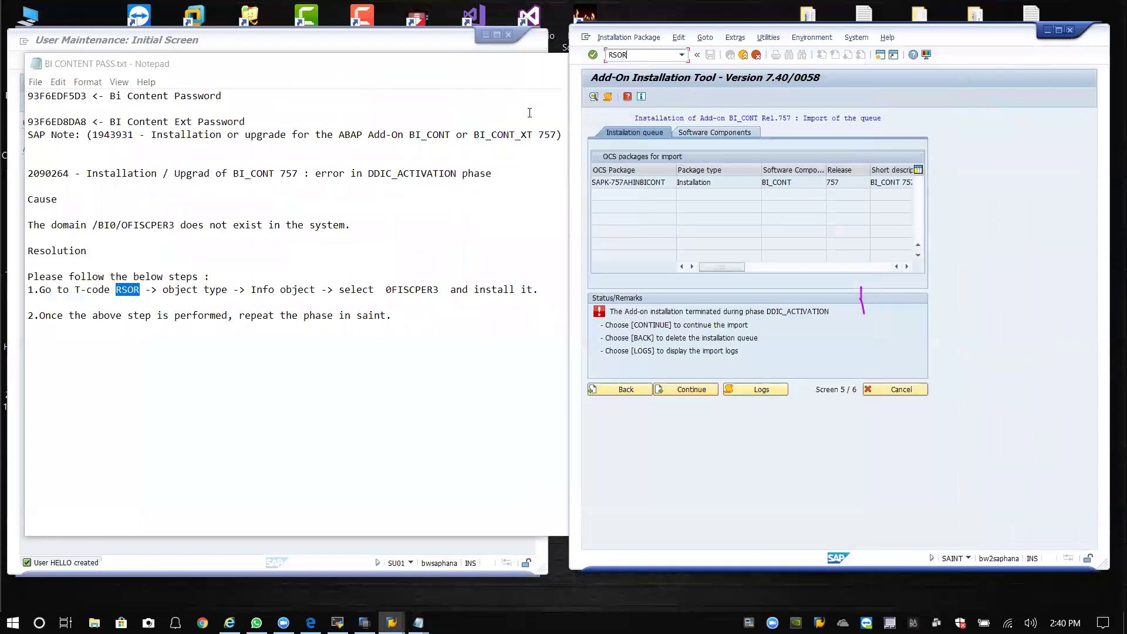
key(Return)
Exit SAINT without logging off and run transaction RSOR.
click(756, 55)
click(756, 54)
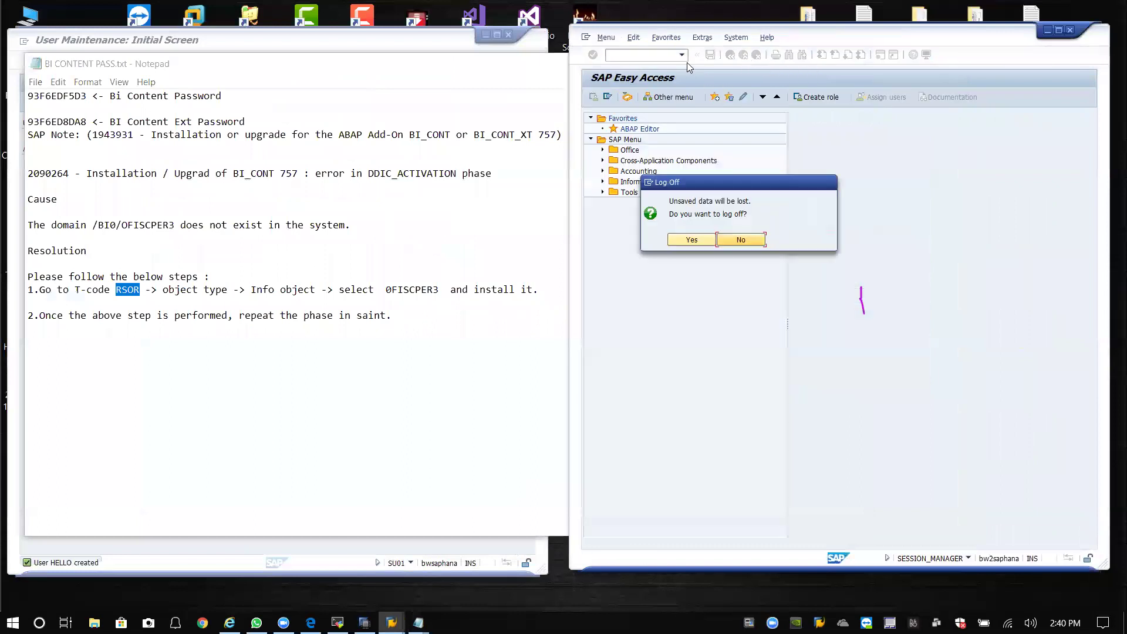
click(738, 240)
click(682, 54)
click(644, 70)
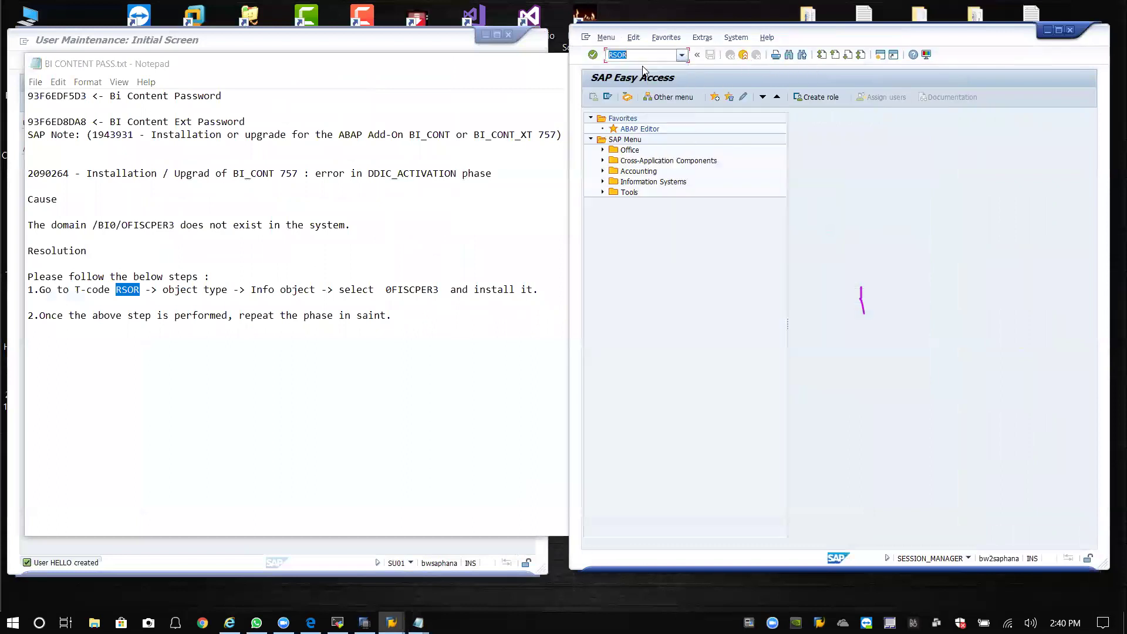
key(Return)
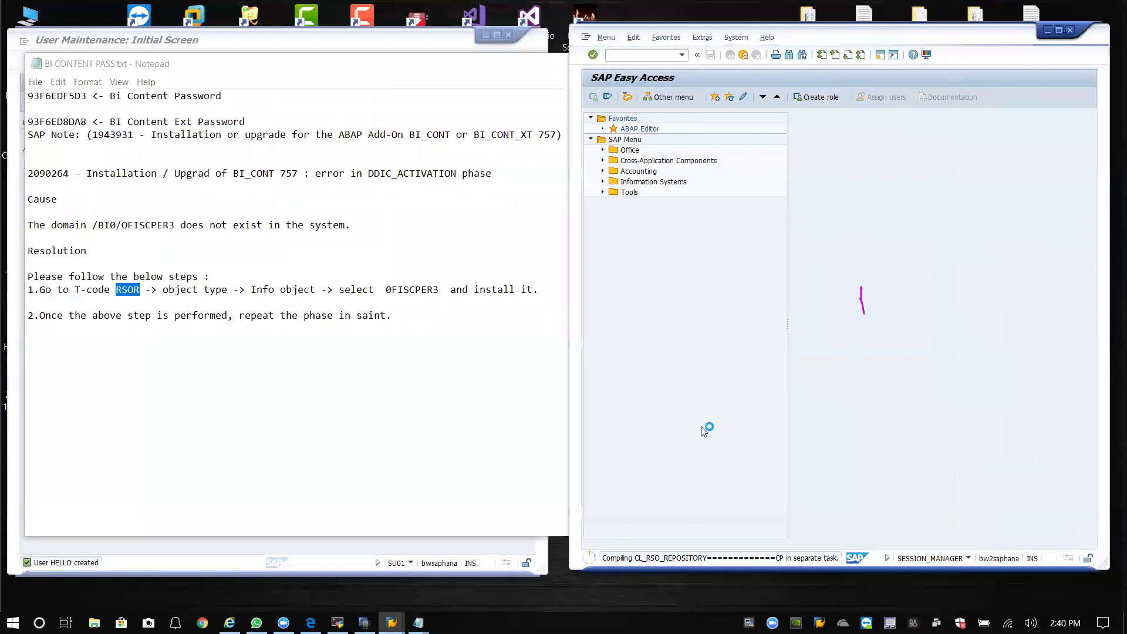
Log off and close the leftover User Maintenance session window.
click(363, 573)
click(65, 562)
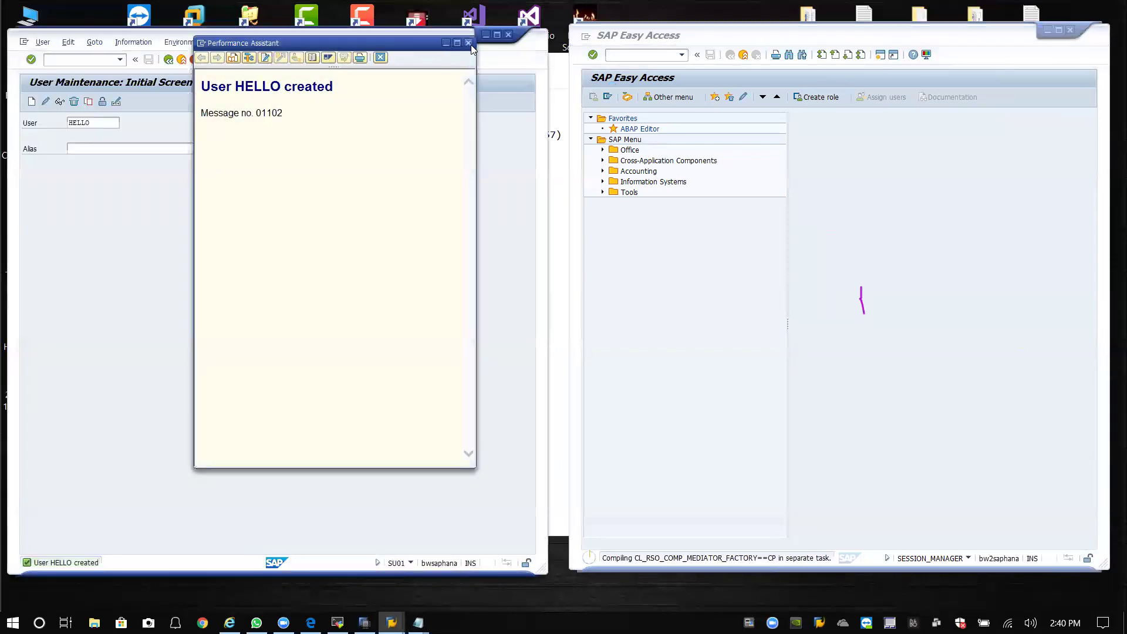
click(509, 35)
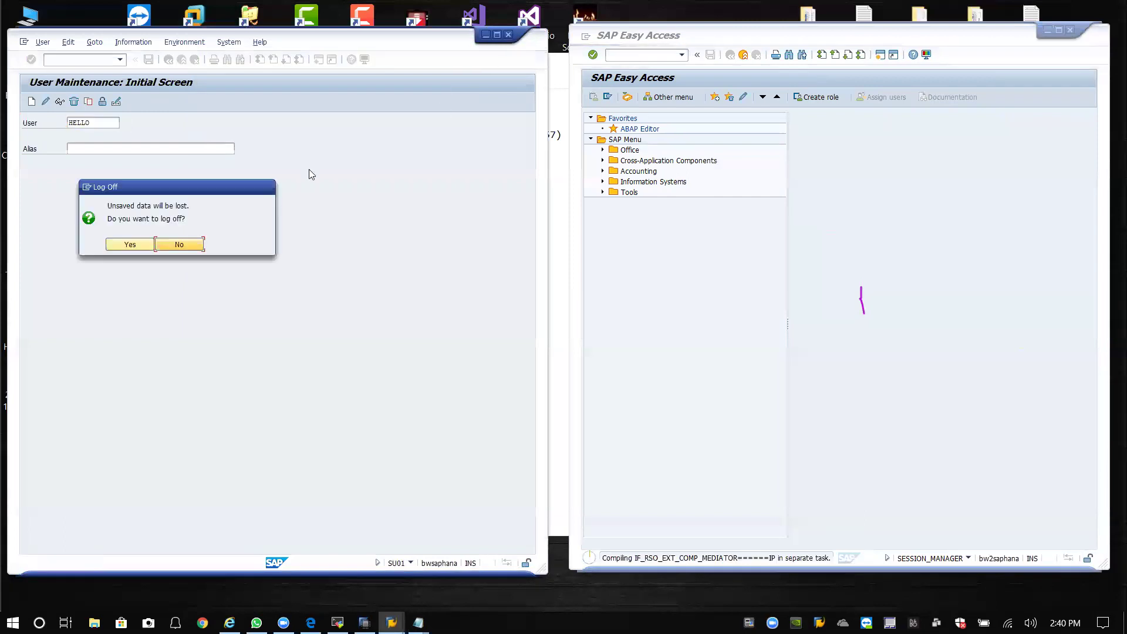
click(130, 244)
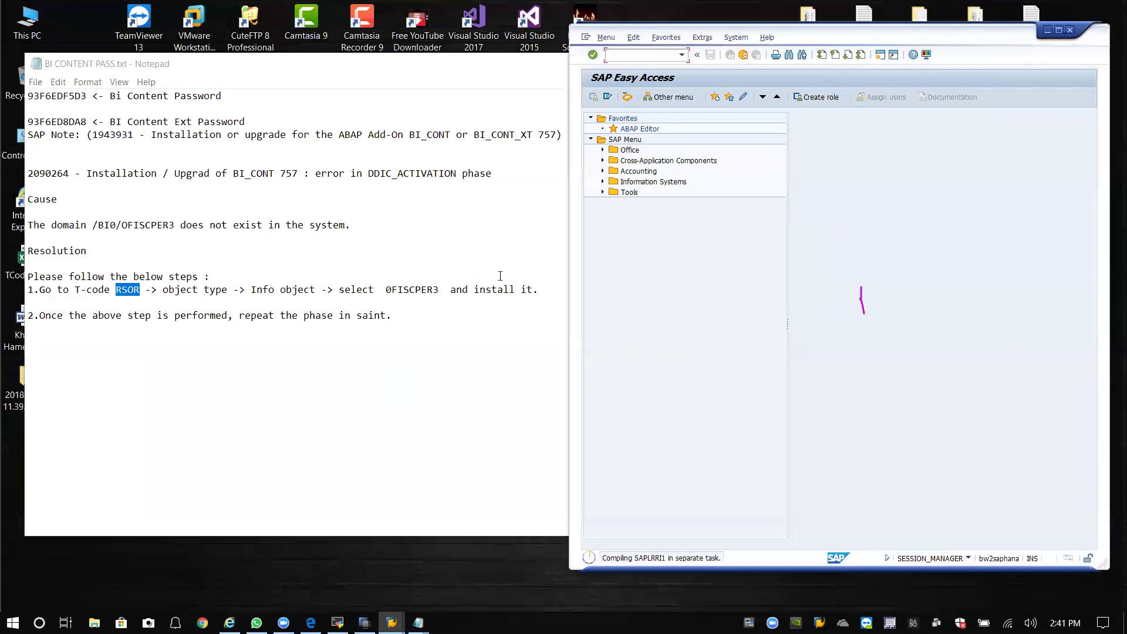
drag(845, 42, 652, 46)
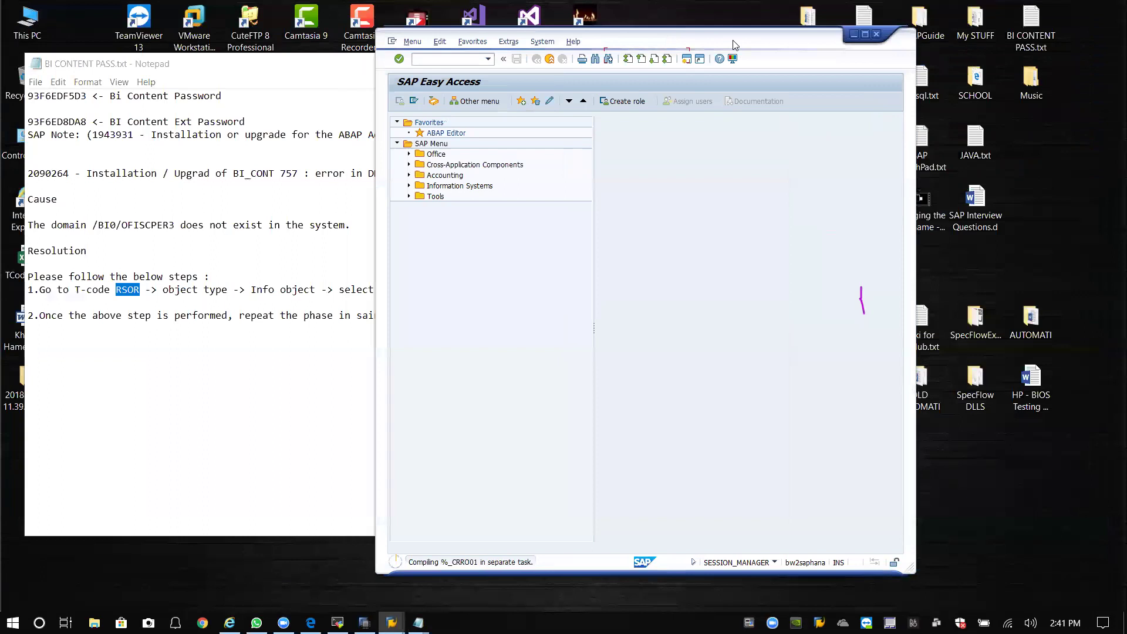
drag(733, 45, 875, 55)
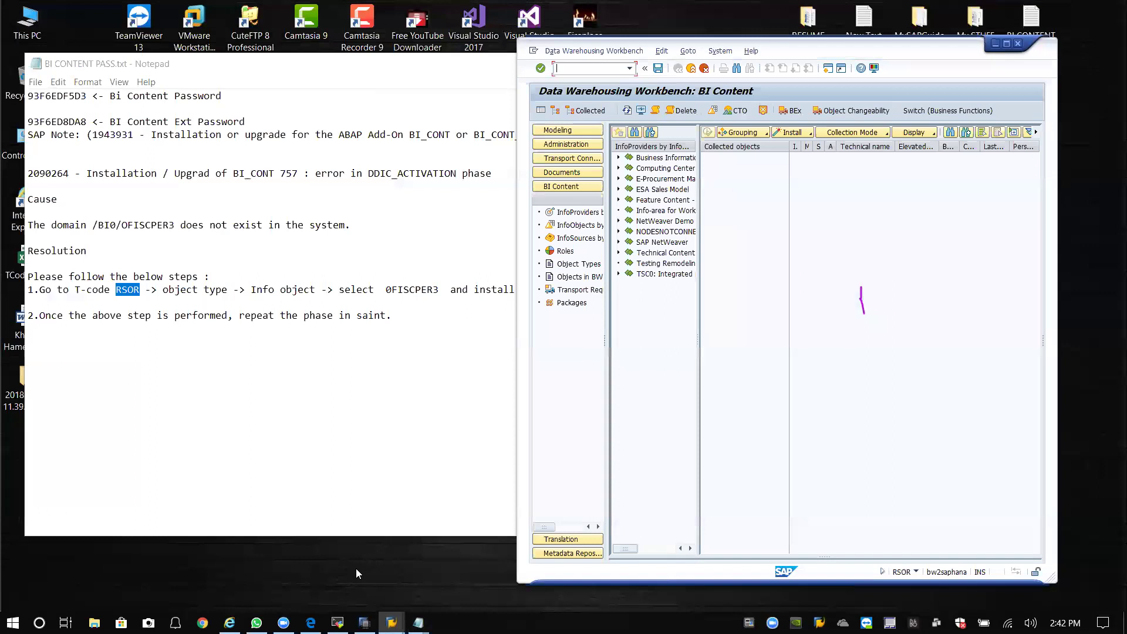
Minimize the BI CONTENT PASS notes, close New Text Document (2).txt, and move the workbench to the top.
click(311, 435)
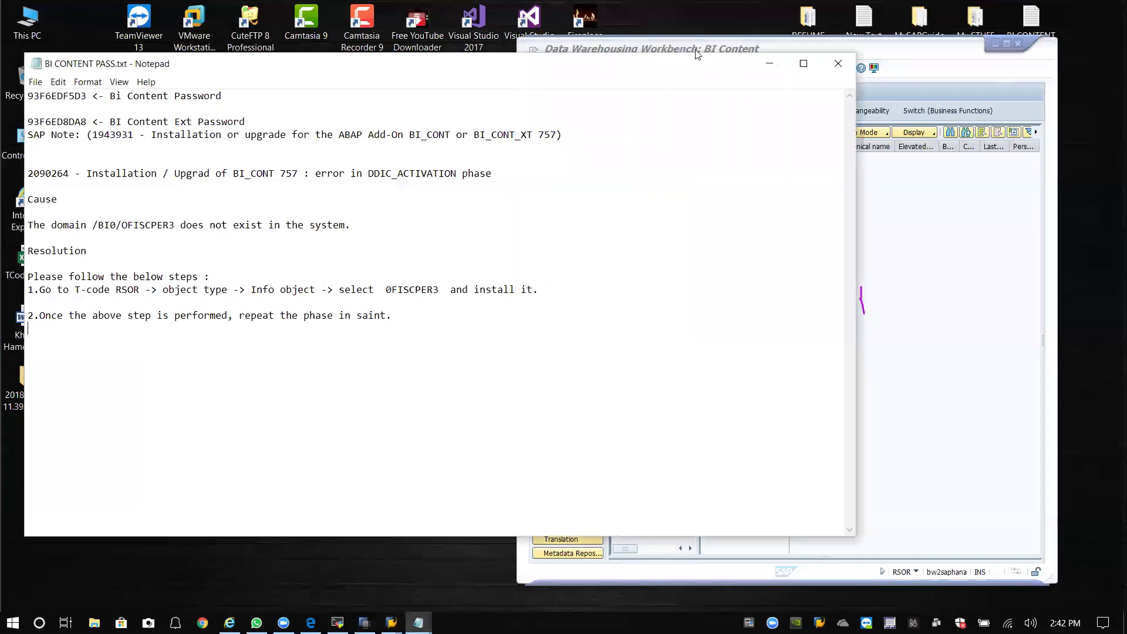
click(769, 64)
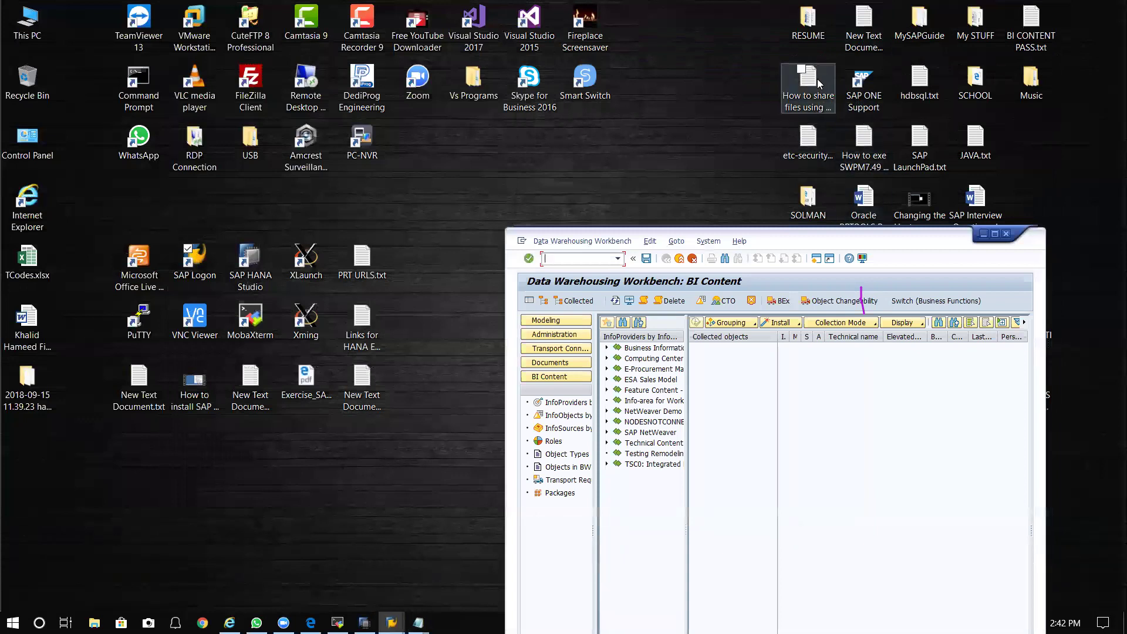
double_click(864, 27)
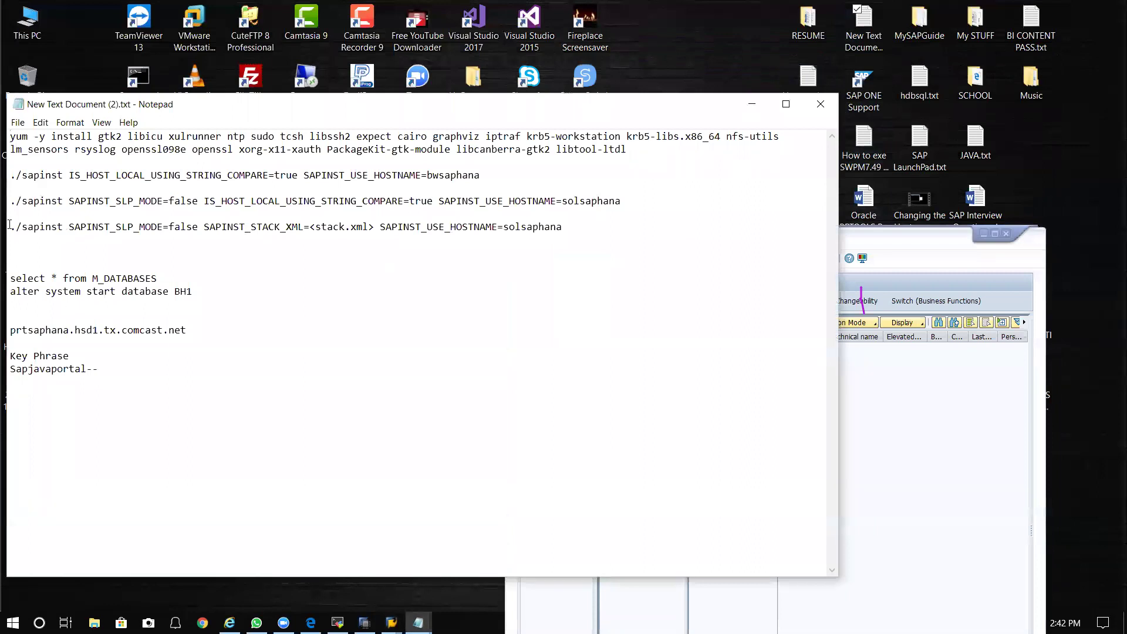
drag(10, 228, 342, 234)
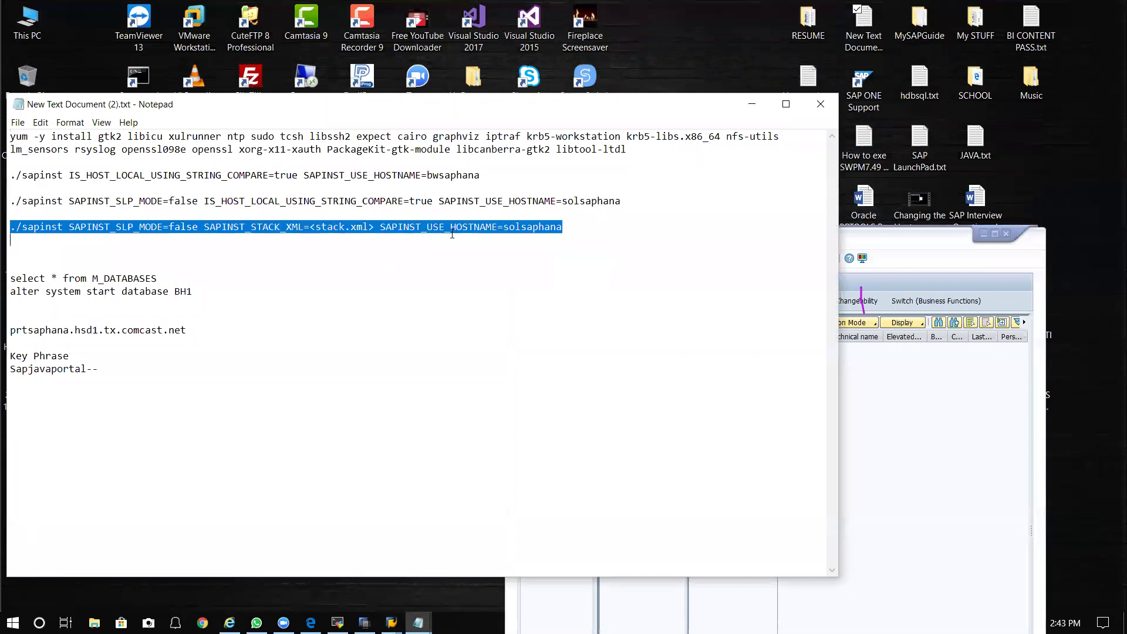
click(574, 227)
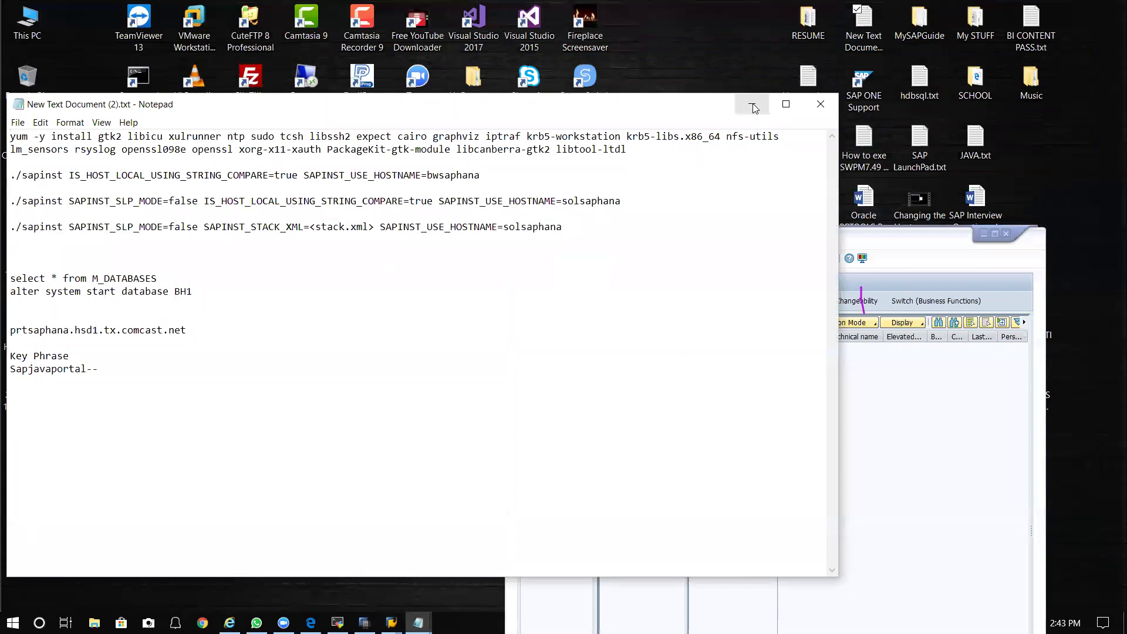
click(813, 112)
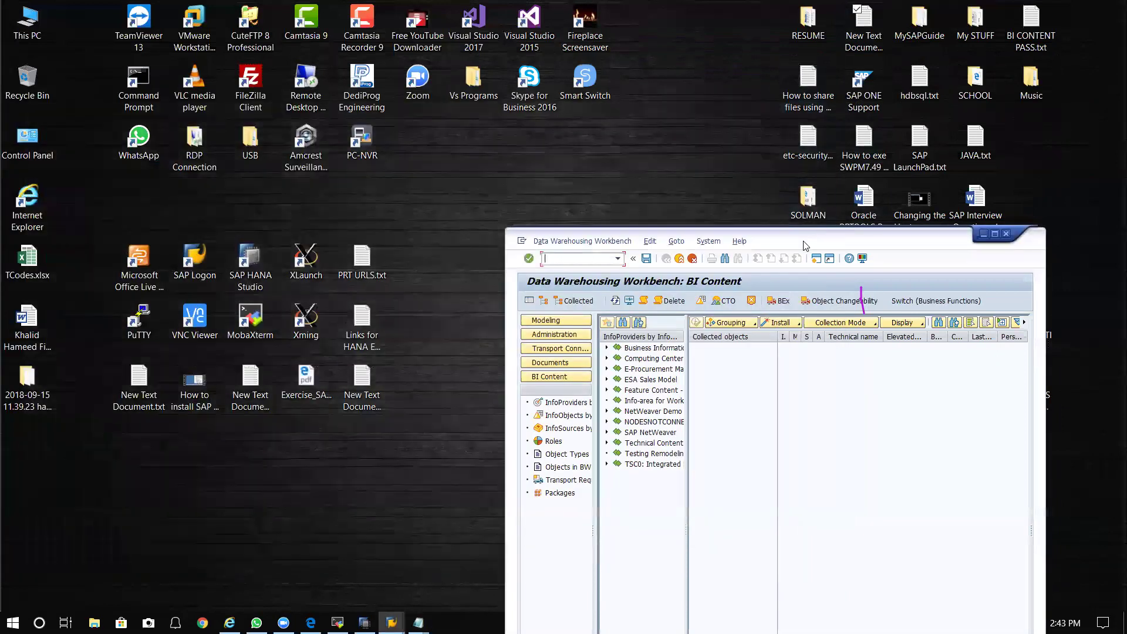
drag(806, 245, 809, 45)
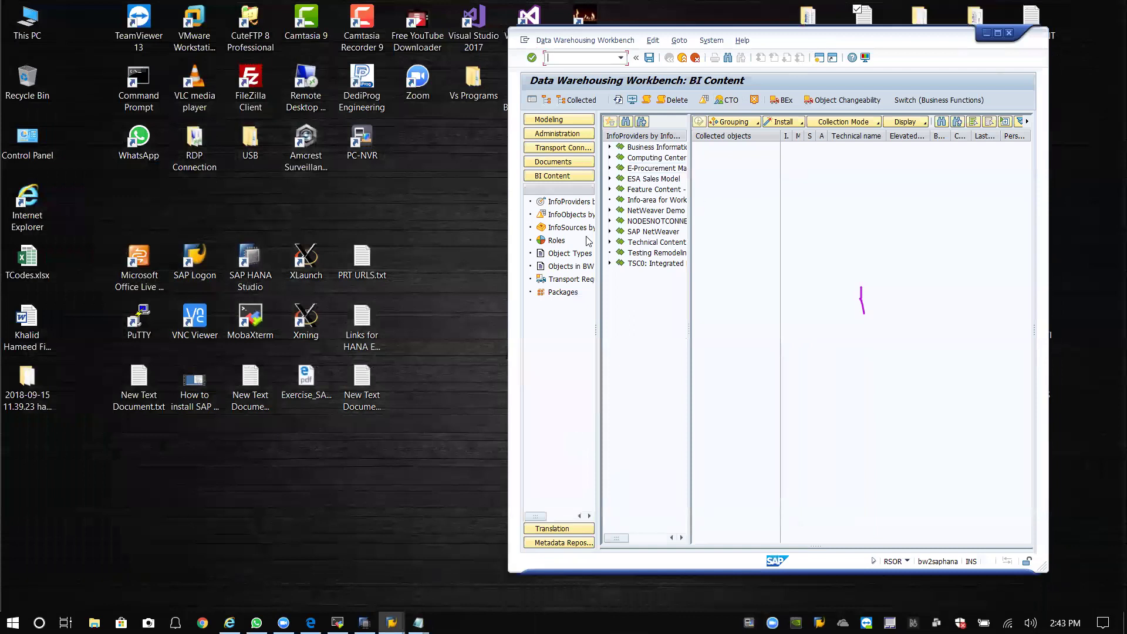
List BI Content by Object Types and widen the tree to show technical names.
click(418, 622)
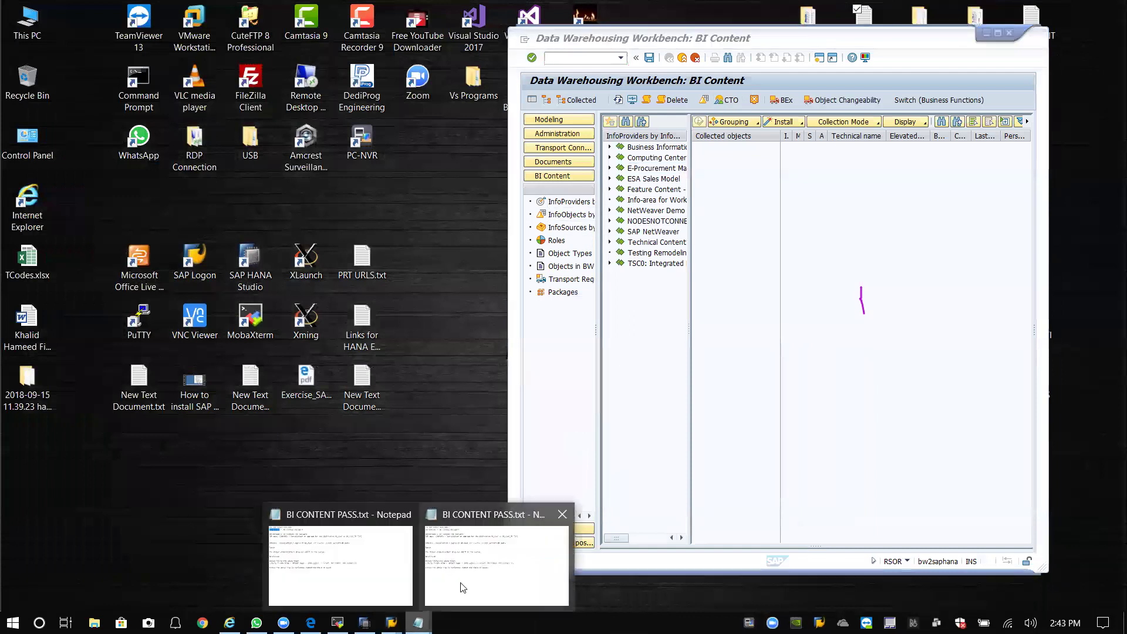
click(461, 587)
key(alt+Tab)
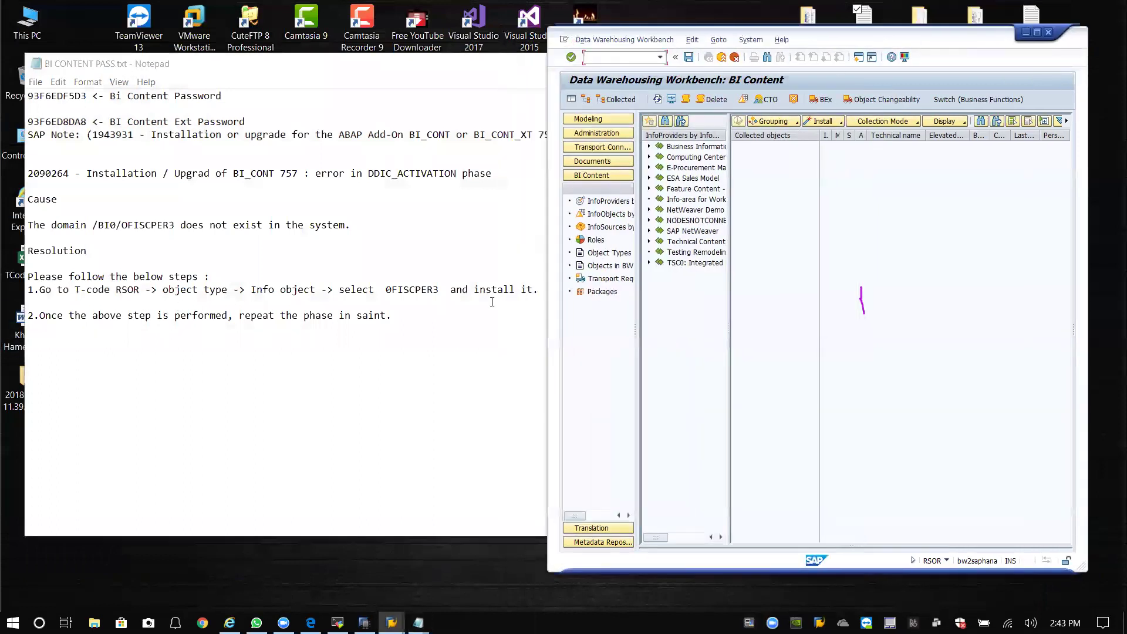
click(584, 256)
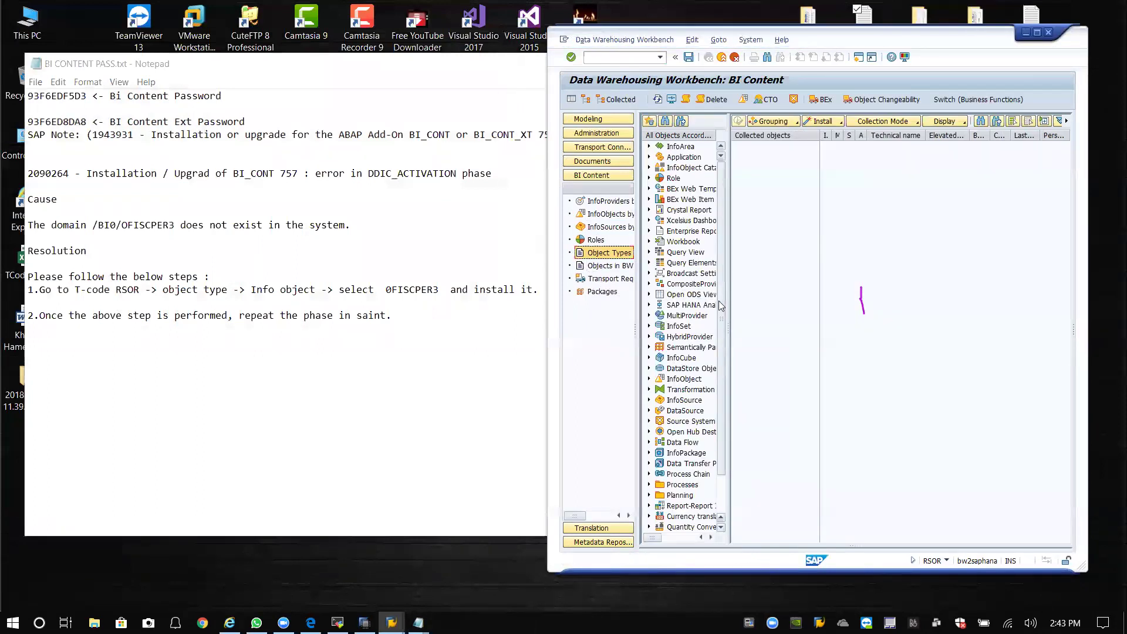
drag(728, 303, 794, 294)
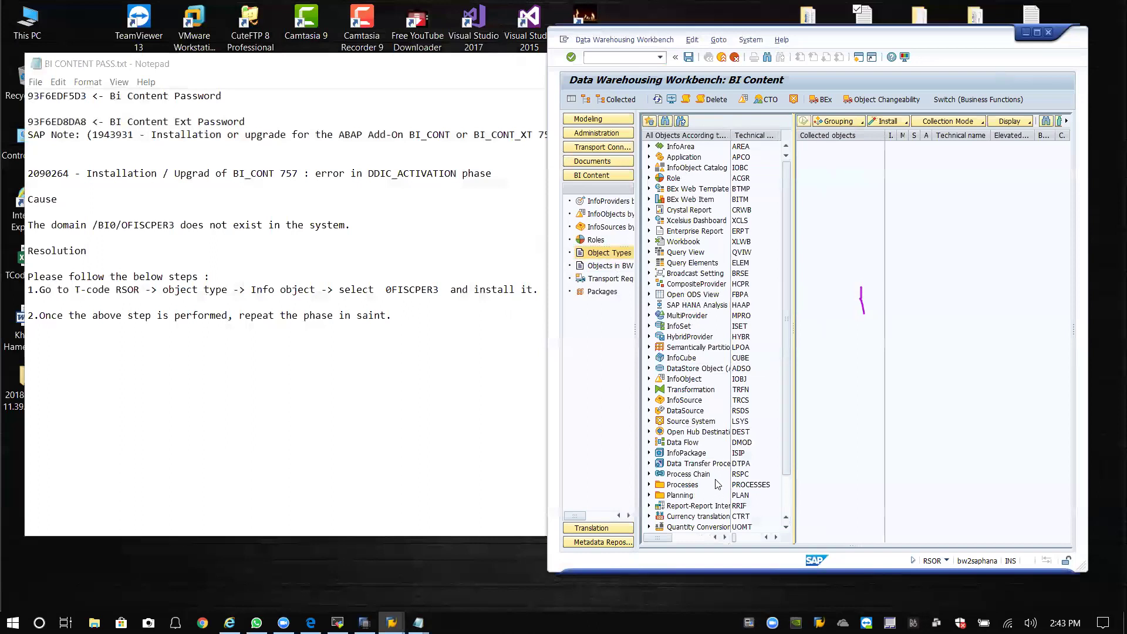
Expand InfoObject and choose its Select Objects entry.
scroll(787, 452, down, 1)
scroll(788, 463, down, 1)
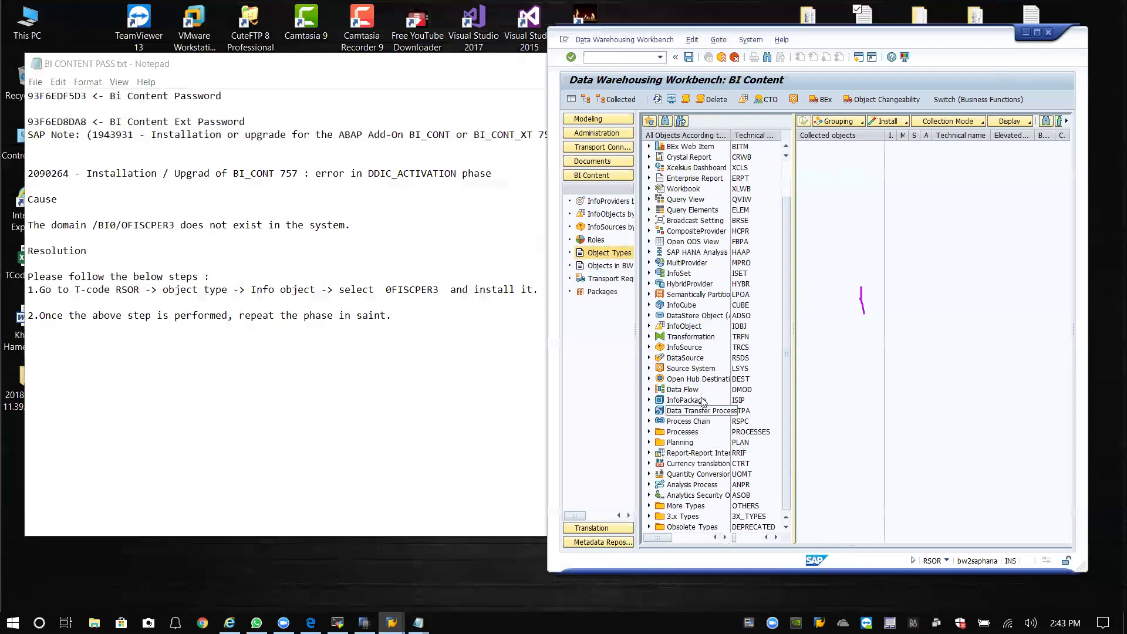
click(690, 330)
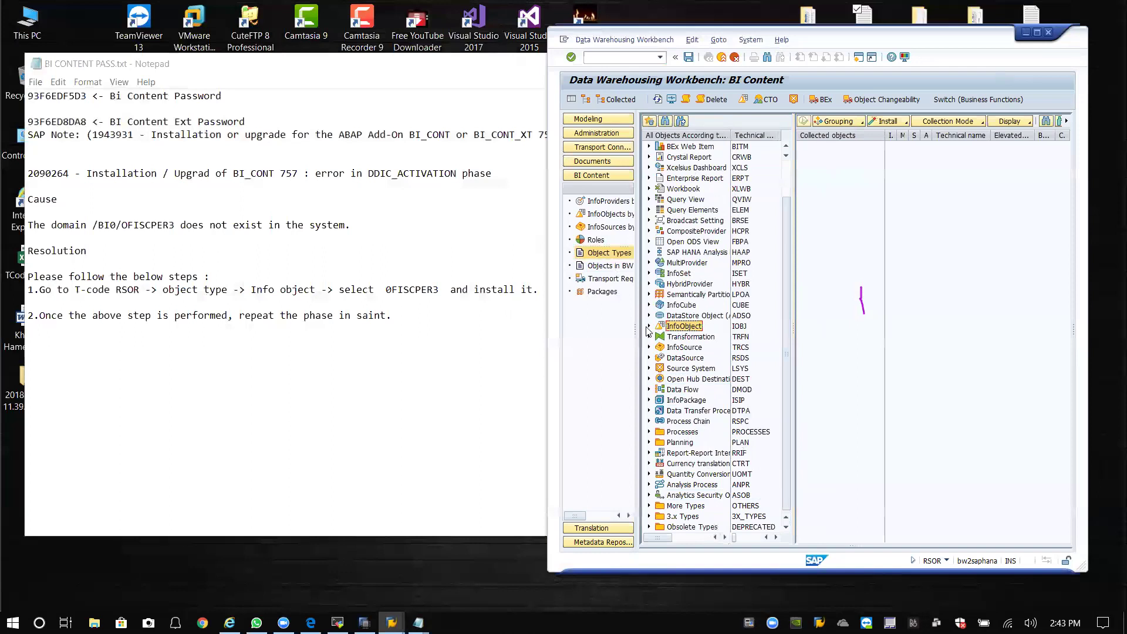
click(648, 327)
click(691, 339)
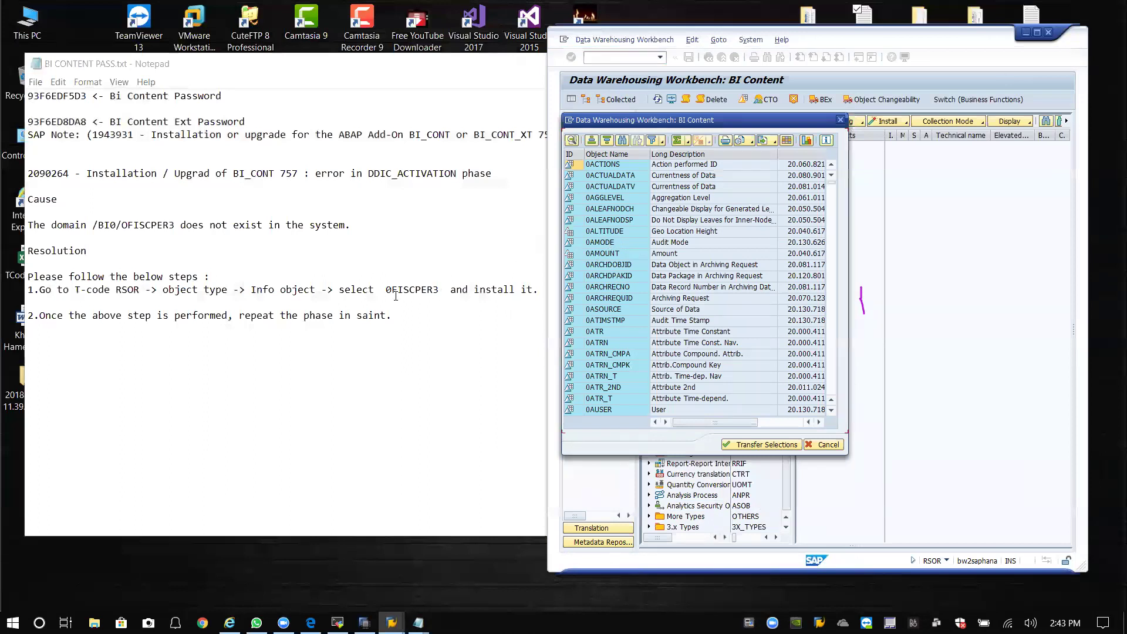
Find 0FISCPER3 in the InfoObject list, select it, and transfer the selection.
scroll(601, 258, down, 15)
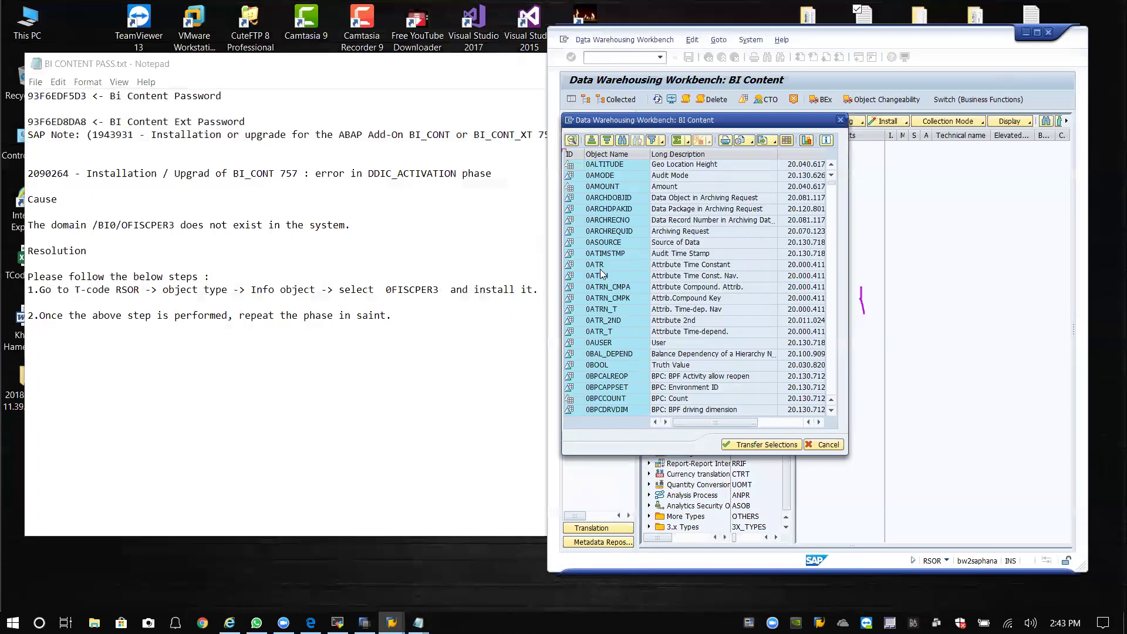
scroll(600, 300, down, 12)
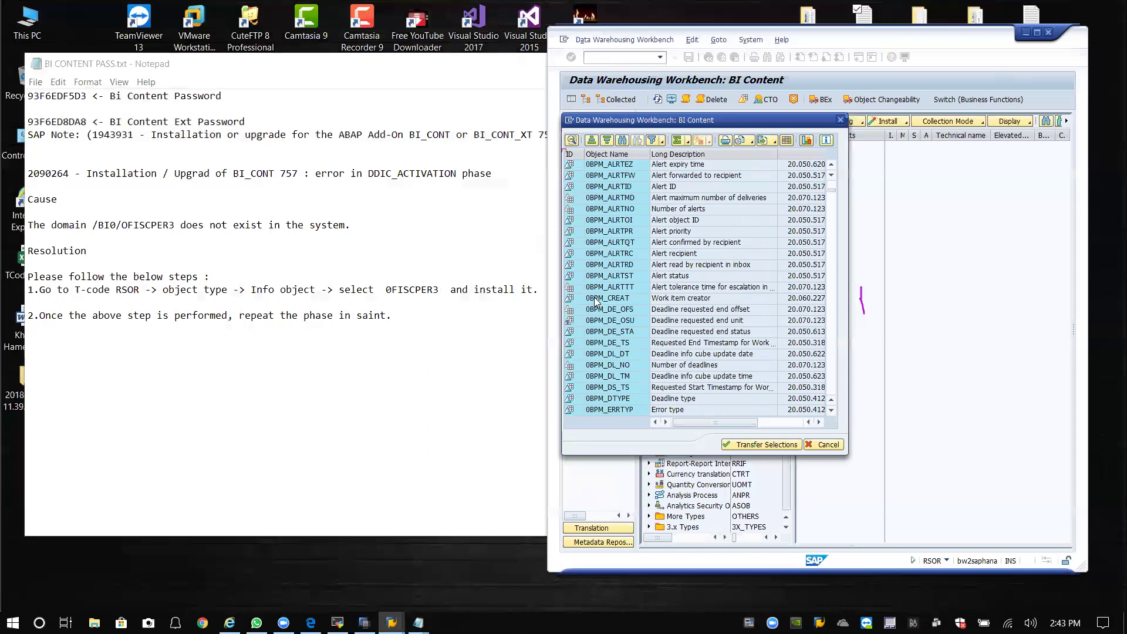
scroll(617, 340, down, 12)
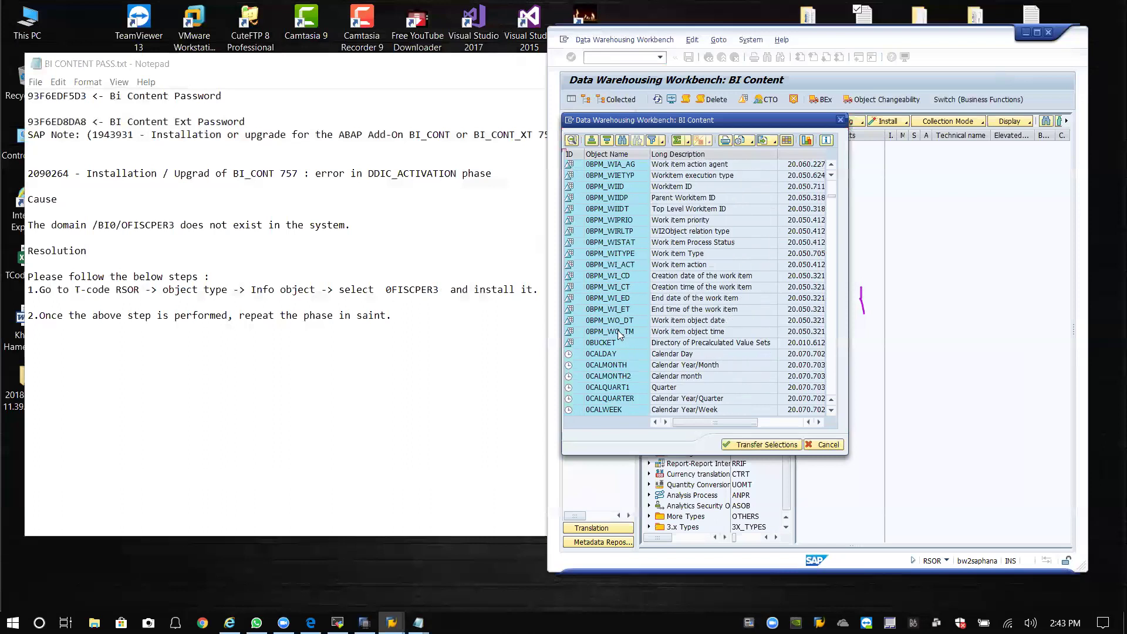
scroll(632, 267, down, 12)
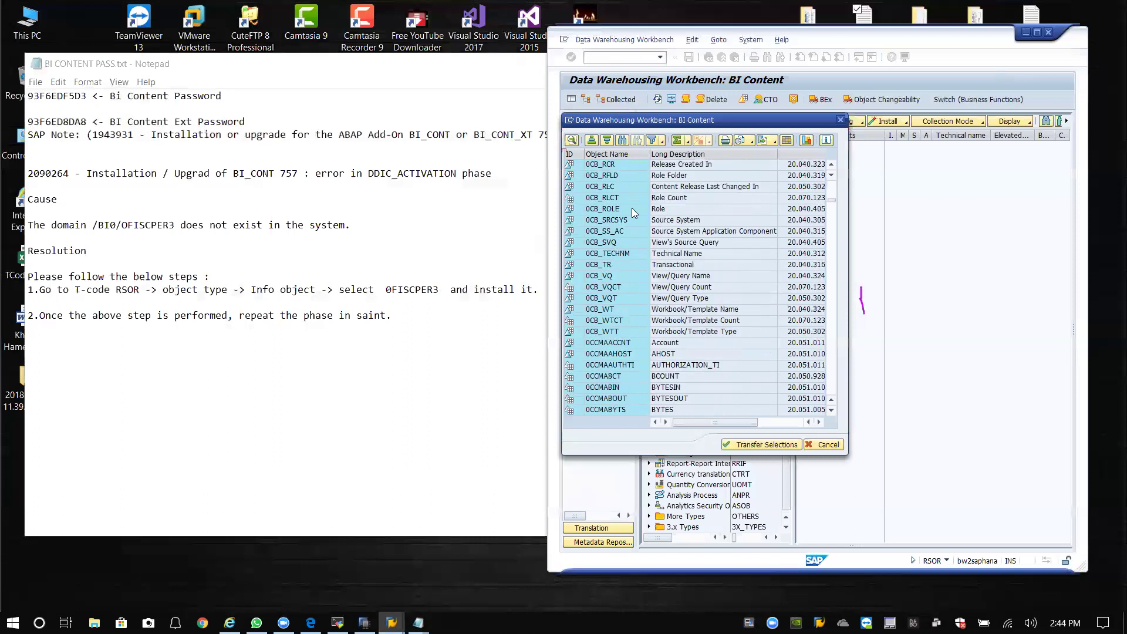
scroll(611, 351, down, 12)
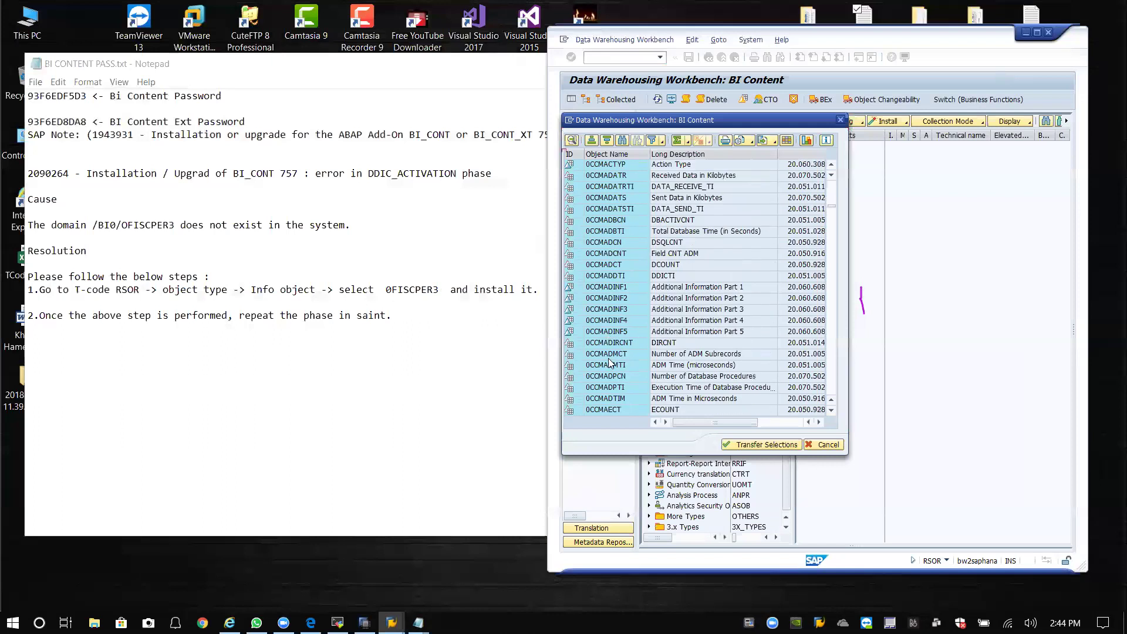
scroll(607, 332, down, 3)
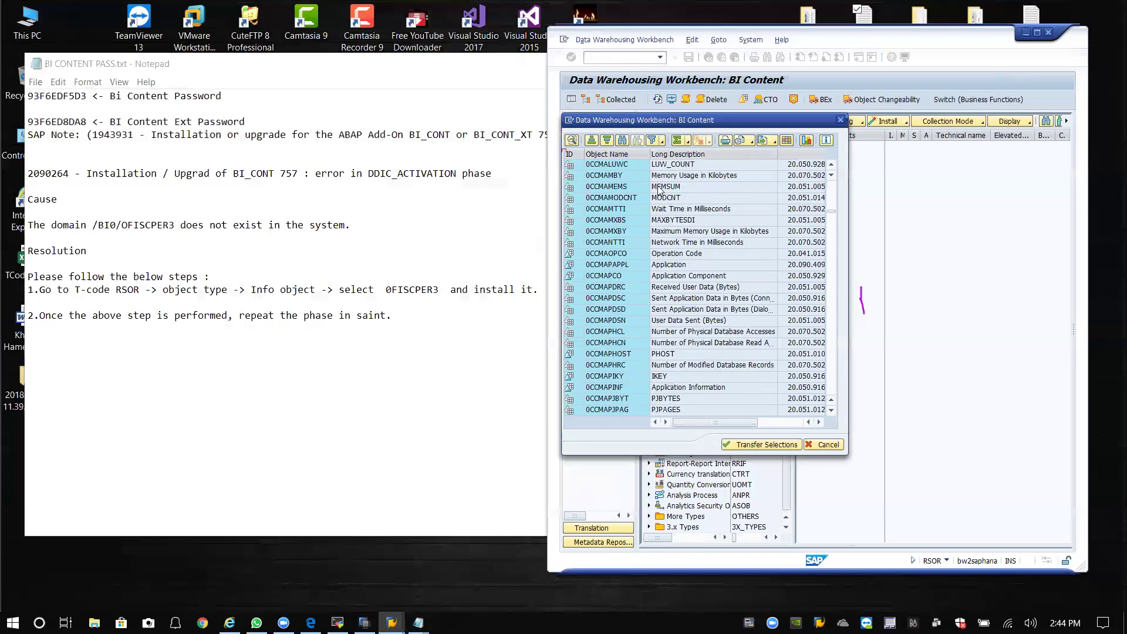
click(623, 141)
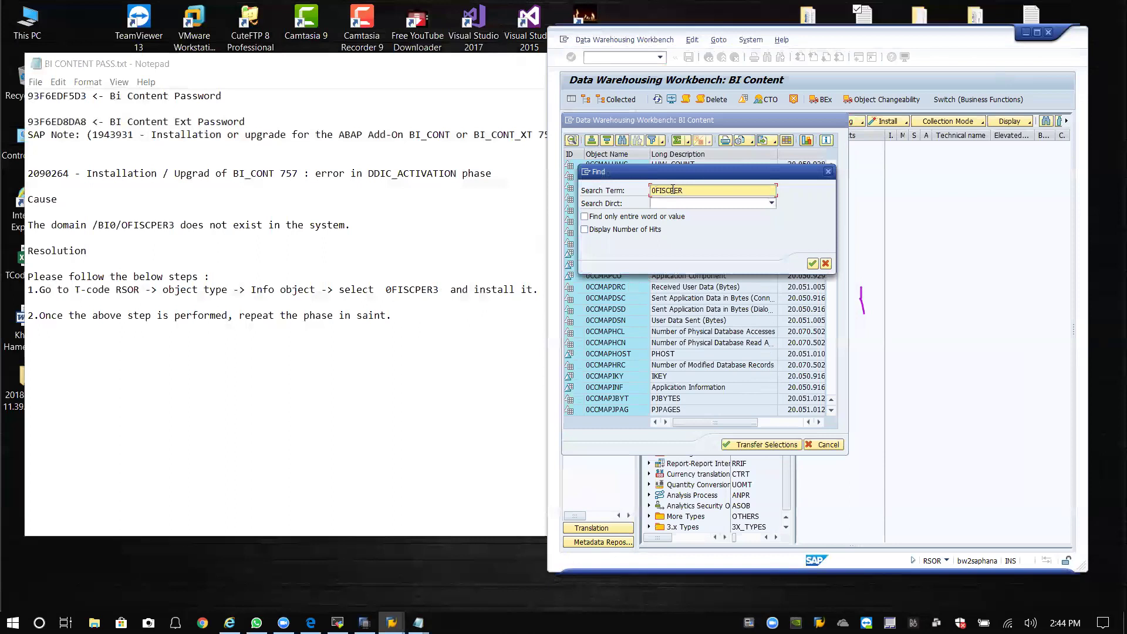
click(812, 264)
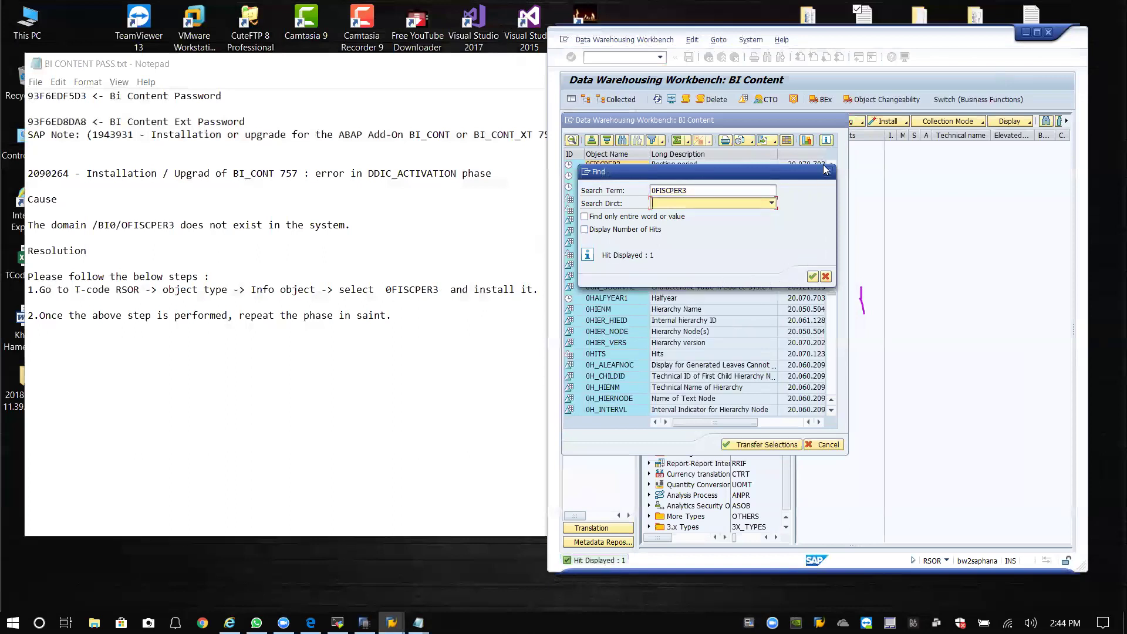
drag(754, 173, 984, 180)
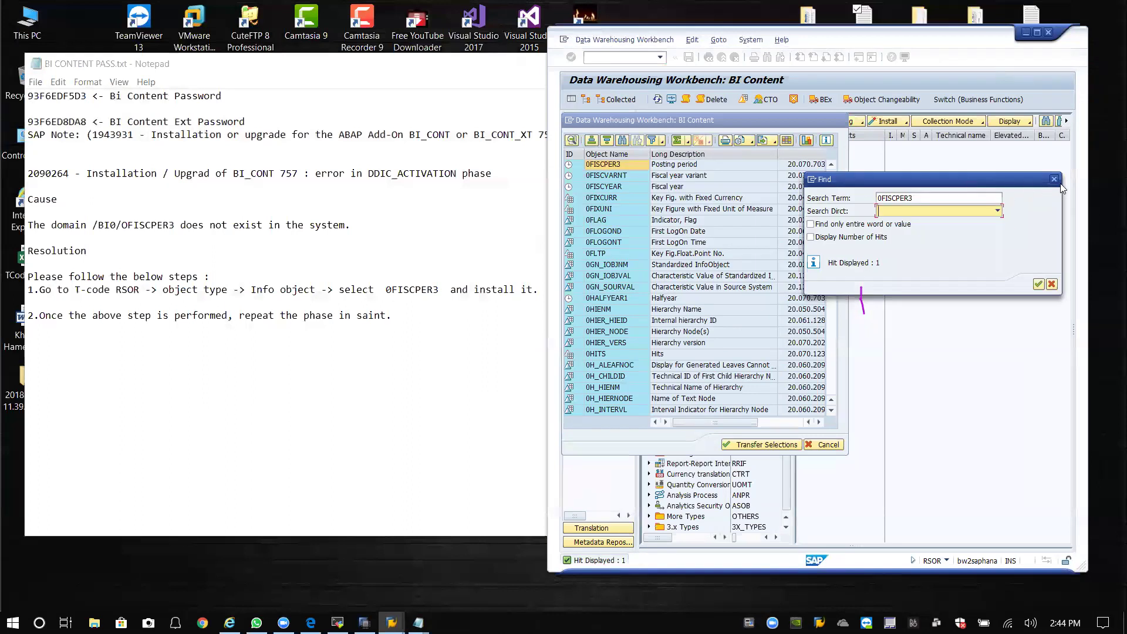
click(1058, 181)
click(596, 166)
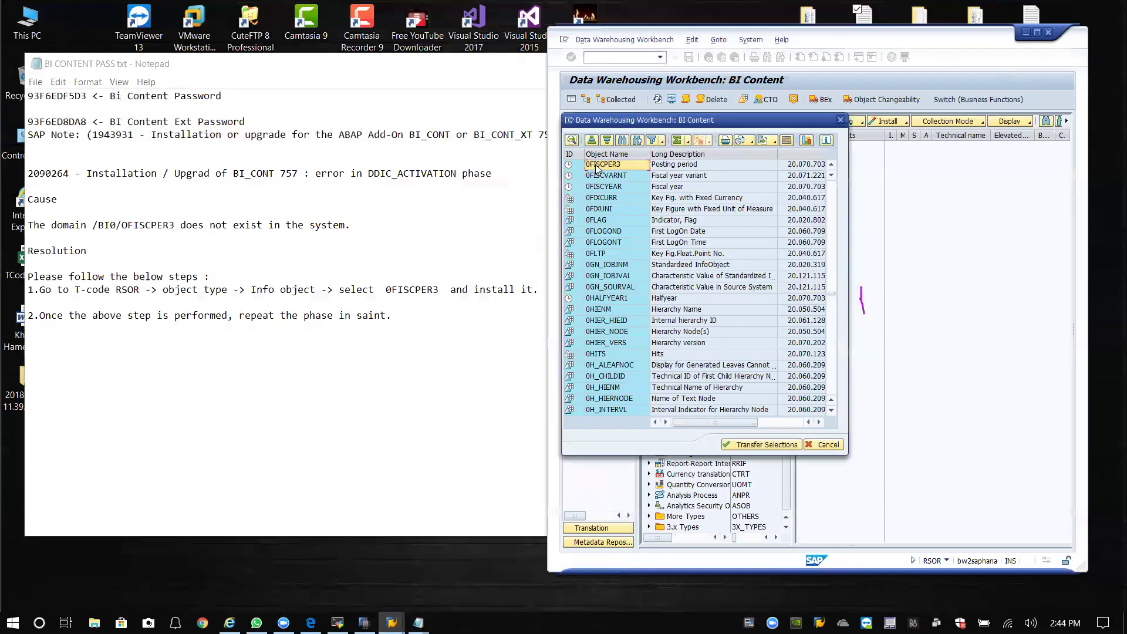
click(758, 444)
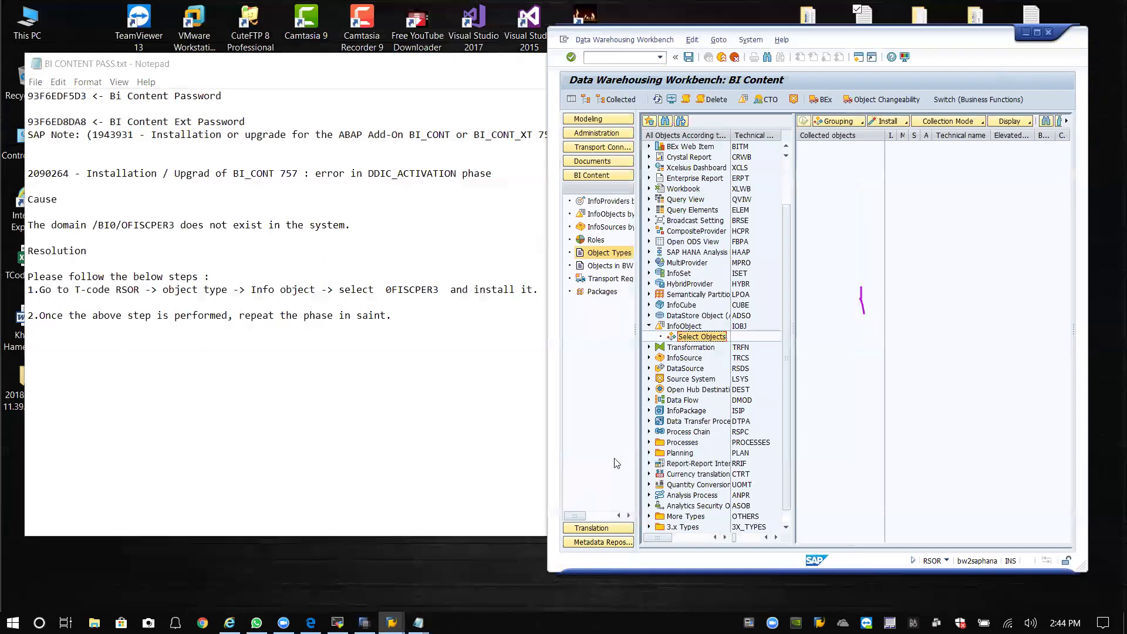
Check the Install options, then reopen the InfoObject Select Objects list.
double_click(707, 337)
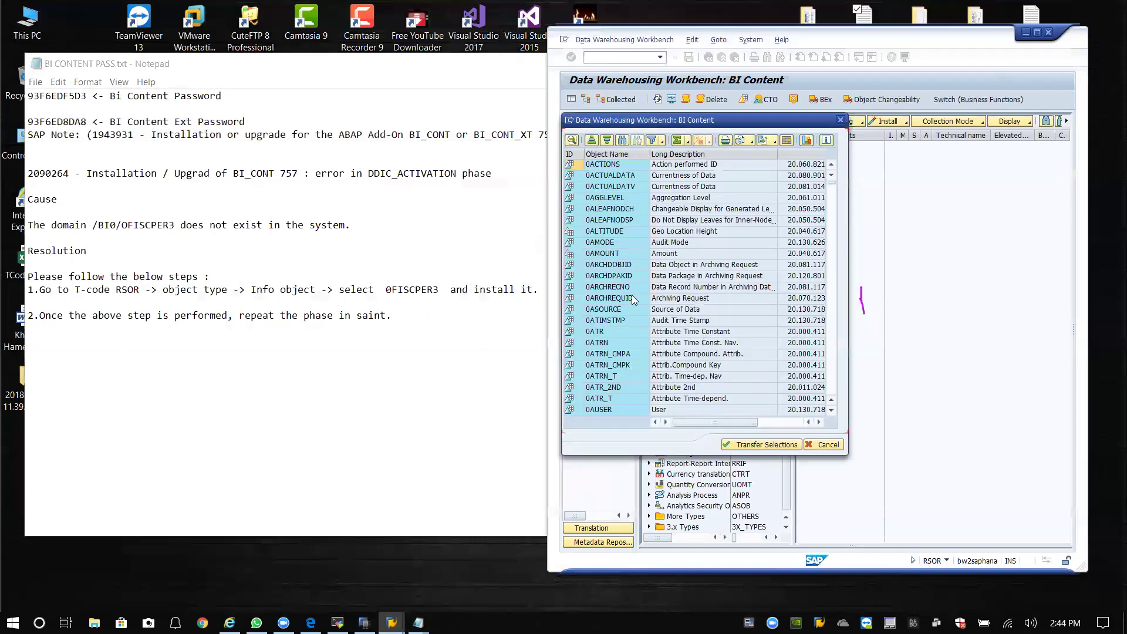
click(840, 120)
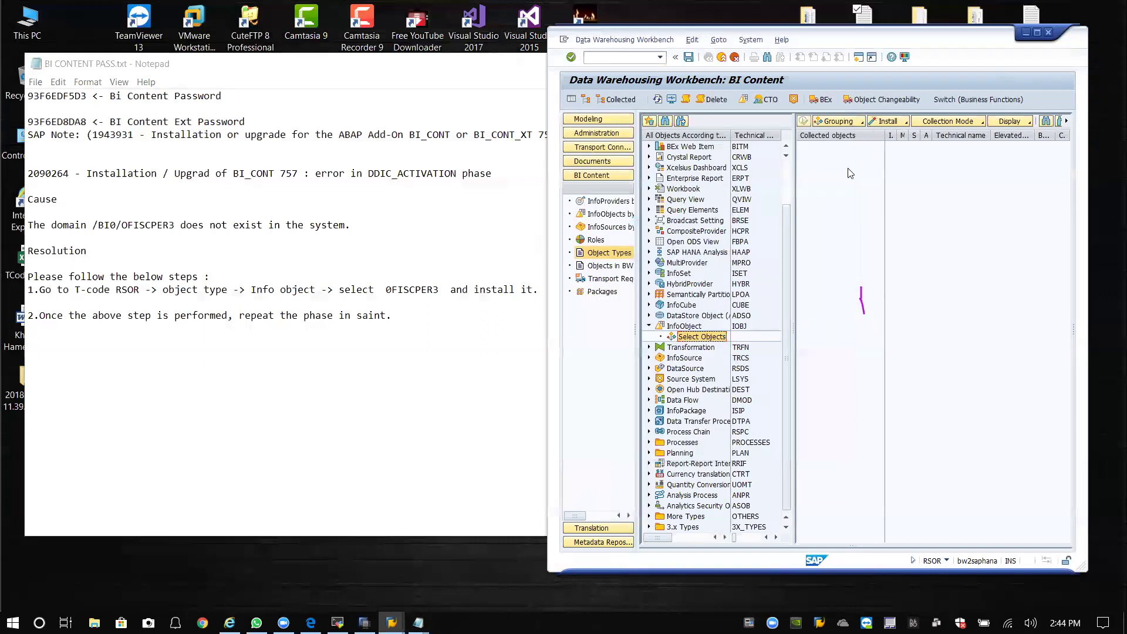
click(891, 122)
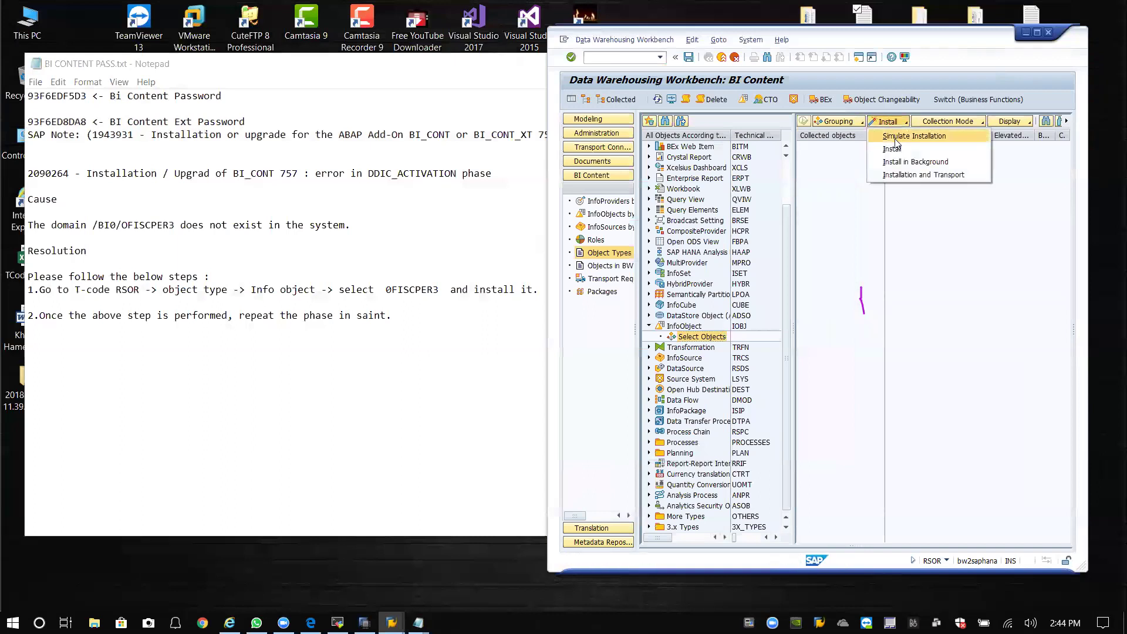
click(933, 260)
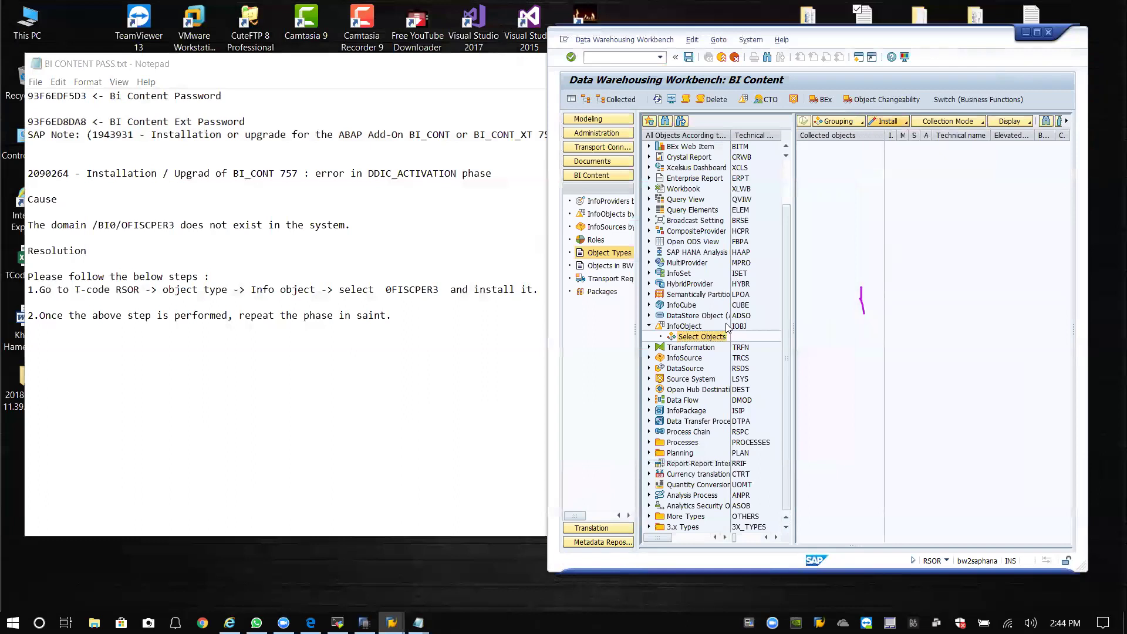
click(649, 326)
click(649, 326)
click(700, 339)
double_click(713, 338)
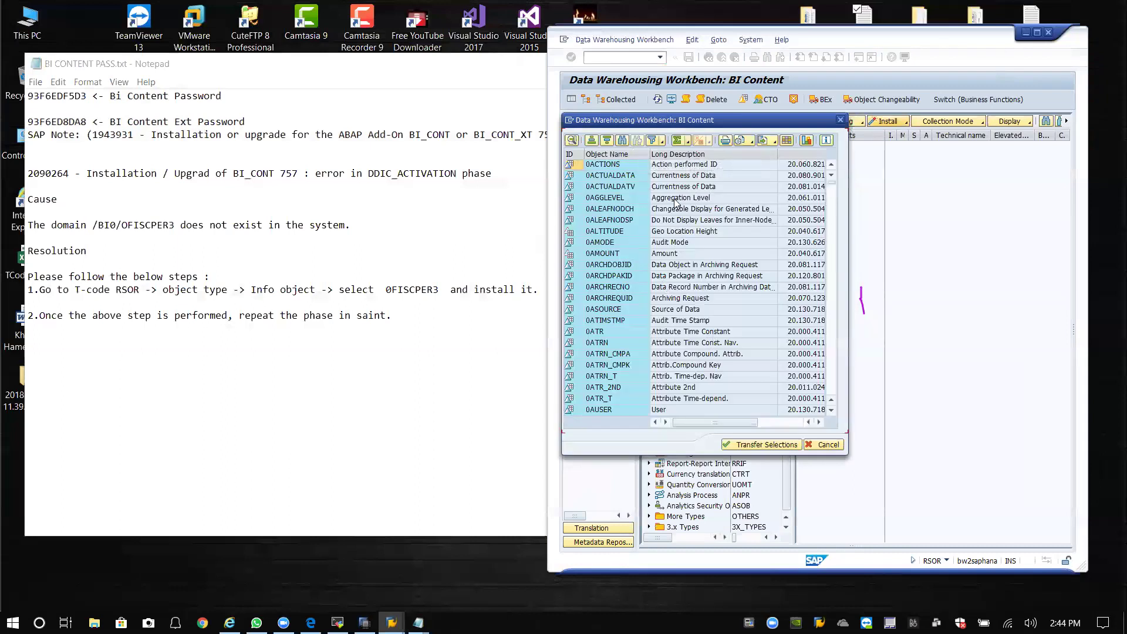
Search the list for 0FIS, select the 0FISCPER3 Posting period row, and transfer it.
click(623, 141)
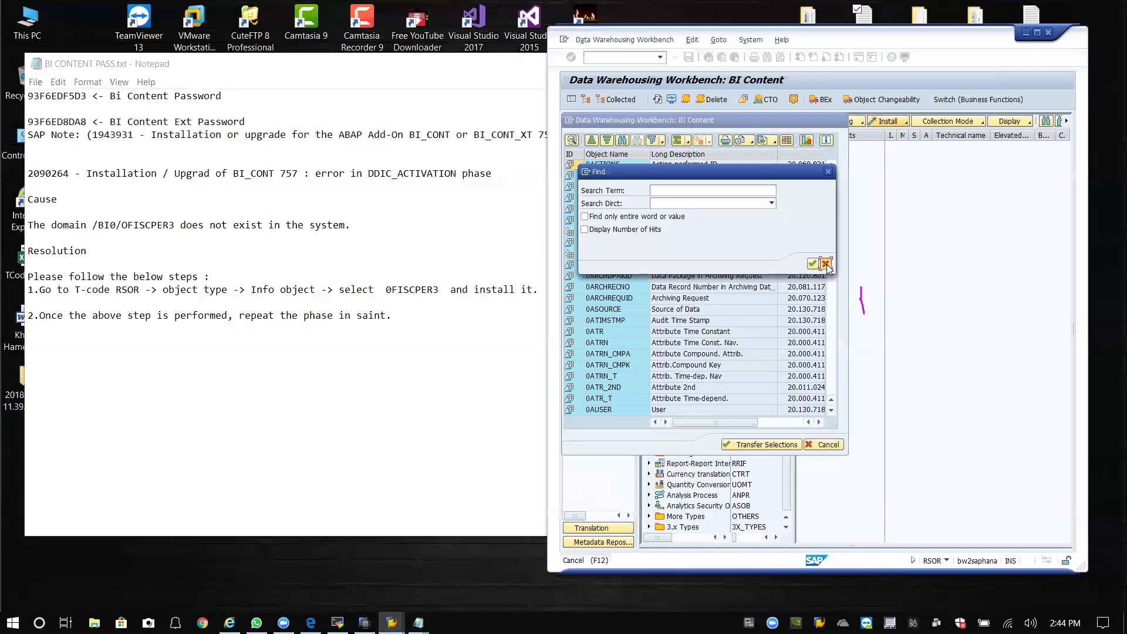
click(826, 264)
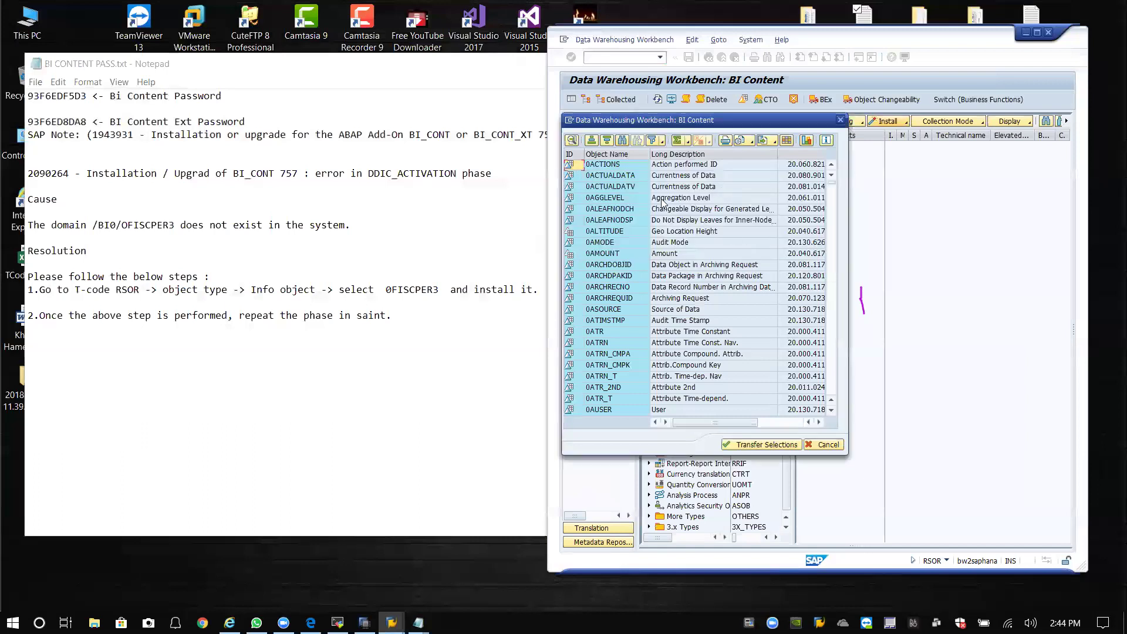
click(623, 141)
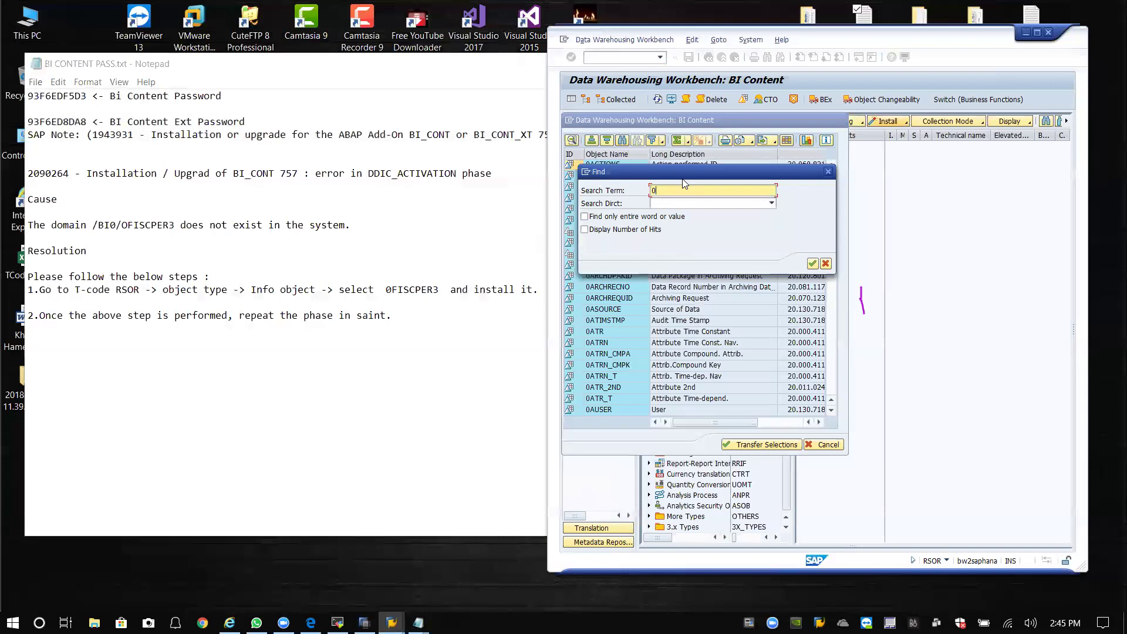
key(Return)
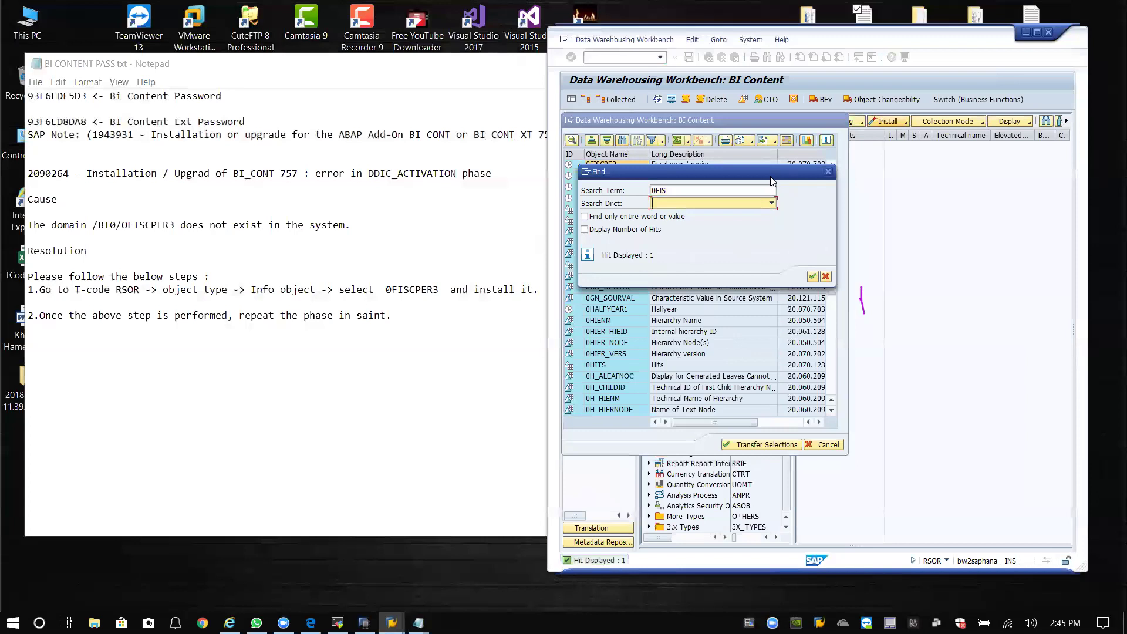
click(829, 173)
click(605, 175)
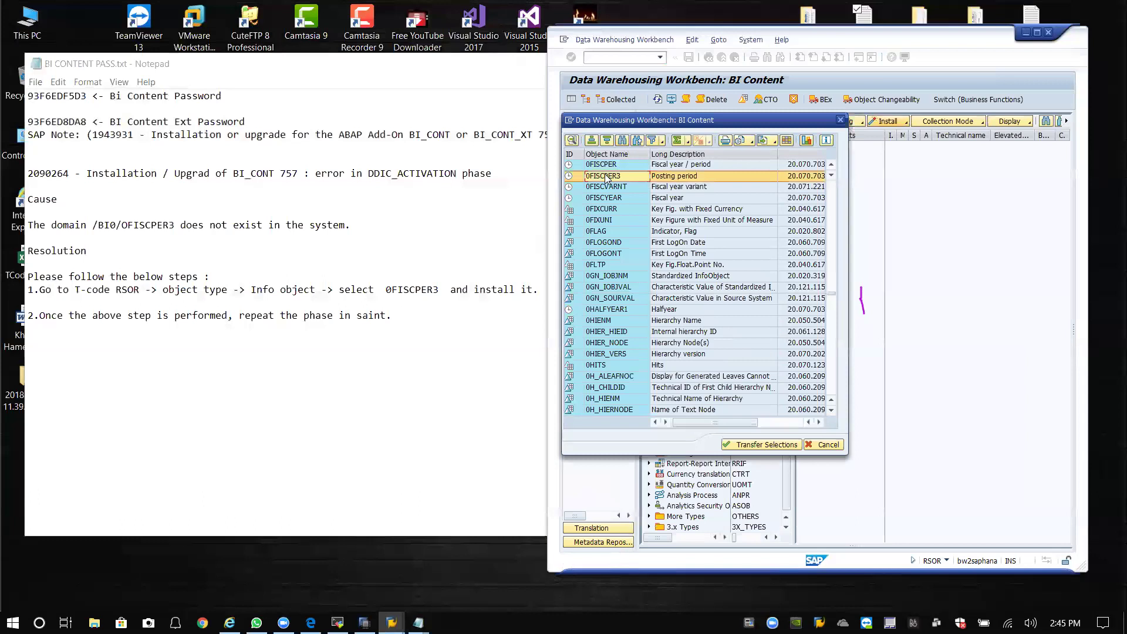
drag(680, 120, 563, 134)
drag(497, 191, 497, 212)
click(498, 191)
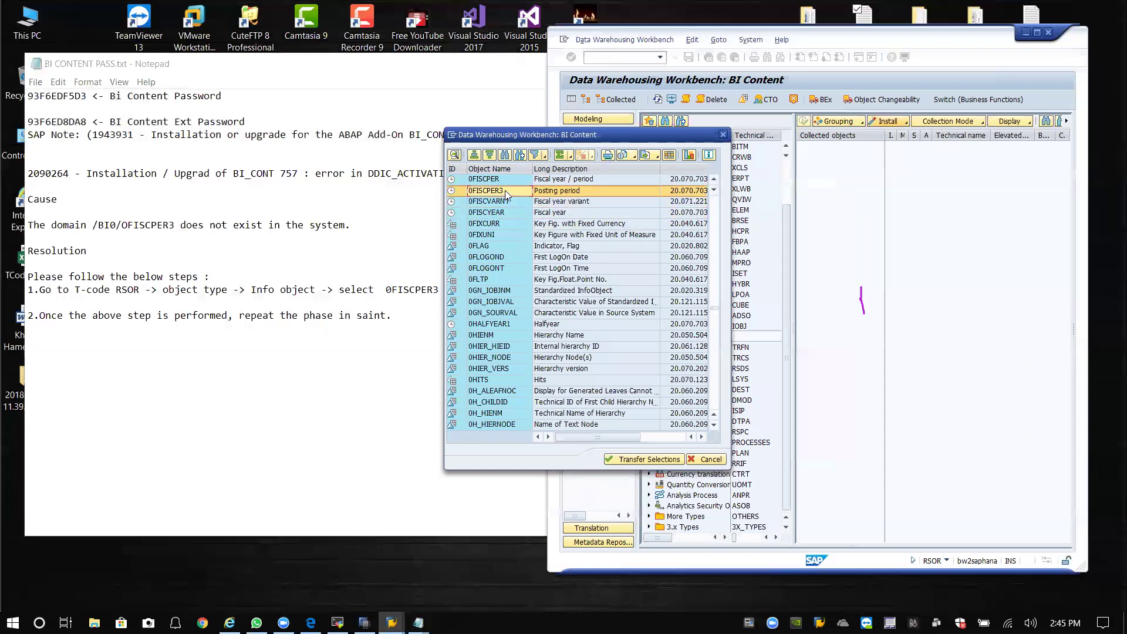
click(650, 459)
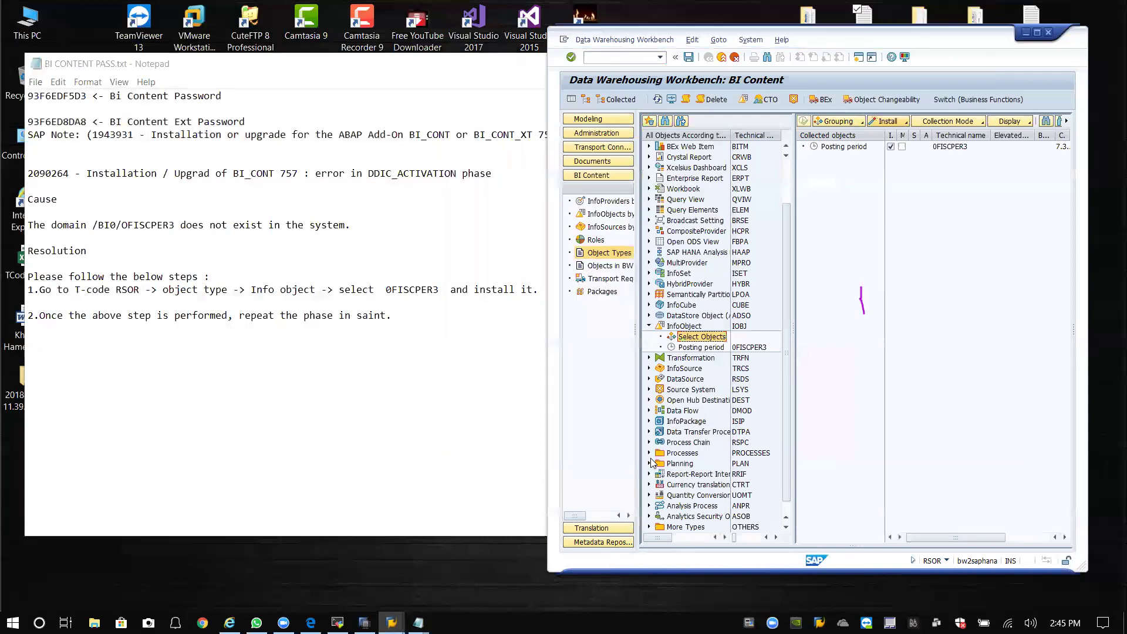
Install the collected 0FISCPER3, choosing Display Object when the object-editing error appears.
click(887, 121)
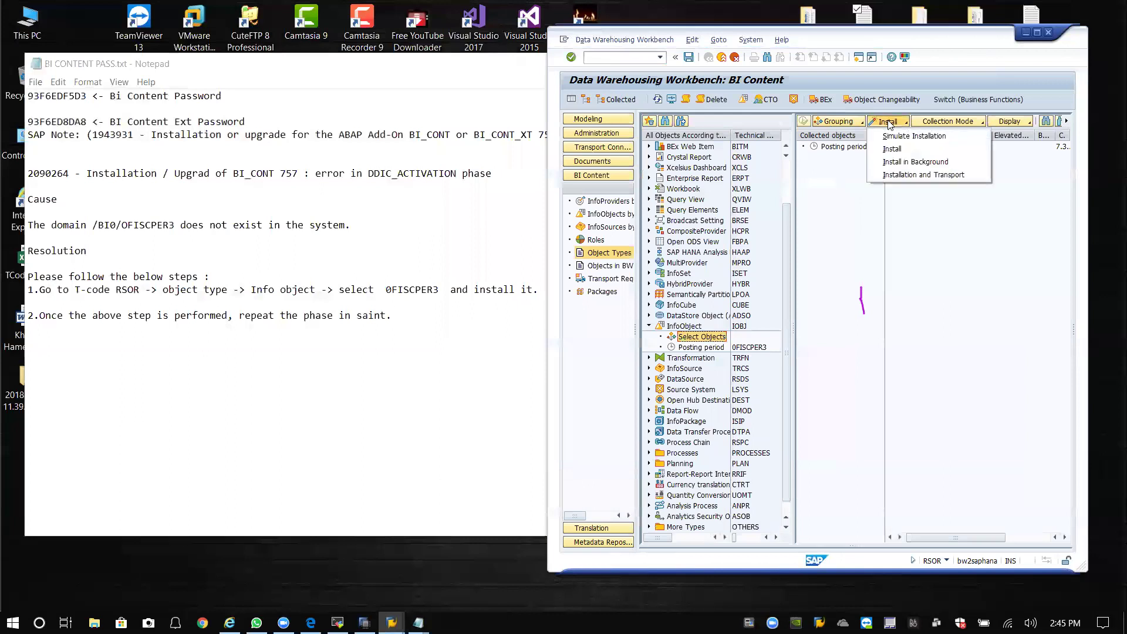
click(906, 148)
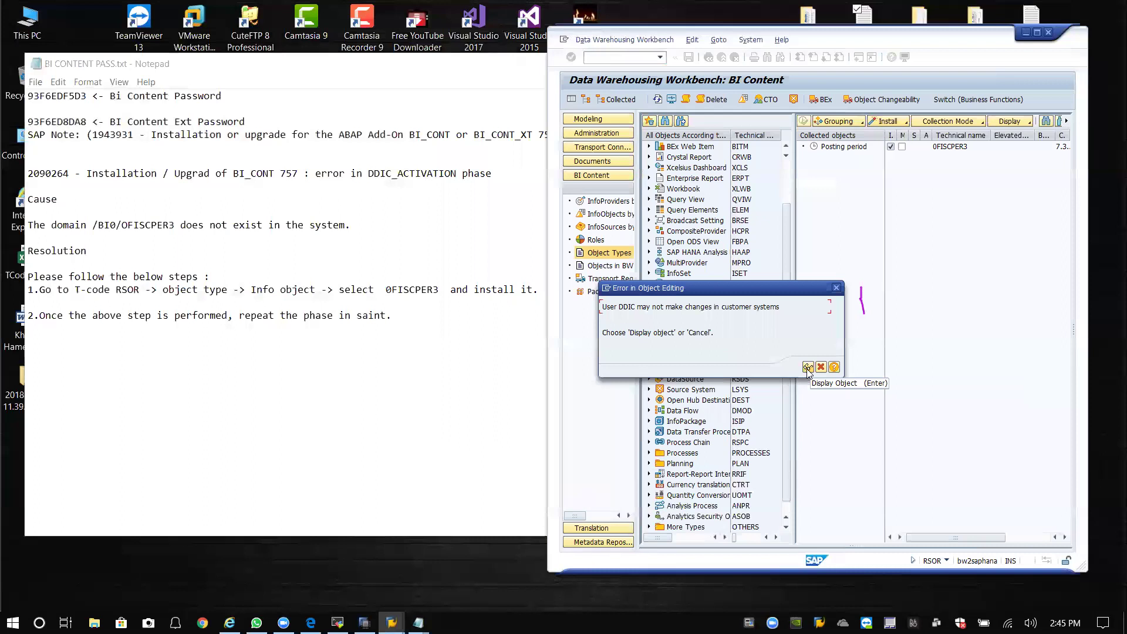
click(808, 368)
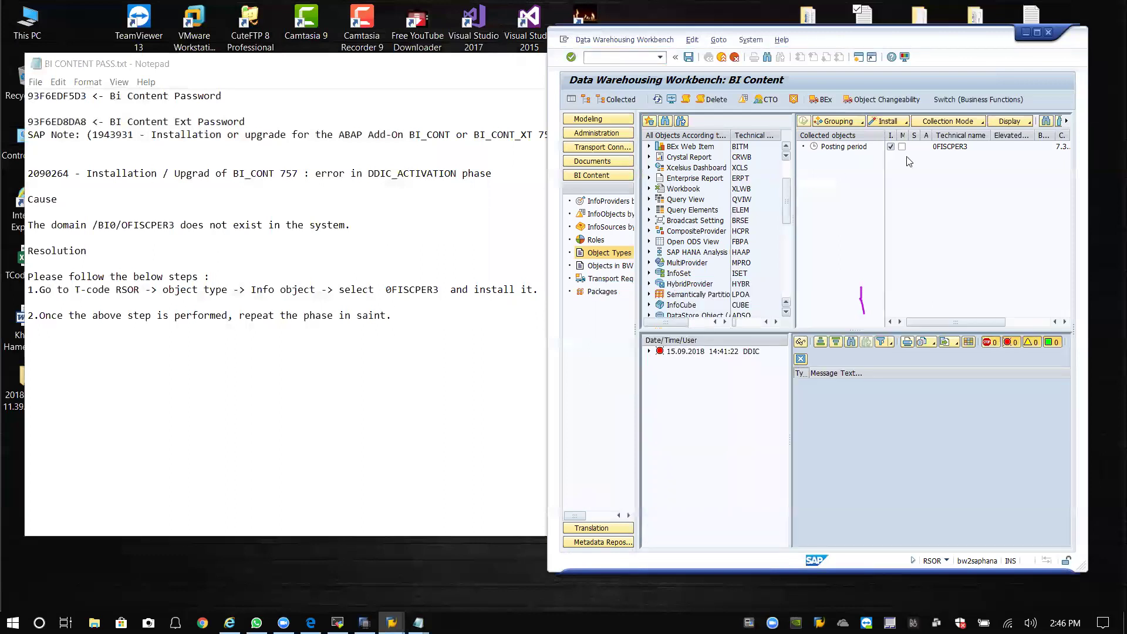
Log off the current session and reopen the BH2 BW system from SAP Logon.
click(1049, 33)
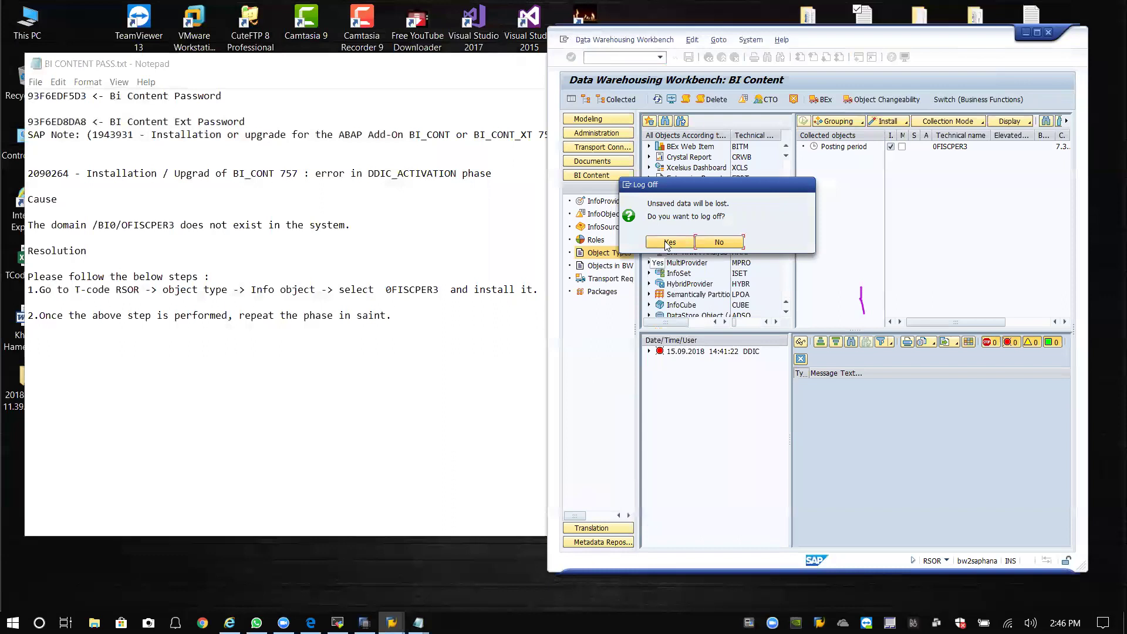
click(718, 241)
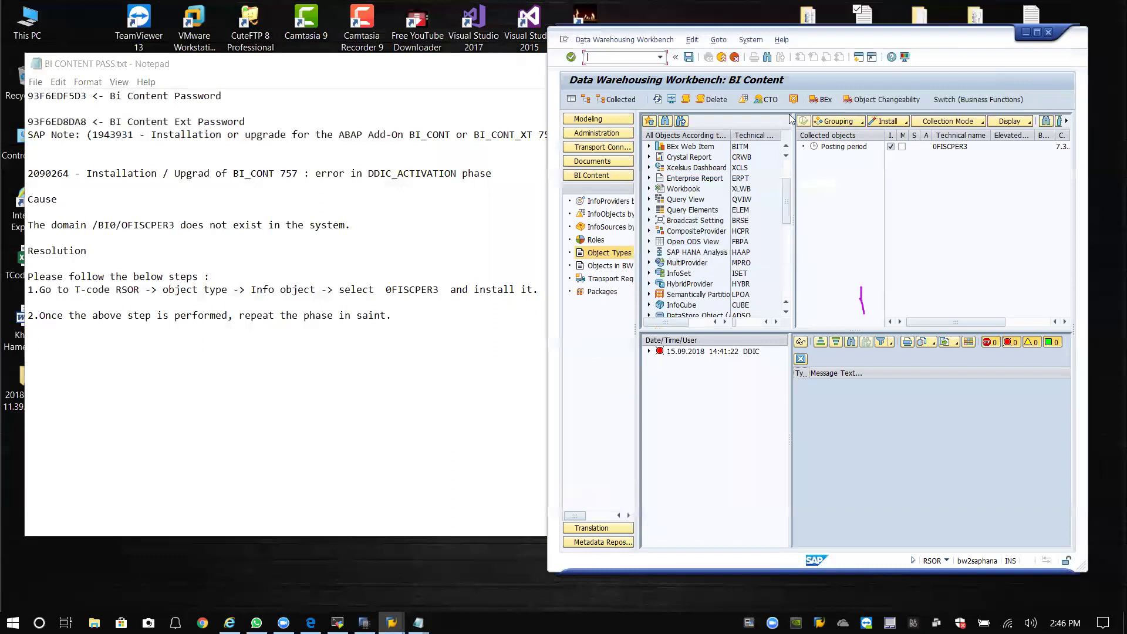
click(1049, 33)
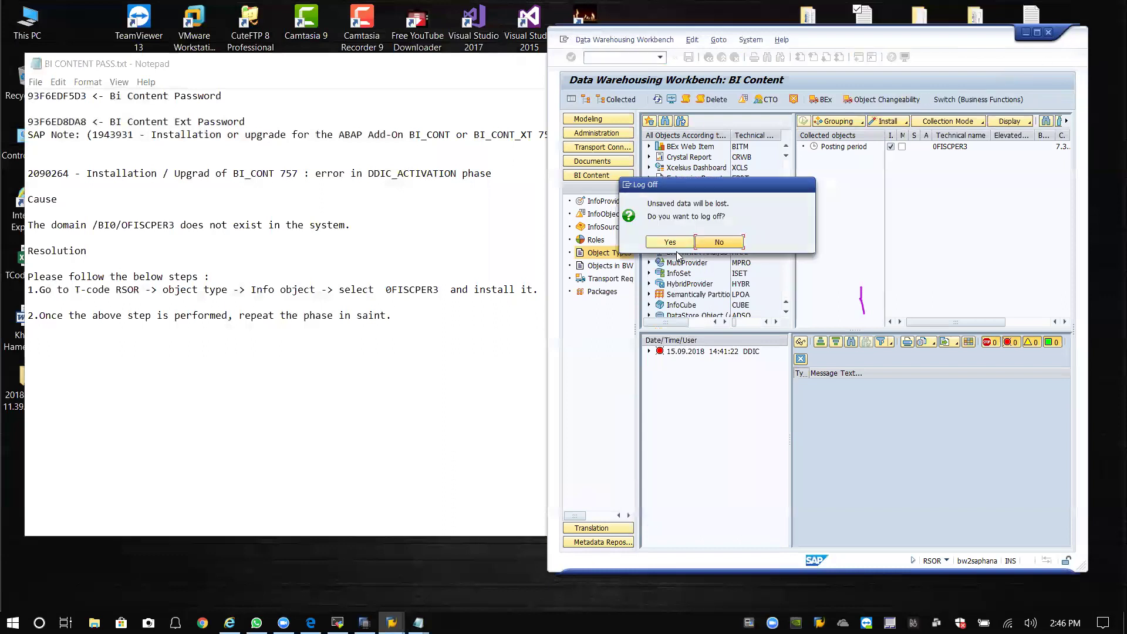
click(726, 244)
click(769, 63)
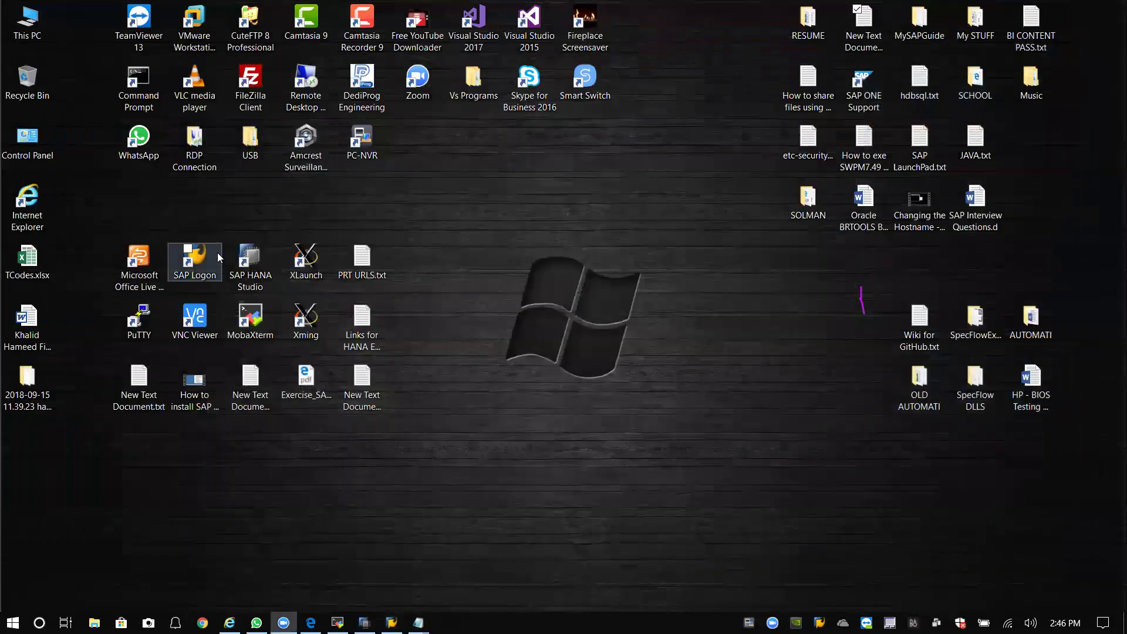
click(190, 261)
double_click(190, 262)
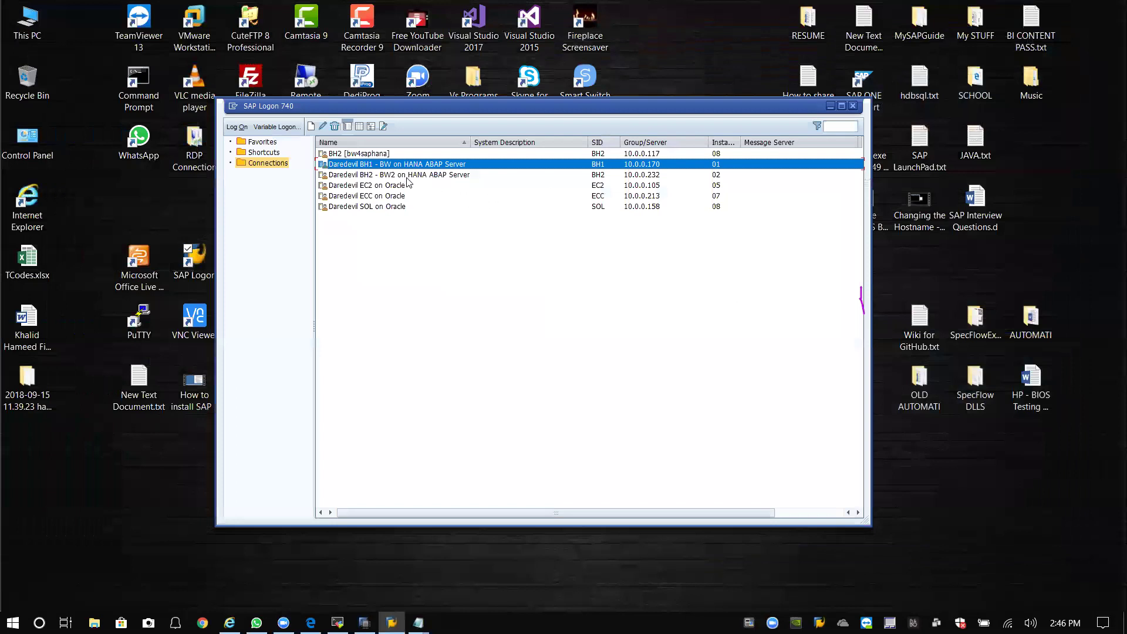
double_click(407, 178)
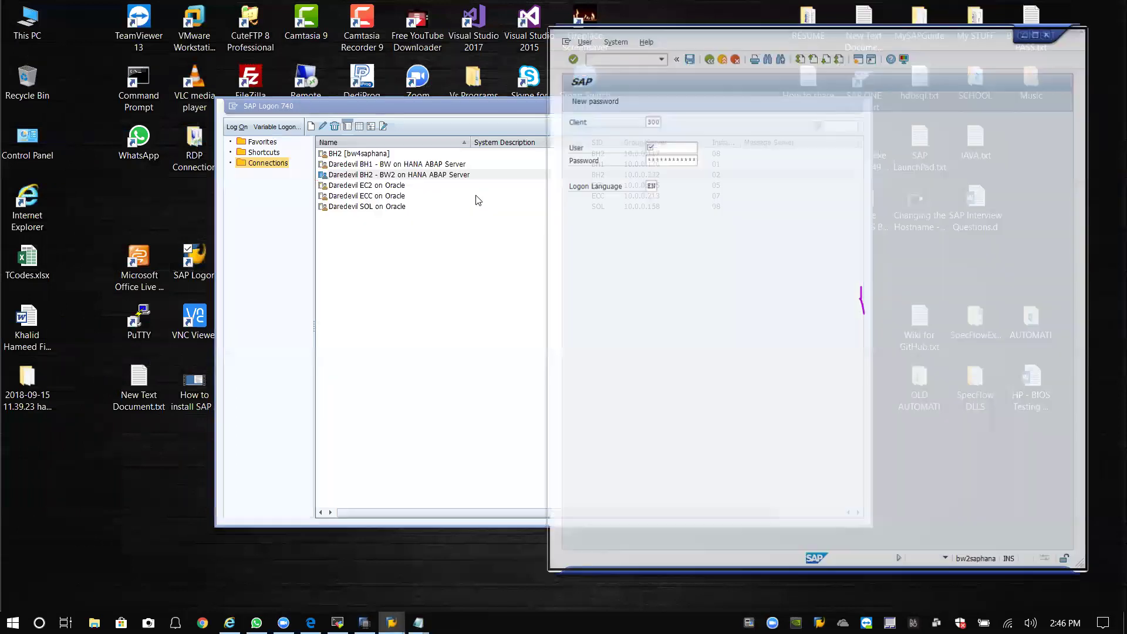
Log on to client 000 as DDIC with the administrator password.
click(658, 120)
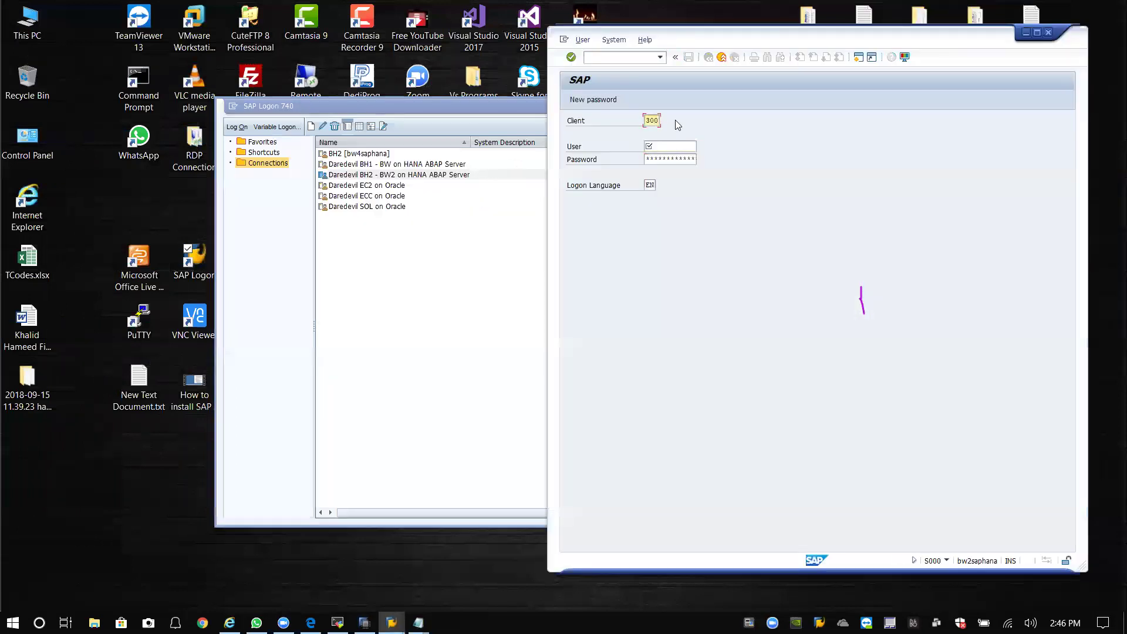
key(BackSpace)
key(BackSpace)
key(BackSpace)
text(000ddic)
key(Tab)
text(*****)
key(Return)
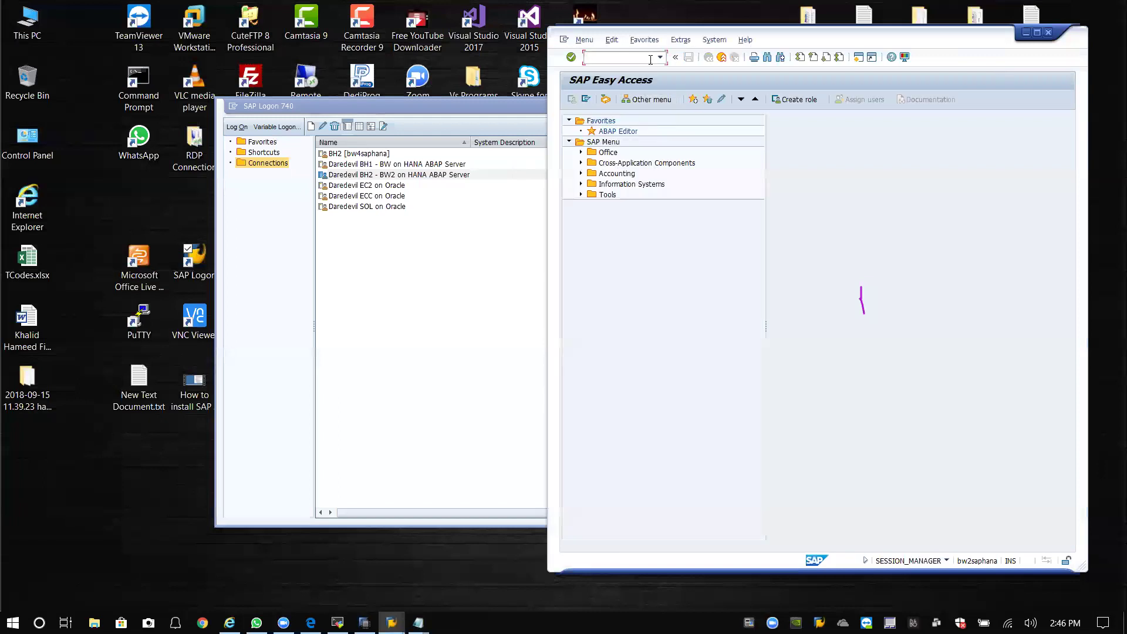
Start a new user in SU01 with its last name and a generated initial password.
click(651, 59)
click(620, 79)
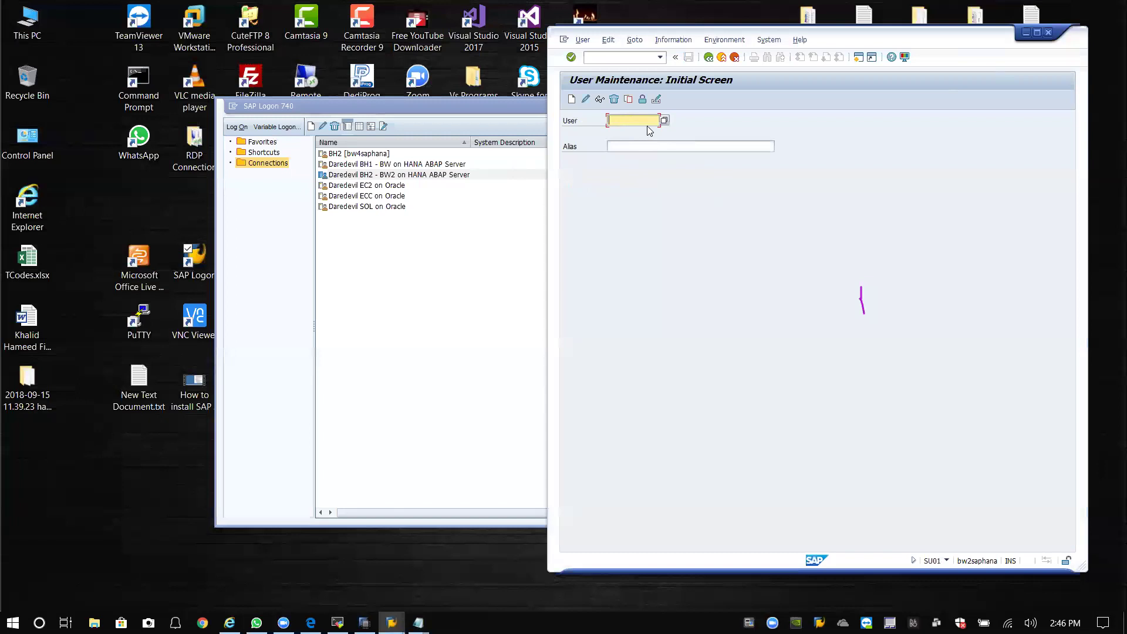
click(572, 100)
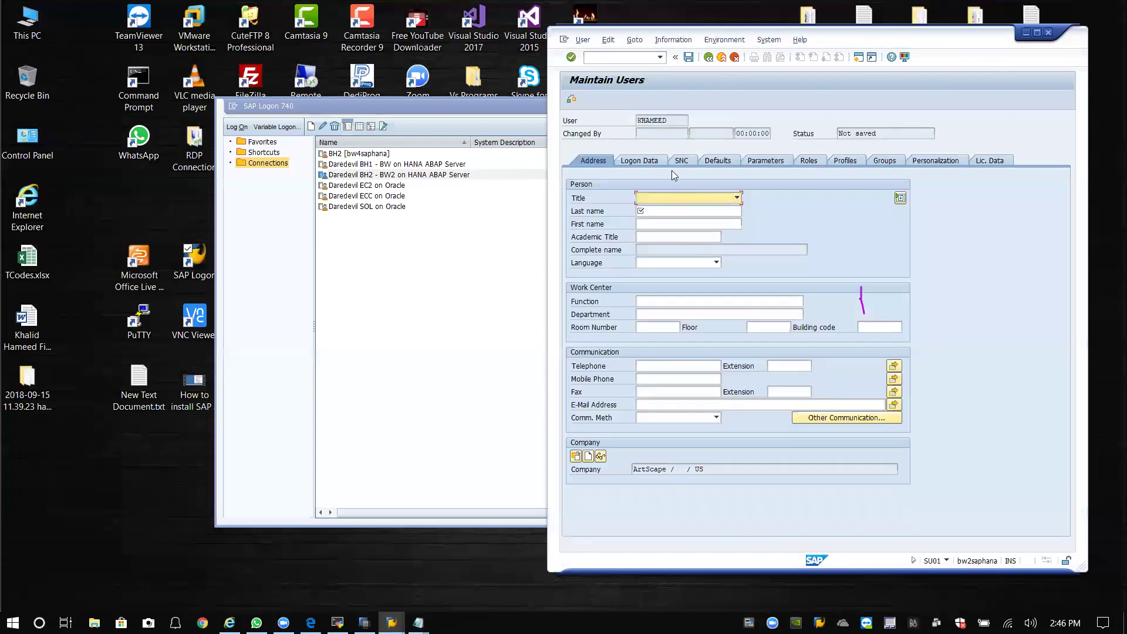
click(667, 212)
text(hameed)
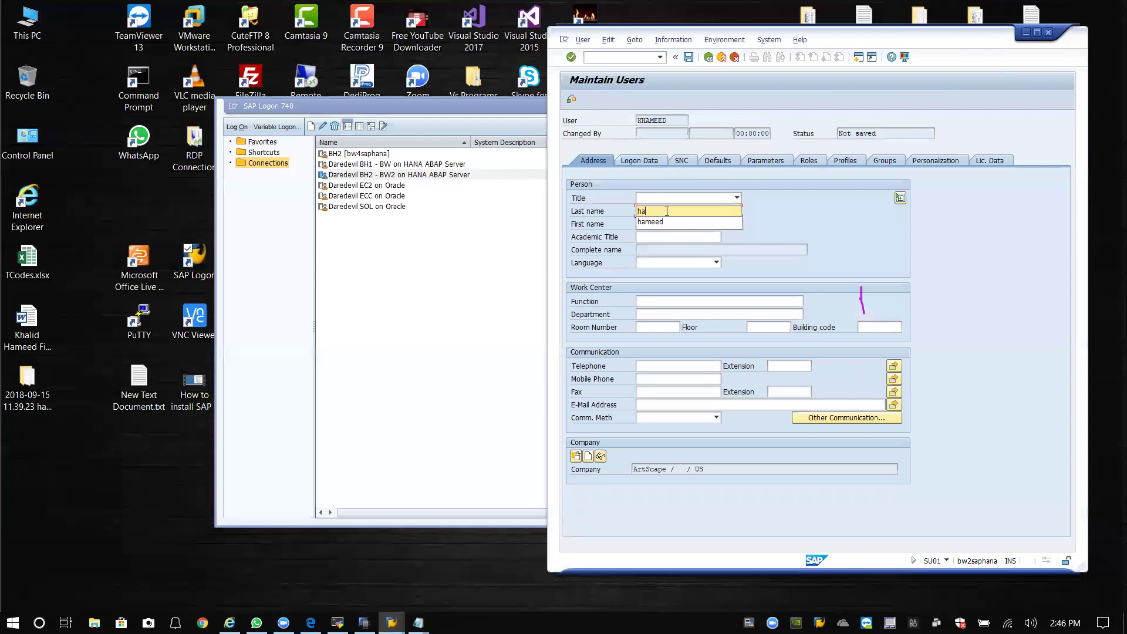
click(654, 161)
click(666, 250)
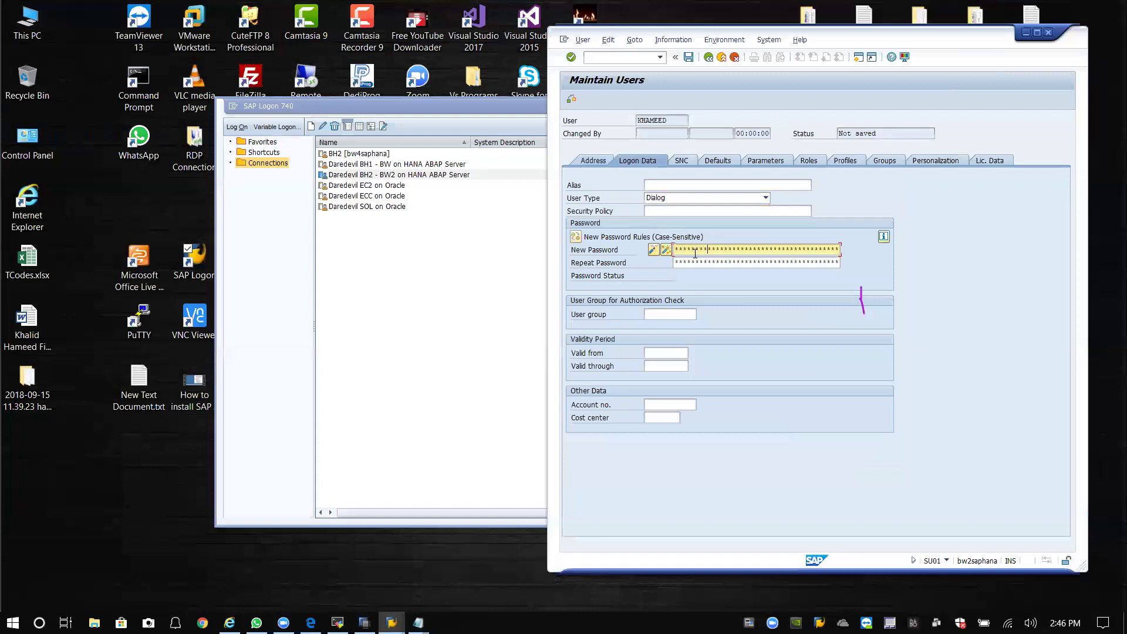
click(695, 262)
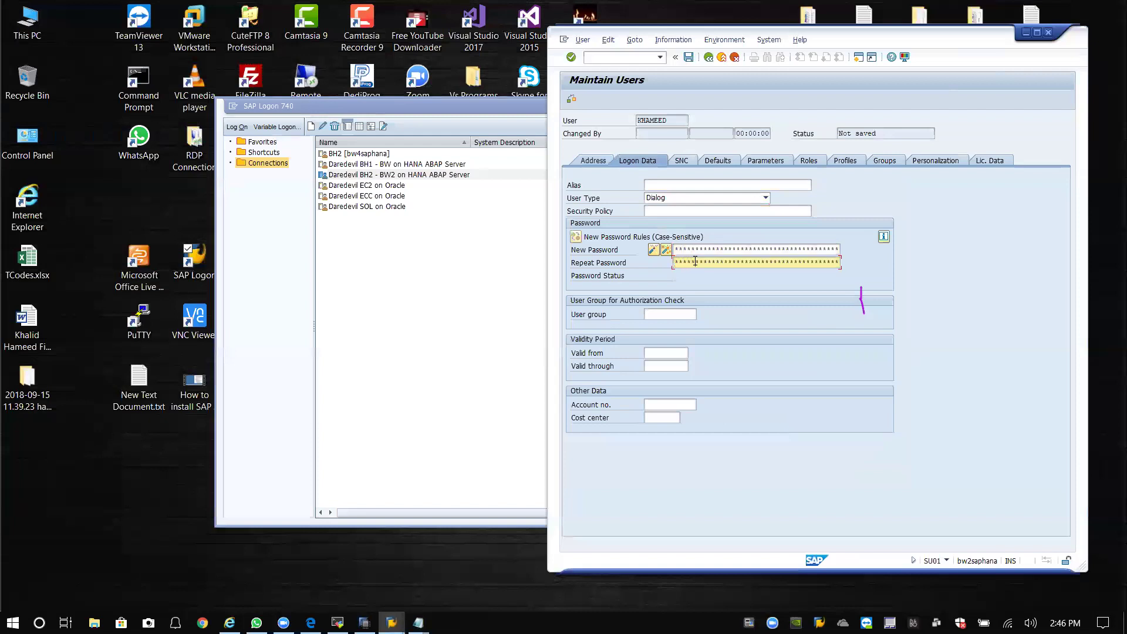
Assign the SAP_ALL and SAP_NEW profiles to the new user and save it.
click(843, 160)
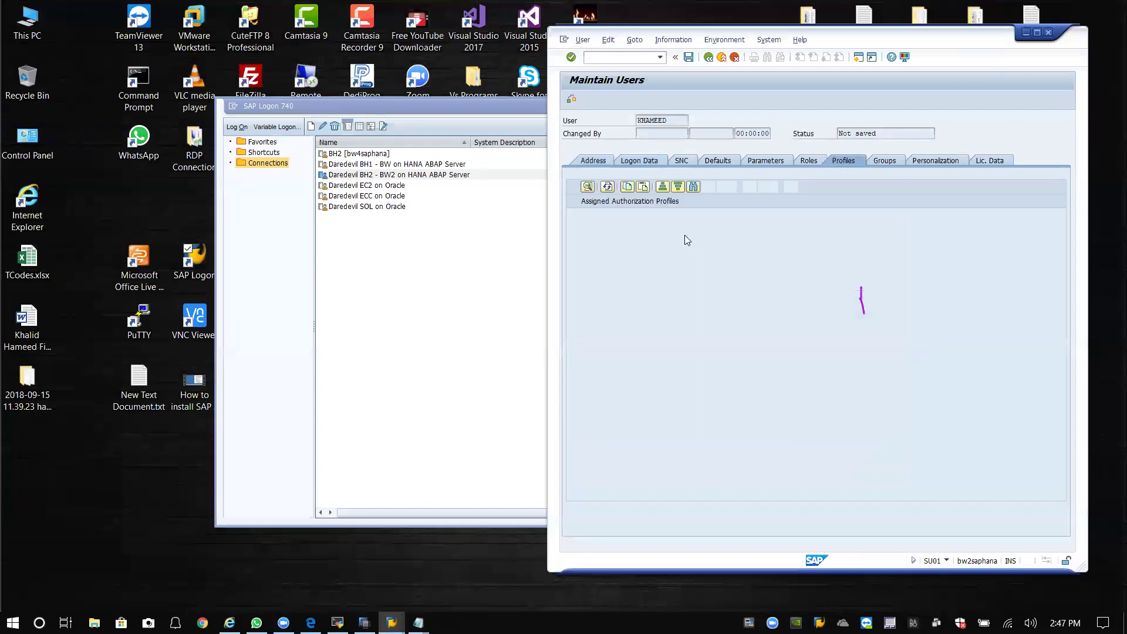
click(619, 215)
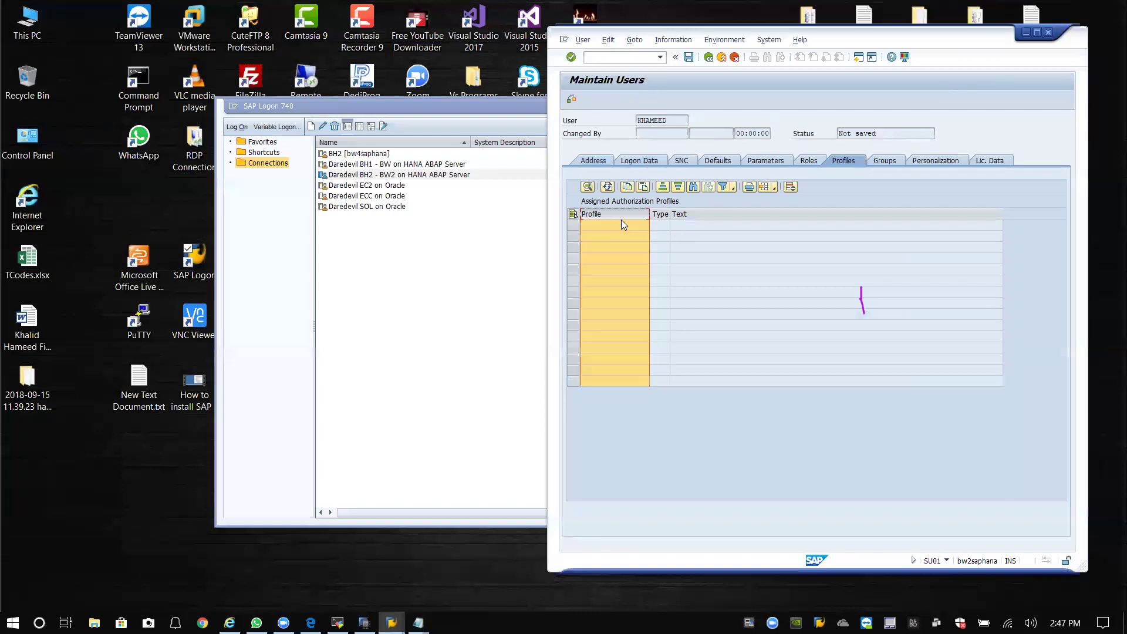
click(621, 227)
text(SAP_)
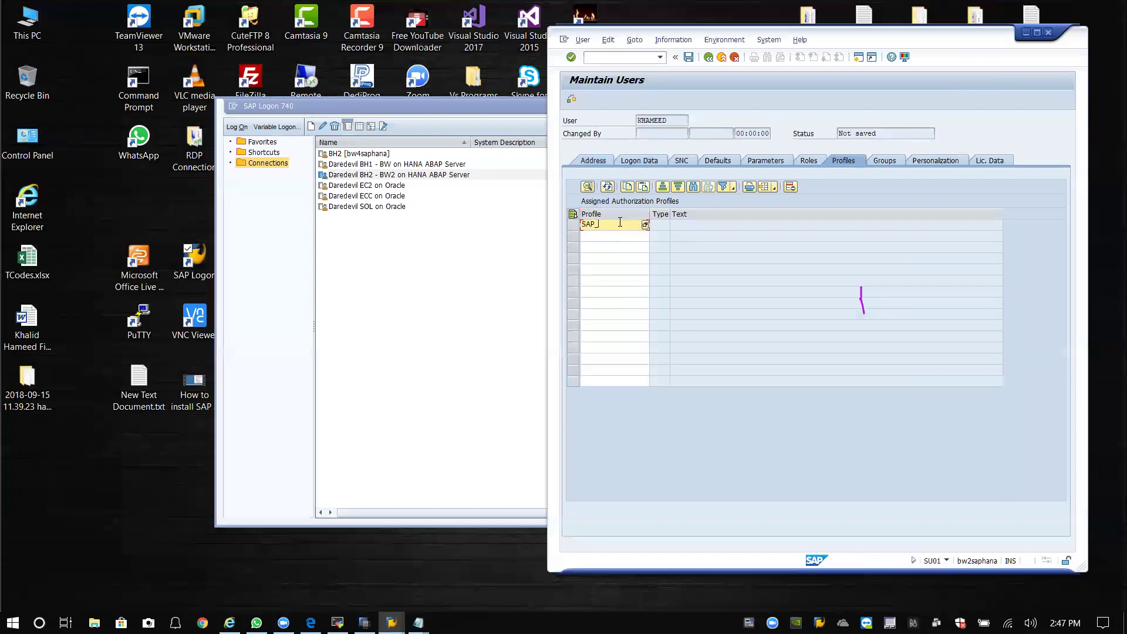
key(Return)
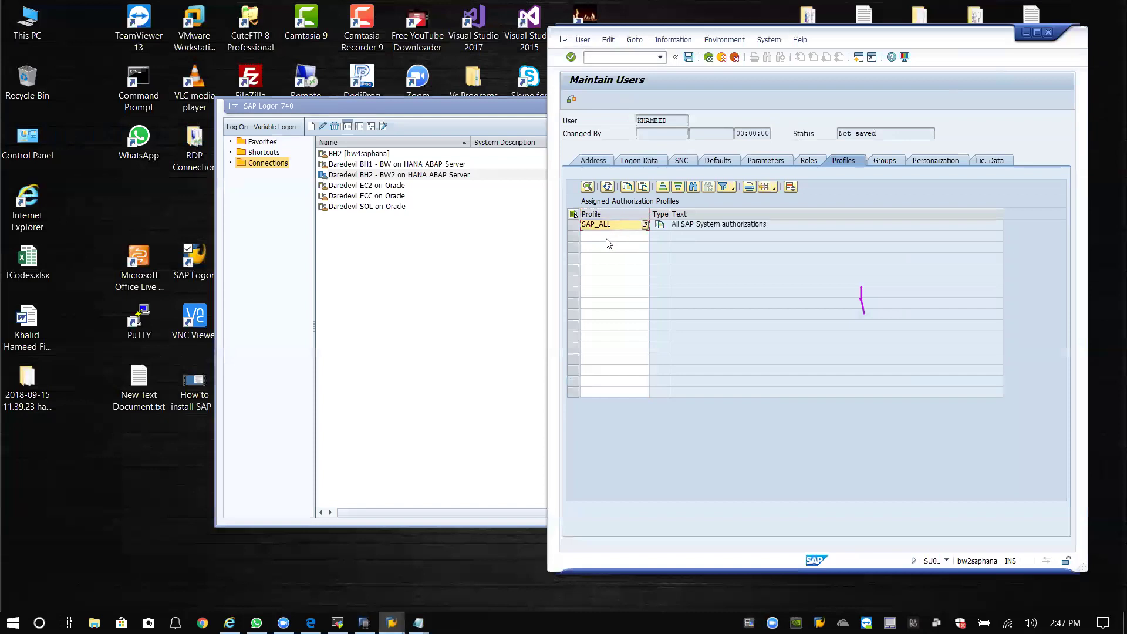
click(607, 238)
text(SAP)
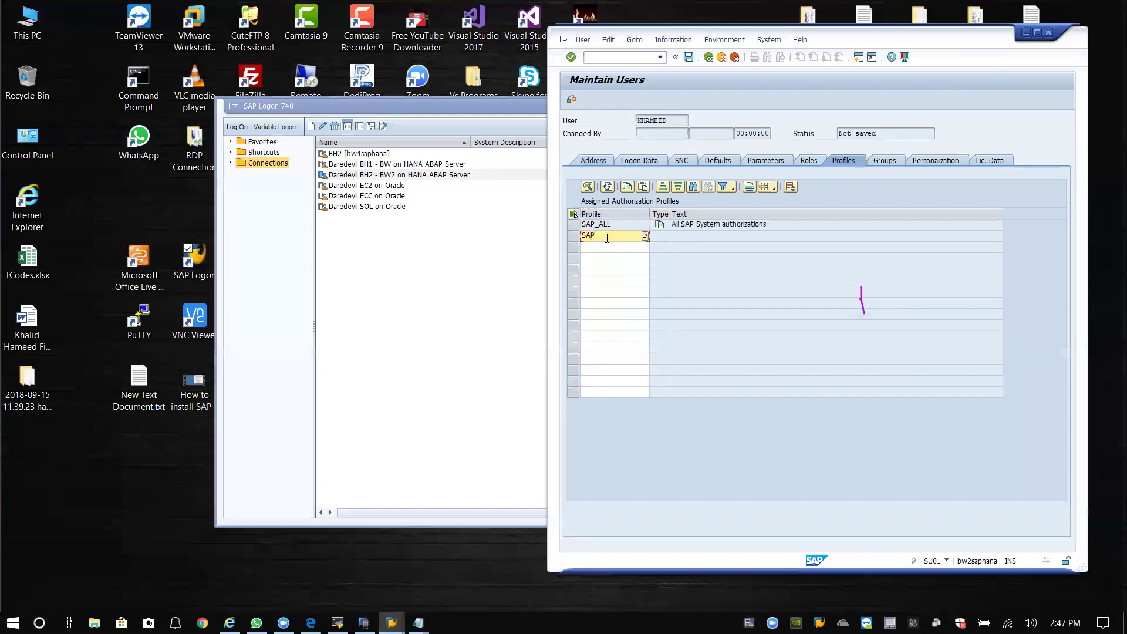
text(_NEw)
key(Return)
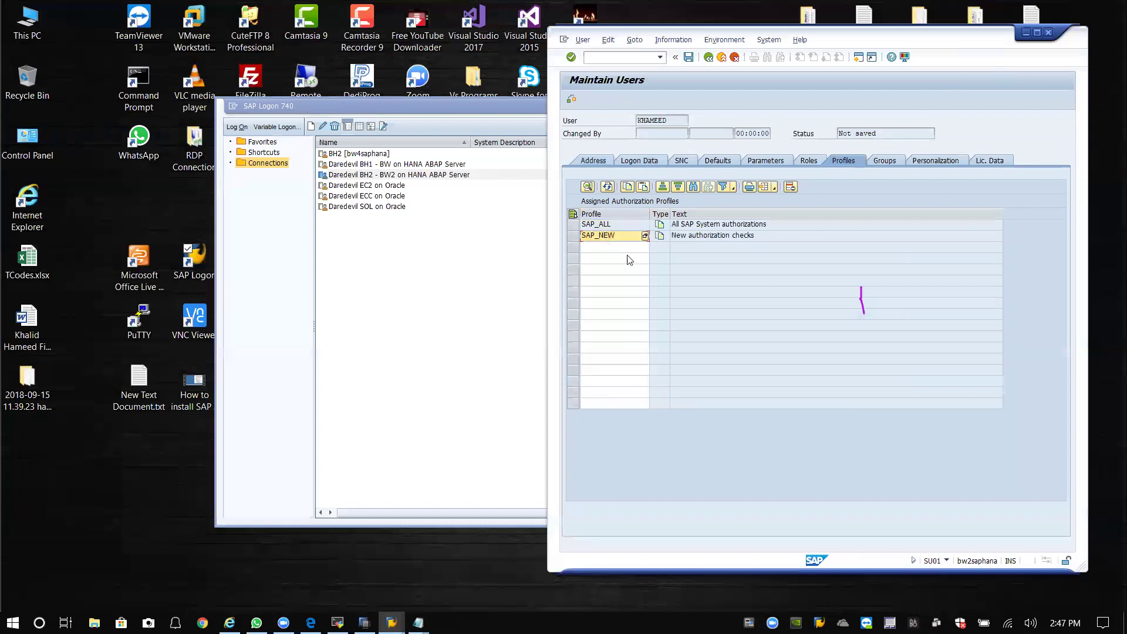
click(688, 58)
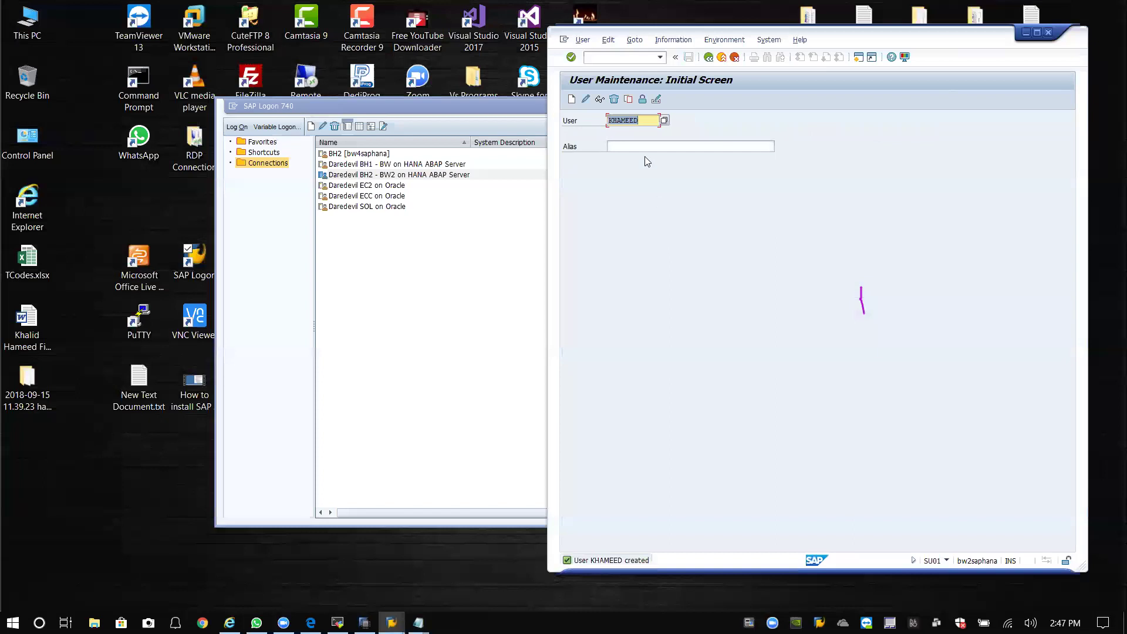
Log off the administrator session and reopen the BH2 logon screen.
click(1048, 33)
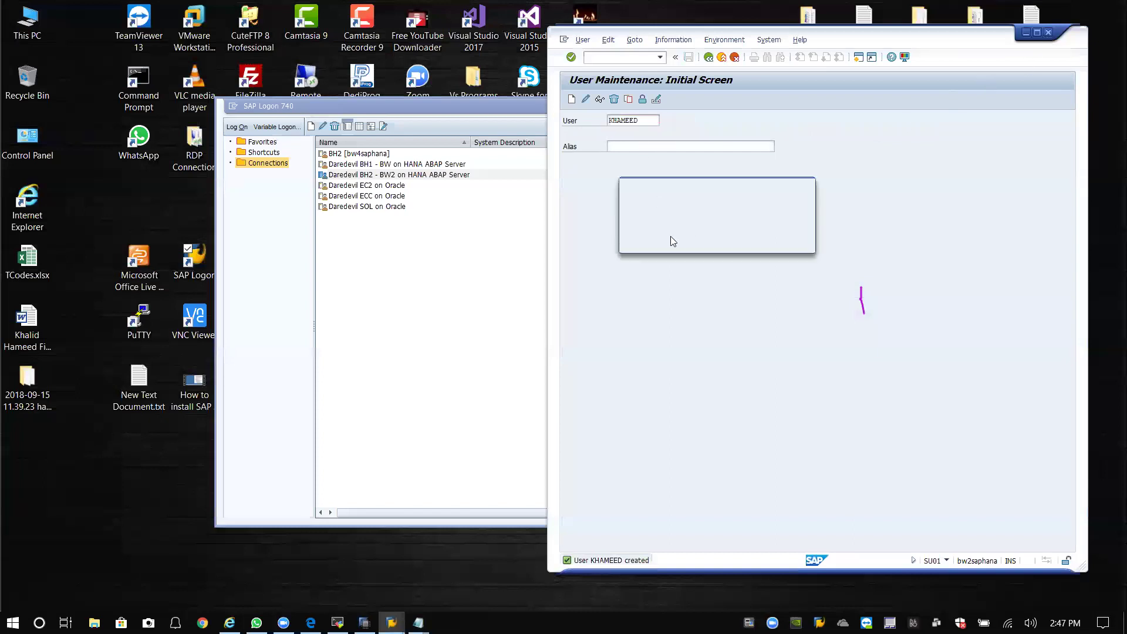
click(671, 243)
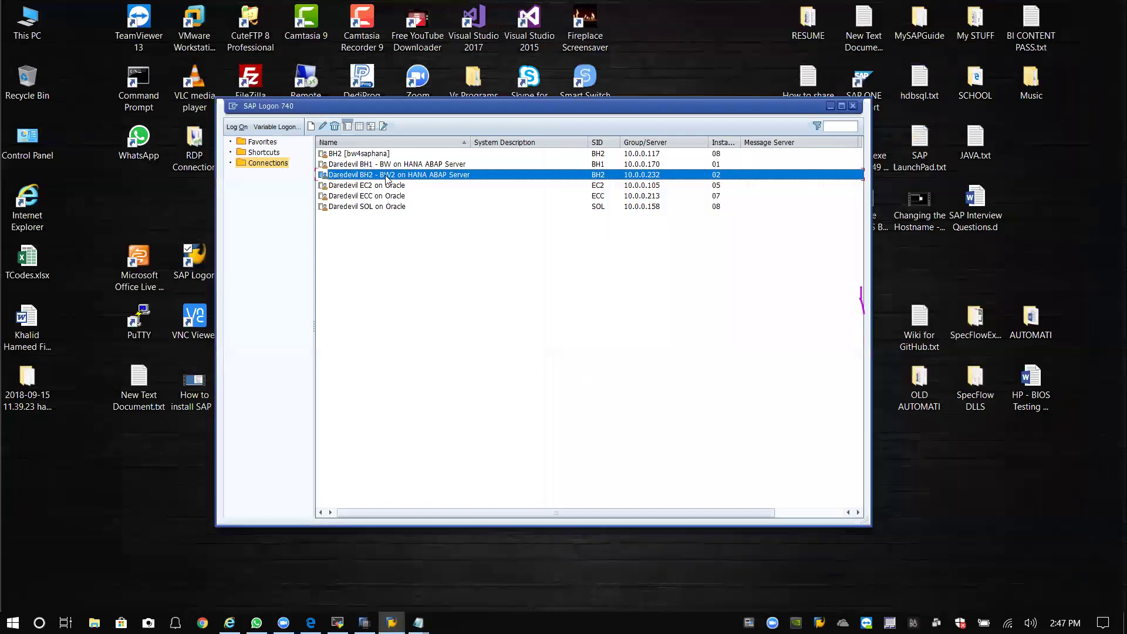
key(Return)
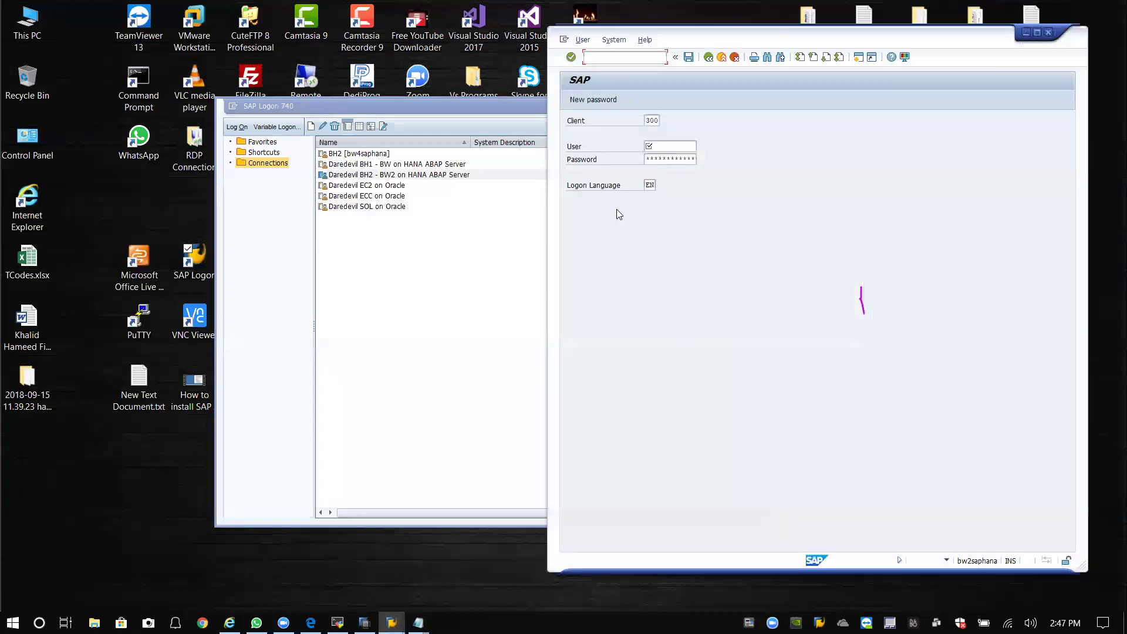
Log on to client 000 as the new user and set its new password.
double_click(656, 119)
key(BackSpace)
text(000)
key(Tab)
key(Tab)
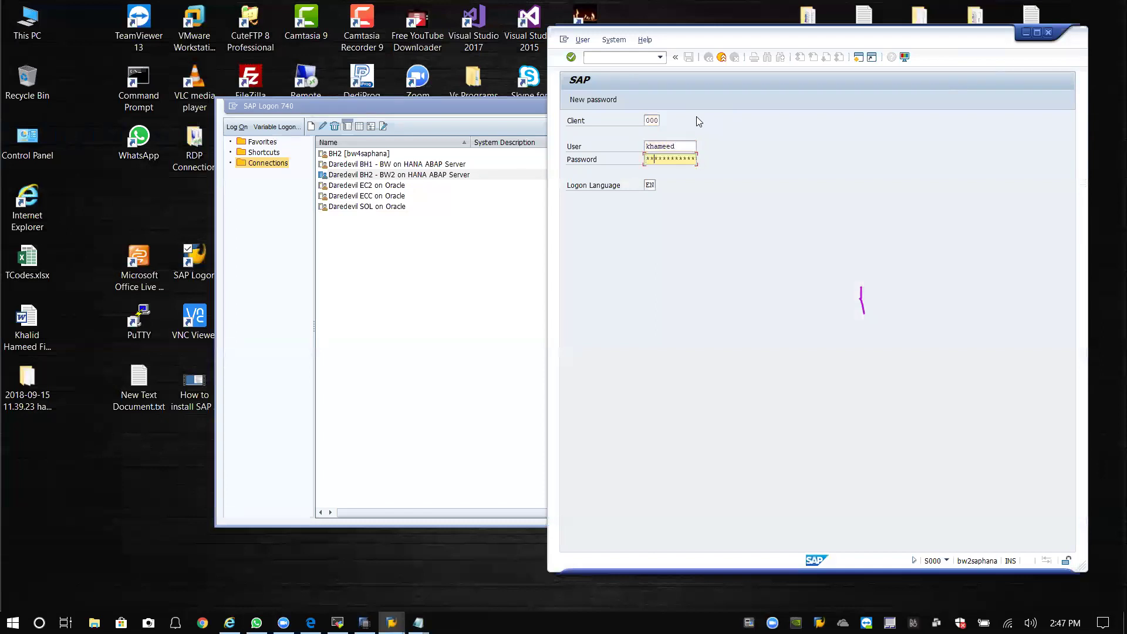
key(Return)
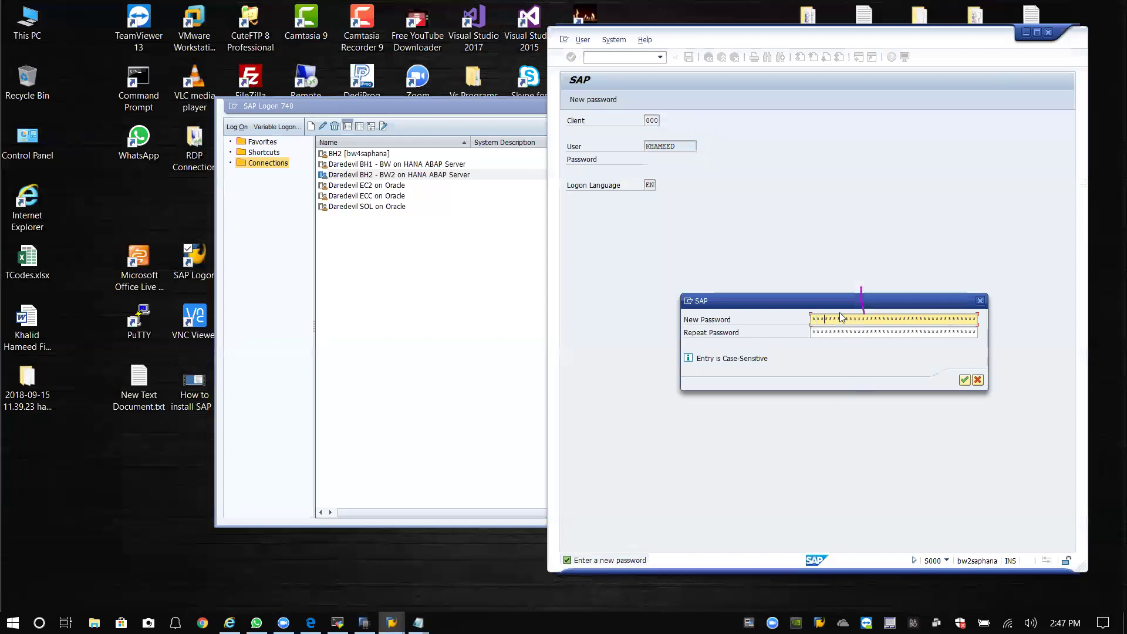
key(Tab)
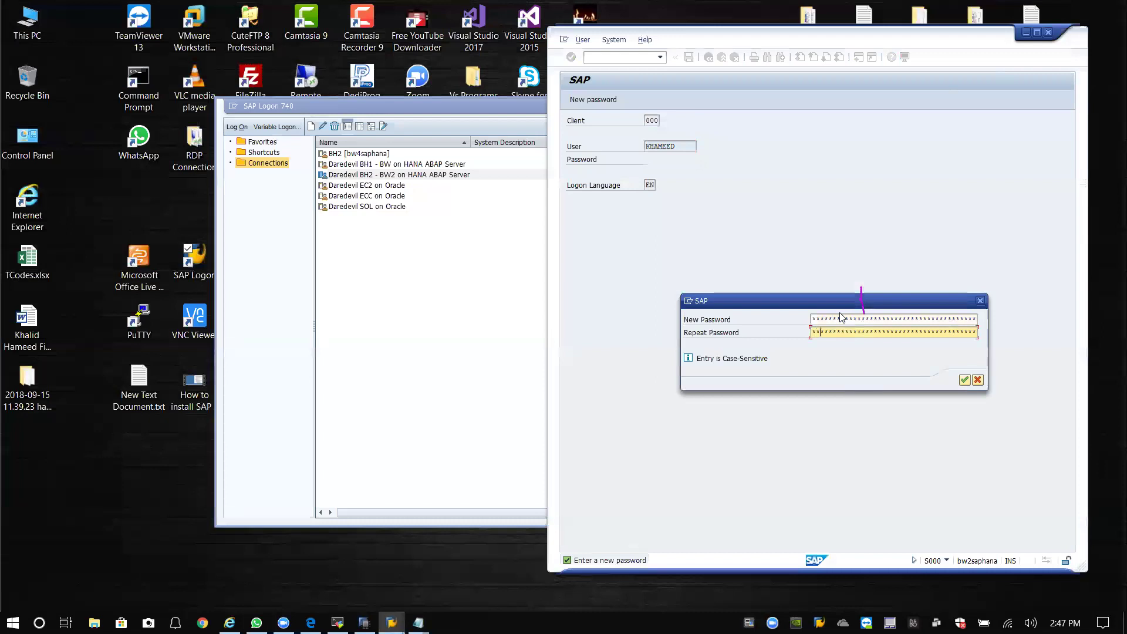
key(Return)
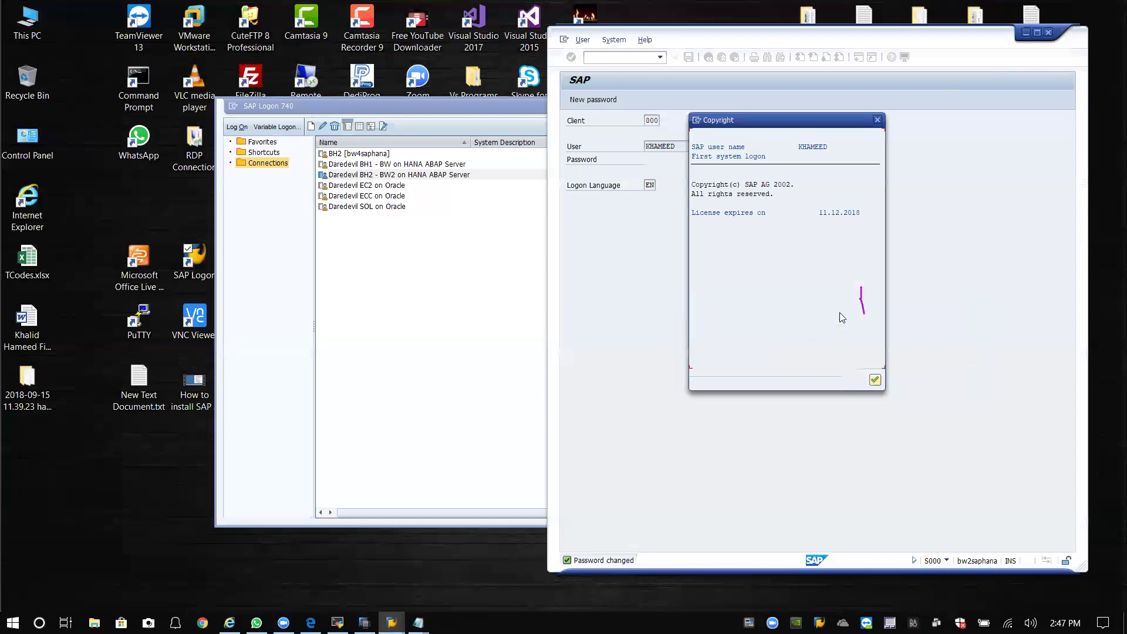
Dismiss the copyright notice and open RSOR, the BI Content workbench.
click(875, 381)
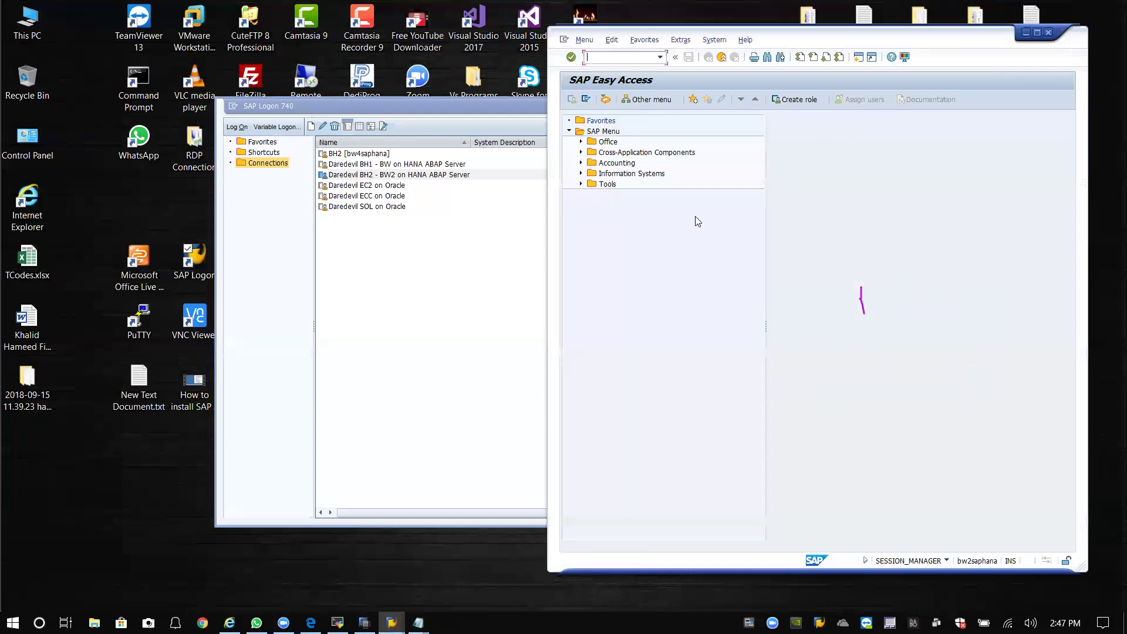
click(660, 57)
click(595, 77)
key(Return)
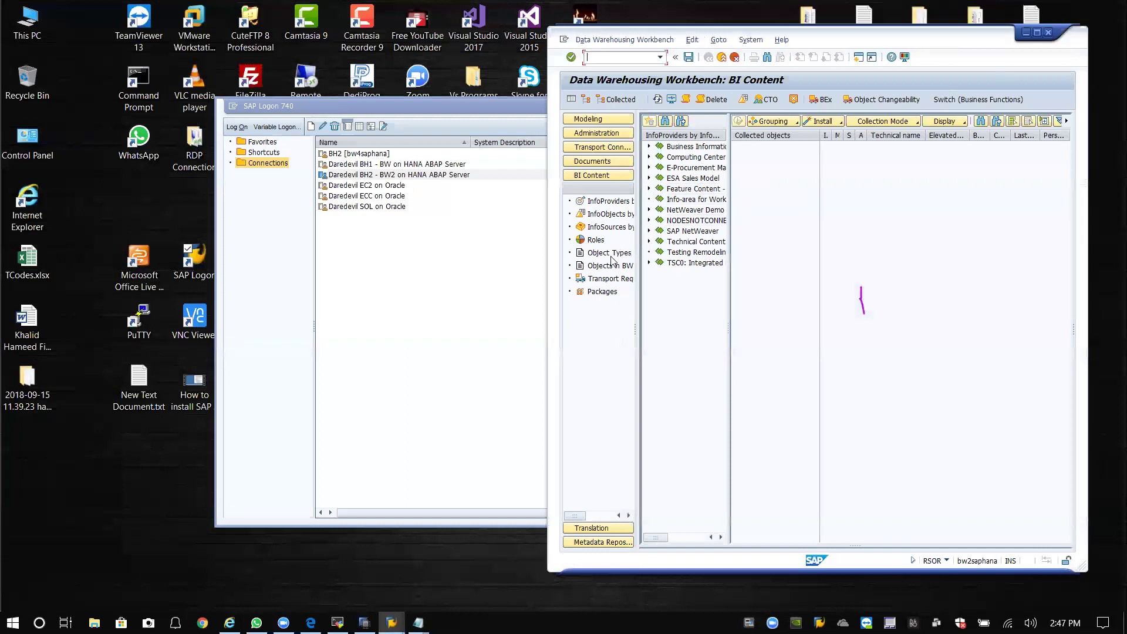
click(467, 109)
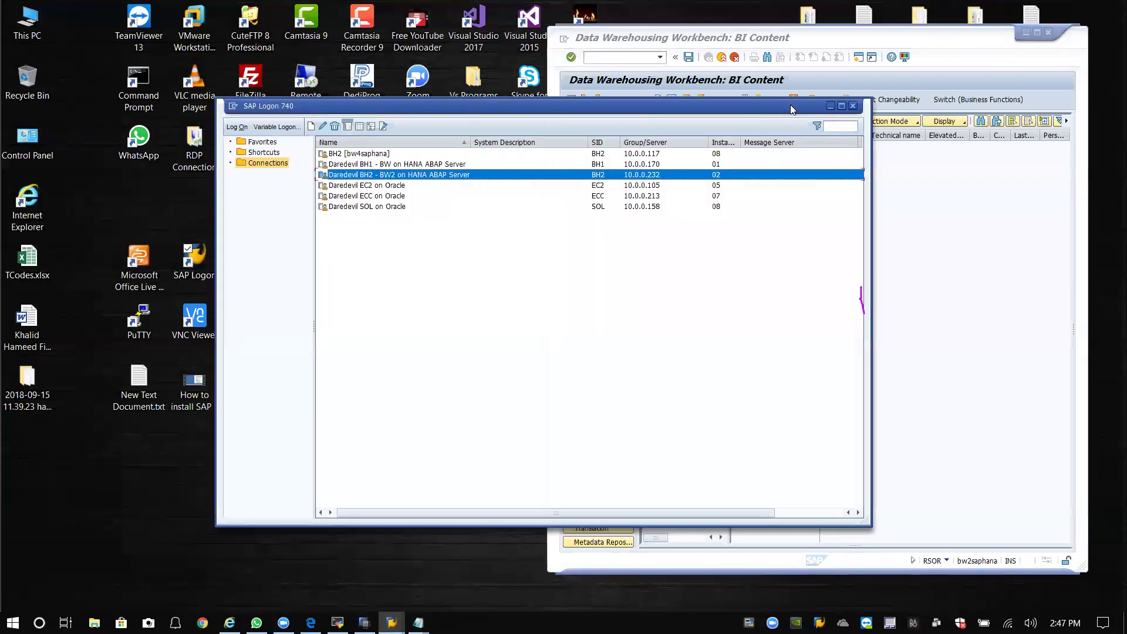
click(830, 106)
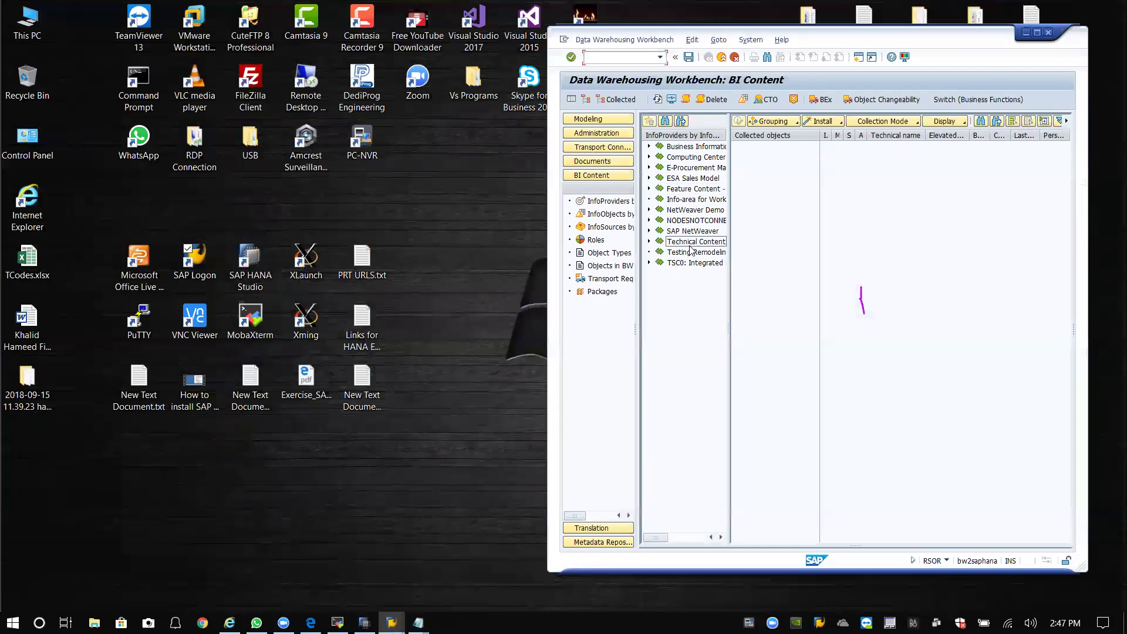
Group BI Content by object type and open InfoObject's Select Objects list.
click(605, 258)
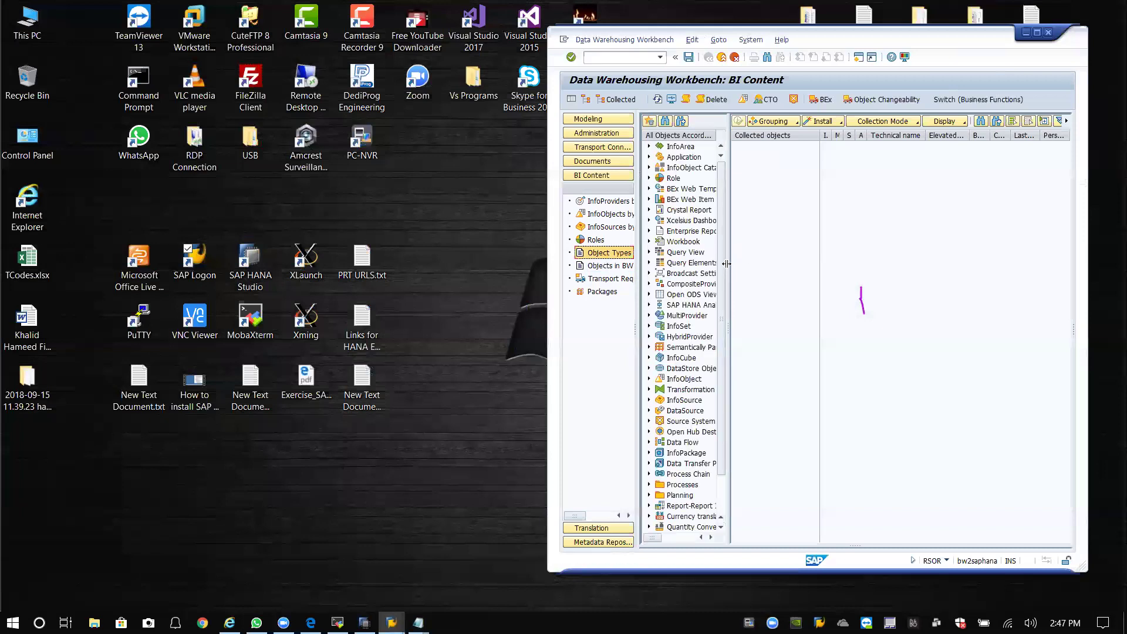
drag(811, 261, 829, 259)
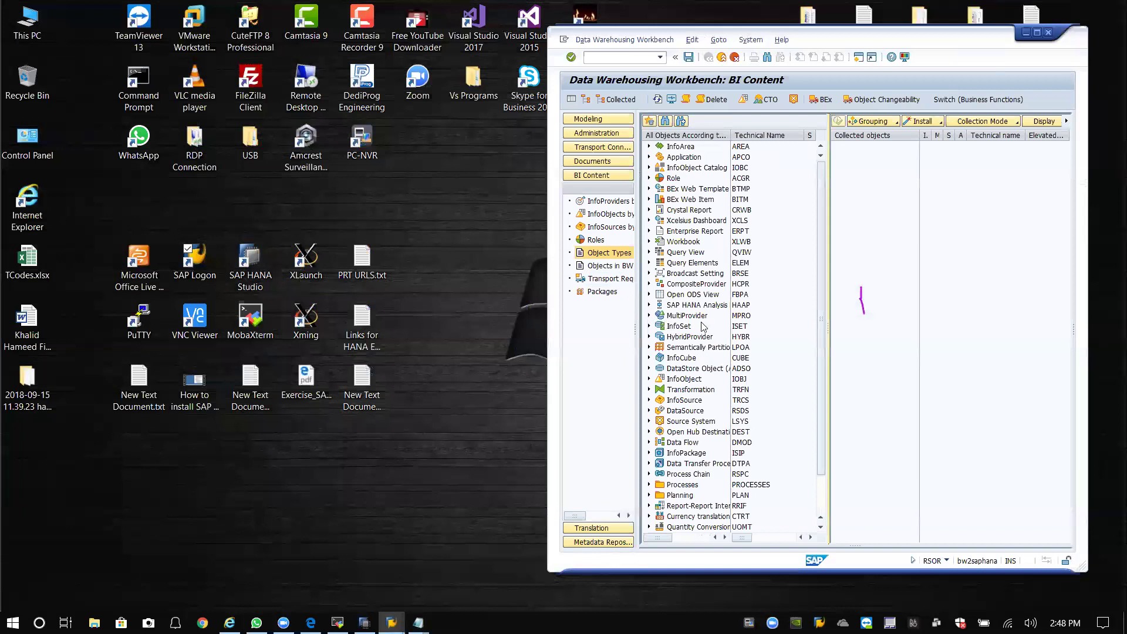
click(697, 381)
click(649, 379)
click(700, 390)
double_click(701, 390)
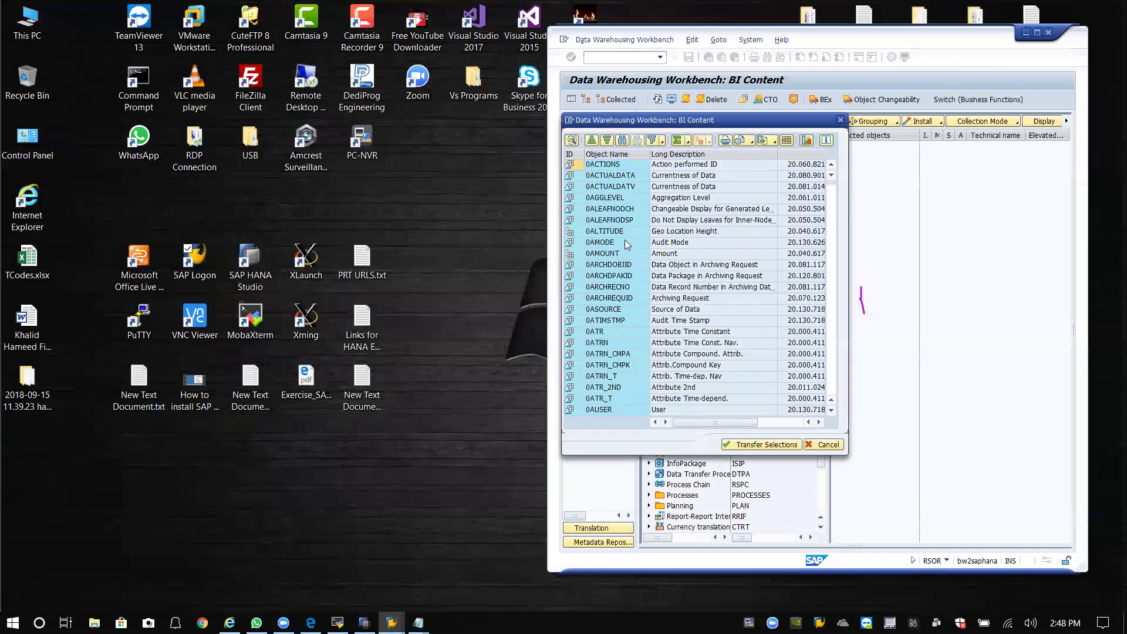
Search for 0F, select 0FISCPER3 Posting period, and transfer it to collected objects.
click(623, 140)
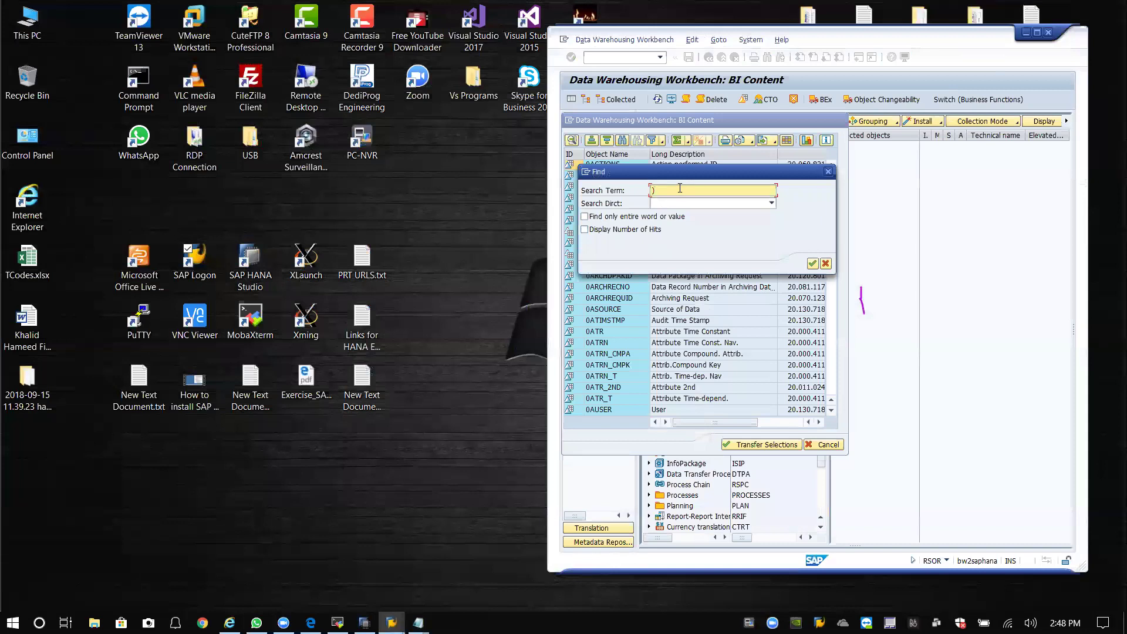
text(0F)
click(813, 262)
click(828, 171)
click(601, 175)
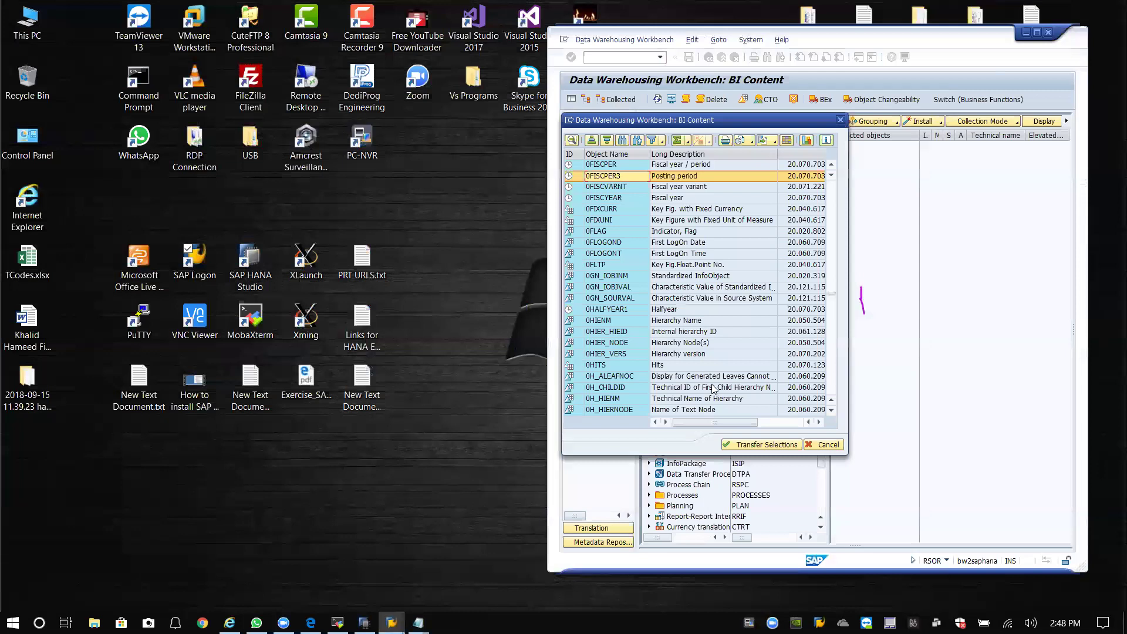
click(759, 445)
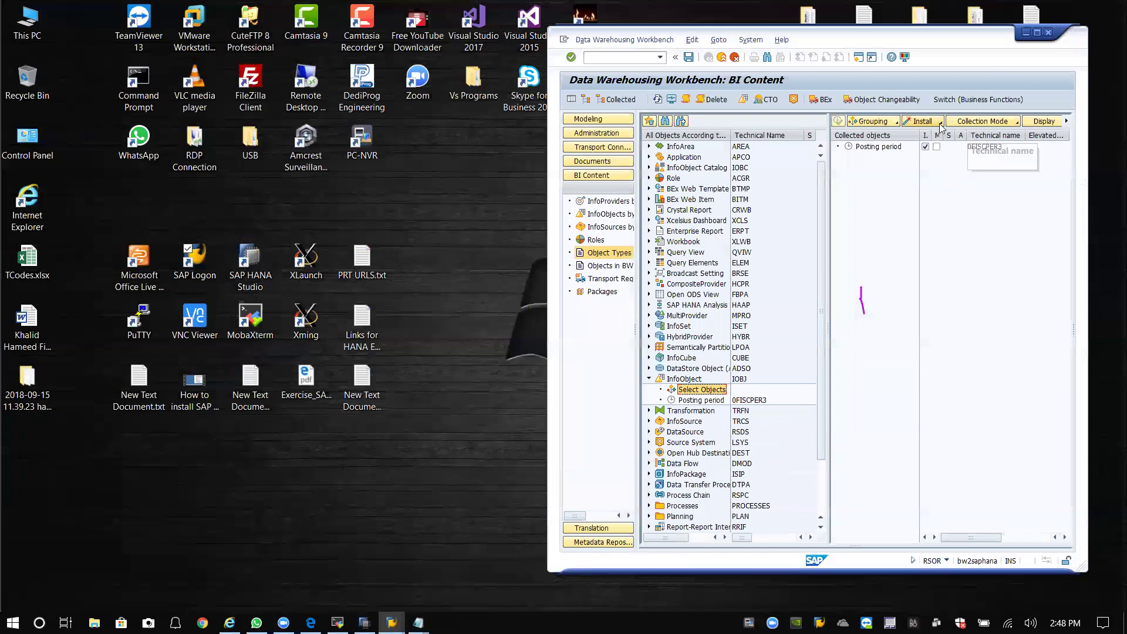
Install the collected Posting period and wait for the 15.09.2018 14:44:09 log entry.
click(923, 122)
click(927, 149)
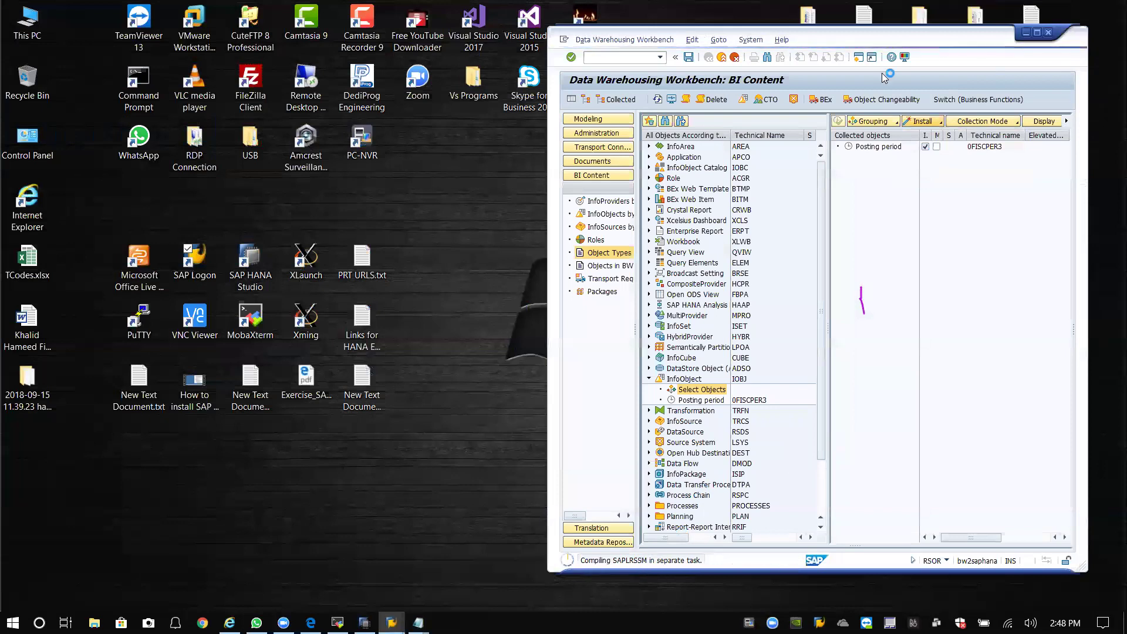
drag(782, 44, 682, 45)
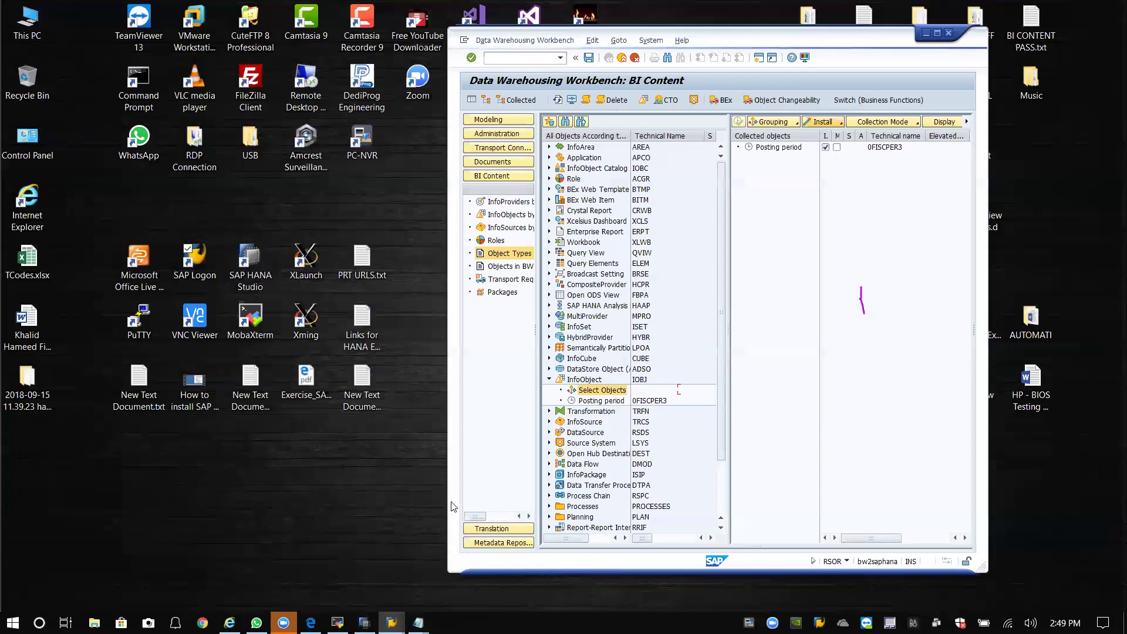
mouse_move(1065, 623)
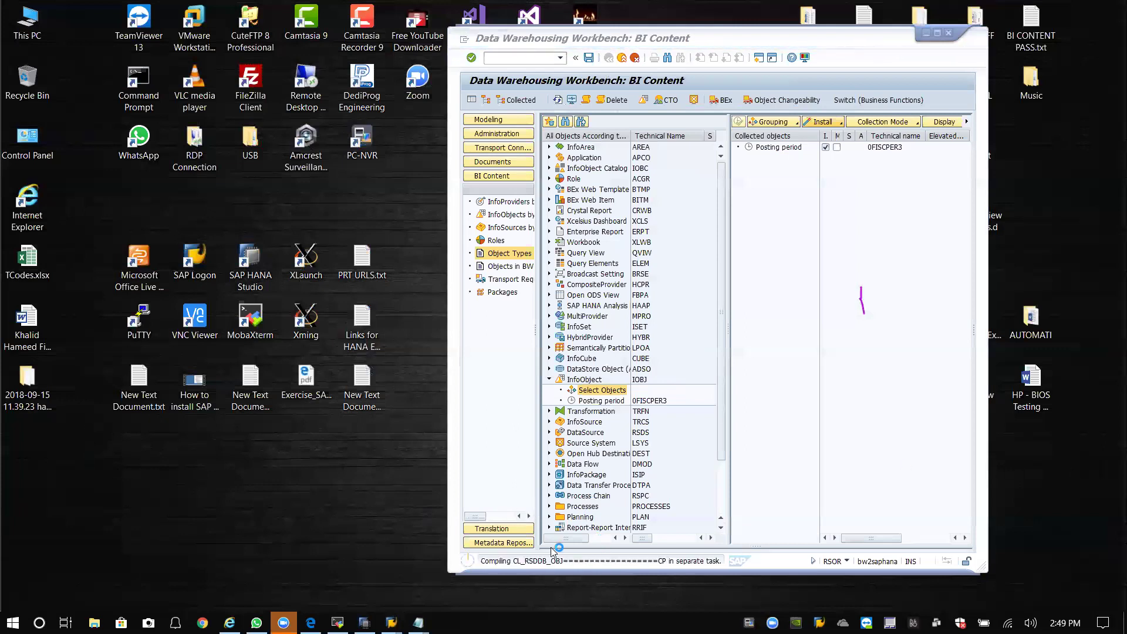
click(29, 396)
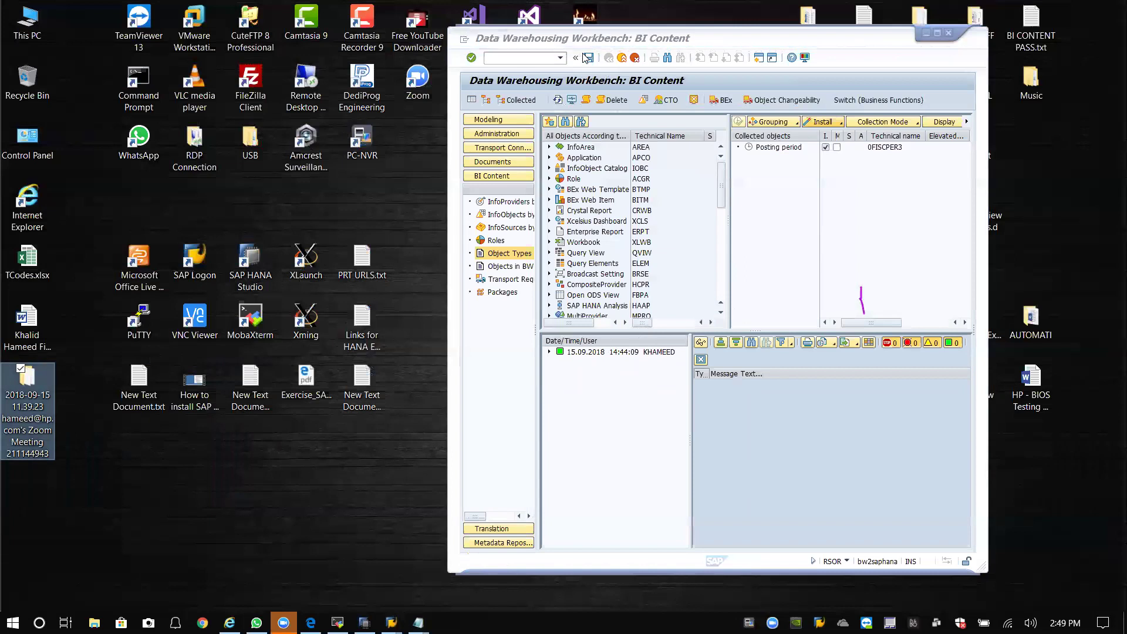
click(560, 58)
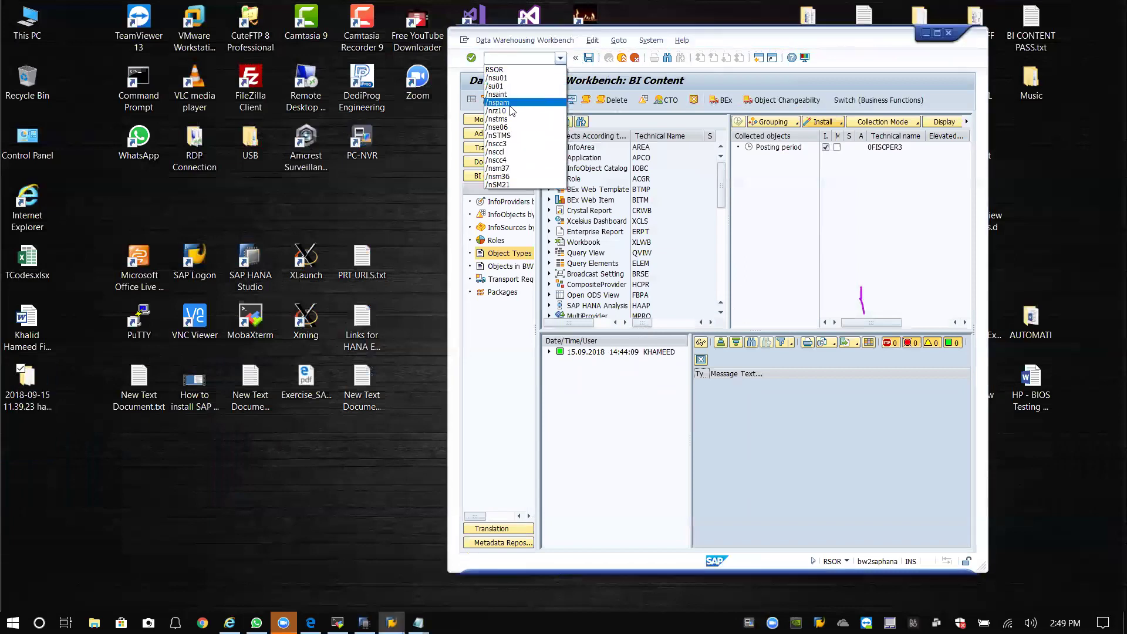
click(520, 59)
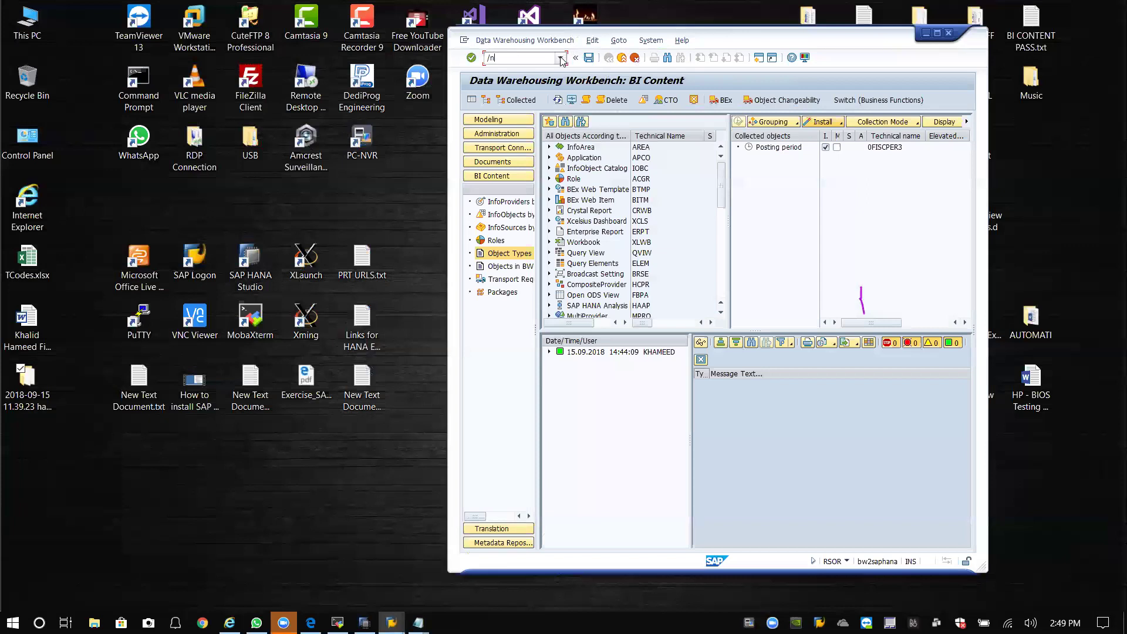
click(848, 563)
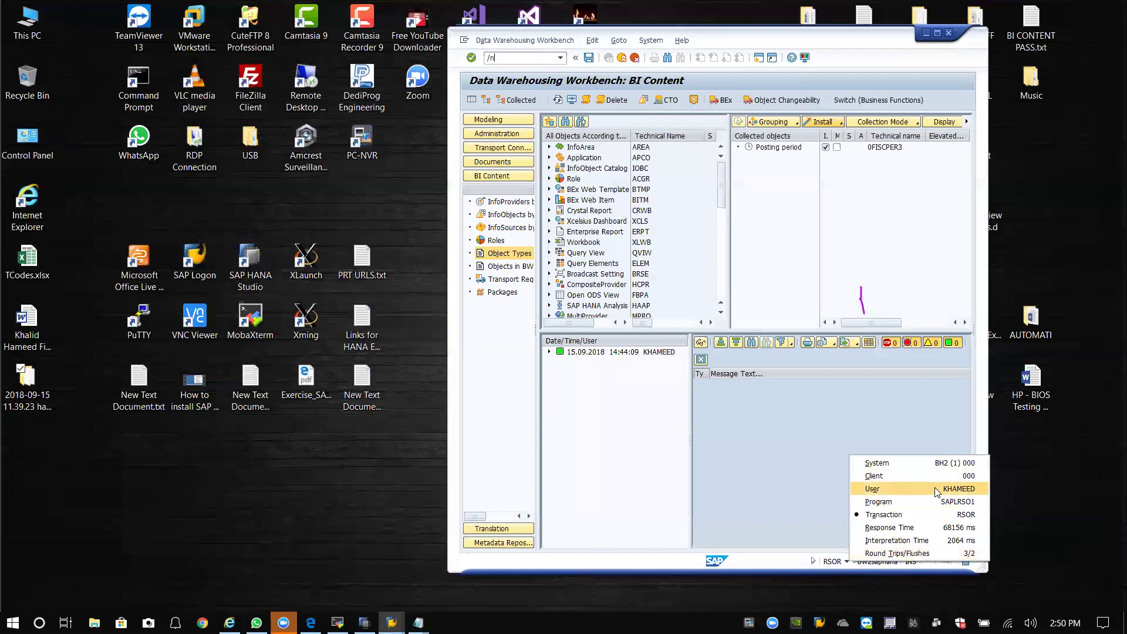
click(543, 56)
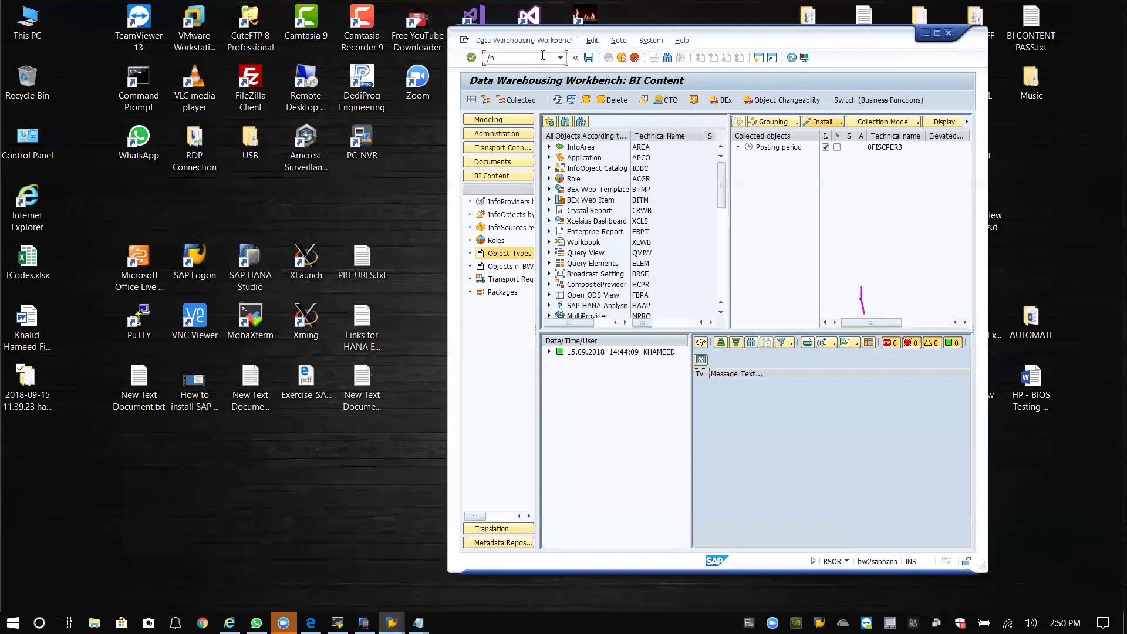
Go to SAINT with /nsaint and continue the BI_CONT add-on queue.
text(/nsaint)
key(Return)
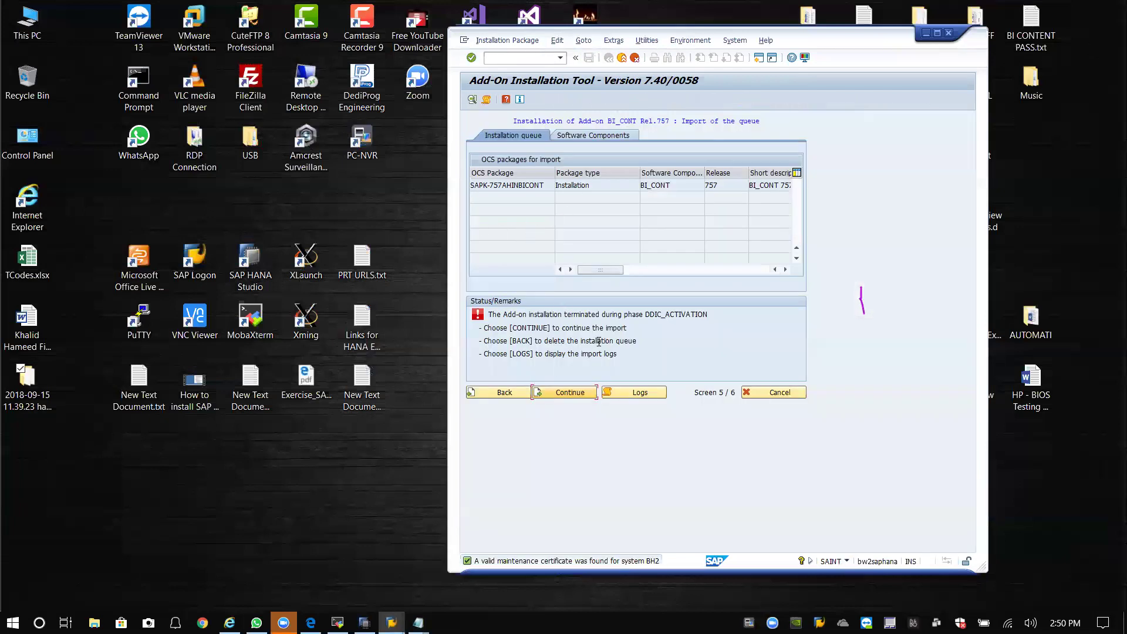
click(570, 397)
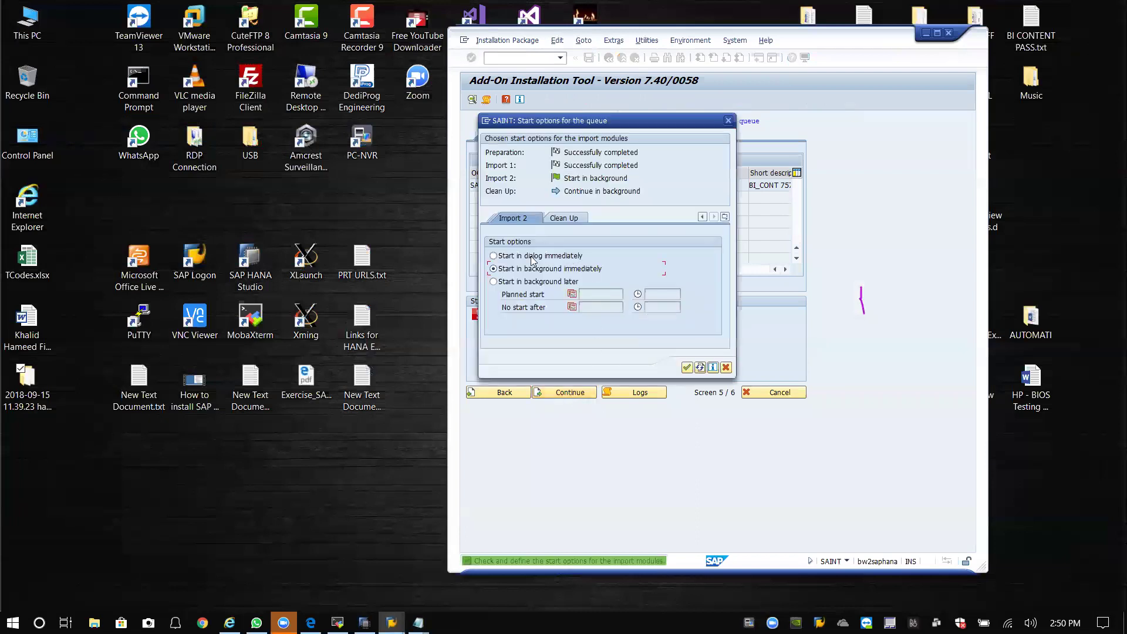
Review the Preparation, Import 1, Import 2 and Clean Up start options and confirm background processing.
click(565, 221)
click(520, 221)
click(525, 221)
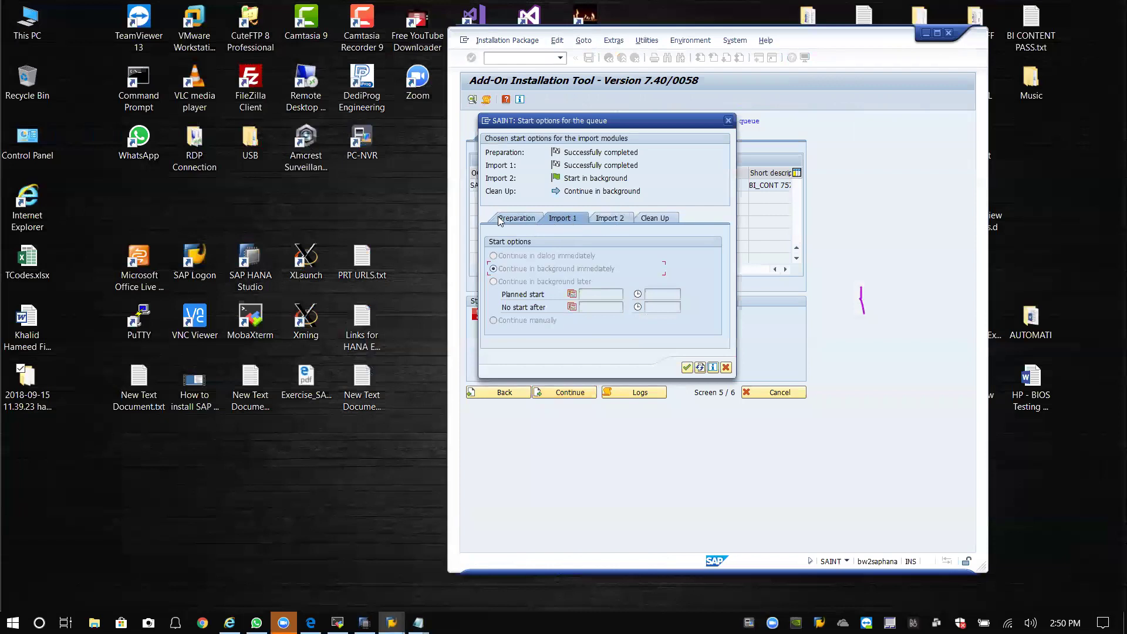
click(513, 220)
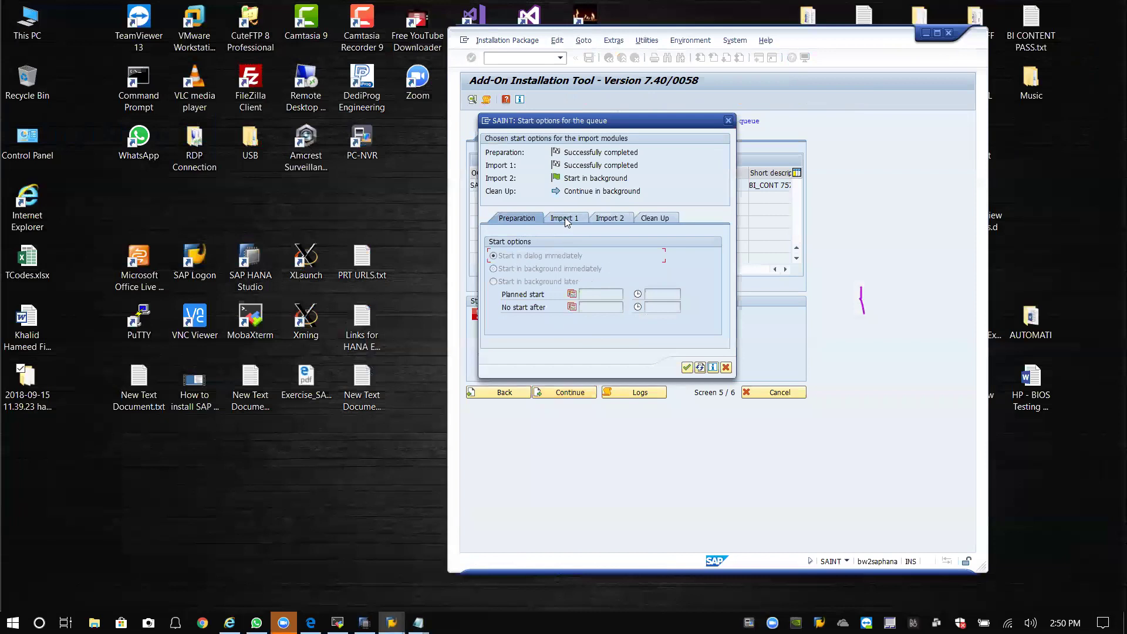
click(563, 220)
click(607, 221)
click(657, 223)
click(687, 367)
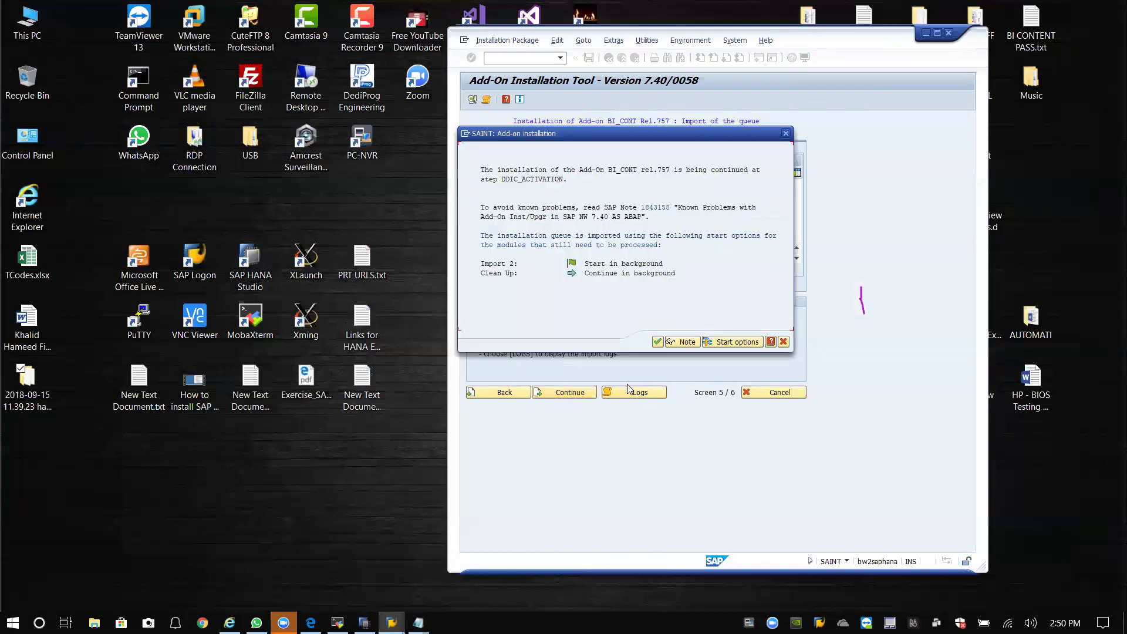
click(657, 341)
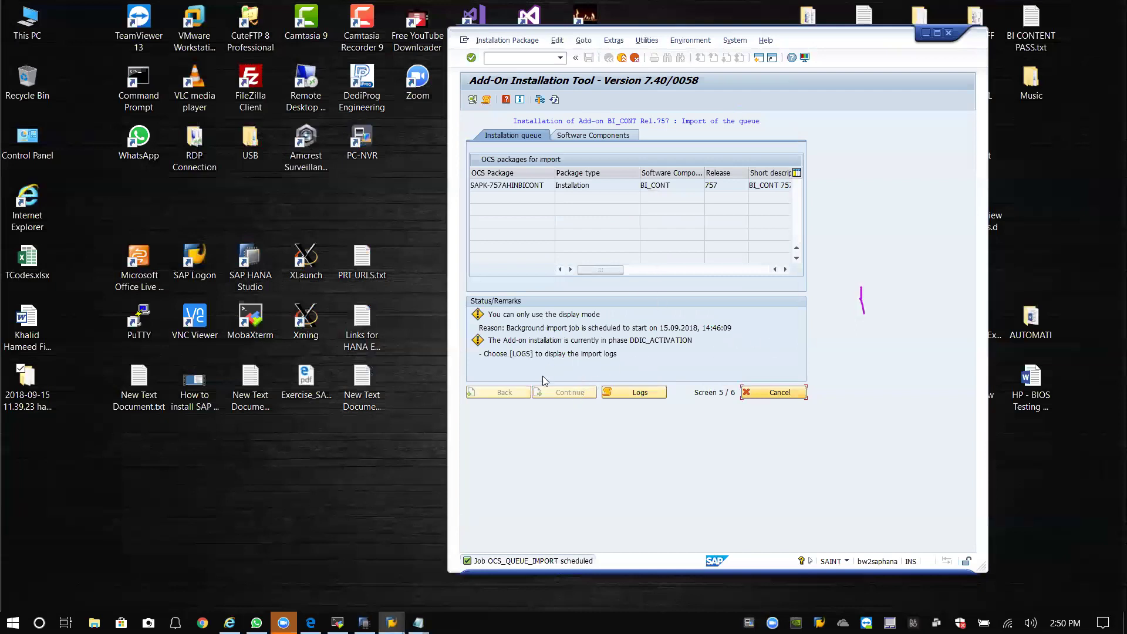
Refresh the SAINT status until the BI_CONT 757 queue reaches phase IMPORT_PROPER.
click(553, 101)
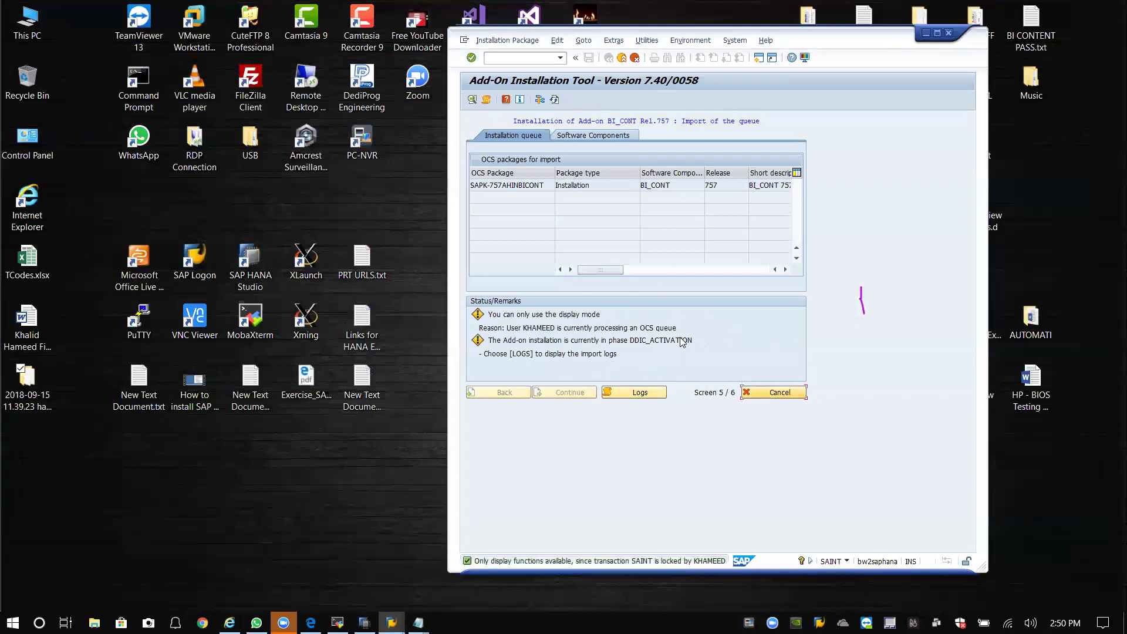
click(555, 101)
click(555, 100)
click(555, 100)
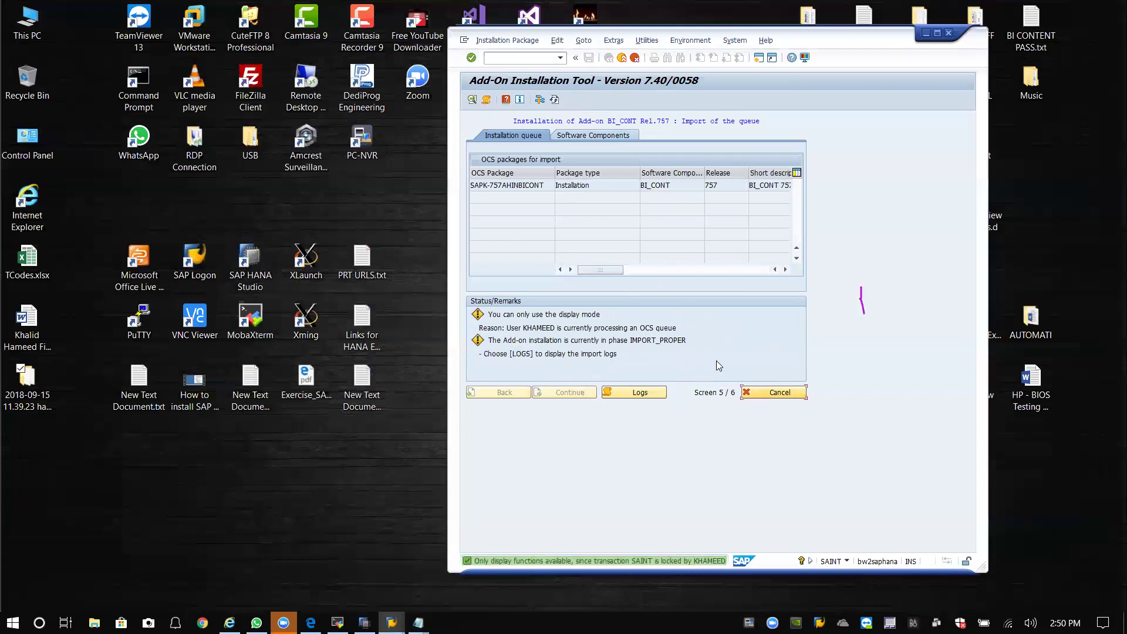
drag(838, 39, 661, 39)
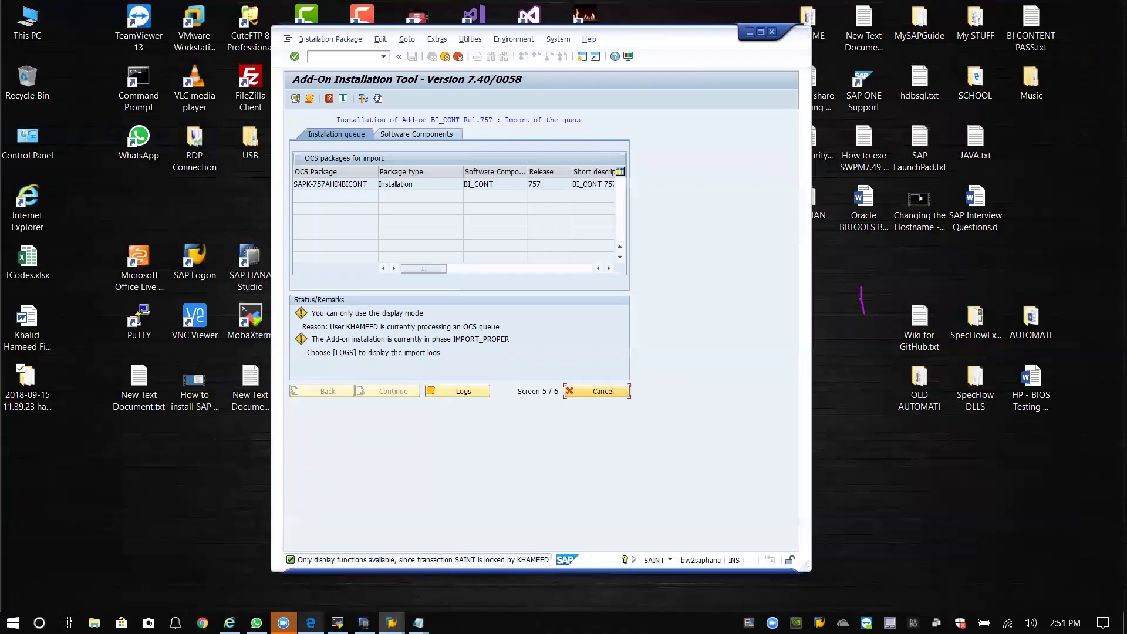
Minimize the server terminal and close SAP HANA Studio.
click(337, 622)
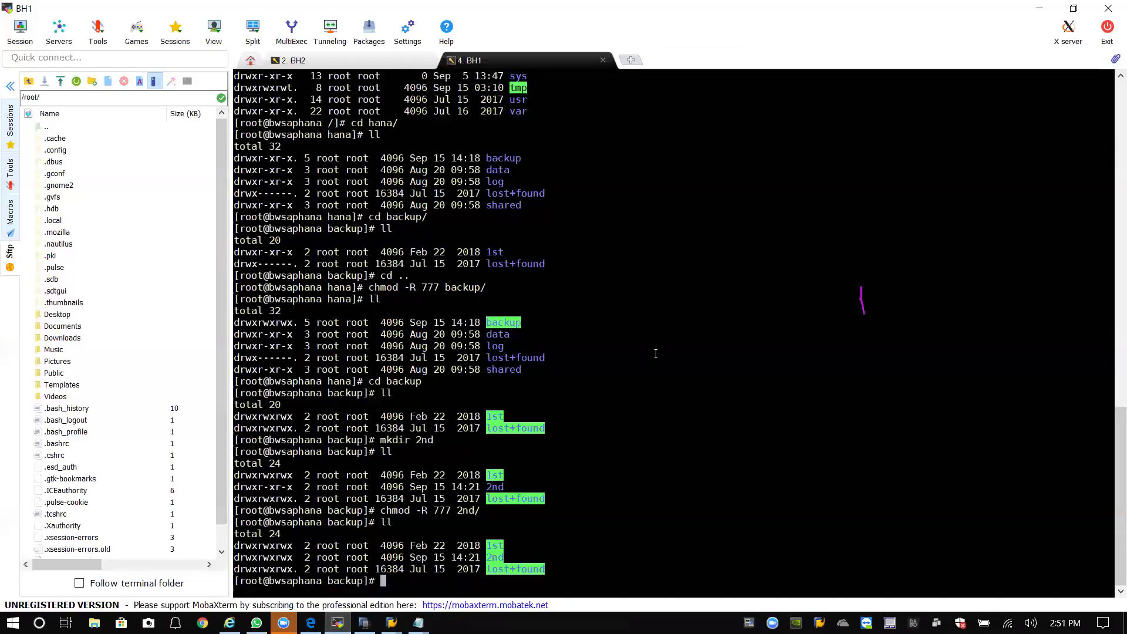
click(1066, 8)
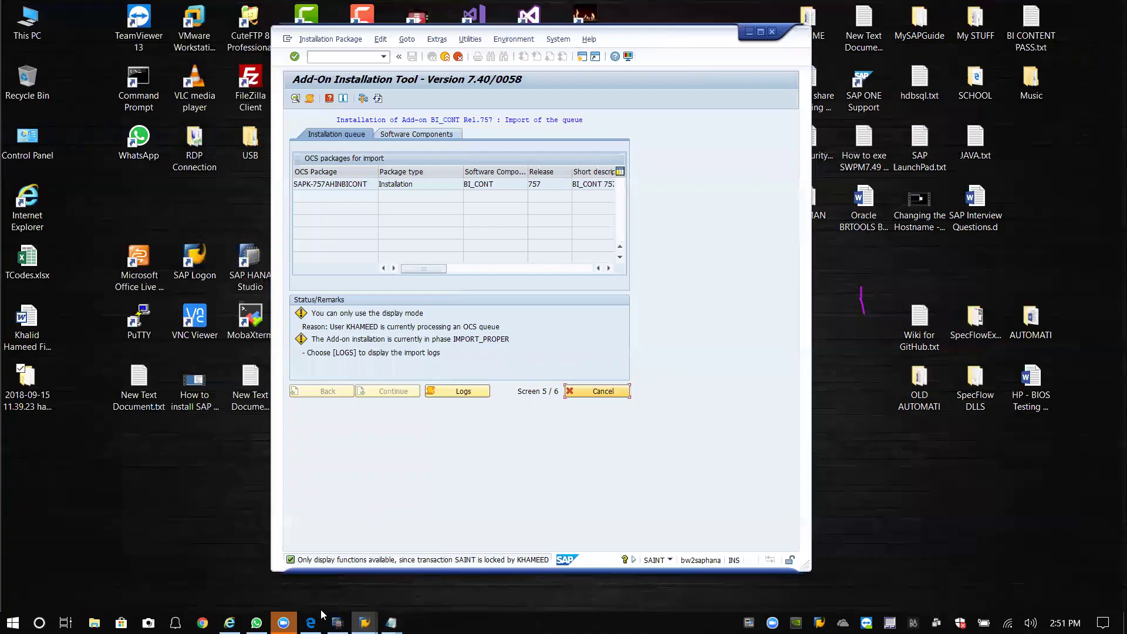
mouse_move(257, 623)
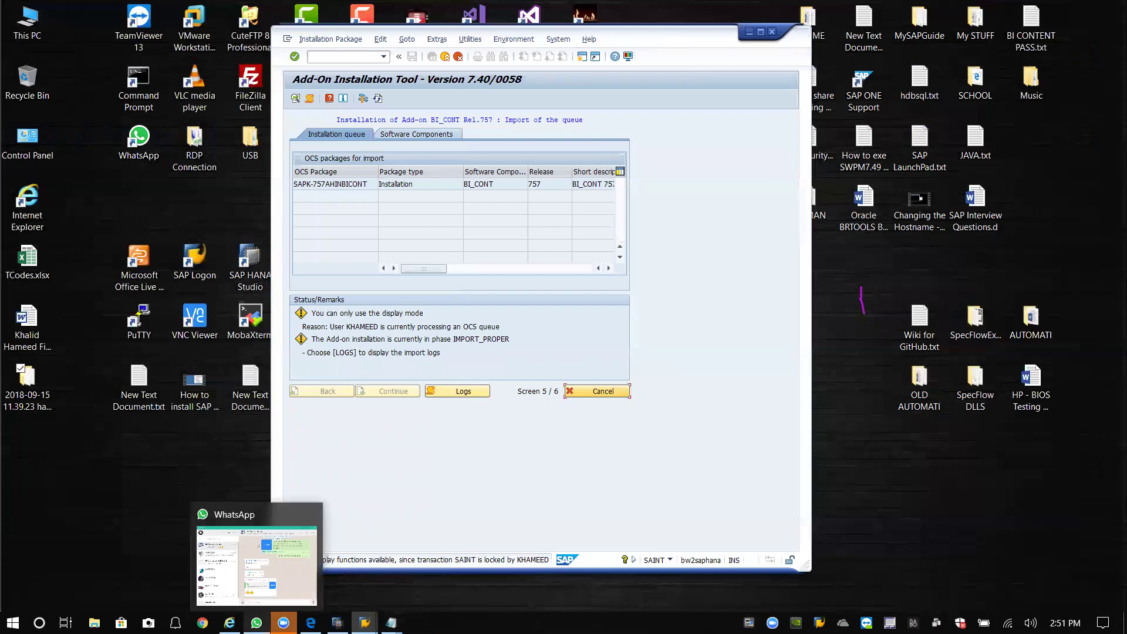
click(337, 622)
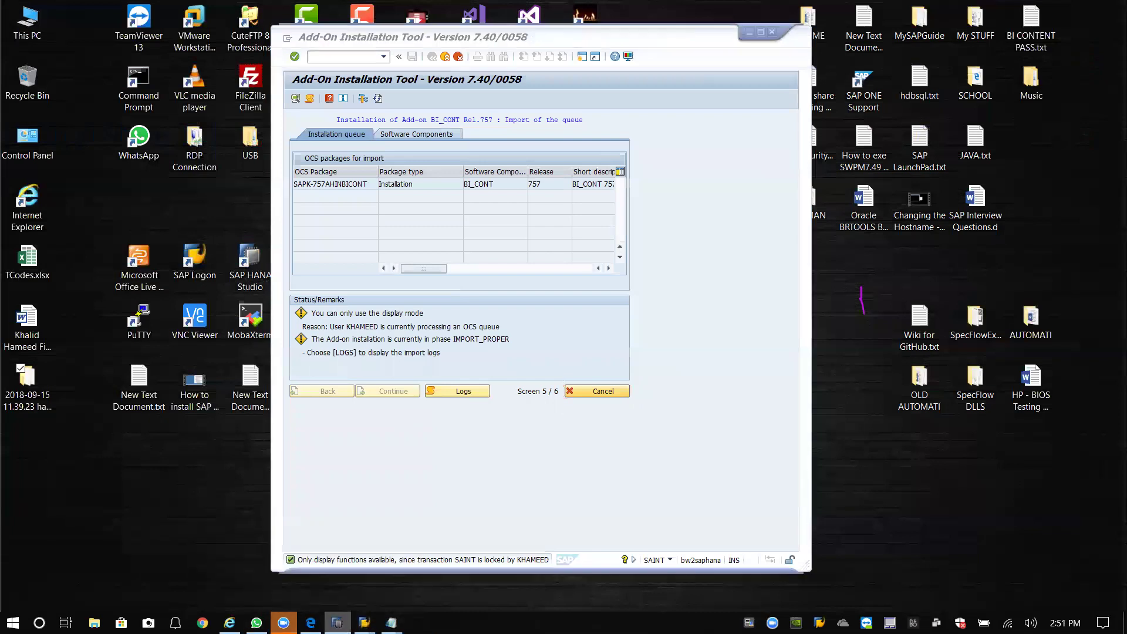
click(1109, 8)
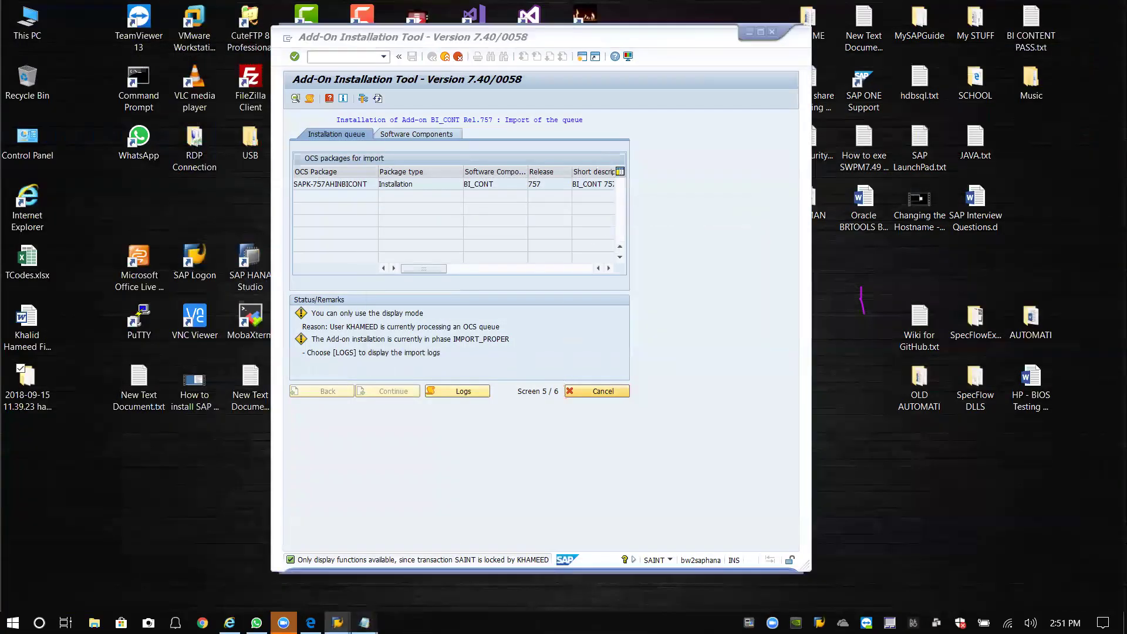
Close both Notepad note windows.
mouse_move(364, 623)
mouse_move(442, 561)
click(509, 515)
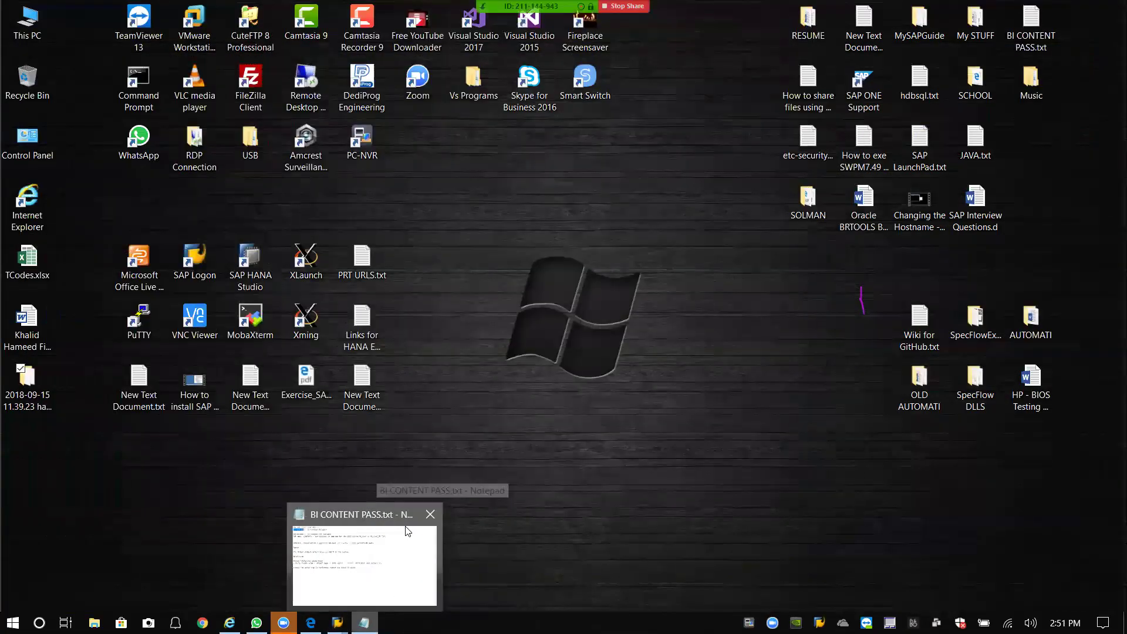
click(431, 515)
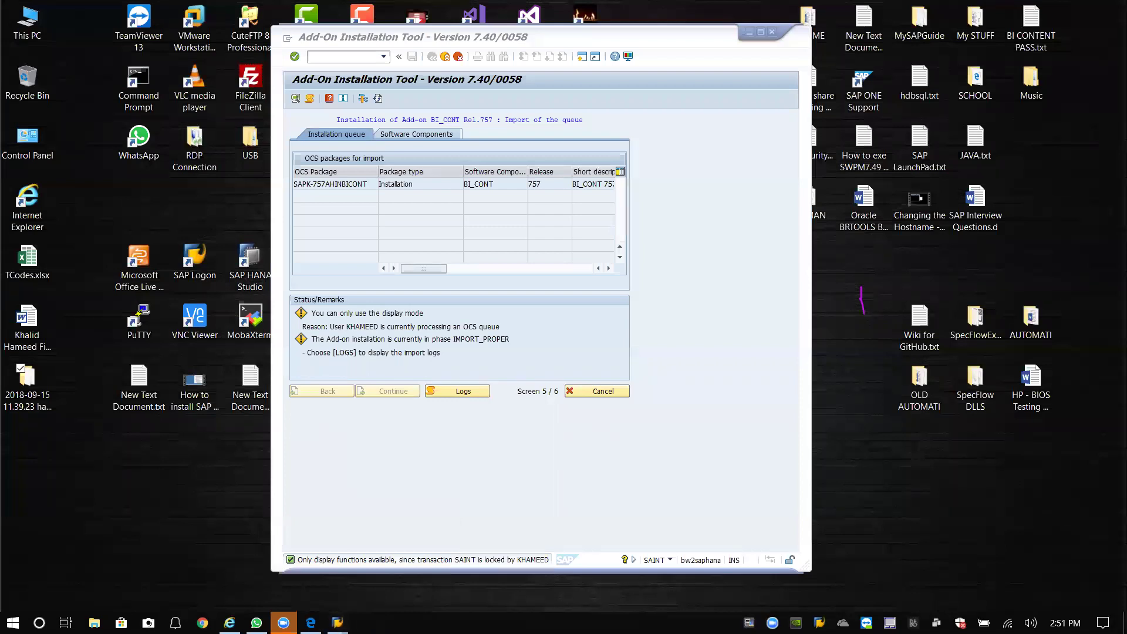
Check the date and time, refocus the SAINT window, then bring up the exercise PDF.
click(1065, 622)
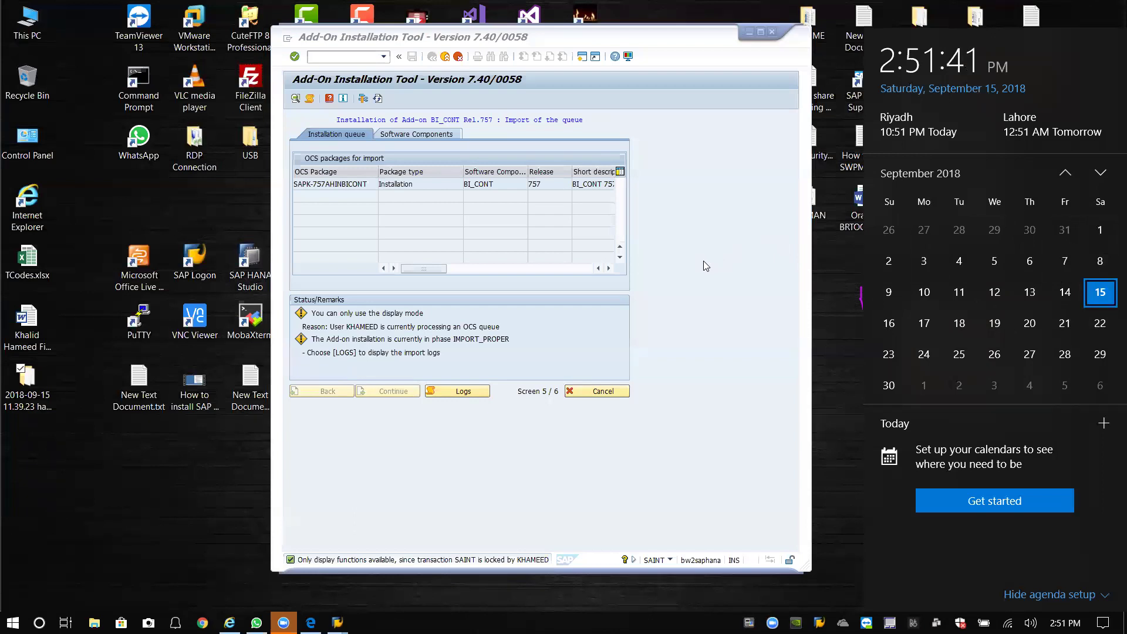
click(696, 302)
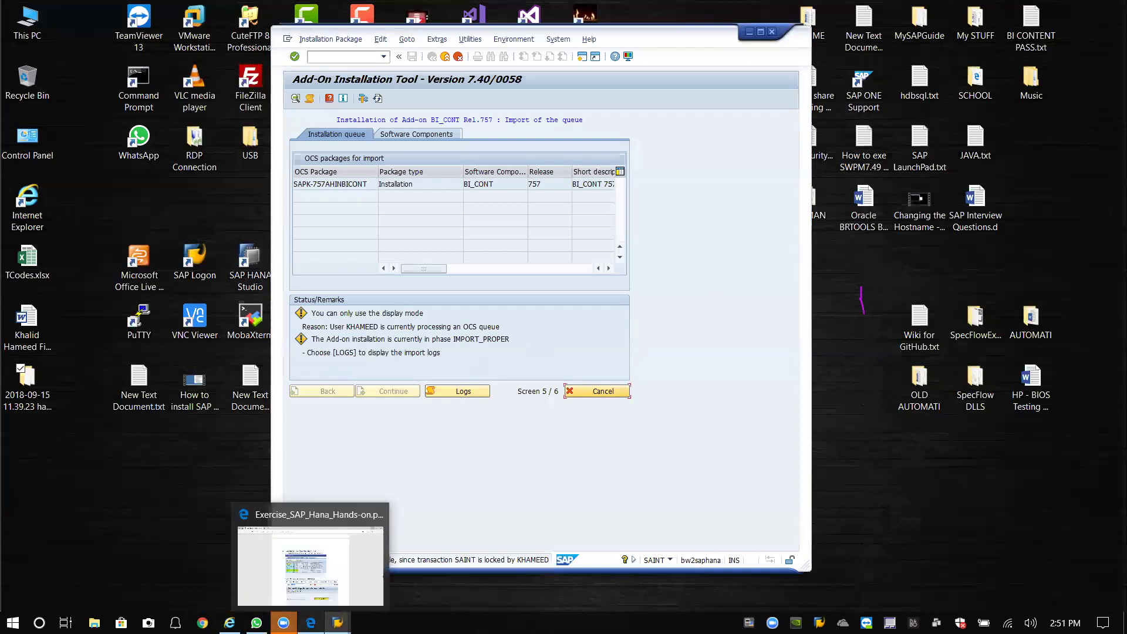
click(310, 622)
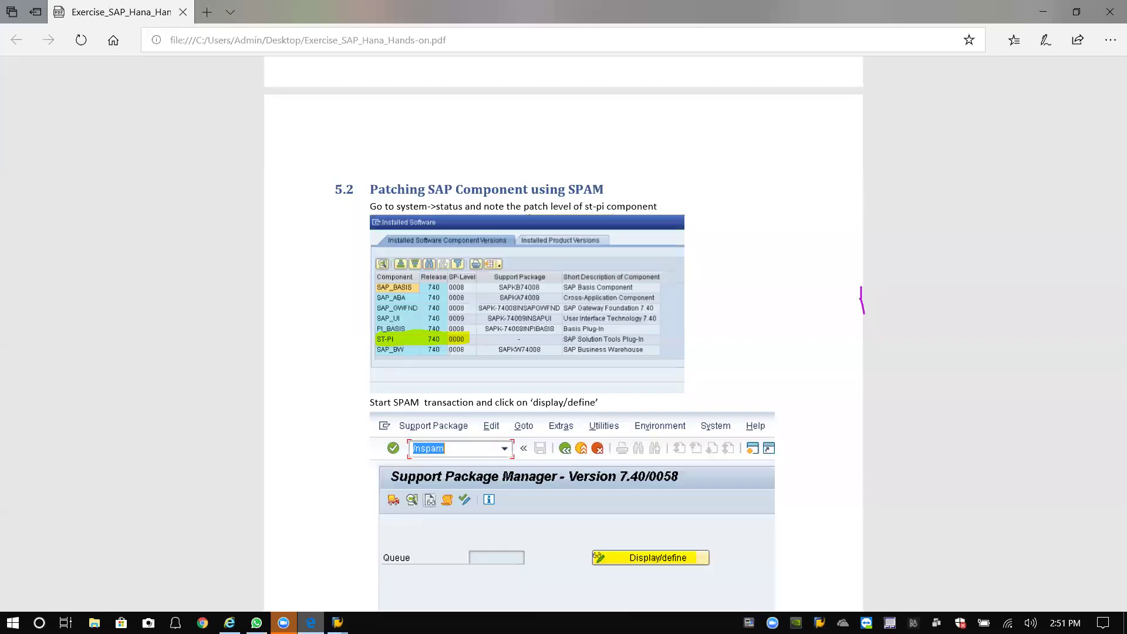
Close the Exercise_SAP_Hana_Hands-on.pdf window in Edge.
click(1111, 12)
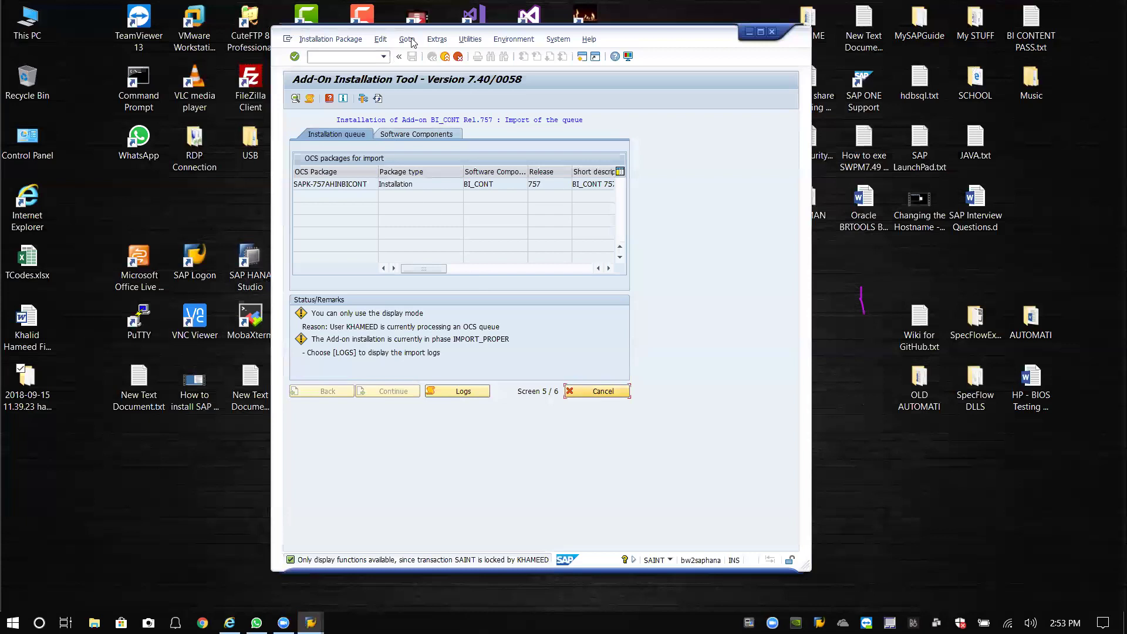
click(830, 221)
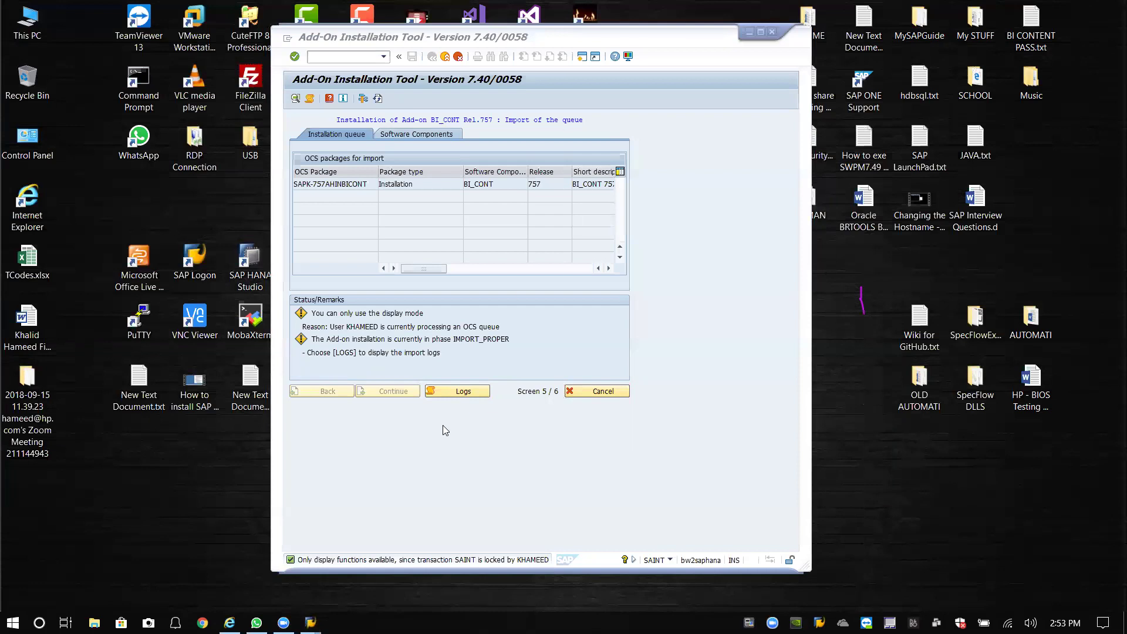
click(350, 567)
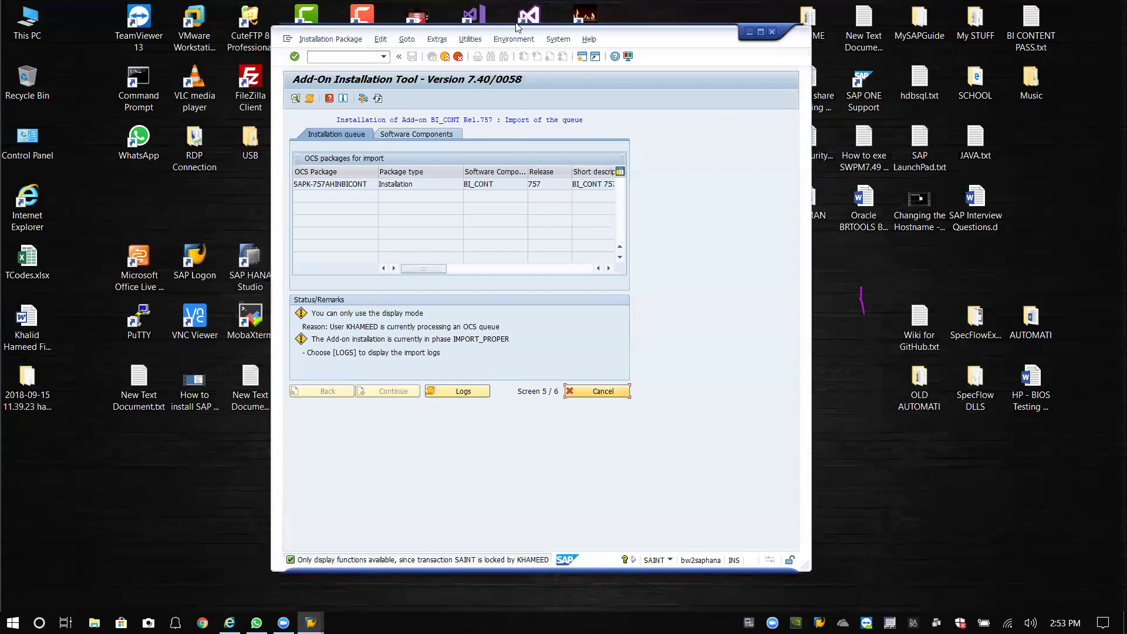
mouse_move(310, 621)
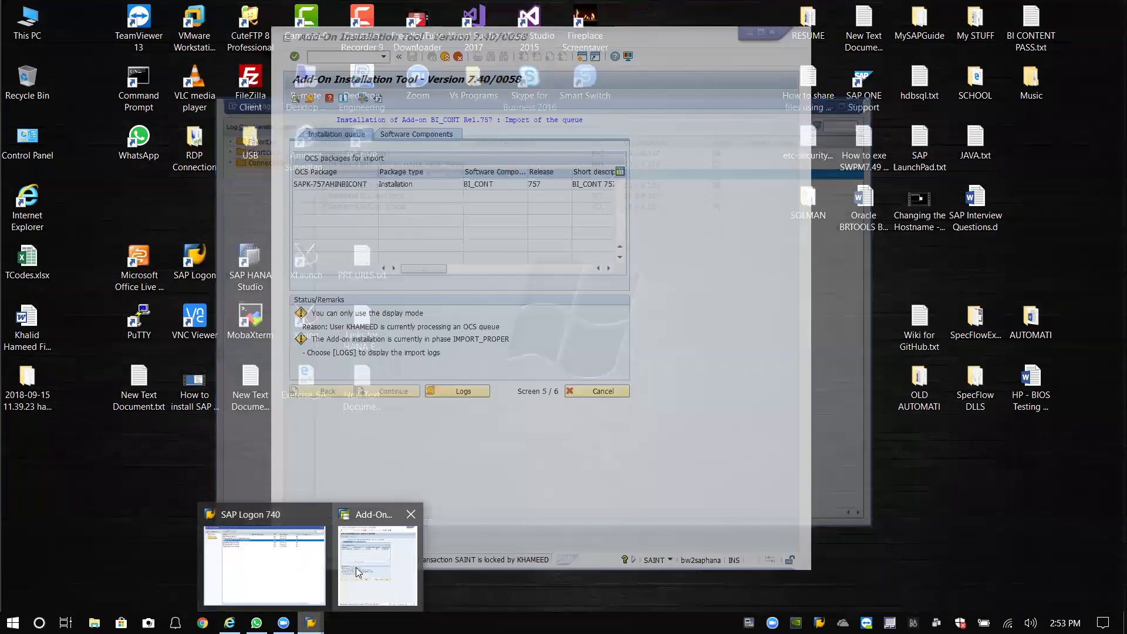
Refresh the BI_CONT 757 queue status, still IMPORT_PROPER on screen 5 of 6.
click(358, 567)
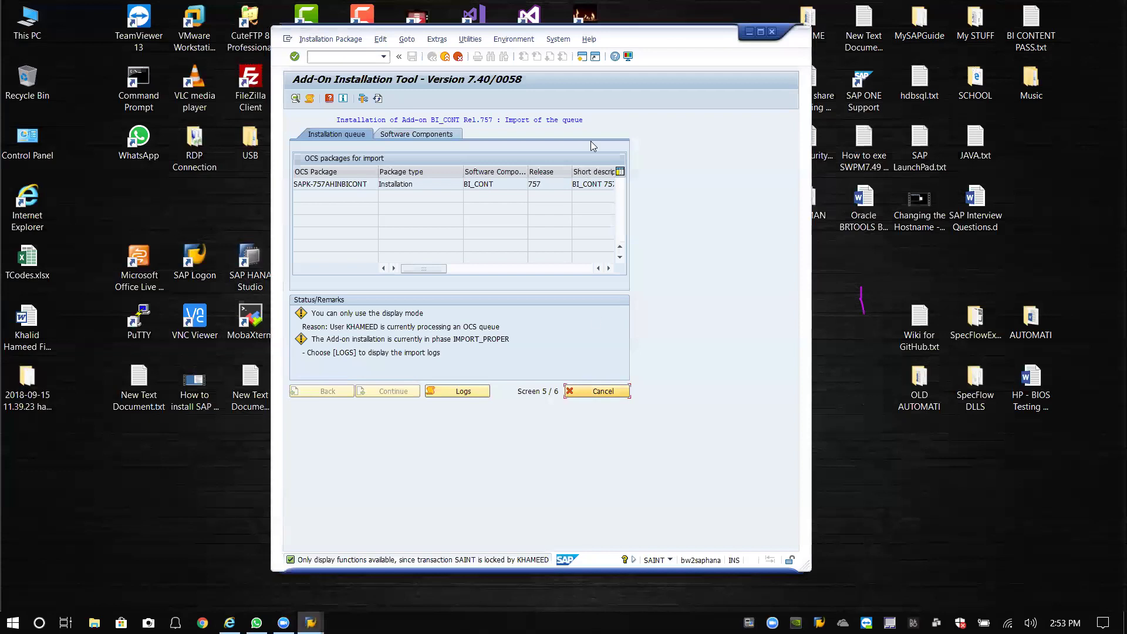
drag(664, 42, 687, 52)
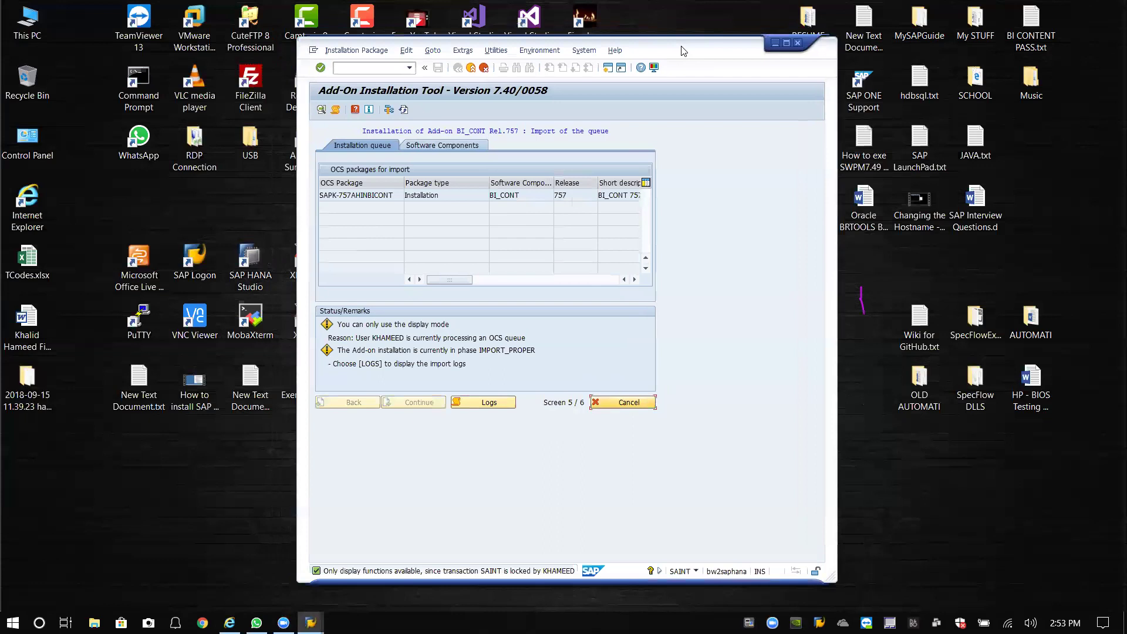
mouse_move(683, 51)
mouse_down()
mouse_move(678, 31)
mouse_move(675, 45)
mouse_up()
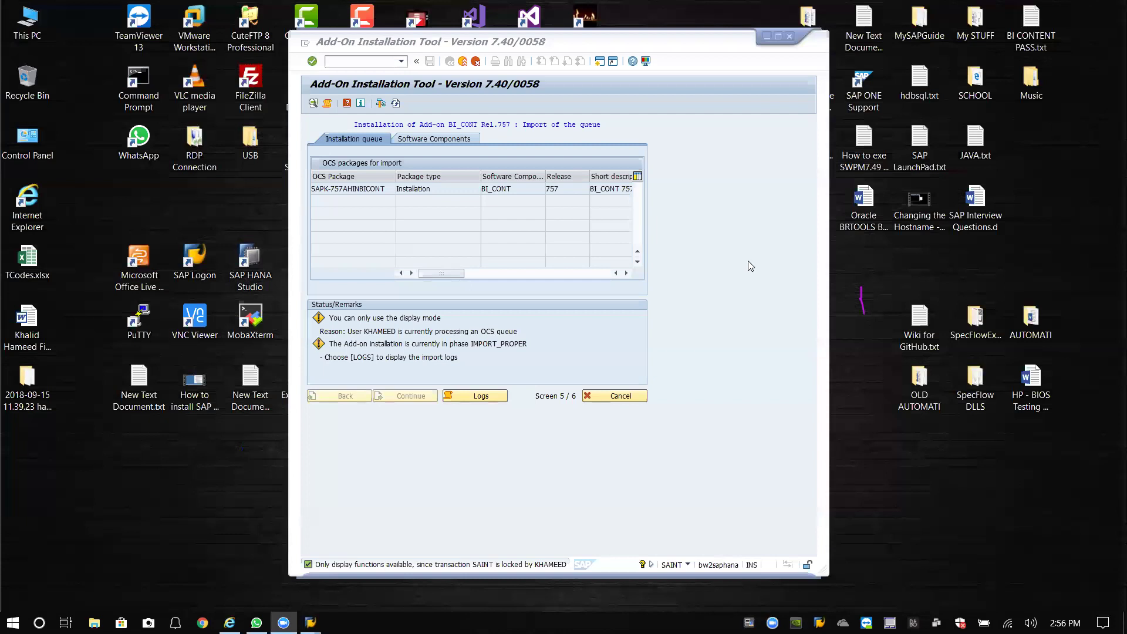
click(395, 103)
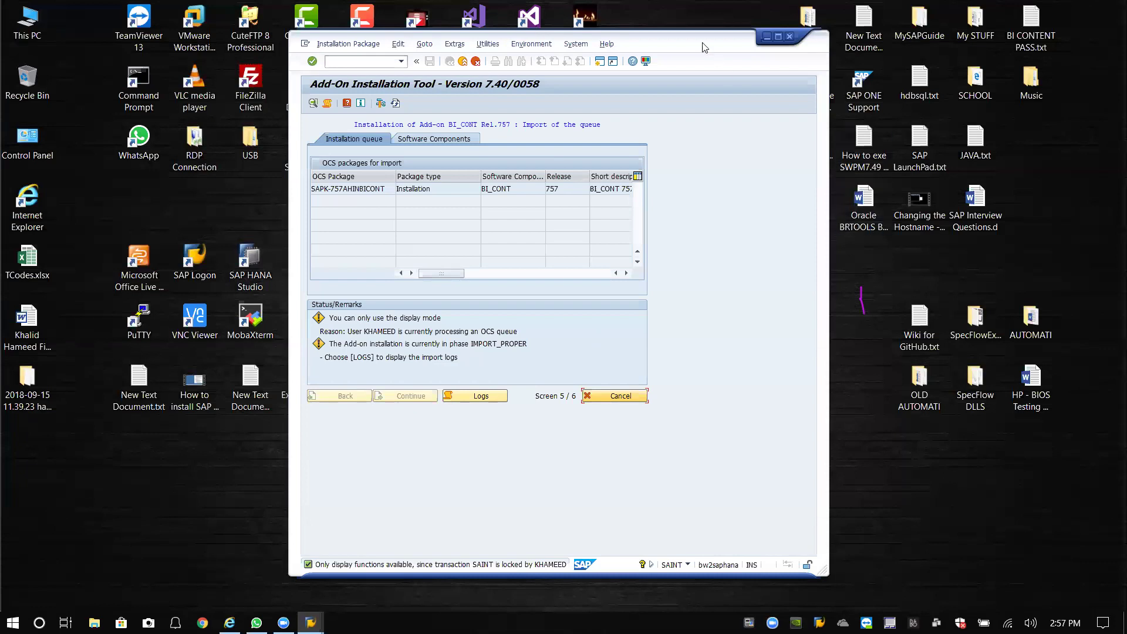
mouse_move(704, 46)
mouse_down()
mouse_move(702, 35)
mouse_move(702, 45)
mouse_up()
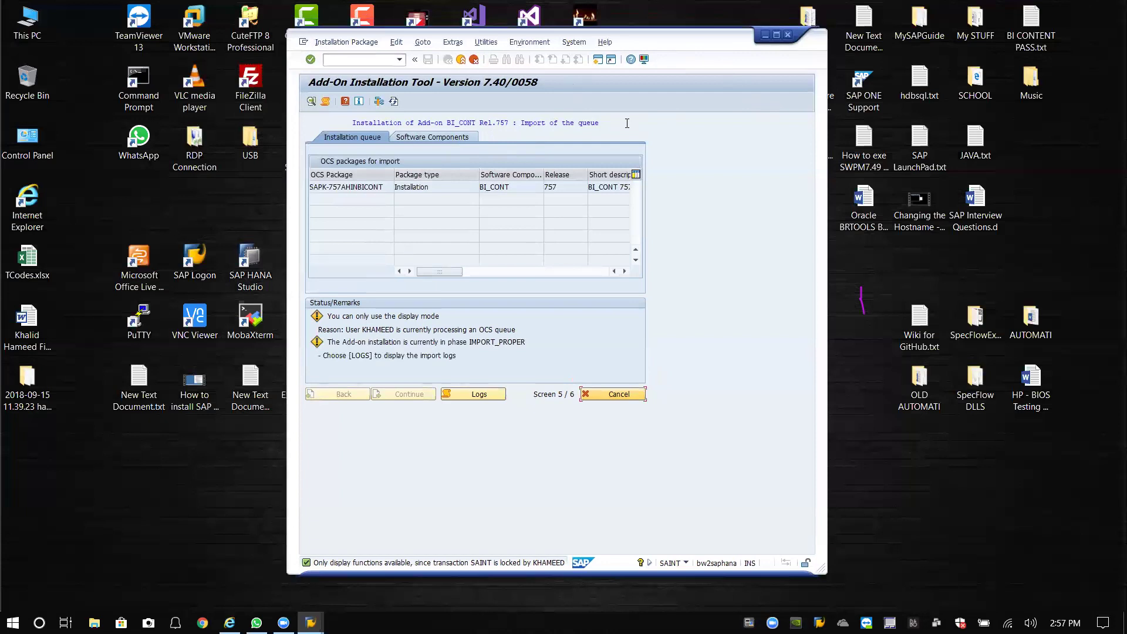
drag(627, 123, 352, 118)
click(611, 124)
click(403, 140)
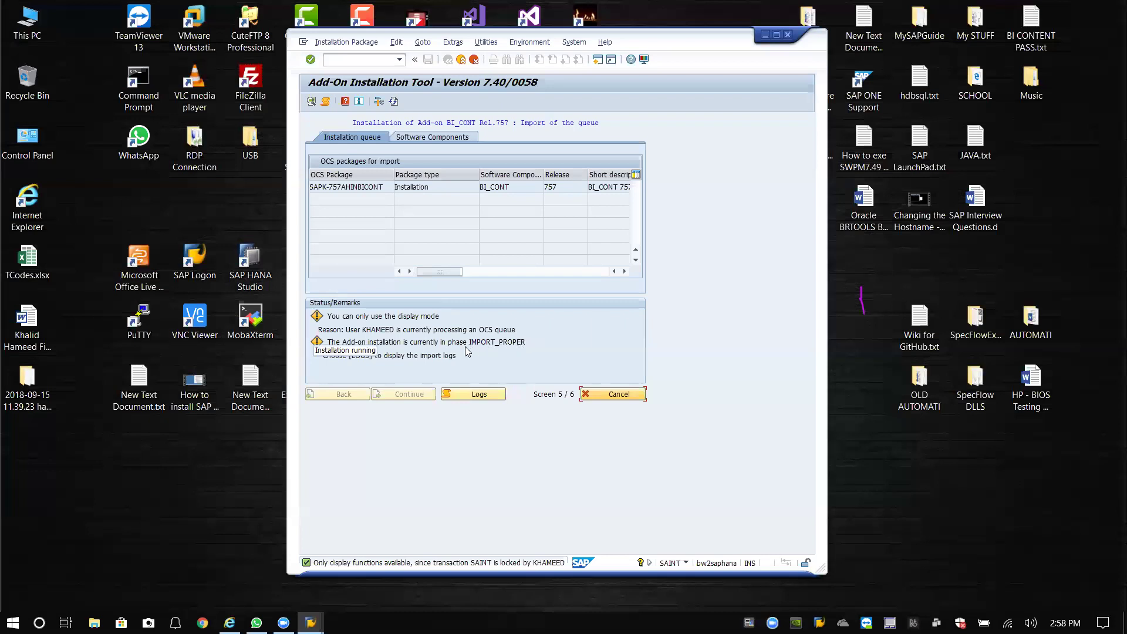
click(395, 102)
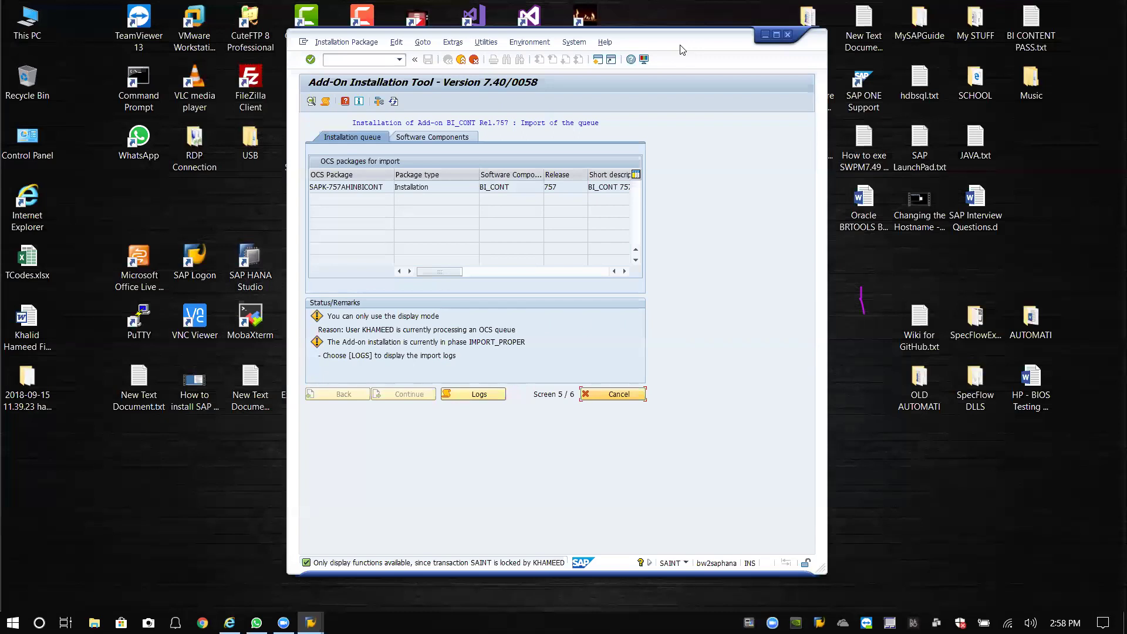
drag(676, 42, 668, 36)
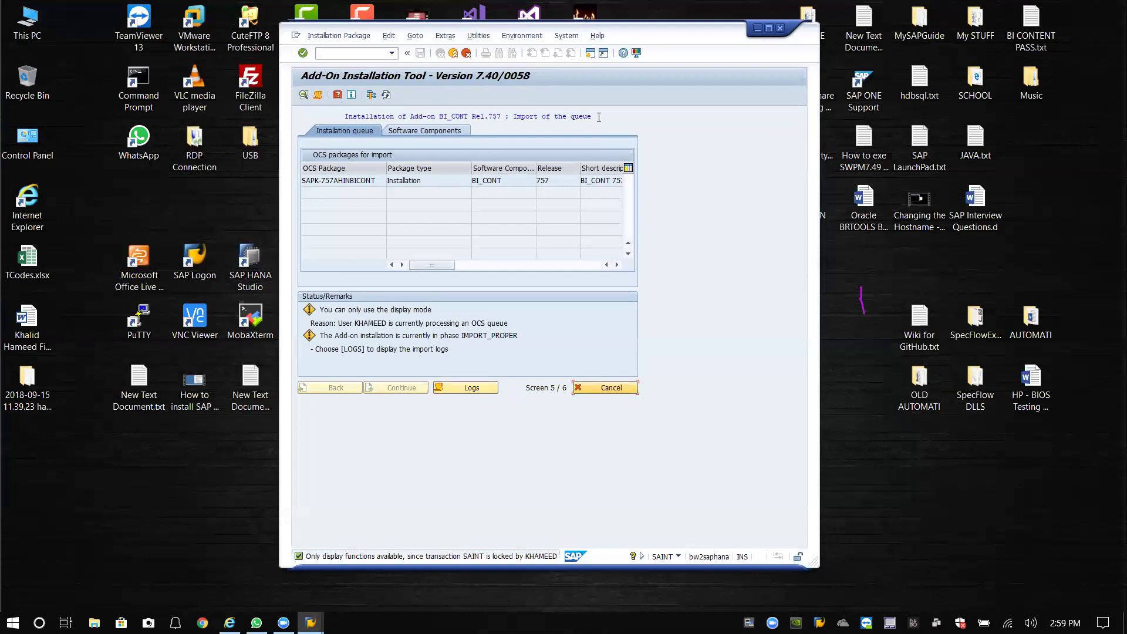
click(386, 95)
click(181, 468)
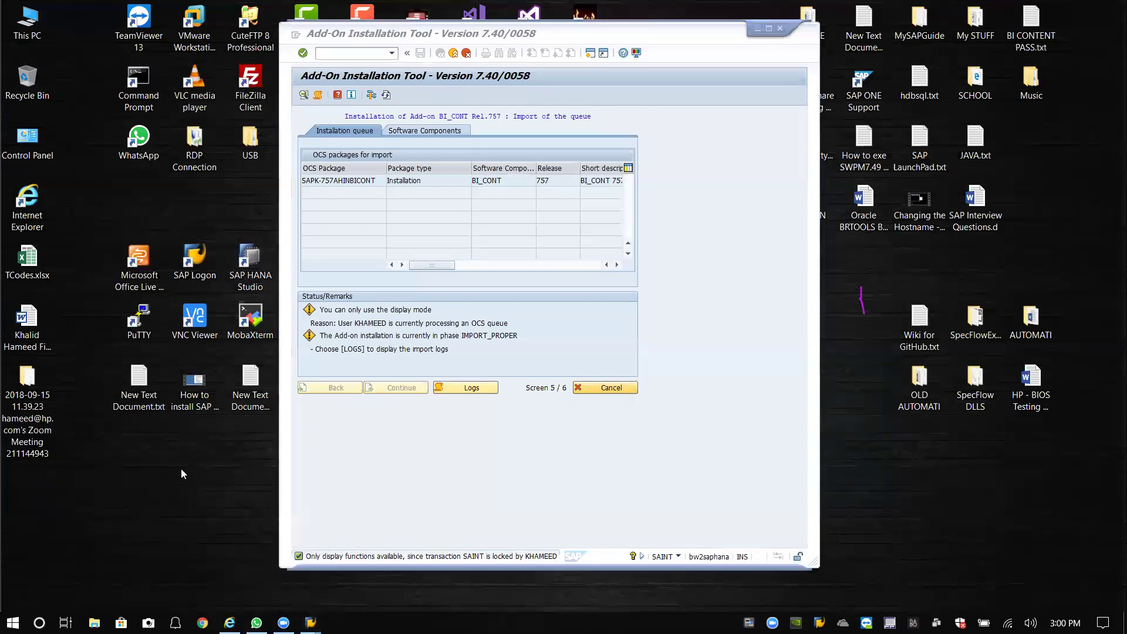
click(385, 95)
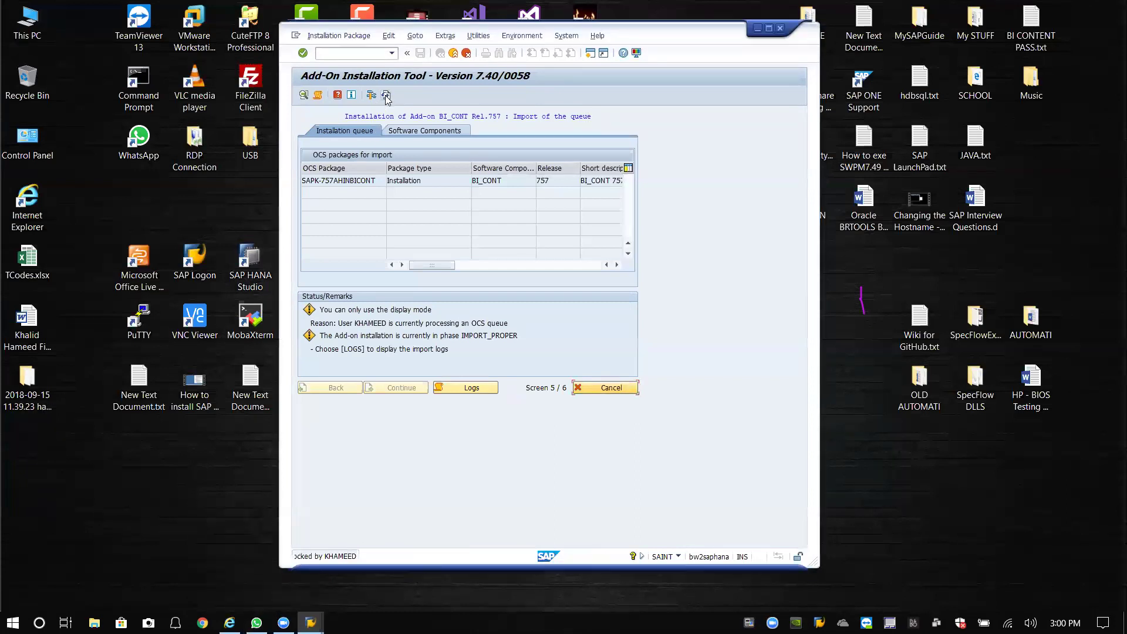